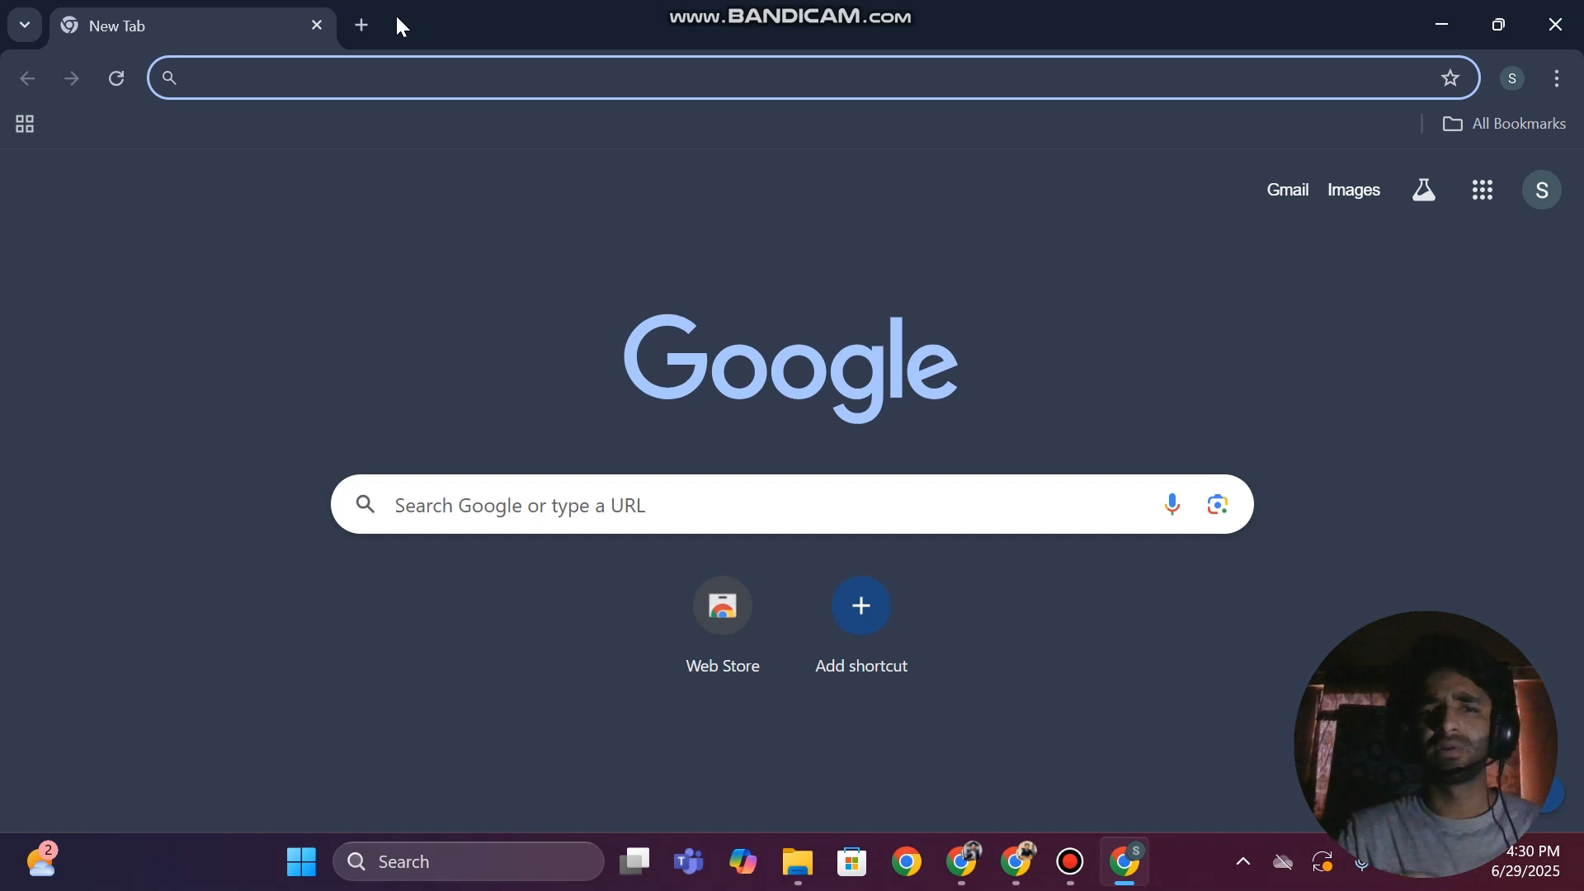
# Find the n8n website through a web search and open its new-account registration form
pyautogui.write('n8n')
pyautogui.press('Return')
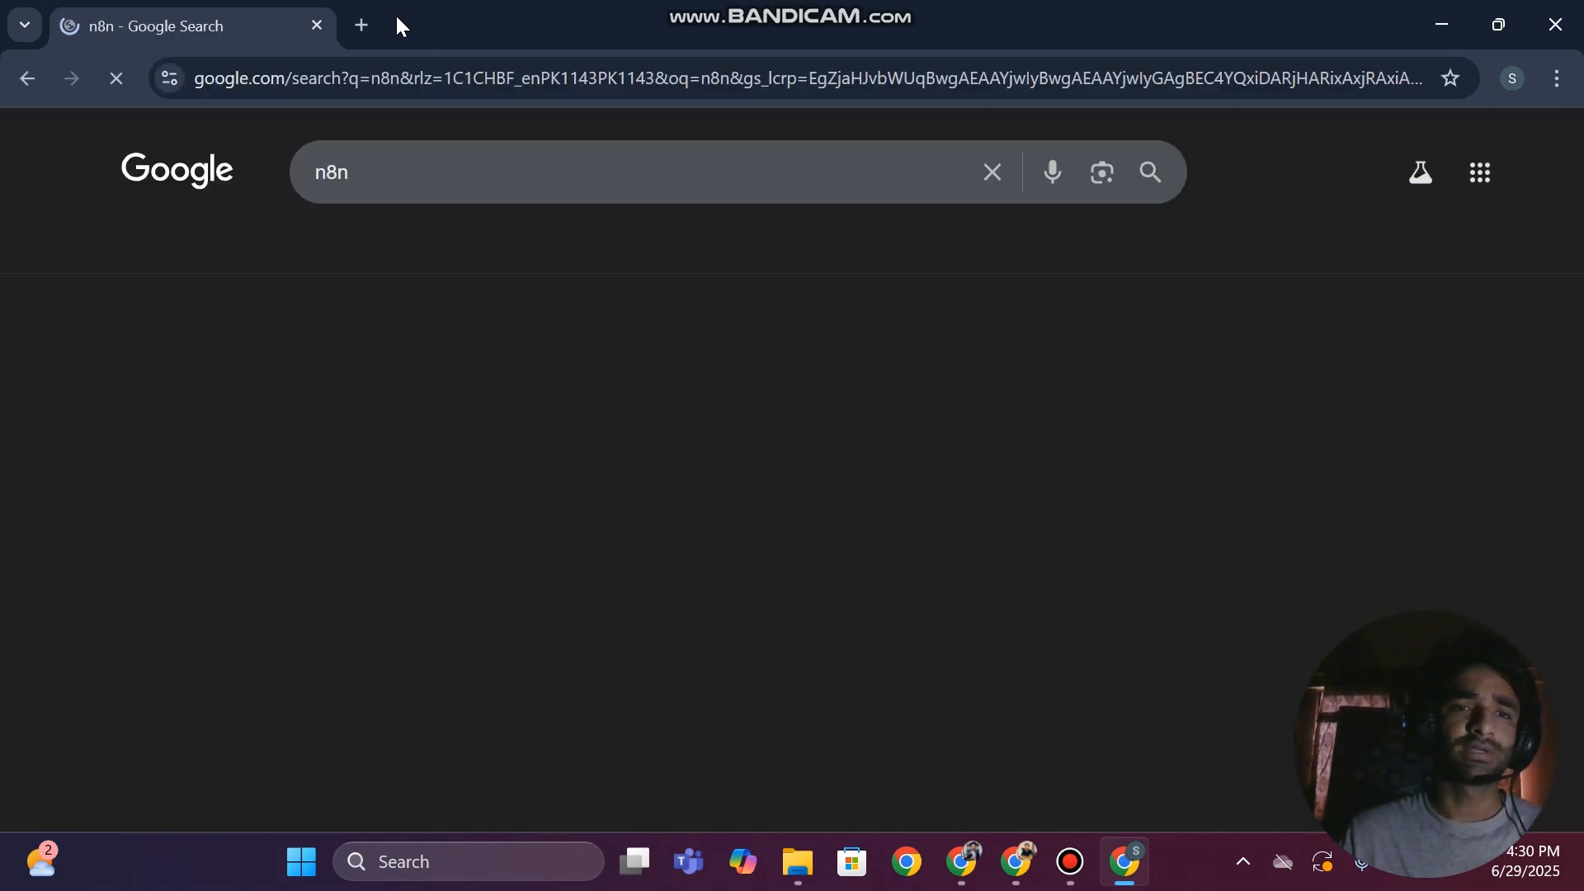
pyautogui.click(205, 423)
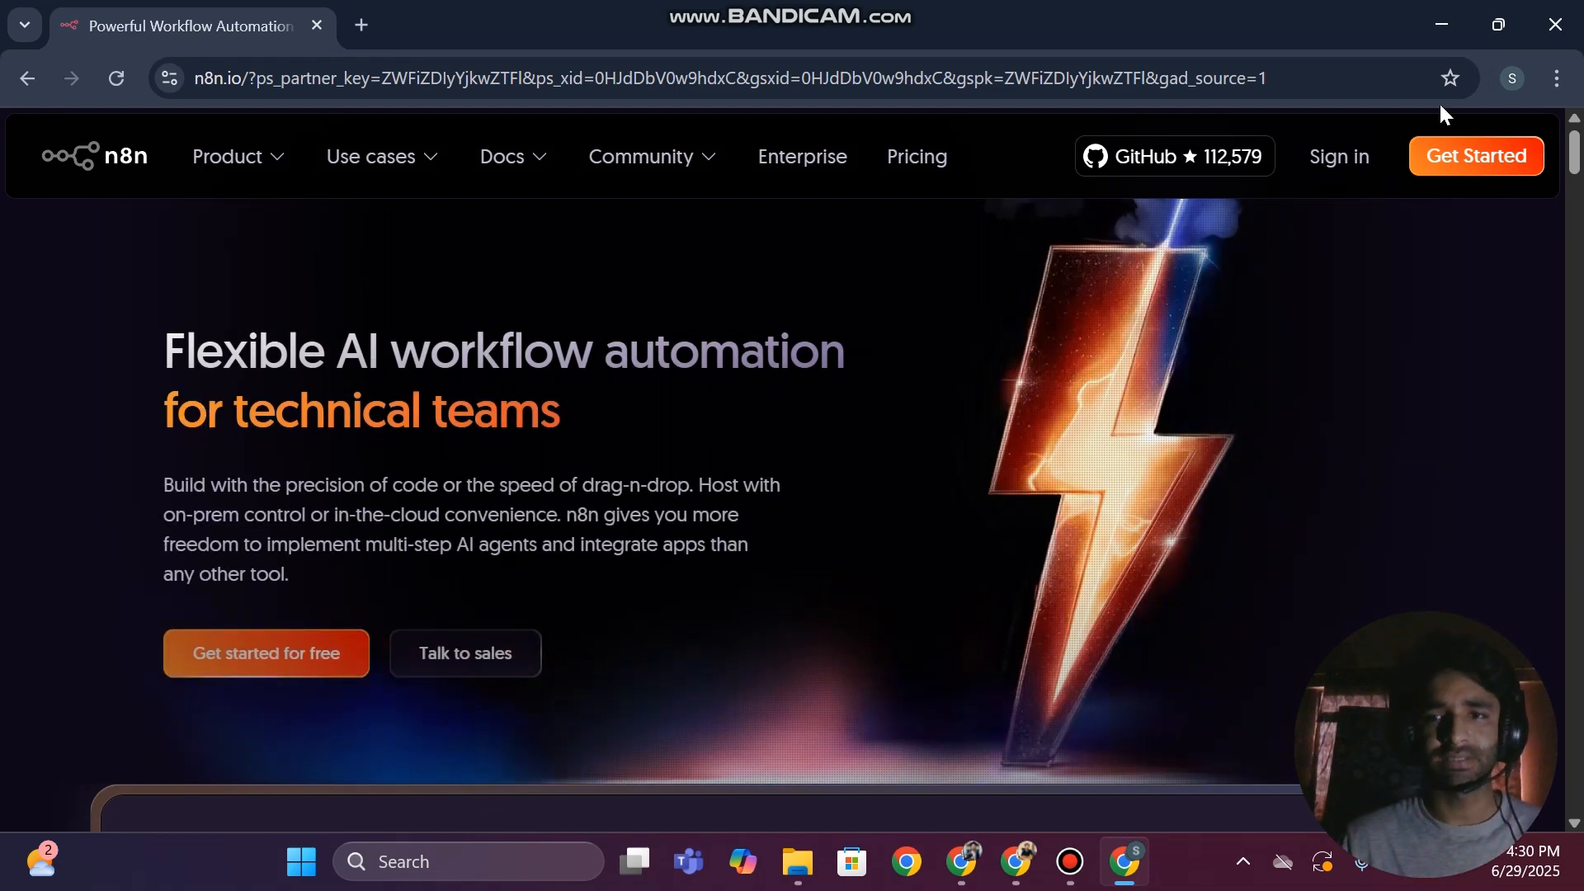
pyautogui.click(1328, 170)
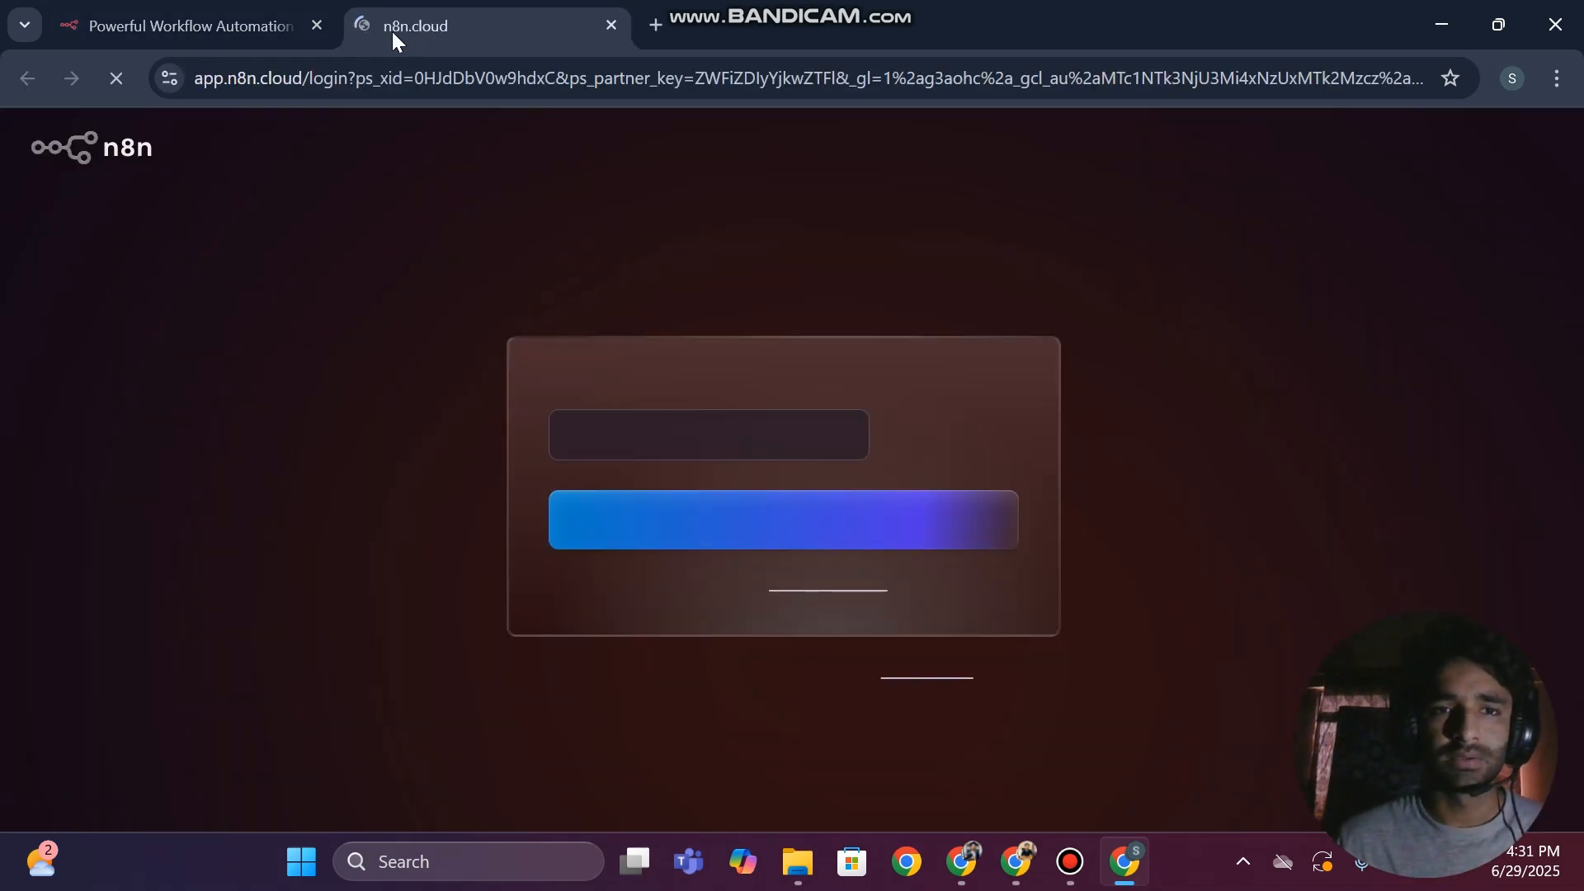
pyautogui.click(808, 584)
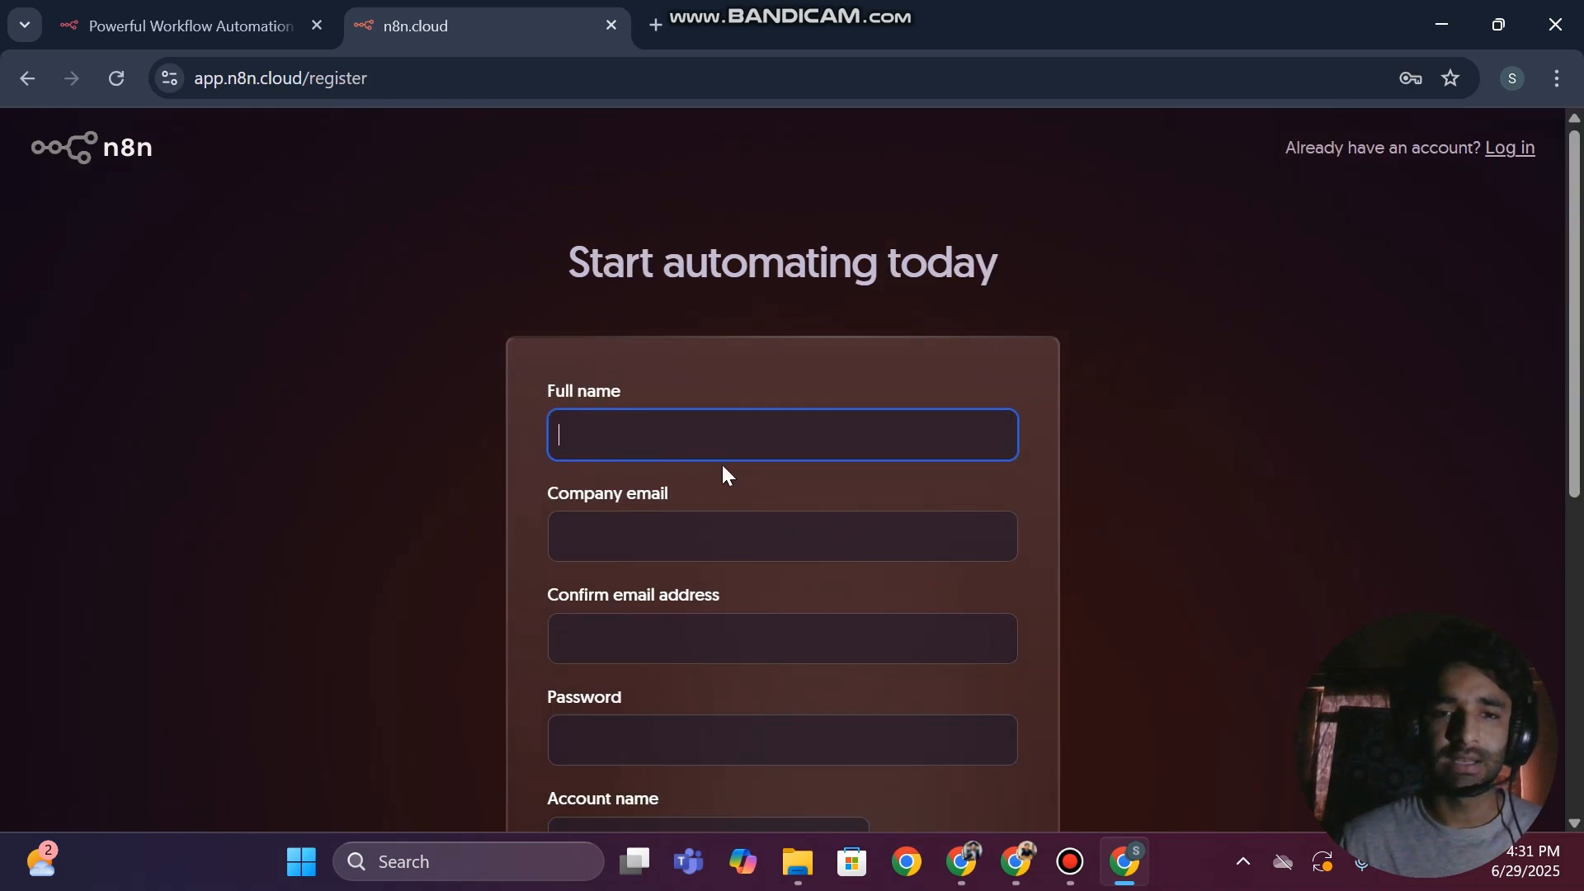
# Enter the account holder's name in the Full name field of the registration form
pyautogui.scroll(-3, 714, 459)
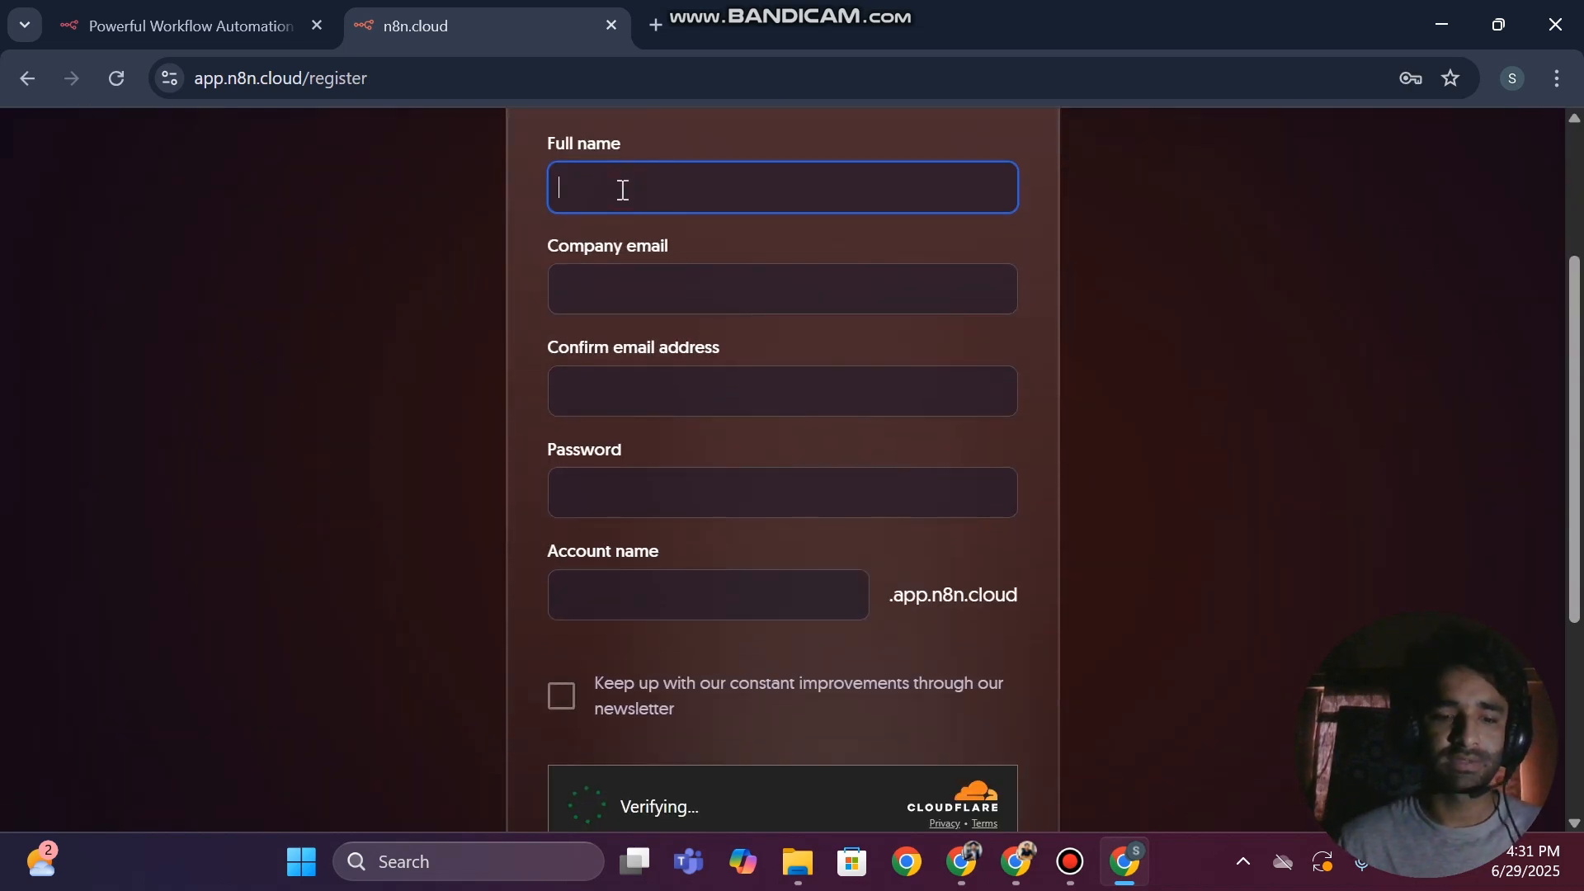
pyautogui.write('SA')
pyautogui.press('BackSpace')
pyautogui.write('A')
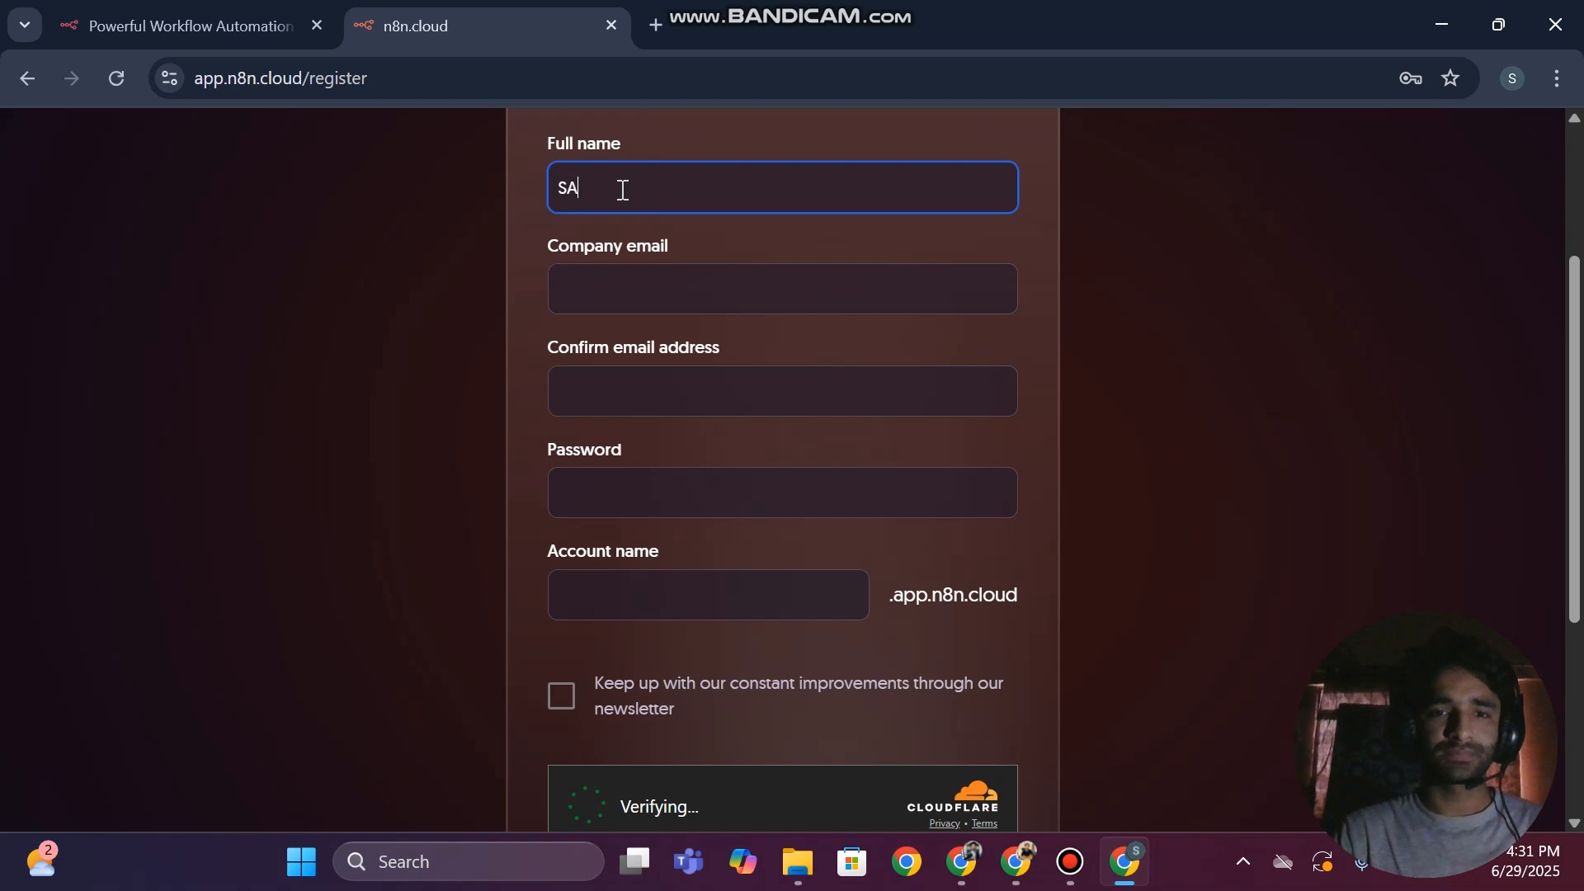
pyautogui.press('BackSpace')
pyautogui.write('ar')
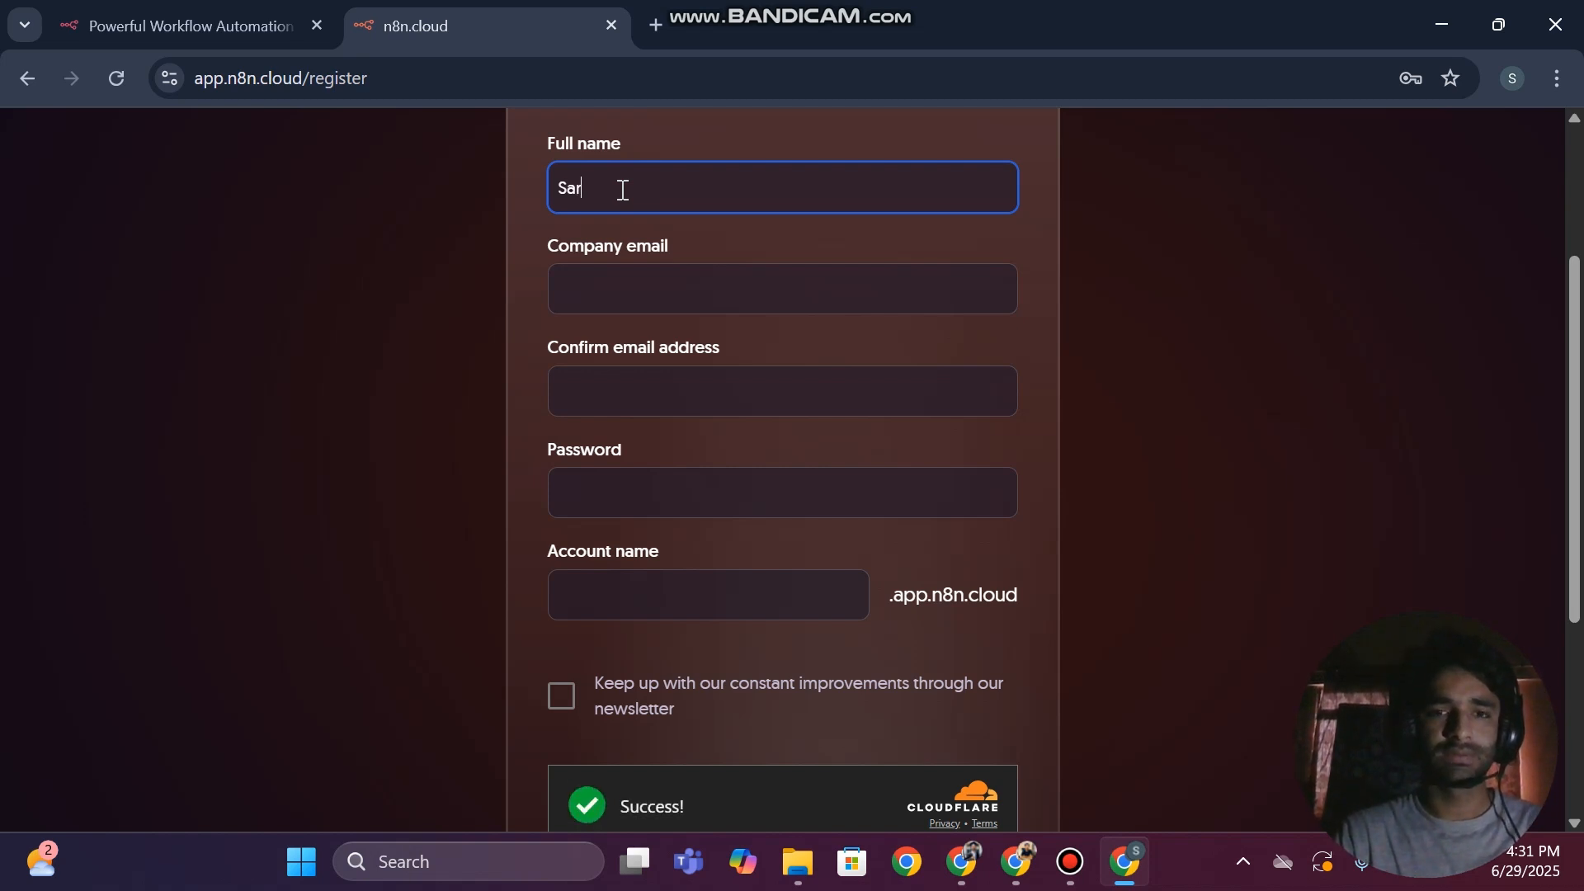
pyautogui.write('faraz')
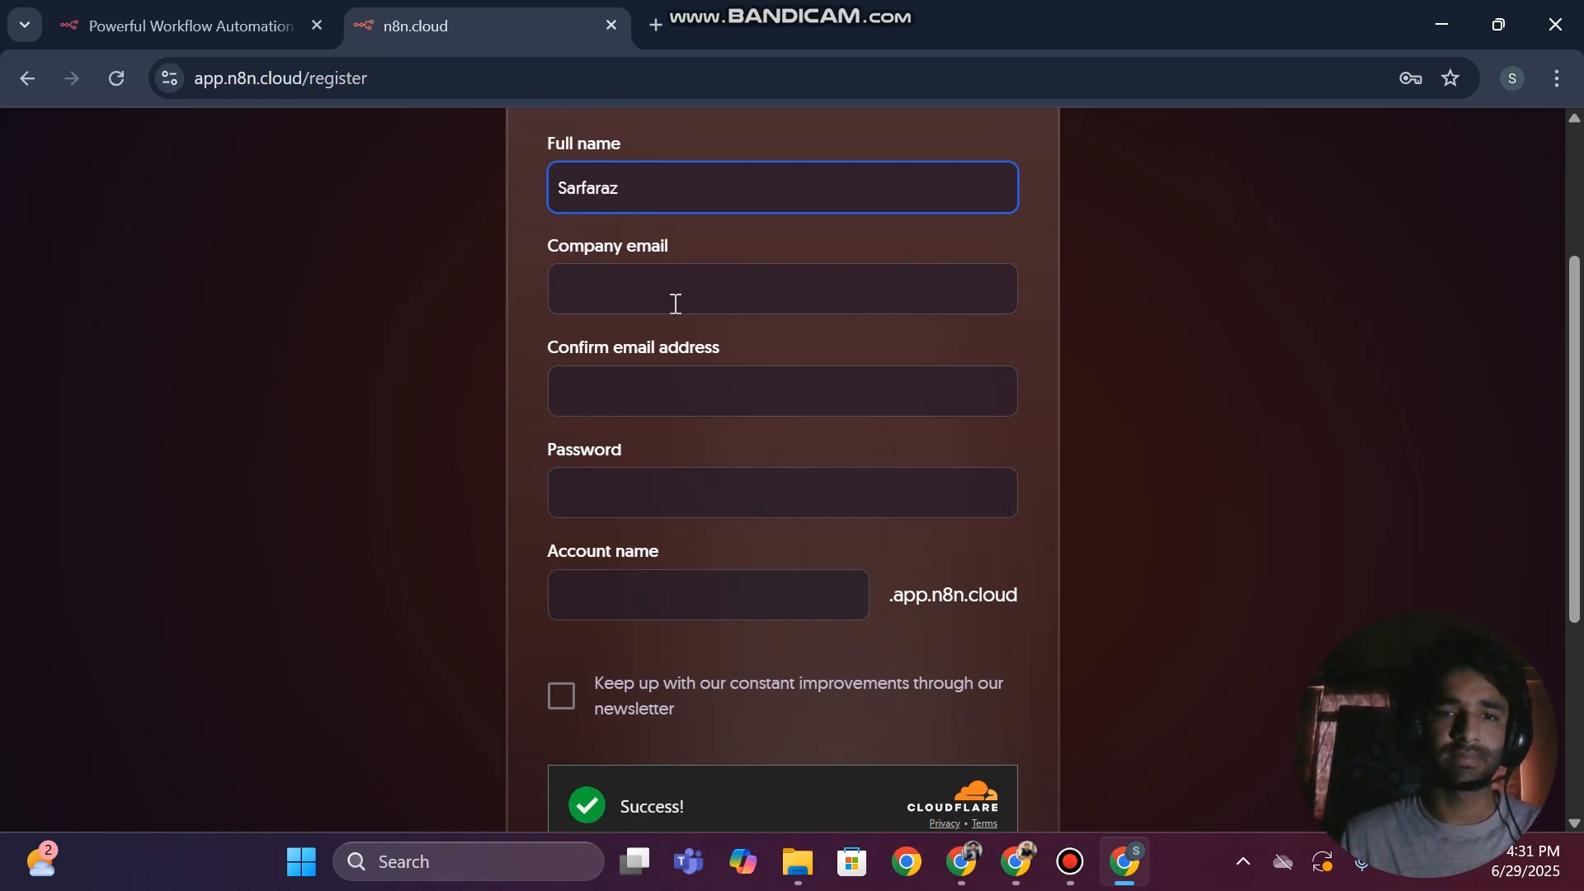
pyautogui.click(638, 281)
pyautogui.write('f')
pyautogui.press('BackSpace')
pyautogui.write('da')
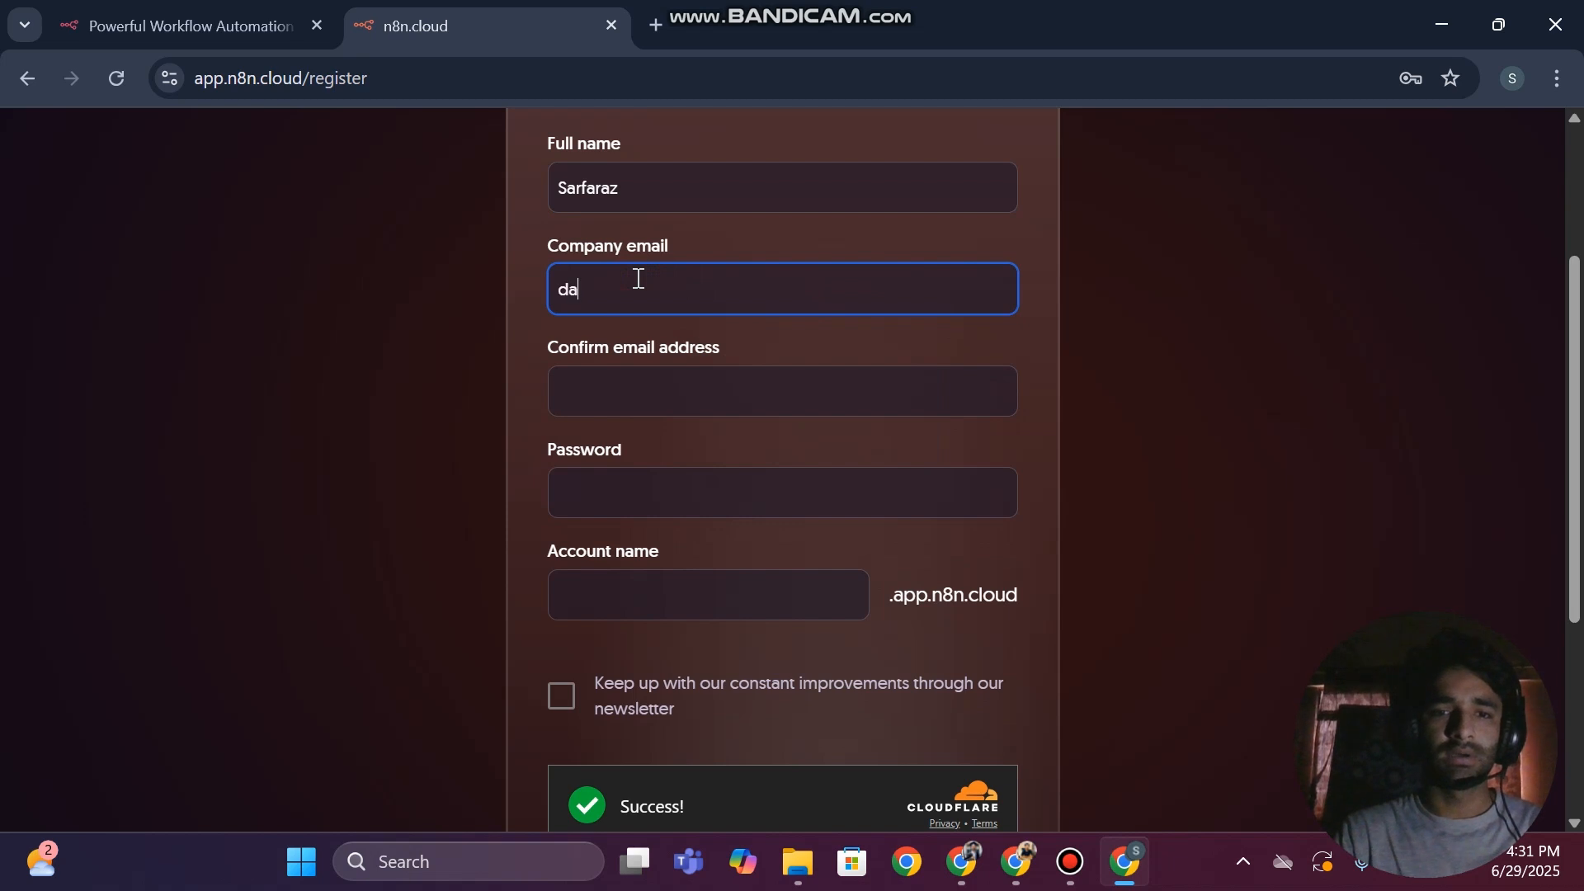
pyautogui.write('talinkk')
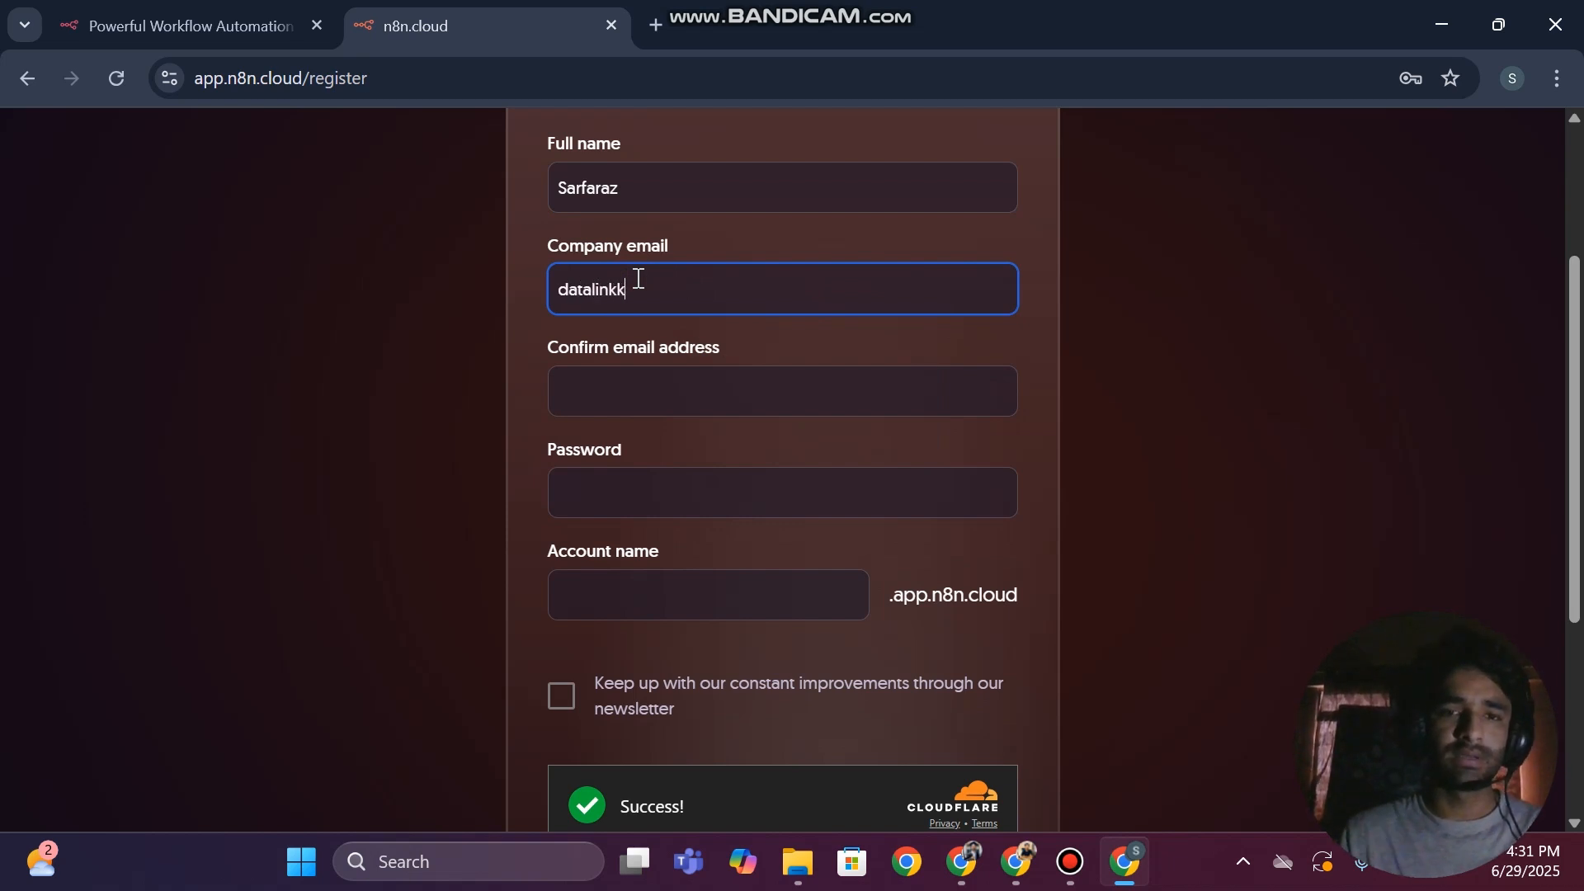
# Try to copy the Google account's e-mail address from a new browser tab into the Confirm email address field
pyautogui.click(666, 388)
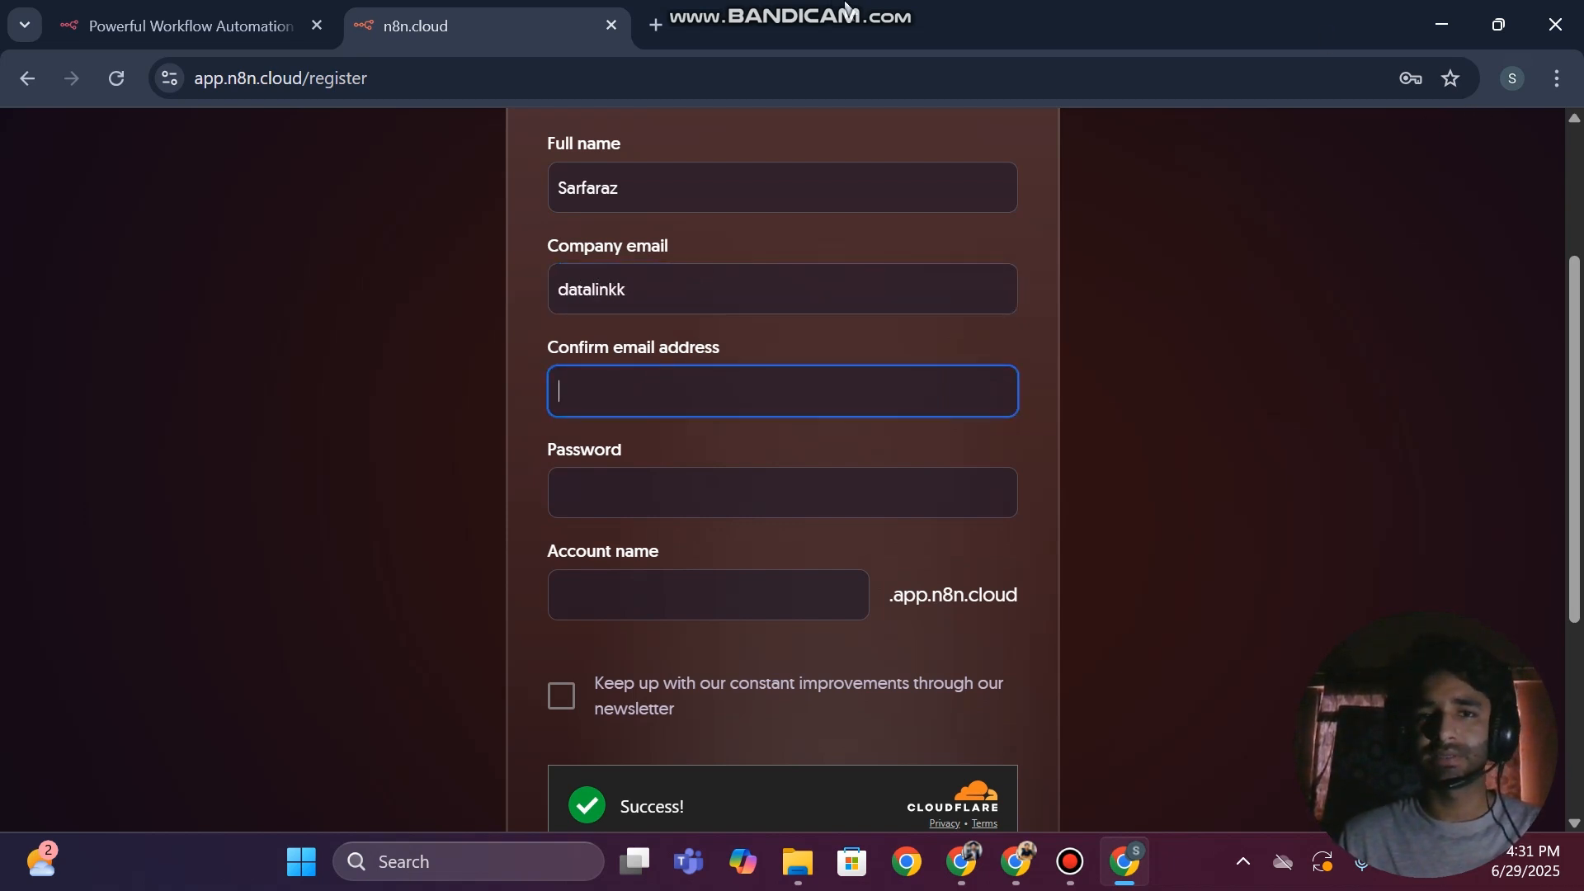
pyautogui.click(656, 25)
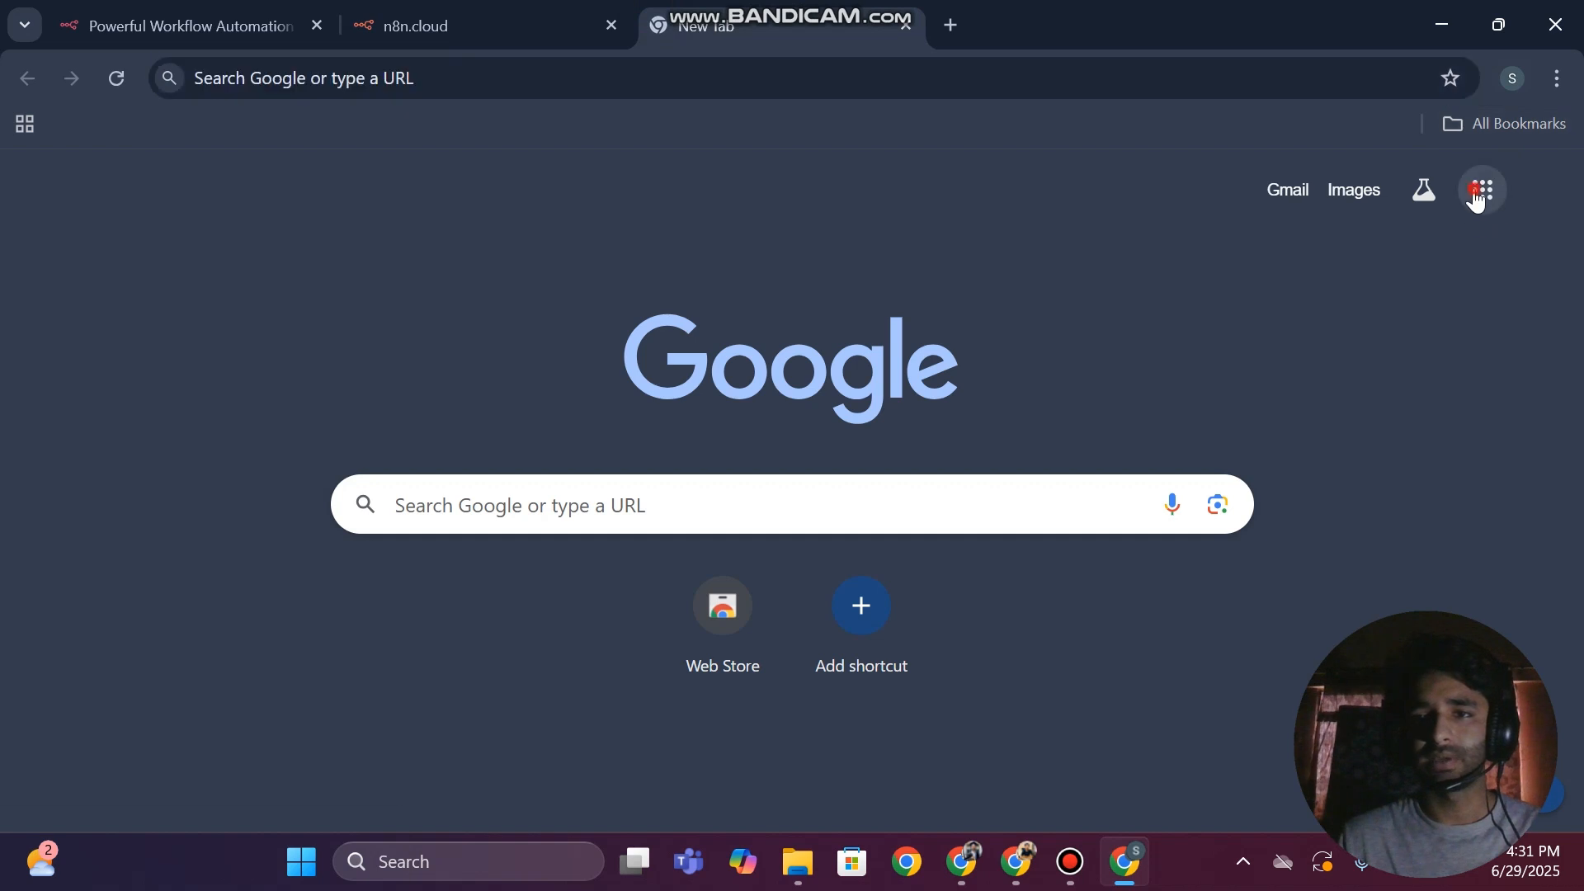
pyautogui.click(1483, 192)
pyautogui.click(1544, 185)
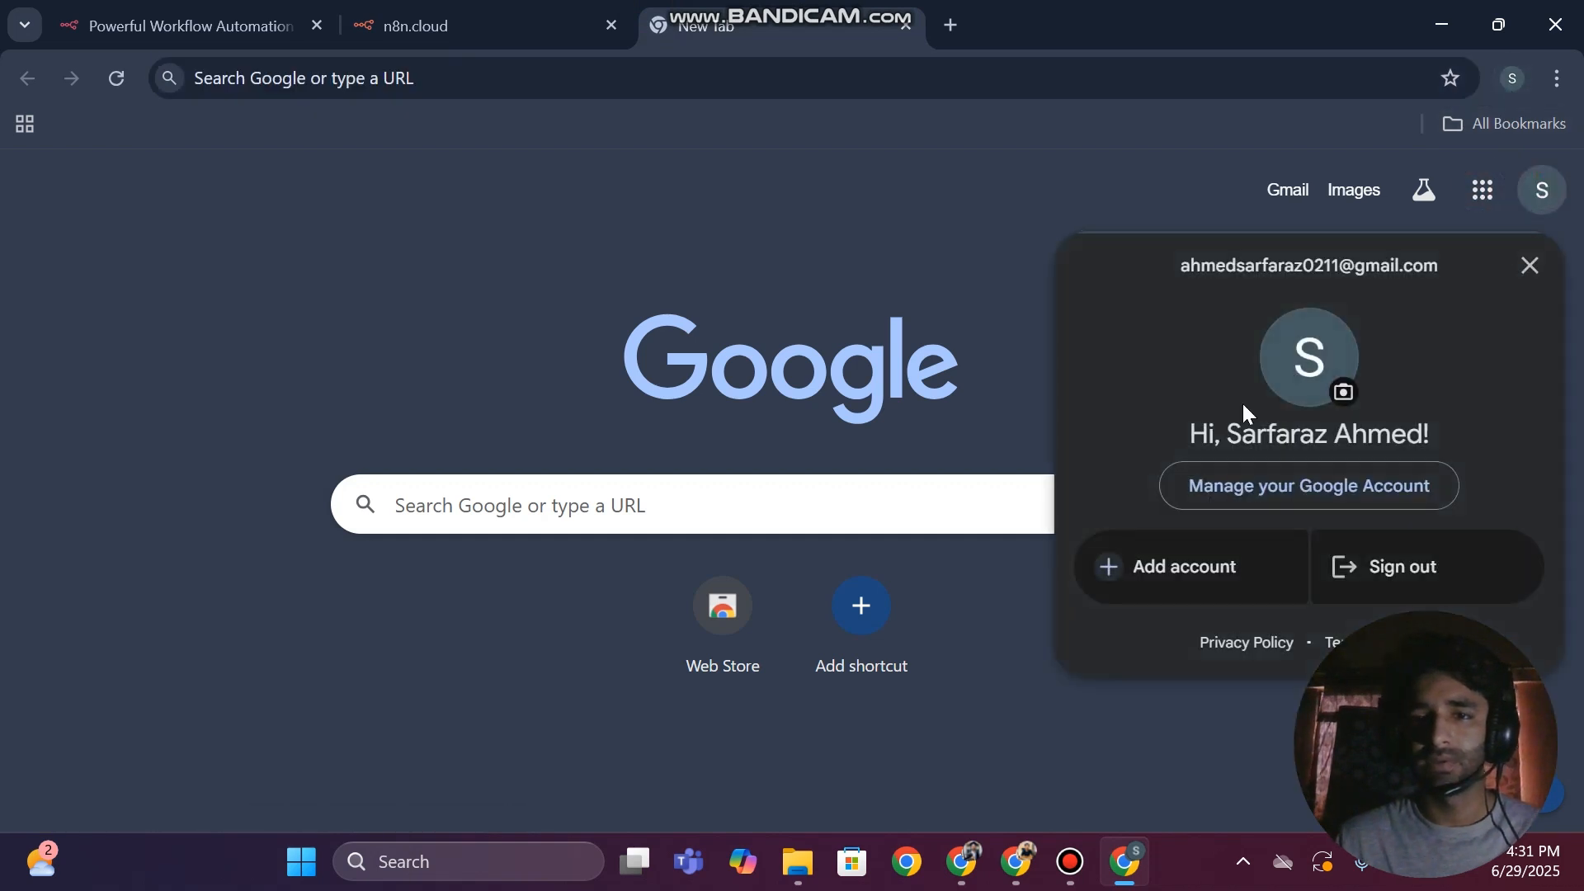
pyautogui.moveTo(1166, 257); pyautogui.dragTo(1467, 264)
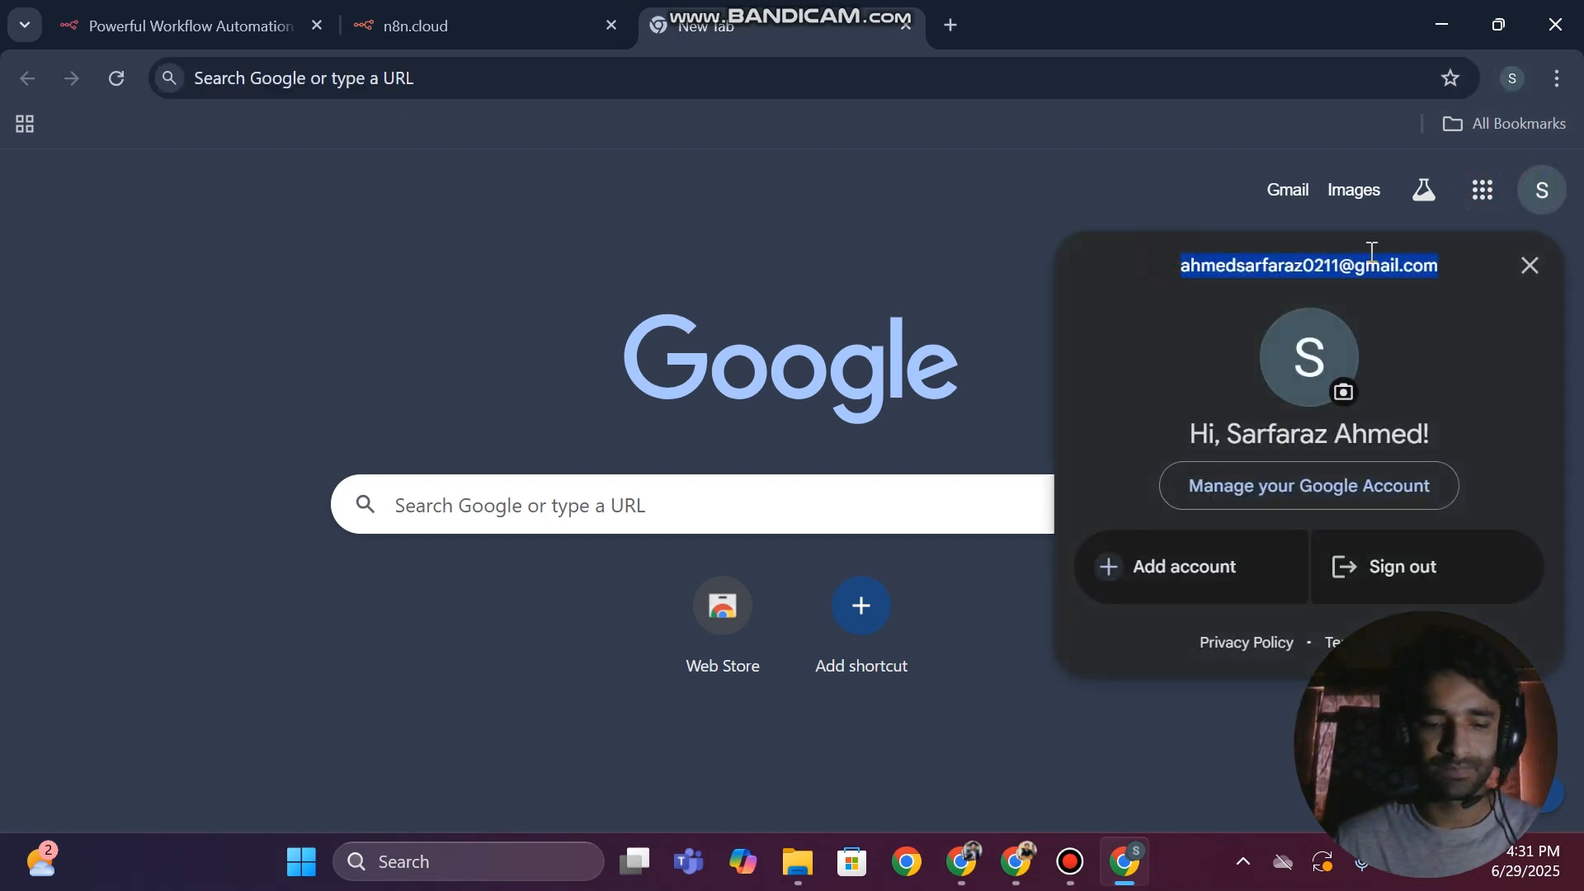
pyautogui.click(495, 17)
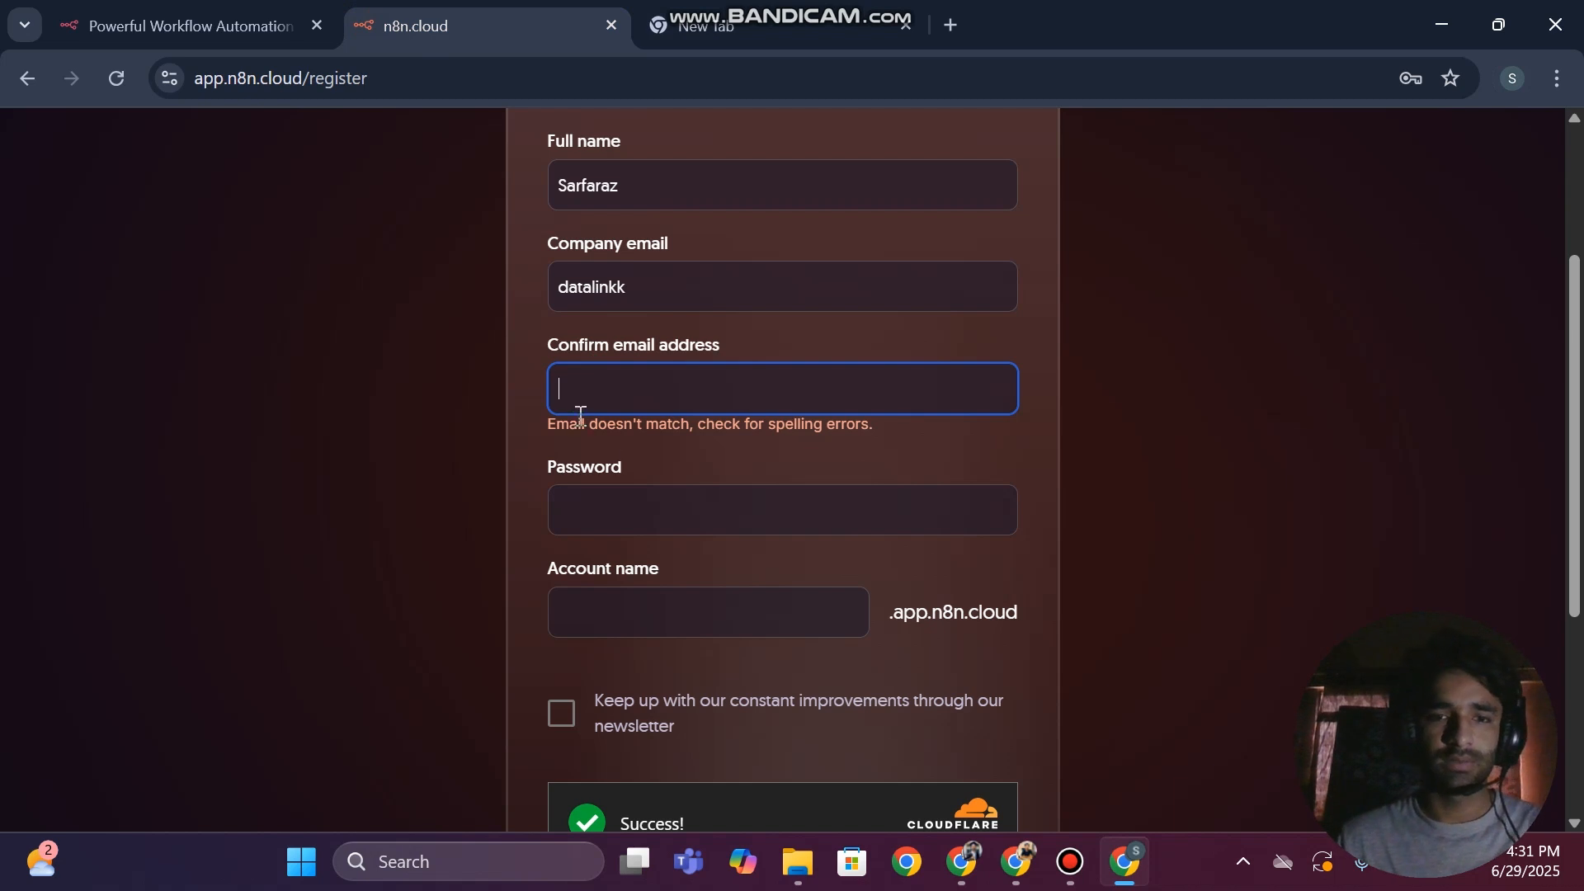
pyautogui.click(626, 374)
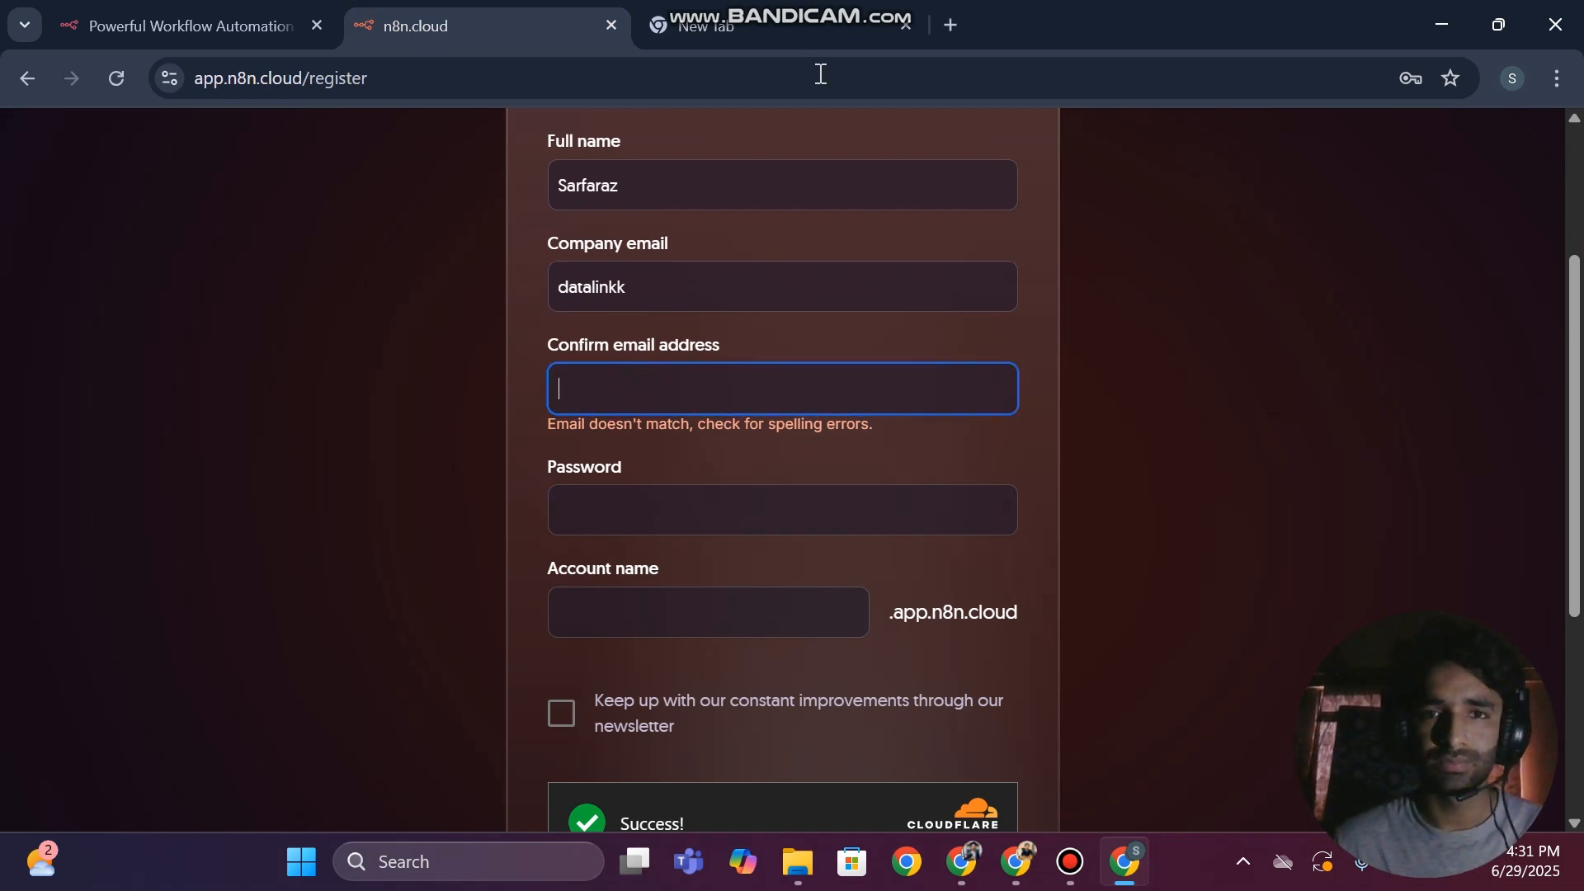
# Enter the Google account's e-mail address in the Confirm email address field, checking it against the browser profile
pyautogui.click(1510, 80)
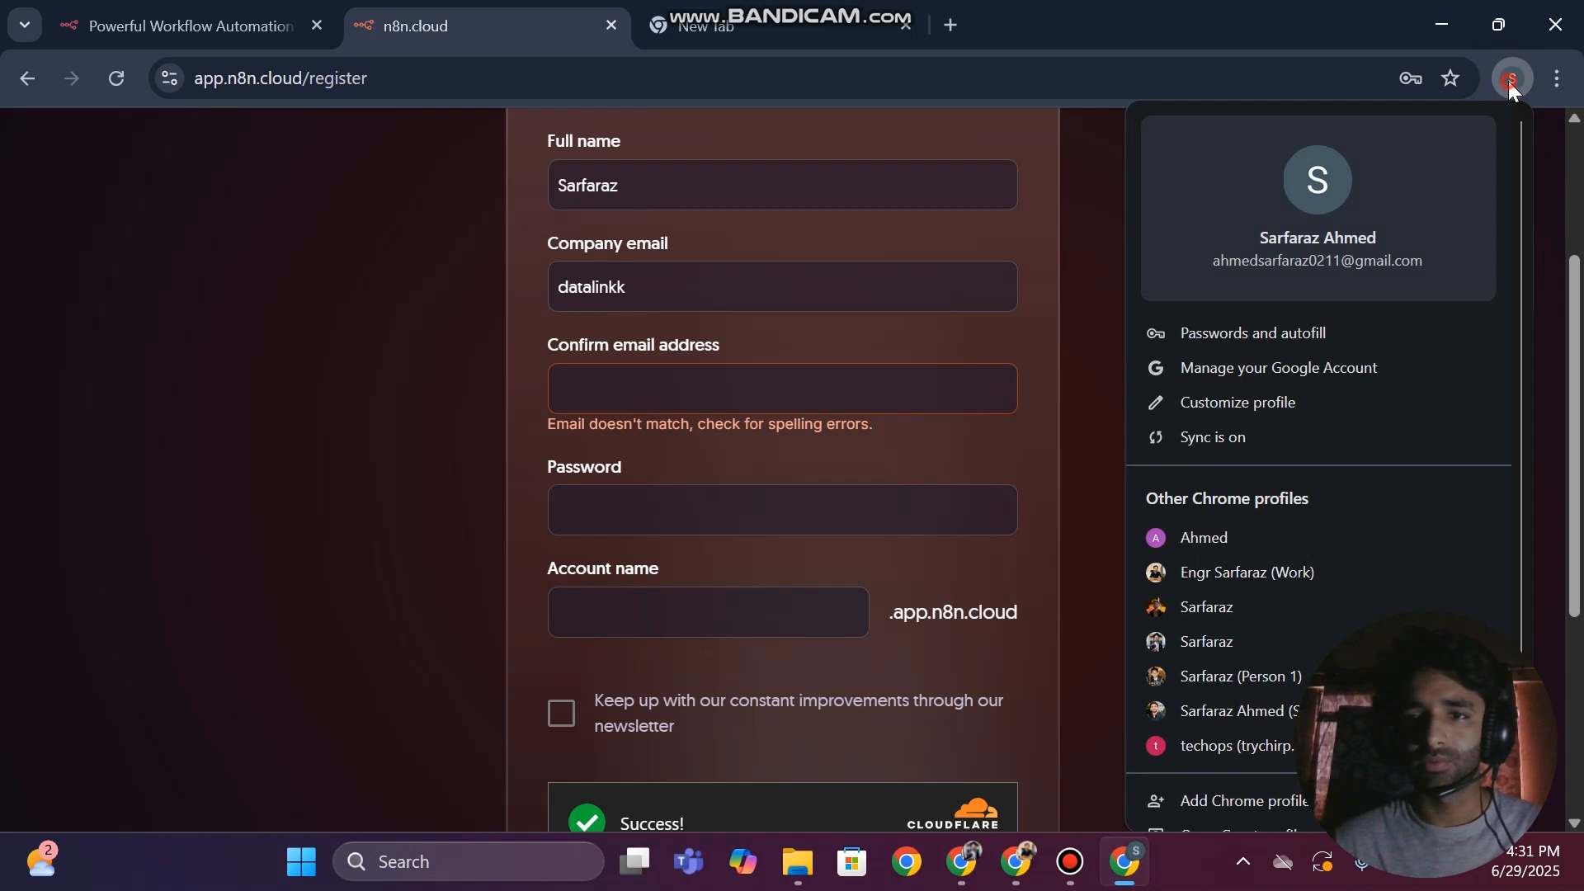
pyautogui.click(703, 368)
pyautogui.write('am')
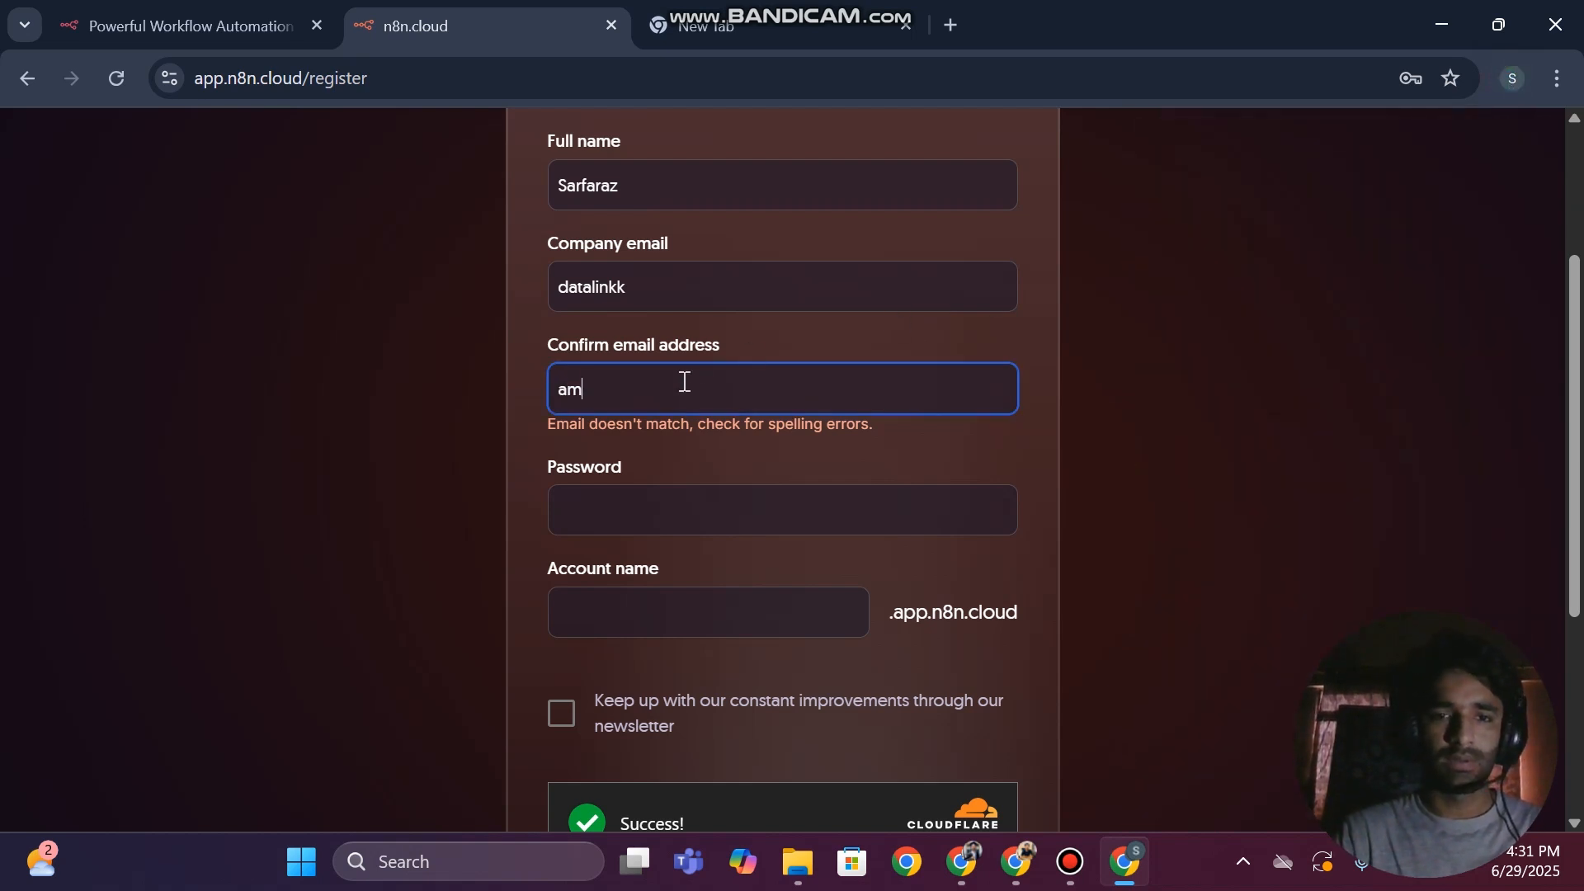
pyautogui.press('BackSpace')
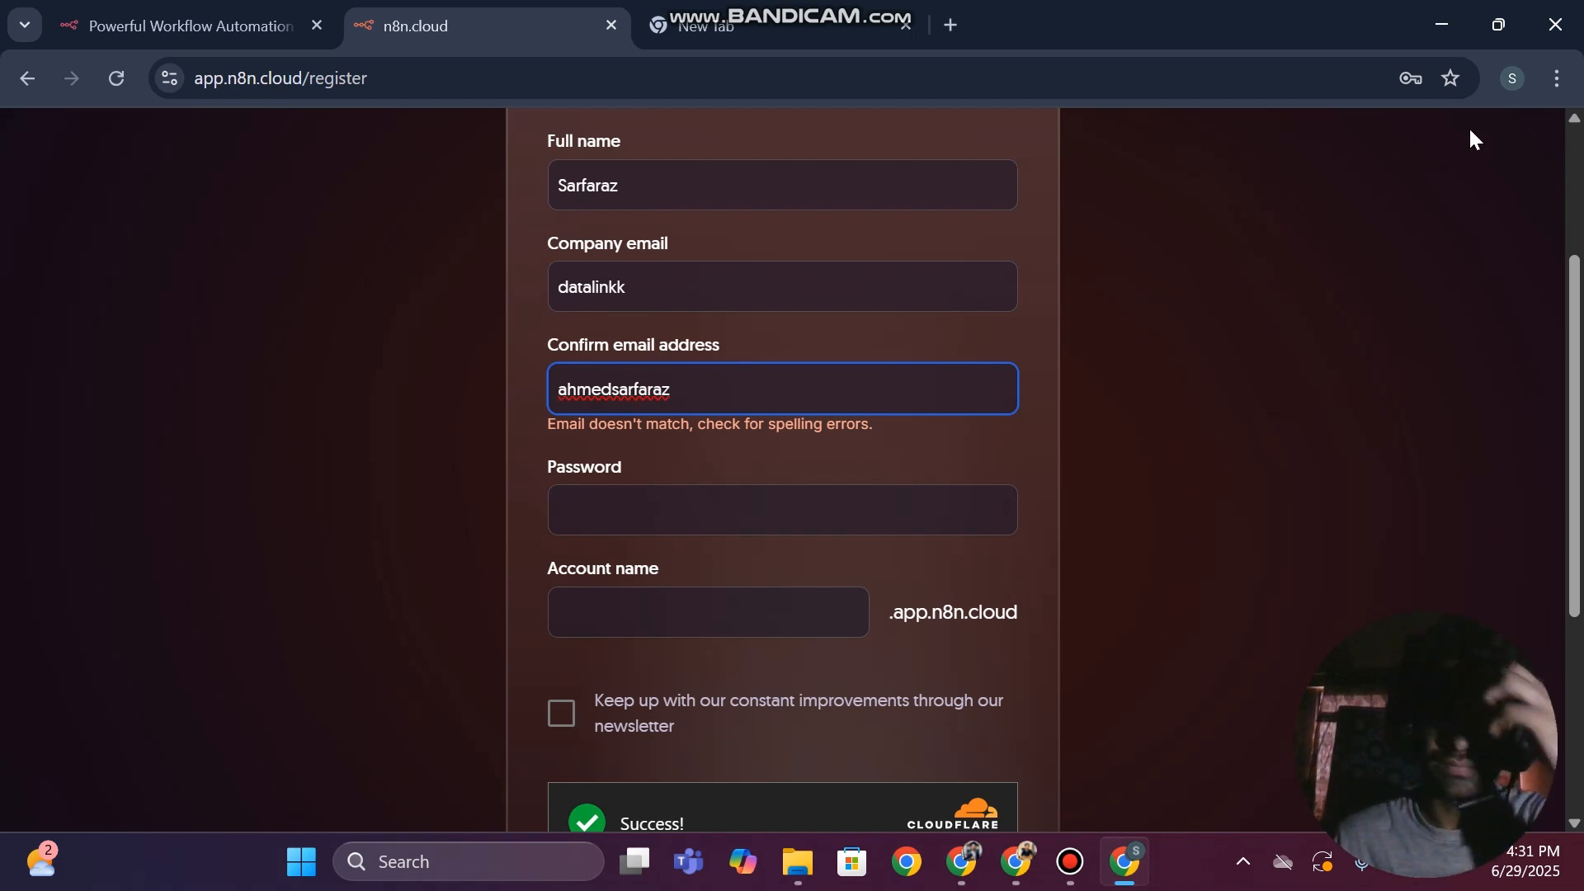
pyautogui.click(1517, 82)
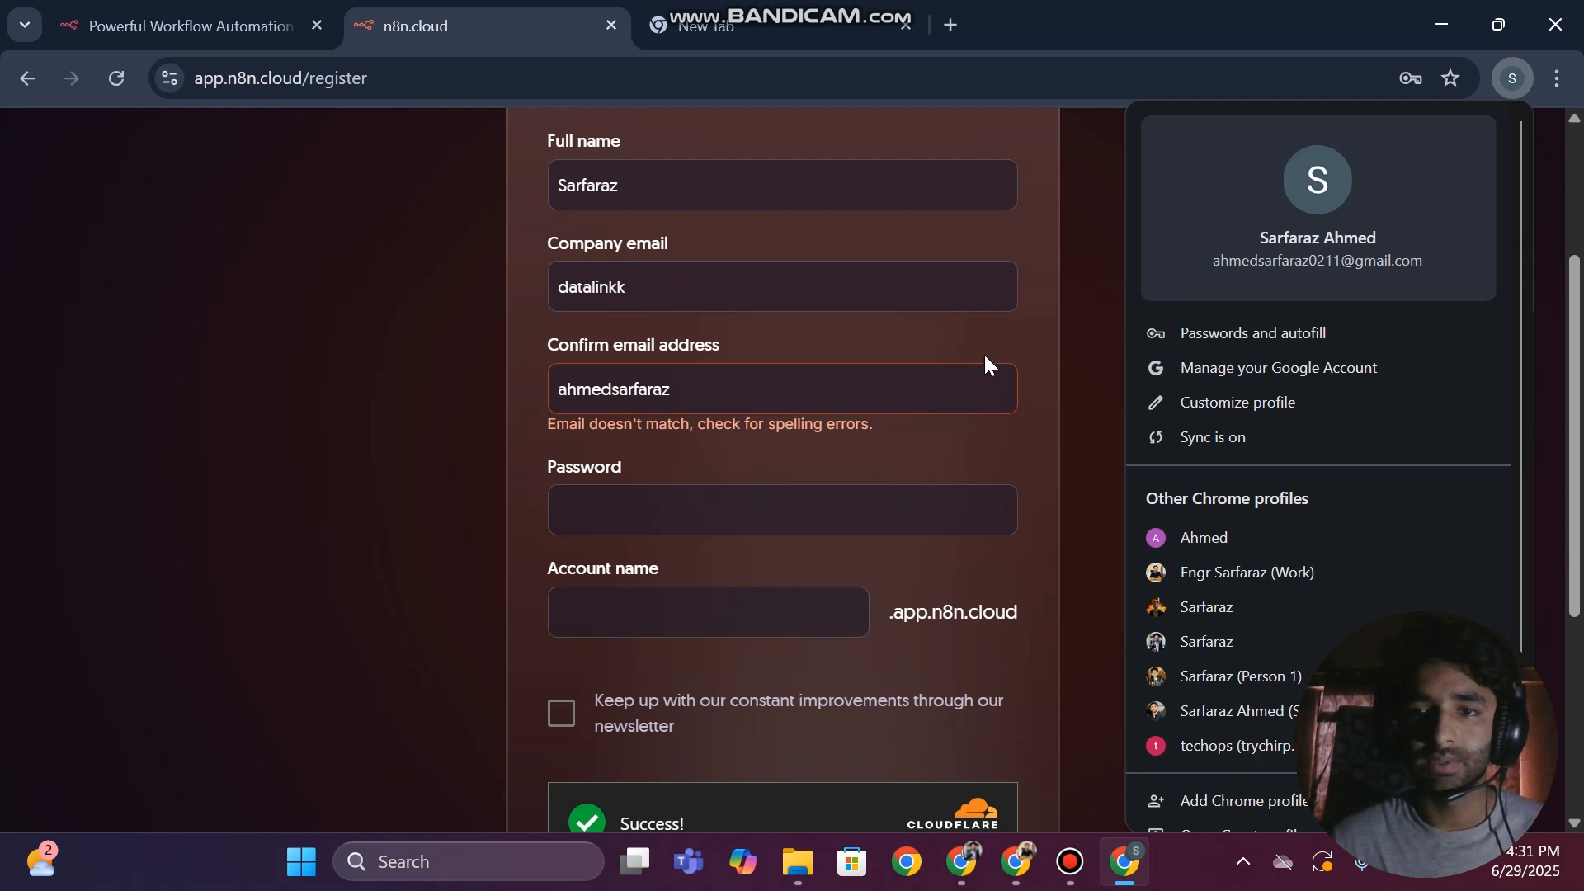
pyautogui.click(706, 398)
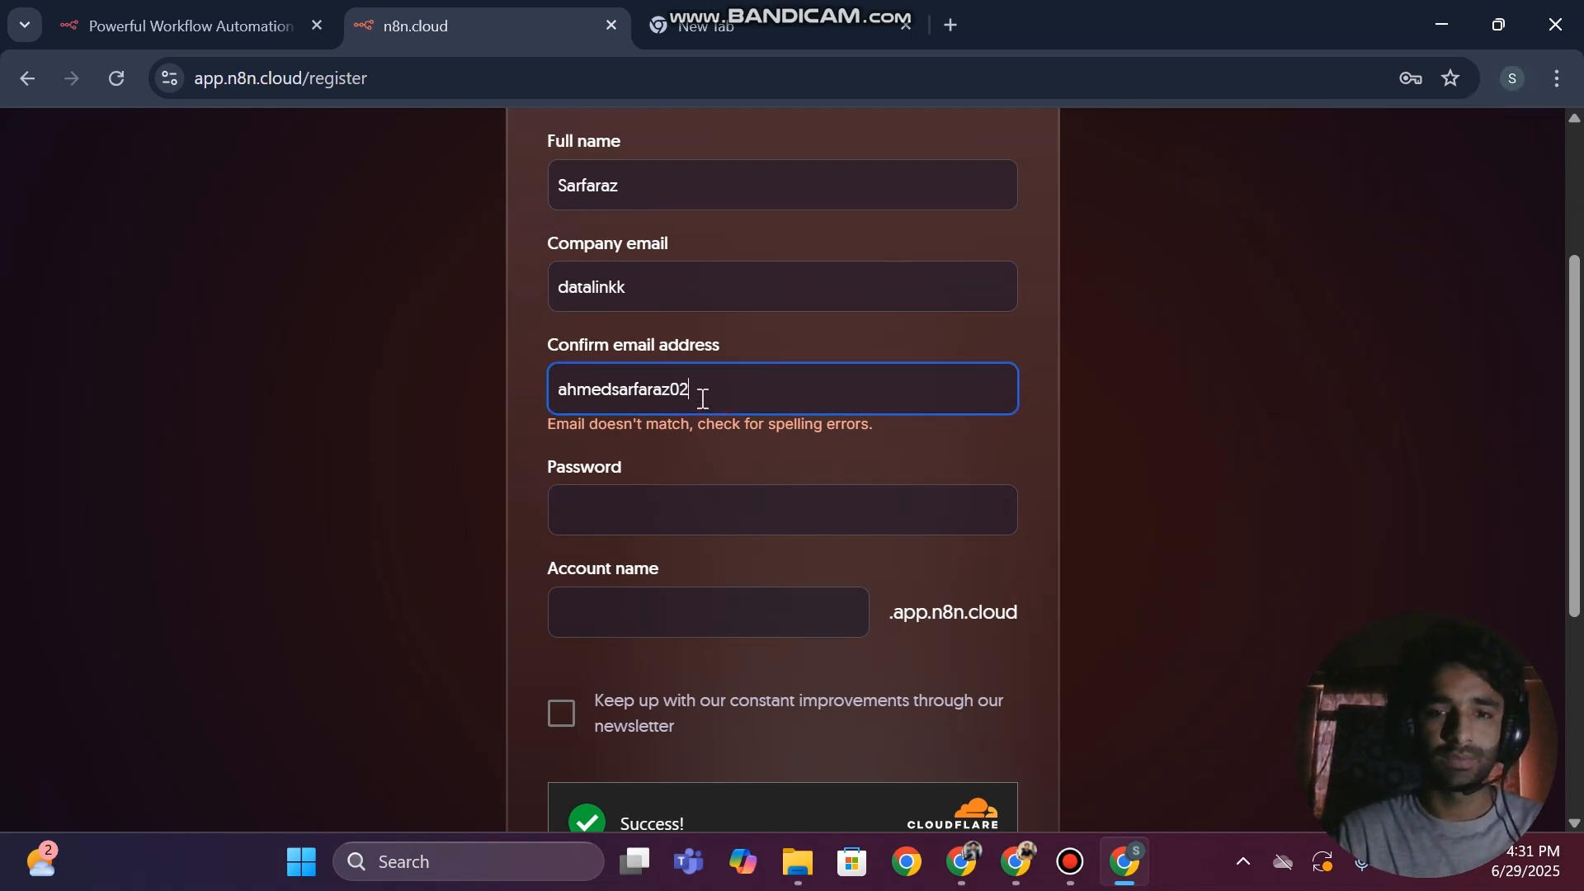
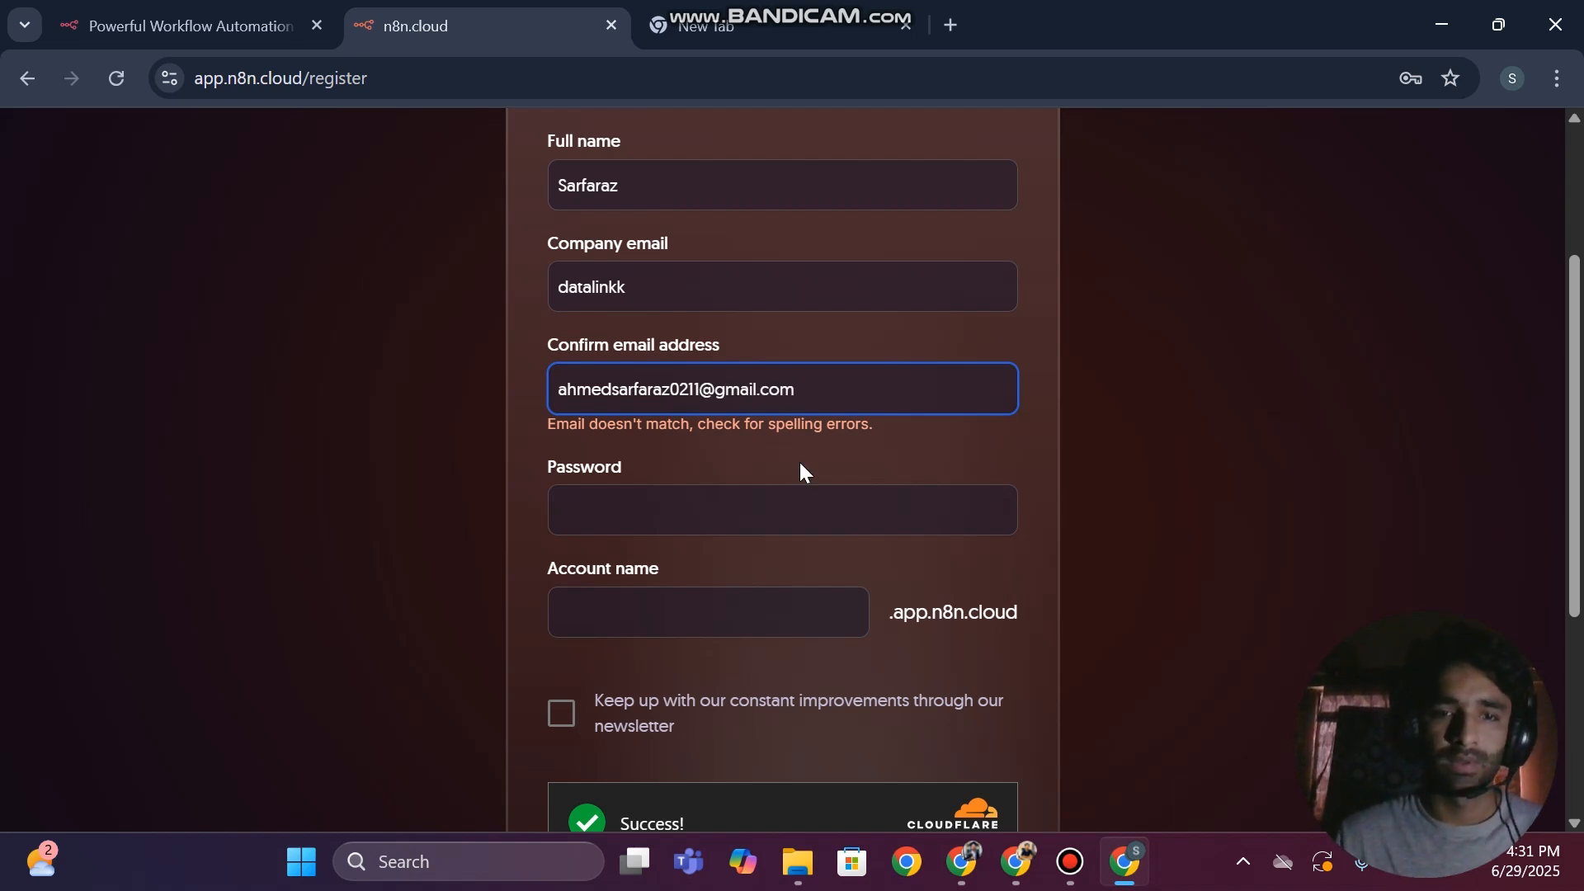
# Enter the new account's password in the Password field, ignoring the saved-login suggestions
pyautogui.click(667, 509)
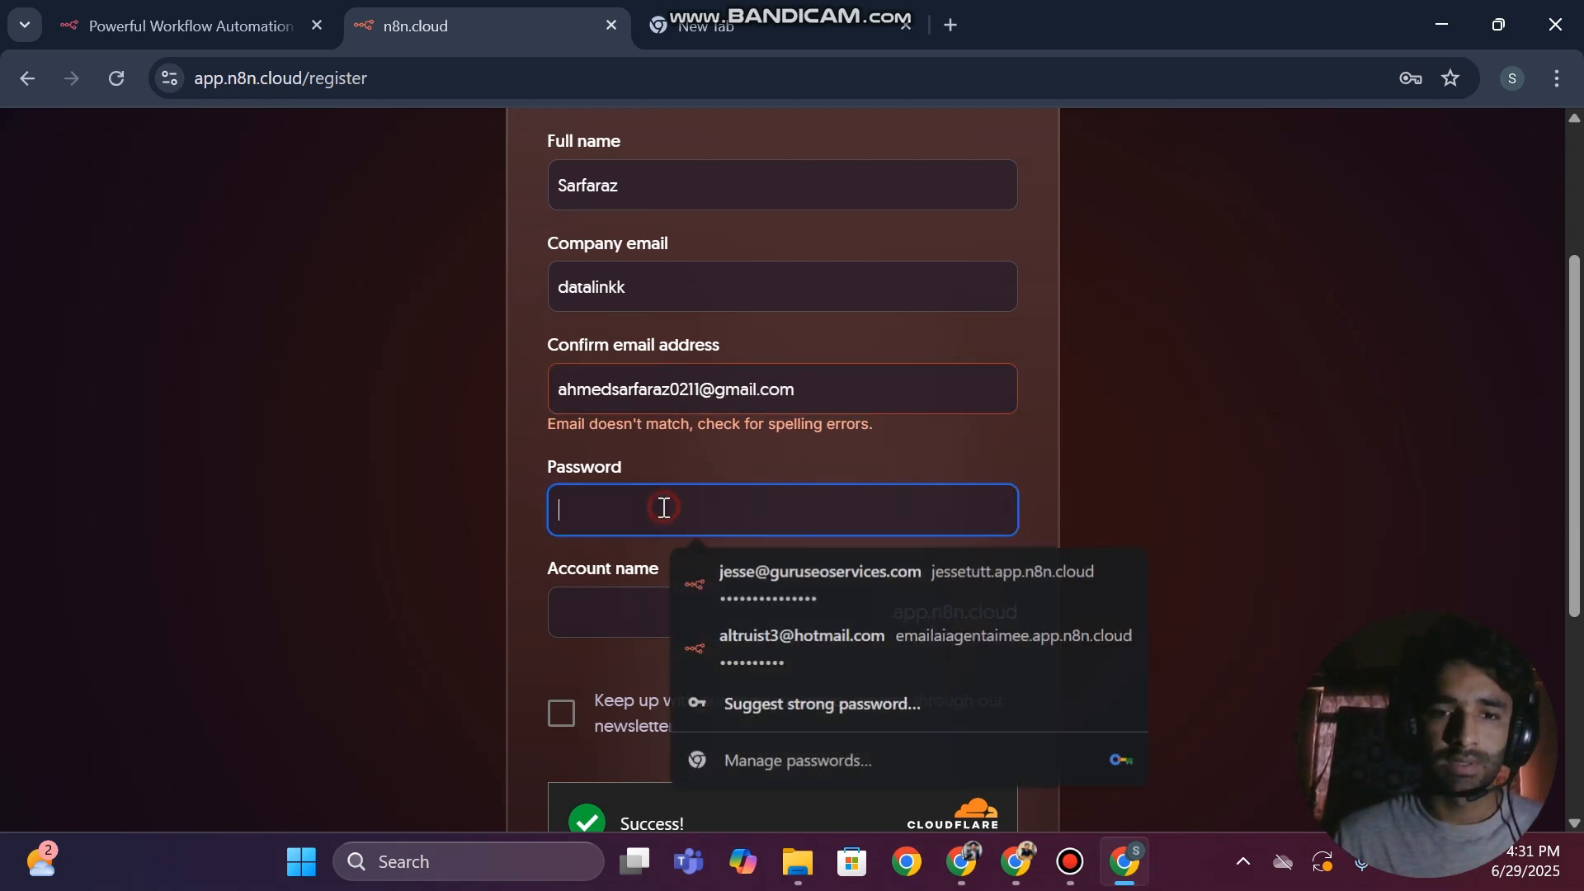
pyautogui.click(698, 515)
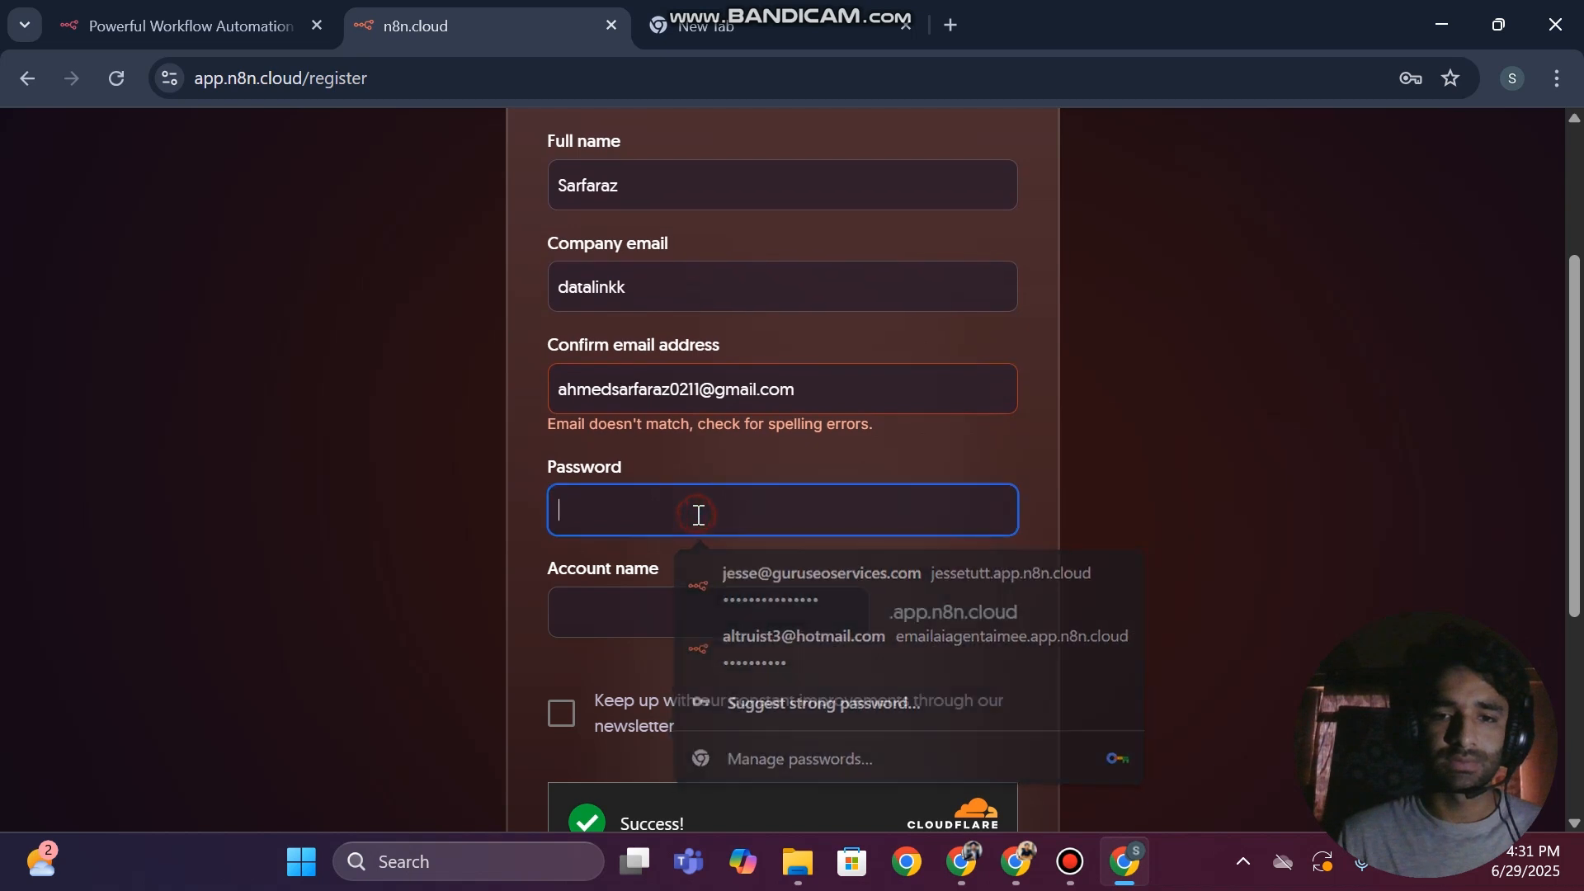
pyautogui.click(698, 515)
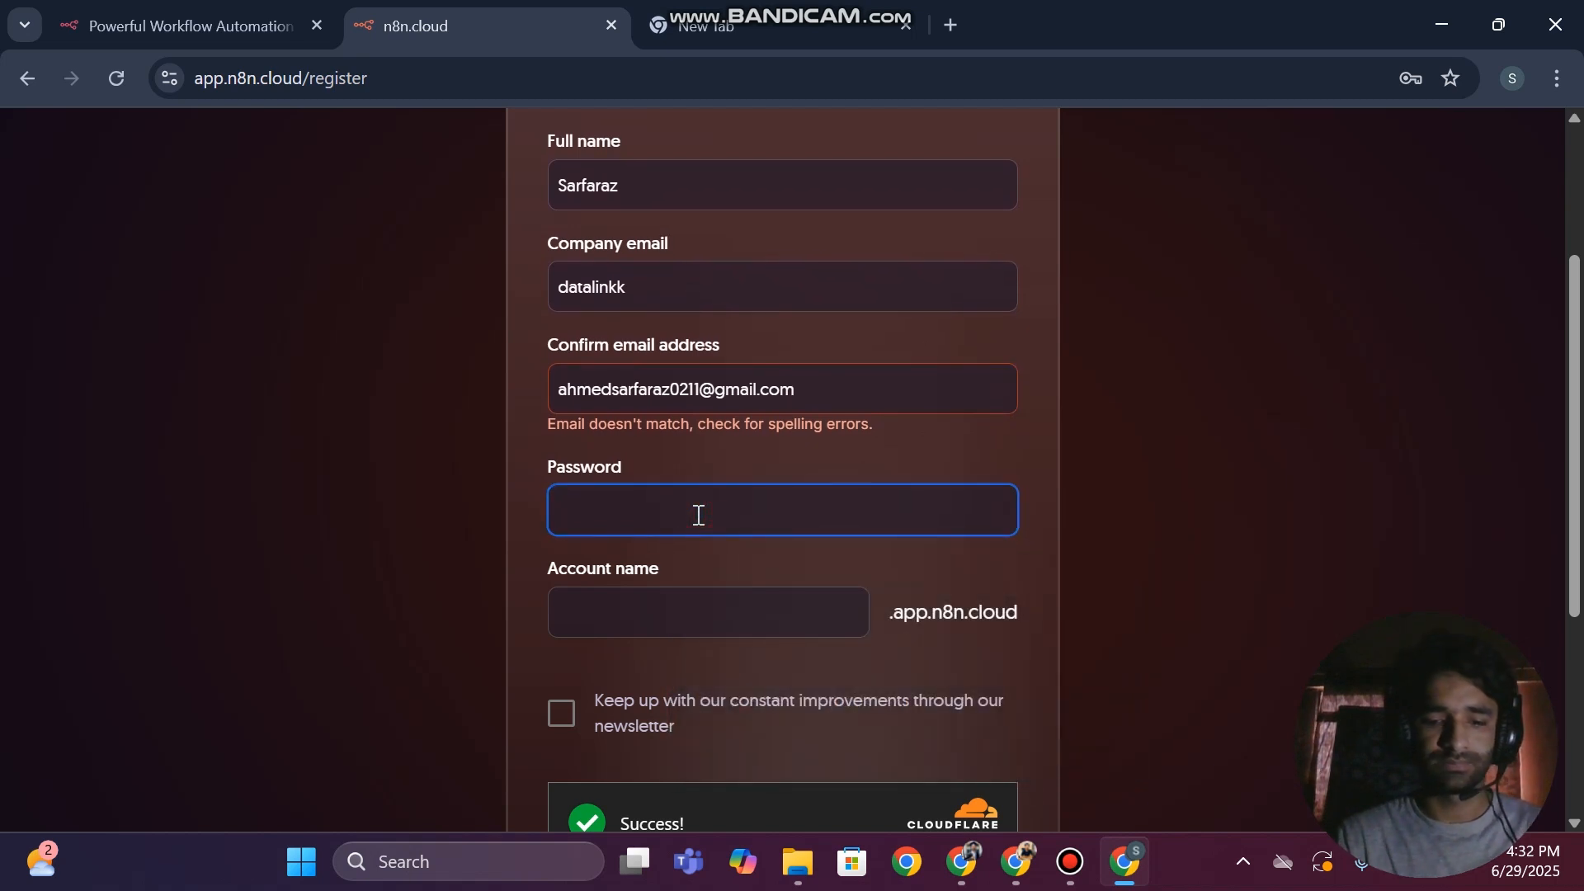
pyautogui.press('BackSpace')
pyautogui.press('BackSpace')
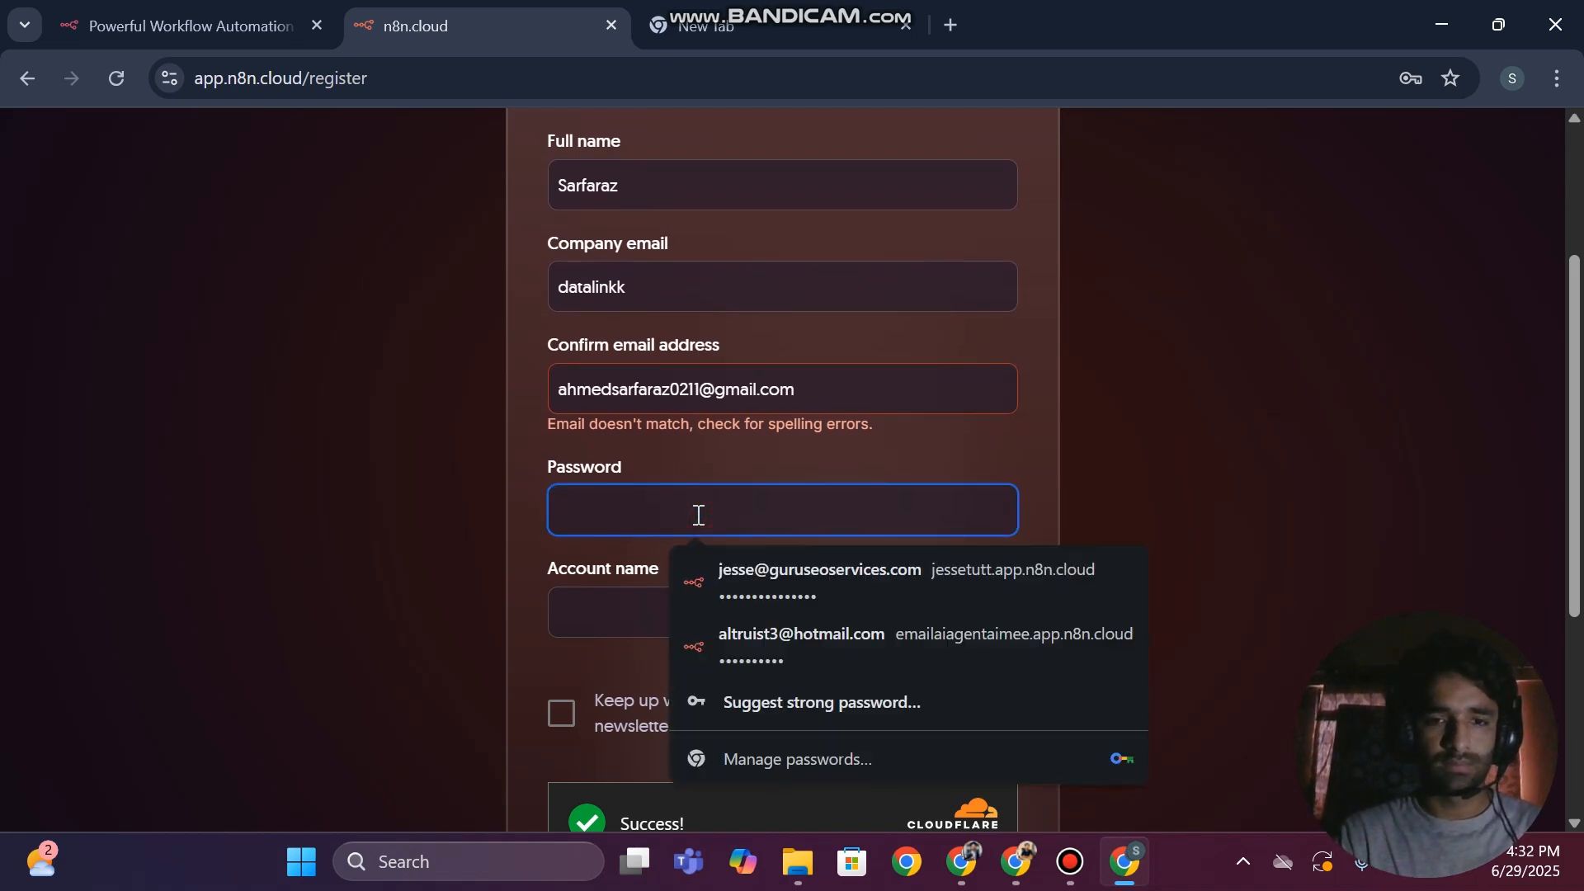
pyautogui.press('BackSpace')
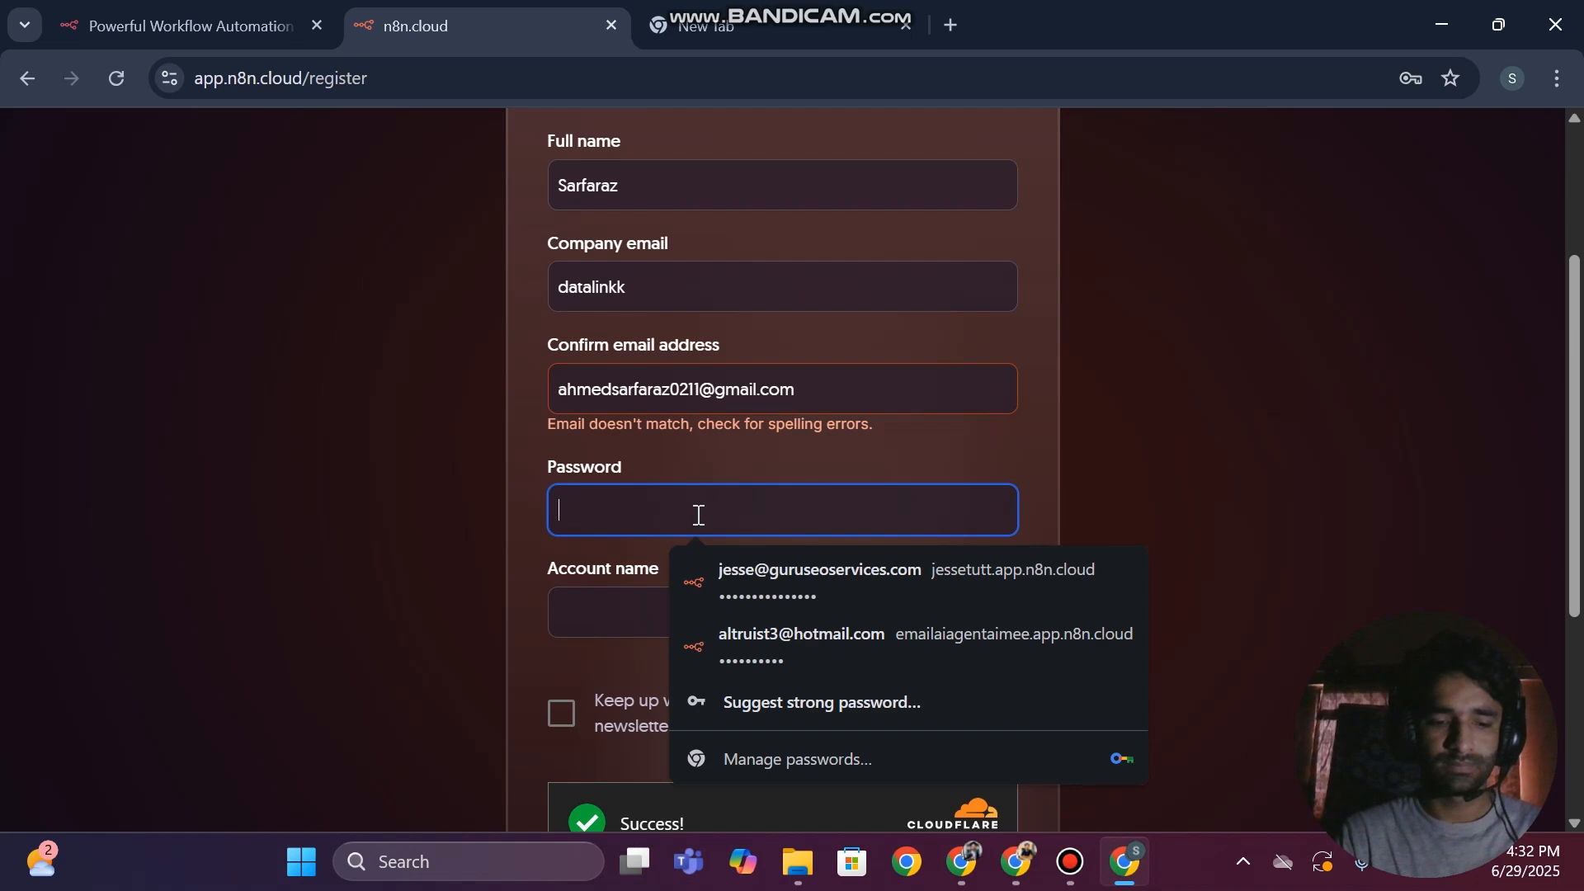
pyautogui.write('•')
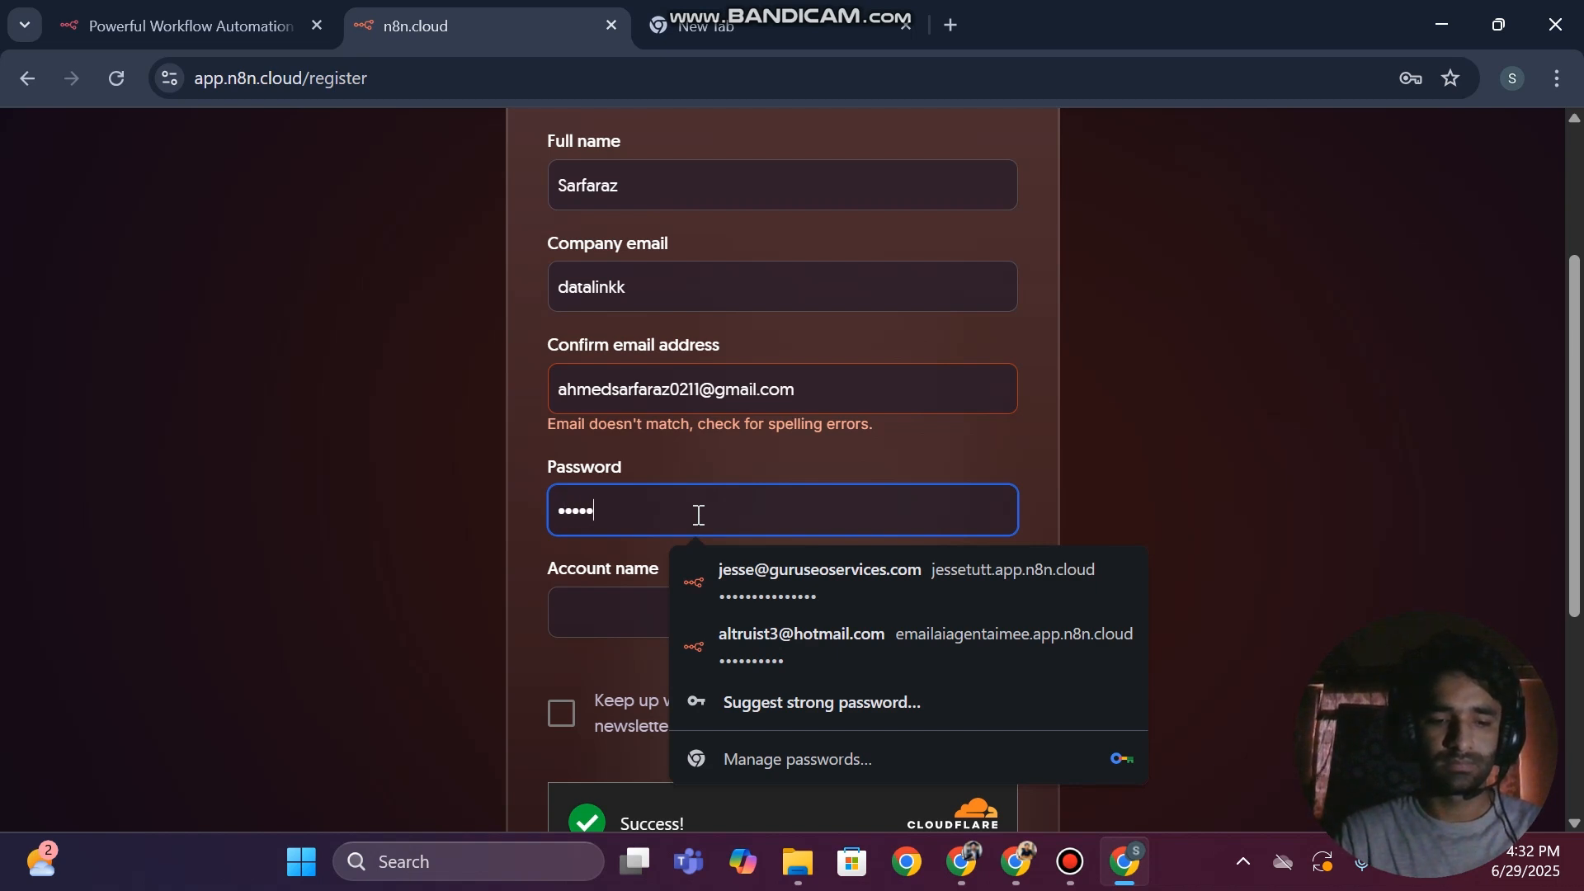
pyautogui.write('•••••••••')
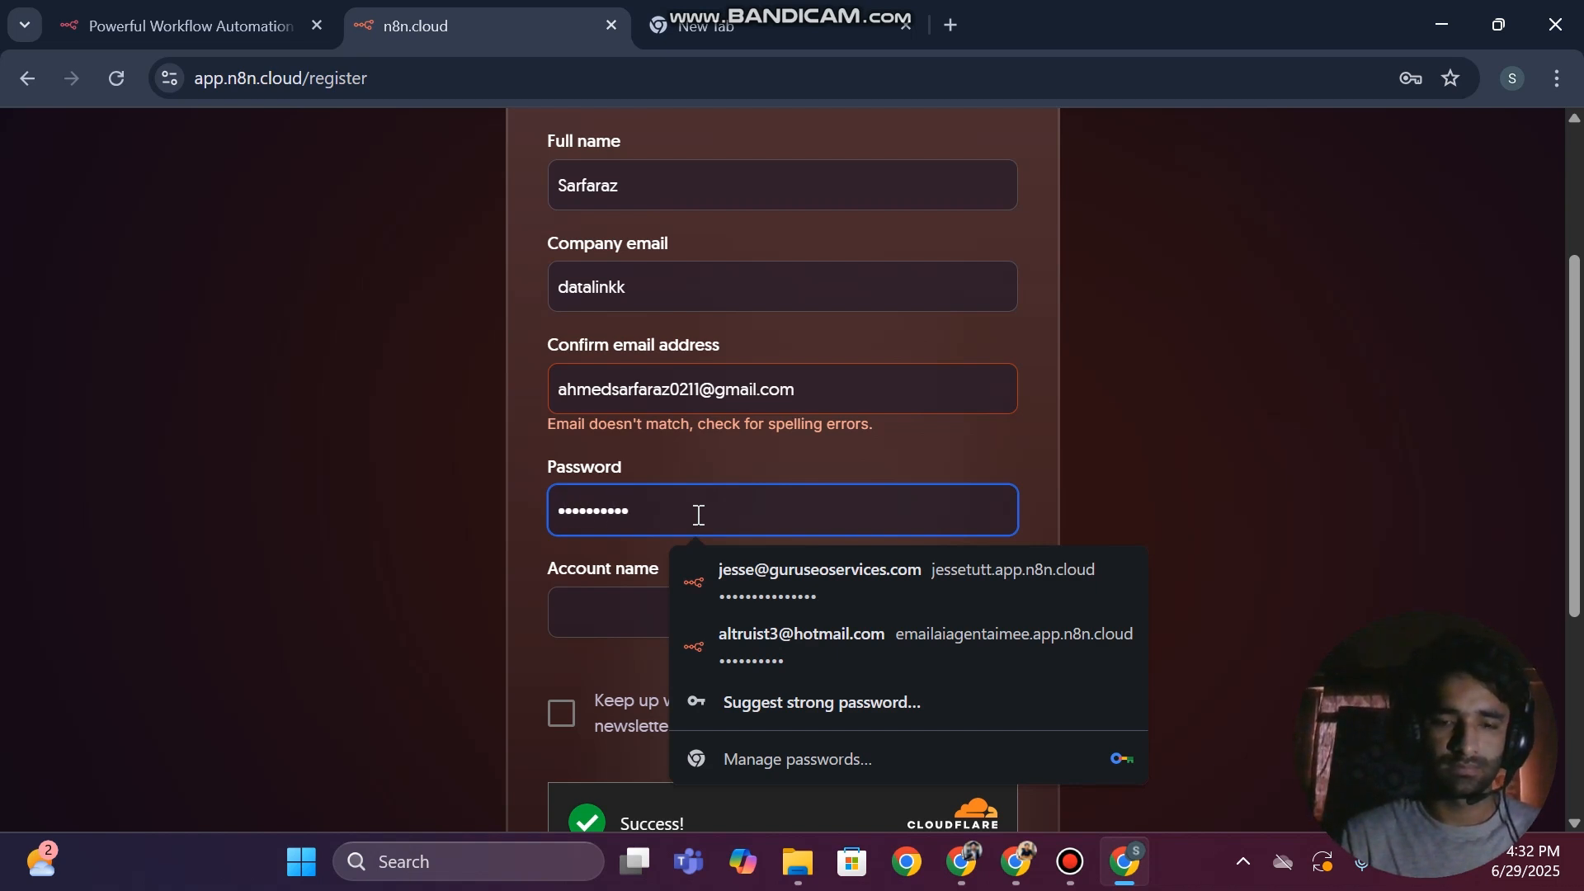
# Fill in the account name for the n8n cloud address and opt in to the newsletter
pyautogui.click(622, 606)
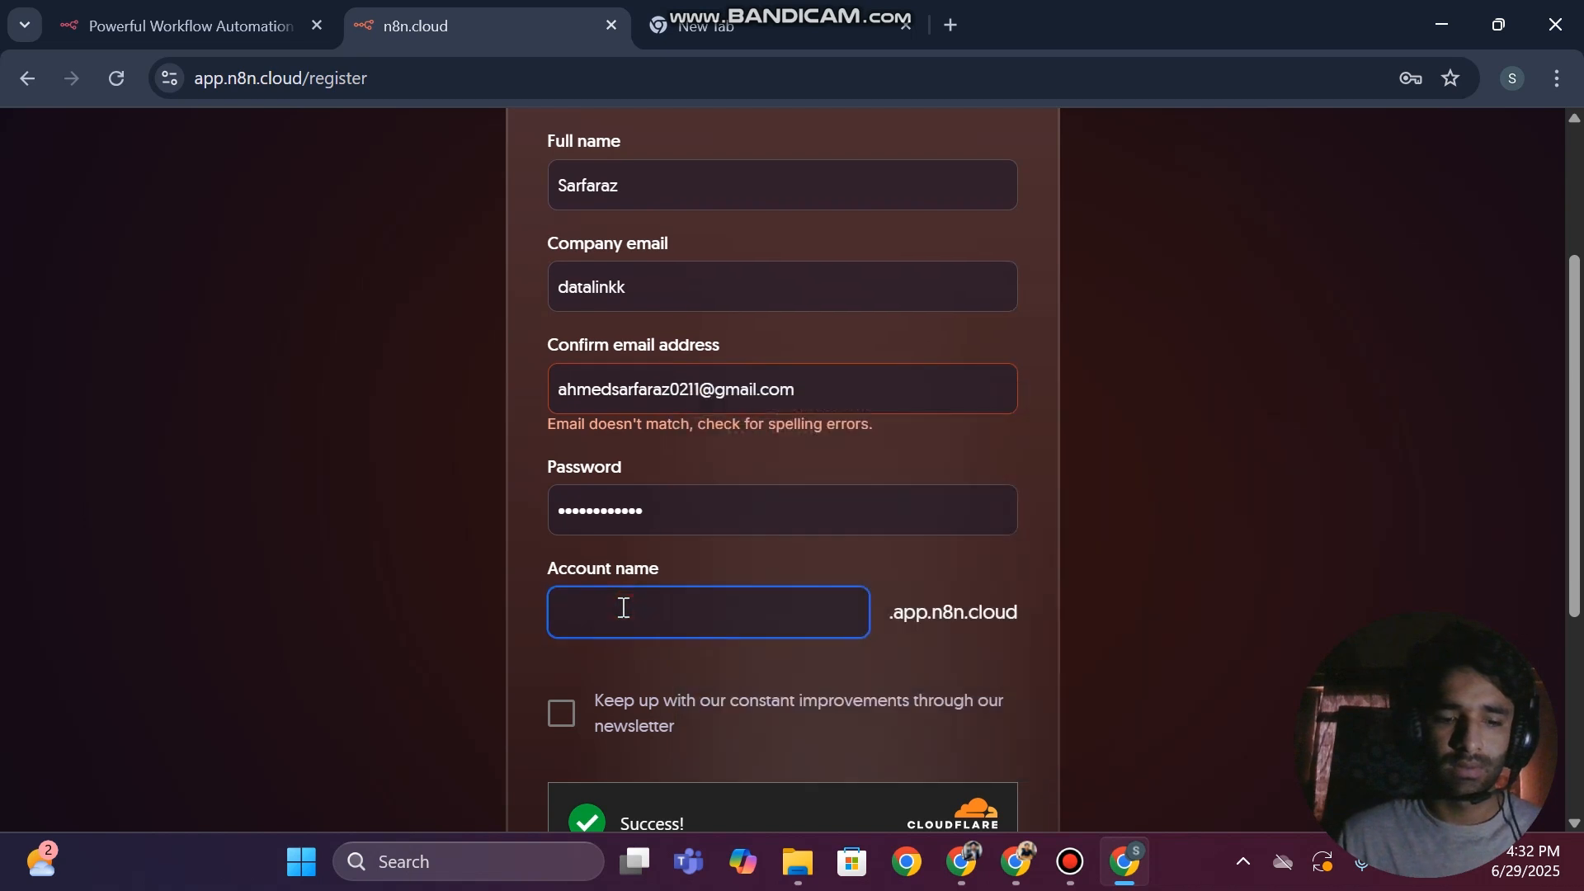
pyautogui.write('ahmed')
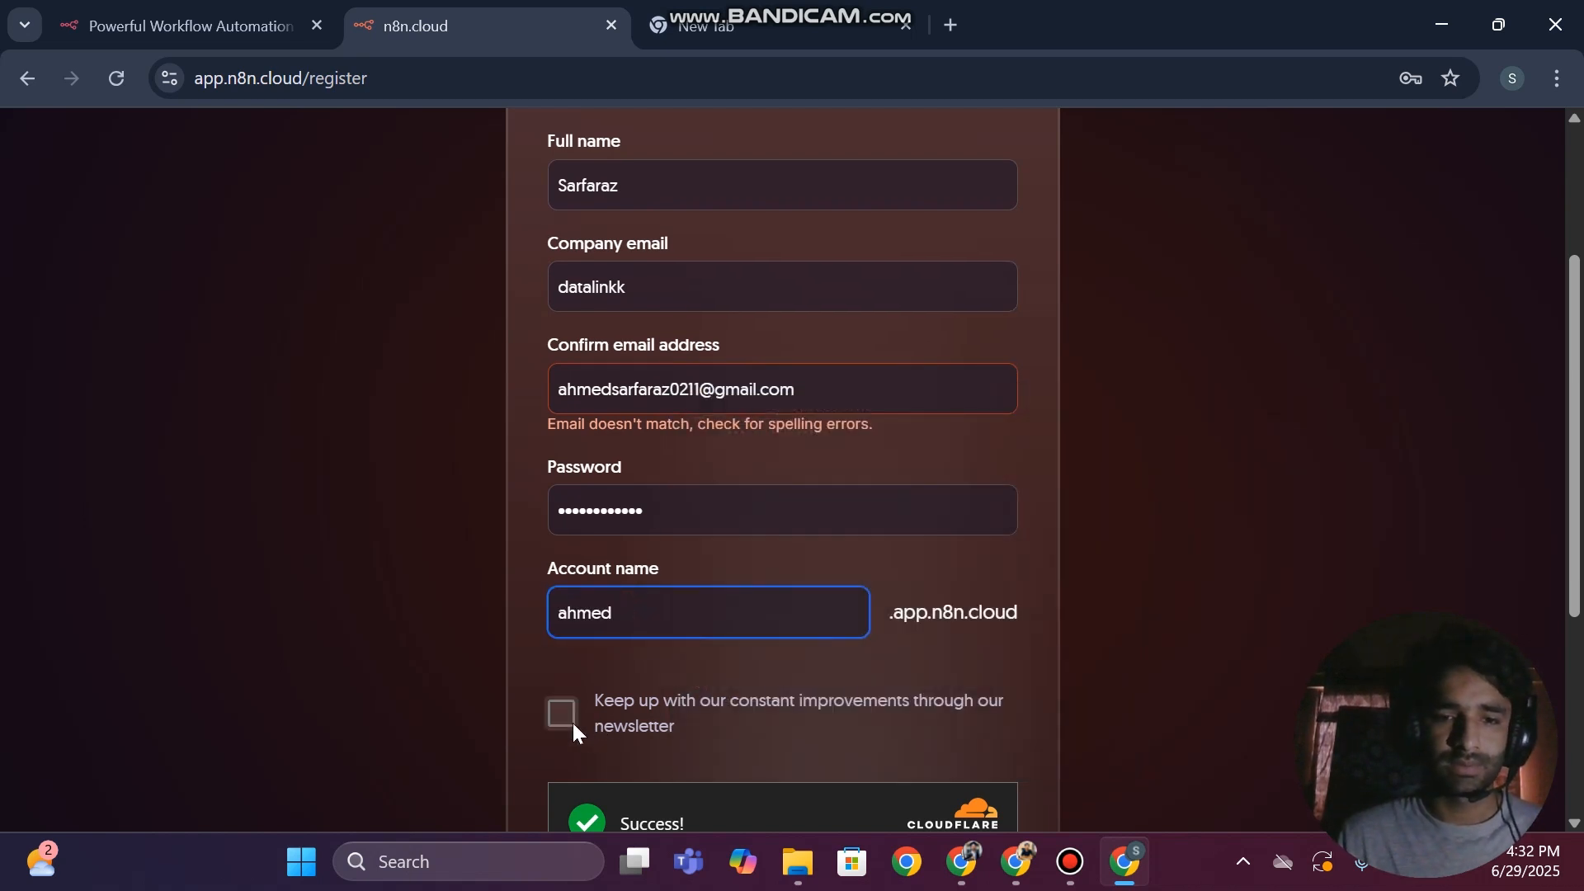
pyautogui.click(569, 717)
pyautogui.scroll(-4, 839, 648)
pyautogui.scroll(2, 858, 452)
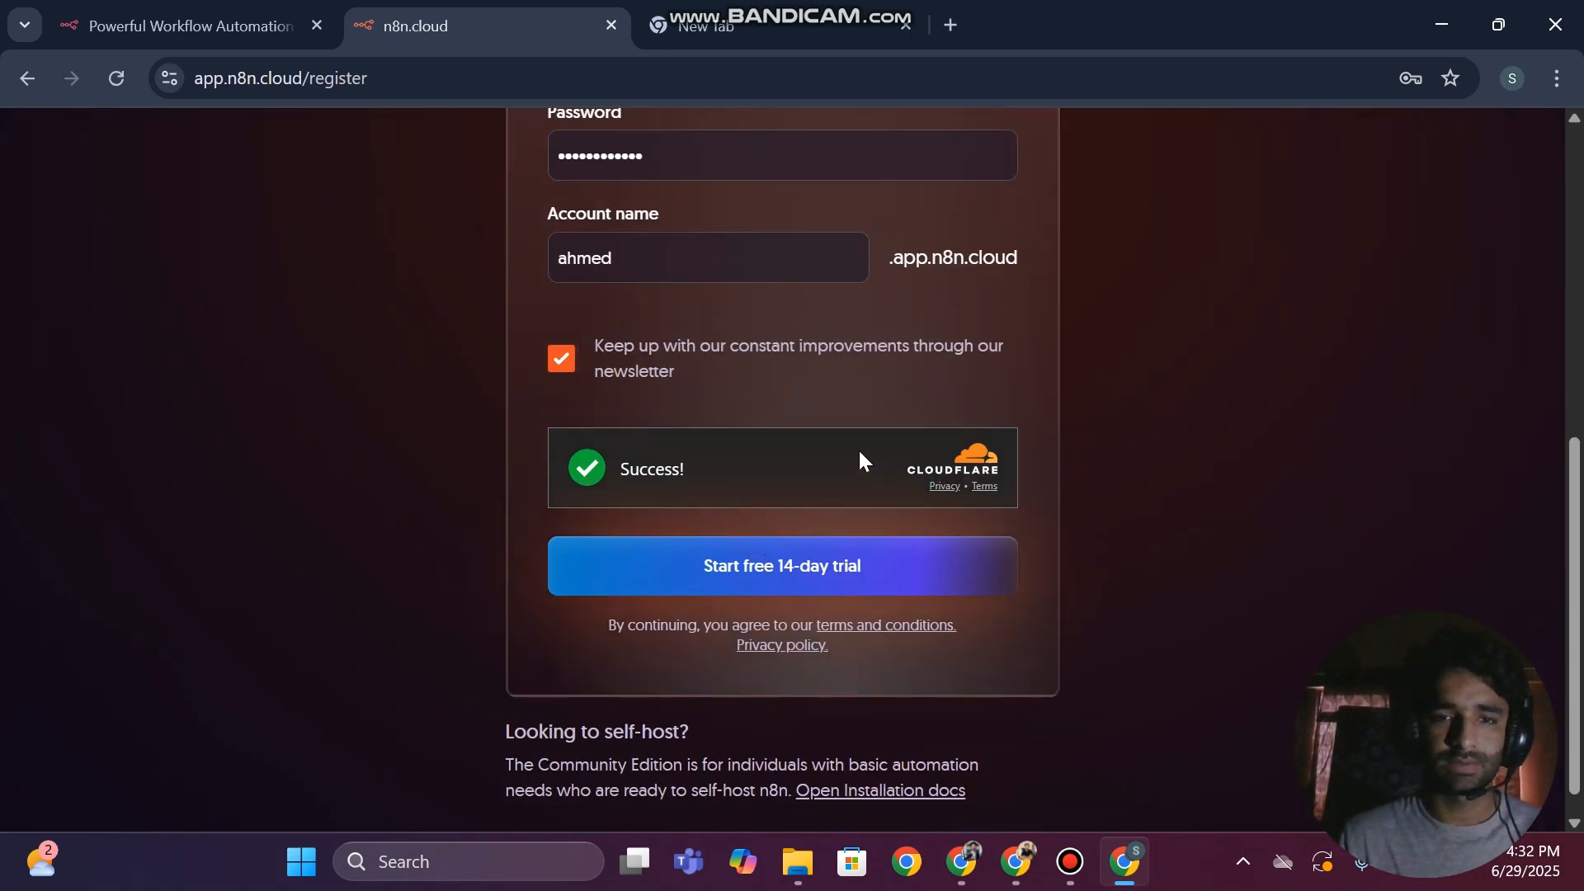
# Replace the Company email entry with the address copied from Confirm email address and submit the trial registration
pyautogui.scroll(3, 693, 440)
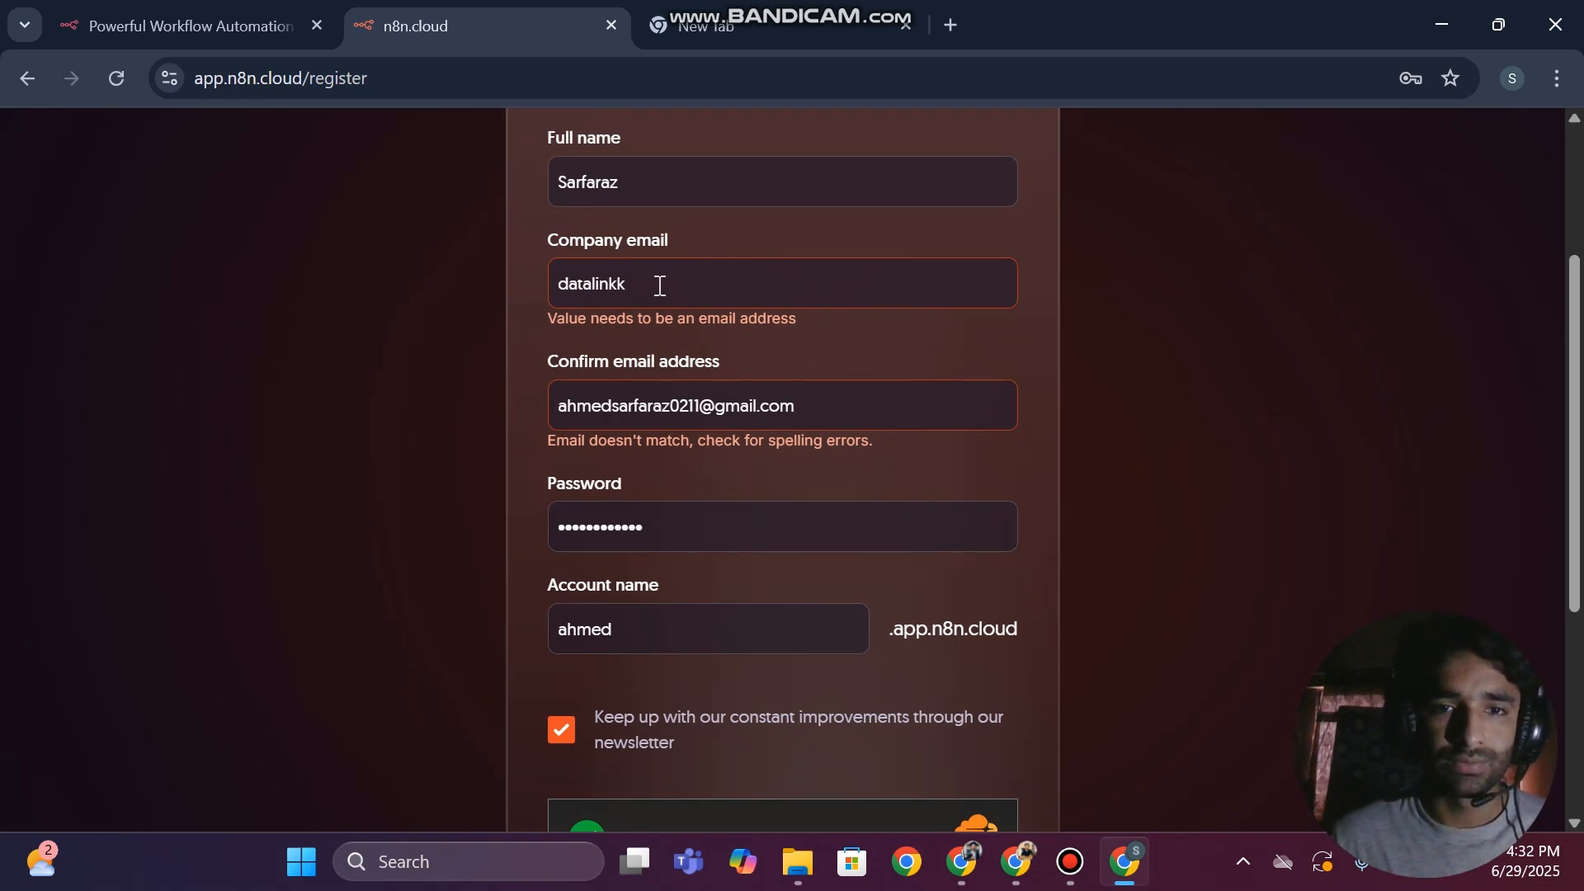
pyautogui.moveTo(660, 285); pyautogui.dragTo(520, 285)
pyautogui.tripleClick(700, 400)
pyautogui.hotkey('ctrl', 'c')
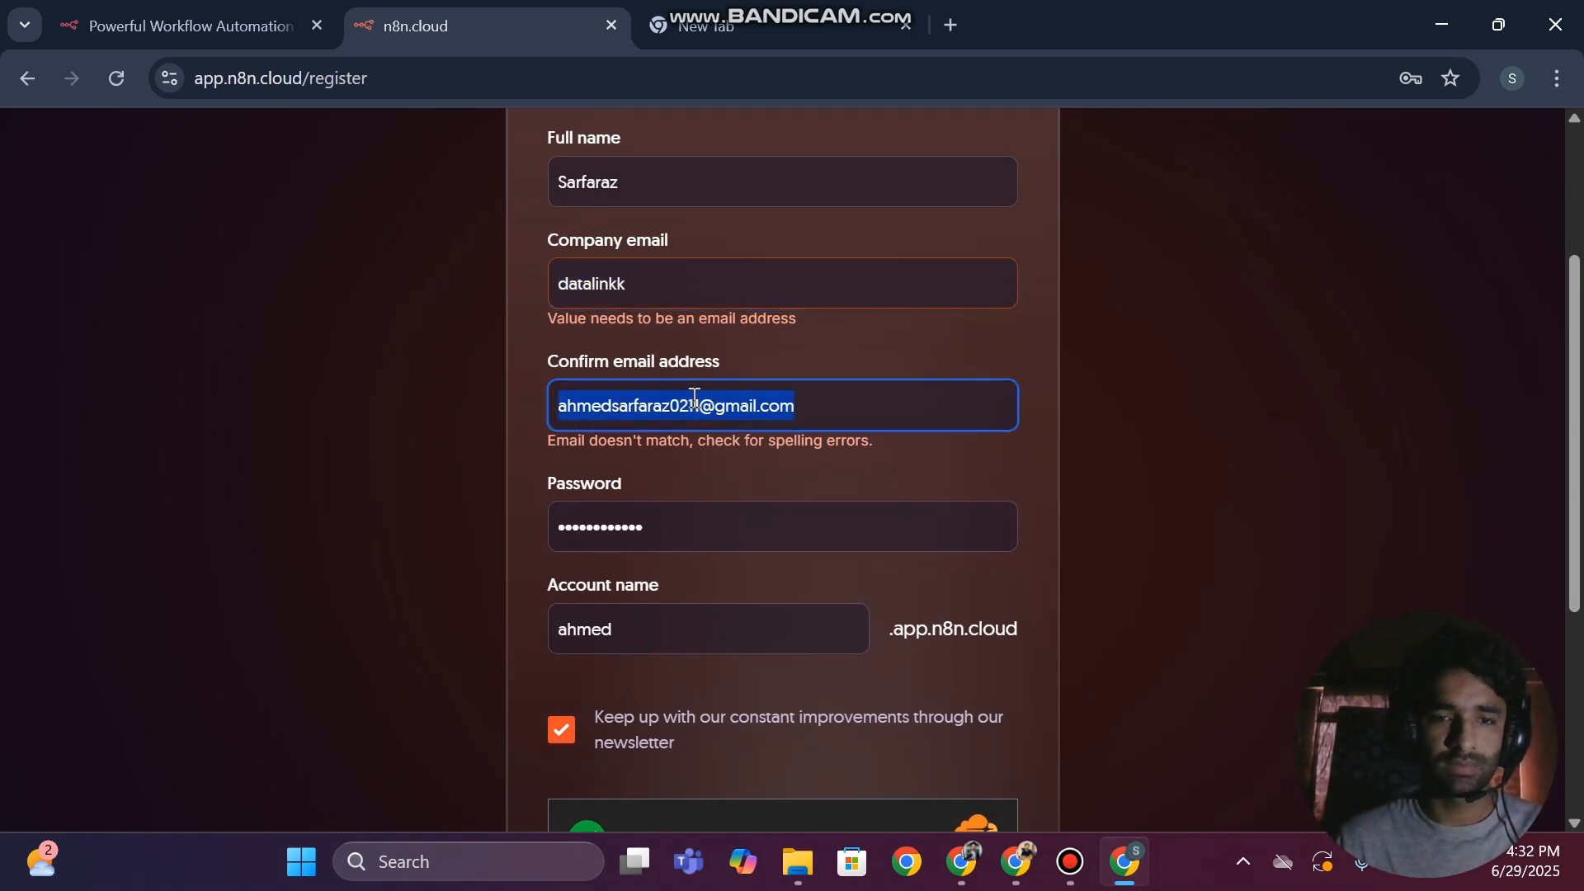
pyautogui.doubleClick(592, 280)
pyautogui.hotkey('ctrl', 'v')
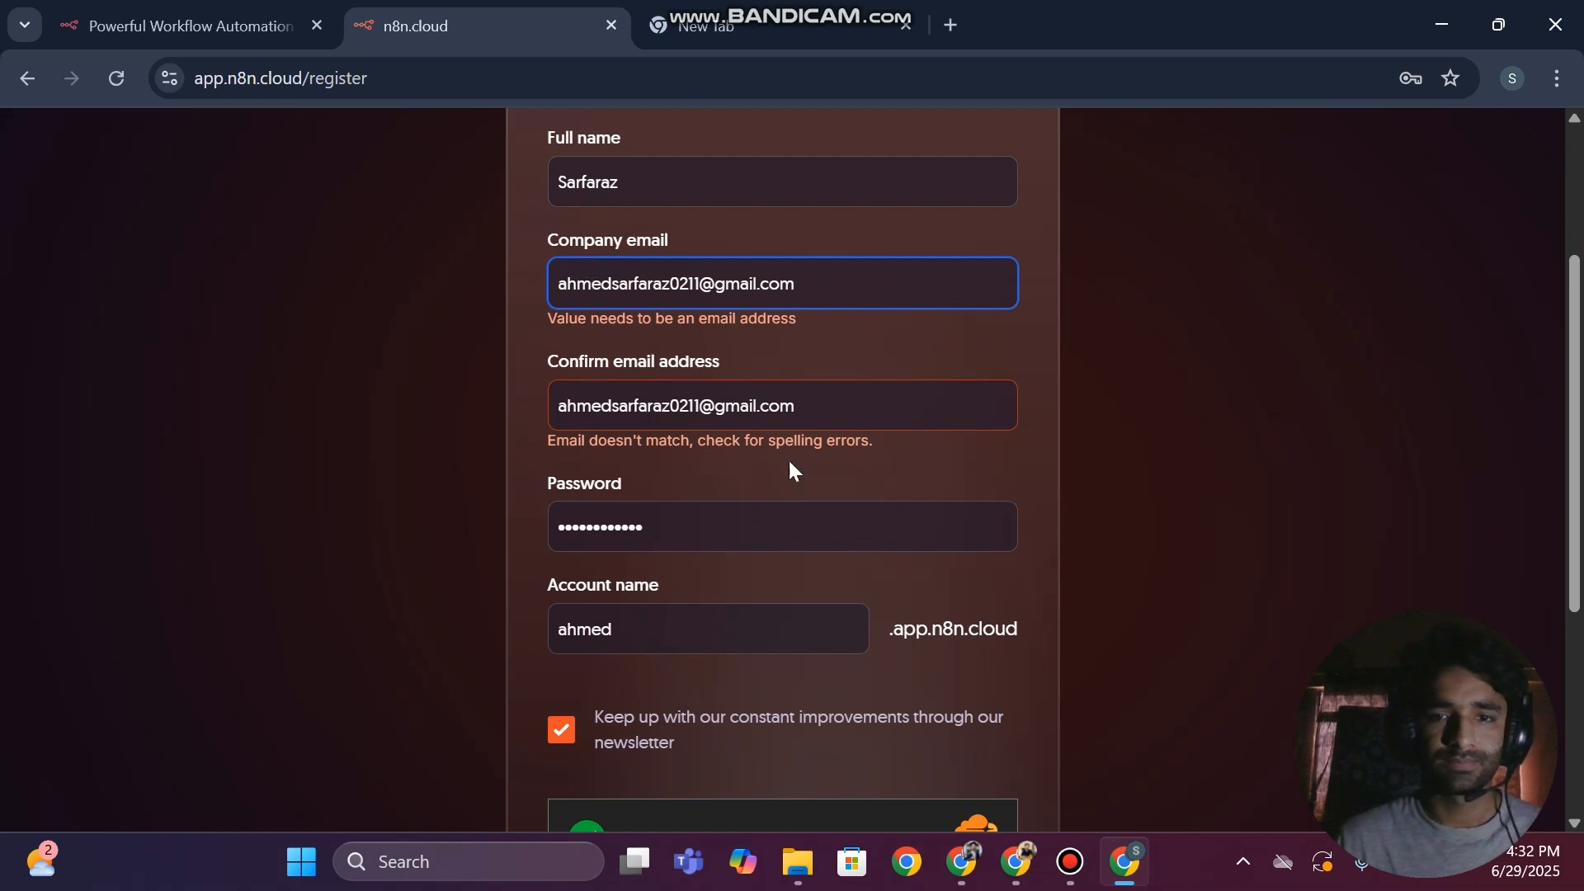
pyautogui.scroll(-5, 666, 587)
pyautogui.click(670, 562)
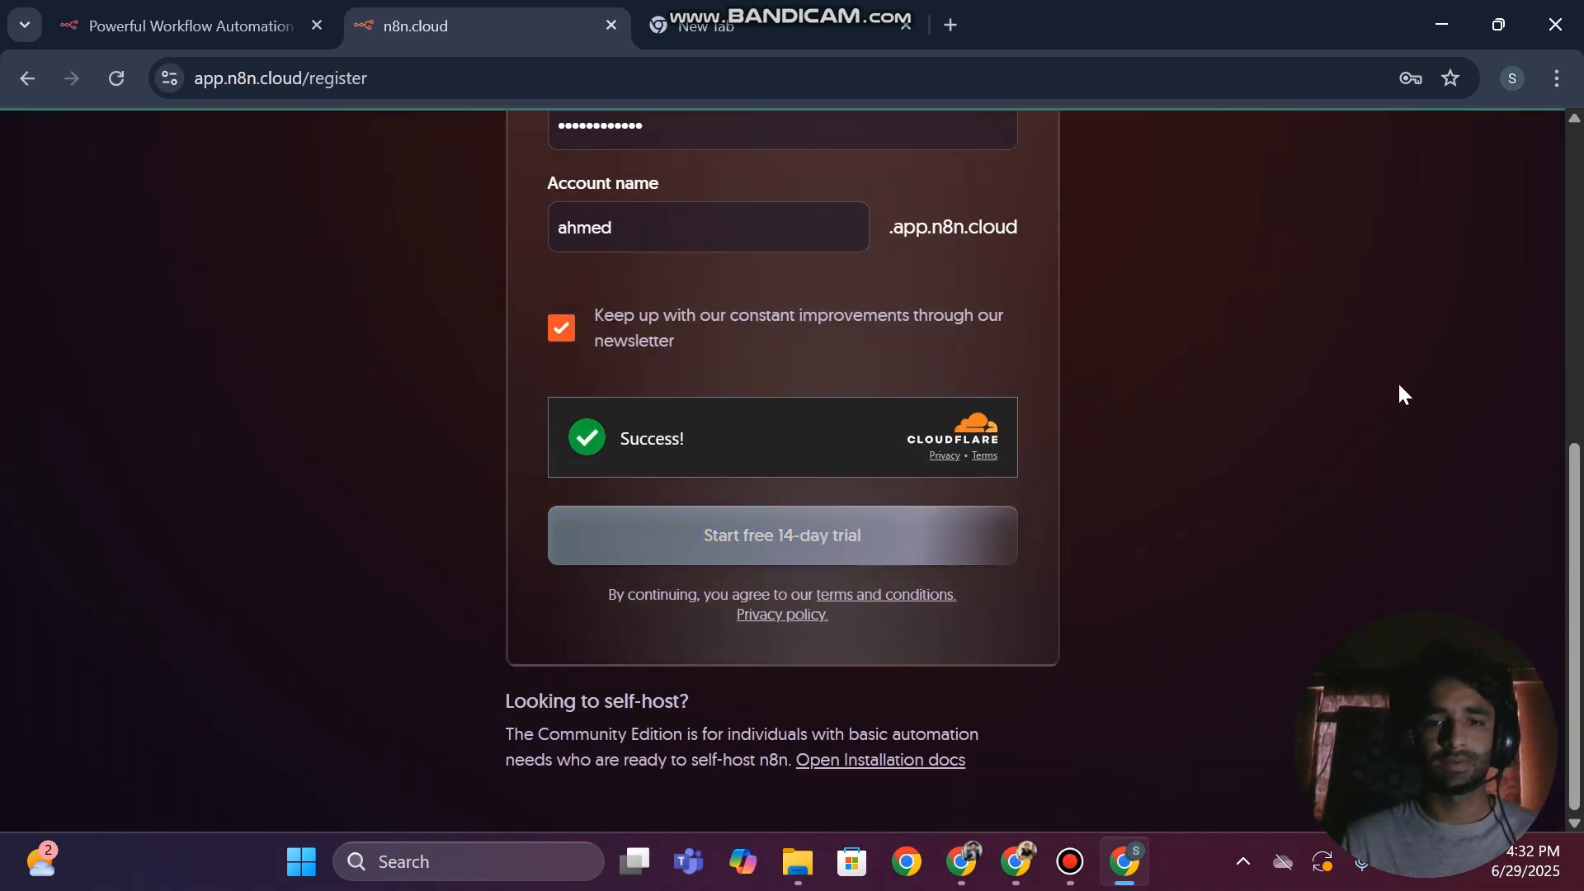
# Append 11111 to the account name and try to submit the registration again
pyautogui.scroll(3, 838, 513)
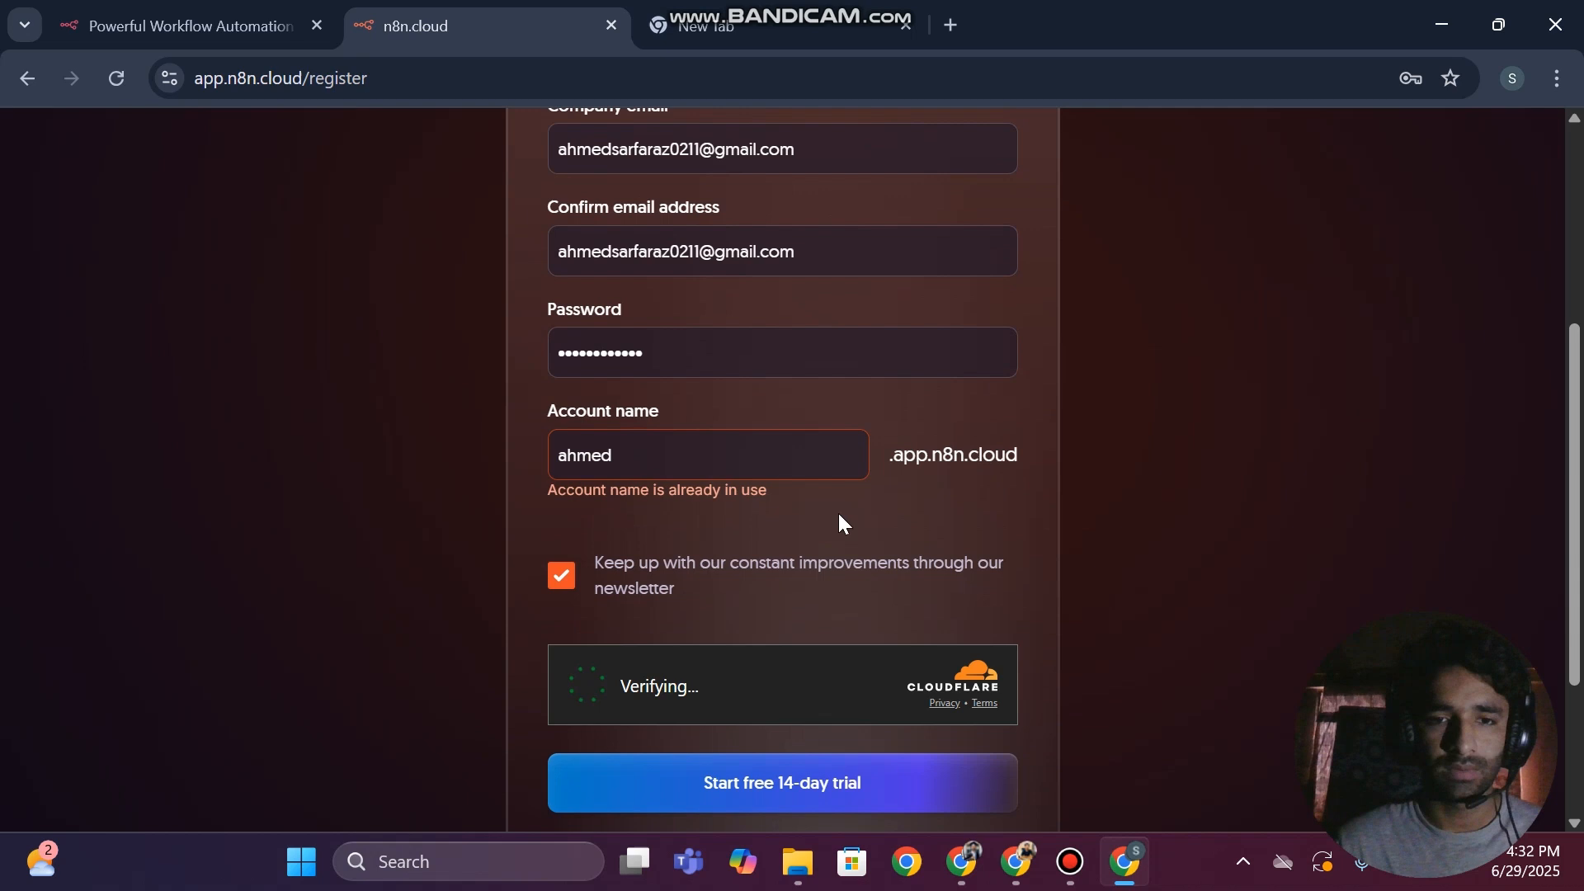
pyautogui.click(688, 473)
pyautogui.write('11111')
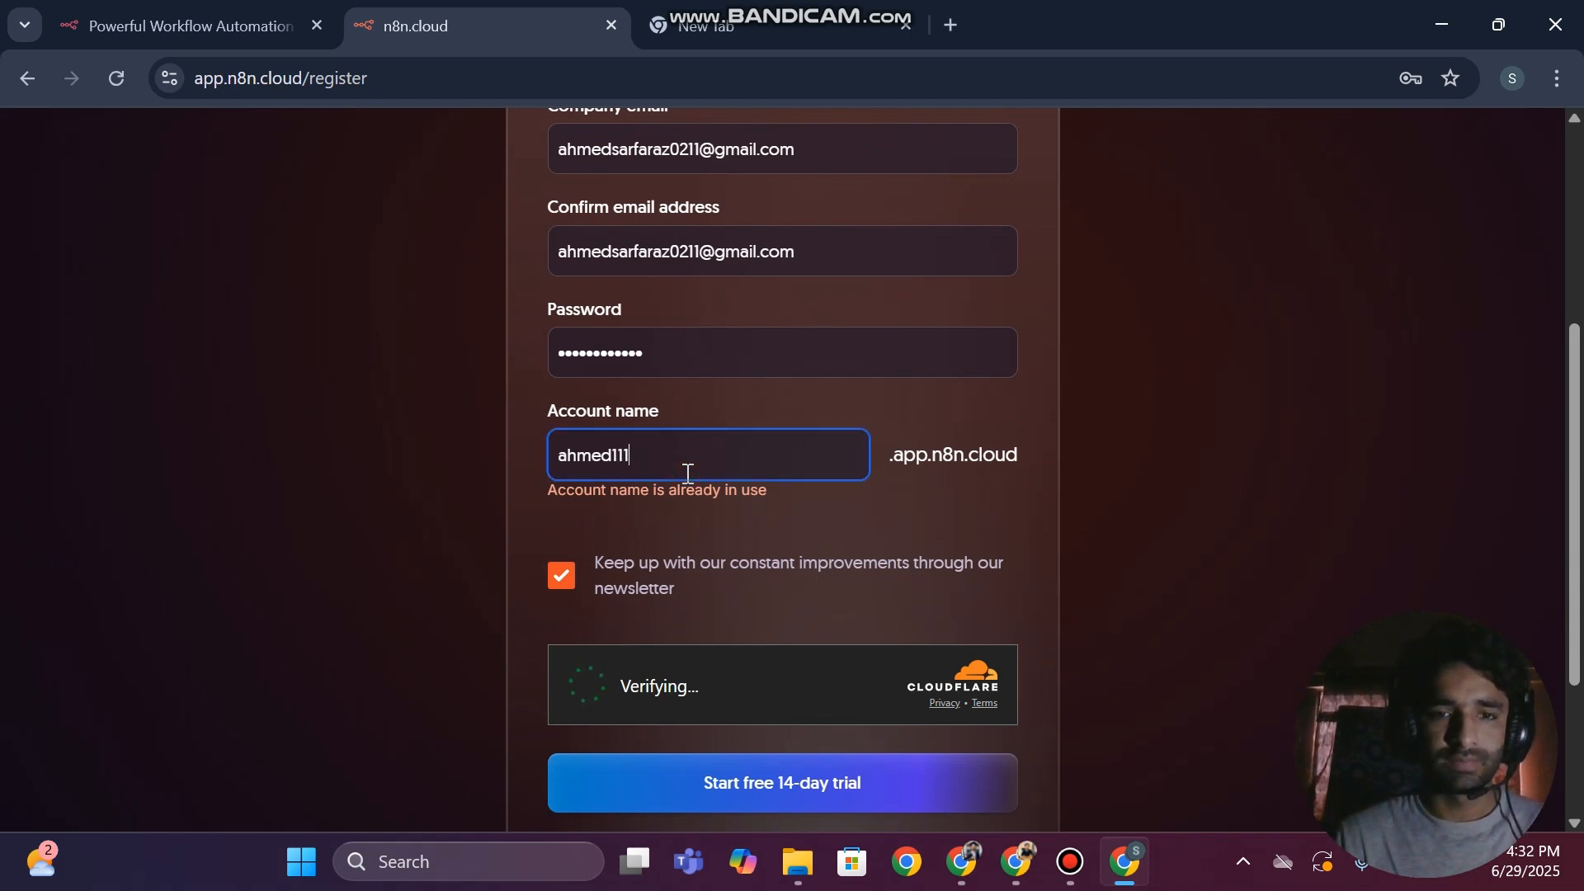
pyautogui.click(673, 782)
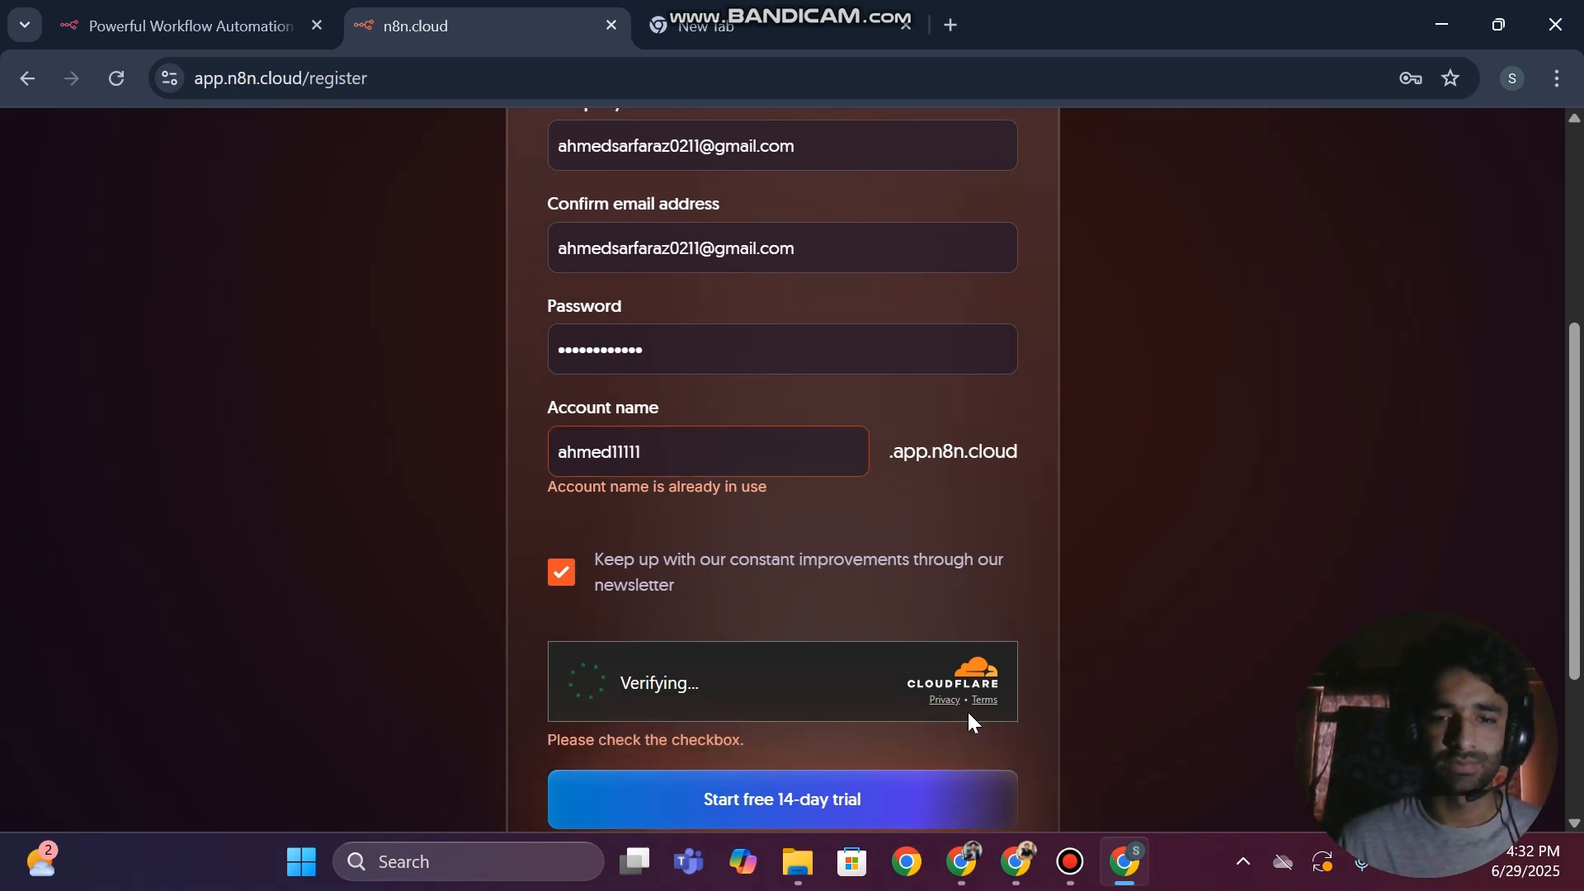
# Submit the free 14-day trial registration and save the login in the browser's password manager
pyautogui.scroll(-3, 969, 709)
pyautogui.click(753, 553)
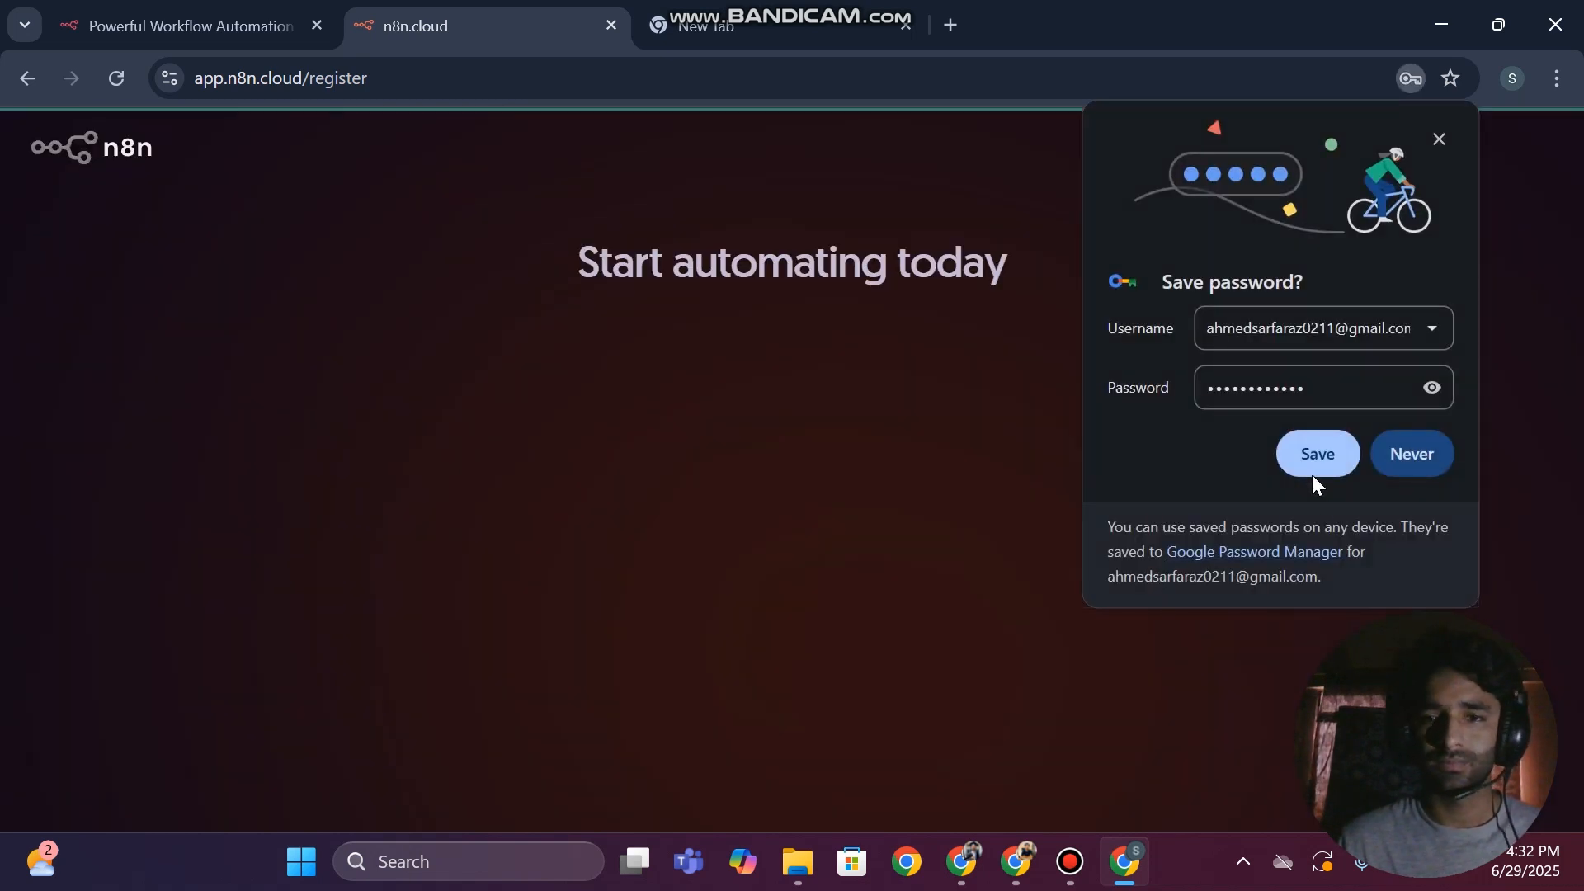
pyautogui.click(1313, 465)
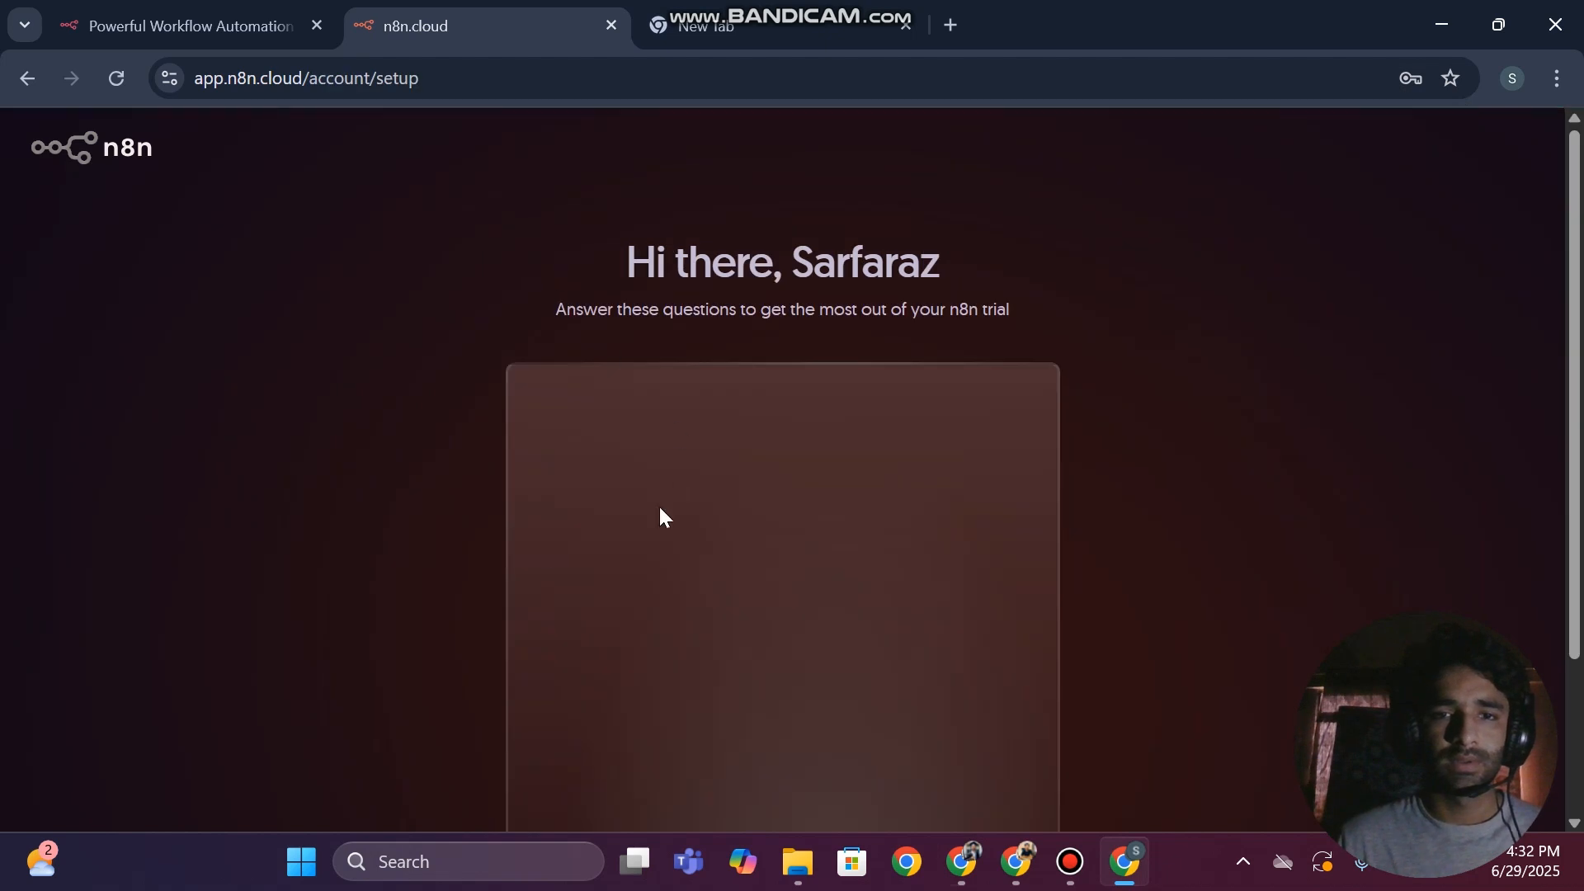
# Answer the setup survey with company size <20, team Engineering and company description Automation agency
pyautogui.scroll(-2, 559, 555)
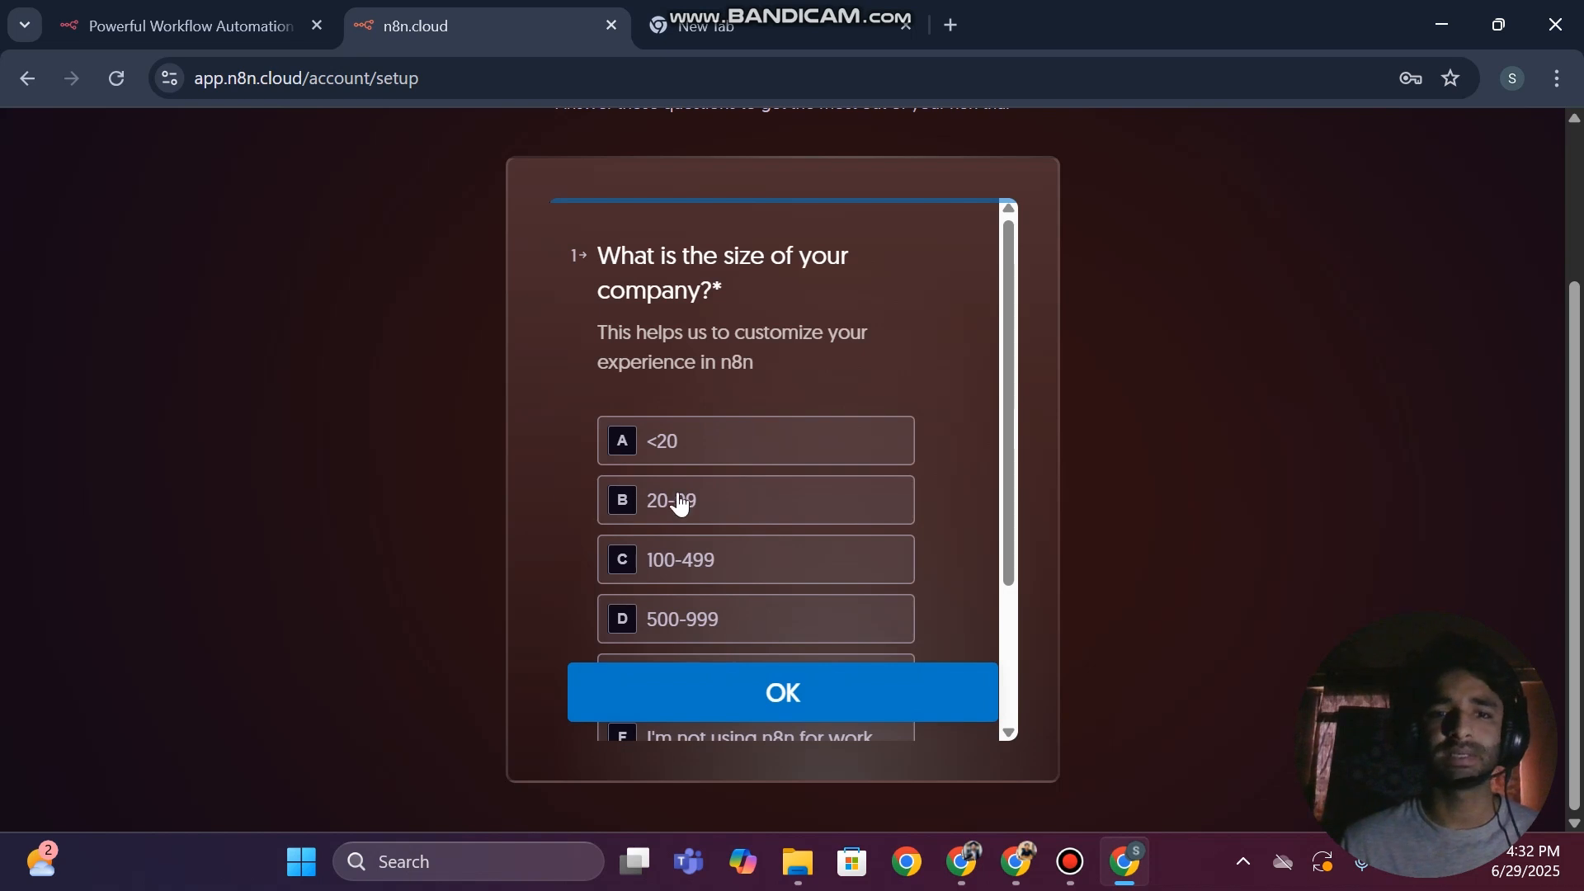
pyautogui.click(707, 455)
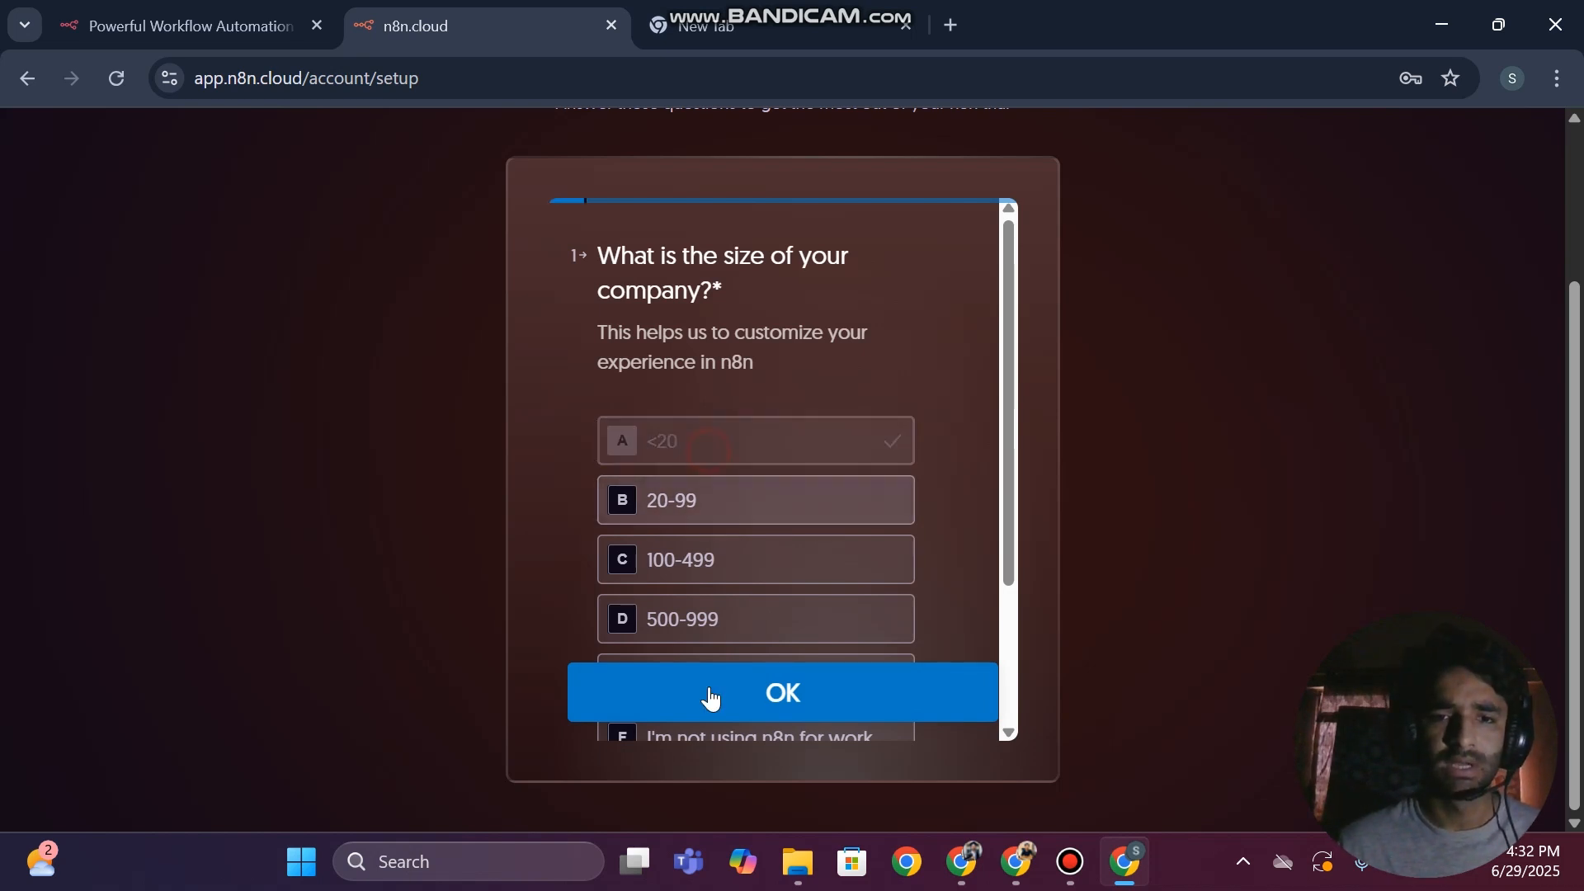
pyautogui.click(656, 410)
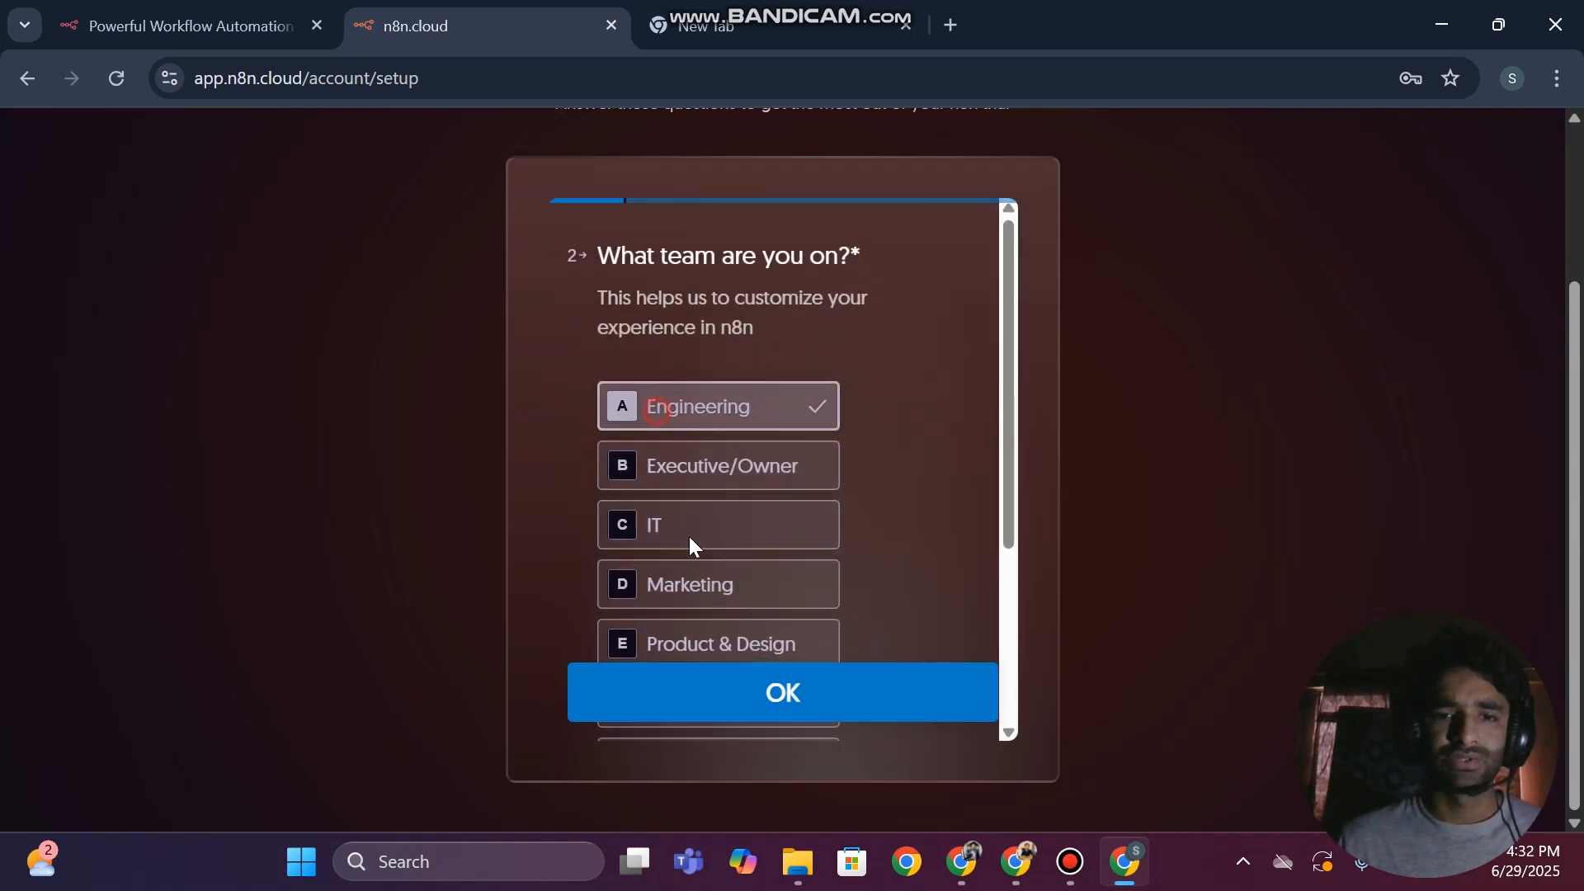
pyautogui.click(661, 691)
pyautogui.click(660, 386)
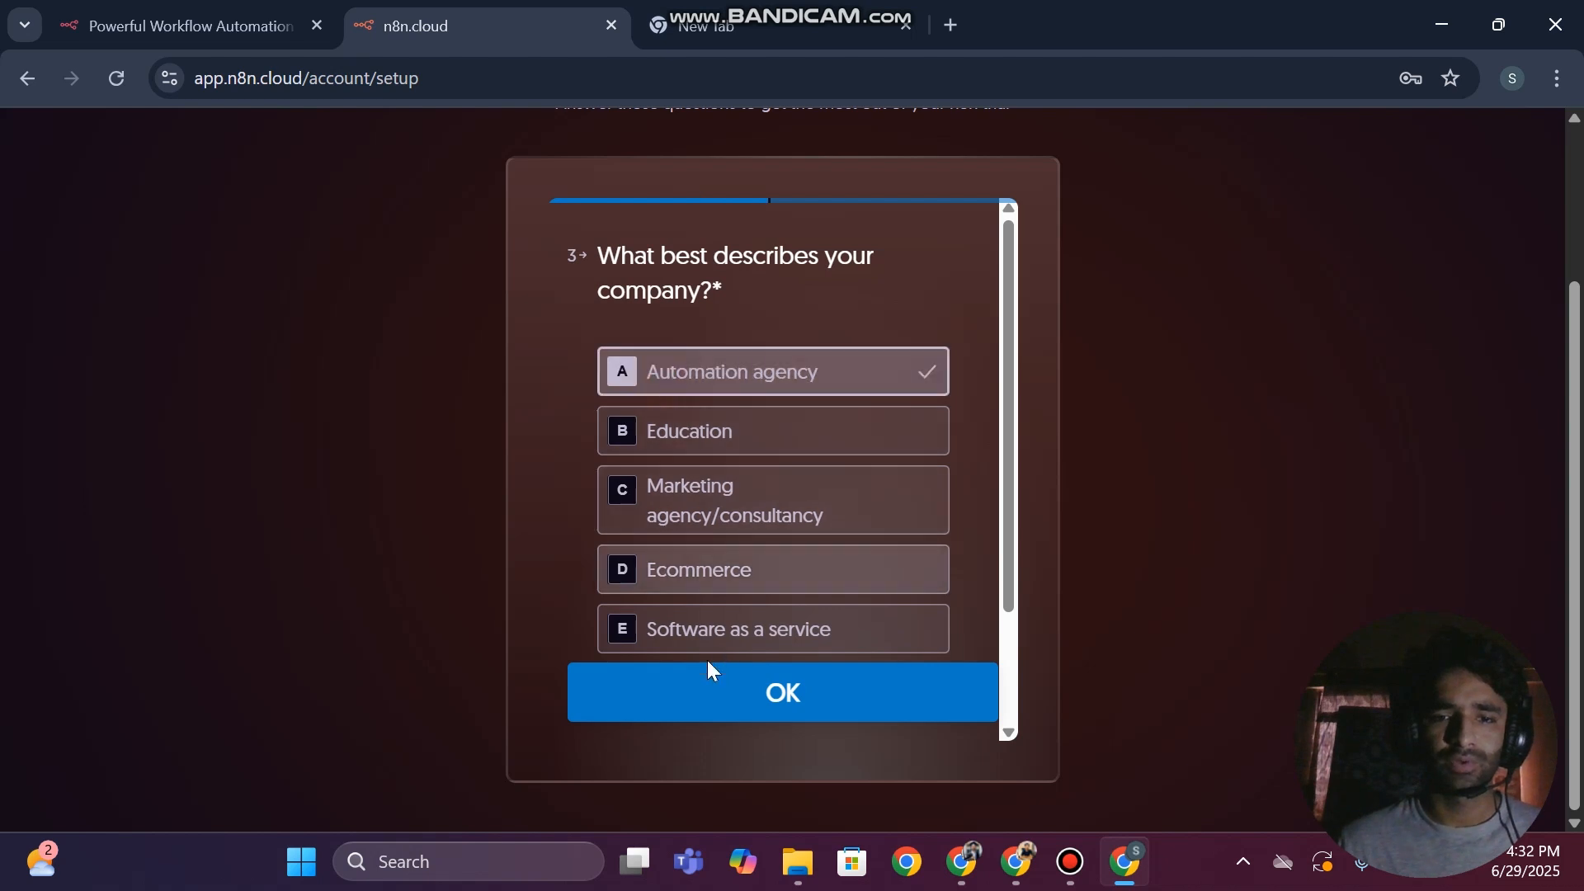
pyautogui.click(693, 685)
# Answer Google for how n8n was discovered and For a customer for the account's purpose, submitting the survey
pyautogui.click(700, 350)
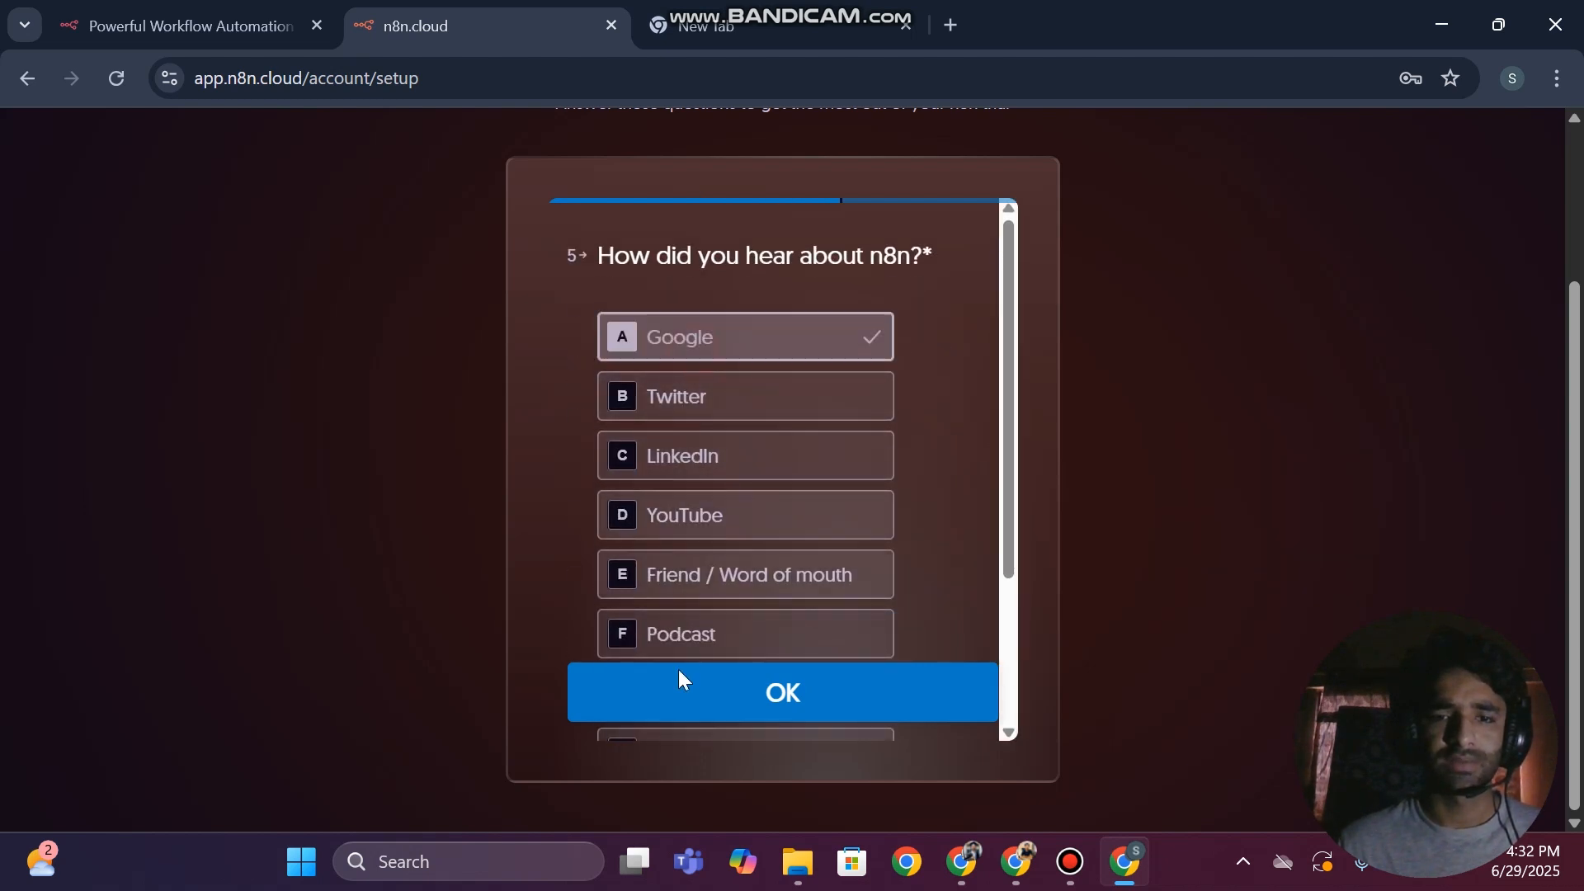
pyautogui.click(660, 696)
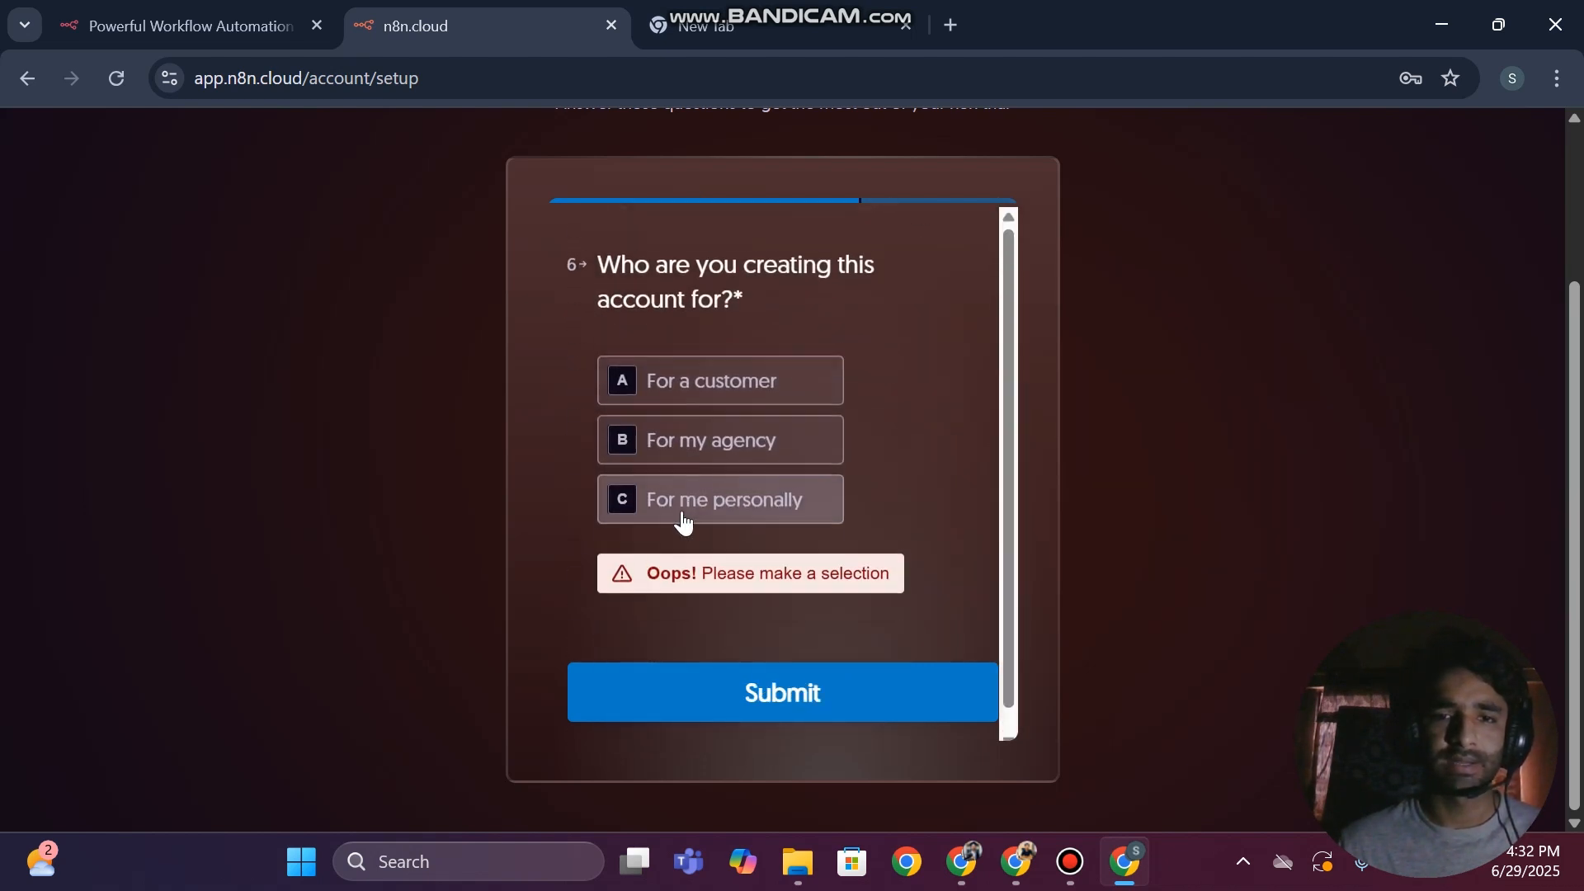
pyautogui.click(707, 381)
pyautogui.click(708, 665)
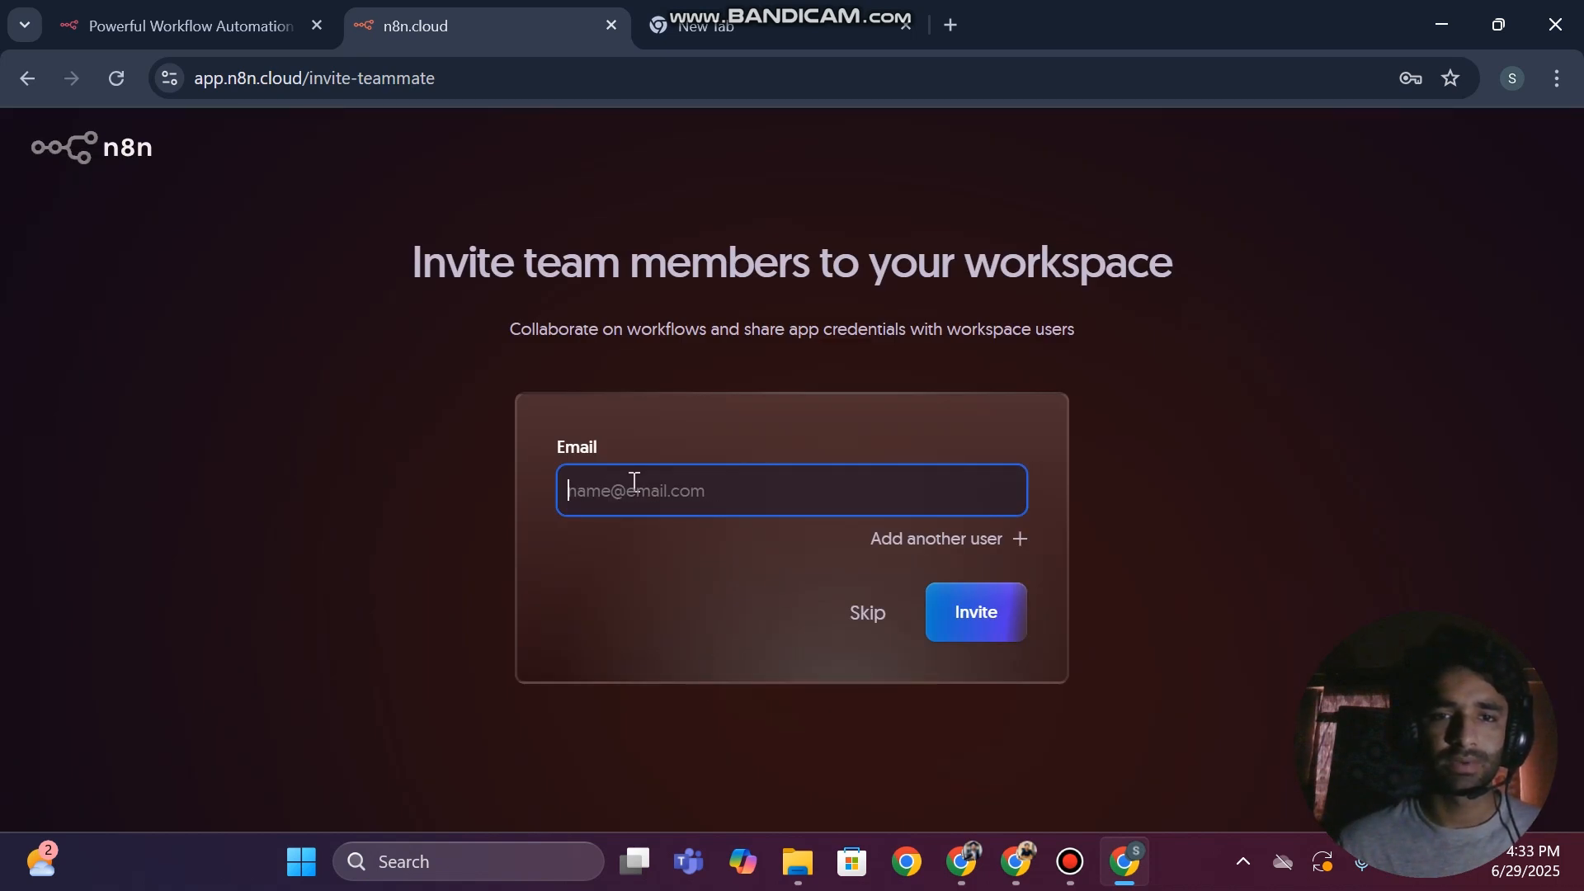
# Skip inviting team members and start automating once the workspace is ready
pyautogui.click(865, 613)
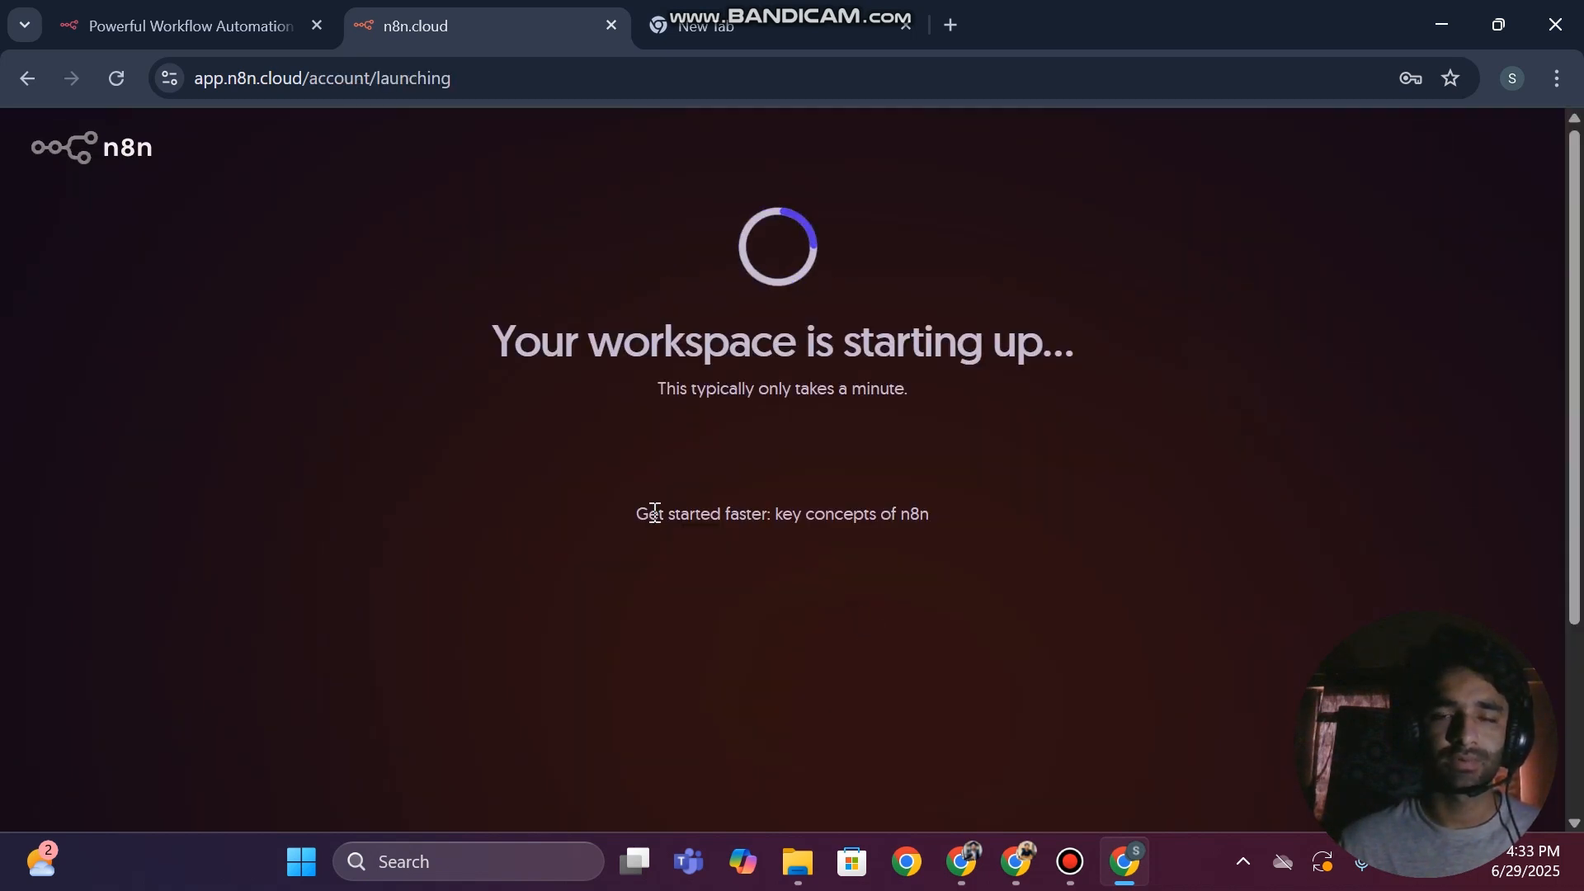
pyautogui.scroll(-3, 798, 557)
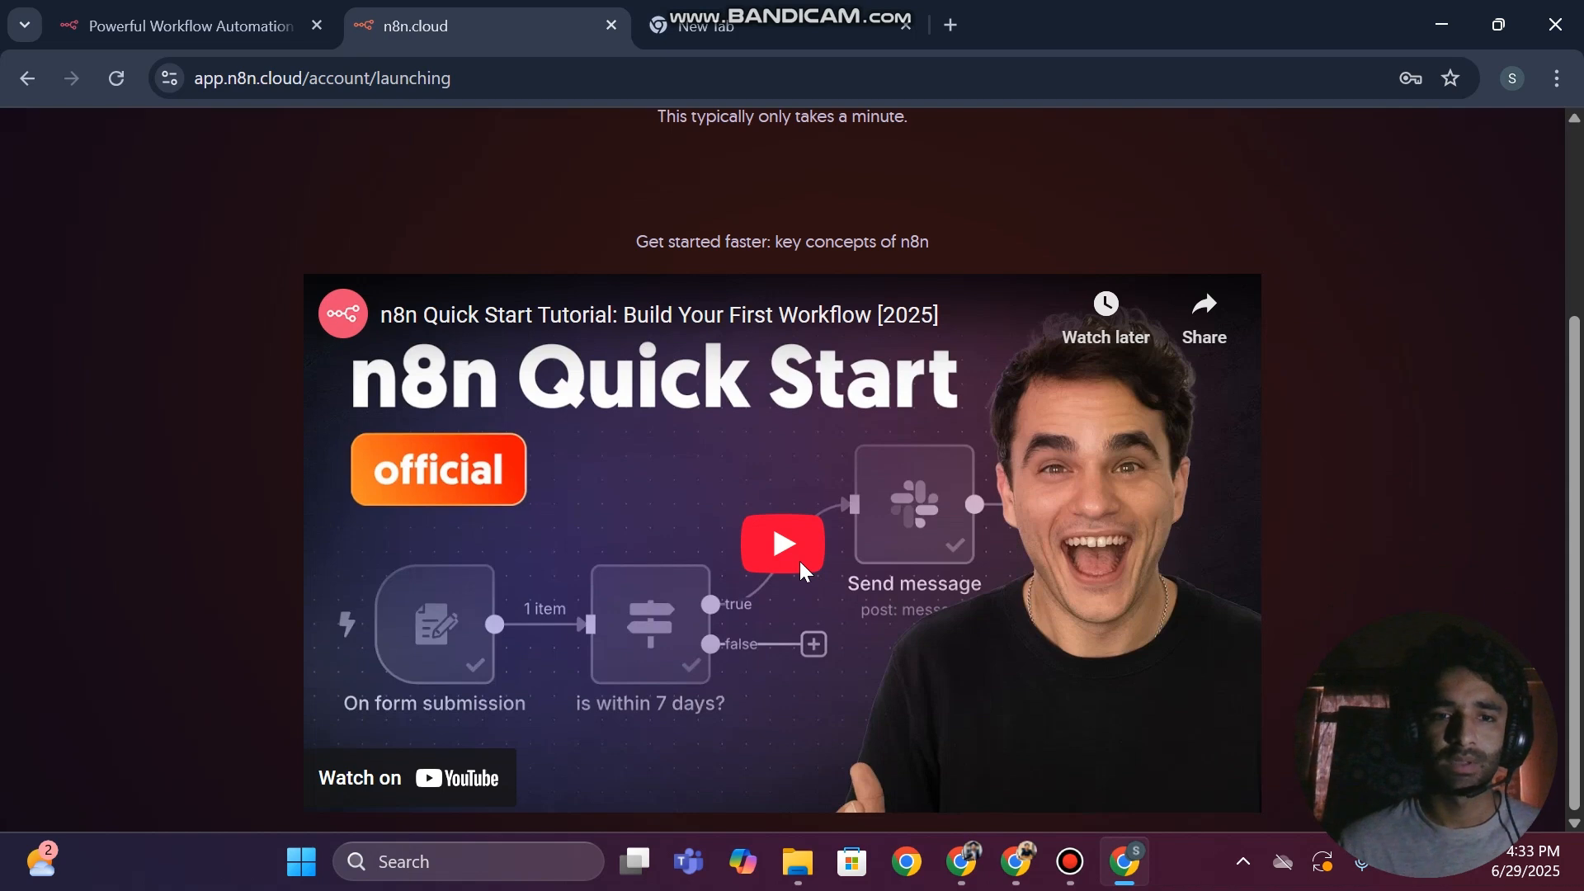
pyautogui.scroll(4, 718, 466)
pyautogui.scroll(-4, 561, 547)
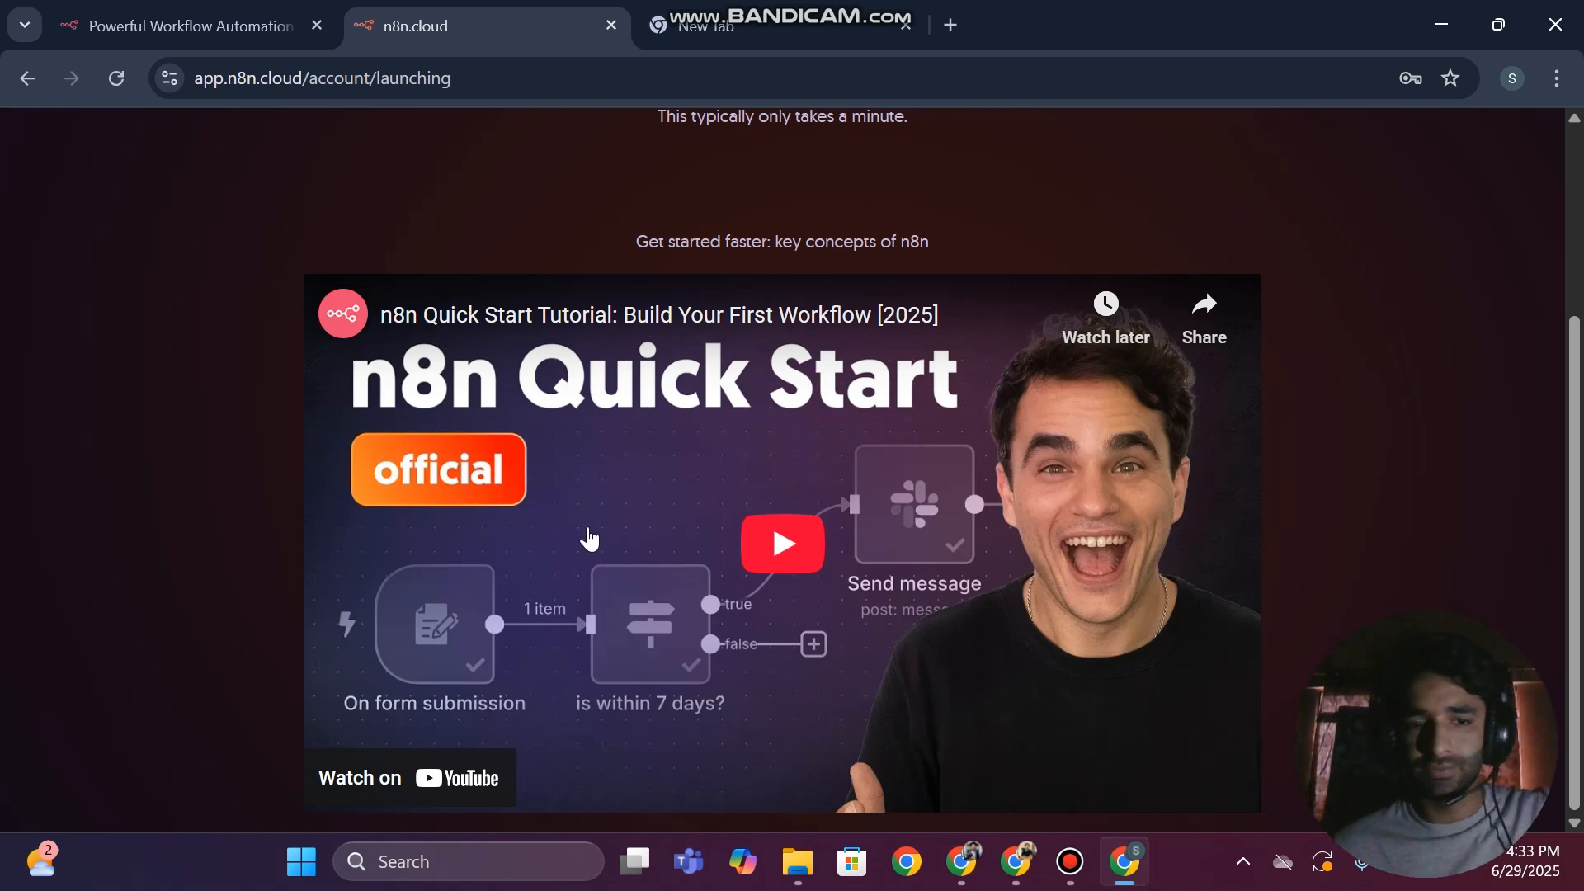
pyautogui.scroll(3, 1091, 435)
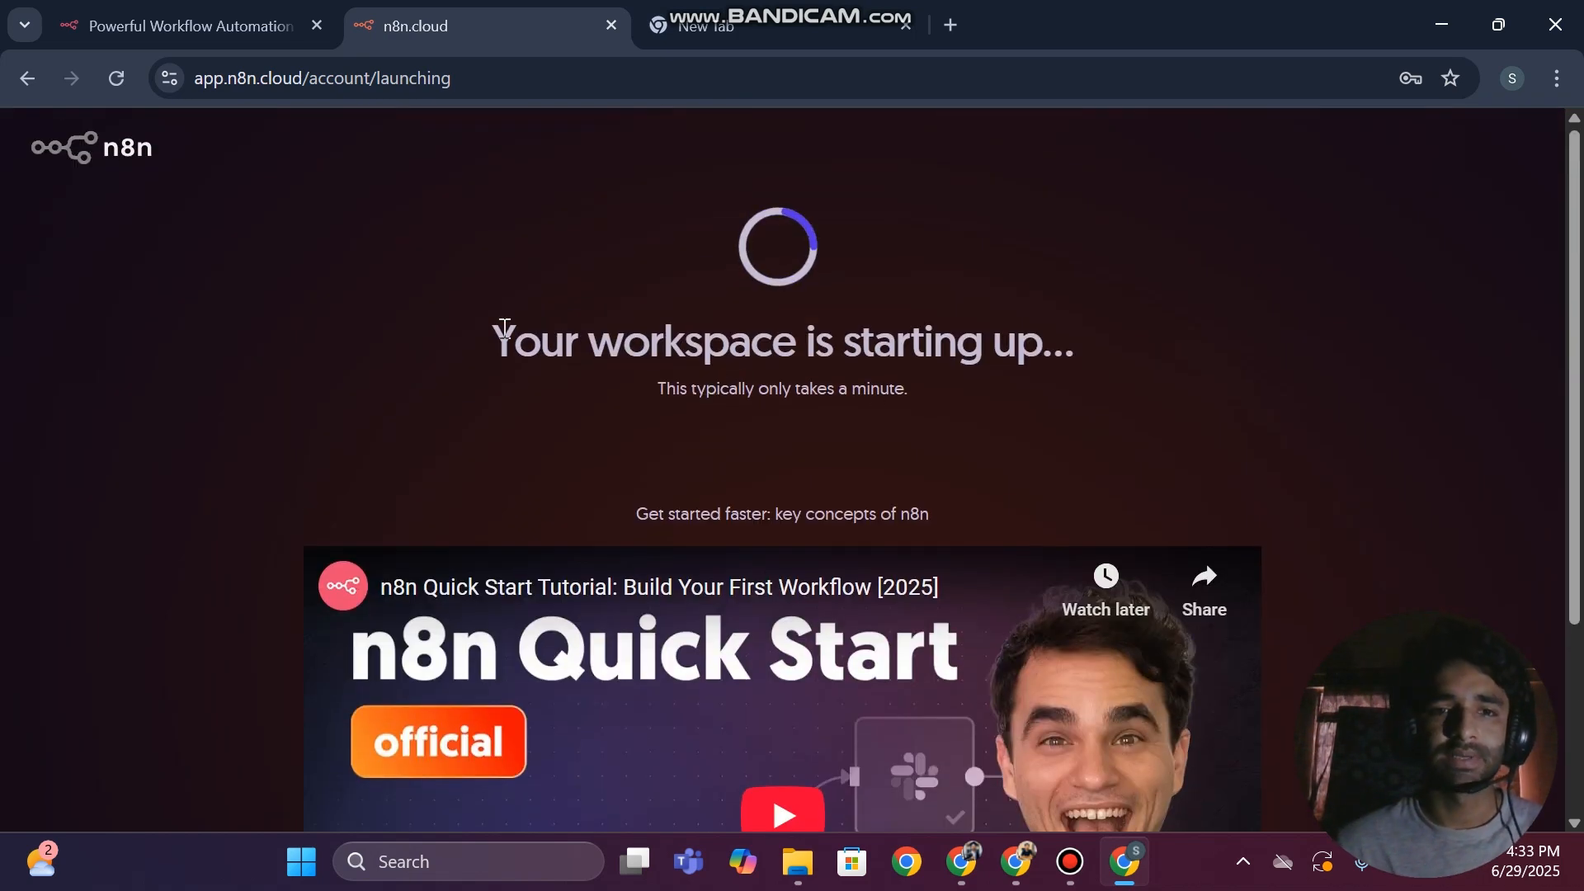
pyautogui.moveTo(506, 339); pyautogui.dragTo(1174, 345)
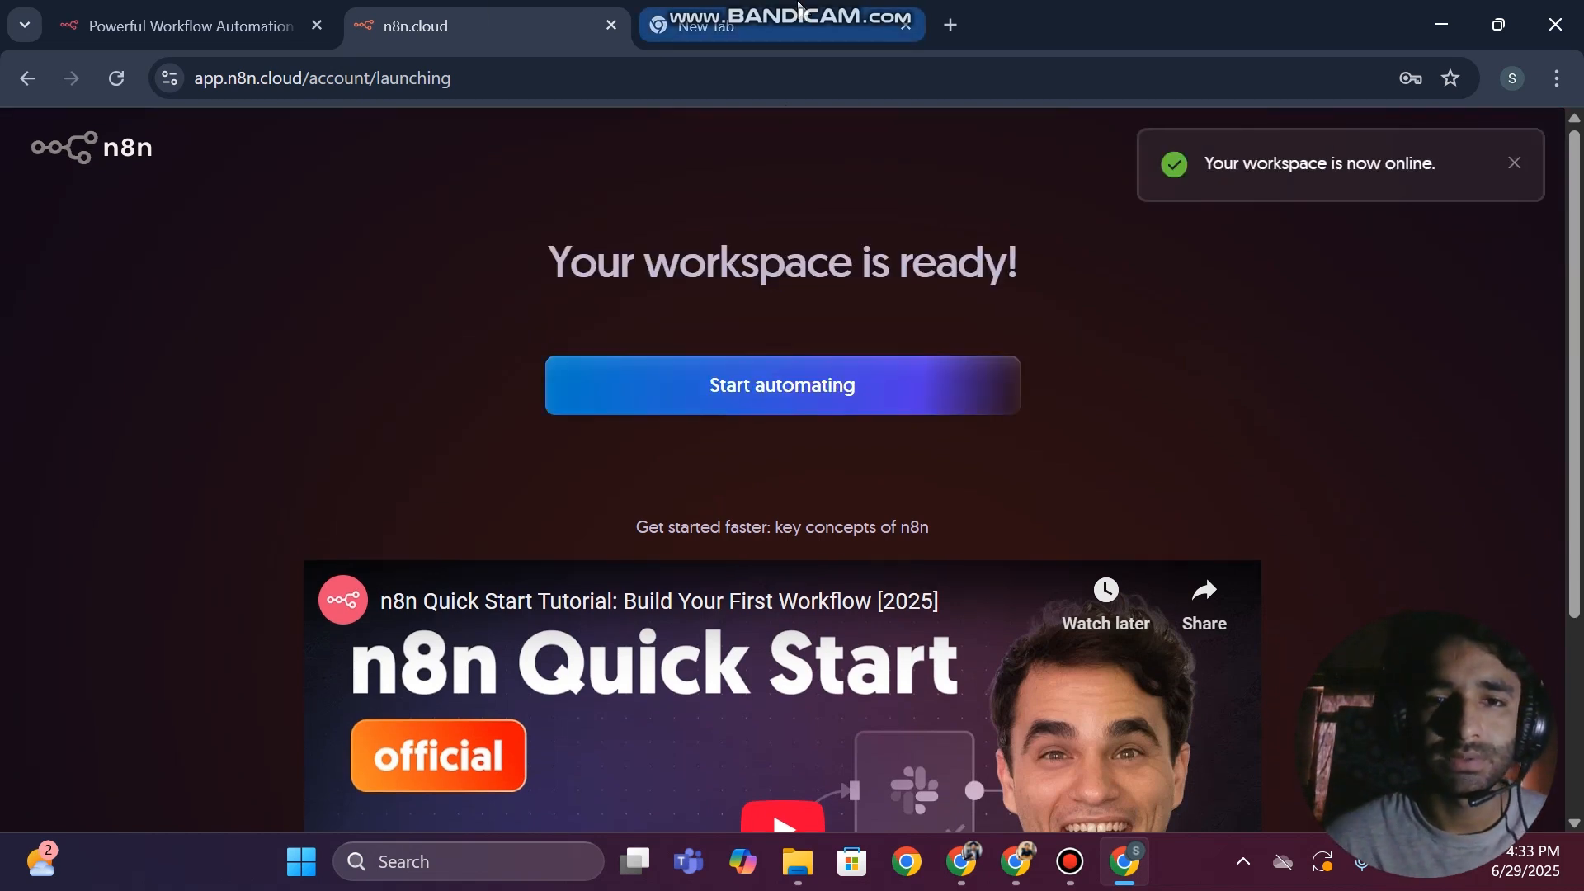
pyautogui.click(725, 396)
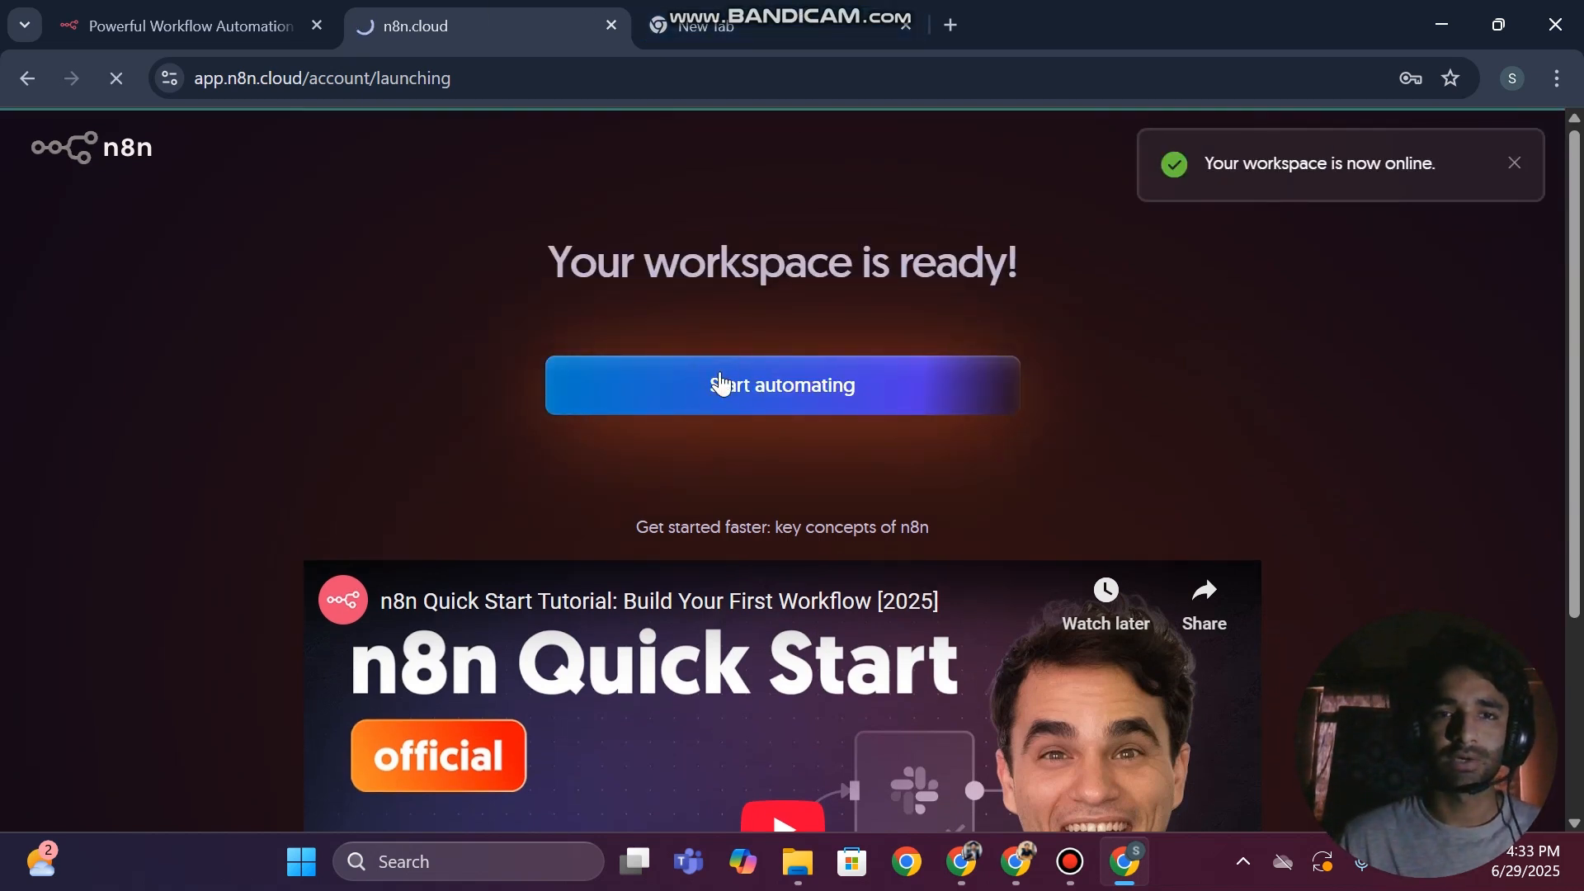
pyautogui.click(790, 8)
pyautogui.click(378, 13)
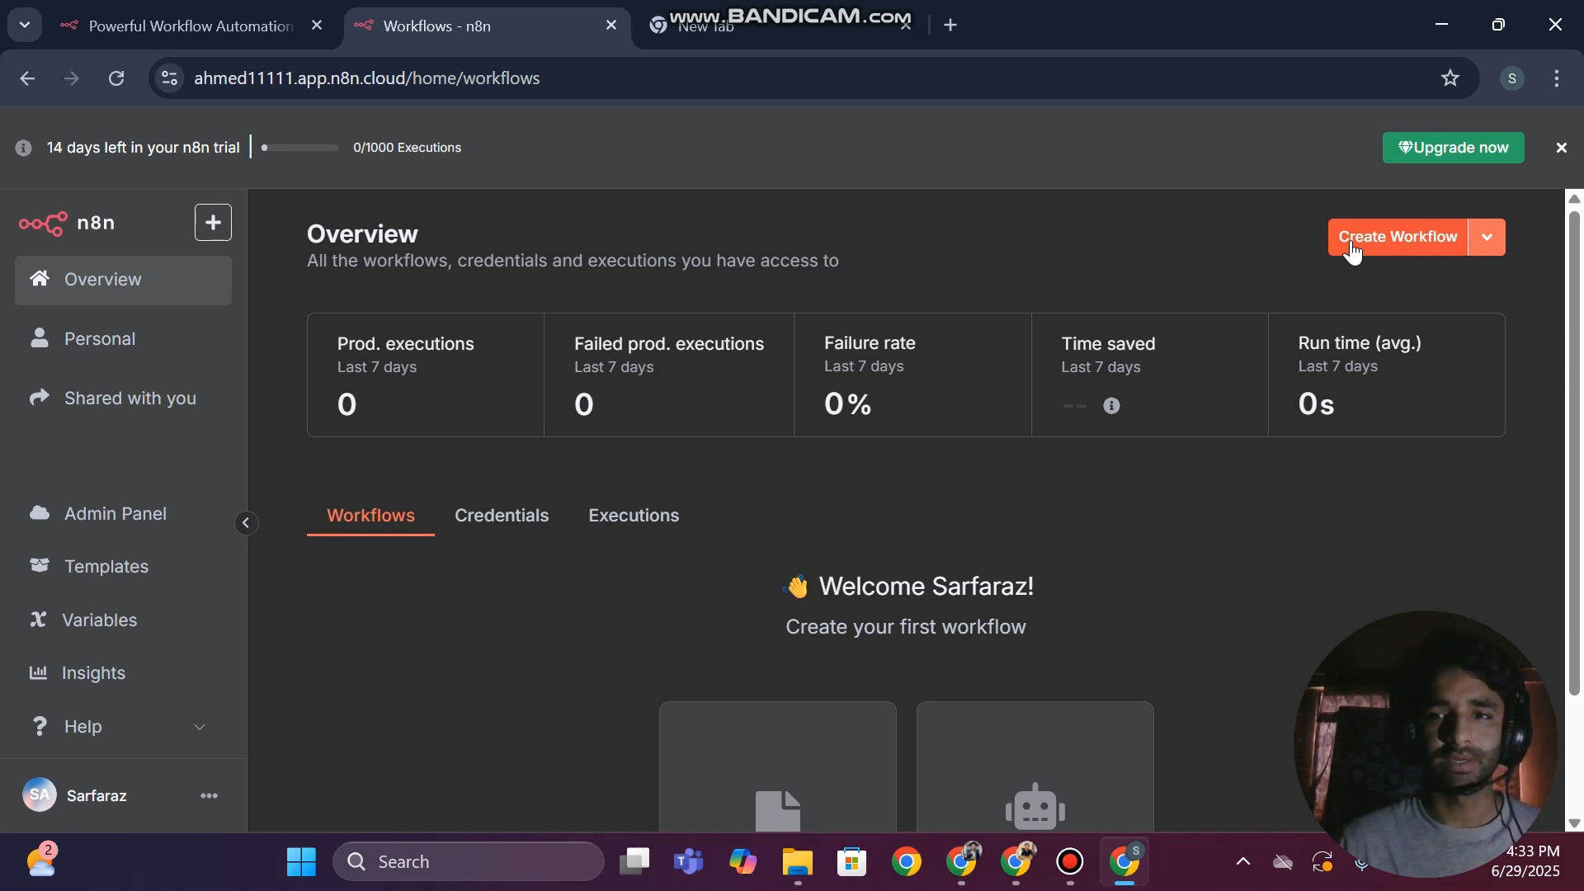
# Create a workflow from scratch and name it RAG Chatbot
pyautogui.scroll(-2, 728, 594)
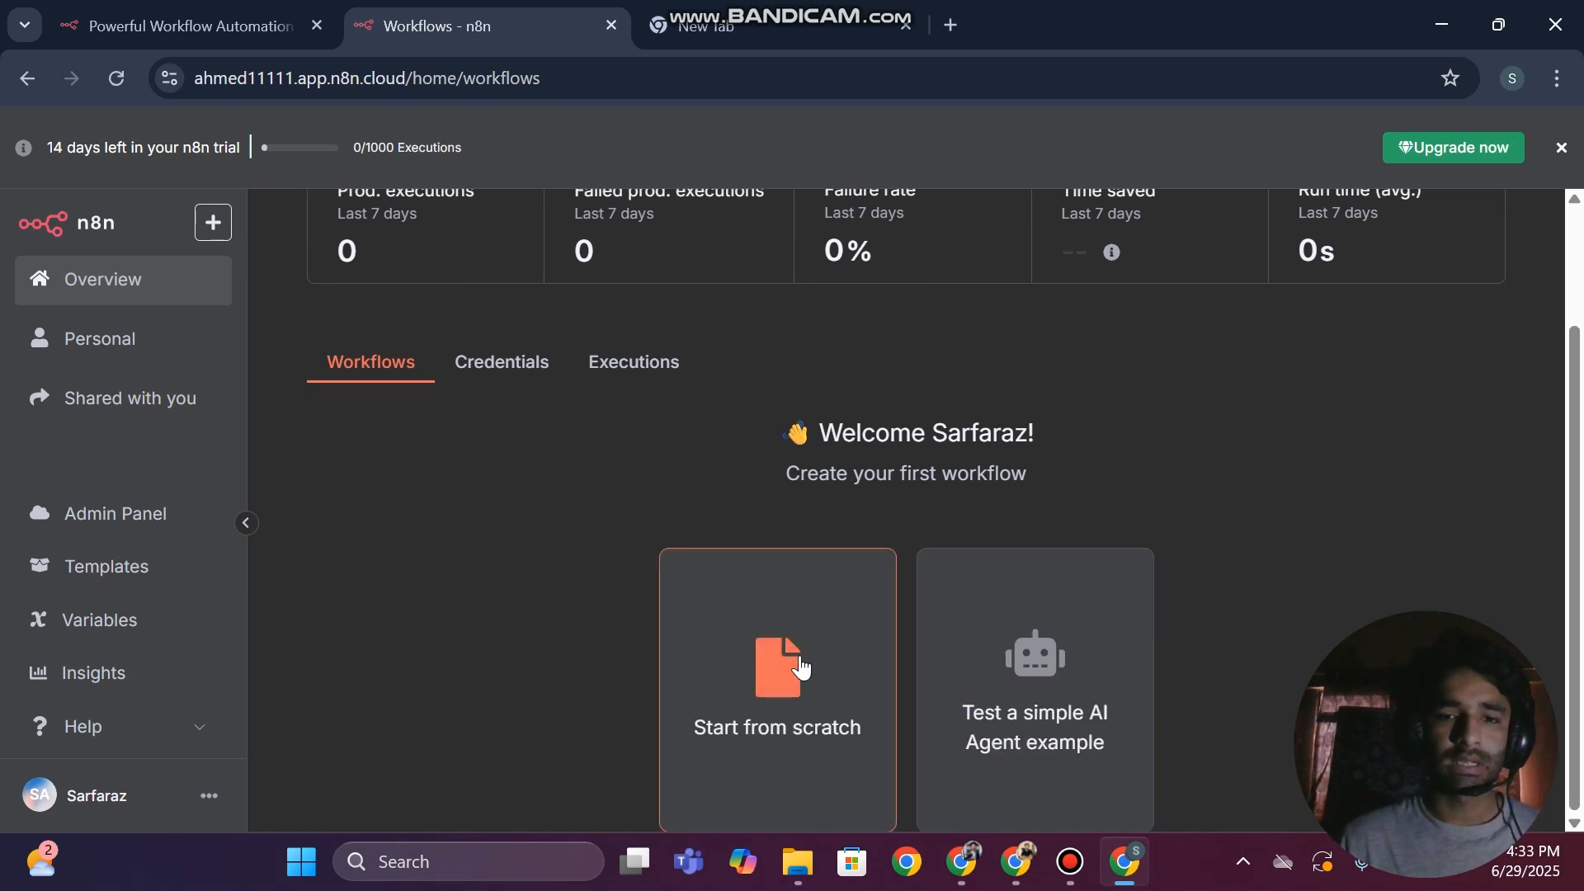
pyautogui.click(800, 668)
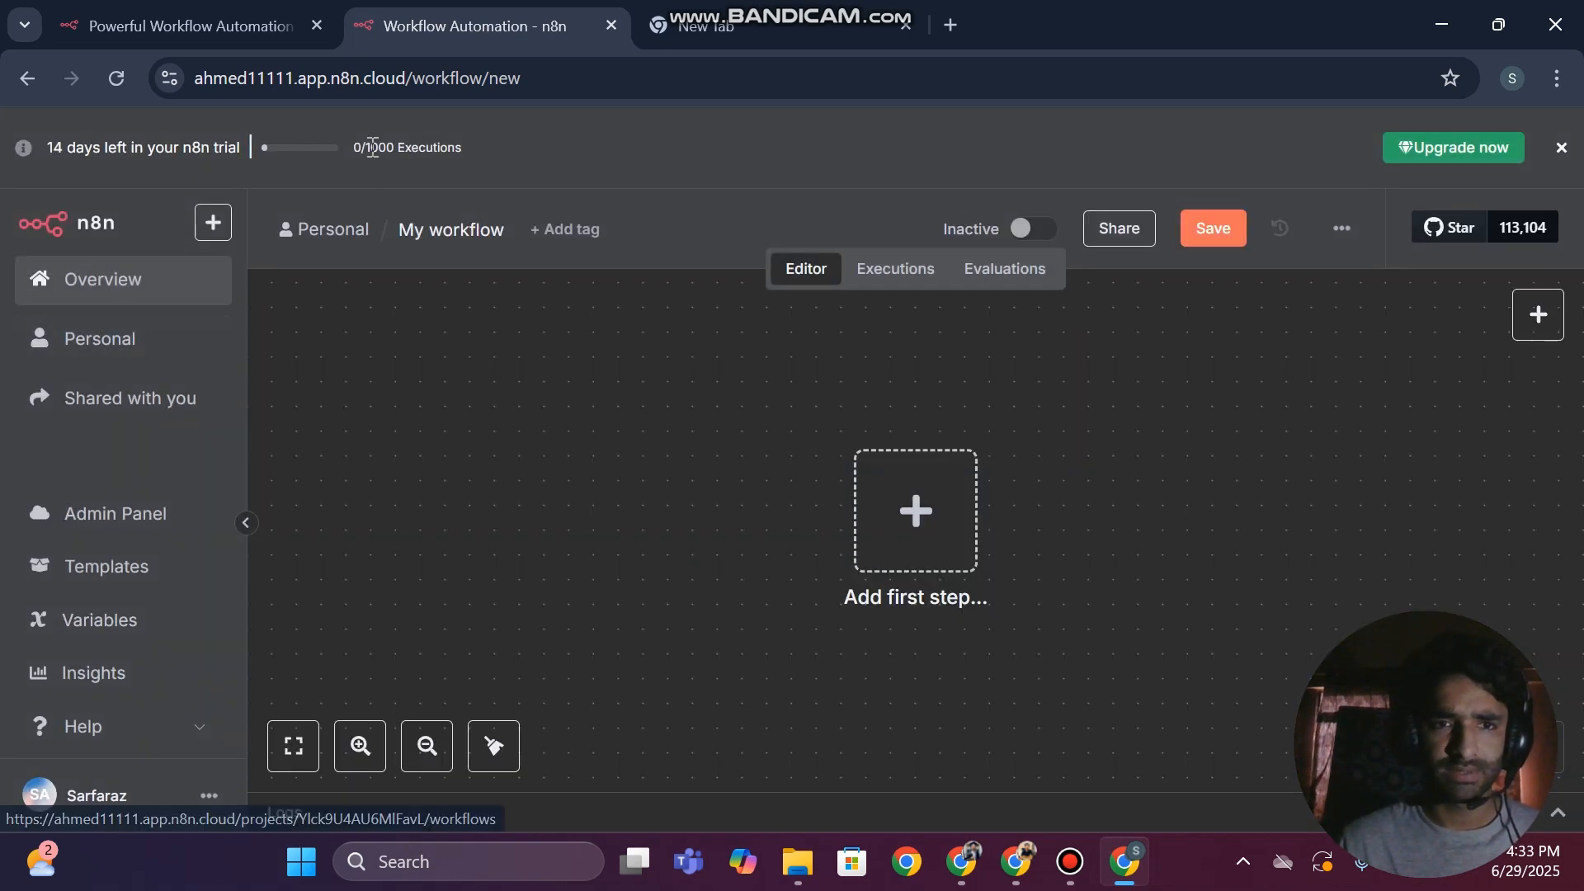
pyautogui.click(446, 229)
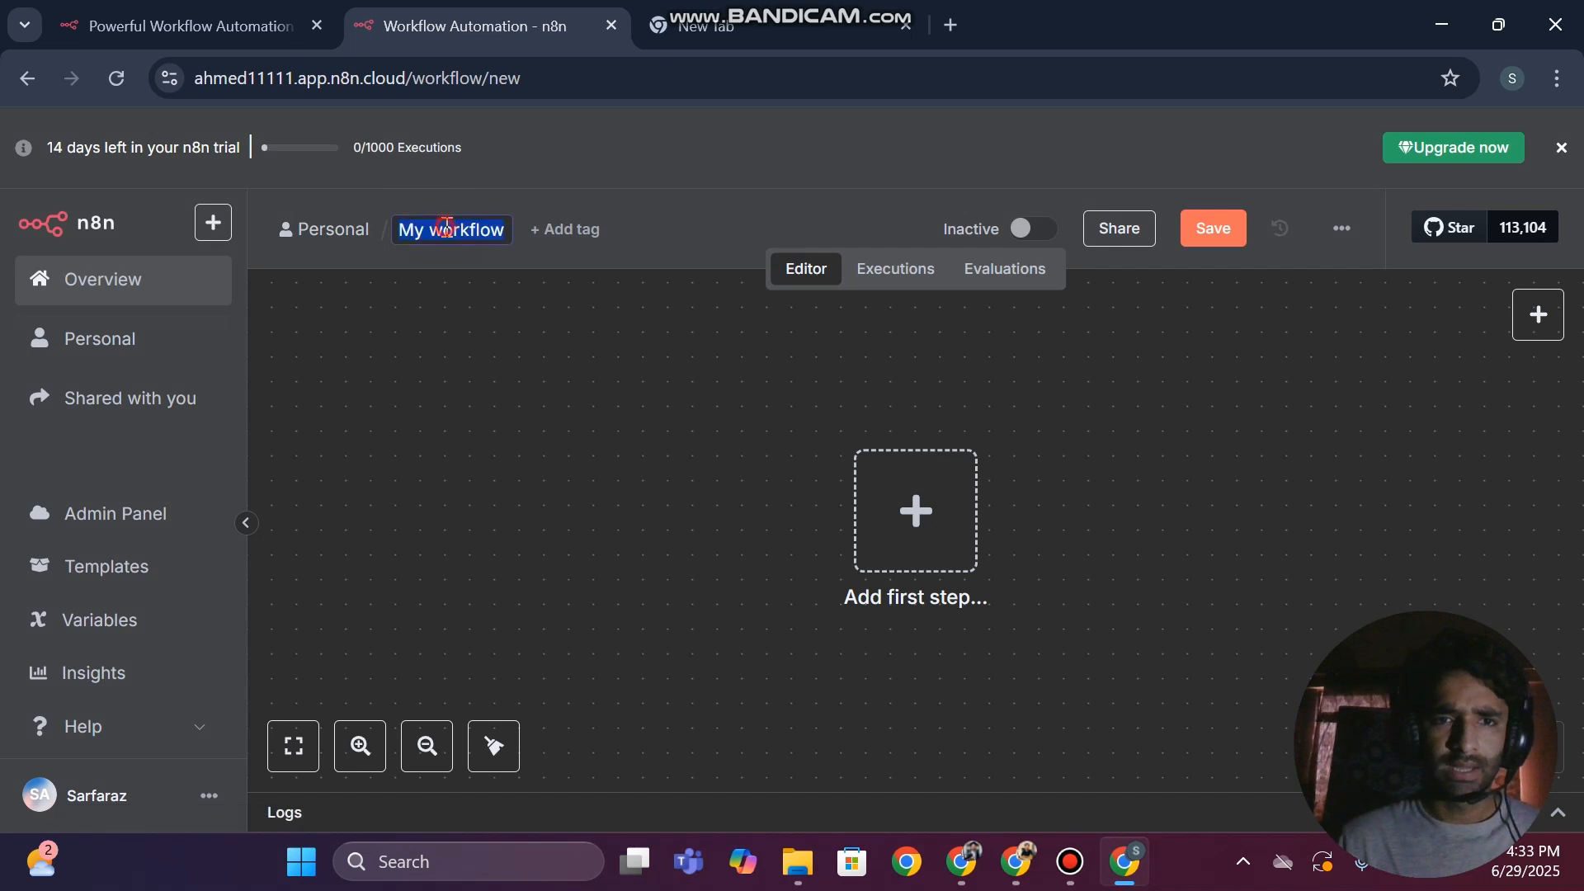
pyautogui.write('RAG ')
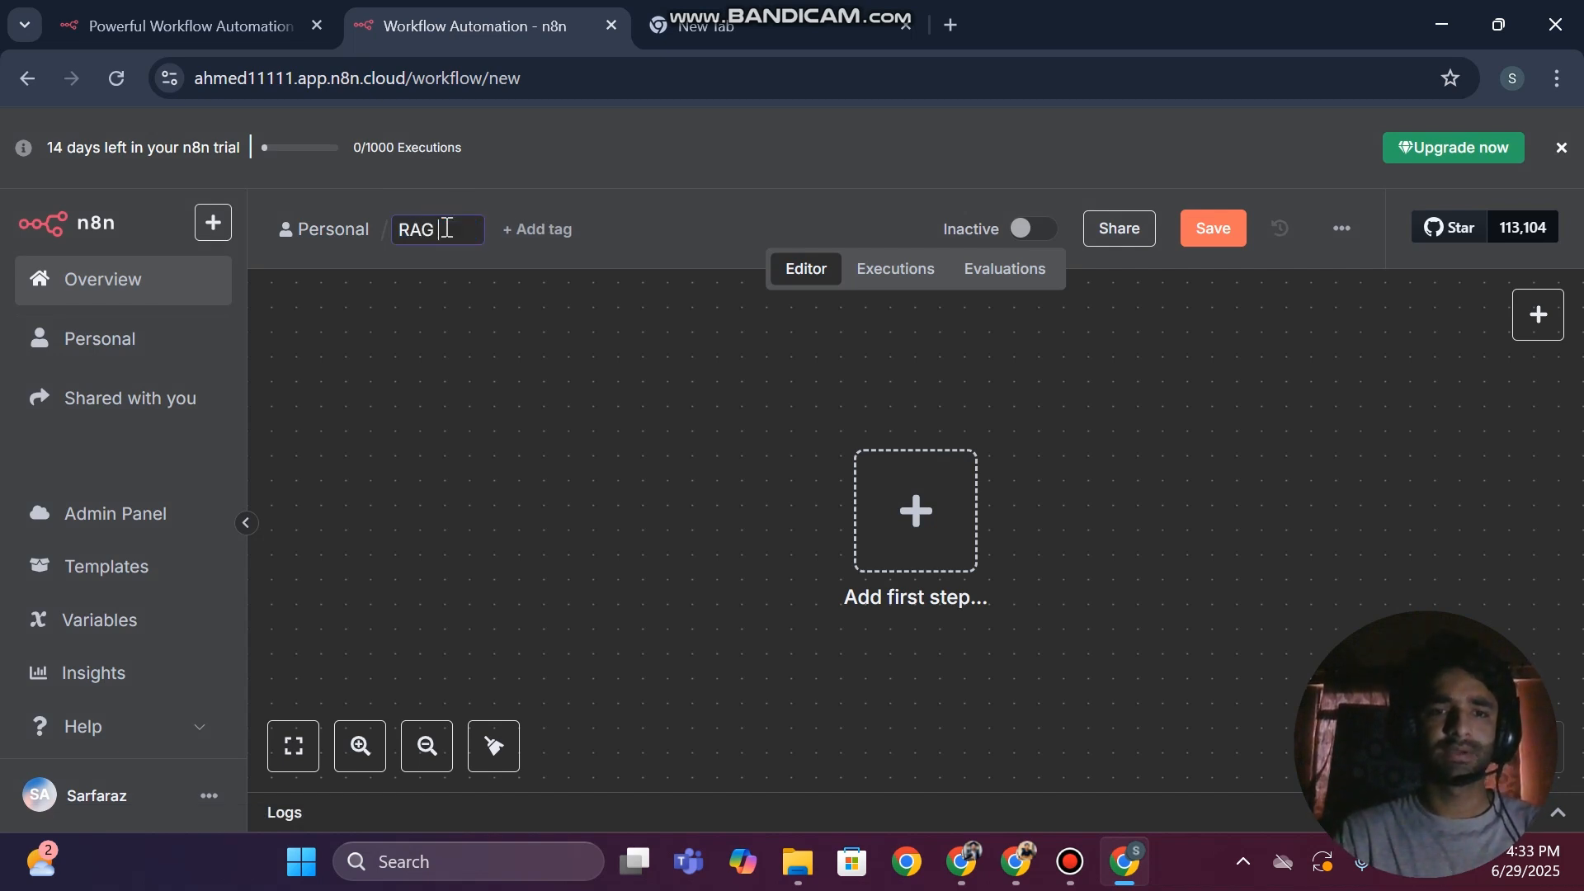
pyautogui.write('Chato')
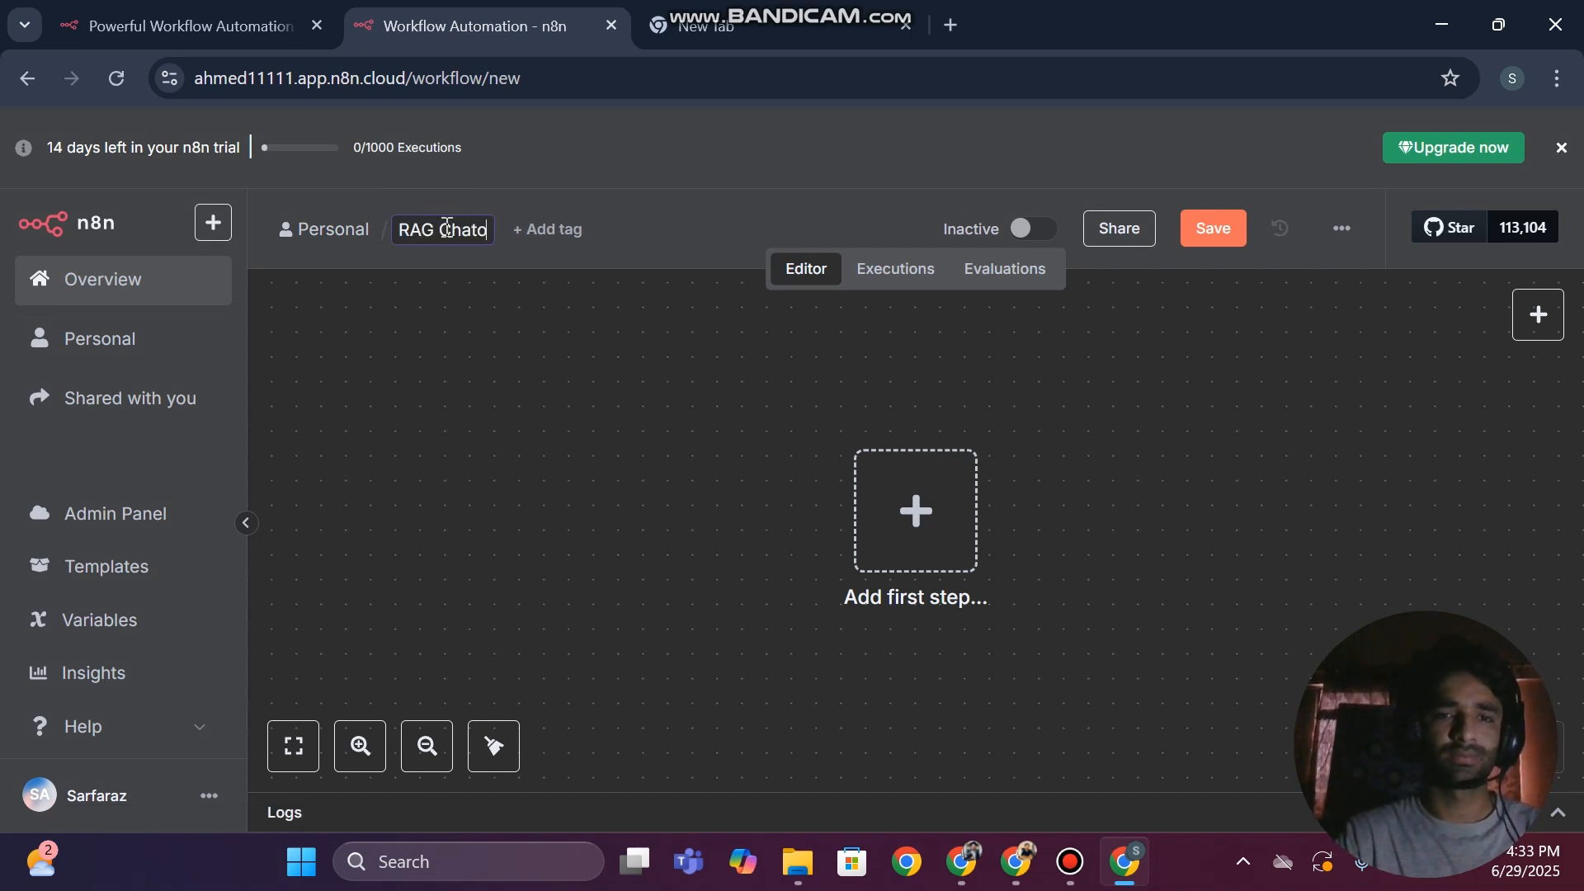
pyautogui.press('BackSpace')
pyautogui.write('bot')
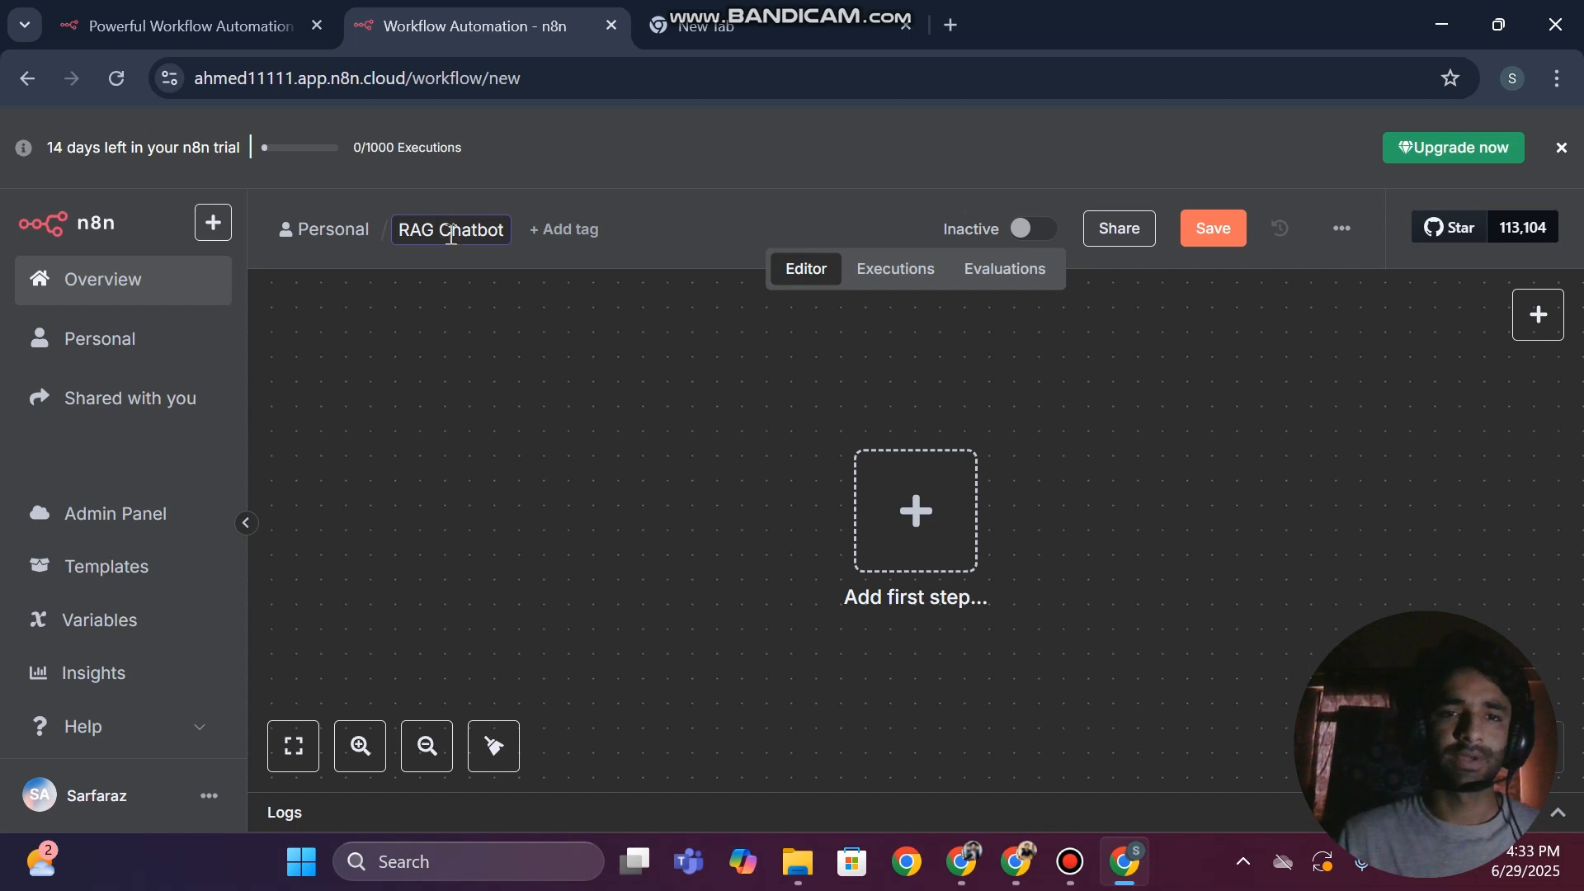
pyautogui.click(566, 498)
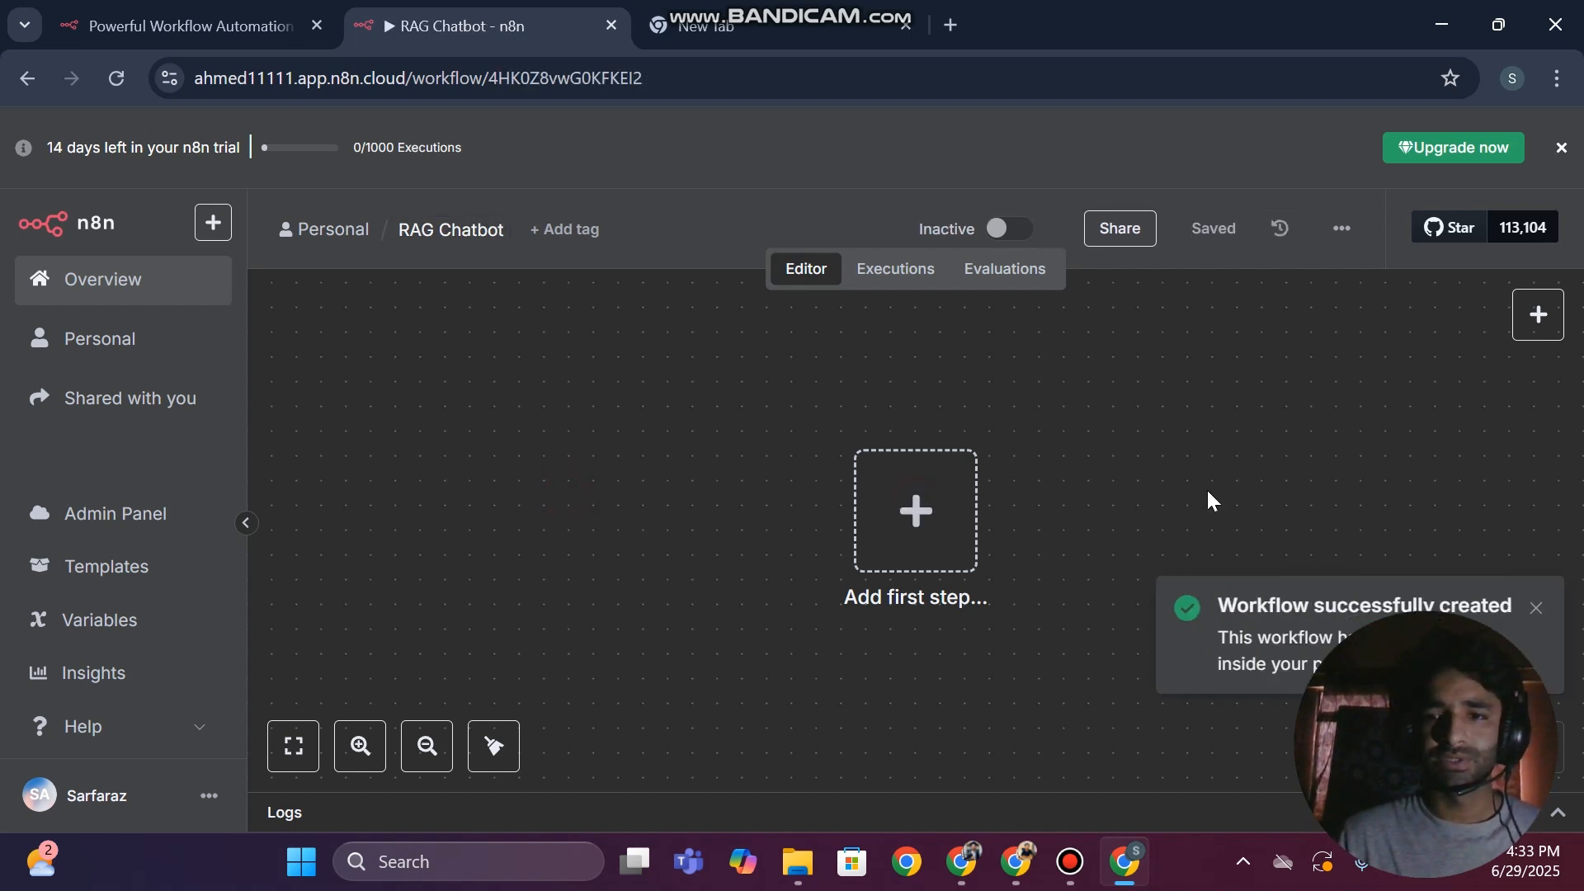
# Add an On chat message trigger as the workflow's first step and open the test chat
pyautogui.click(881, 541)
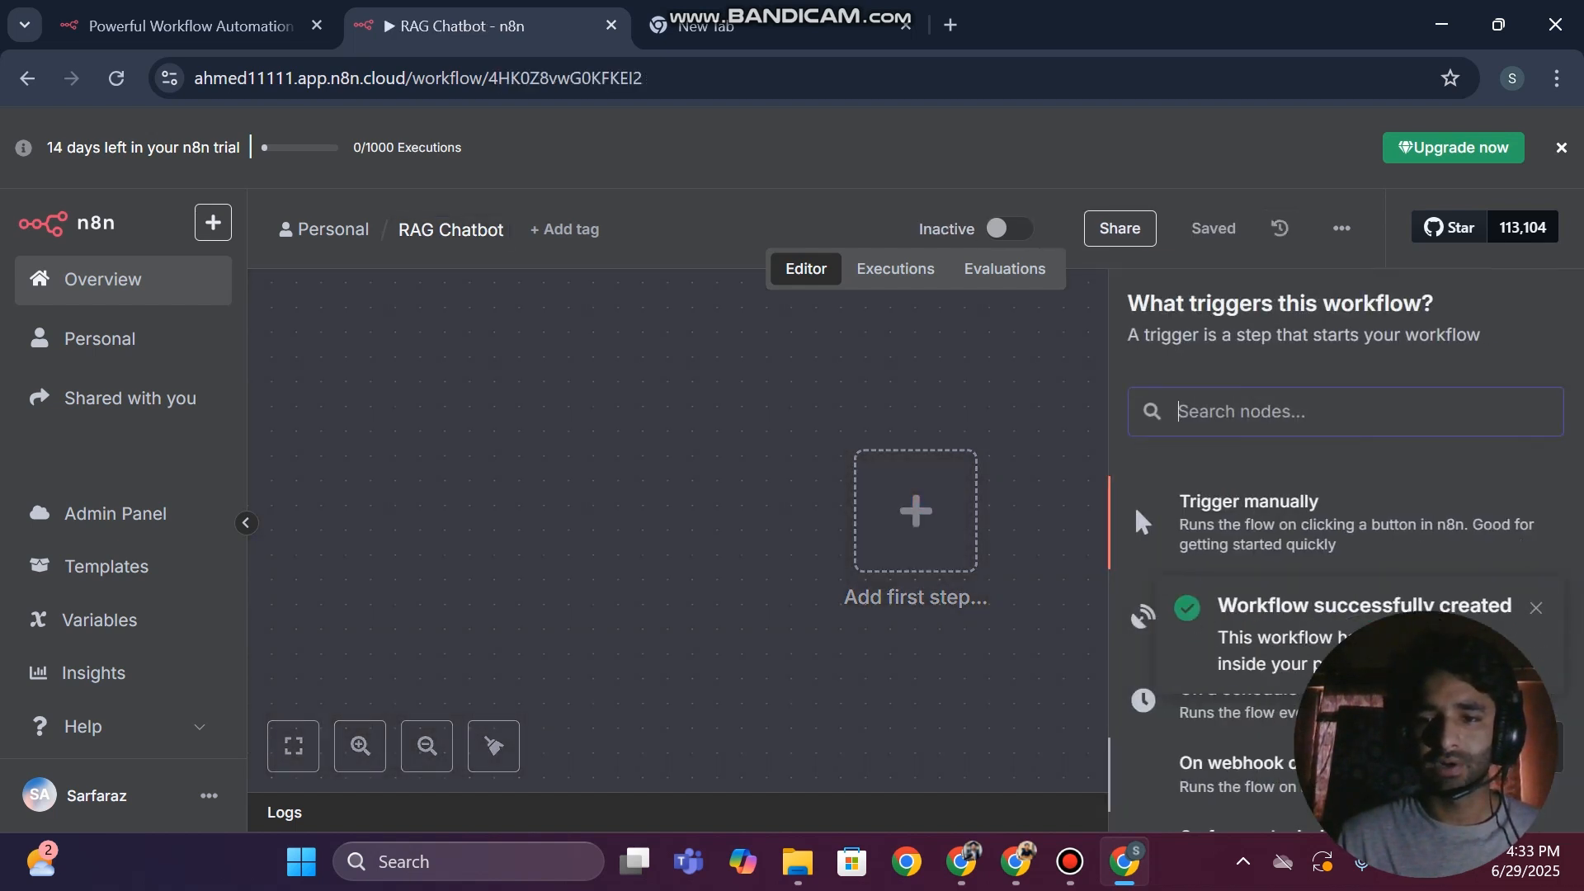
pyautogui.click(1536, 608)
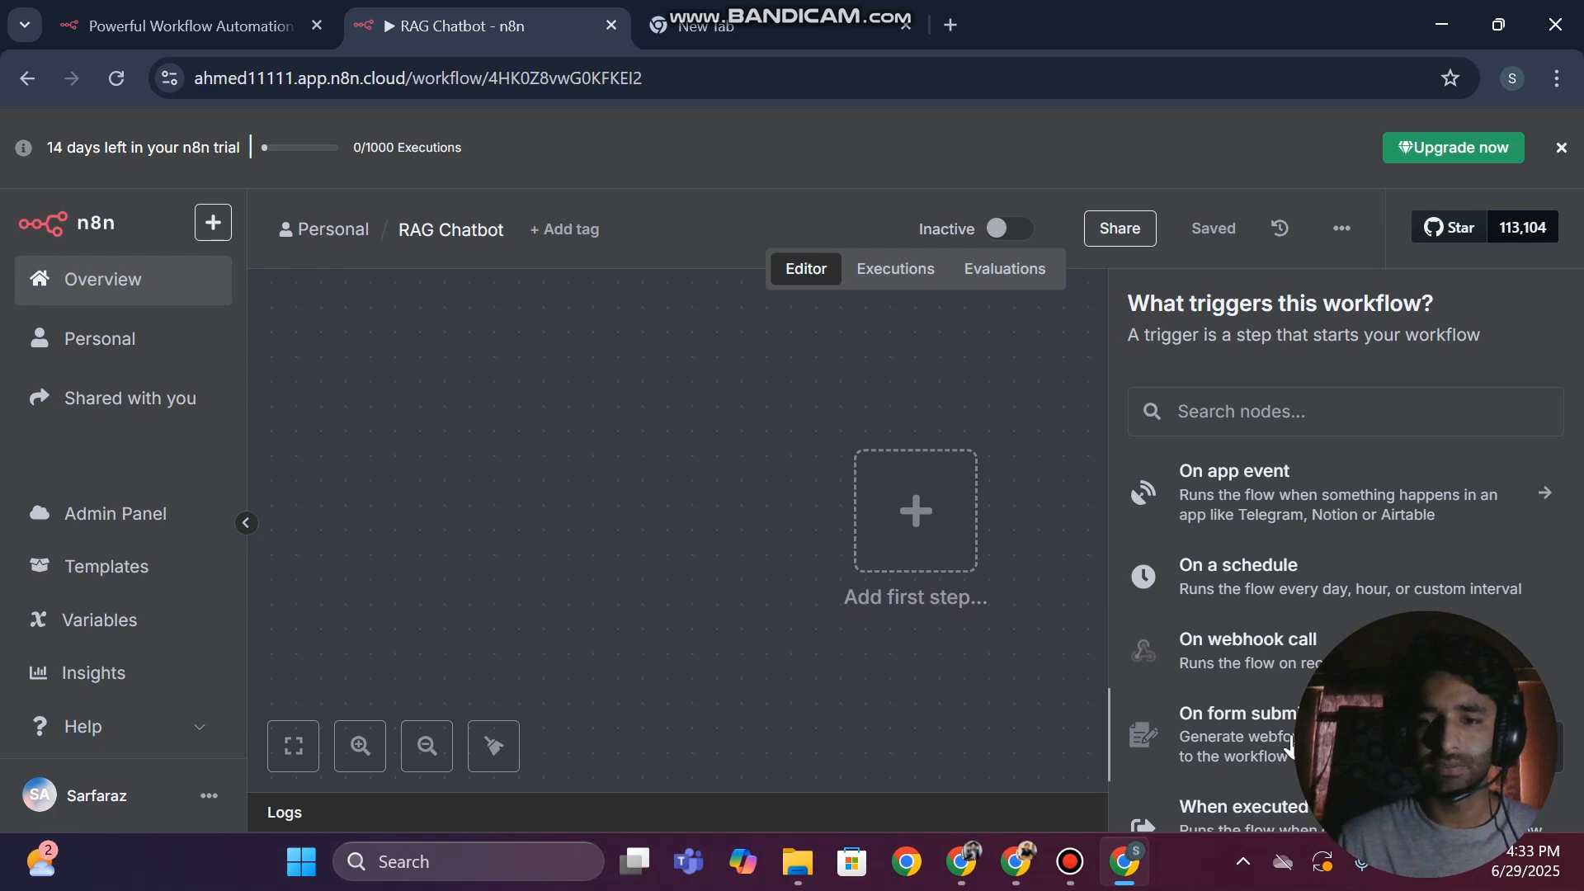
pyautogui.scroll(-5, 1291, 655)
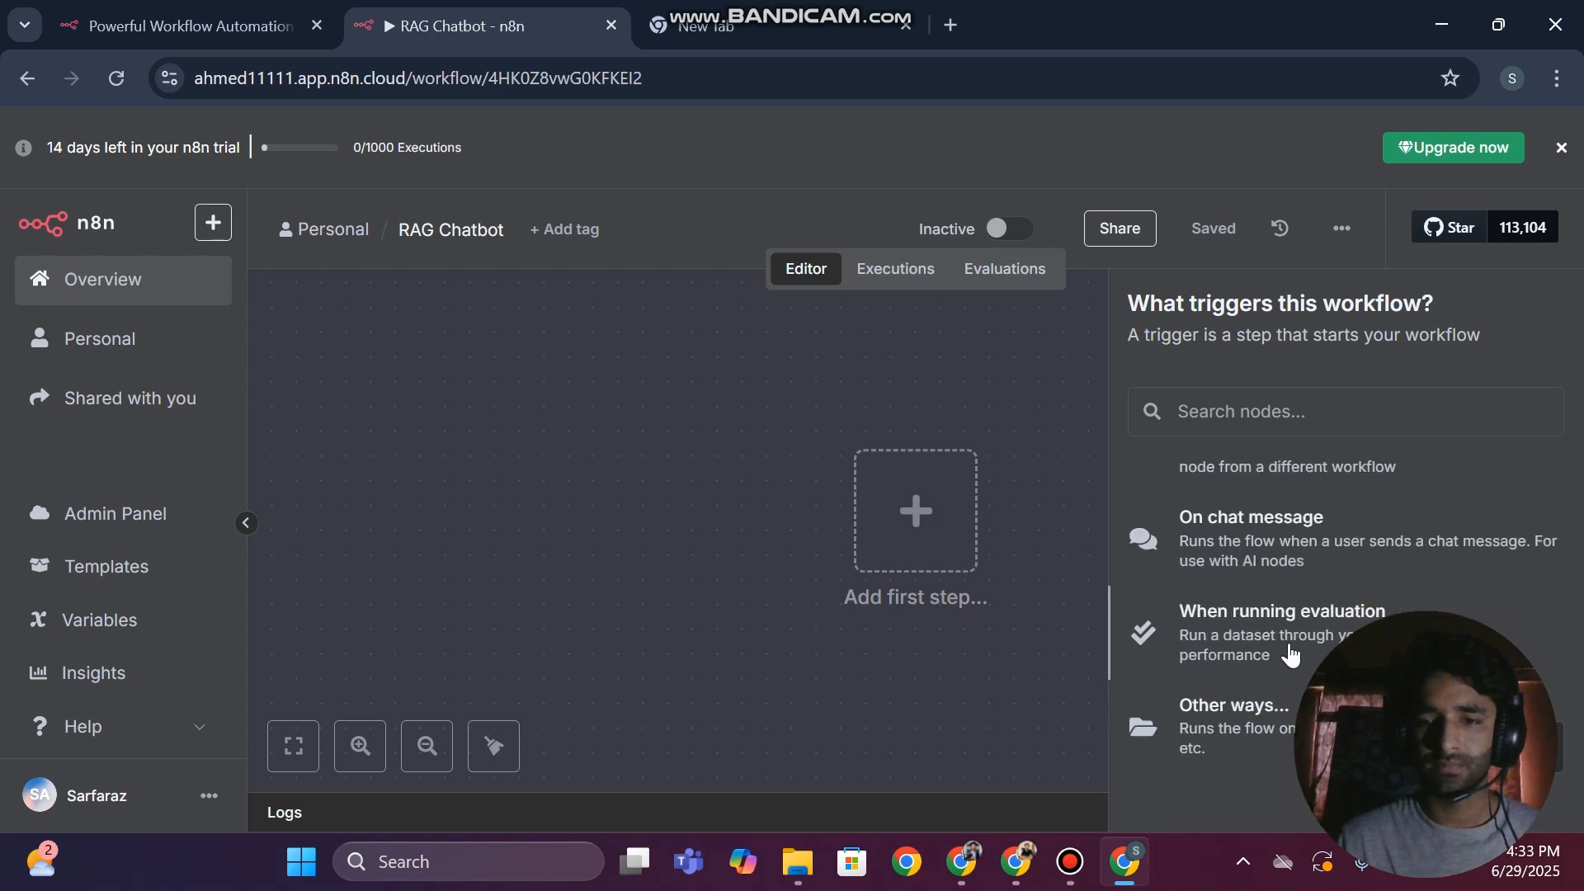
pyautogui.click(1235, 551)
pyautogui.click(4, 446)
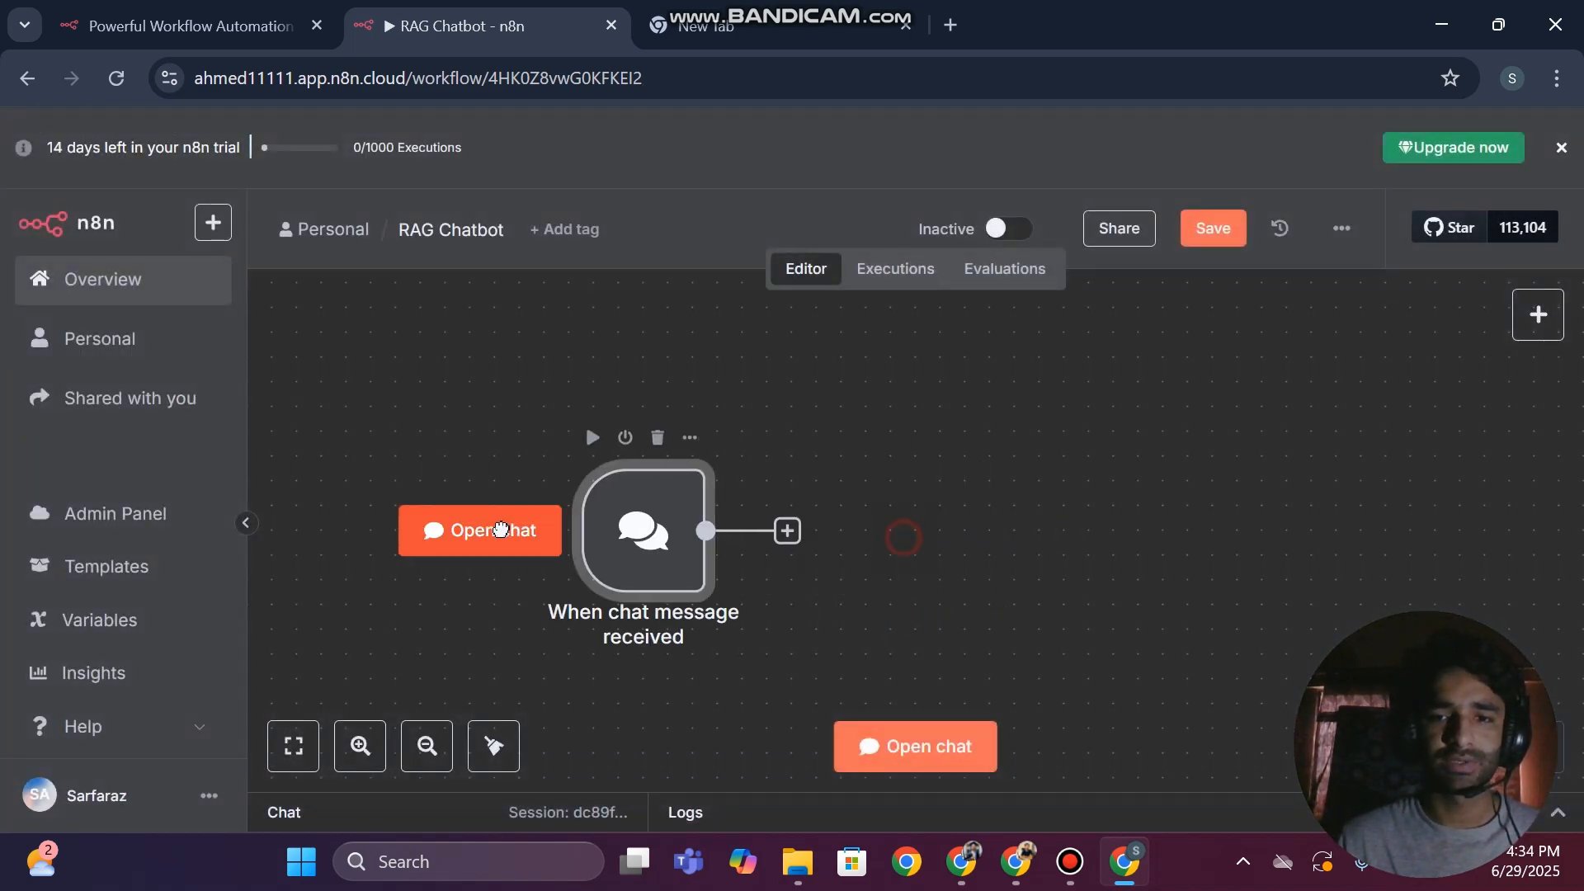
pyautogui.click(887, 764)
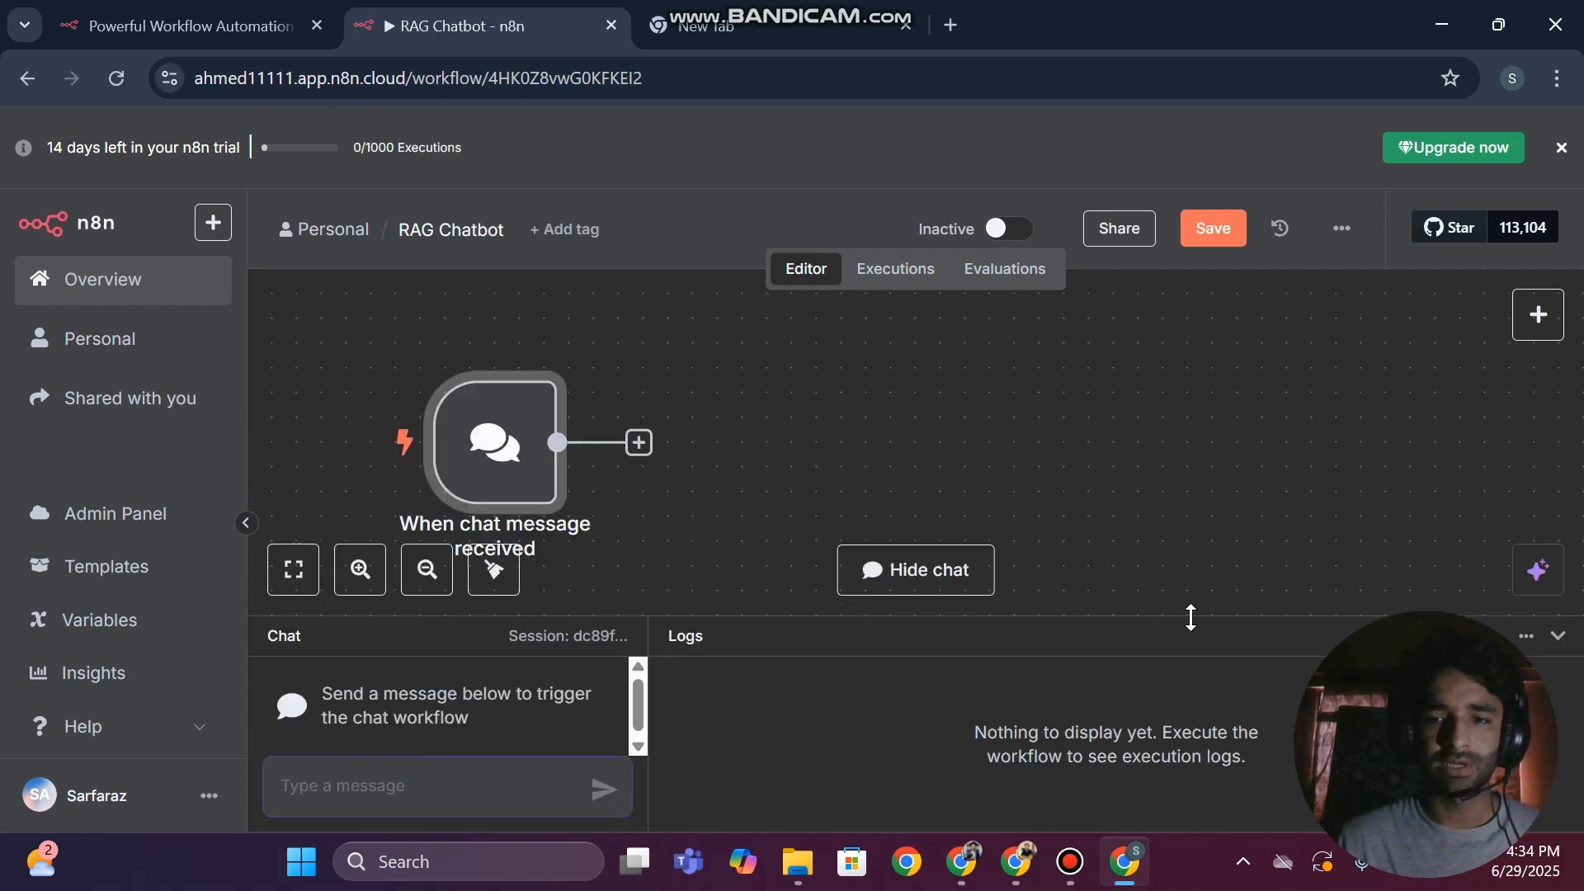
# Hide the test chat and add an AI Agent node after the chat message trigger
pyautogui.click(1558, 637)
pyautogui.click(639, 531)
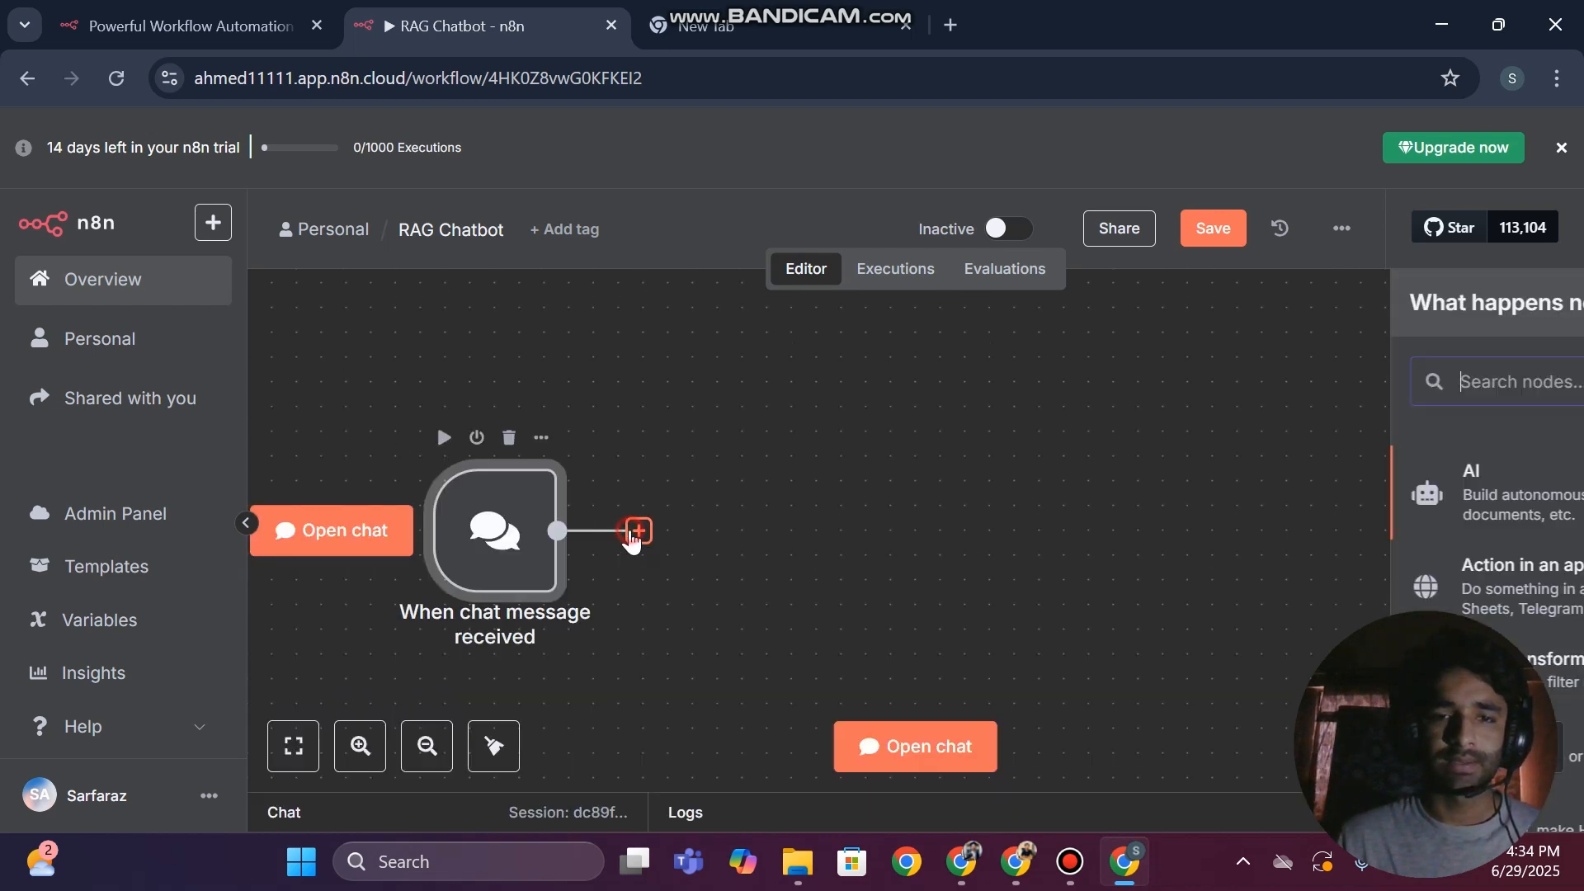
pyautogui.click(1326, 501)
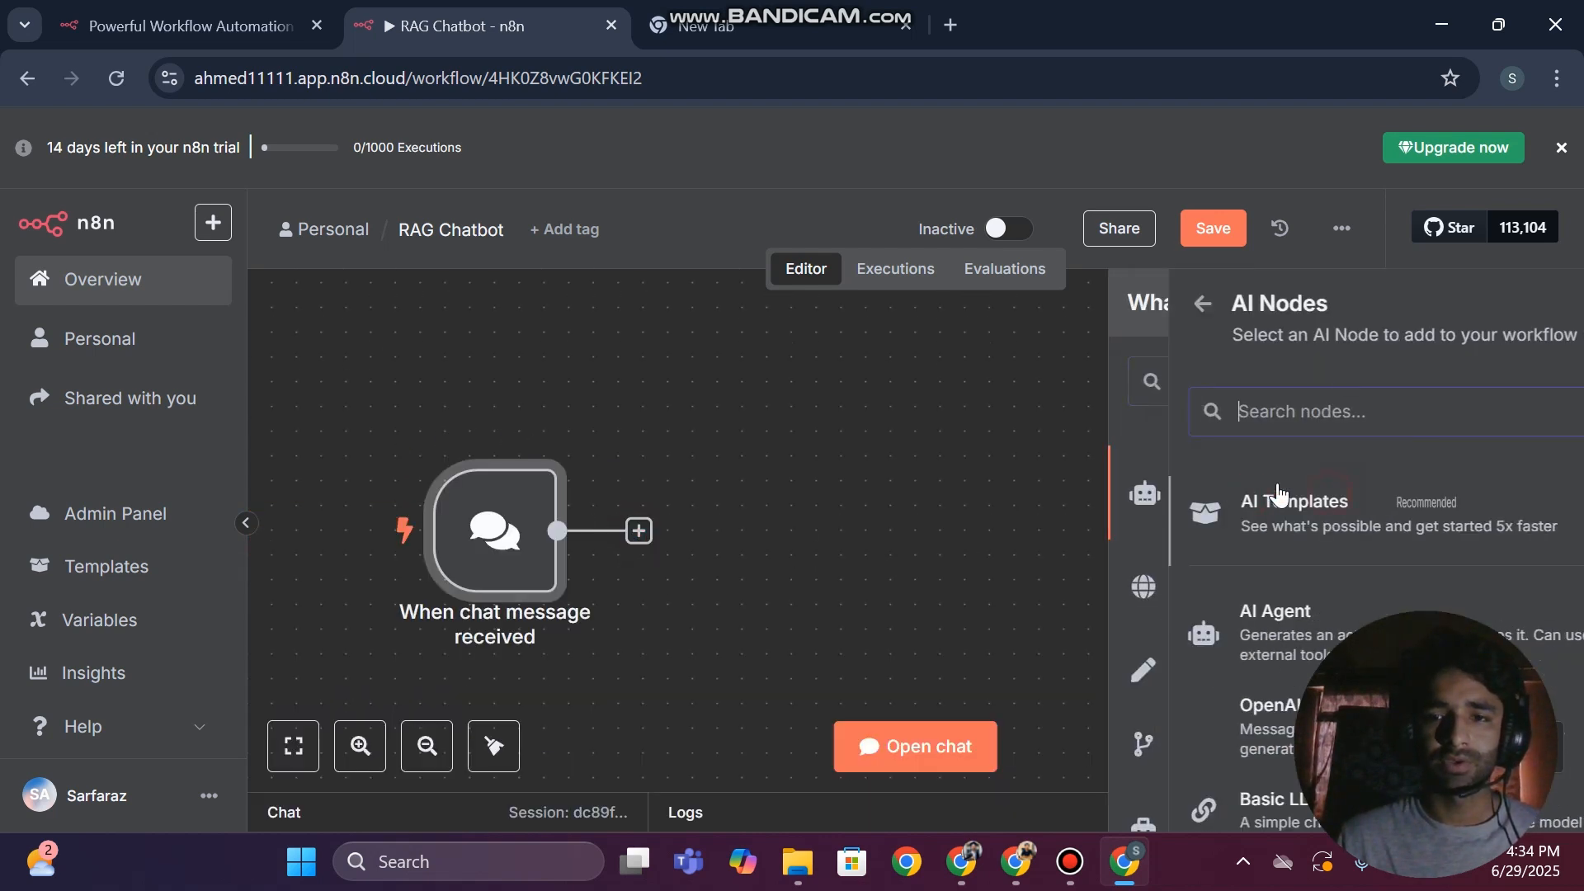
pyautogui.click(1201, 632)
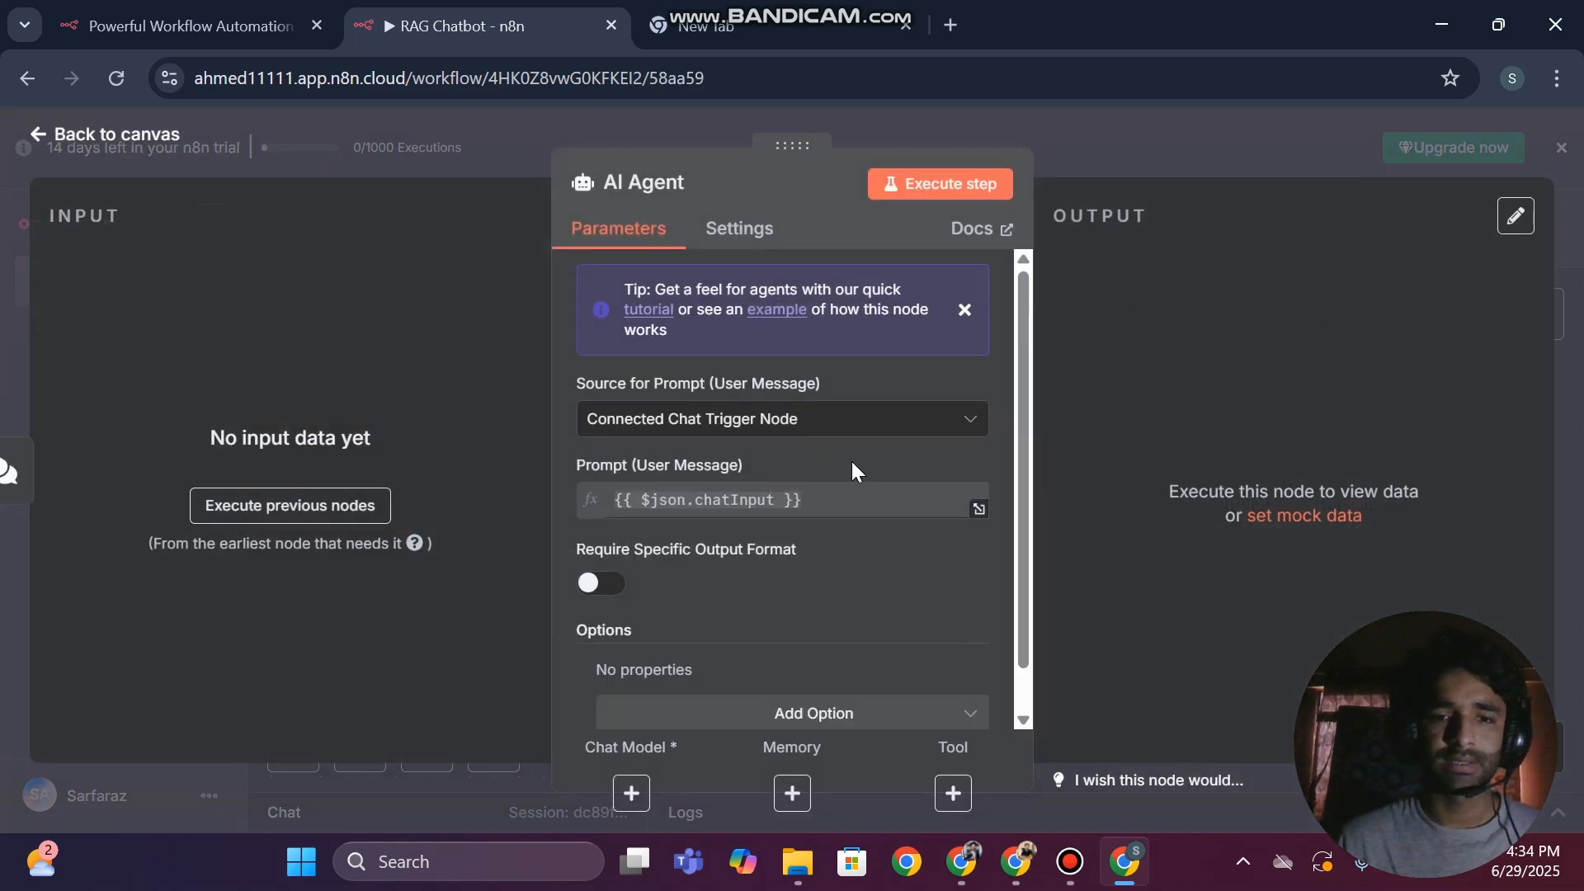
pyautogui.scroll(-1, 632, 556)
pyautogui.scroll(1, 745, 577)
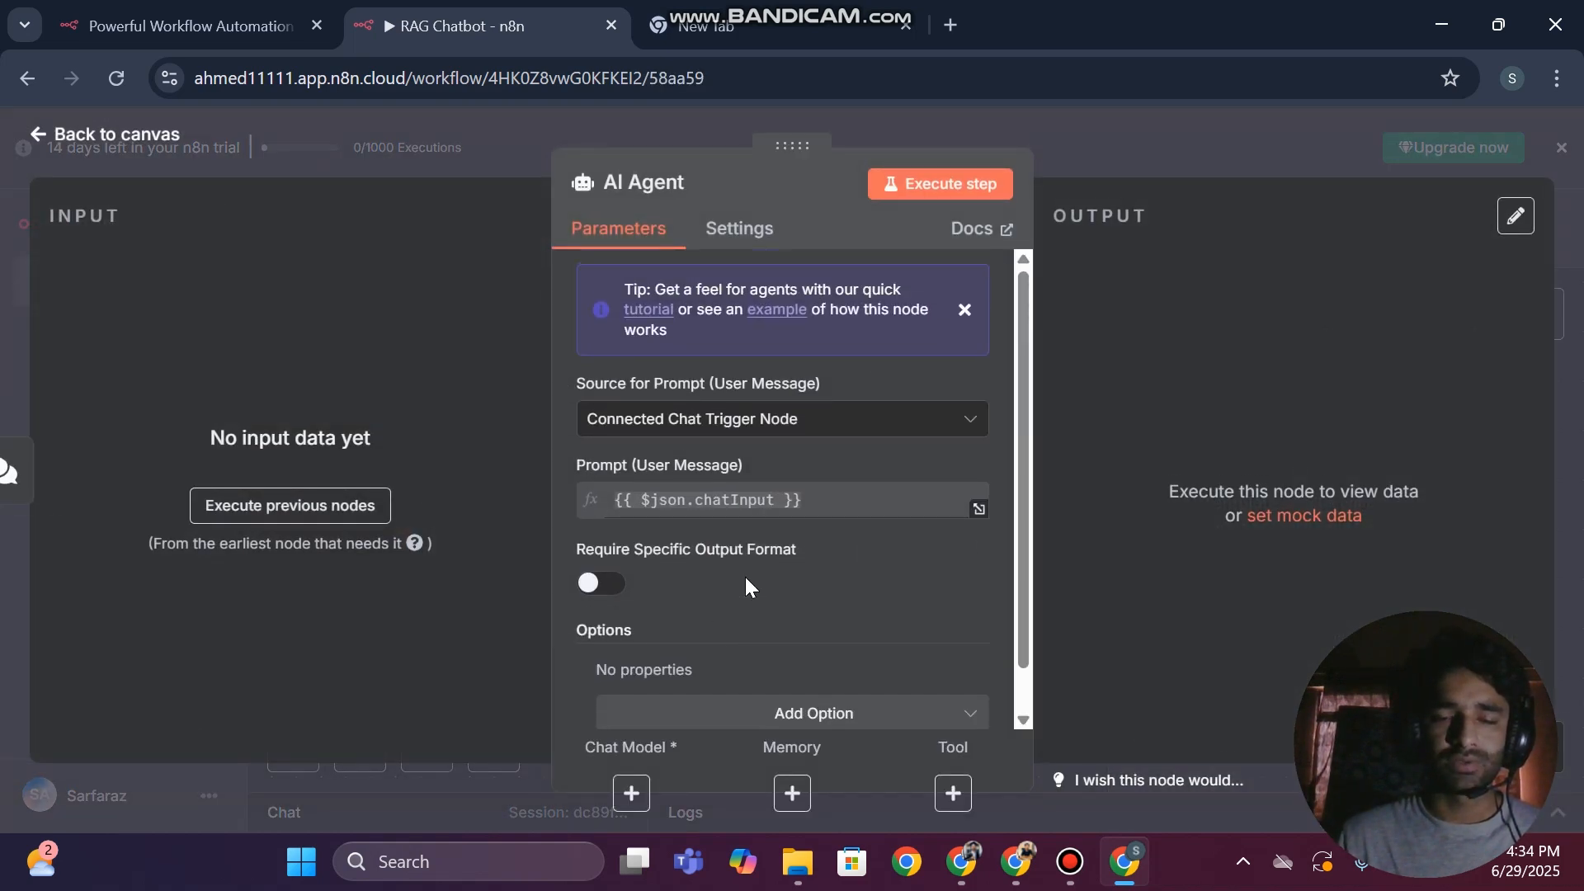
# Add the System Message option to the AI Agent
pyautogui.scroll(-1, 756, 622)
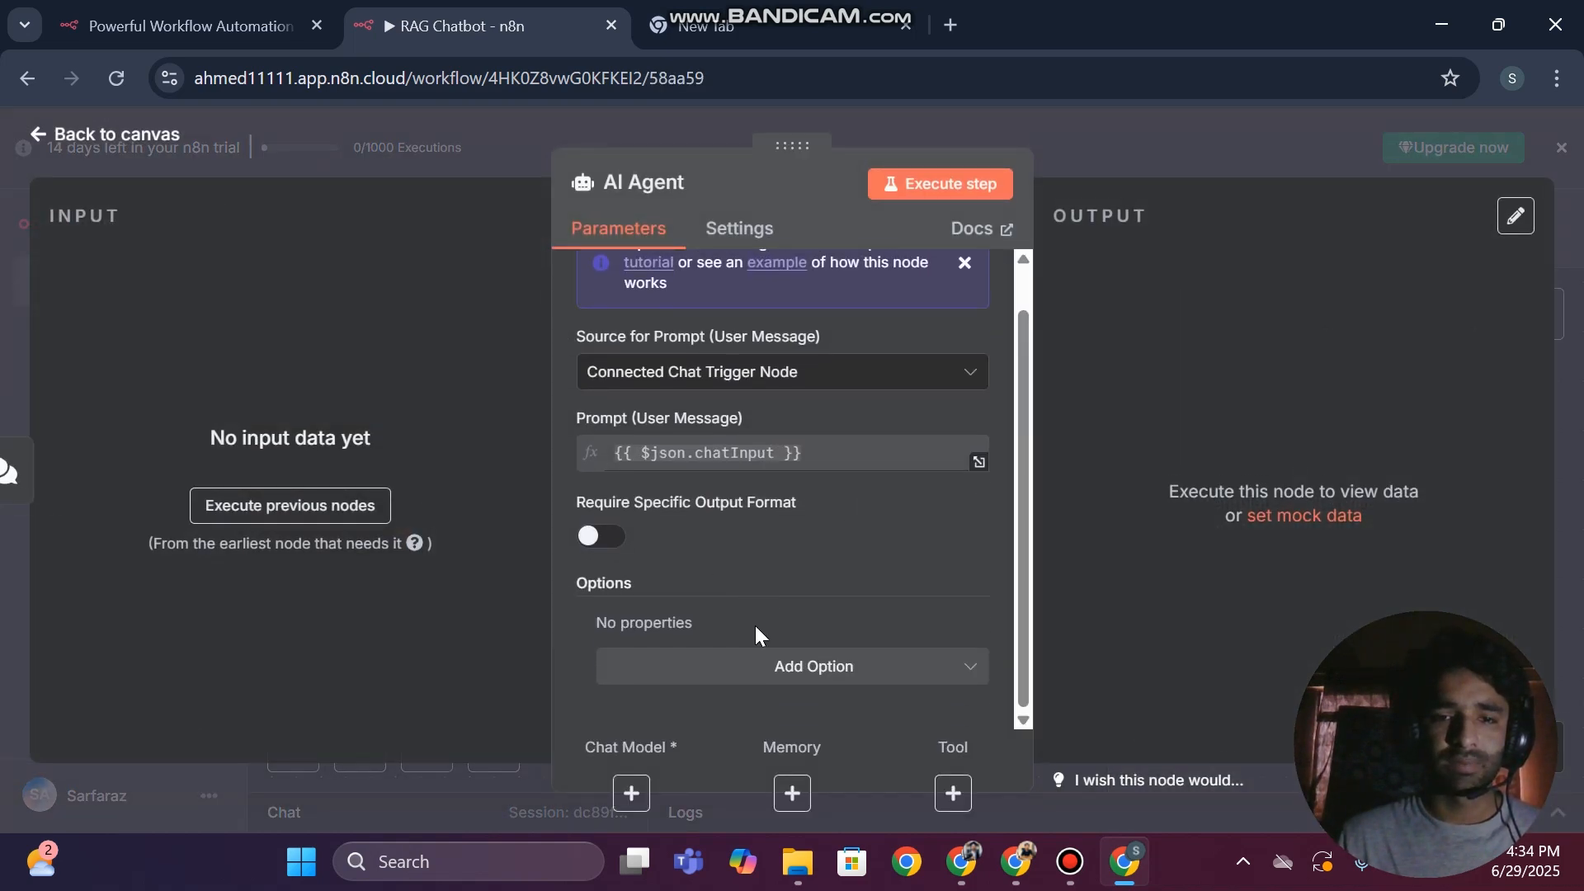
pyautogui.click(683, 670)
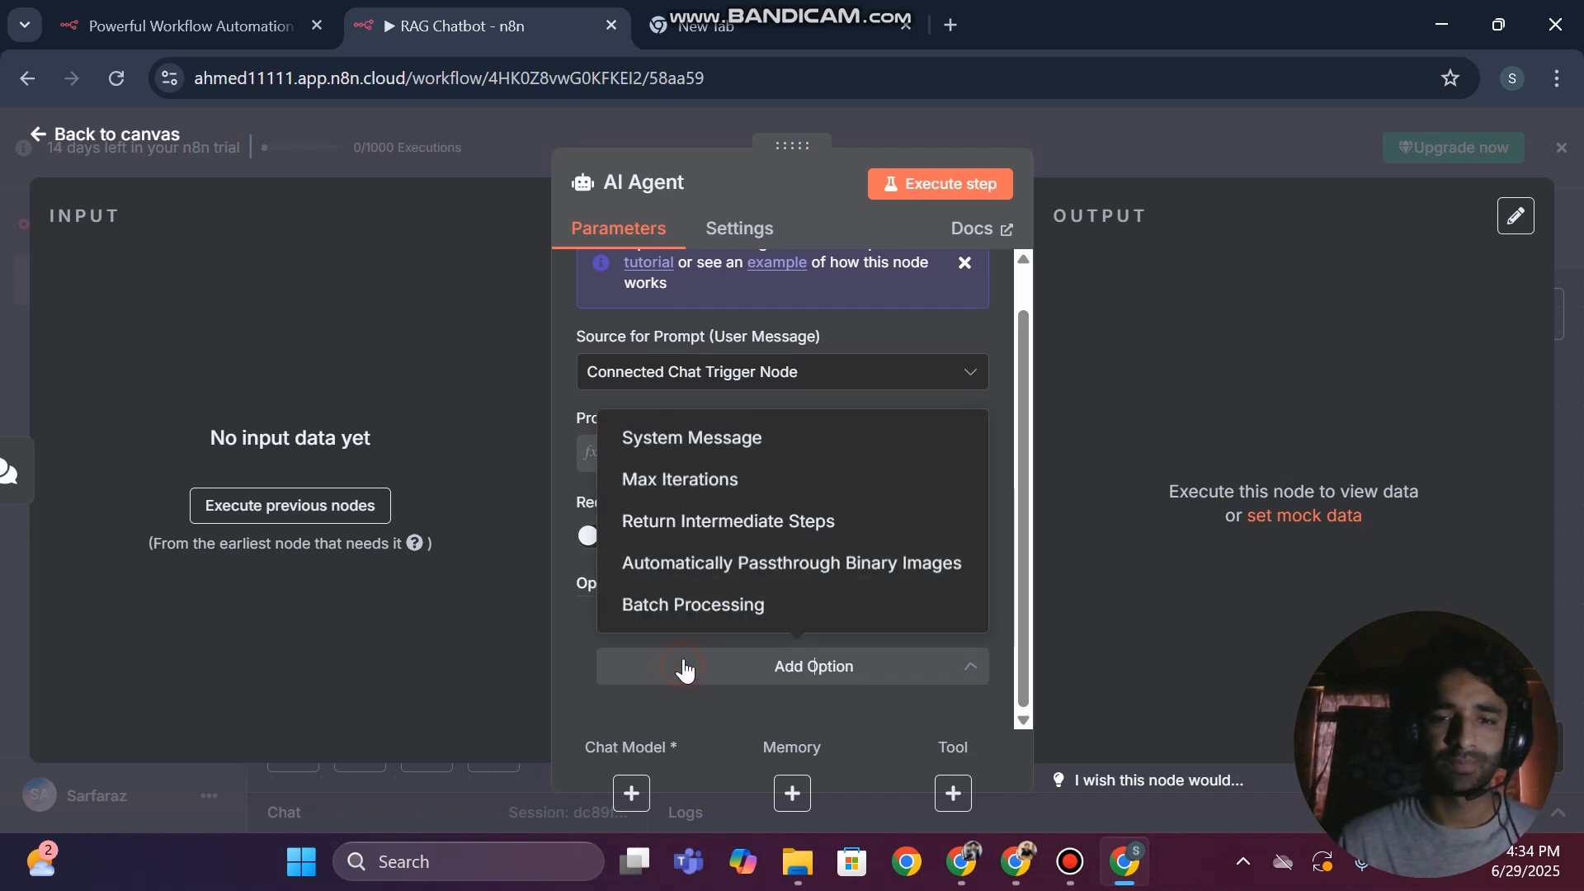
pyautogui.click(696, 438)
pyautogui.scroll(-2, 704, 424)
pyautogui.scroll(3, 680, 474)
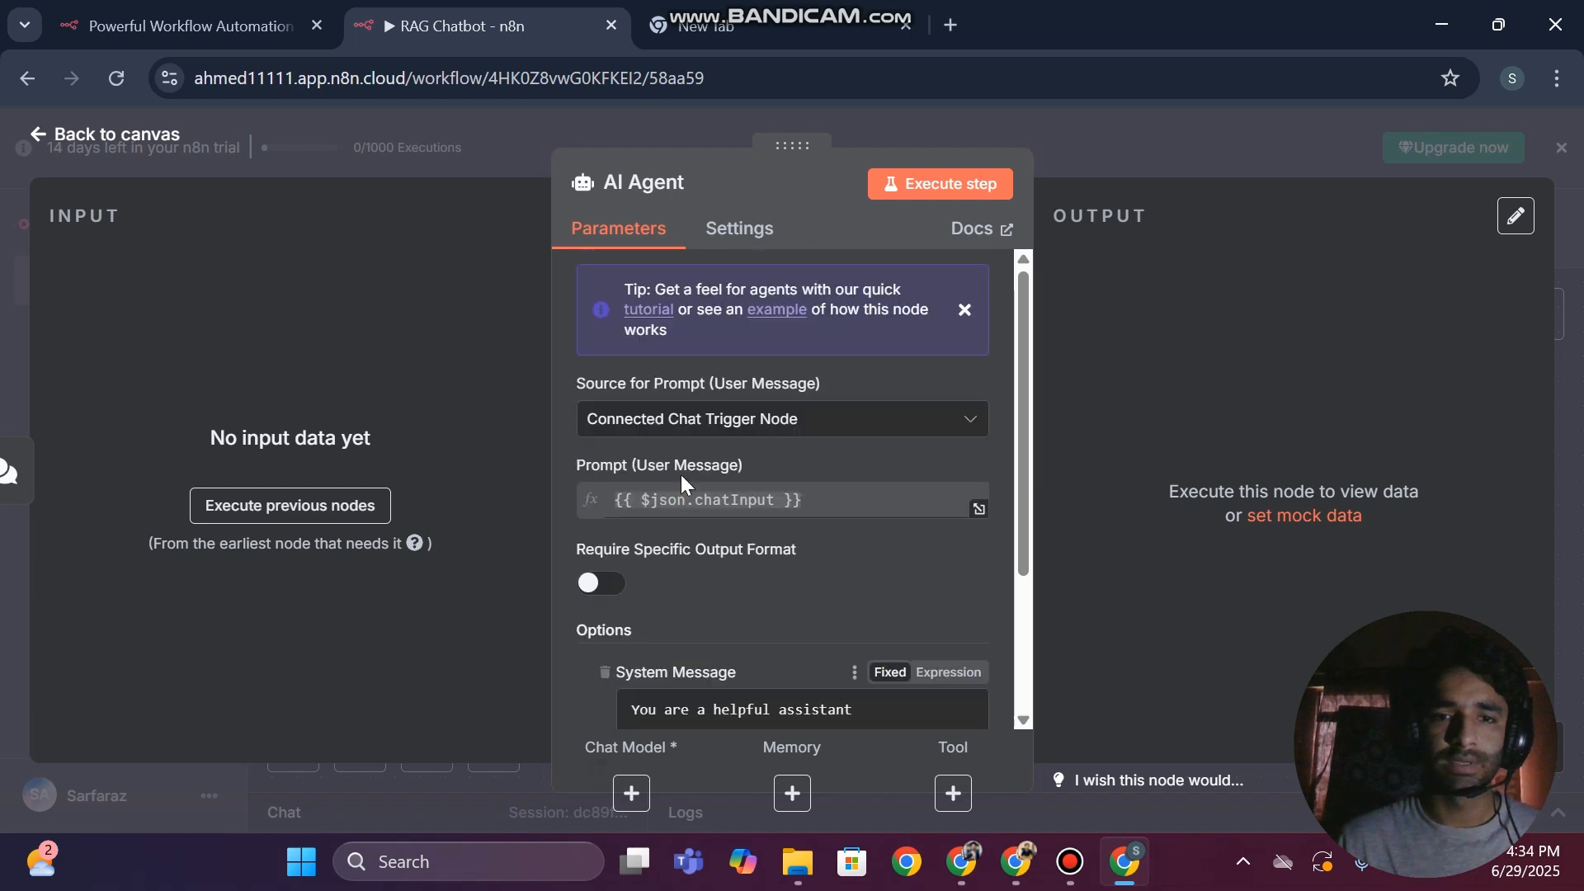
# Check the AI Agent's source for the prompt, keeping Connected Chat Trigger Node
pyautogui.click(660, 423)
pyautogui.click(660, 428)
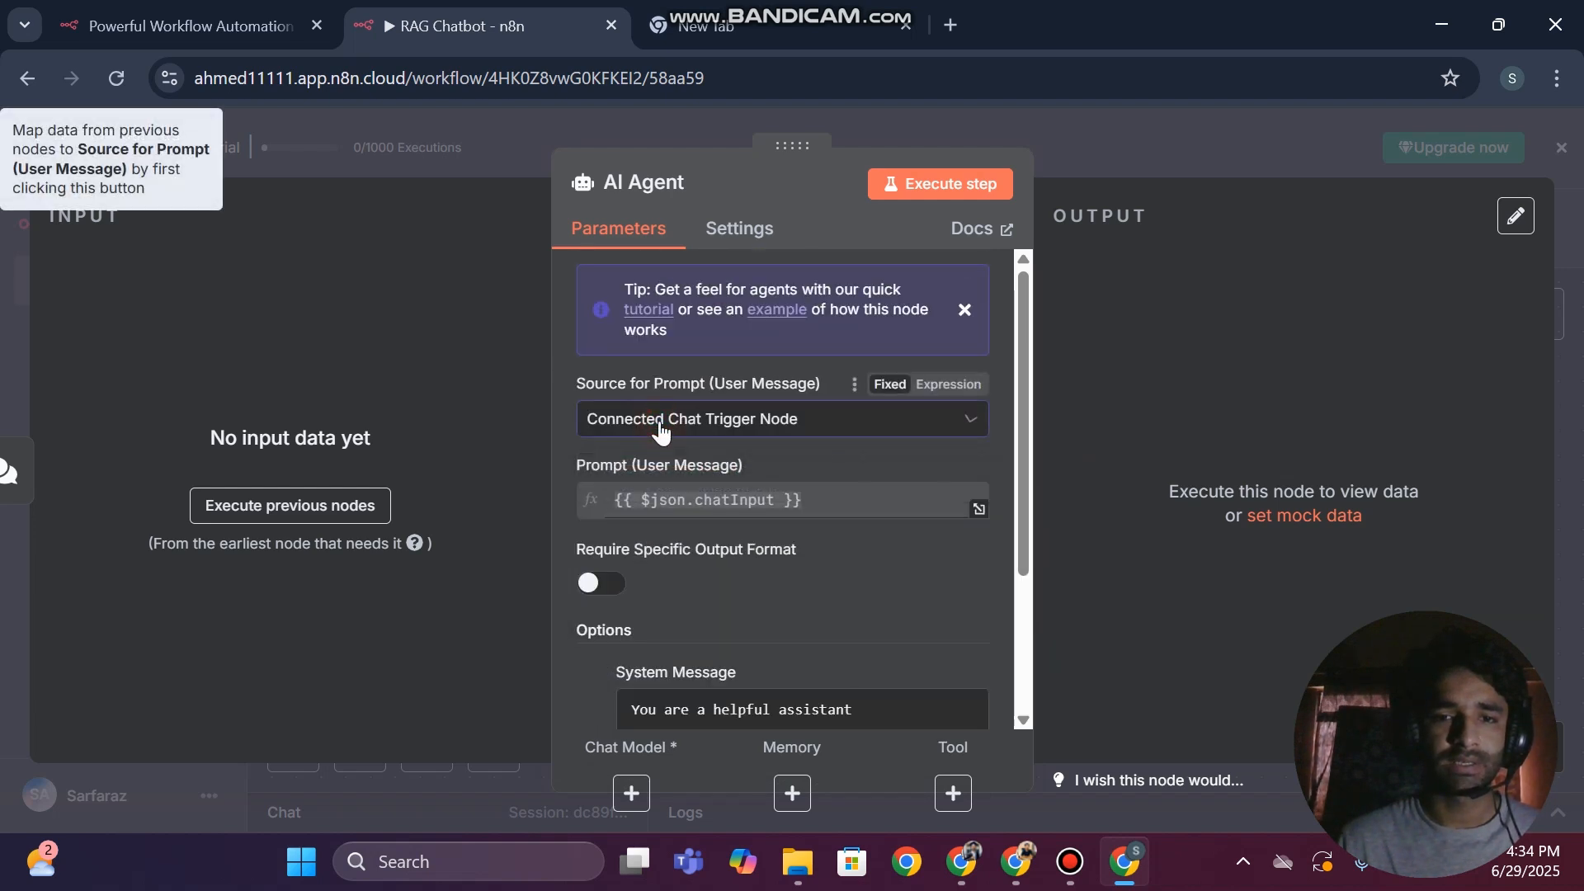
pyautogui.scroll(-3, 759, 677)
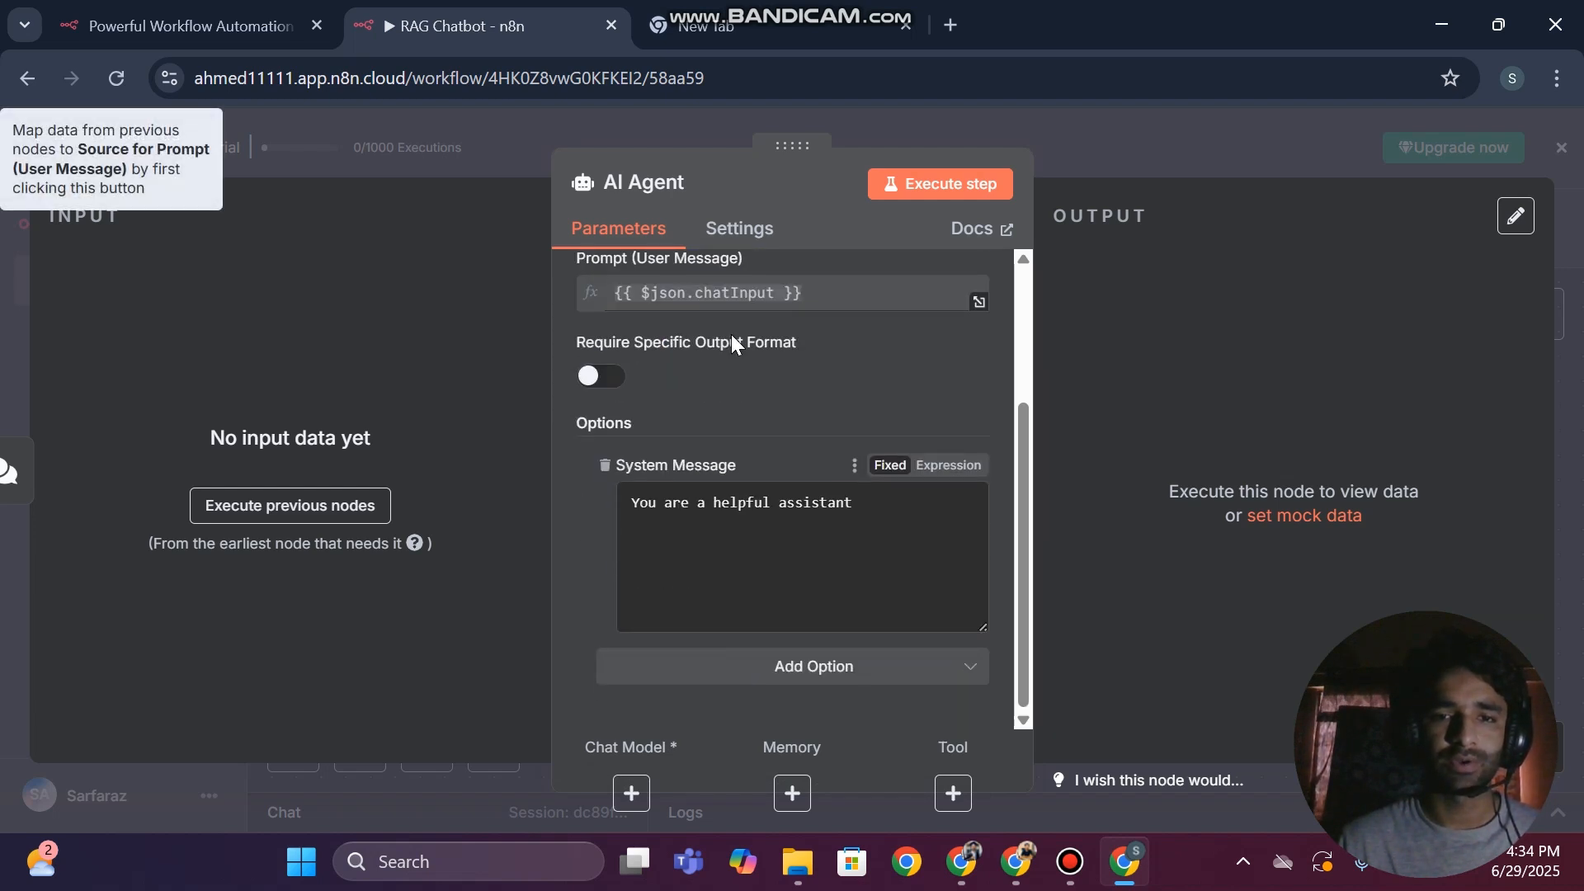
pyautogui.scroll(2, 717, 371)
pyautogui.click(656, 333)
pyautogui.click(693, 396)
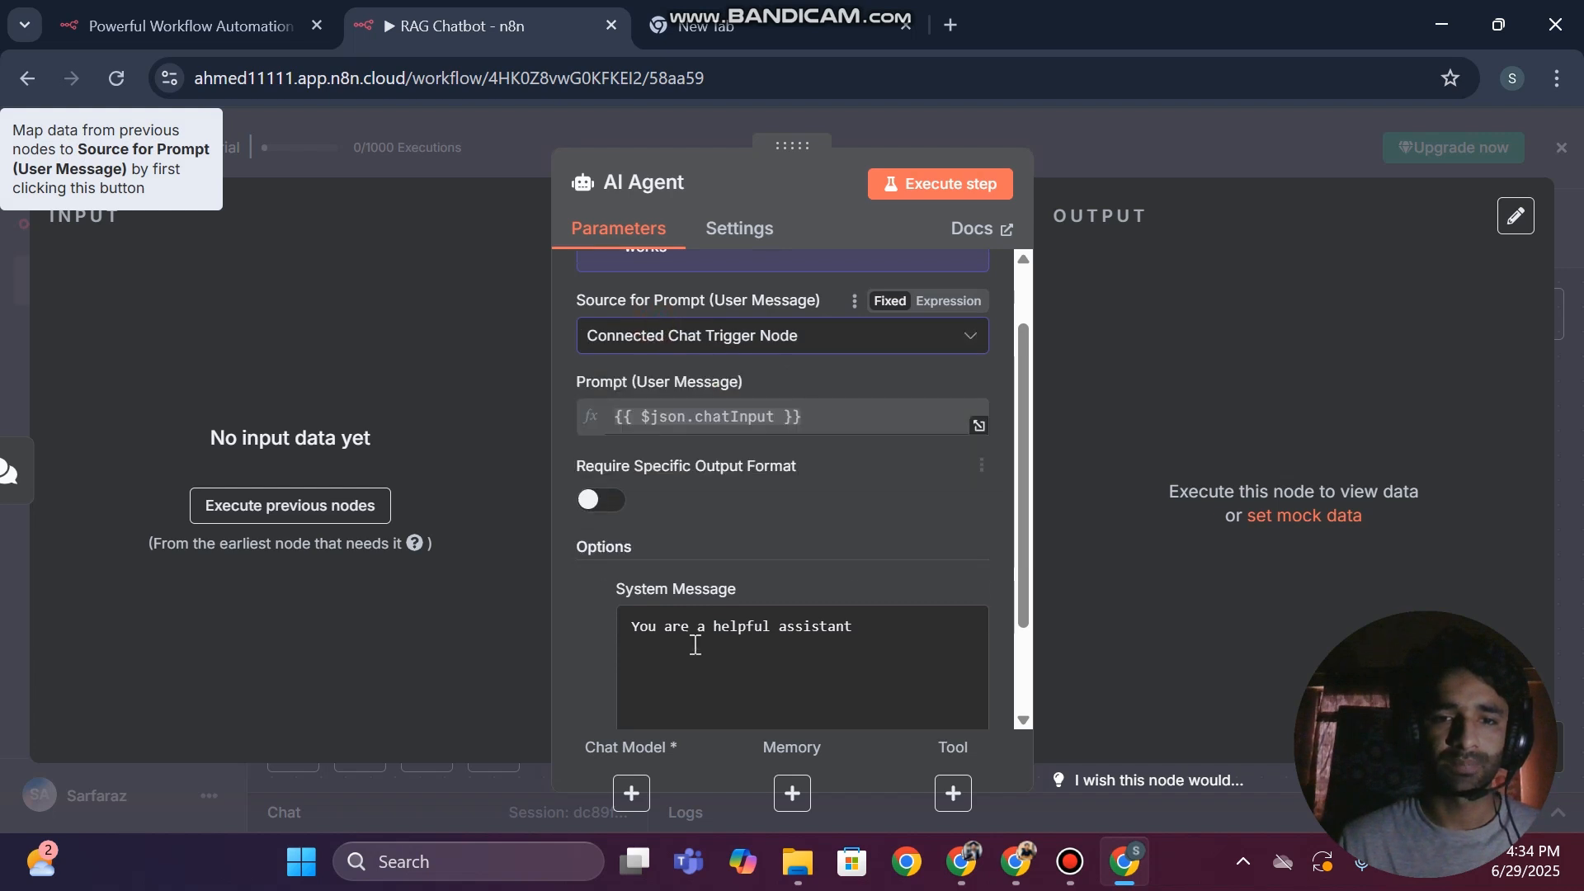
# Extend the system message to "You are a helpful assistant and you will be answering from my personal data", correcting its spelling
pyautogui.scroll(-2, 726, 627)
pyautogui.click(866, 516)
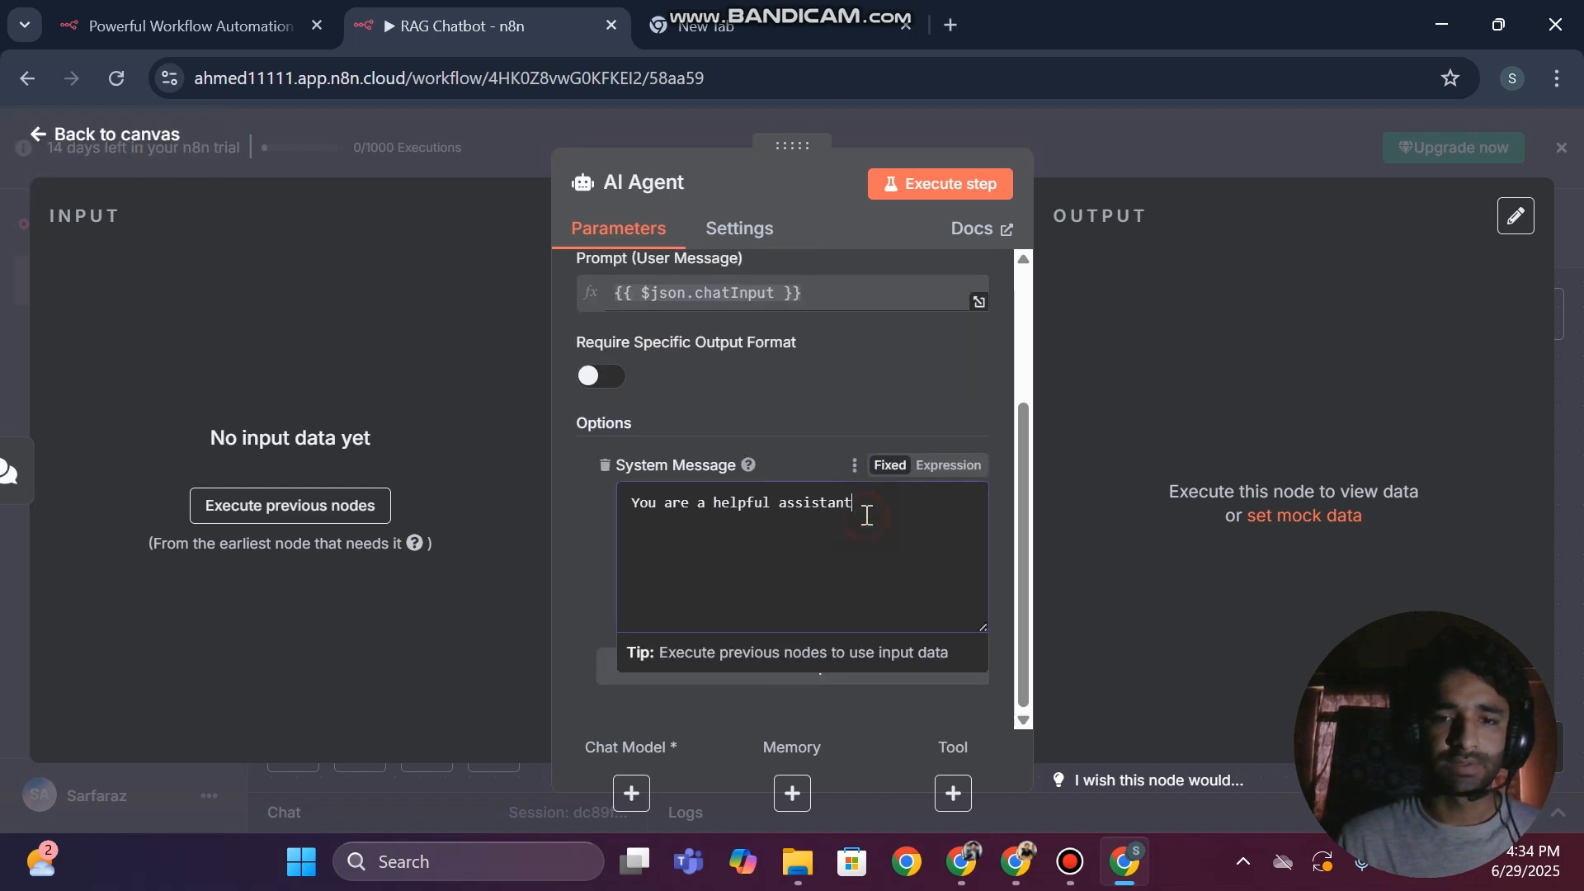
pyautogui.write('and')
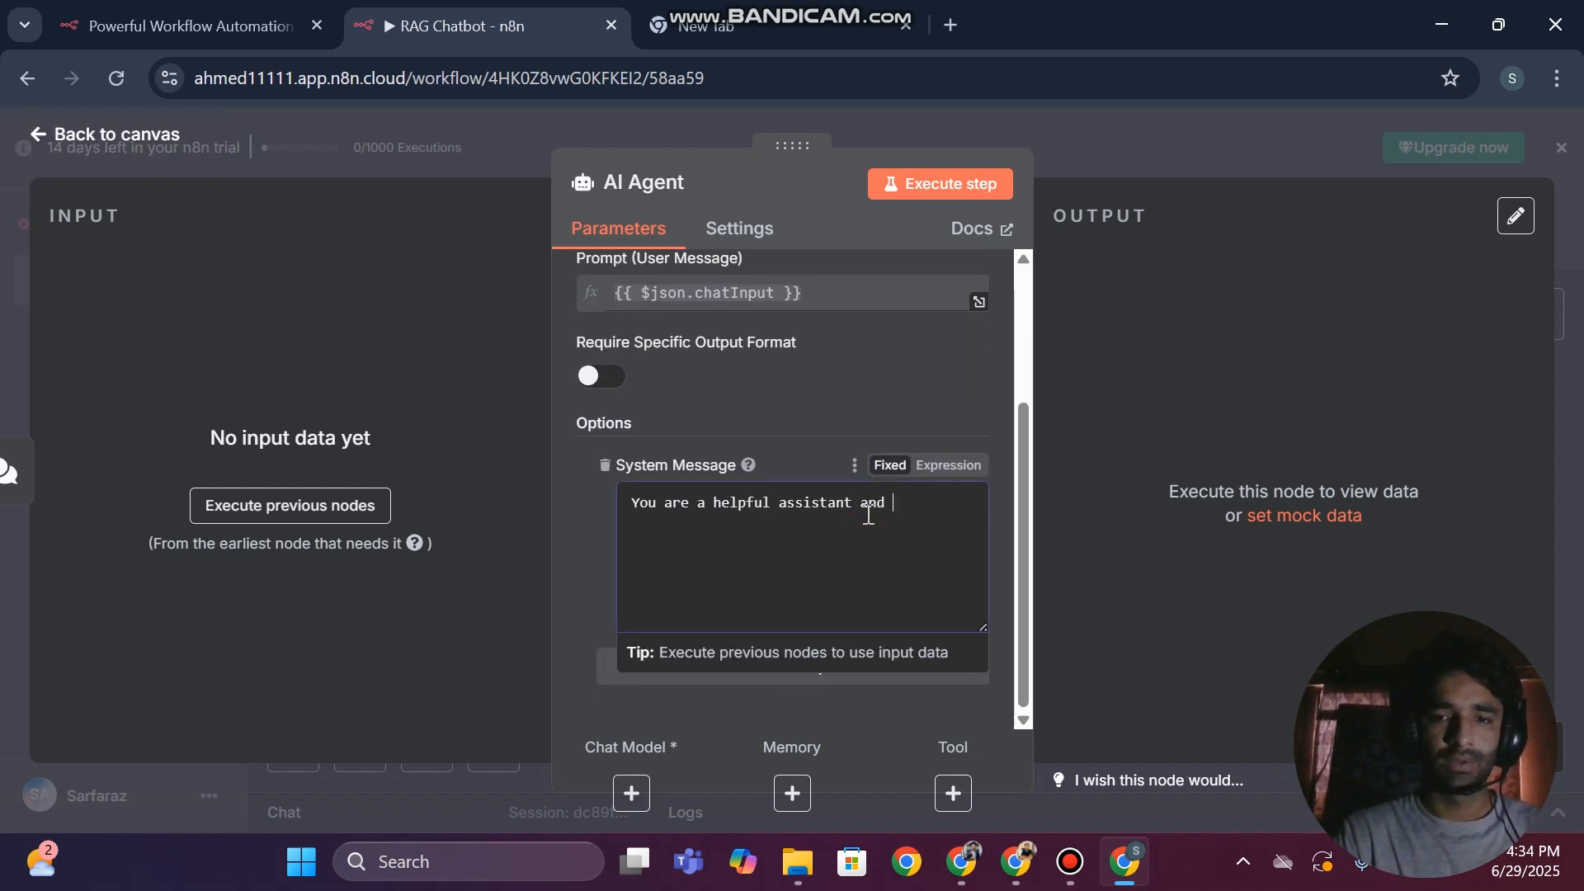
pyautogui.write(' you s')
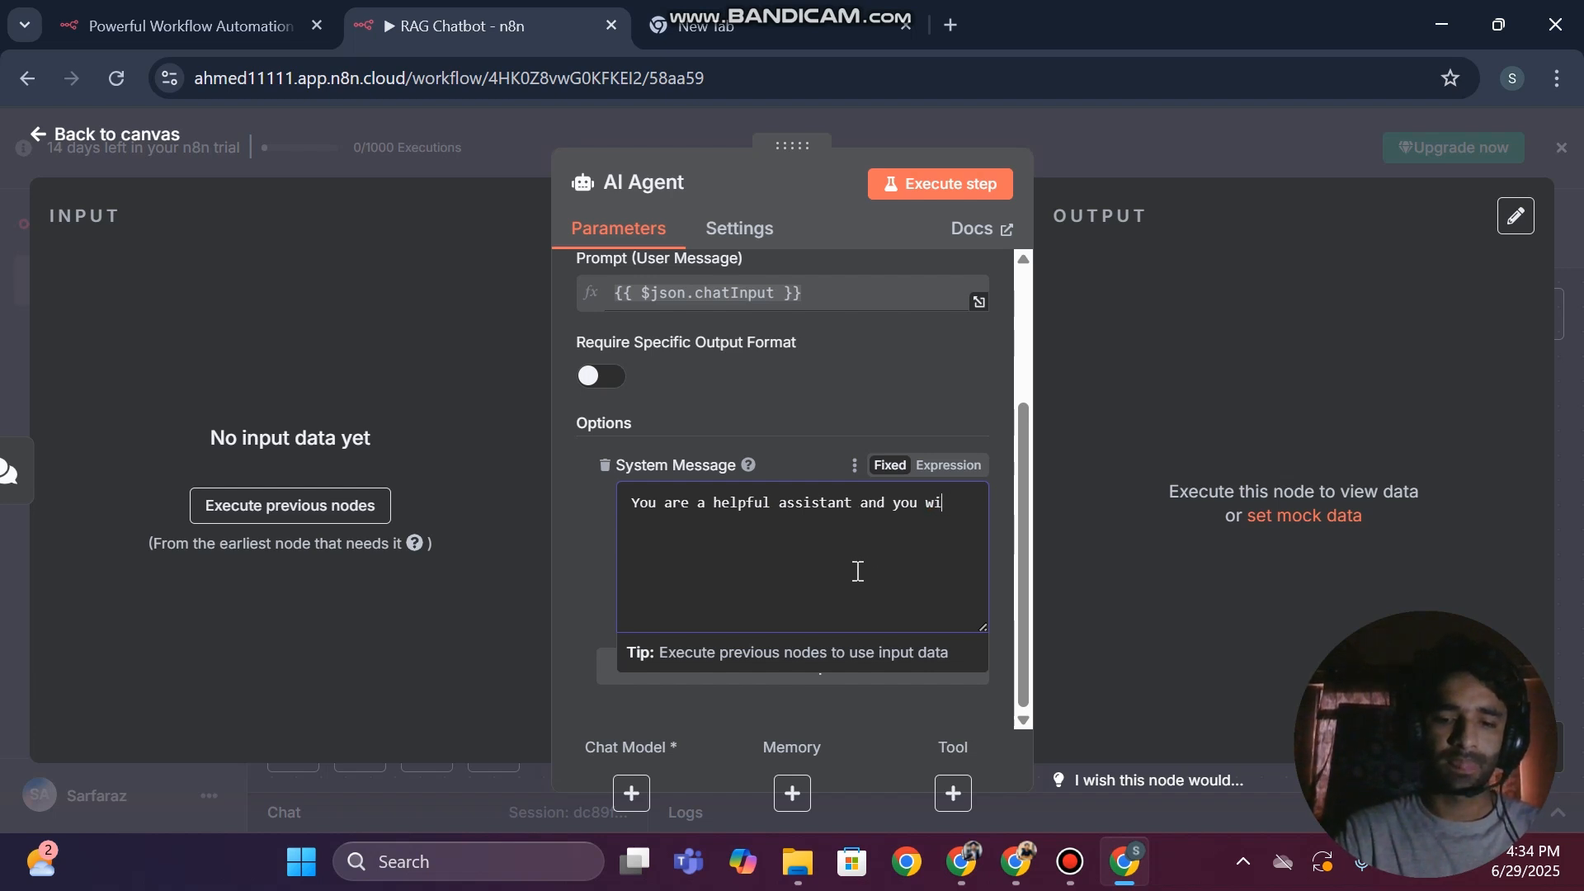
pyautogui.write('illbe')
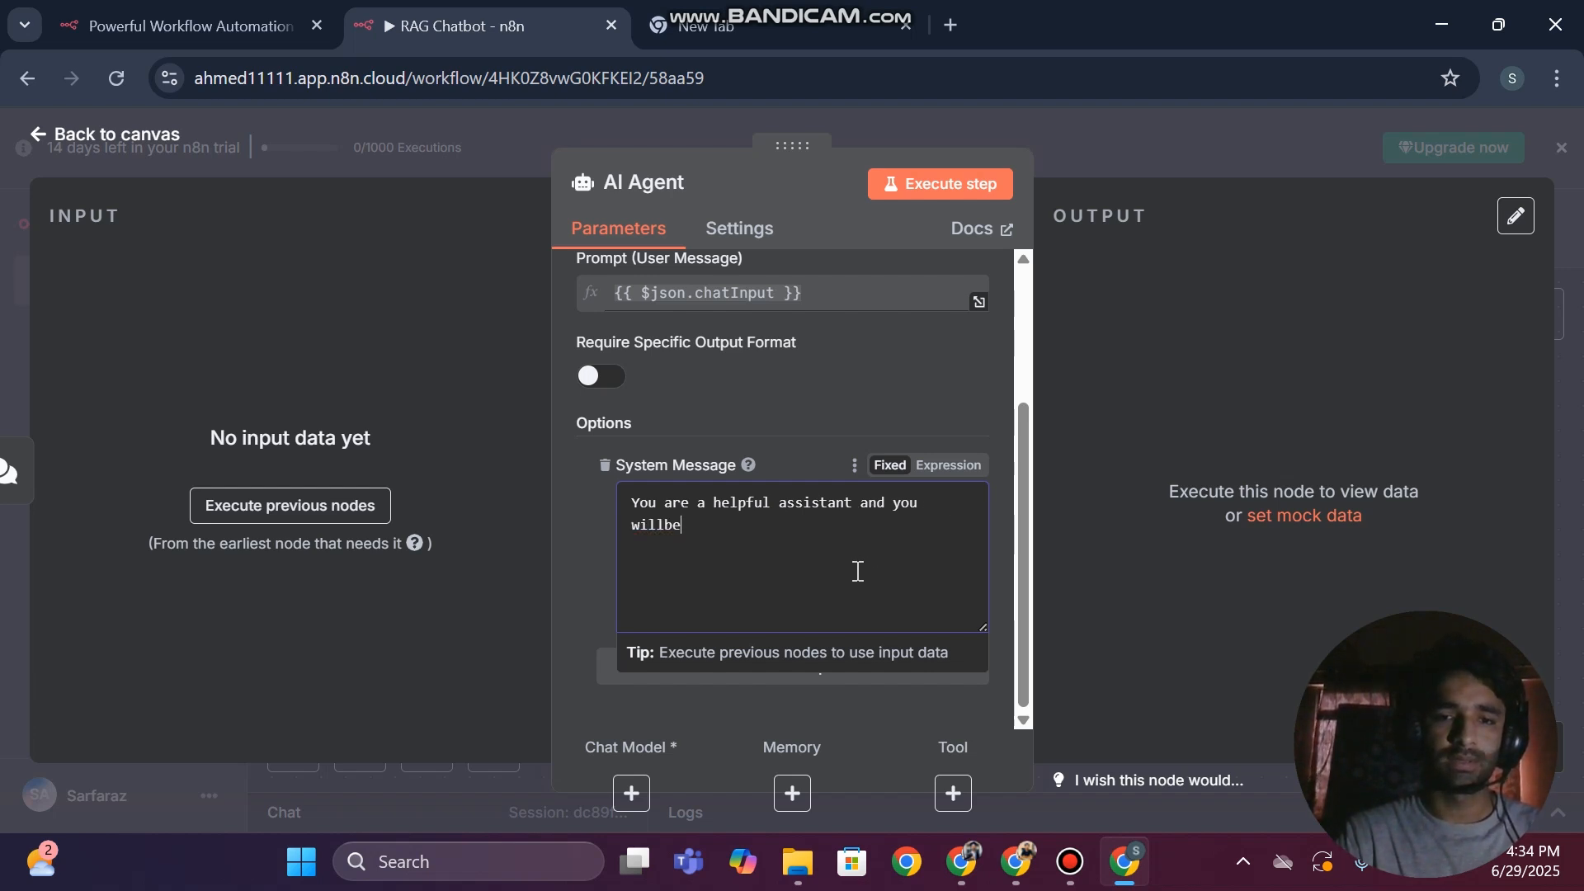
pyautogui.press('BackSpace')
pyautogui.press('BackSpace')
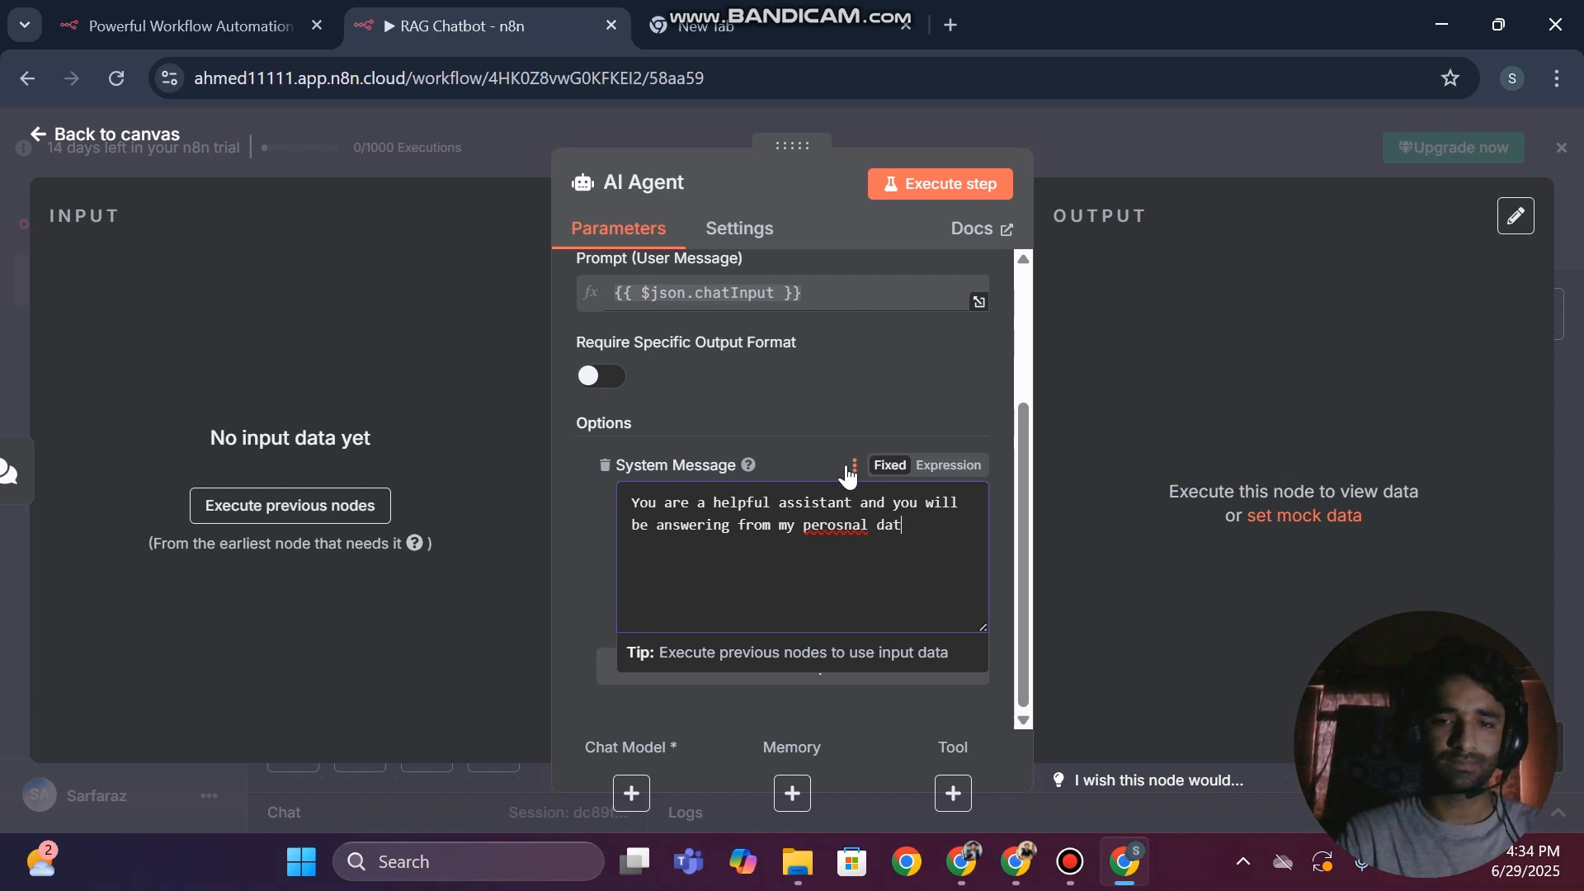
pyautogui.rightClick(835, 525)
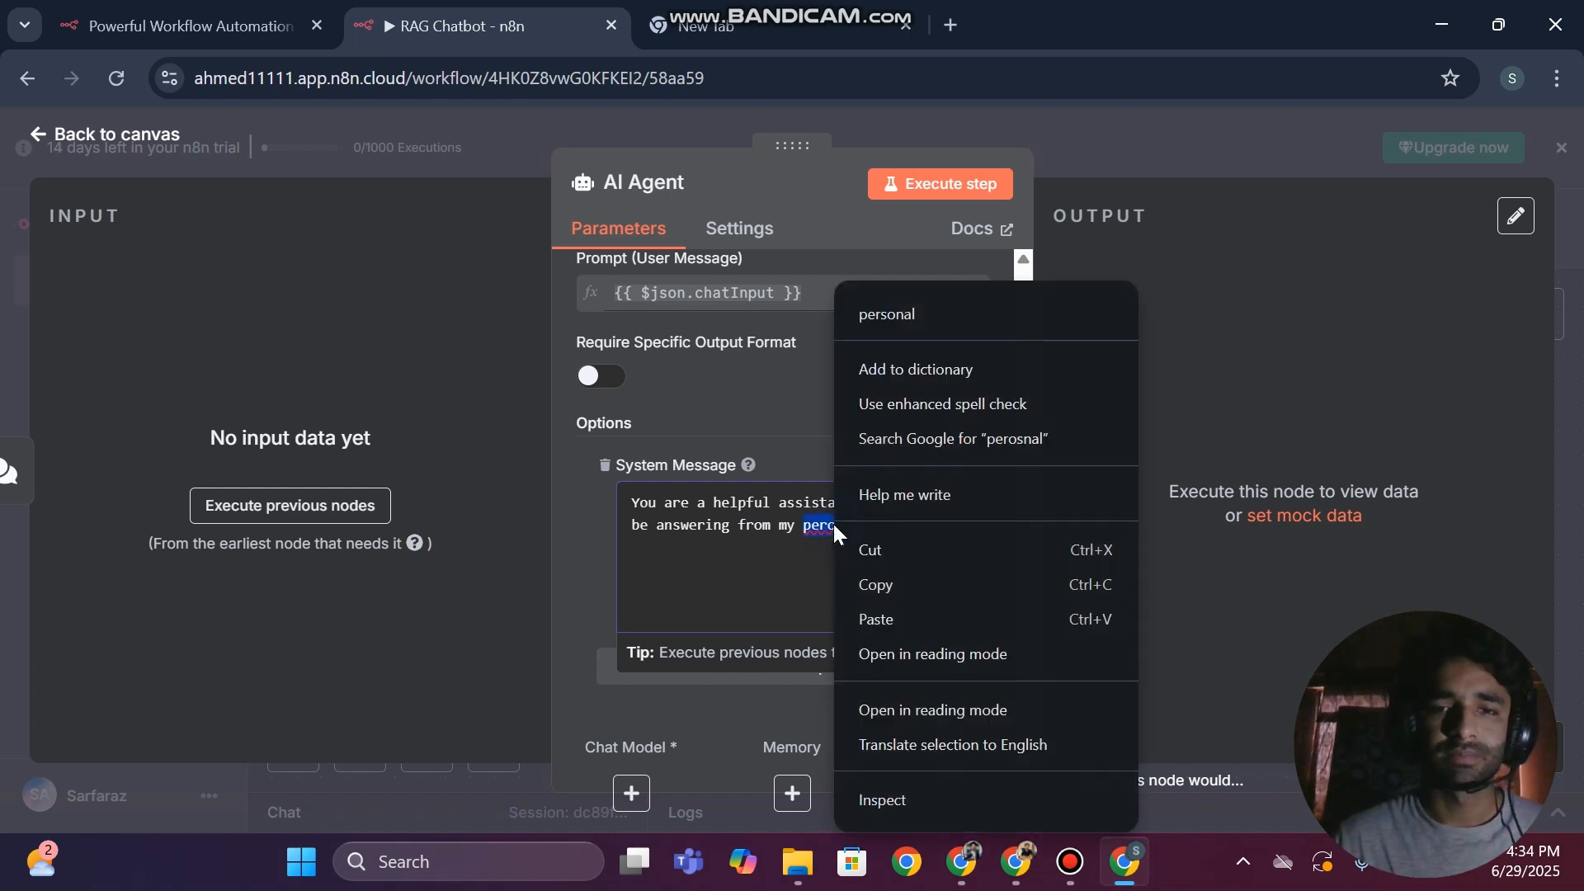
pyautogui.click(905, 299)
pyautogui.rightClick(831, 532)
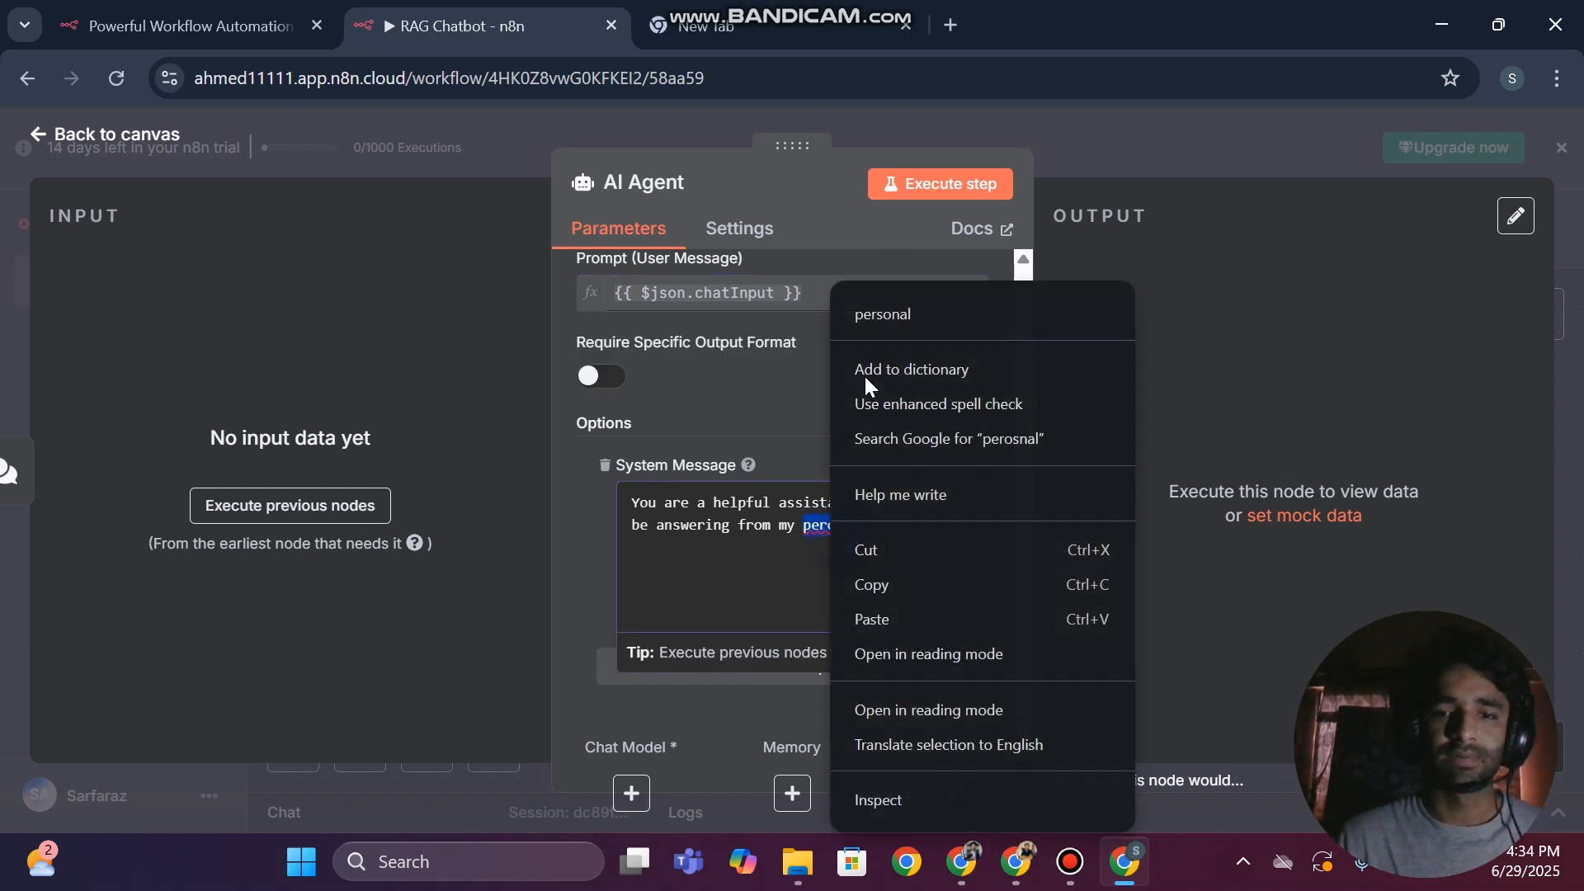
pyautogui.click(873, 326)
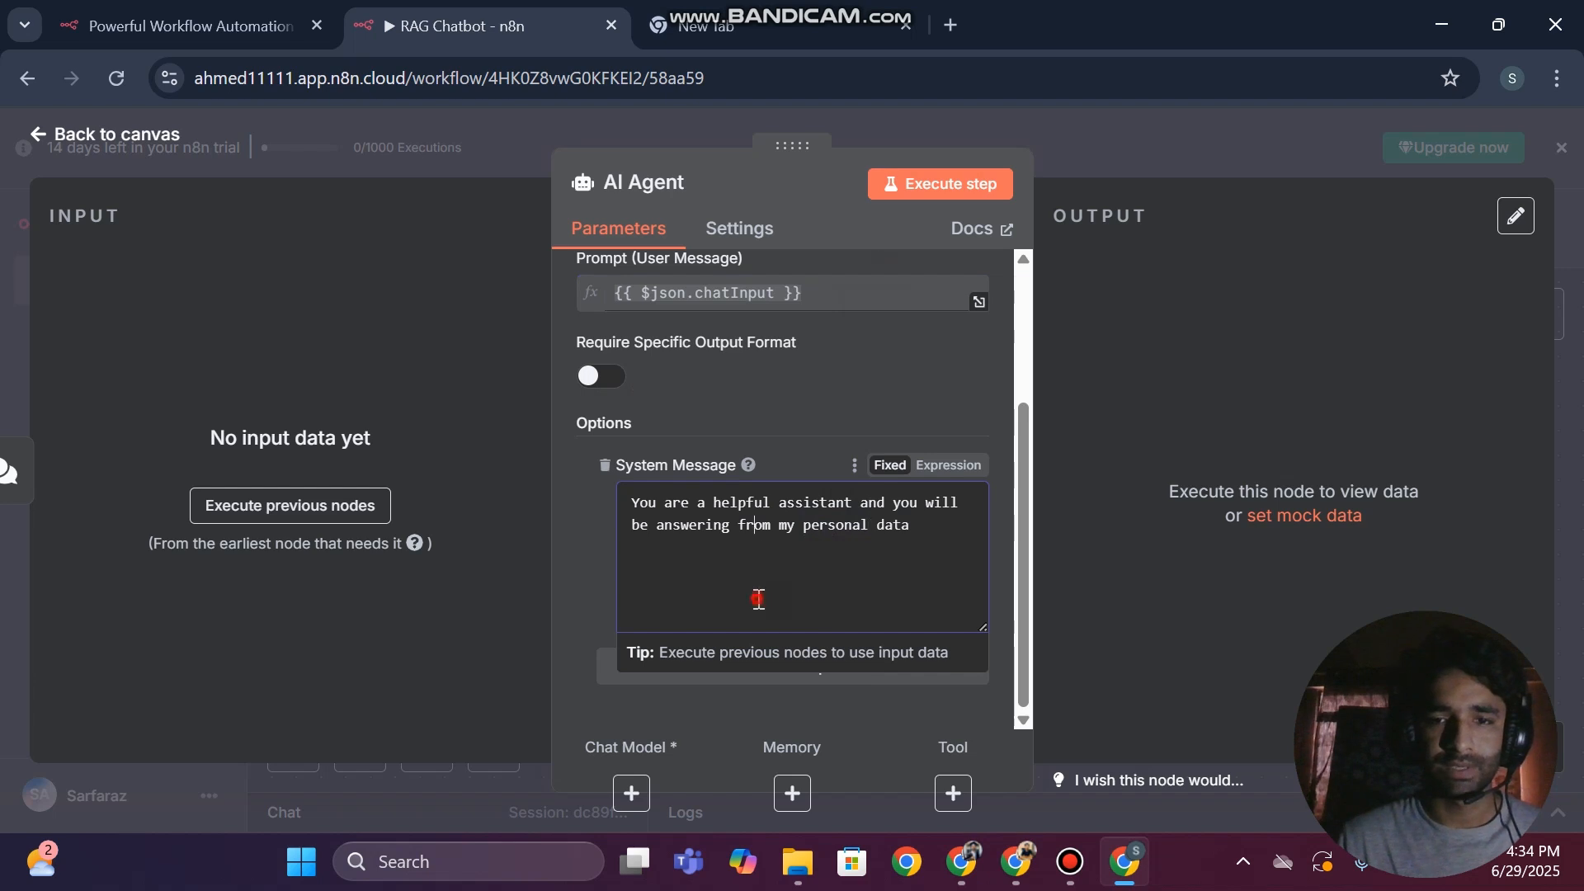
pyautogui.click(574, 516)
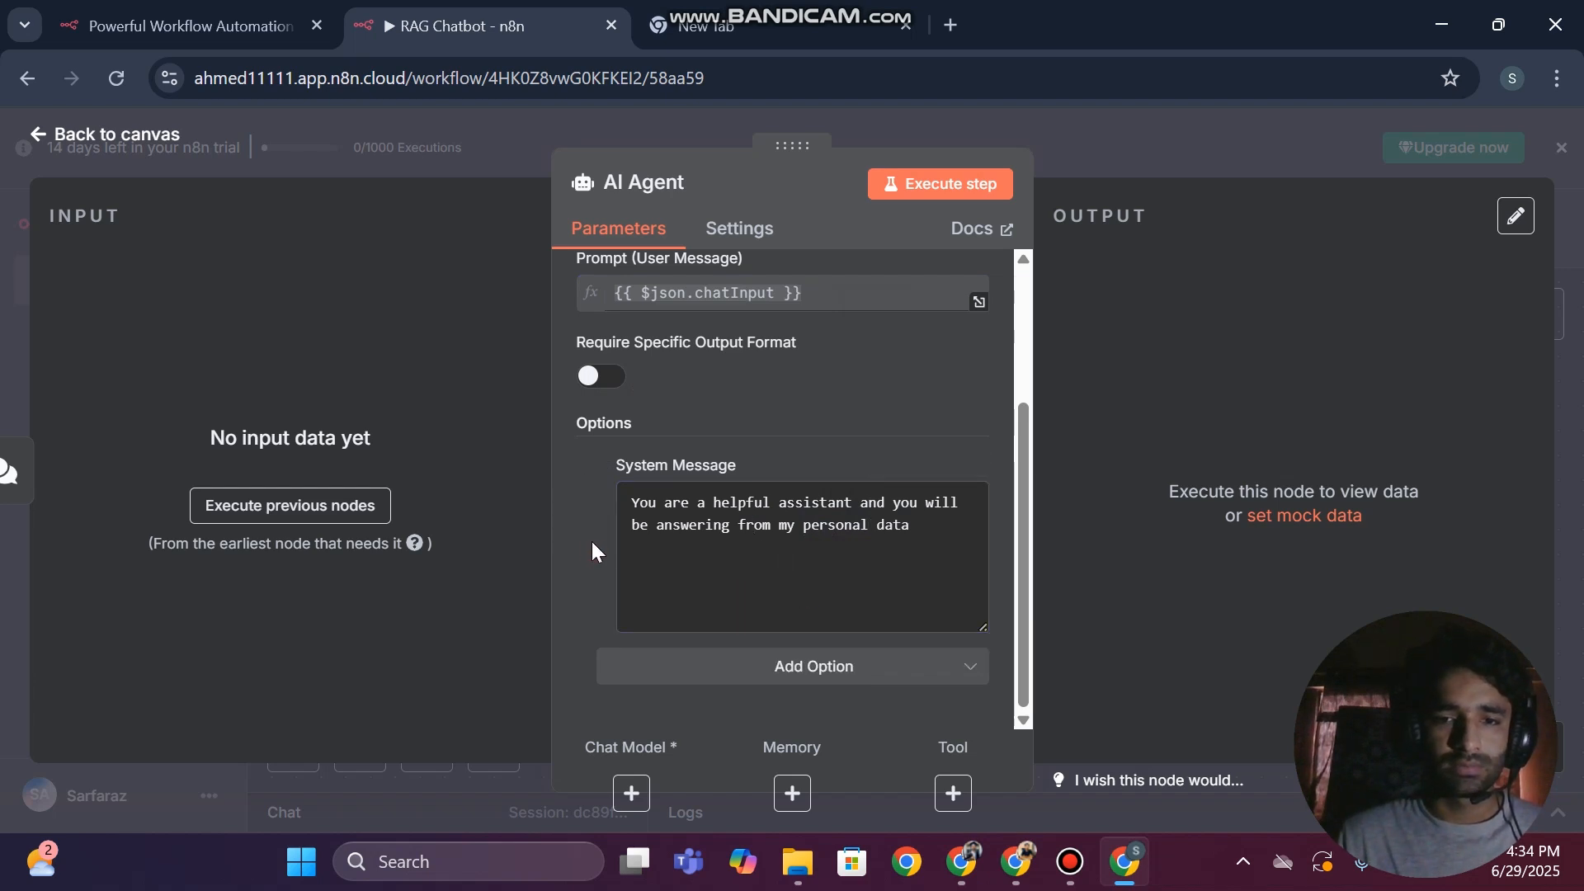
# Return to the canvas, line up the chat trigger level with the AI Agent and save the workflow
pyautogui.click(4, 296)
pyautogui.moveTo(534, 513); pyautogui.dragTo(485, 414)
pyautogui.hotkey('shift', 'alt', 't')
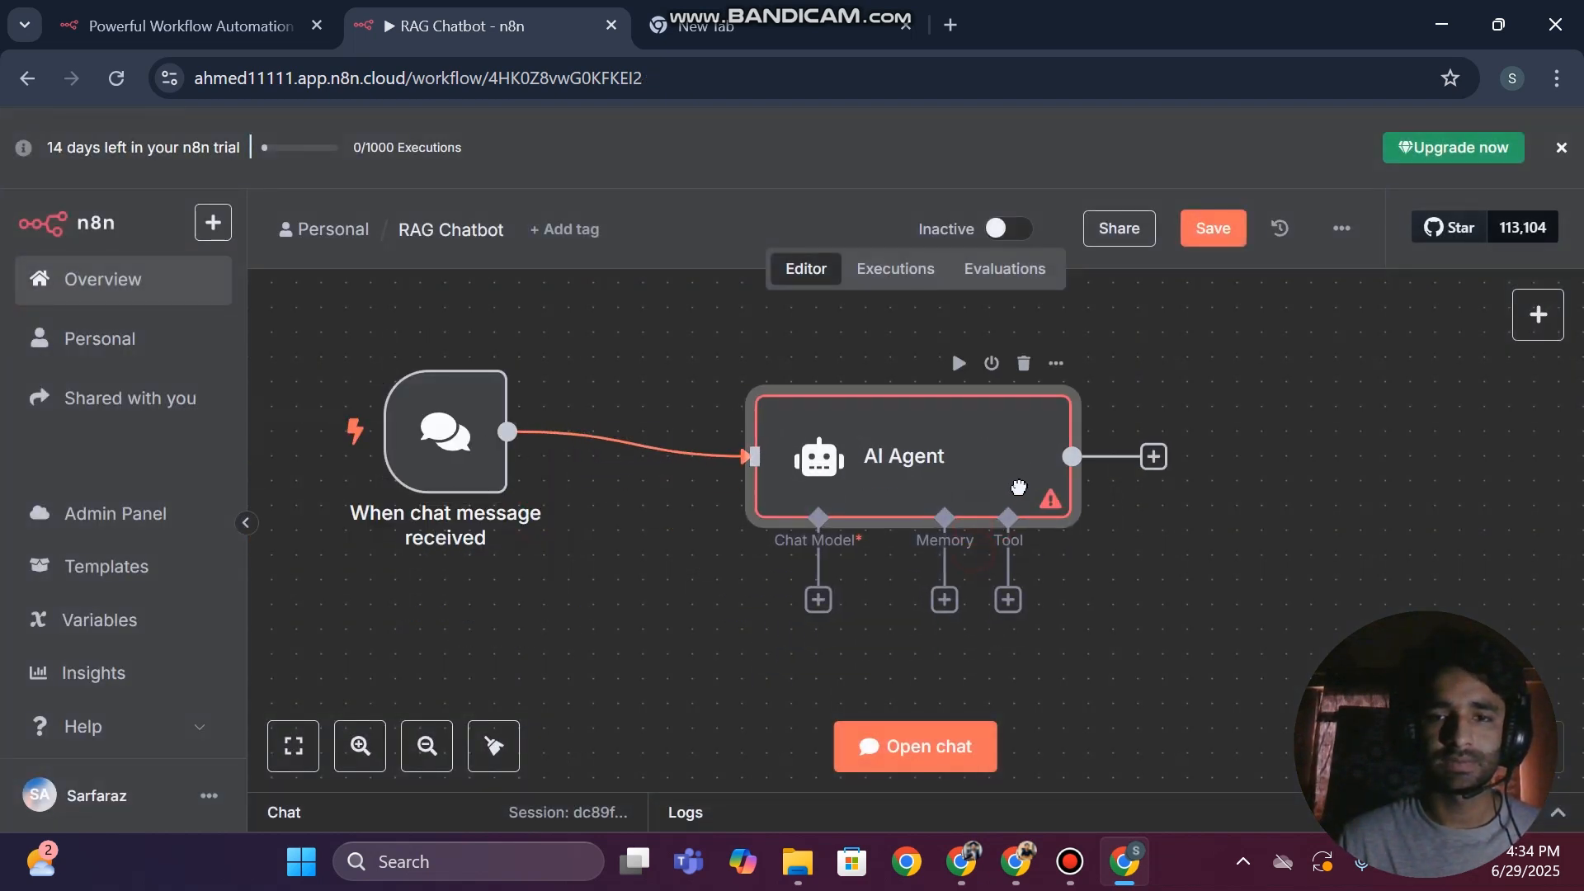
pyautogui.click(427, 746)
pyautogui.moveTo(592, 479); pyautogui.dragTo(509, 461)
pyautogui.moveTo(914, 455)
pyautogui.mouseDown()
pyautogui.moveTo(917, 410)
pyautogui.moveTo(918, 427)
pyautogui.mouseUp()
pyautogui.click(1235, 240)
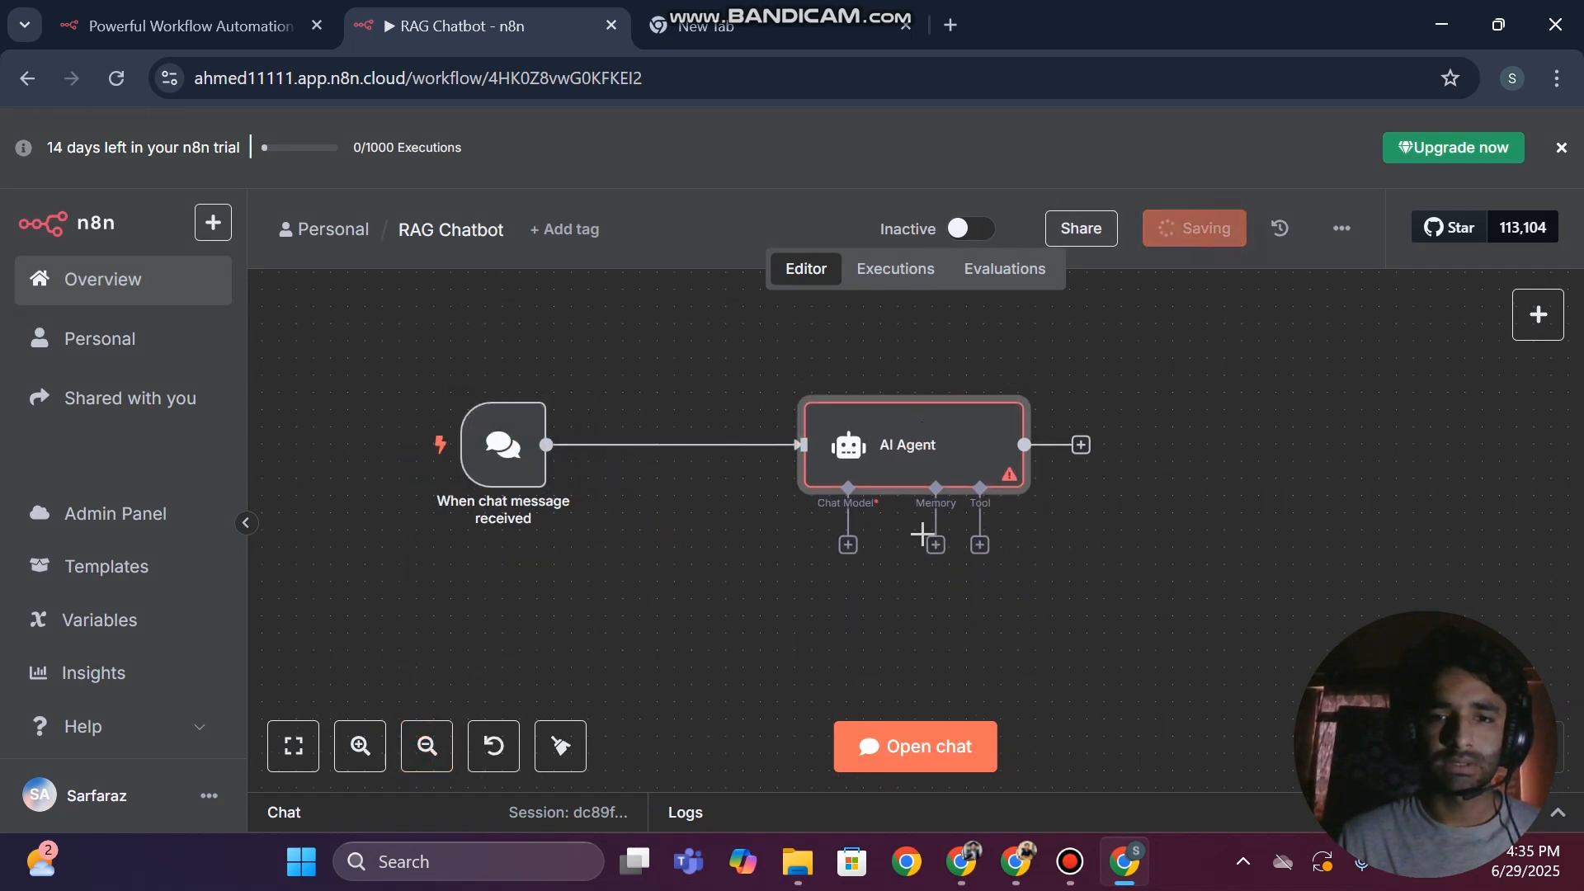
# Find the Groq Chat Model and attach it as the AI Agent's chat model
pyautogui.click(848, 545)
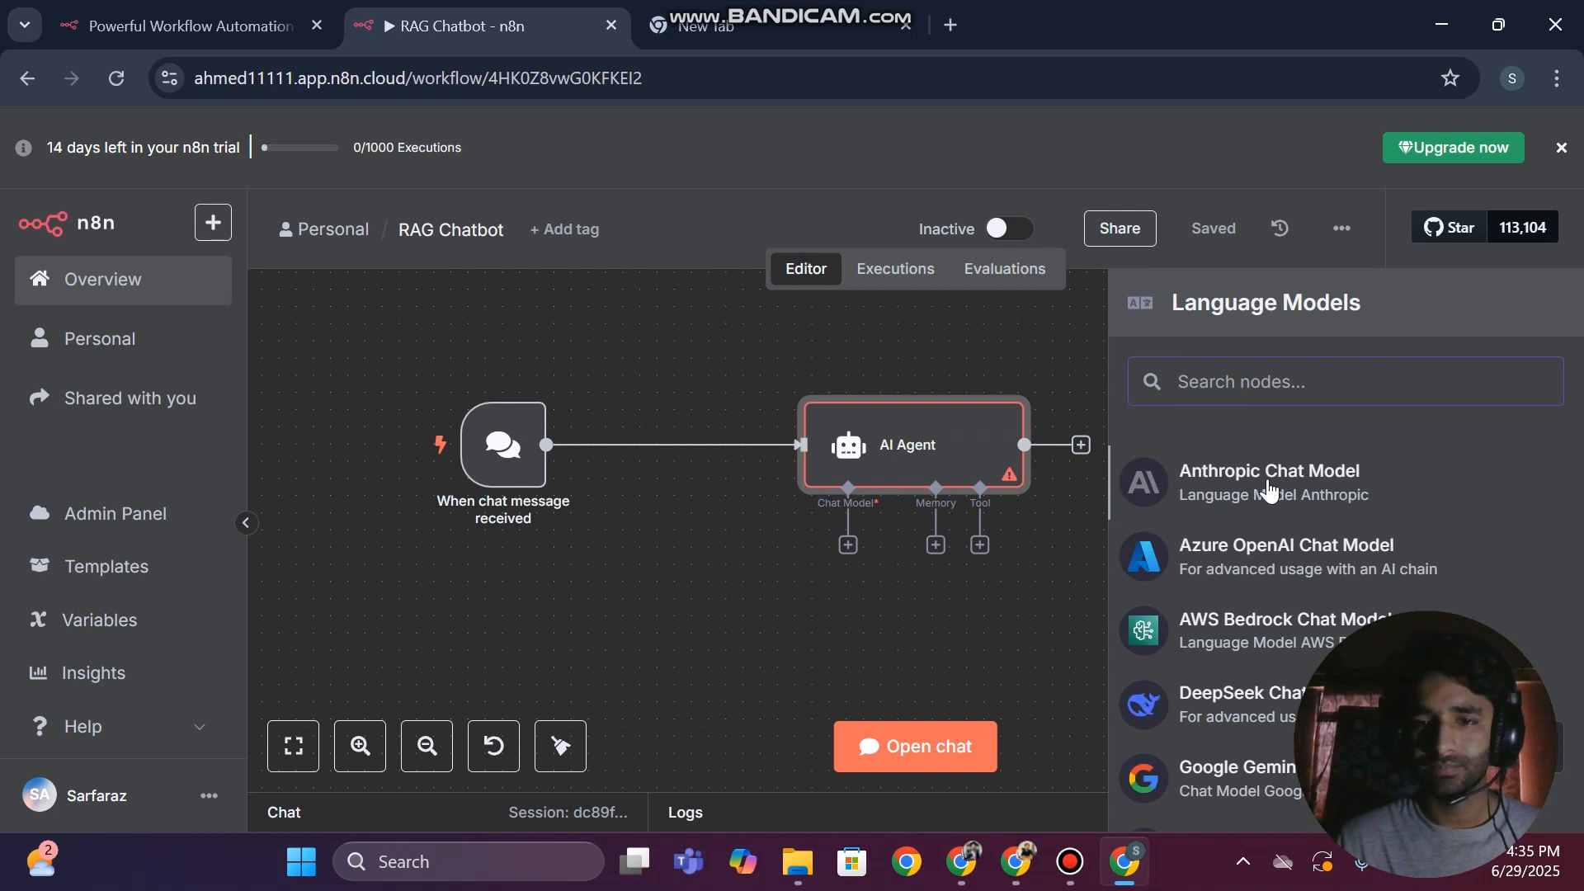
pyautogui.write('gro')
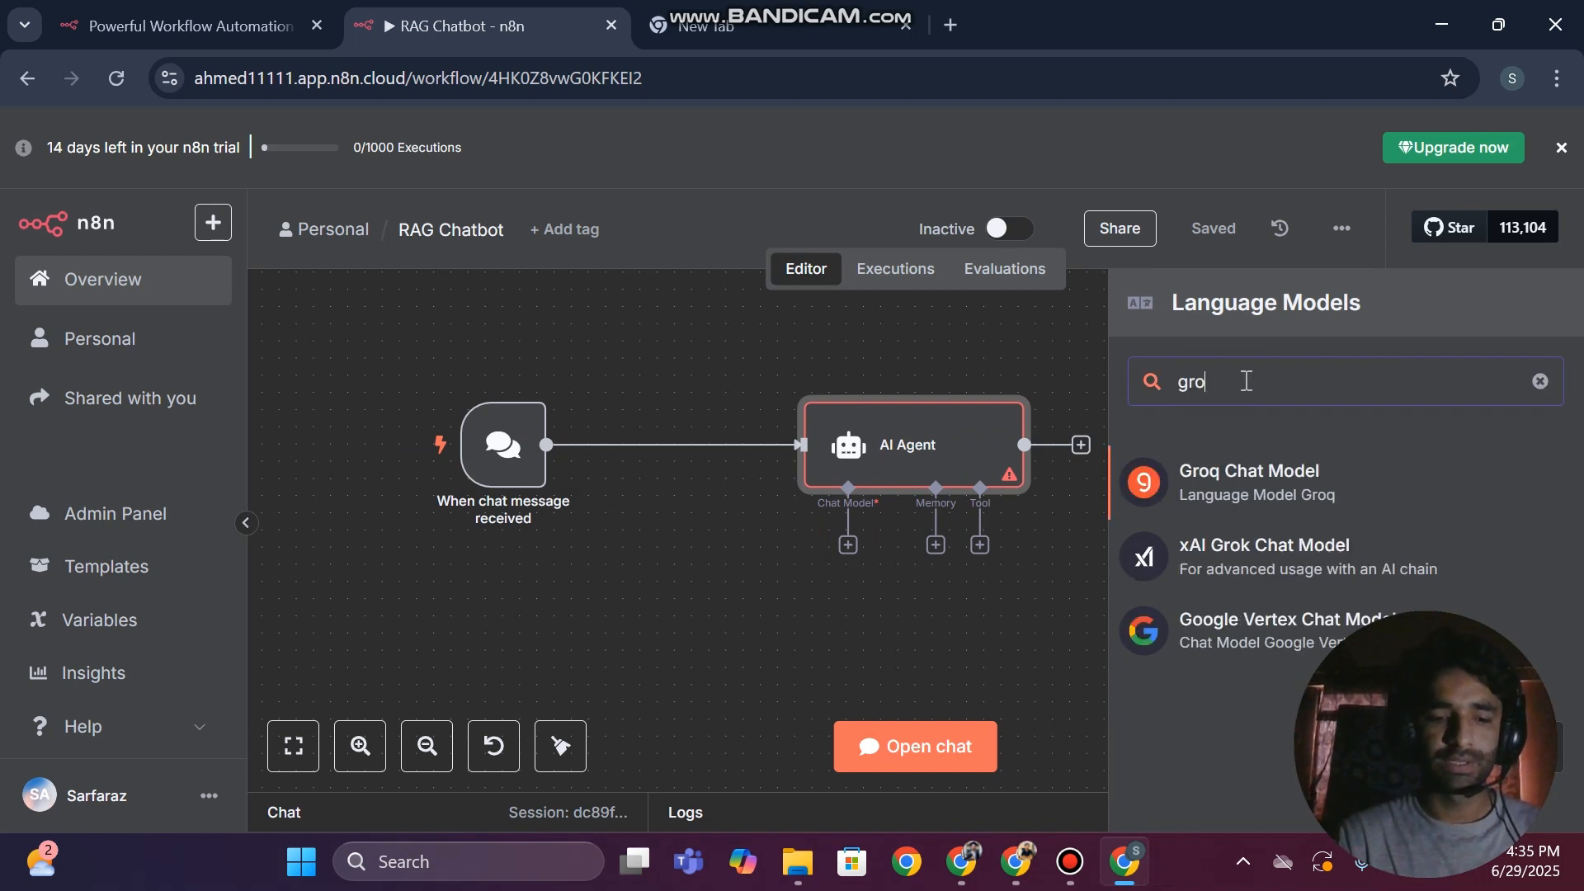
pyautogui.write('q')
pyautogui.click(1267, 479)
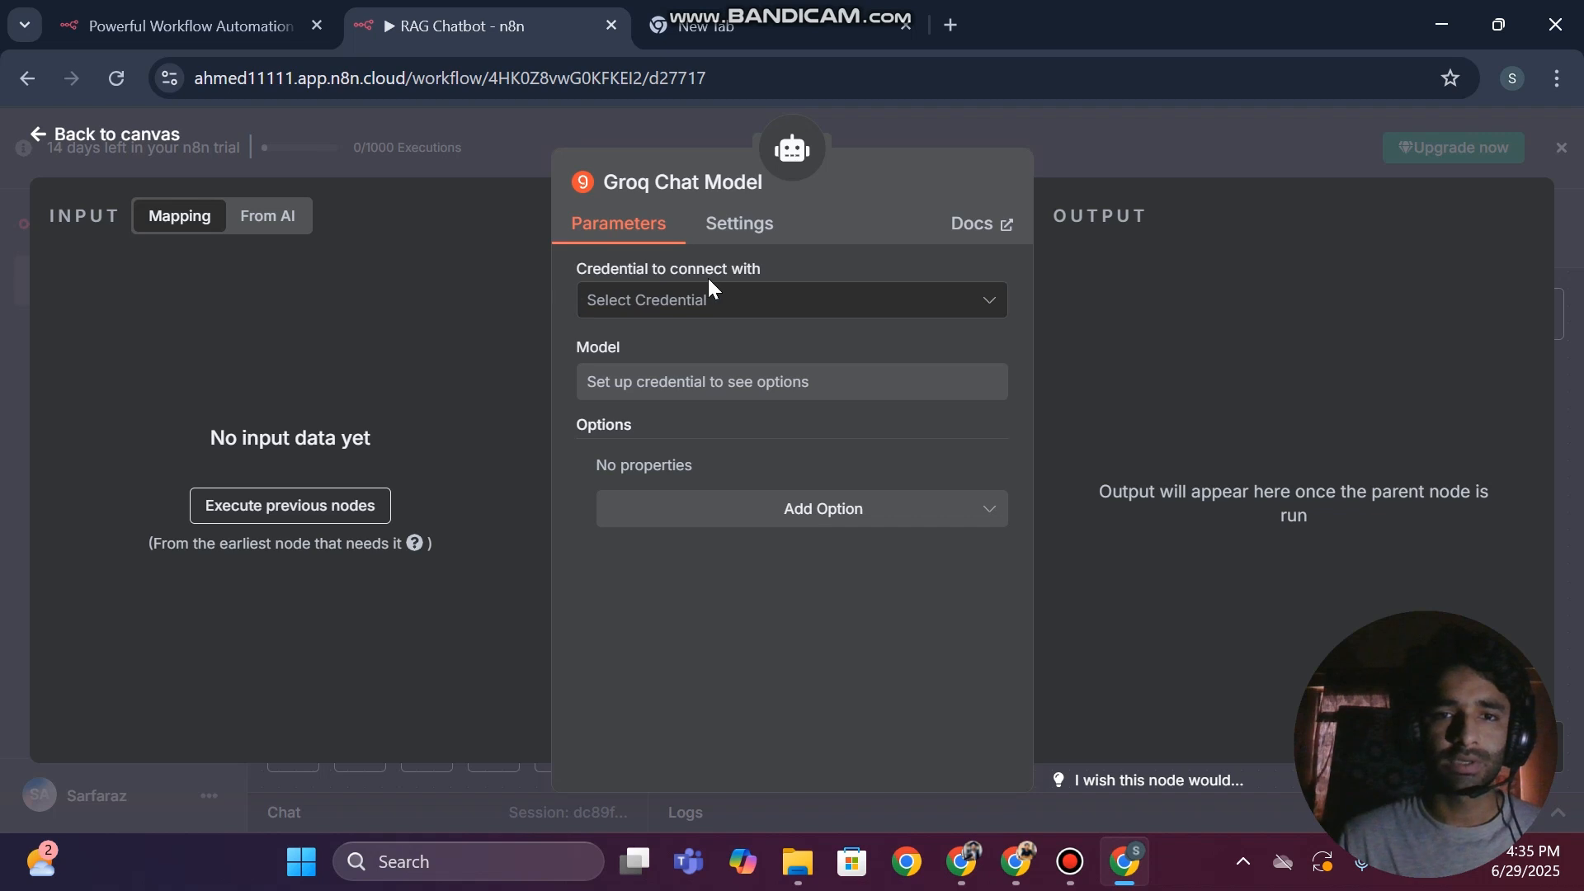
# Search Google for "groq api" in the empty browser tab and open the Groq console's keys page
pyautogui.click(765, 19)
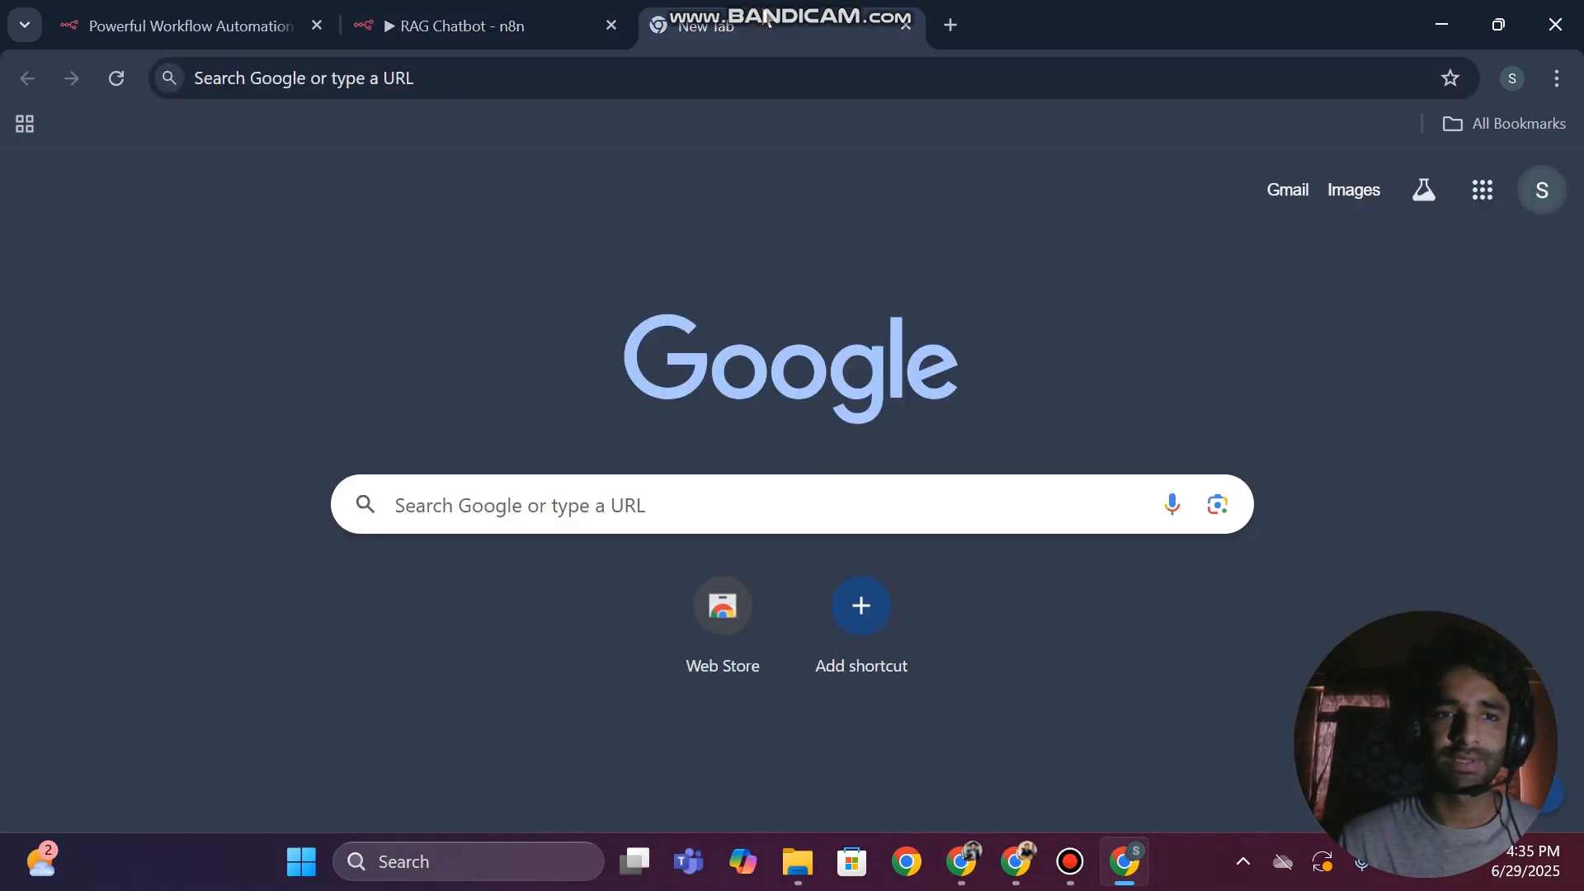
pyautogui.click(701, 73)
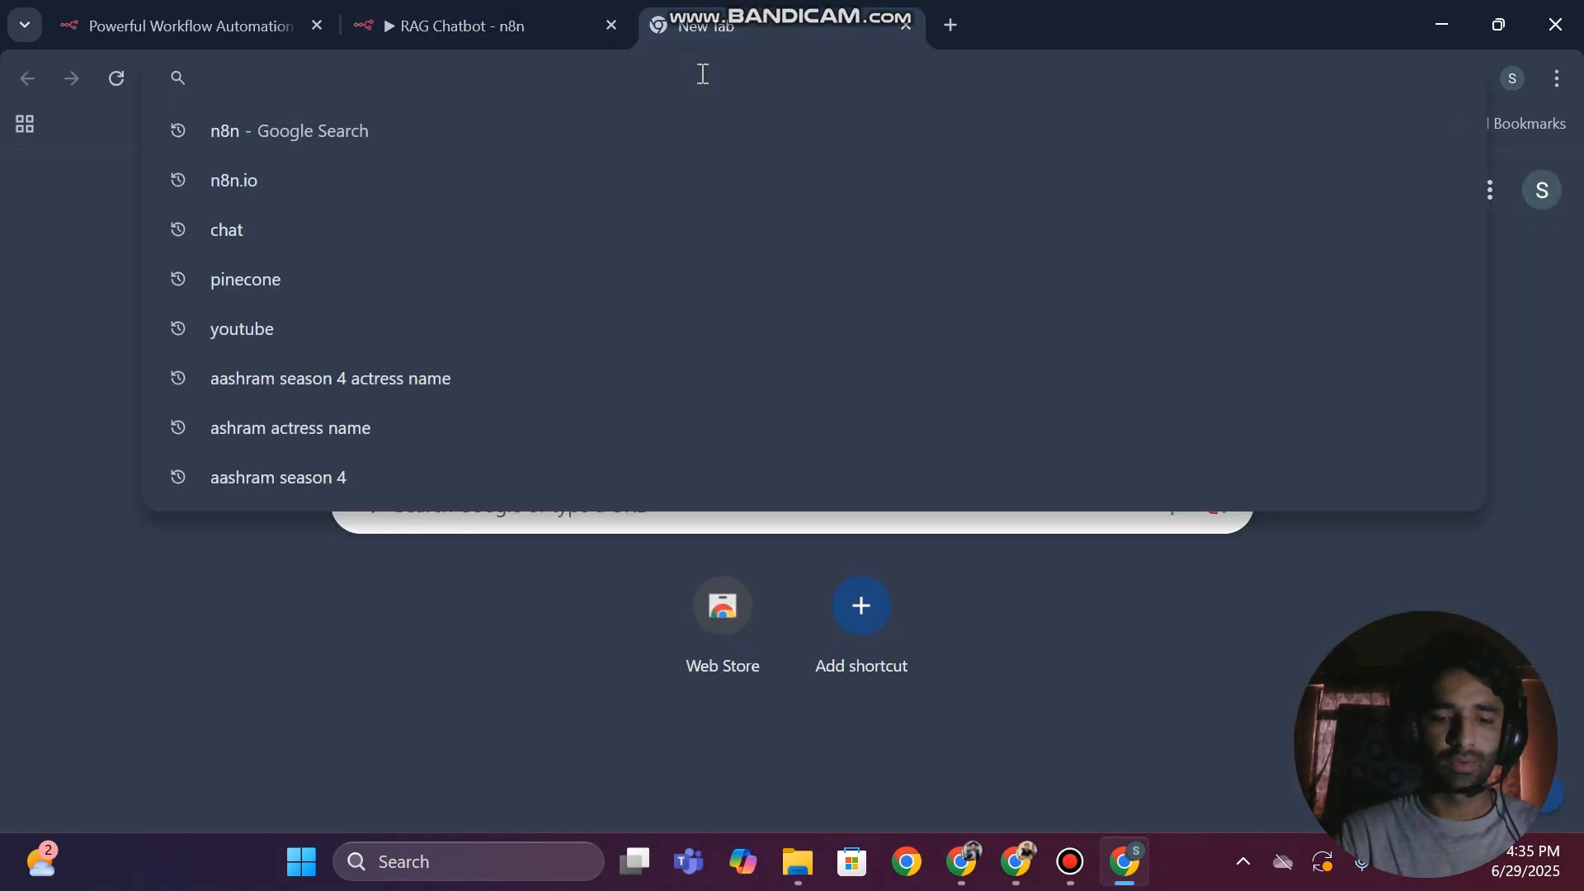
pyautogui.write('groq')
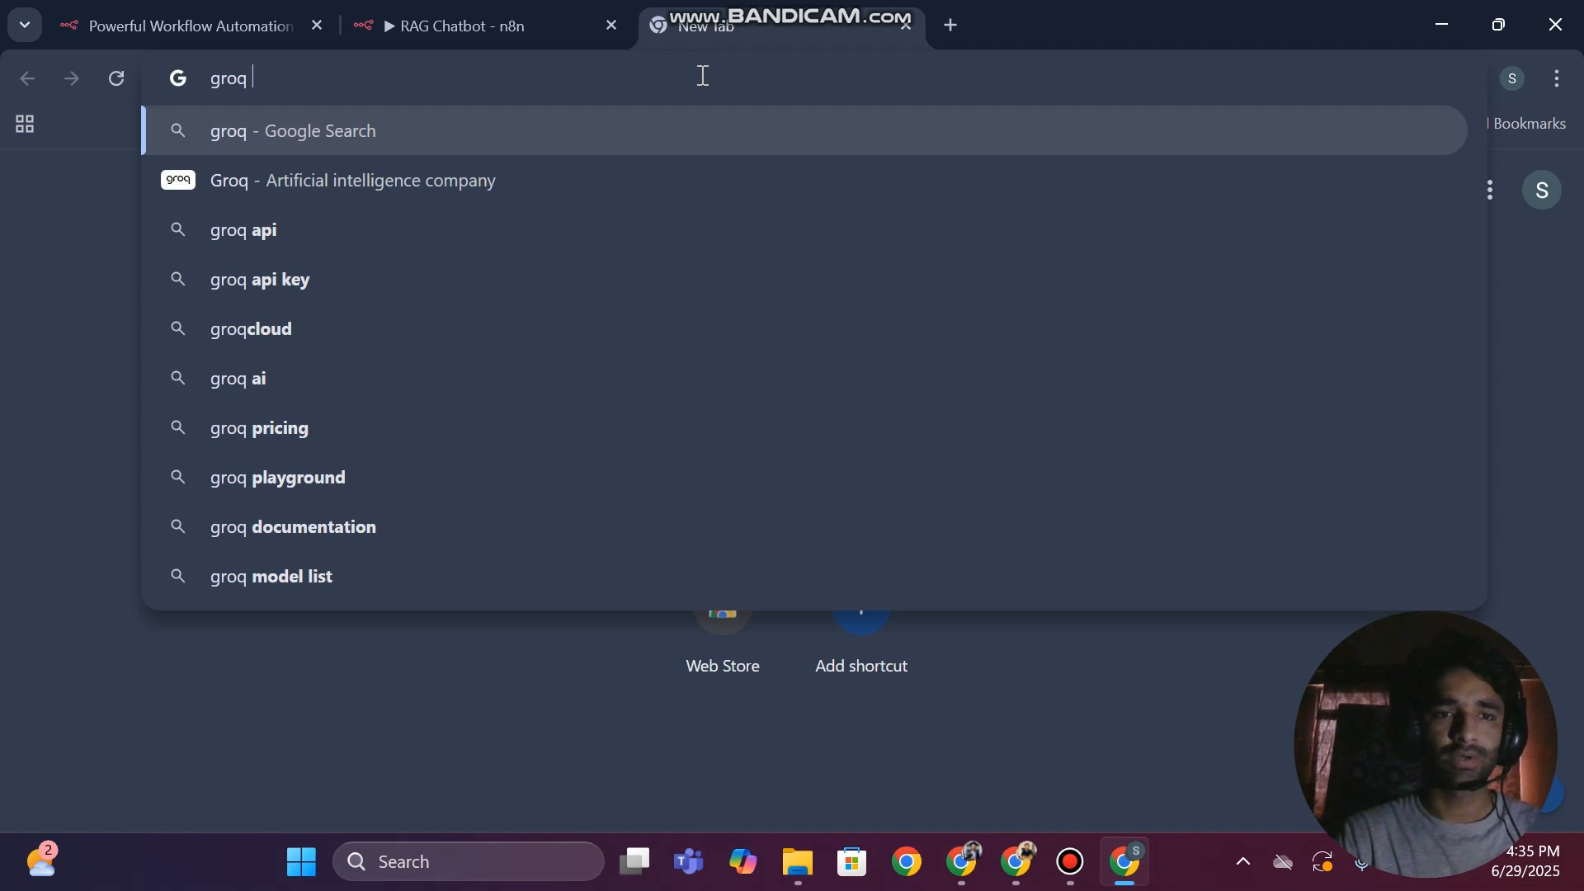
pyautogui.write(' apo')
pyautogui.press('BackSpace')
pyautogui.write('i')
pyautogui.press('Return')
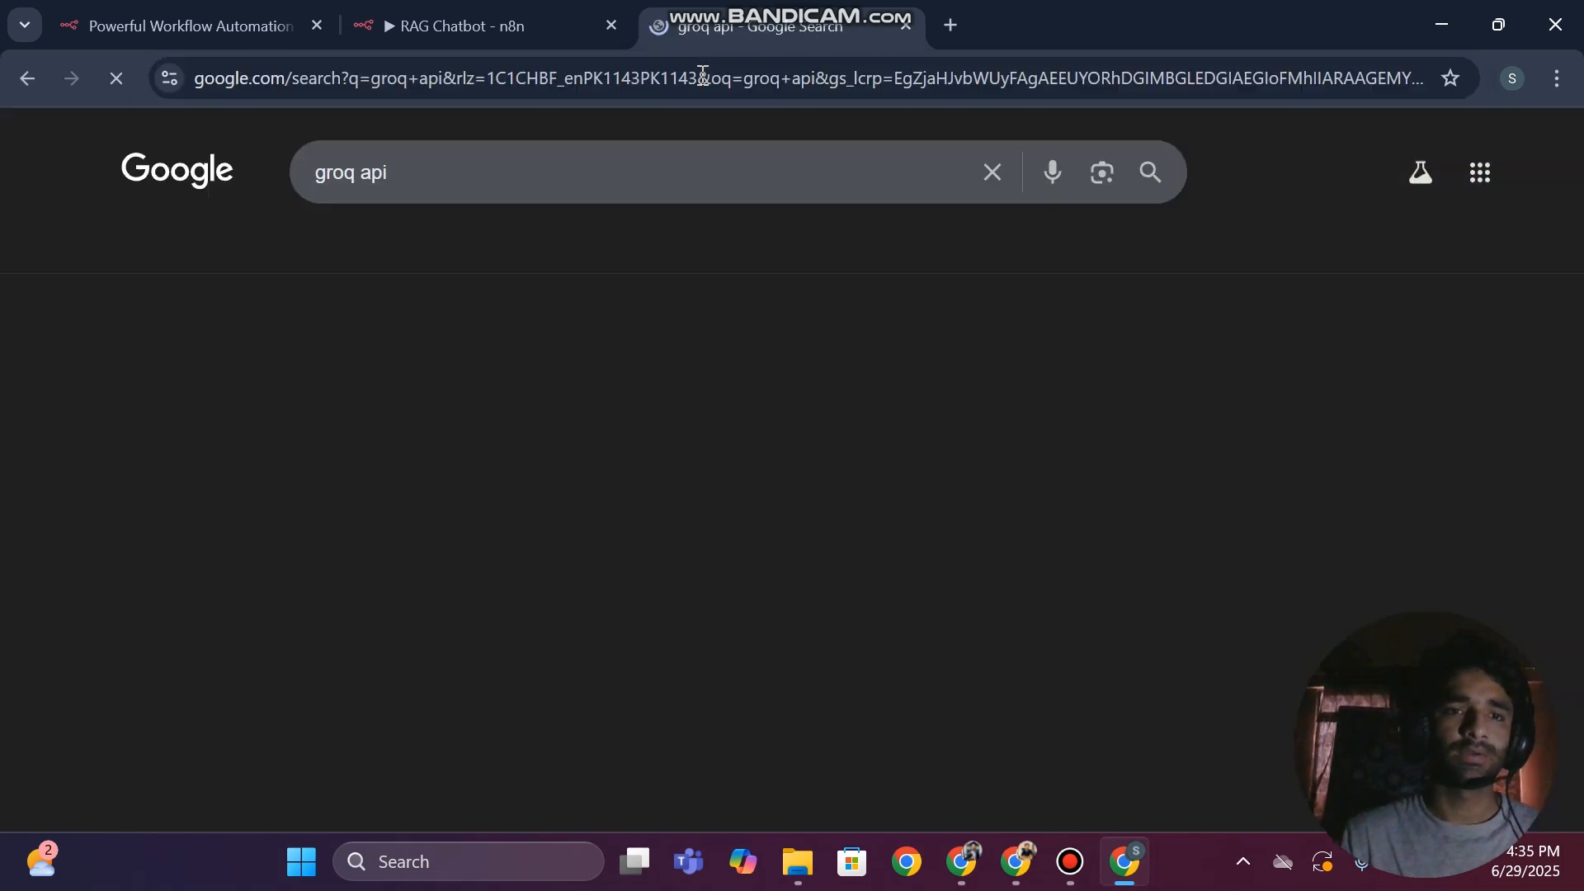
pyautogui.click(201, 395)
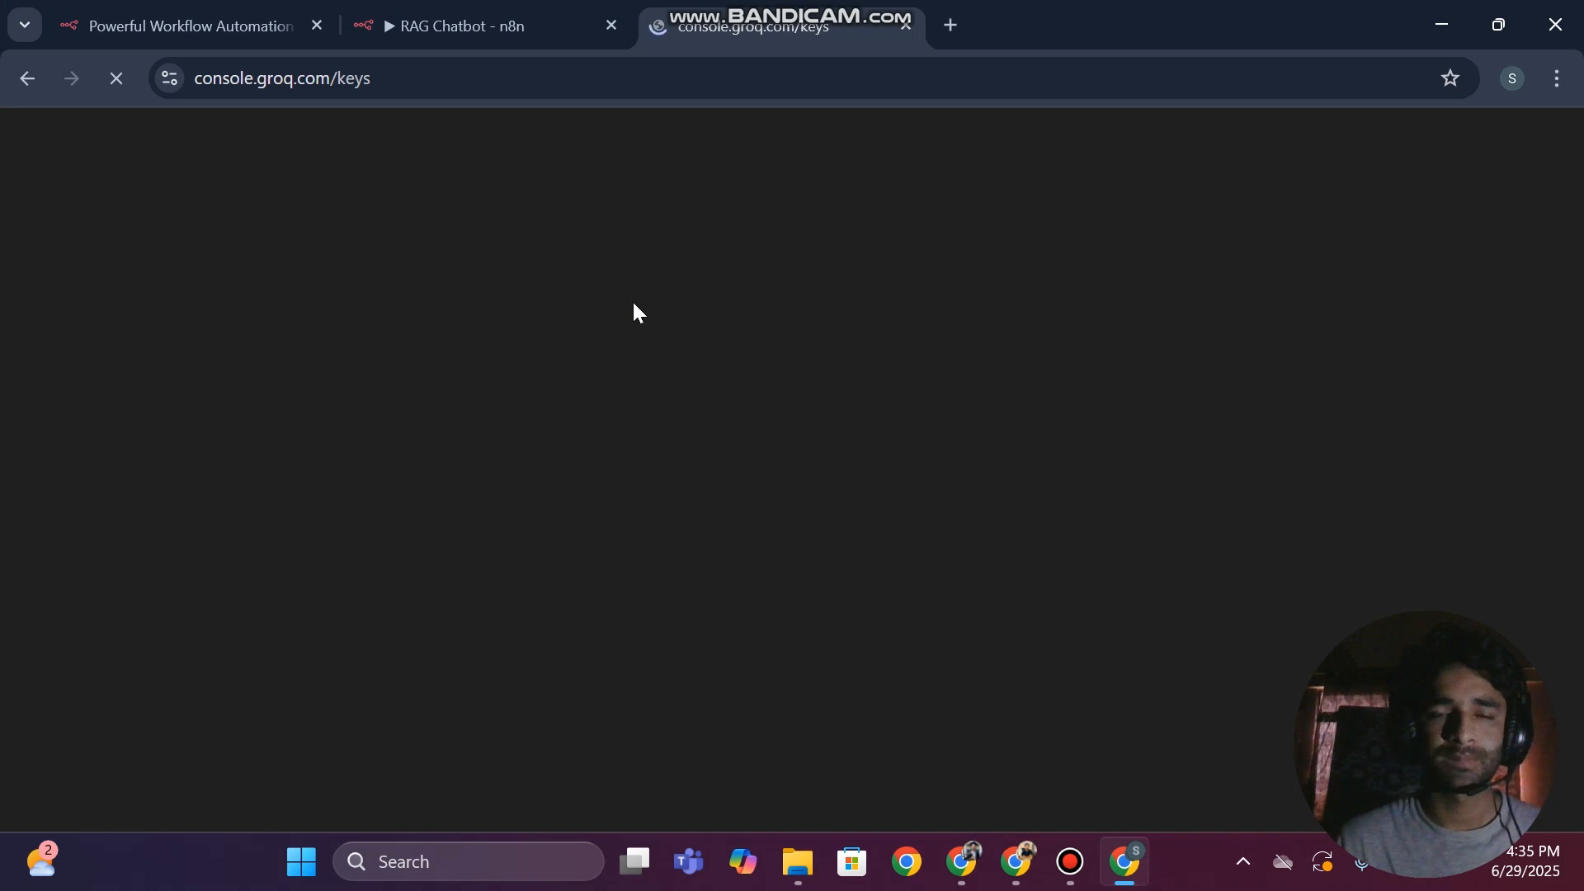
# Switch back to the n8n workflow canvas and move the Groq Chat Model node to the lower left of the AI Agent
pyautogui.click(514, 25)
pyautogui.click(695, 301)
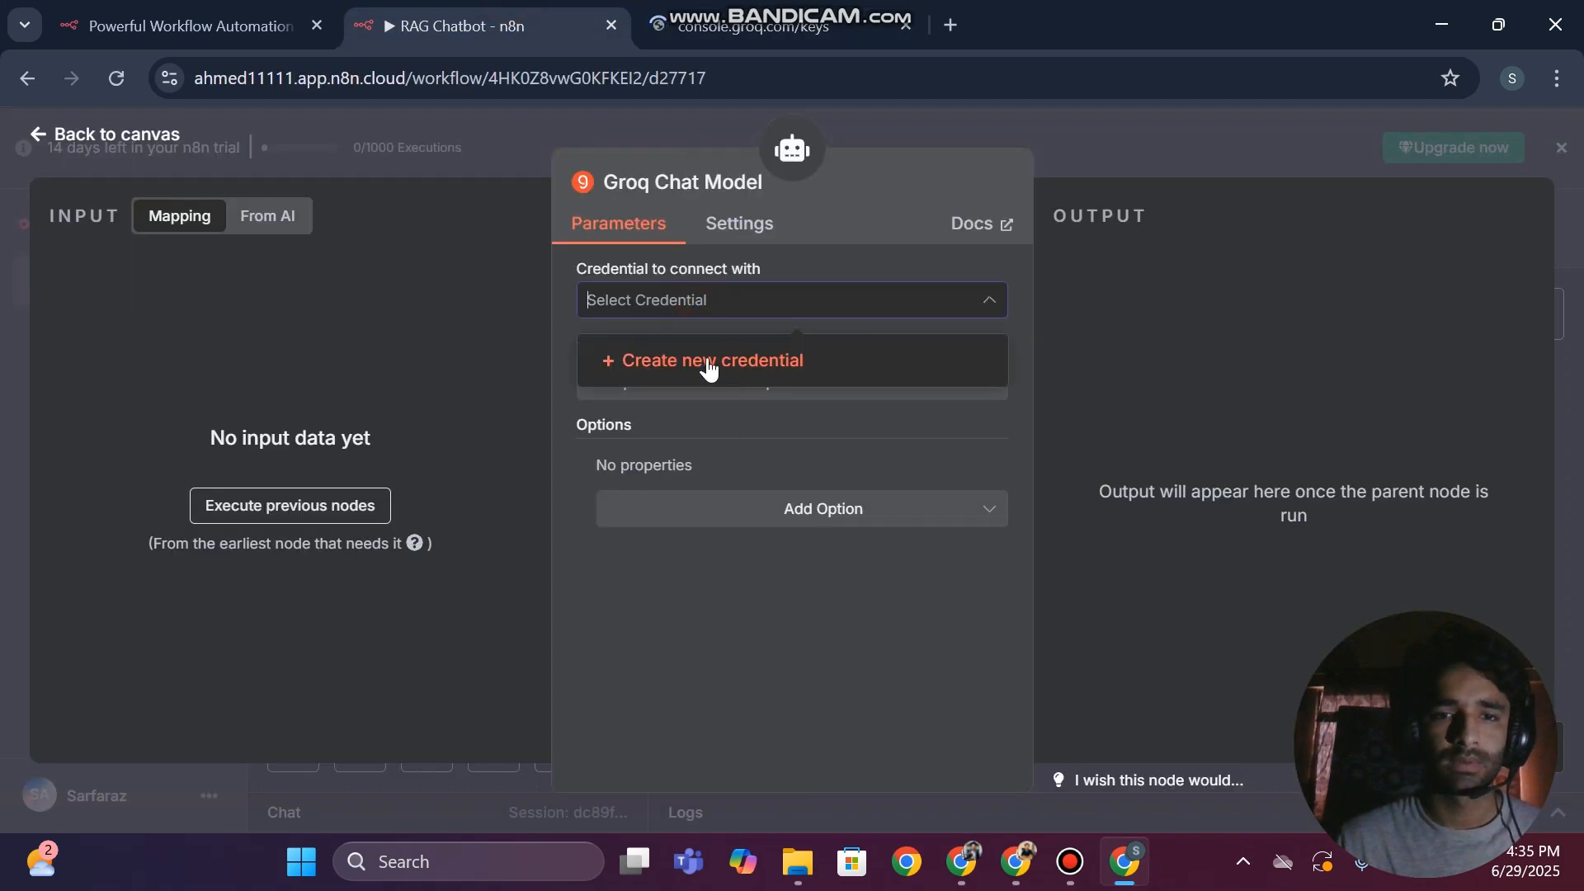
pyautogui.click(556, 378)
pyautogui.click(4, 320)
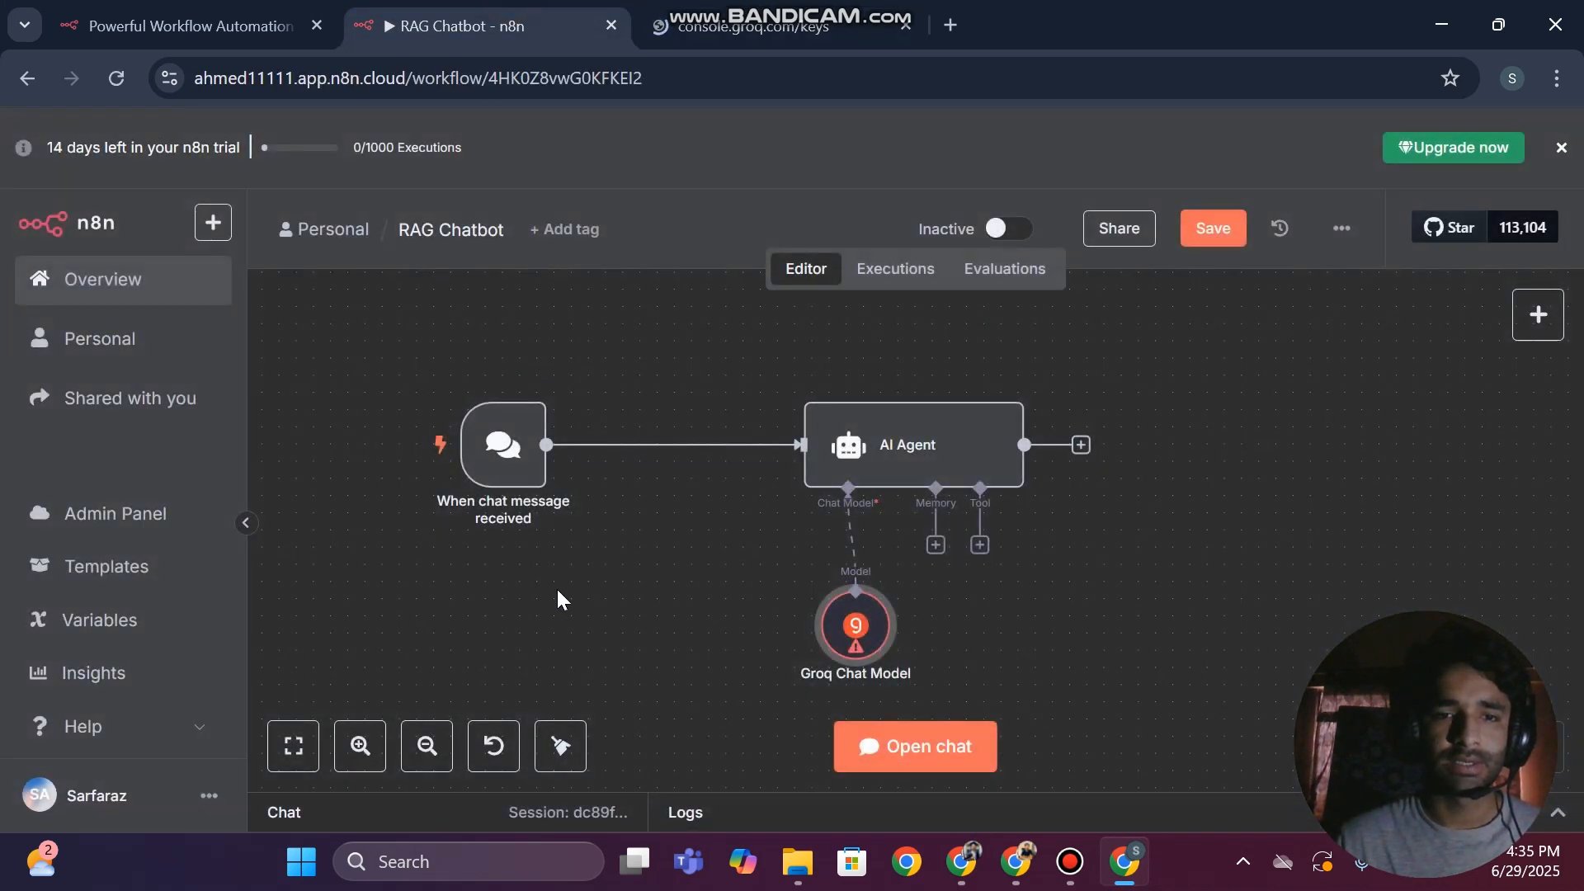
pyautogui.moveTo(856, 634); pyautogui.dragTo(658, 629)
# Start a new Groq credential for the Groq Chat Model and return to the Groq console's keys page
pyautogui.doubleClick(667, 627)
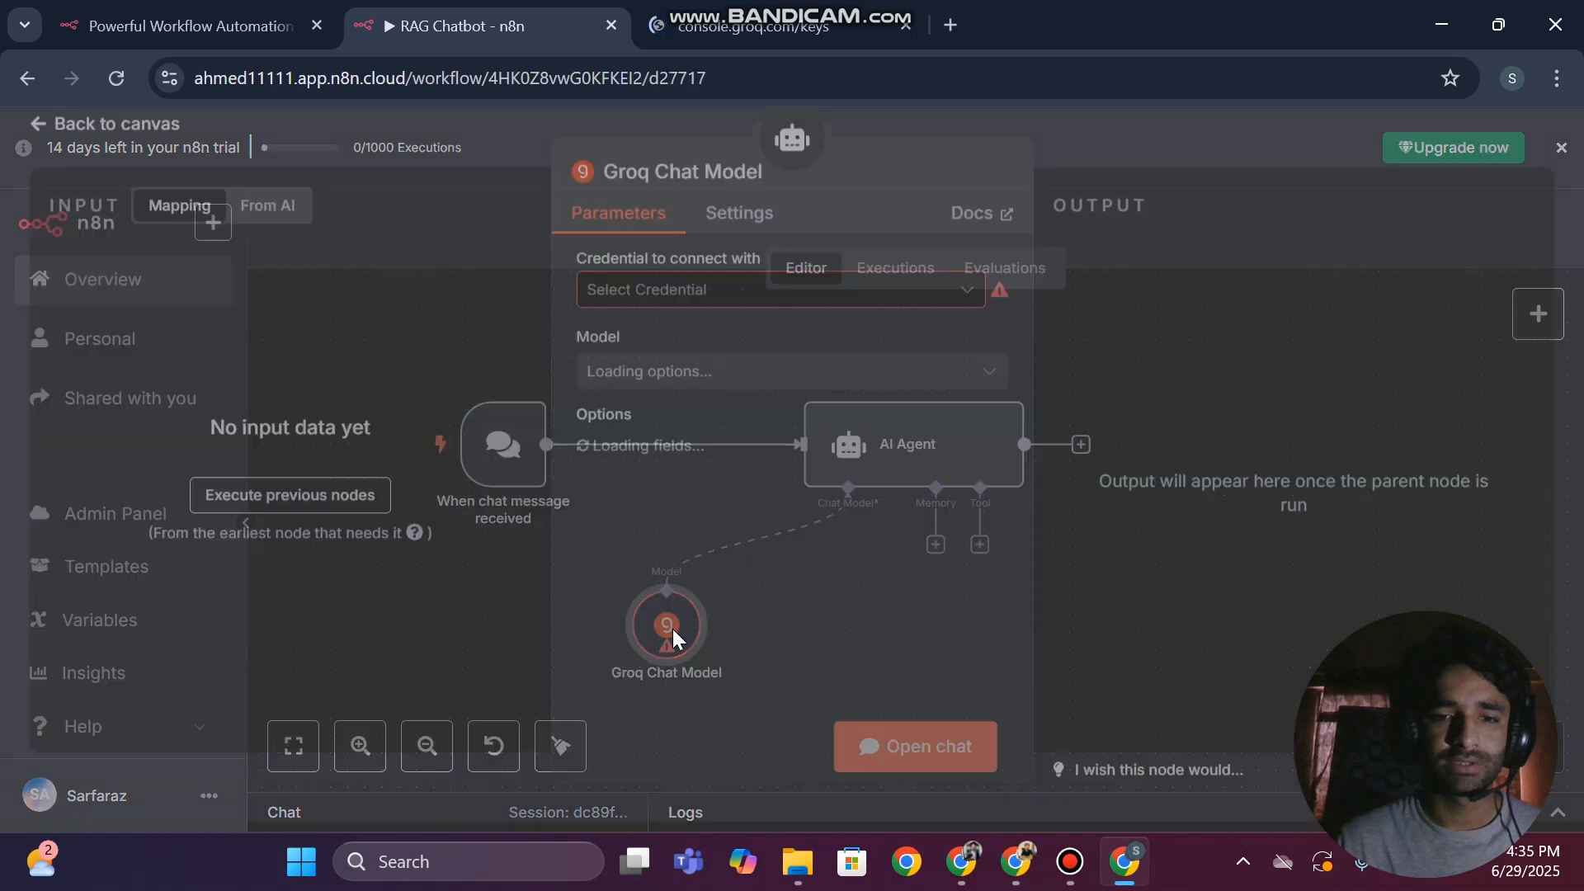
pyautogui.click(679, 302)
pyautogui.click(671, 361)
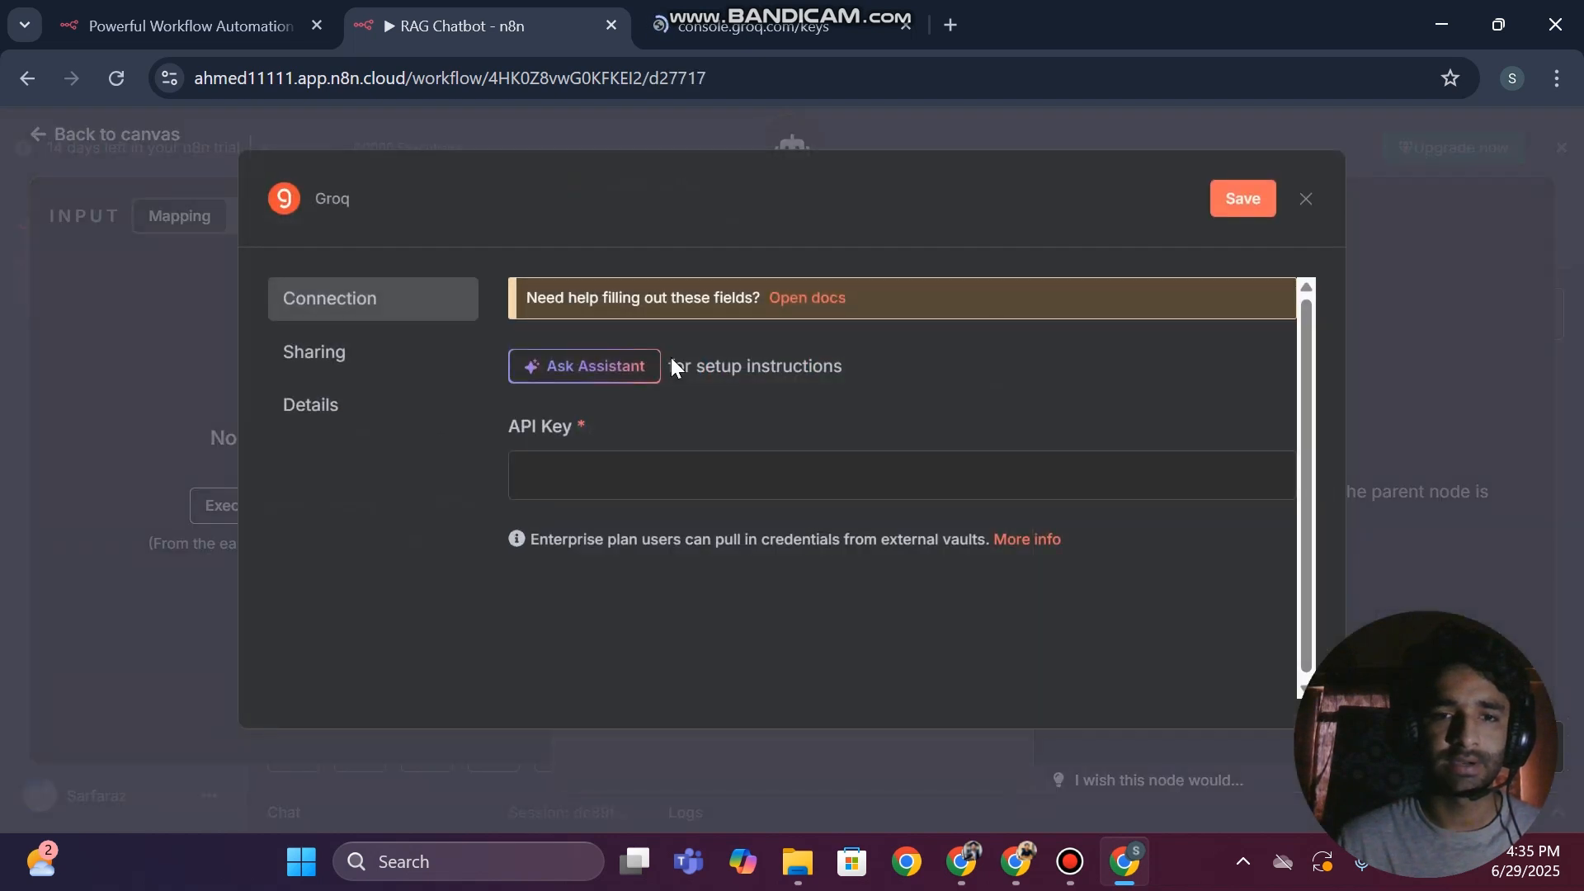
pyautogui.click(584, 476)
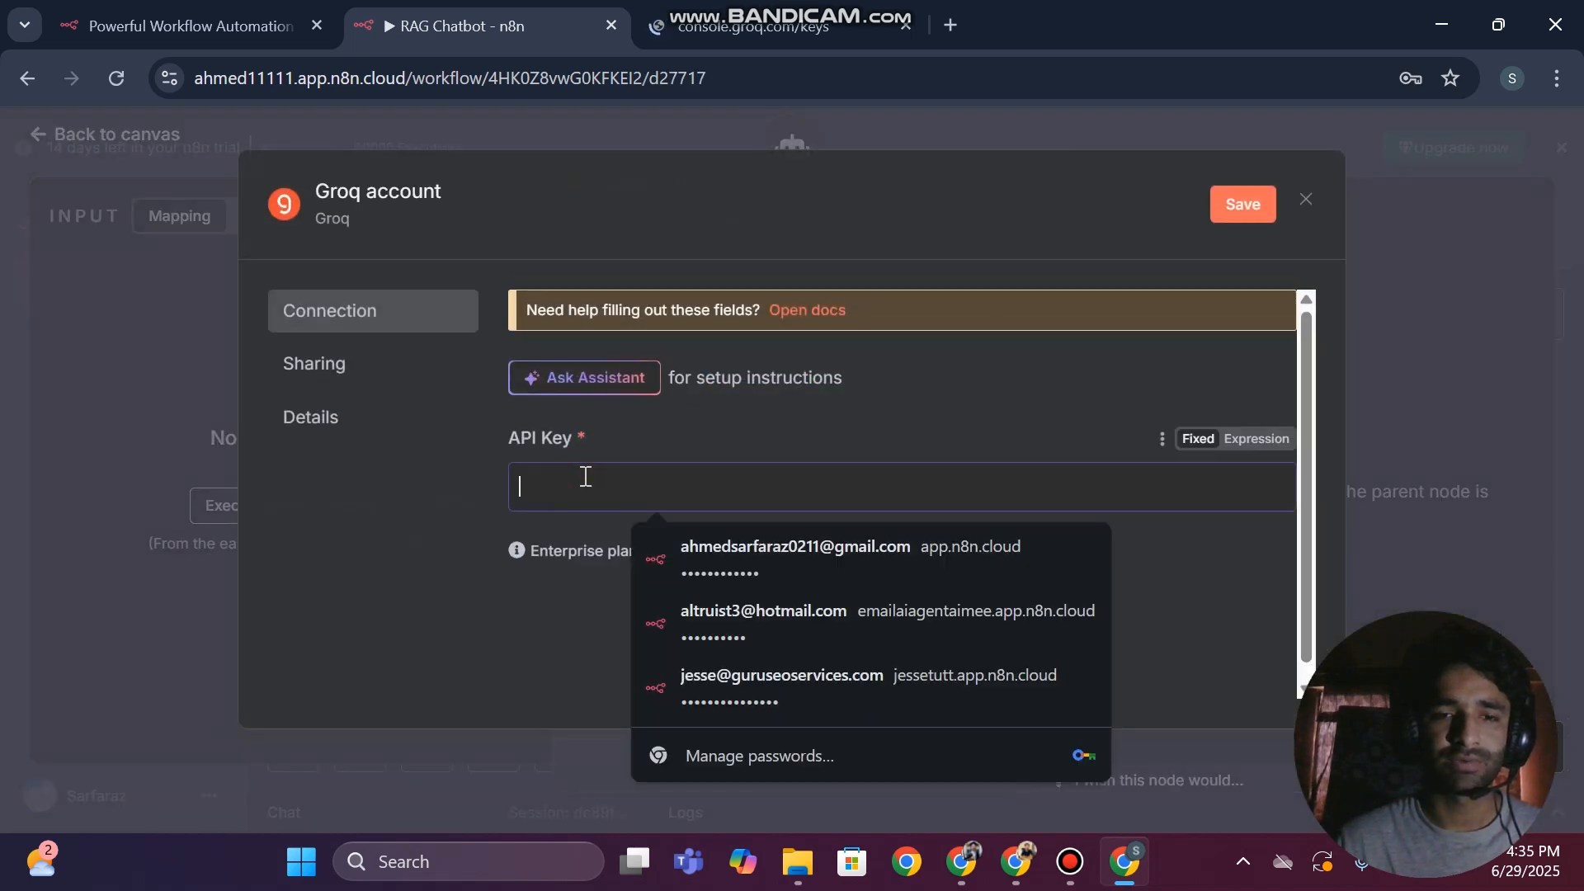
pyautogui.click(753, 26)
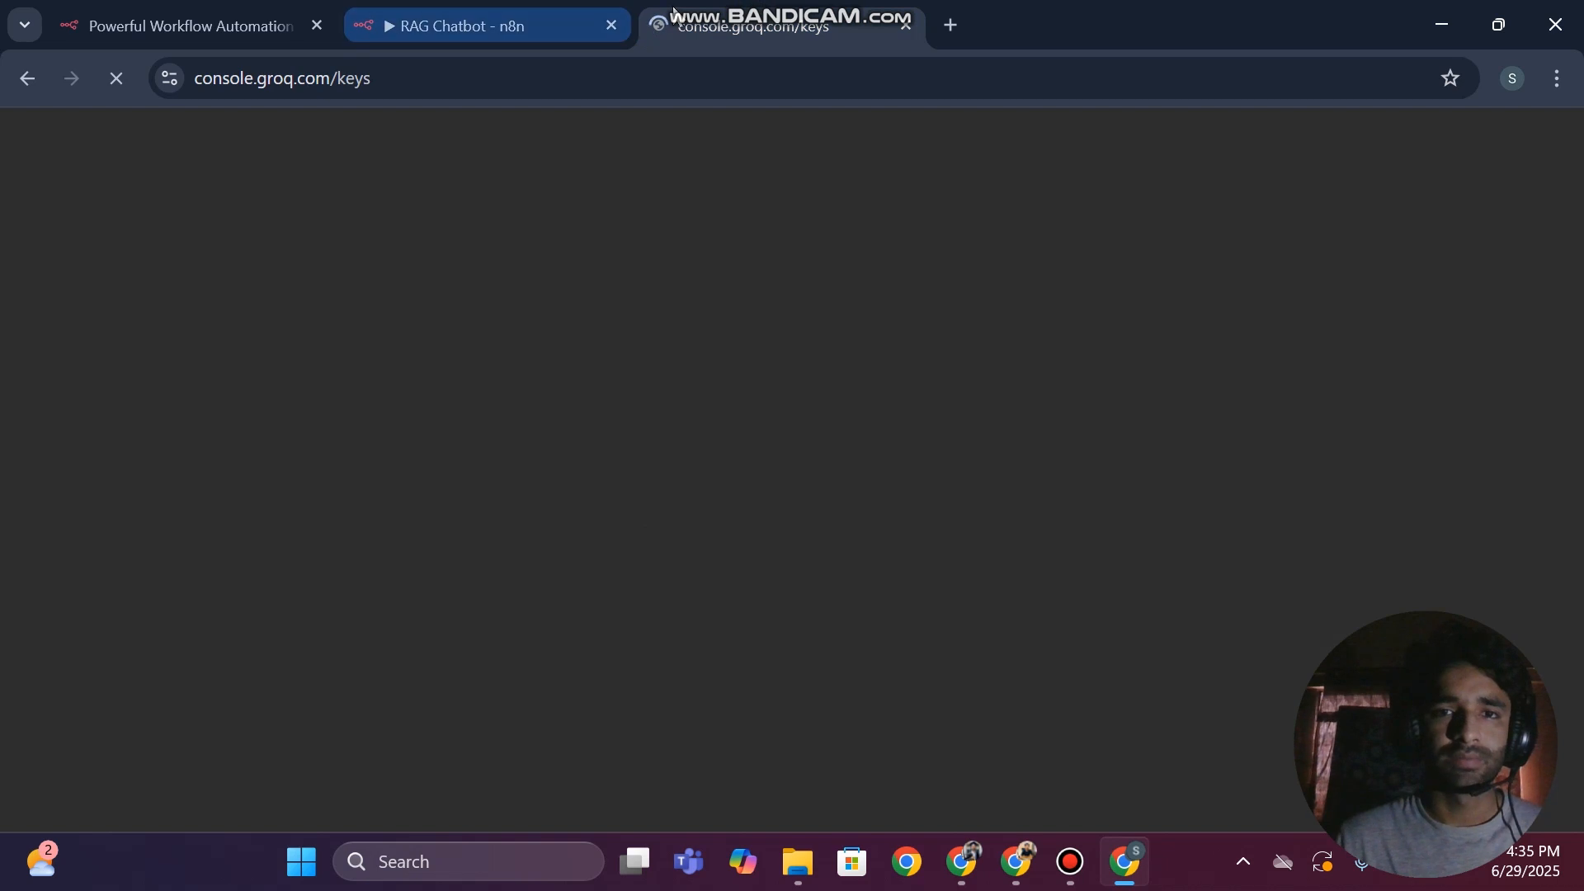
# Reload the Groq console keys page, sign in with the Google account, and open Gmail in a new browser tab
pyautogui.click(111, 75)
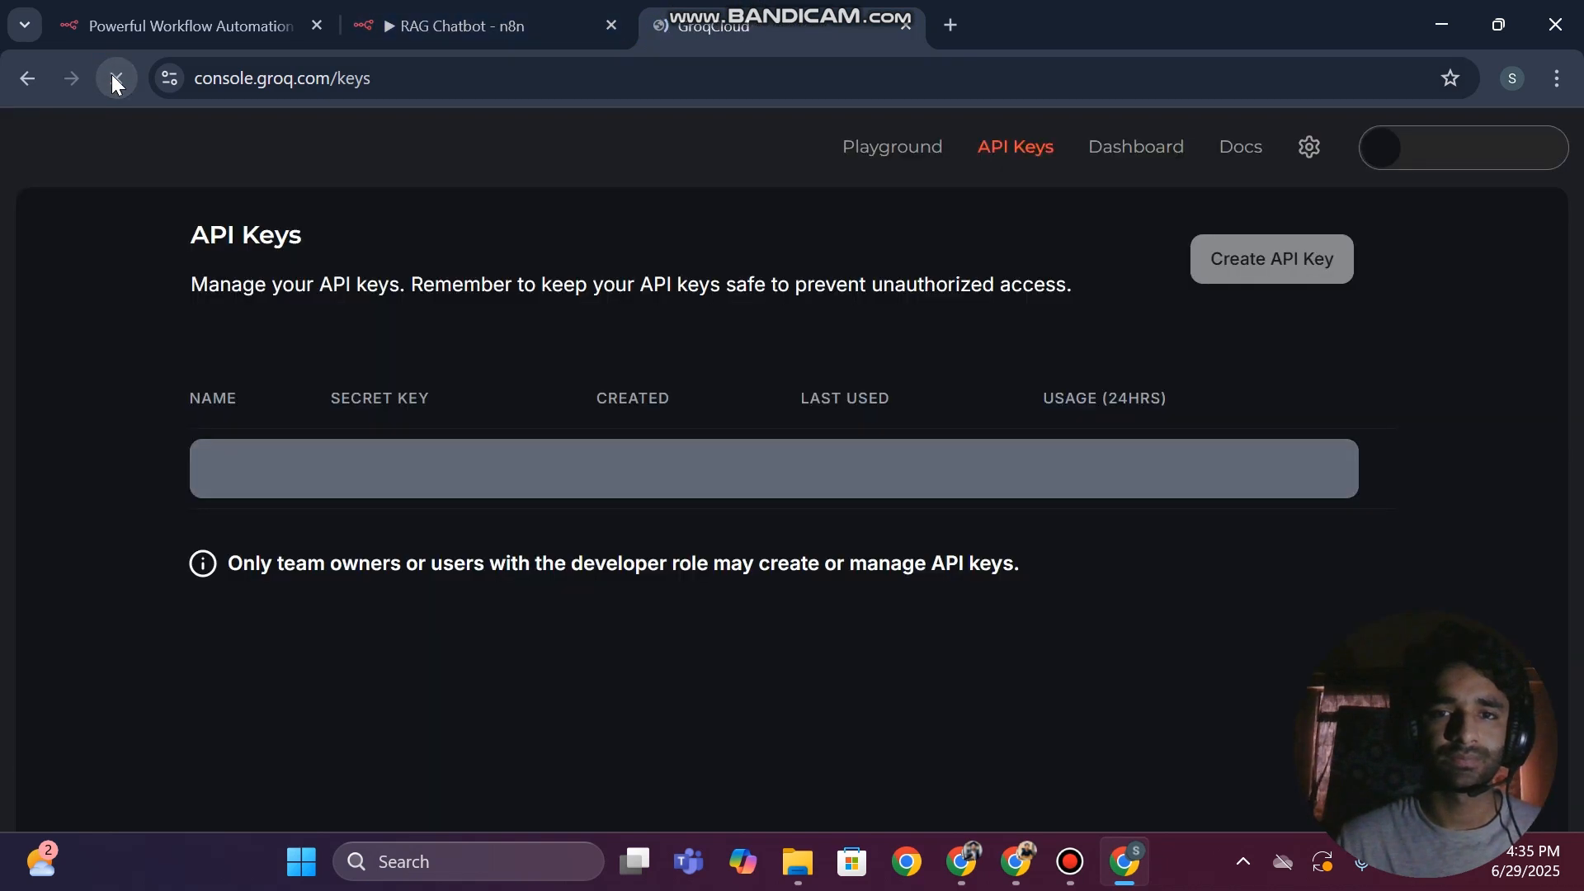
pyautogui.click(716, 363)
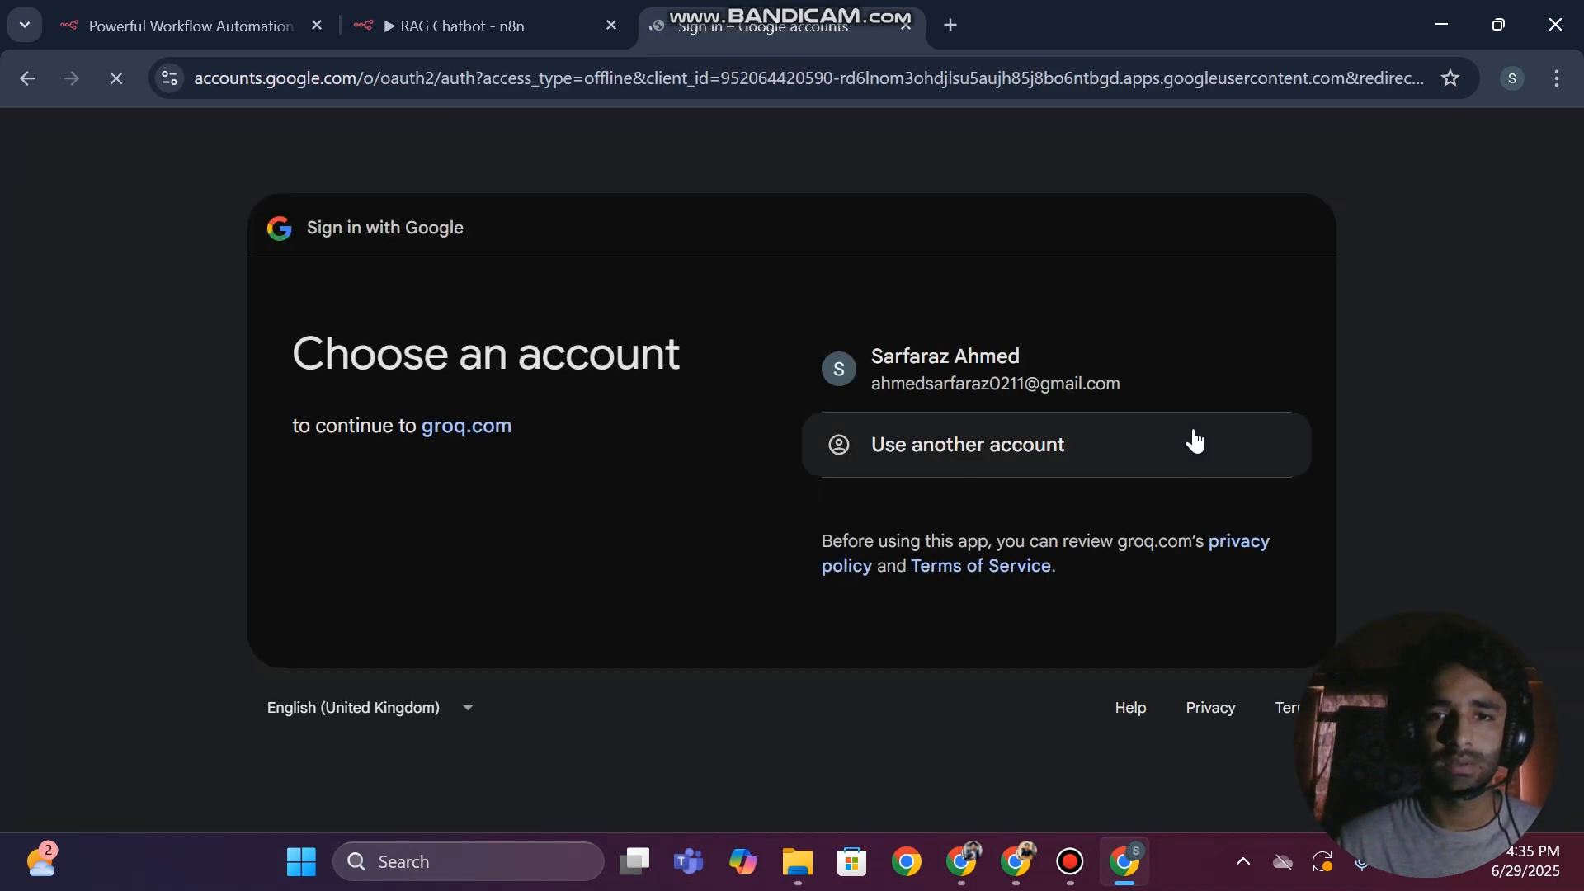
pyautogui.click(976, 402)
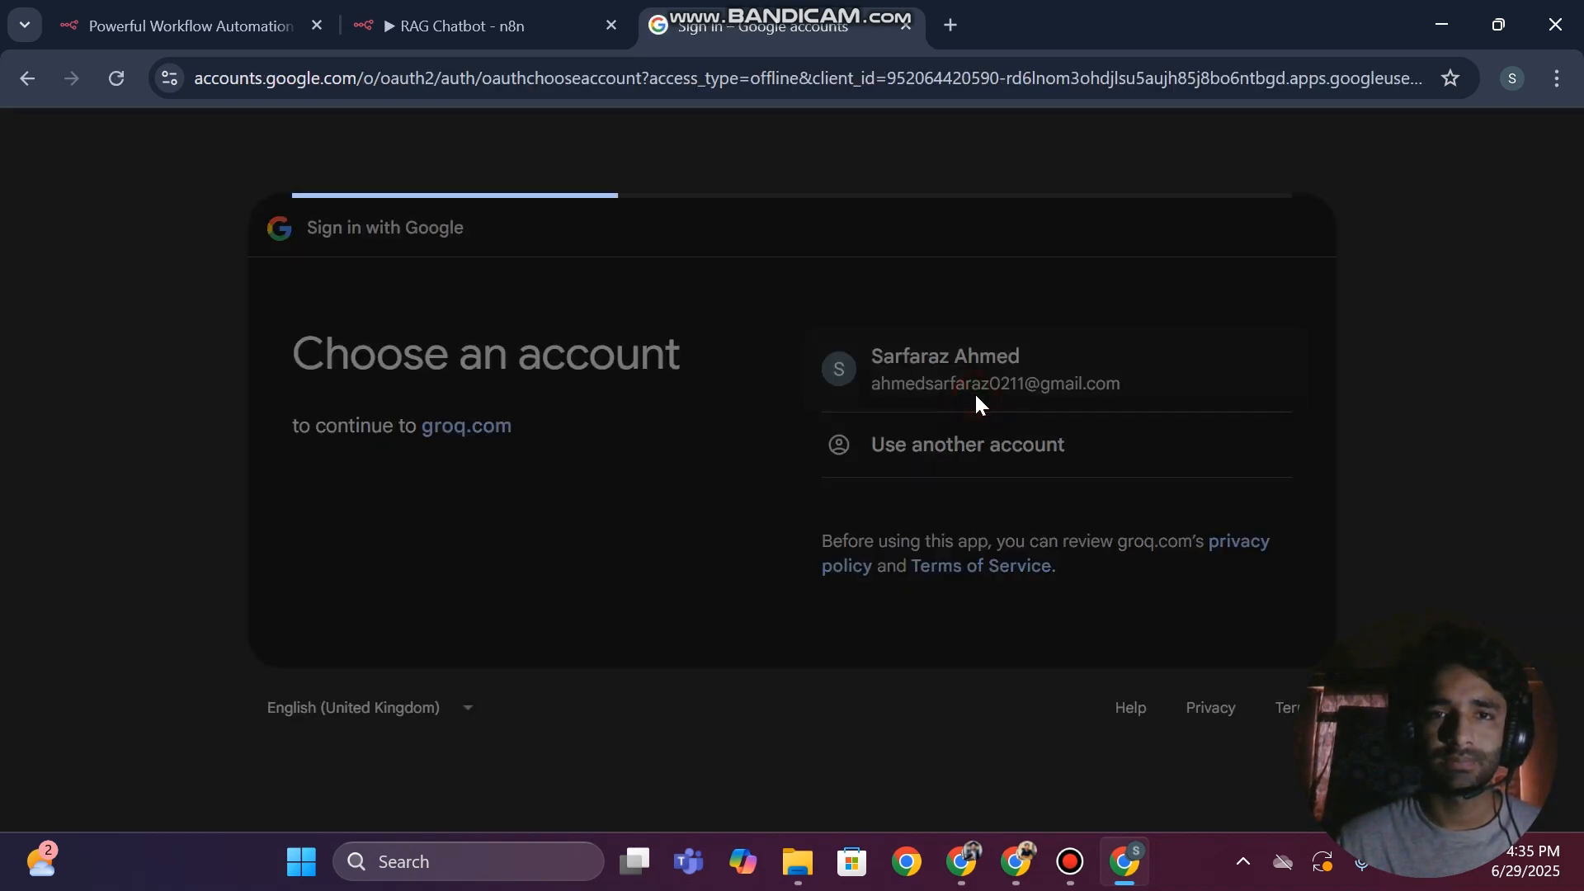
pyautogui.click(951, 24)
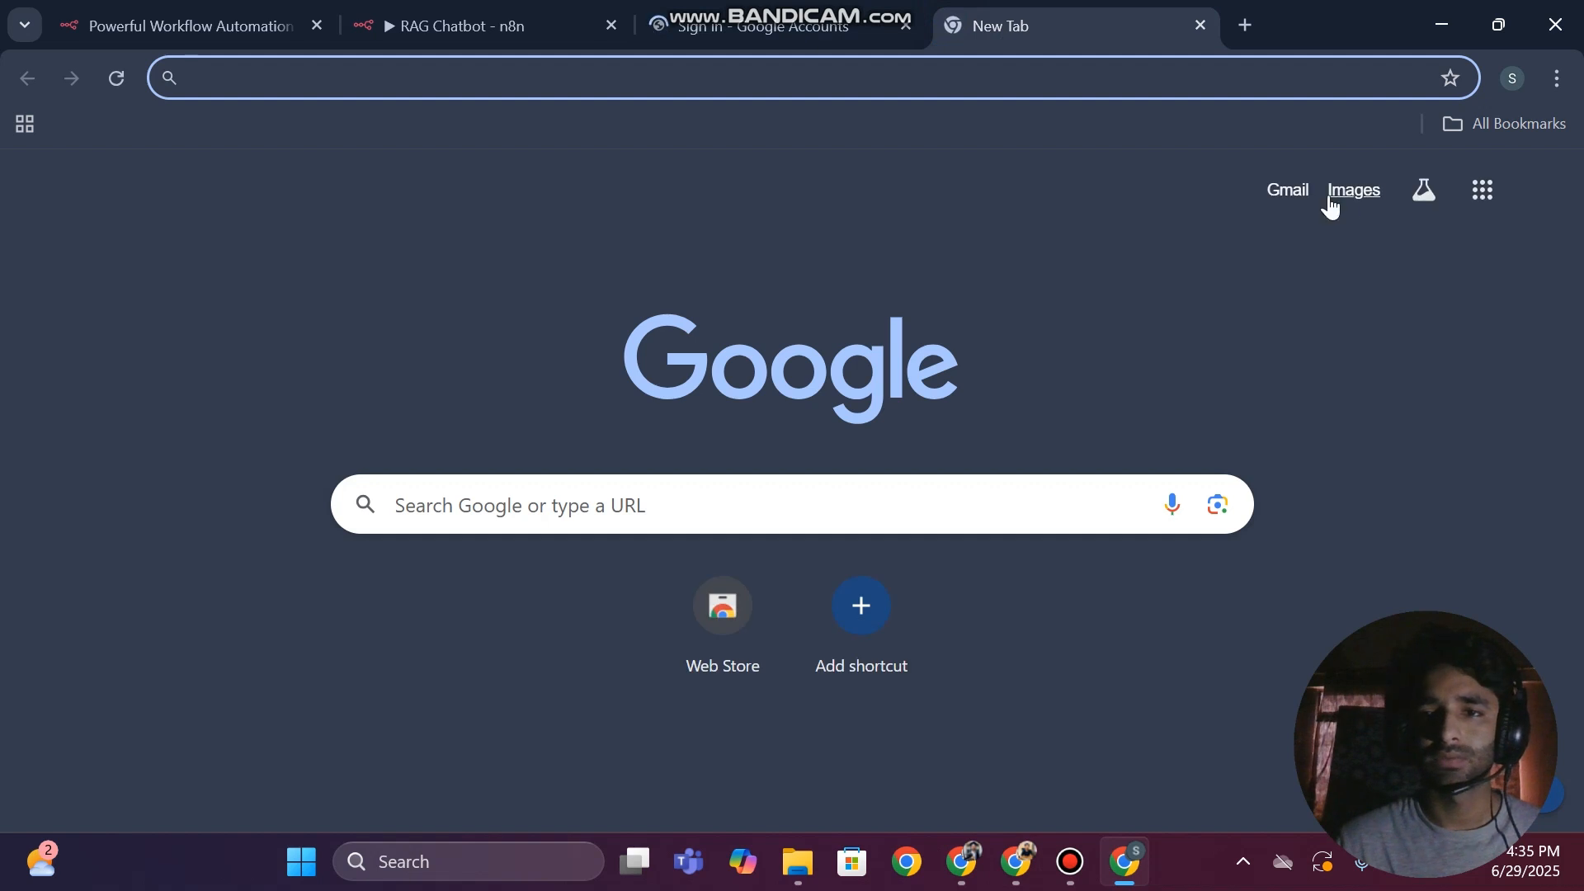
pyautogui.click(1302, 198)
pyautogui.click(771, 4)
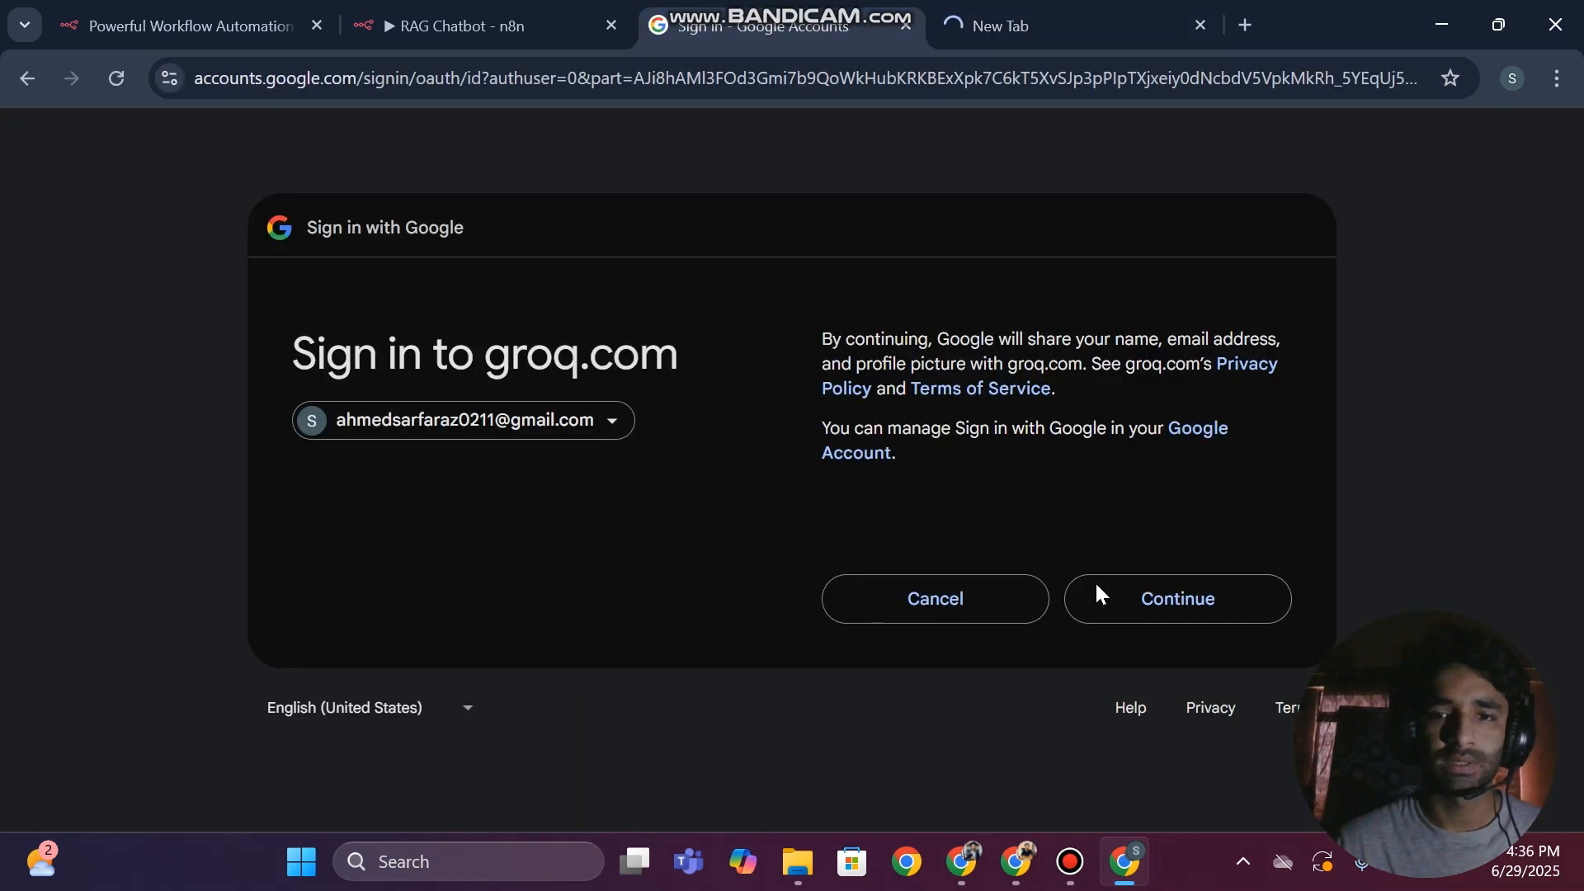
pyautogui.click(1167, 595)
# Switch to Gmail, verify the account through the "Verify your n8n account" email, and return to the inbox
pyautogui.click(1051, 12)
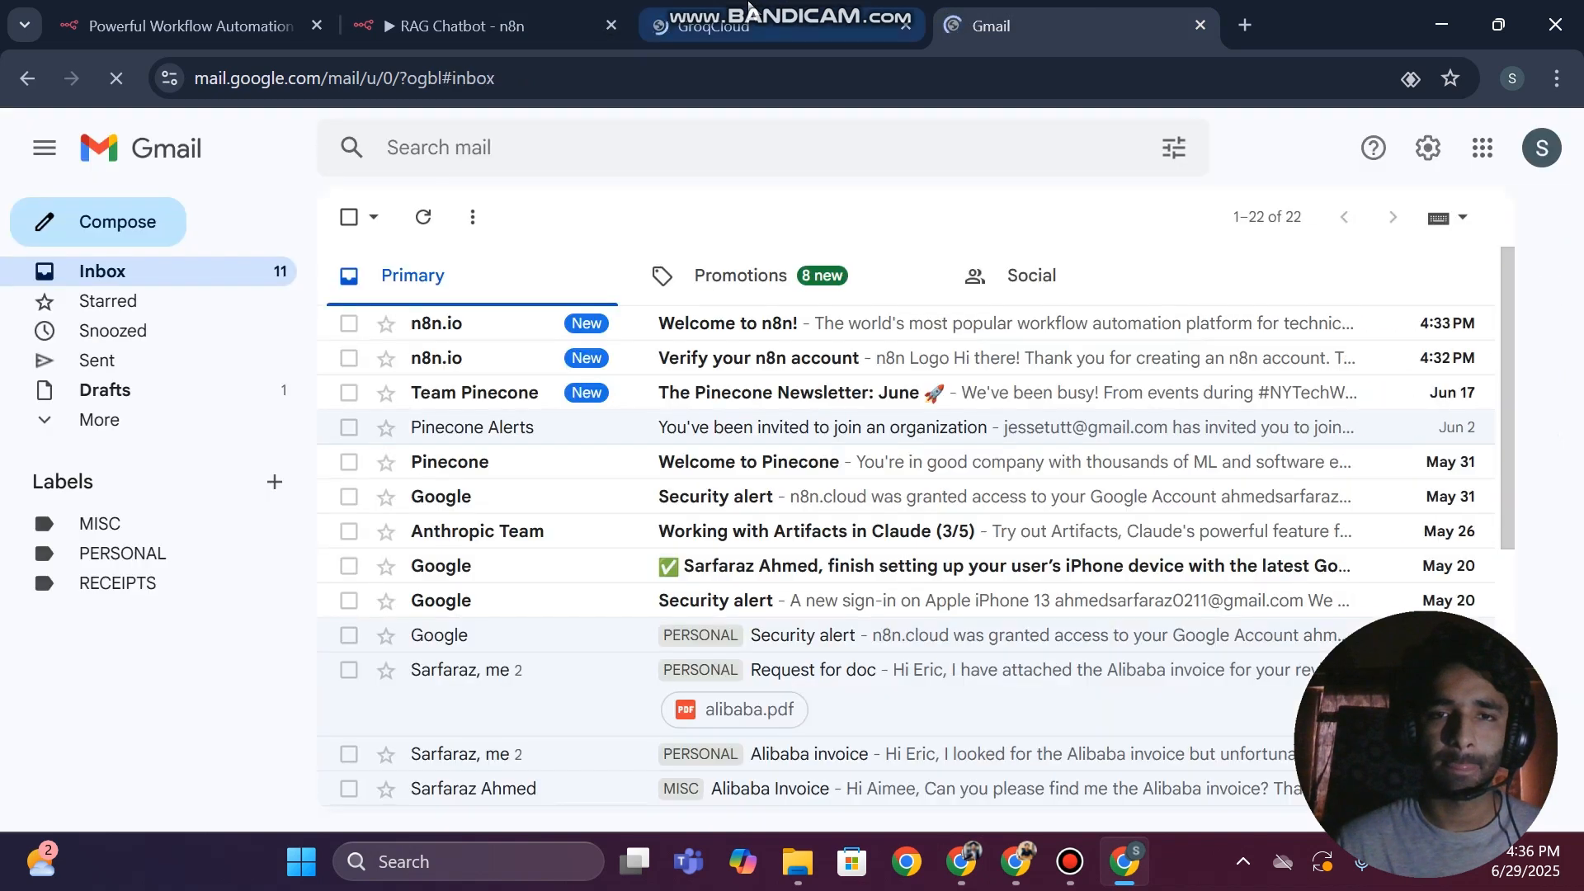
pyautogui.click(734, 359)
pyautogui.scroll(-4, 792, 527)
pyautogui.scroll(-4, 792, 526)
pyautogui.scroll(6, 675, 524)
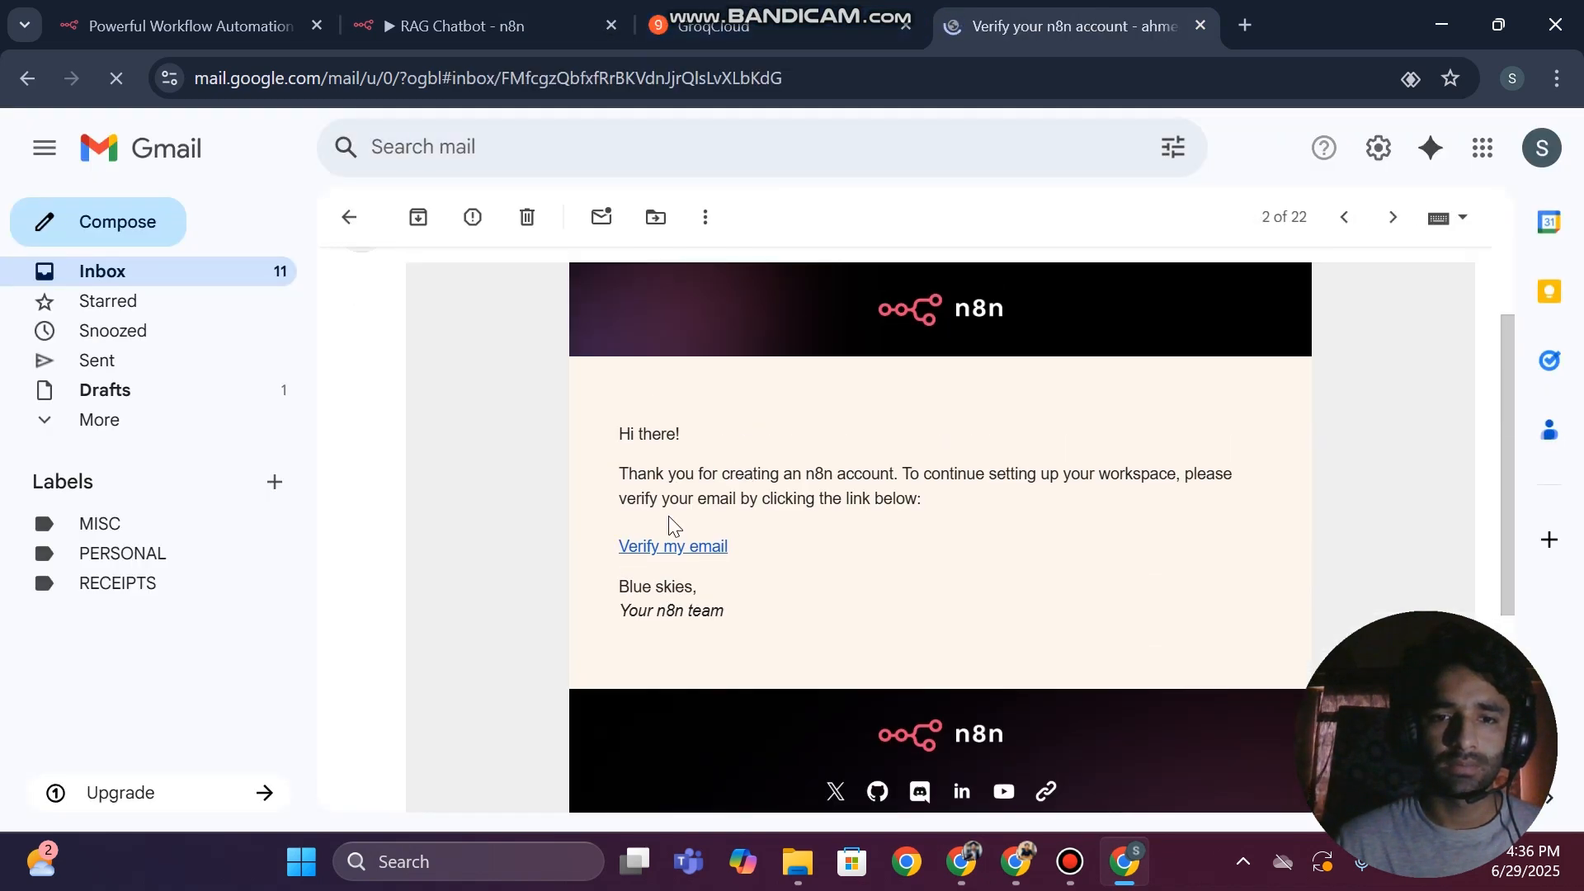
pyautogui.click(660, 553)
pyautogui.click(891, 24)
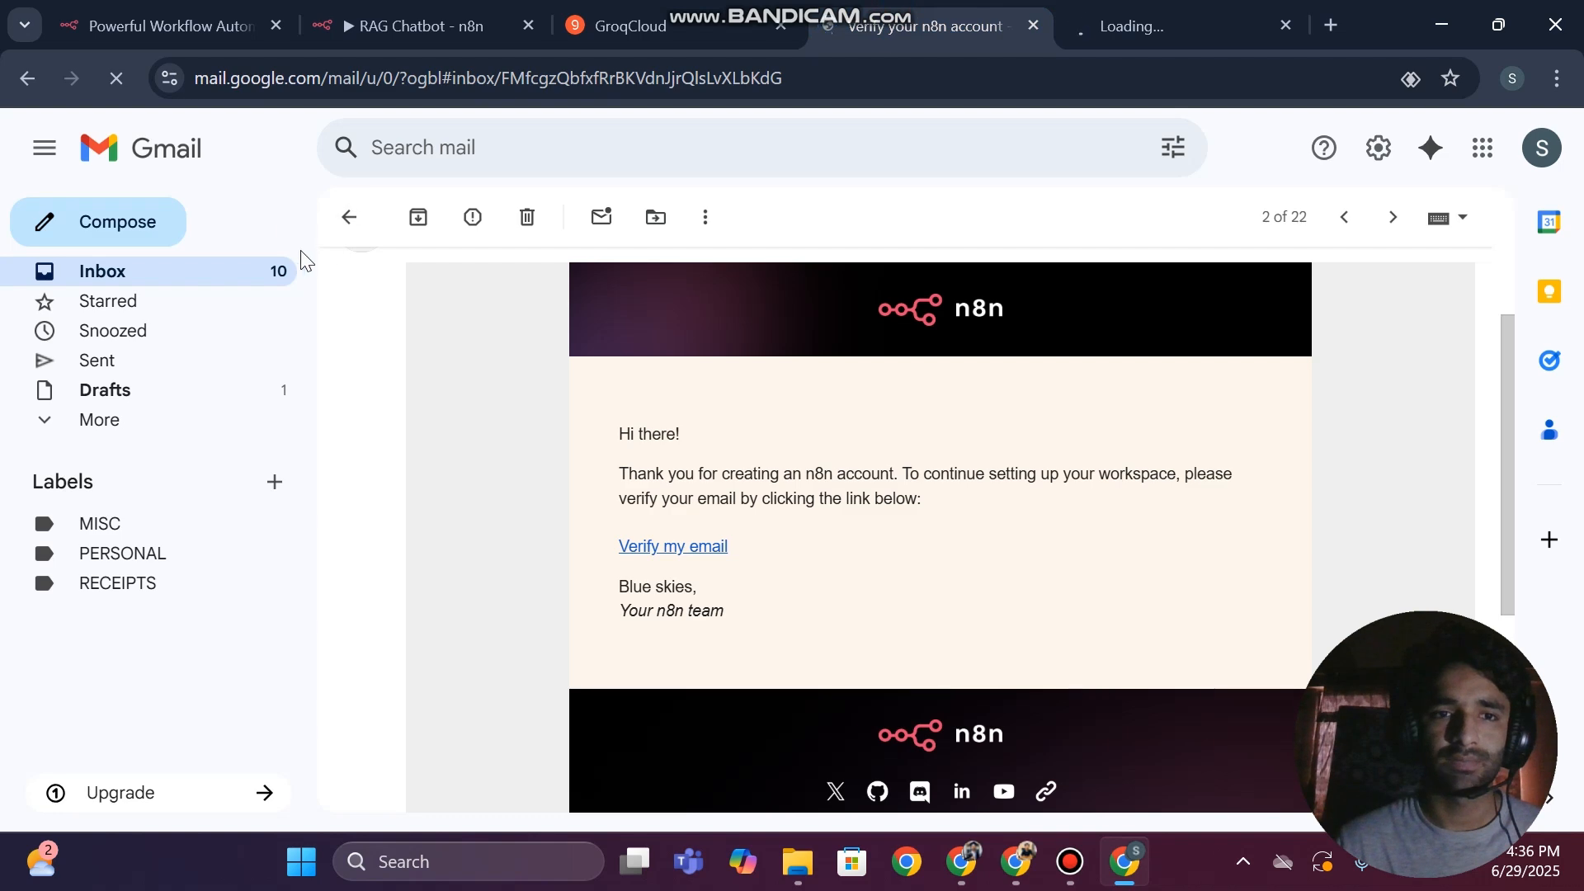
pyautogui.click(331, 227)
# Create a Groq API key with the display name "rag" in the Groq console and copy it
pyautogui.click(643, 25)
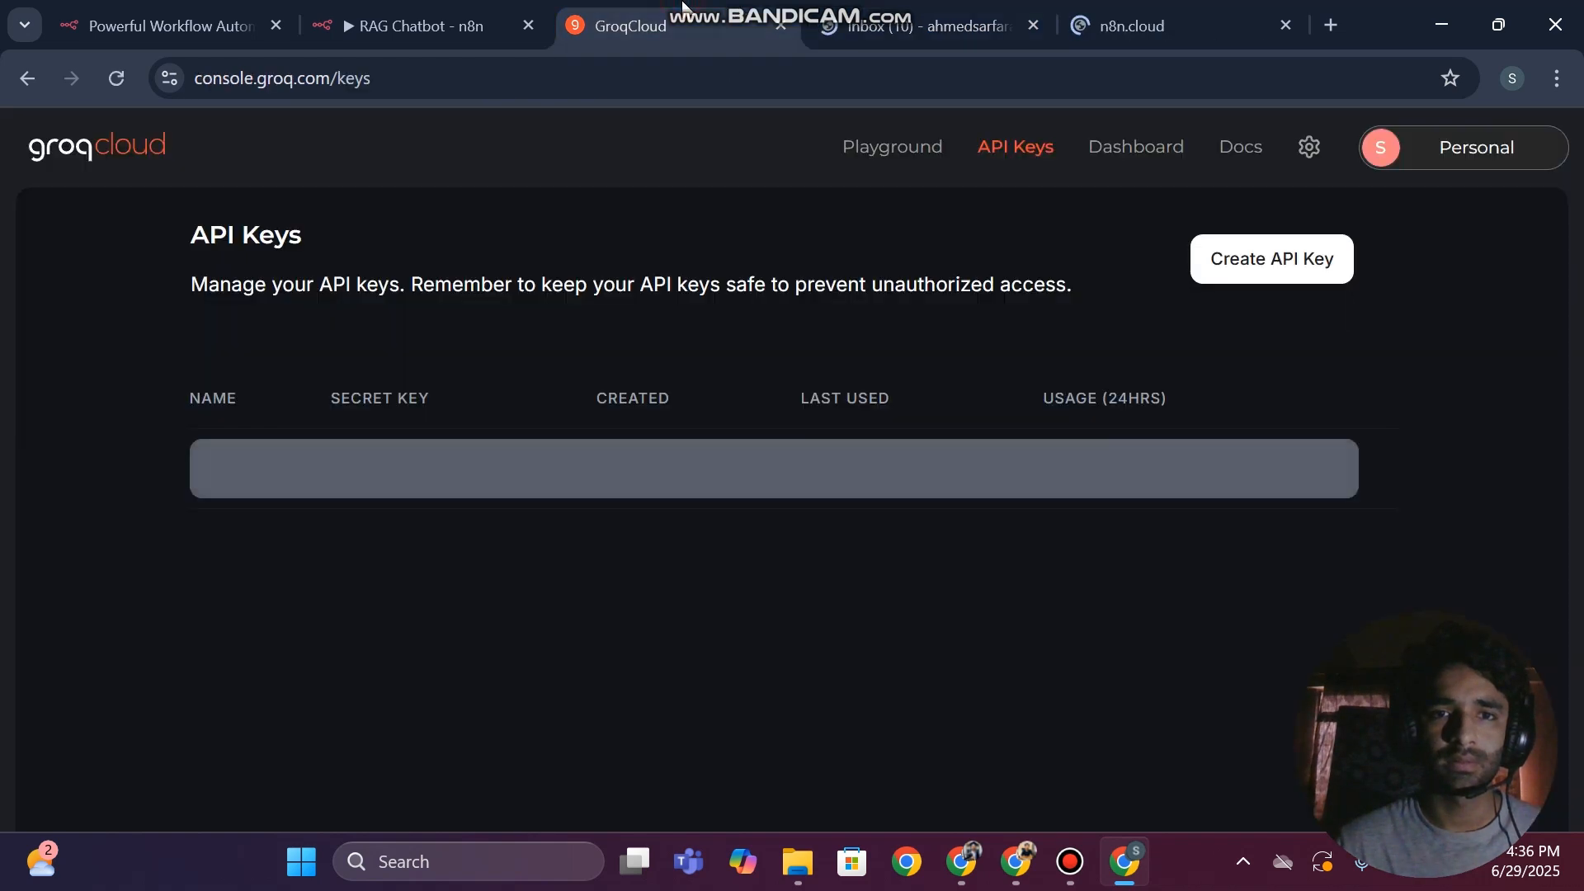
pyautogui.click(839, 42)
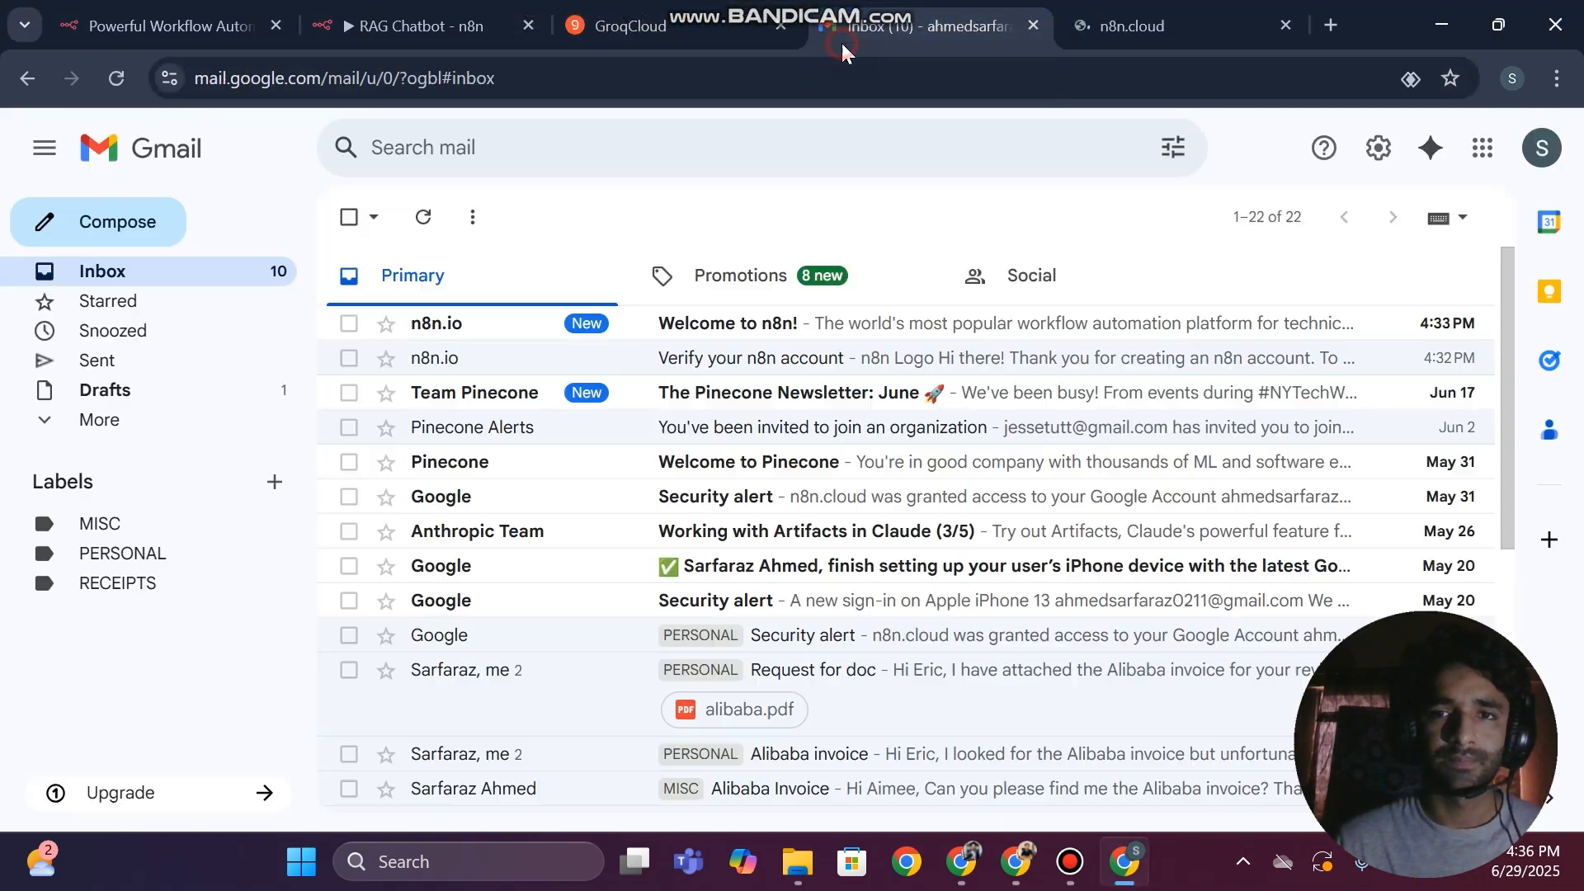
pyautogui.click(652, 9)
pyautogui.click(1240, 259)
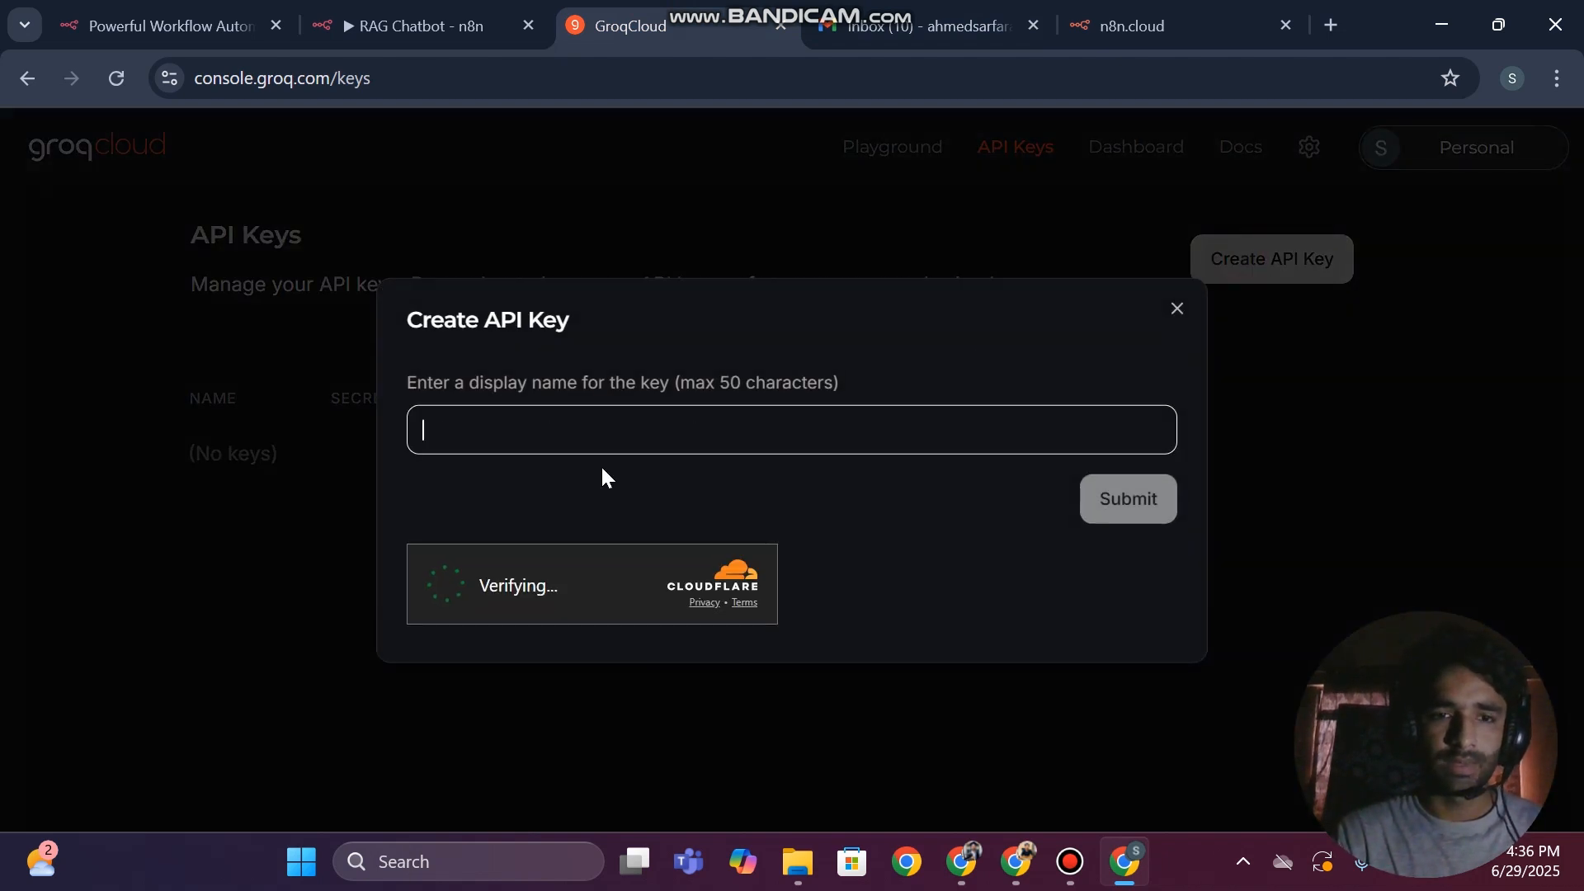
pyautogui.write('rag')
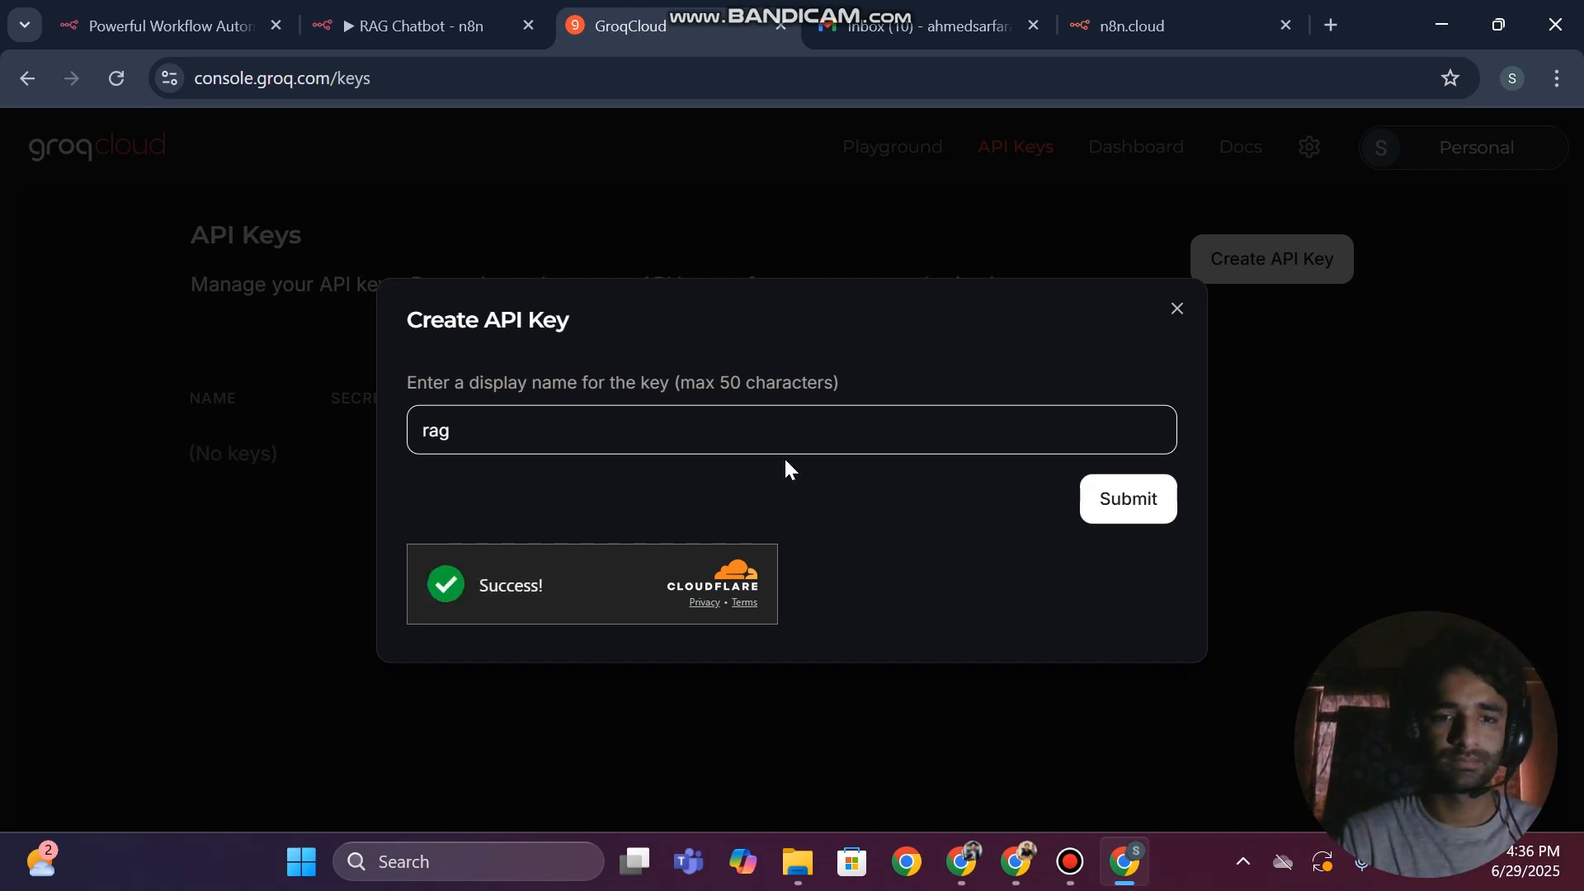
pyautogui.click(1119, 501)
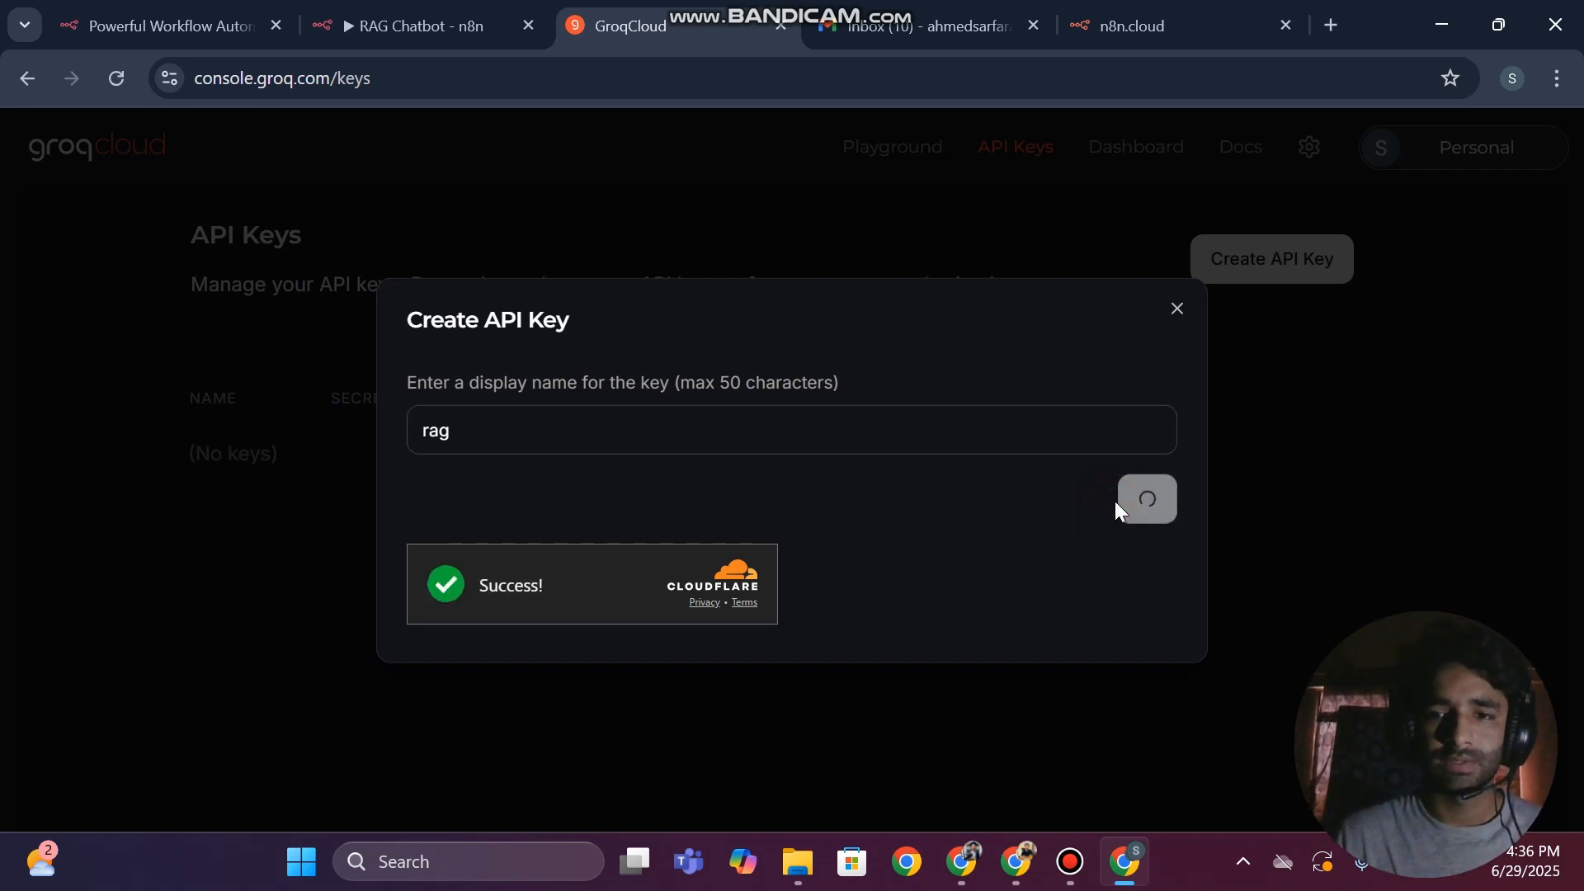
pyautogui.click(1112, 454)
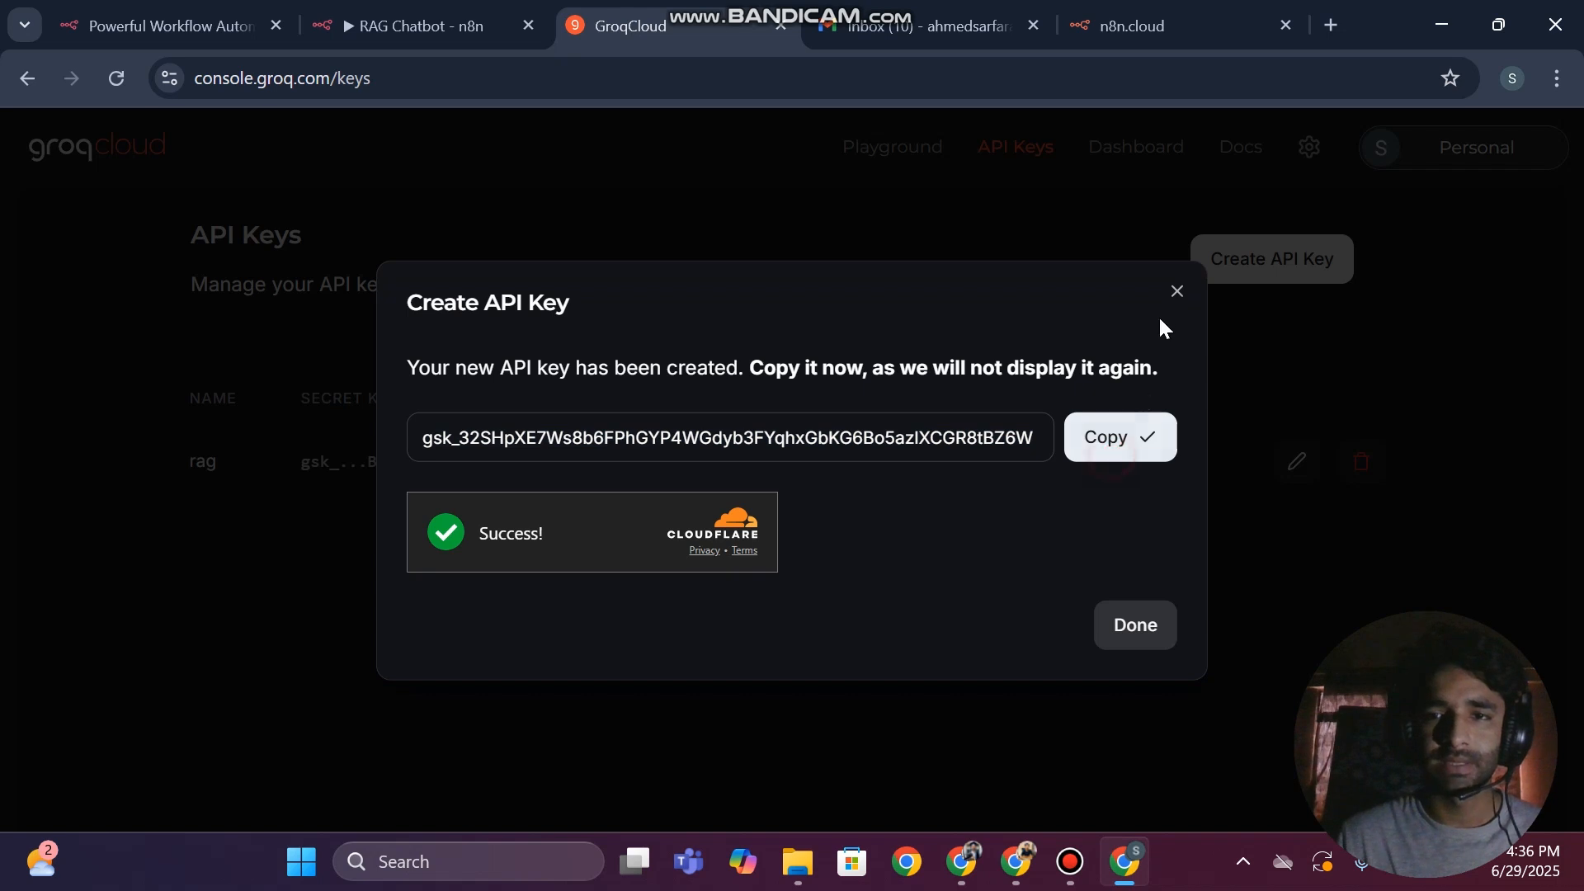
pyautogui.click(1176, 292)
# Switch to the RAG Chatbot workflow, paste the API key into the Groq account credential, and save it
pyautogui.click(396, 25)
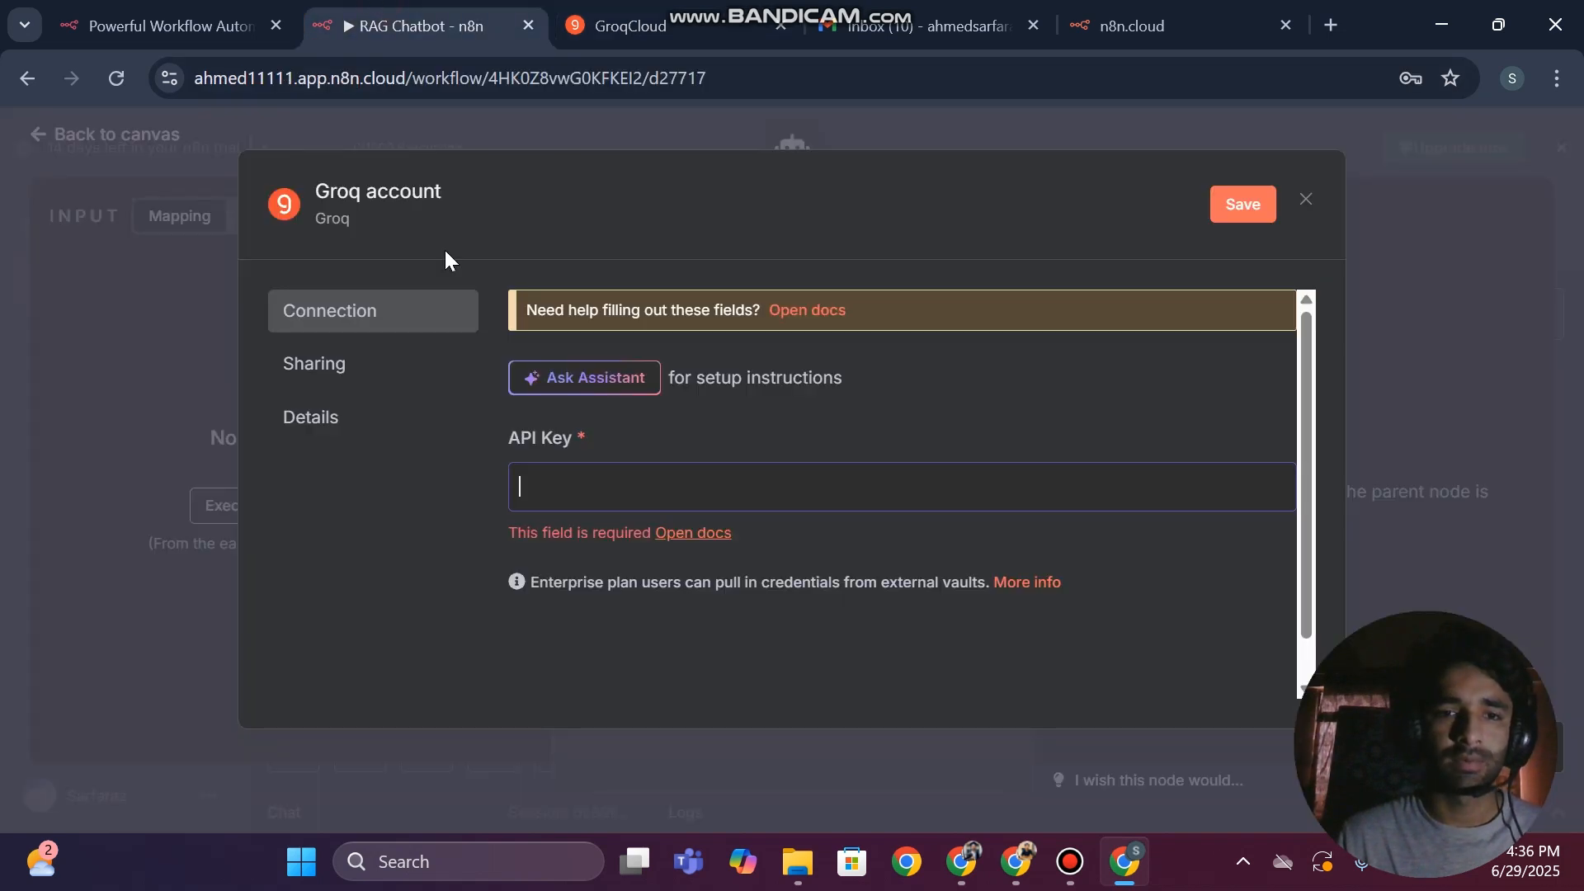
pyautogui.click(608, 477)
pyautogui.hotkey('ctrl', 'v')
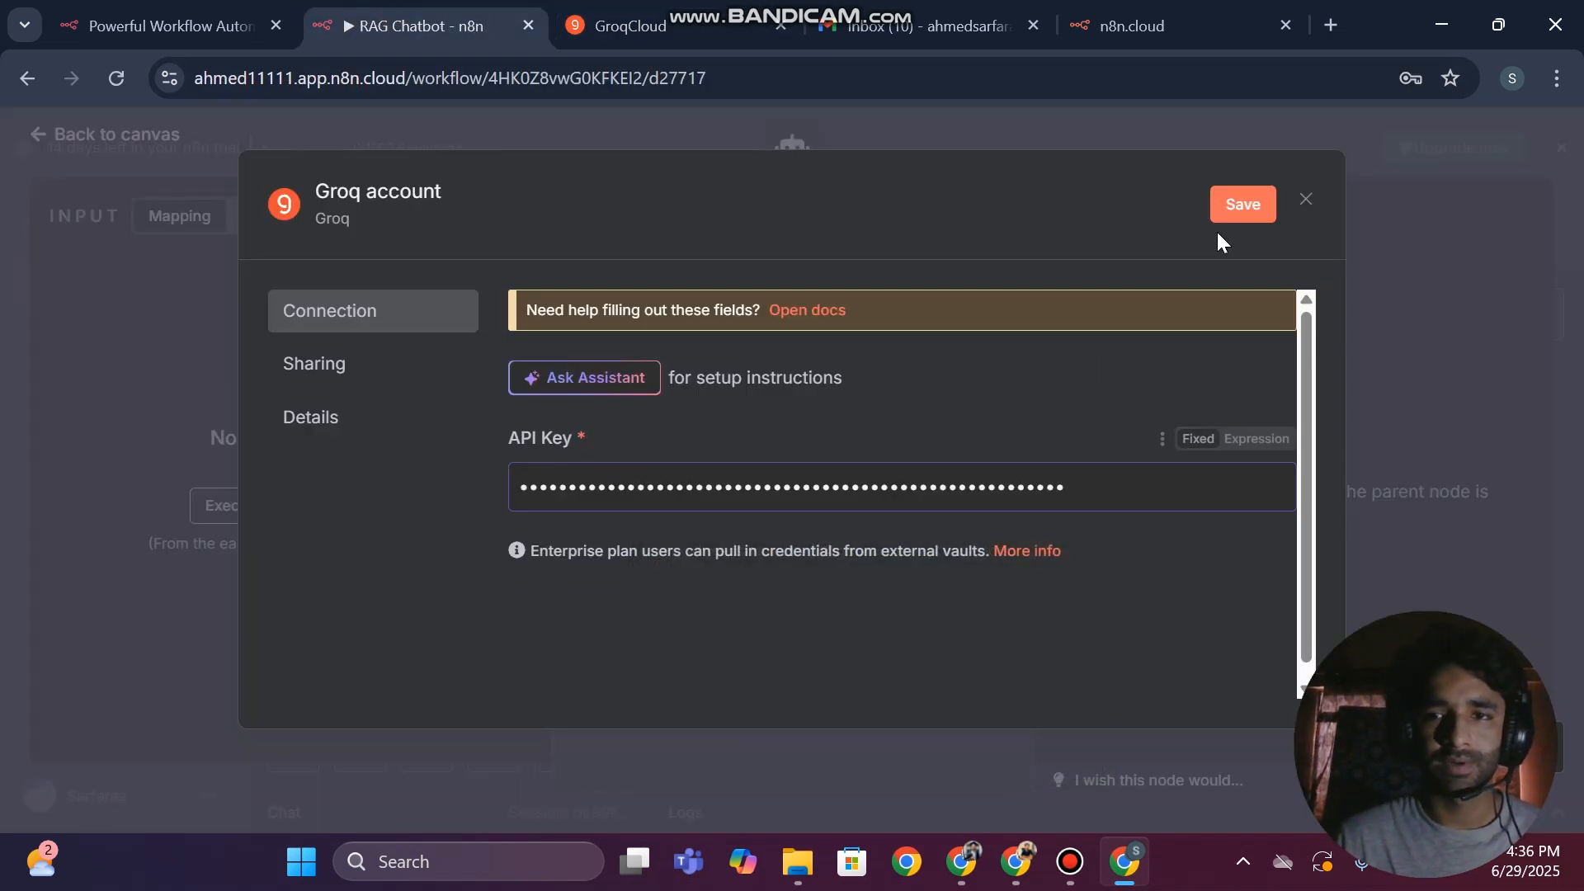
pyautogui.click(1242, 206)
# Close the n8n Admin Panel tab, return to the workflow canvas, and decline saving the password in the browser
pyautogui.click(1180, 26)
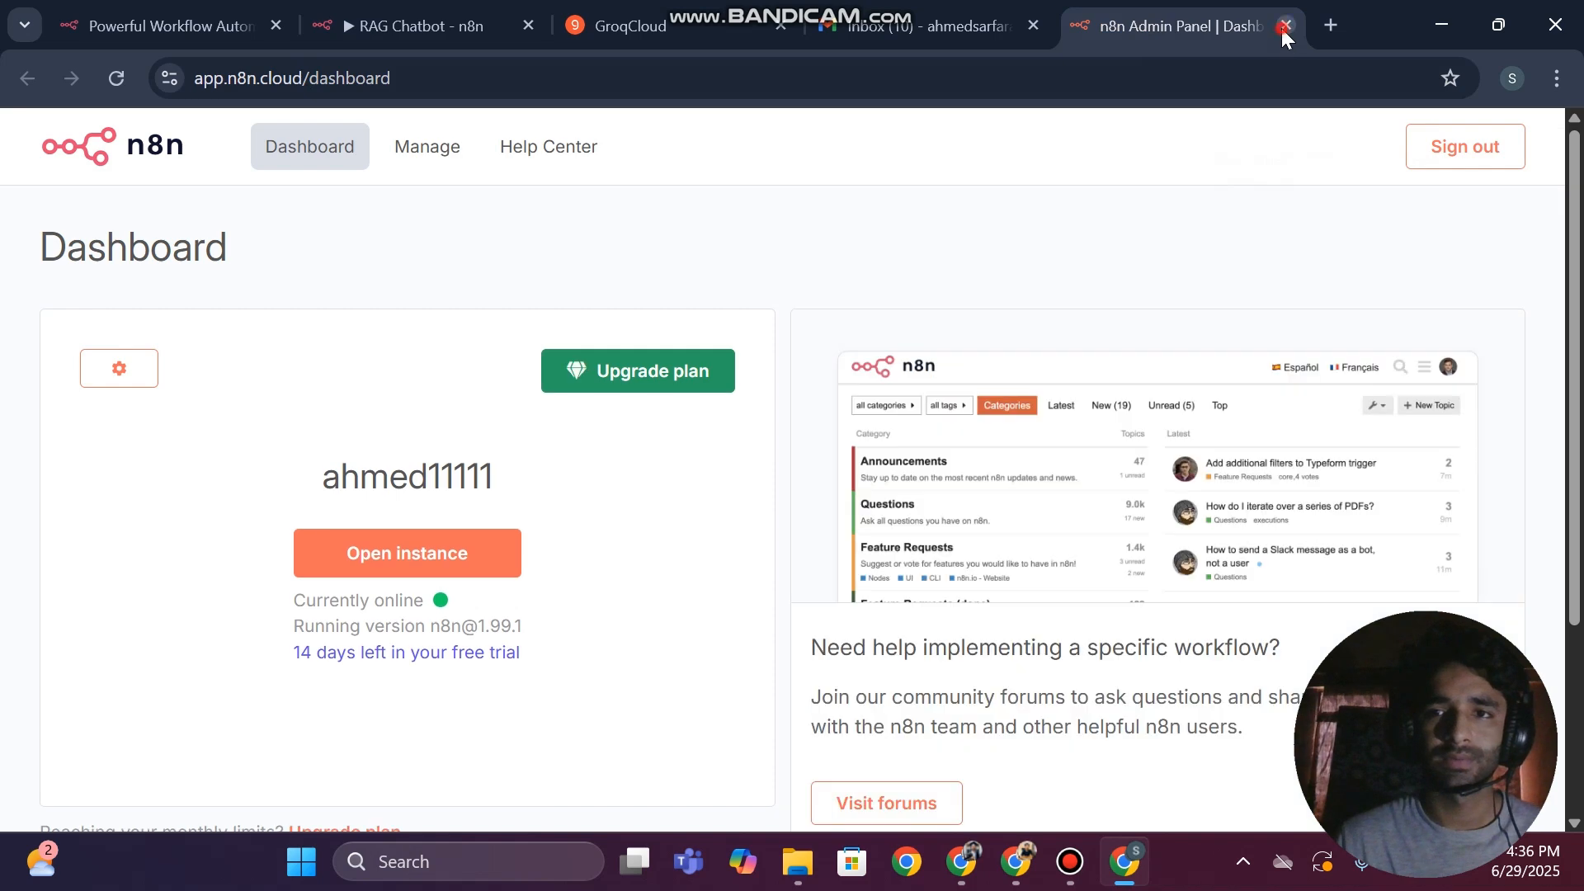
pyautogui.click(1283, 31)
pyautogui.click(502, 19)
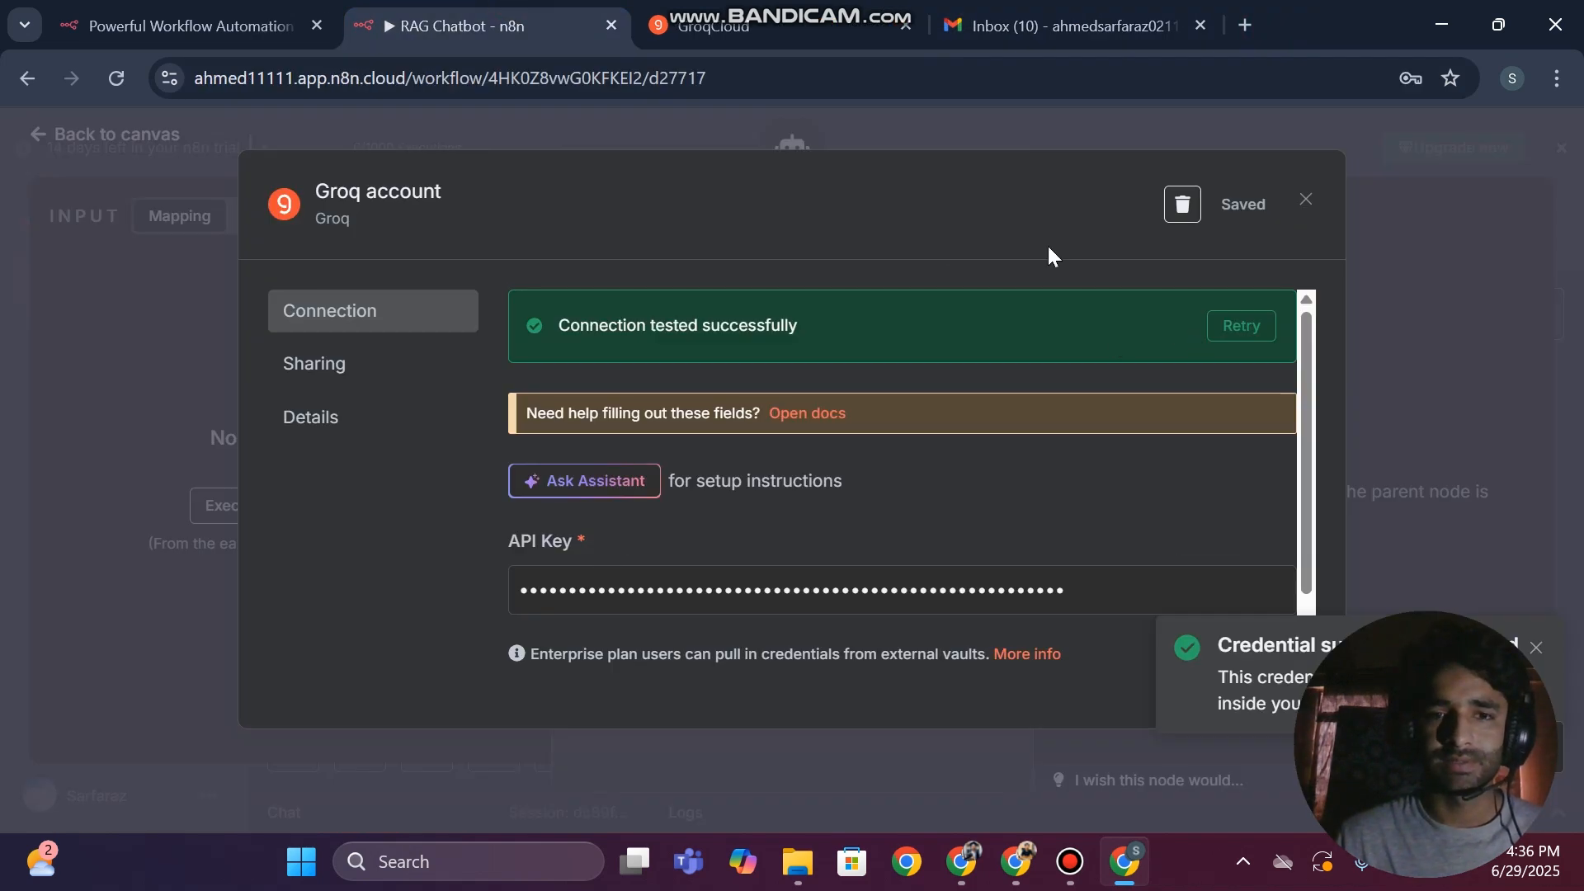
pyautogui.click(4, 363)
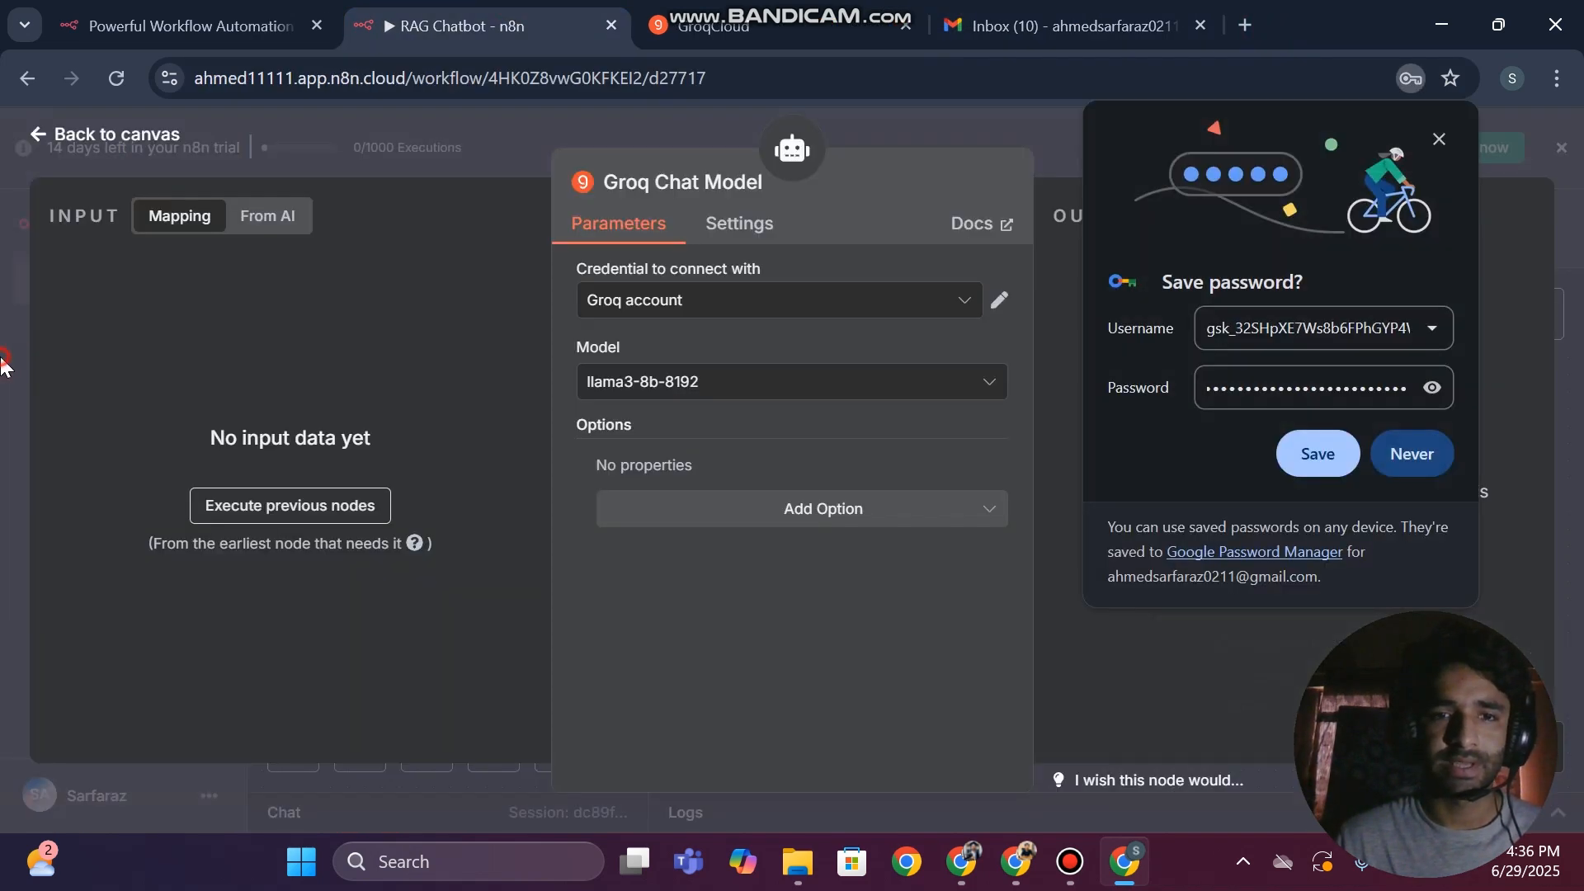
pyautogui.click(3, 361)
pyautogui.click(1420, 466)
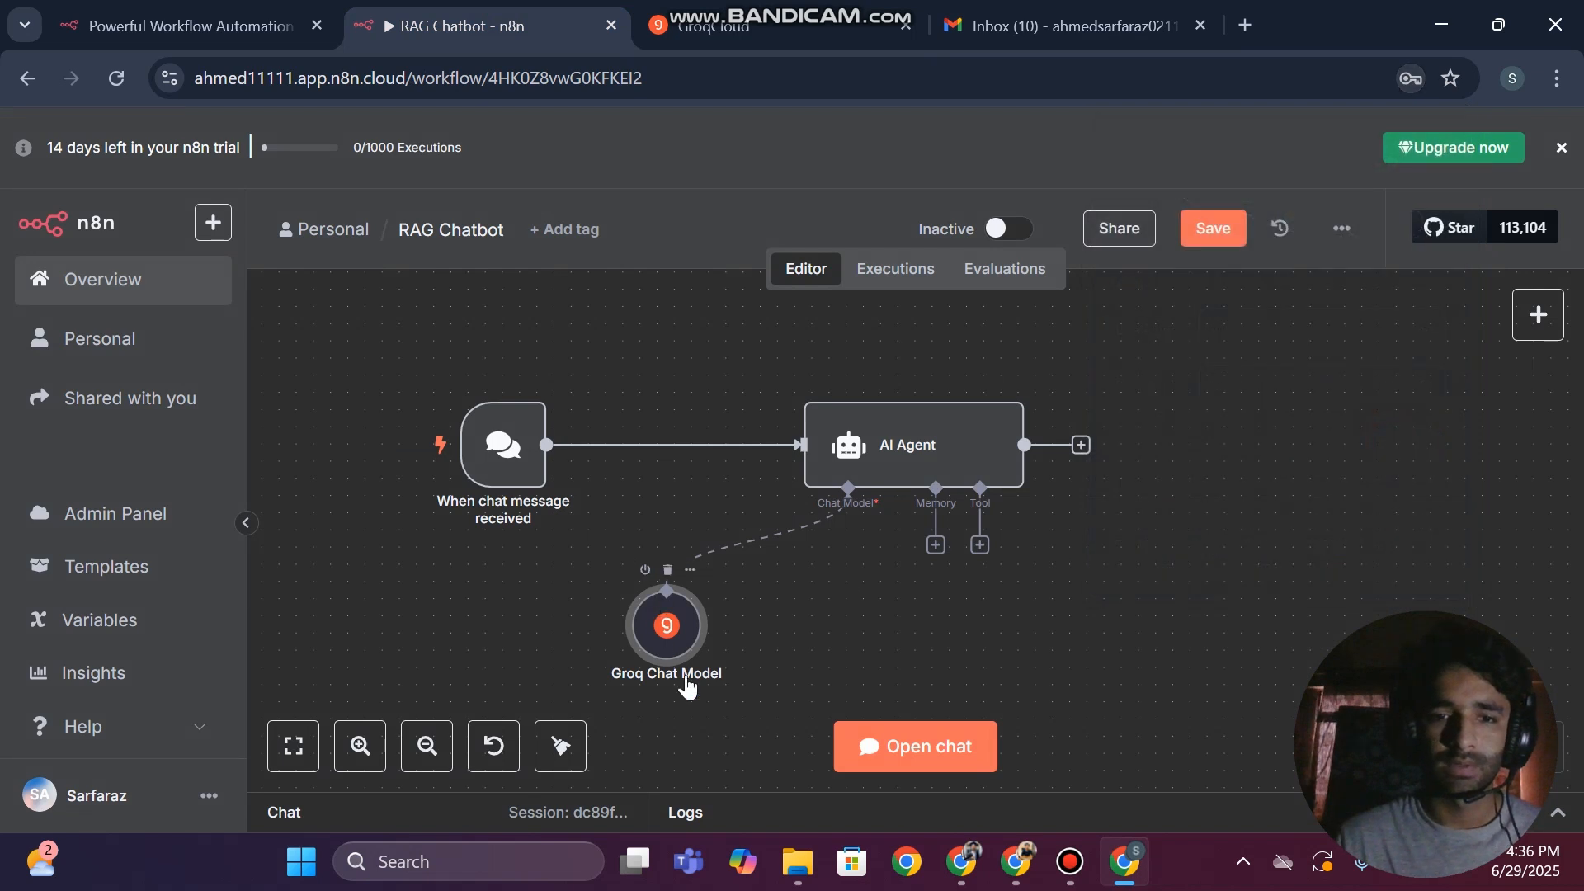
# Open the workflow chat with a taller panel and send the test message "hi" to the AI Agent
pyautogui.click(934, 748)
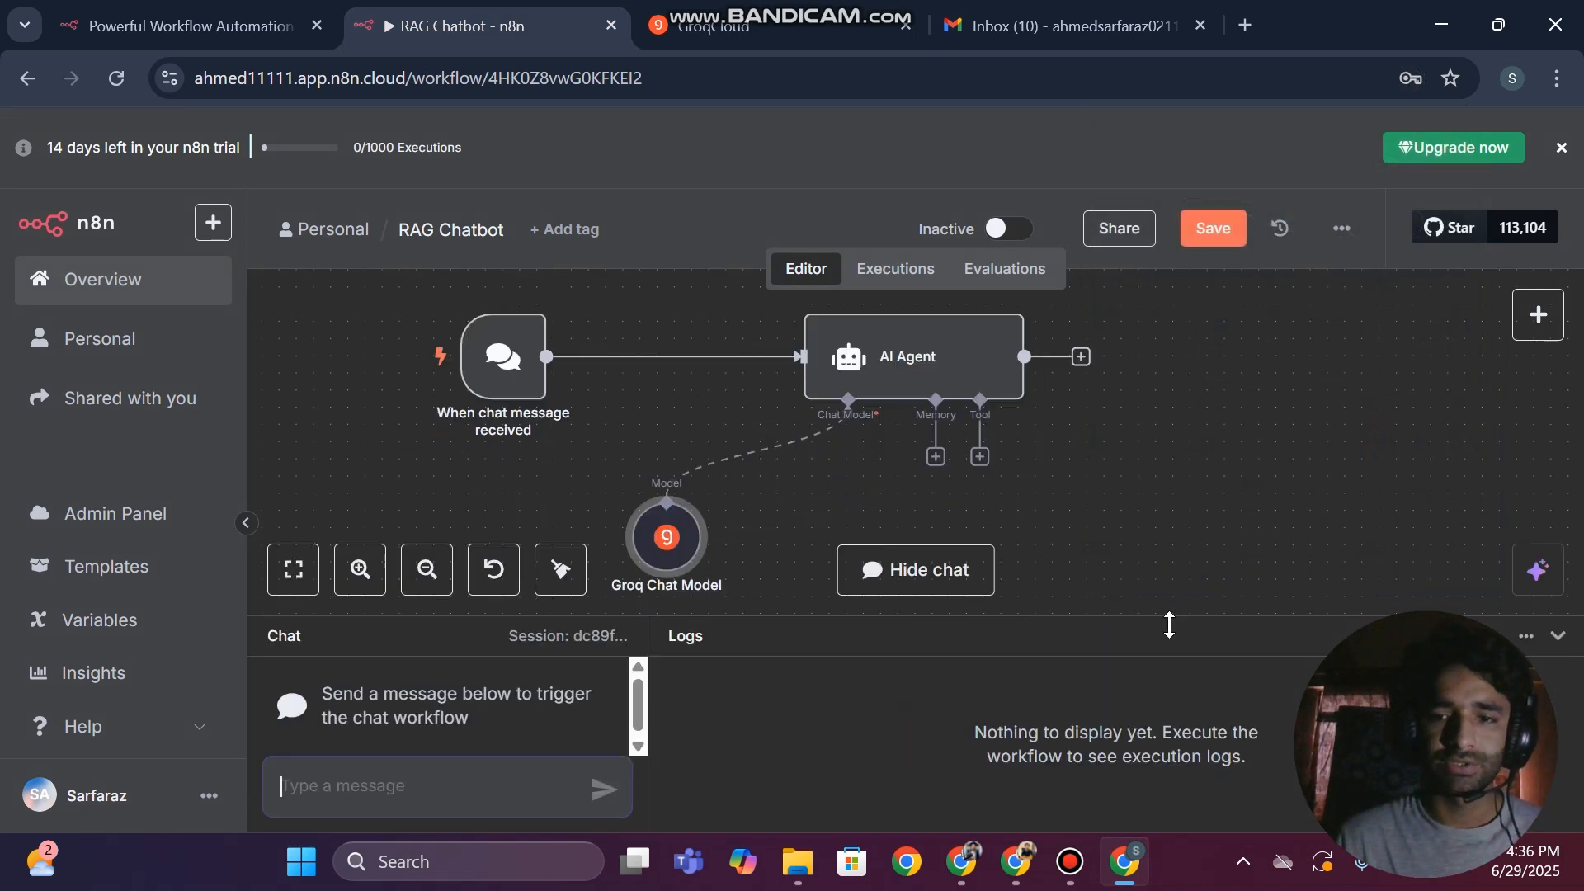
pyautogui.moveTo(1169, 625); pyautogui.dragTo(1196, 462)
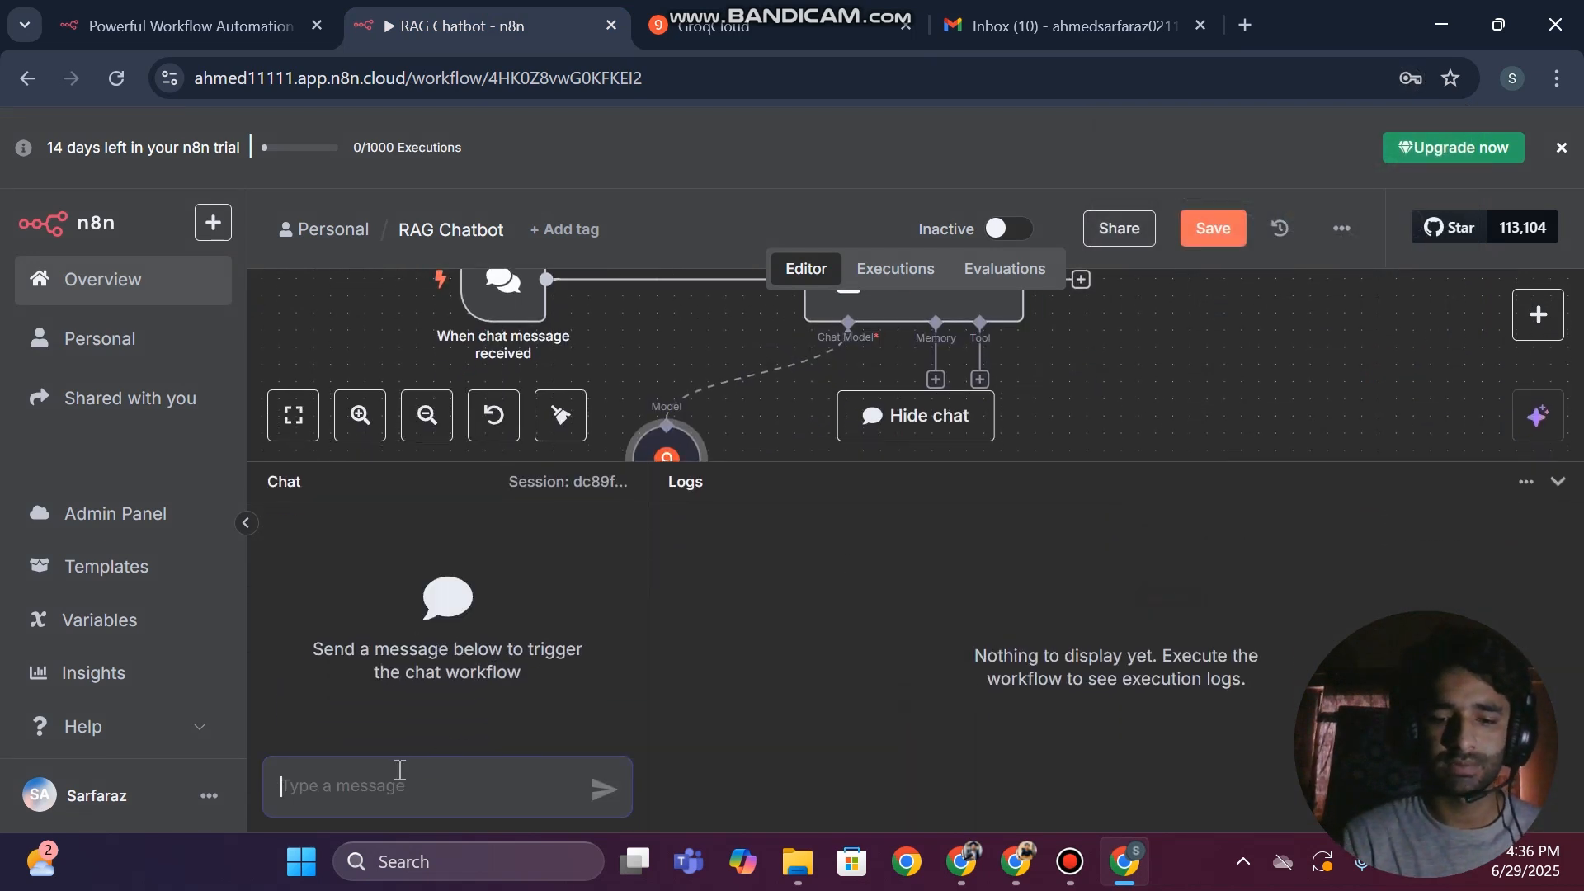
pyautogui.write('hi')
pyautogui.press('Return')
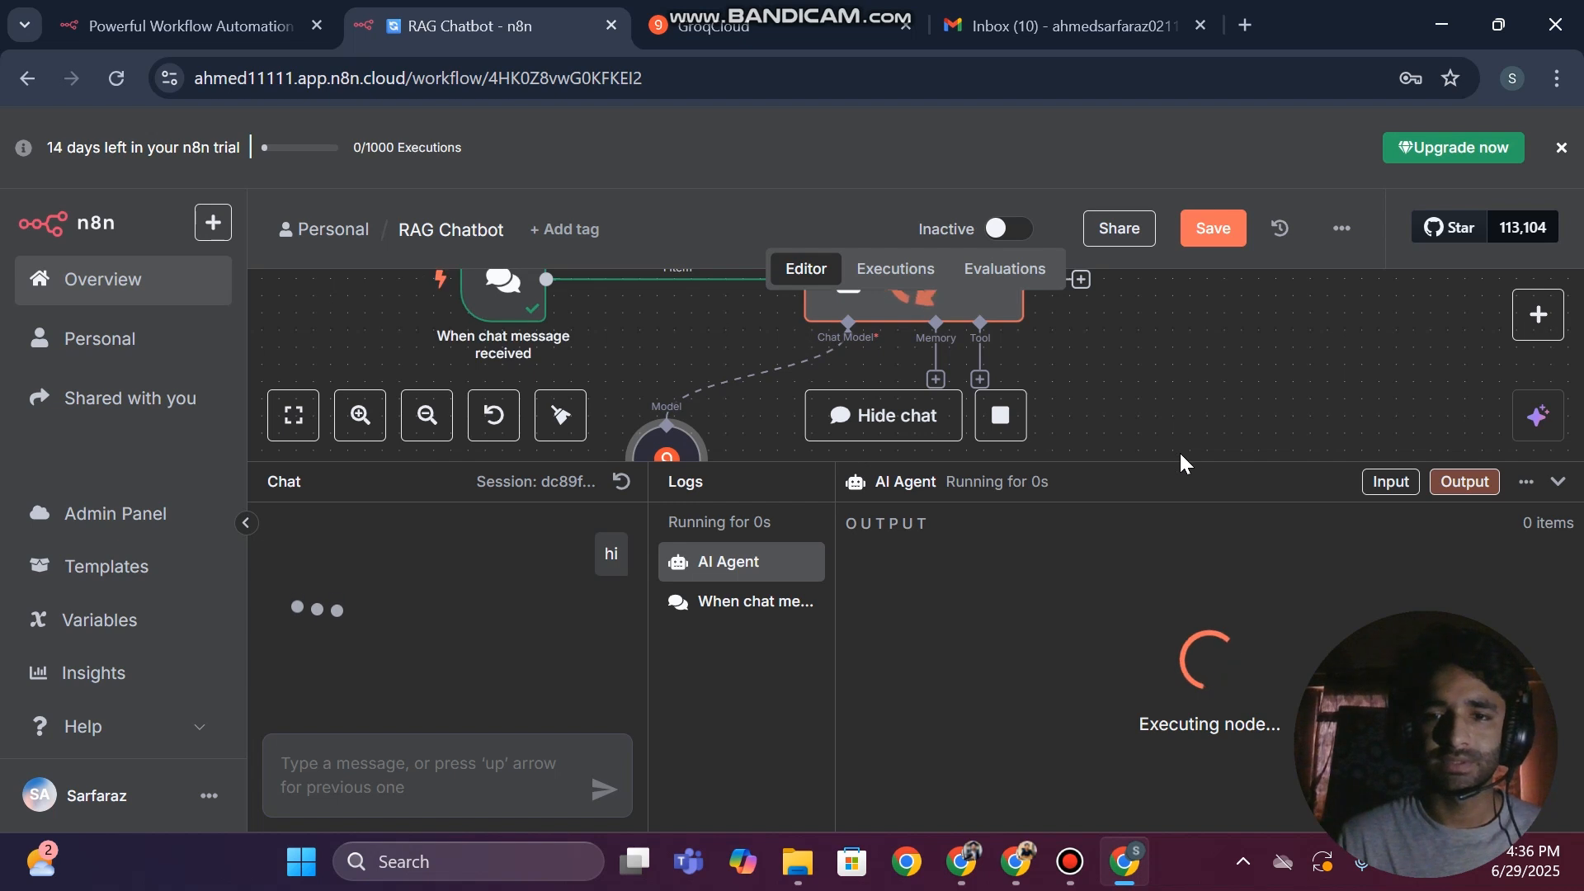
pyautogui.moveTo(284, 611); pyautogui.dragTo(448, 612)
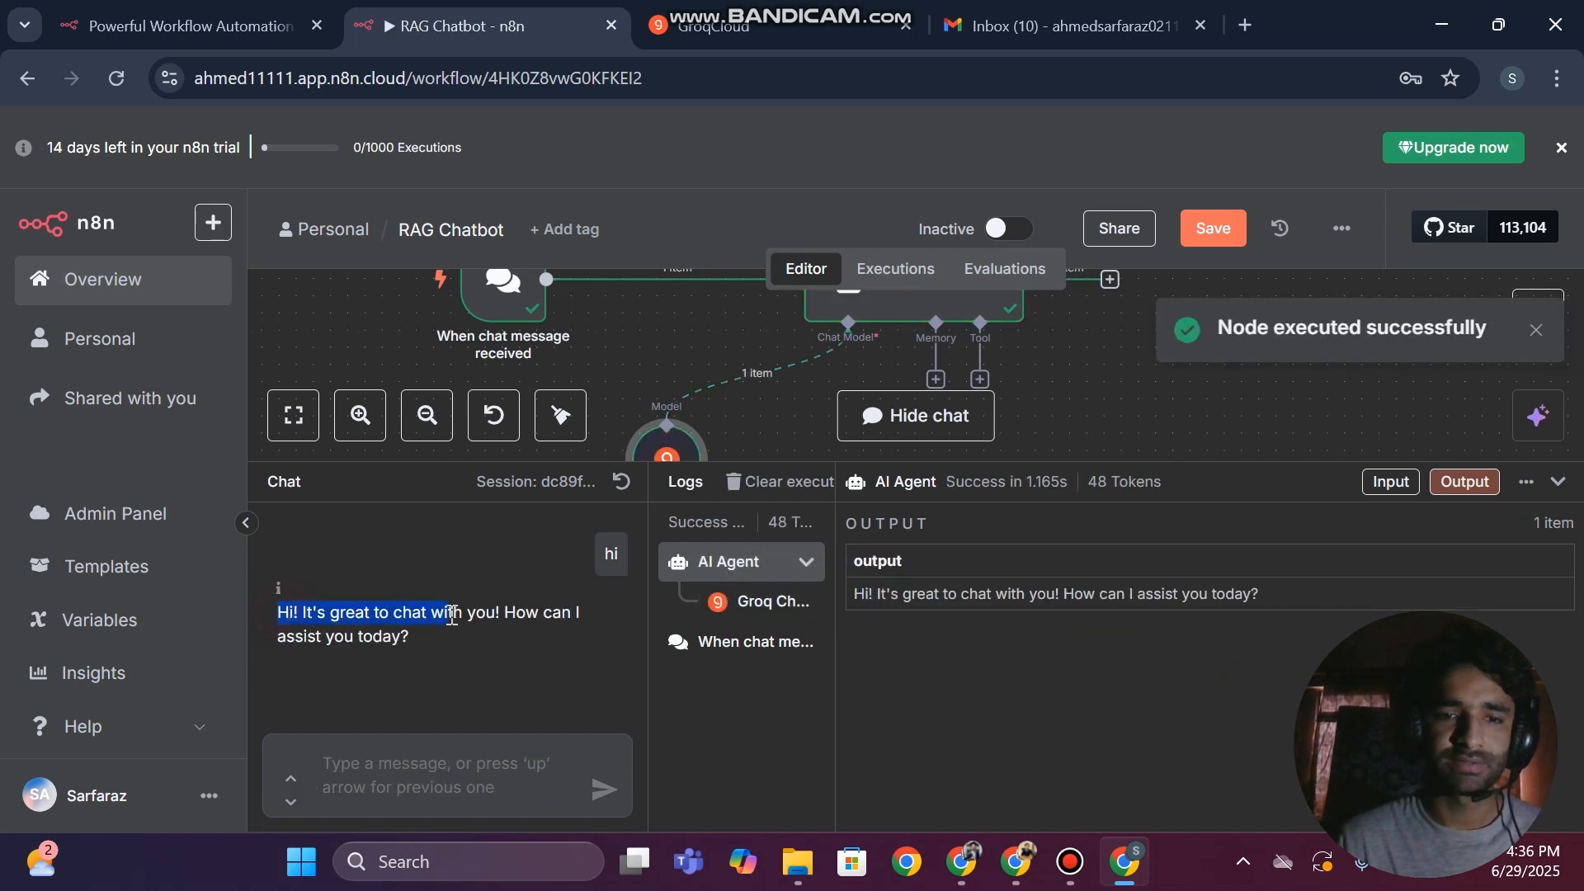
# Shrink the chat panel and move the AI Agent node slightly to the right on the canvas
pyautogui.moveTo(1212, 464); pyautogui.dragTo(1213, 635)
pyautogui.moveTo(961, 365); pyautogui.dragTo(978, 382)
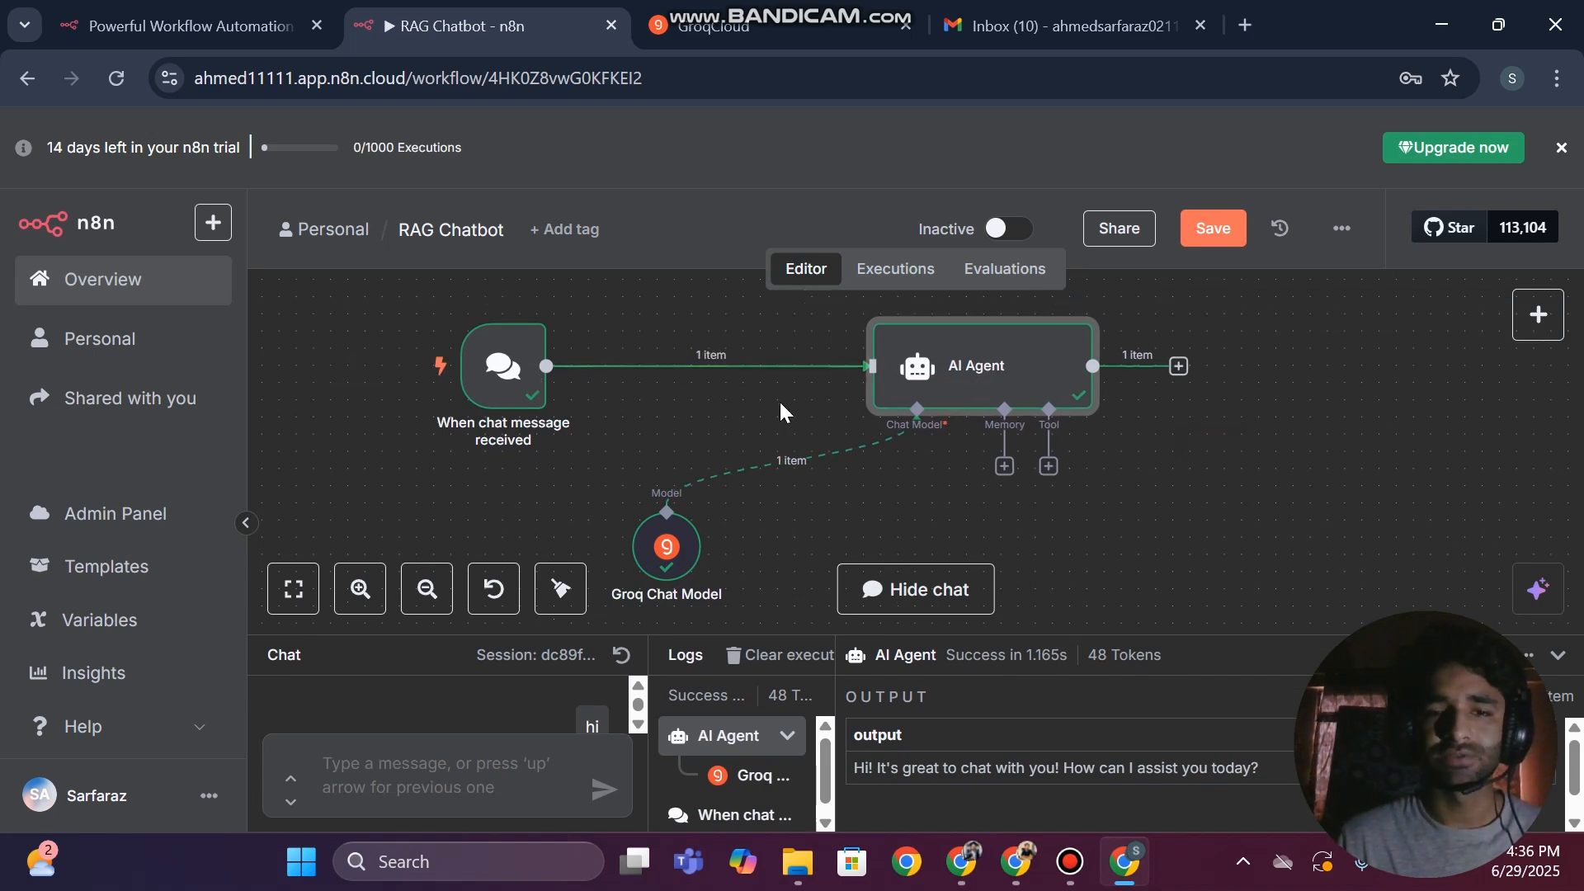
pyautogui.doubleClick(1046, 388)
pyautogui.click(4, 321)
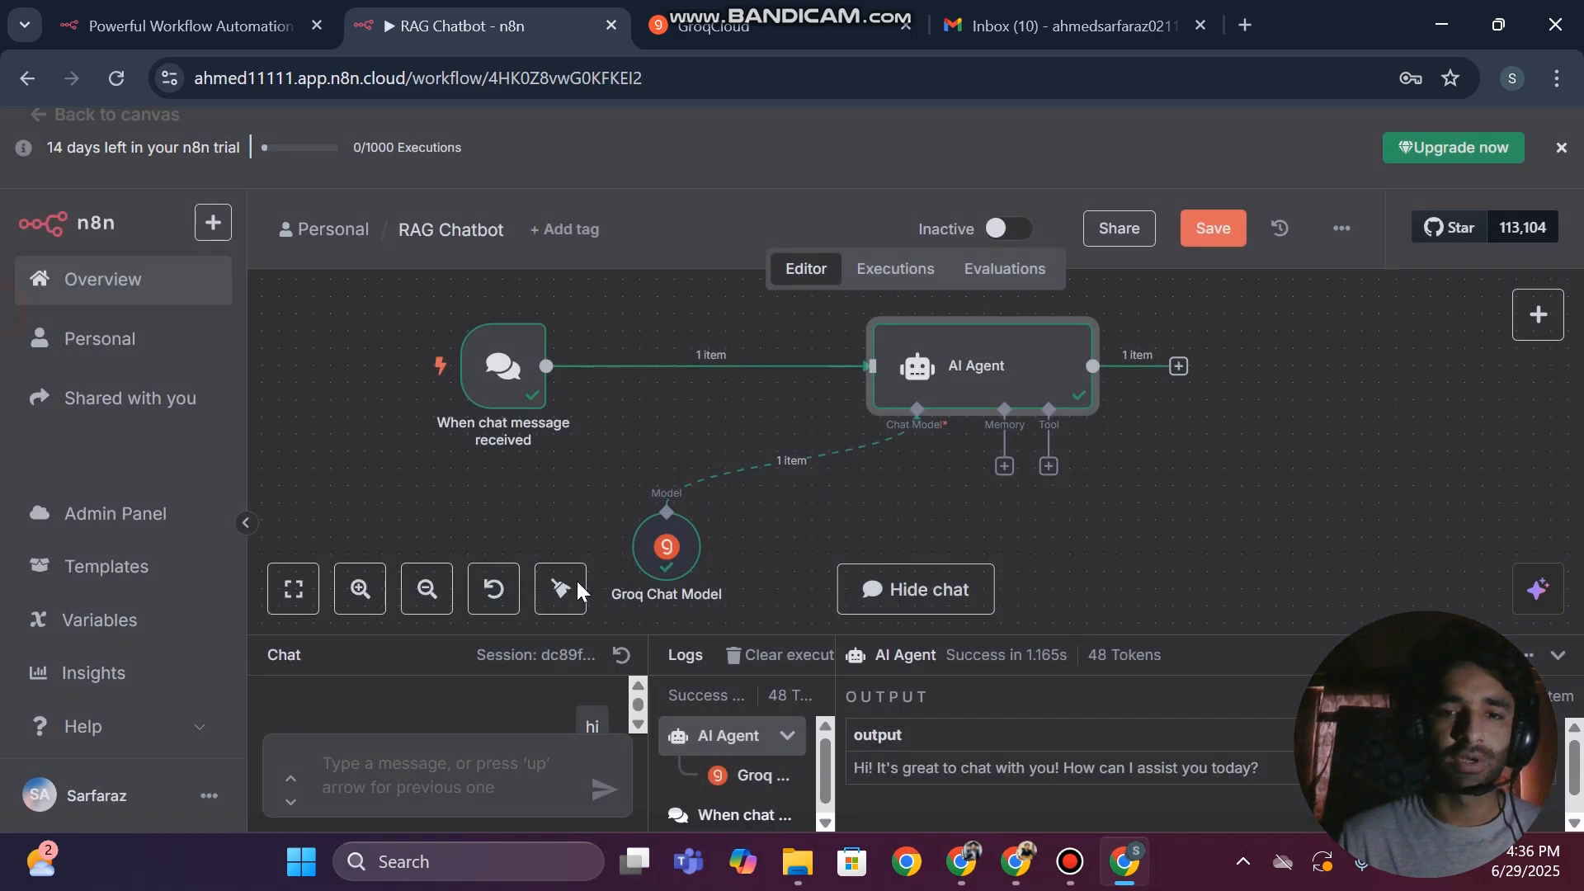
# Examine the list of models offered for the Groq Chat Model without changing the selection
pyautogui.doubleClick(657, 541)
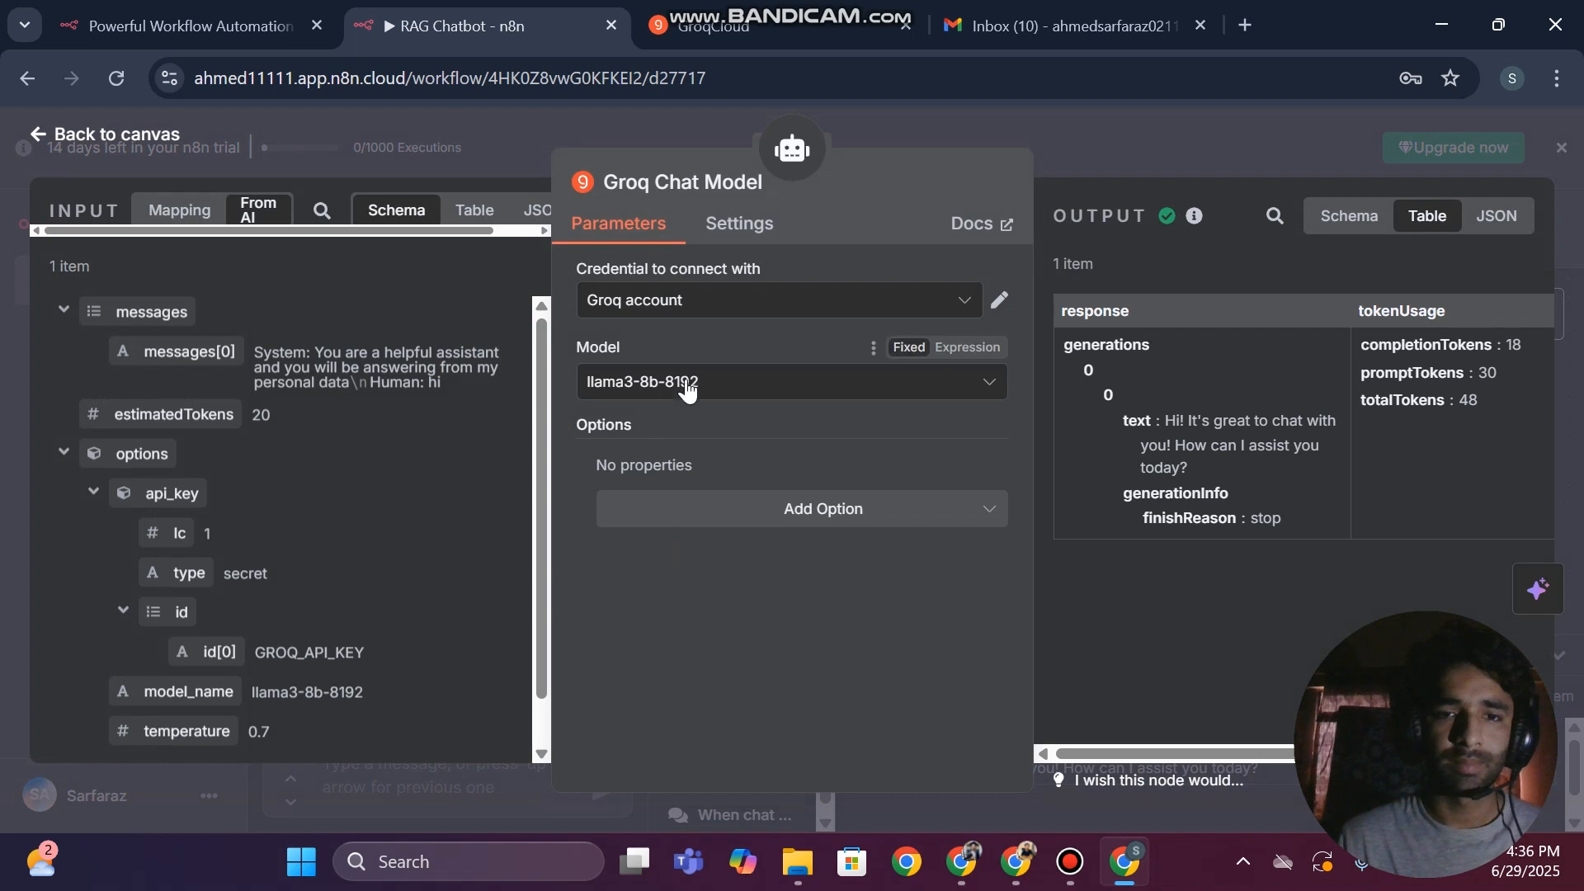
pyautogui.click(681, 385)
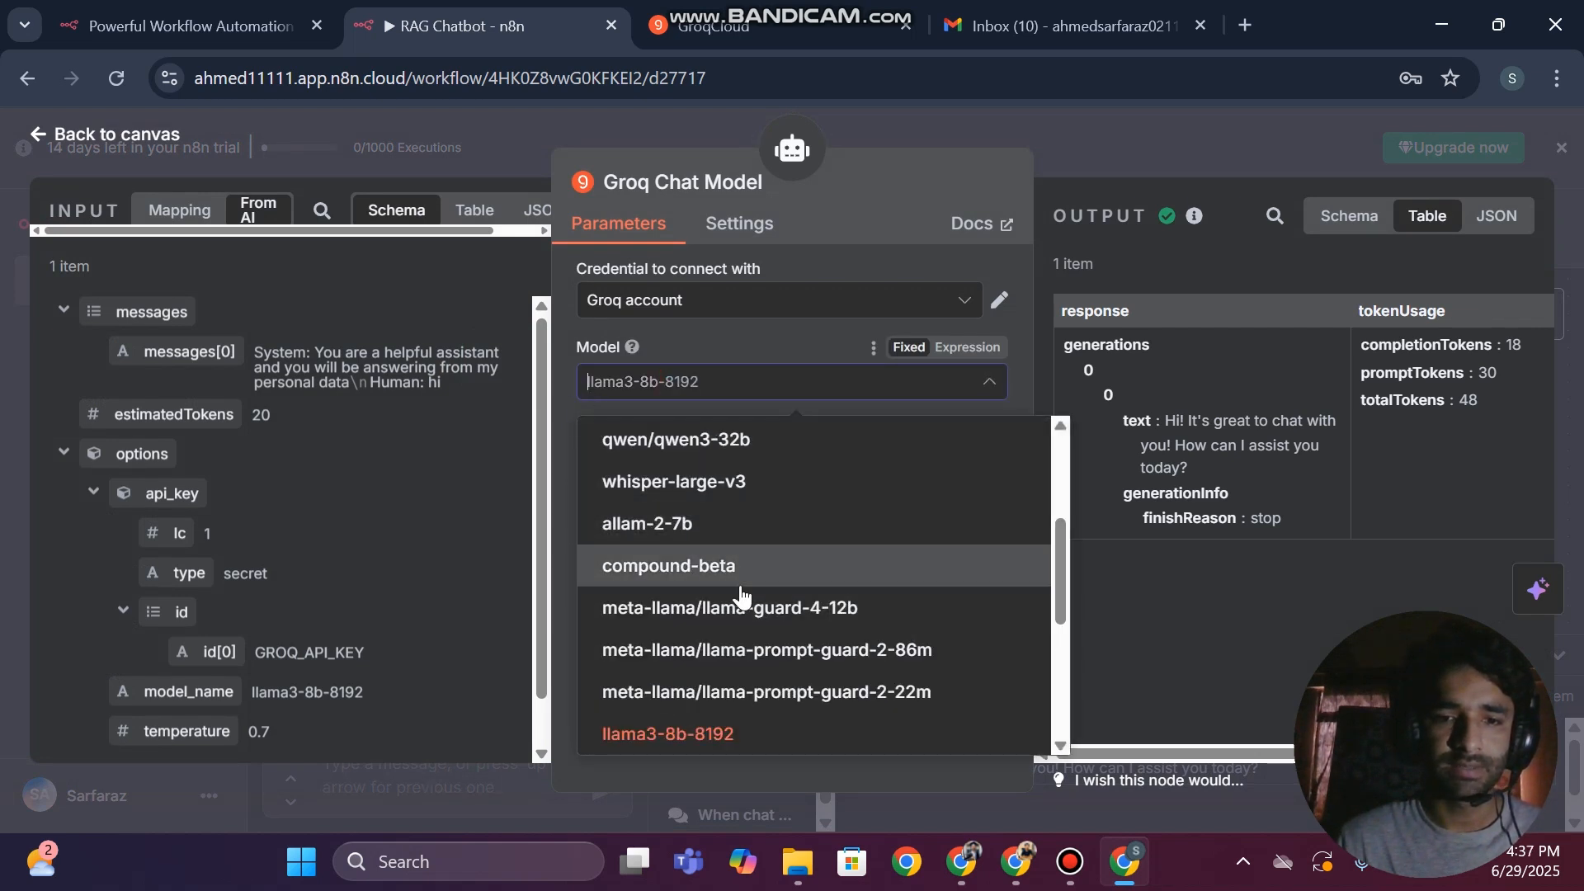
pyautogui.scroll(-5, 738, 600)
pyautogui.scroll(3, 741, 600)
pyautogui.scroll(5, 740, 600)
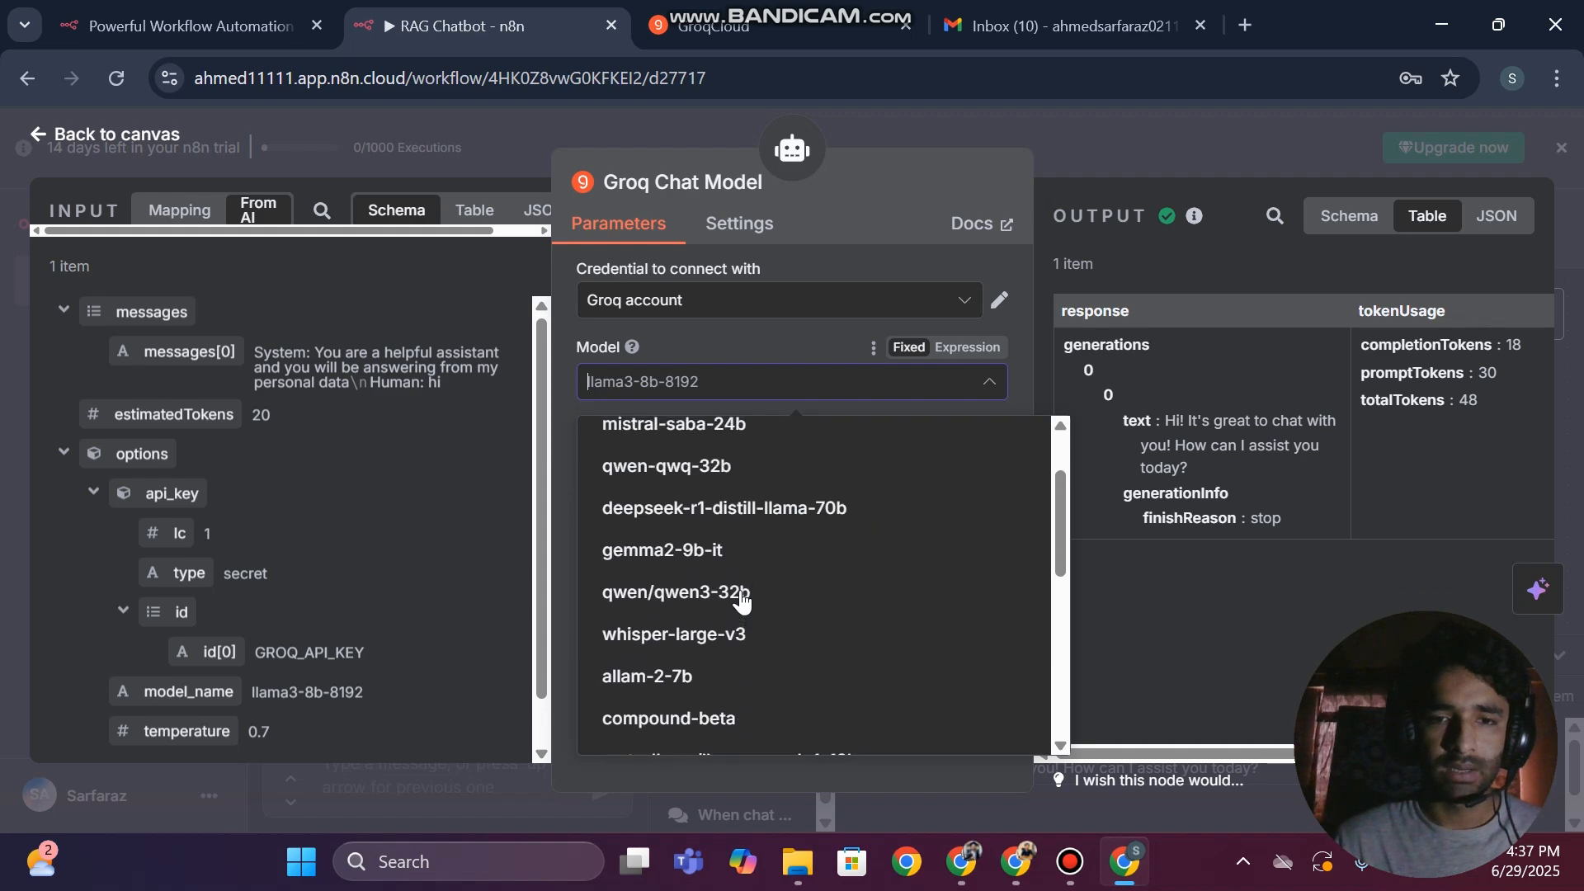
pyautogui.scroll(-3, 740, 601)
pyautogui.scroll(-3, 741, 592)
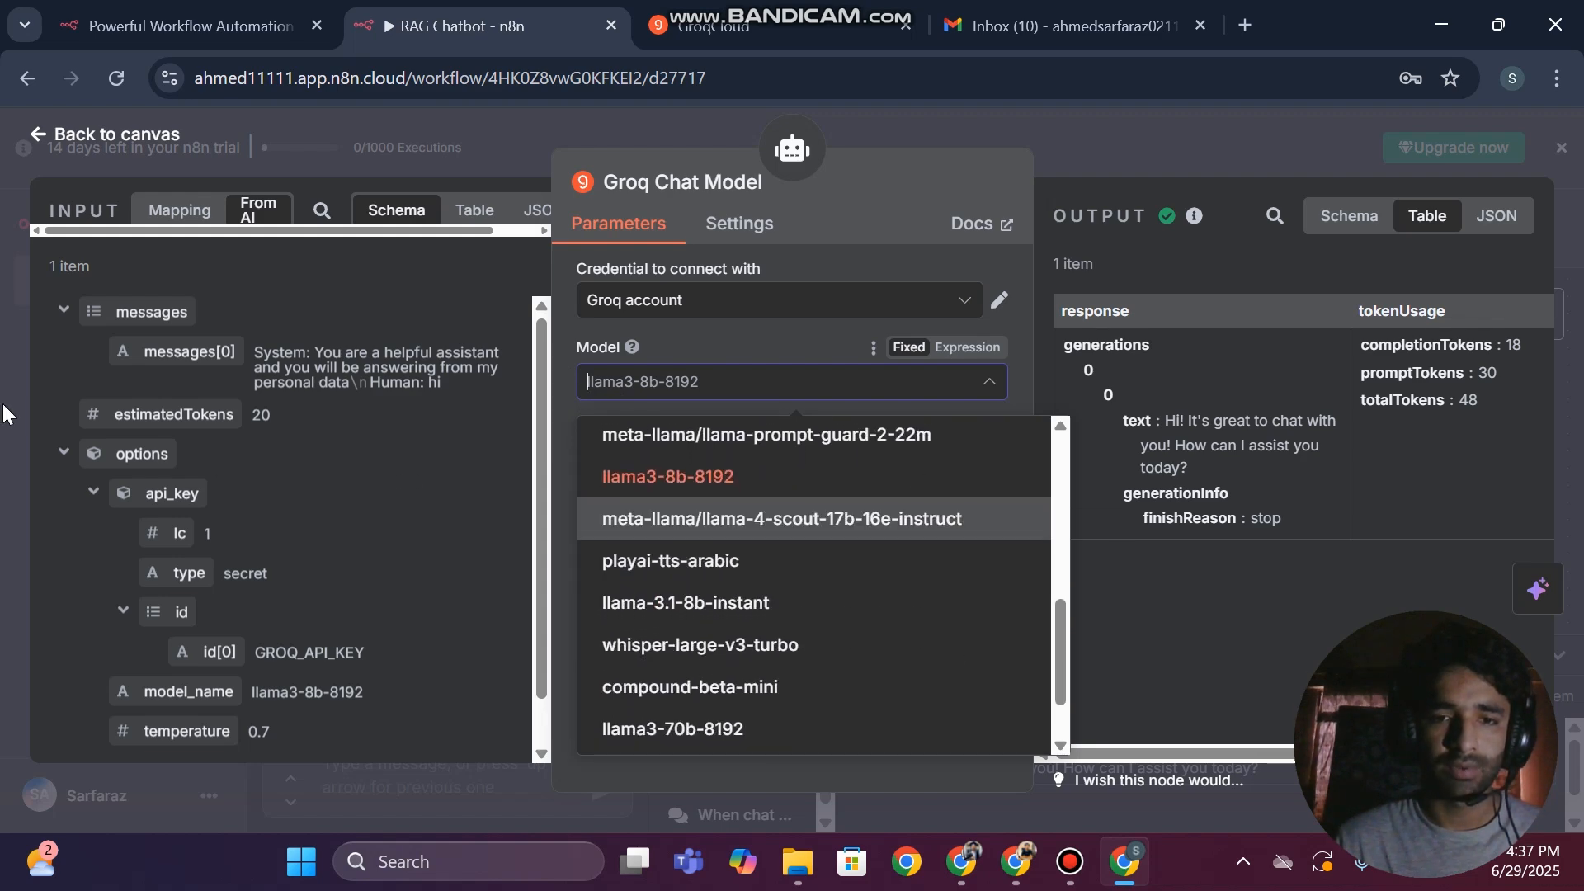
pyautogui.click(3, 385)
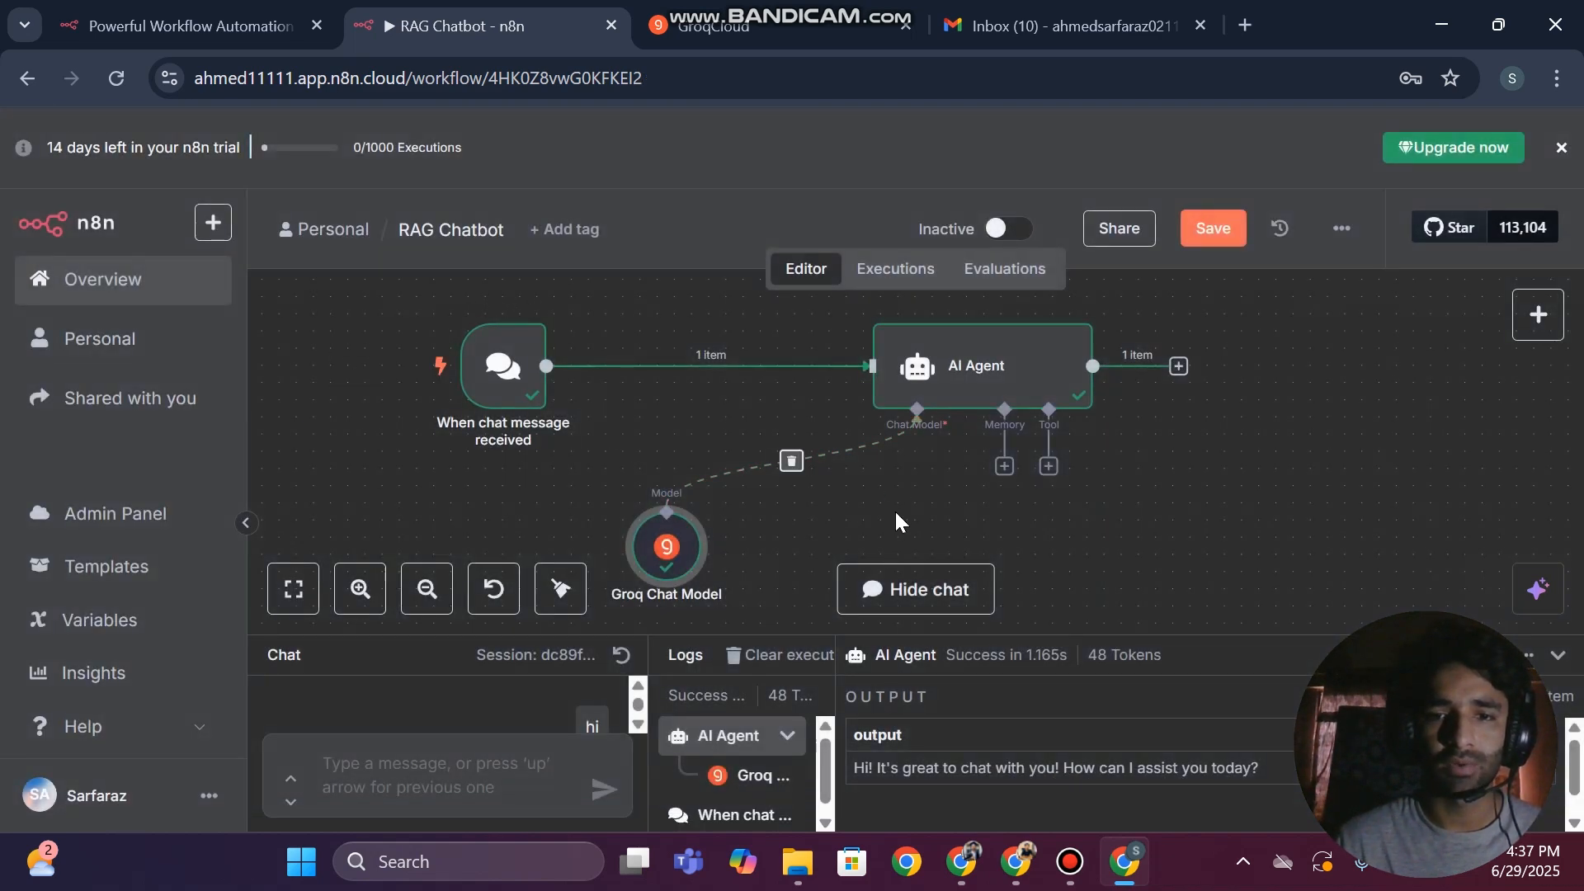
# Collapse the chat panel and add a Pinecone Vector Store tool to the AI Agent, searching the tools for "vector"
pyautogui.click(1559, 657)
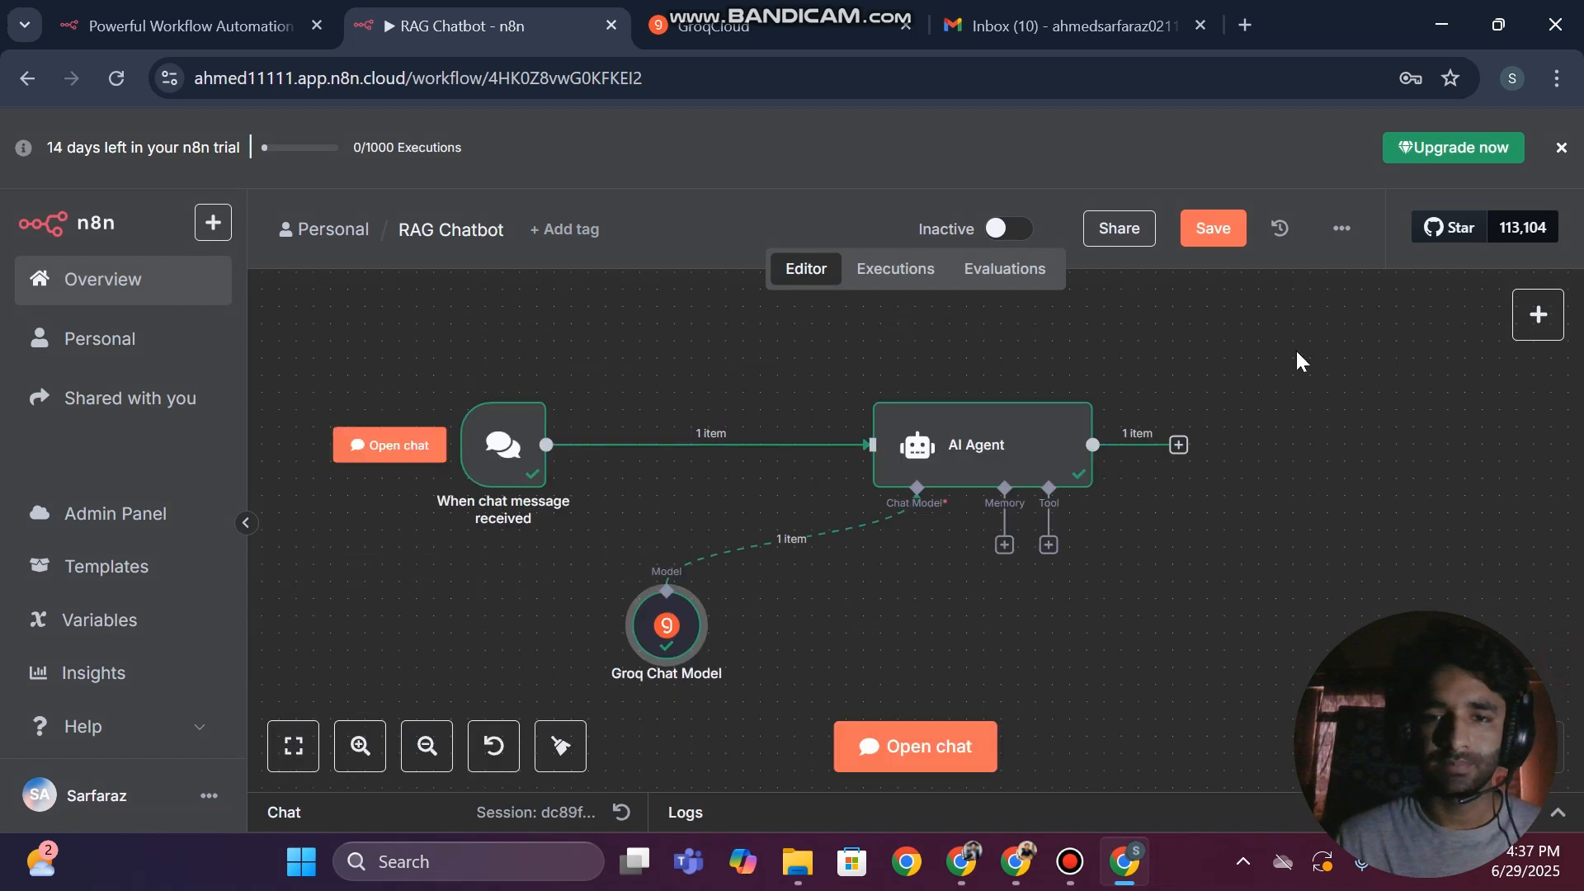
pyautogui.scroll(-2, 445, 364)
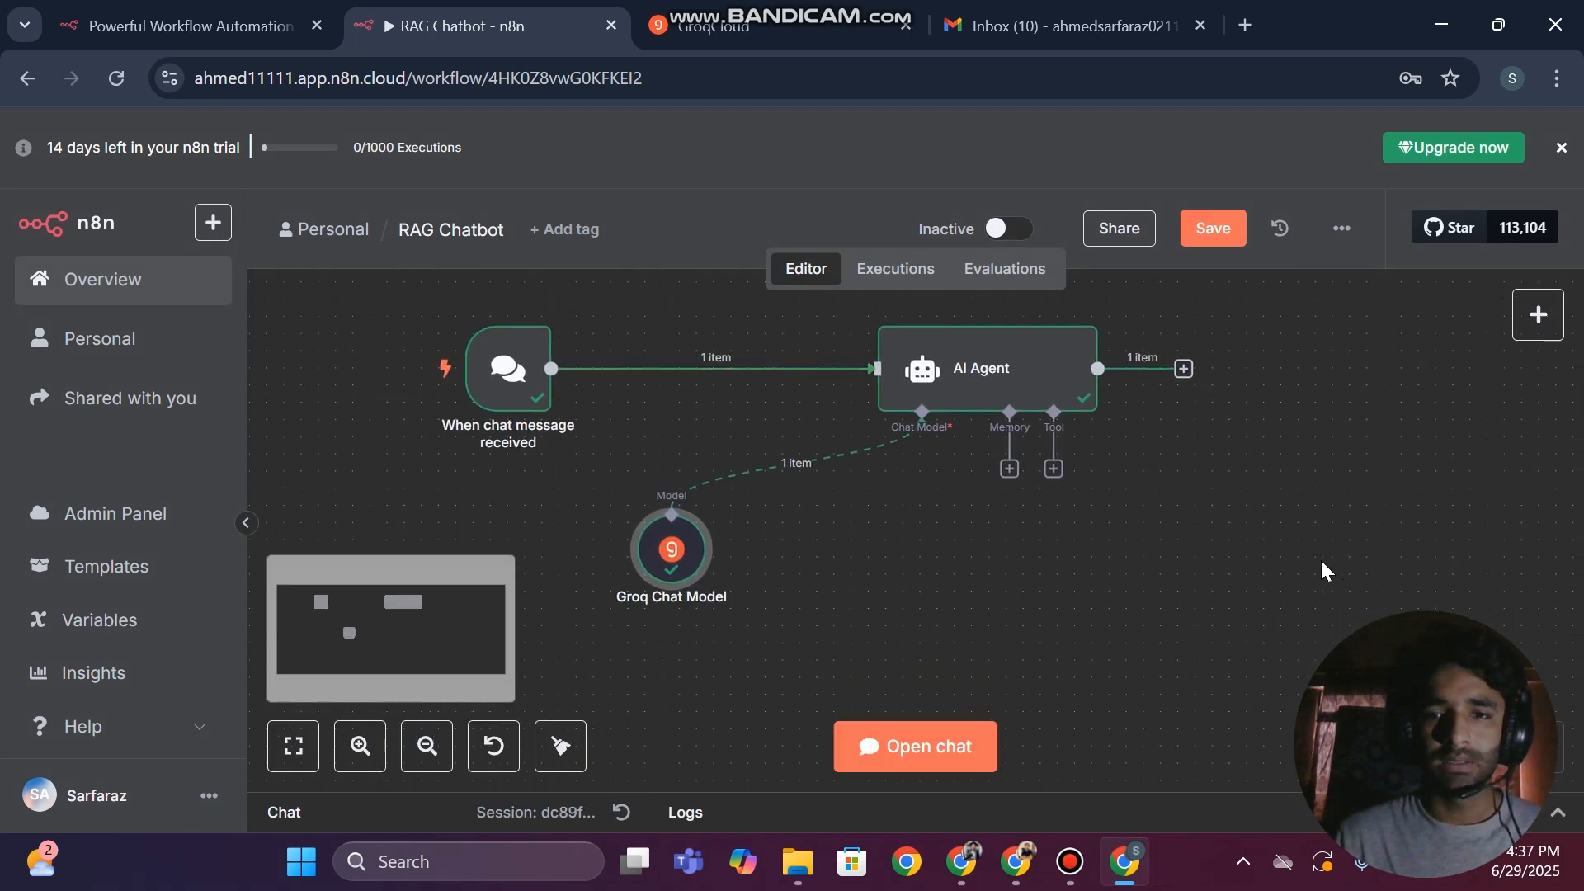
pyautogui.hscroll(2, 1320, 561)
pyautogui.click(967, 469)
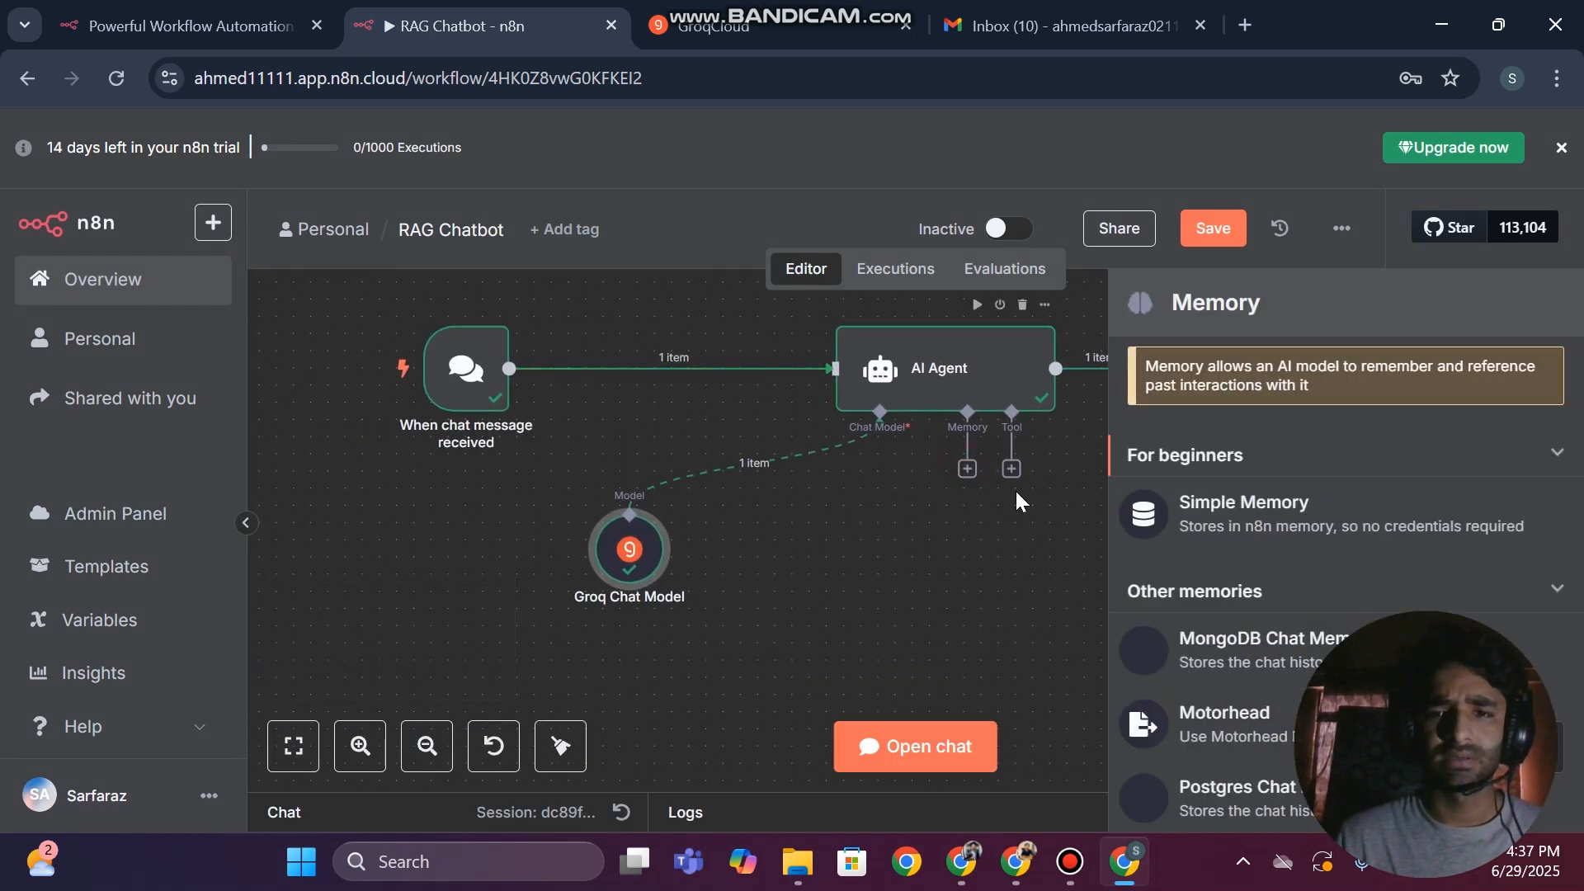
pyautogui.click(1010, 472)
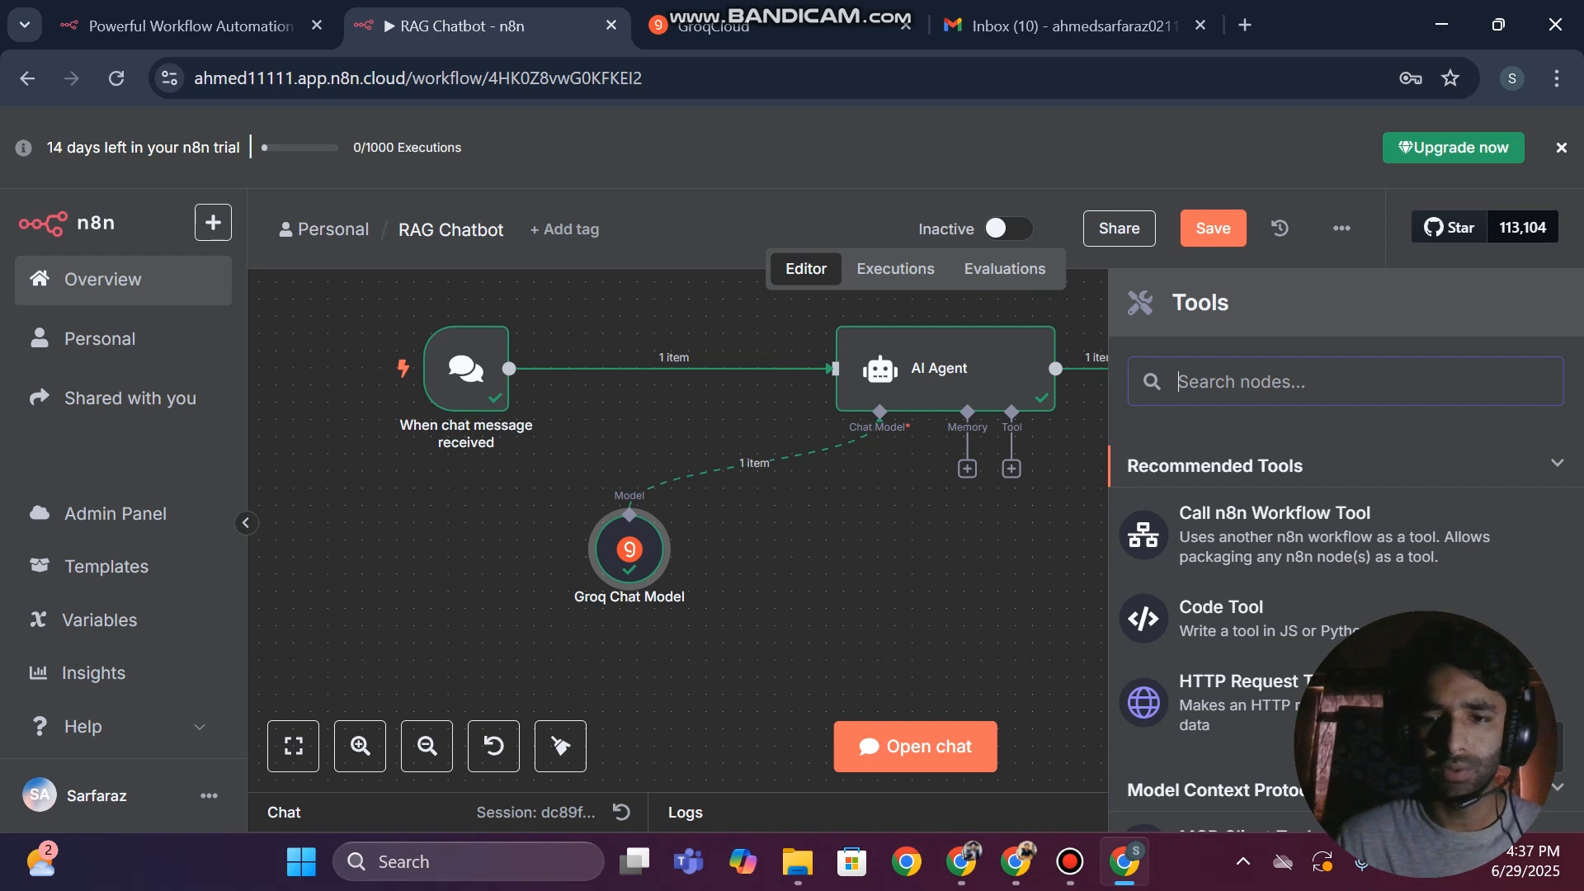
pyautogui.write('vect')
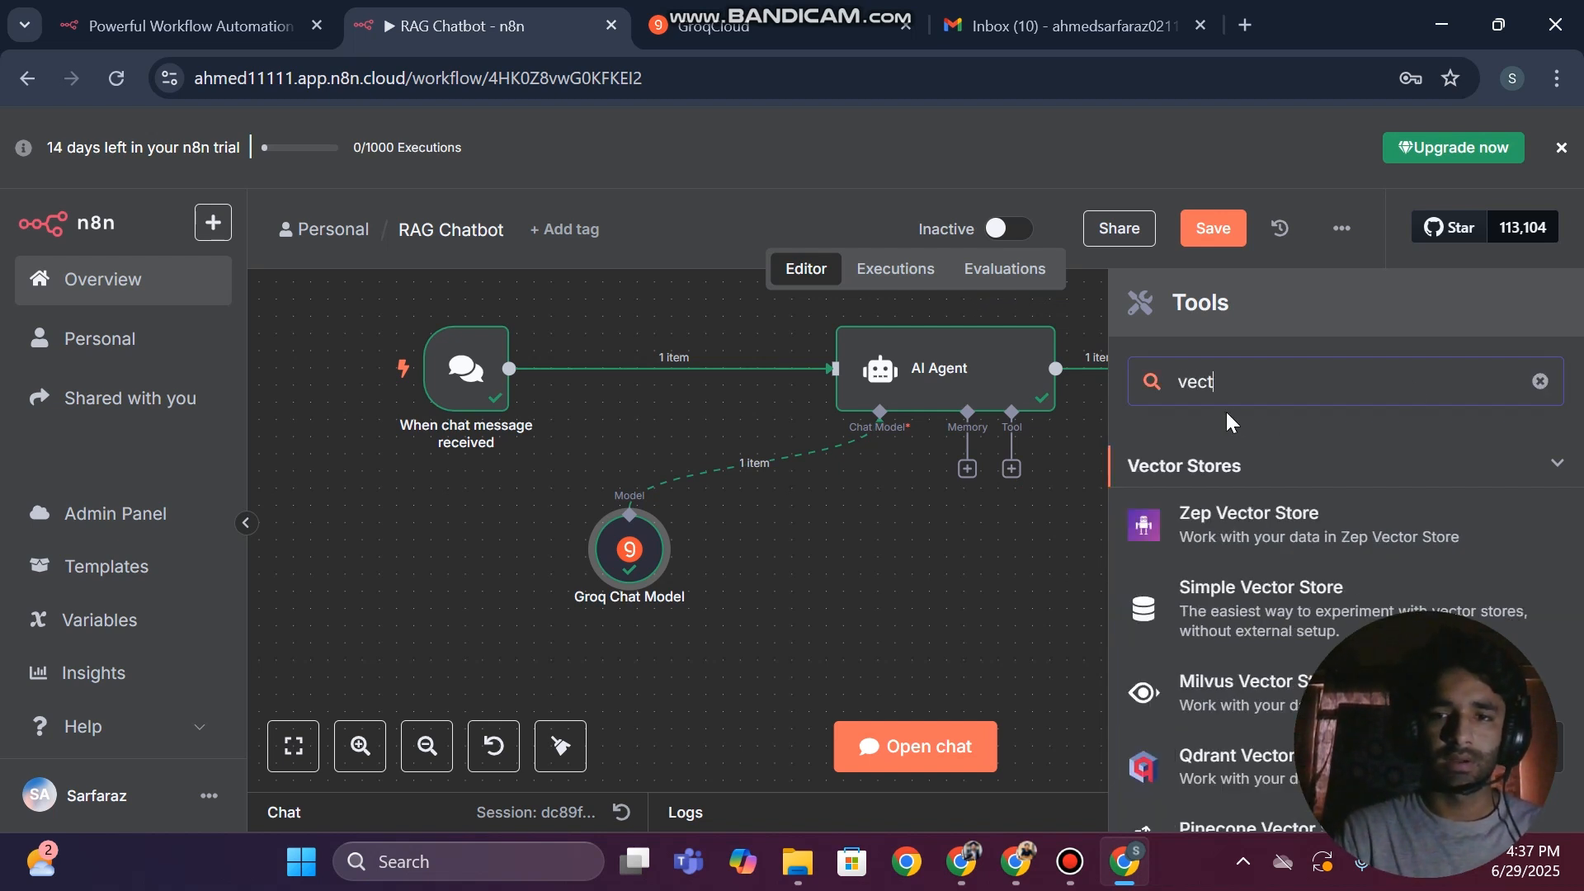
pyautogui.write('r')
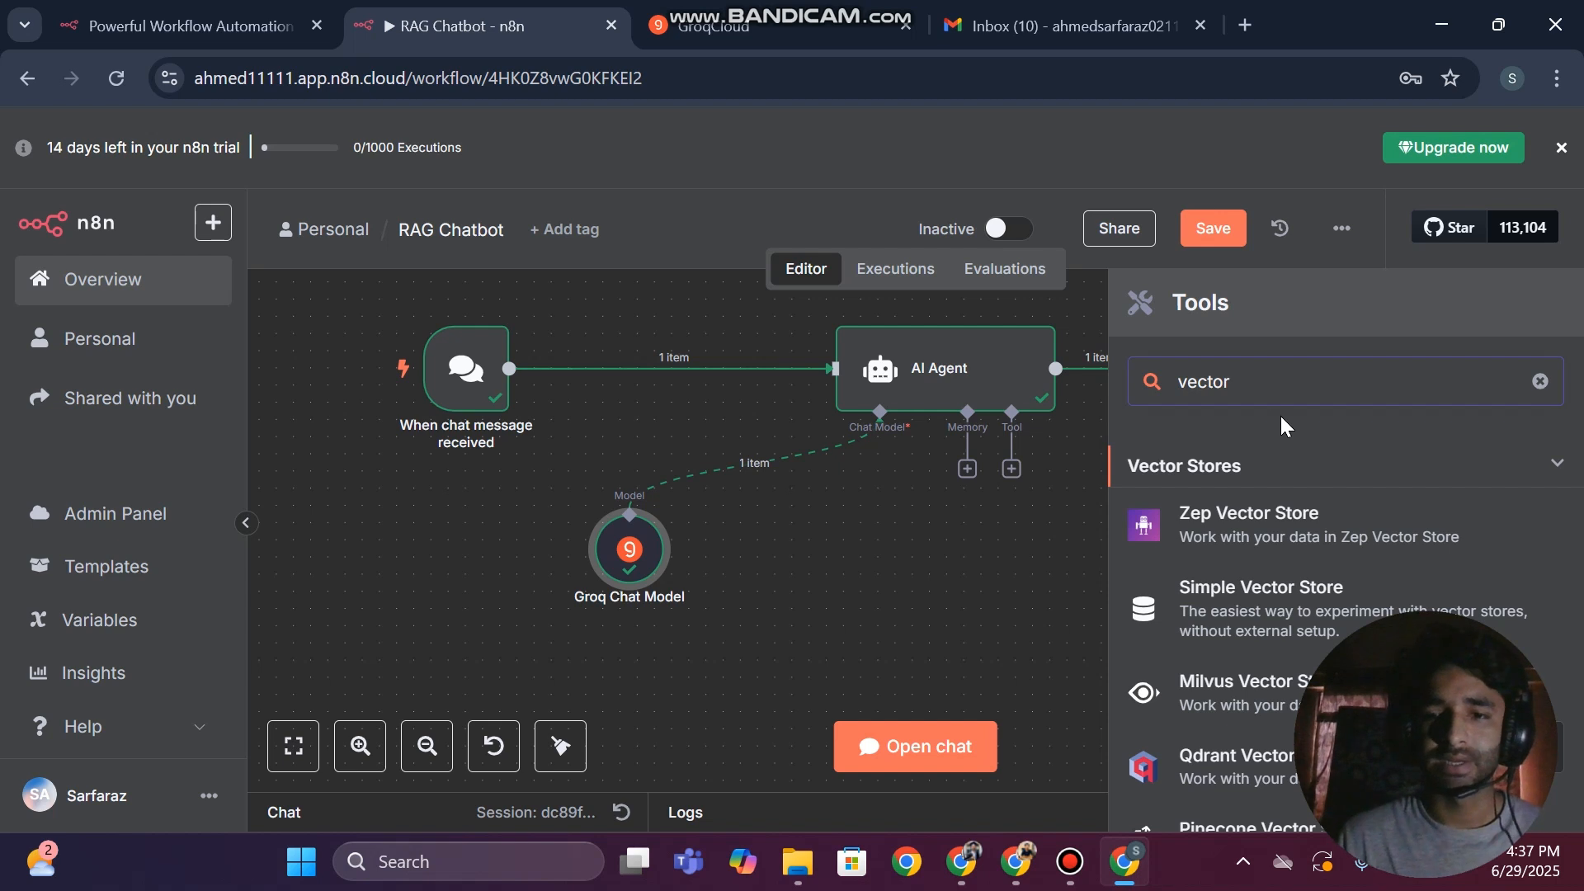
pyautogui.scroll(-4, 1233, 602)
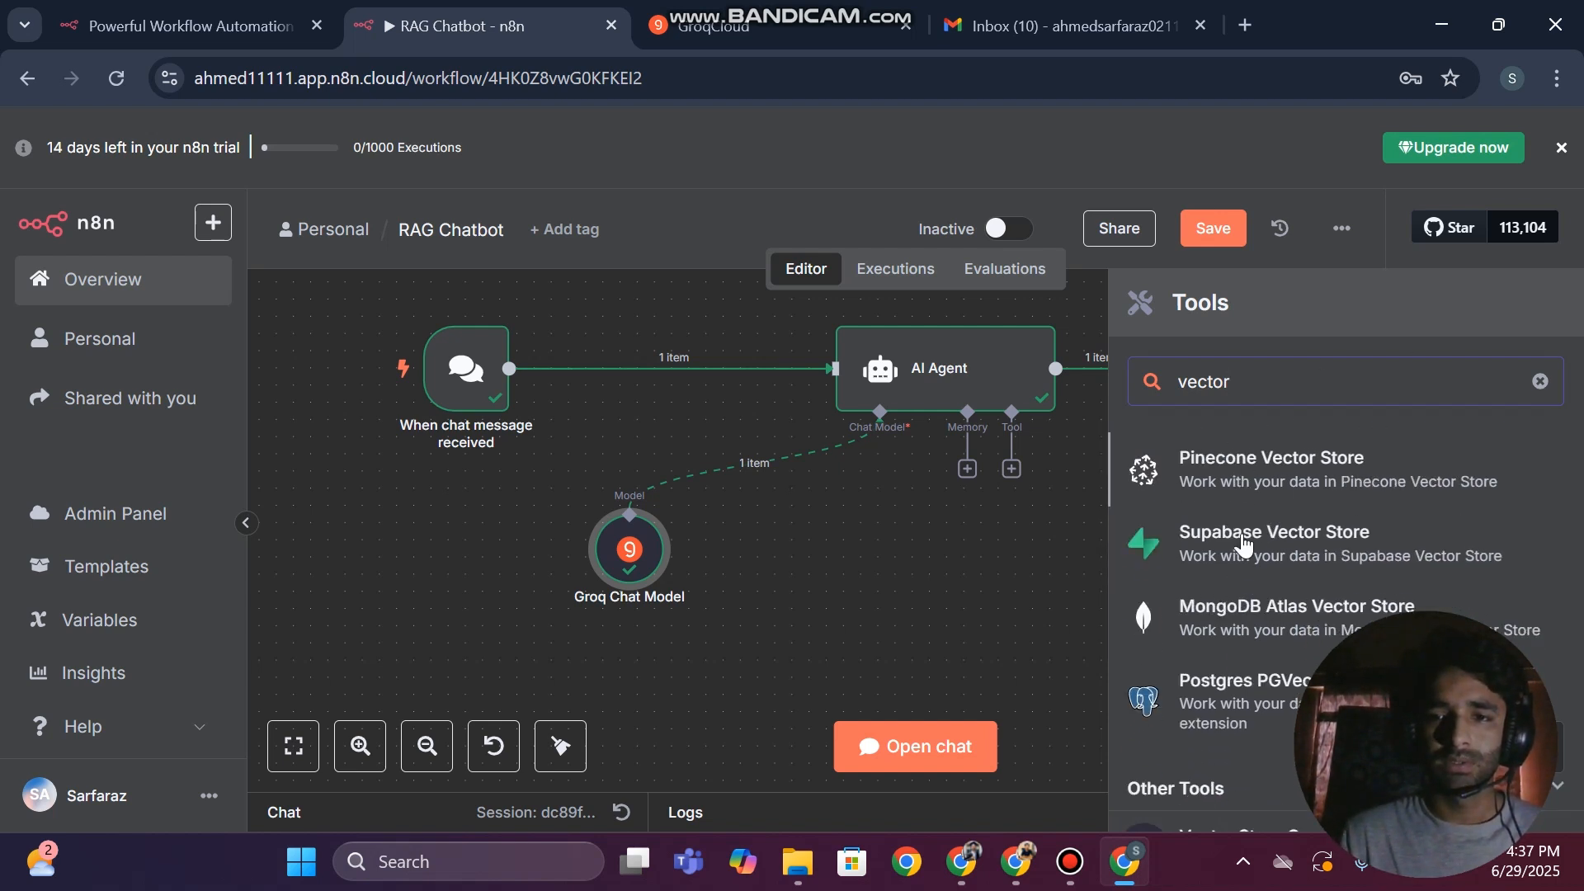
pyautogui.click(1315, 487)
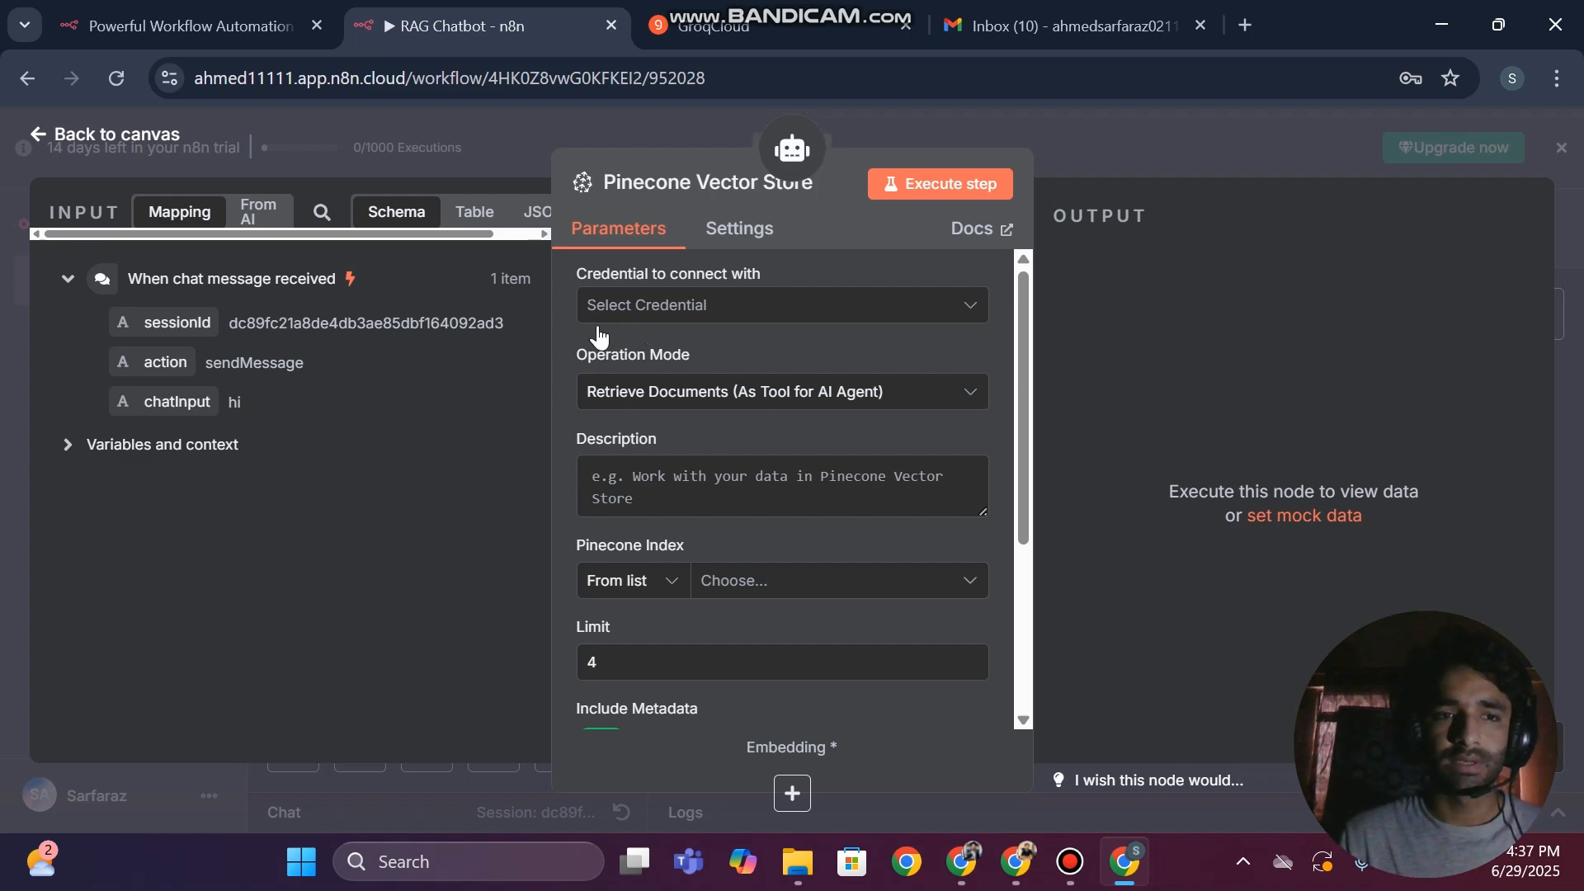
# Place the Pinecone Vector Store node lower on the canvas, closer to the AI Agent, and look over its parameters
pyautogui.press('Escape')
pyautogui.moveTo(1255, 454); pyautogui.dragTo(1174, 595)
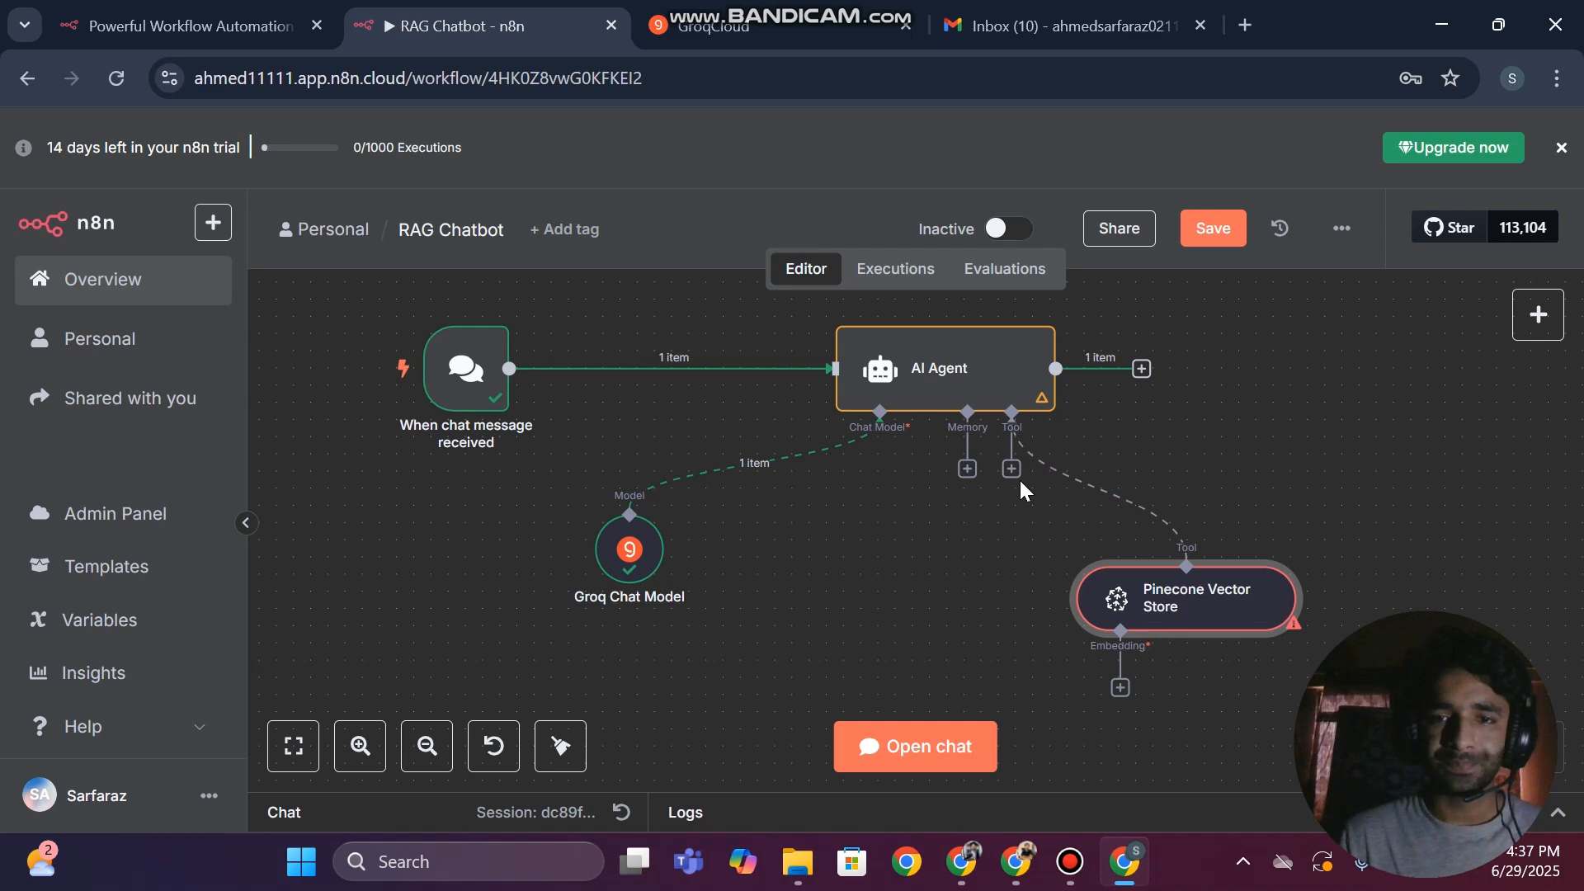
pyautogui.click(1135, 604)
pyautogui.doubleClick(1134, 596)
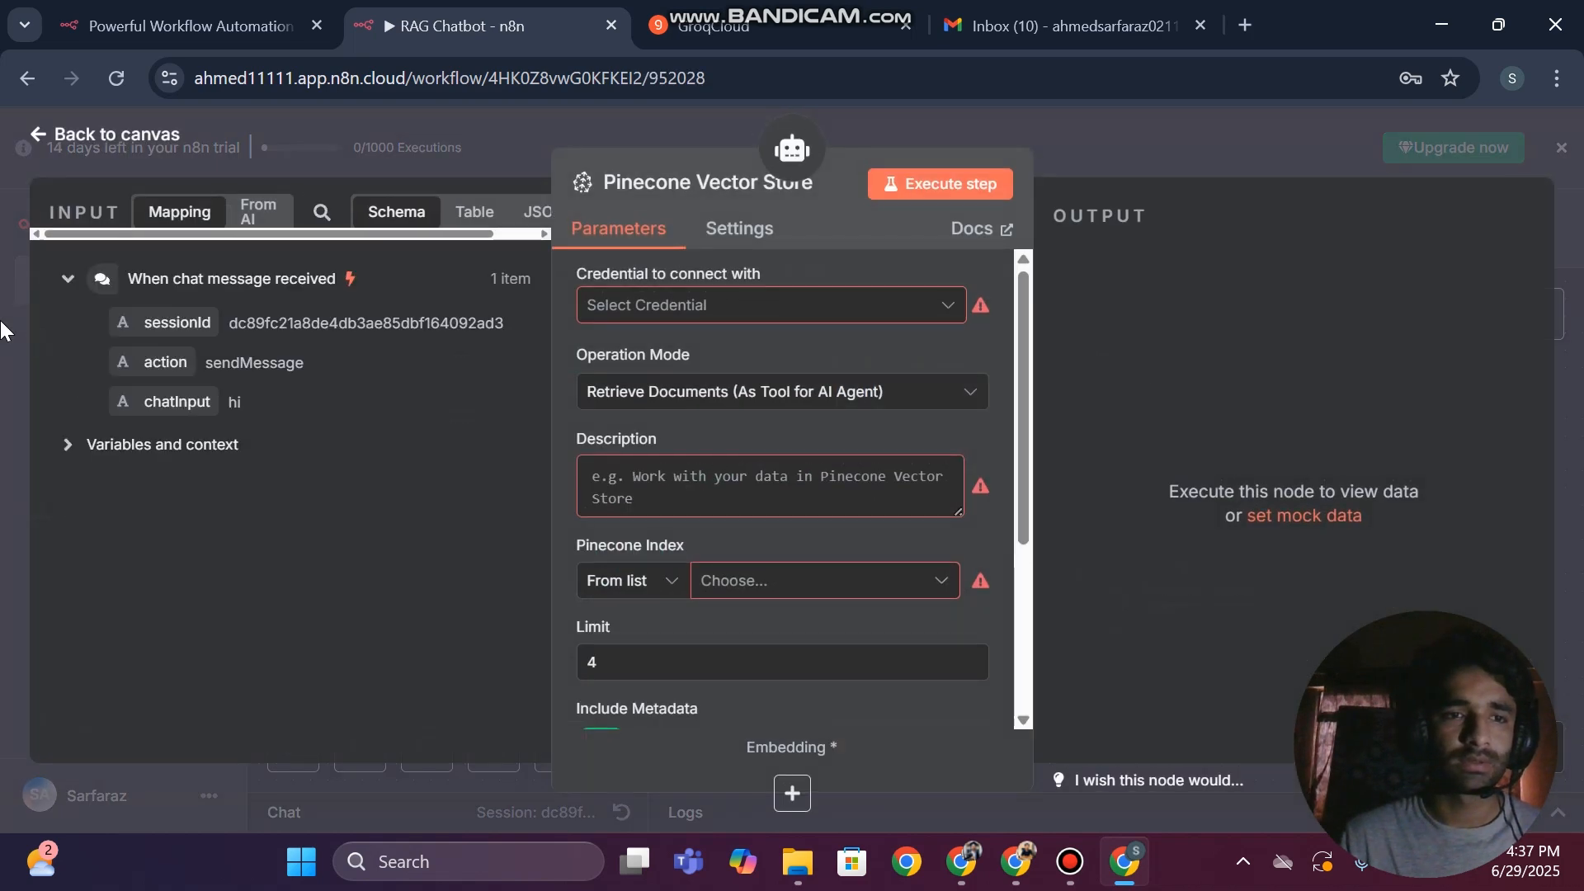
pyautogui.press('Escape')
# Search the web for "pinecone" in a new browser tab, open the Pinecone website and go to its sign-up page
pyautogui.click(1246, 23)
pyautogui.write('p')
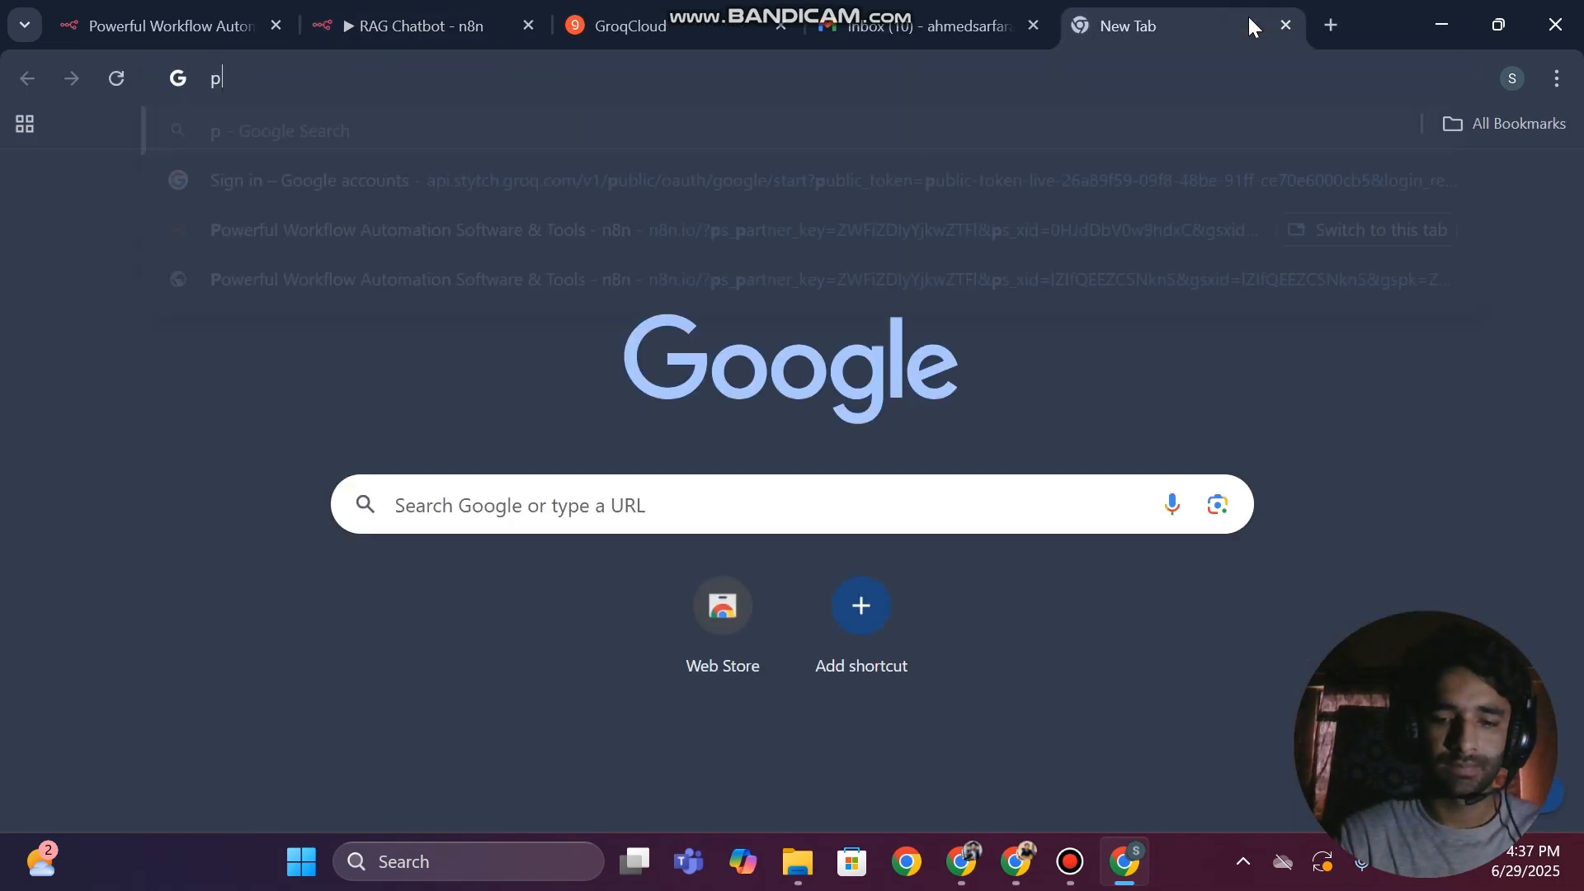
pyautogui.write('inecone')
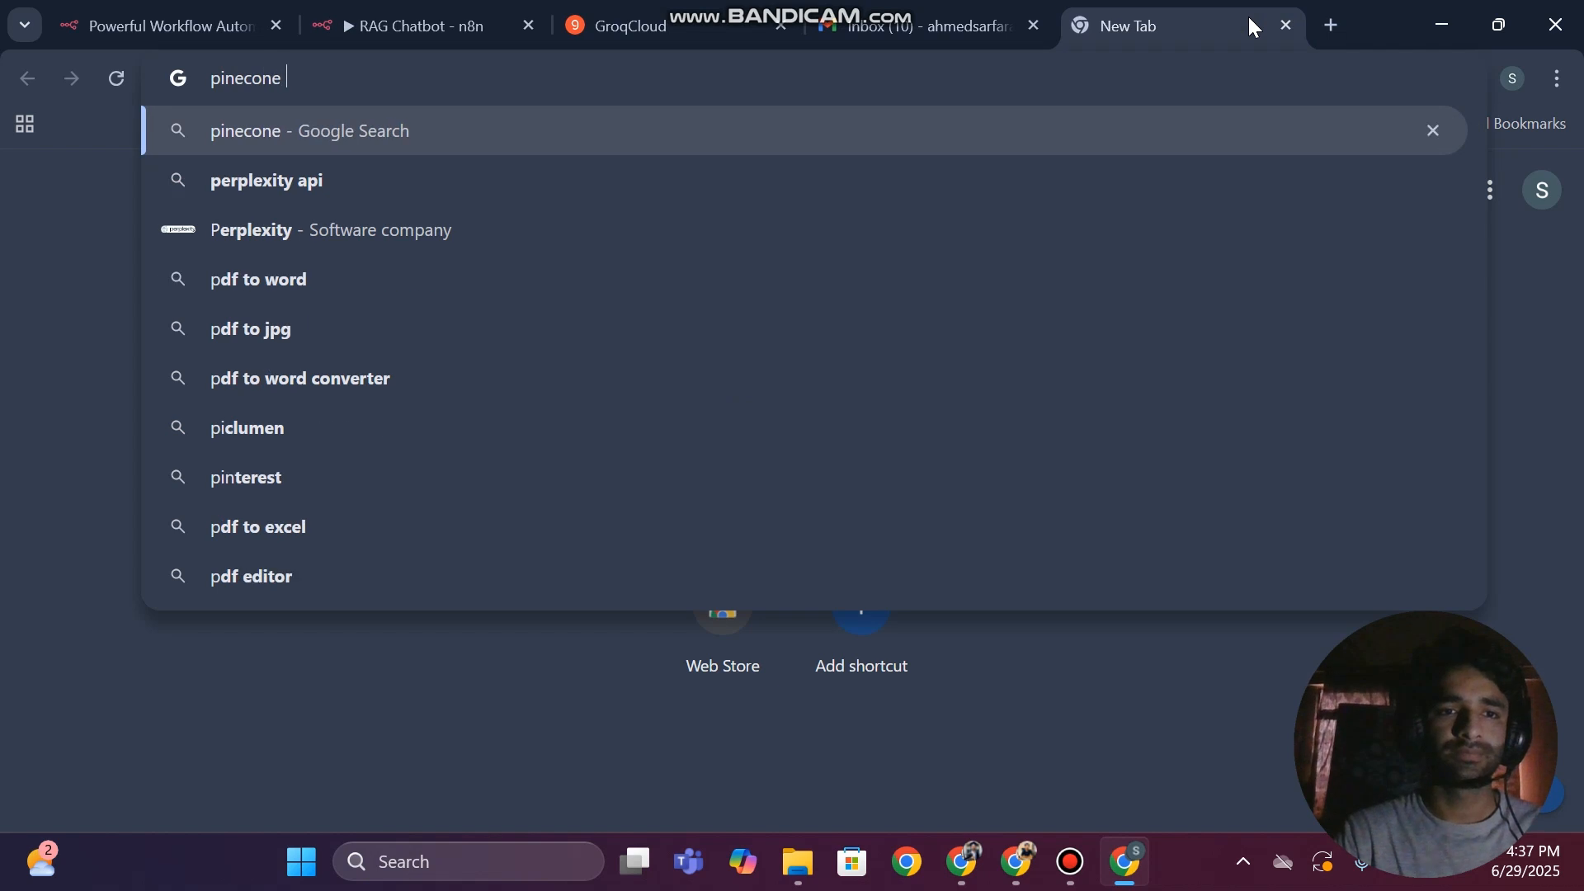
pyautogui.press('Return')
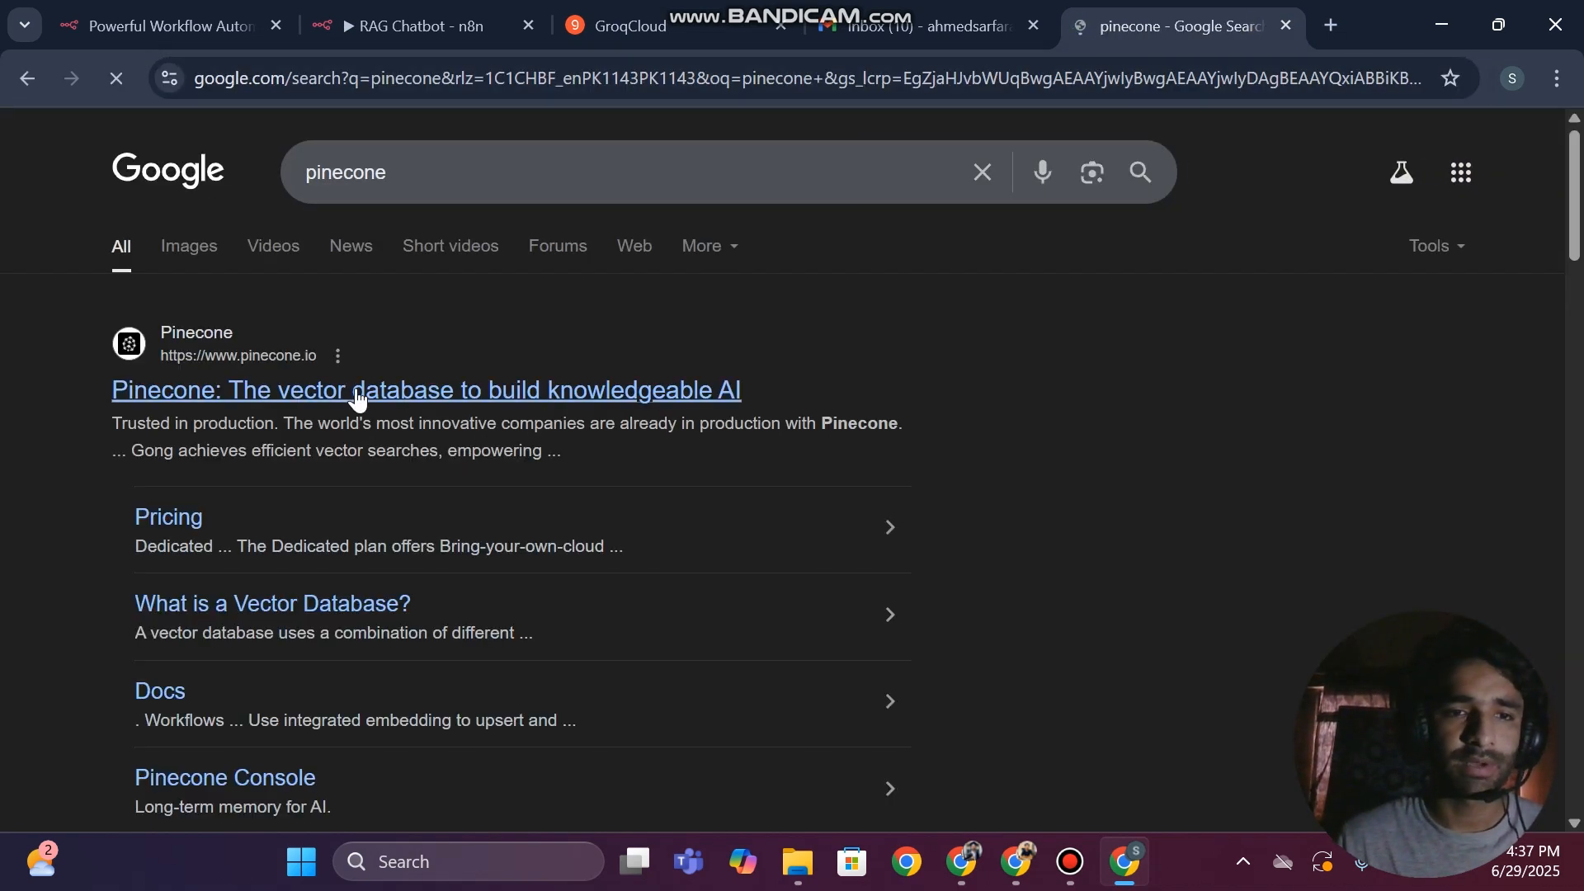
pyautogui.click(346, 389)
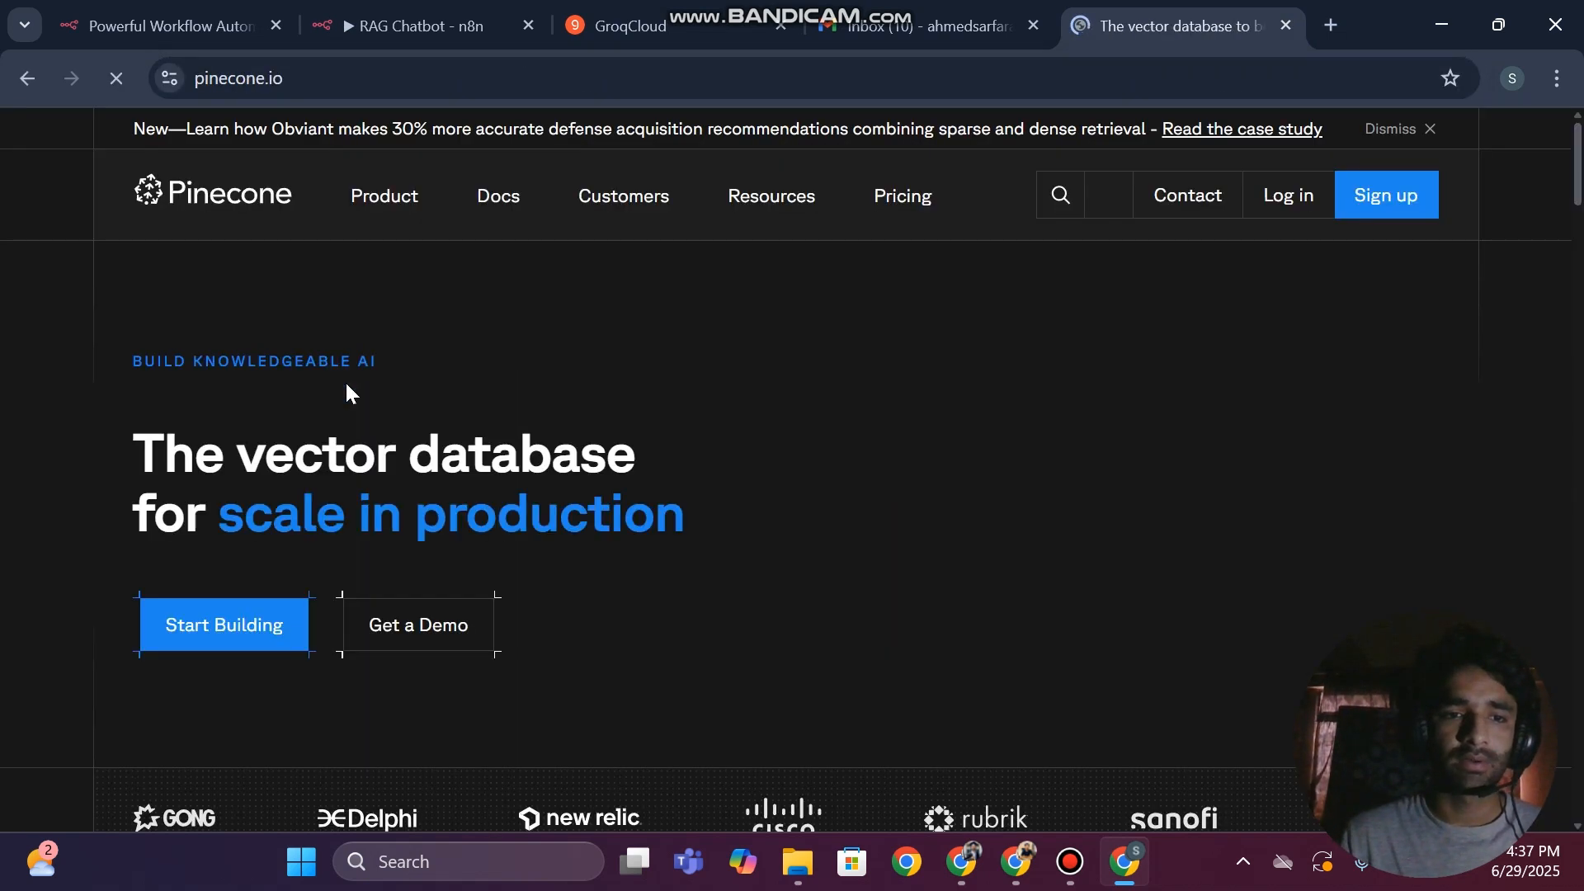
pyautogui.click(1376, 202)
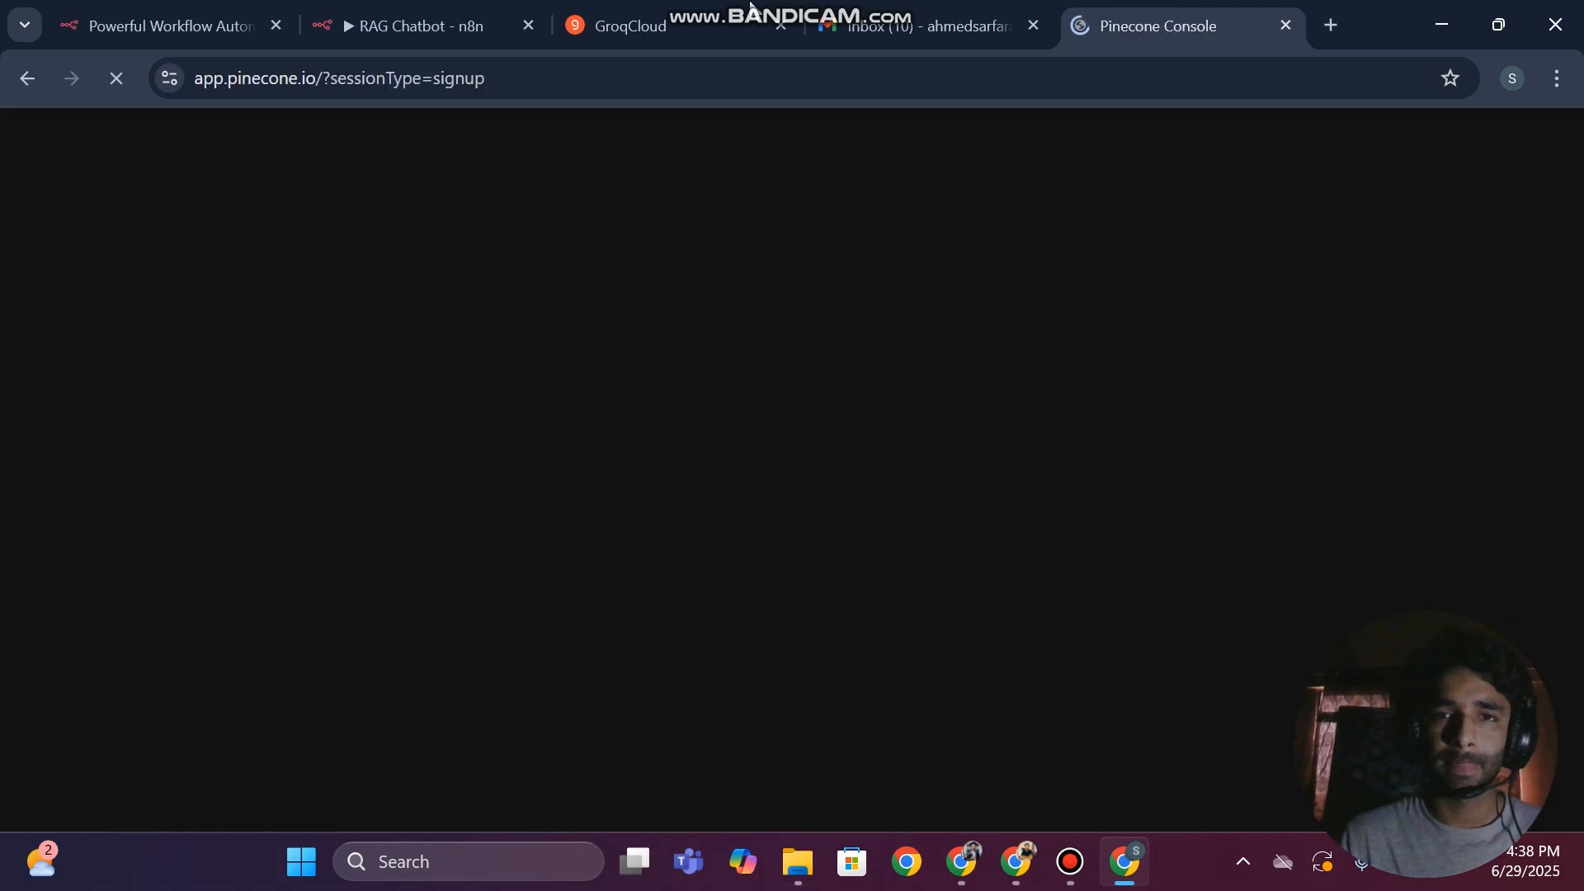
# Check the Gmail inbox briefly, return to the Pinecone sign-up page and continue with the Google account
pyautogui.click(916, 26)
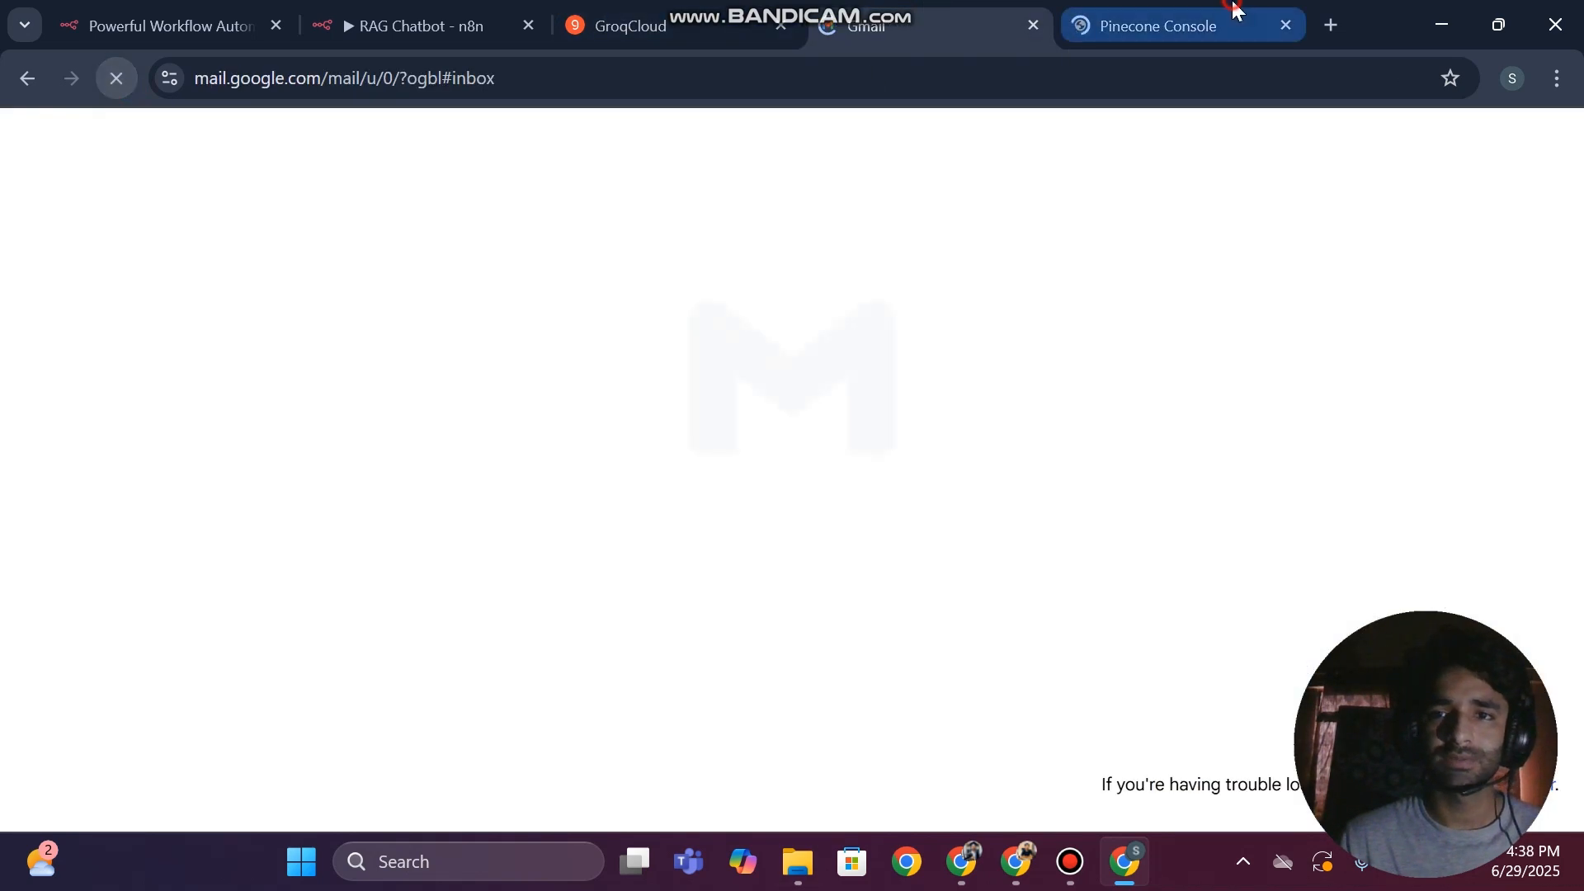
pyautogui.click(1235, 18)
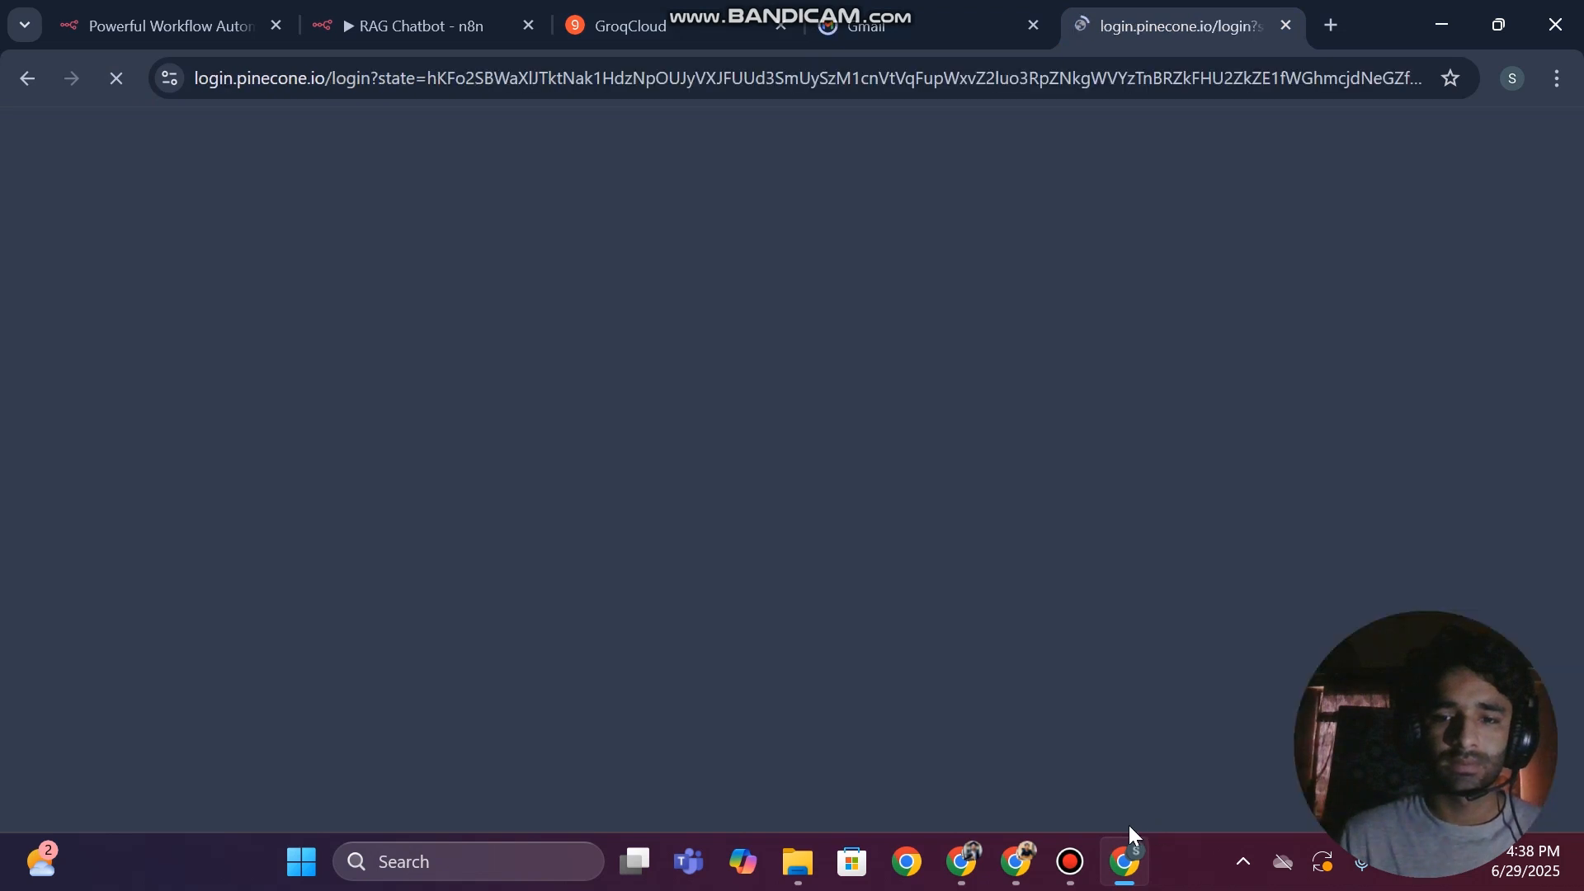
pyautogui.click(1071, 860)
pyautogui.click(1071, 859)
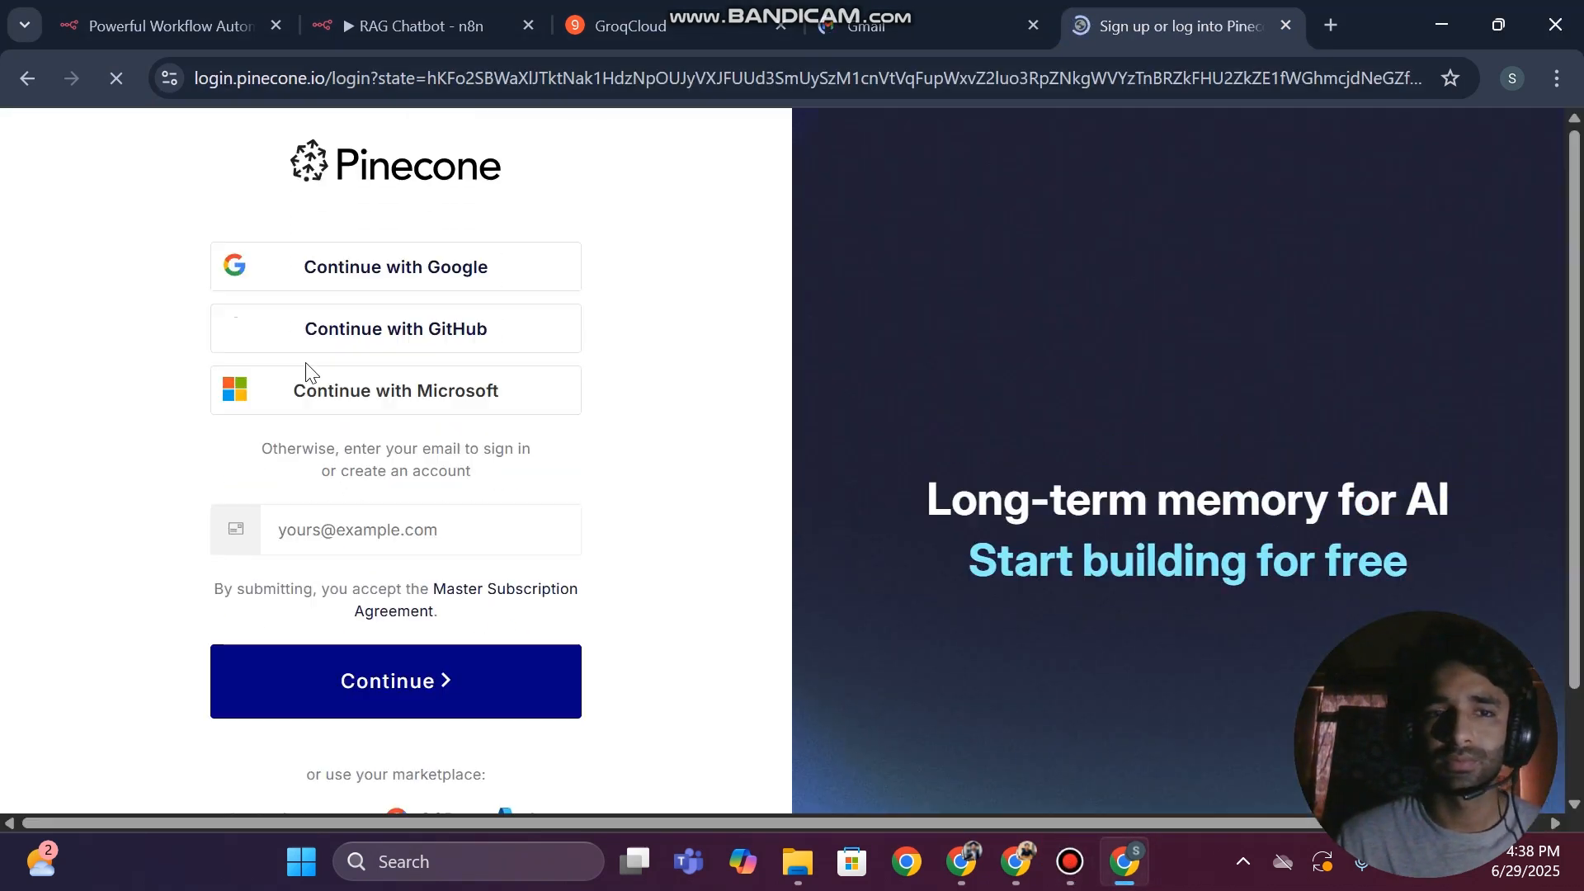
pyautogui.click(378, 252)
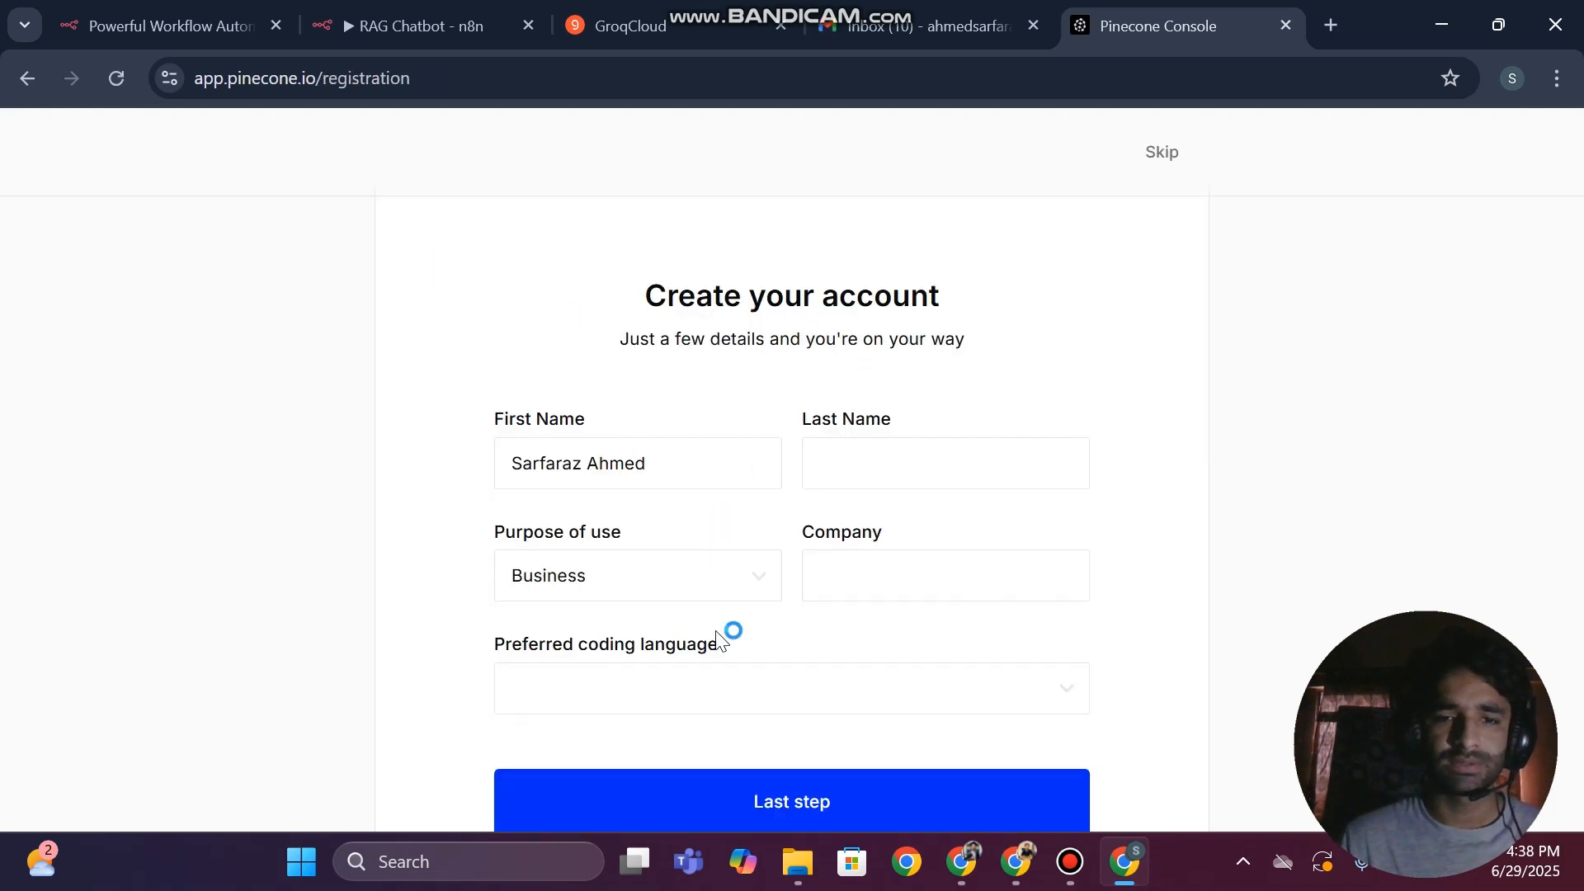
# Fill in the registration with company "datalinkk", the last name and Python as preferred coding language, and proceed to the last step
pyautogui.click(863, 557)
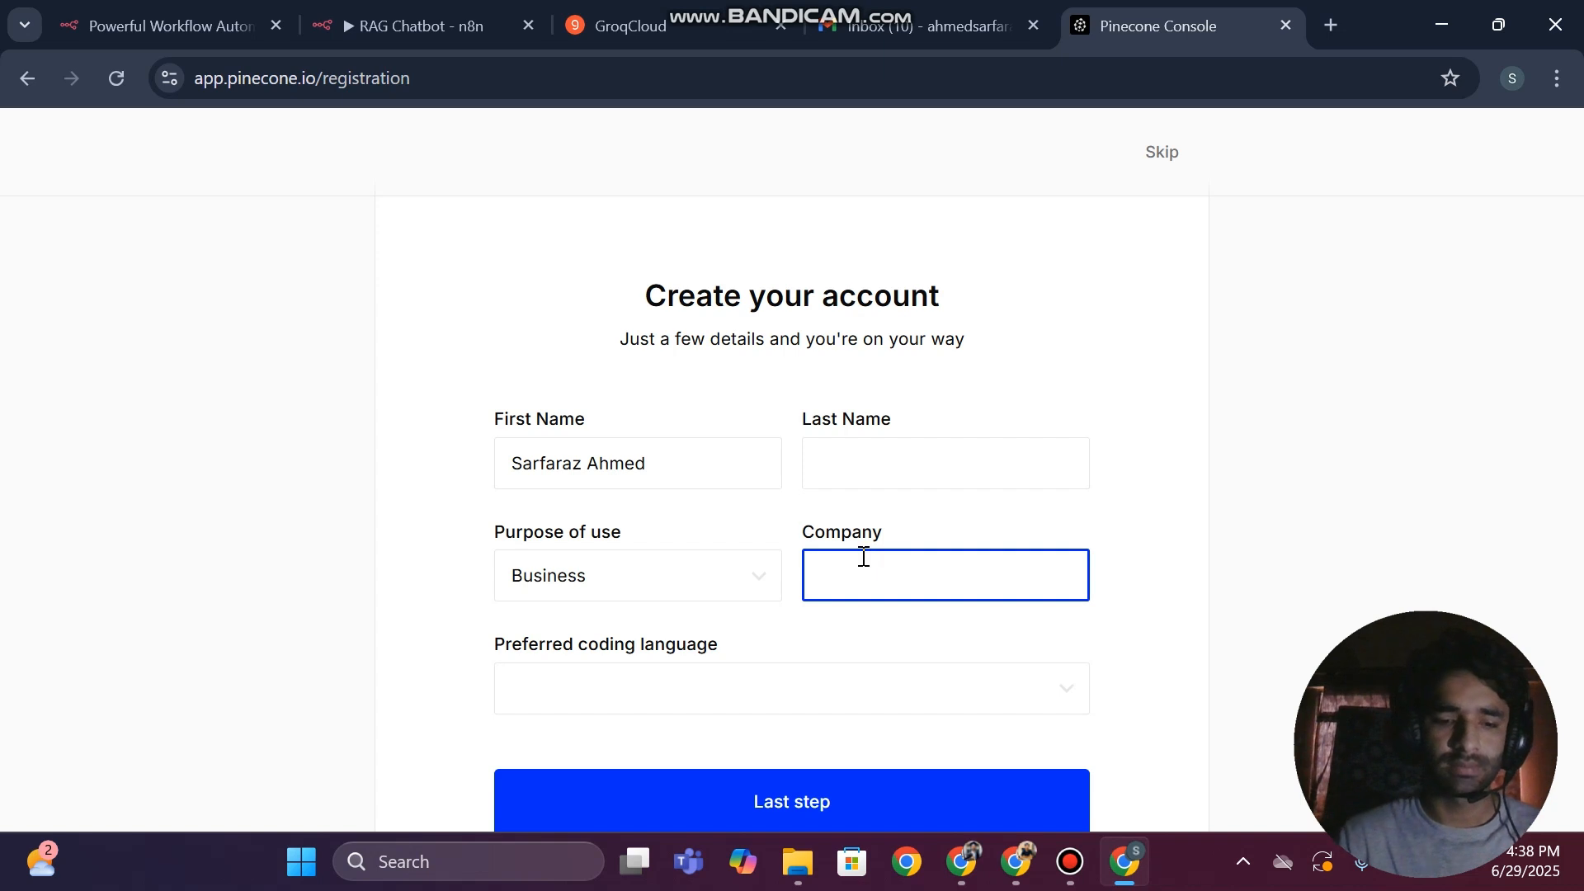
pyautogui.write('datalin')
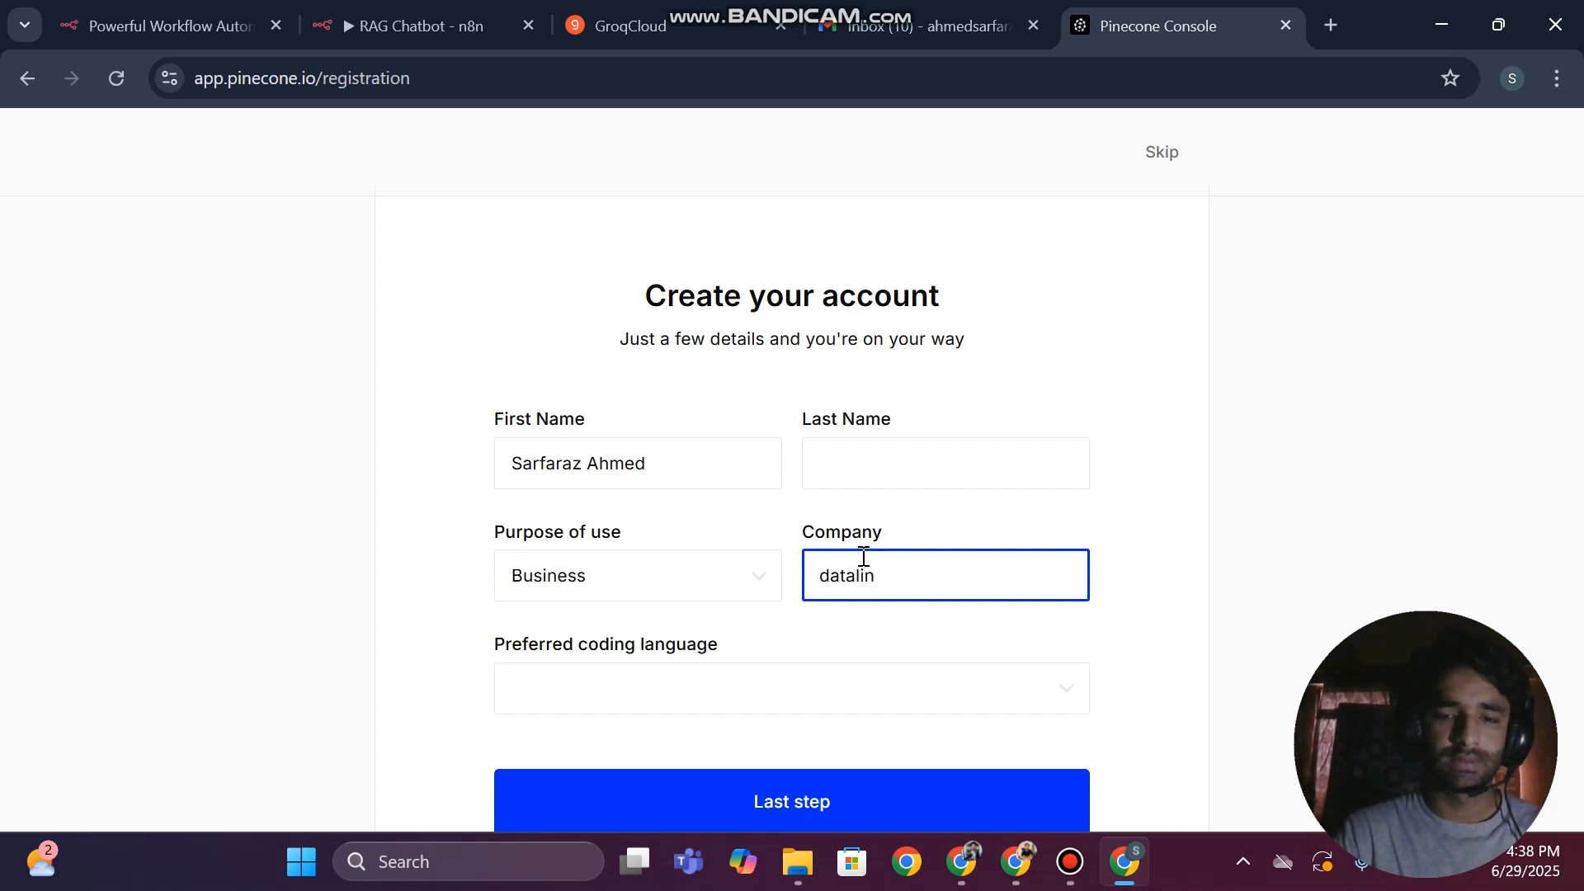
pyautogui.write('kk')
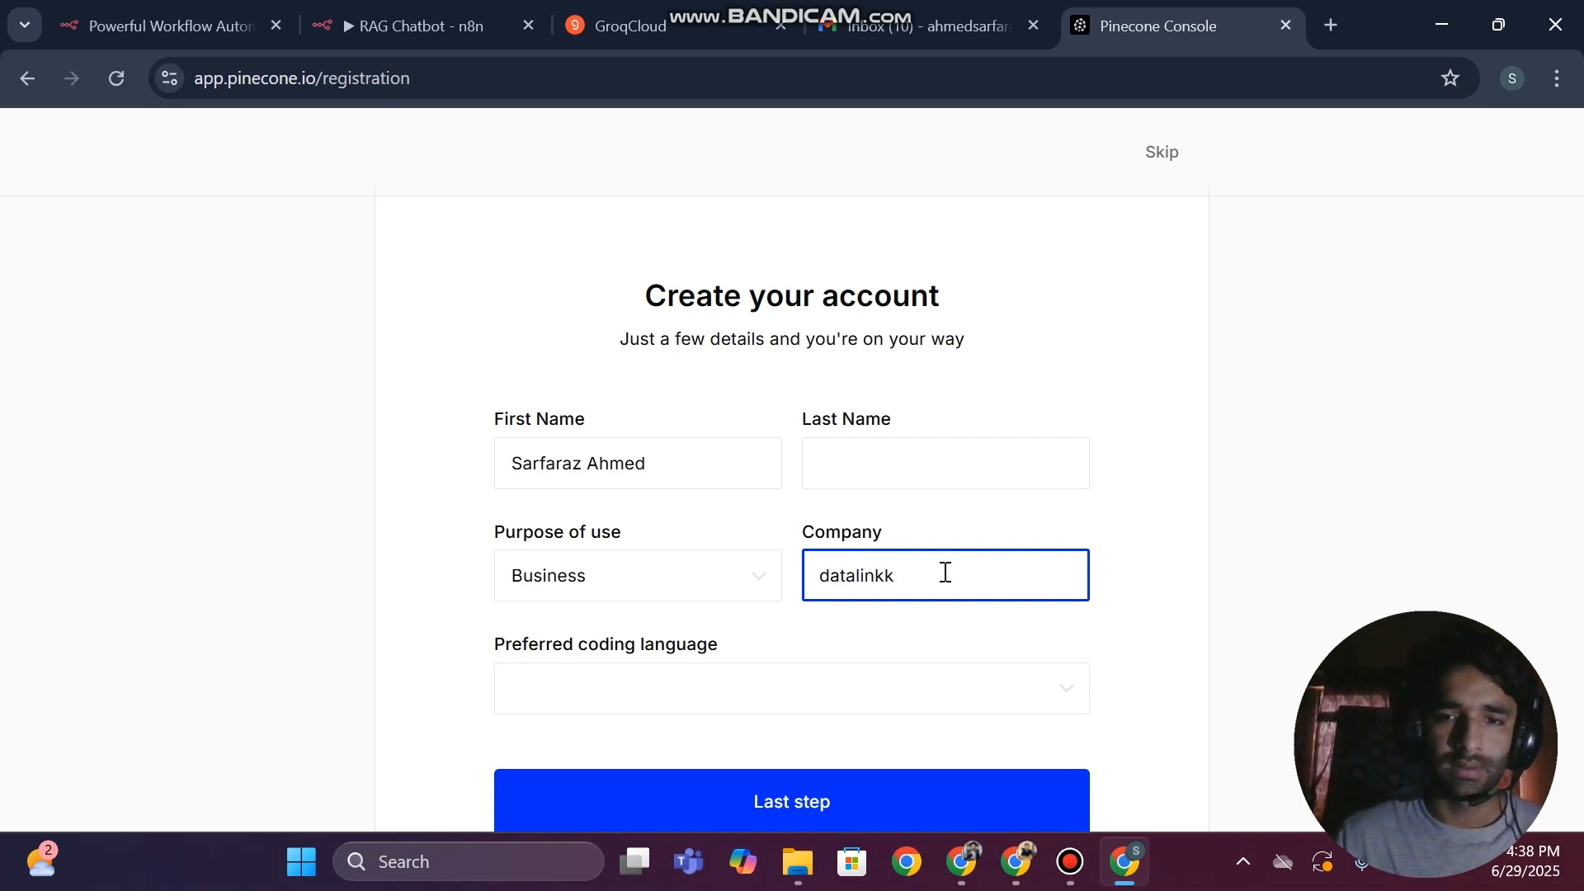
pyautogui.click(888, 462)
pyautogui.write('Ahmed')
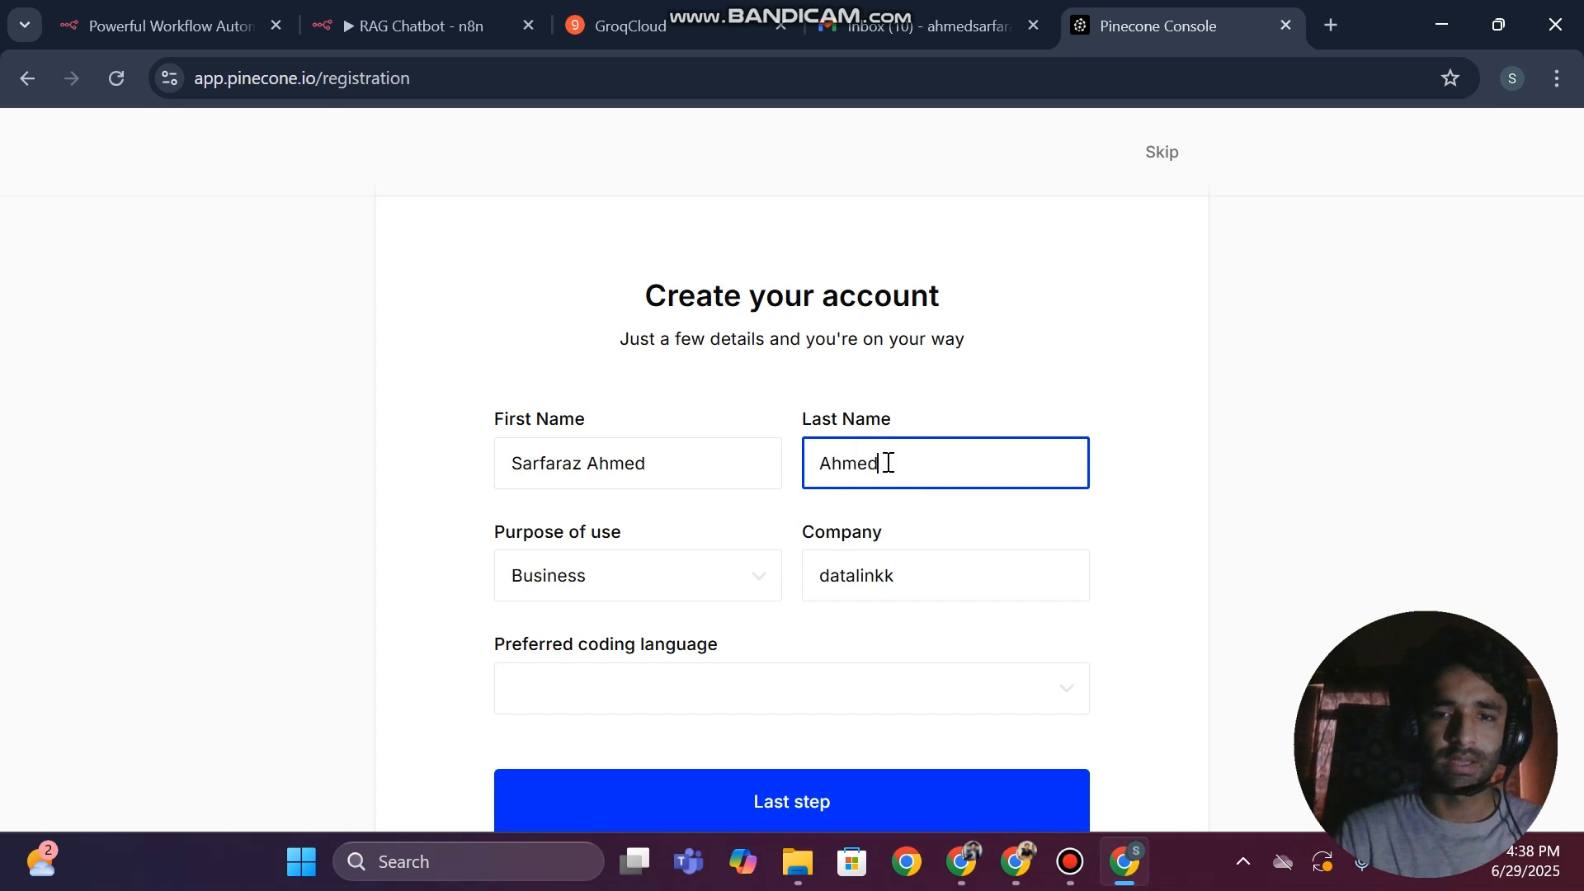
pyautogui.click(599, 687)
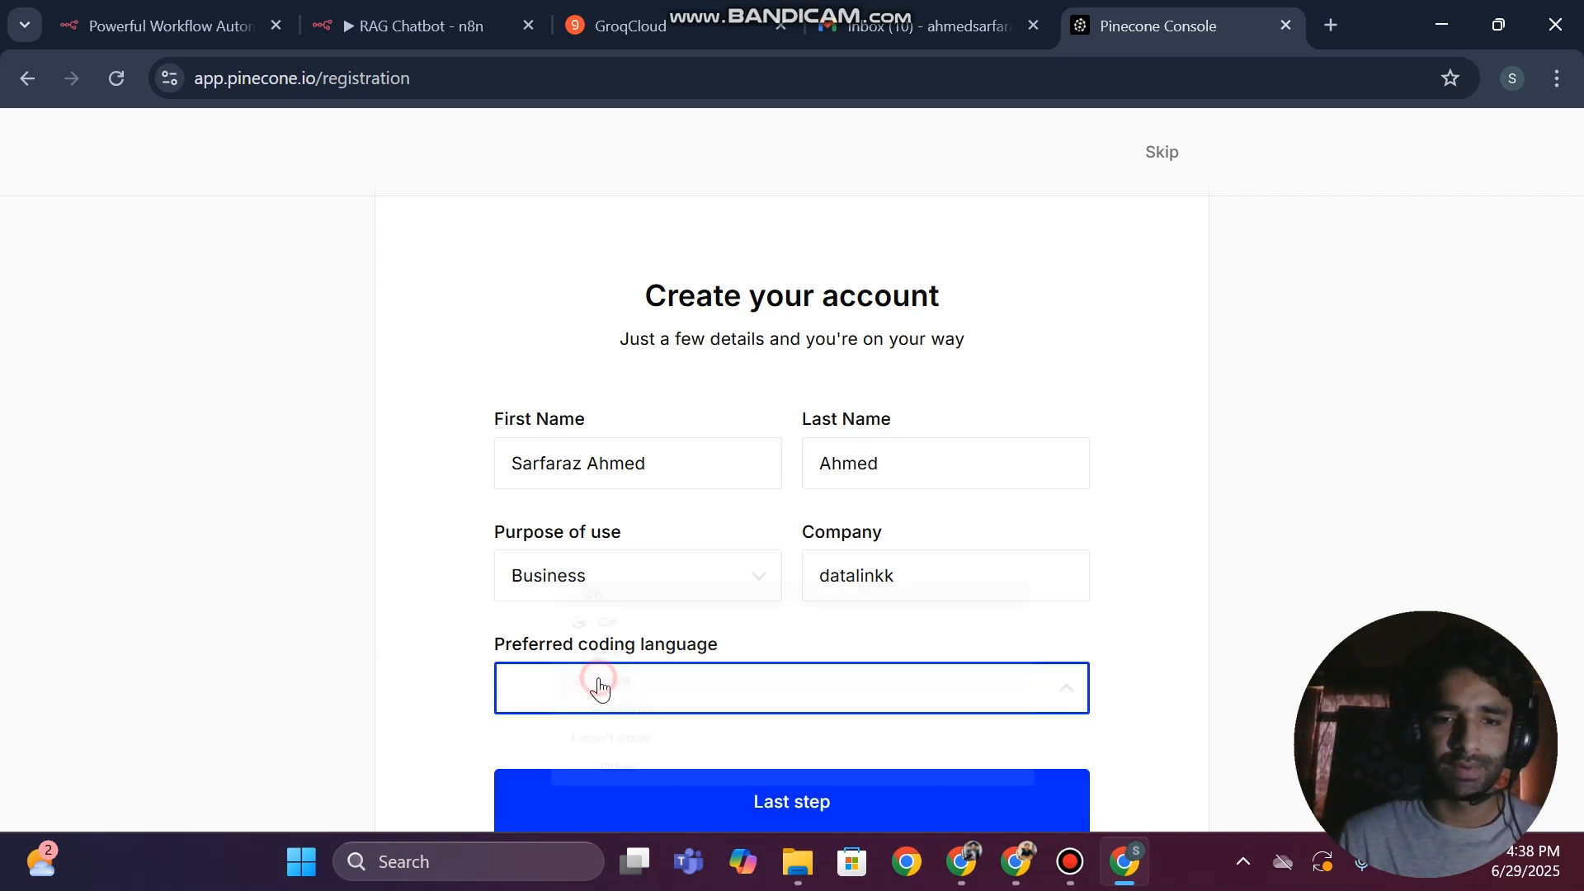
pyautogui.click(577, 620)
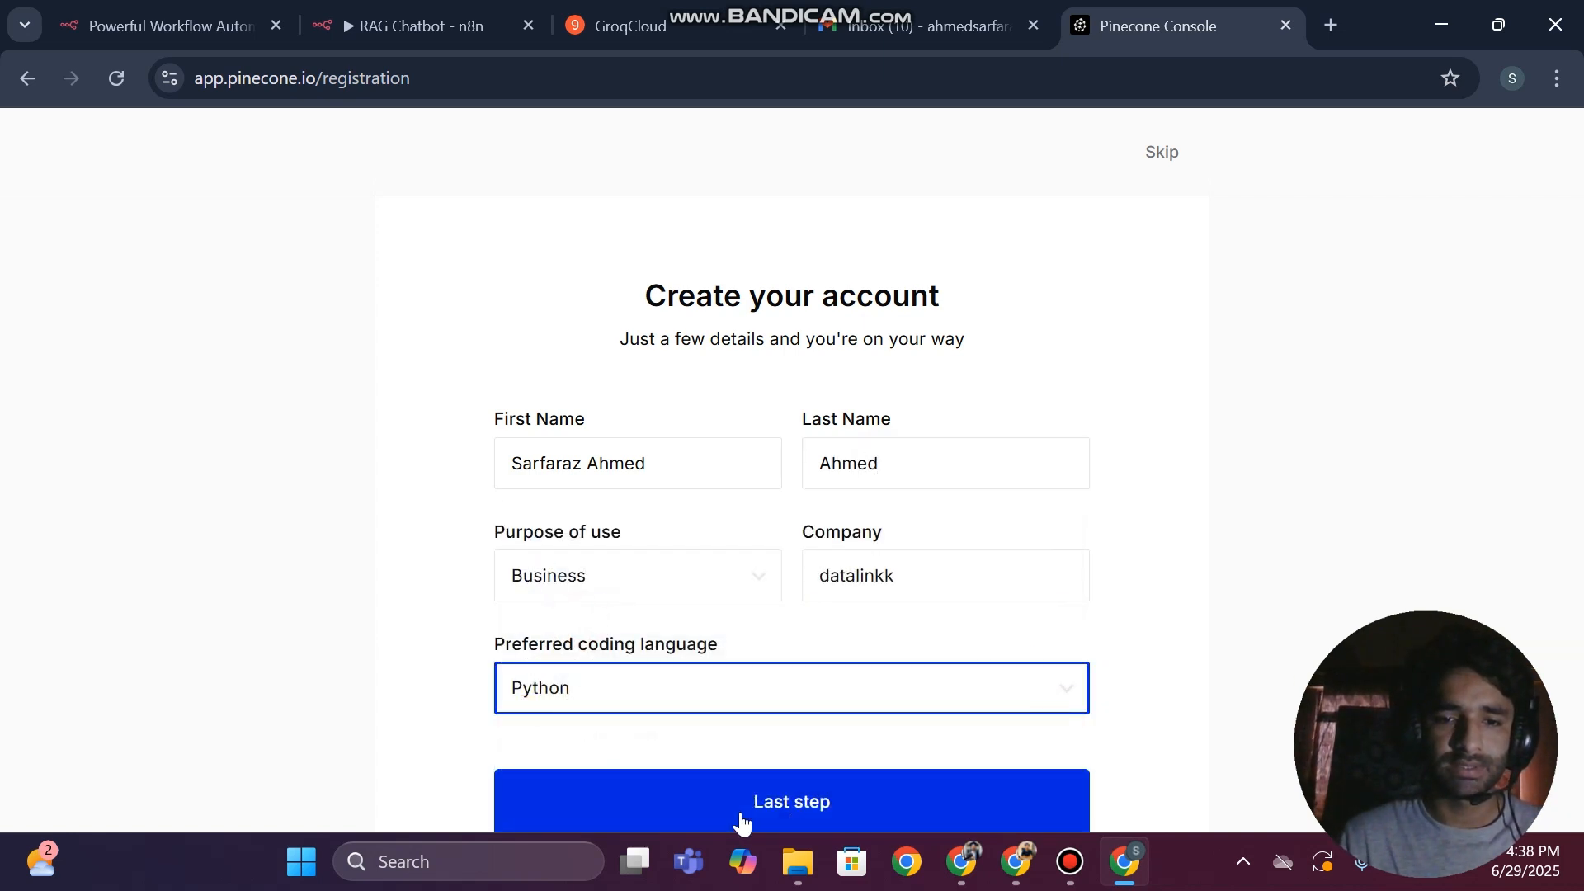
pyautogui.click(741, 821)
# Customize the setup with use case RAG, data type "I want sample data" and a goal, and finish the registration
pyautogui.click(608, 482)
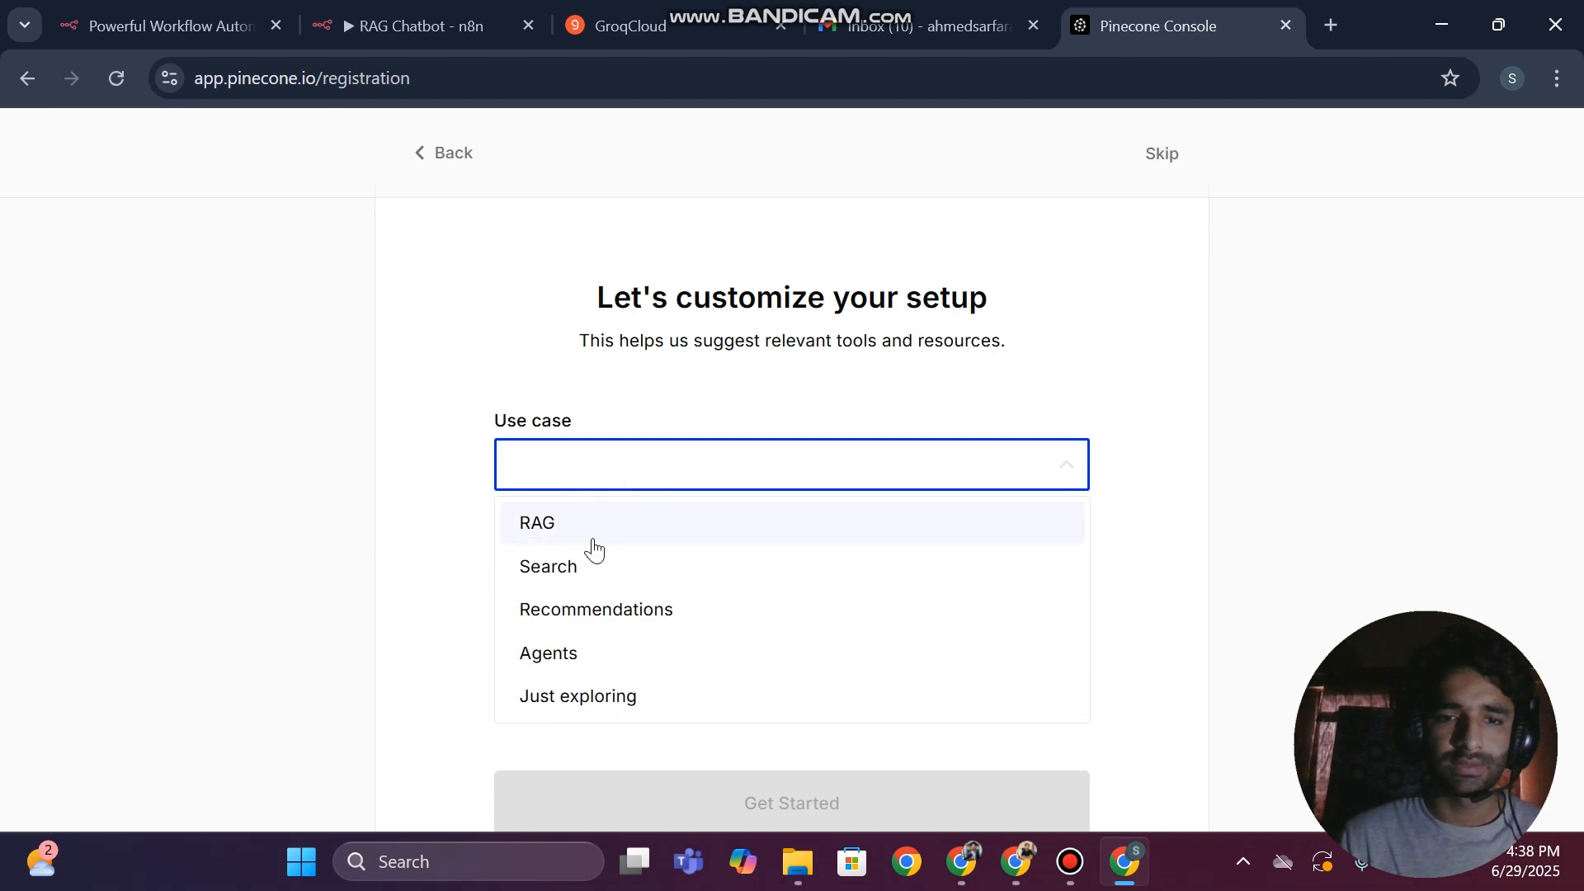
pyautogui.click(592, 549)
pyautogui.click(561, 586)
pyautogui.click(598, 633)
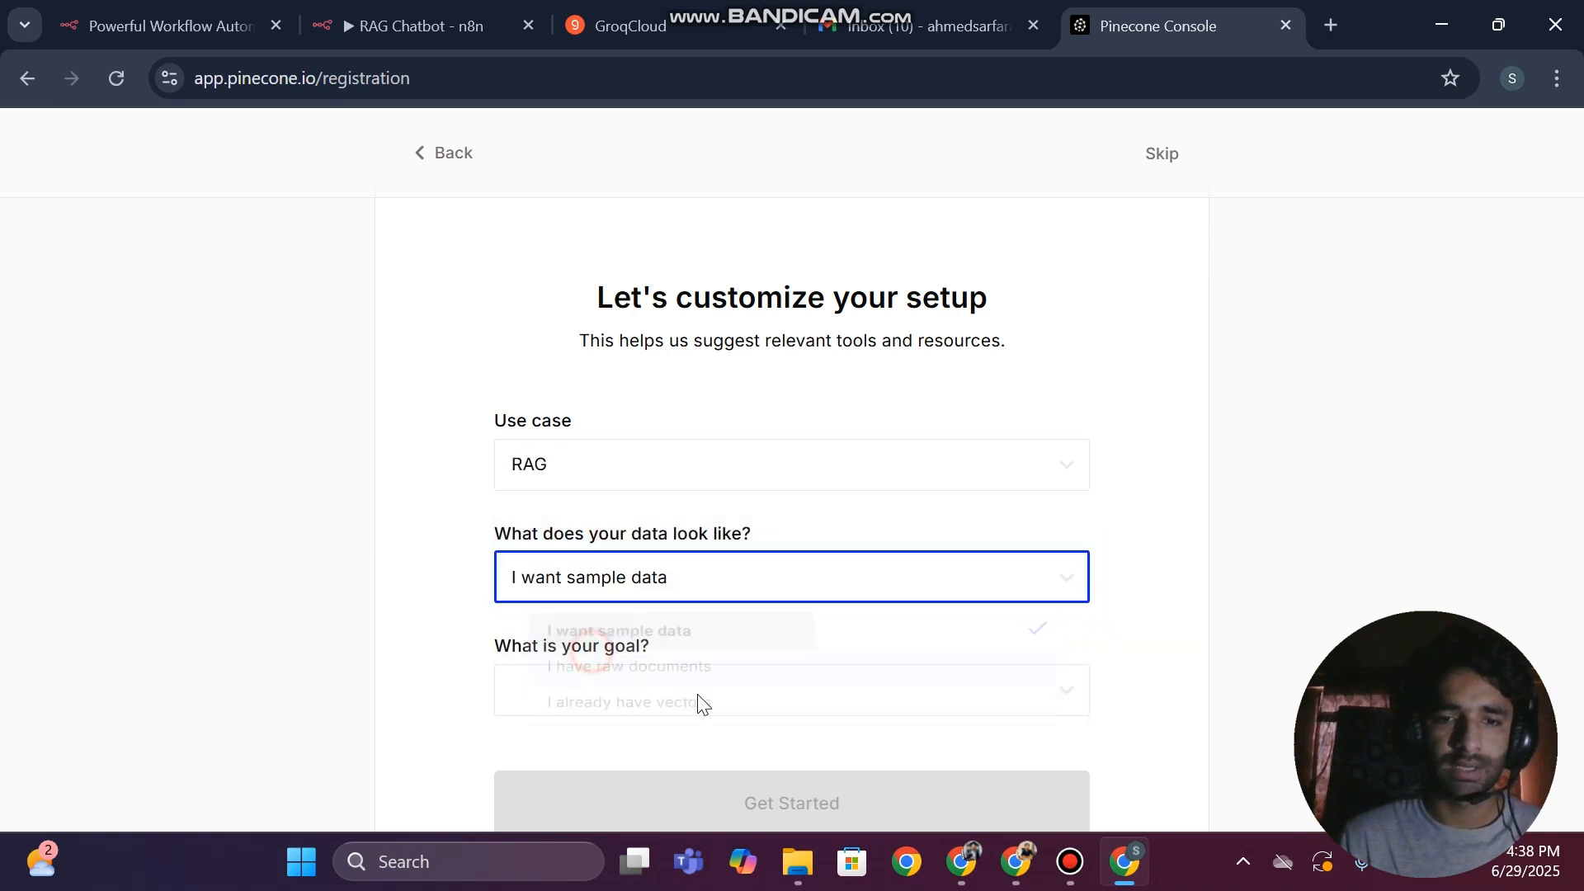
pyautogui.click(594, 697)
pyautogui.click(532, 660)
pyautogui.click(642, 804)
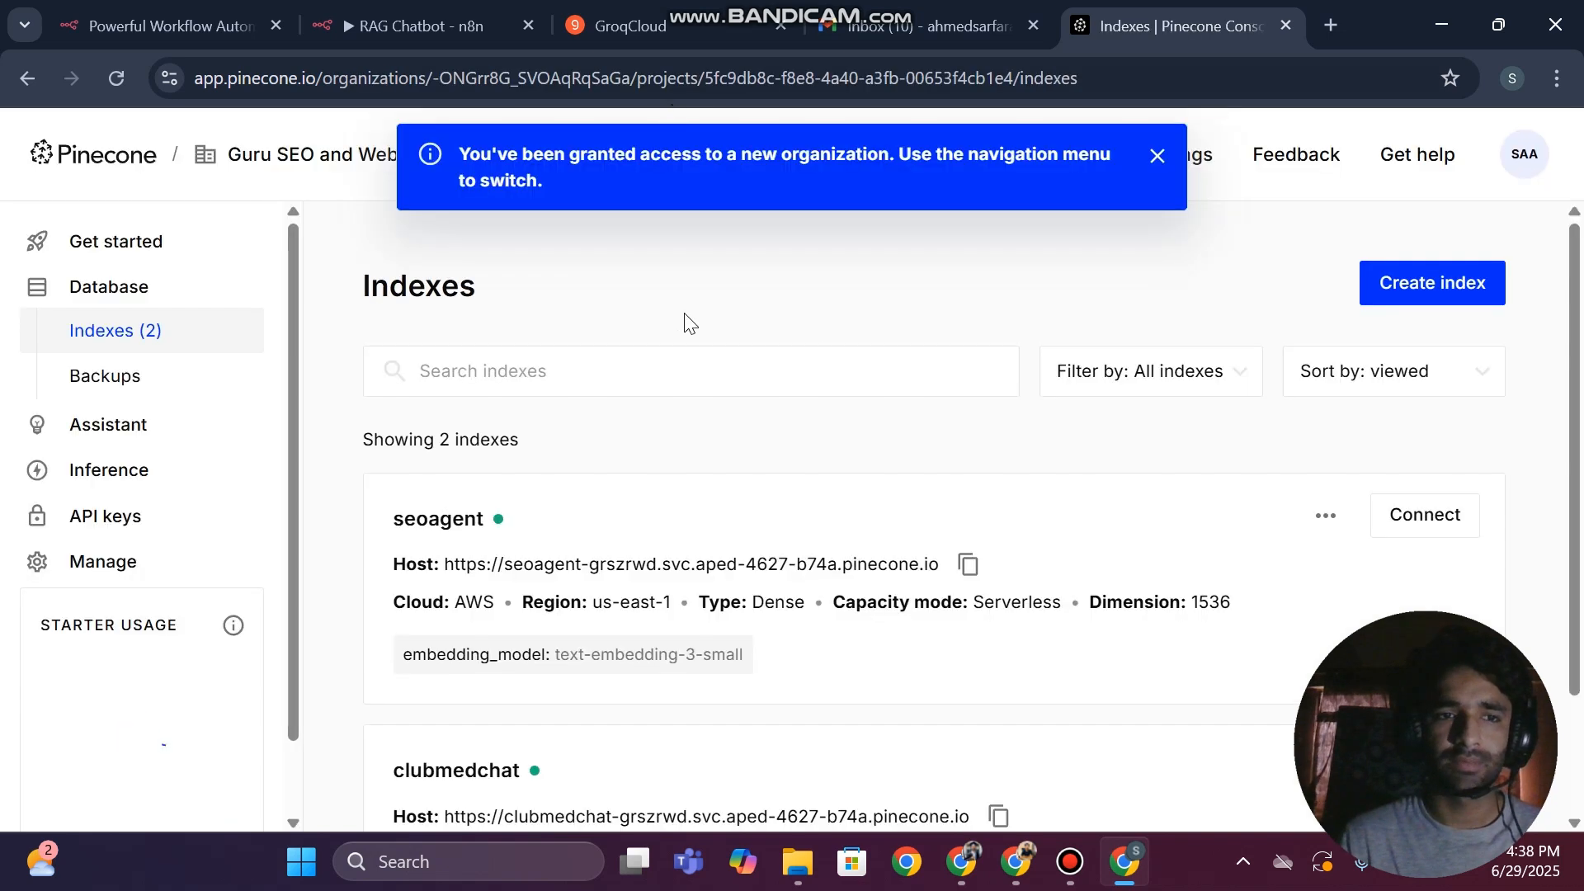
# Examine the existing indexes in the AI Agents project and the records stored in the seoagent index
pyautogui.scroll(-2, 665, 460)
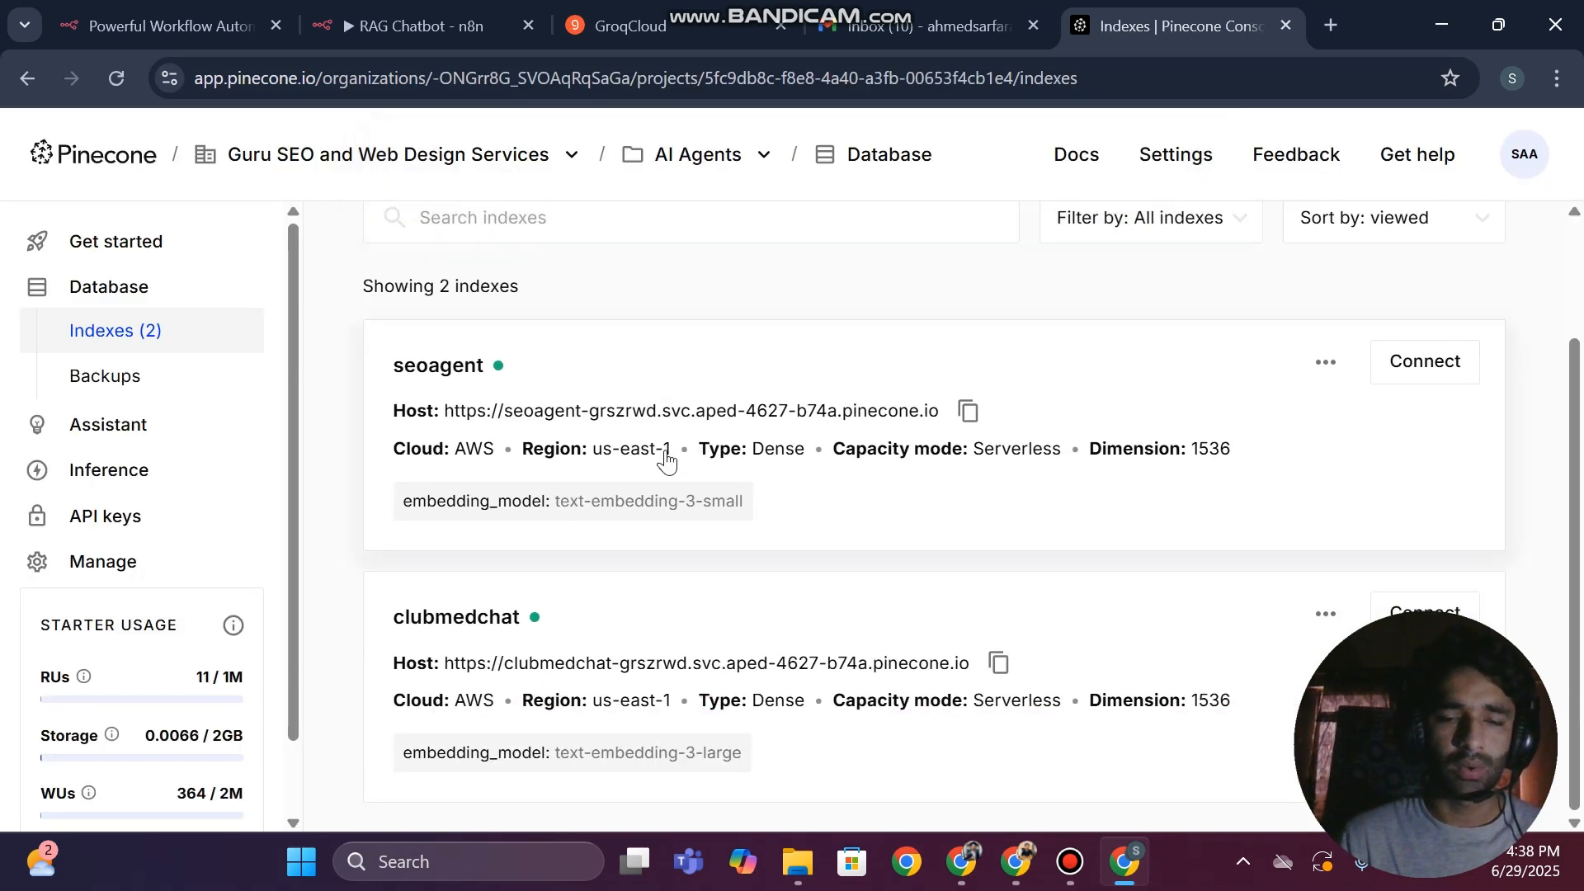
pyautogui.scroll(2, 665, 460)
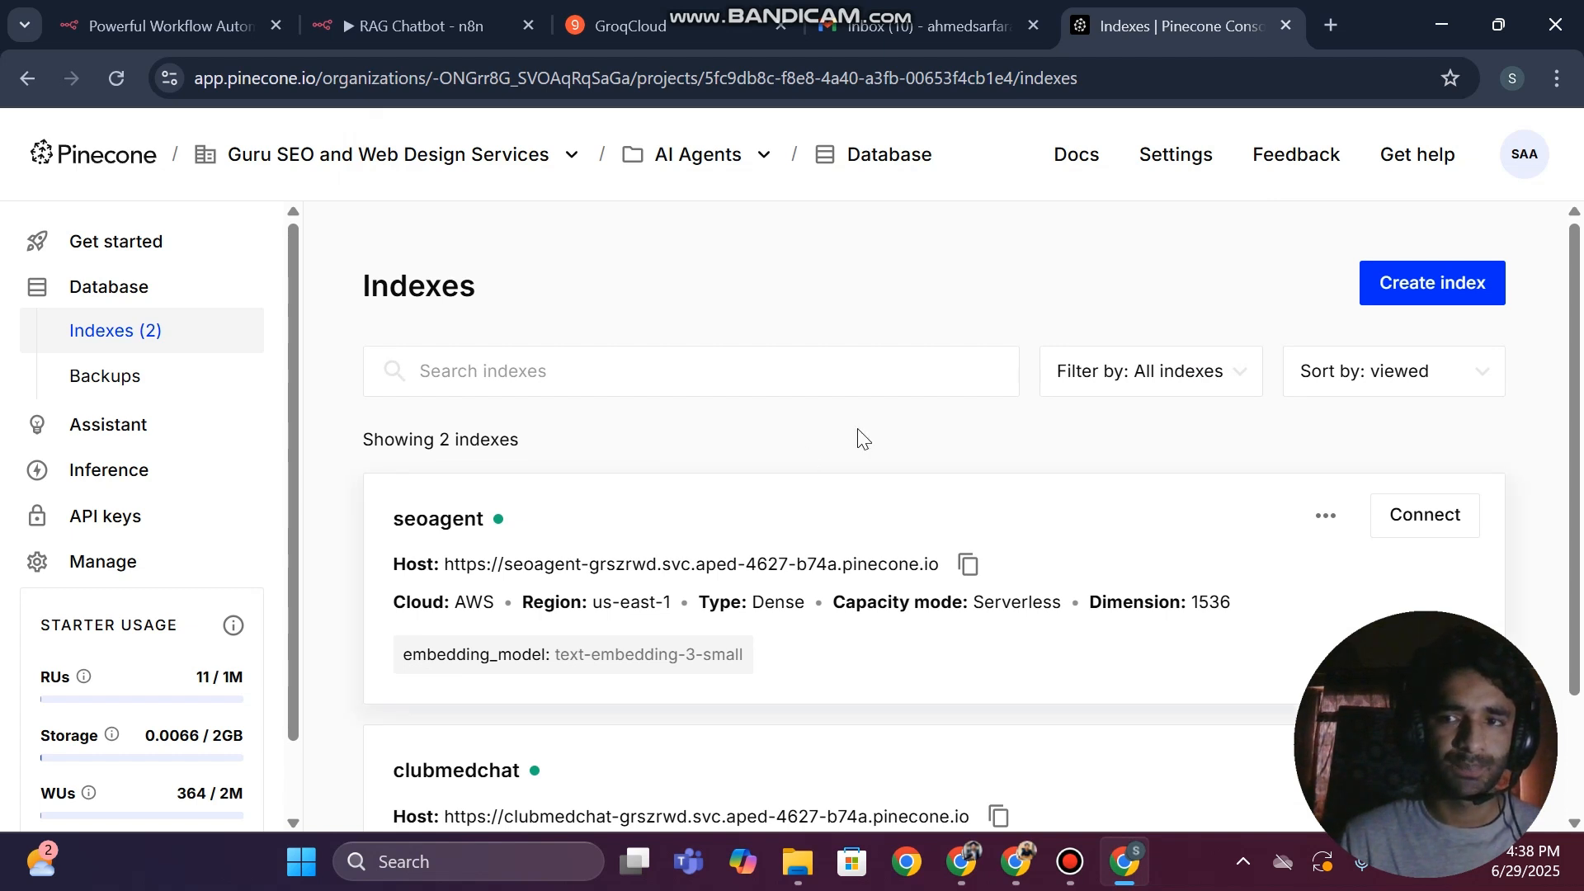
pyautogui.scroll(-2, 708, 555)
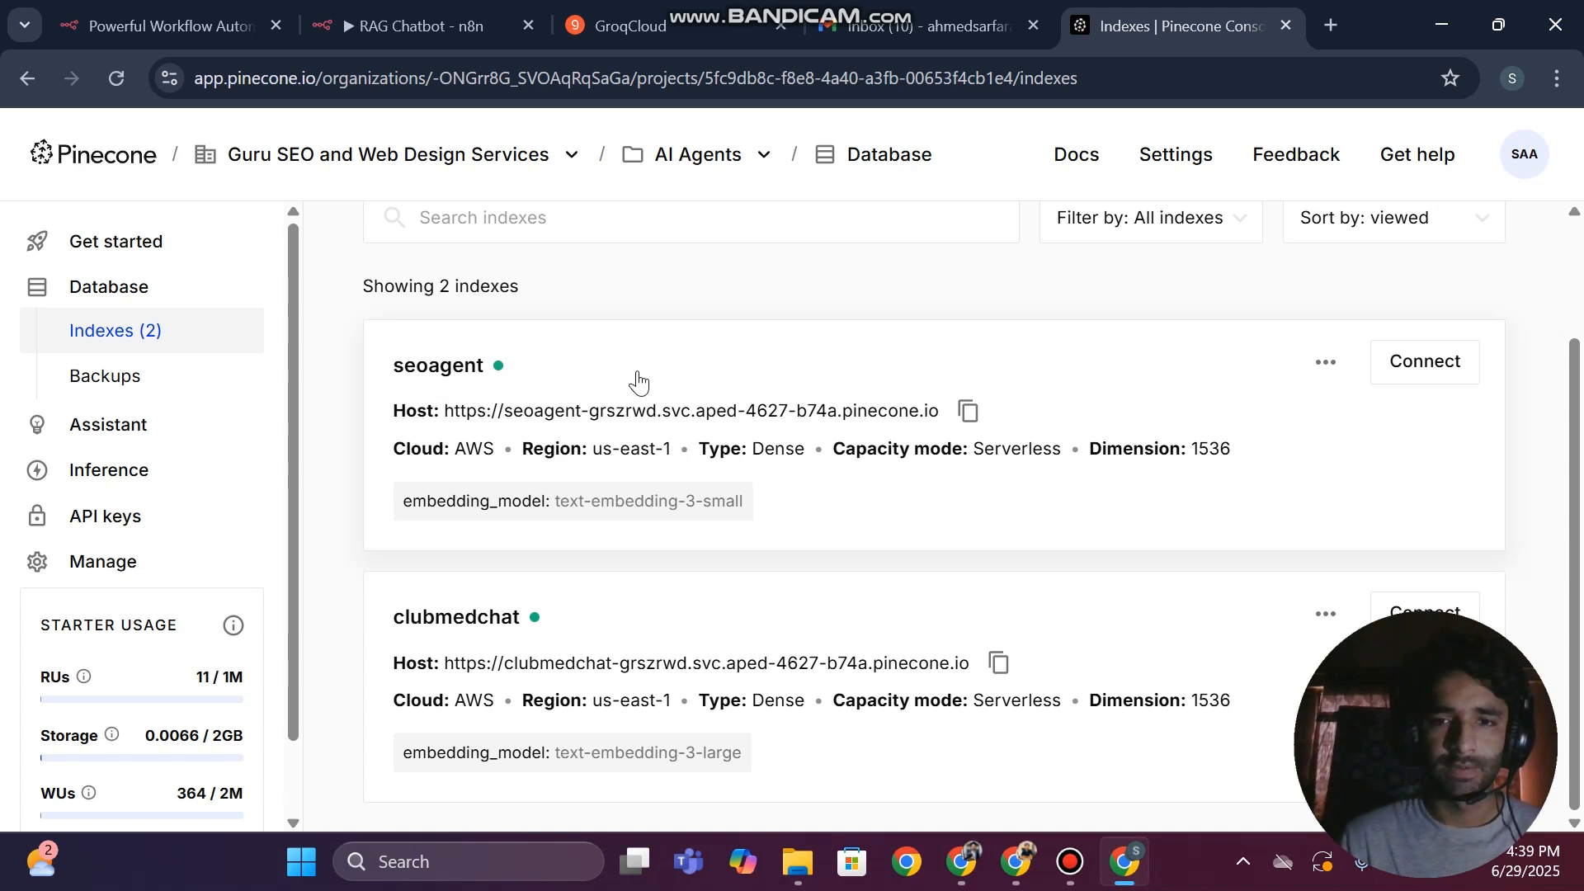
pyautogui.scroll(2, 589, 227)
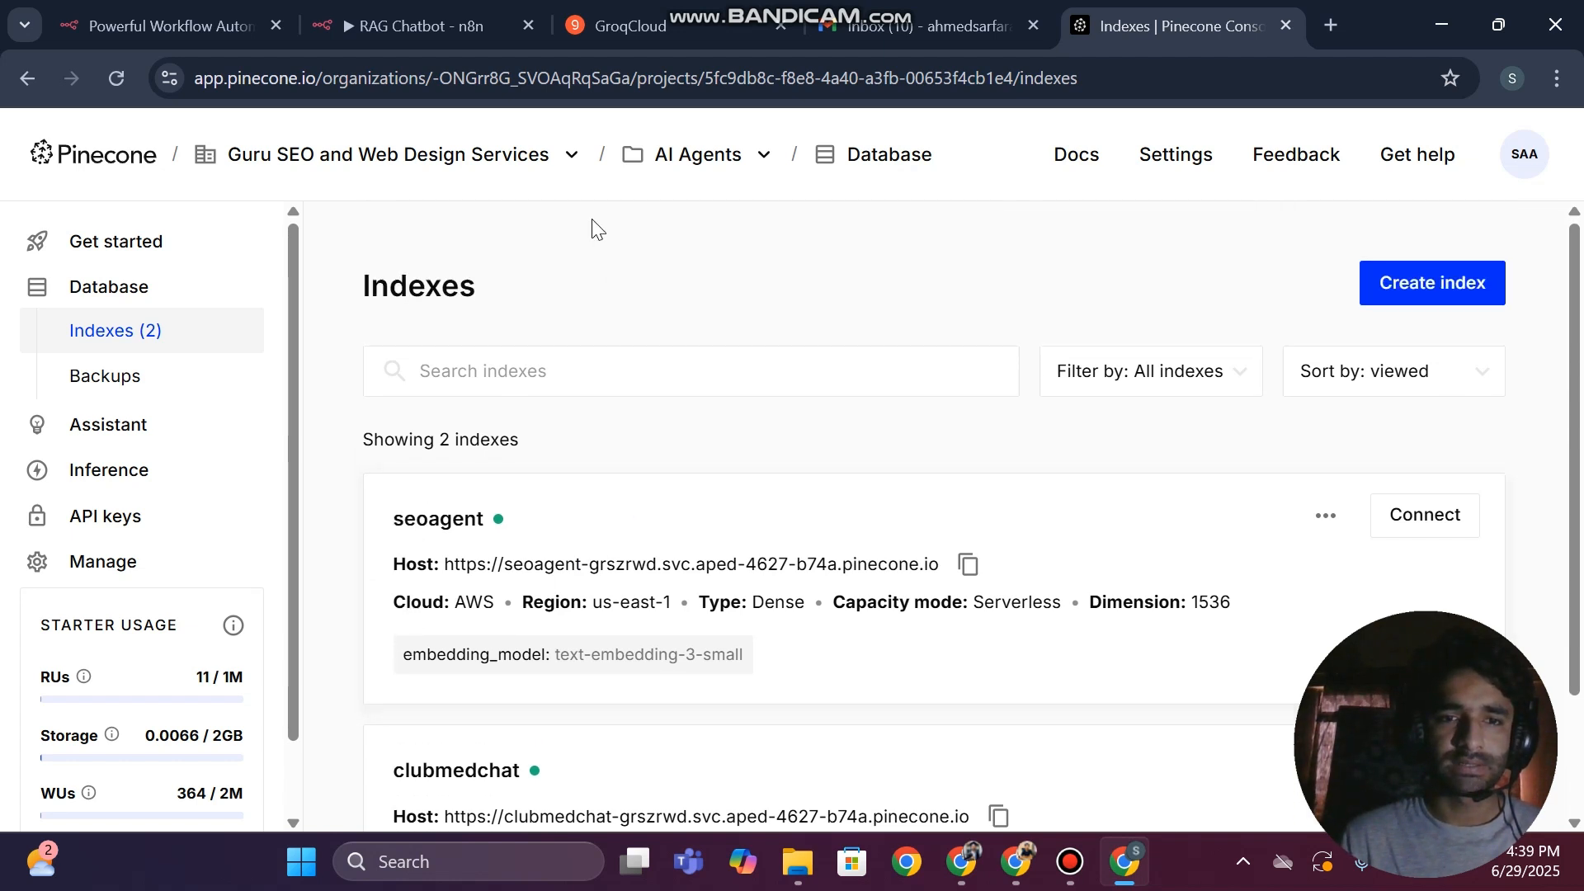
pyautogui.scroll(-2, 474, 516)
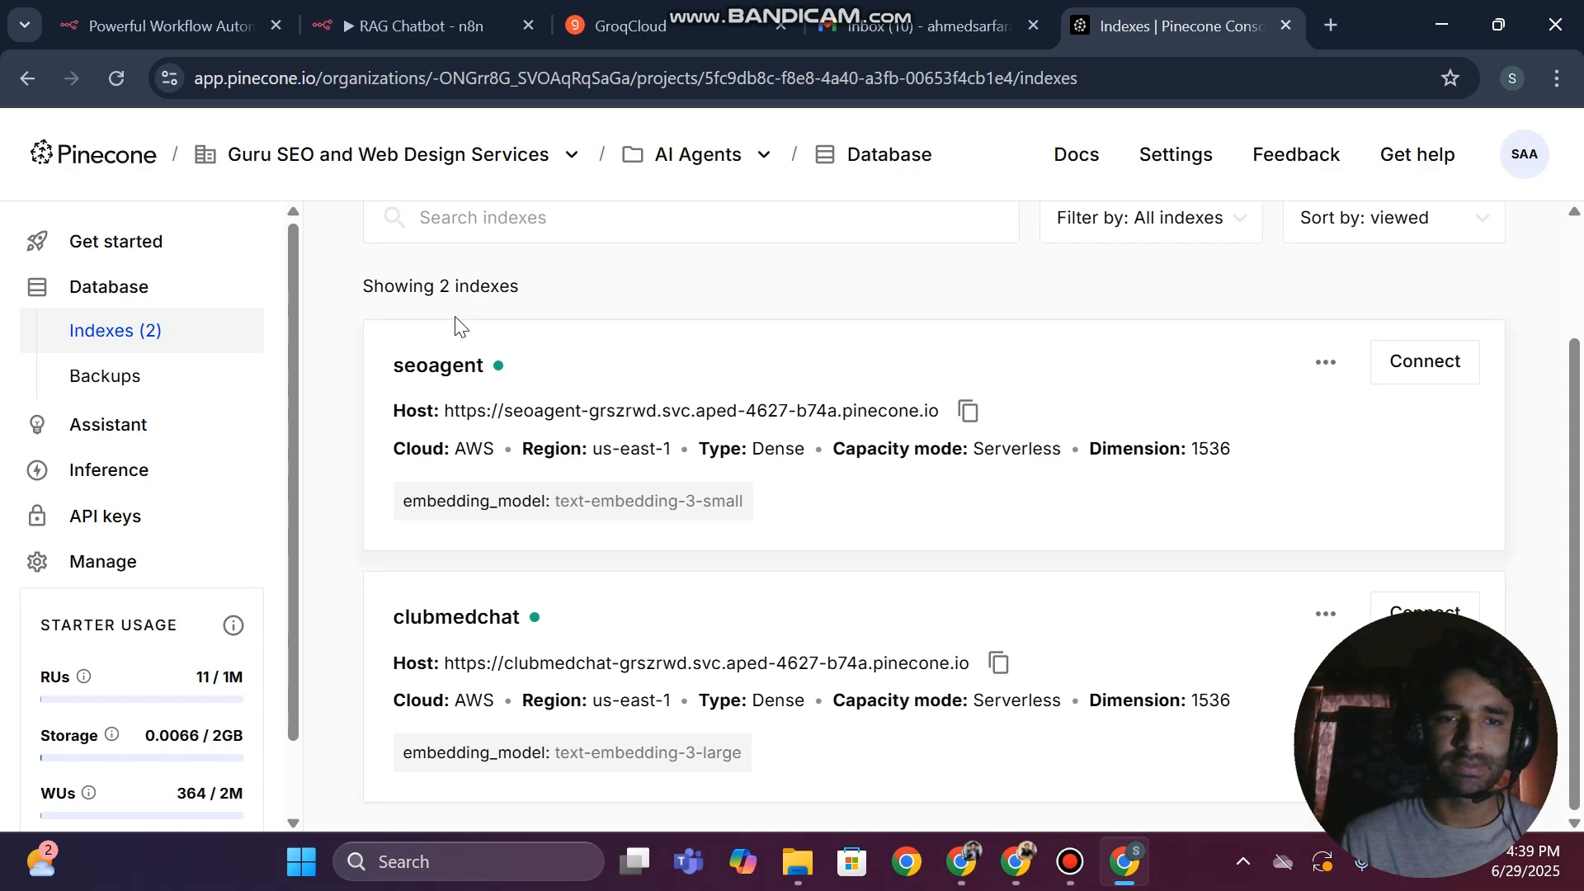
pyautogui.click(548, 381)
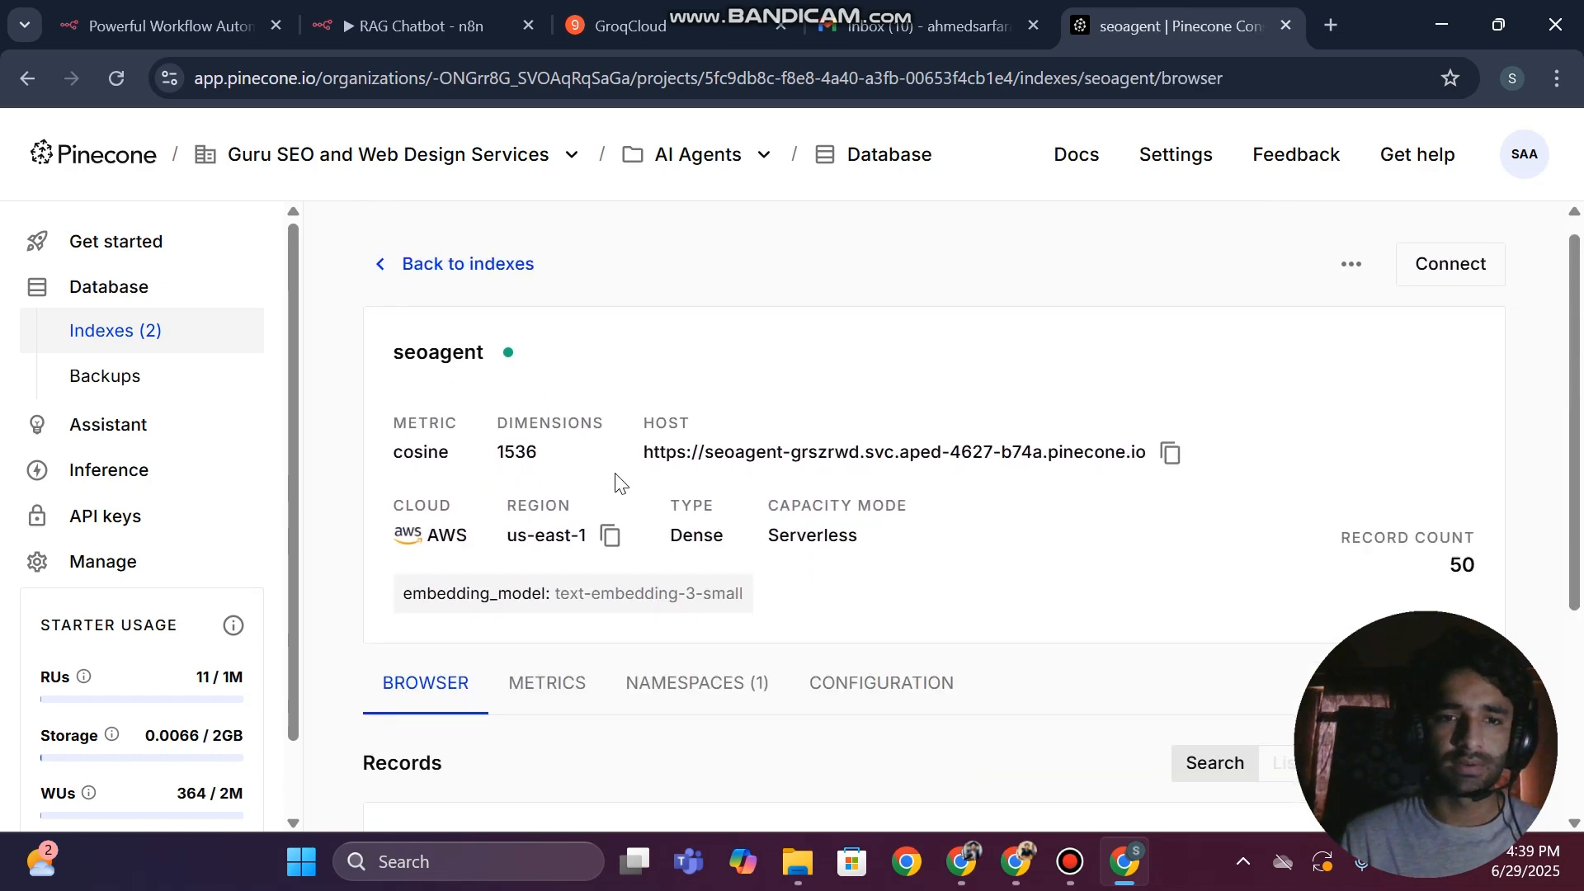
pyautogui.scroll(-5, 617, 483)
pyautogui.scroll(-5, 615, 477)
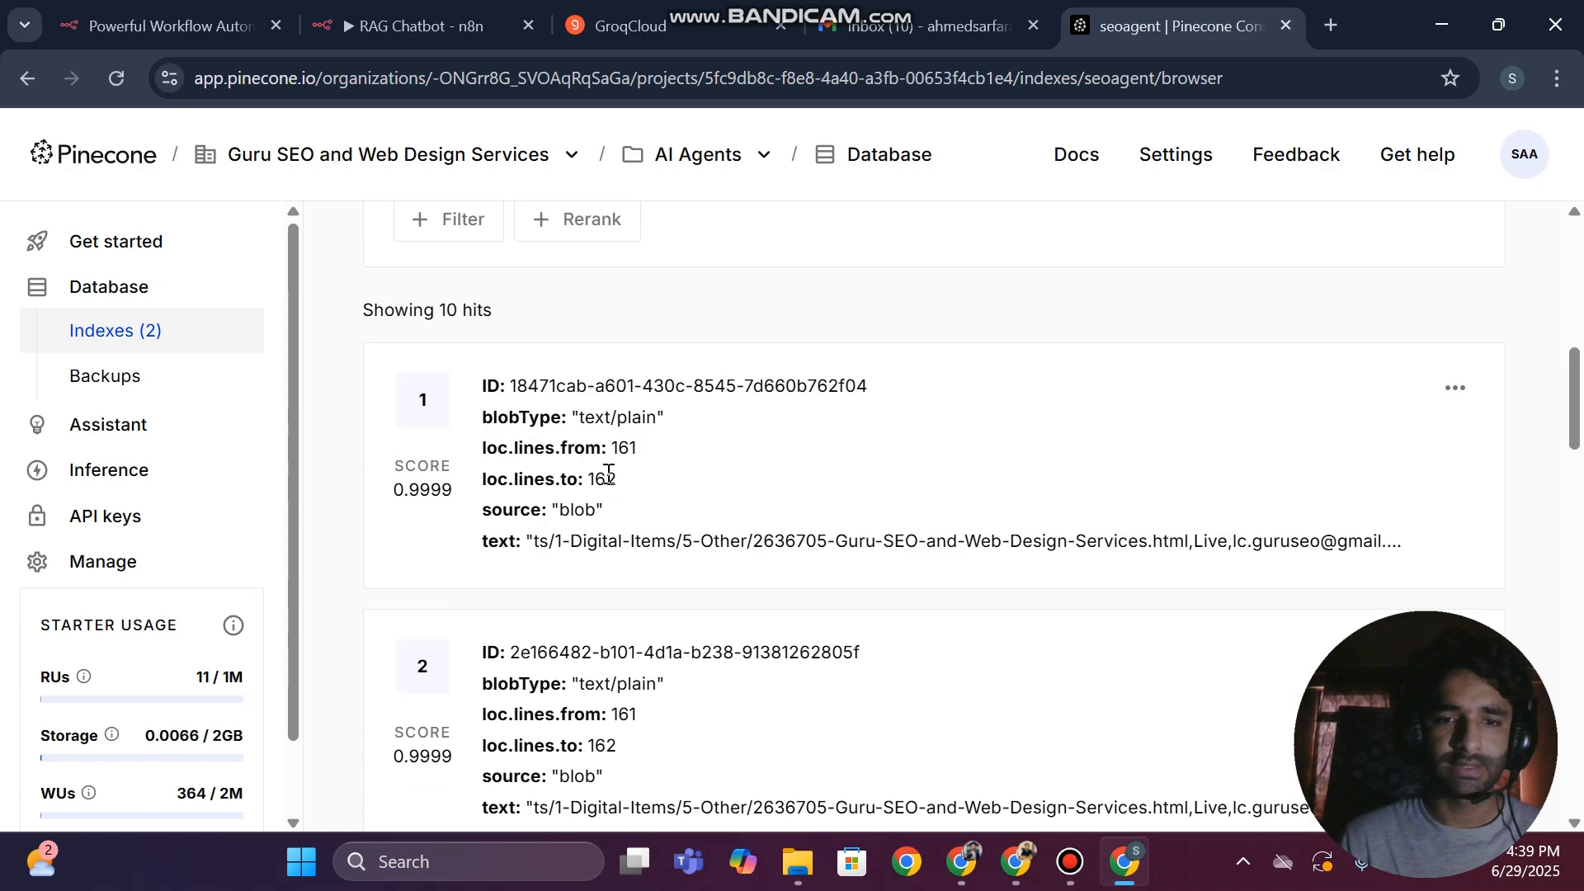
# Start creating a new index in the AI Agents project and name it "ragahmed"
pyautogui.scroll(-1, 609, 477)
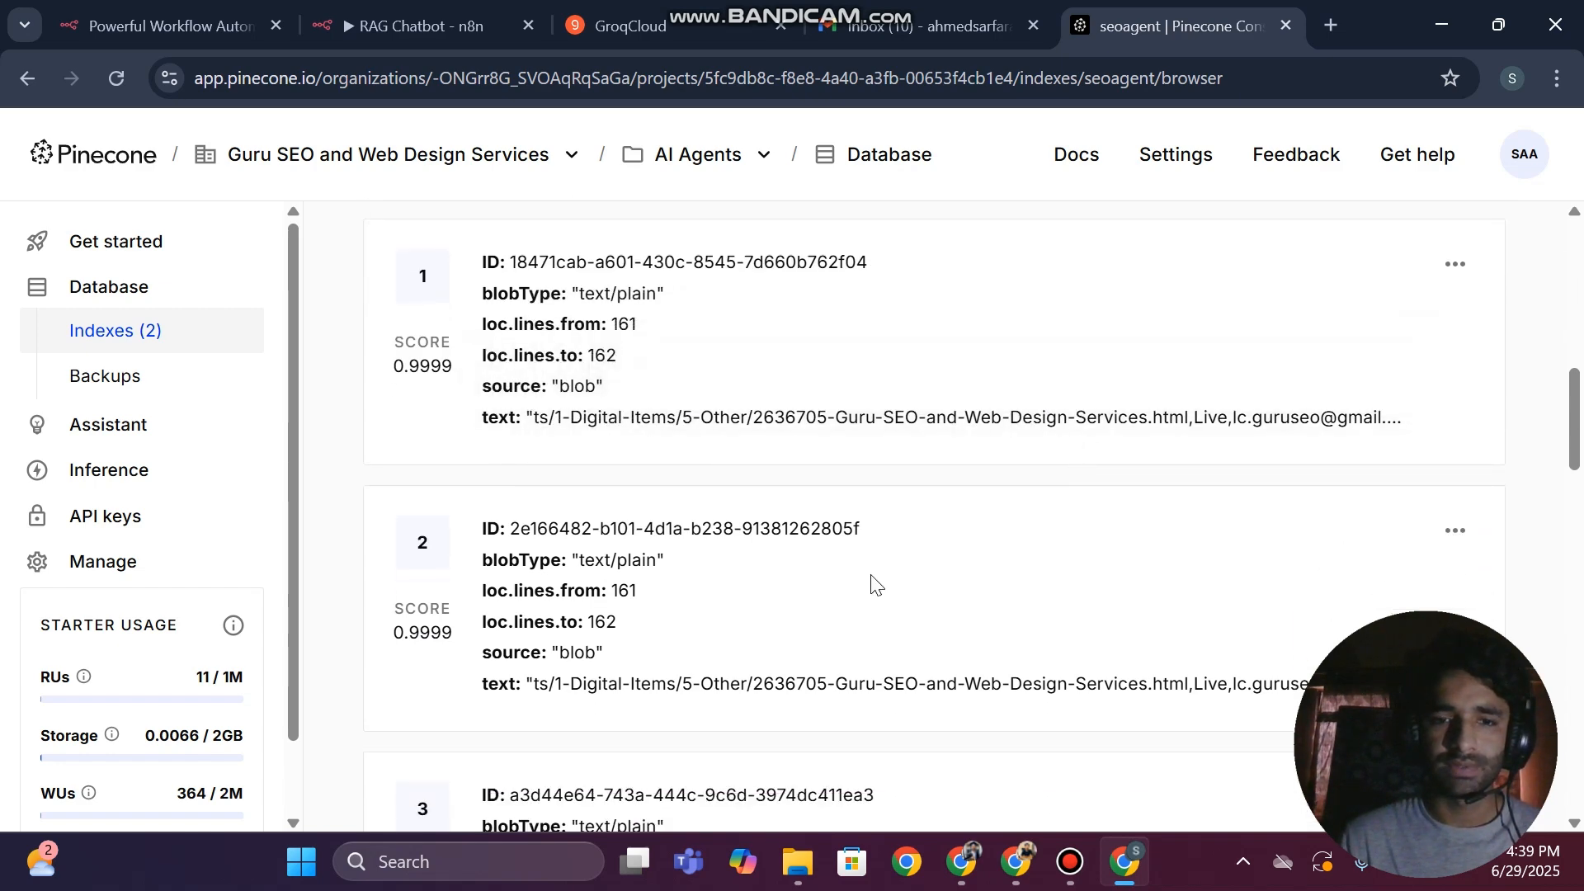
pyautogui.click(177, 343)
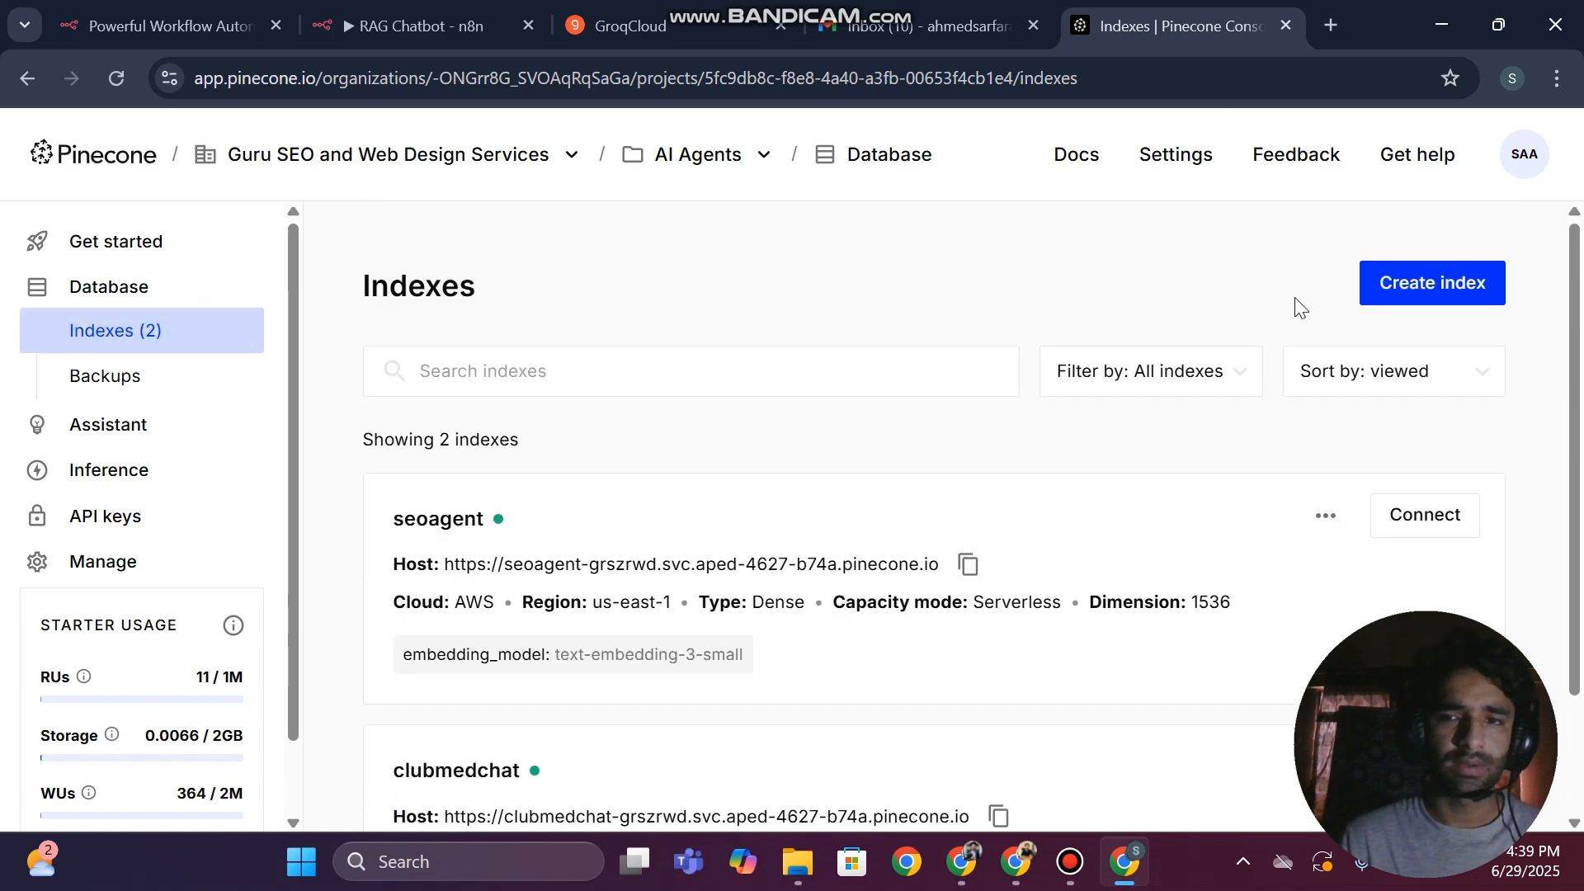
pyautogui.click(1456, 289)
pyautogui.scroll(-2, 794, 316)
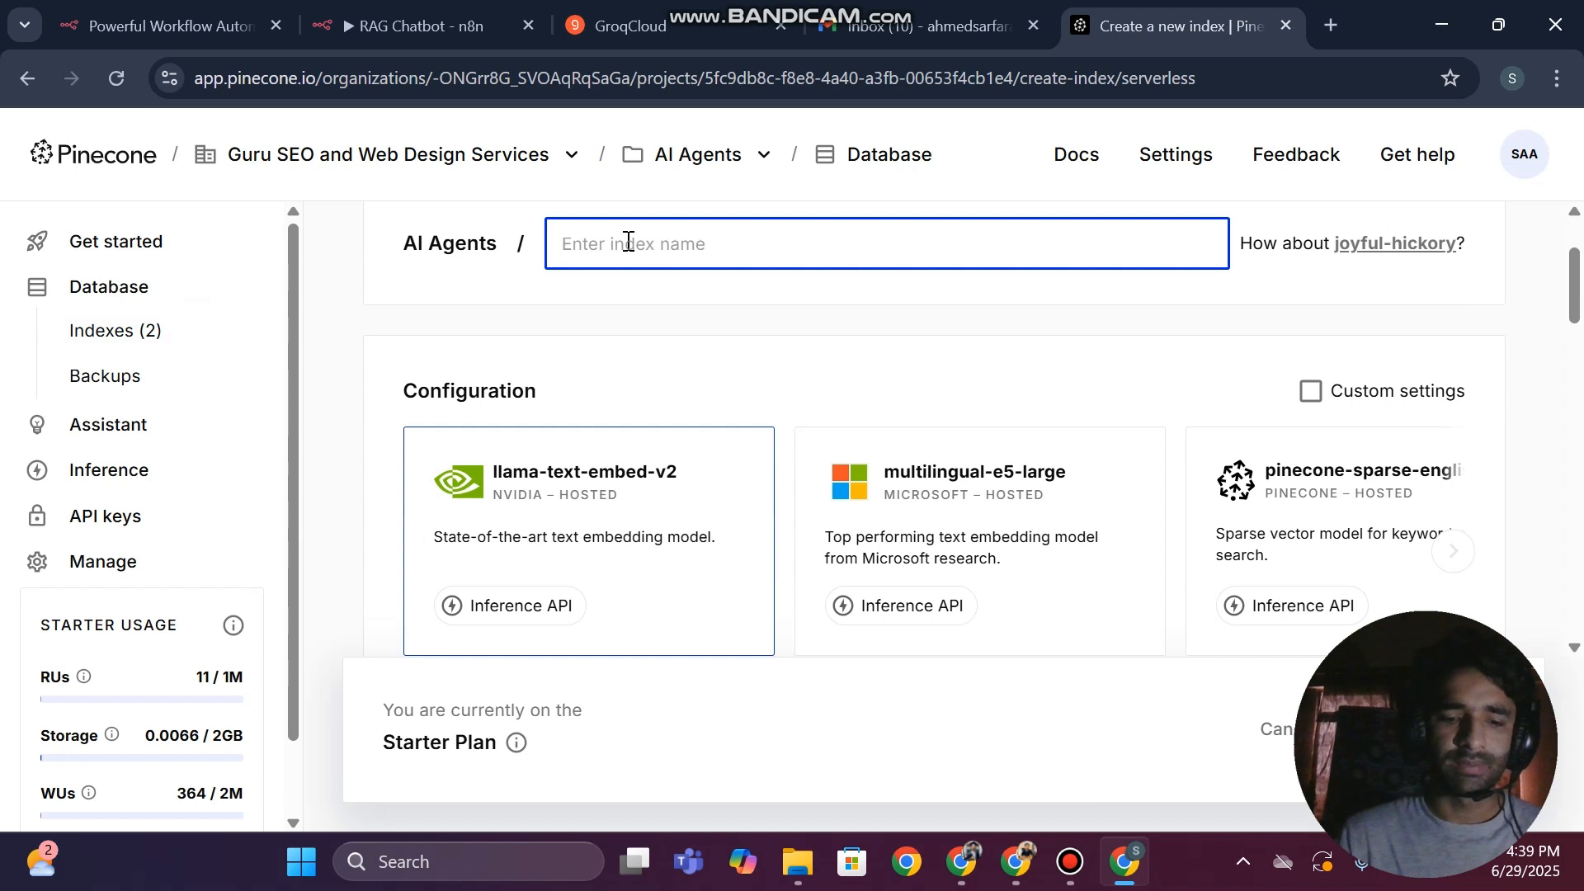
pyautogui.write('rag')
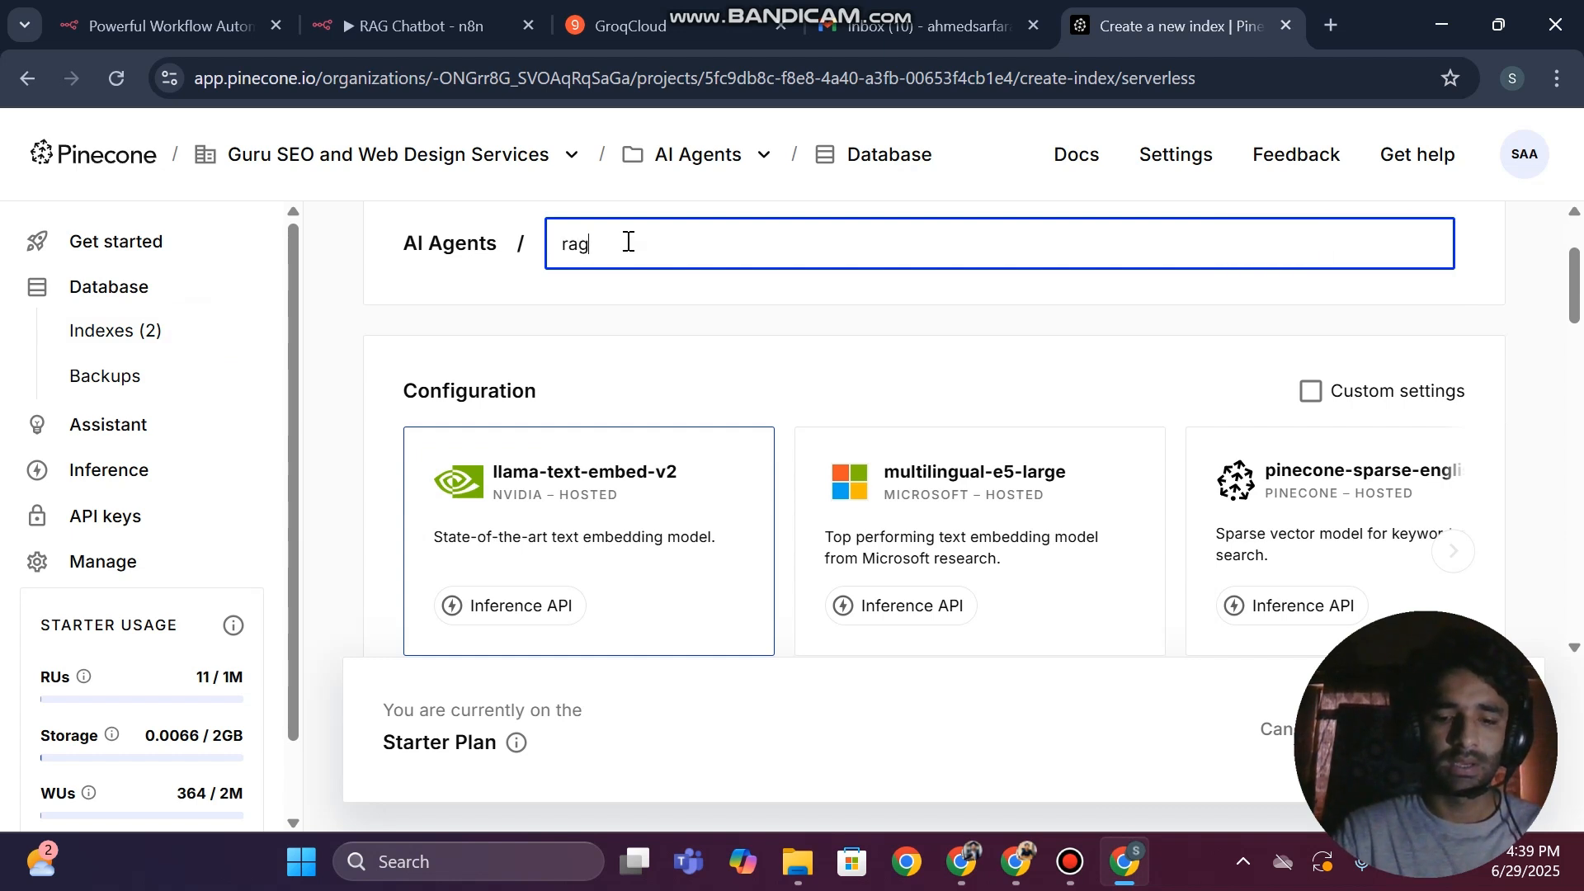
pyautogui.write('ahmed')
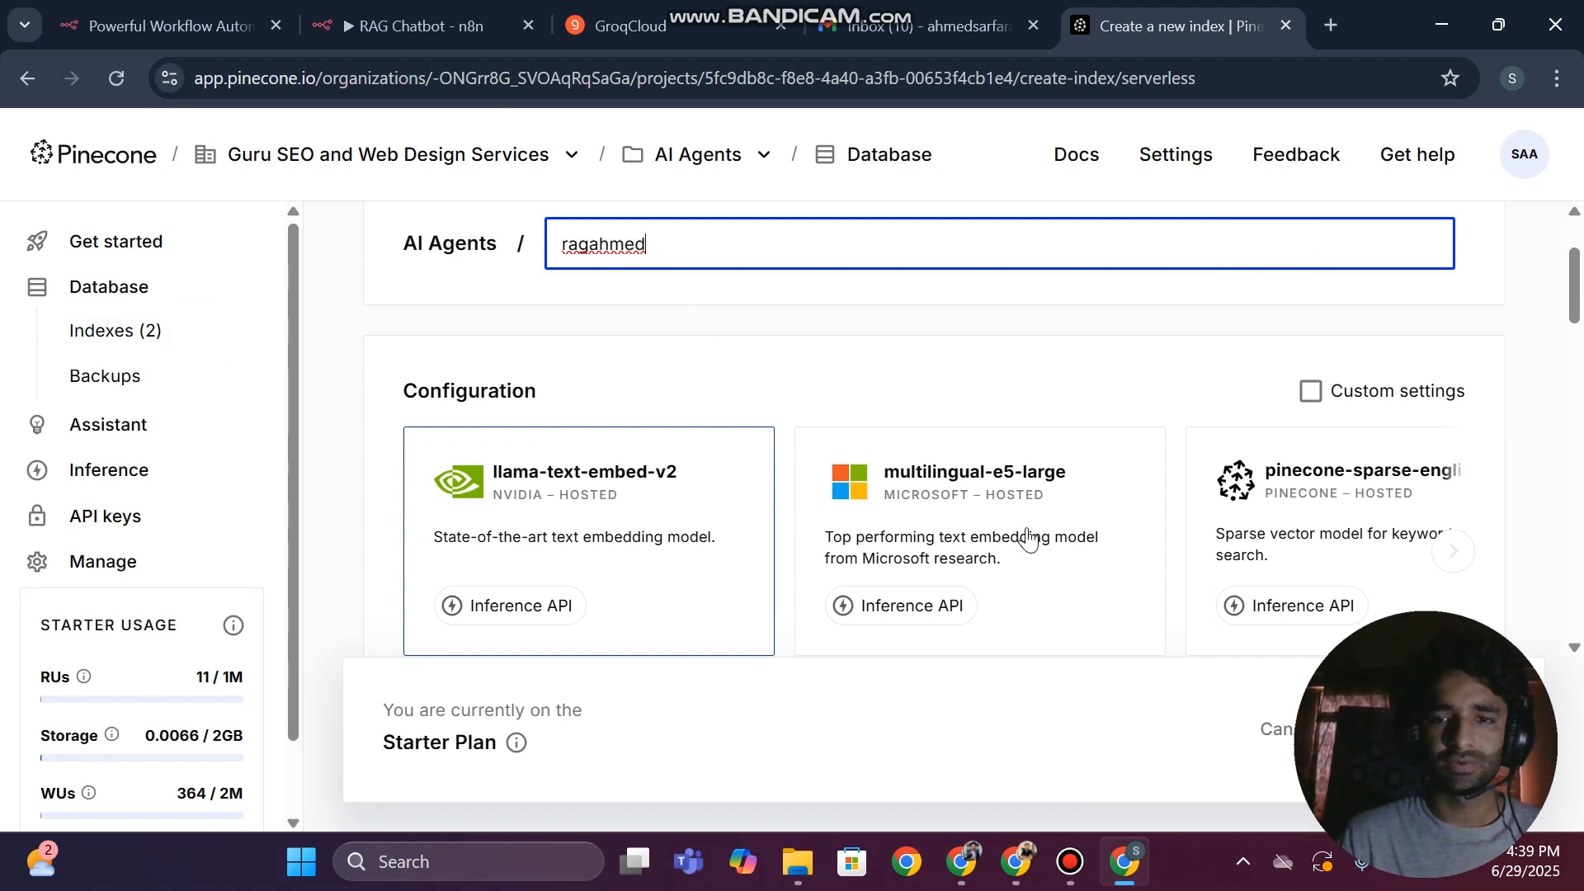
# Review the llama-text-embed-v2 configuration and the dimension options it offers for the new index
pyautogui.scroll(-4, 930, 511)
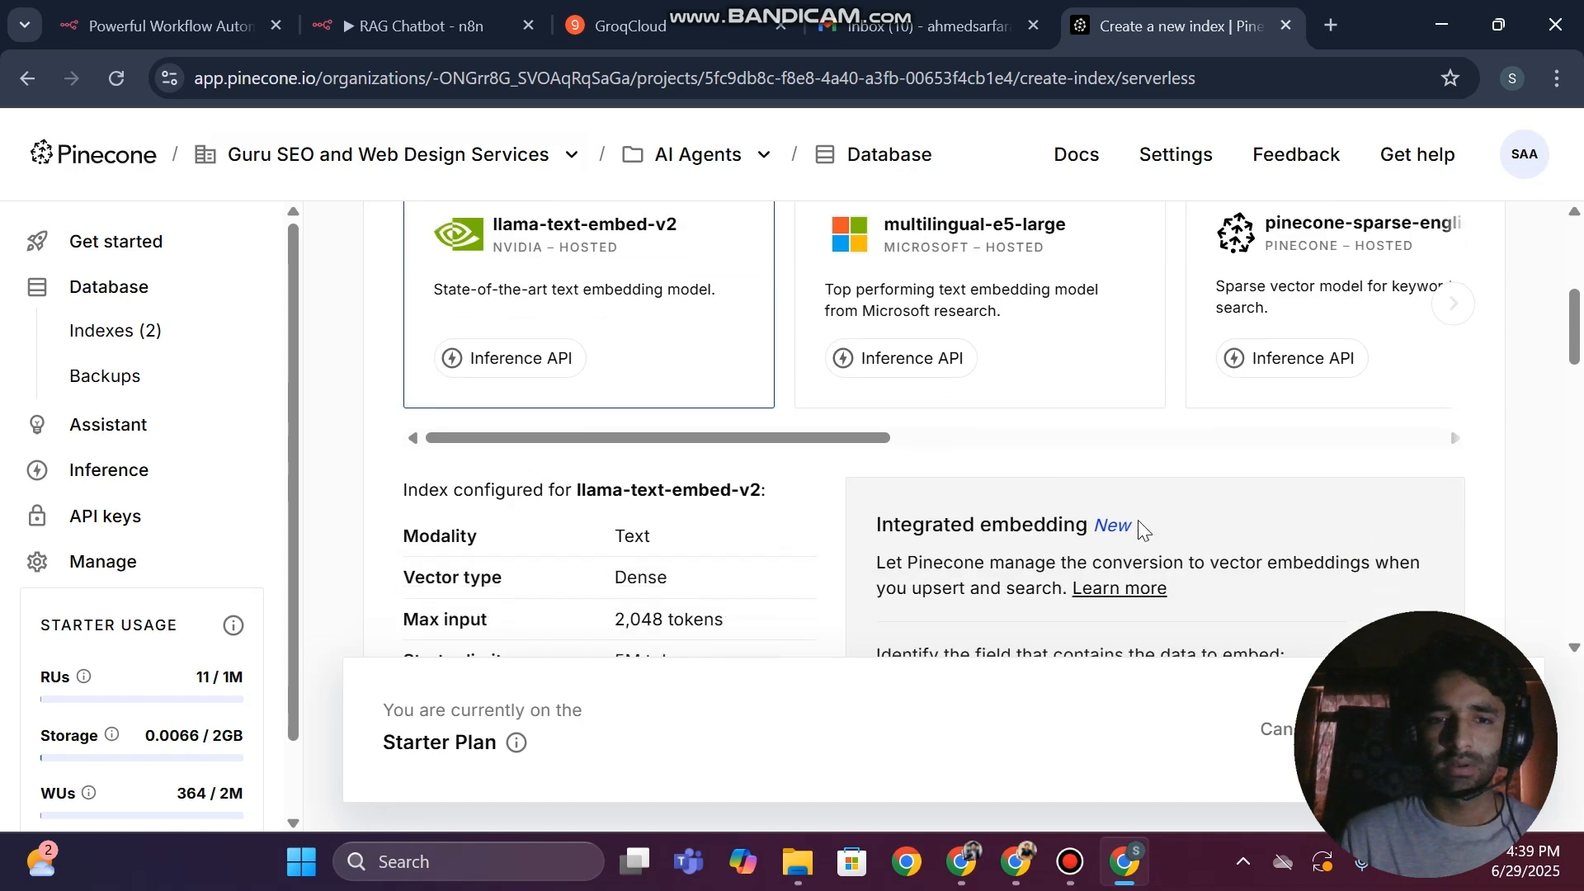
pyautogui.scroll(3, 635, 457)
pyautogui.scroll(-4, 627, 498)
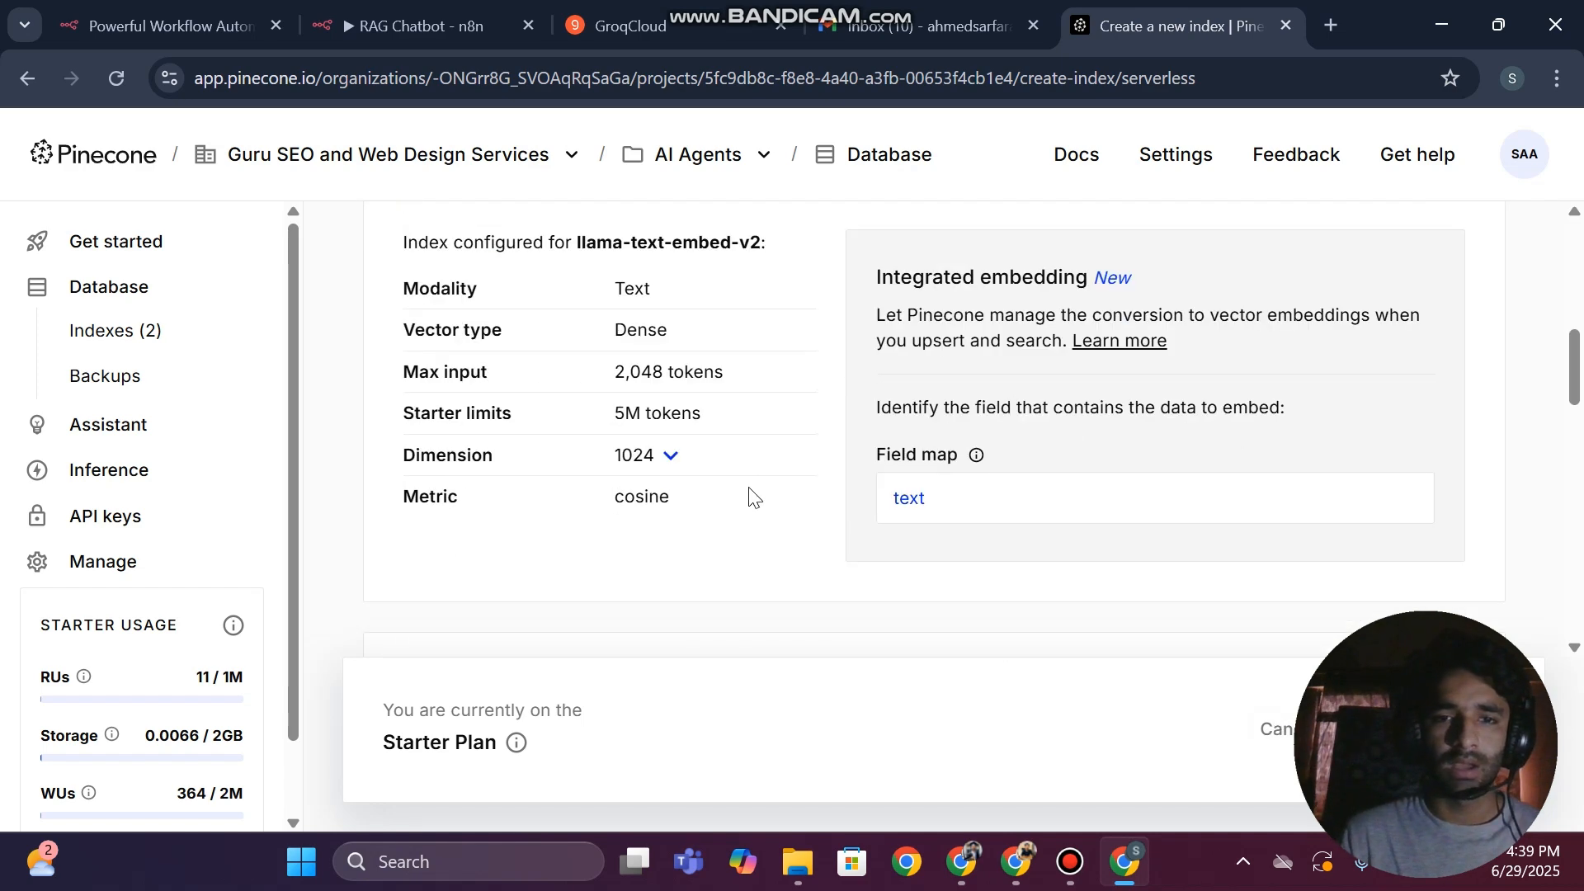
pyautogui.click(636, 457)
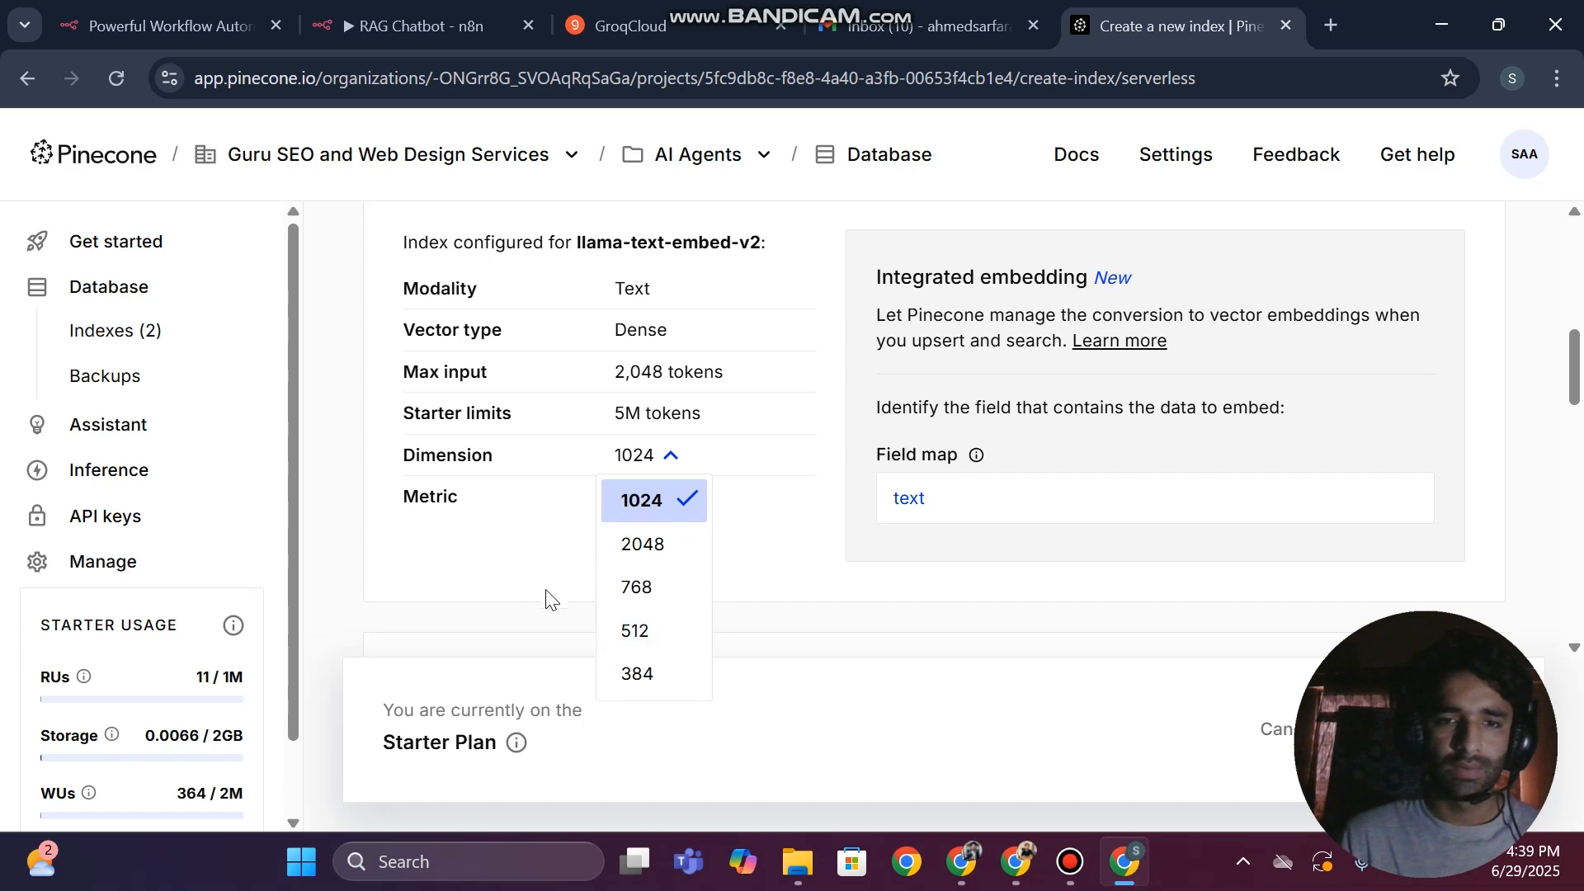
pyautogui.click(495, 578)
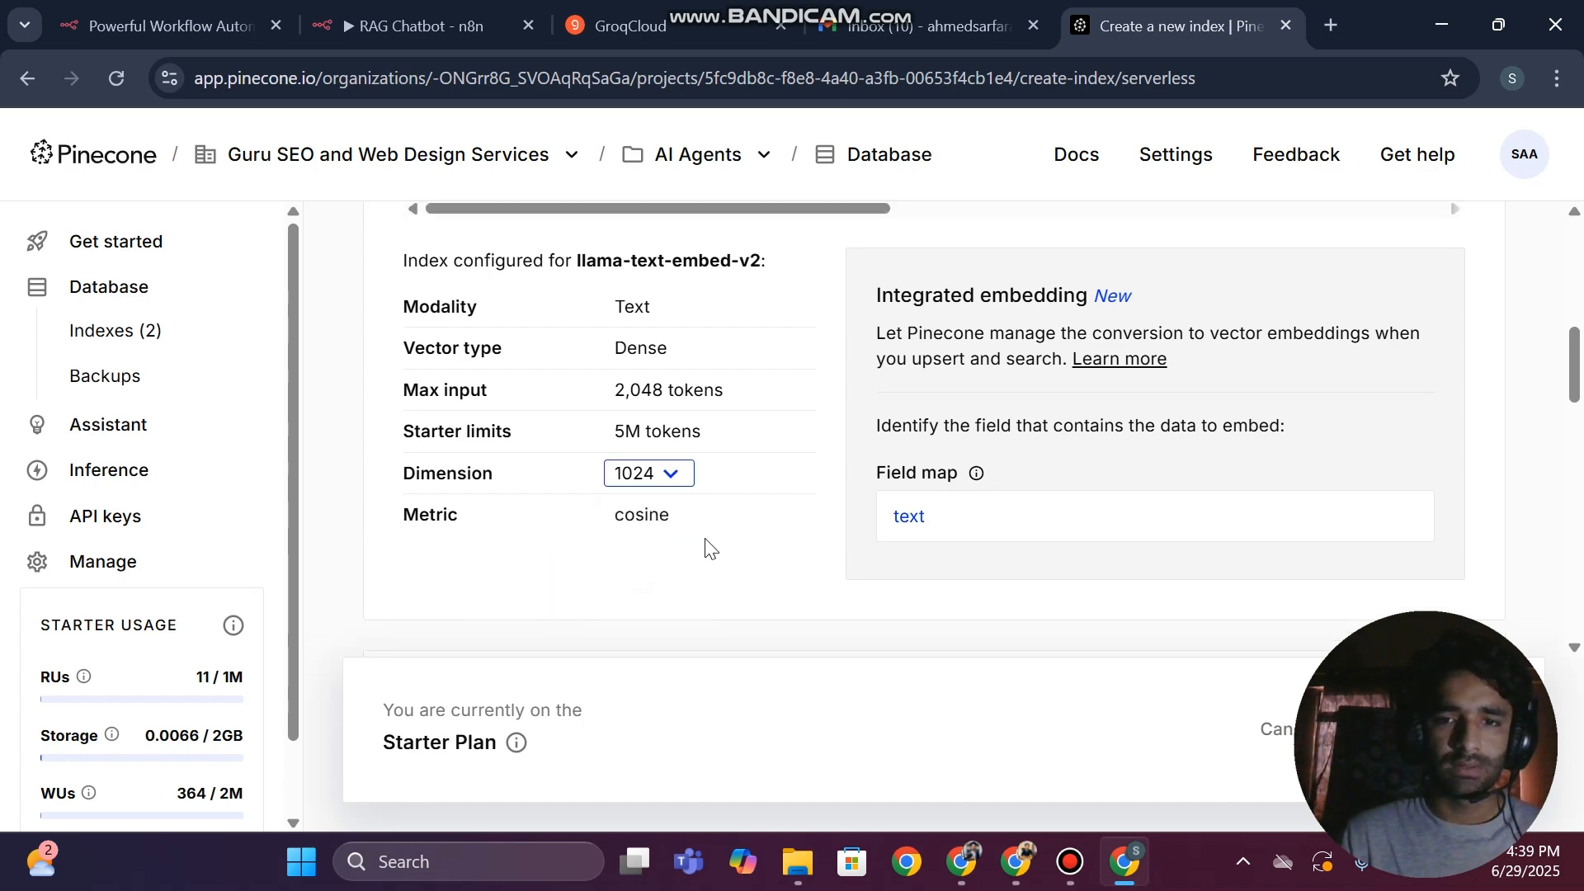
pyautogui.scroll(5, 706, 547)
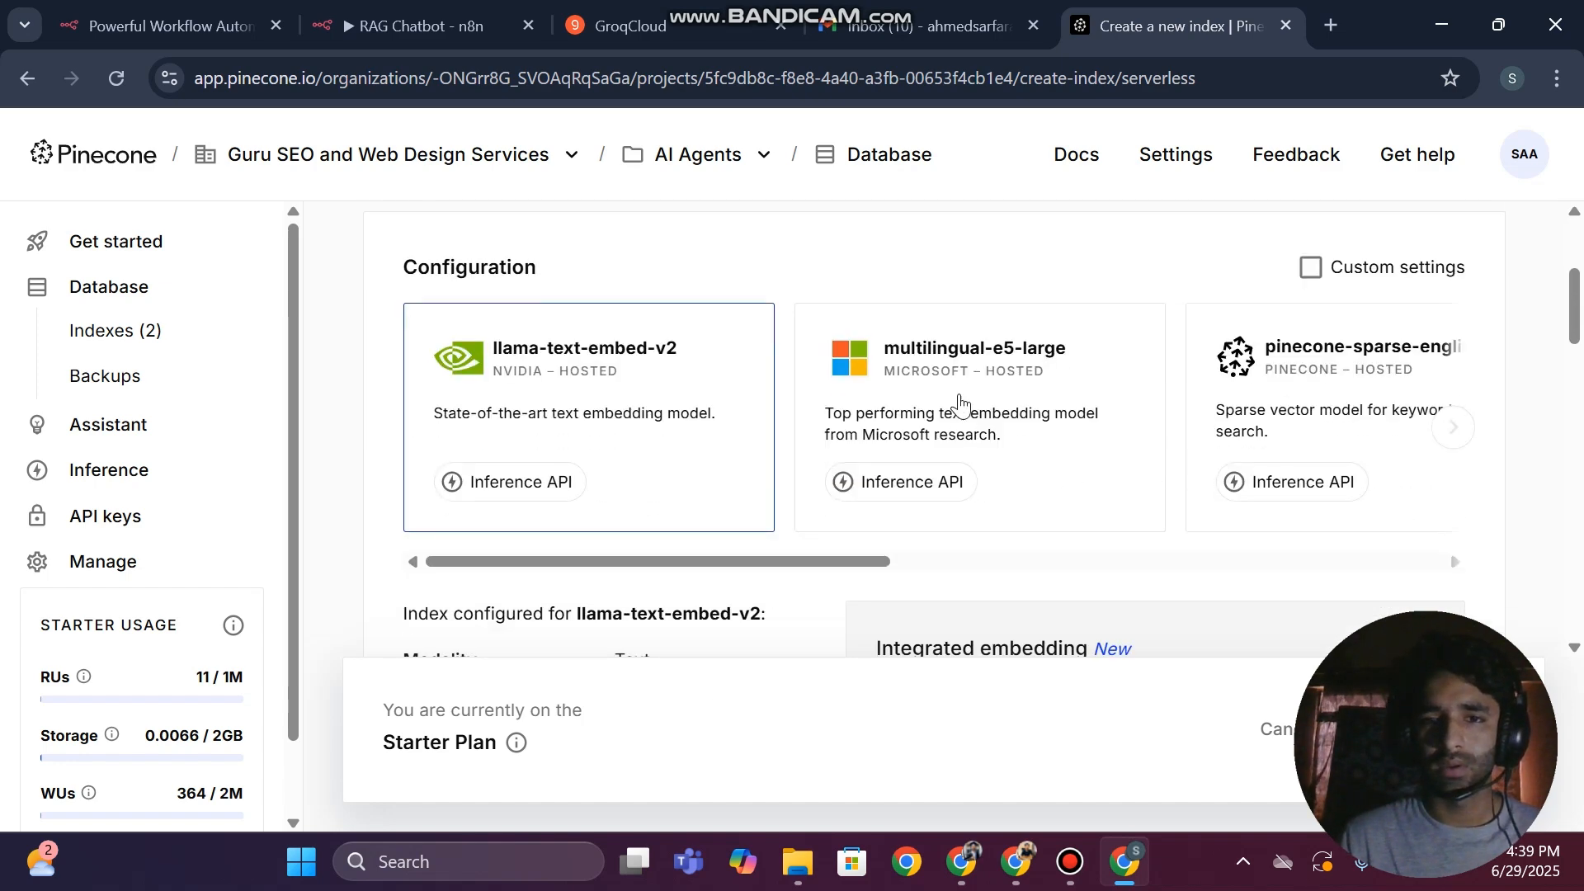
# Configure the index for the OpenAI text-embedding-3-small model with dimension 1536
pyautogui.moveTo(766, 561); pyautogui.dragTo(1137, 561)
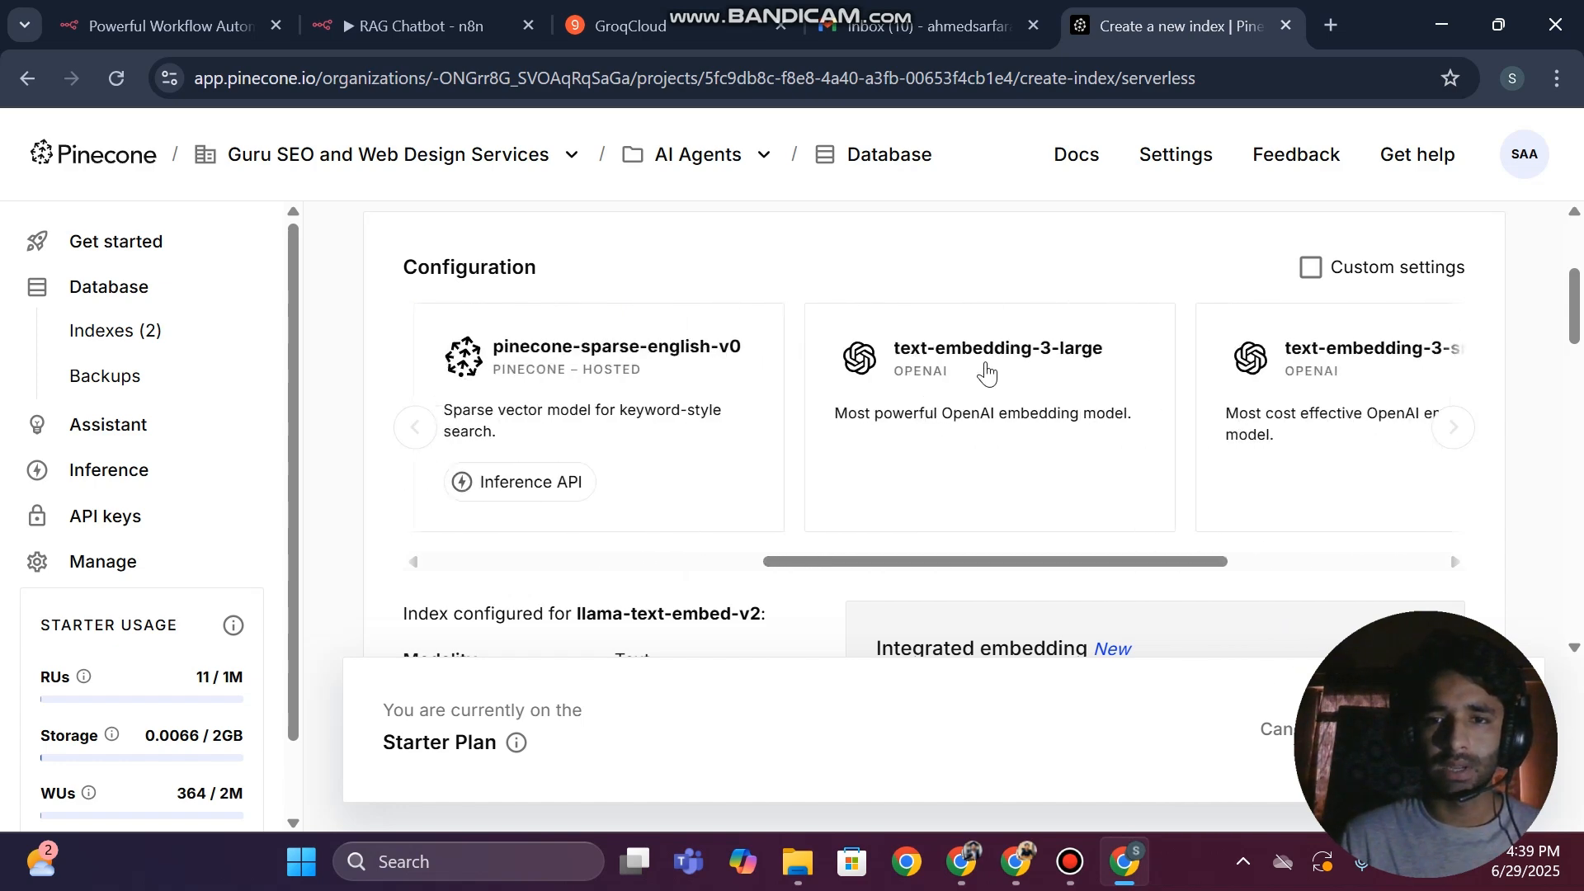
pyautogui.hscroll(3, 974, 462)
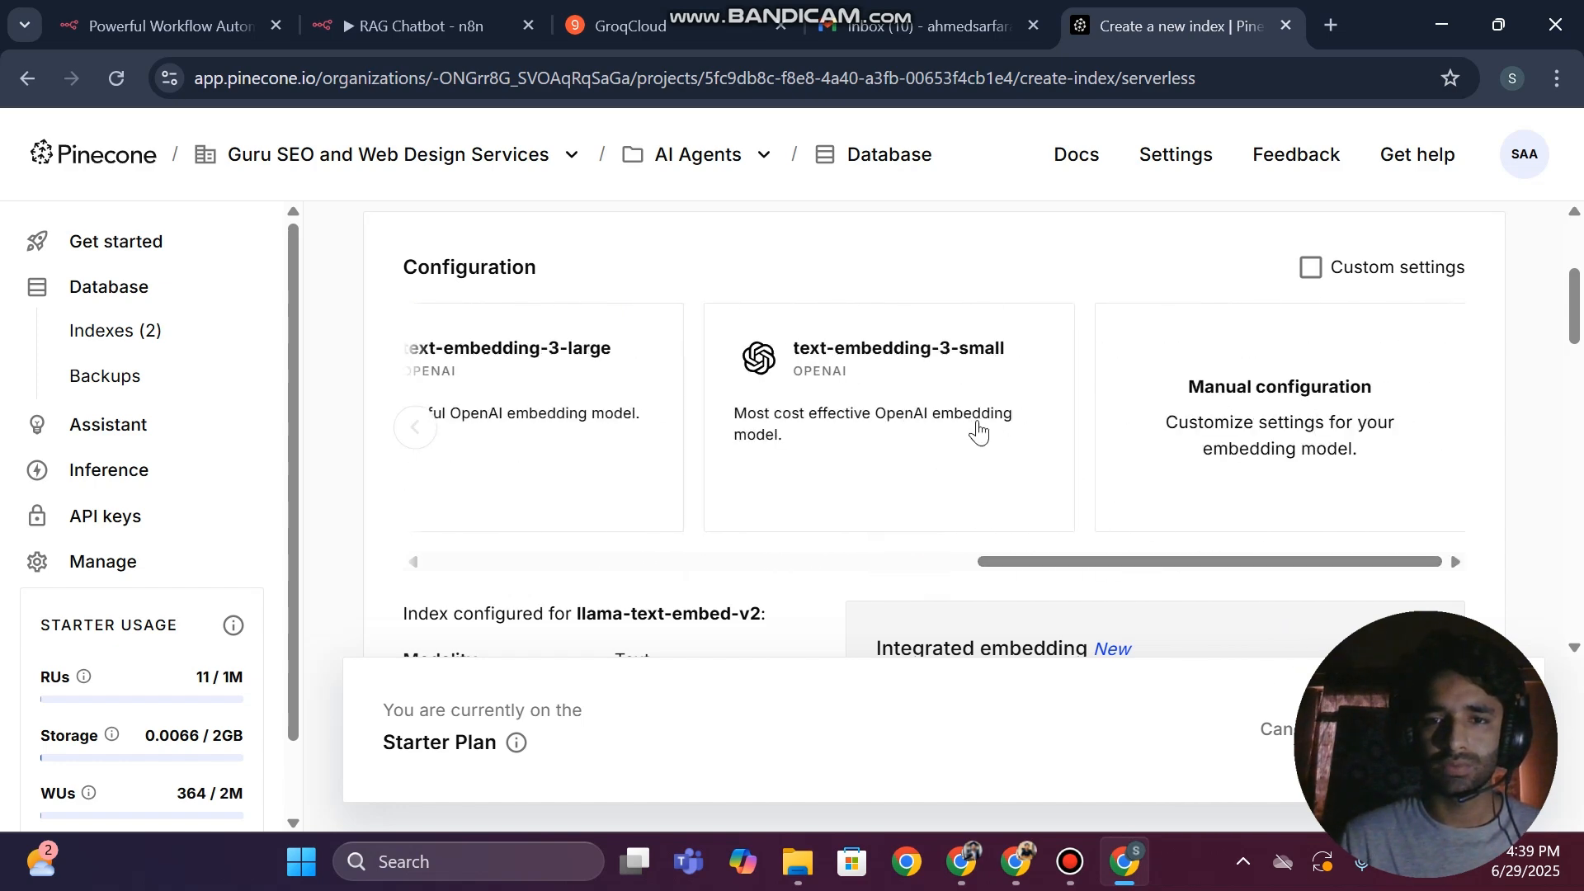
pyautogui.click(902, 376)
pyautogui.scroll(-6, 459, 553)
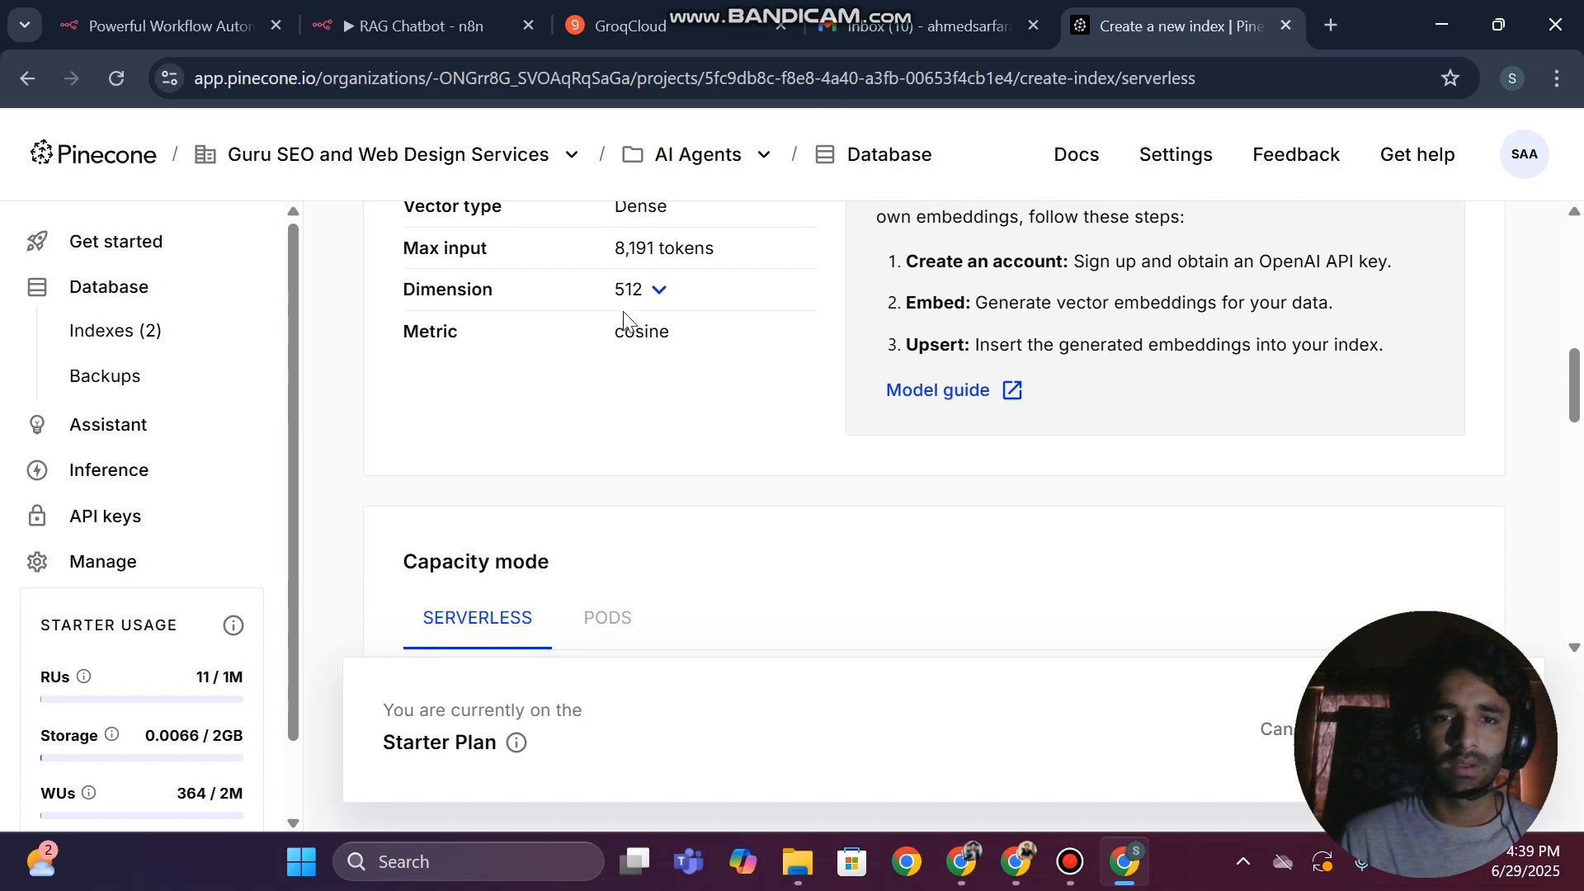
pyautogui.click(652, 290)
pyautogui.click(639, 333)
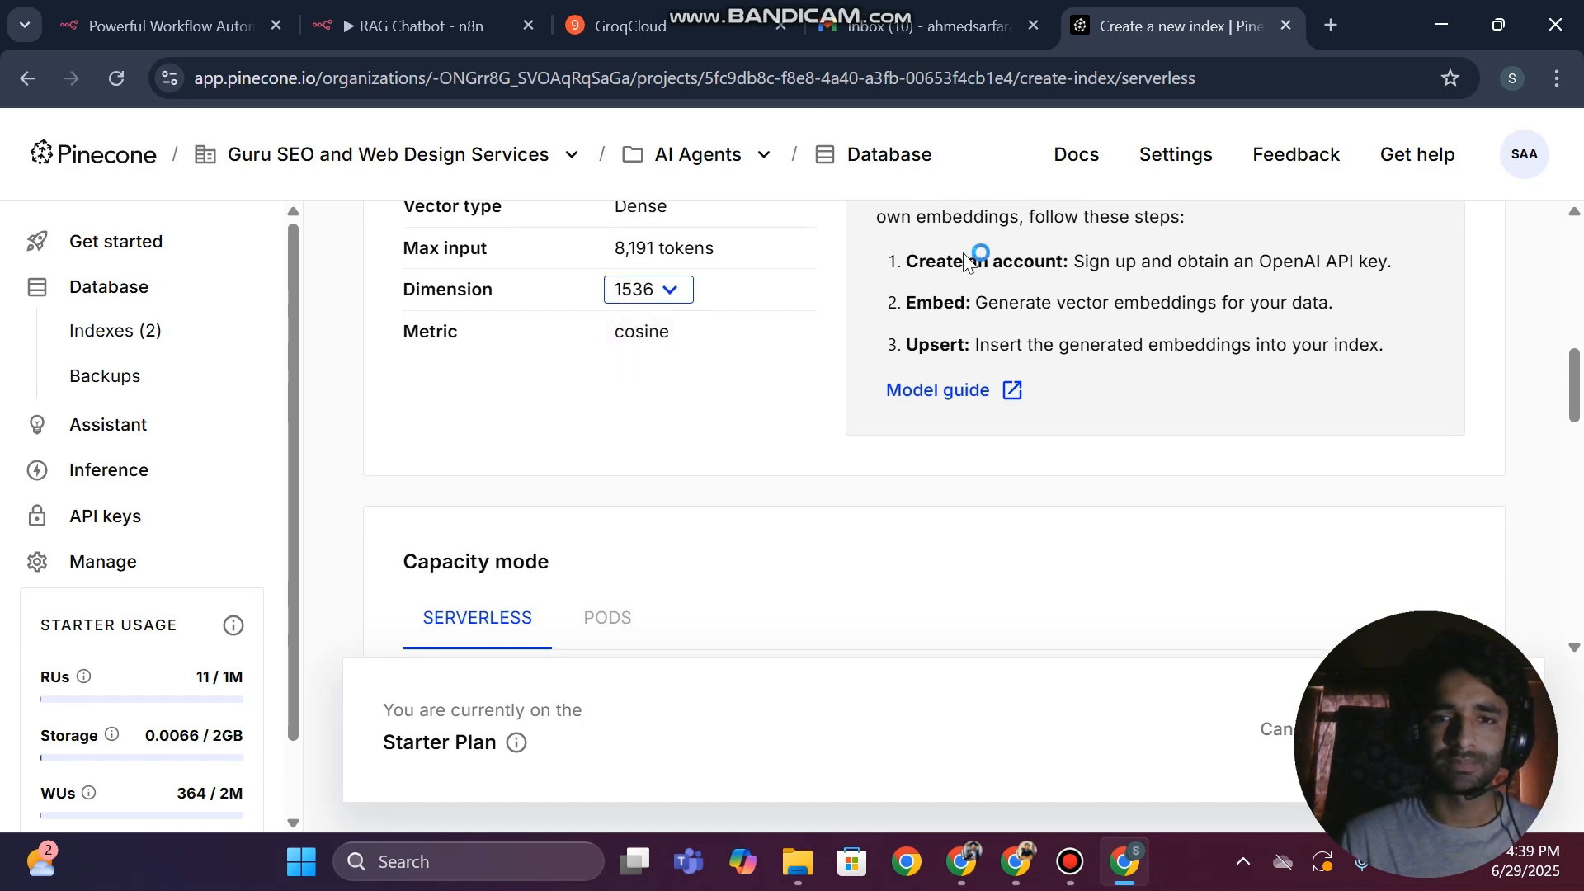
# Review the name and details of the created ragahmed index
pyautogui.scroll(3, 966, 262)
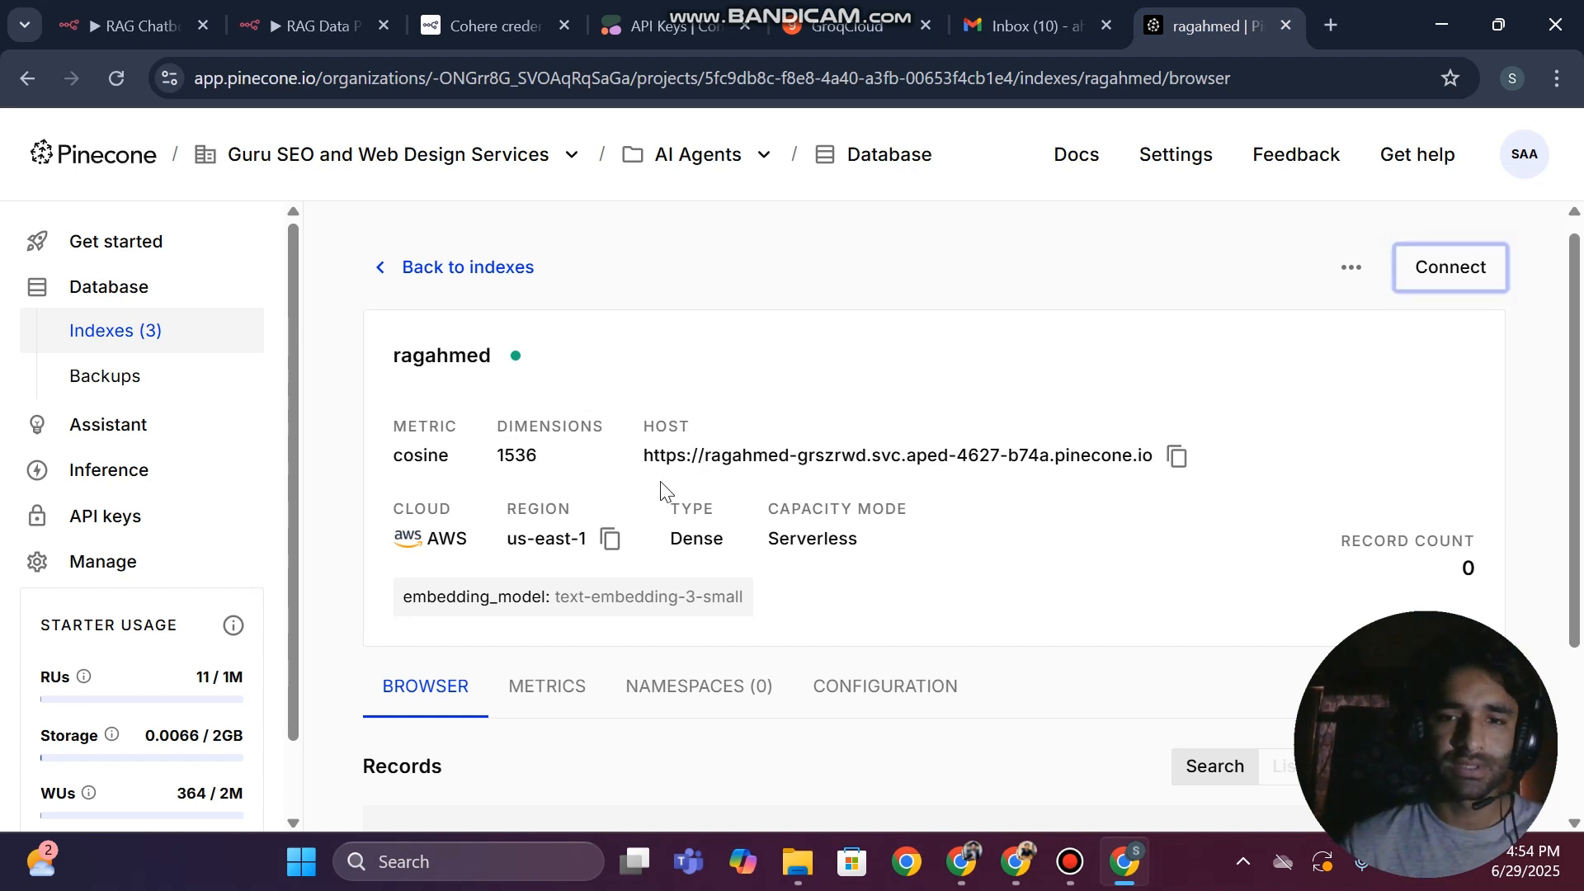
pyautogui.scroll(-1, 662, 489)
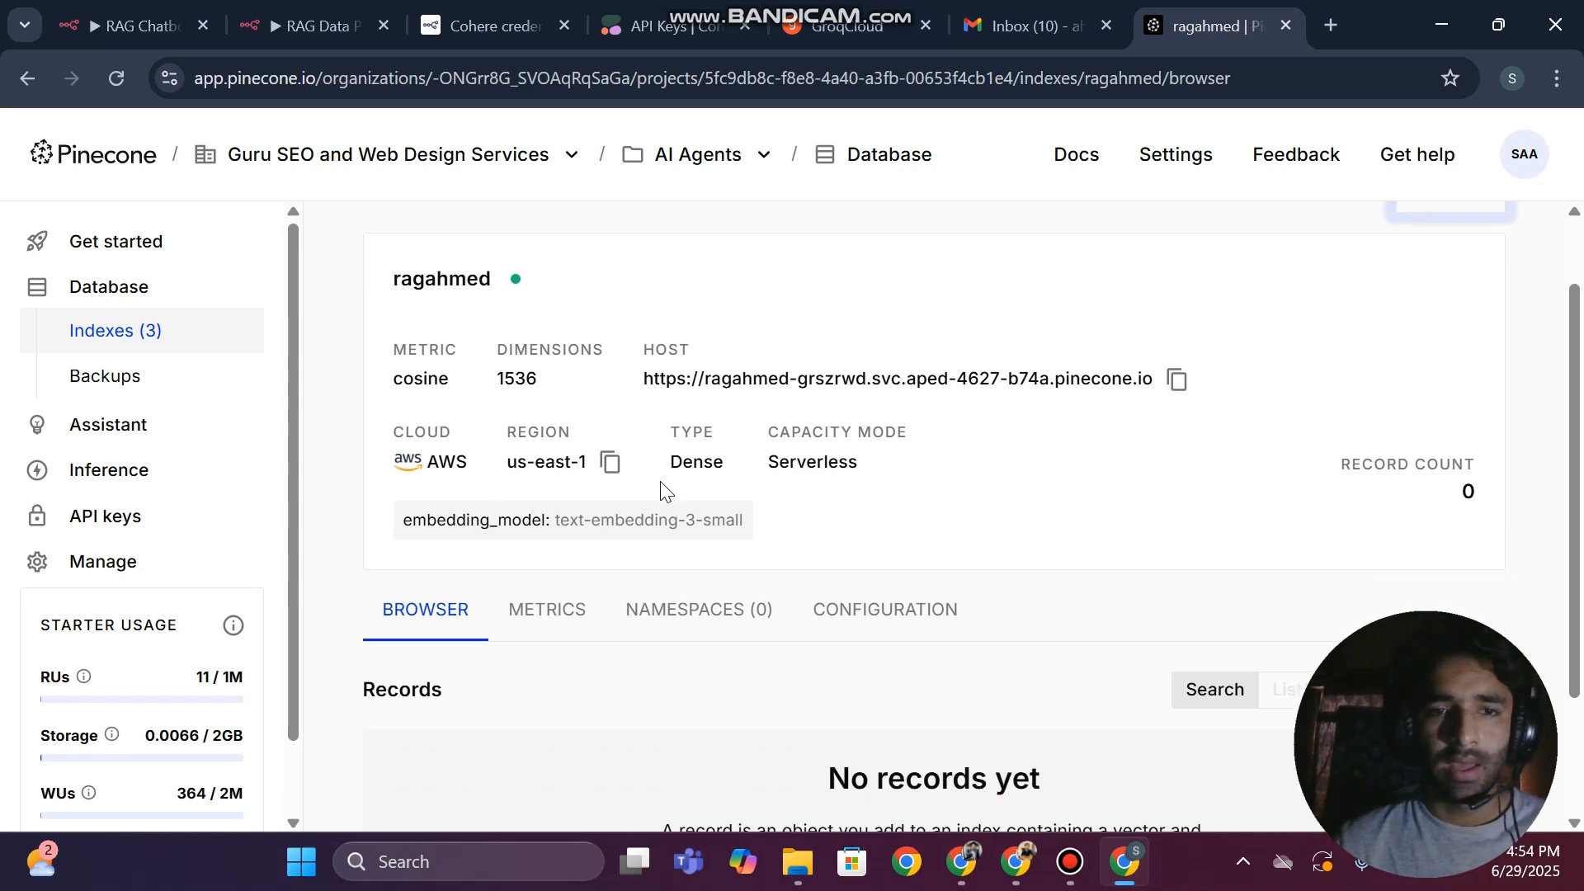
pyautogui.doubleClick(424, 285)
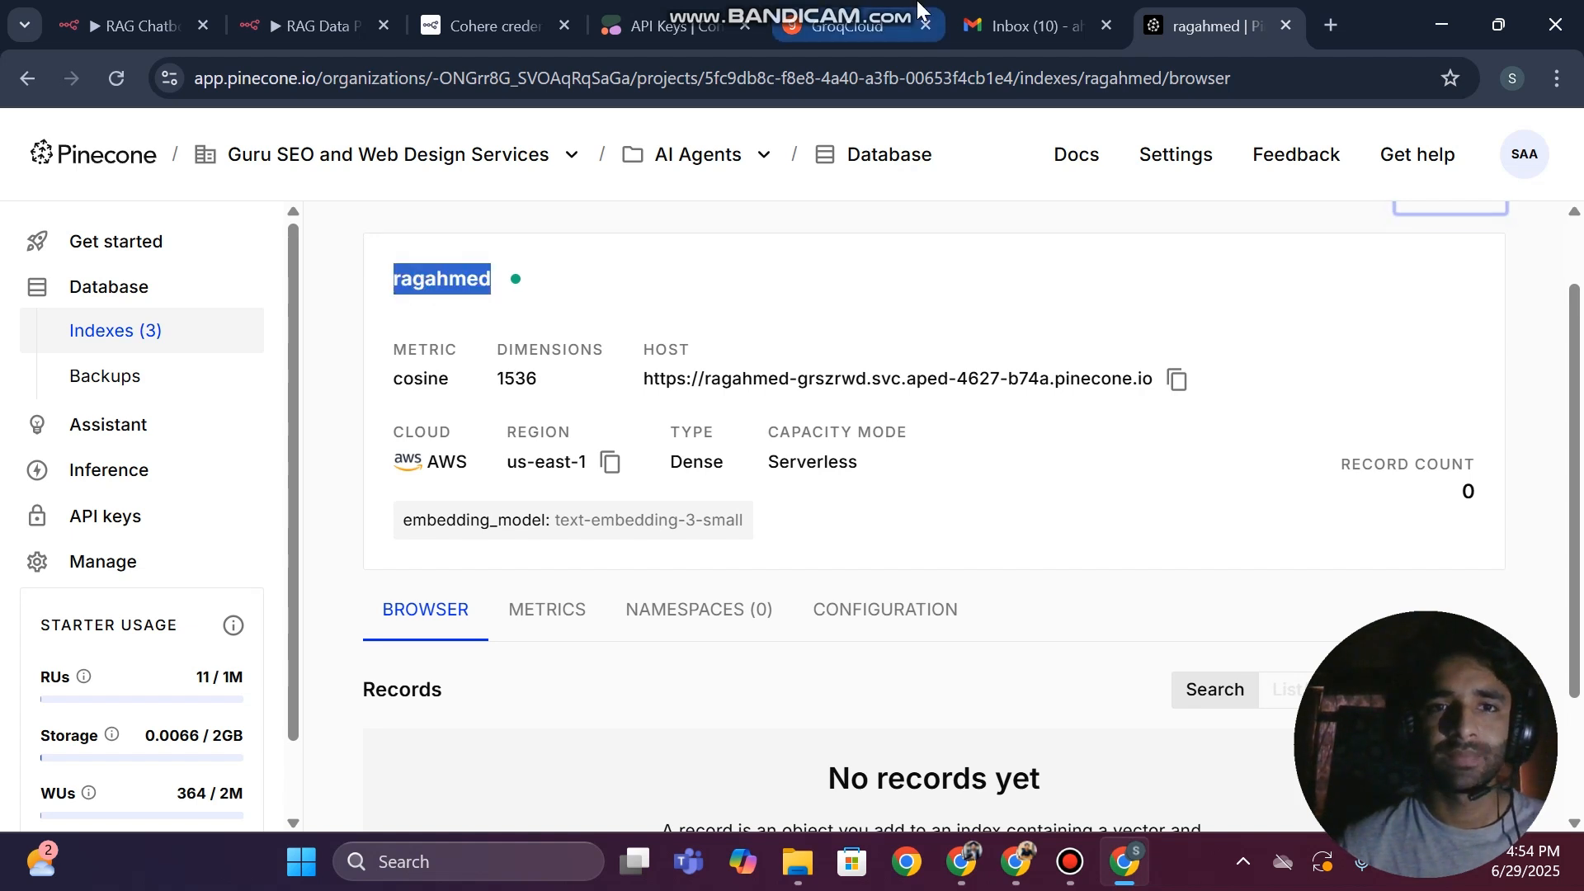
# Switch to the RAG Chatbot workflow in n8n and start a new Pinecone credential in the Pinecone Vector Store node
pyautogui.click(123, 25)
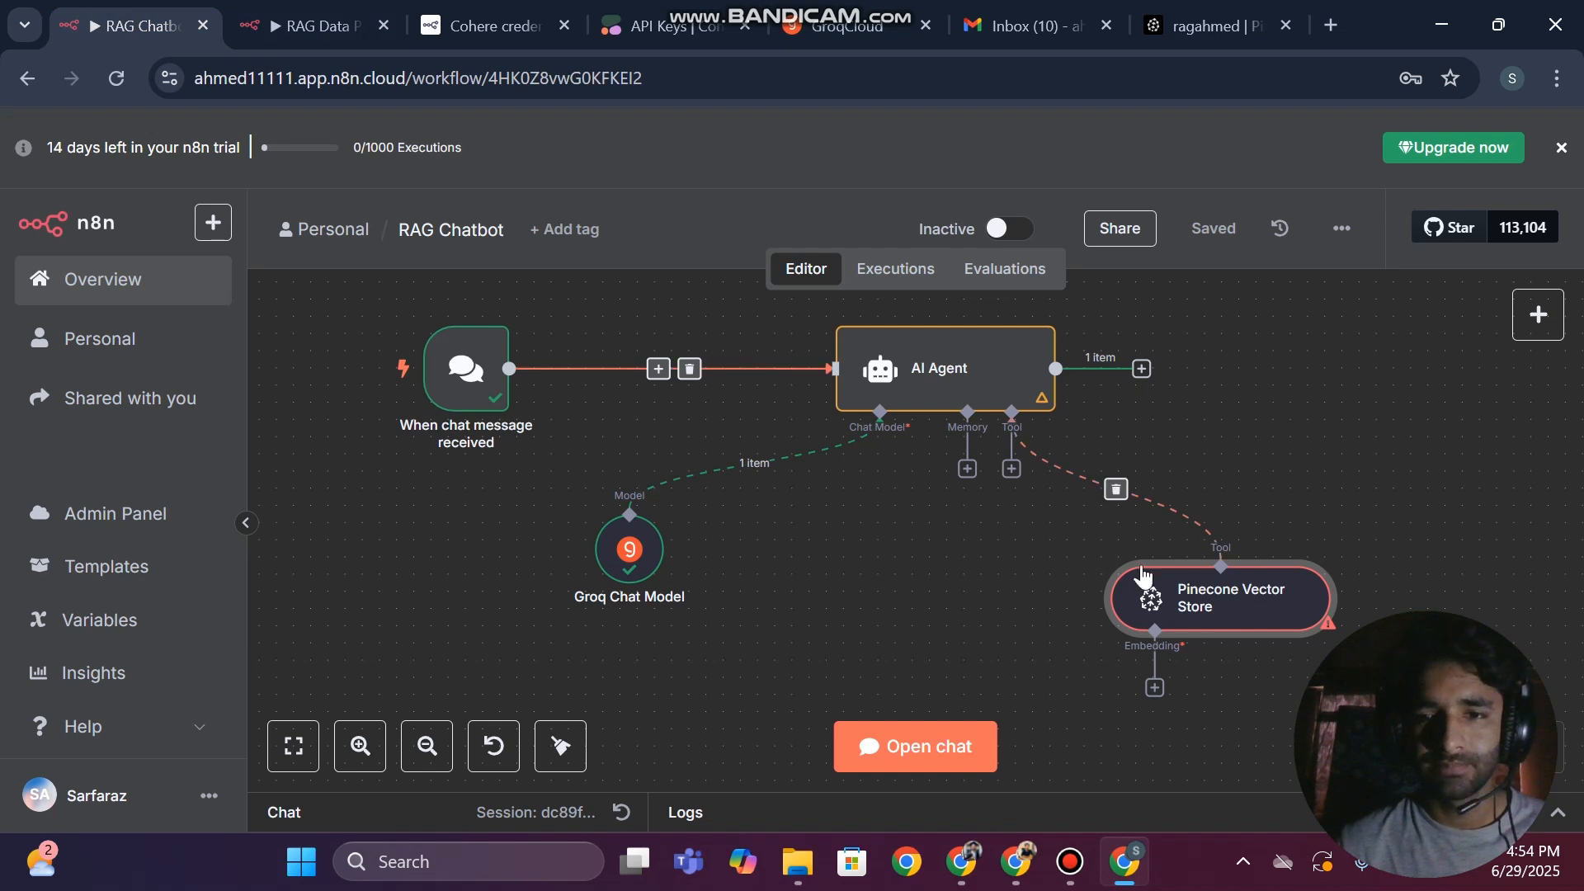
pyautogui.doubleClick(1217, 634)
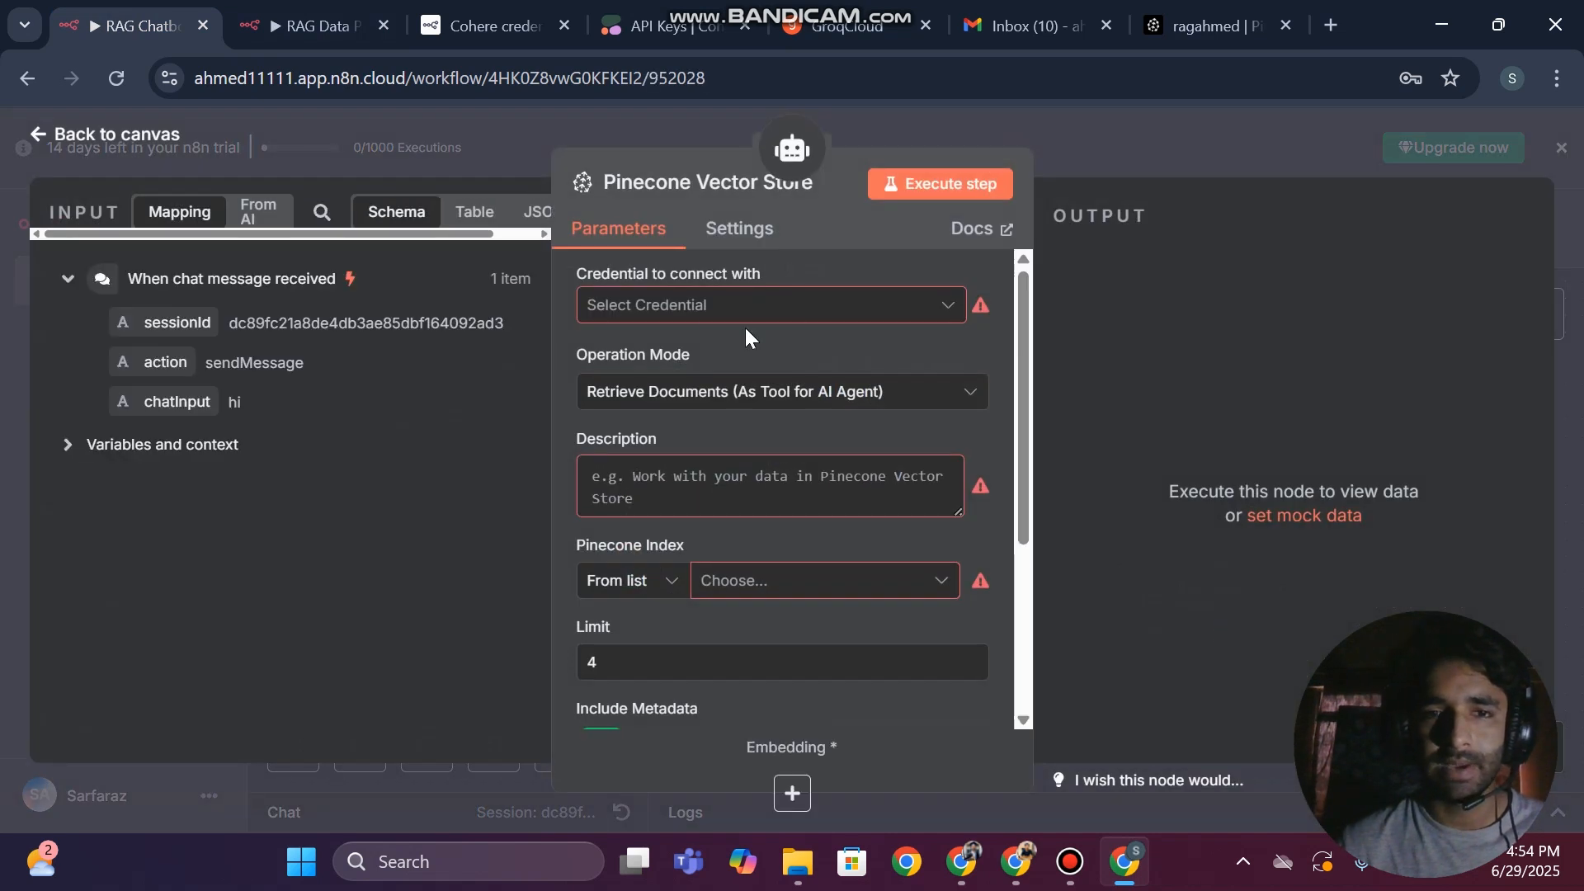
pyautogui.click(646, 310)
pyautogui.click(674, 363)
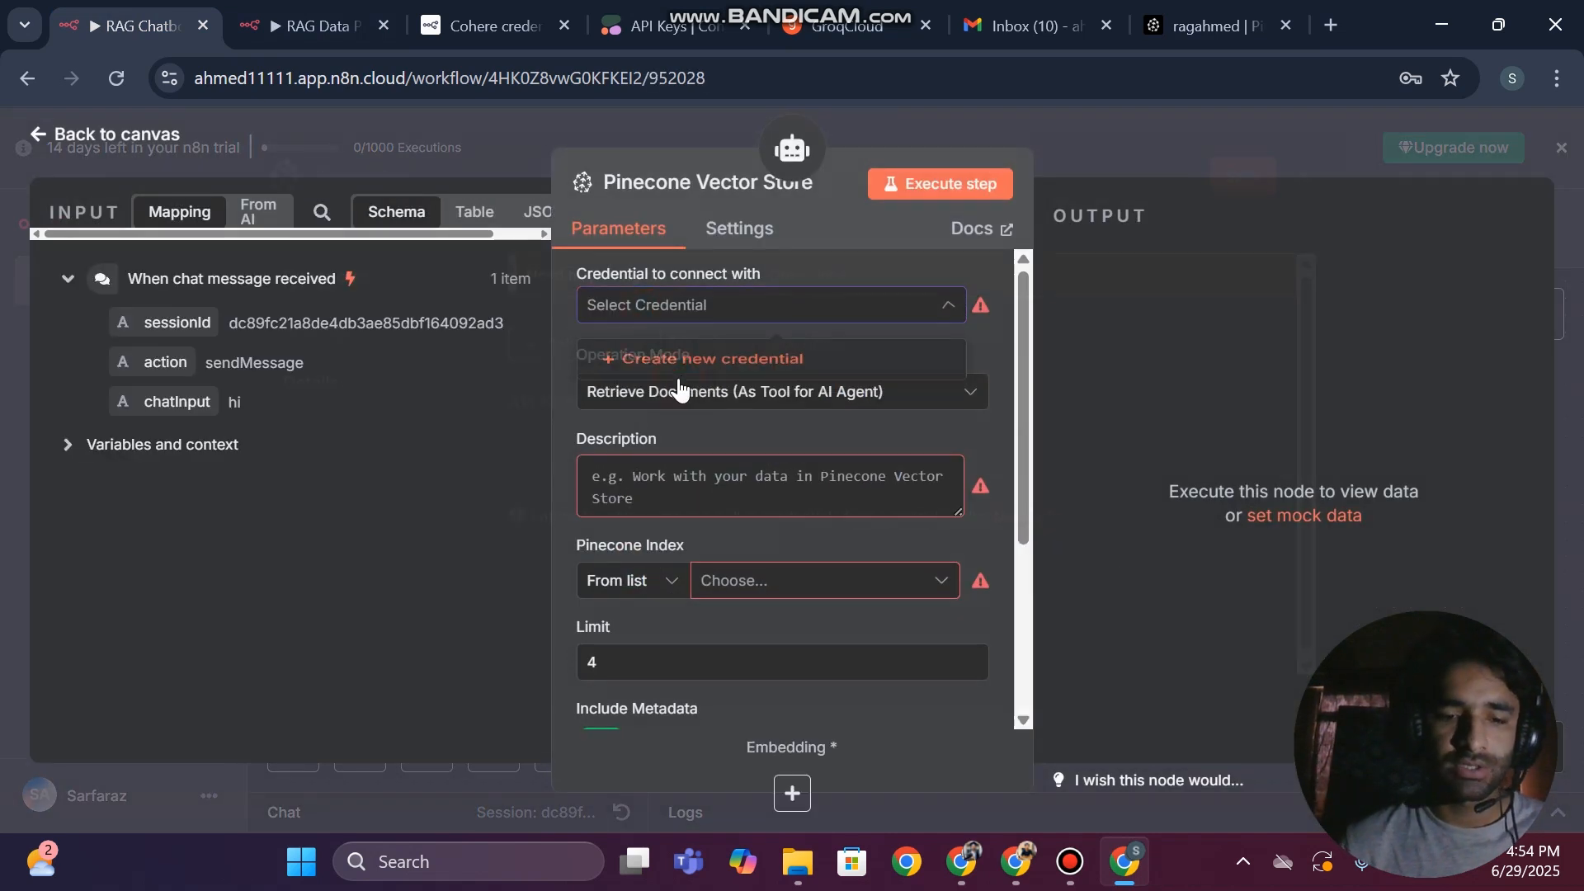
pyautogui.click(584, 483)
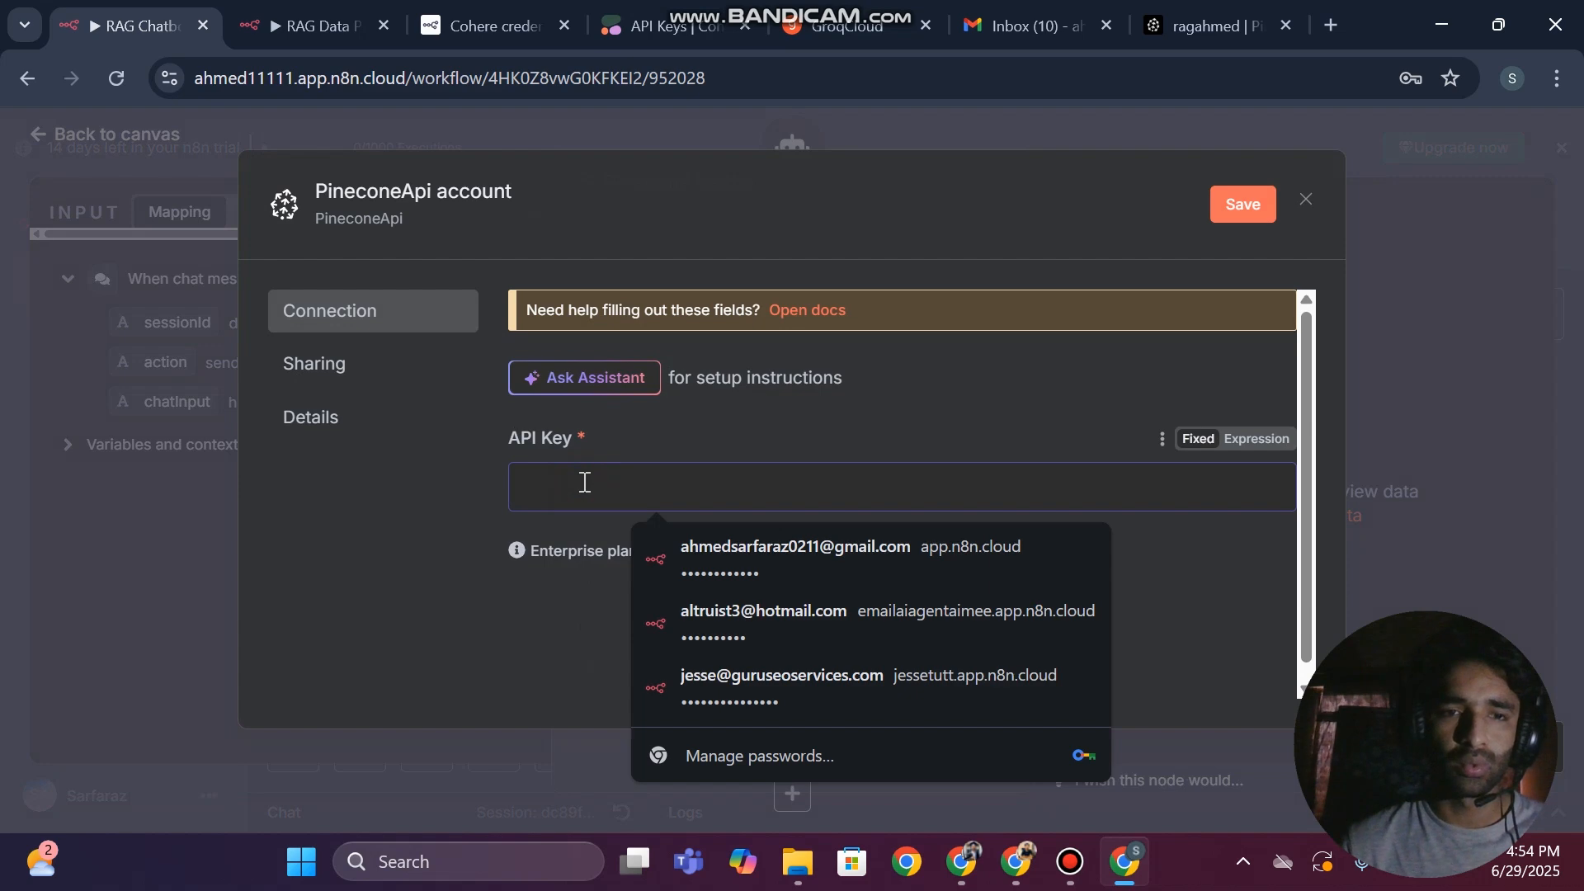
# Return to the Pinecone console, generate a new API key named "rag" and copy it
pyautogui.click(1136, 12)
pyautogui.click(98, 511)
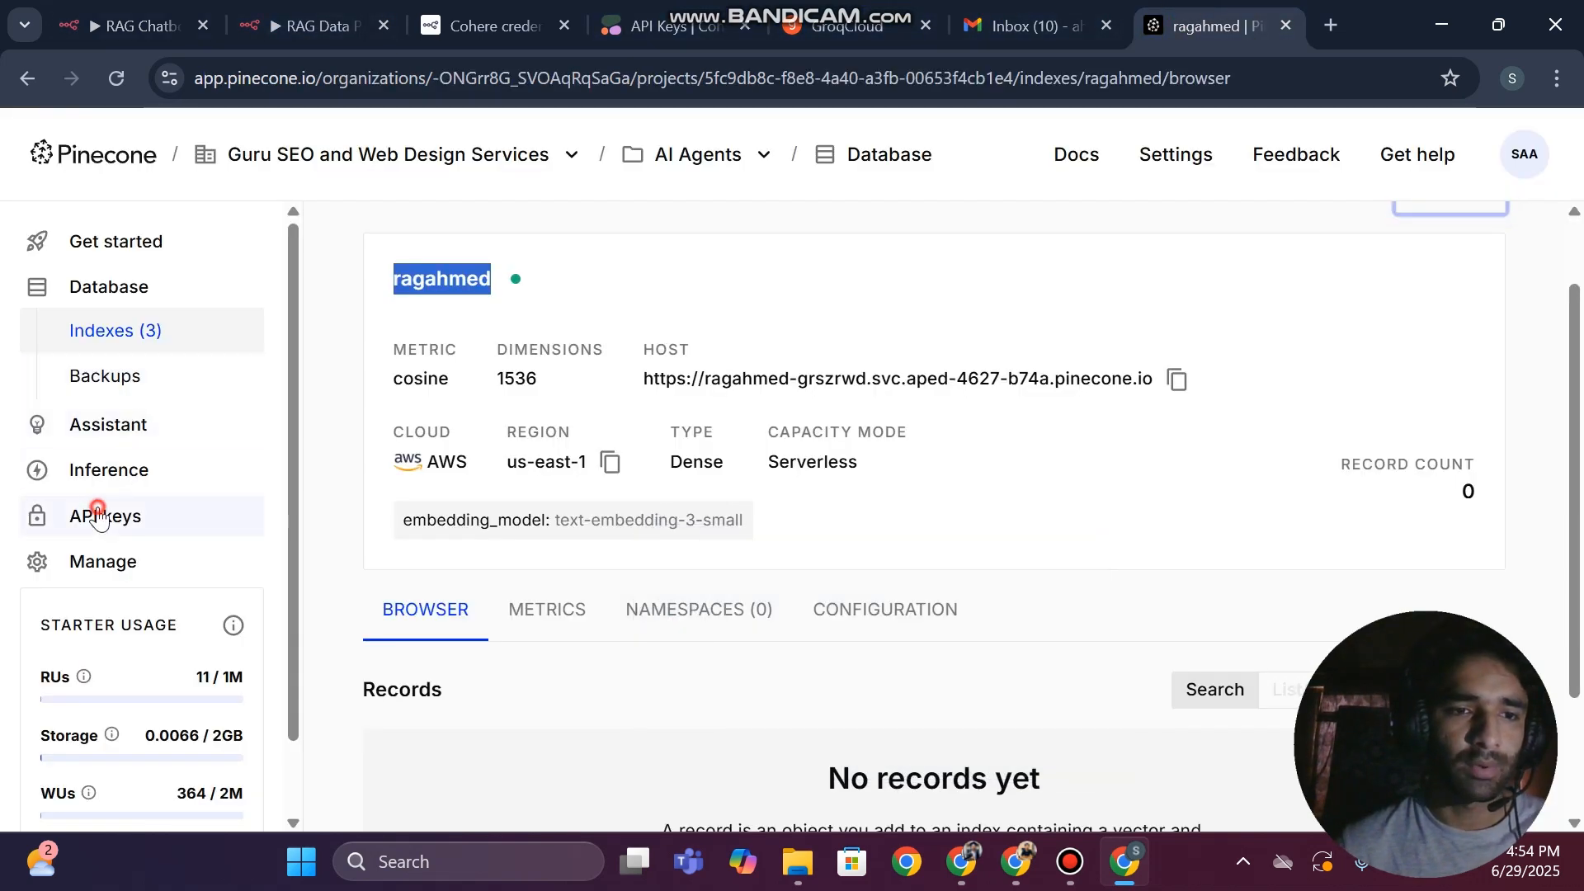
pyautogui.click(1382, 283)
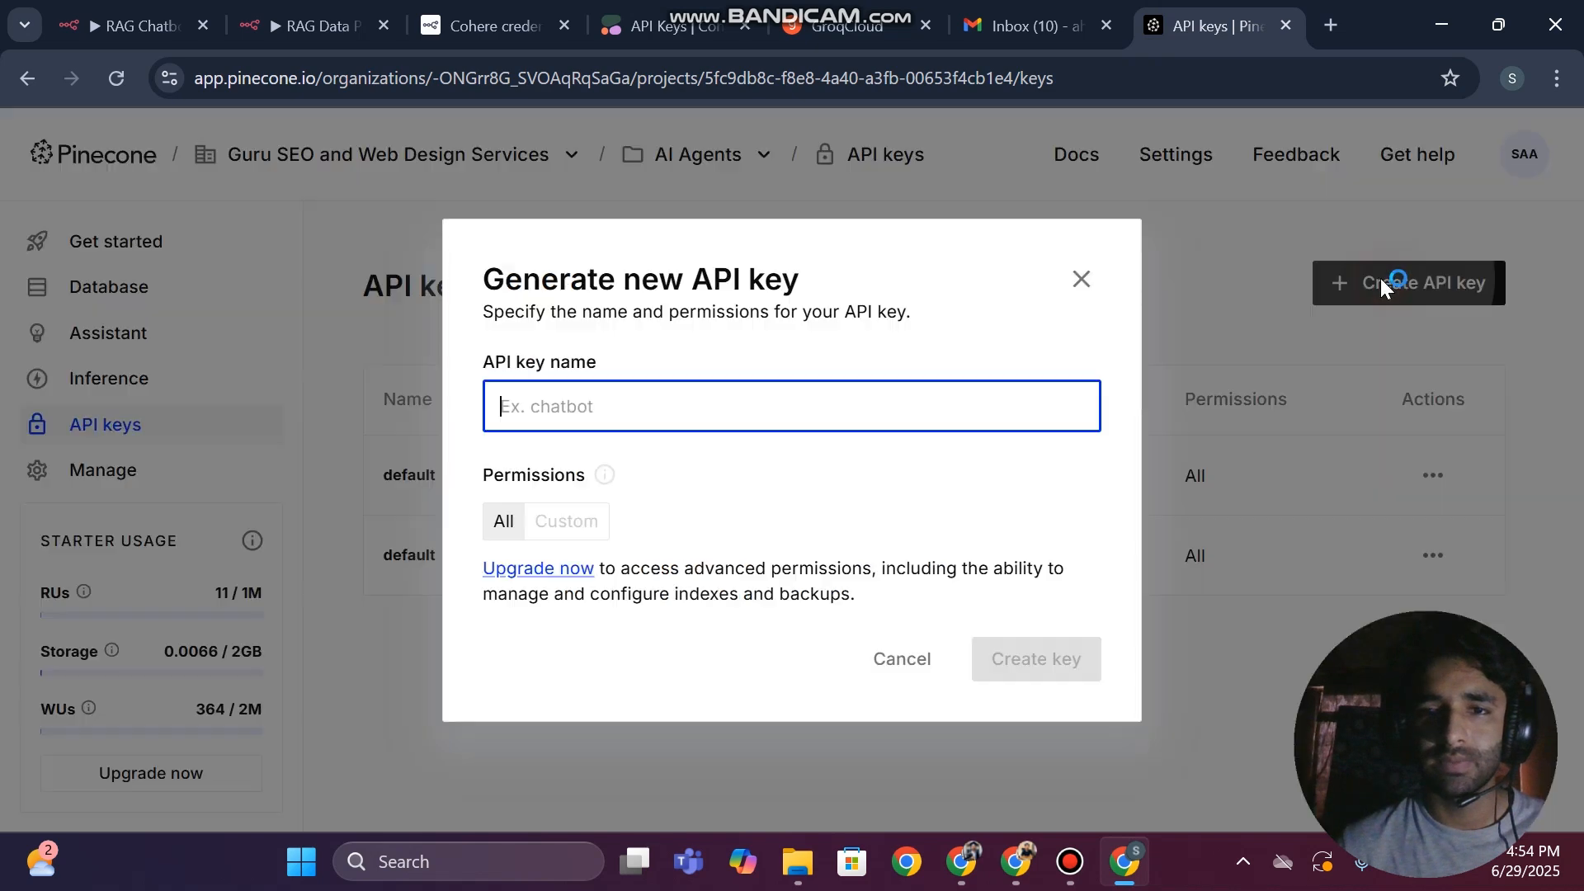
pyautogui.write('rag')
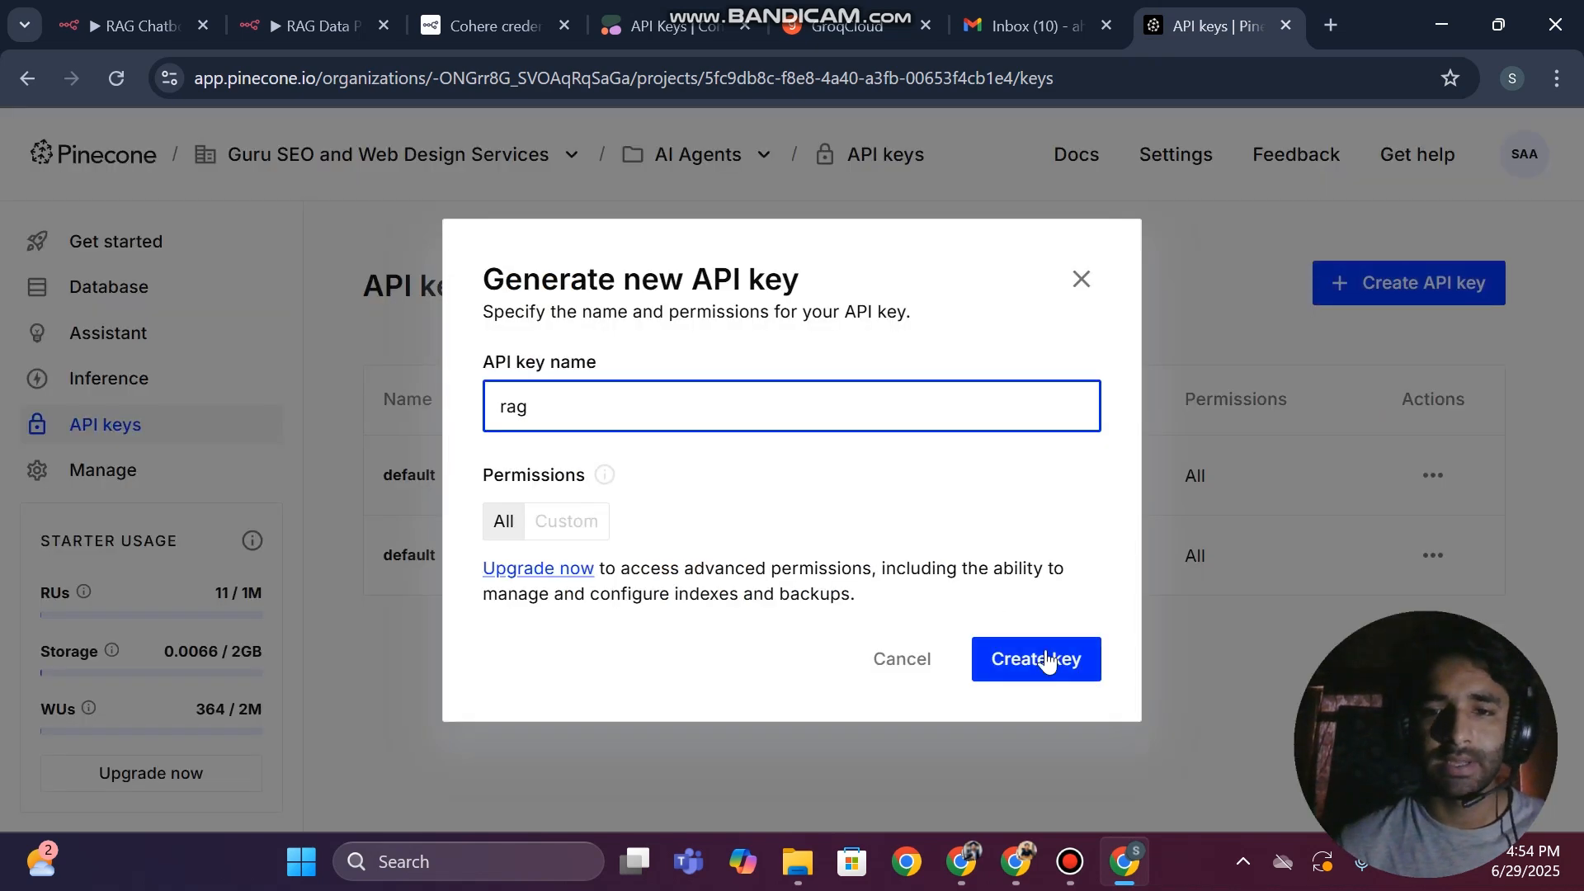
pyautogui.click(1046, 660)
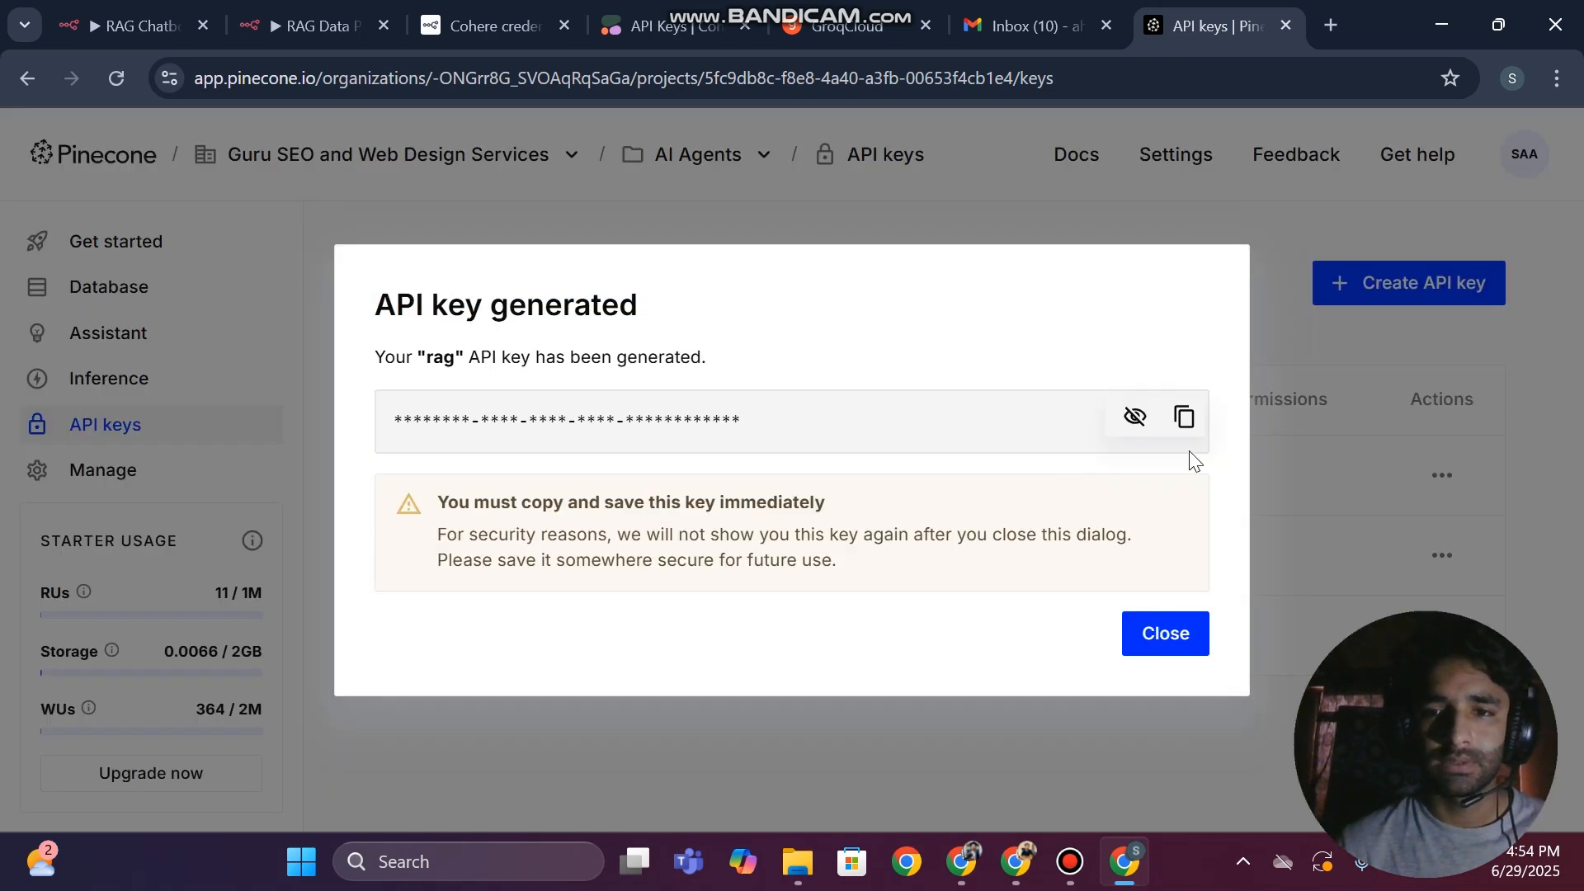
pyautogui.click(1185, 417)
pyautogui.click(1163, 648)
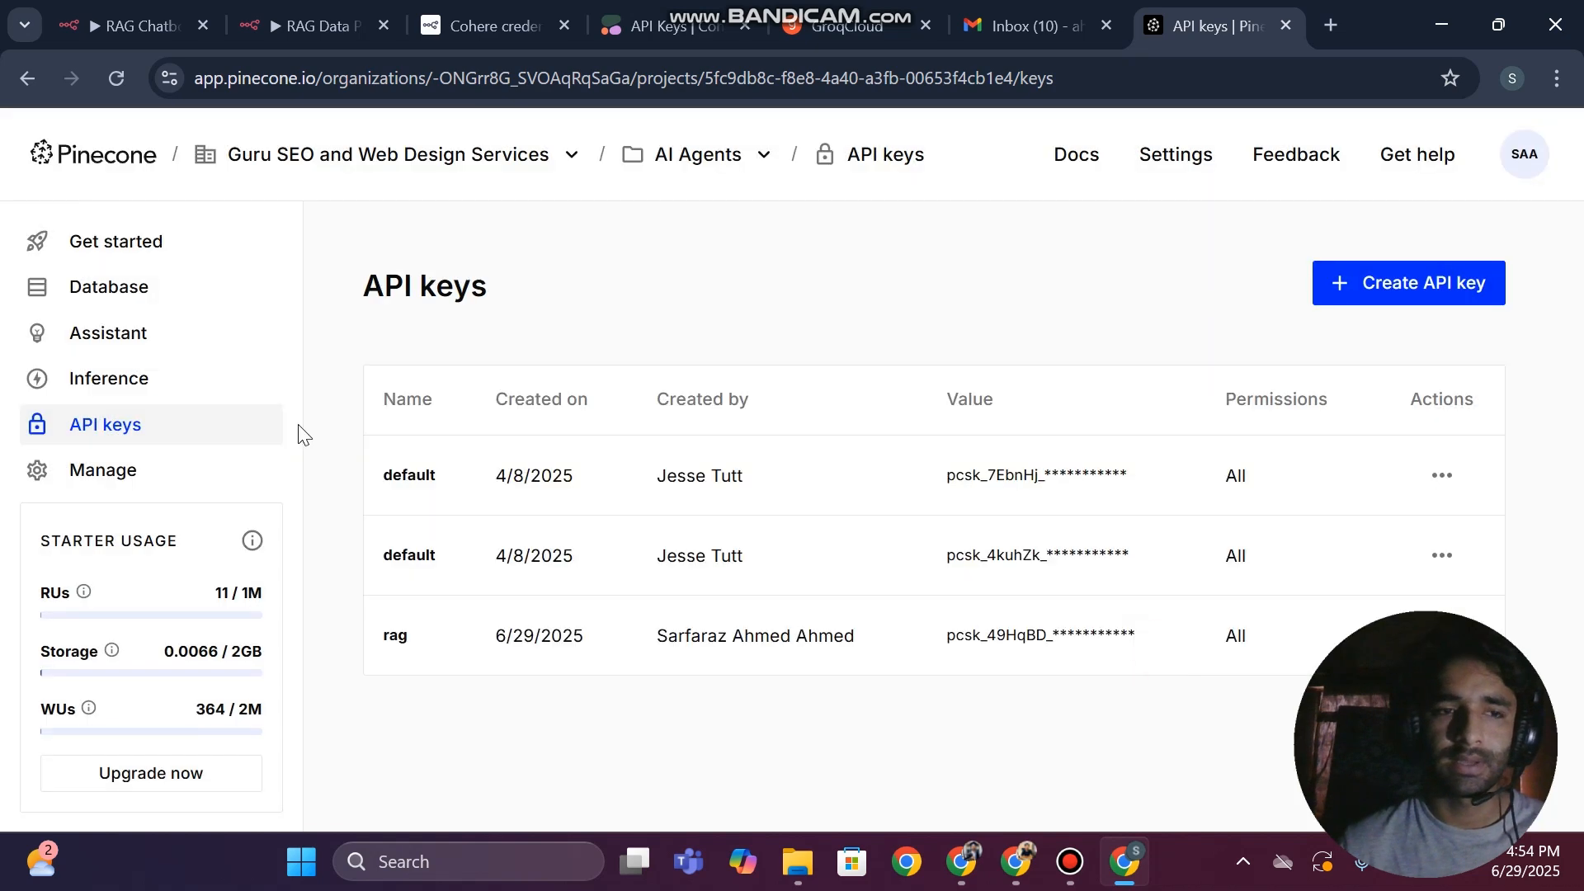
pyautogui.scroll(5, 134, 428)
pyautogui.scroll(-5, 133, 428)
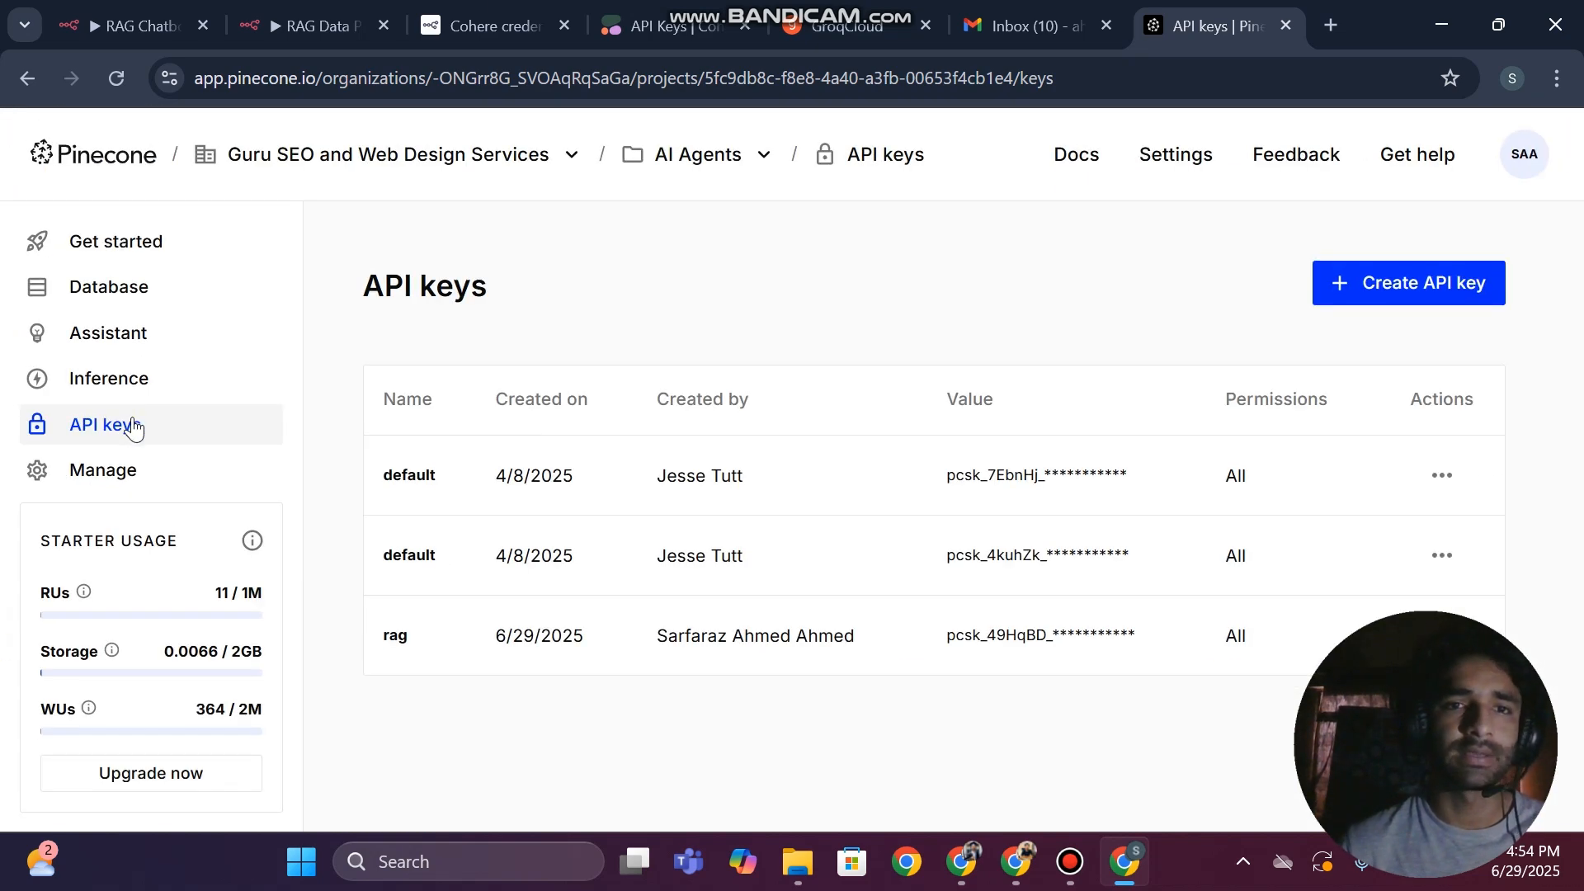
# Back in n8n, paste the API key into the PineconeApi account credential, save it and close the credential window
pyautogui.click(152, 25)
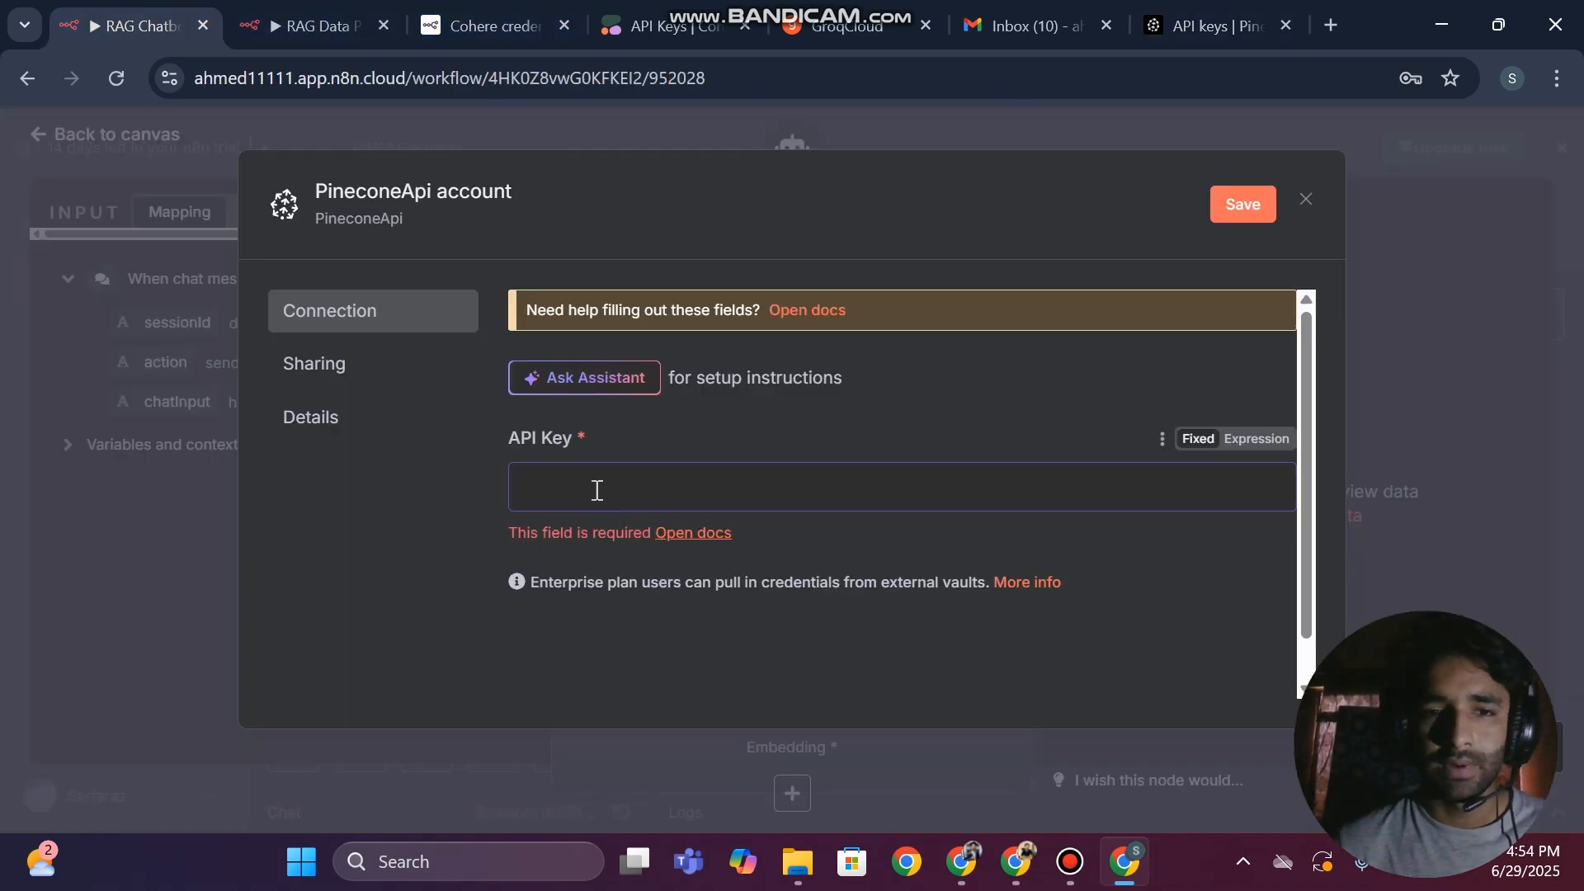
pyautogui.hotkey('ctrl', 'v')
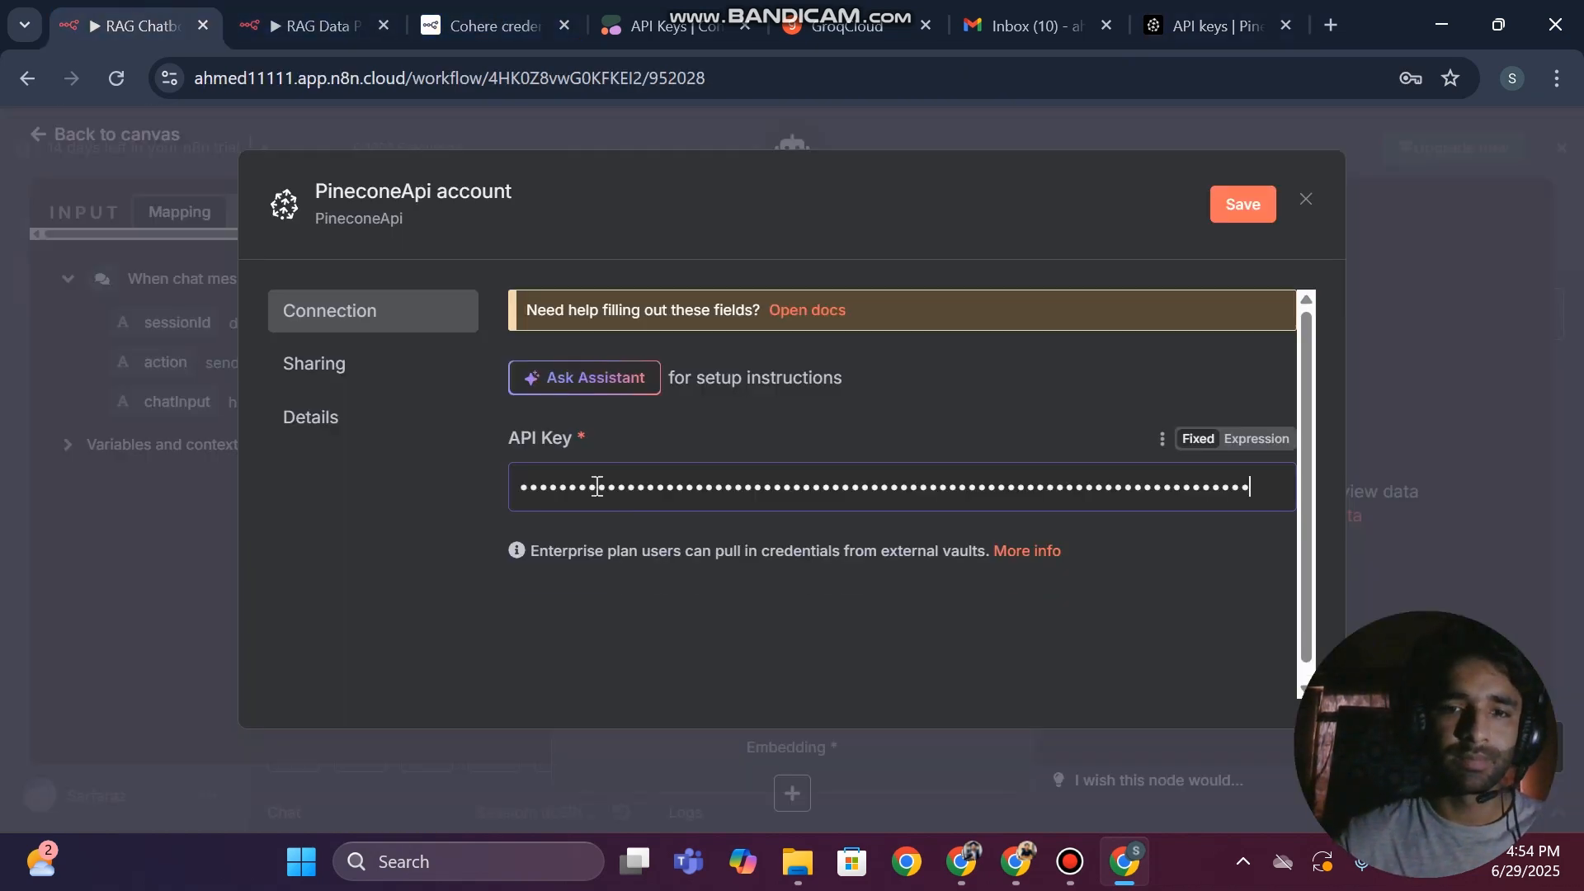
pyautogui.click(1249, 207)
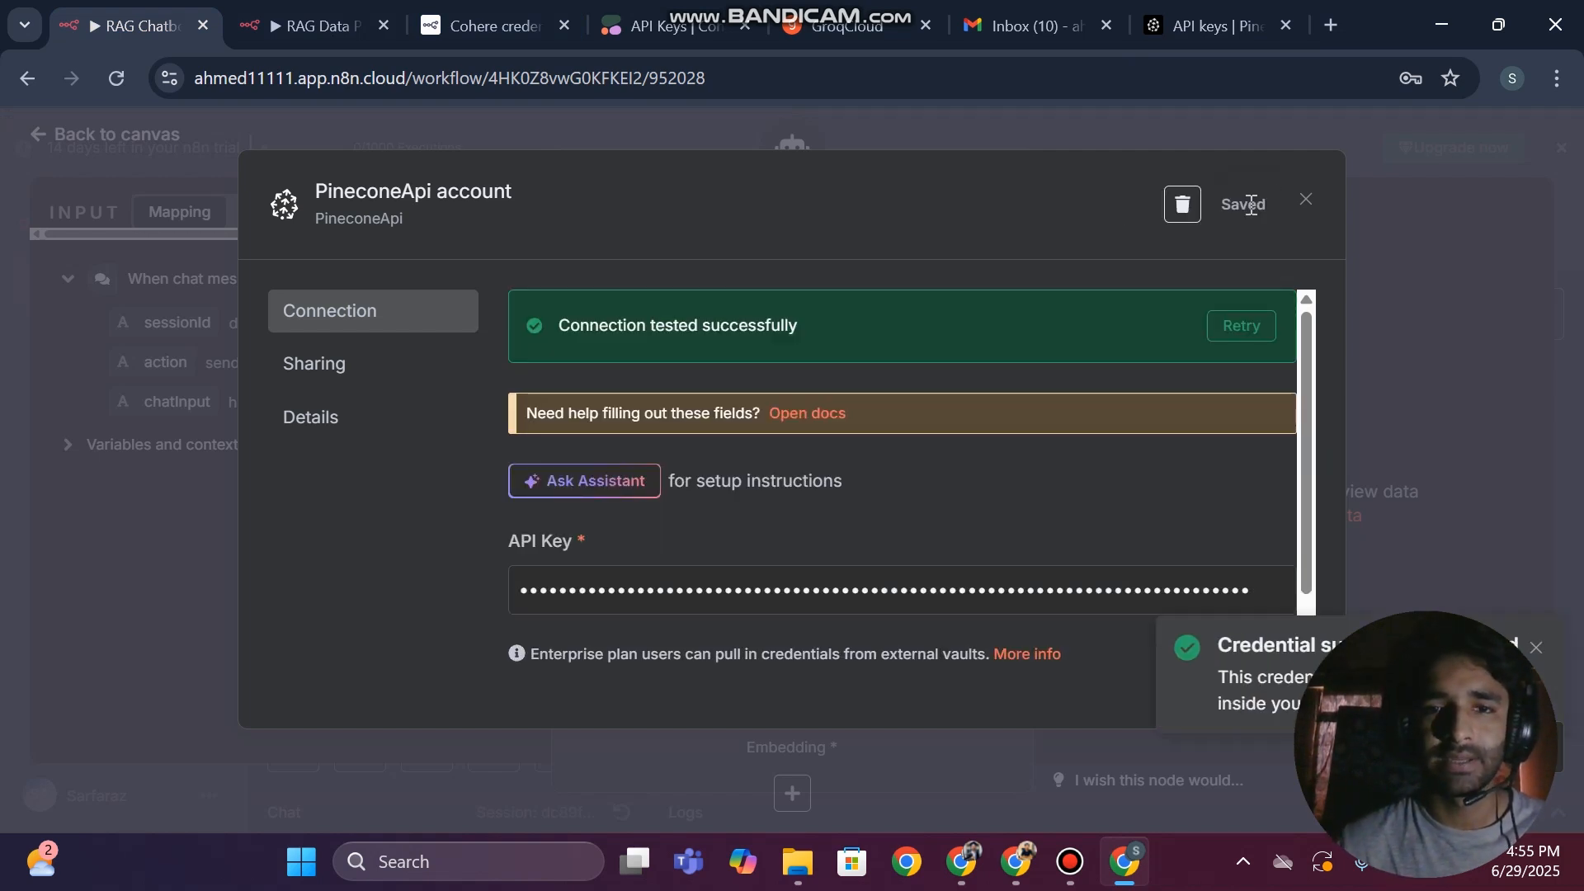
pyautogui.click(1305, 200)
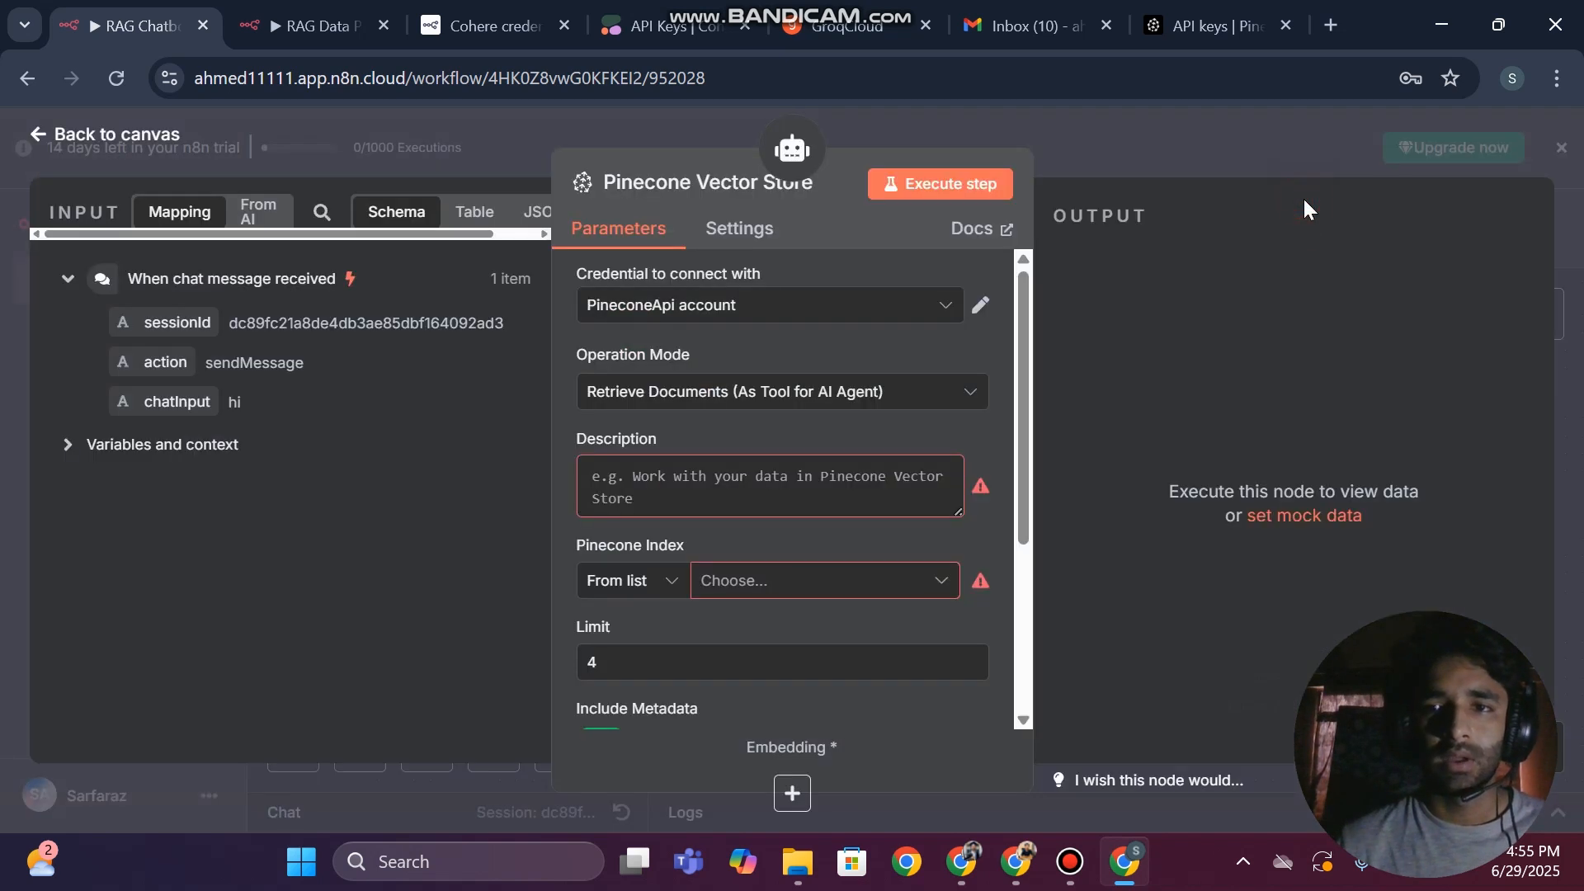
# Give the Pinecone Vector Store tool the description "rag" and choose ragahmed as its Pinecone index
pyautogui.click(591, 486)
pyautogui.write('rag')
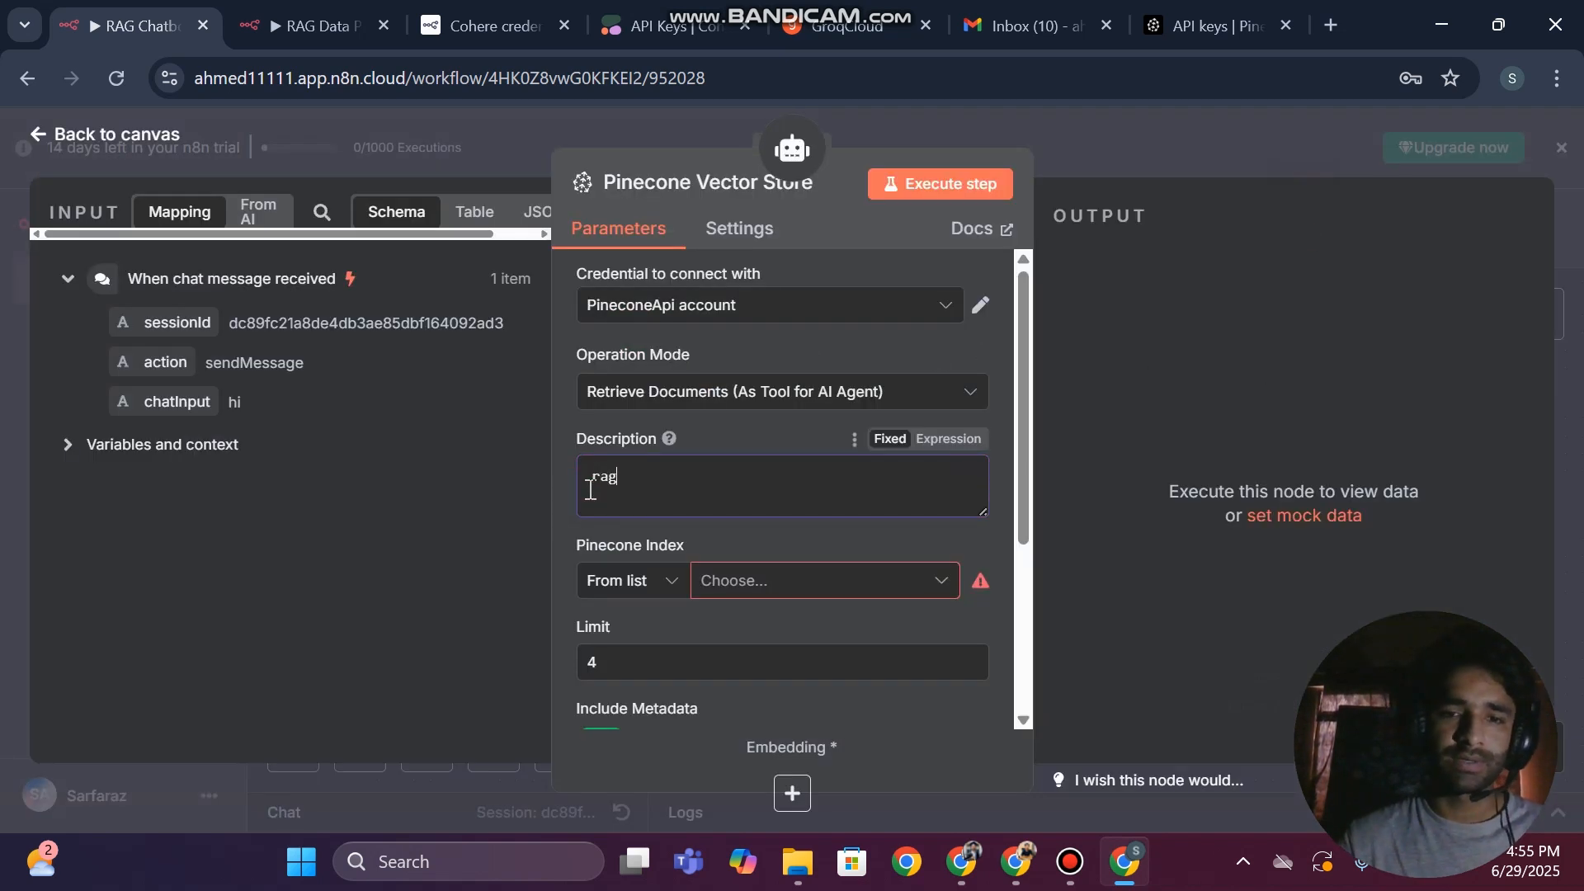
pyautogui.click(743, 587)
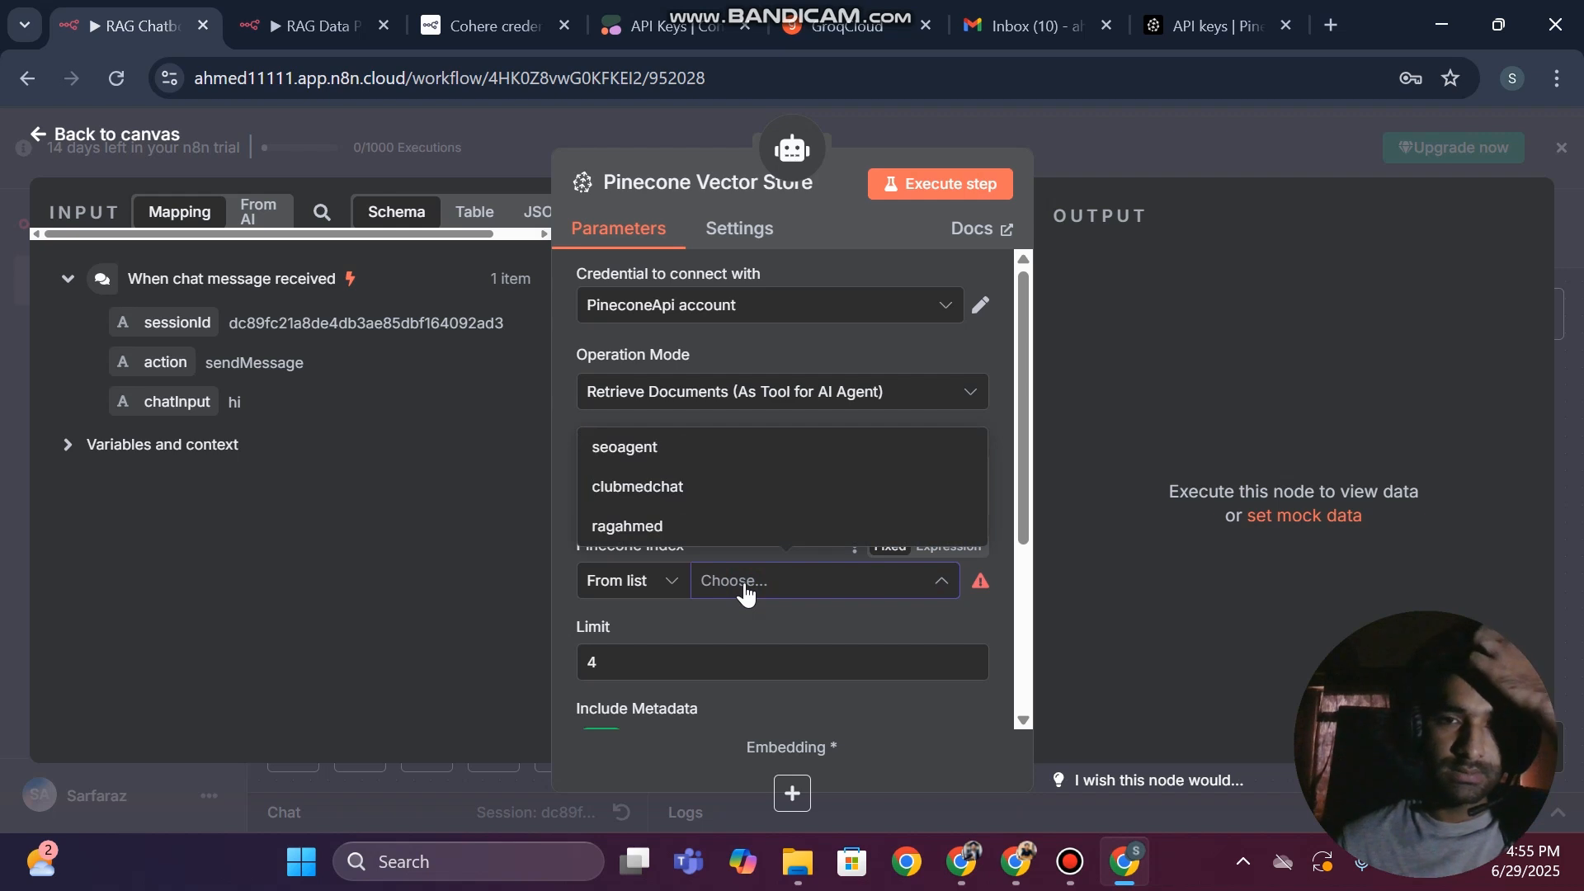
pyautogui.click(640, 528)
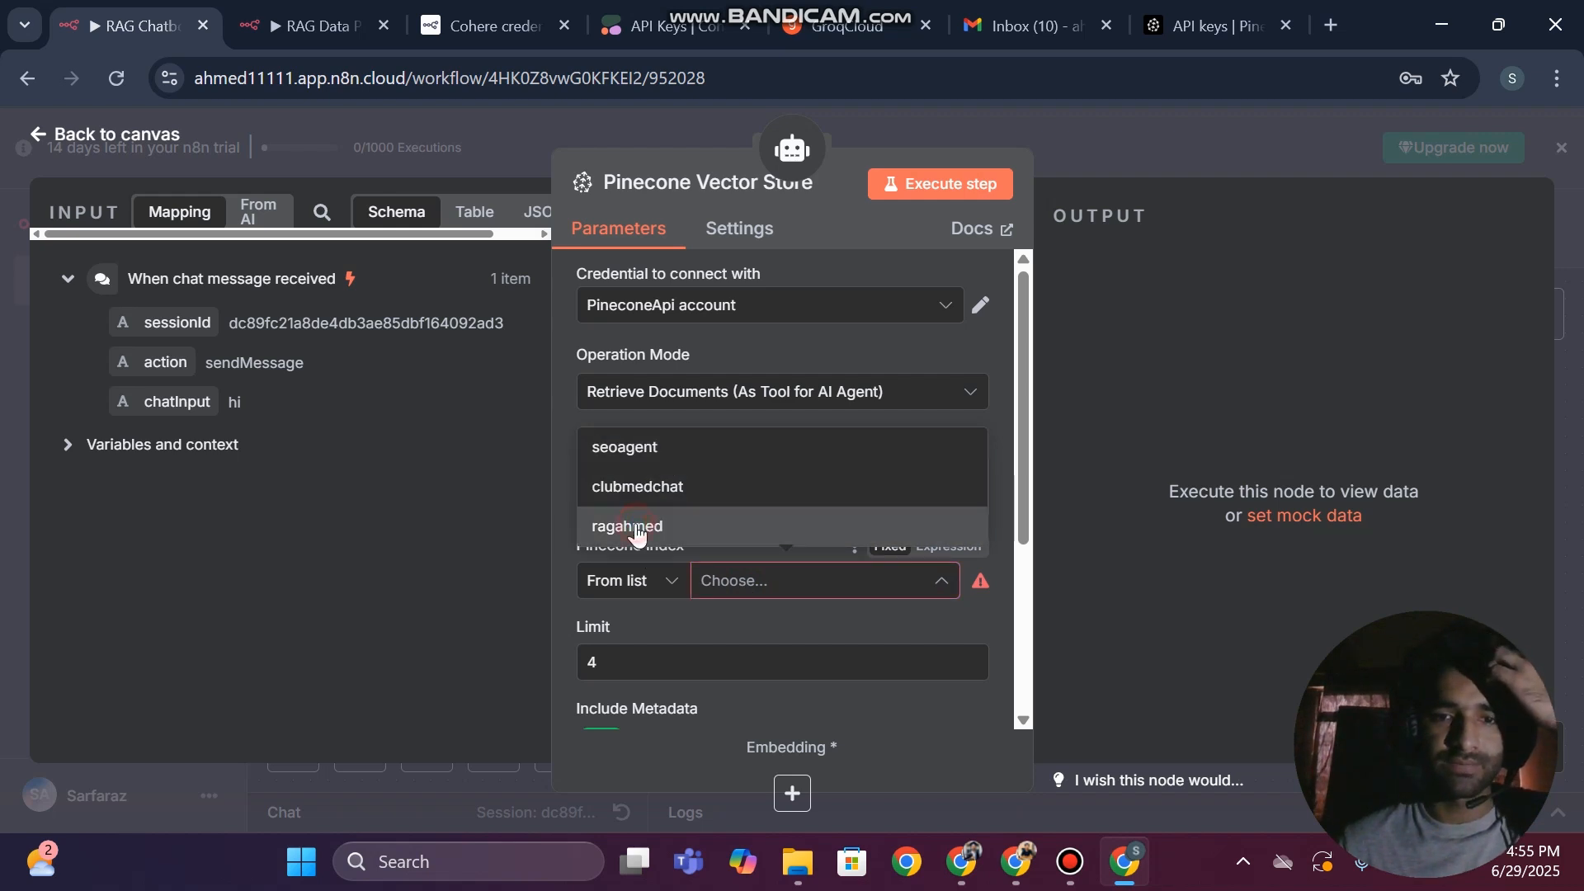
pyautogui.scroll(-2, 755, 530)
pyautogui.click(660, 518)
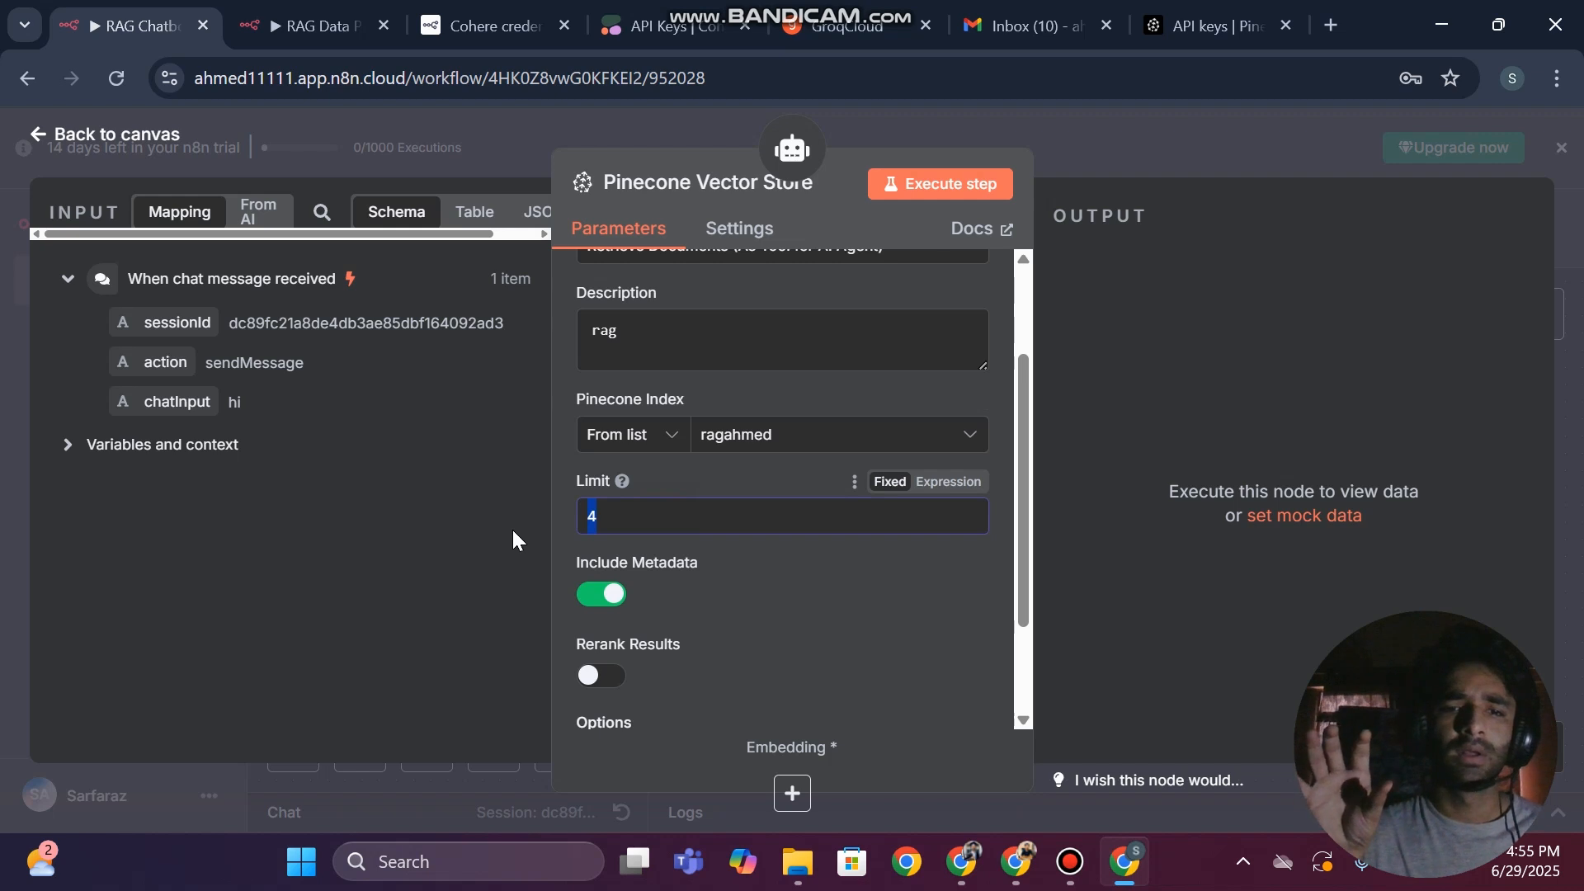
# Set the Pinecone Vector Store tool's result limit to 3, check its operation mode options and return to the canvas
pyautogui.moveTo(621, 487)
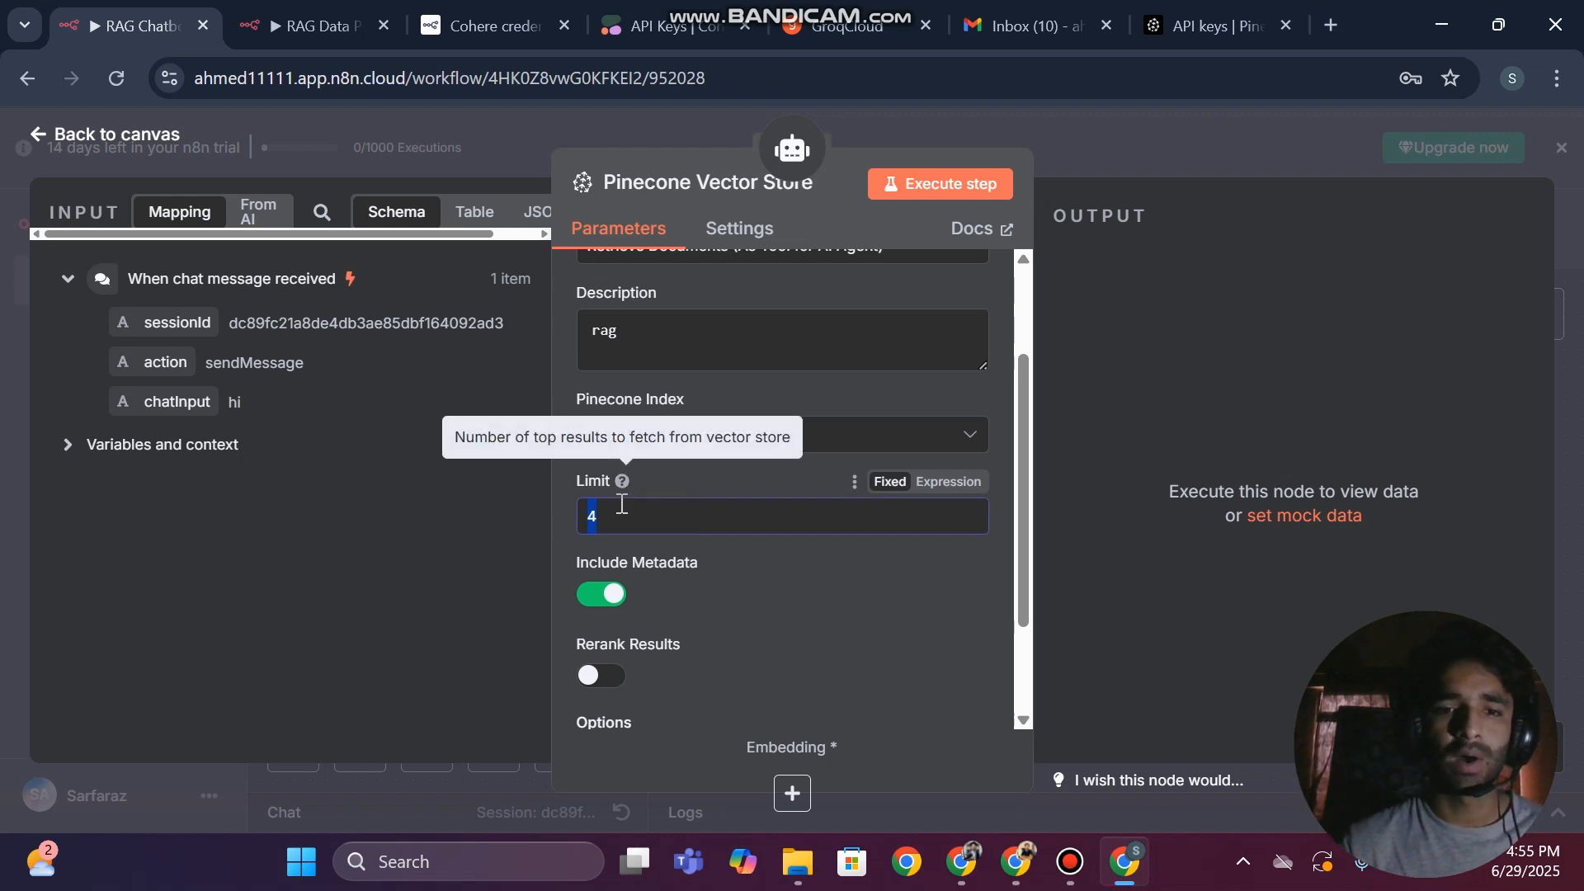
pyautogui.click(622, 508)
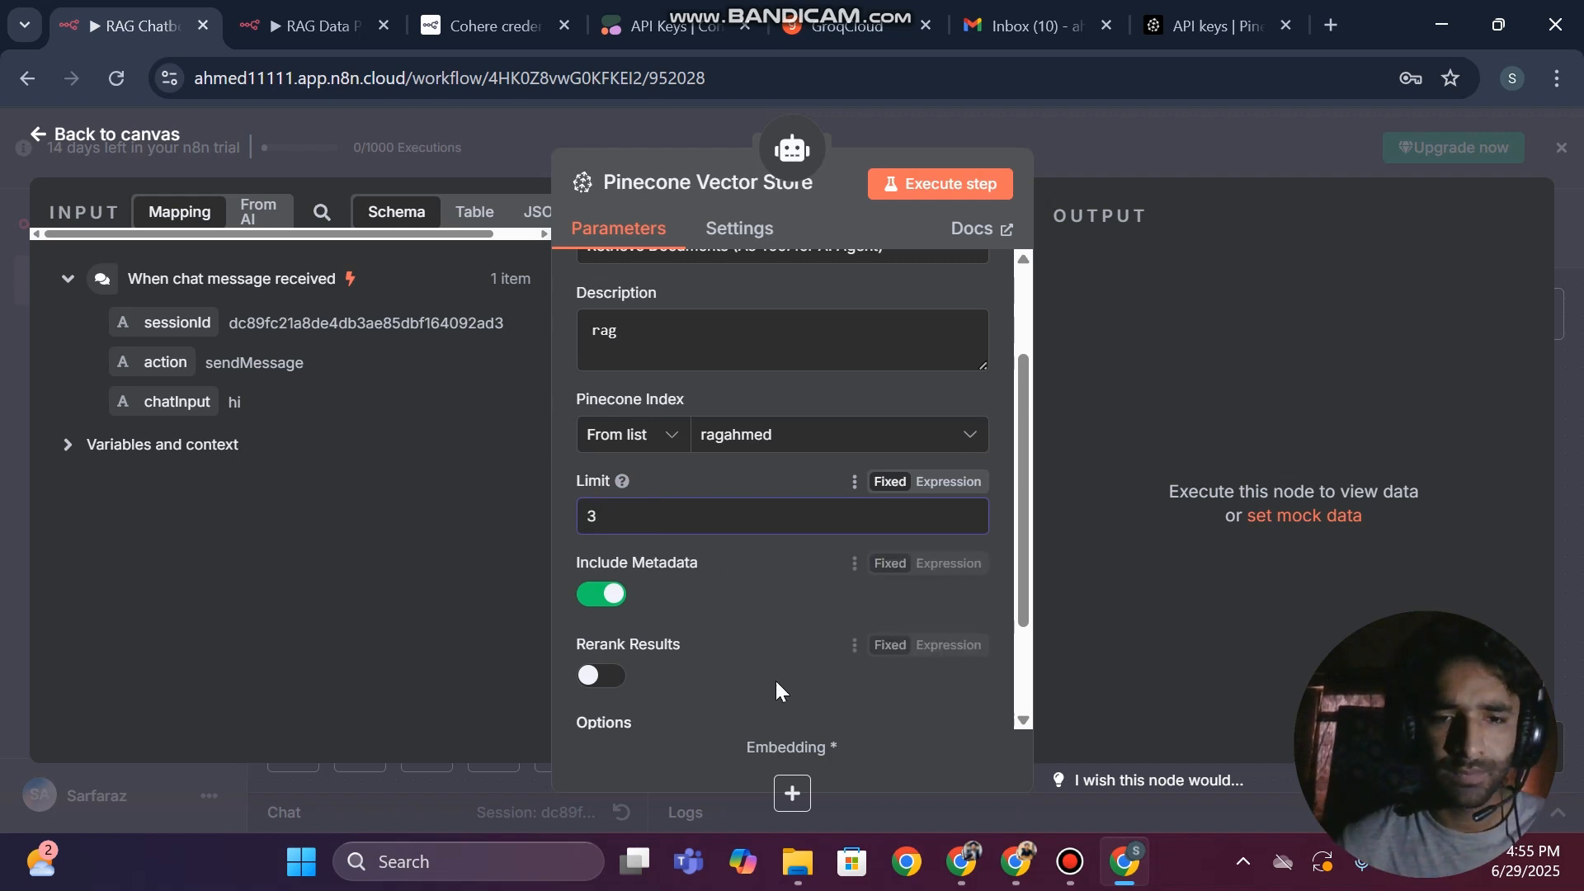
pyautogui.scroll(-2, 775, 680)
pyautogui.scroll(3, 766, 478)
pyautogui.scroll(2, 766, 477)
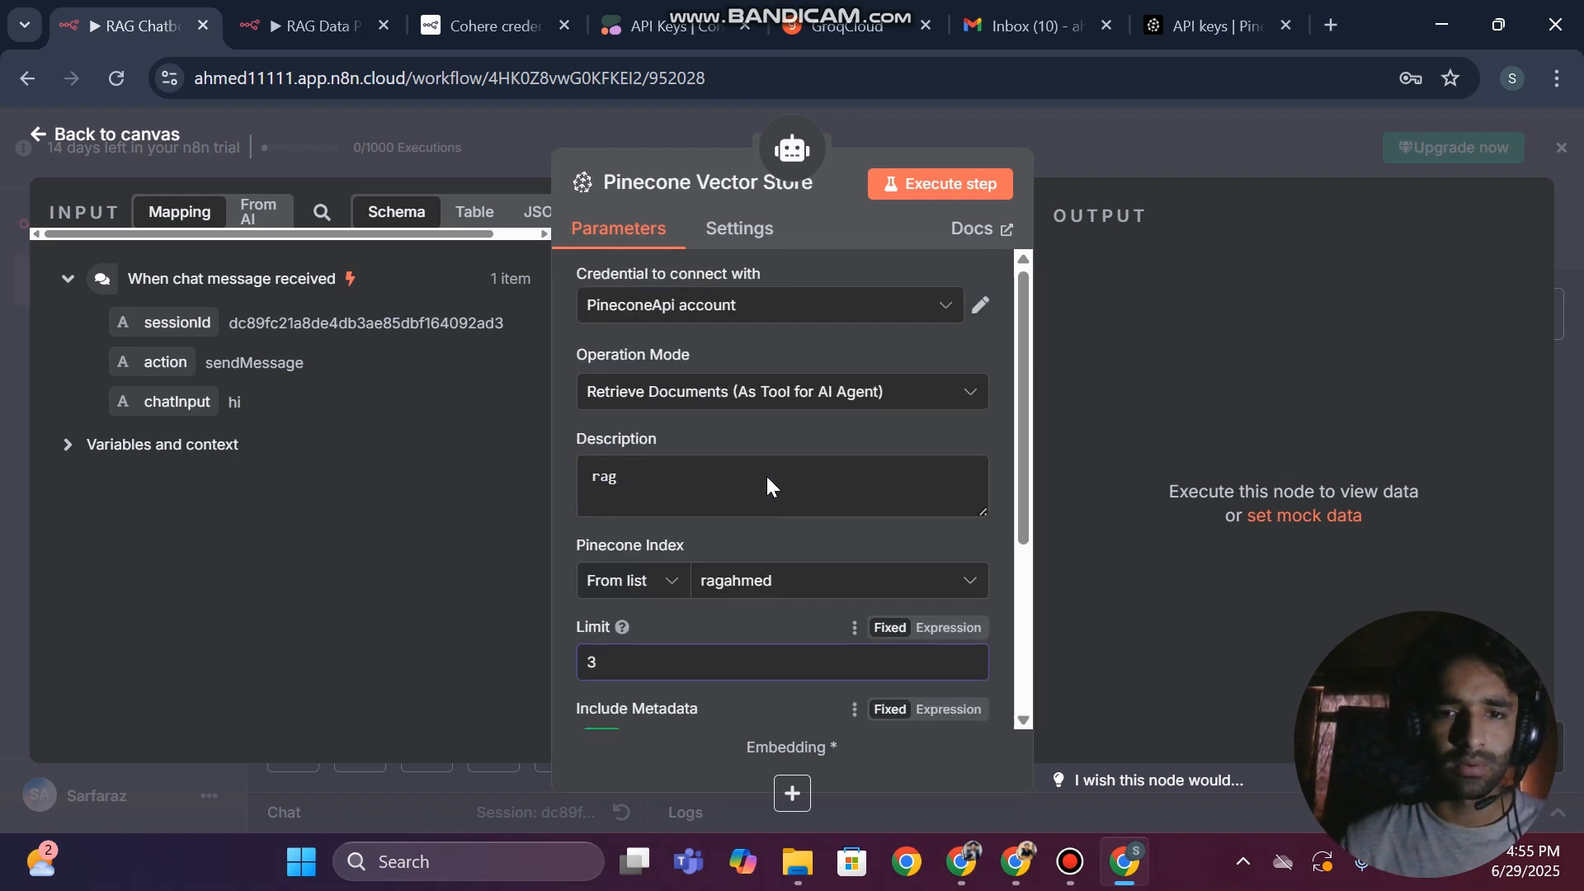
pyautogui.click(704, 393)
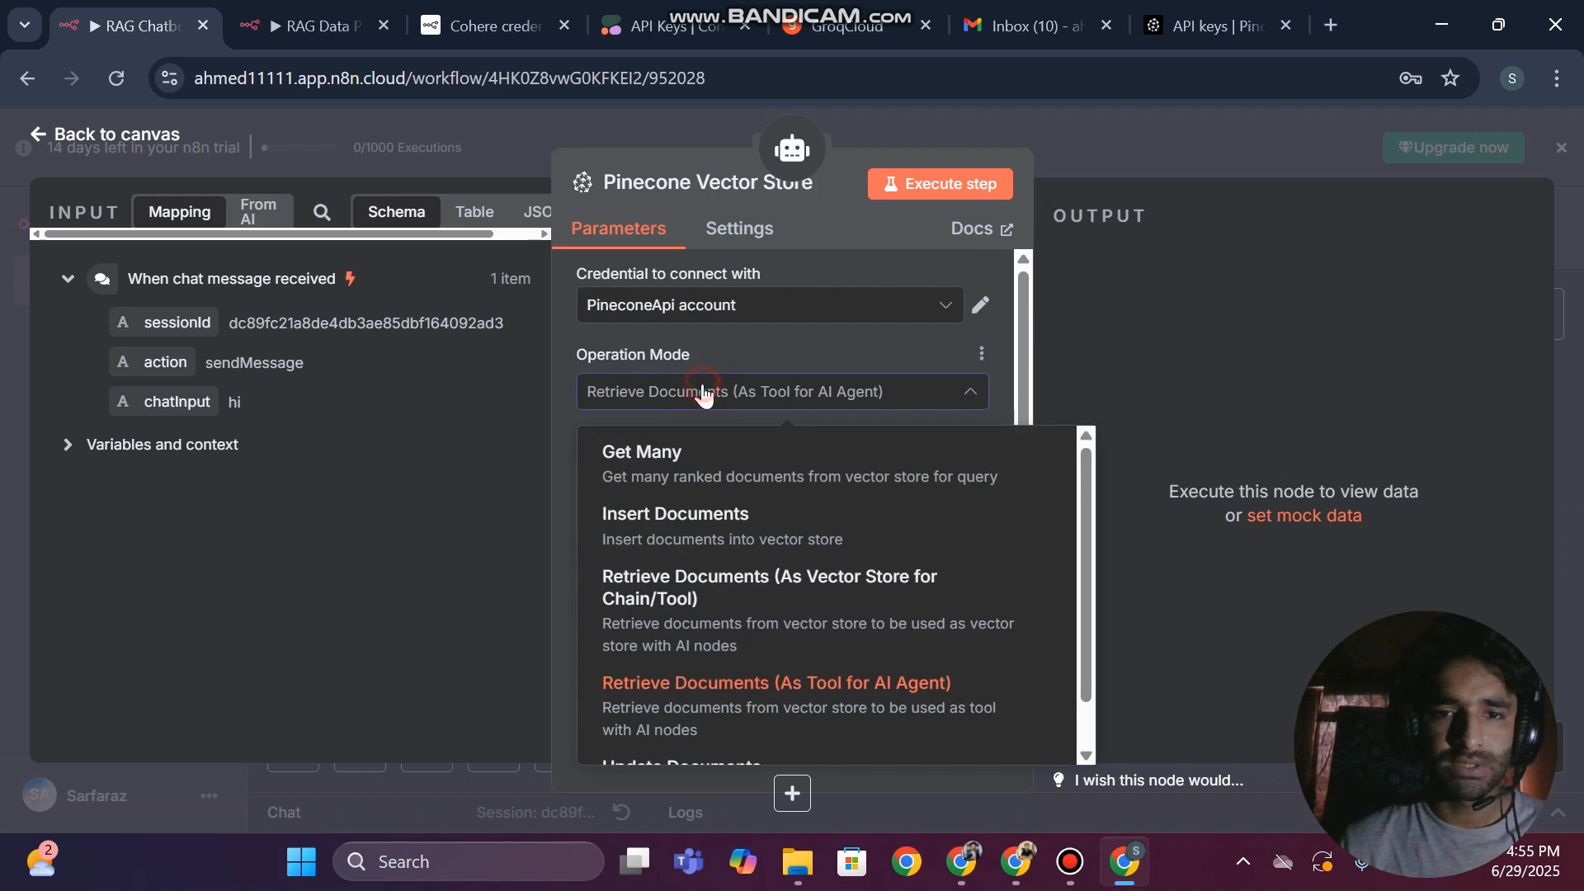
pyautogui.click(703, 392)
pyautogui.click(3, 307)
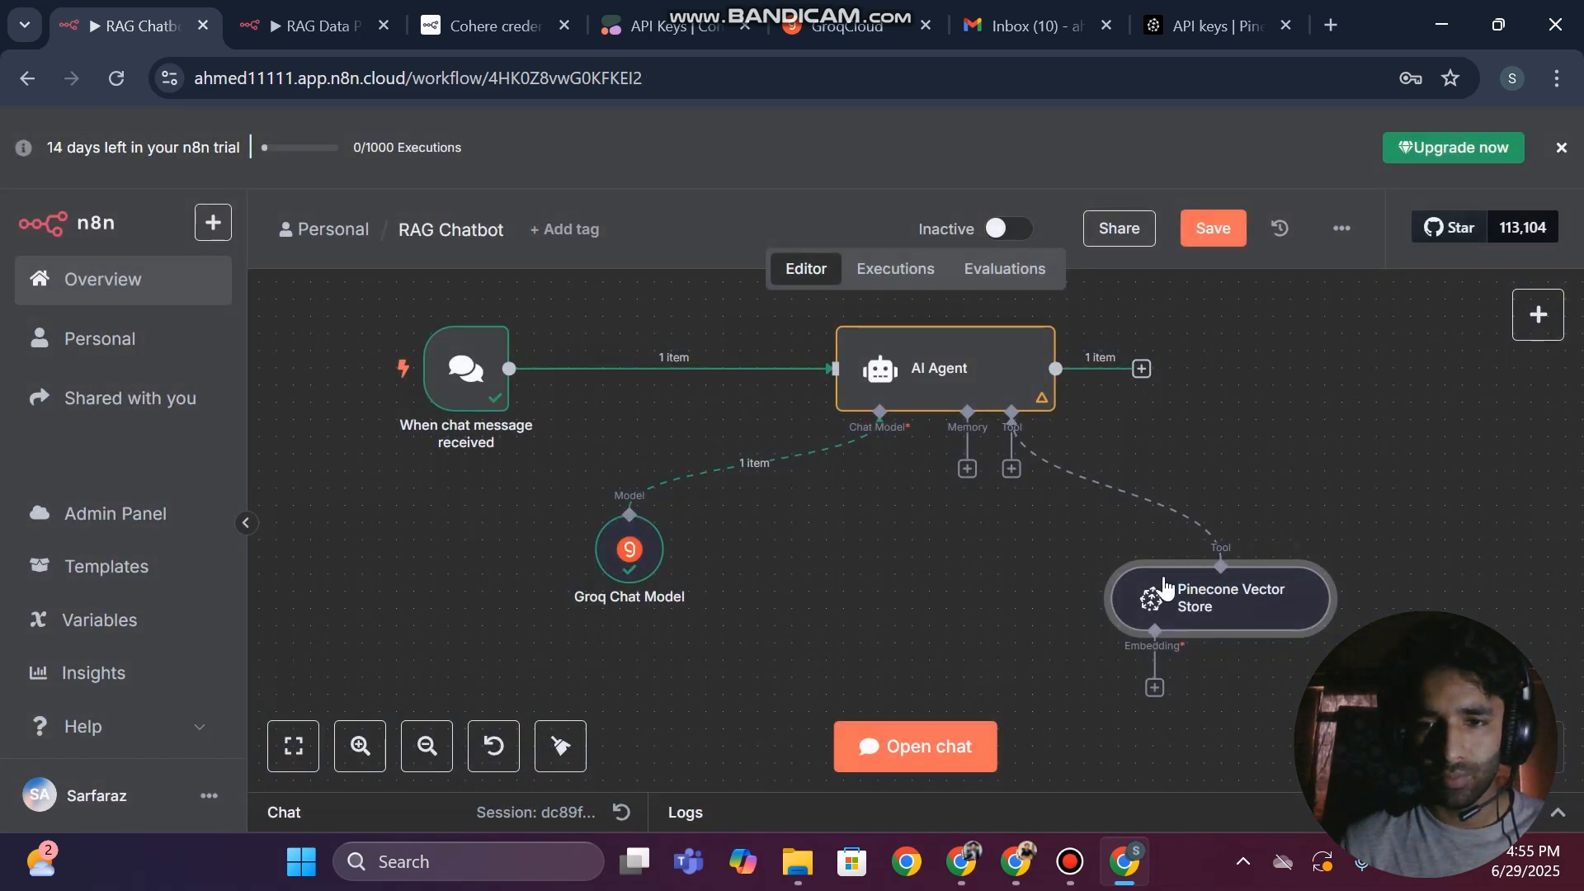
# Attach an Embeddings Cohere node to the Pinecone Vector Store, save the workflow and move the vector store closer to the AI Agent
pyautogui.moveTo(1184, 609); pyautogui.dragTo(1132, 609)
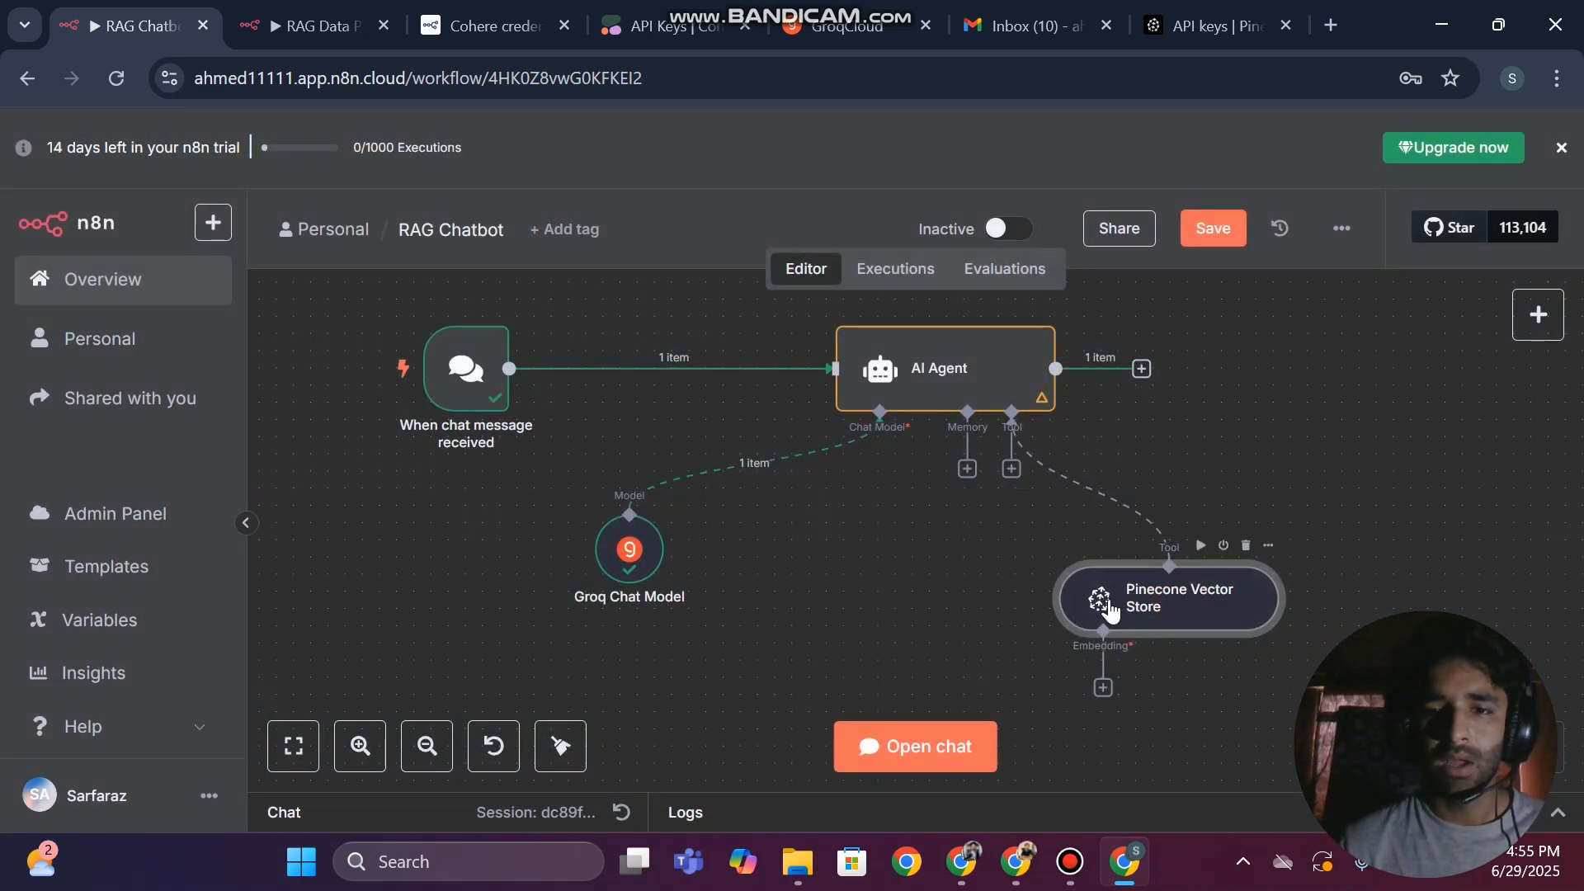
pyautogui.click(1103, 688)
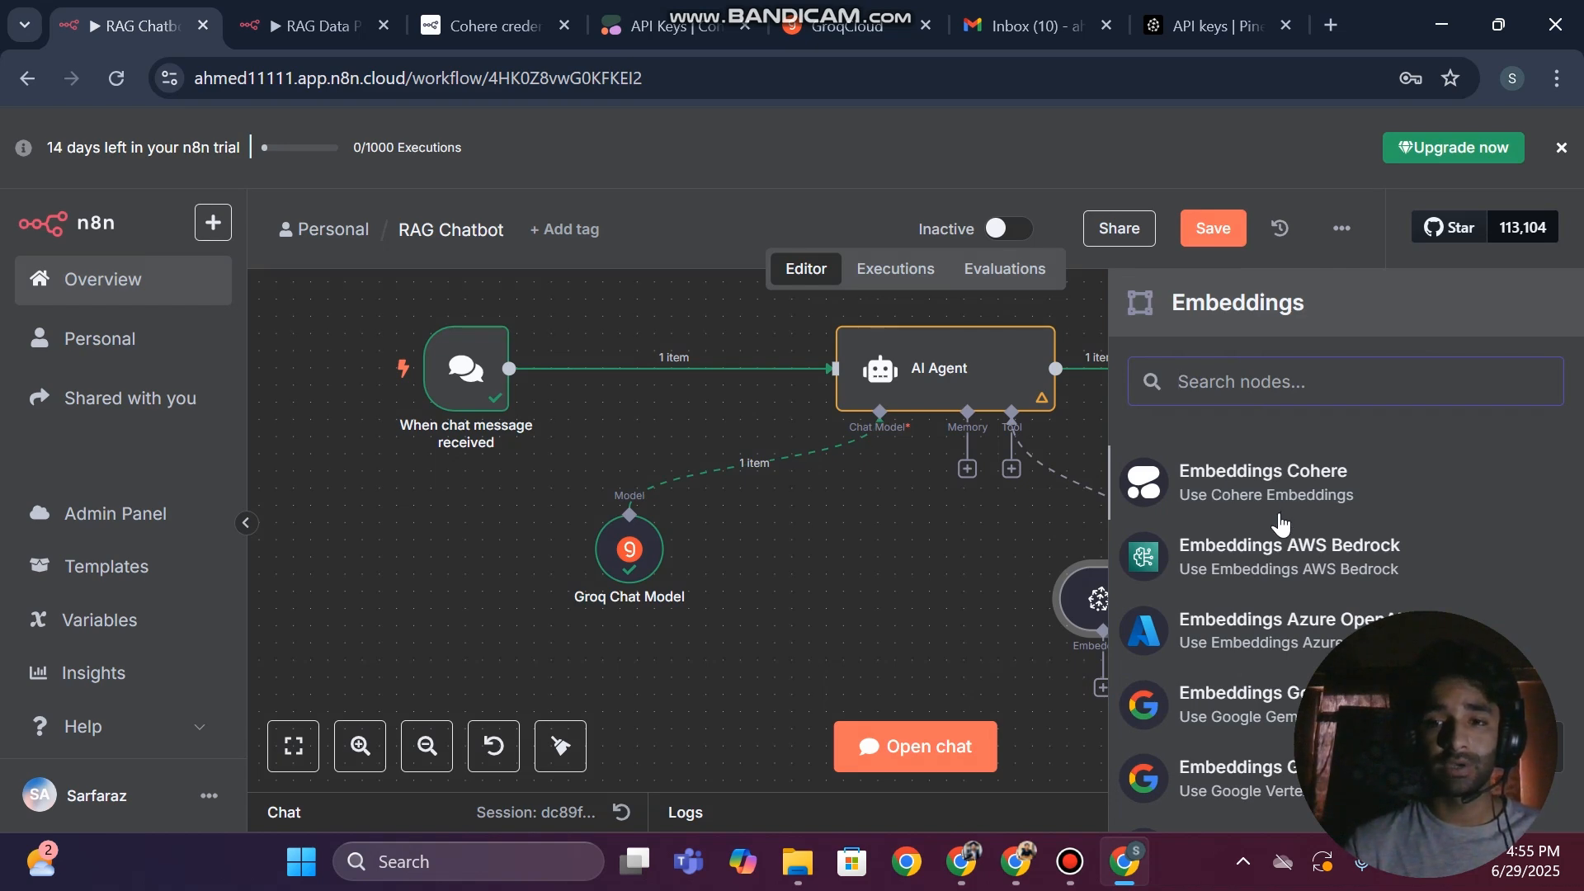
pyautogui.click(1257, 480)
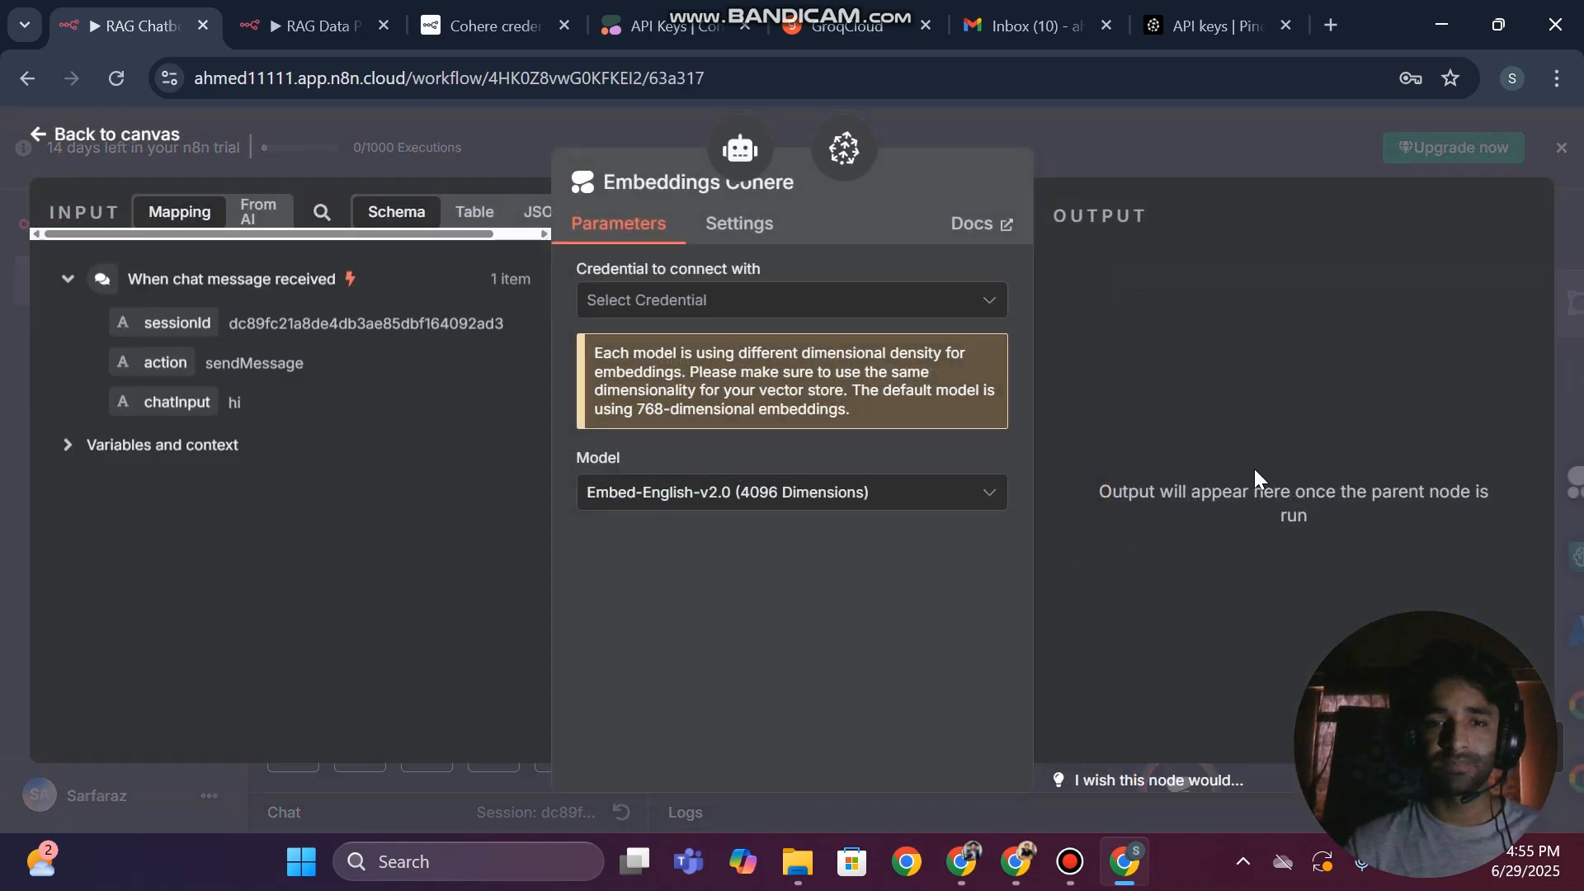
pyautogui.click(2, 377)
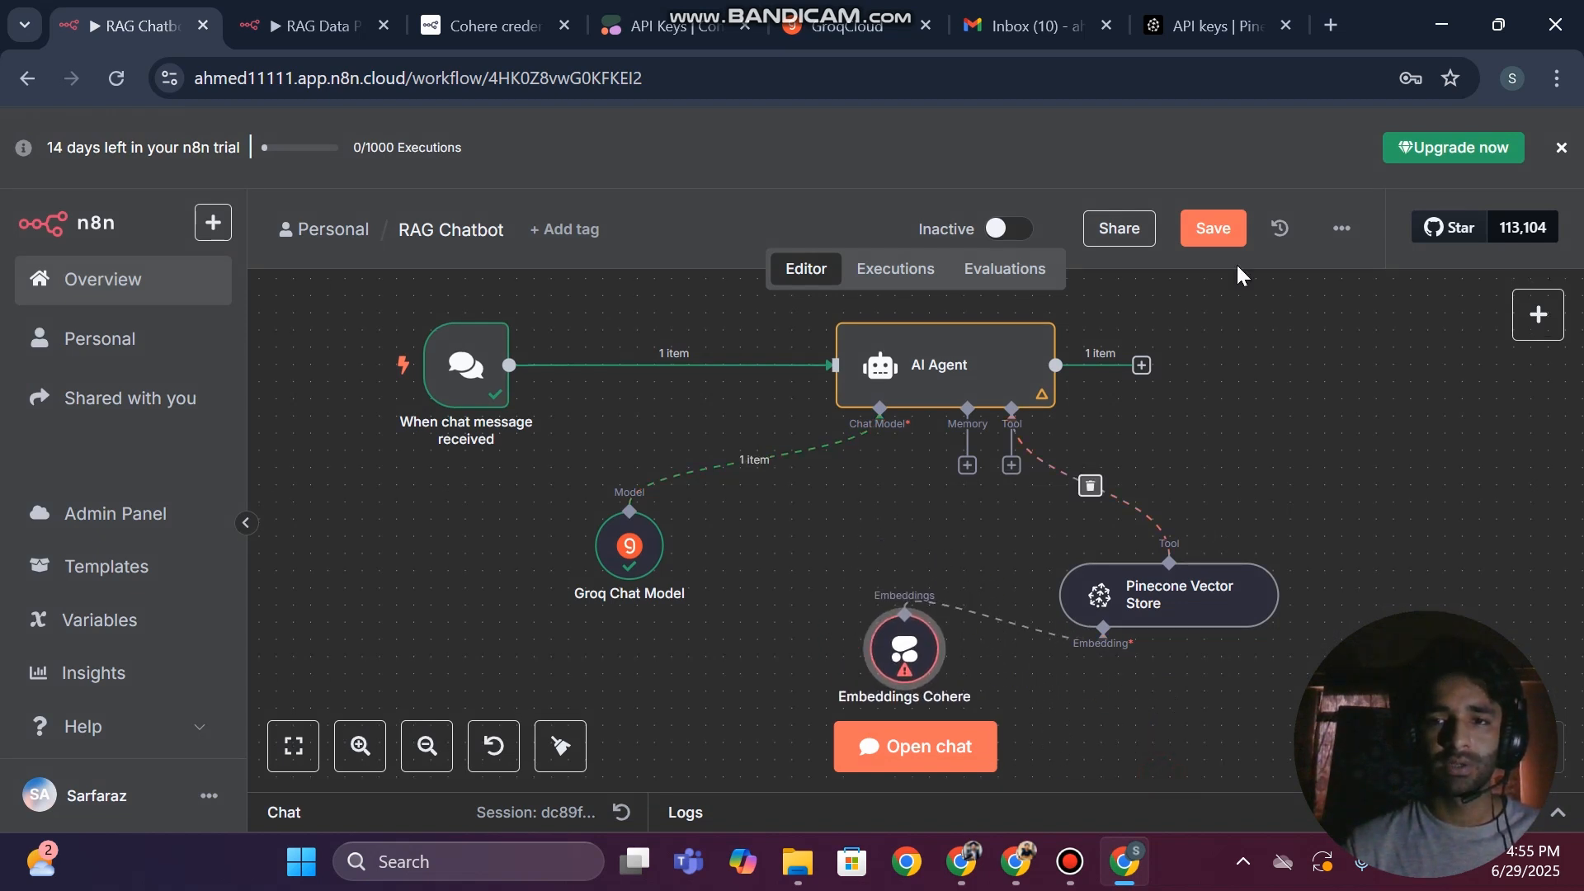
pyautogui.click(1212, 230)
pyautogui.moveTo(1166, 562); pyautogui.dragTo(1149, 475)
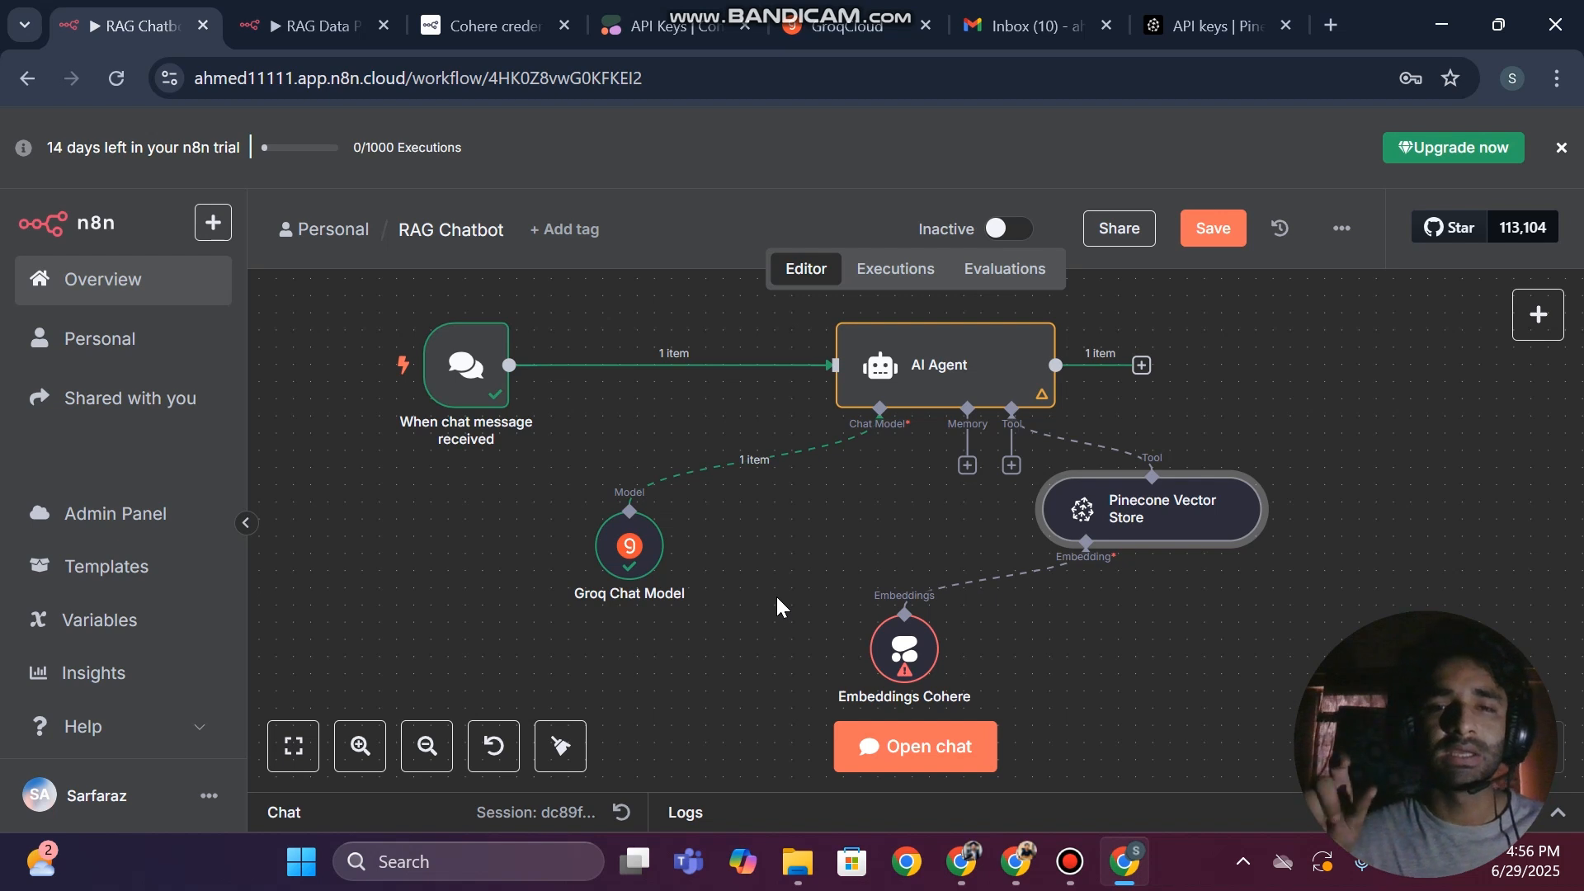
# Switch to the Pinecone console, check the ragahmed index's details in the database indexes, and return to the RAG Chatbot workflow
pyautogui.click(1273, 11)
pyautogui.click(91, 301)
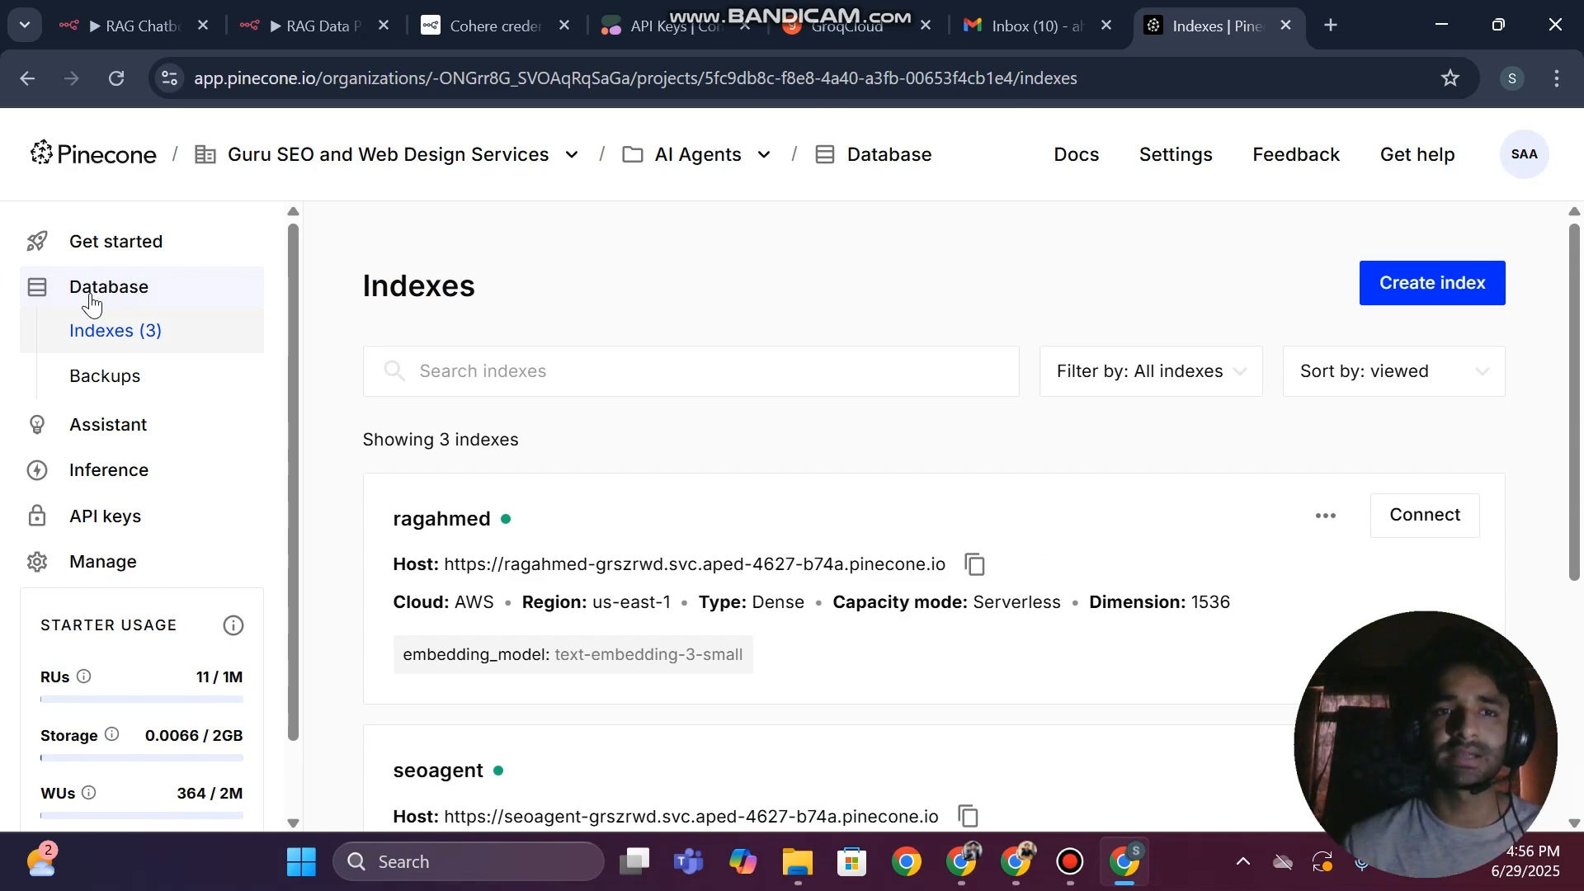
pyautogui.click(169, 12)
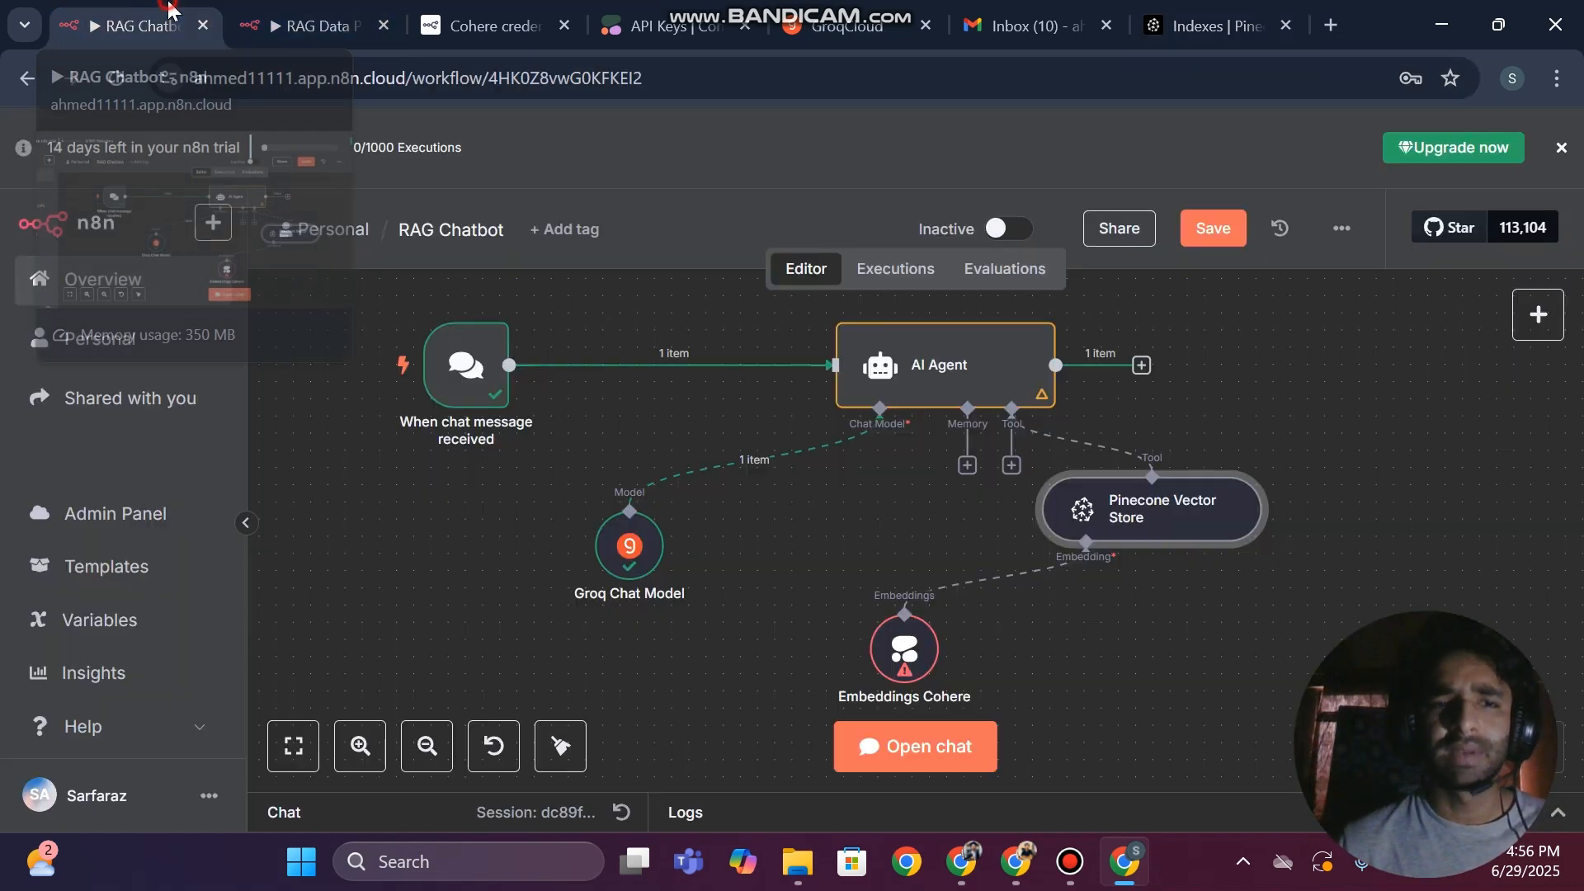
# Open the Embeddings Cohere node and start creating a new Cohere credential for it
pyautogui.doubleClick(899, 649)
pyautogui.click(756, 307)
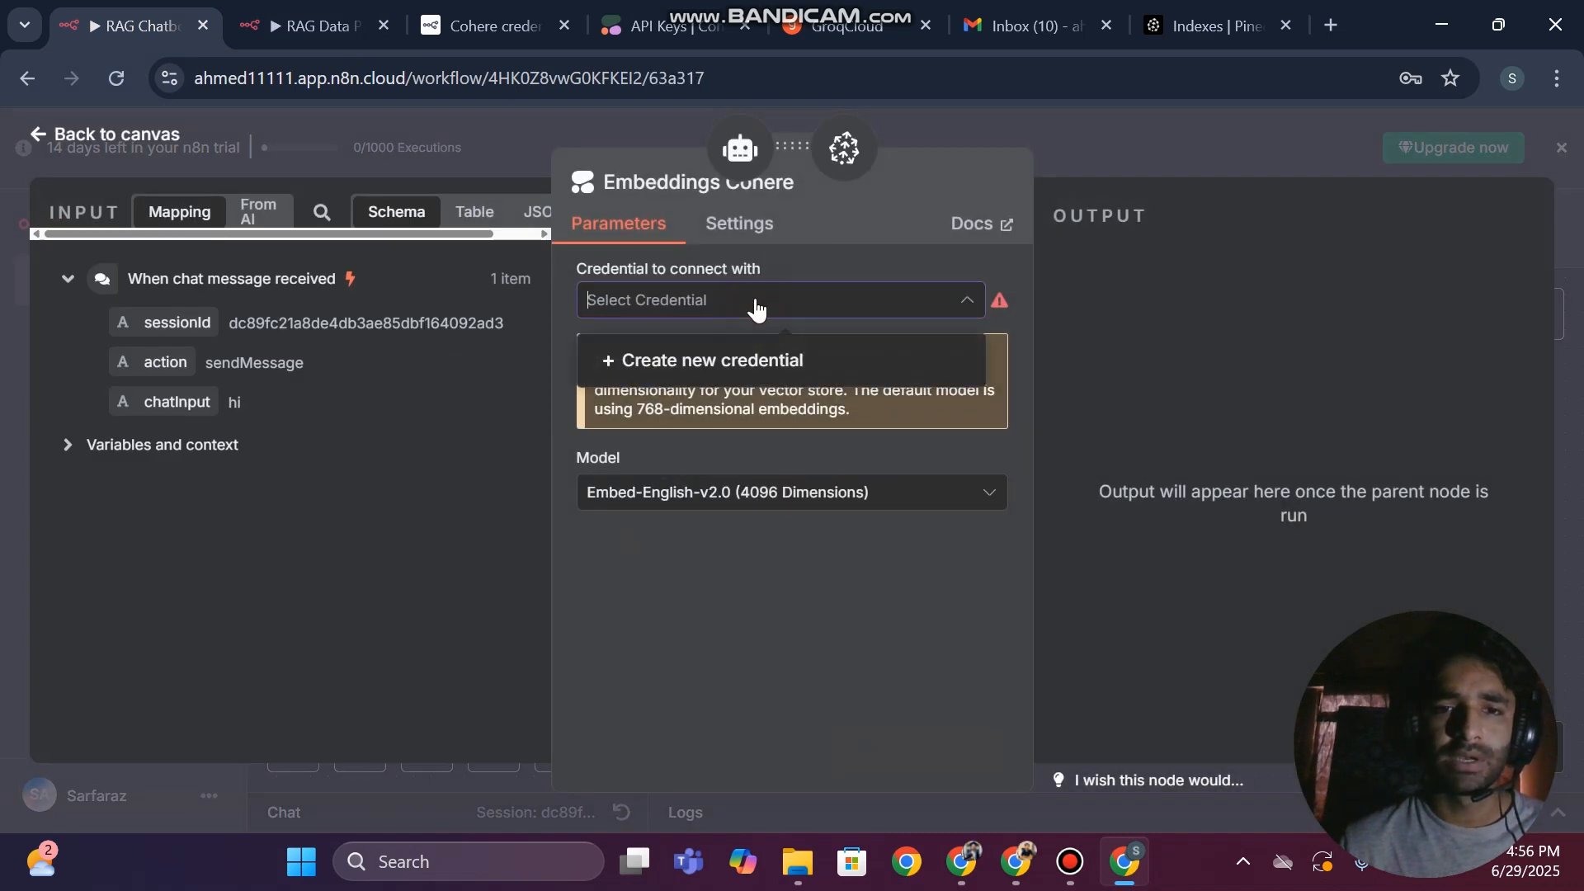
pyautogui.click(648, 363)
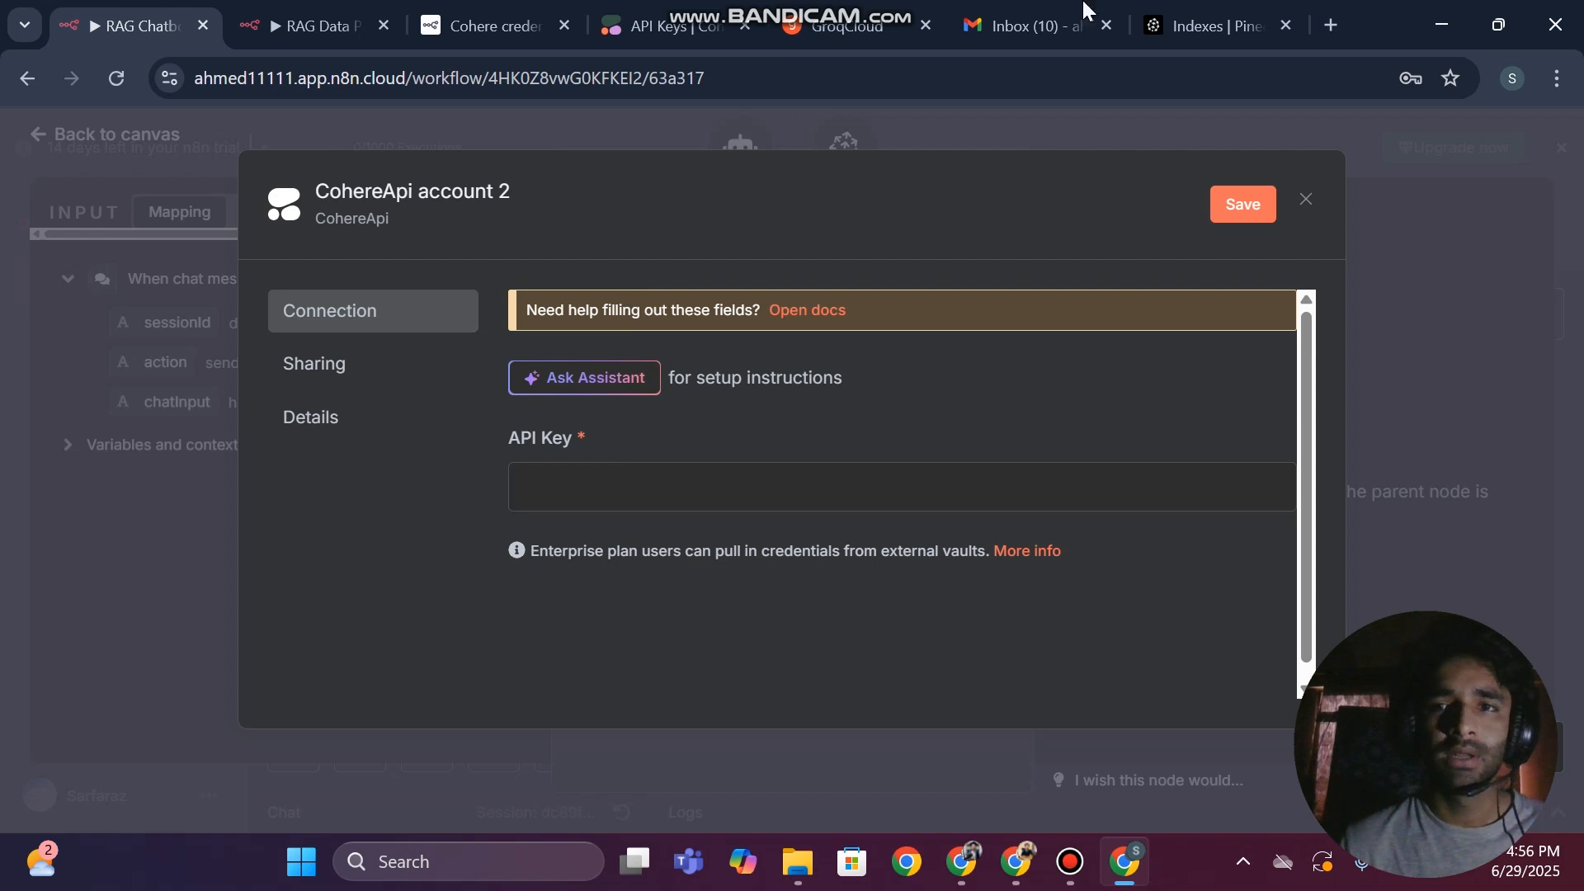
# In a new browser tab, search the web for "cohere api key" and open the Cohere dashboard
pyautogui.click(1328, 25)
pyautogui.write('chore')
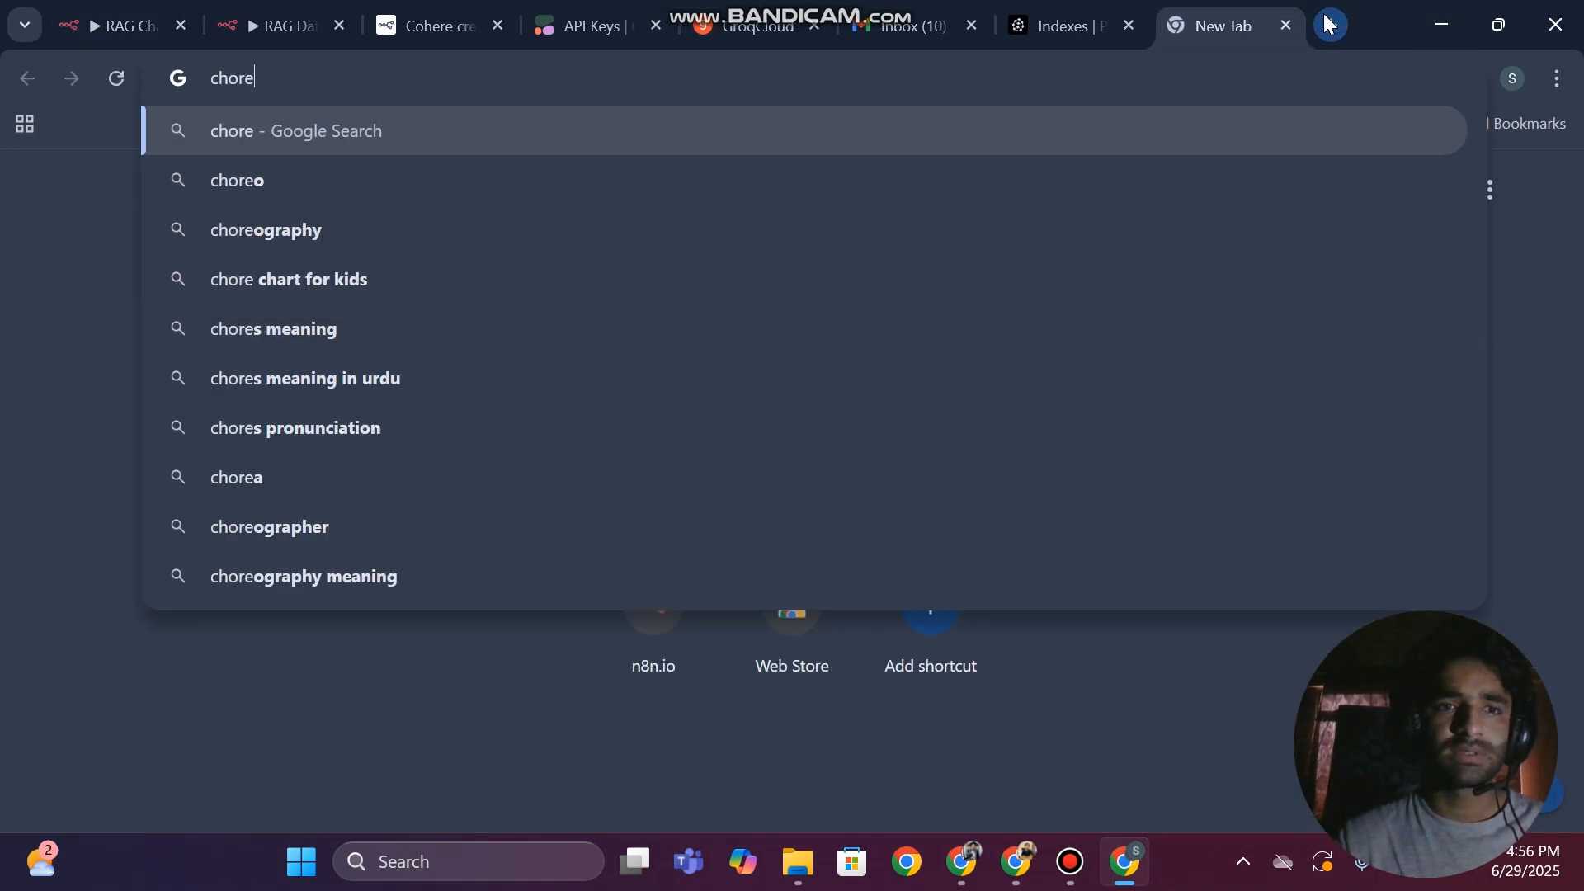
pyautogui.press('Return')
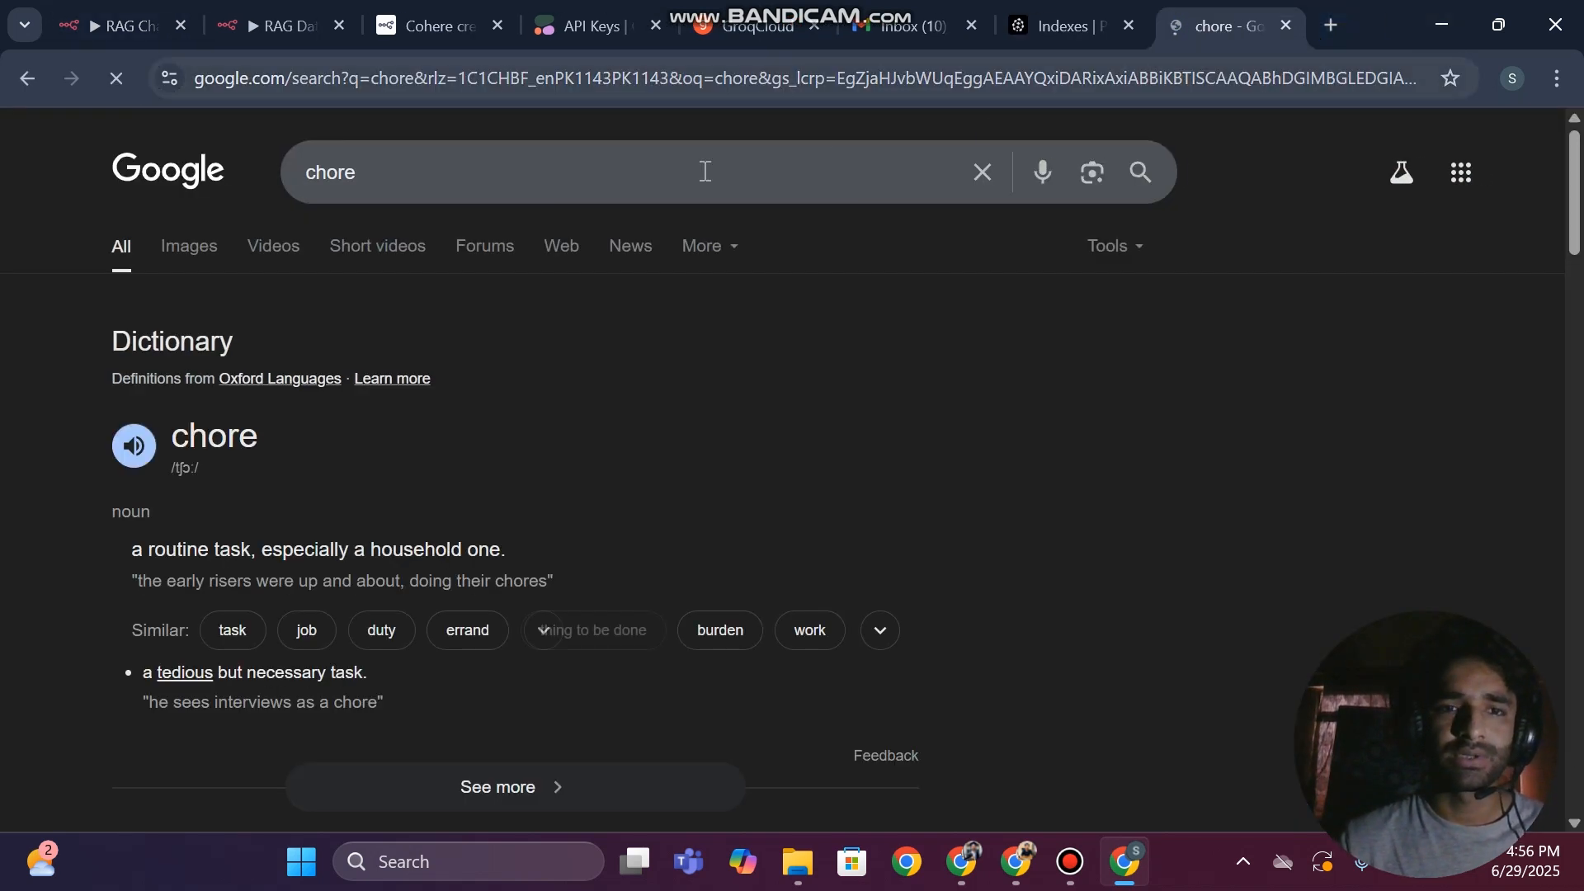
pyautogui.click(703, 169)
pyautogui.press('BackSpace')
pyautogui.press('BackSpace')
pyautogui.press('BackSpace')
pyautogui.press('BackSpace')
pyautogui.press('BackSpace')
pyautogui.write('co')
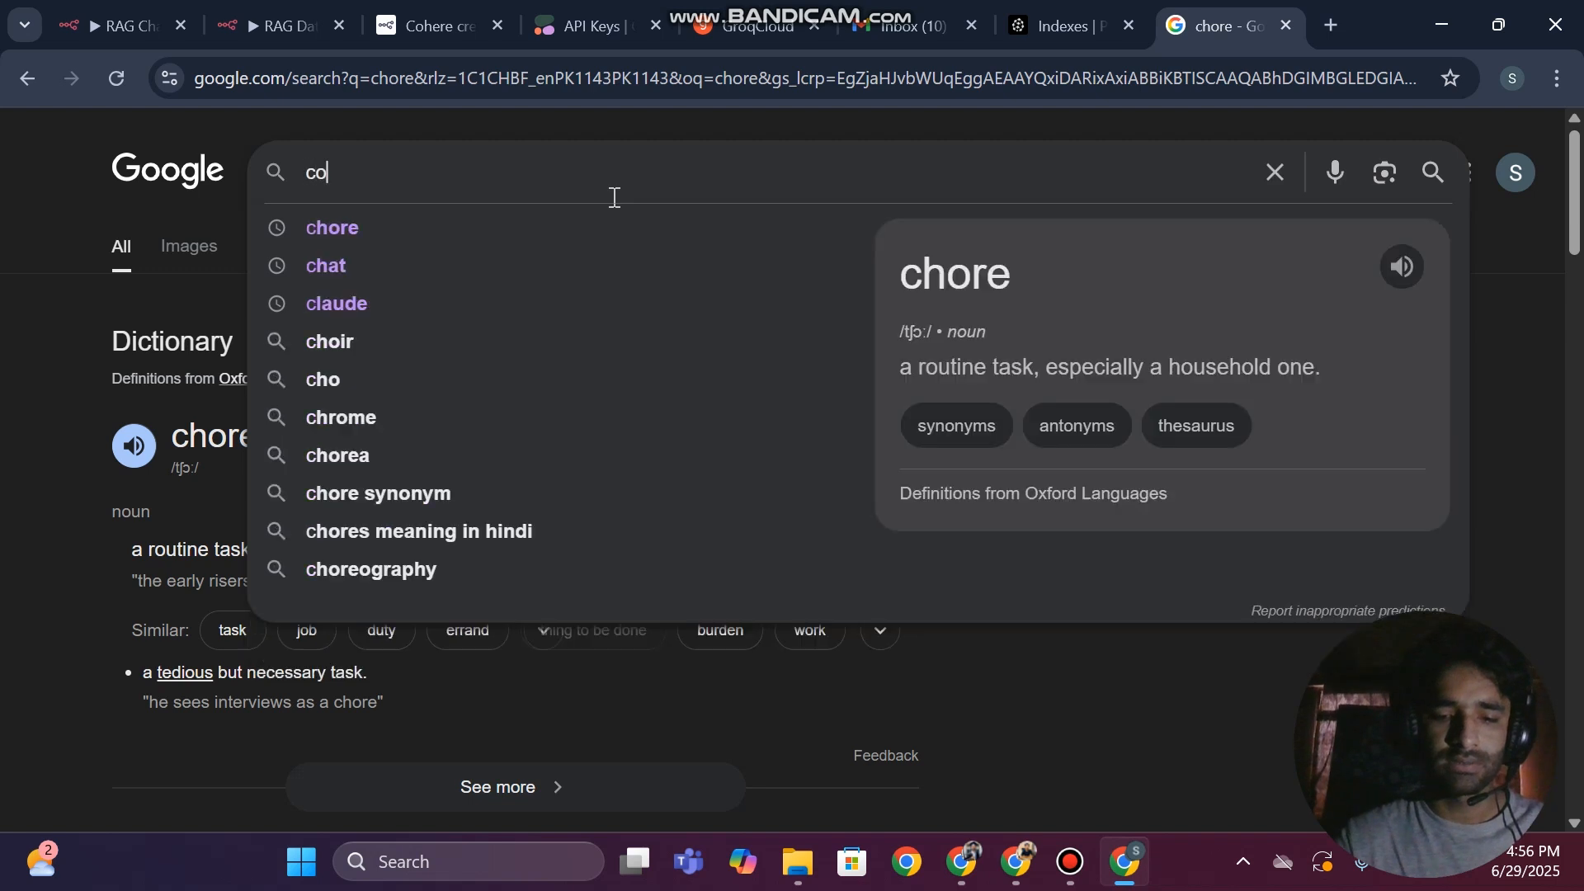
pyautogui.write('here api key')
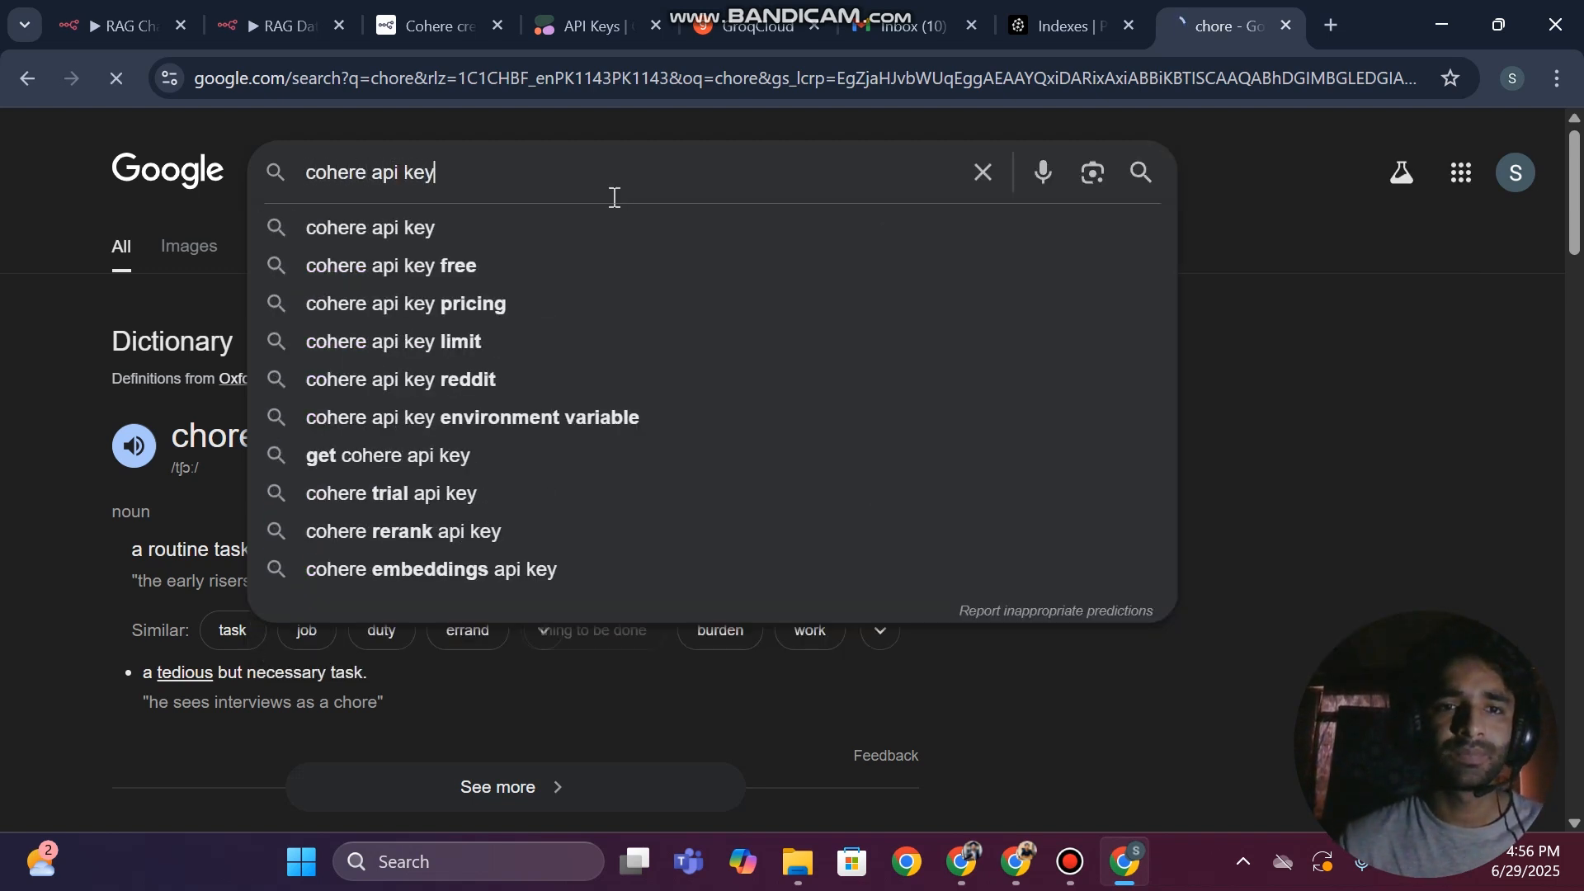
pyautogui.press('Return')
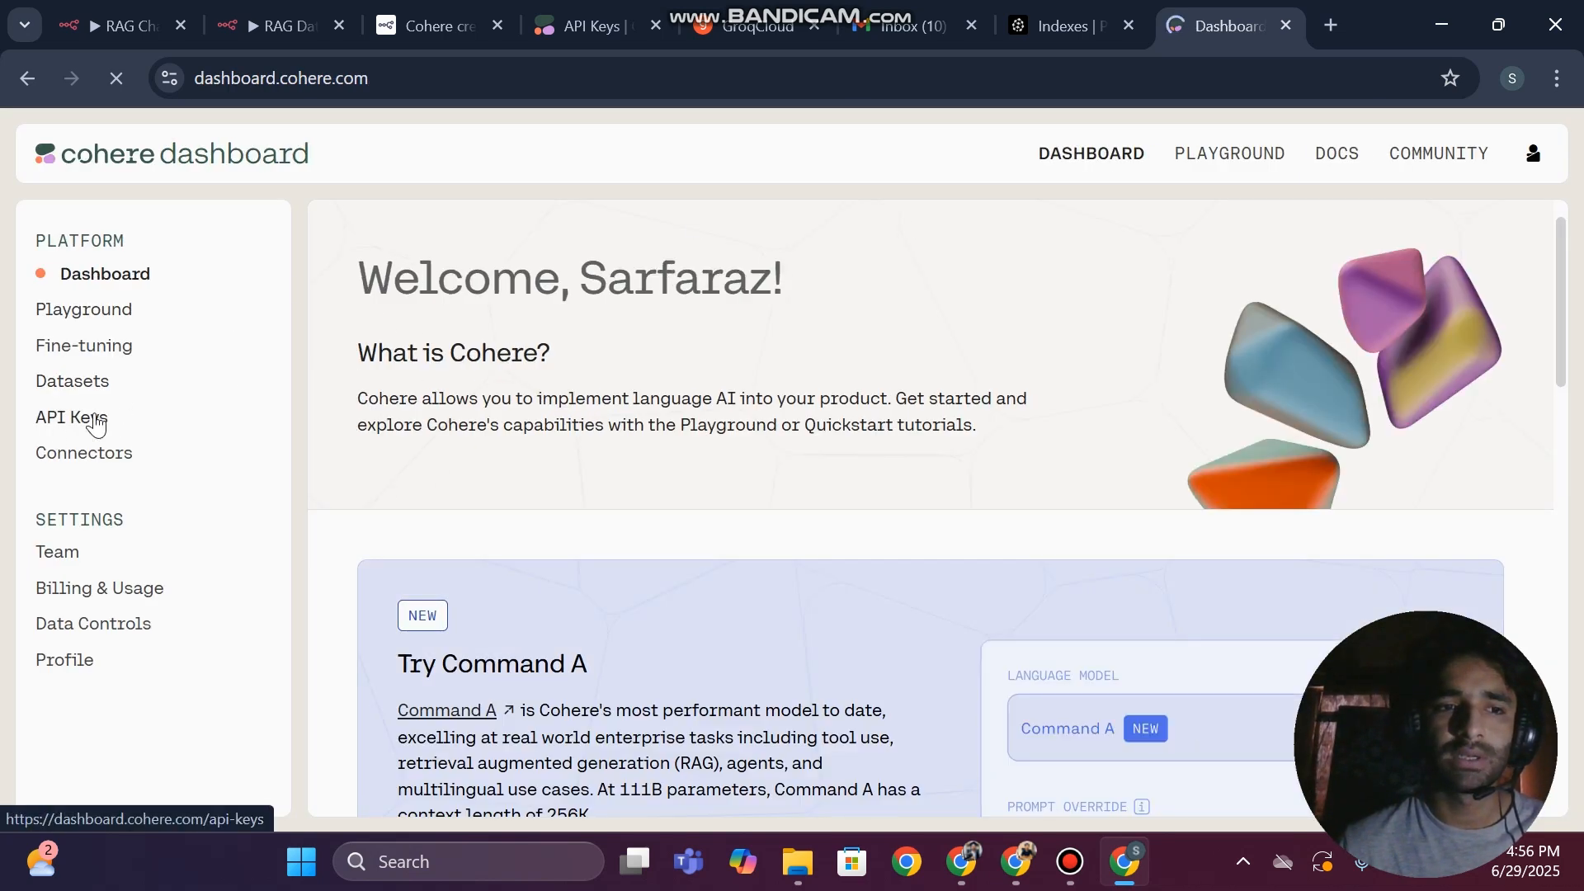
# In the Cohere dashboard's API keys, generate a new trial key named "ragahmed", copy it and close the key window
pyautogui.scroll(5, 97, 422)
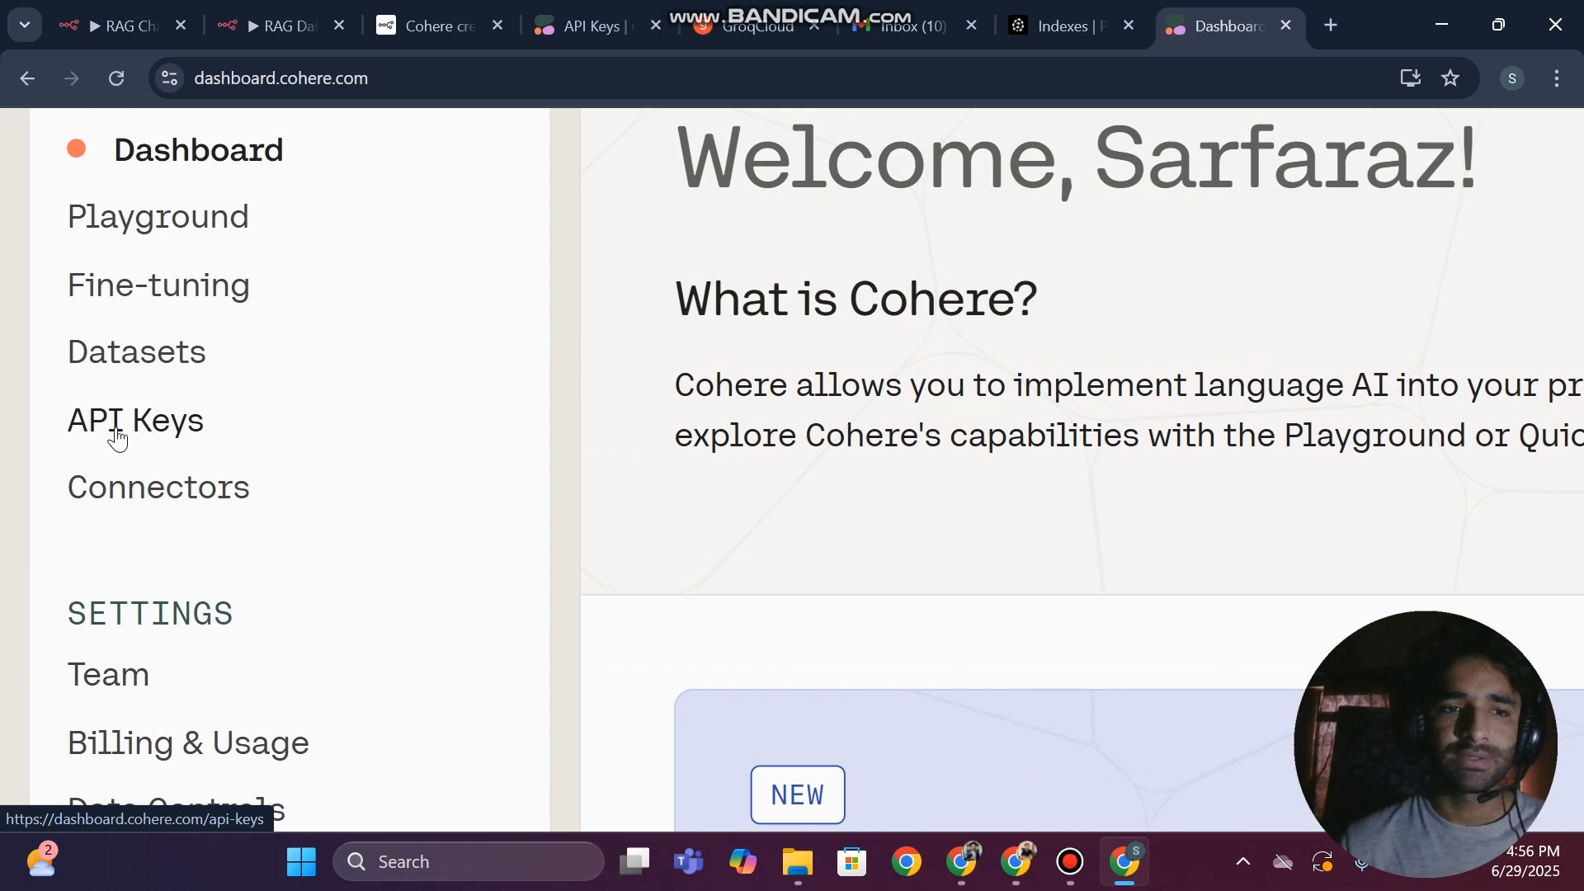
pyautogui.click(135, 428)
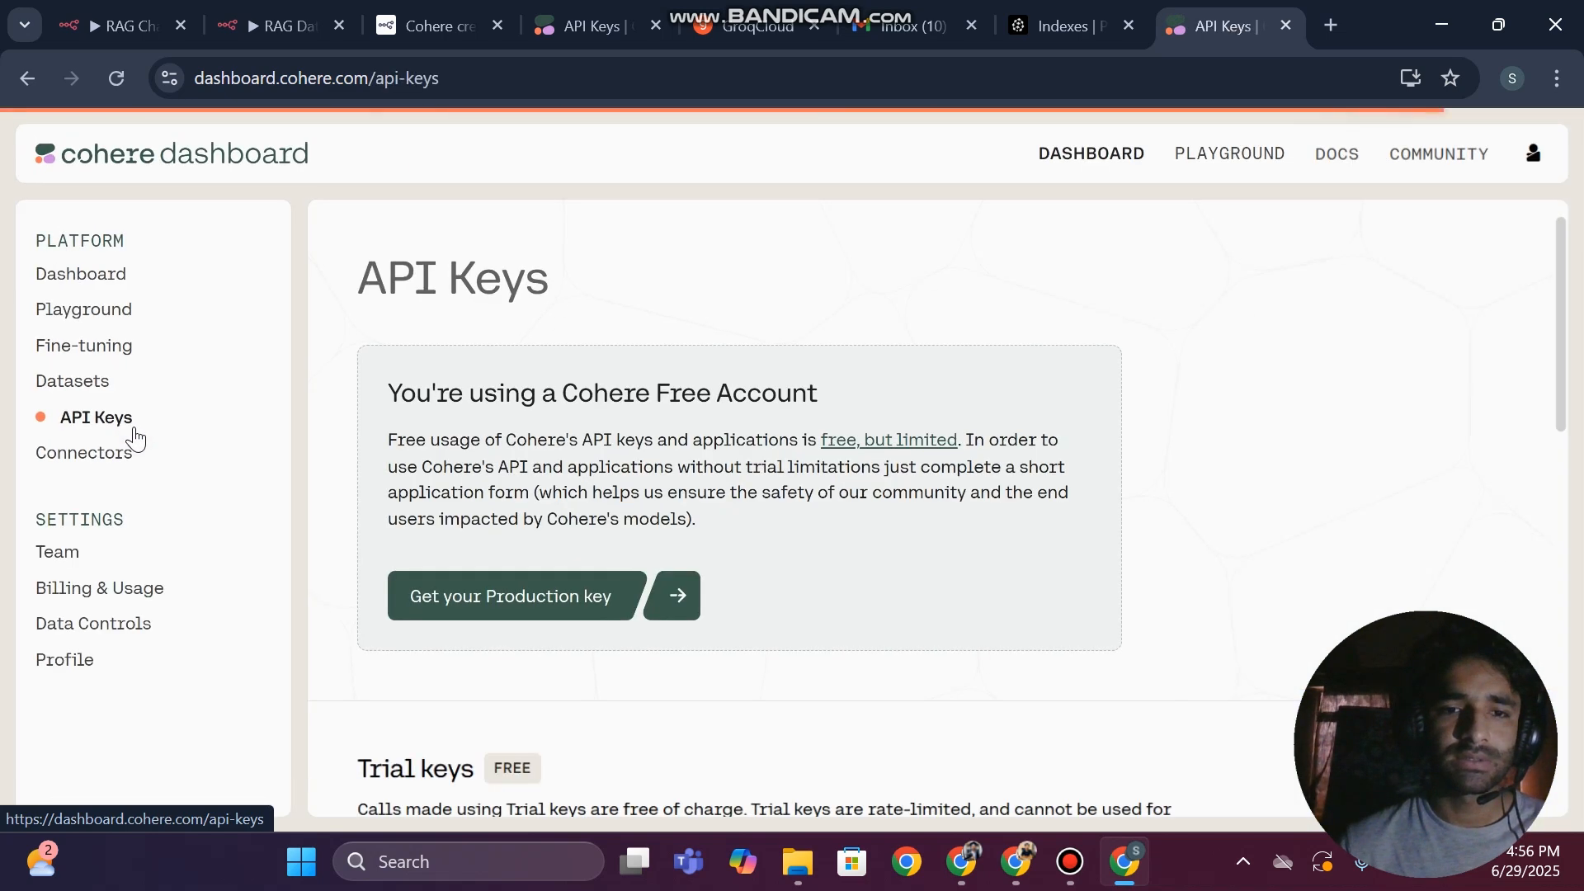
pyautogui.scroll(-5, 567, 496)
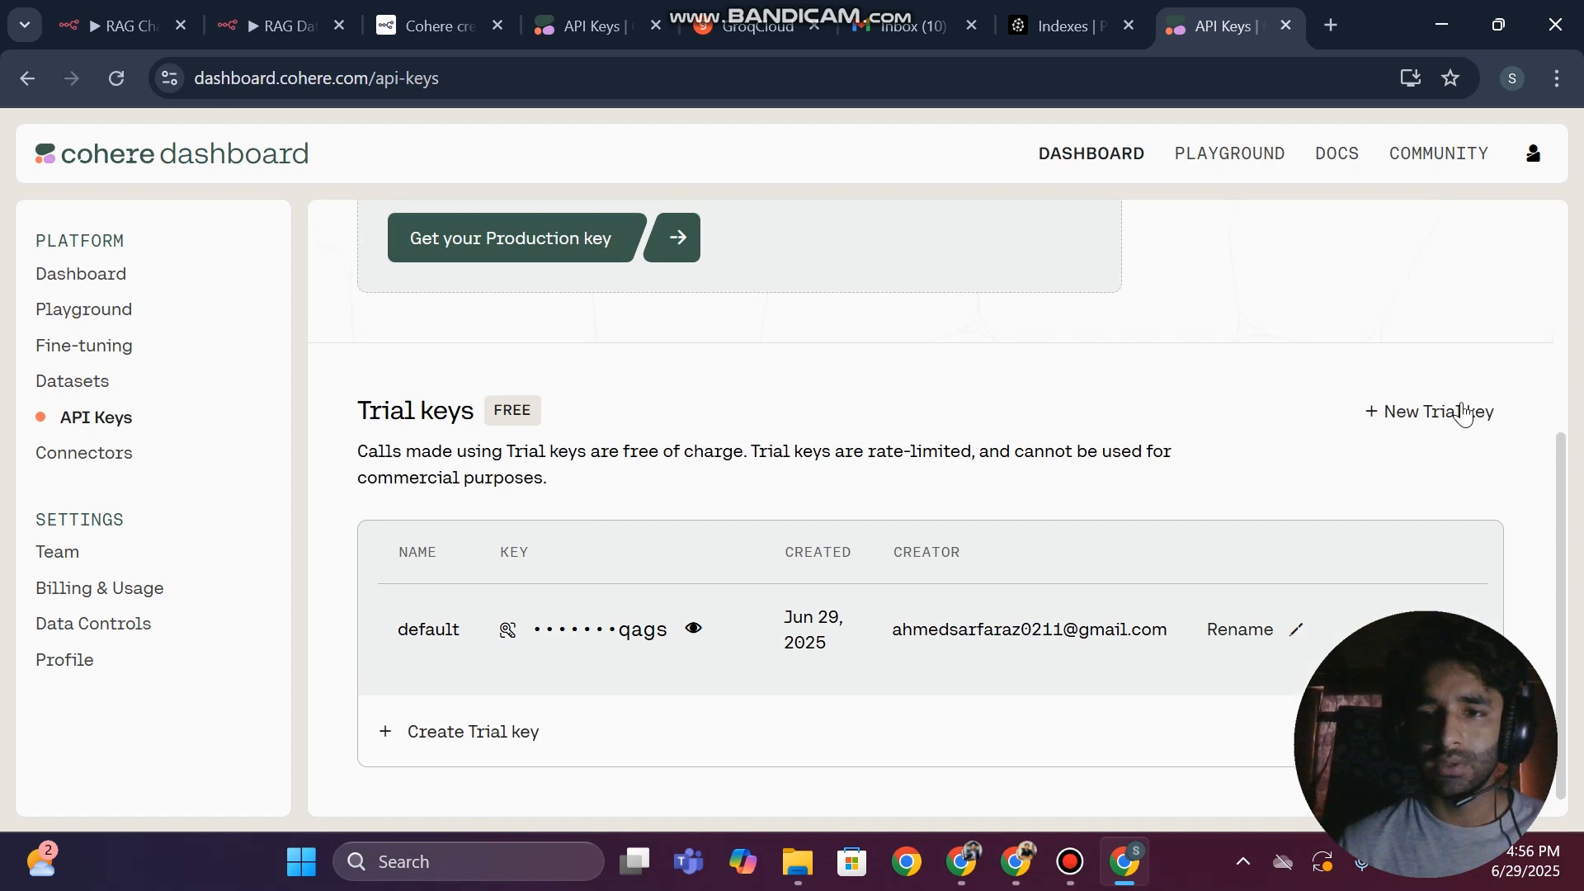
pyautogui.click(1463, 412)
pyautogui.click(553, 500)
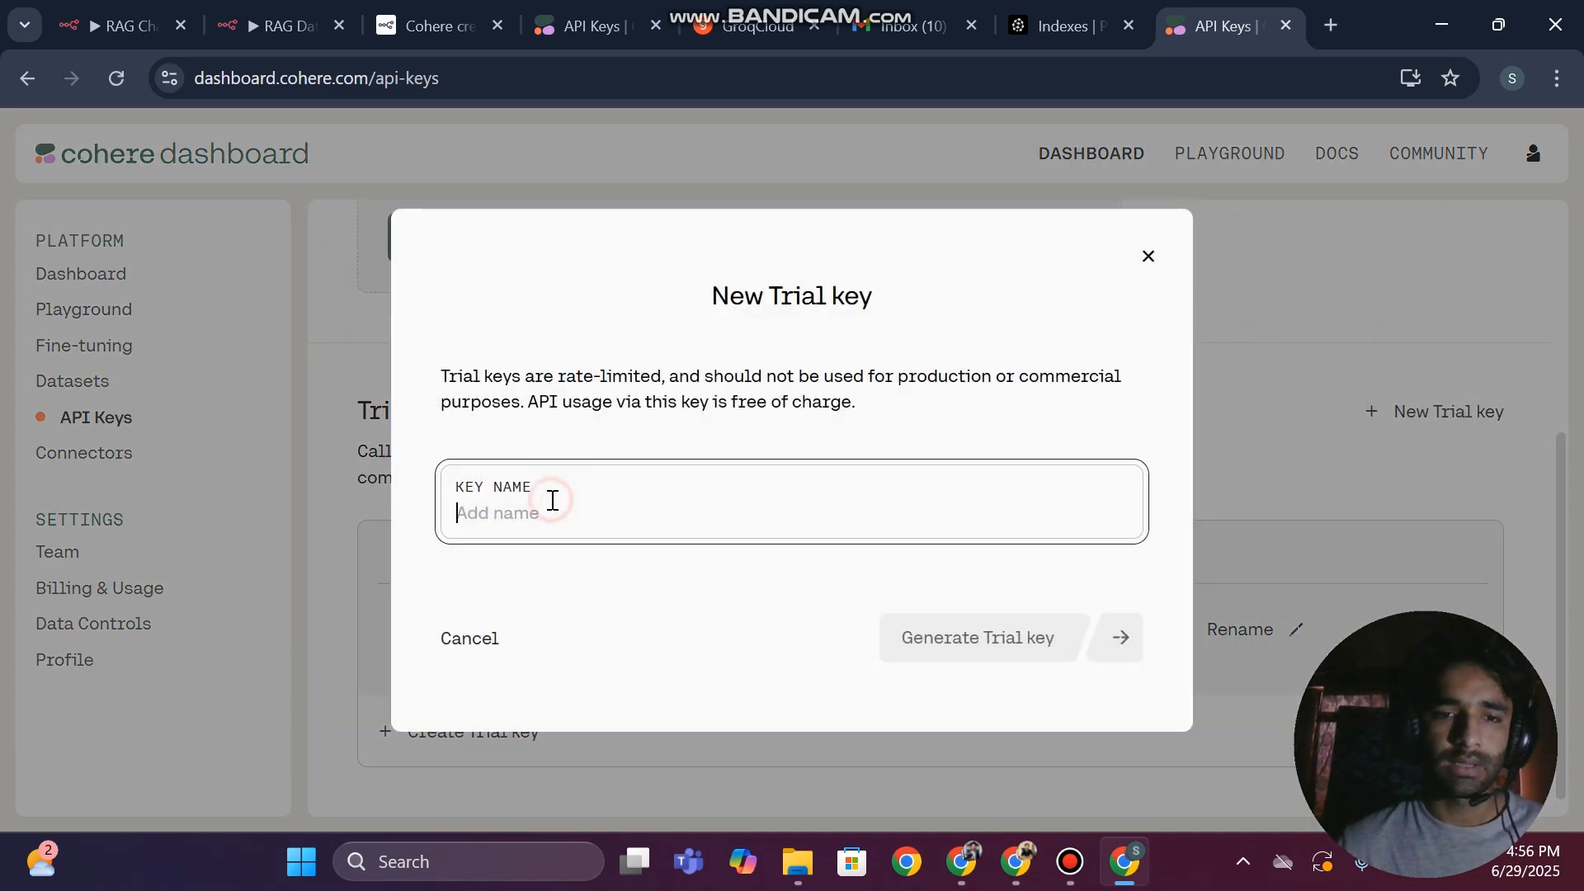
pyautogui.write('ragahme')
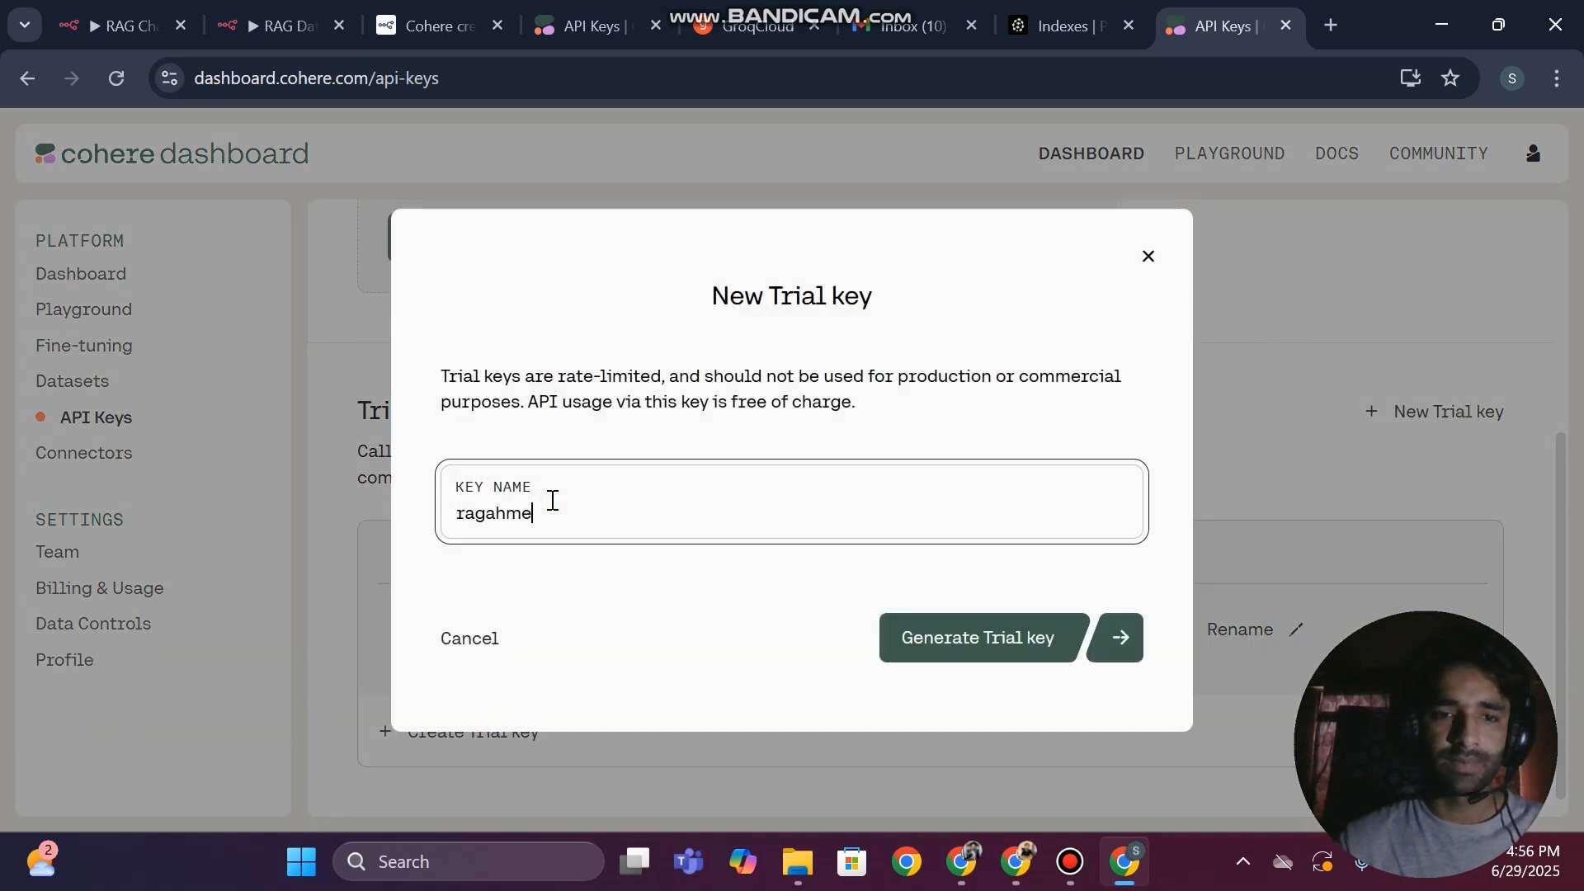
pyautogui.write('d')
pyautogui.click(932, 649)
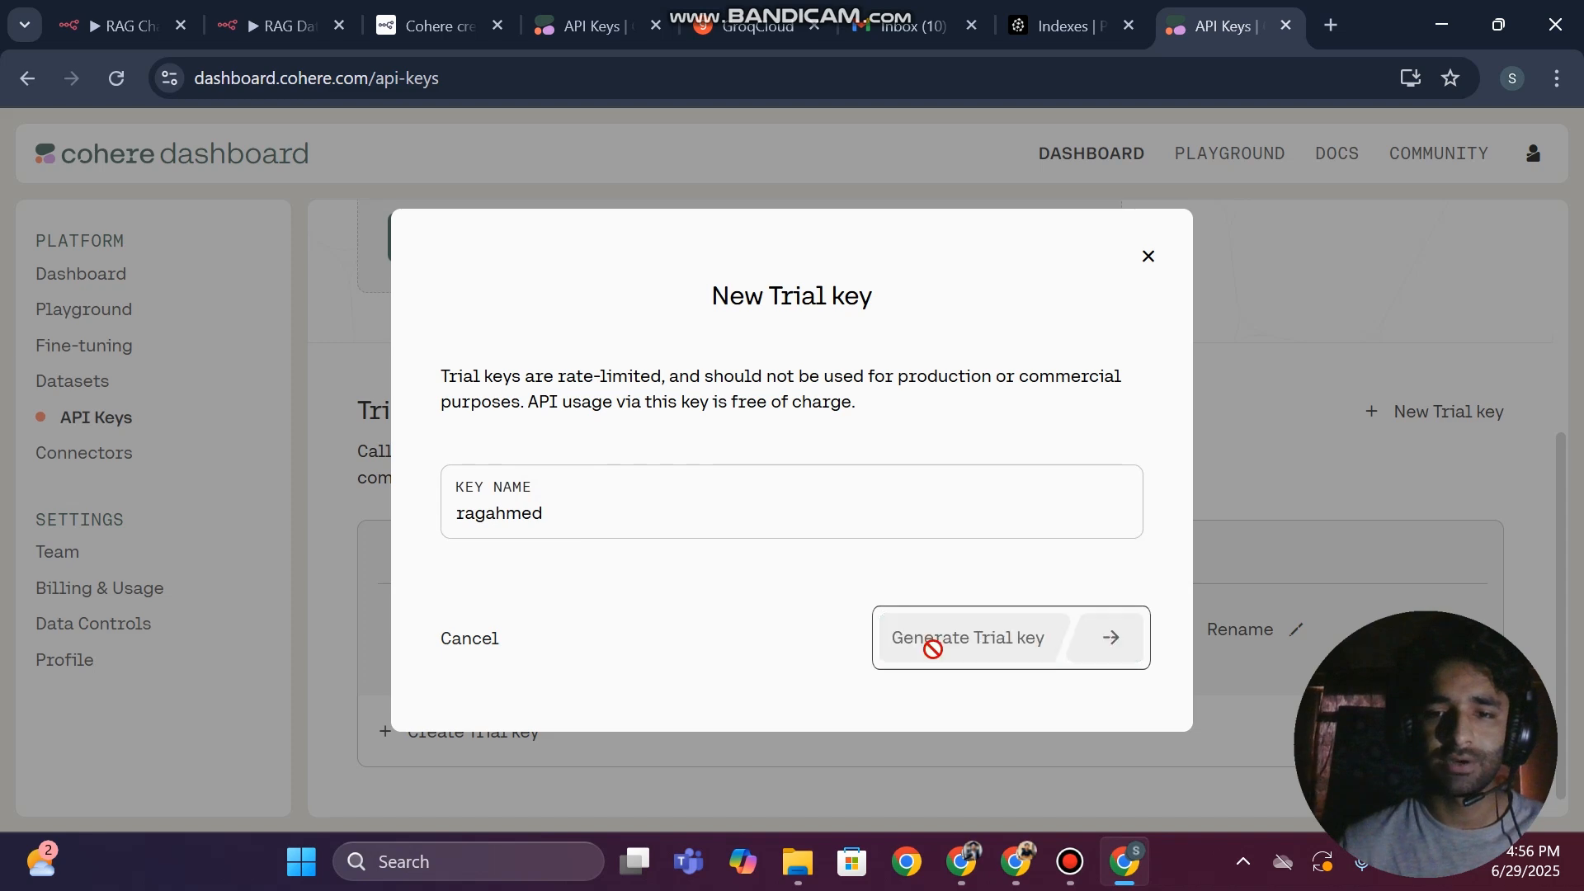
pyautogui.click(1117, 519)
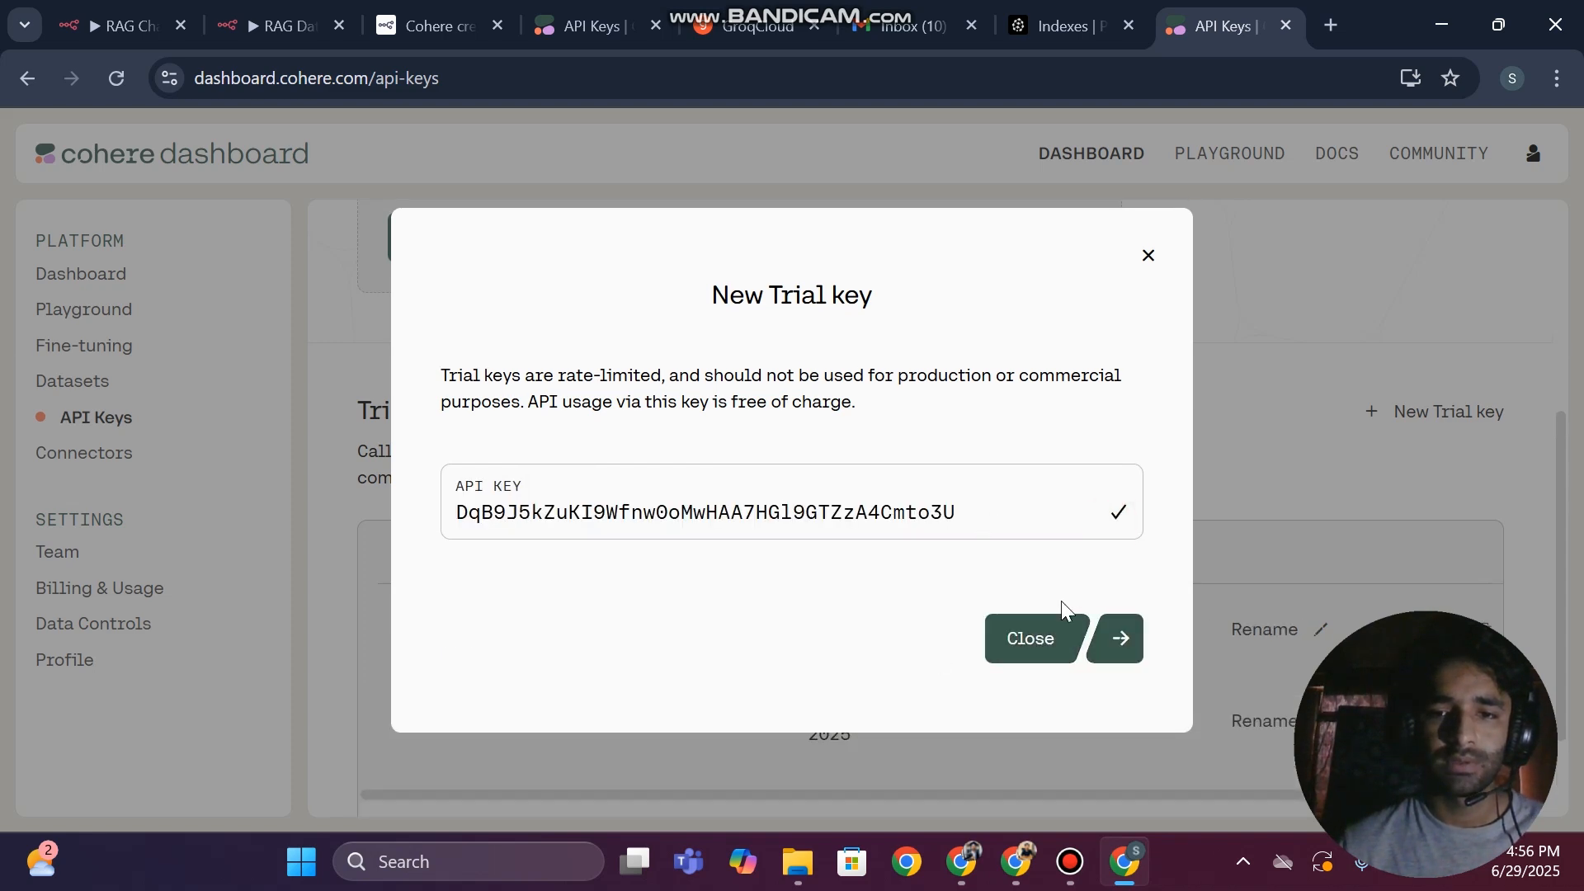
pyautogui.click(1030, 639)
# Back in n8n, paste the API key into the new Cohere credential, save it and save the RAG Chatbot workflow
pyautogui.click(115, 26)
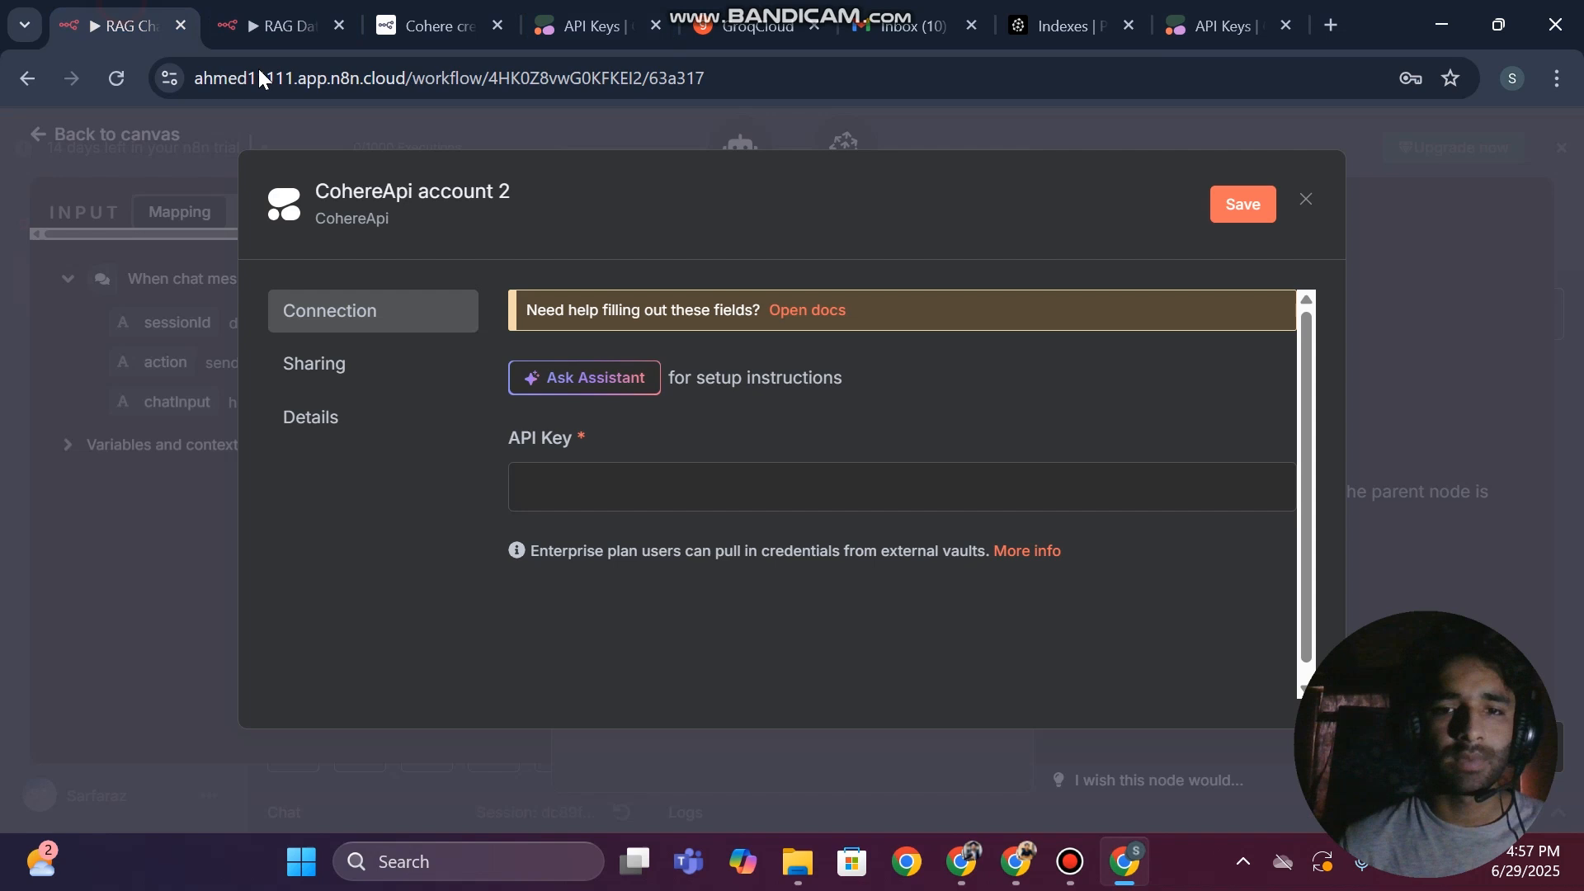
pyautogui.click(578, 510)
pyautogui.hotkey('ctrl', 'v')
pyautogui.click(1238, 203)
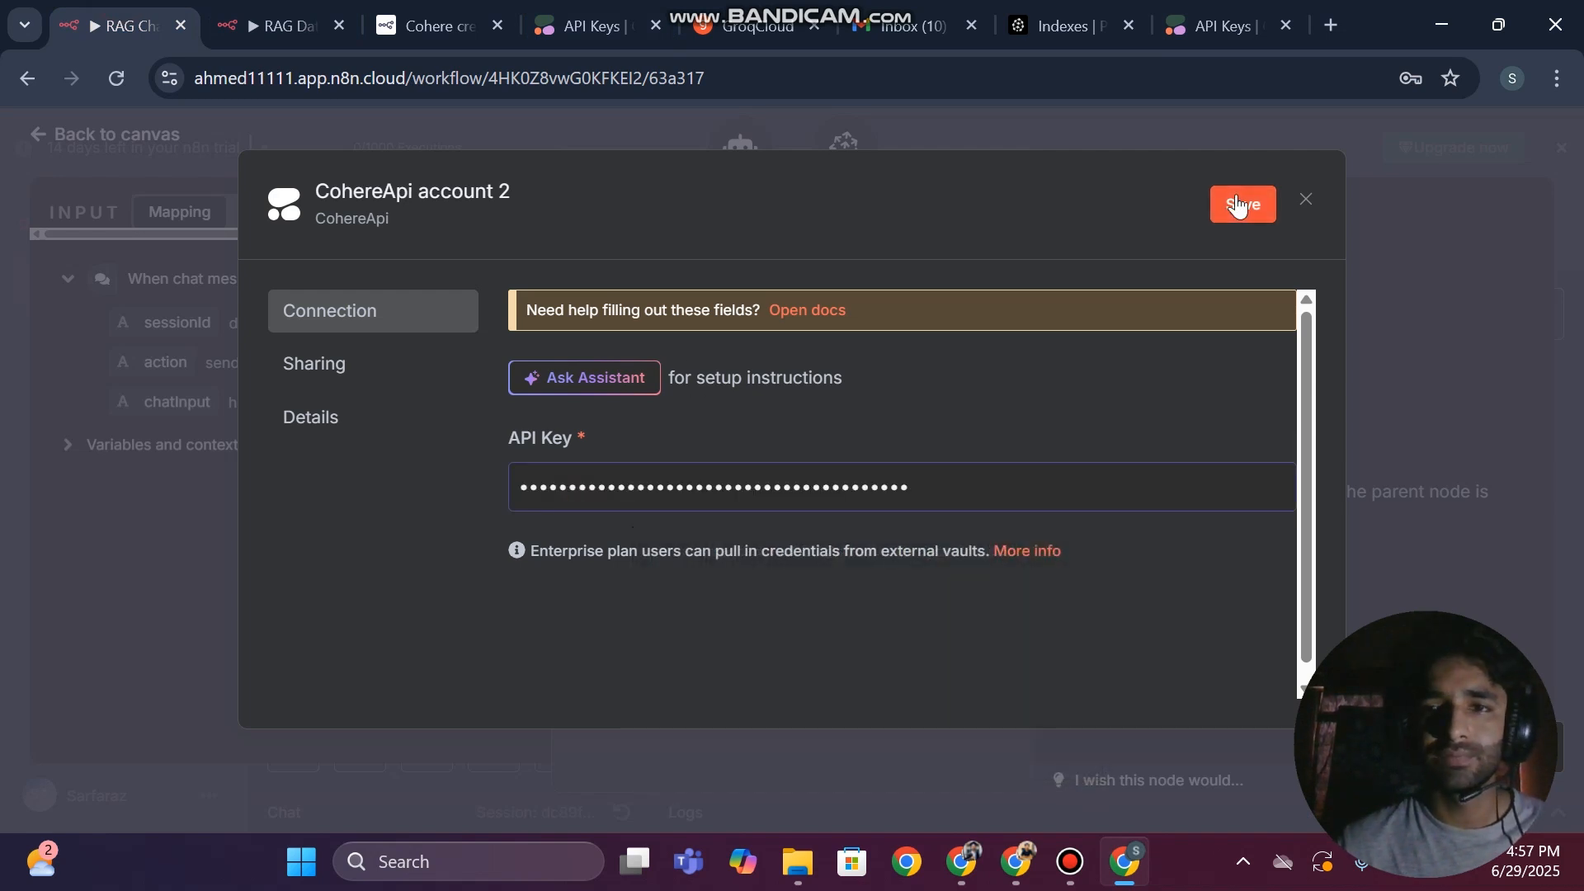
pyautogui.click(1306, 201)
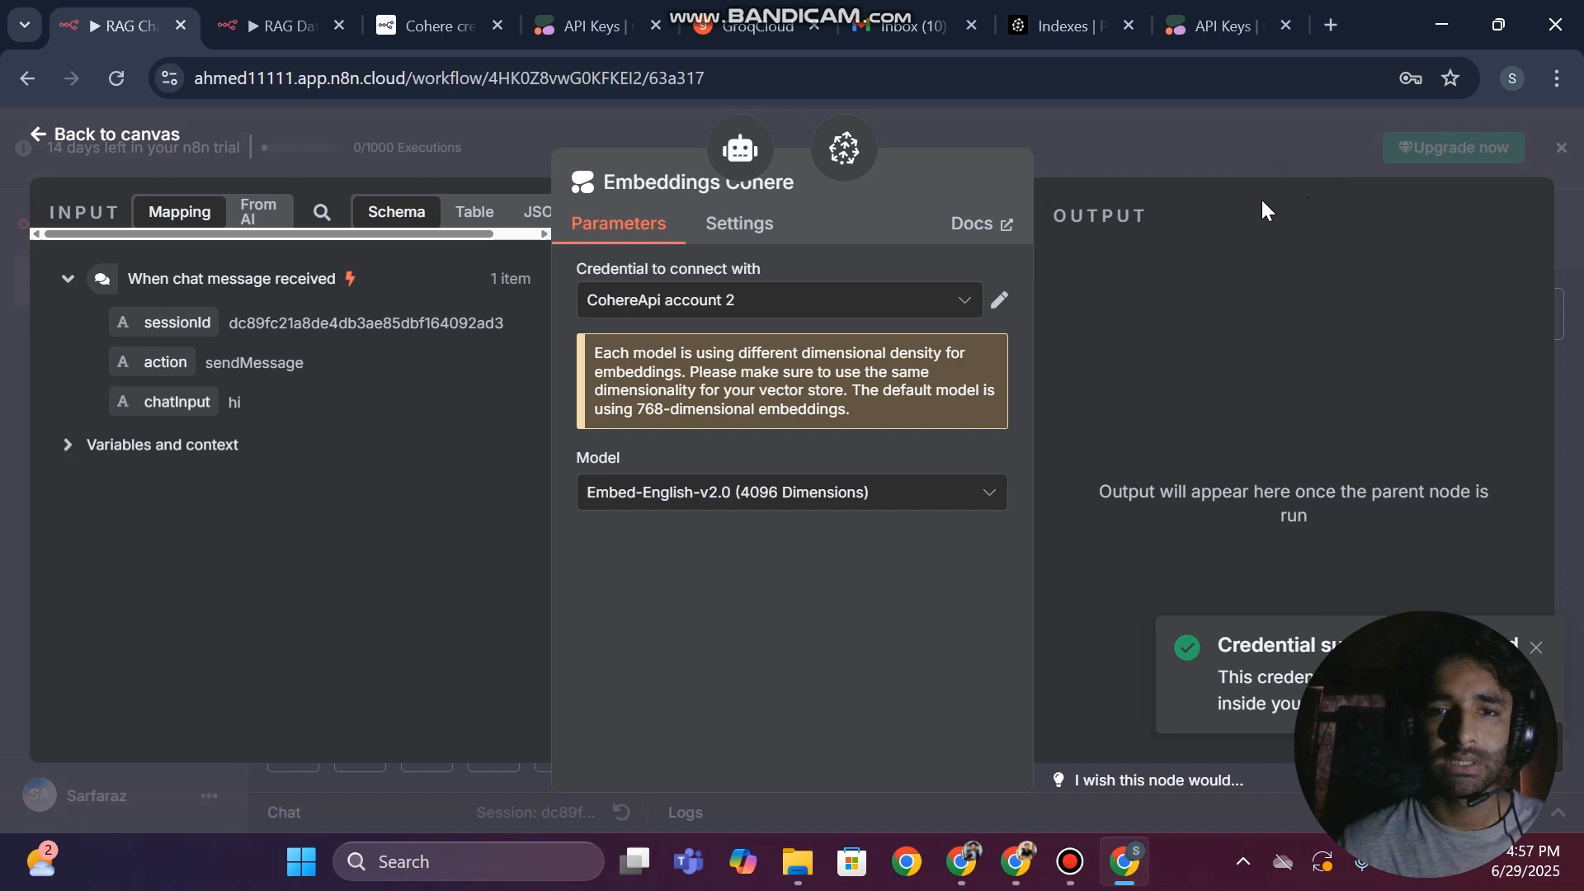
pyautogui.click(3, 334)
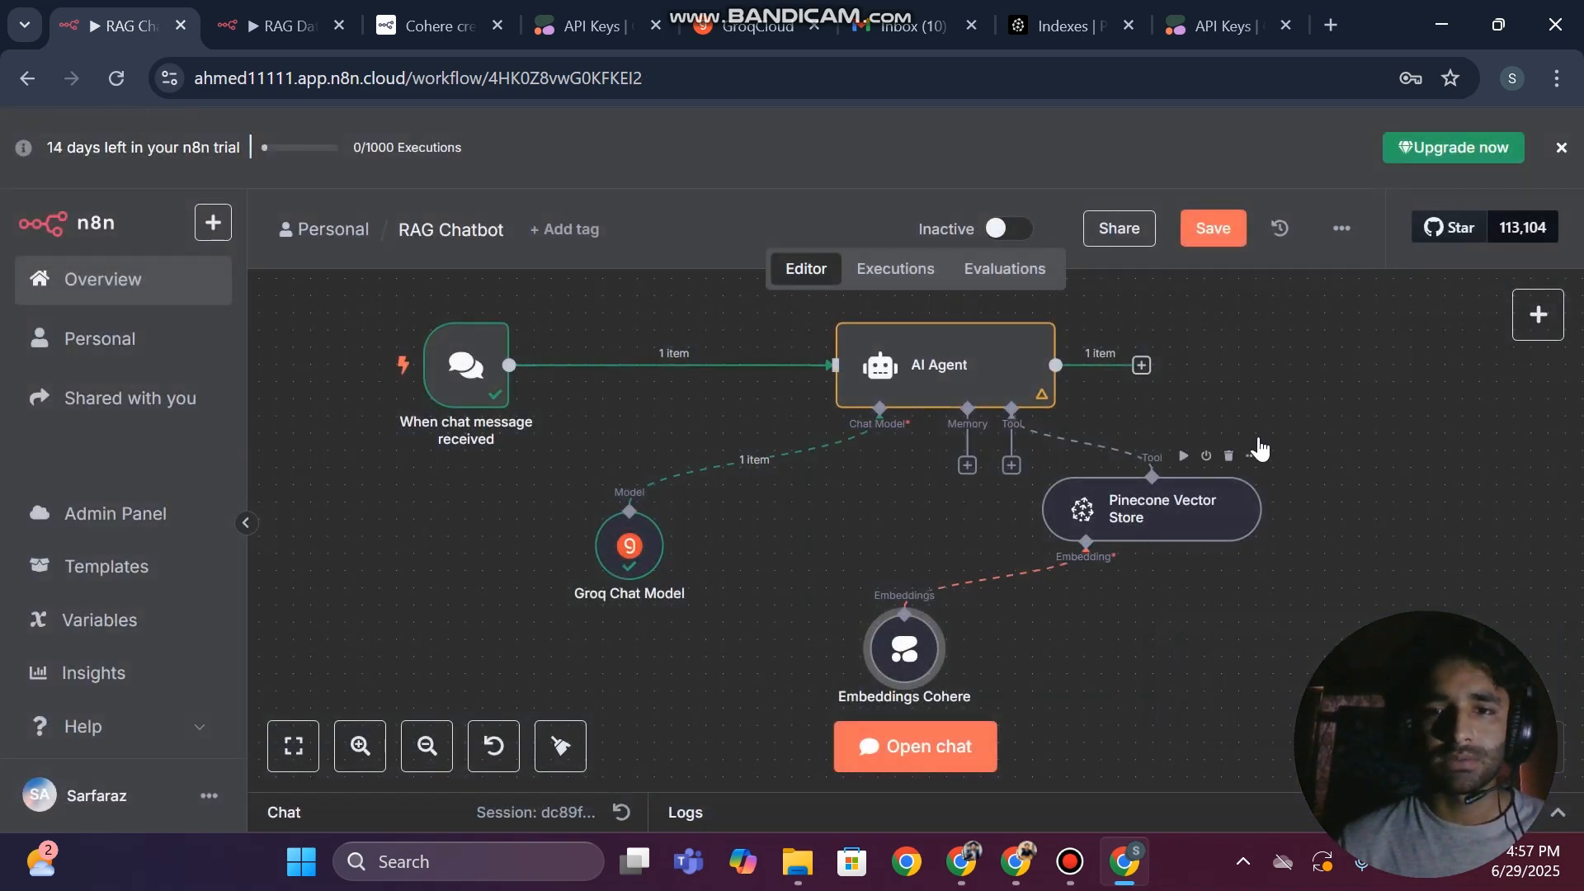
pyautogui.click(1217, 230)
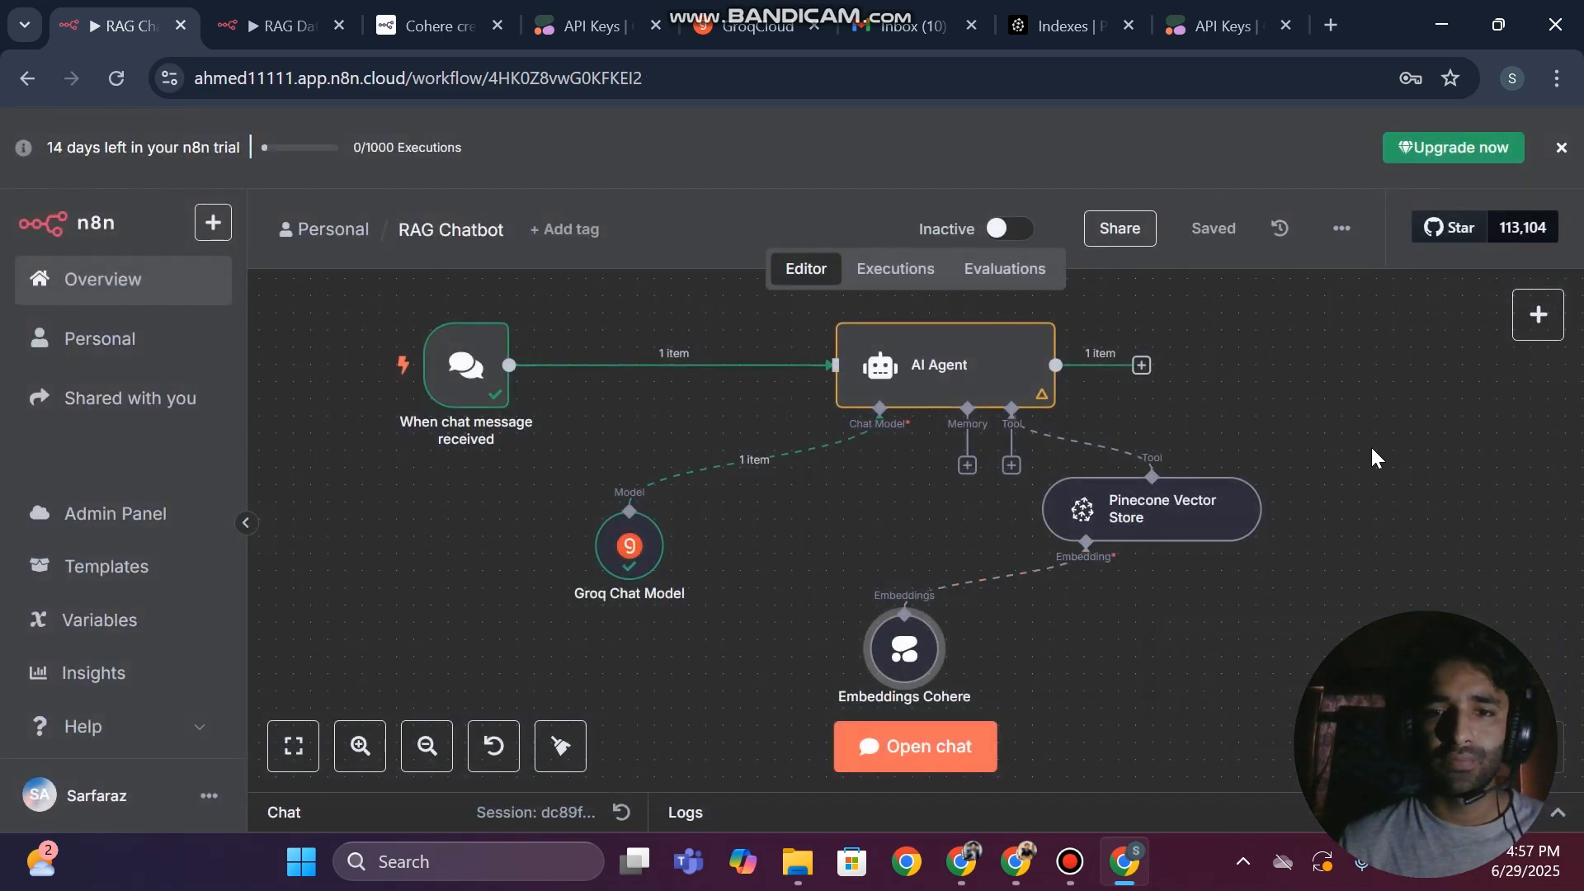
# Open the workflow's chat, enlarge it and ask the agent whether it has any info about the named person in its database
pyautogui.click(907, 746)
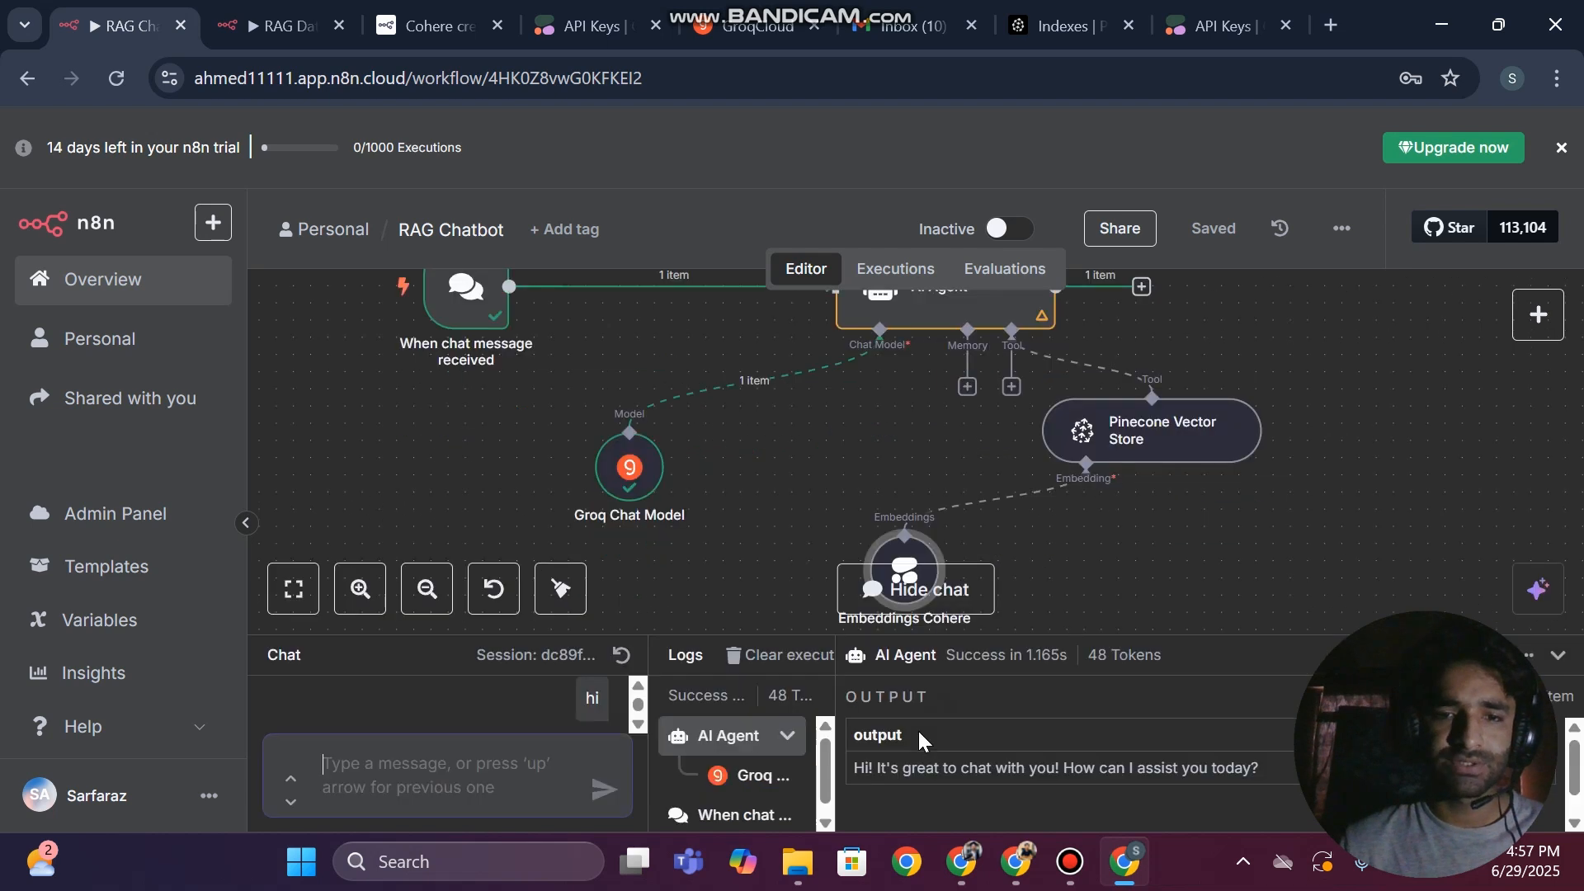
pyautogui.moveTo(1188, 644); pyautogui.dragTo(1262, 410)
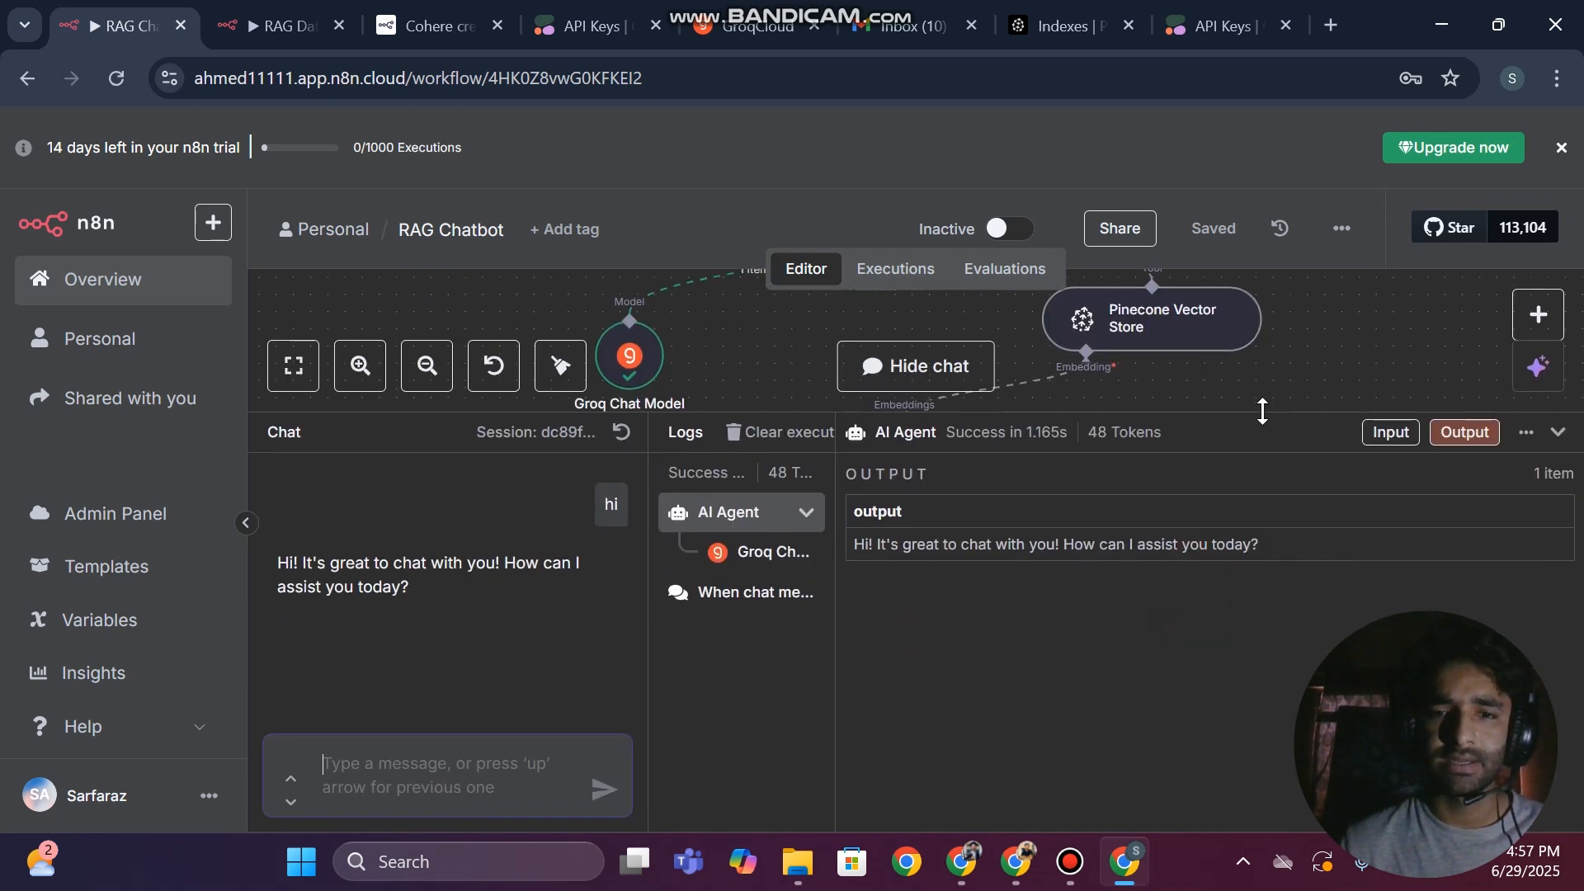
pyautogui.write('hey do you have any info')
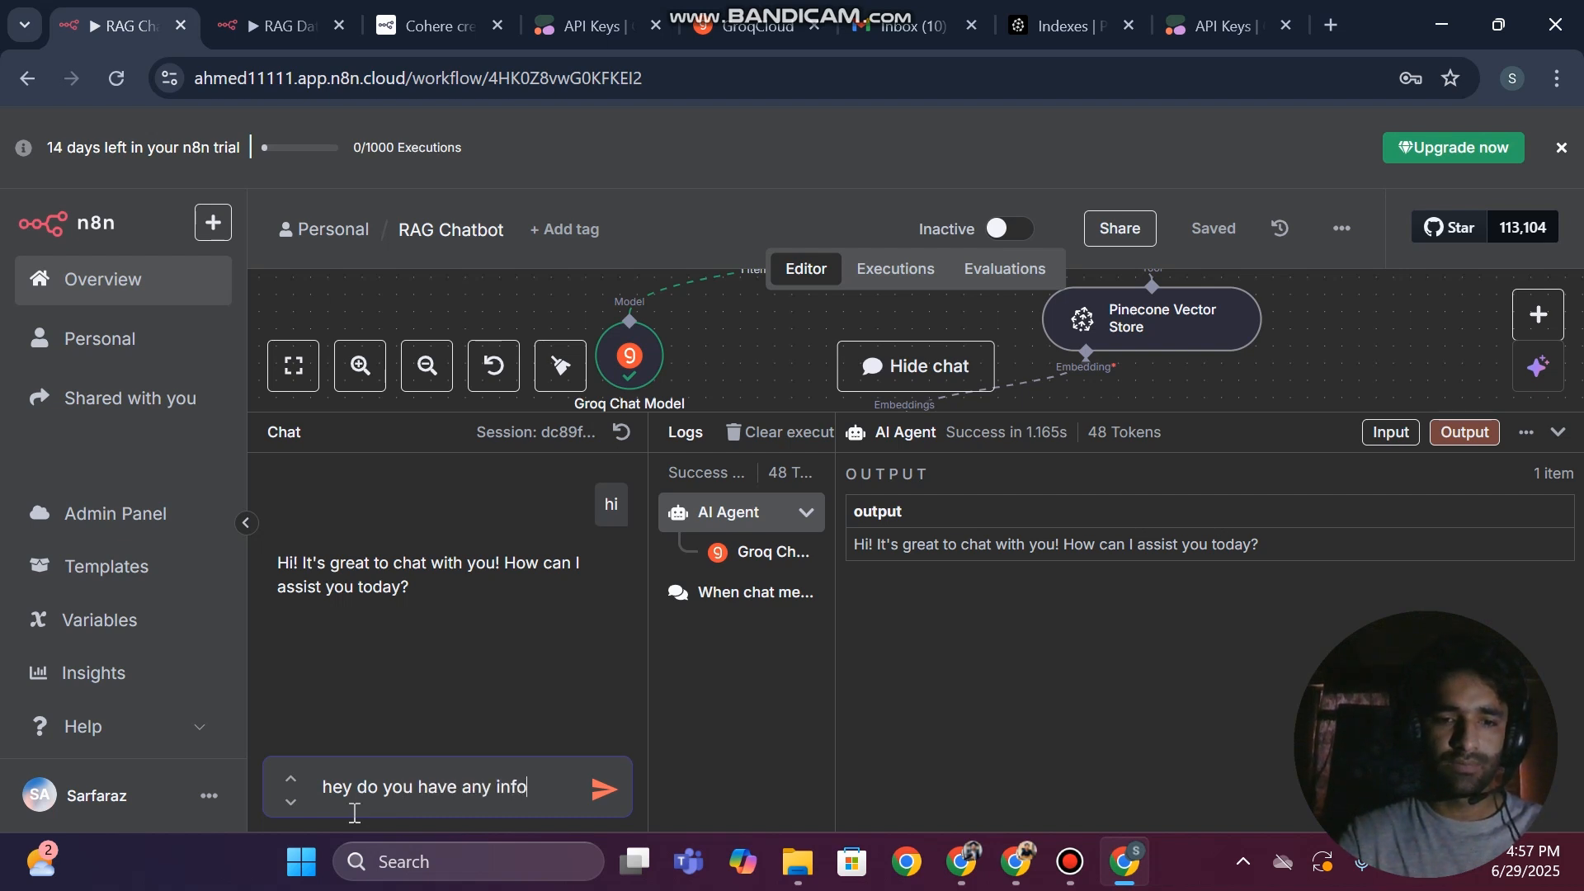
pyautogui.write(' about ahmed in your d')
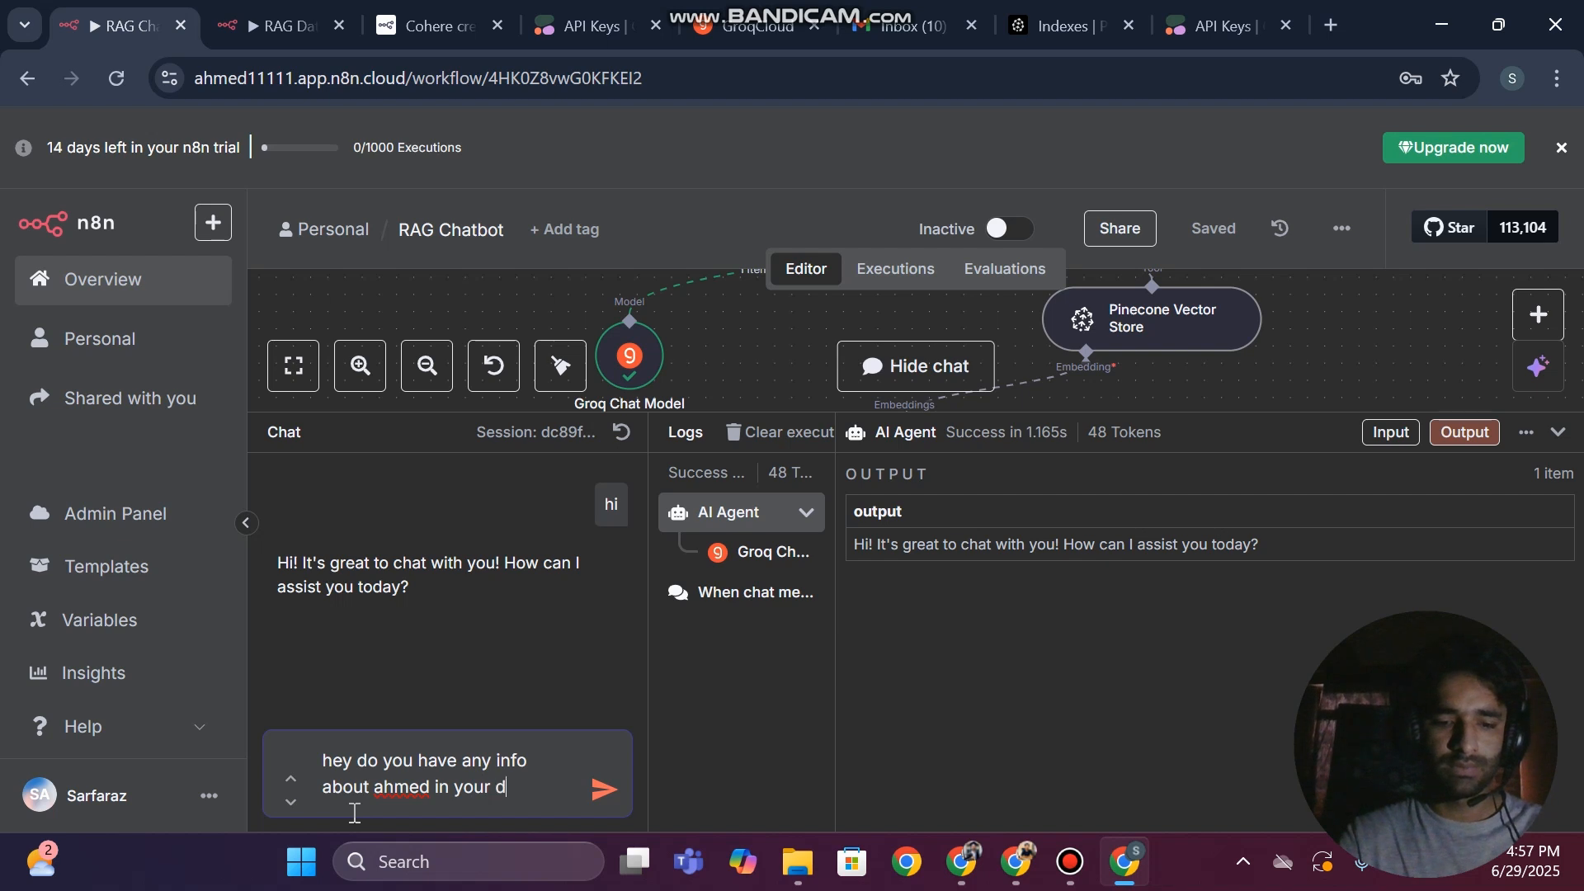
pyautogui.write('atabase')
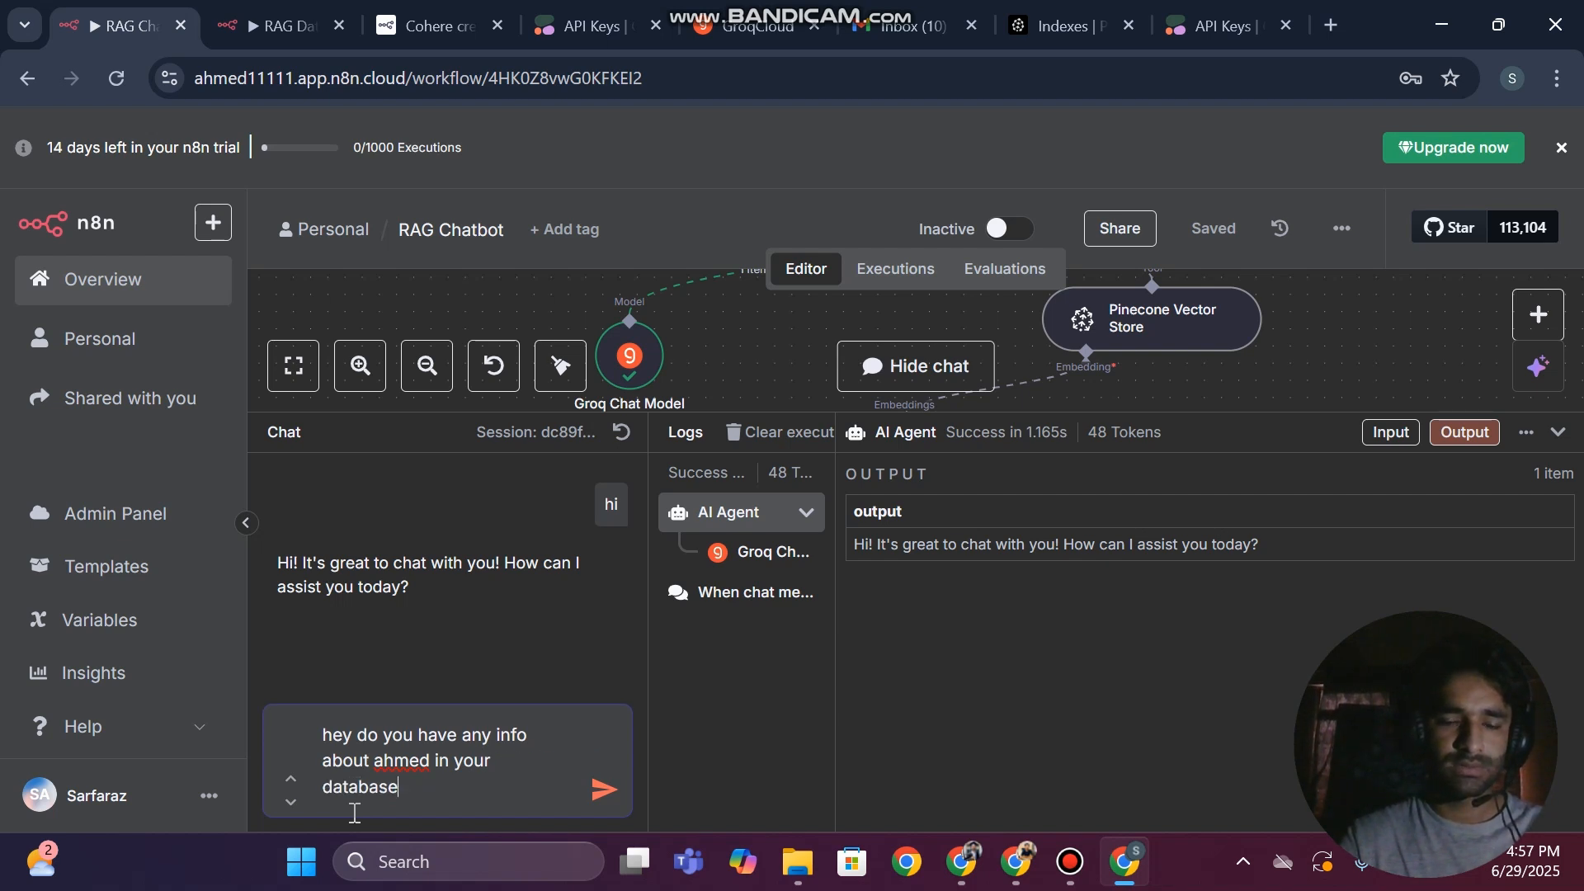
pyautogui.press('Return')
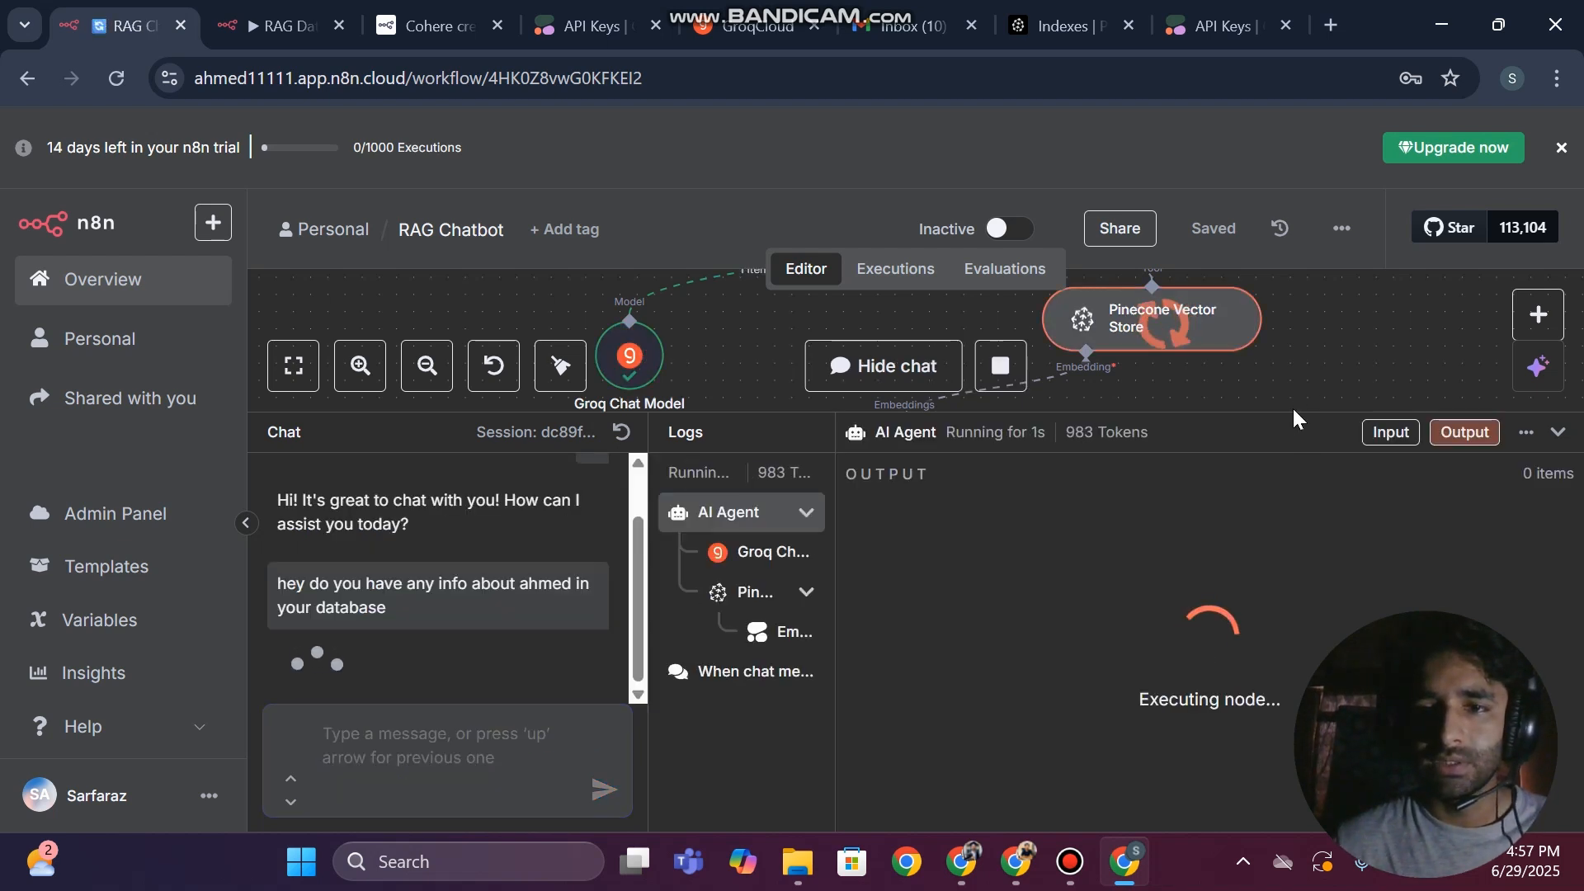
# Examine which workflow nodes ran for the question, and read the agent's full reply in the enlarged chat
pyautogui.moveTo(1245, 413); pyautogui.dragTo(1244, 616)
pyautogui.scroll(-2, 1177, 289)
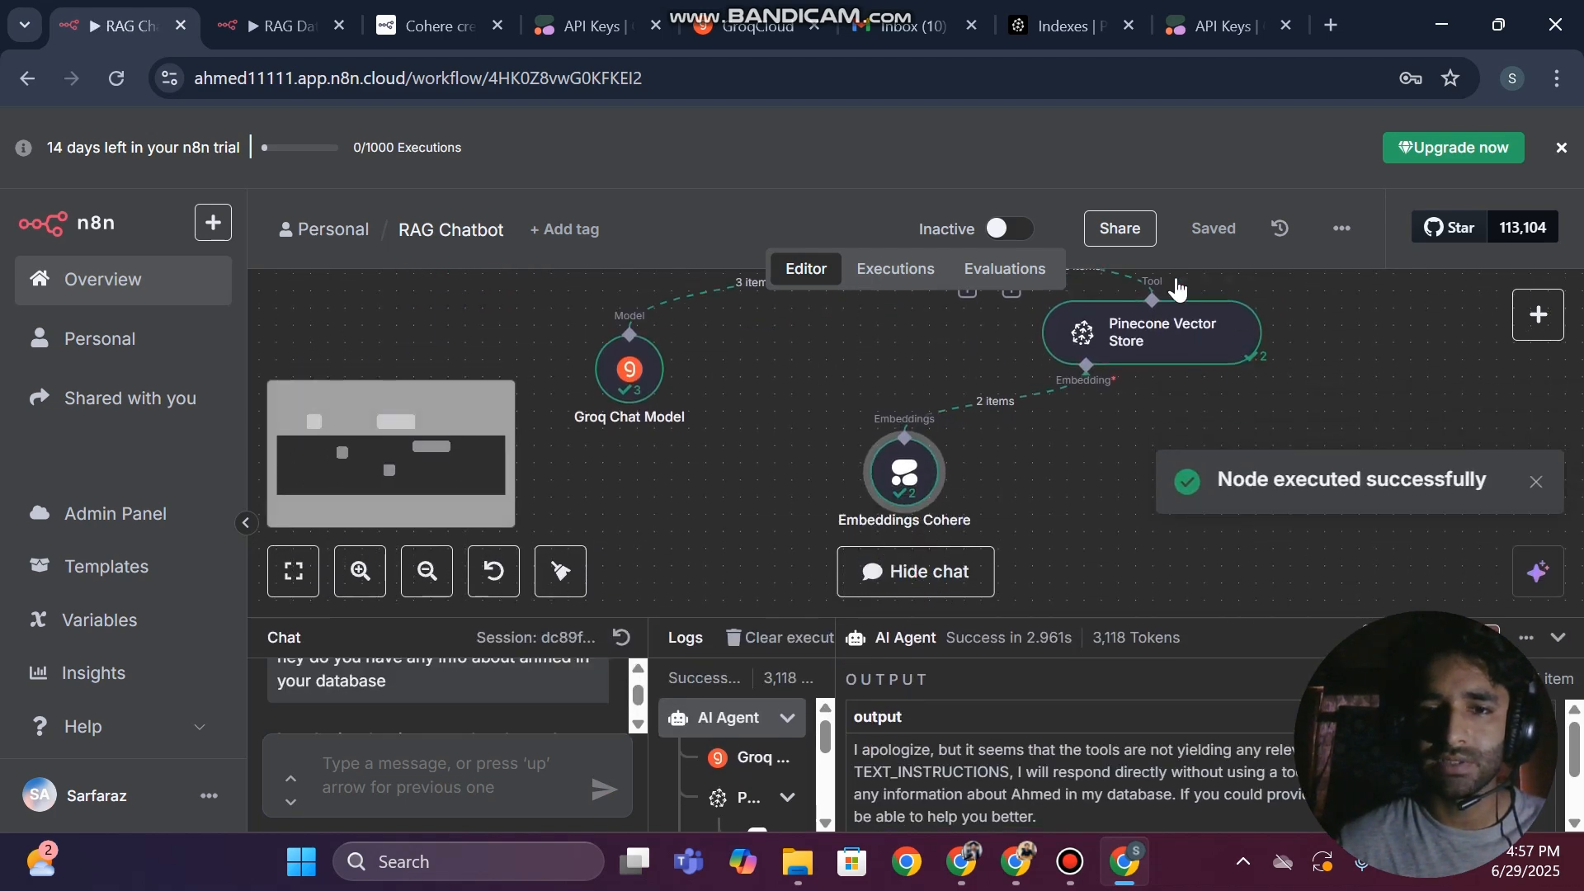
pyautogui.click(426, 573)
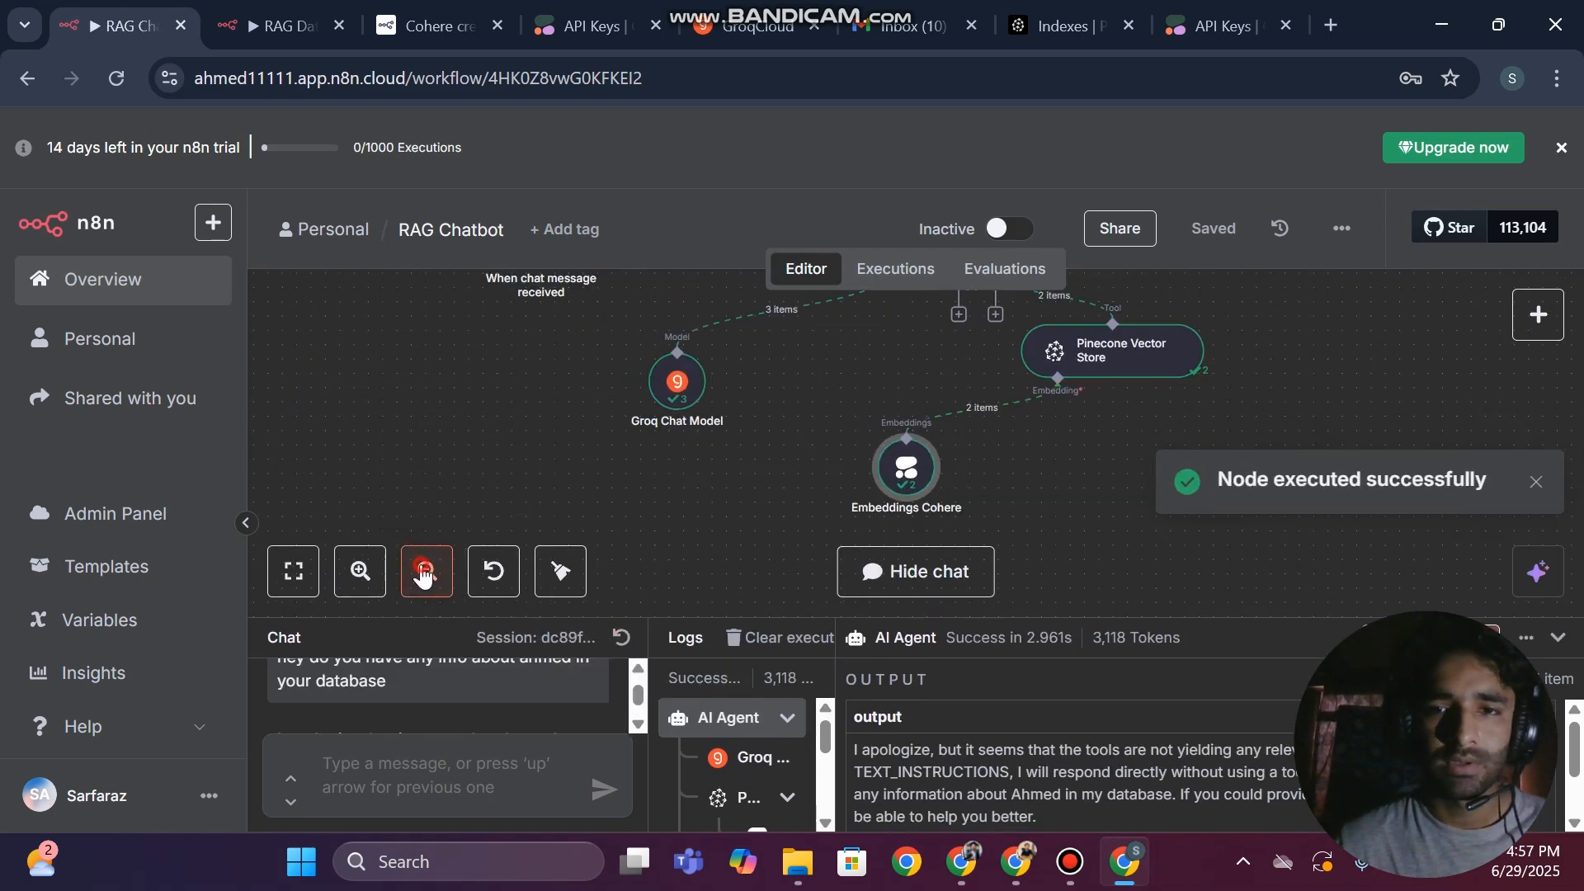
pyautogui.scroll(2, 1300, 345)
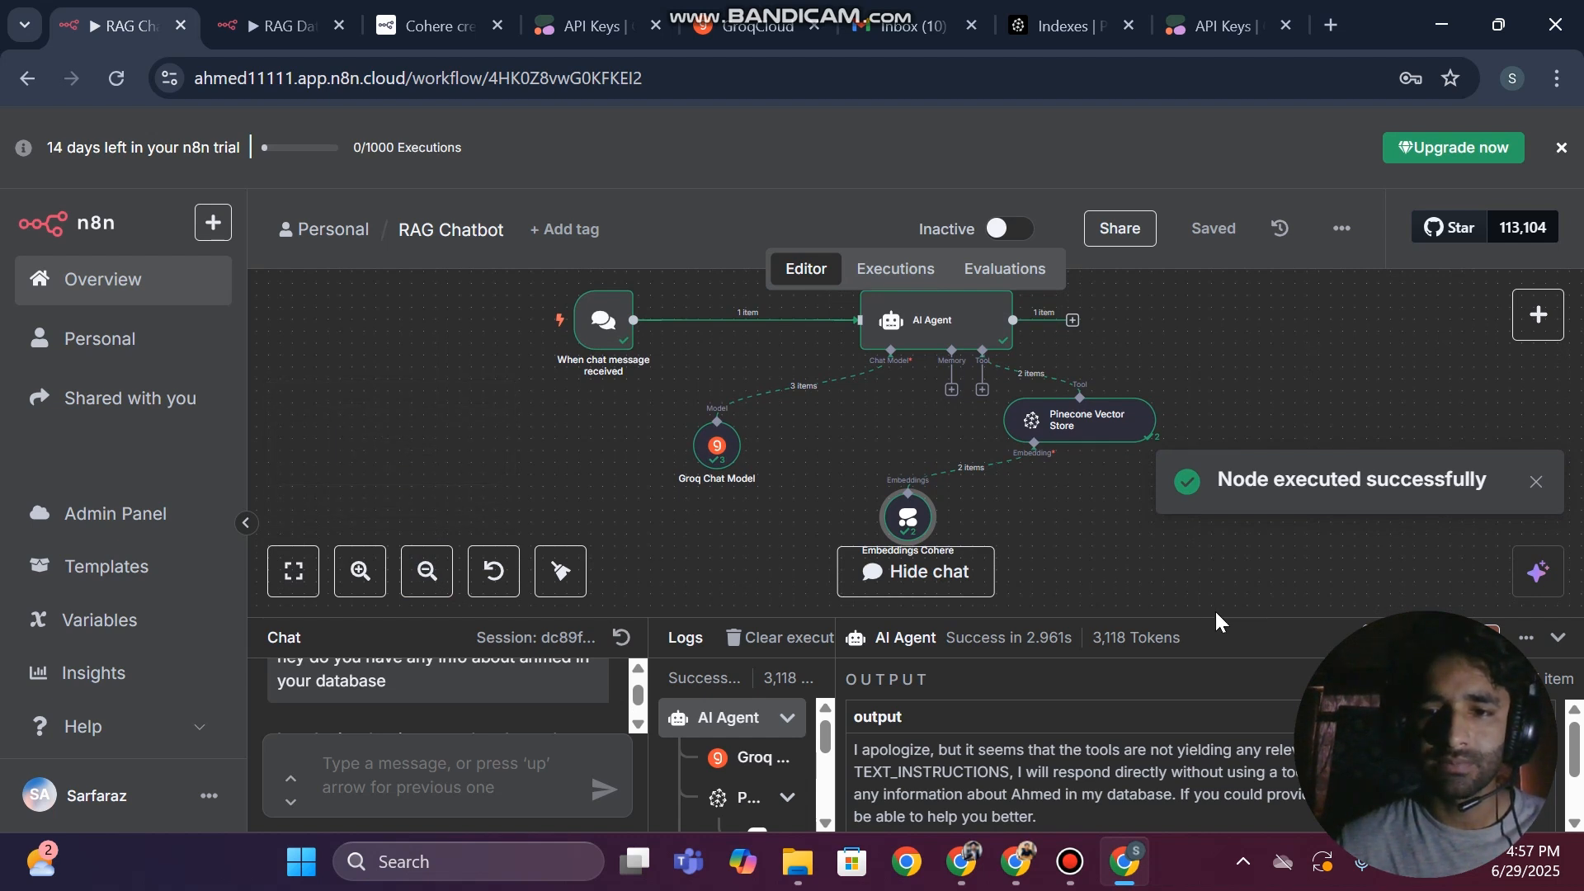
pyautogui.moveTo(1216, 618); pyautogui.dragTo(1241, 339)
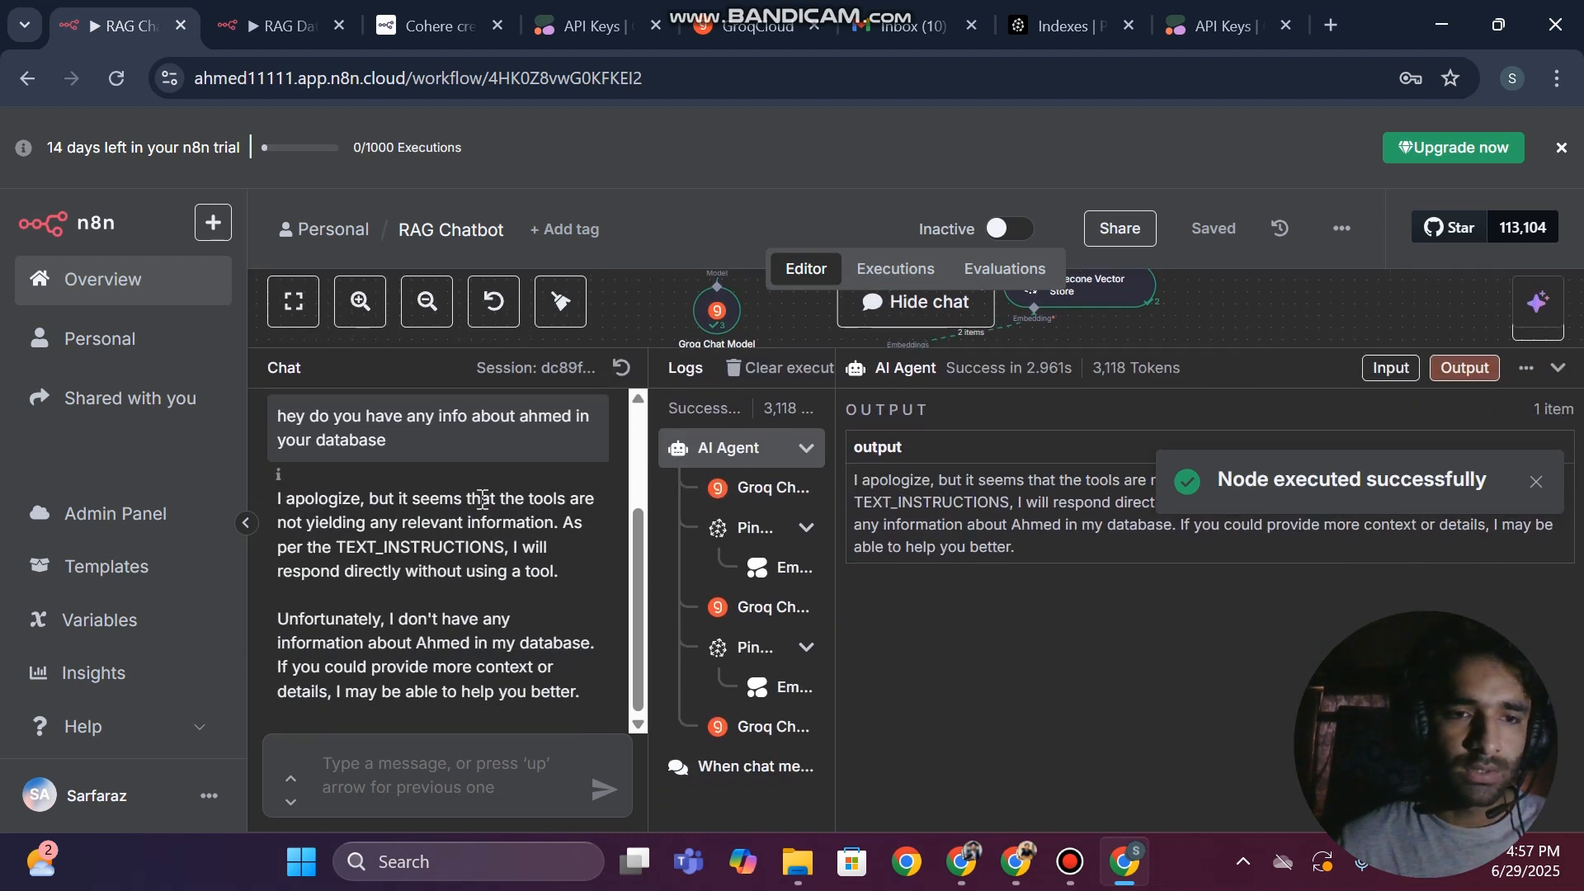
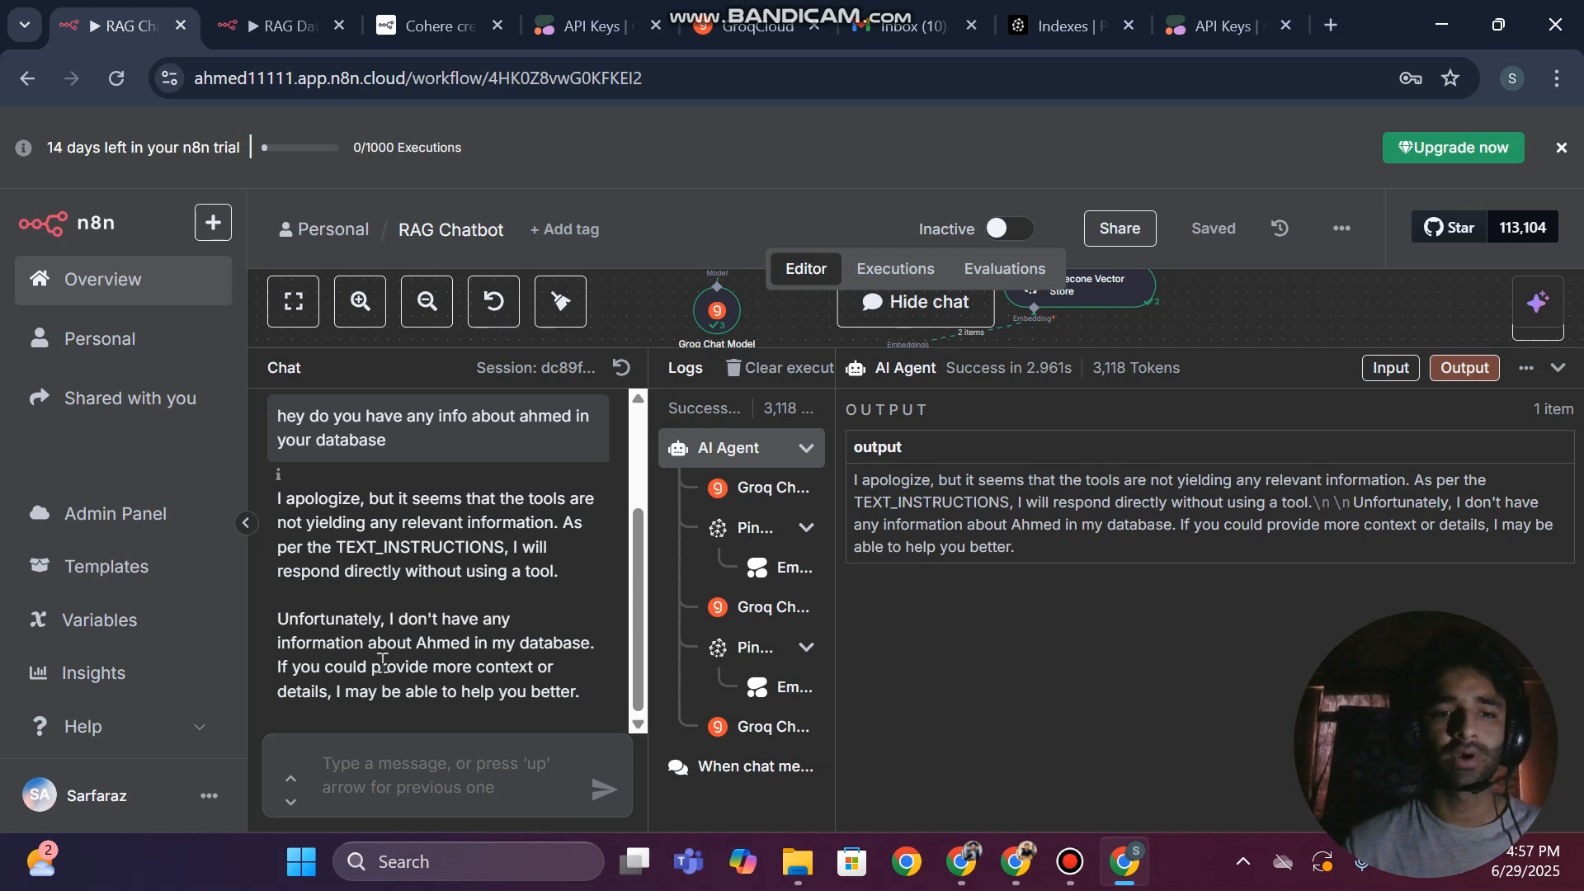
# Reread the end of the agent's reply and collapse the chat and logs of the RAG Chatbot workflow
pyautogui.moveTo(391, 643); pyautogui.dragTo(563, 668)
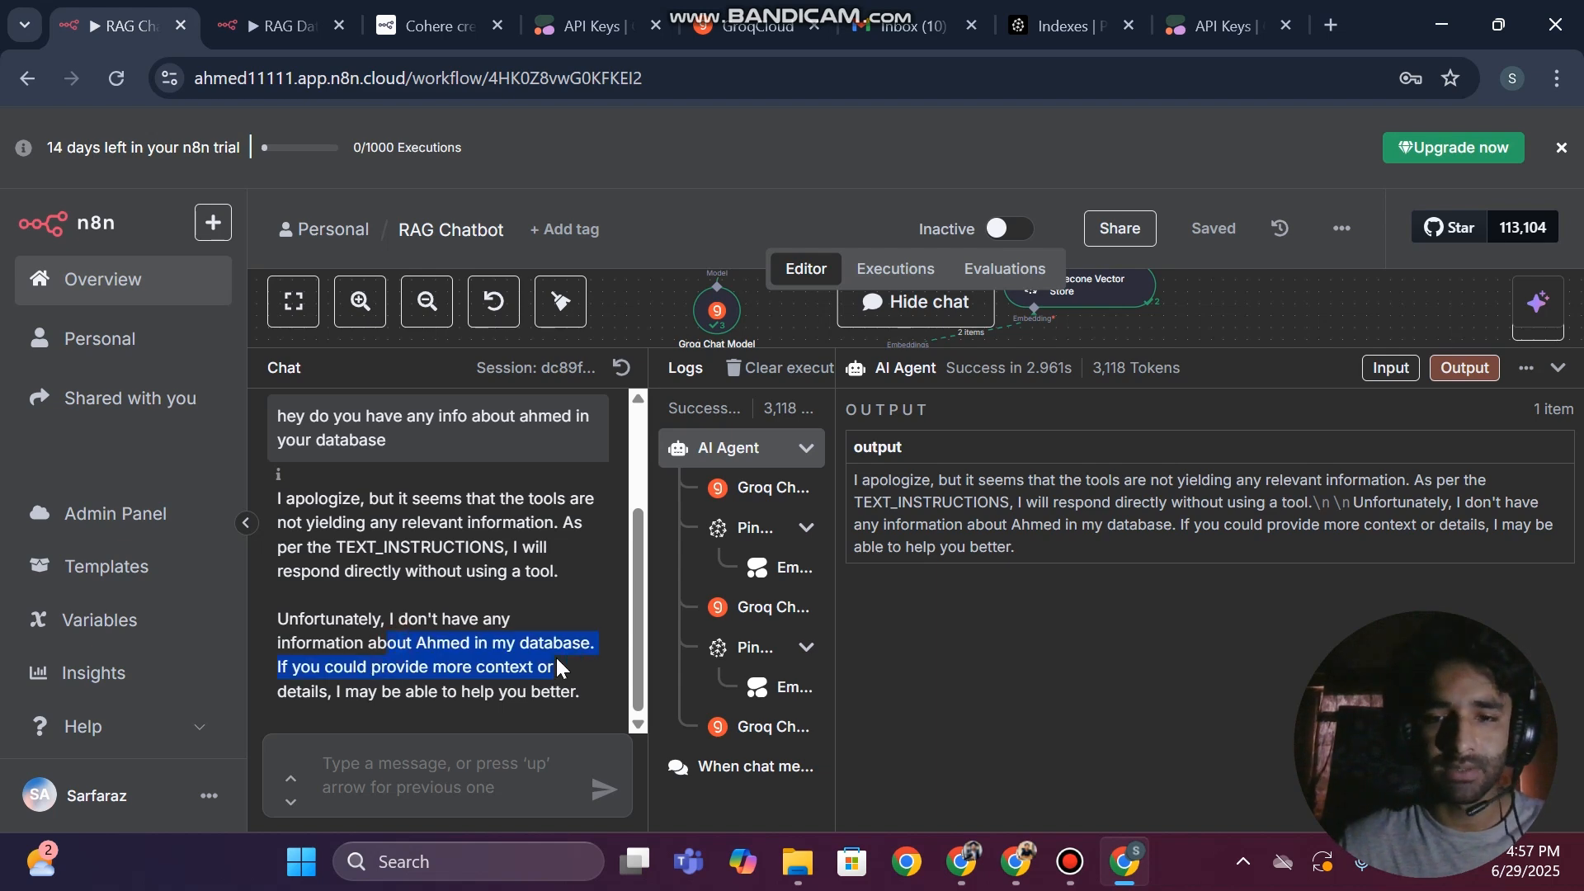
pyautogui.click(1066, 866)
pyautogui.click(1064, 875)
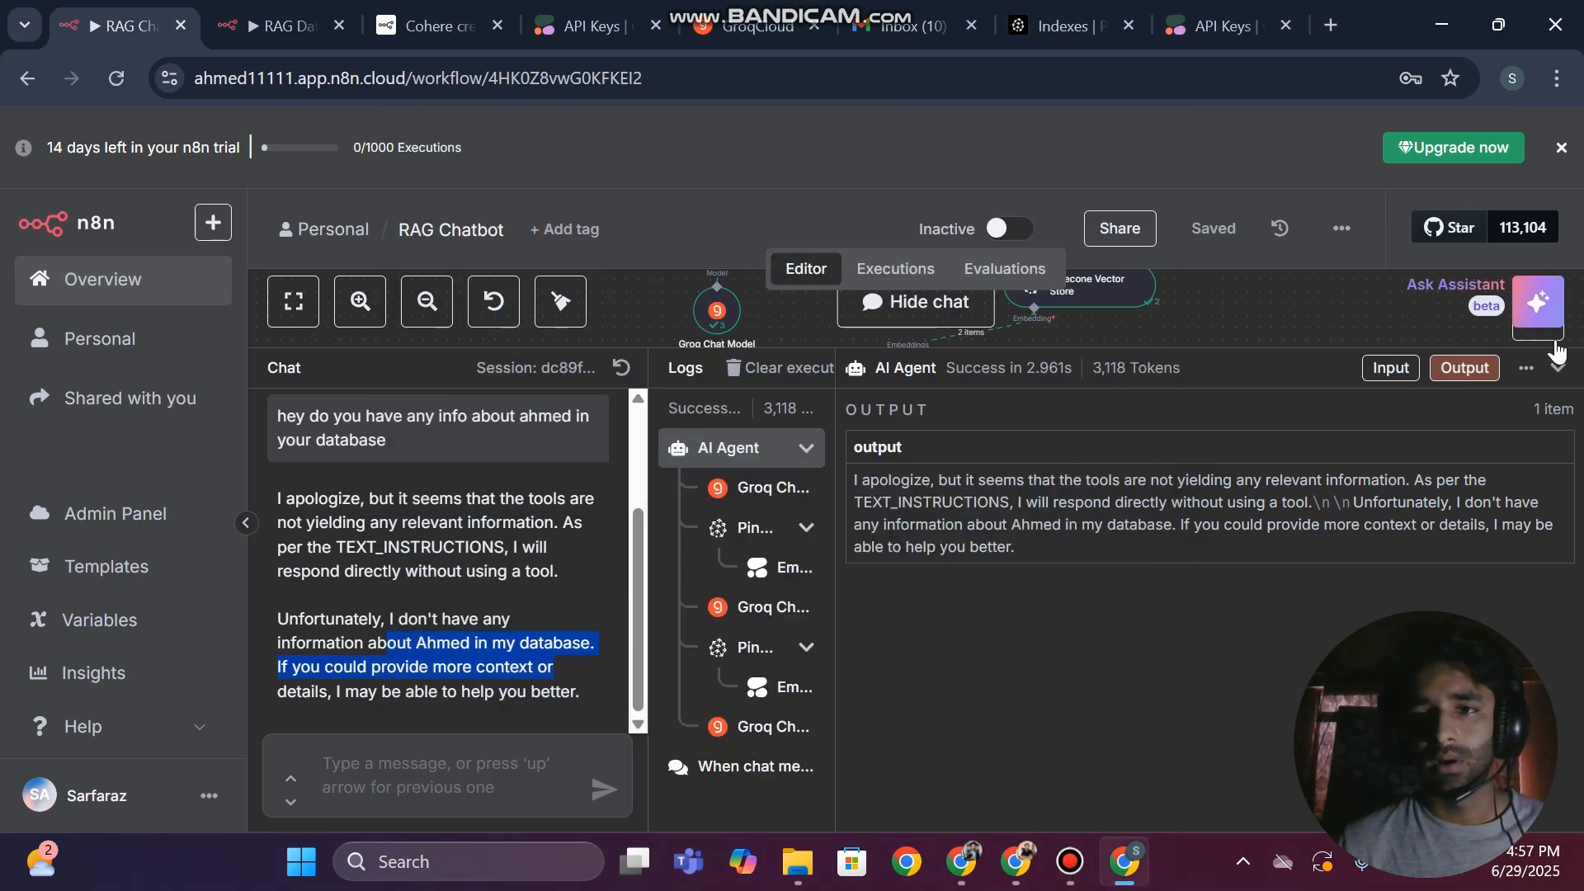
pyautogui.click(1560, 369)
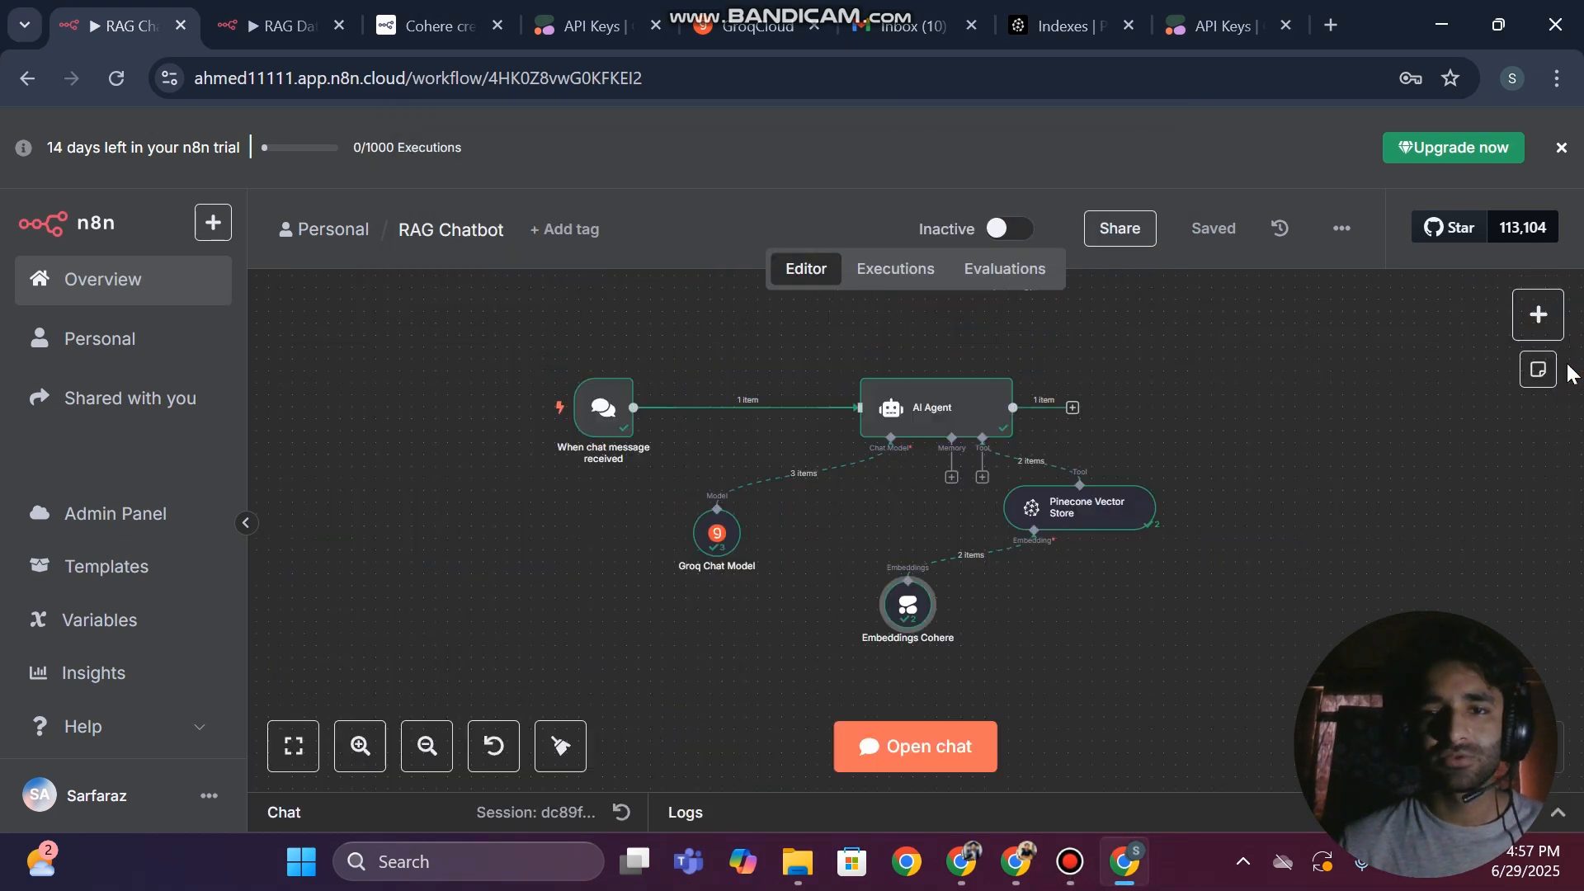
# Switch to Pinecone and open the ragahmed index to check its record count
pyautogui.click(1066, 20)
pyautogui.click(429, 519)
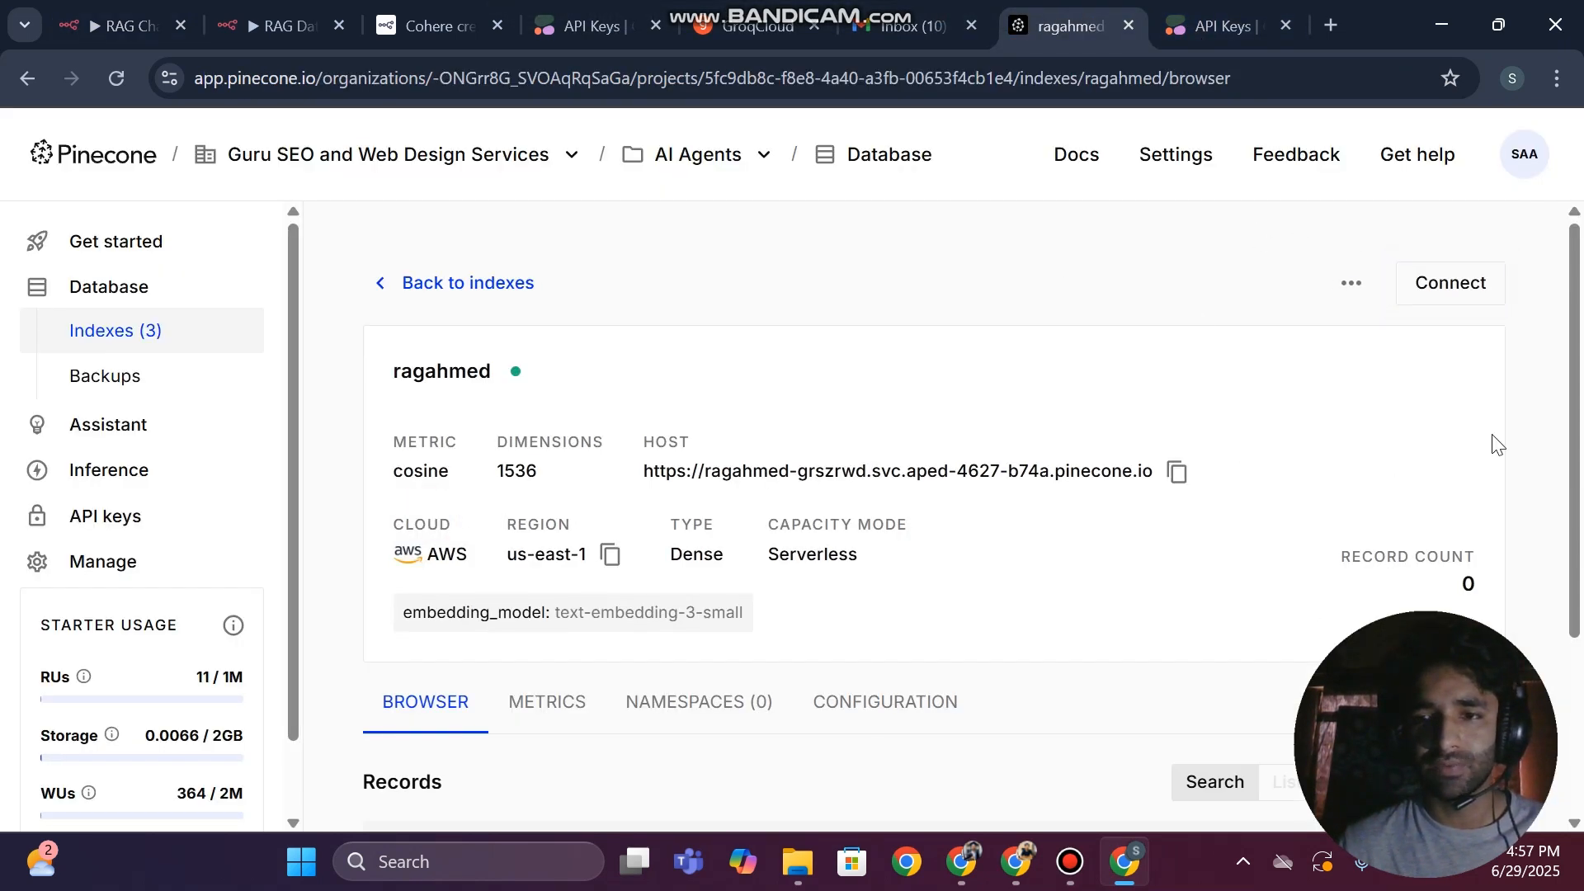
pyautogui.doubleClick(1467, 582)
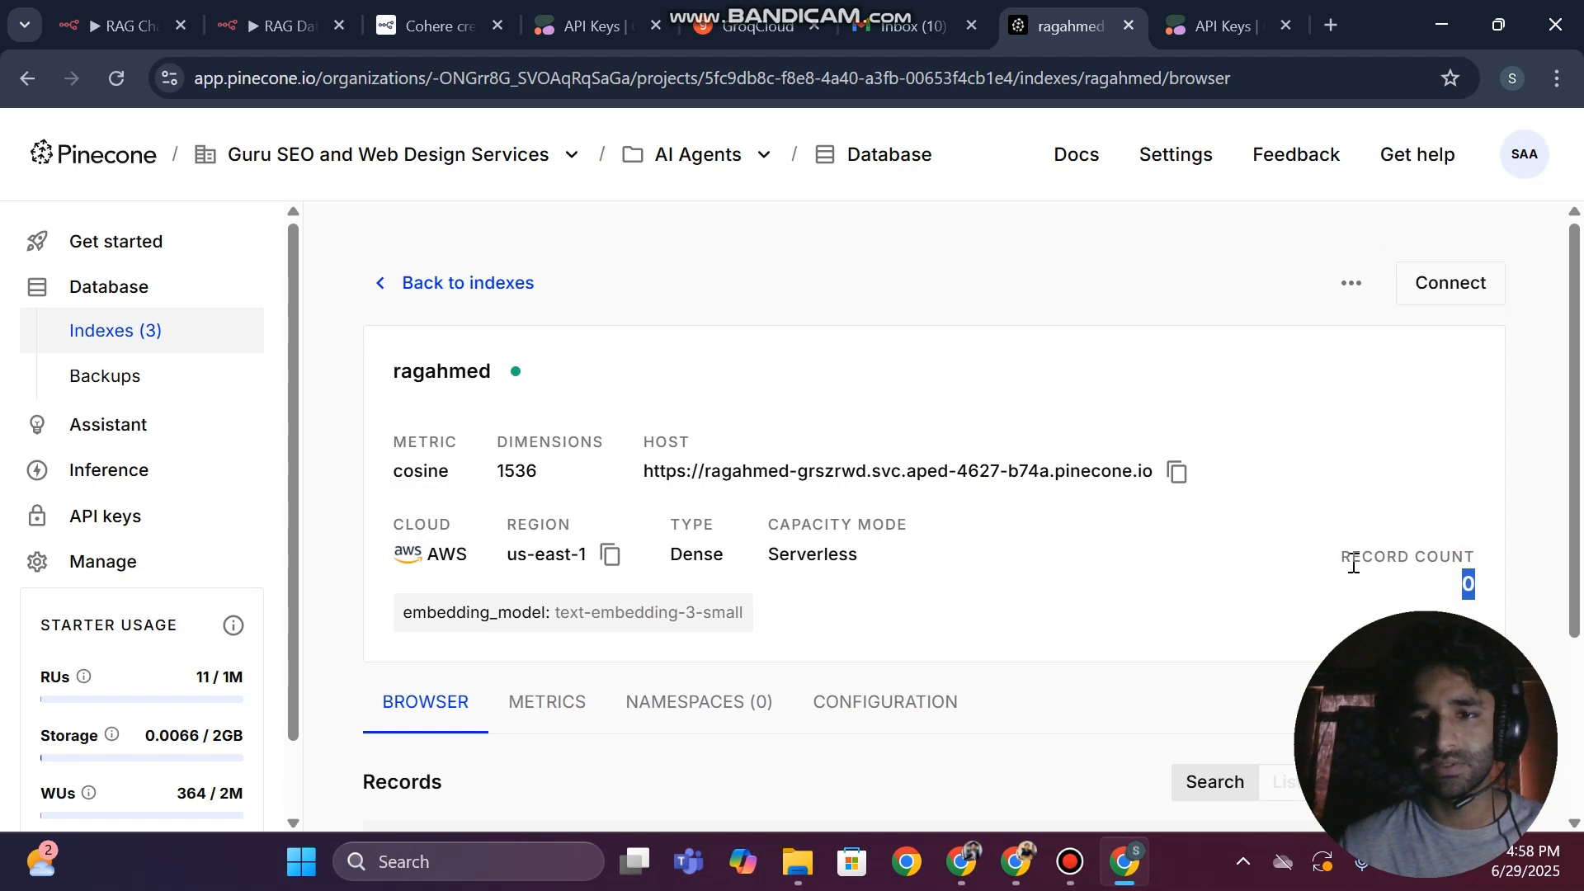
pyautogui.moveTo(1353, 565); pyautogui.dragTo(1467, 577)
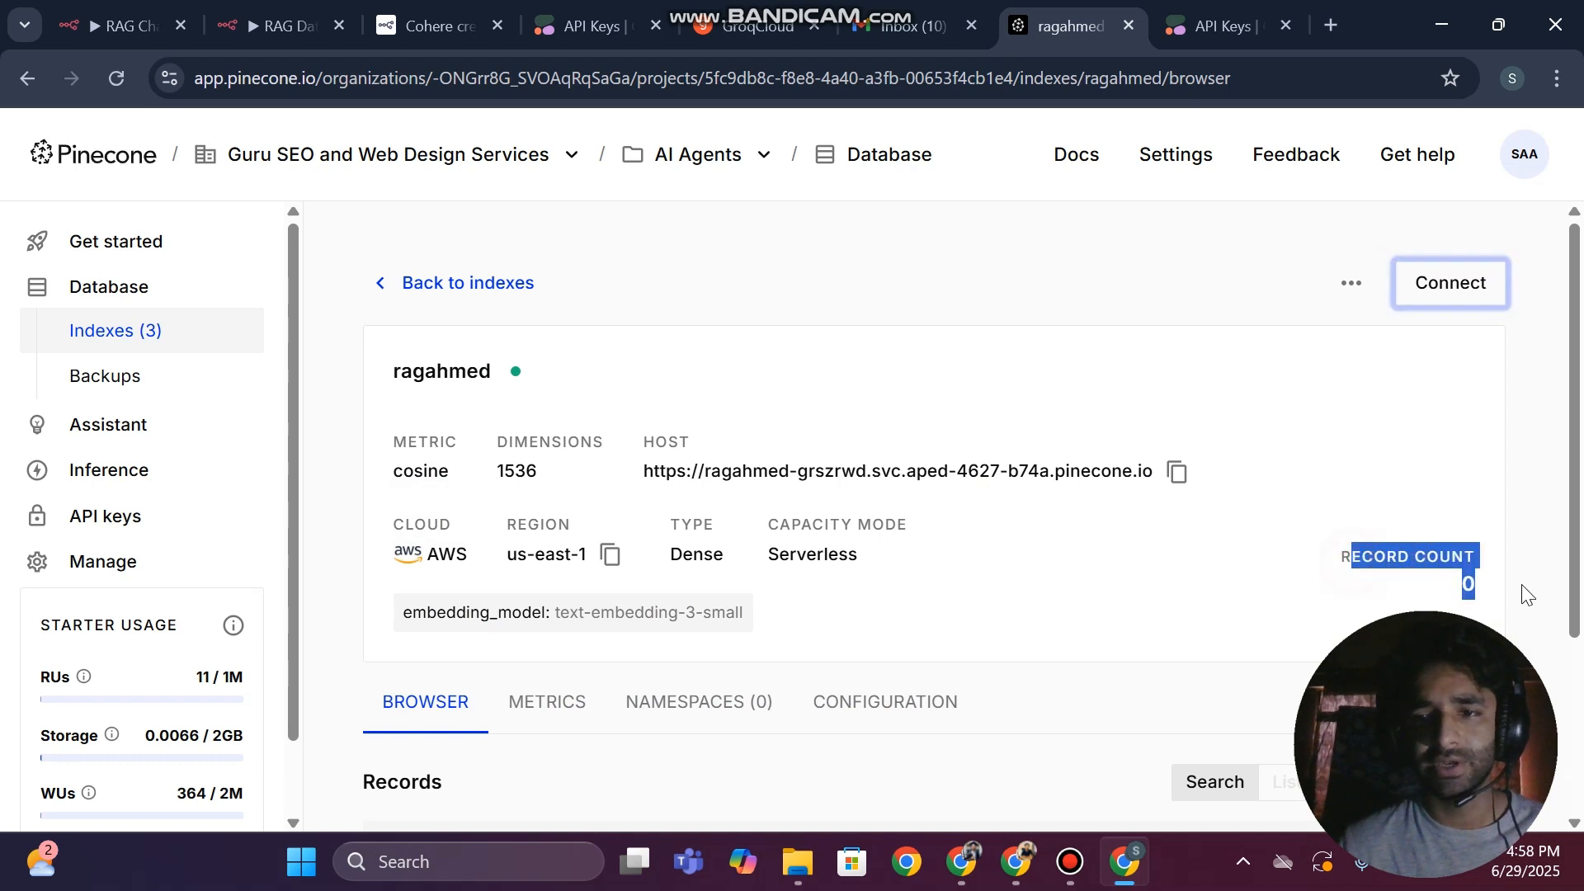
# Open Google Drive in a new browser tab
pyautogui.click(1333, 15)
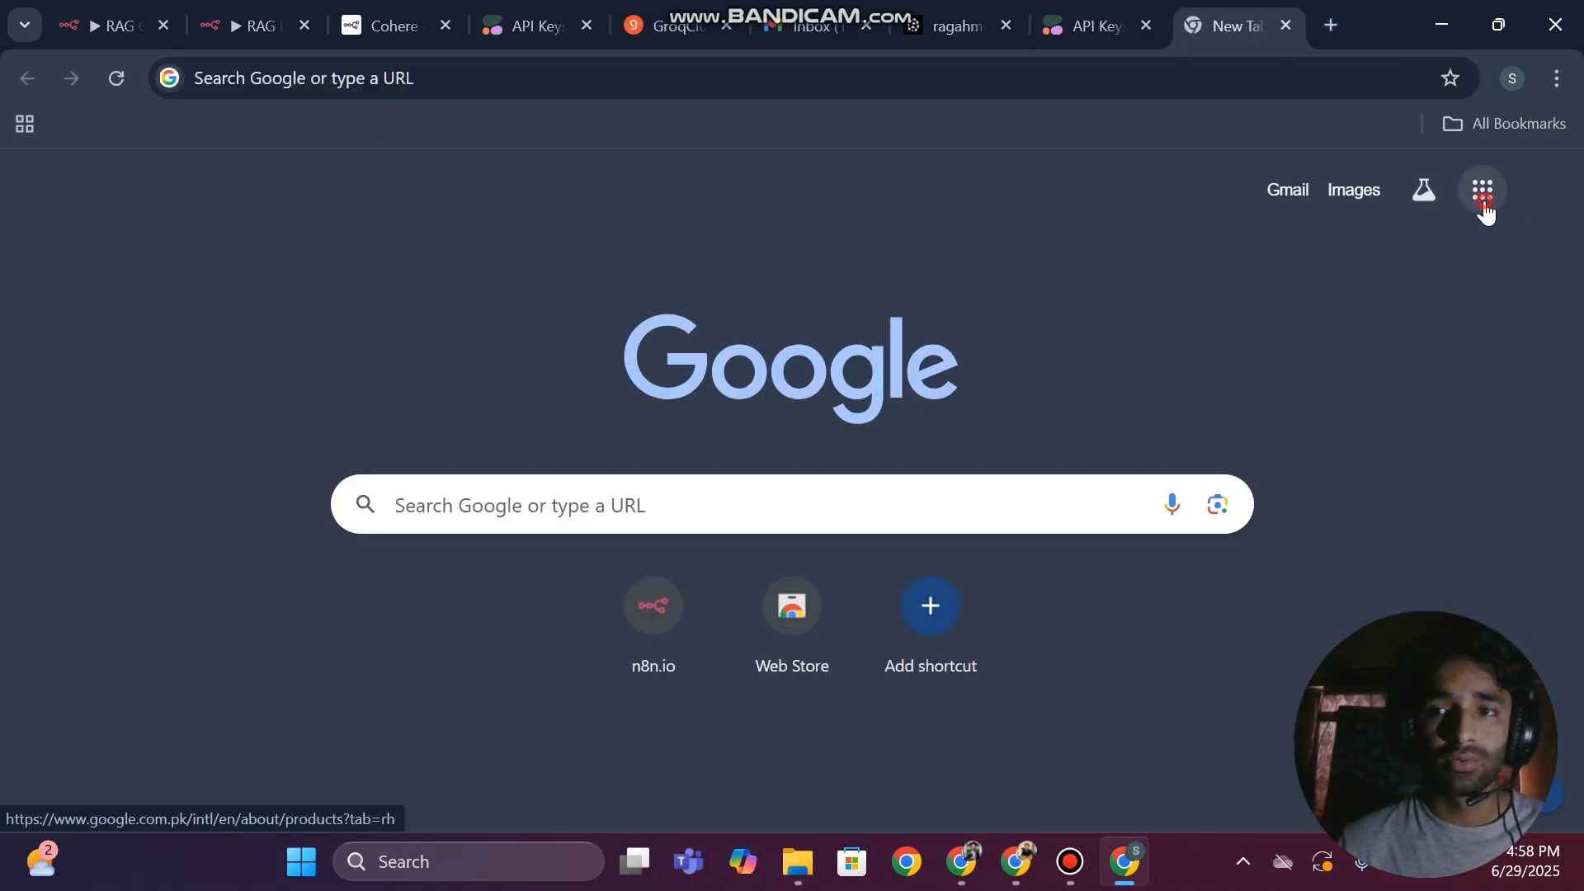
pyautogui.click(1485, 206)
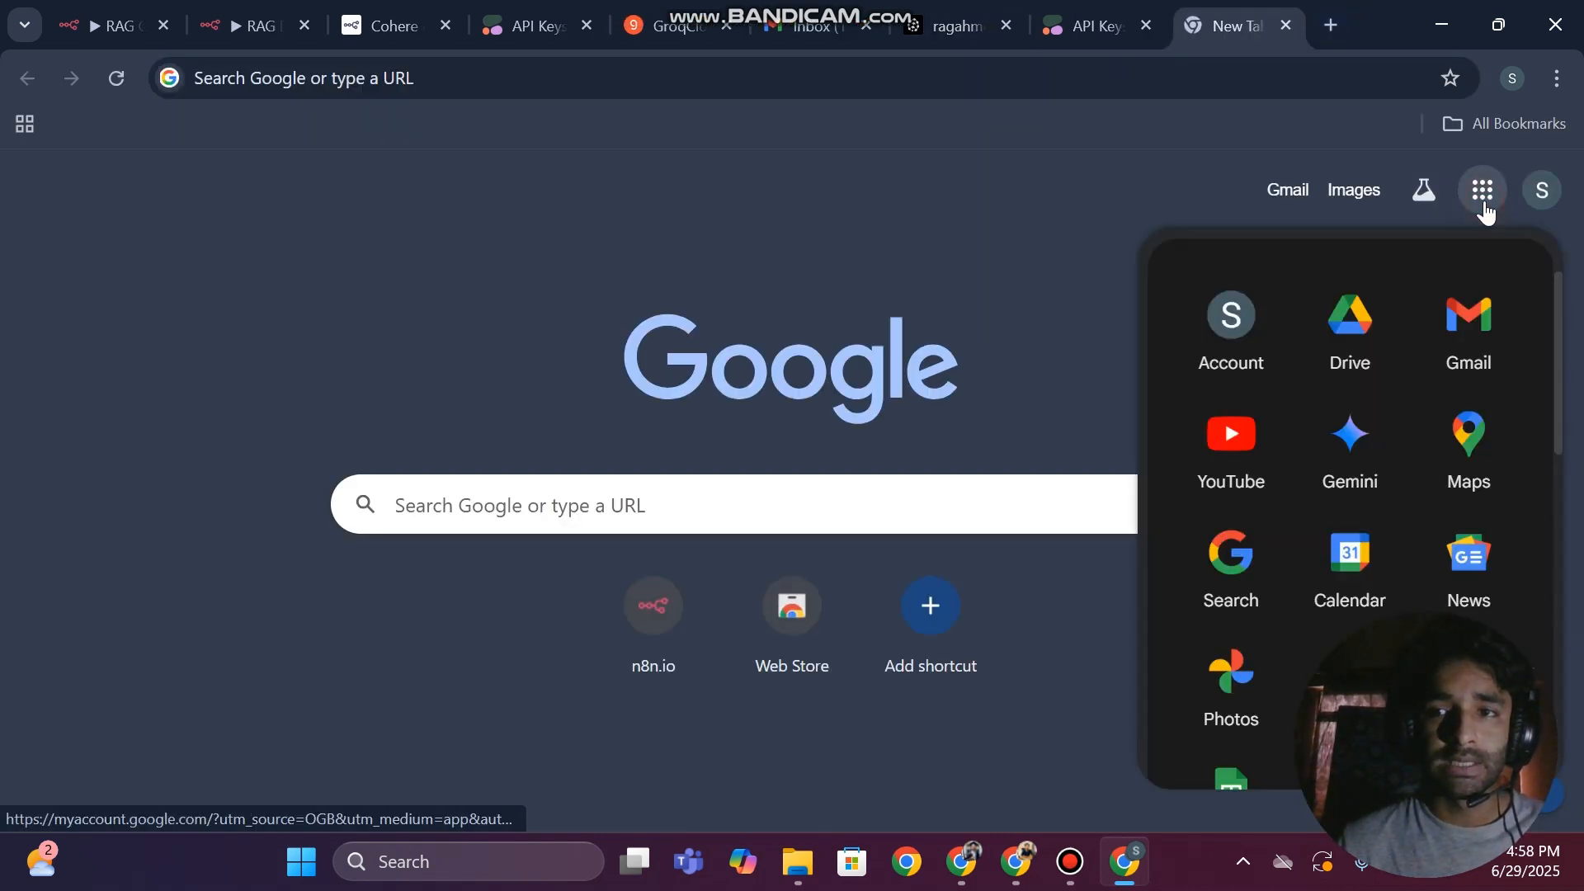
pyautogui.click(1361, 347)
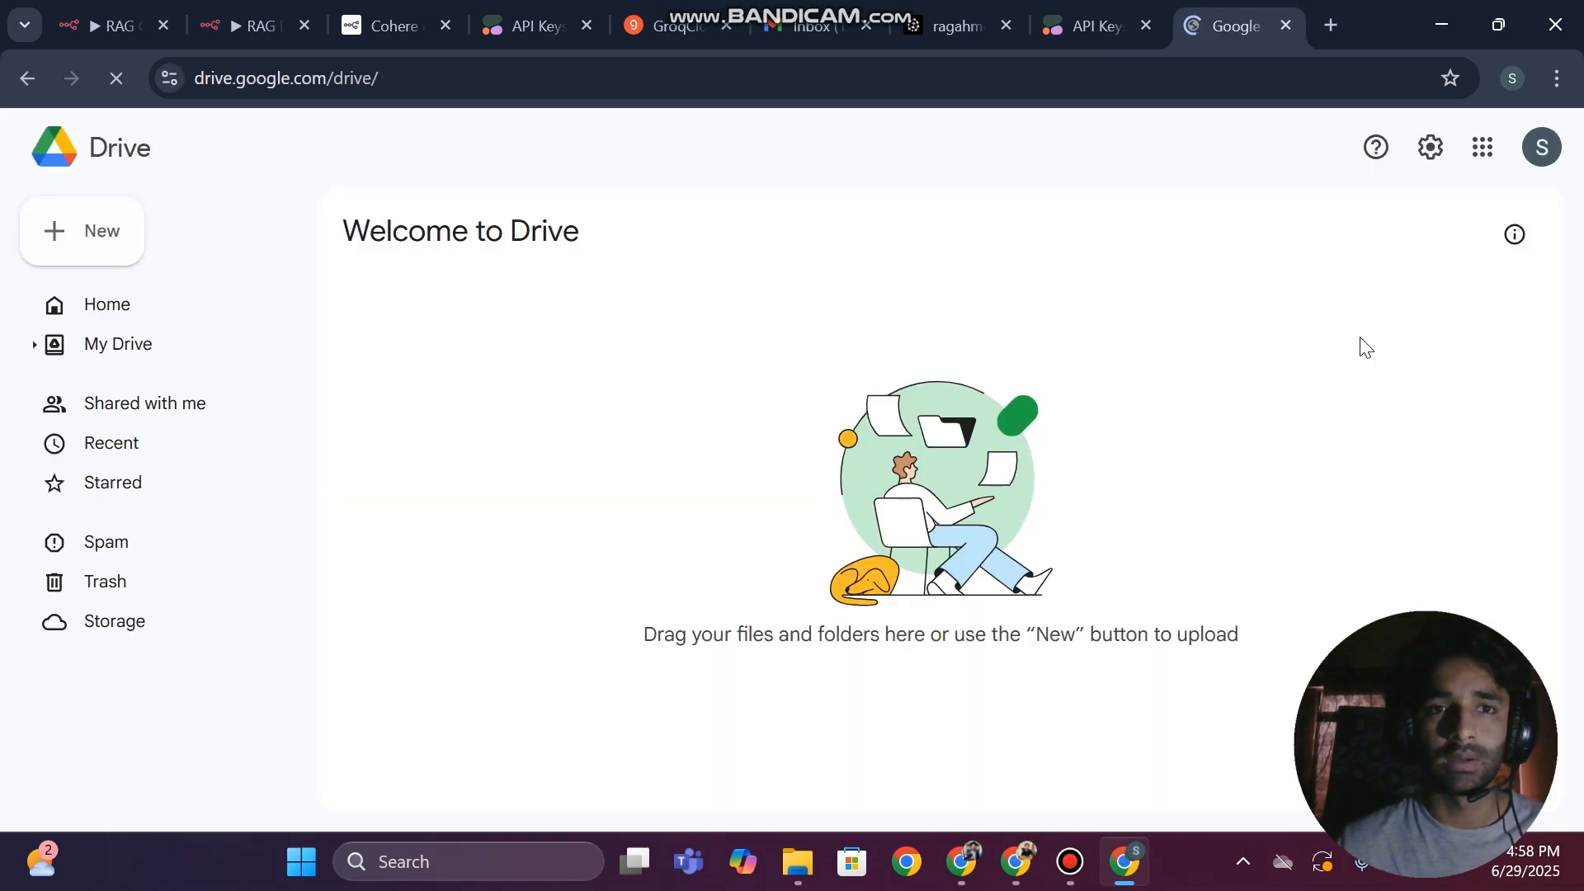
# Create a new Drive folder named after the person whose data it holds, followed by "Data"
pyautogui.click(107, 244)
pyautogui.click(156, 219)
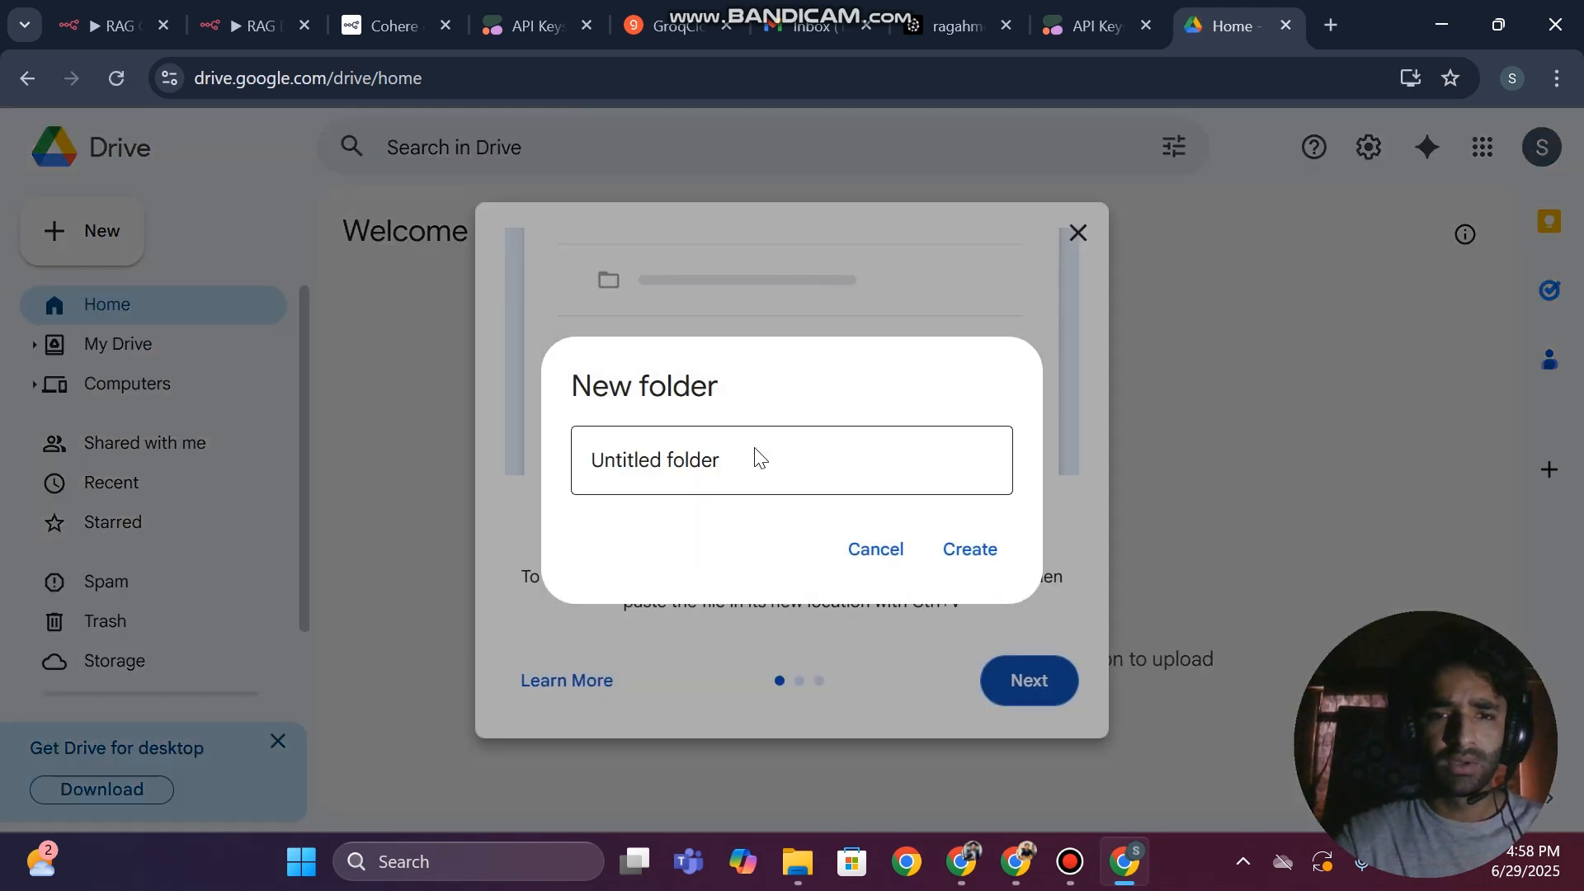
pyautogui.doubleClick(647, 469)
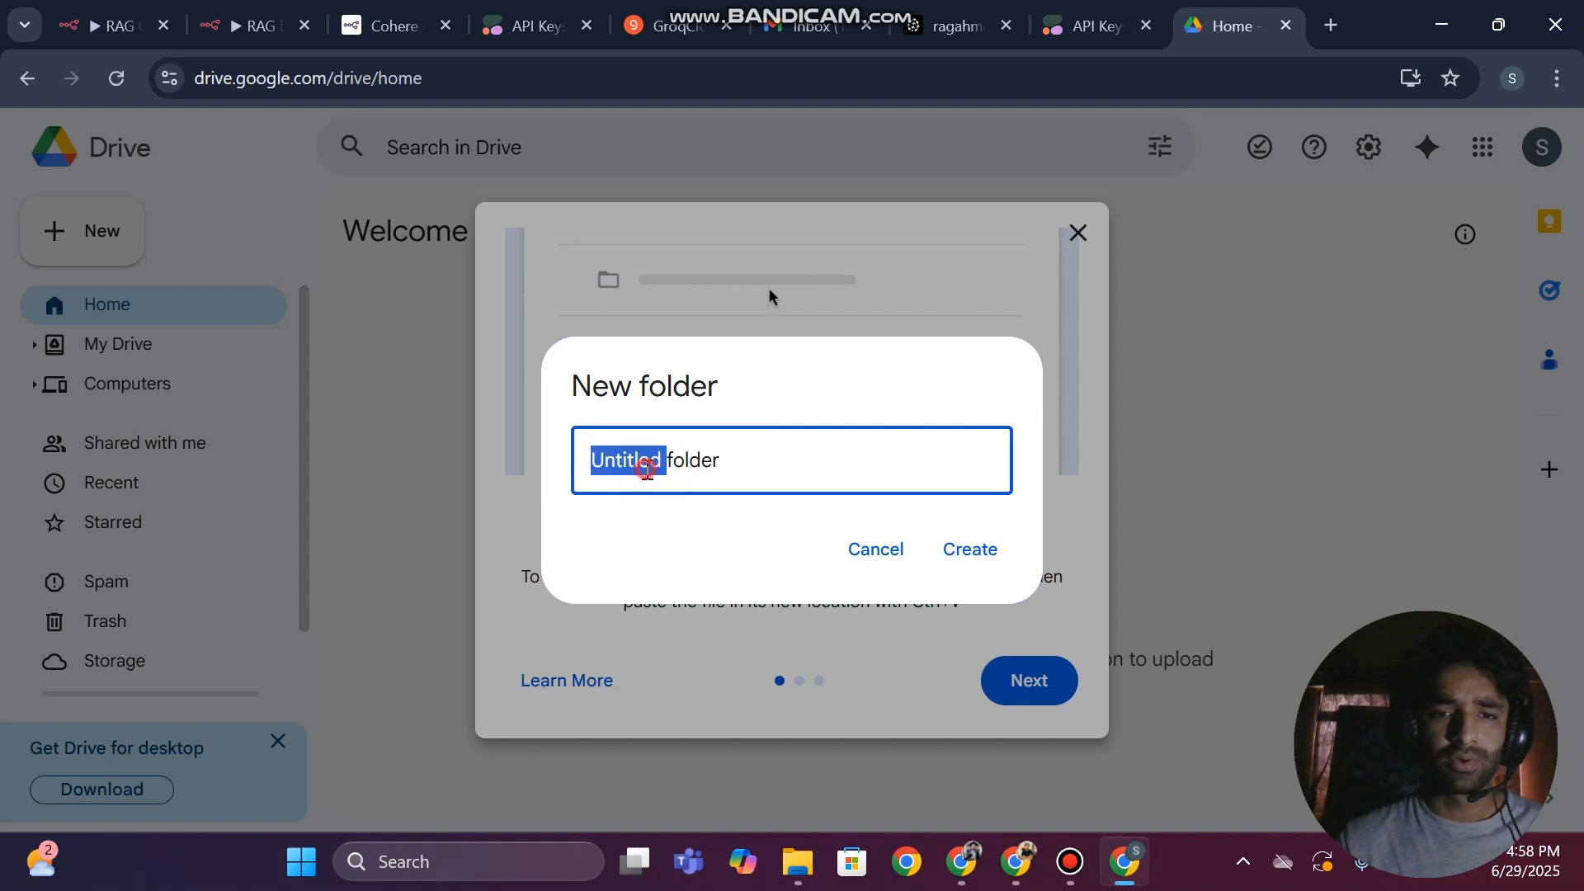
pyautogui.hotkey('ctrl', 'a')
pyautogui.press('BackSpace')
pyautogui.write('A')
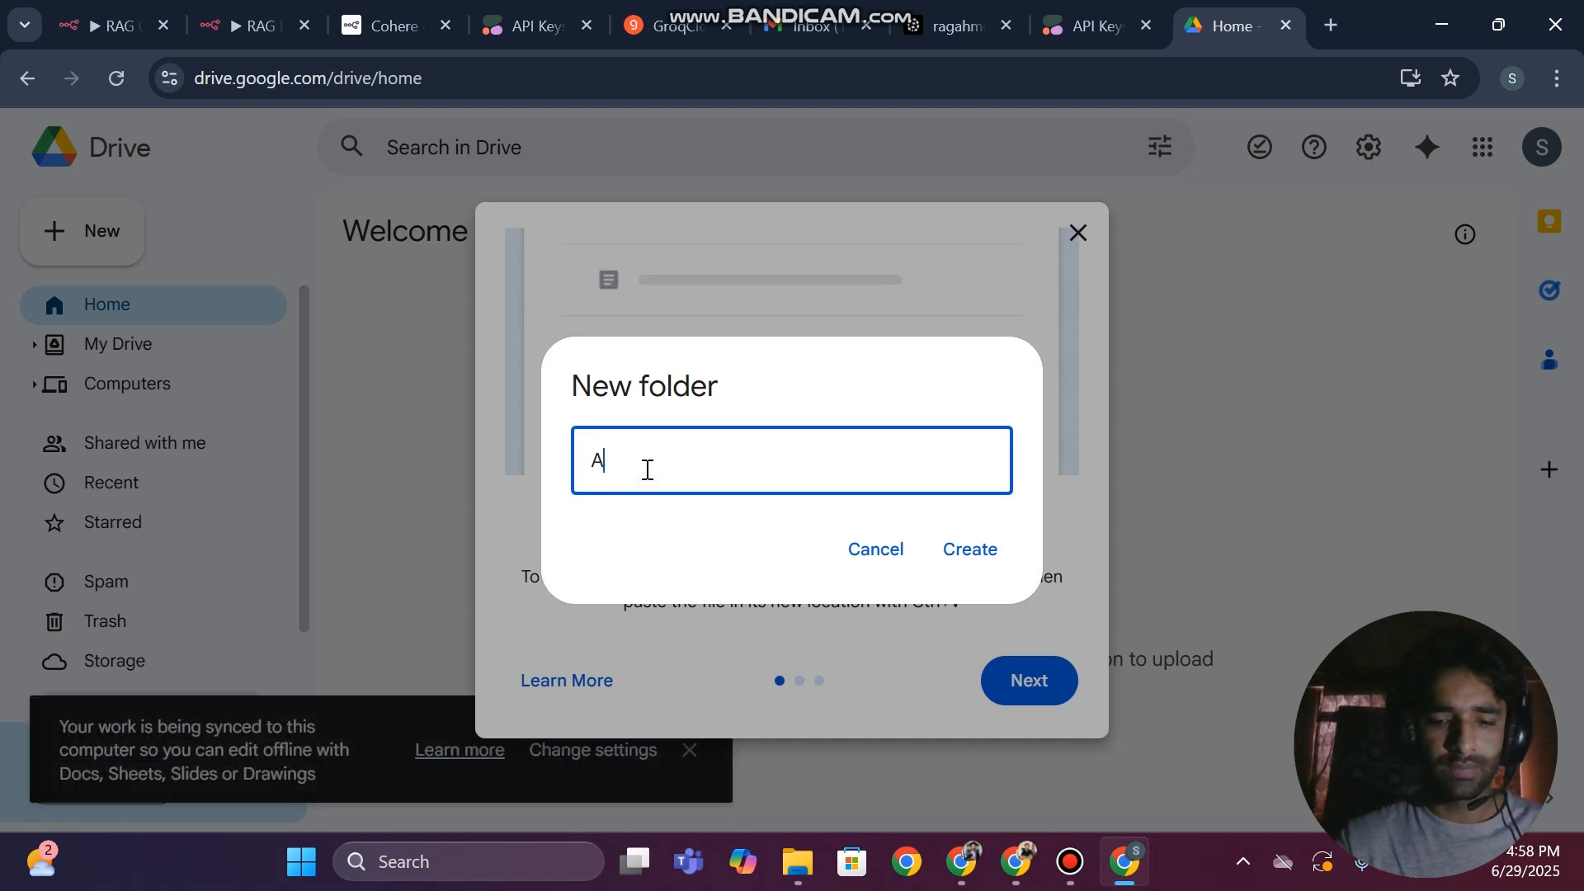
pyautogui.write('hmed Data')
pyautogui.press('Return')
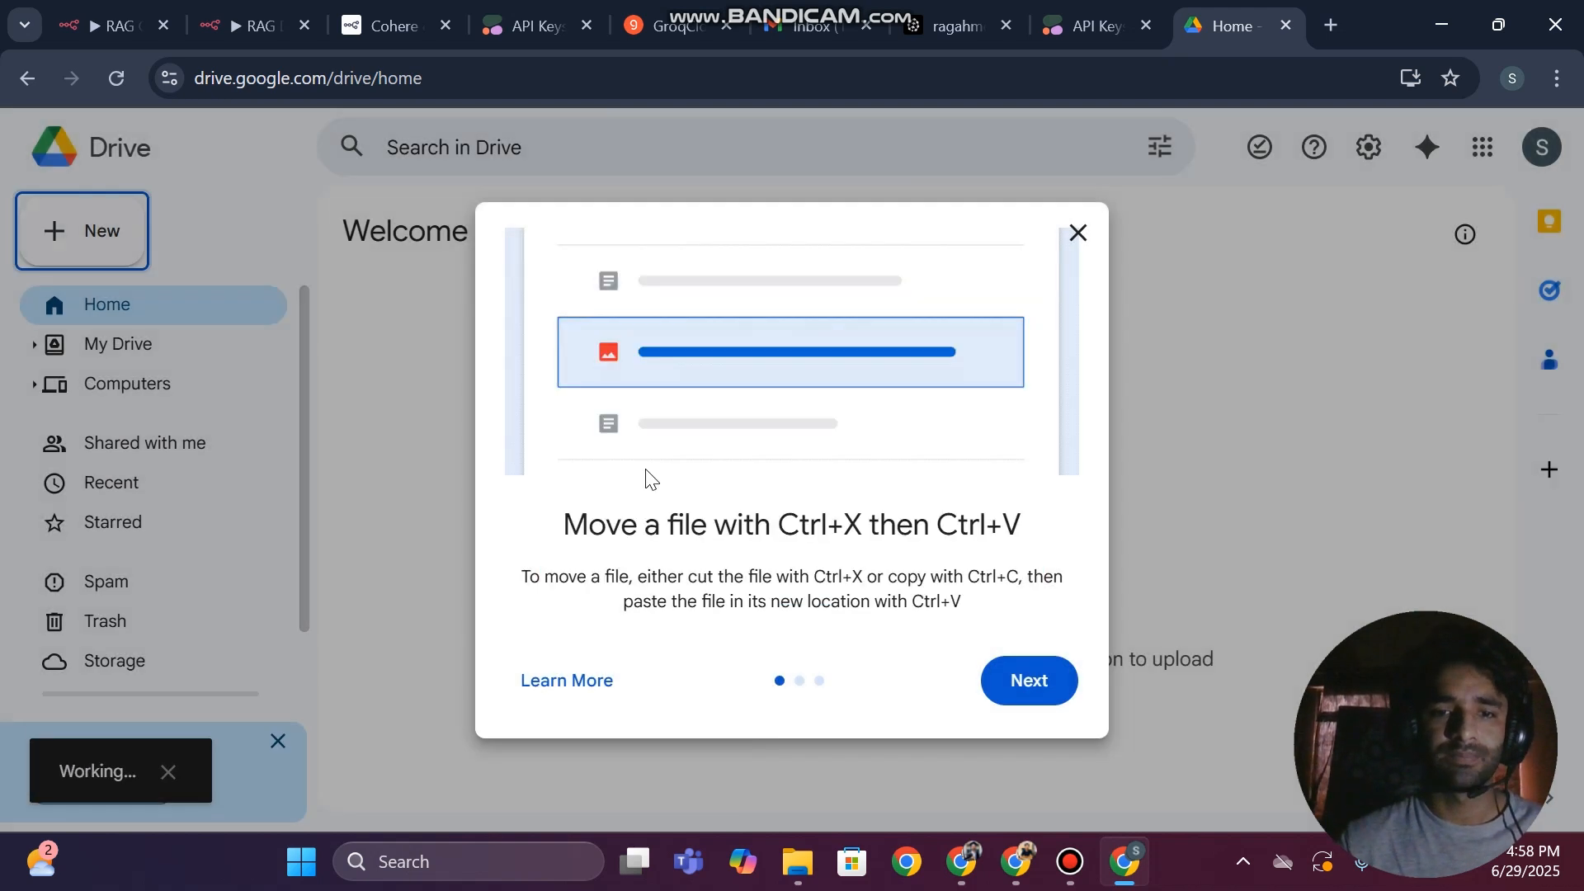
# Dismiss the Drive introduction tips and open the newly created data folder
pyautogui.click(1016, 696)
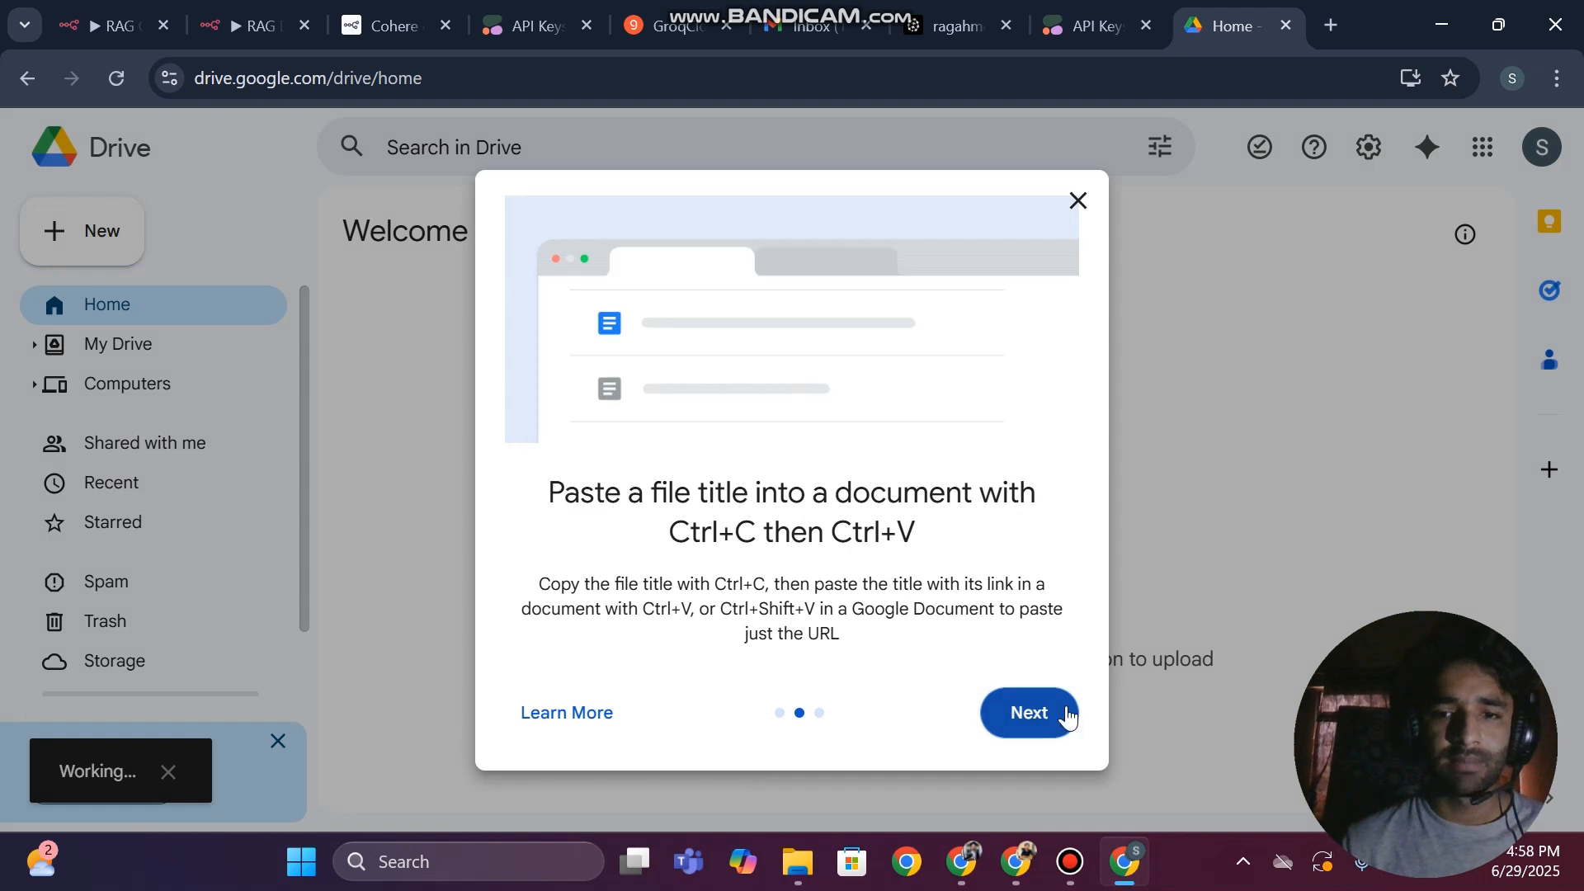
pyautogui.click(1040, 736)
pyautogui.click(1027, 701)
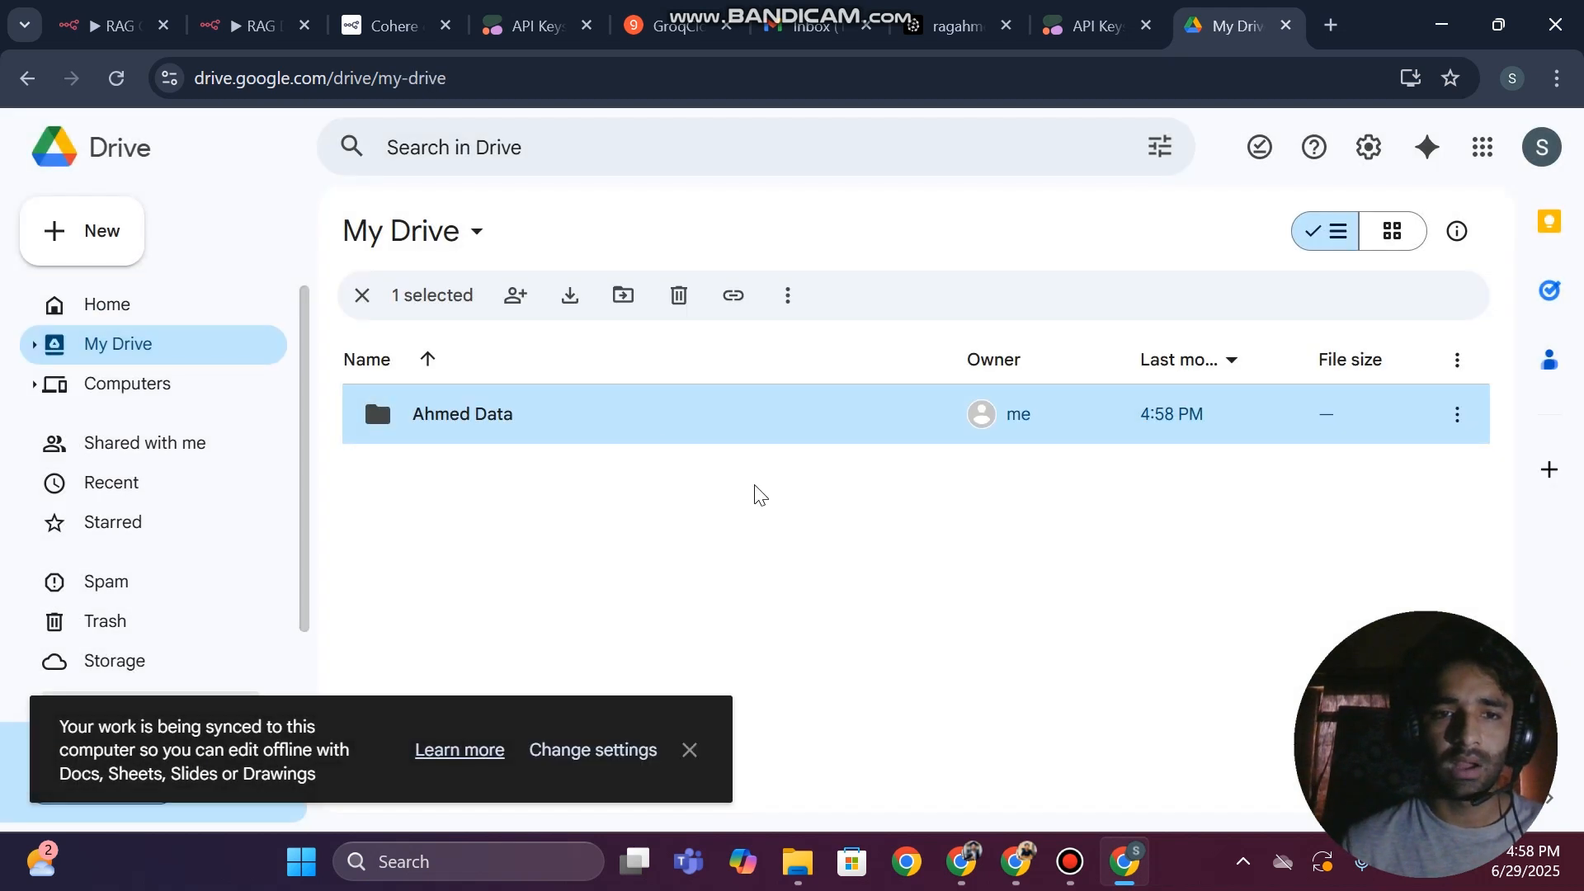
pyautogui.click(430, 430)
pyautogui.doubleClick(432, 429)
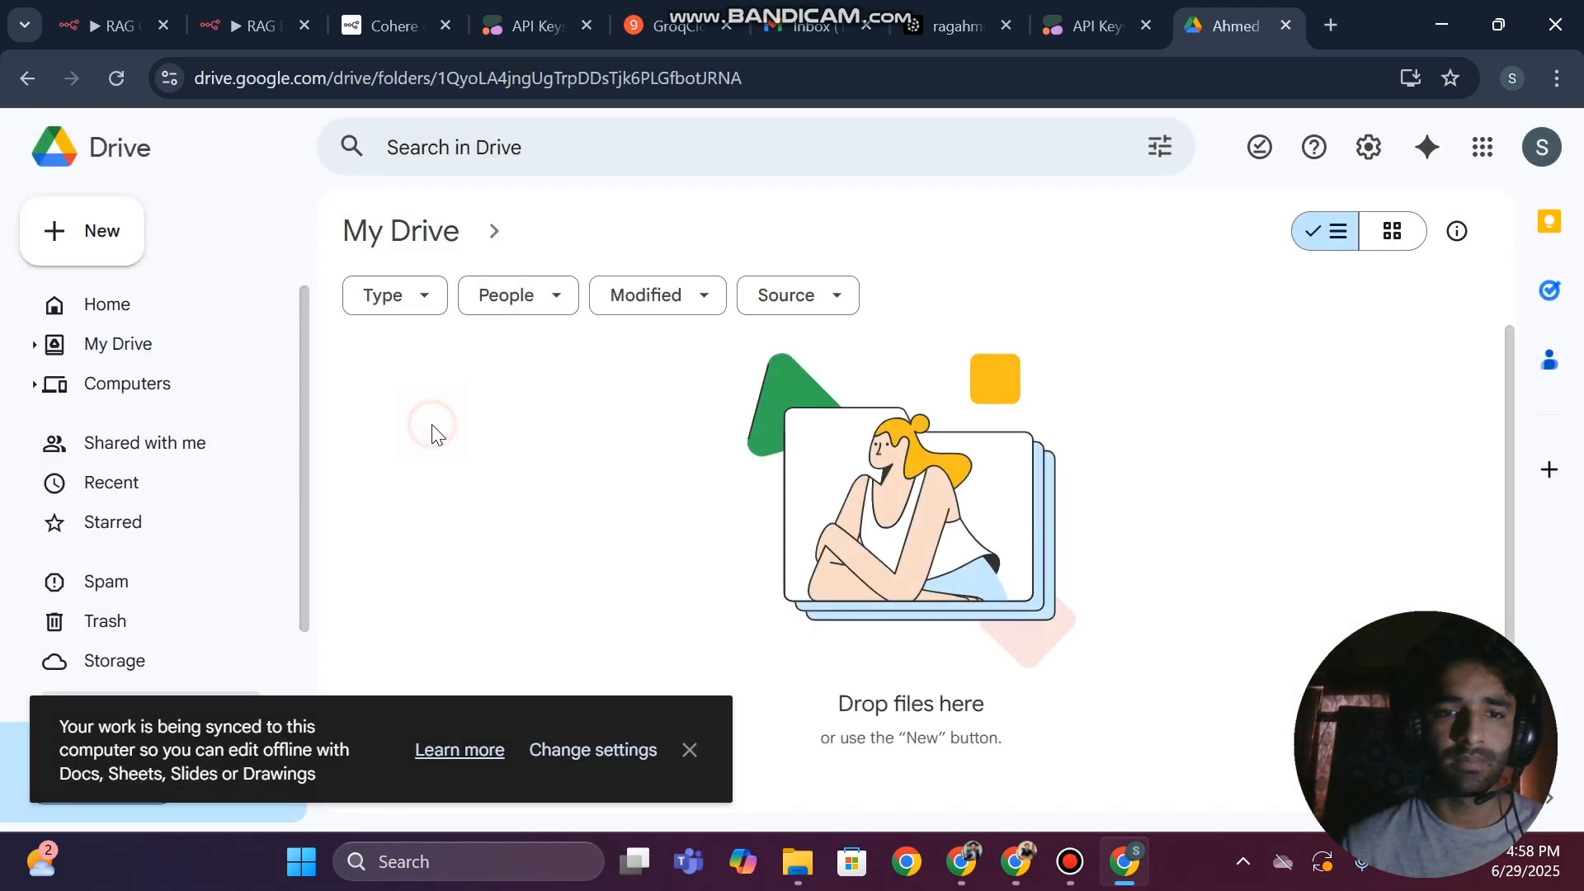
# Find the person's CV PDF in a Desktop subfolder in File Explorer and upload it to the open Drive folder
pyautogui.click(798, 862)
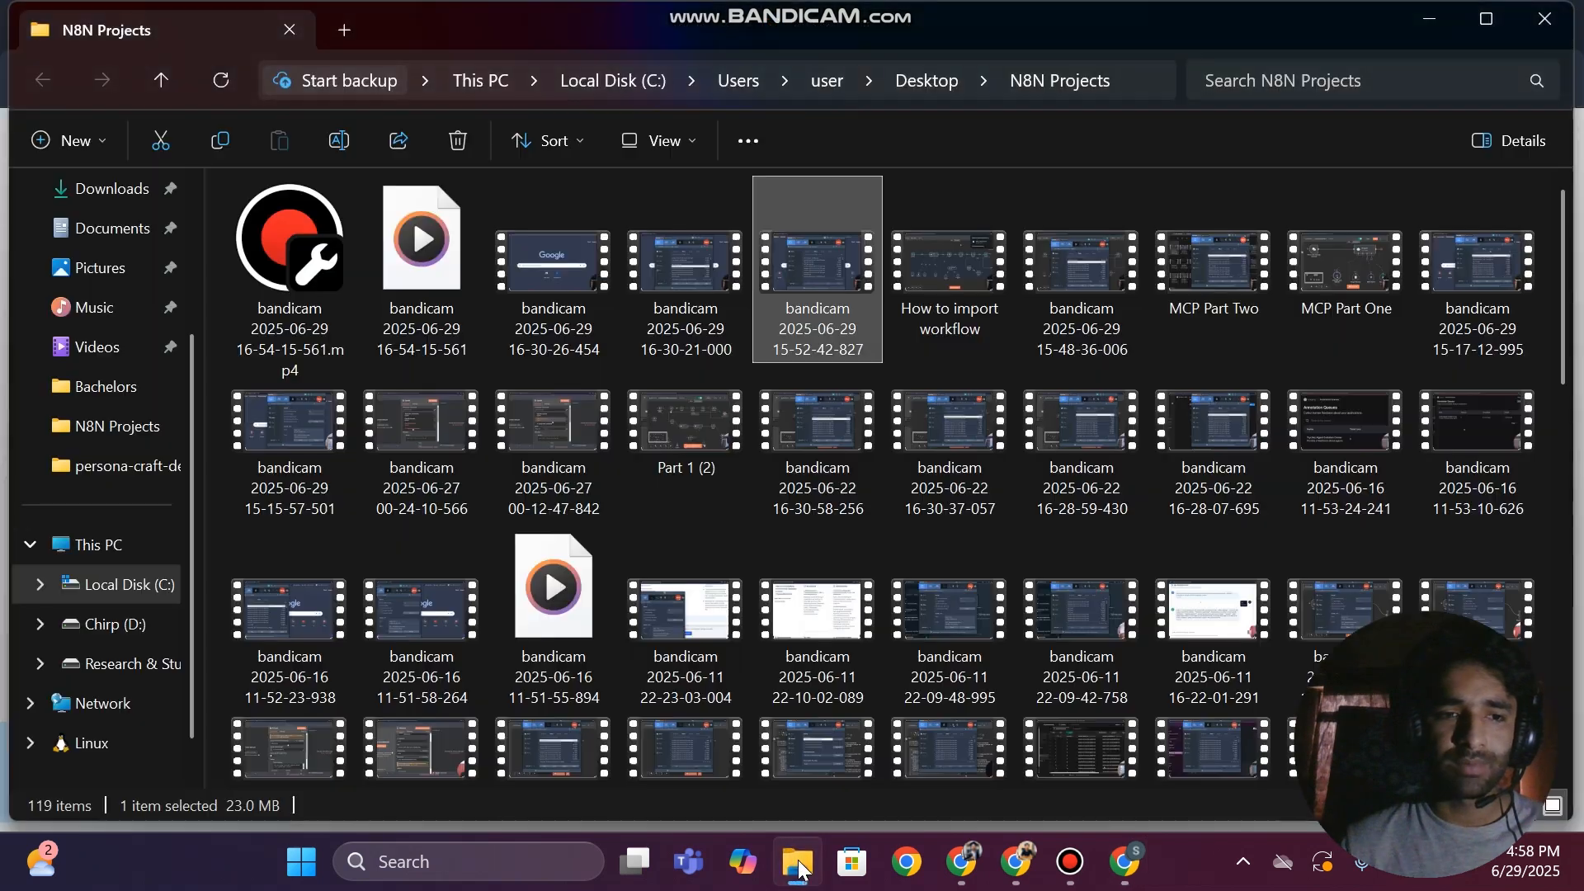
pyautogui.scroll(-1, 83, 651)
pyautogui.click(100, 624)
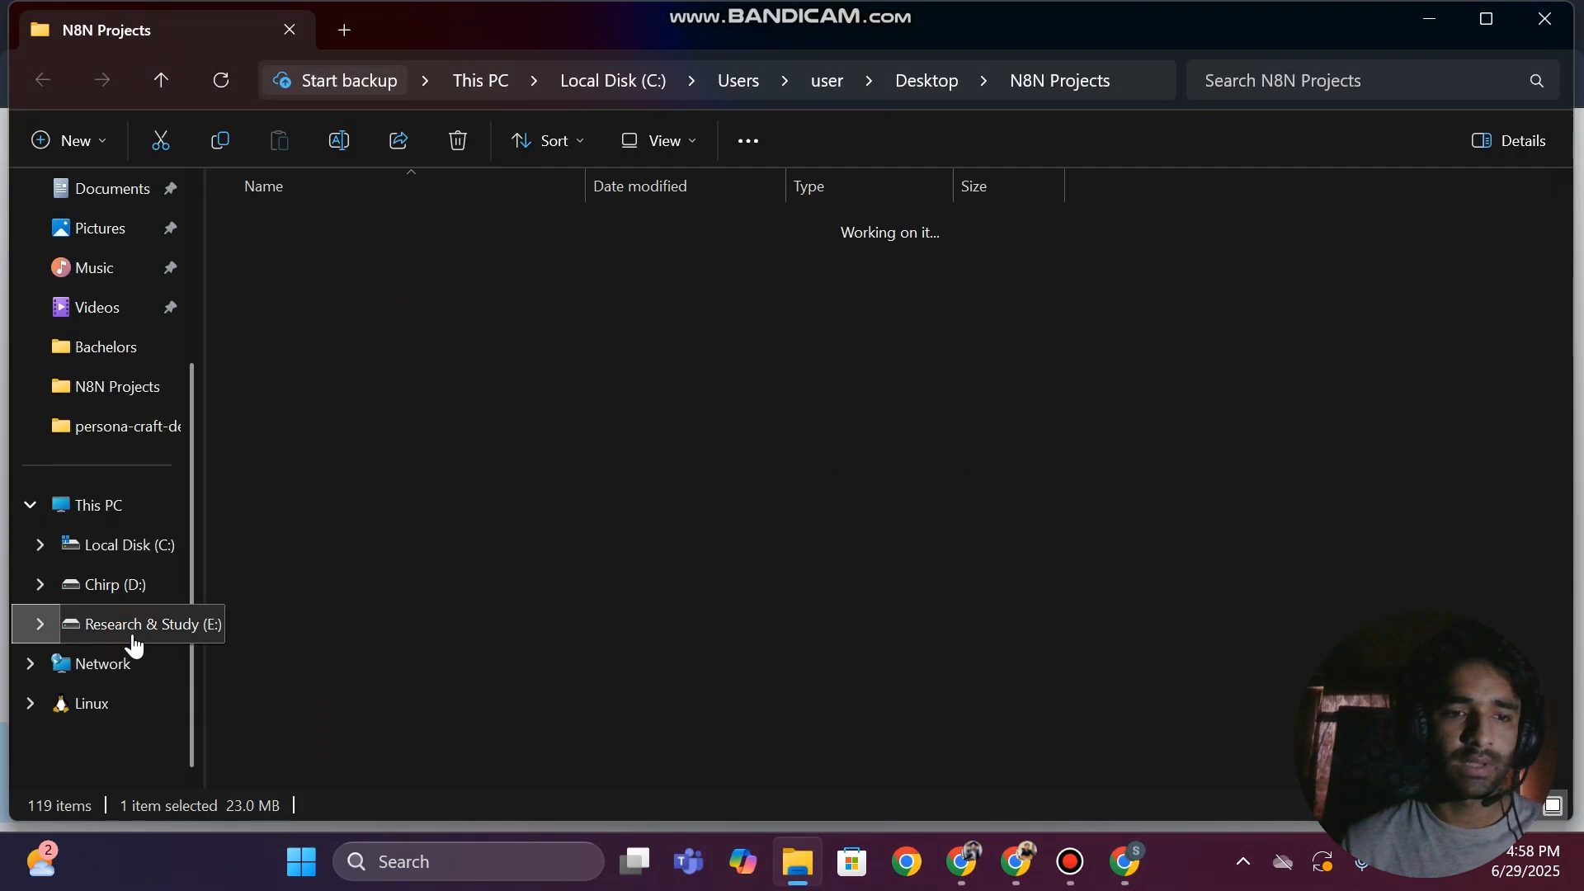
pyautogui.scroll(3, 99, 363)
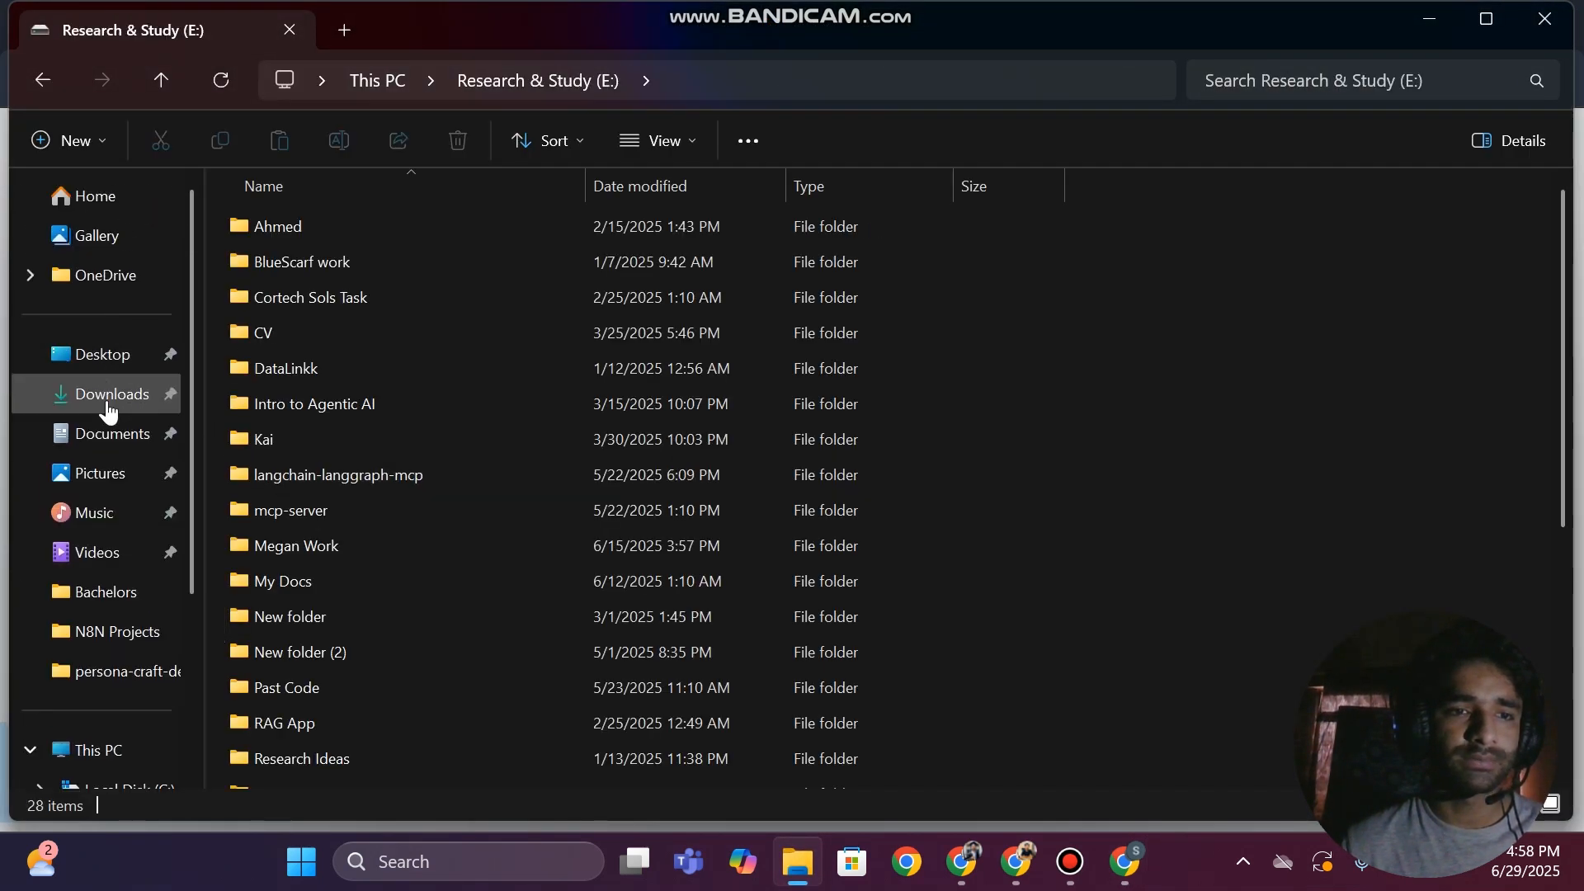
pyautogui.click(101, 363)
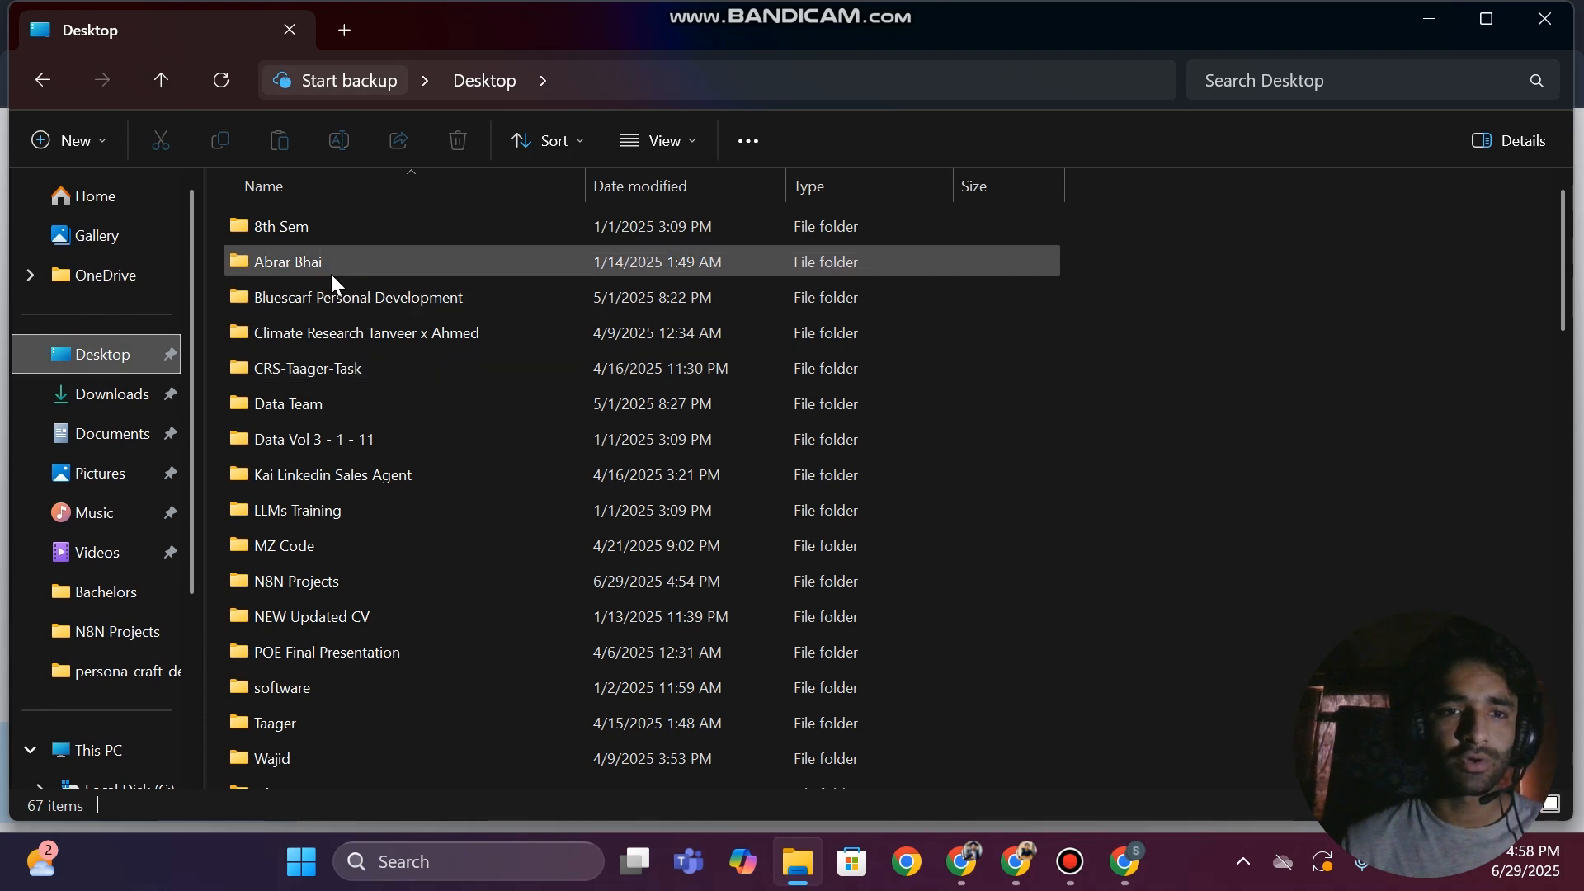
pyautogui.doubleClick(330, 272)
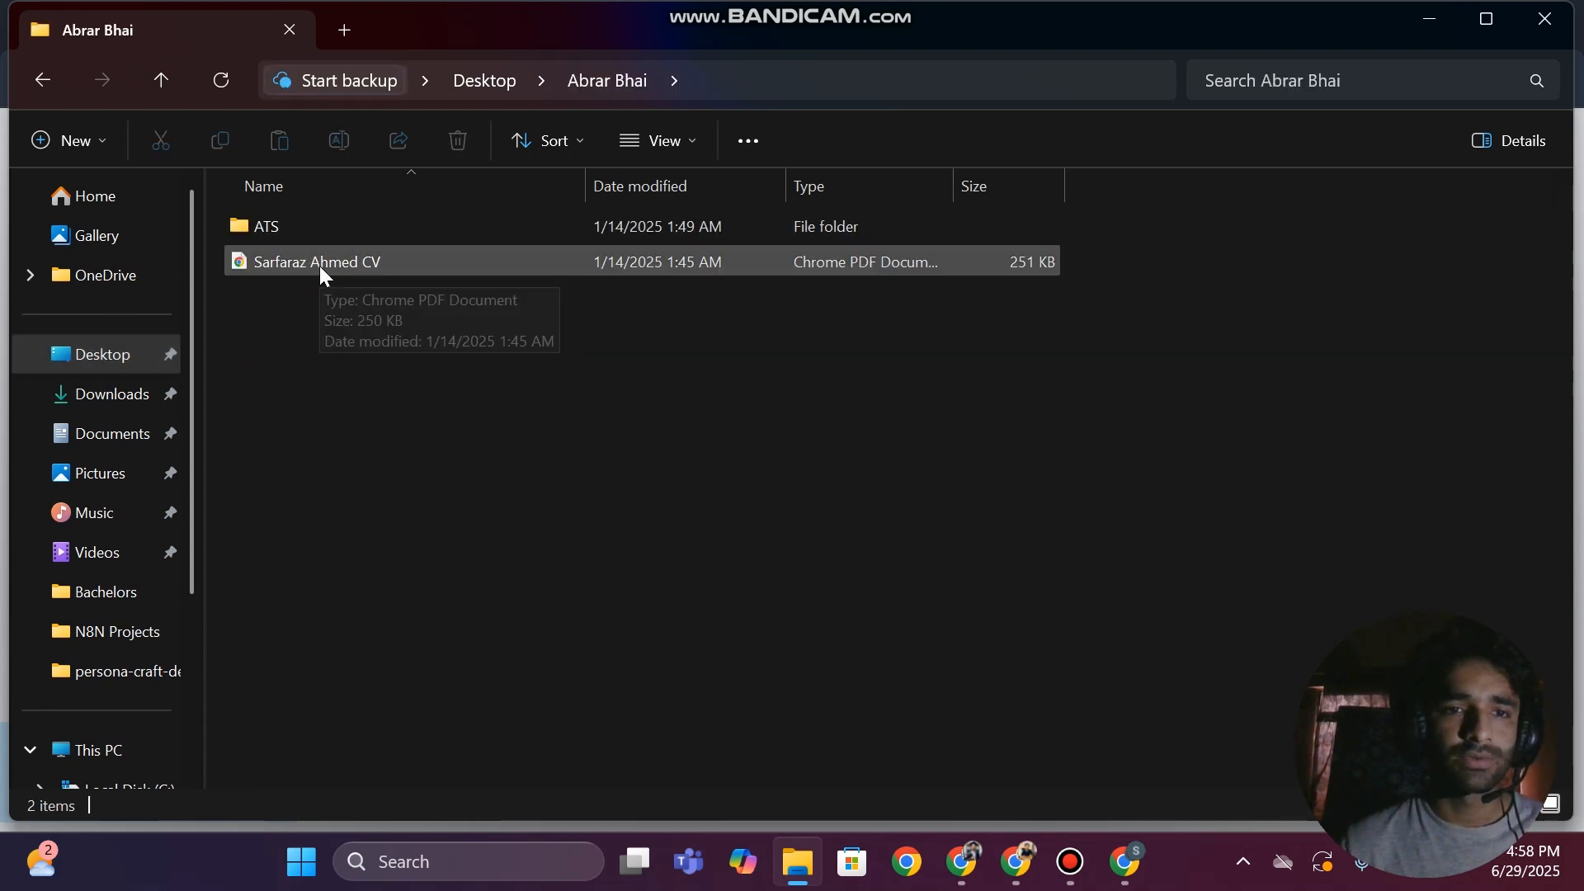
pyautogui.click(313, 264)
pyautogui.moveTo(289, 264); pyautogui.dragTo(960, 615)
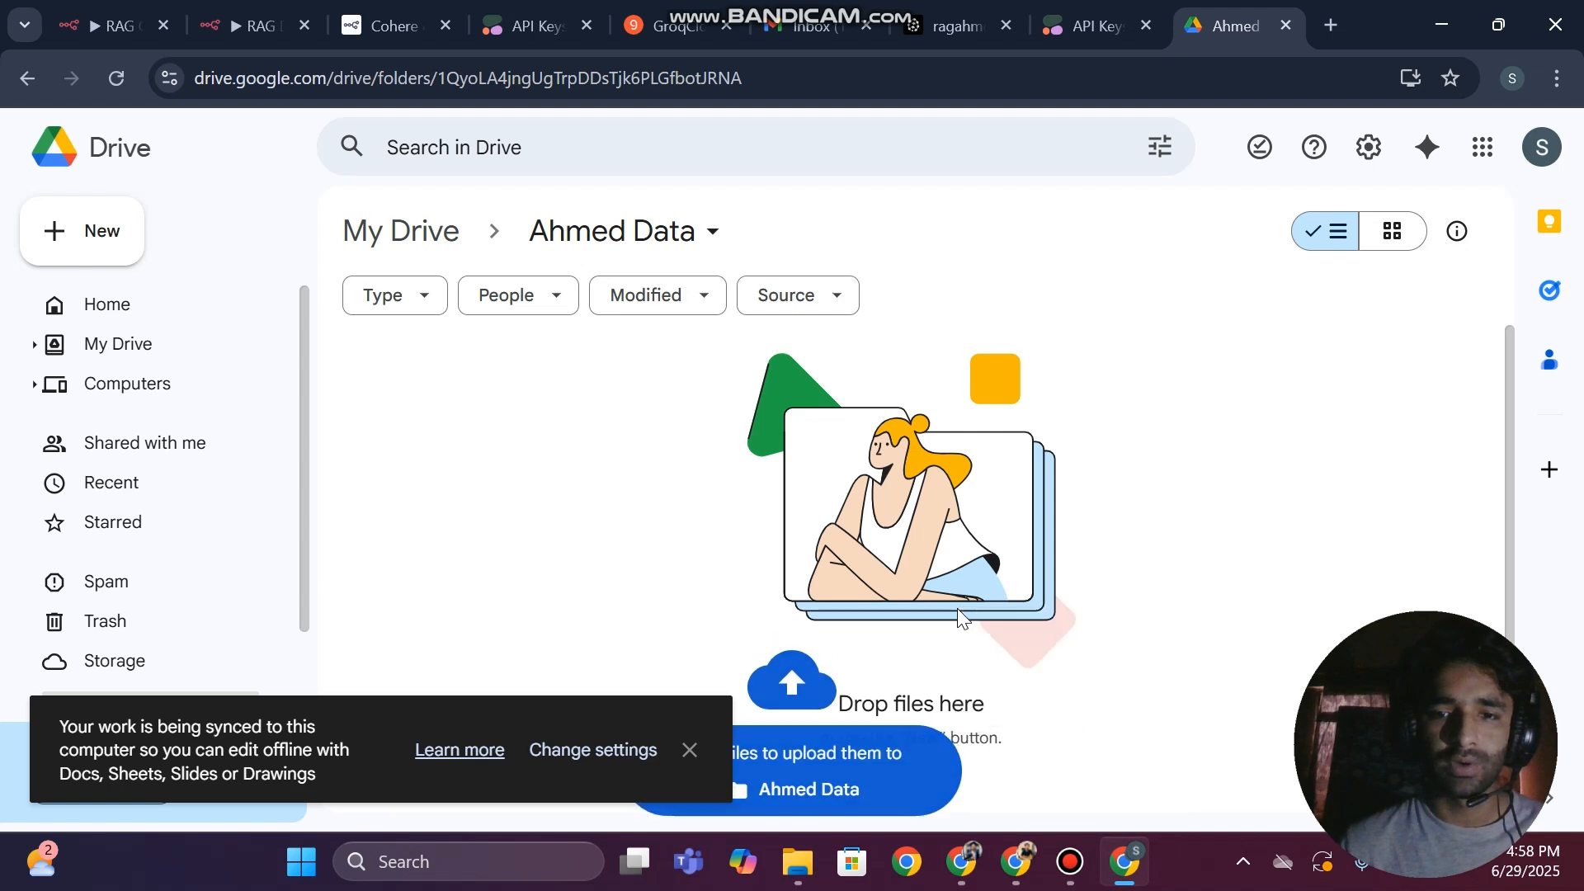
# Open the local CV PDF in its own browser tab and read its heading, contact details and summary
pyautogui.click(798, 861)
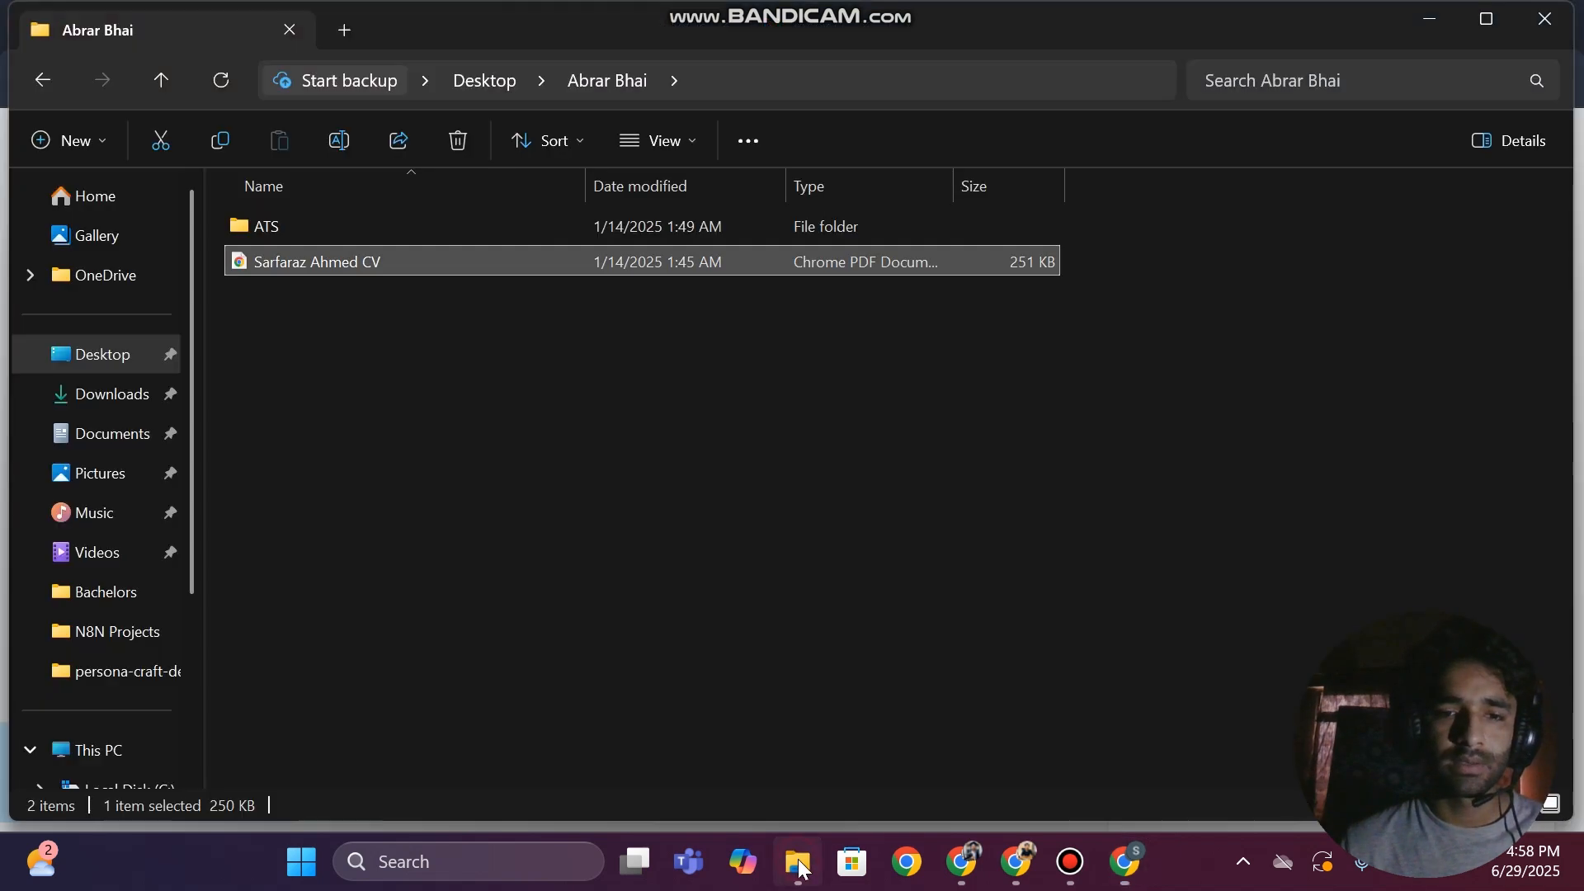
pyautogui.moveTo(550, 262); pyautogui.dragTo(1291, 29)
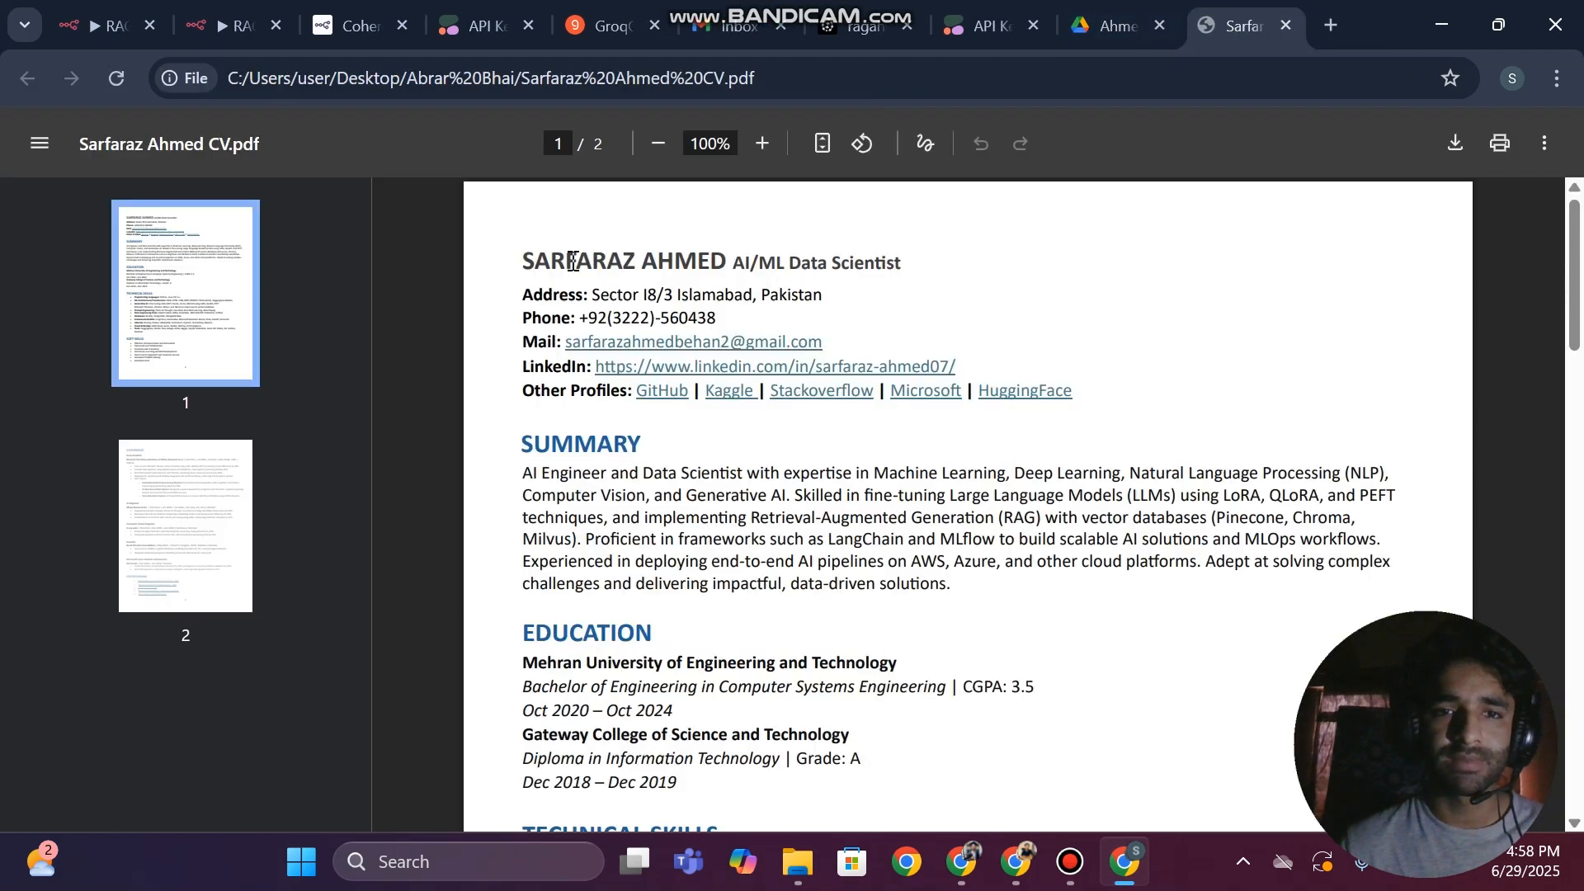
pyautogui.moveTo(572, 261); pyautogui.dragTo(860, 264)
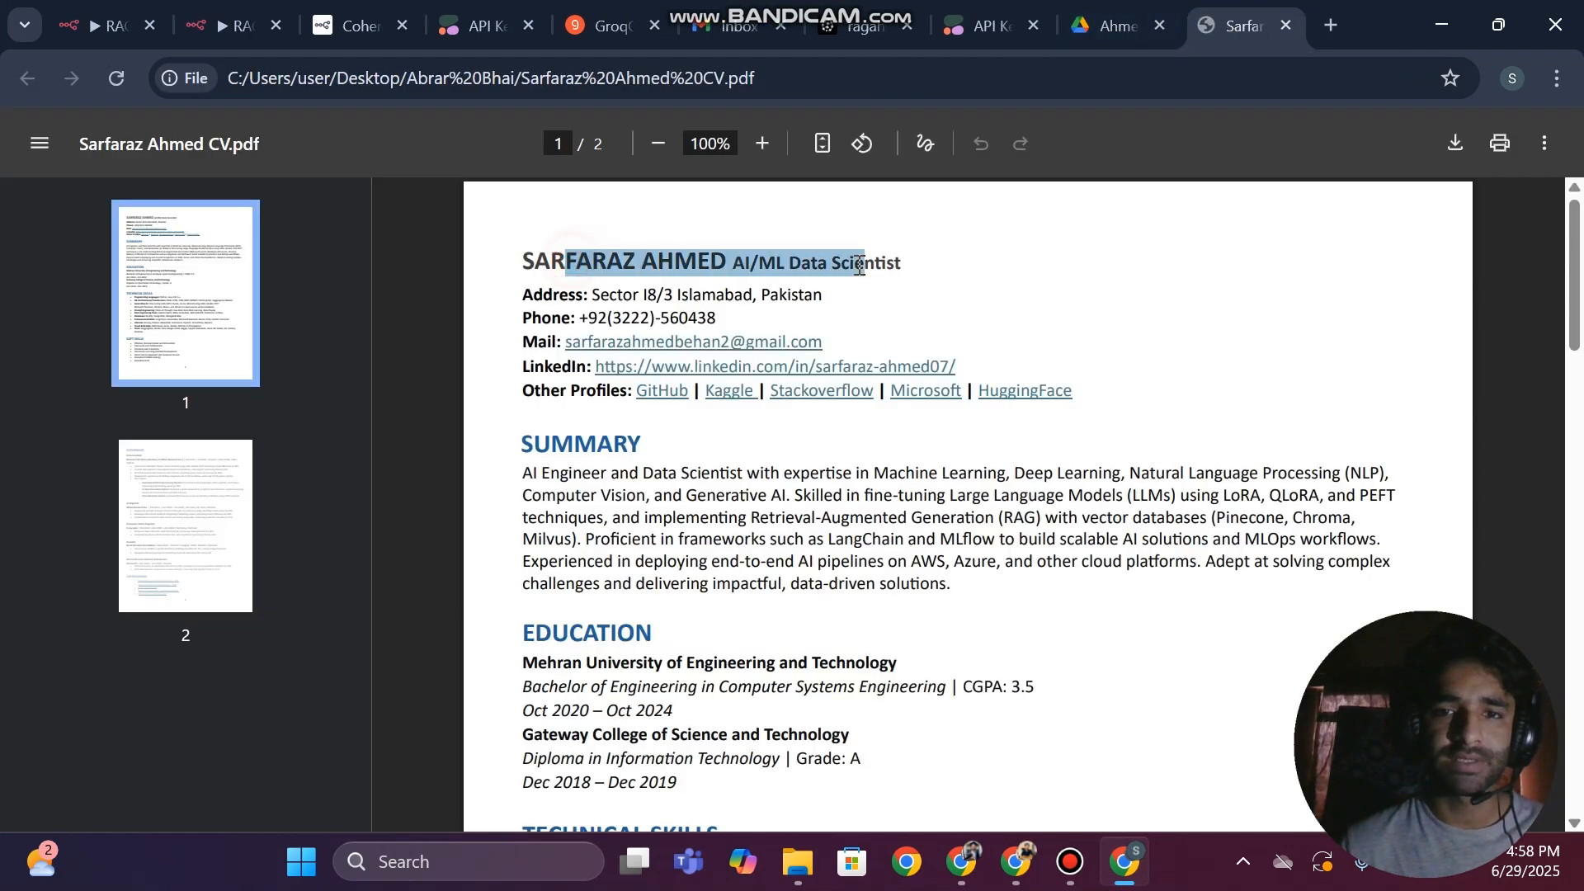
pyautogui.click(972, 316)
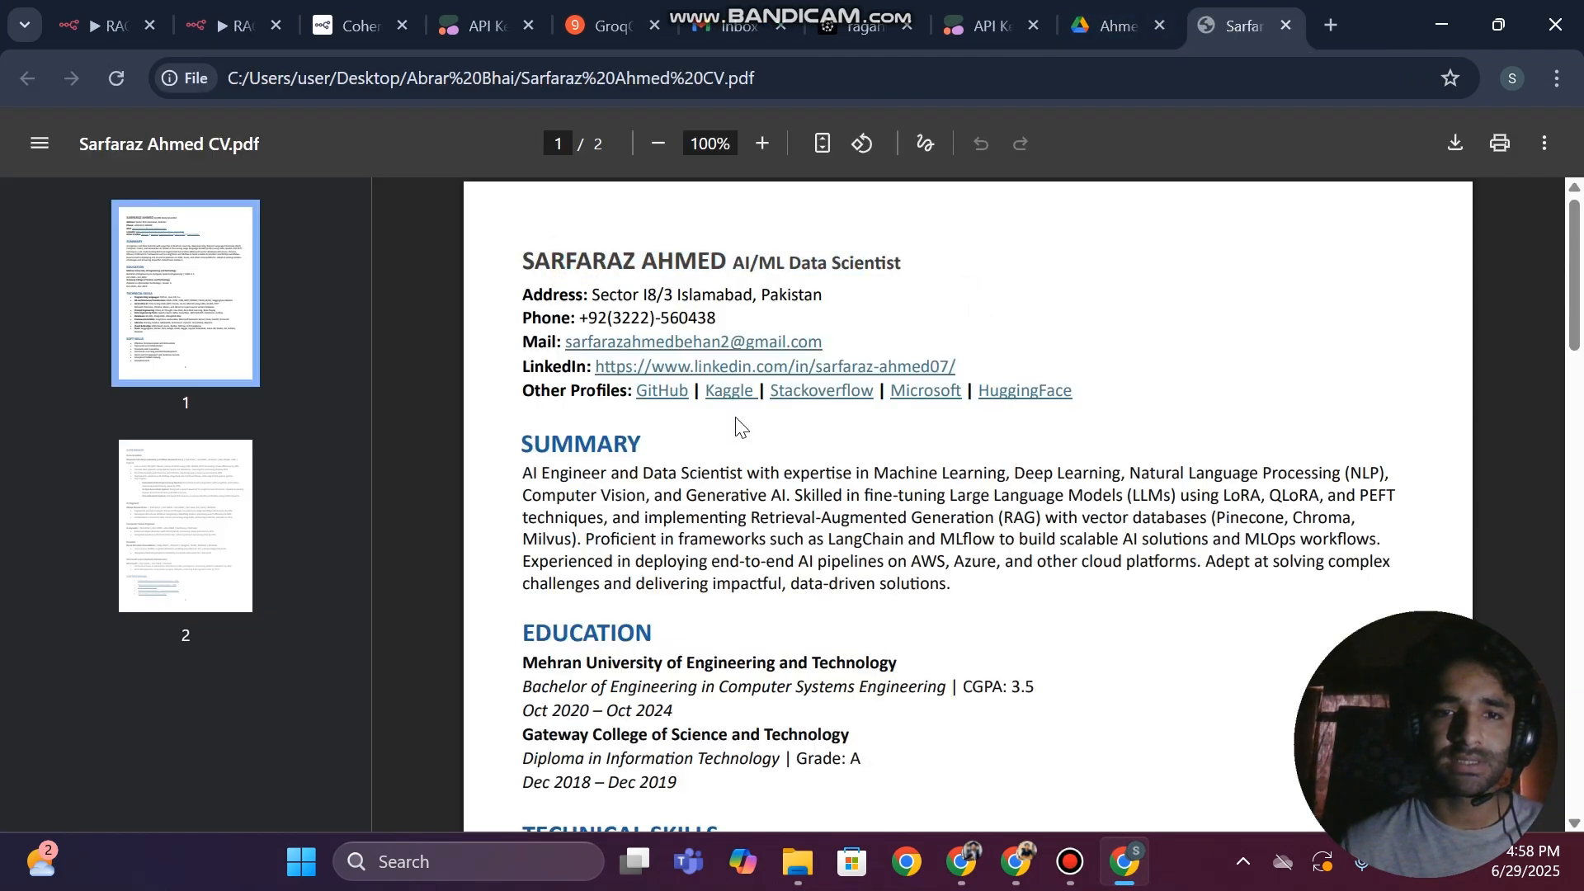
pyautogui.moveTo(533, 290); pyautogui.dragTo(746, 297)
pyautogui.scroll(-1, 648, 484)
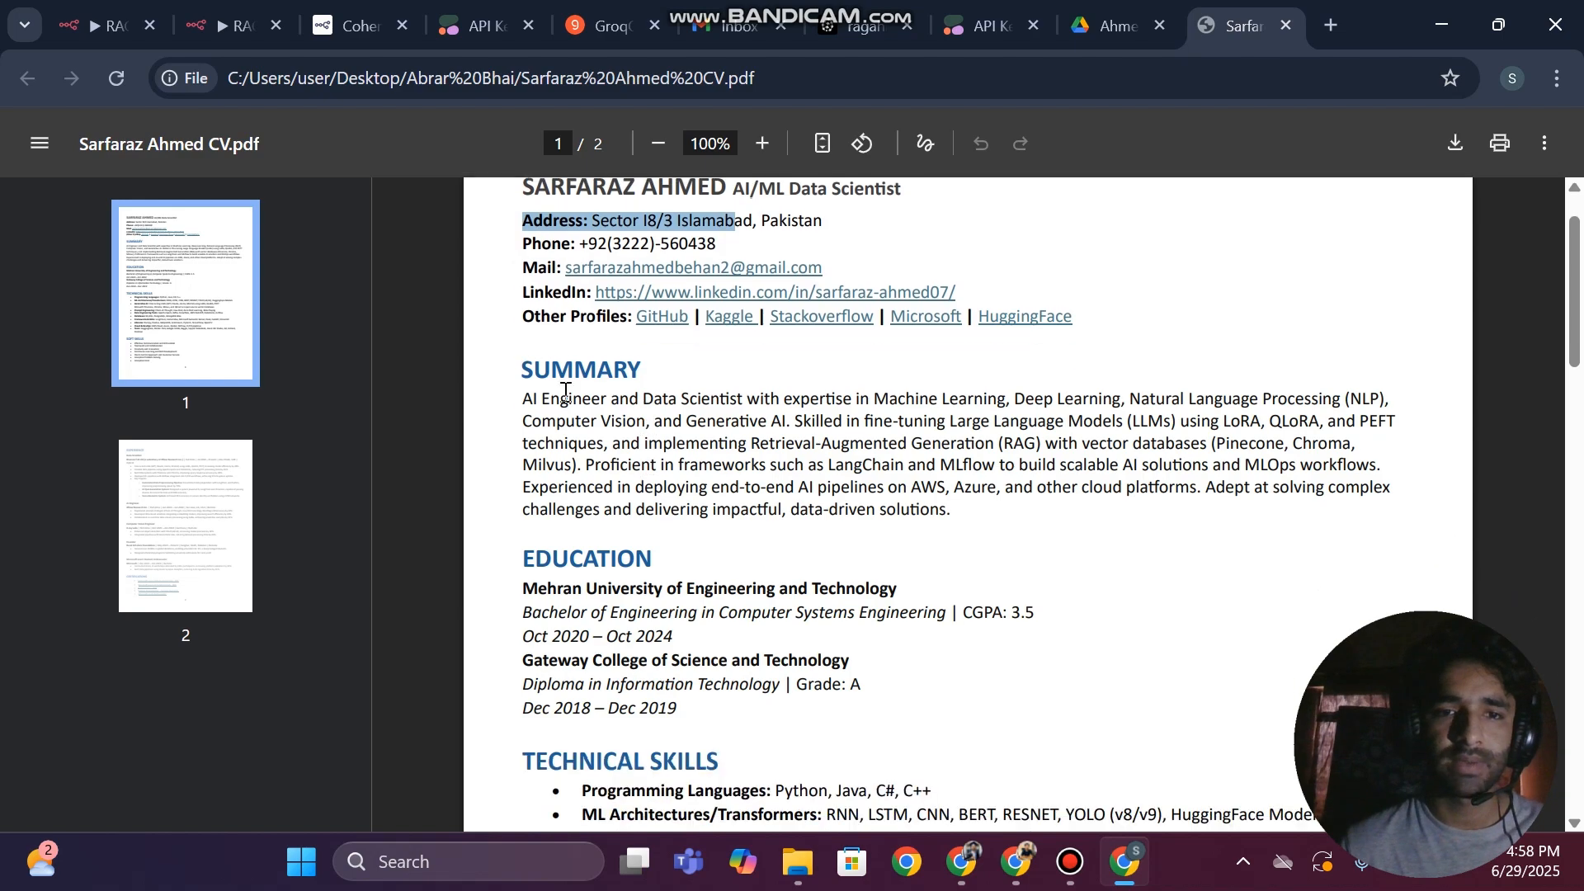
pyautogui.moveTo(531, 367); pyautogui.dragTo(742, 512)
pyautogui.scroll(-12, 742, 512)
pyautogui.scroll(13, 901, 470)
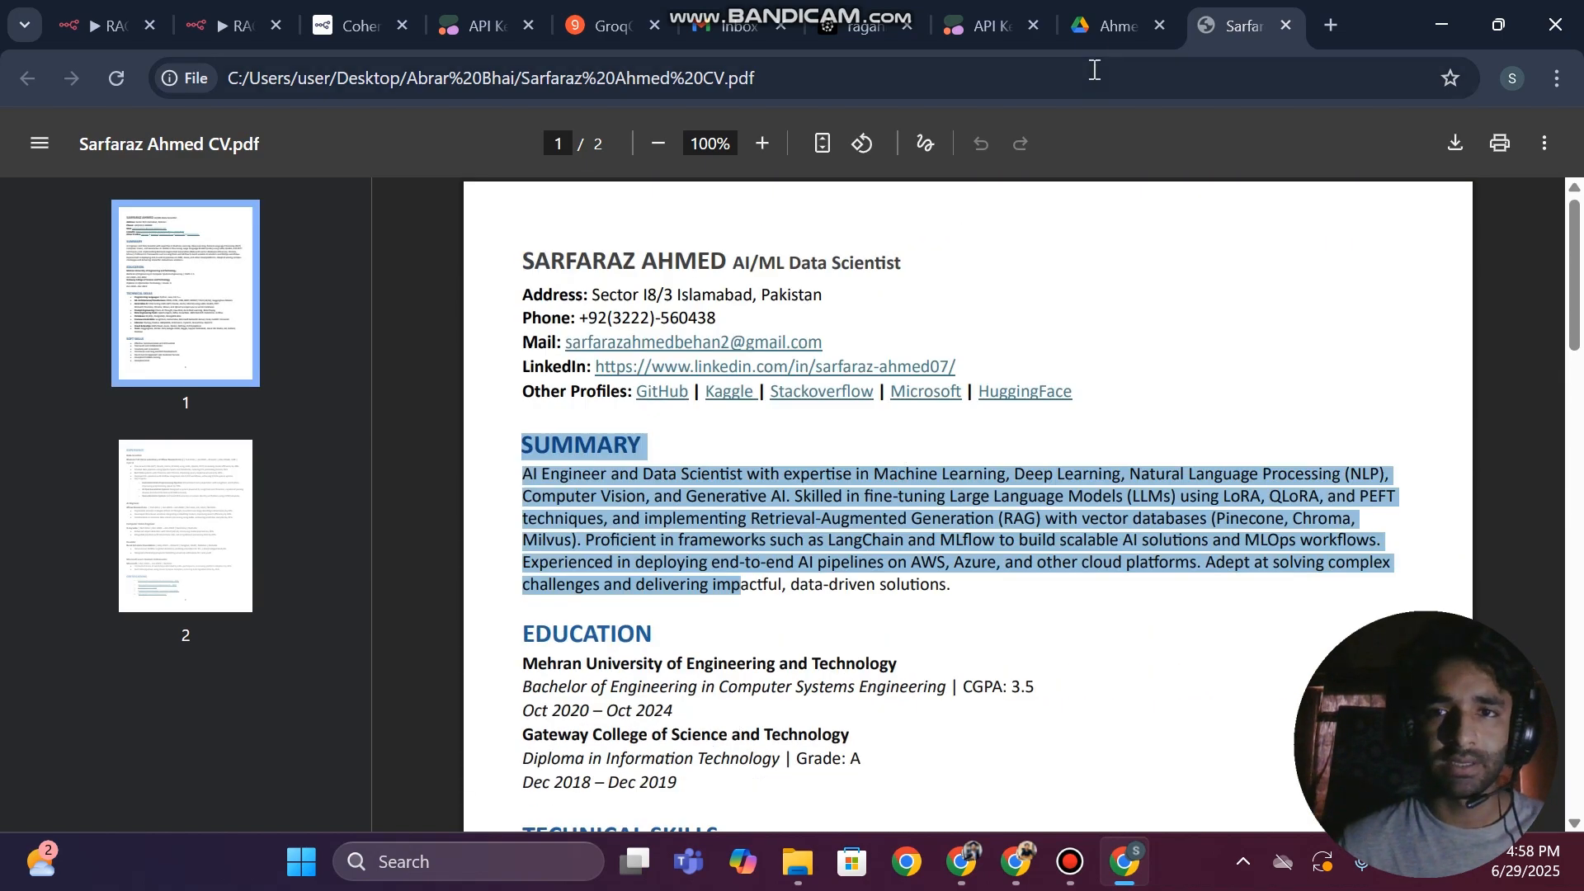
# Check the upload in Drive, switch to the RAG Data Pipeline workflow, move Embeddings Cohere below Pinecone Vector Store and save
pyautogui.click(1111, 28)
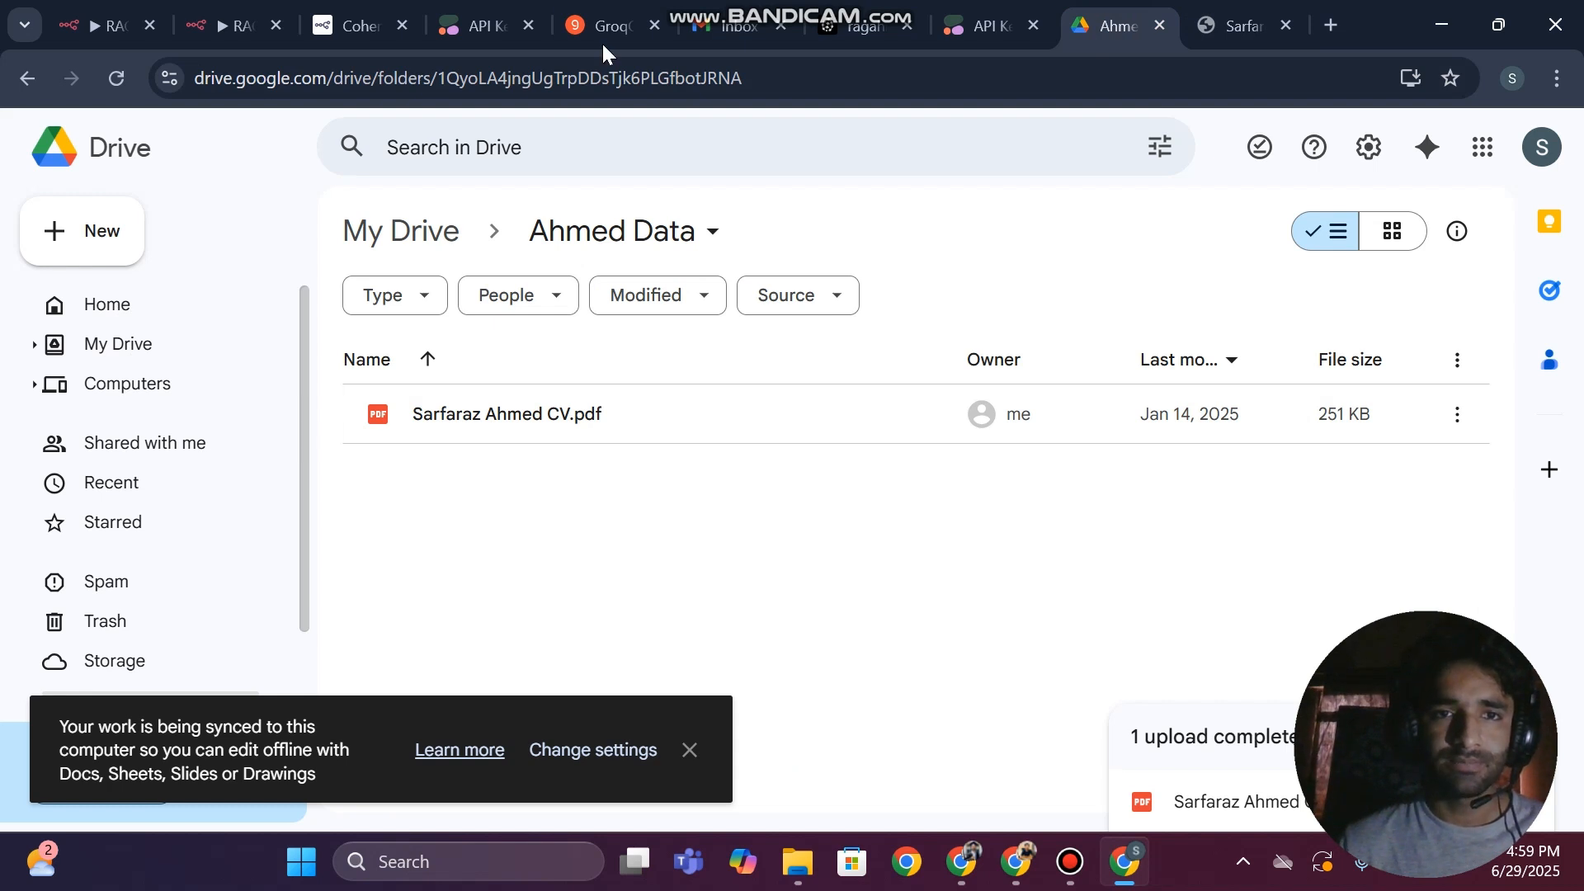
pyautogui.click(235, 26)
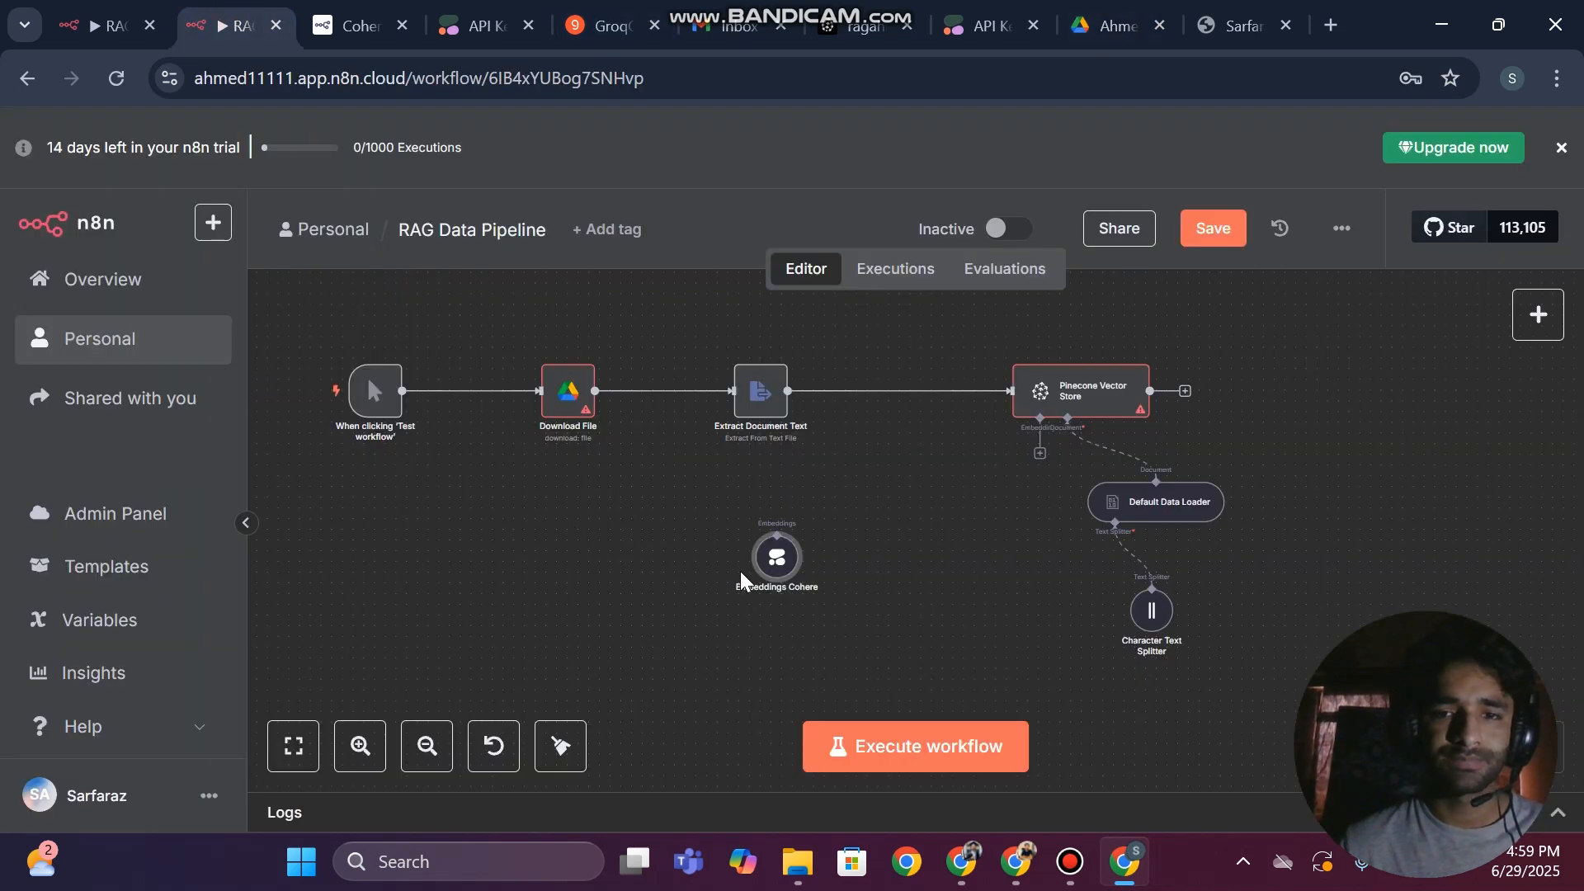
pyautogui.hscroll(-1, 741, 573)
pyautogui.moveTo(740, 506); pyautogui.dragTo(988, 663)
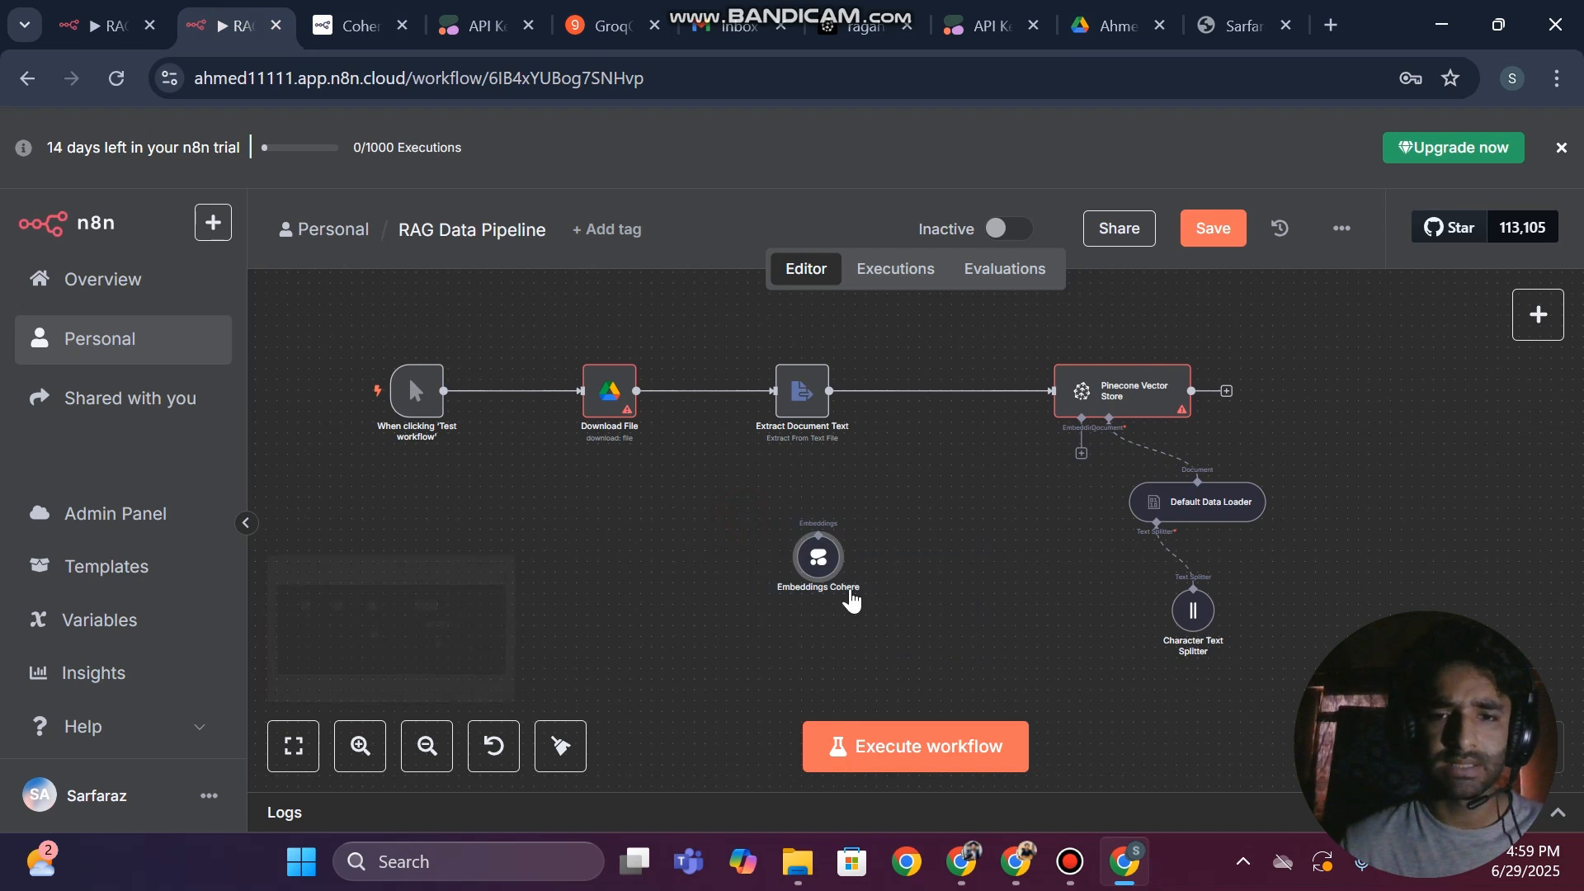
pyautogui.moveTo(858, 577); pyautogui.dragTo(1053, 660)
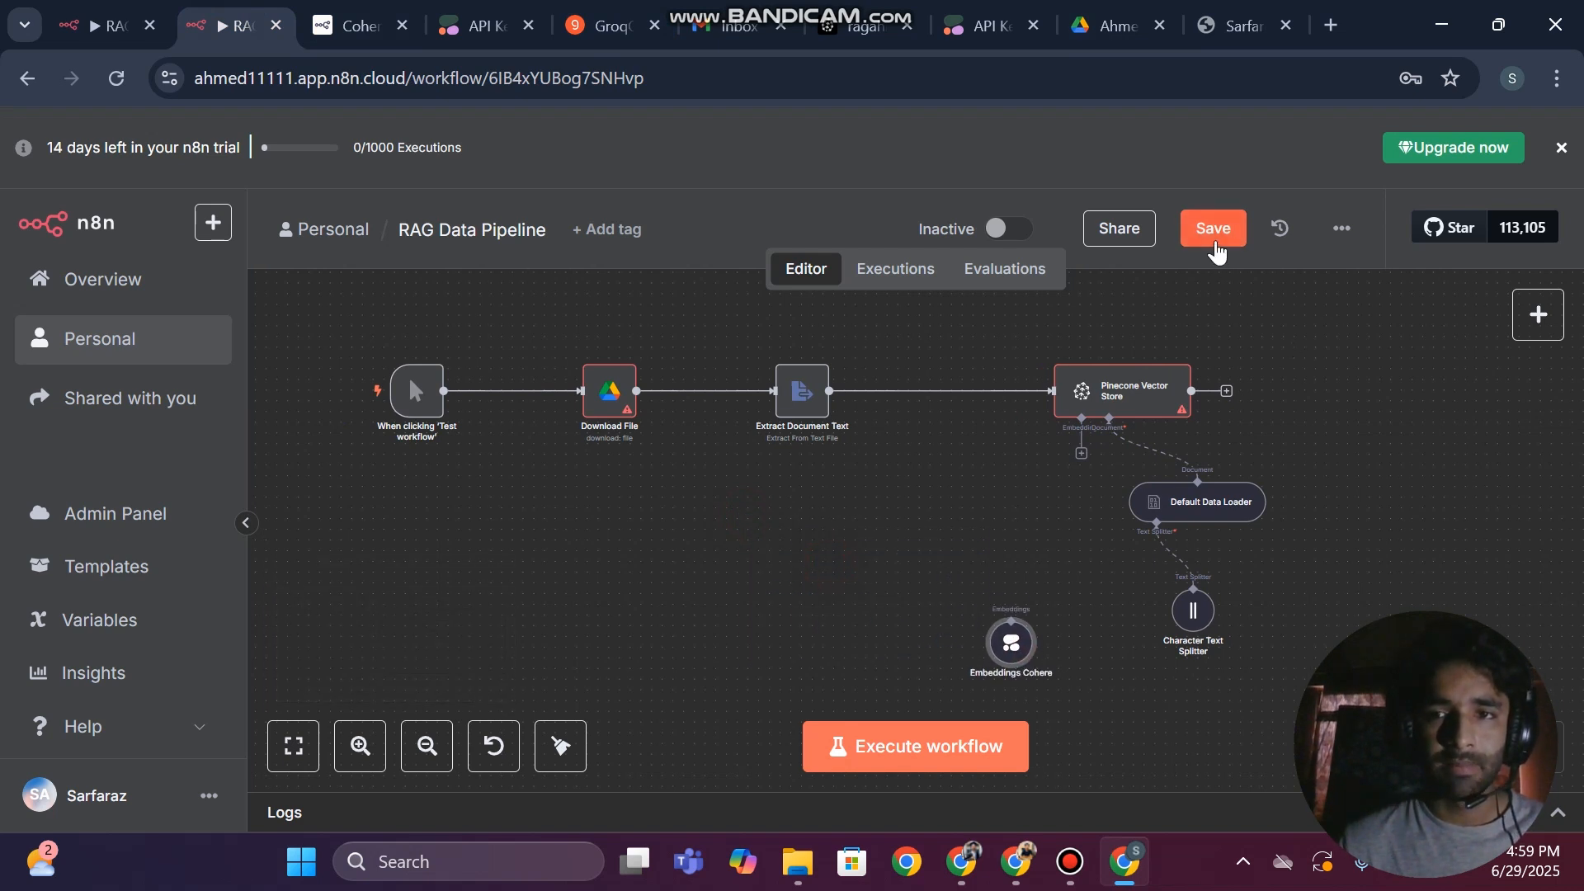
pyautogui.click(1212, 232)
pyautogui.moveTo(998, 349); pyautogui.dragTo(1293, 691)
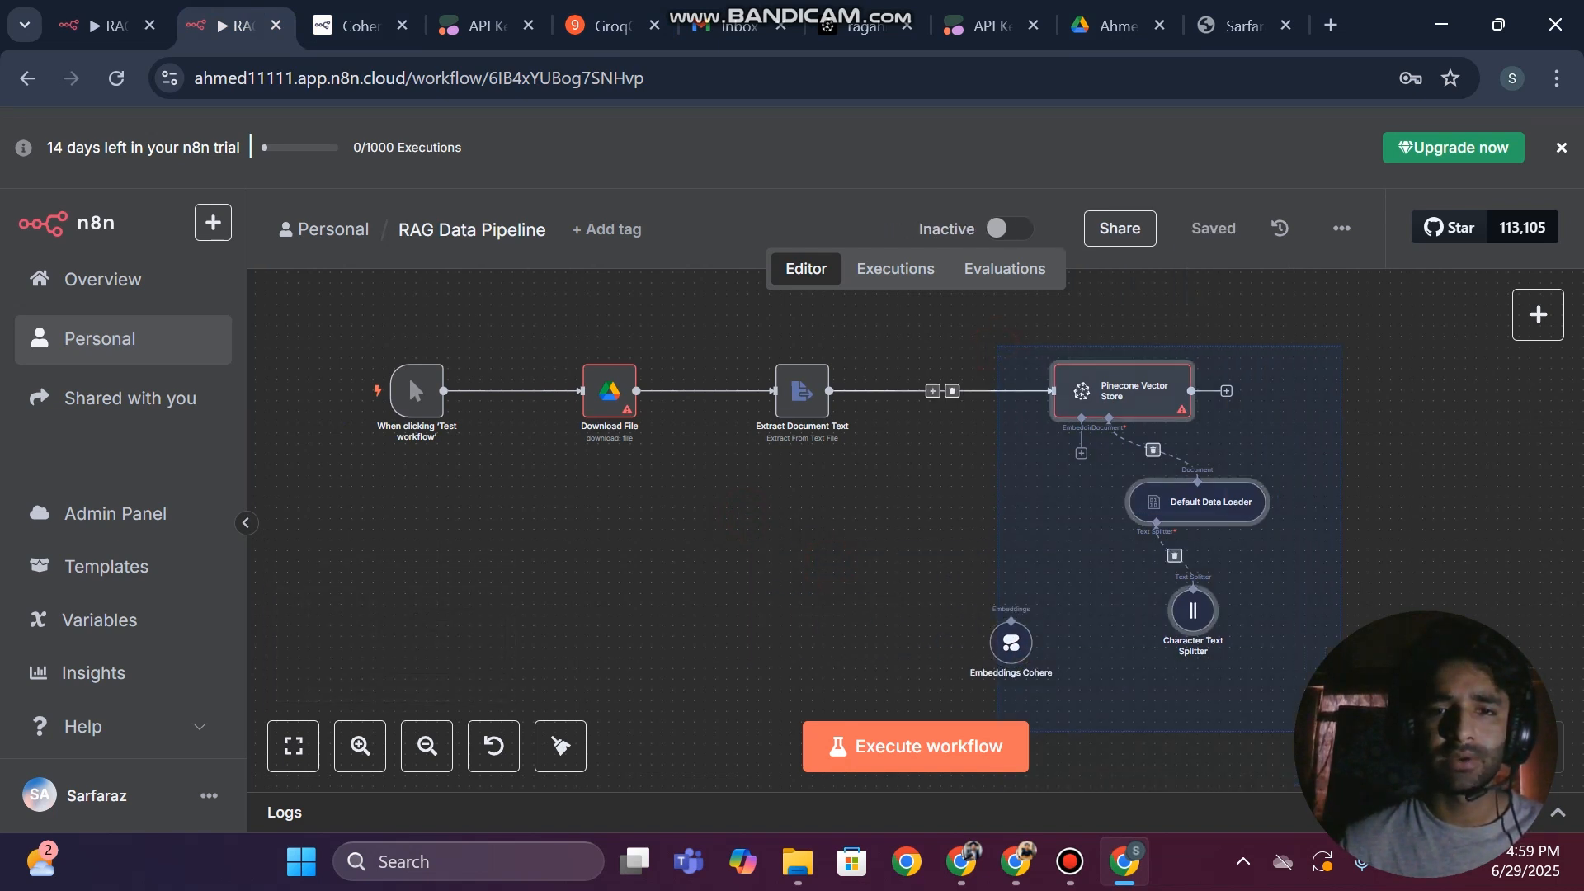
pyautogui.click(1413, 523)
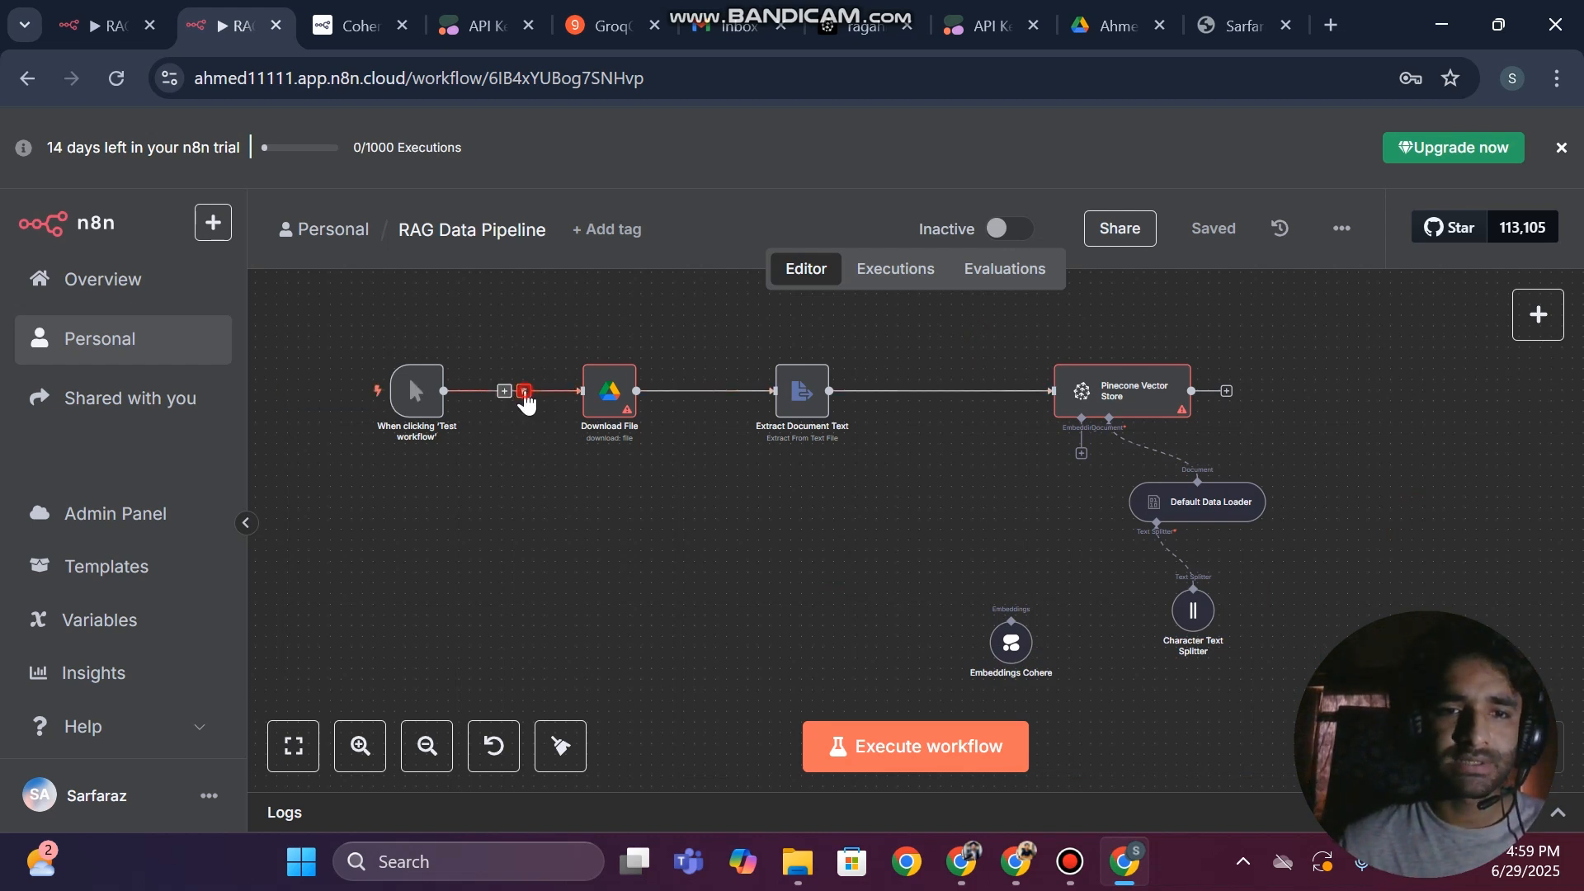
# Disconnect the 'Test workflow' trigger from the Download File node and delete that trigger
pyautogui.click(528, 391)
pyautogui.moveTo(361, 348); pyautogui.dragTo(502, 506)
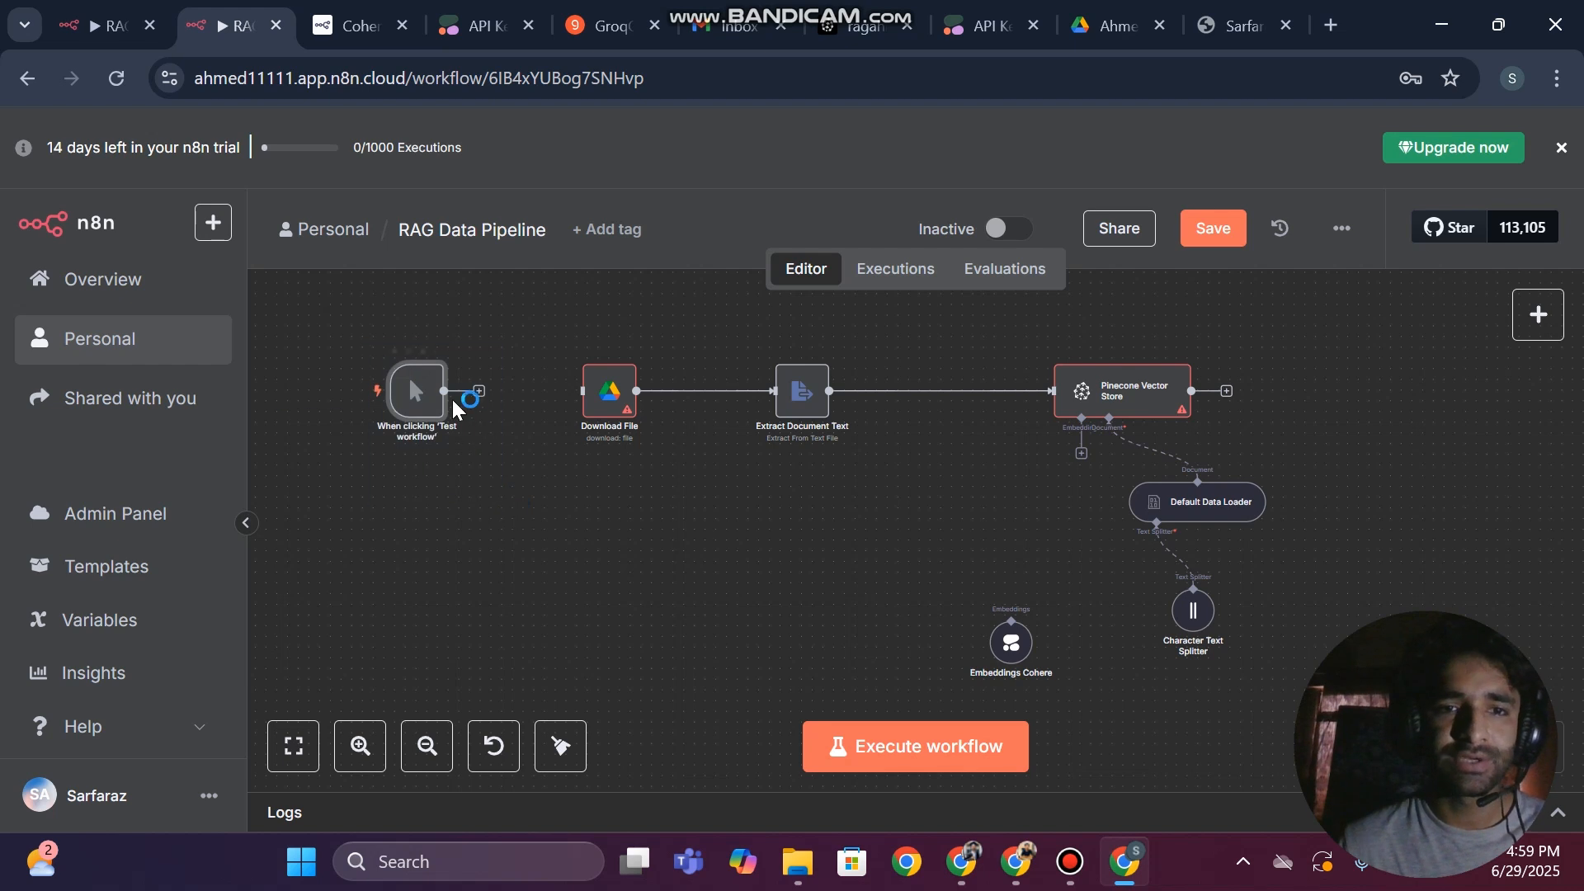
pyautogui.click(424, 351)
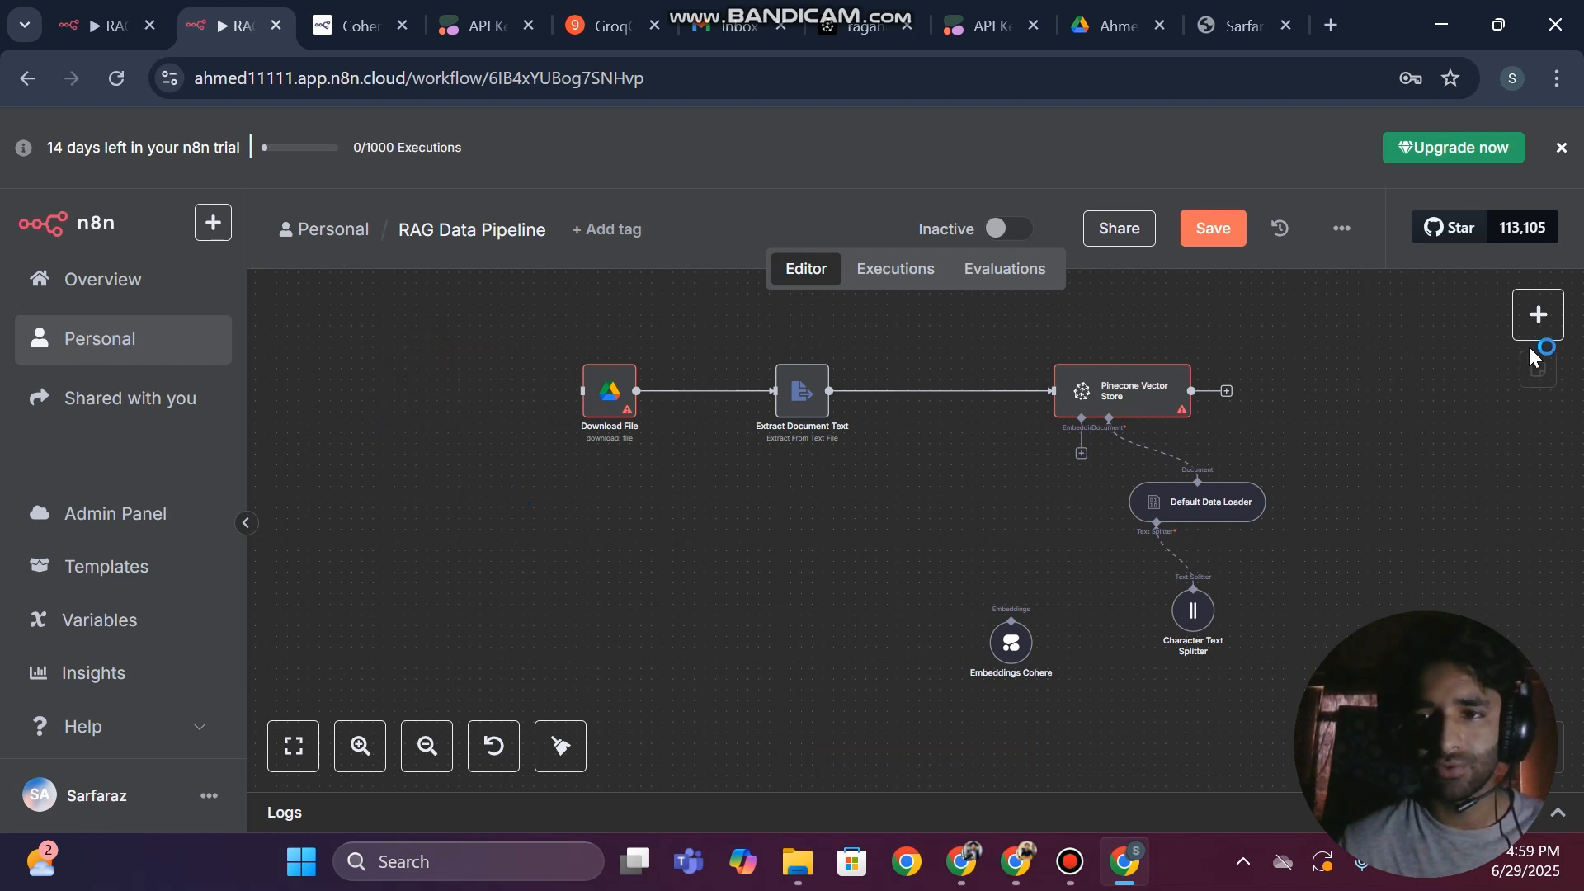
# Add a Trigger manually node and place it in front of the Download File node
pyautogui.click(1538, 317)
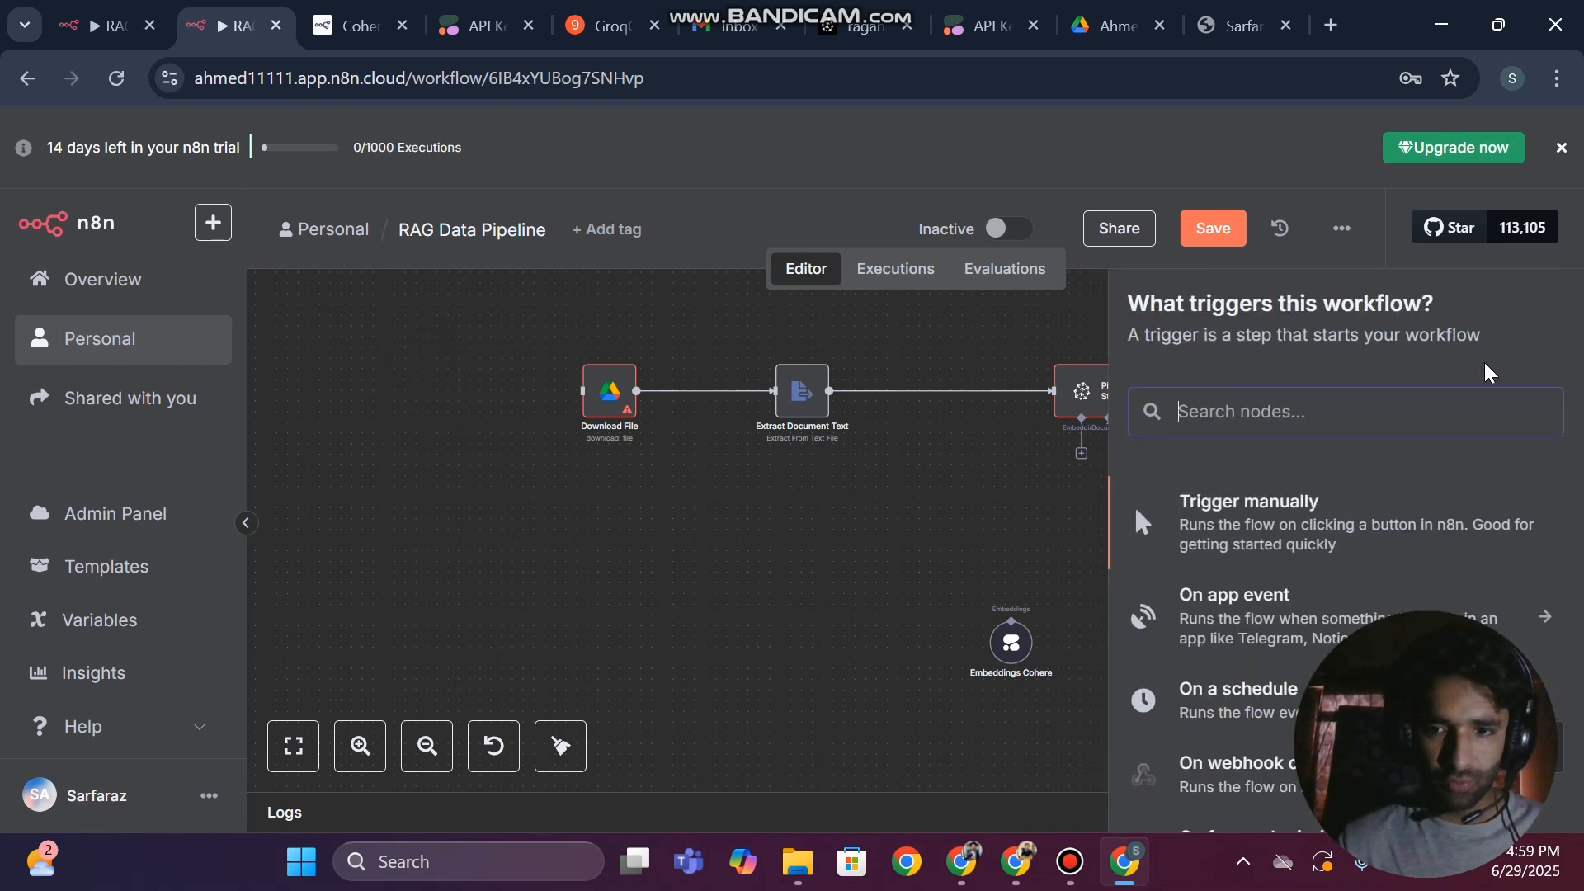
pyautogui.scroll(-6, 1396, 459)
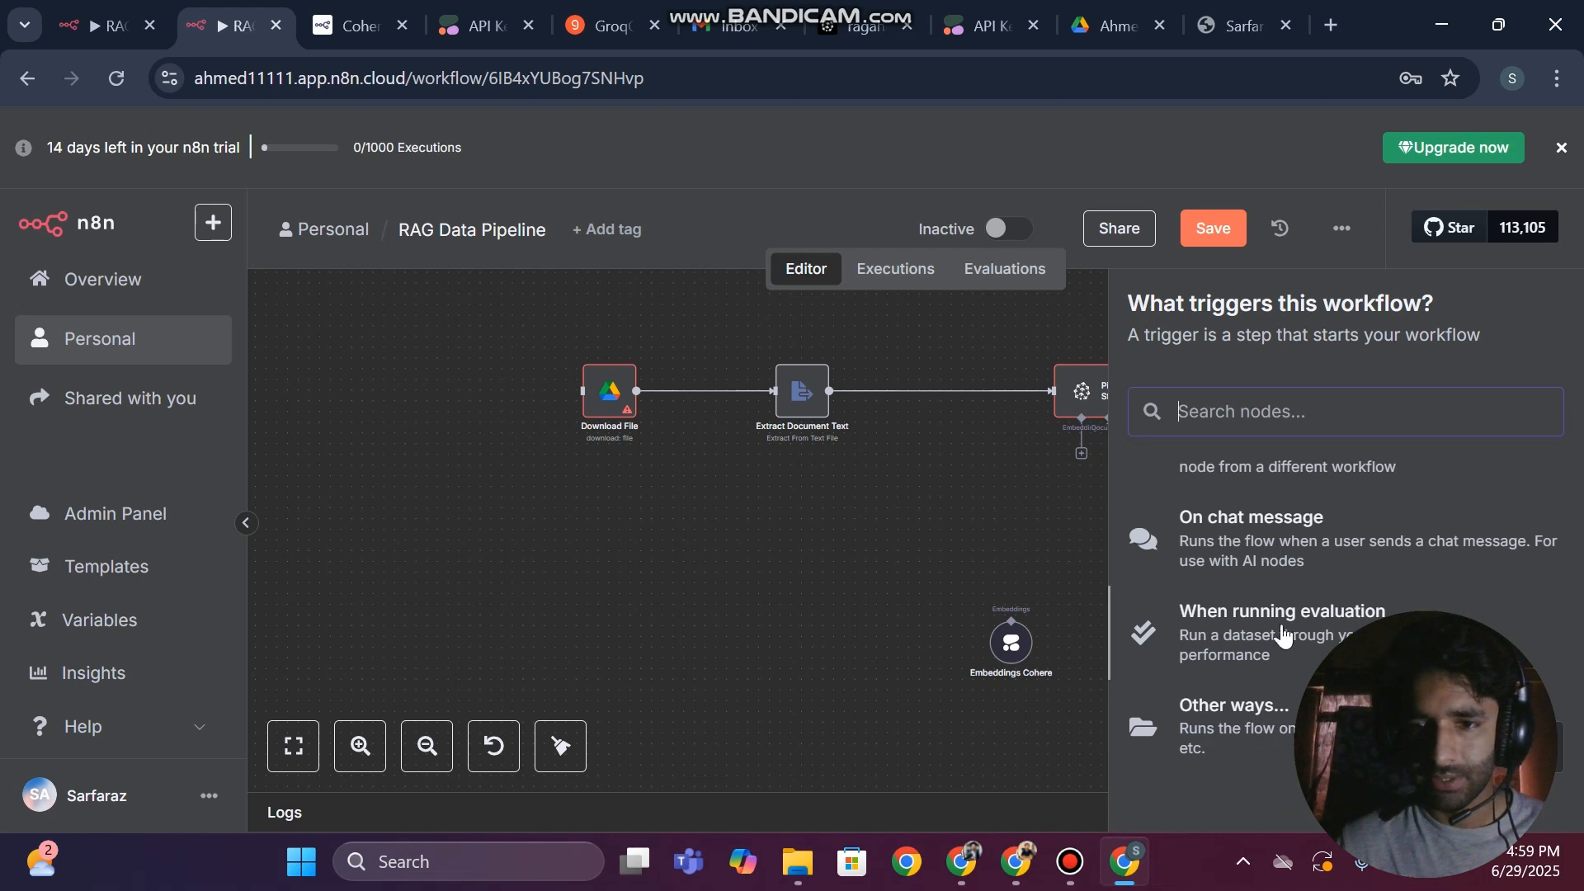
pyautogui.scroll(6, 1278, 629)
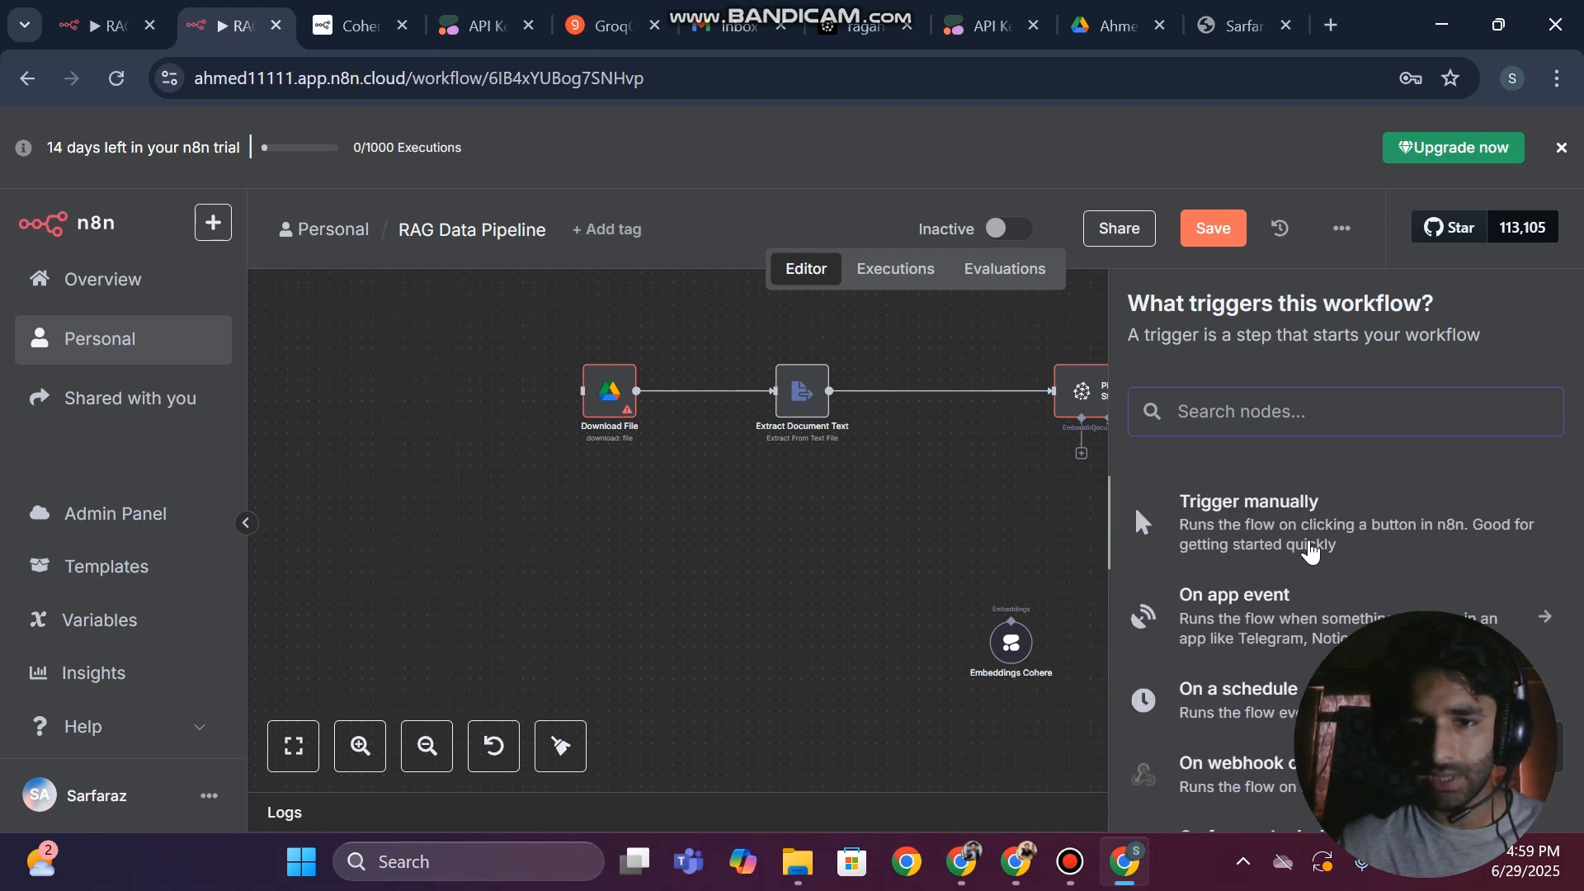
pyautogui.click(1291, 540)
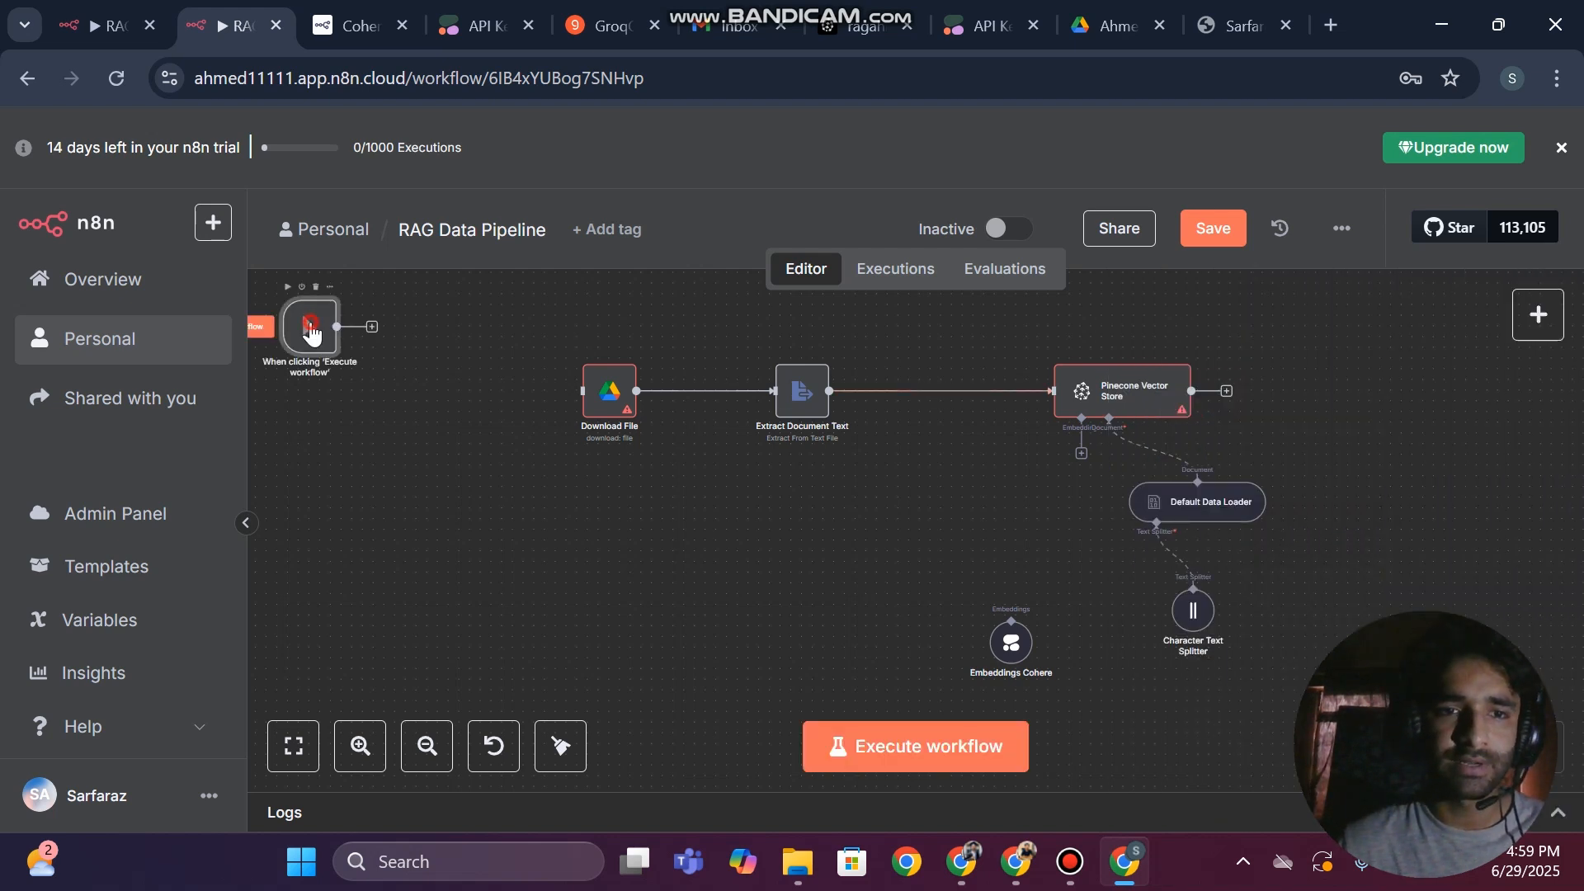
pyautogui.moveTo(308, 325); pyautogui.dragTo(373, 411)
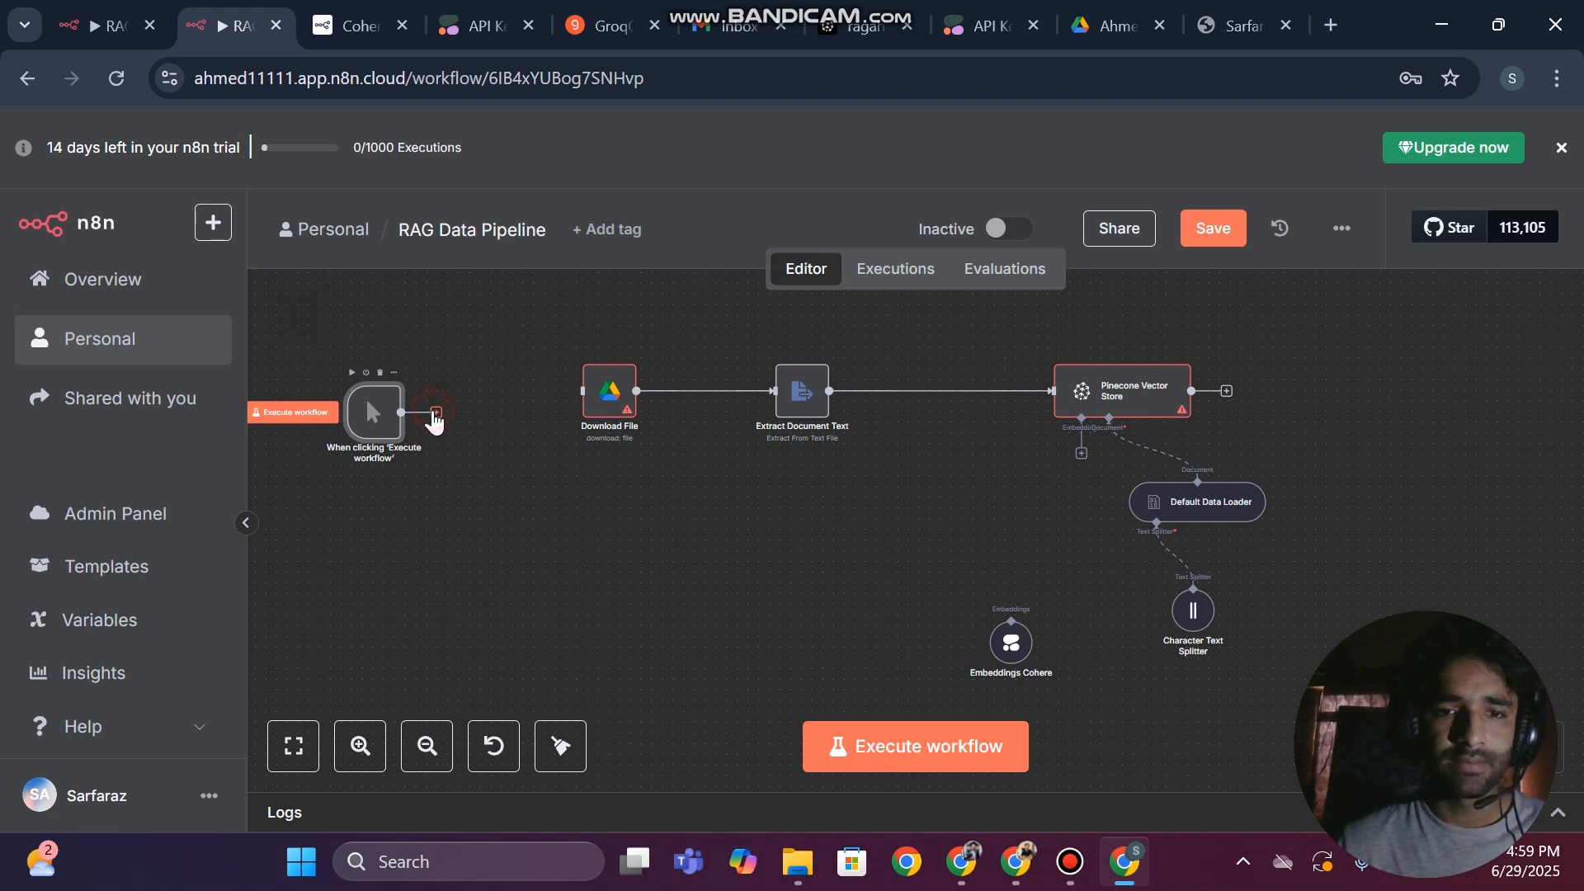
# Add a Google Drive Download file node connected after the manual trigger and return to the canvas
pyautogui.click(435, 411)
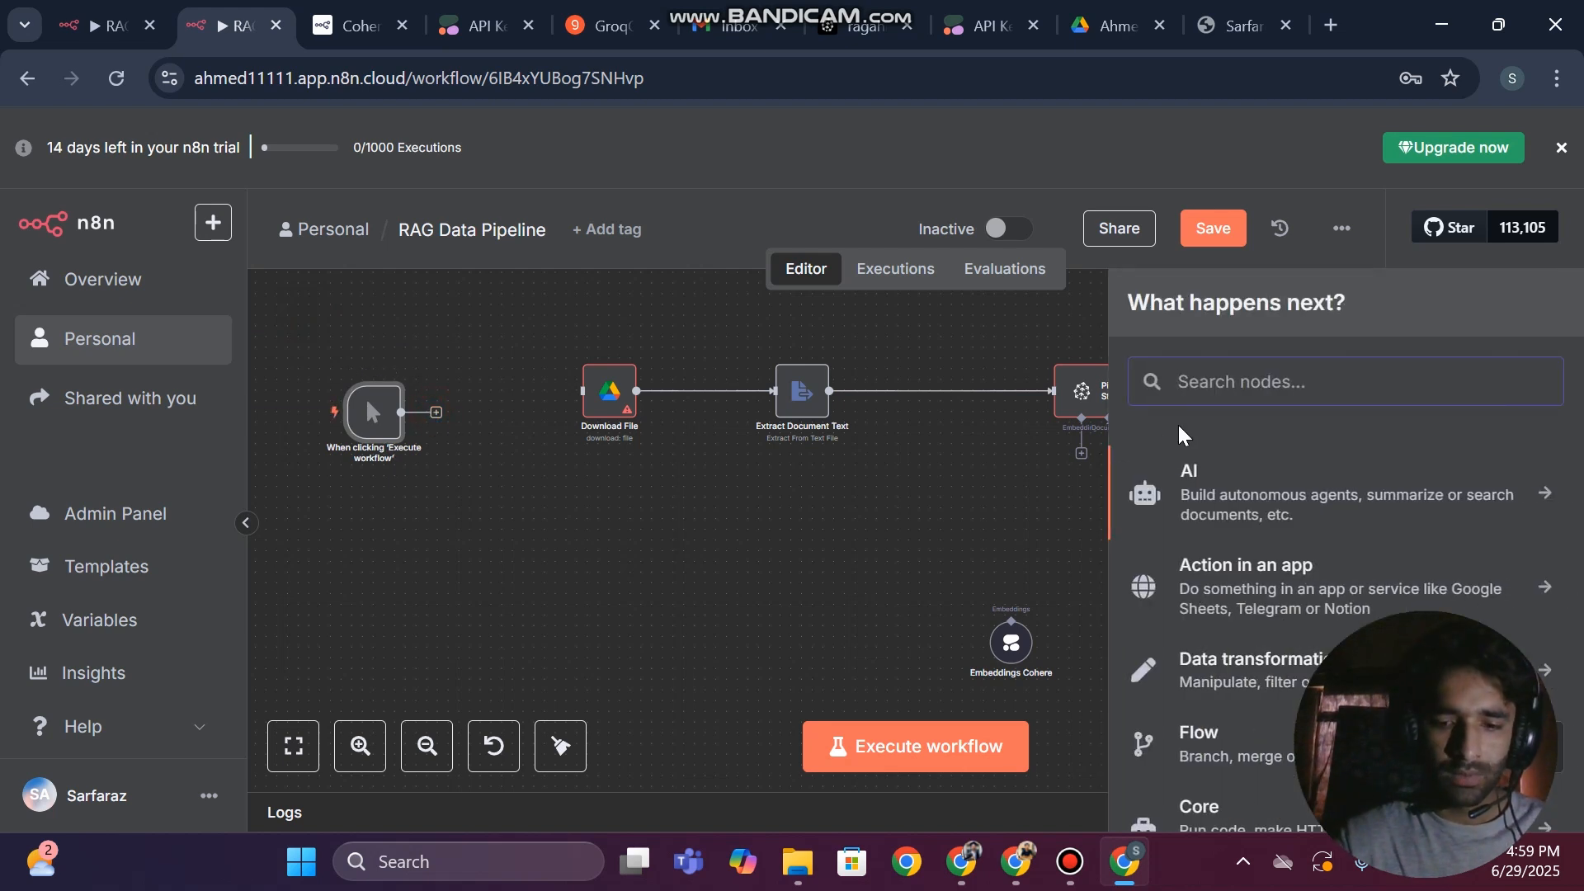
pyautogui.write('google')
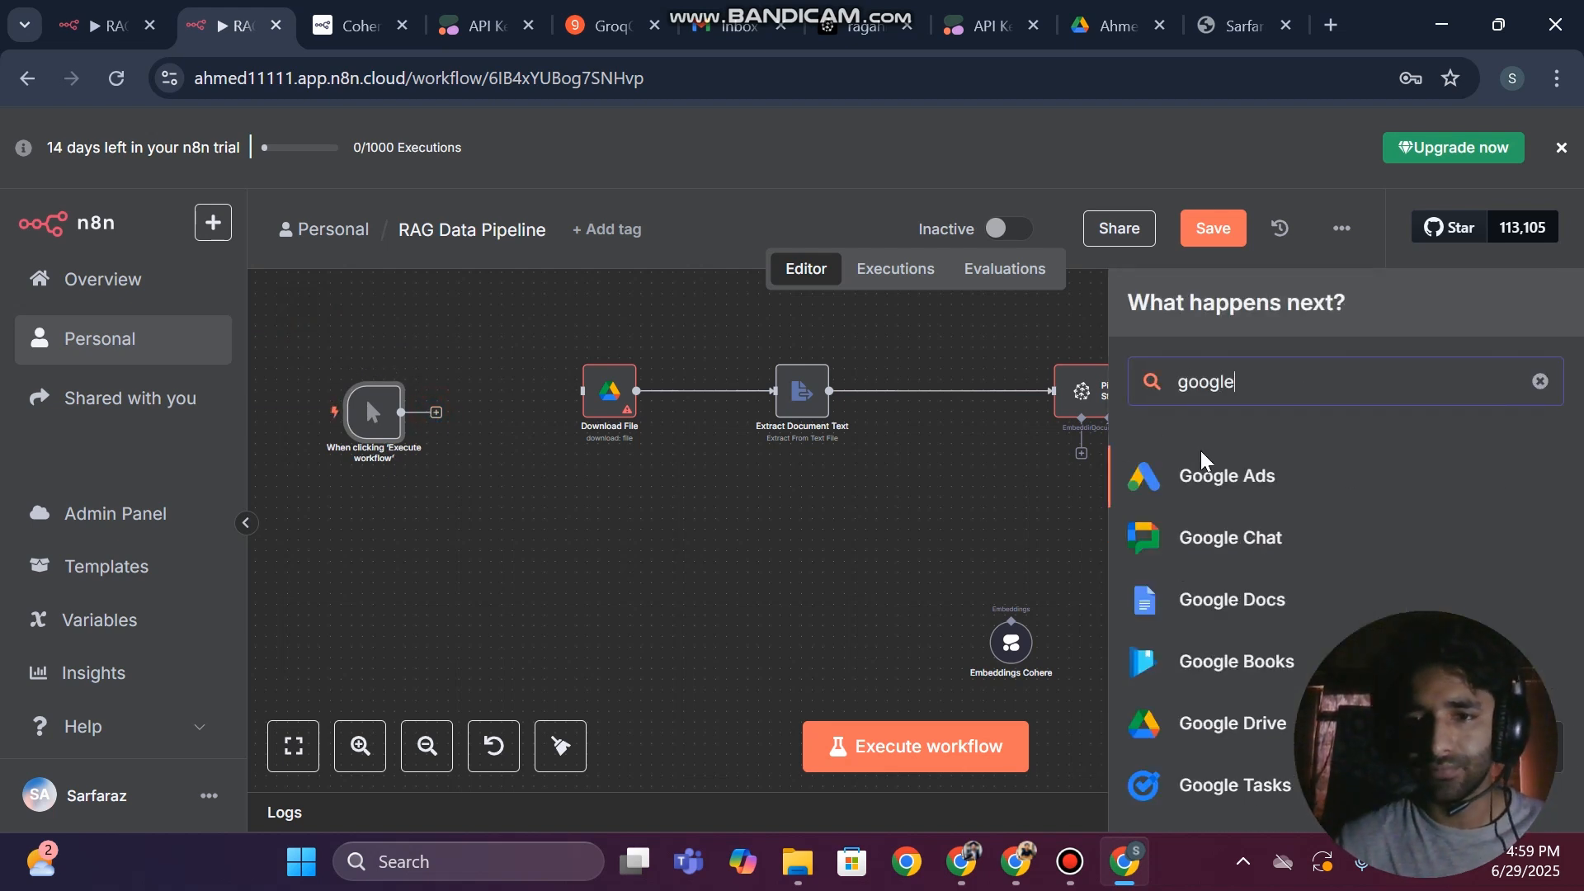
pyautogui.scroll(-3, 1229, 528)
pyautogui.click(1219, 565)
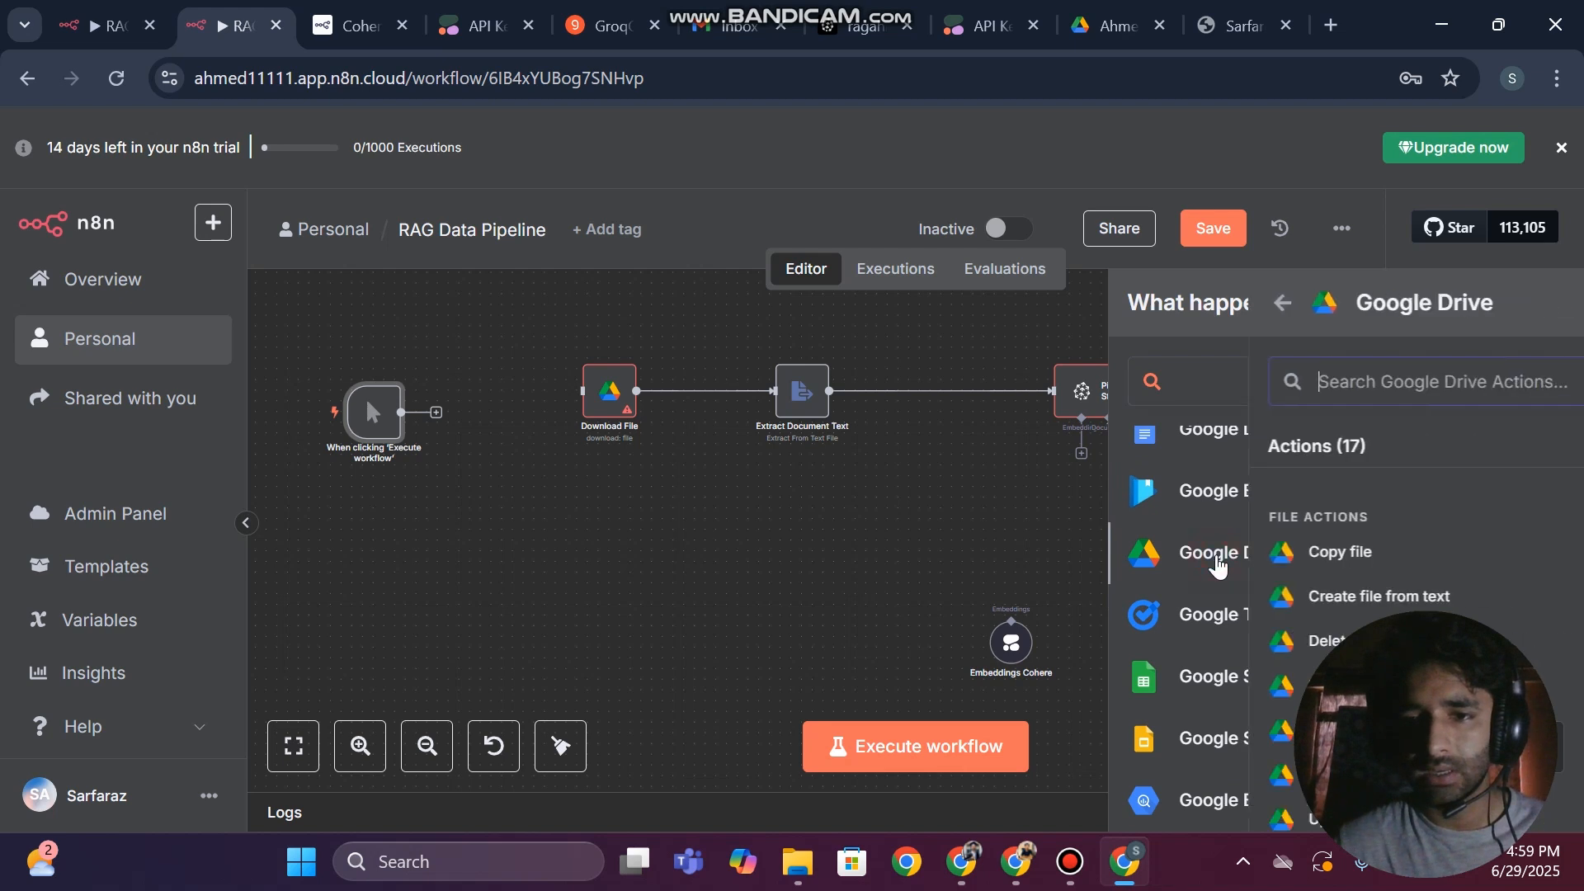
pyautogui.scroll(-2, 1214, 563)
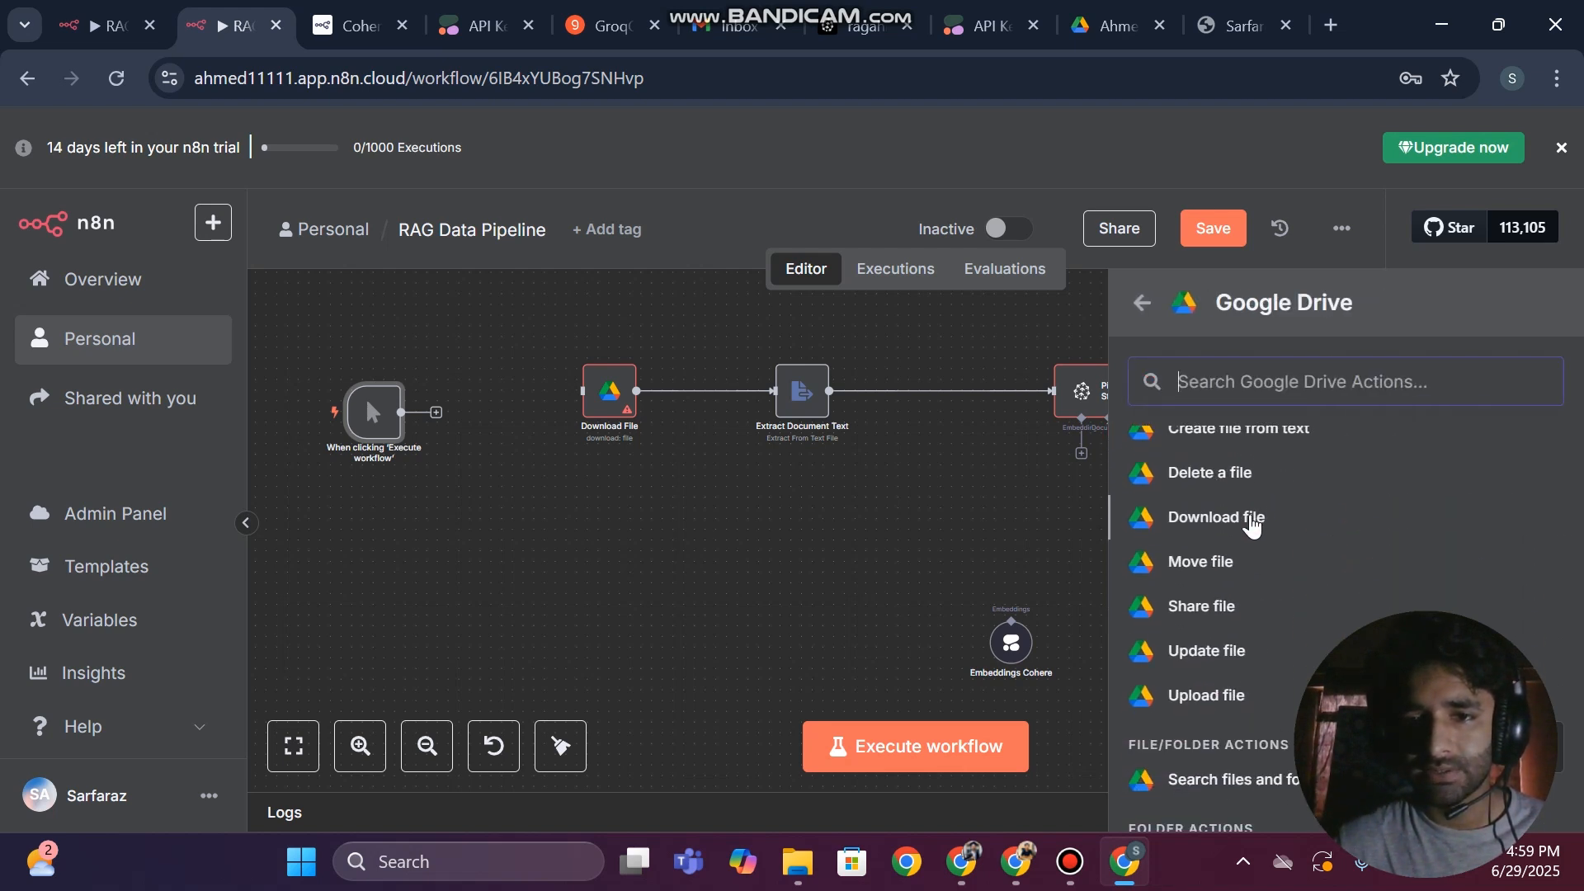
pyautogui.click(1252, 519)
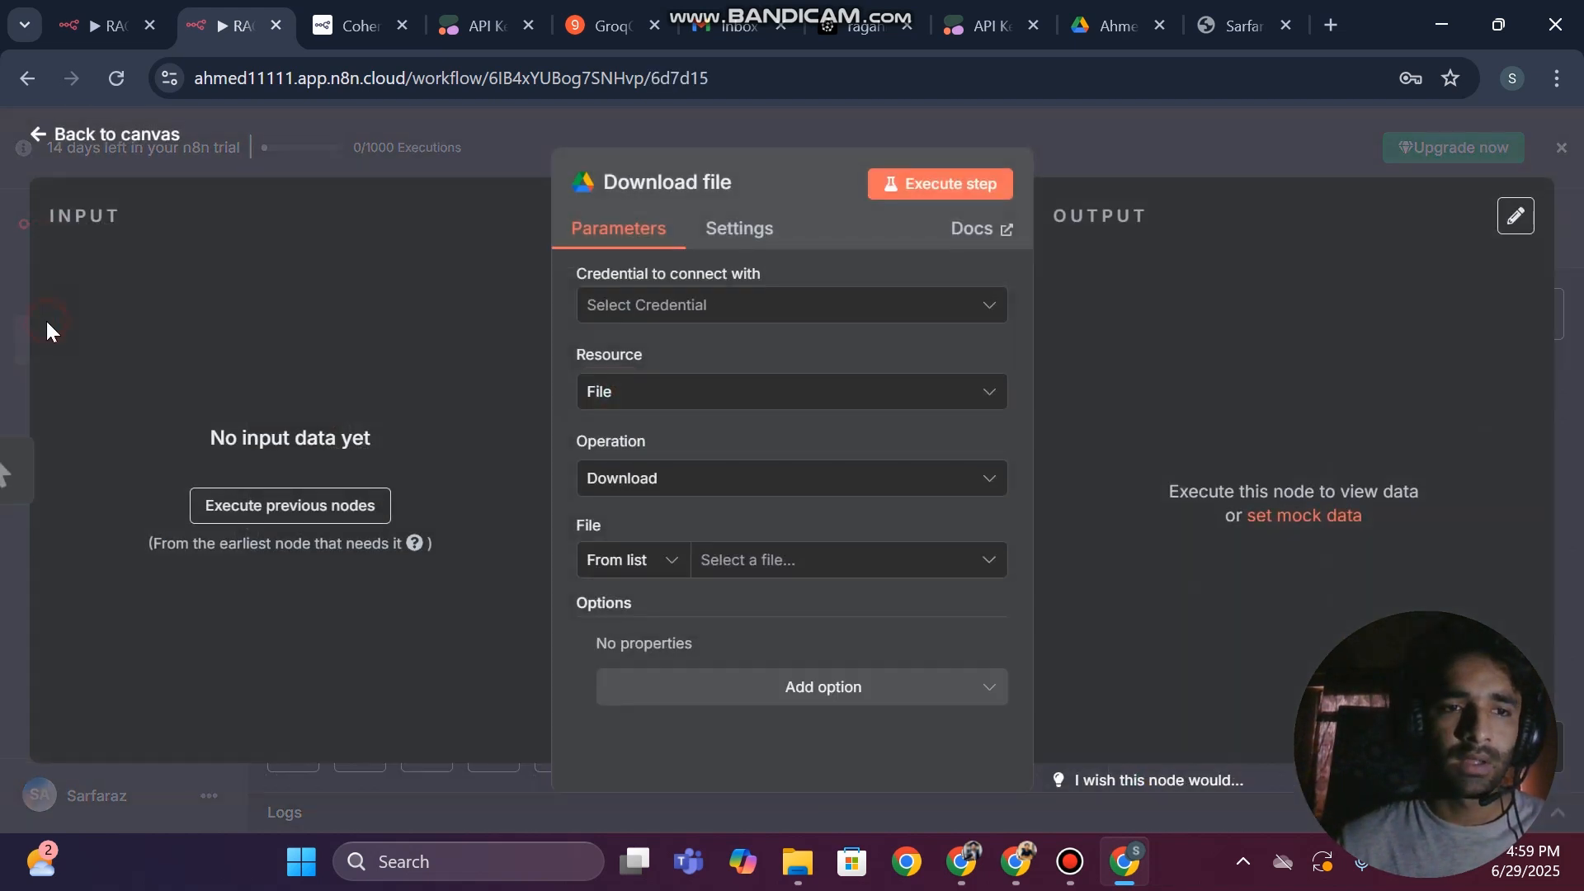
pyautogui.click(3, 312)
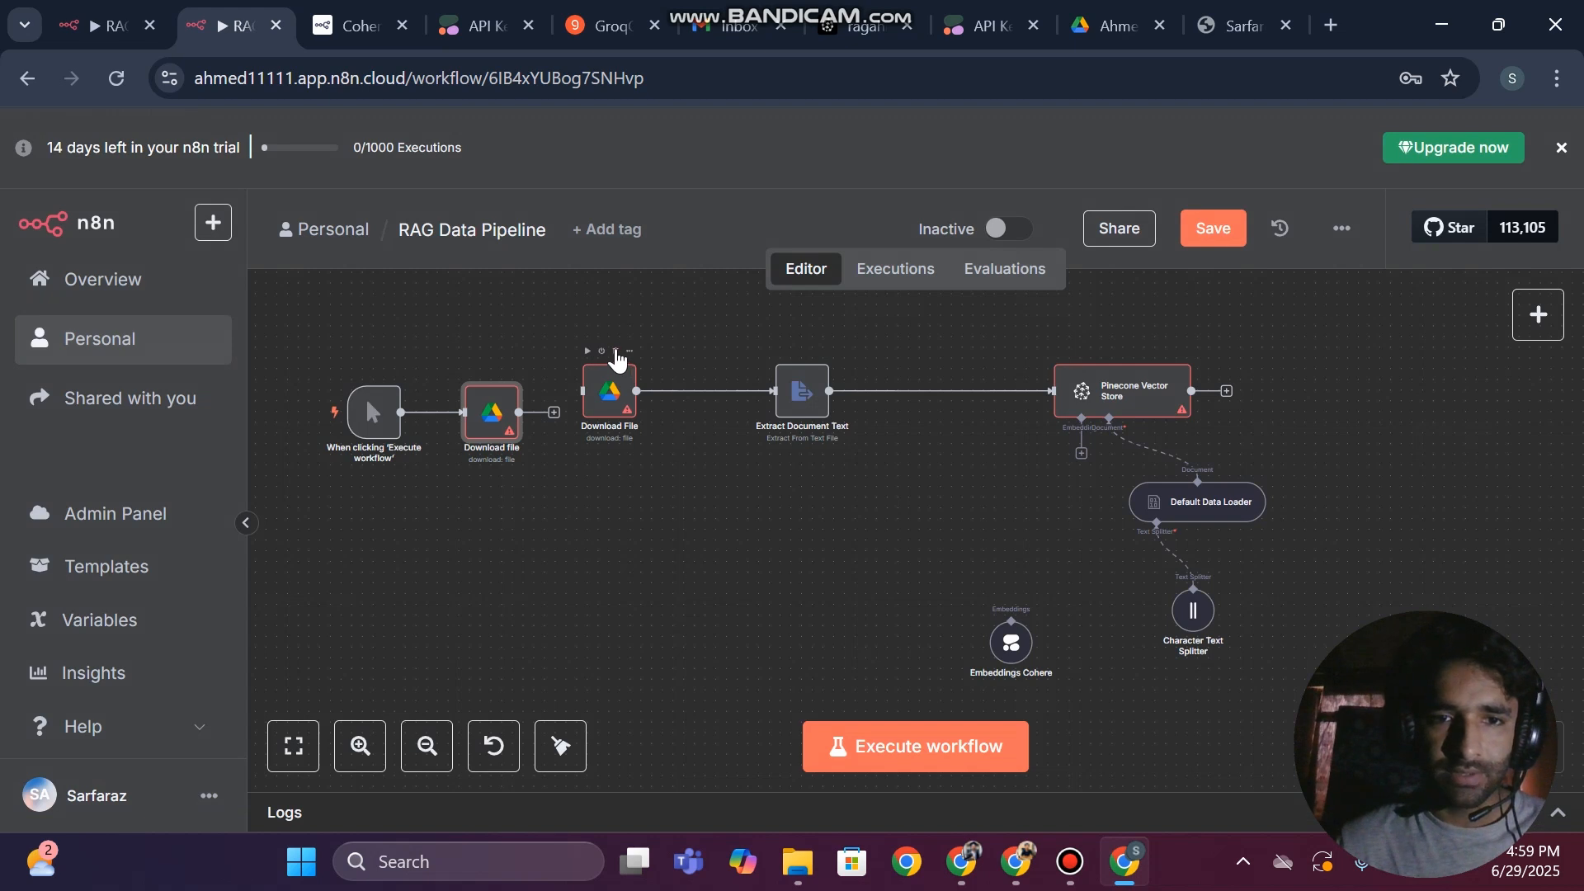
# Delete the old Download File node, space the new one farther from the trigger and open its parameters
pyautogui.click(616, 352)
pyautogui.moveTo(471, 416); pyautogui.dragTo(525, 419)
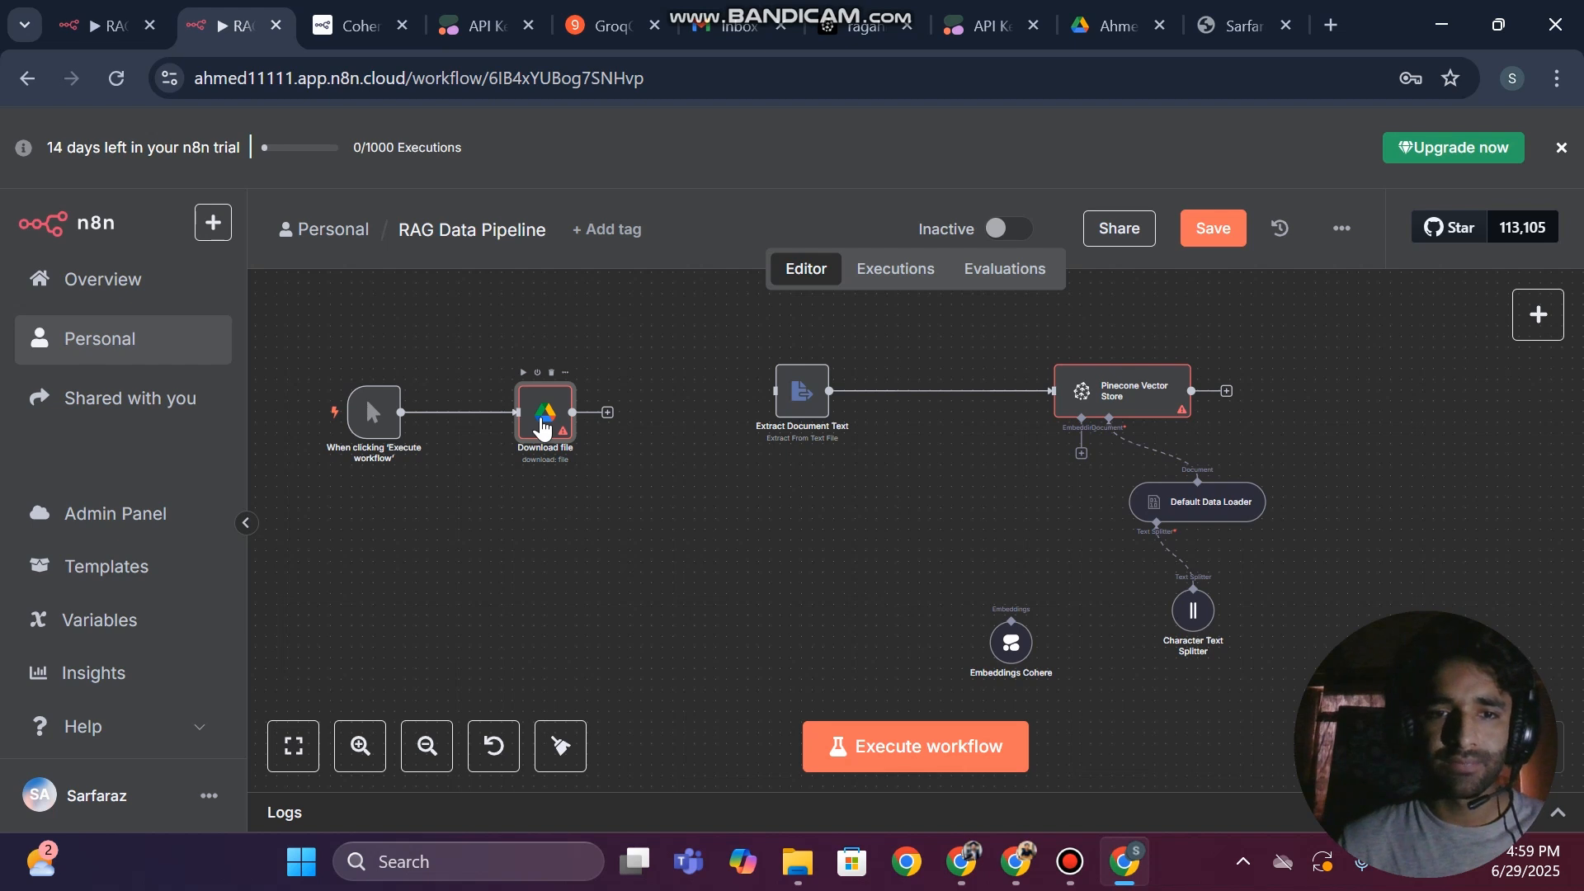
pyautogui.doubleClick(542, 427)
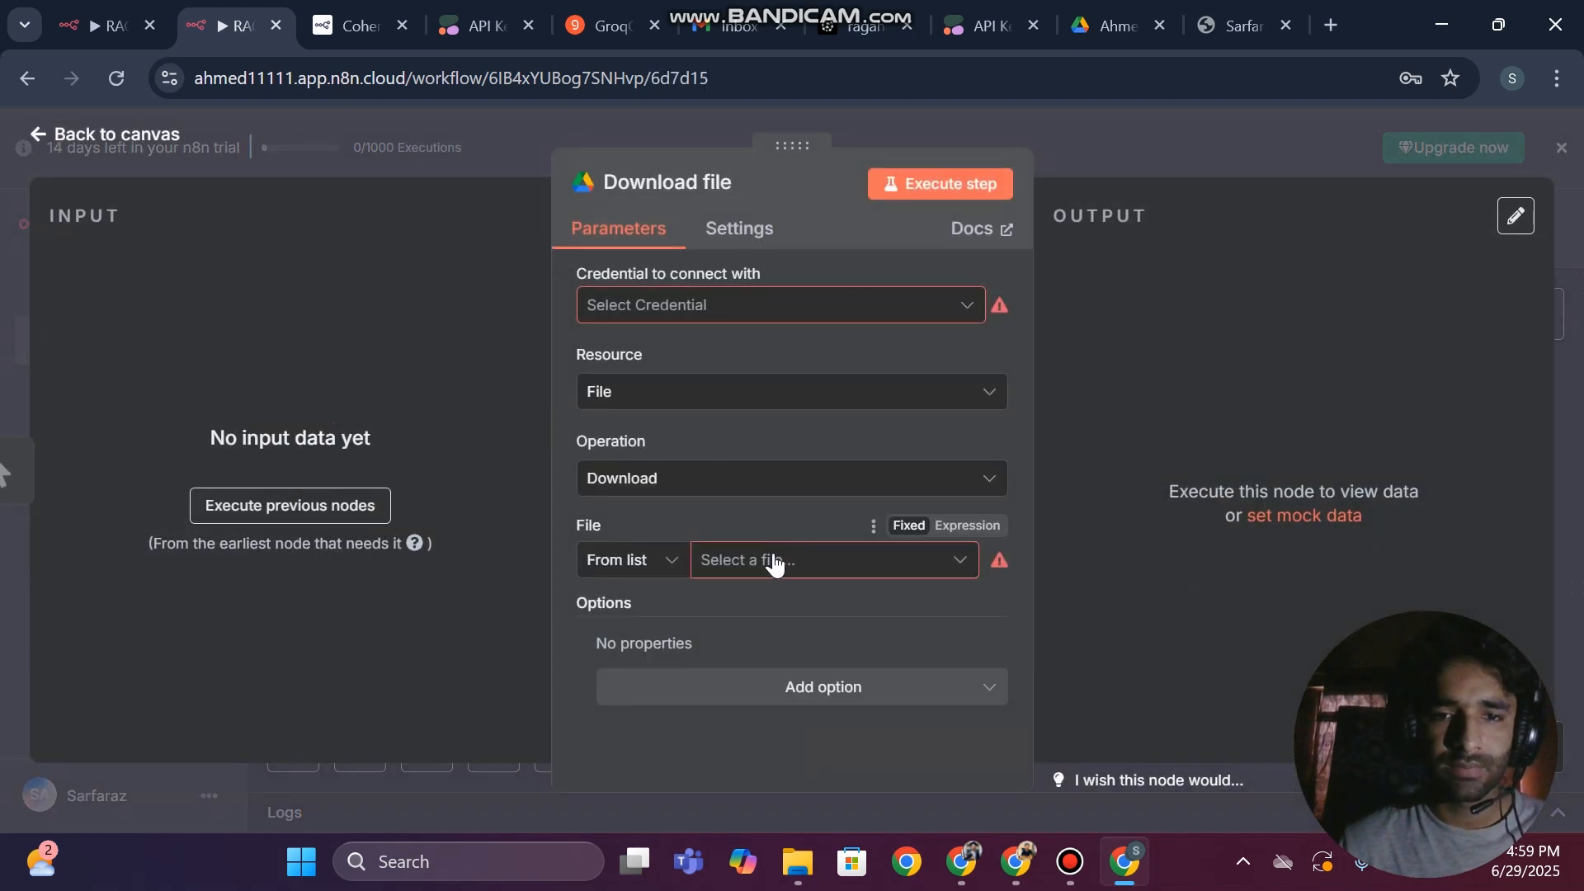
pyautogui.click(683, 307)
pyautogui.click(697, 363)
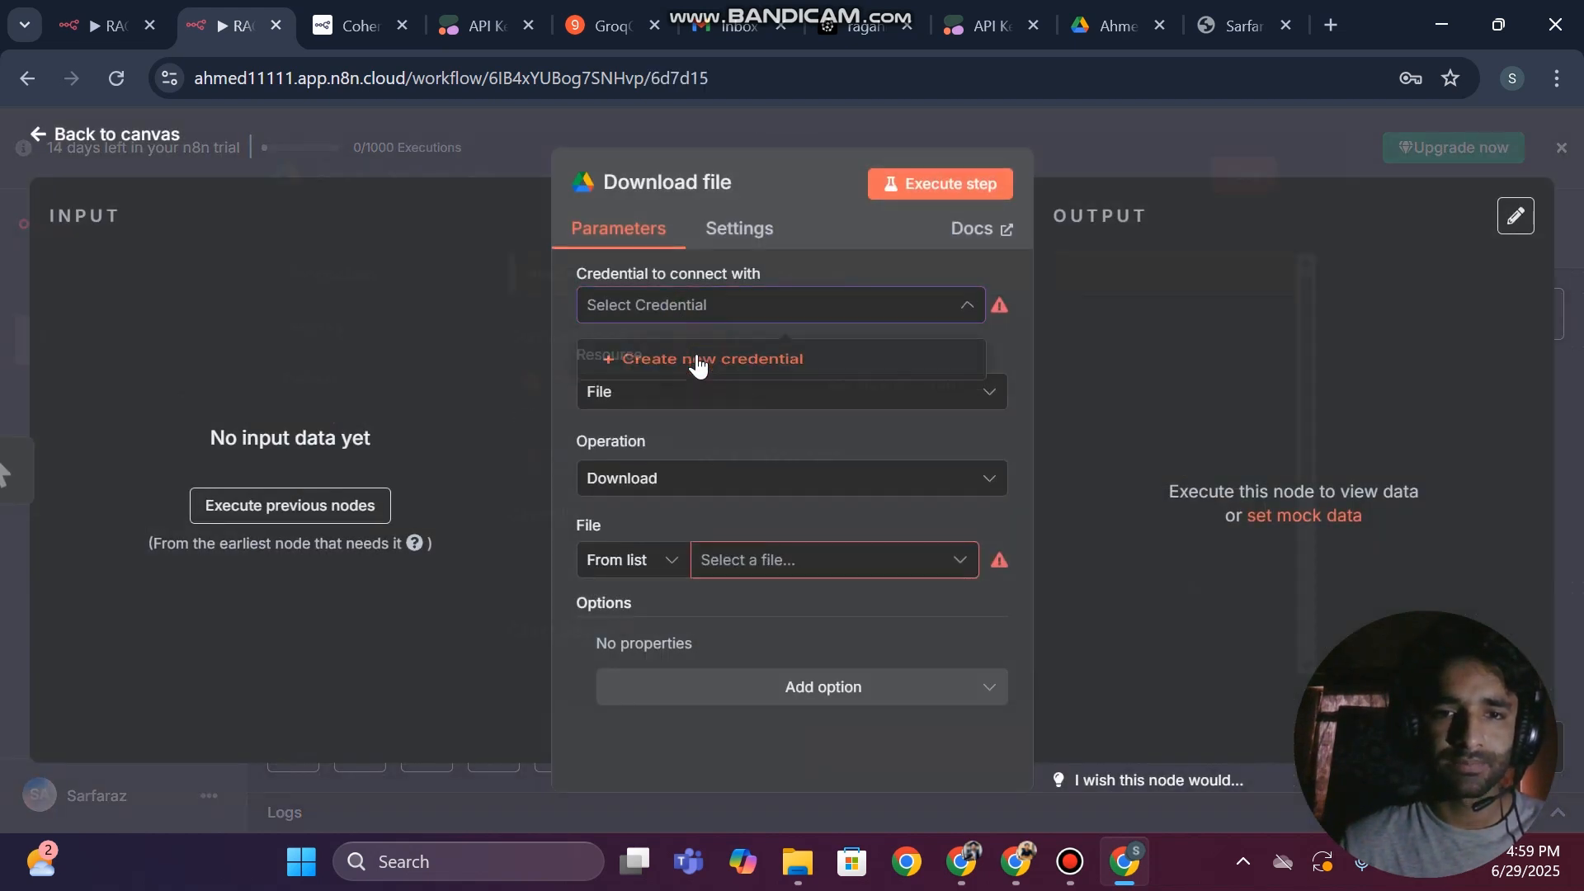
pyautogui.scroll(-5, 919, 449)
pyautogui.scroll(5, 921, 452)
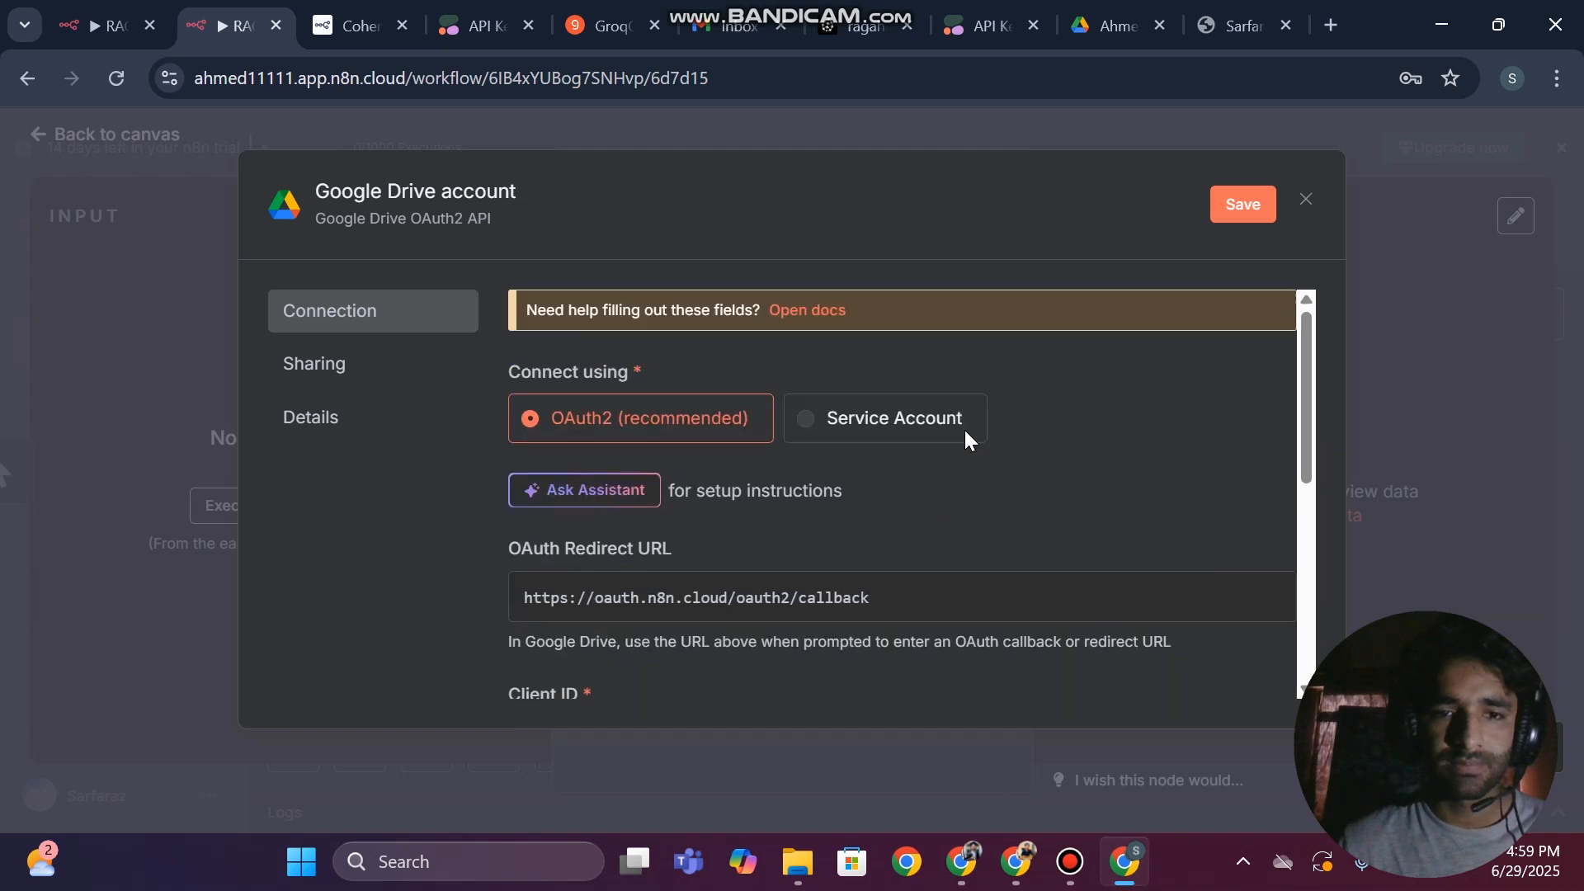
pyautogui.click(1310, 201)
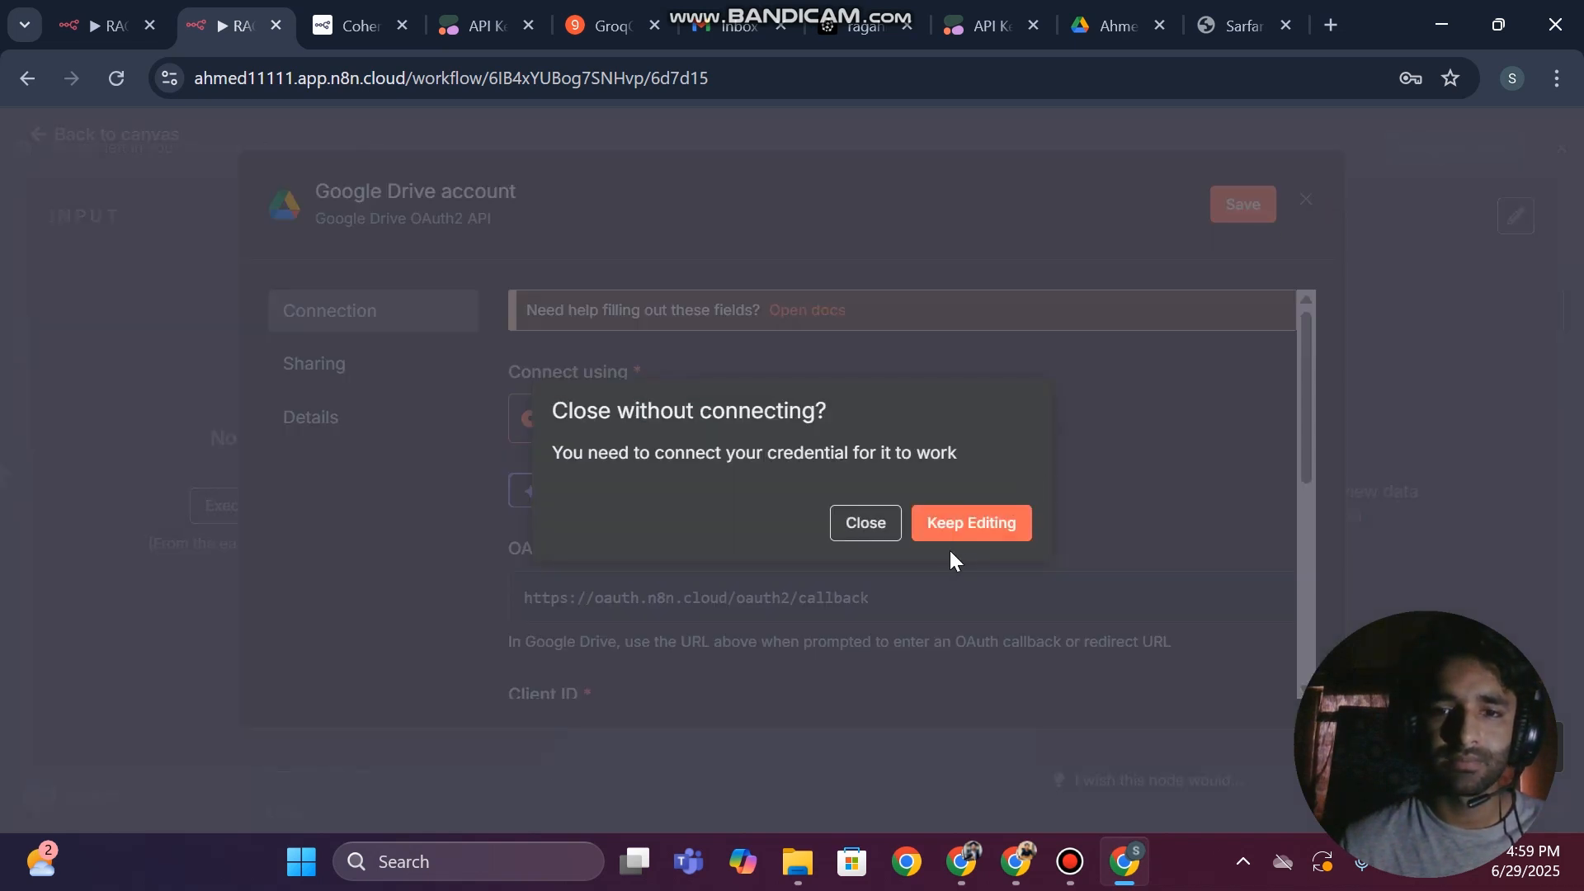
pyautogui.click(864, 523)
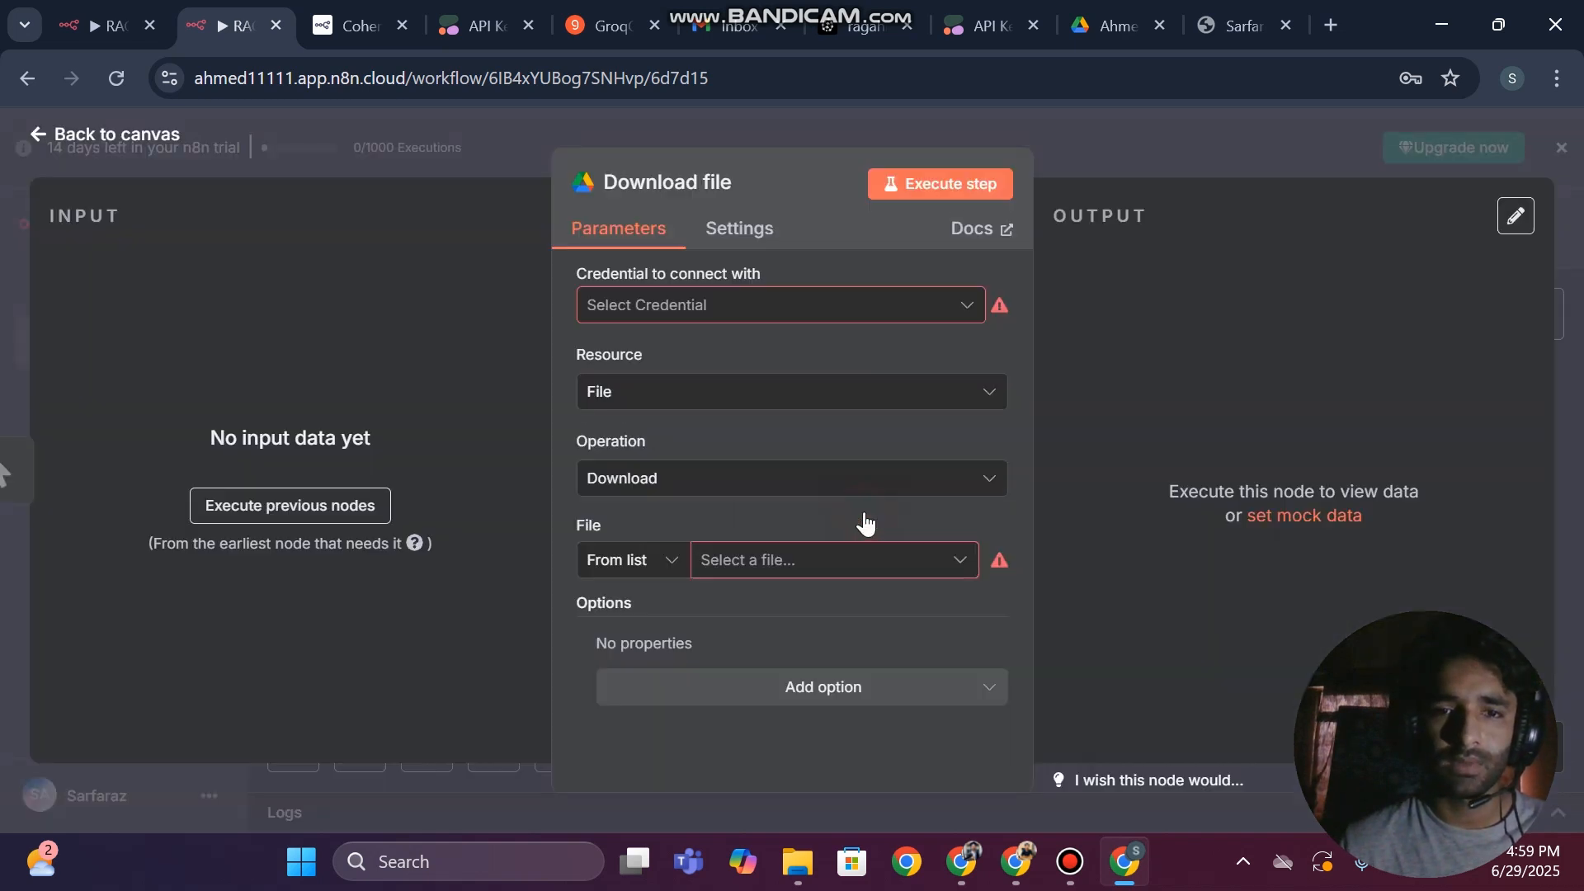
# Start a new Google Drive OAuth2 credential for the node, copy its OAuth redirect URL and check the Client ID and Client Secret fields
pyautogui.click(695, 305)
pyautogui.click(711, 364)
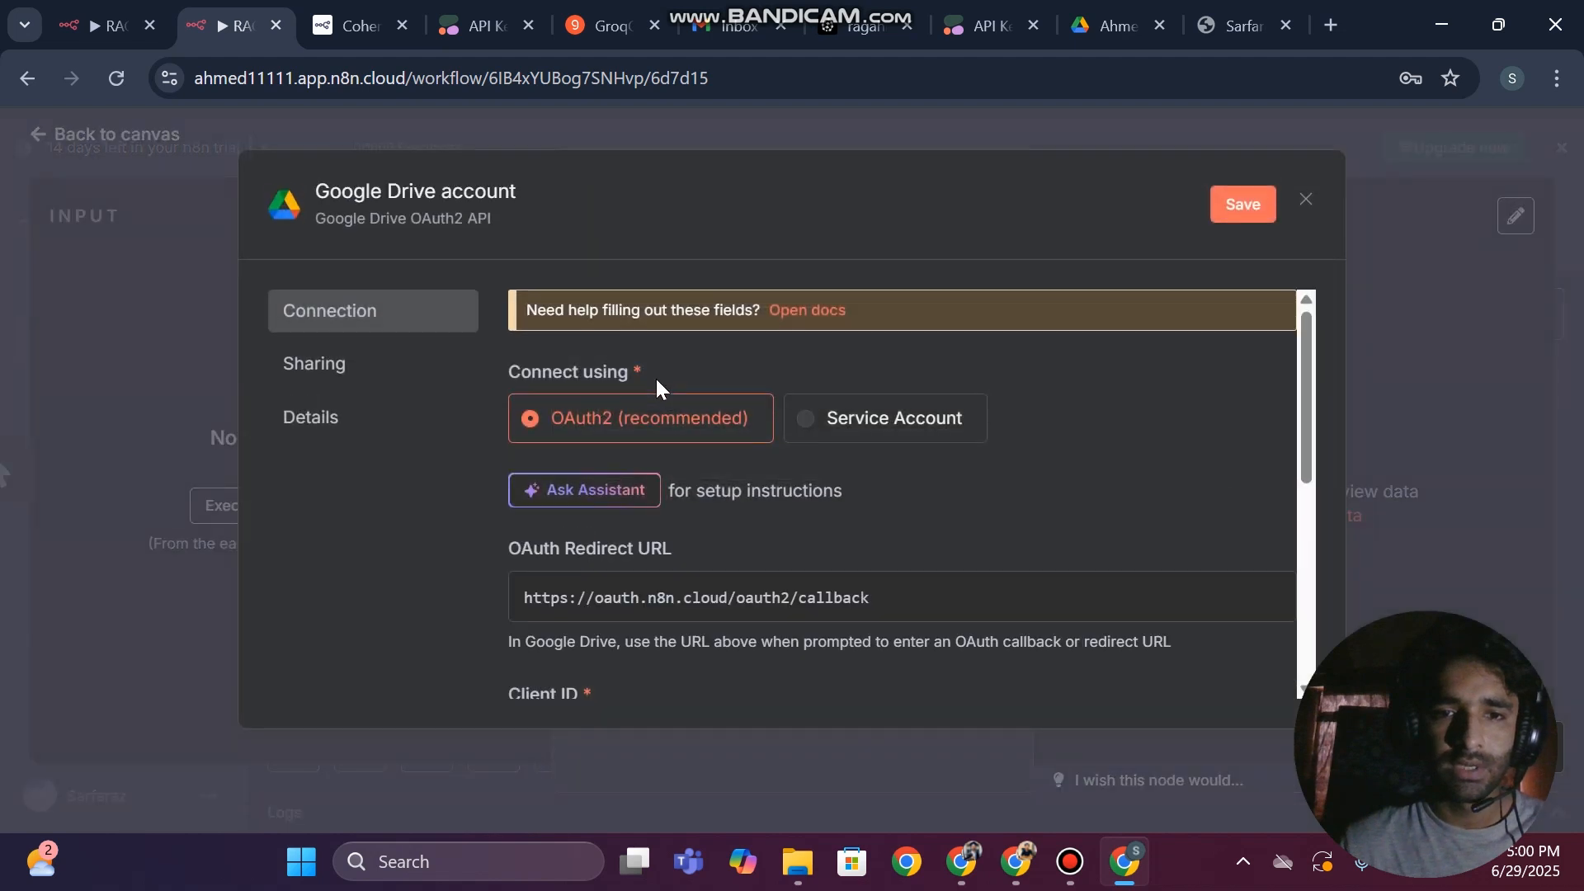
pyautogui.scroll(-3, 734, 557)
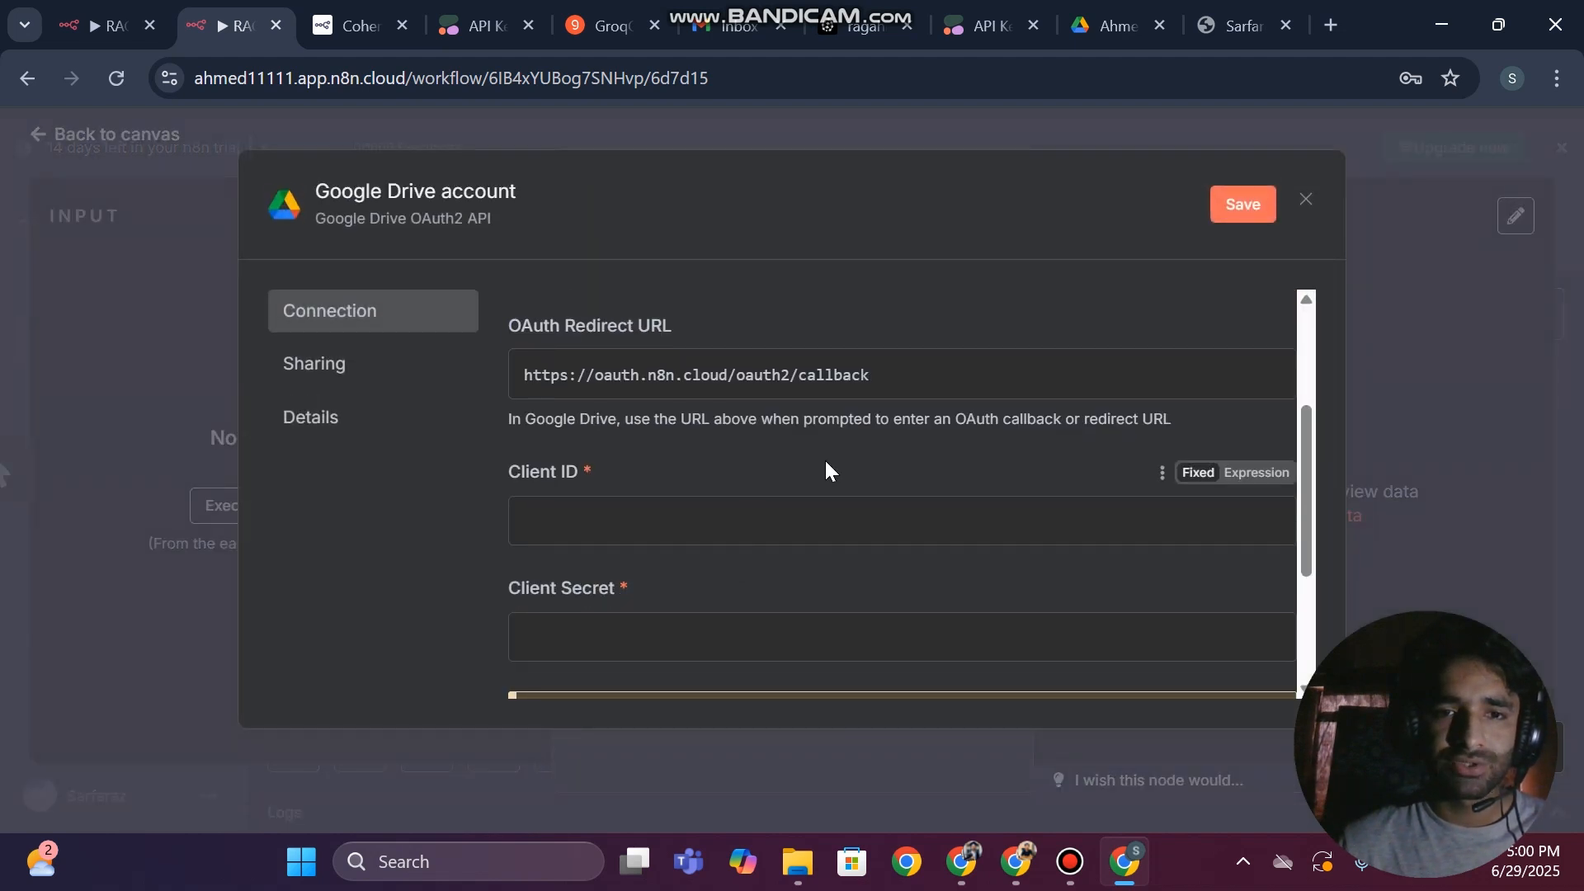
pyautogui.scroll(1, 827, 470)
pyautogui.doubleClick(882, 467)
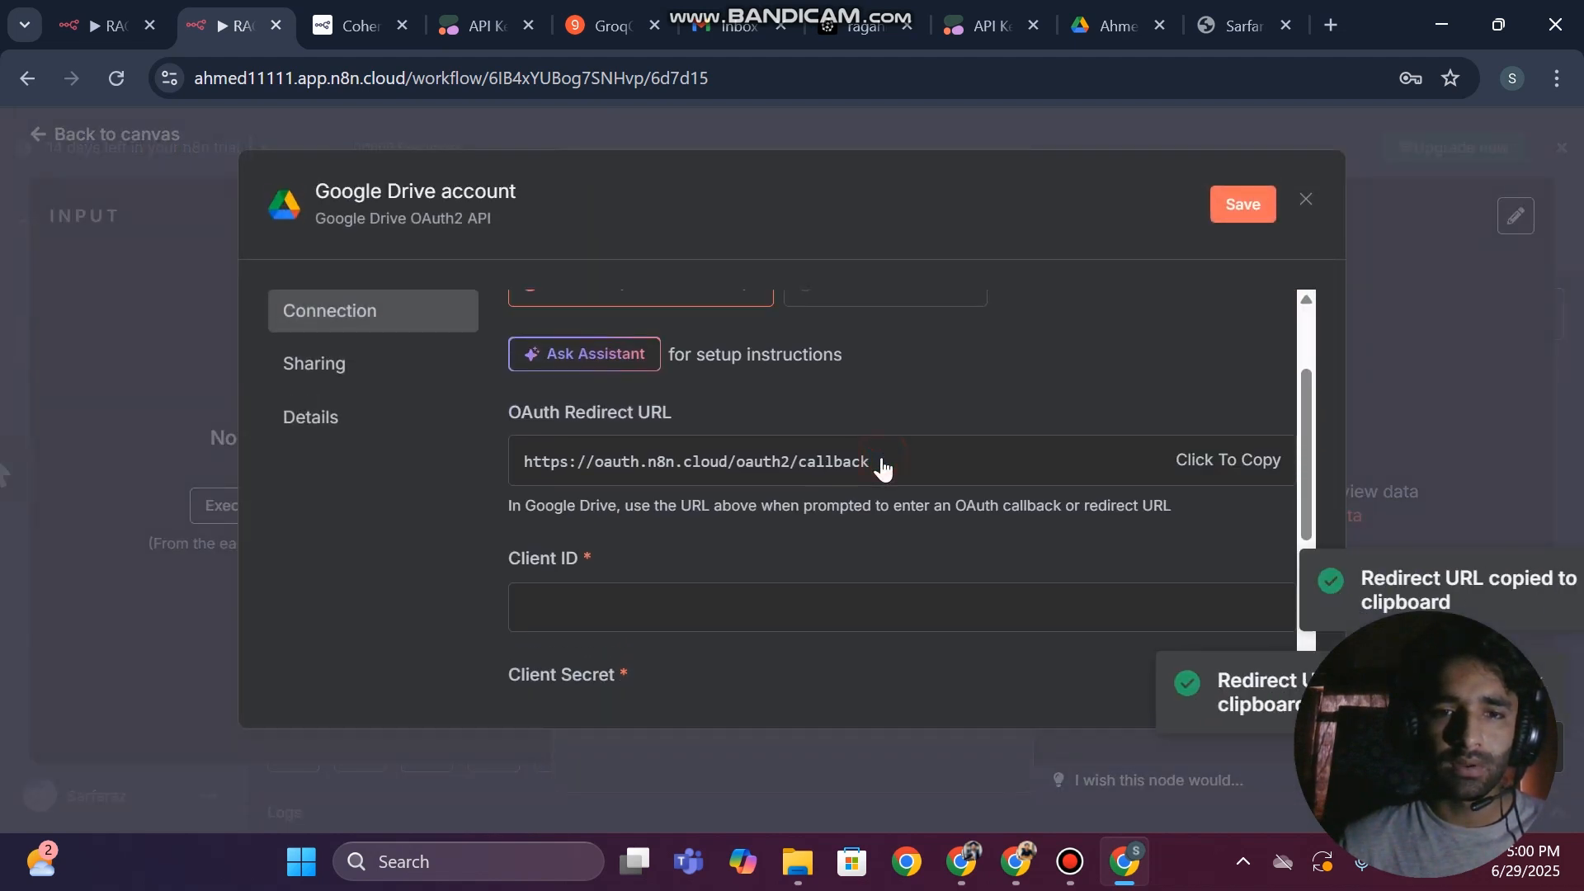
pyautogui.scroll(-2, 611, 446)
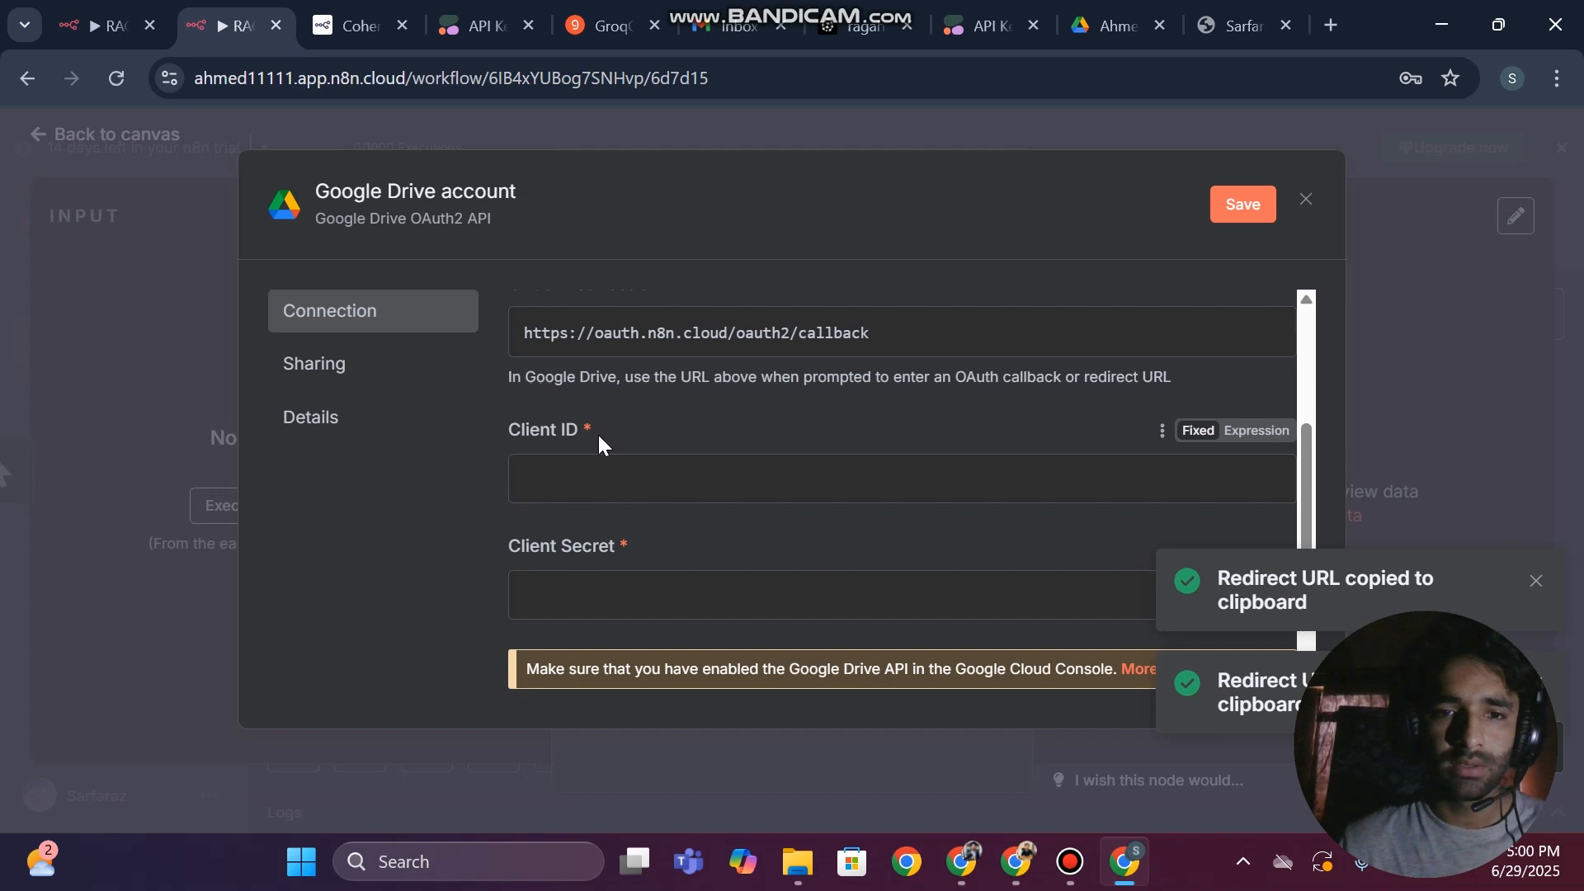
pyautogui.click(614, 582)
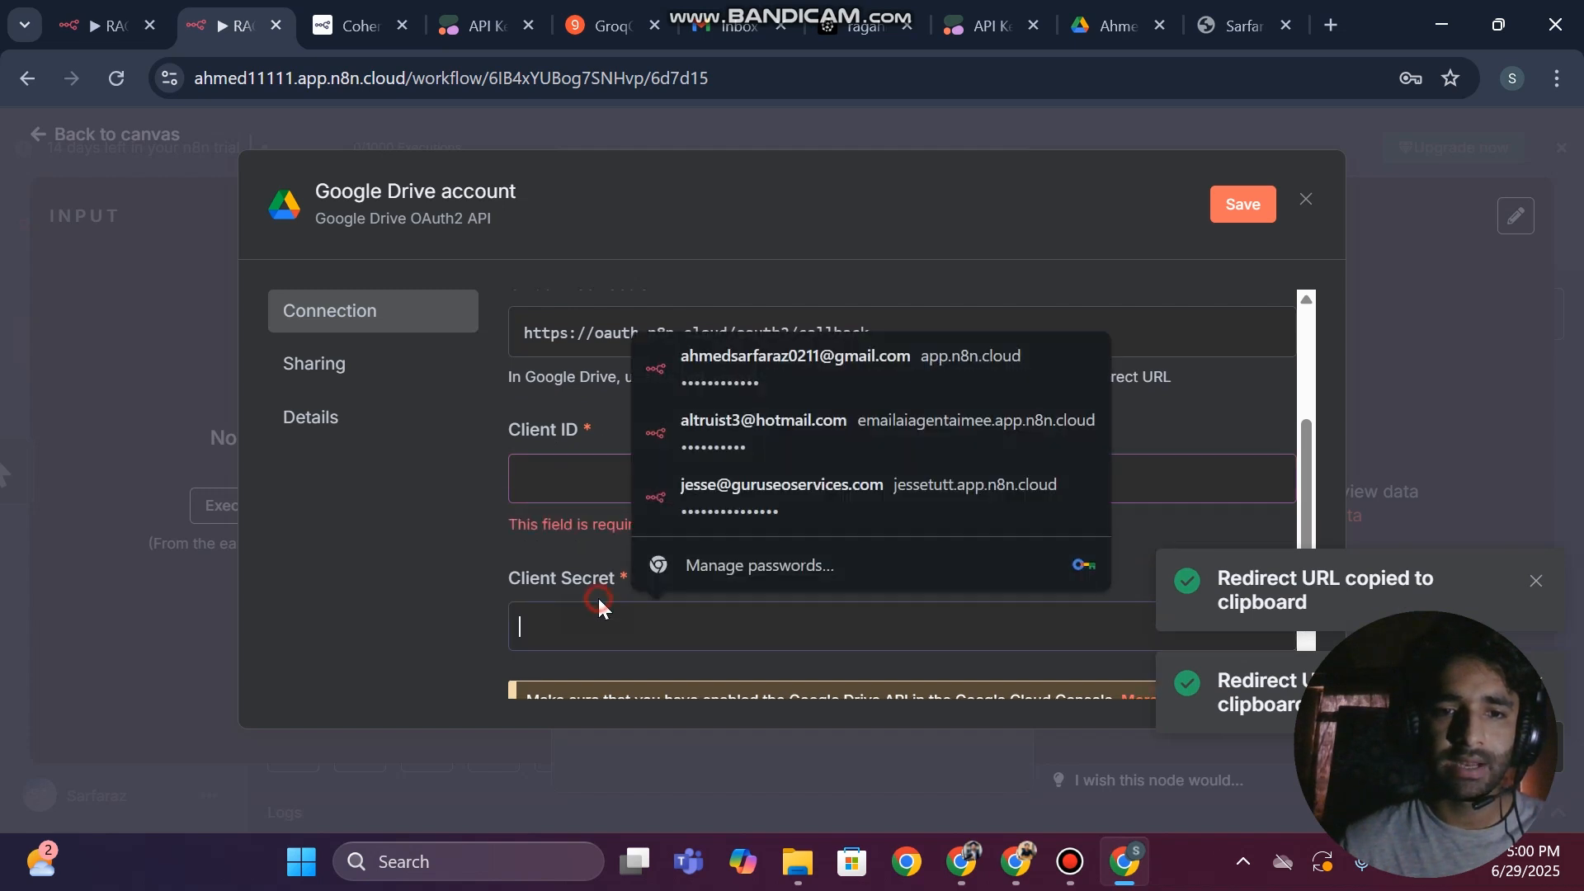
pyautogui.doubleClick(597, 587)
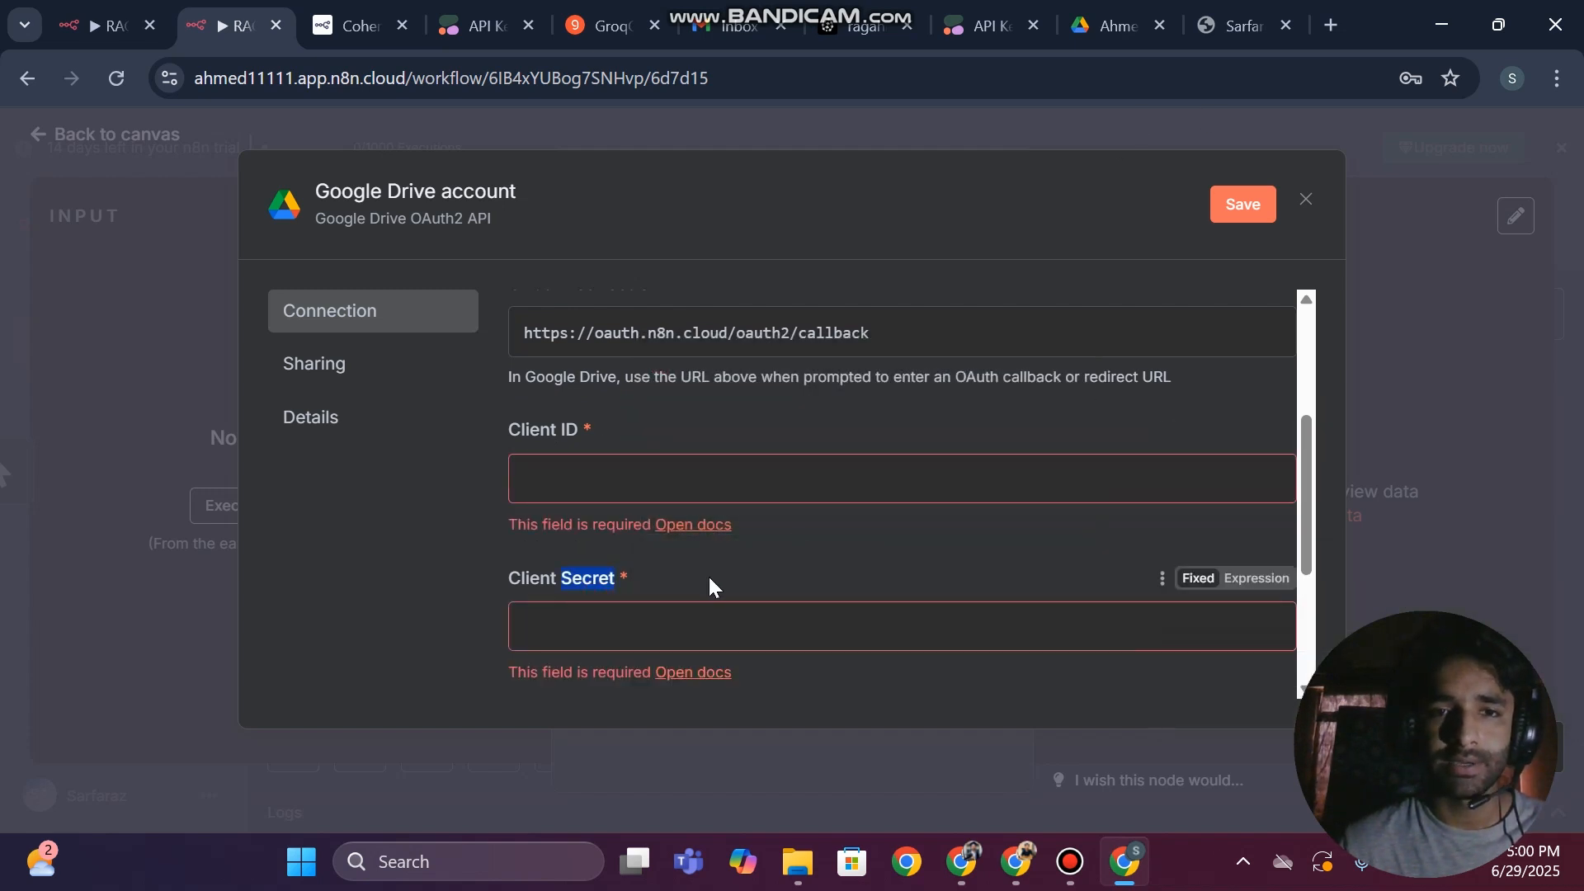
# Open the credential's setup documentation and go to the instructions for creating a Google Cloud Console project
pyautogui.scroll(4, 767, 433)
pyautogui.click(792, 312)
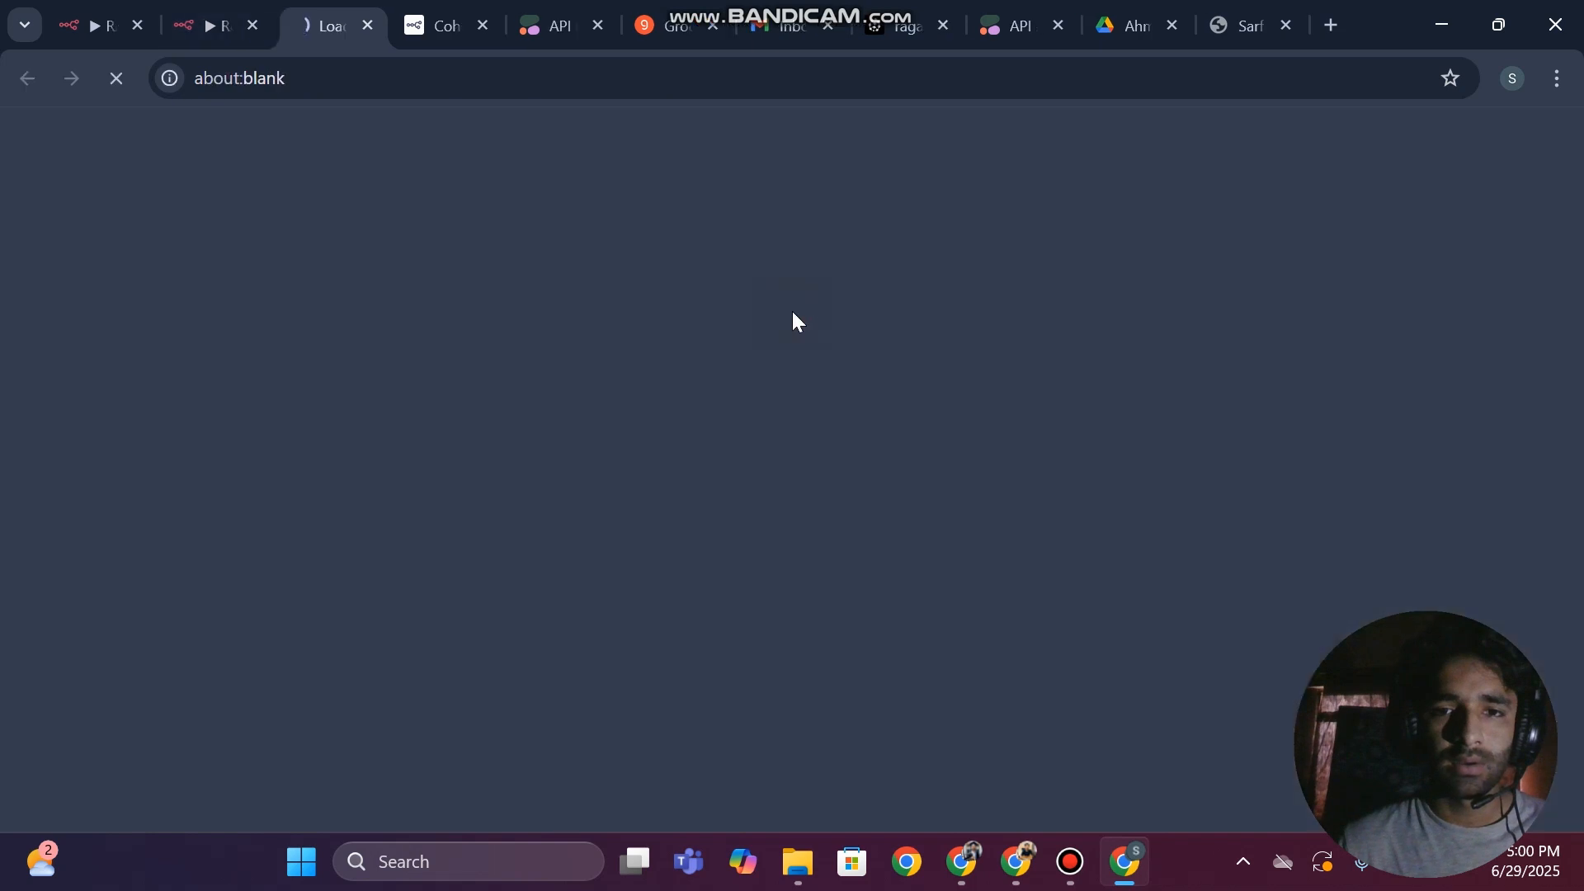
pyautogui.scroll(-9, 651, 541)
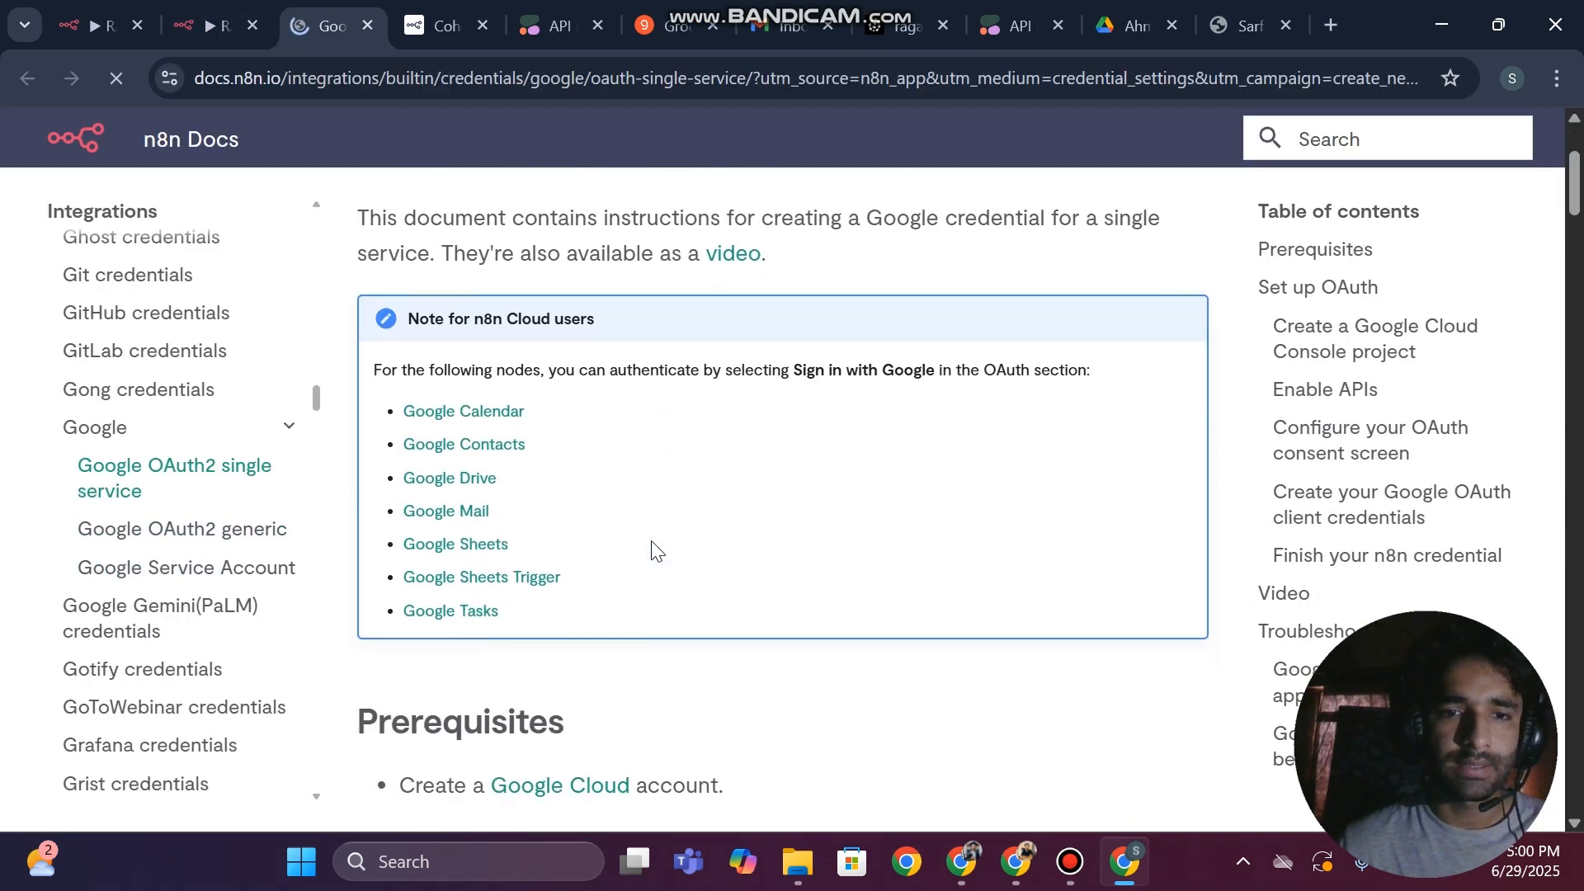
pyautogui.scroll(-2, 650, 542)
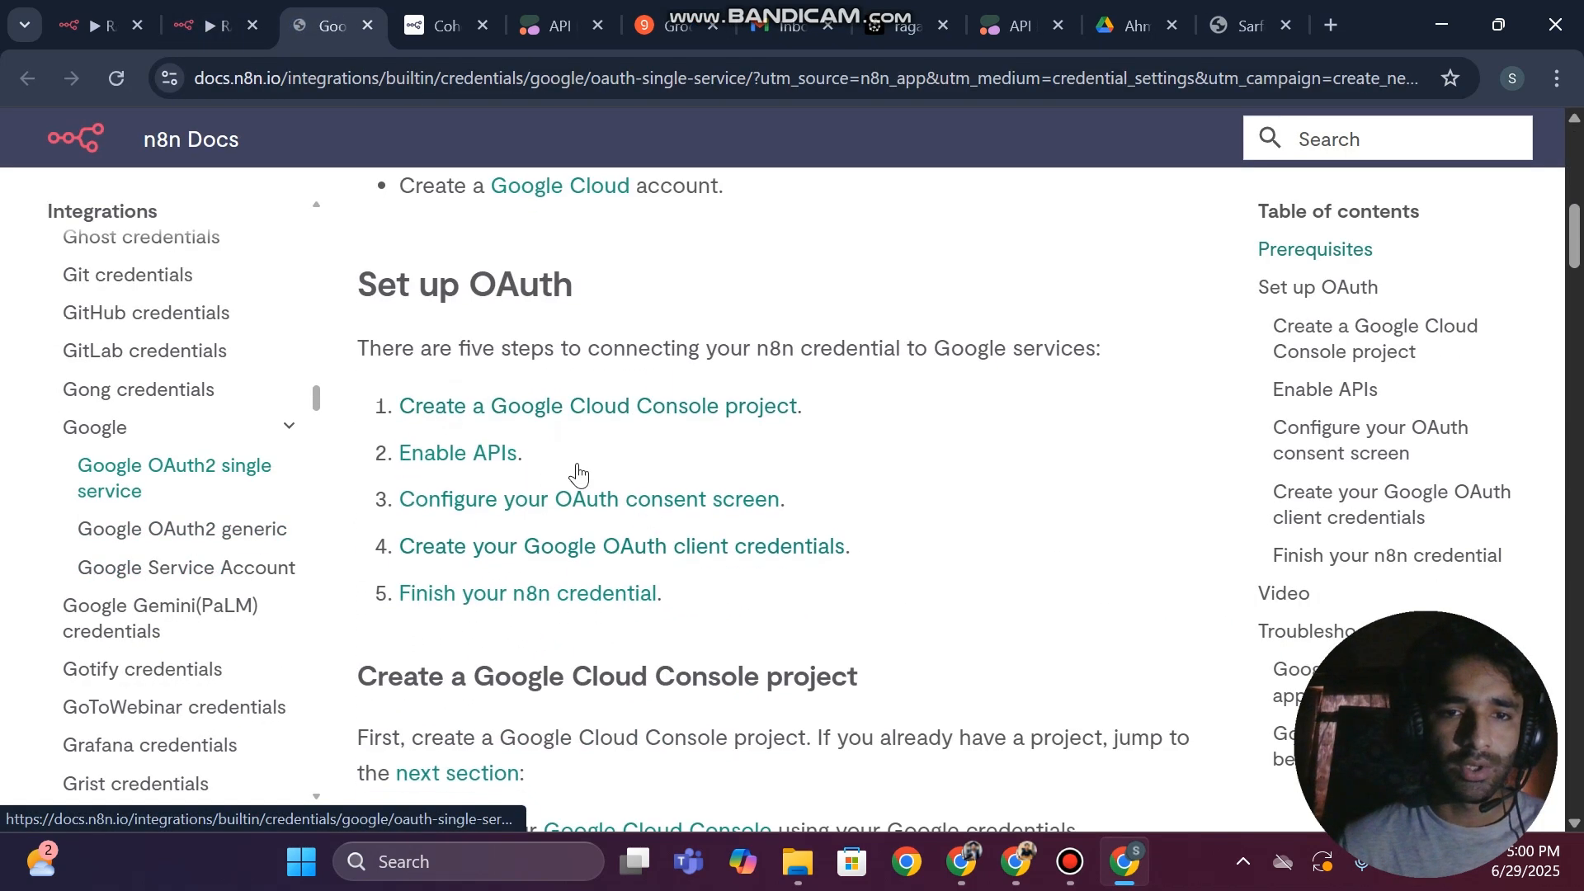
pyautogui.click(537, 400)
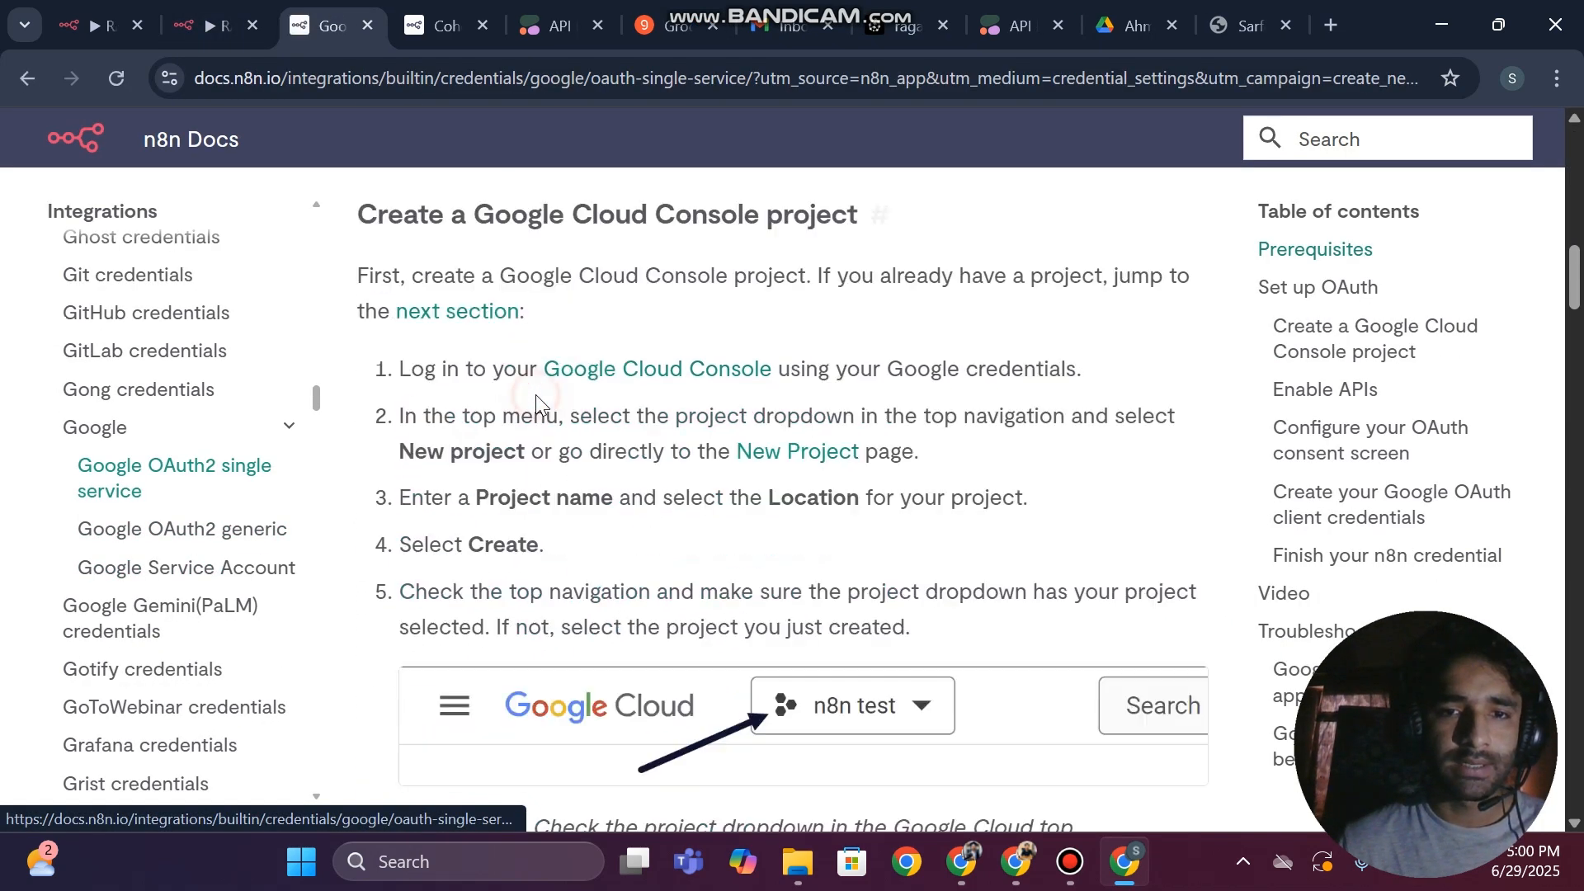
# Open the Google Cloud Console from the documentation in its own browser tab and look through its welcome page
pyautogui.click(620, 375)
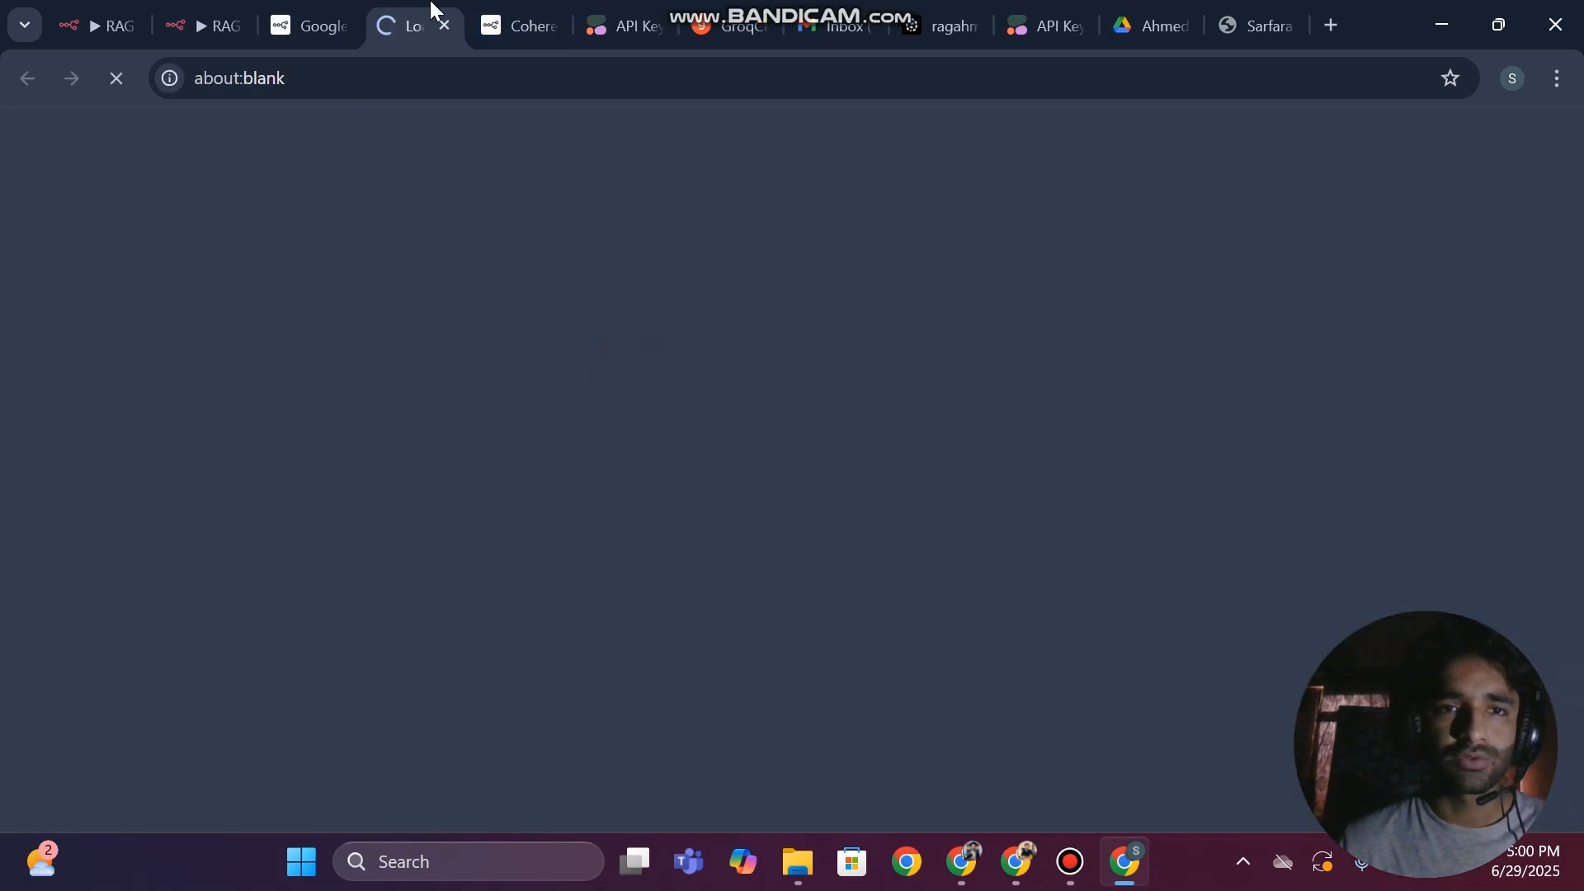
pyautogui.click(310, 26)
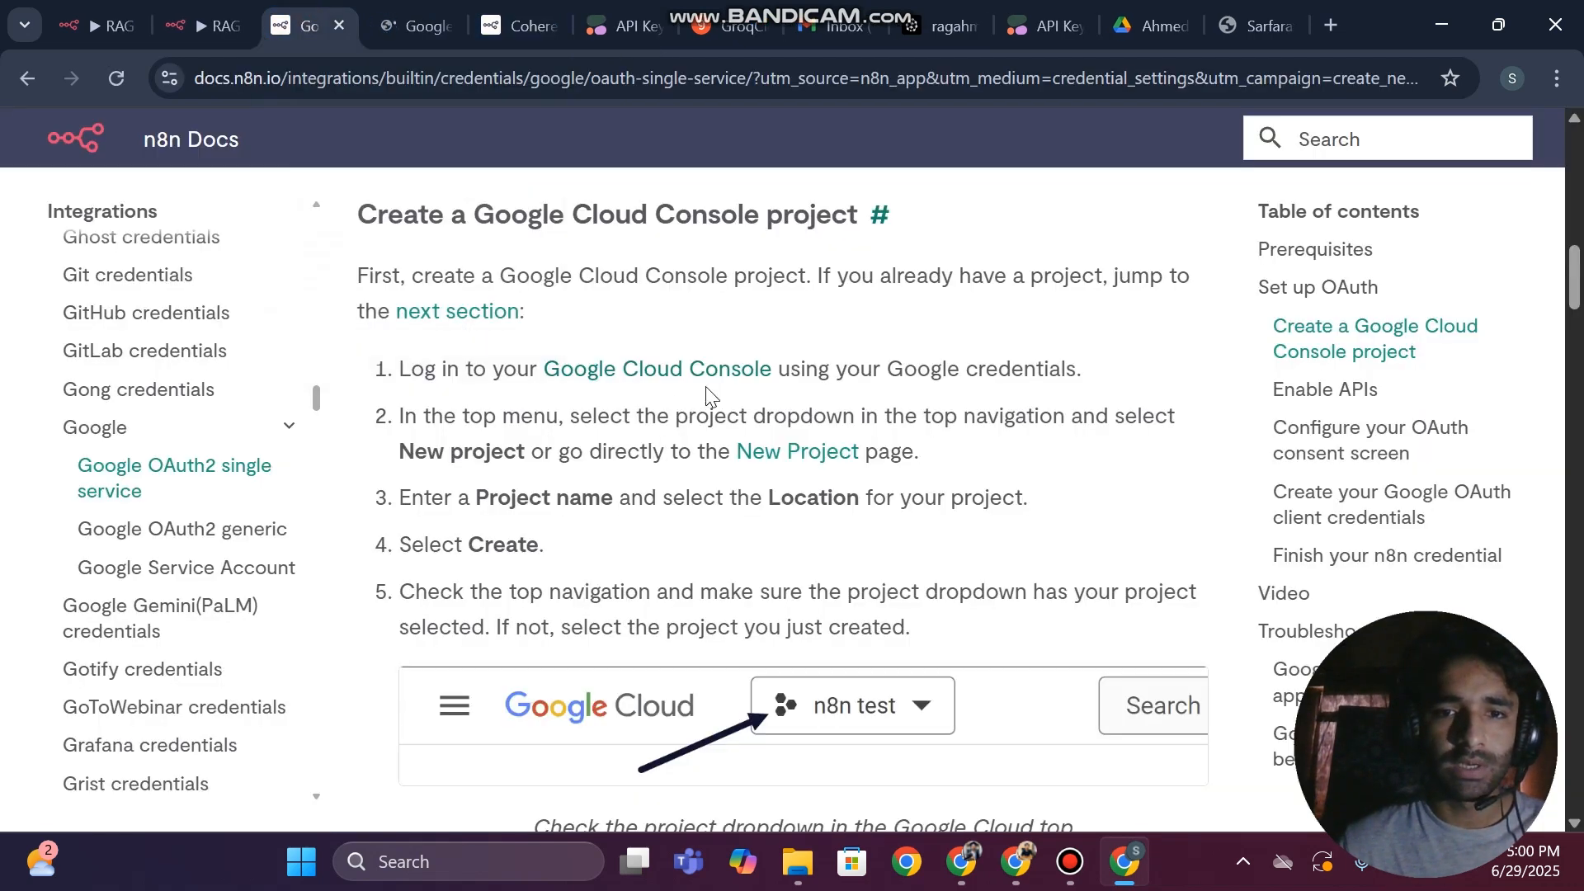
pyautogui.click(426, 23)
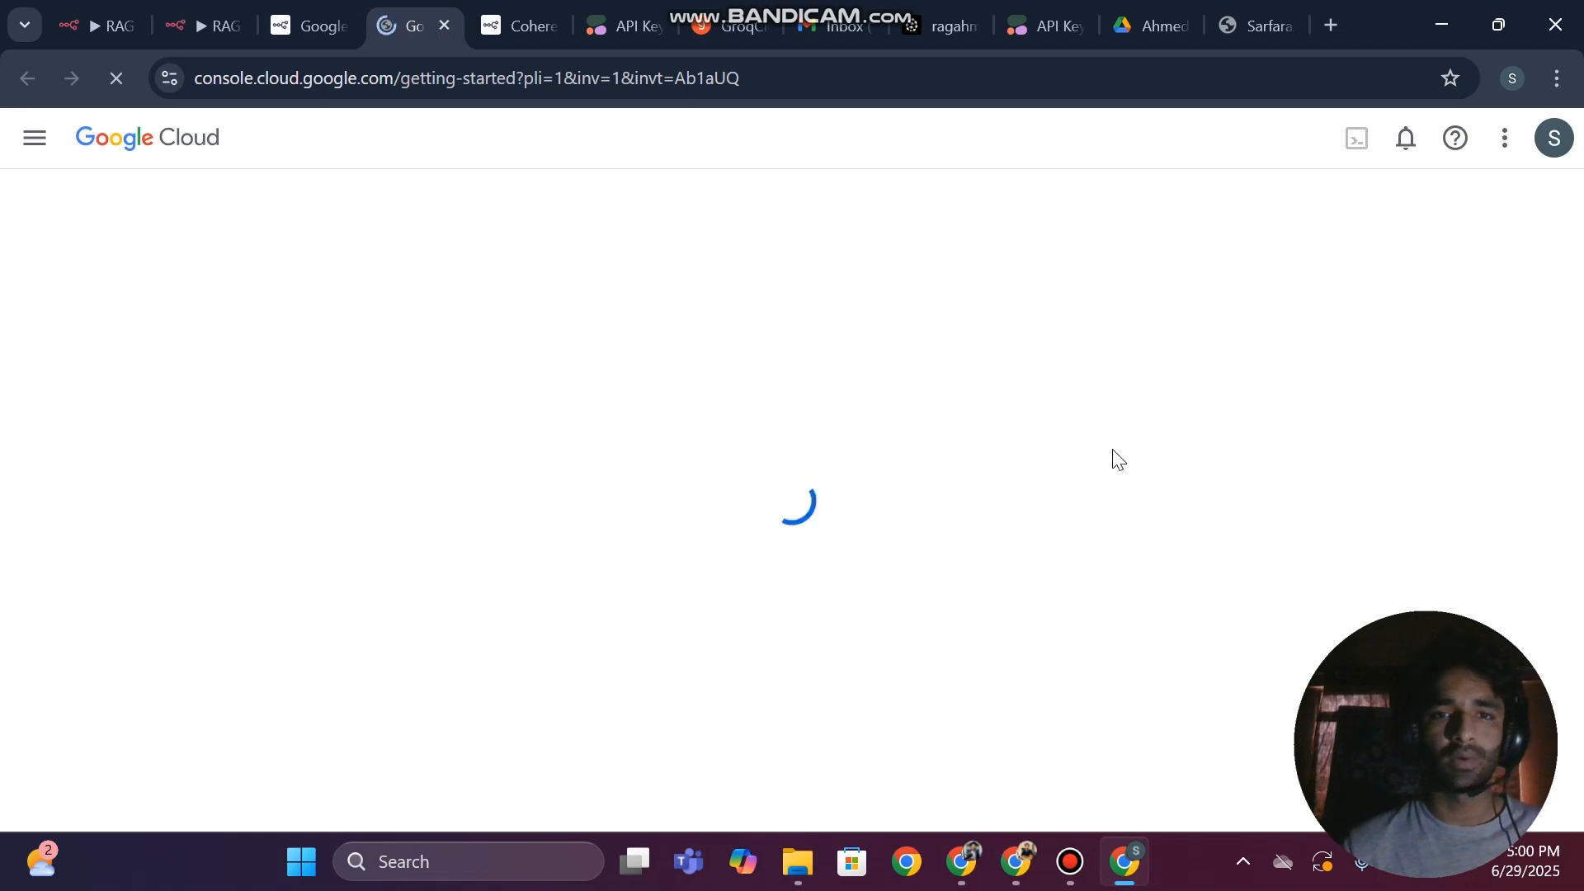
pyautogui.click(1070, 863)
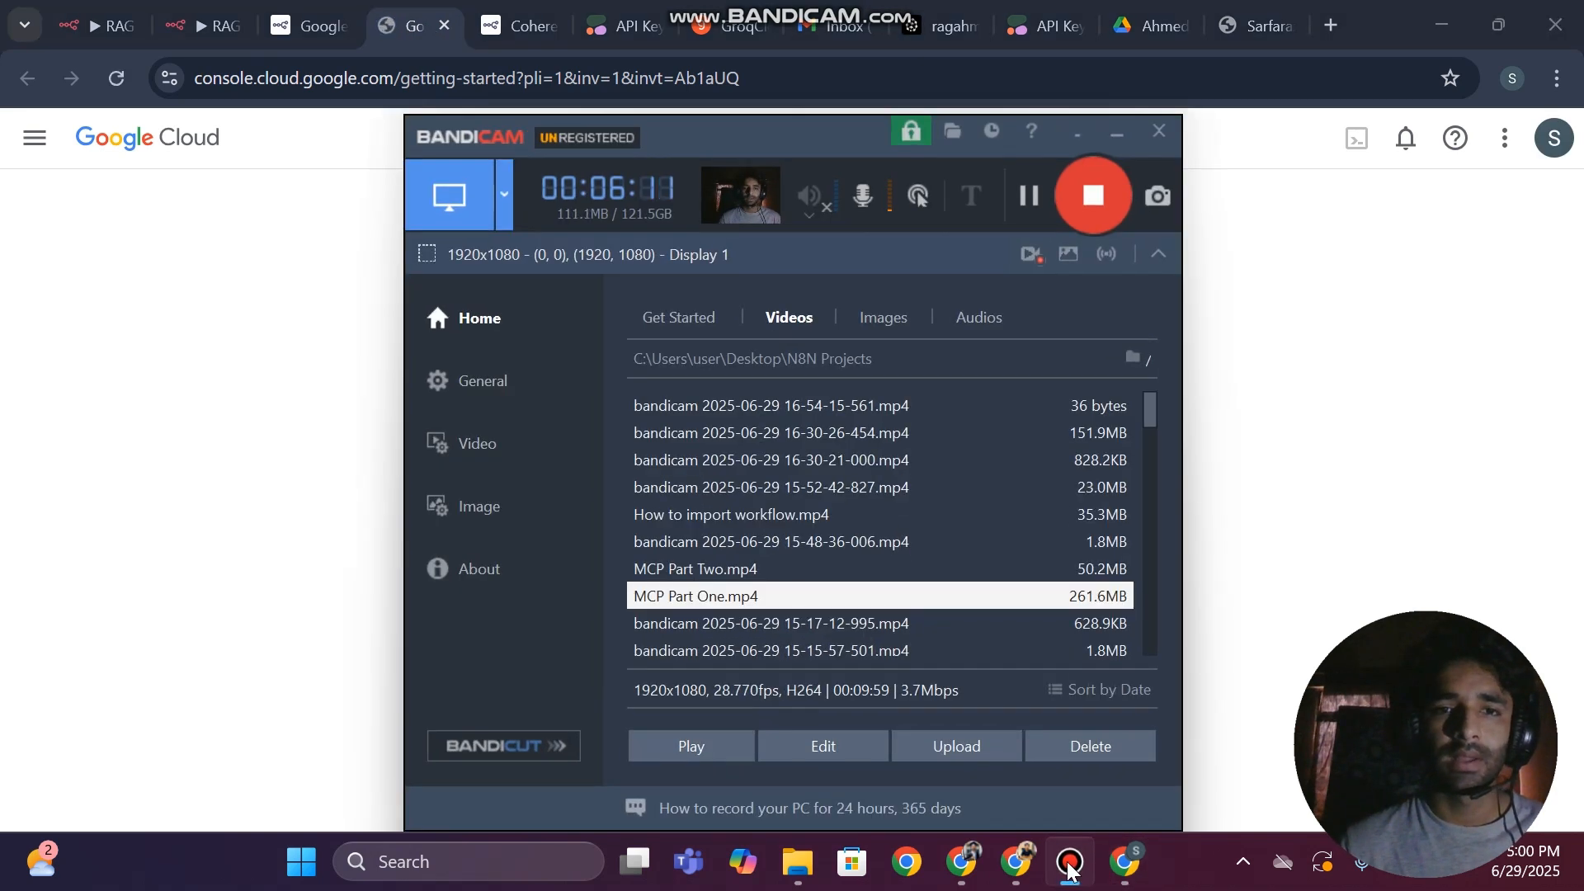
pyautogui.click(1070, 864)
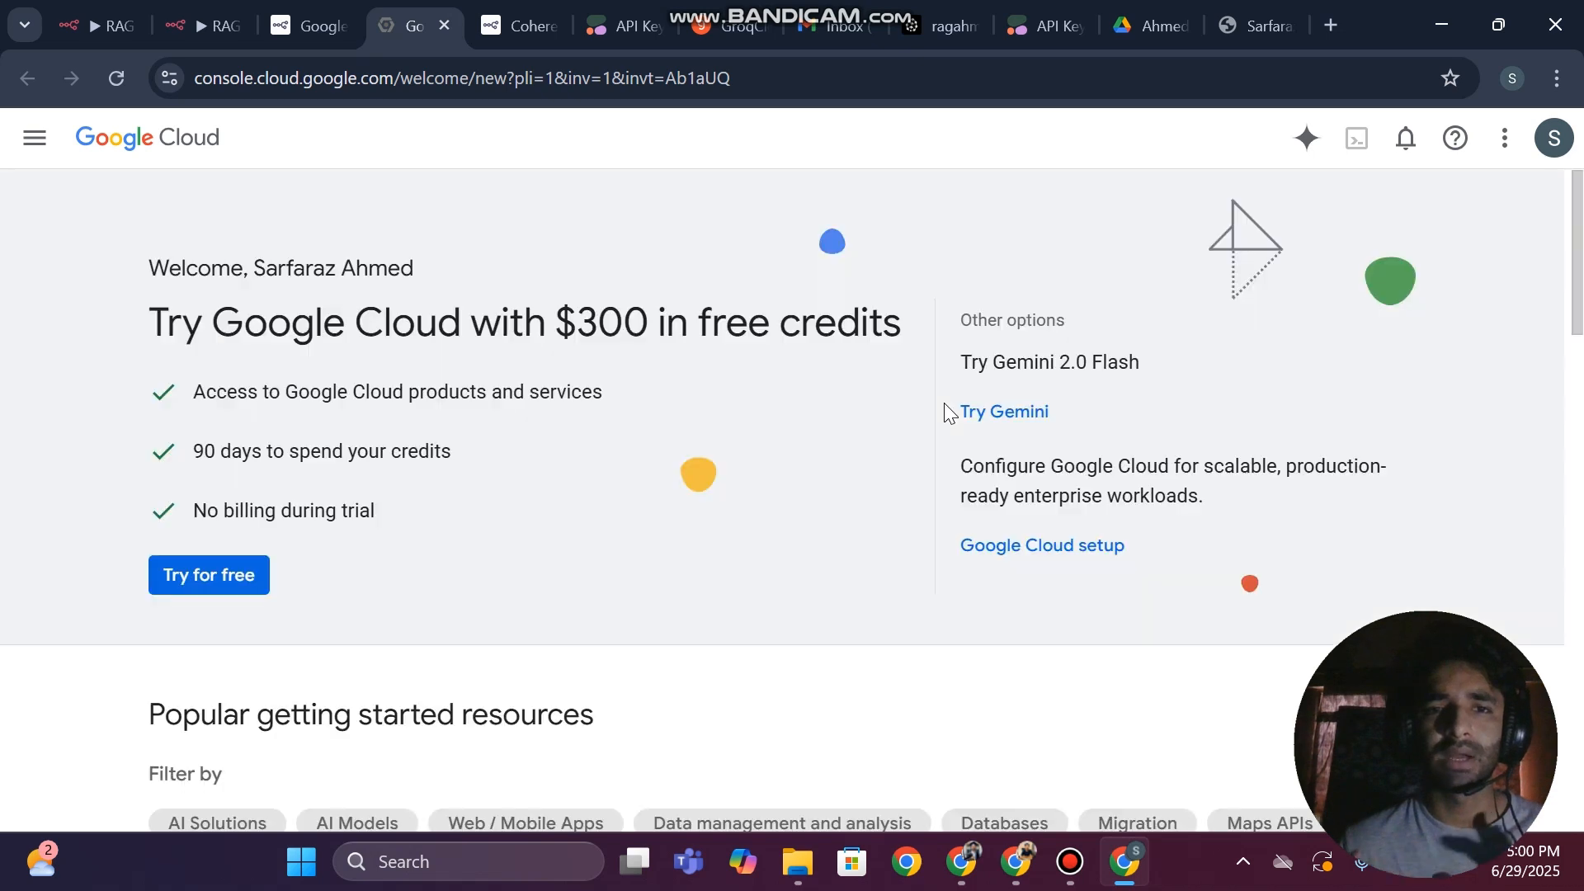
pyautogui.scroll(-3, 649, 374)
pyautogui.scroll(-10, 648, 373)
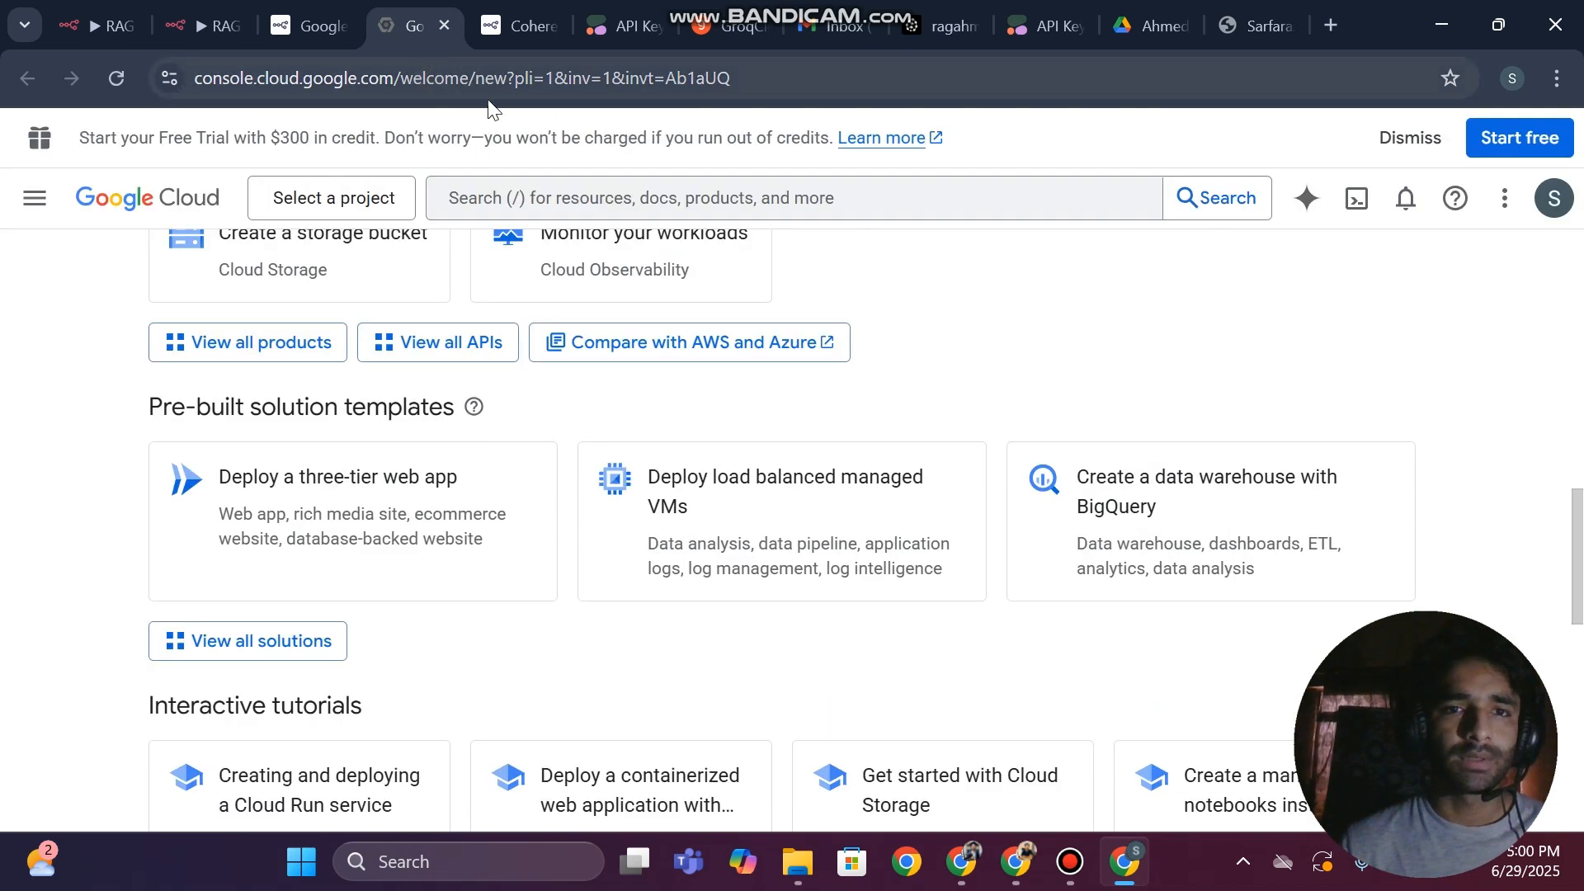
# Reload the Google Cloud welcome page from a shortened address and look through its products and pre-built solution templates
pyautogui.doubleClick(410, 83)
pyautogui.hotkey('shift', 'End')
pyautogui.press('BackSpace')
pyautogui.press('Return')
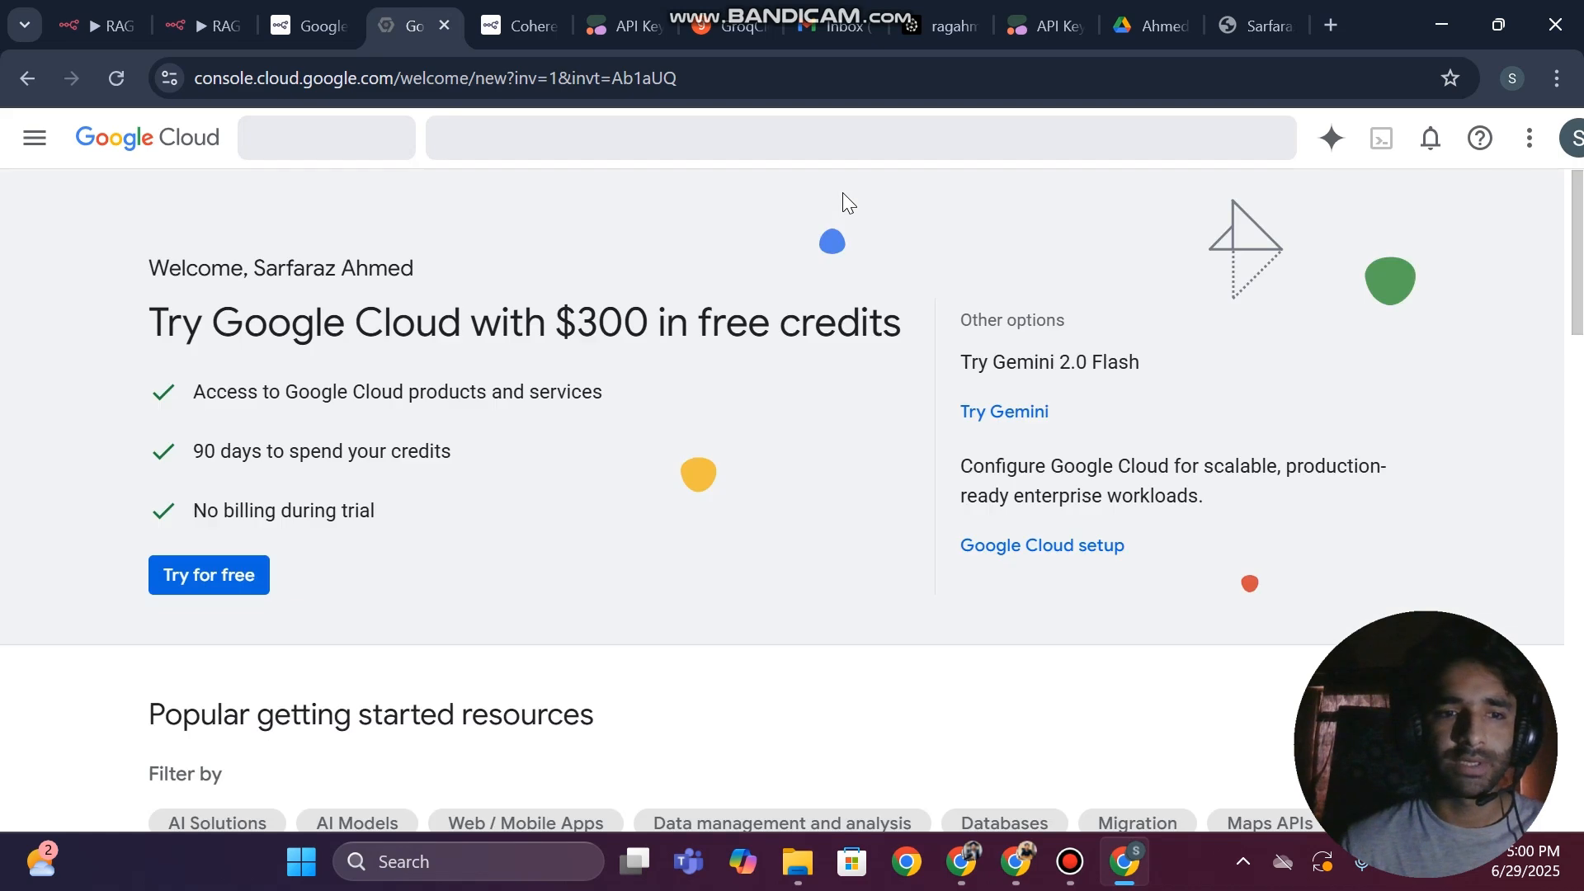
pyautogui.scroll(-8, 404, 353)
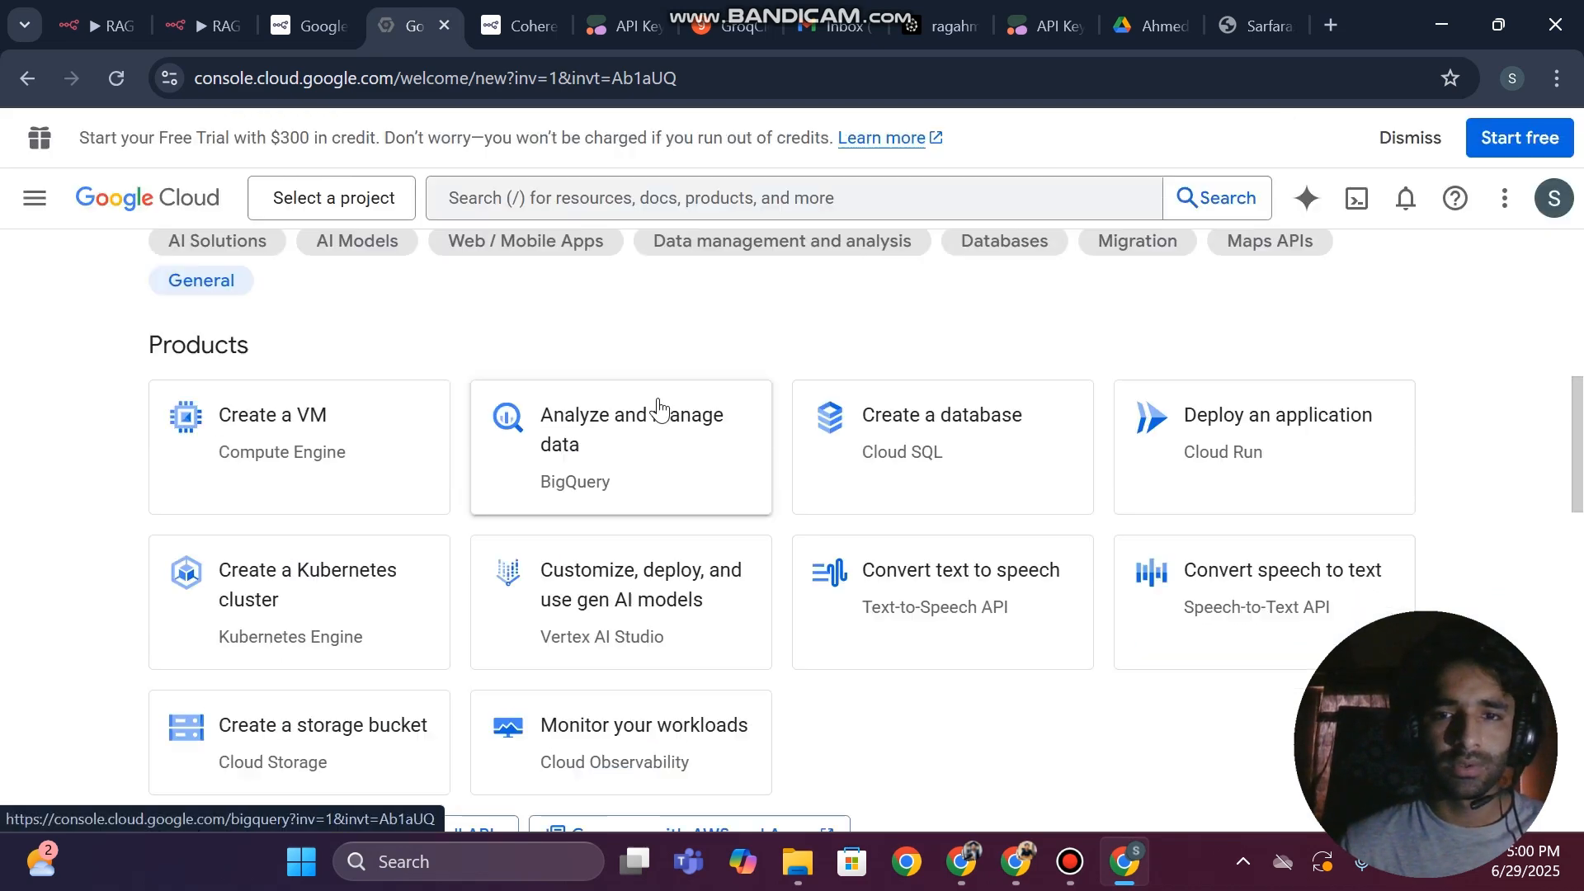
pyautogui.scroll(-5, 834, 434)
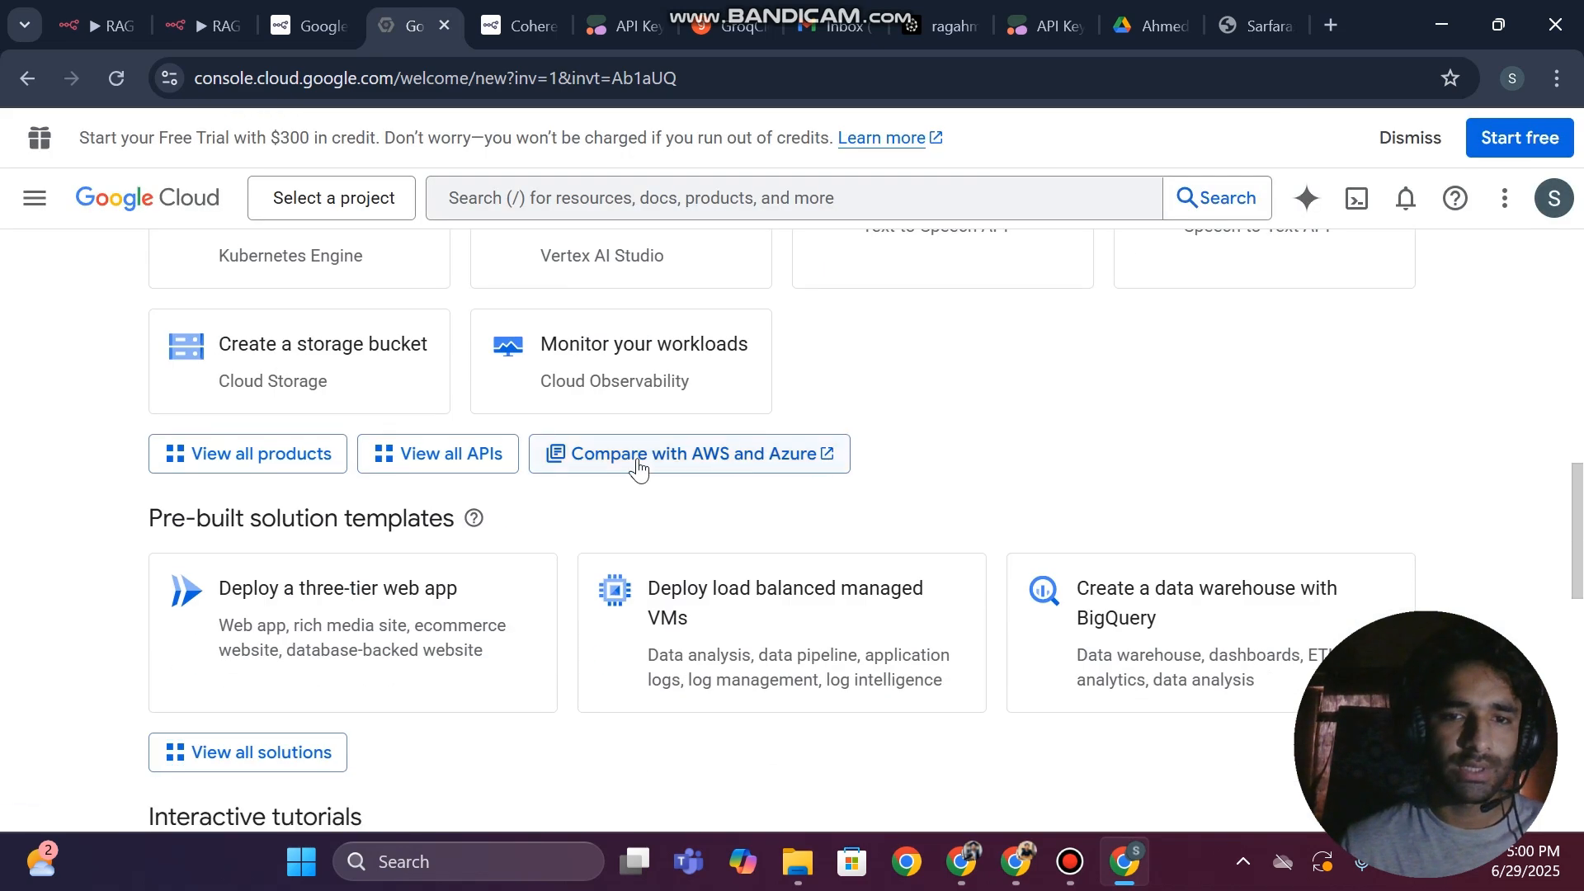
pyautogui.scroll(13, 1008, 467)
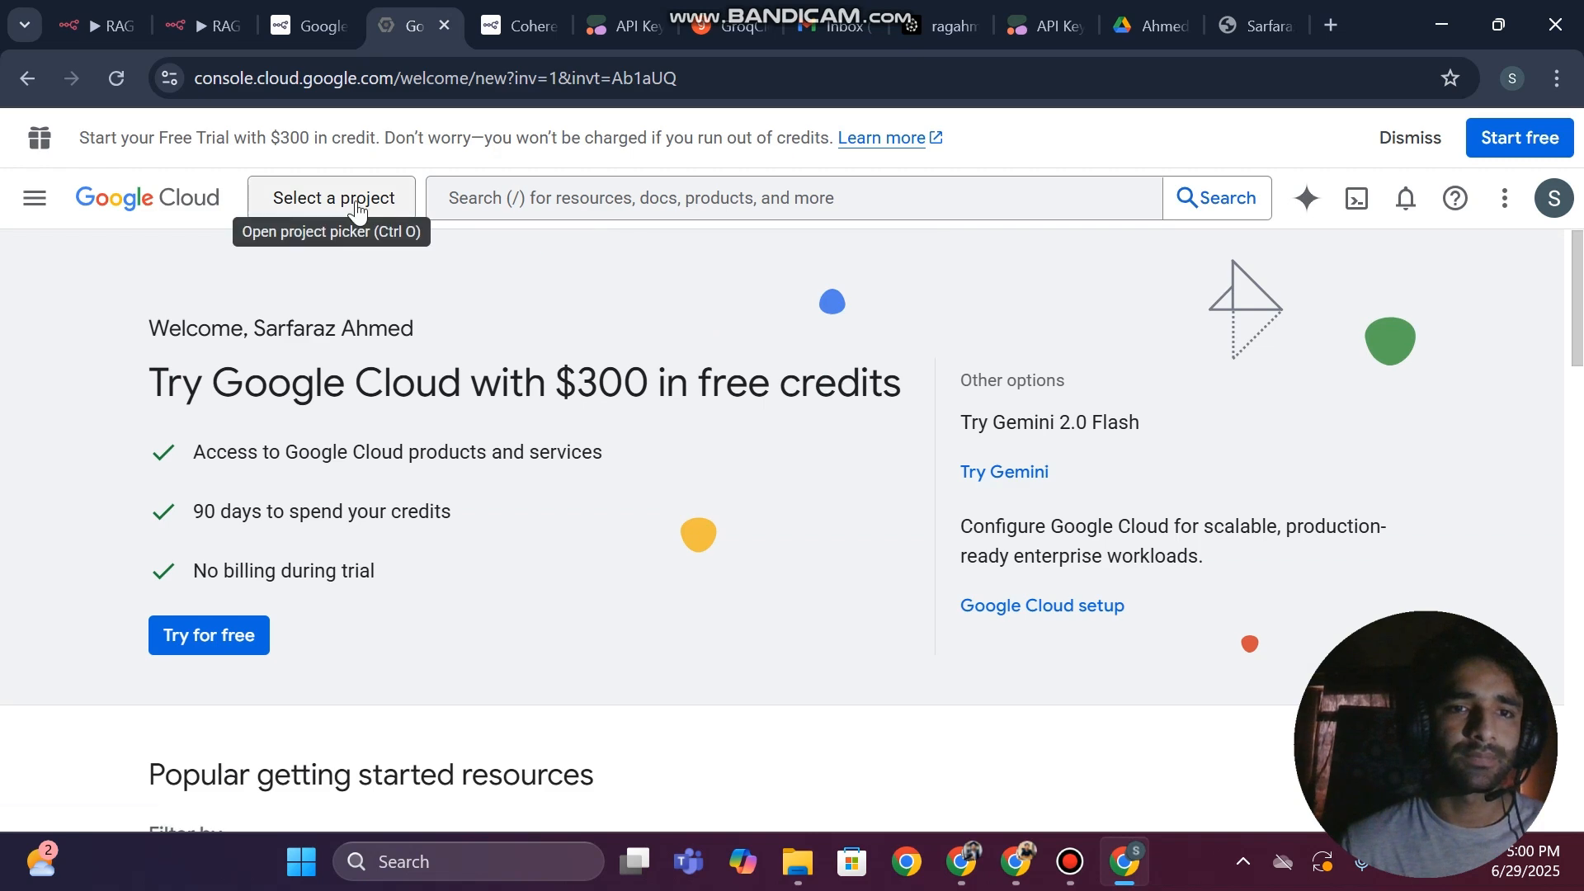
# Create a new Google Cloud project under No organization, named with the owner's first name followed by "Rag Chatbot"
pyautogui.click(372, 198)
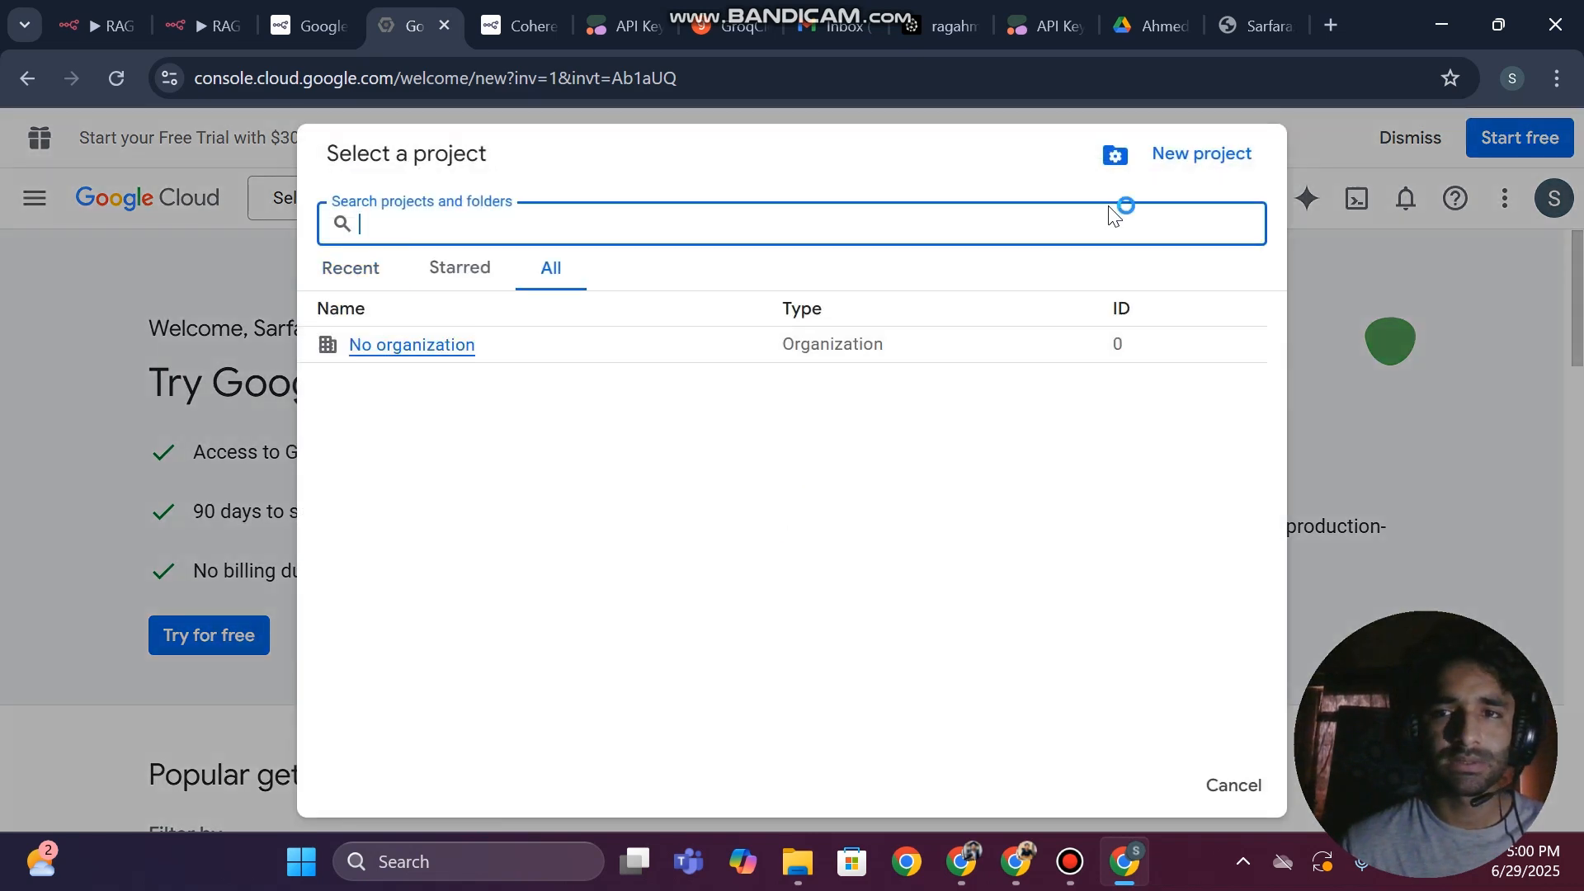
pyautogui.click(1203, 159)
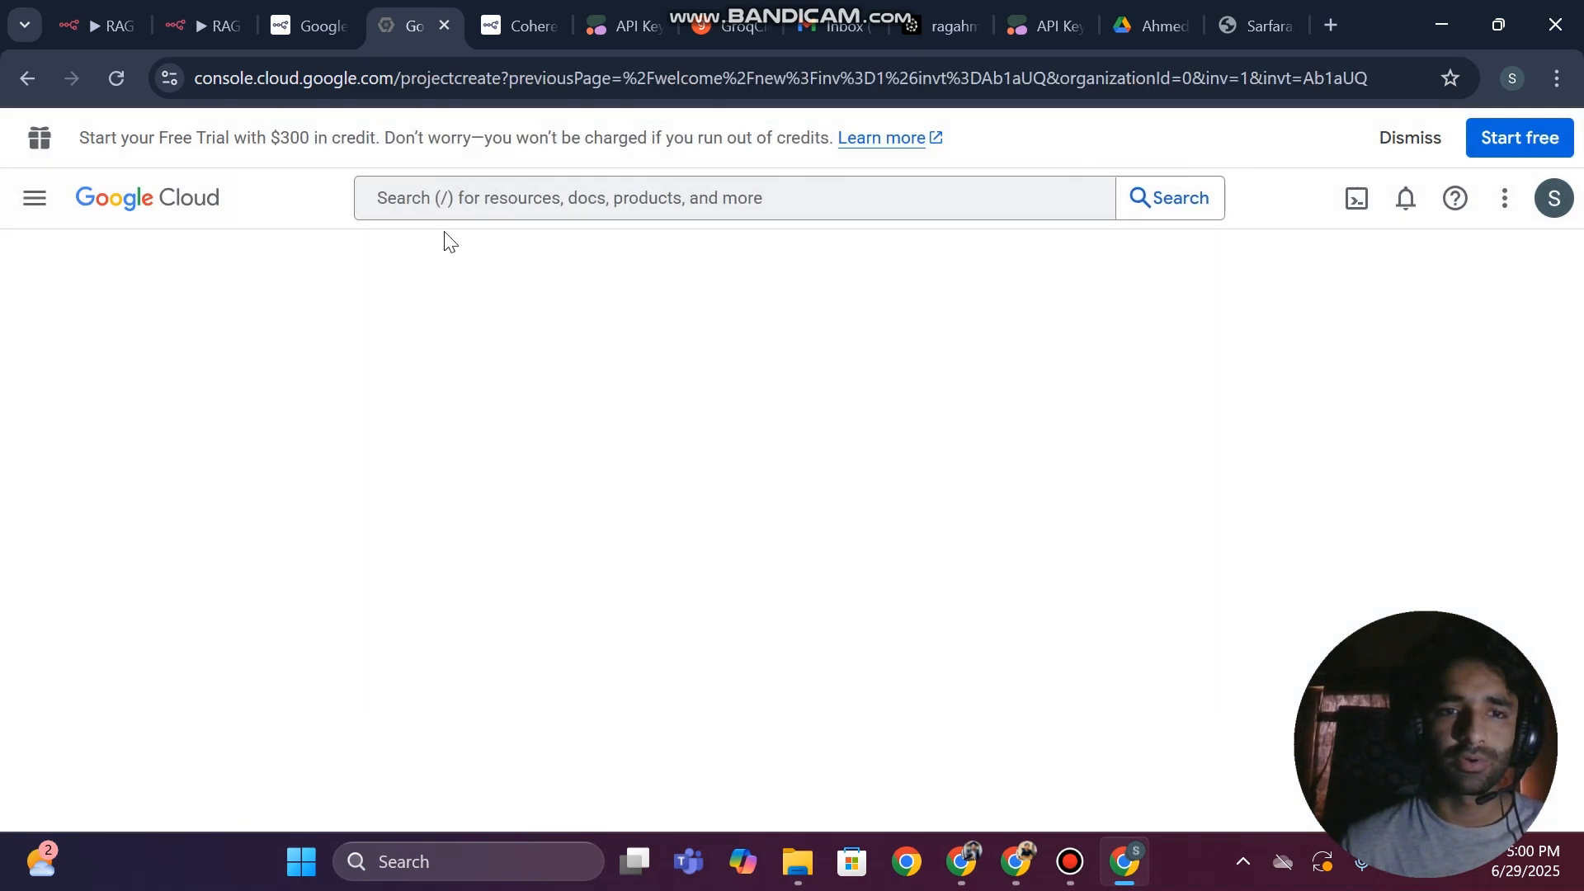
pyautogui.write('Ahmed Rag Chatbot')
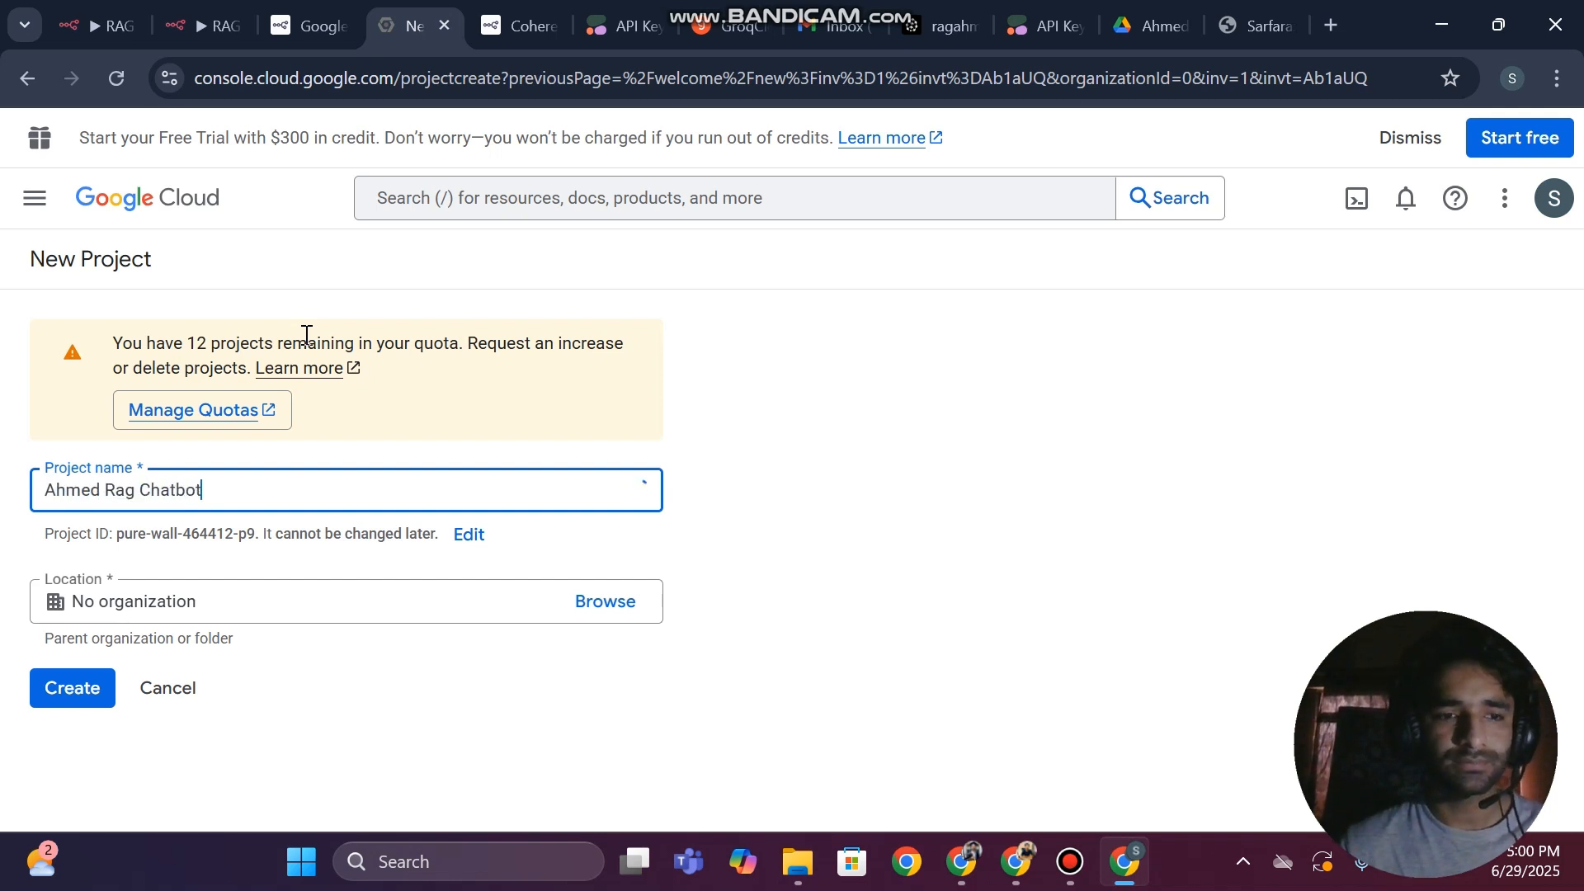
pyautogui.click(92, 693)
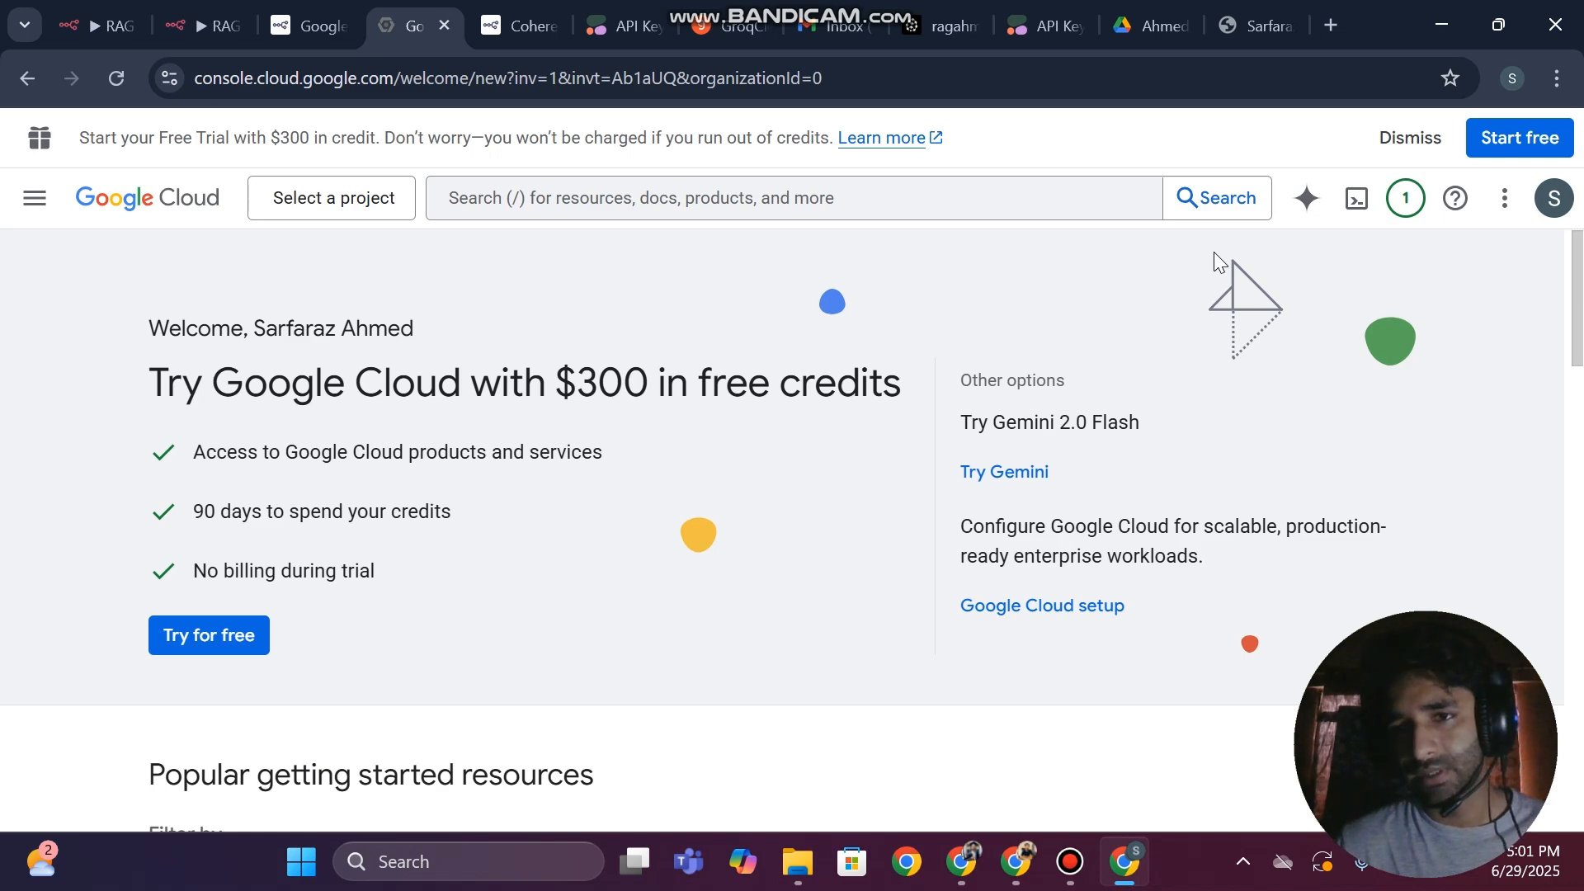
# Refresh the console, switch to the newly created Rag Chatbot project and dismiss the search callout
pyautogui.click(353, 200)
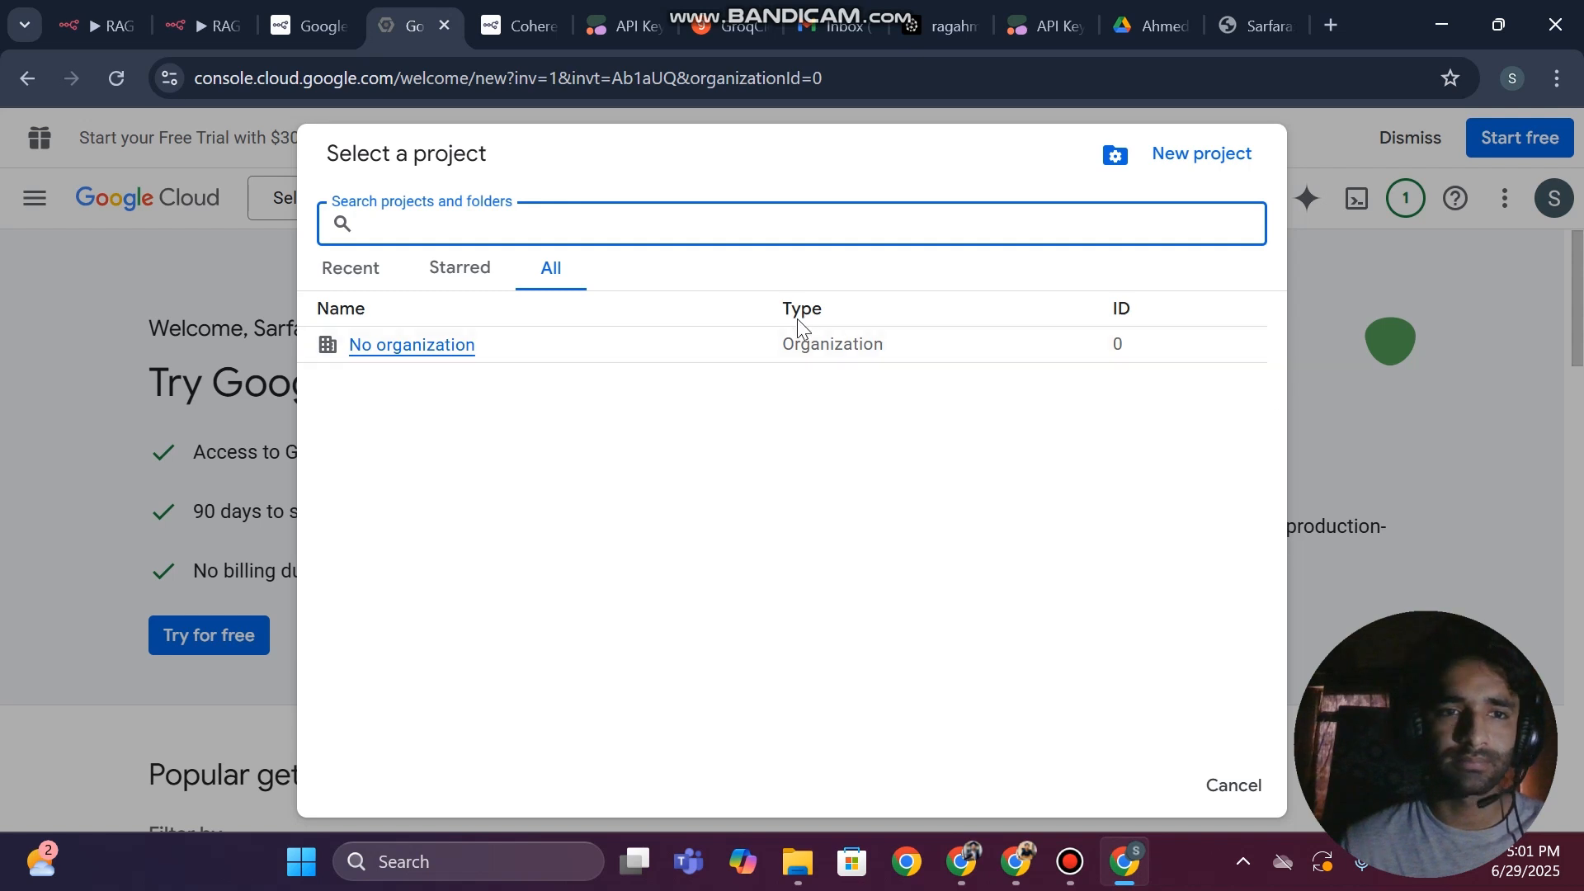
pyautogui.click(56, 328)
pyautogui.press('F5')
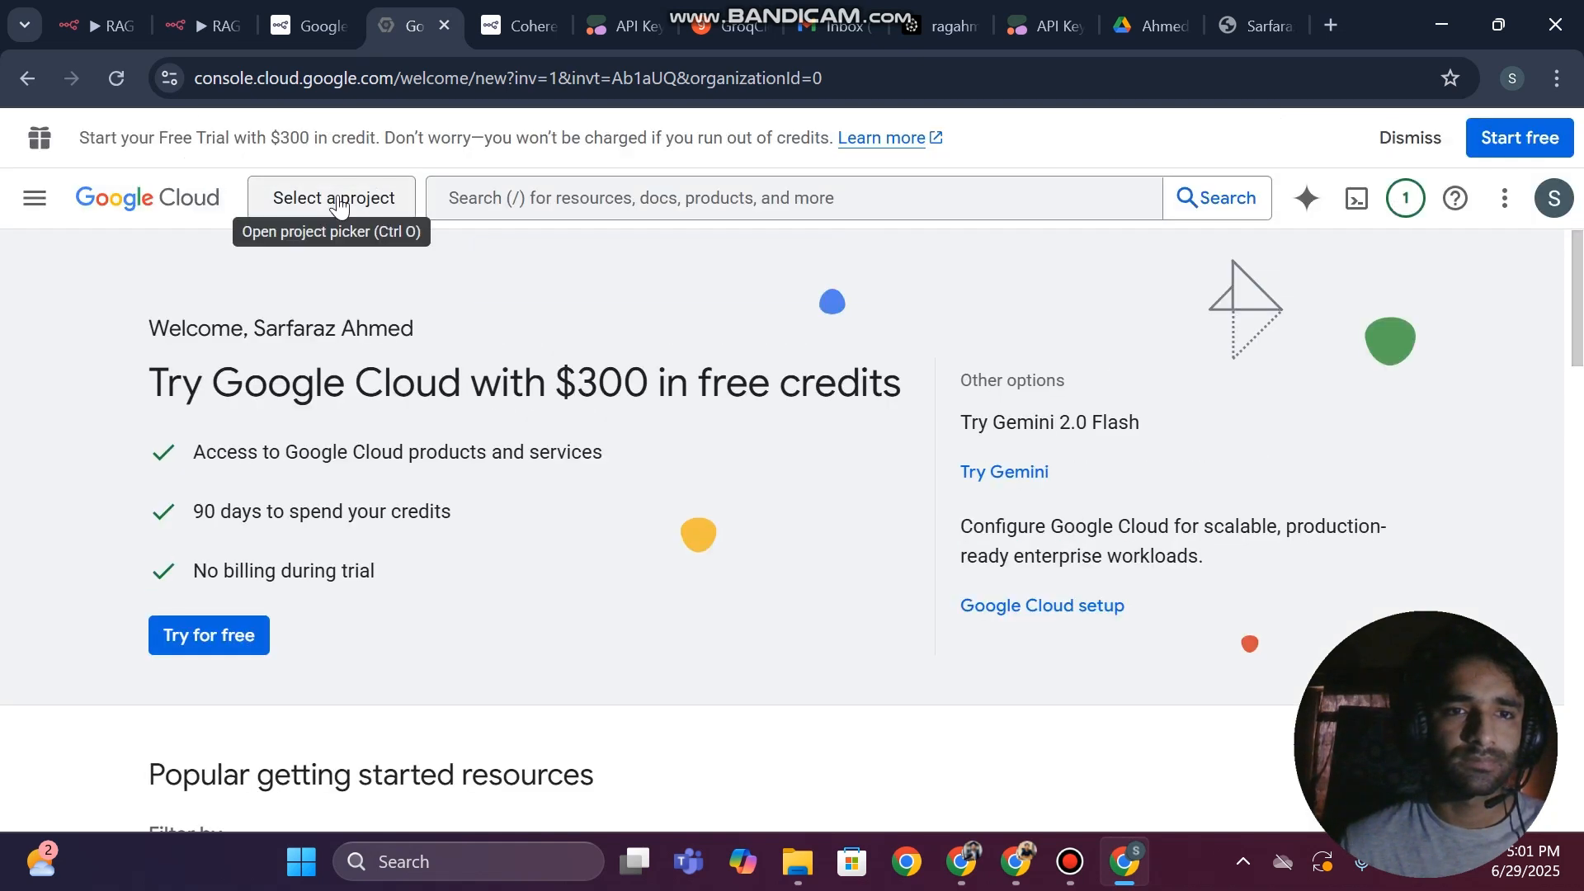
pyautogui.click(338, 205)
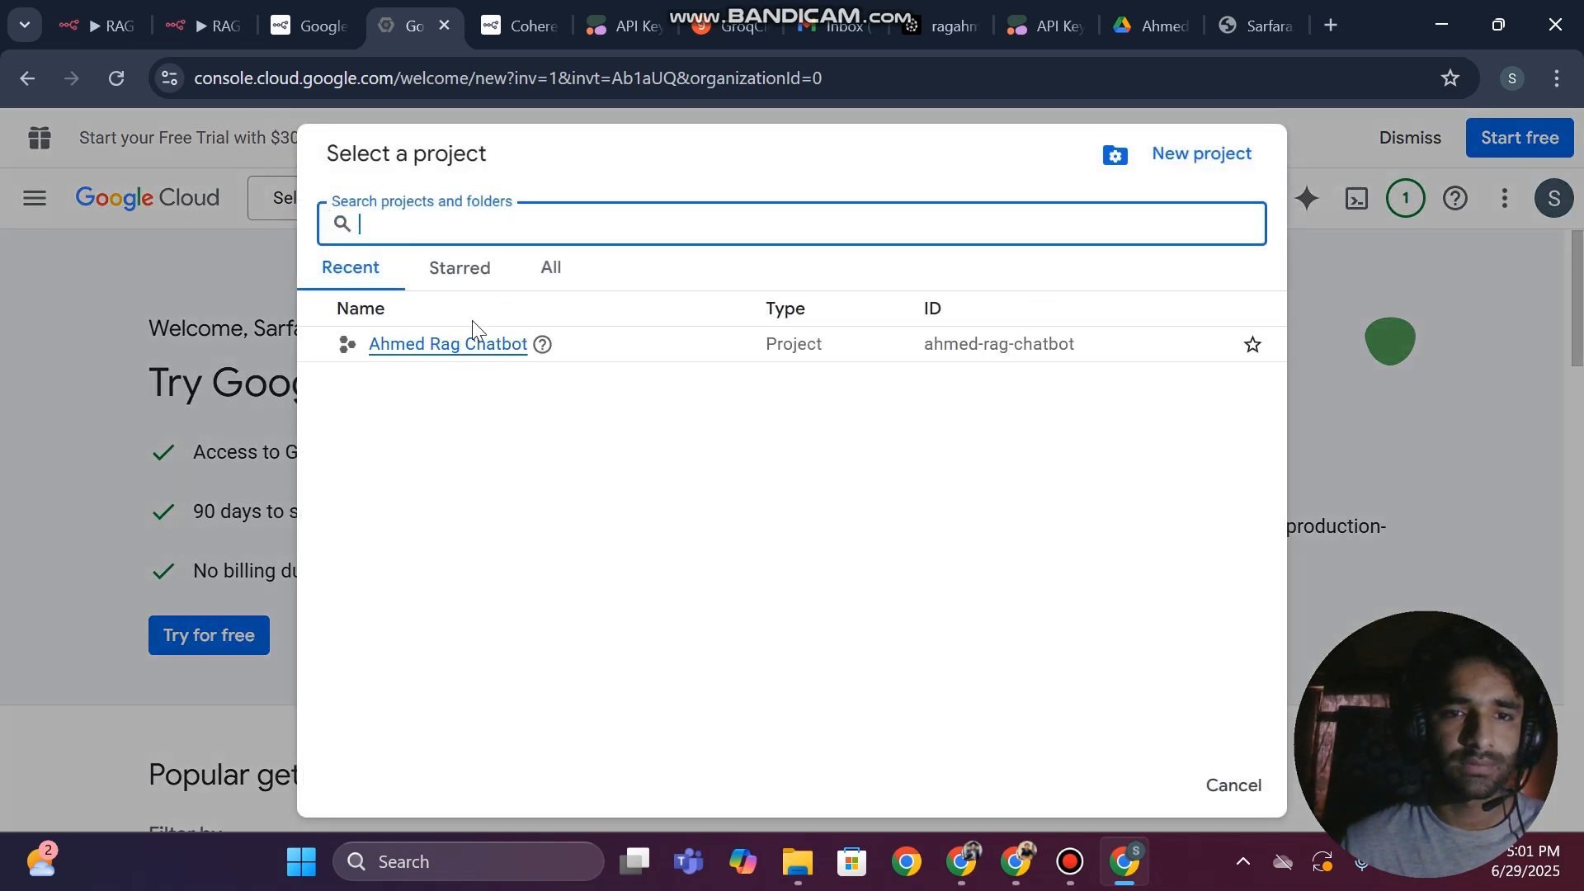
pyautogui.click(454, 346)
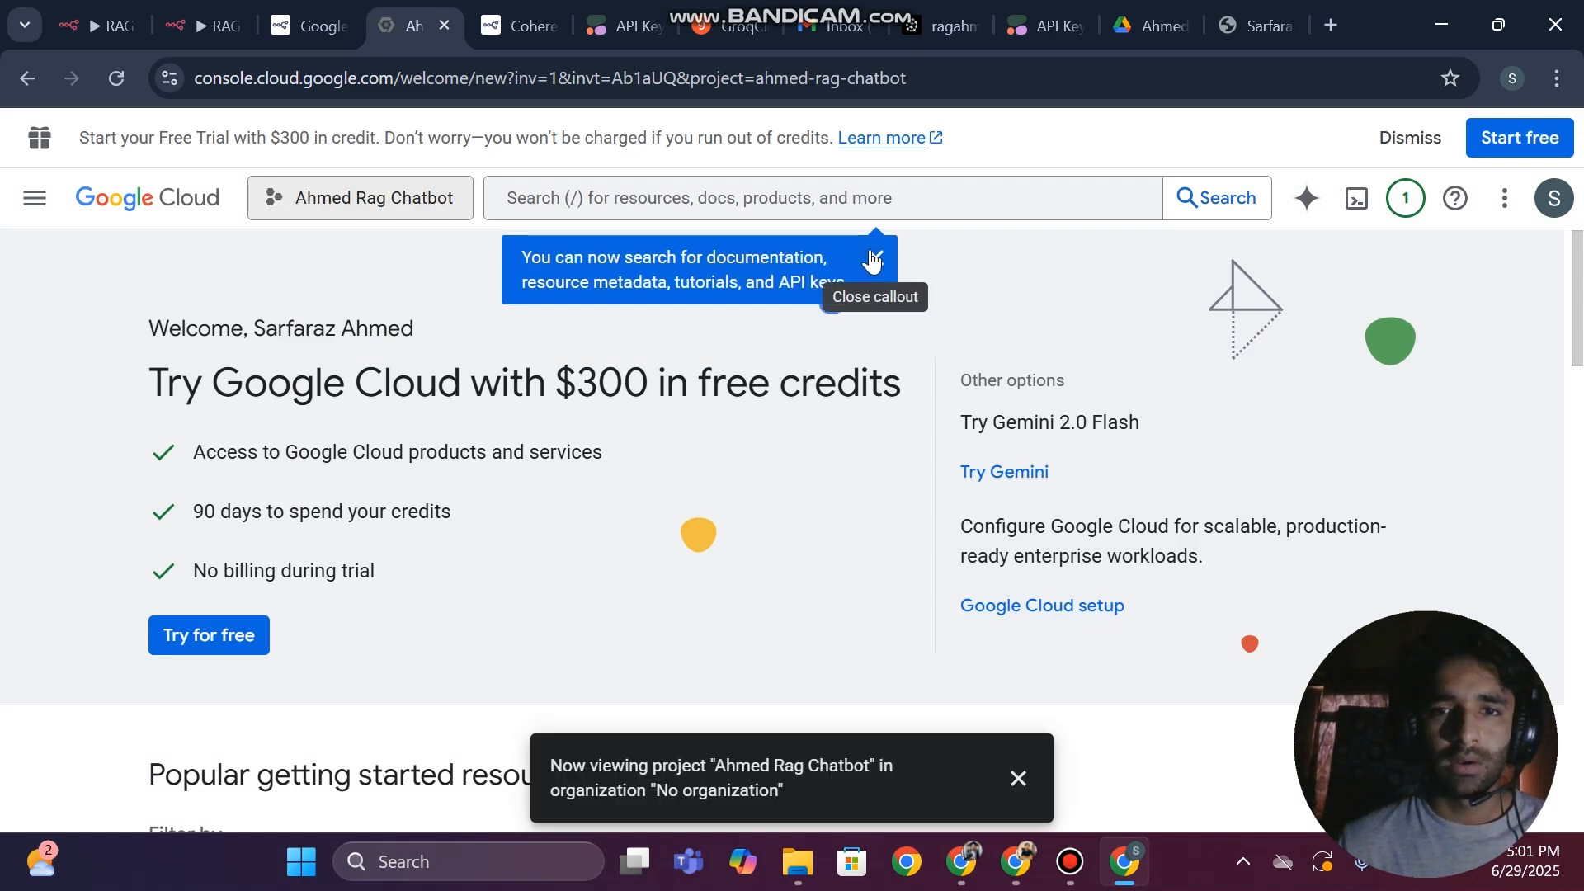
pyautogui.click(874, 258)
# Open the APIs & Services dashboard for the Rag Chatbot project
pyautogui.scroll(-5, 583, 478)
pyautogui.scroll(-3, 583, 478)
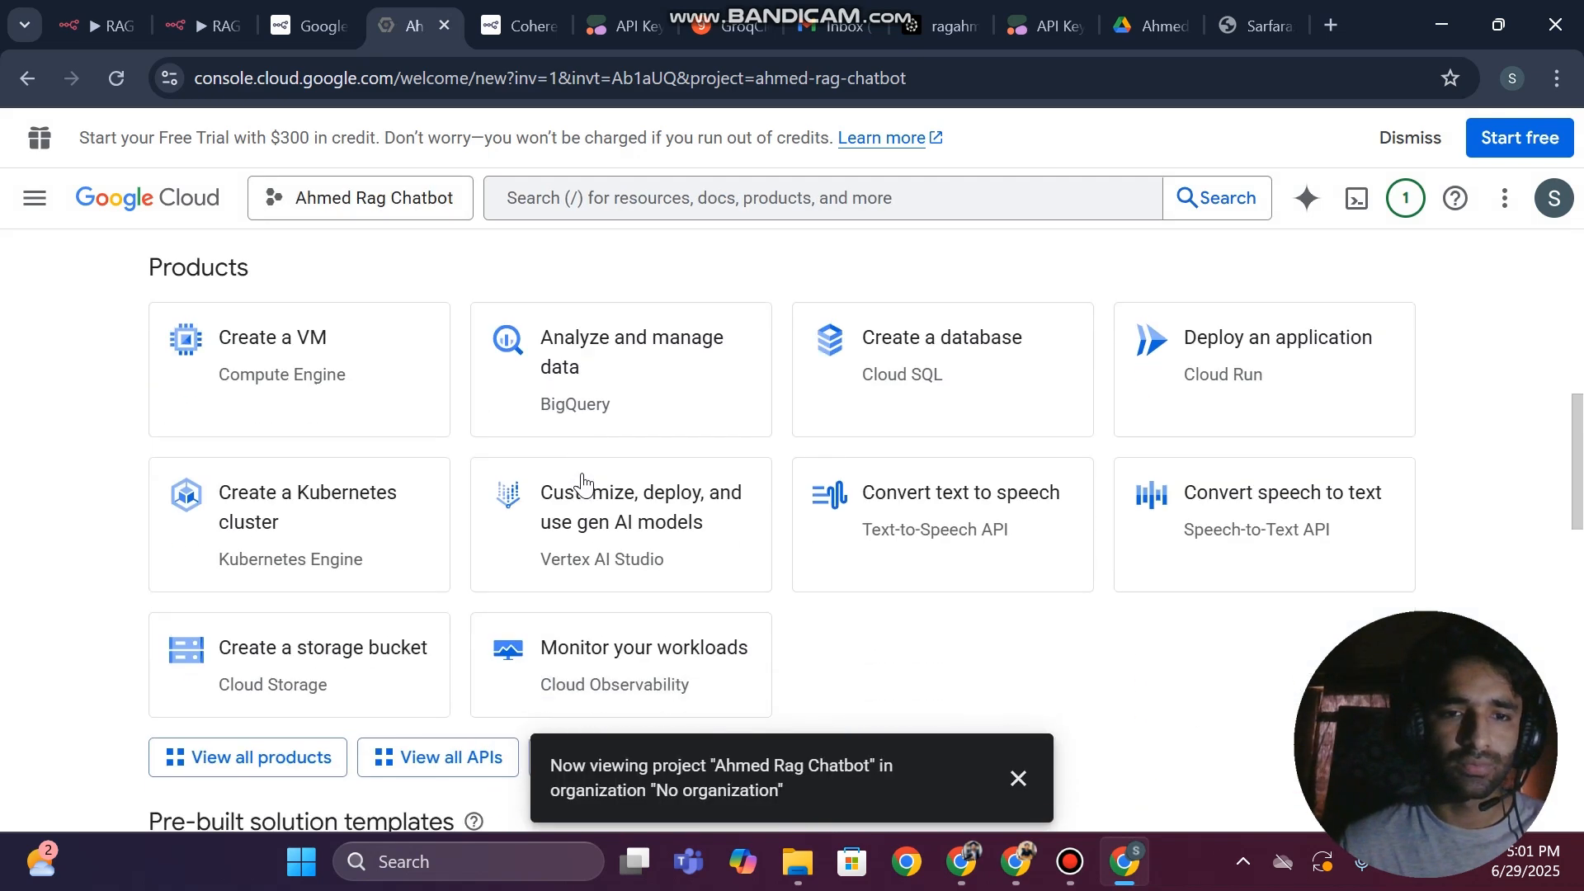
pyautogui.scroll(8, 583, 485)
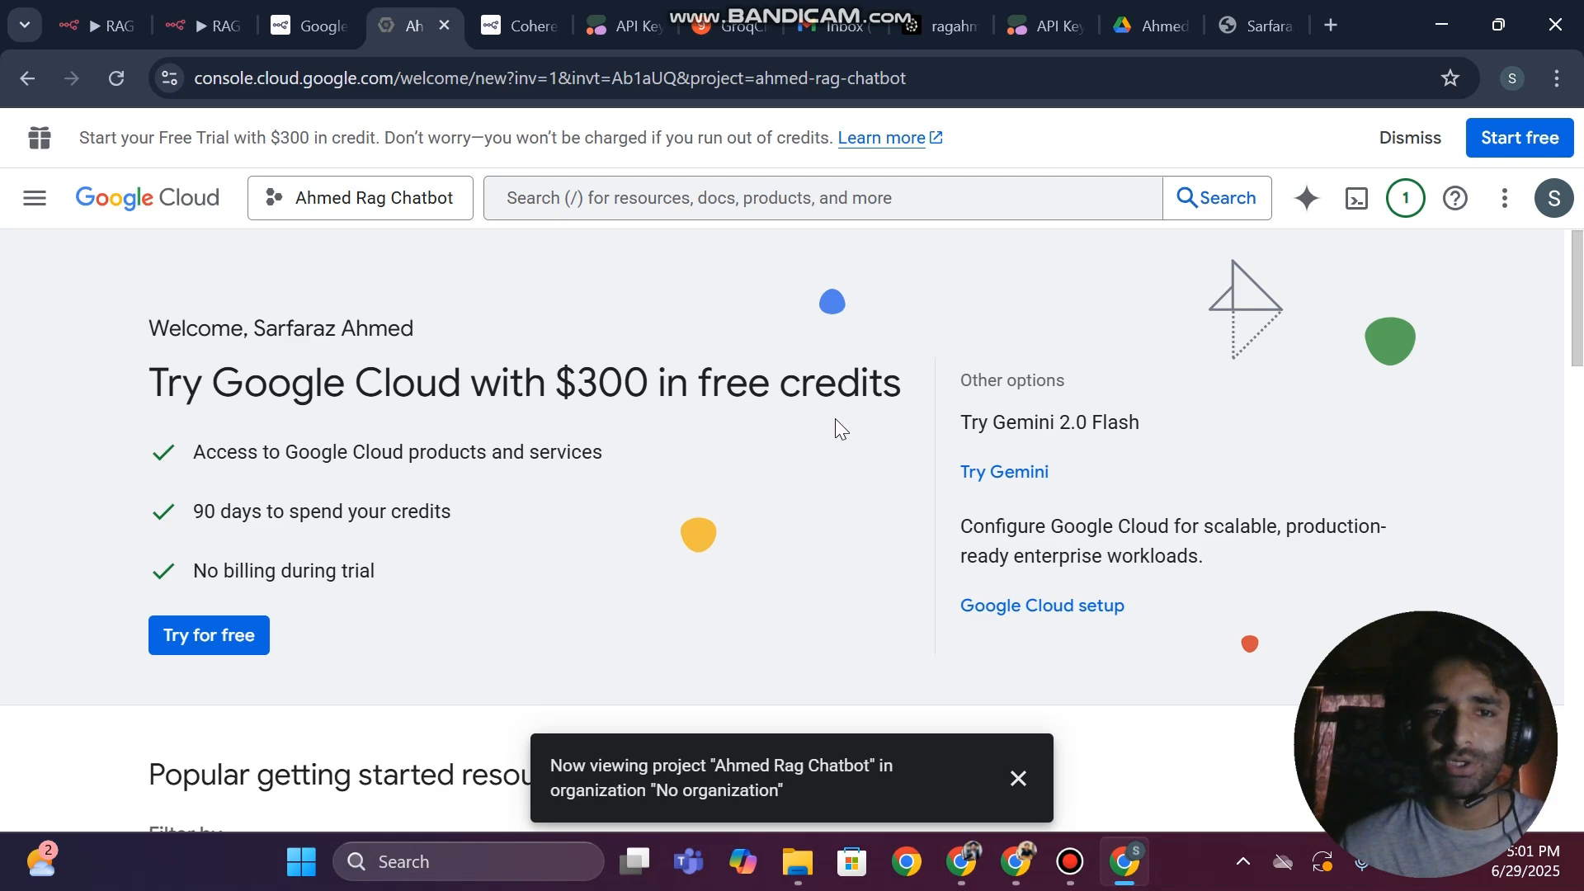
pyautogui.scroll(-5, 835, 419)
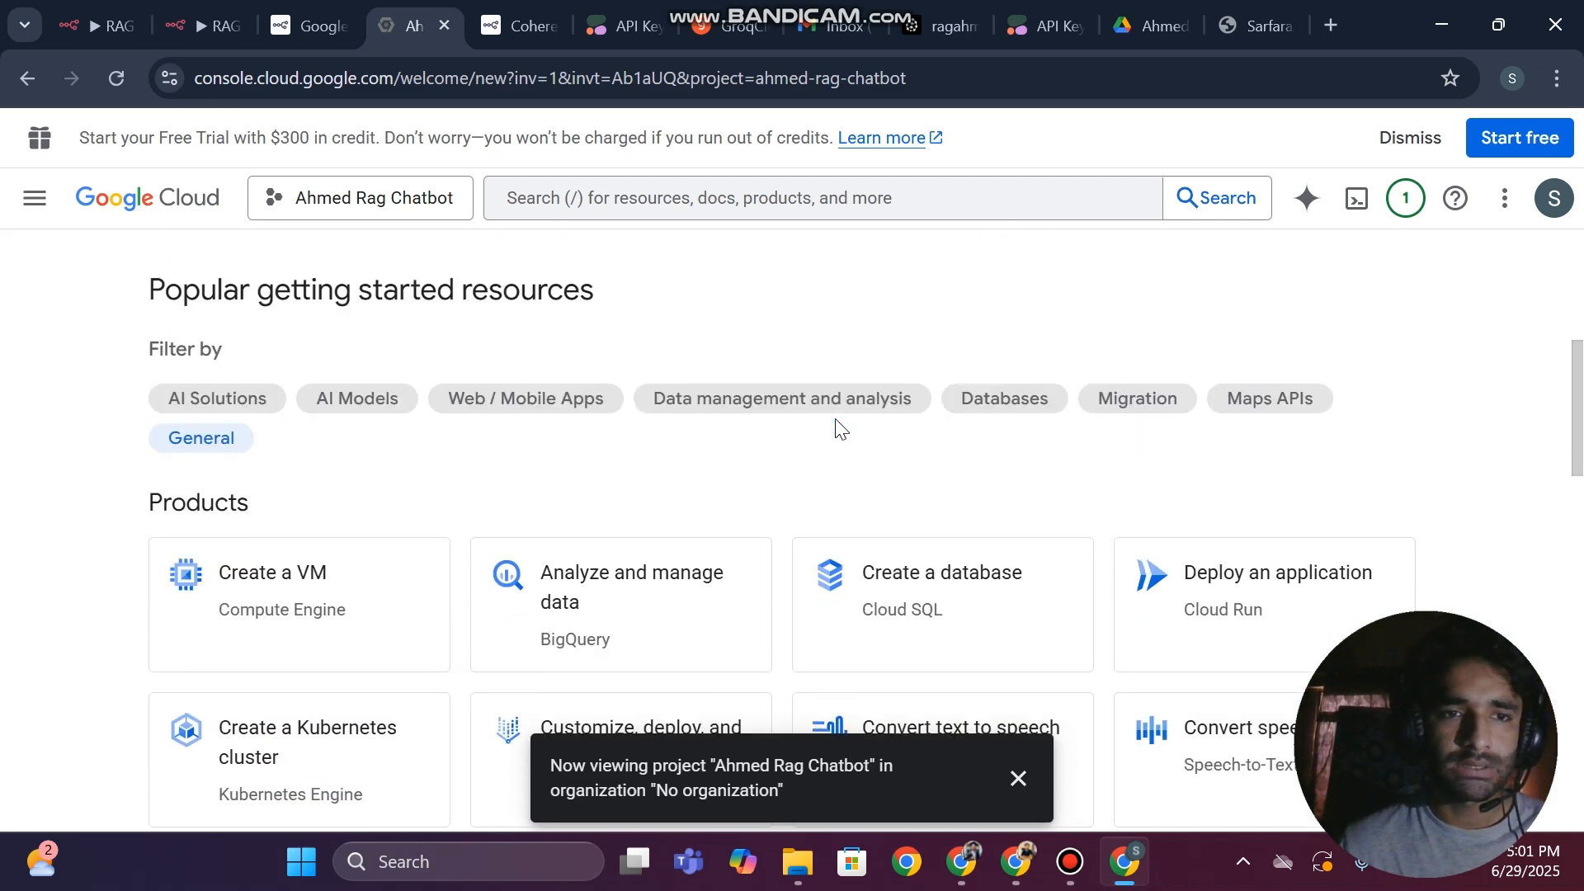
pyautogui.scroll(2, 835, 428)
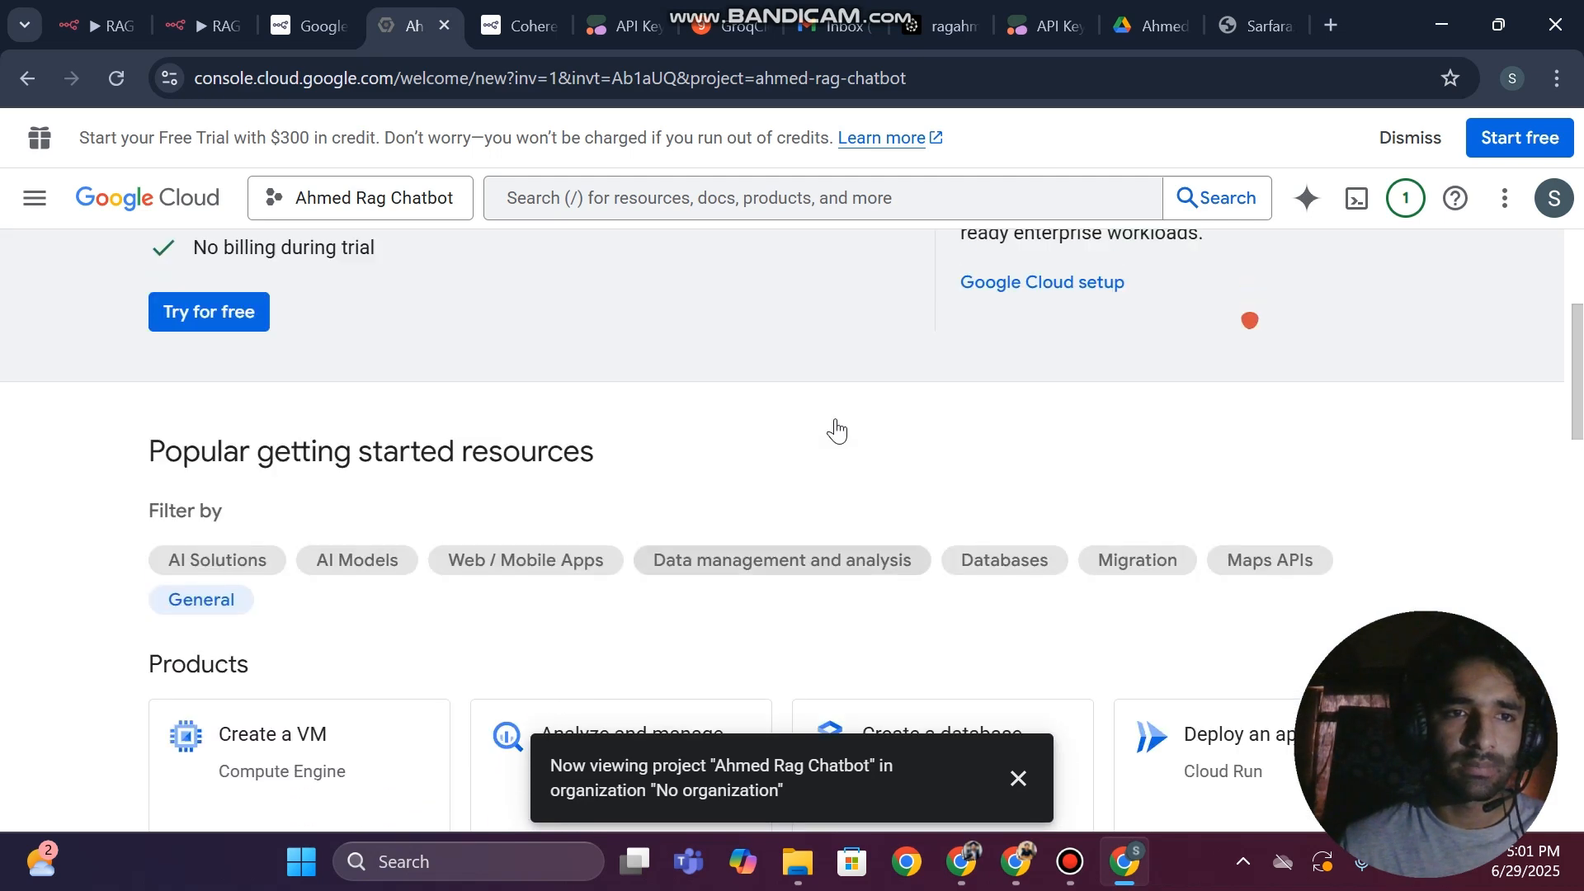
pyautogui.click(34, 198)
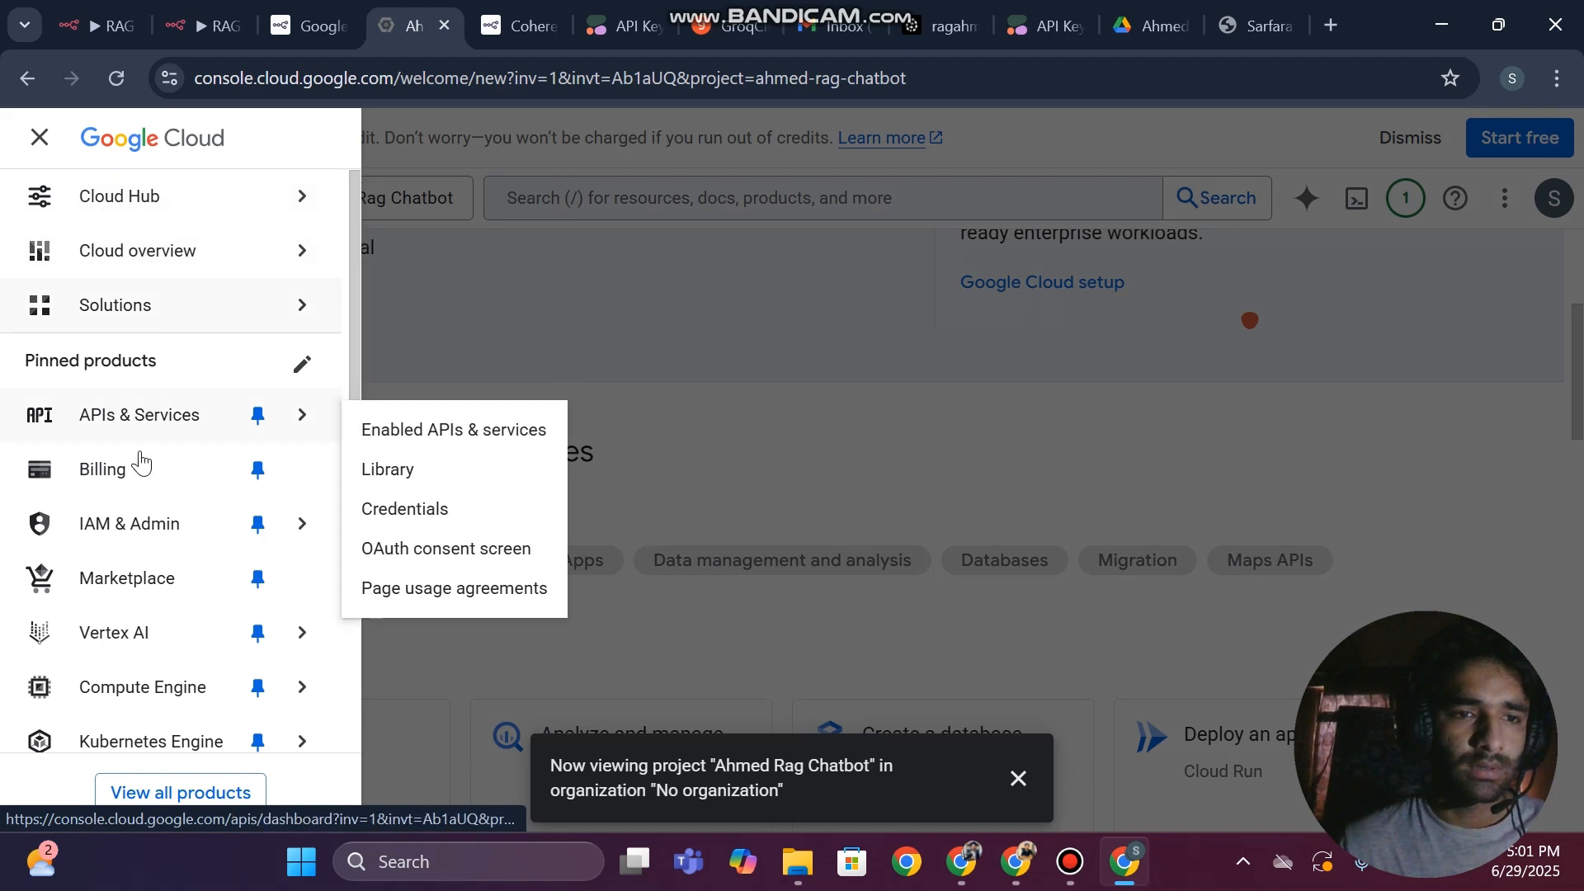
pyautogui.click(142, 419)
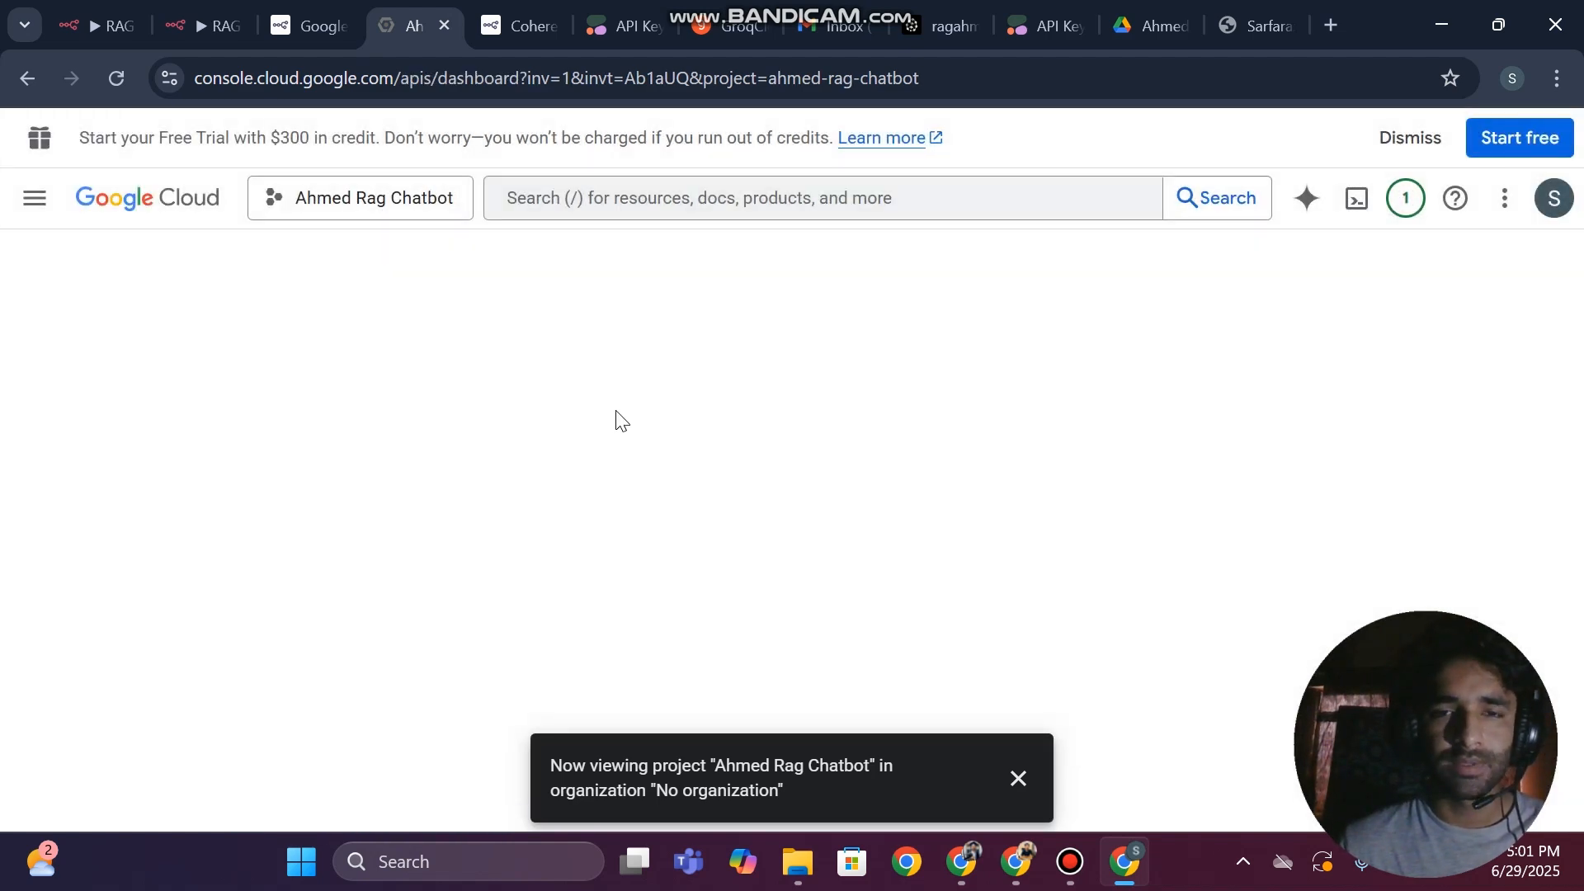
# Check the Client ID and Client Secret fields of the Google Drive credential in n8n, then return to the Google Cloud Console
pyautogui.click(216, 22)
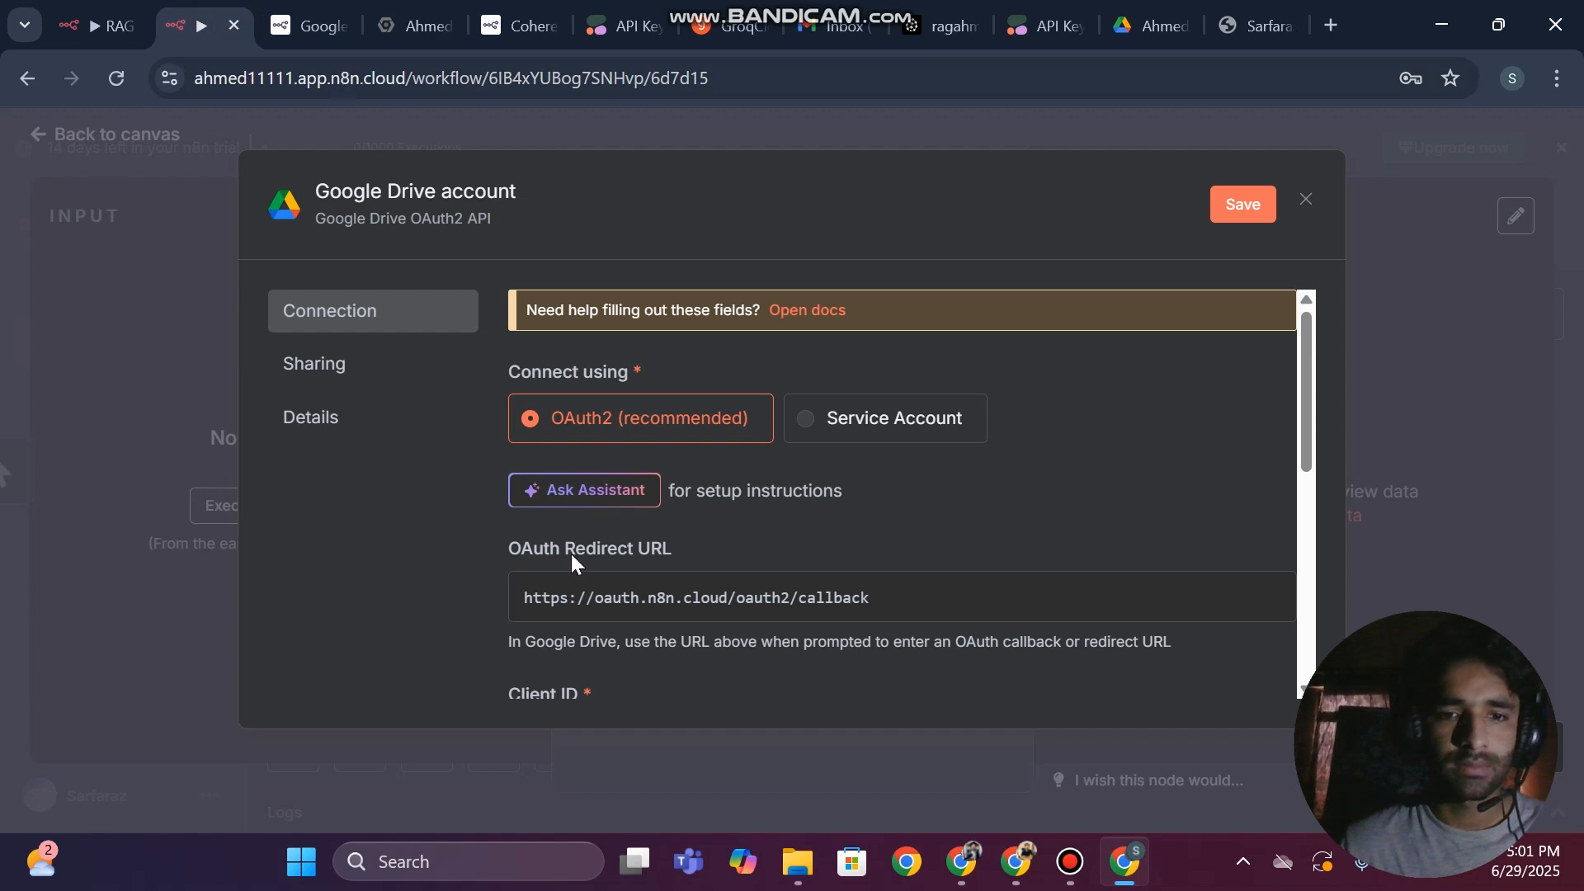
pyautogui.scroll(-3, 571, 555)
pyautogui.scroll(-1, 570, 552)
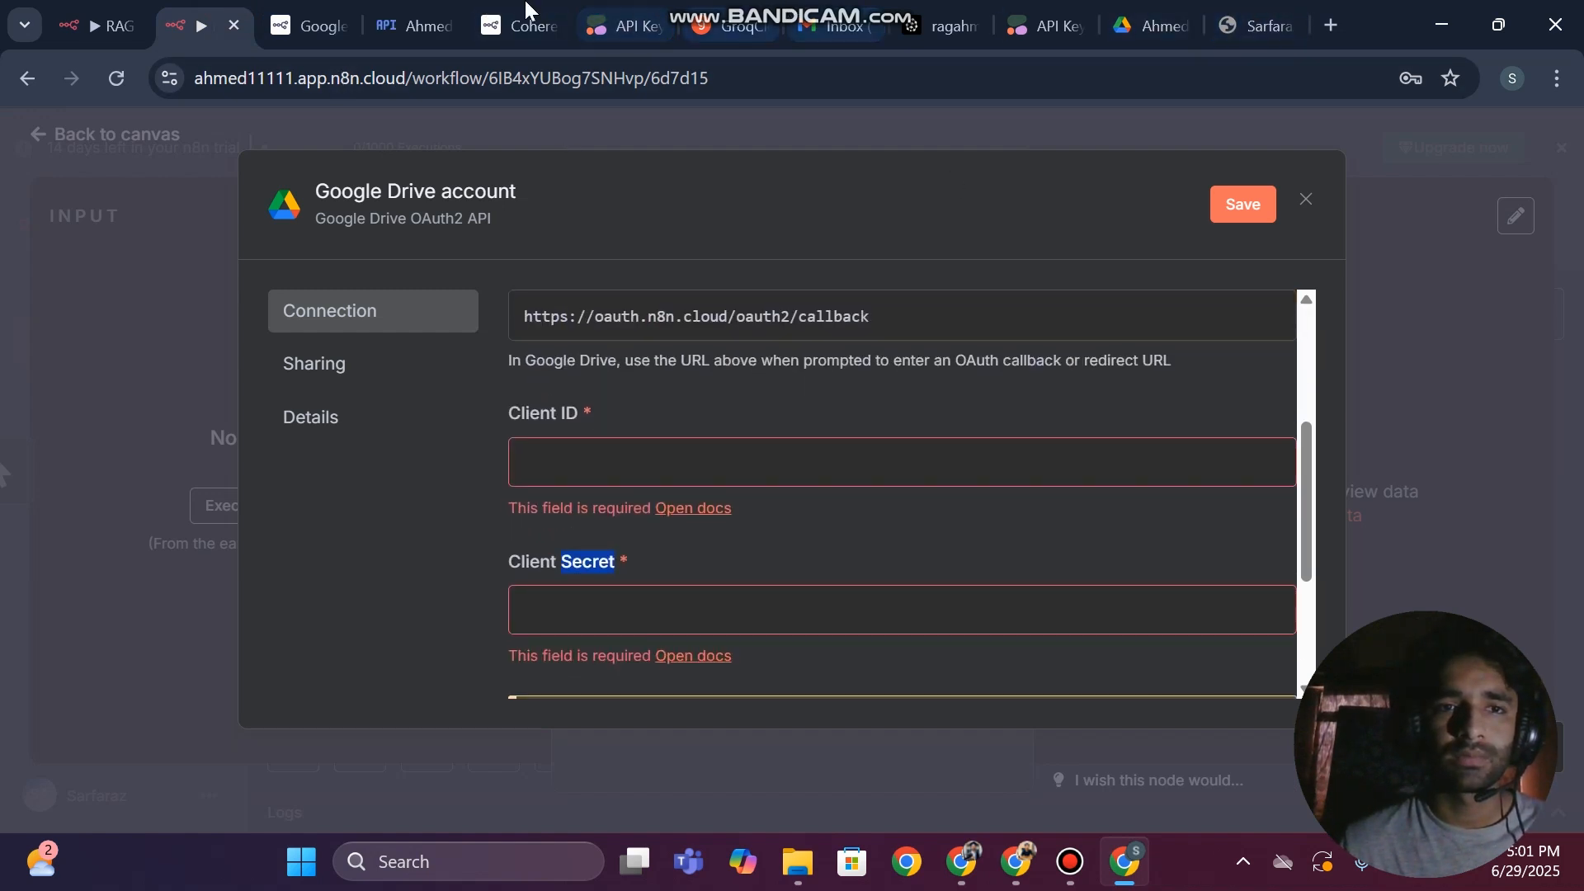
pyautogui.click(312, 18)
pyautogui.click(423, 15)
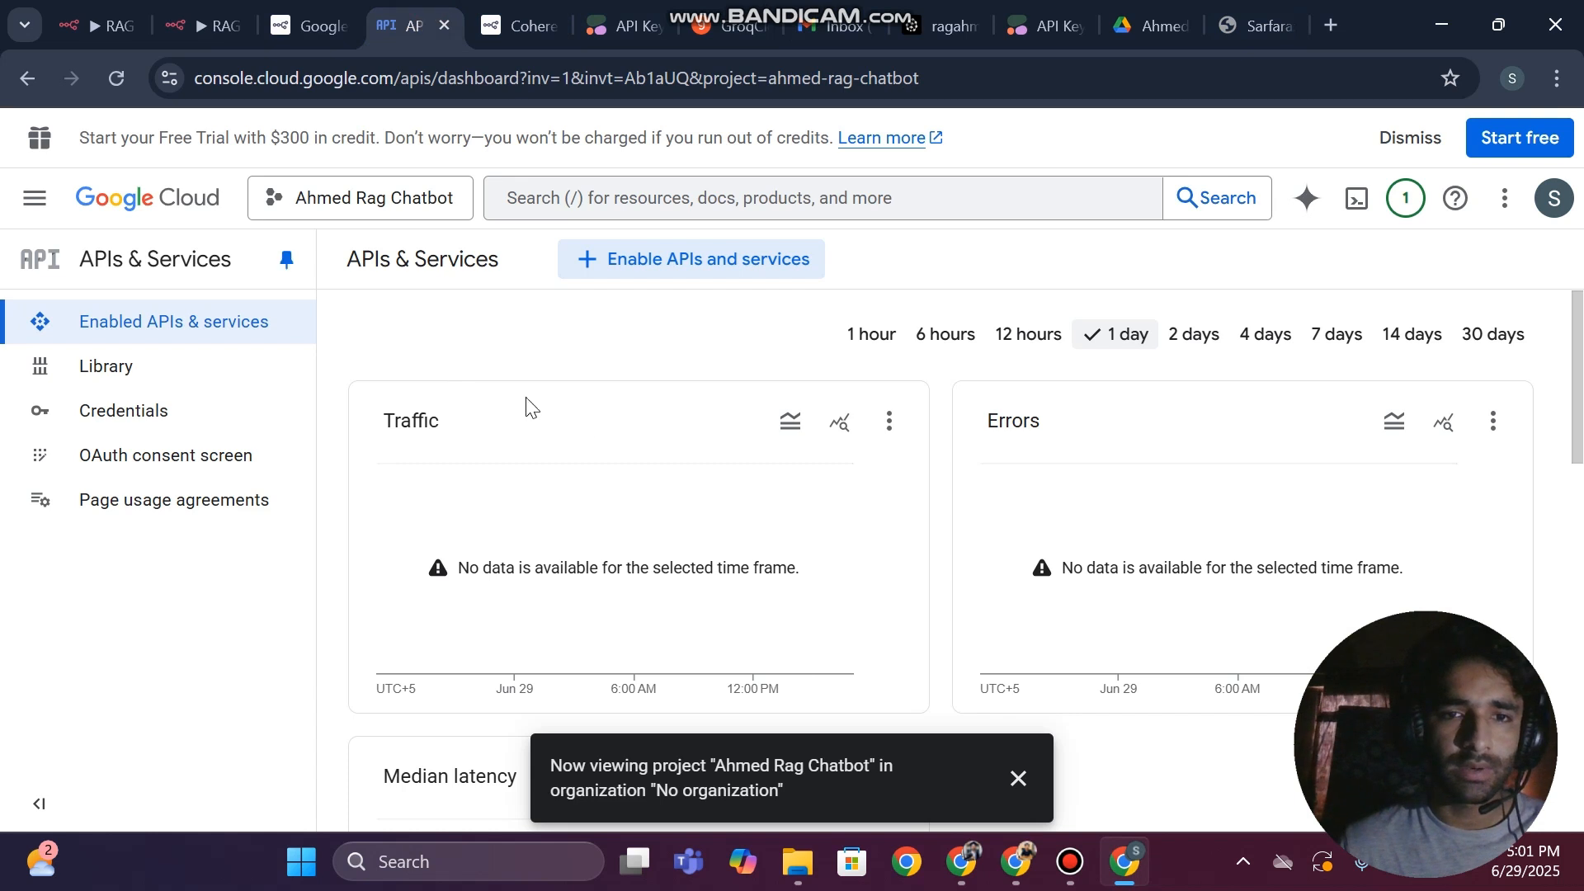
# Open the API Library to enable a new API and search it for "google drive api"
pyautogui.scroll(-1, 619, 438)
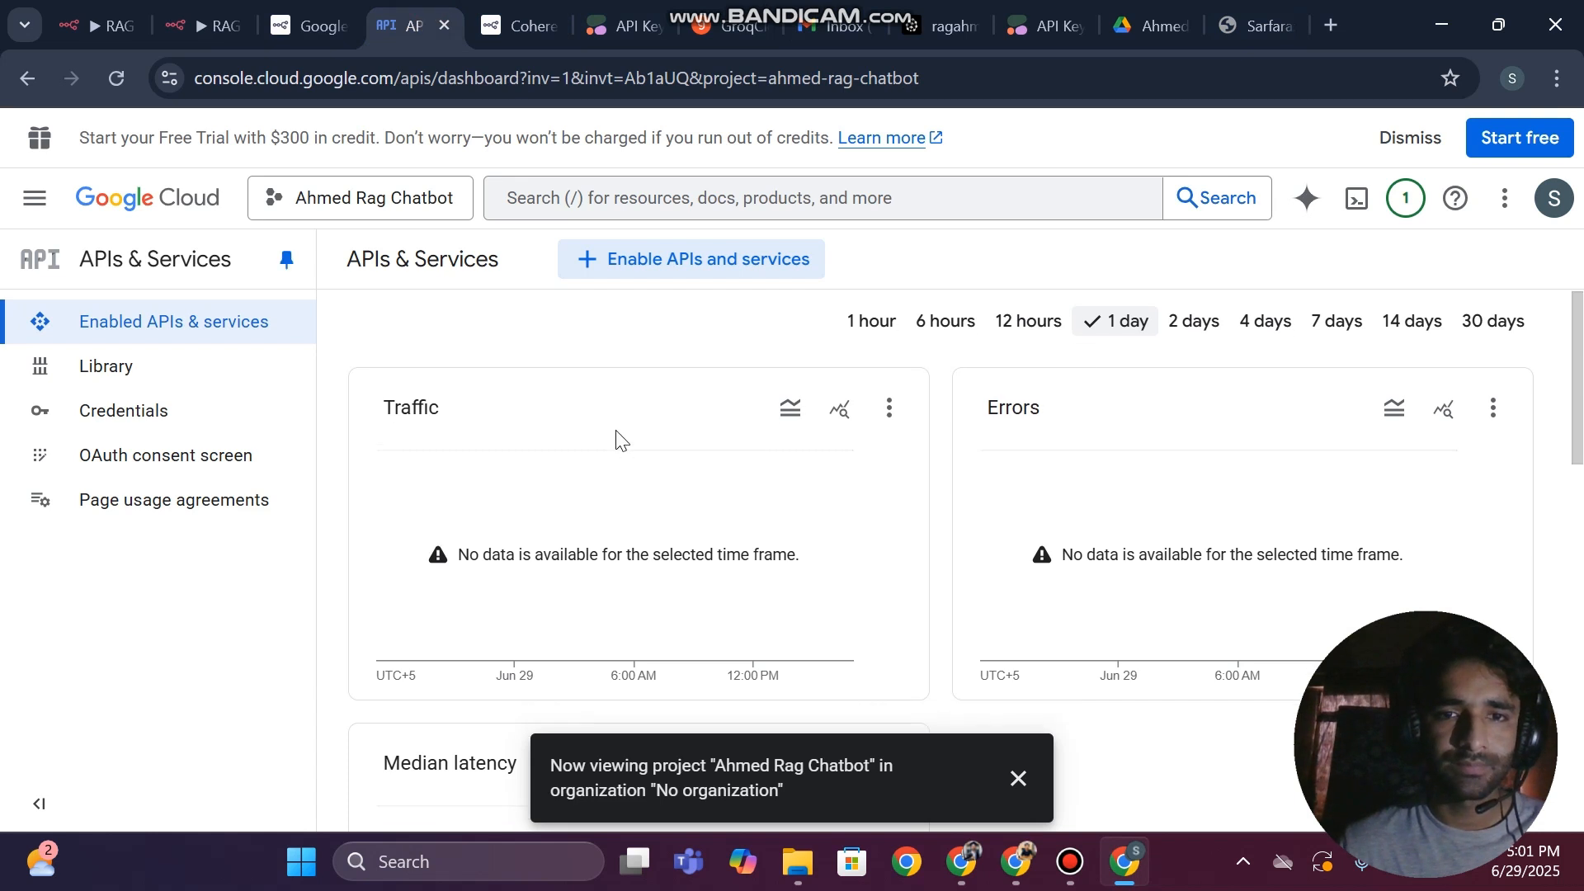
pyautogui.click(682, 258)
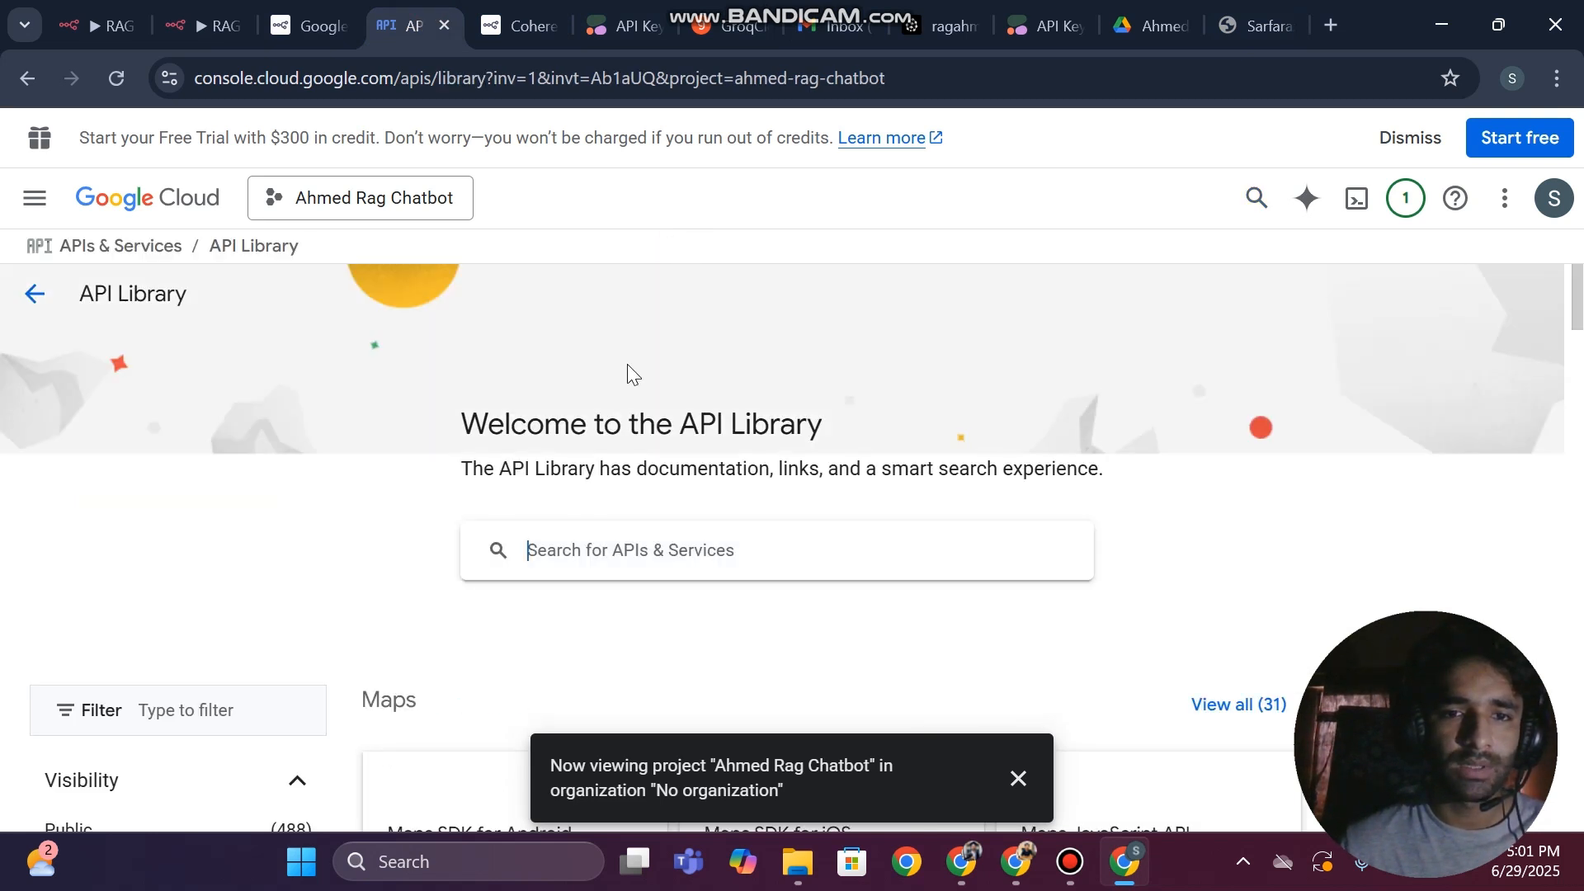
pyautogui.click(573, 546)
pyautogui.write('google drive')
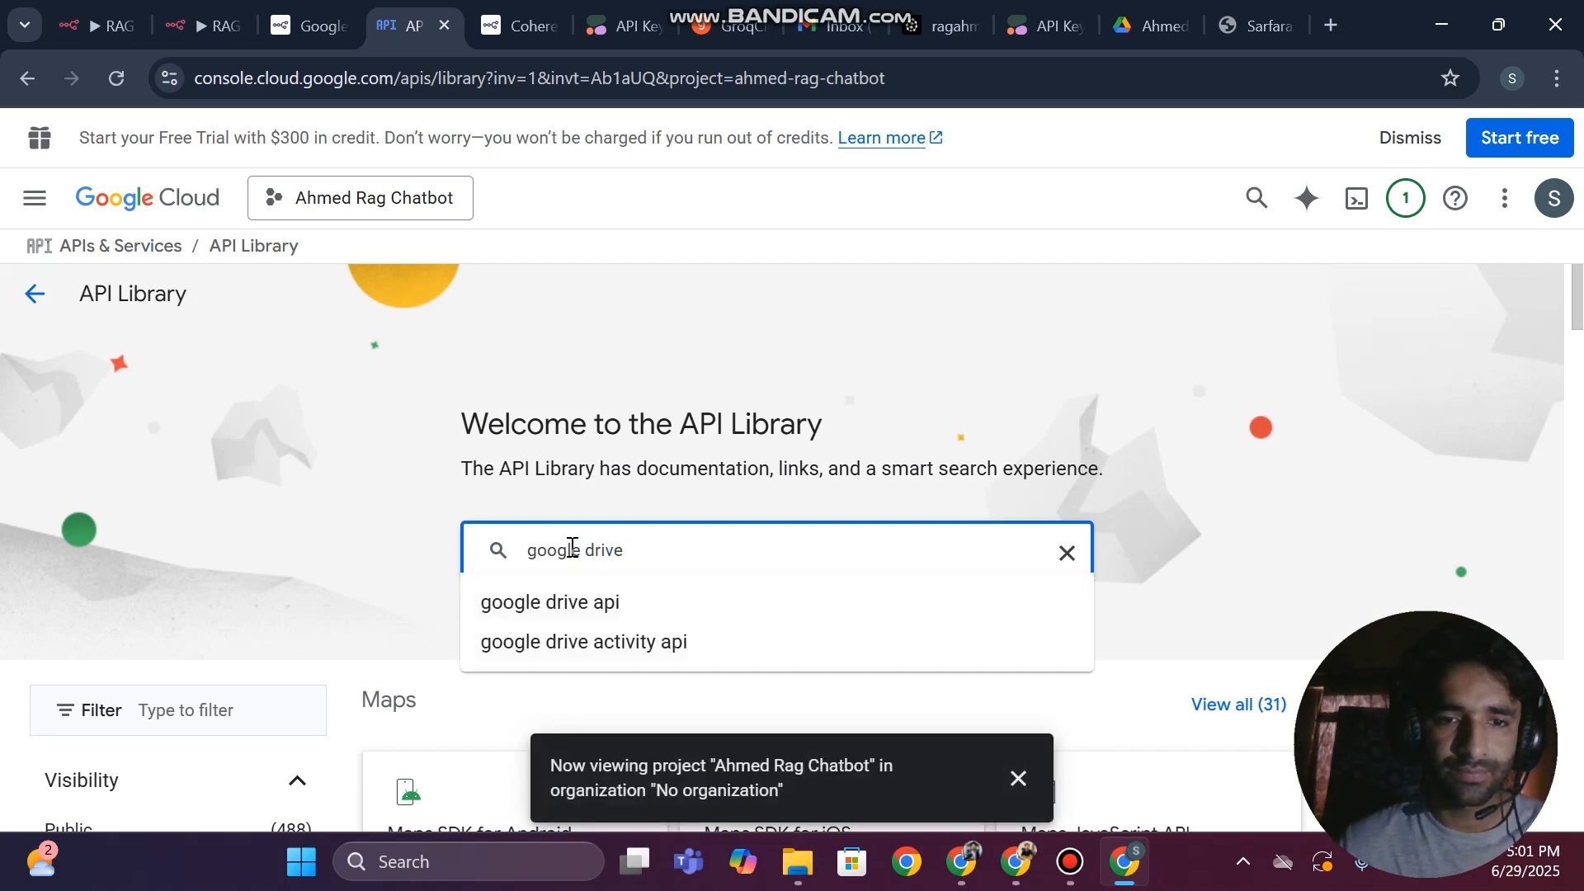
pyautogui.click(552, 570)
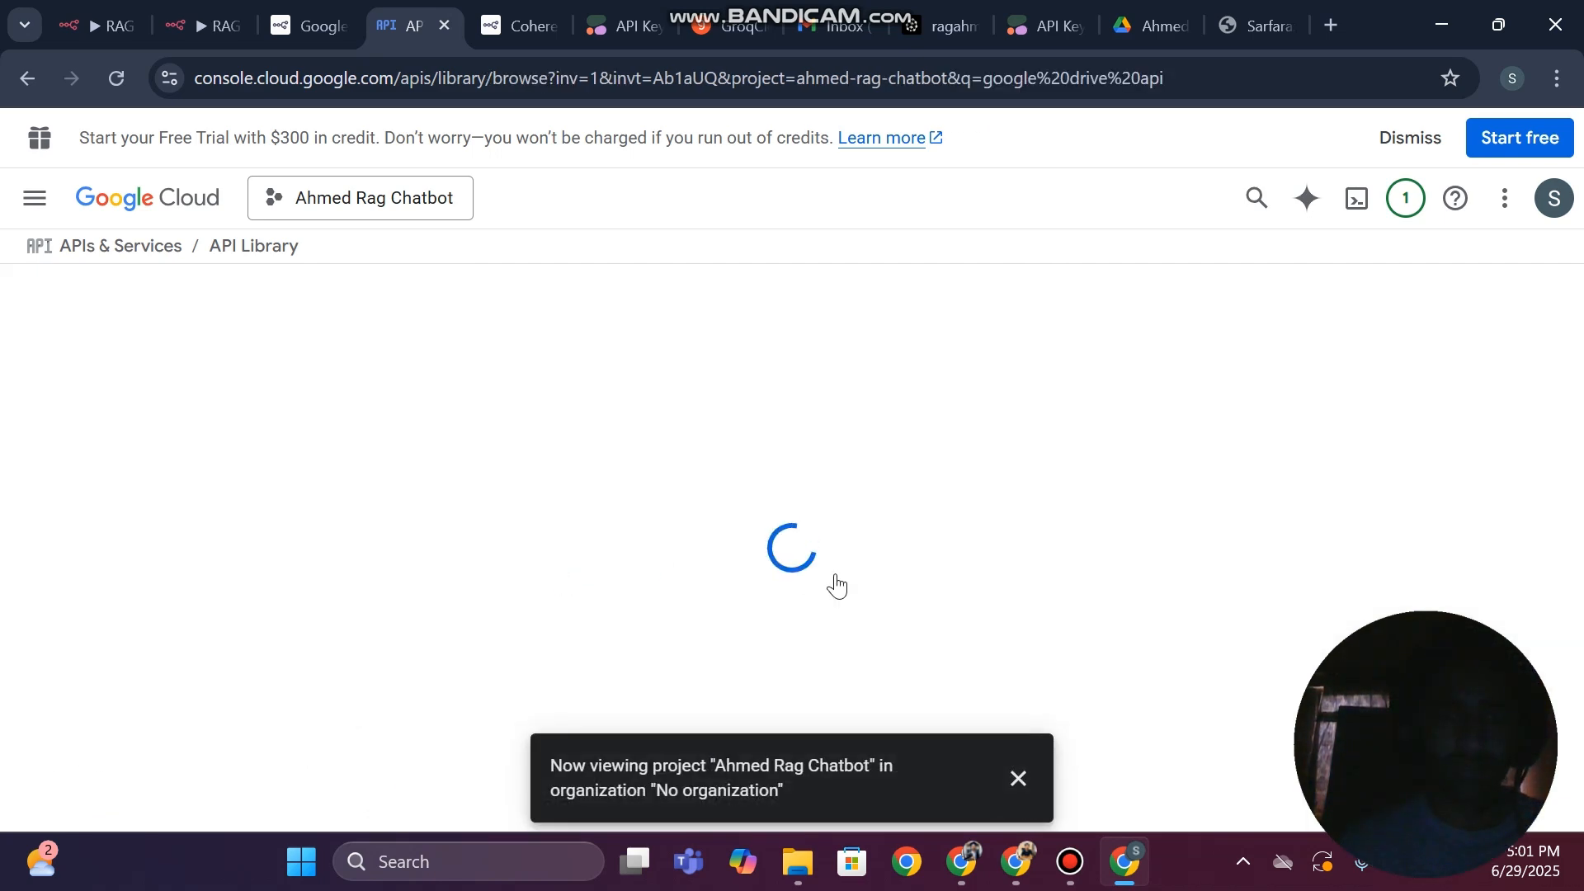
# Open the Google Drive API from the library results and enable it for the project
pyautogui.scroll(-1, 837, 584)
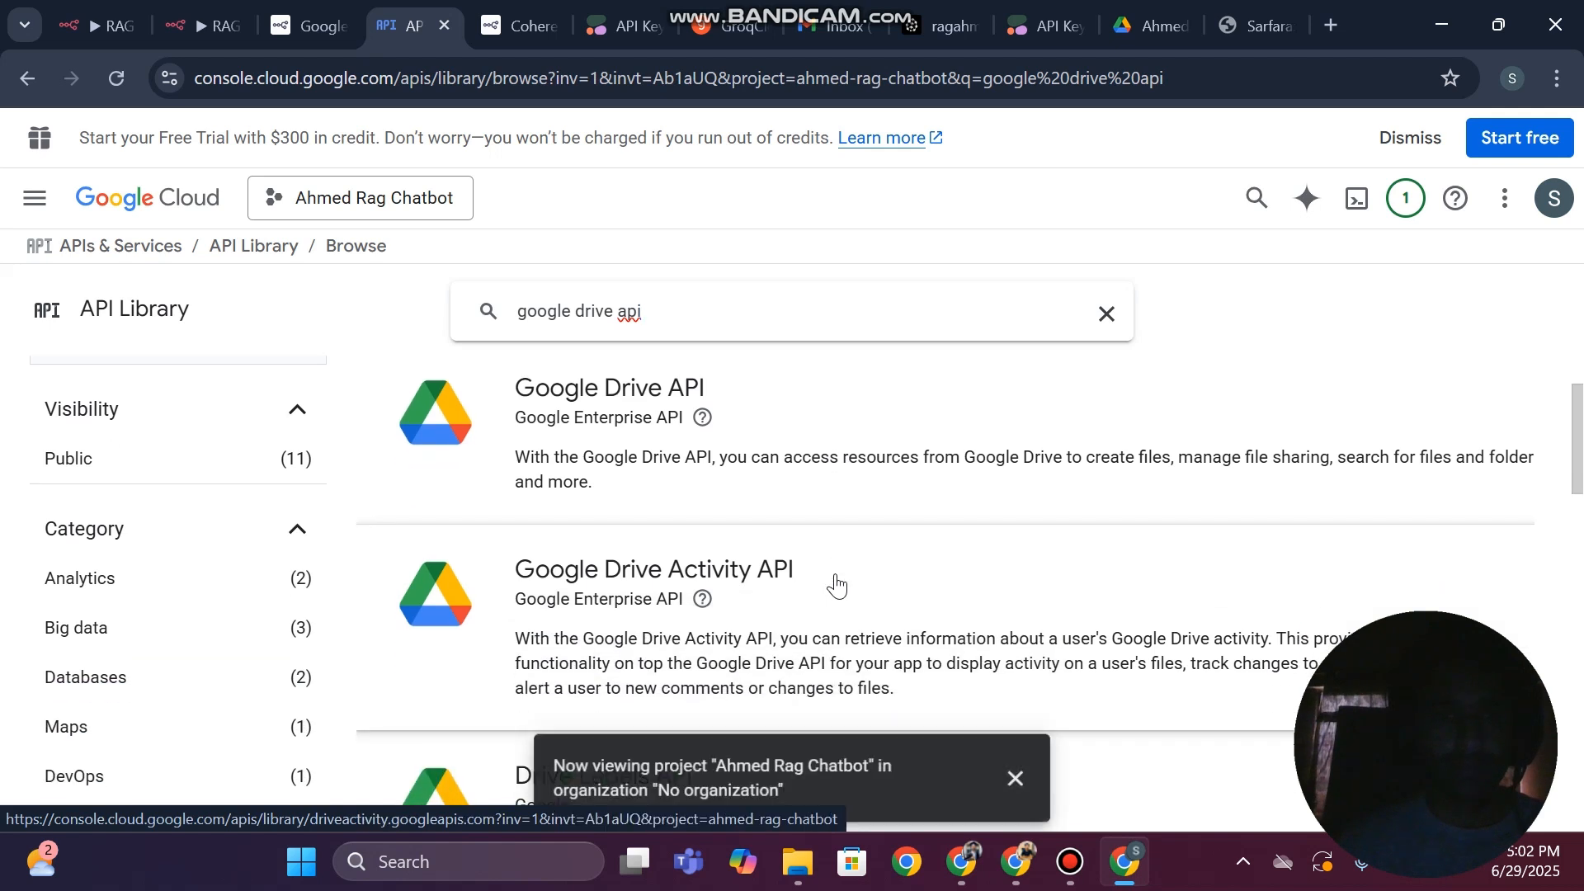
pyautogui.moveTo(693, 422)
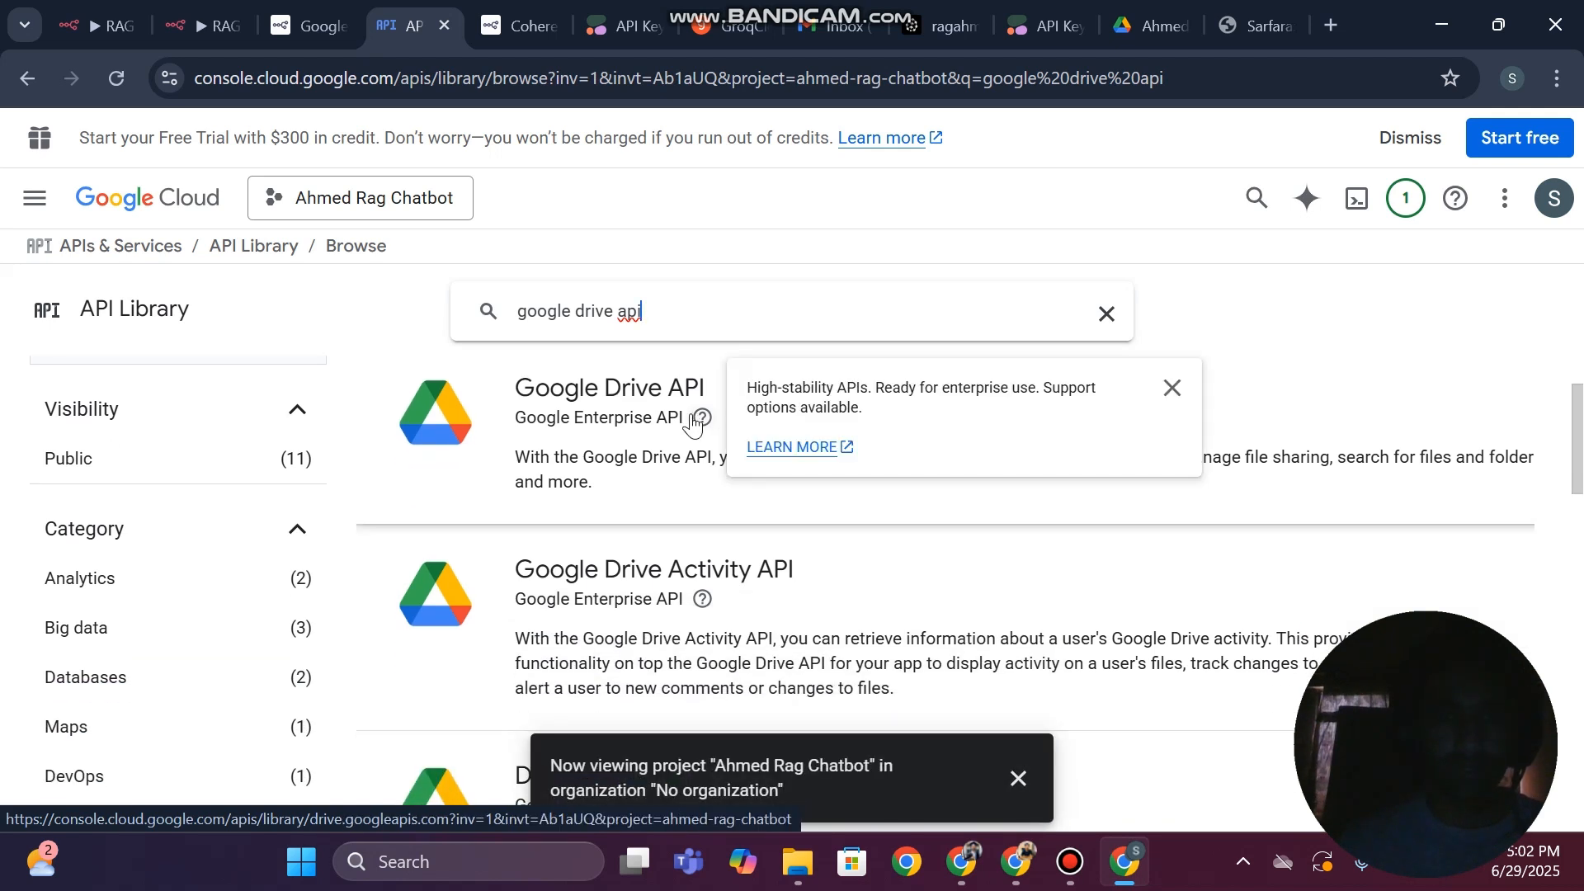
pyautogui.click(602, 389)
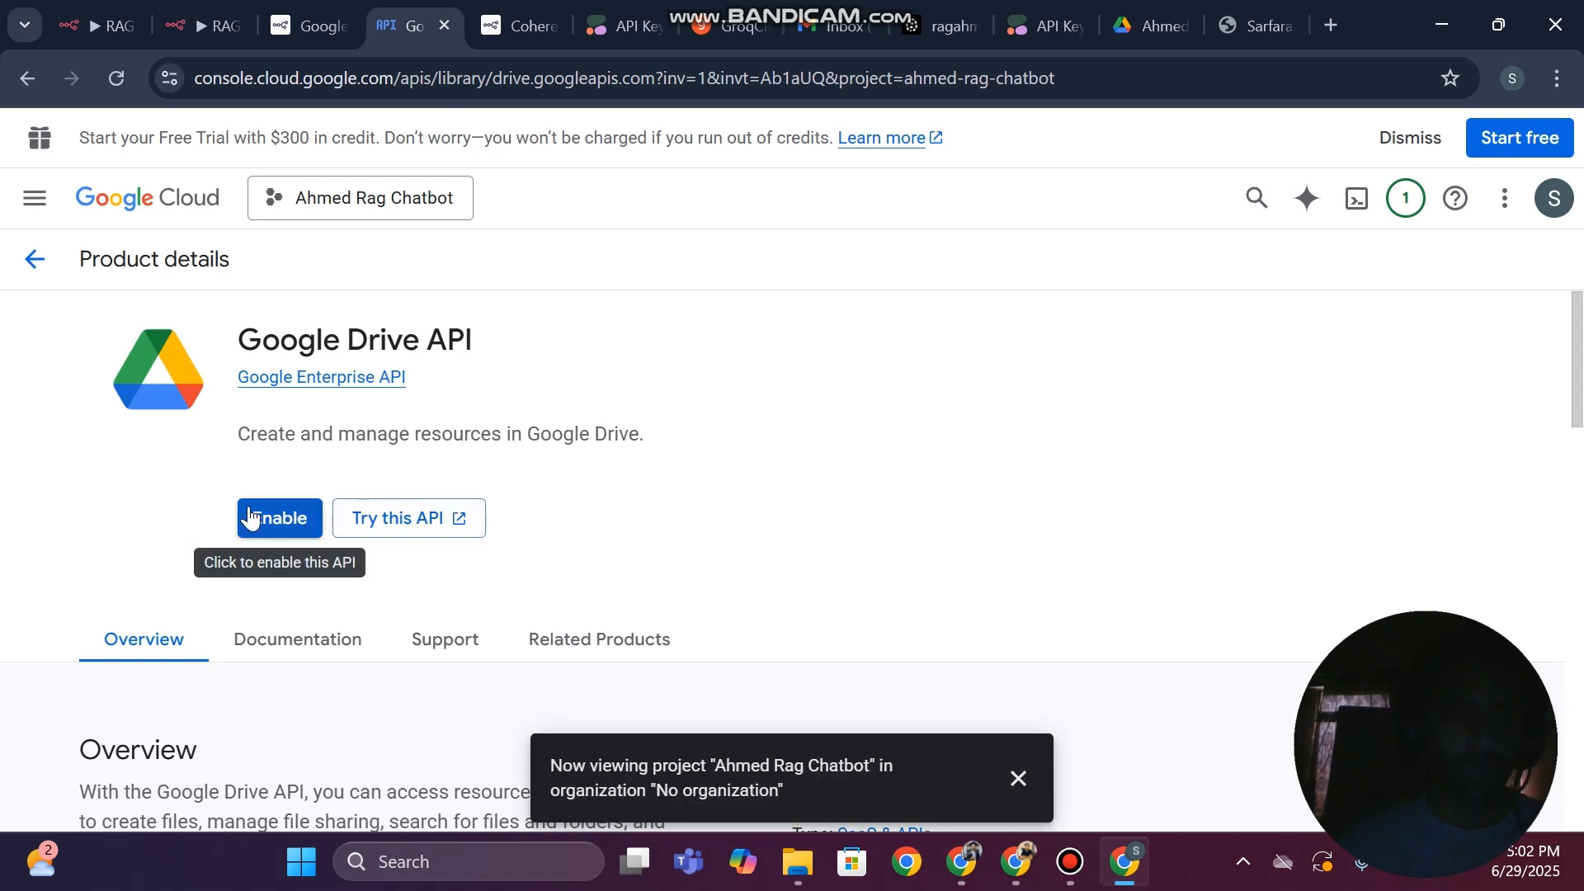
pyautogui.click(249, 506)
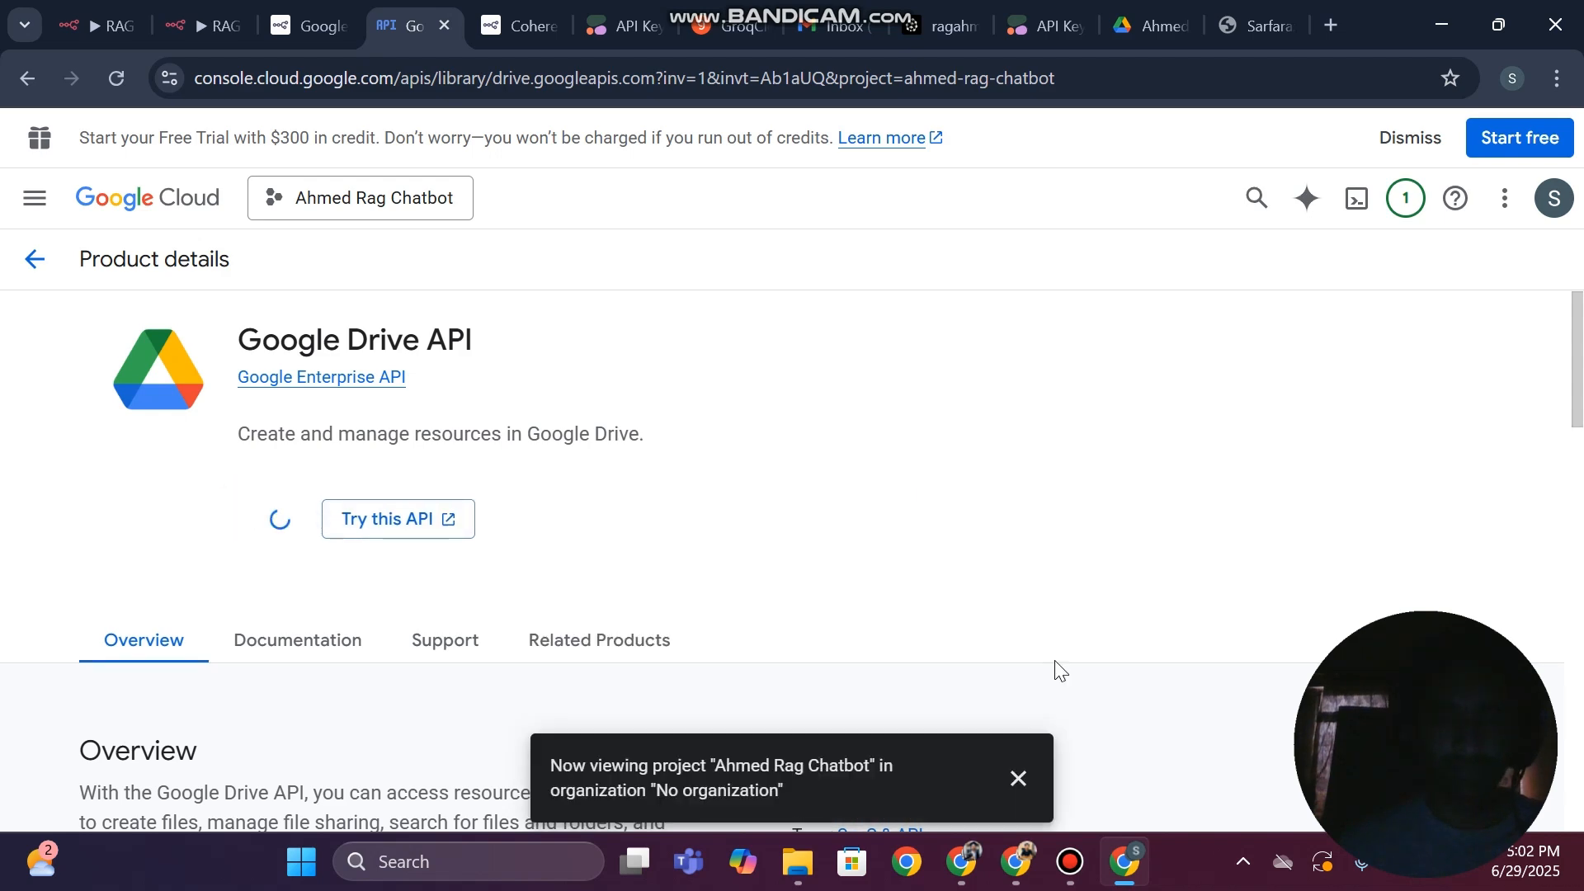
pyautogui.click(1072, 873)
pyautogui.click(1072, 872)
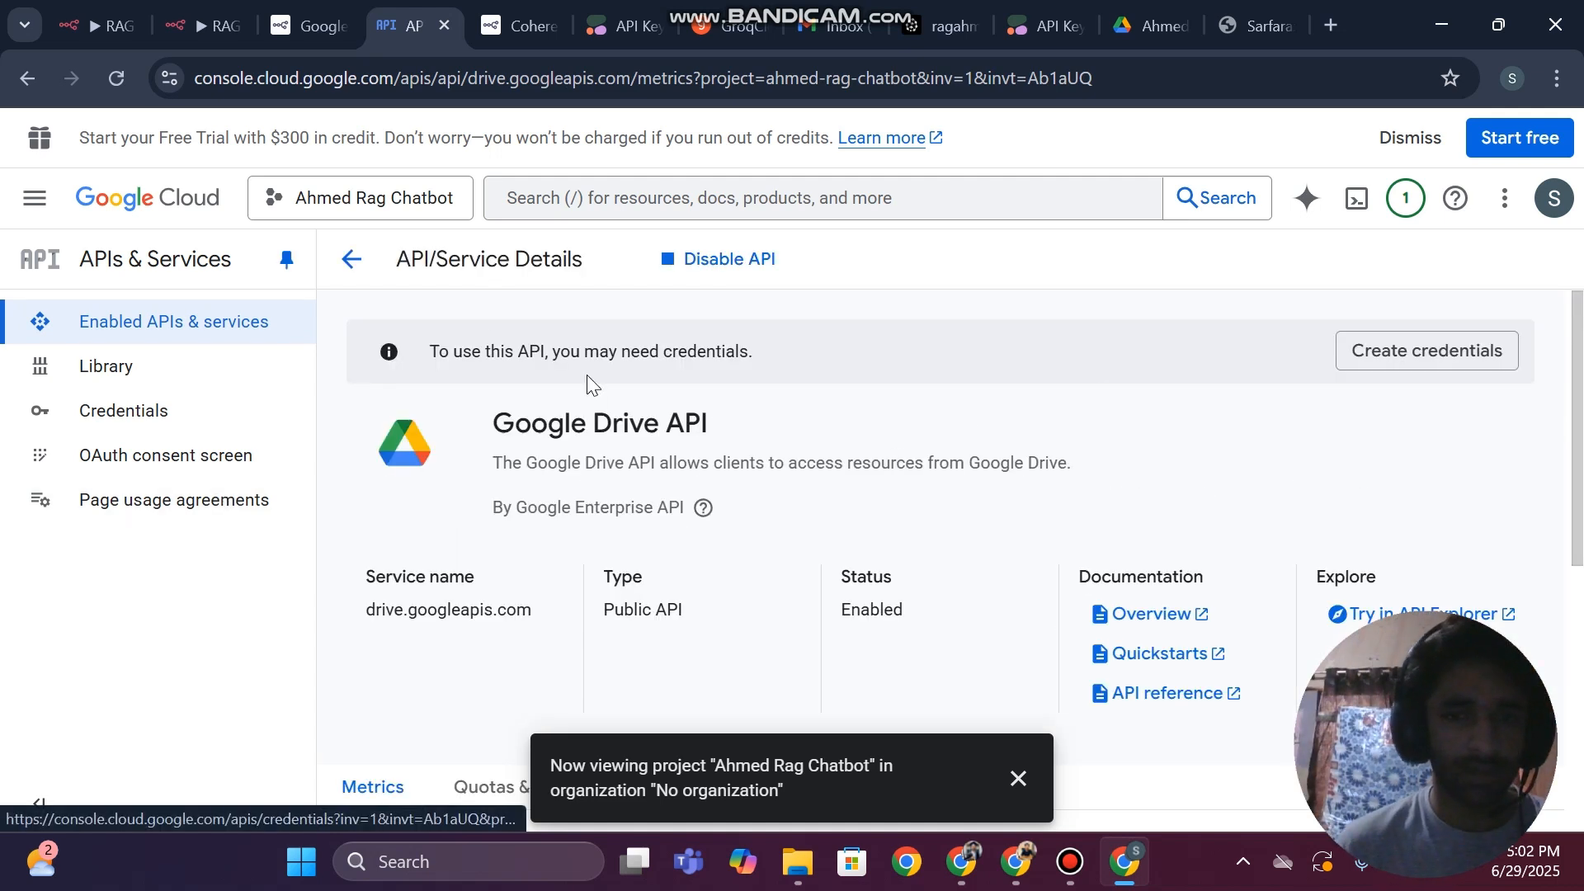
# Dismiss the project notification, open the project's OAuth consent screen overview and find the option to get started
pyautogui.scroll(-3, 921, 399)
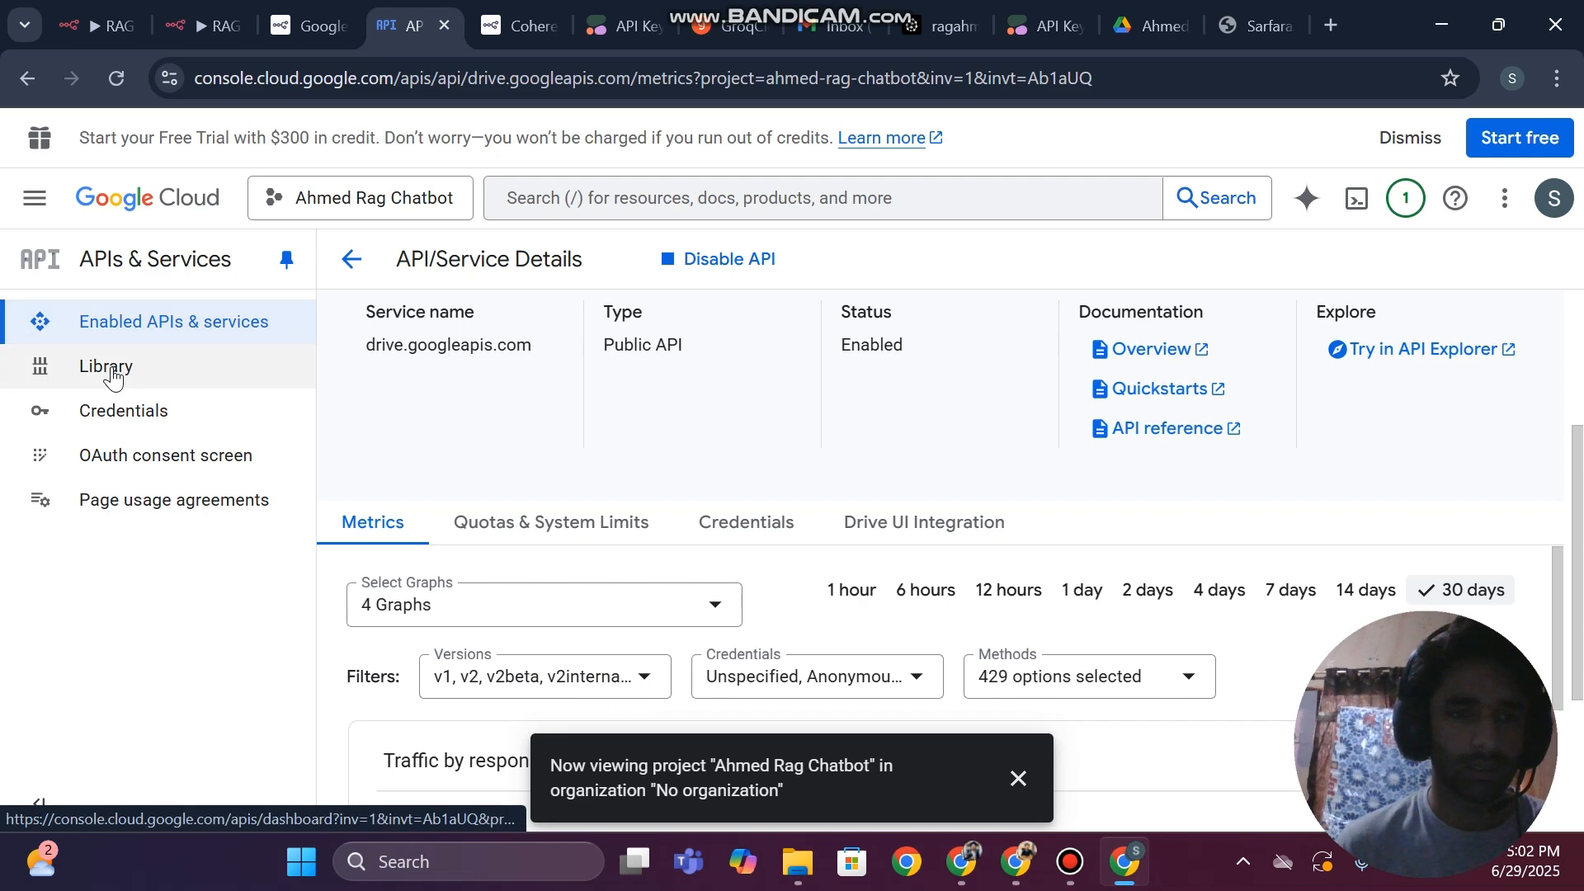
pyautogui.click(136, 428)
pyautogui.click(152, 456)
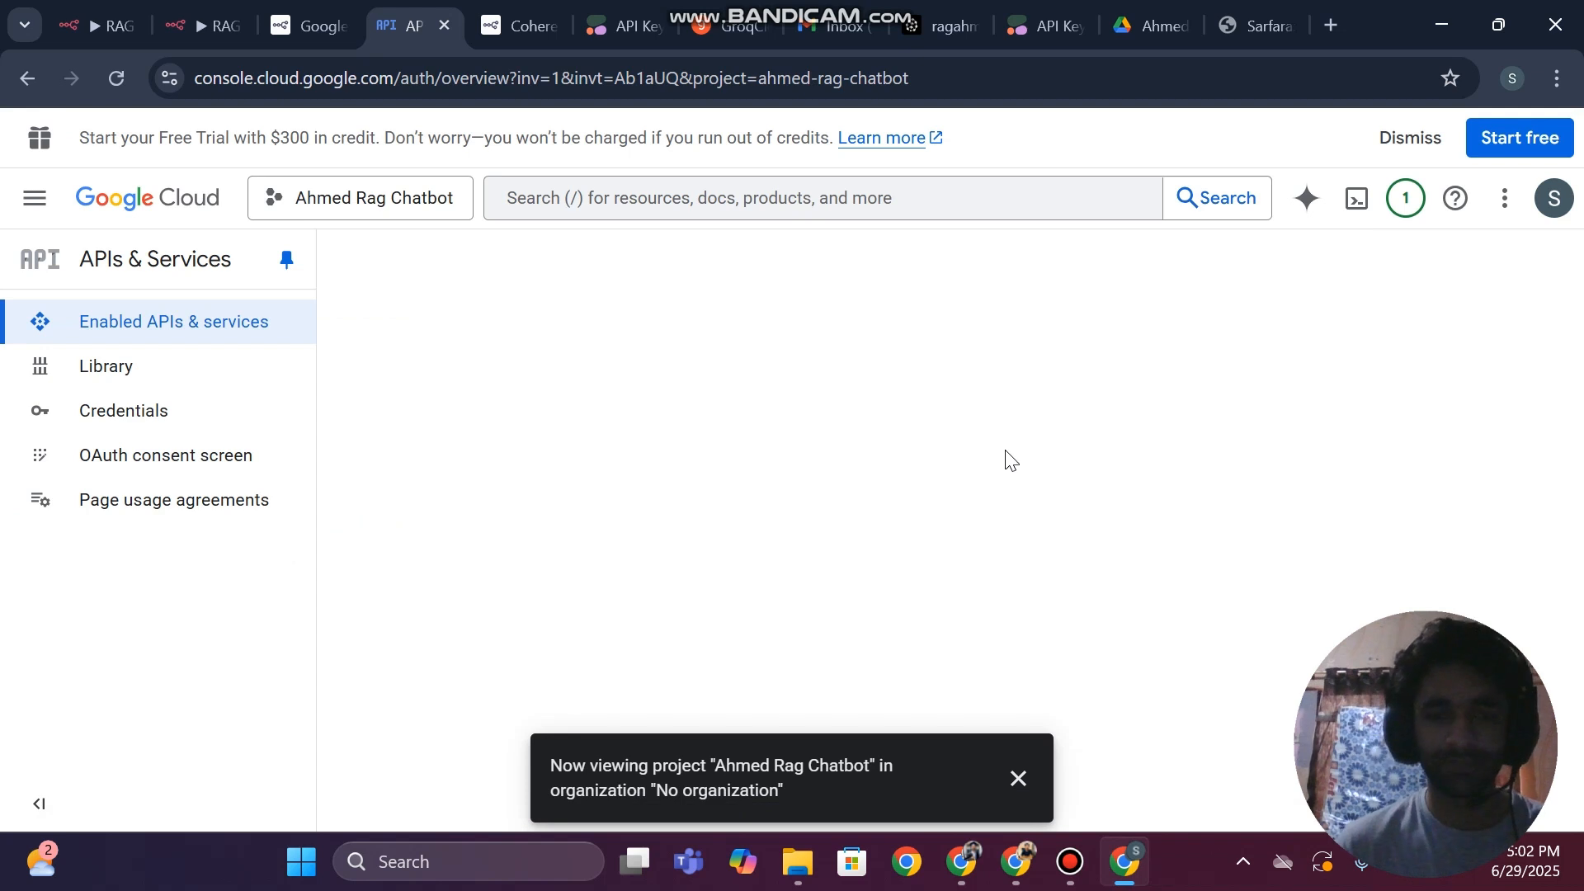
pyautogui.click(1017, 777)
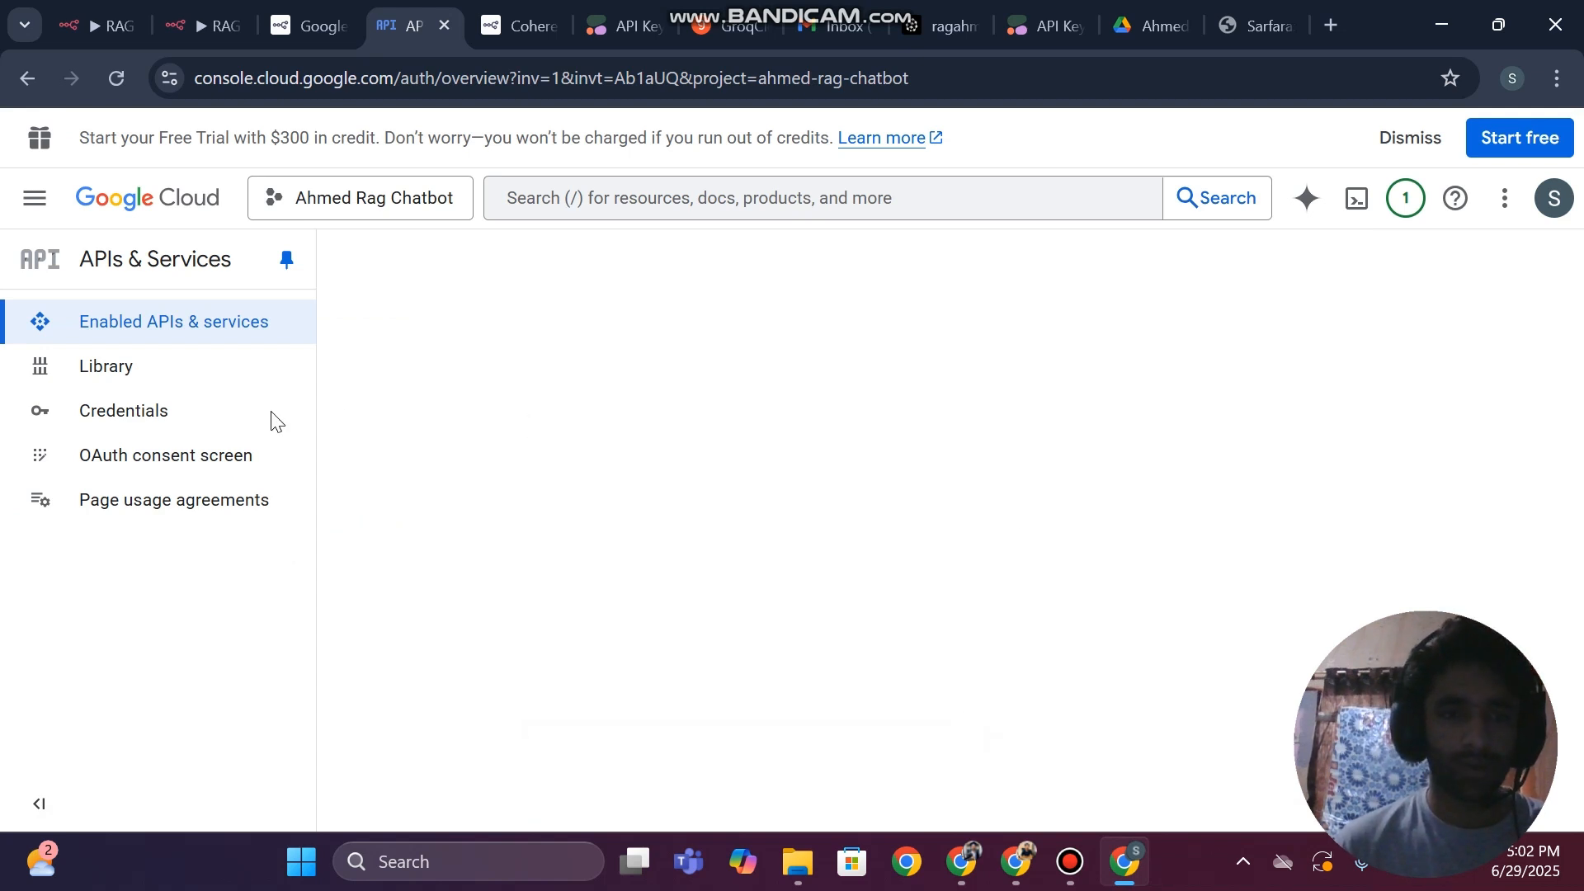
pyautogui.click(170, 428)
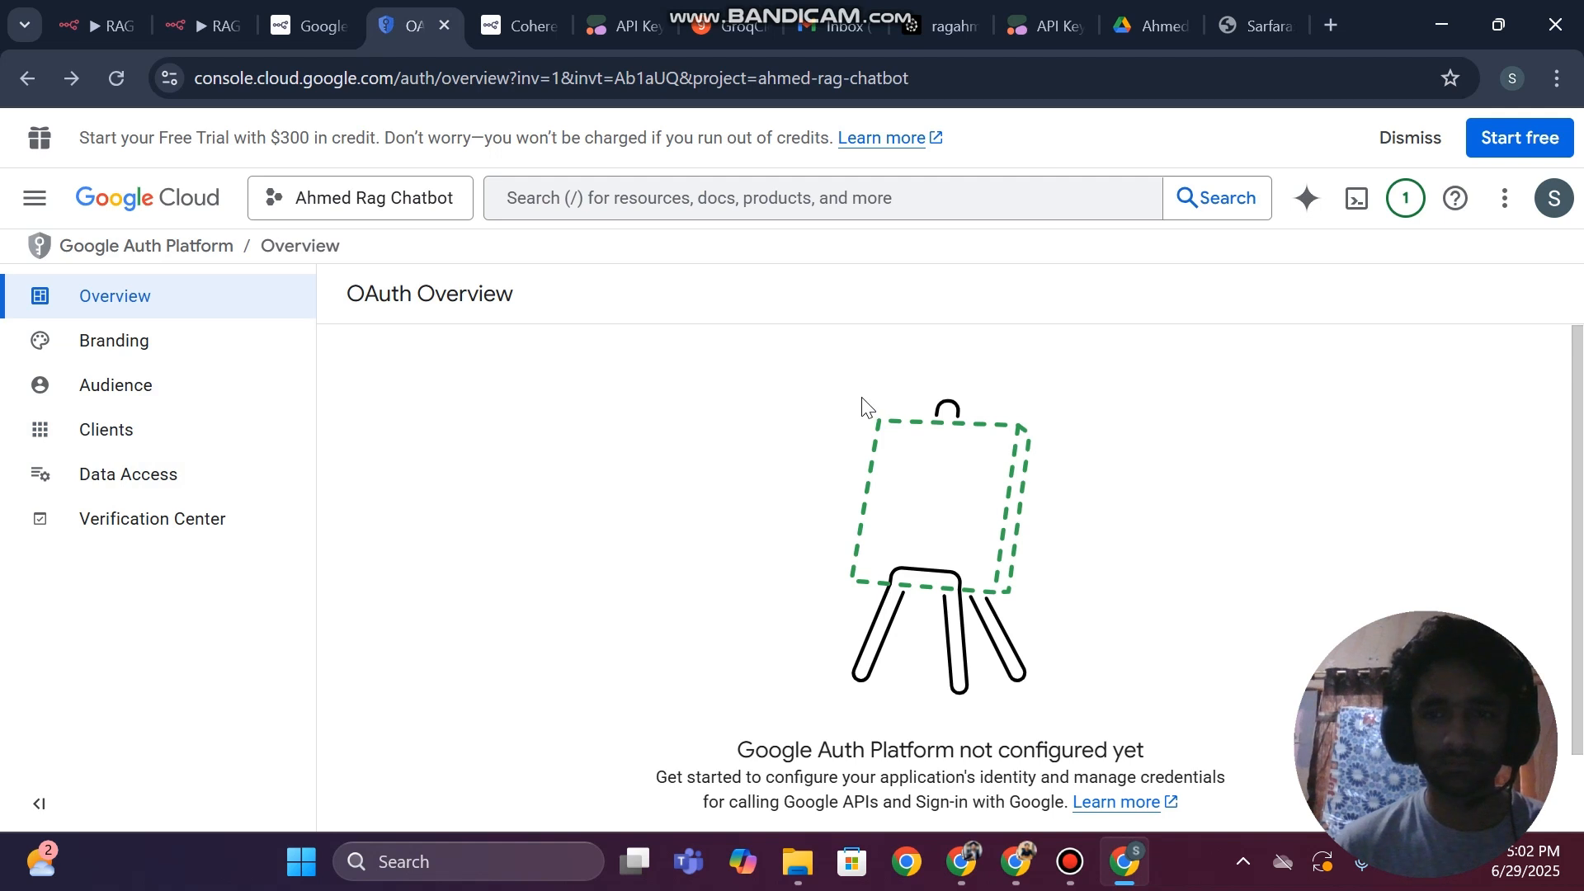
pyautogui.scroll(-1, 863, 407)
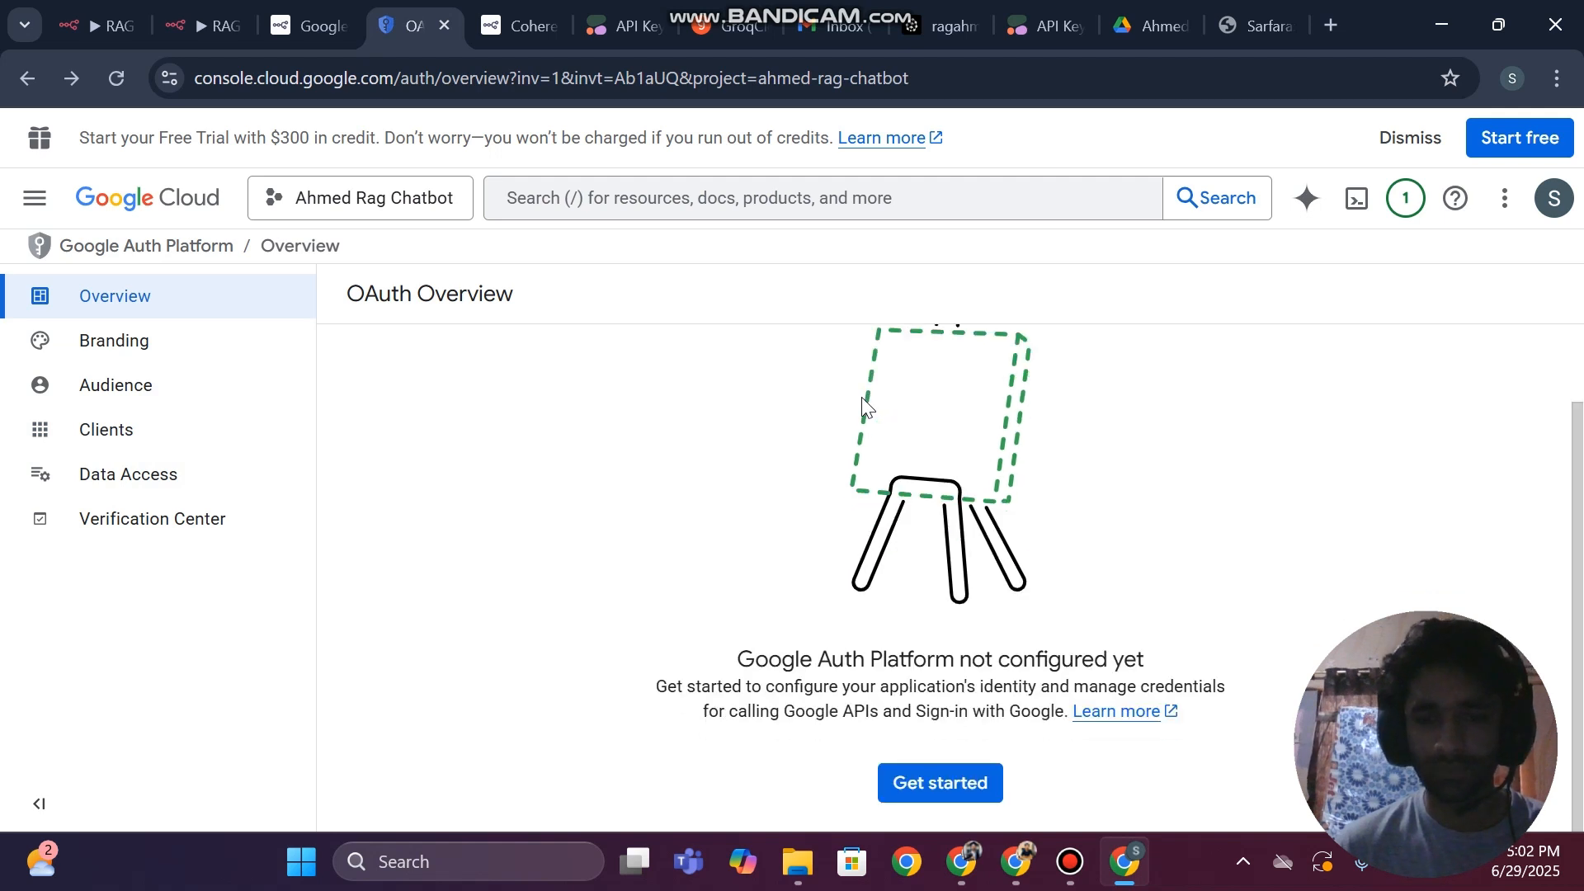
# Start the Google Auth Platform configuration with the app name ragahmed and the account's own address as user support email
pyautogui.click(949, 798)
pyautogui.click(551, 438)
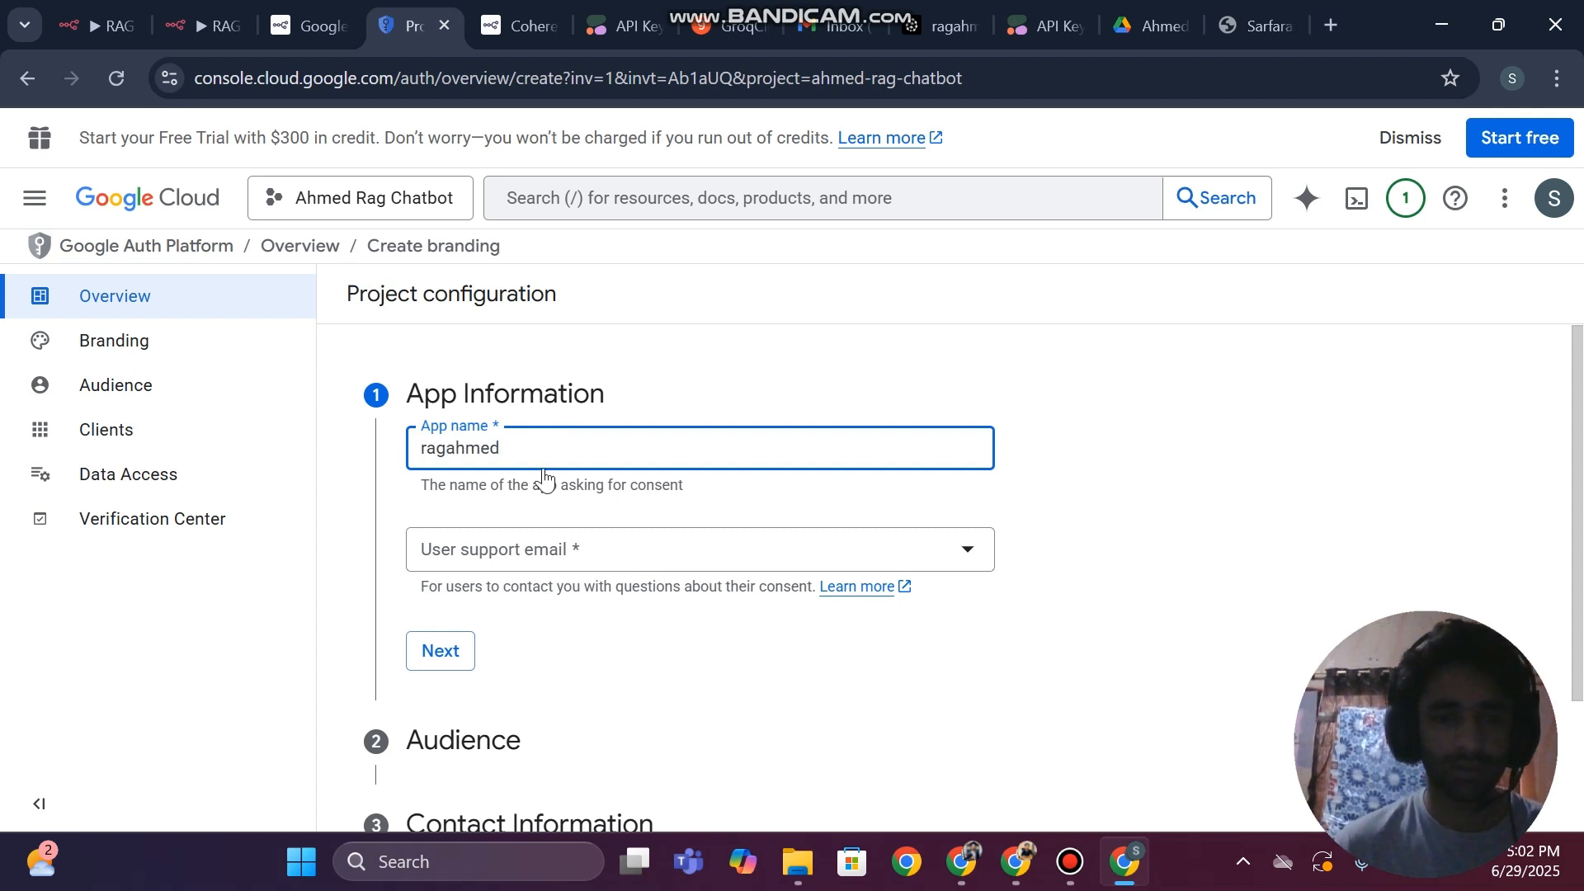
pyautogui.click(491, 564)
pyautogui.click(509, 564)
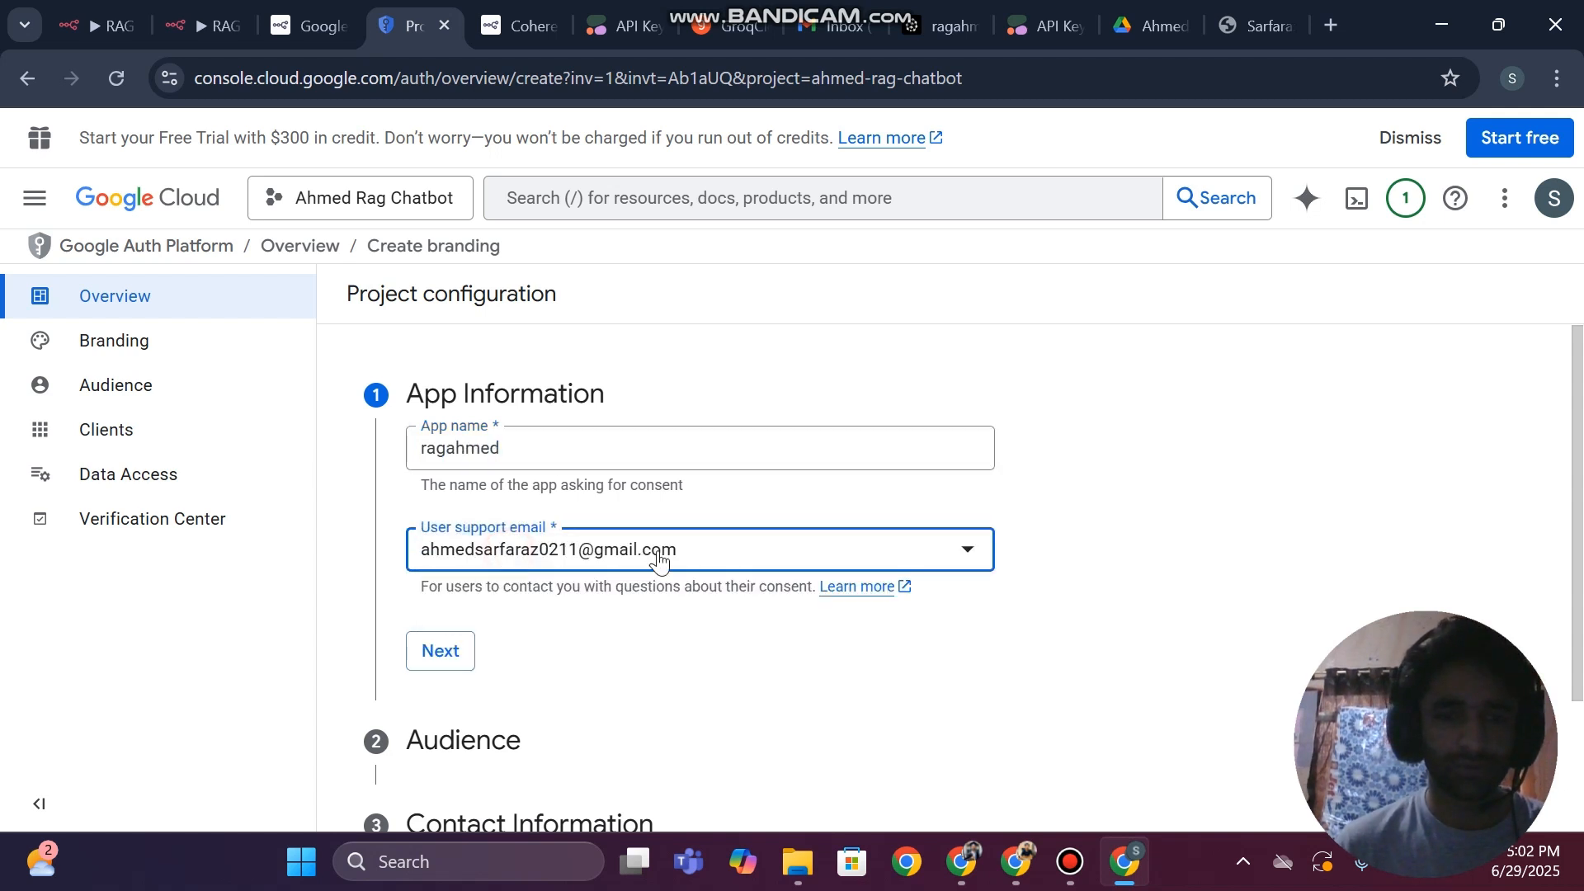
pyautogui.scroll(-2, 743, 584)
pyautogui.click(440, 491)
# Set the app's audience to External and continue to the contact information
pyautogui.scroll(2, 441, 496)
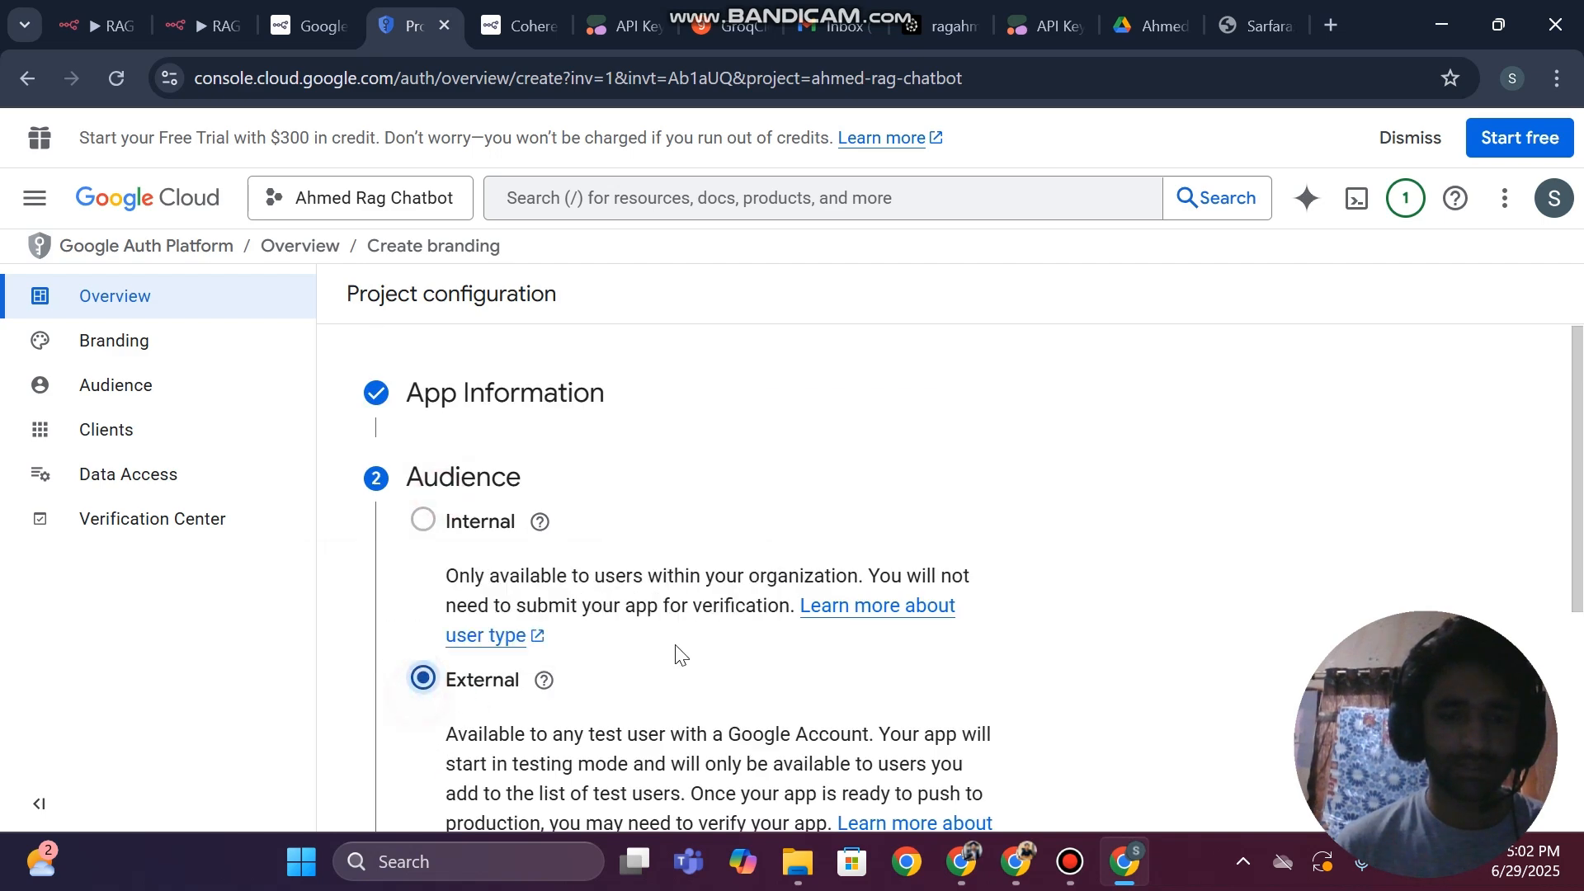
pyautogui.scroll(-5, 709, 650)
pyautogui.click(450, 557)
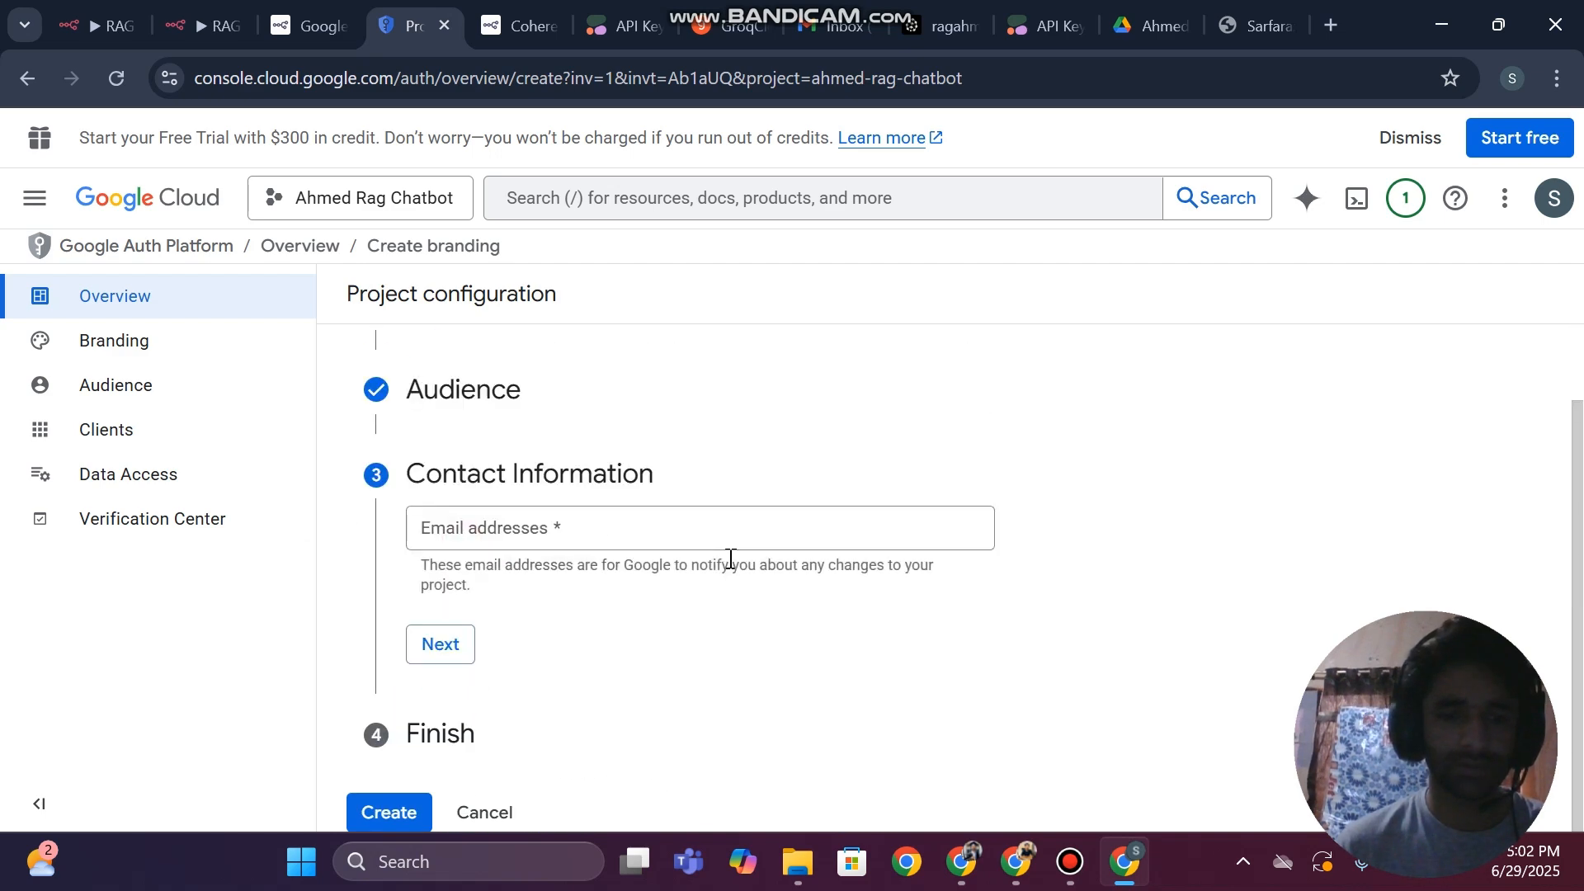
# Paste the contact email address from the clipboard history into the contact information and continue
pyautogui.click(579, 538)
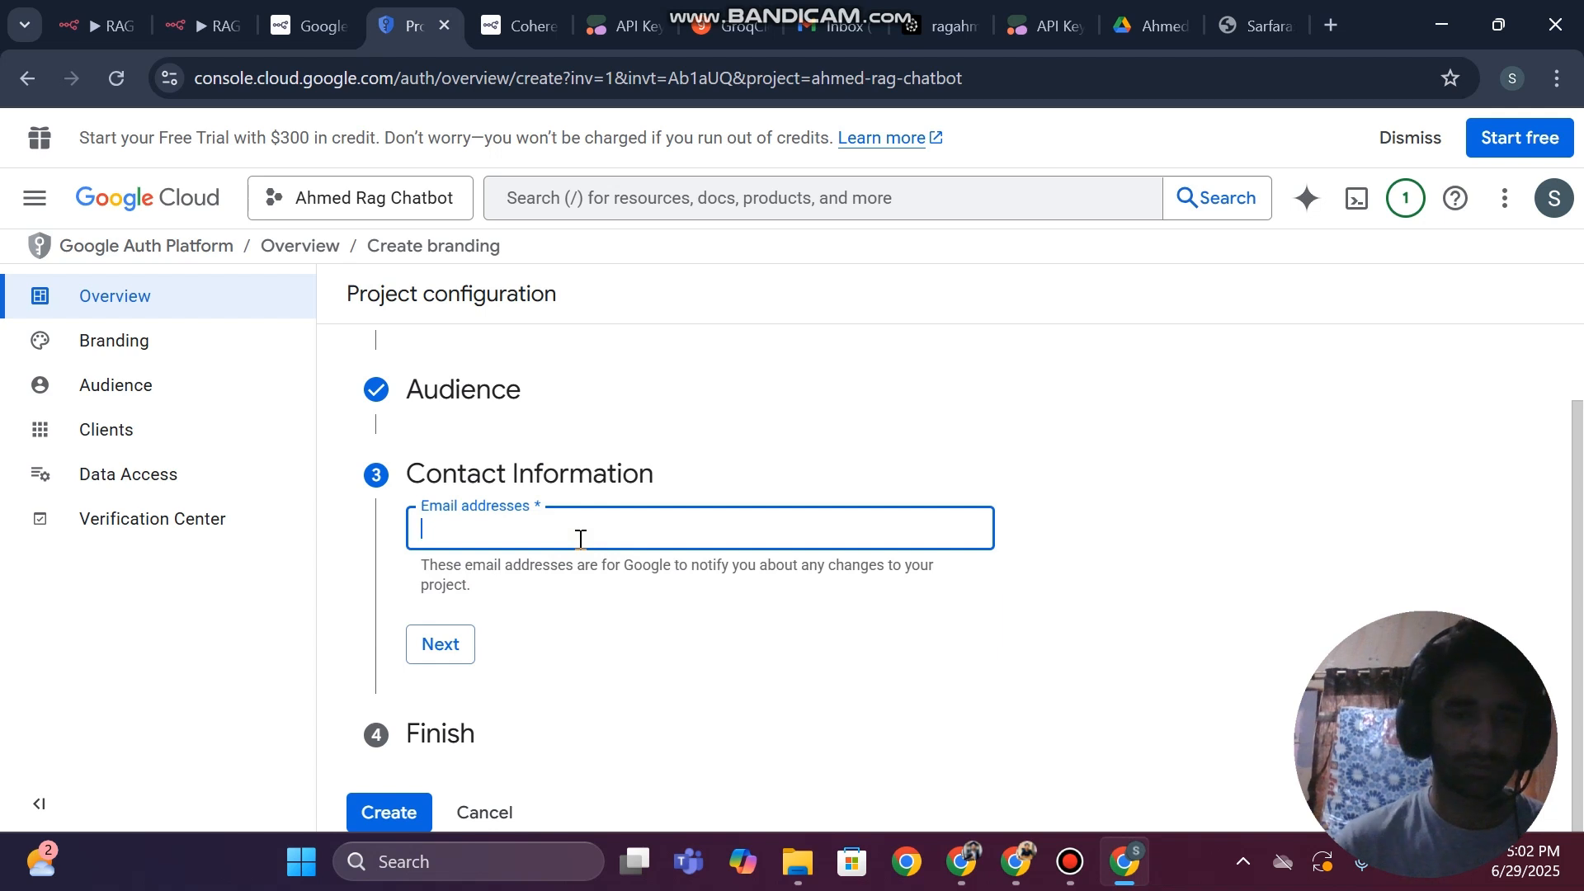
pyautogui.press('super+v')
pyautogui.scroll(-10, 584, 319)
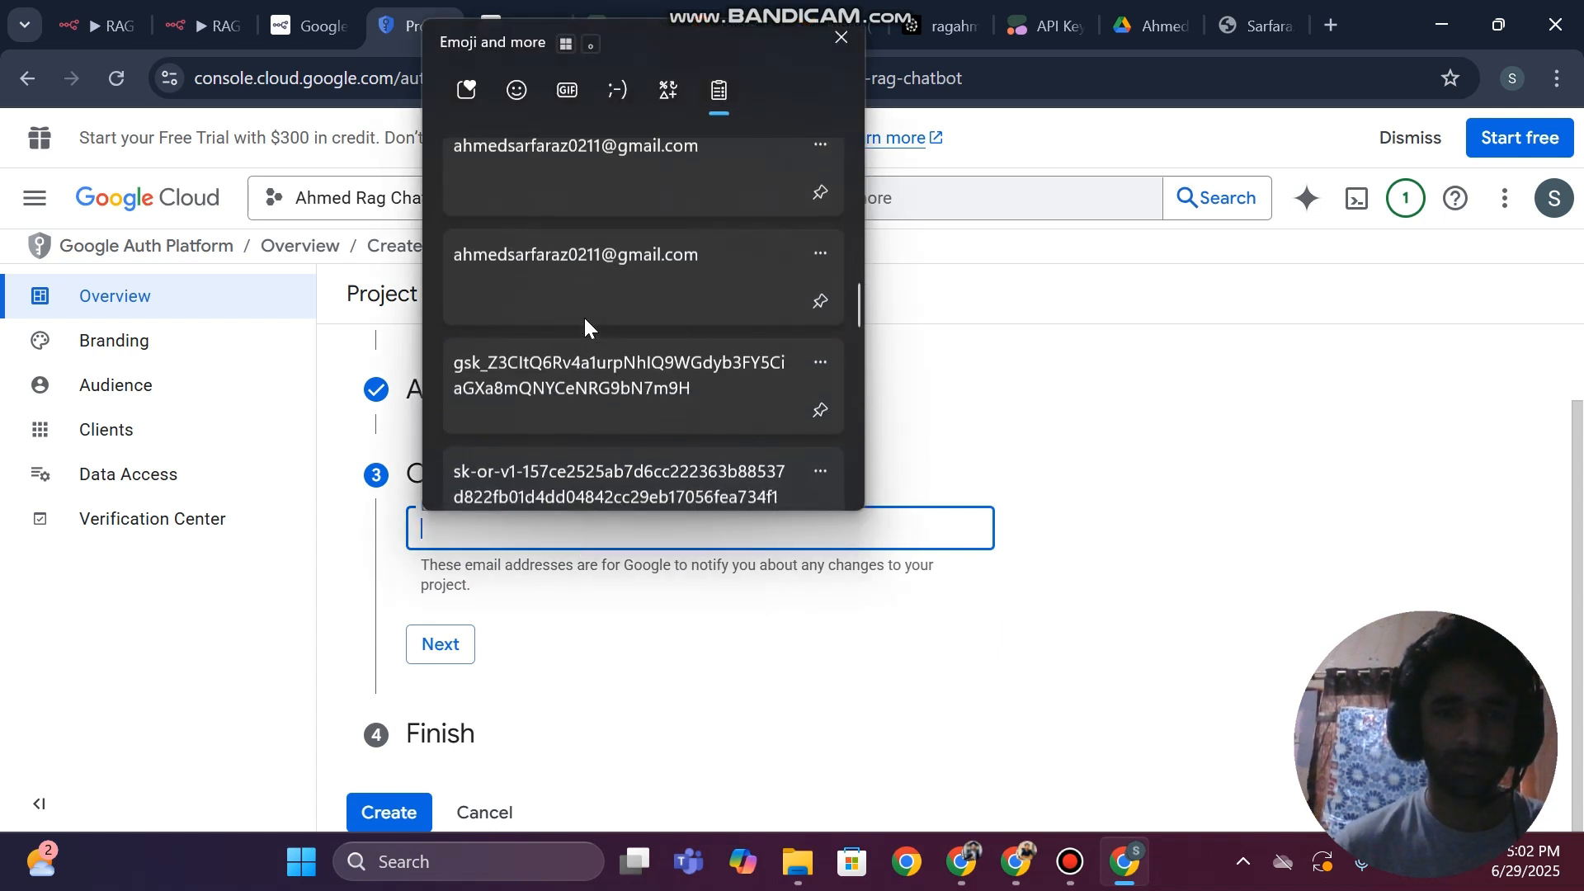
pyautogui.click(523, 272)
pyautogui.click(431, 646)
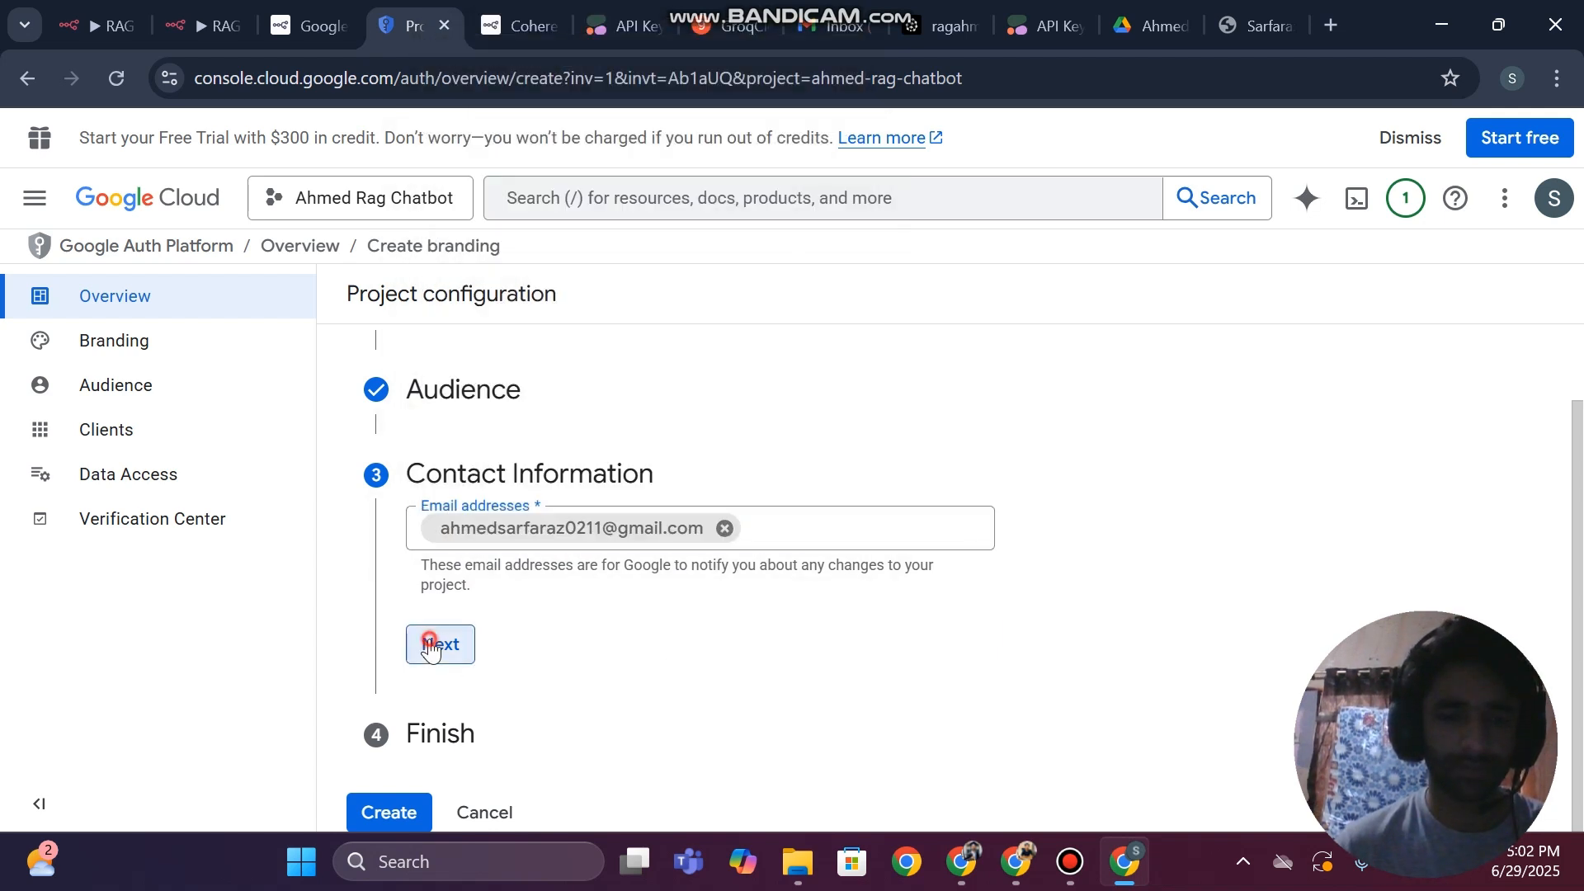
# Agree to the Google API Services User Data Policy and create the OAuth configuration
pyautogui.click(424, 662)
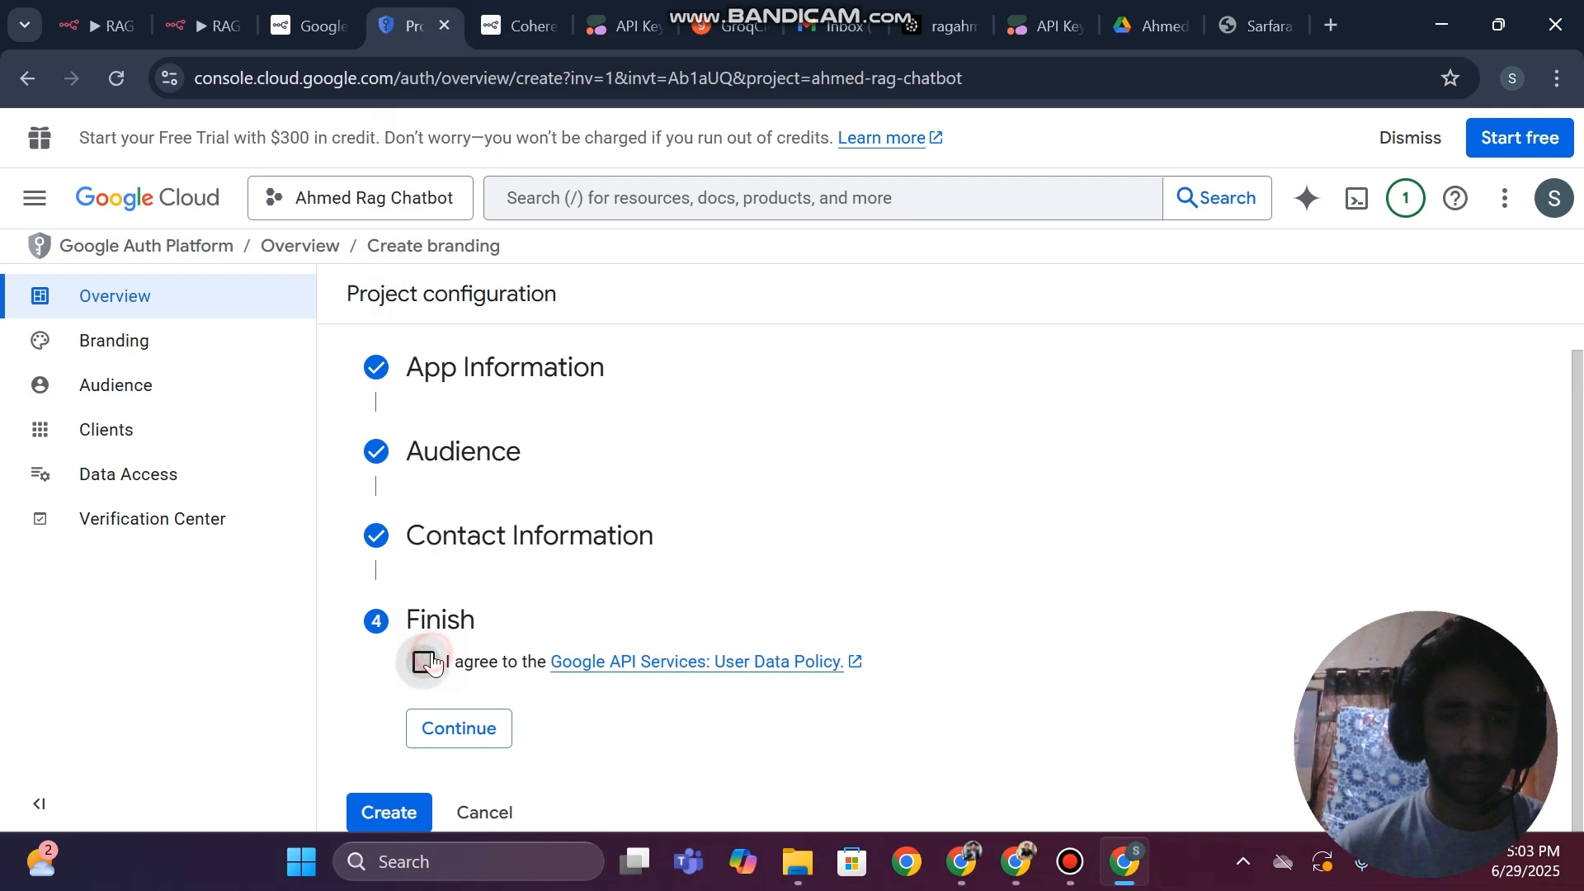
pyautogui.click(478, 743)
pyautogui.click(390, 726)
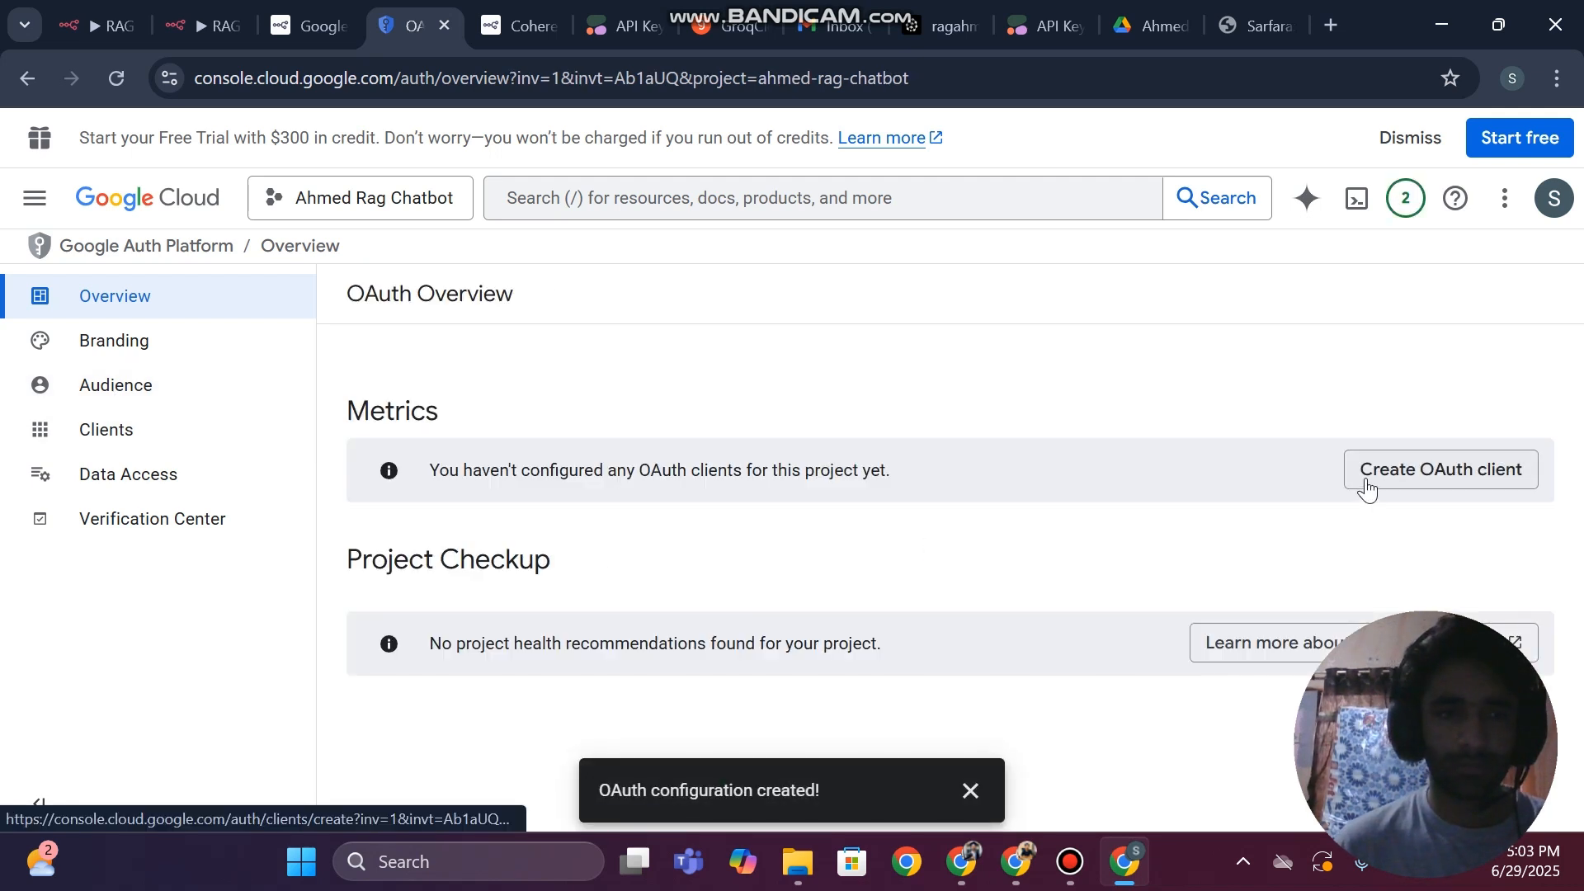
# Begin a new OAuth client of type Web application and add an entry under Authorized redirect URIs
pyautogui.click(1410, 481)
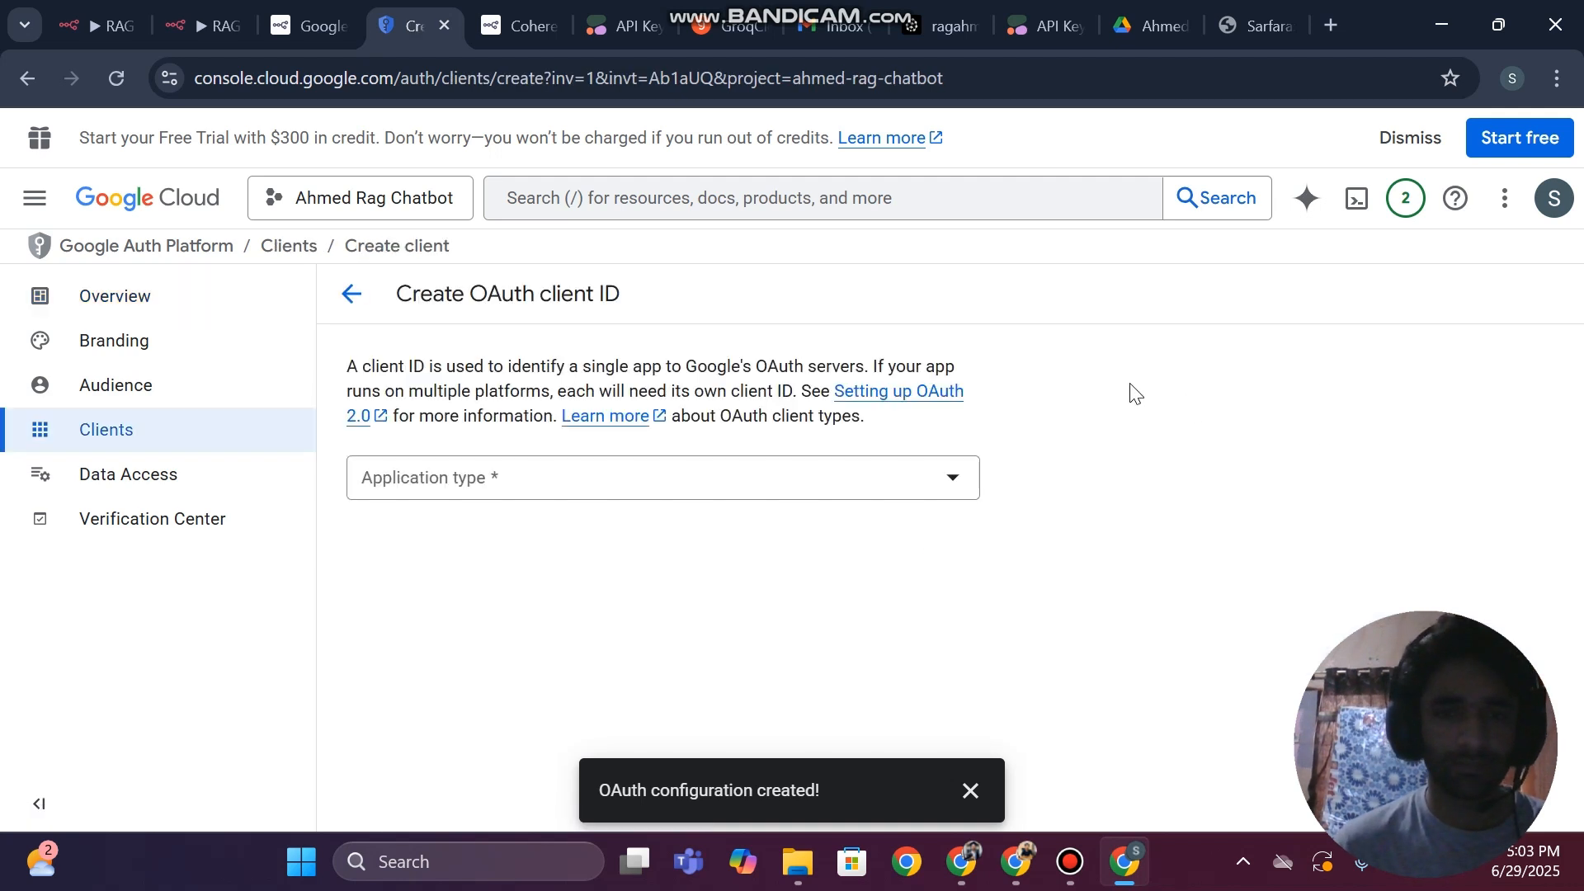
pyautogui.click(556, 490)
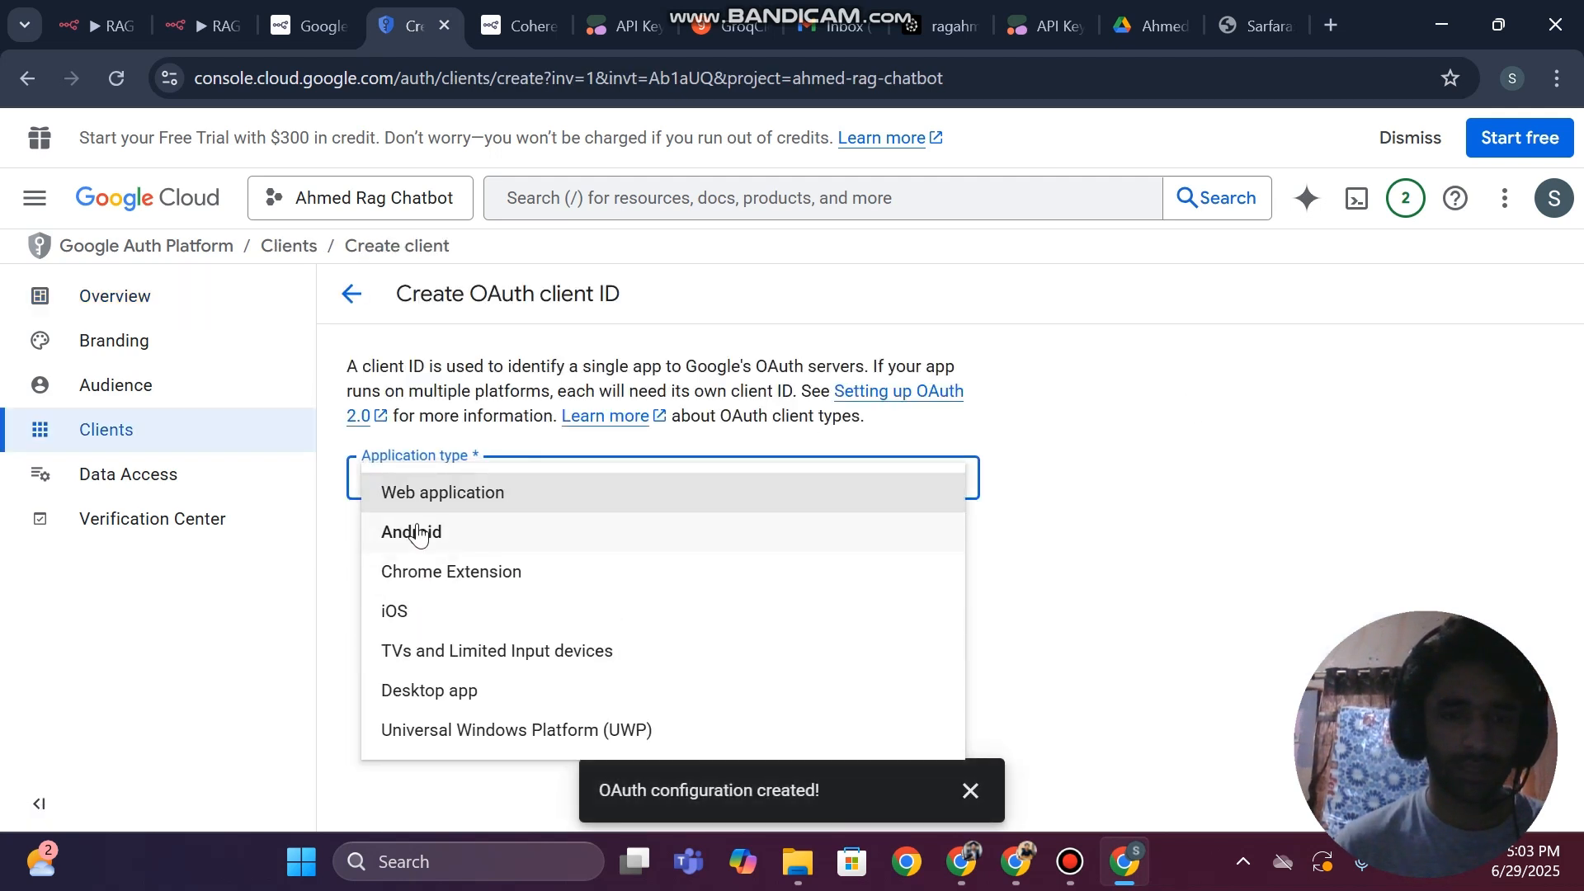
pyautogui.click(442, 492)
pyautogui.scroll(-5, 463, 549)
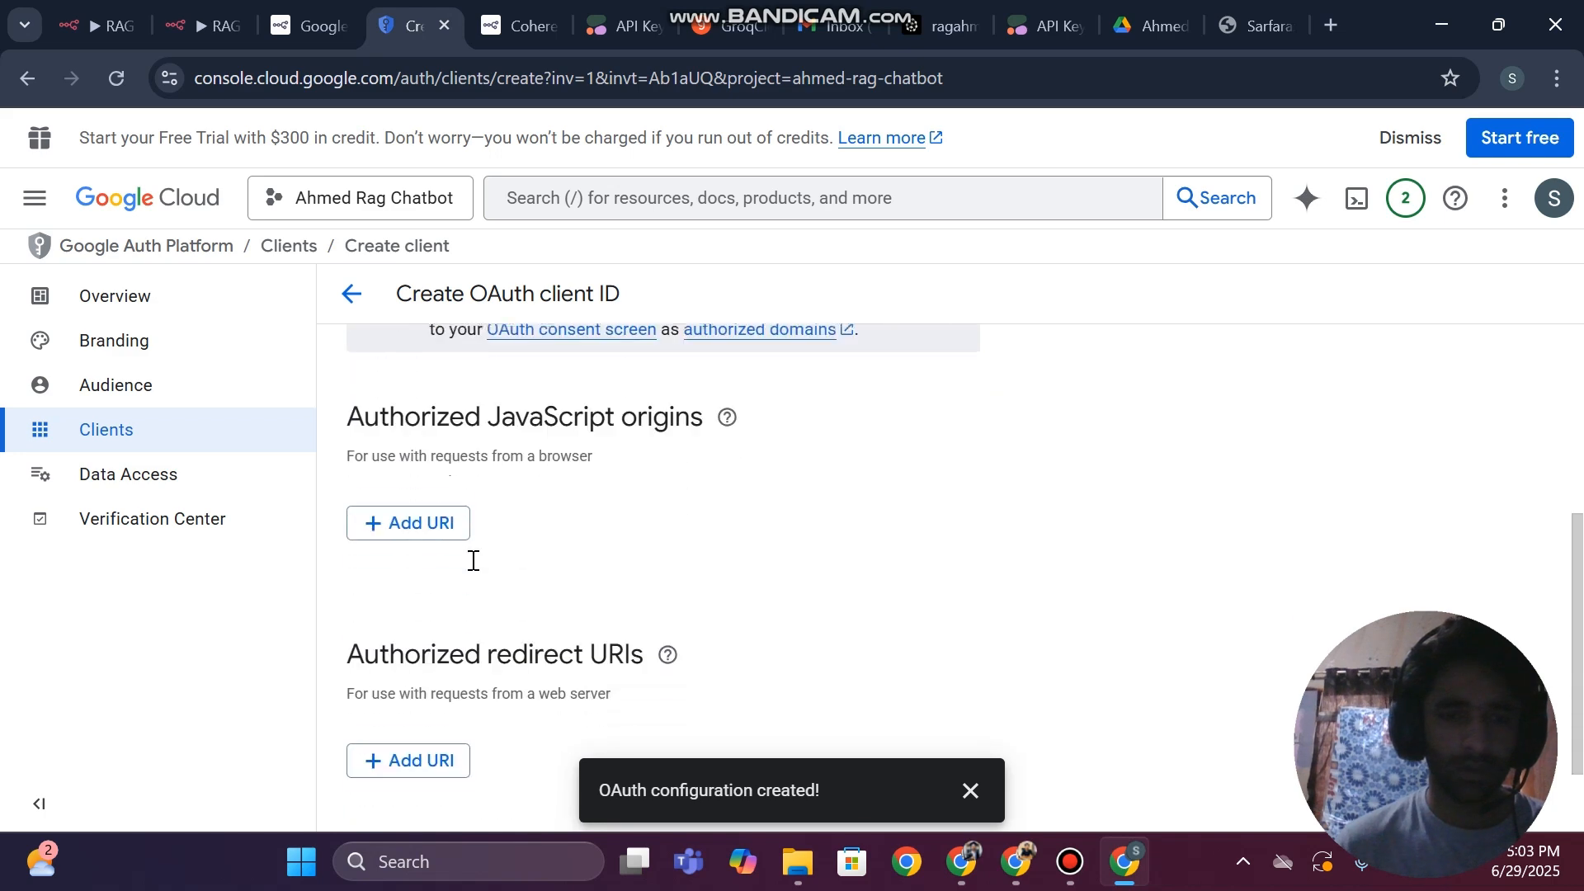
pyautogui.scroll(-1, 550, 583)
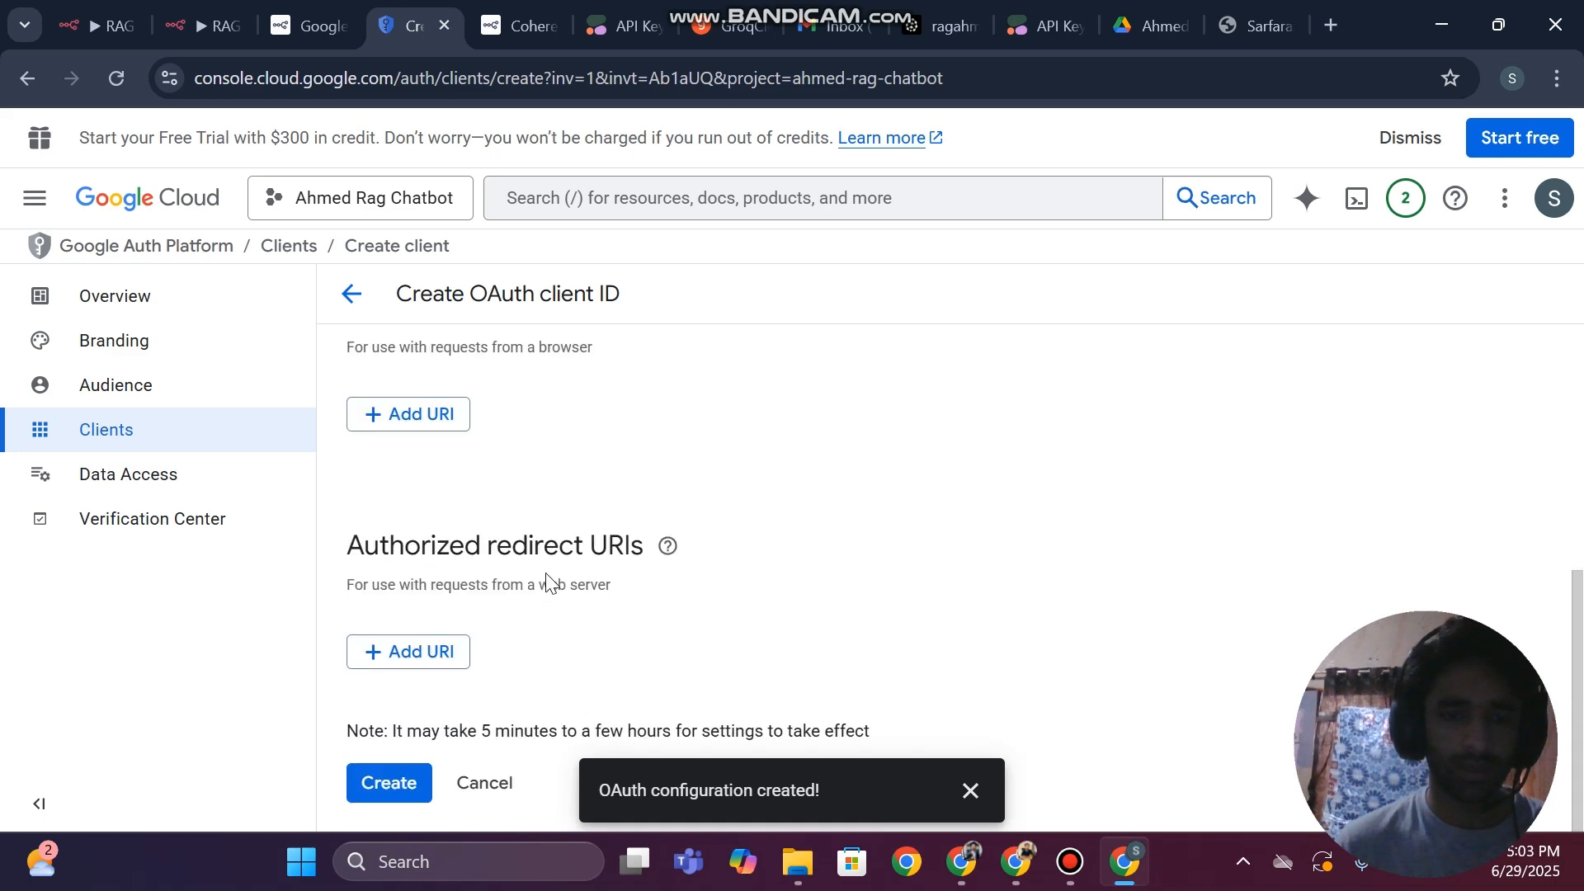
pyautogui.click(391, 660)
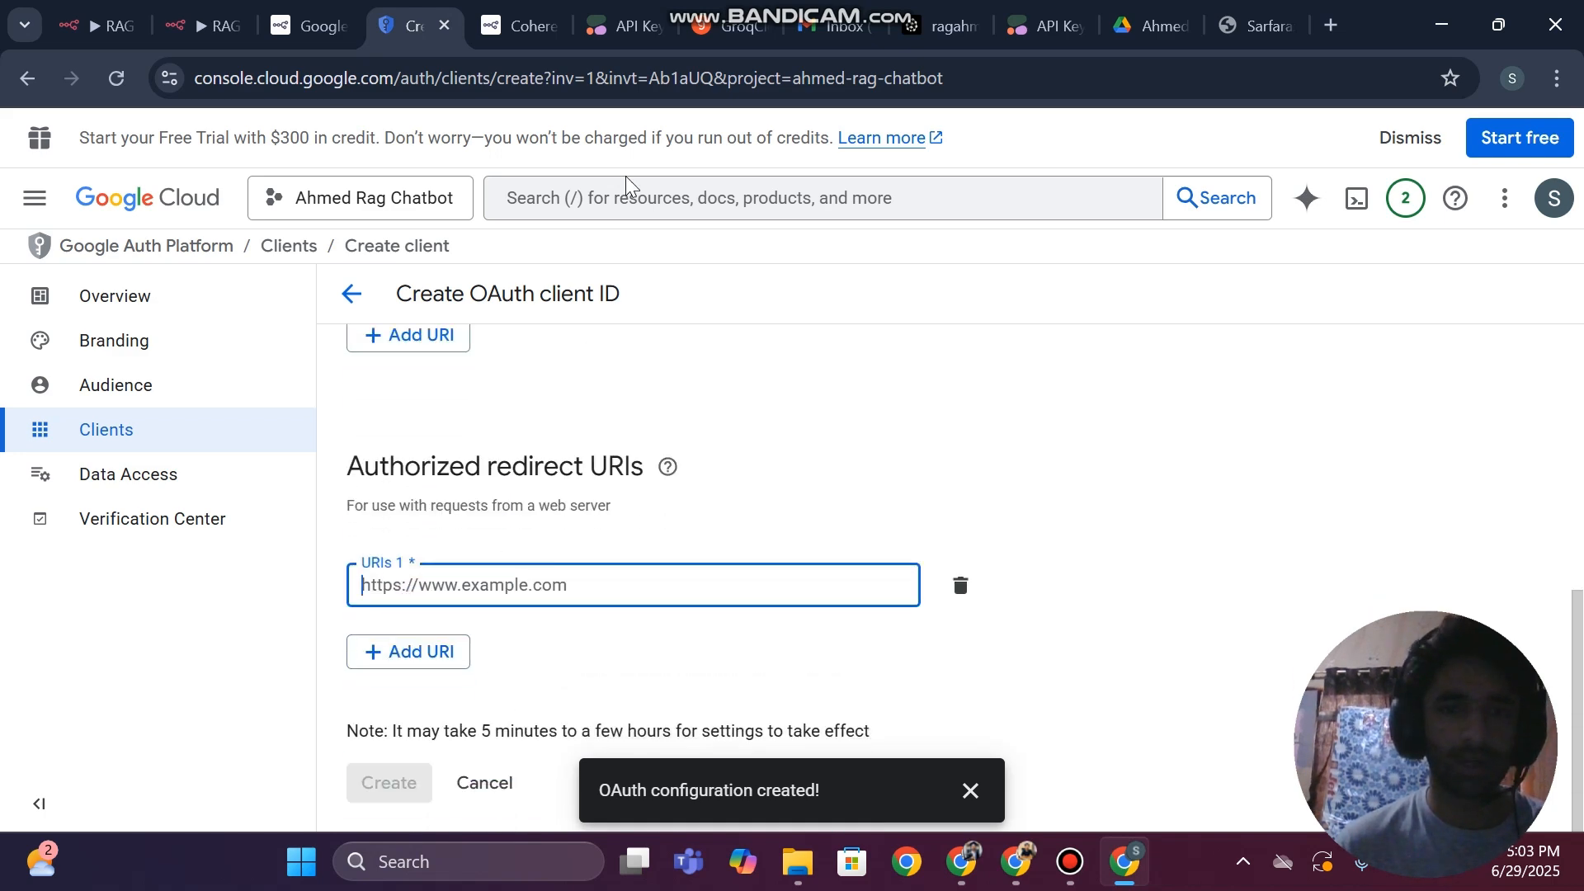
pyautogui.click(103, 25)
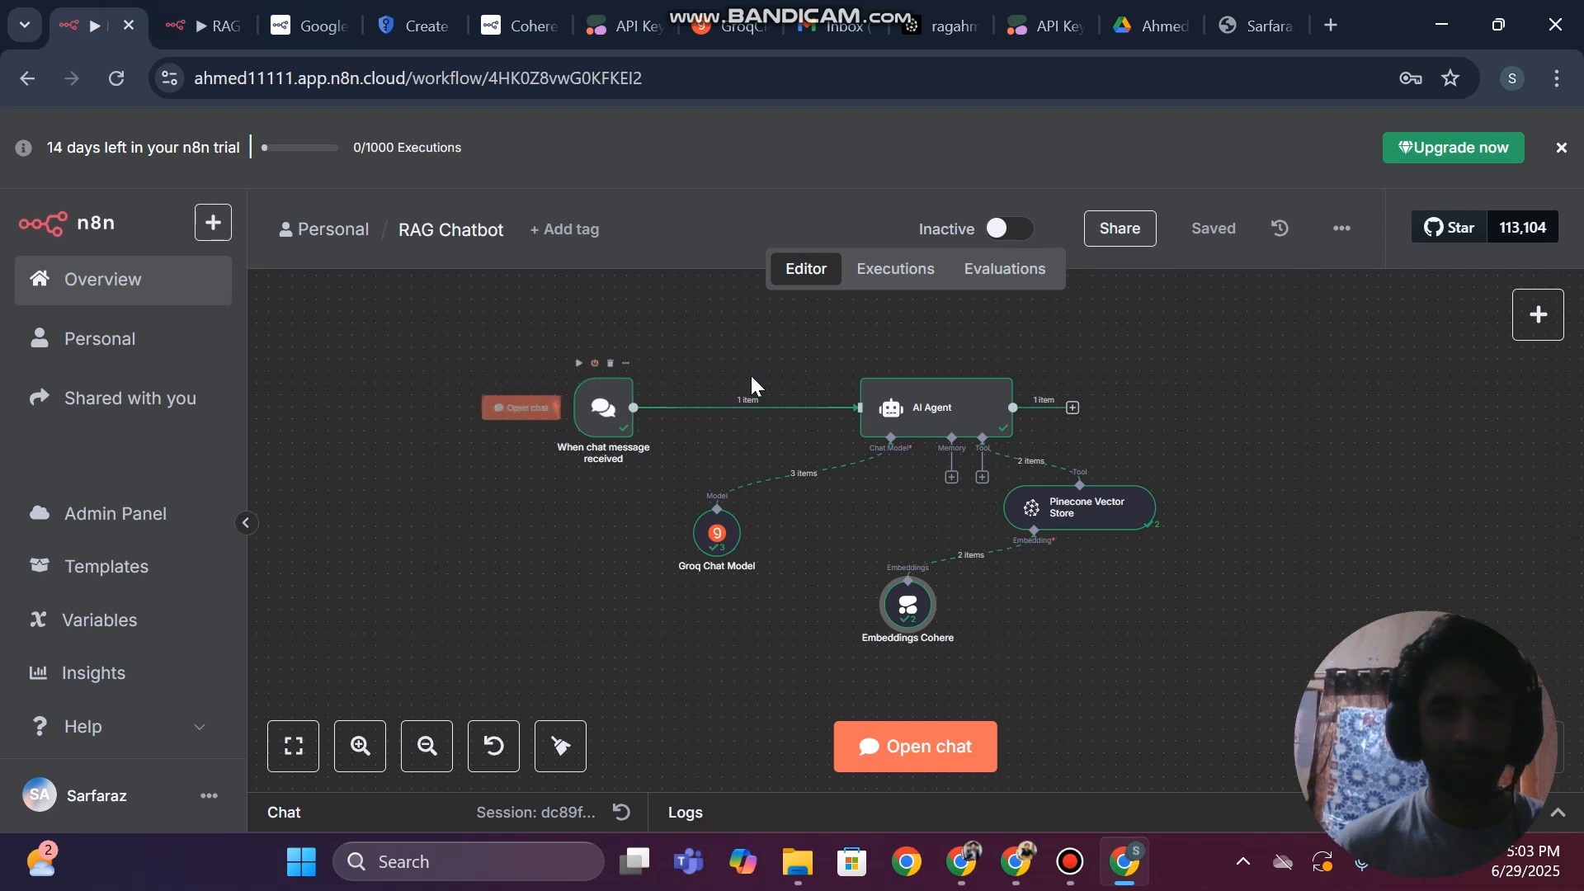
pyautogui.click(184, 10)
pyautogui.scroll(1, 751, 384)
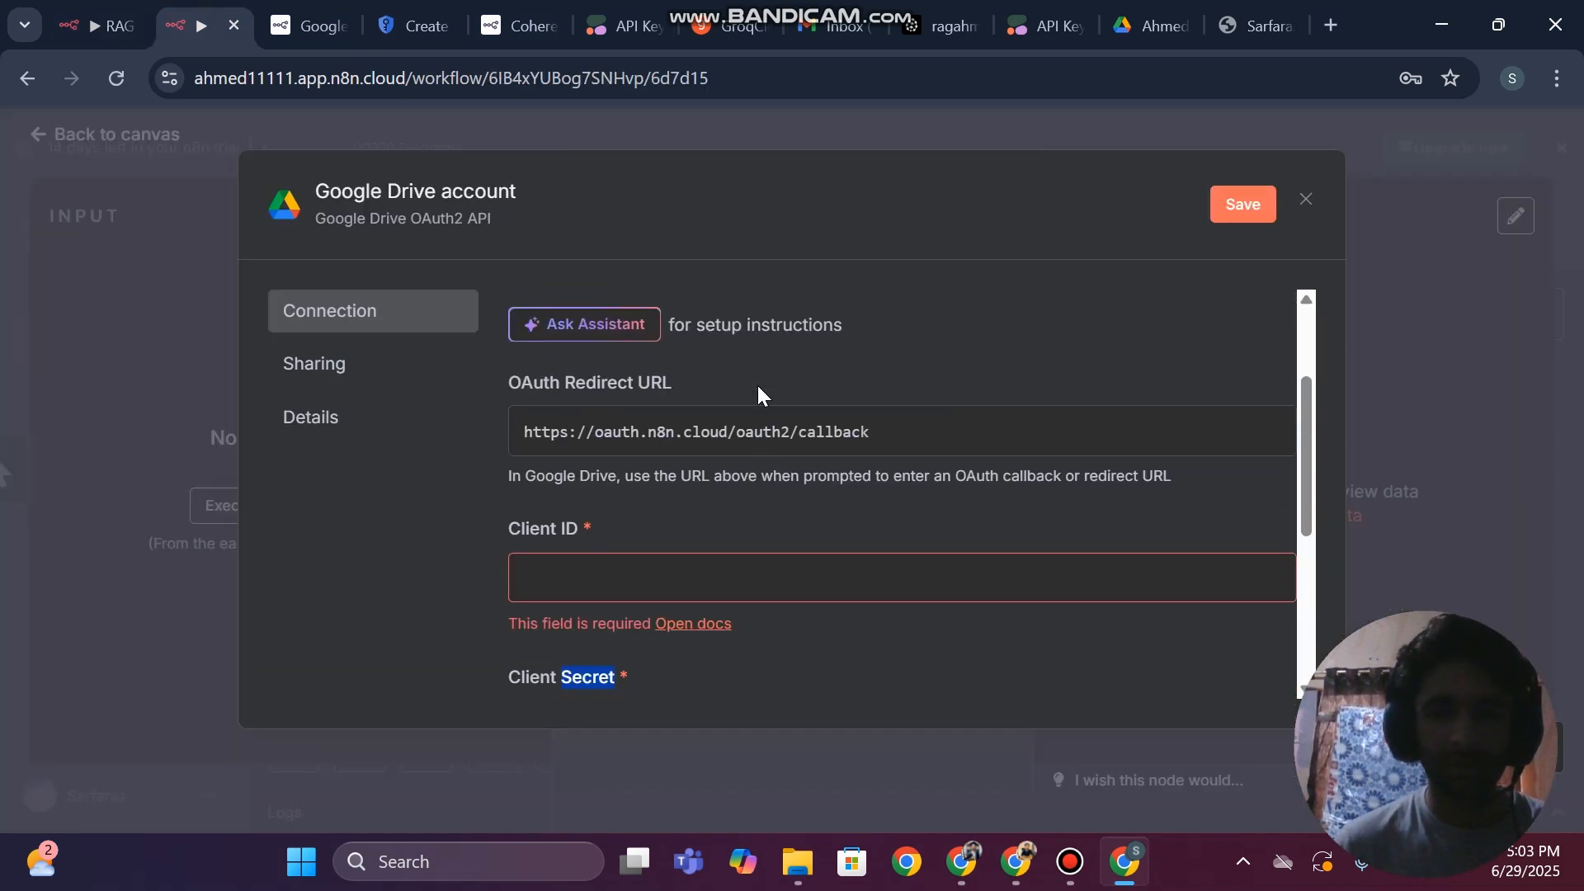
pyautogui.tripleClick(1257, 431)
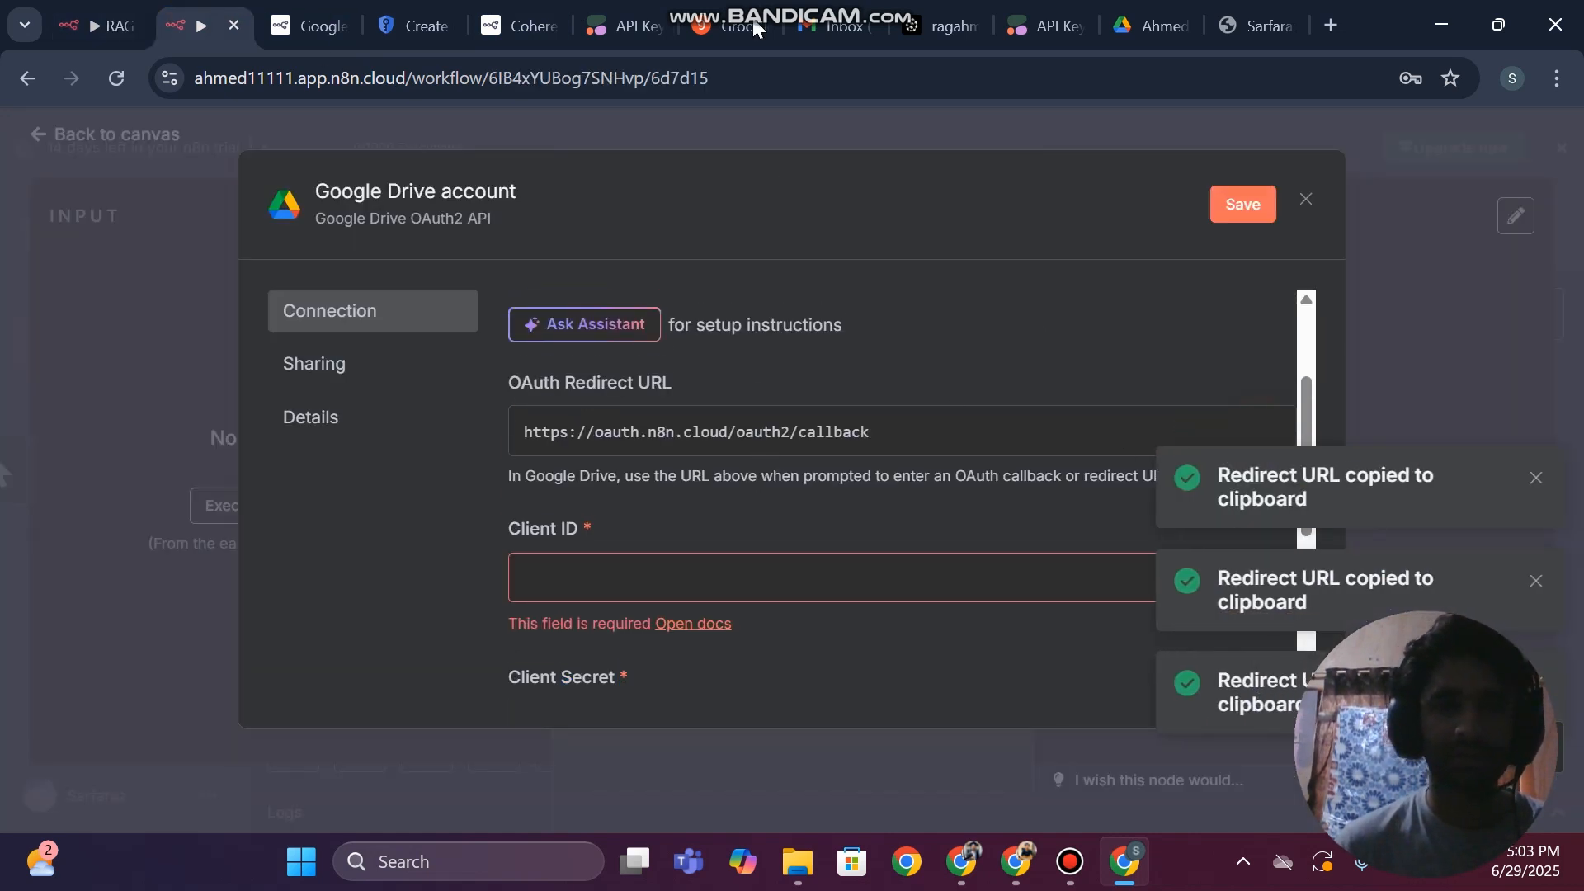
pyautogui.moveTo(1127, 2)
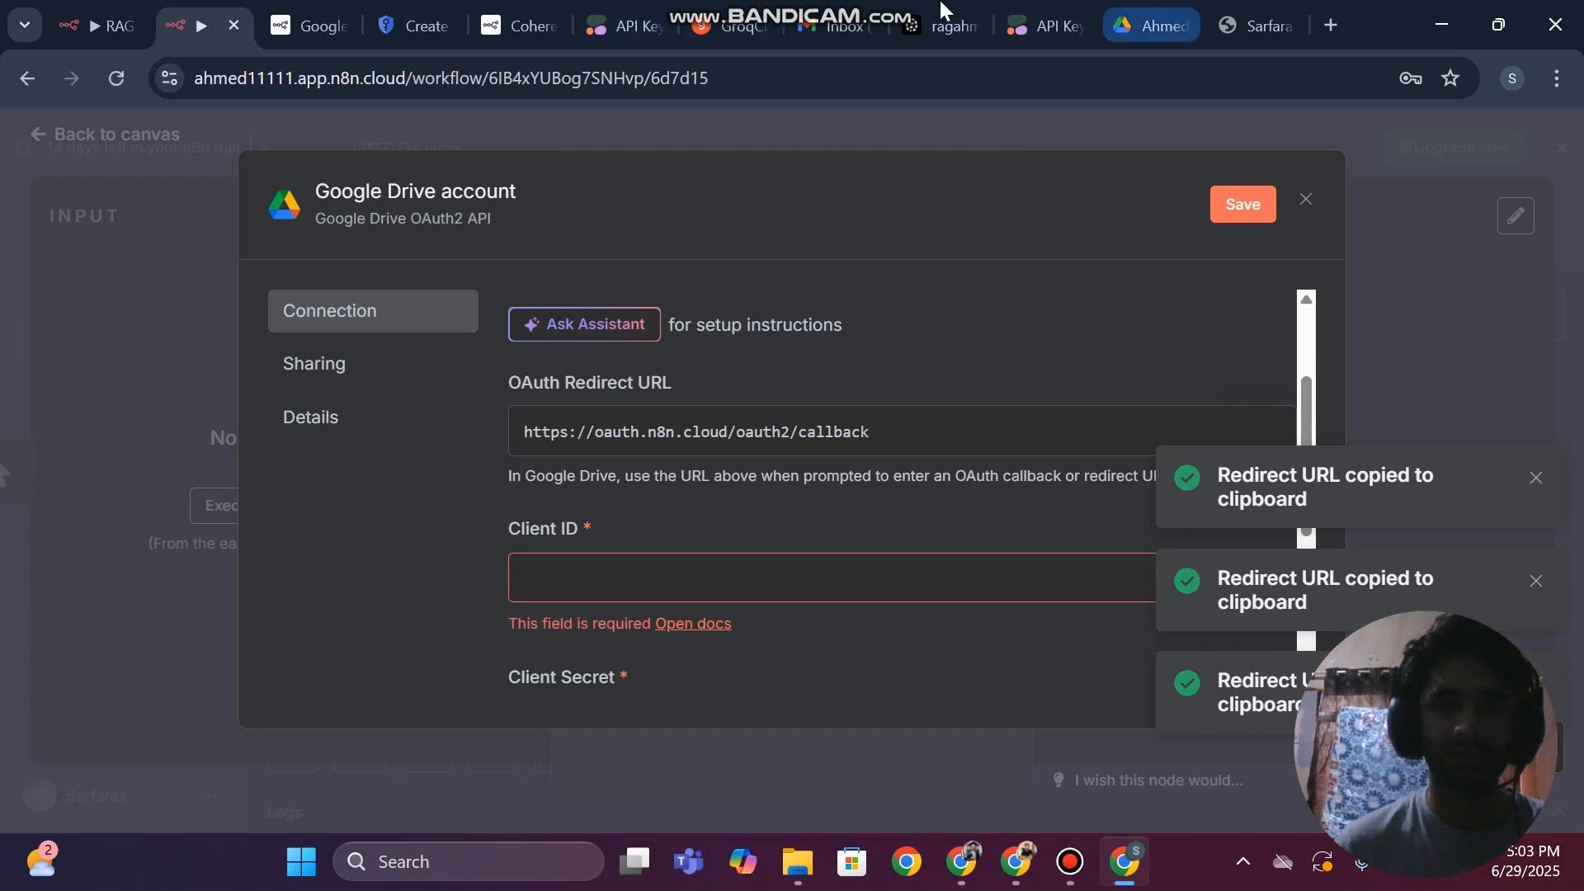
pyautogui.click(415, 25)
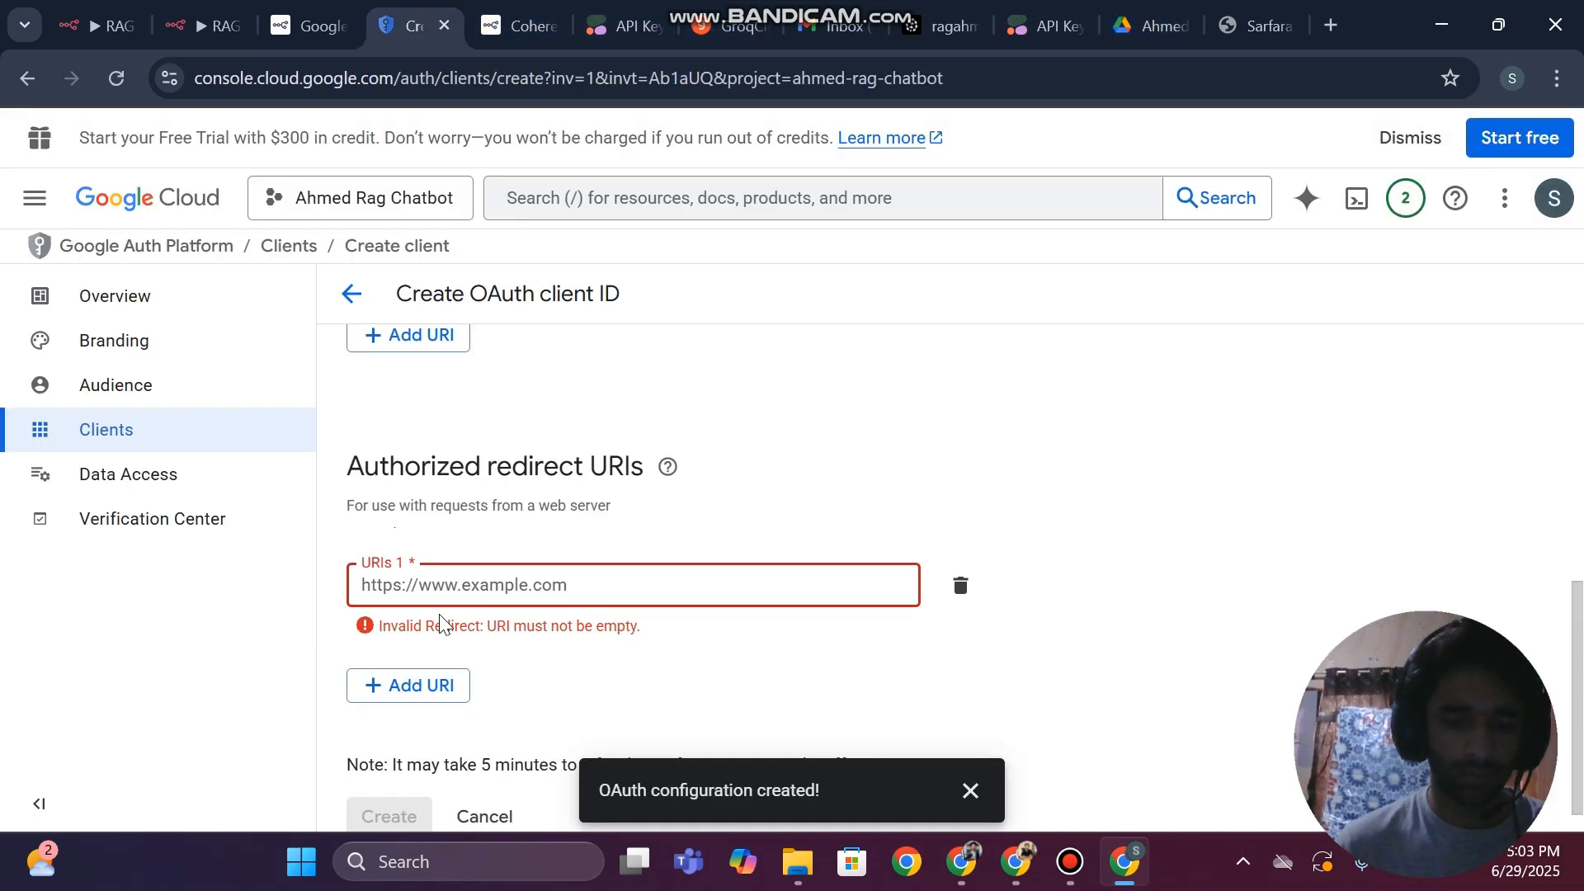
pyautogui.hotkey('ctrl', 'v')
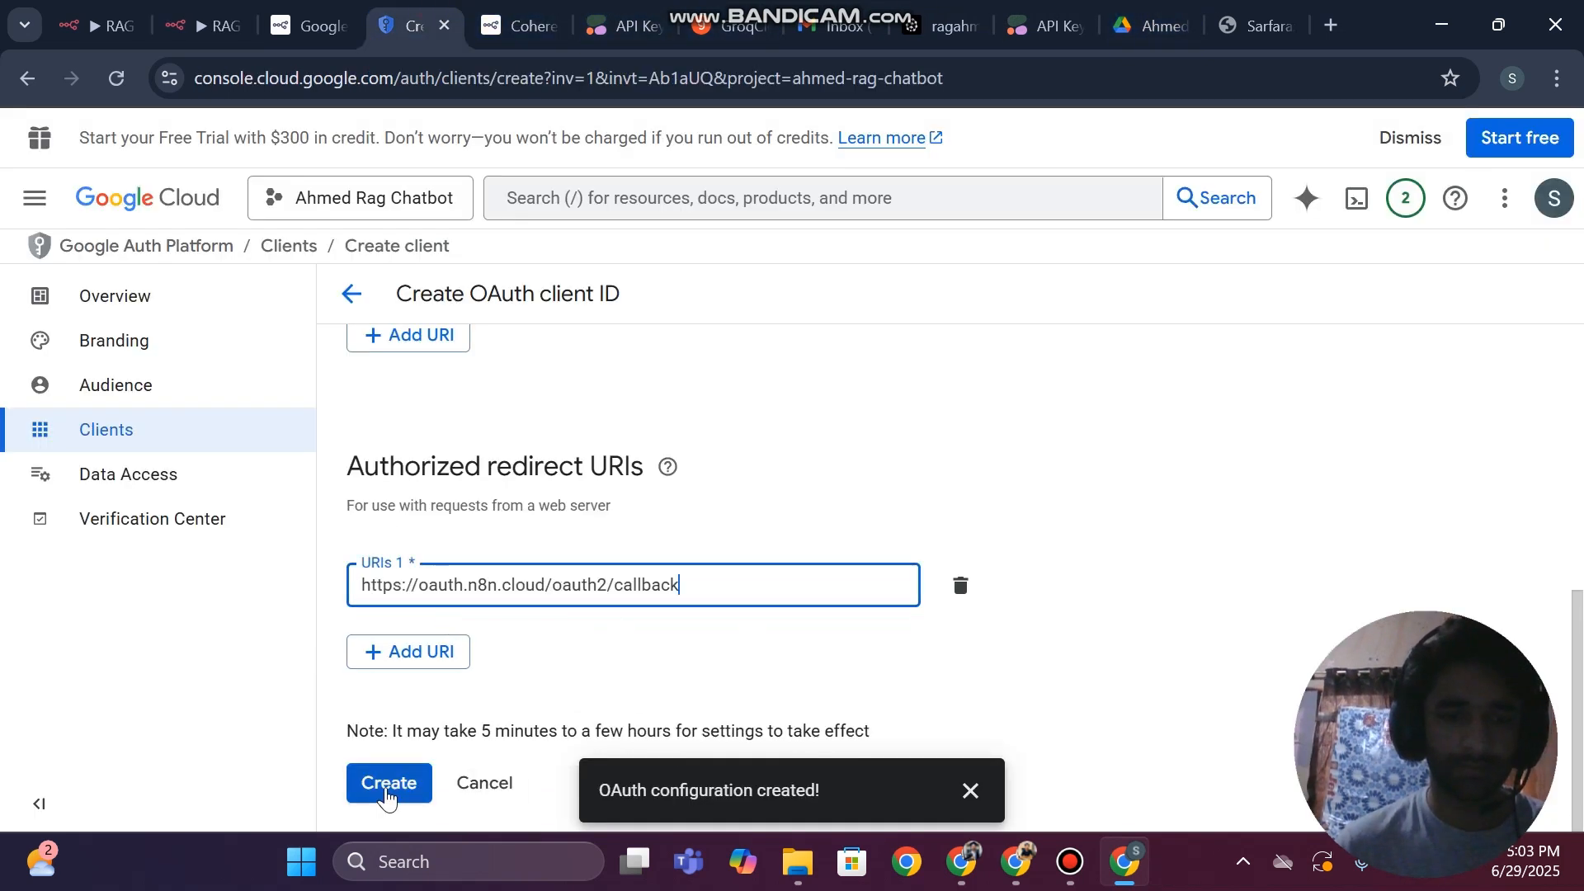
pyautogui.click(395, 786)
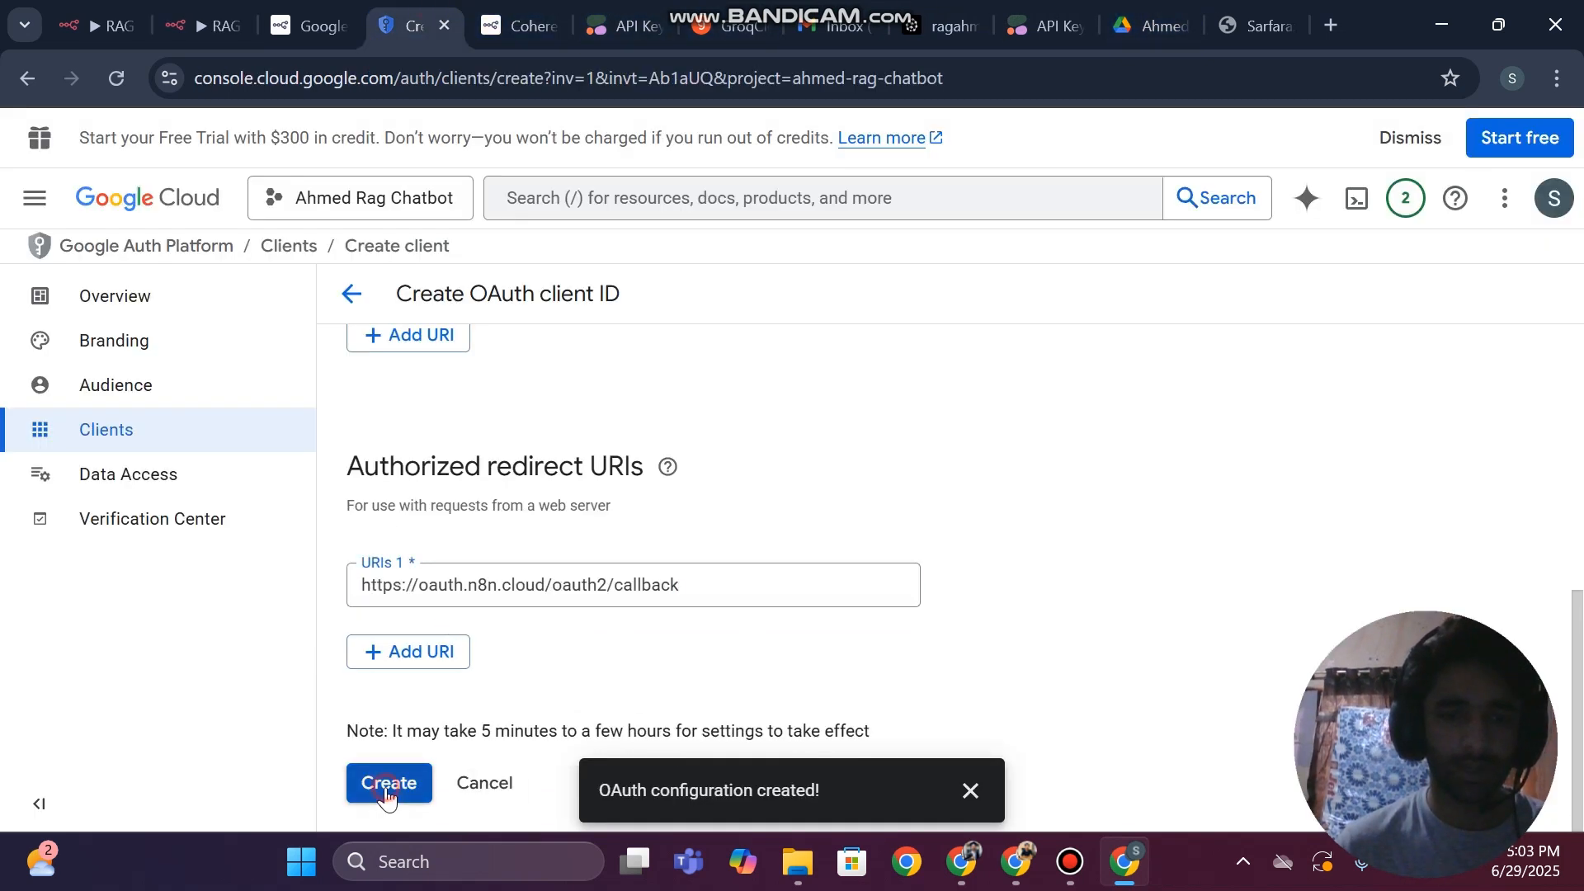
pyautogui.click(1067, 866)
pyautogui.click(1068, 872)
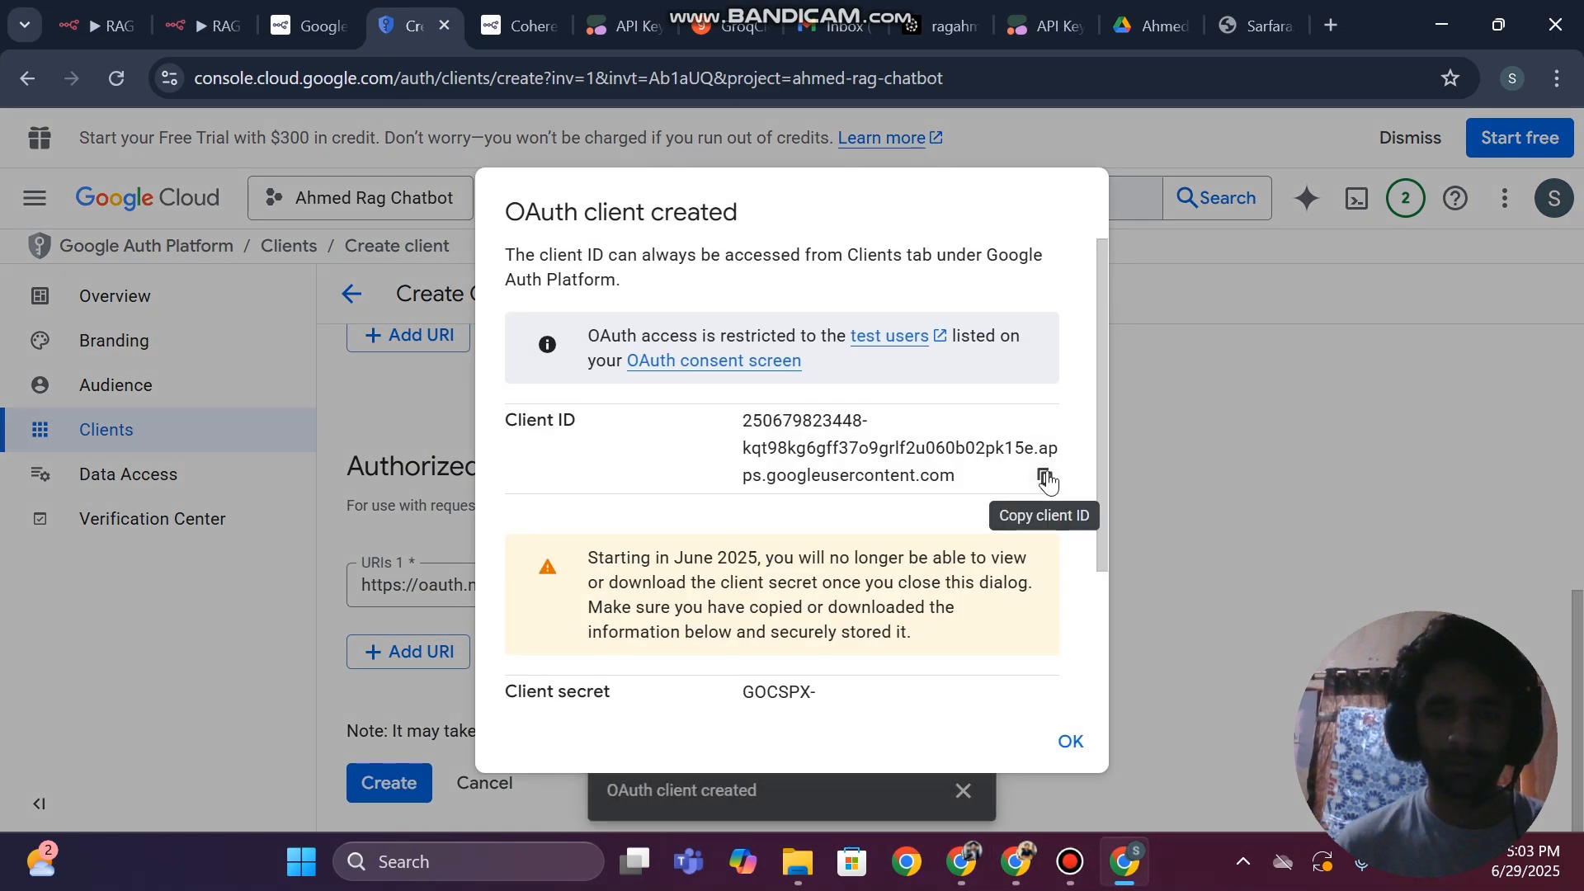
# Copy the new OAuth client's ID and paste it into the Client ID field of the Google Drive credential in n8n
pyautogui.click(1044, 476)
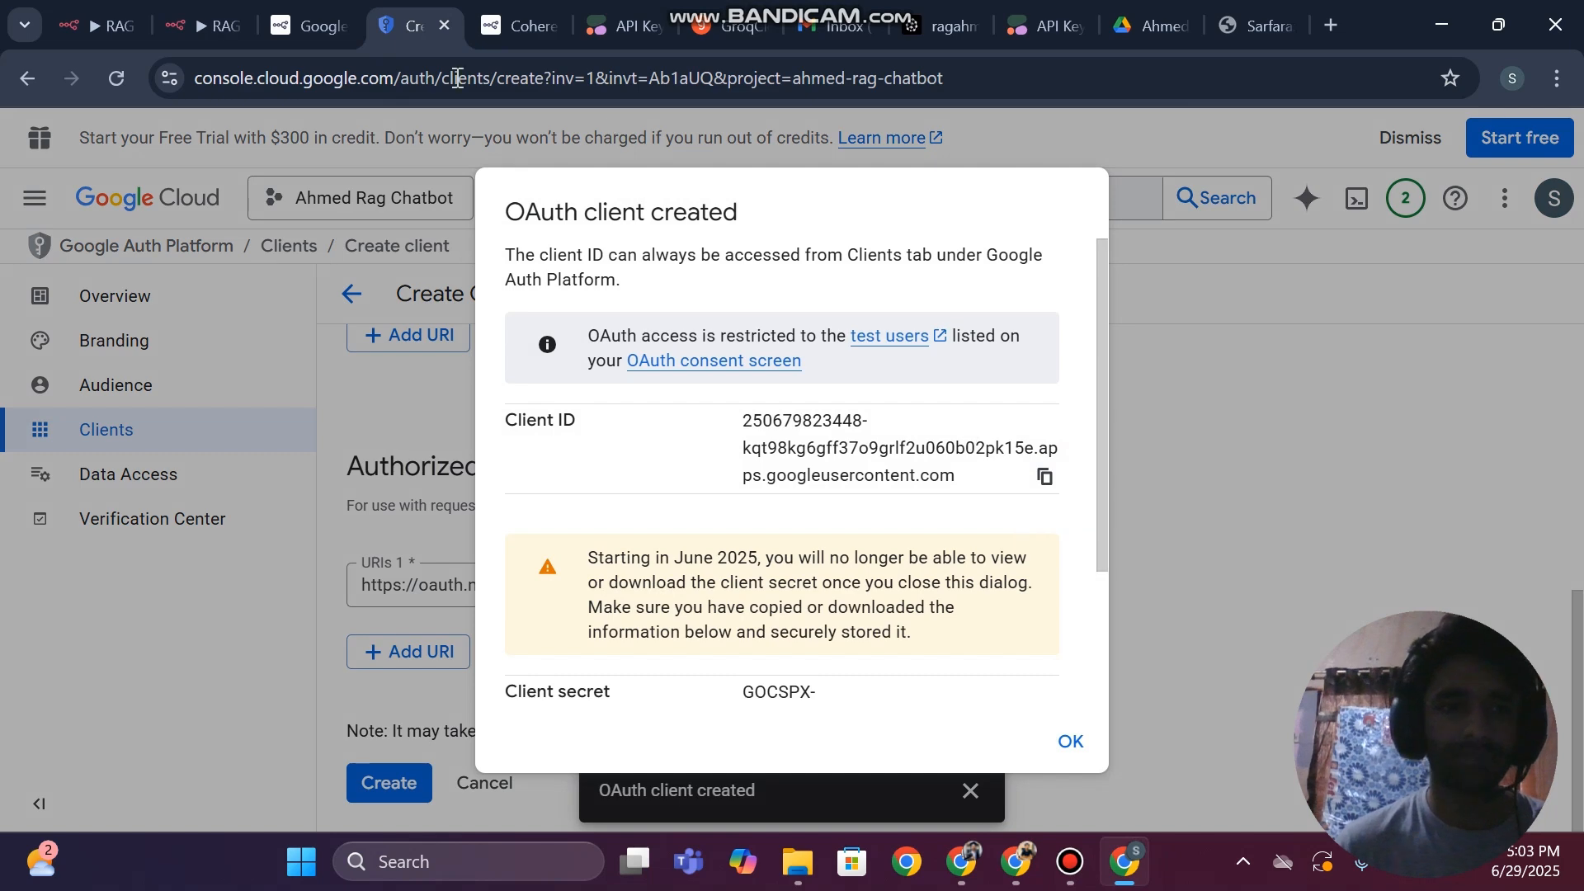
pyautogui.click(208, 12)
pyautogui.scroll(-1, 607, 513)
pyautogui.click(572, 512)
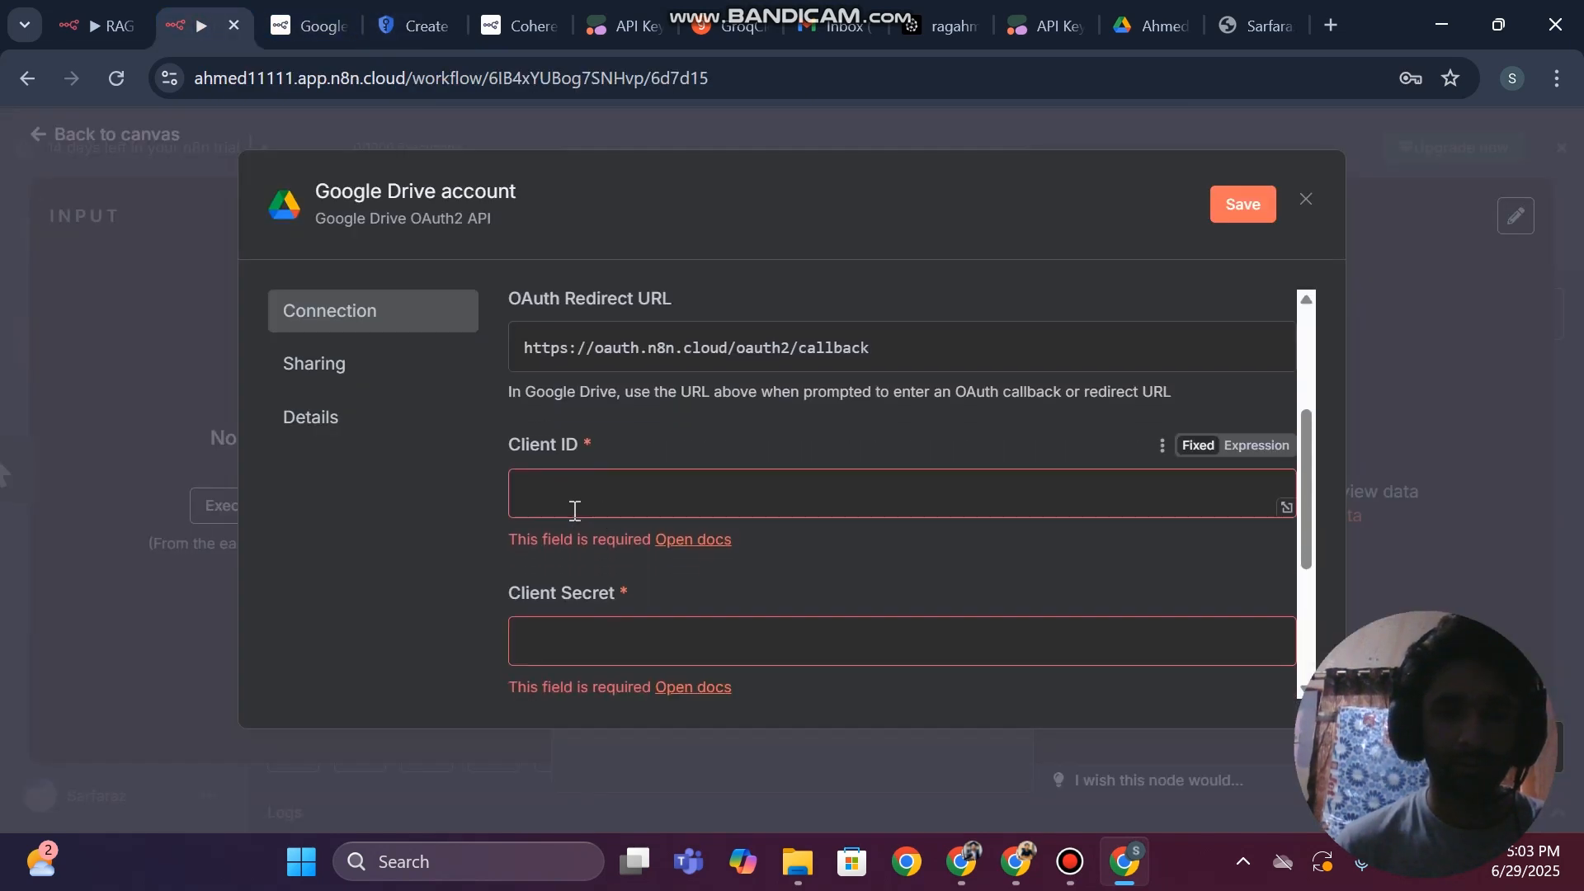
pyautogui.hotkey('ctrl', 'v')
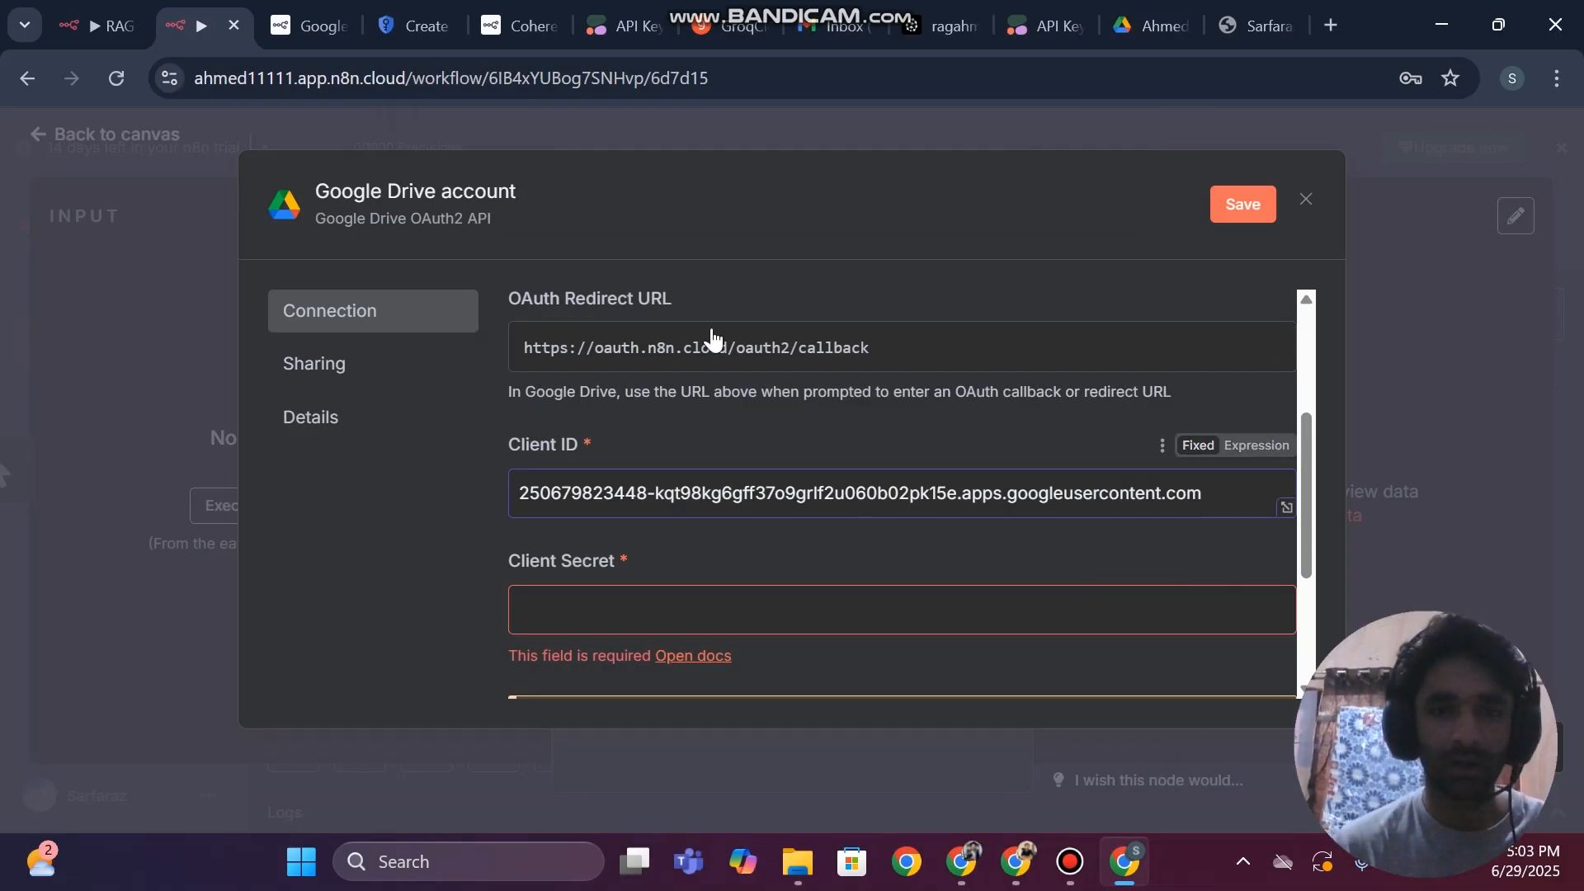
# Copy the client secret from Web client 1's details in Google Cloud and paste it into n8n's Client Secret field
pyautogui.click(416, 25)
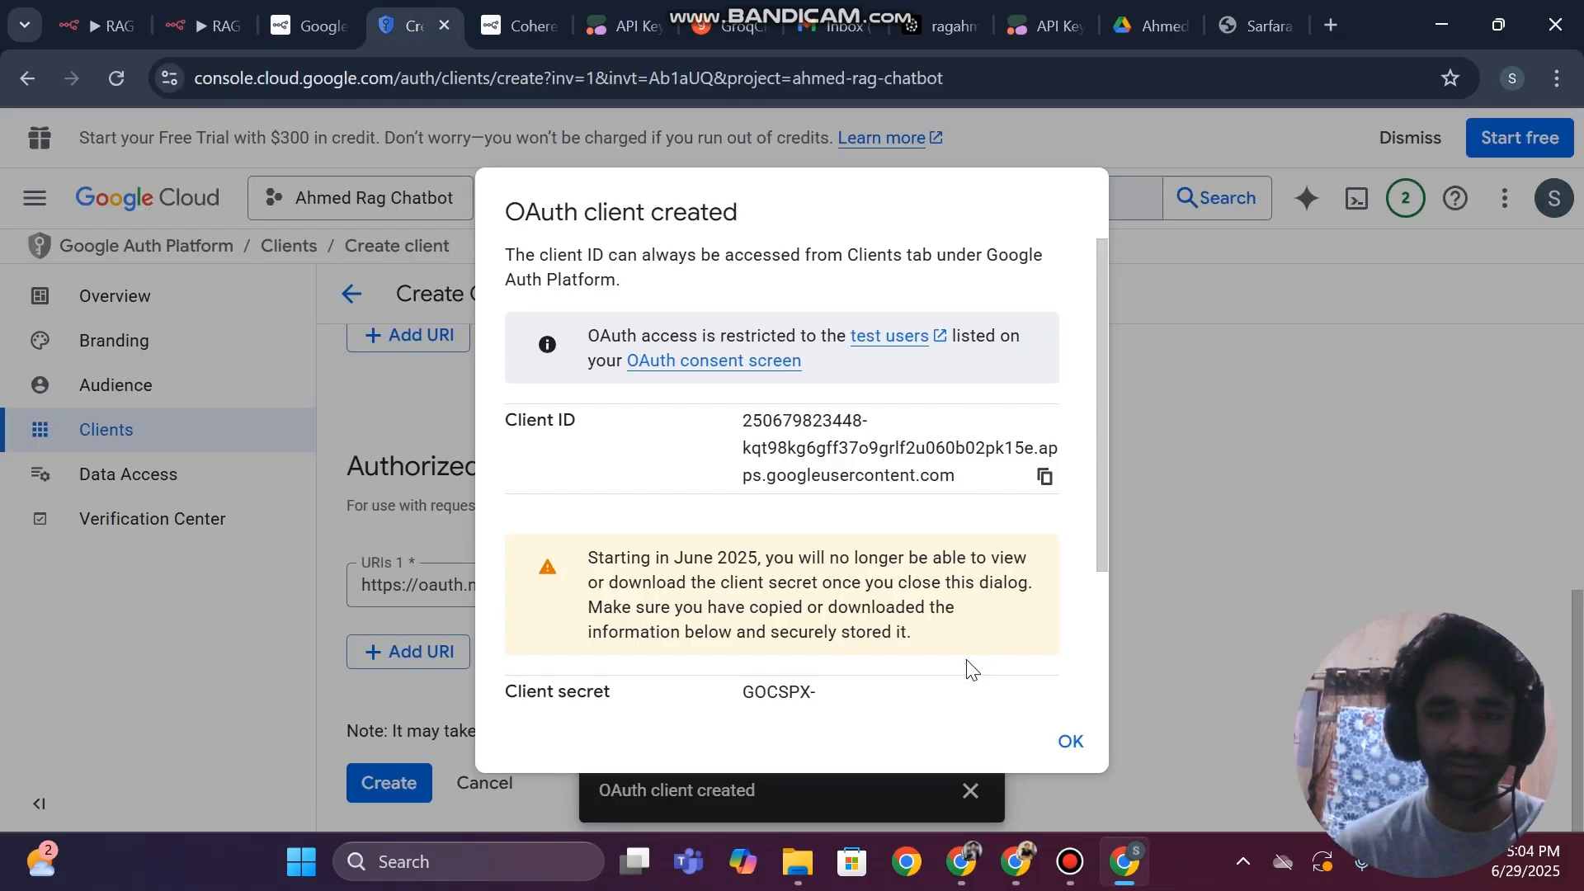
pyautogui.click(1072, 741)
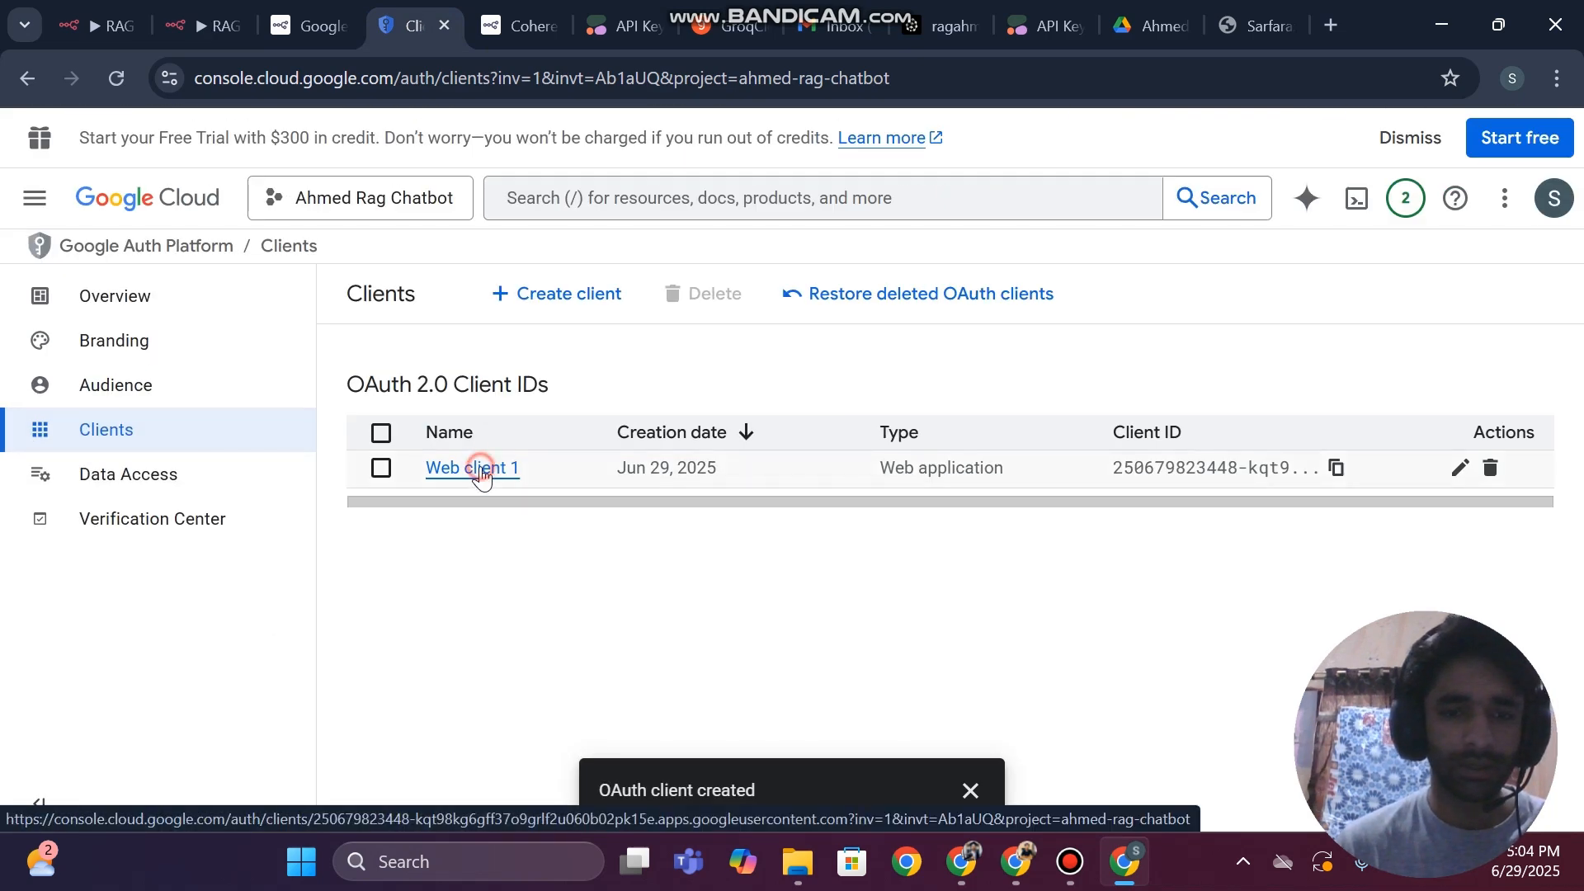
pyautogui.click(483, 473)
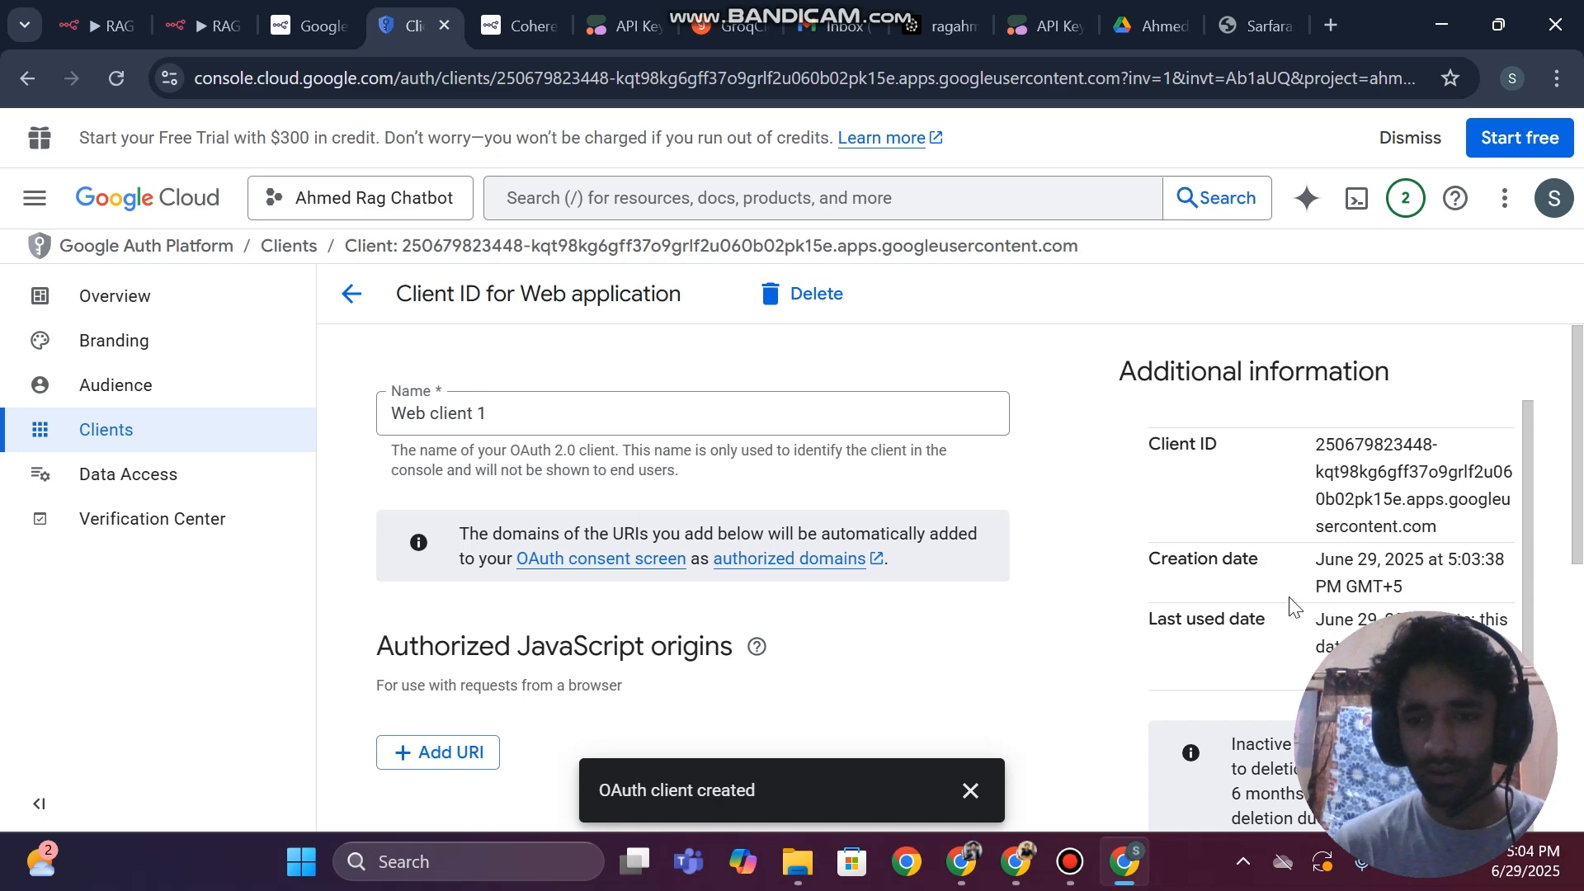
pyautogui.scroll(-6, 1318, 472)
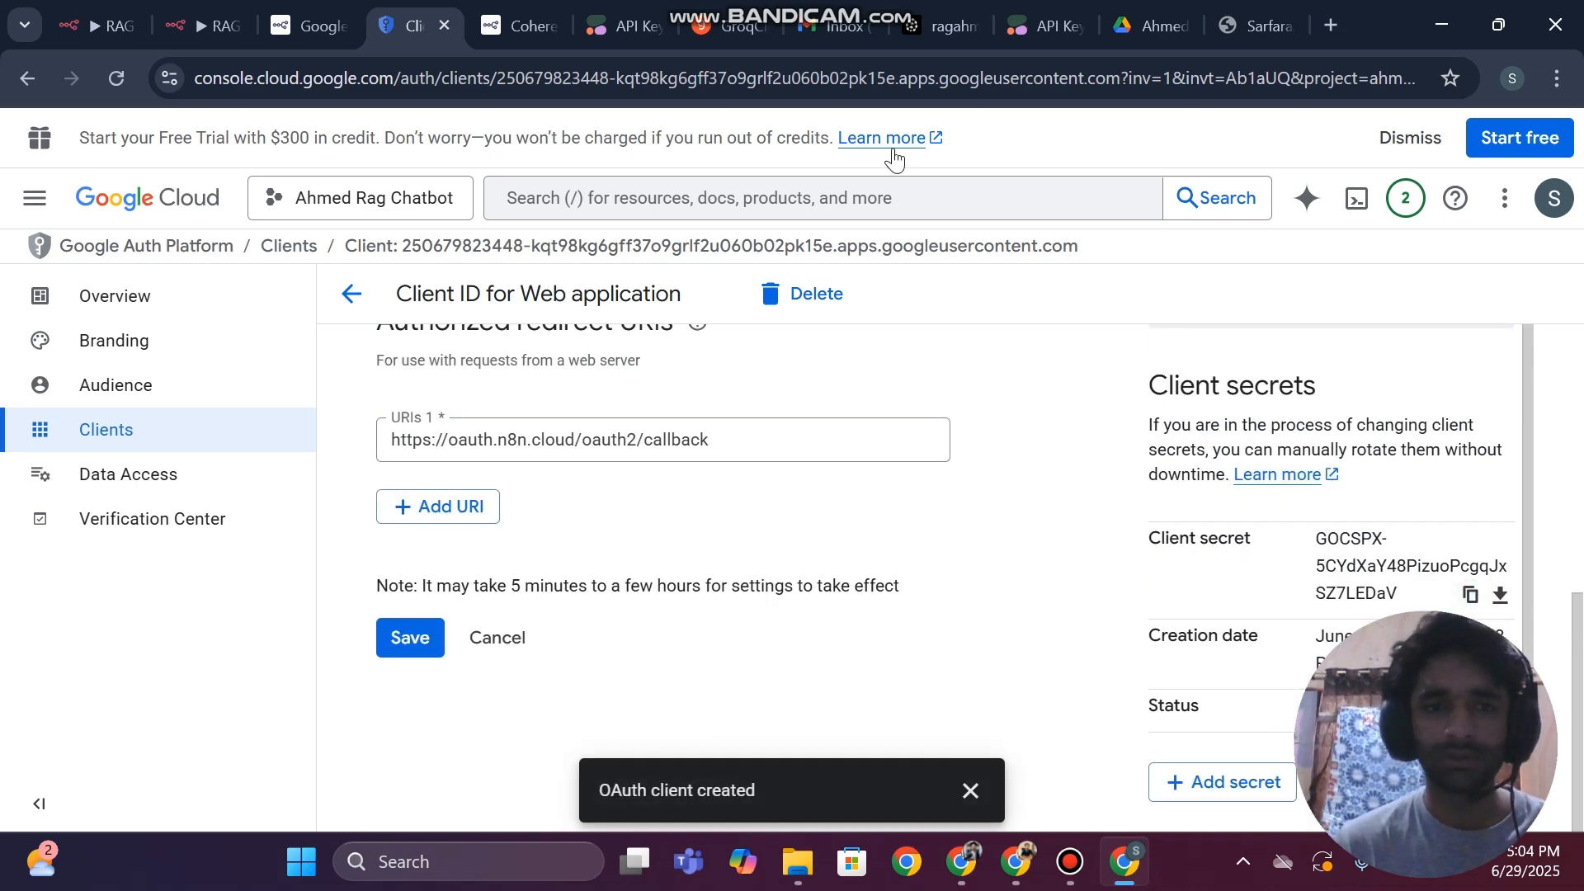
pyautogui.click(213, 10)
pyautogui.click(520, 608)
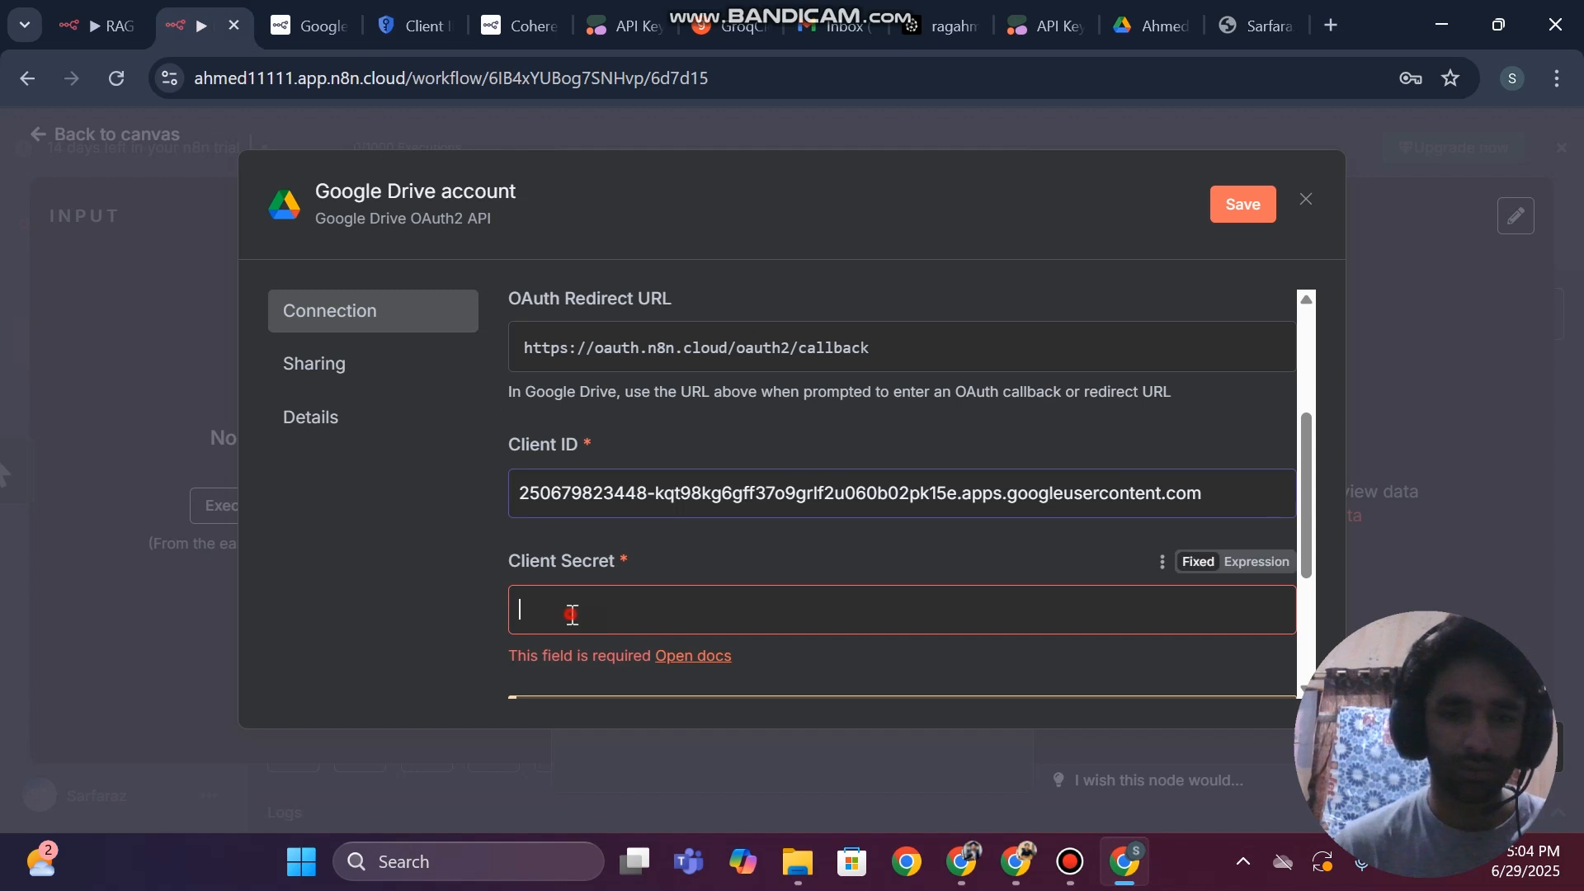
pyautogui.hotkey('ctrl', 'v')
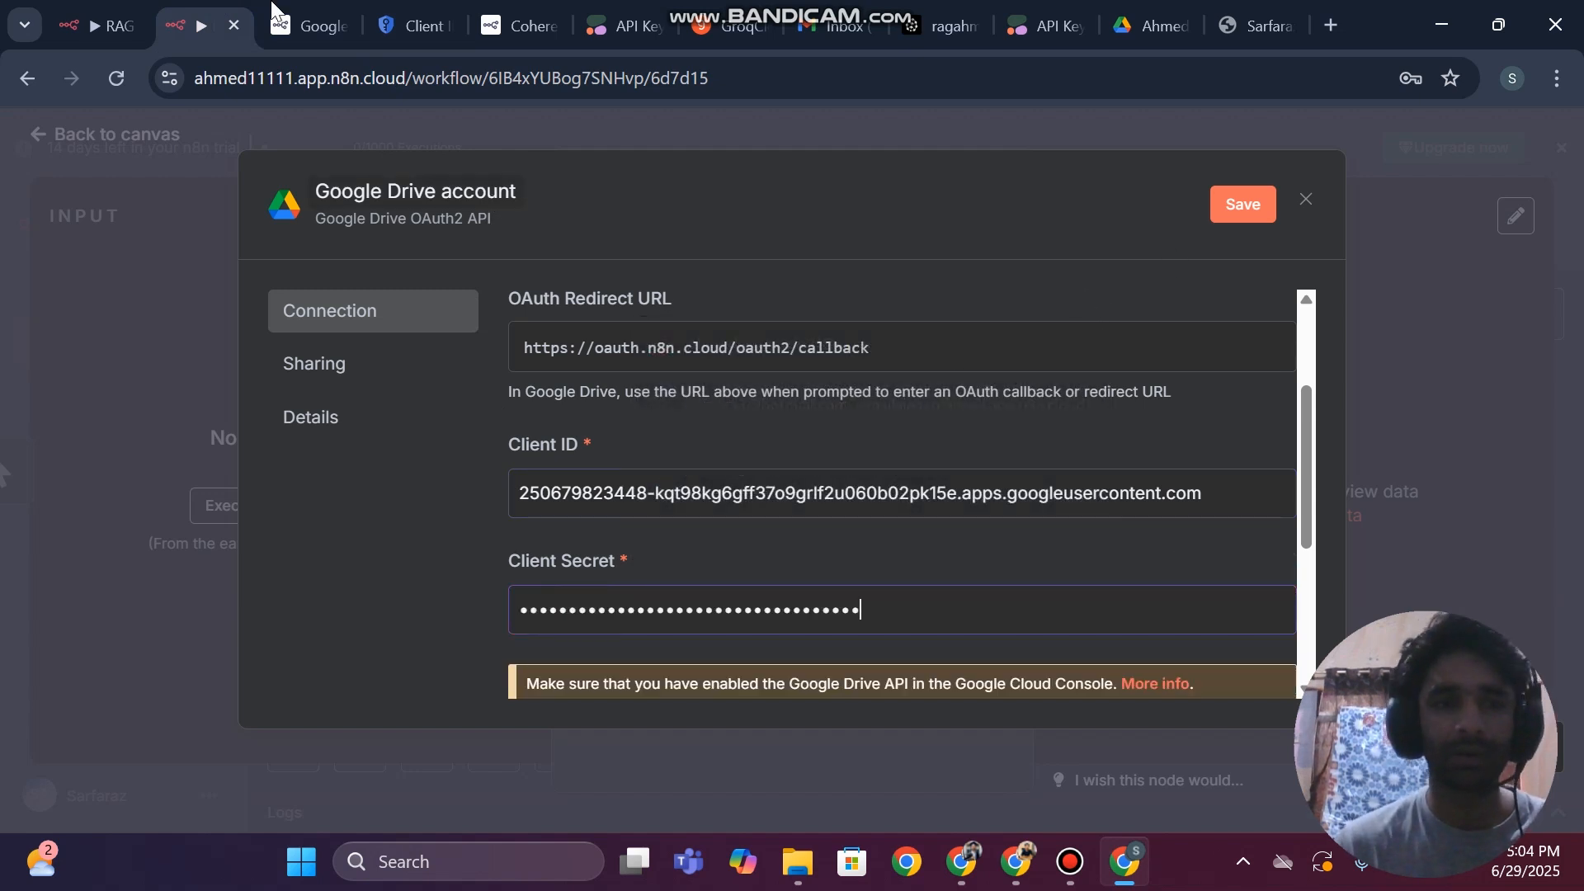
# Return to Google Cloud, open the project's Data Access page and look through its non-sensitive, sensitive and restricted scopes
pyautogui.click(407, 12)
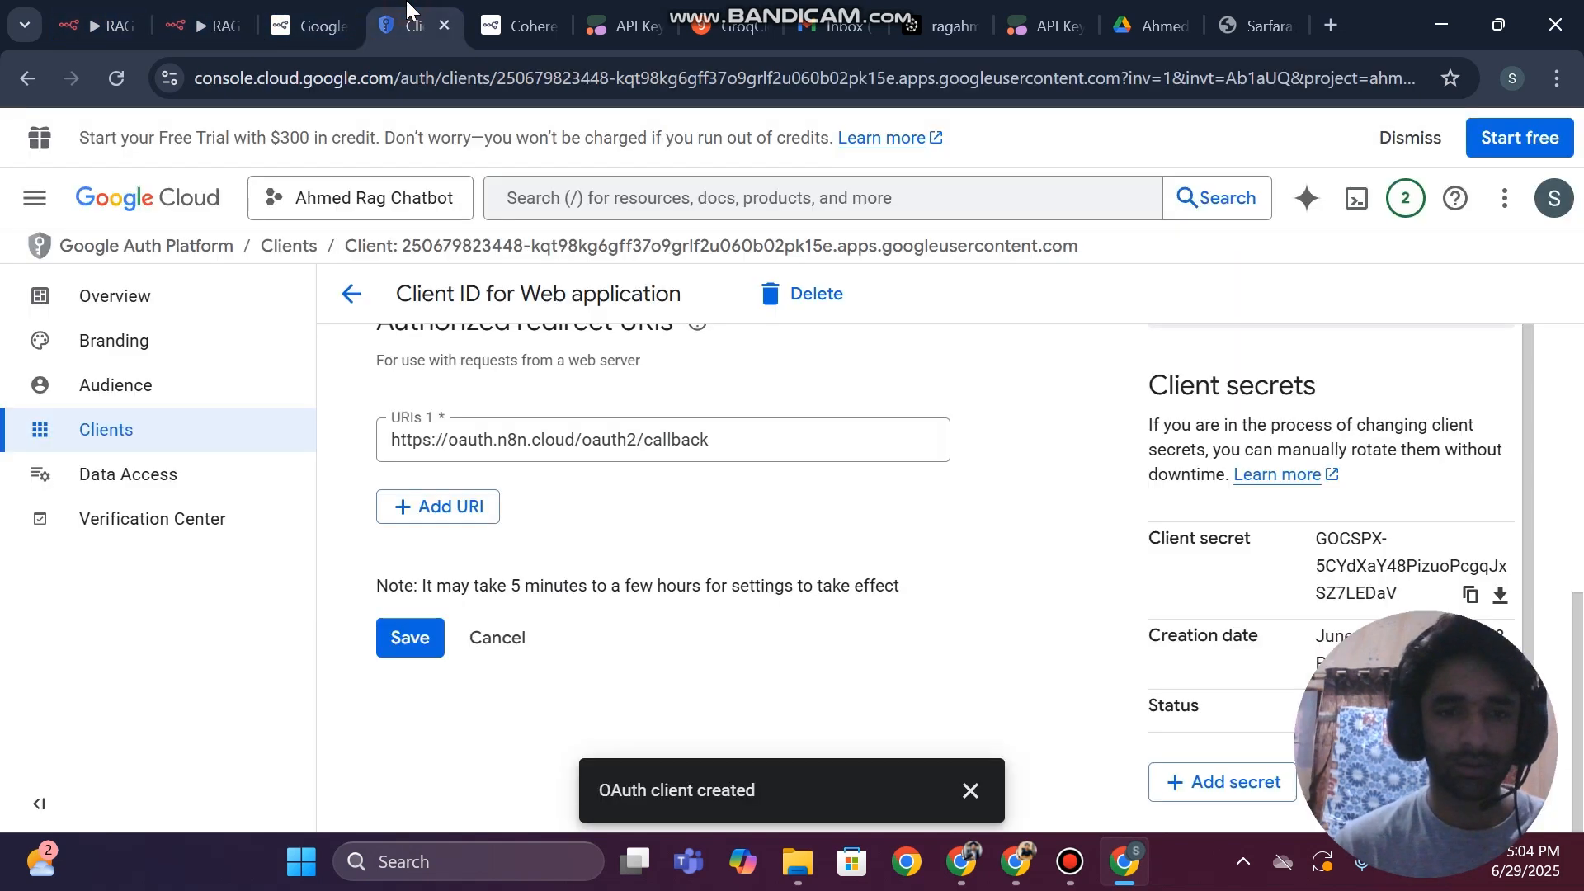
pyautogui.click(114, 486)
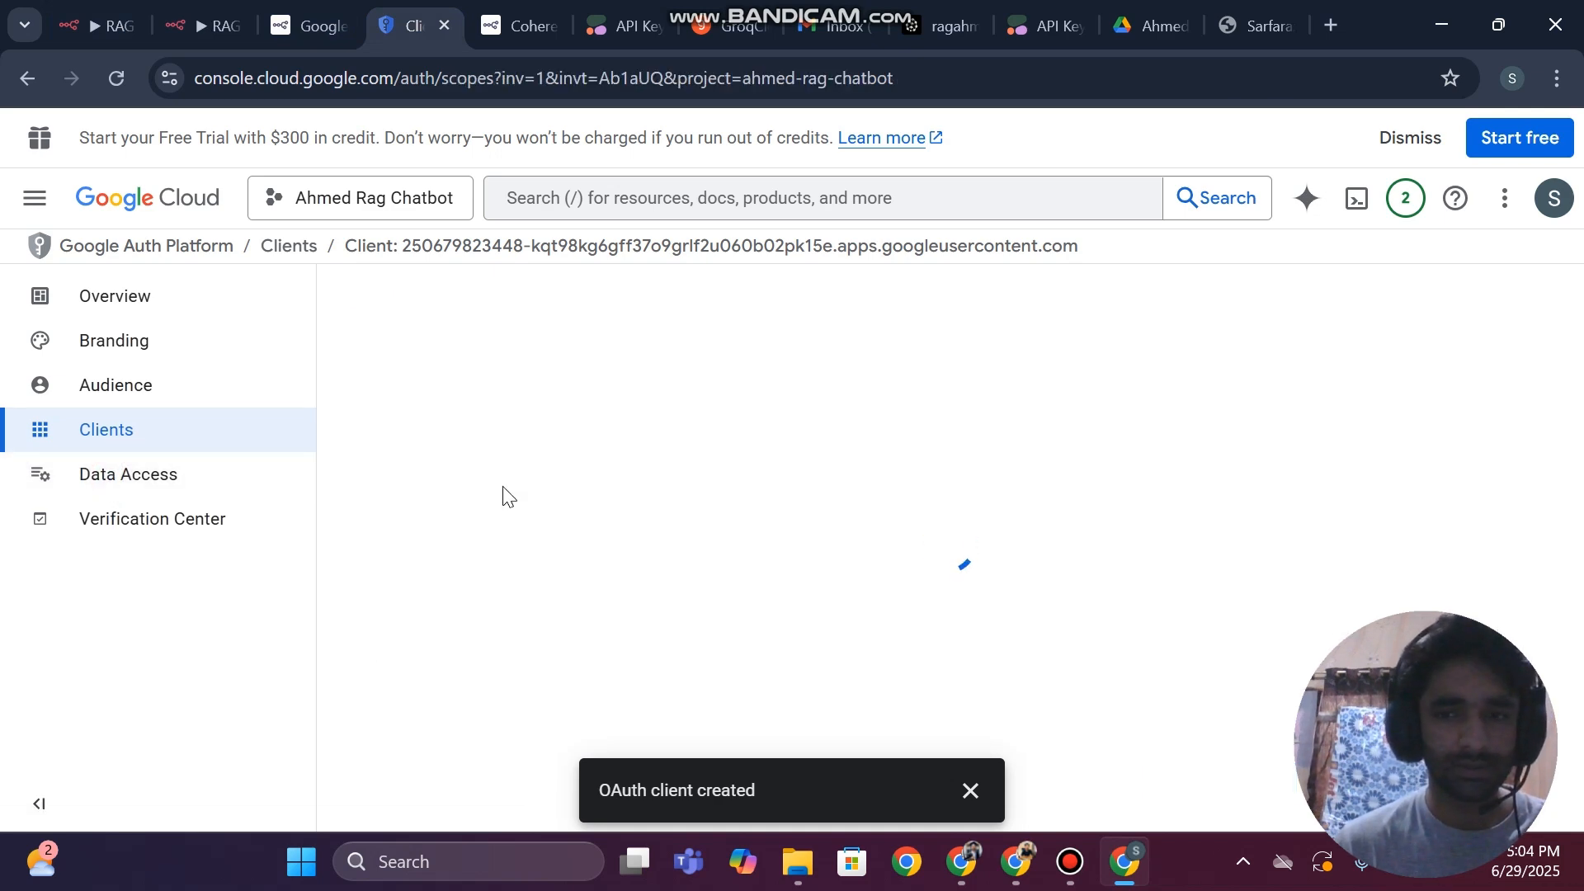
pyautogui.scroll(-3, 880, 503)
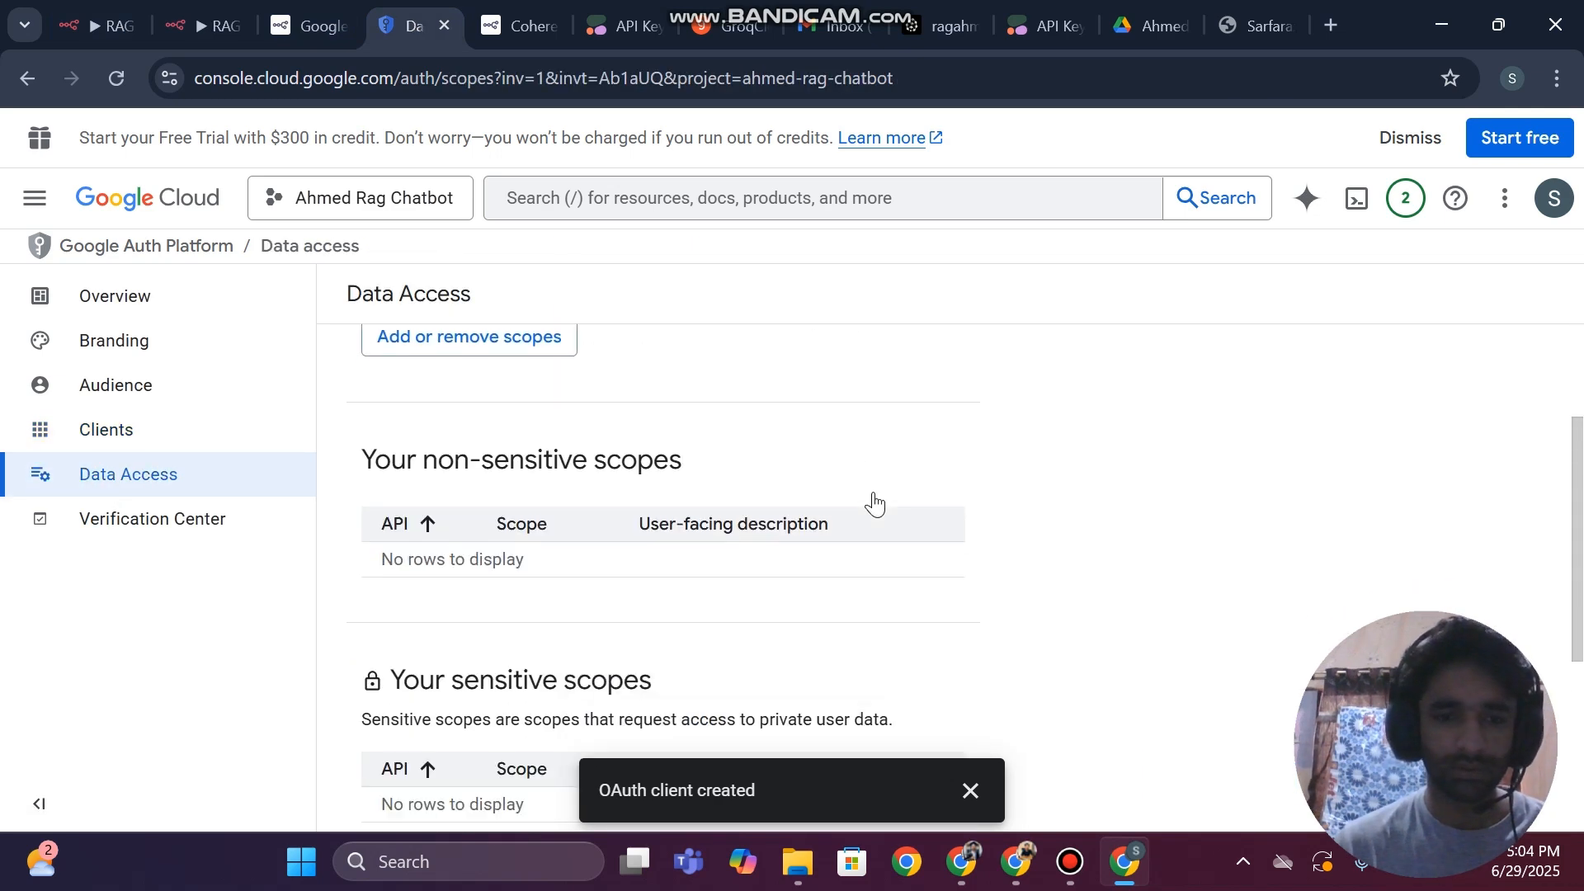
pyautogui.scroll(2, 879, 504)
pyautogui.scroll(-5, 879, 503)
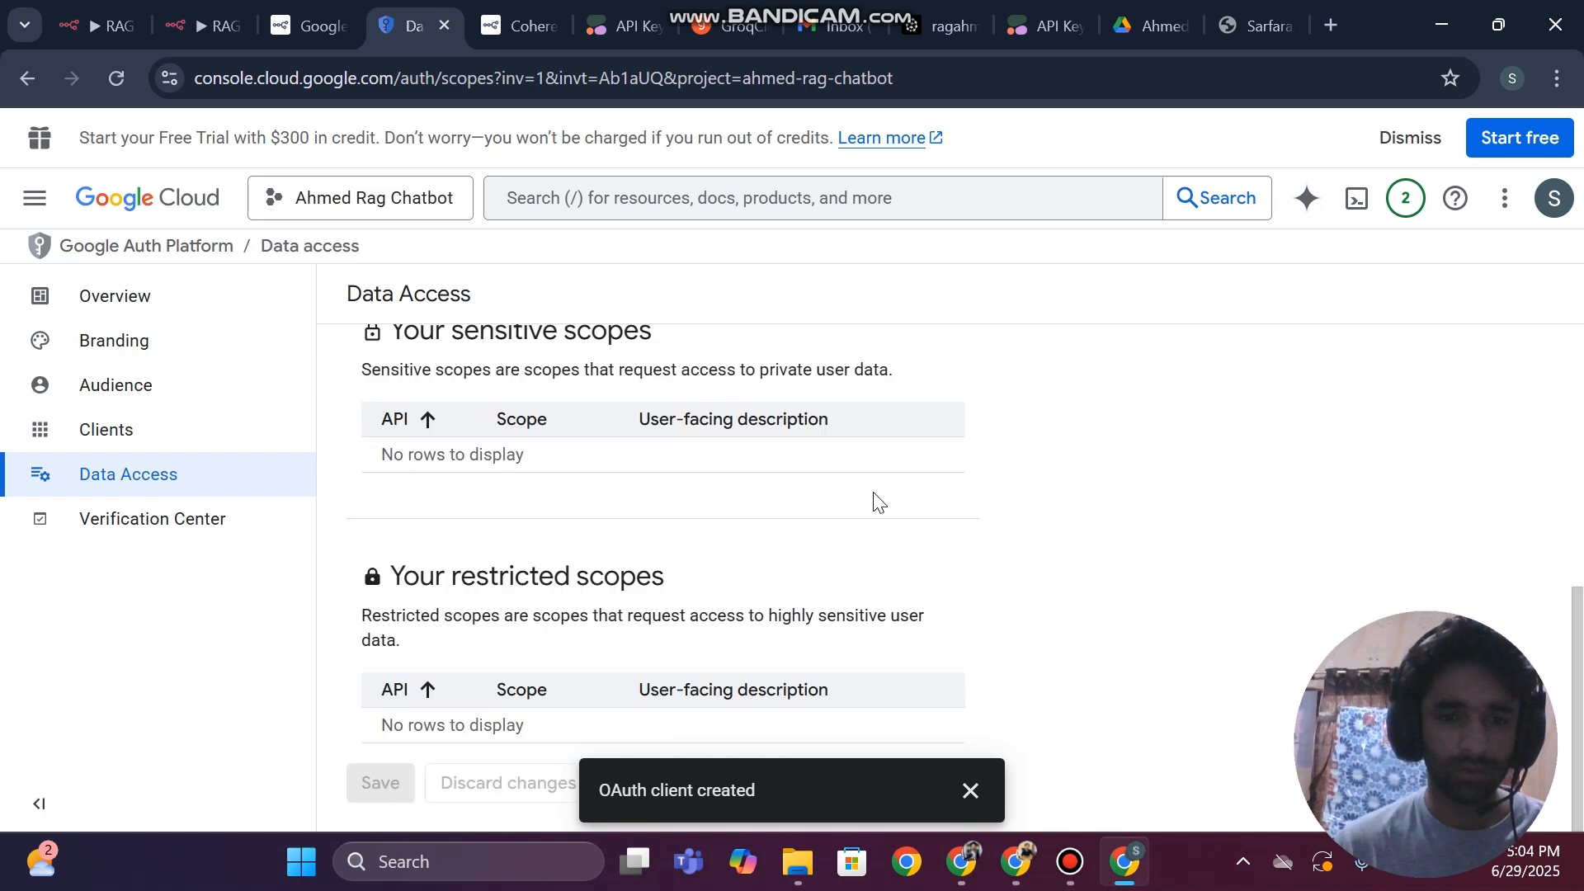
# Open the project's Audience page, add the account's Gmail address as a test user and save it
pyautogui.click(107, 384)
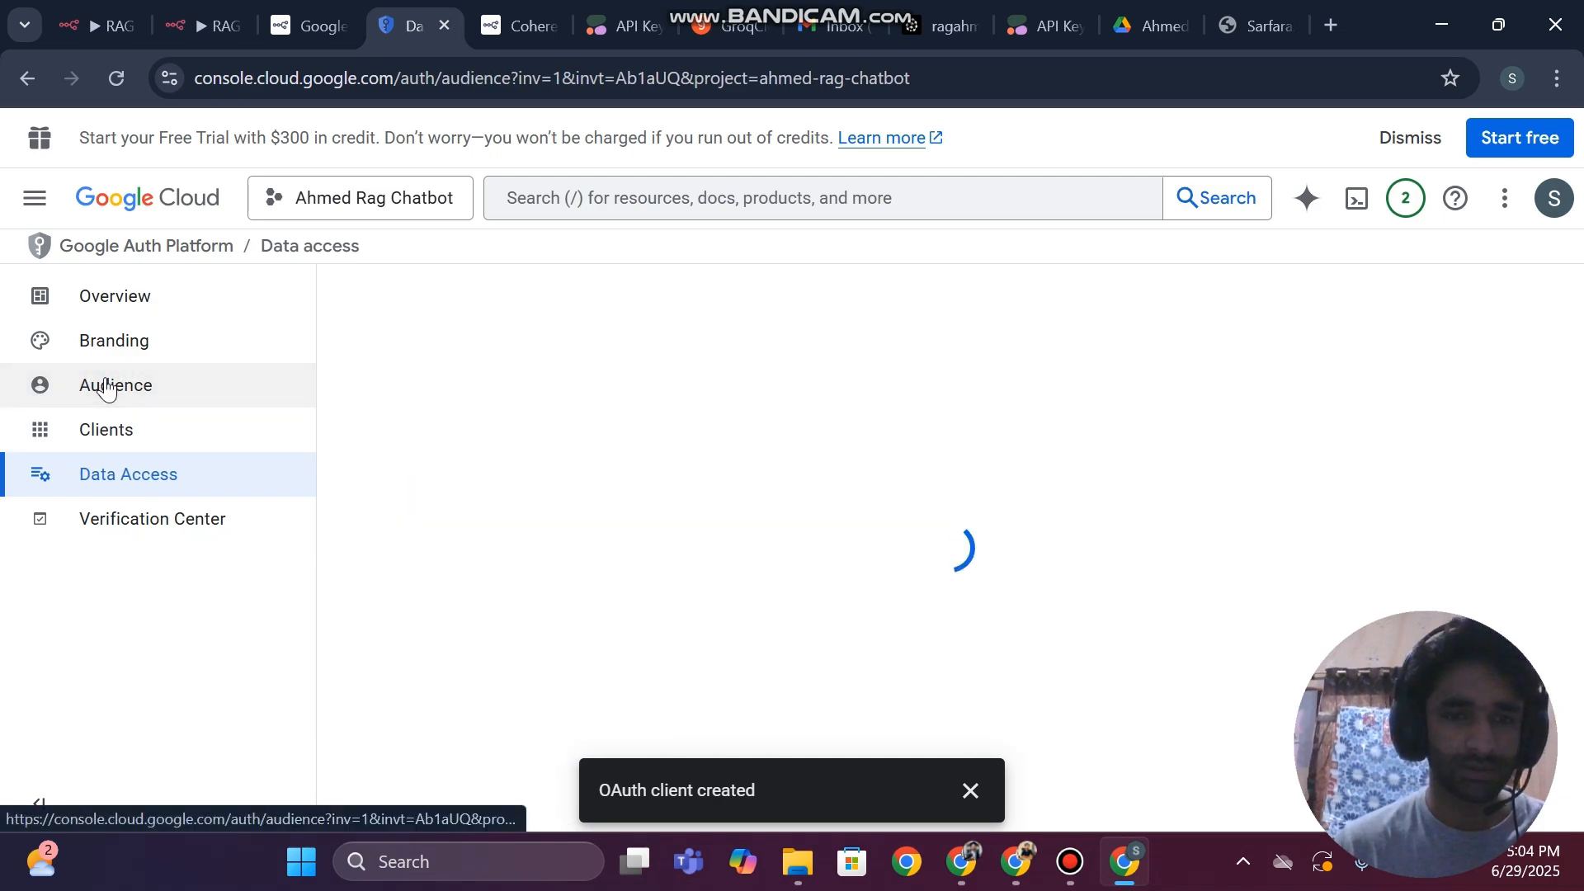
pyautogui.scroll(-6, 655, 518)
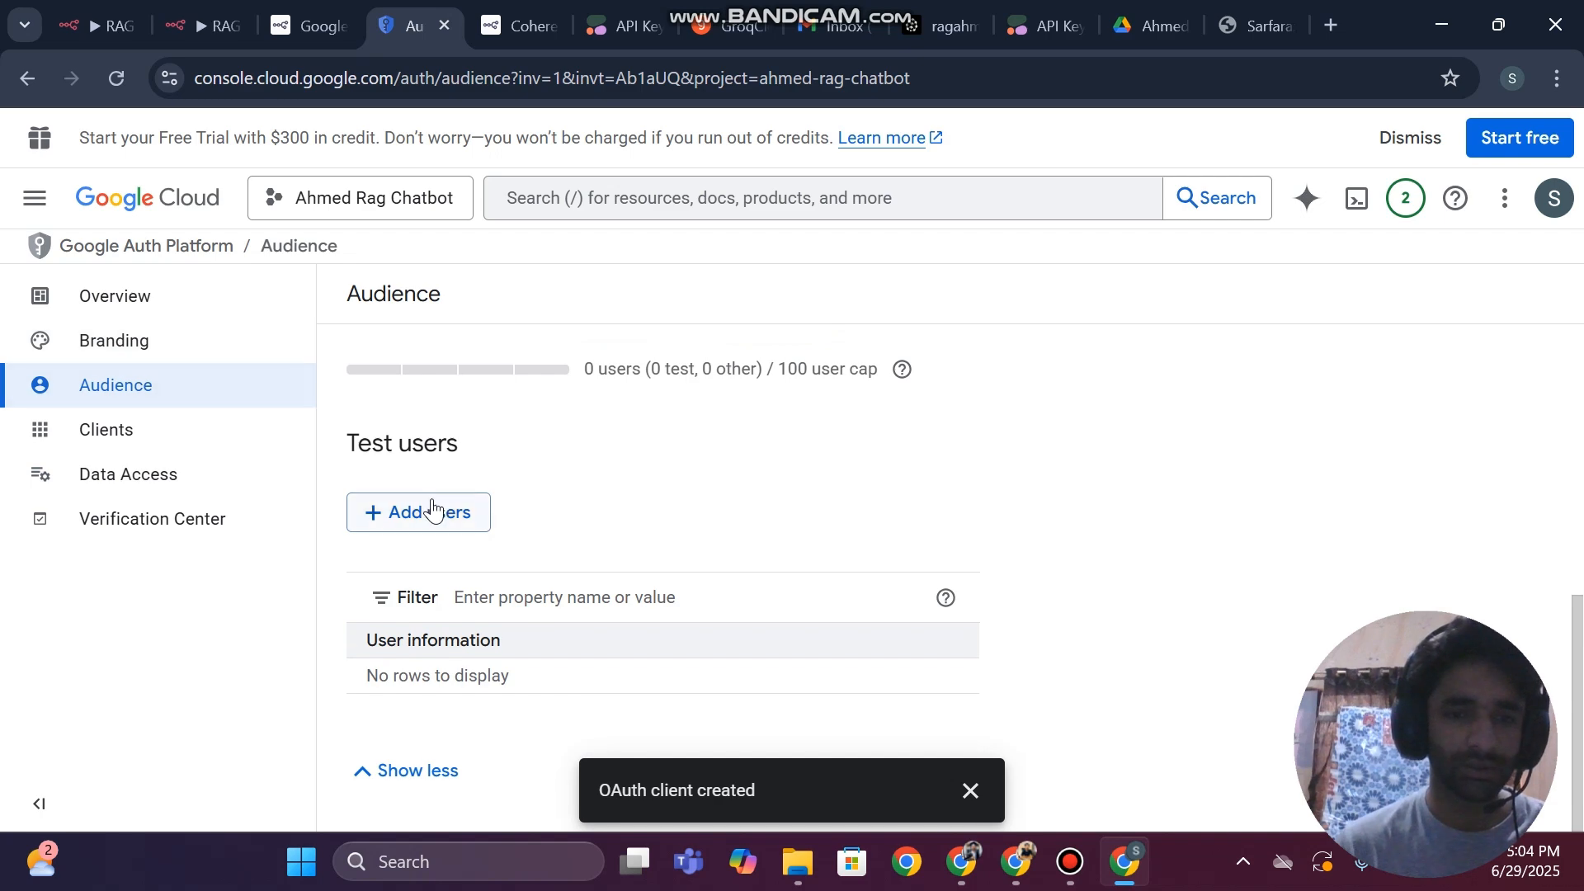
pyautogui.click(431, 509)
pyautogui.click(795, 371)
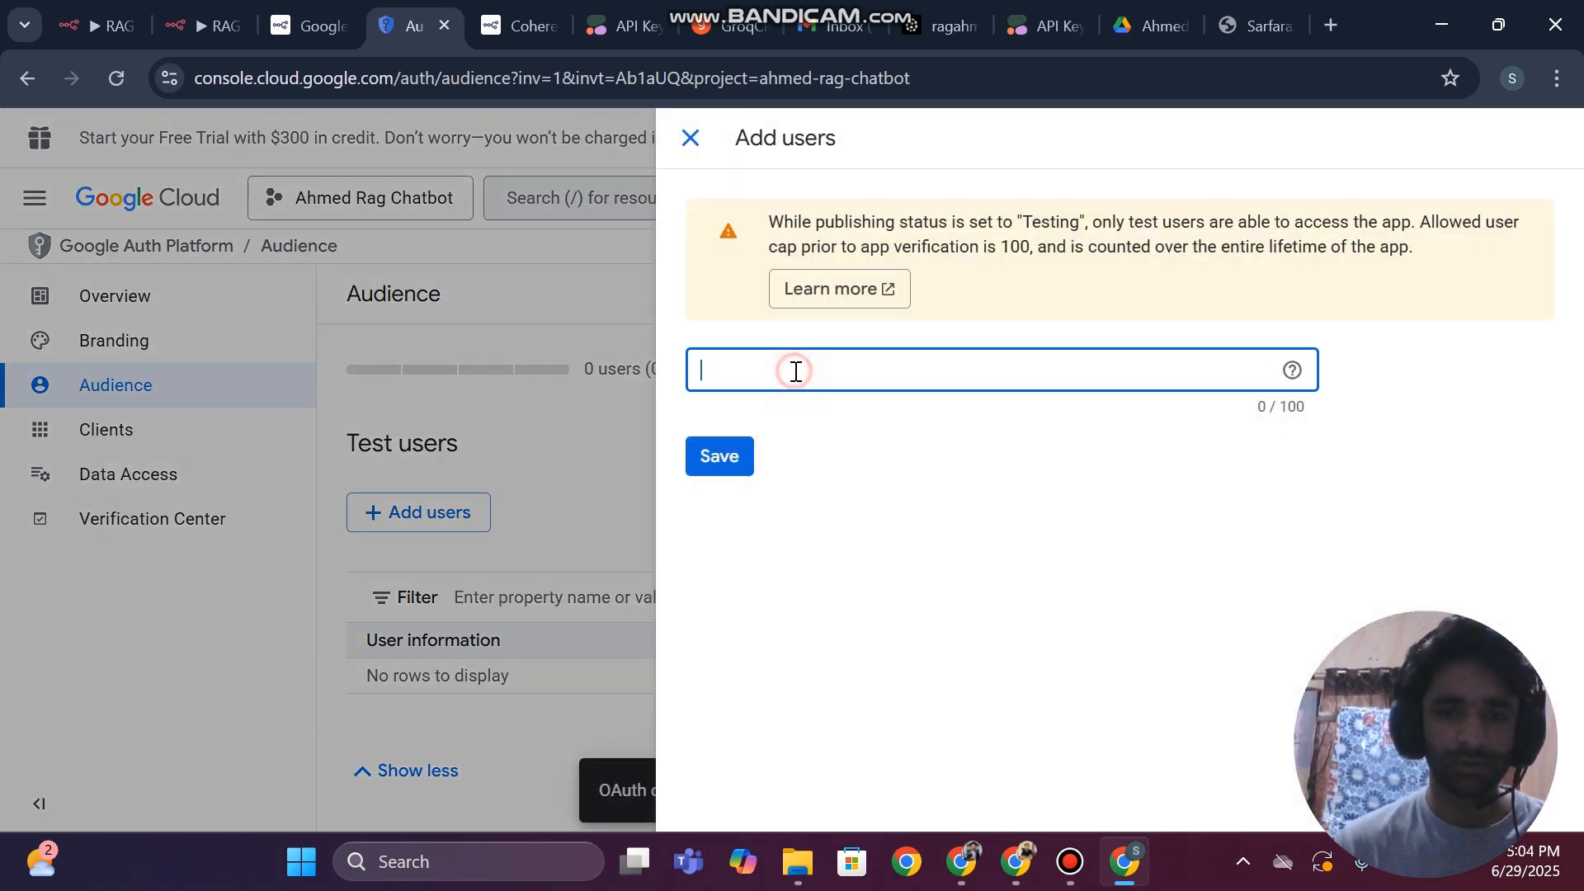
pyautogui.press('super+v')
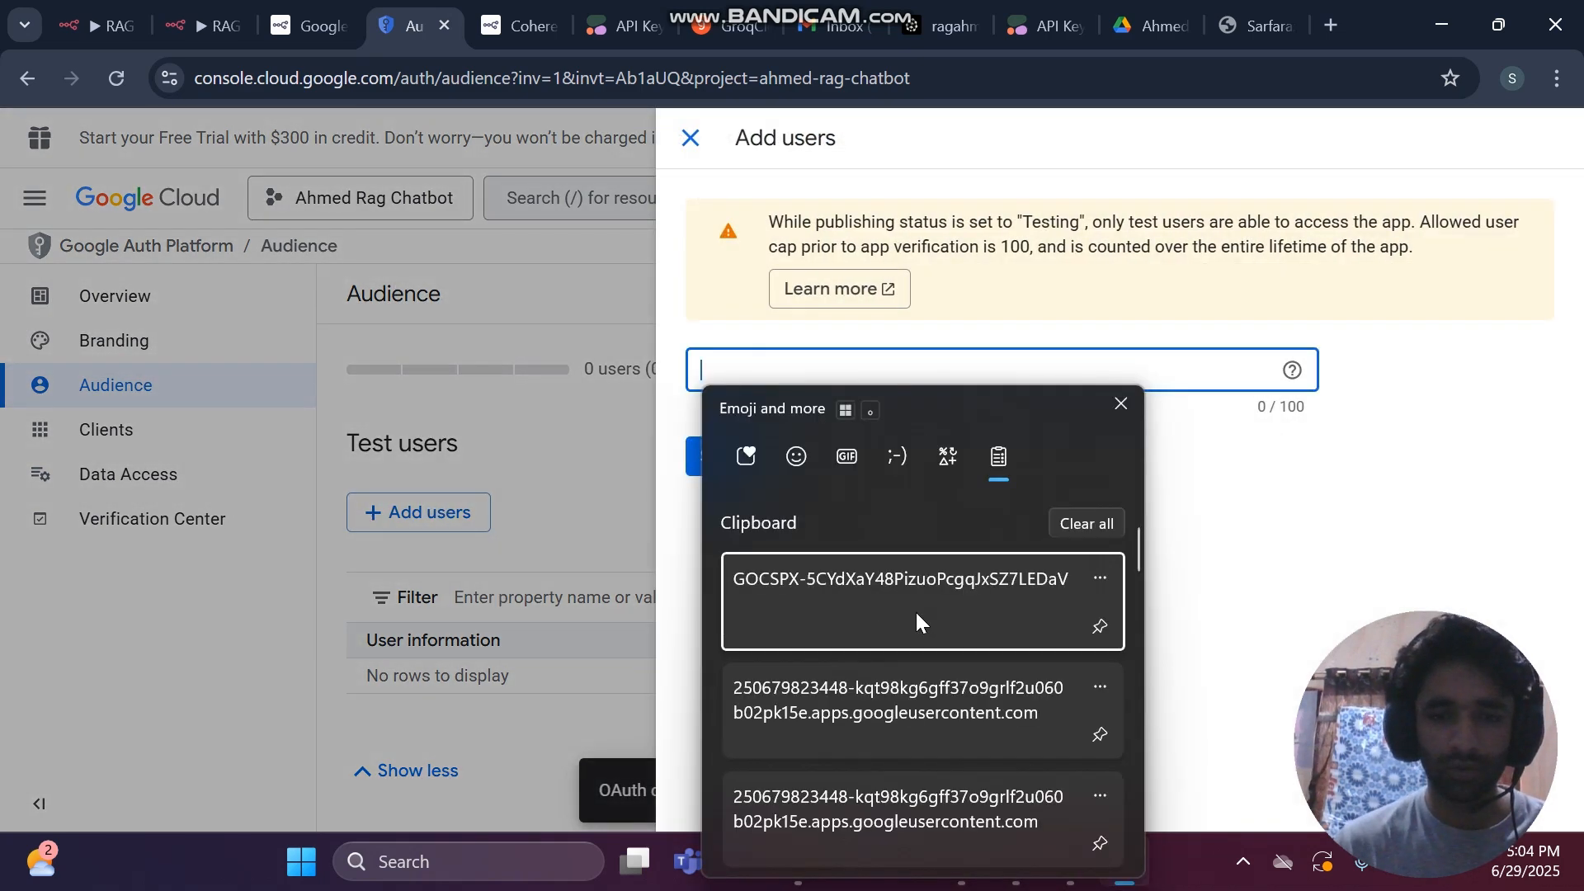
pyautogui.scroll(-3, 916, 612)
pyautogui.scroll(-5, 916, 612)
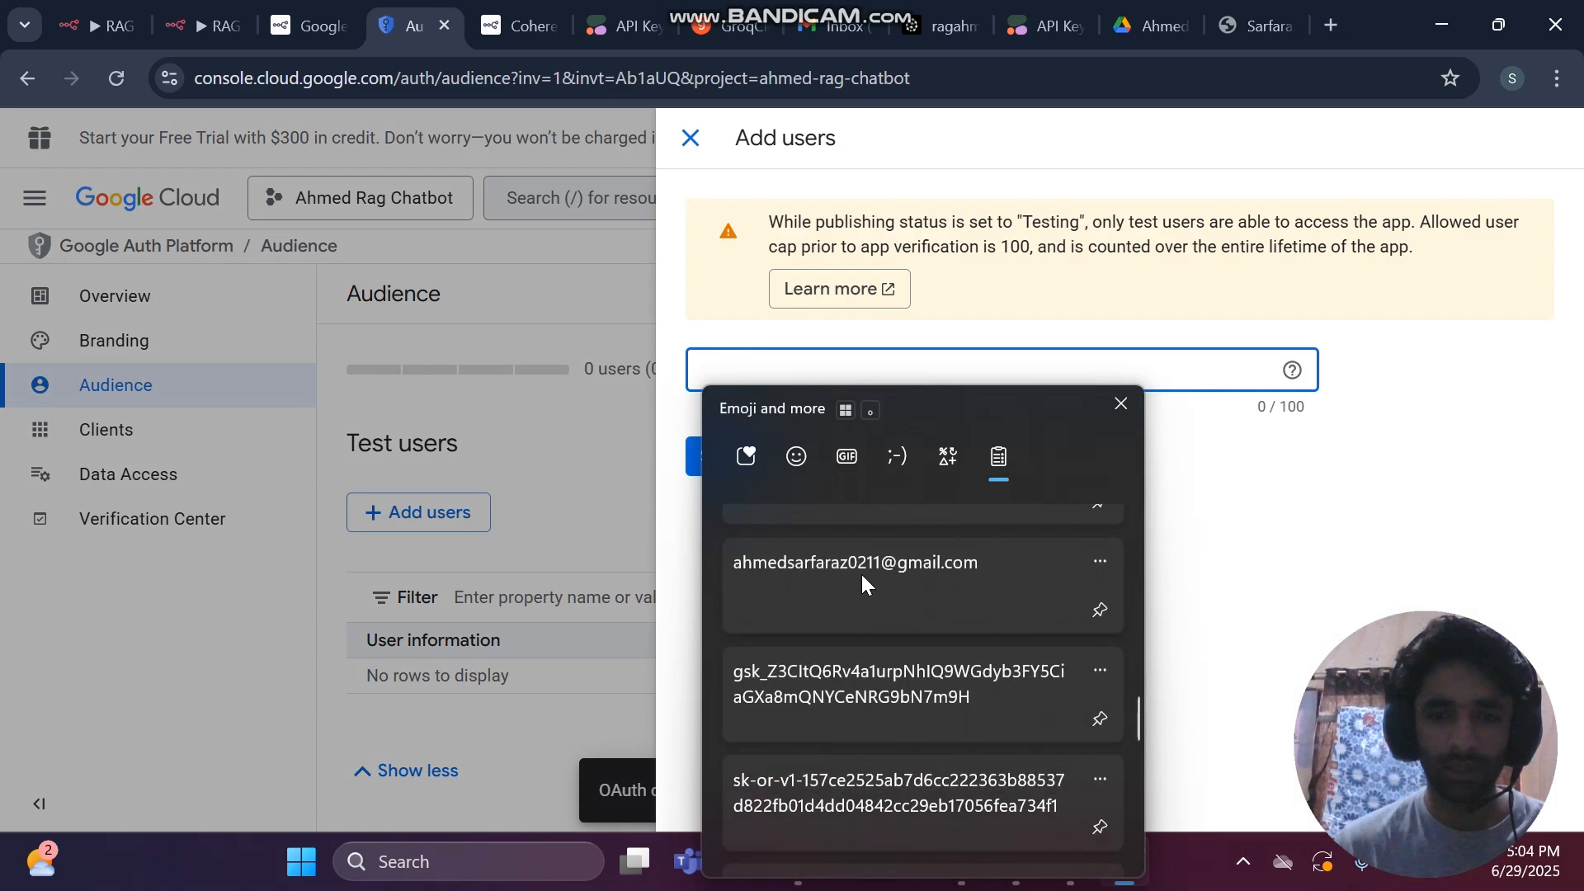
pyautogui.click(862, 574)
pyautogui.click(735, 465)
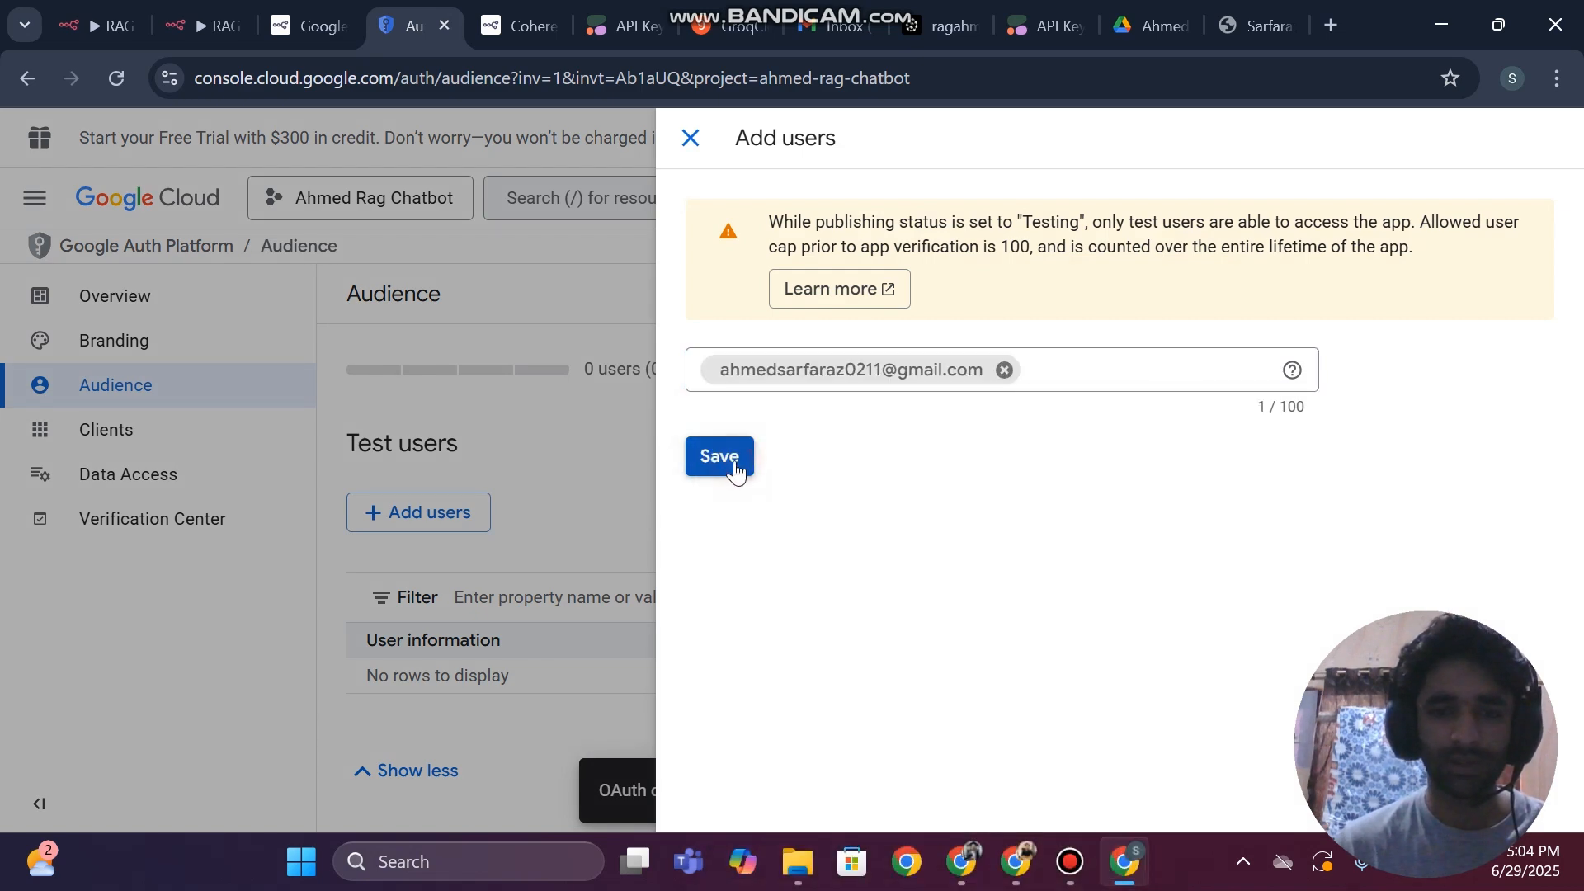
pyautogui.click(735, 464)
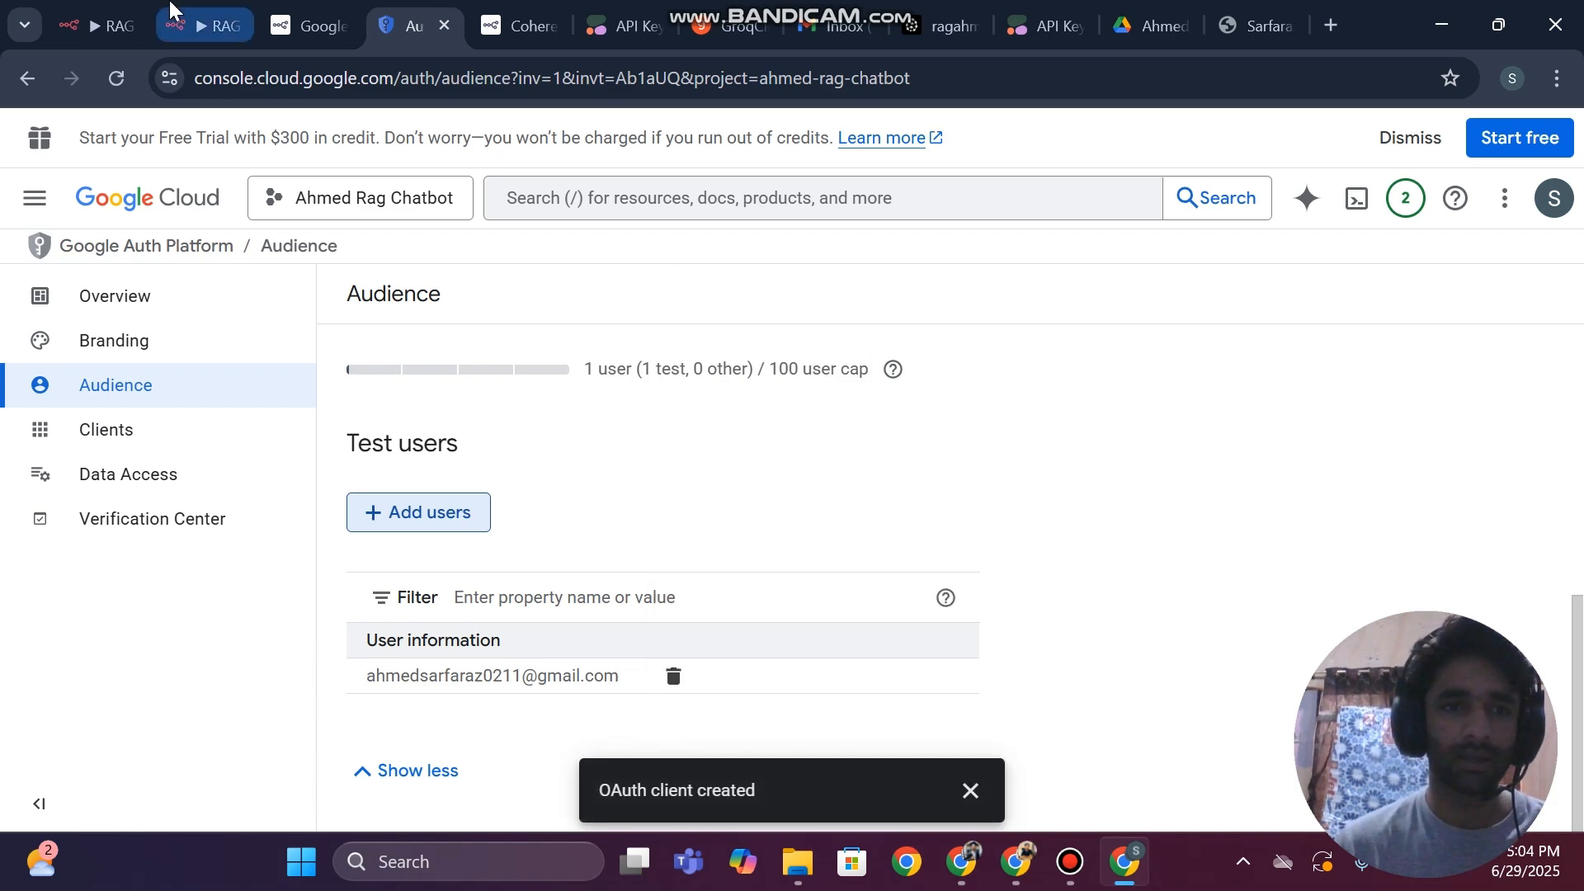
# Return to n8n, save the Google Drive credential and authorize it by signing in with the Google account and granting n8n.cloud access
pyautogui.click(198, 24)
pyautogui.click(1246, 206)
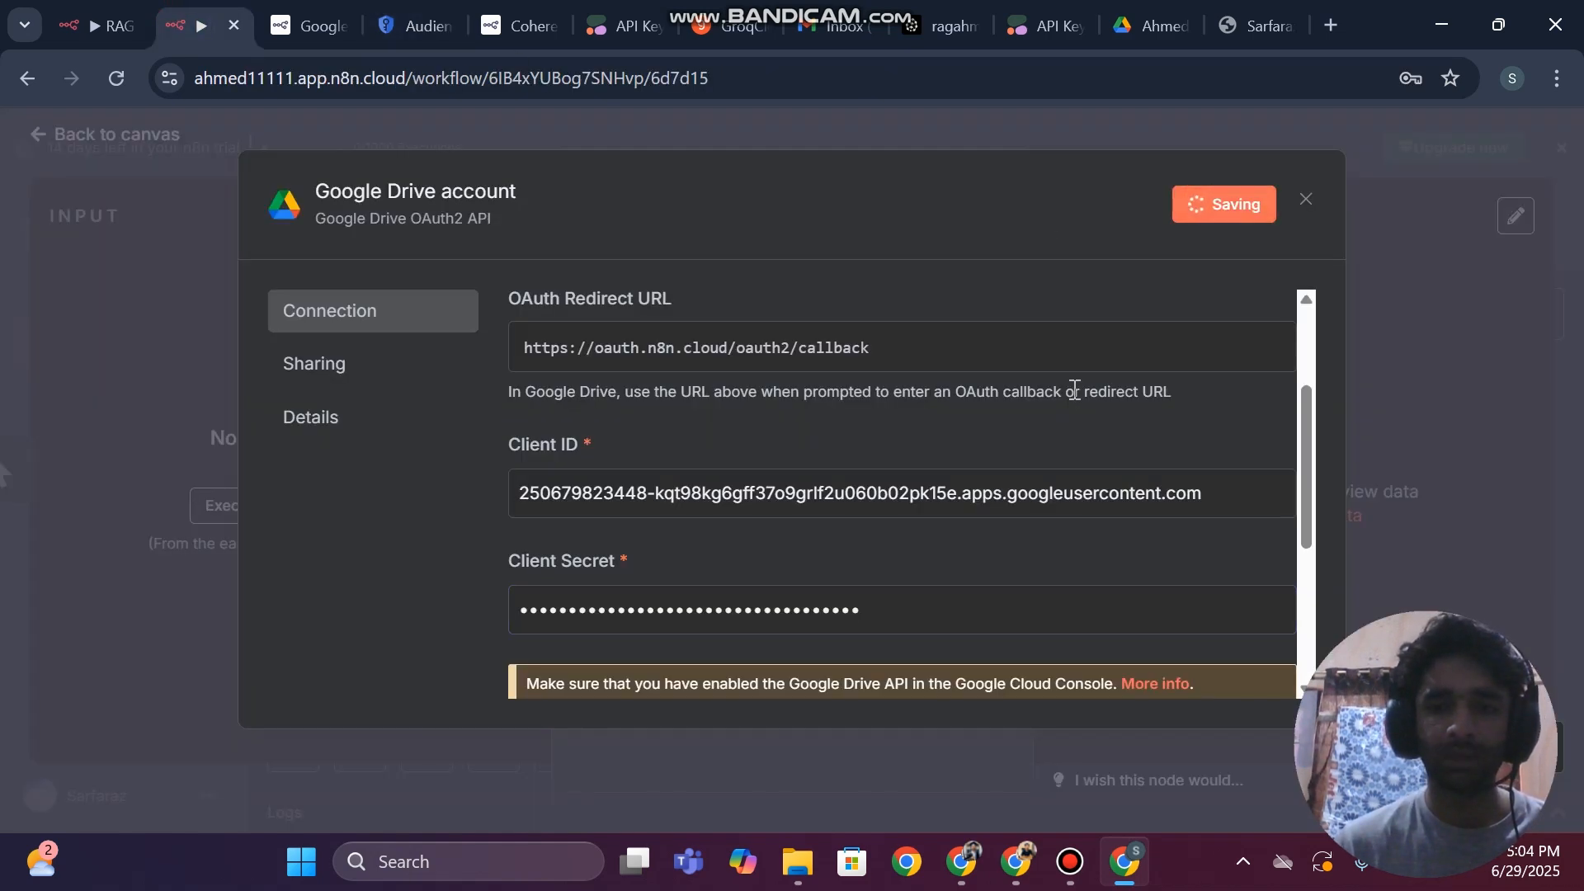
pyautogui.scroll(-4, 1072, 388)
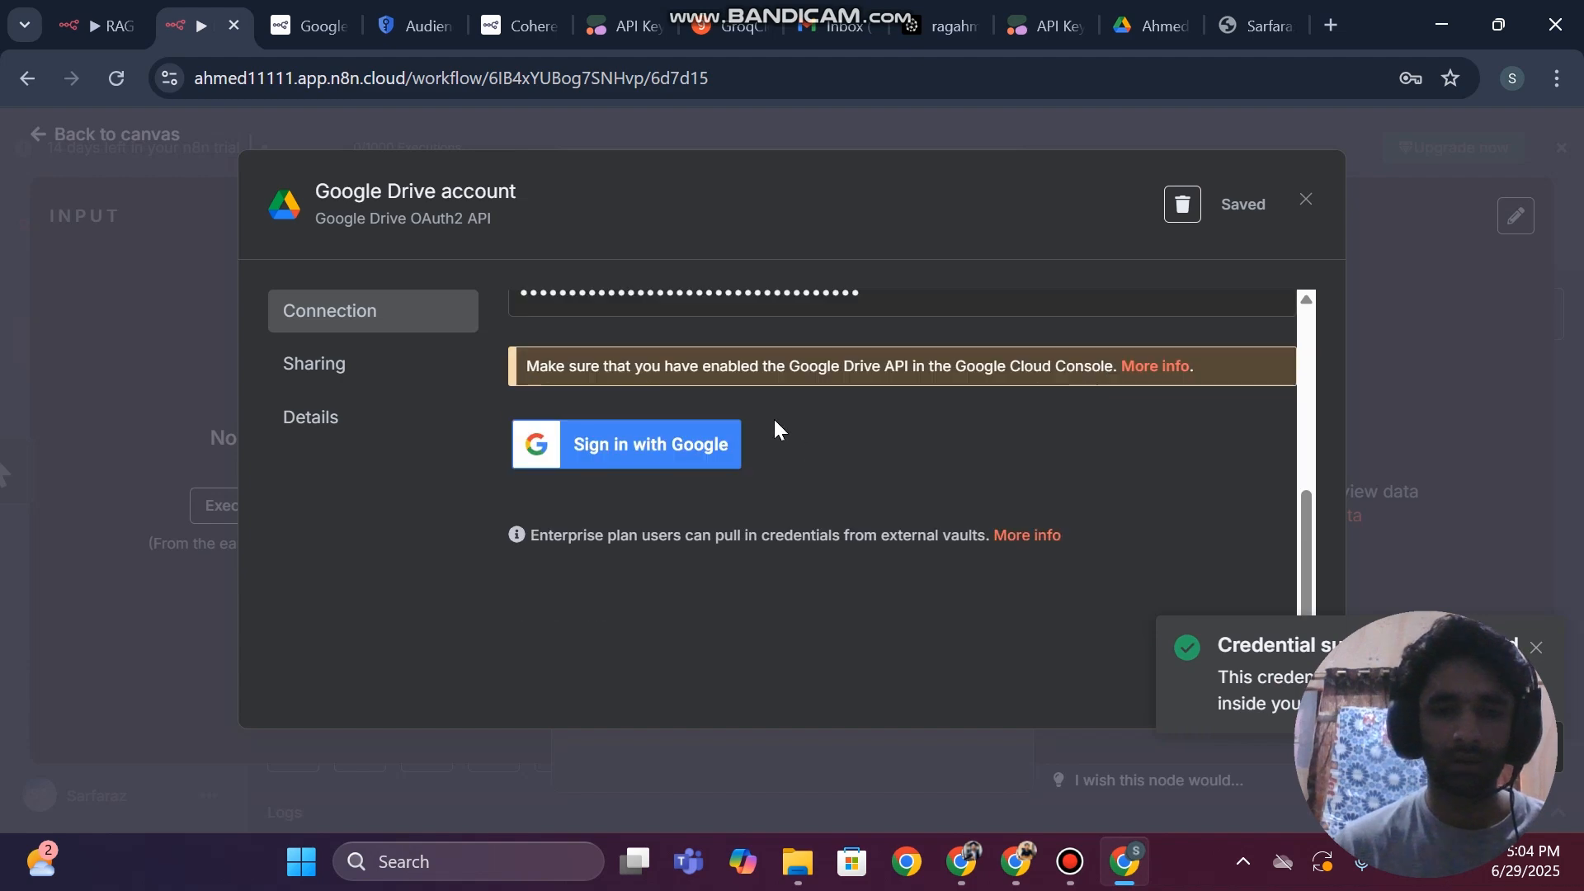
pyautogui.scroll(5, 742, 442)
pyautogui.scroll(-5, 668, 521)
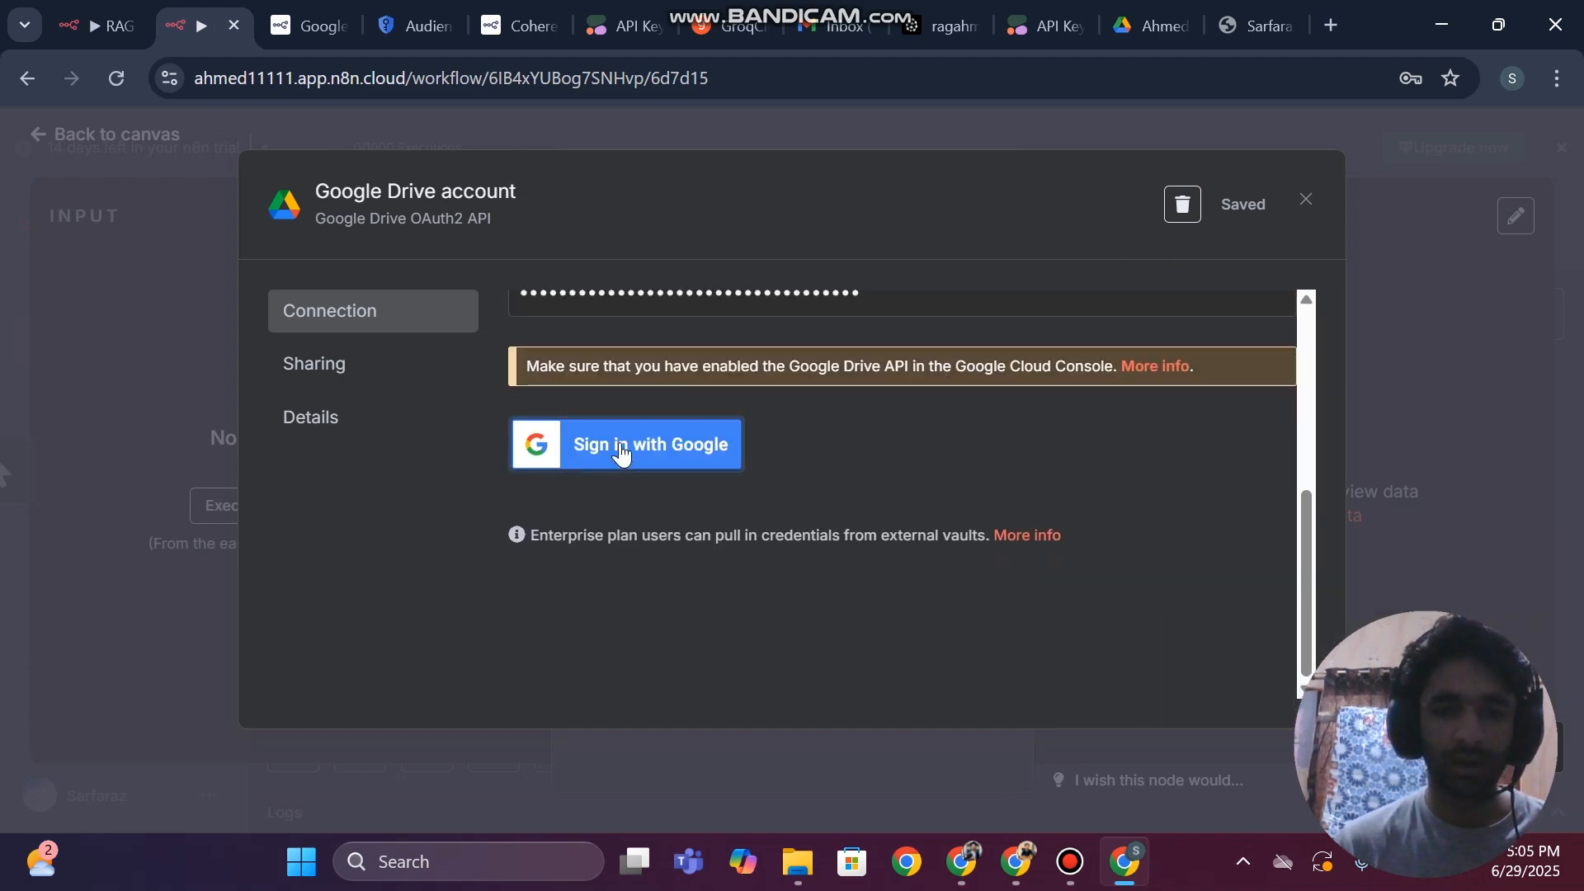
pyautogui.click(613, 450)
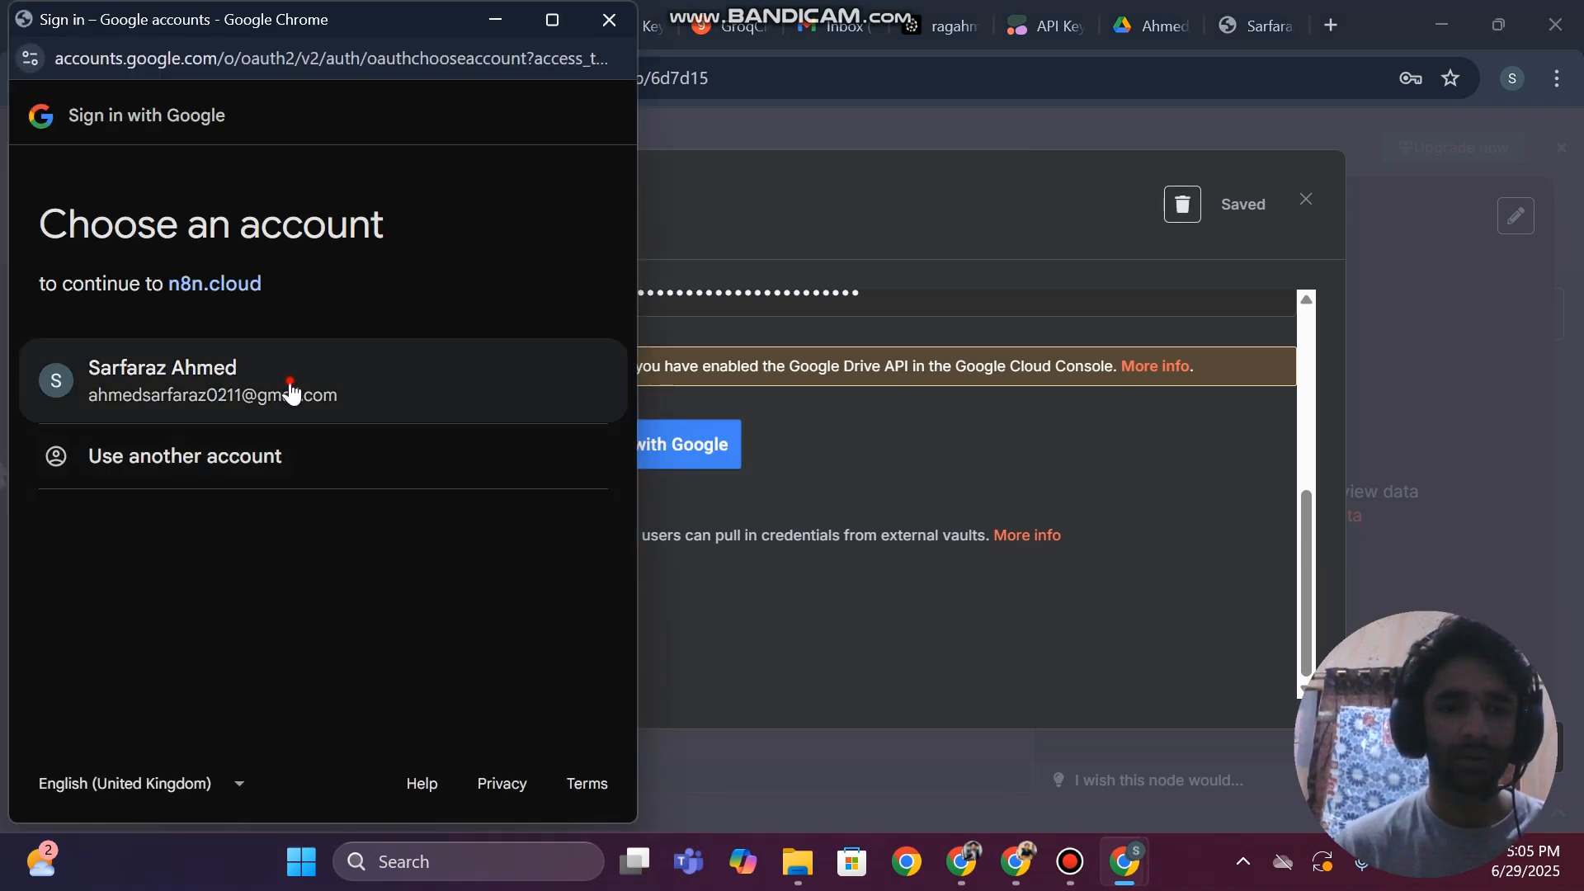
pyautogui.click(291, 385)
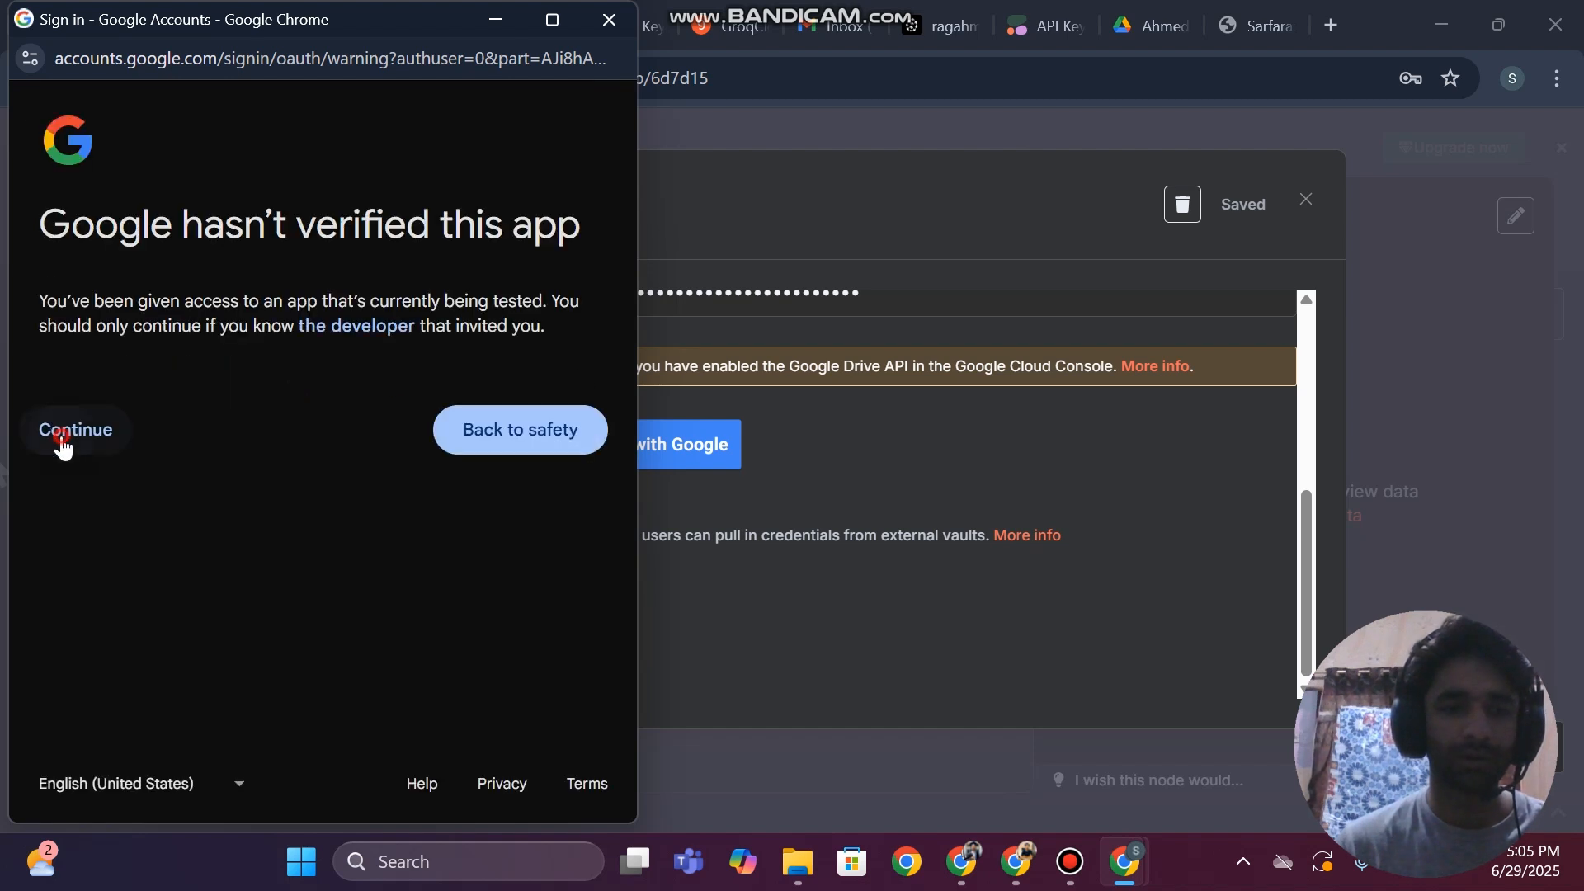
pyautogui.click(61, 433)
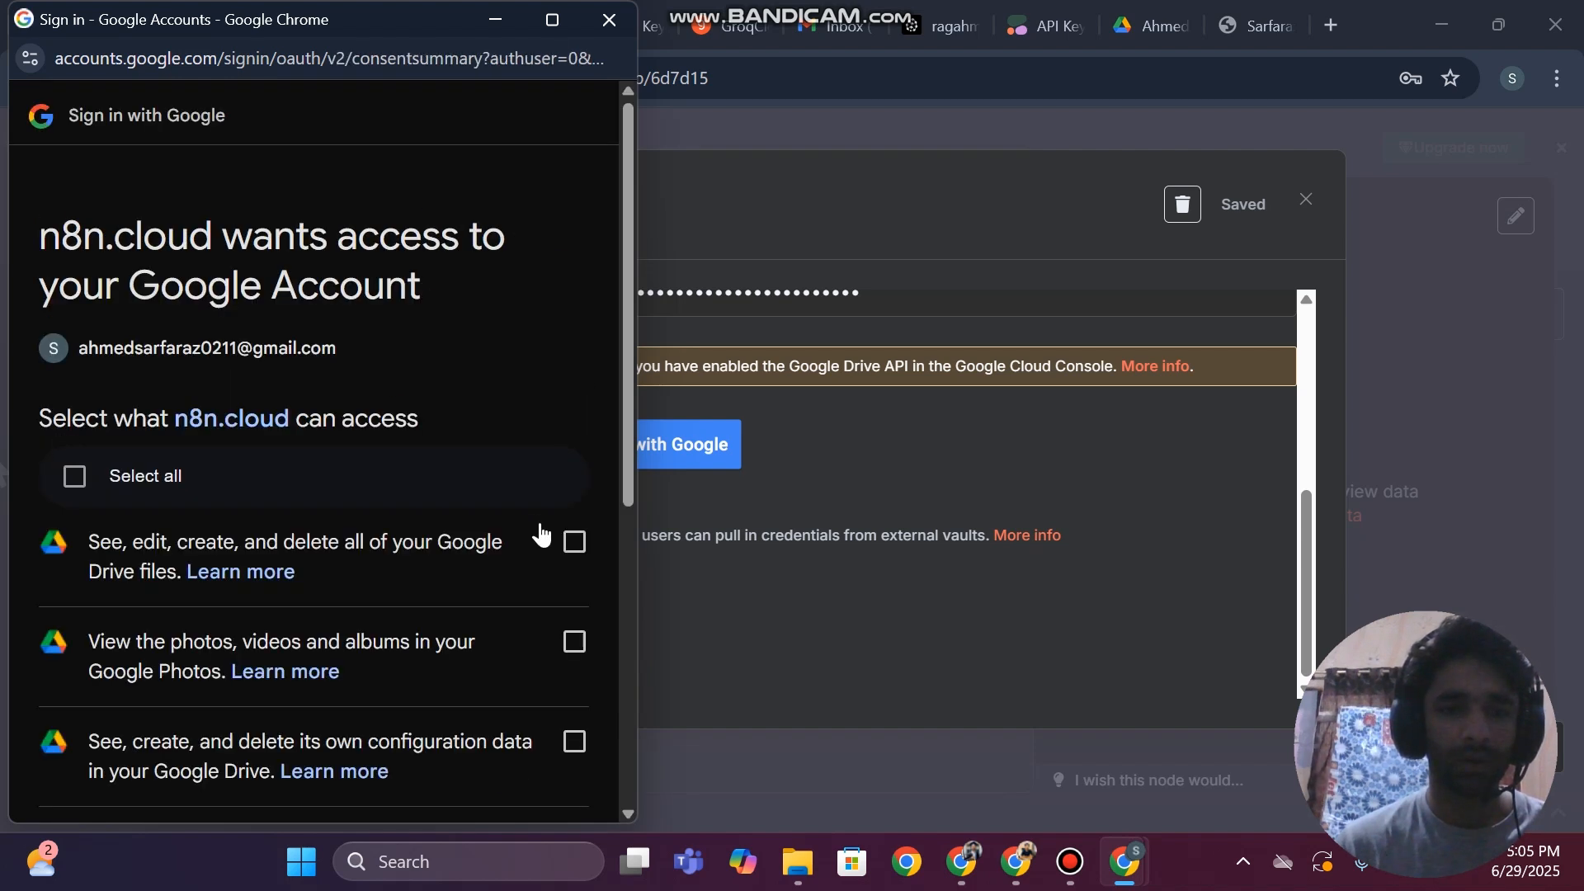
pyautogui.scroll(-5, 472, 475)
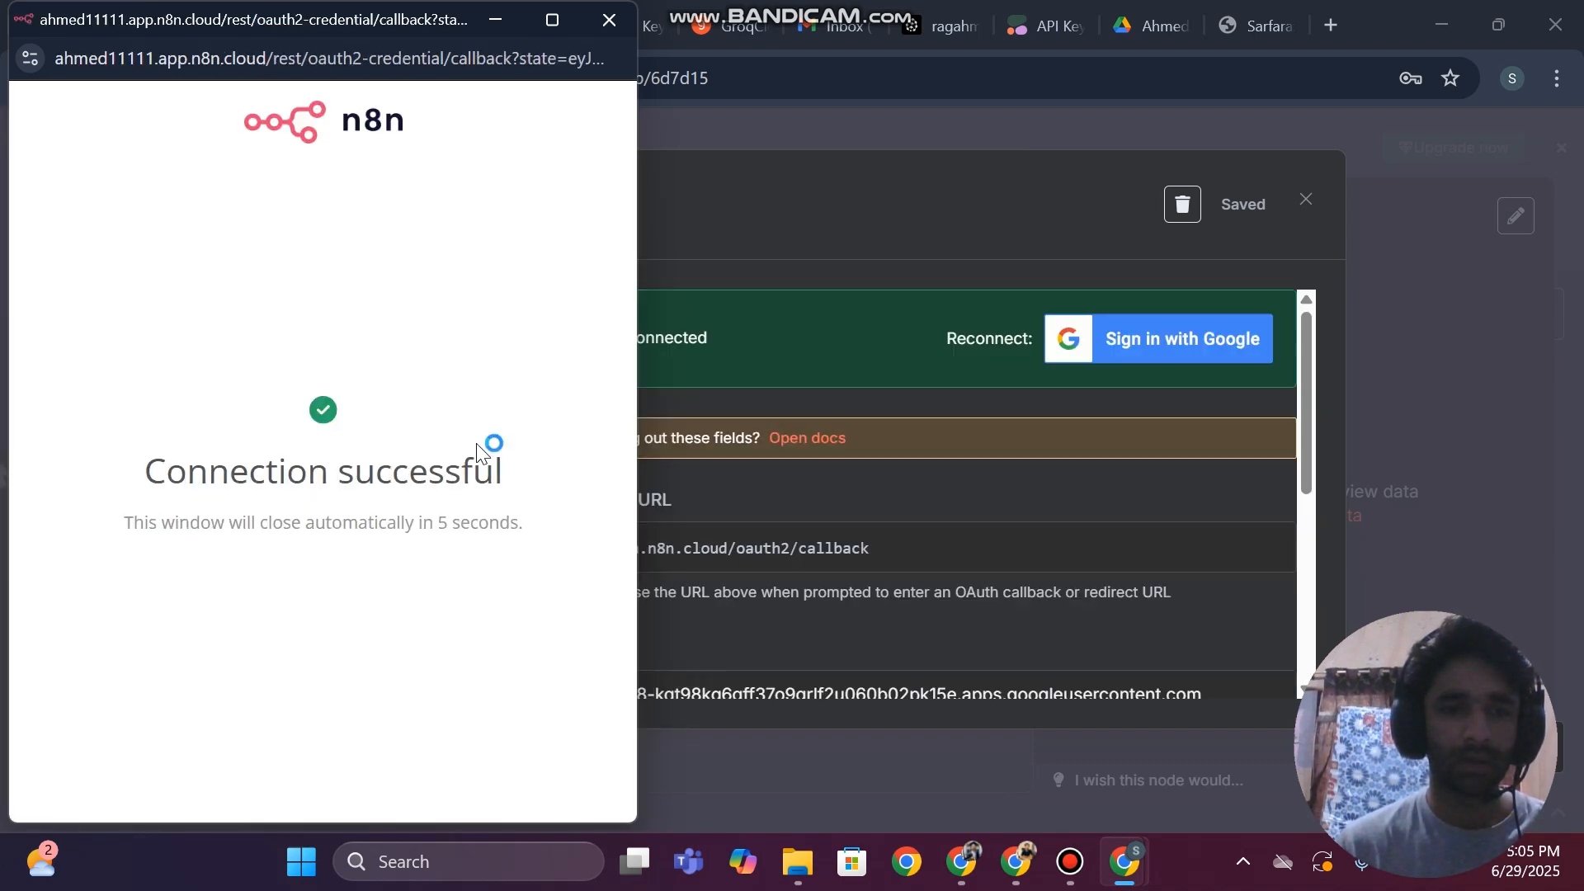
pyautogui.click(604, 24)
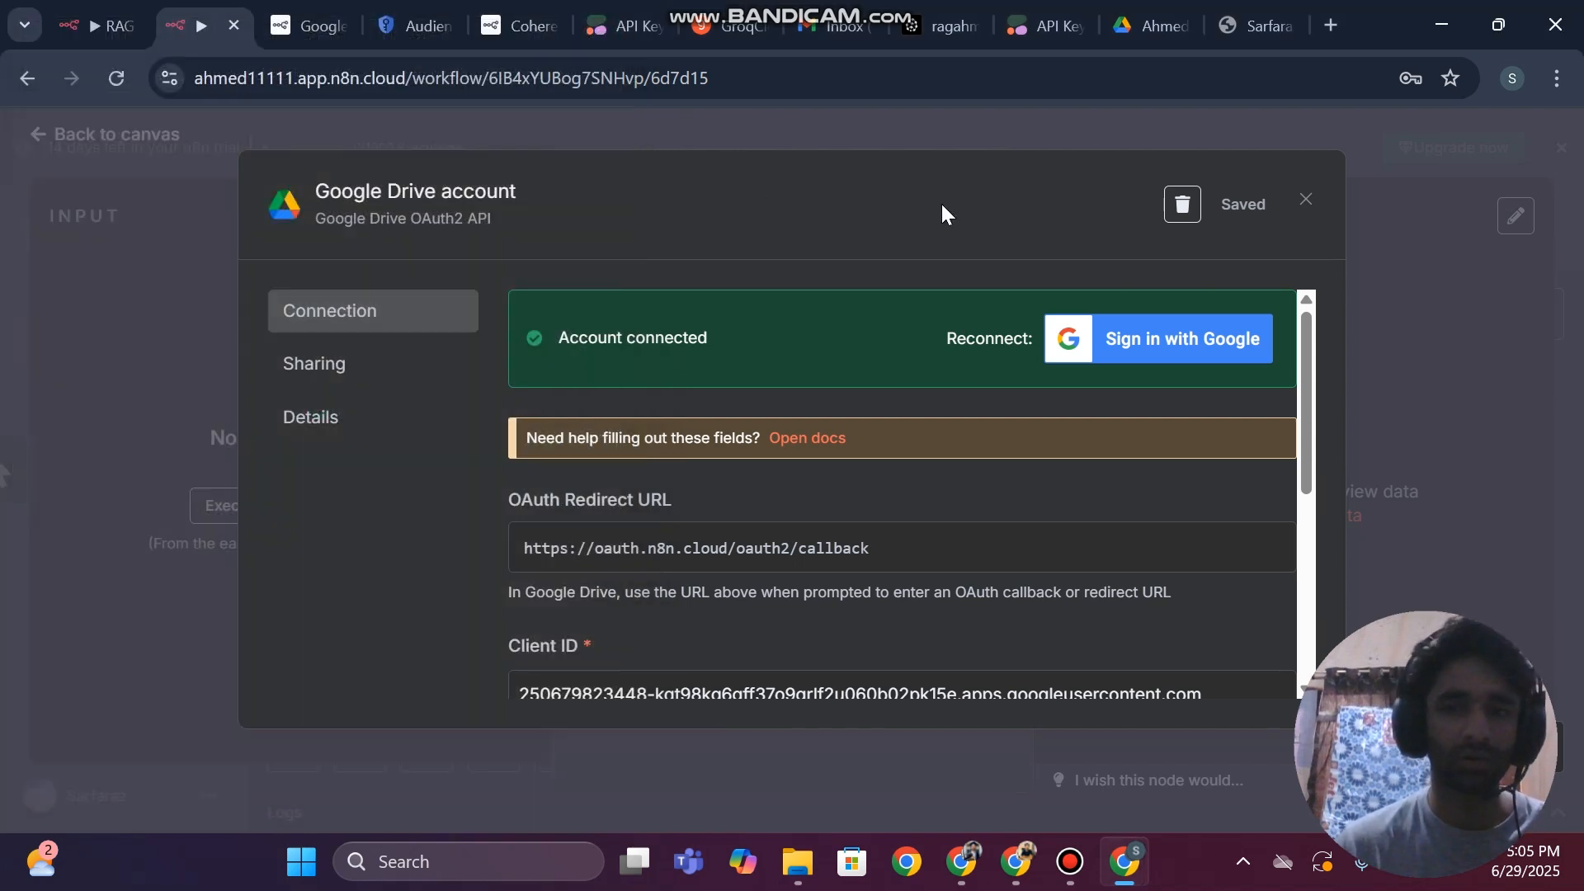
pyautogui.click(1303, 199)
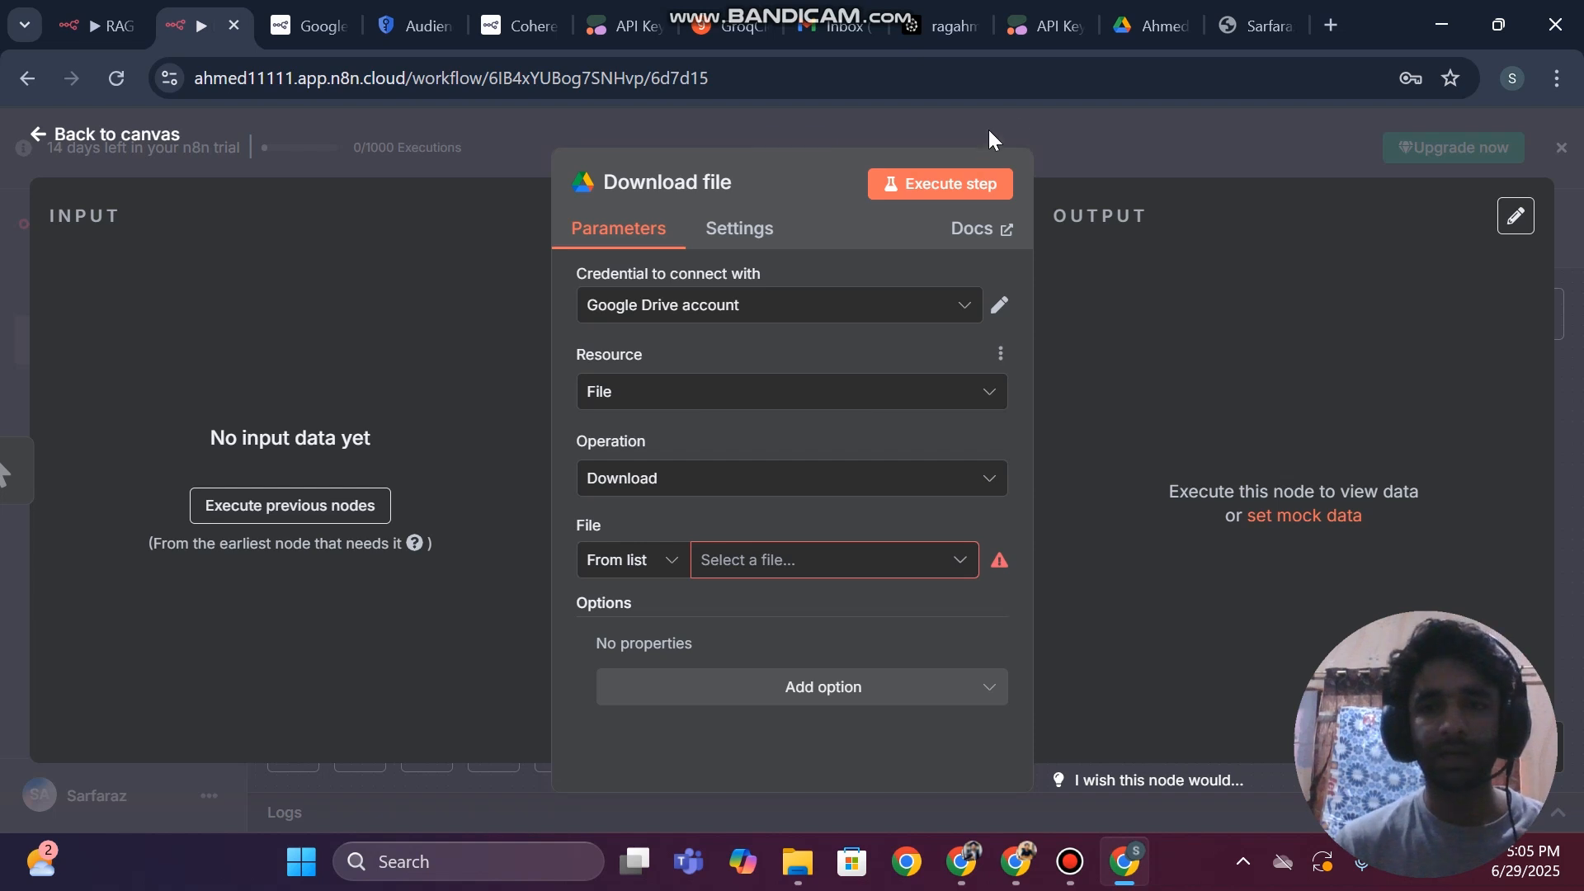
# Check the CV in the Google Drive folder and select that PDF from the list as the Download file node's file
pyautogui.click(740, 578)
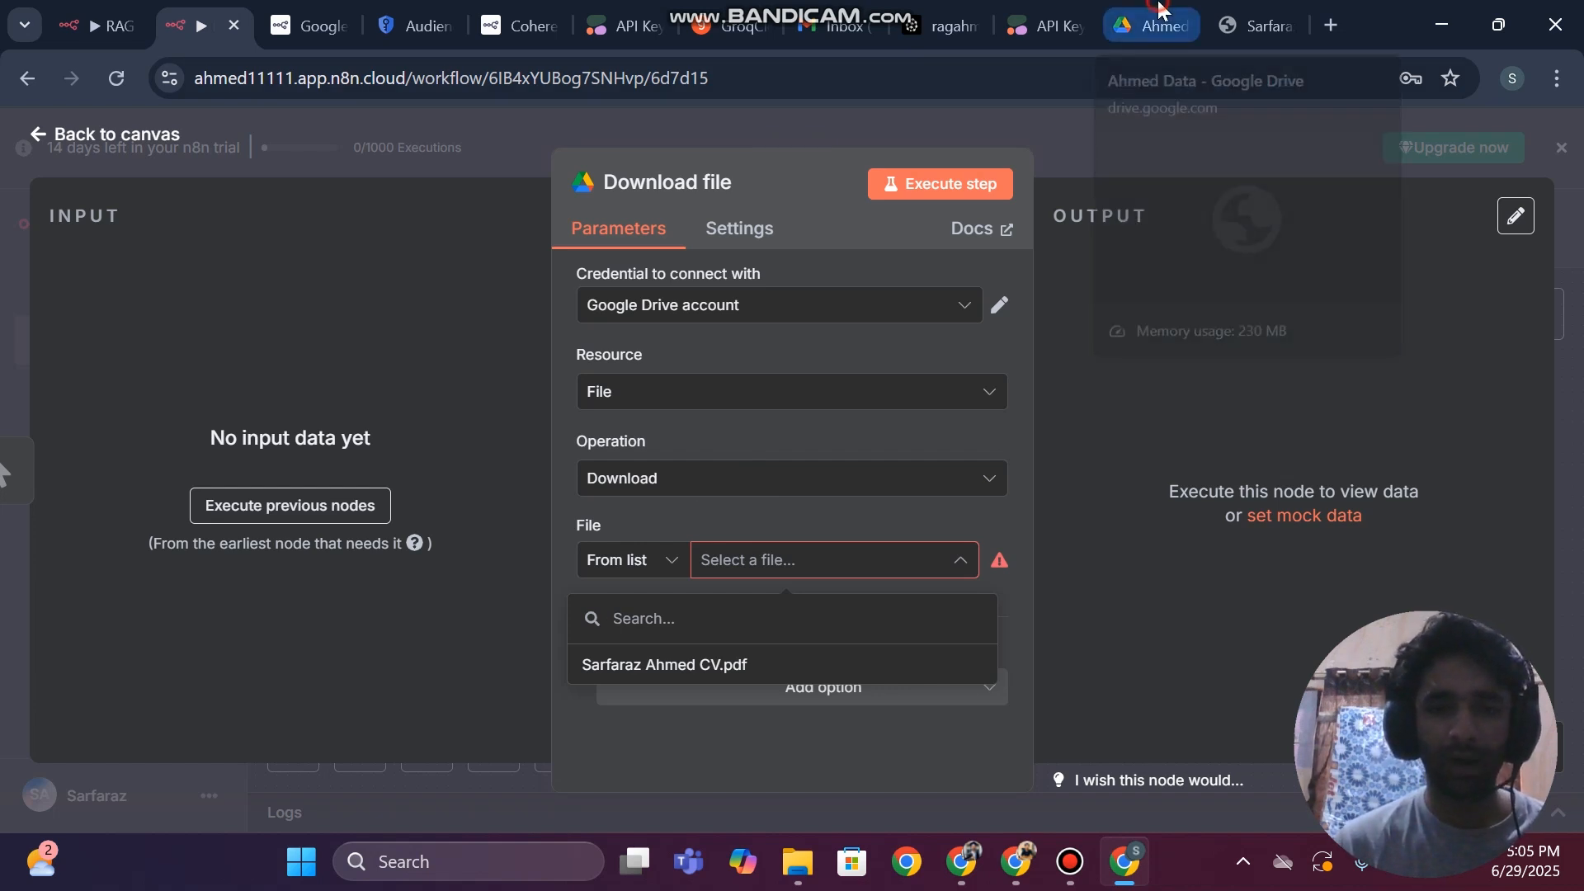
pyautogui.click(1150, 26)
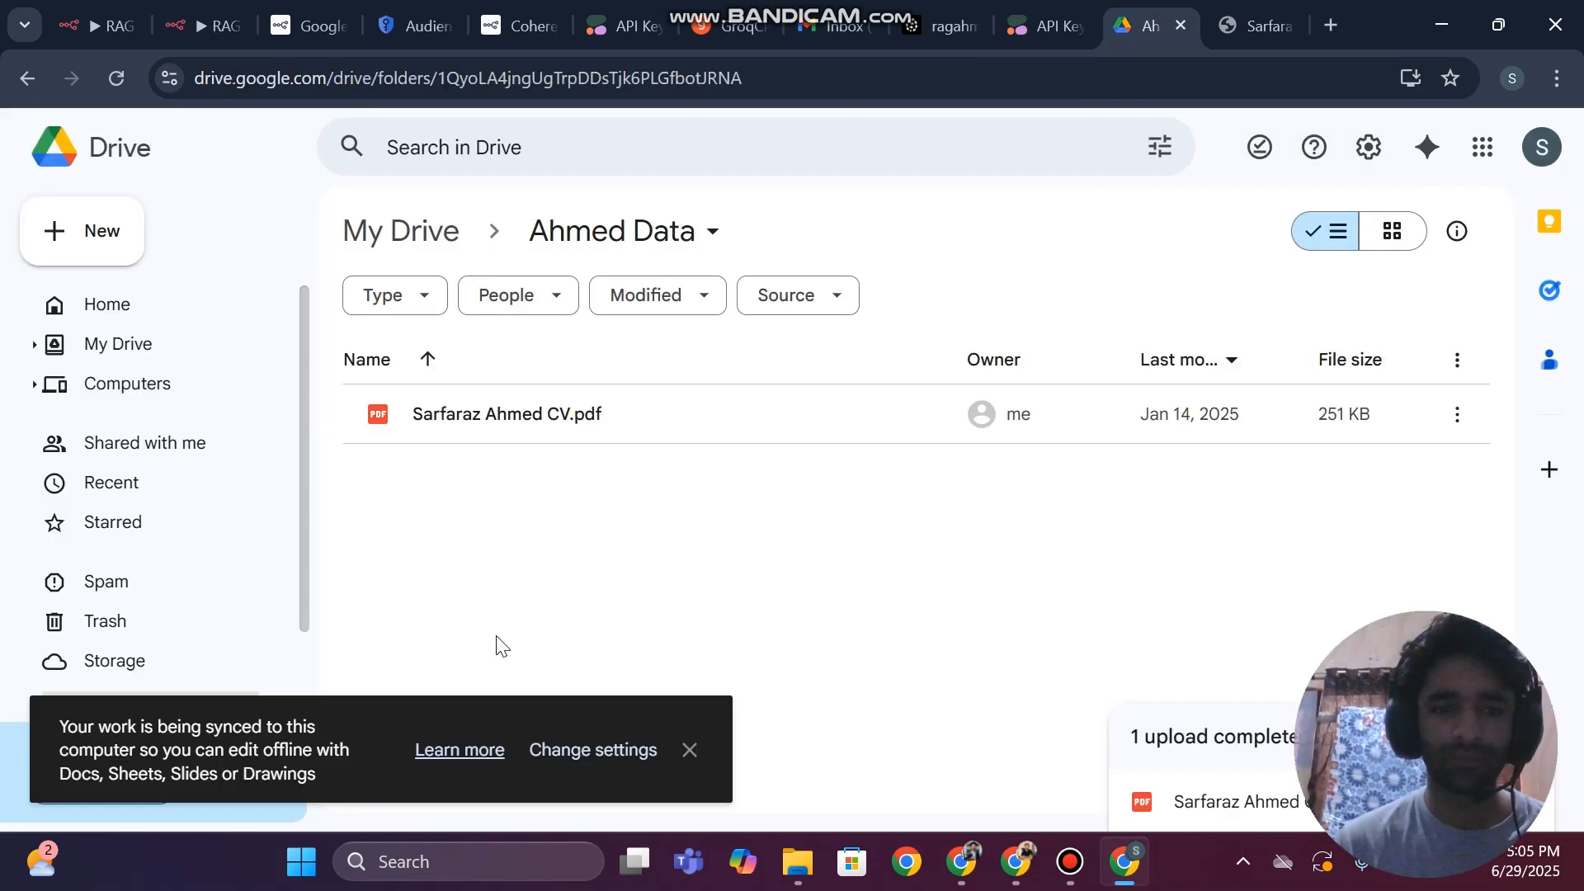
pyautogui.click(210, 21)
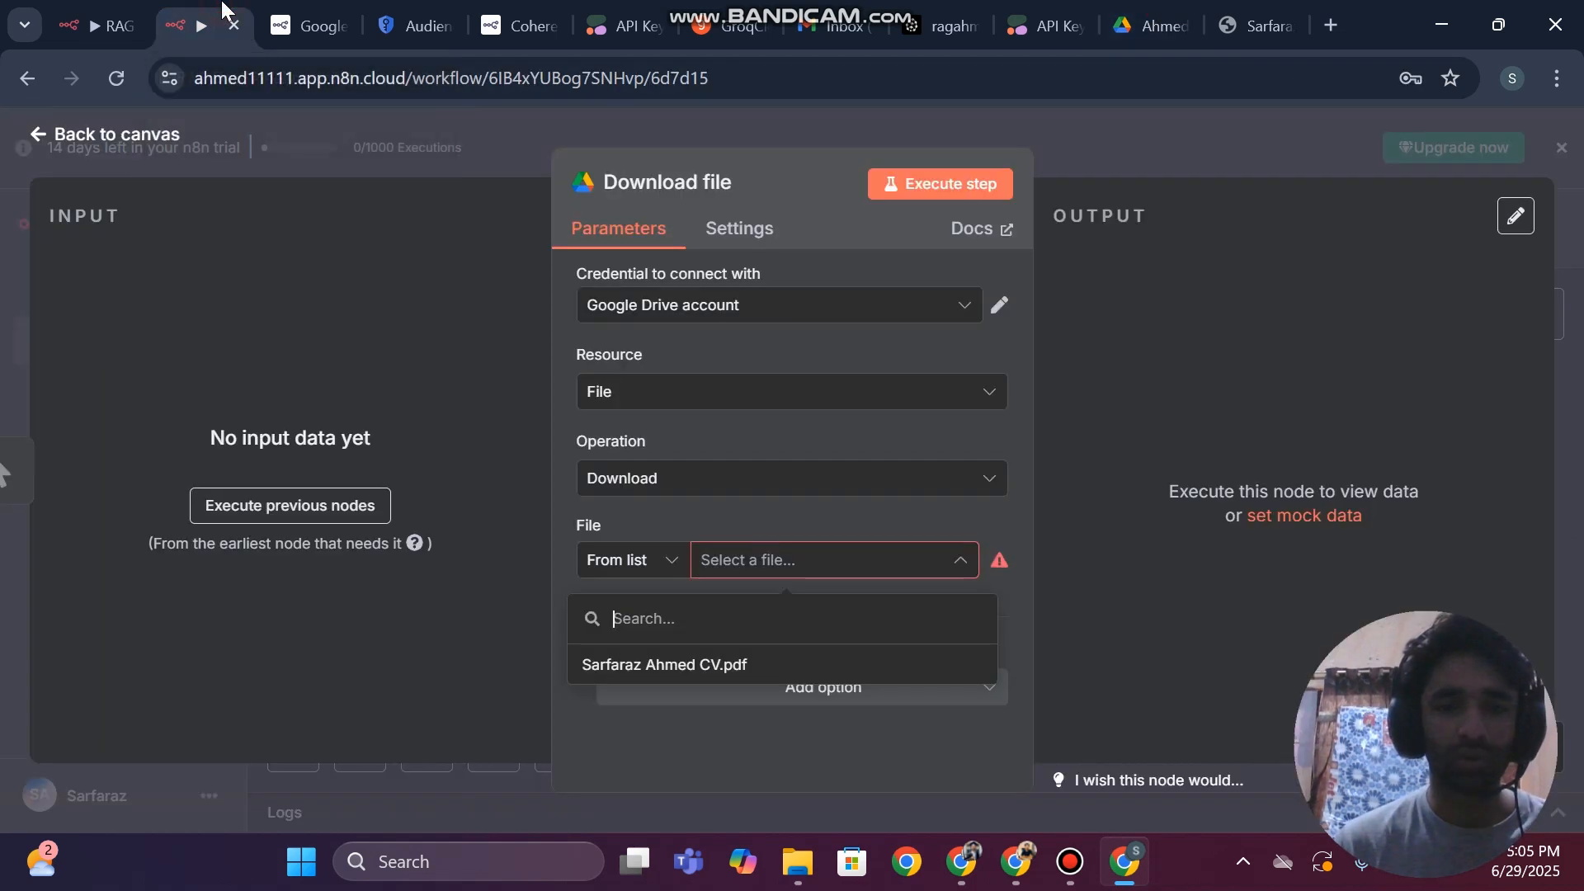
pyautogui.click(633, 670)
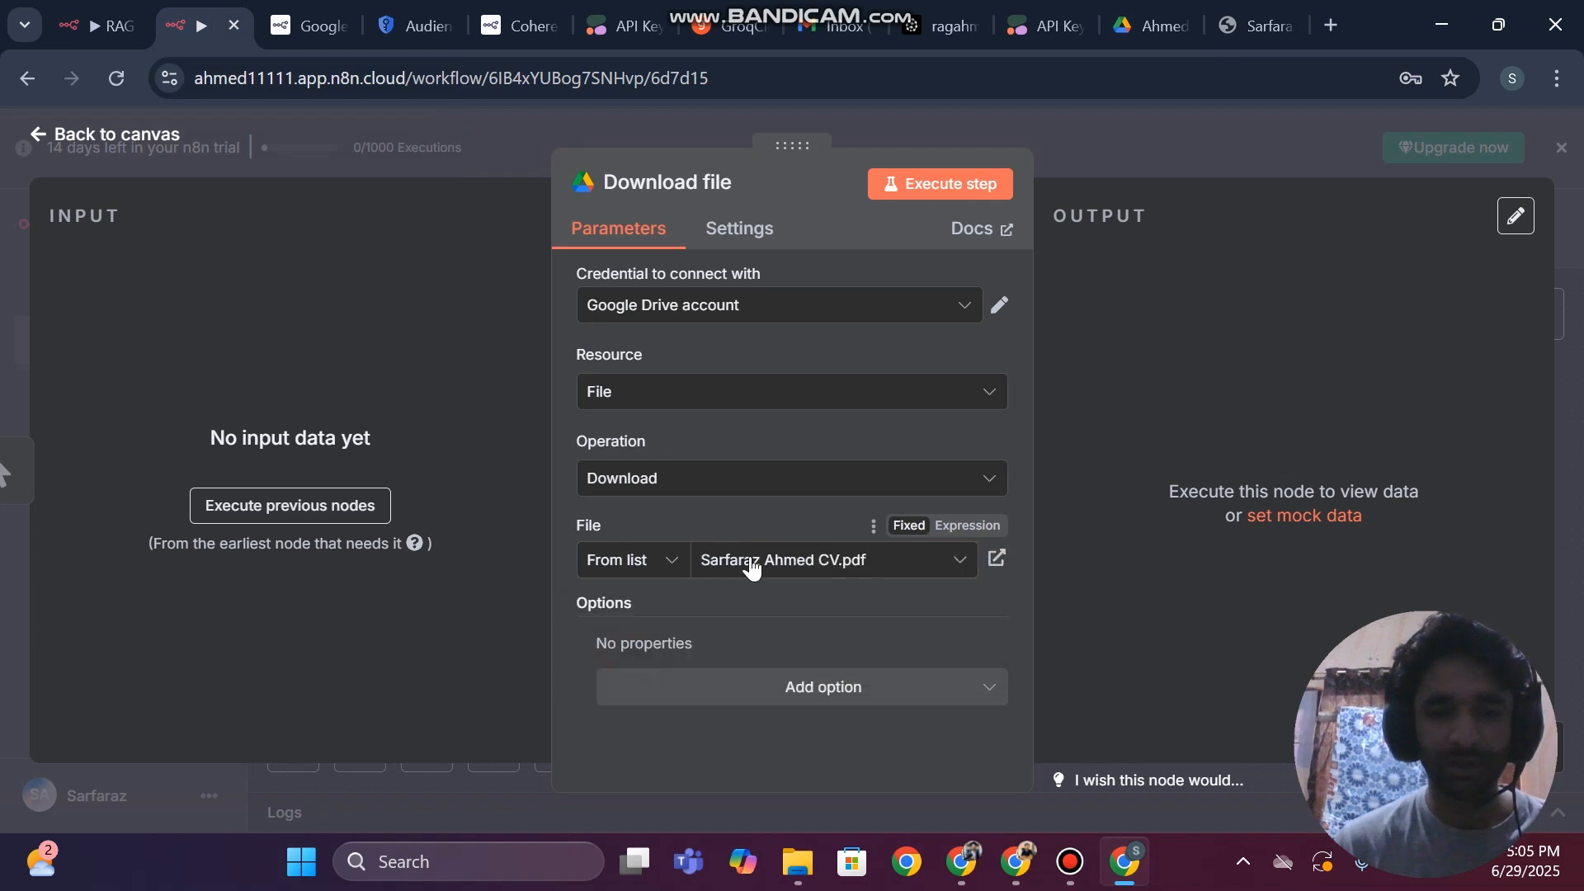
# Switch the Download file node's file selection to By ID and clear the prefilled ID
pyautogui.click(645, 562)
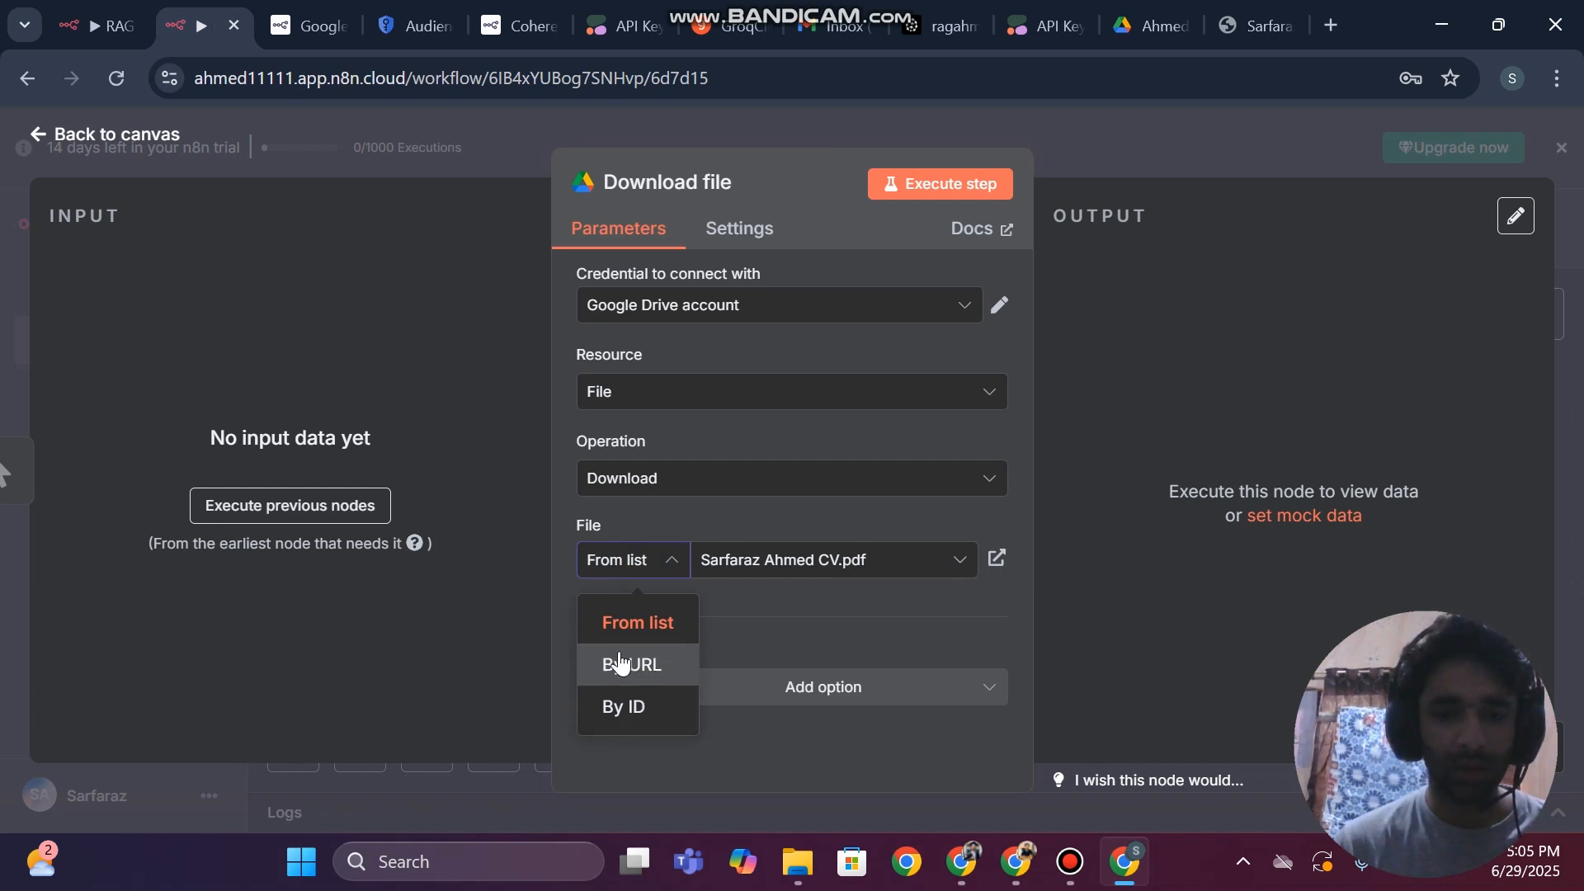
pyautogui.click(611, 708)
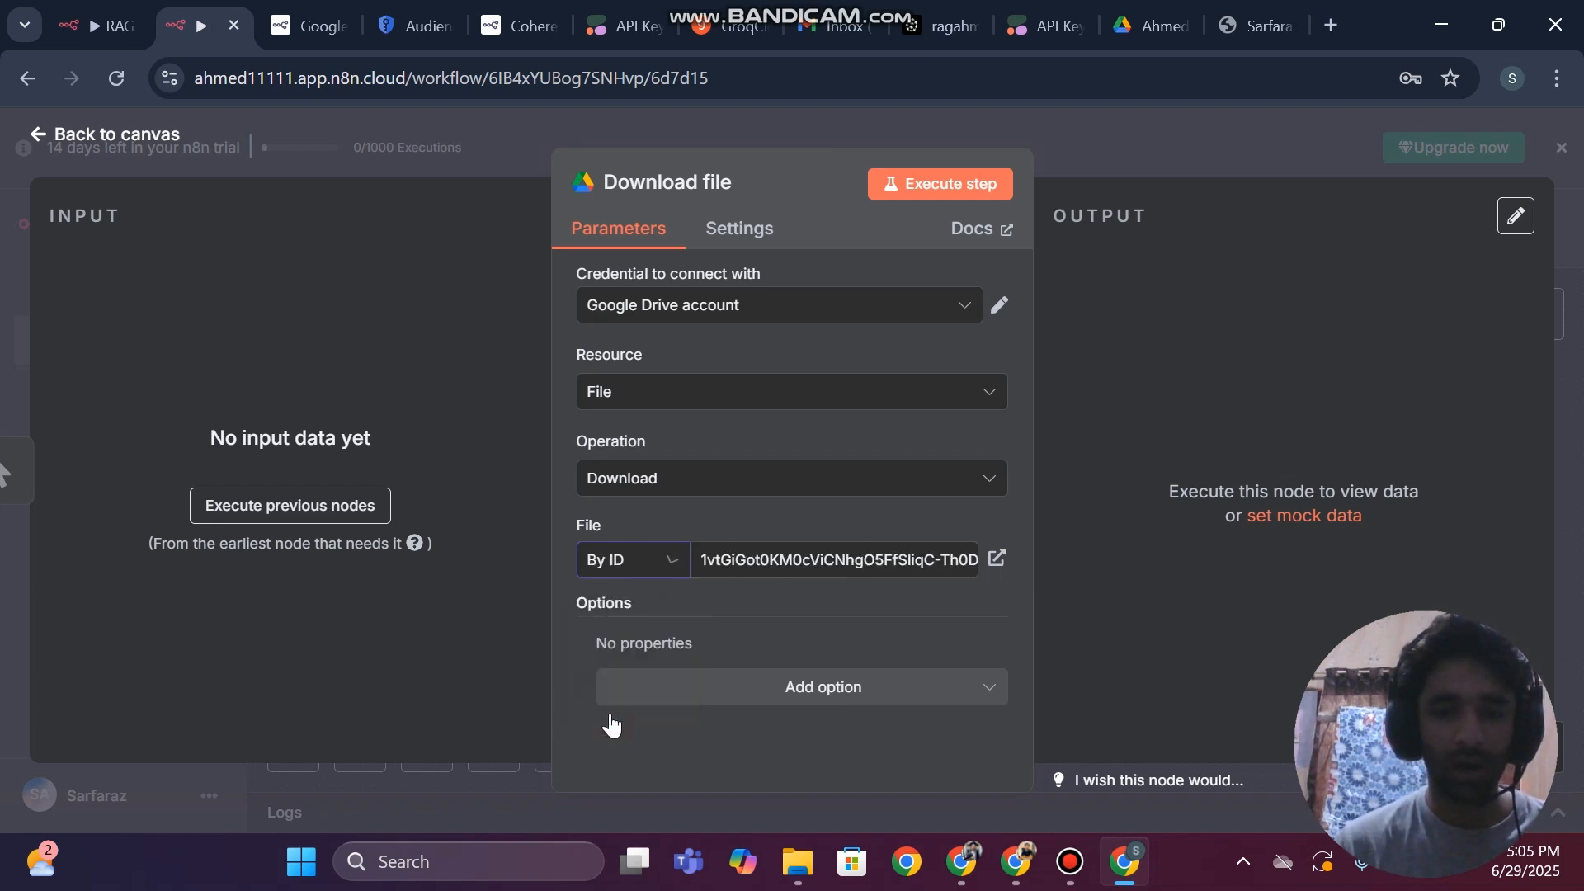
pyautogui.tripleClick(768, 552)
pyautogui.press('BackSpace')
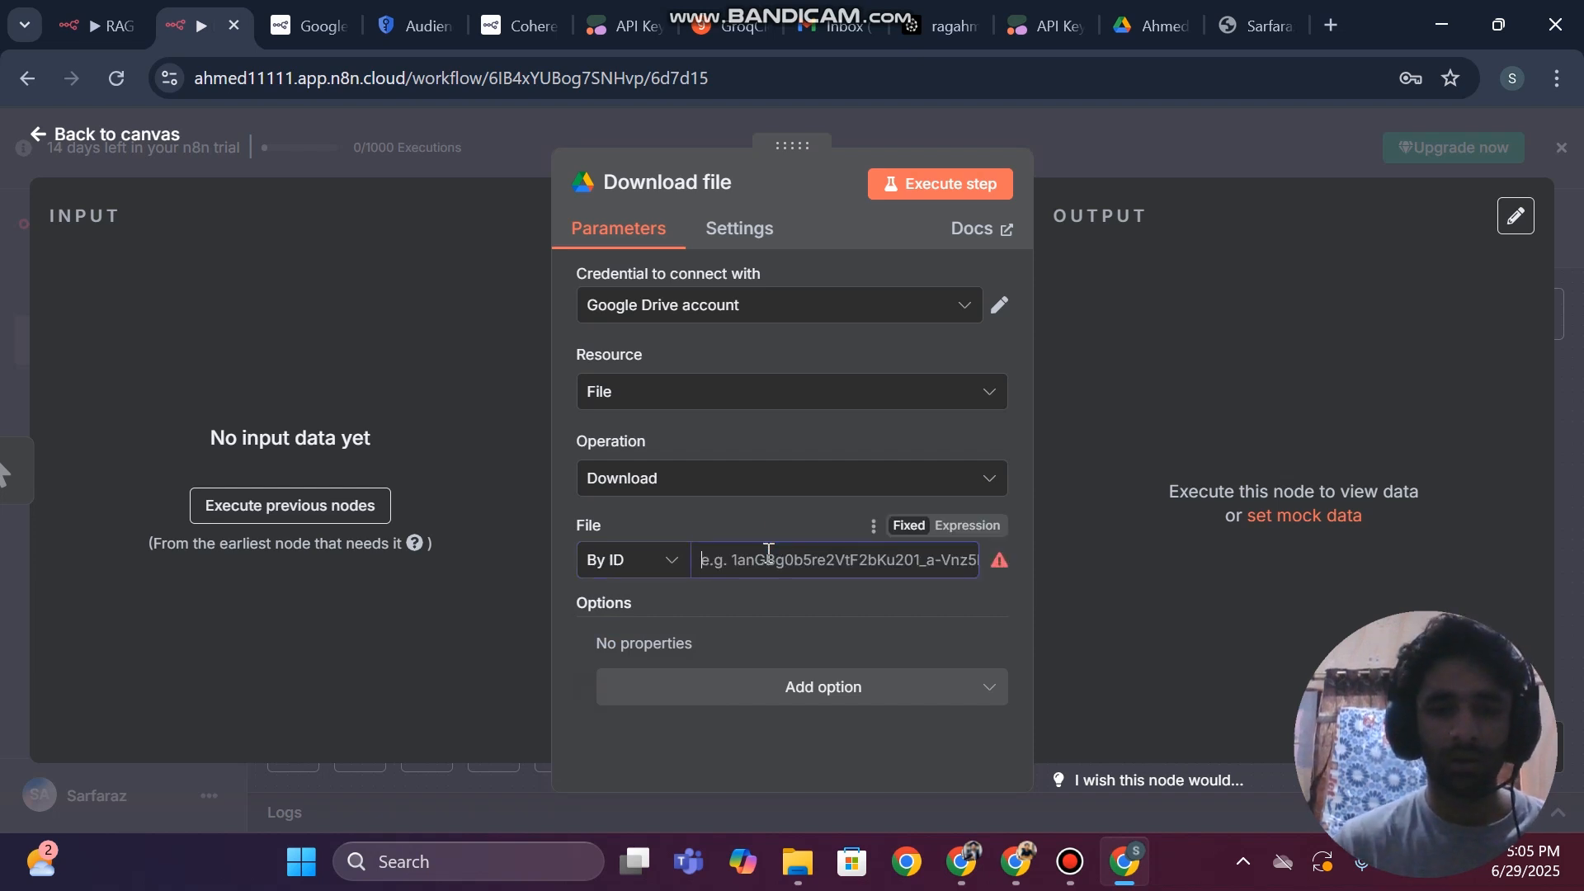
# Open the CV from Google Drive in Google Docs, copy the document ID from its URL and paste it as the node's file ID
pyautogui.click(1151, 25)
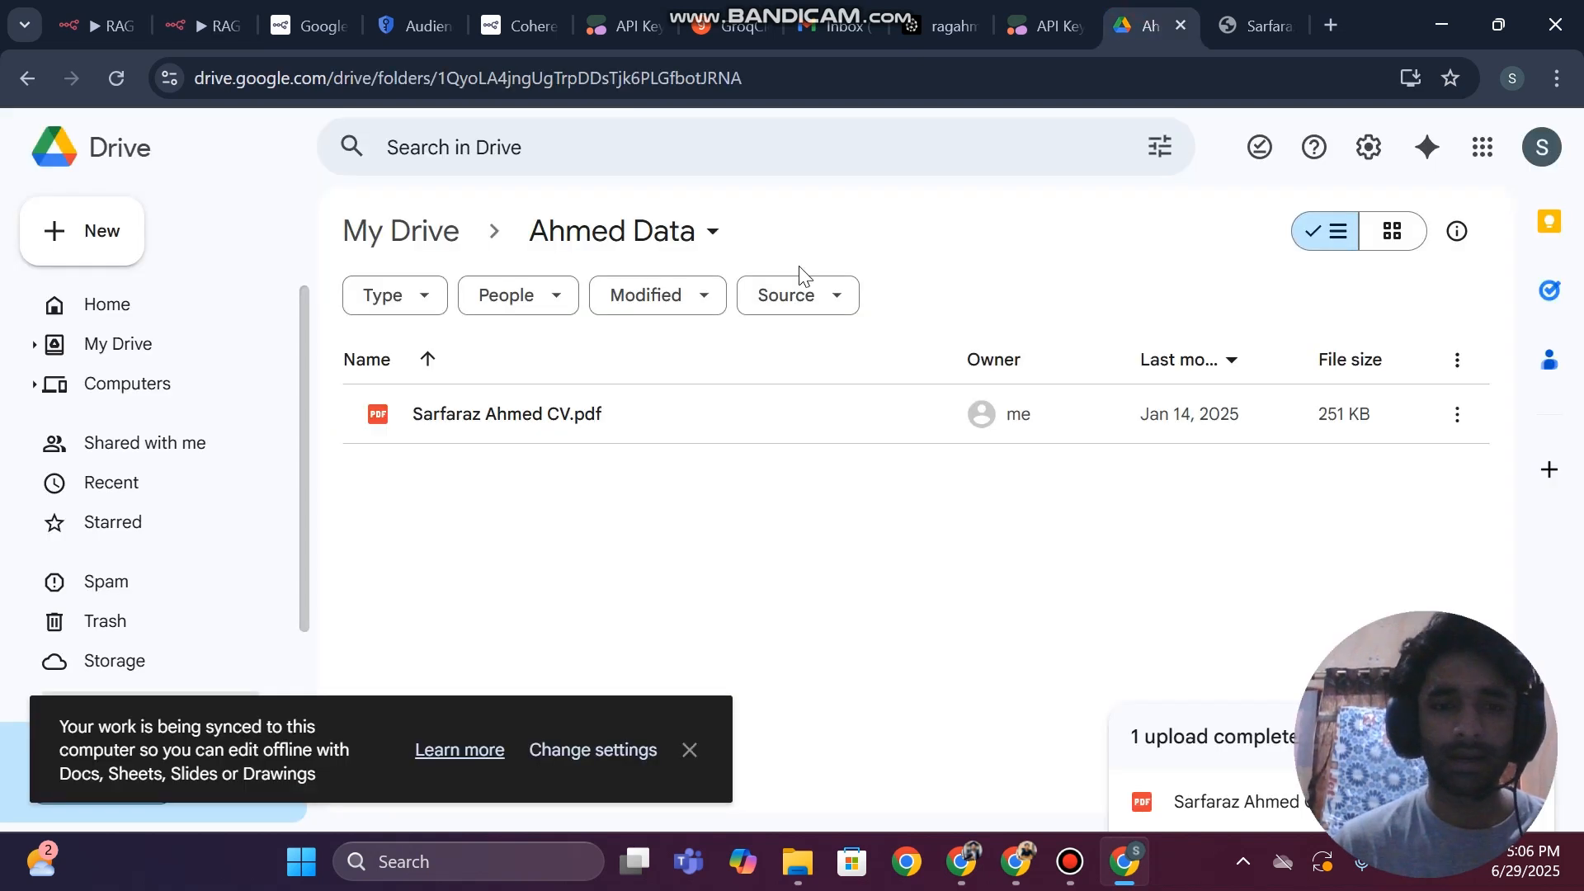
pyautogui.click(511, 401)
pyautogui.doubleClick(512, 401)
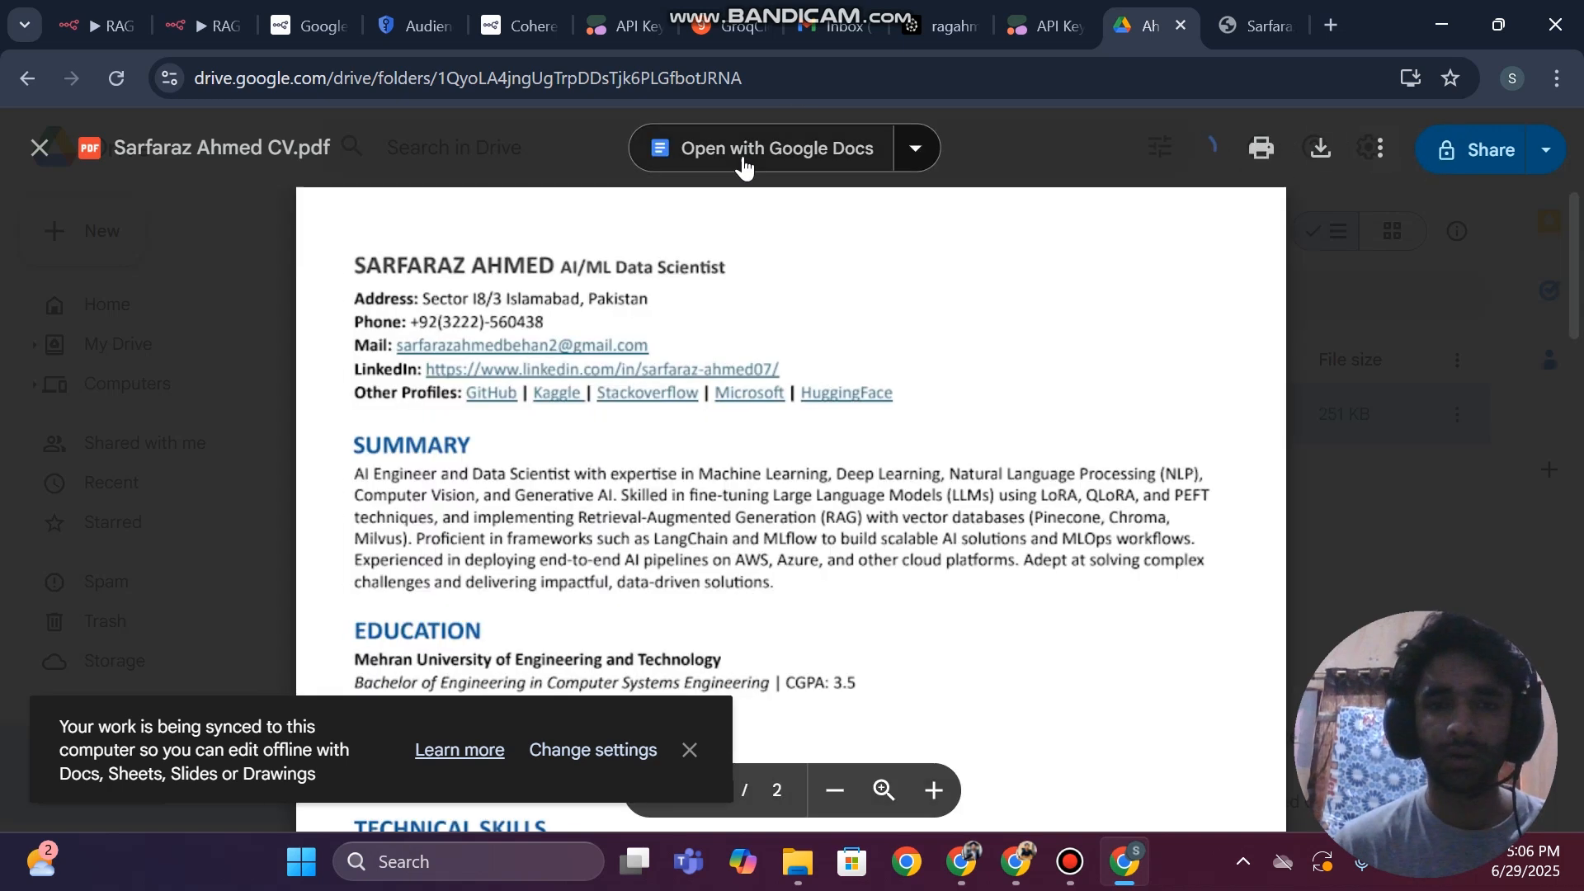
pyautogui.click(741, 153)
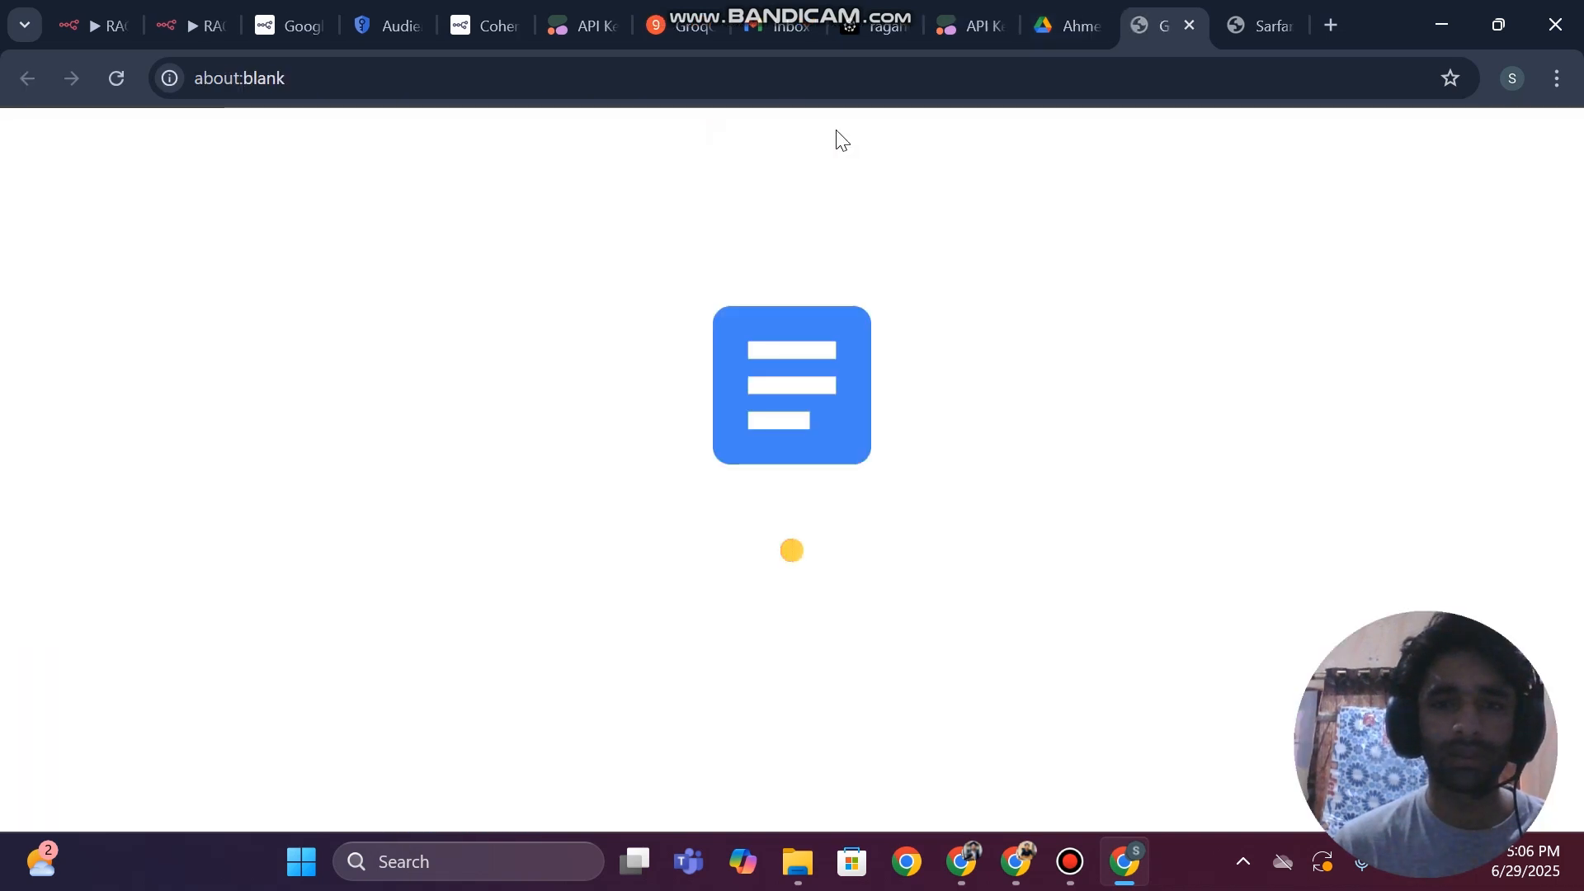
pyautogui.click(731, 85)
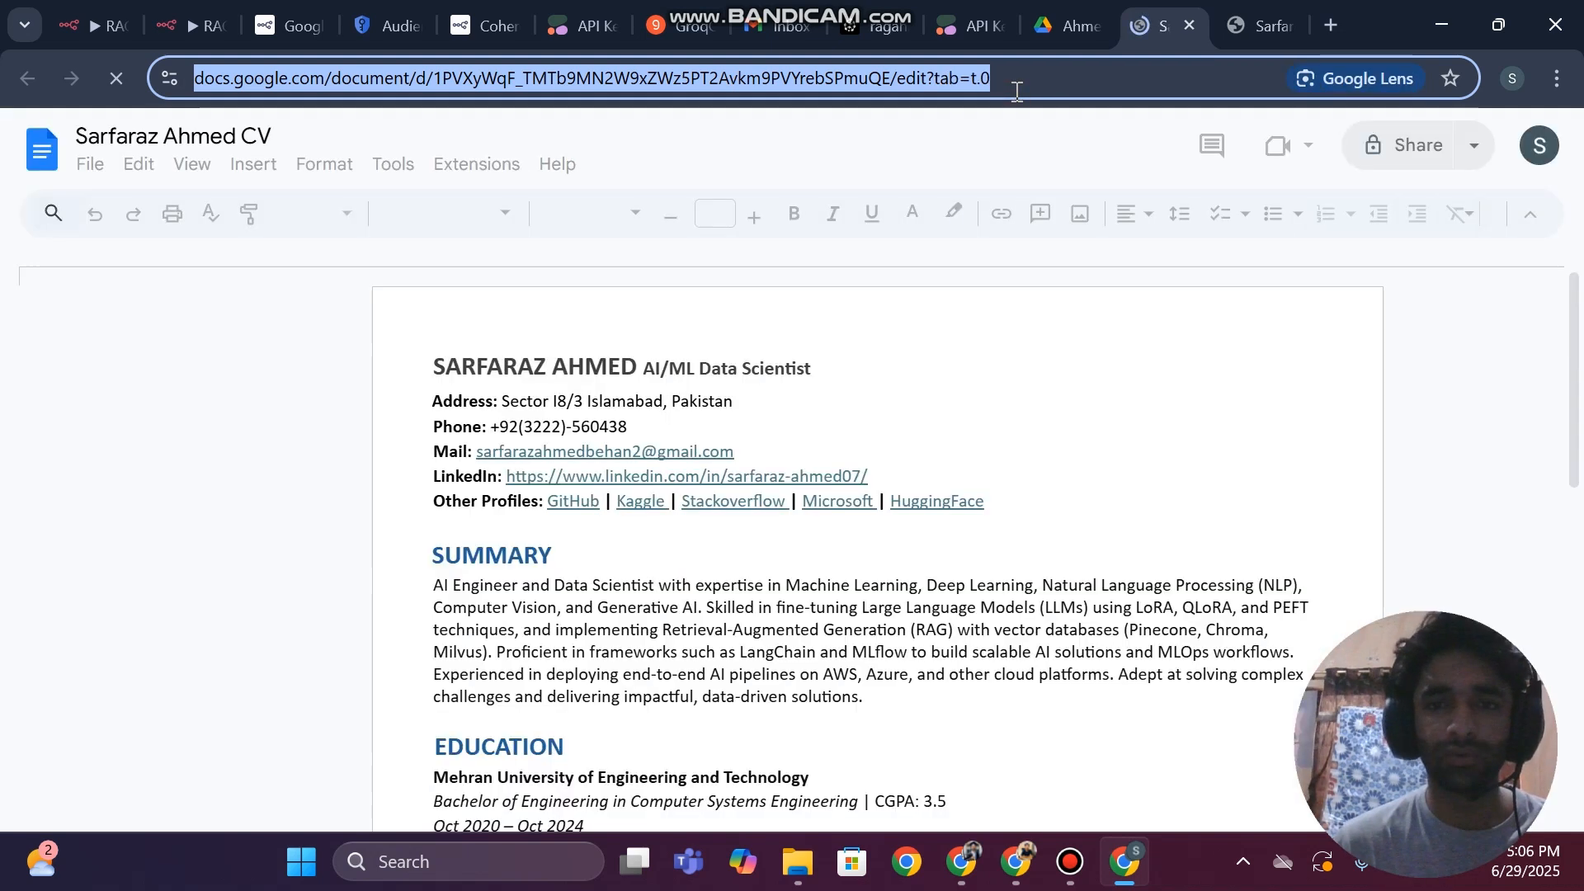
pyautogui.click(1017, 91)
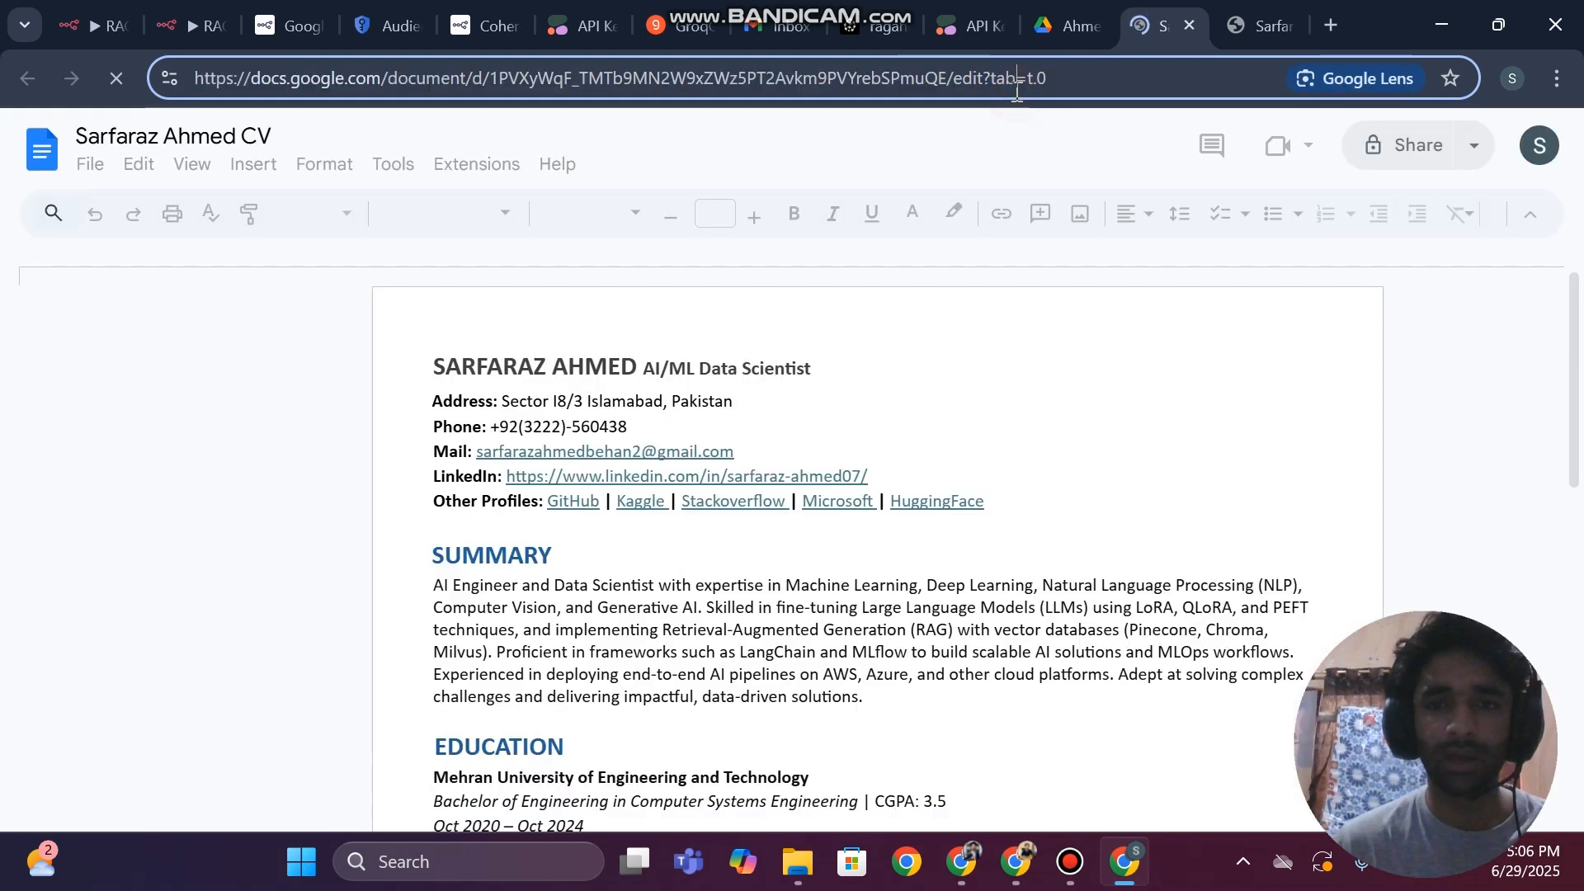
pyautogui.moveTo(945, 80); pyautogui.dragTo(493, 86)
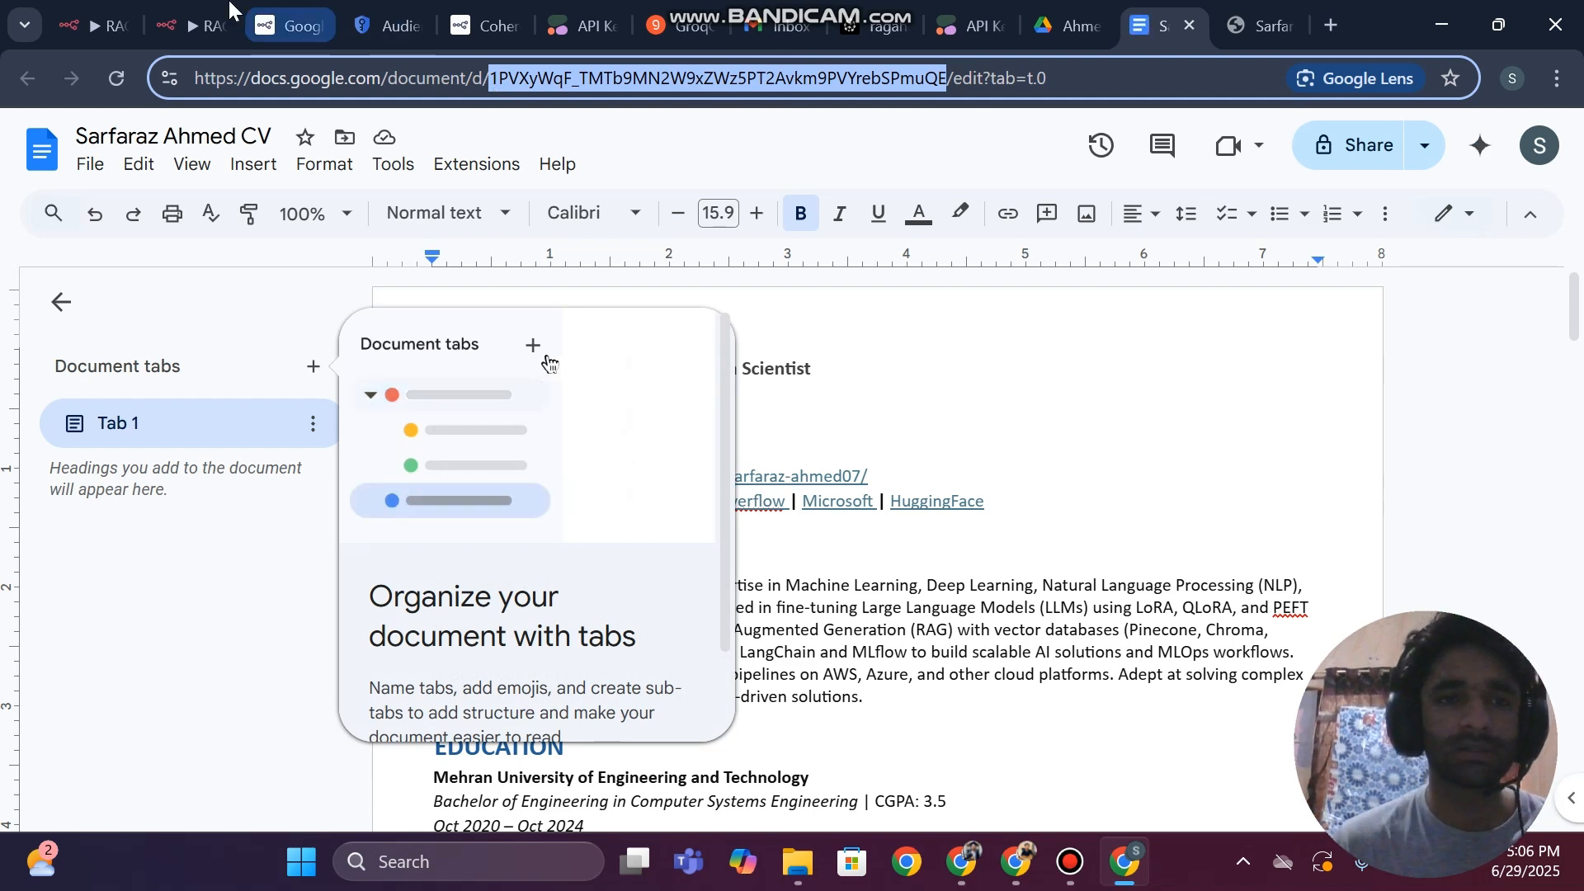
pyautogui.click(186, 25)
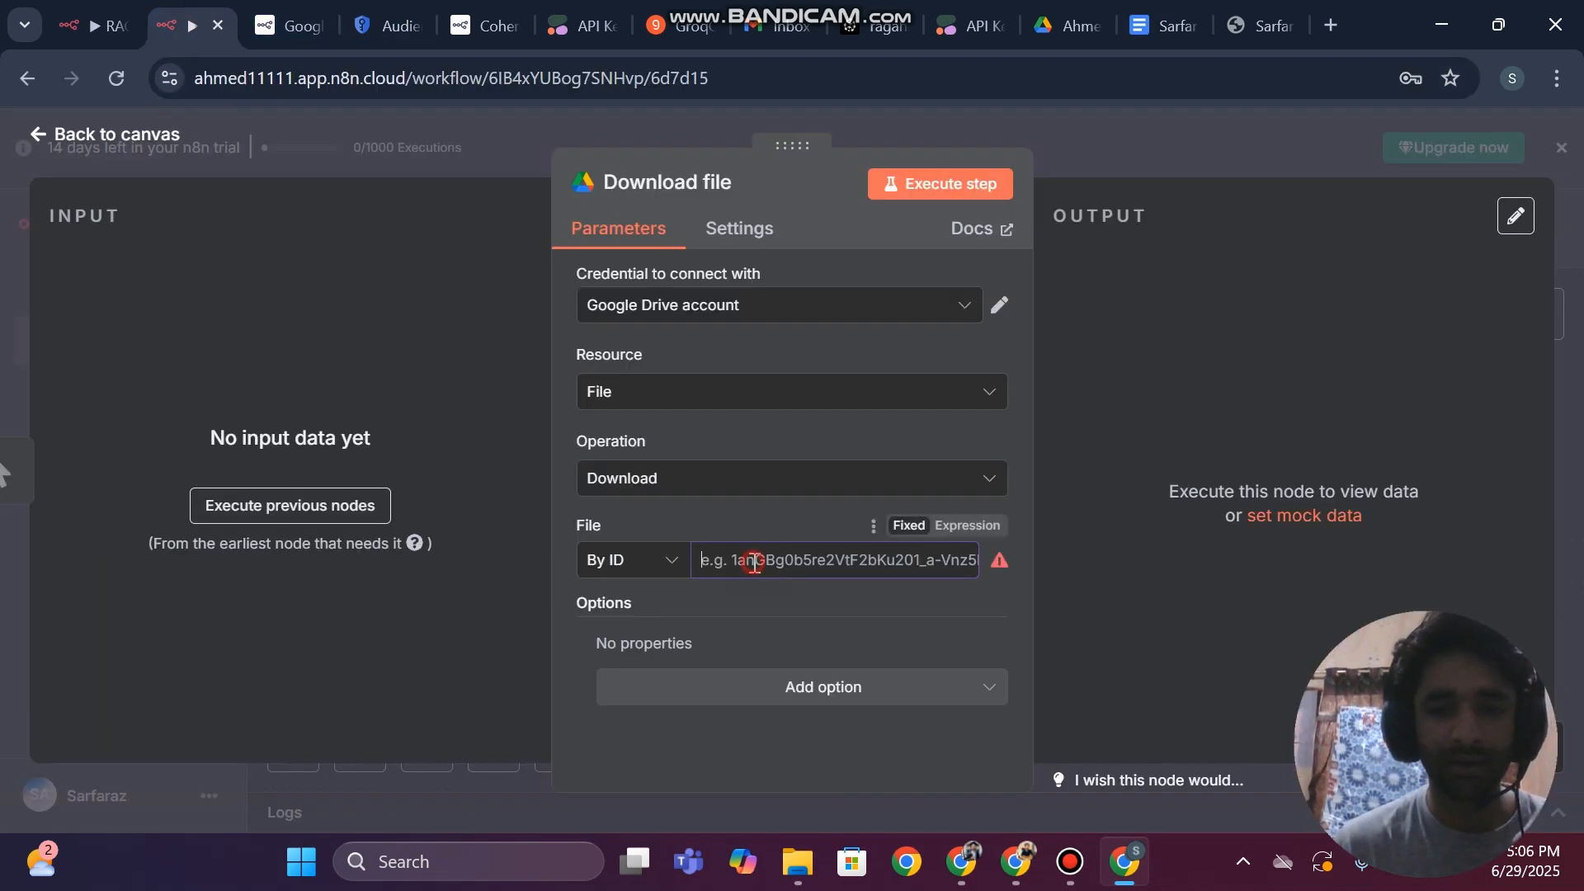
pyautogui.hotkey('ctrl', 'v')
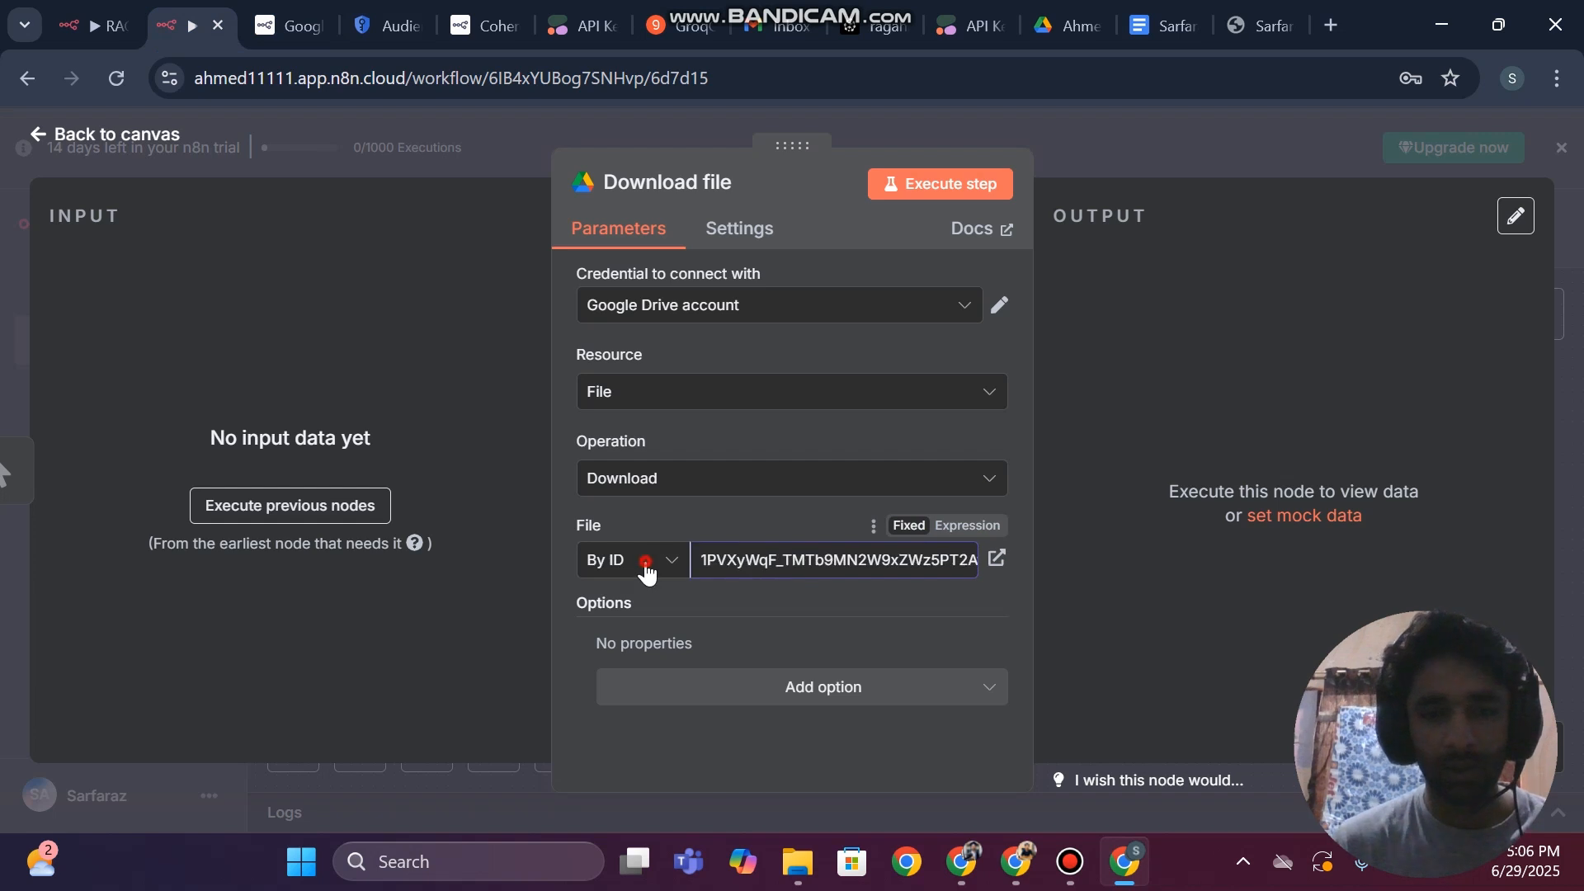
# Set the file selection back to From list and choose the CV PDF again
pyautogui.click(643, 562)
pyautogui.click(621, 624)
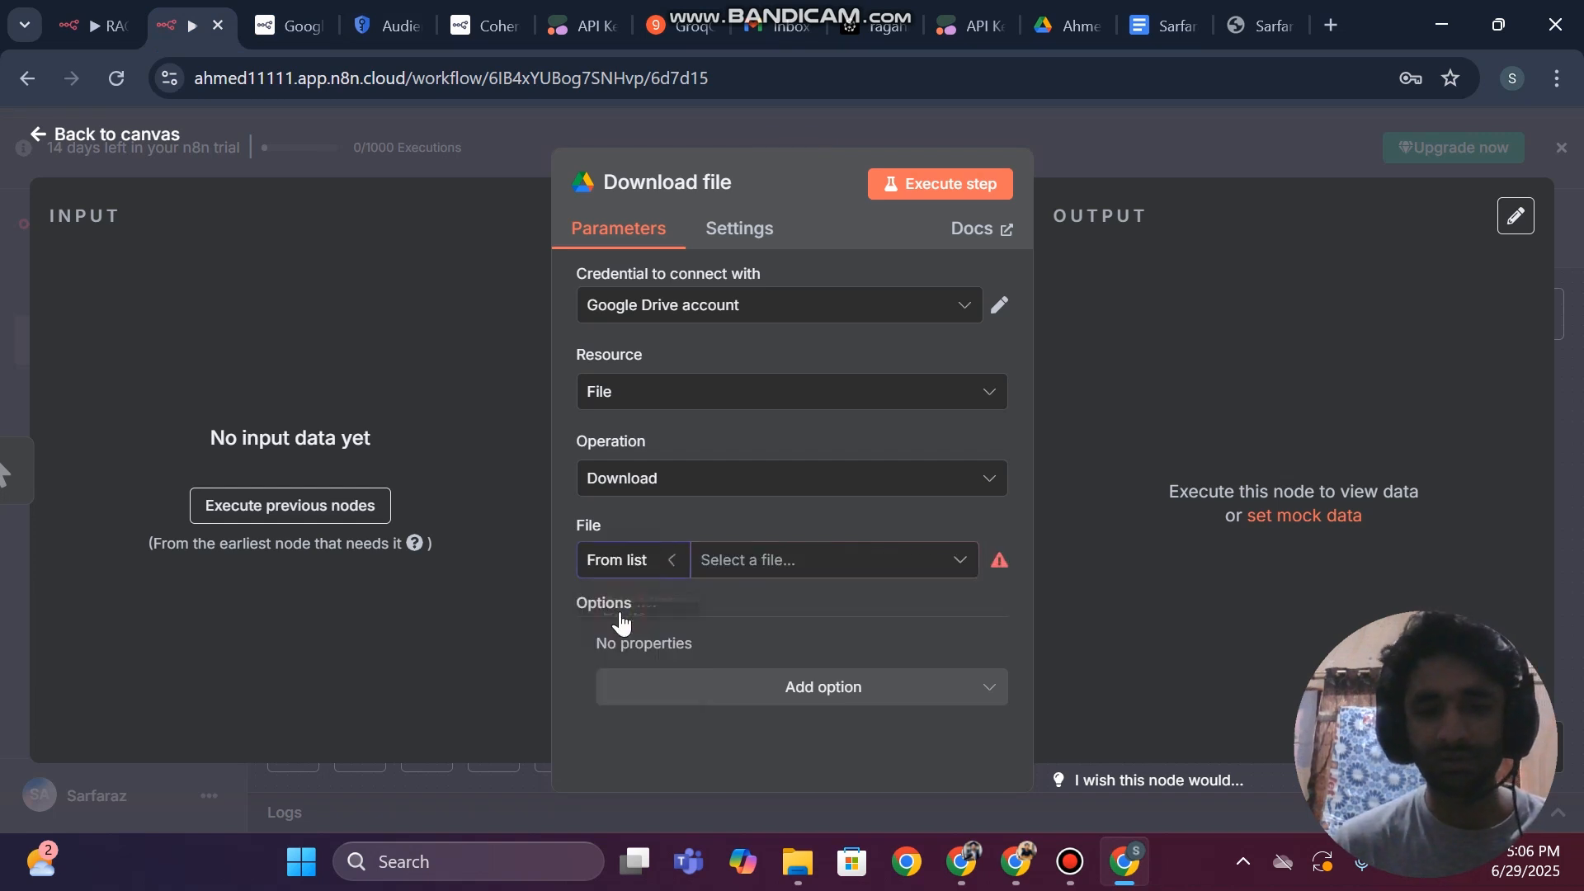
pyautogui.click(765, 564)
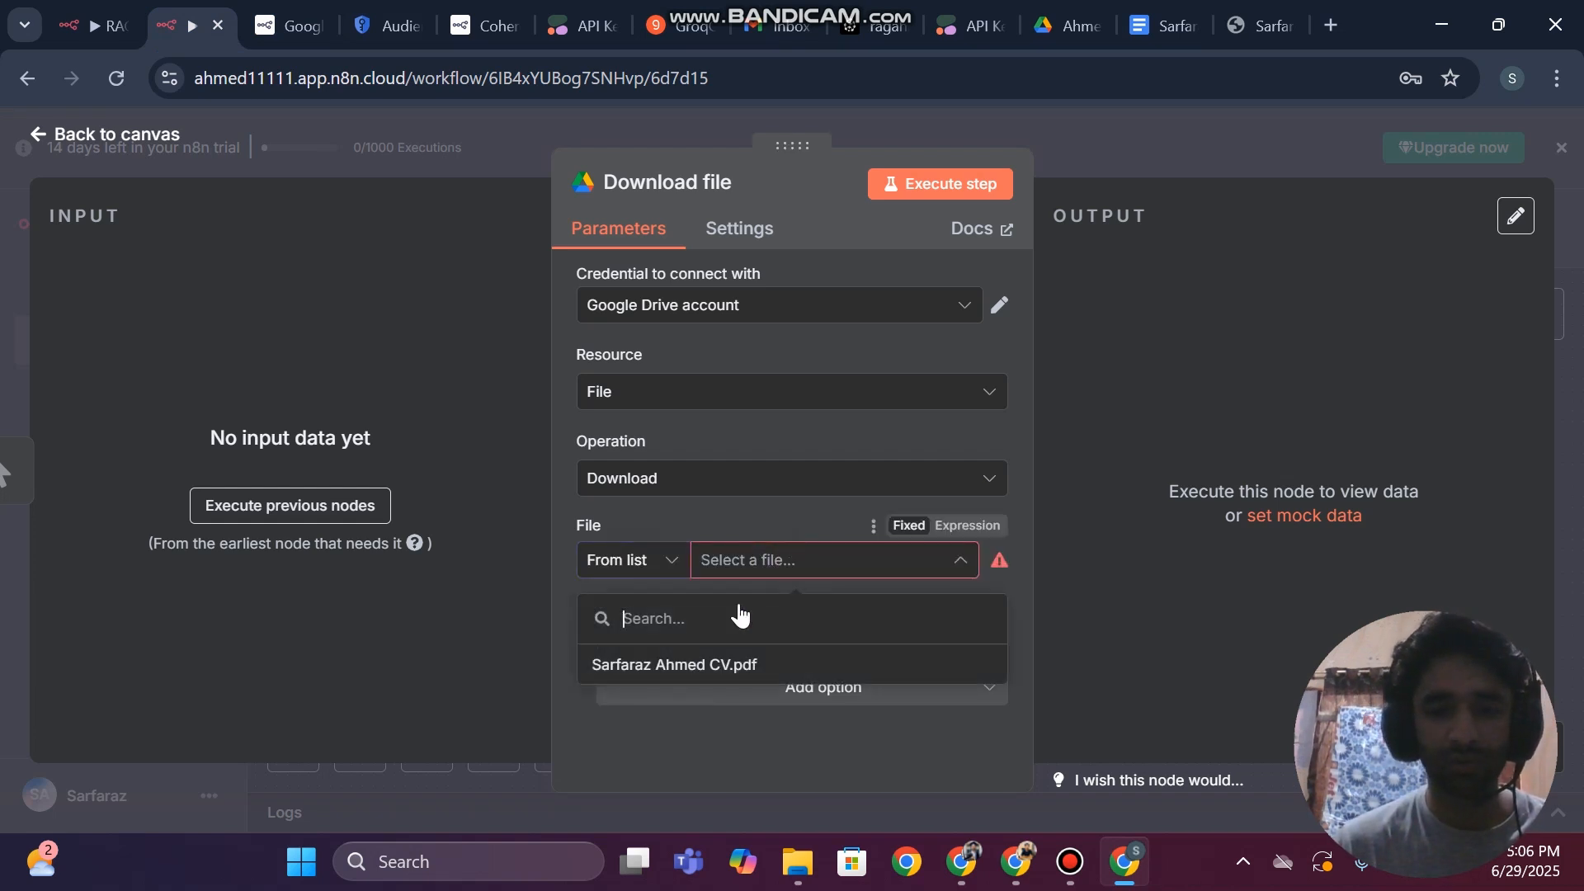
pyautogui.click(652, 666)
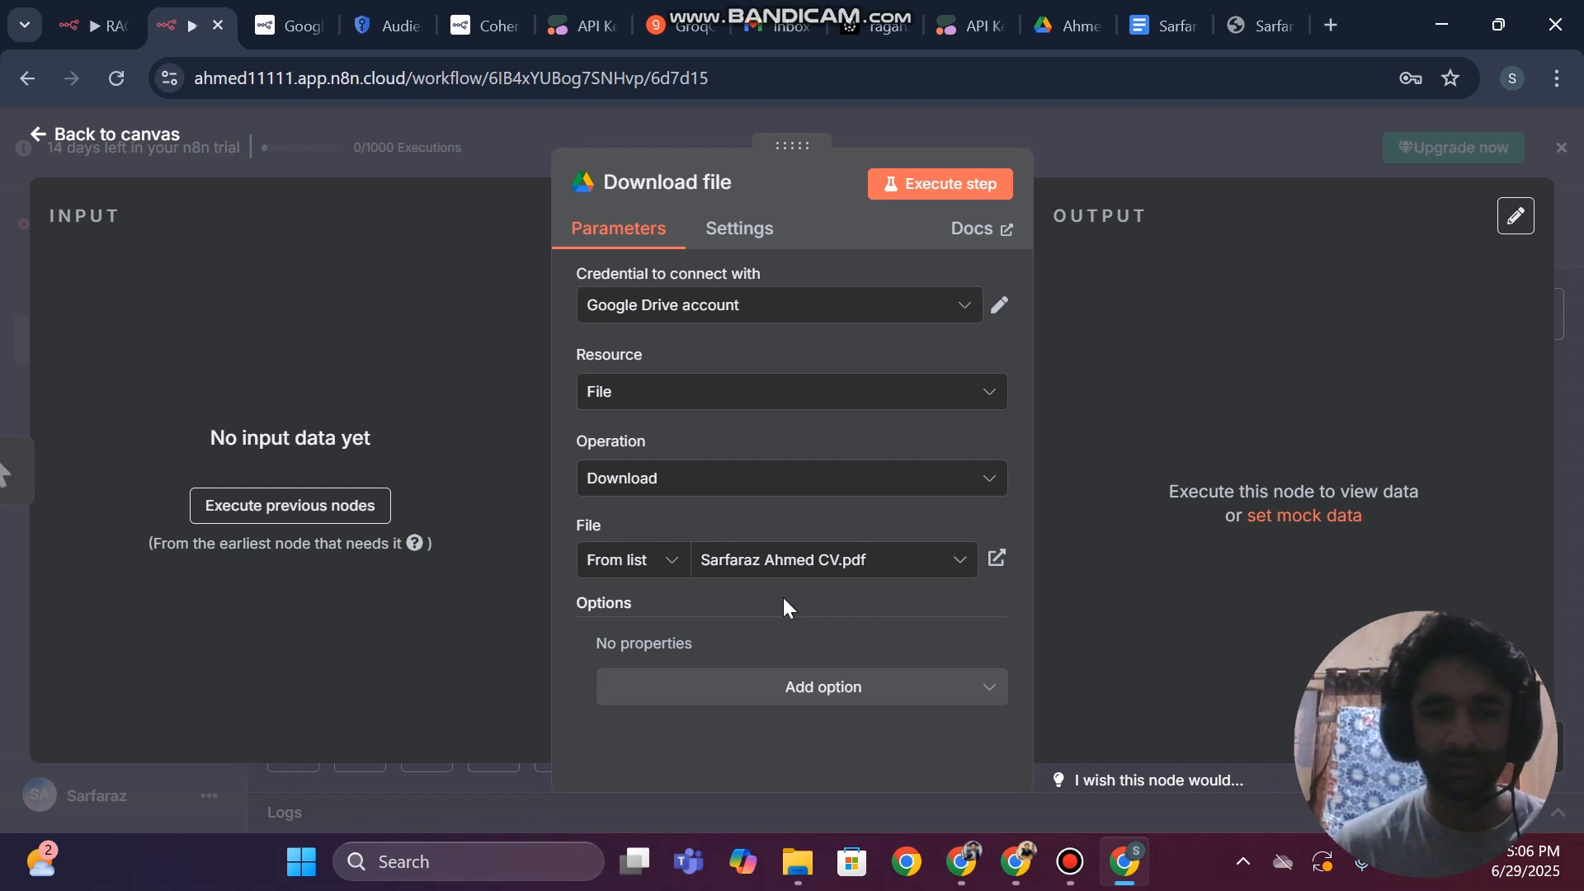
# Check the extra options available for the Download file node, return to the canvas and save the workflow
pyautogui.click(712, 691)
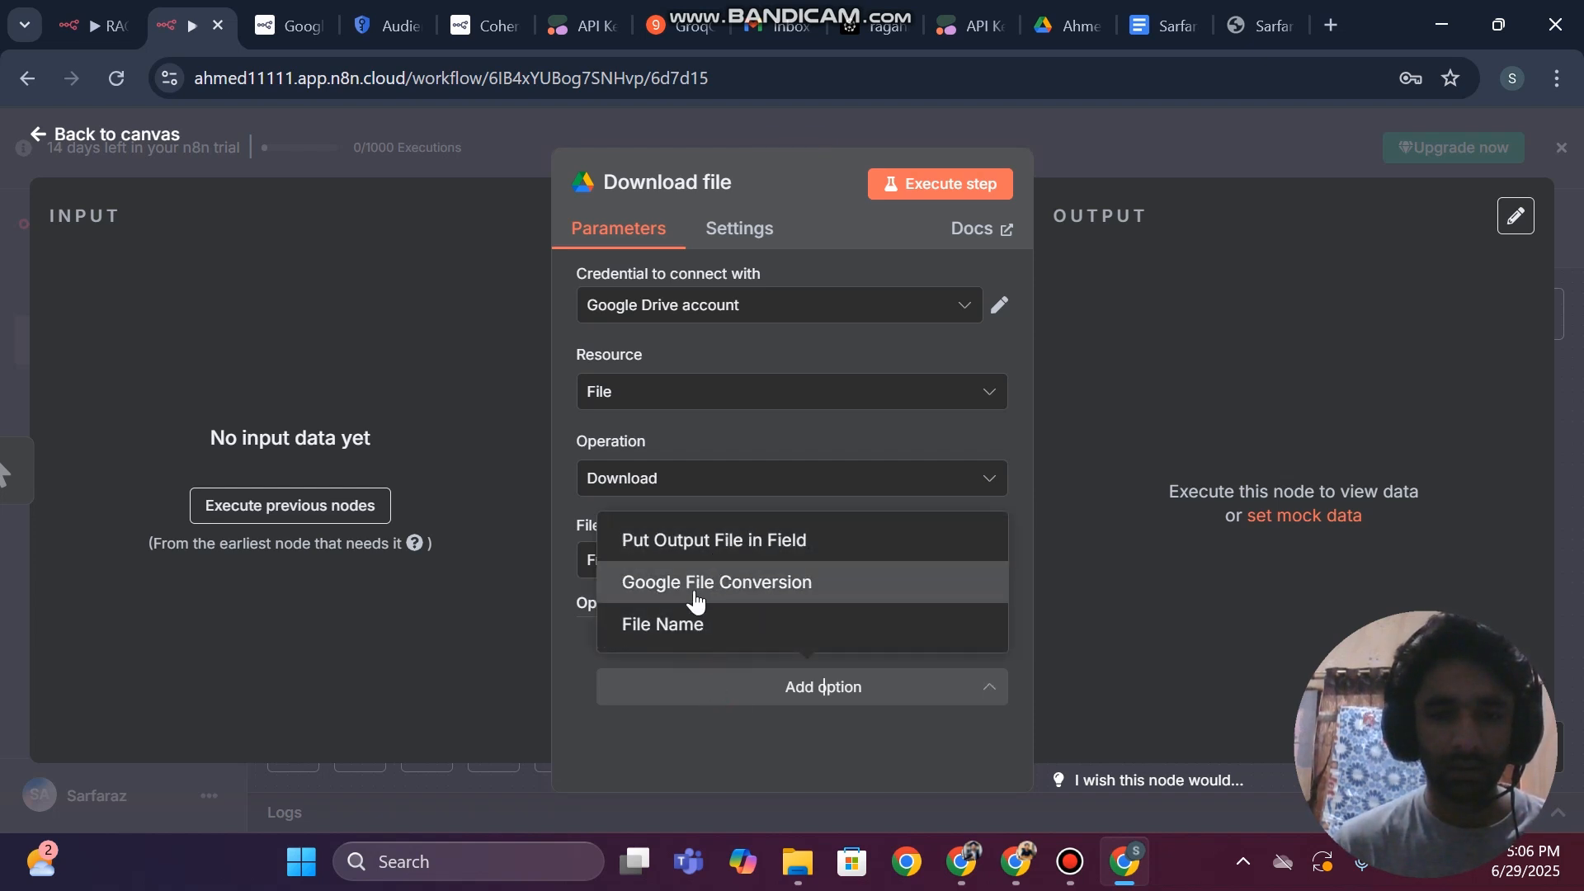
pyautogui.click(676, 726)
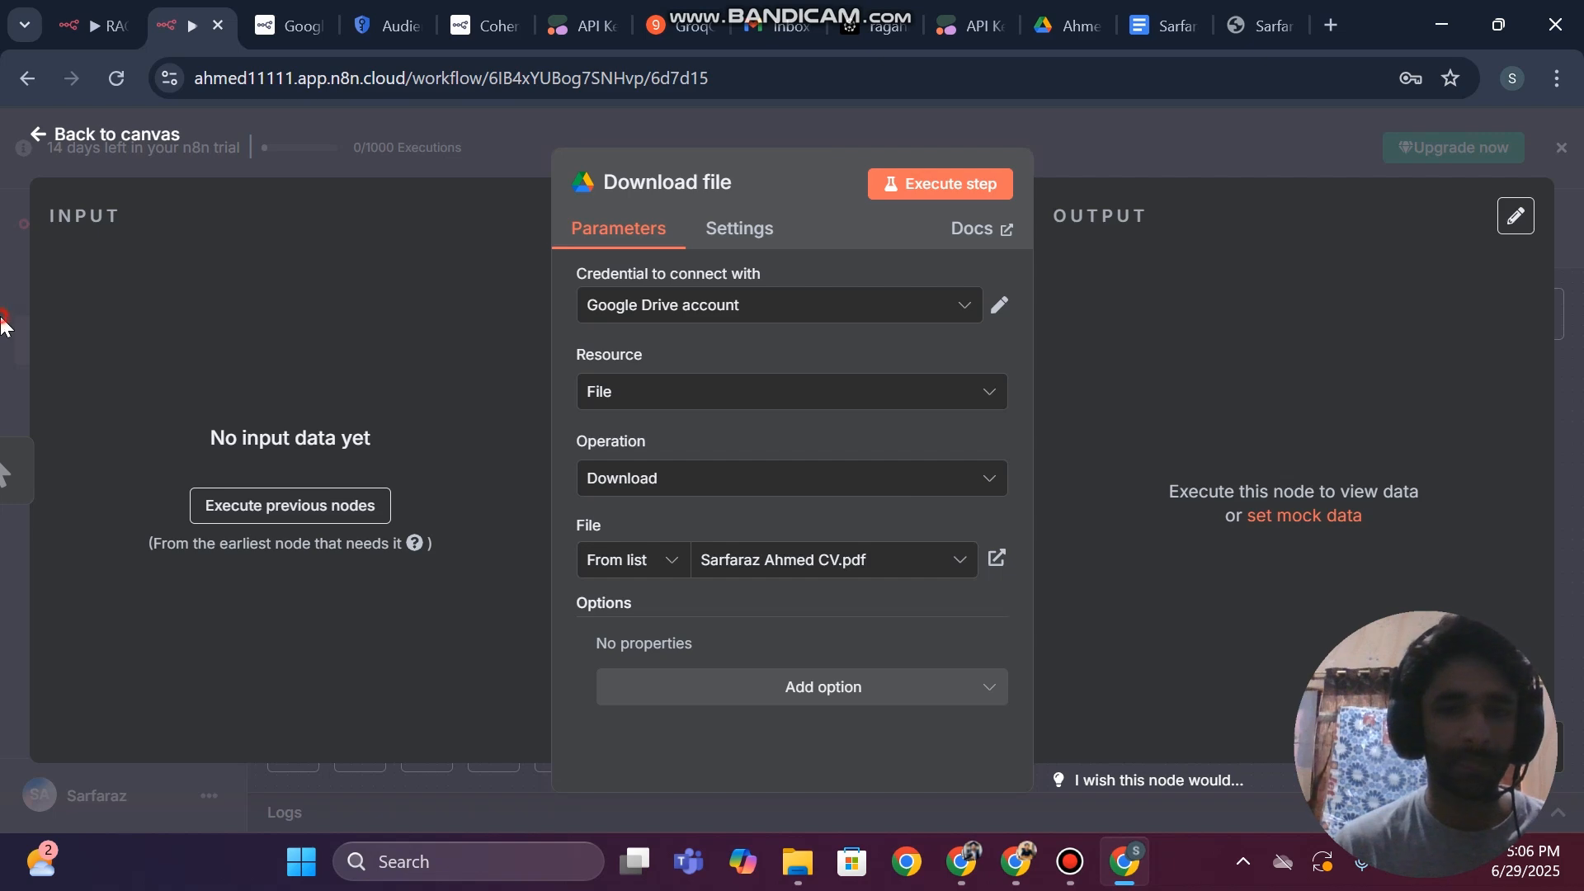
pyautogui.click(4, 326)
pyautogui.scroll(1, 803, 465)
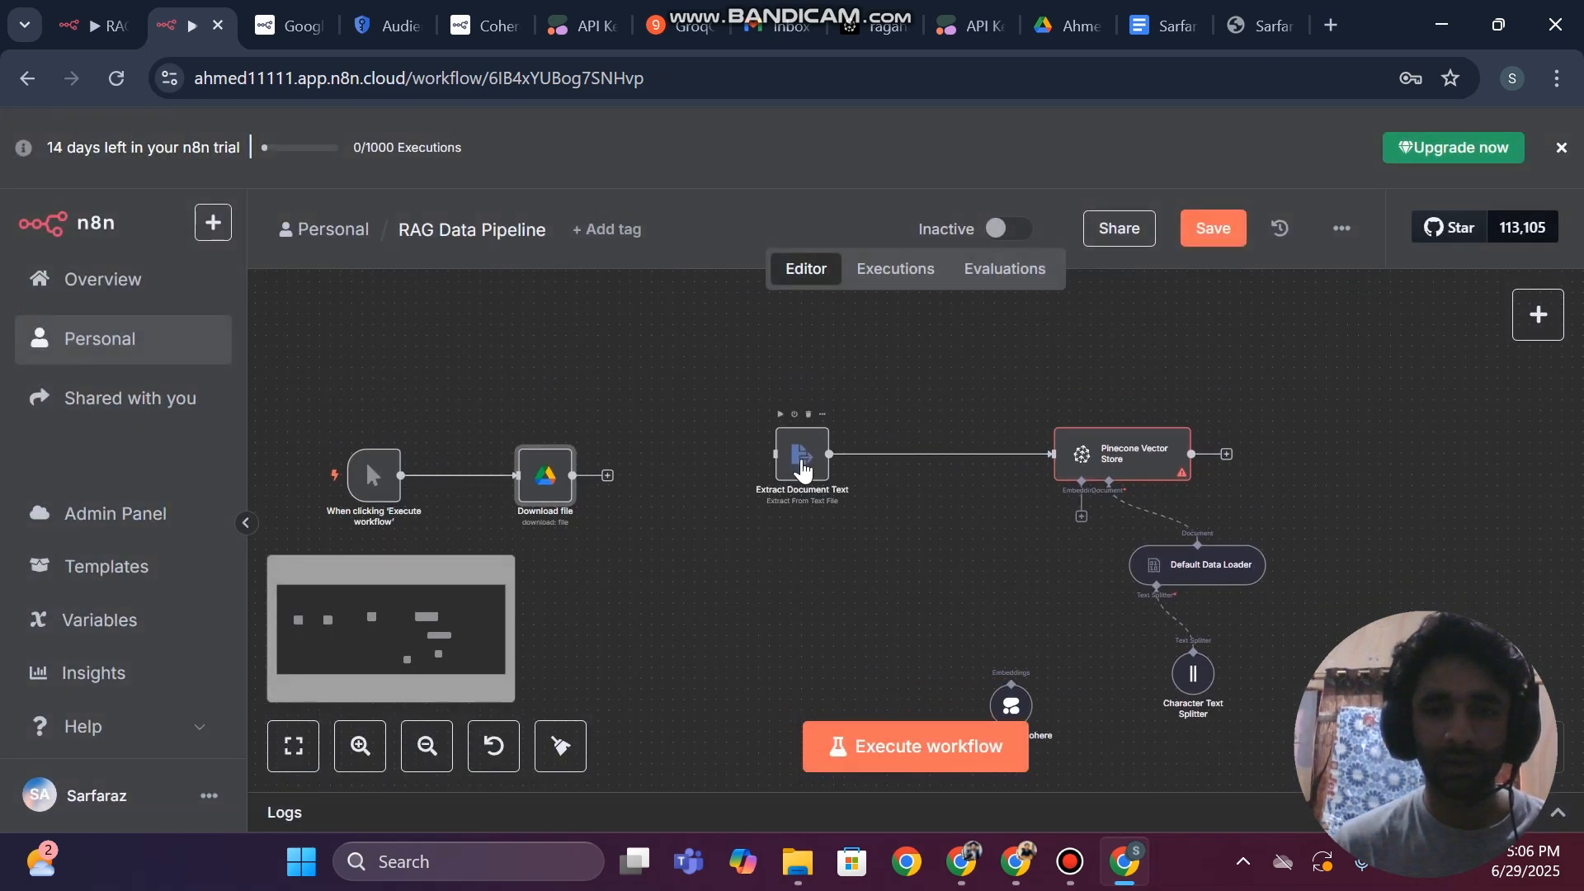
pyautogui.click(1234, 239)
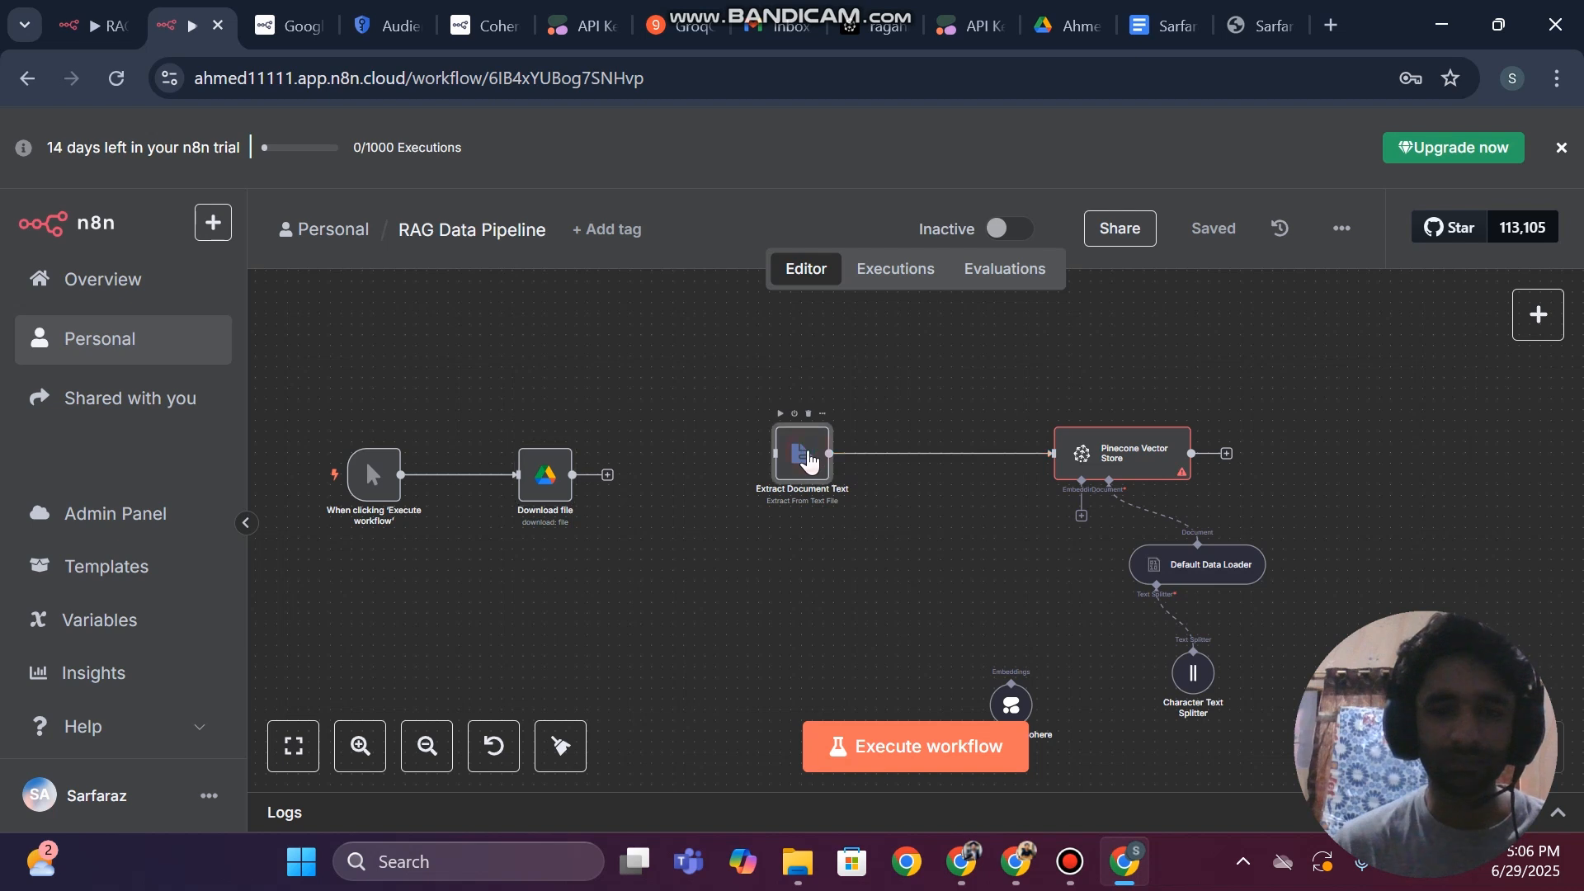
# Review the Extract Document Text node's parameters and search the node list for "extra"
pyautogui.doubleClick(802, 460)
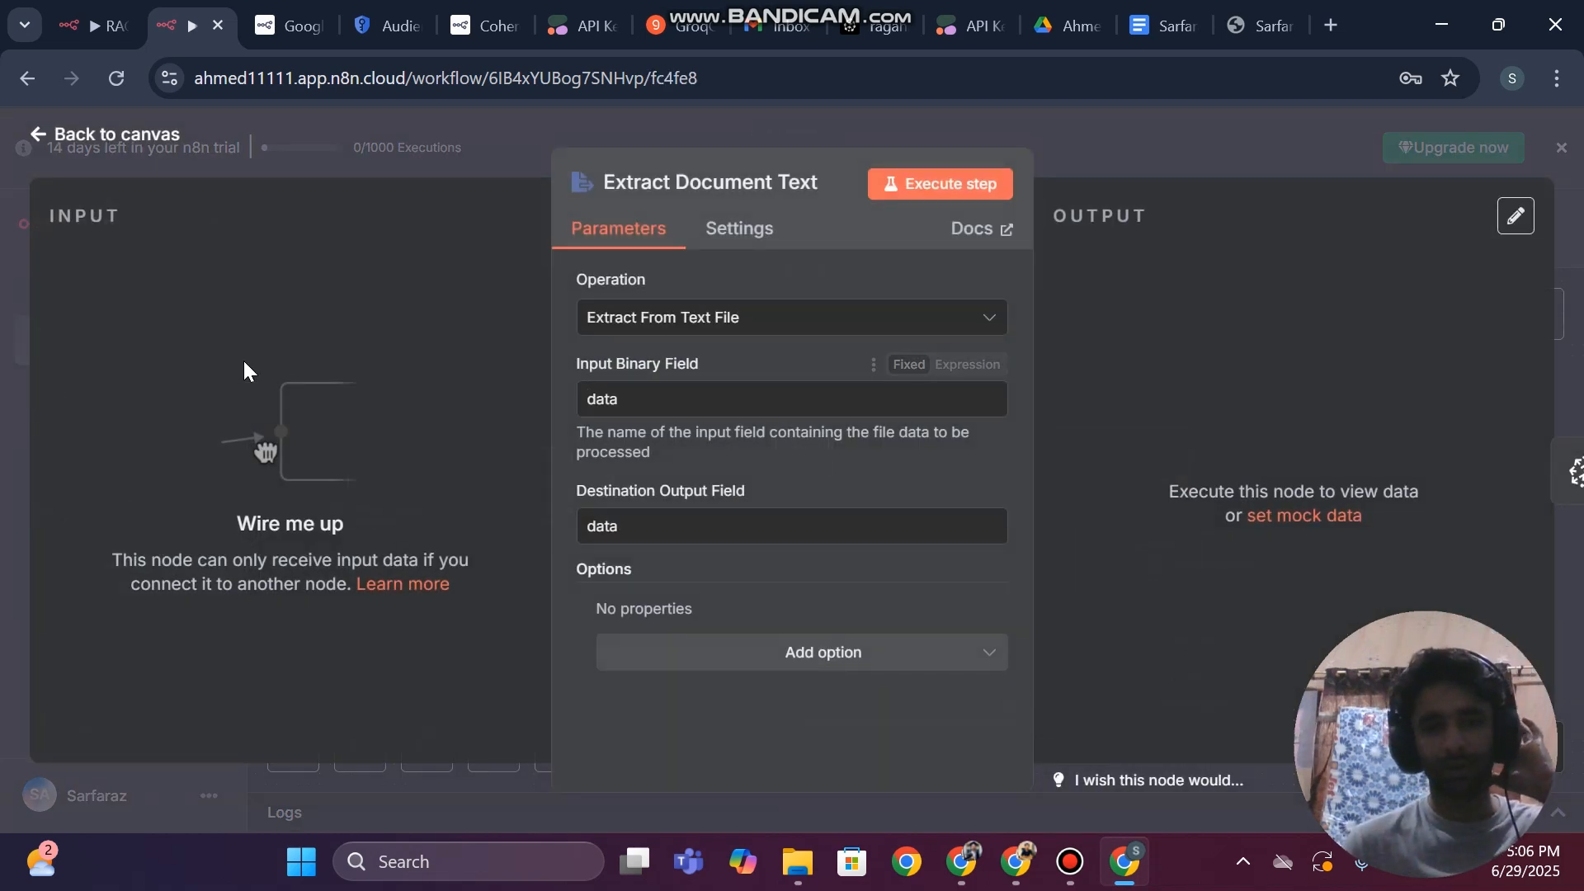
pyautogui.click(2, 322)
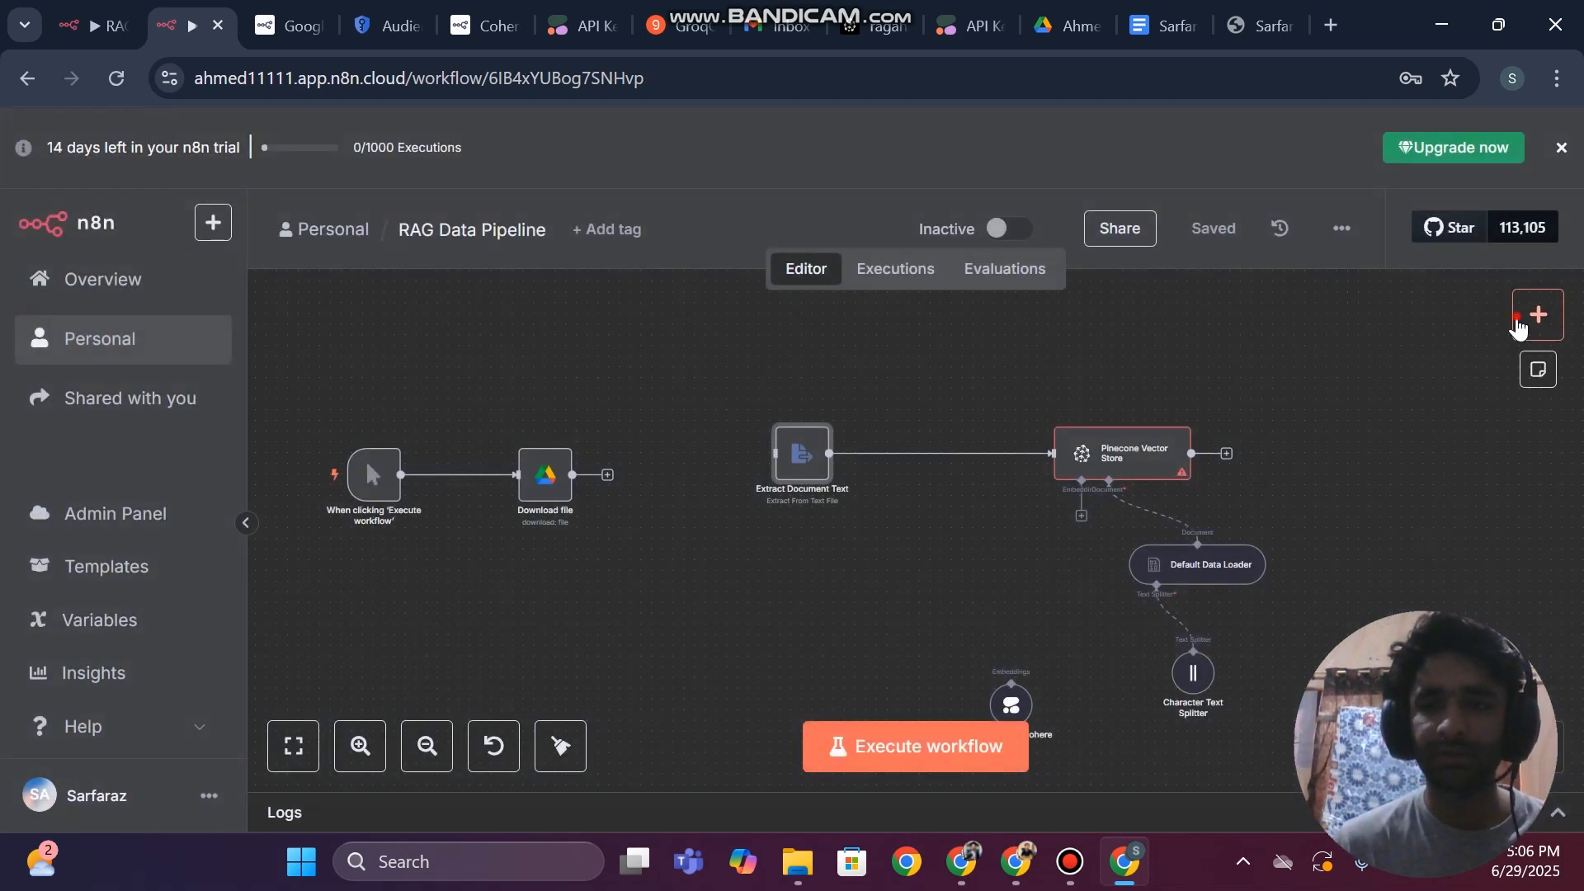
pyautogui.click(1522, 326)
pyautogui.write('extra')
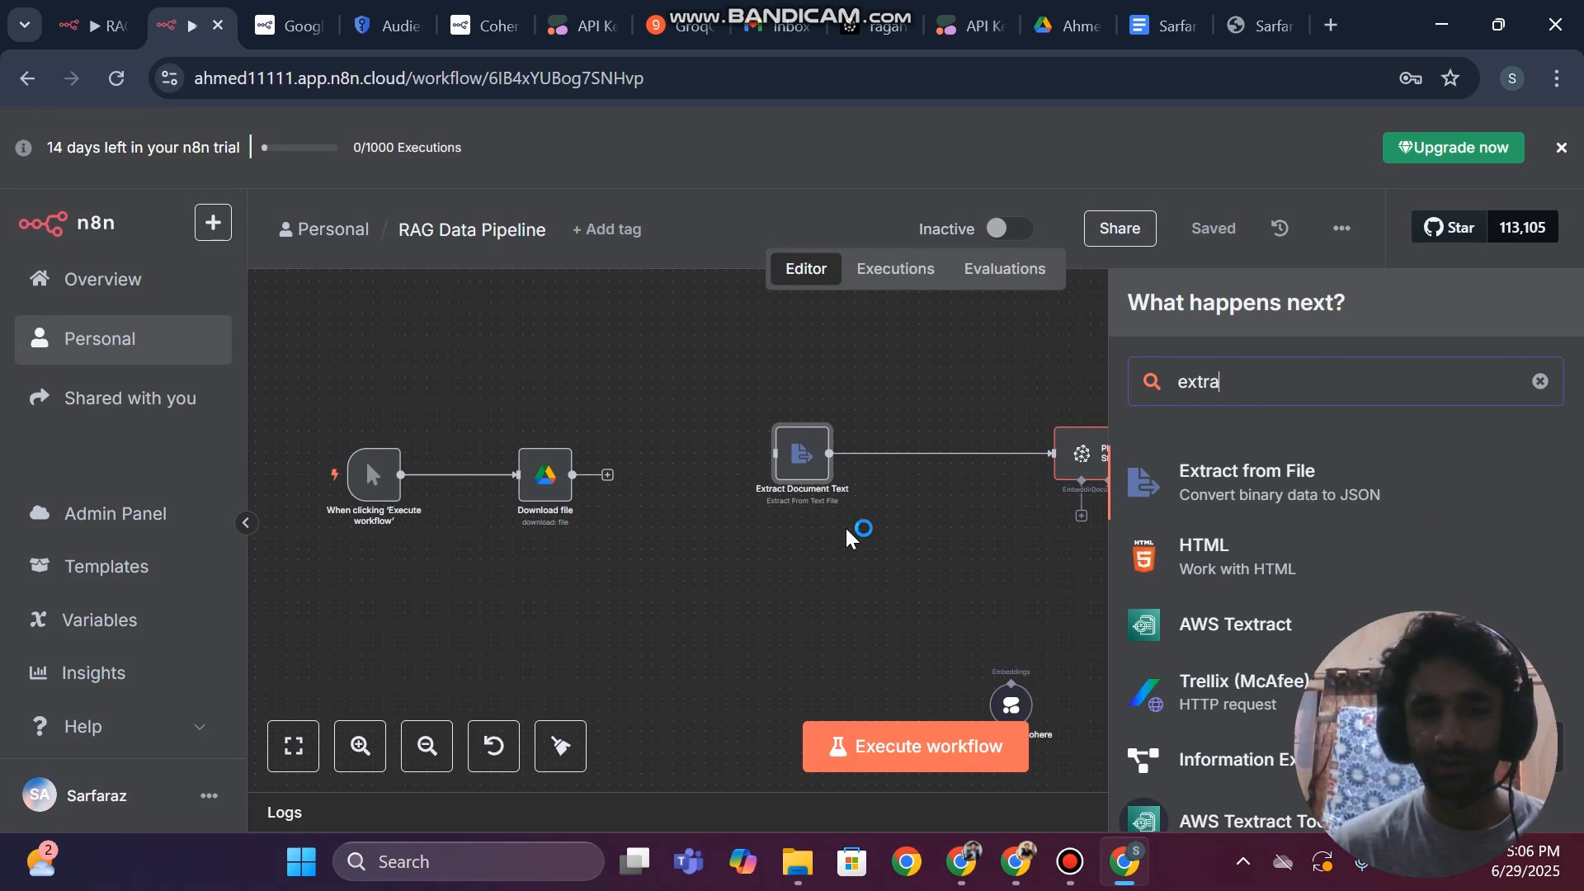
pyautogui.click(823, 537)
# Set the Extract Document Text node's operation to Extract From PDF and connect the Download file node's output to it
pyautogui.doubleClick(796, 458)
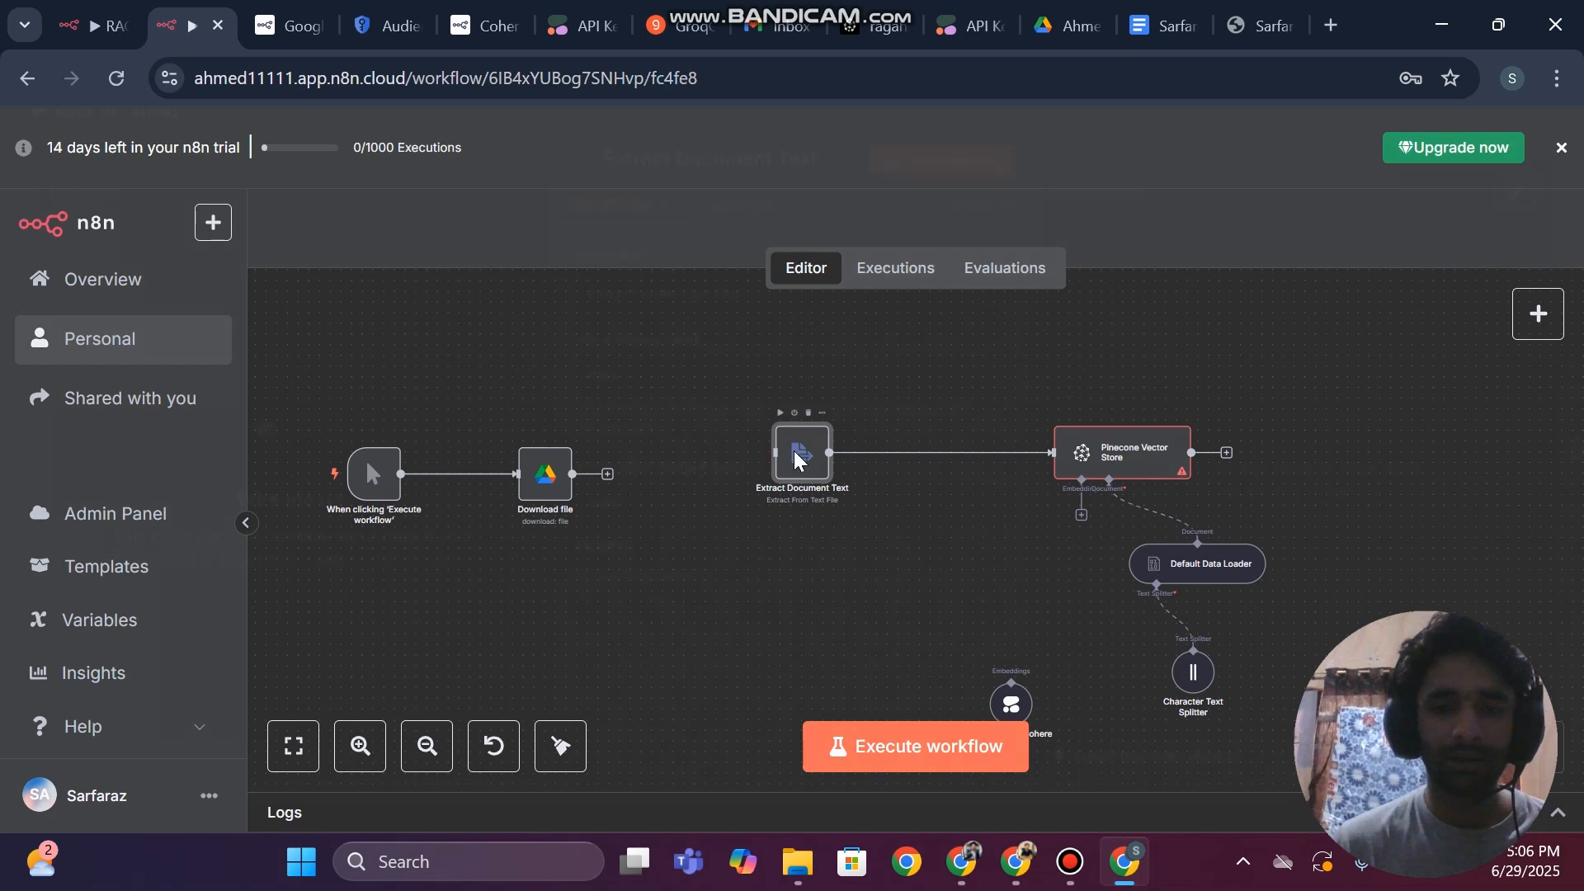
pyautogui.click(707, 329)
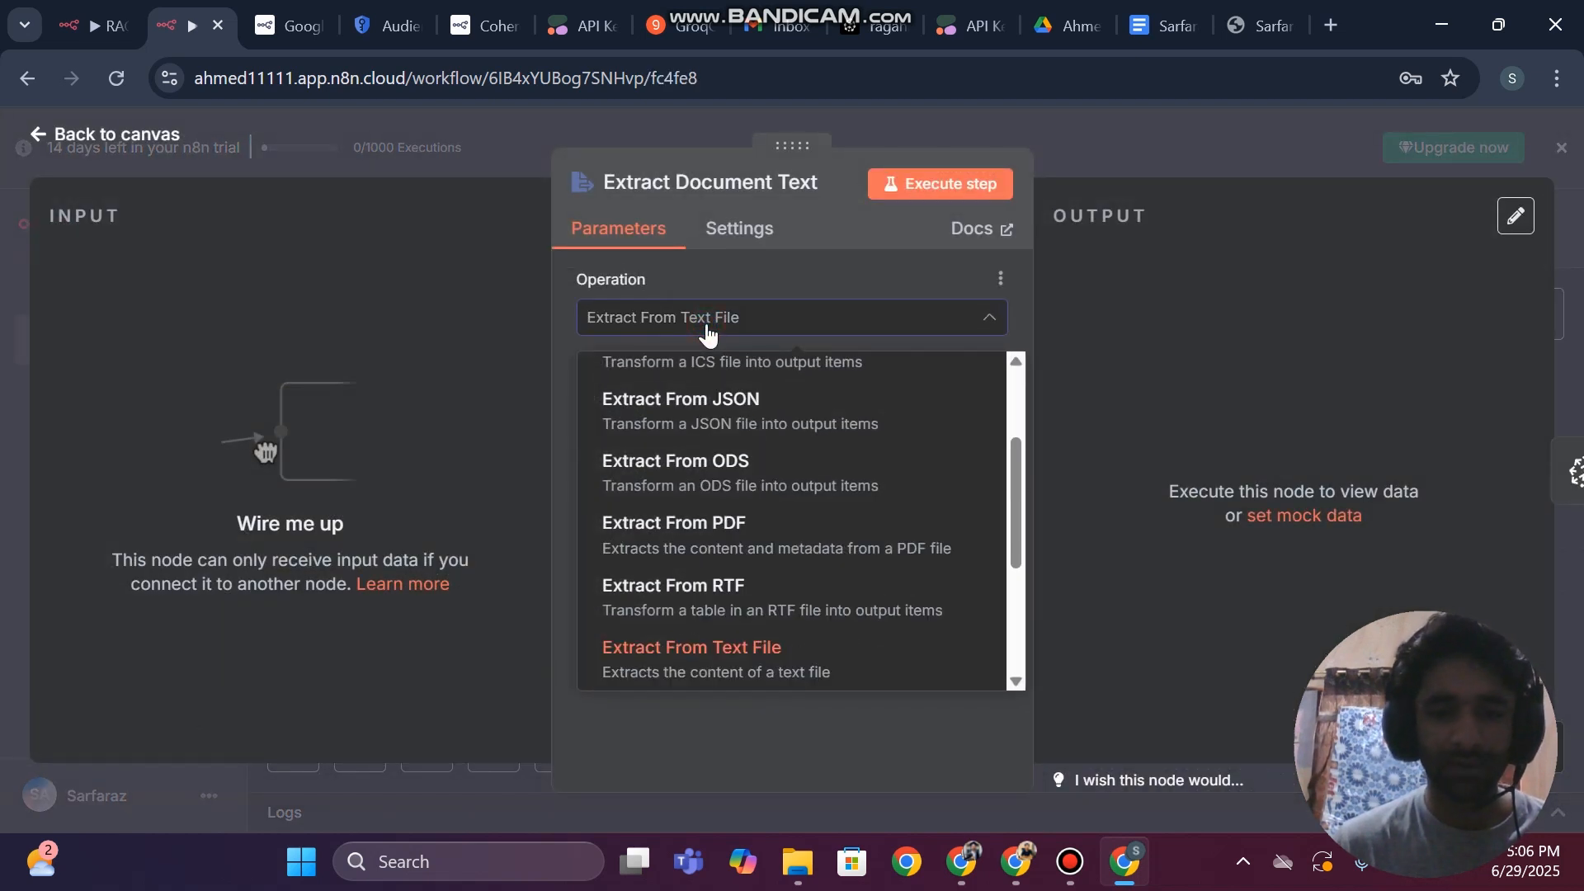
pyautogui.scroll(3, 718, 528)
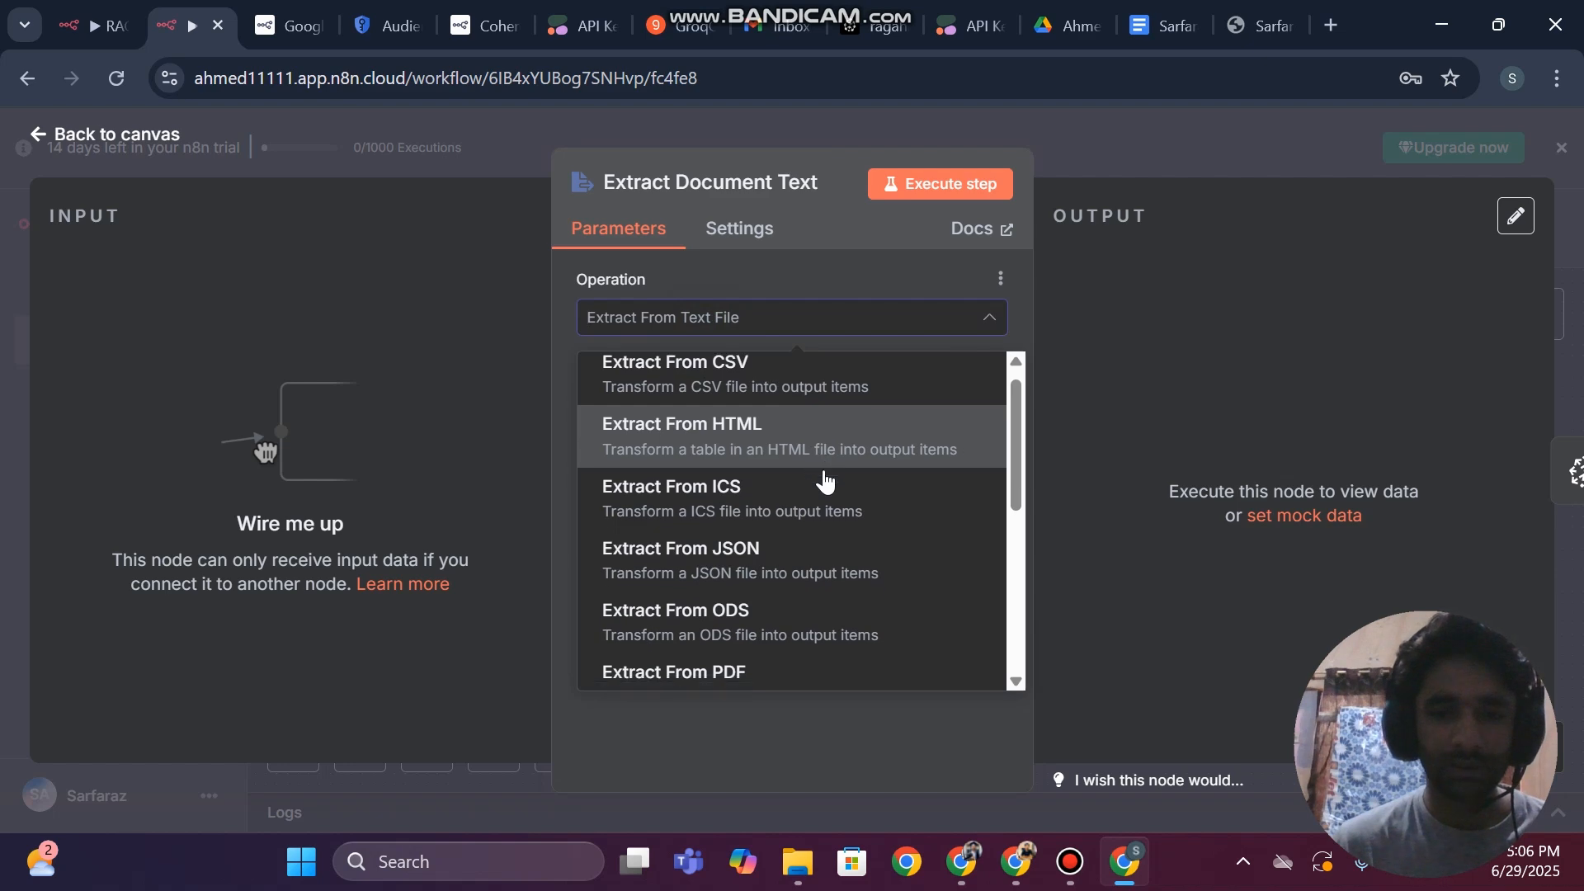
pyautogui.scroll(-2, 823, 481)
pyautogui.click(645, 537)
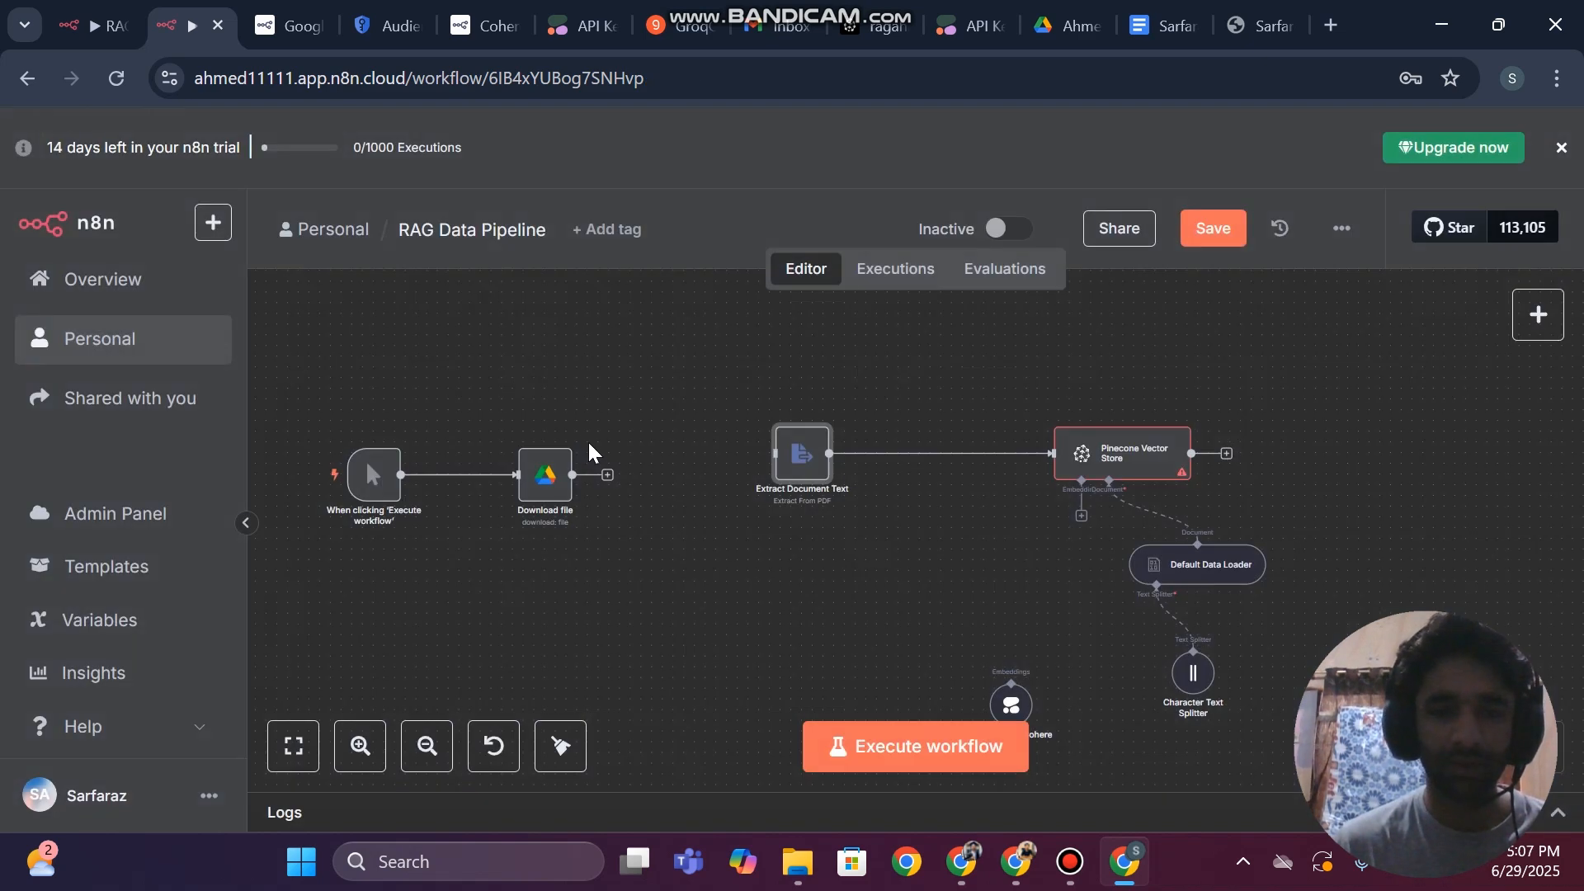
pyautogui.moveTo(608, 477); pyautogui.dragTo(748, 460)
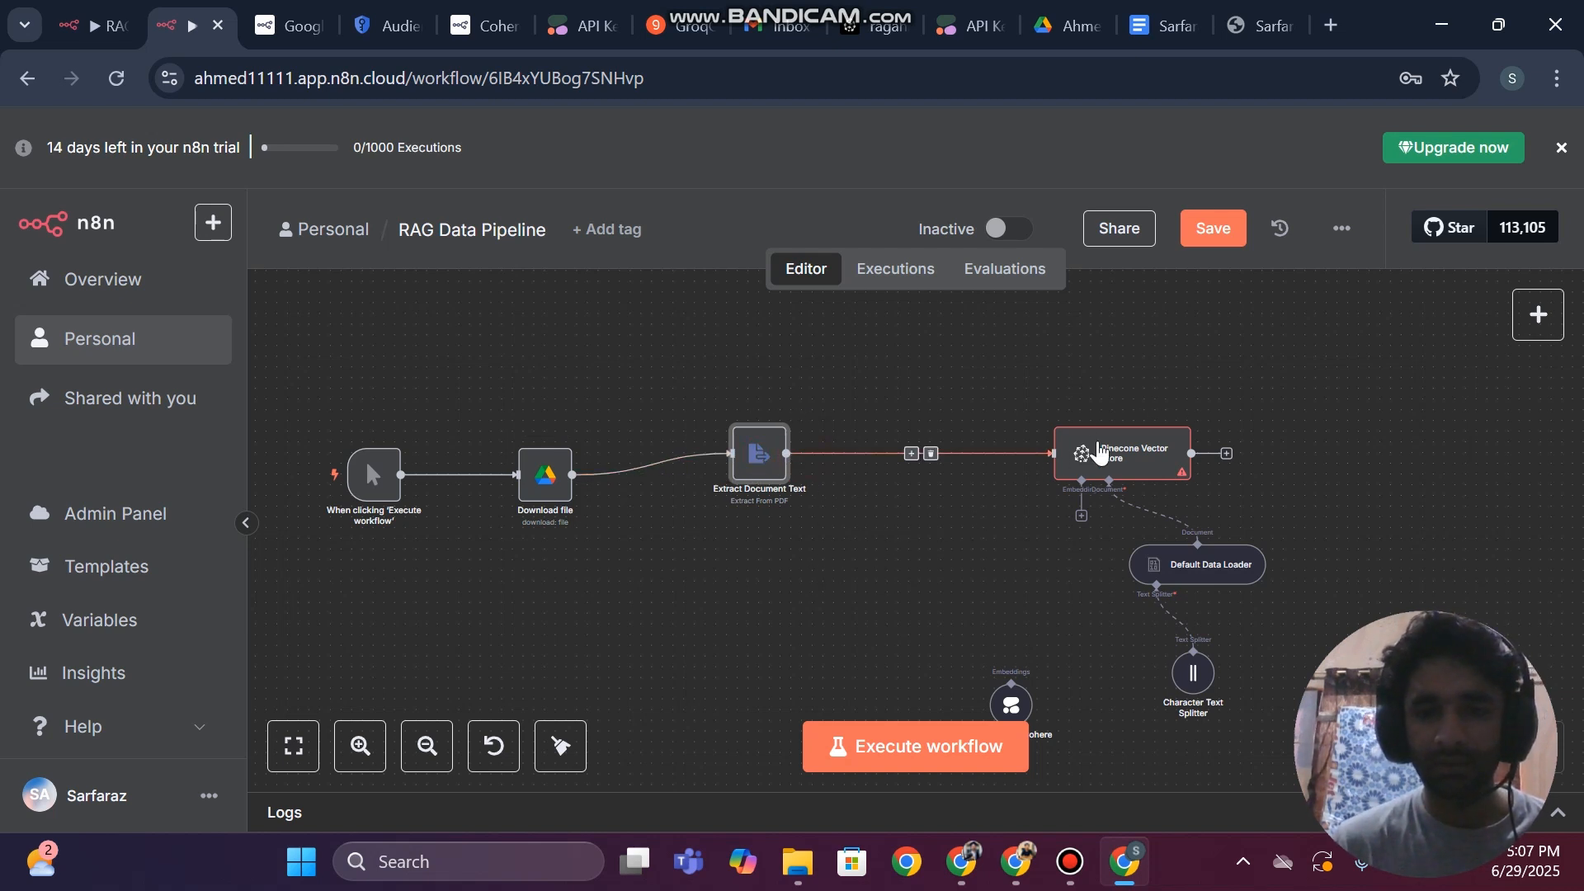
# Delete the Pinecone Vector Store, Default Data Loader, Character Text Splitter and Cohere embeddings nodes from the canvas
pyautogui.moveTo(1027, 392); pyautogui.dragTo(1393, 790)
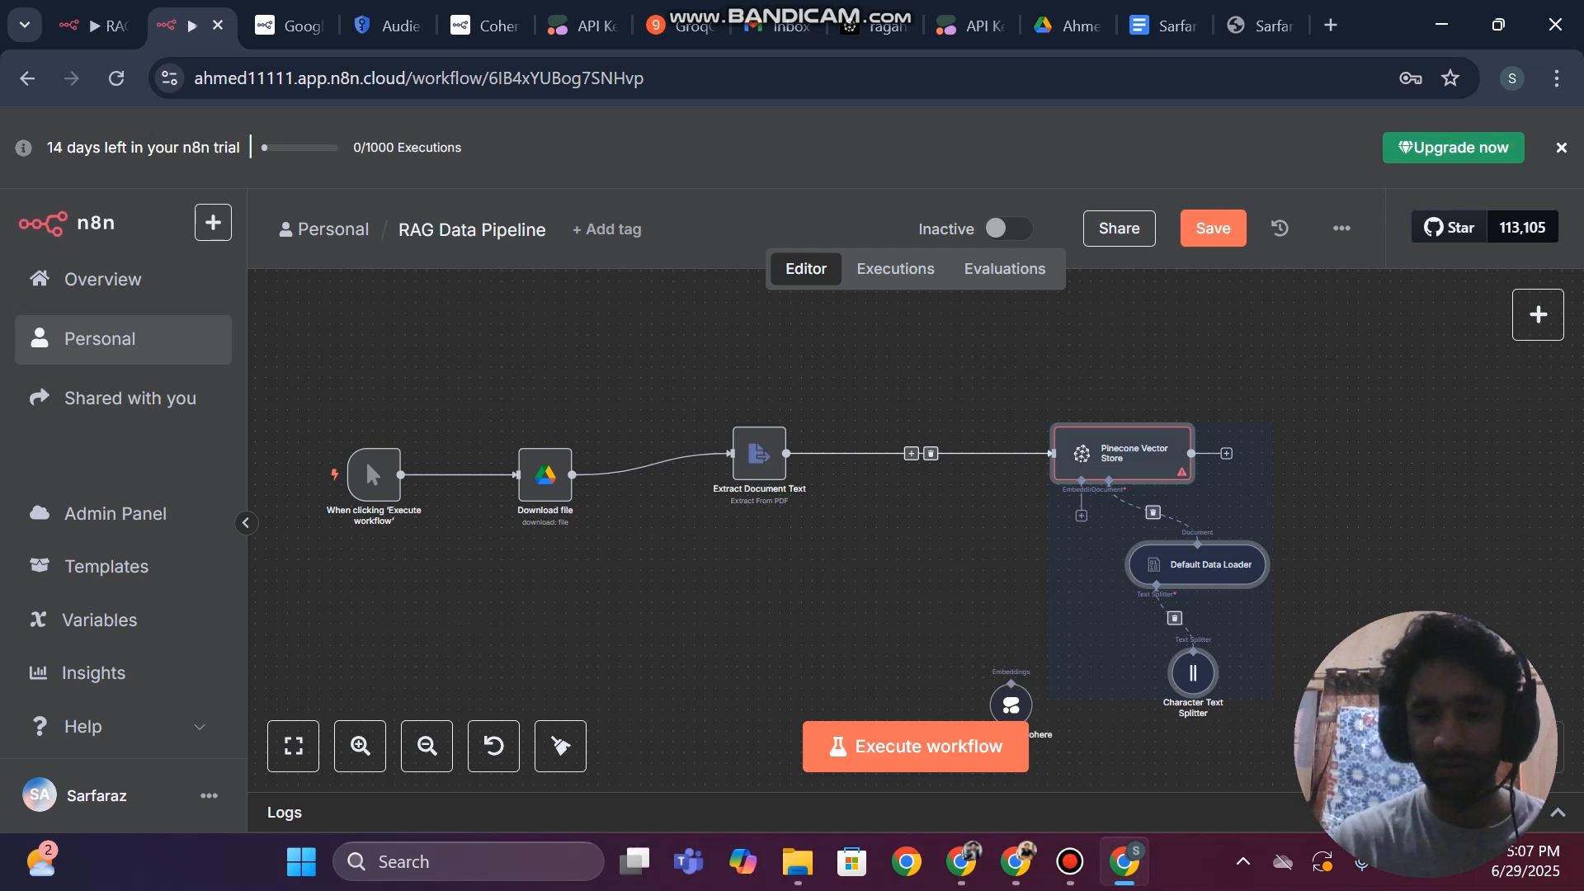
pyautogui.press('Delete')
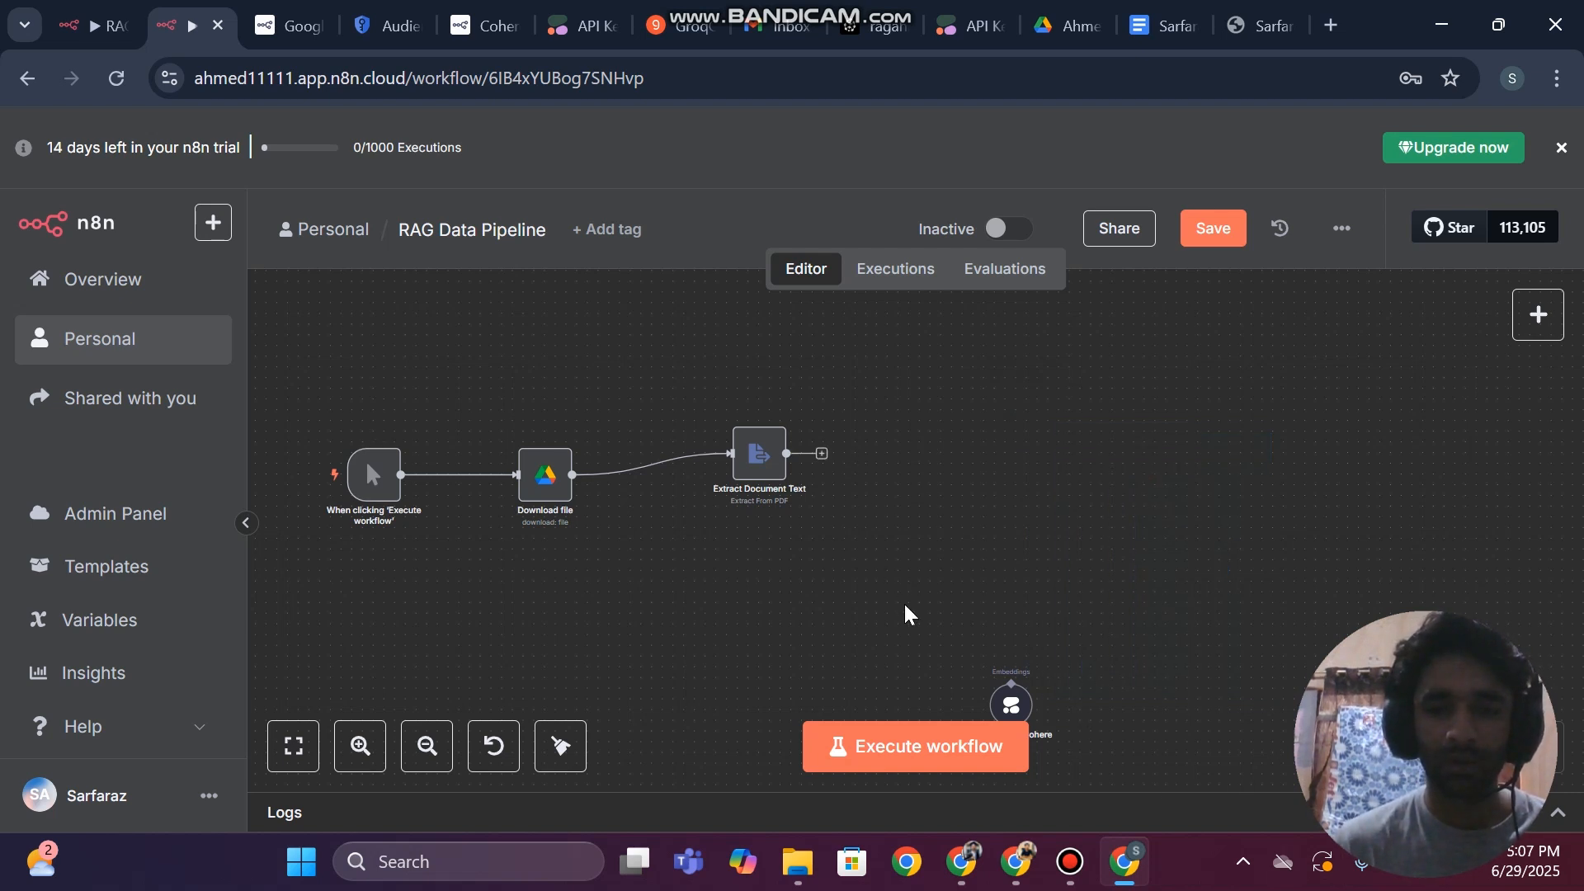
pyautogui.moveTo(905, 605); pyautogui.dragTo(1170, 835)
pyautogui.press('Delete')
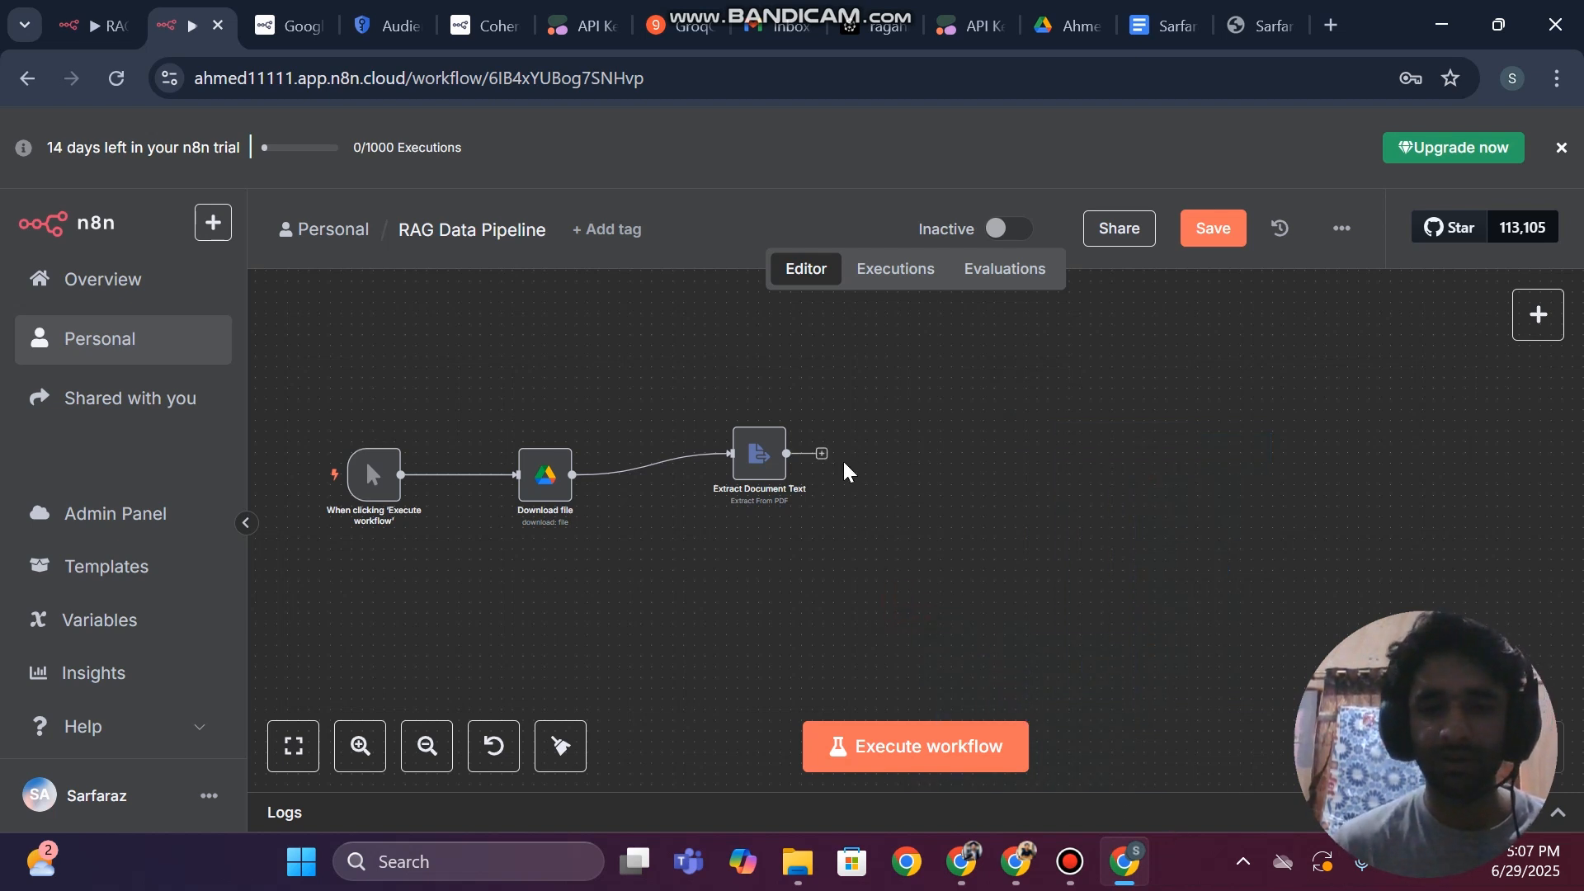
# Add a Pinecone Vector Store node with the "Add documents to vector store" action after the Extract Document Text node
pyautogui.click(819, 453)
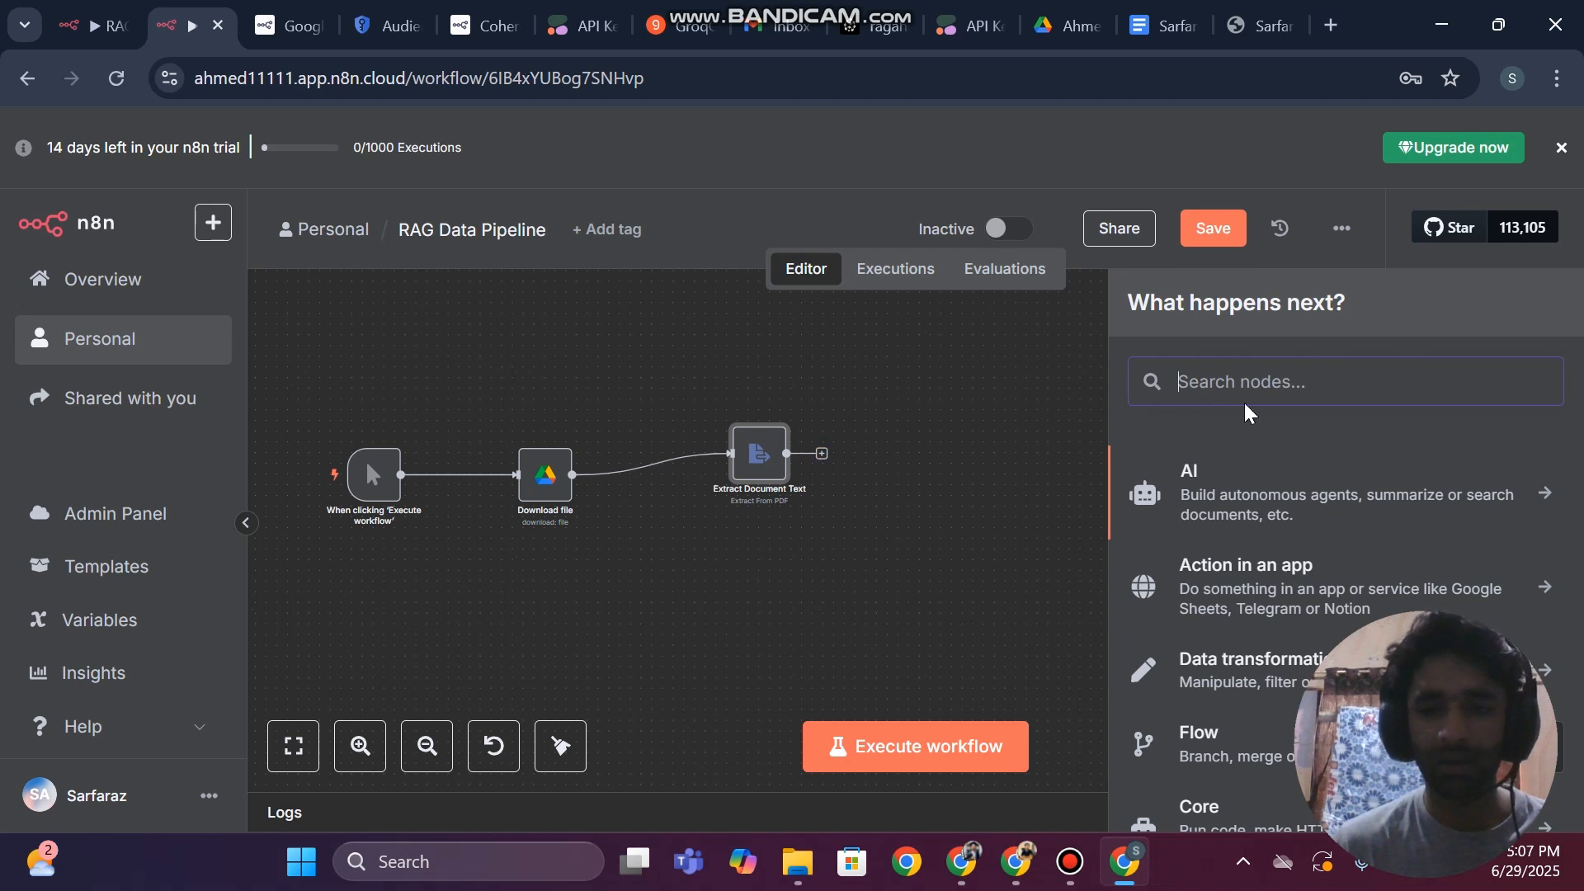
pyautogui.write('pine')
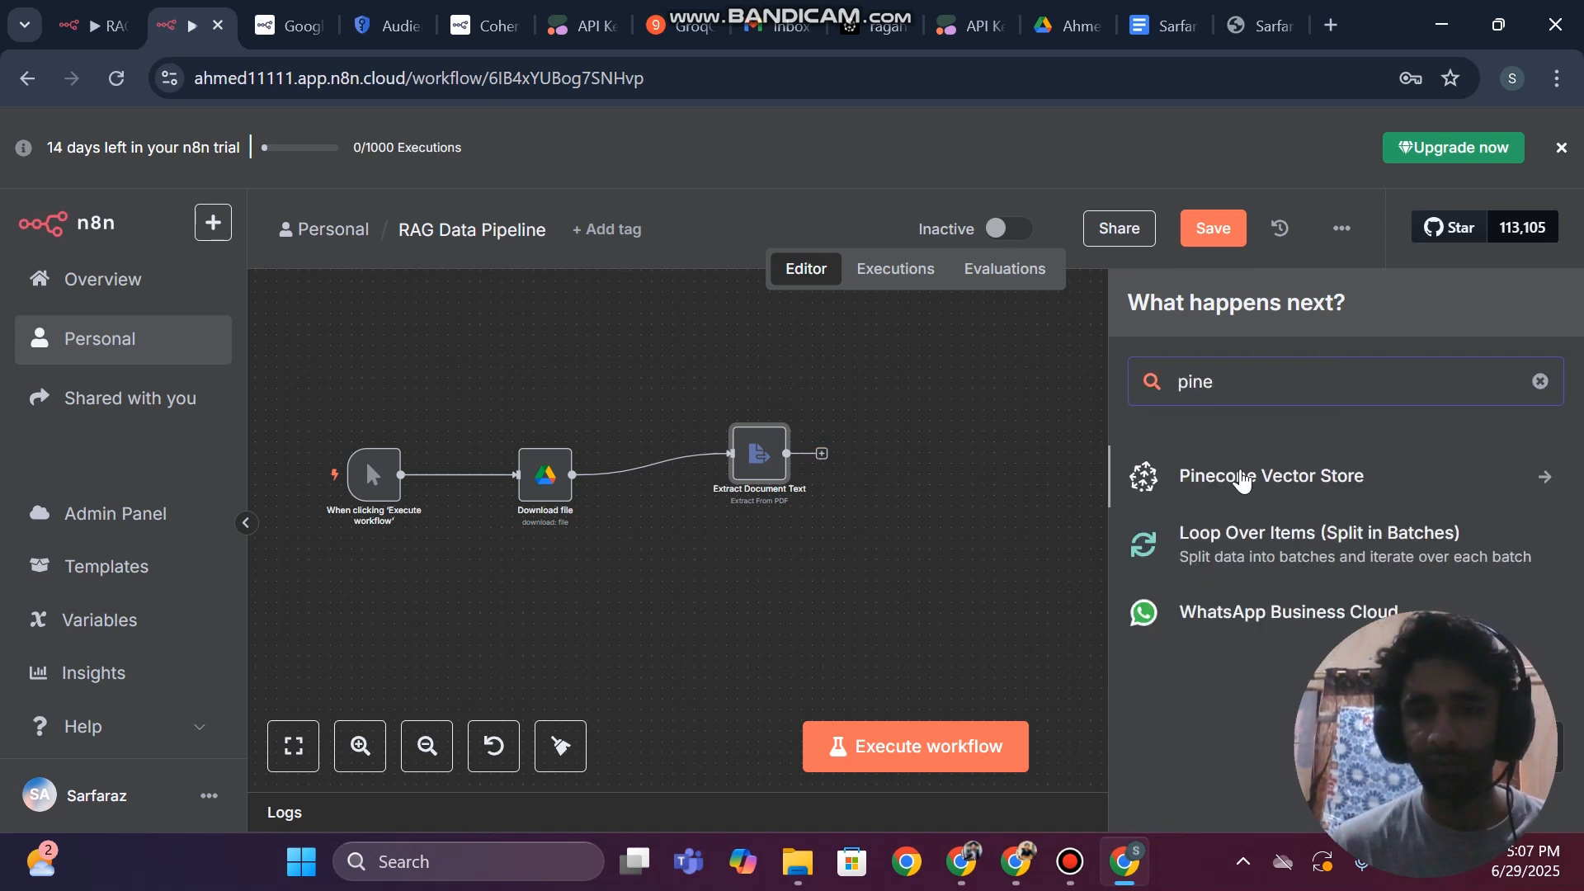
pyautogui.click(1242, 477)
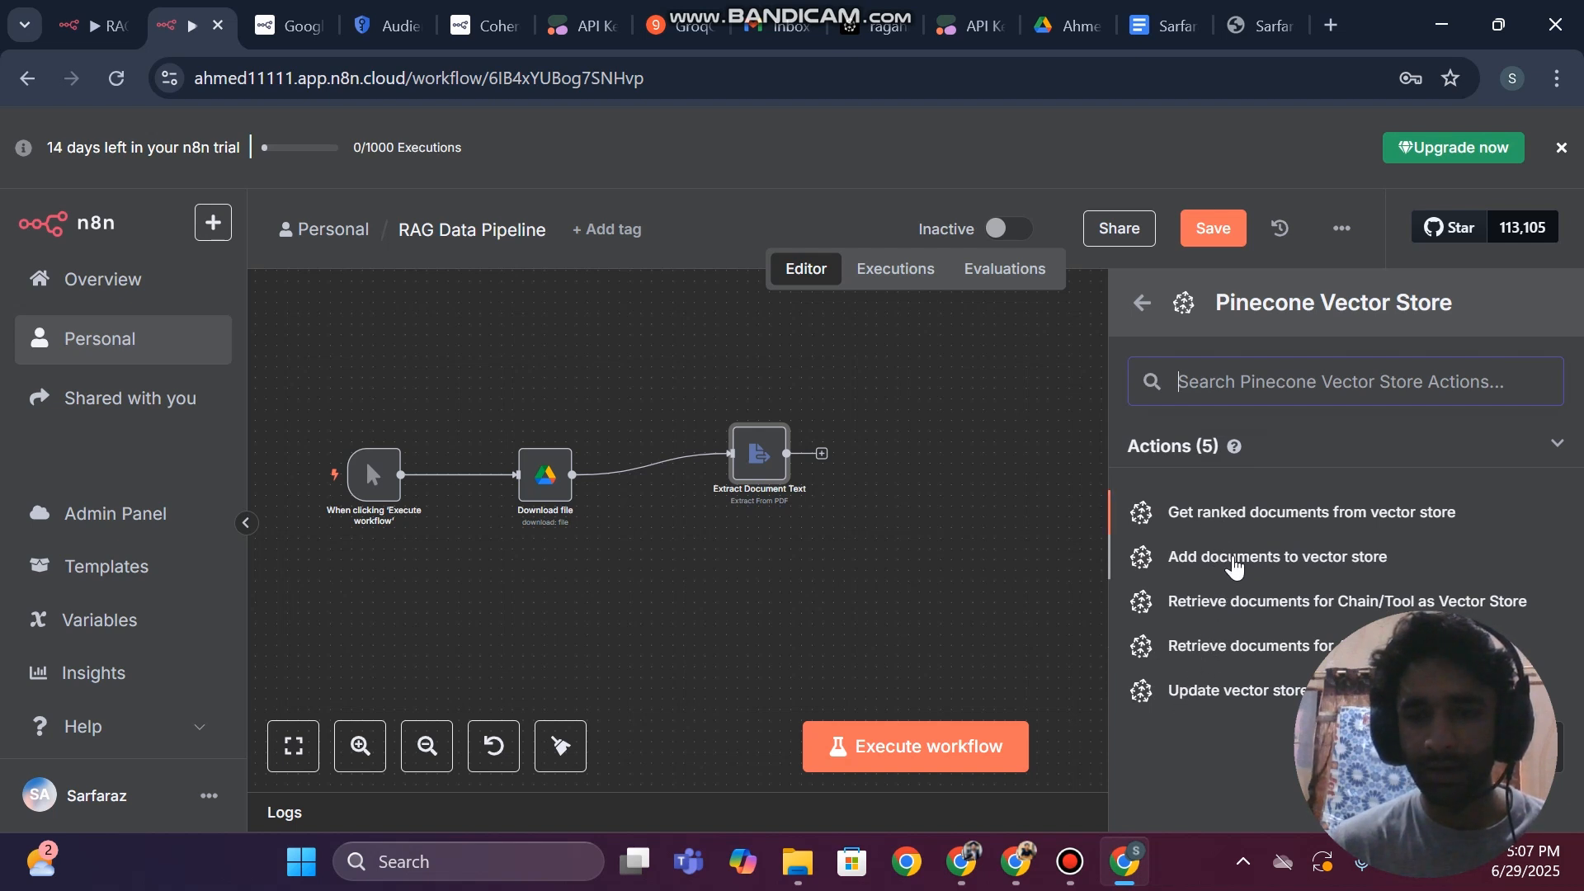
pyautogui.click(1235, 566)
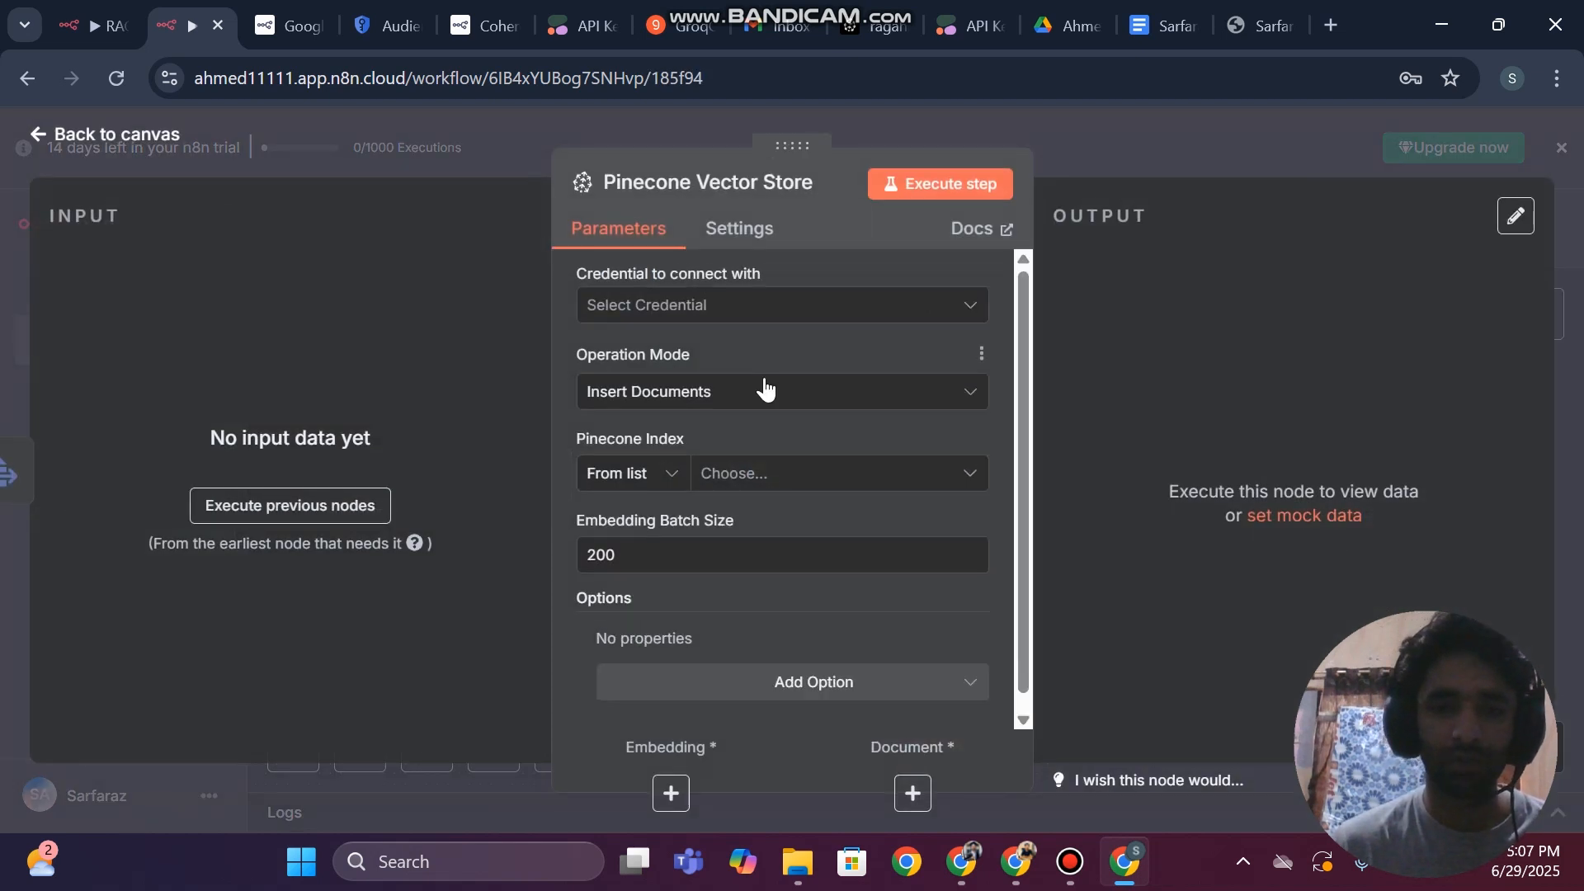
# Start creating a new Pinecone API credential for the Pinecone Vector Store node
pyautogui.click(670, 314)
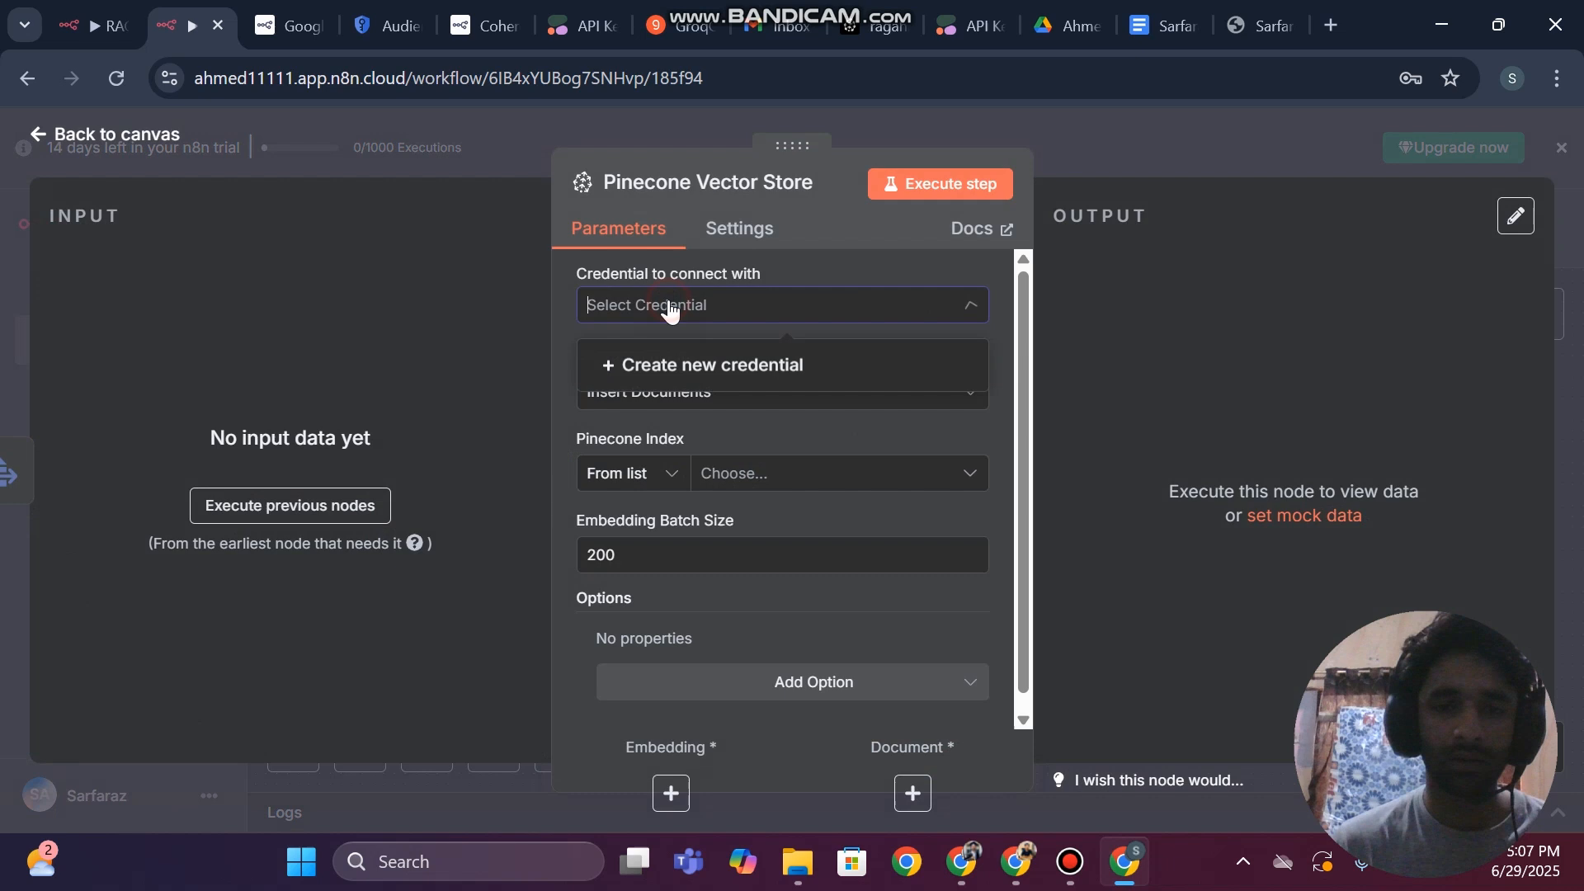
pyautogui.click(674, 363)
pyautogui.click(576, 462)
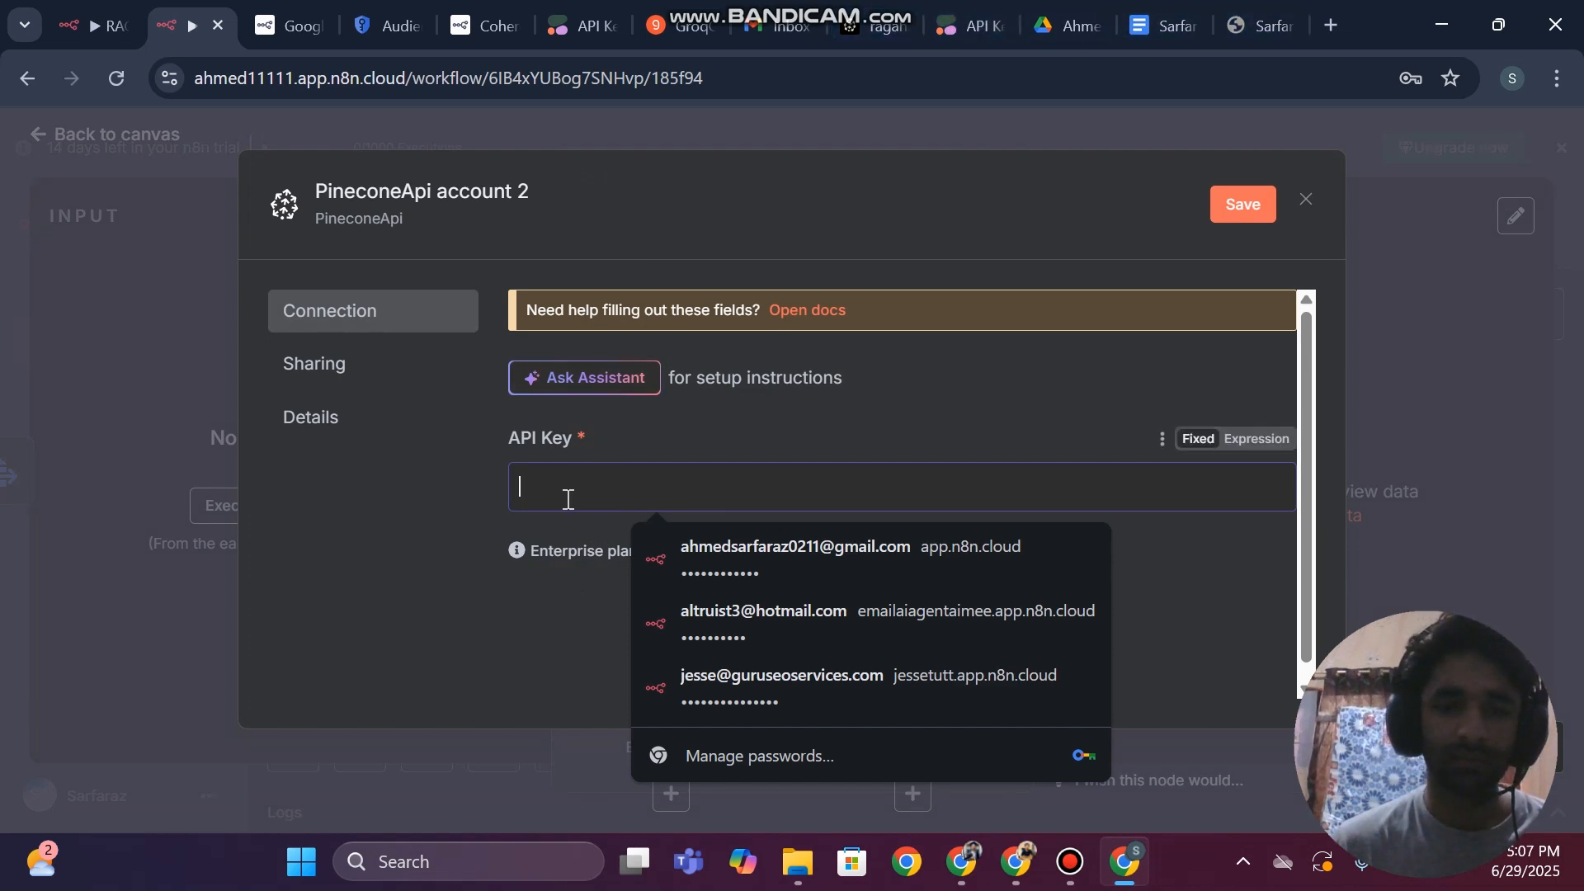
# Switch to Pinecone, generate a new API key named ragdatapipeline and copy it
pyautogui.click(858, 17)
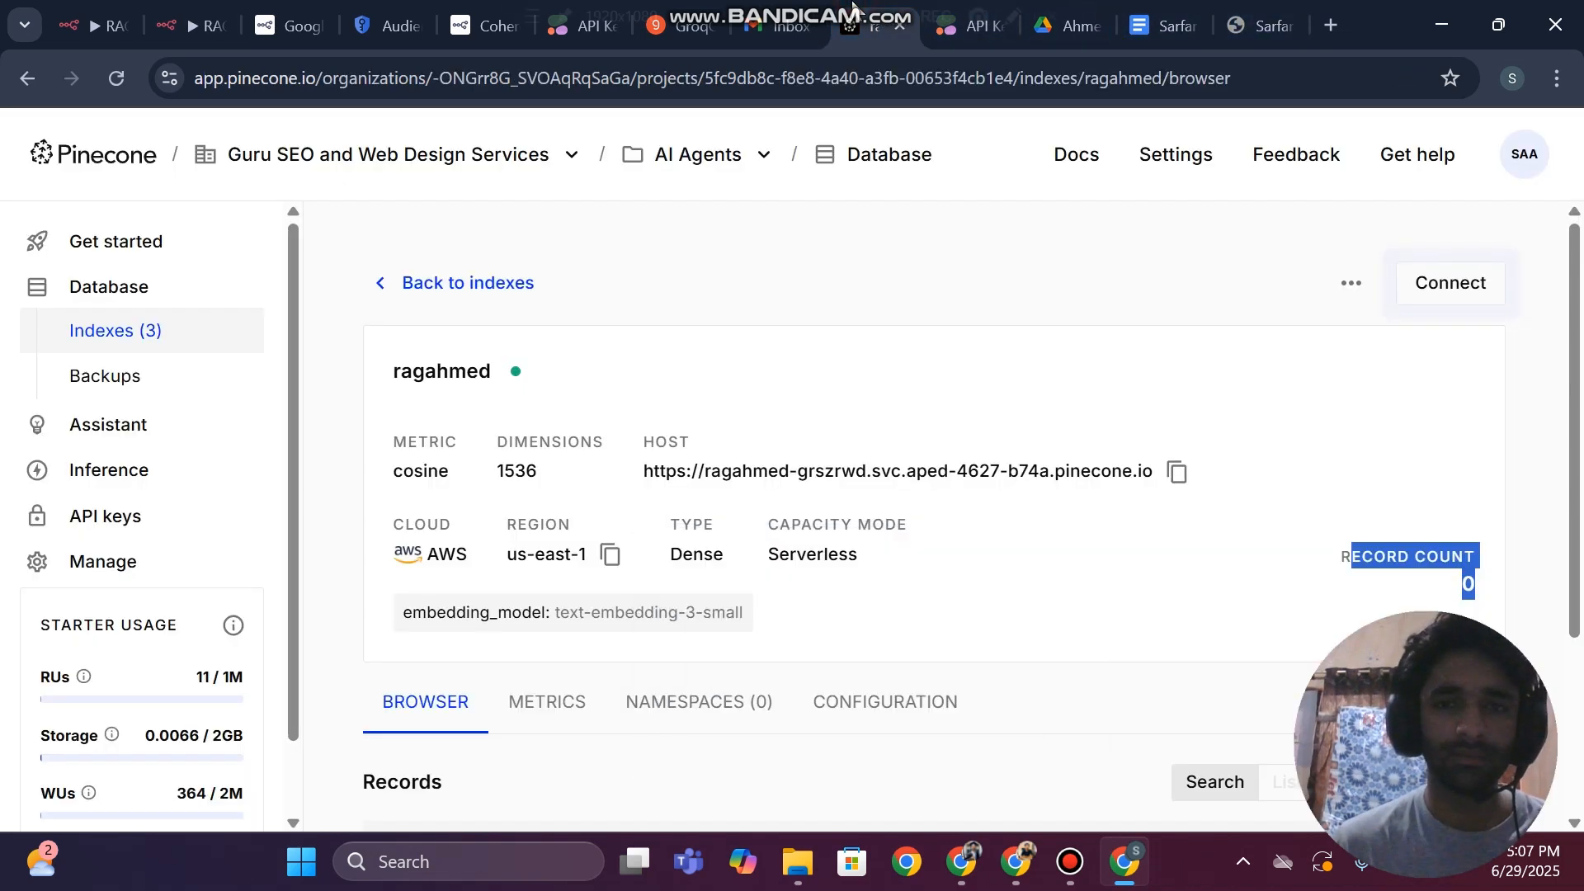
pyautogui.click(89, 514)
pyautogui.click(1393, 285)
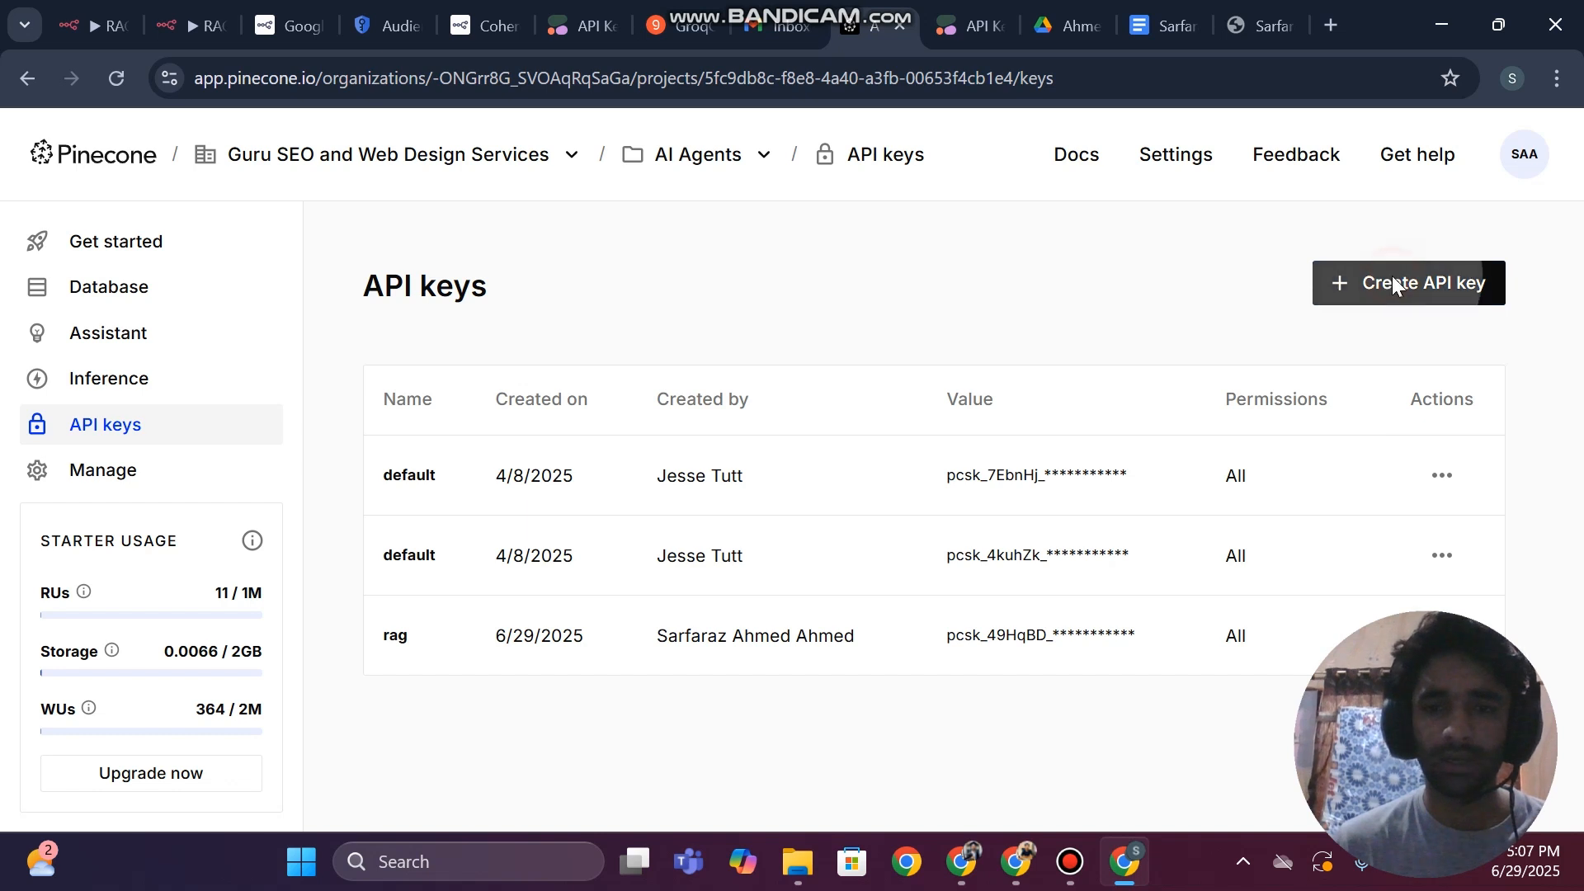
pyautogui.write('ragdatapipeline')
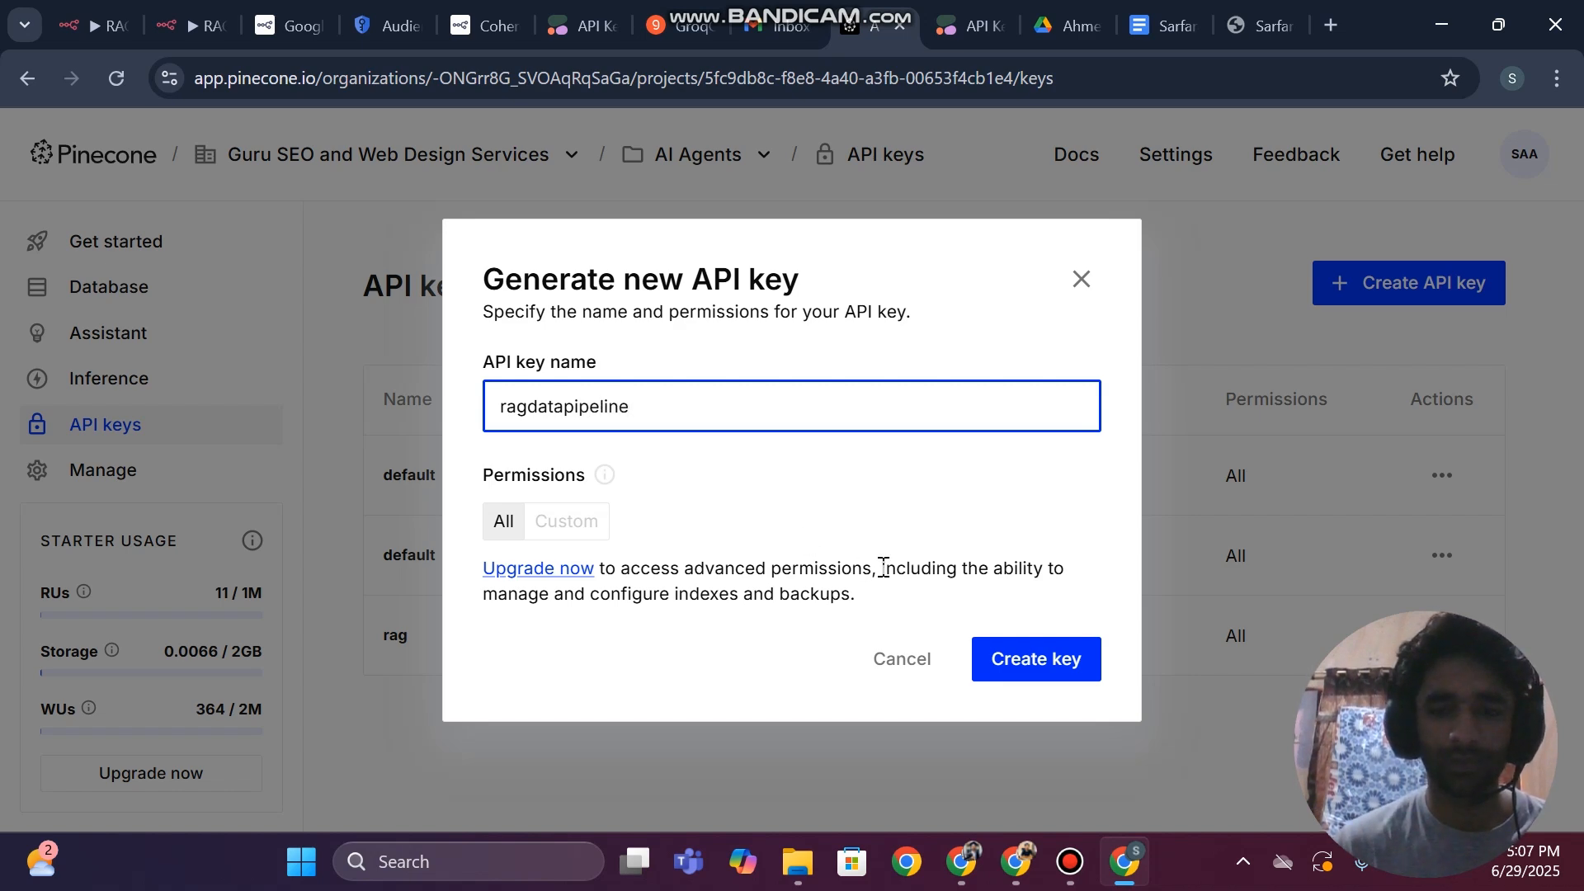
pyautogui.click(1036, 660)
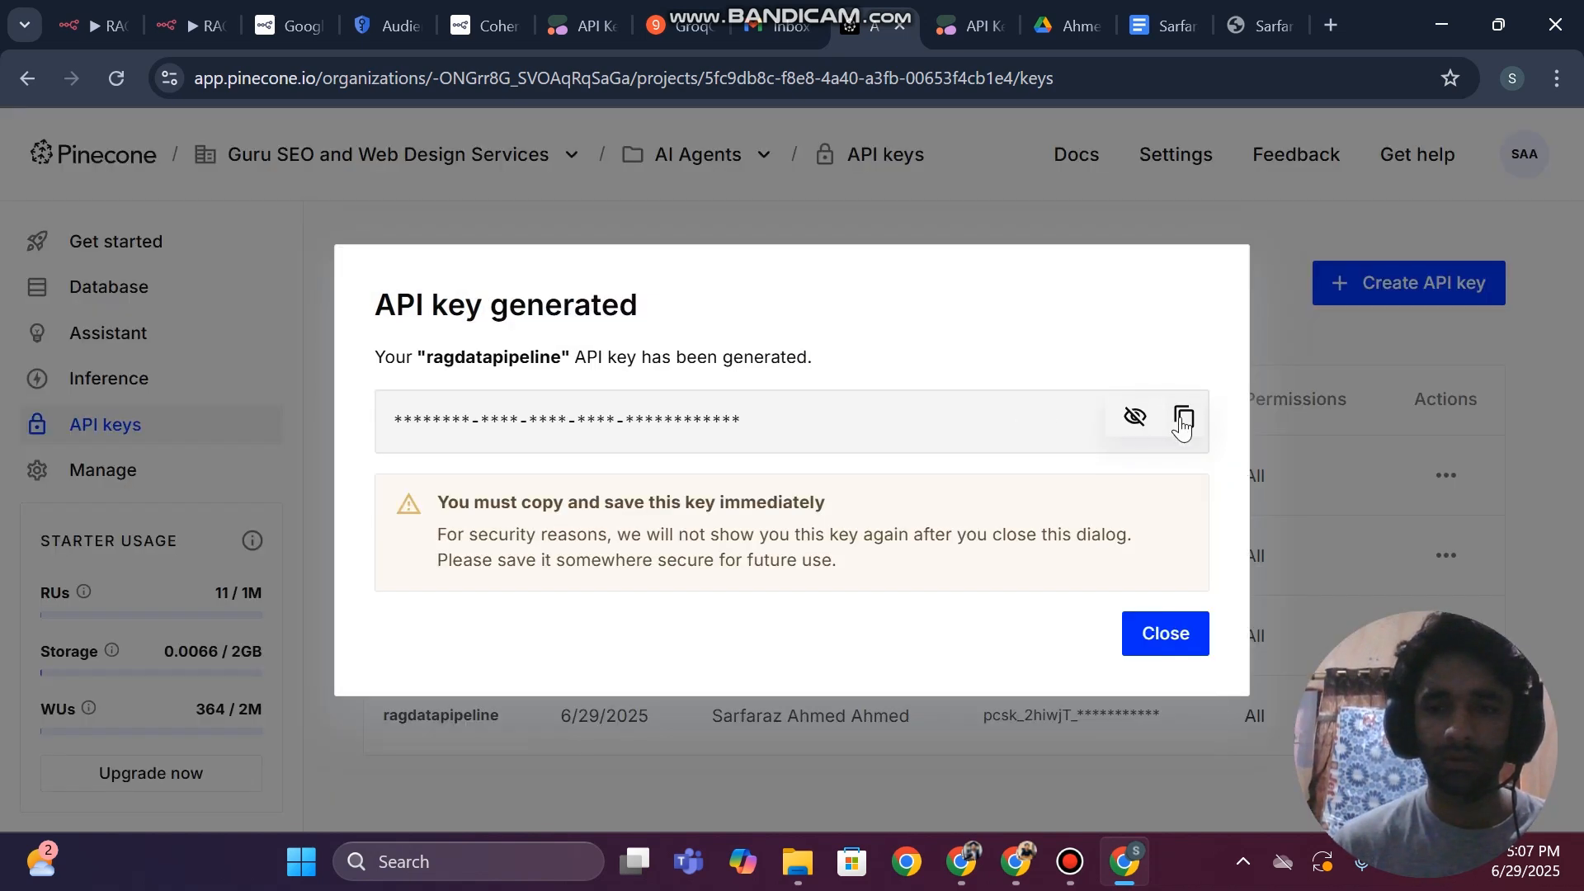
pyautogui.click(1184, 415)
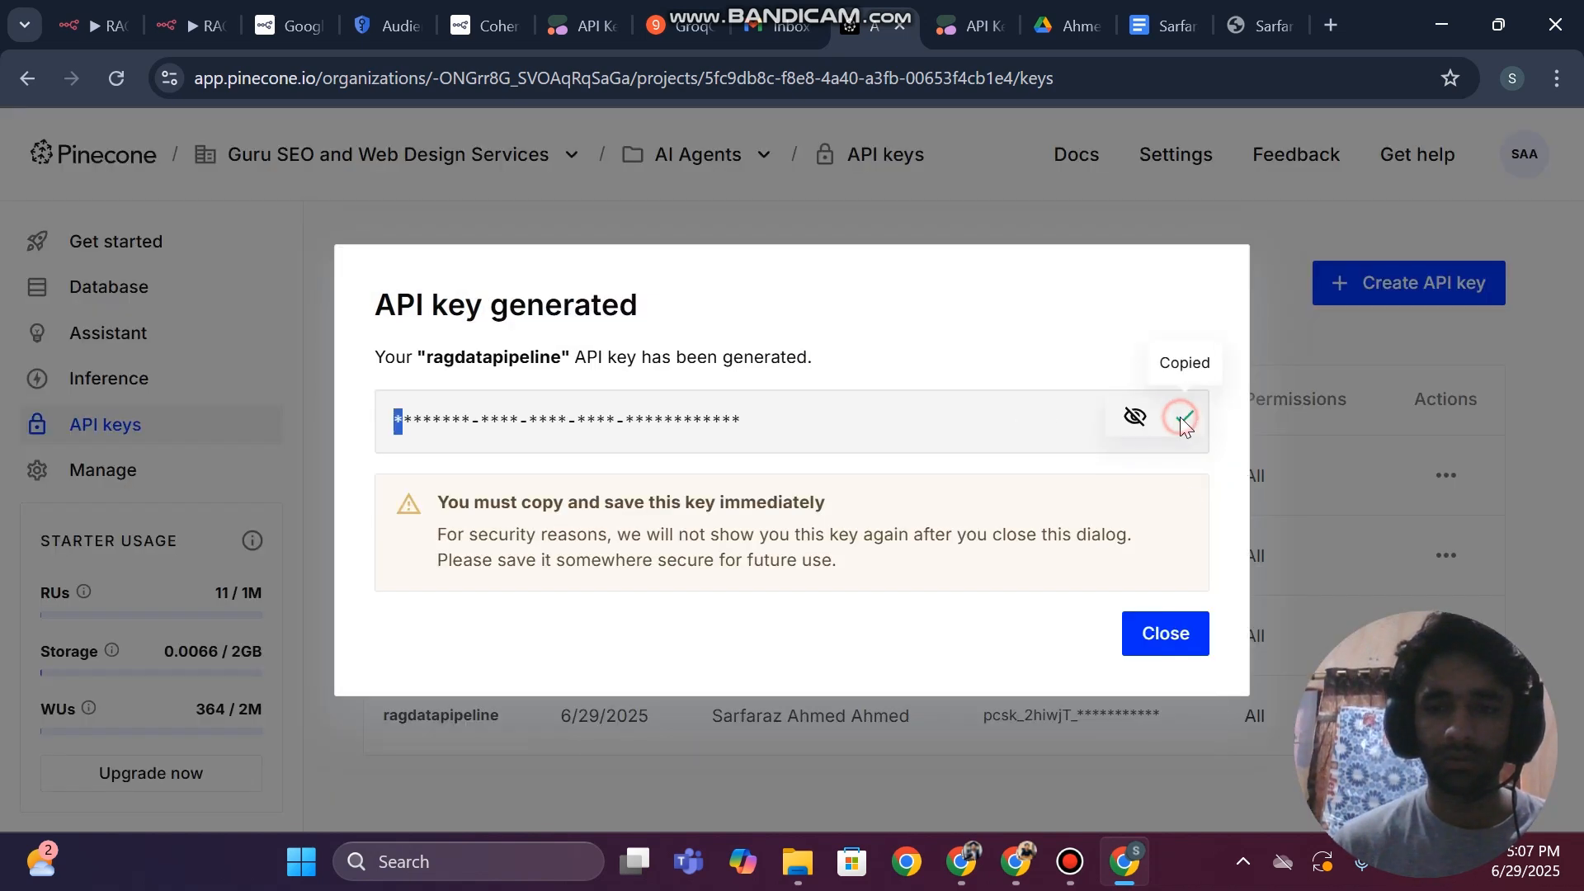
pyautogui.click(1162, 633)
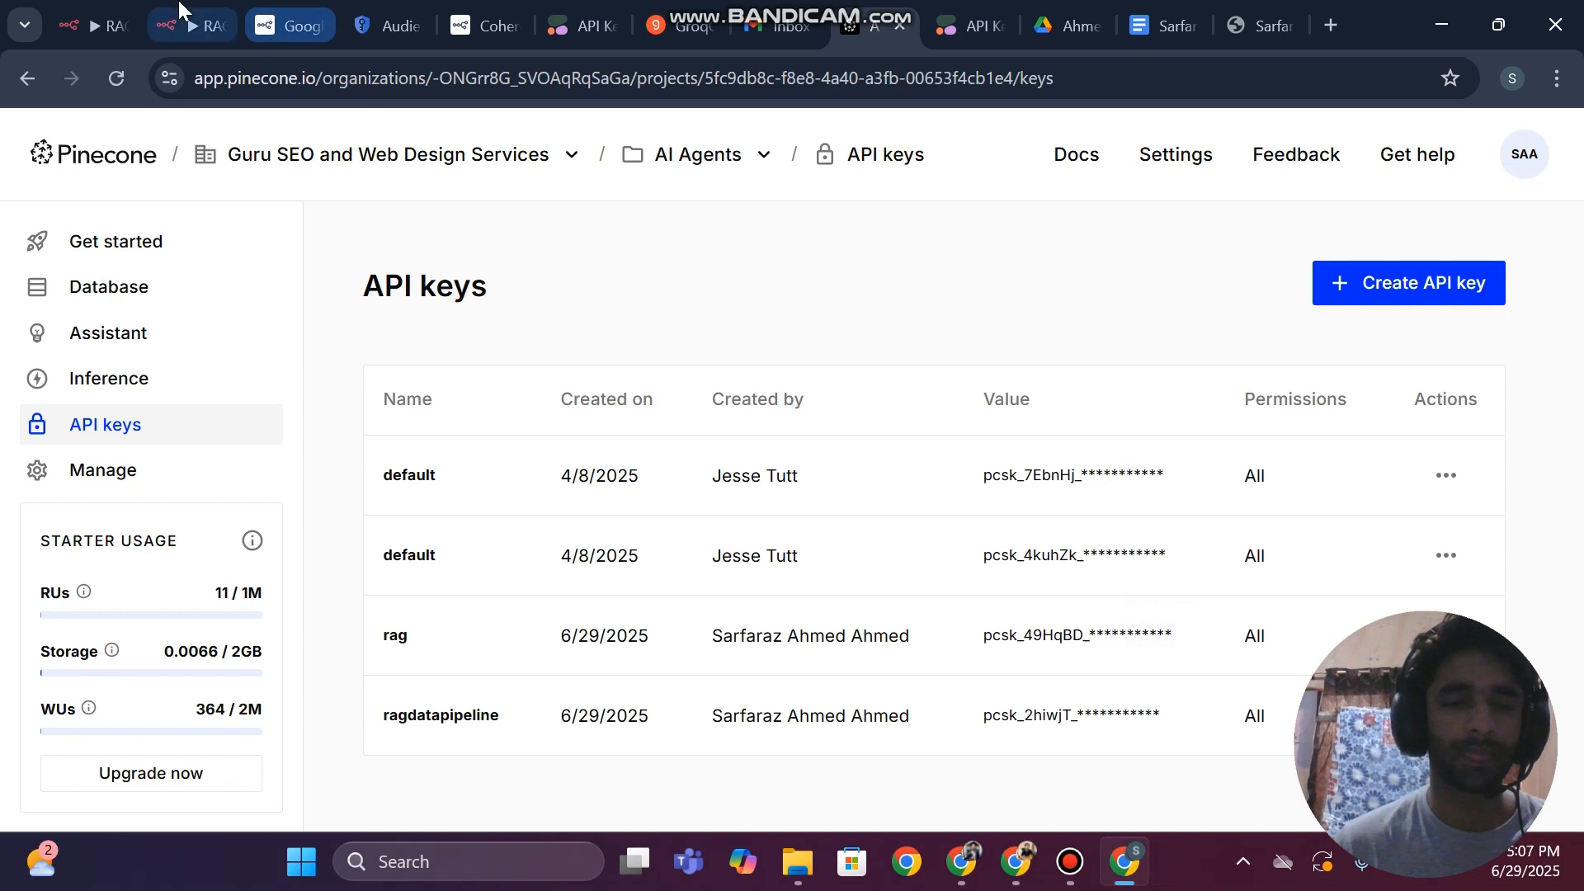
# Return to n8n, paste the API key into the Pinecone credential and save it
pyautogui.click(180, 23)
pyautogui.hotkey('ctrl', 'v')
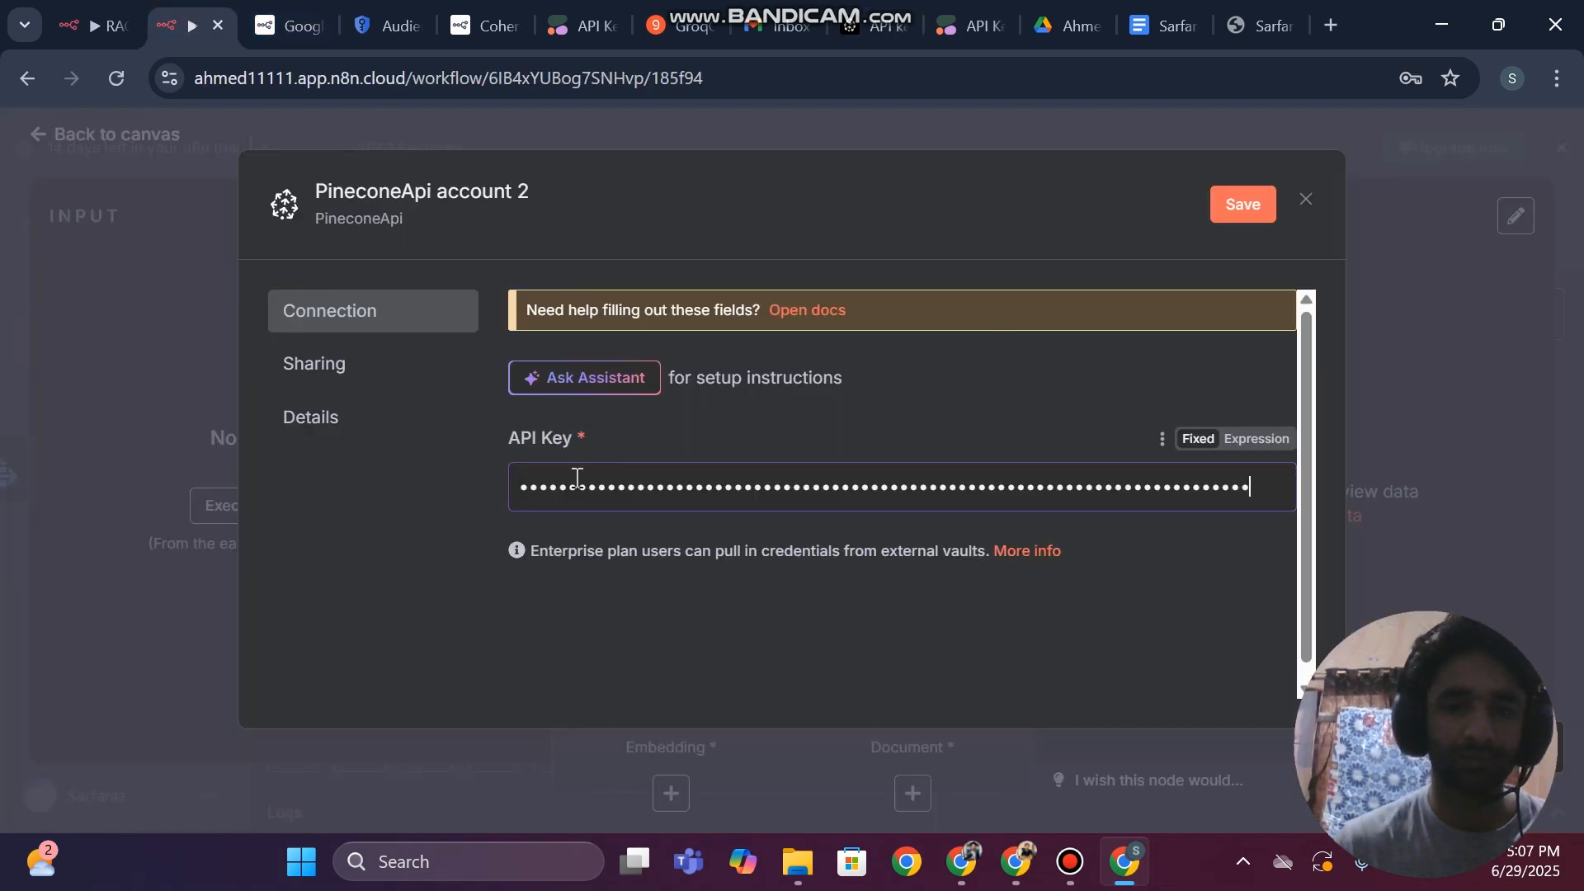
pyautogui.click(1255, 204)
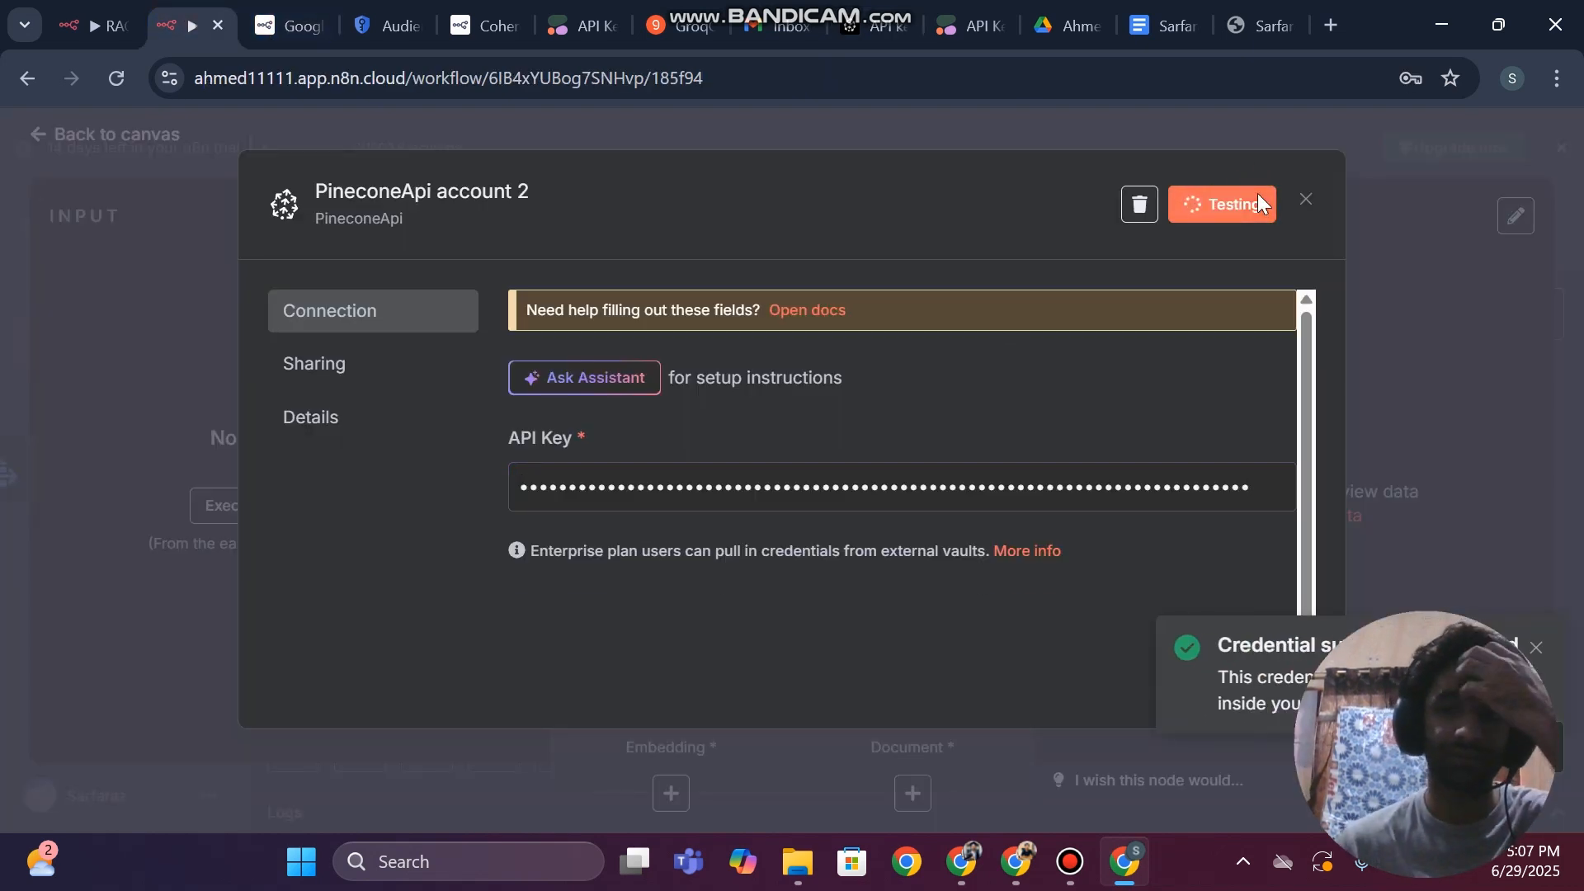
pyautogui.click(1308, 204)
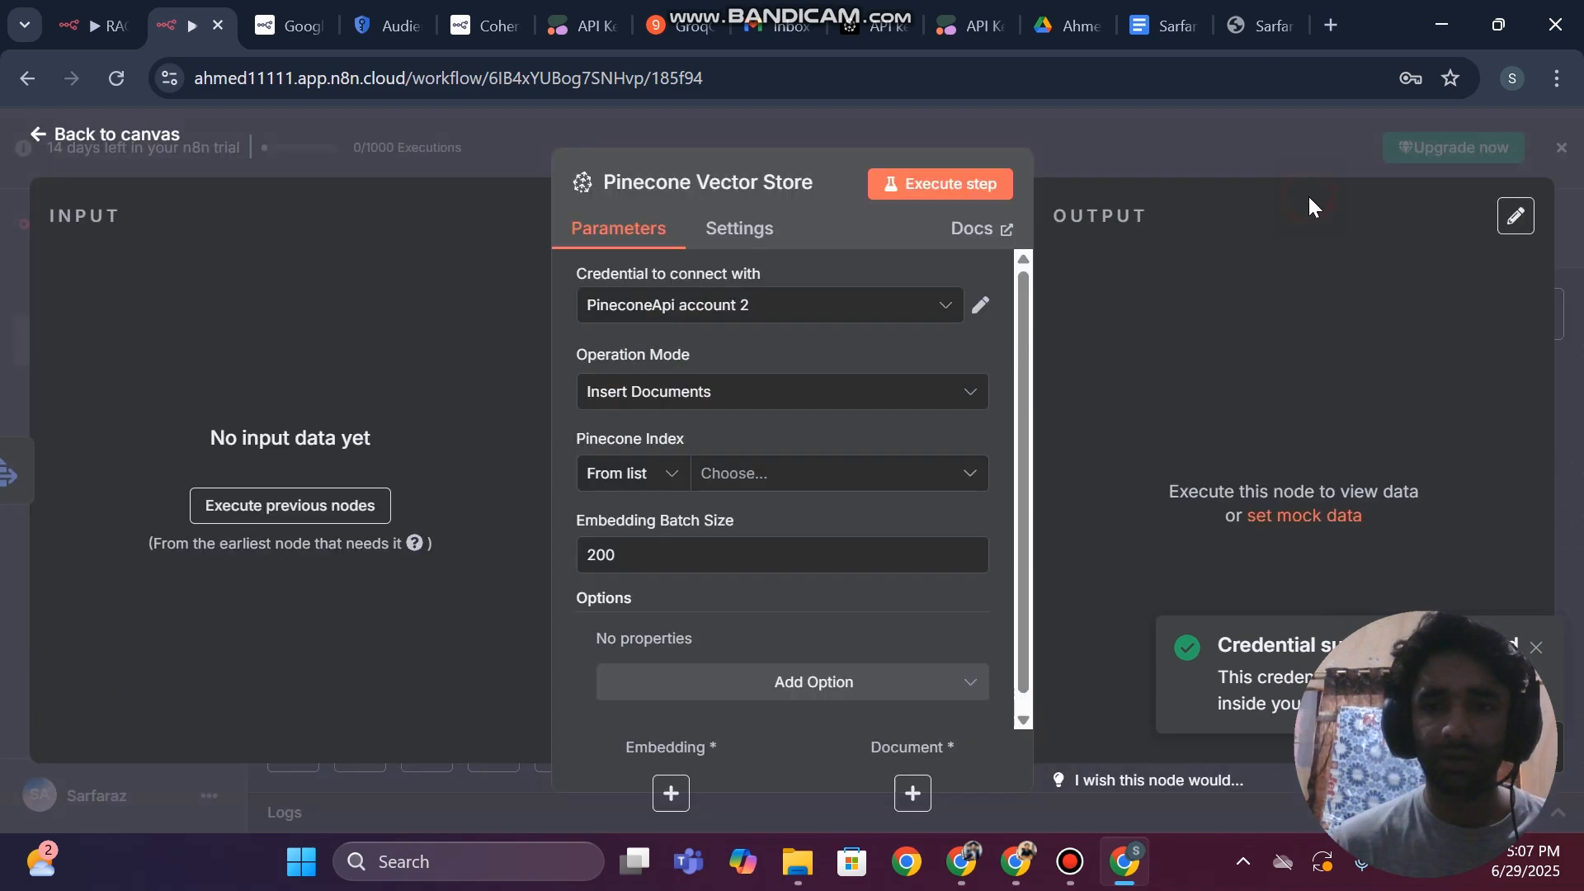
pyautogui.click(1076, 881)
pyautogui.click(1077, 881)
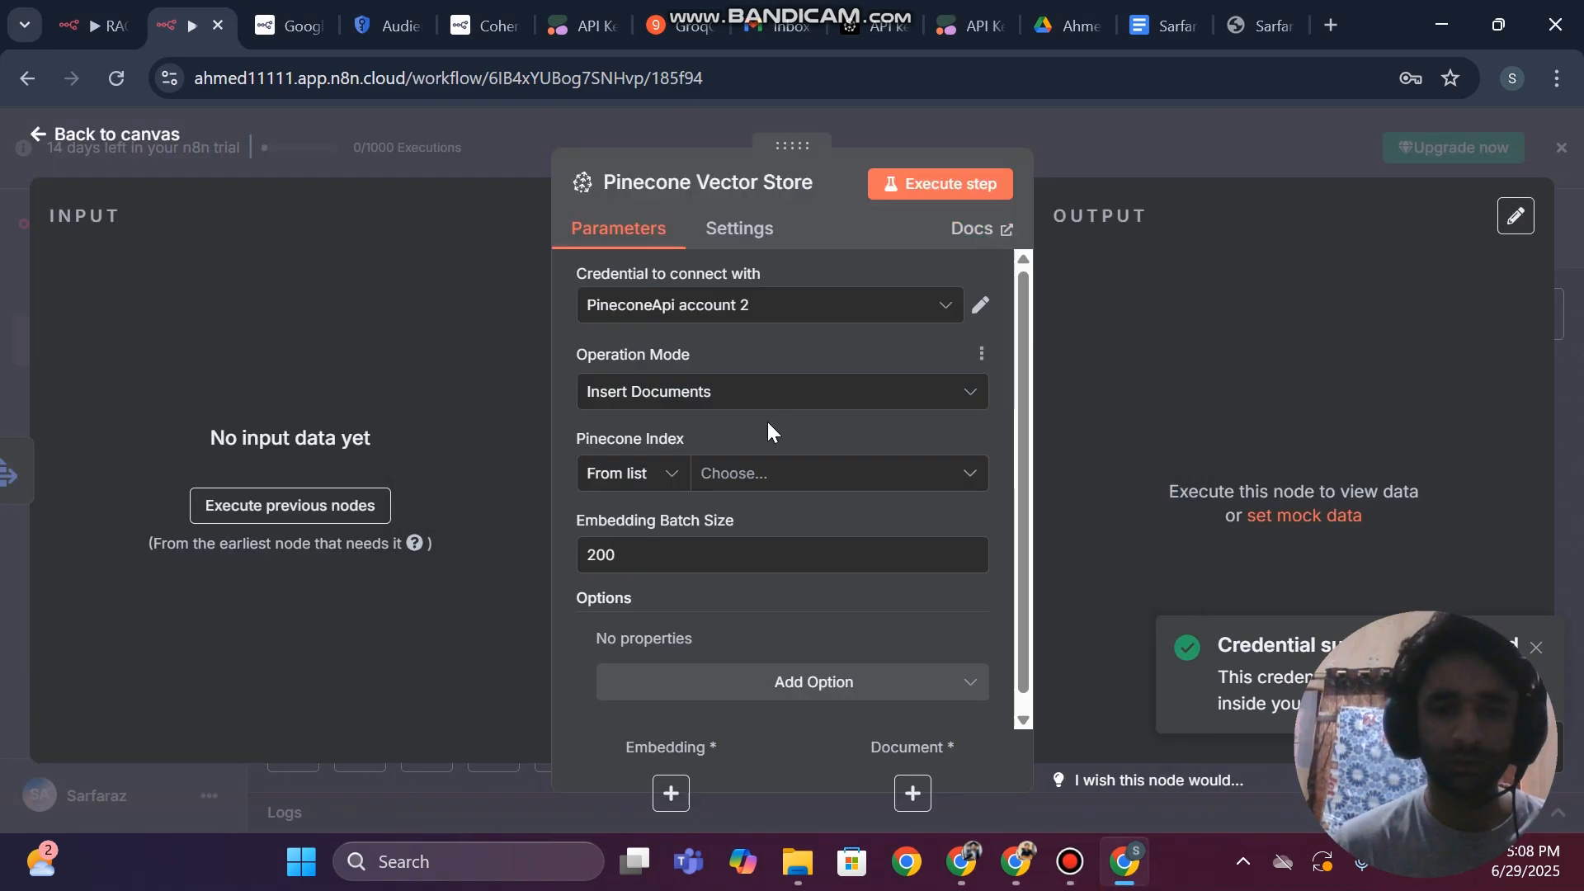
# Choose ragahmed as the Pinecone Vector Store node's index and return to the canvas
pyautogui.click(792, 473)
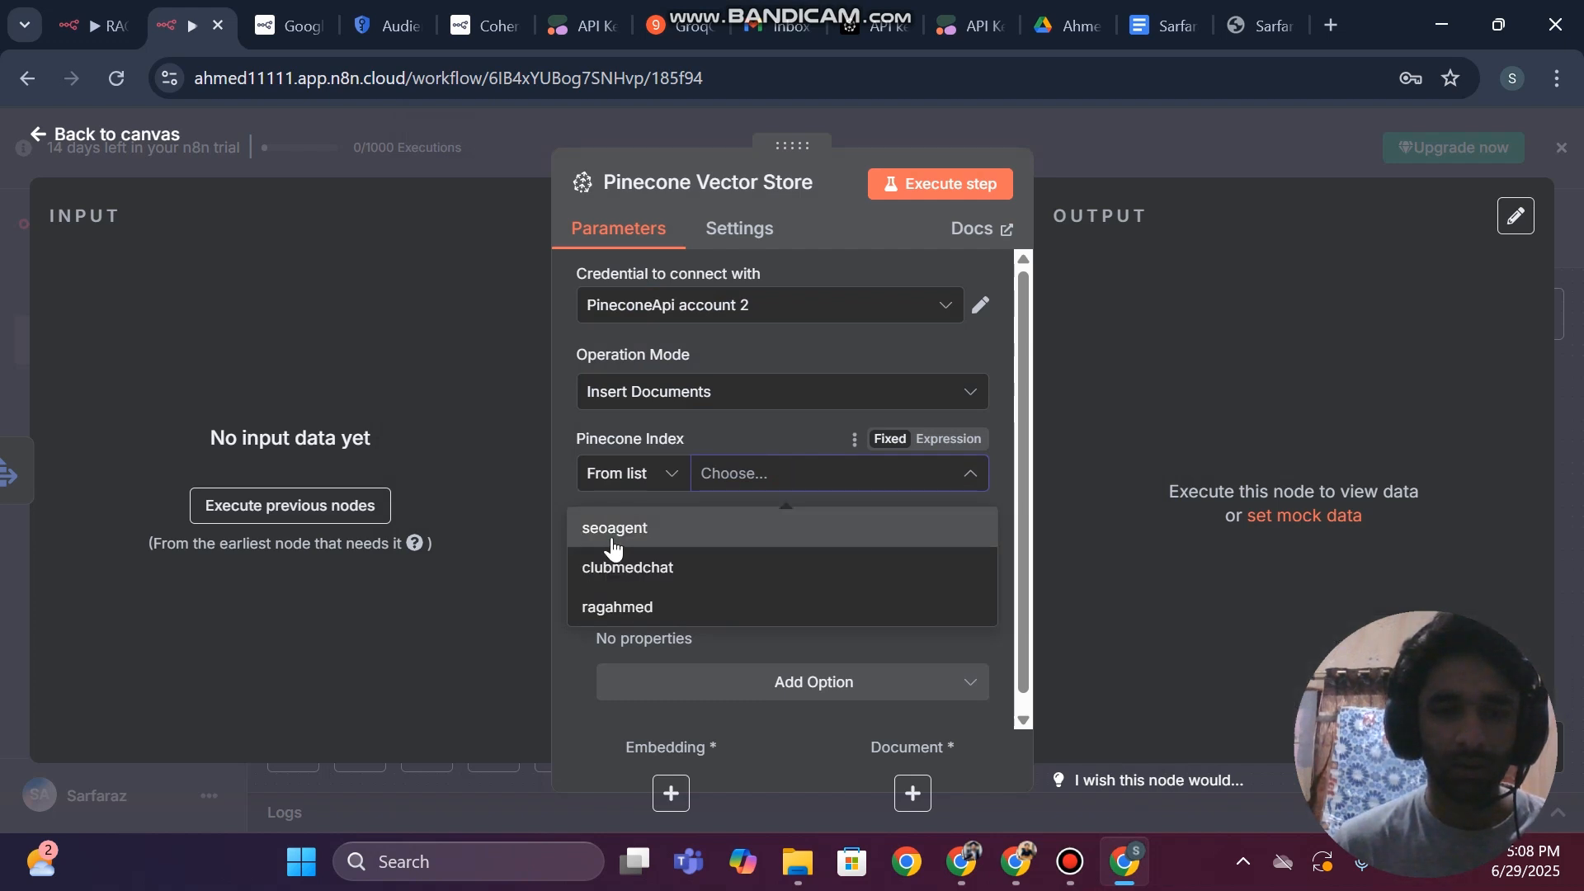
pyautogui.click(617, 608)
pyautogui.click(631, 555)
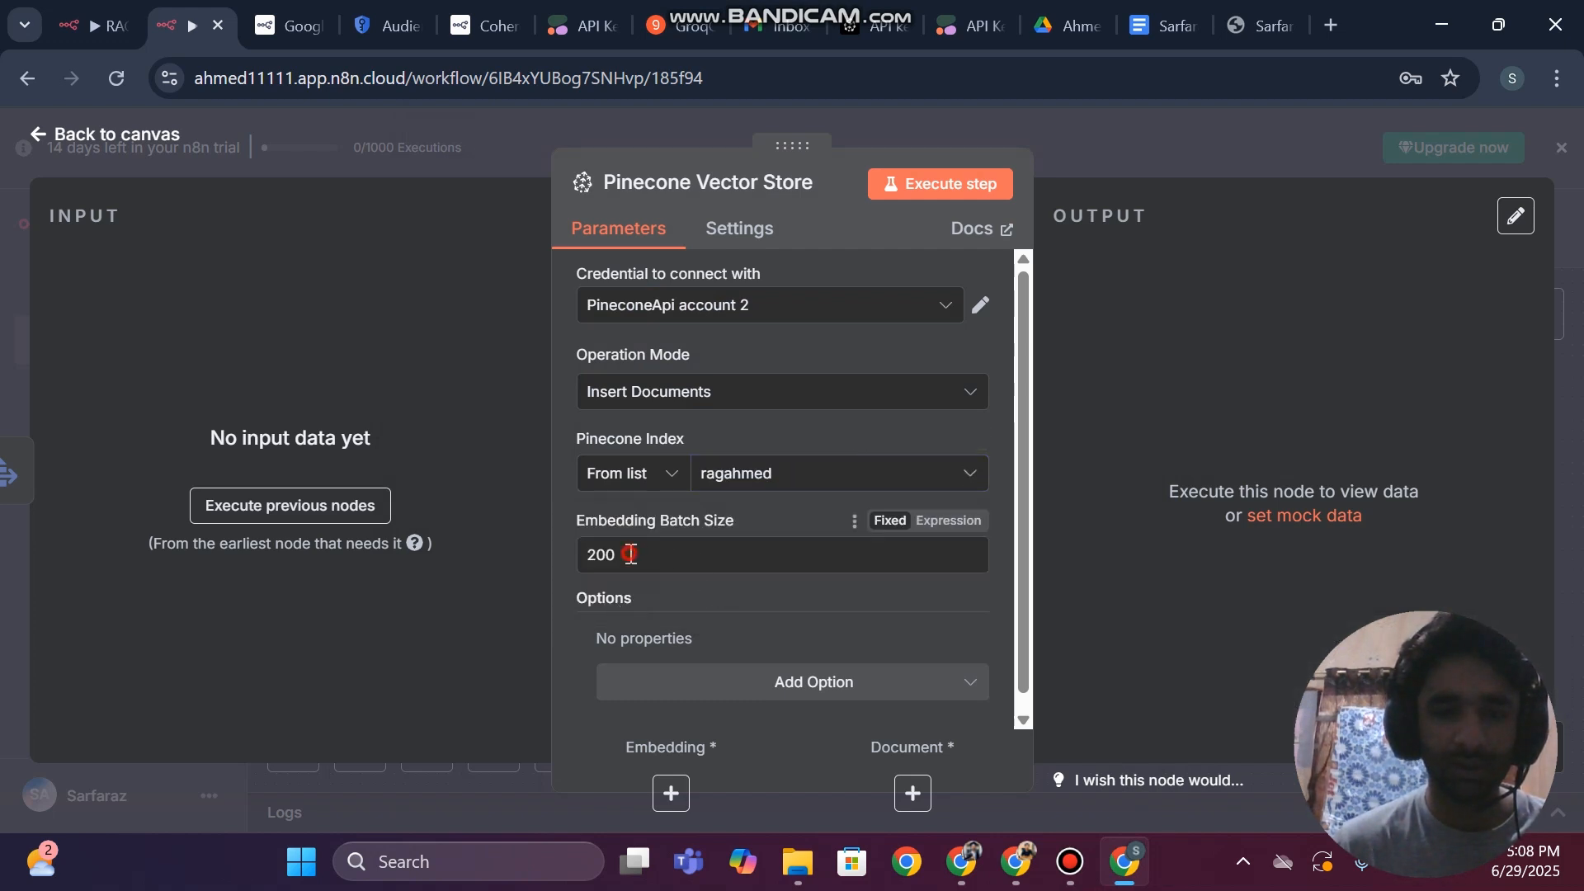
pyautogui.click(561, 510)
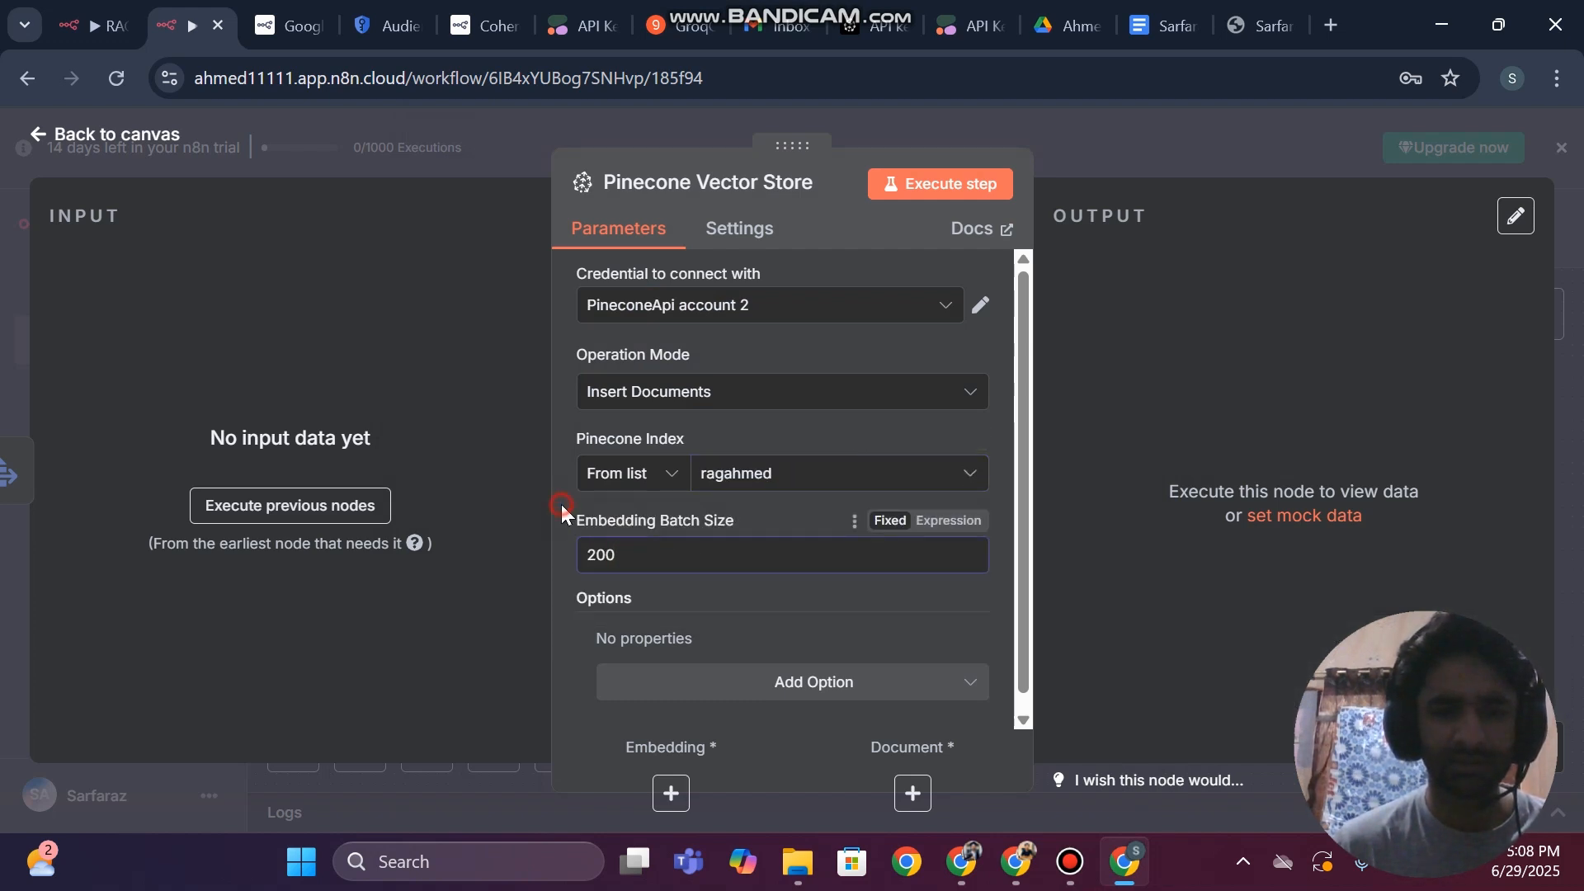
pyautogui.click(4, 388)
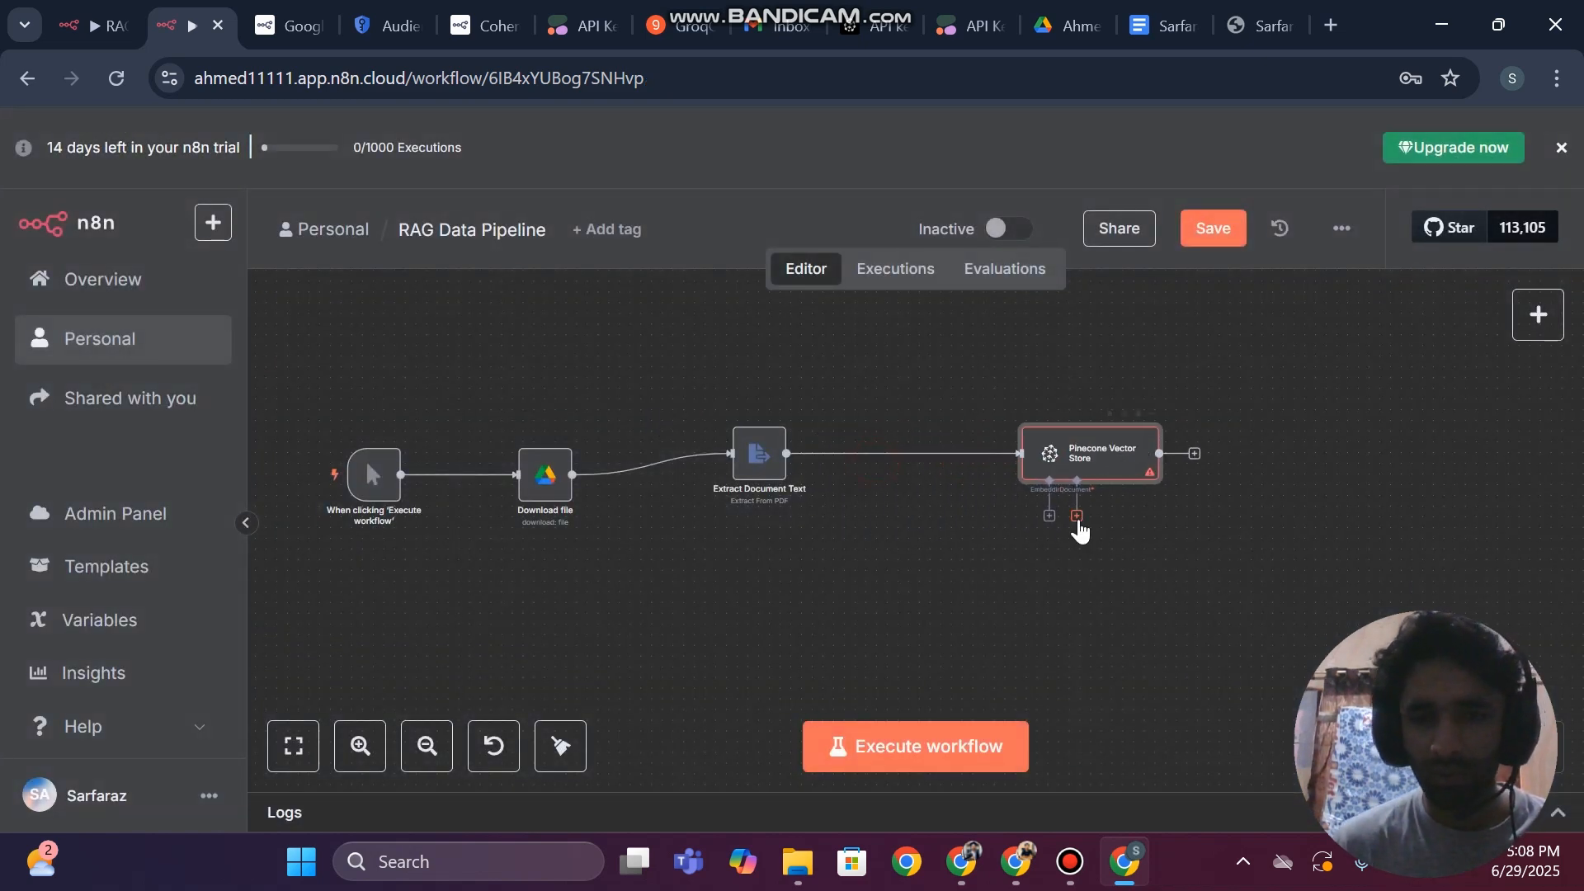
# Attach a Default Data Loader with JSON as its type of data to the Pinecone Vector Store's Document connection
pyautogui.click(1077, 516)
pyautogui.click(862, 601)
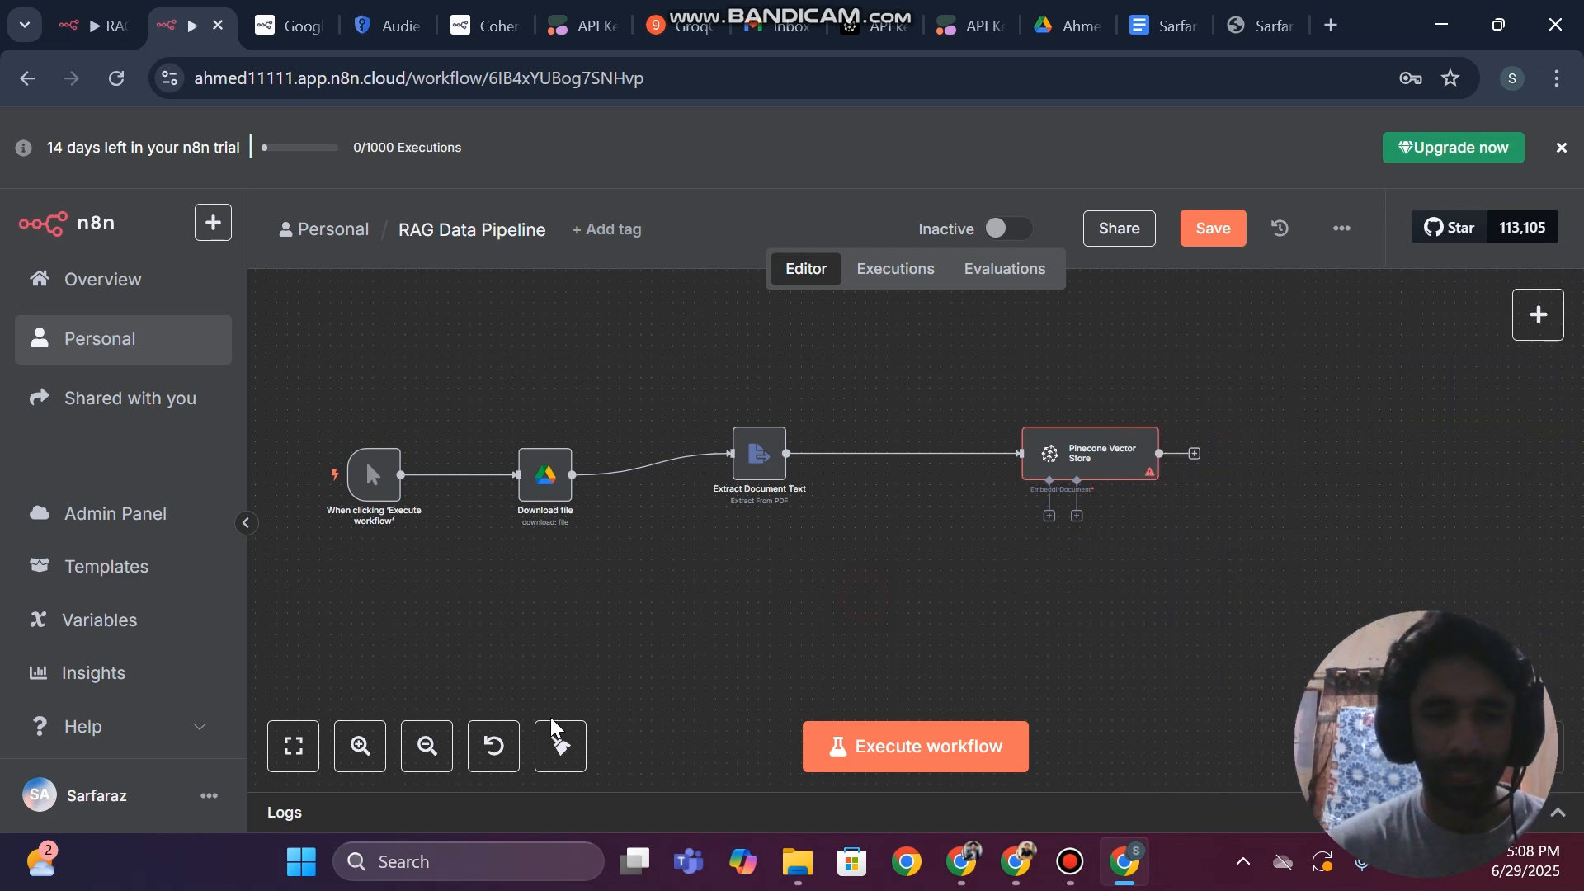
pyautogui.click(359, 746)
pyautogui.click(359, 746)
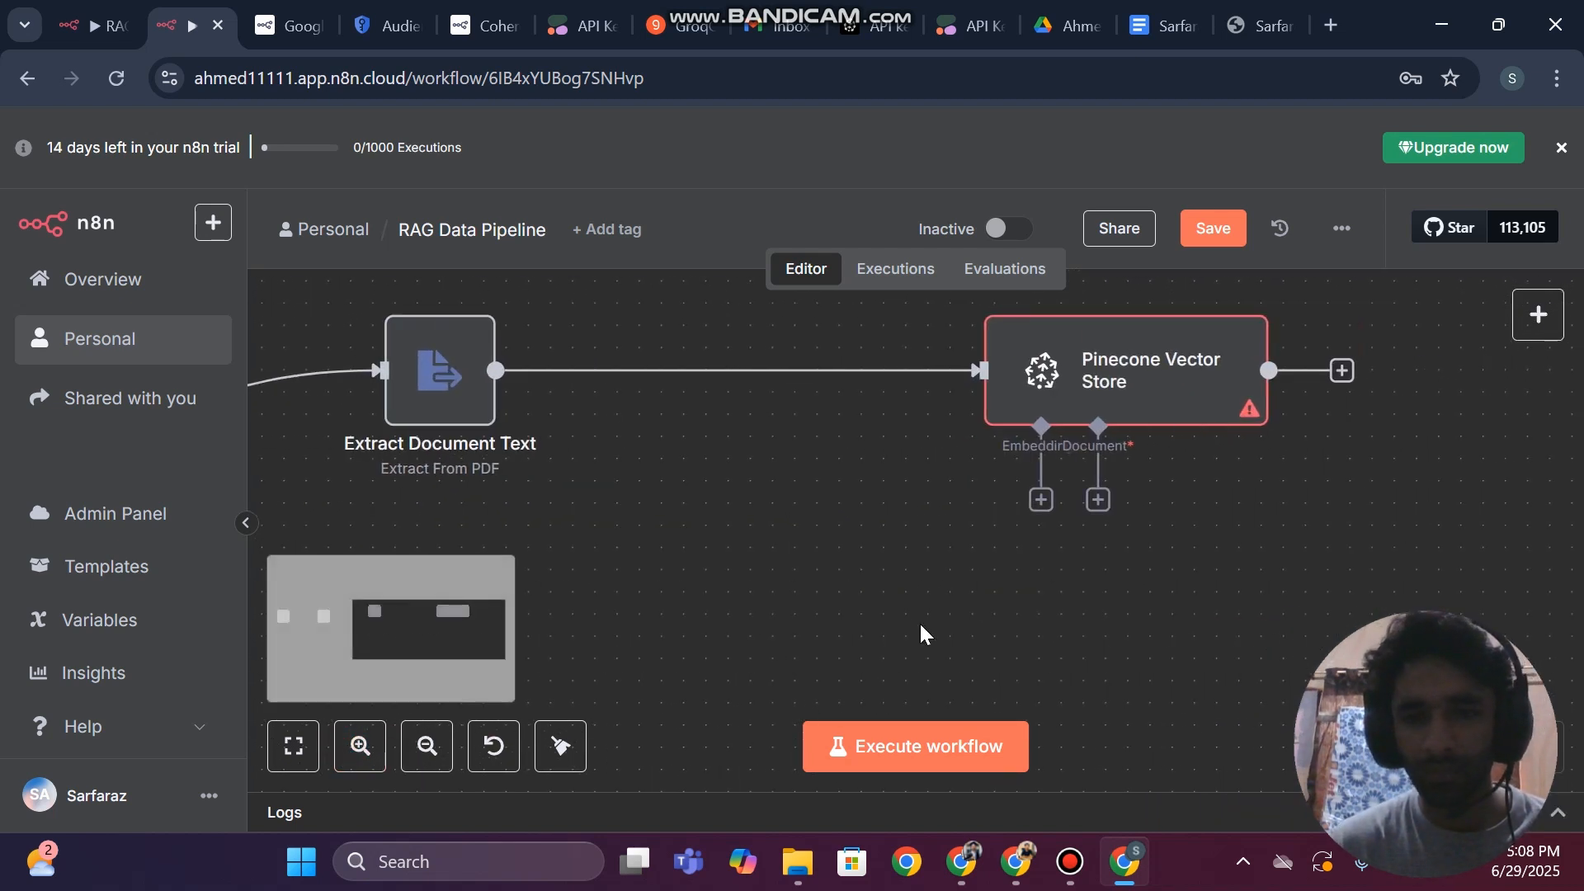
pyautogui.click(1098, 502)
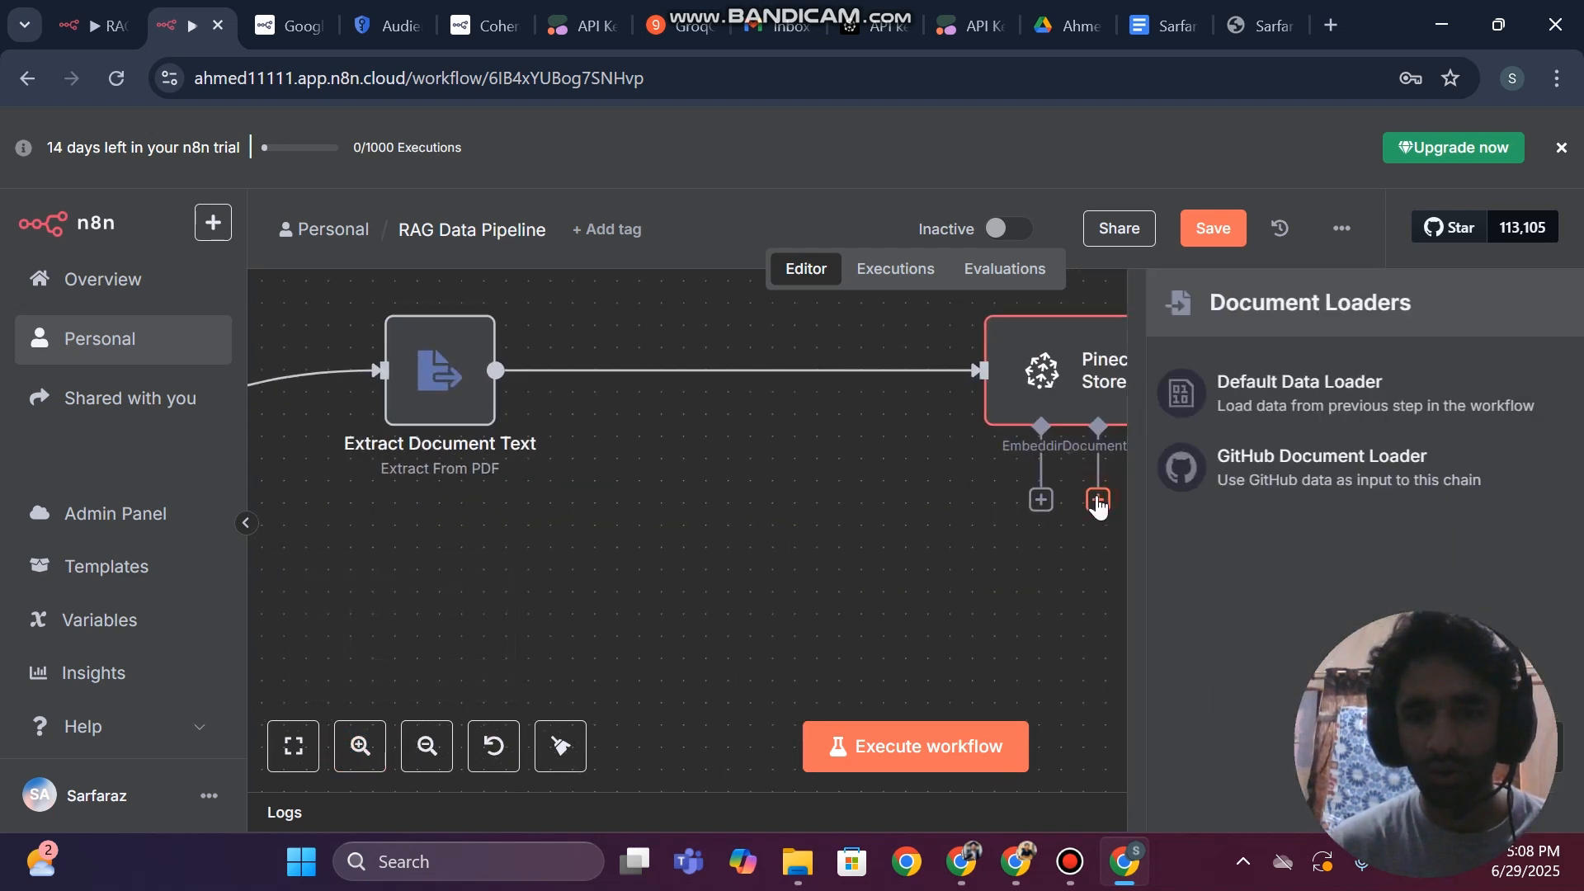
pyautogui.click(1261, 405)
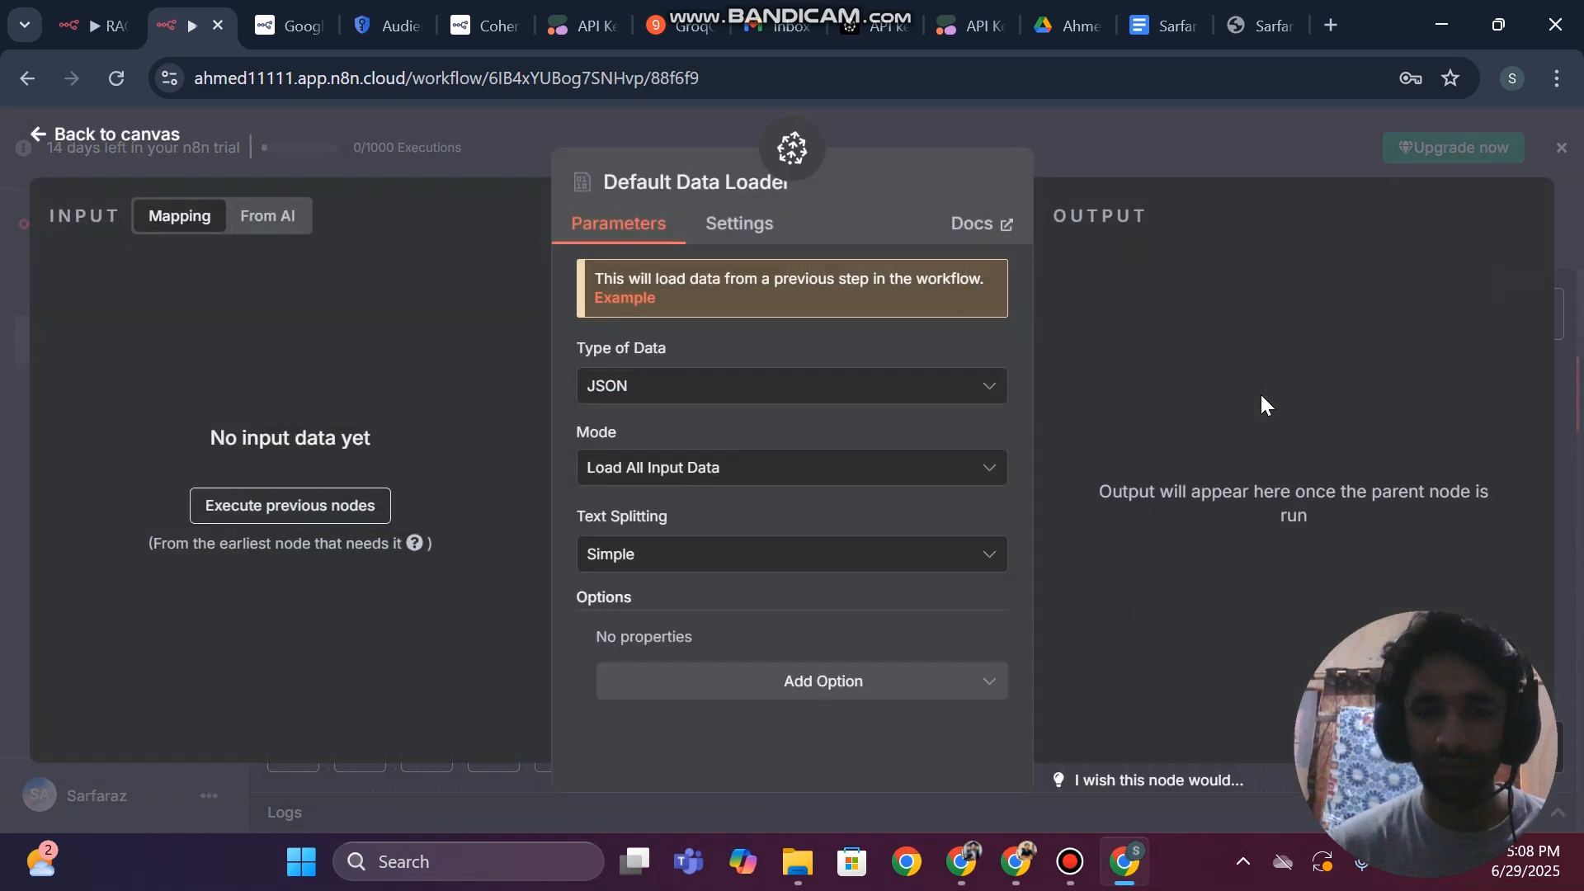
pyautogui.click(658, 388)
pyautogui.click(658, 387)
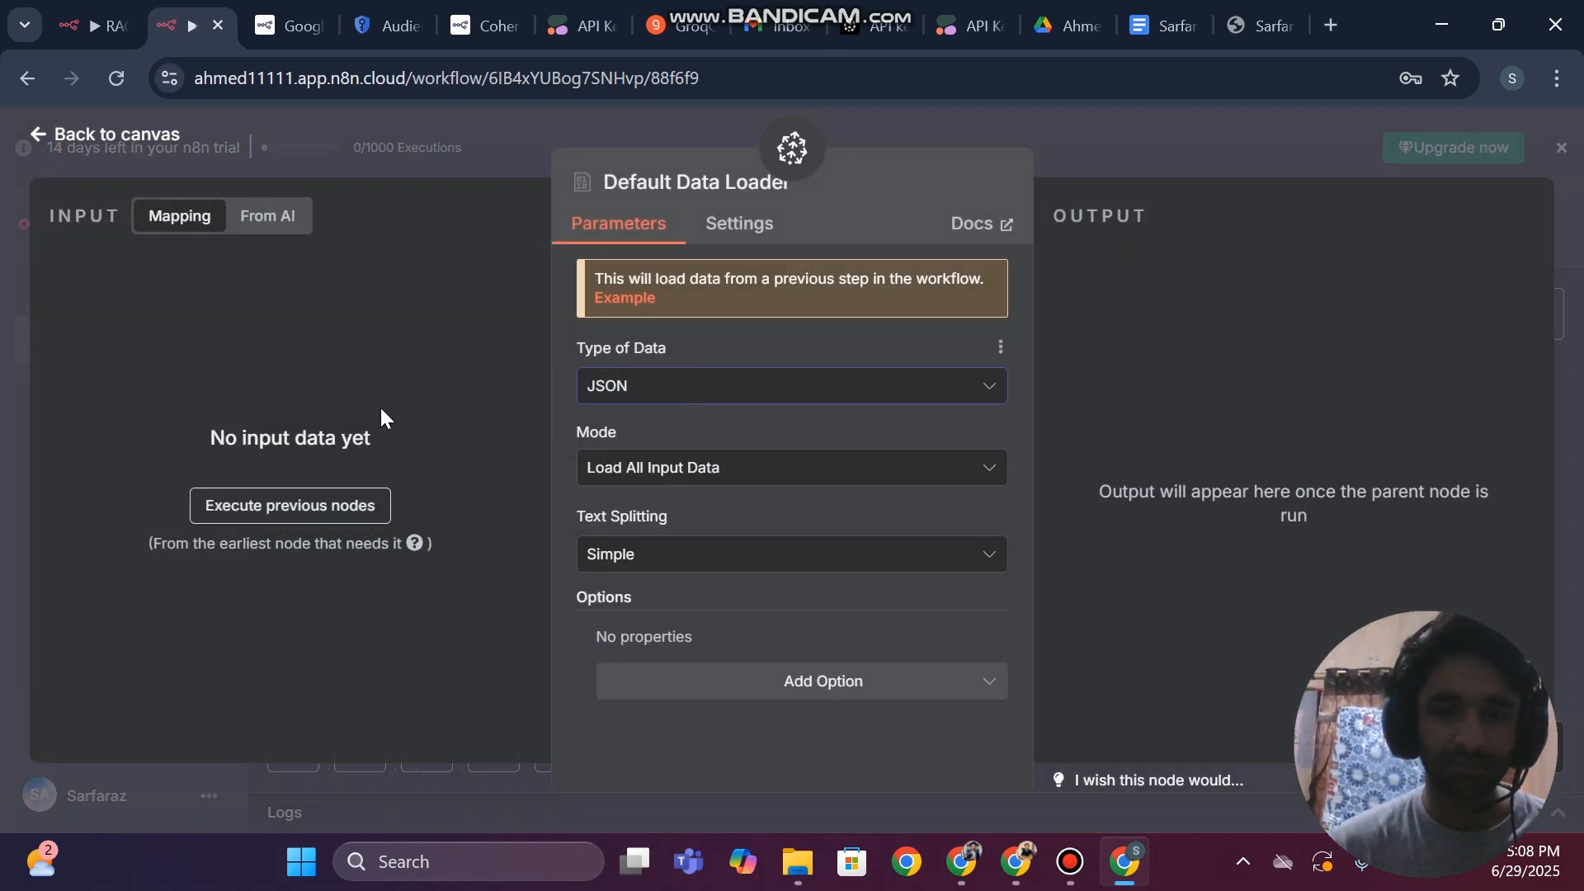
pyautogui.click(2, 412)
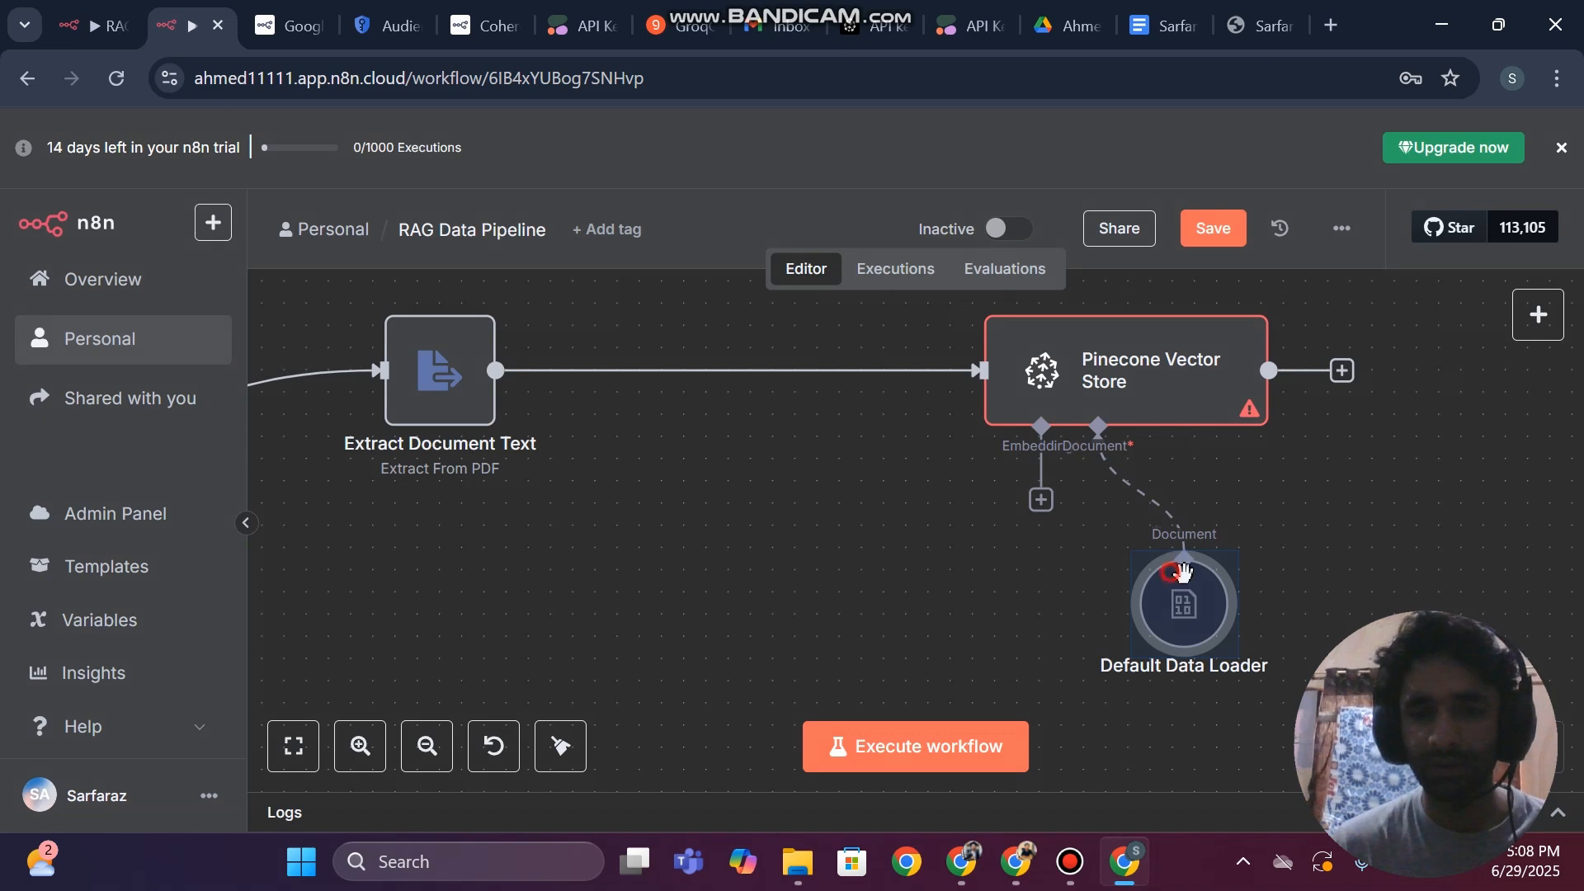
# Attach Embeddings Cohere with the CohereApi account to the Pinecone Vector Store, space it away from the data loader and save the workflow
pyautogui.click(1041, 501)
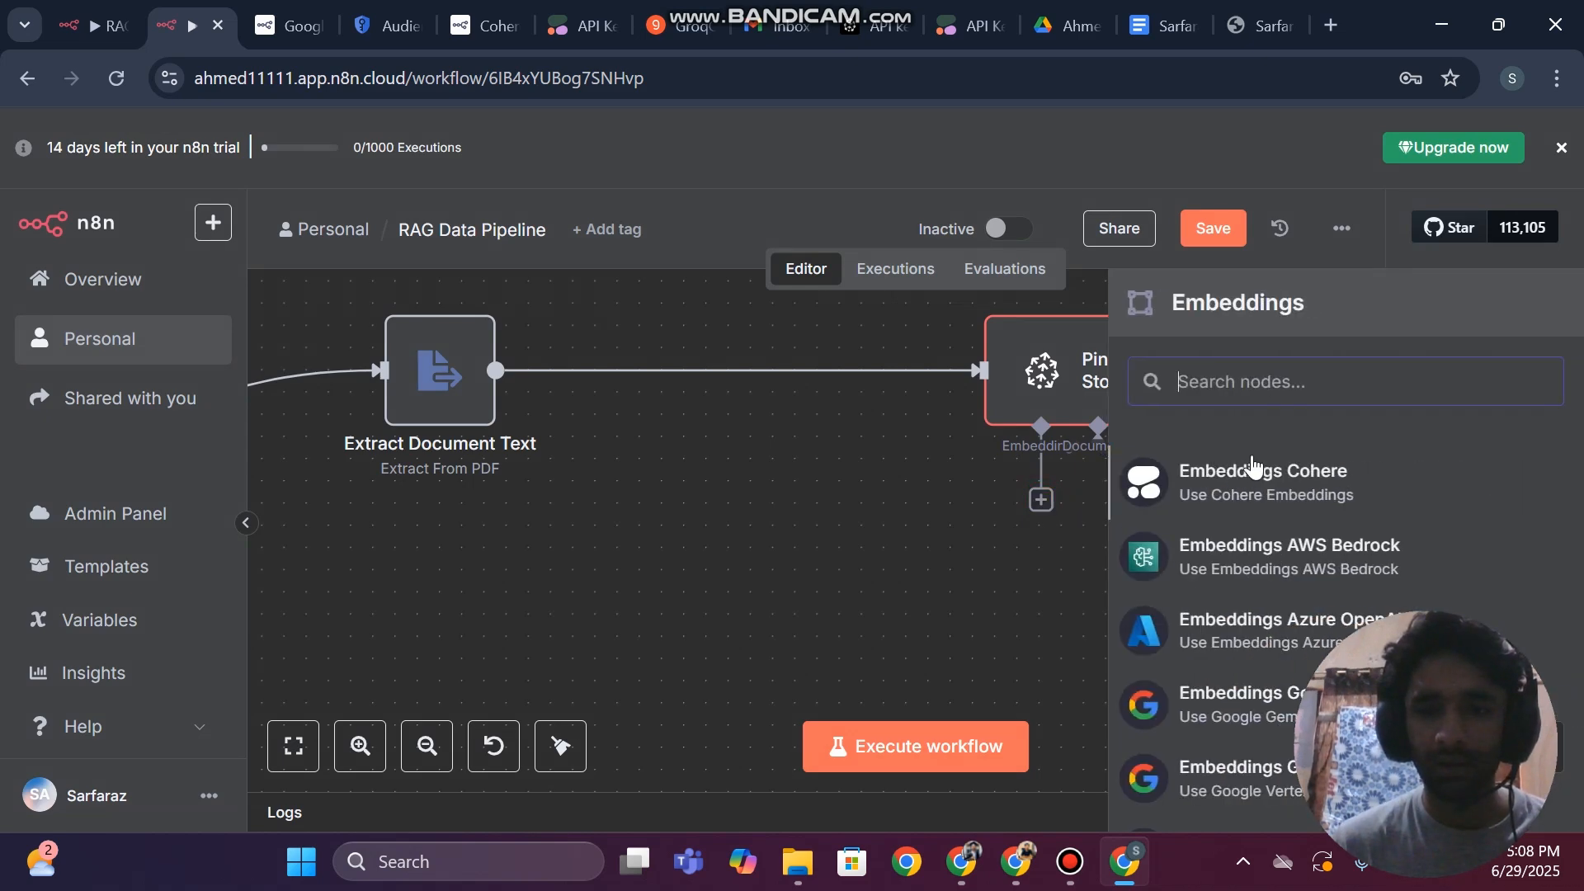
pyautogui.click(1215, 492)
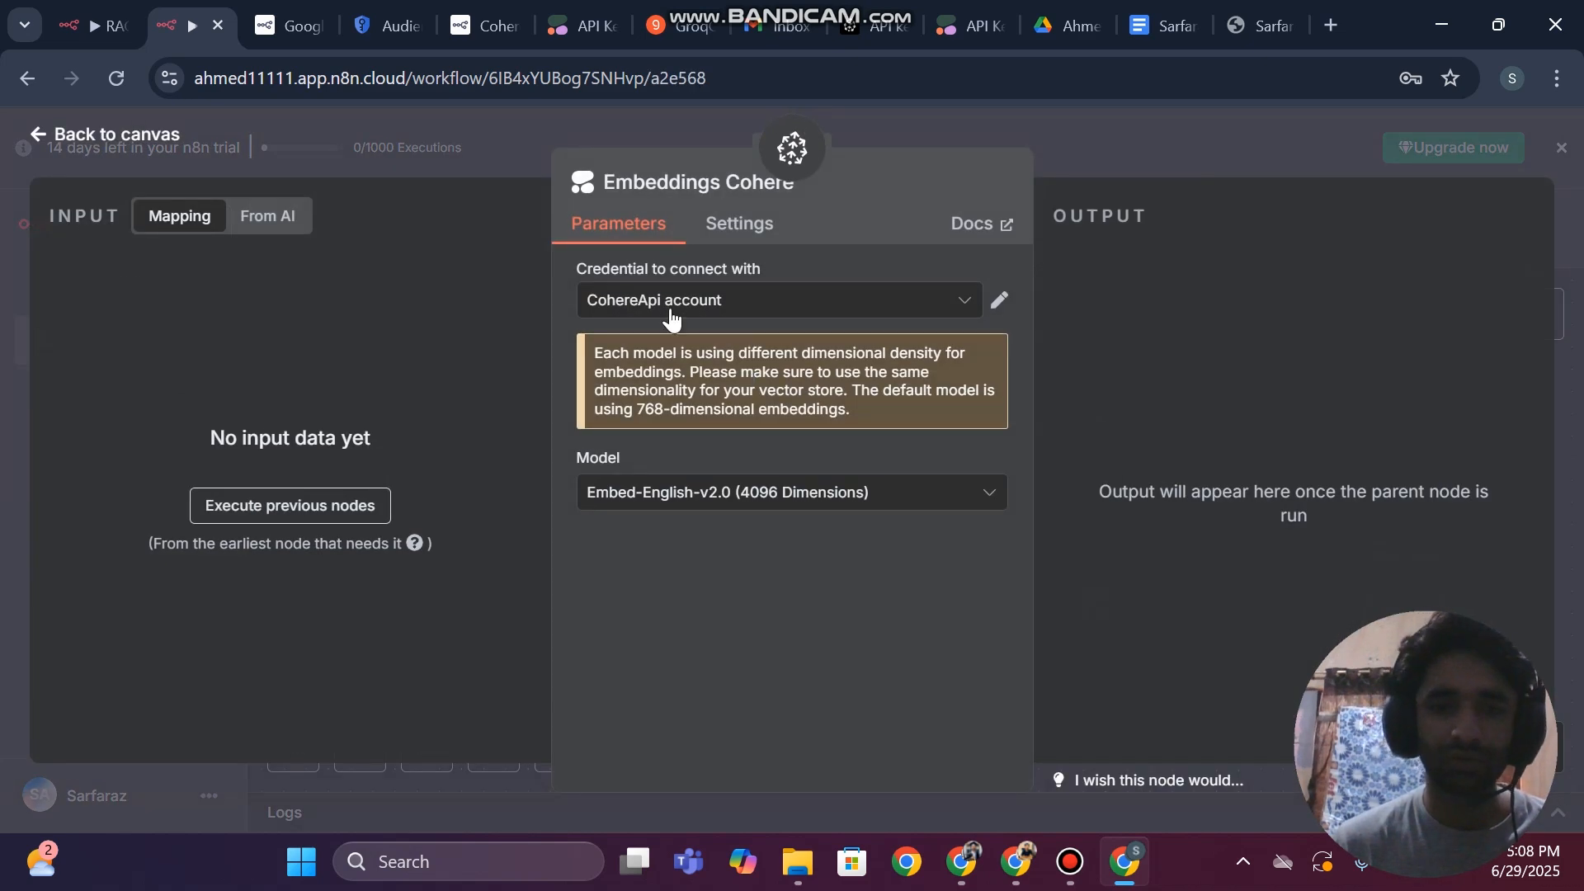
pyautogui.click(5, 355)
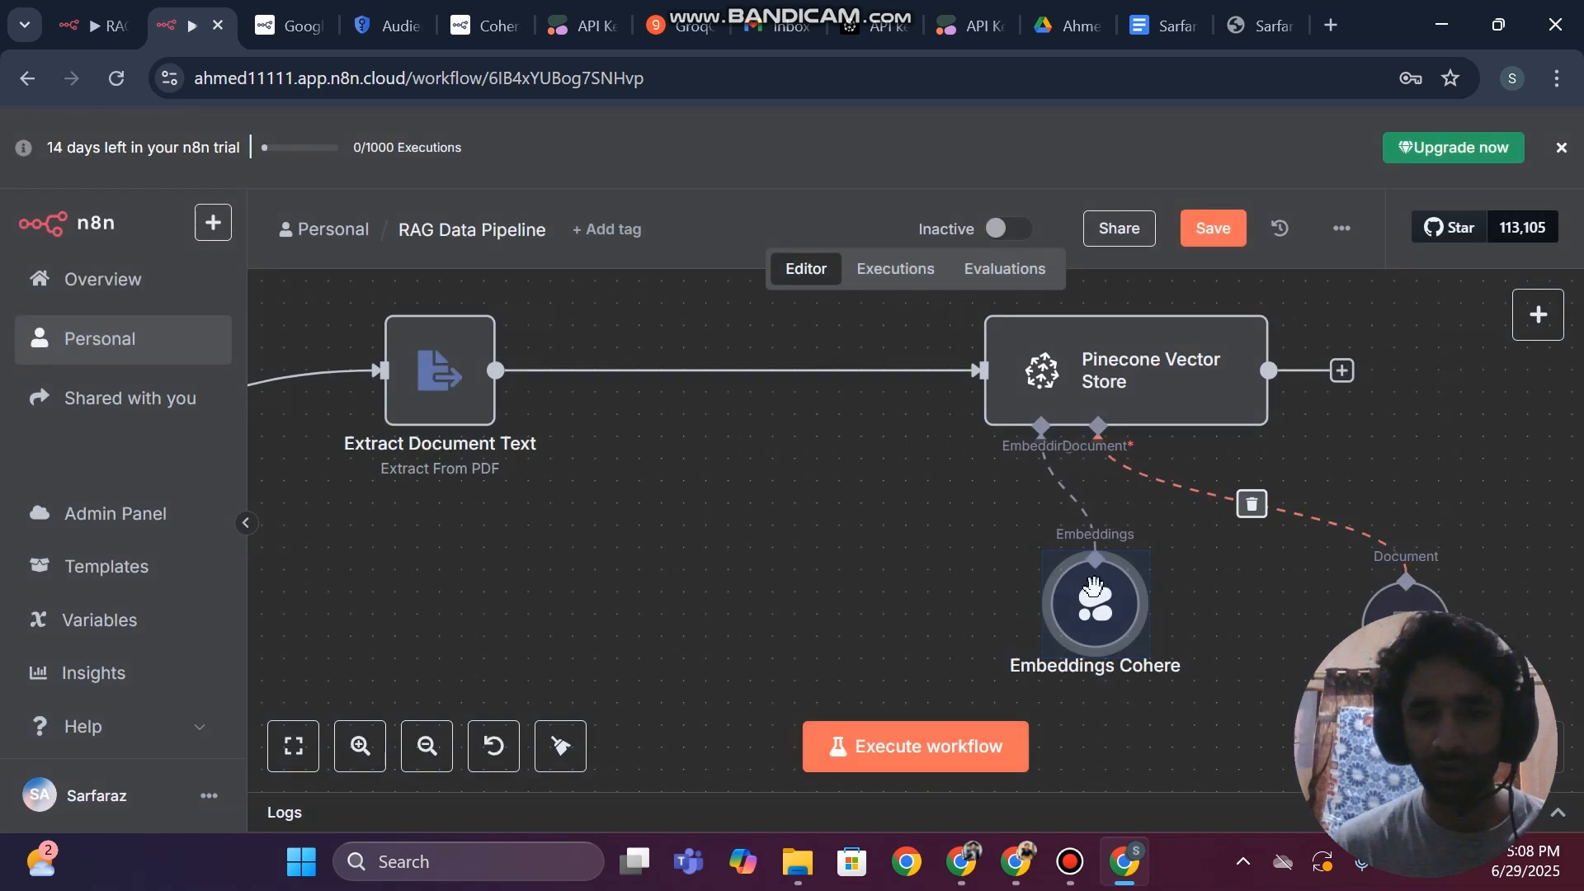
pyautogui.moveTo(1086, 589); pyautogui.dragTo(824, 600)
pyautogui.click(1210, 239)
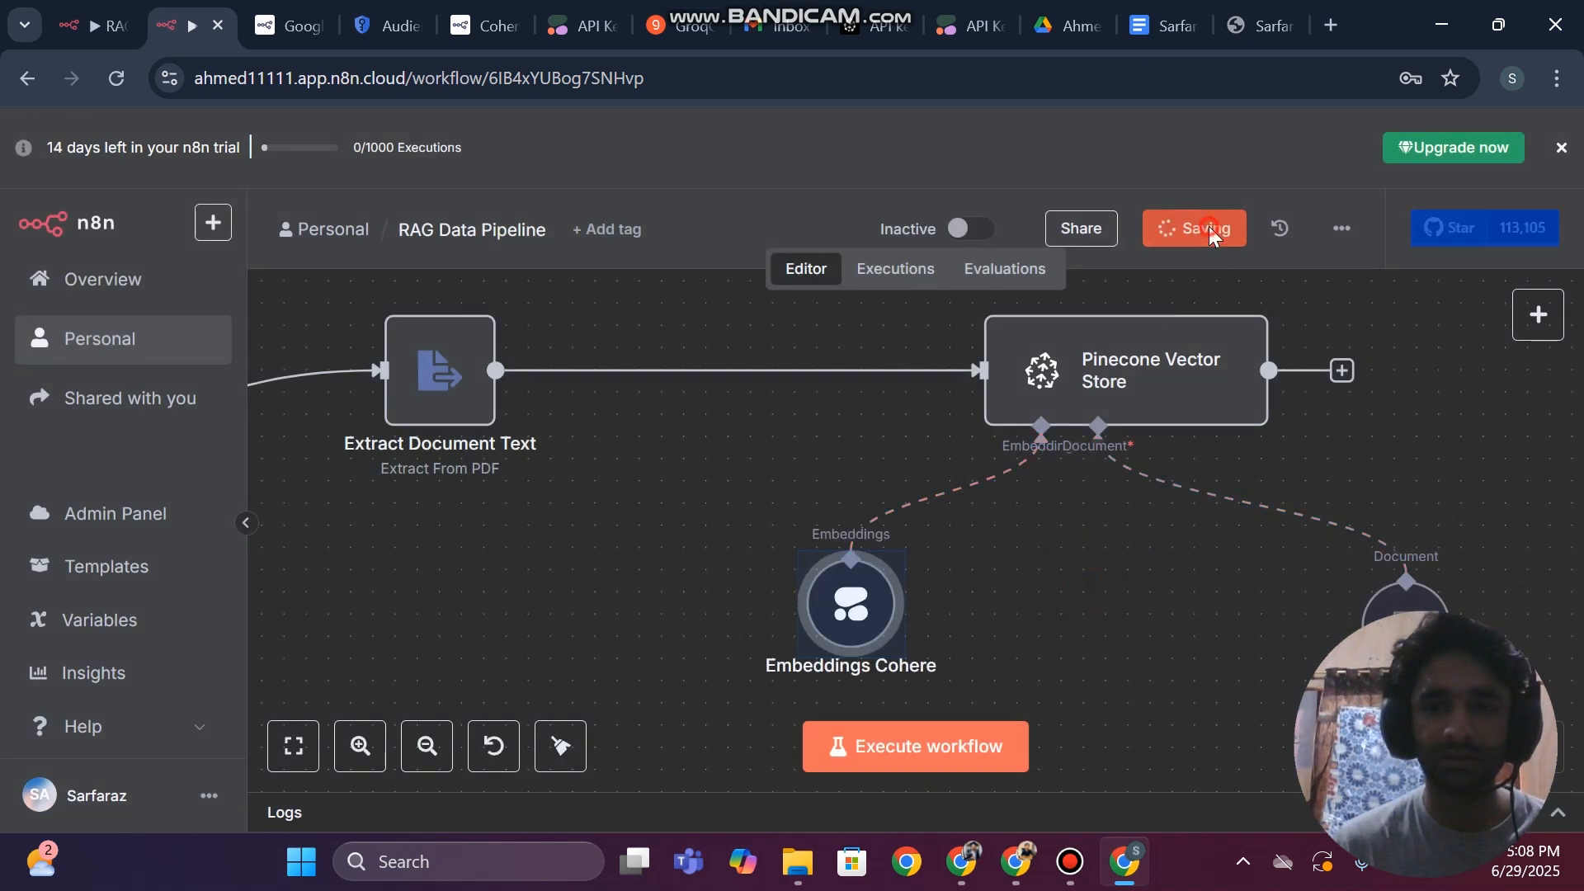
# Bring the whole pipeline into view and execute the workflow
pyautogui.click(426, 746)
pyautogui.hscroll(-5, 700, 601)
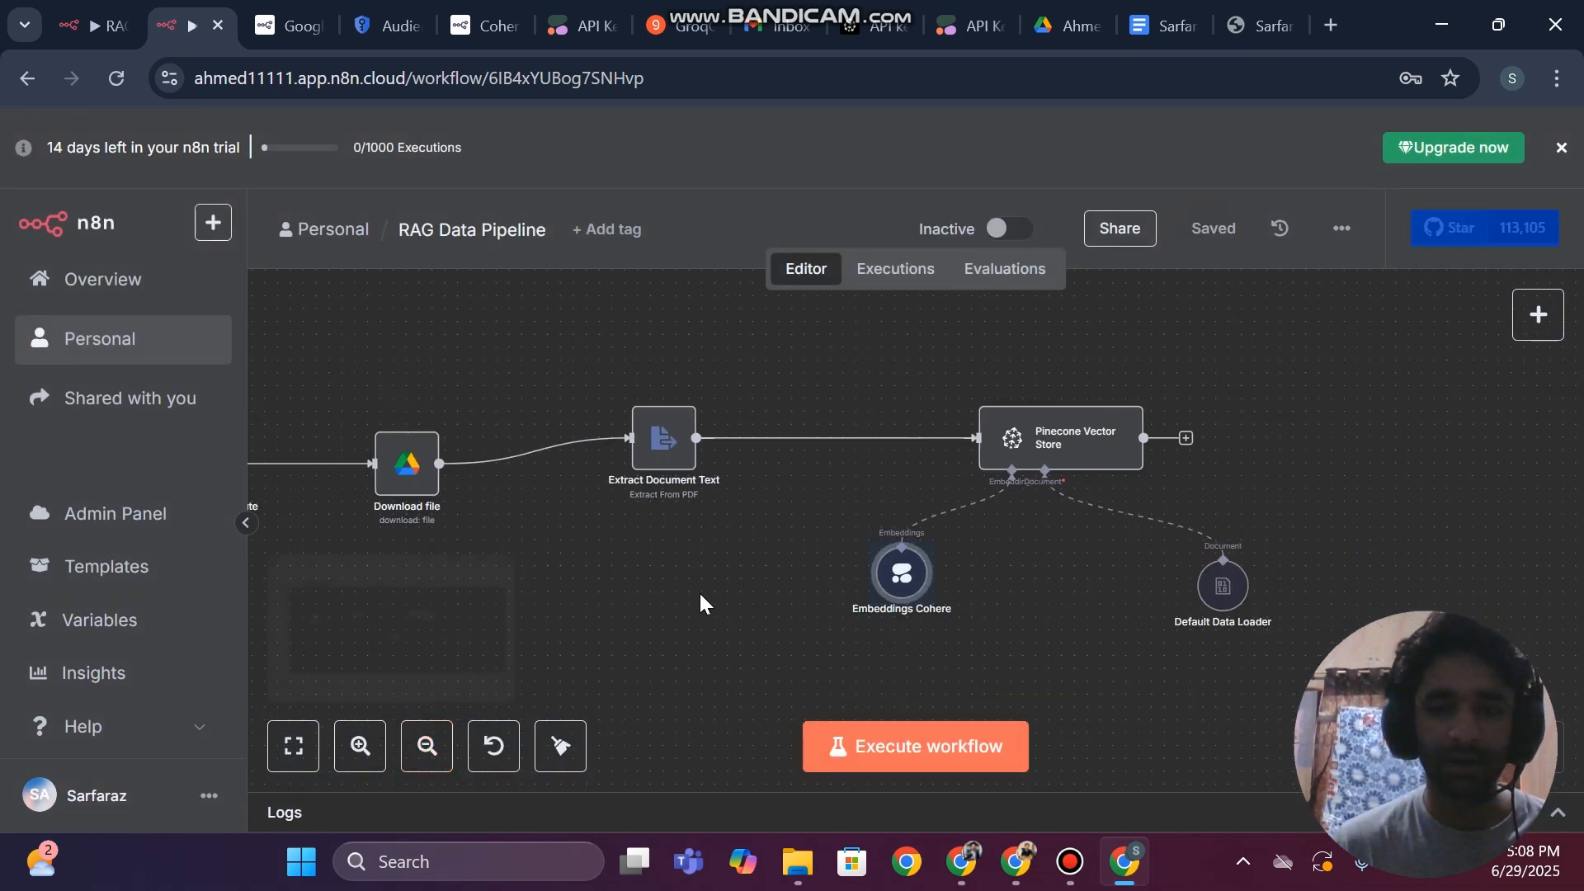
pyautogui.scroll(-1, 700, 600)
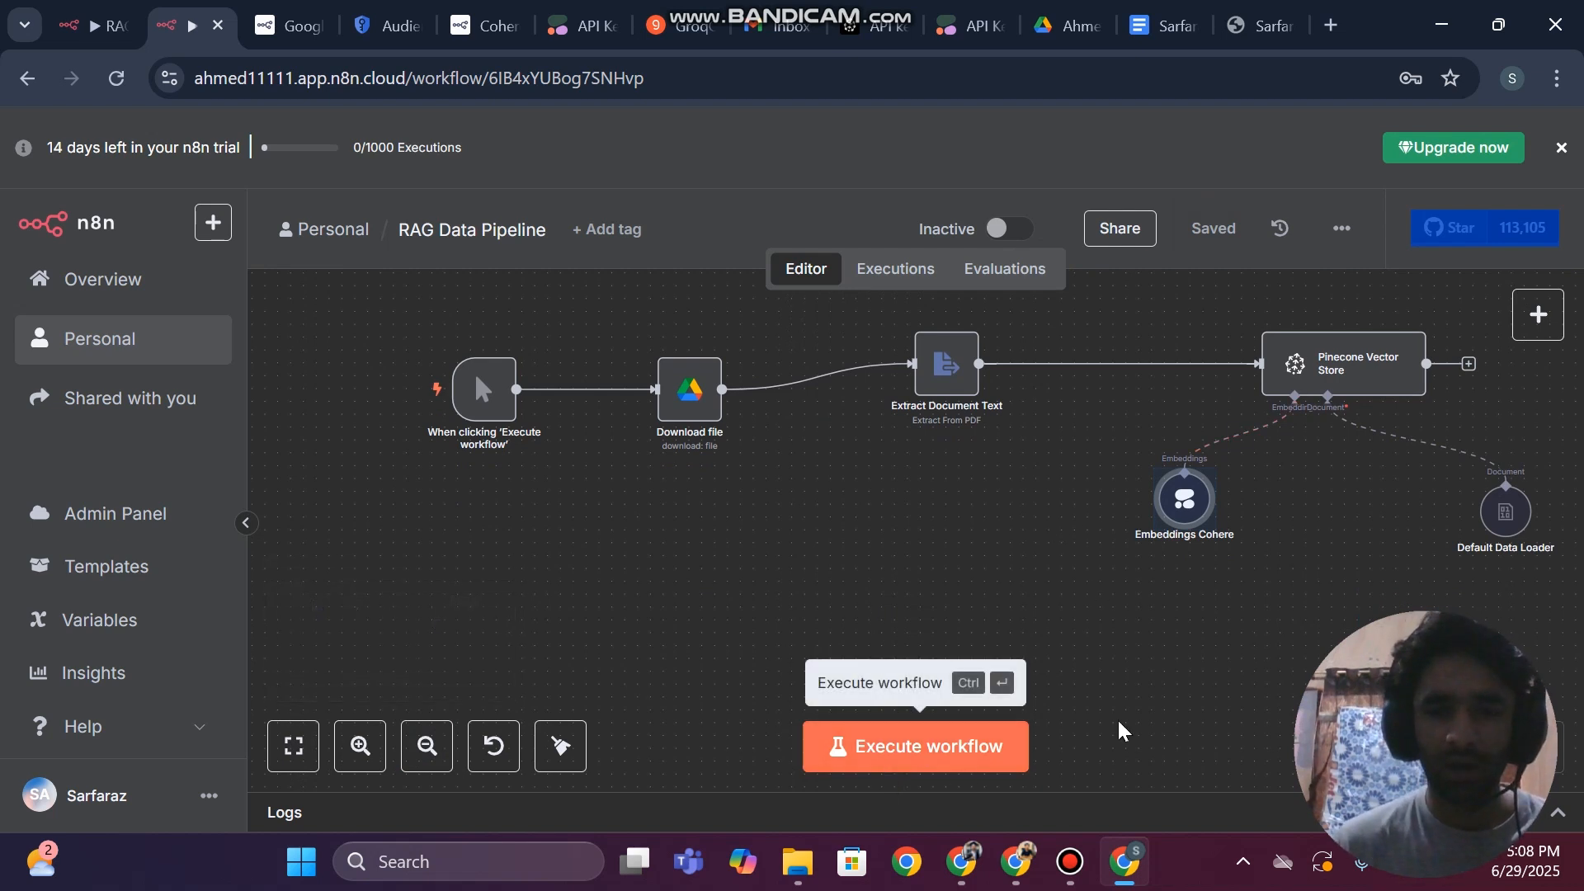
pyautogui.hscroll(2, 1121, 732)
pyautogui.click(940, 771)
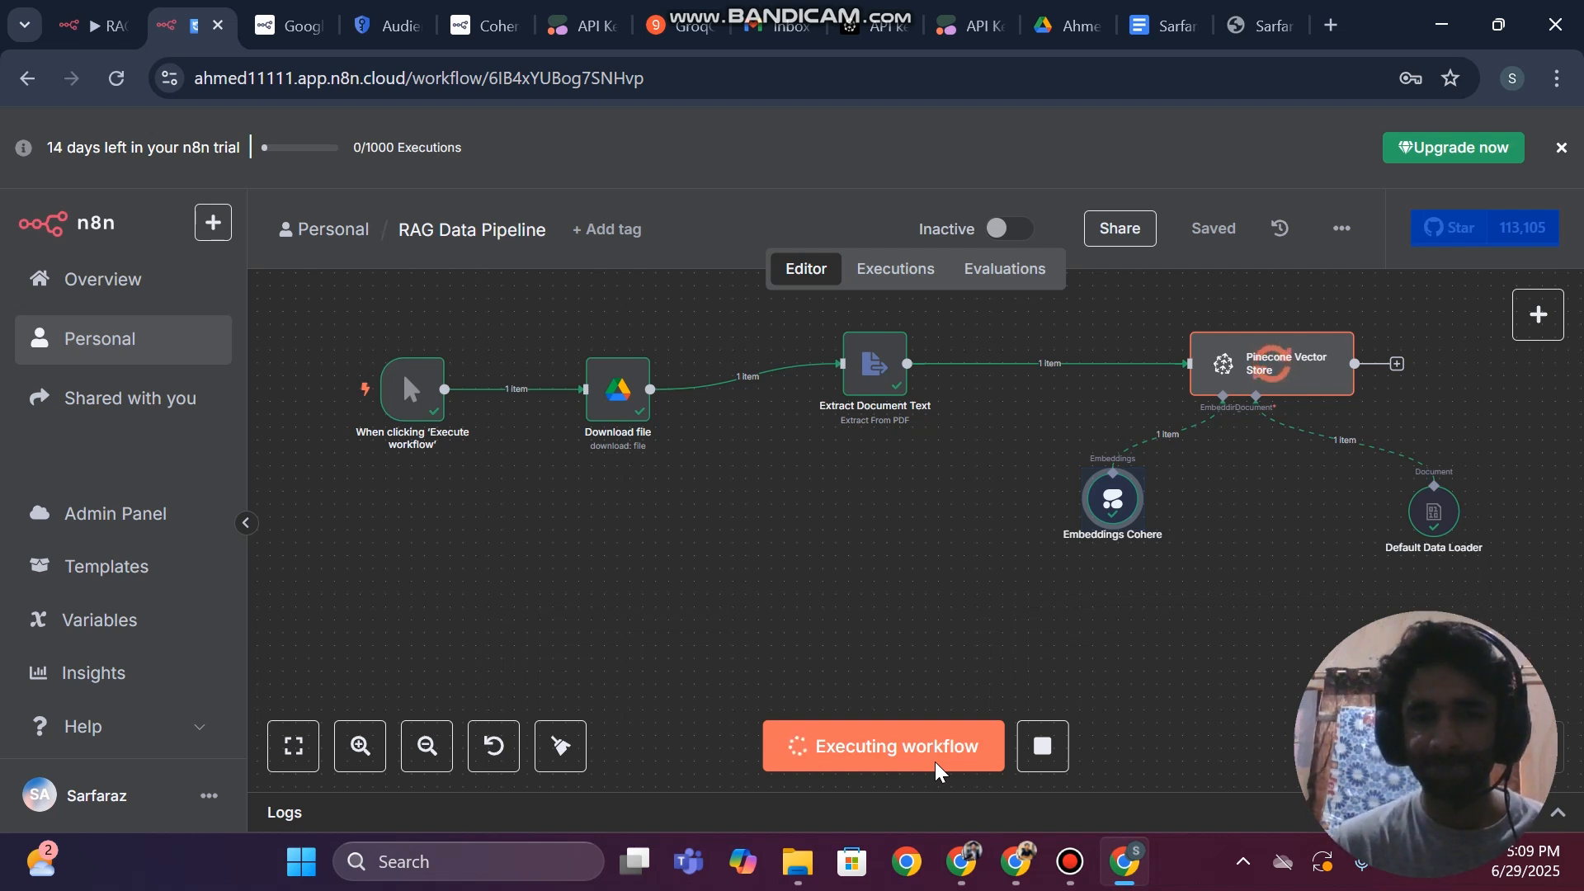
# Switch to Pinecone, open the ragahmed index to check its record count and records, and return to n8n
pyautogui.click(875, 25)
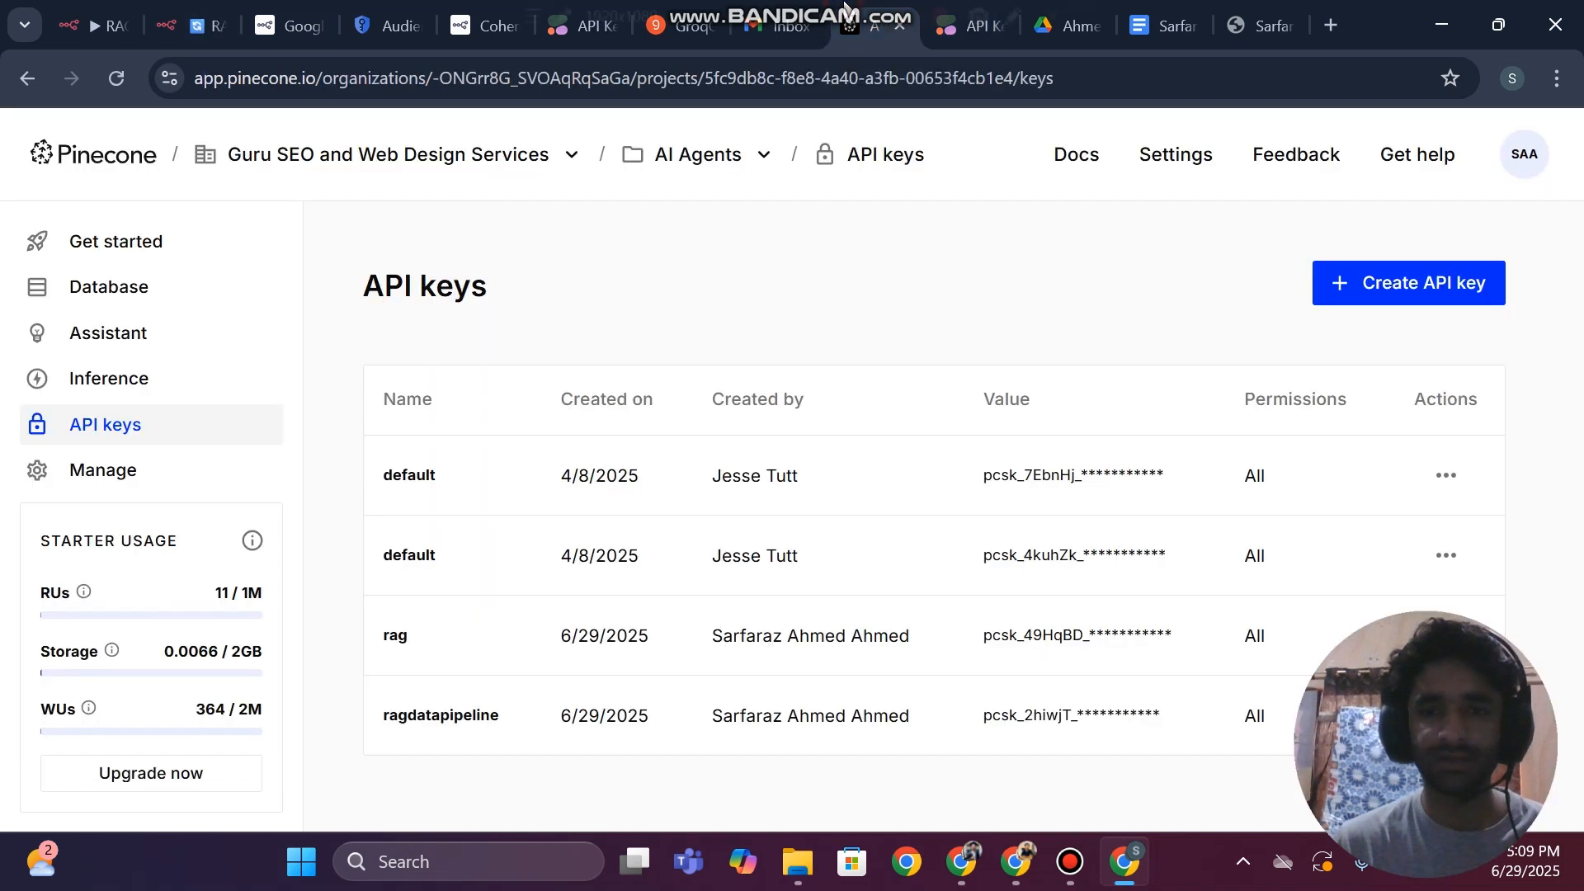
pyautogui.click(99, 283)
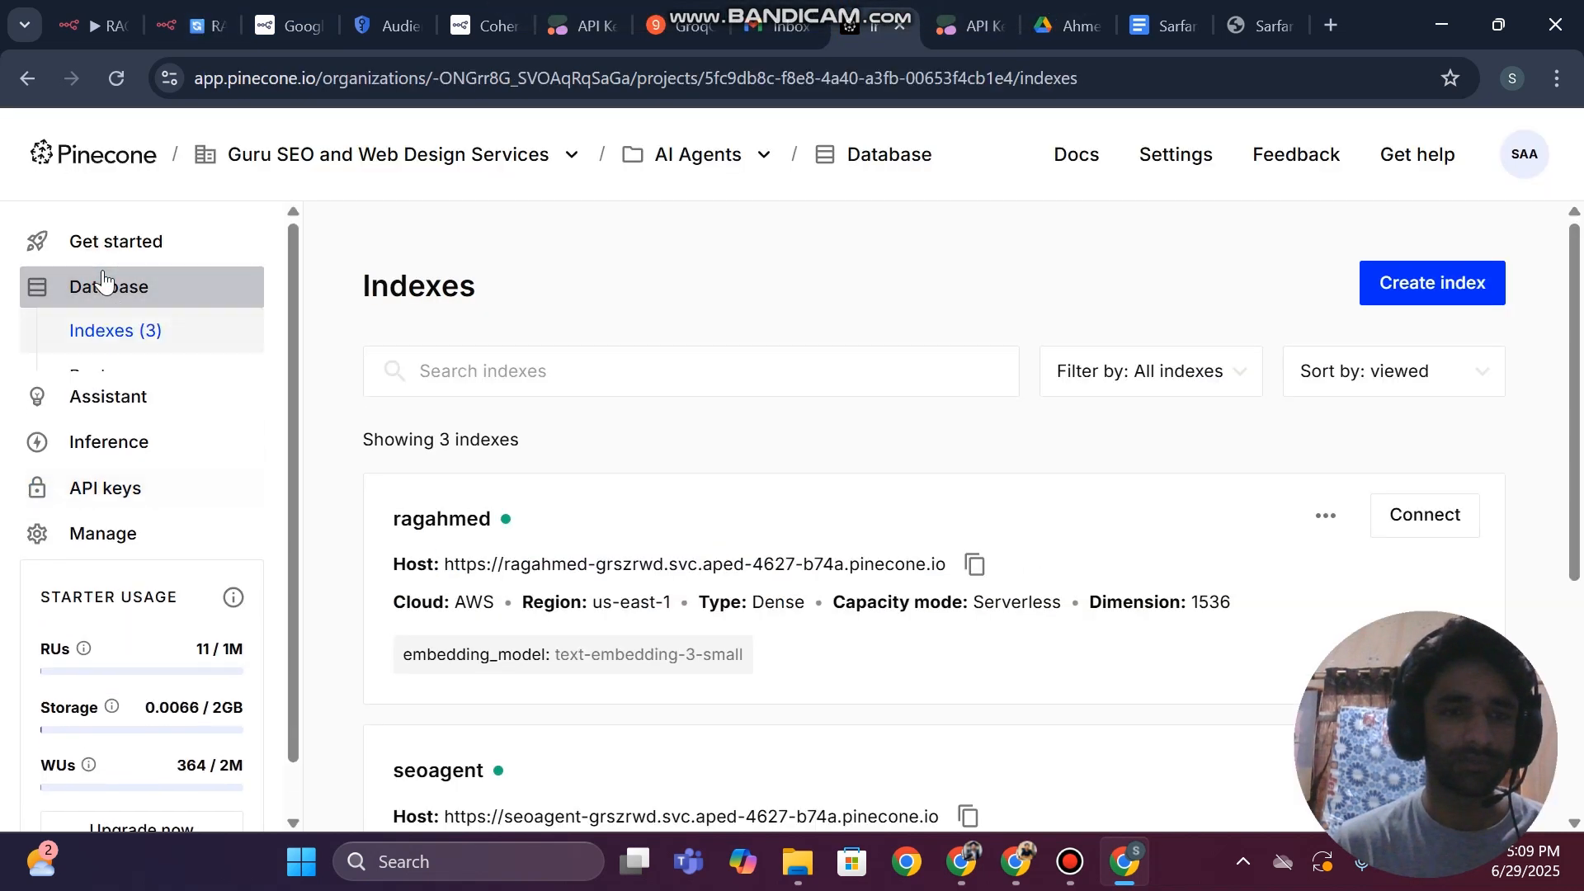
pyautogui.click(465, 527)
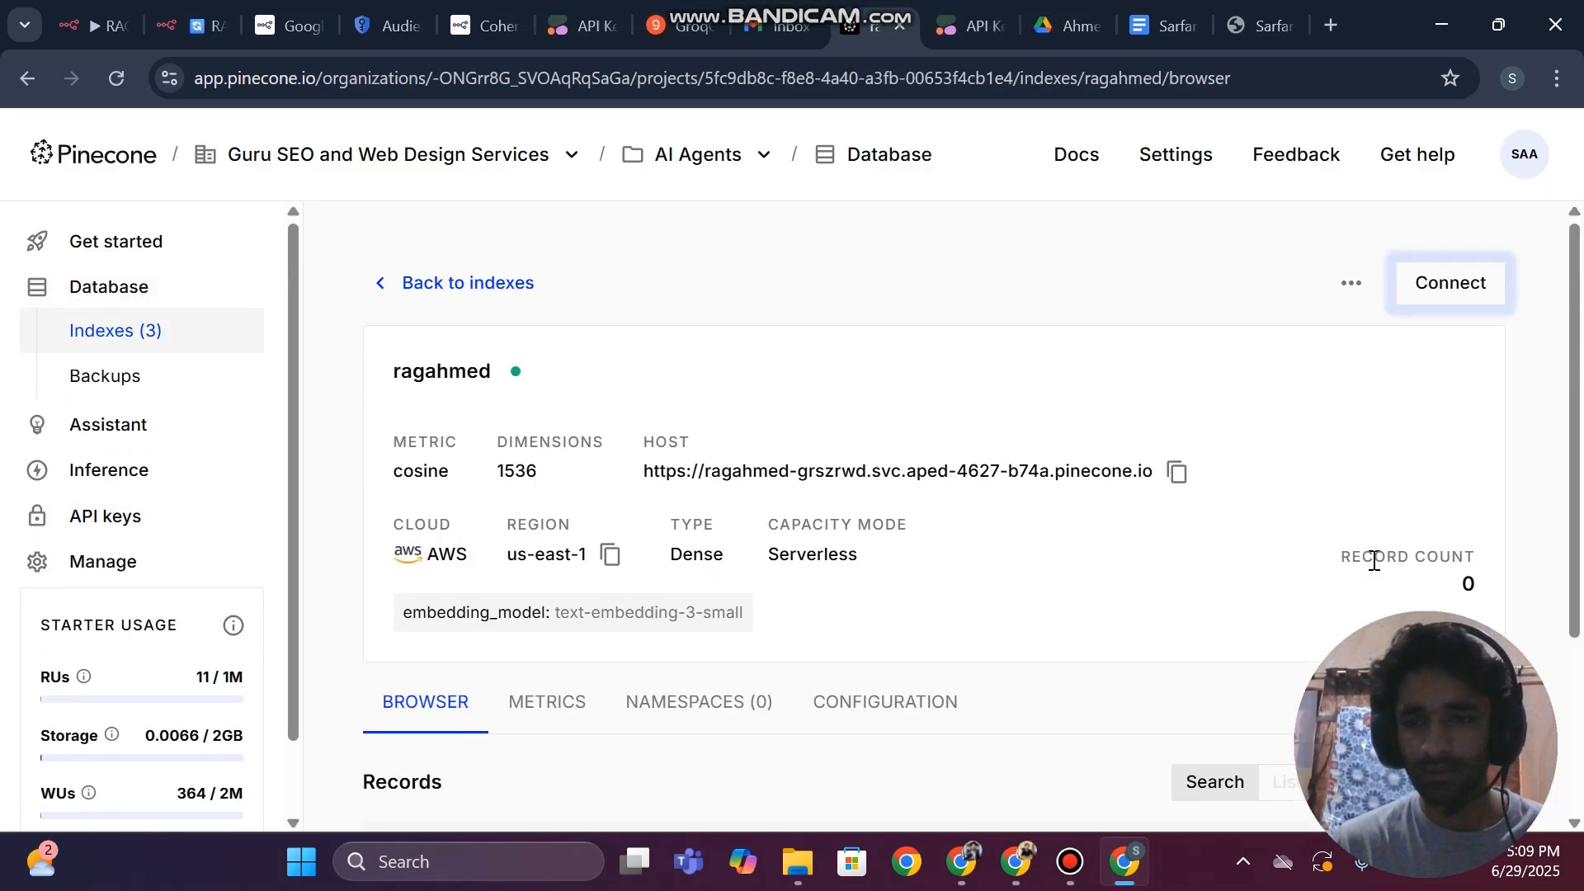
pyautogui.scroll(-3, 1374, 567)
pyautogui.click(1468, 362)
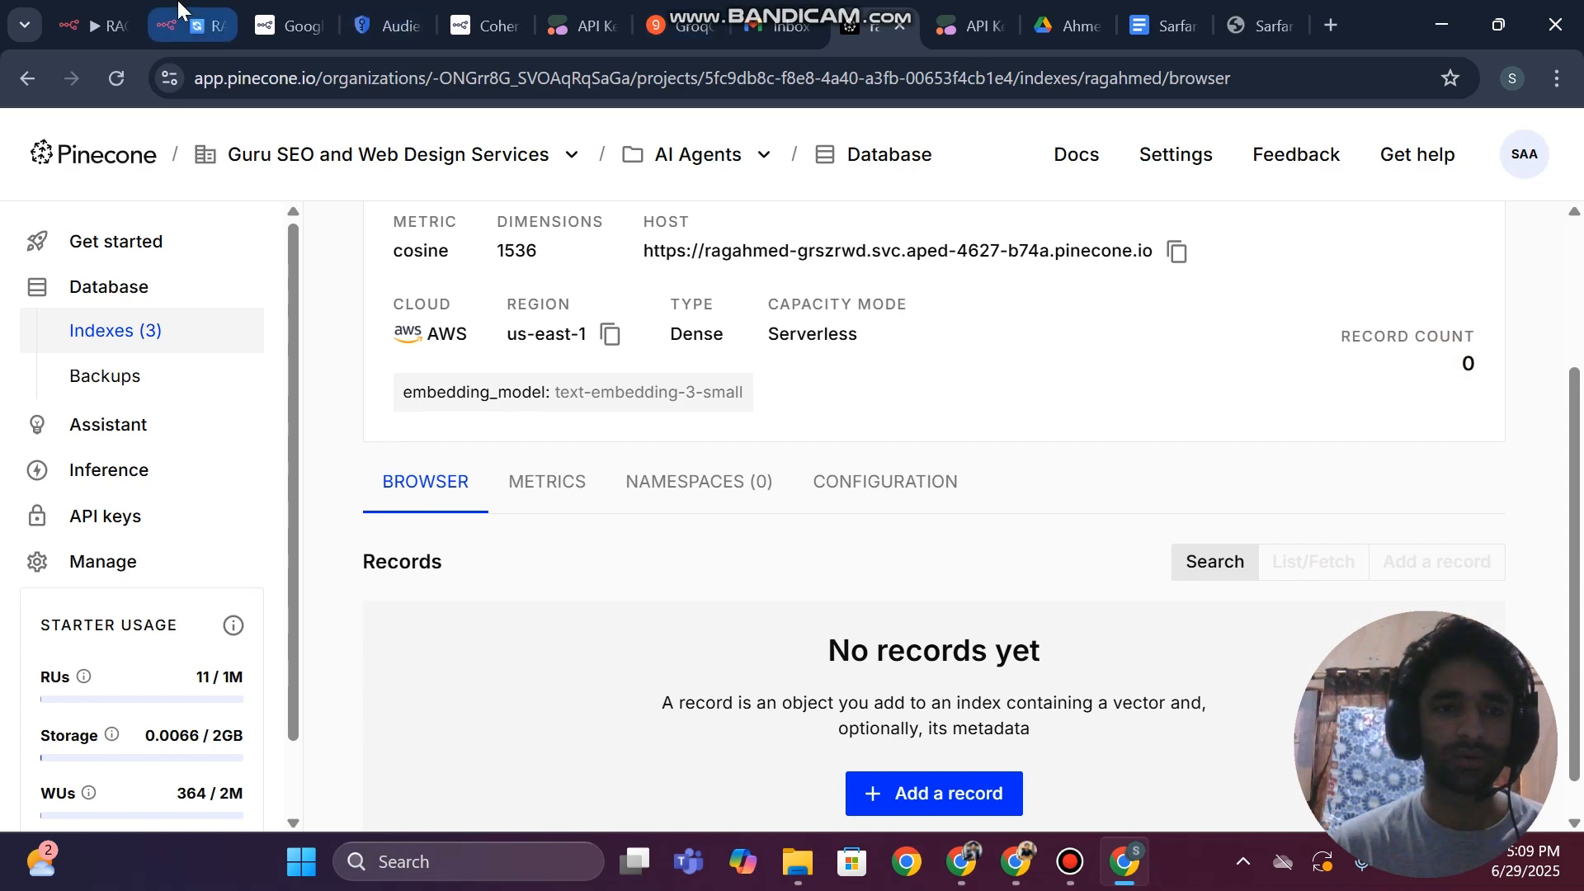
pyautogui.click(194, 25)
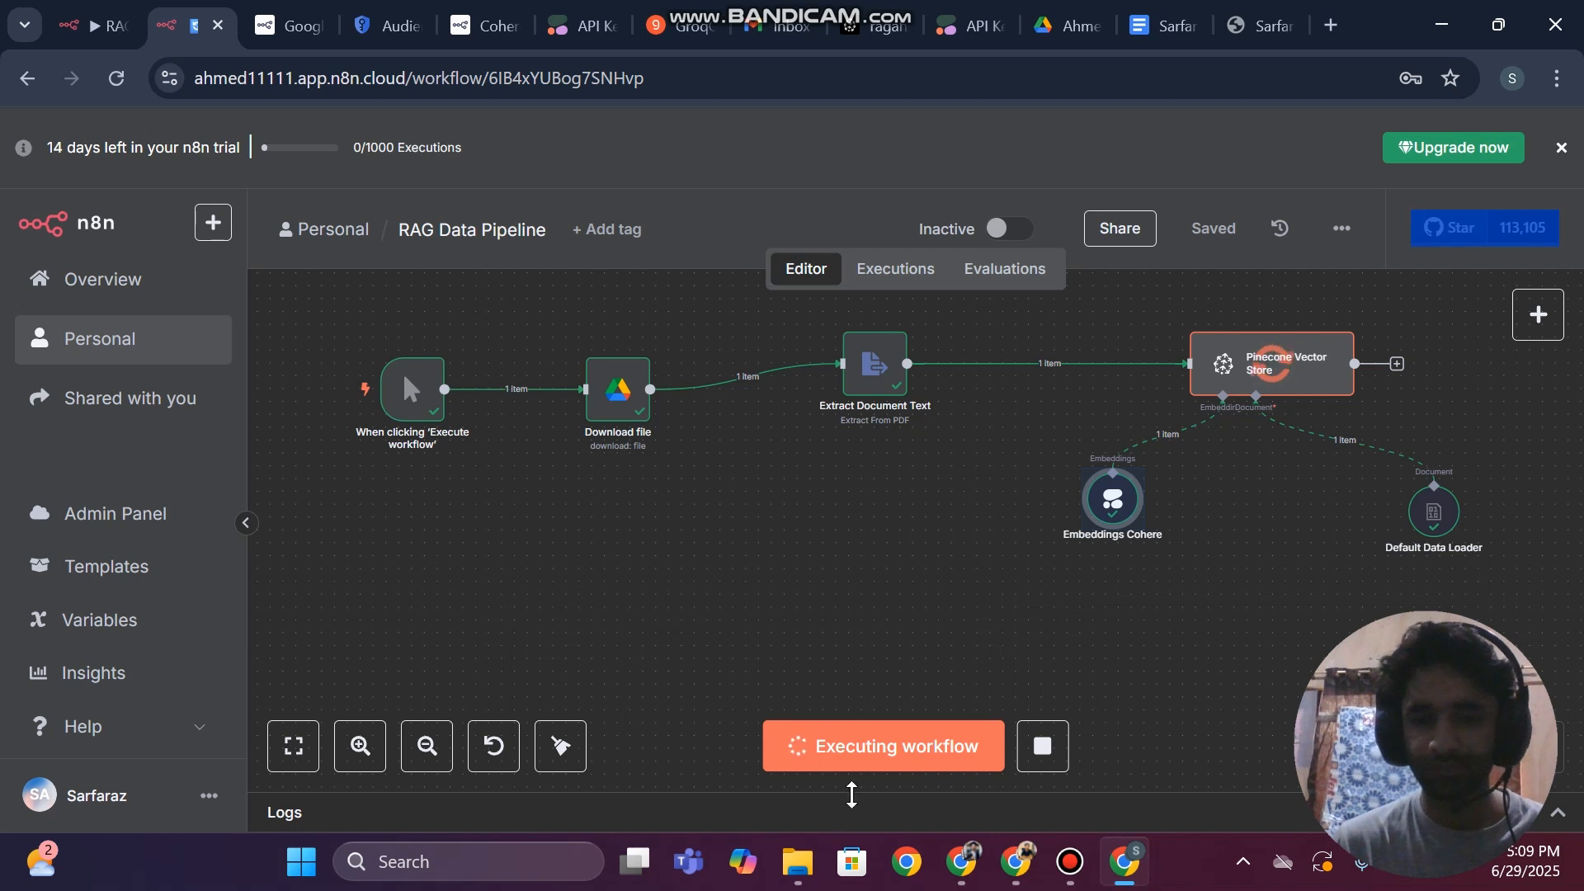
pyautogui.click(1073, 879)
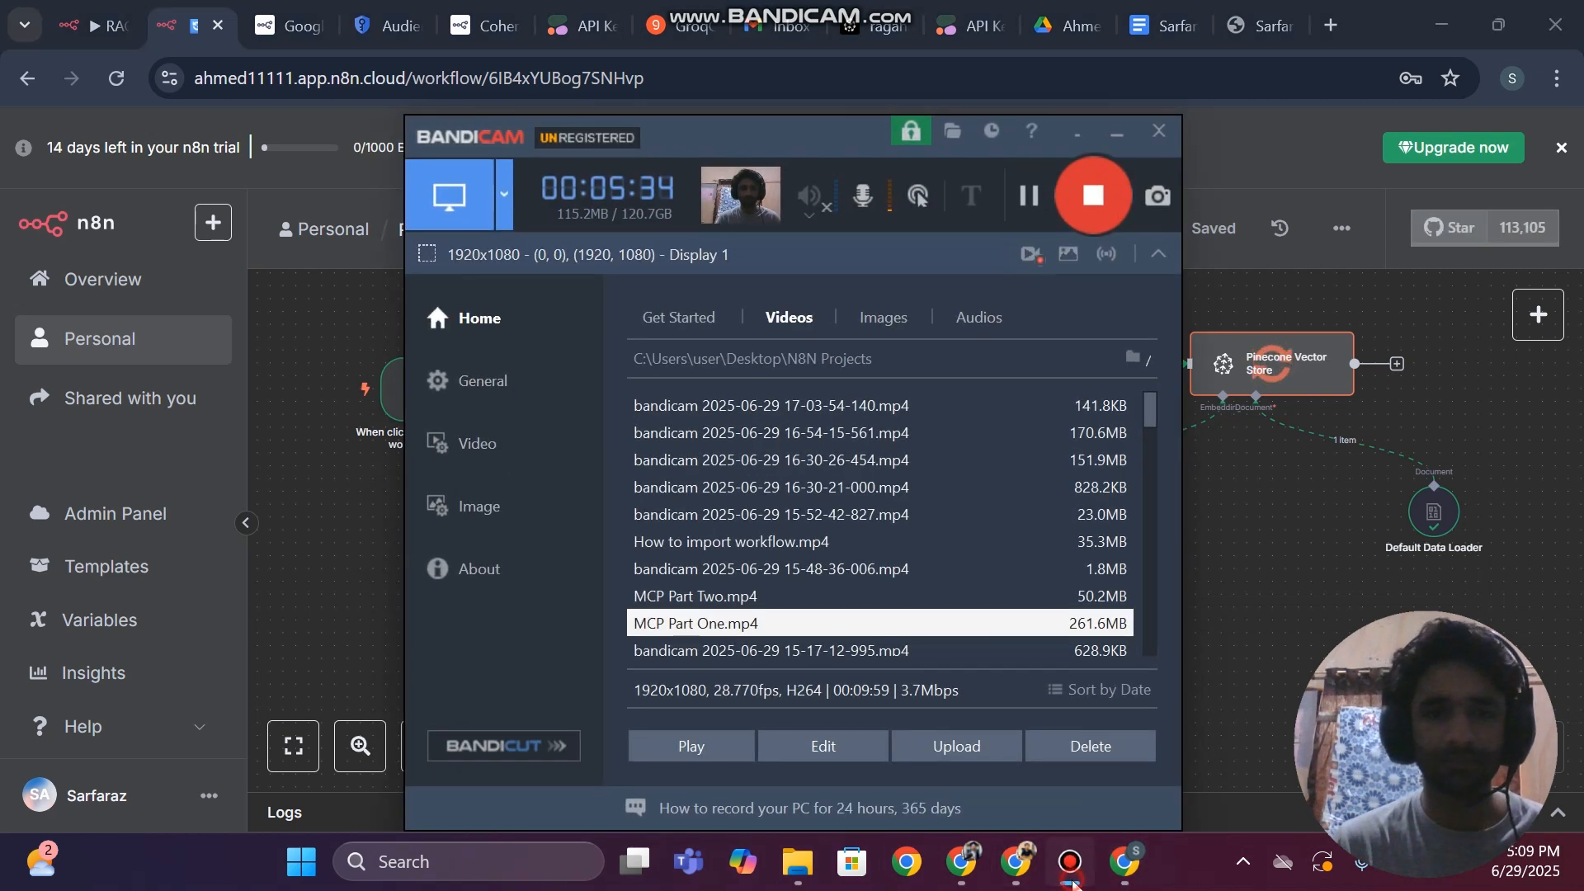
pyautogui.click(1072, 879)
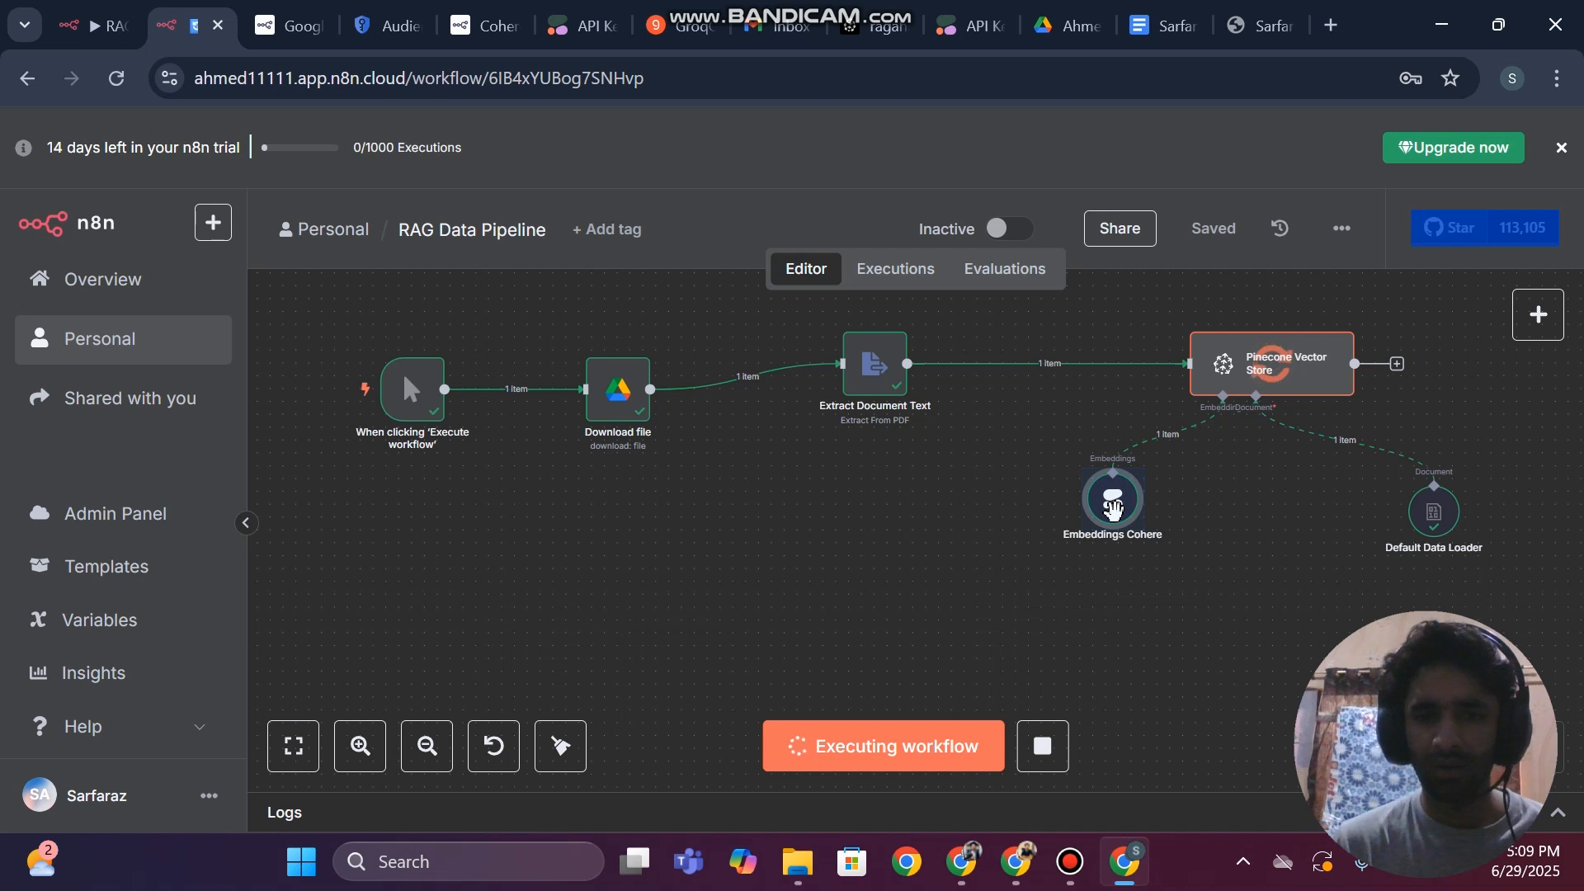
# Recheck the ragahmed index's records in Pinecone and return to the n8n workflow
pyautogui.moveTo(1105, 499)
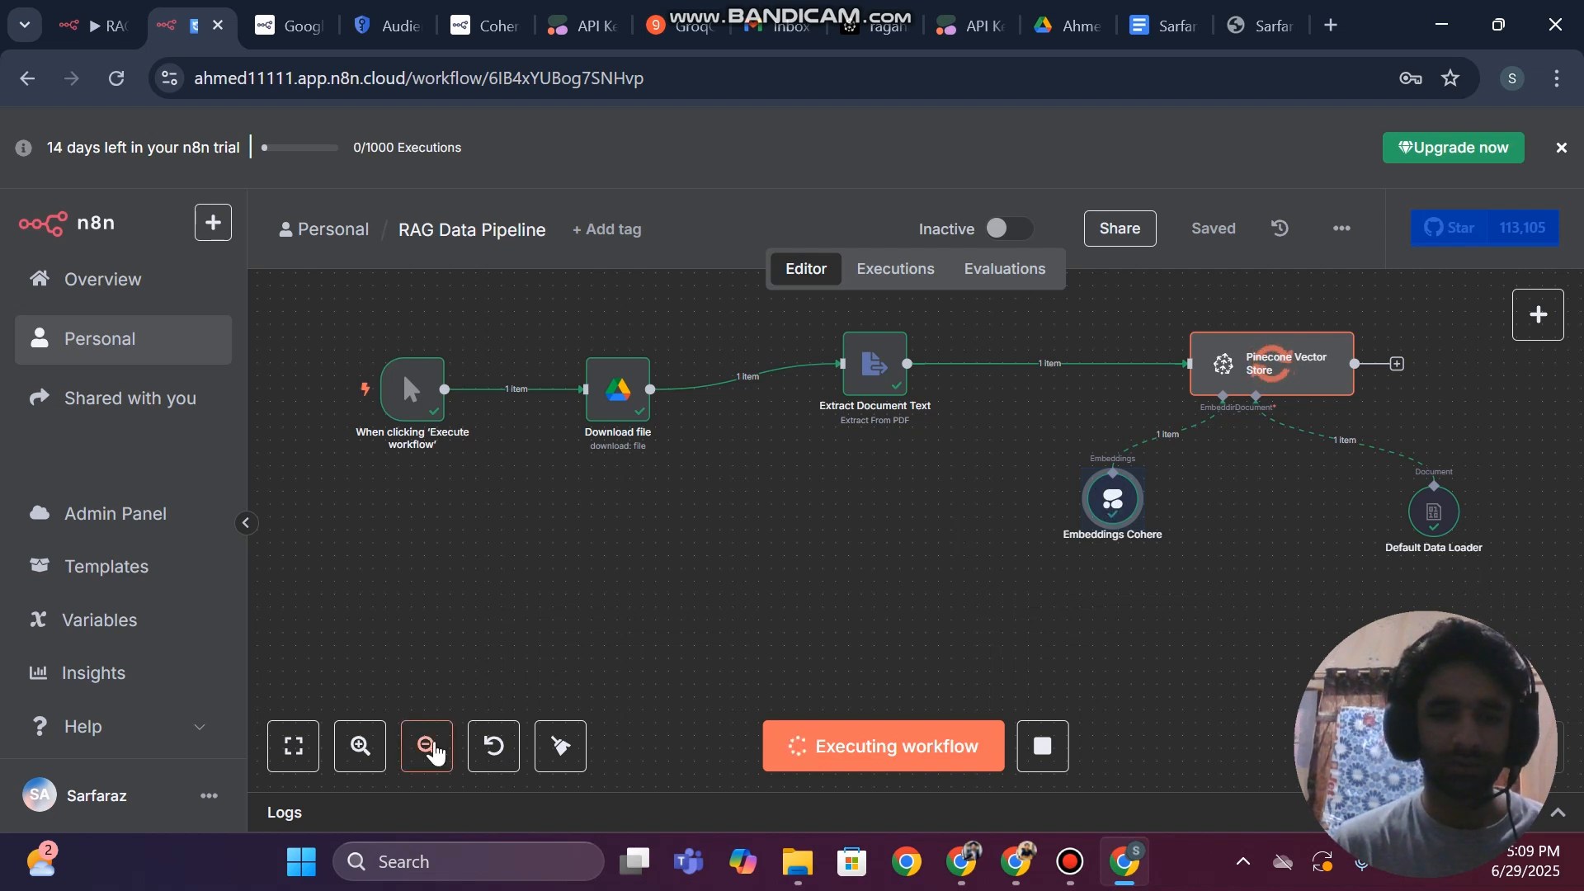
pyautogui.click(426, 745)
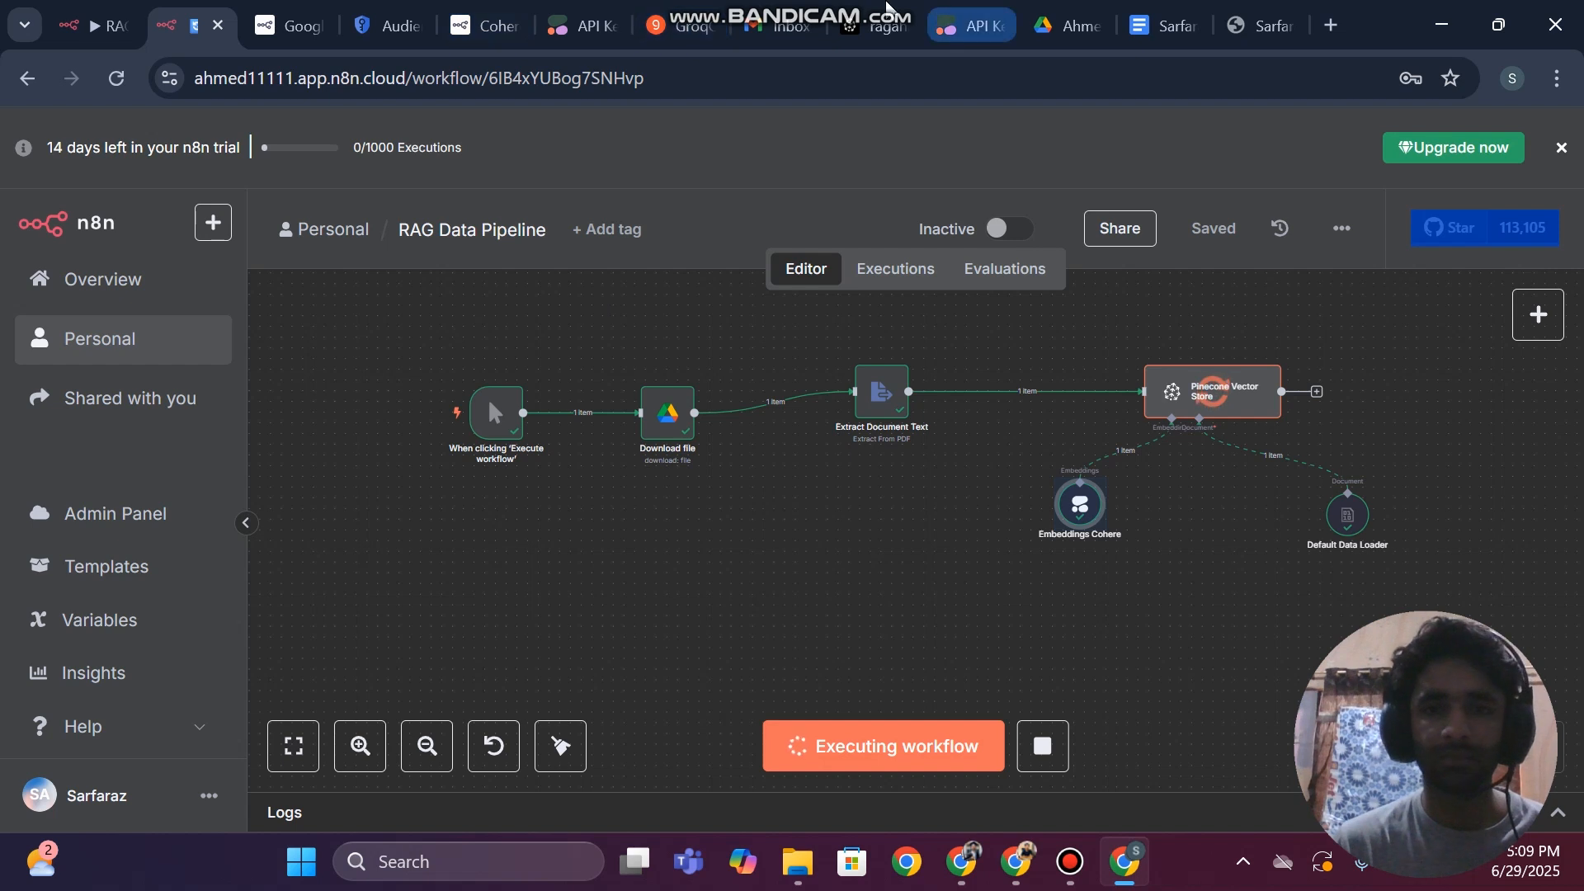
pyautogui.click(875, 26)
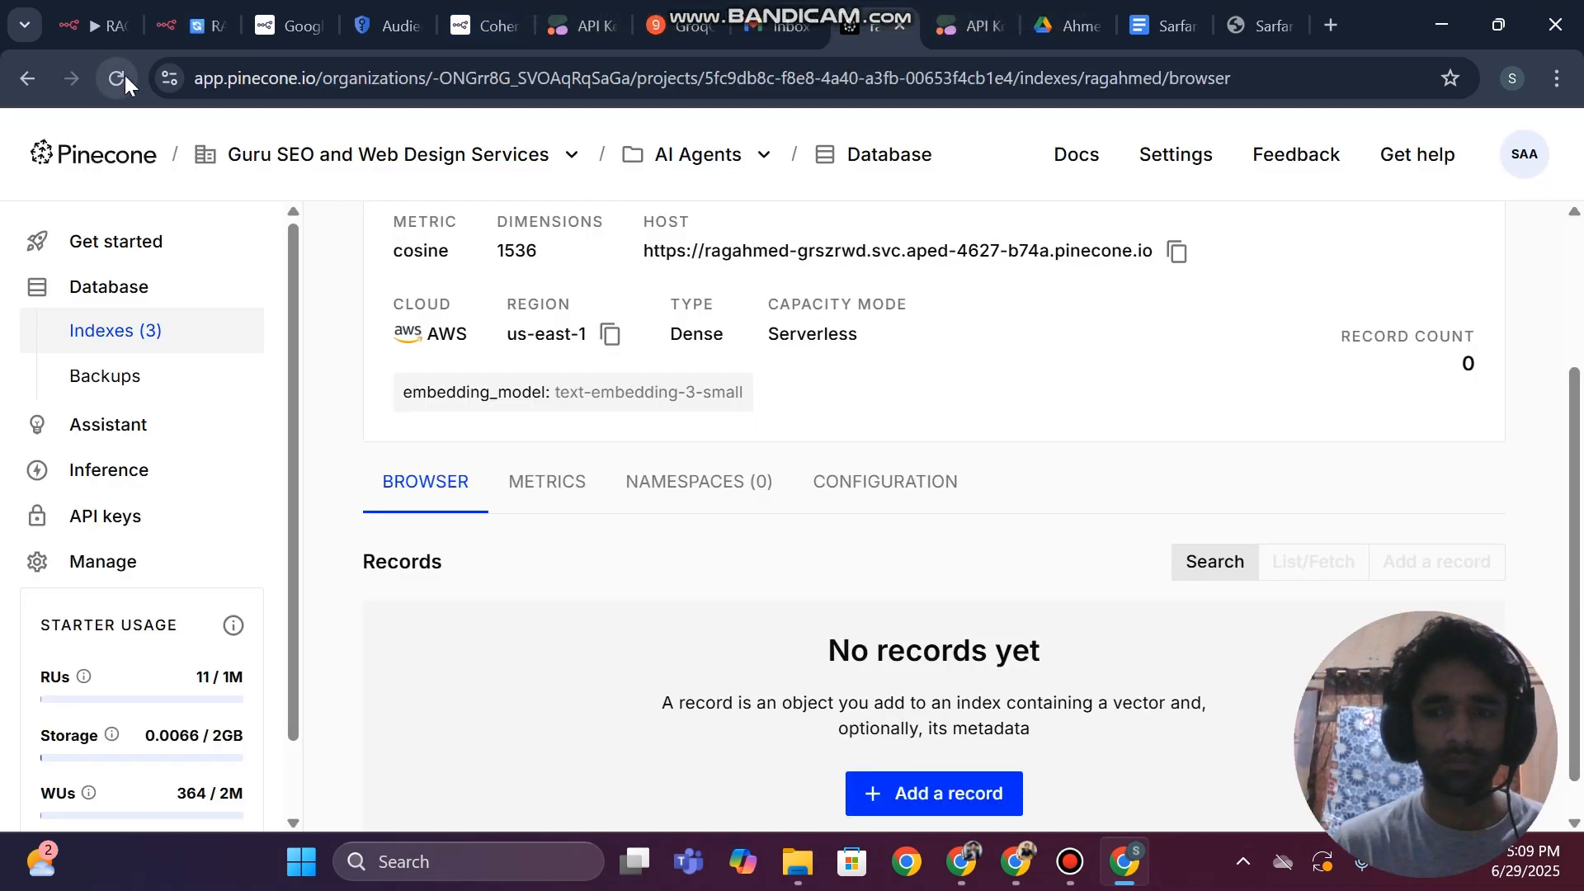
pyautogui.click(190, 25)
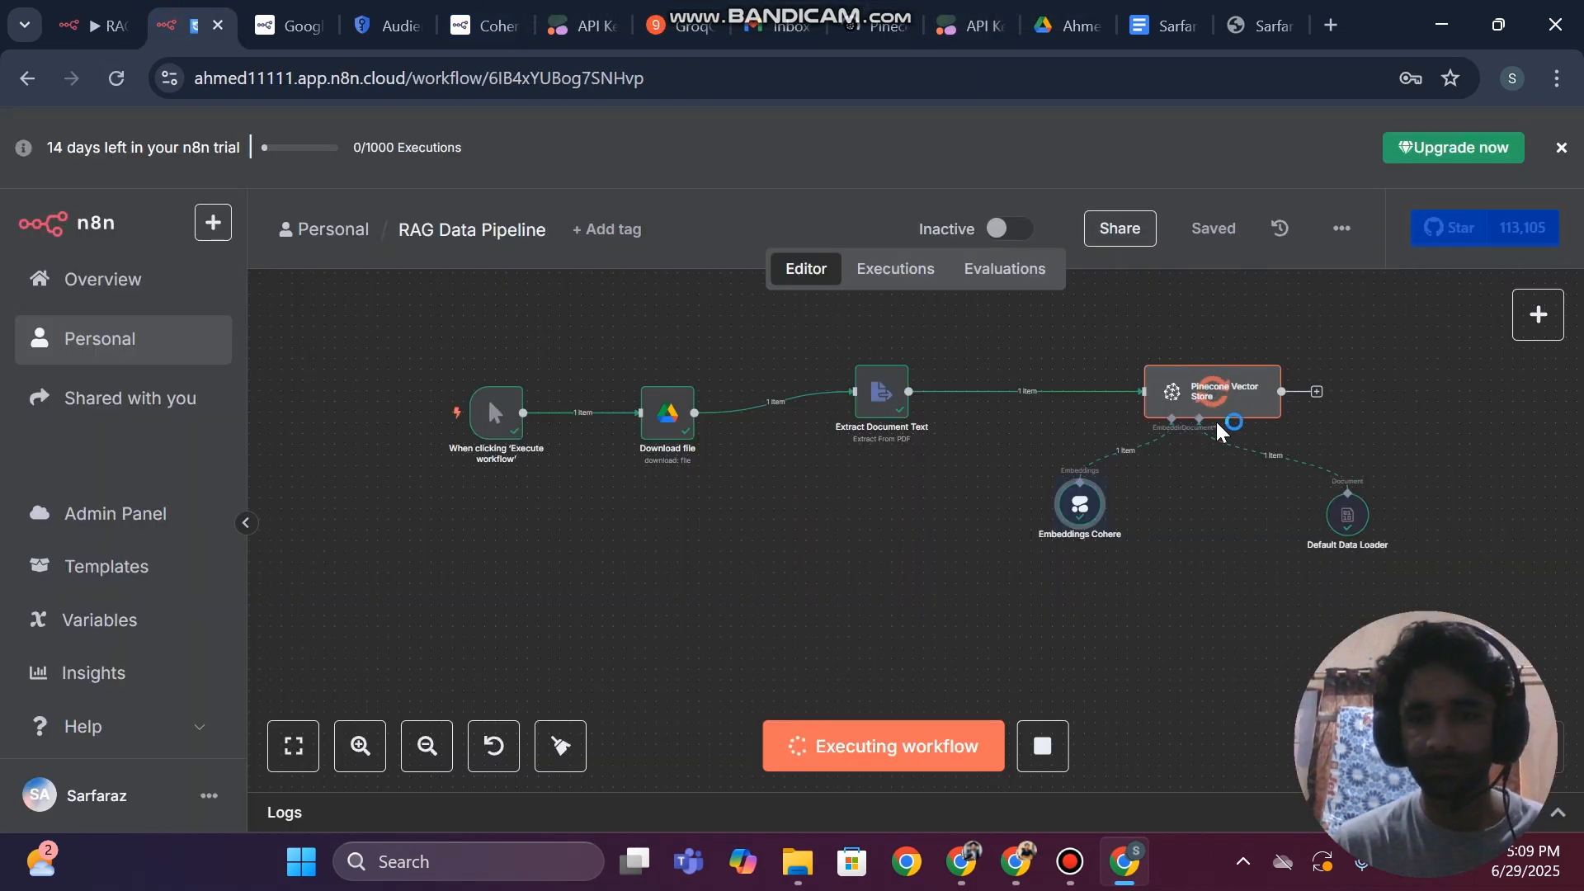
# Open the Pinecone Vector Store node and examine its input data, including the extracted CV text and metadata
pyautogui.click(1198, 391)
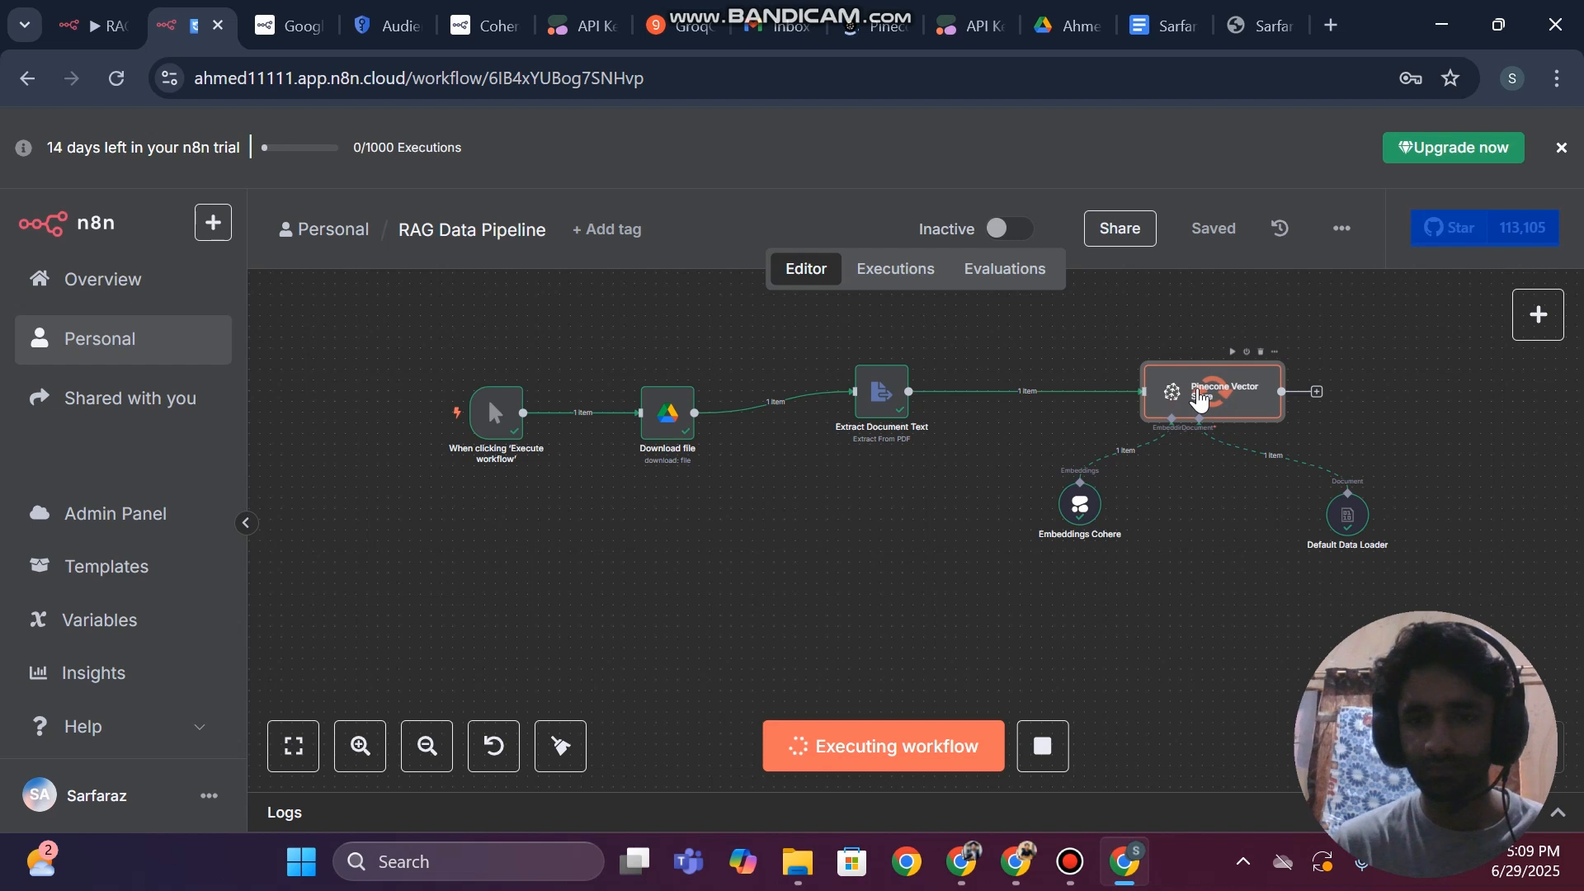
pyautogui.doubleClick(1197, 394)
pyautogui.scroll(-5, 204, 519)
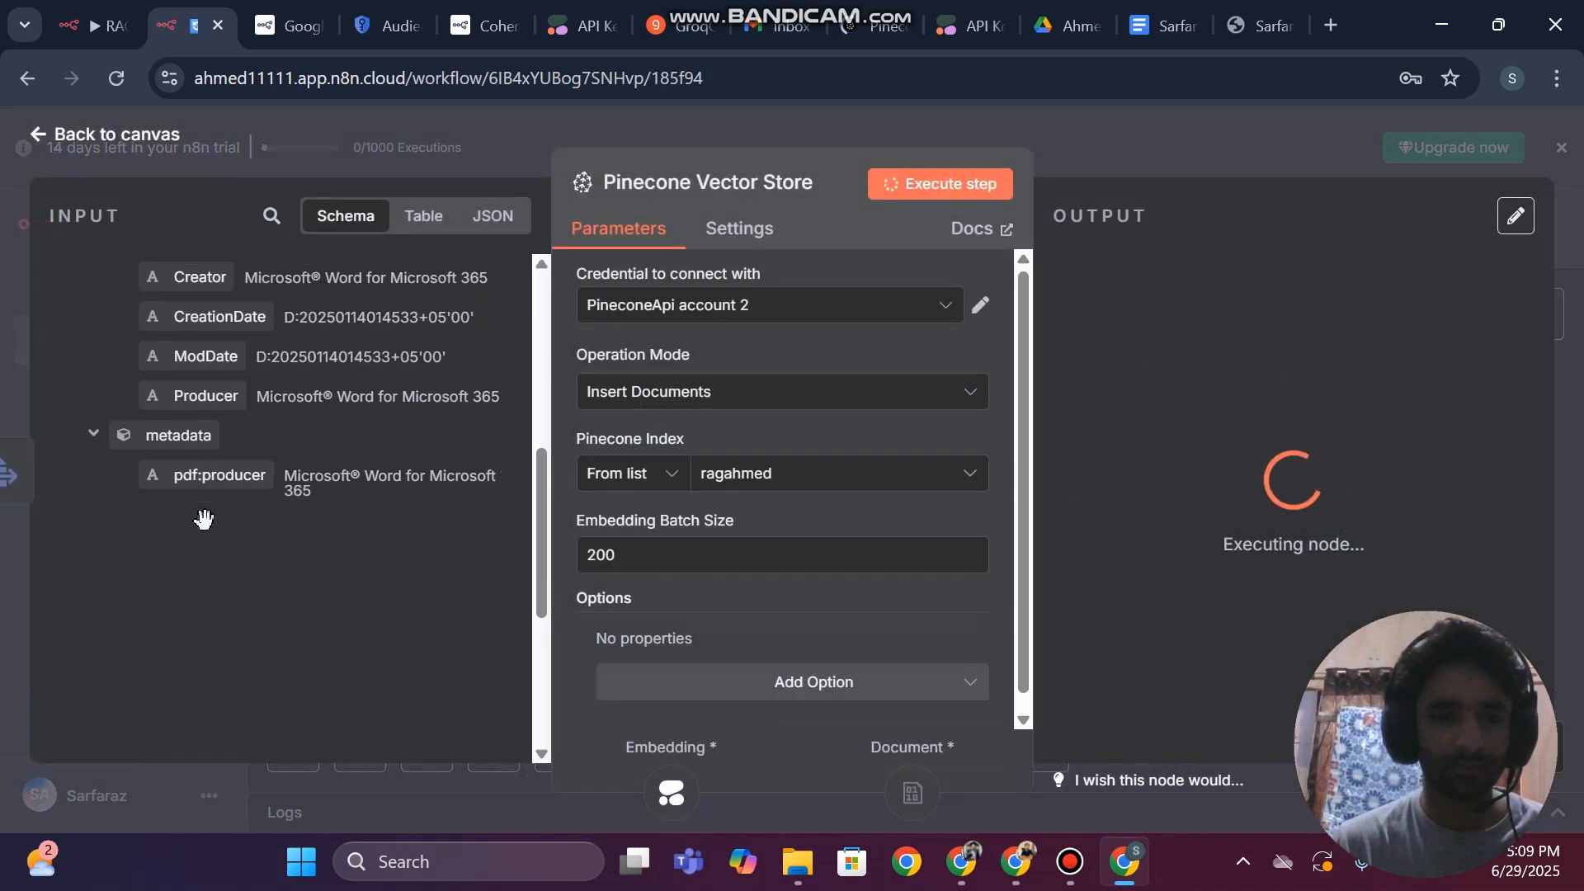
pyautogui.scroll(-3, 204, 518)
pyautogui.scroll(2, 203, 519)
pyautogui.moveTo(198, 427); pyautogui.dragTo(423, 607)
pyautogui.scroll(-2, 423, 607)
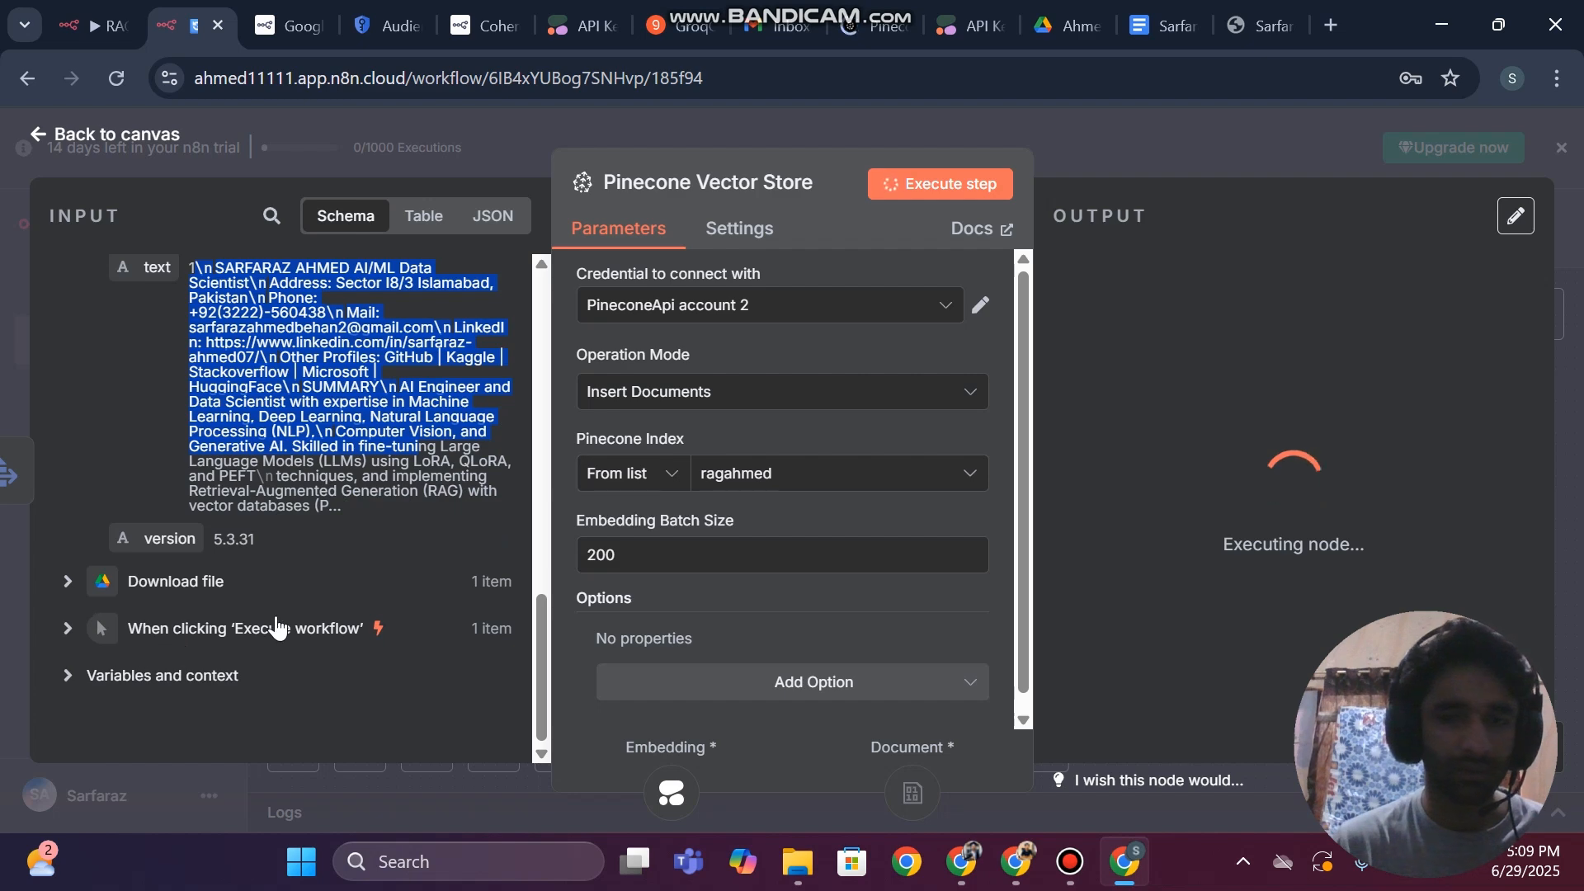
pyautogui.click(4, 355)
# Open the Embeddings Cohere node, examine the document chunks in its input and return to the canvas
pyautogui.click(1071, 512)
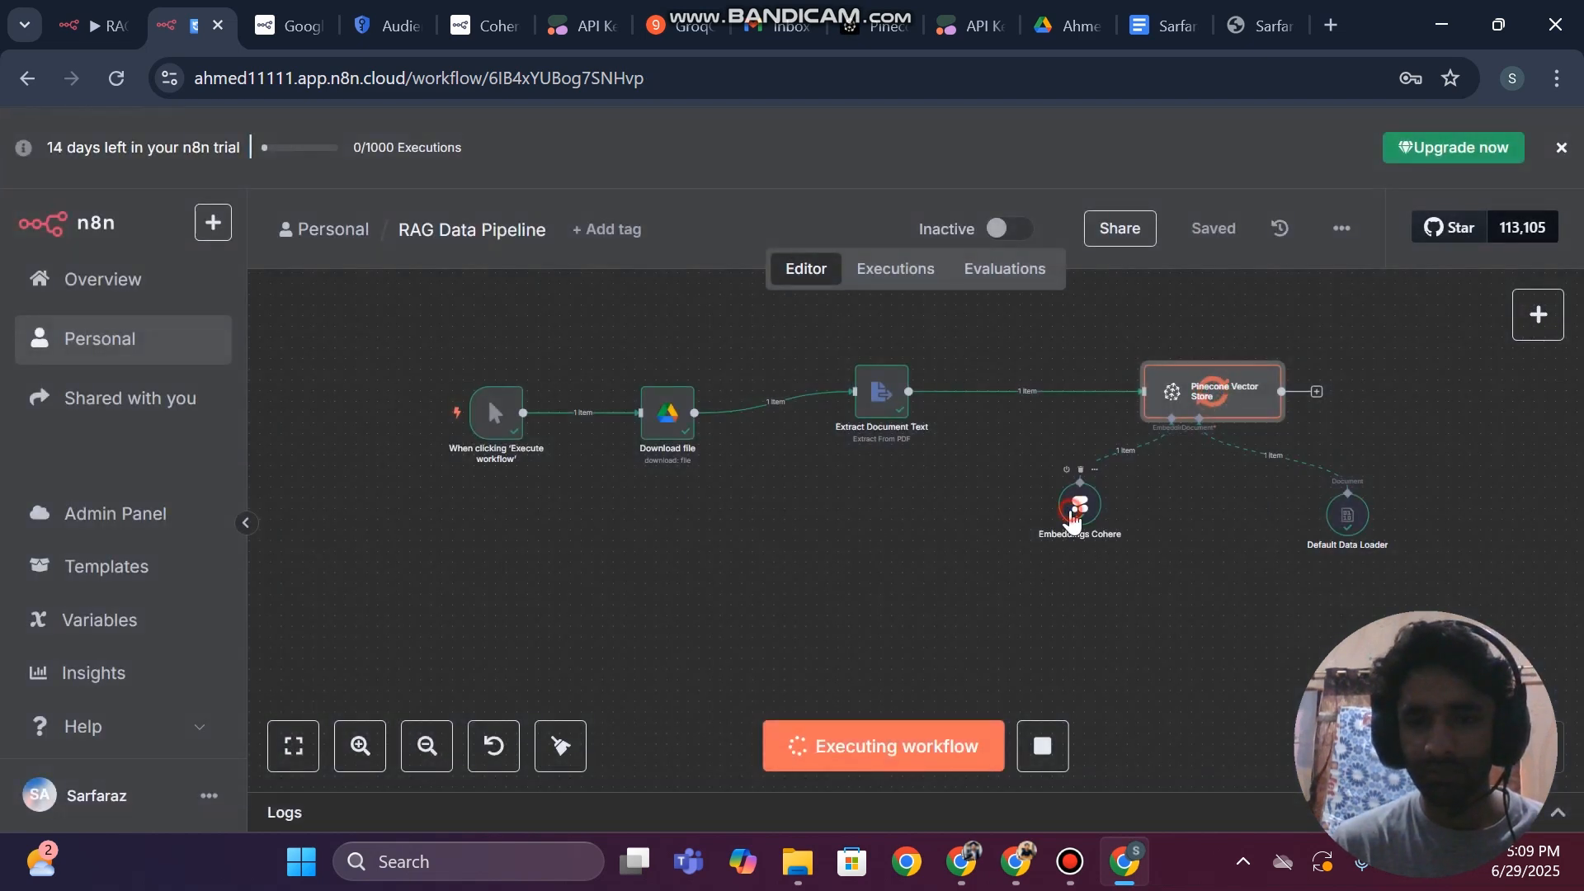
pyautogui.doubleClick(1070, 516)
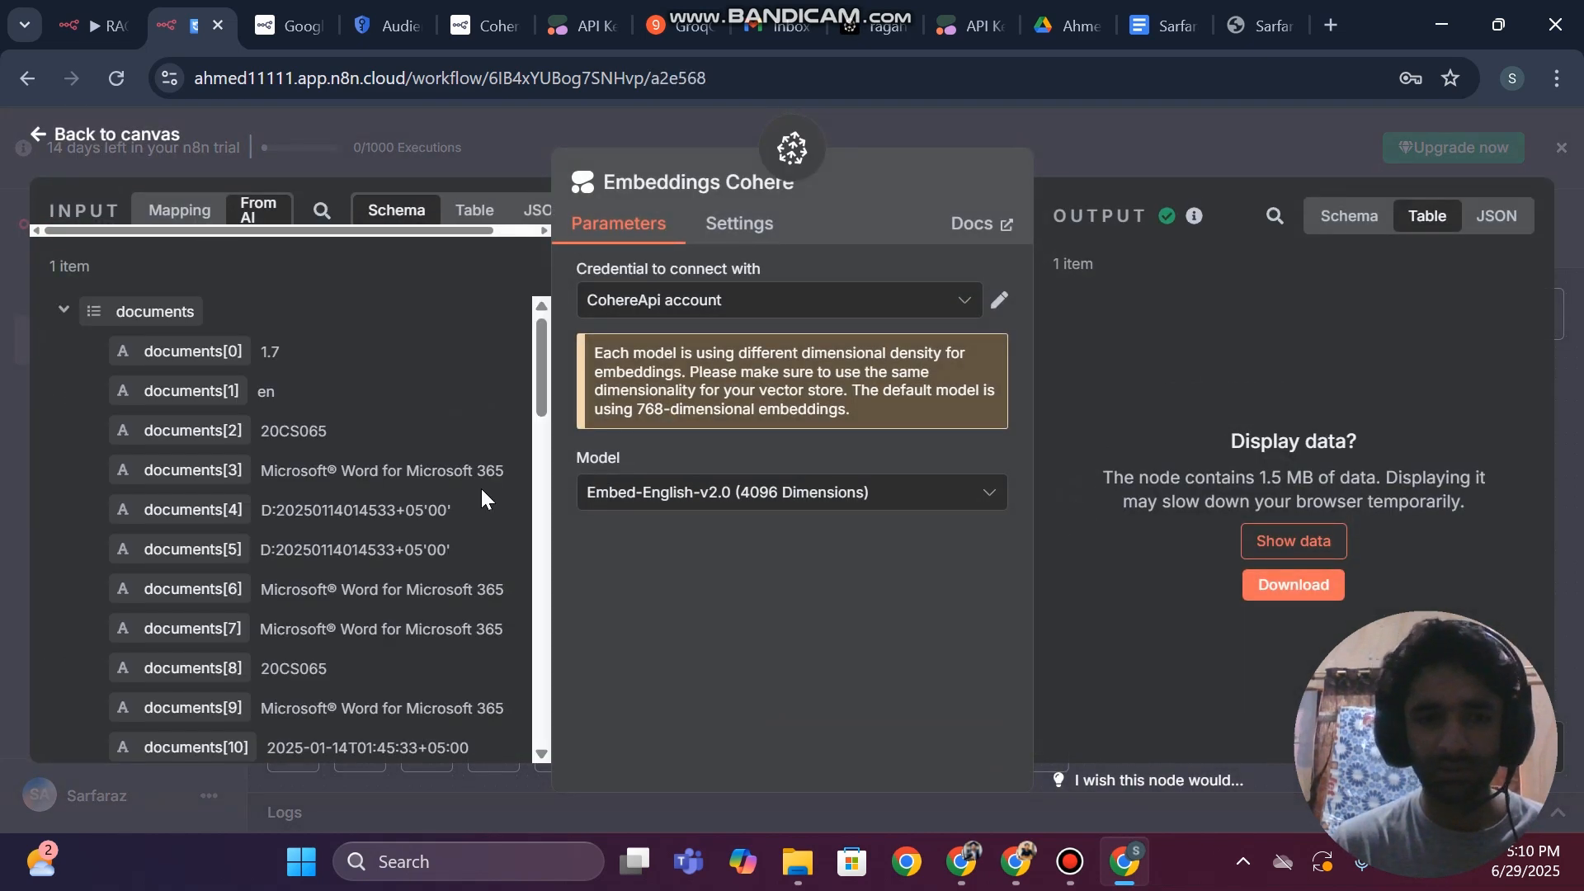
pyautogui.scroll(-4, 338, 479)
pyautogui.scroll(4, 334, 478)
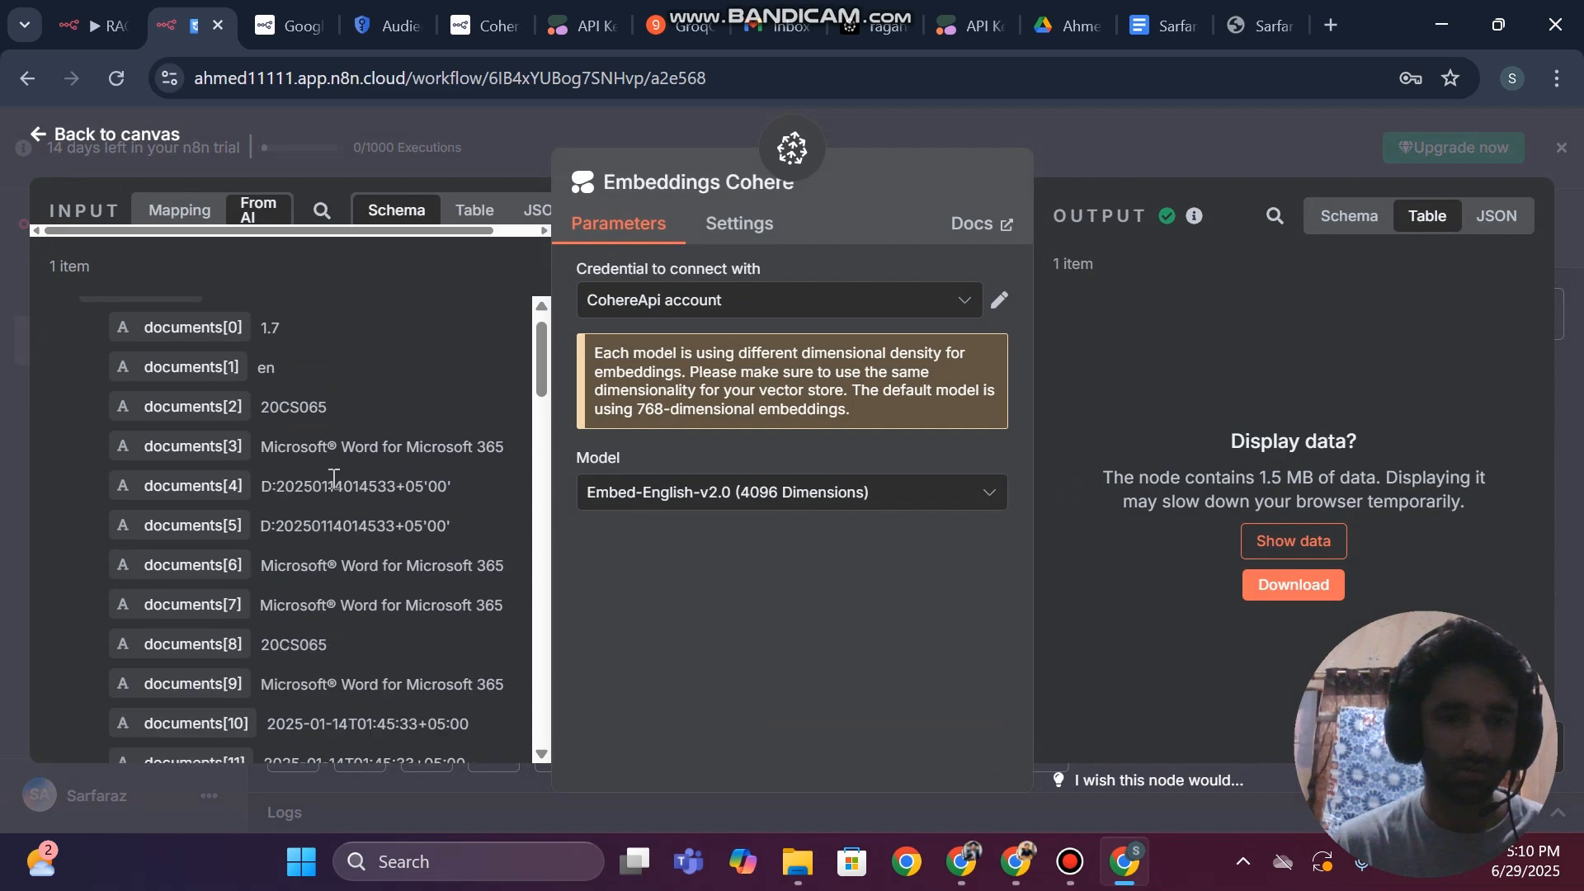
pyautogui.scroll(-15, 334, 478)
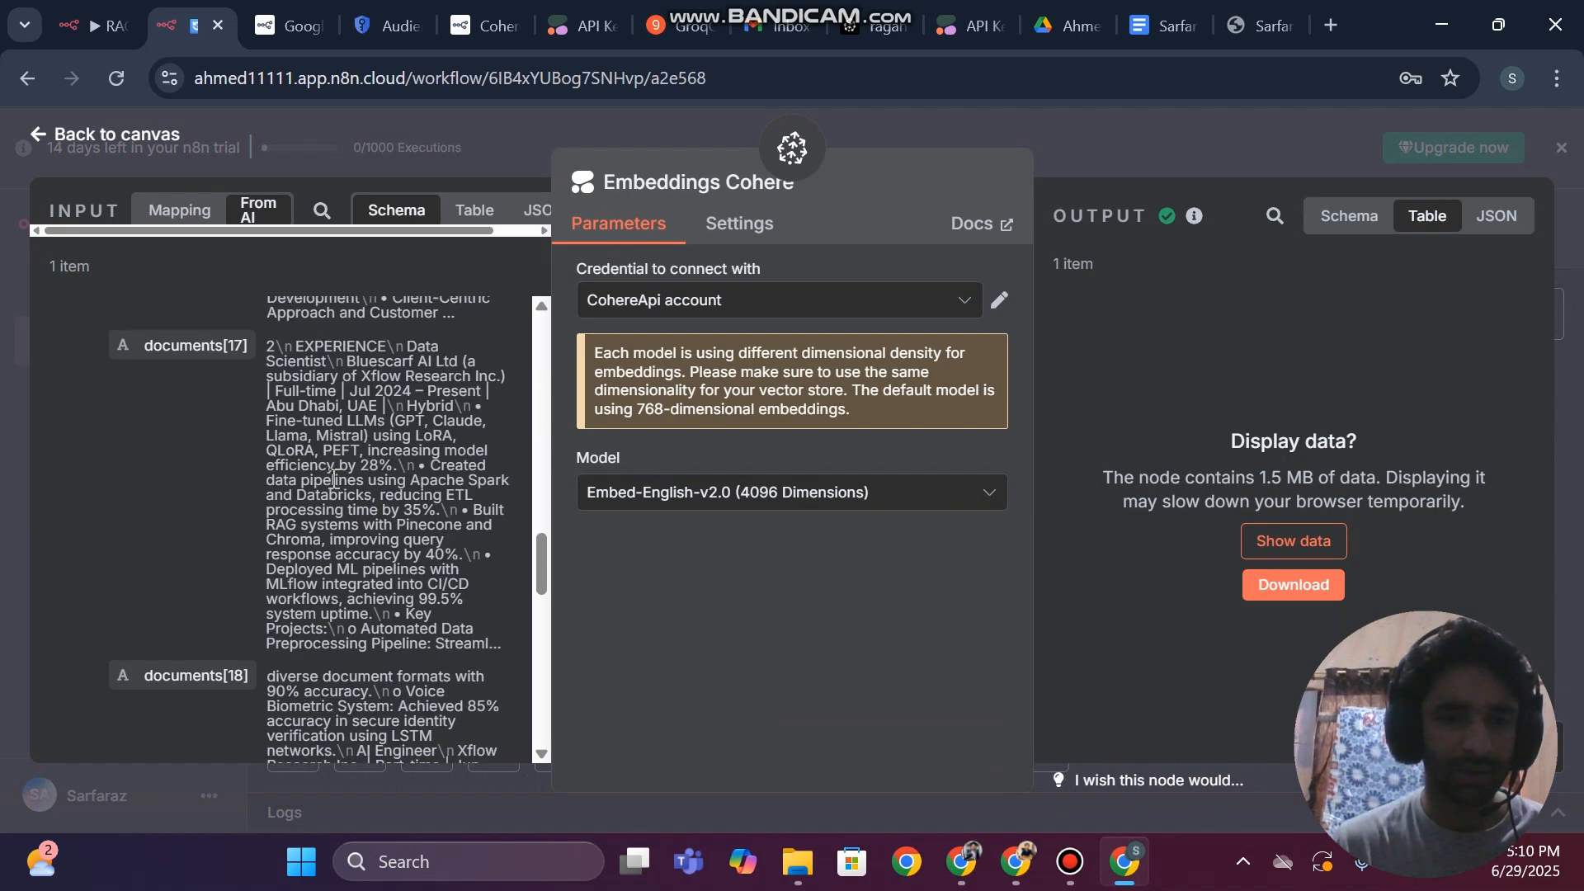
pyautogui.scroll(-1, 335, 480)
pyautogui.click(1, 379)
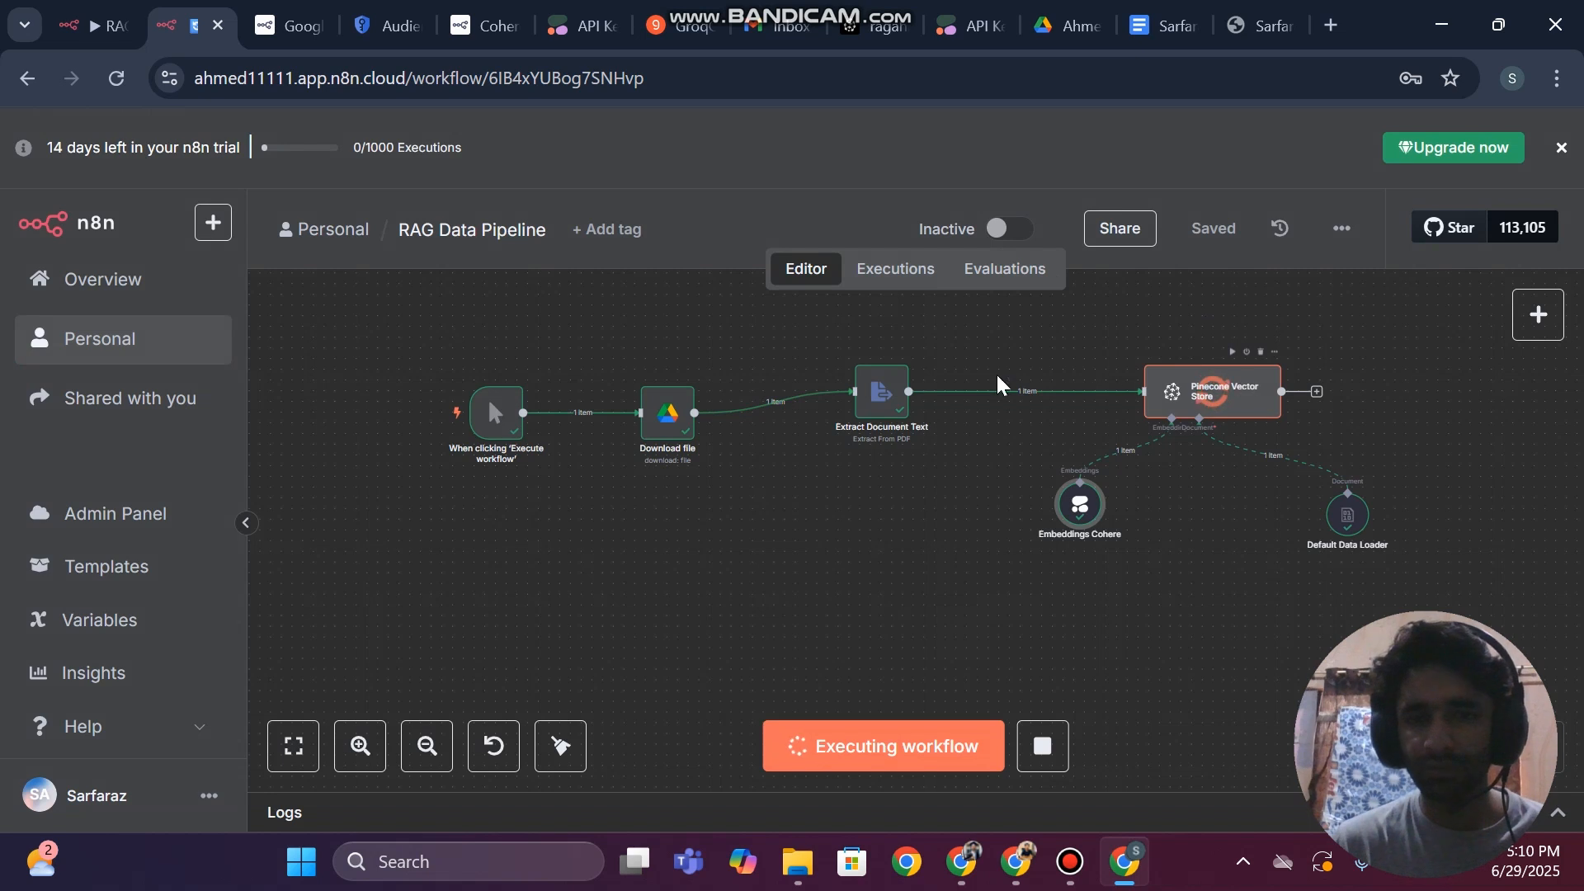
# Reload the workflow page and execute the RAG Data Pipeline again
pyautogui.hotkey('ctrl', 'r')
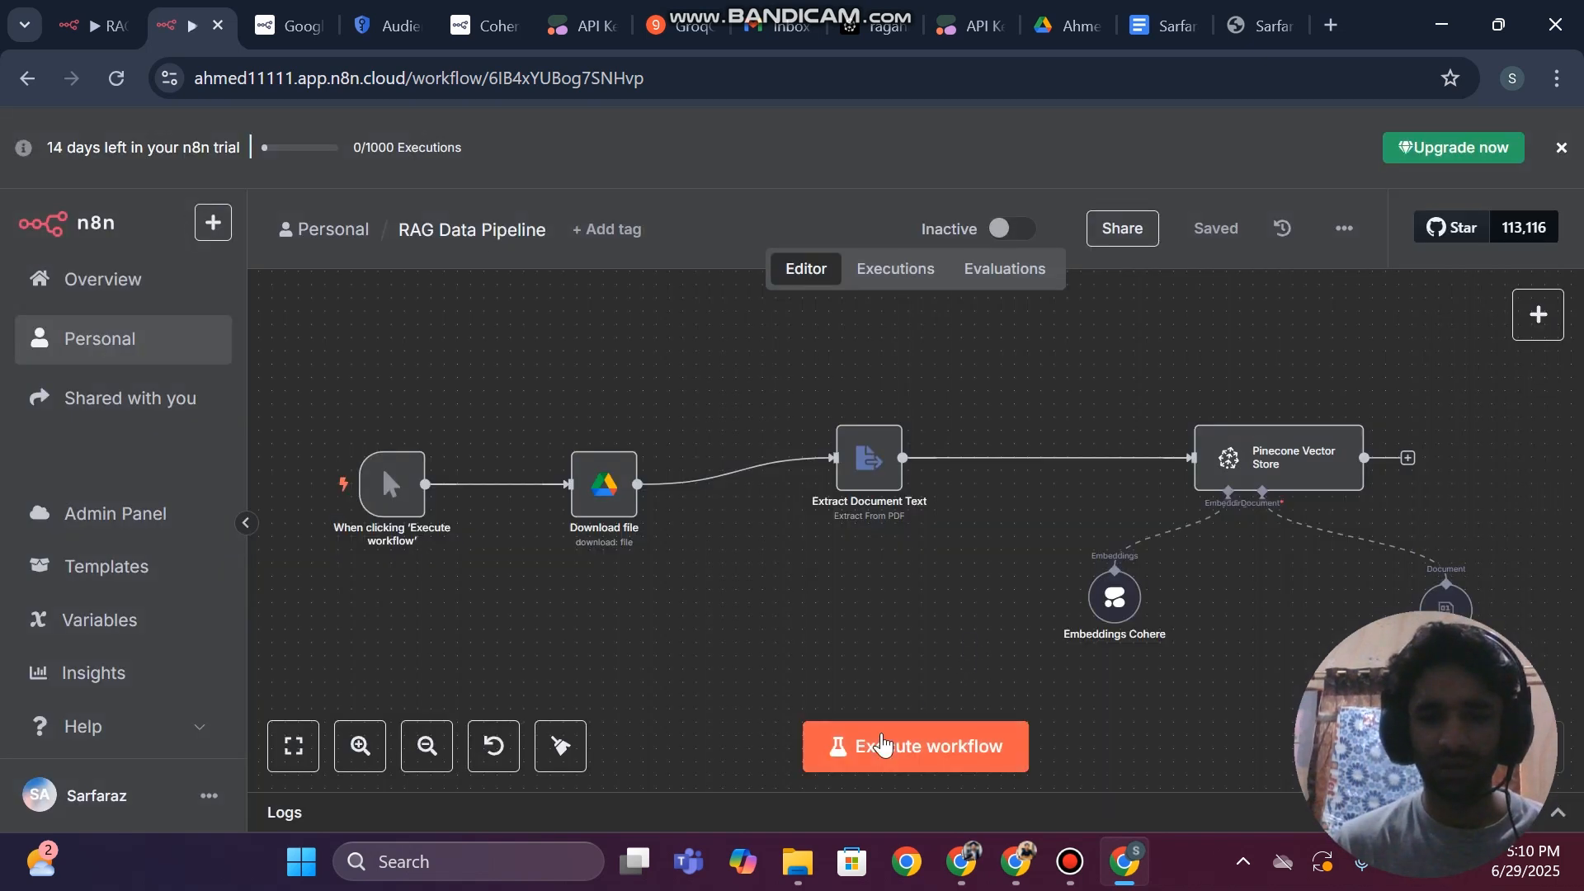
pyautogui.click(882, 742)
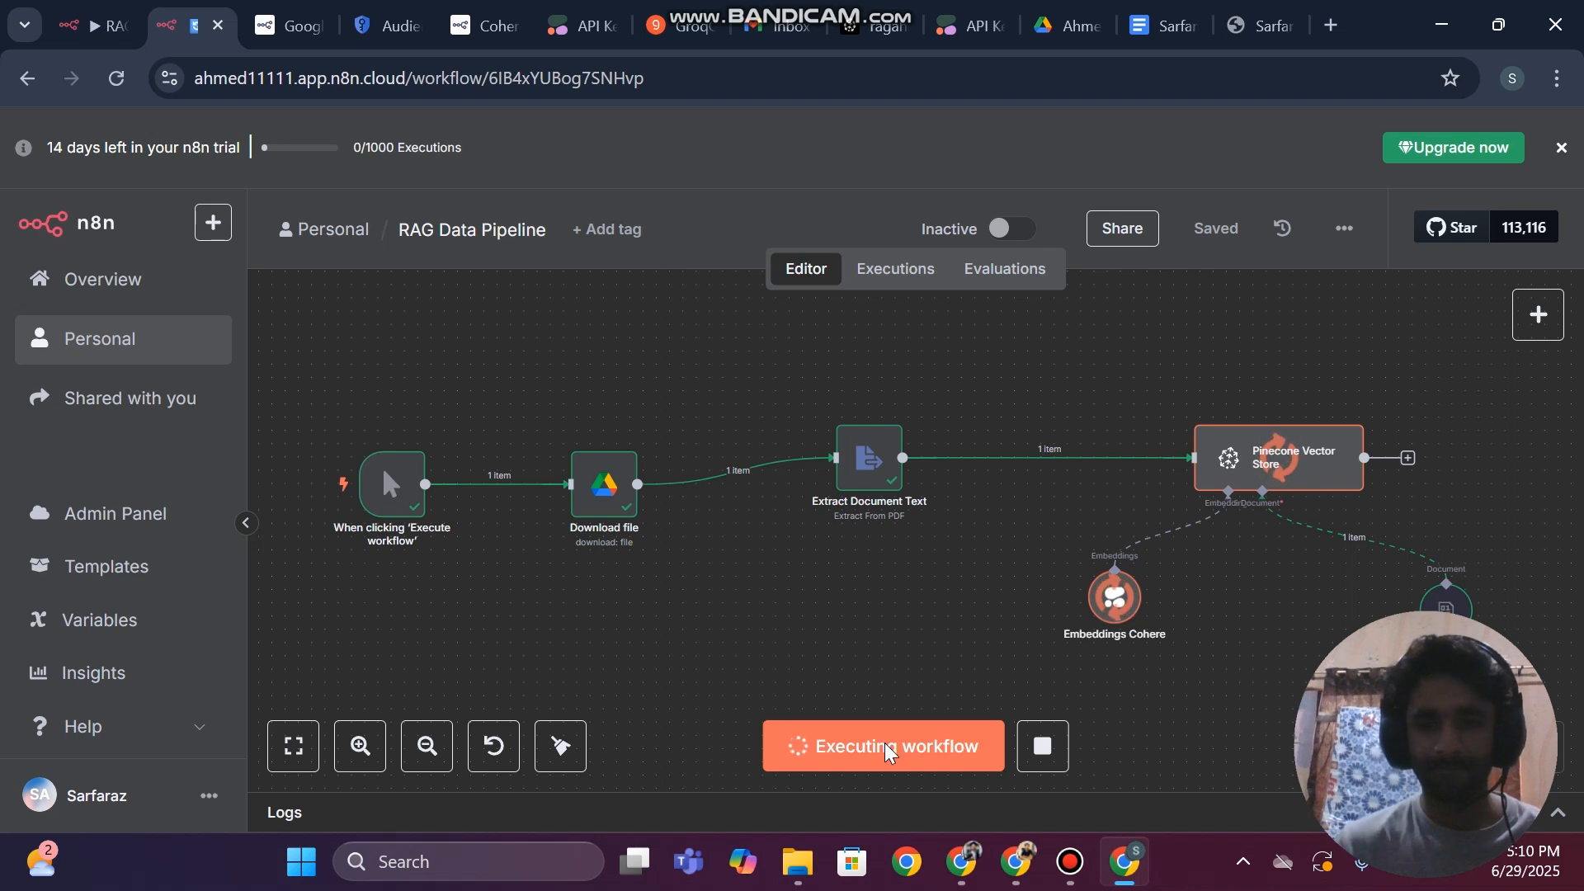
pyautogui.click(1085, 858)
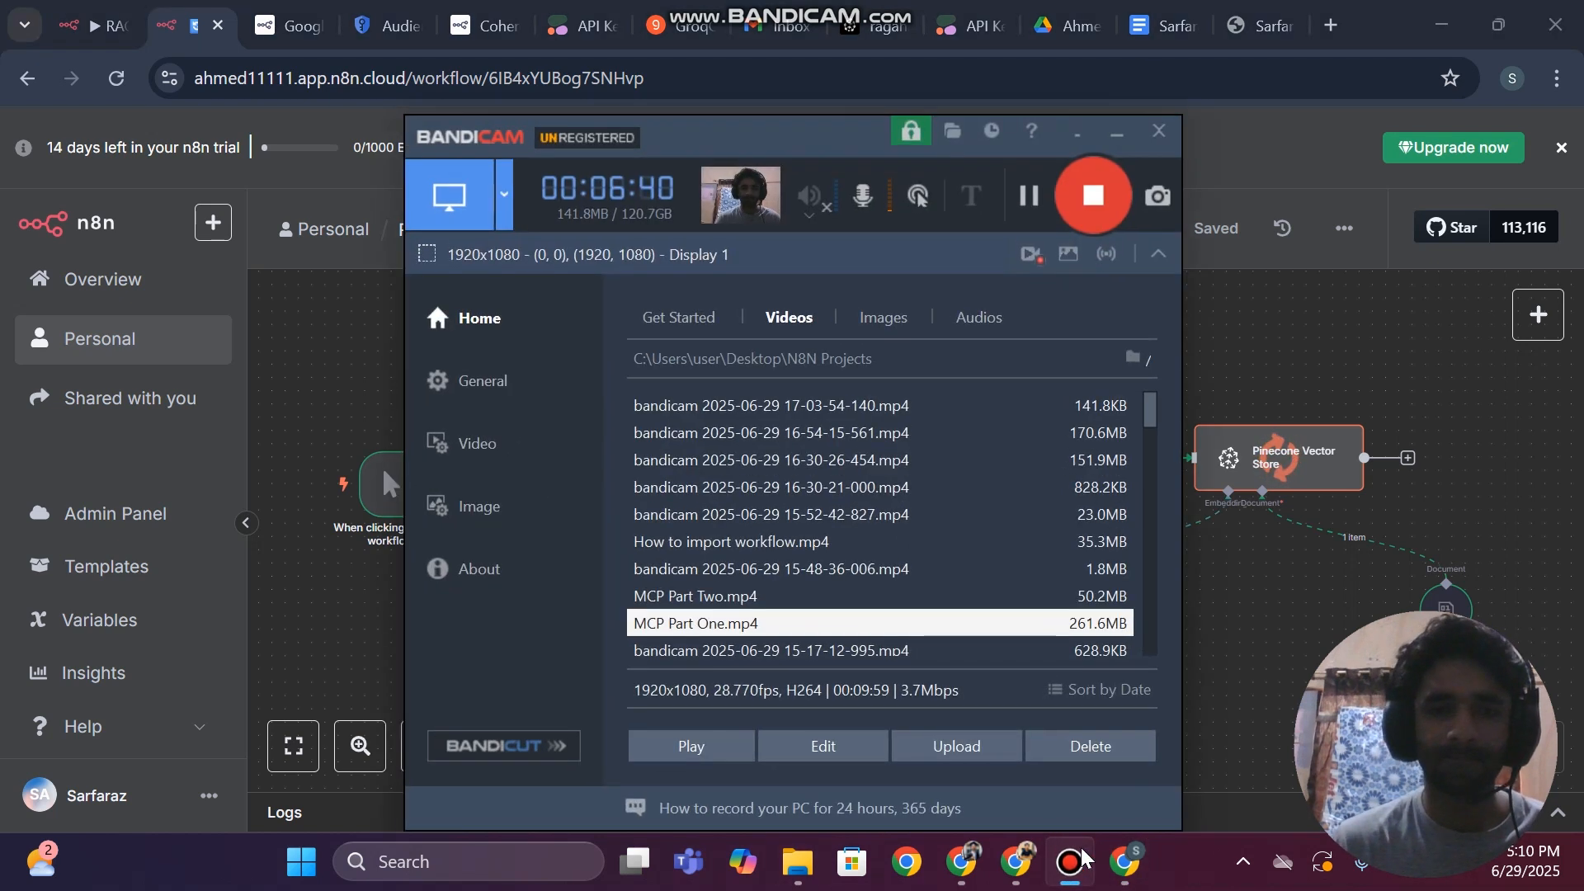
pyautogui.click(1086, 858)
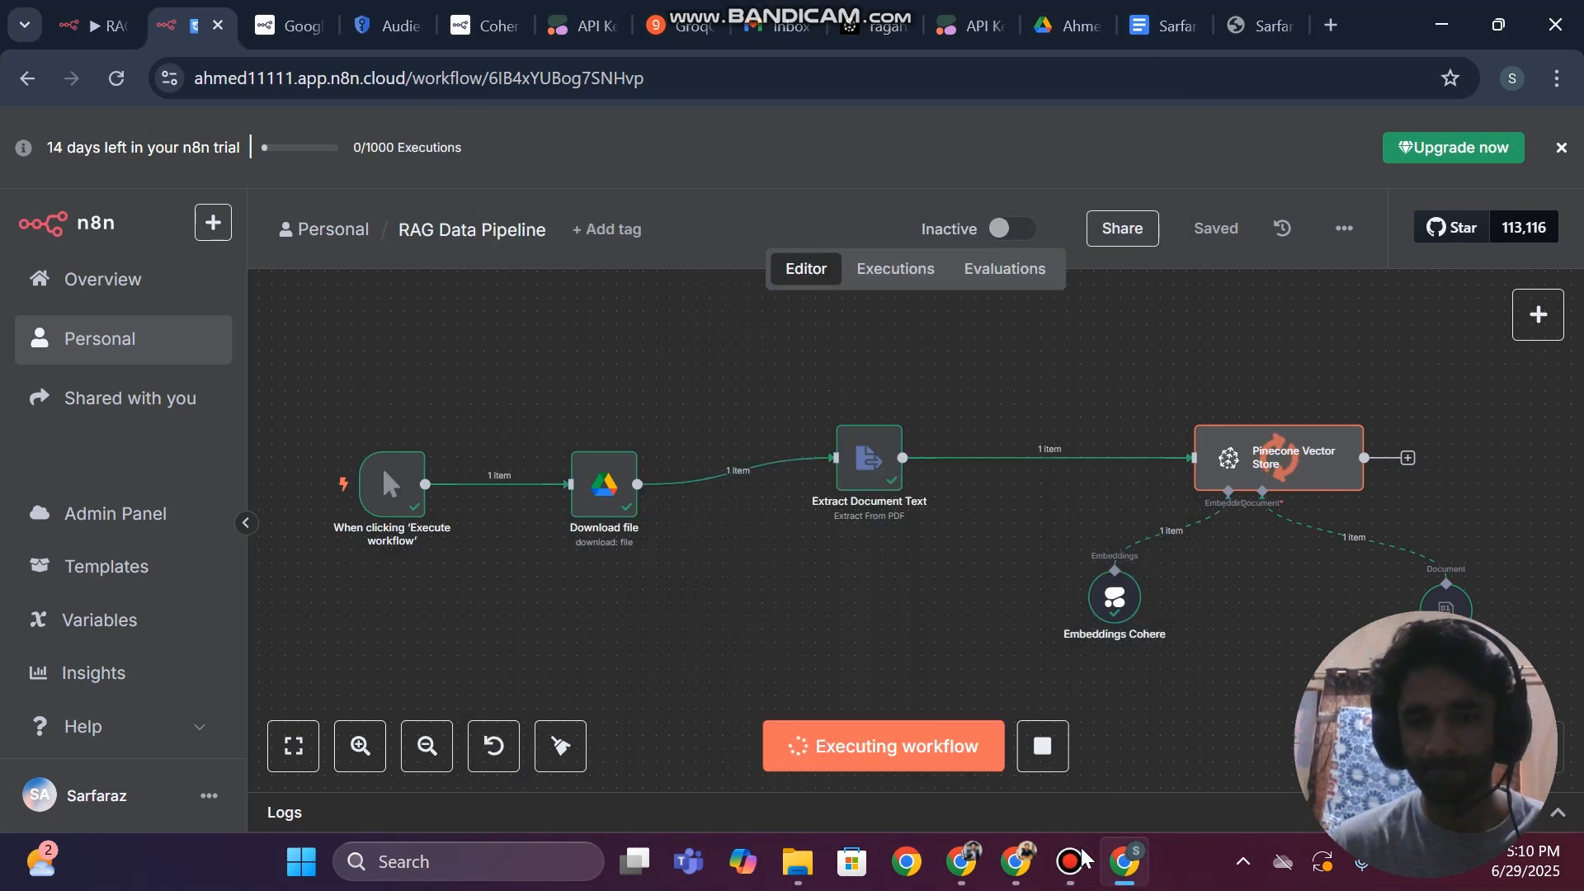
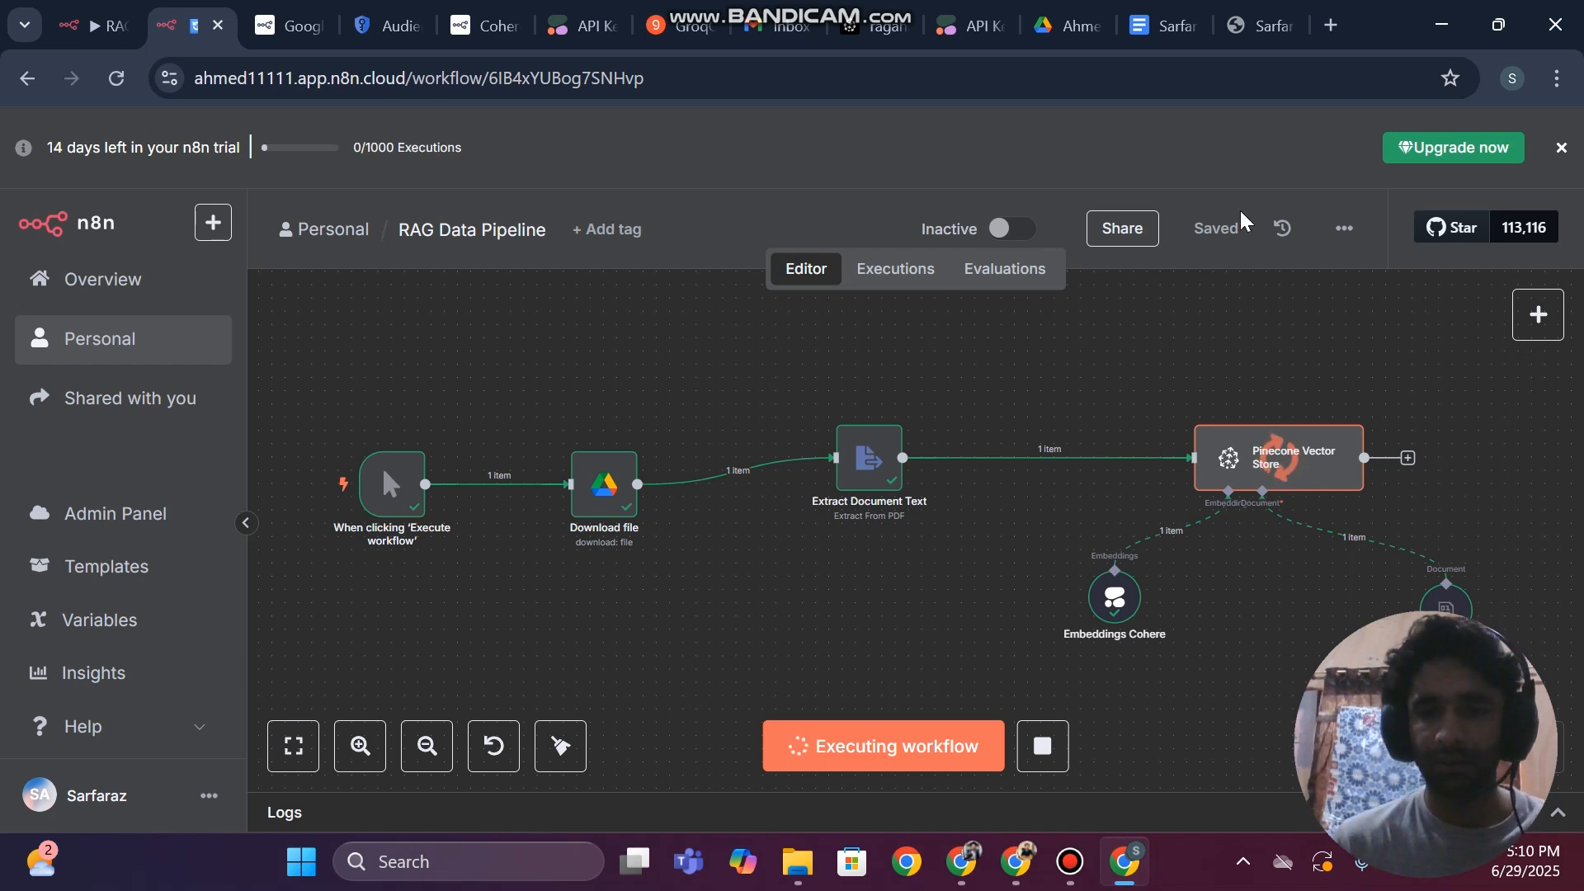
# Search the web for "lovable" in a new browser tab and open the Lovable.dev website
pyautogui.click(1330, 12)
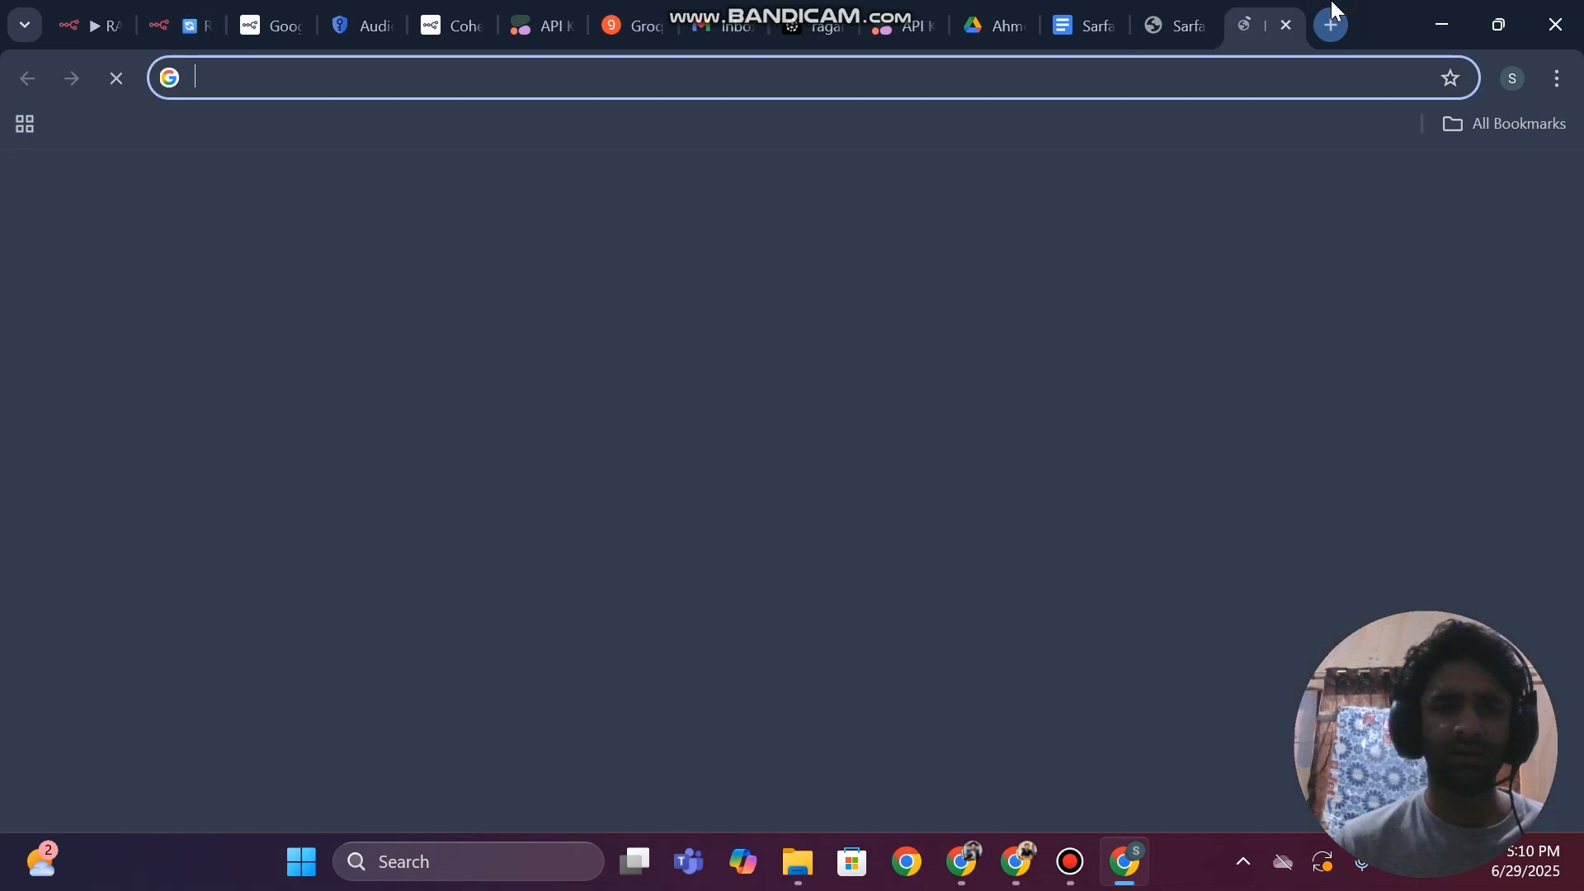
pyautogui.write('lo')
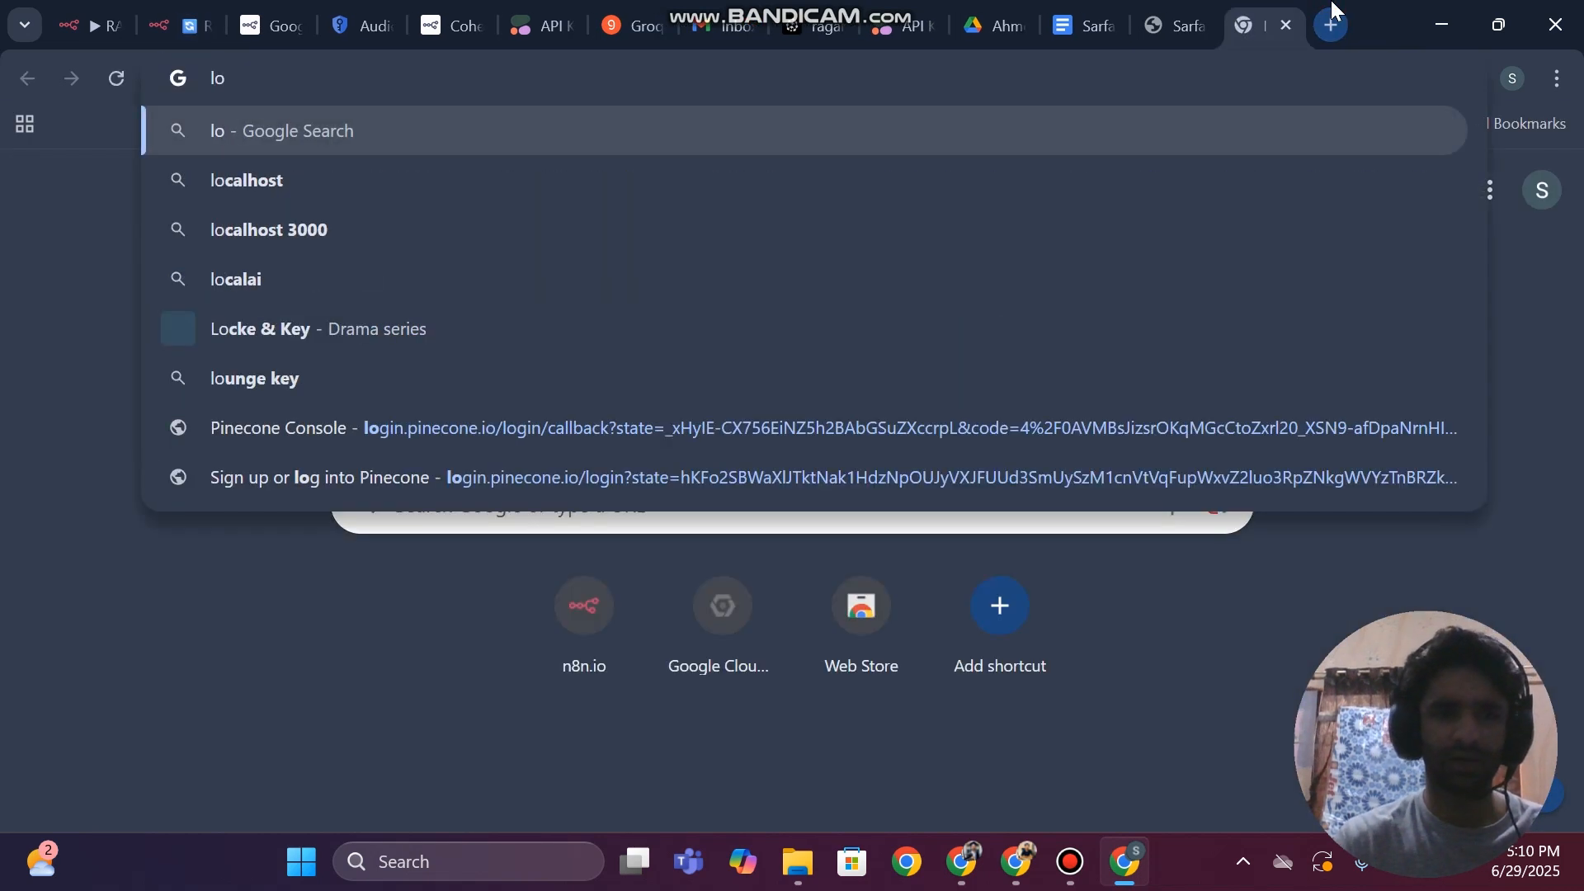
pyautogui.write('vable')
pyautogui.press('Return')
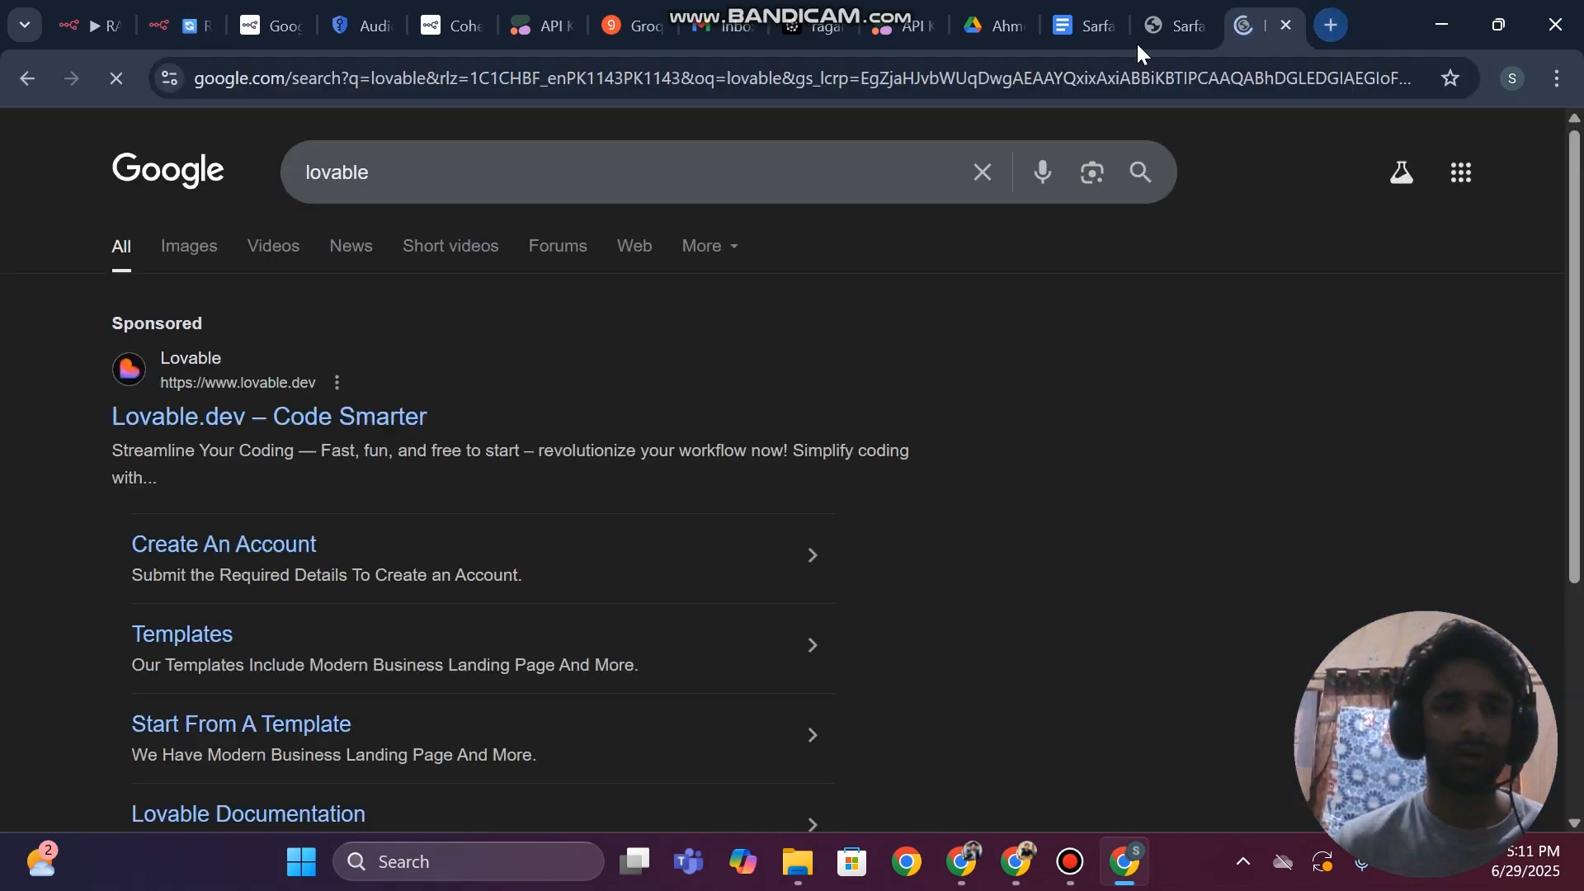
pyautogui.click(274, 431)
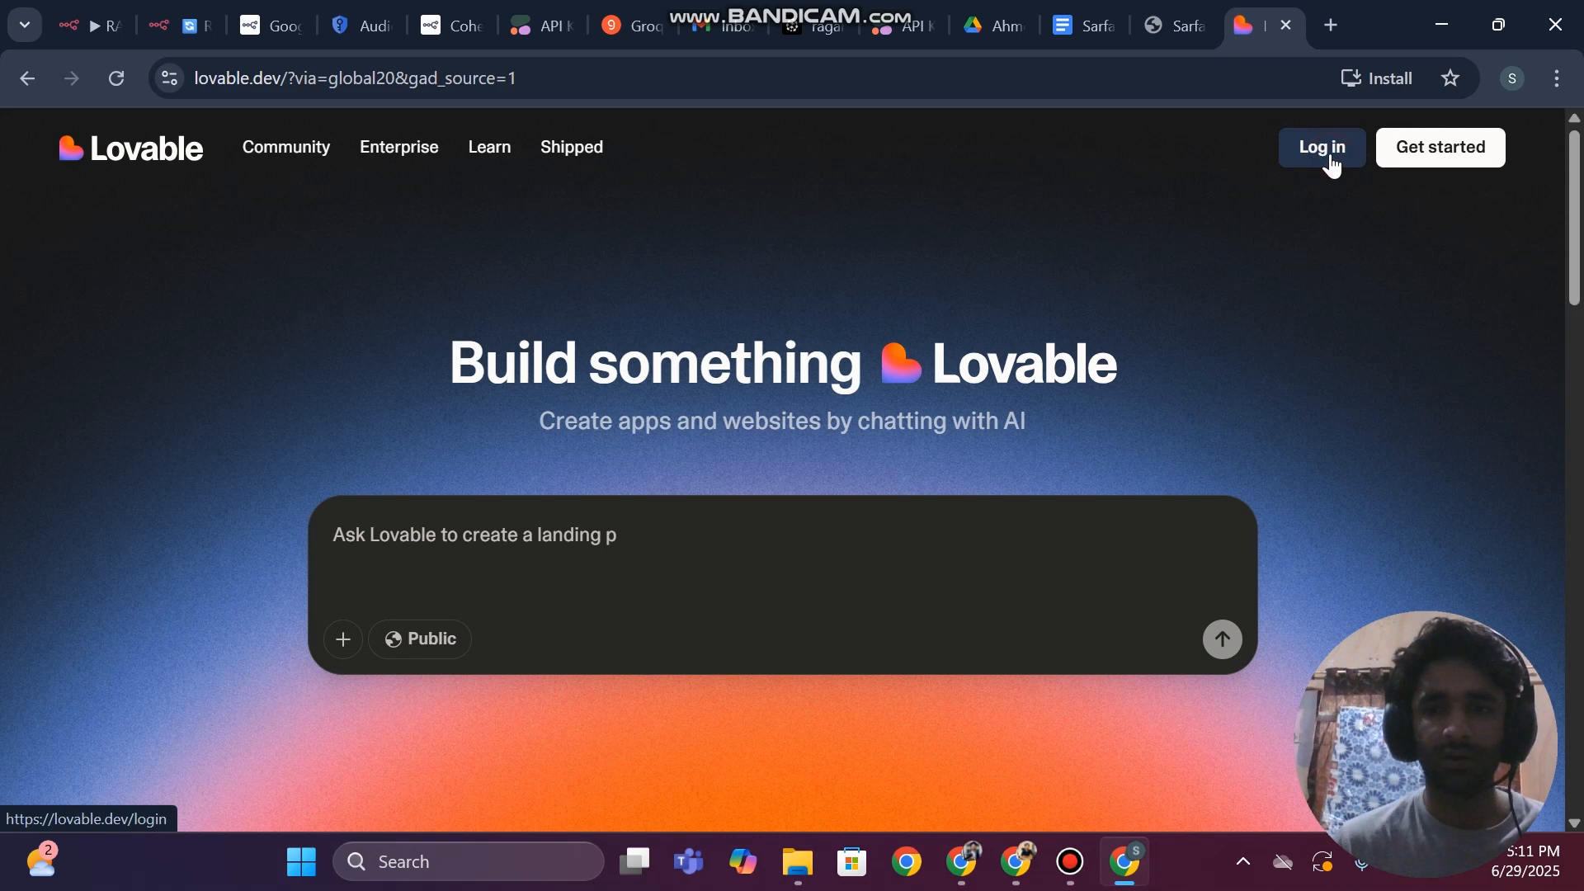
# Log in to Lovable with the existing Google account and approve the sign-in
pyautogui.click(1322, 148)
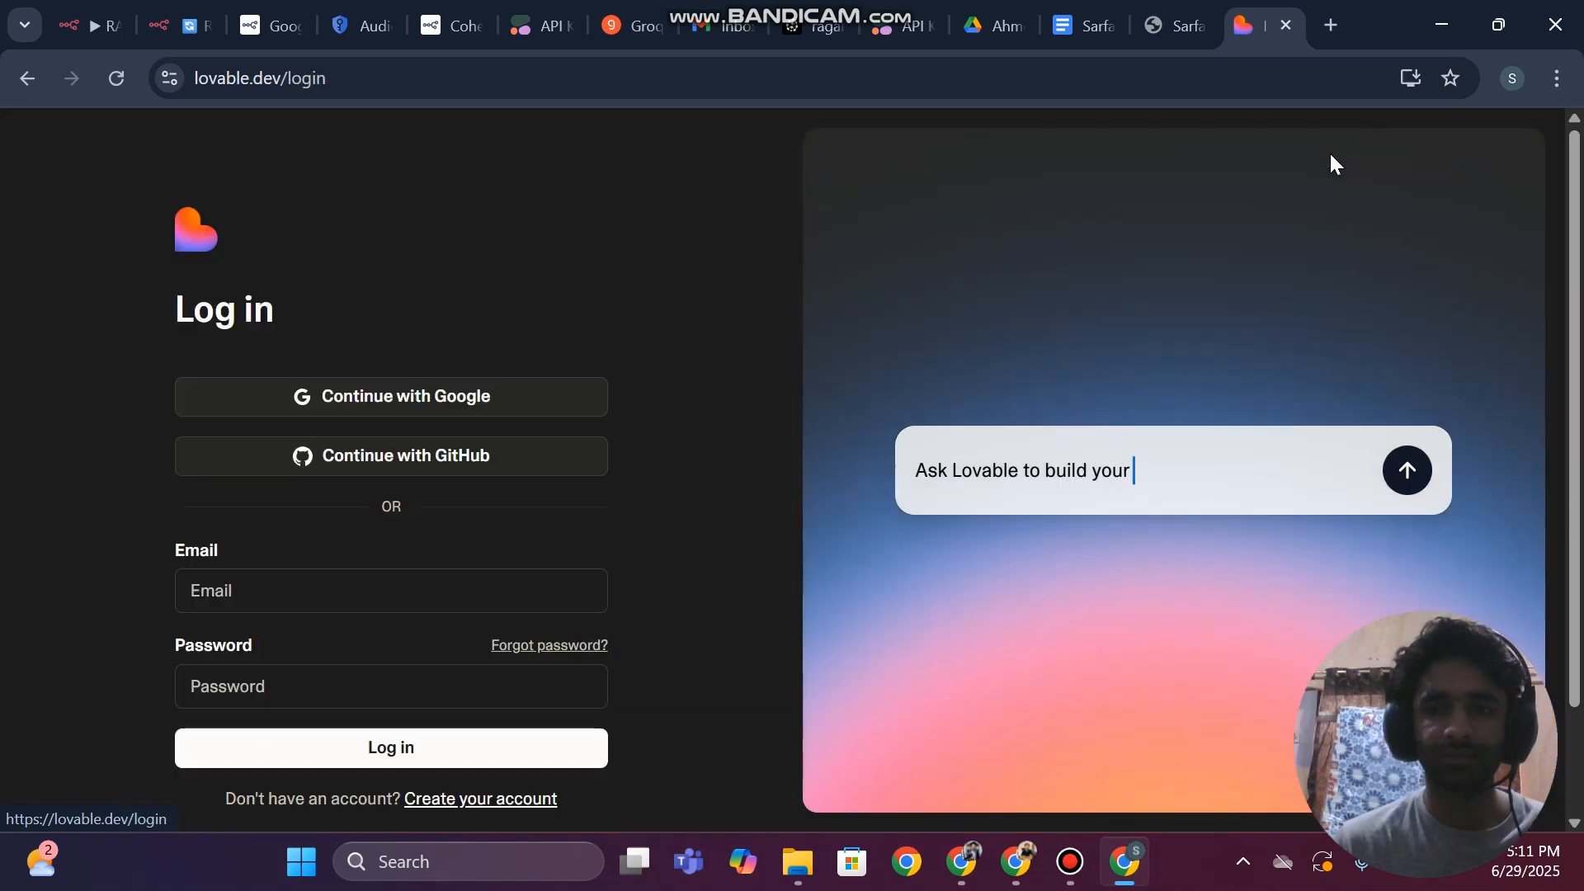
pyautogui.click(325, 394)
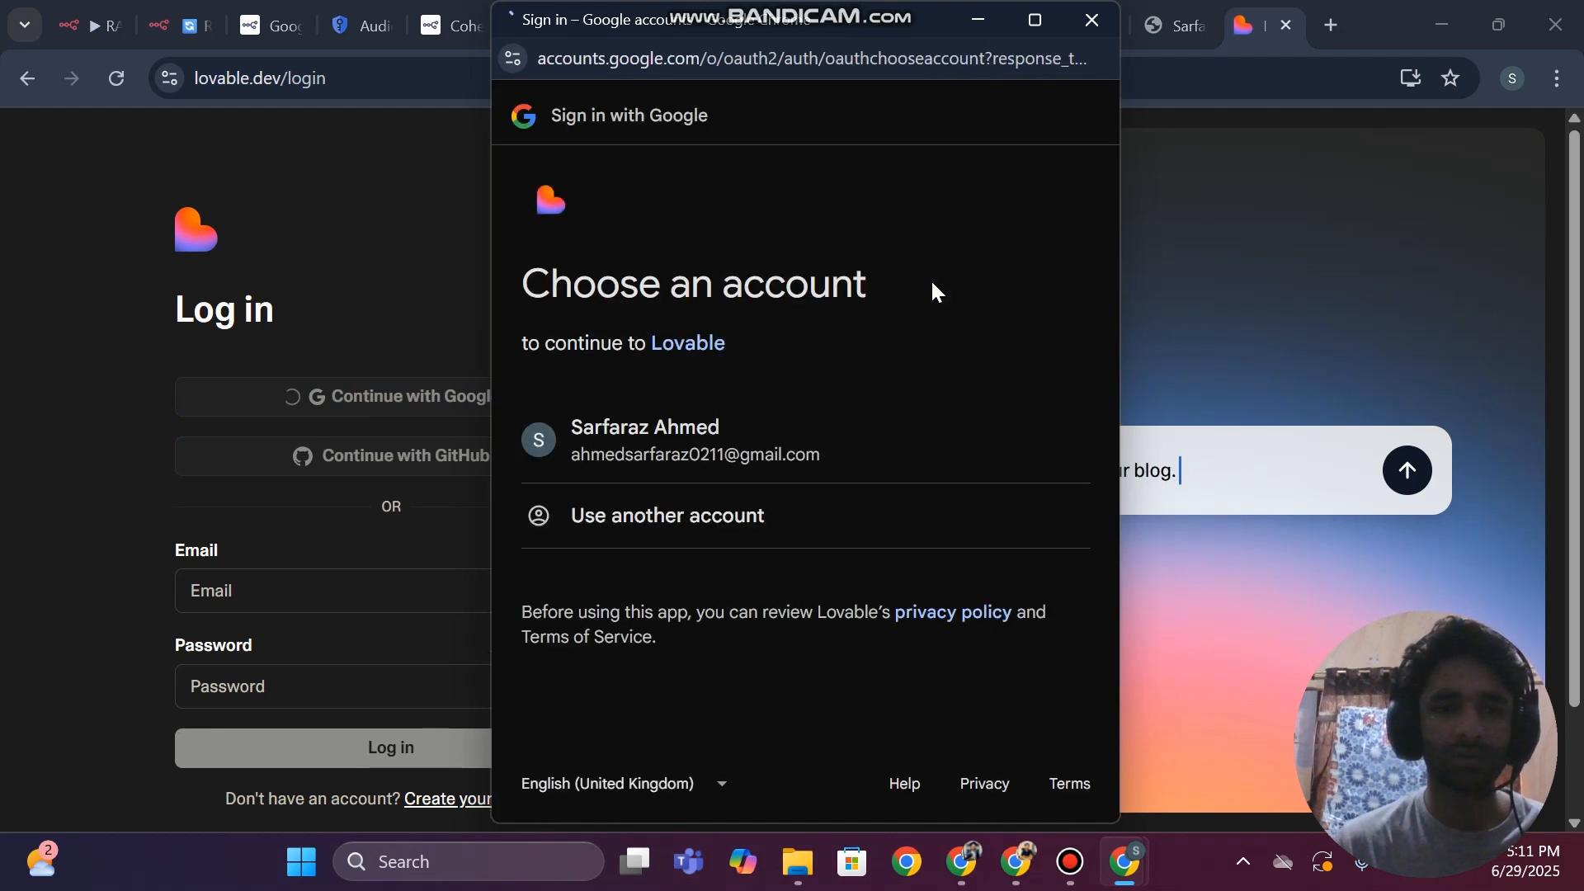
pyautogui.click(607, 421)
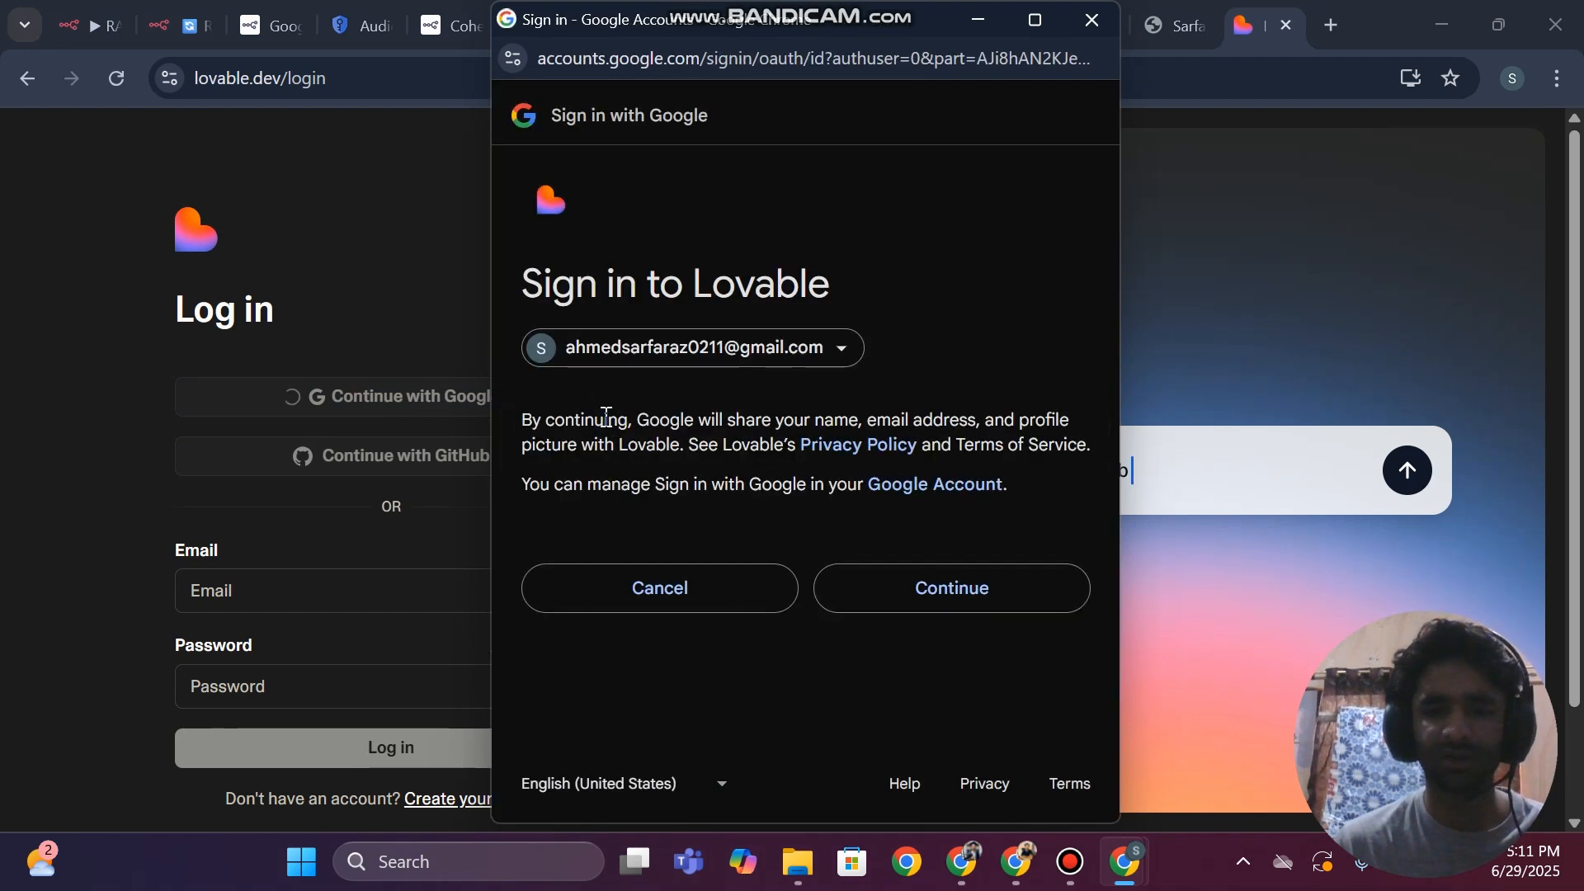
pyautogui.click(949, 591)
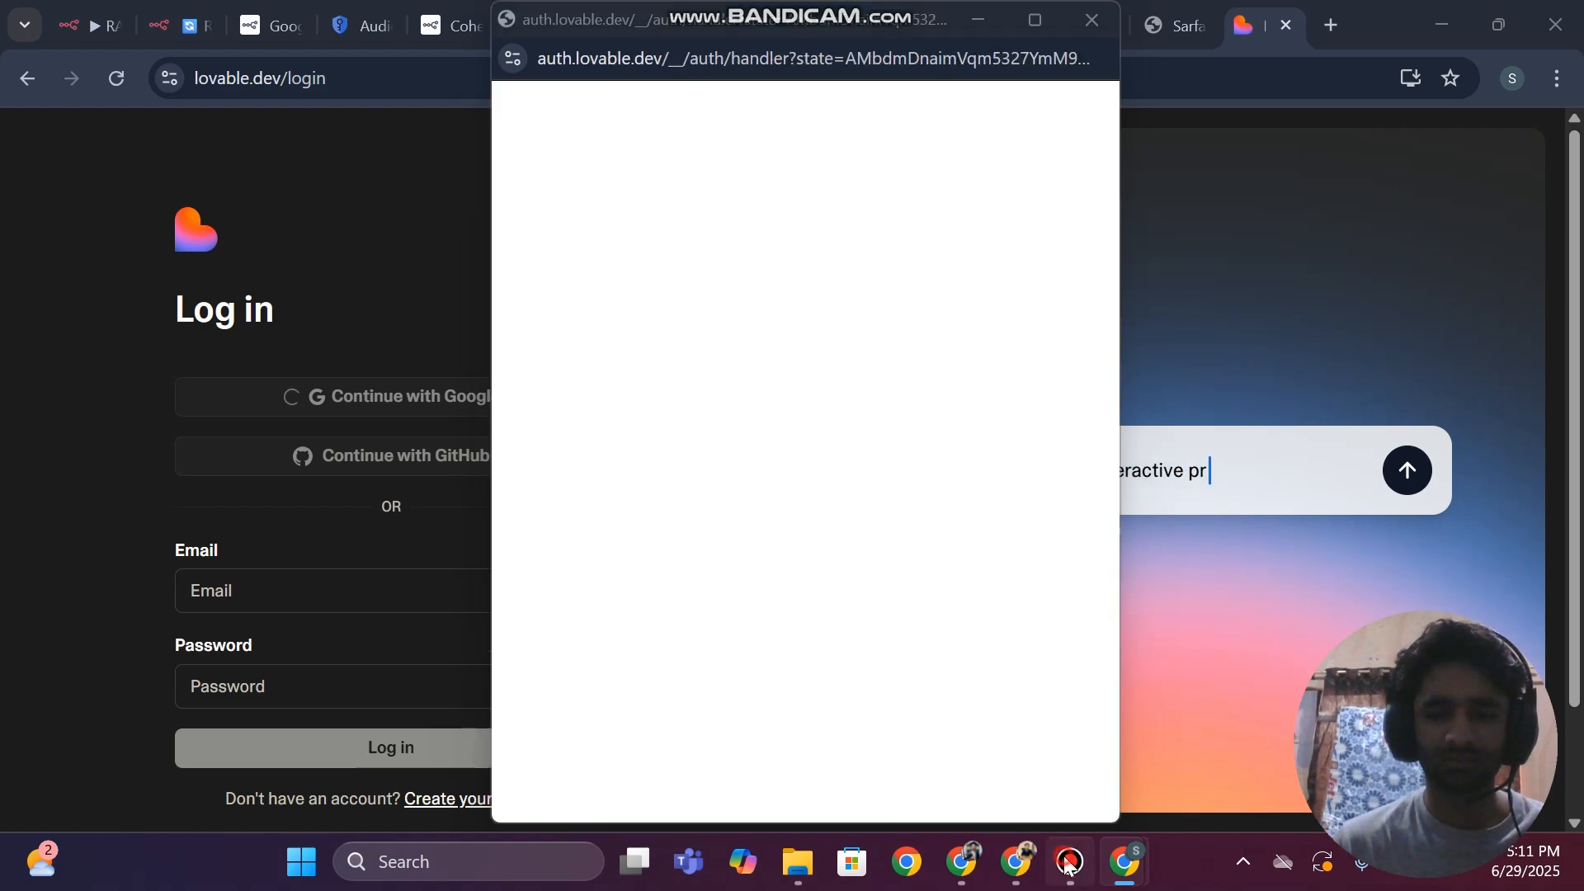
pyautogui.click(1069, 862)
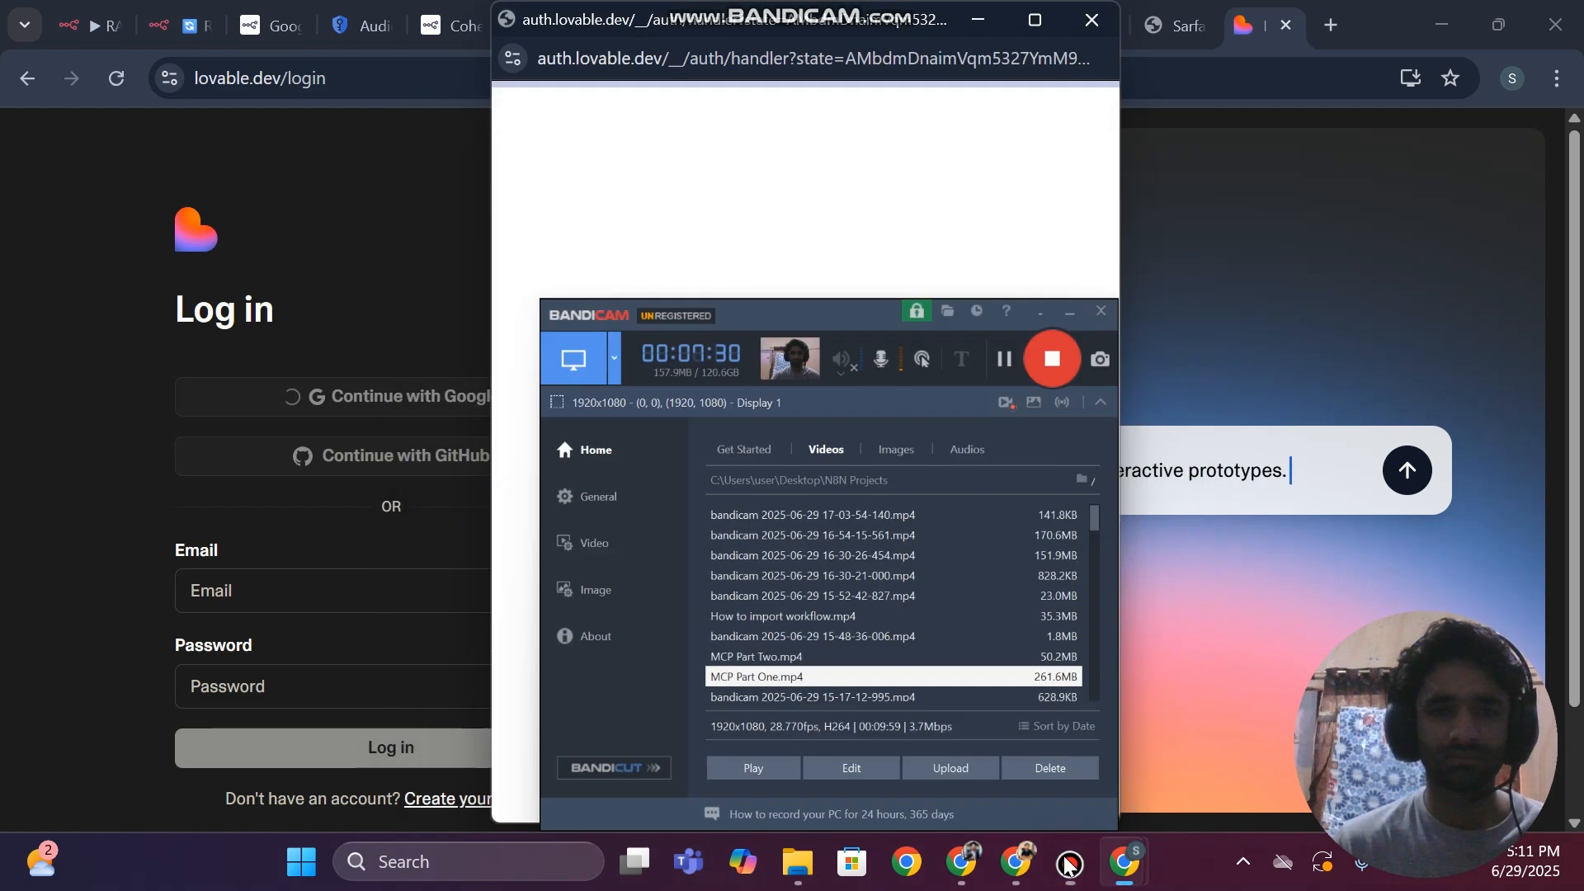
pyautogui.click(1068, 862)
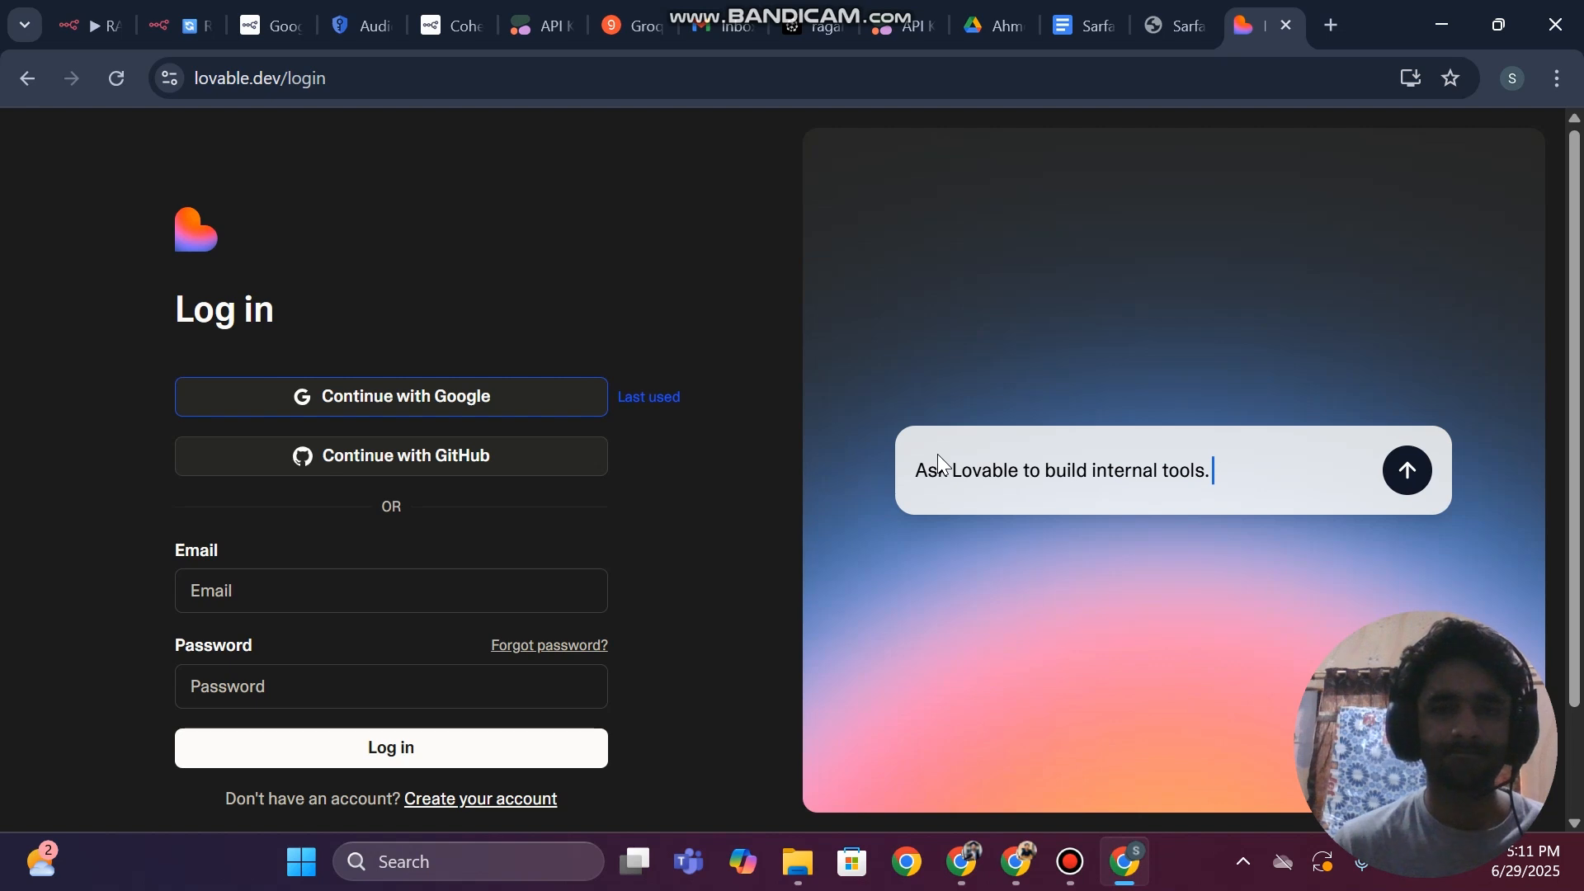
# Check the reloaded Gmail inbox for new mail and return to the Lovable page
pyautogui.click(711, 6)
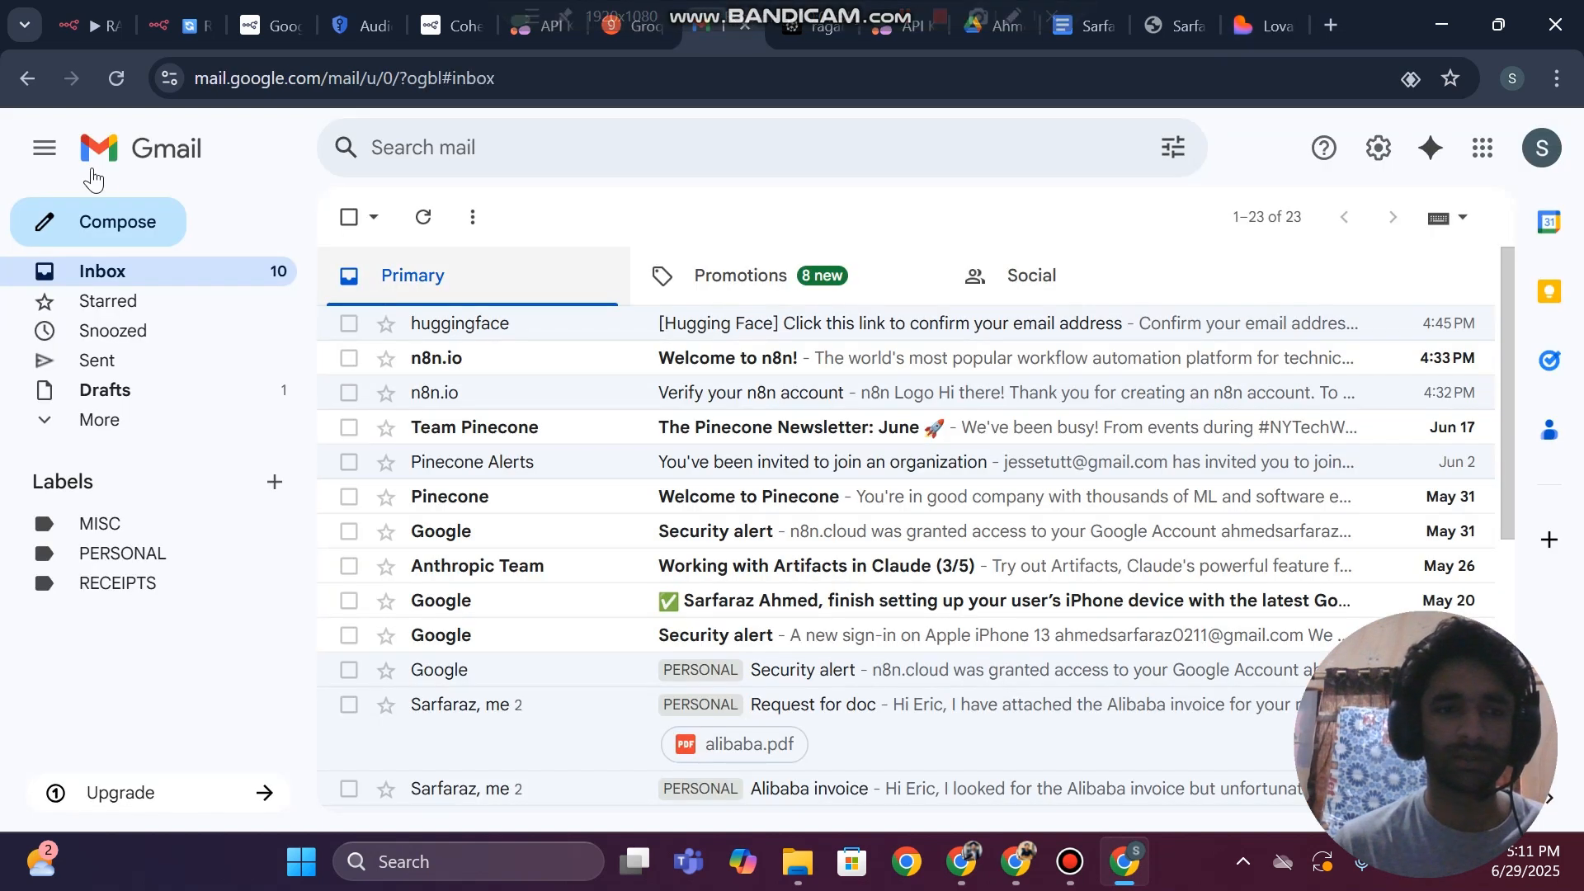
pyautogui.click(118, 79)
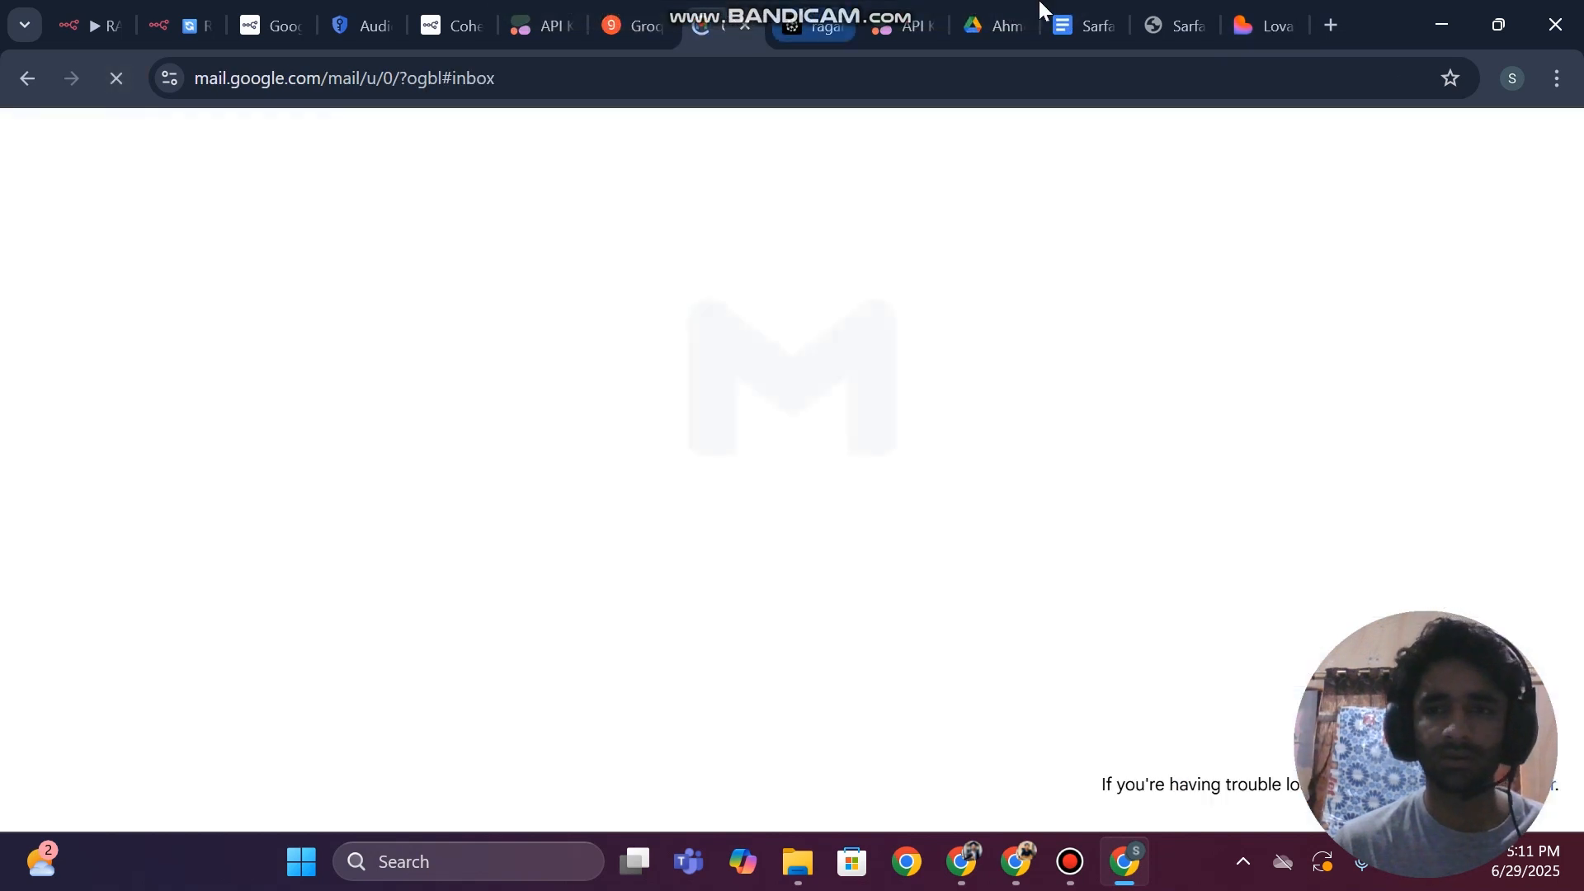
pyautogui.click(1250, 10)
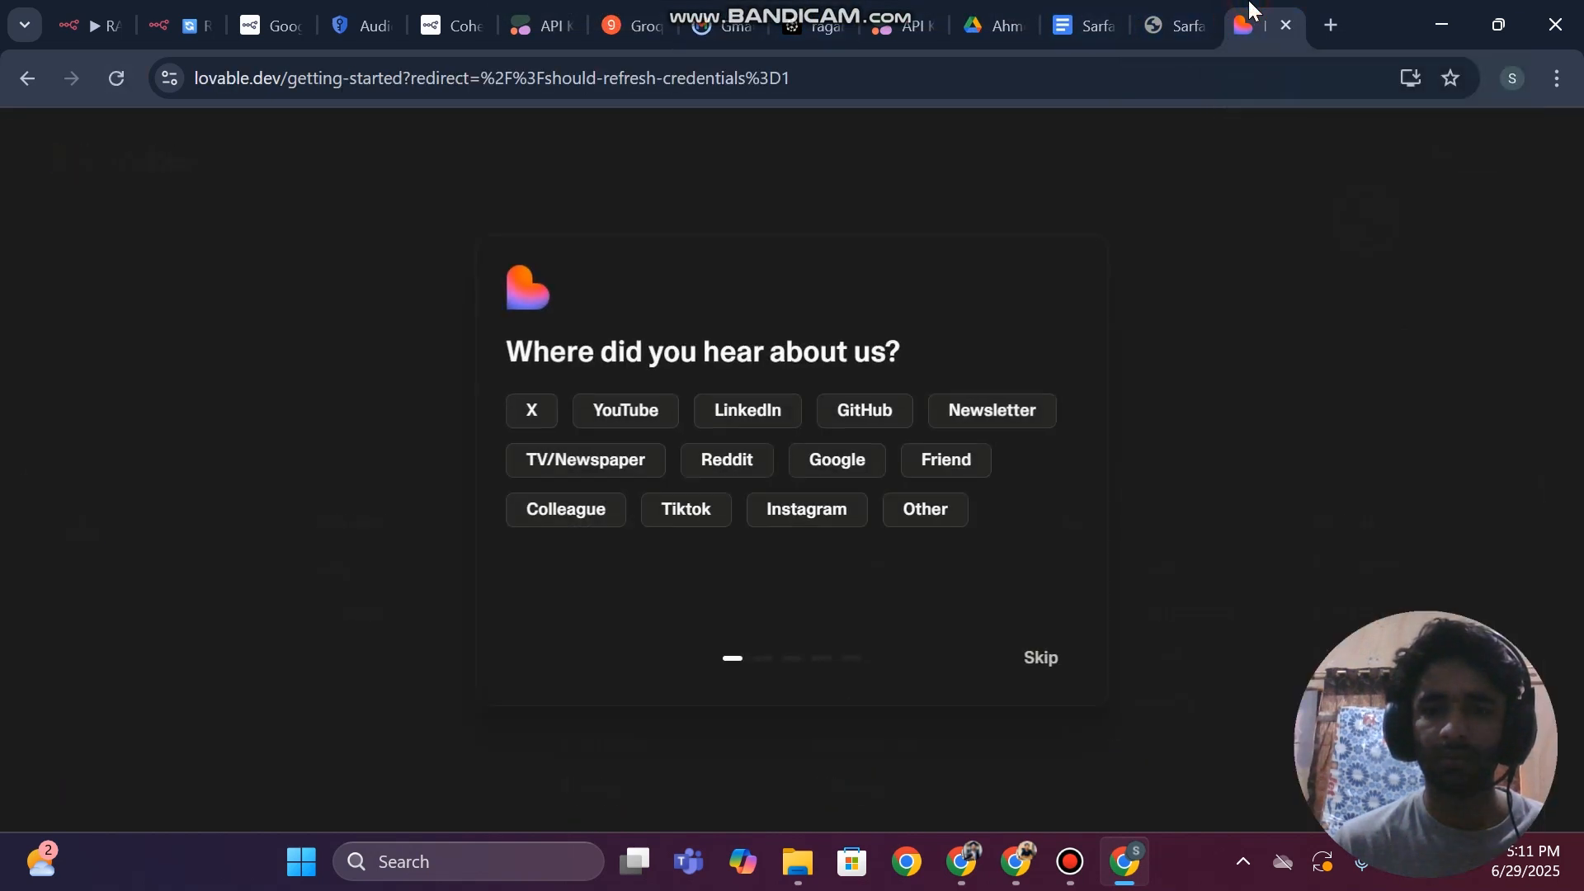
# Answer YouTube as the place of hearing about Lovable and skip the remaining onboarding questions
pyautogui.click(631, 413)
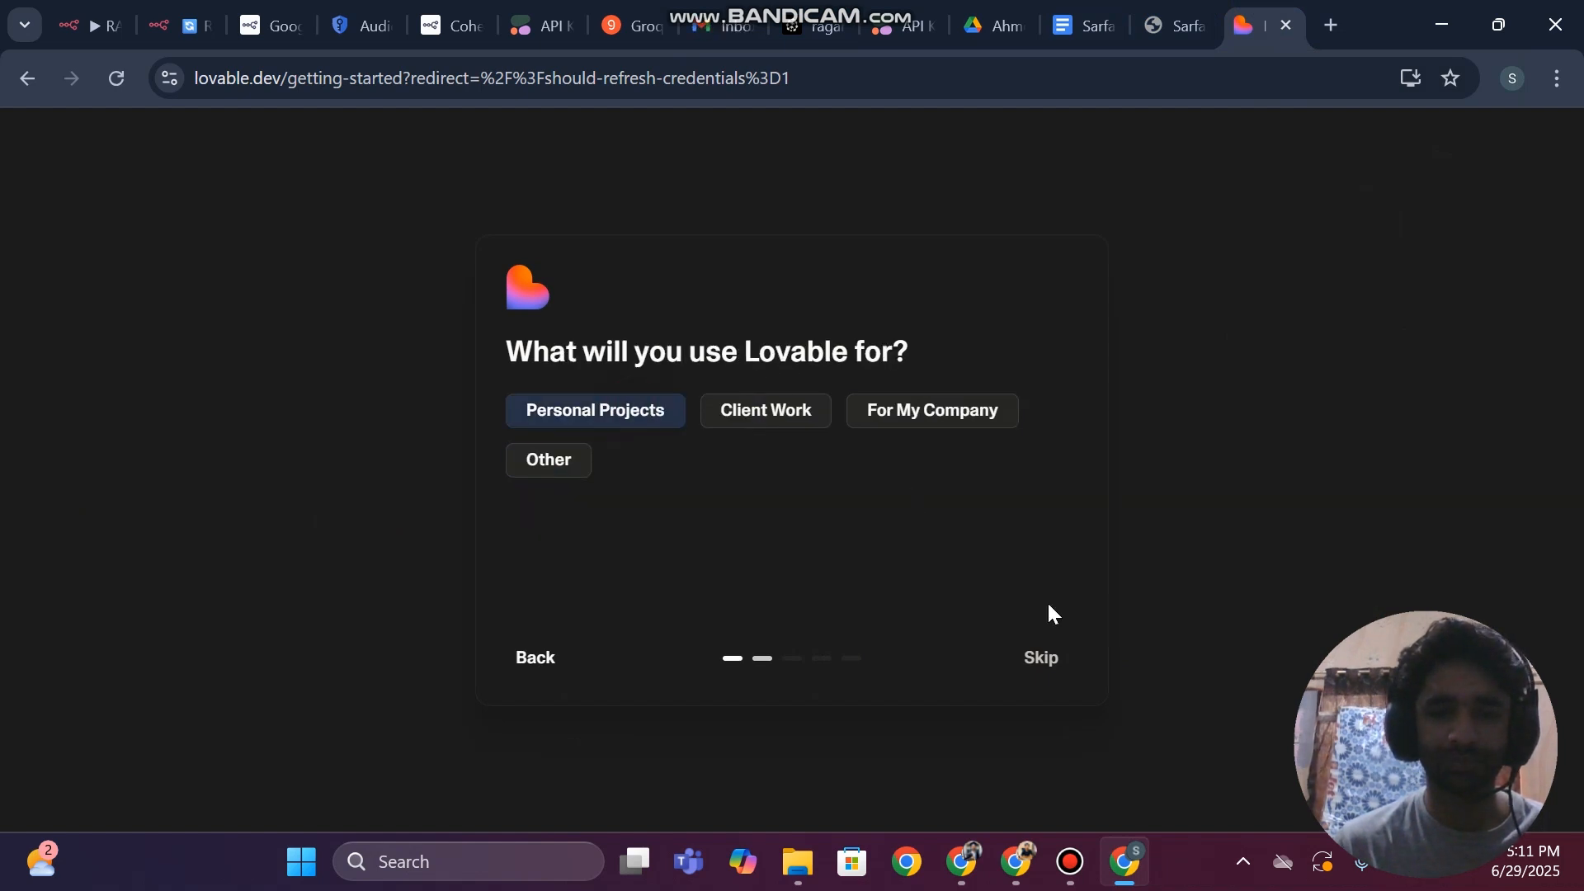
pyautogui.click(1036, 678)
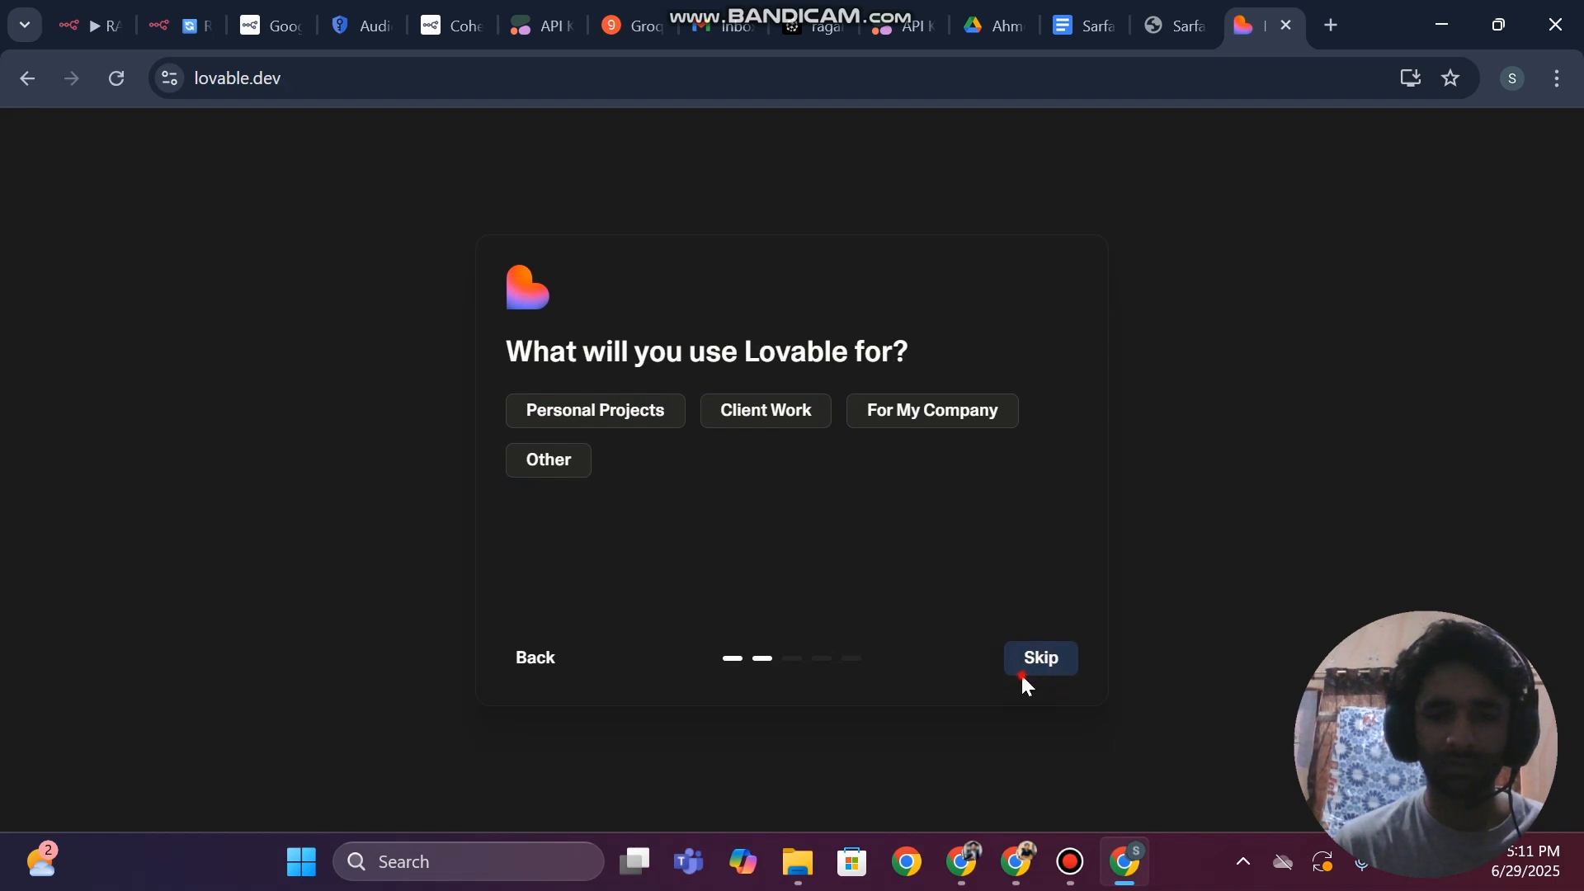
pyautogui.doubleClick(1023, 675)
pyautogui.click(1070, 642)
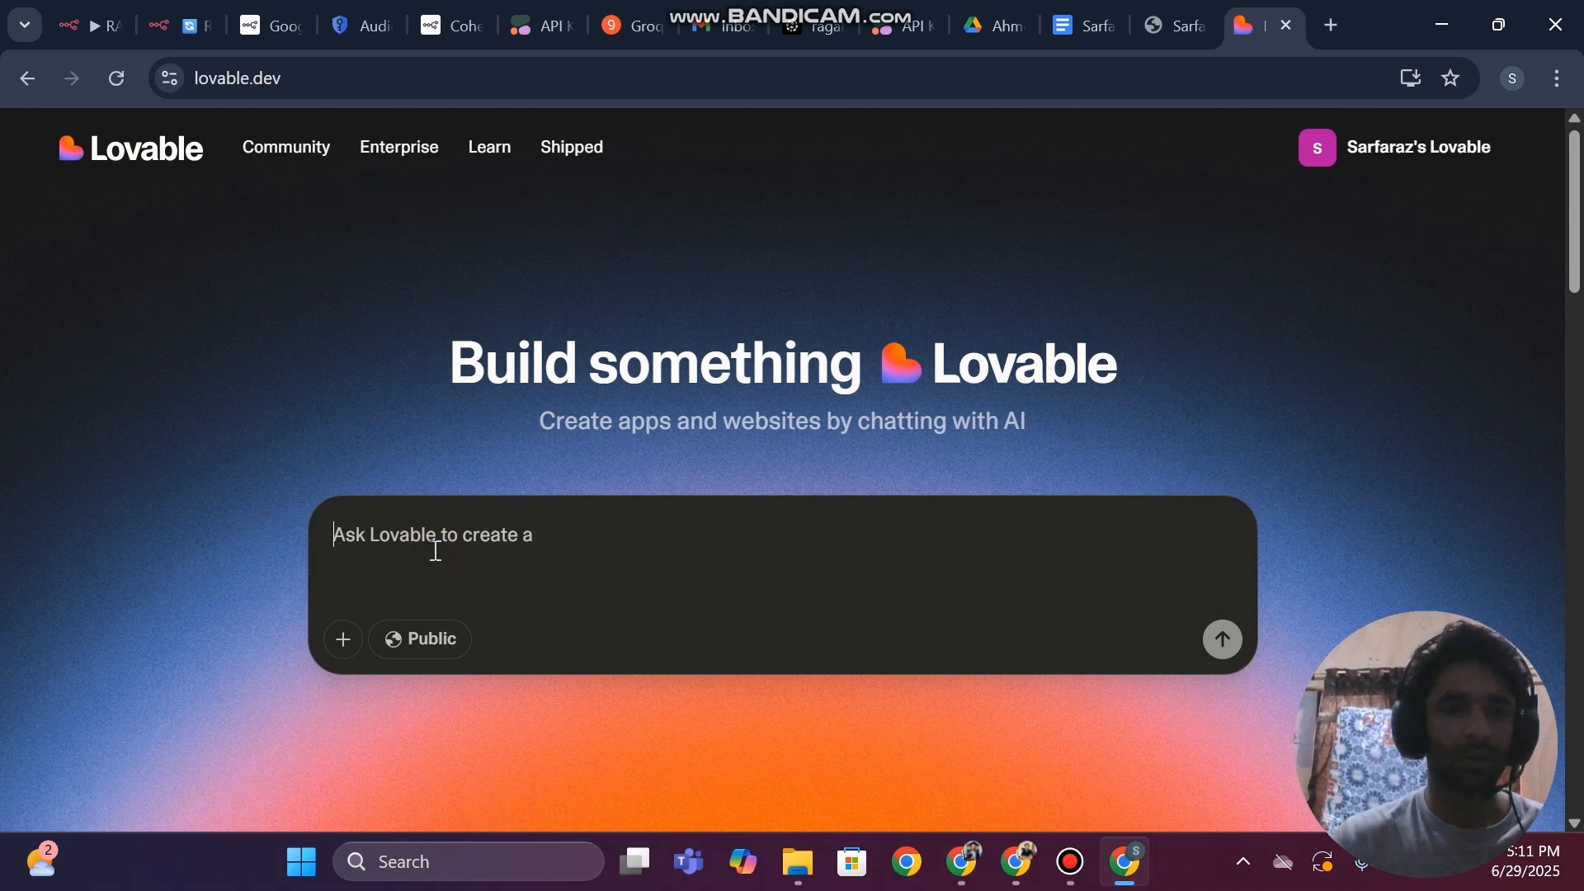
# Start a Lovable project with the prompt "hey i need your help" and look over the project's options
pyautogui.click(1409, 162)
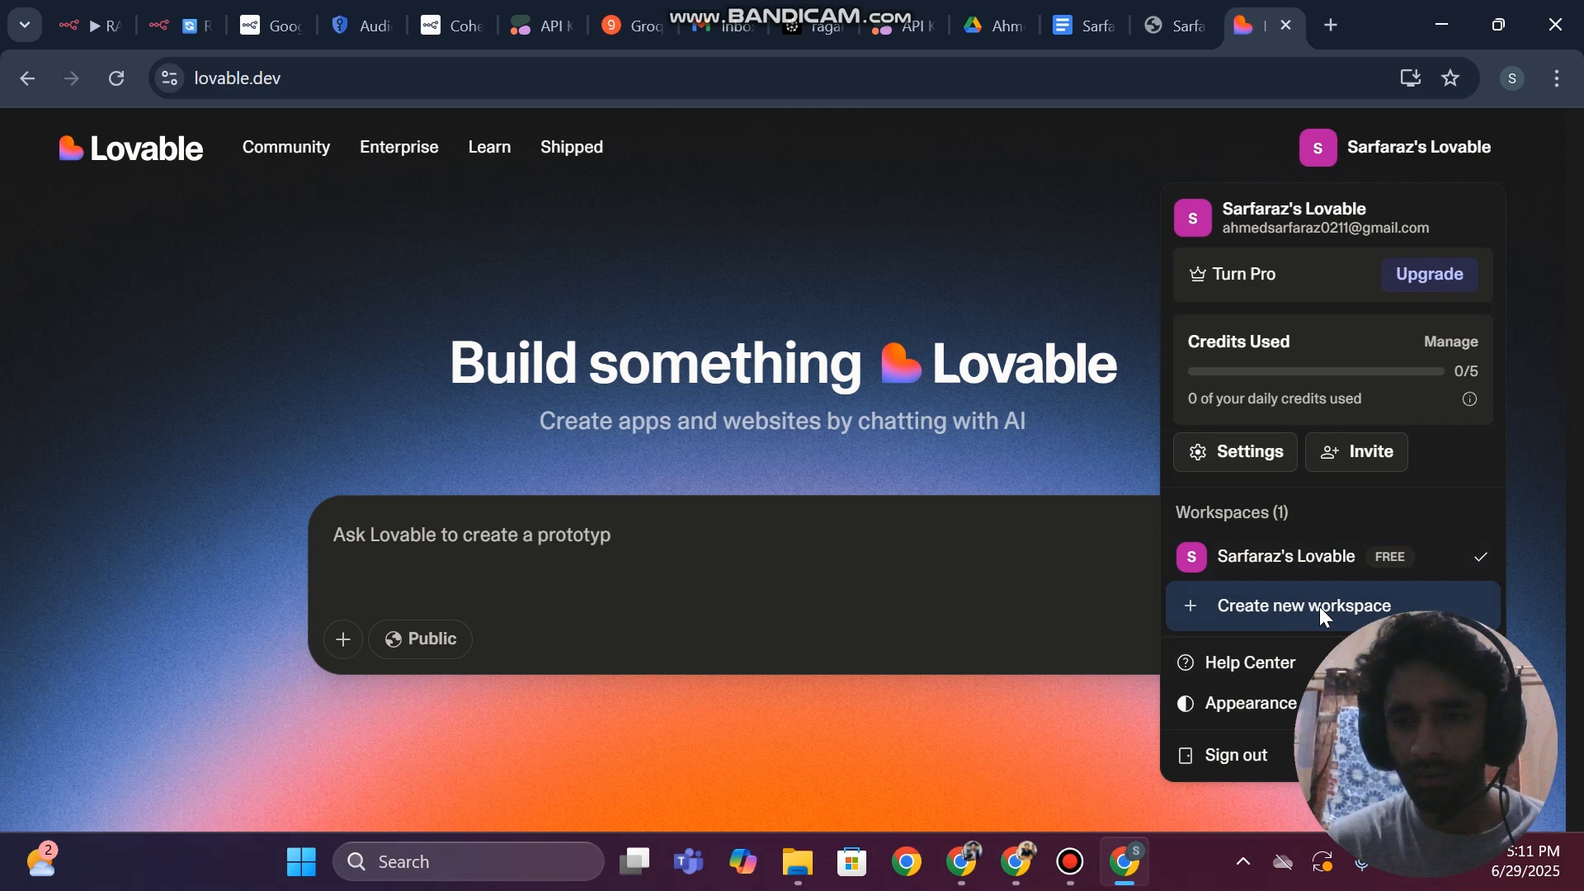
pyautogui.click(523, 538)
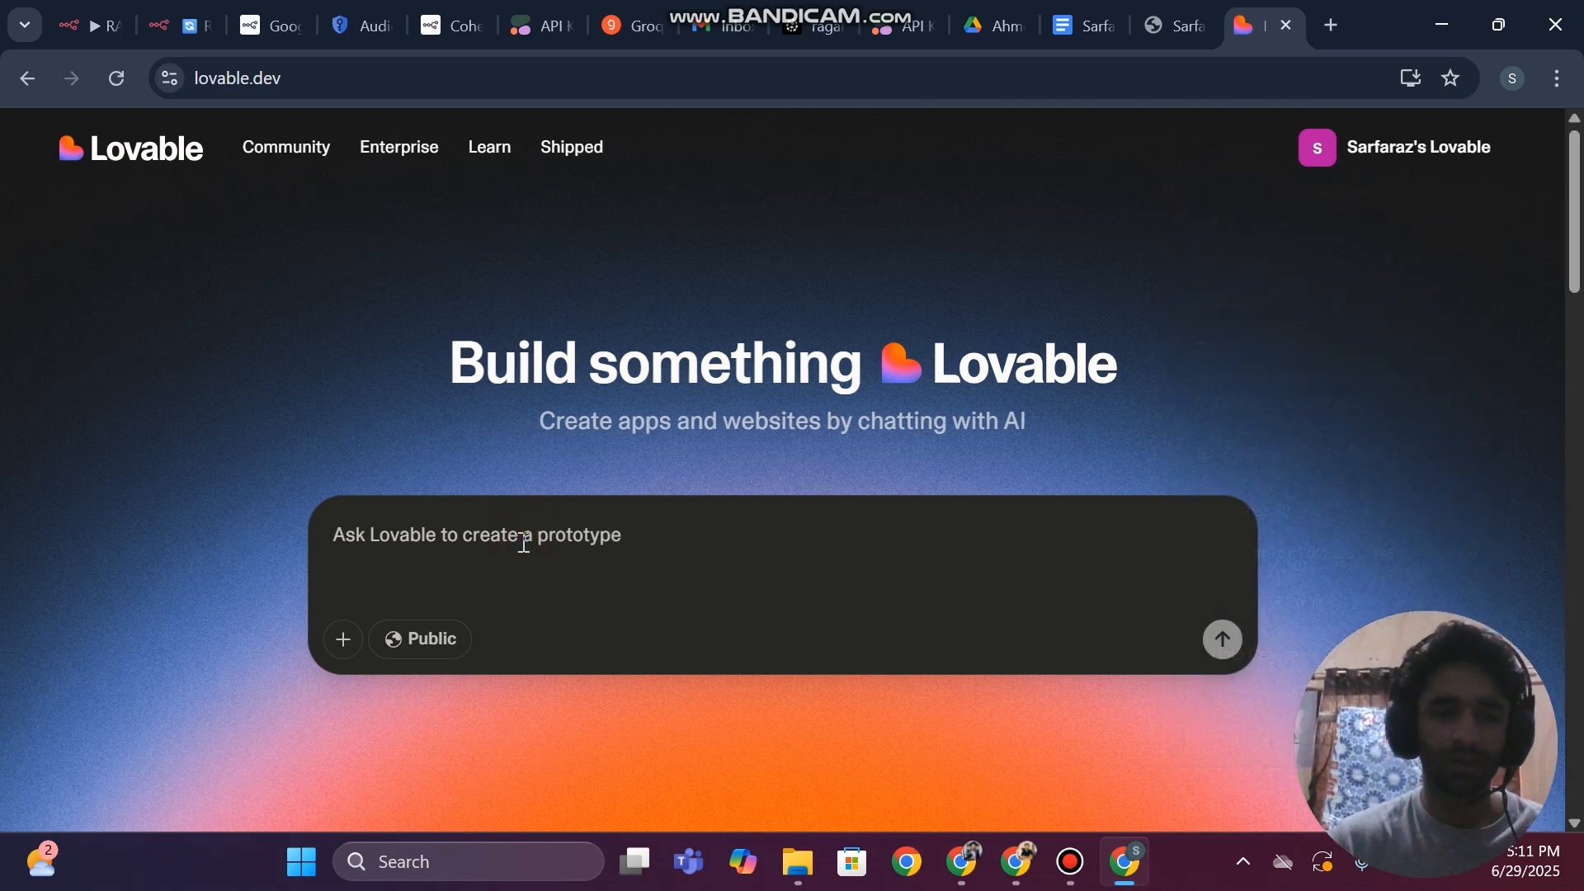
pyautogui.write('hey i need your help')
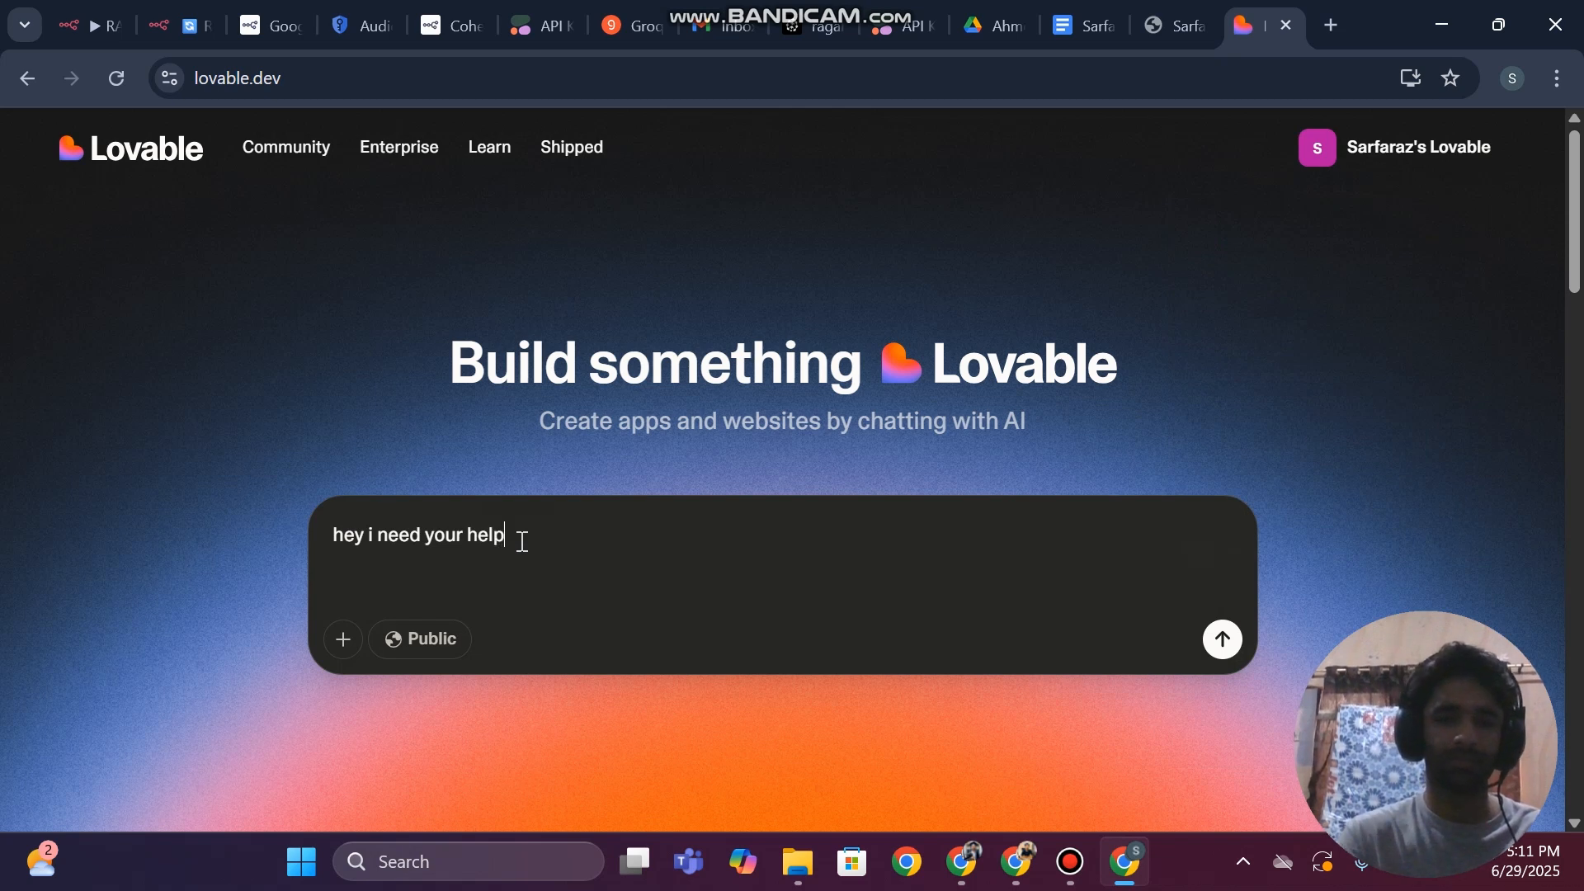
pyautogui.press('Return')
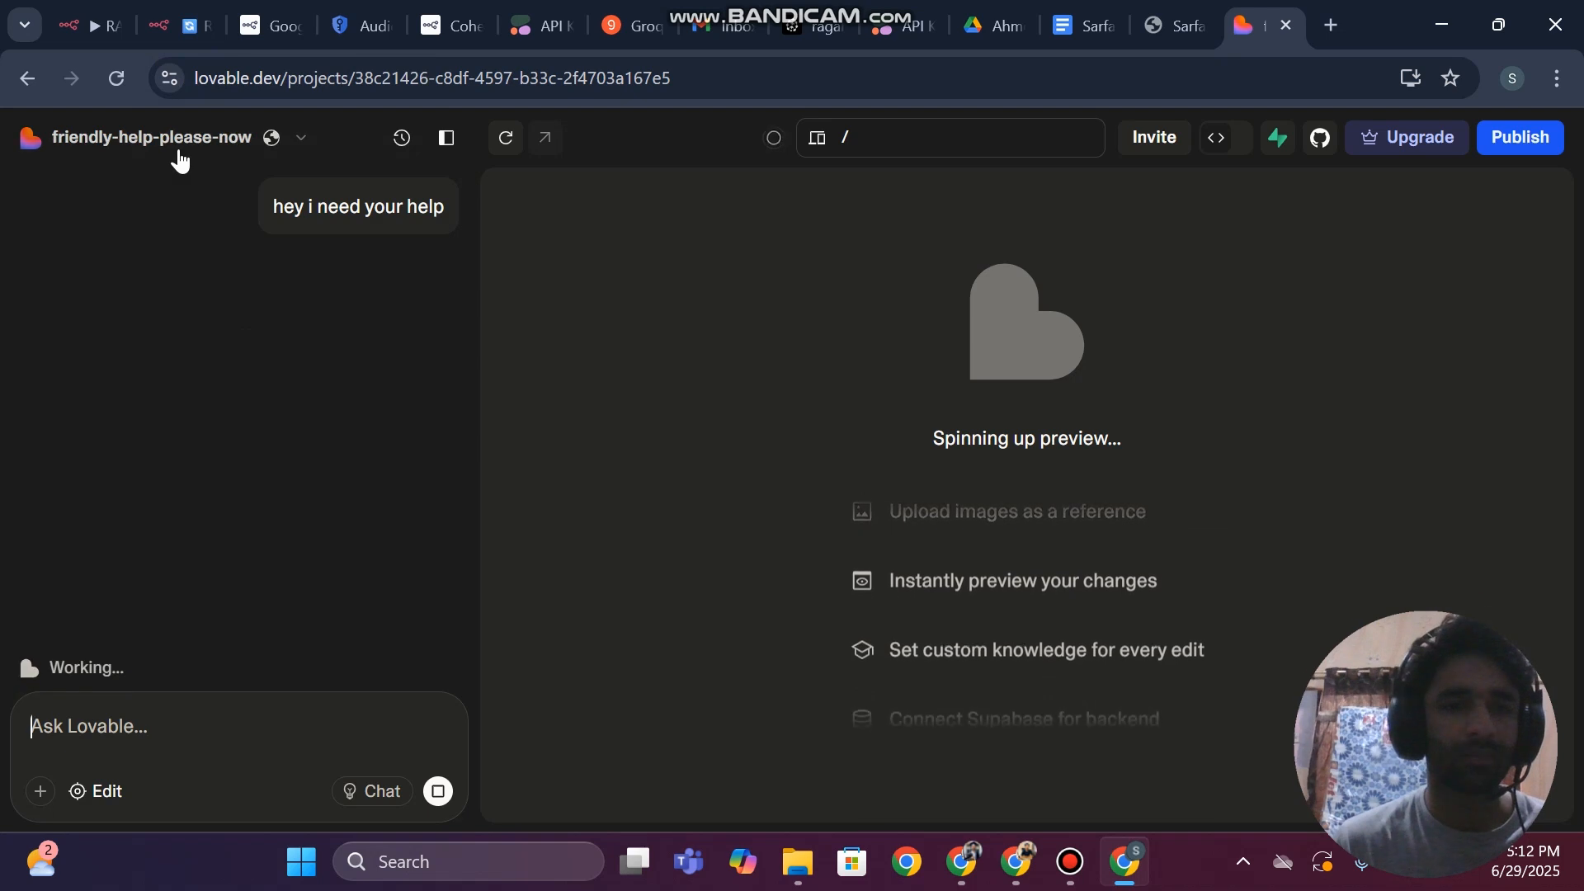
pyautogui.click(191, 145)
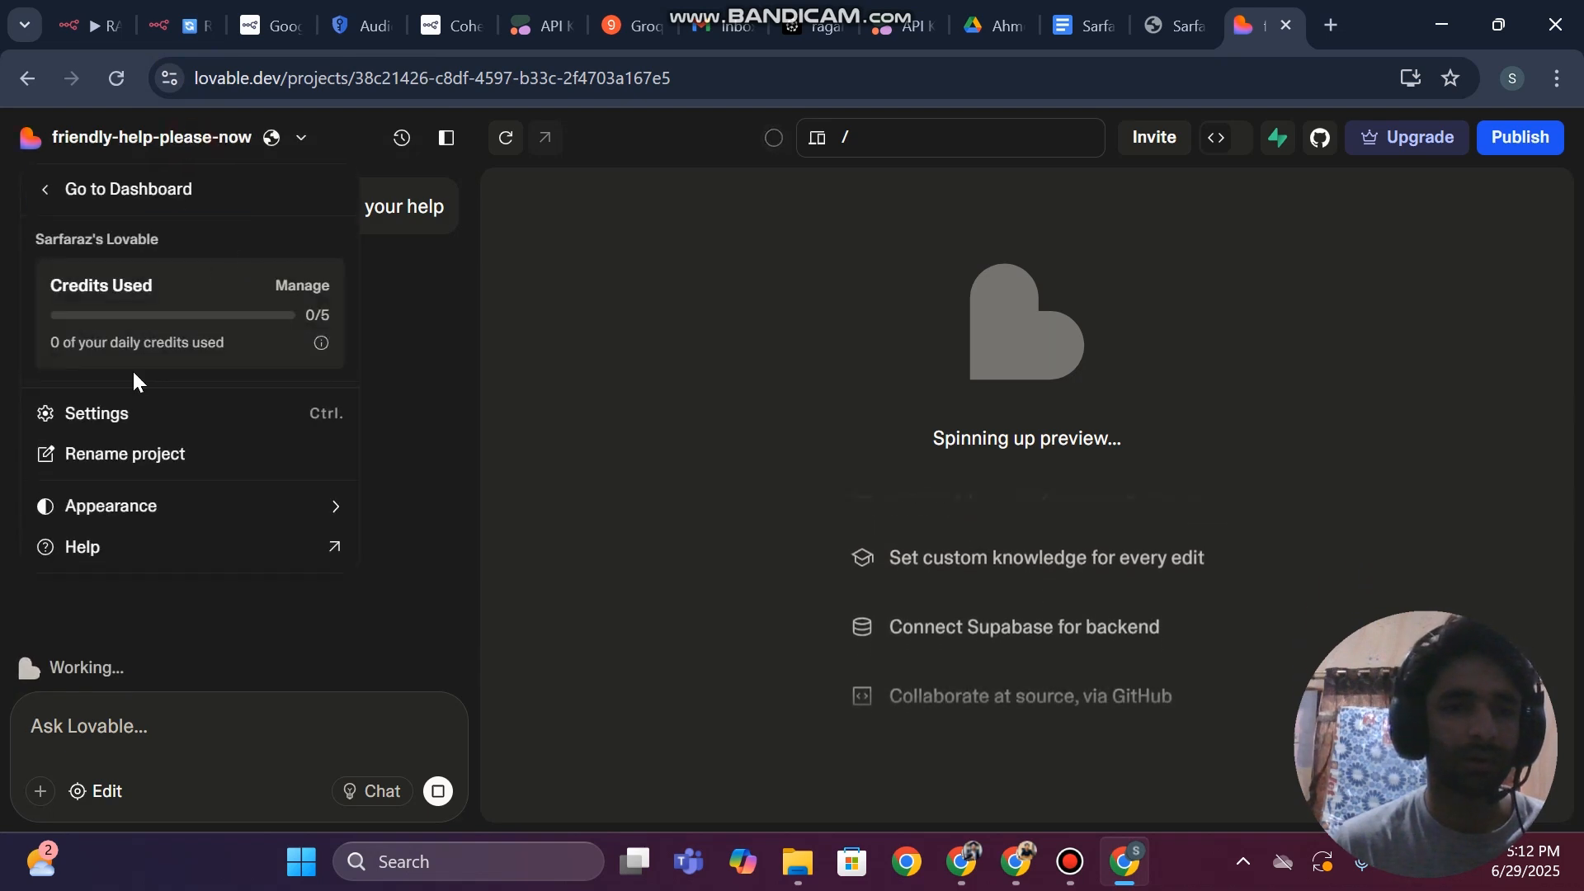
pyautogui.click(594, 377)
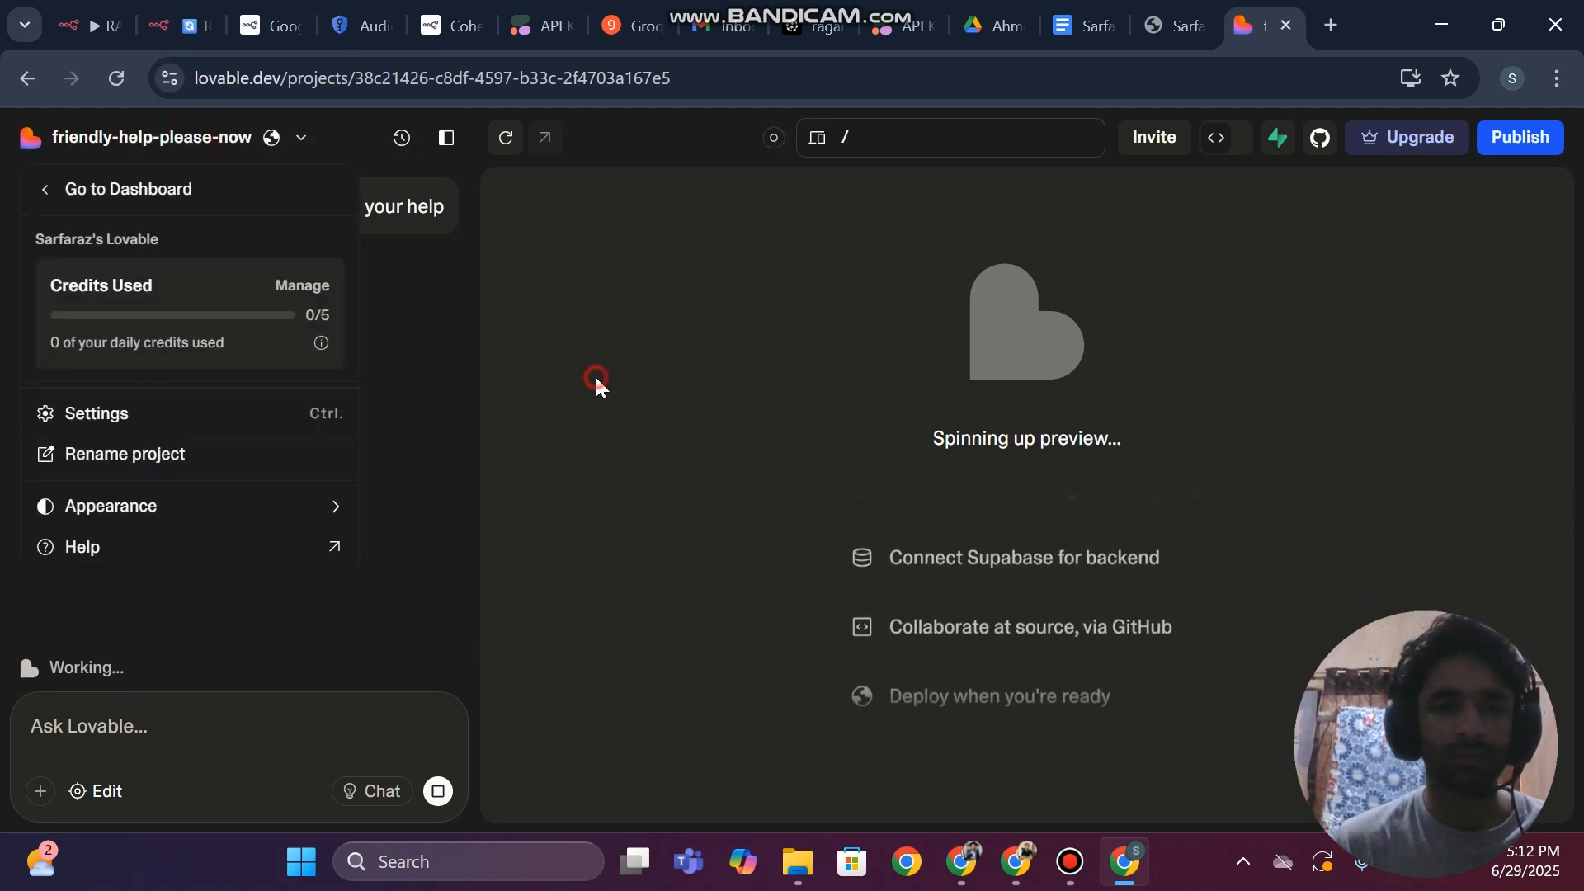
# Return to the RAG Data Pipeline workflow in n8n and read the Pinecone Vector Store node's error
pyautogui.click(207, 30)
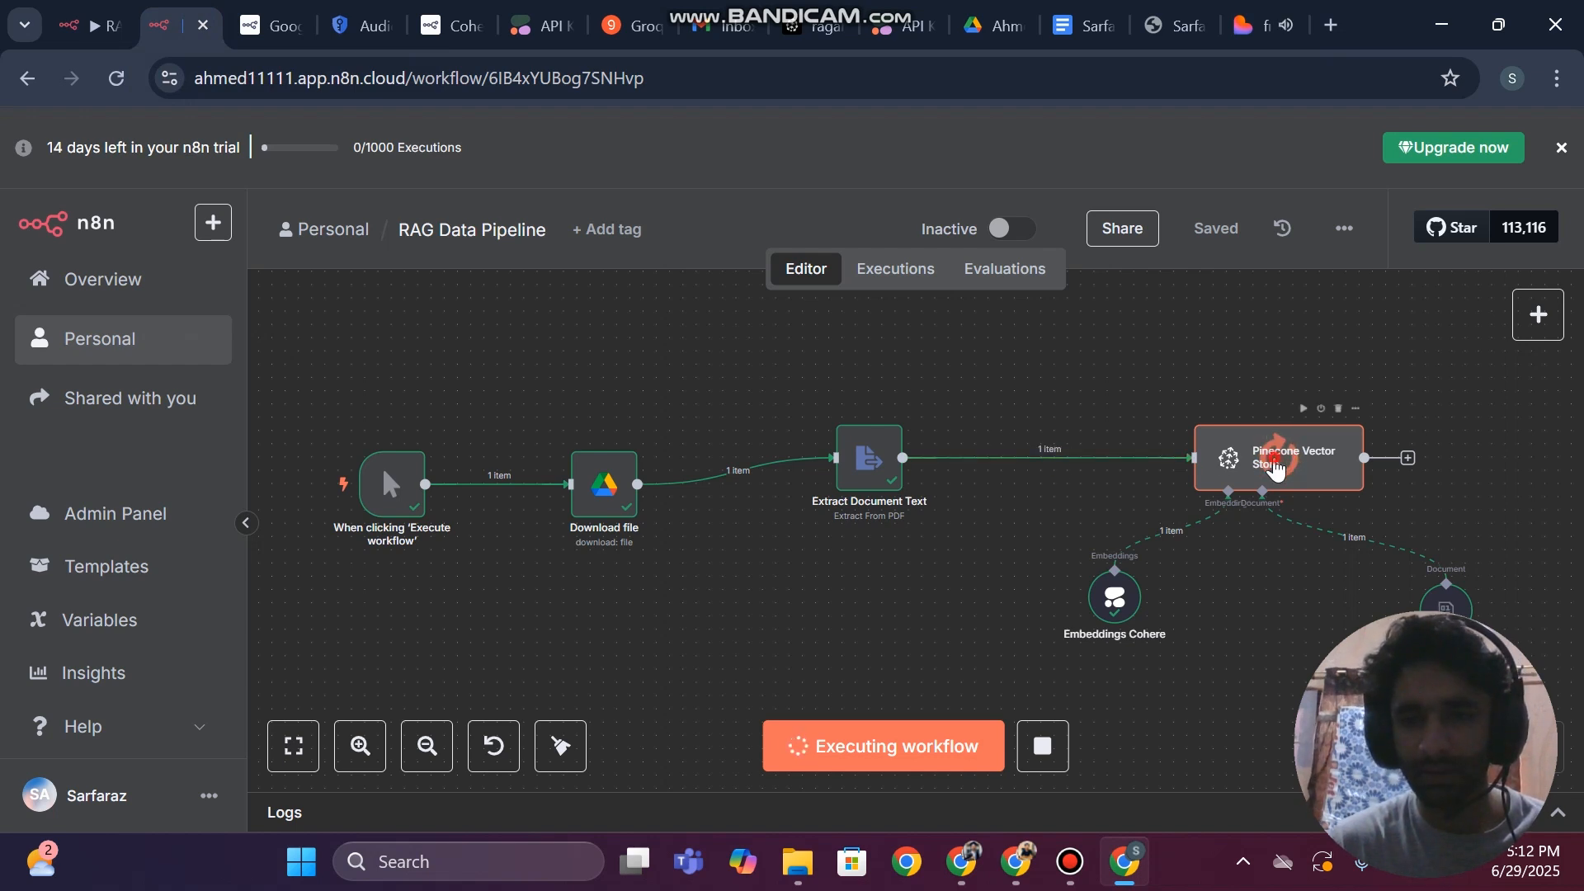
pyautogui.doubleClick(1276, 469)
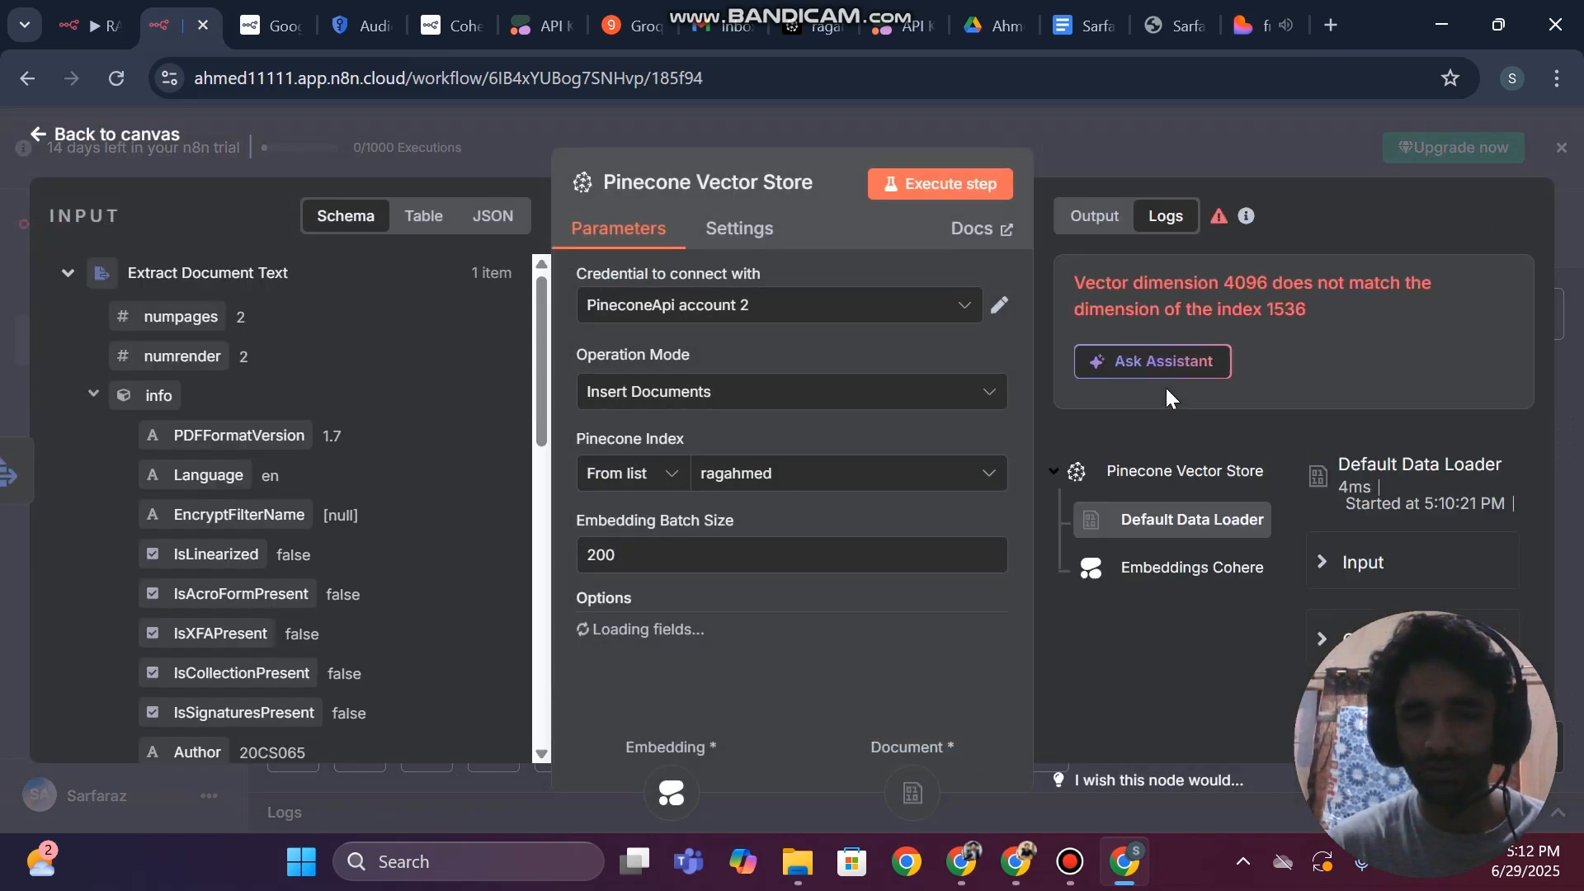
pyautogui.click(1230, 294)
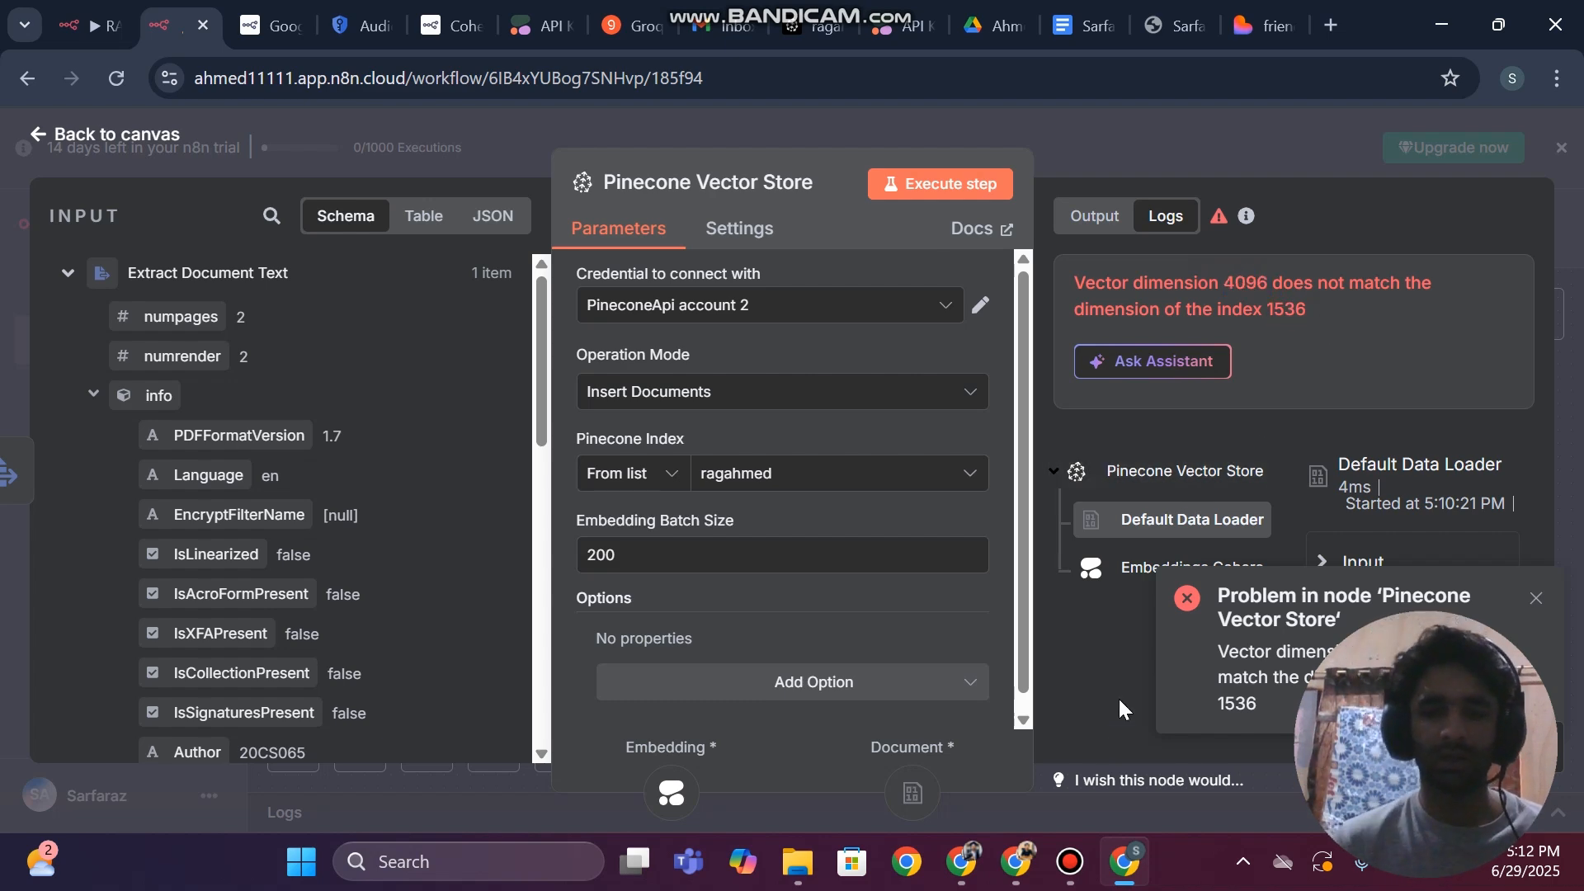
pyautogui.click(1070, 861)
pyautogui.click(1070, 861)
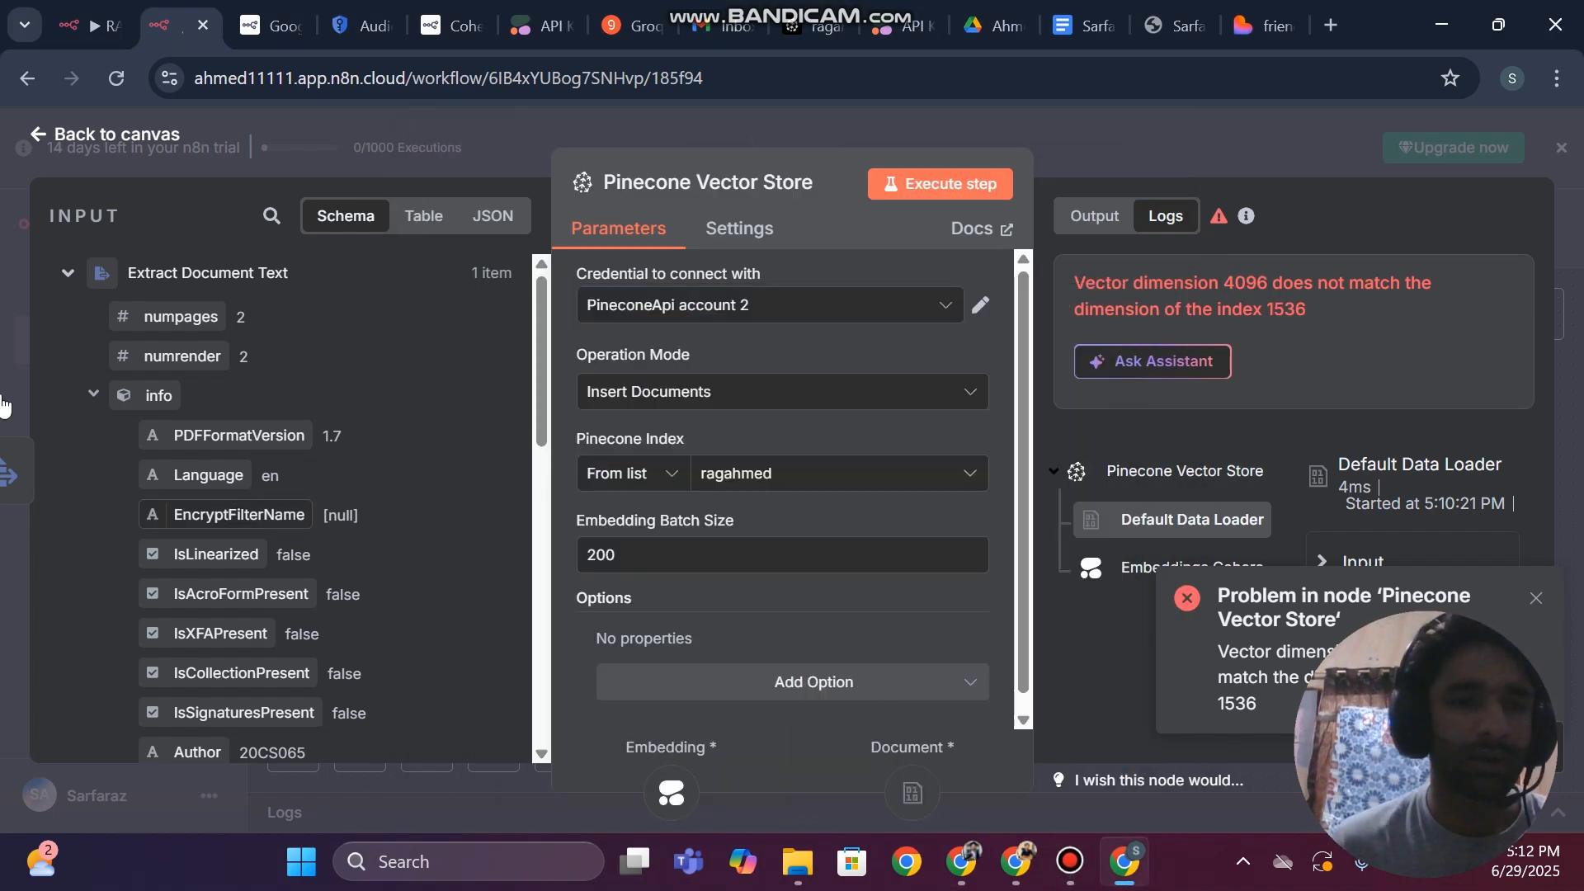
# Open the Embeddings Cohere node and examine the dimensions of the available embedding models
pyautogui.click(5, 375)
pyautogui.scroll(-1, 1254, 465)
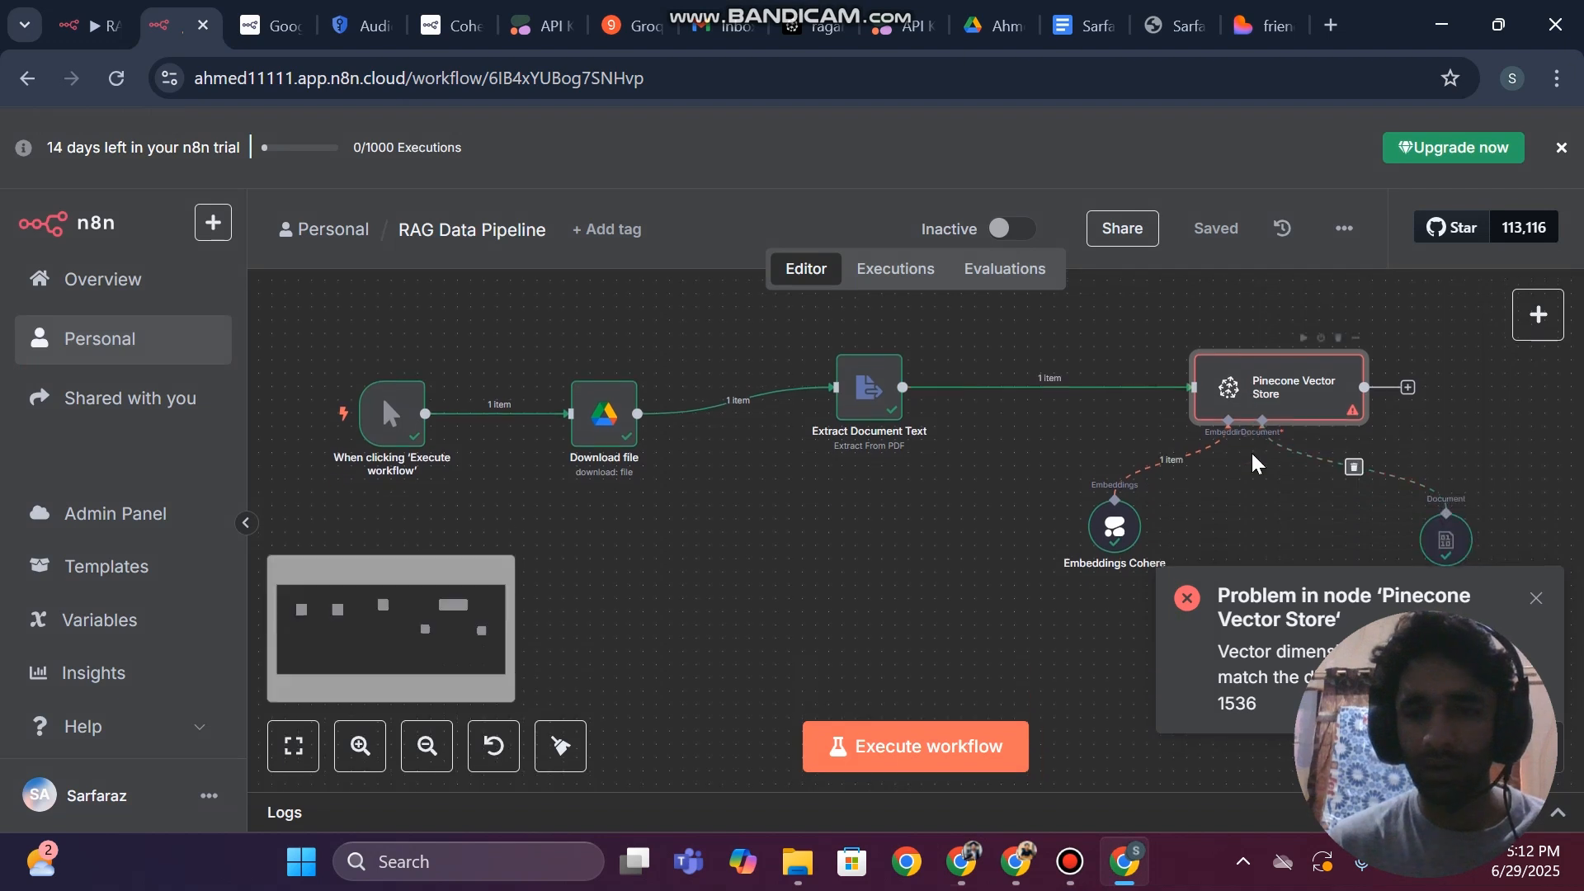
pyautogui.doubleClick(1098, 540)
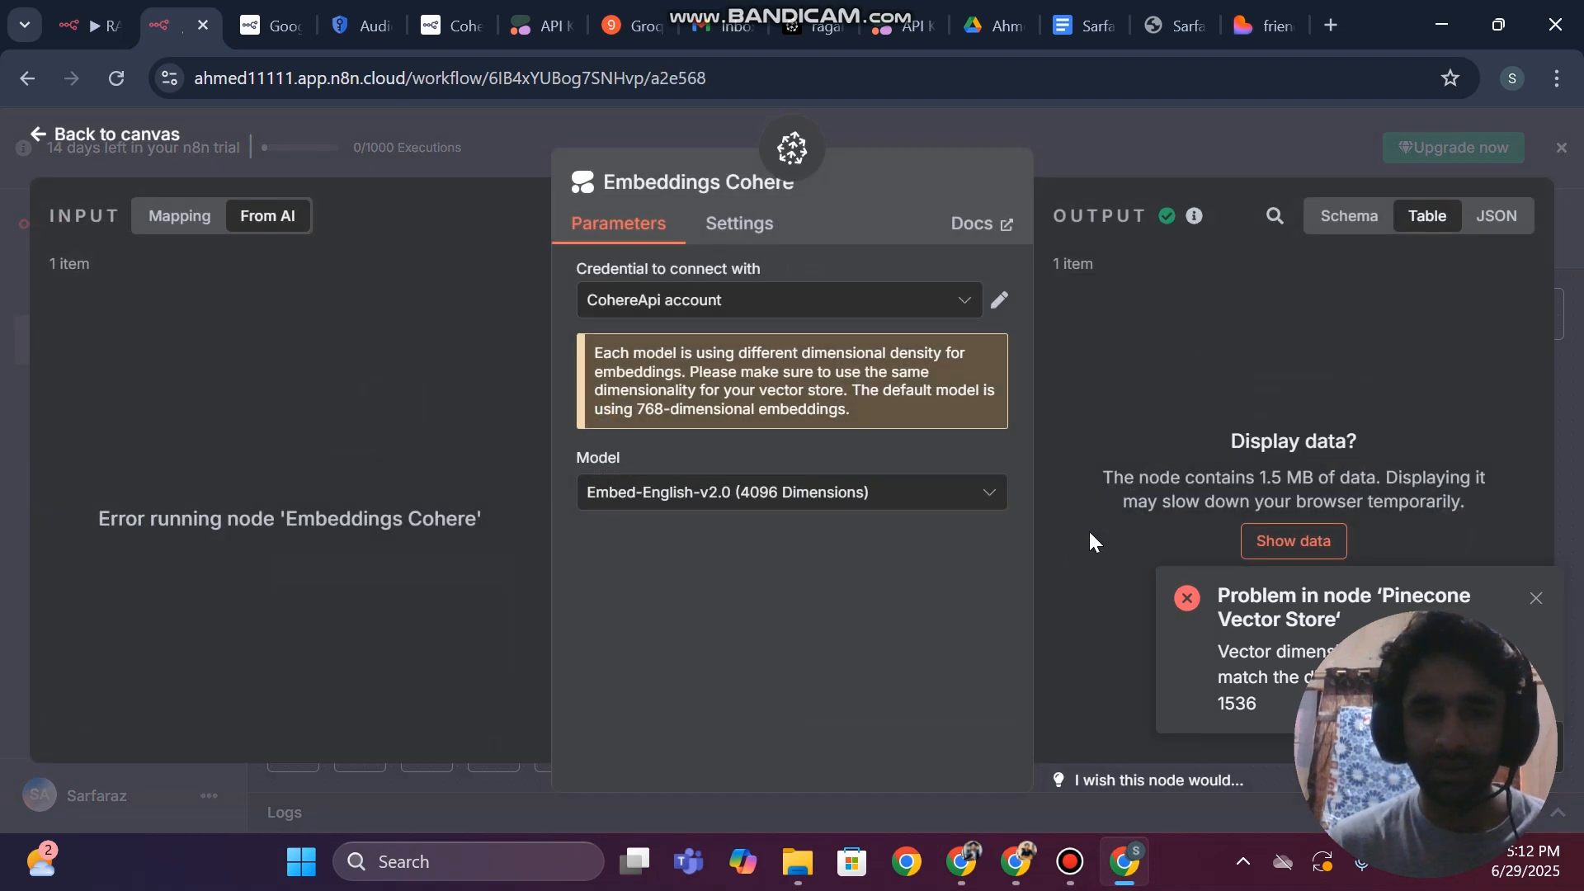
pyautogui.click(700, 495)
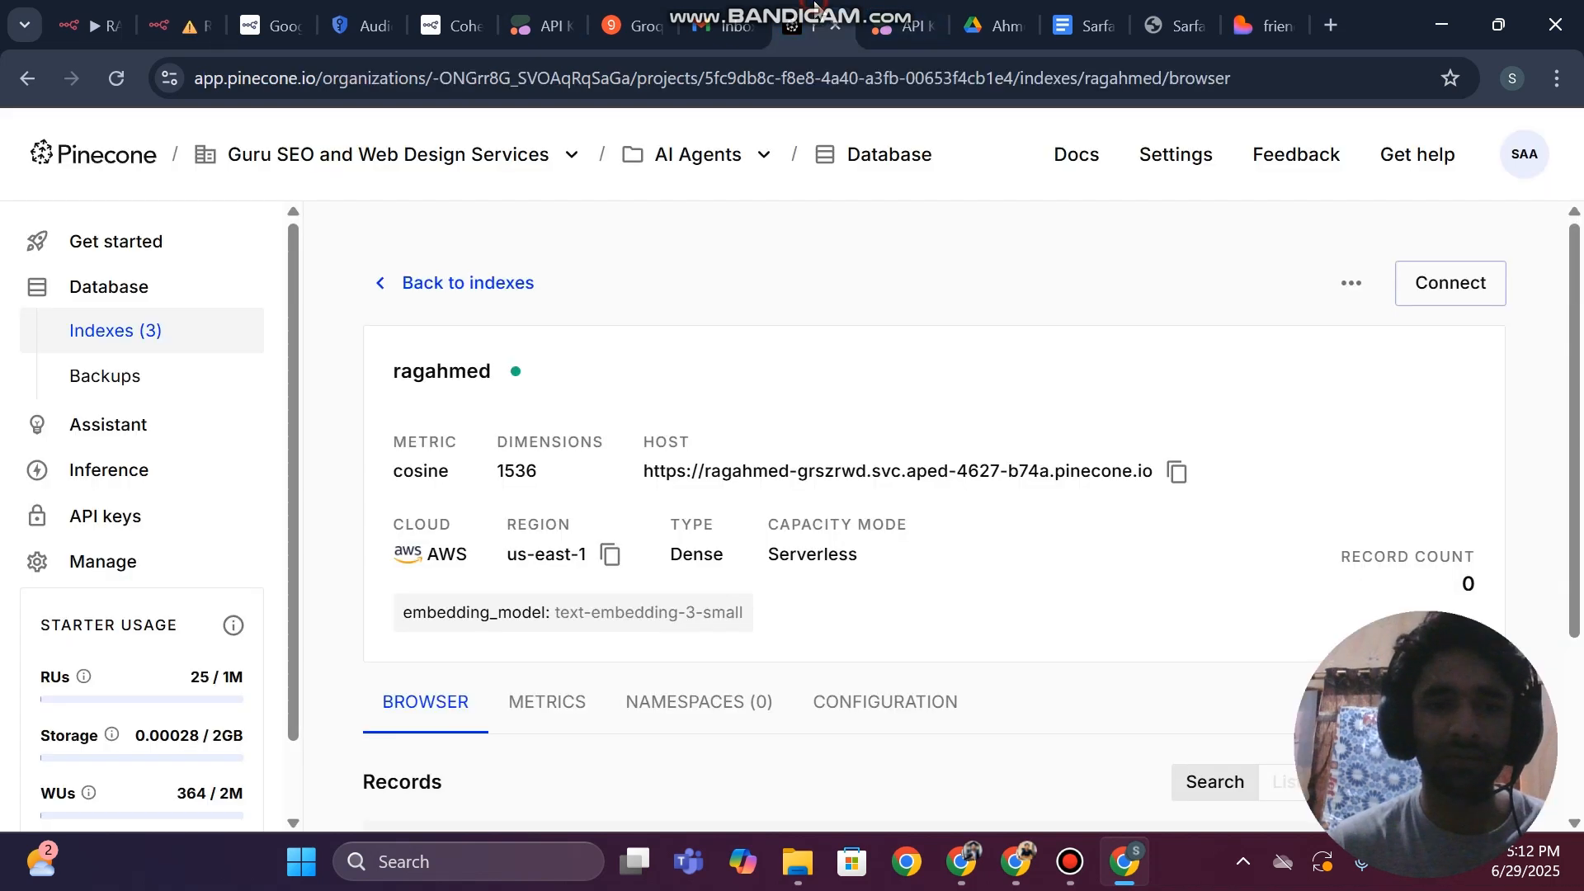
# Check the ragahmed index's dimensions in Pinecone and compare them with the Cohere model list in n8n
pyautogui.click(814, 26)
pyautogui.doubleClick(516, 470)
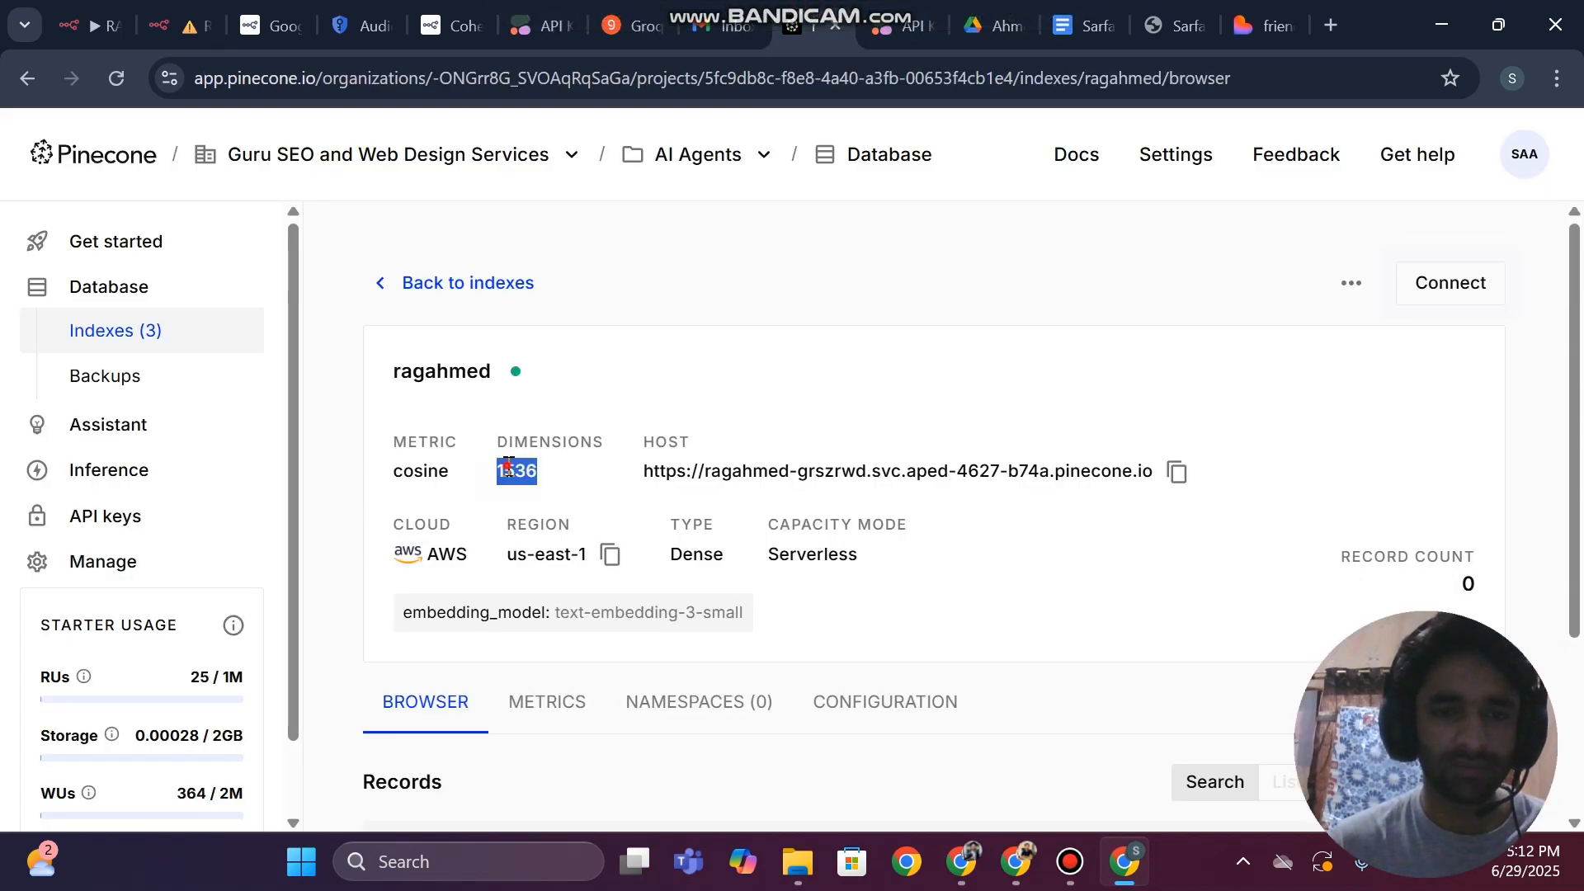
pyautogui.click(611, 493)
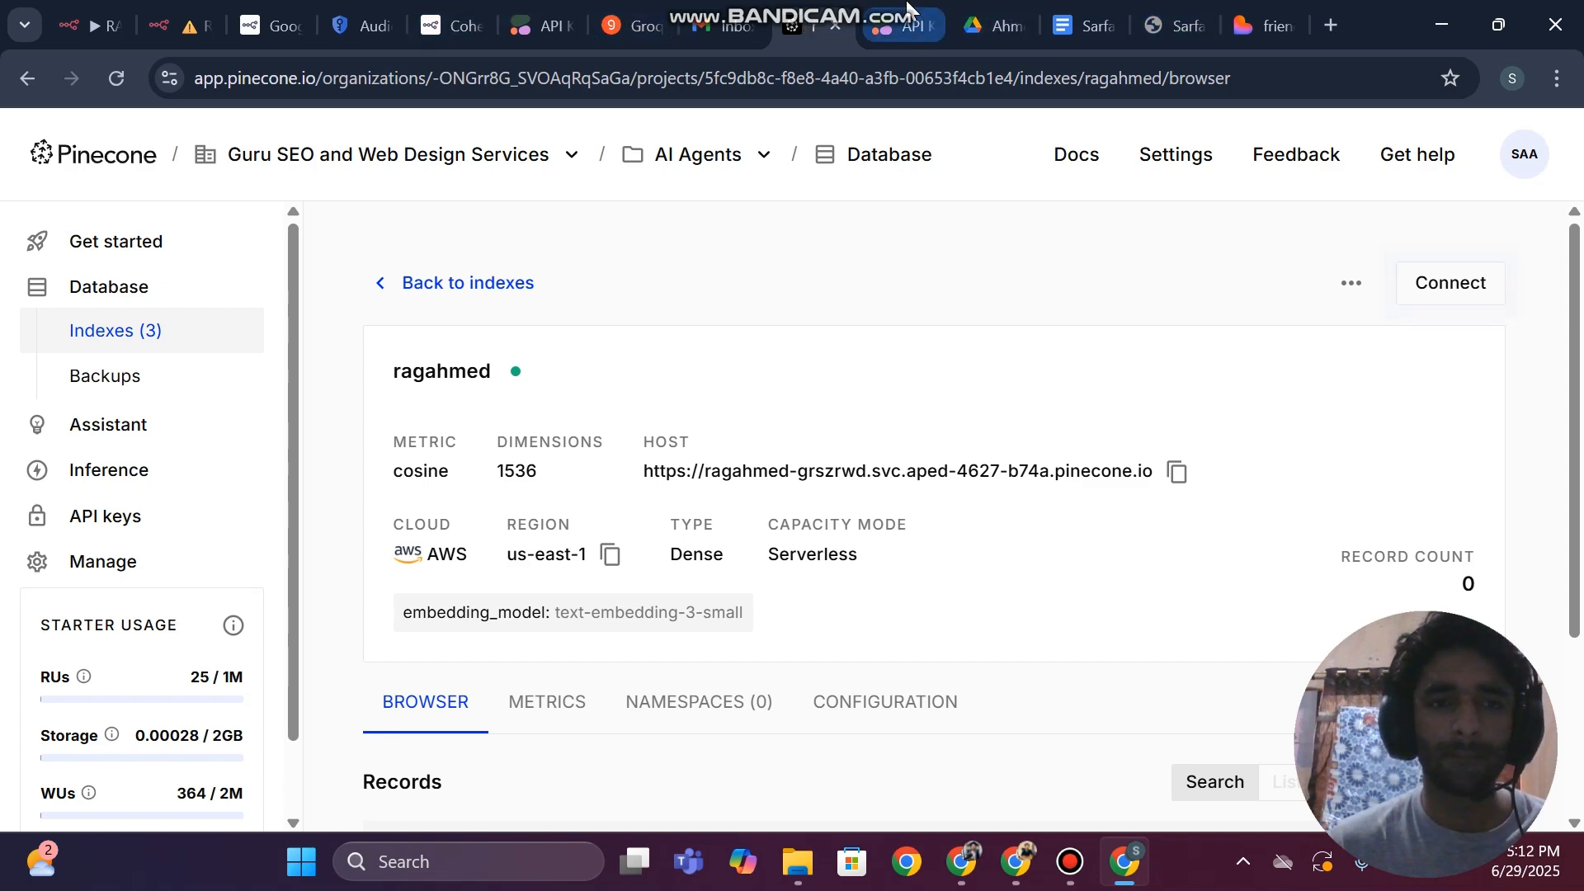
pyautogui.click(180, 12)
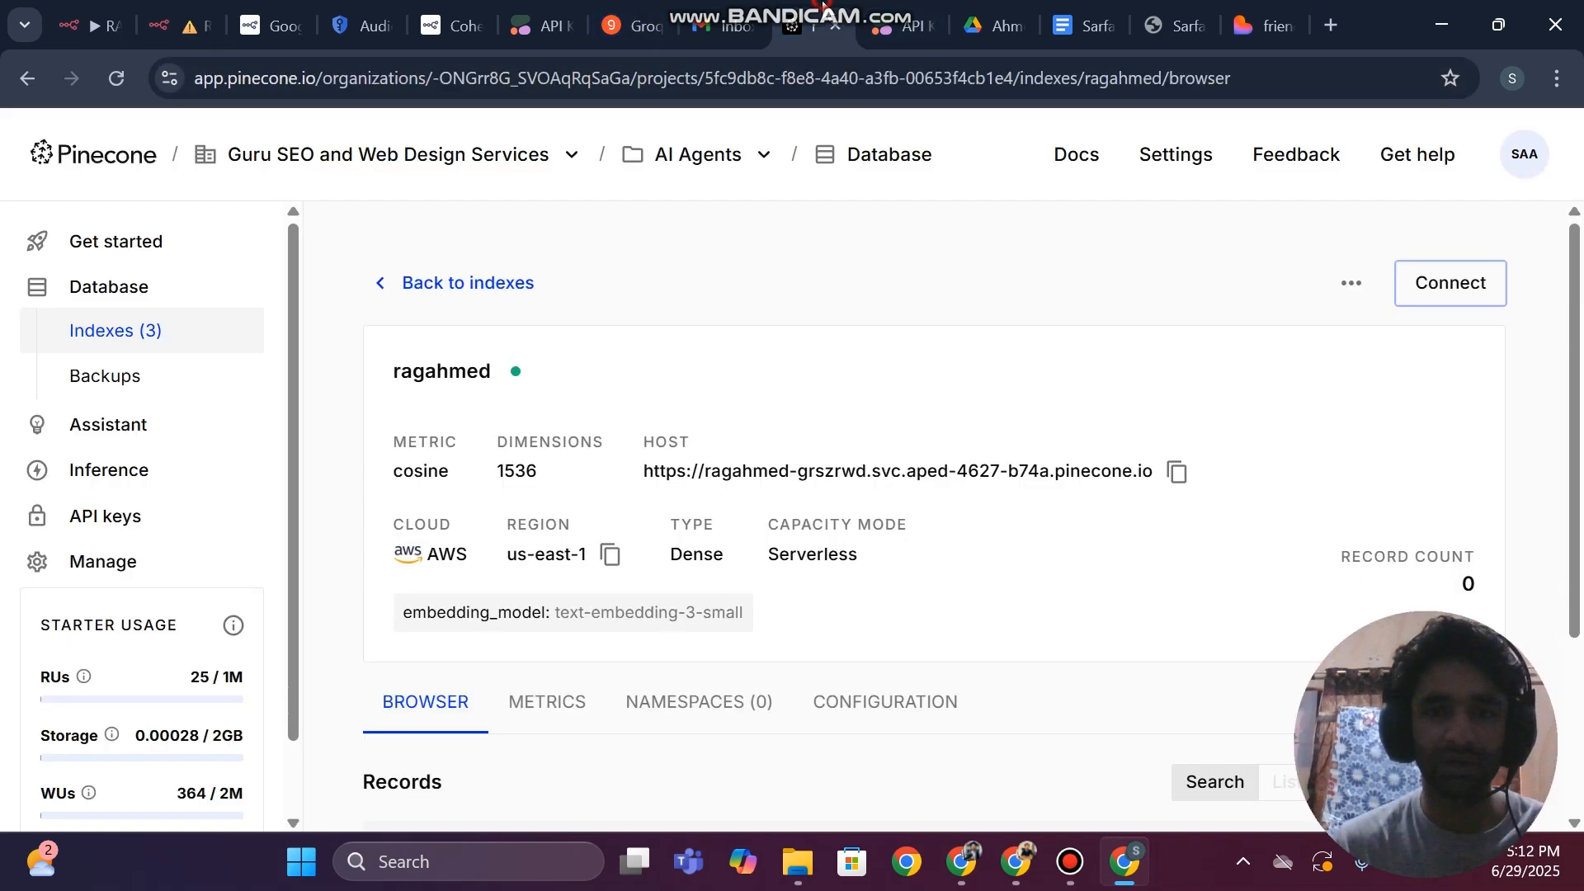
# Open the ragahmed index's configuration in Pinecone and look for a dimension setting
pyautogui.click(804, 25)
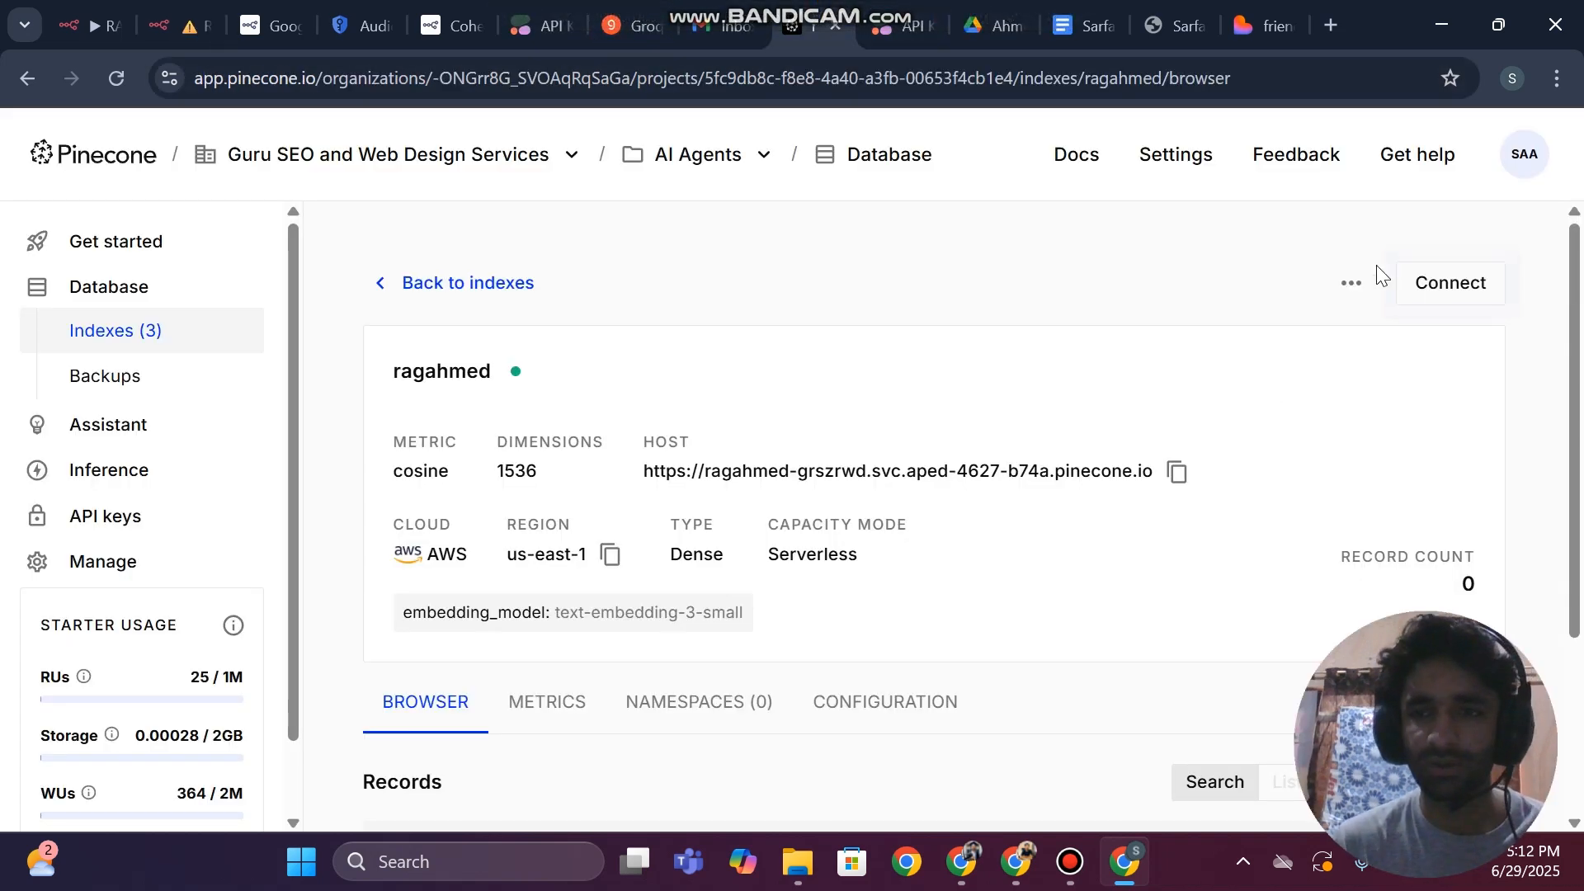
pyautogui.click(1351, 283)
pyautogui.click(1263, 348)
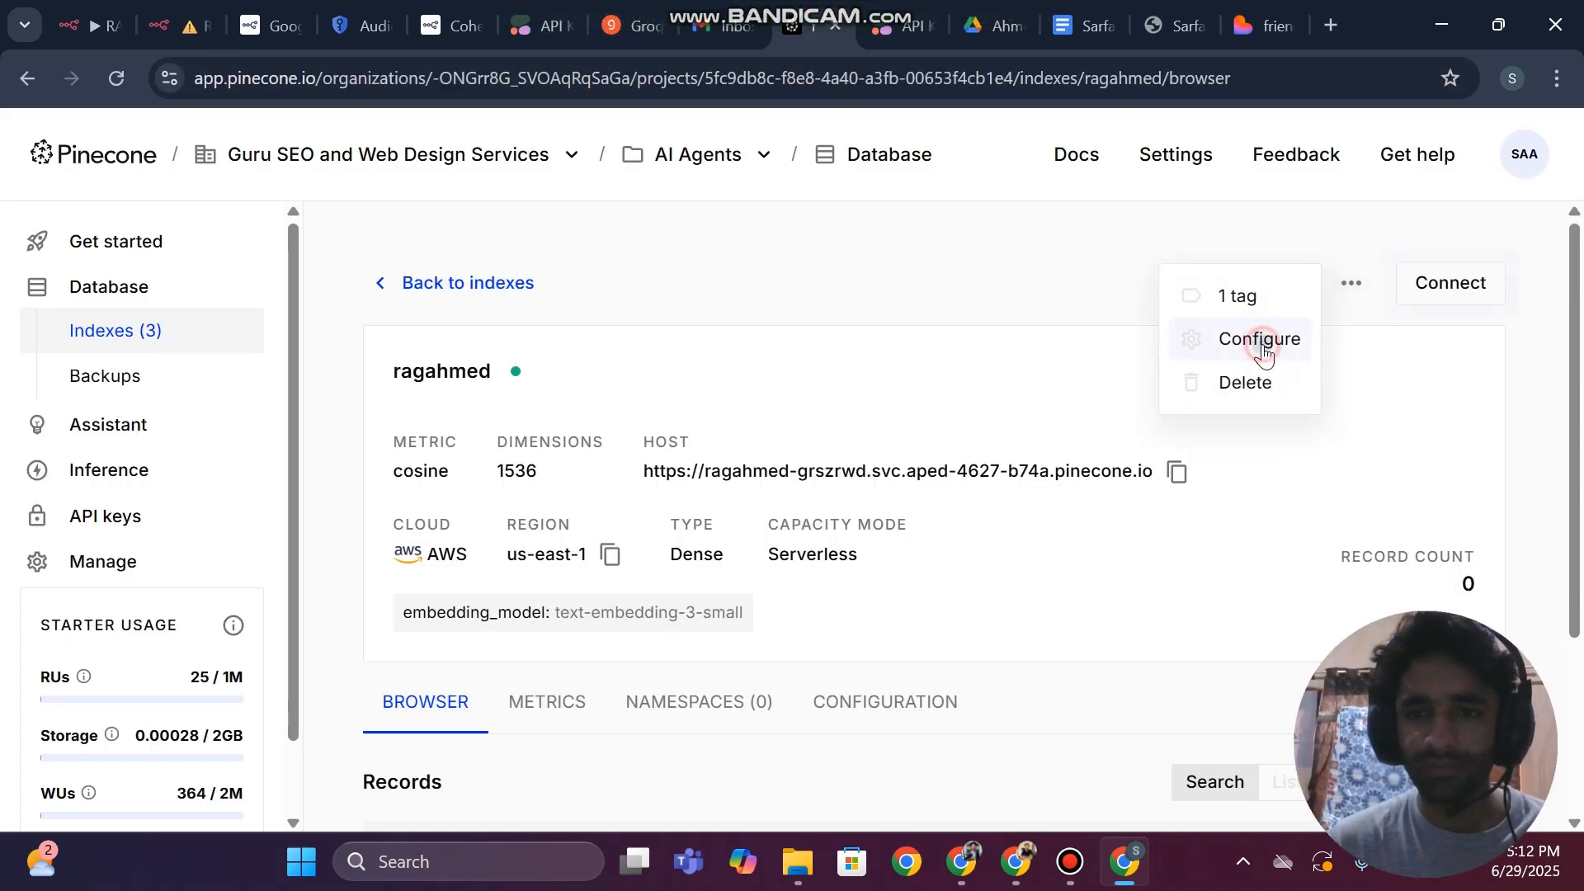
pyautogui.scroll(-2, 763, 567)
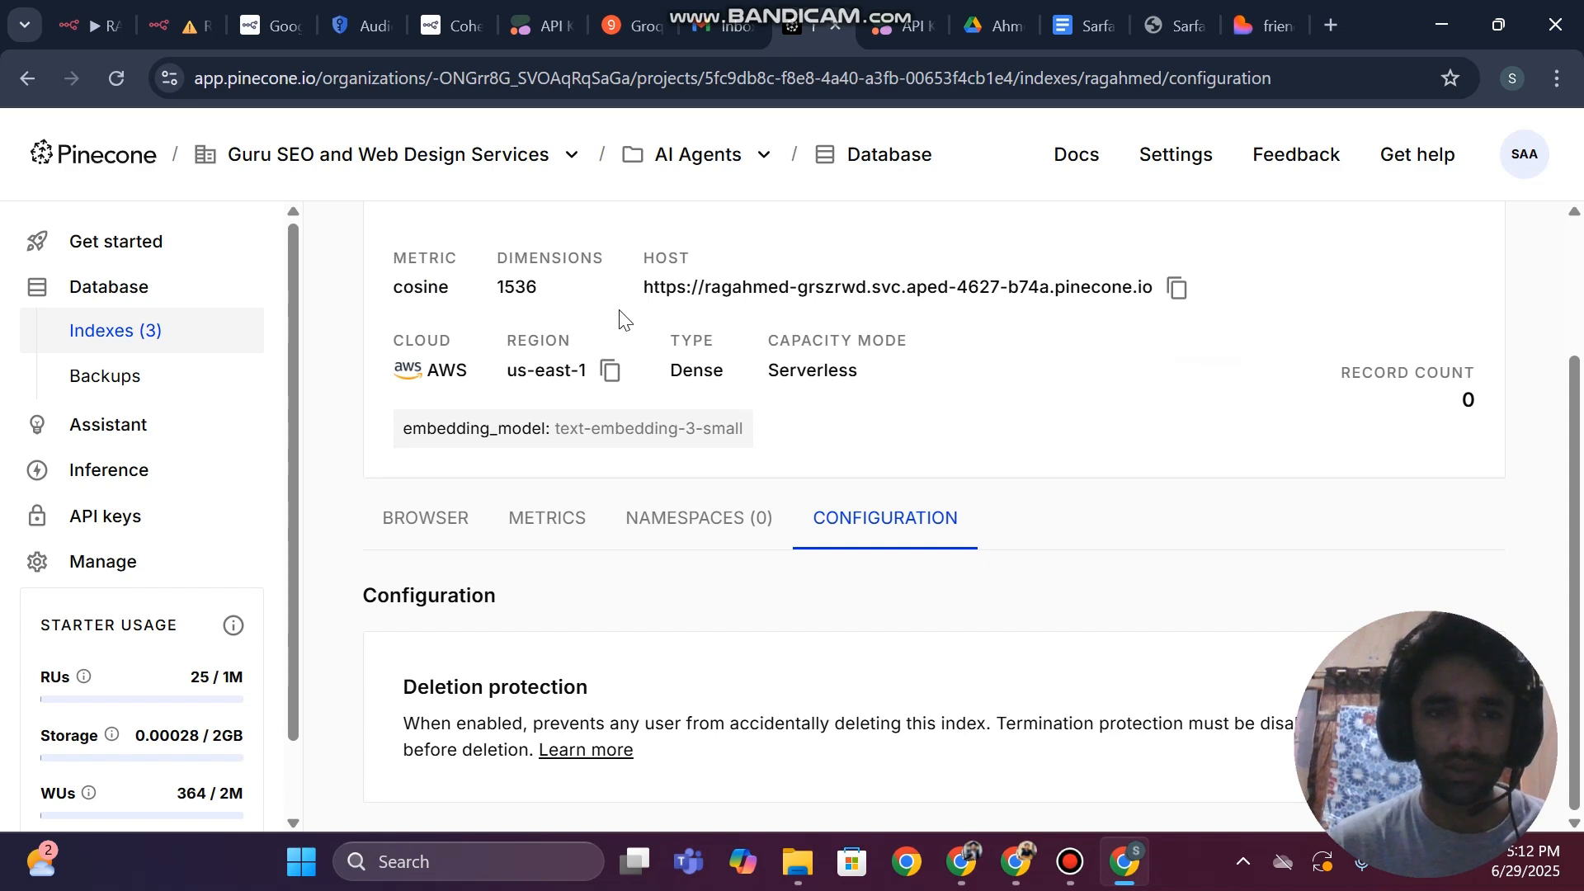
pyautogui.scroll(2, 718, 356)
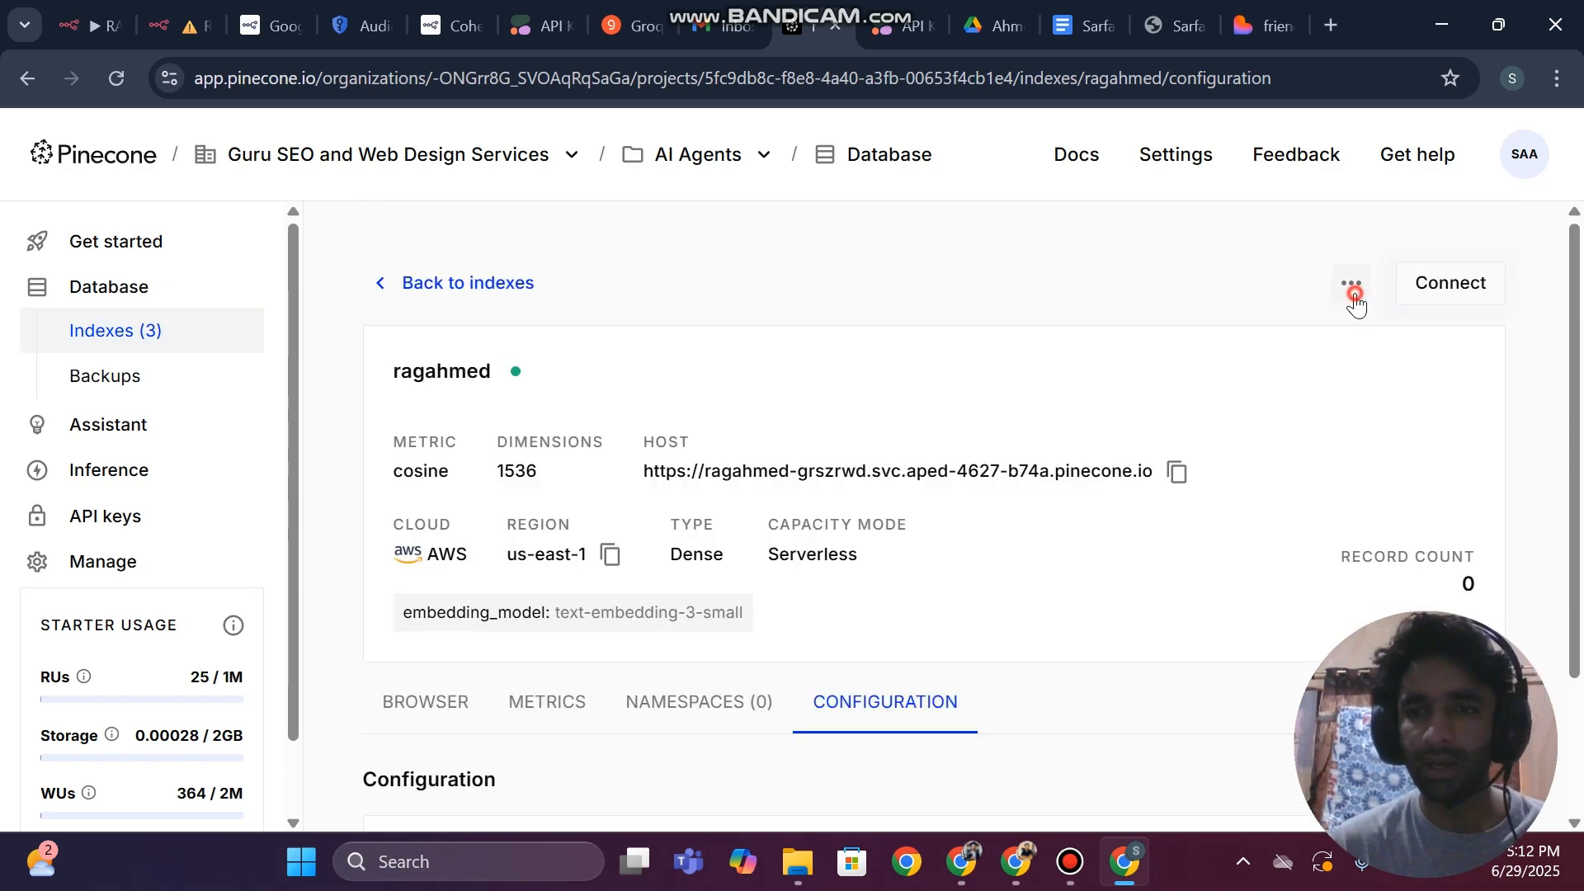
# Delete the ragahmed index from Pinecone, confirming the deletion with the index name
pyautogui.click(1354, 293)
pyautogui.click(1231, 381)
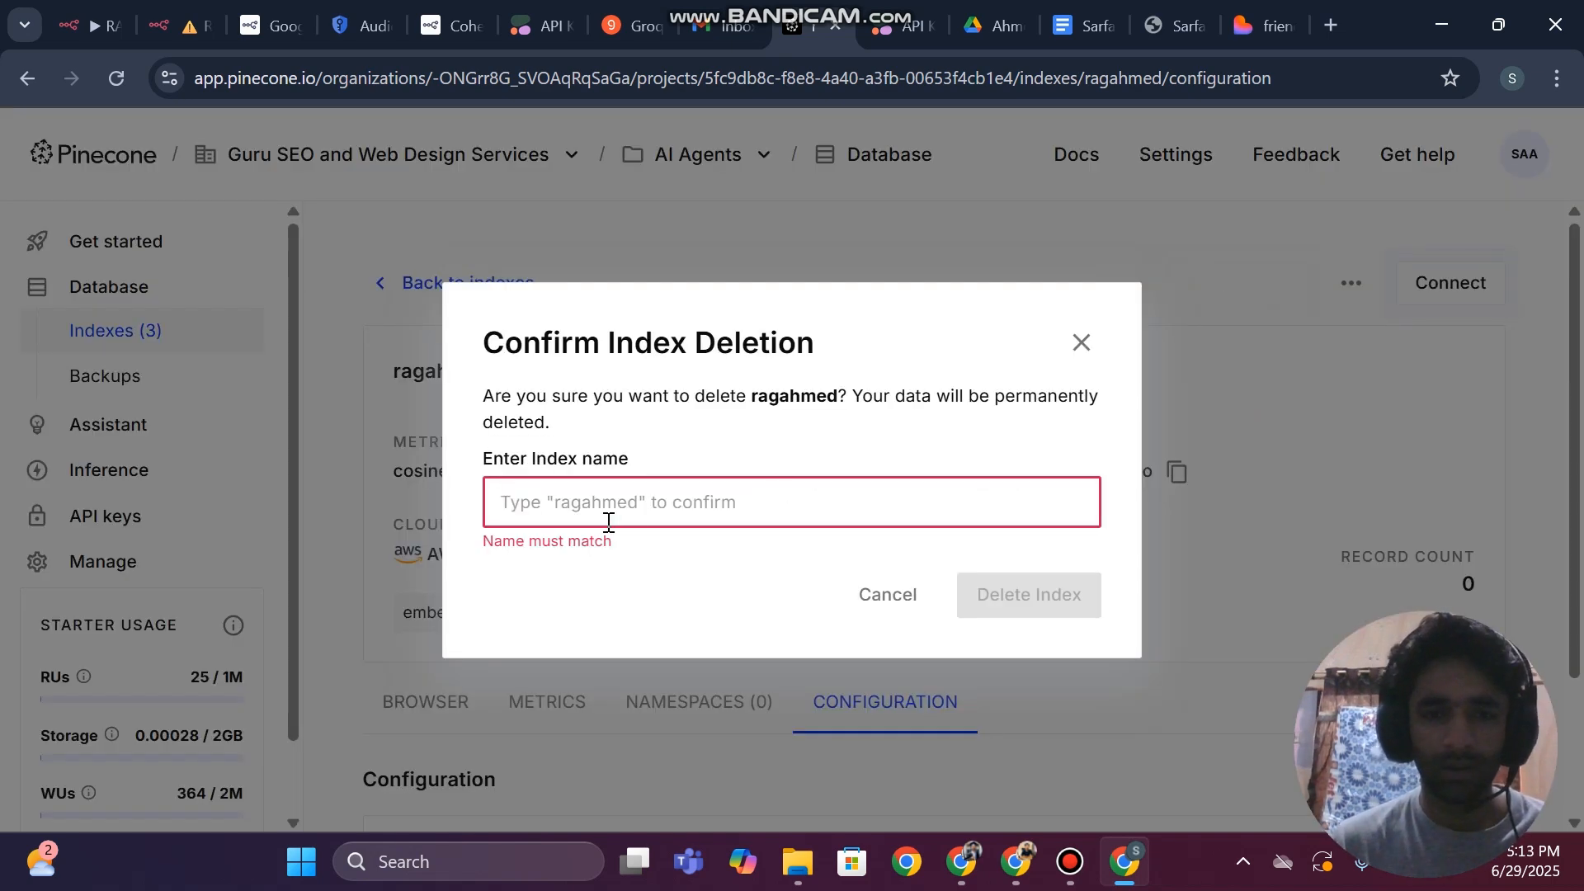
pyautogui.write('ra')
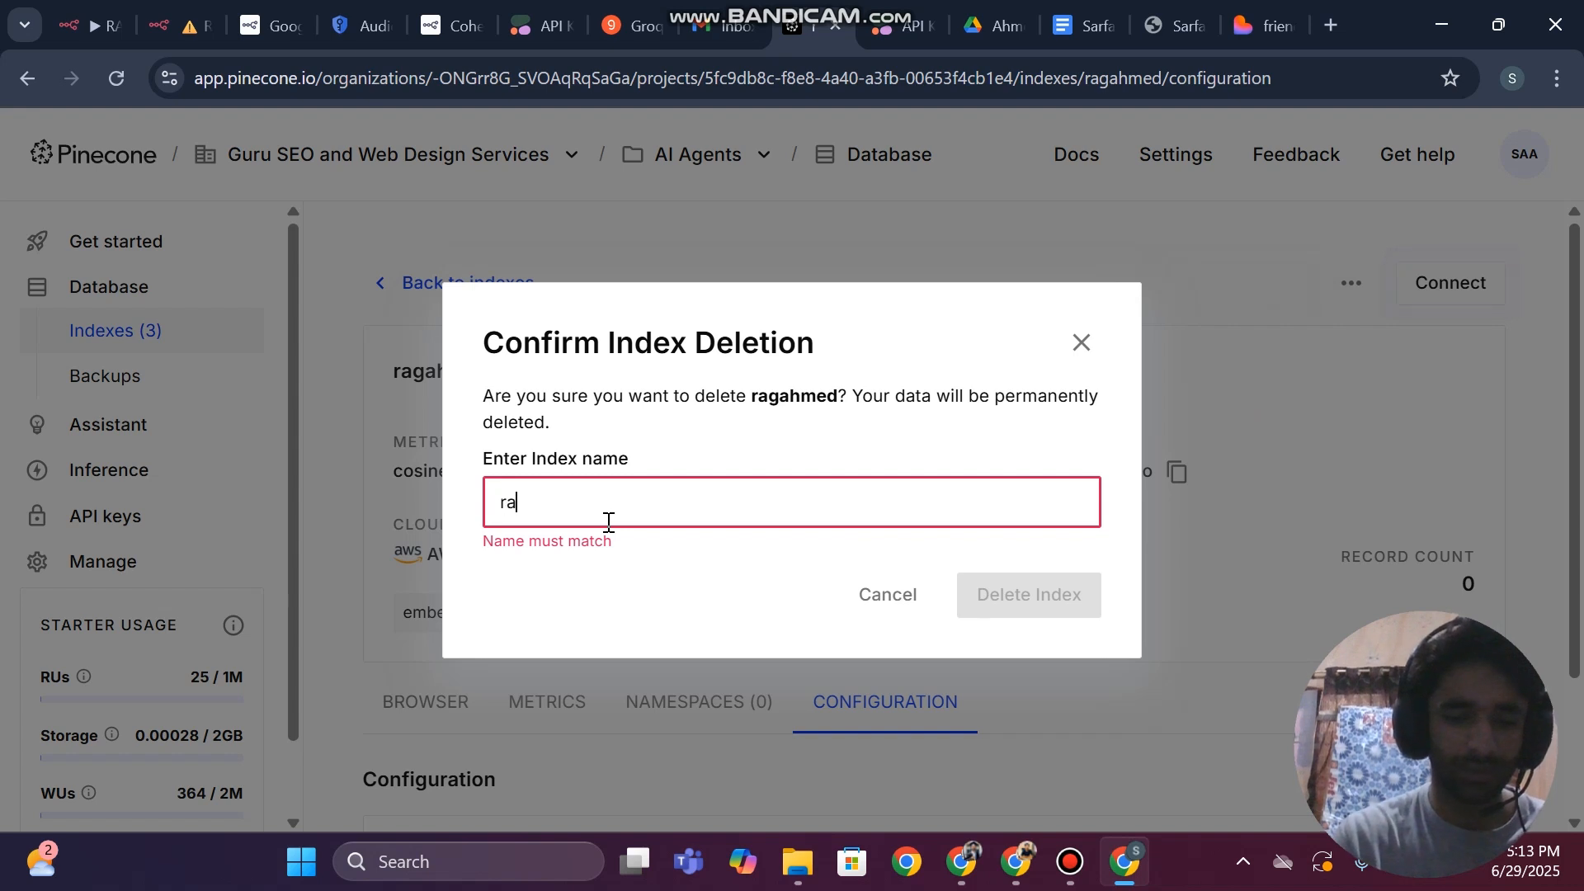
pyautogui.write('gahmed')
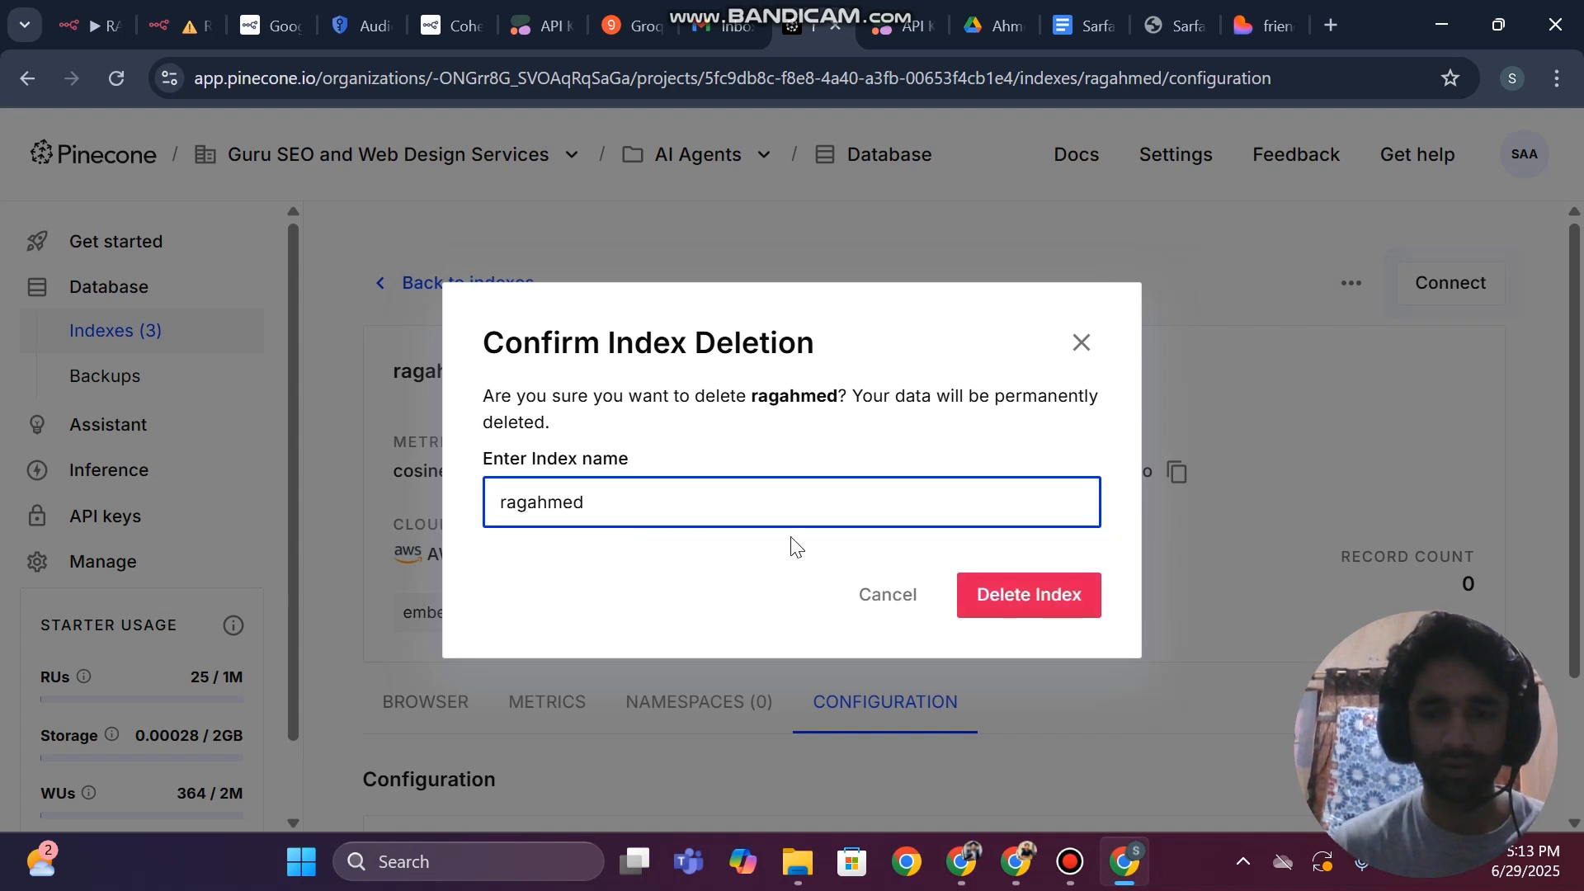
pyautogui.click(1031, 595)
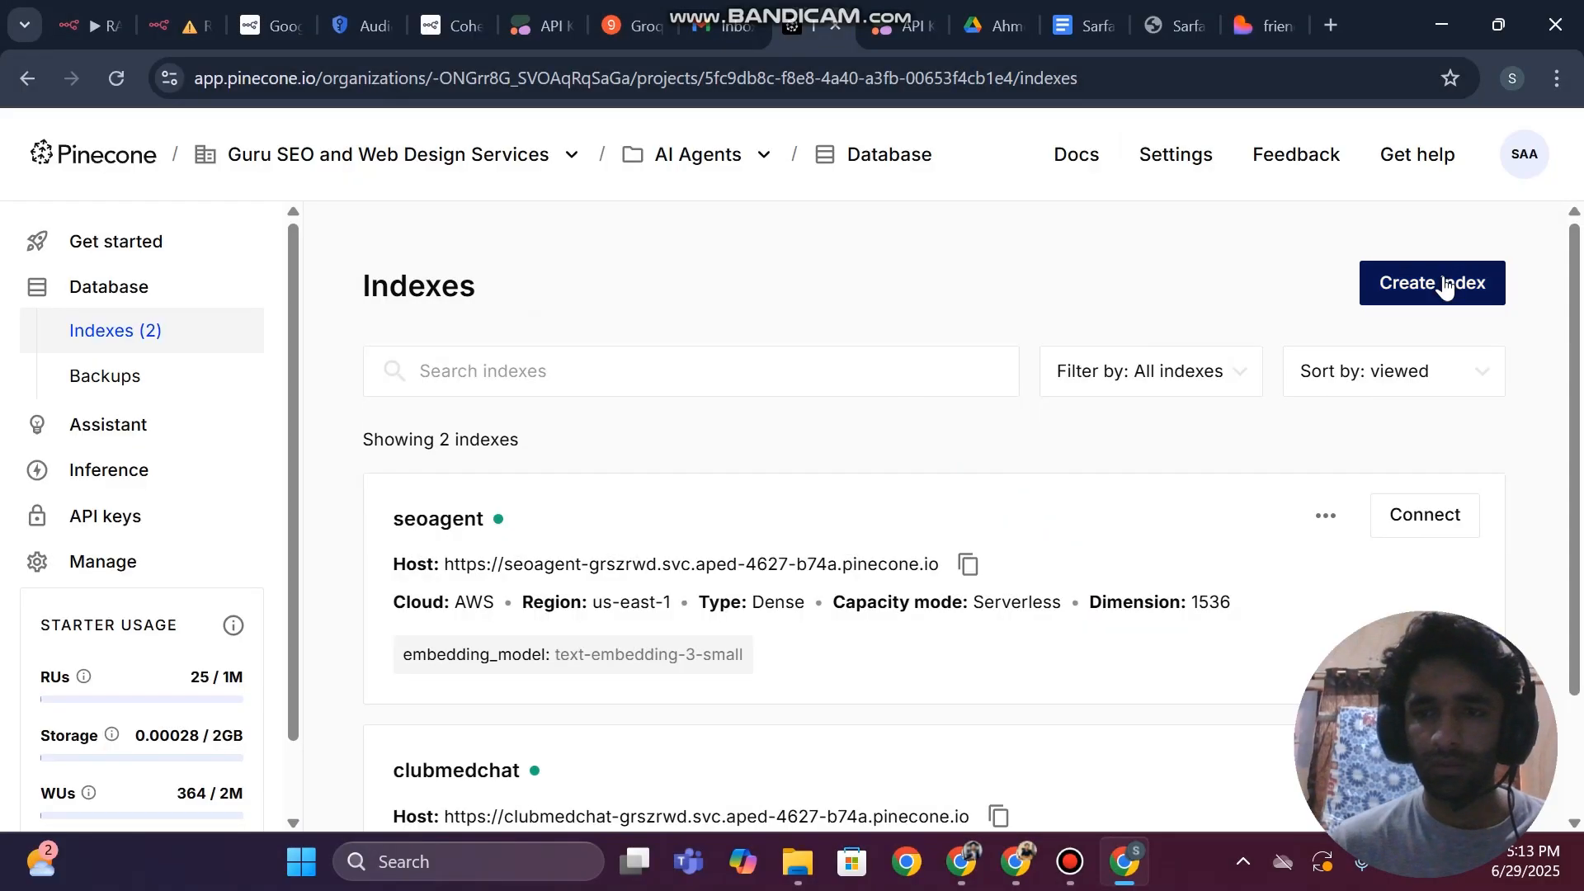
# Start creating a new Pinecone index and name it ragahmed
pyautogui.click(1443, 285)
pyautogui.scroll(-2, 804, 351)
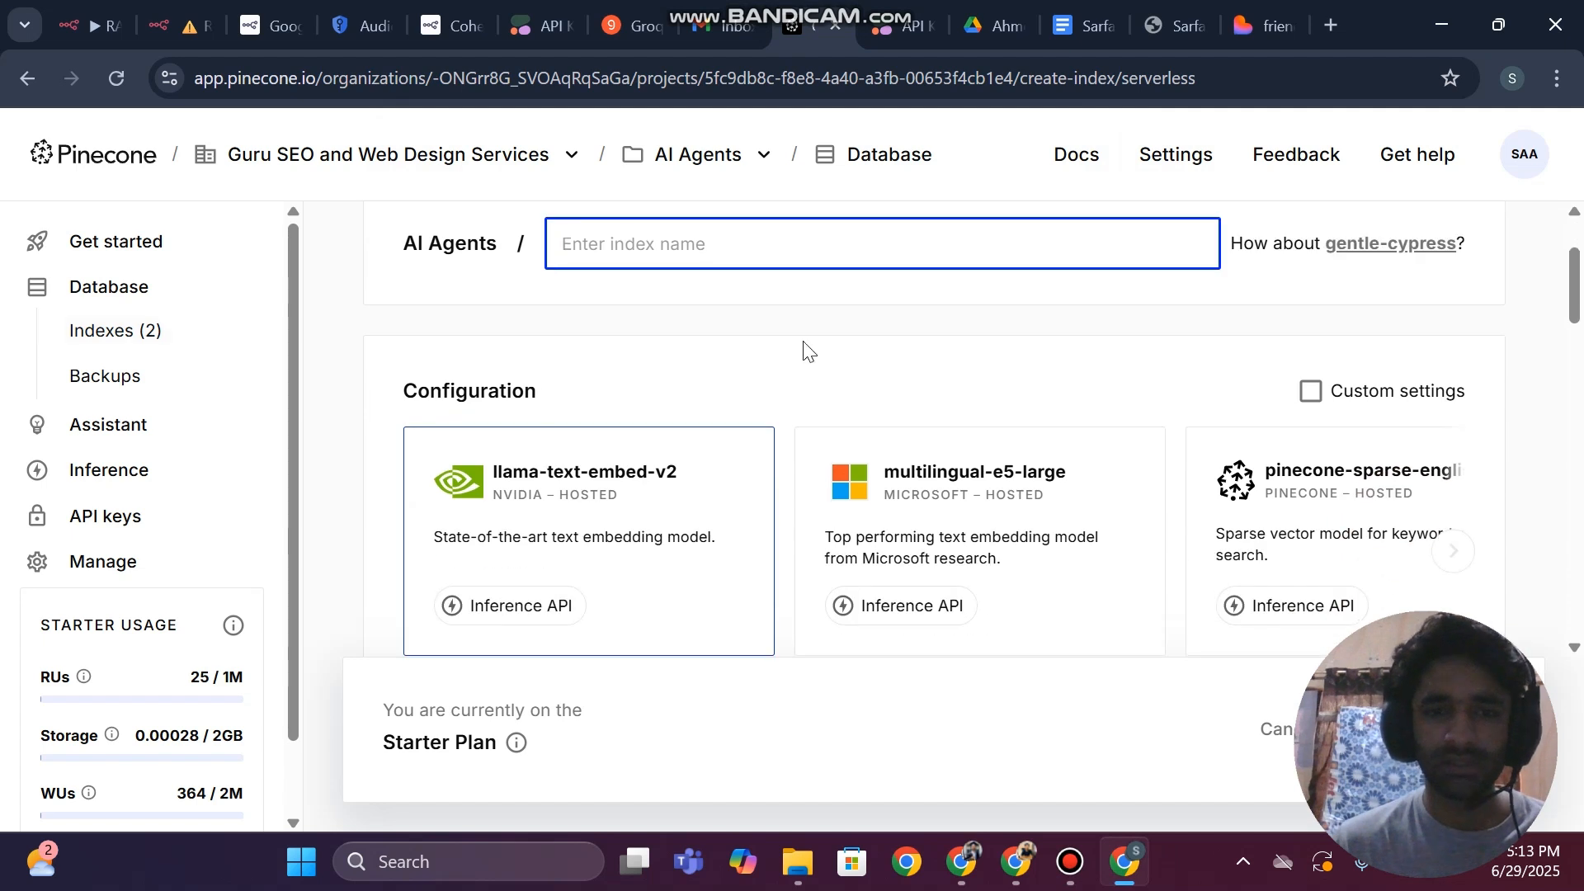
pyautogui.write('ragahmed')
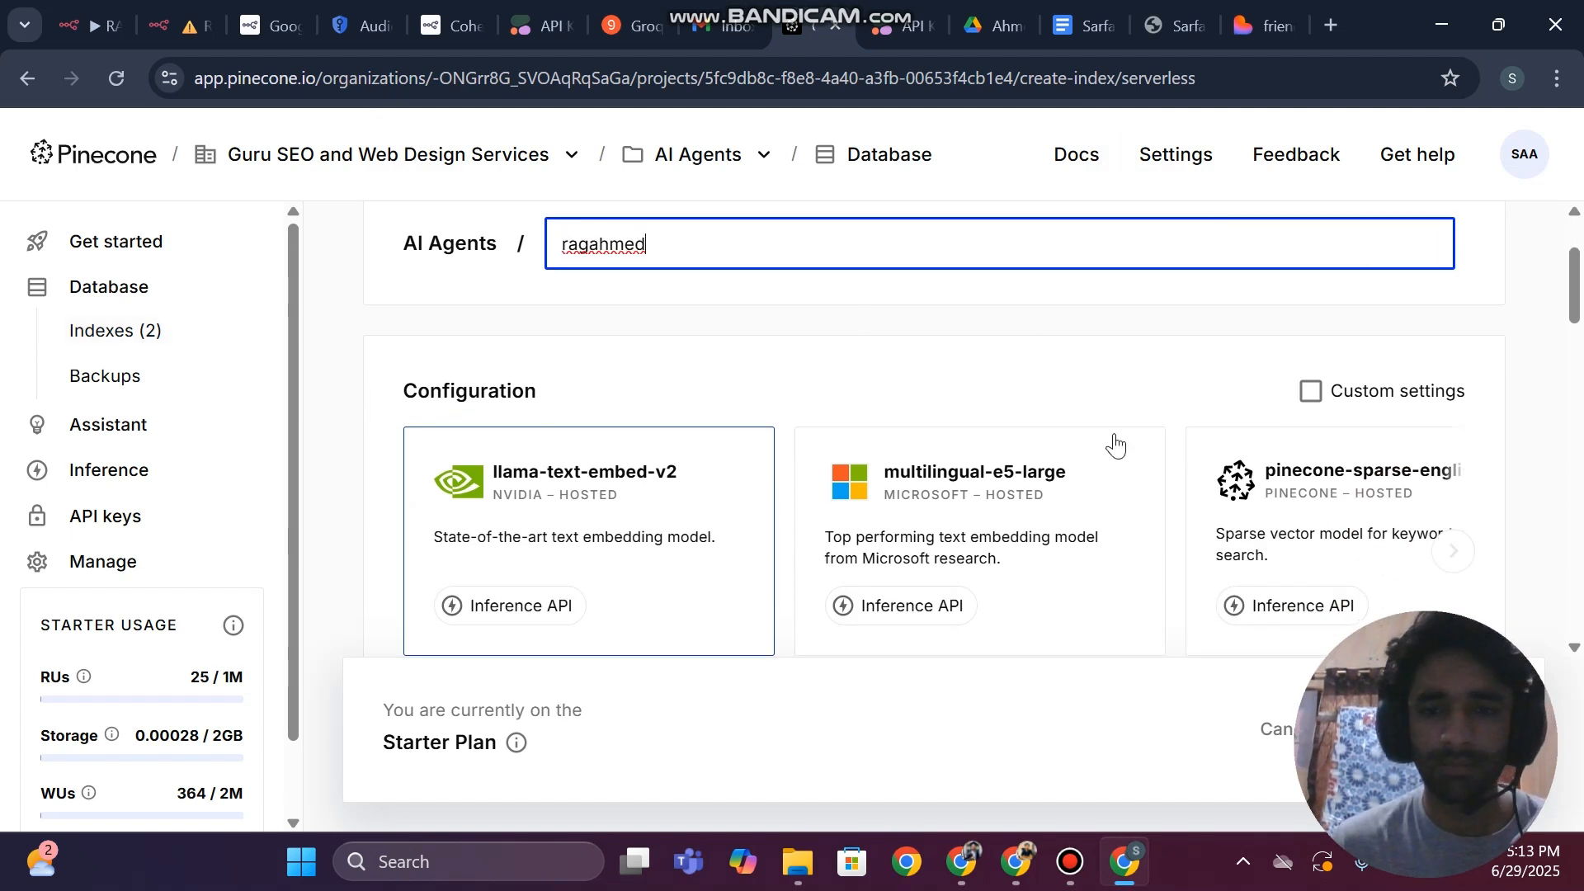
# Try the text-embedding-3-small configuration for the new index and check its available dimension options
pyautogui.hscroll(5, 1105, 577)
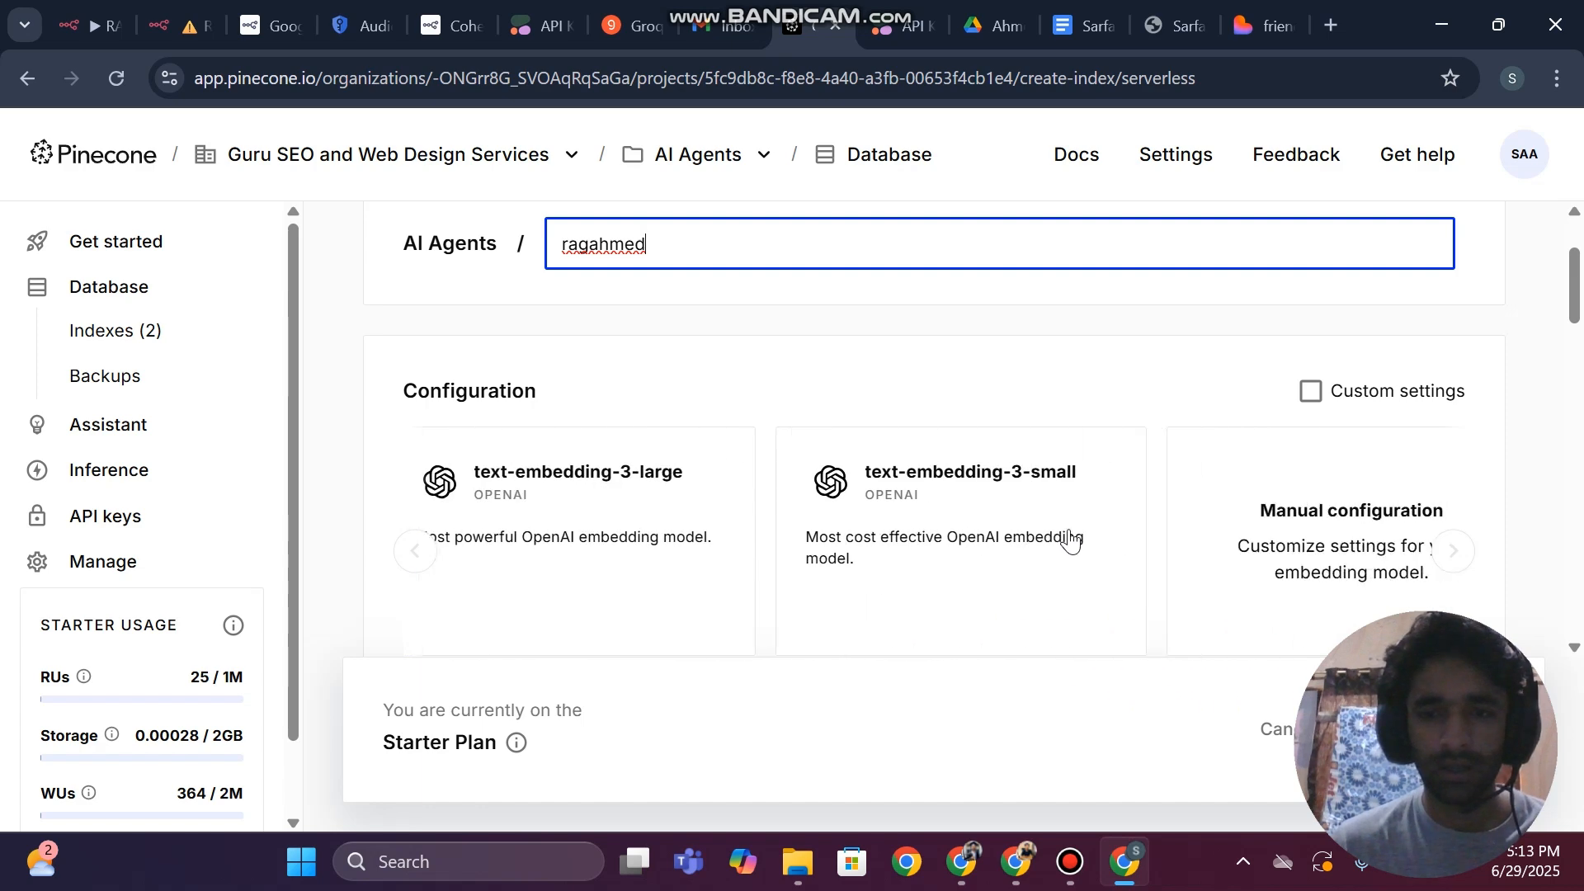
pyautogui.click(866, 525)
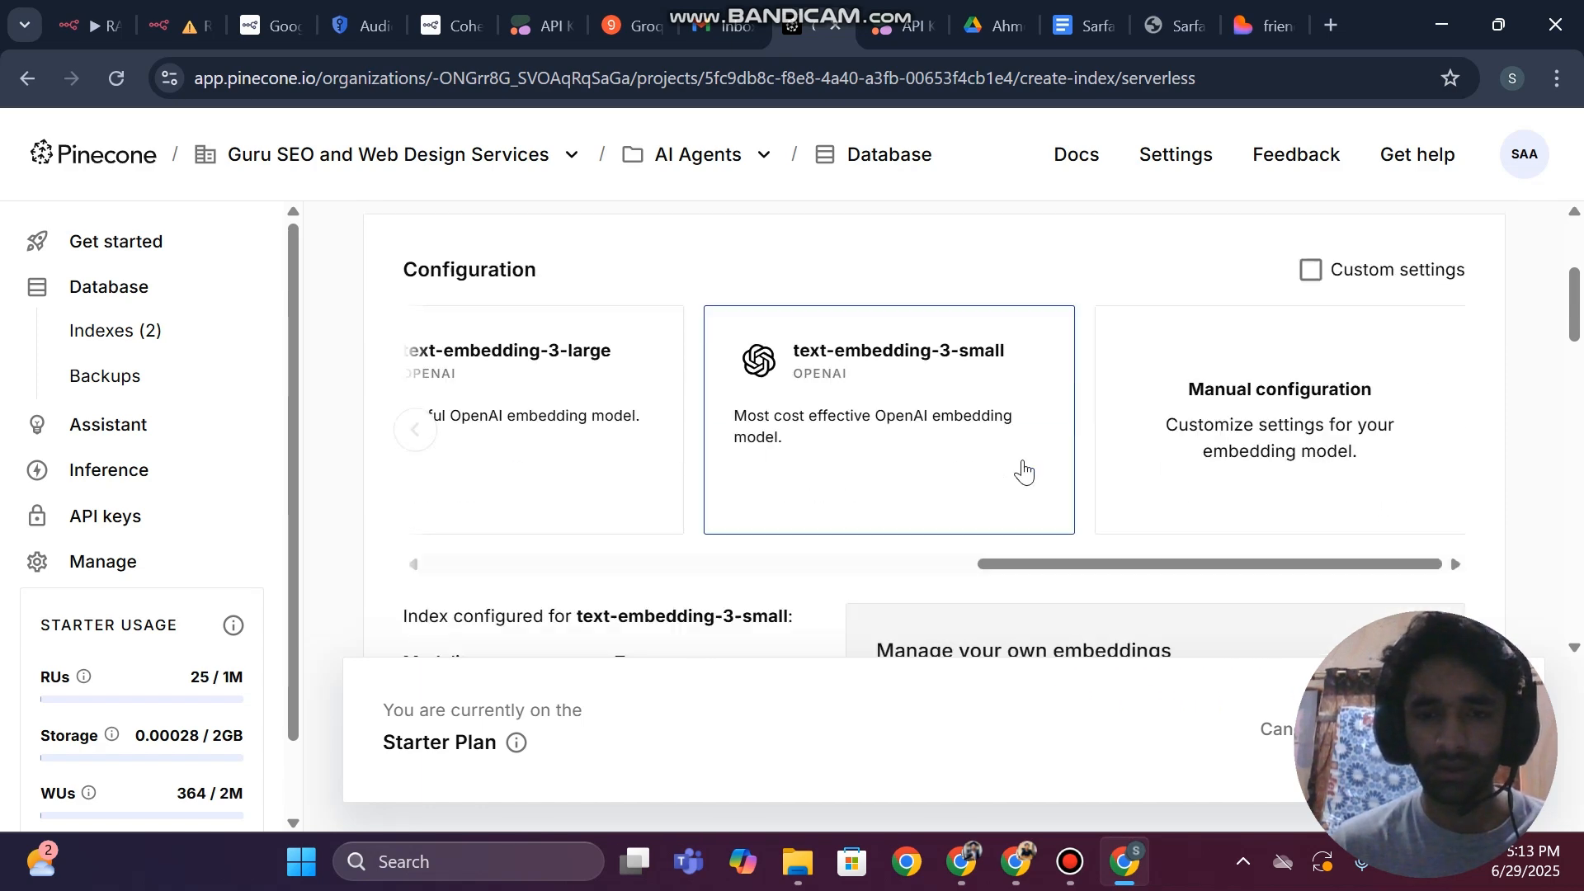
pyautogui.scroll(-5, 1023, 470)
pyautogui.click(631, 384)
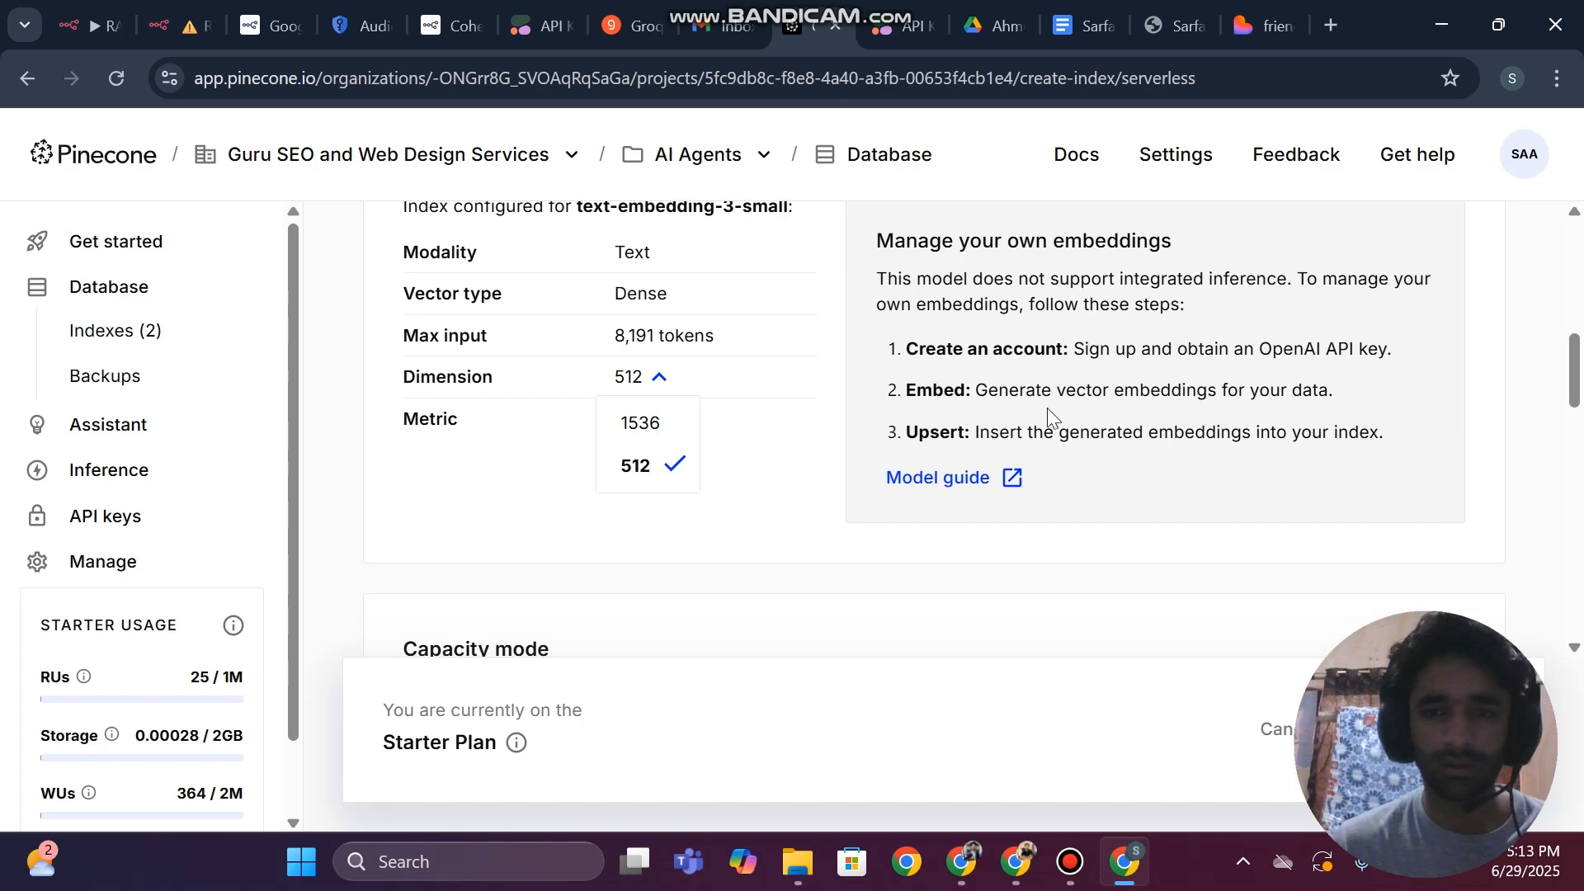
pyautogui.moveTo(1577, 357); pyautogui.dragTo(1577, 258)
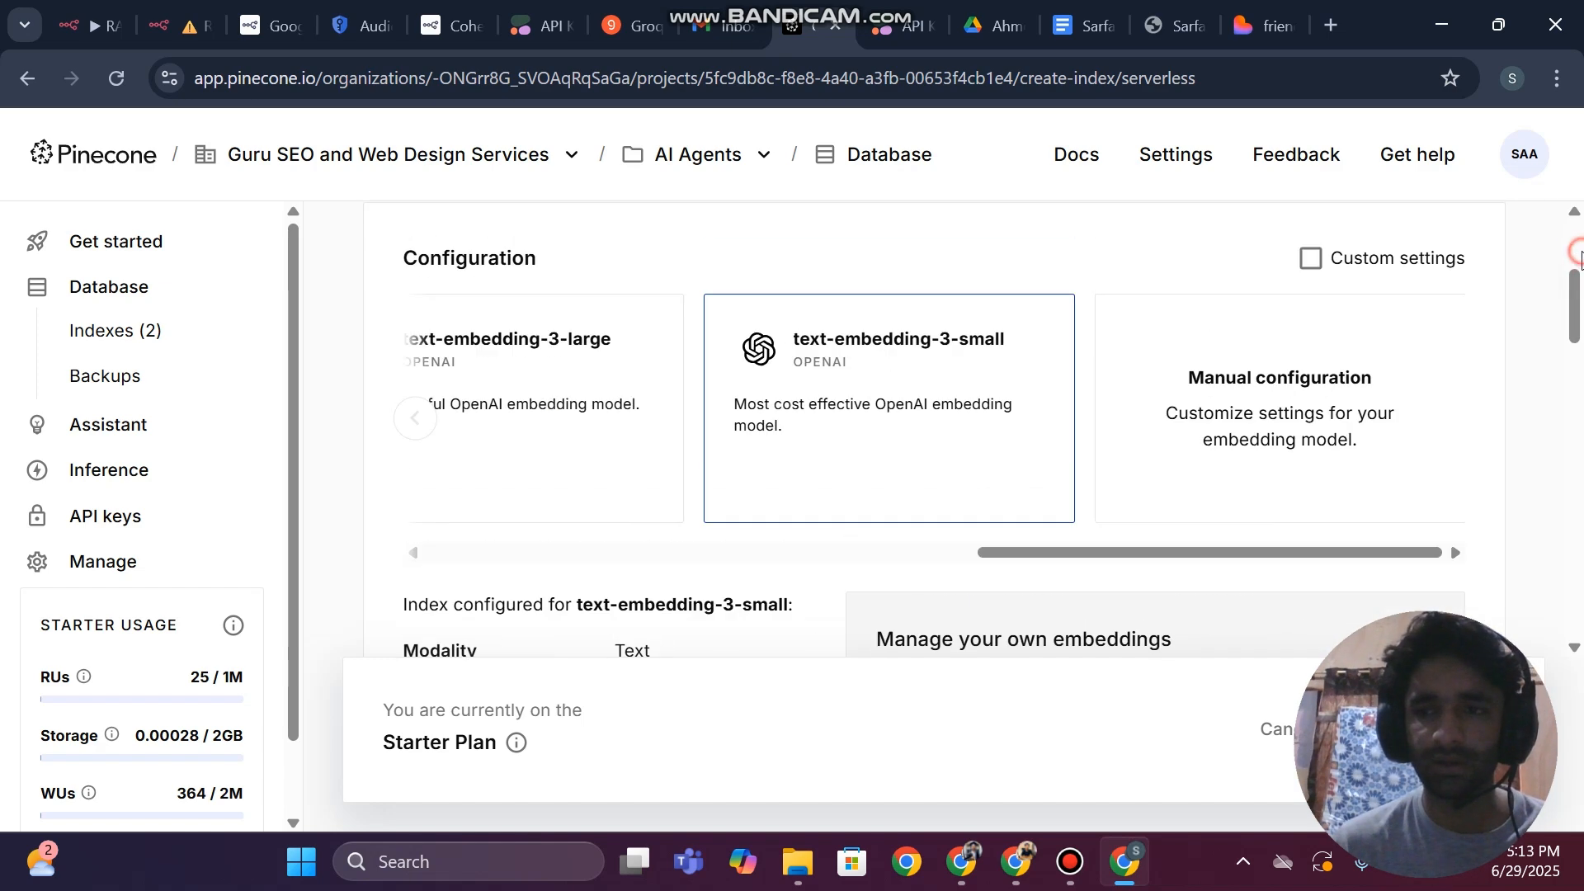
# Configure the new index for text-embedding-3-large with dimension 1024 and cosine metric, and create it
pyautogui.click(462, 439)
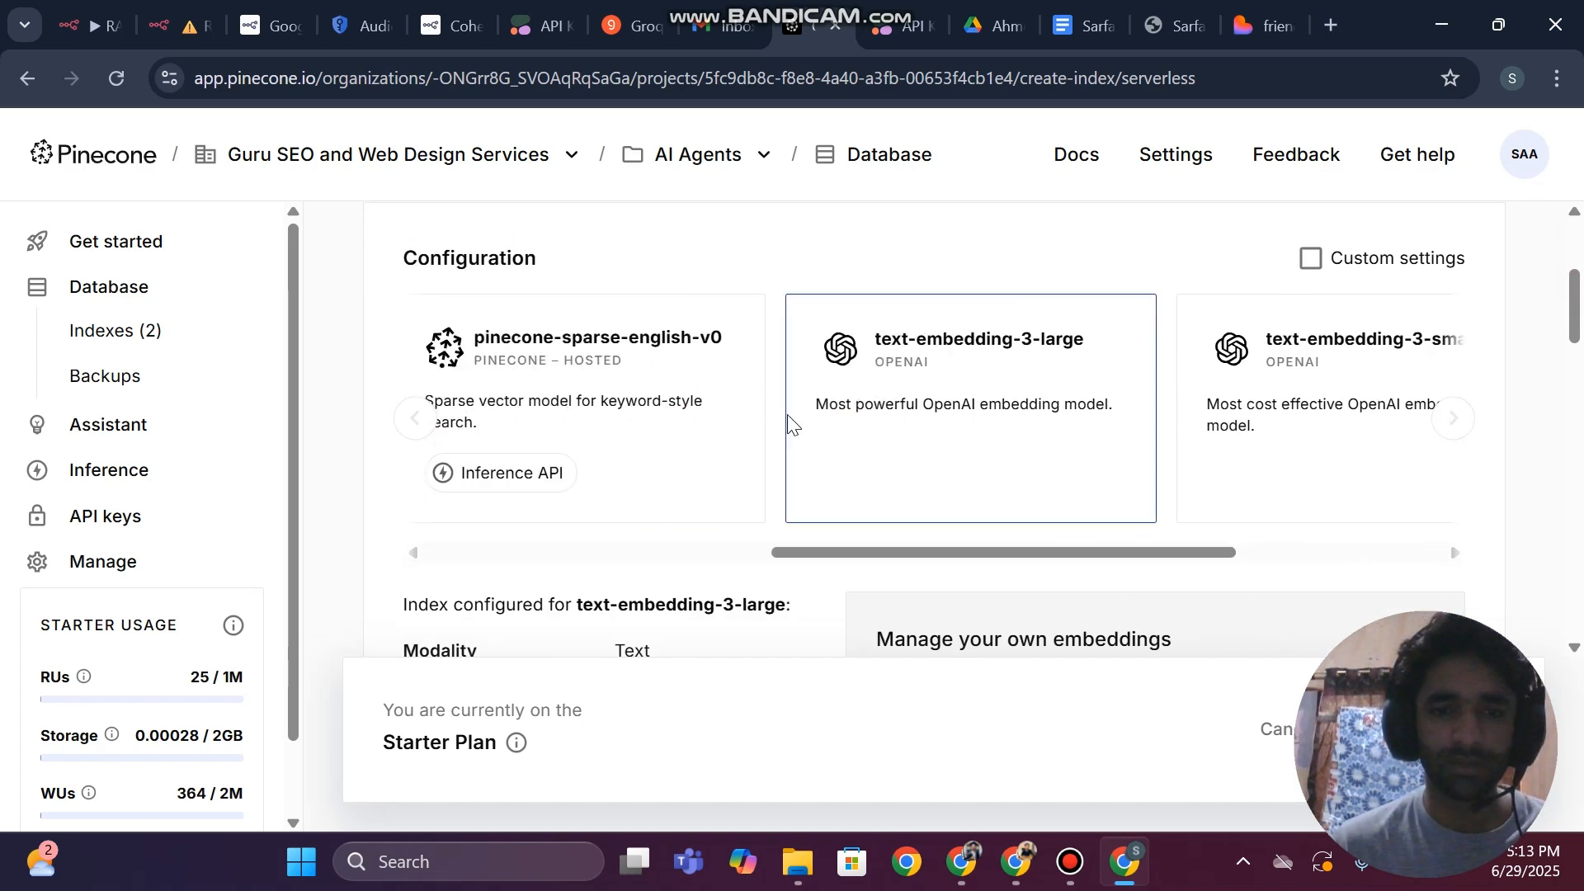
pyautogui.scroll(-6, 785, 421)
pyautogui.scroll(6, 940, 339)
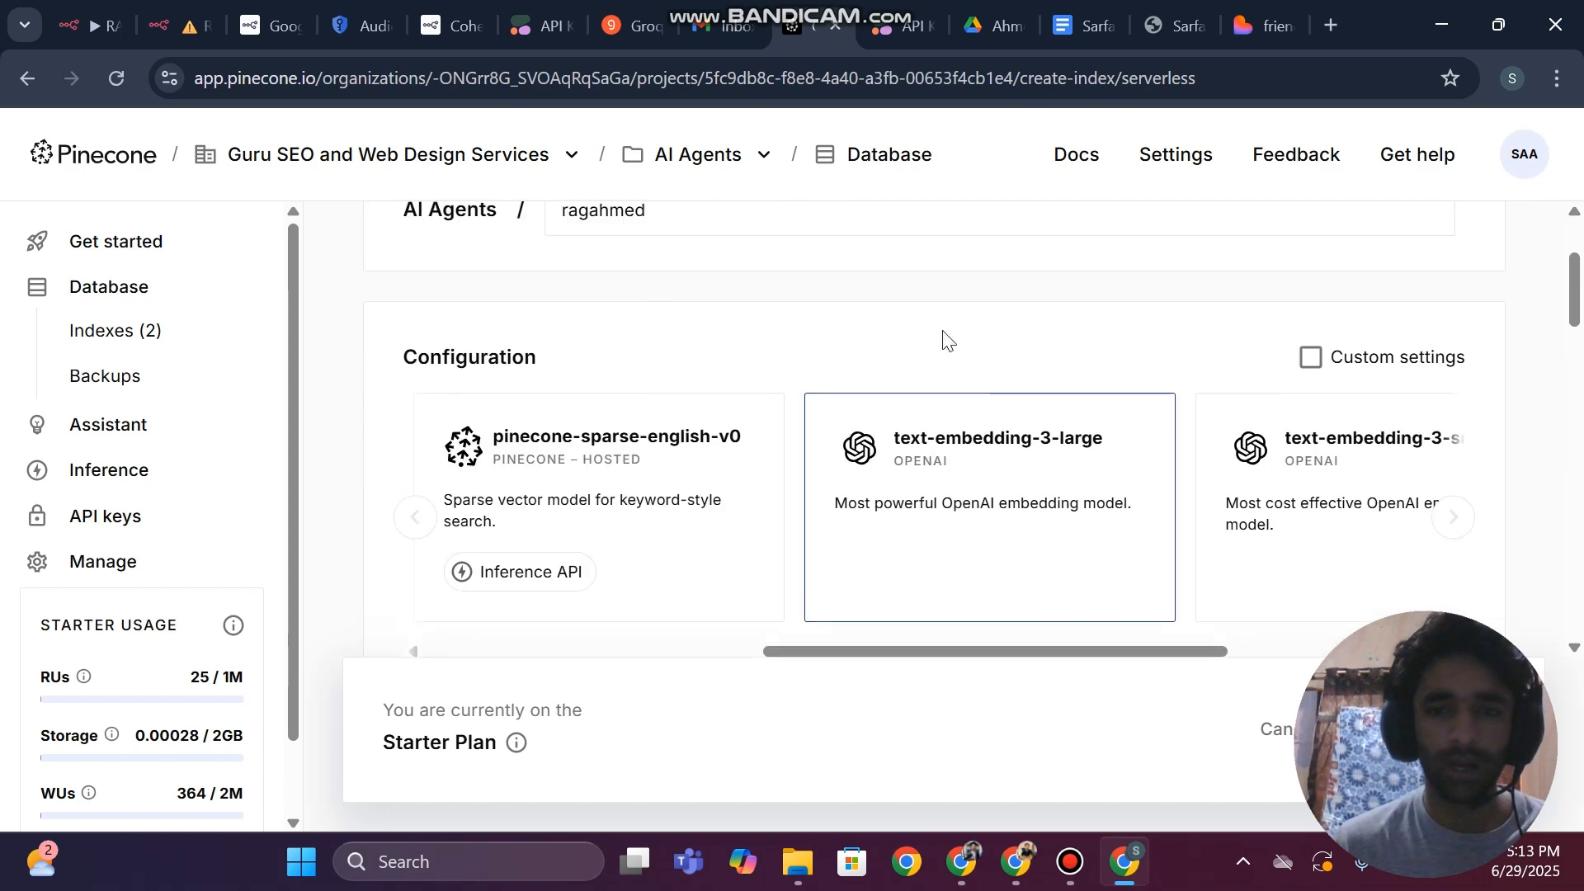
pyautogui.scroll(-1, 962, 459)
pyautogui.scroll(-5, 965, 458)
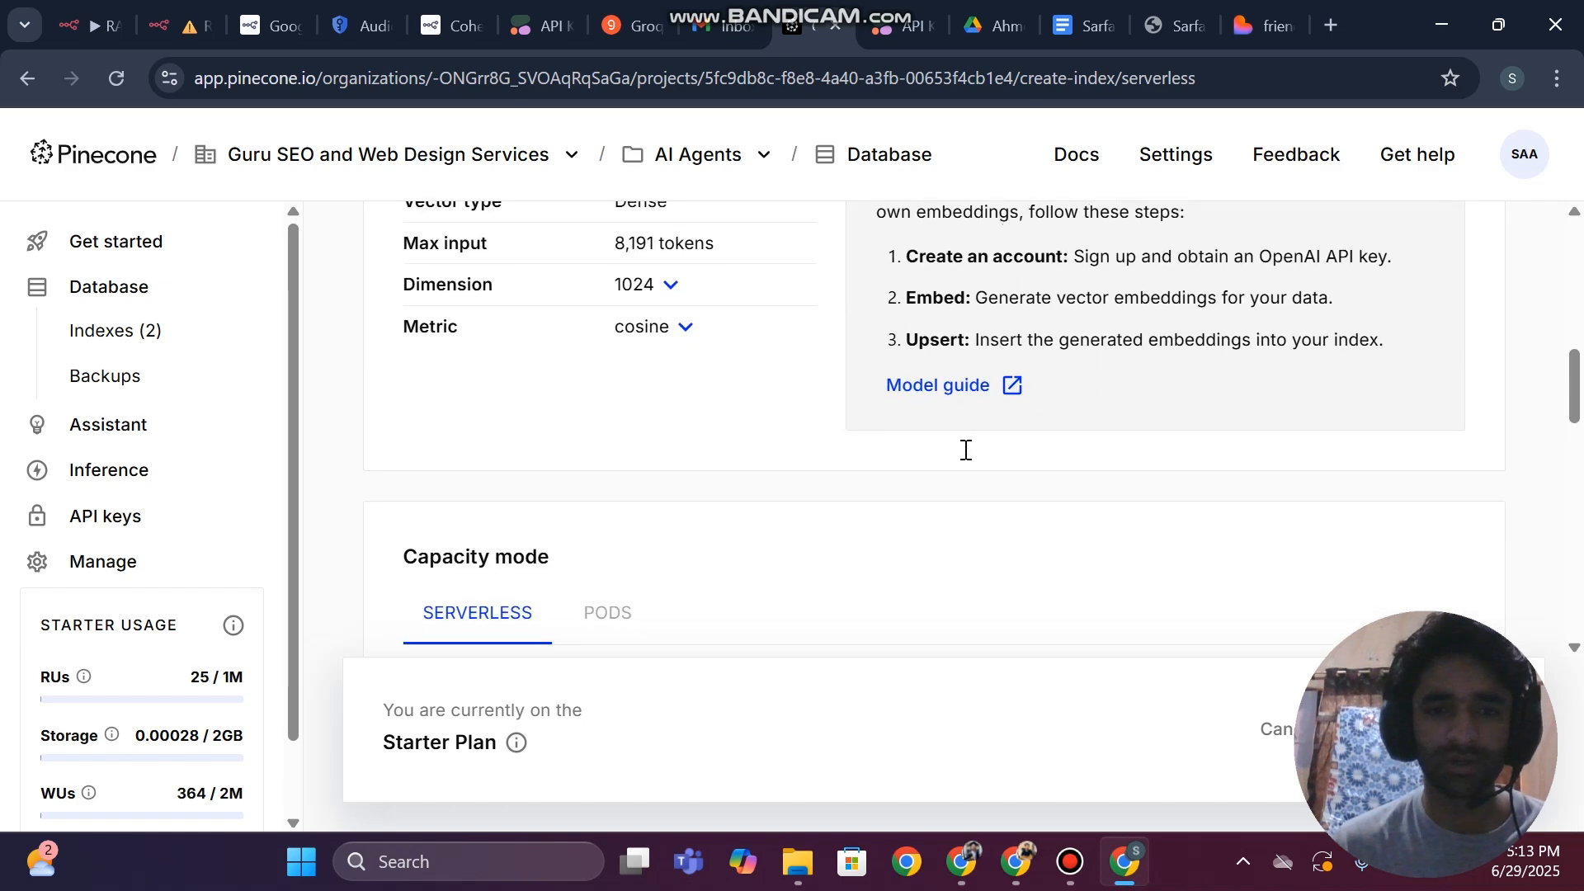
pyautogui.click(639, 285)
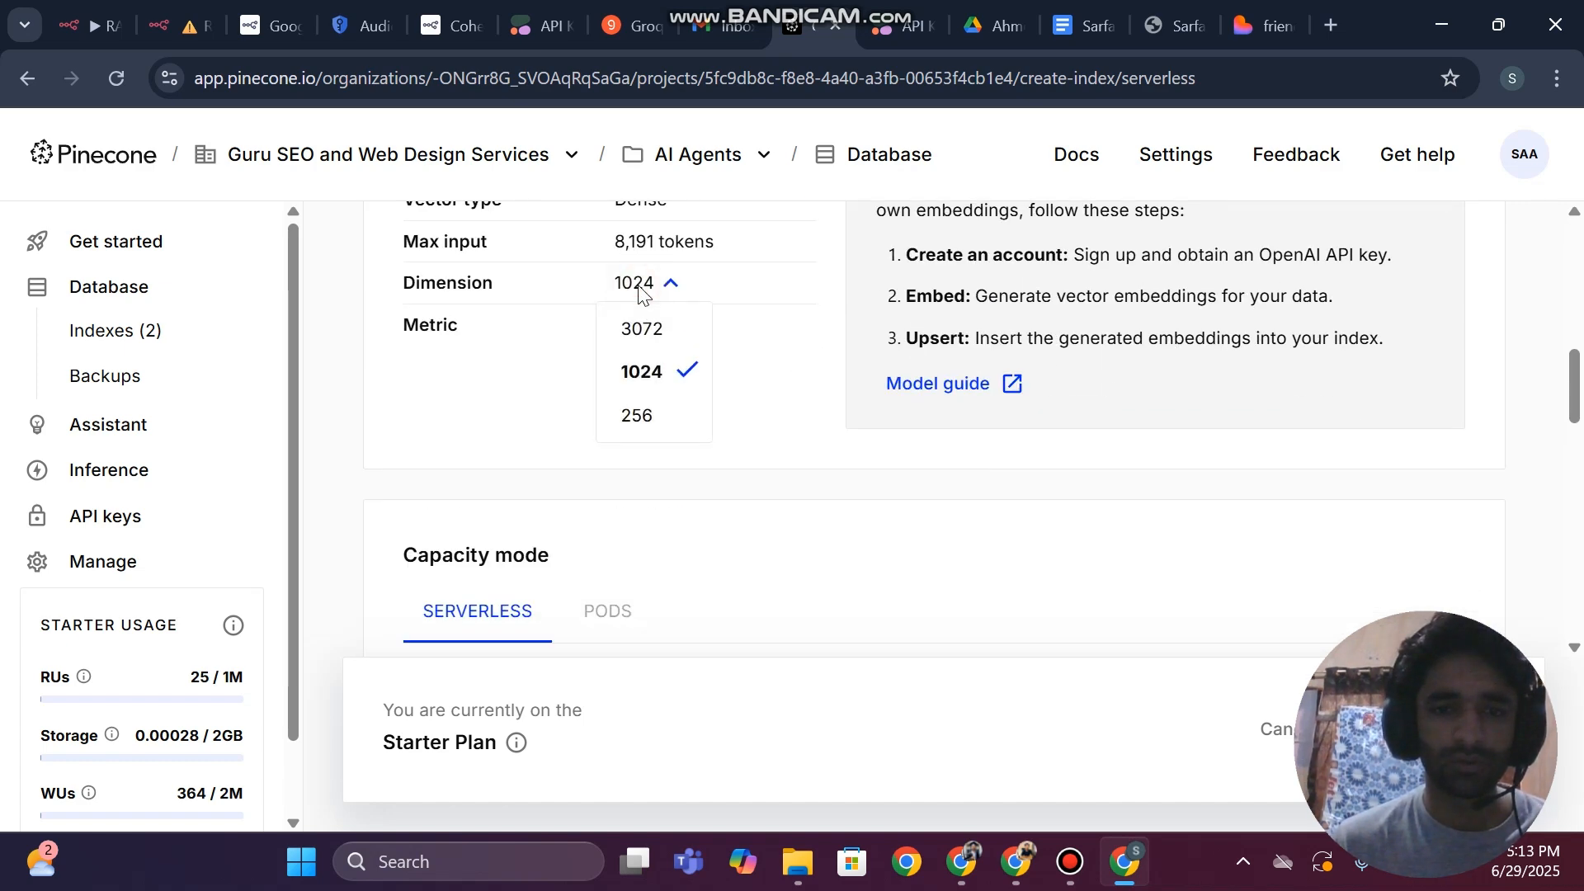
pyautogui.click(649, 279)
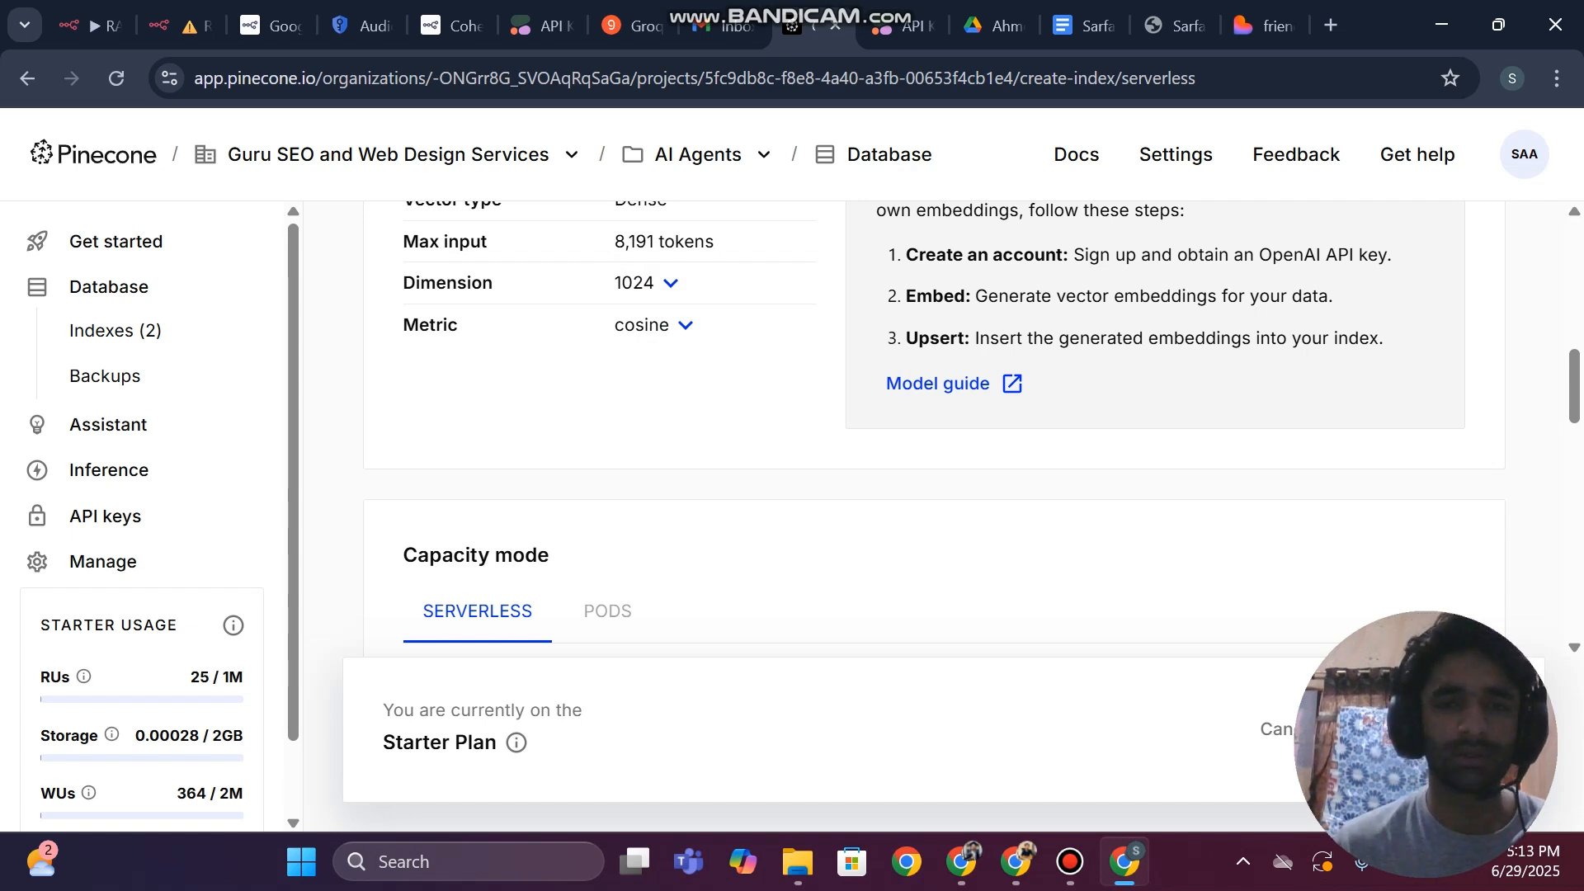
pyautogui.click(1427, 729)
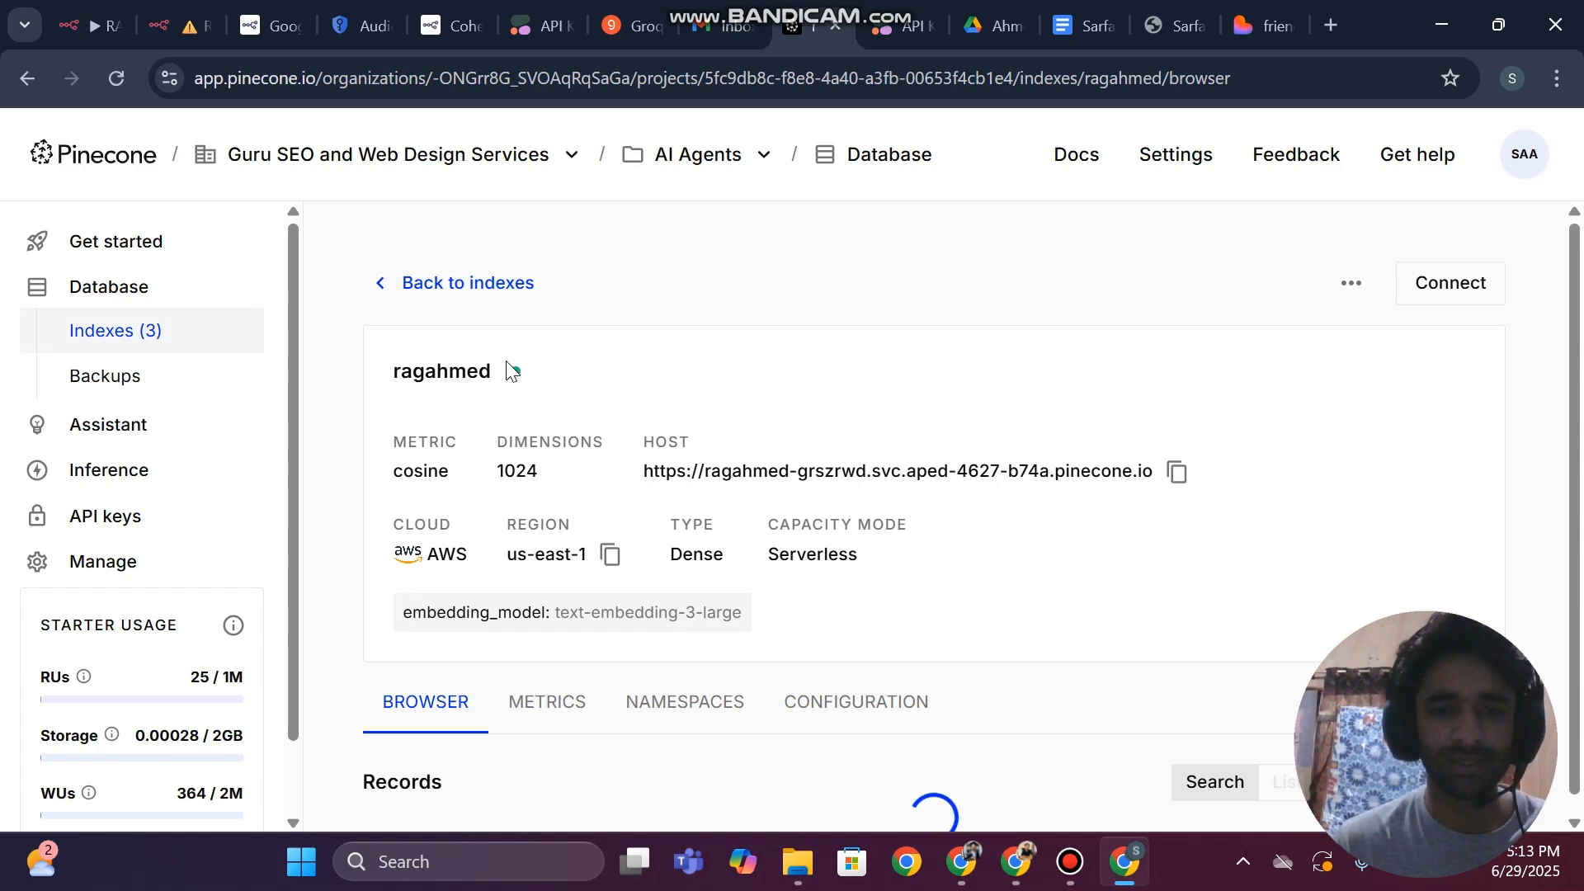
# Return to n8n, set the Embeddings Cohere model to Embed-English-Light-v2.0 (1024 Dimensions), and save the workflow
pyautogui.doubleClick(516, 471)
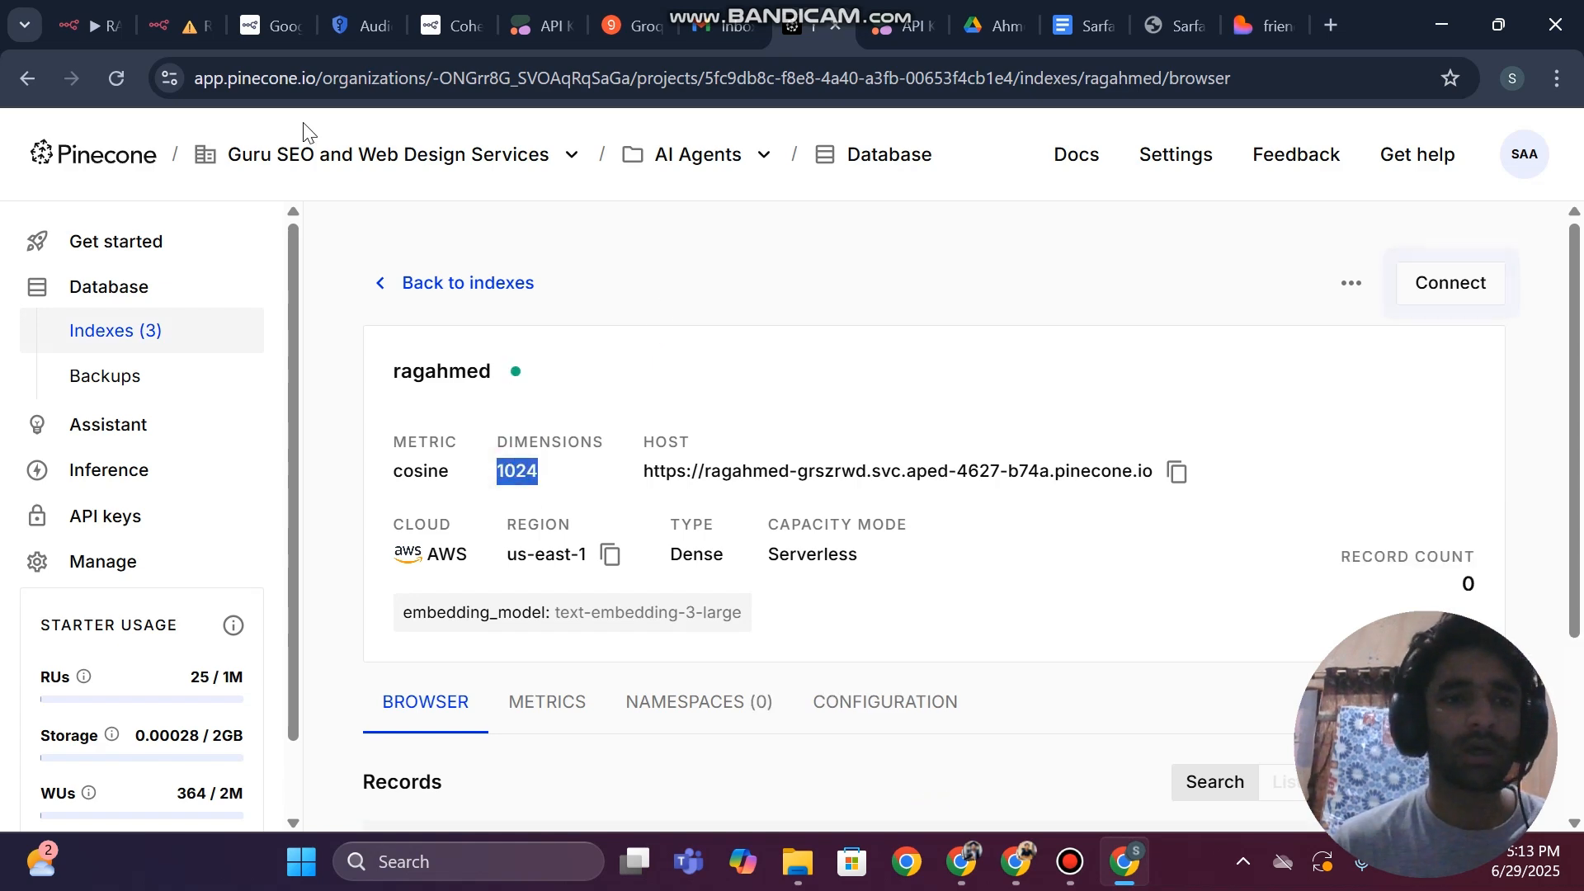
pyautogui.click(165, 26)
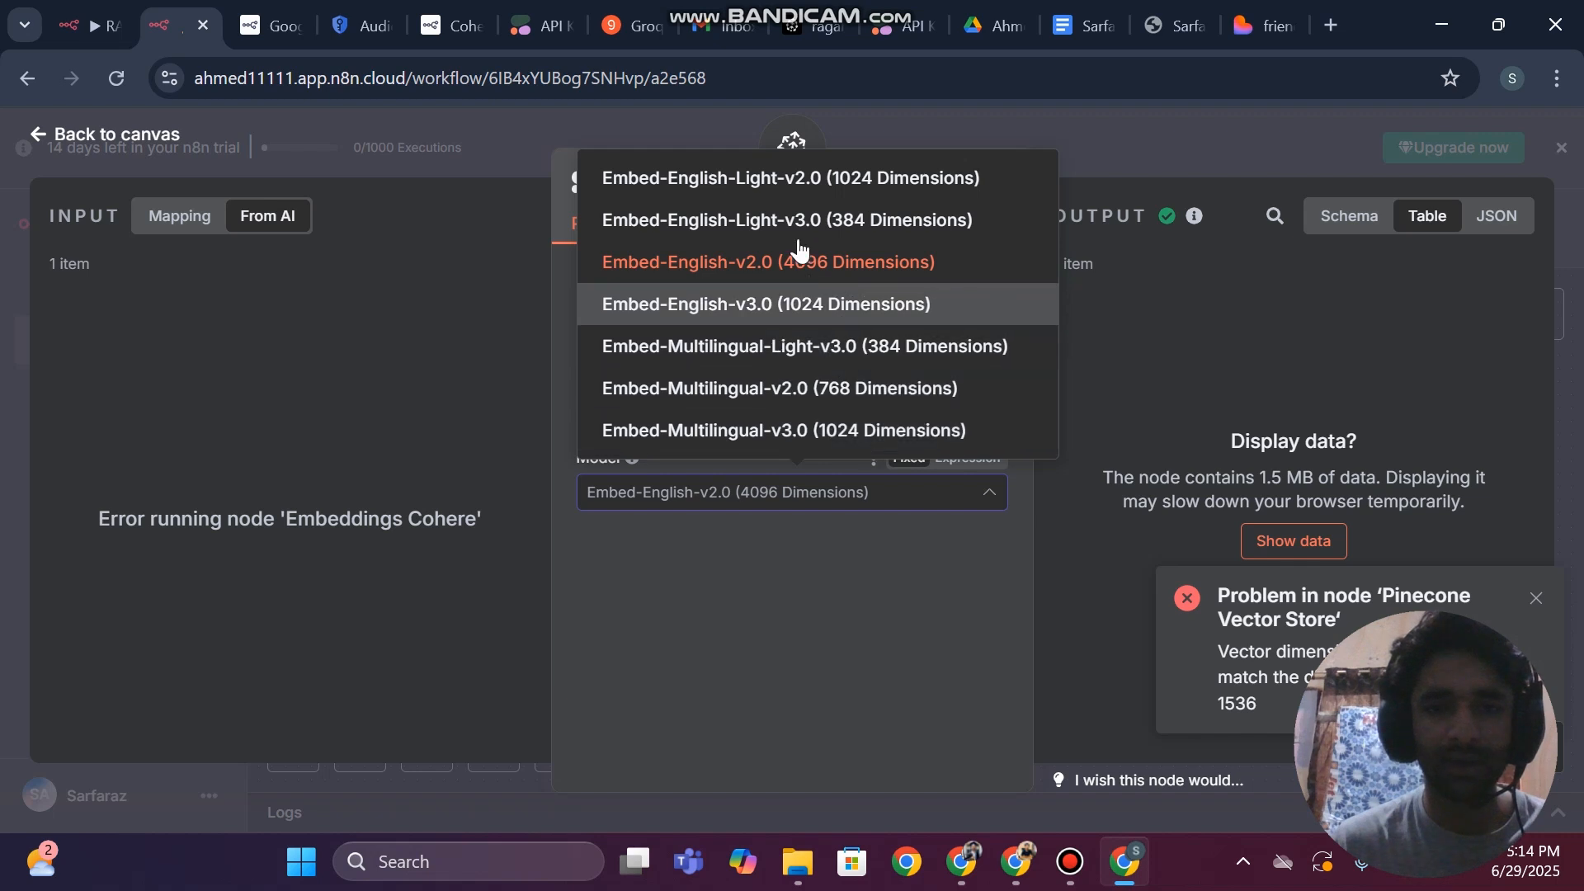
pyautogui.click(792, 178)
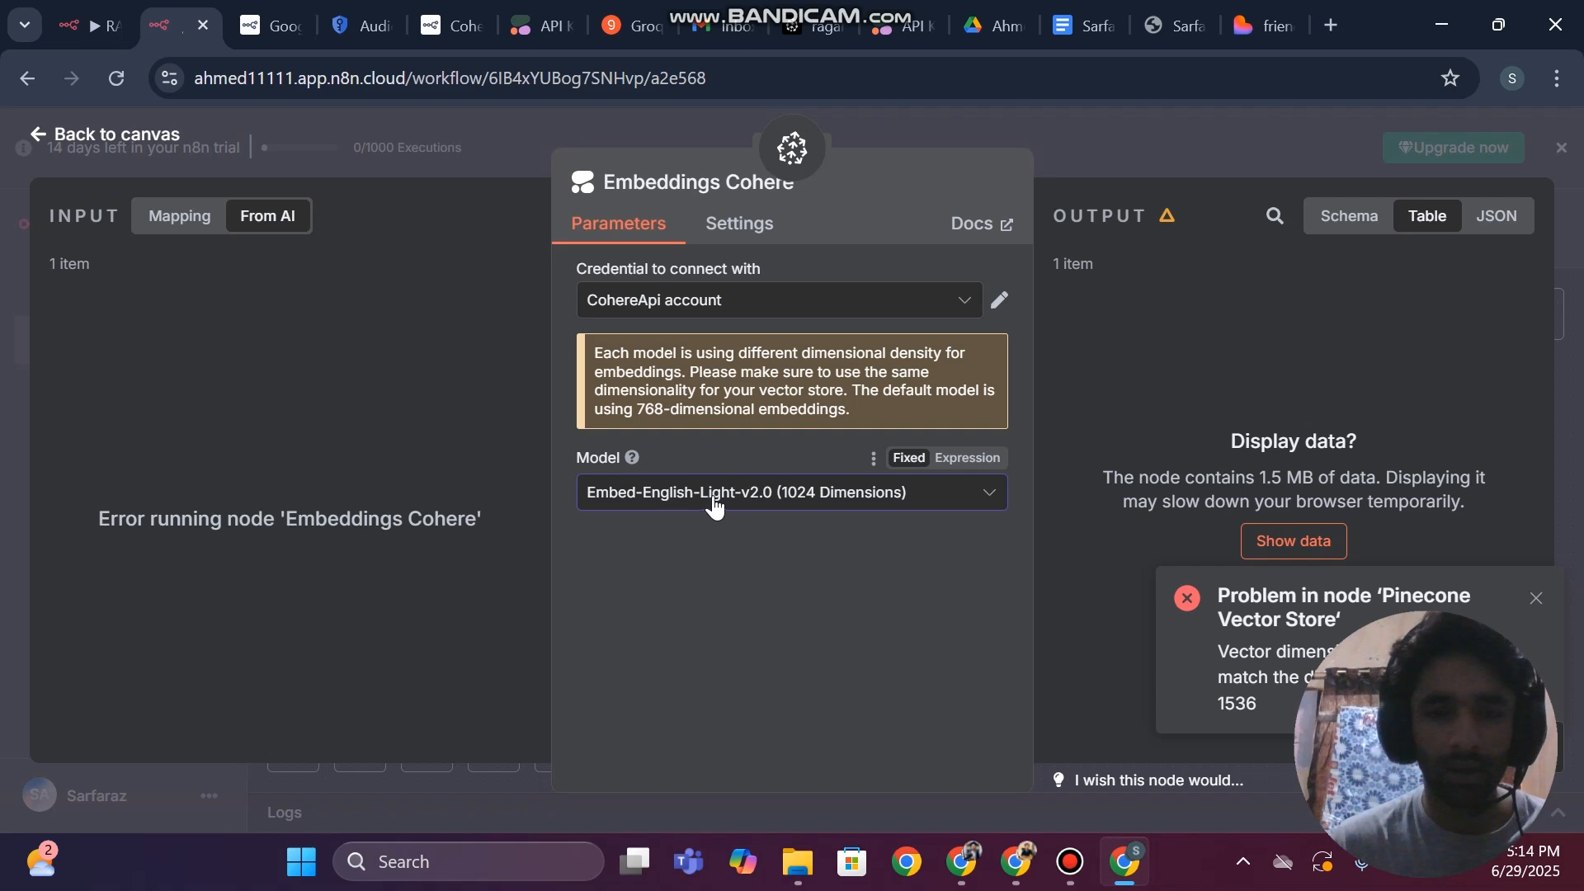
pyautogui.click(4, 351)
pyautogui.click(1224, 241)
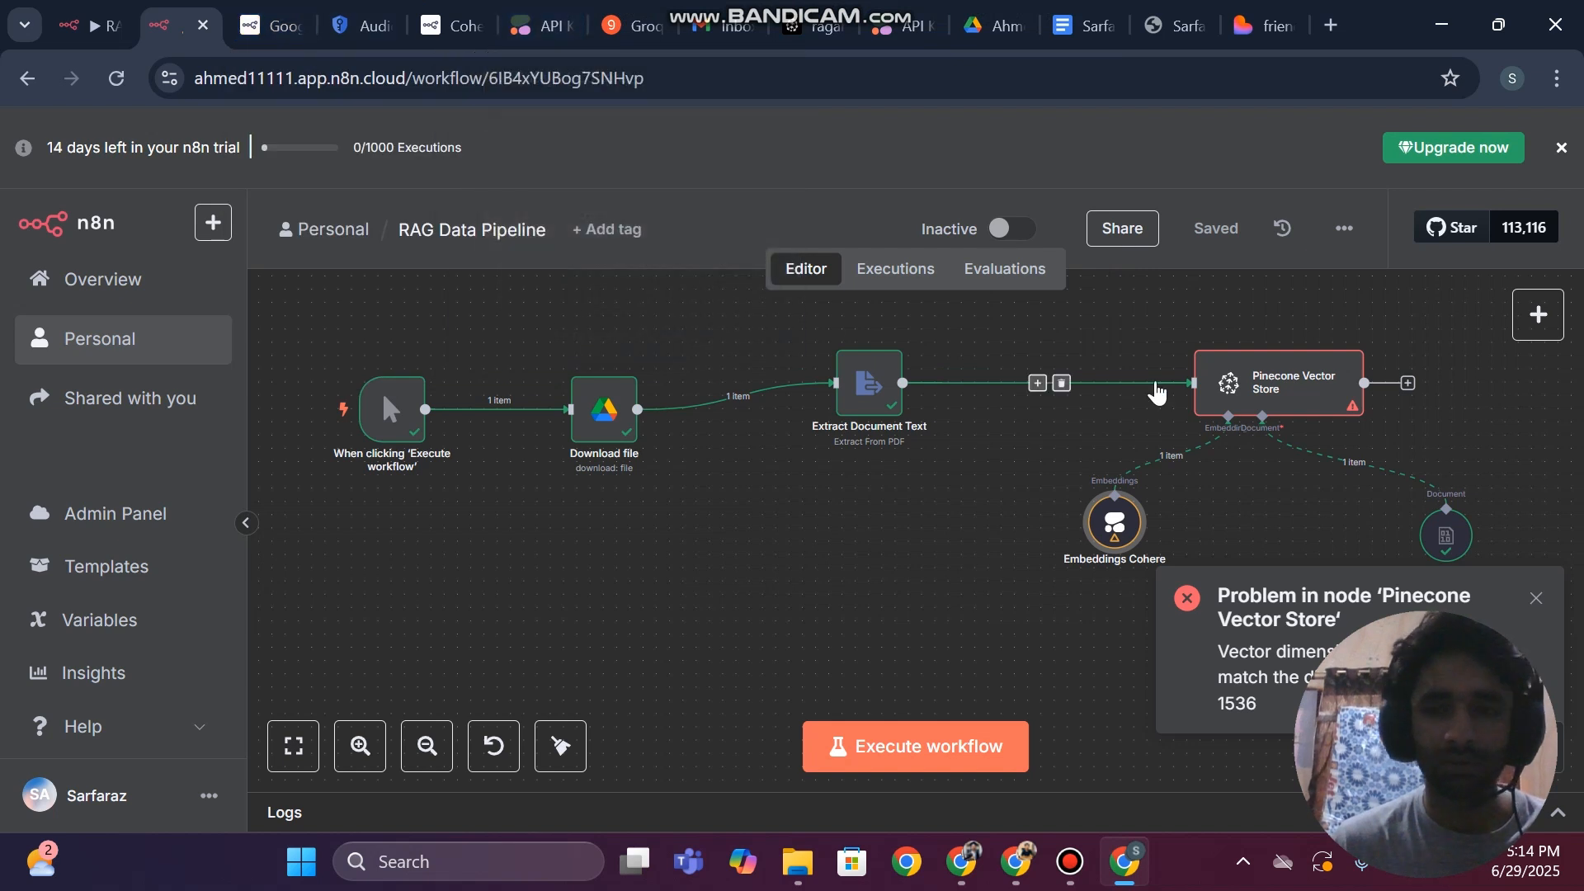
# Reselect ragahmed as the Pinecone index in the Pinecone Vector Store node and return to the canvas
pyautogui.click(1229, 404)
pyautogui.doubleClick(1229, 405)
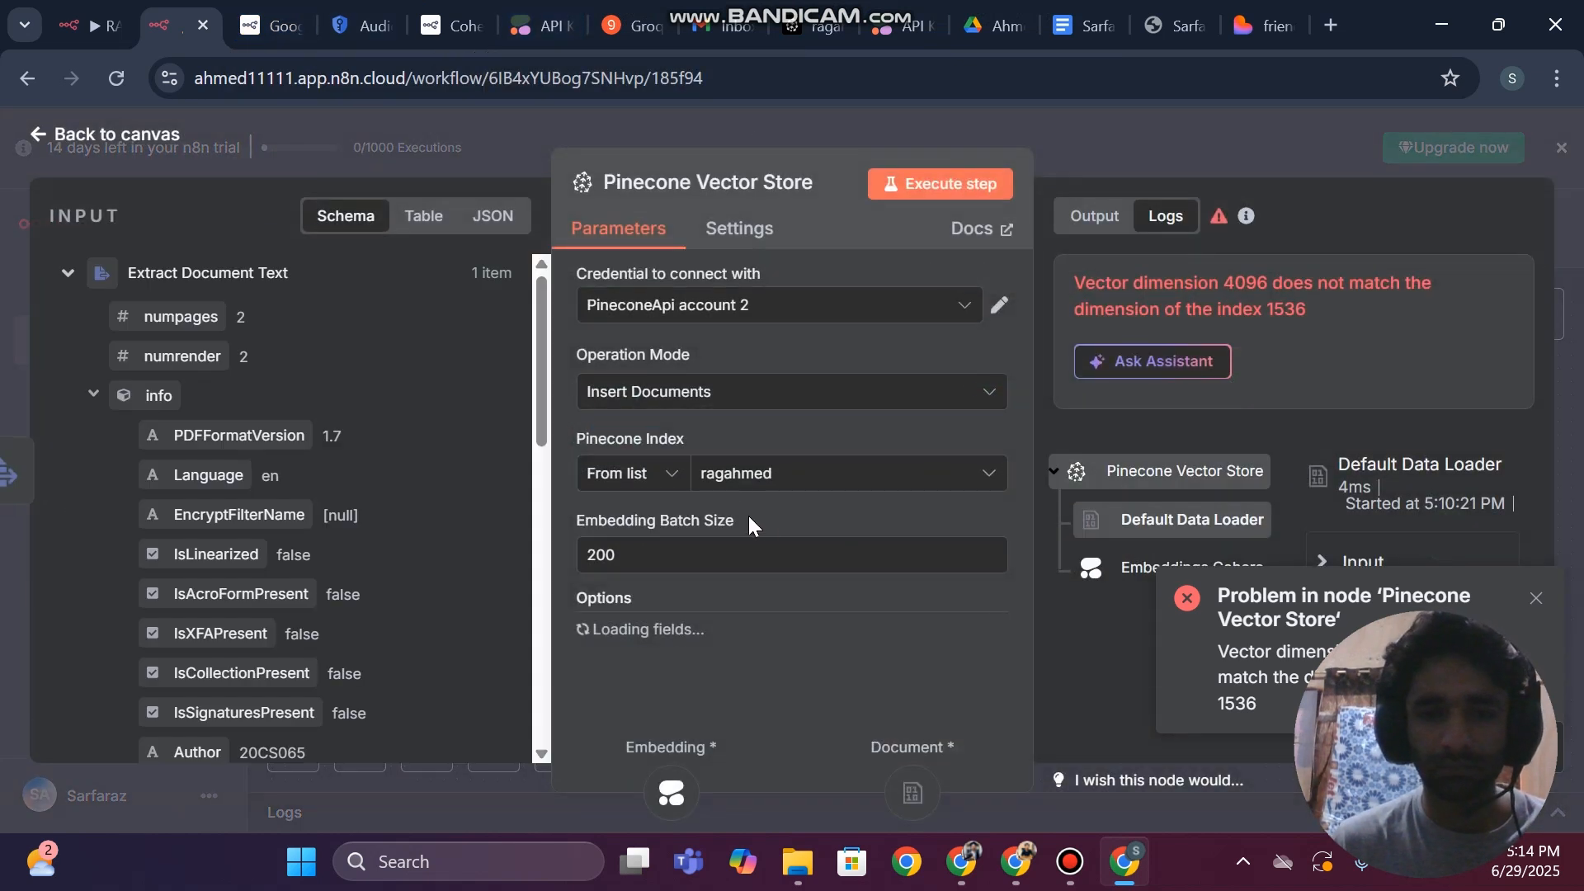
pyautogui.click(740, 476)
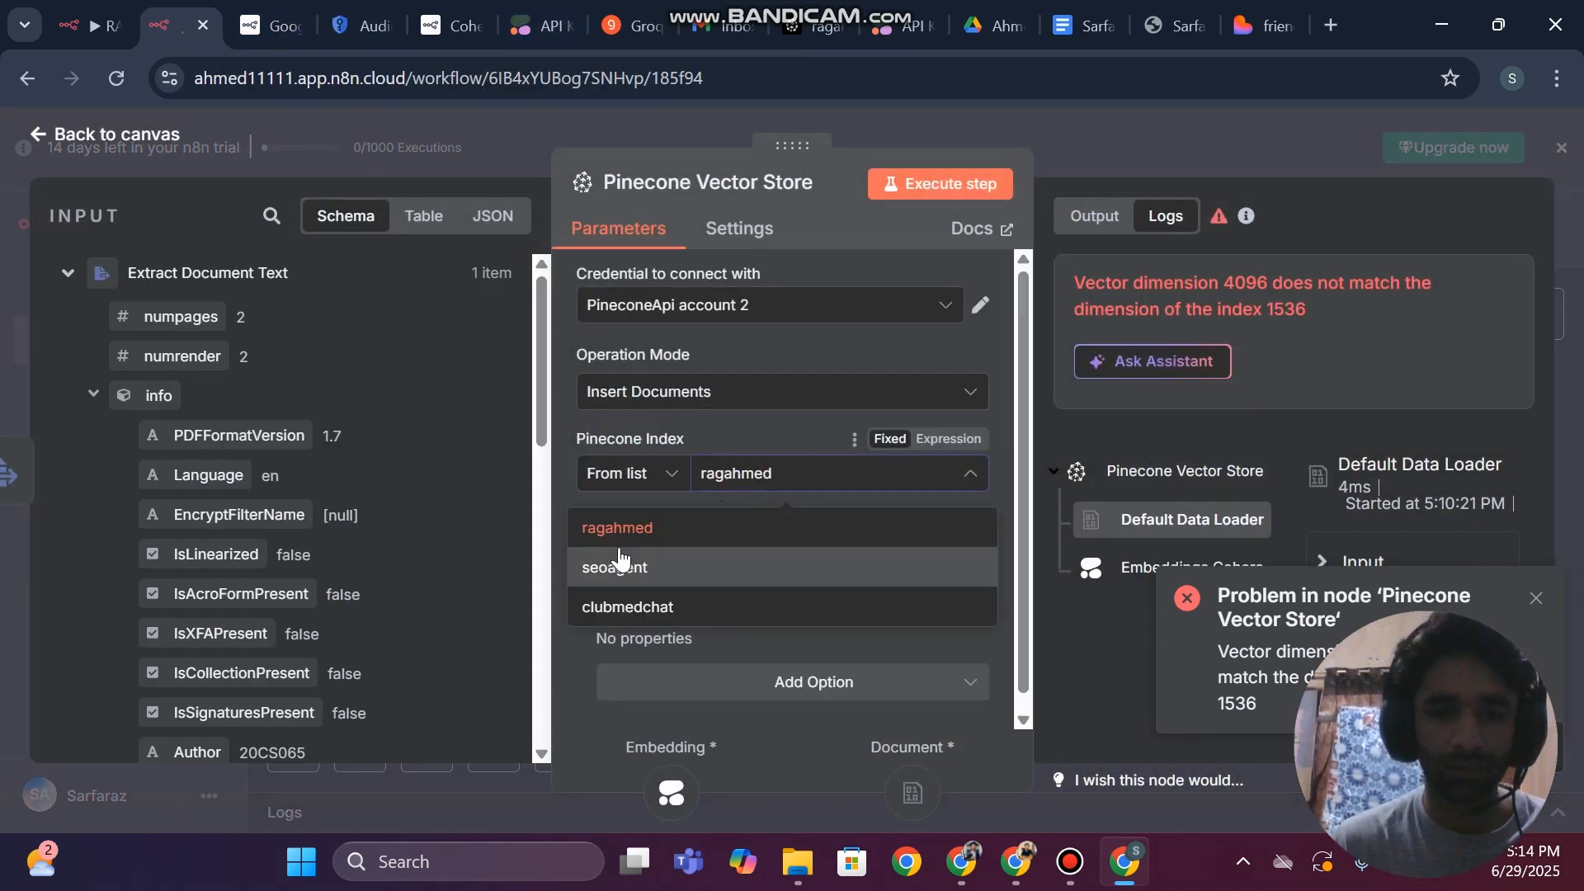
pyautogui.click(617, 527)
pyautogui.press('Escape')
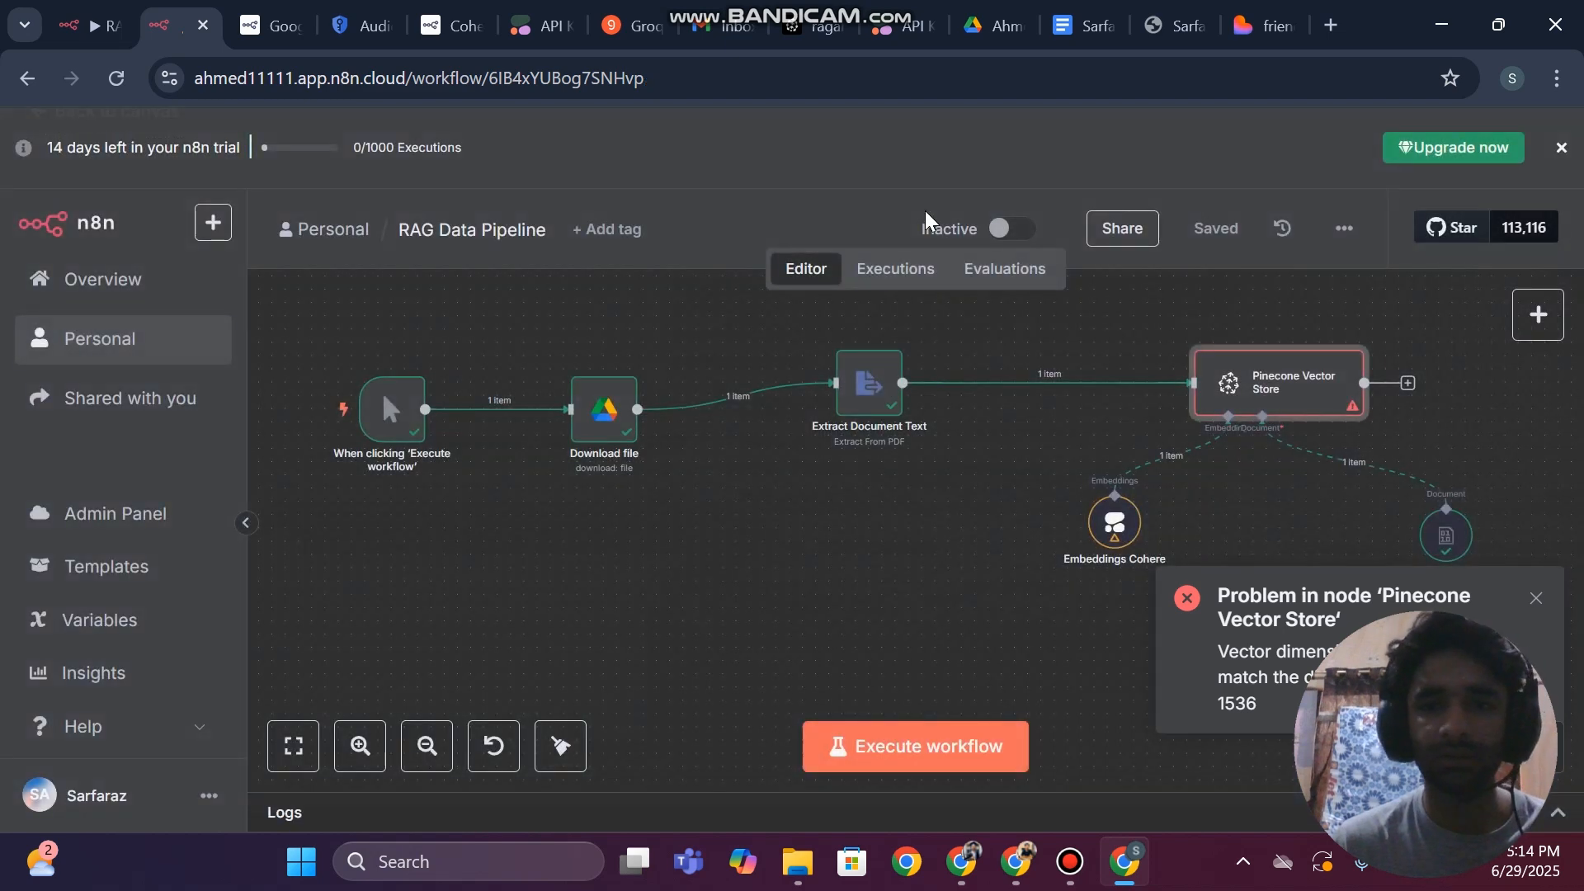
# Execute the RAG Data Pipeline workflow and examine the Pinecone Vector Store node's output
pyautogui.click(817, 749)
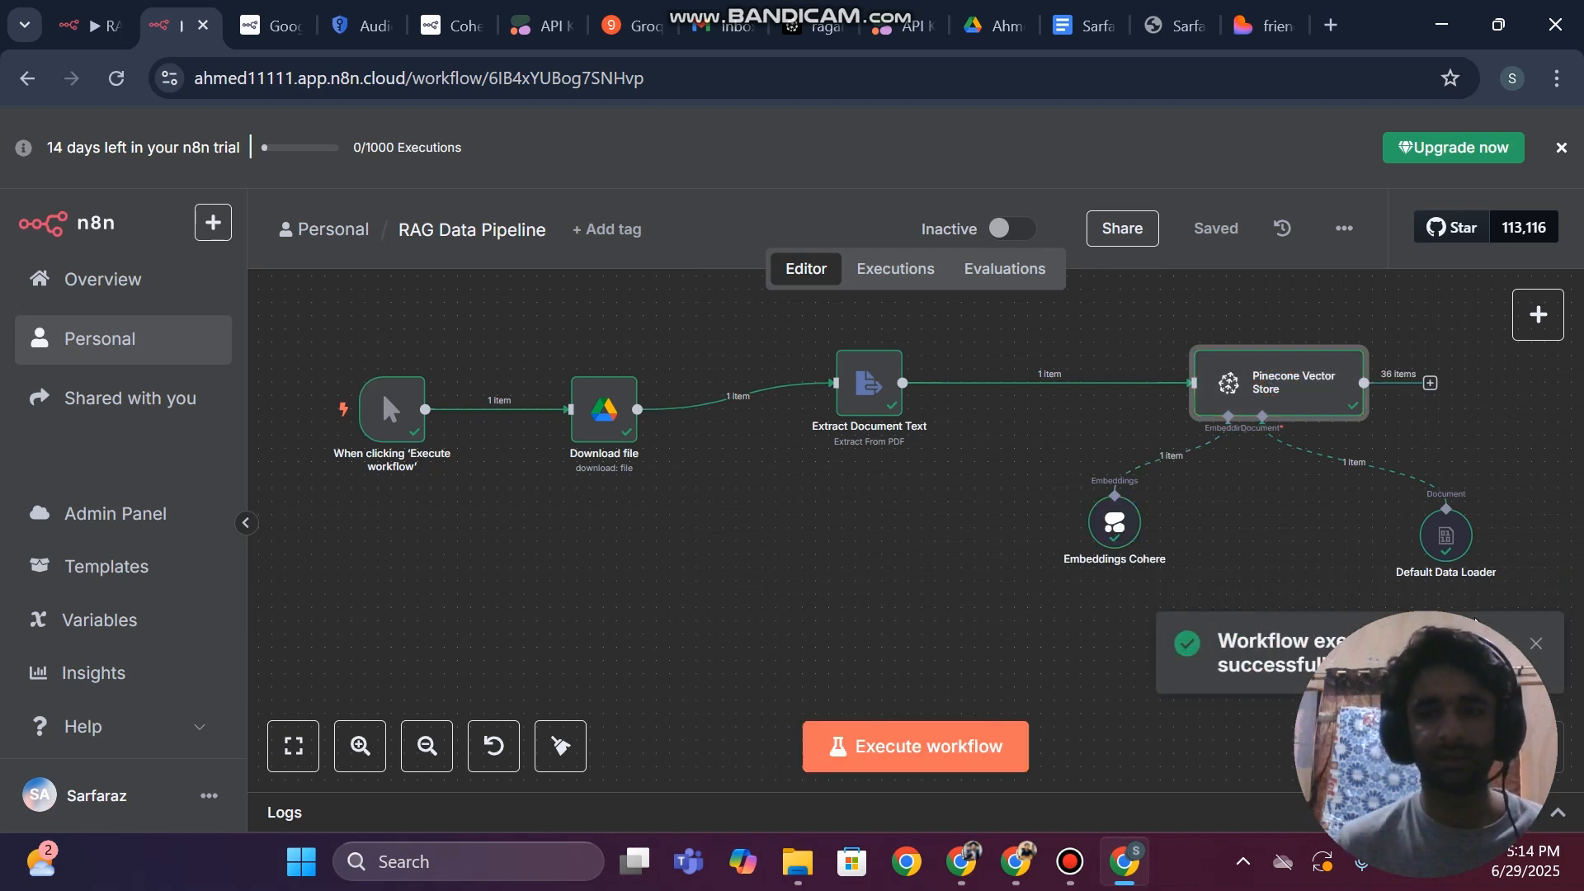
pyautogui.doubleClick(1300, 396)
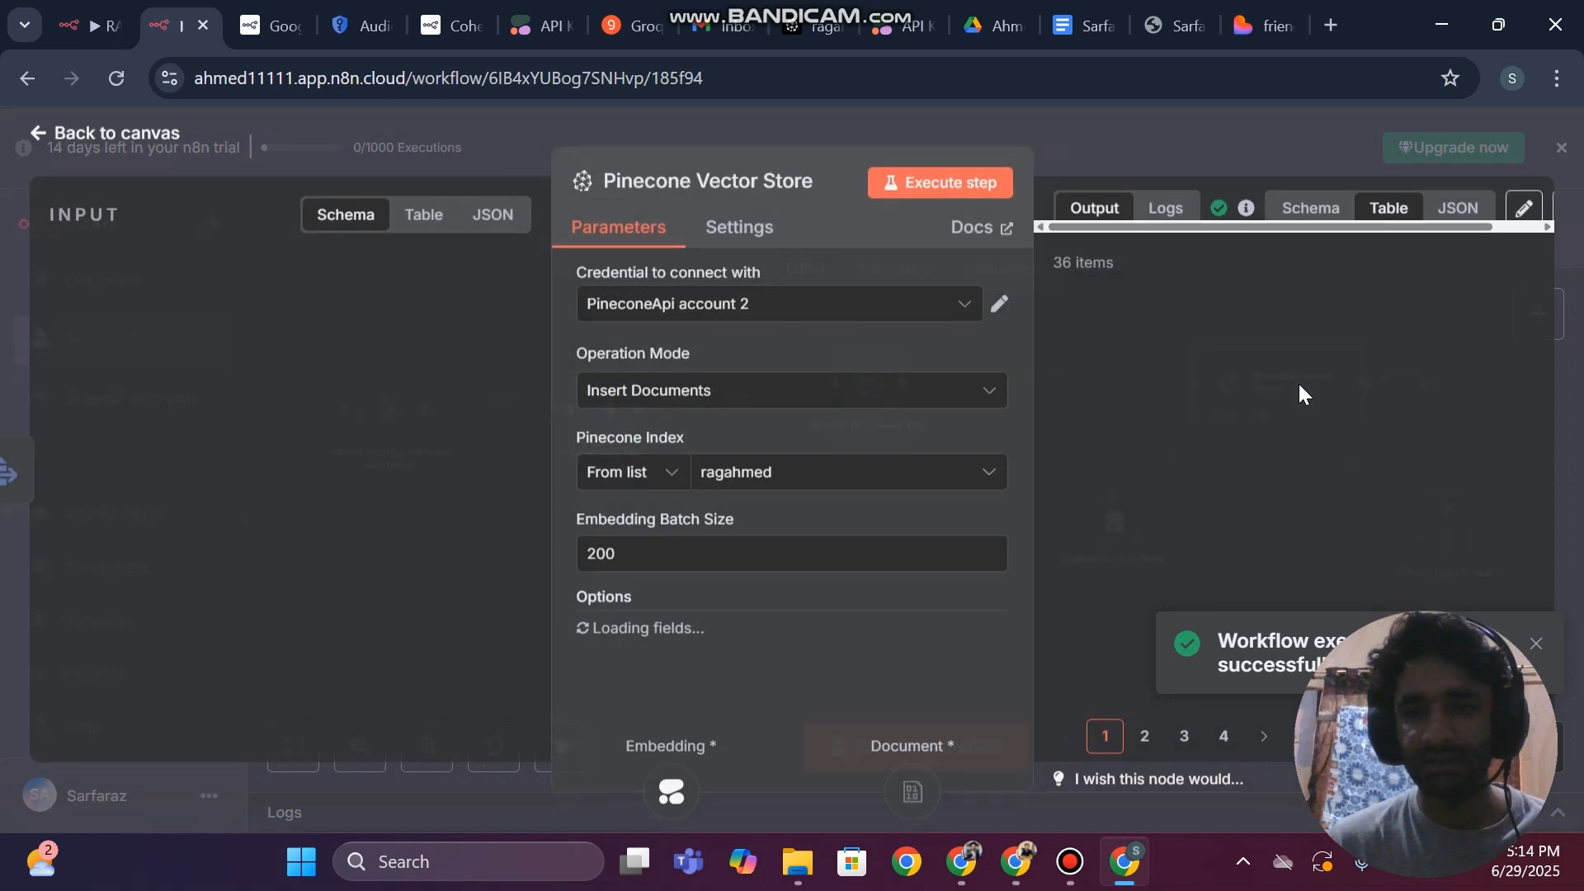
pyautogui.scroll(-5, 1216, 477)
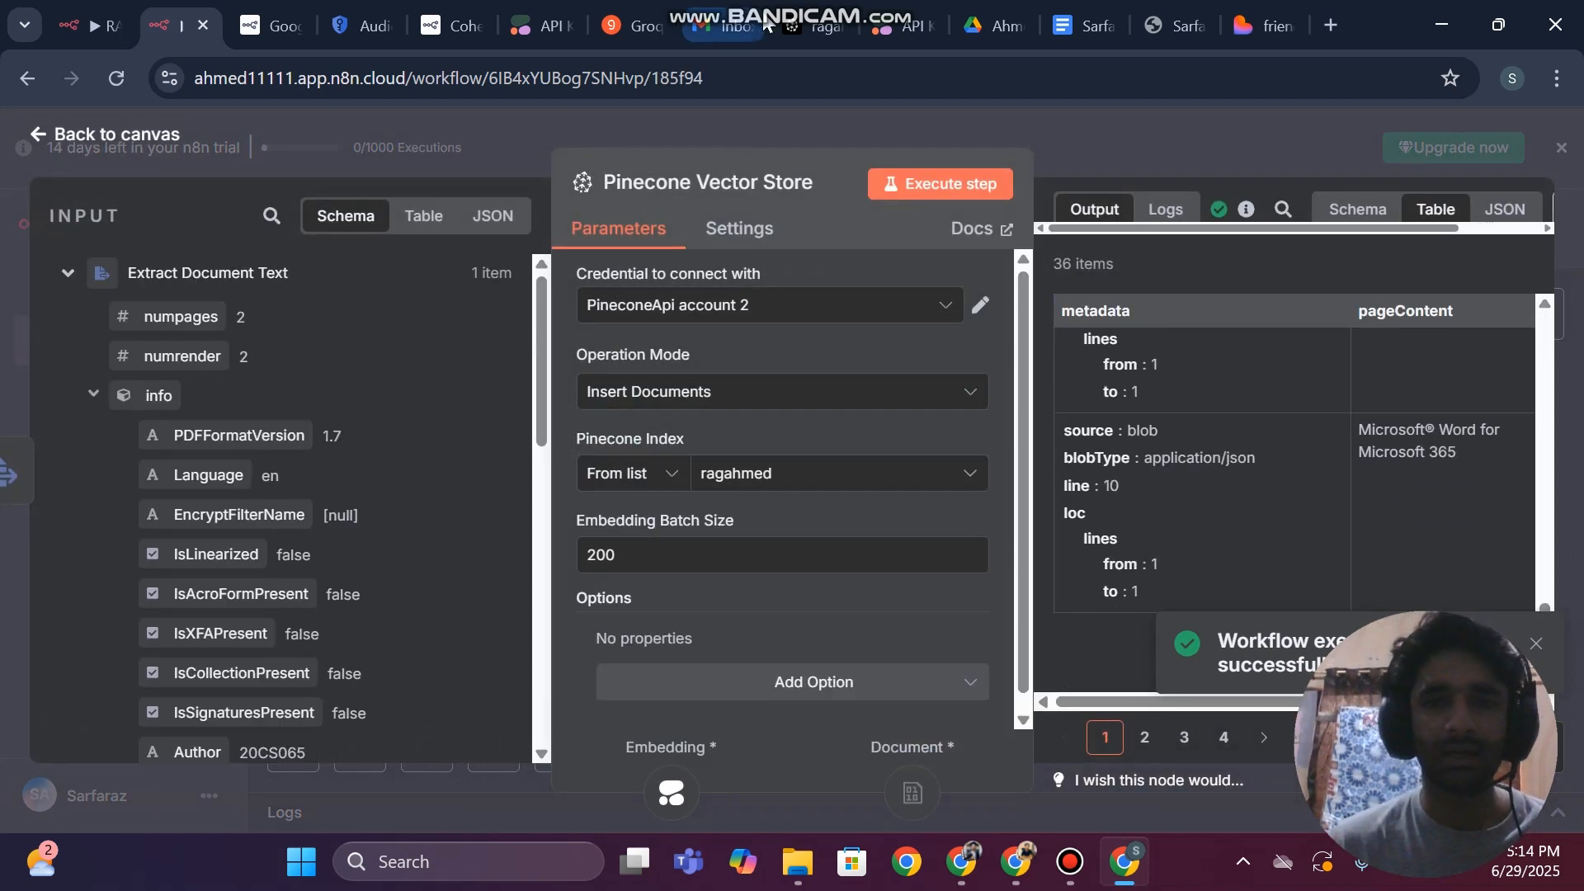
# Switch to Pinecone and examine the records stored in the ragahmed index, including their text fields
pyautogui.click(807, 7)
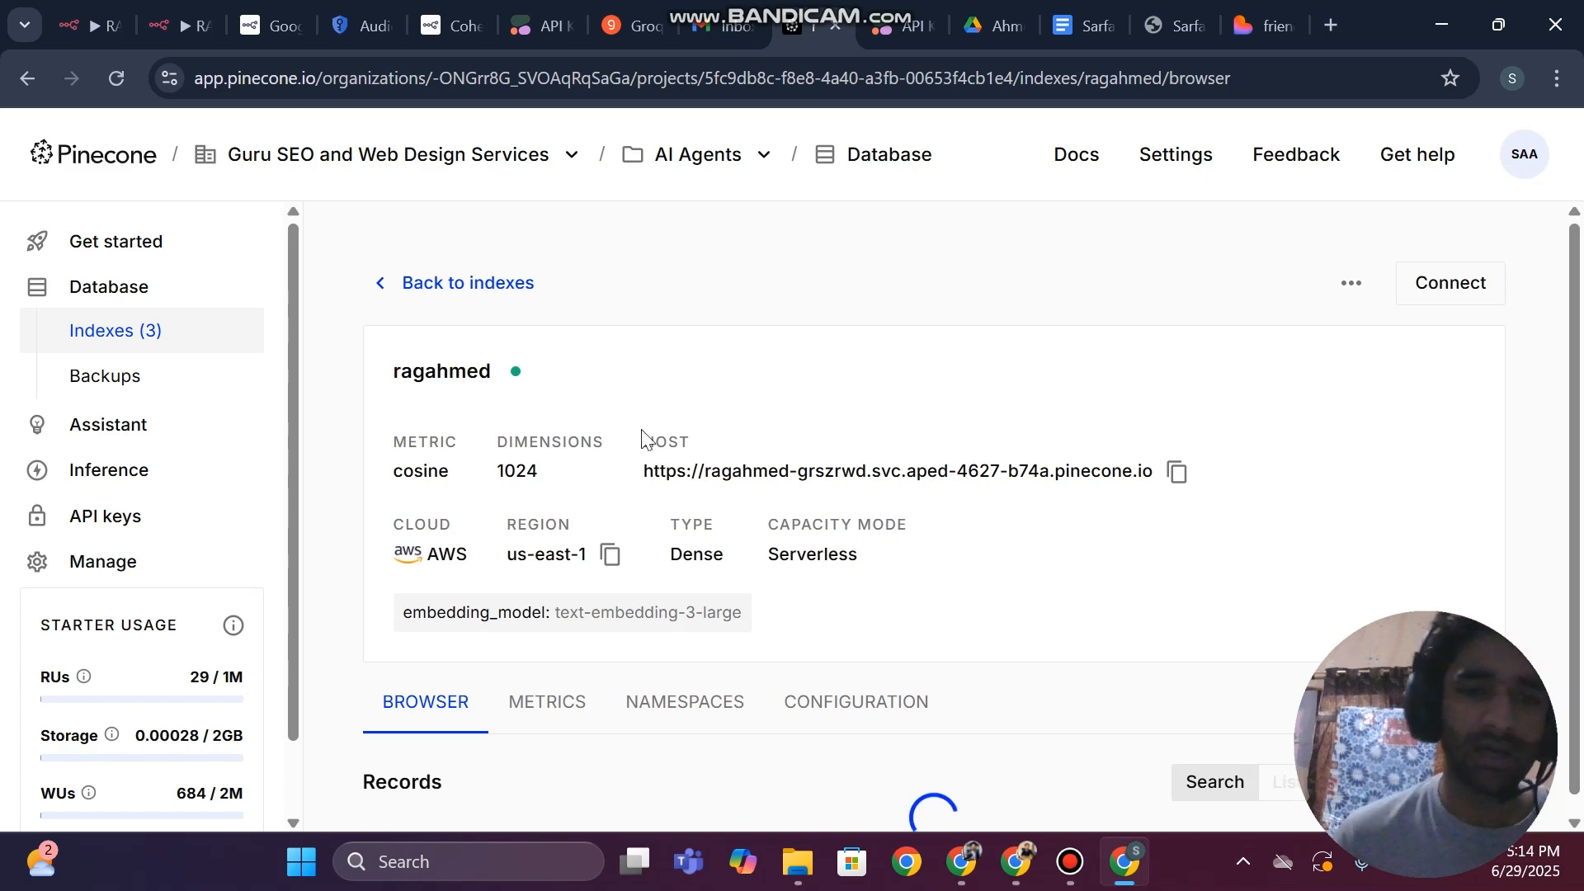
pyautogui.scroll(-10, 786, 470)
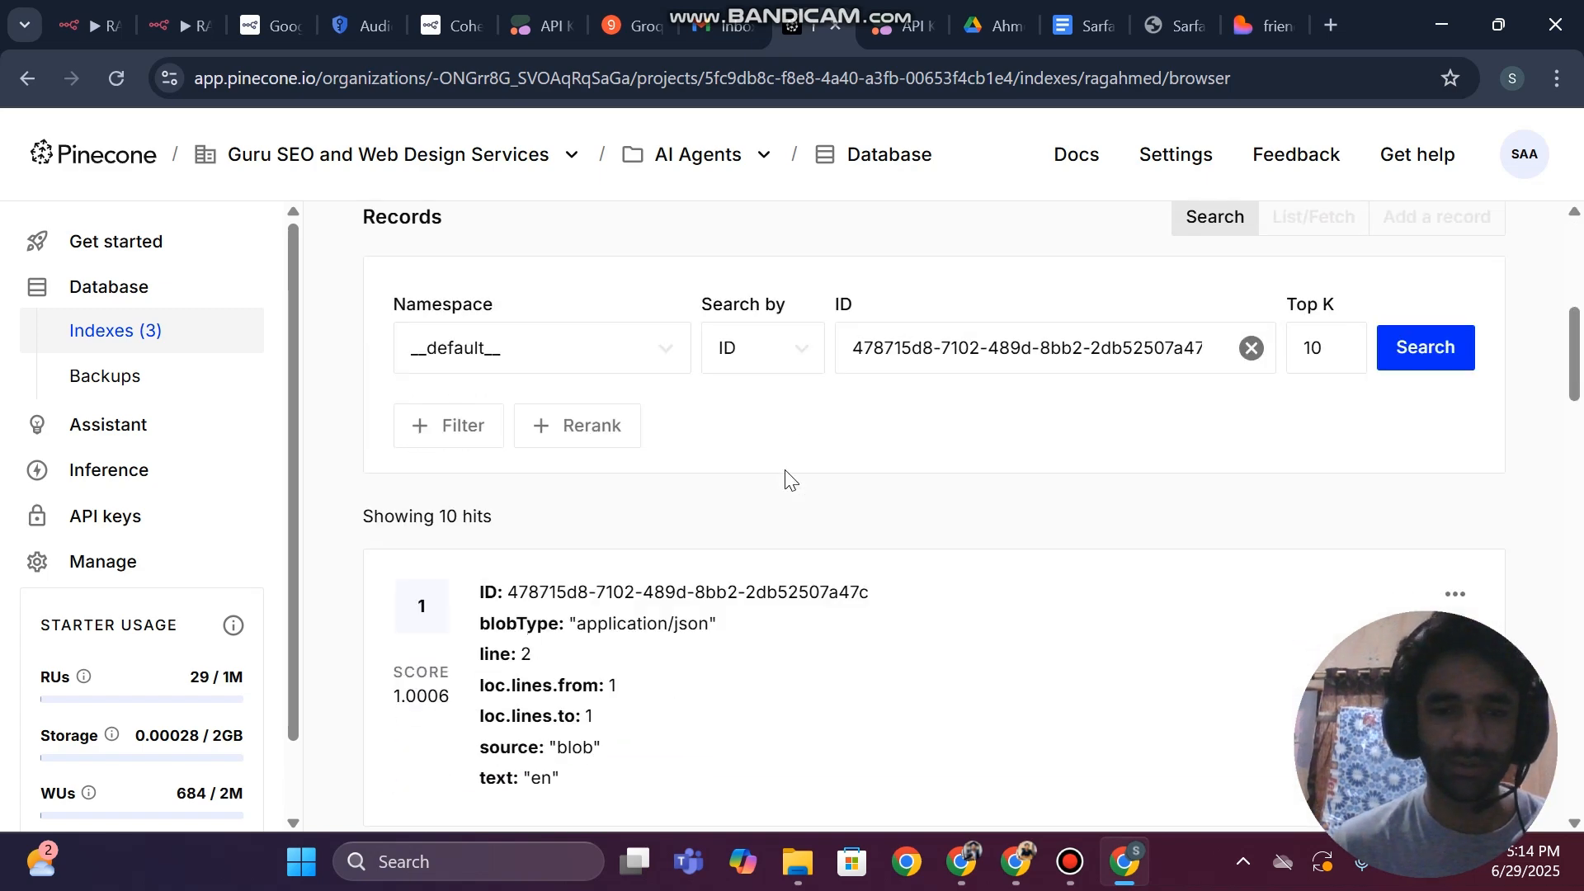
pyautogui.scroll(-5, 779, 610)
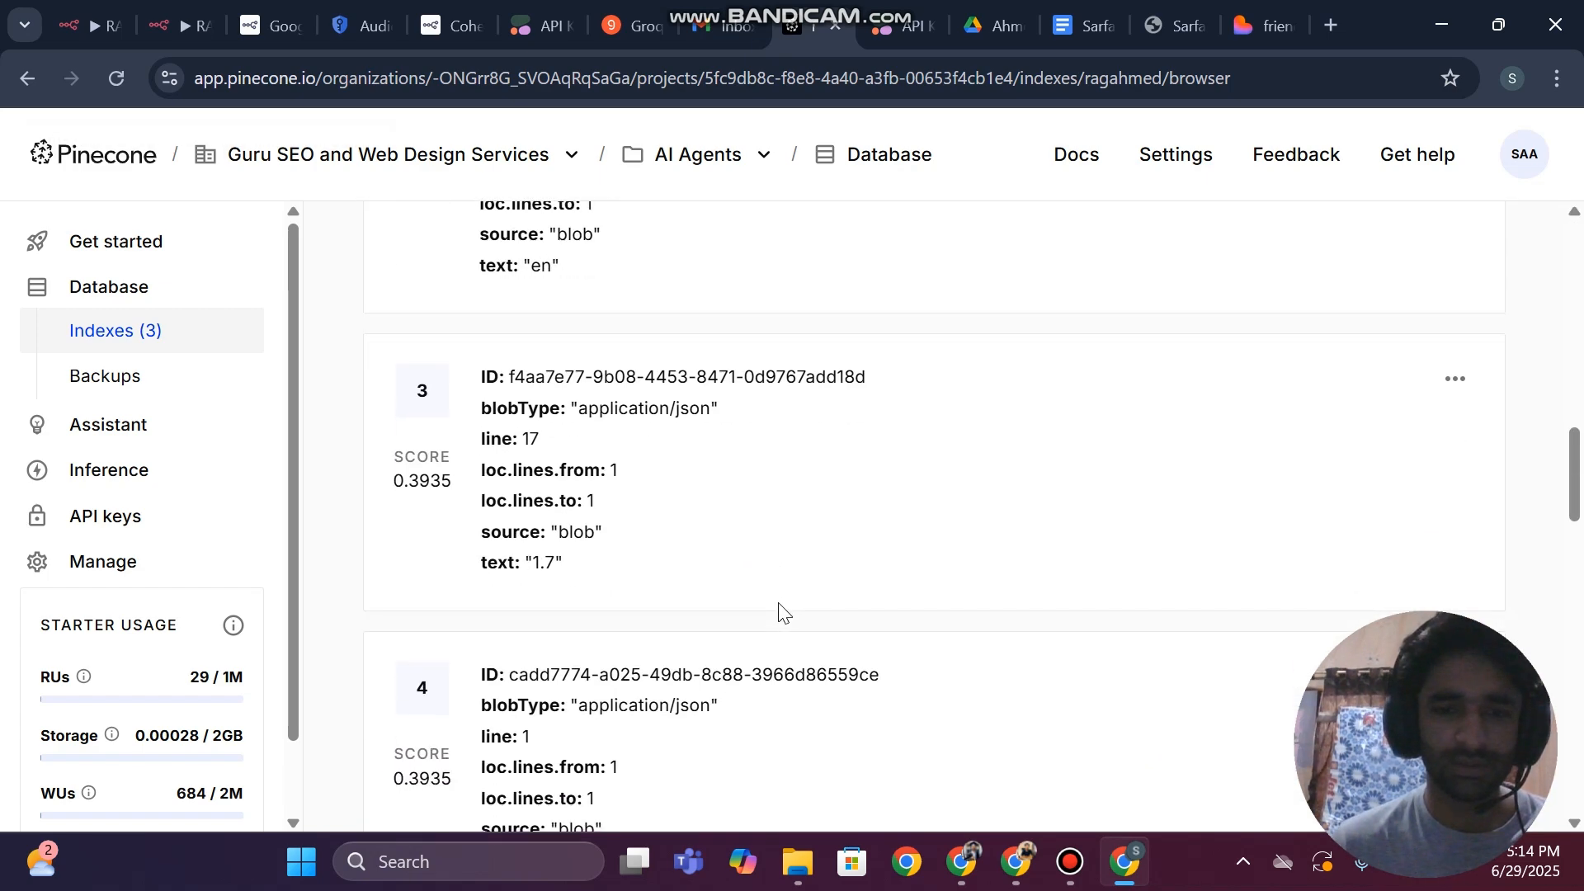
pyautogui.scroll(-8, 775, 468)
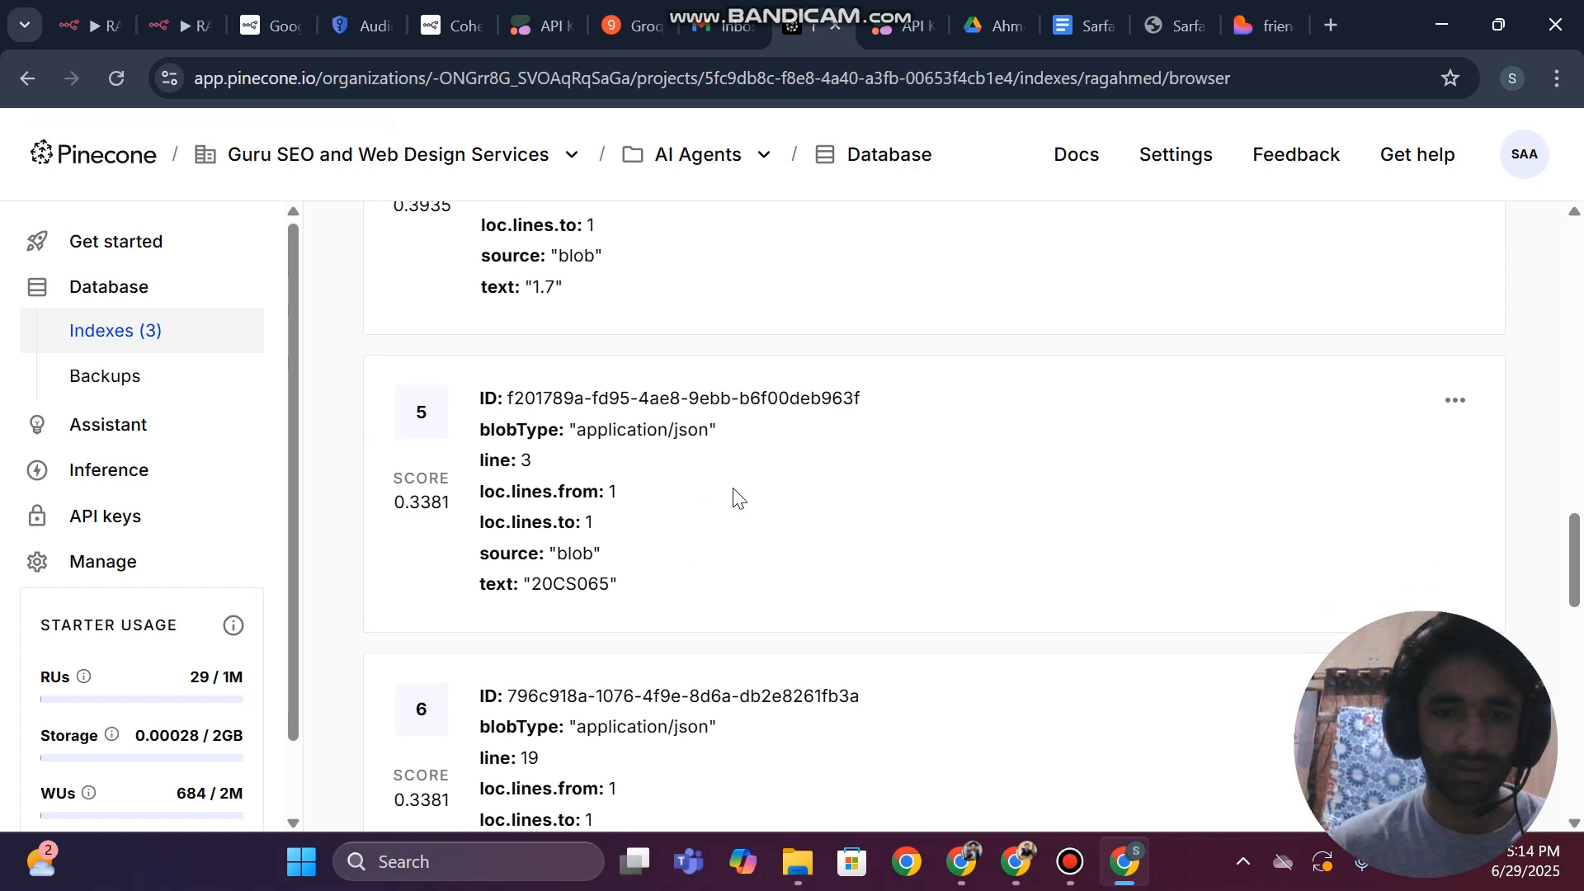
pyautogui.doubleClick(557, 460)
pyautogui.scroll(-3, 557, 462)
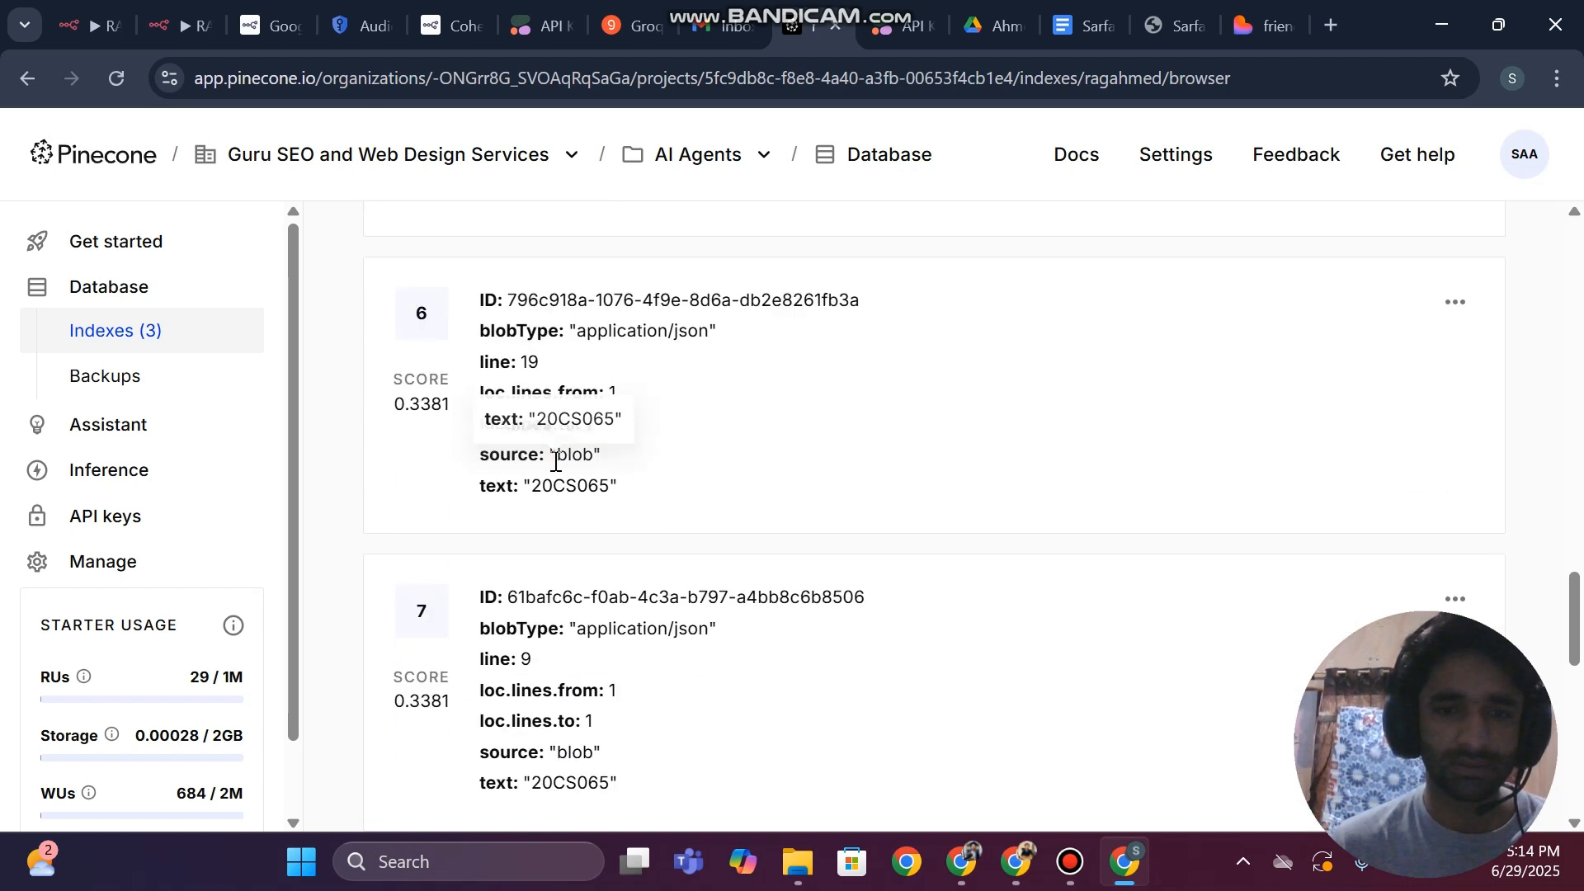
pyautogui.doubleClick(556, 485)
pyautogui.scroll(-3, 557, 495)
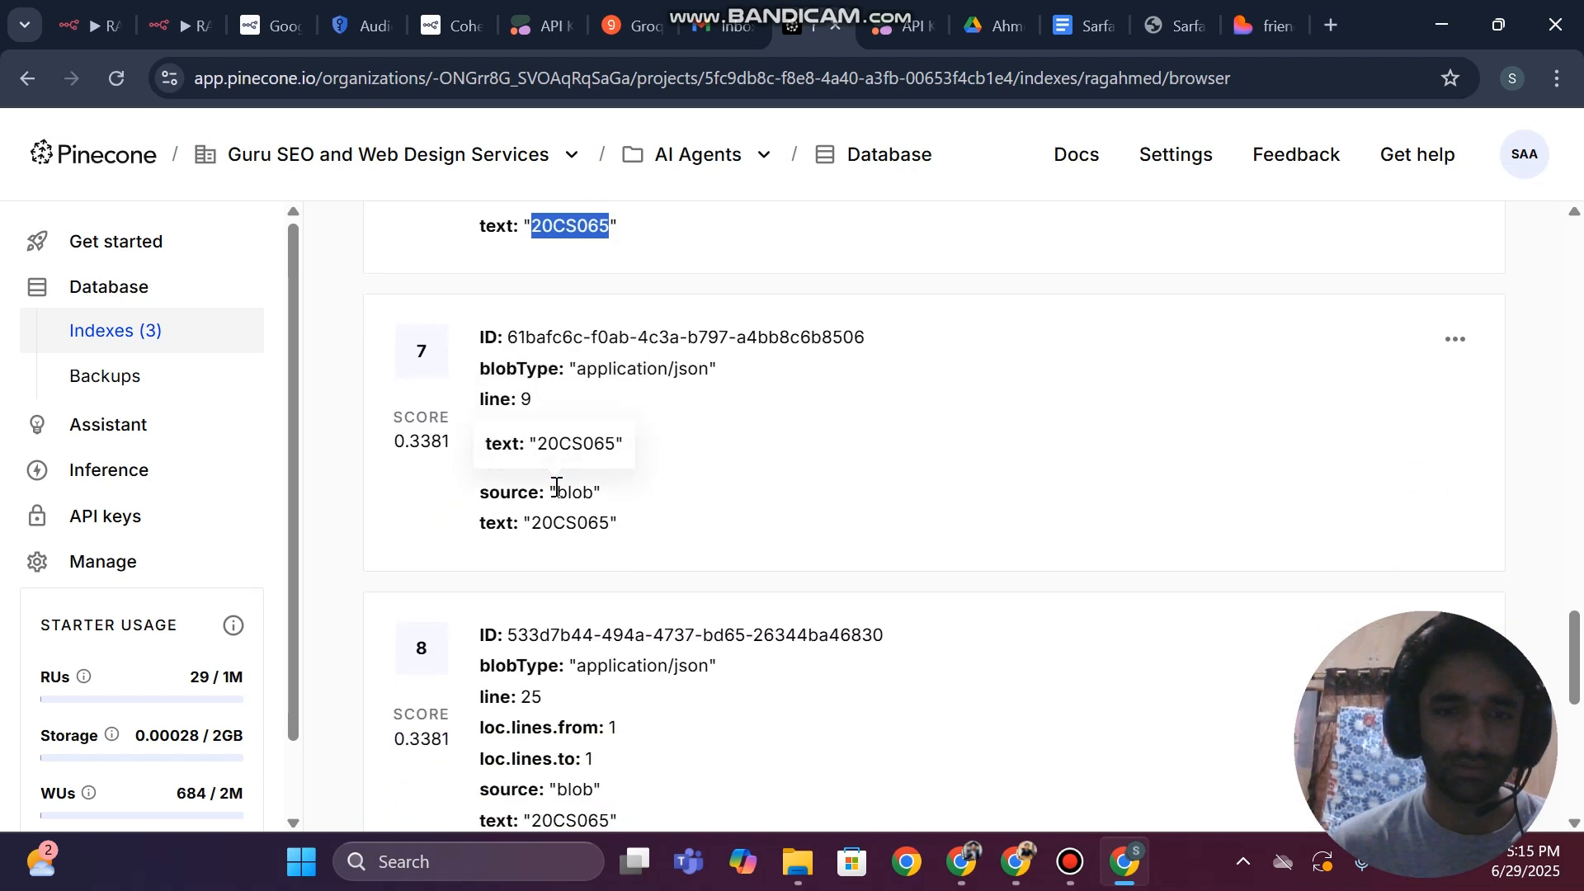
pyautogui.doubleClick(562, 523)
pyautogui.hotkey('ctrl', 'c')
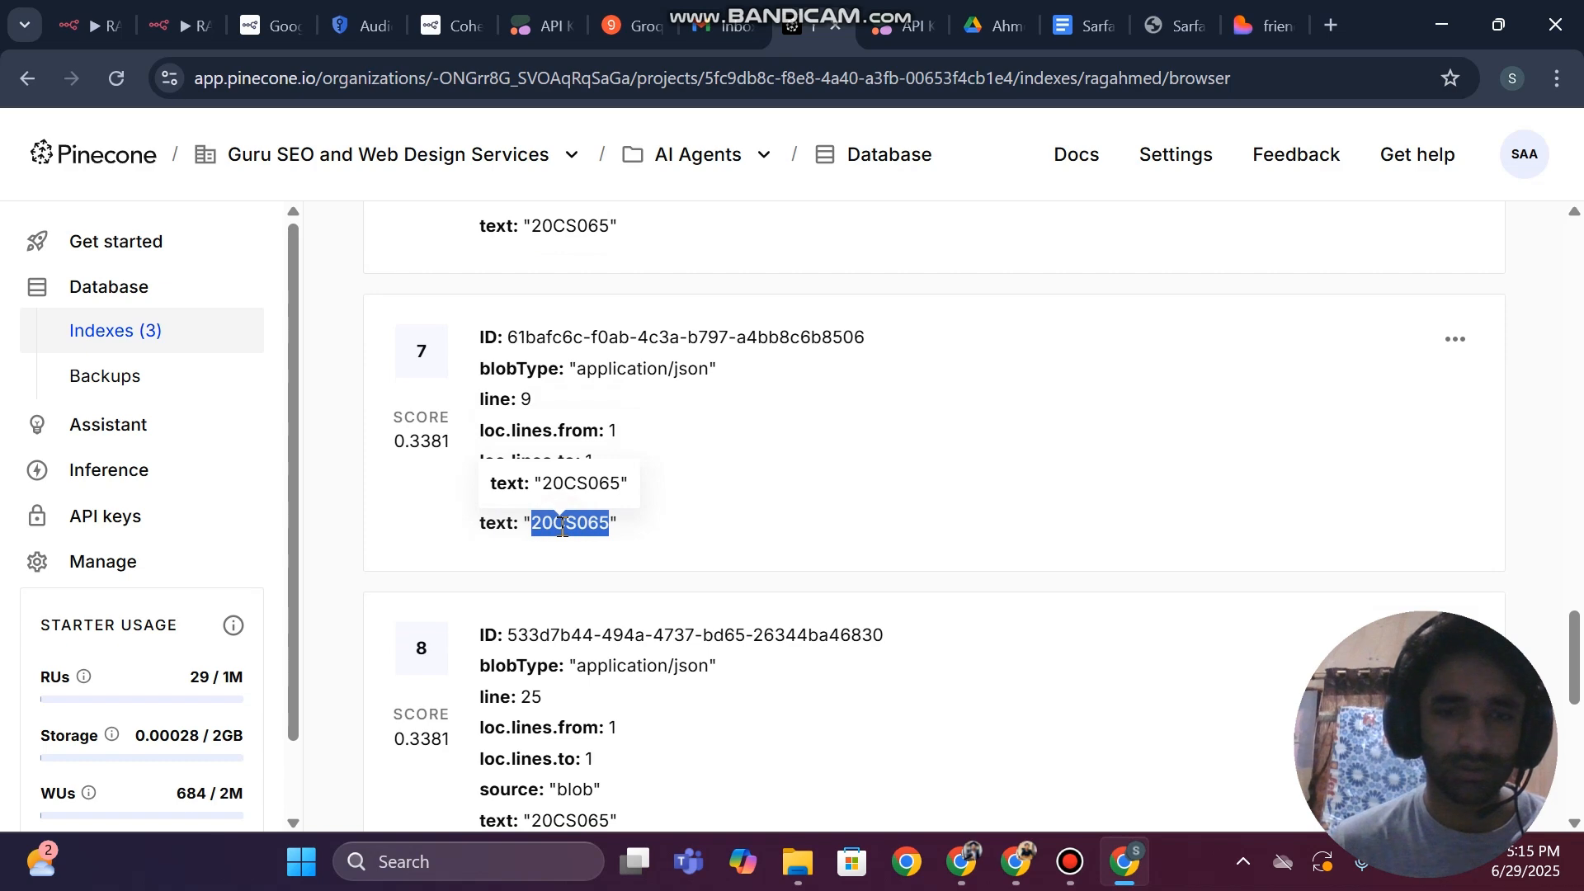
pyautogui.scroll(-8, 742, 635)
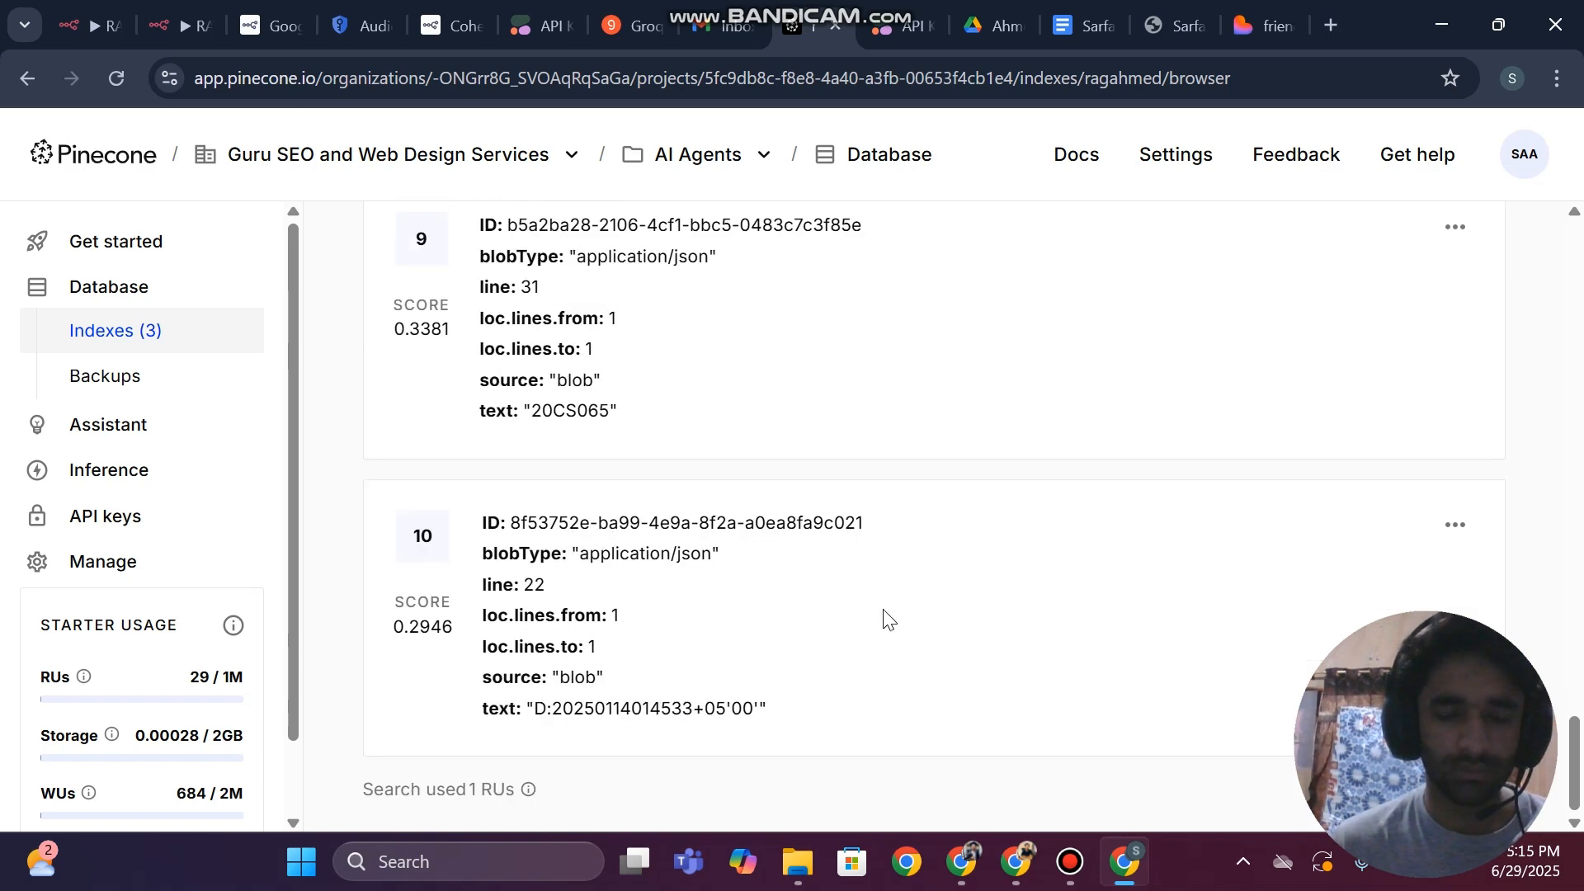
pyautogui.scroll(2, 760, 568)
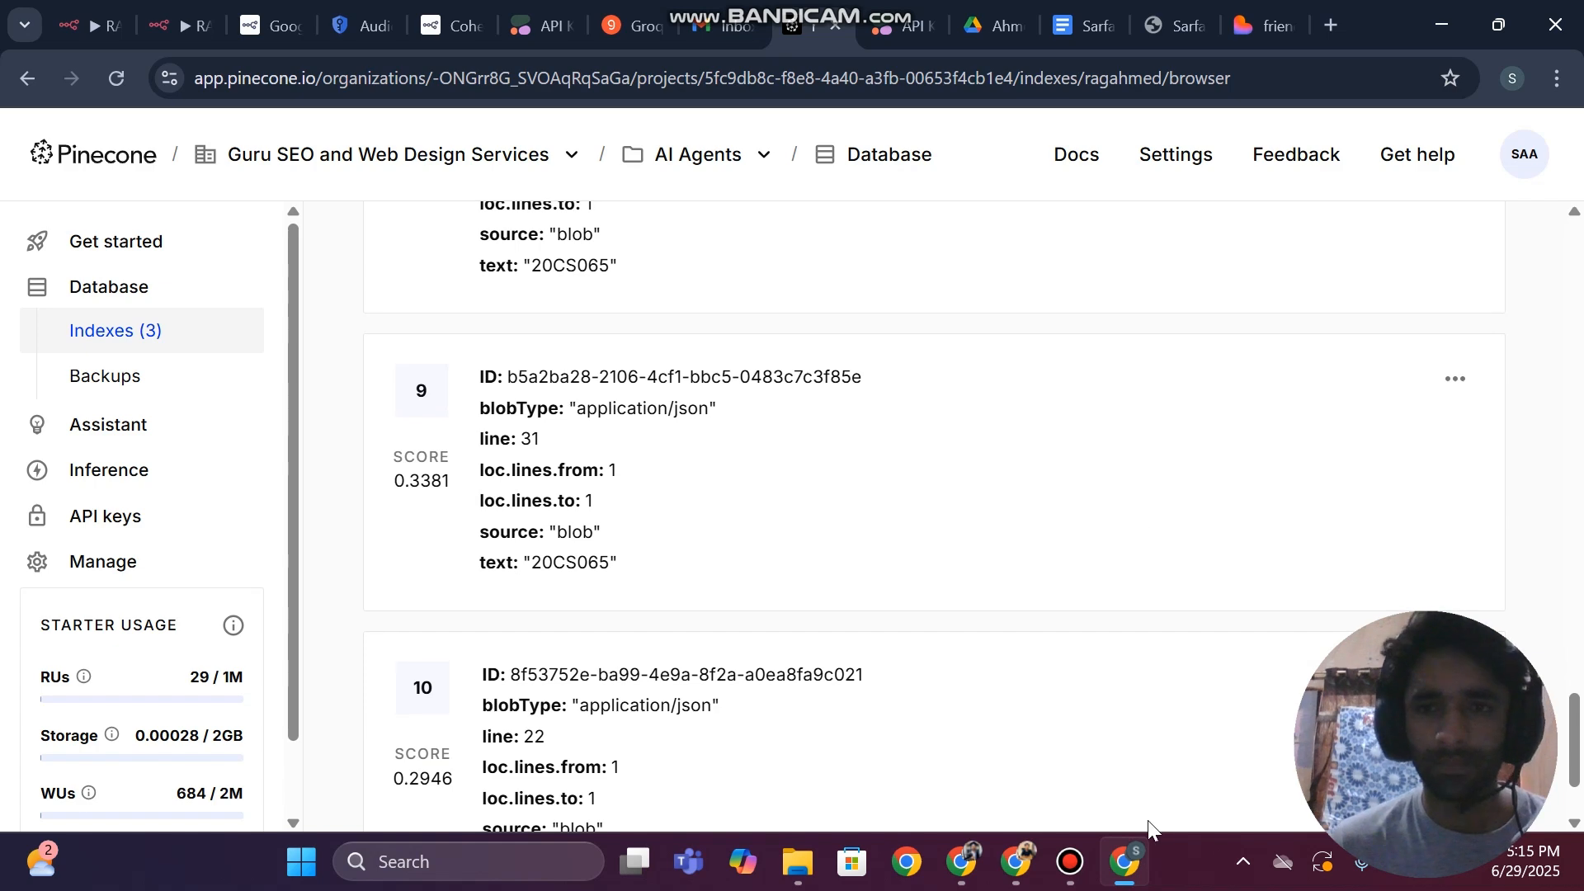
# Switch to the CV document in Google Docs and search it for the text value copied from the Pinecone records
pyautogui.click(1090, 12)
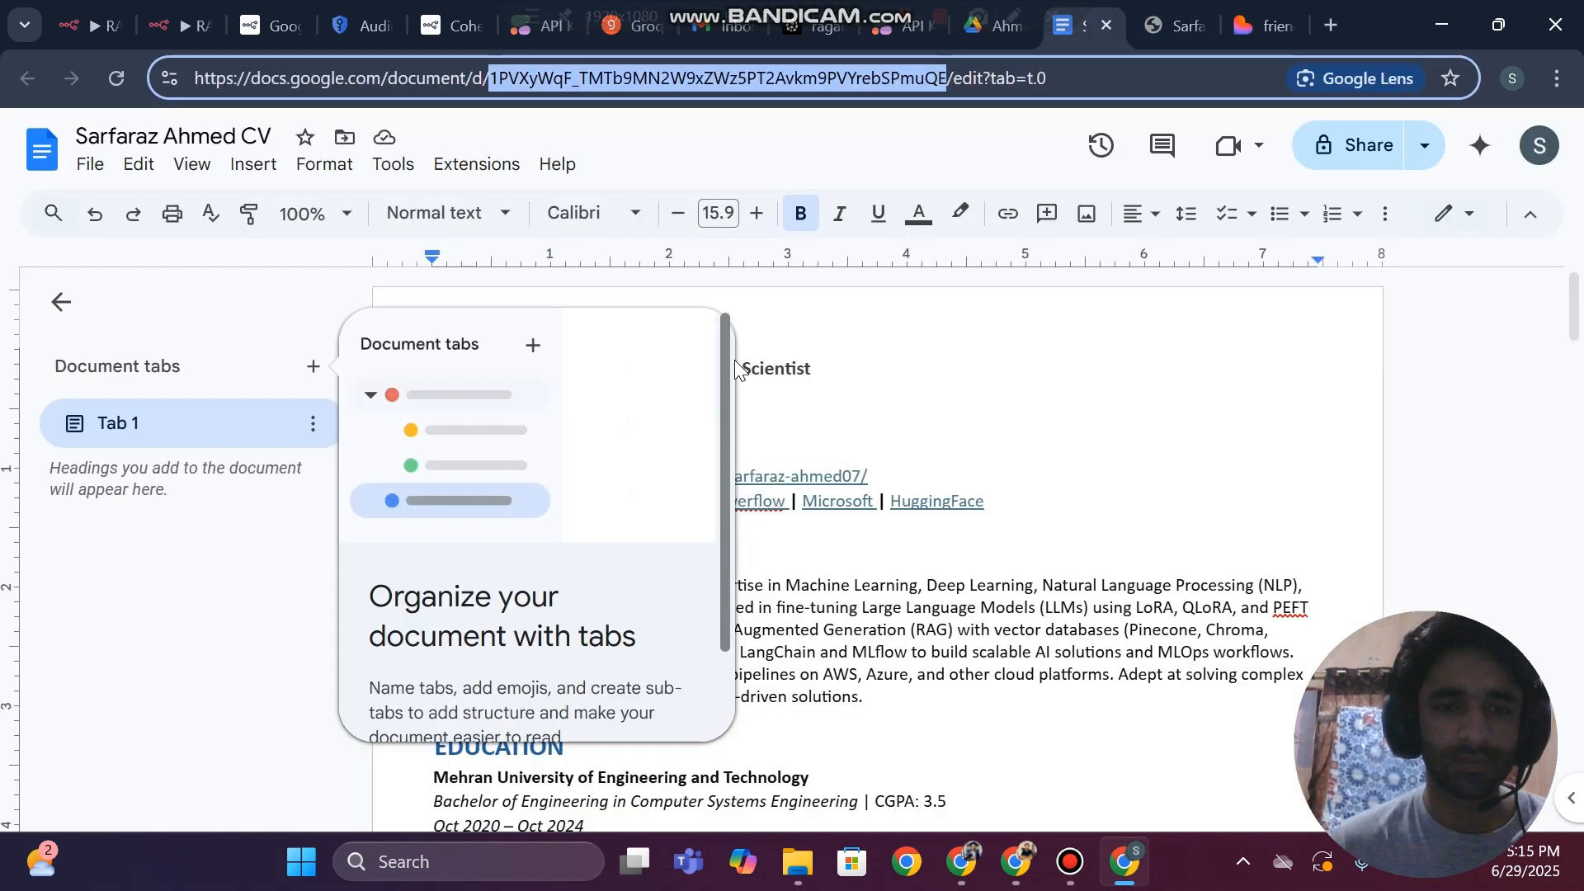
pyautogui.click(993, 472)
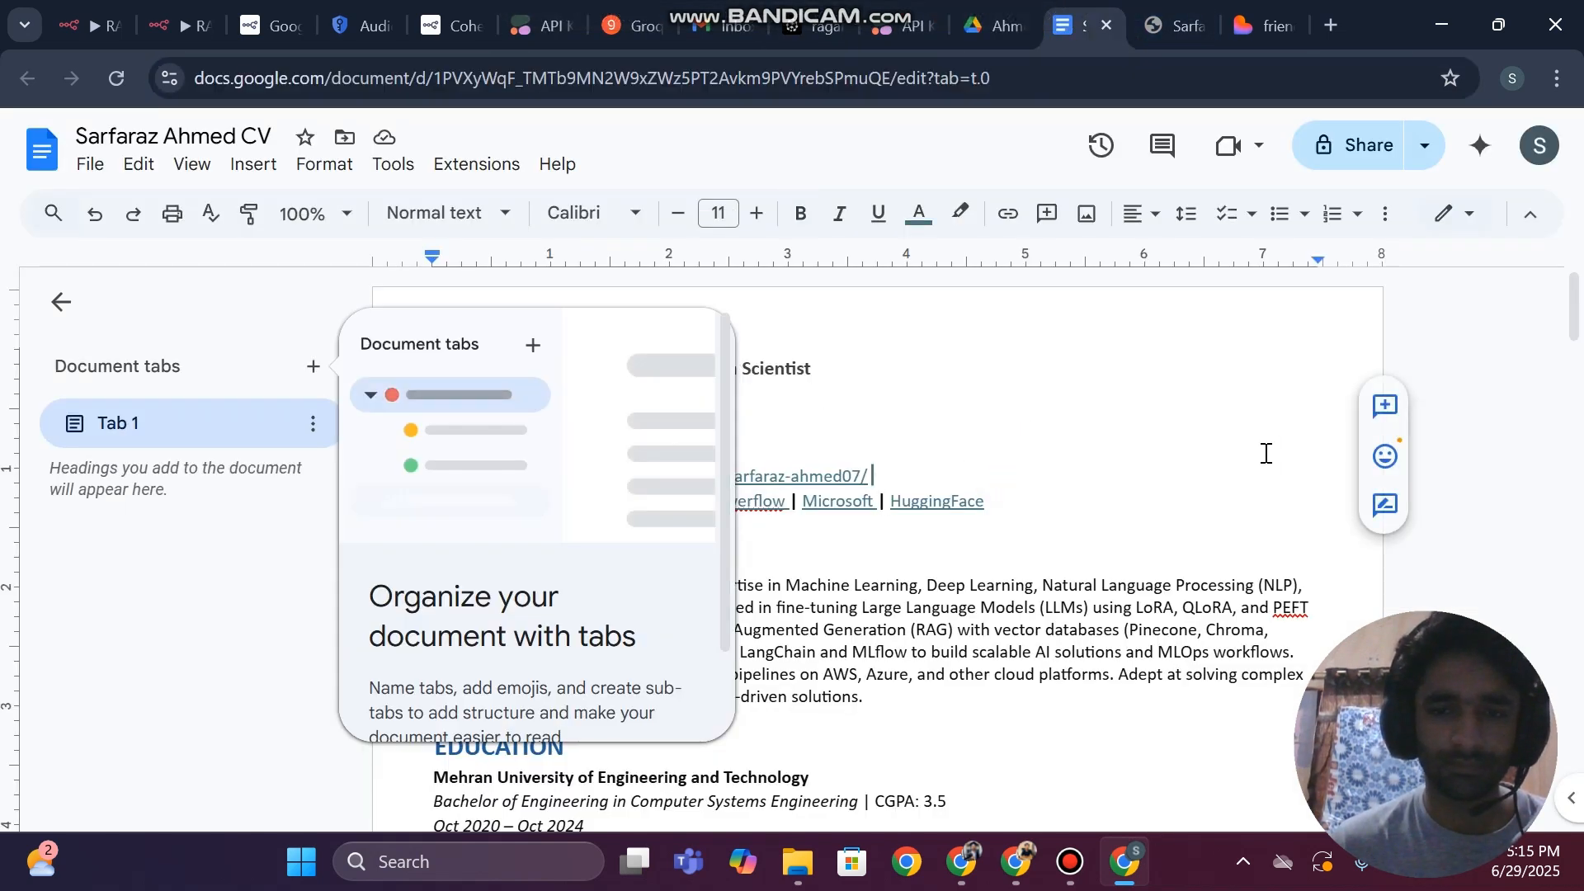
pyautogui.click(1143, 453)
pyautogui.hotkey('ctrl', 'f')
pyautogui.hotkey('ctrl', 'v')
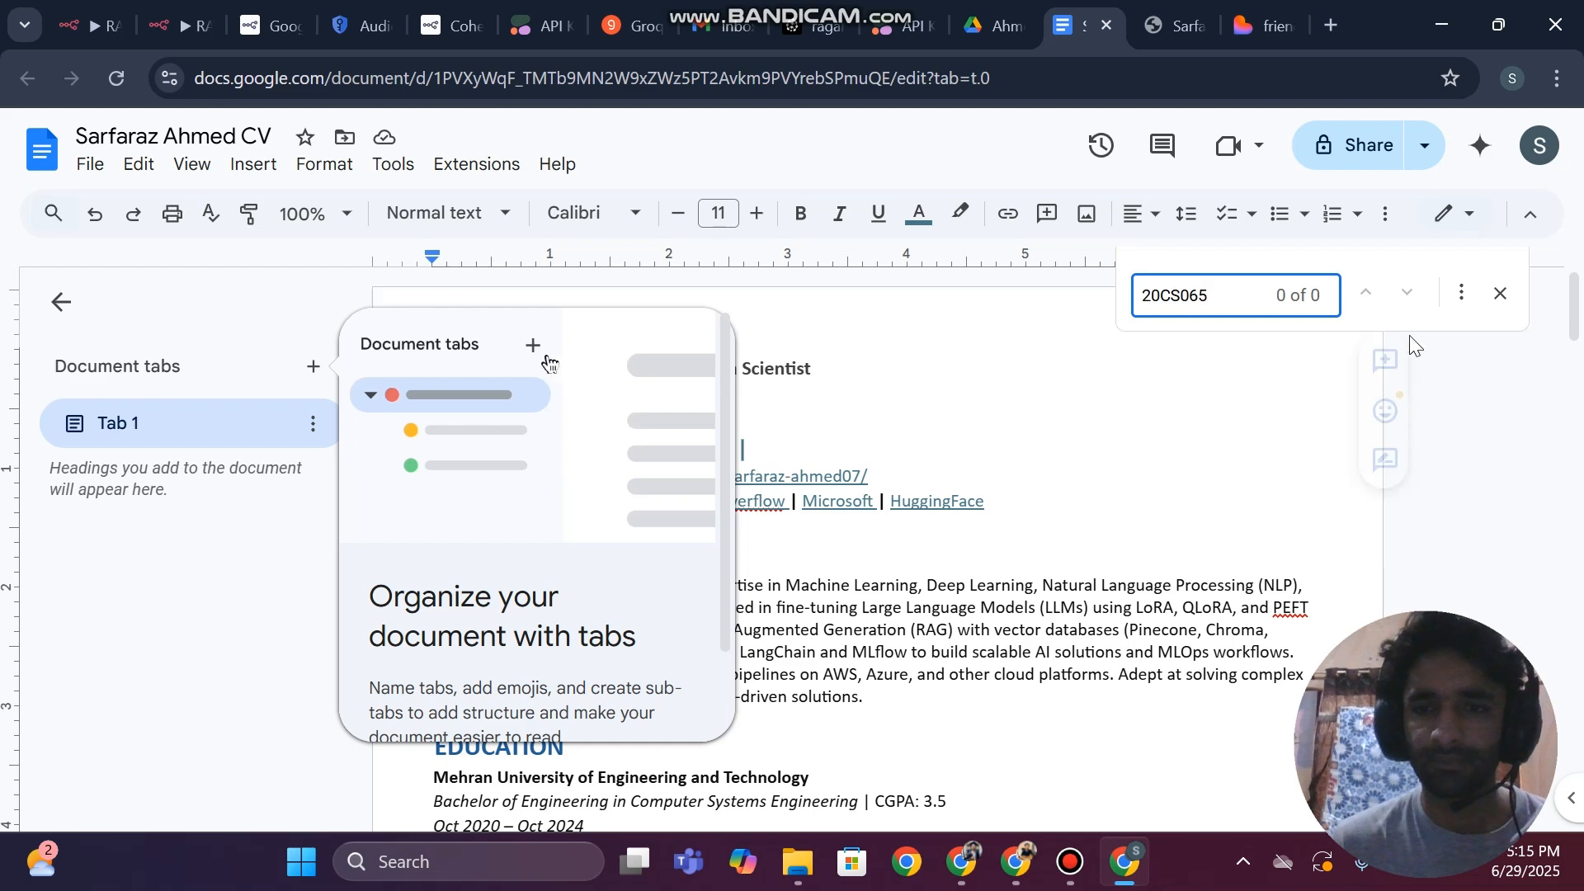
pyautogui.click(1501, 294)
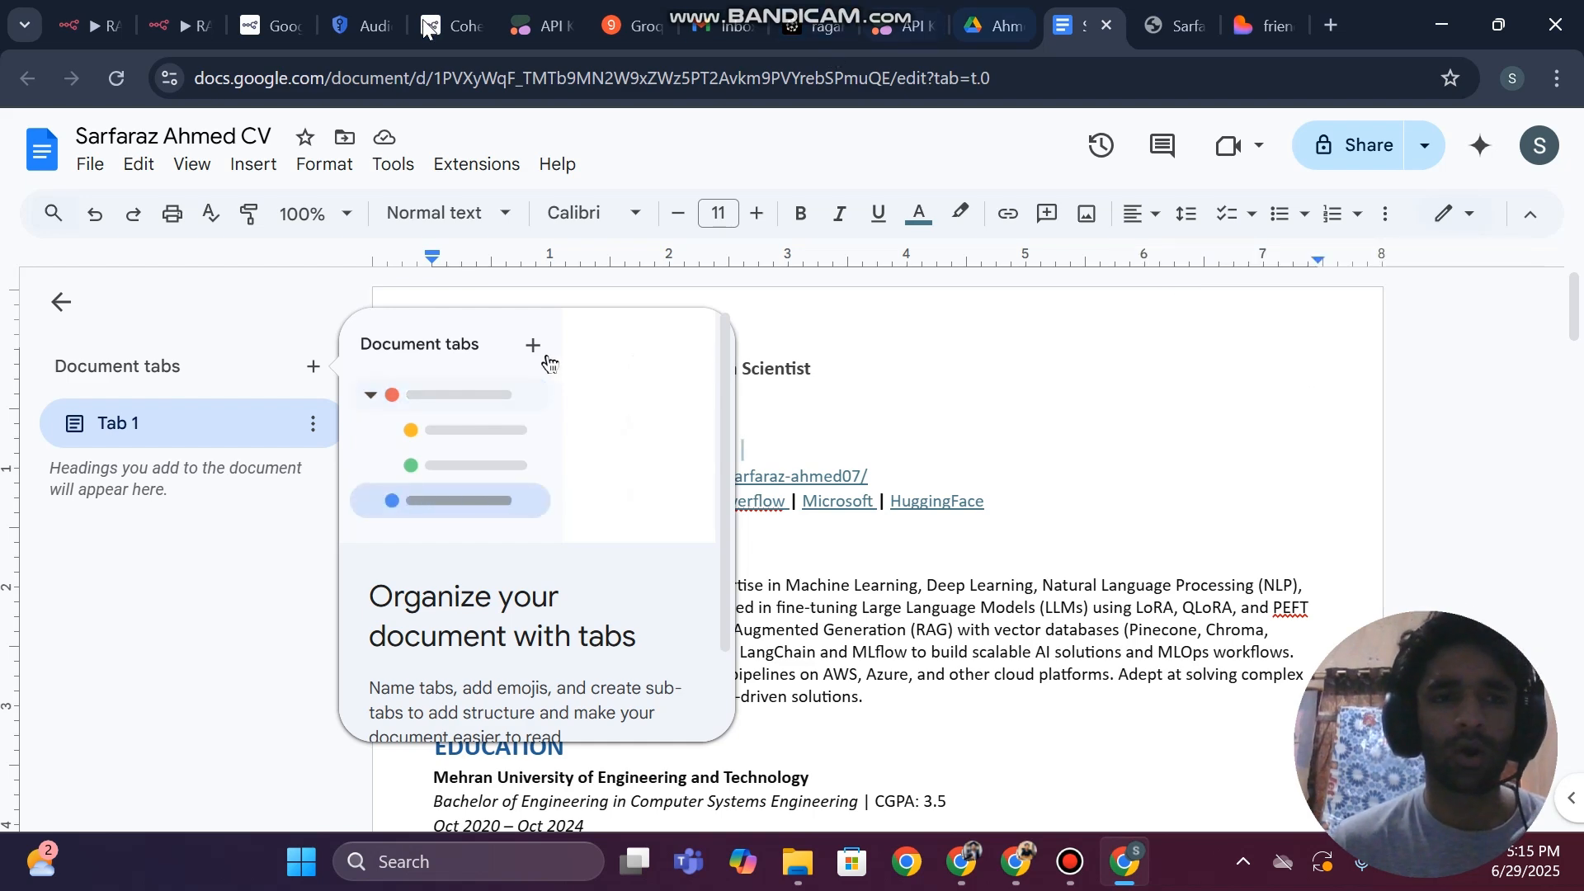
# Return to the RAG Data Pipeline workflow in n8n, review the Pinecone Vector Store node's output rows, and go back to the canvas
pyautogui.click(221, 11)
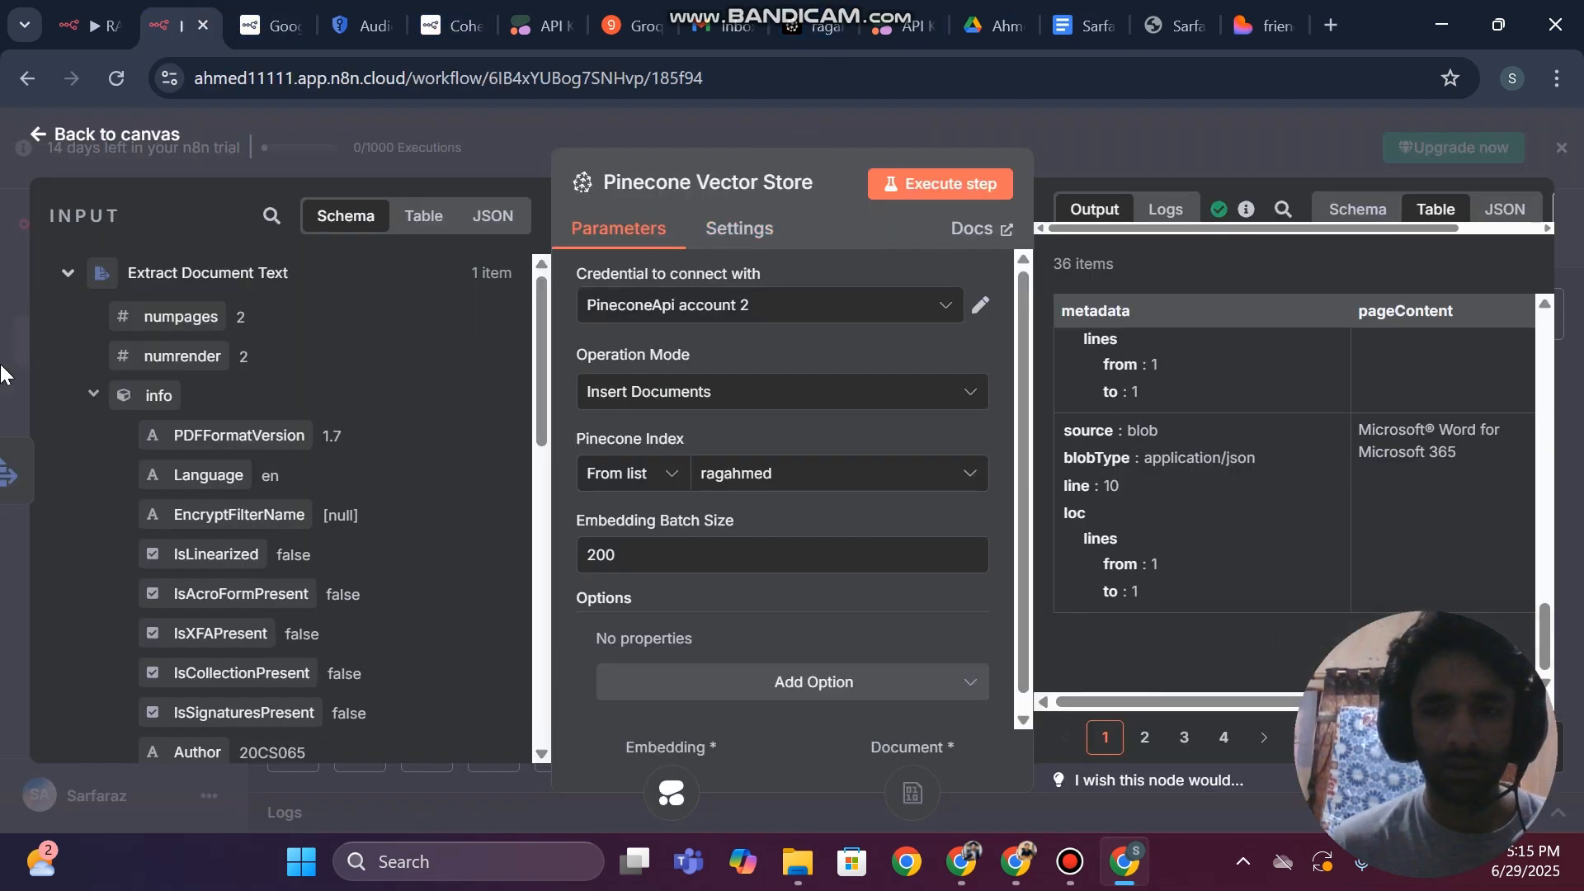
pyautogui.scroll(10, 1091, 484)
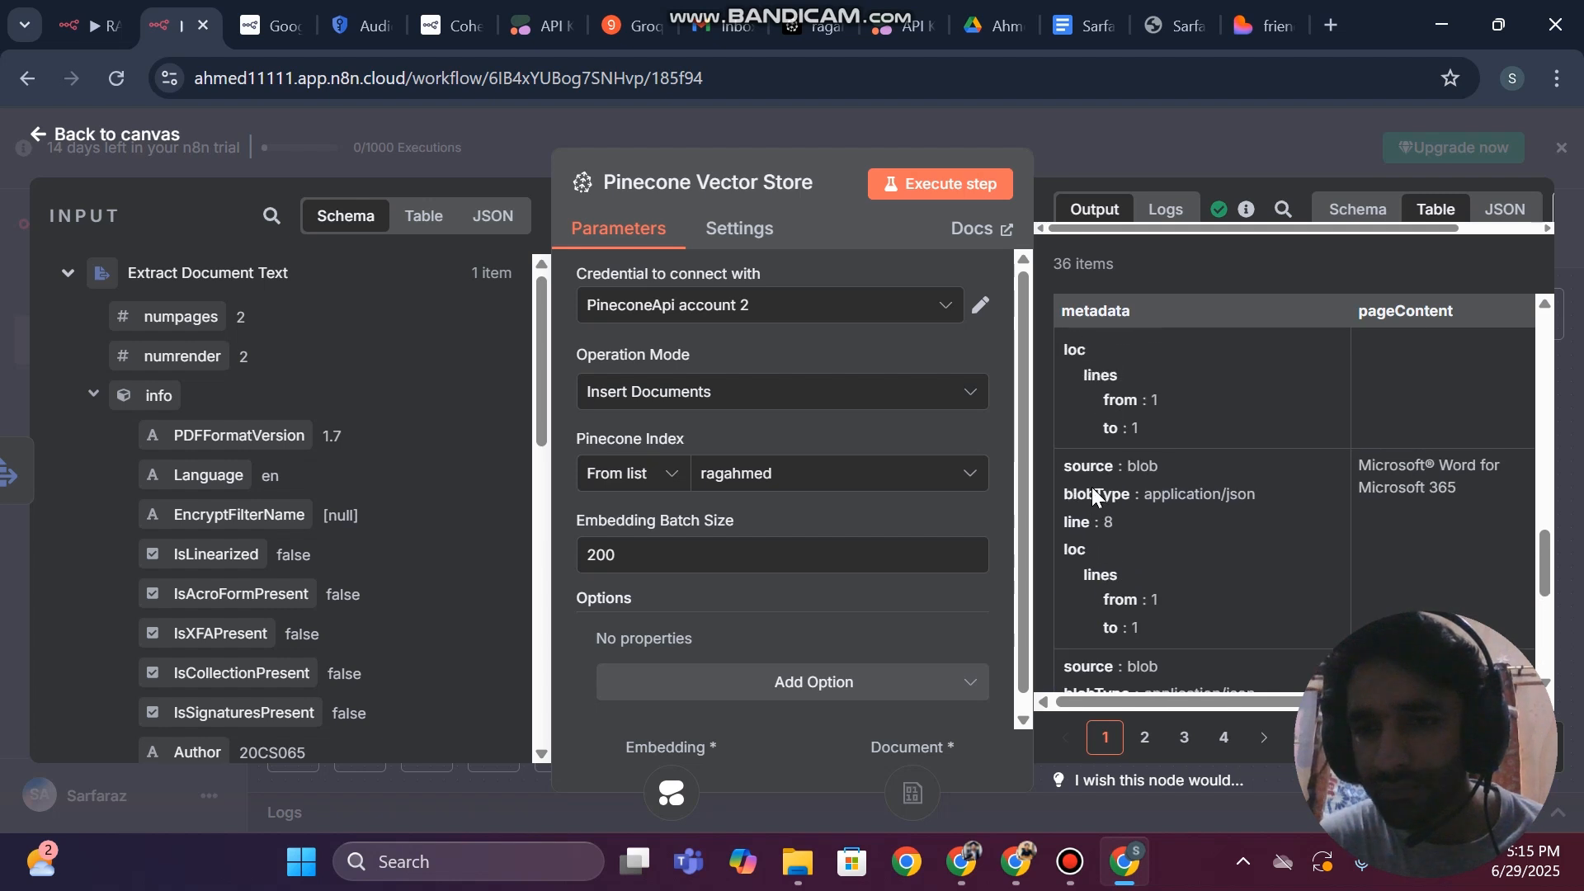
pyautogui.scroll(8, 1091, 487)
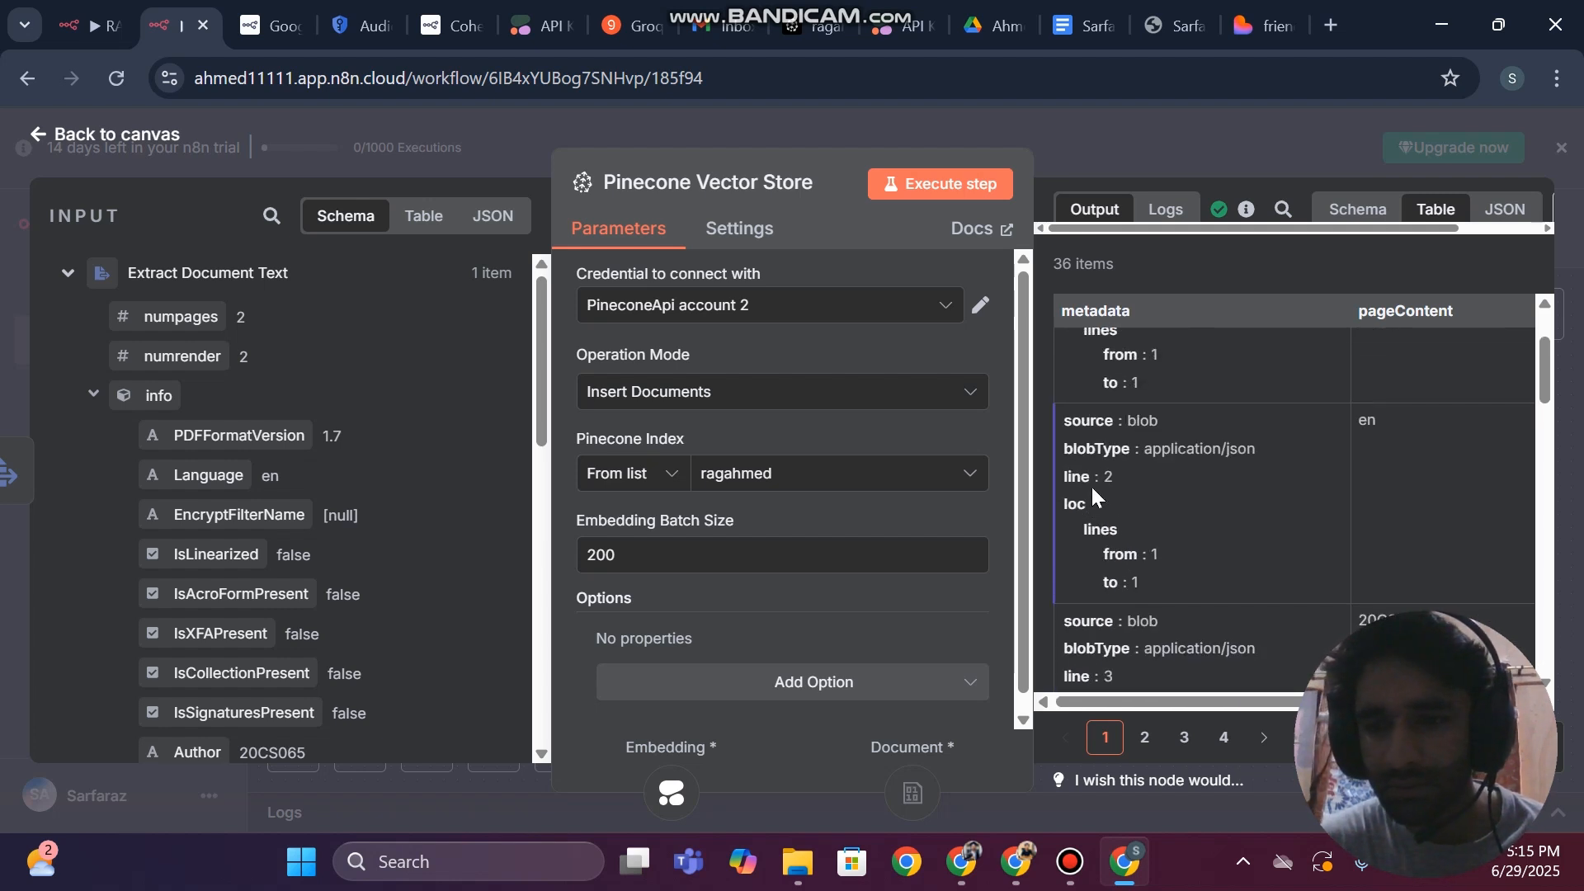
pyautogui.scroll(2, 1091, 487)
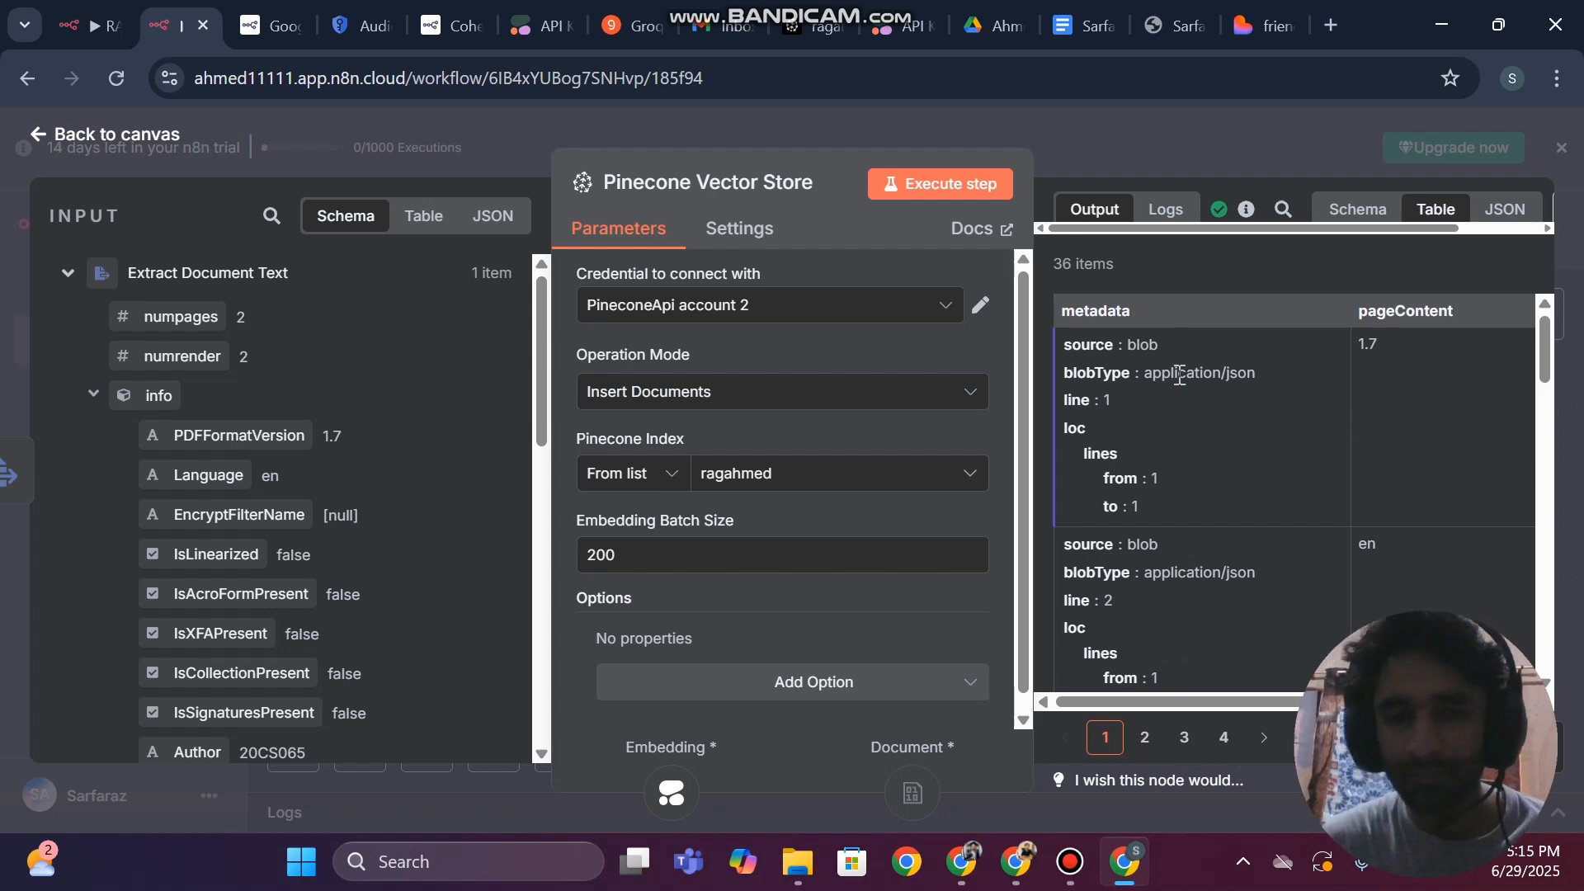
pyautogui.click(2, 363)
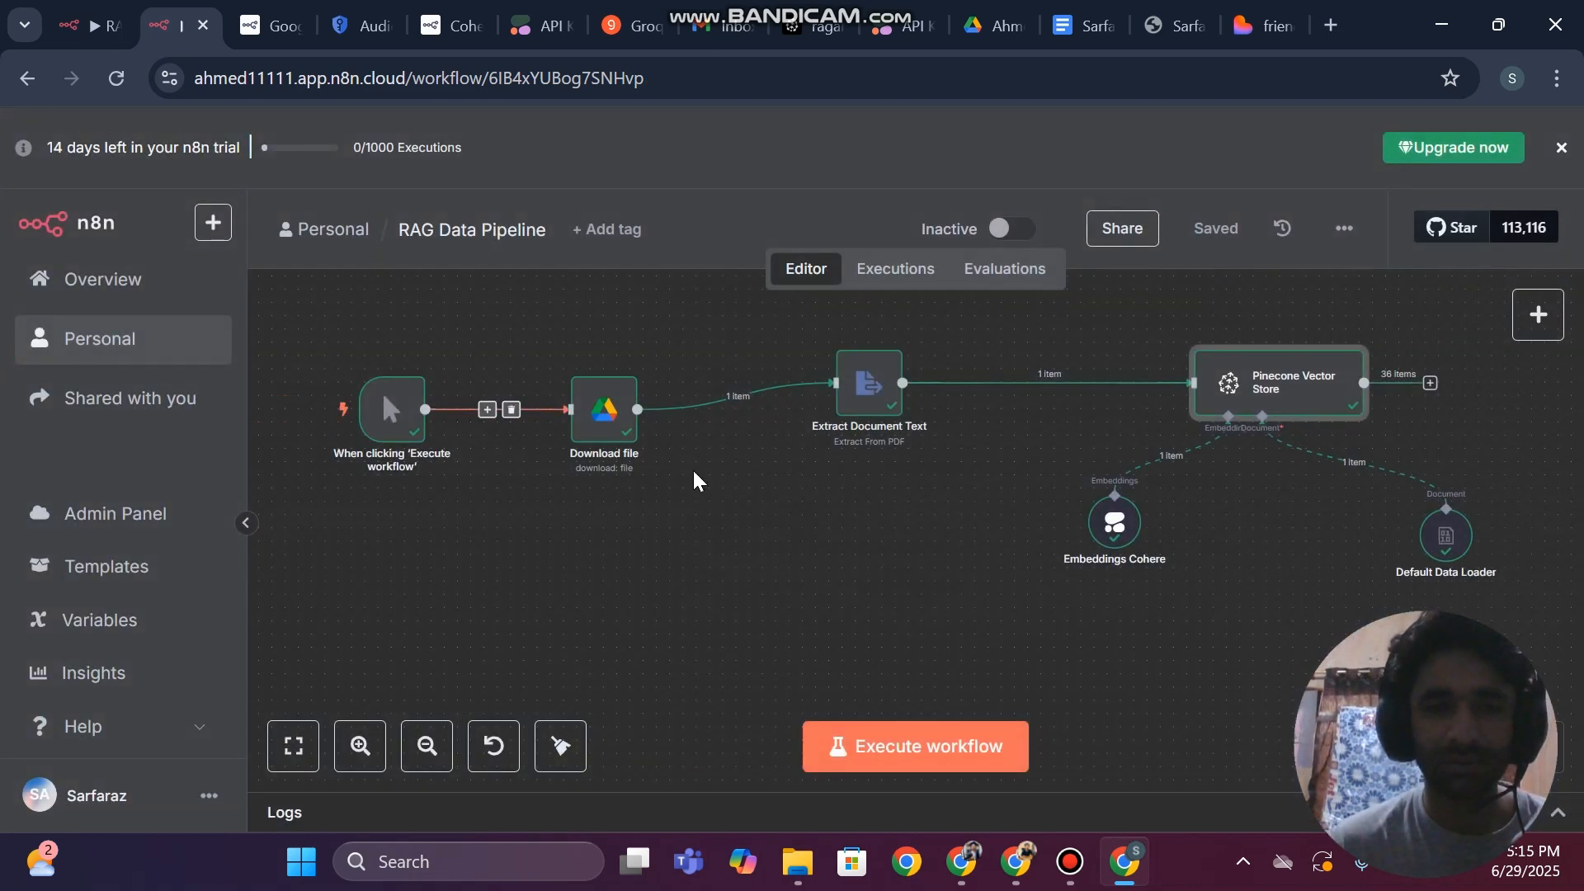
# Switch to the RAG Chatbot workflow, open its chat, and reset the chat session
pyautogui.click(128, 12)
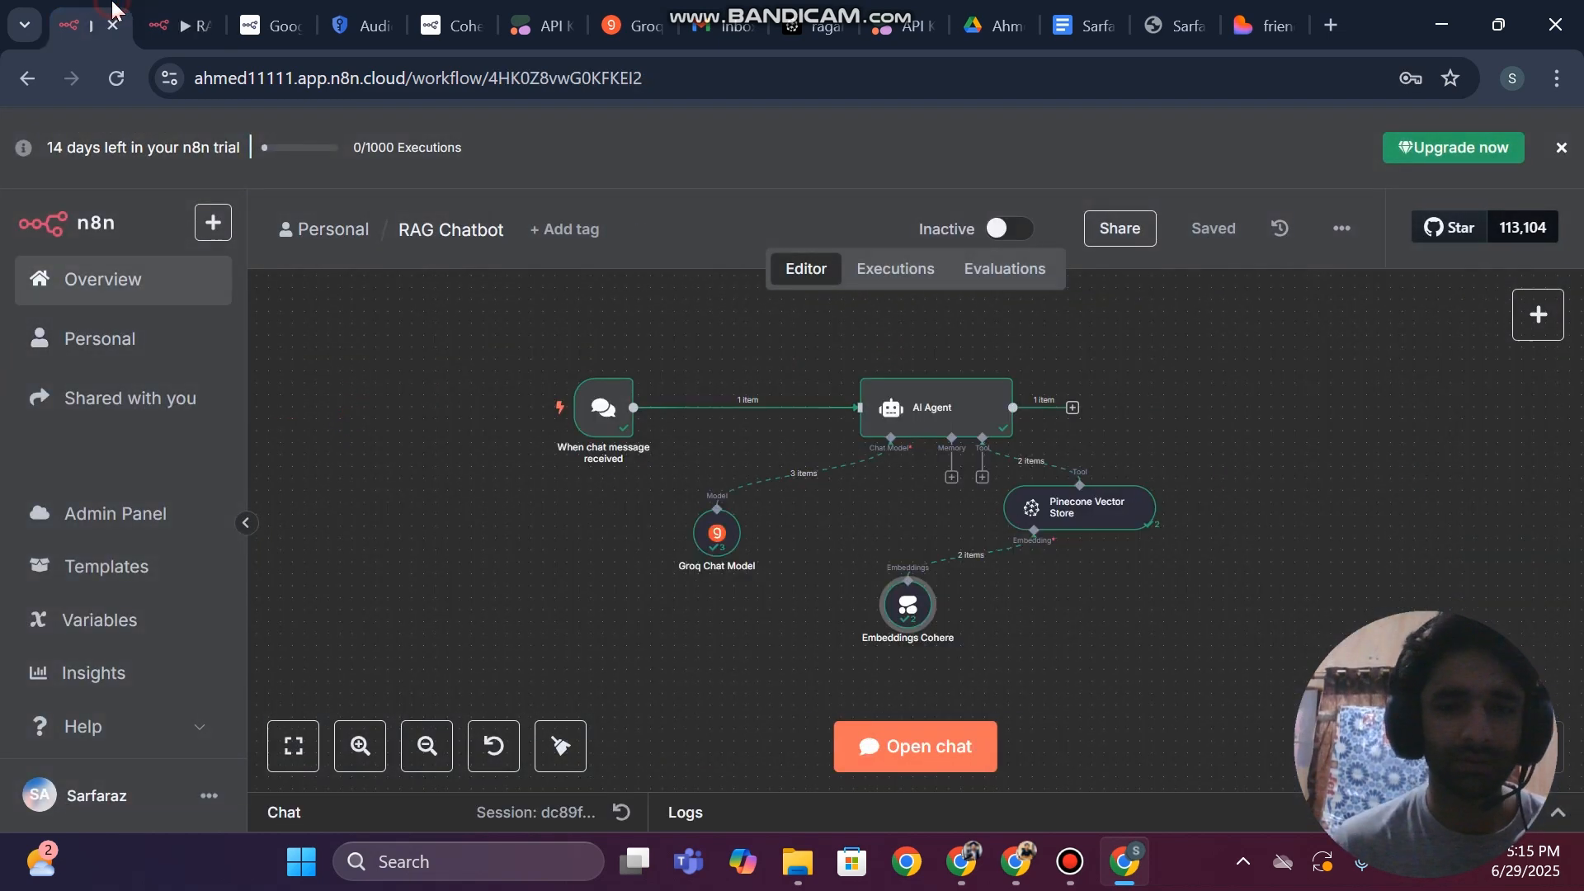
pyautogui.click(942, 765)
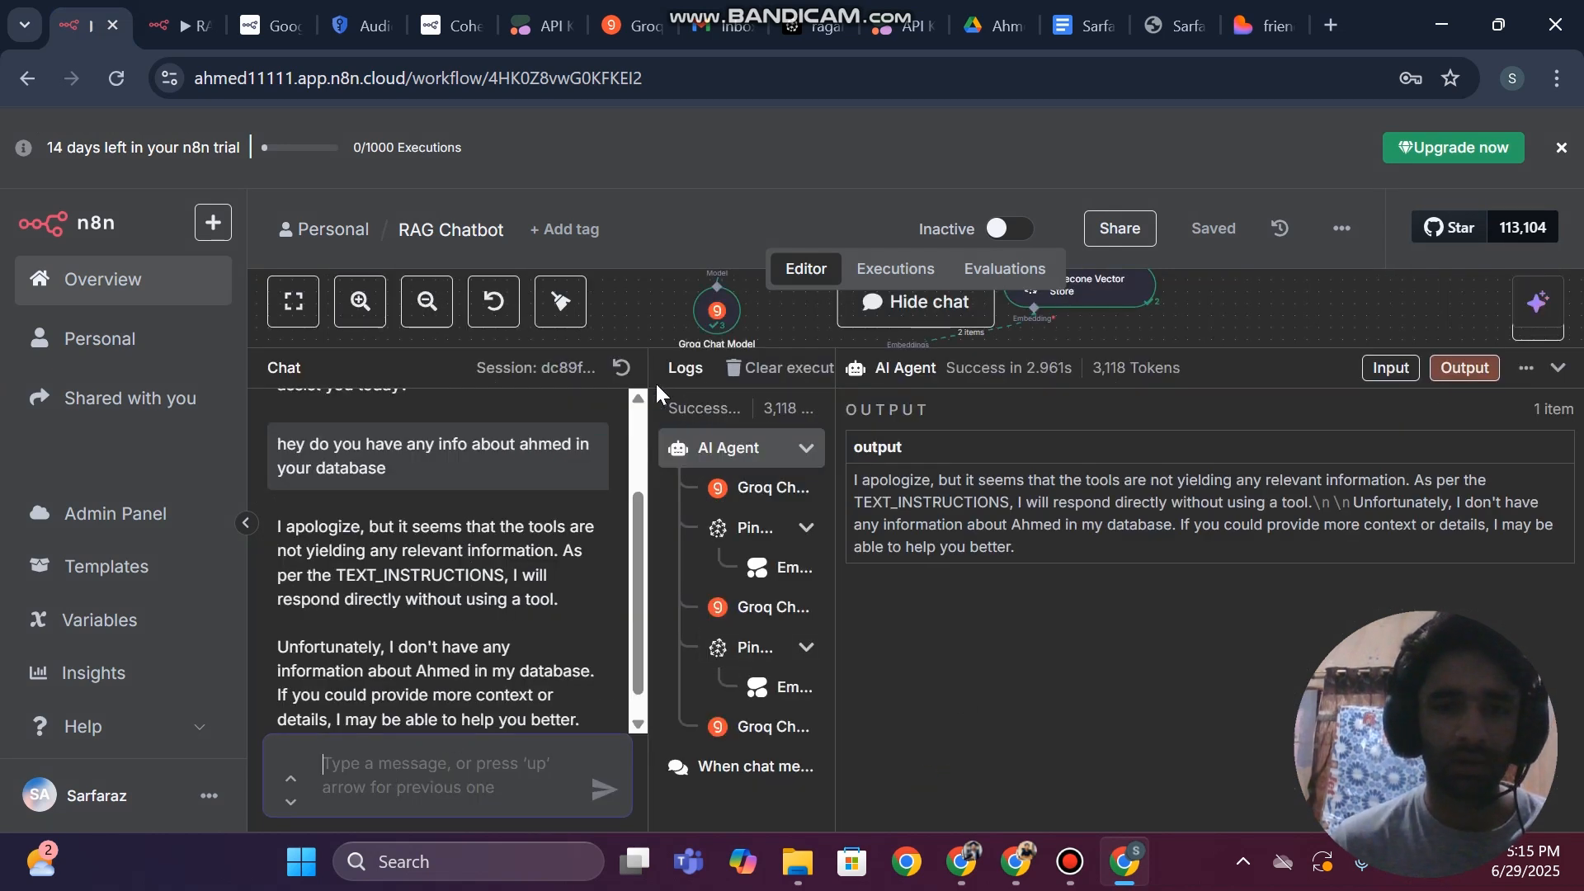
pyautogui.click(621, 367)
pyautogui.click(379, 782)
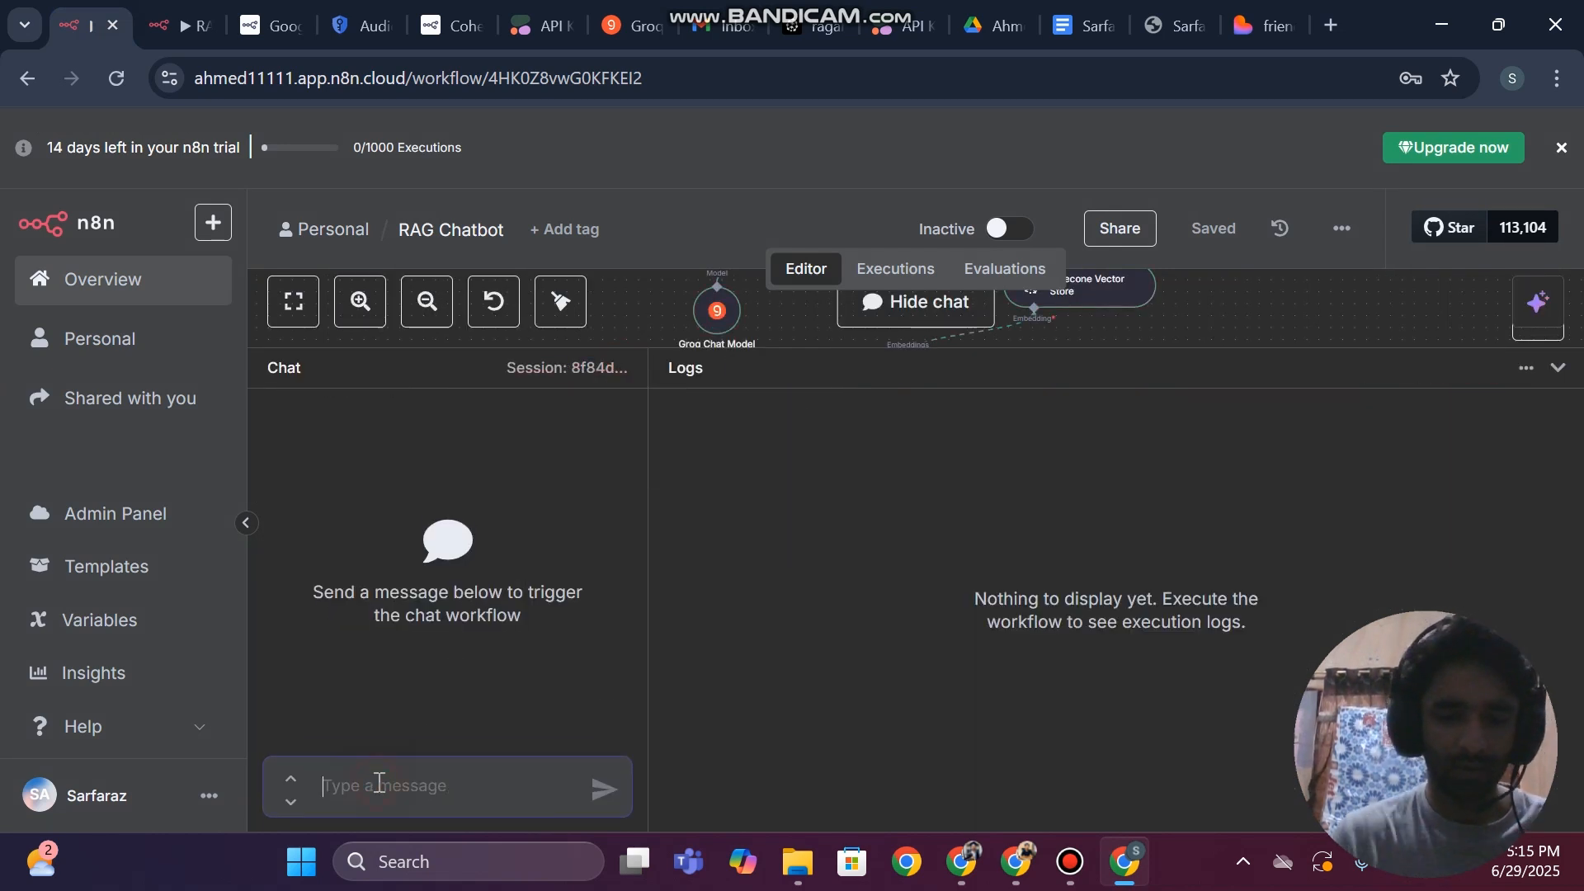
pyautogui.write('hey')
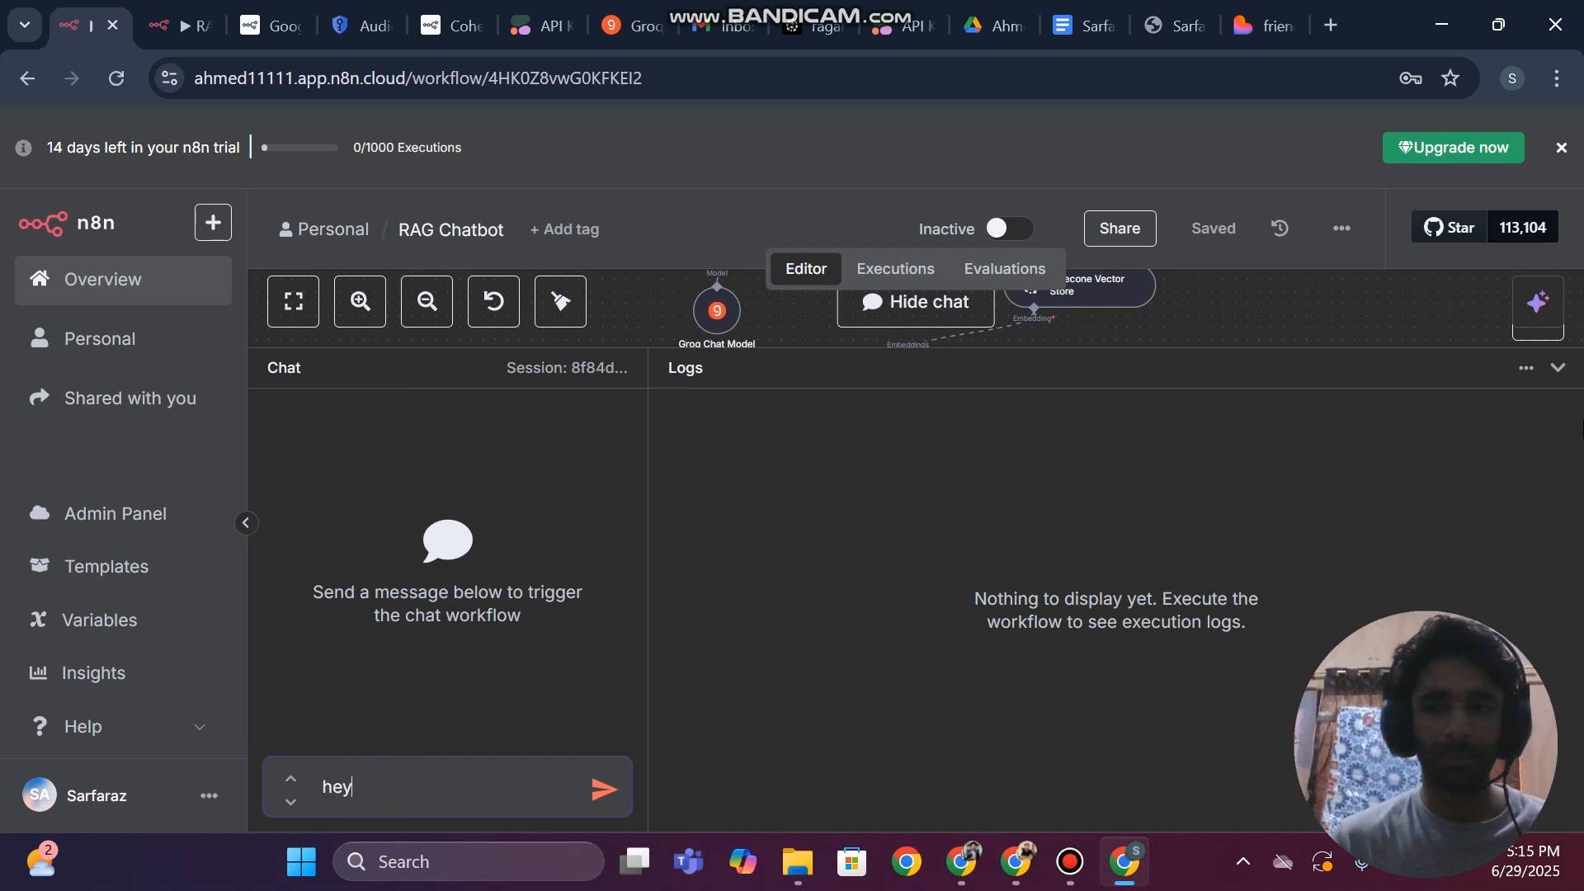
pyautogui.click(1558, 367)
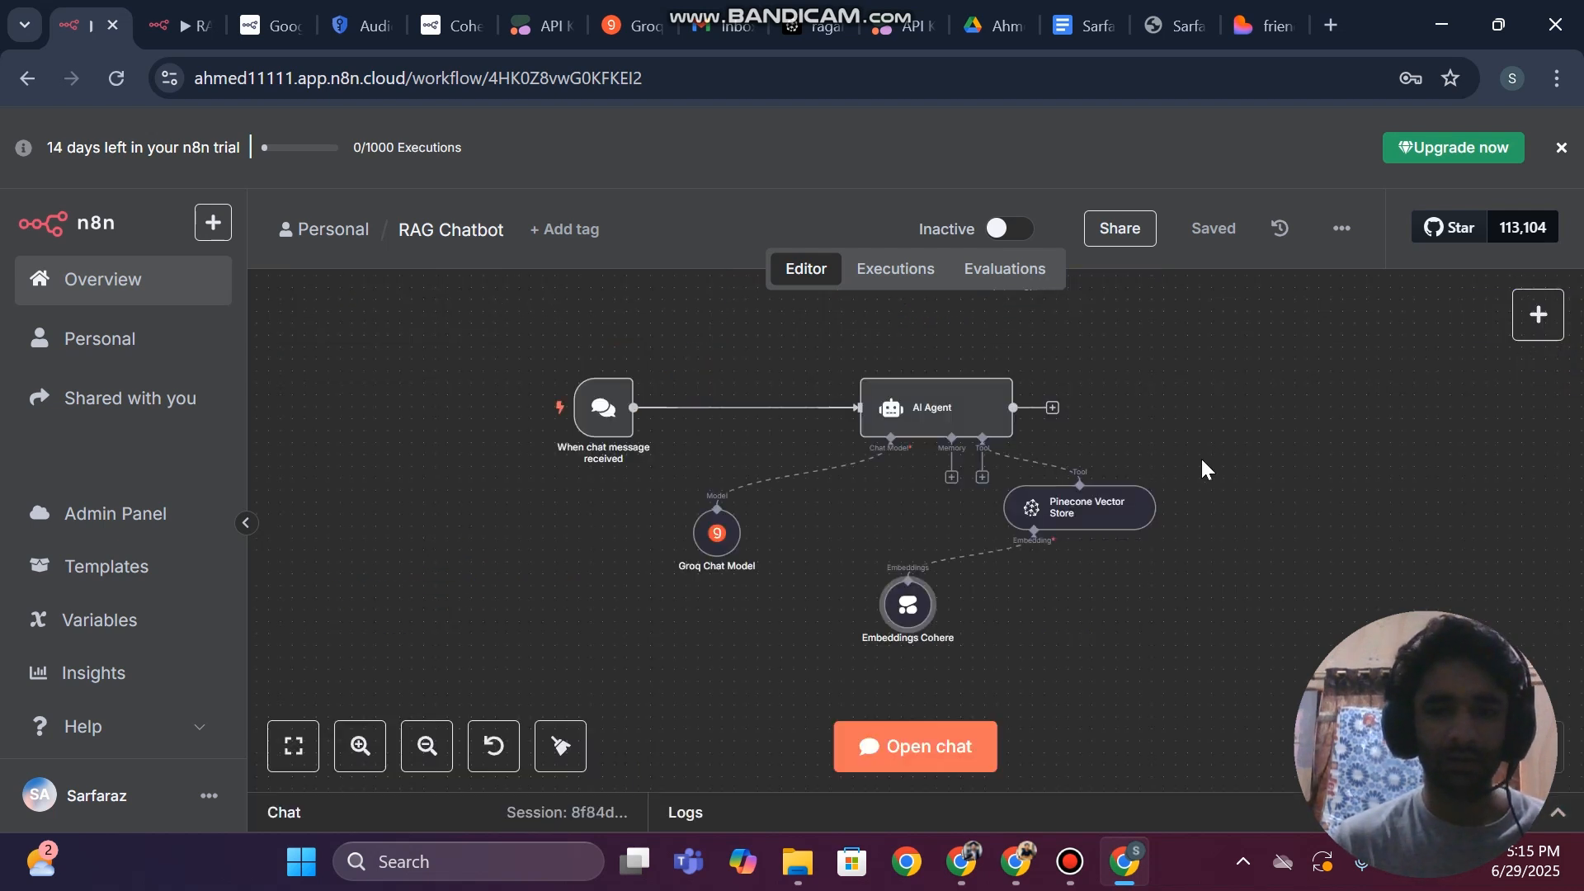
pyautogui.click(914, 754)
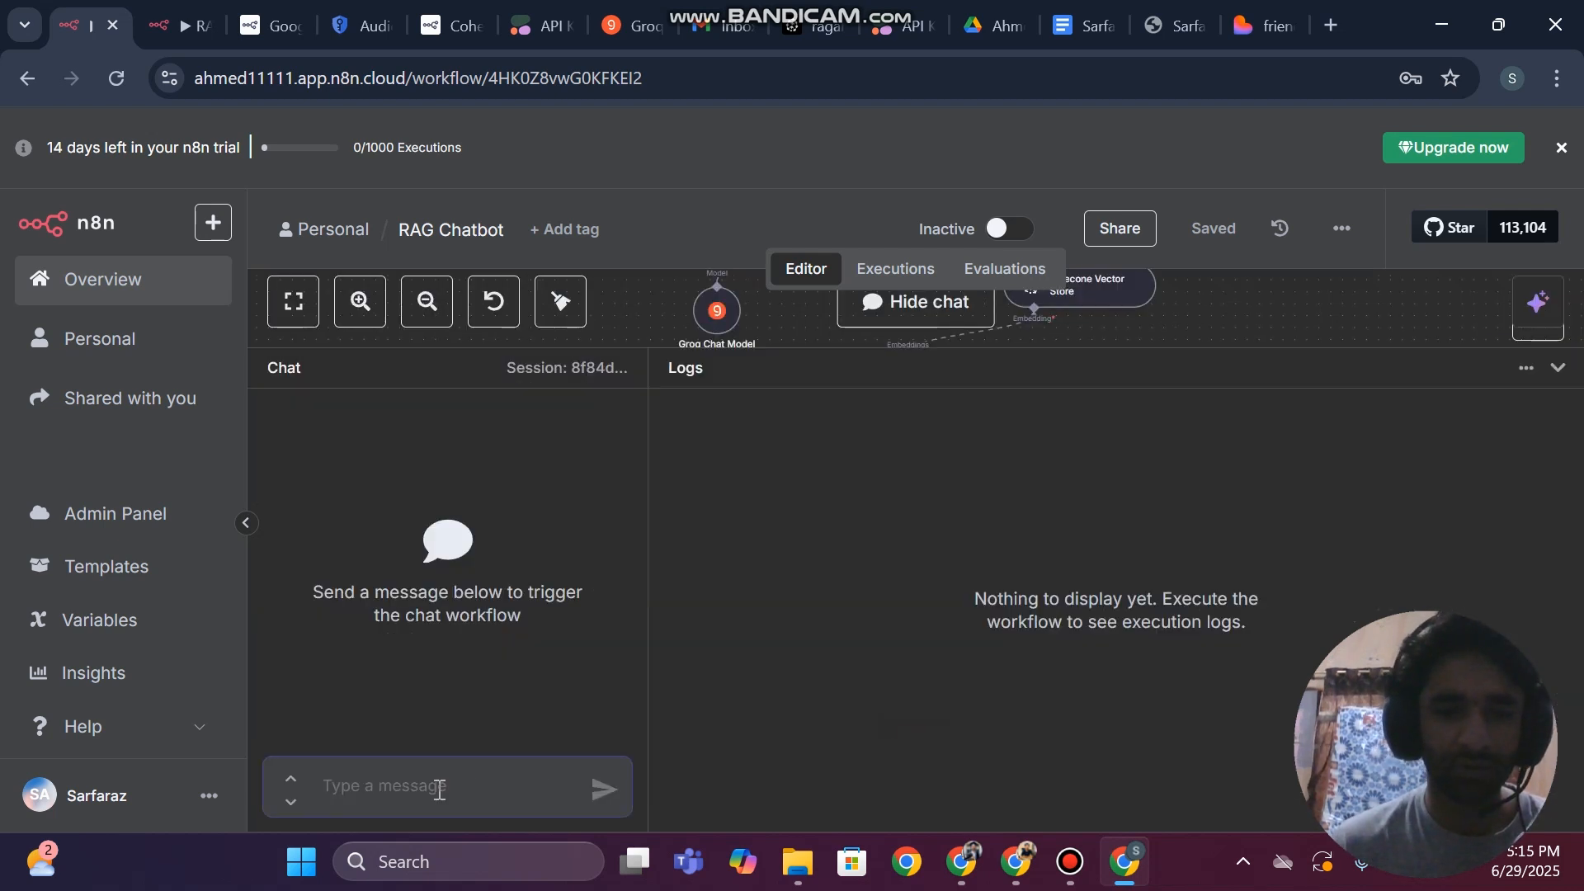
# Send the chatbot the message "hey can you tell me about" followed by the CV owner's full name
pyautogui.write('hey can you tell me abour')
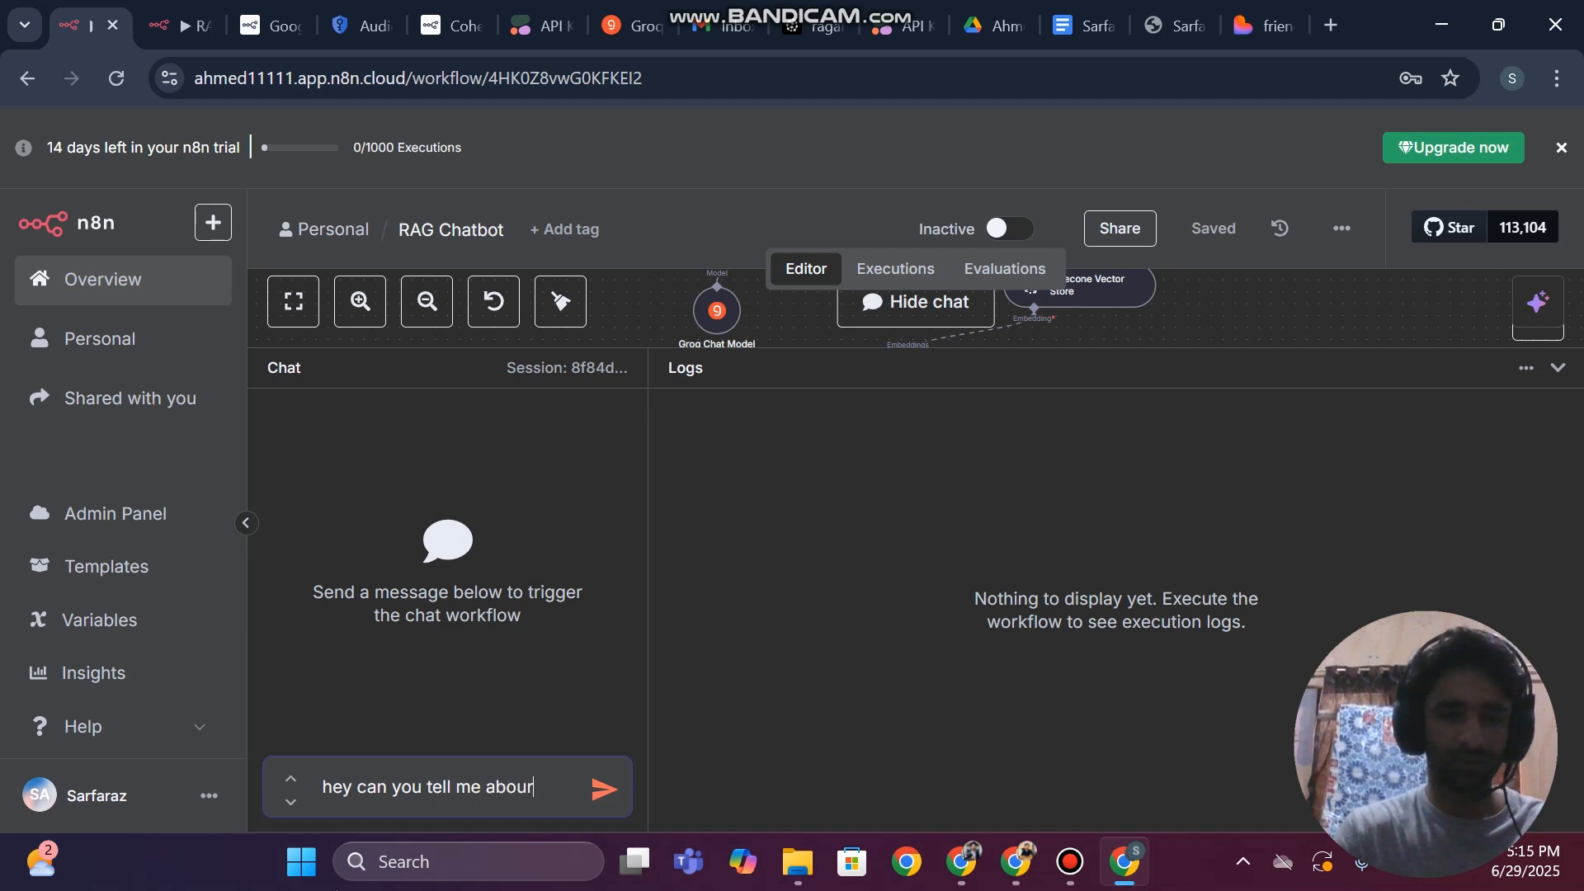
pyautogui.press('BackSpace')
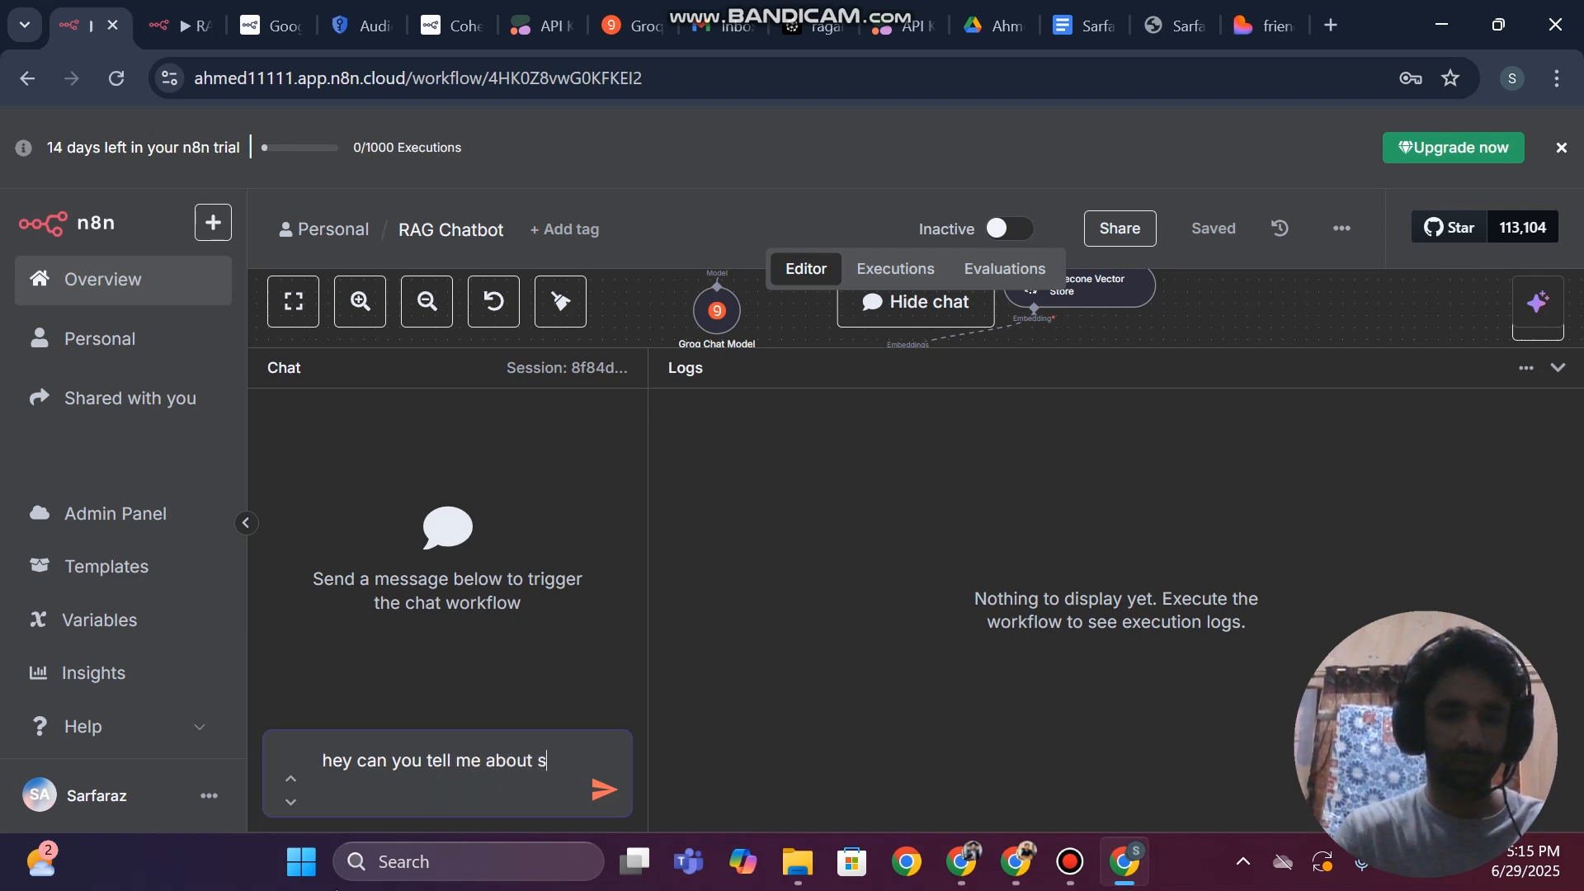
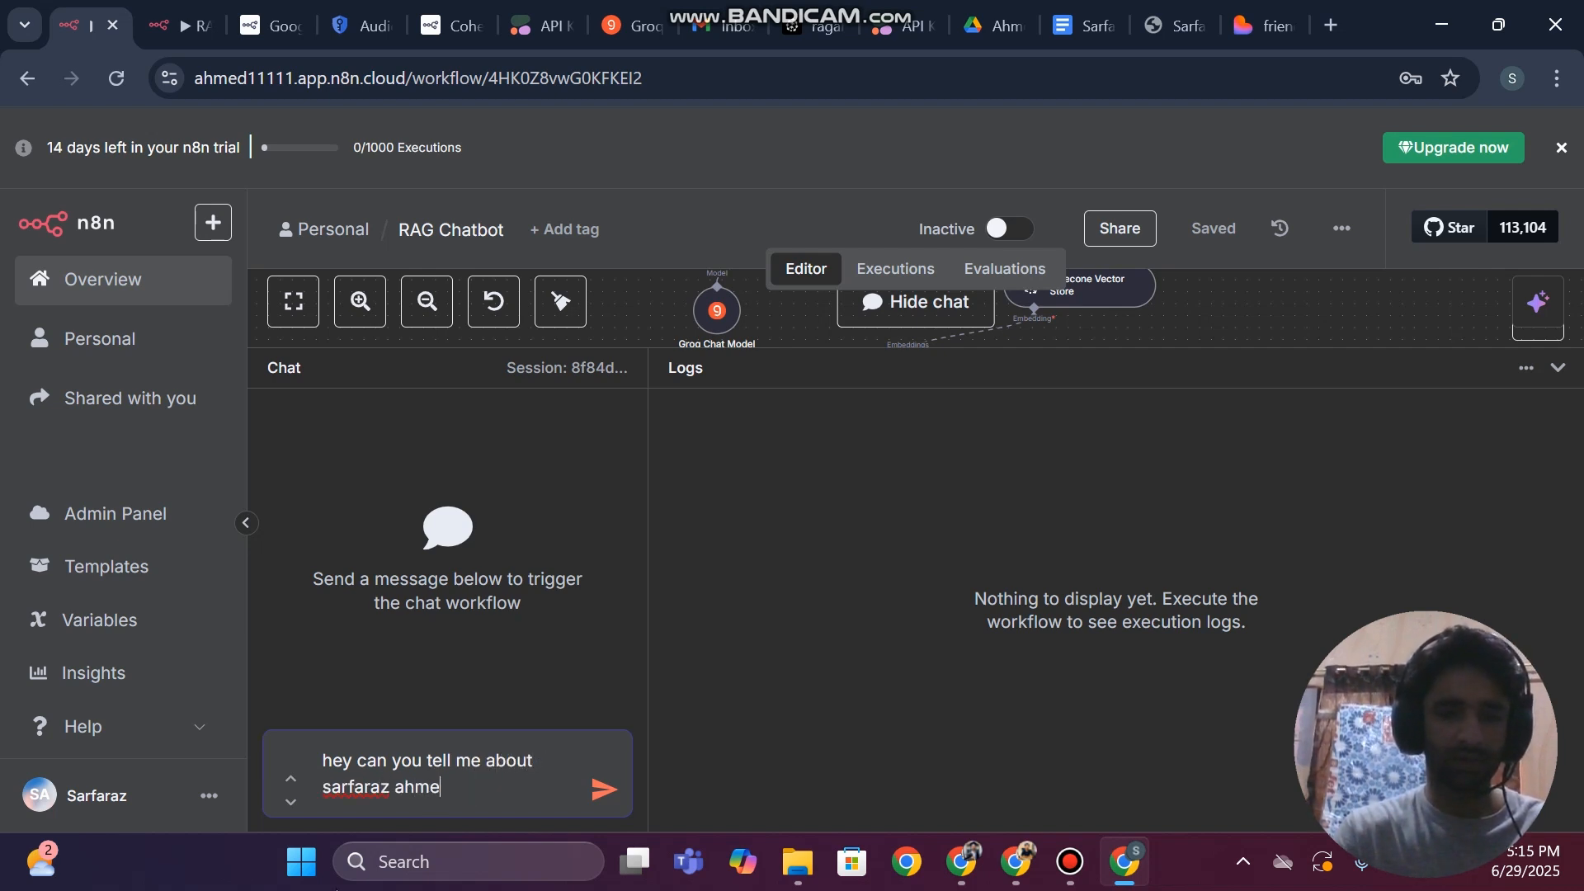
pyautogui.press('Return')
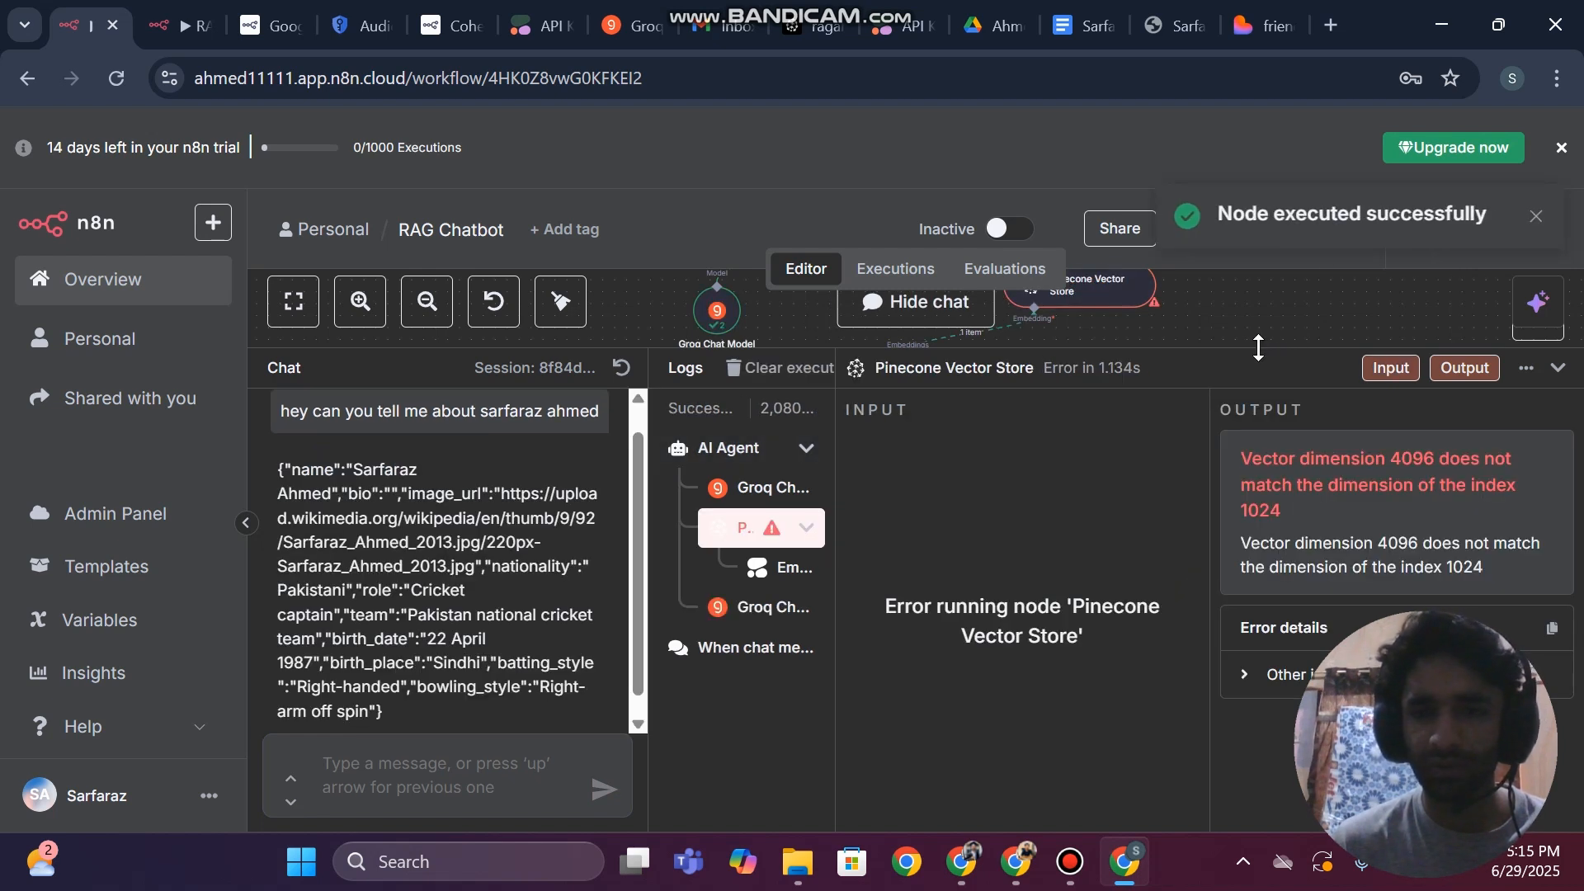
# Reselect ragahmed as the Pinecone index in the chatbot's Pinecone Vector Store node and return to the canvas
pyautogui.moveTo(1258, 347); pyautogui.dragTo(1255, 634)
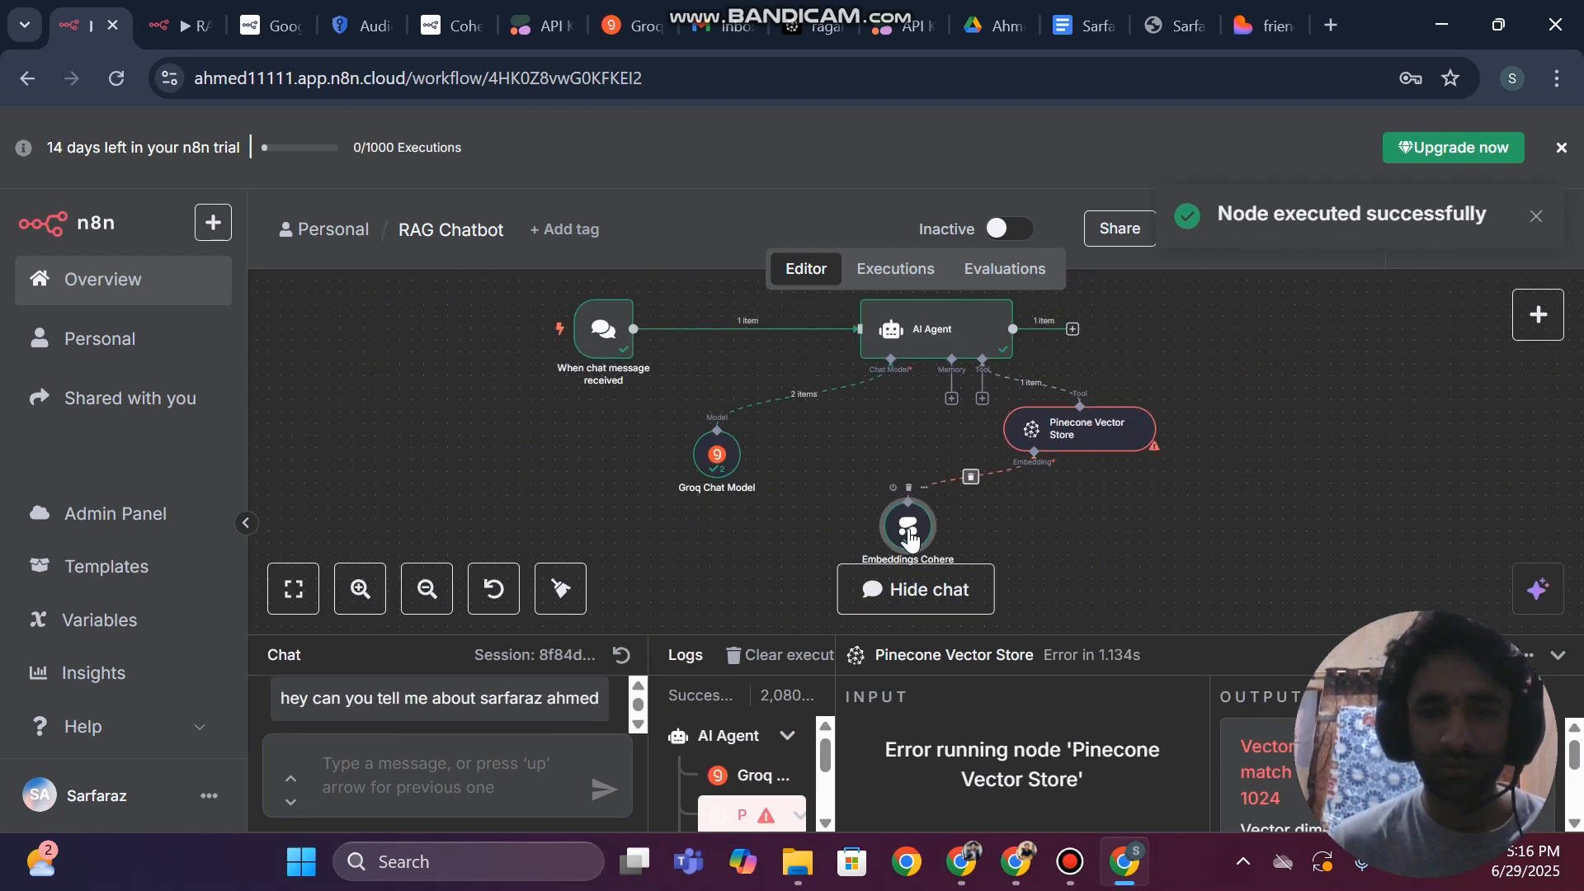
pyautogui.doubleClick(1048, 442)
pyautogui.scroll(-3, 853, 495)
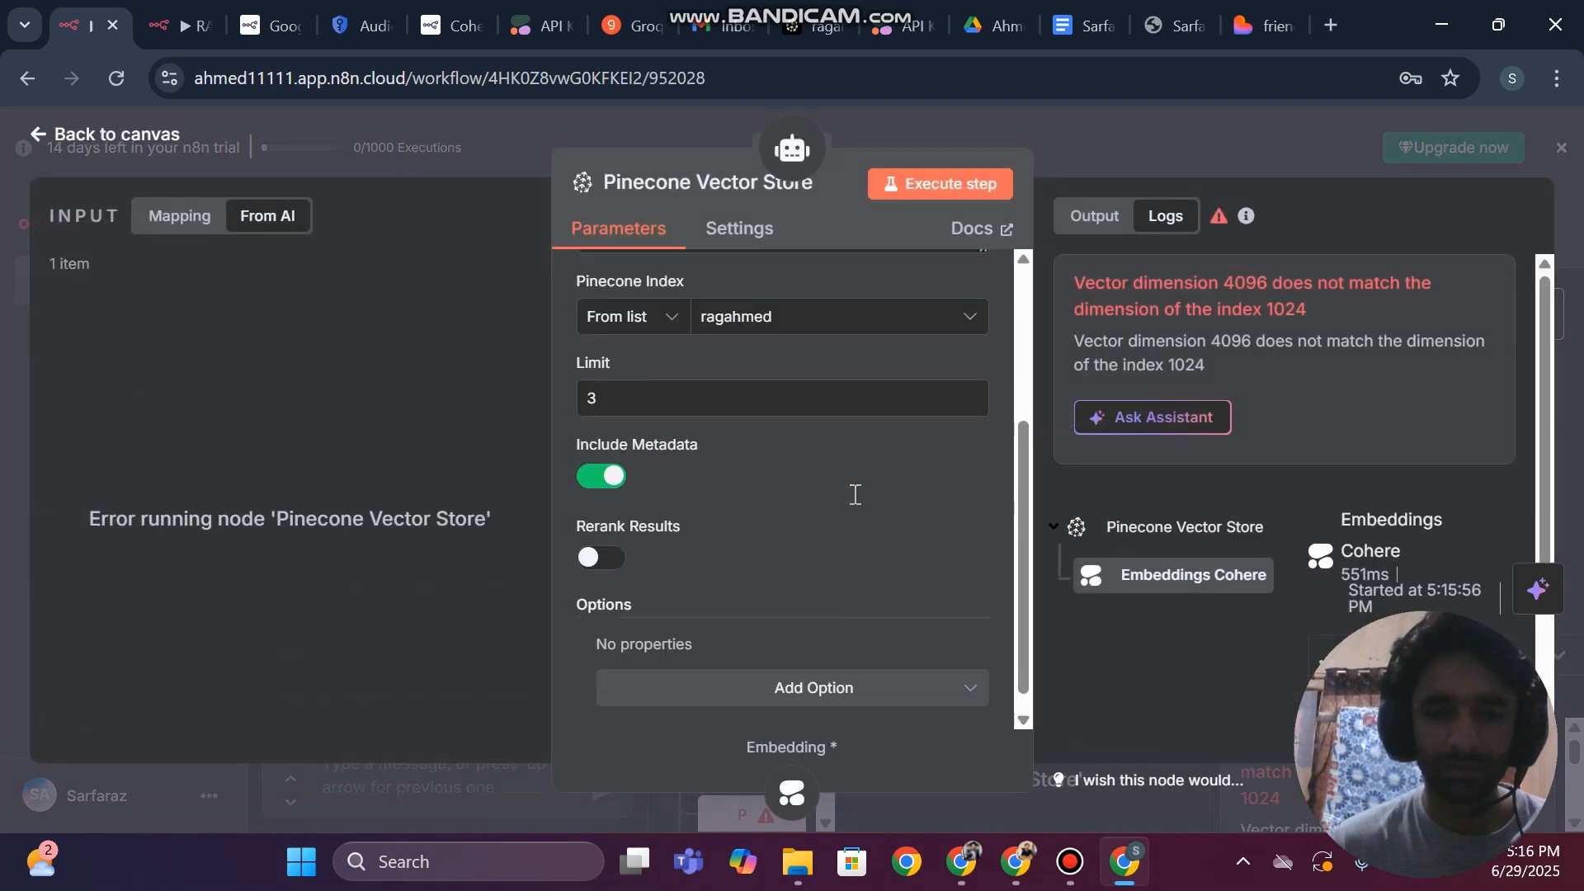
pyautogui.click(743, 326)
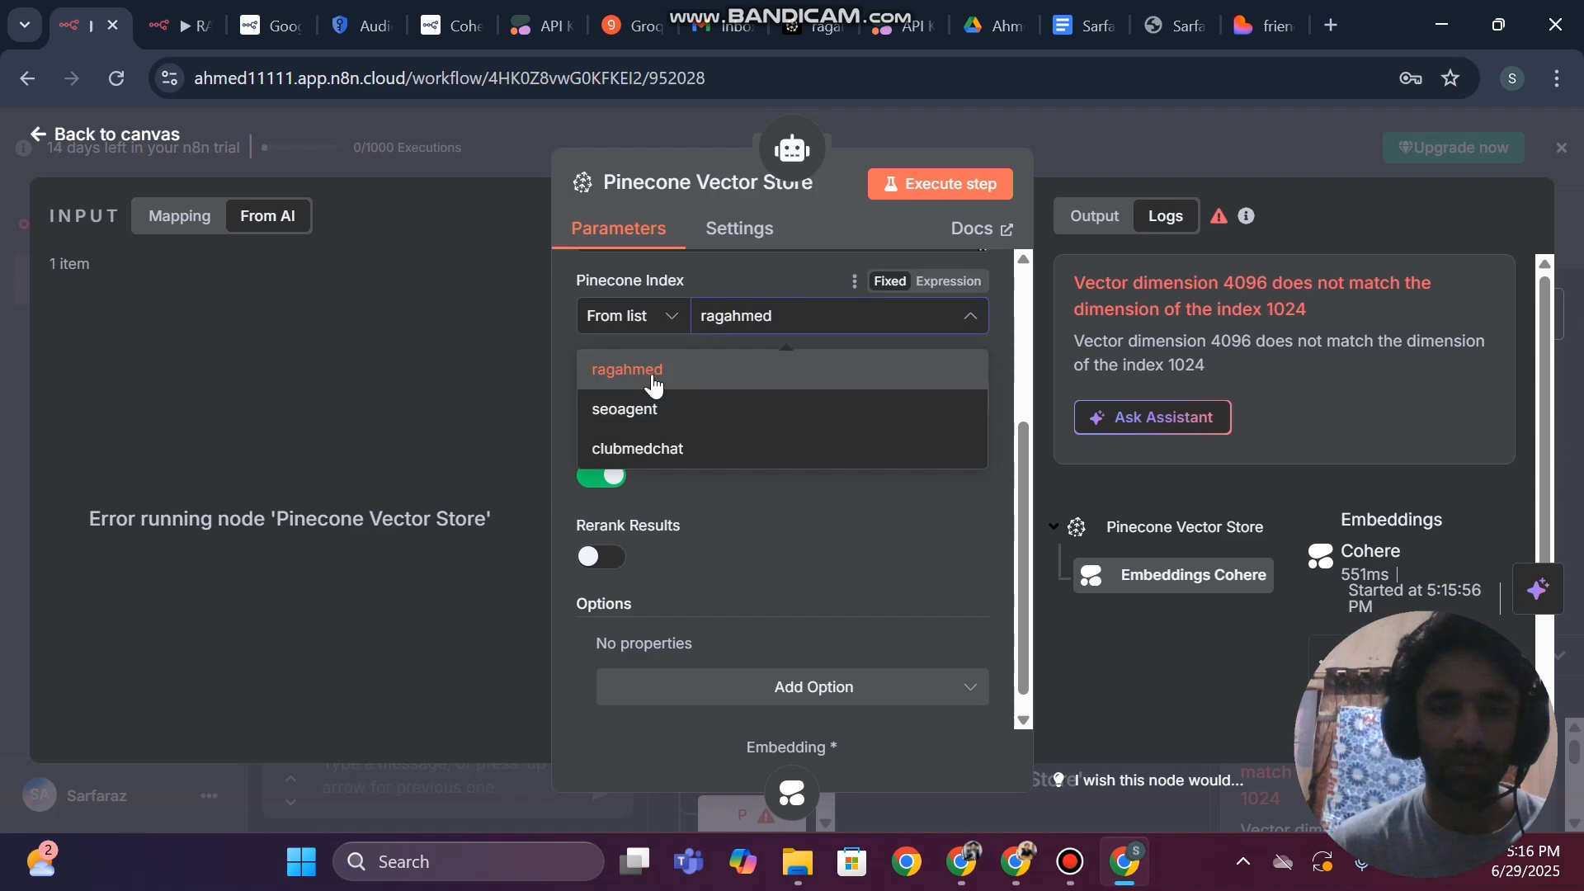
pyautogui.click(646, 381)
pyautogui.click(3, 332)
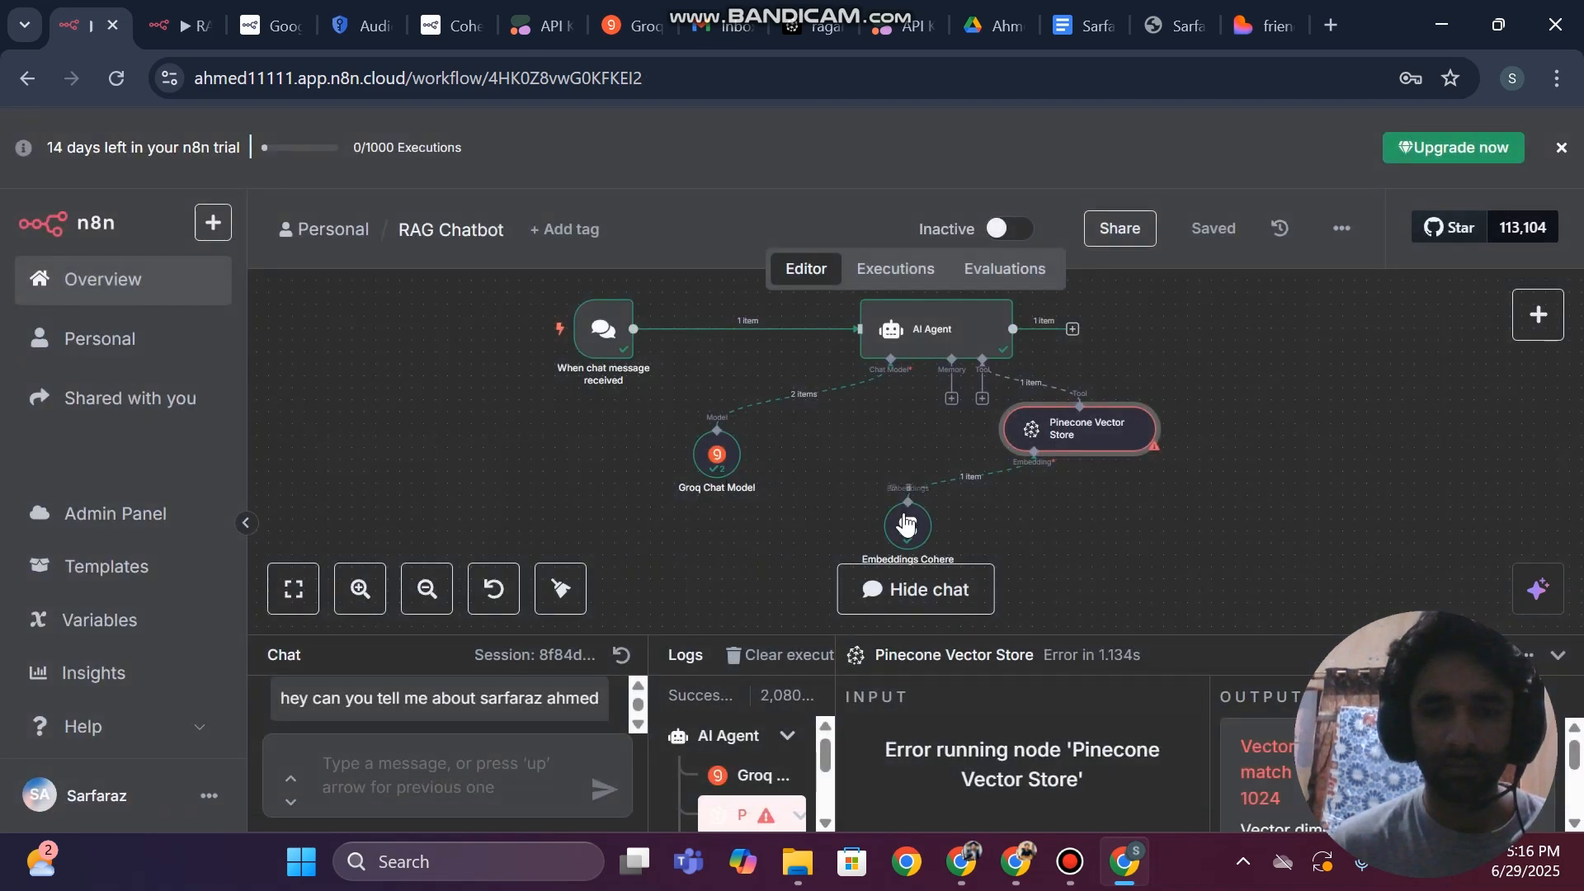
# Set the chatbot's Embeddings Cohere model to Embed-English-Light-v2.0 (1024 Dimensions) and save the workflow
pyautogui.click(904, 516)
pyautogui.doubleClick(905, 522)
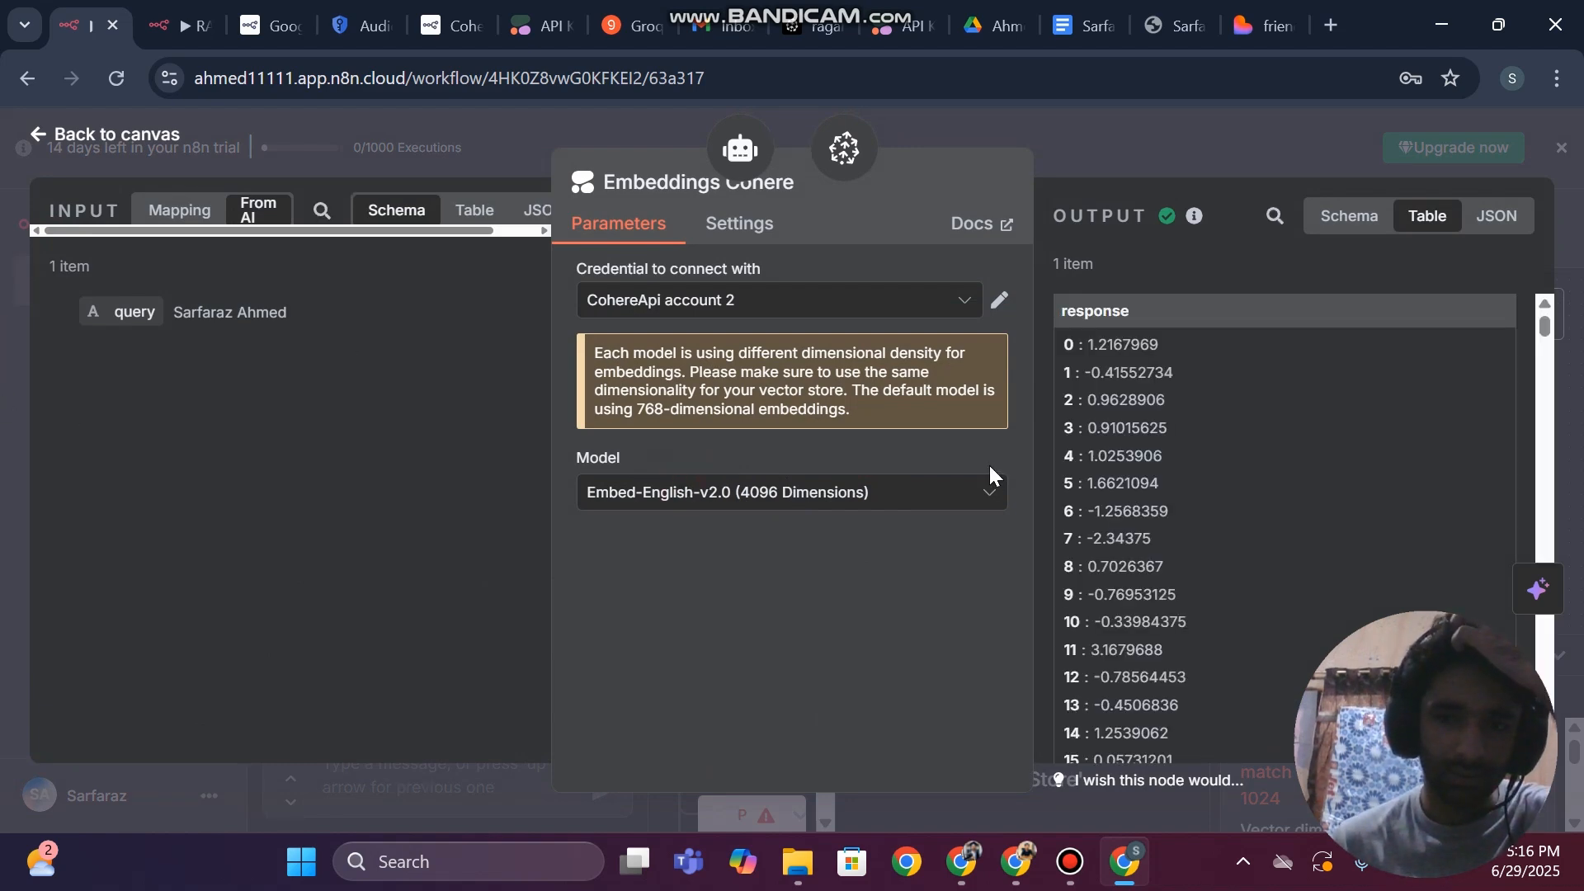
pyautogui.press('Escape')
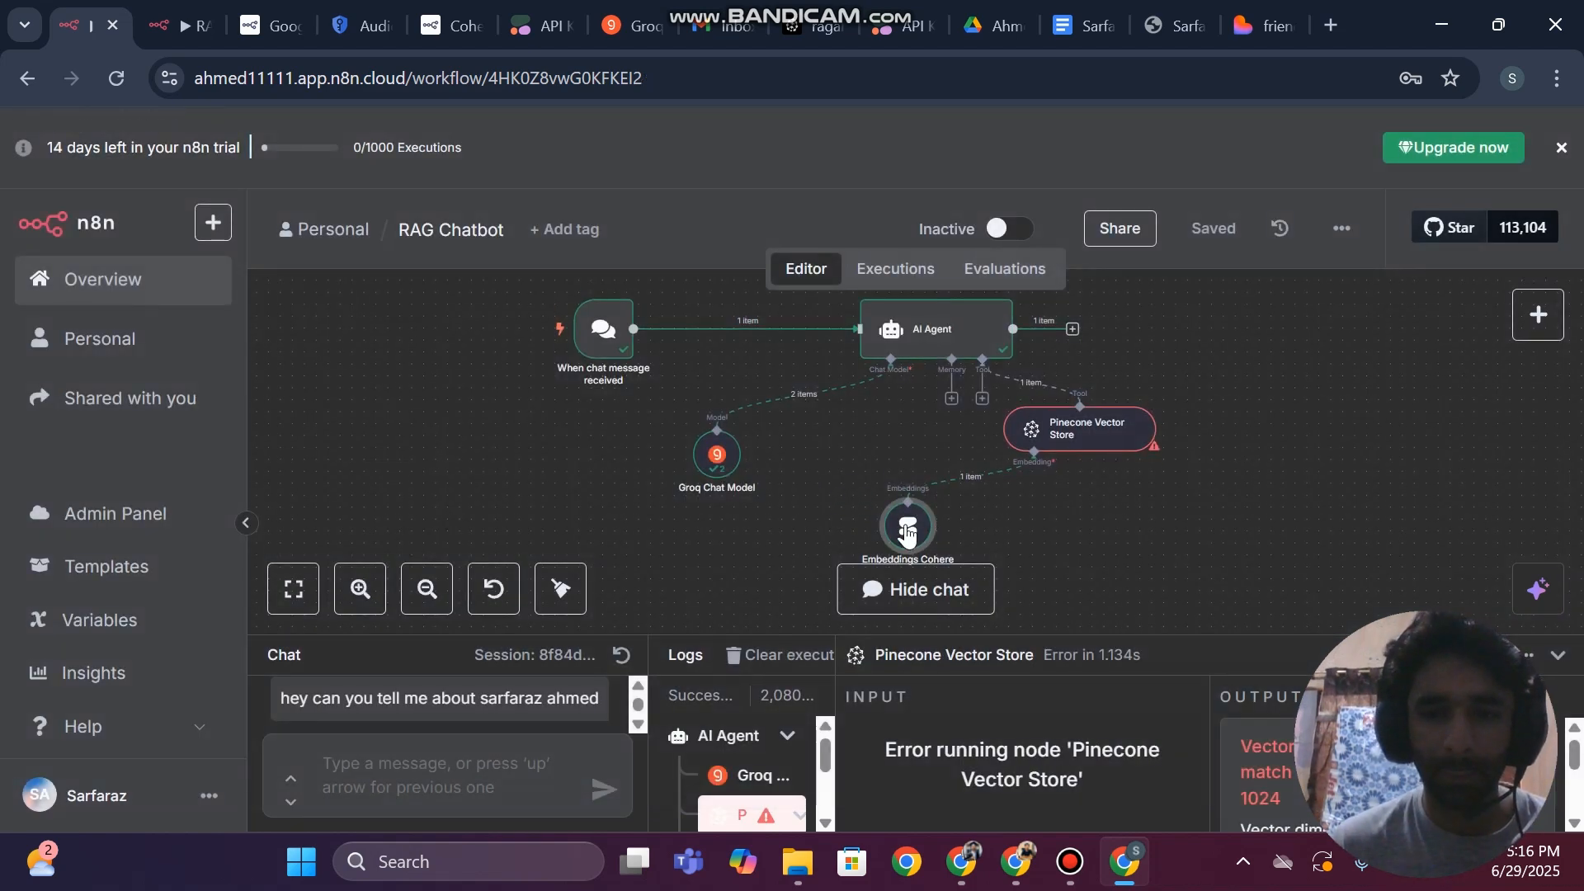
pyautogui.doubleClick(906, 530)
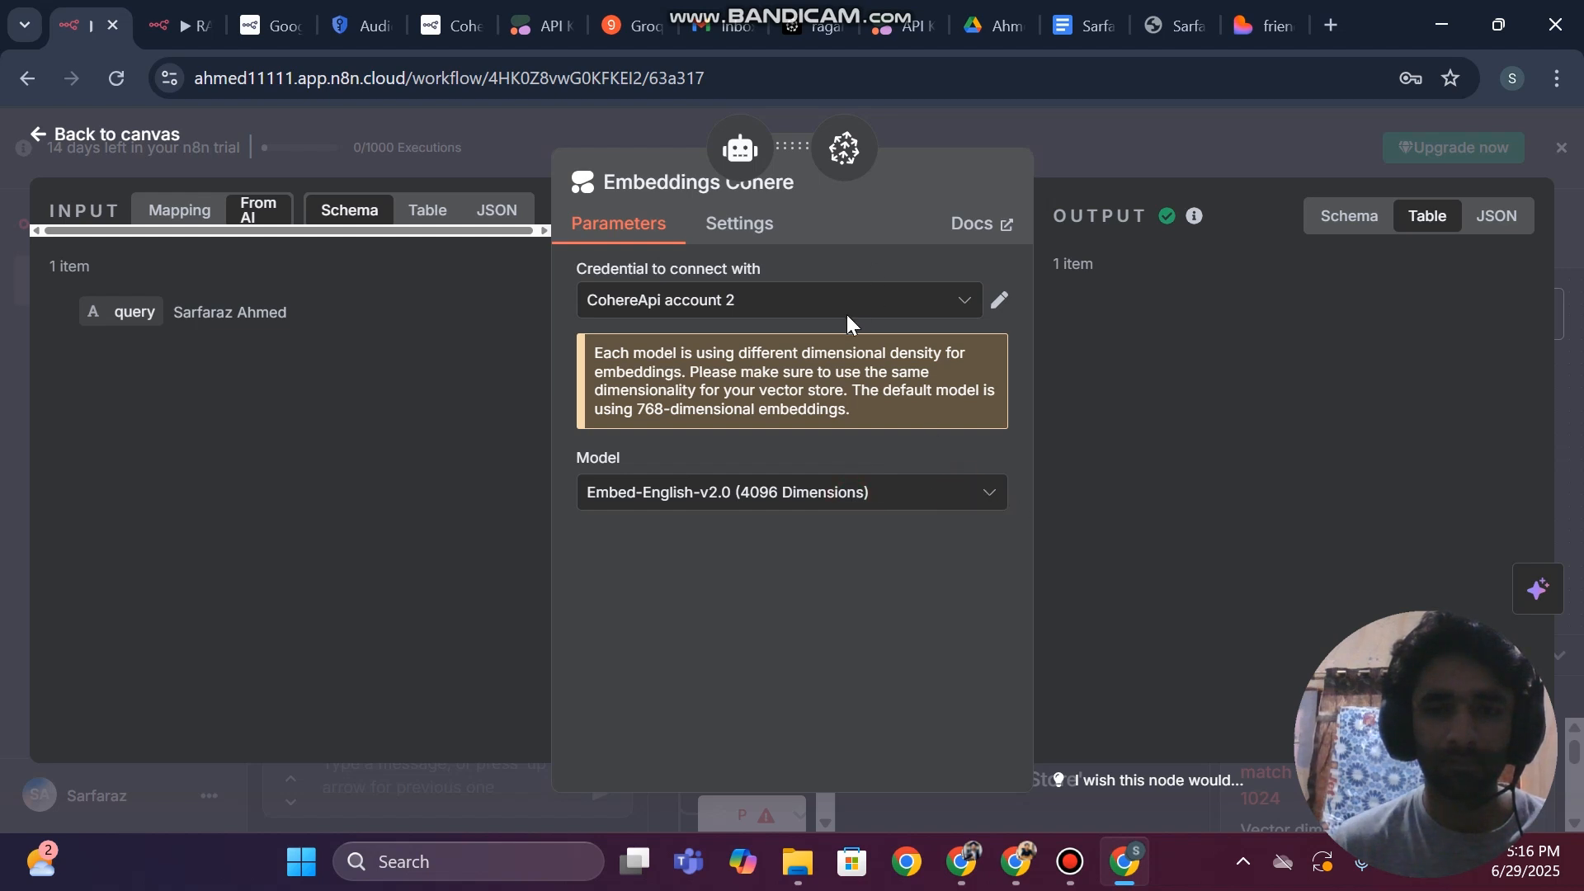
pyautogui.click(728, 503)
pyautogui.click(727, 503)
pyautogui.click(727, 504)
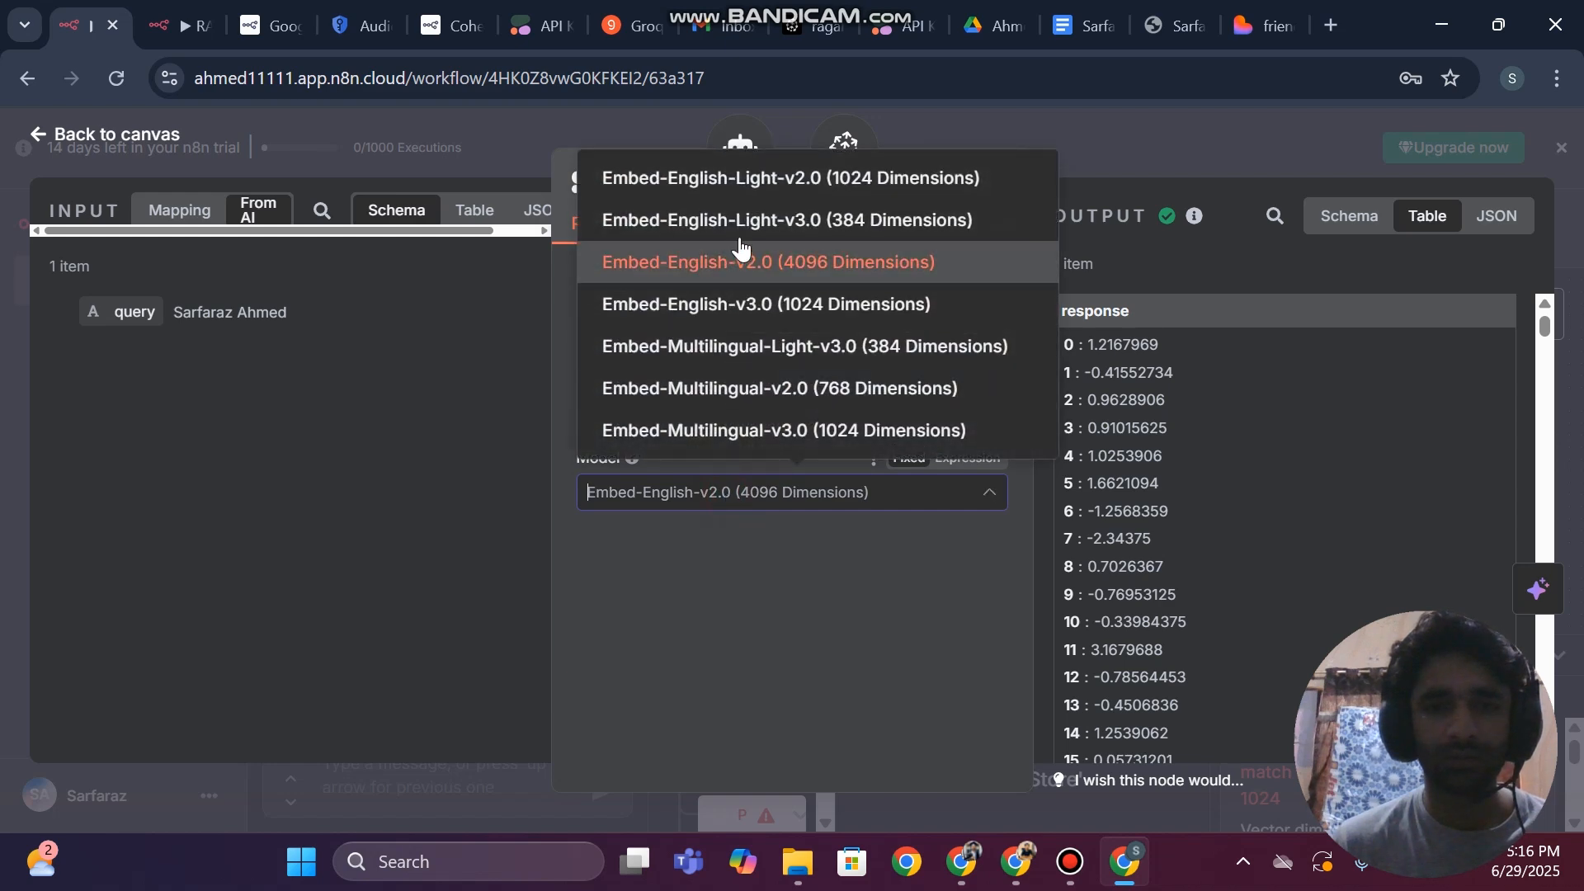
pyautogui.click(724, 178)
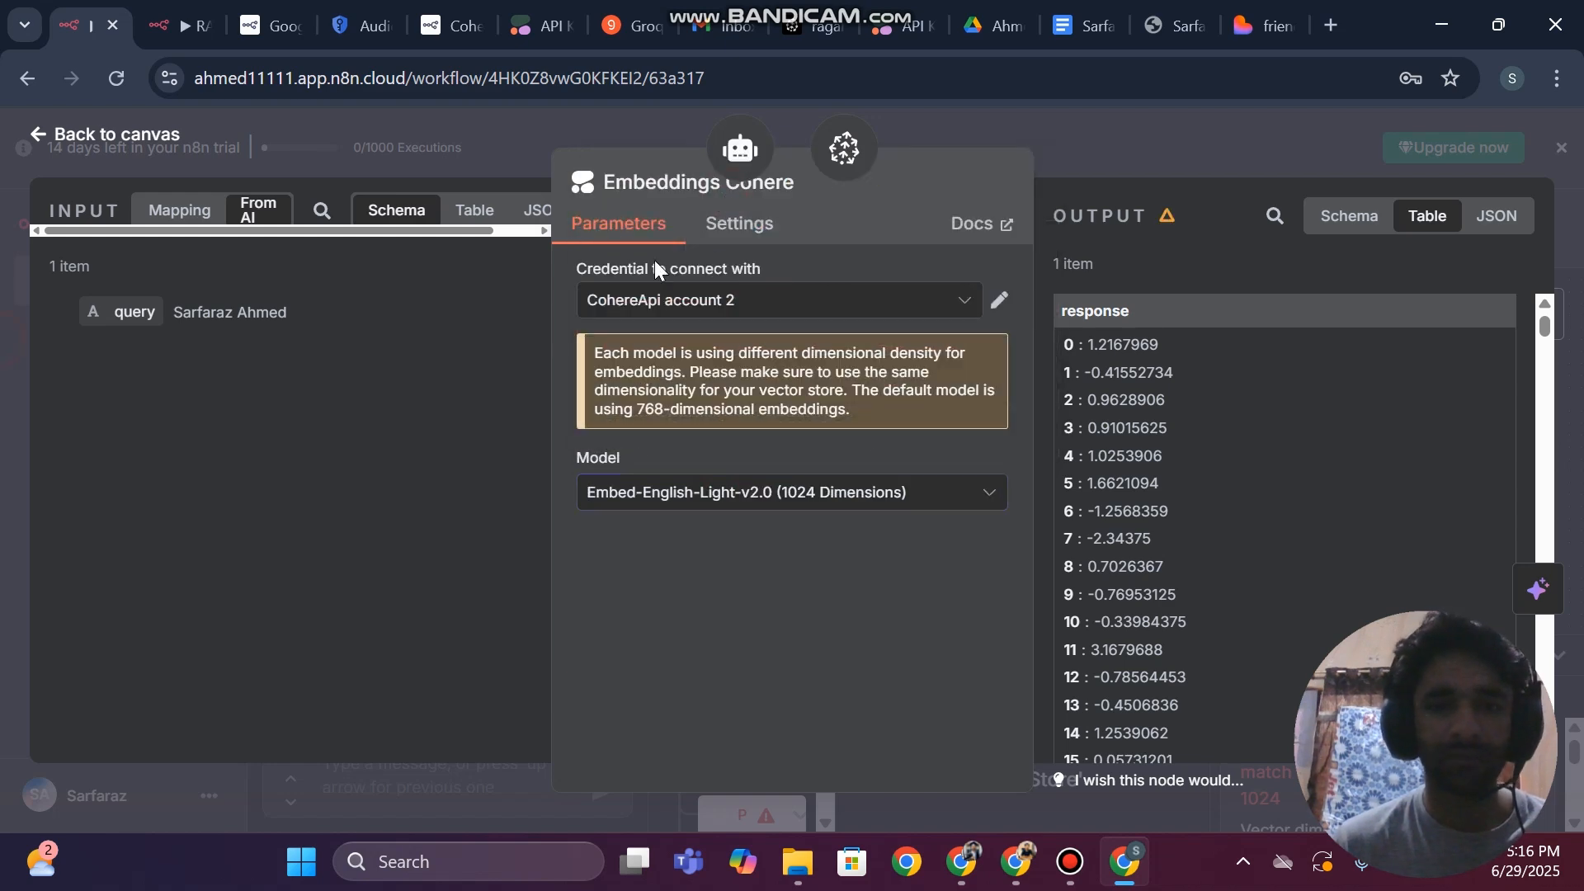
pyautogui.press('Escape')
pyautogui.click(1219, 232)
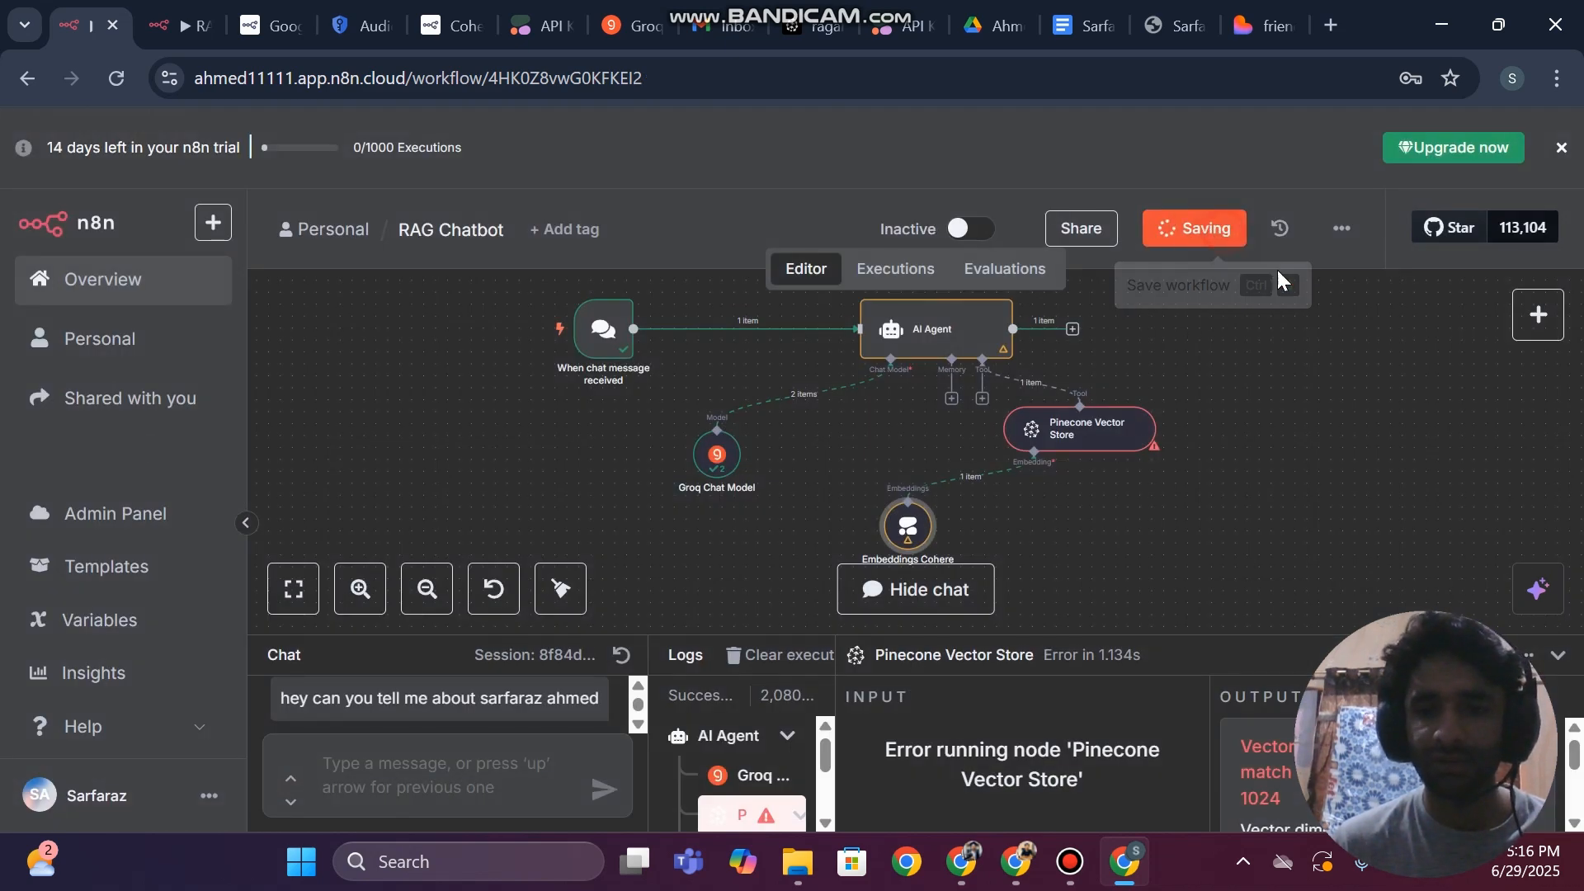
# Reuse the earlier question about the CV owner, reset the chat session, resend the message, and bring the workflow canvas back into view
pyautogui.moveTo(1233, 638); pyautogui.dragTo(1242, 446)
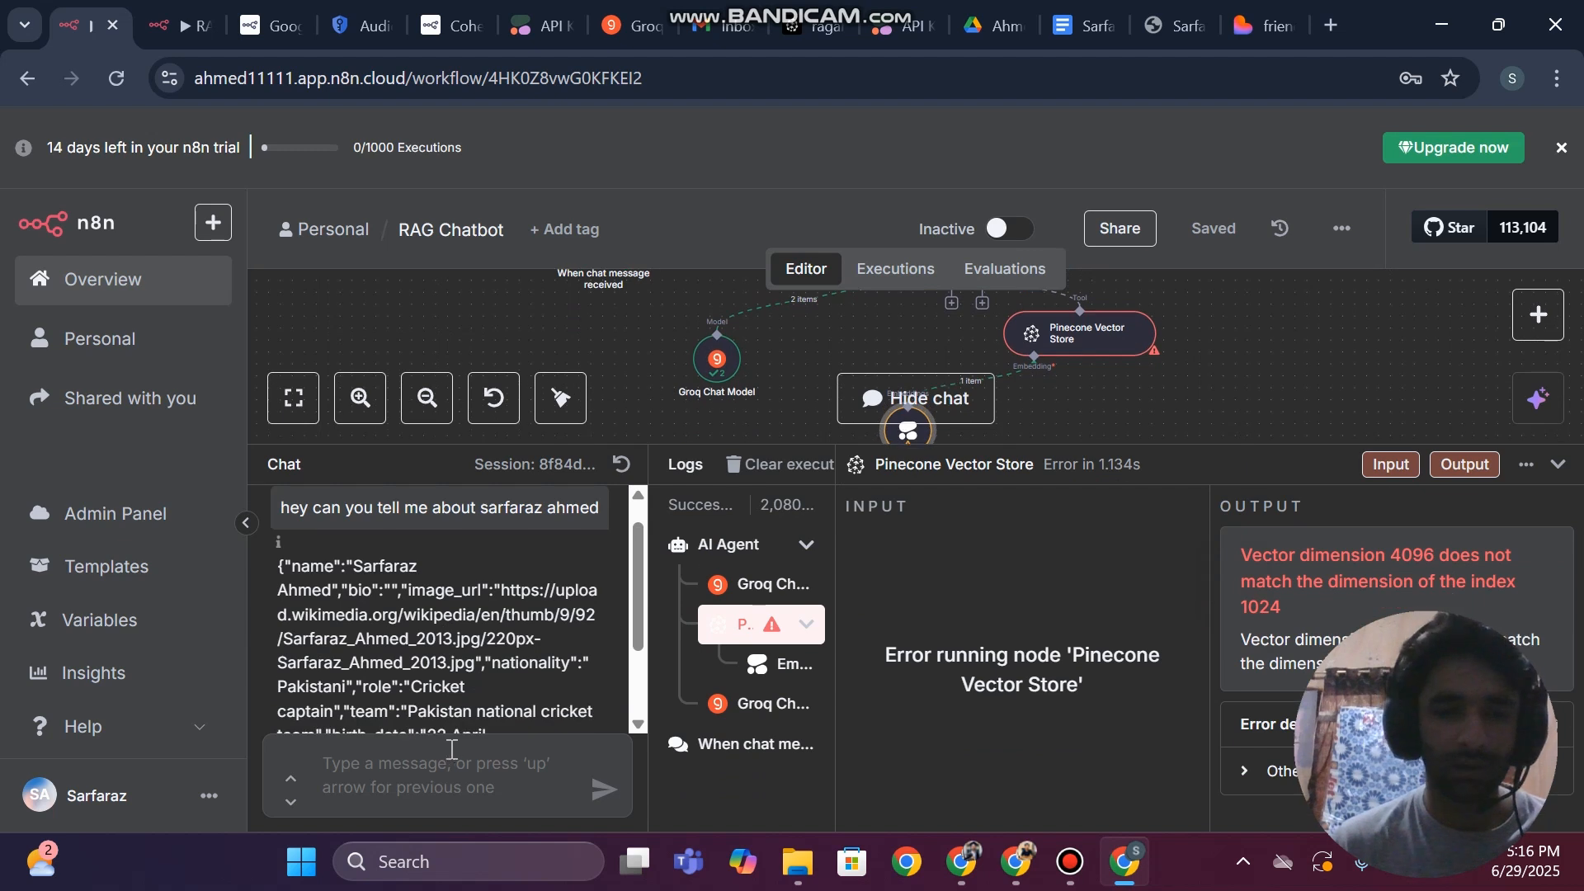
pyautogui.scroll(1, 590, 497)
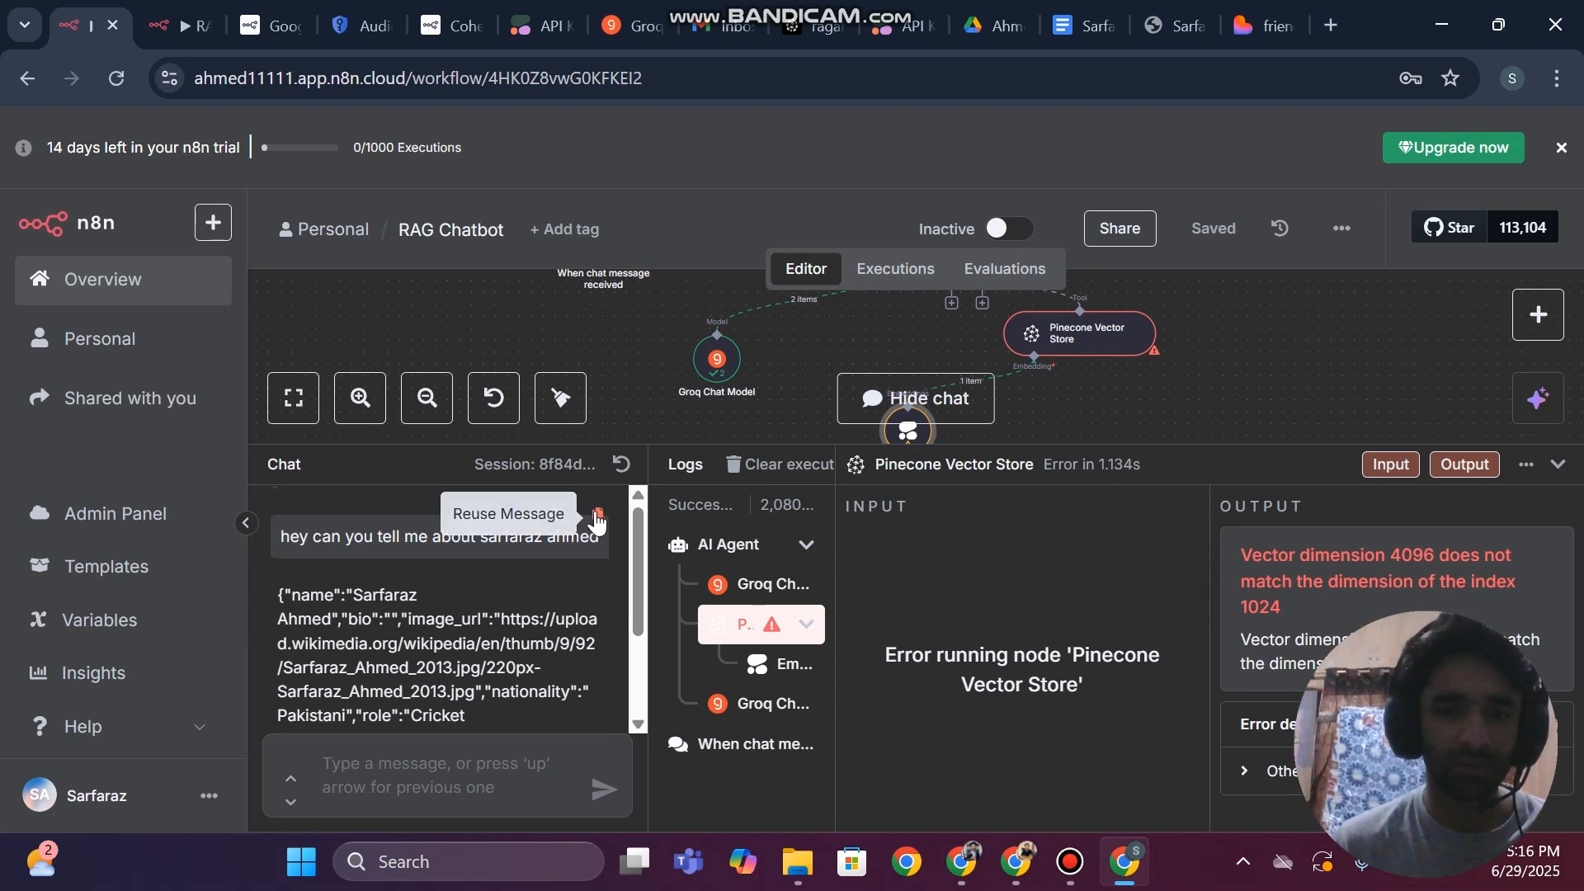
pyautogui.click(556, 513)
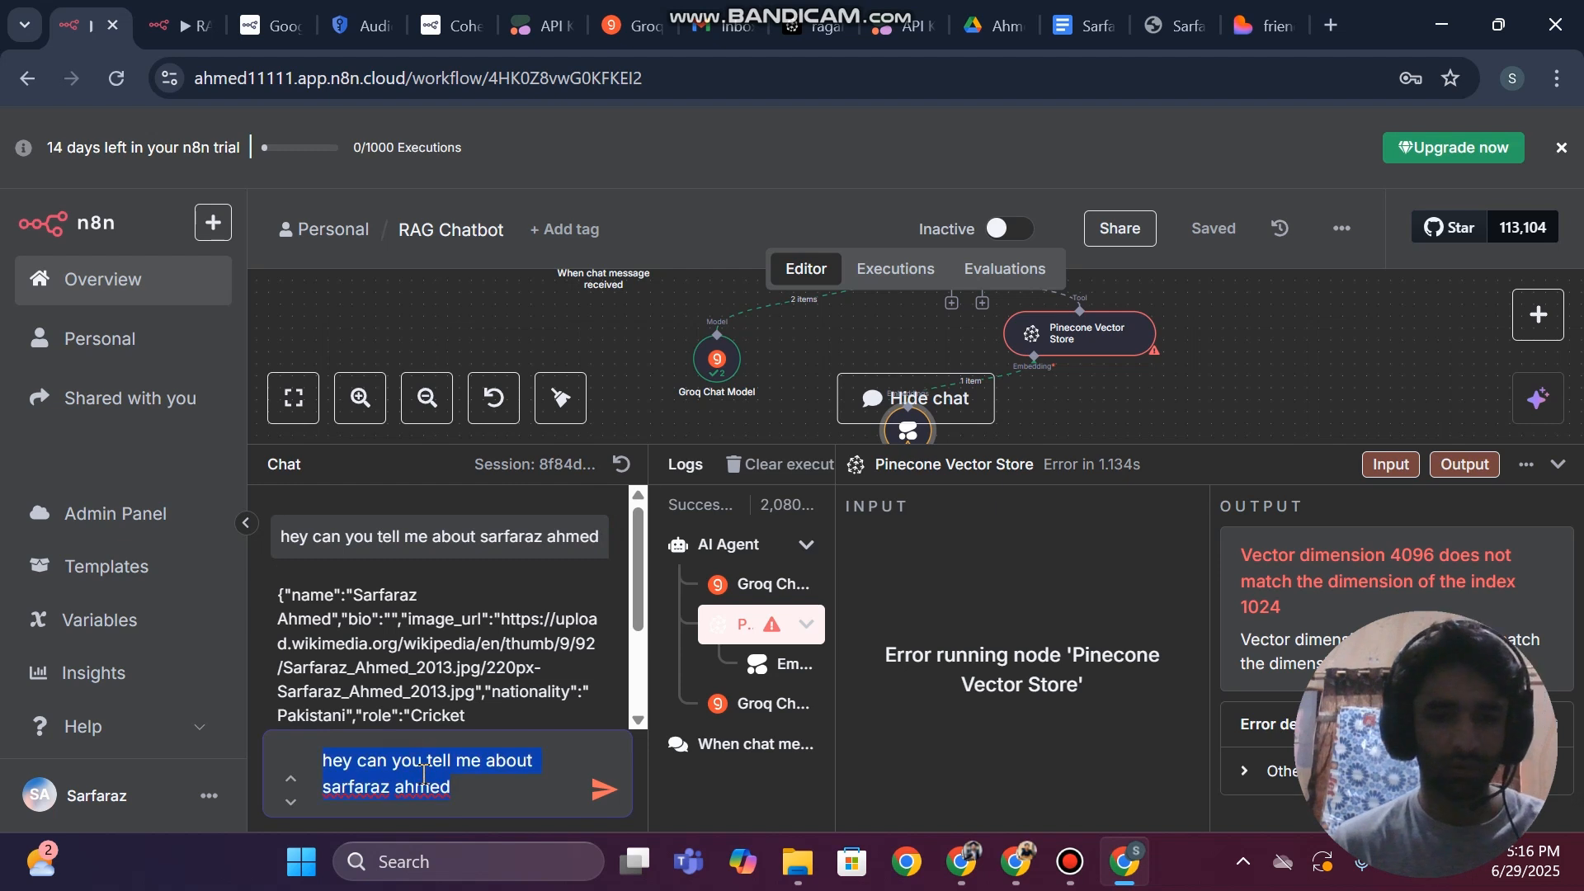
pyautogui.click(622, 463)
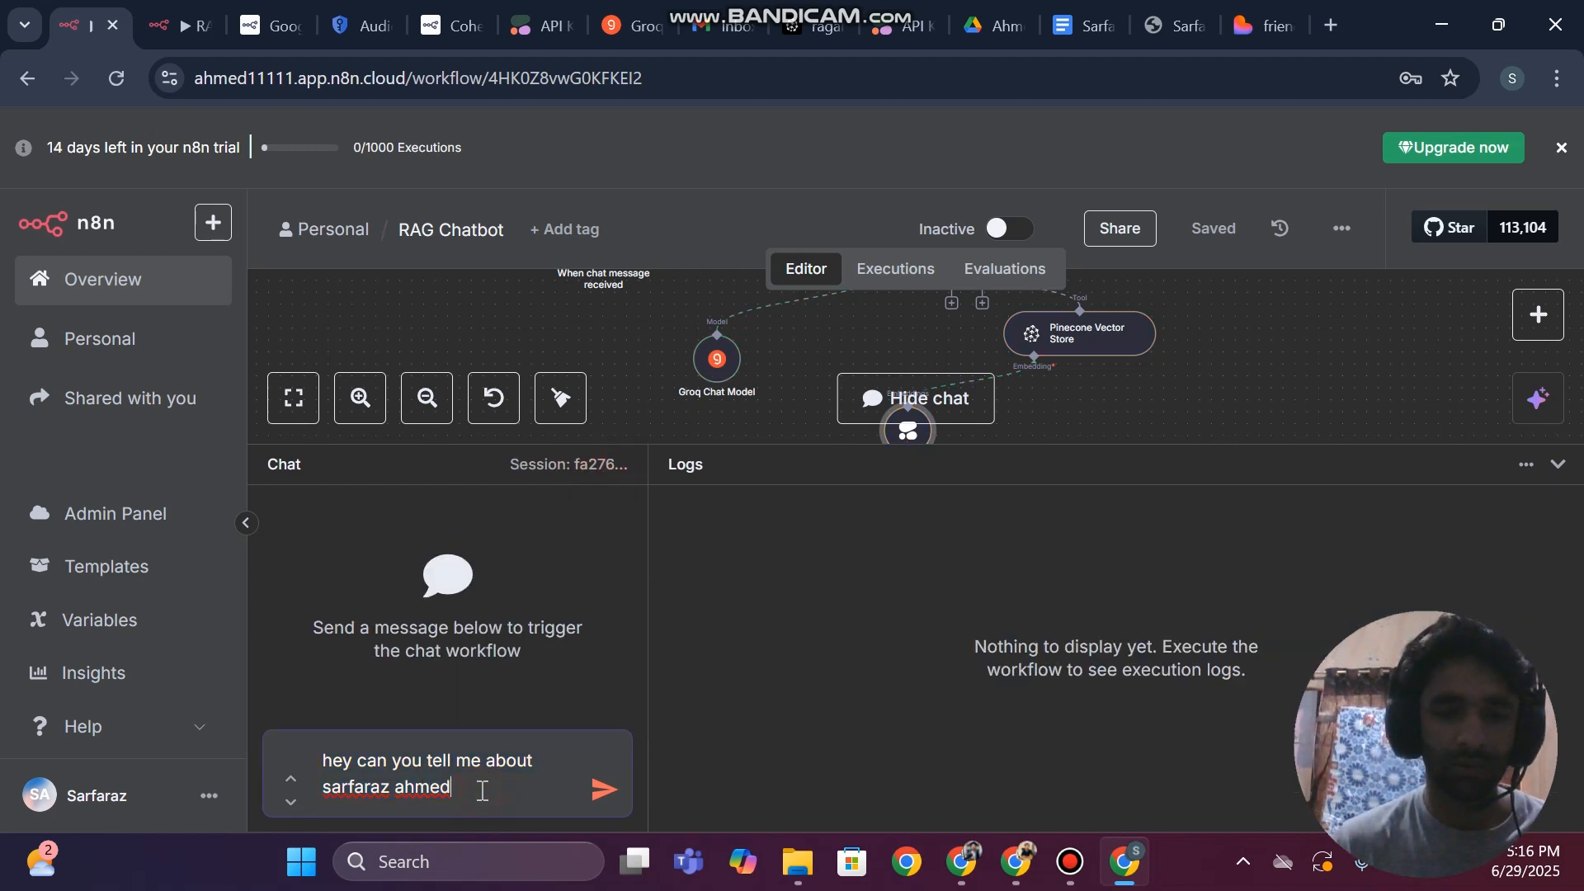
pyautogui.press('Return')
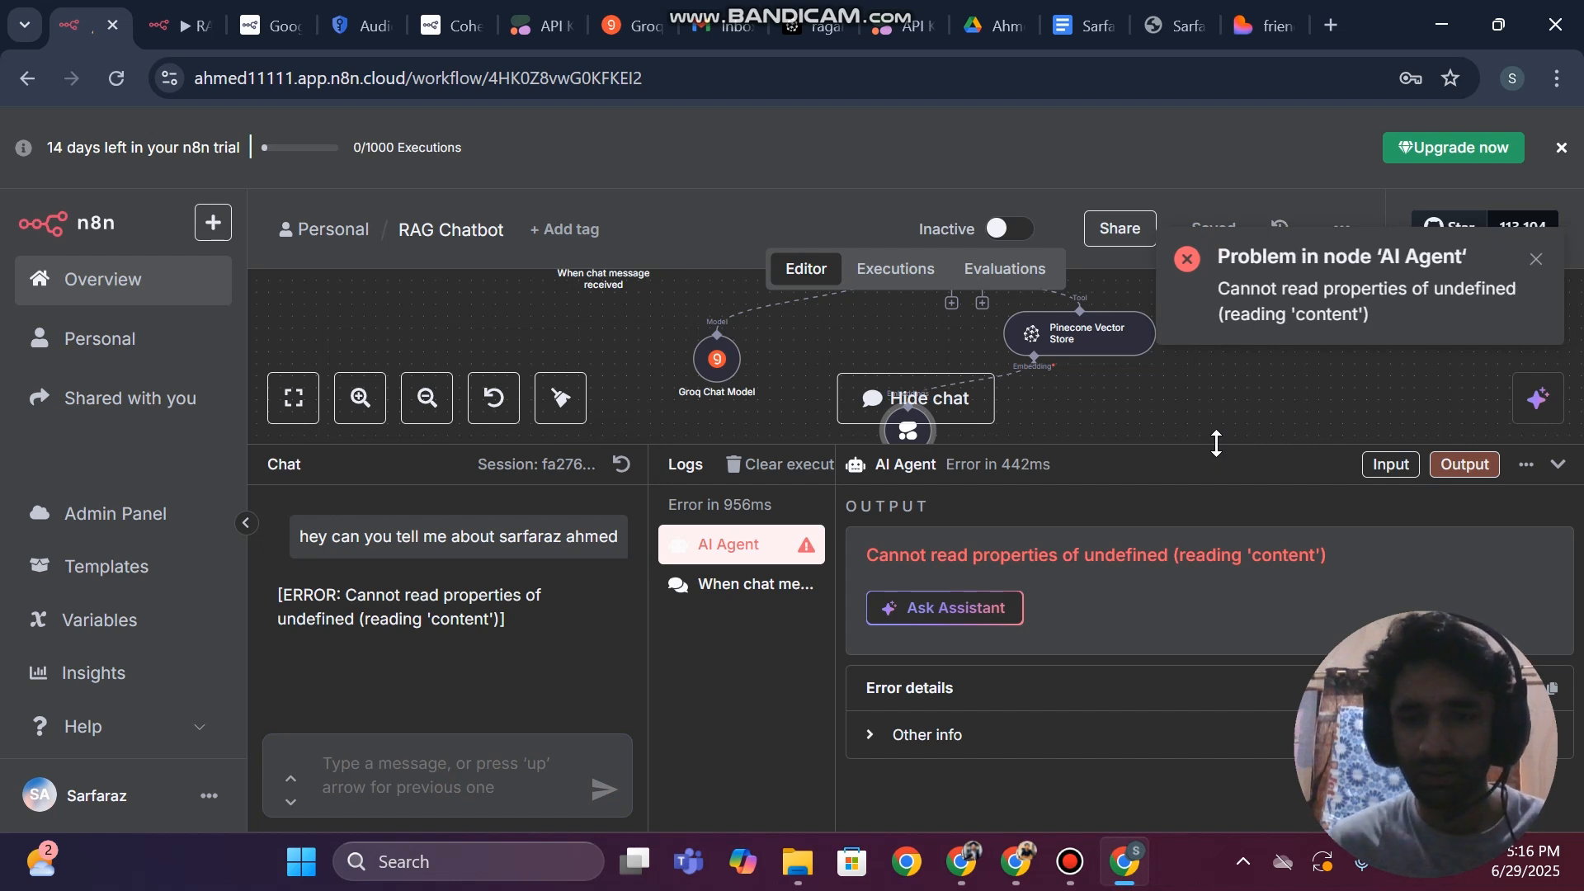
pyautogui.moveTo(1214, 445); pyautogui.dragTo(1220, 739)
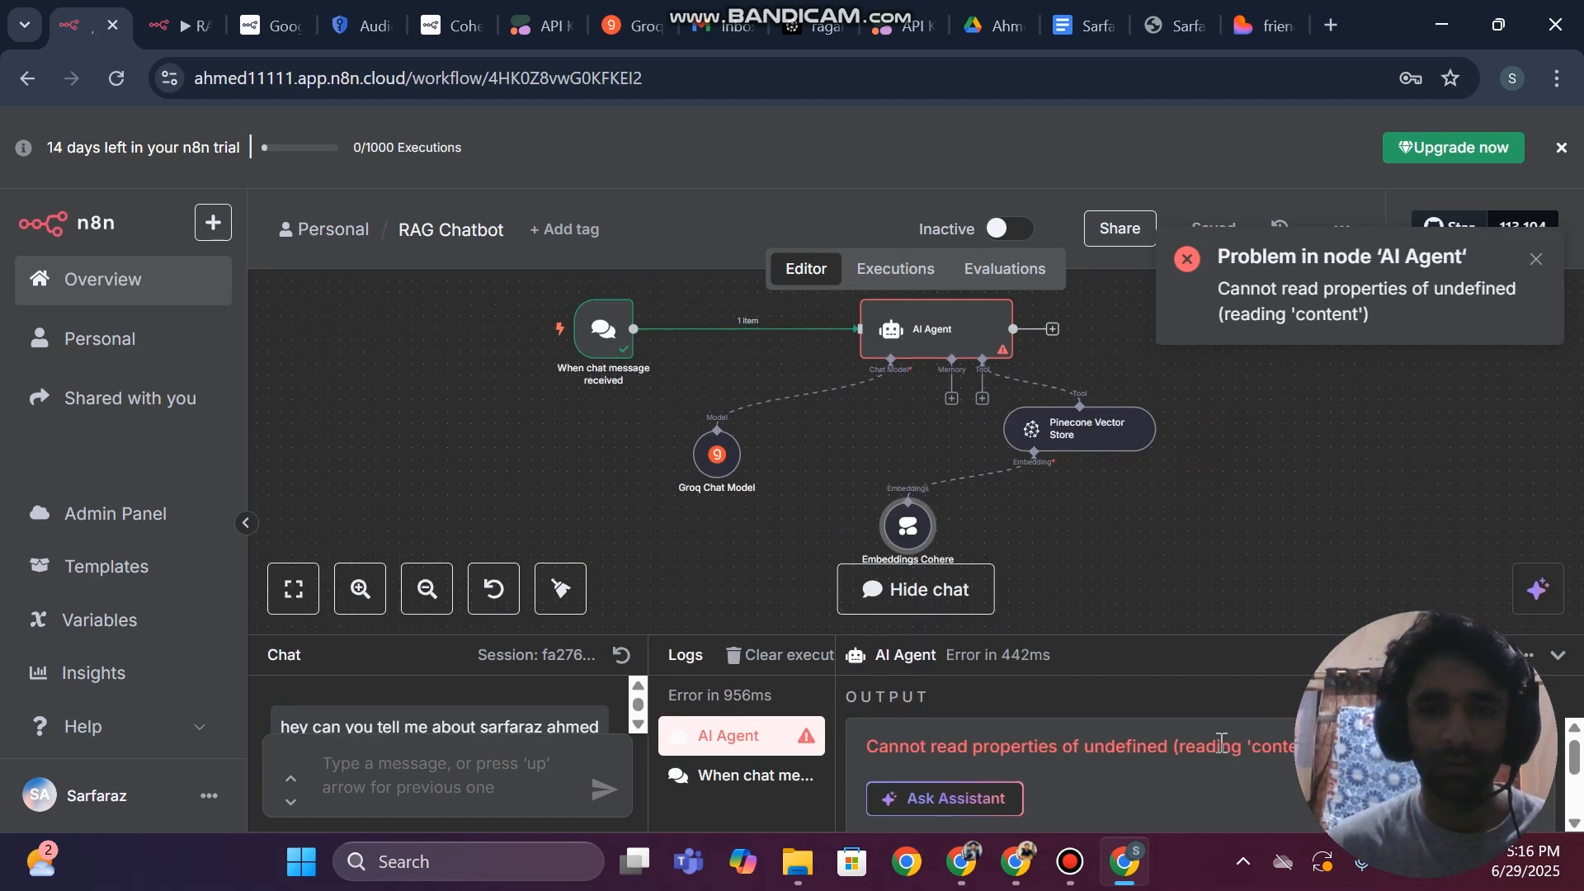
# Examine the AI Agent node's prompt source, user message expression and system message, then return to the canvas and hide the chat
pyautogui.click(920, 338)
pyautogui.doubleClick(920, 340)
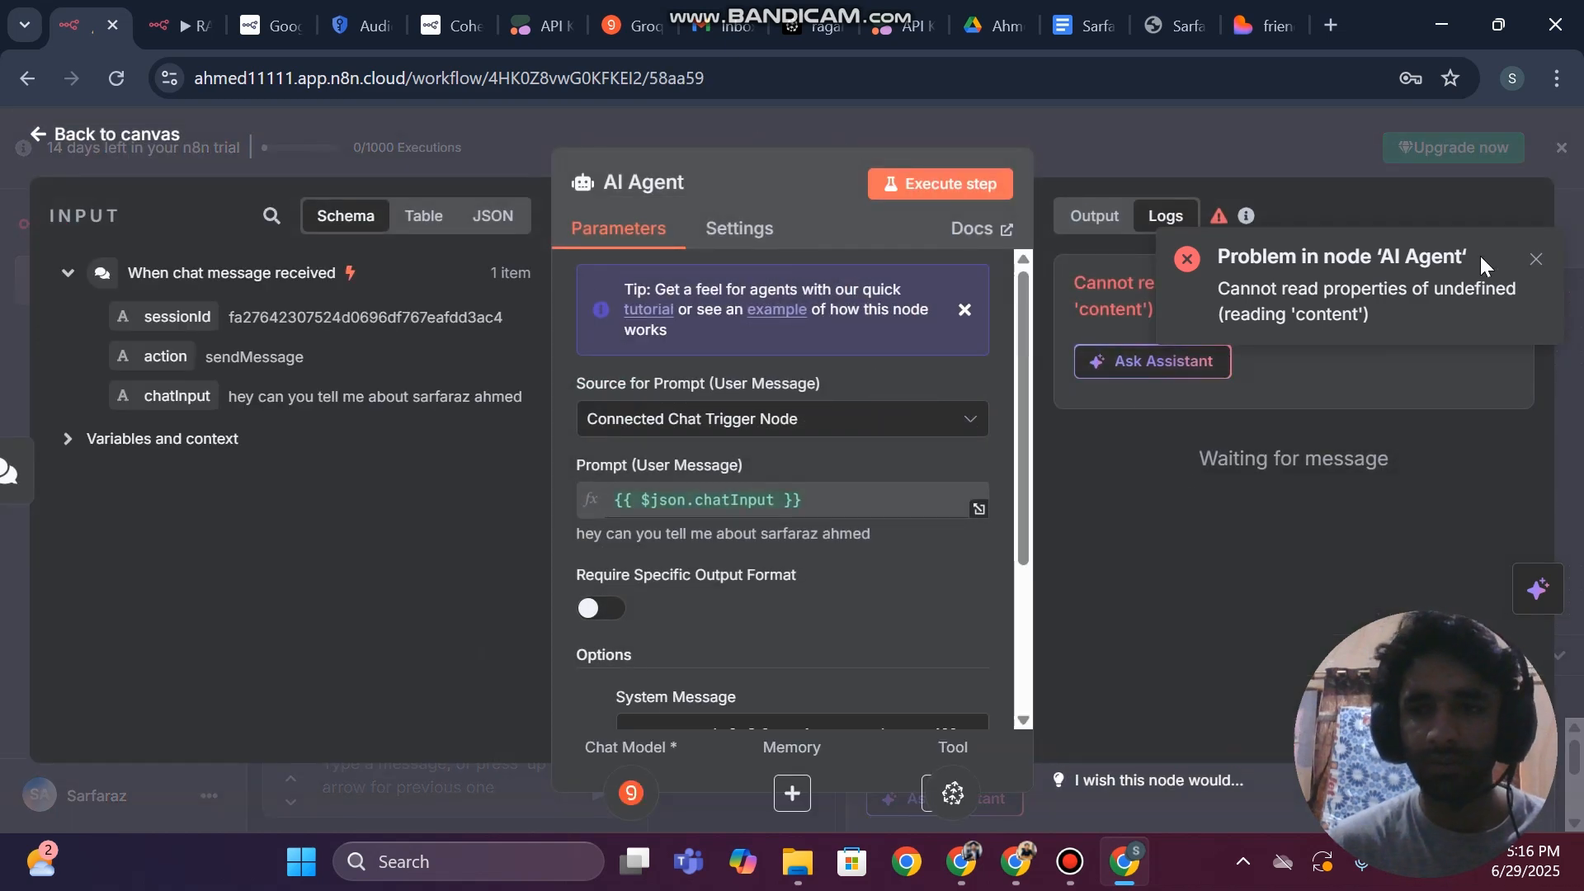
pyautogui.click(1536, 261)
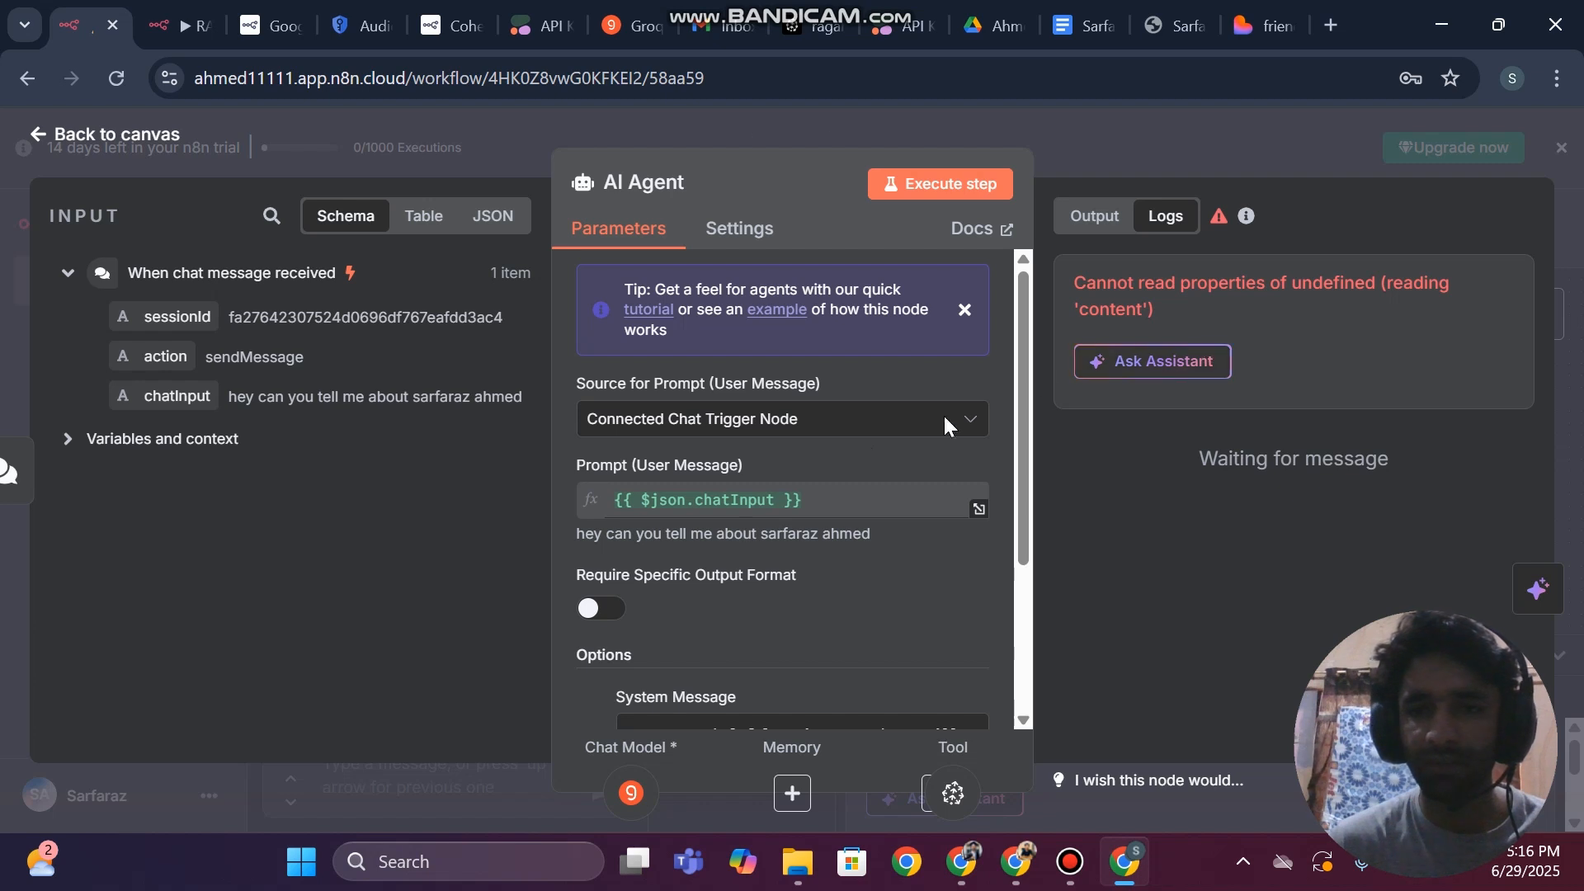
pyautogui.scroll(-5, 799, 488)
pyautogui.scroll(-1, 799, 488)
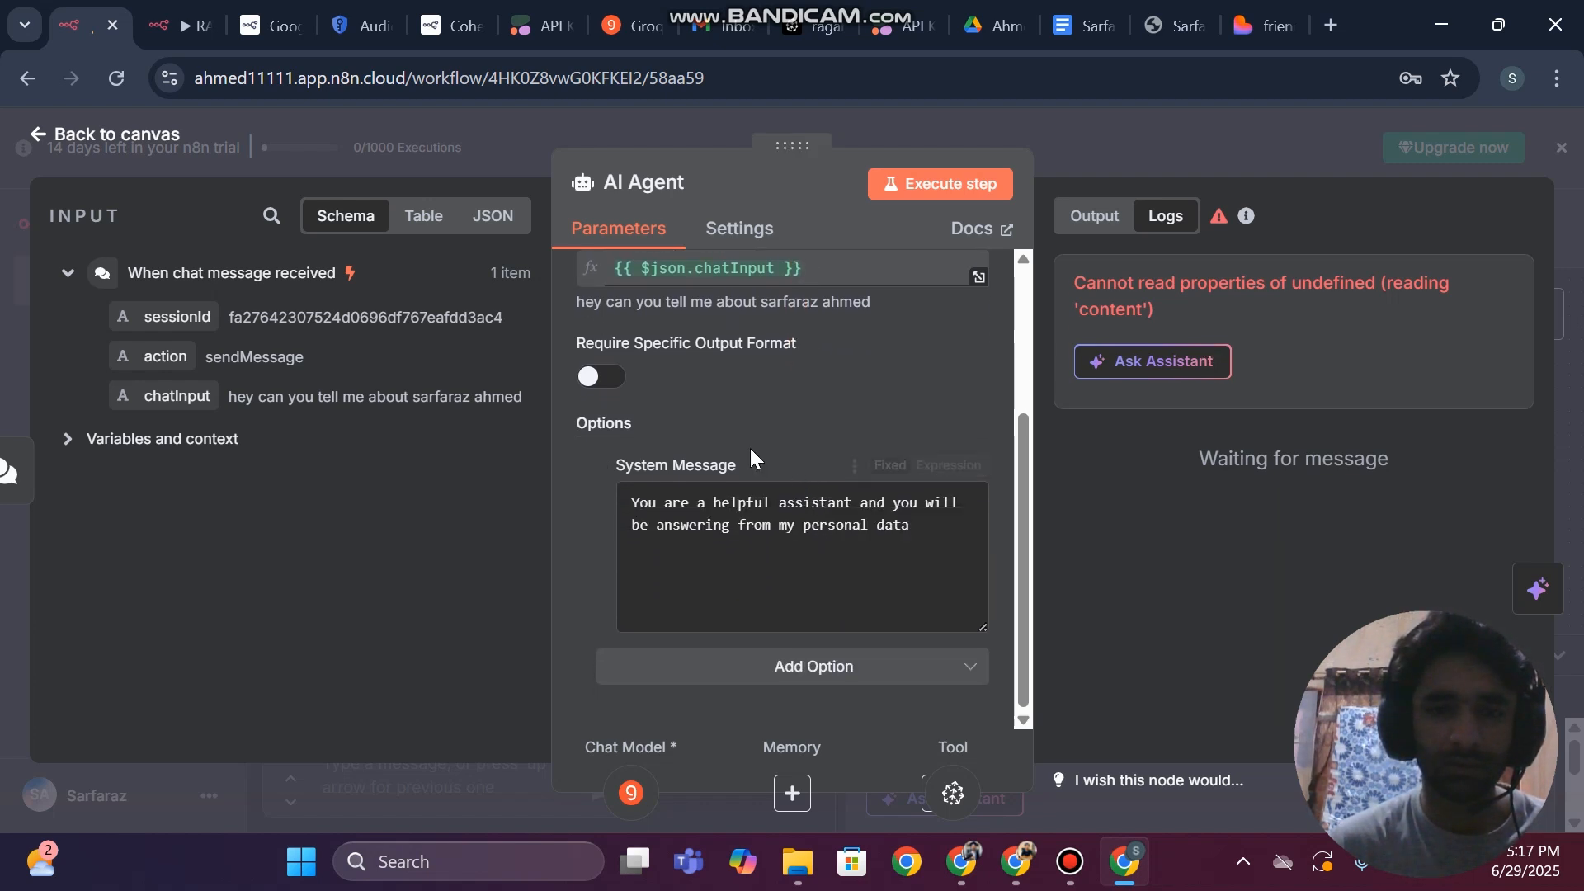
pyautogui.scroll(5, 750, 448)
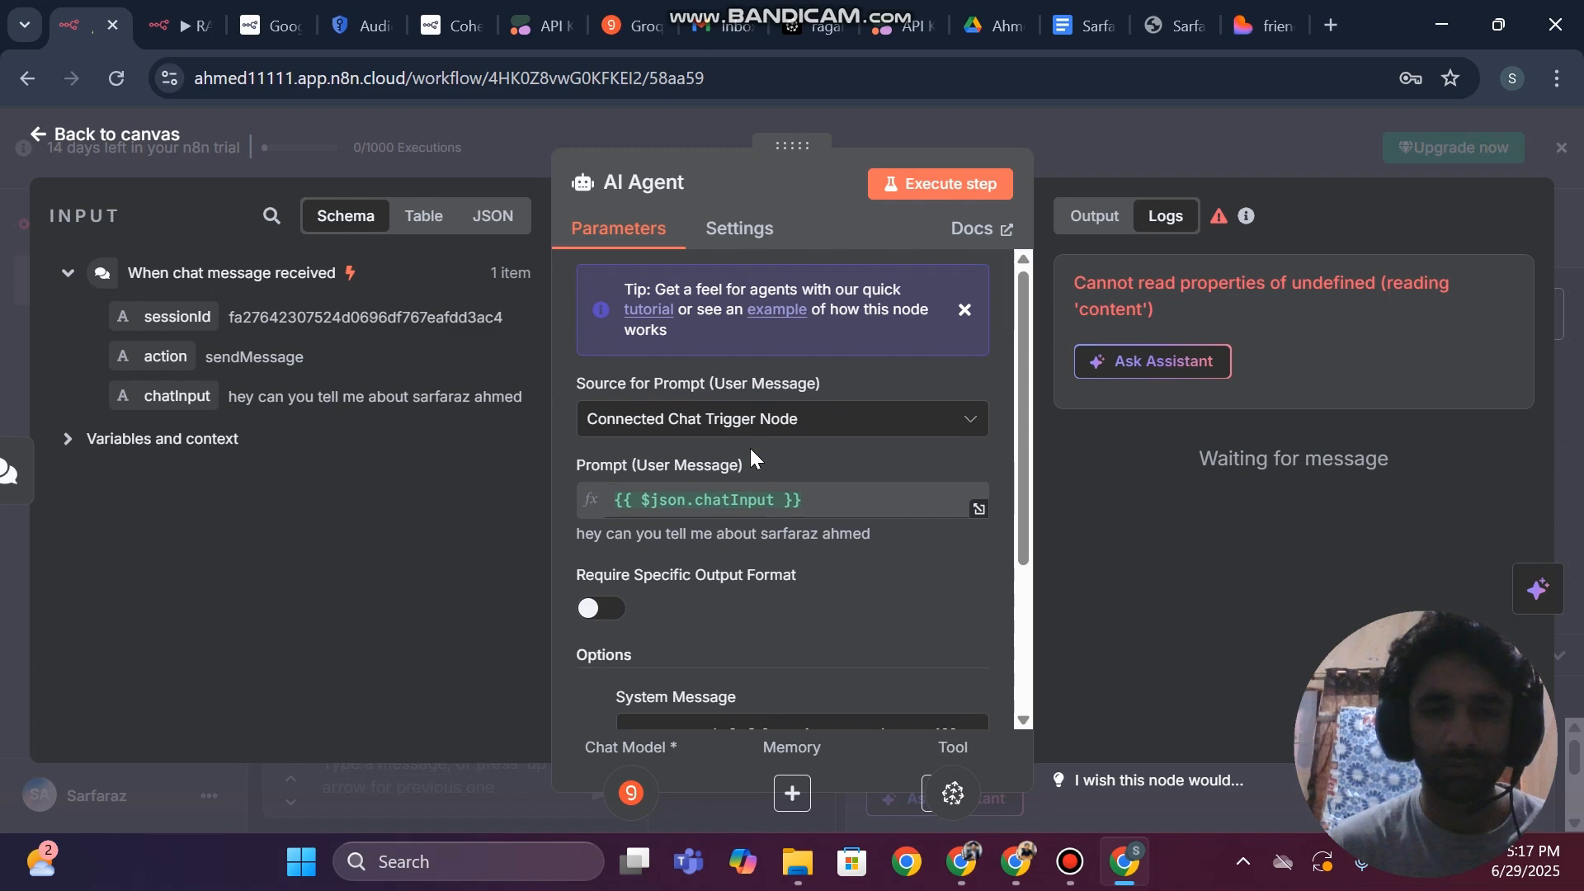
pyautogui.scroll(-5, 750, 459)
pyautogui.scroll(3, 802, 584)
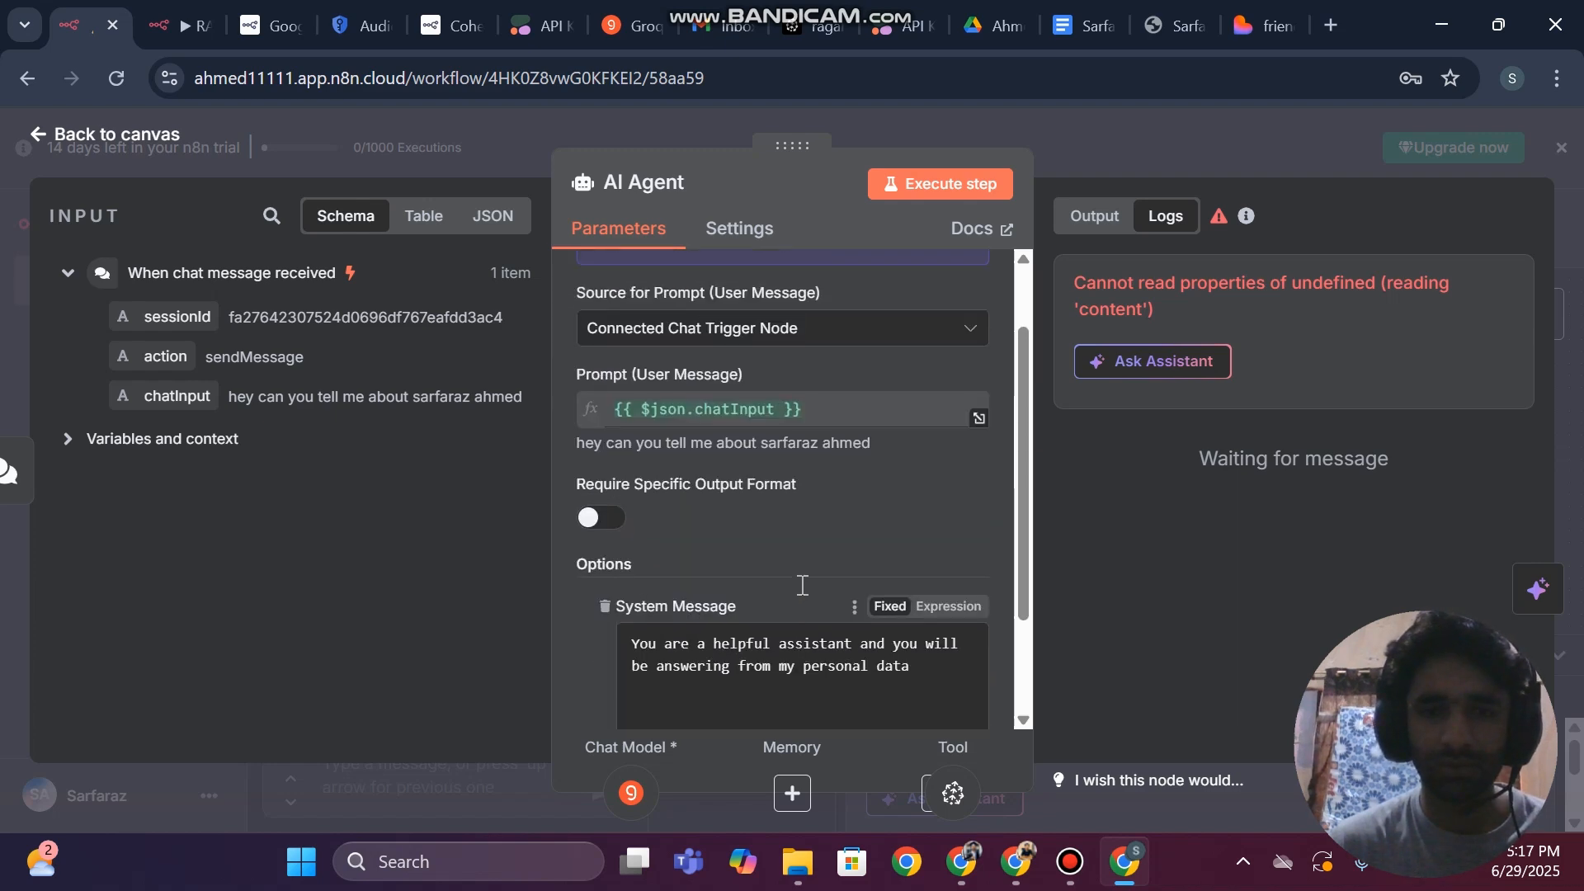
pyautogui.scroll(2, 802, 585)
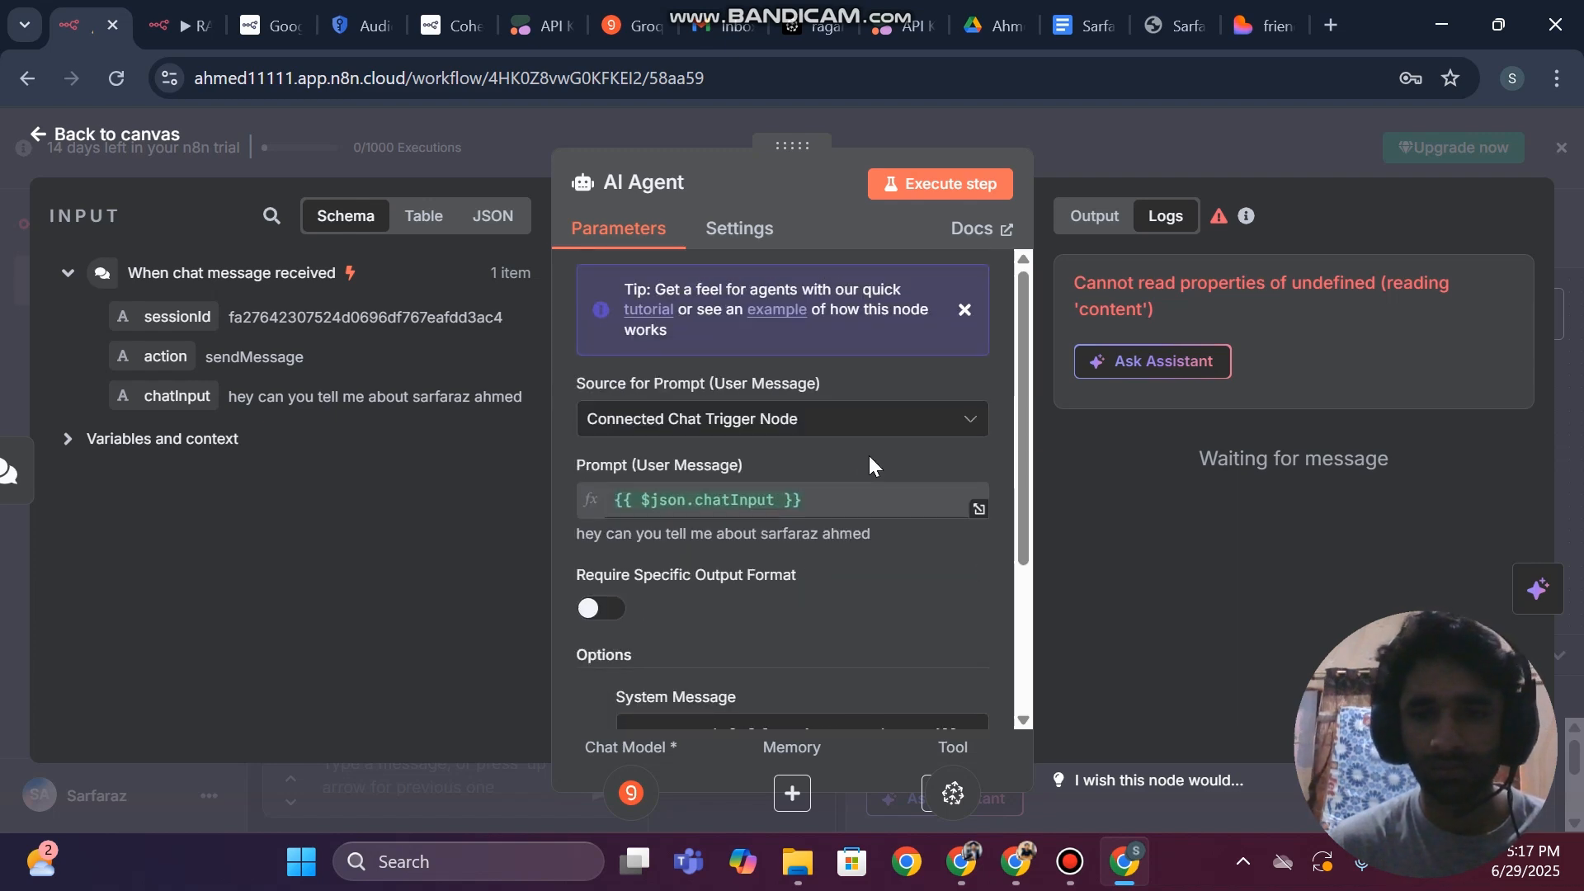
pyautogui.scroll(-4, 869, 457)
pyautogui.click(3, 326)
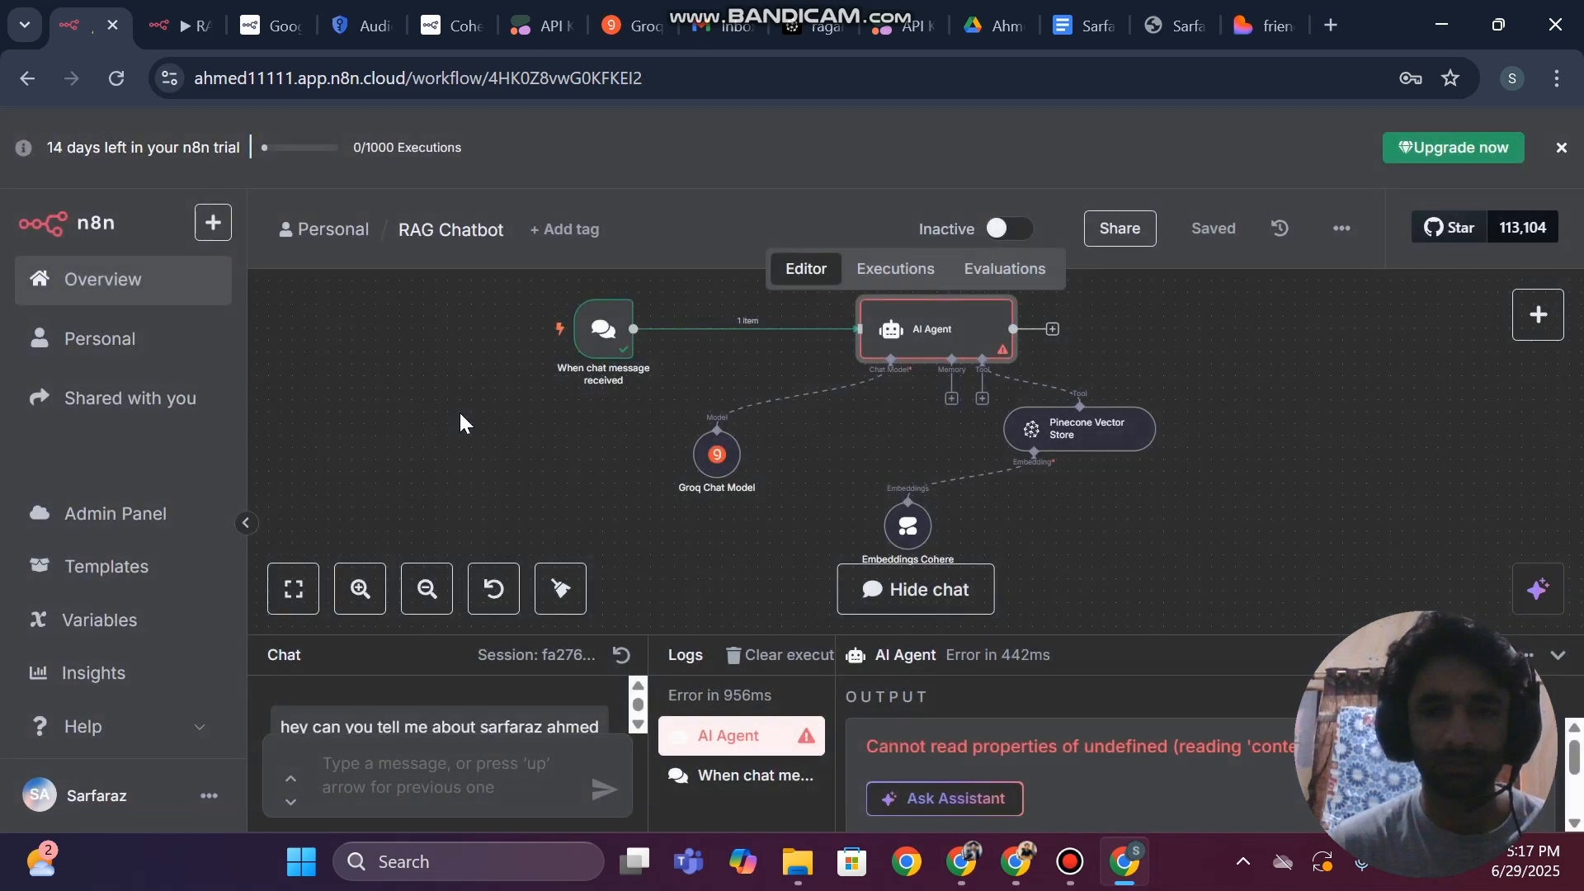
pyautogui.click(1549, 660)
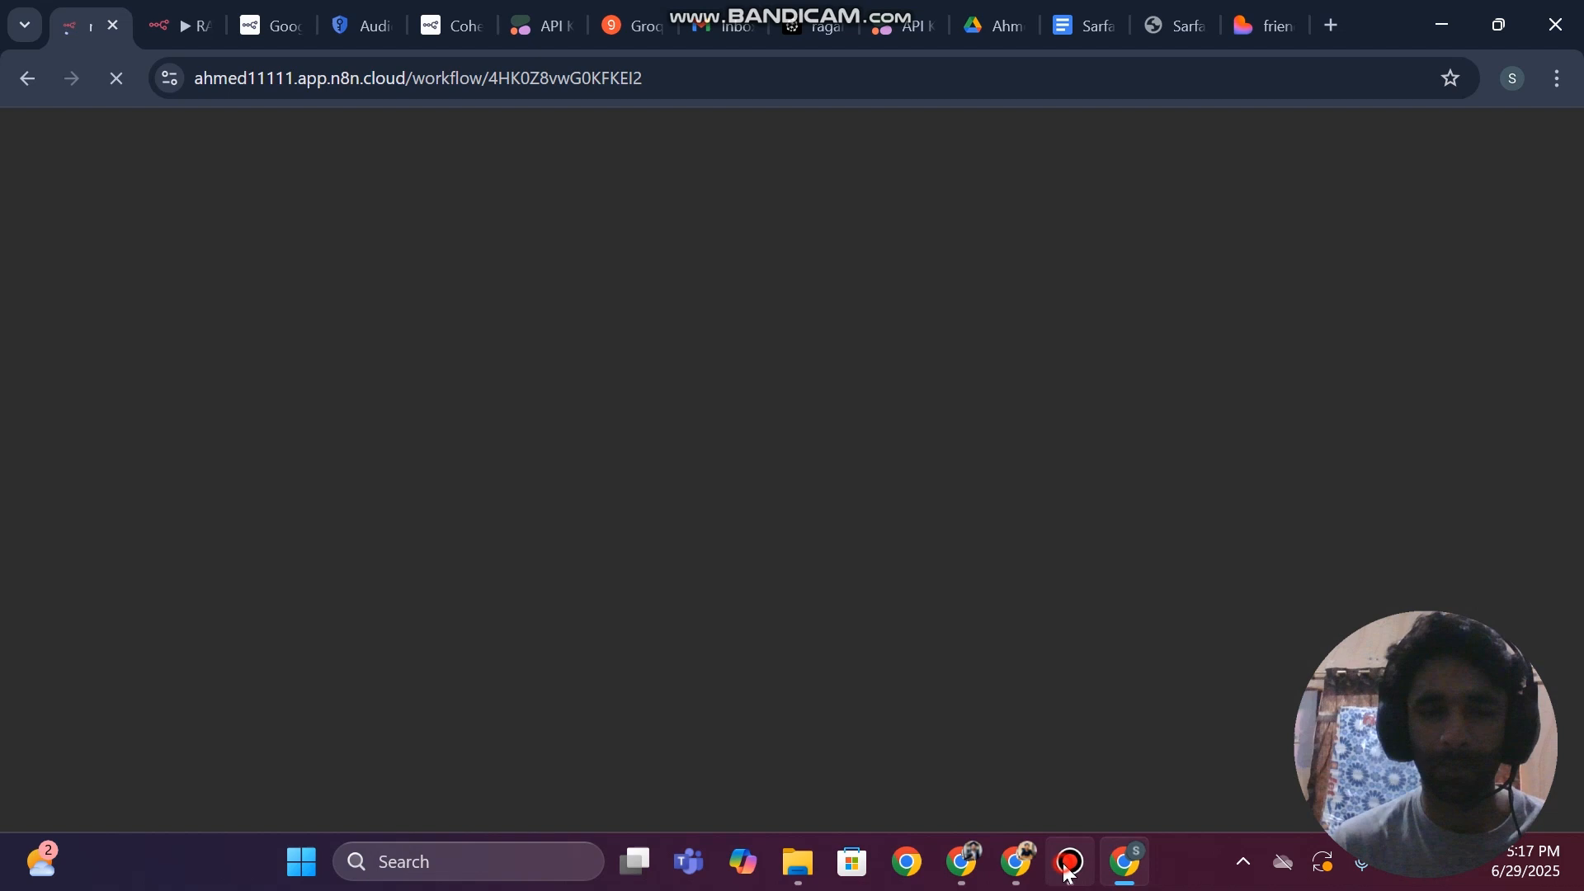
pyautogui.click(1071, 866)
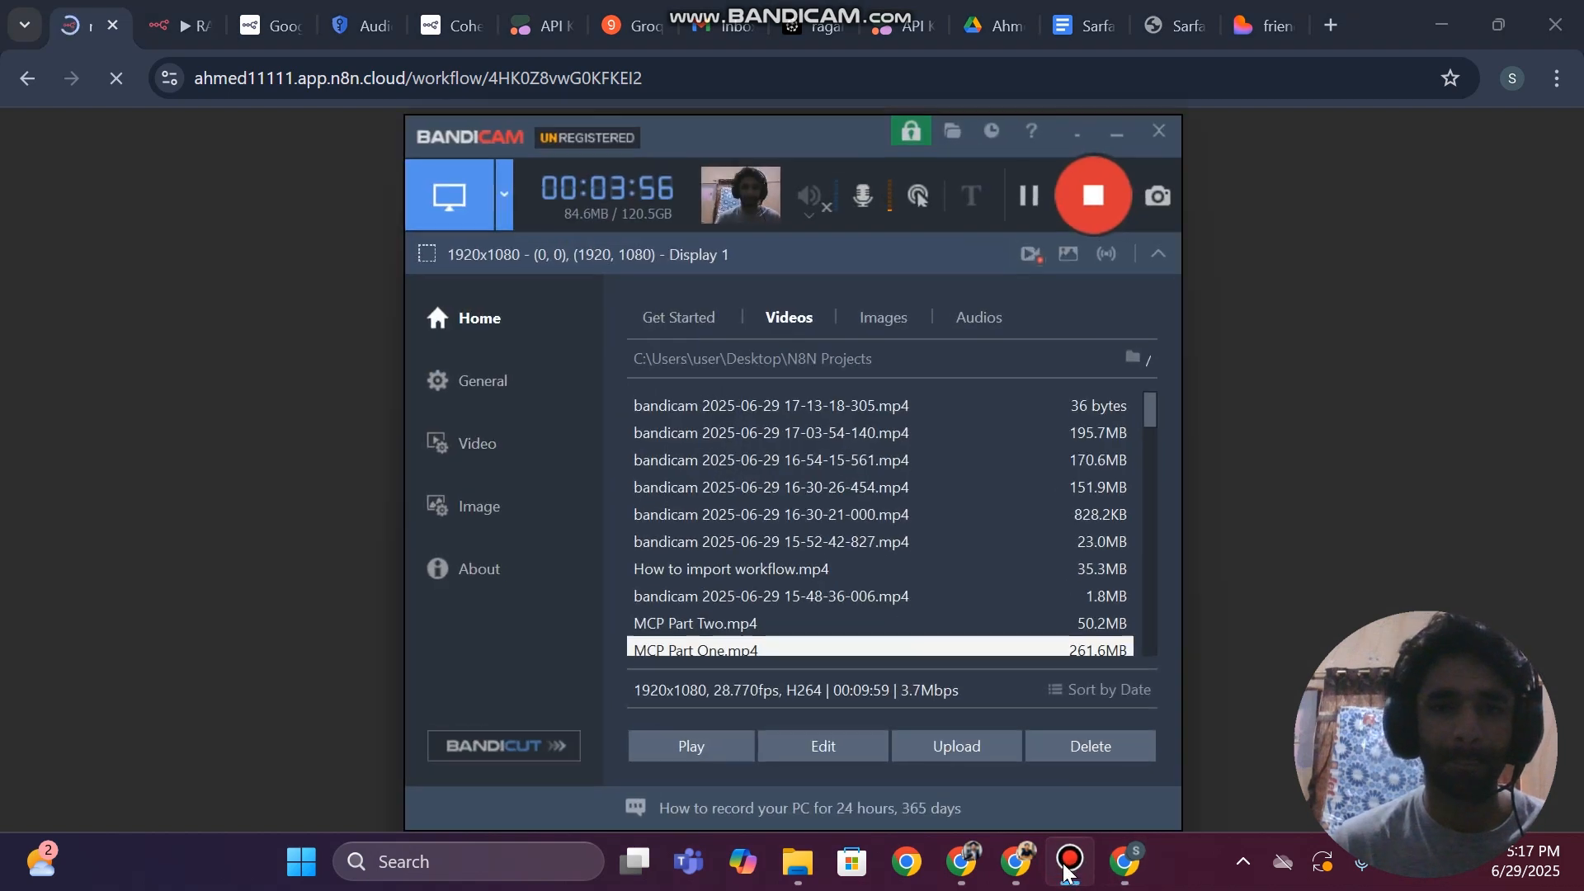
pyautogui.click(1069, 868)
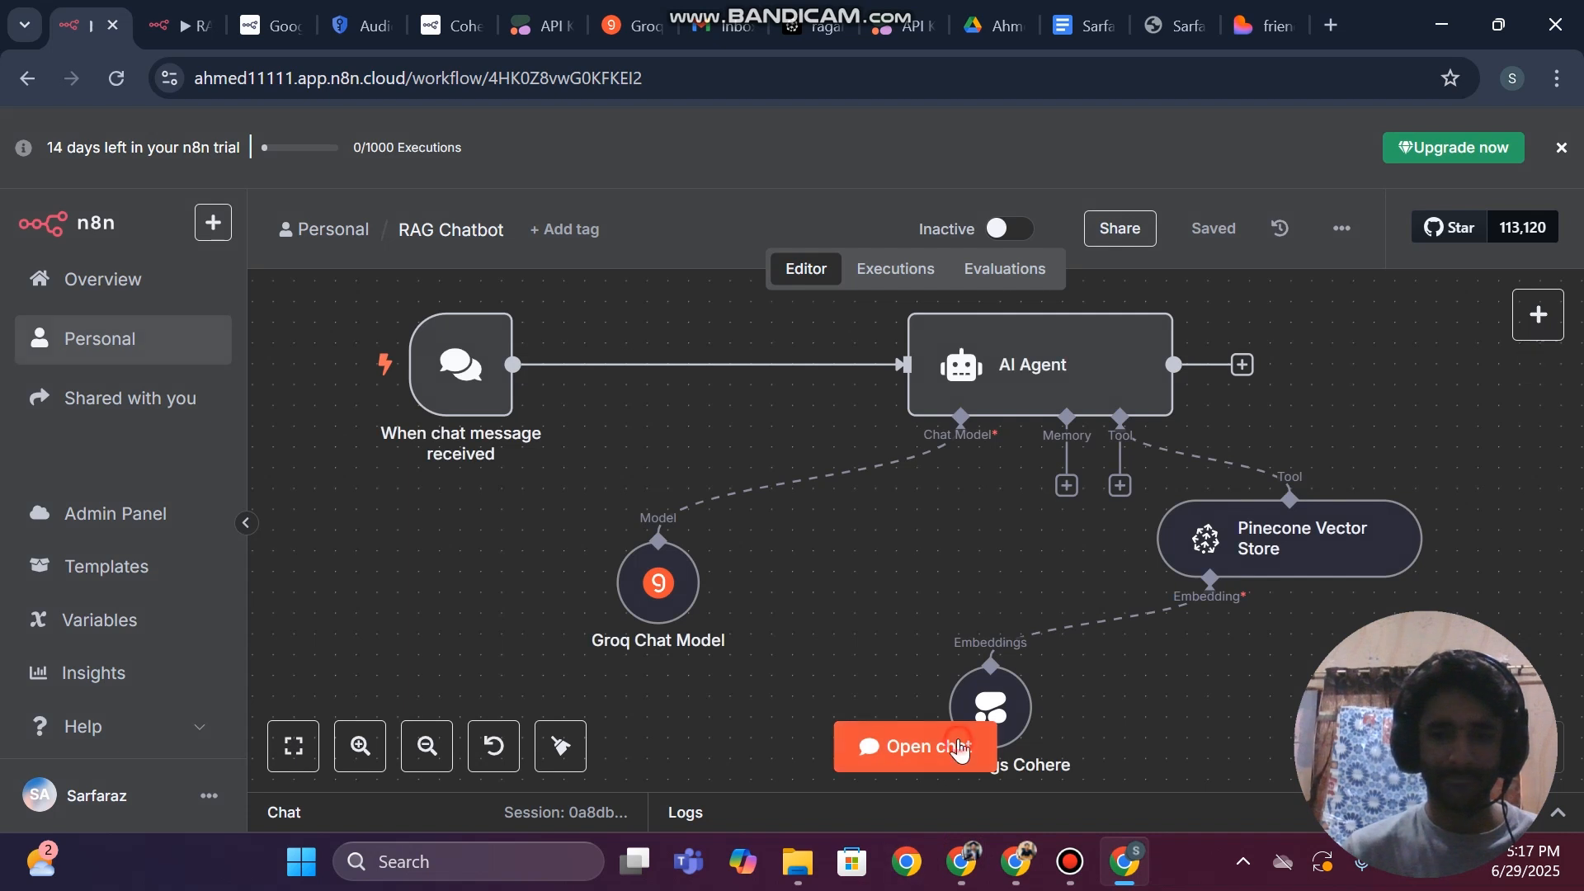
# Send the earlier question about the CV owner in the new chat session and collapse the chat
pyautogui.click(957, 746)
pyautogui.hotkey('ctrl', 'v')
pyautogui.press('Return')
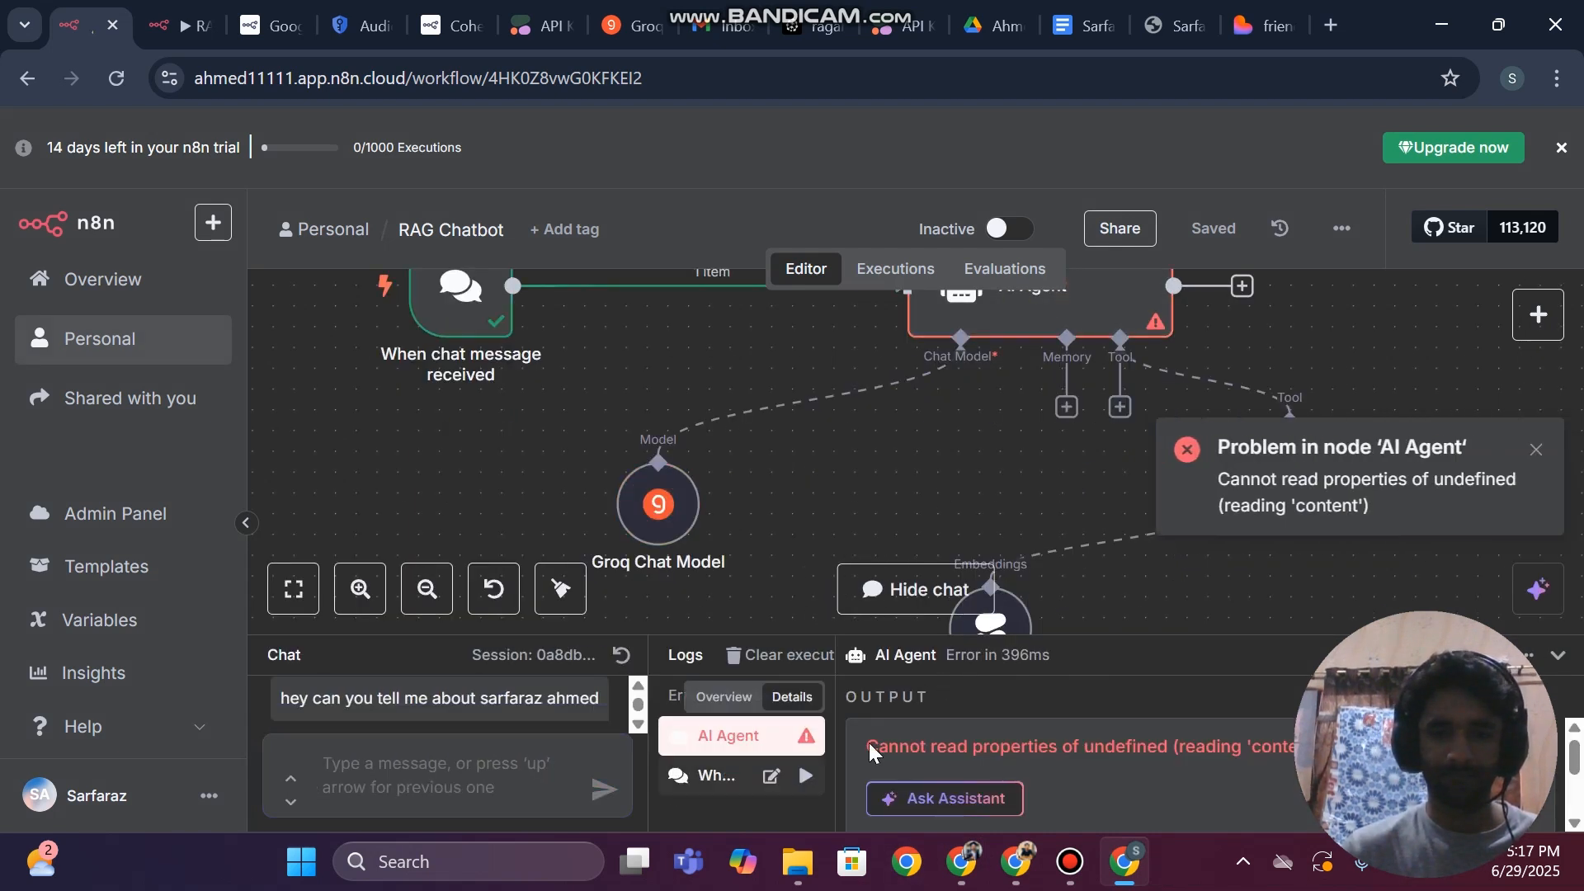
pyautogui.click(1558, 655)
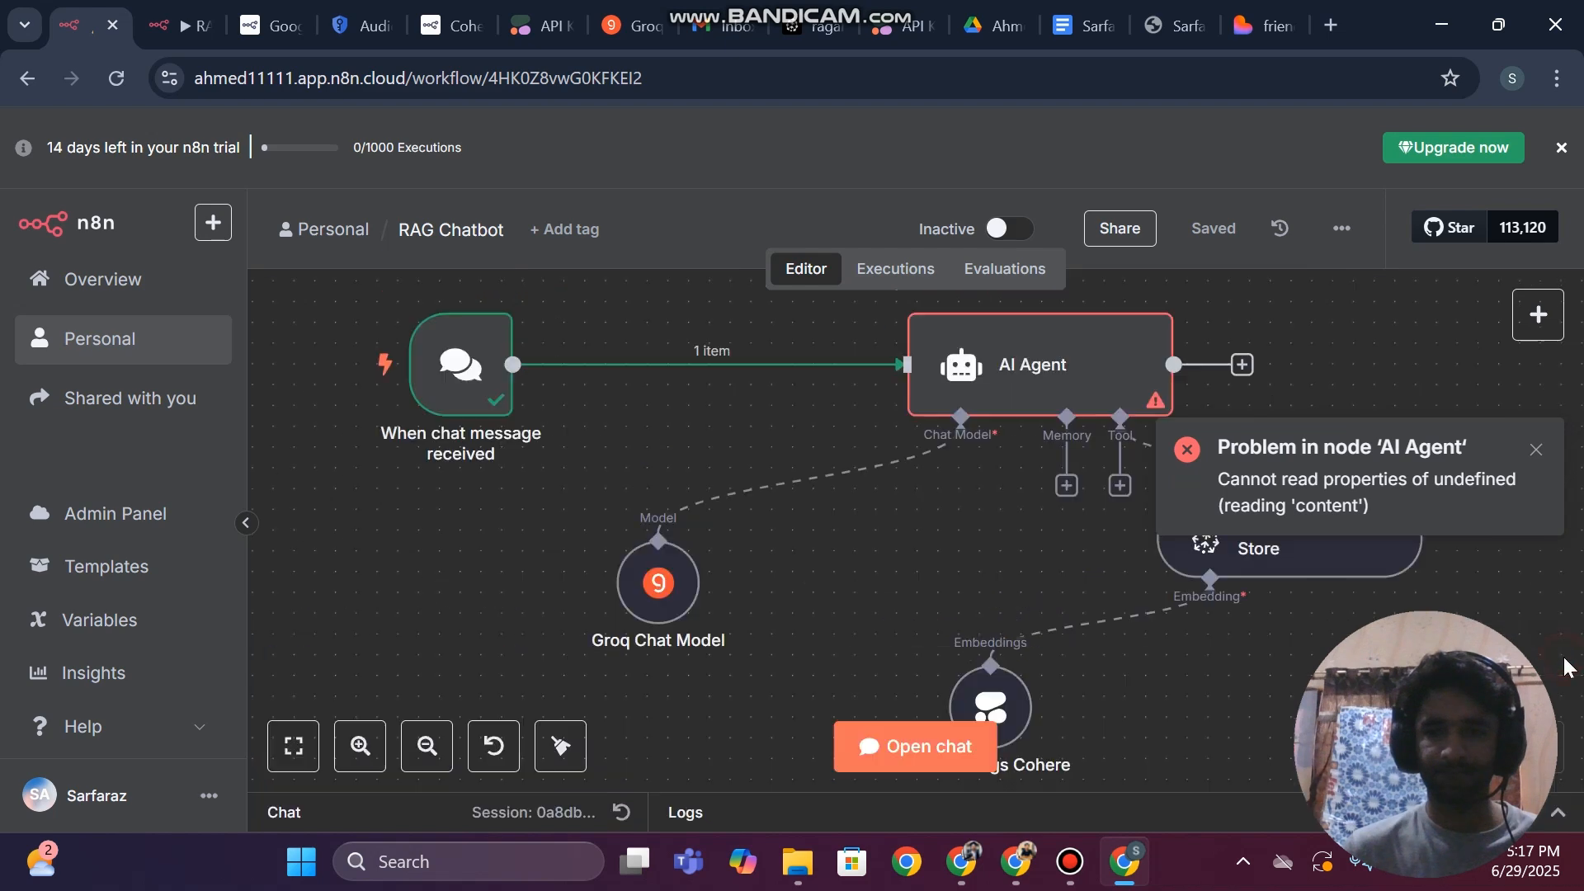
# Recheck the AI Agent node's prompt source options, system message and incoming chat fields, then close it and dismiss the error notification
pyautogui.click(1006, 344)
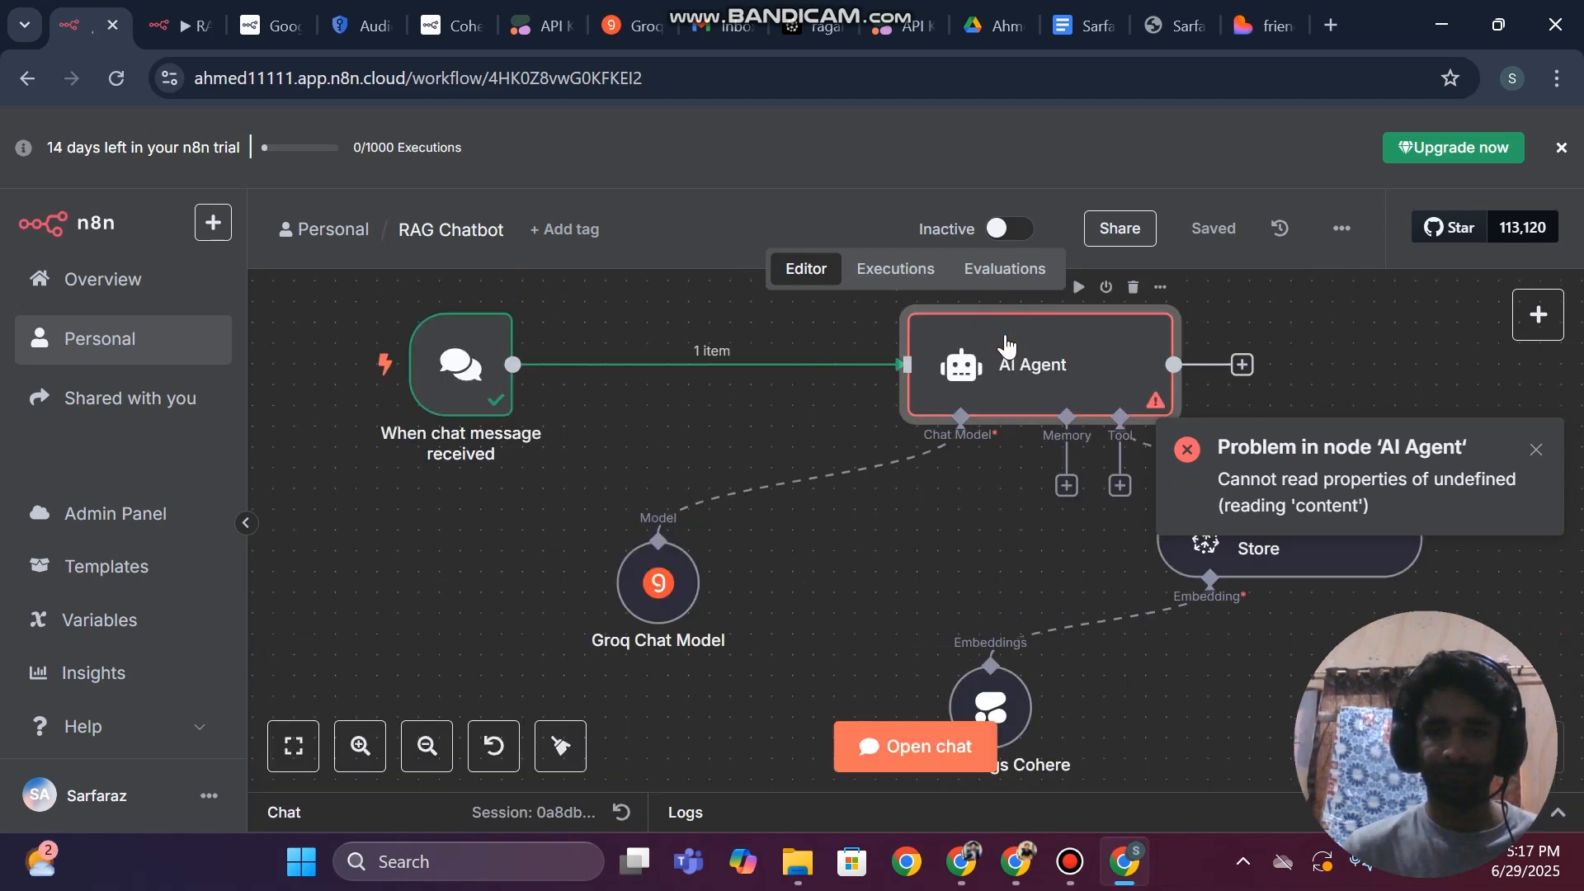
pyautogui.doubleClick(1005, 345)
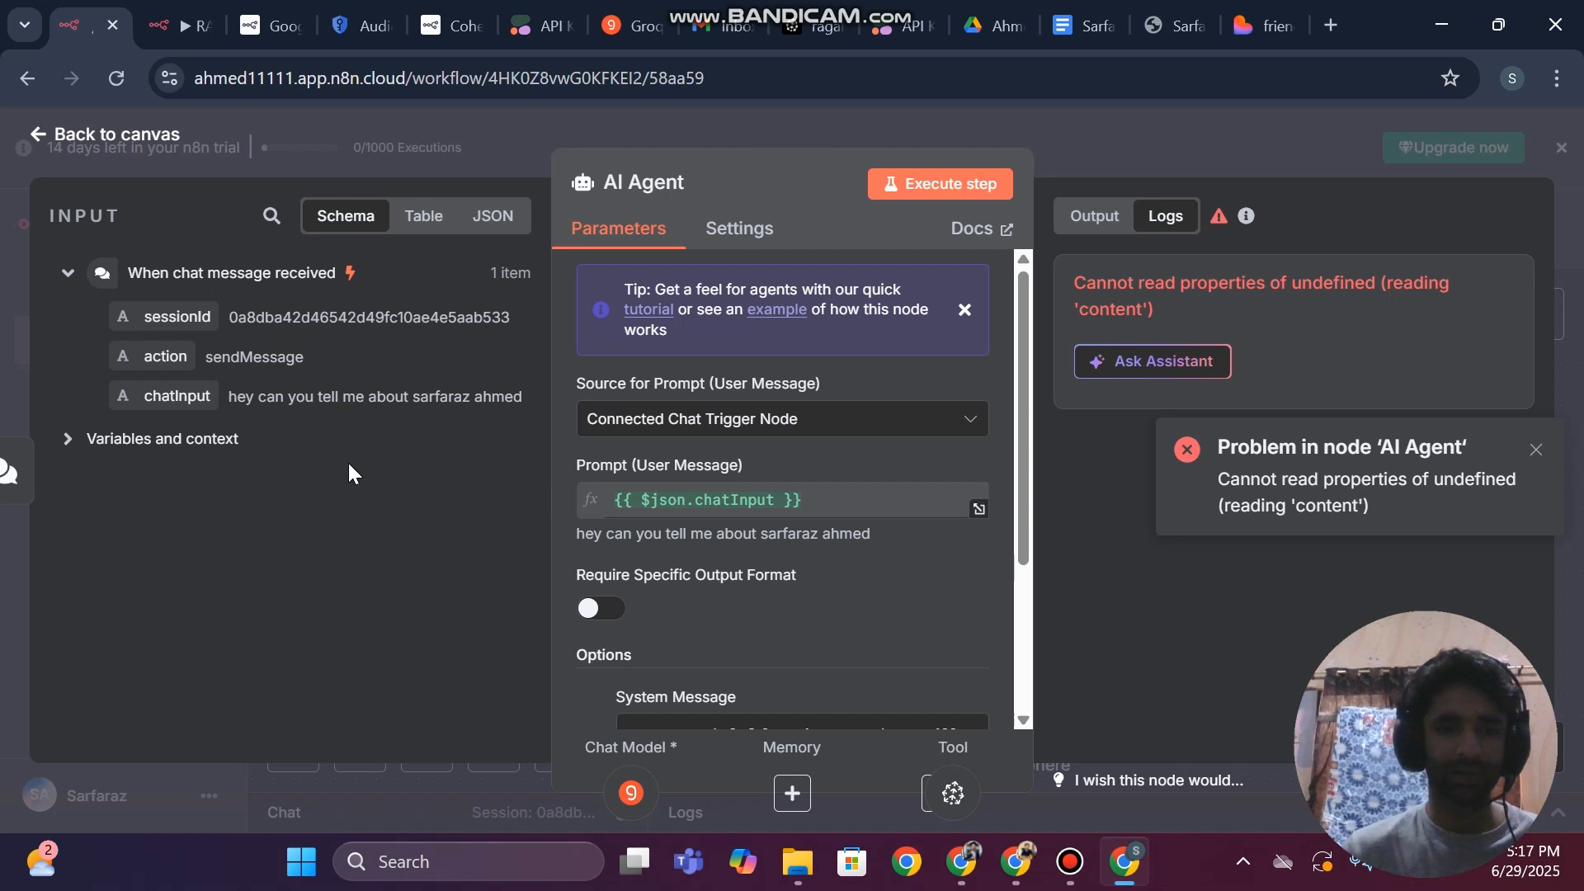
pyautogui.click(660, 418)
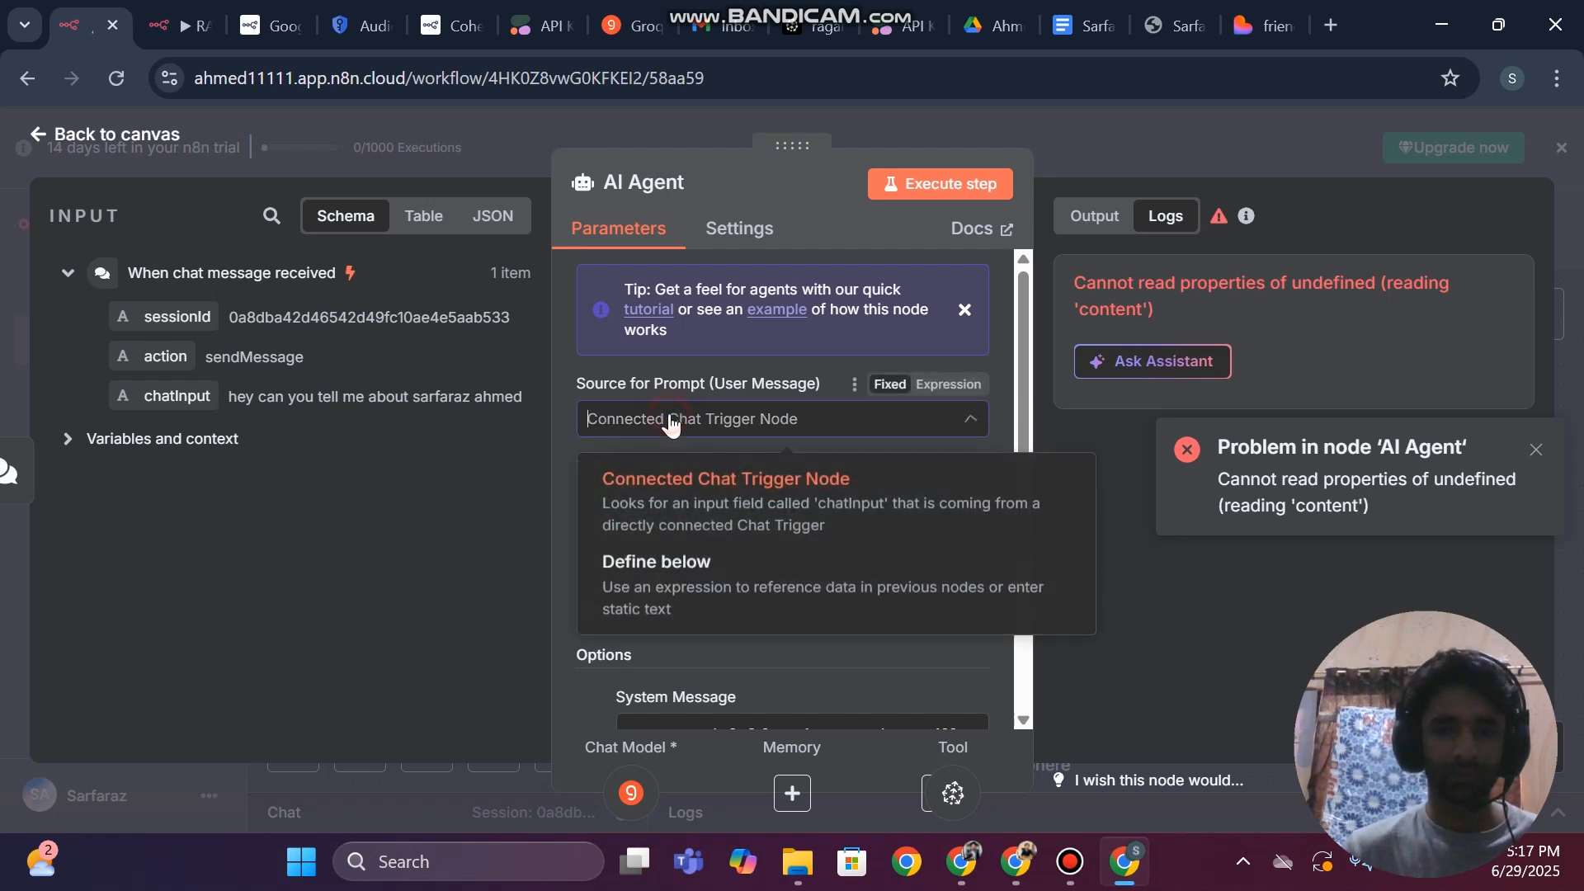
pyautogui.click(695, 495)
pyautogui.scroll(-3, 785, 545)
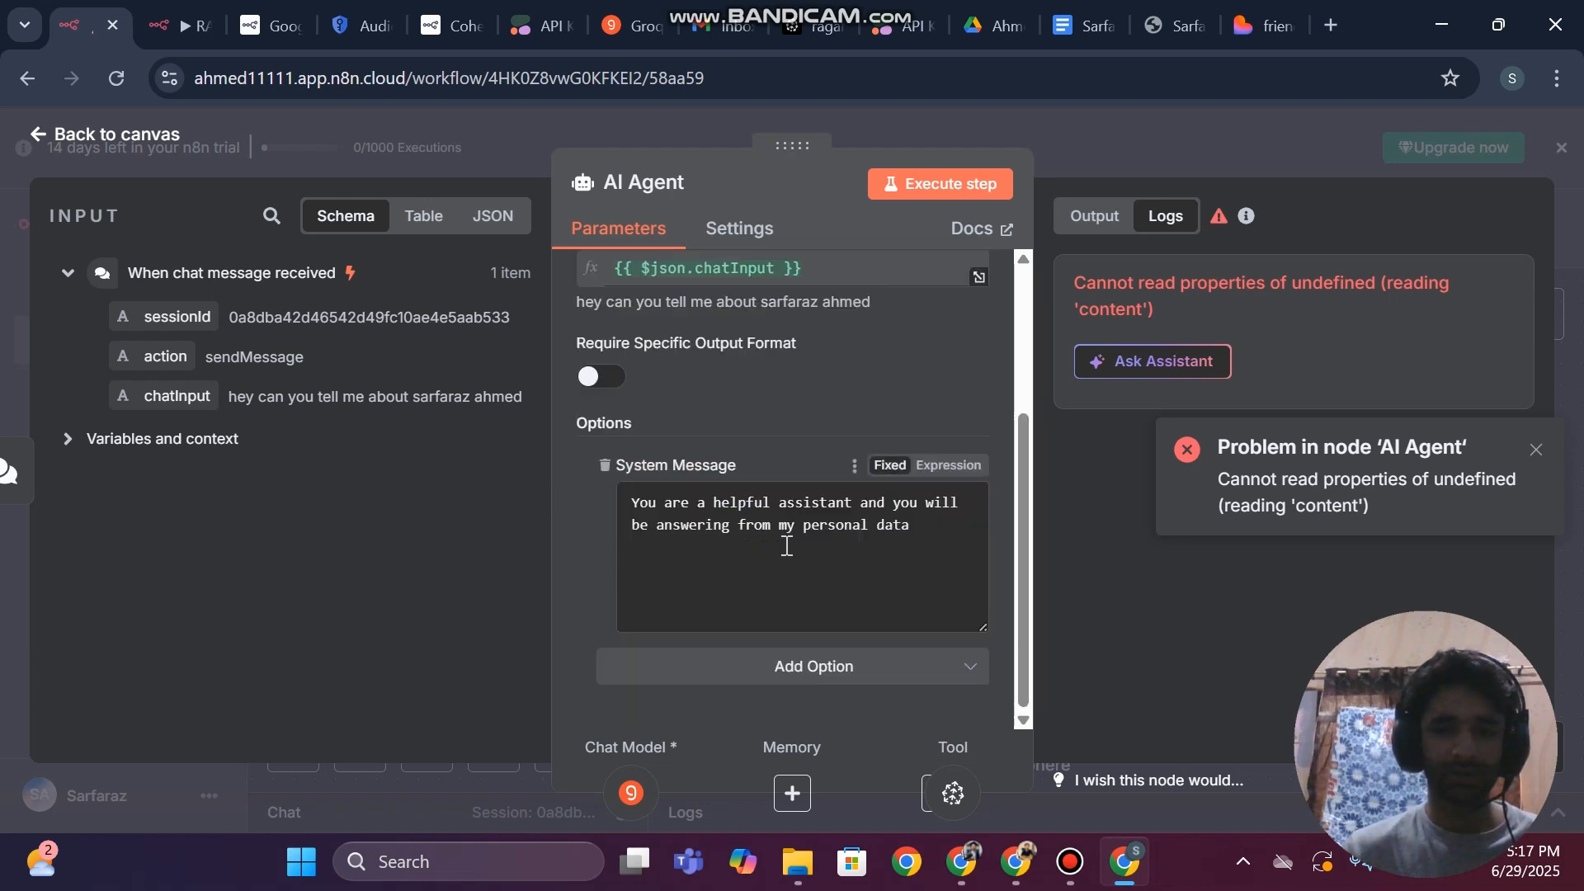
pyautogui.click(760, 536)
pyautogui.tripleClick(759, 536)
pyautogui.click(690, 594)
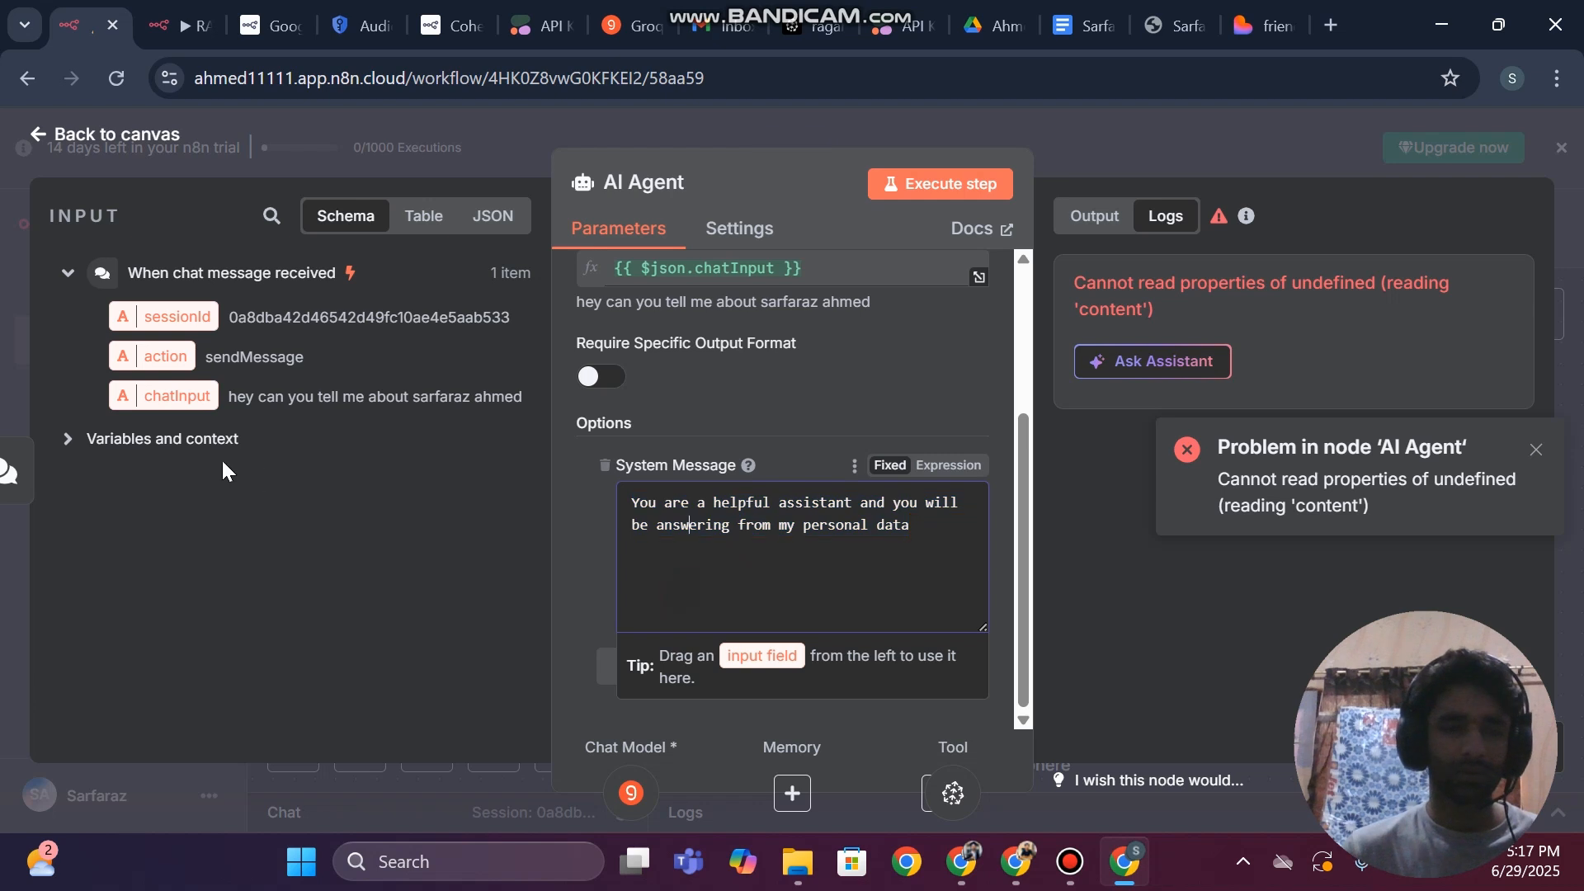
pyautogui.click(190, 545)
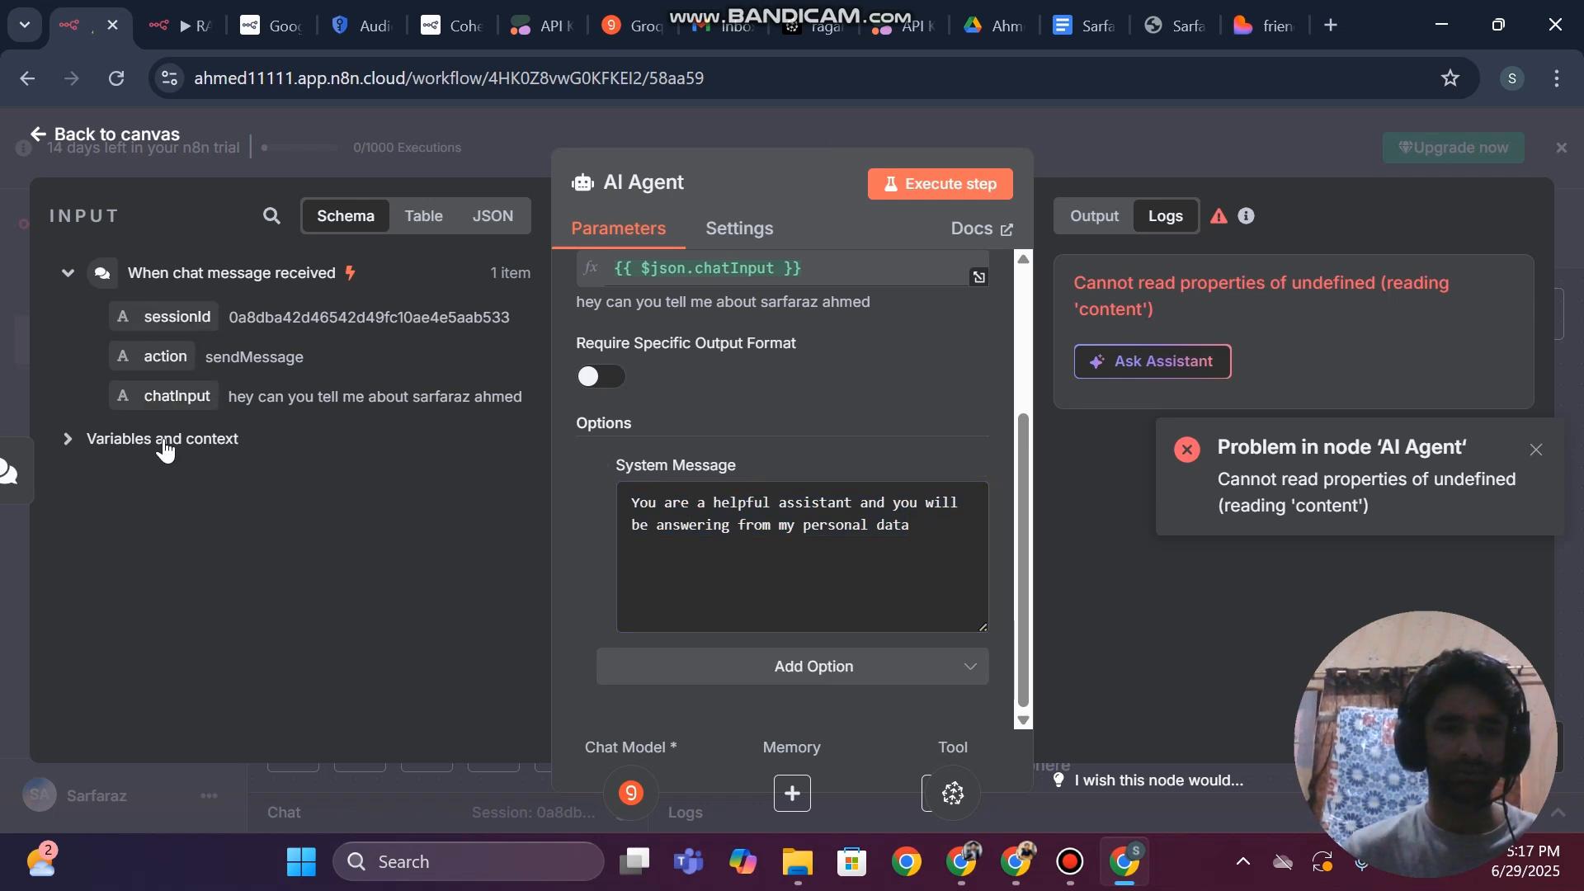
pyautogui.scroll(2, 659, 386)
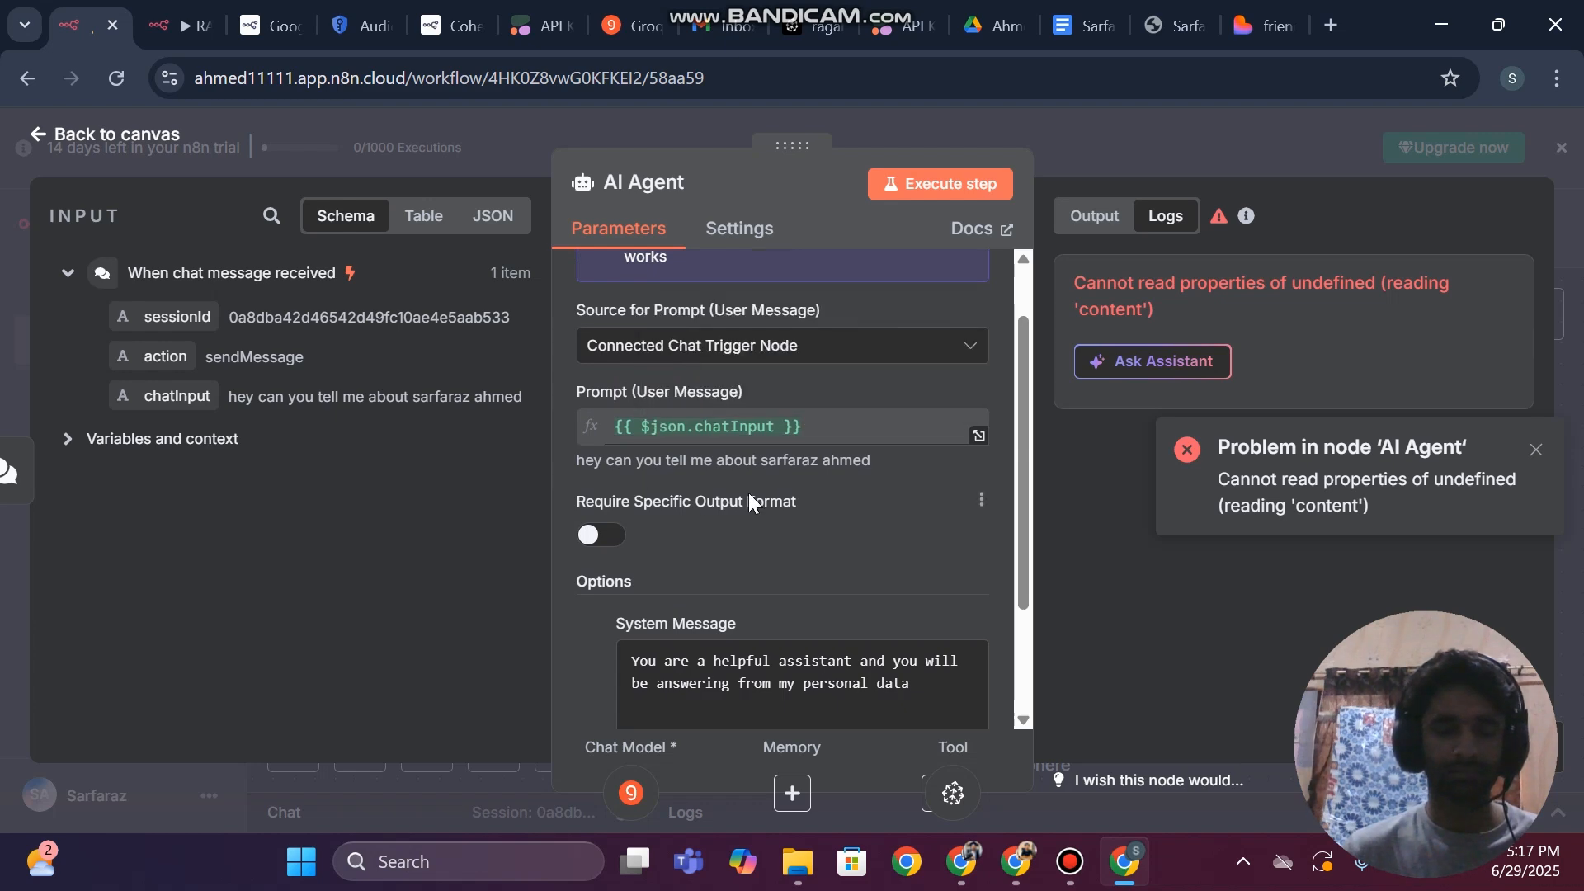
pyautogui.scroll(2, 749, 501)
pyautogui.scroll(-3, 749, 500)
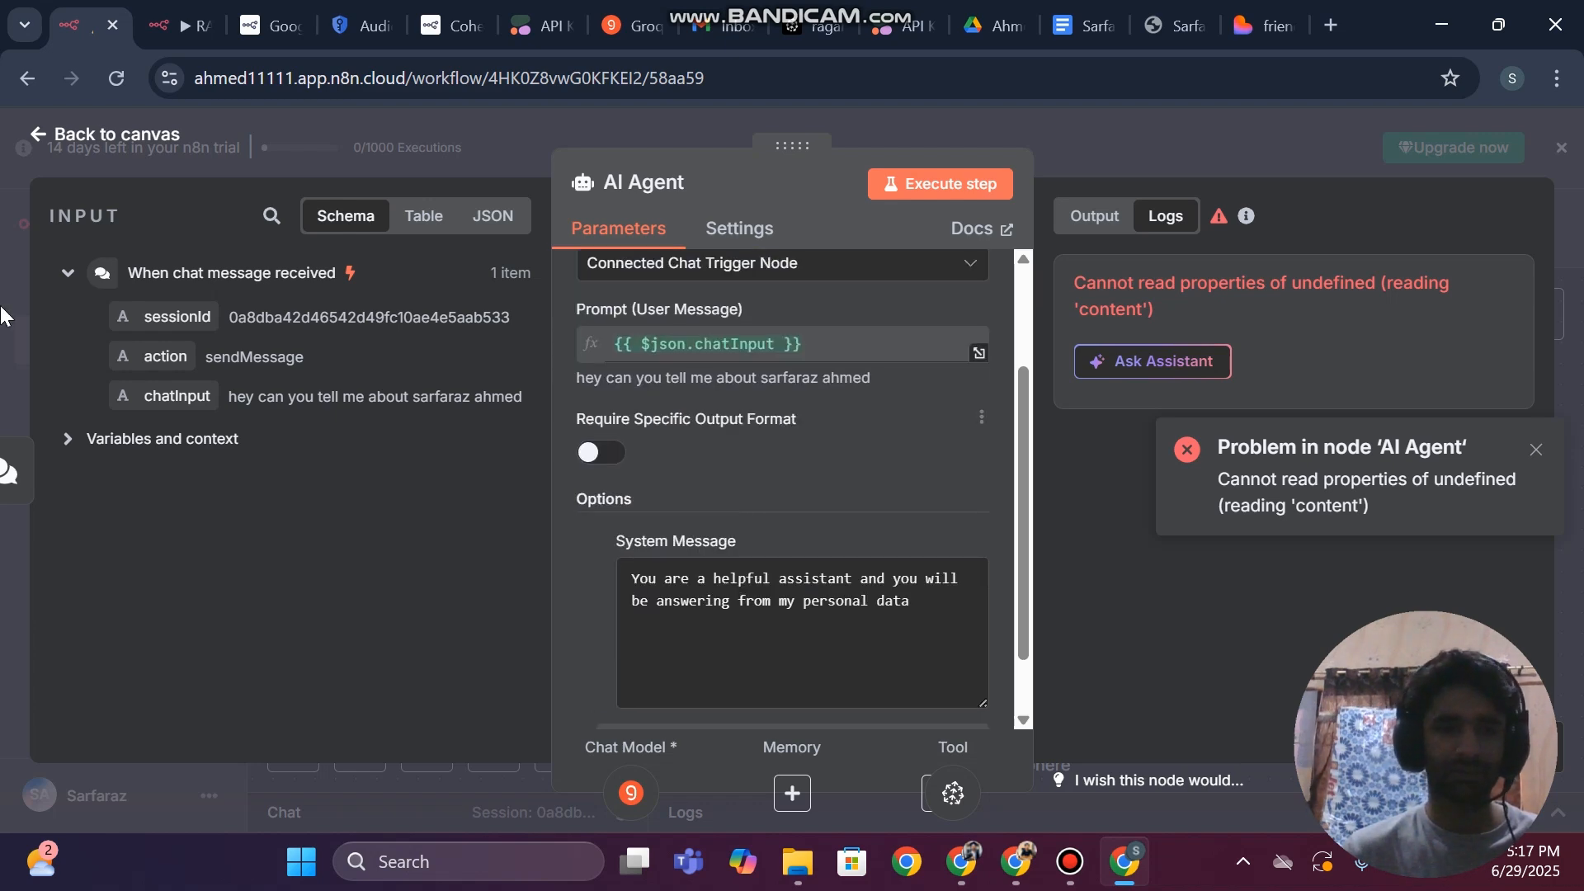
pyautogui.press('Escape')
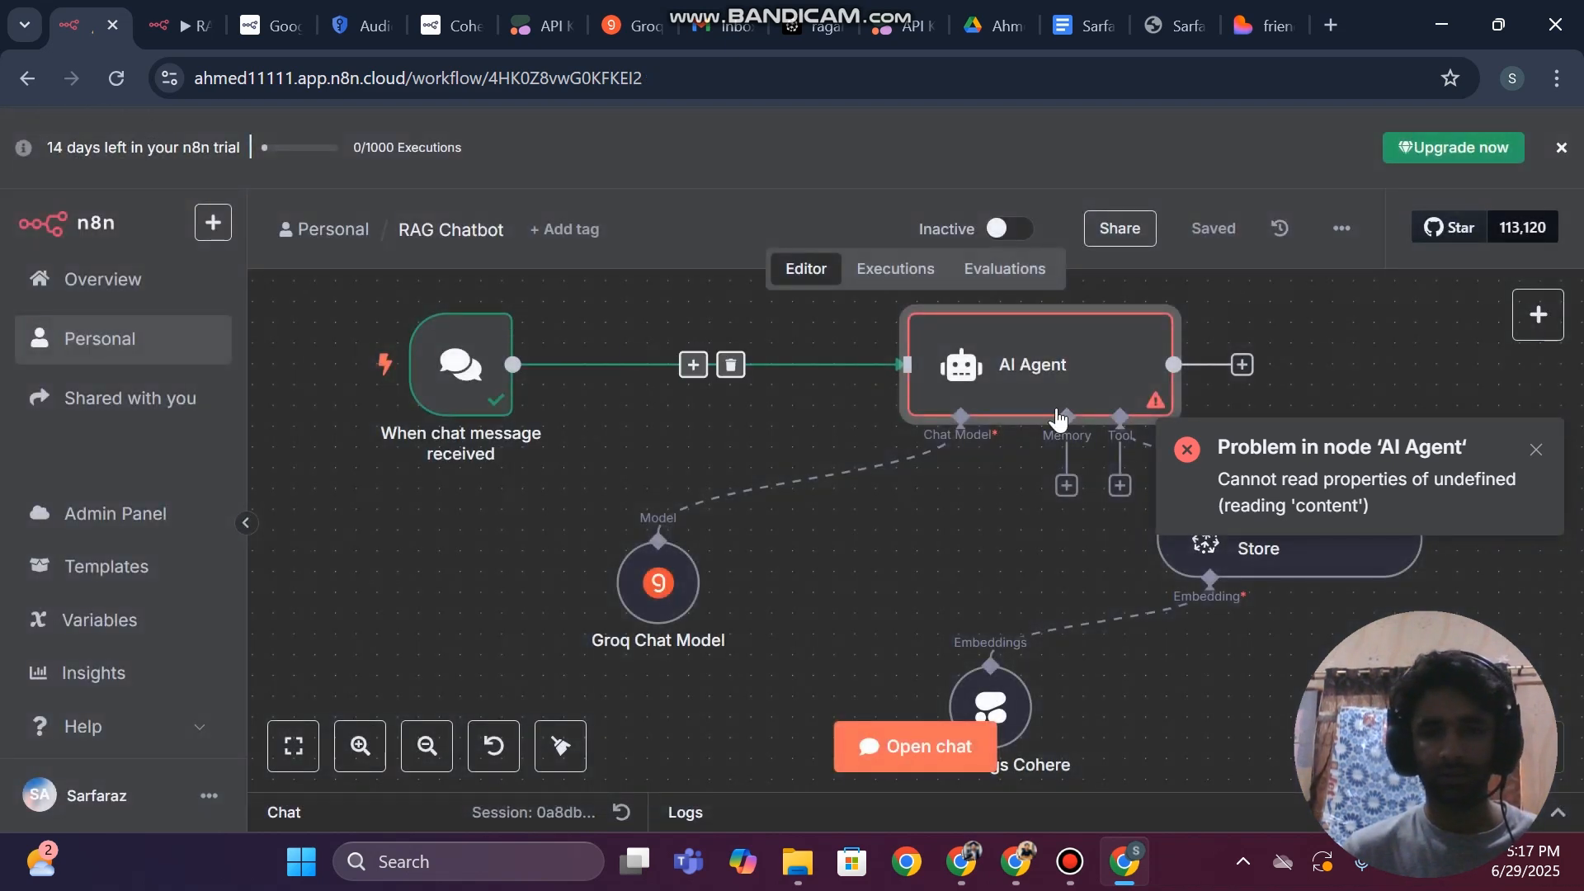
pyautogui.click(1536, 450)
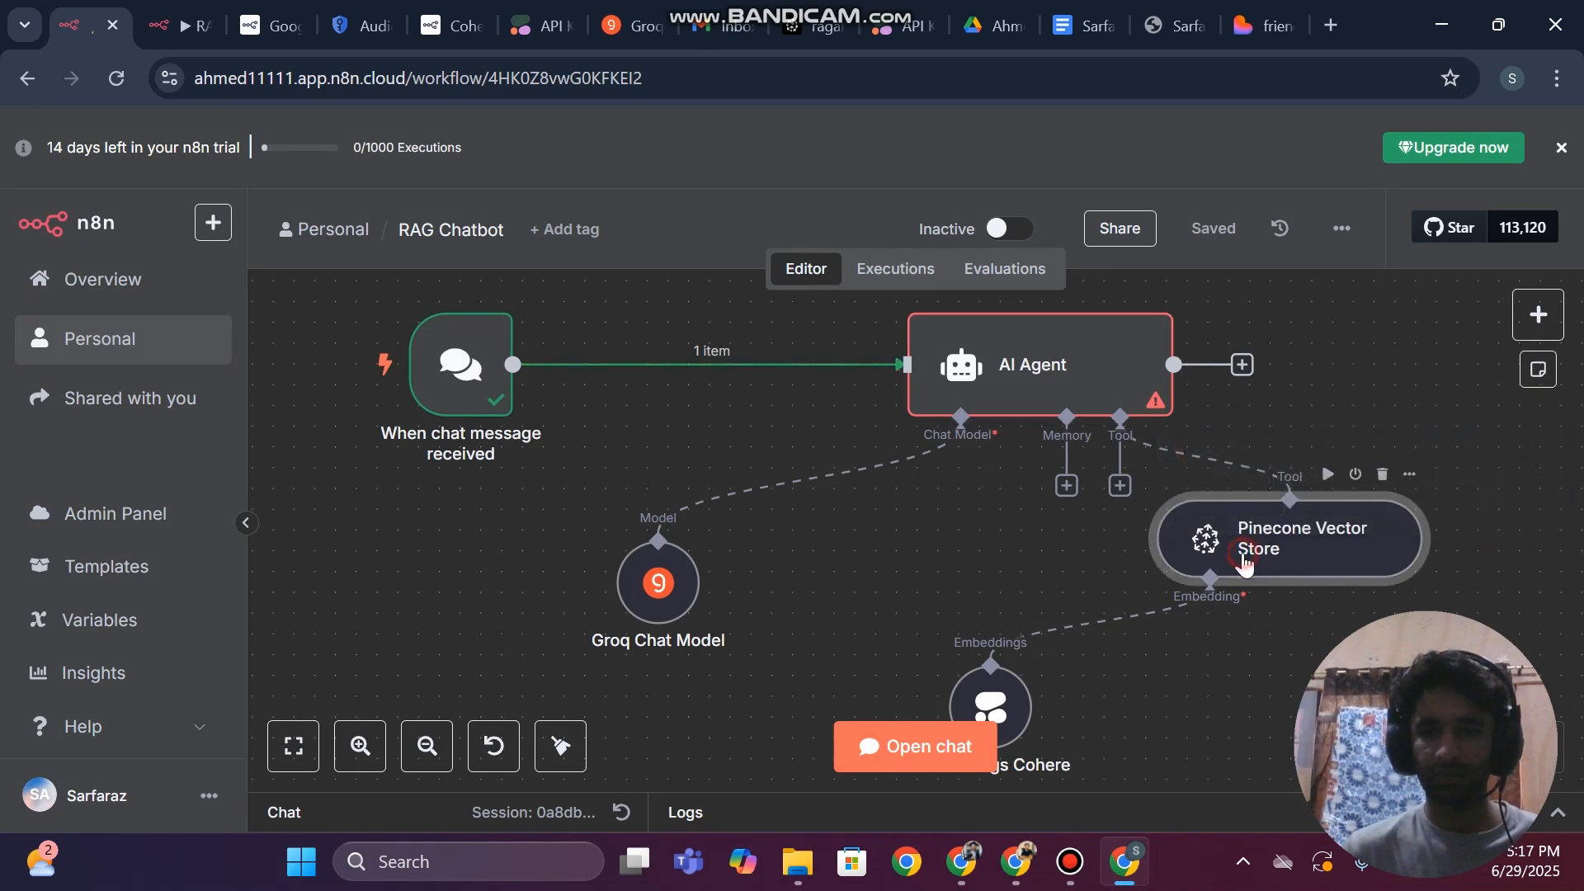
# Review the Pinecone Vector Store node's operation mode, description, index, limit and metadata settings, then return to the canvas
pyautogui.doubleClick(1244, 563)
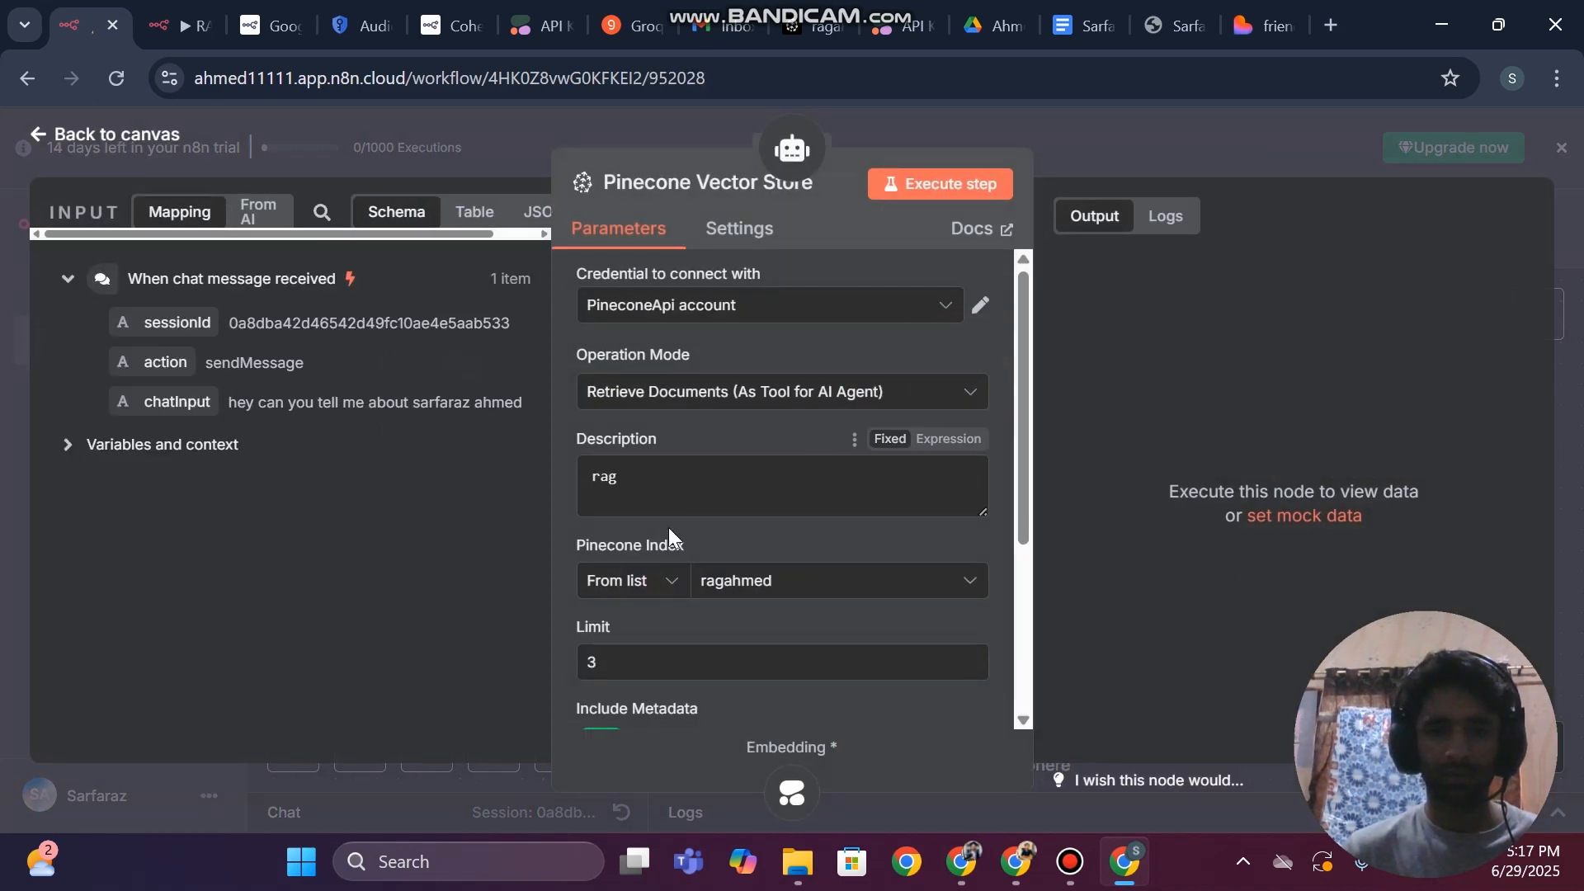
pyautogui.scroll(-3, 668, 532)
pyautogui.scroll(4, 668, 532)
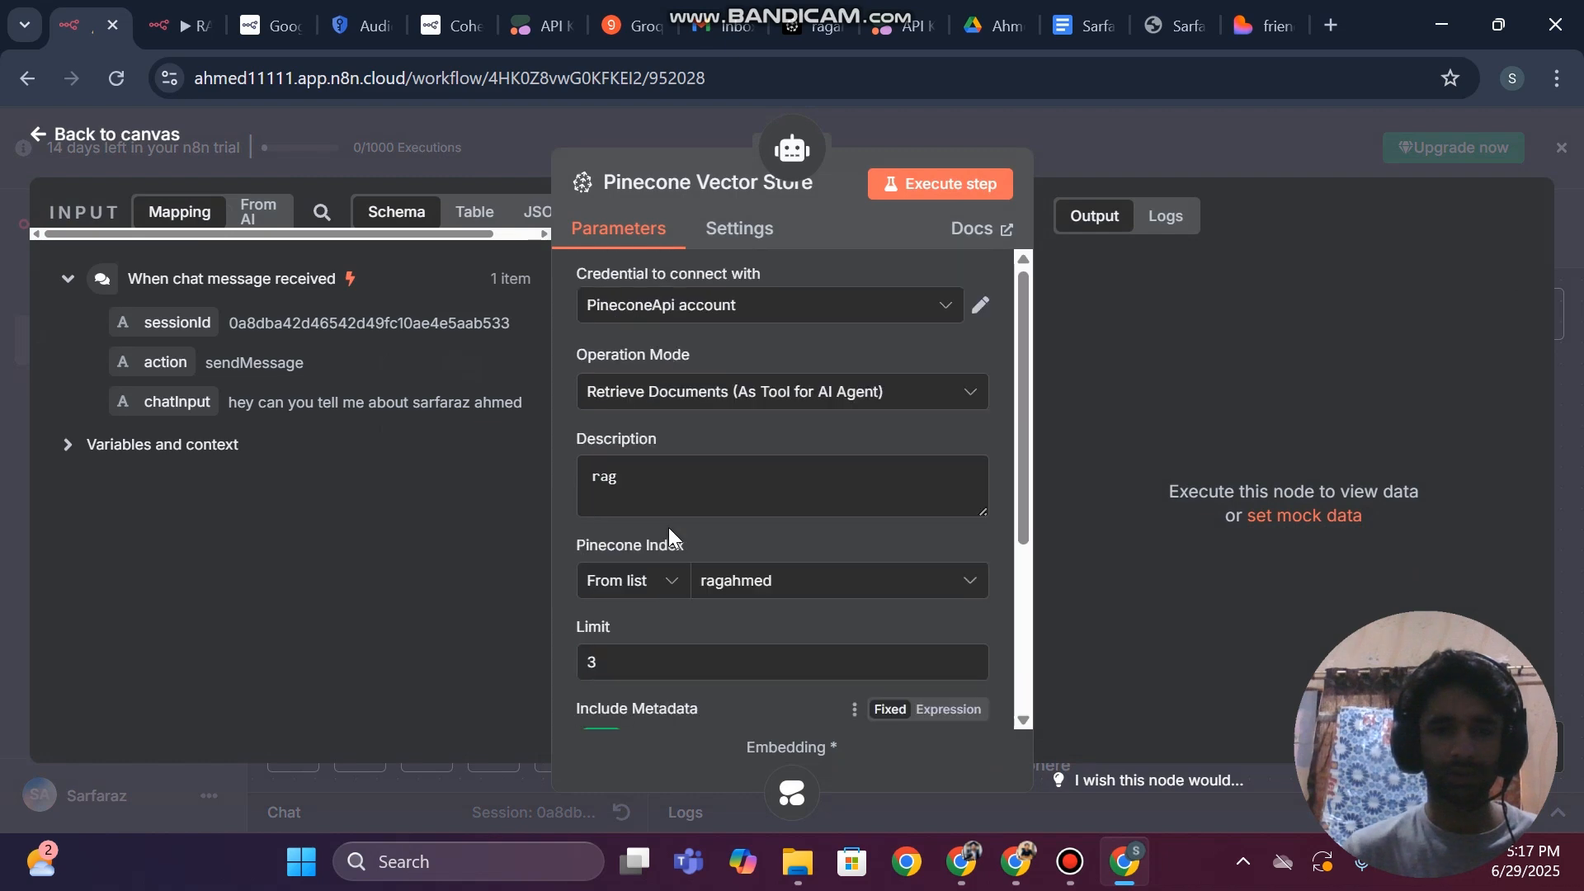
pyautogui.scroll(-2, 761, 577)
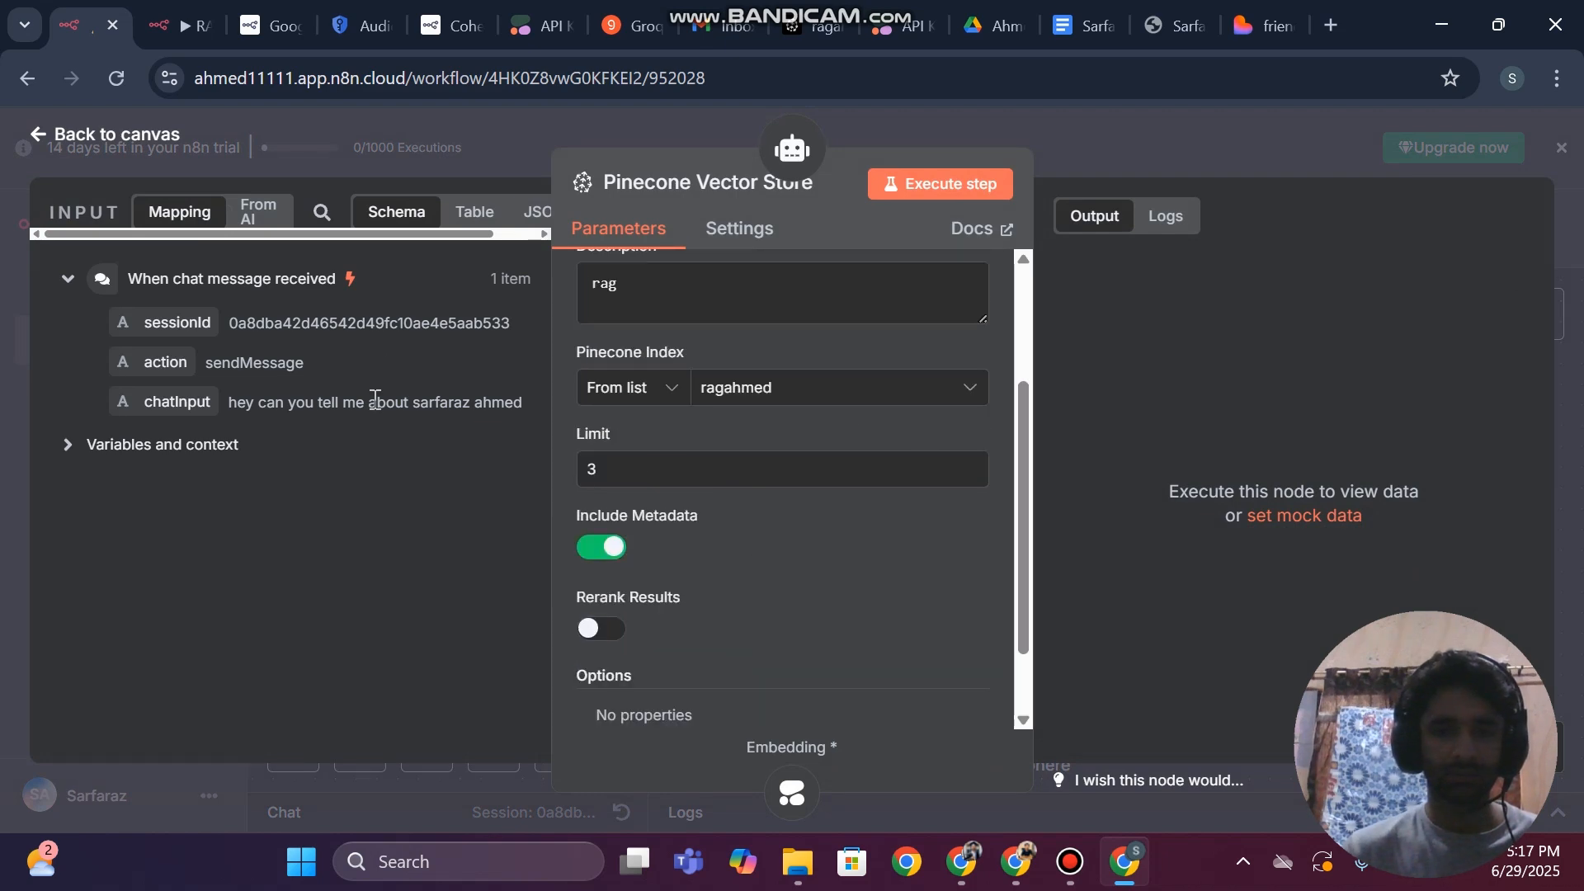
pyautogui.click(2, 418)
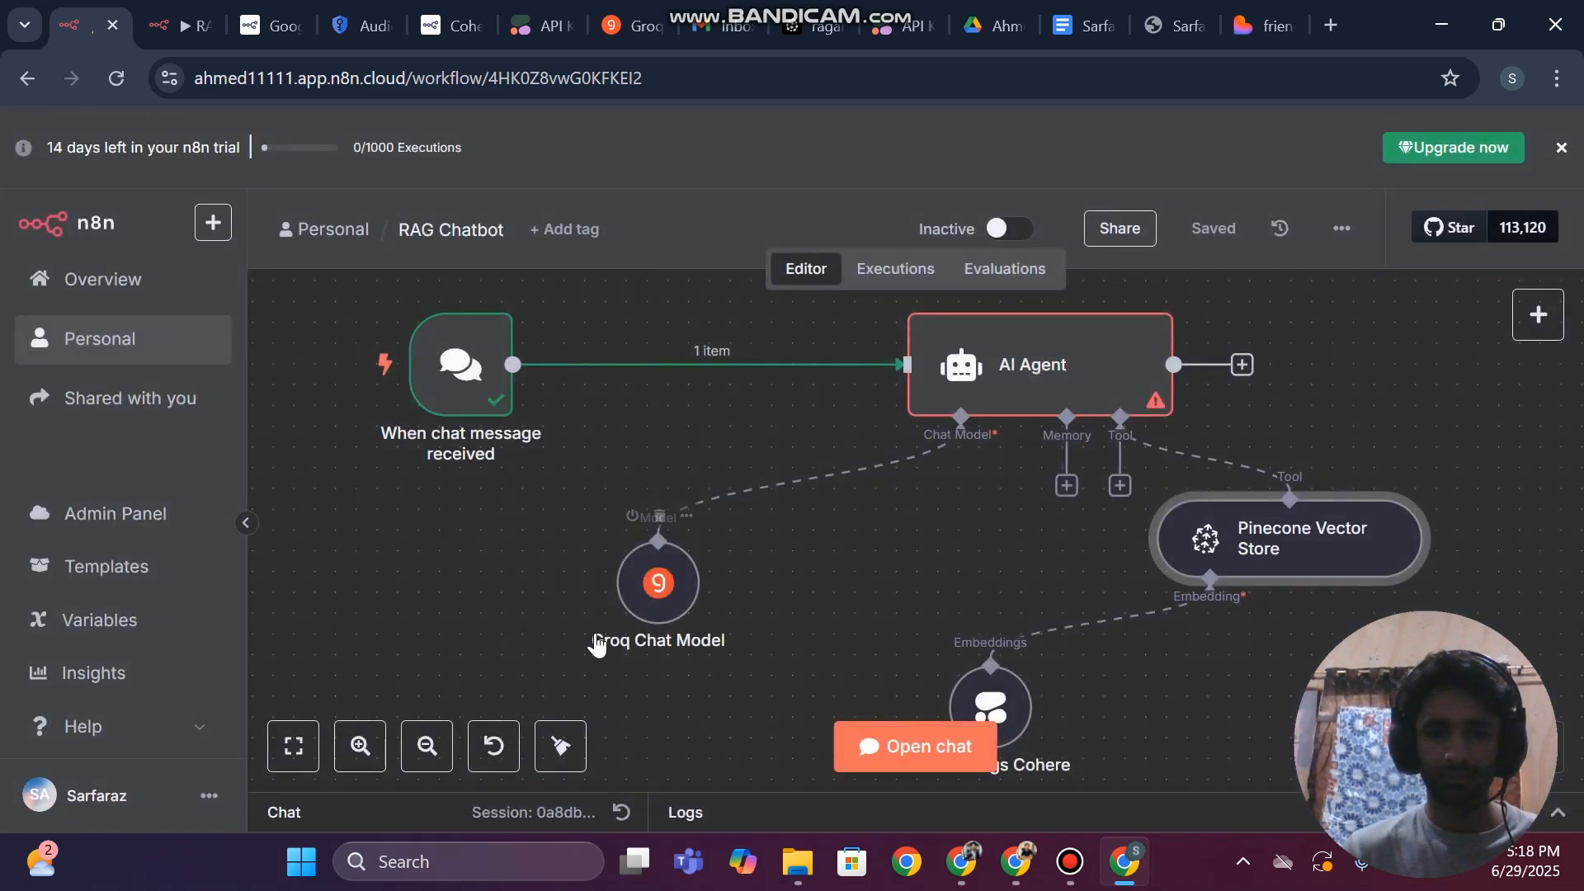
# Check the Groq Chat Model node's credential and selected model, then return to the canvas
pyautogui.doubleClick(660, 581)
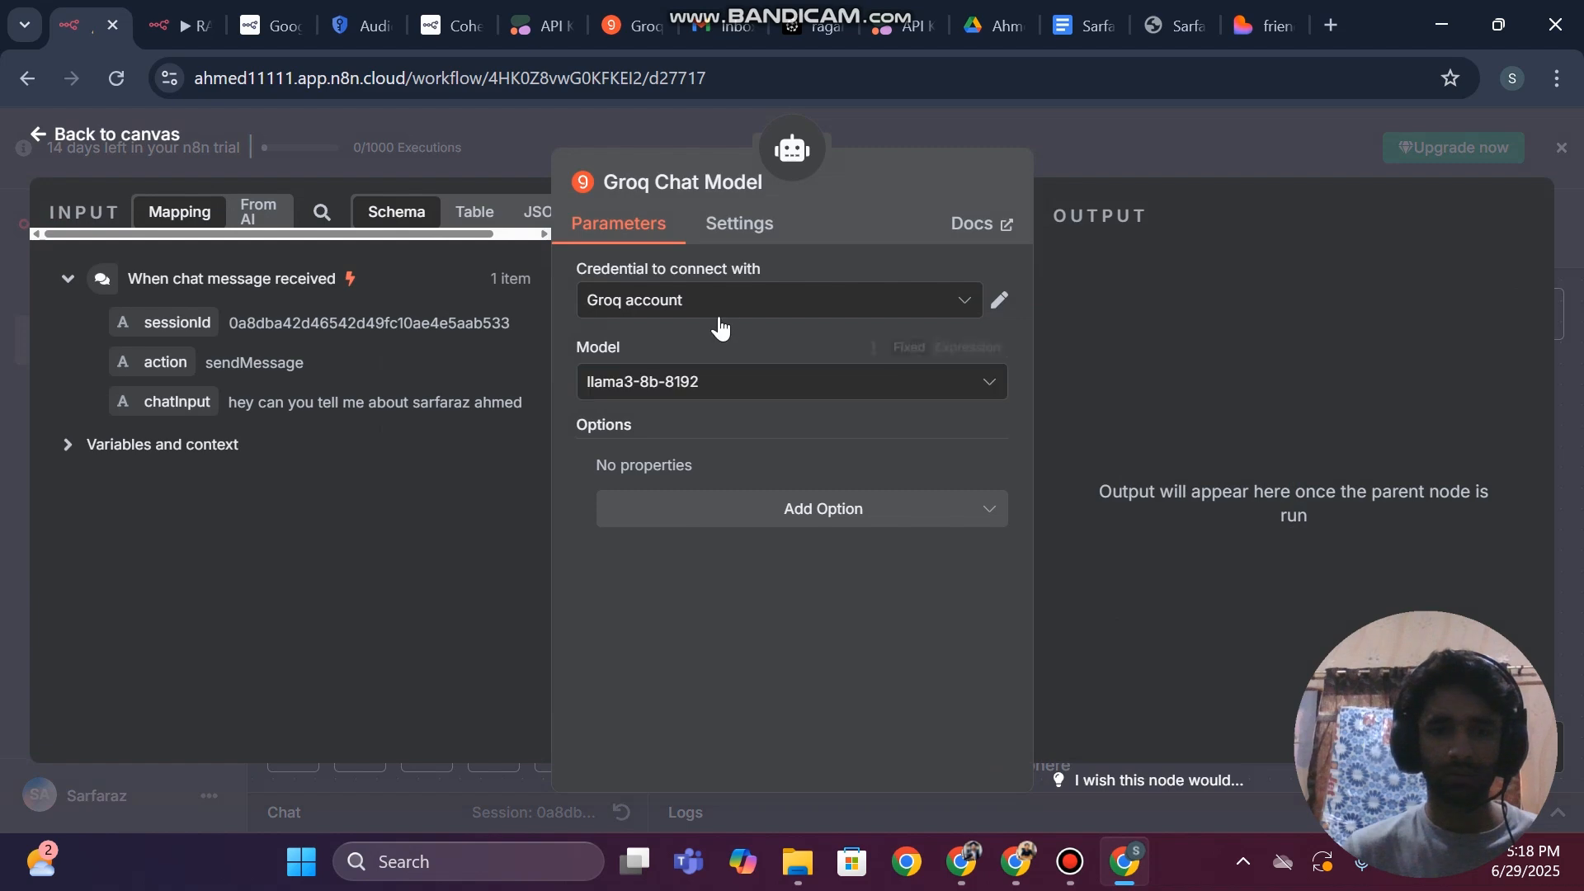
pyautogui.click(670, 387)
pyautogui.click(669, 388)
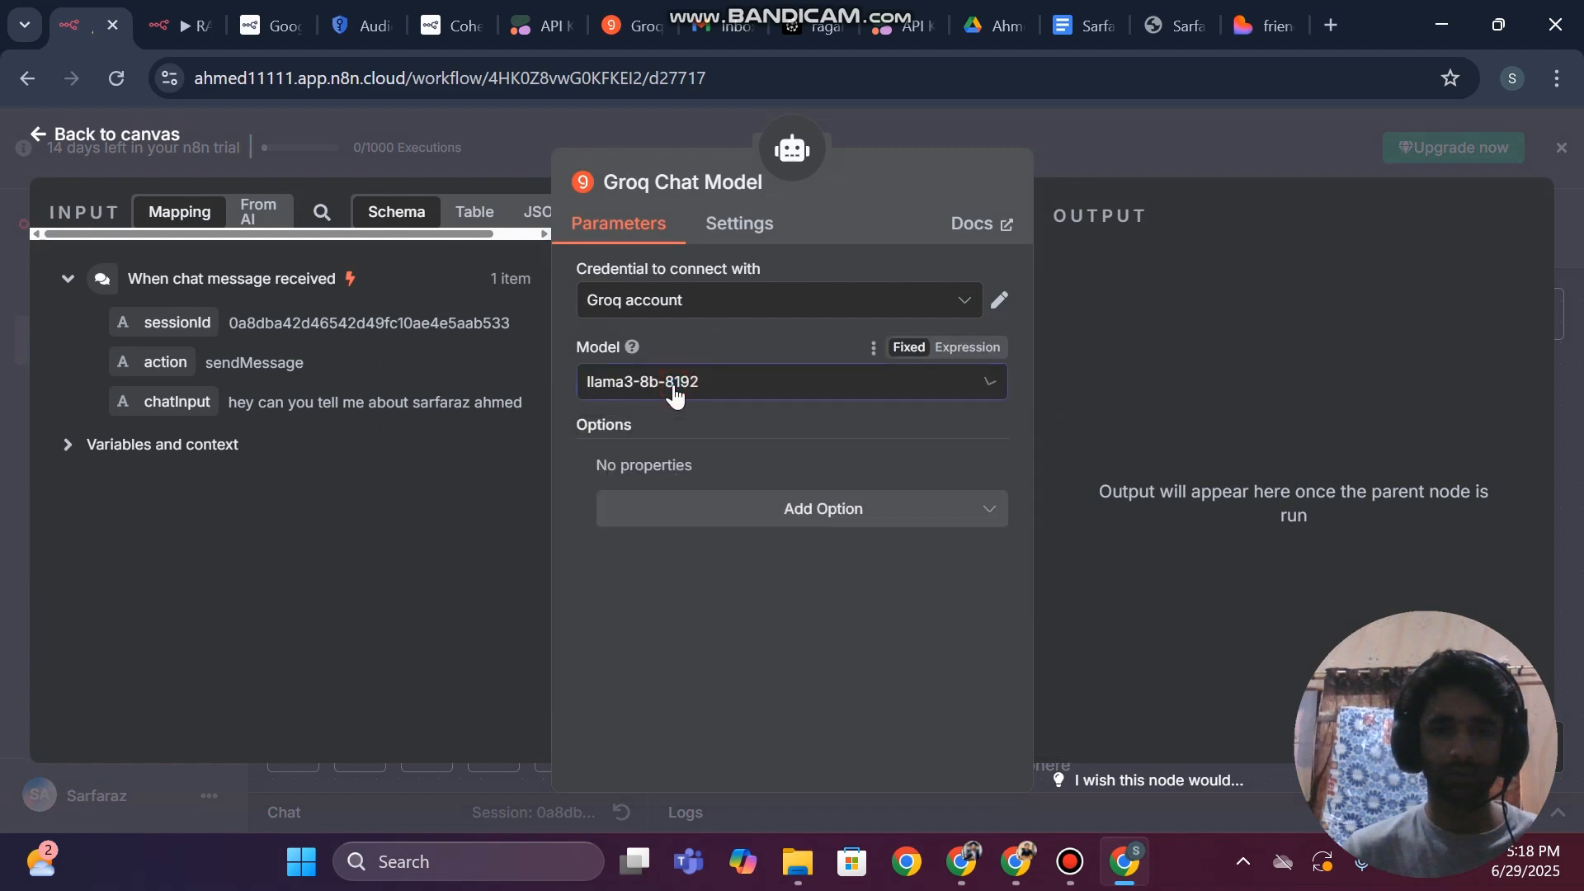
pyautogui.click(2, 401)
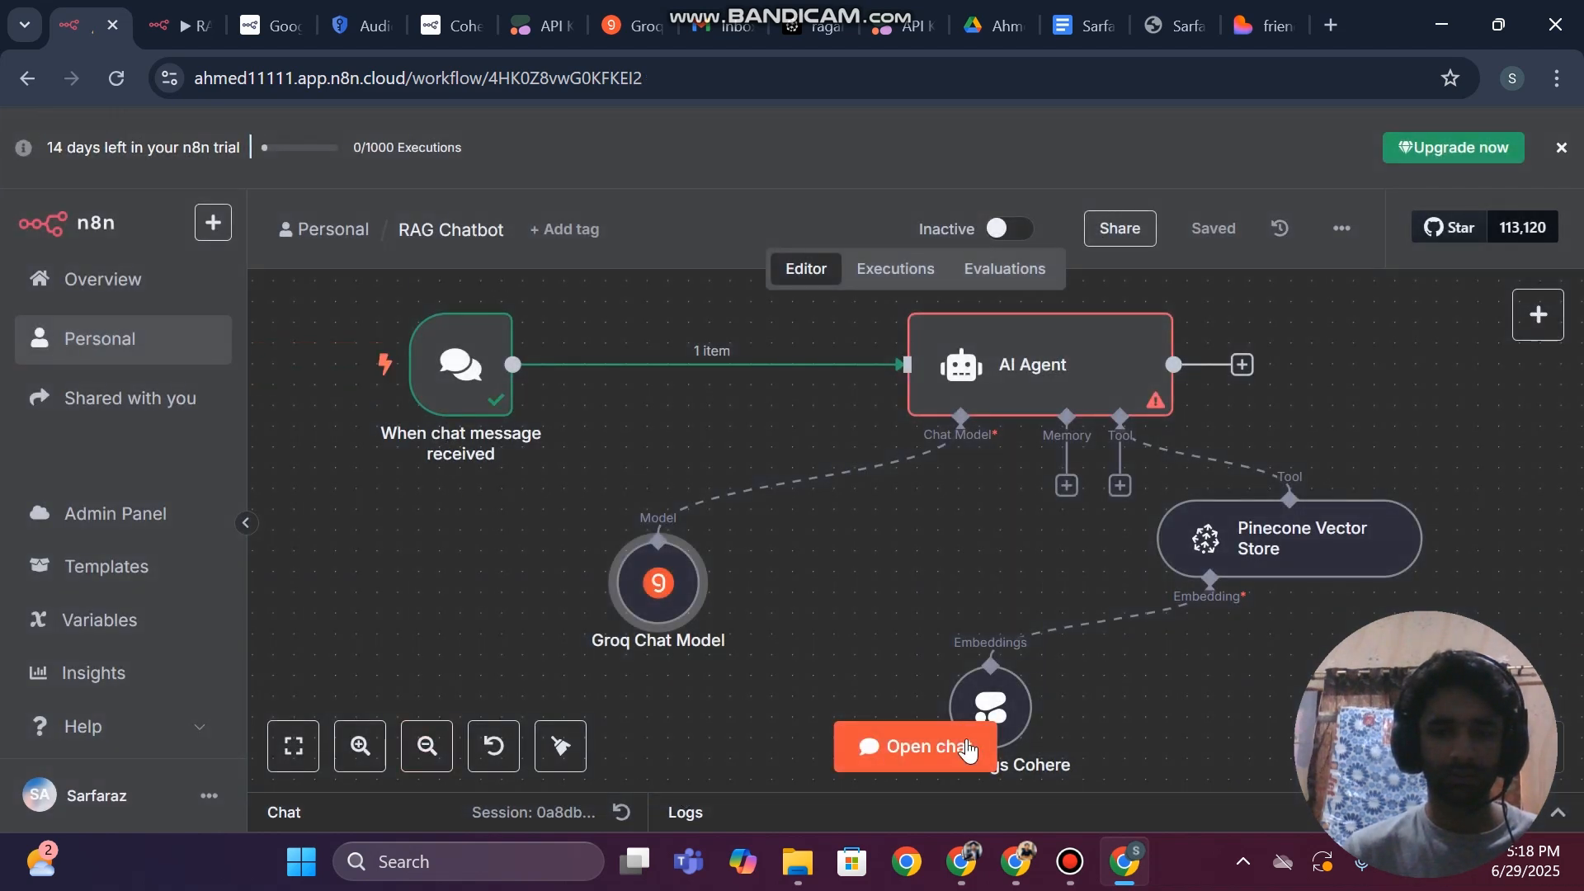
# Send the chatbot the message "hi" and collapse the chat
pyautogui.click(920, 747)
pyautogui.write('hi')
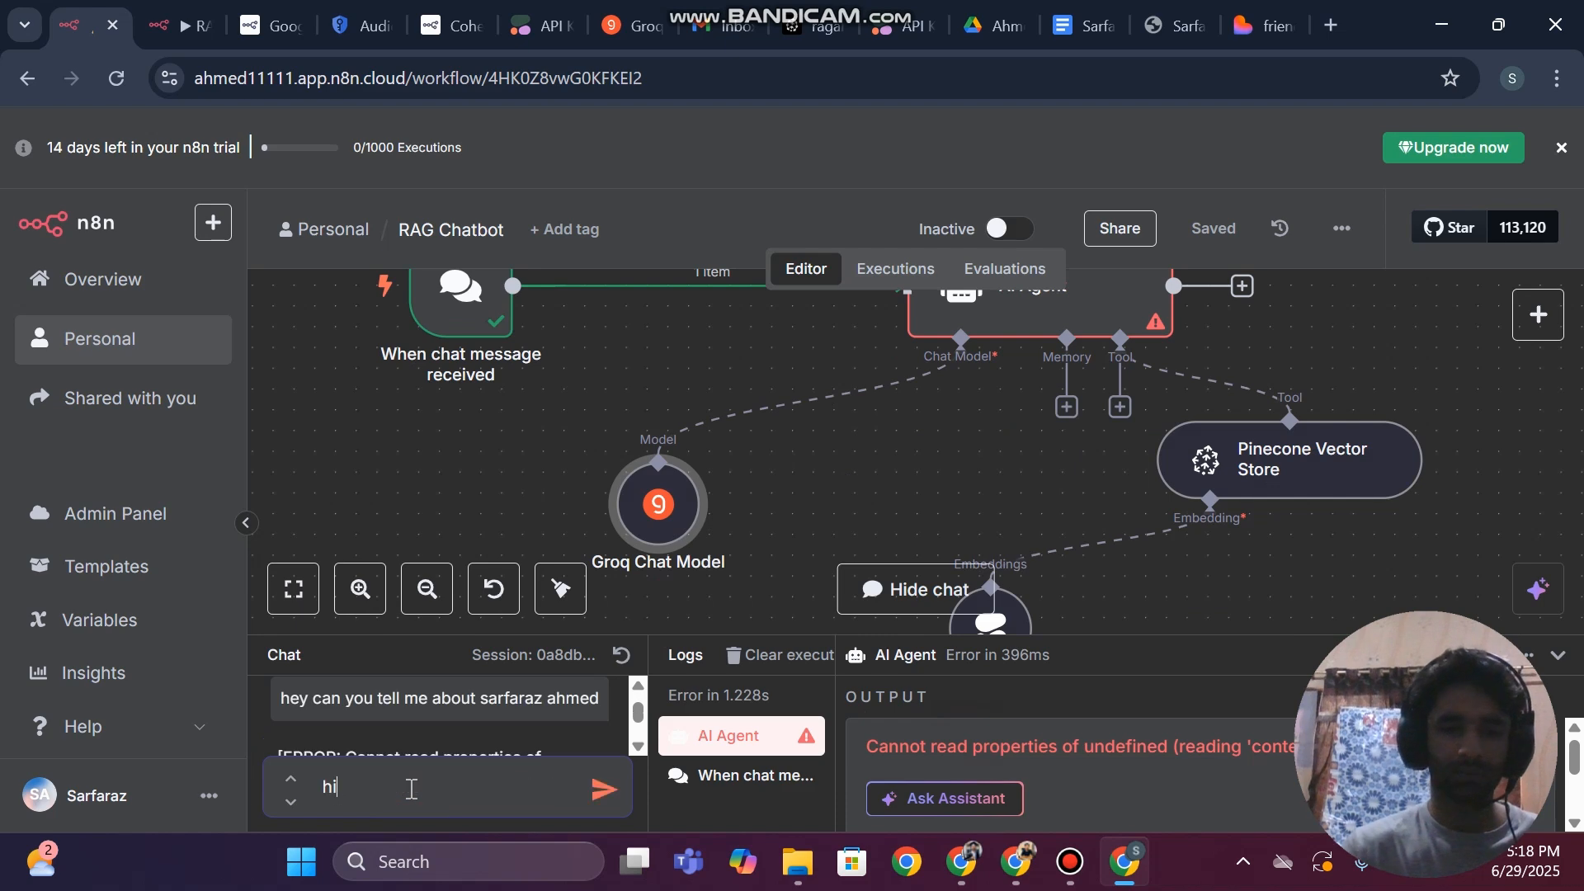
pyautogui.press('Return')
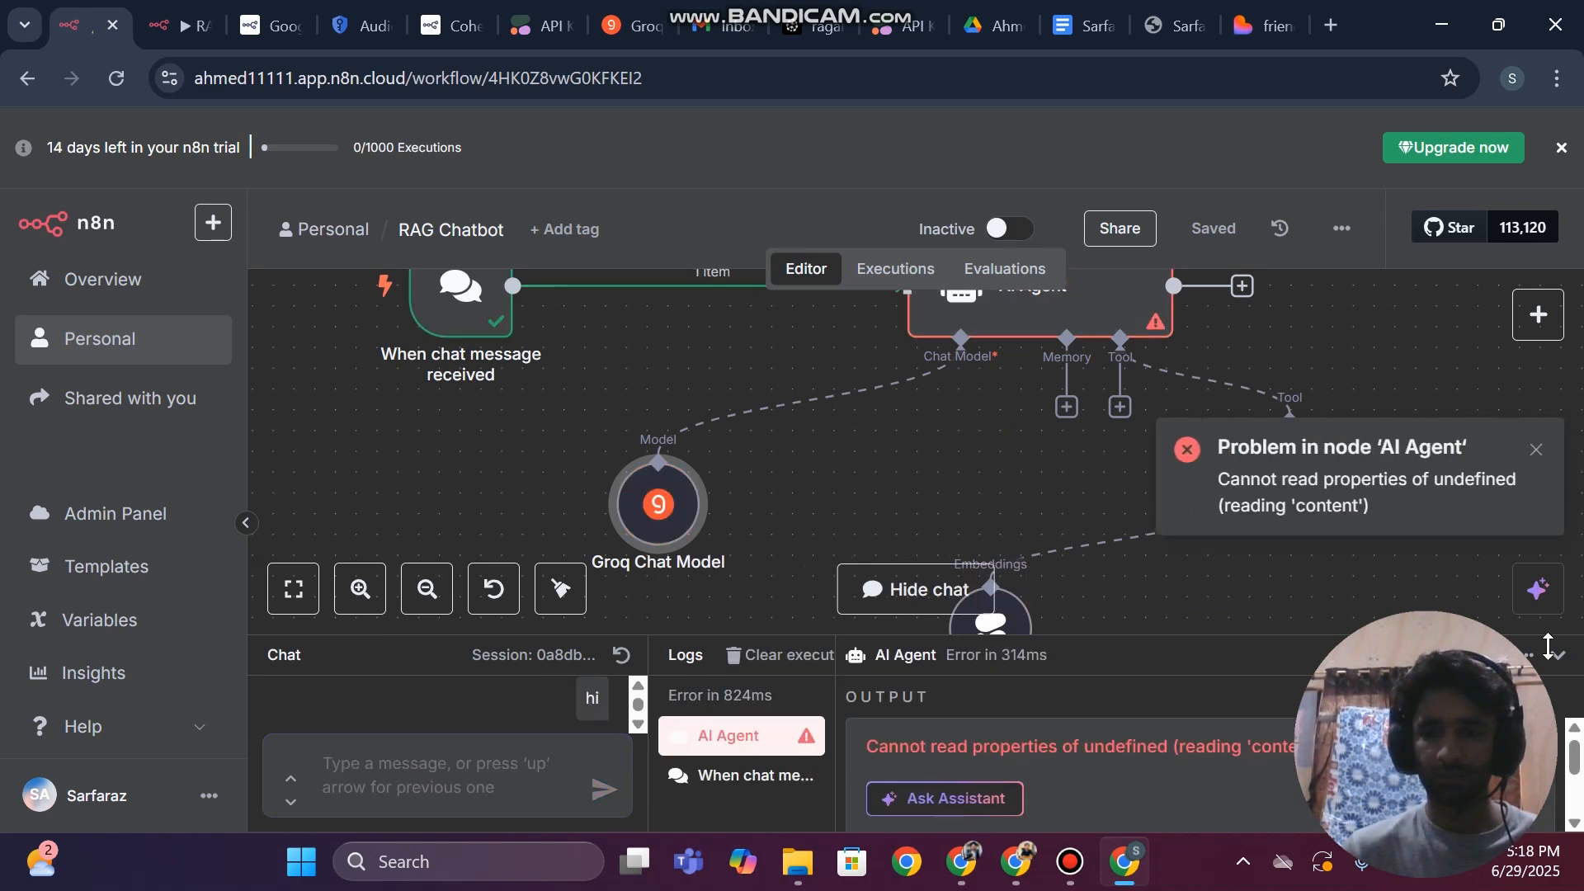
pyautogui.click(1559, 660)
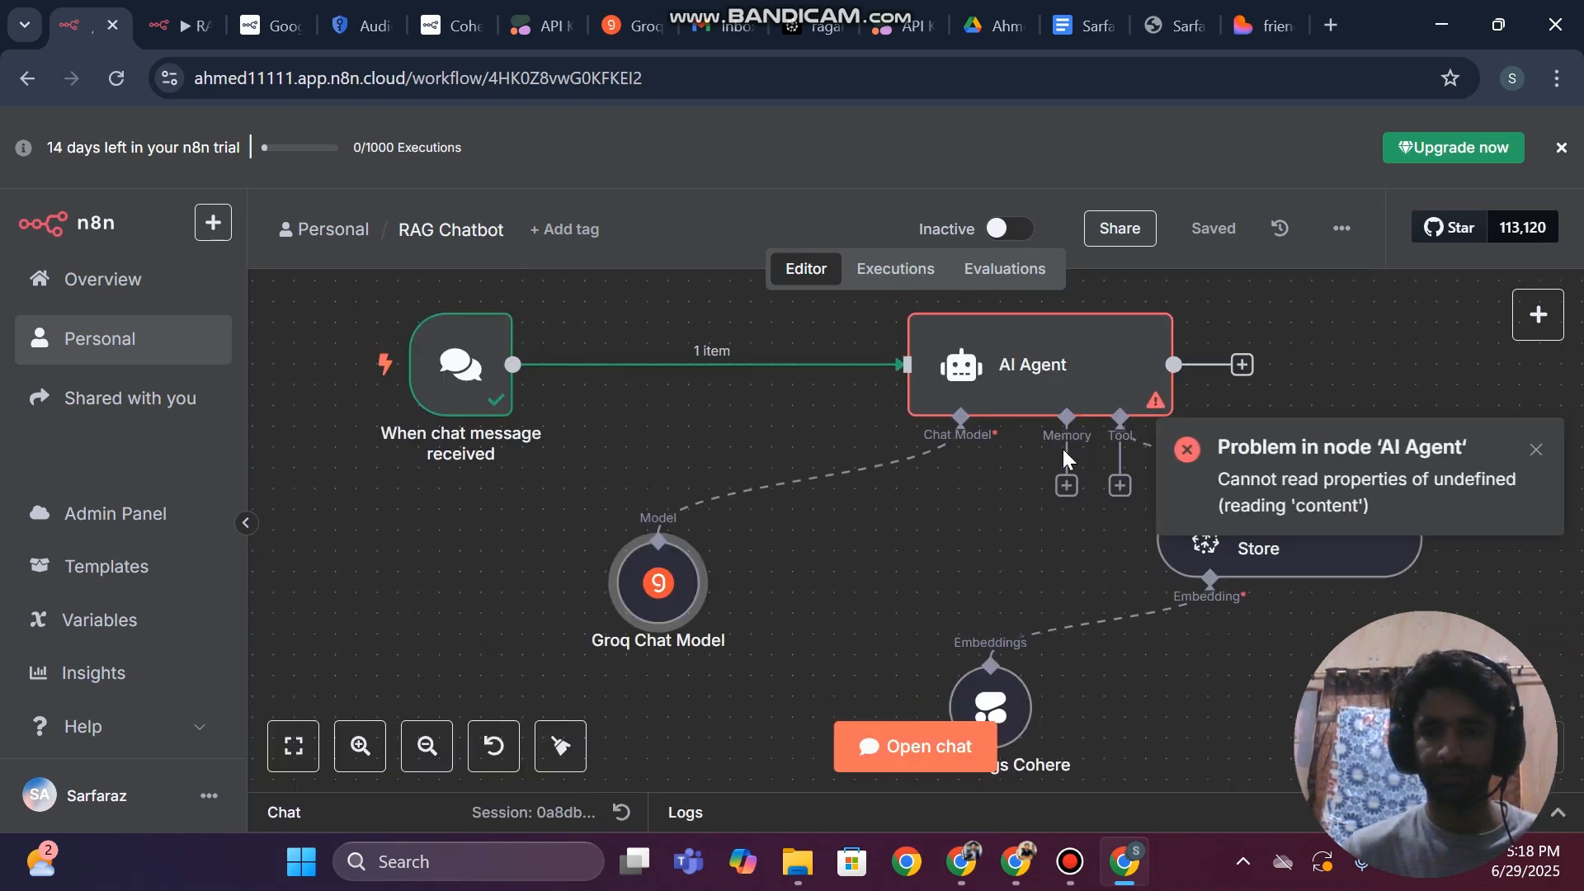
# Ask the AI Assistant about the AI Agent node's error and read through its suggested fix
pyautogui.doubleClick(1022, 420)
pyautogui.click(1143, 363)
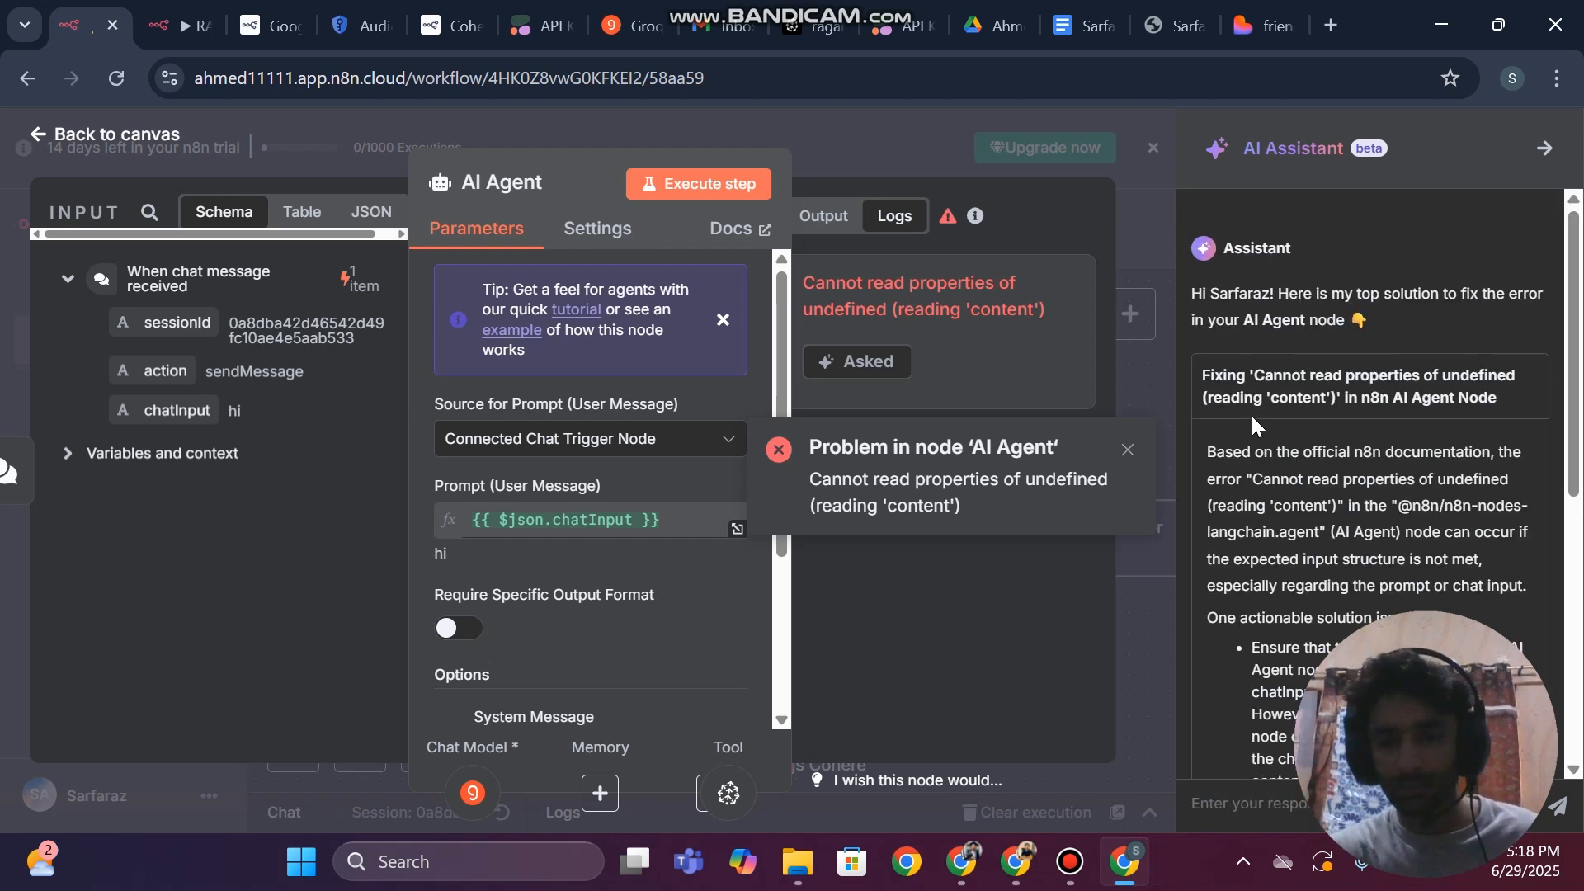
pyautogui.scroll(-1, 1361, 494)
pyautogui.scroll(-3, 1360, 493)
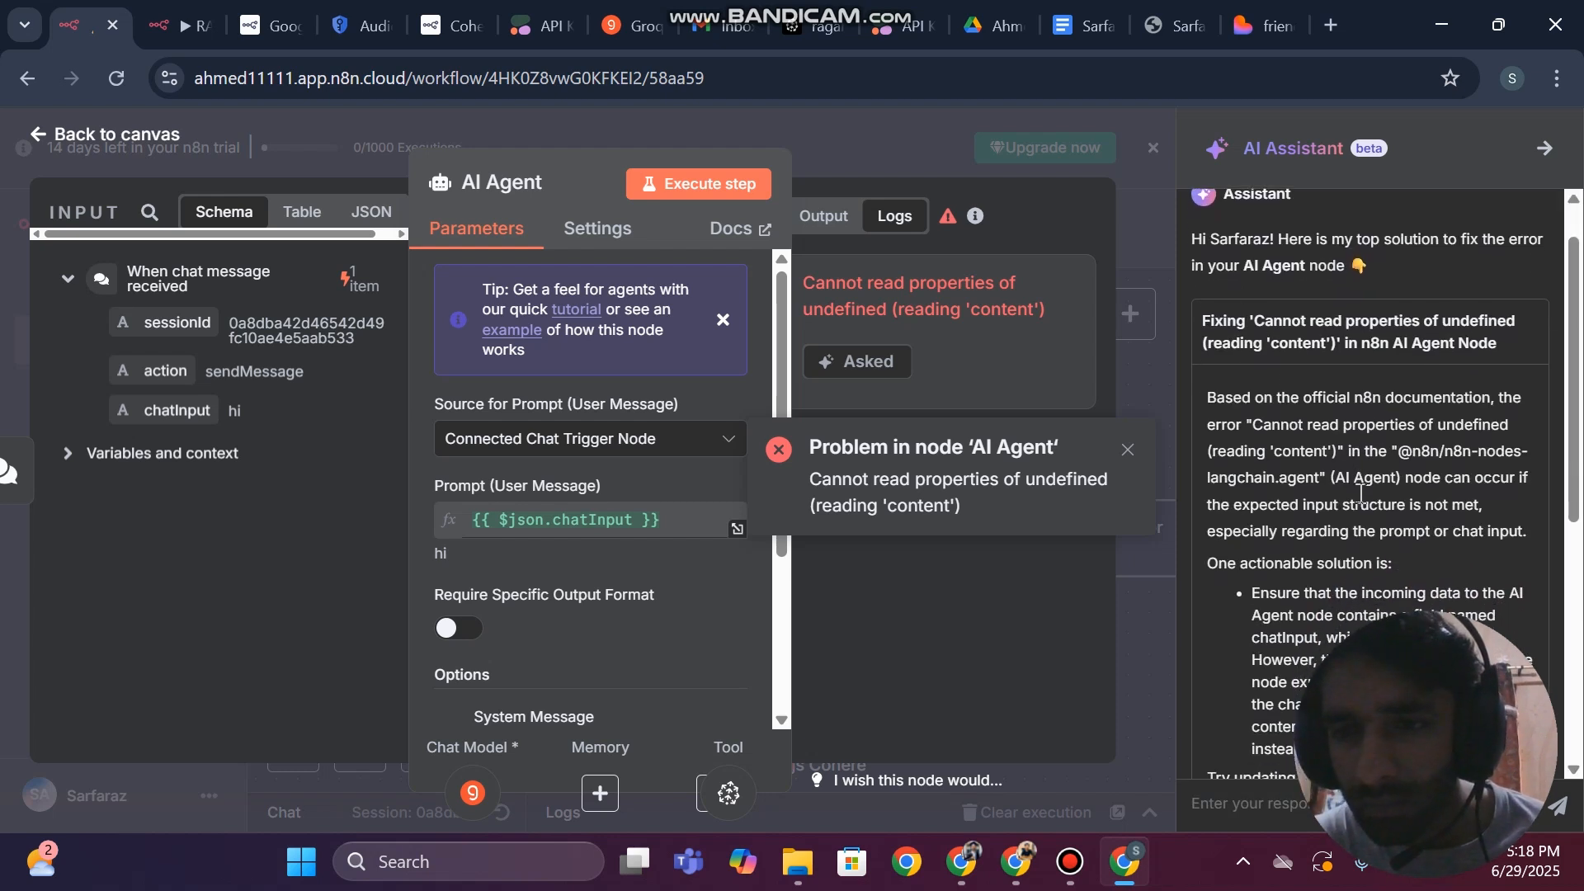
pyautogui.scroll(-1, 1361, 494)
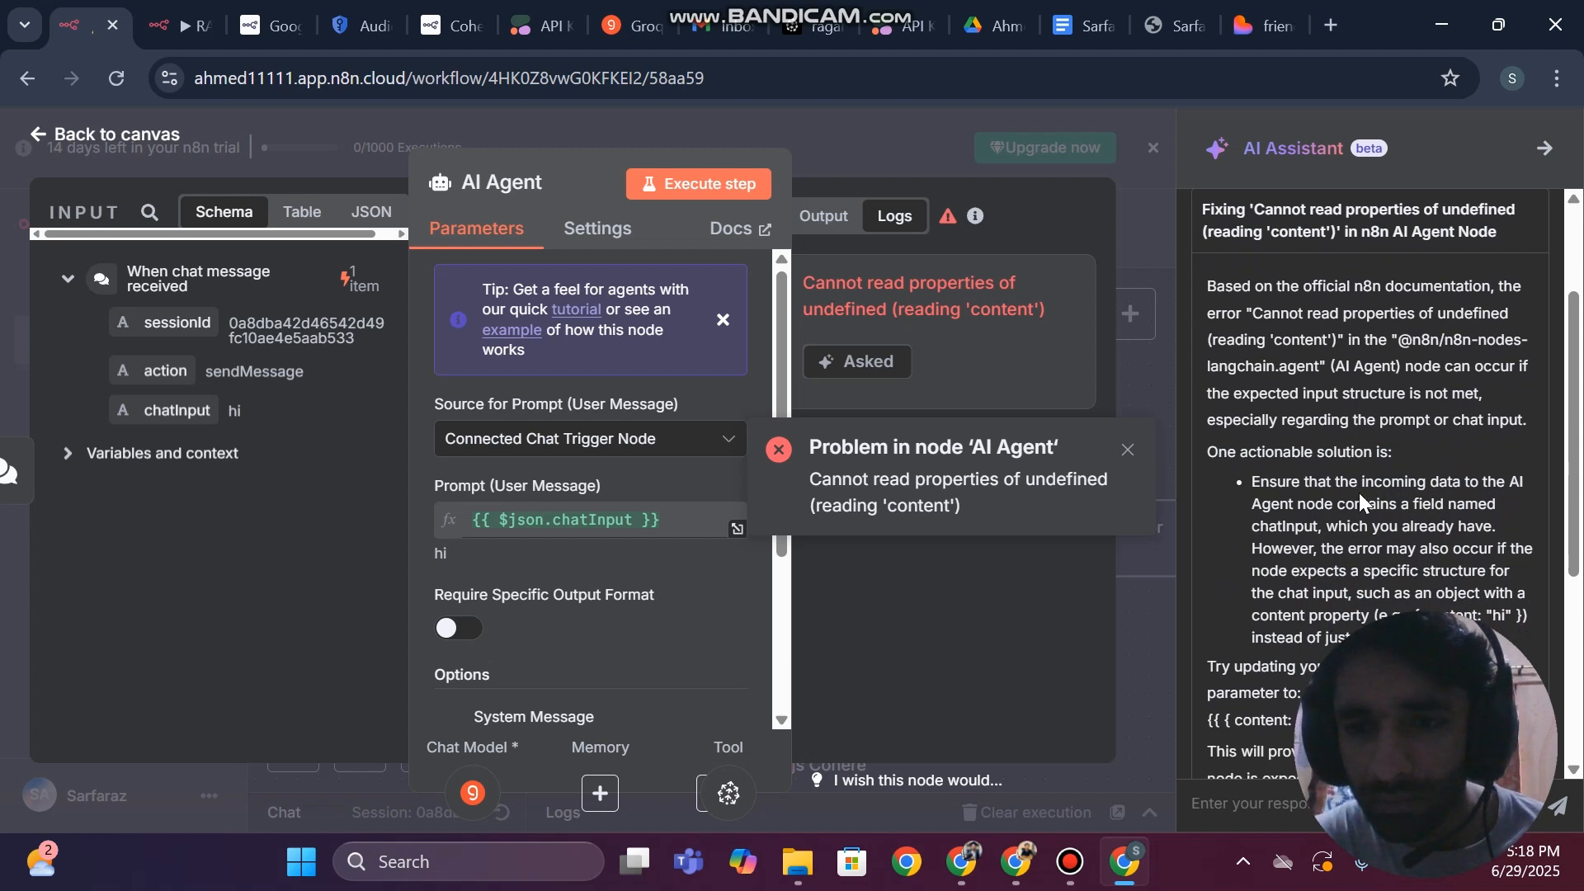
# Finish reading the AI Assistant's fix, then inspect the AI Agent node's prompt source and its chatInput expression
pyautogui.scroll(-2, 1345, 512)
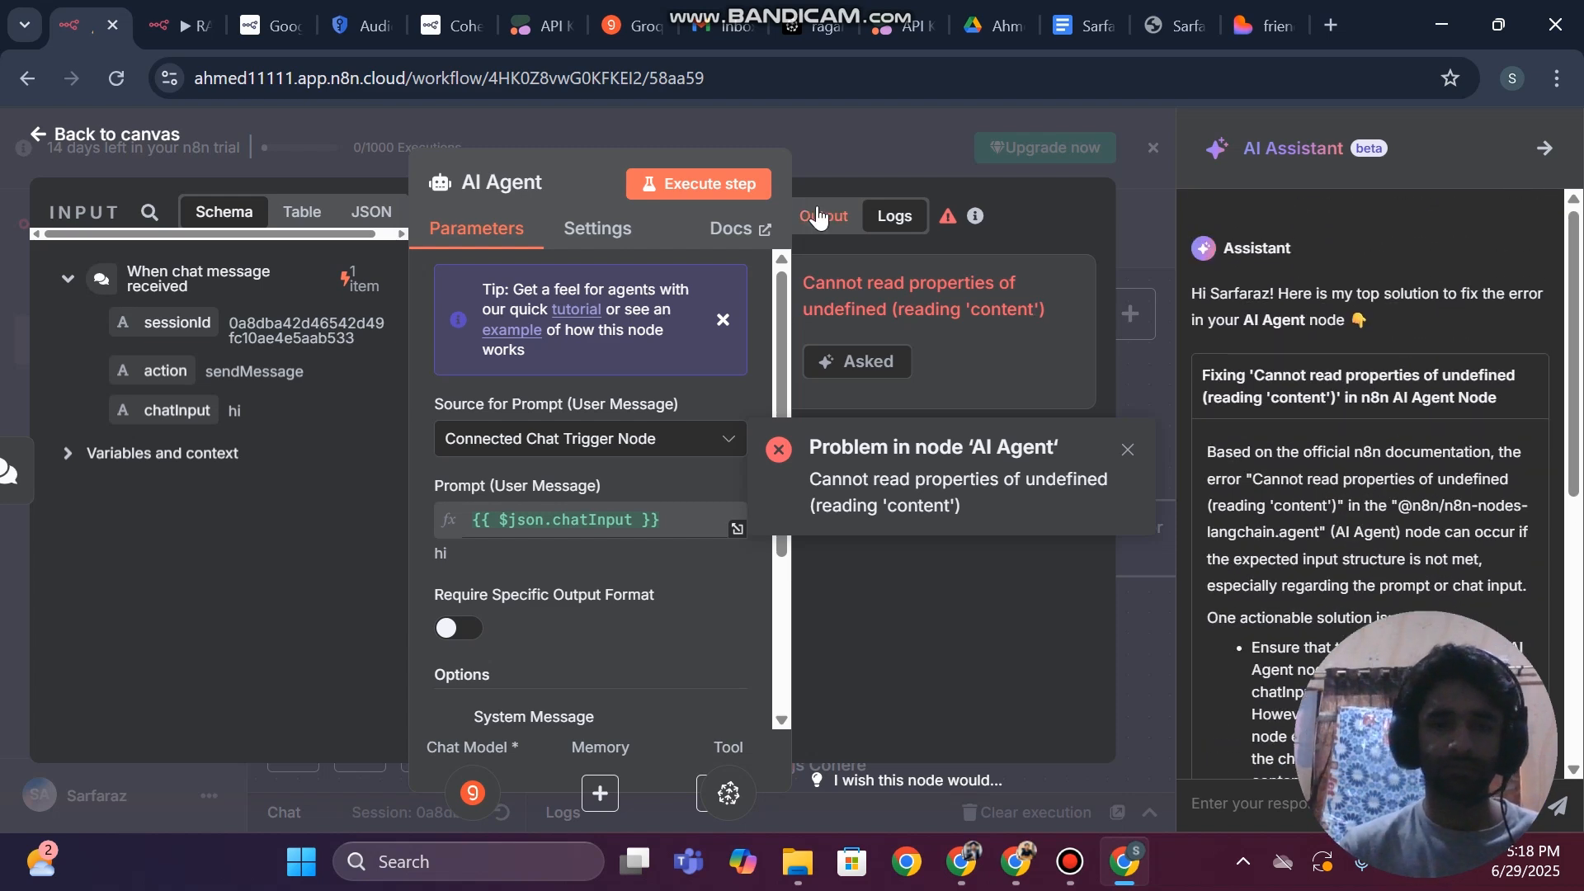
pyautogui.click(3, 330)
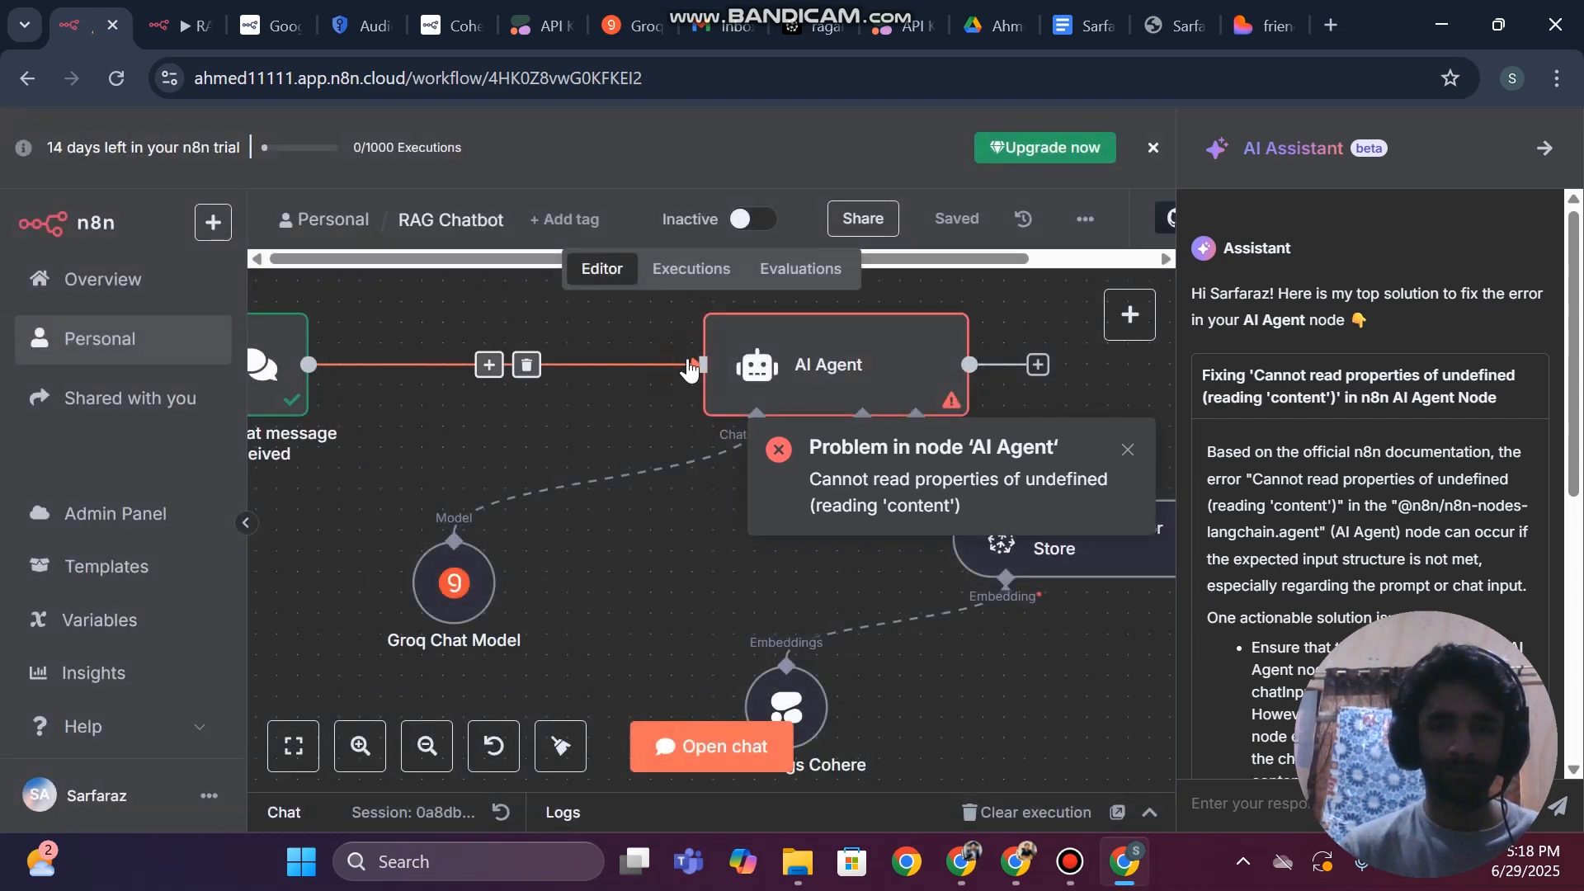
pyautogui.doubleClick(814, 364)
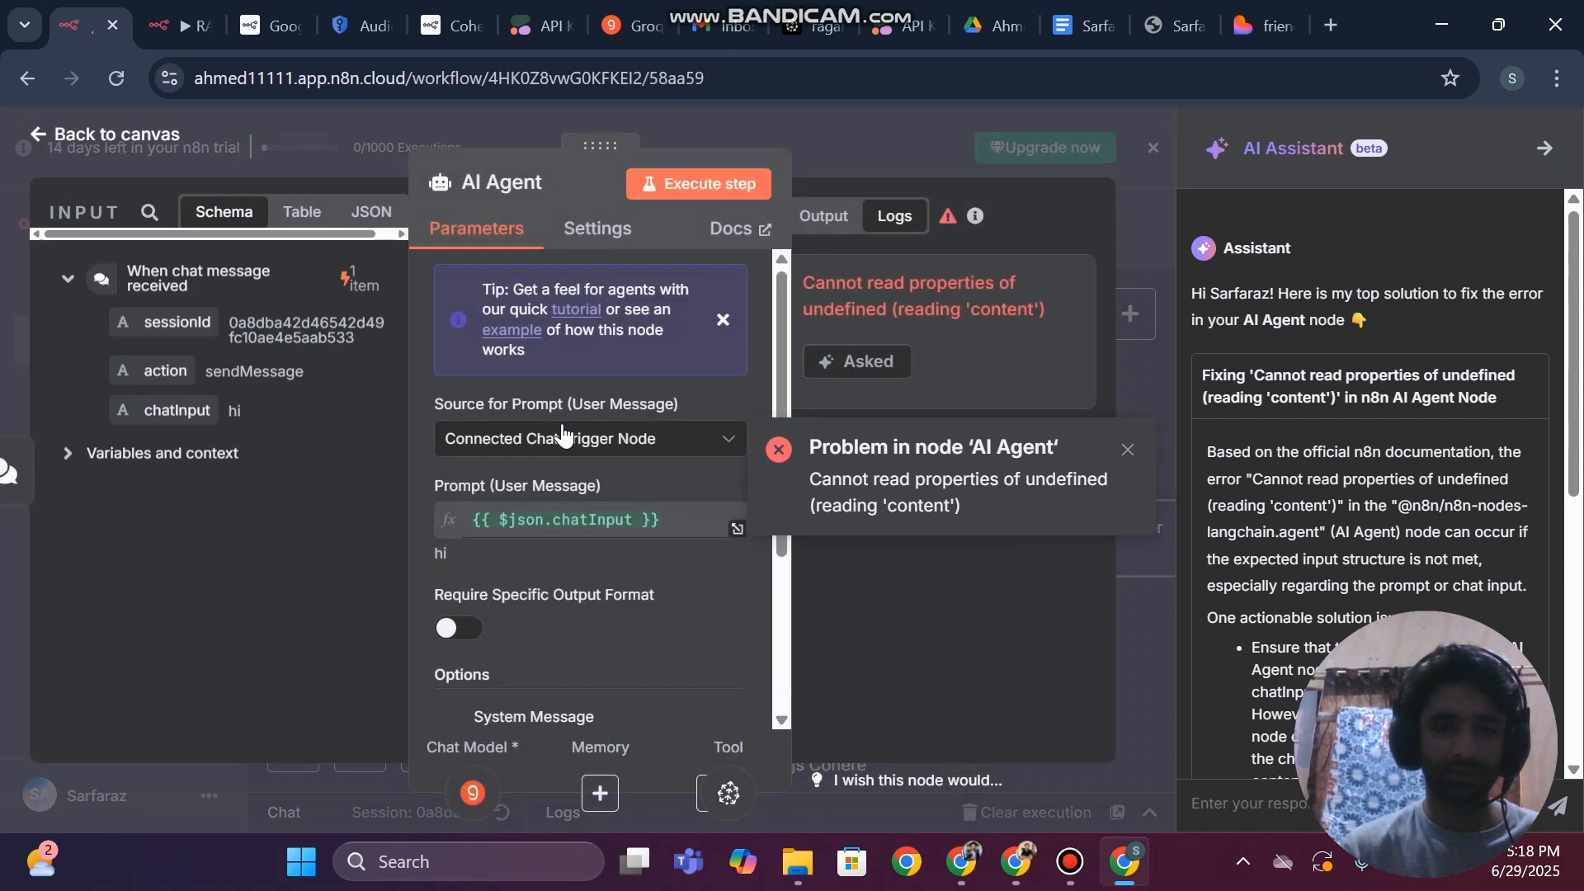
pyautogui.click(541, 440)
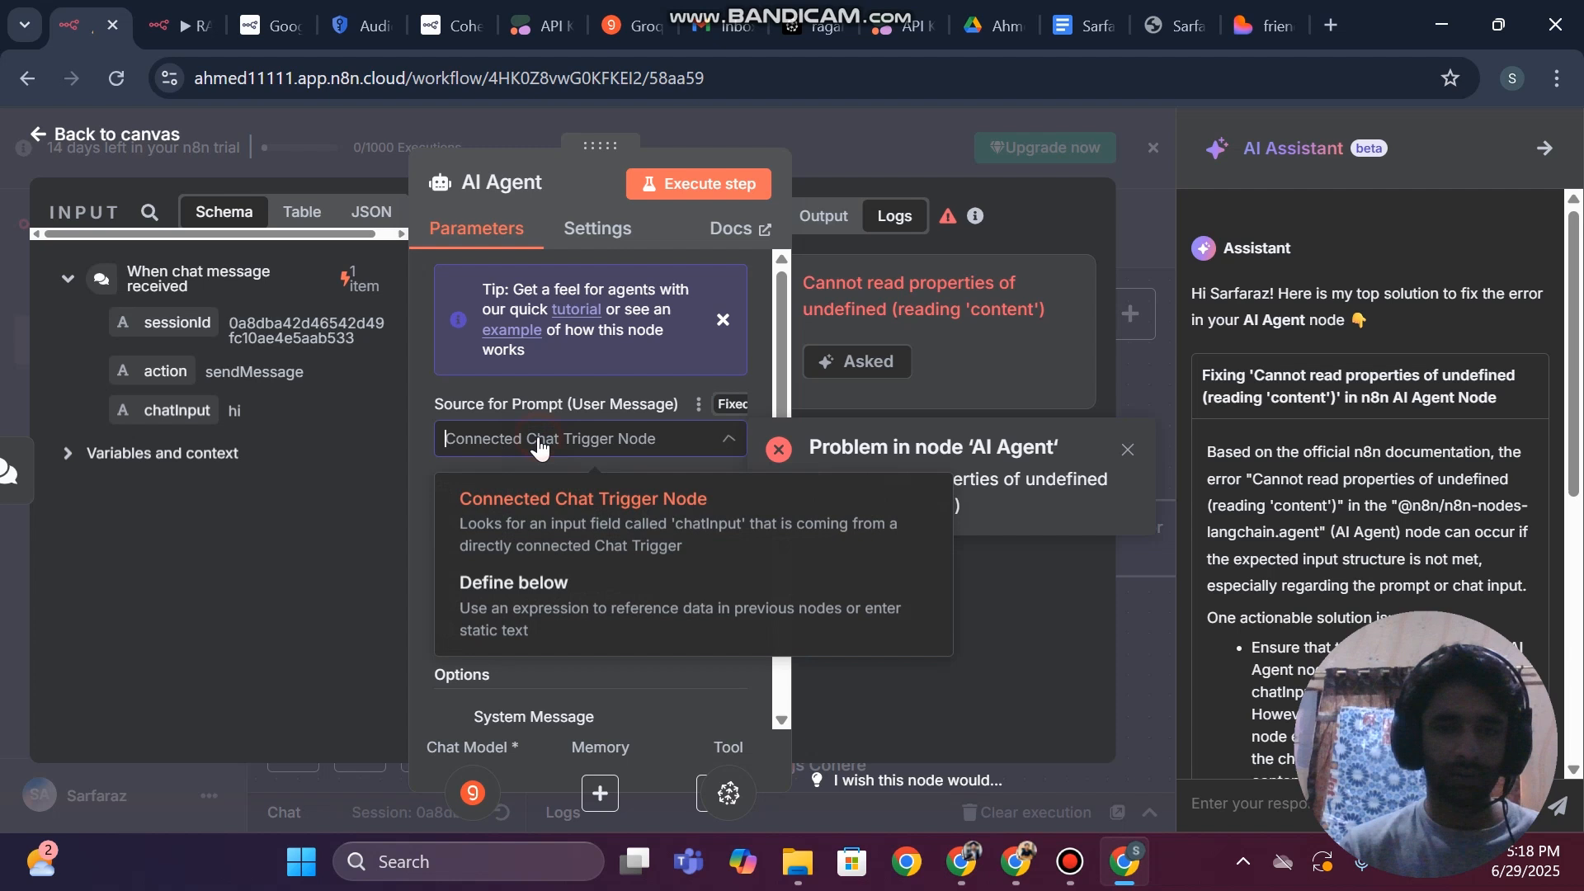
pyautogui.click(552, 510)
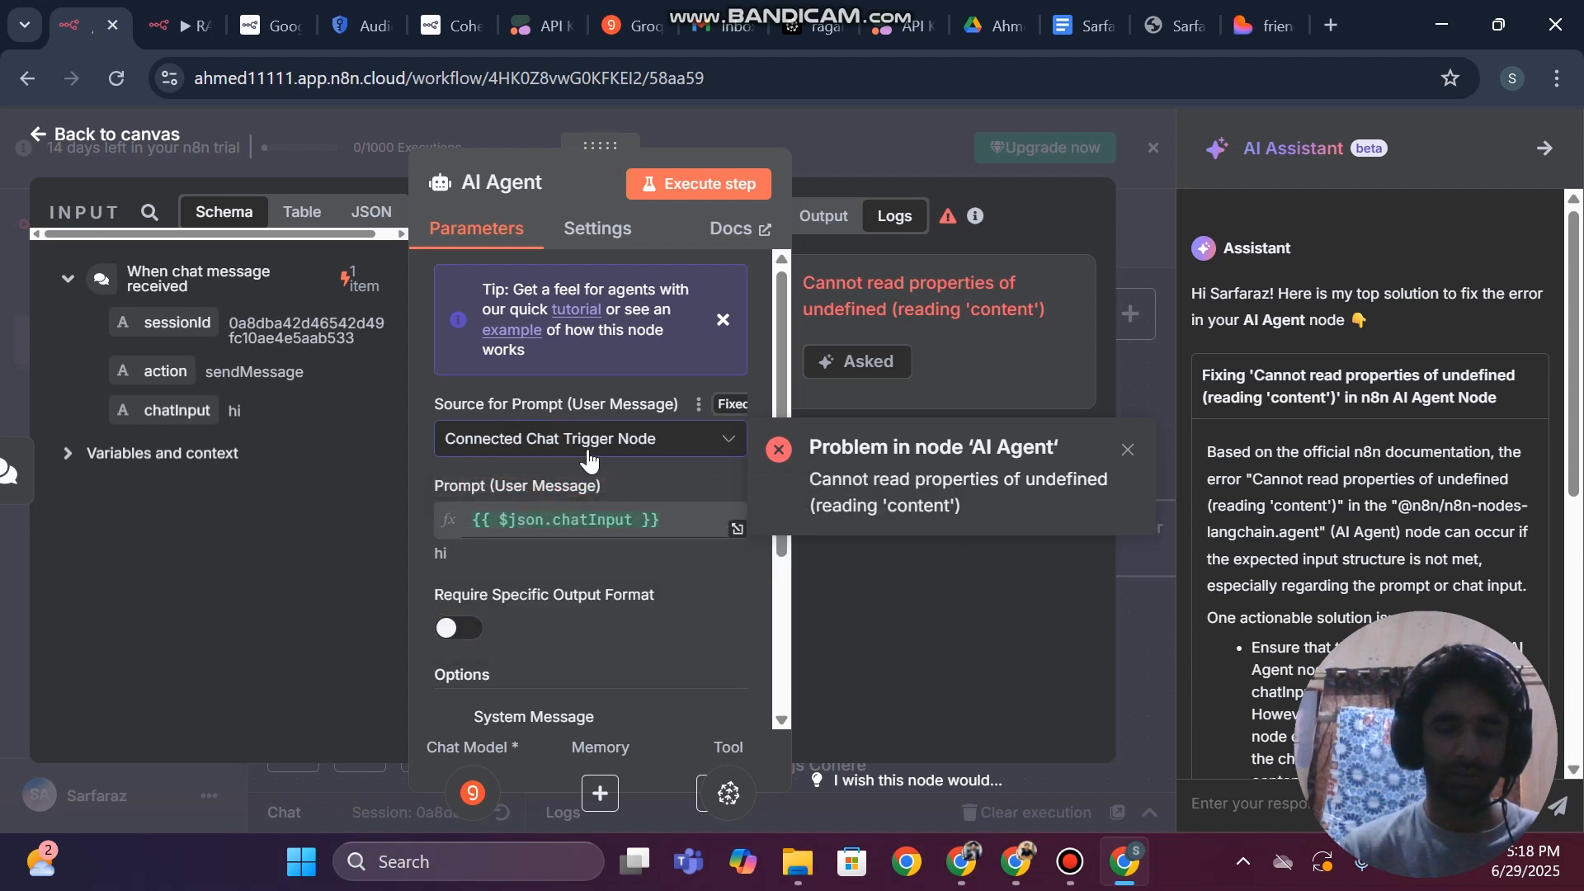
pyautogui.click(557, 520)
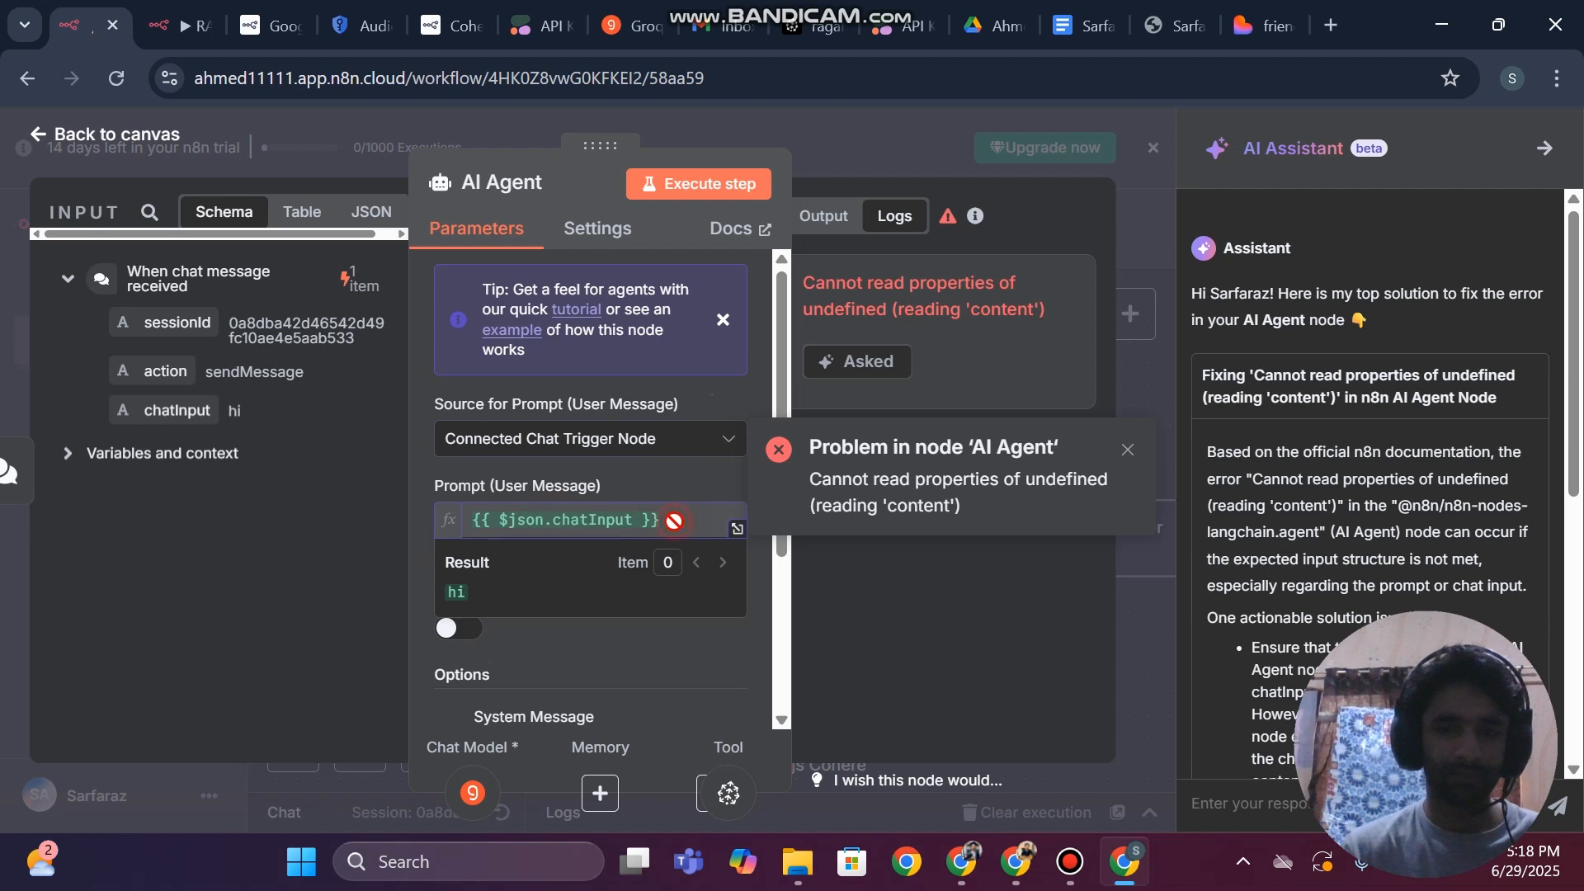
pyautogui.doubleClick(607, 519)
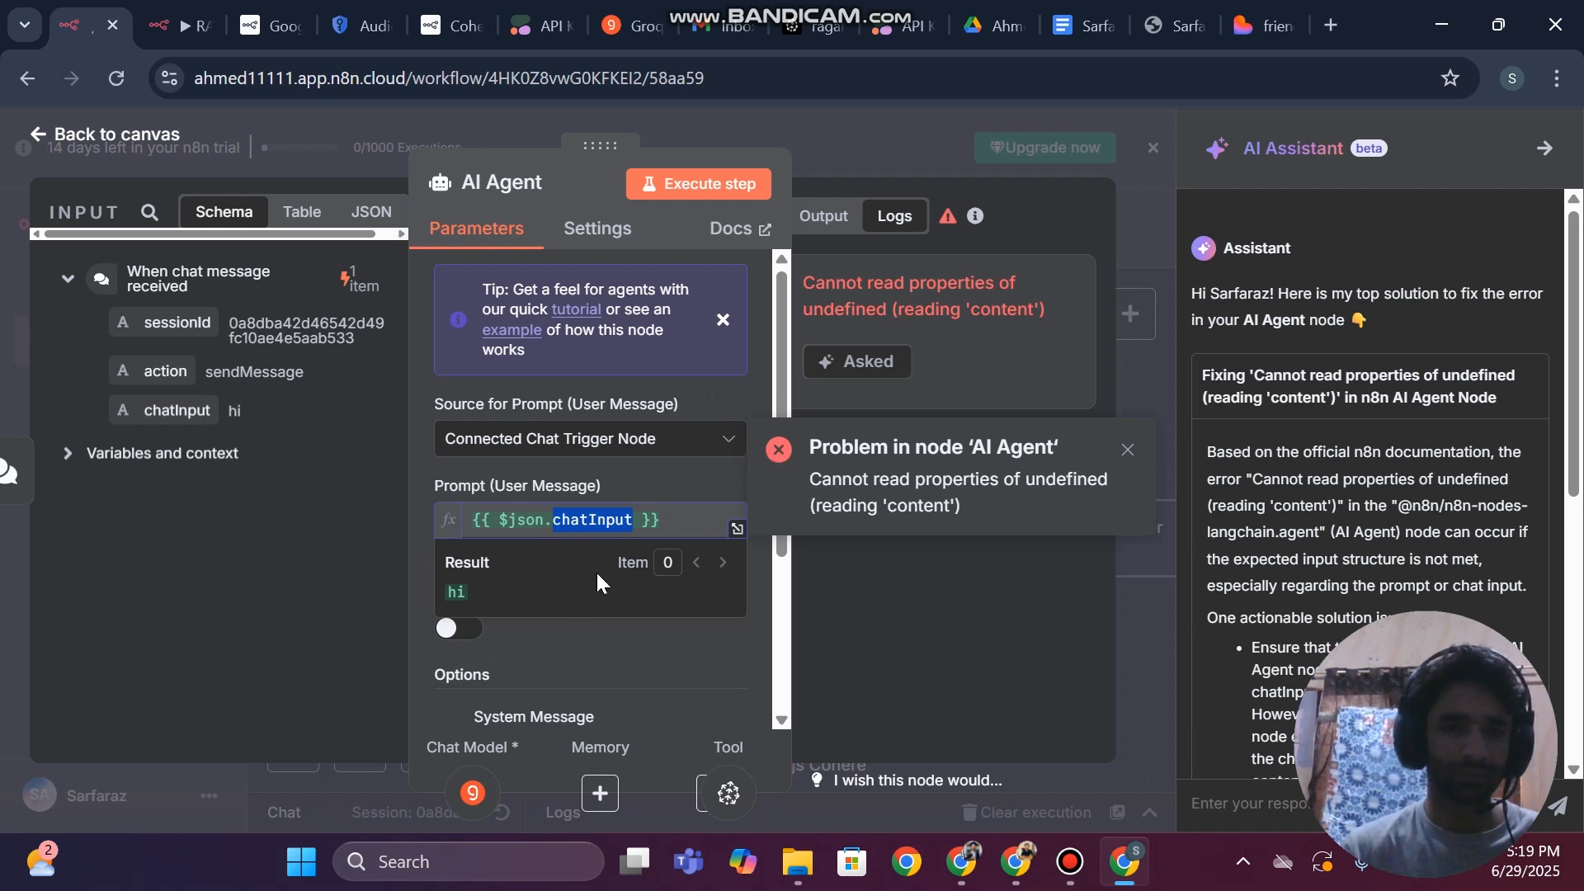
# Try "Define below" as the AI Agent's prompt source, then restore Connected Chat Trigger Node
pyautogui.click(592, 451)
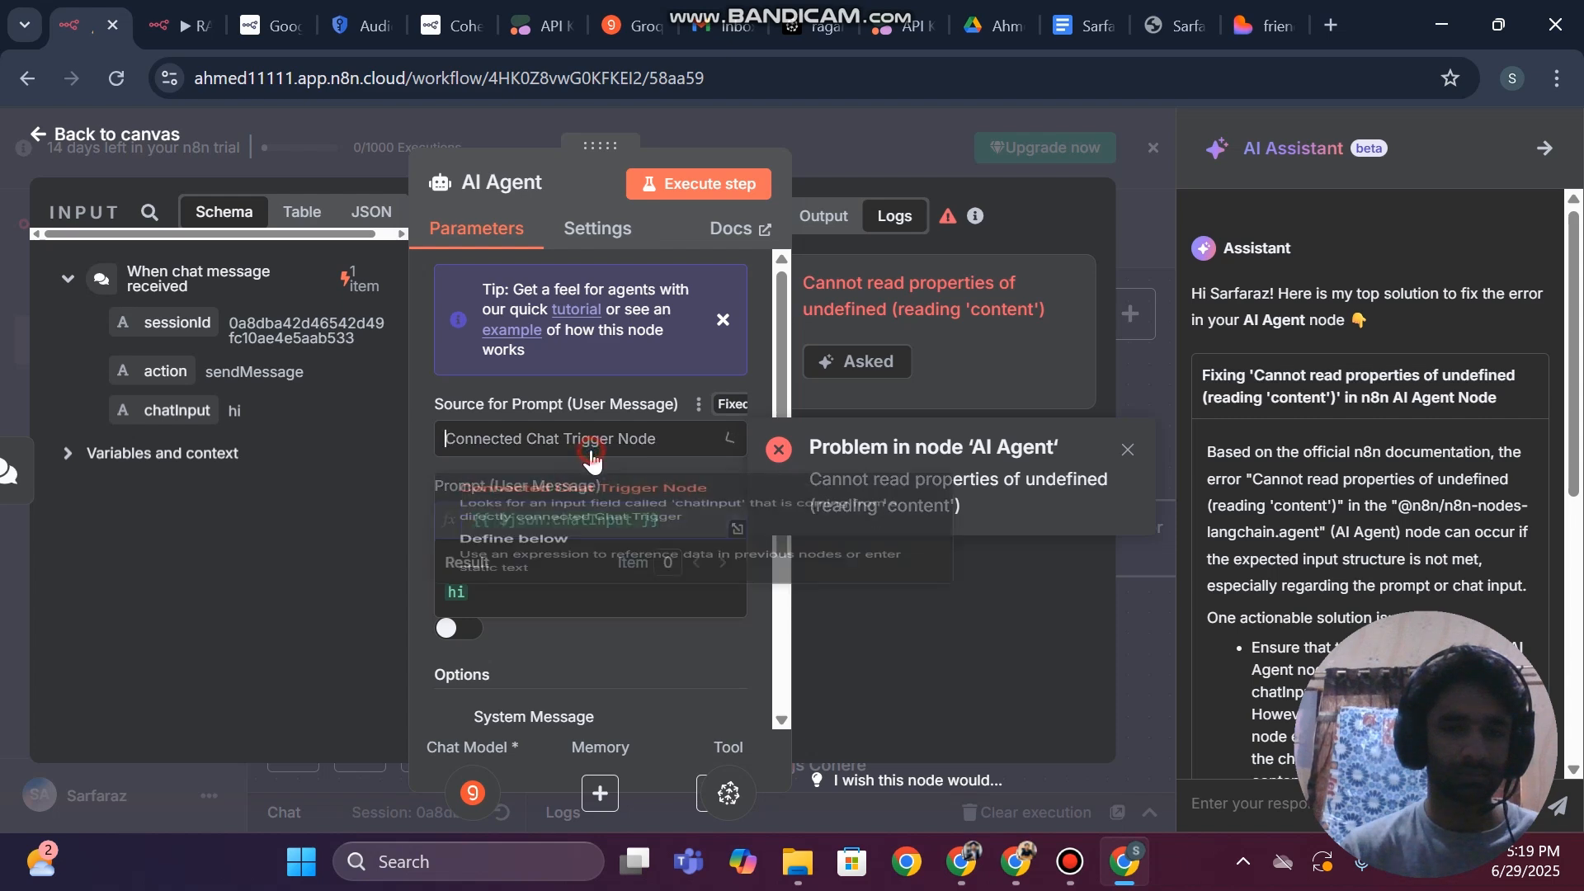
pyautogui.click(505, 604)
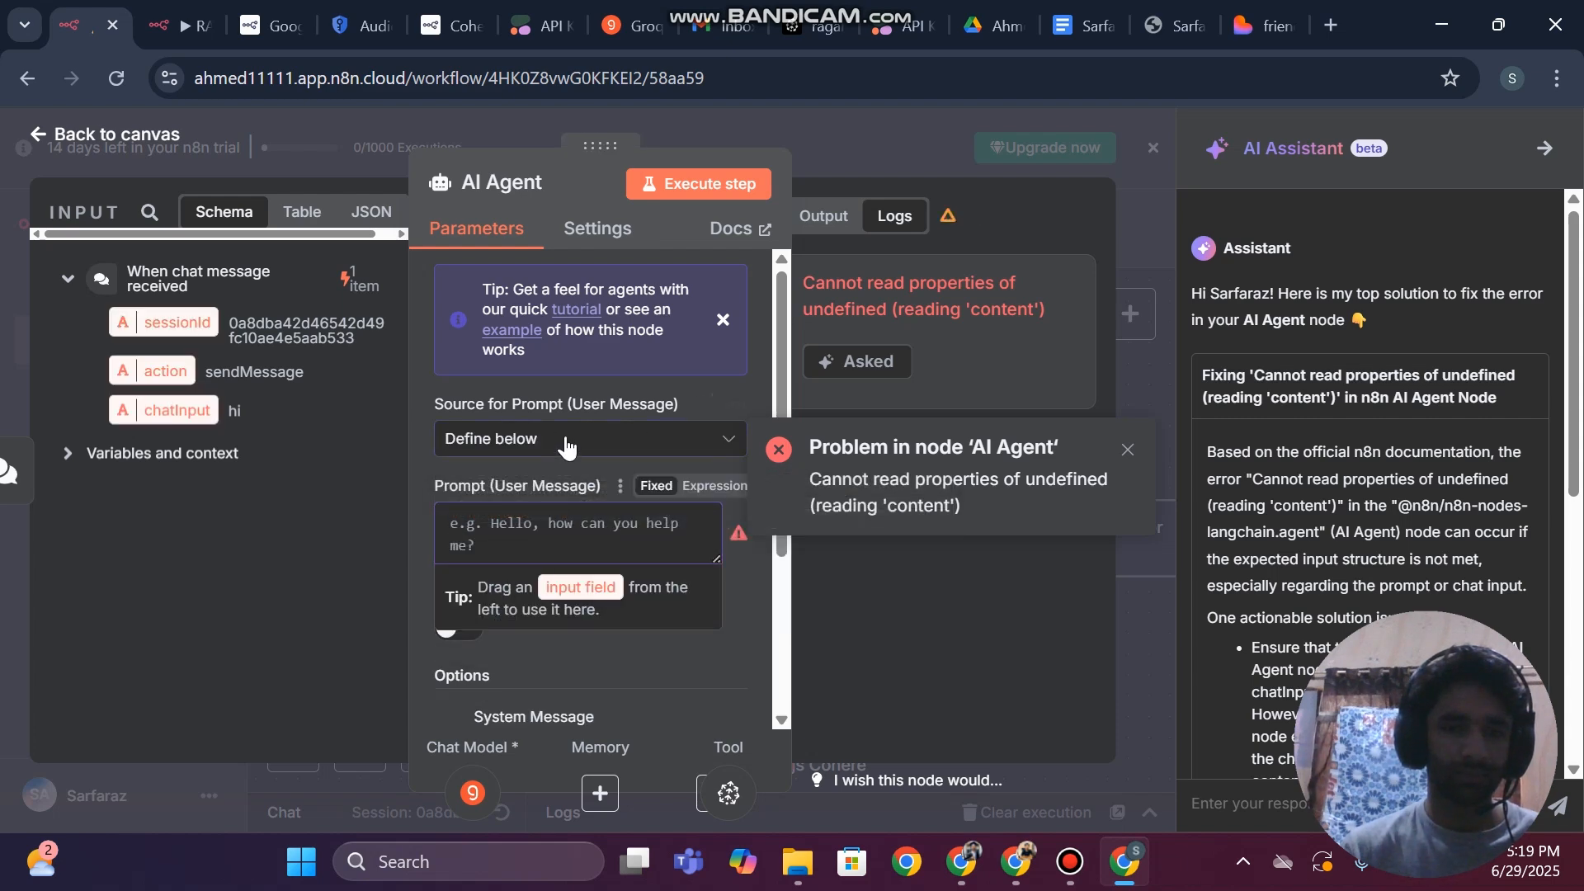
pyautogui.click(566, 446)
pyautogui.click(530, 528)
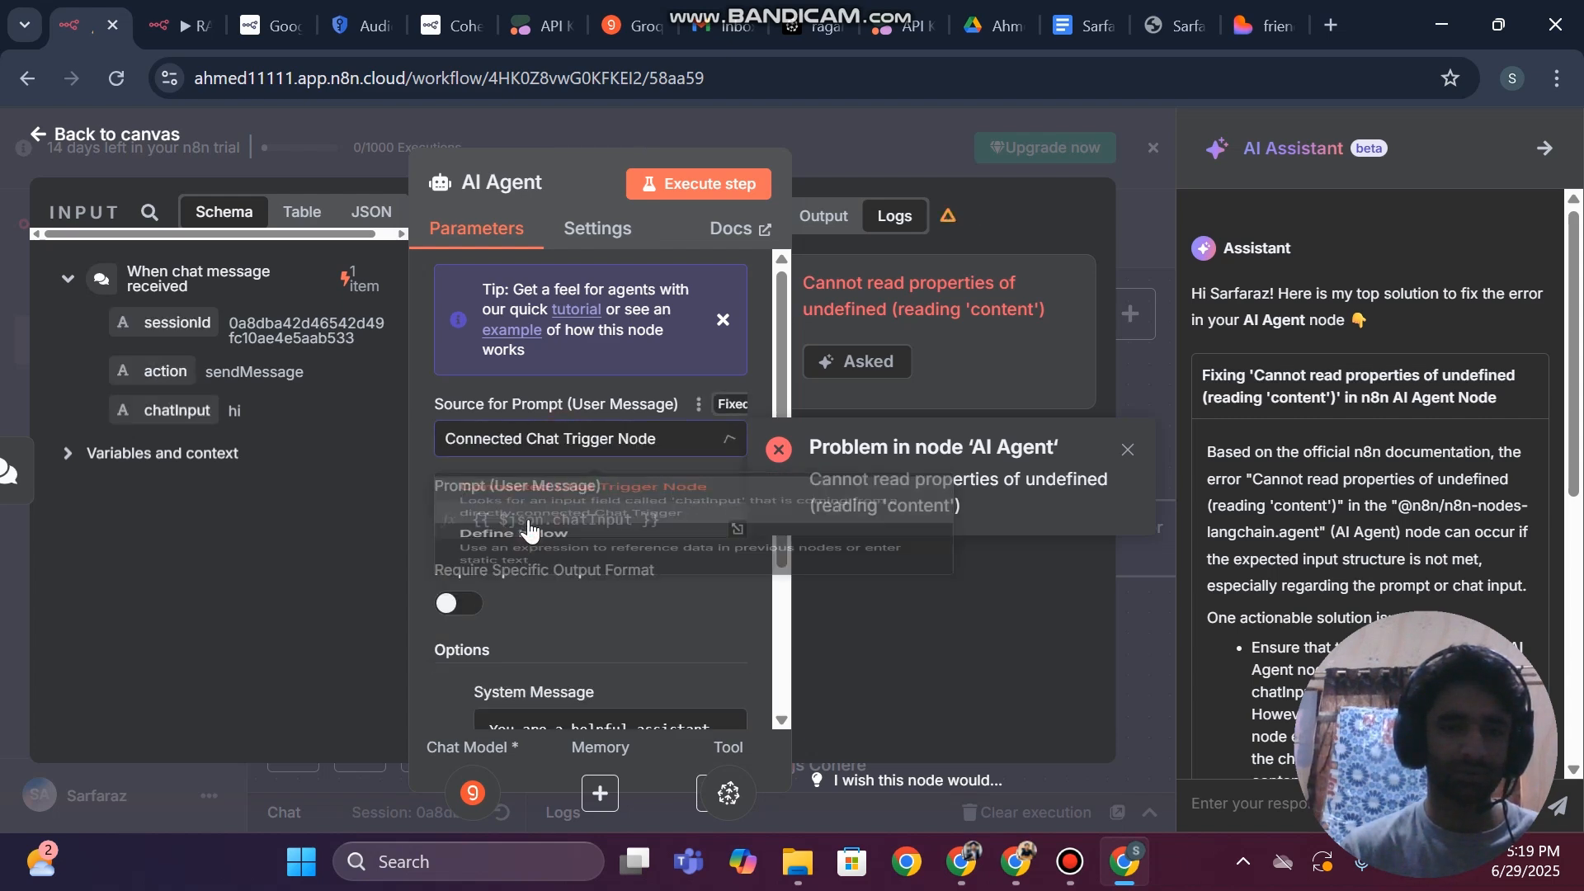
# Check the AI Agent's system message, then save the workflow and close the AI Assistant
pyautogui.scroll(-3, 567, 620)
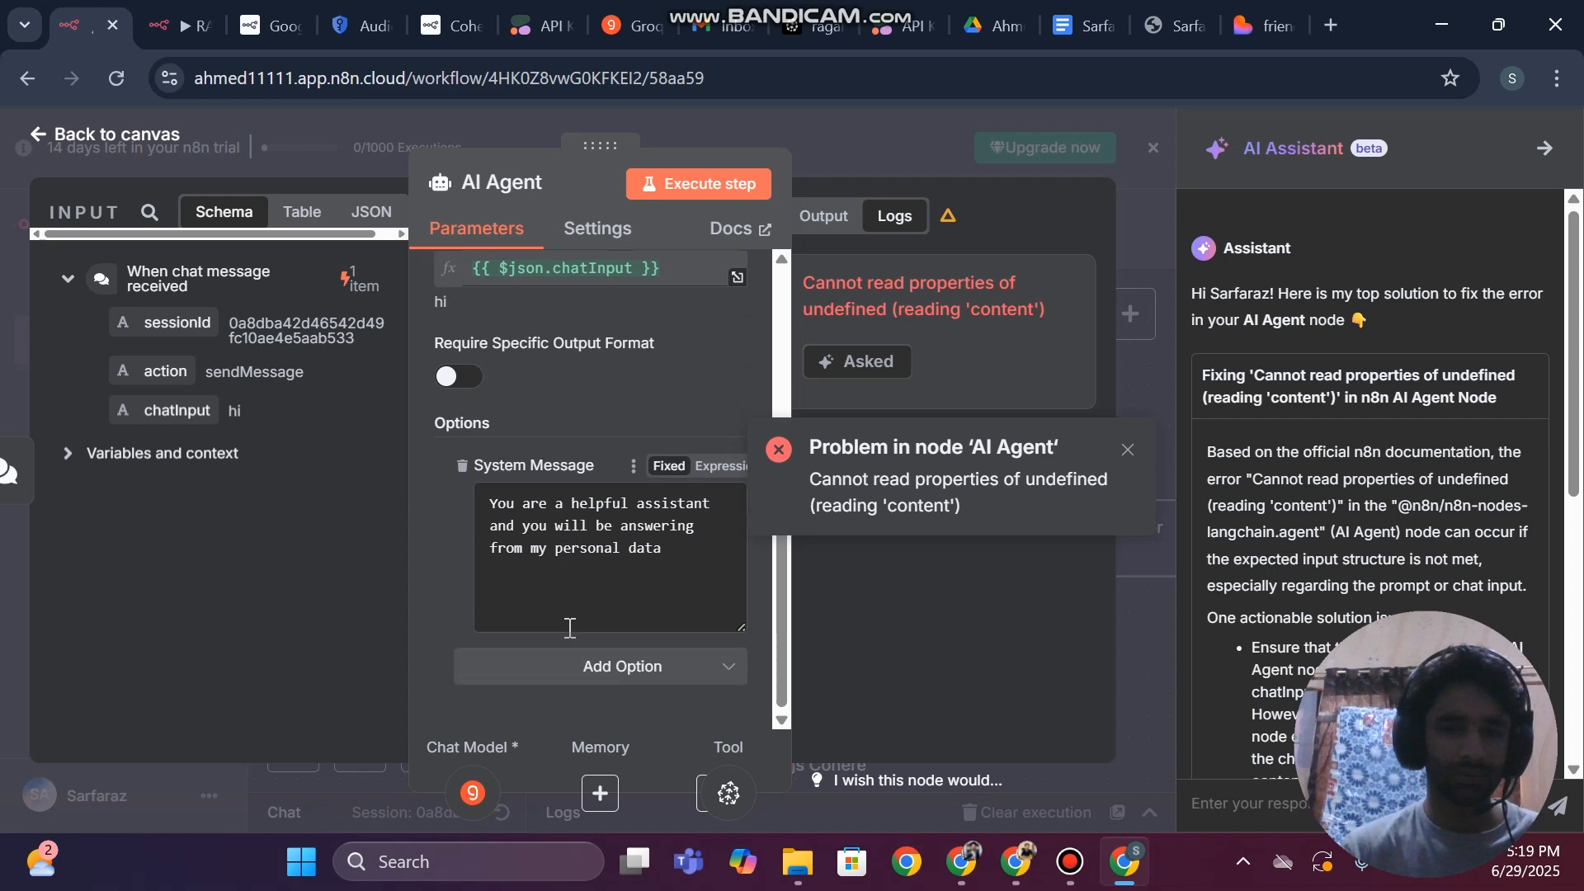
pyautogui.scroll(3, 569, 628)
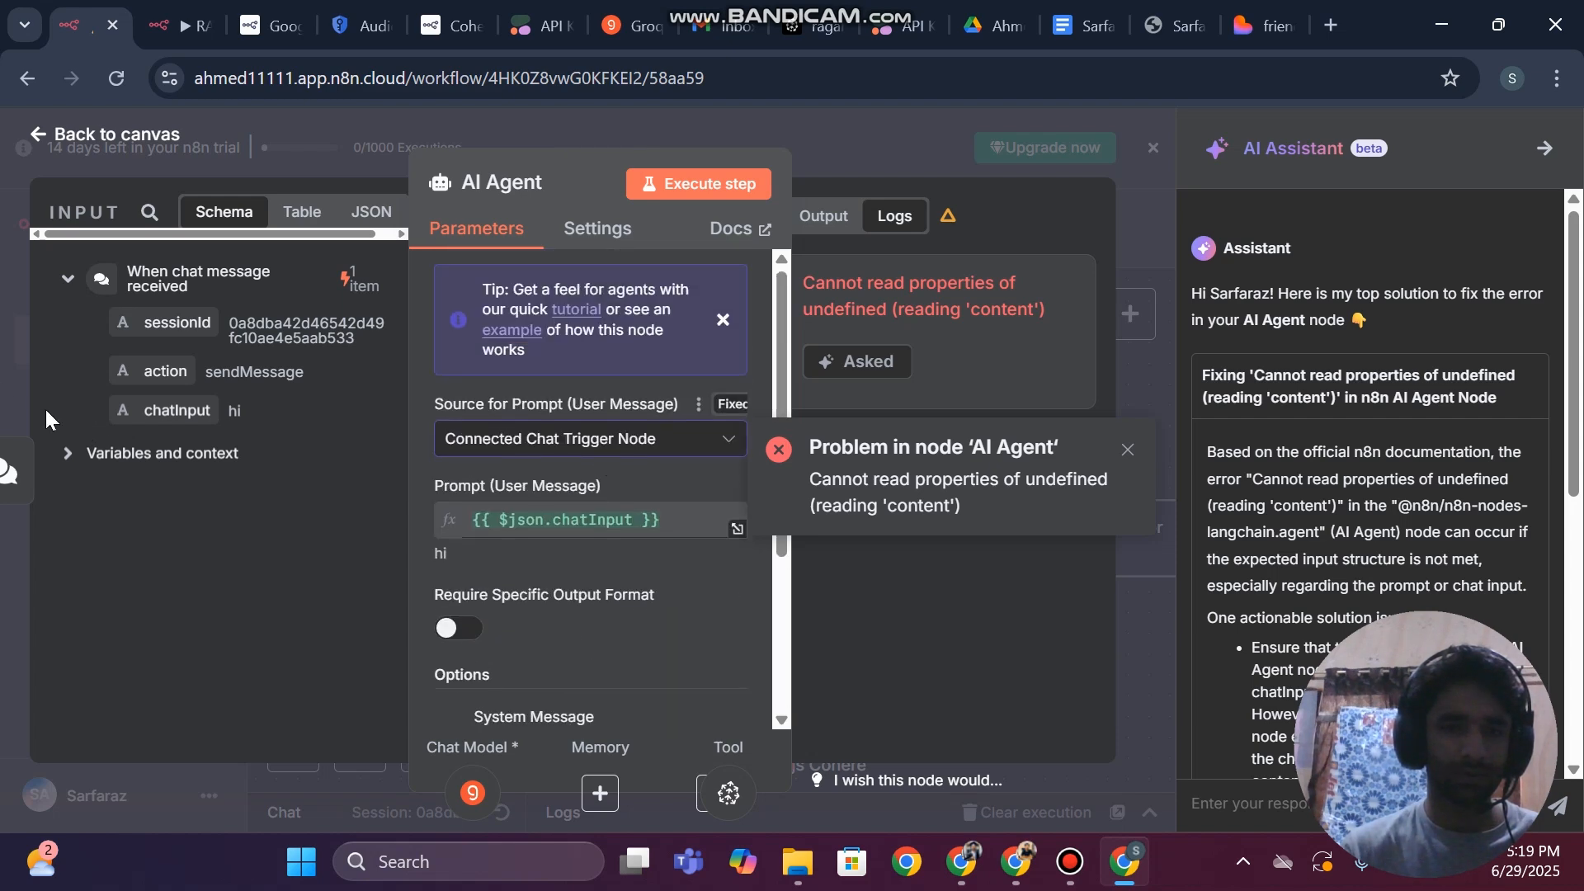
pyautogui.click(7, 346)
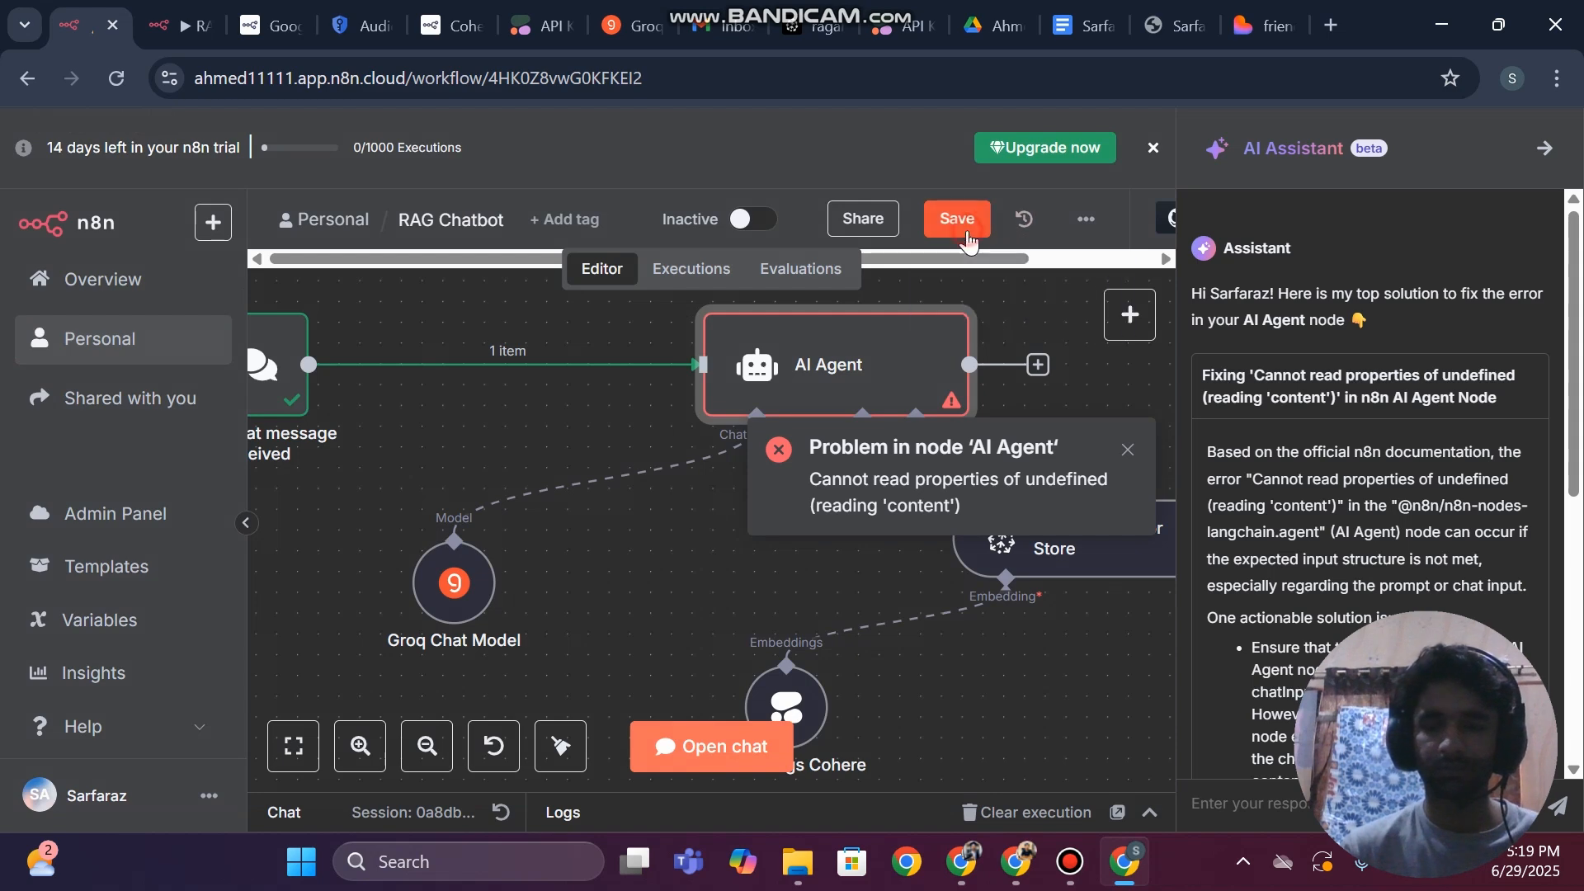
pyautogui.click(959, 219)
pyautogui.click(1547, 152)
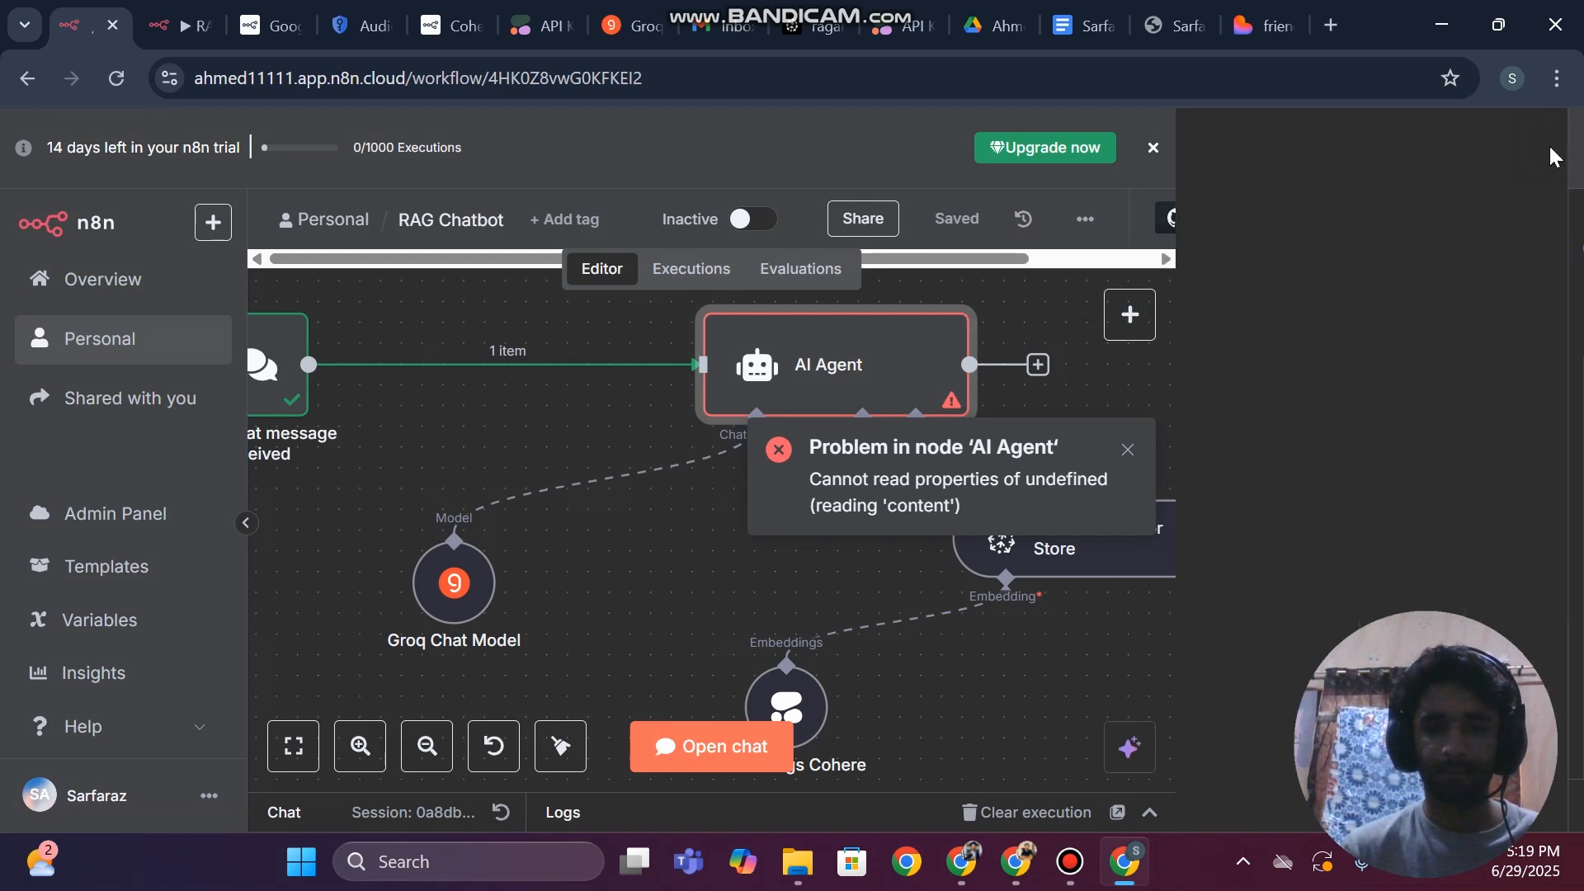
# Test the saved workflow by sending "hi" in the chat, then collapse the chat
pyautogui.click(935, 776)
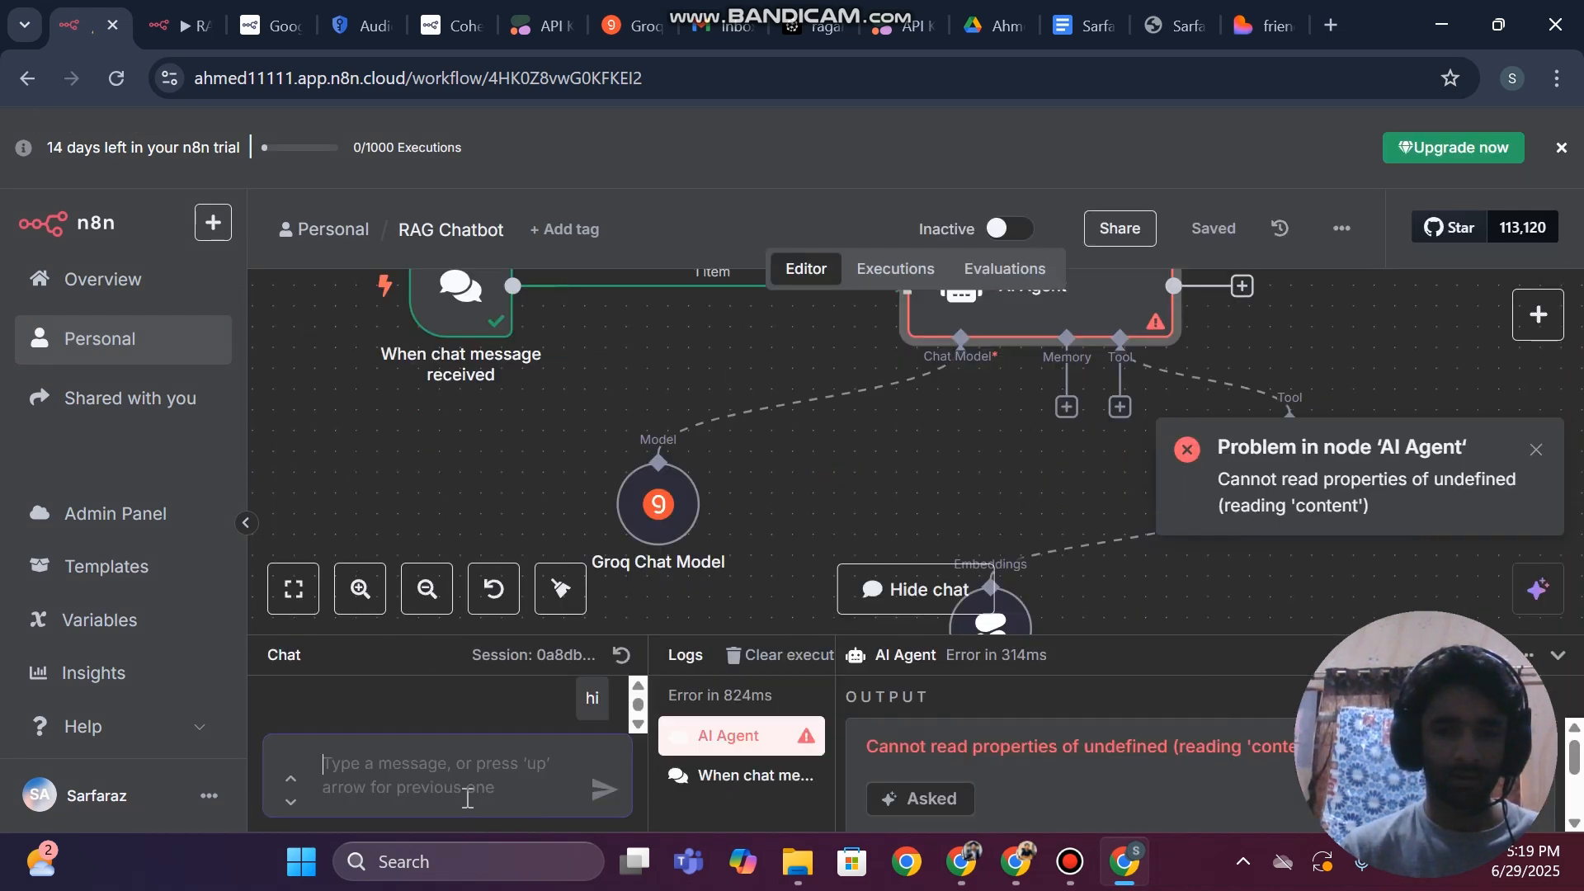
pyautogui.write('hi')
pyautogui.press('Return')
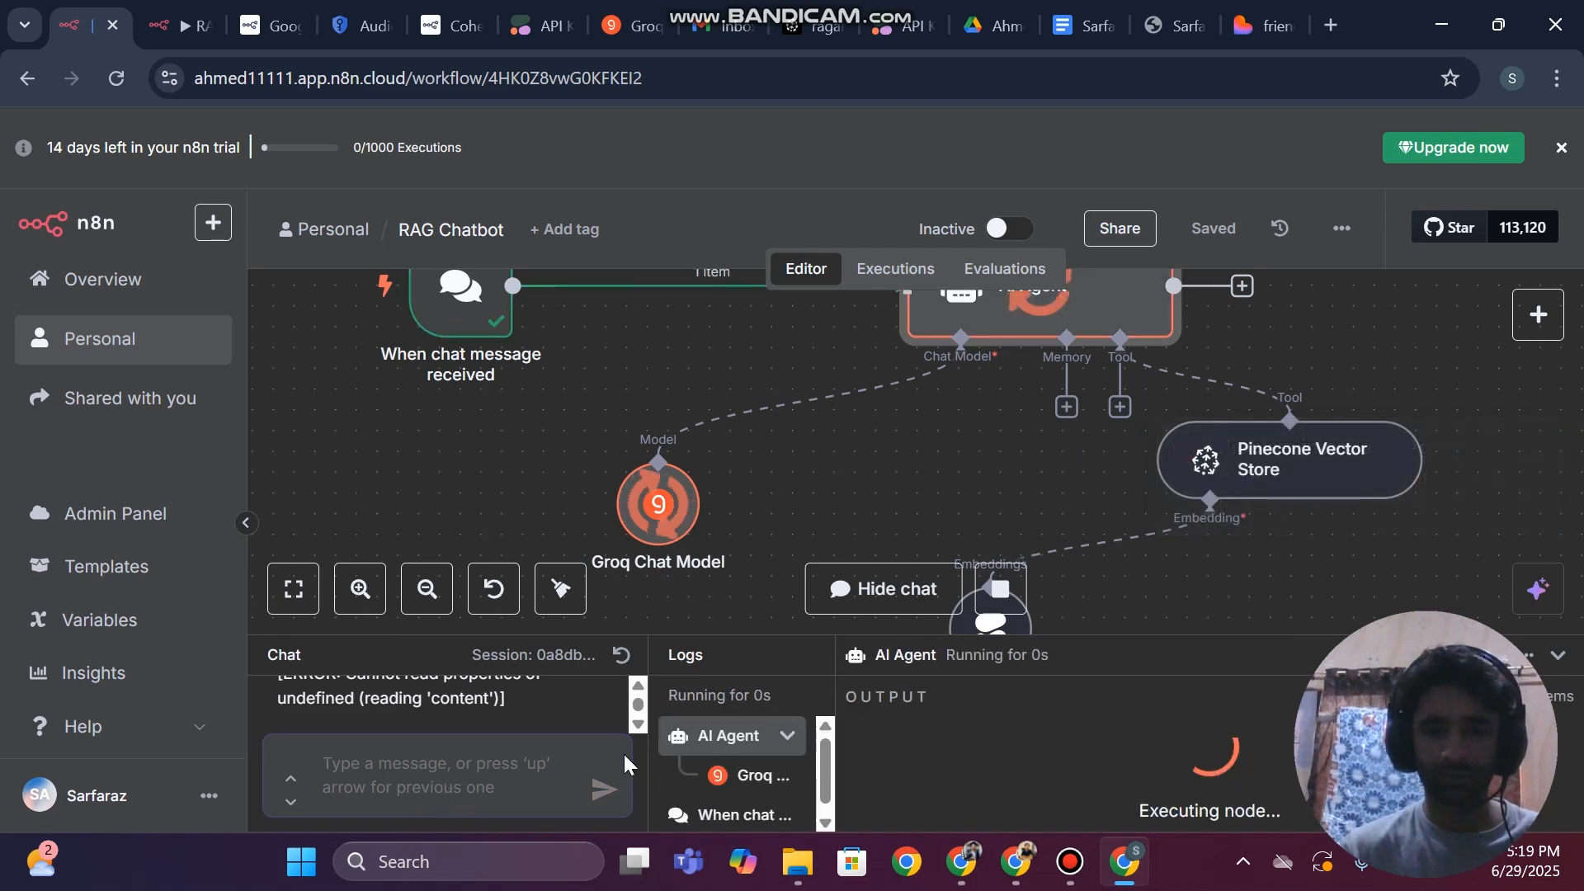
pyautogui.click(1556, 658)
# Copy the whole system message text from the AI Agent node and return to the canvas
pyautogui.click(1004, 388)
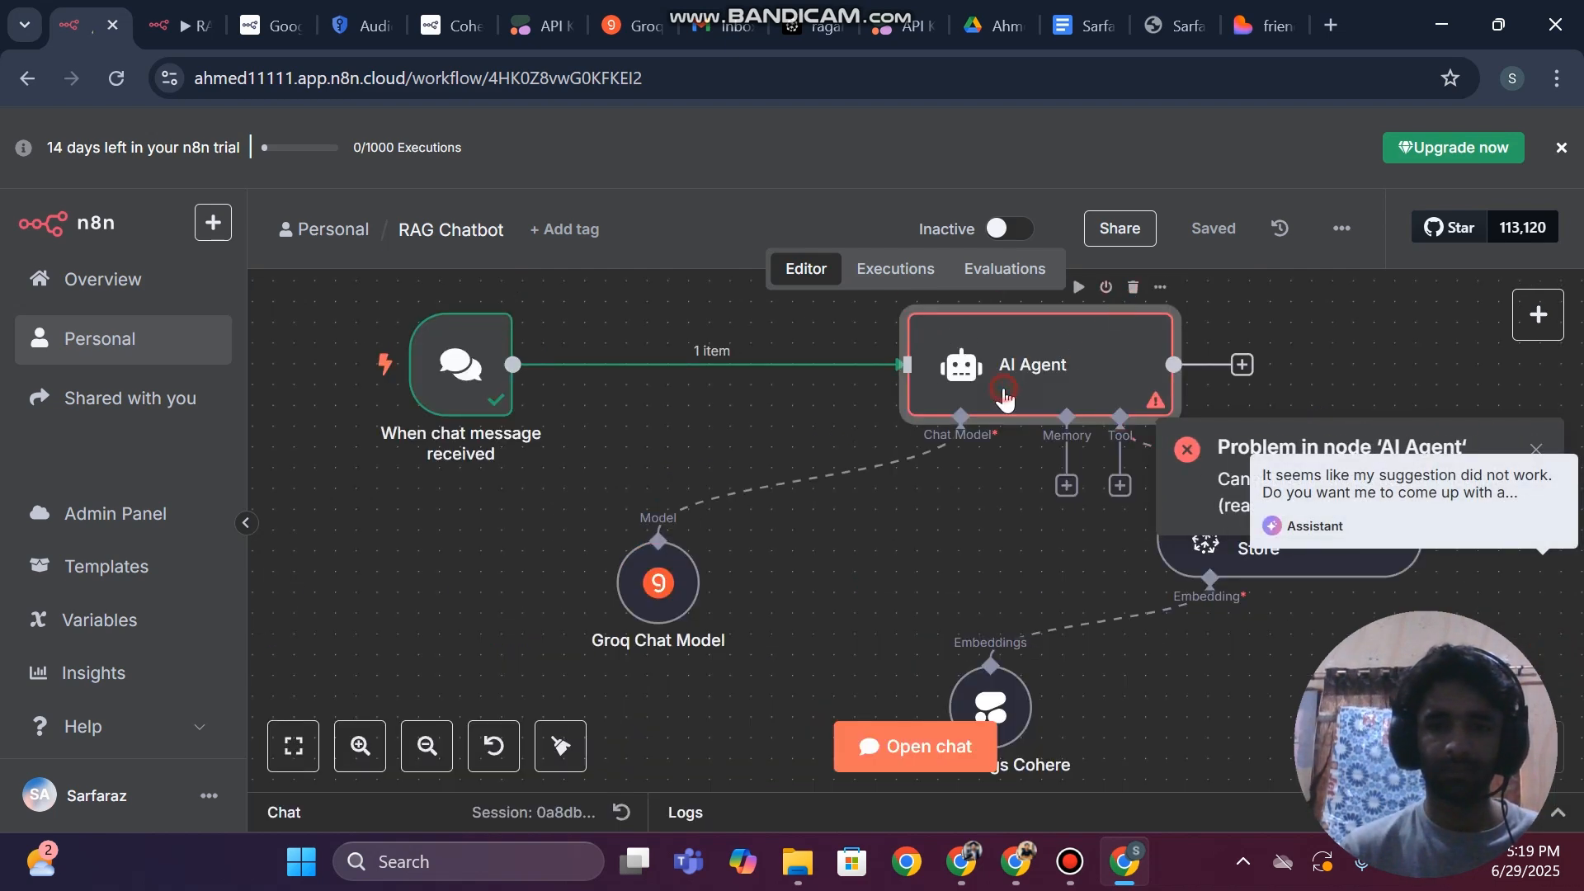
pyautogui.doubleClick(1003, 399)
pyautogui.scroll(-3, 799, 587)
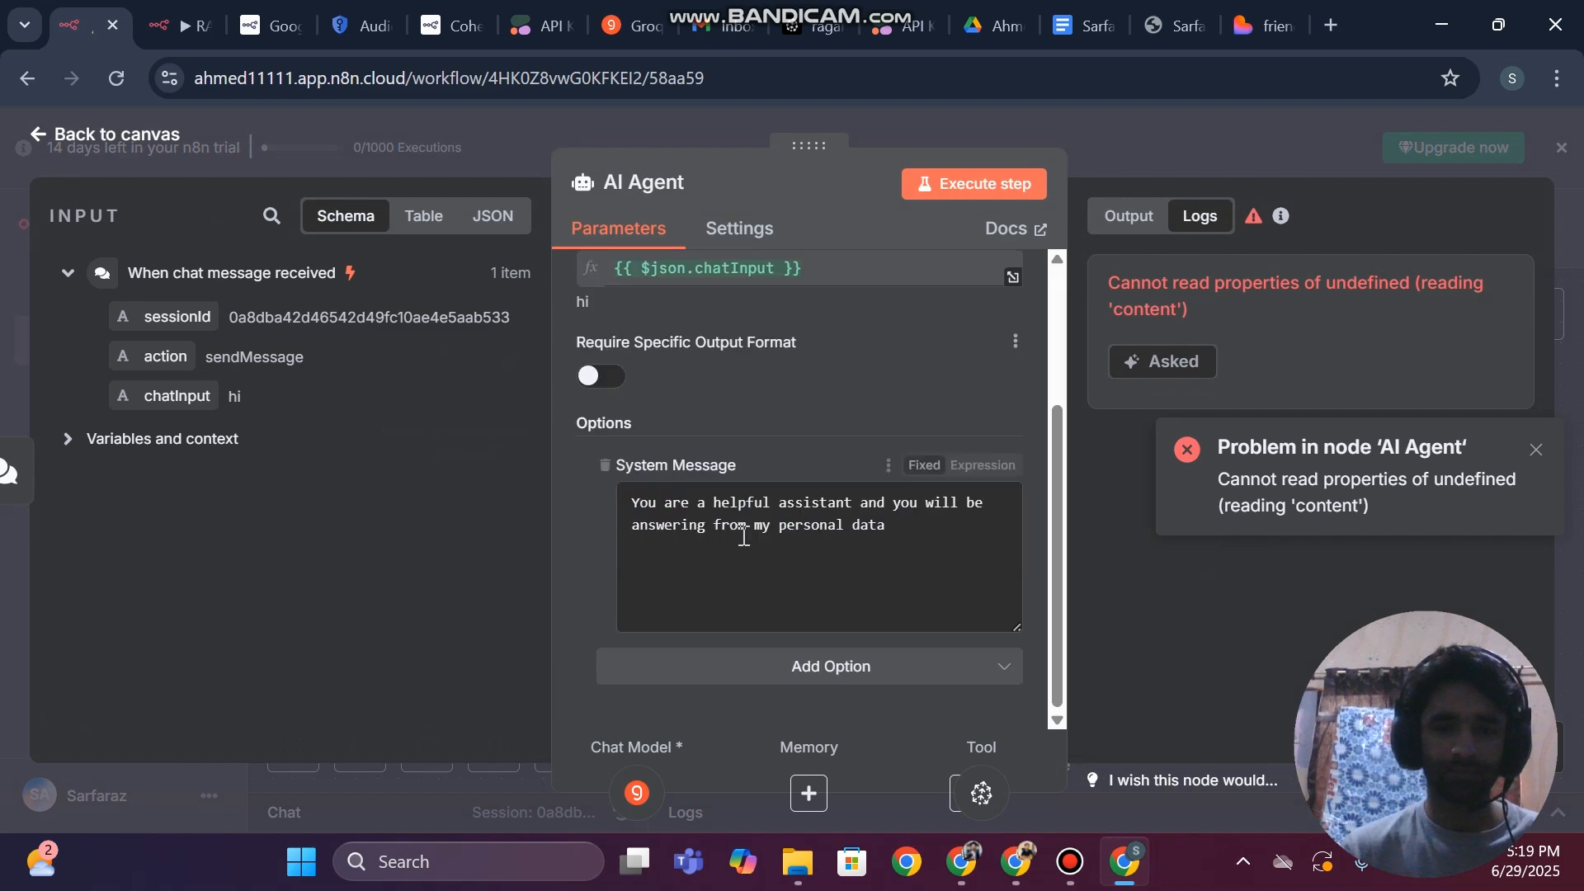
pyautogui.click(743, 536)
pyautogui.hotkey('ctrl', 'a')
pyautogui.hotkey('ctrl', 'c')
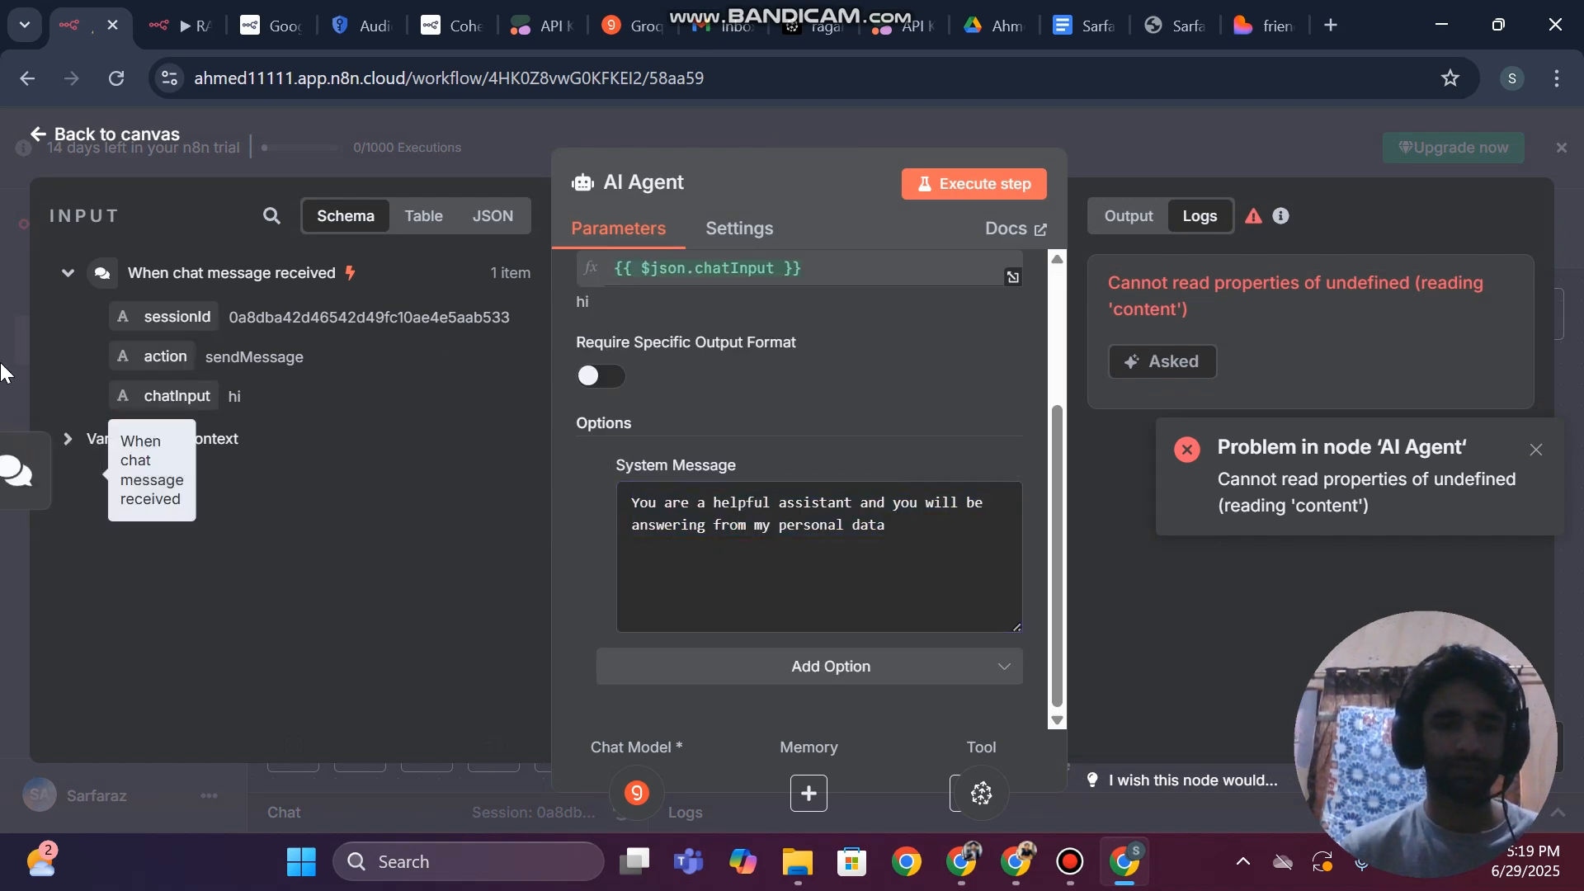
pyautogui.click(3, 363)
# Replace the AI Agent node by deleting it and adding a new AI Agent after the chat trigger
pyautogui.click(1135, 277)
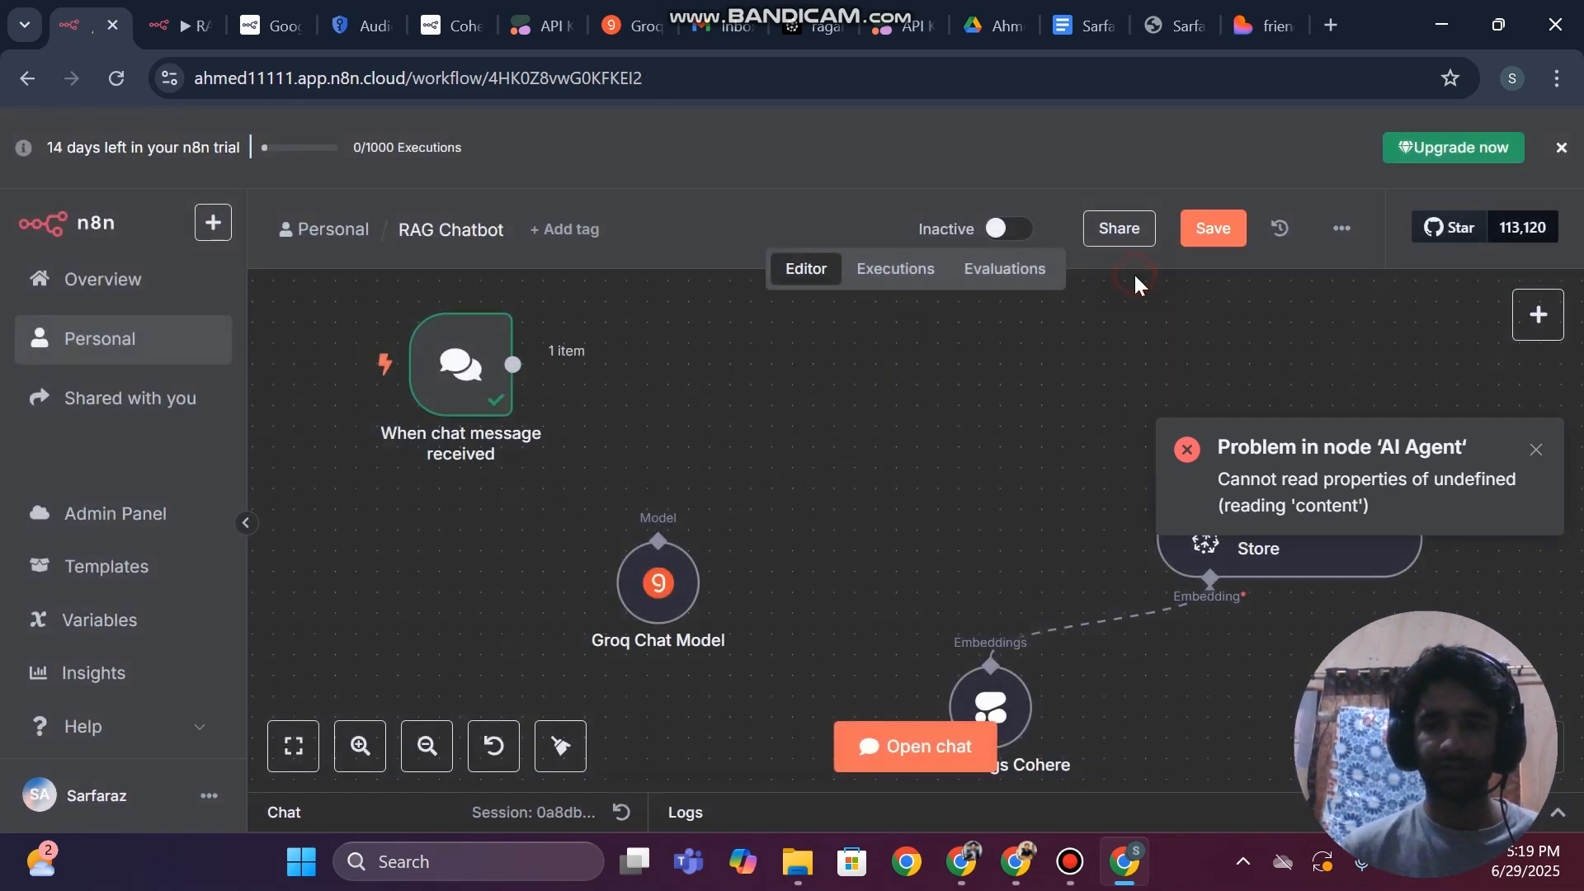
pyautogui.click(625, 365)
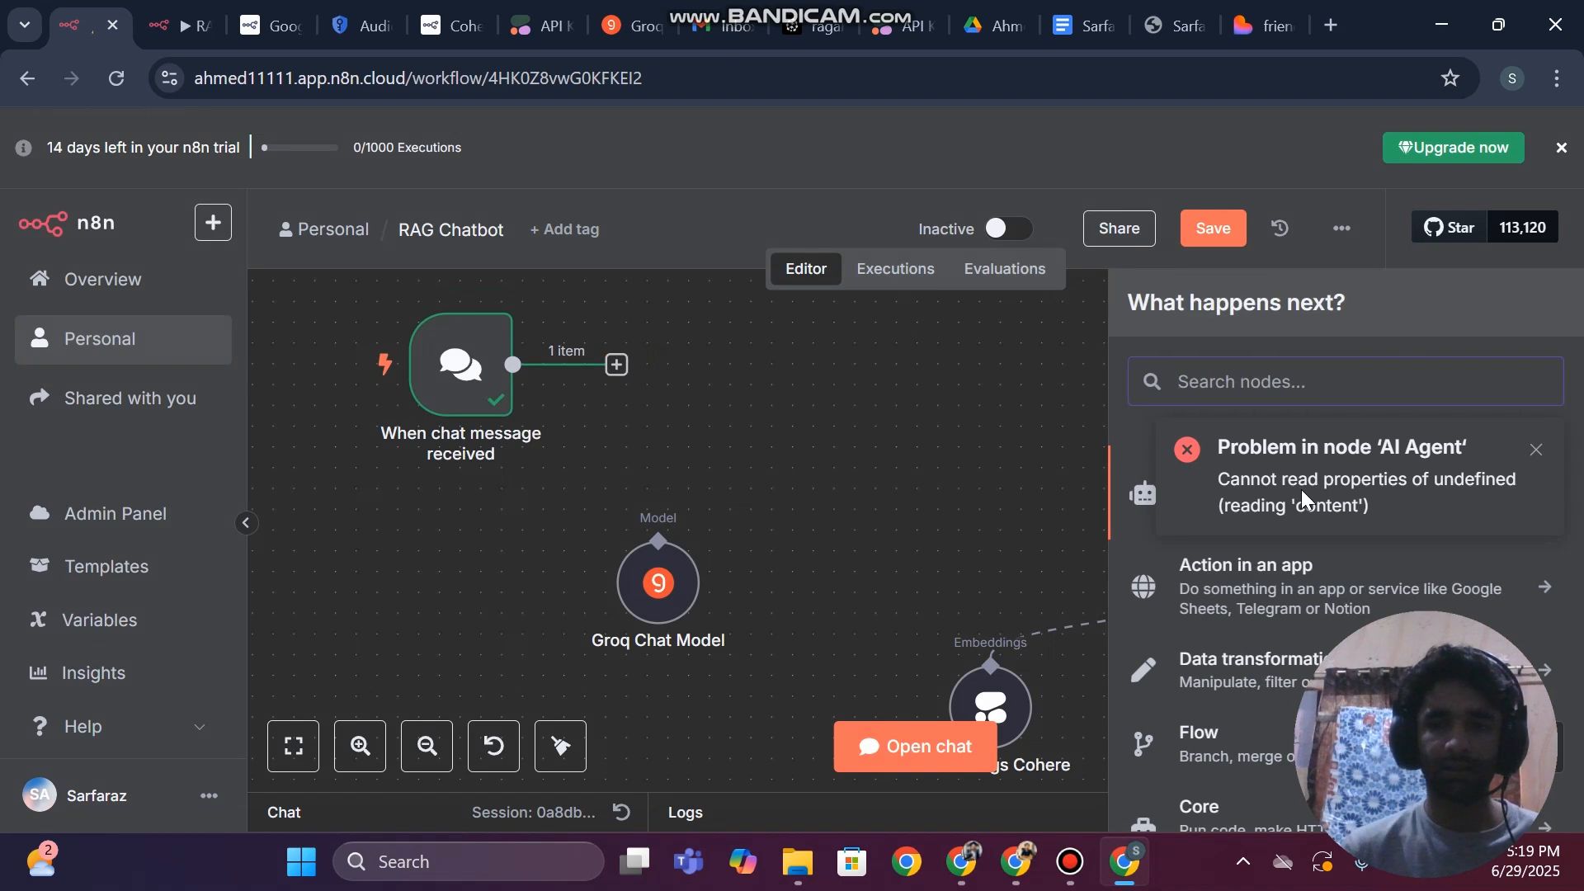
pyautogui.click(1536, 451)
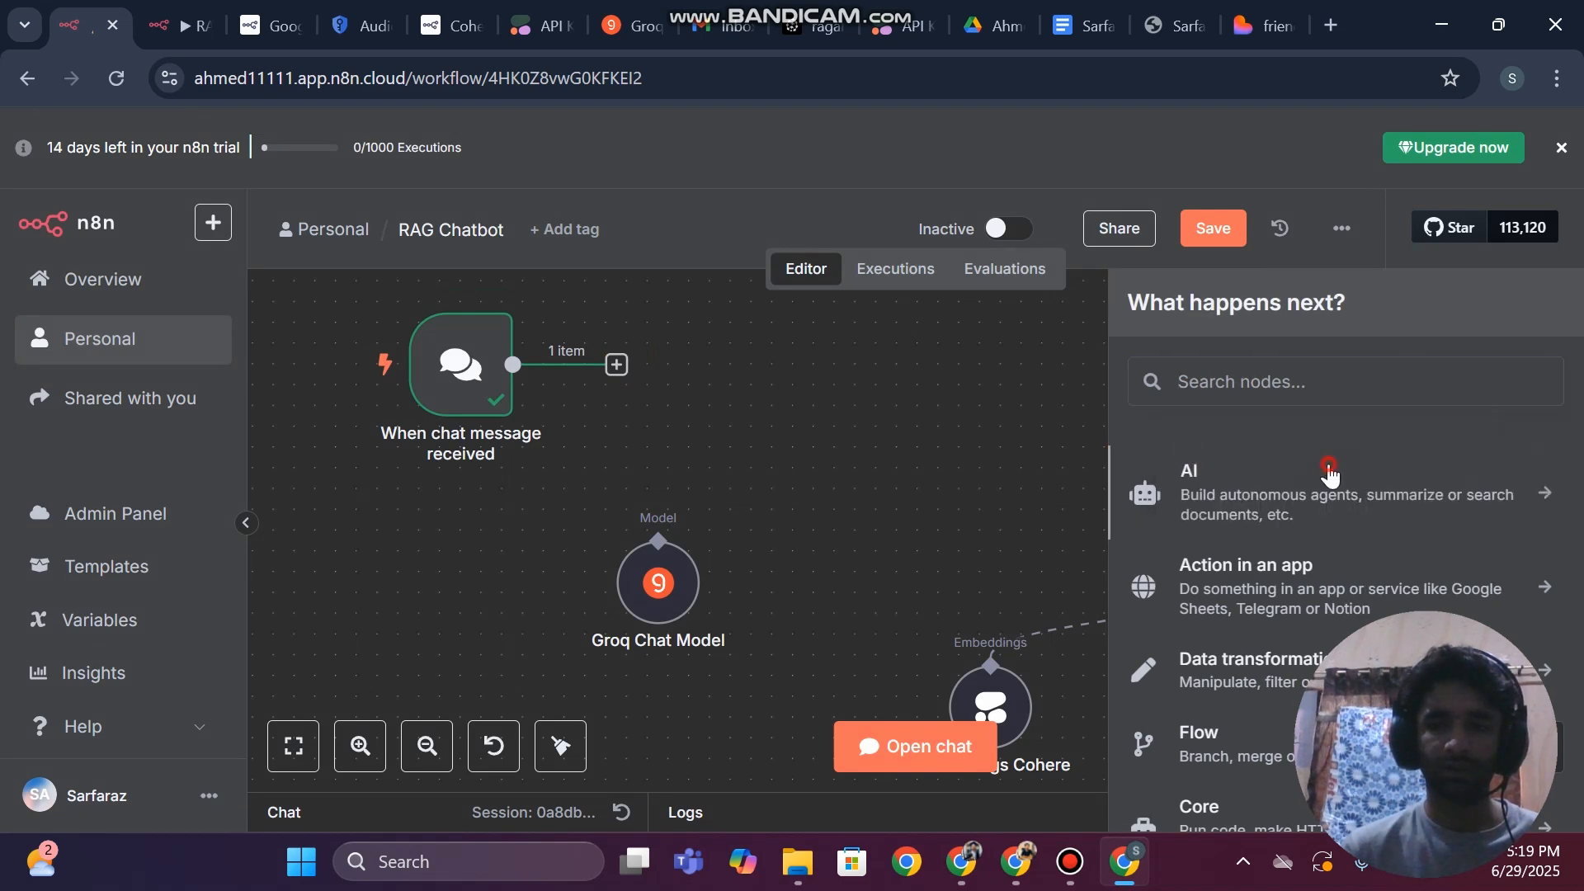
pyautogui.click(1329, 470)
pyautogui.click(1219, 640)
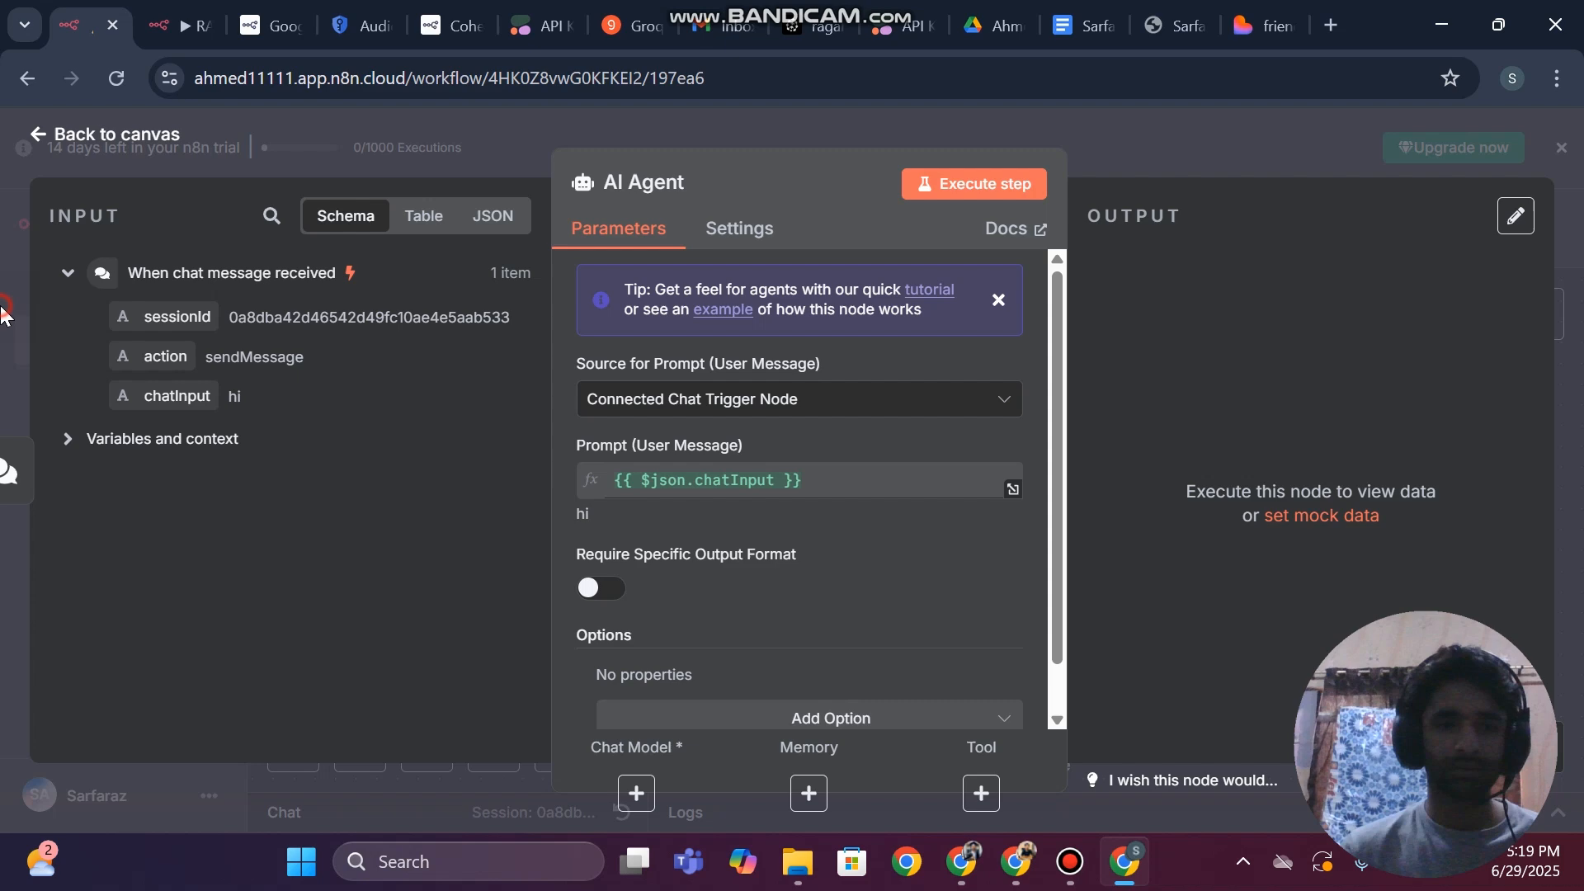
pyautogui.click(4, 313)
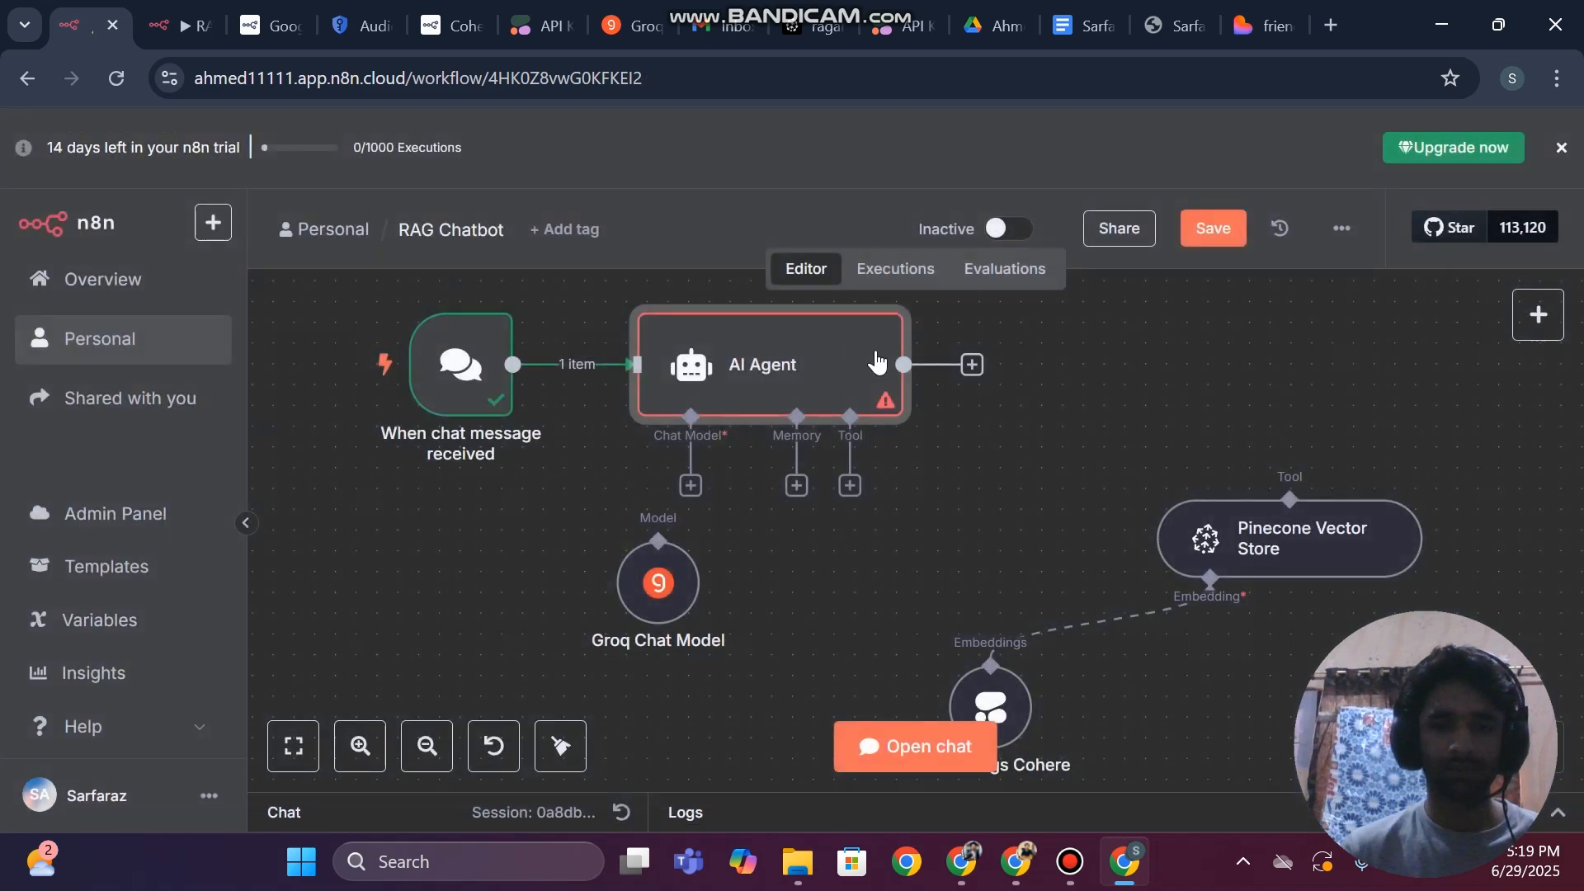
# Connect the Groq Chat Model and the Pinecone Vector Store tool to the new AI Agent, then save the workflow
pyautogui.moveTo(906, 493); pyautogui.dragTo(673, 559)
pyautogui.moveTo(1073, 482); pyautogui.dragTo(1291, 499)
pyautogui.click(1208, 238)
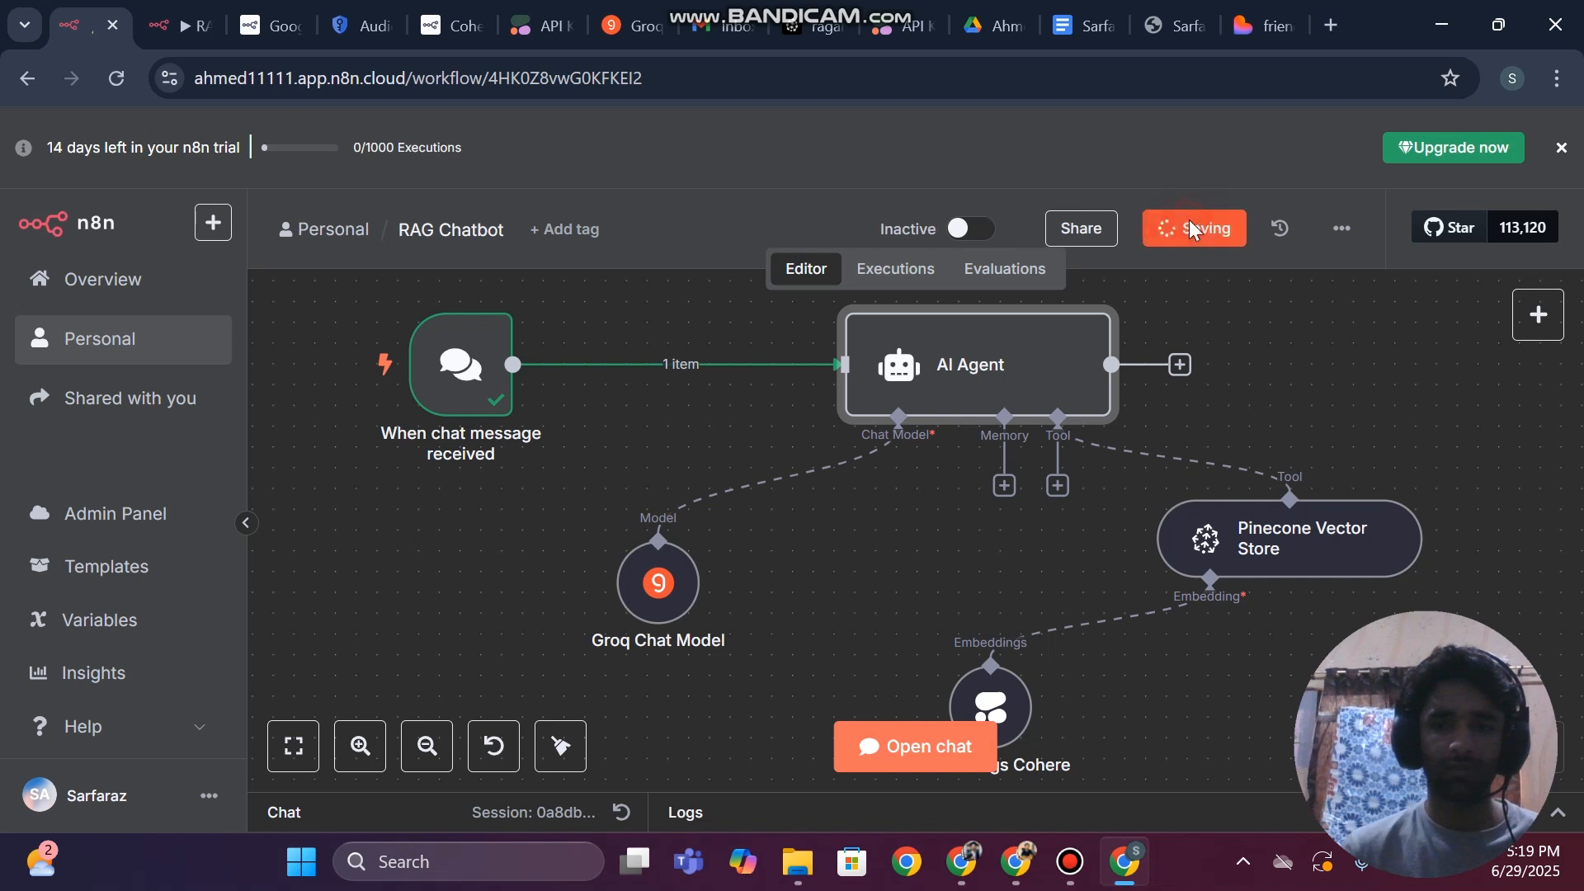
# Send the copied text "You are a helpful assistant and you will be answering from my personal data" as a chat message and review the enlarged chat
pyautogui.click(908, 746)
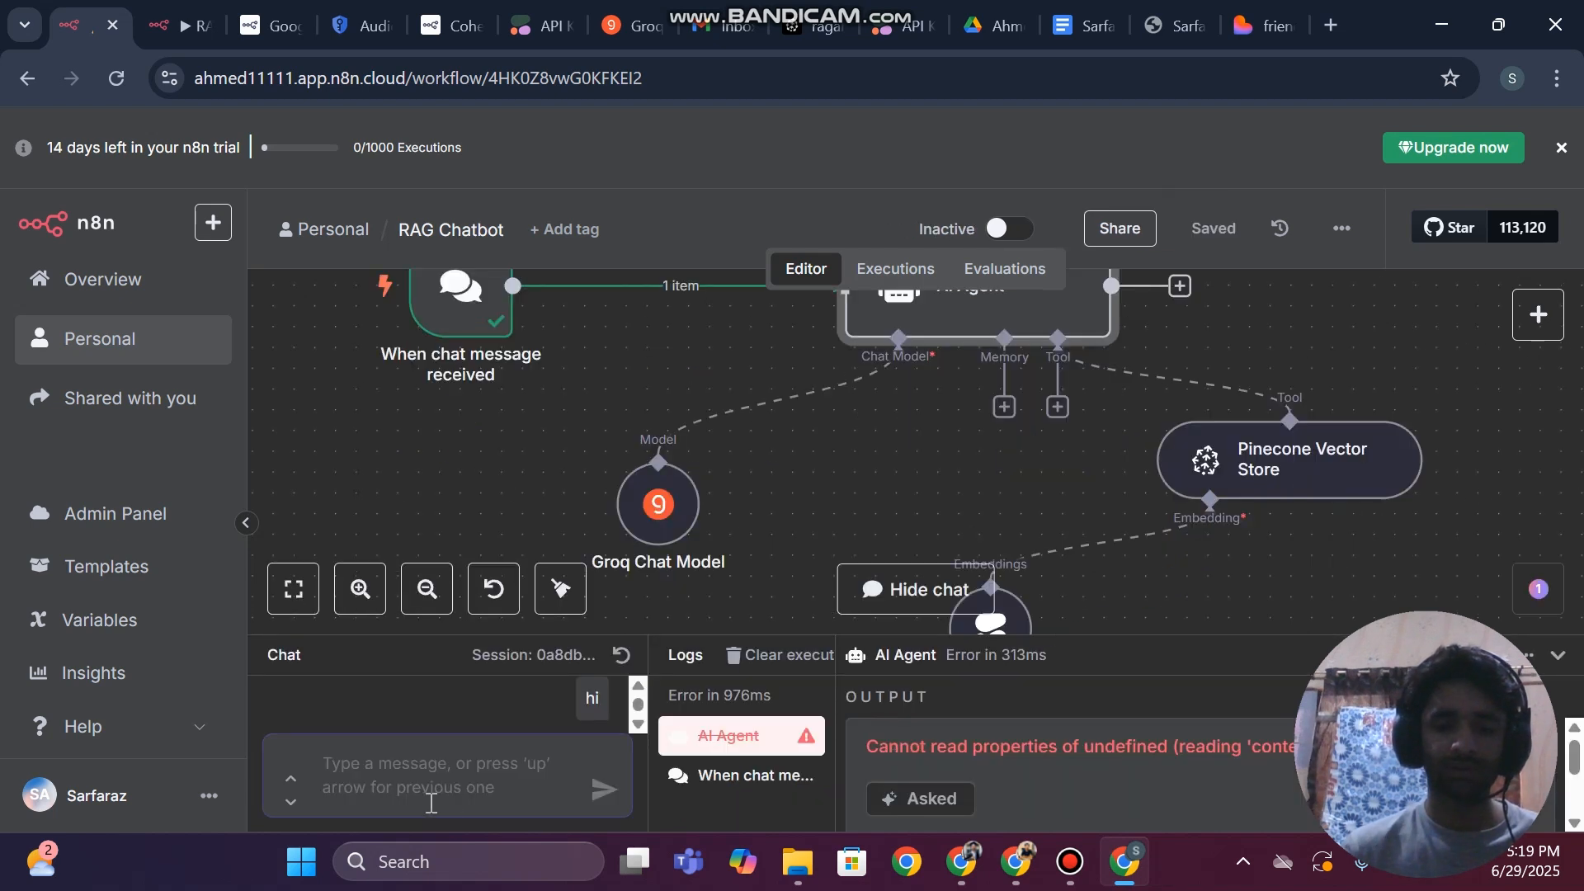
pyautogui.hotkey('ctrl', 'v')
pyautogui.press('Return')
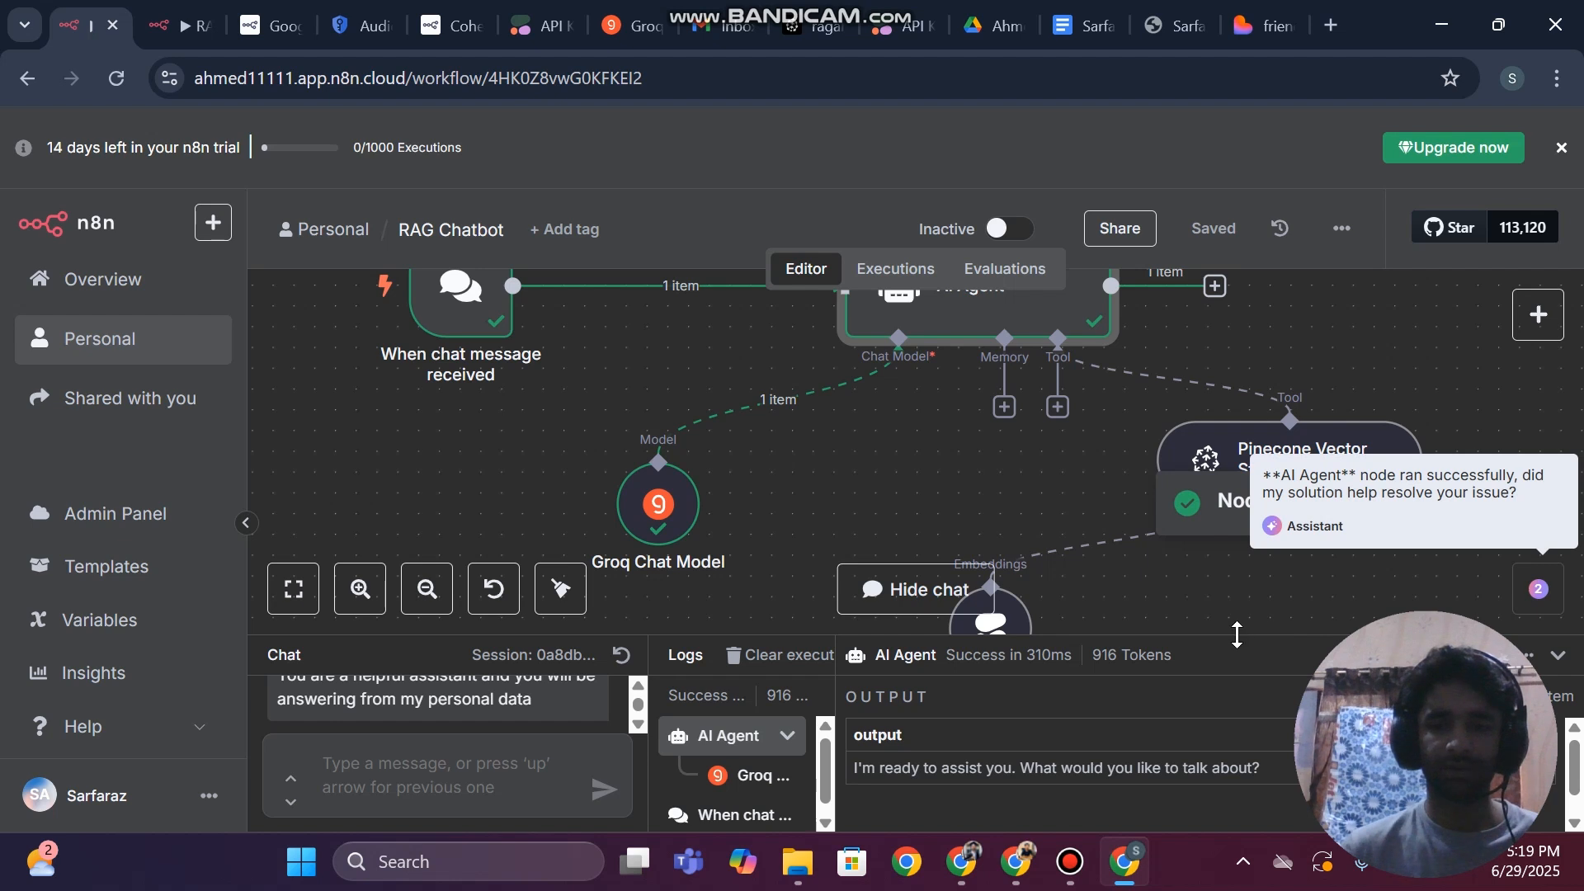
pyautogui.moveTo(1237, 636); pyautogui.dragTo(1220, 398)
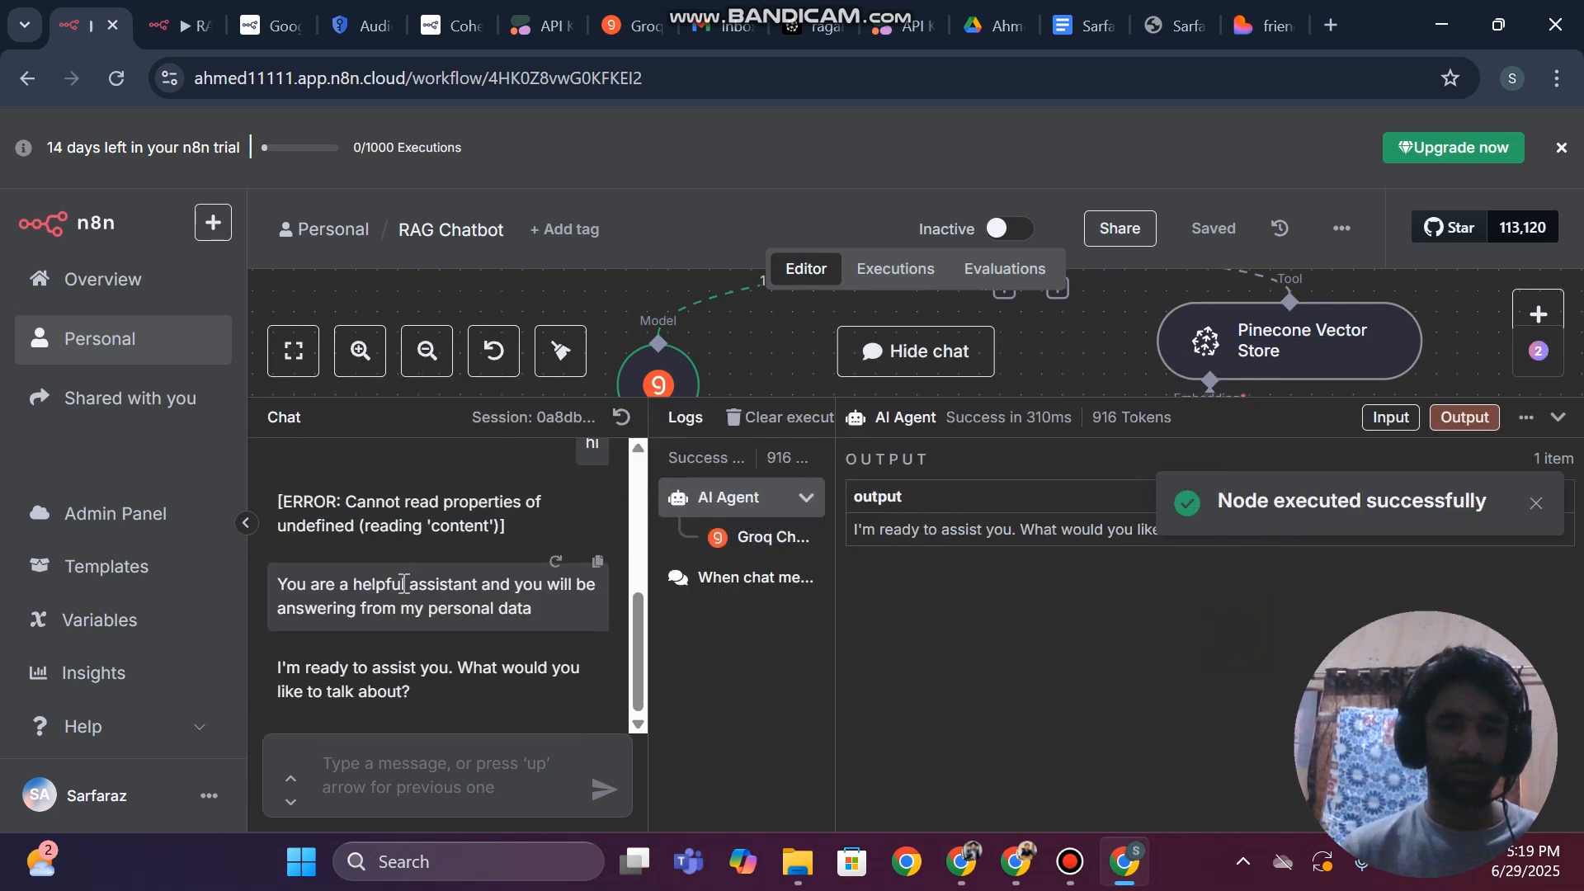
pyautogui.scroll(1, 429, 535)
pyautogui.scroll(-1, 429, 534)
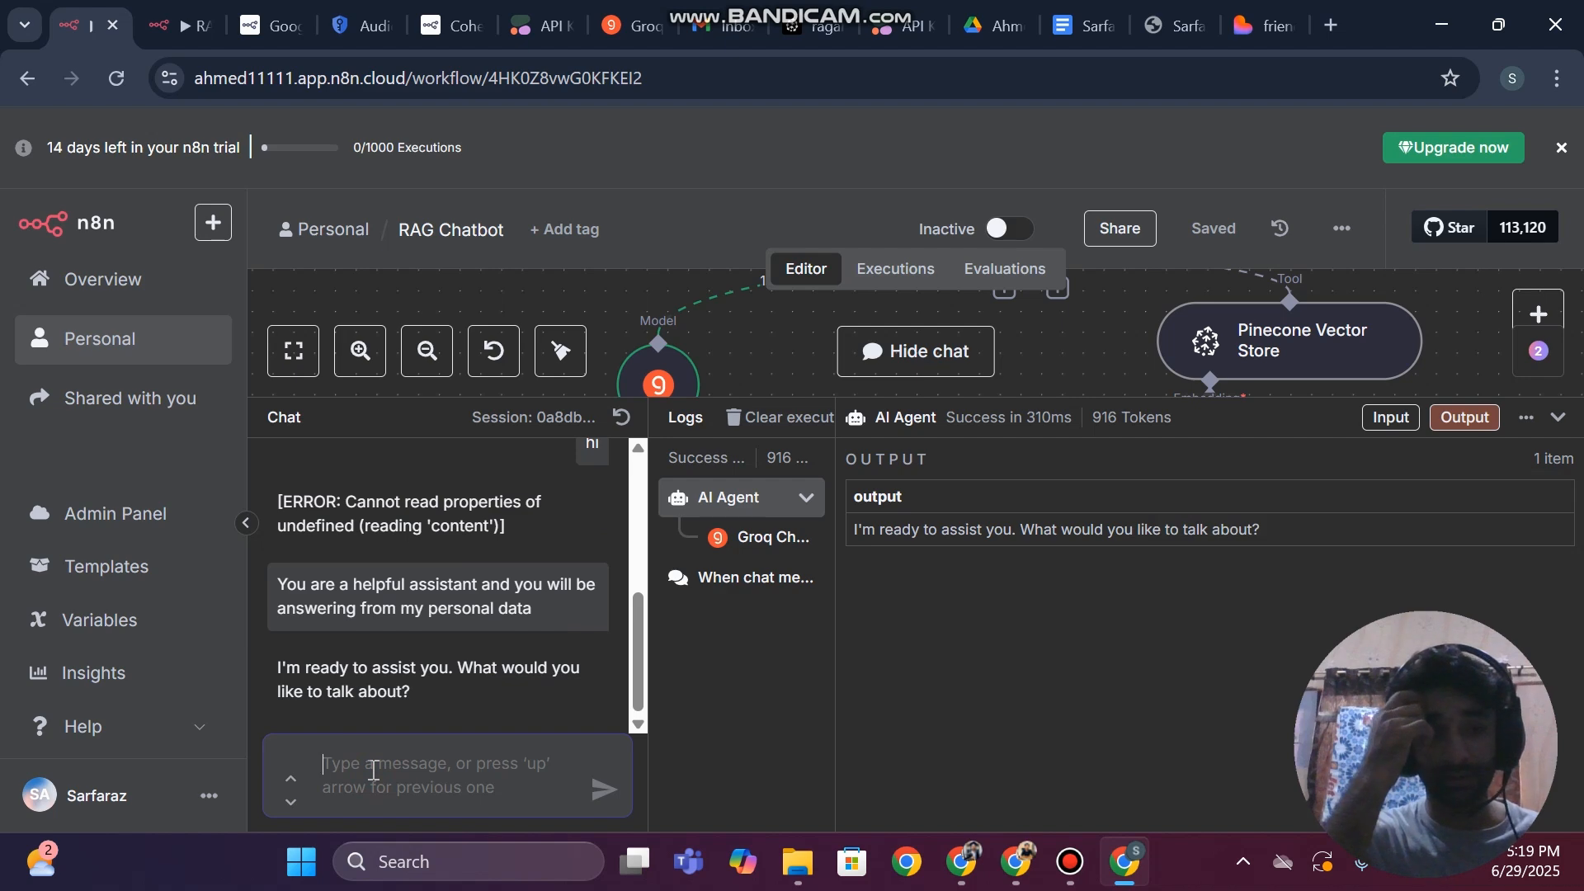
# Send the chatbot the question from the clipboard history that asks about the CV's owner
pyautogui.press('super+v')
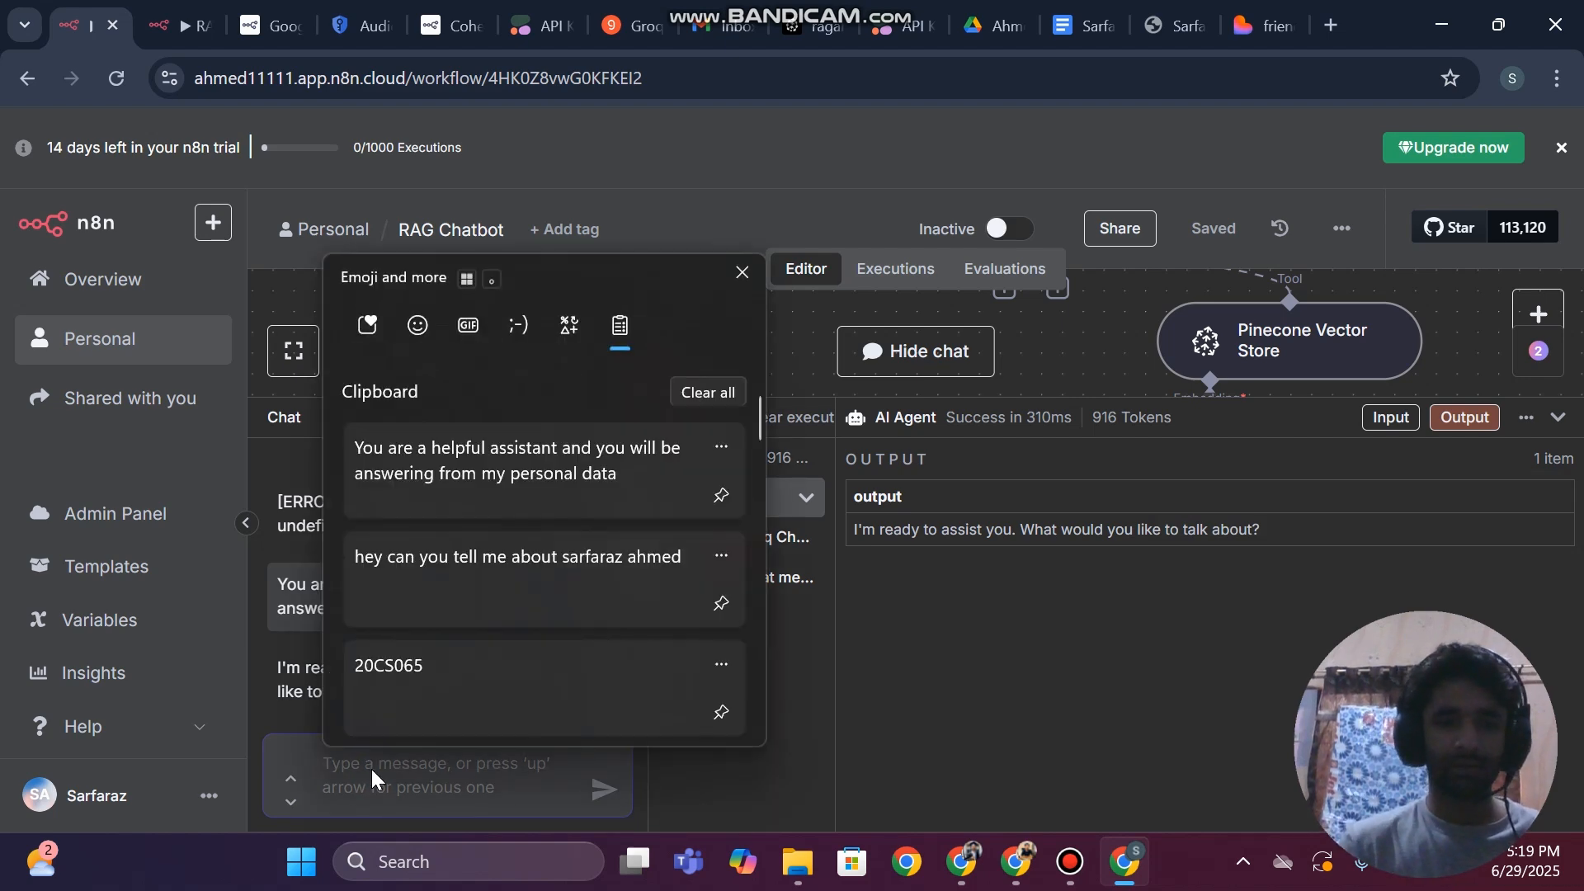
pyautogui.press('Down')
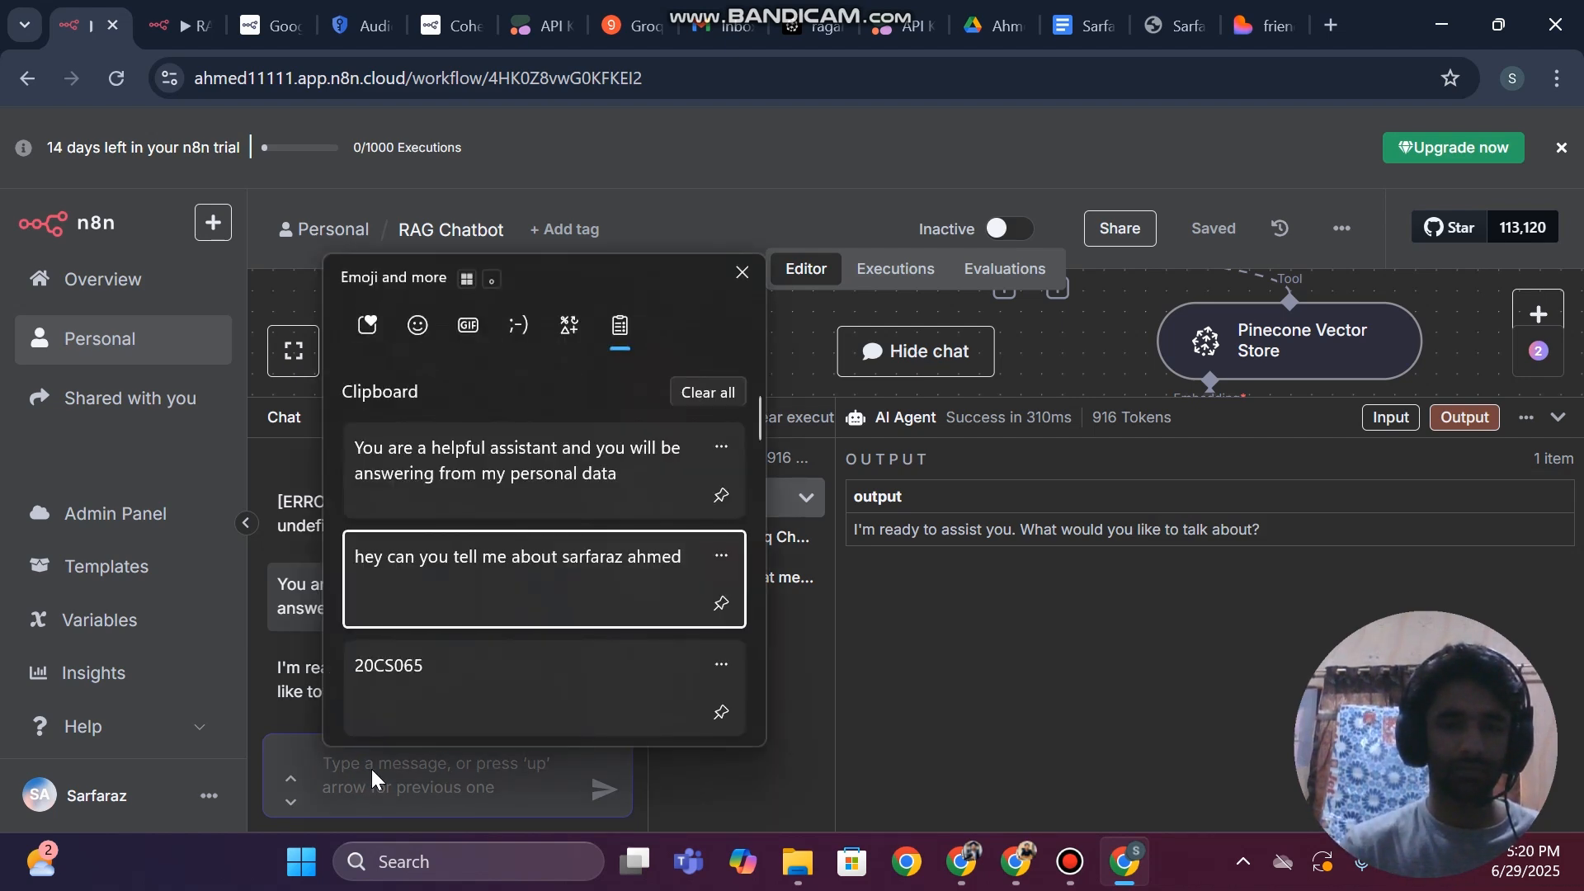
pyautogui.press('Return')
pyautogui.press('Return')
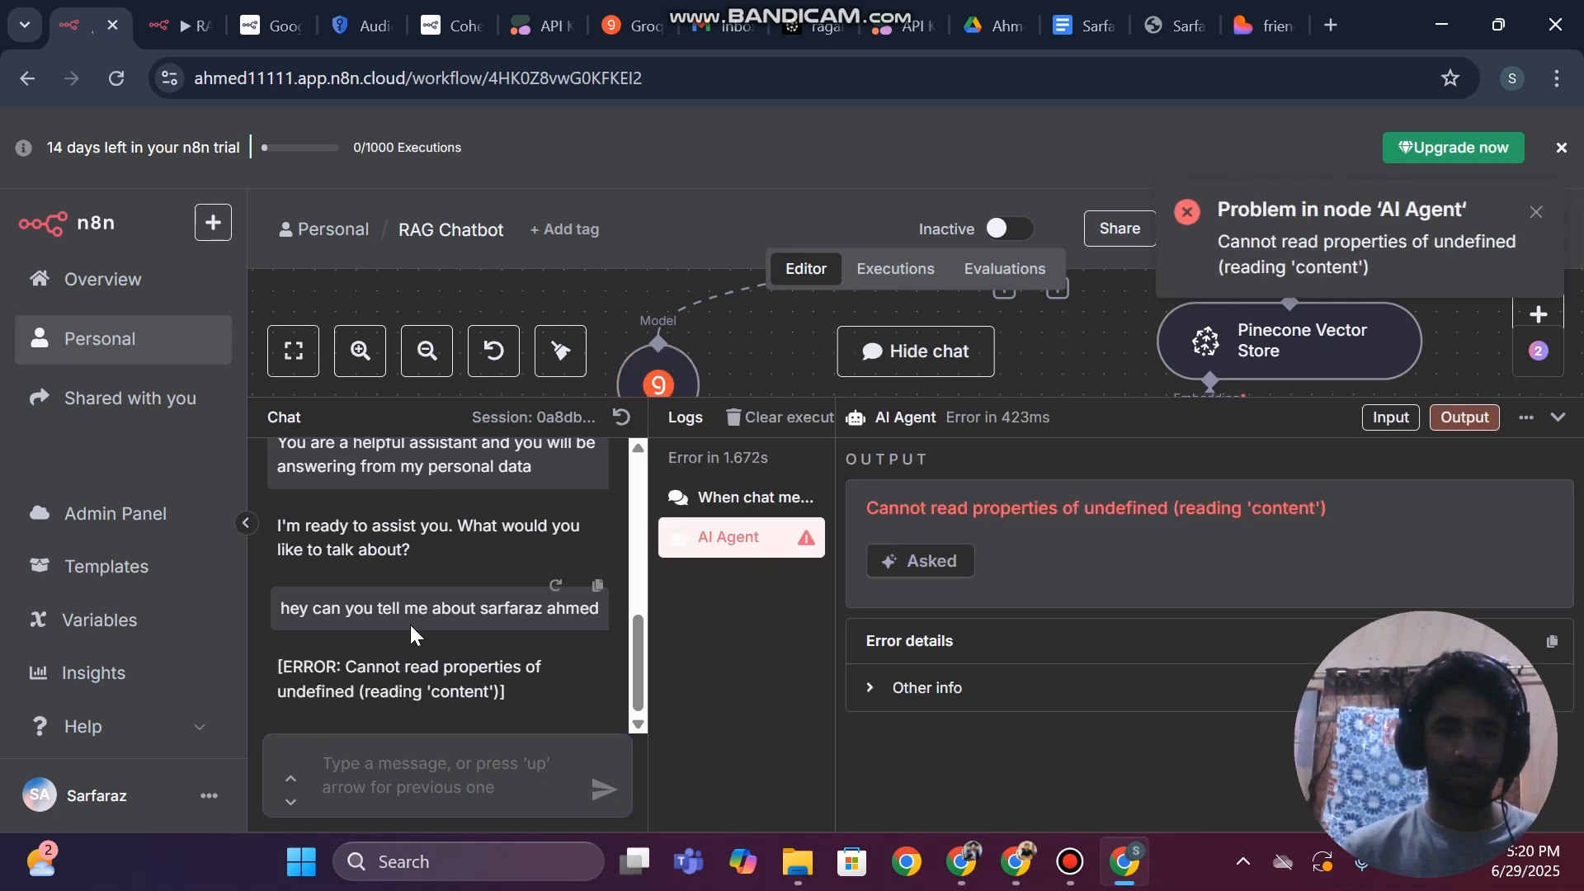
# Send the chatbot the message "hi" and look back through the chat replies
pyautogui.write('hi')
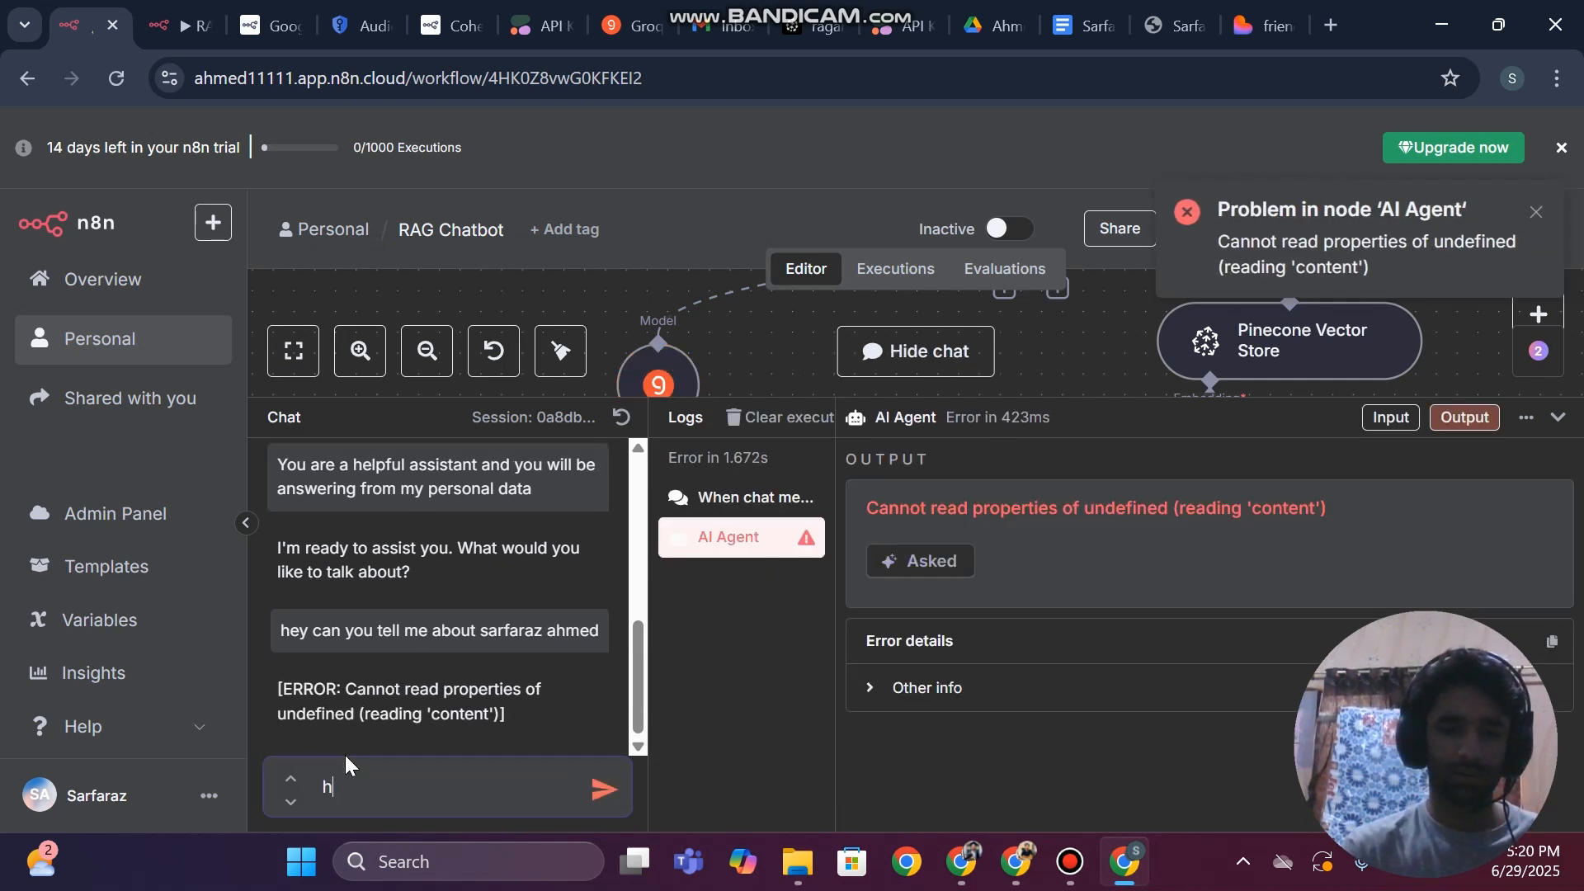
pyautogui.press('Return')
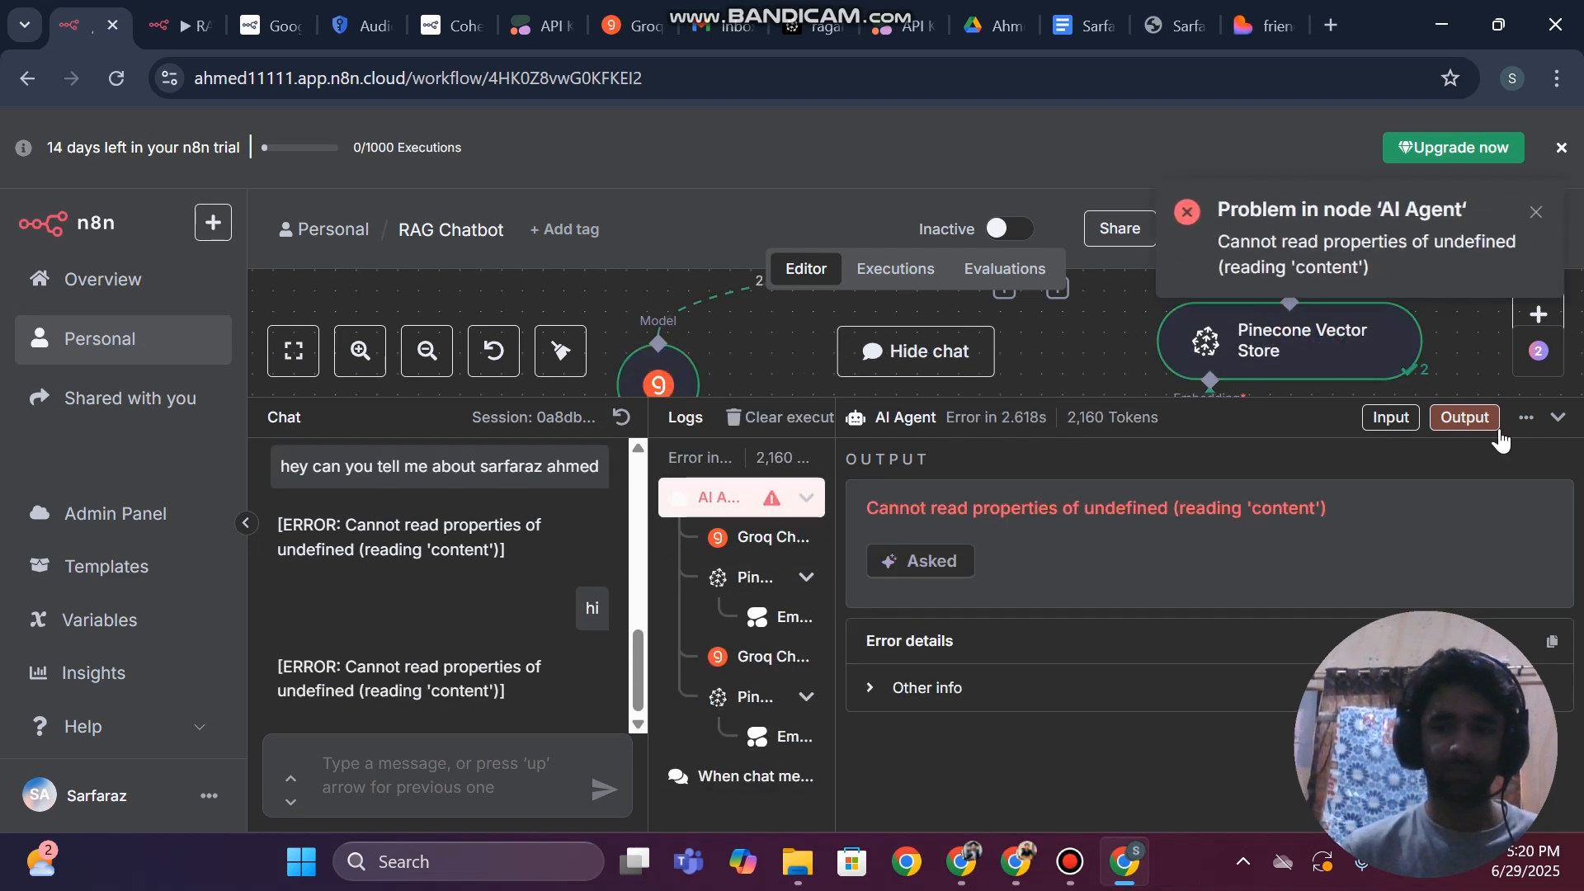
pyautogui.scroll(3, 333, 577)
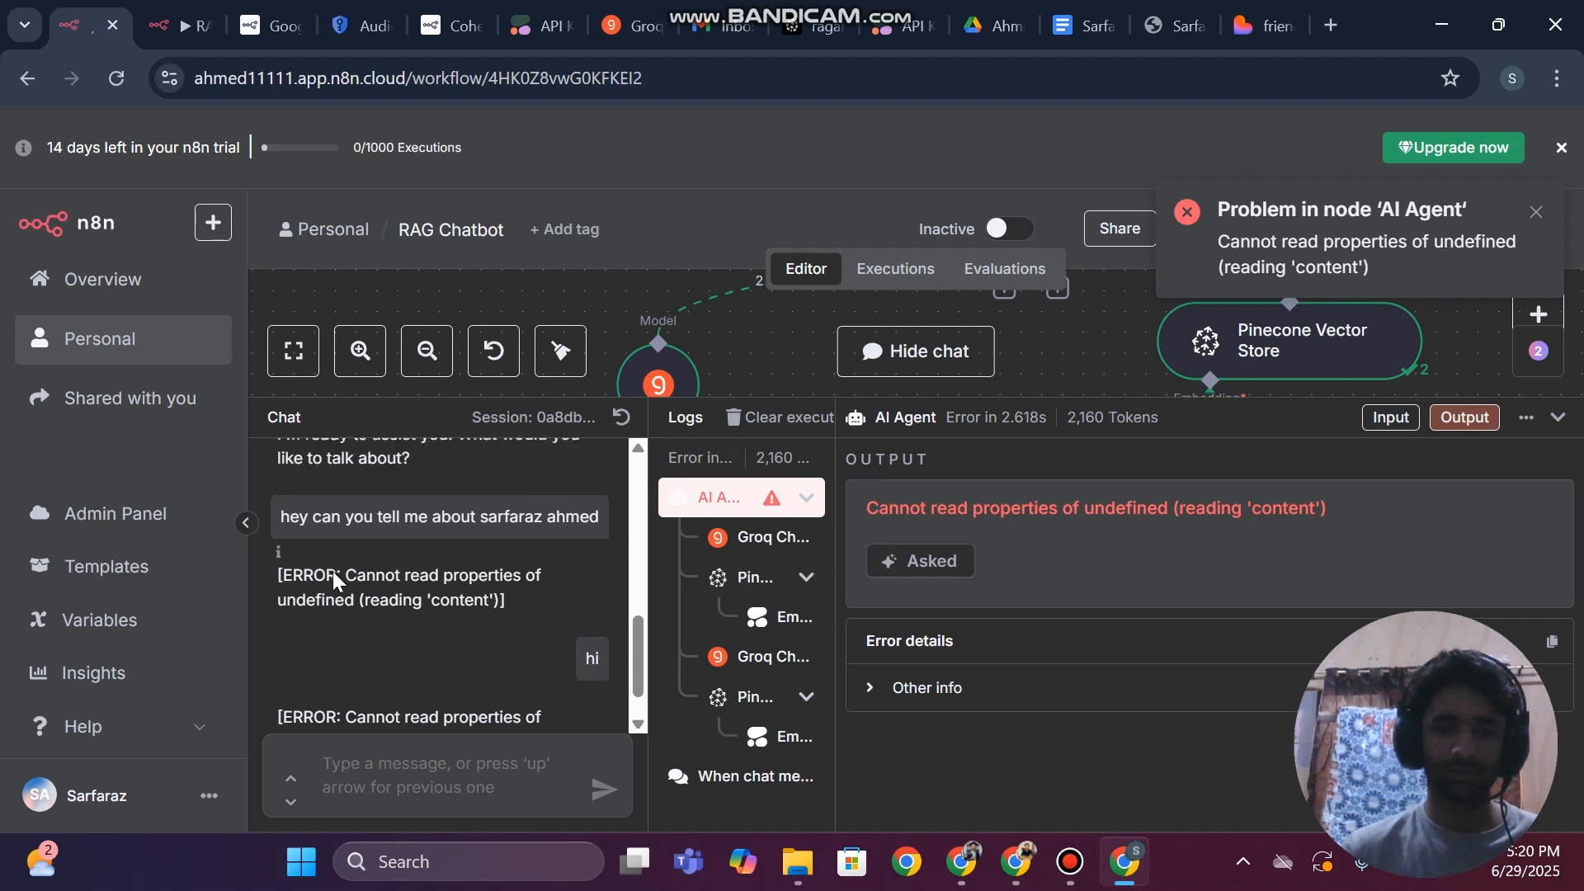
# Reset the chat session, send the message "hi" in the fresh session, and collapse the chat and logs area
pyautogui.scroll(2, 334, 571)
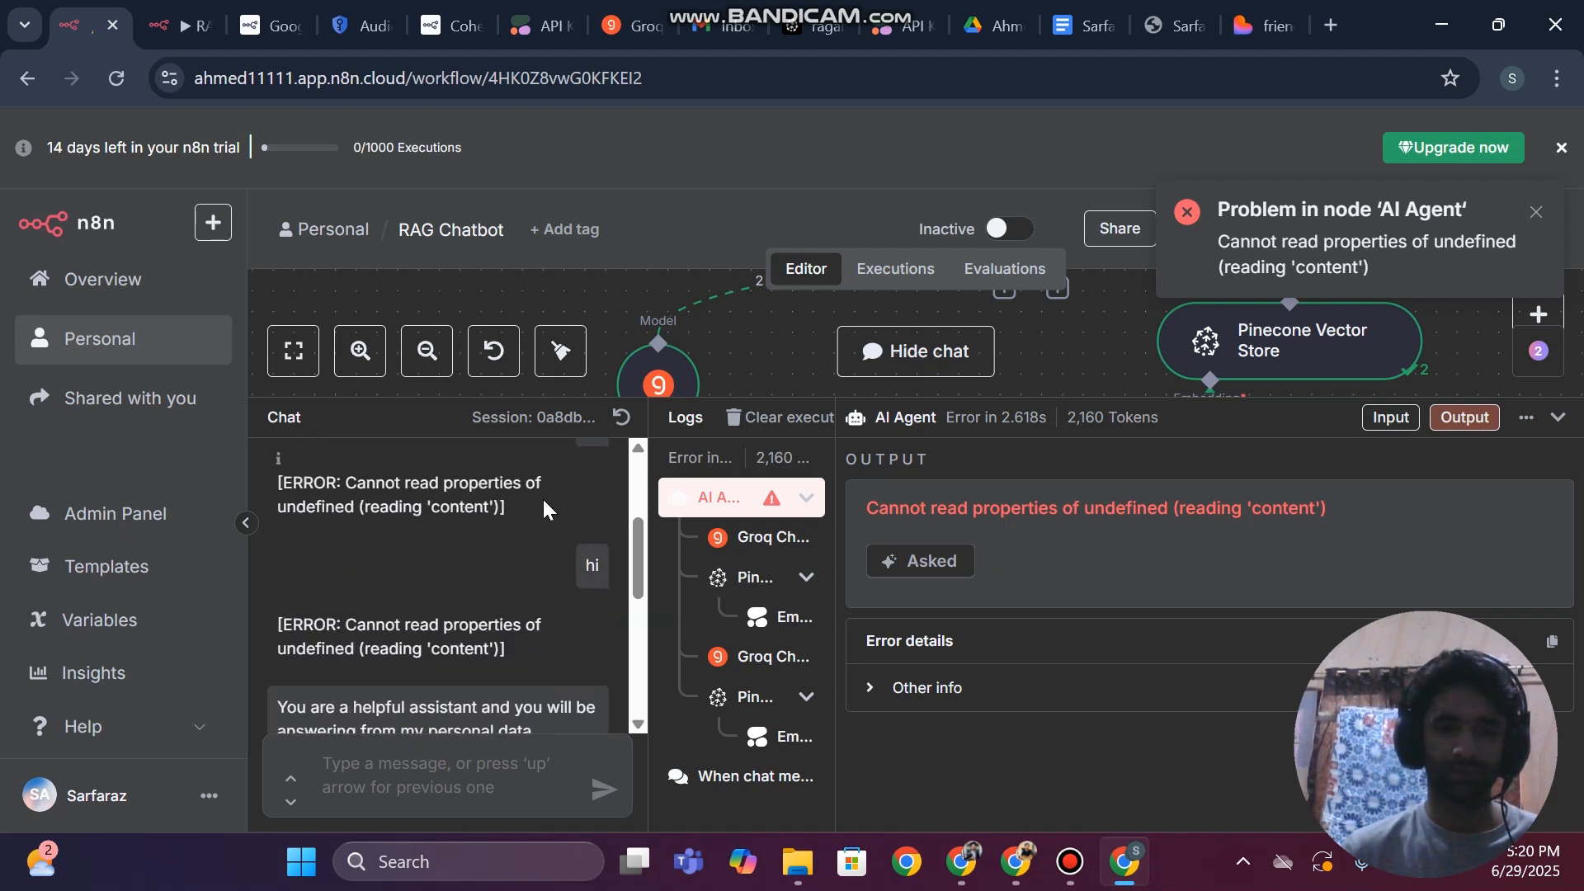
pyautogui.click(622, 417)
pyautogui.write('hi')
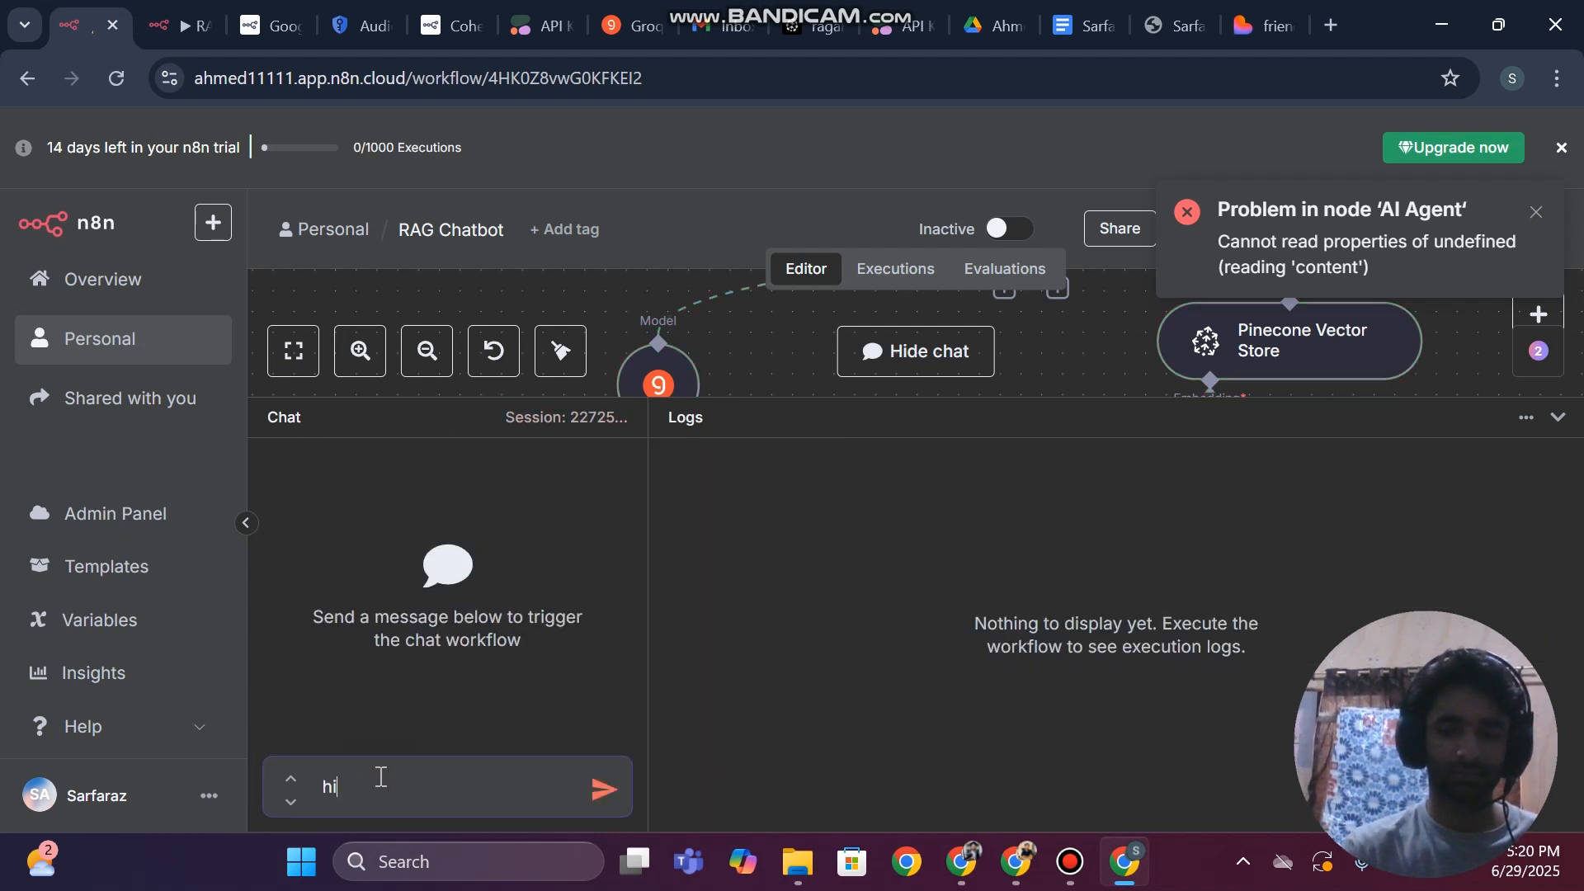
pyautogui.press('Return')
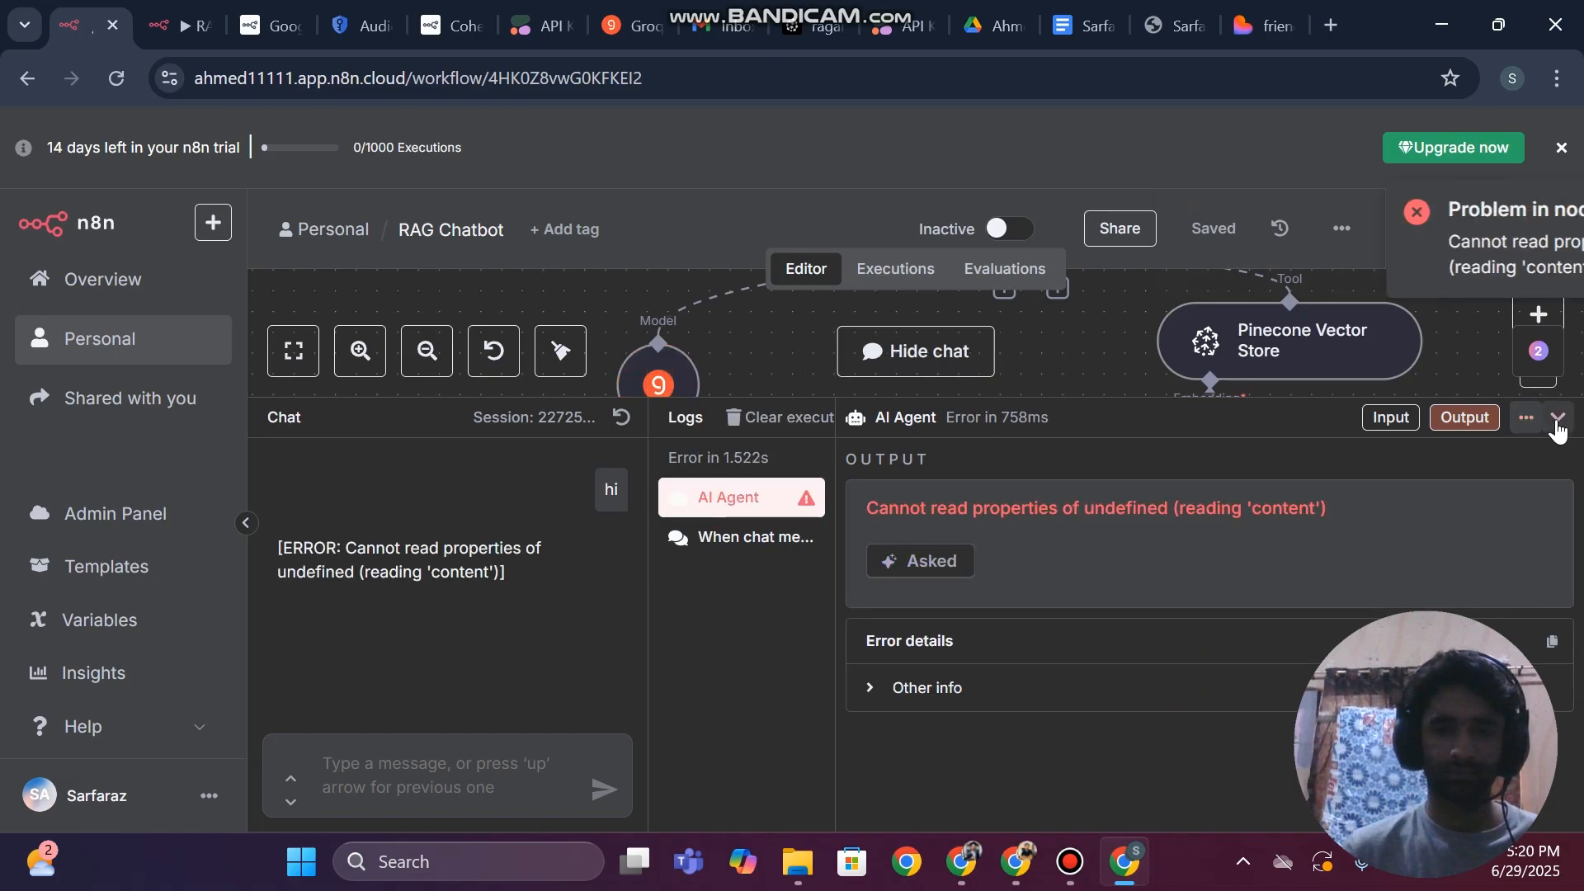
pyautogui.click(1558, 416)
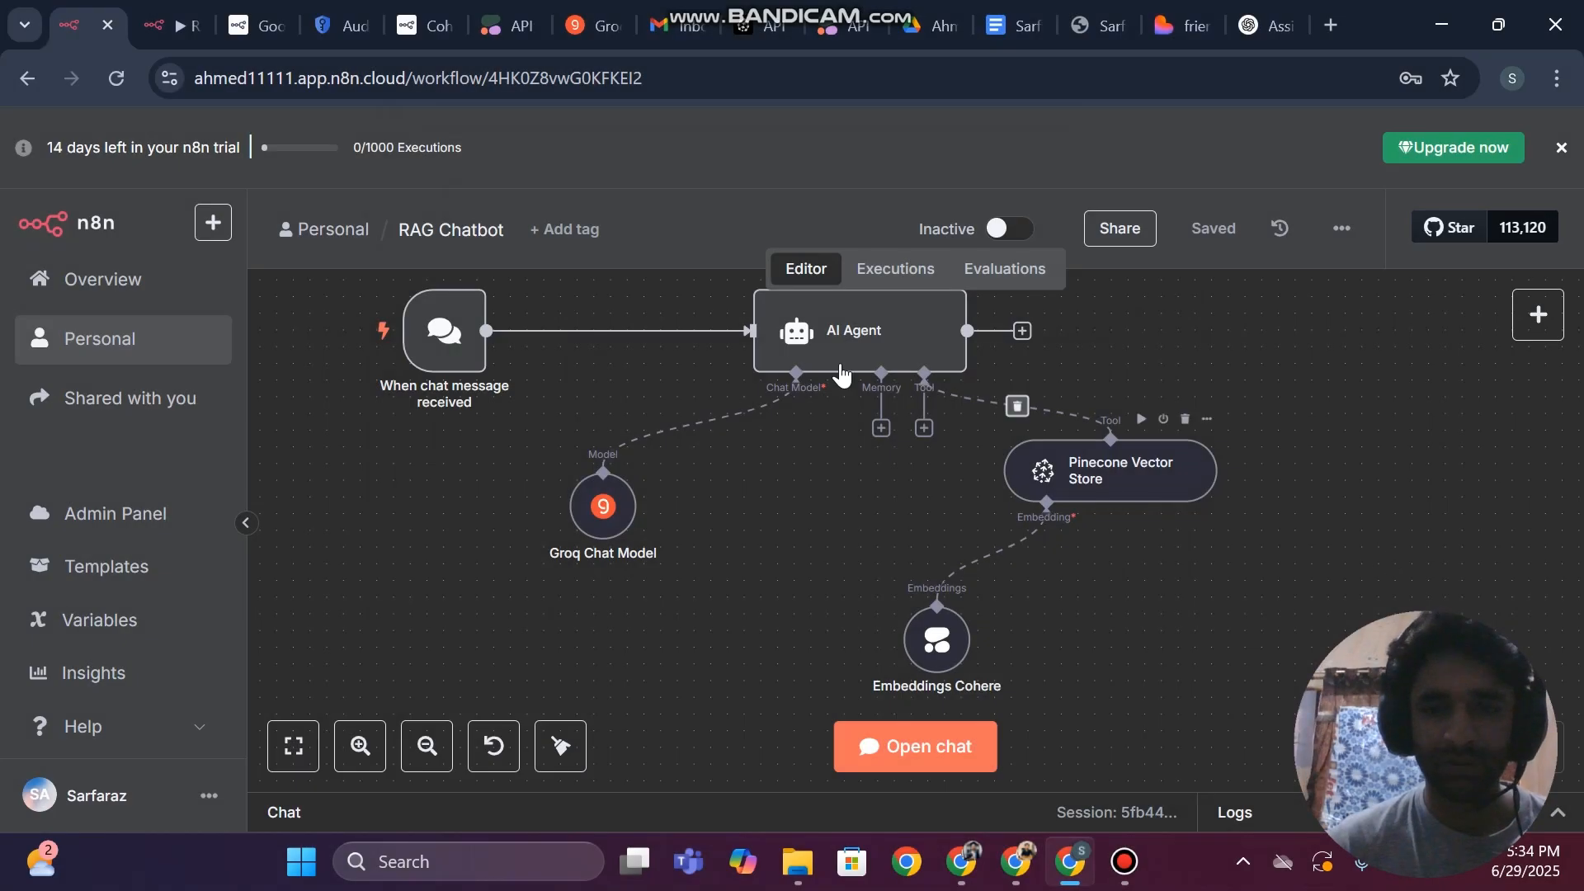
# Check which model the Groq Chat Model node uses and look at the available models, leaving the selection as is
pyautogui.doubleClick(596, 518)
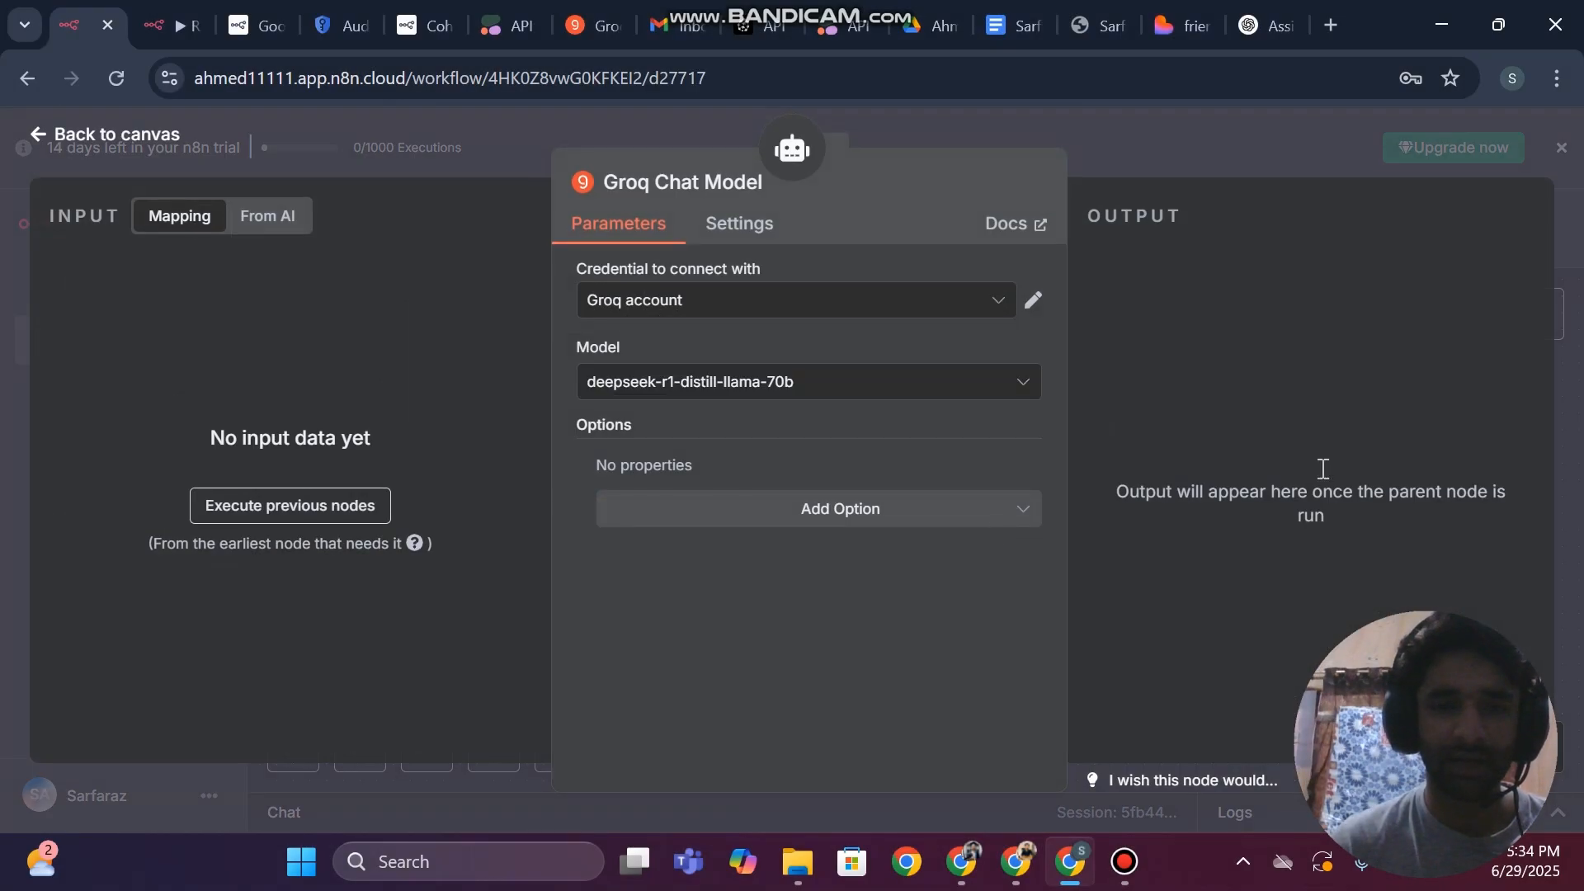
pyautogui.click(733, 391)
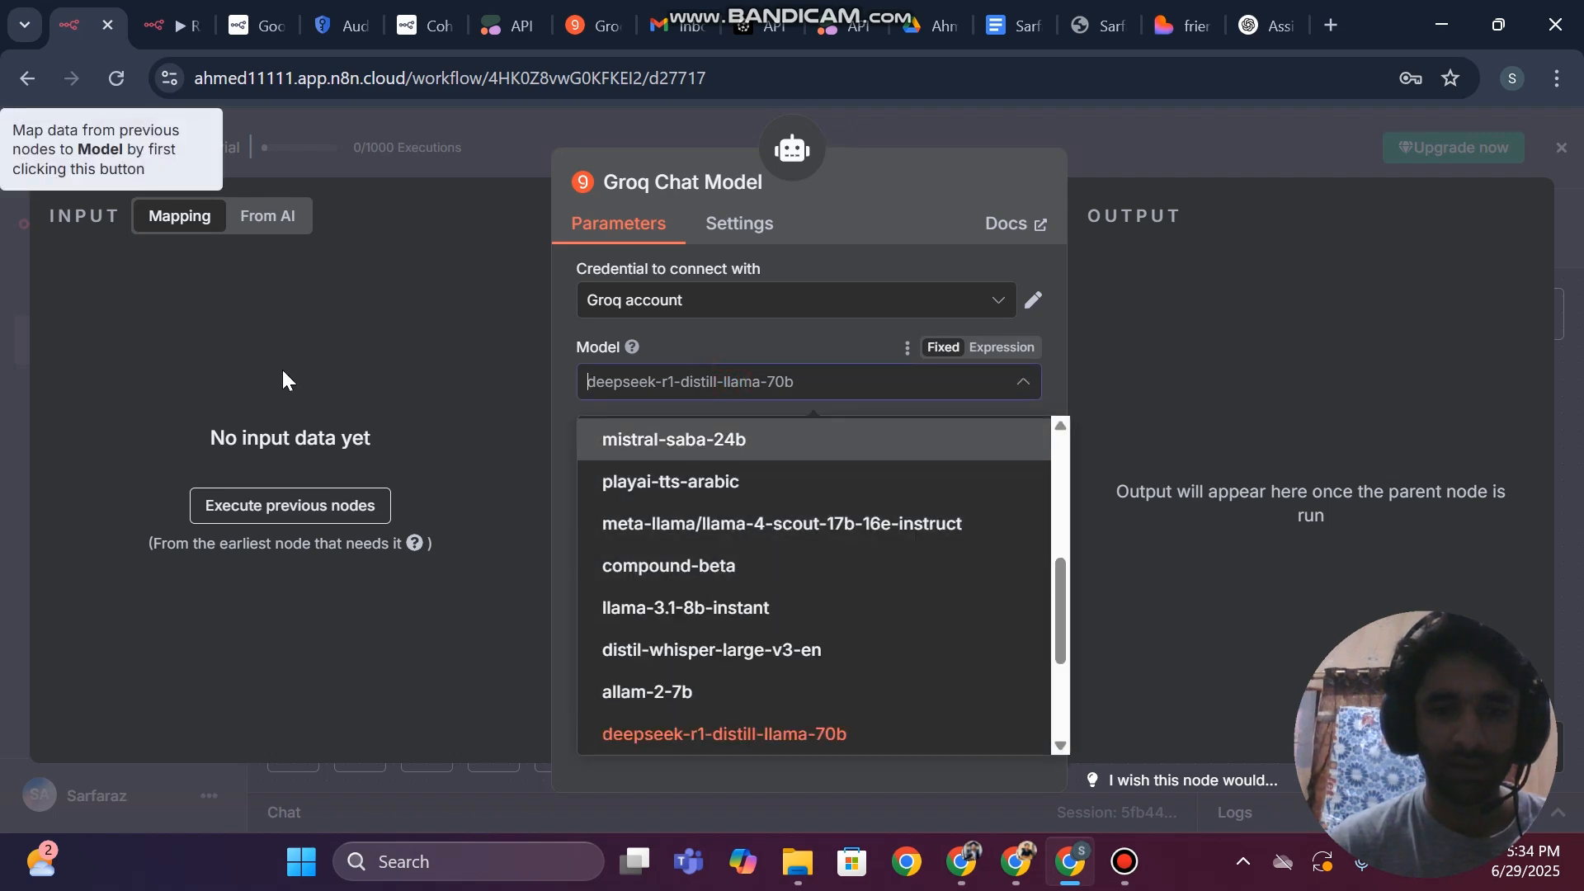
pyautogui.click(212, 369)
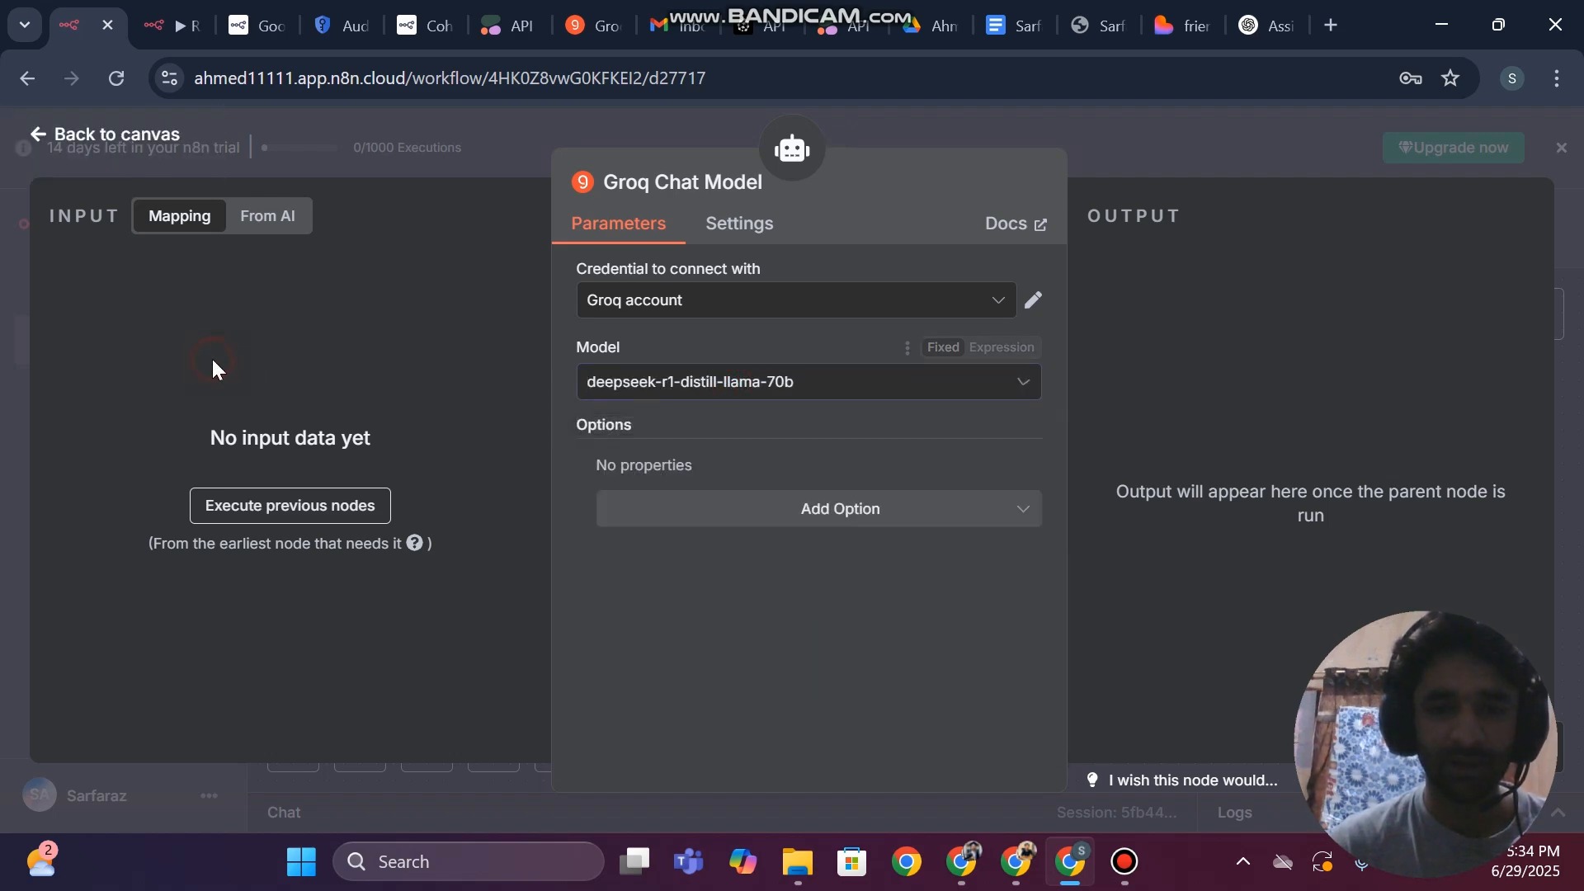
pyautogui.click(5, 290)
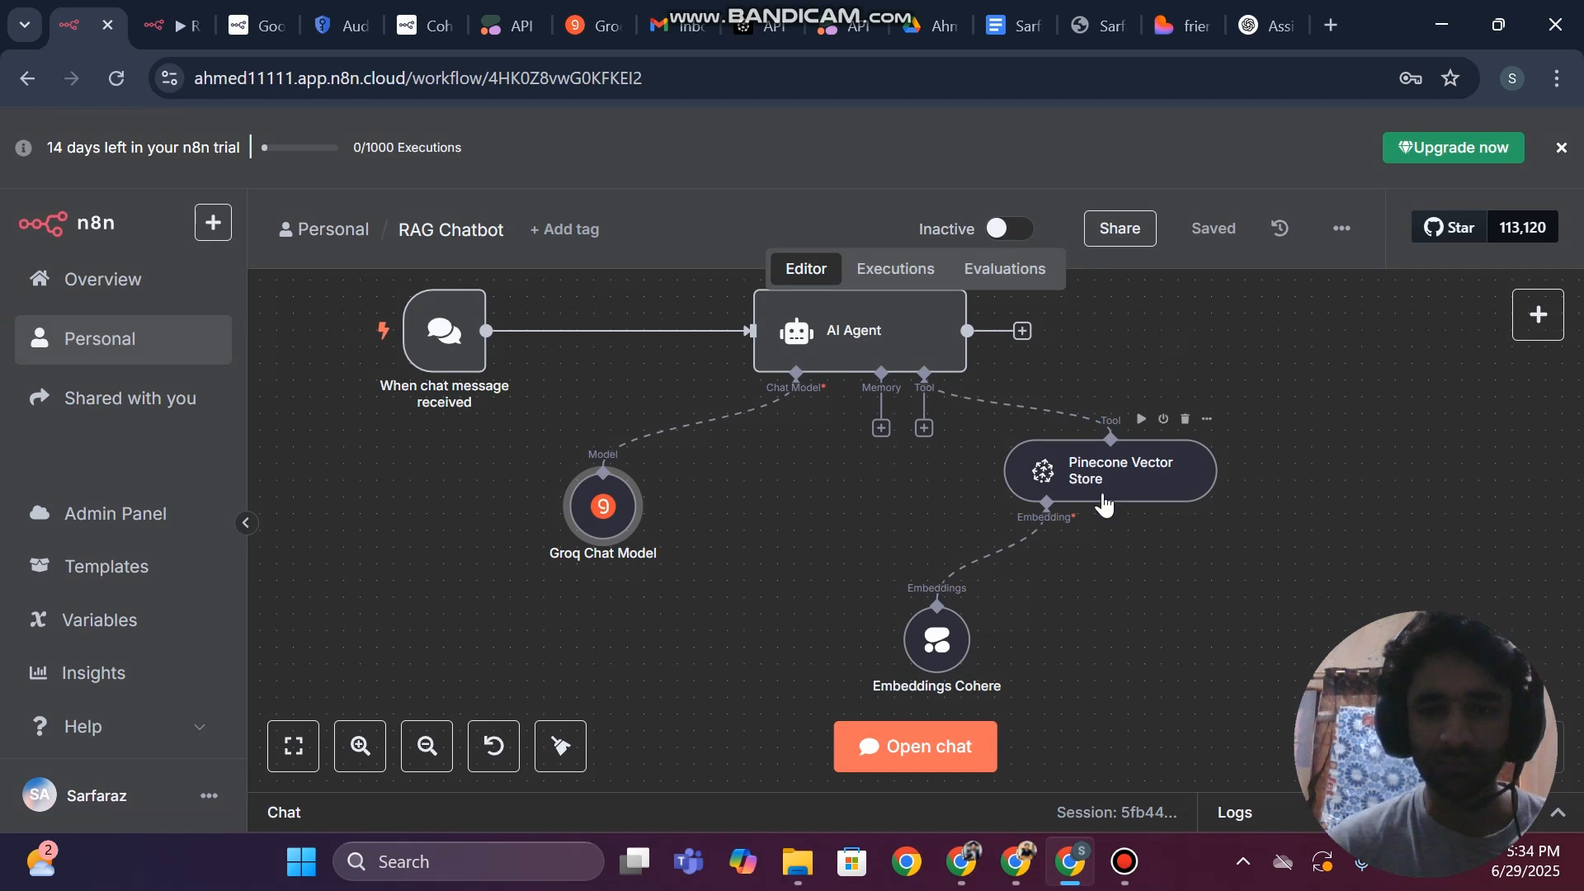
# Review the system message in the AI Agent node's options and return to the canvas
pyautogui.click(886, 341)
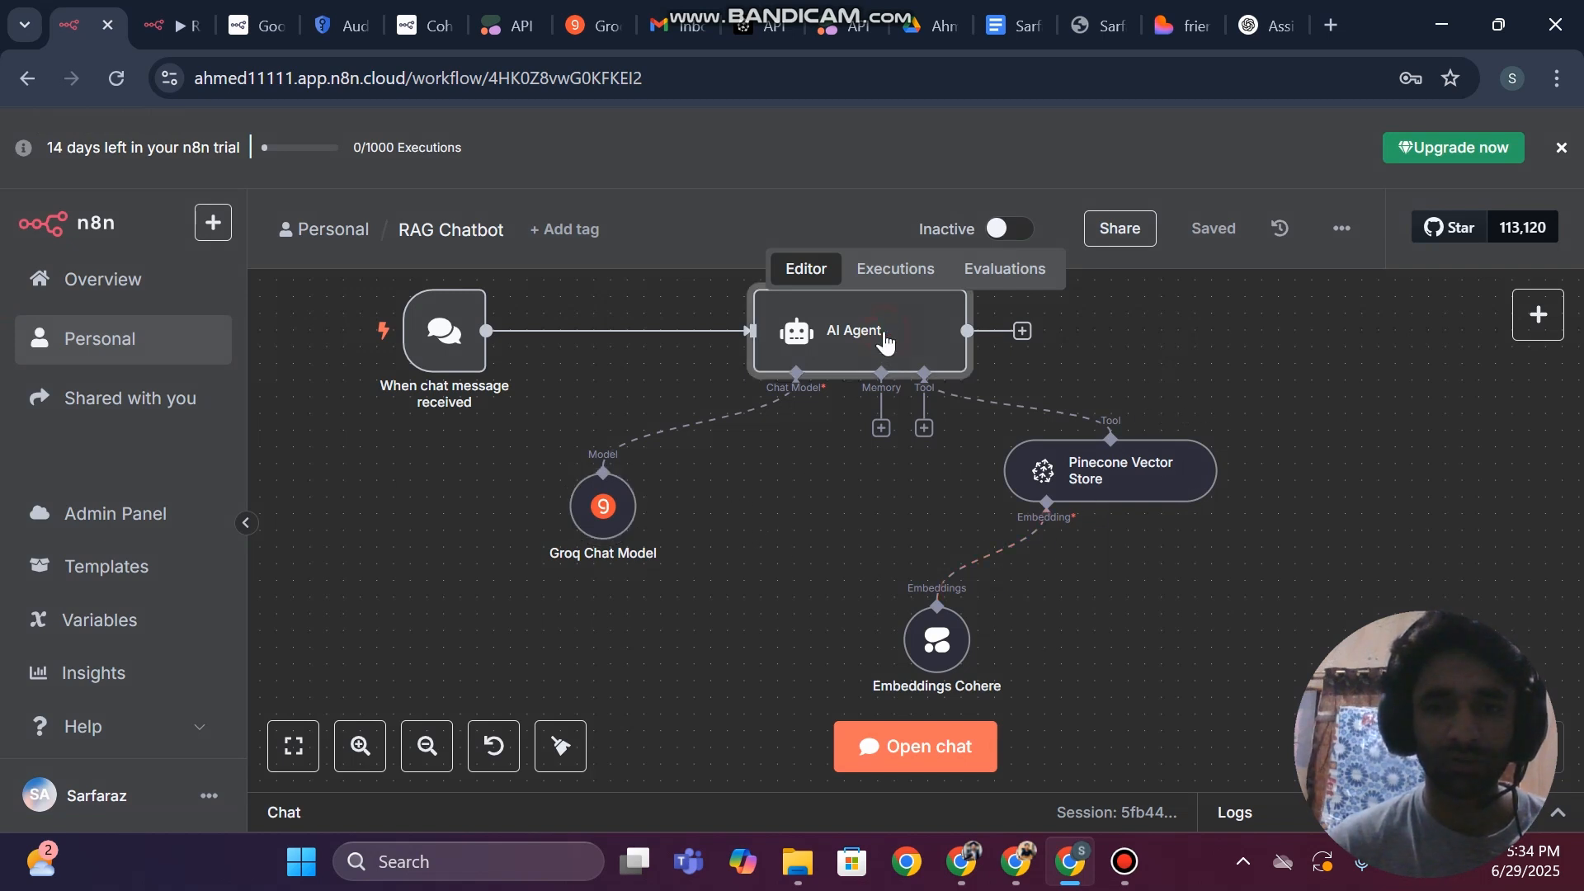
pyautogui.doubleClick(851, 342)
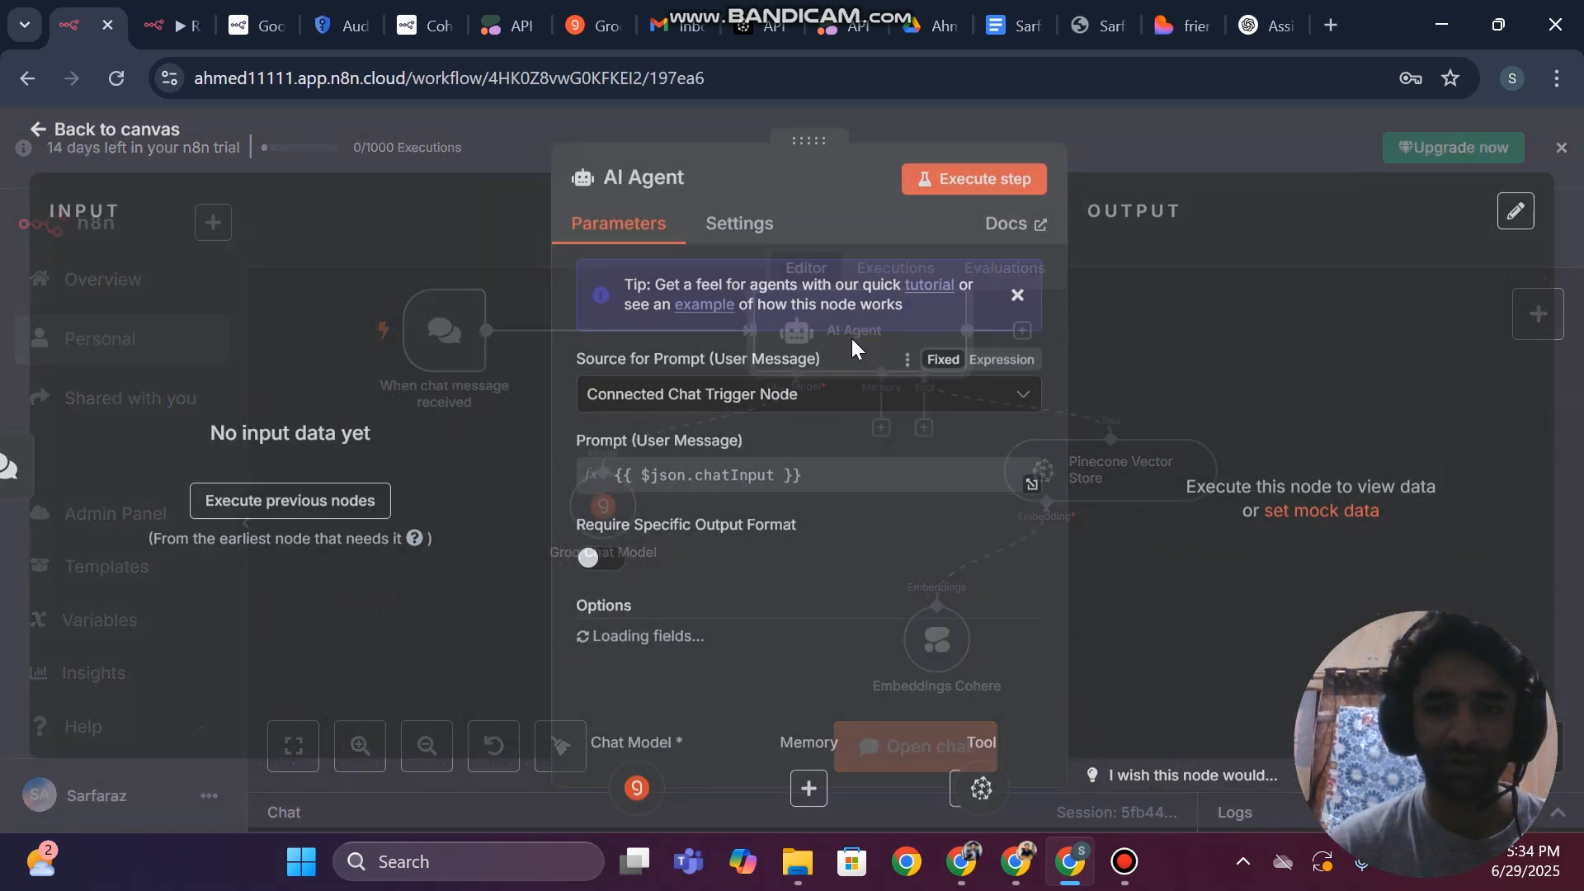
pyautogui.scroll(-2, 794, 566)
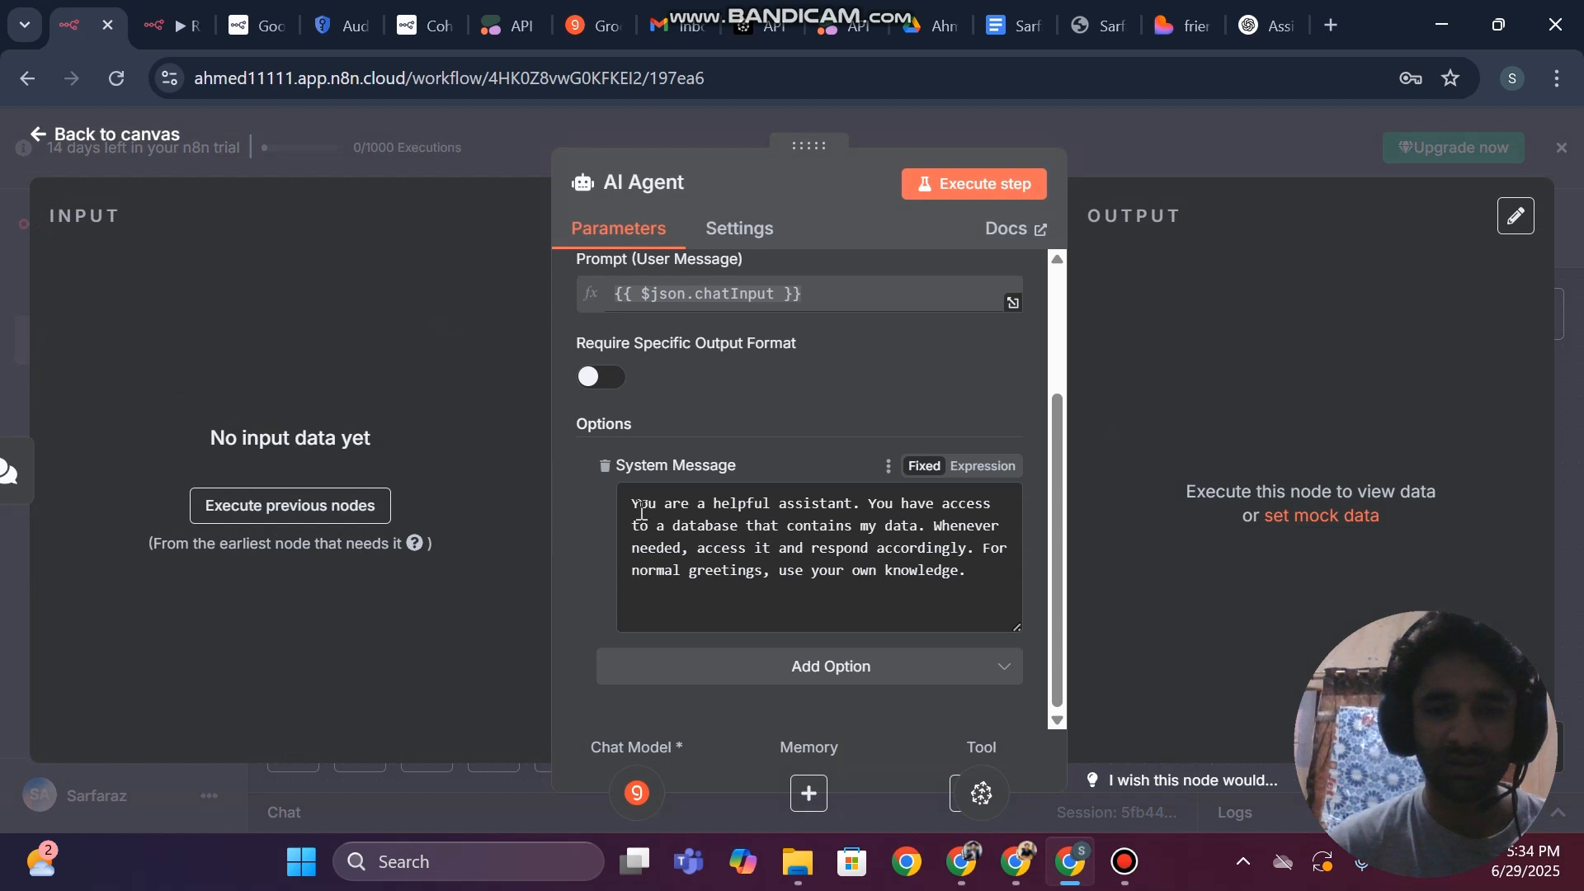
pyautogui.moveTo(639, 511); pyautogui.dragTo(804, 505)
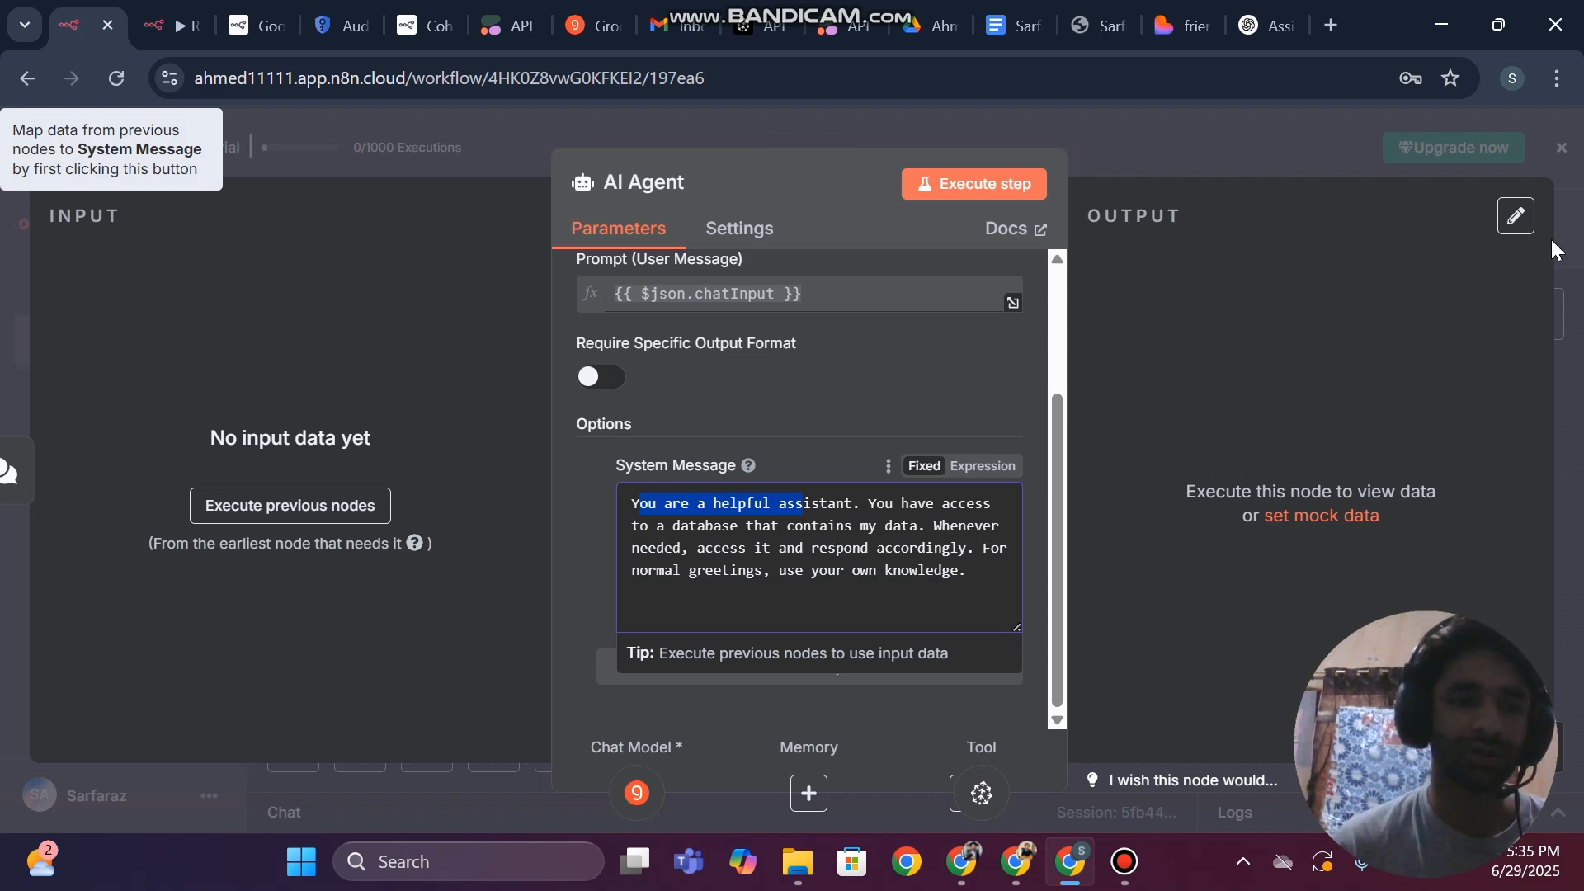
pyautogui.click(6, 249)
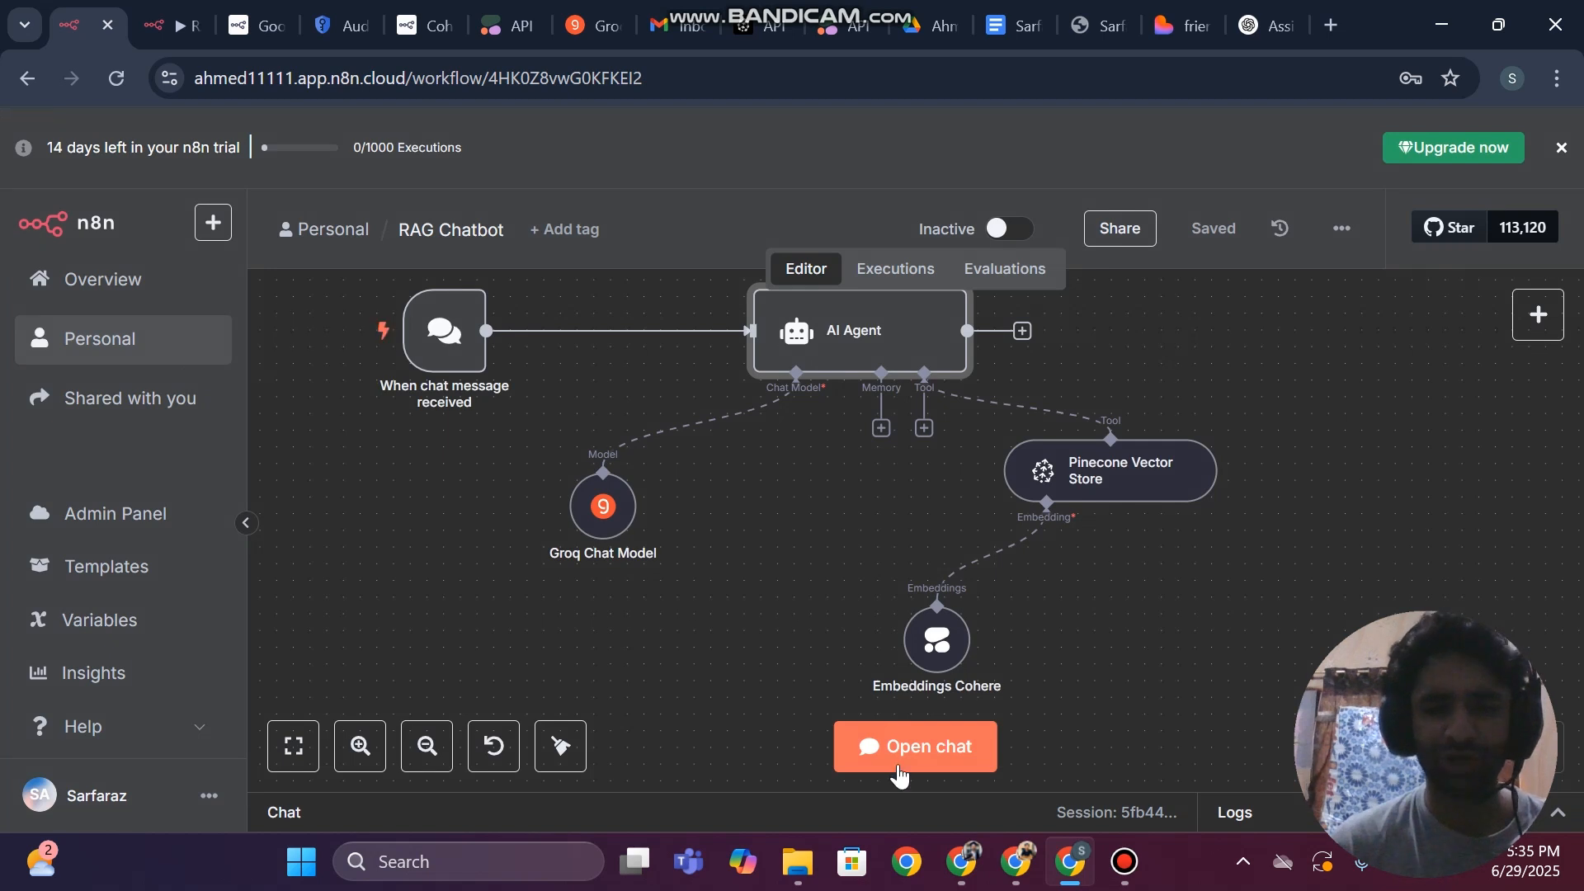
# Open the workflow chat and send the chatbot the message "hi"
pyautogui.click(901, 760)
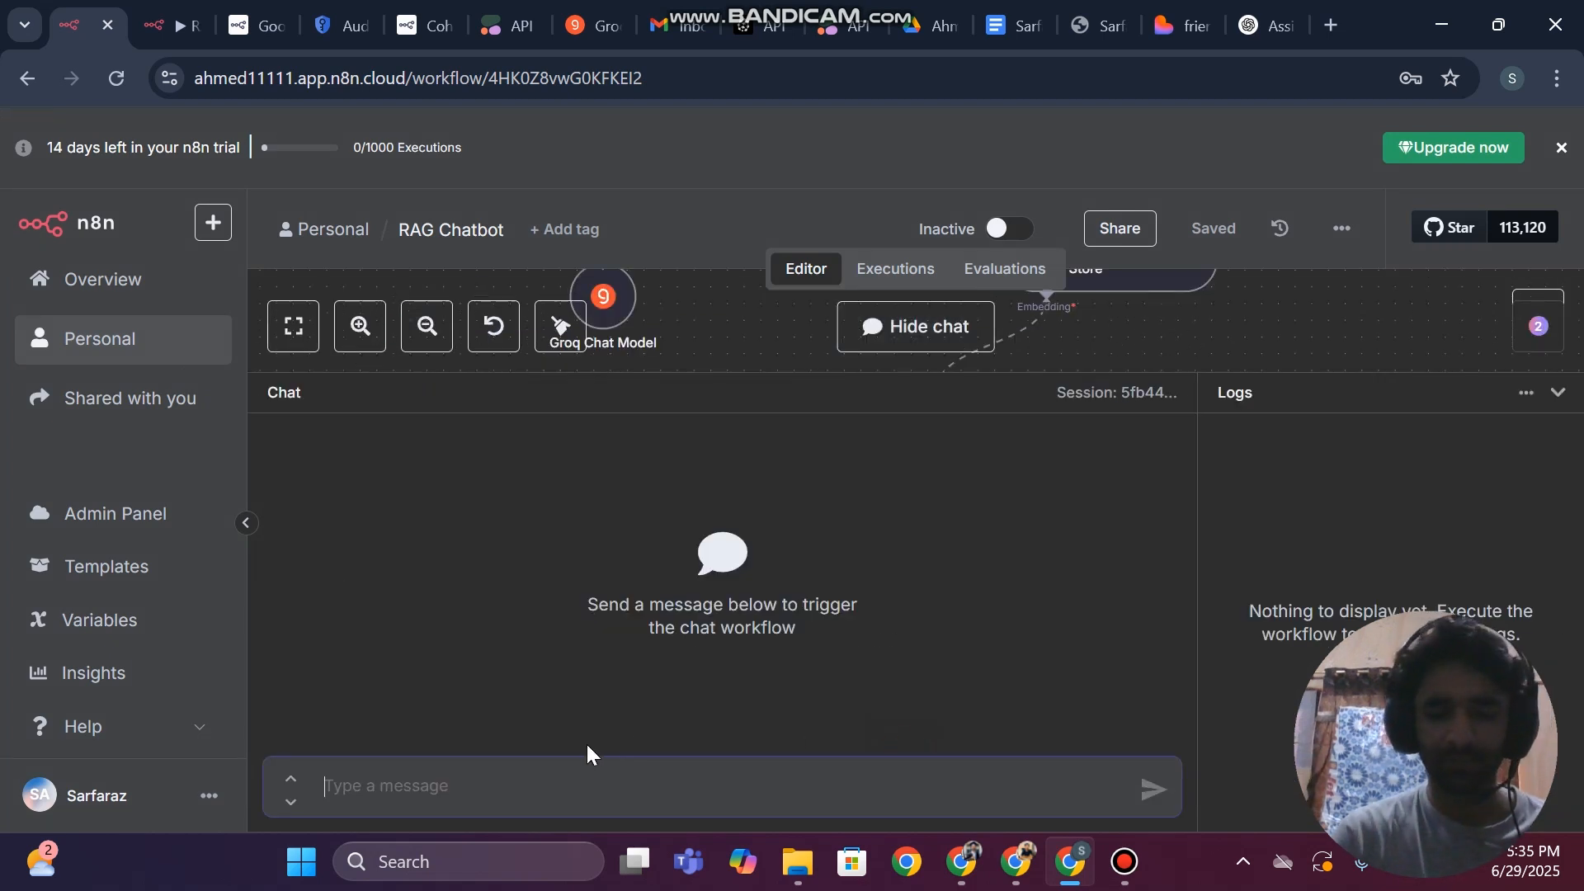
pyautogui.write('hi')
pyautogui.press('Return')
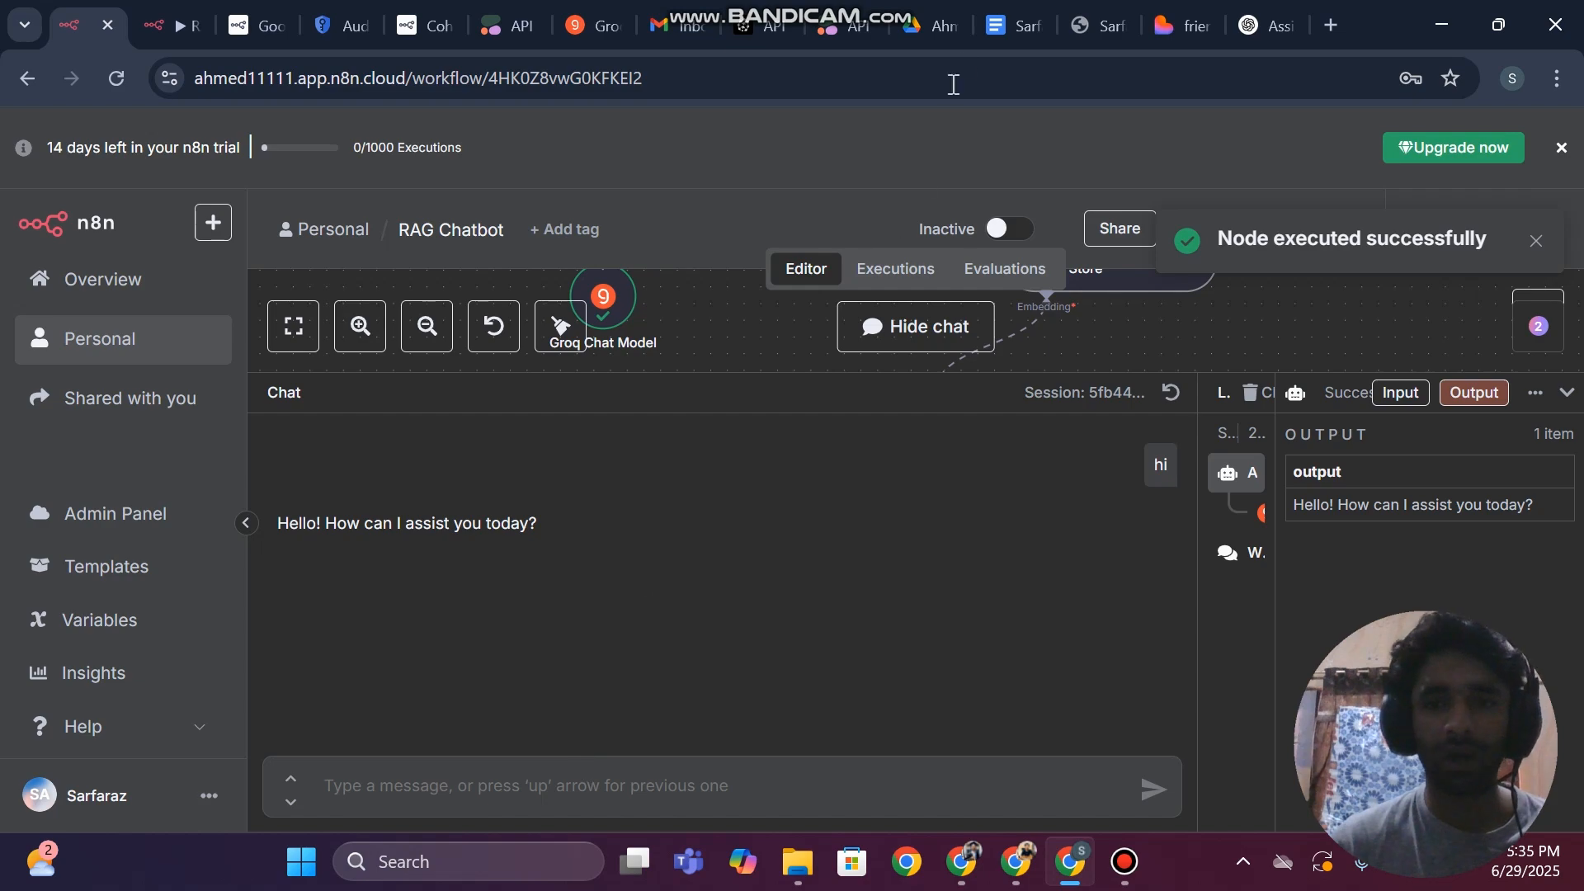
# Switch to the CV in Google Docs and look through its experience and technical skills sections
pyautogui.click(1023, 25)
pyautogui.scroll(8, 808, 454)
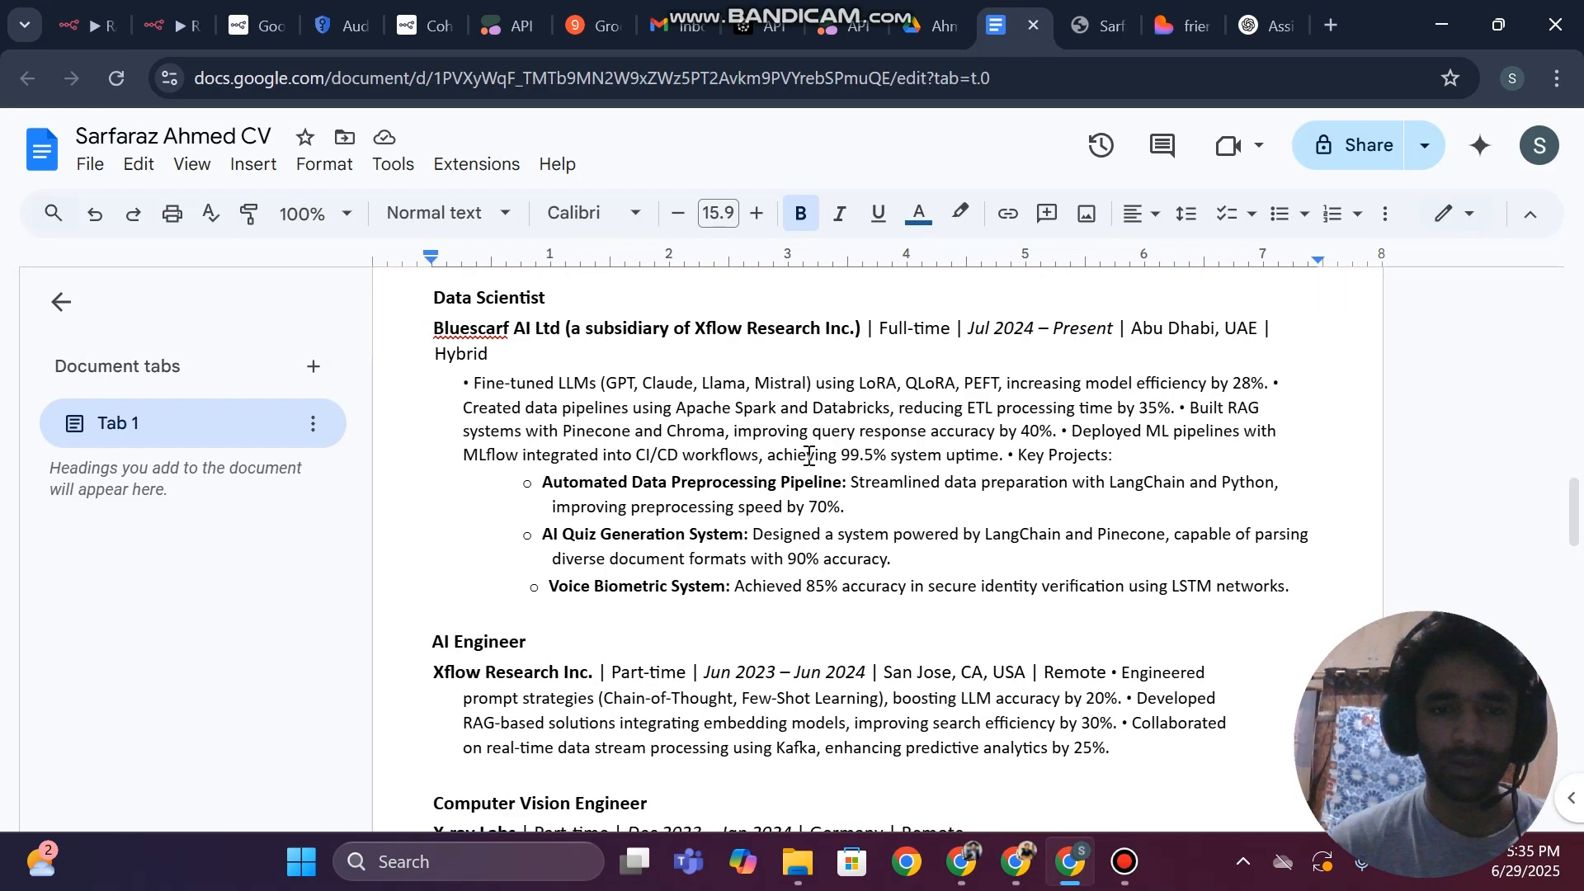
pyautogui.scroll(-5, 808, 453)
pyautogui.scroll(15, 809, 454)
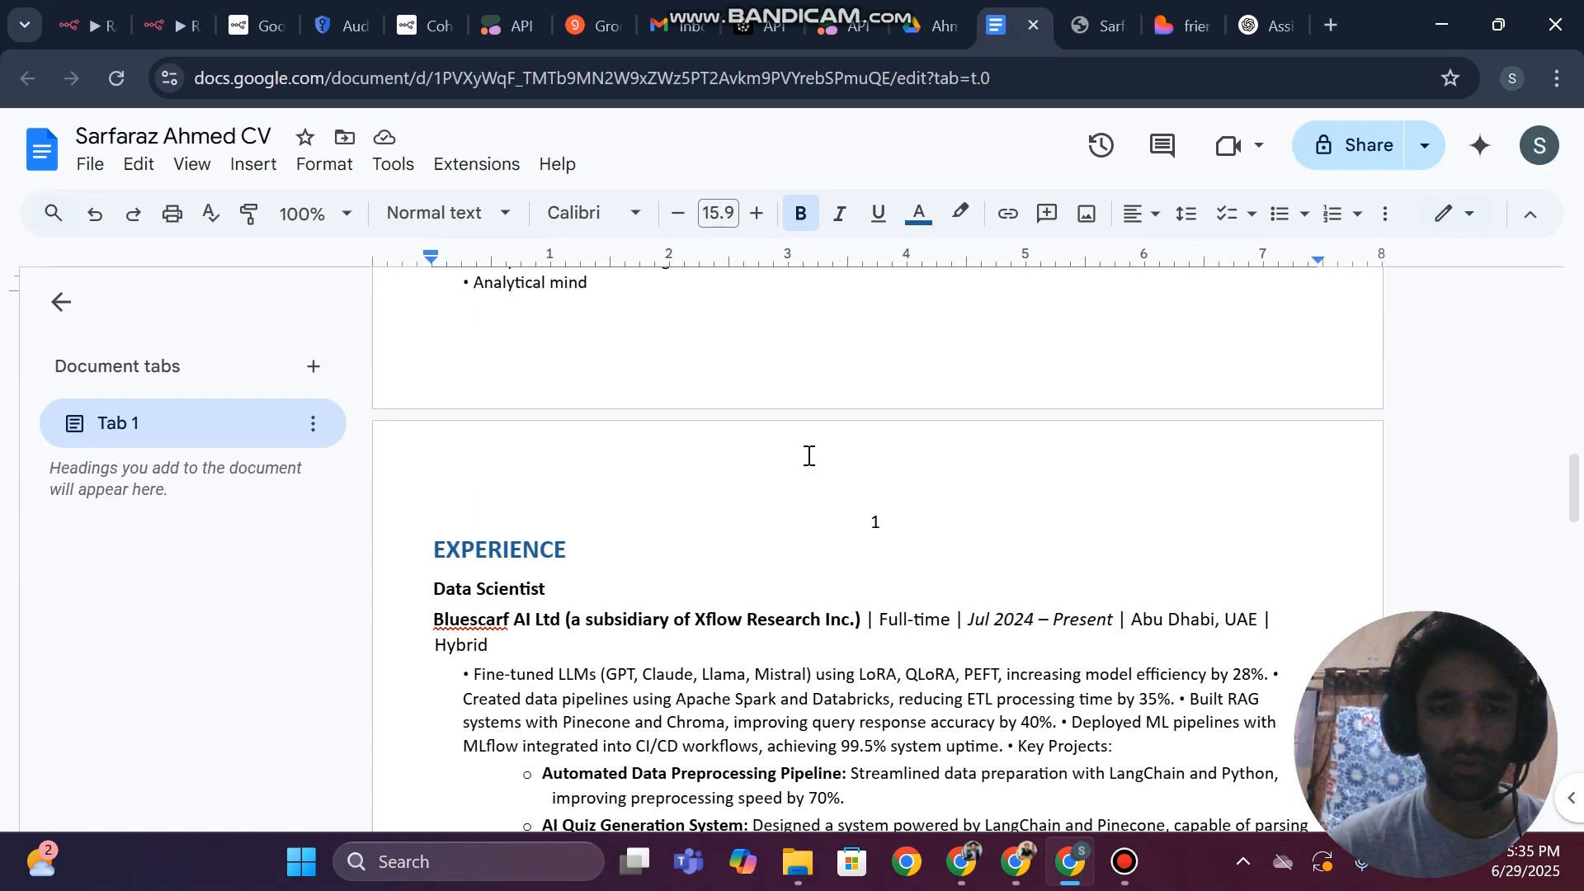
pyautogui.click(700, 402)
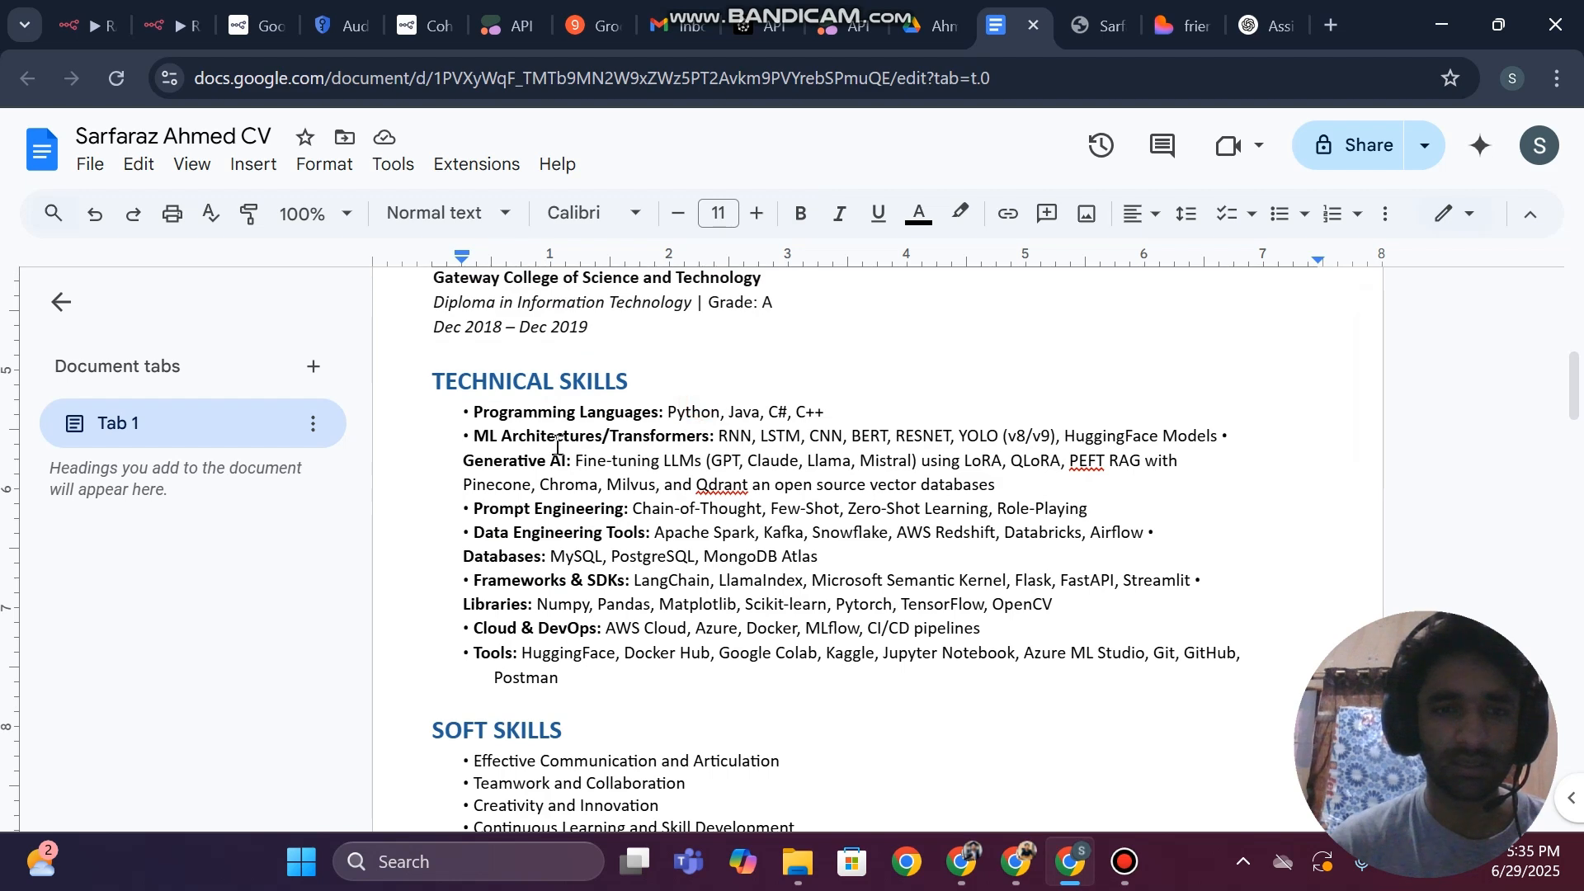
pyautogui.scroll(3, 700, 402)
pyautogui.scroll(-2, 701, 402)
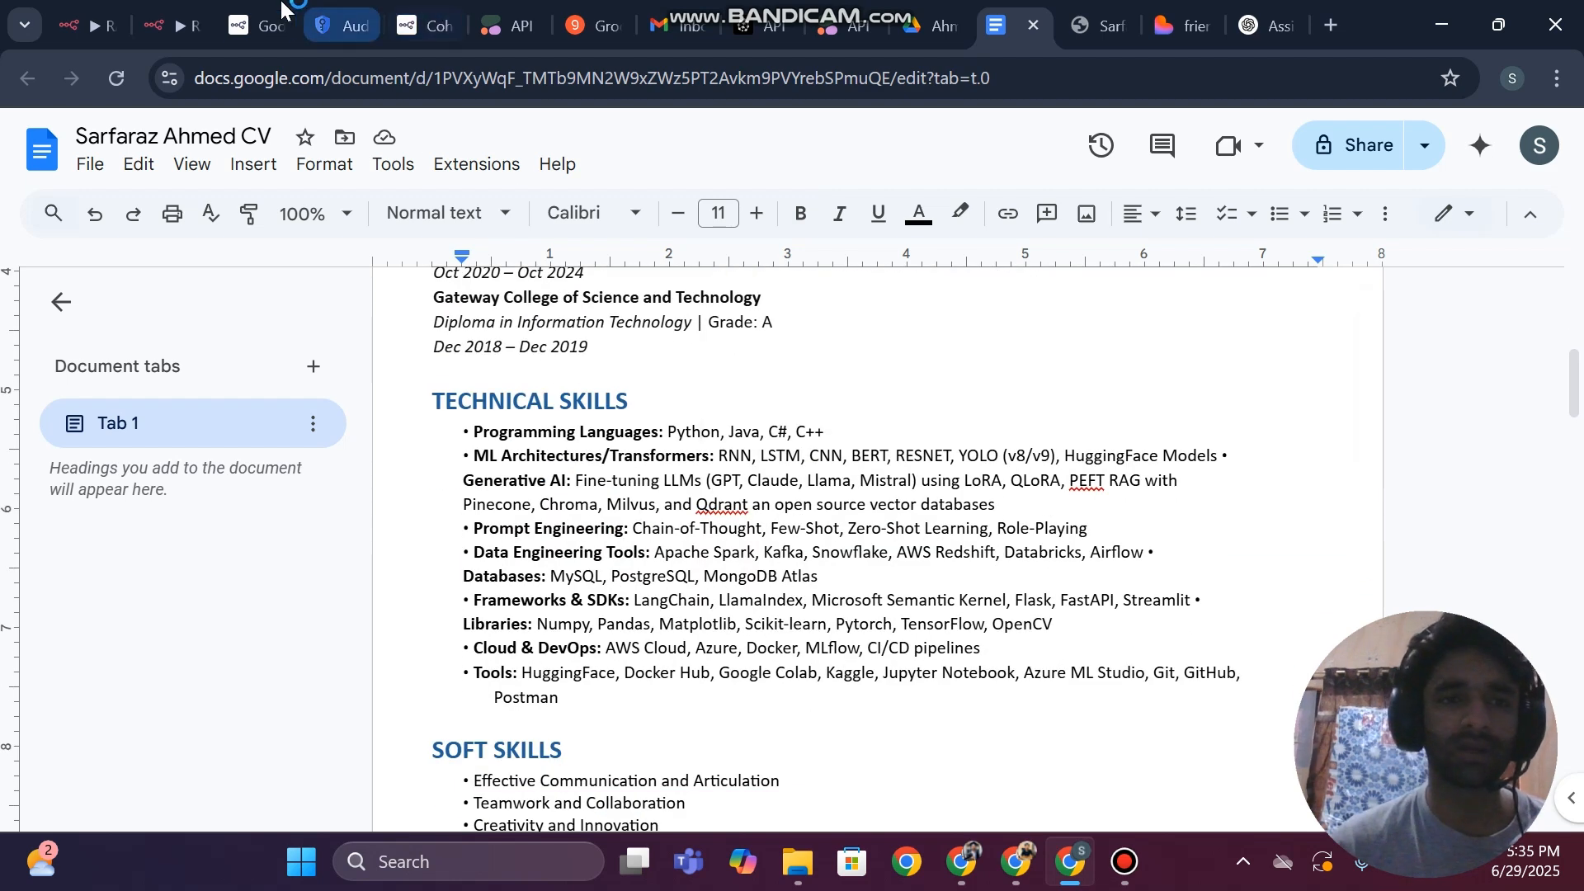
# Return to the n8n workflow chat and send the copied question asking about the CV's owner
pyautogui.click(86, 21)
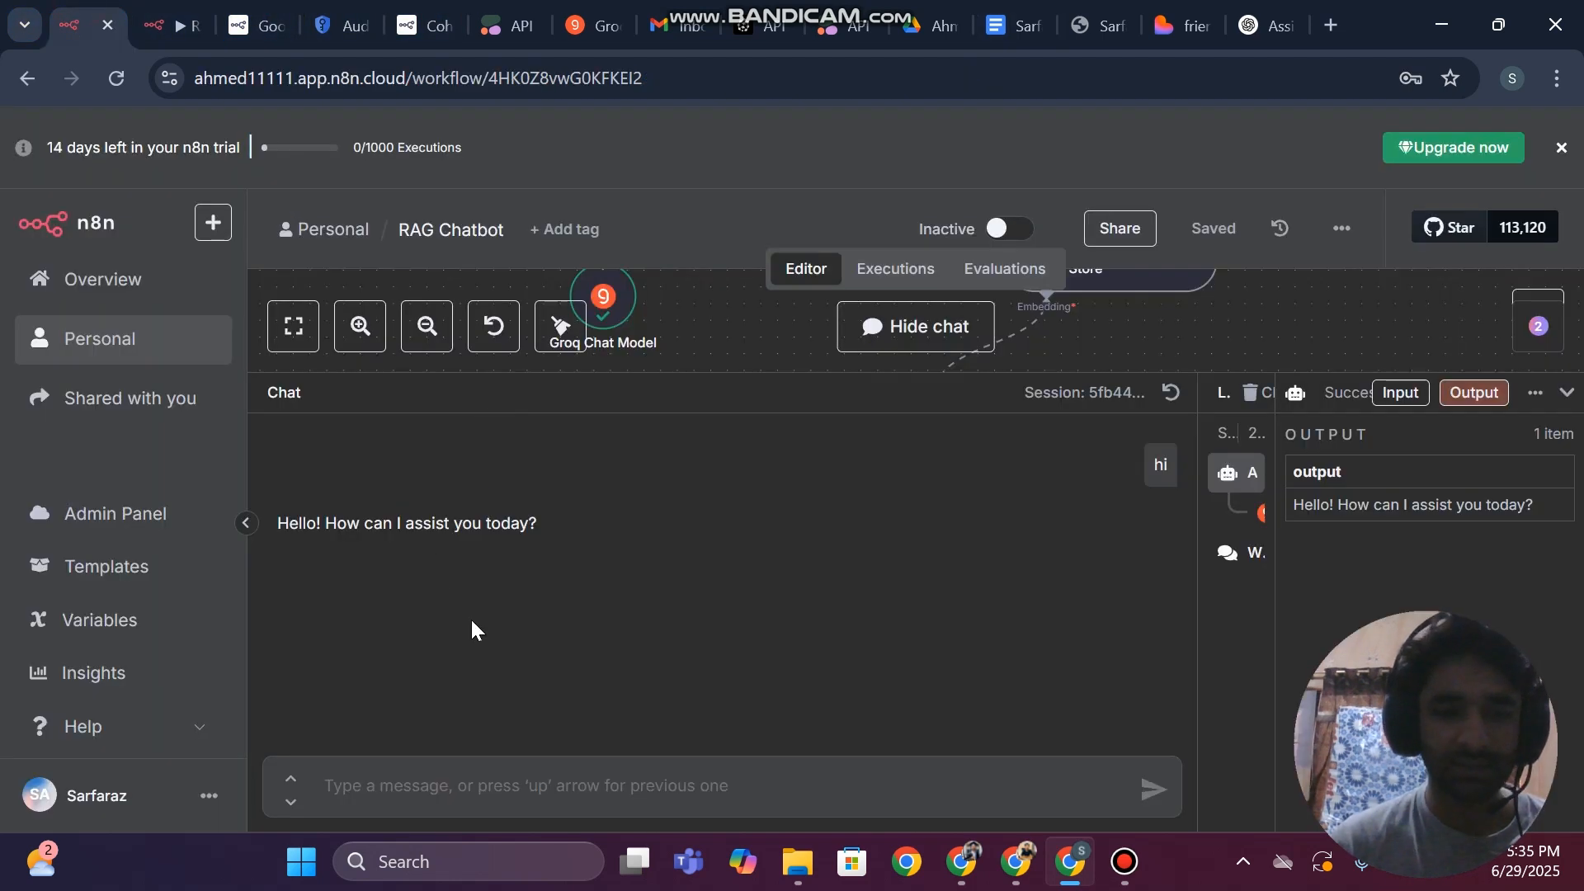
pyautogui.click(560, 766)
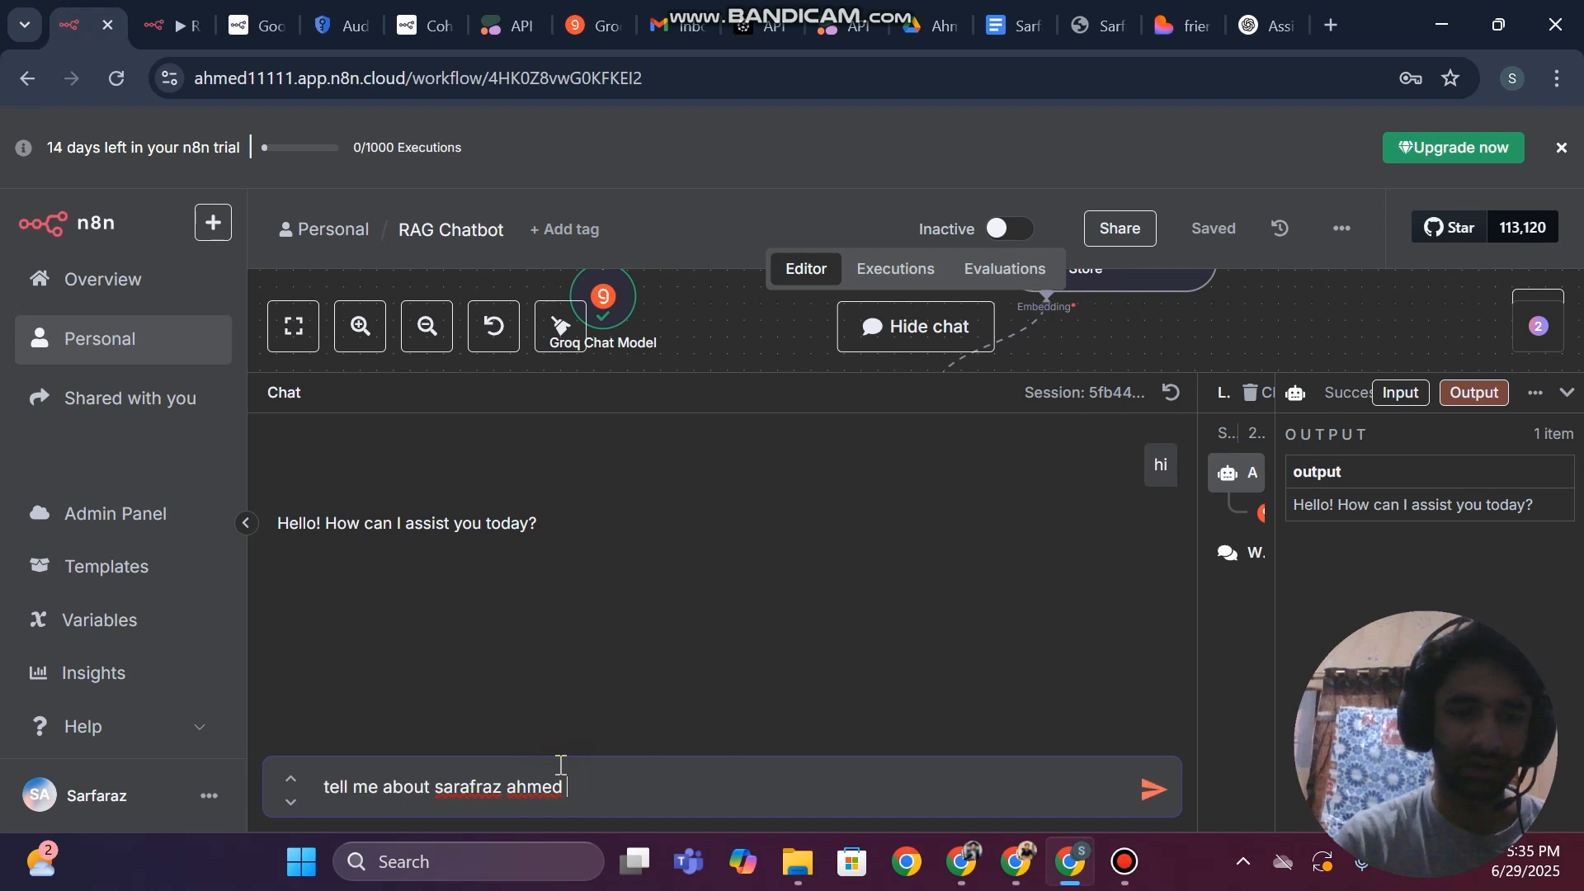
pyautogui.press('Return')
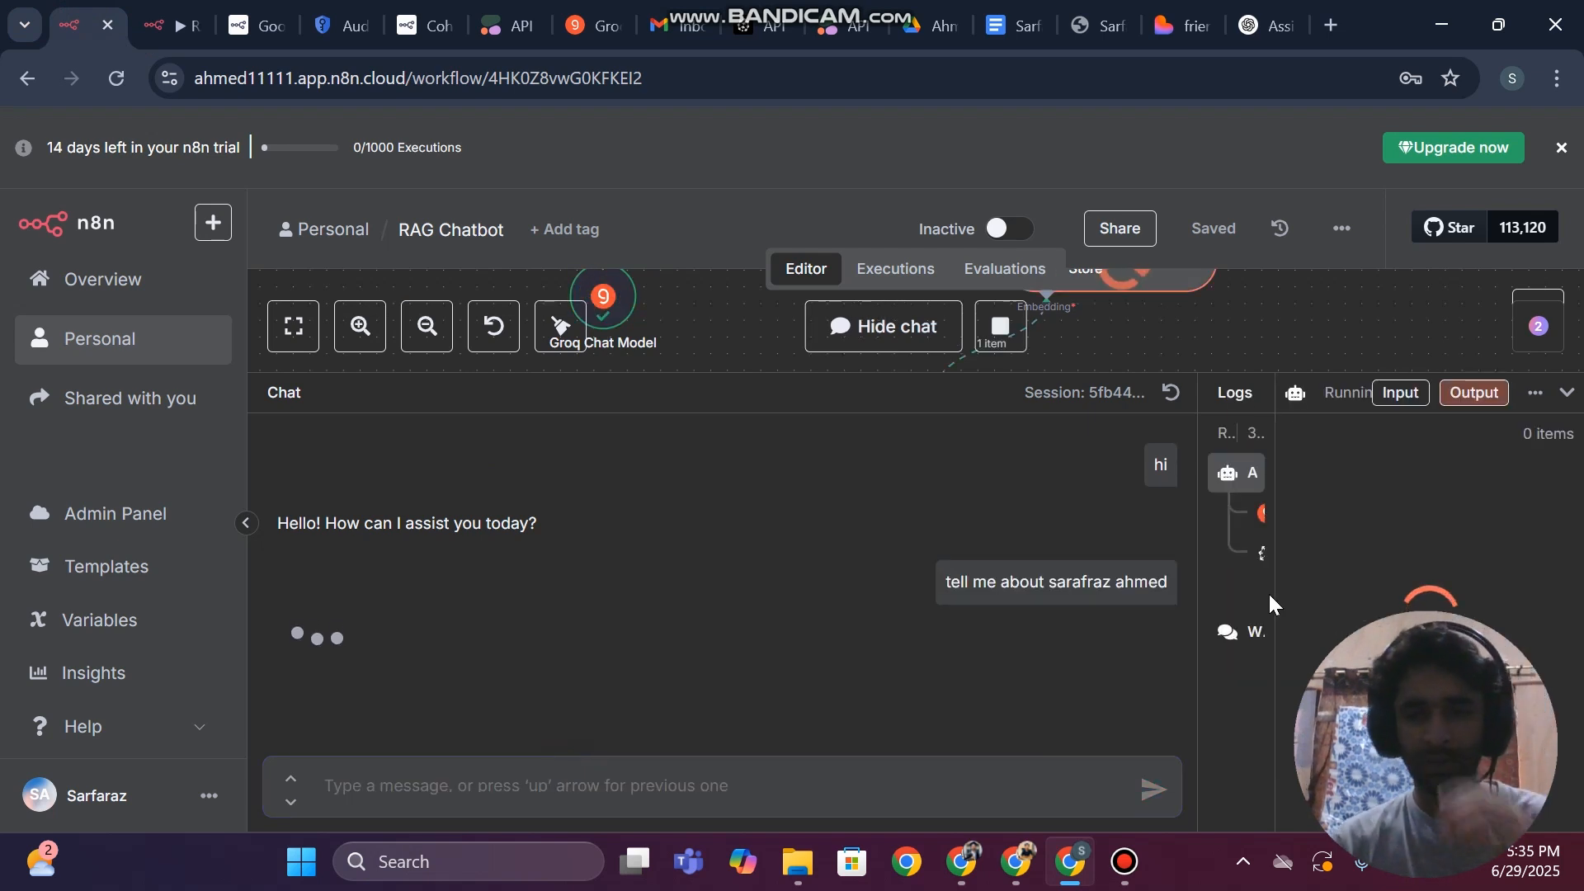
# Widen the logs to inspect the Pinecone Vector Store entry's input and output, then enlarge the chat again
pyautogui.moveTo(1191, 563); pyautogui.dragTo(895, 558)
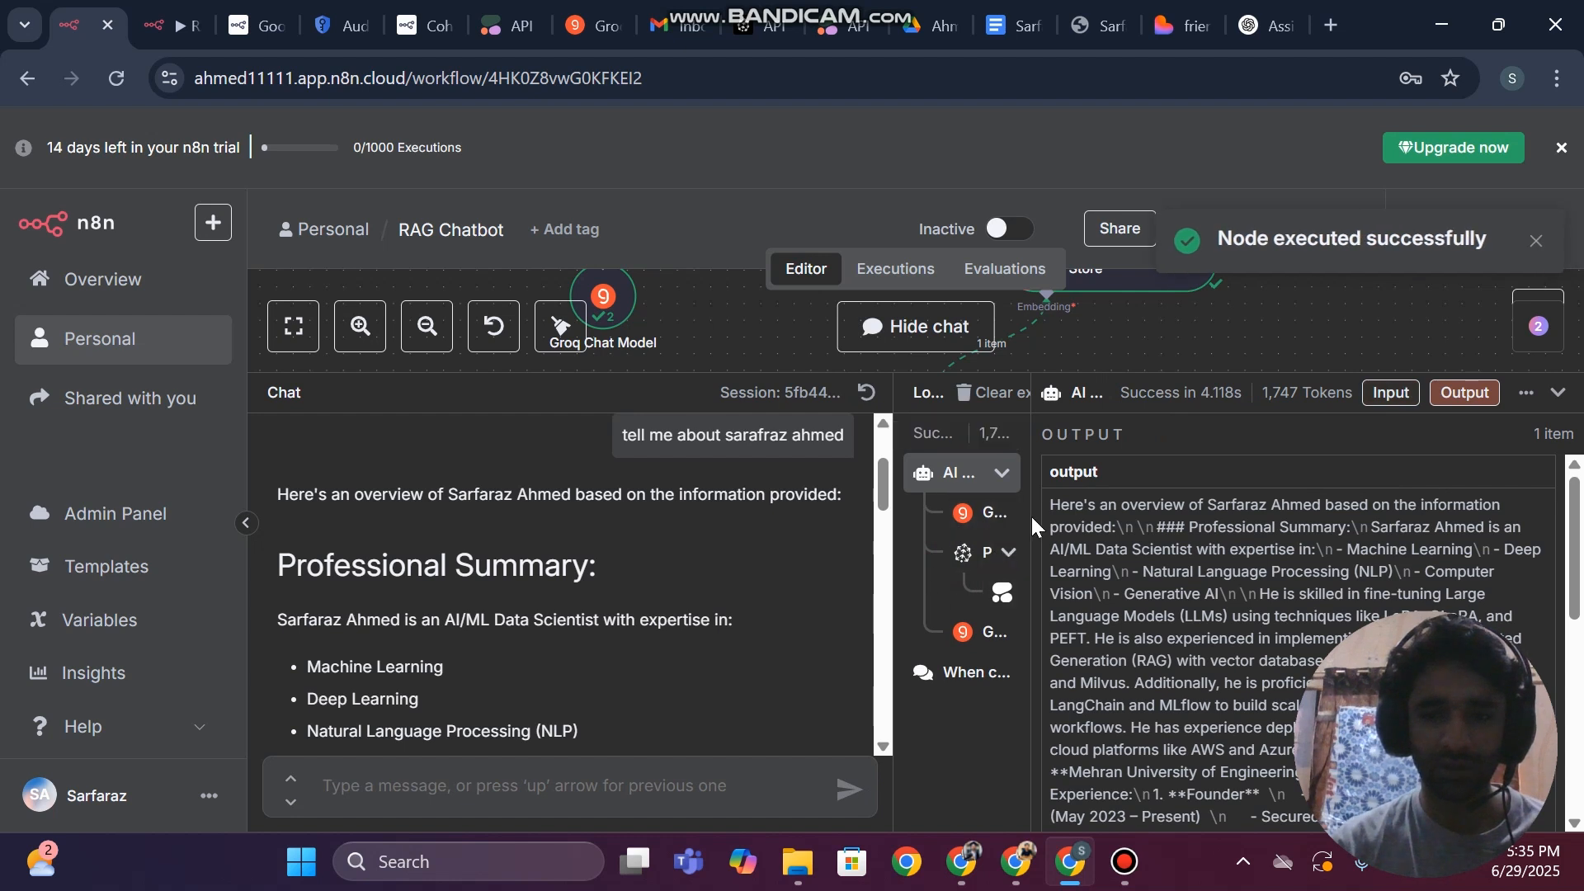
pyautogui.click(966, 557)
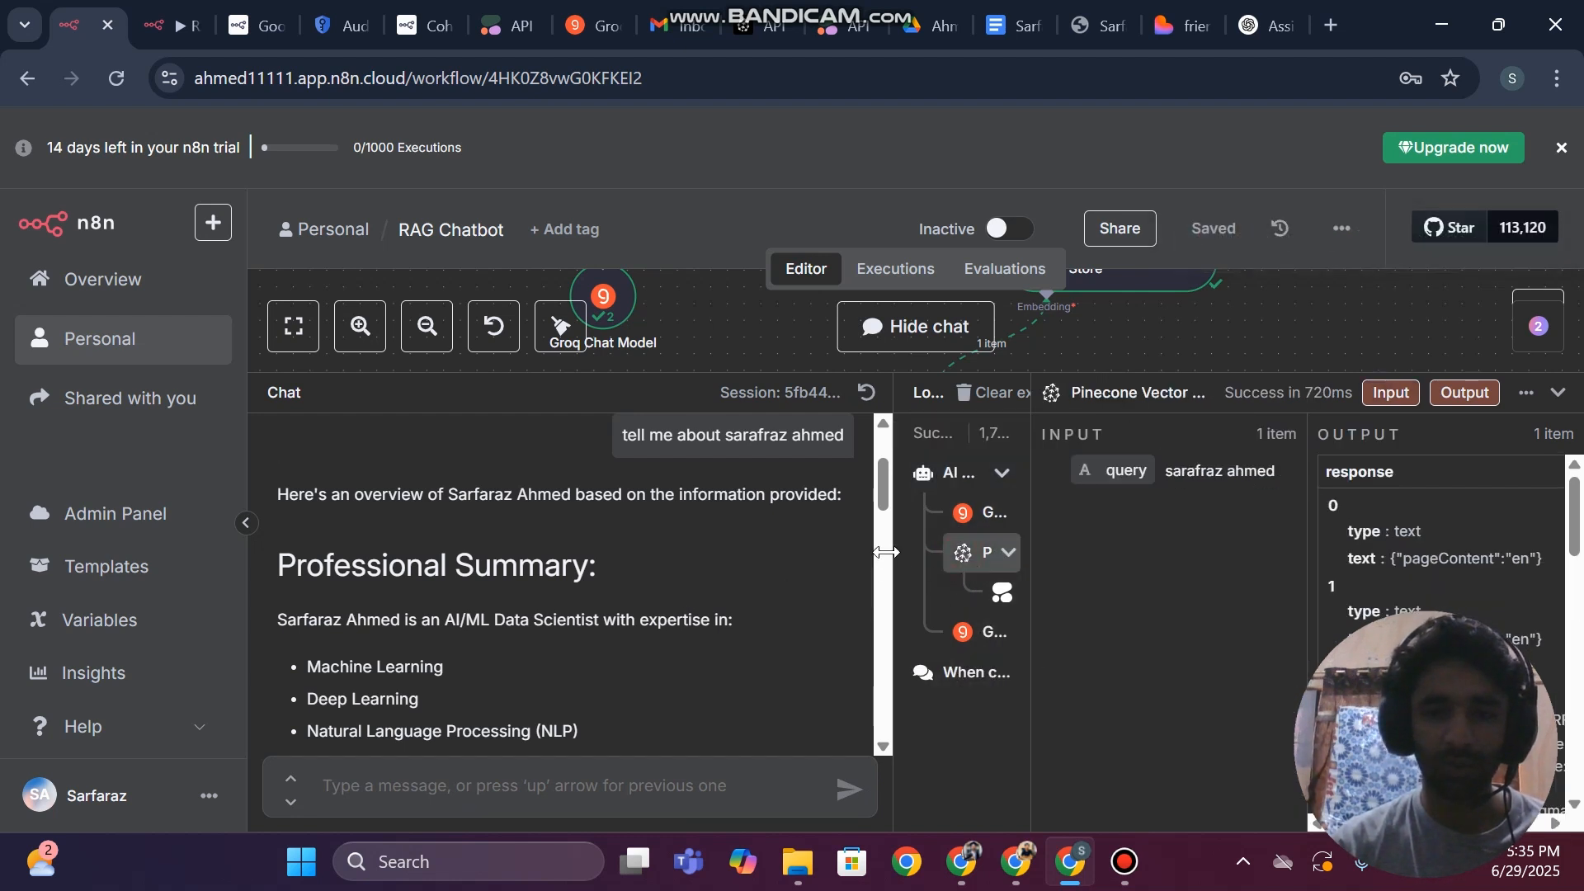
pyautogui.moveTo(885, 552); pyautogui.dragTo(1311, 555)
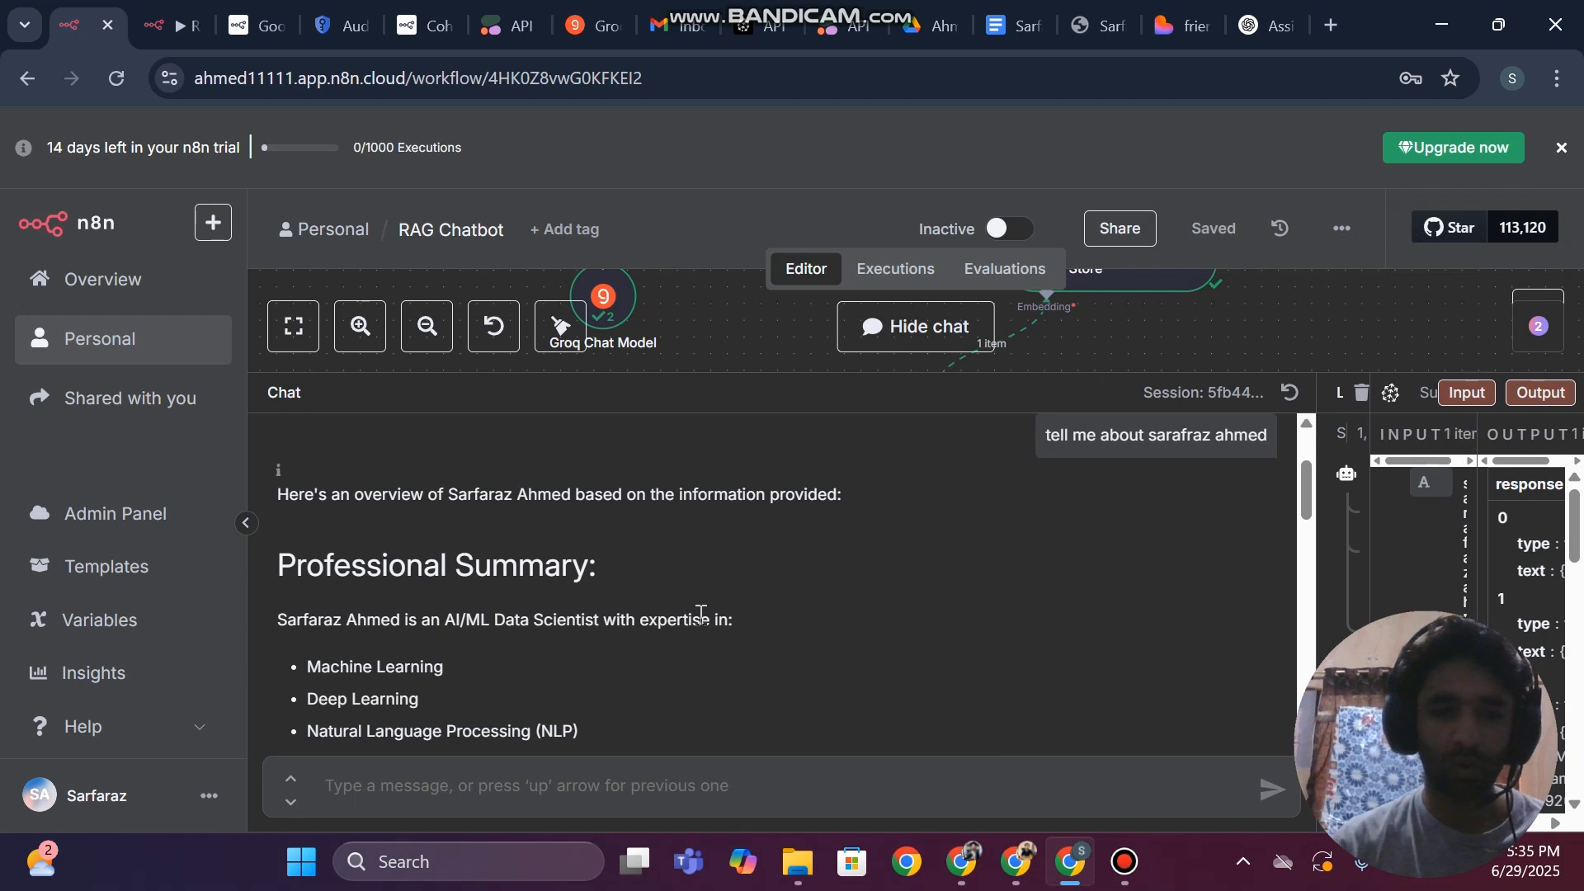
# Read through the chatbot's full reply, from the professional summary to the certifications and contact information
pyautogui.scroll(-2, 700, 614)
pyautogui.scroll(3, 701, 614)
pyautogui.scroll(-3, 701, 614)
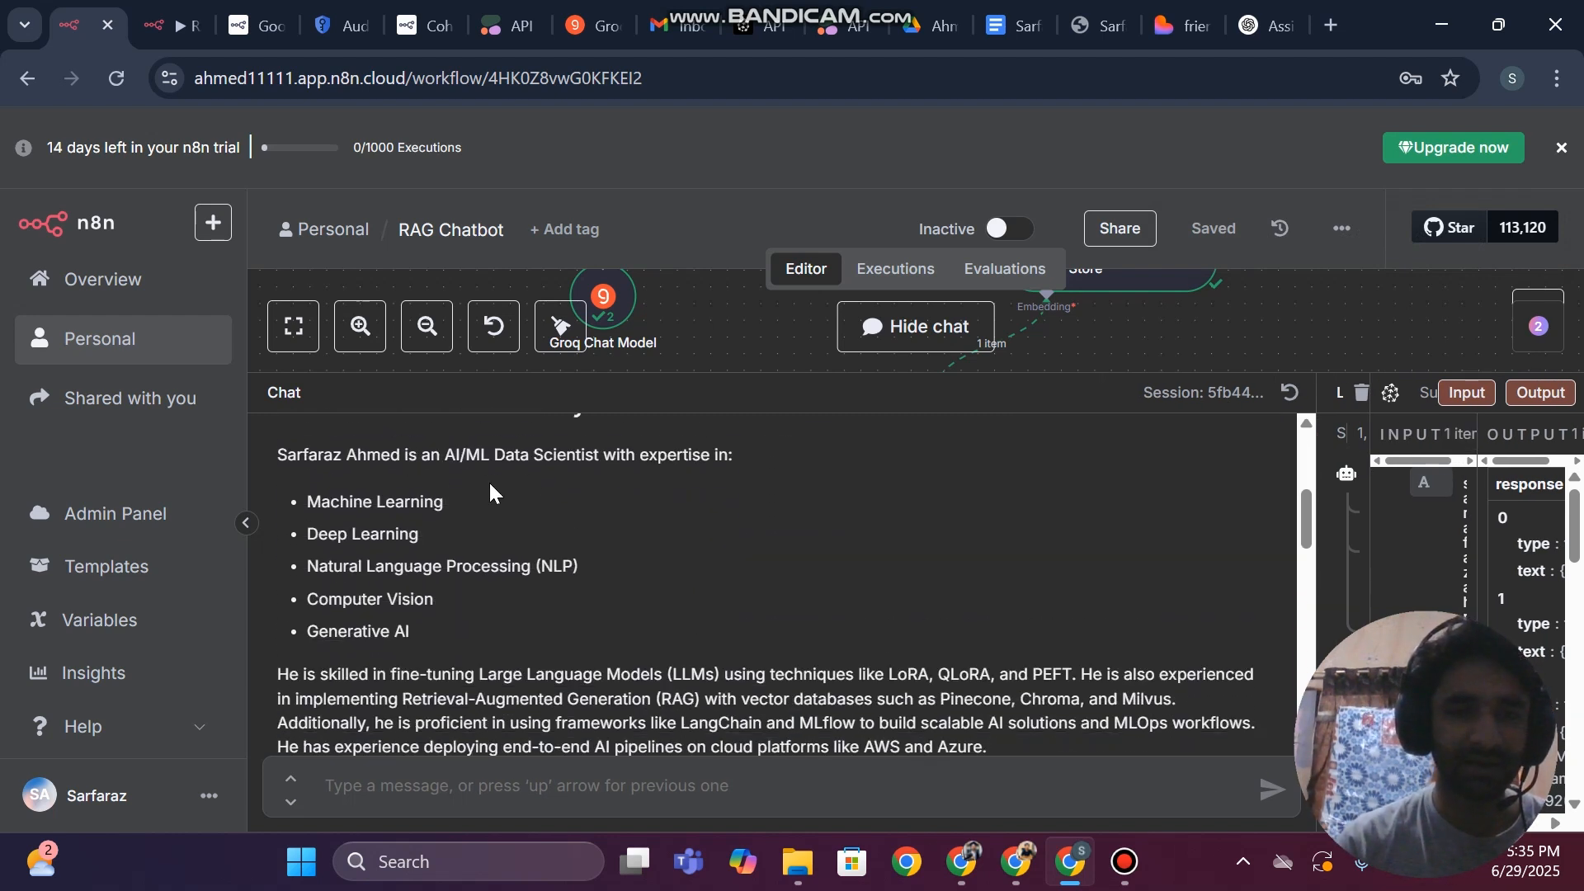
pyautogui.scroll(-2, 343, 555)
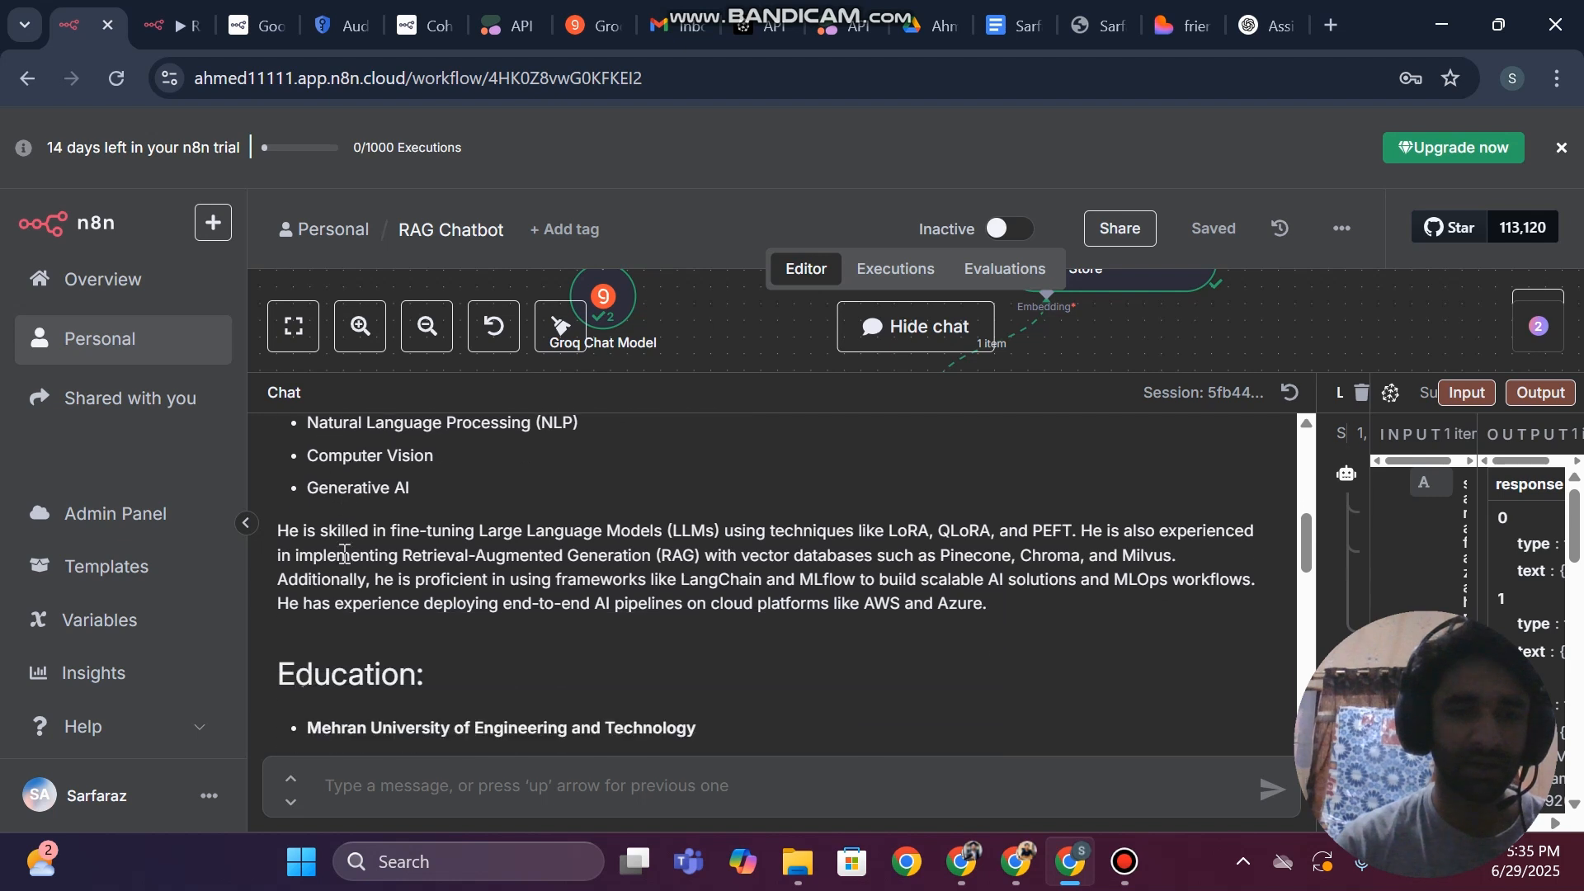
pyautogui.scroll(-2, 366, 576)
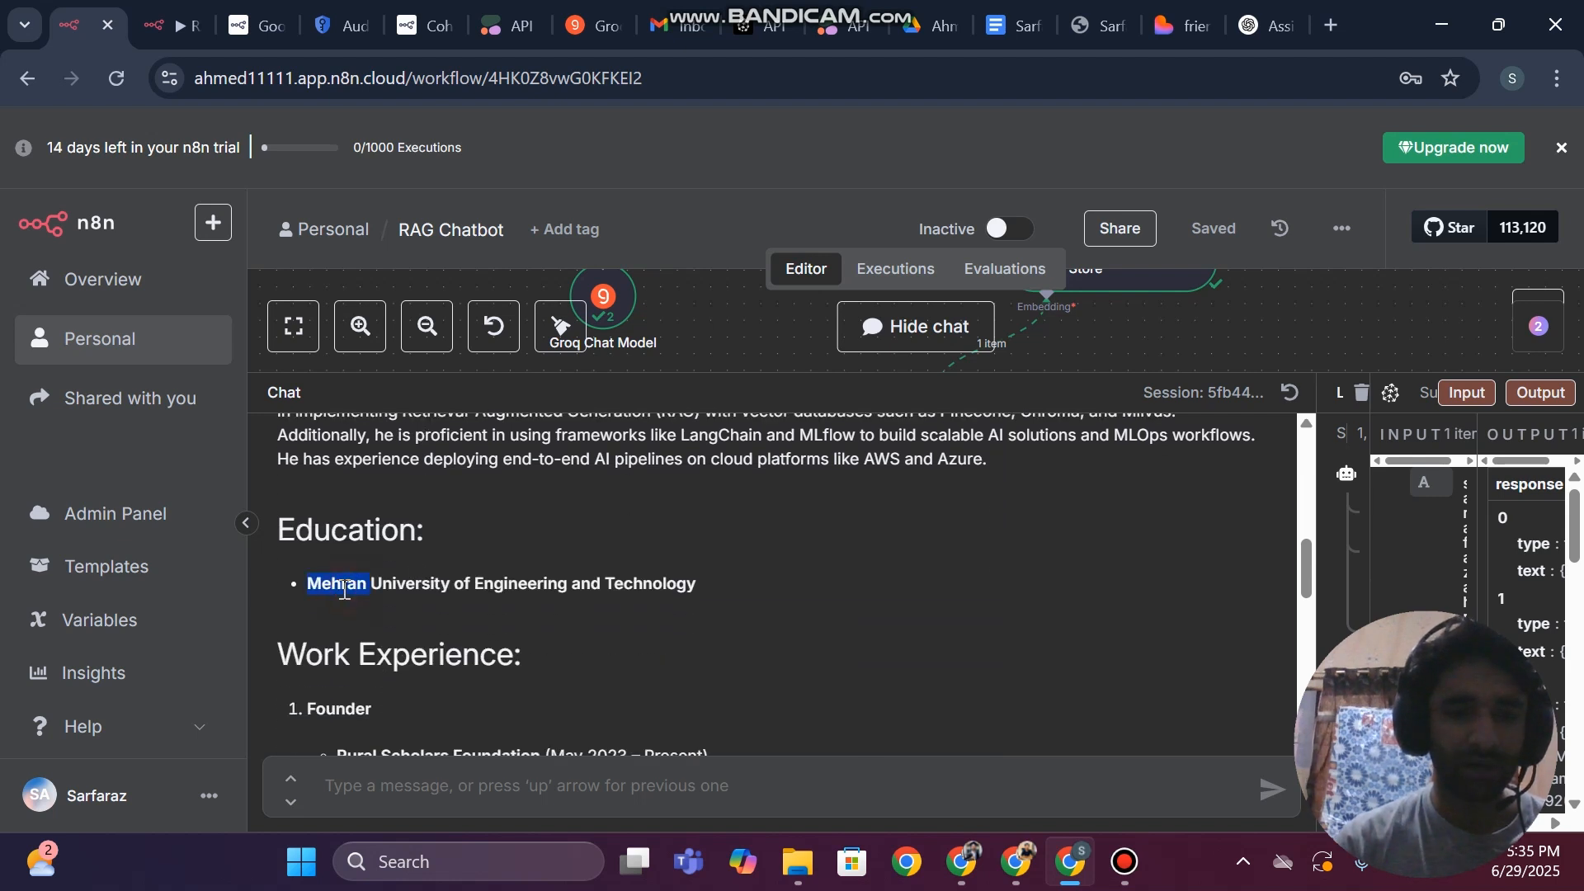
pyautogui.scroll(-3, 344, 591)
pyautogui.scroll(-2, 454, 553)
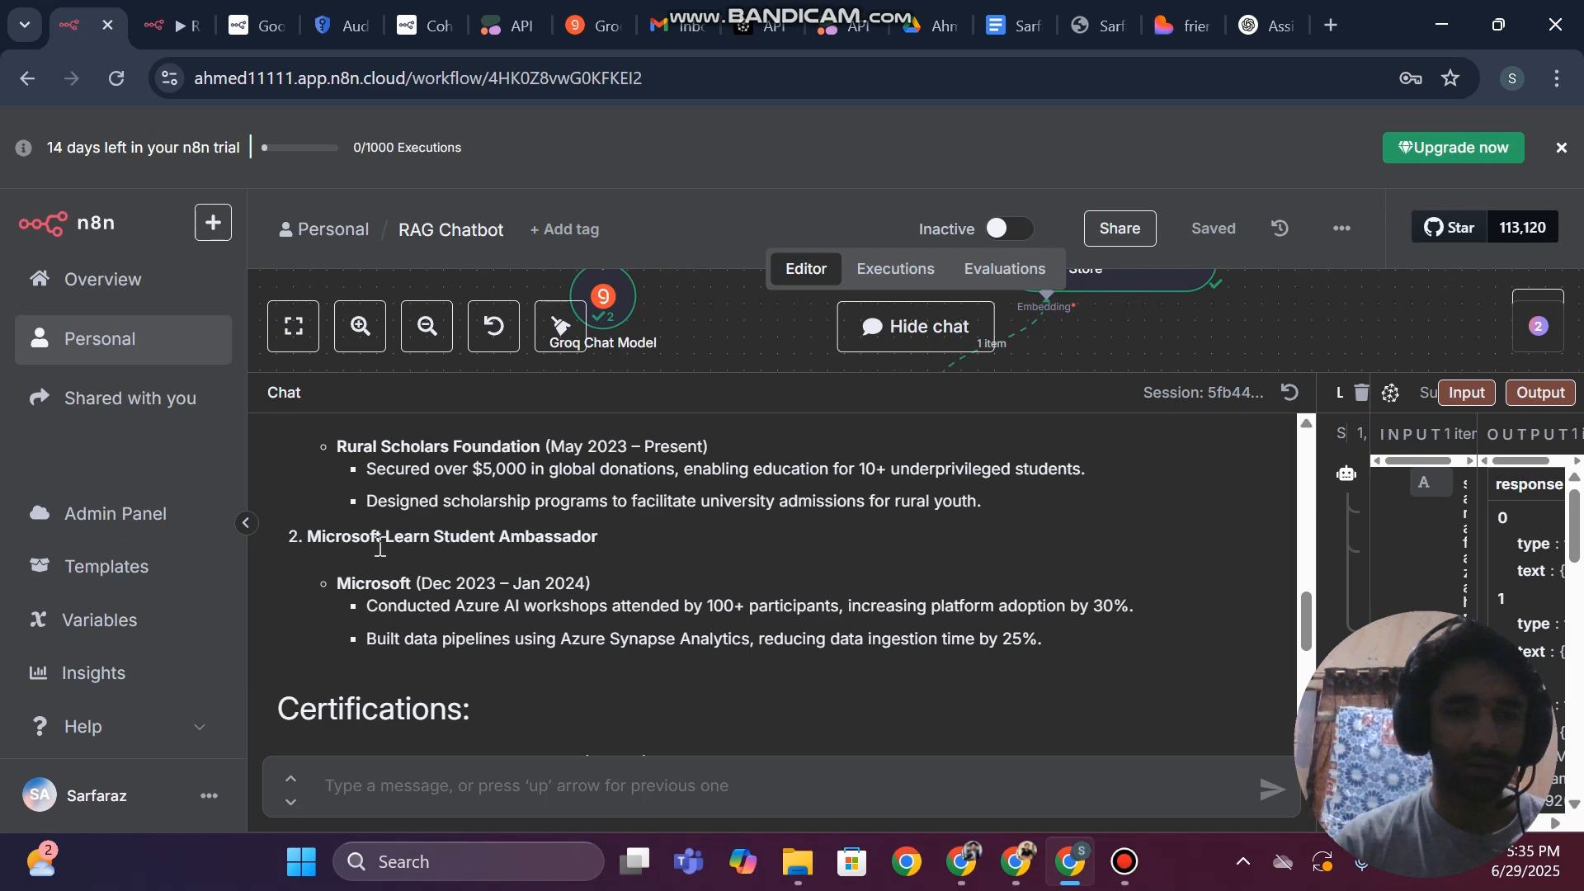
pyautogui.scroll(-5, 344, 556)
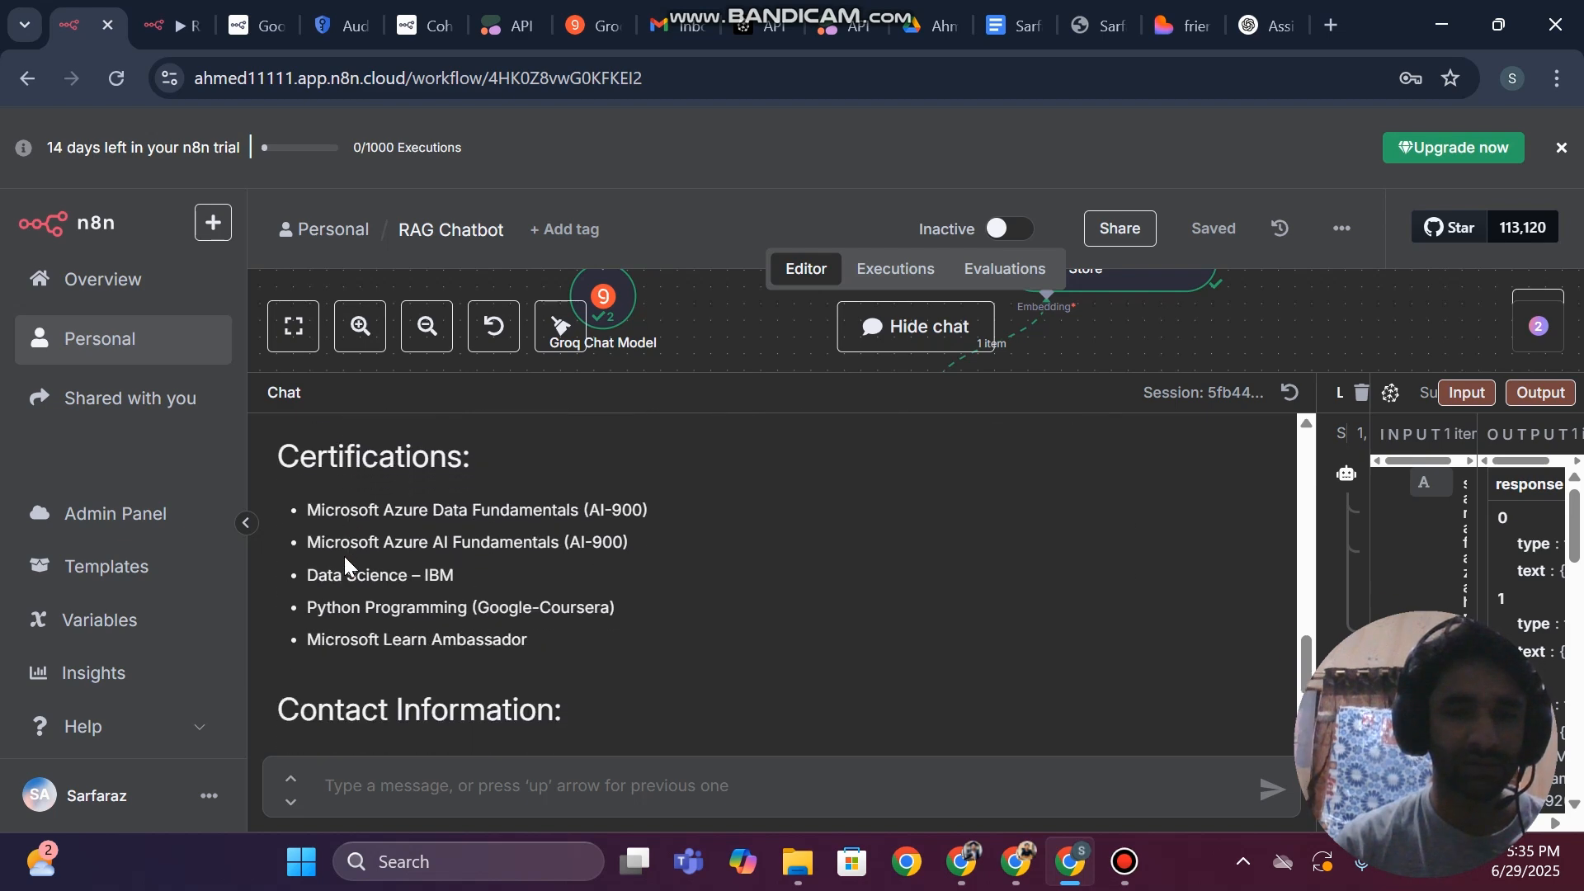
pyautogui.scroll(-2, 462, 528)
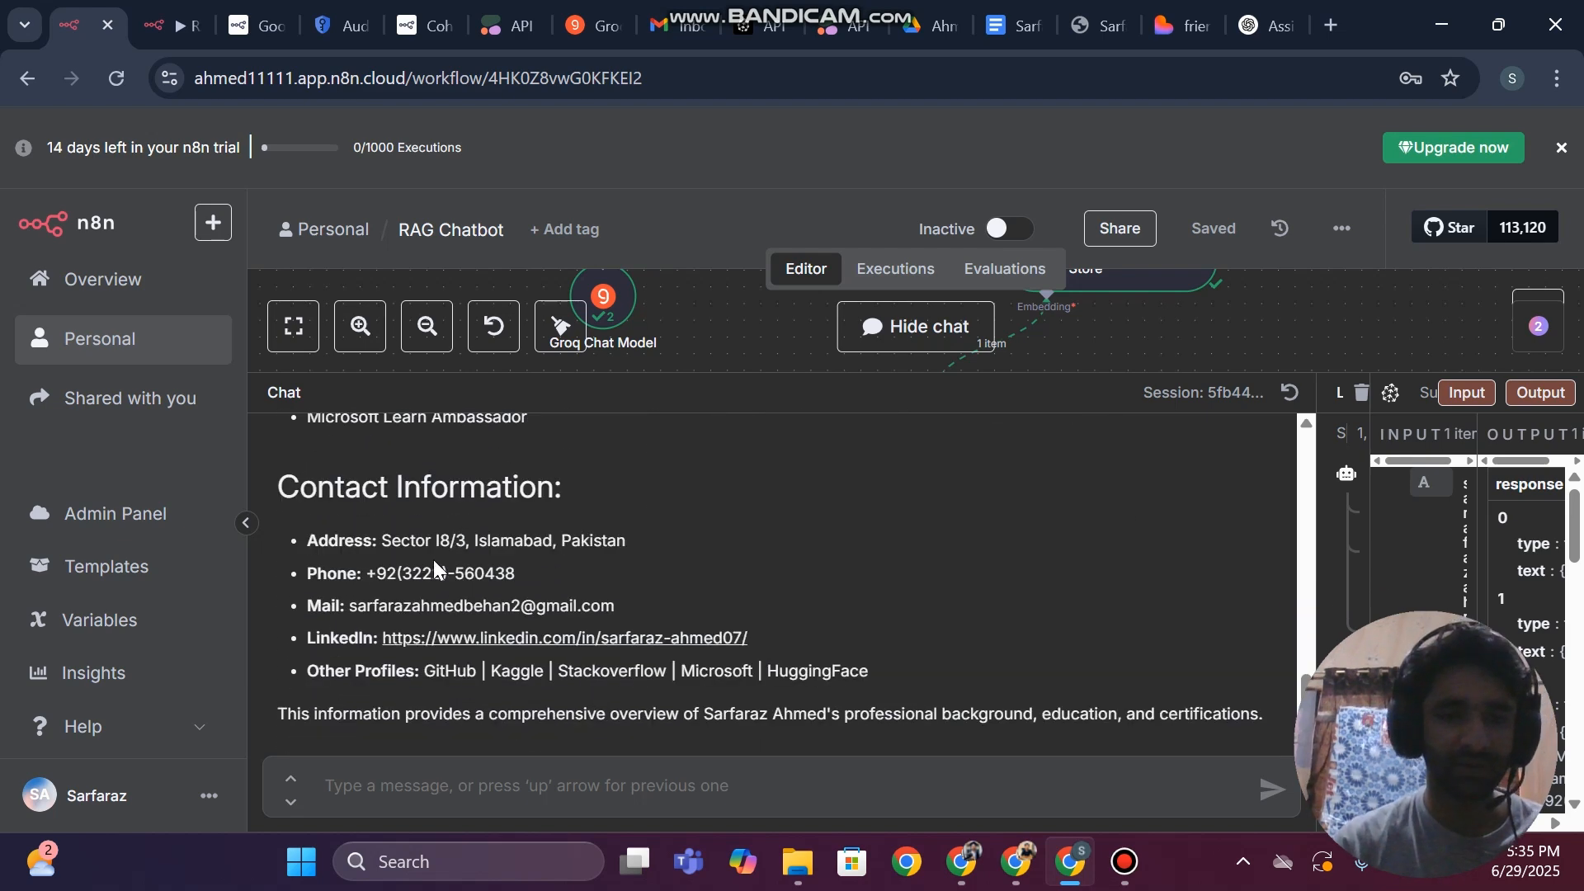
pyautogui.doubleClick(420, 573)
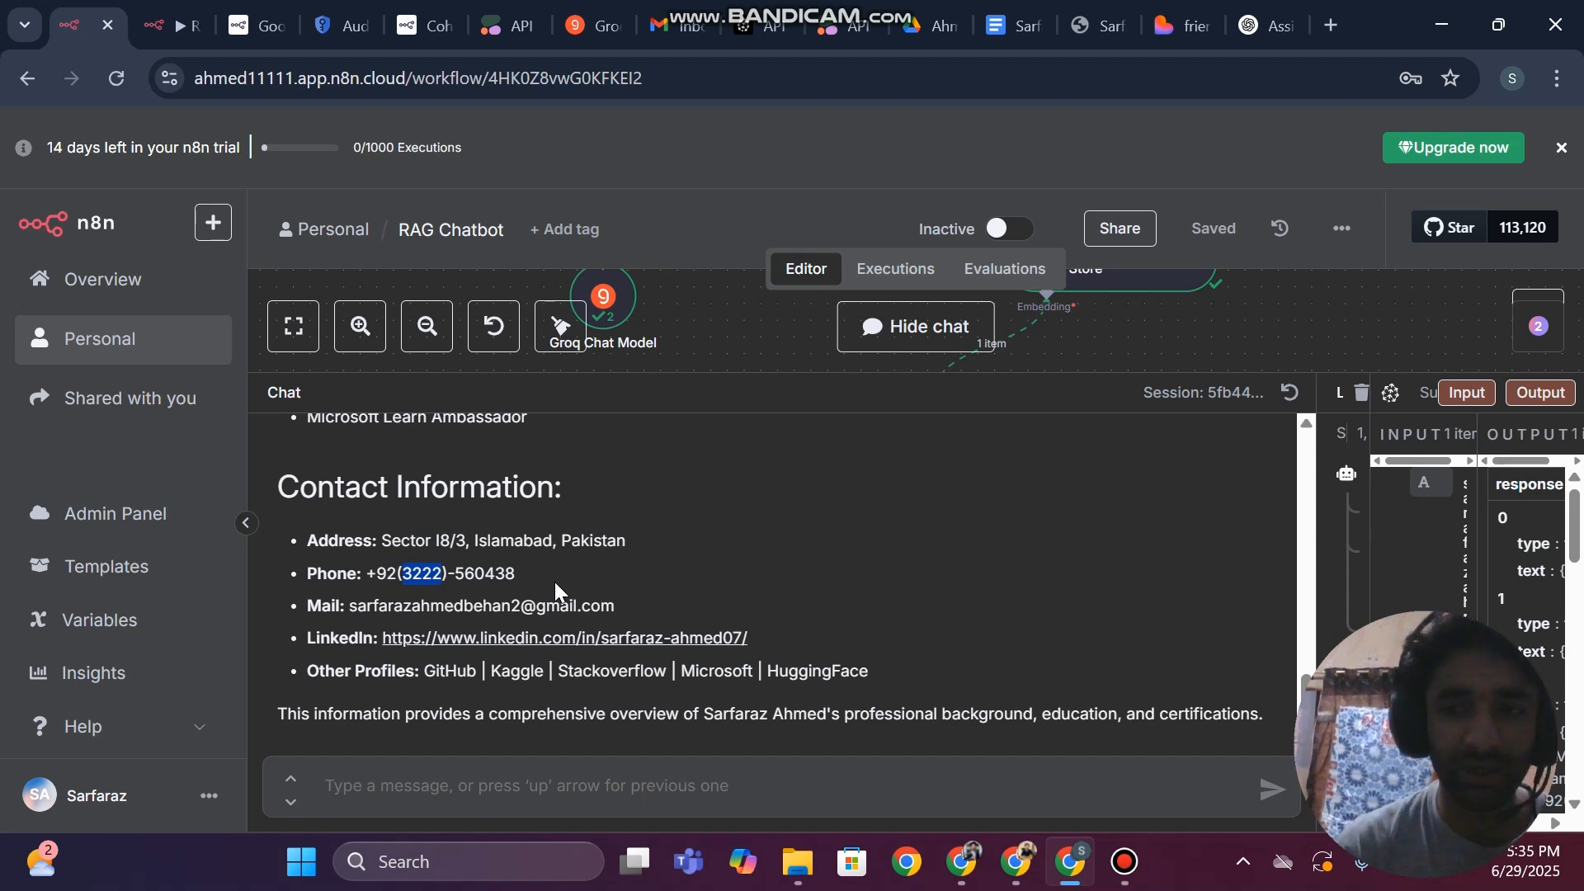
# Send the chatbot the message "thanks" and hide the chat to bring back the full workflow canvas
pyautogui.click(415, 800)
pyautogui.write('thanks')
pyautogui.press('Return')
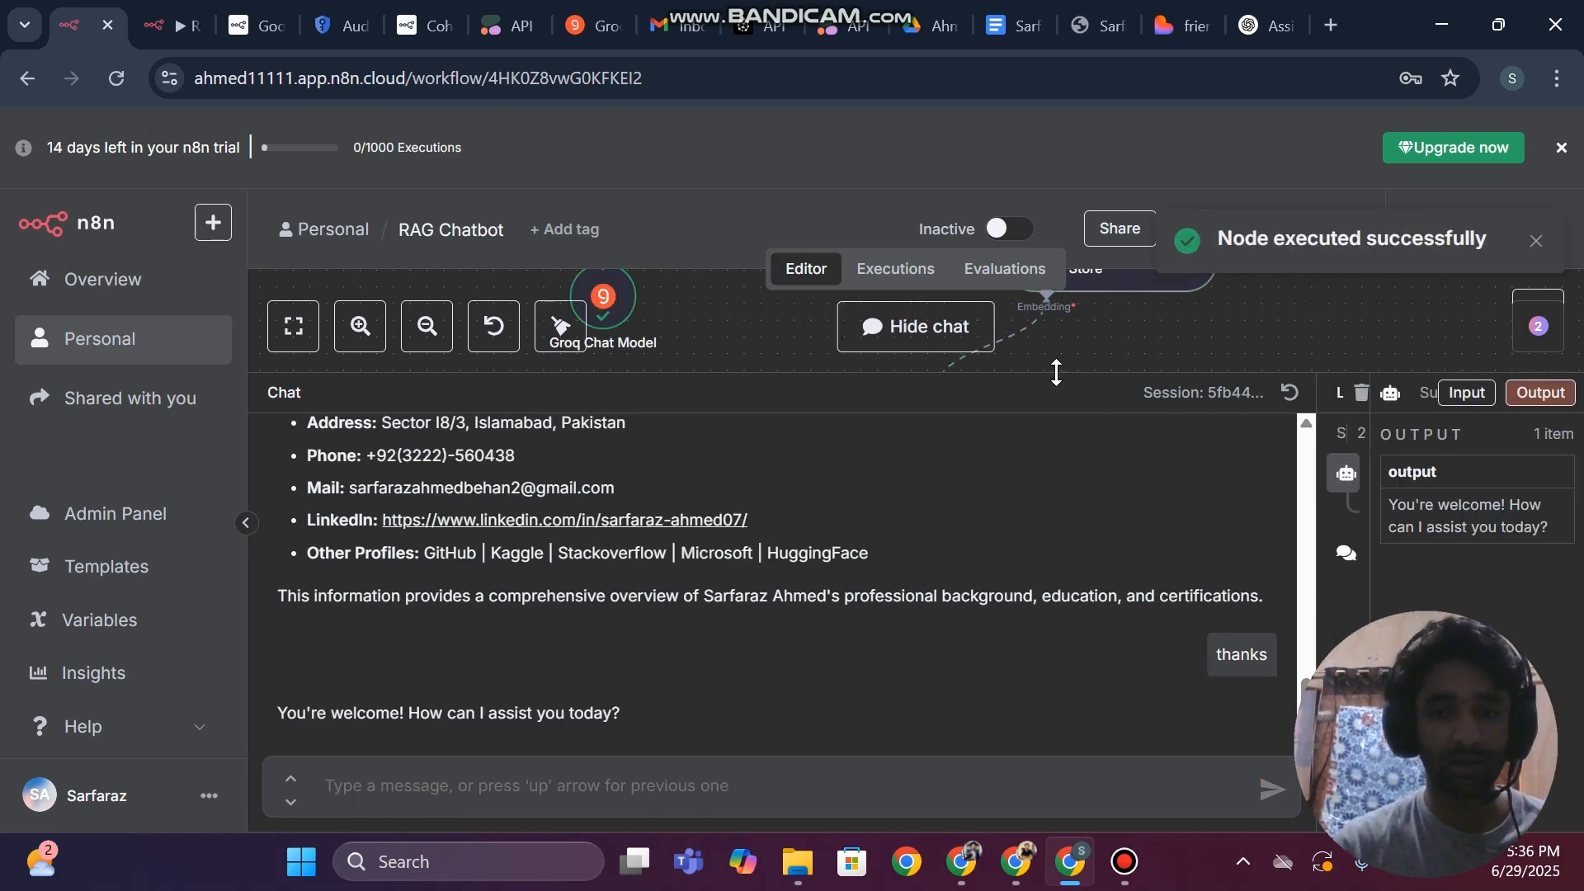
pyautogui.moveTo(1056, 372); pyautogui.dragTo(1026, 759)
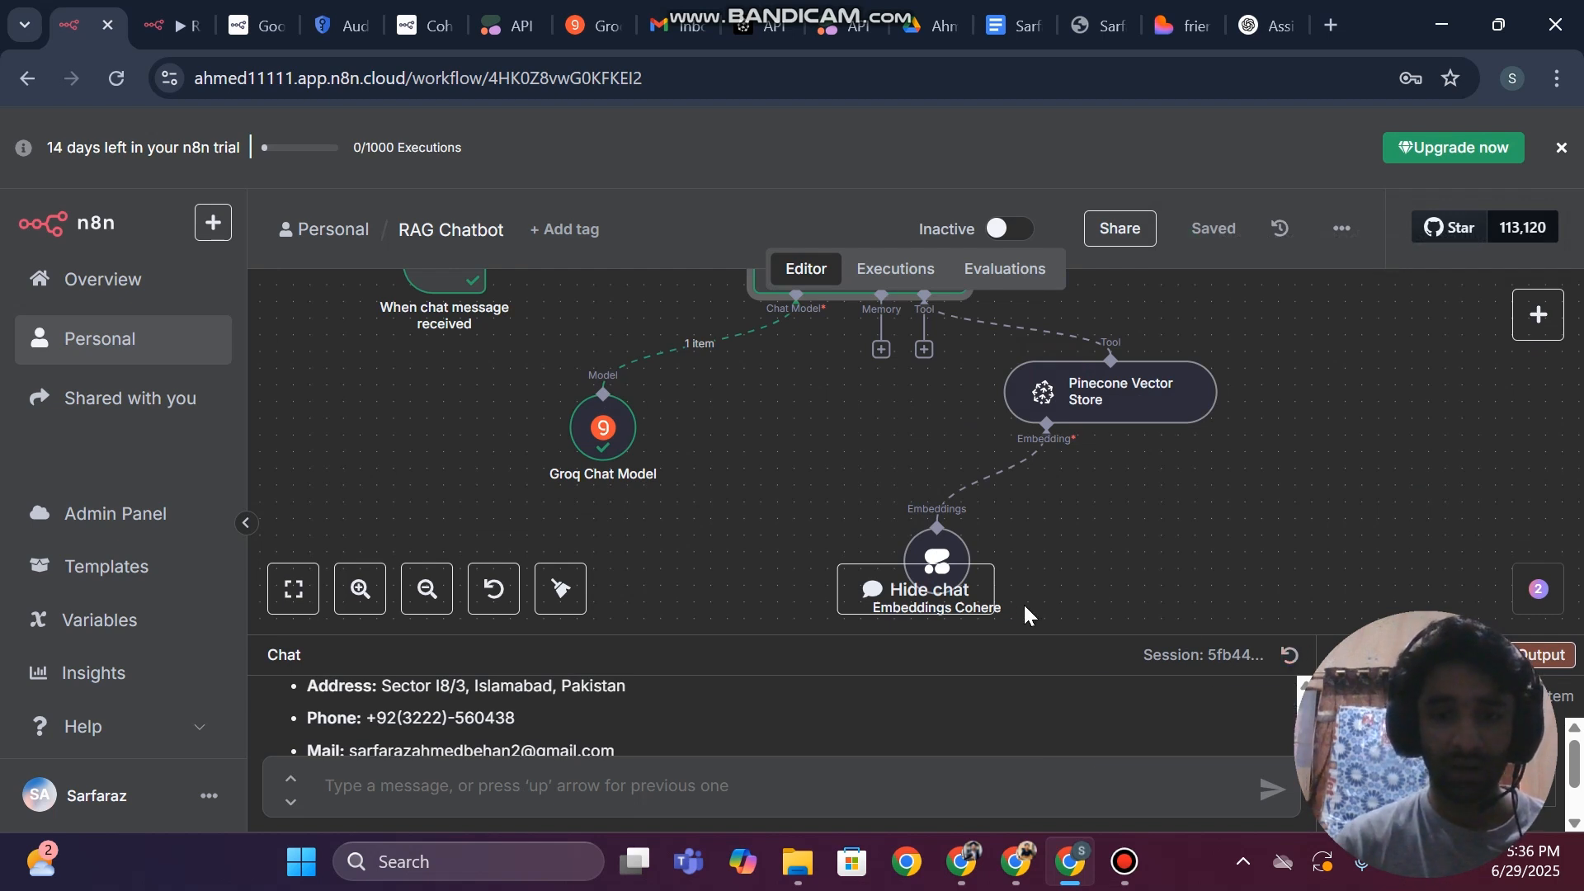
pyautogui.click(949, 588)
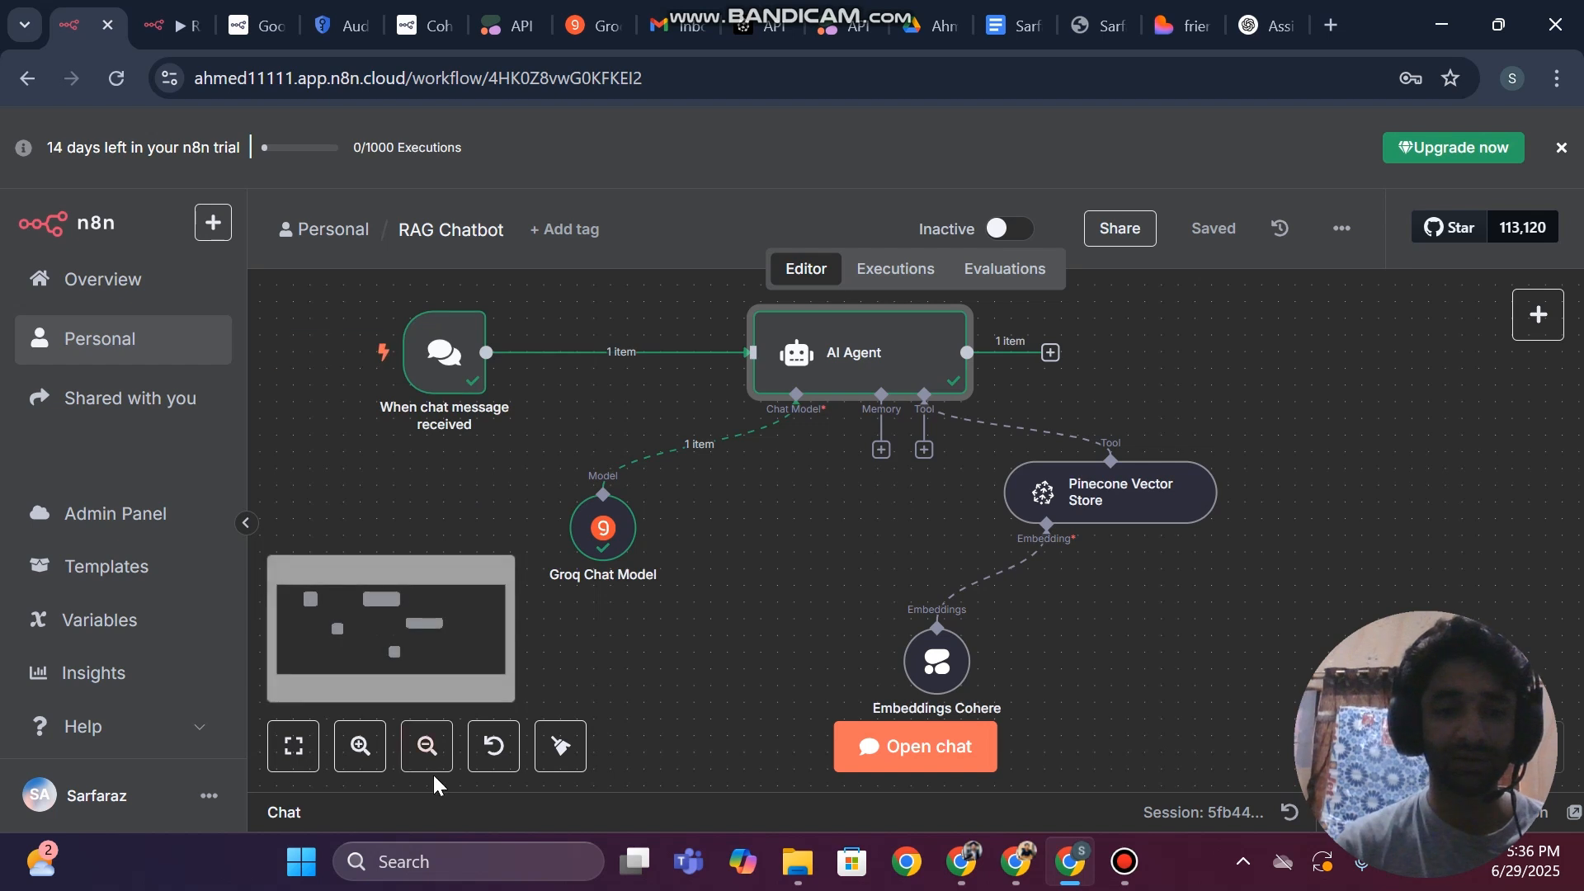
pyautogui.click(427, 746)
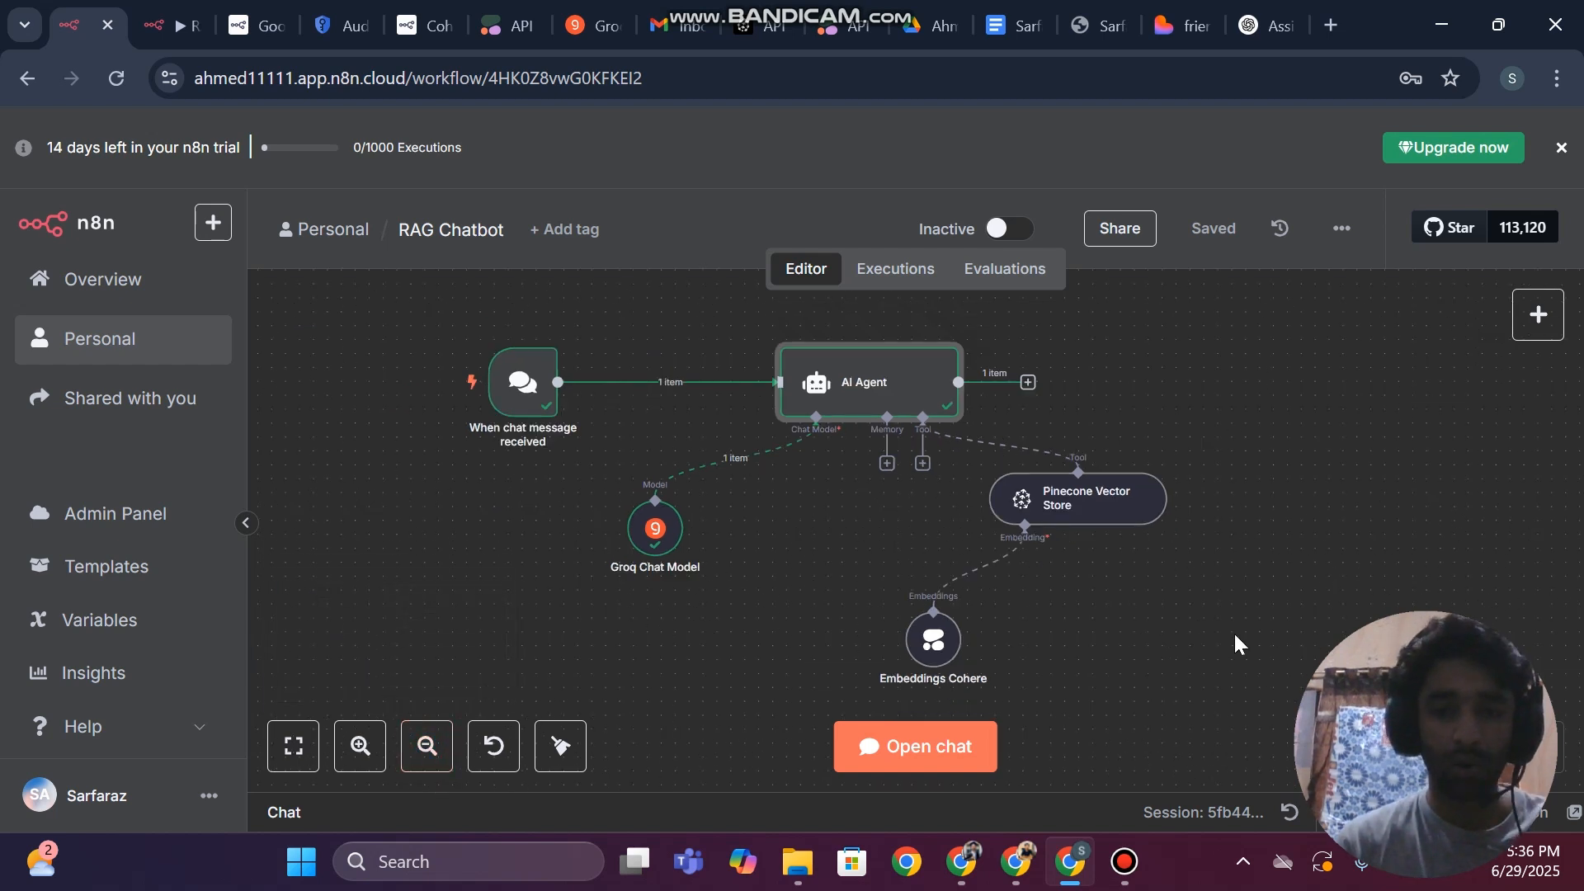
pyautogui.moveTo(408, 320); pyautogui.dragTo(642, 449)
pyautogui.press('Delete')
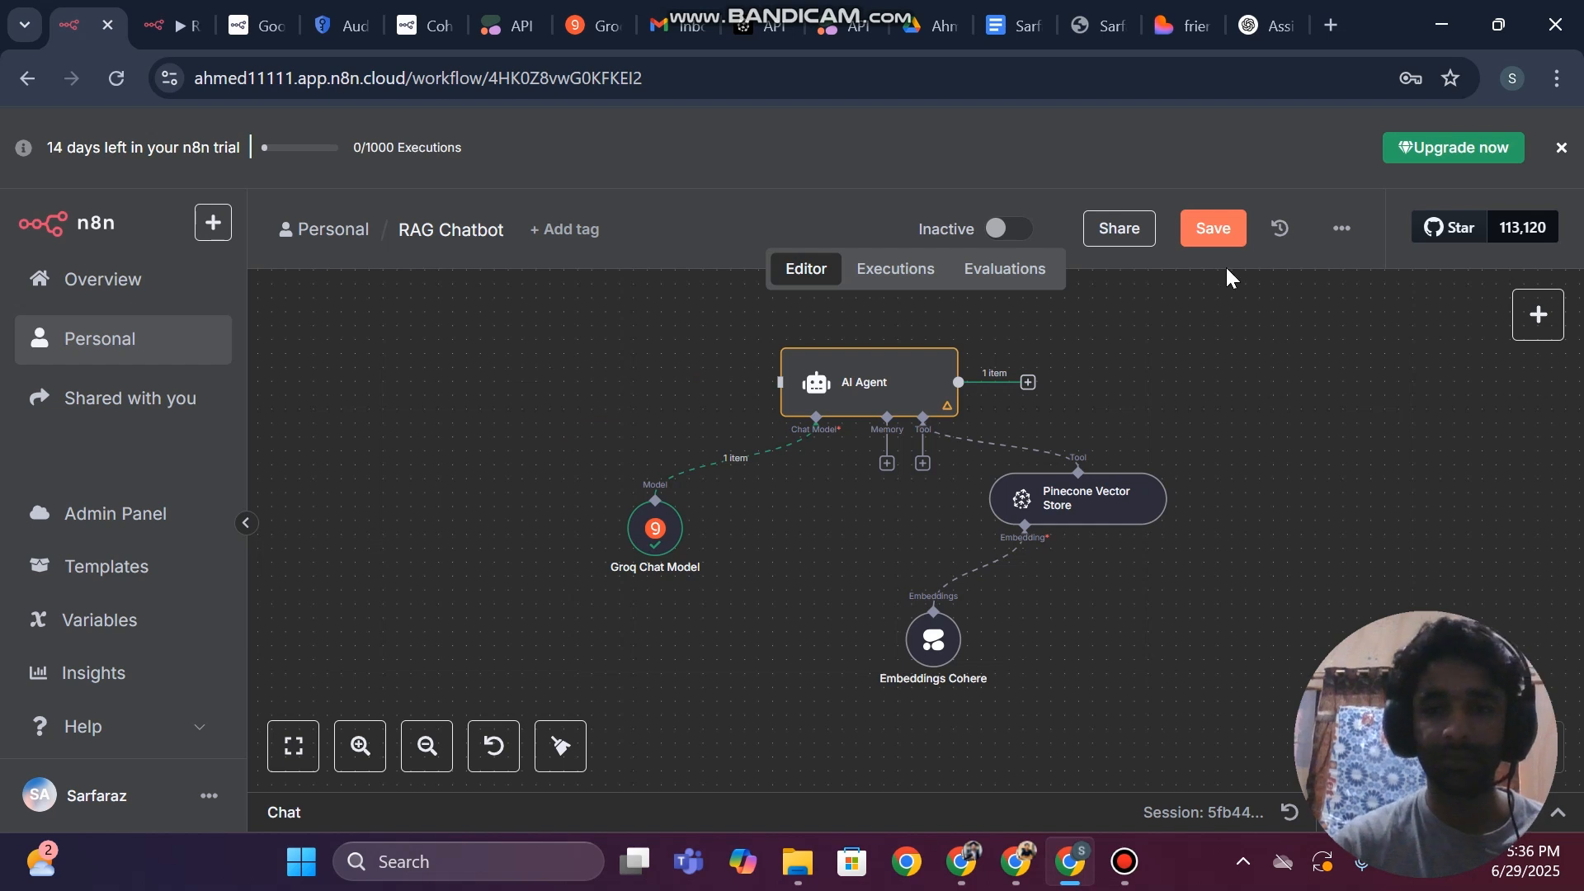
pyautogui.click(1211, 228)
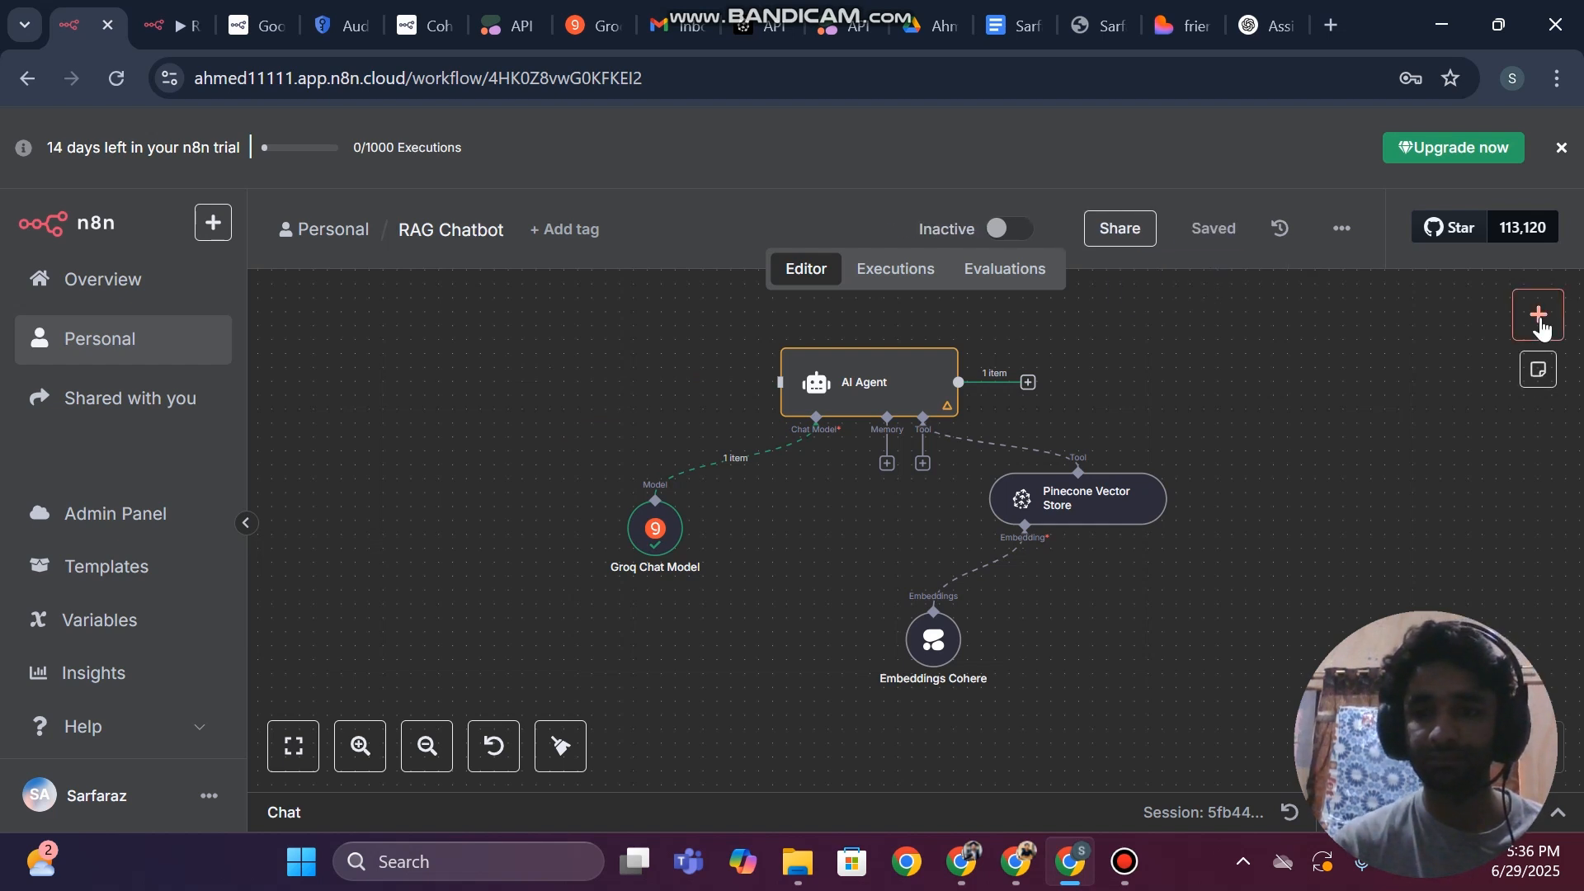
pyautogui.click(1538, 315)
pyautogui.click(587, 354)
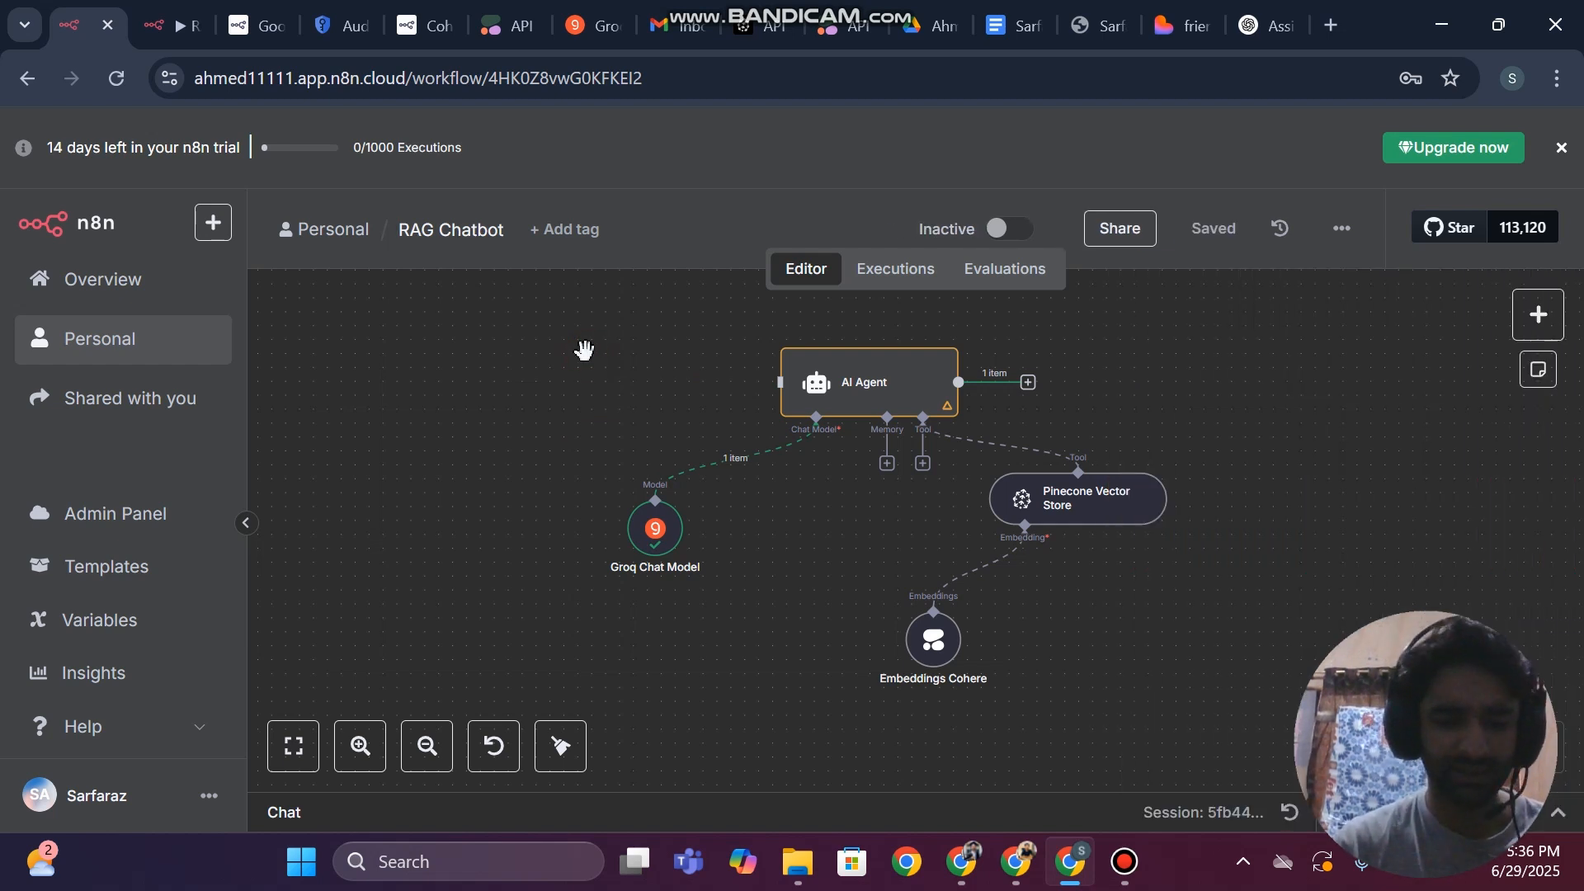
pyautogui.hotkey('ctrl', 'z')
pyautogui.click(1222, 238)
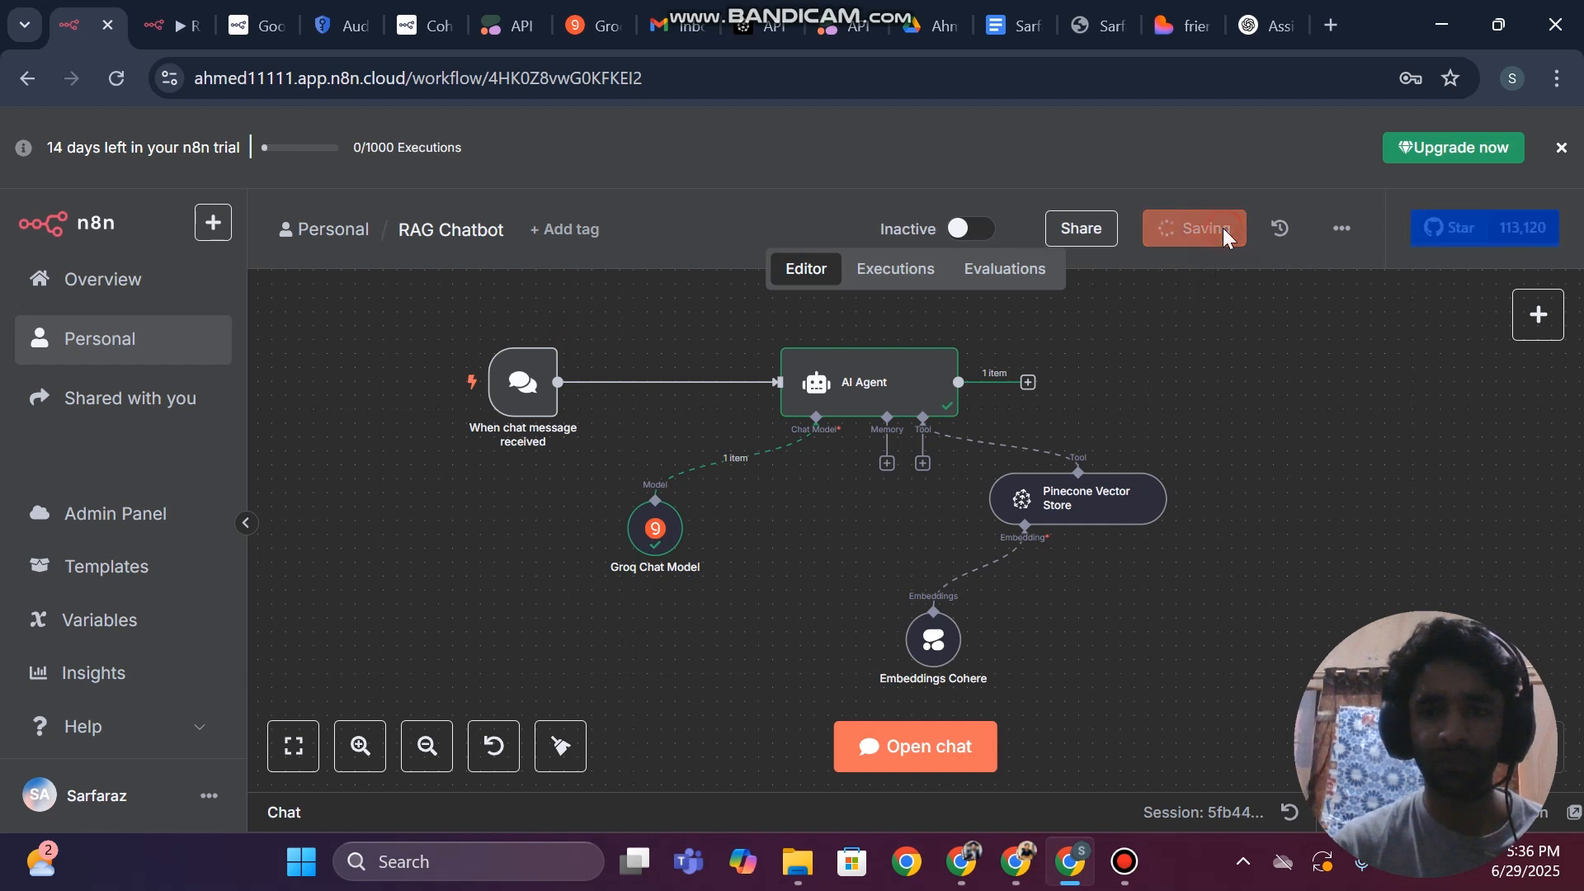
# Duplicate all the chatbot's nodes on the same canvas and deactivate the original chat message trigger
pyautogui.click(448, 337)
pyautogui.moveTo(686, 396); pyautogui.dragTo(1276, 691)
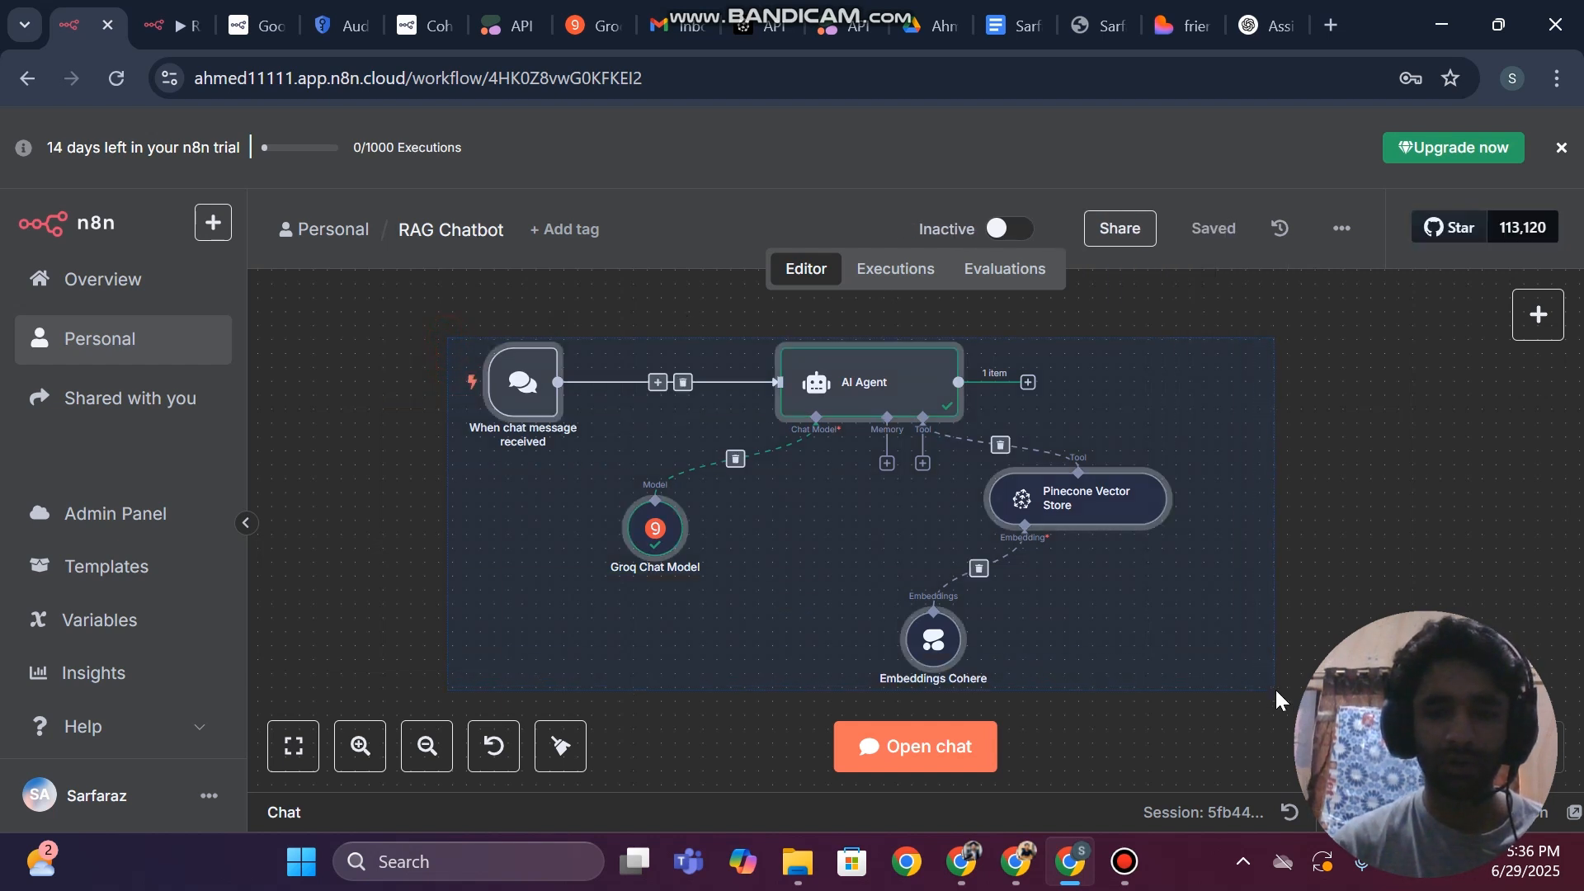
pyautogui.hotkey('ctrl', 'c')
pyautogui.hotkey('ctrl', 'v')
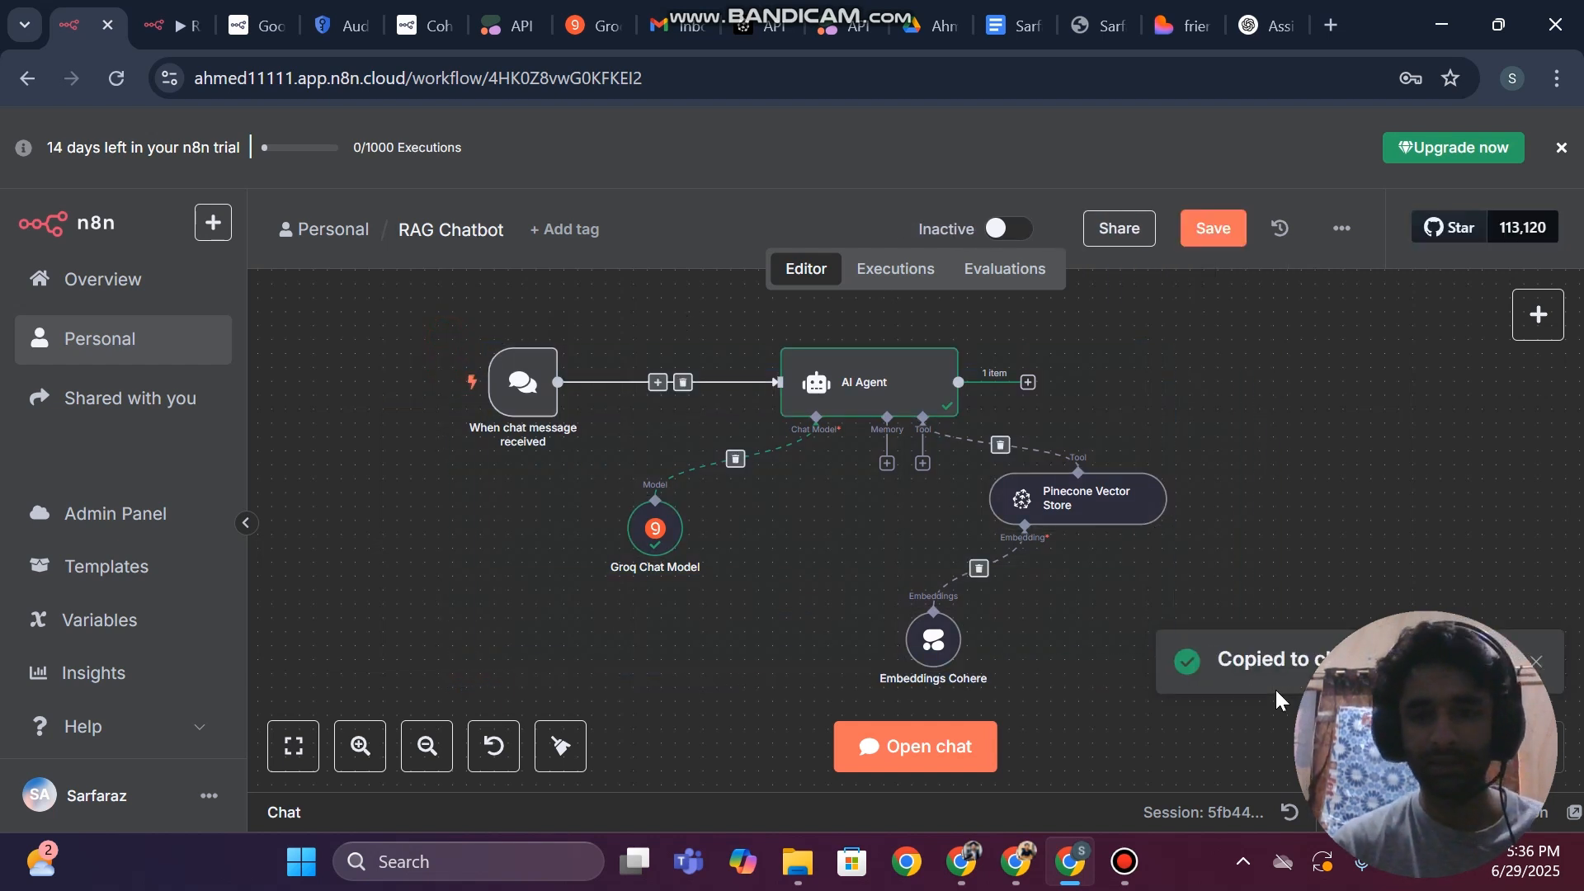
pyautogui.scroll(-1, 1295, 586)
pyautogui.scroll(-5, 1295, 594)
pyautogui.scroll(5, 1295, 594)
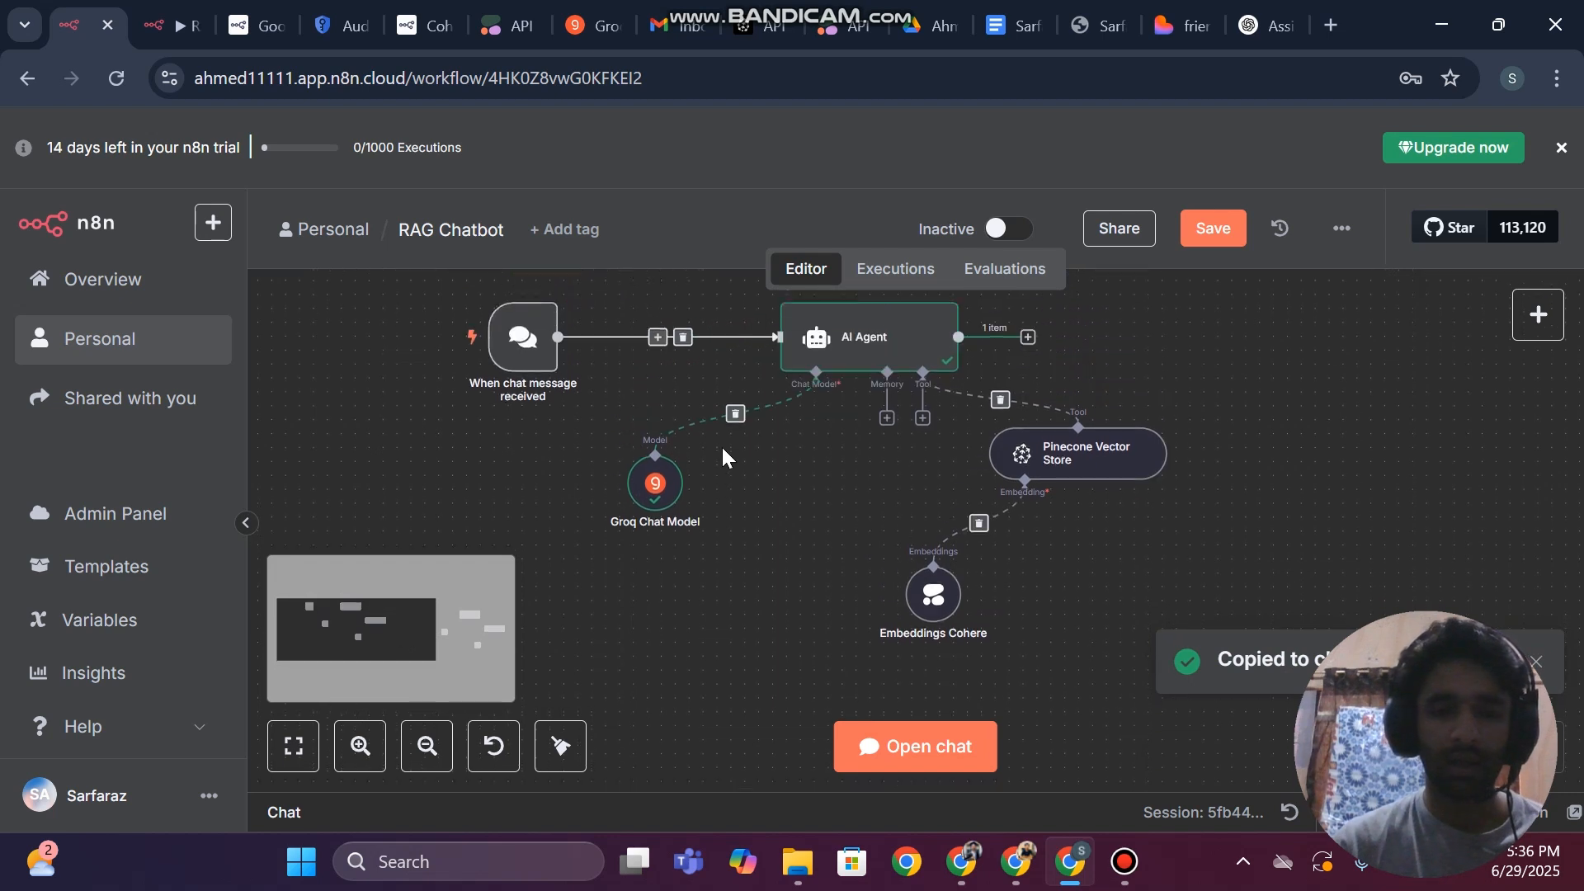
pyautogui.click(512, 326)
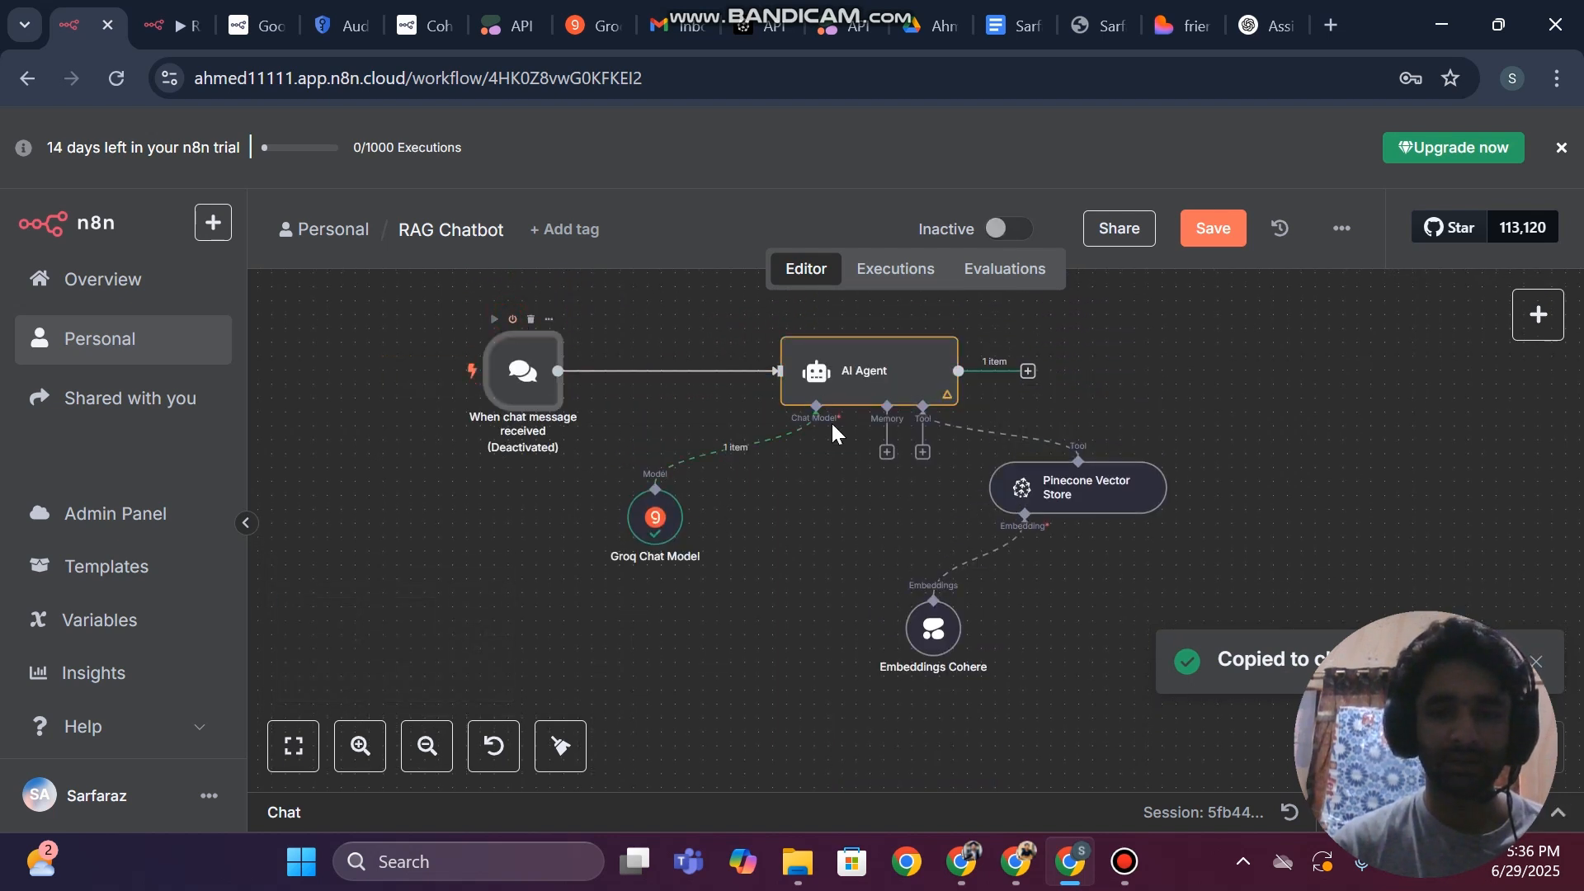
# Compare the original chatbot nodes with the duplicated AI Agent1 group on the canvas
pyautogui.scroll(-8, 833, 426)
pyautogui.scroll(15, 832, 430)
pyautogui.scroll(-7, 832, 431)
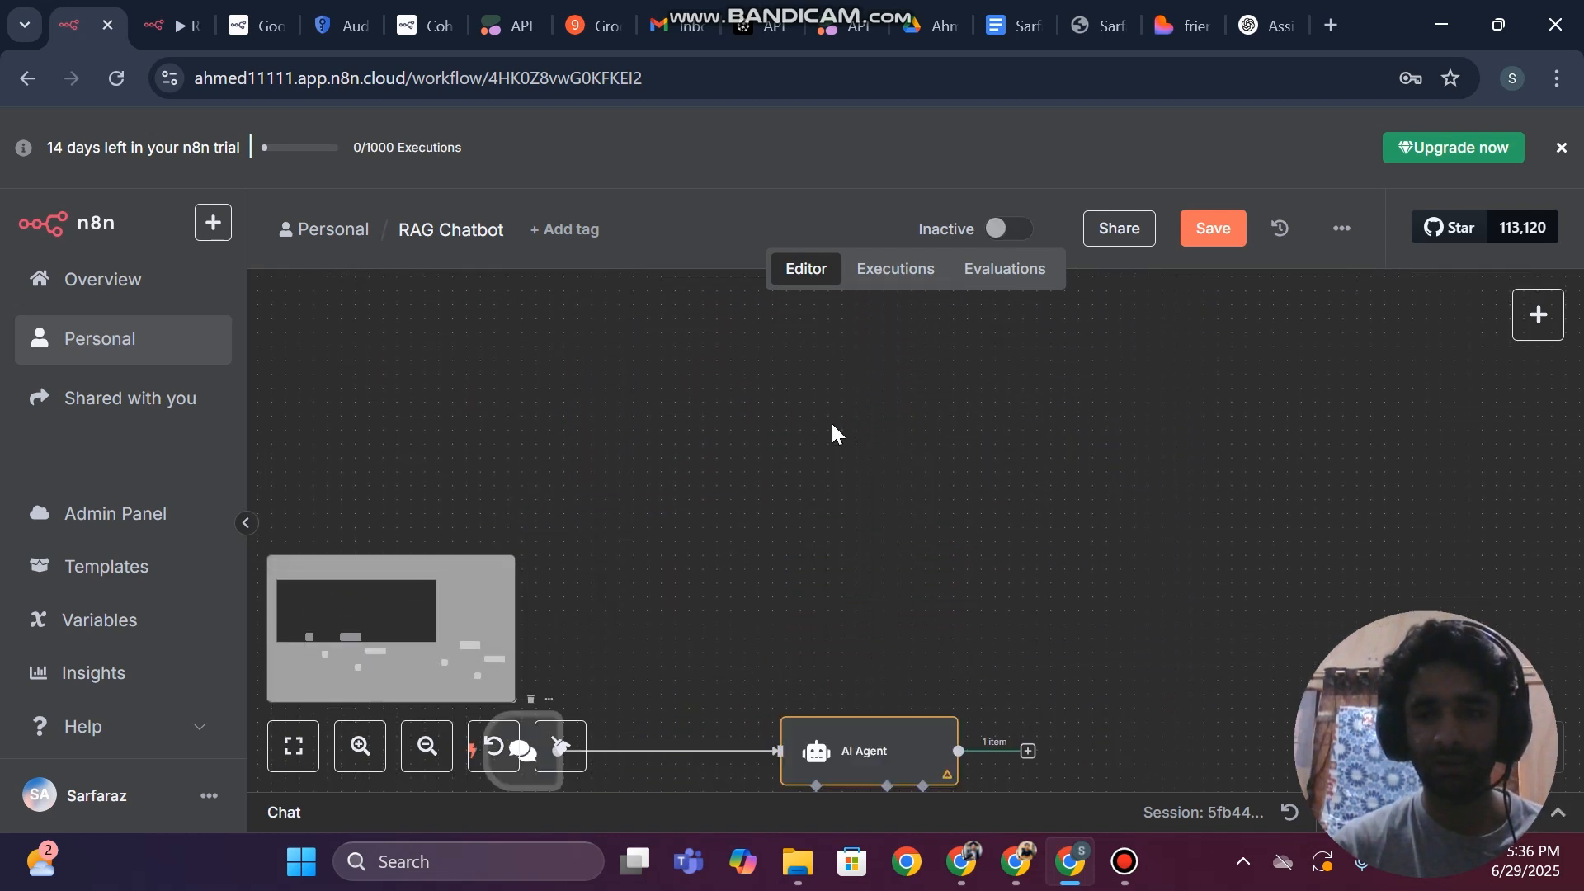
pyautogui.hscroll(12, 831, 430)
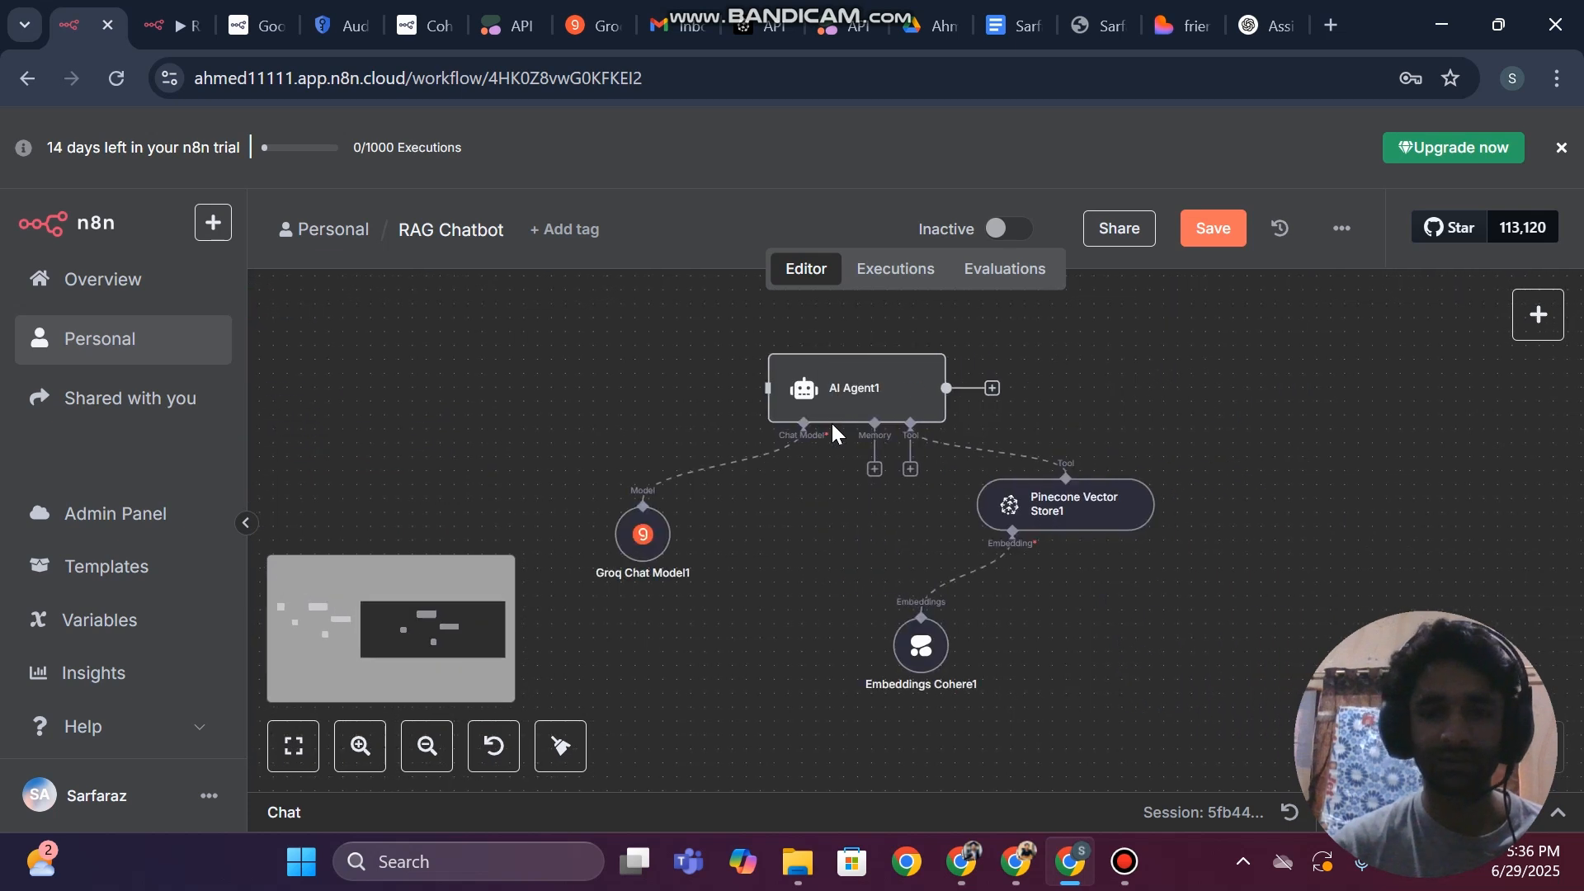
pyautogui.hscroll(-2, 832, 431)
pyautogui.hscroll(-5, 745, 406)
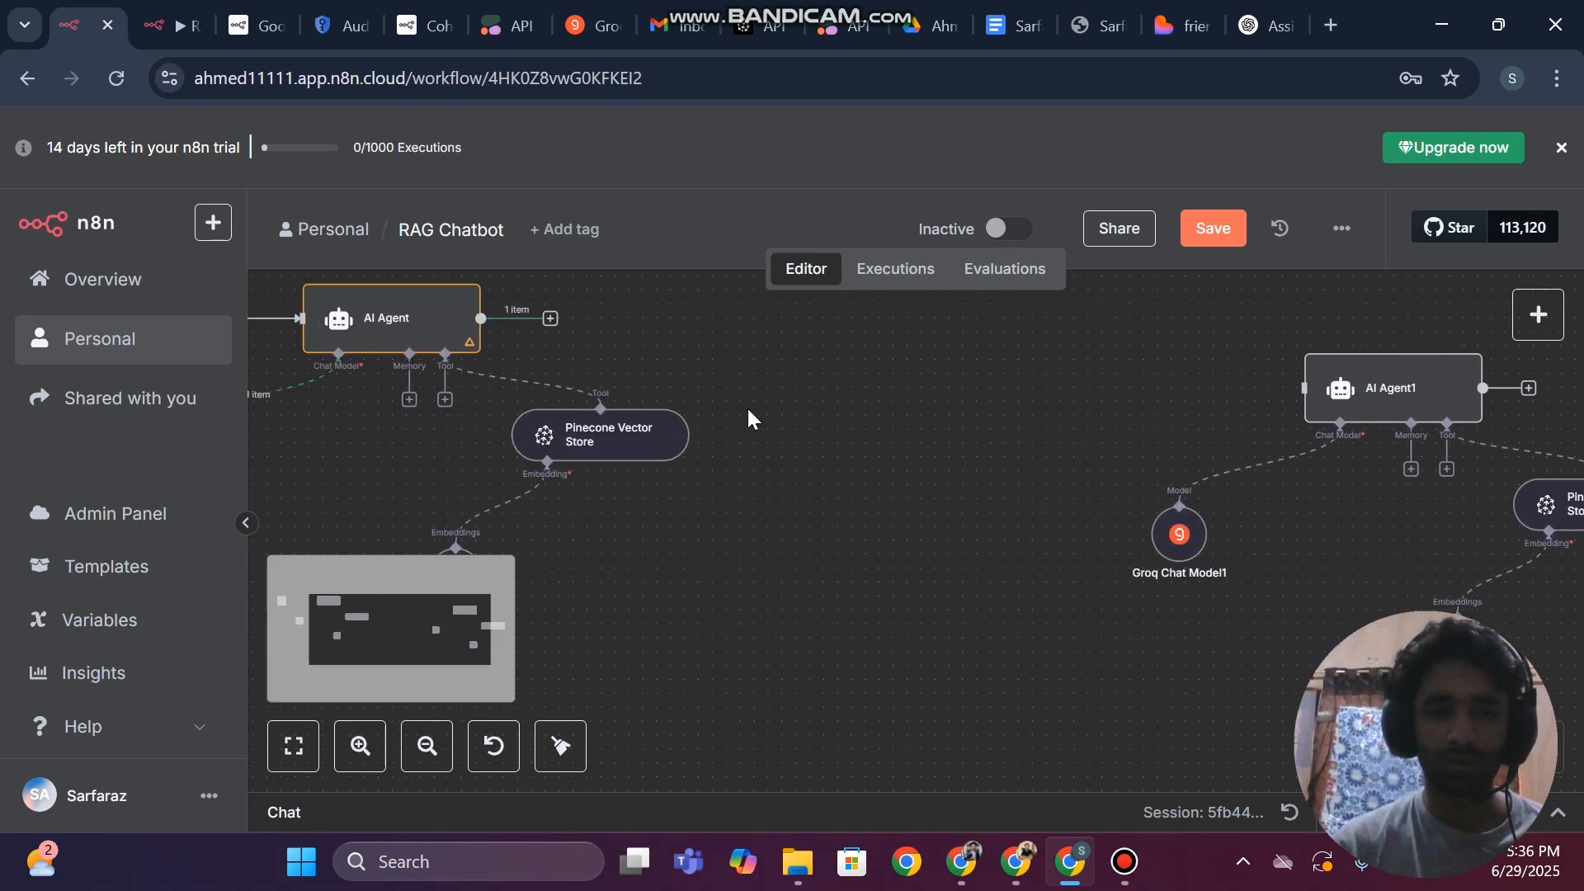
pyautogui.hscroll(5, 746, 406)
pyautogui.hscroll(-10, 746, 406)
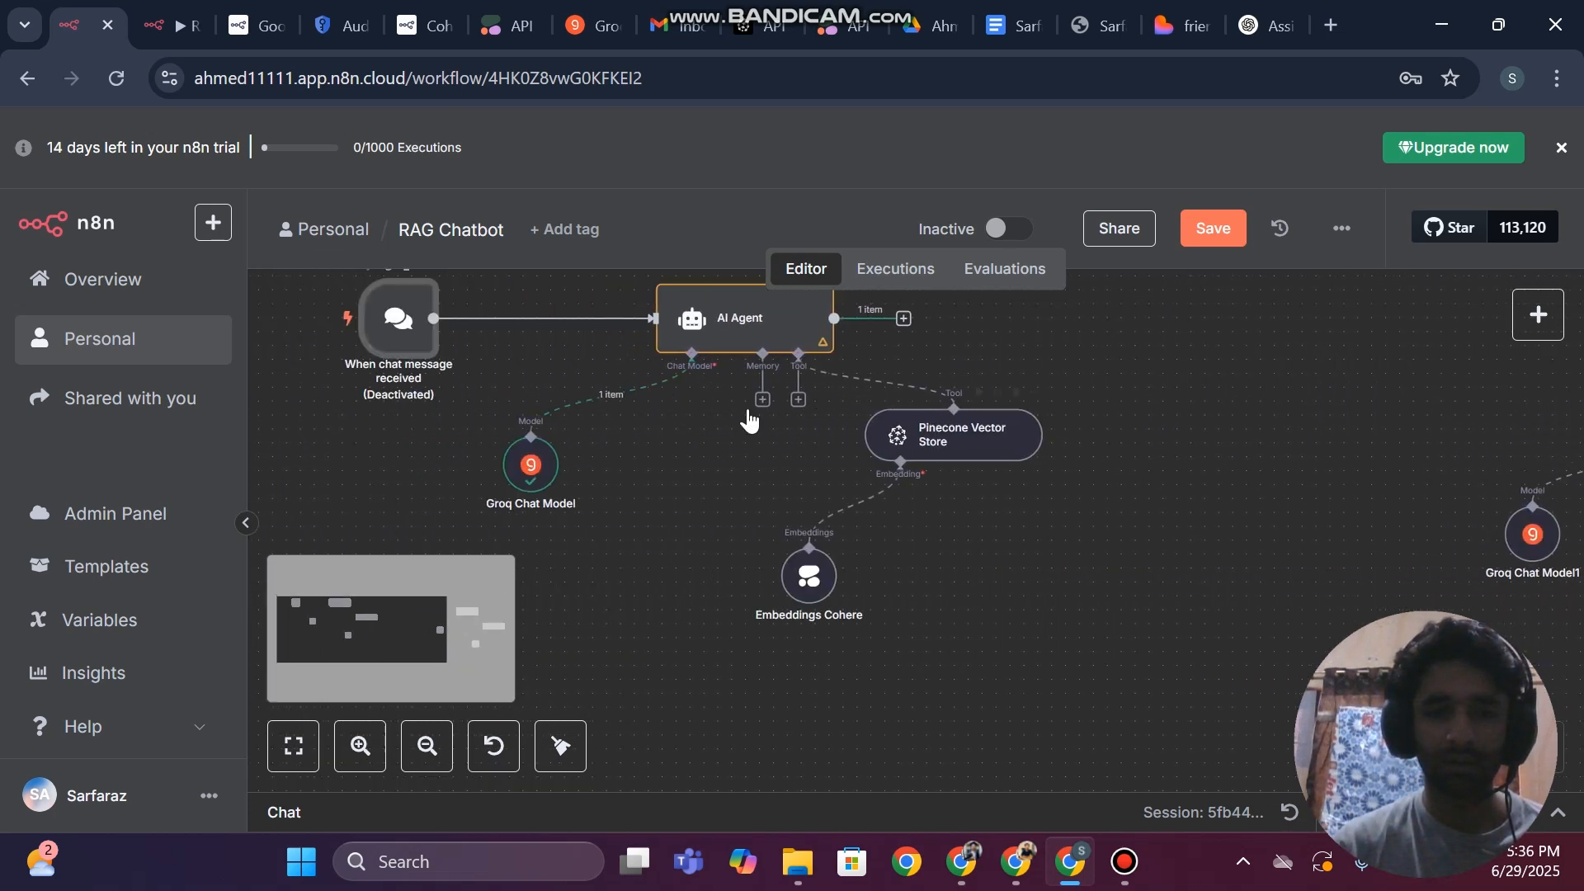
pyautogui.hscroll(12, 746, 406)
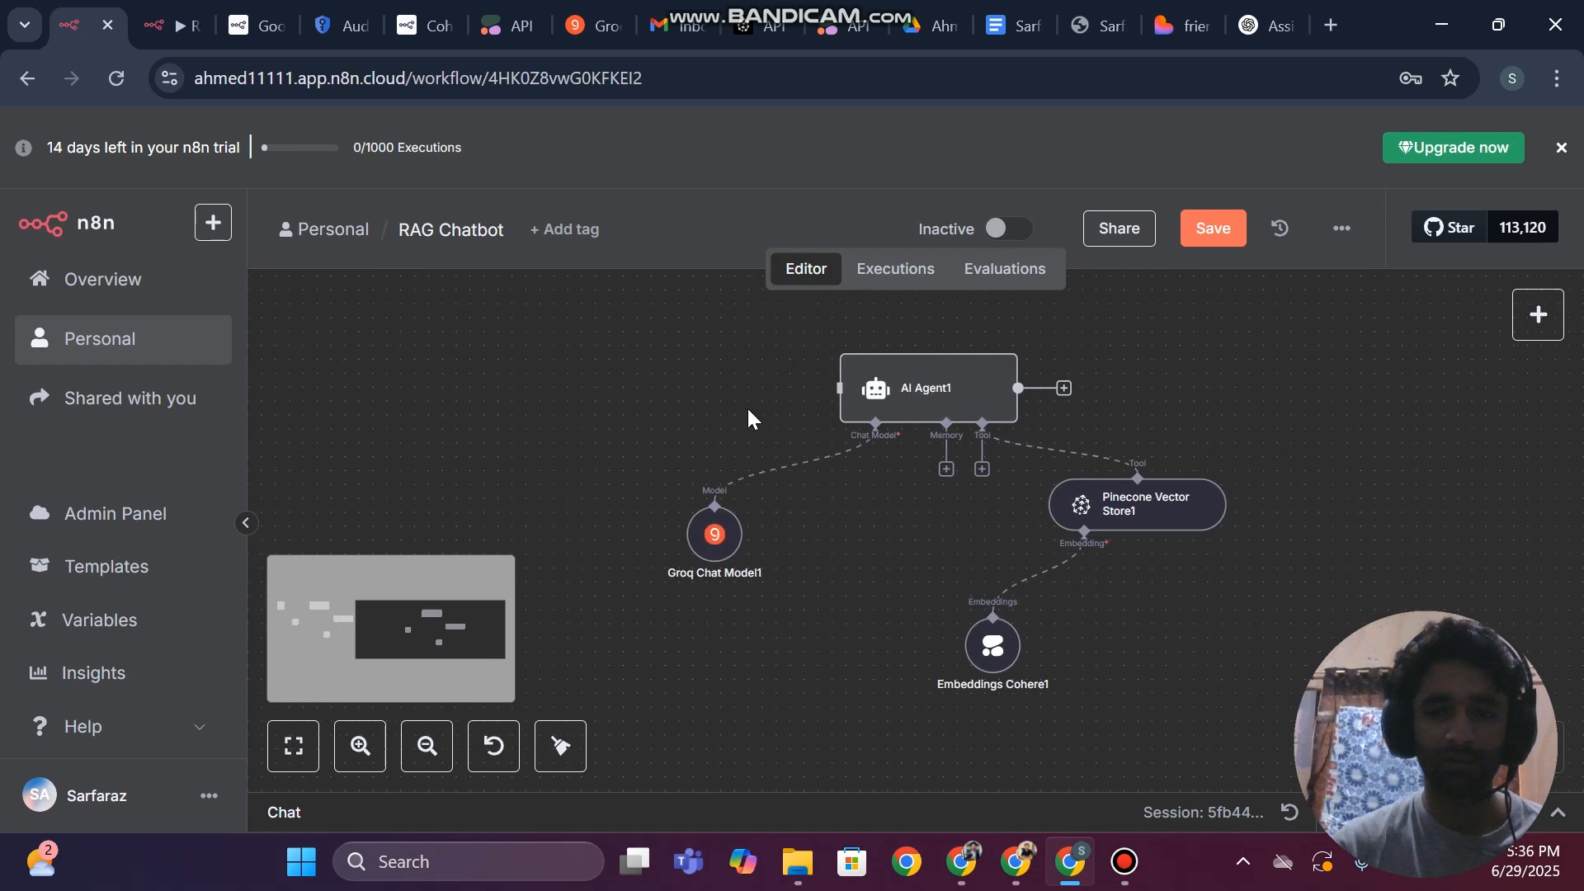
# Look through the available trigger types for one that can start the duplicated agent, and return to the general node list
pyautogui.click(1539, 314)
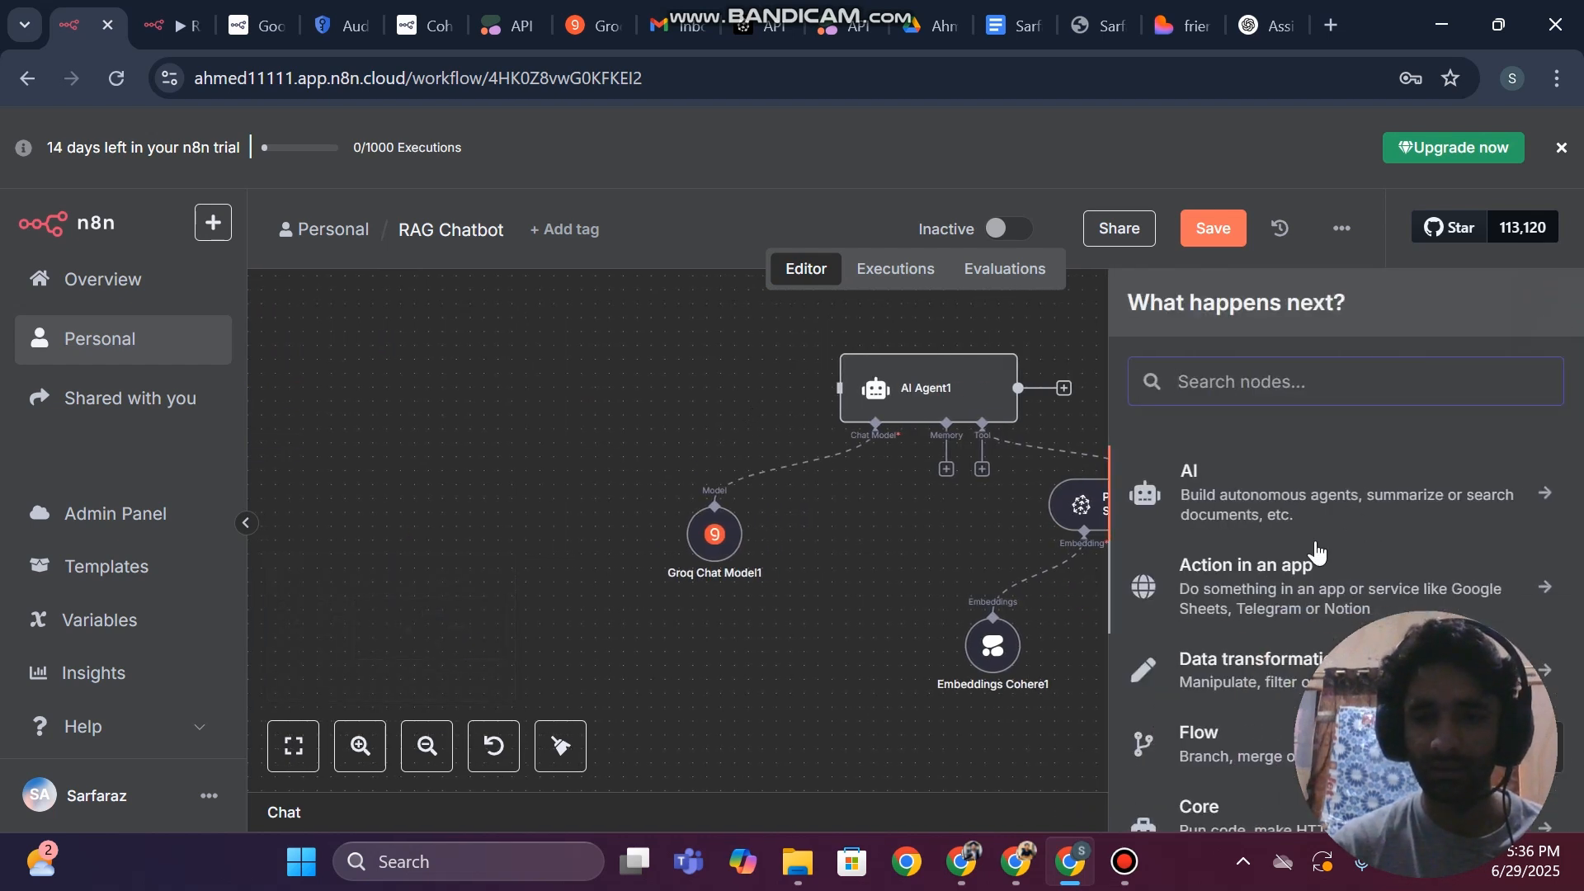
pyautogui.scroll(-2, 1317, 552)
pyautogui.scroll(-2, 1318, 553)
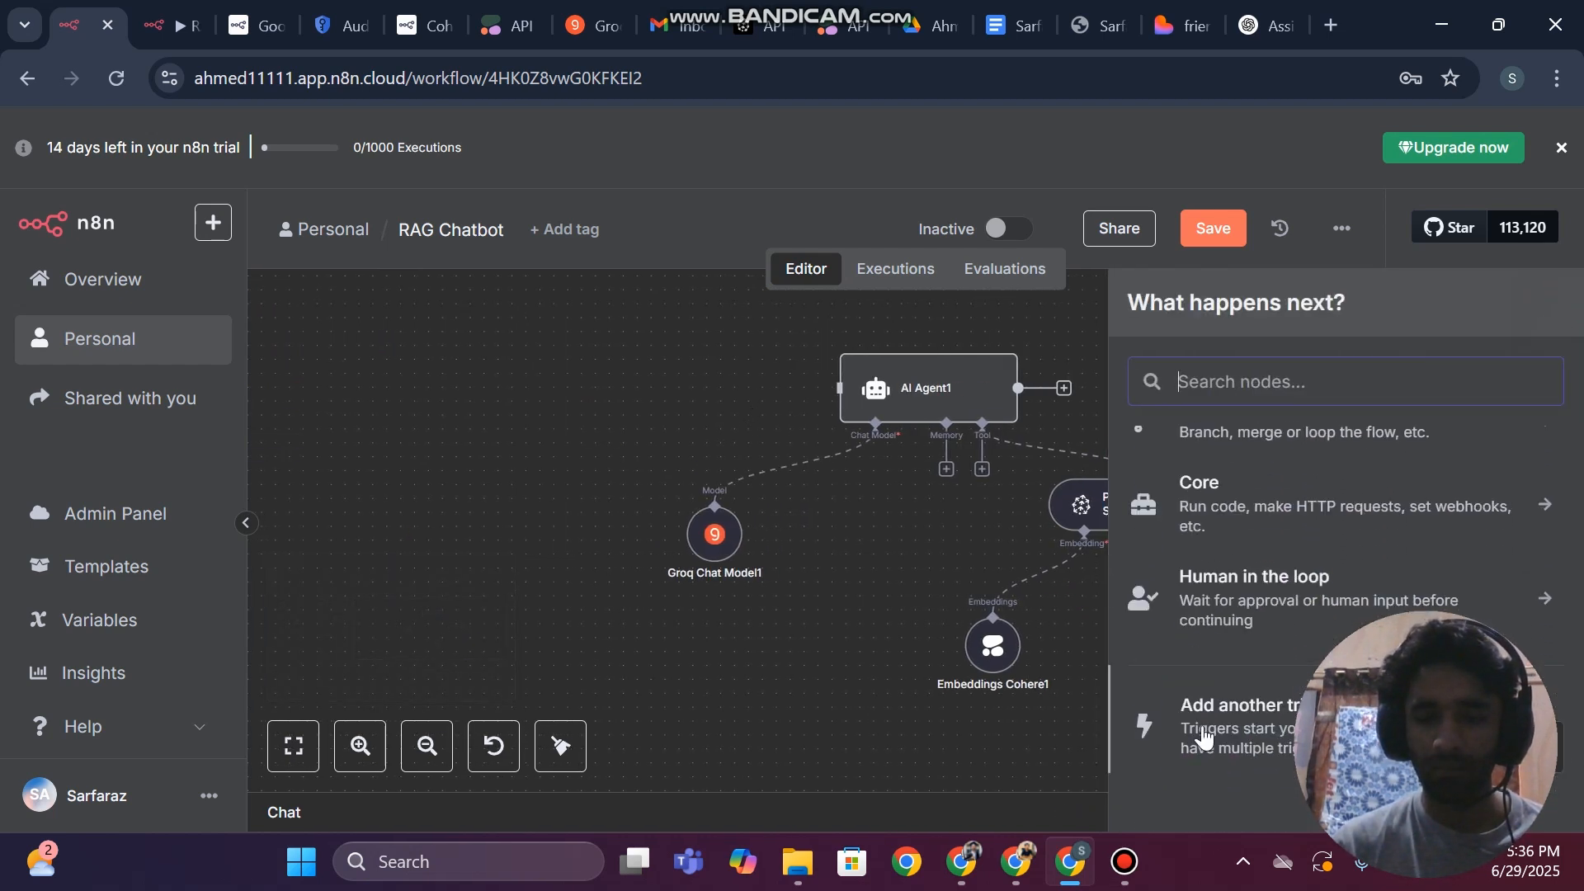
pyautogui.click(1237, 716)
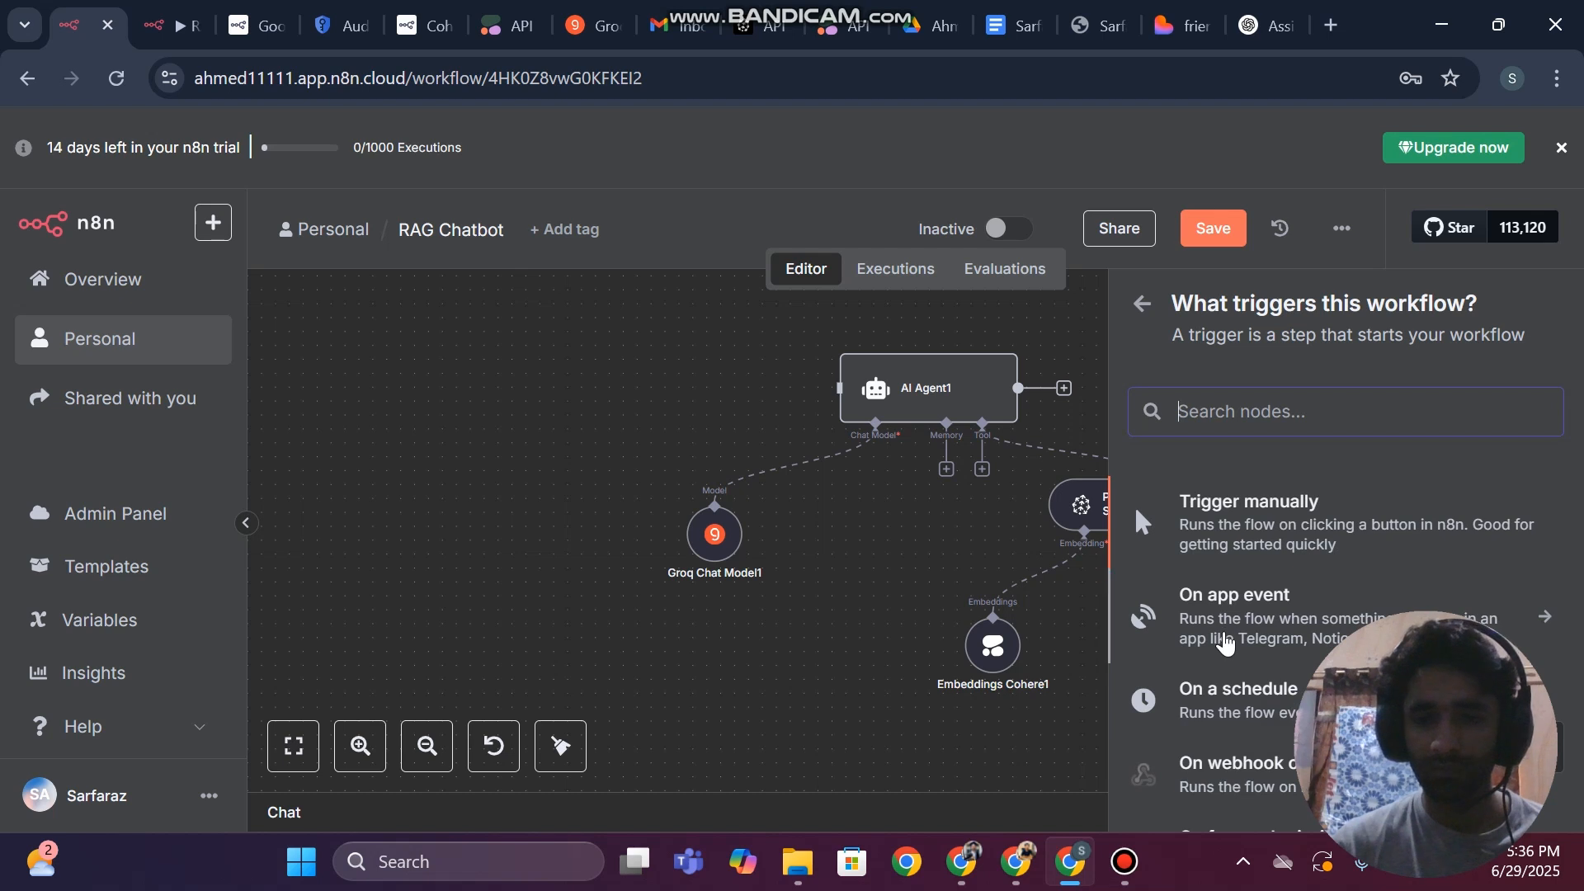
pyautogui.scroll(-1, 1226, 643)
pyautogui.scroll(-3, 1229, 660)
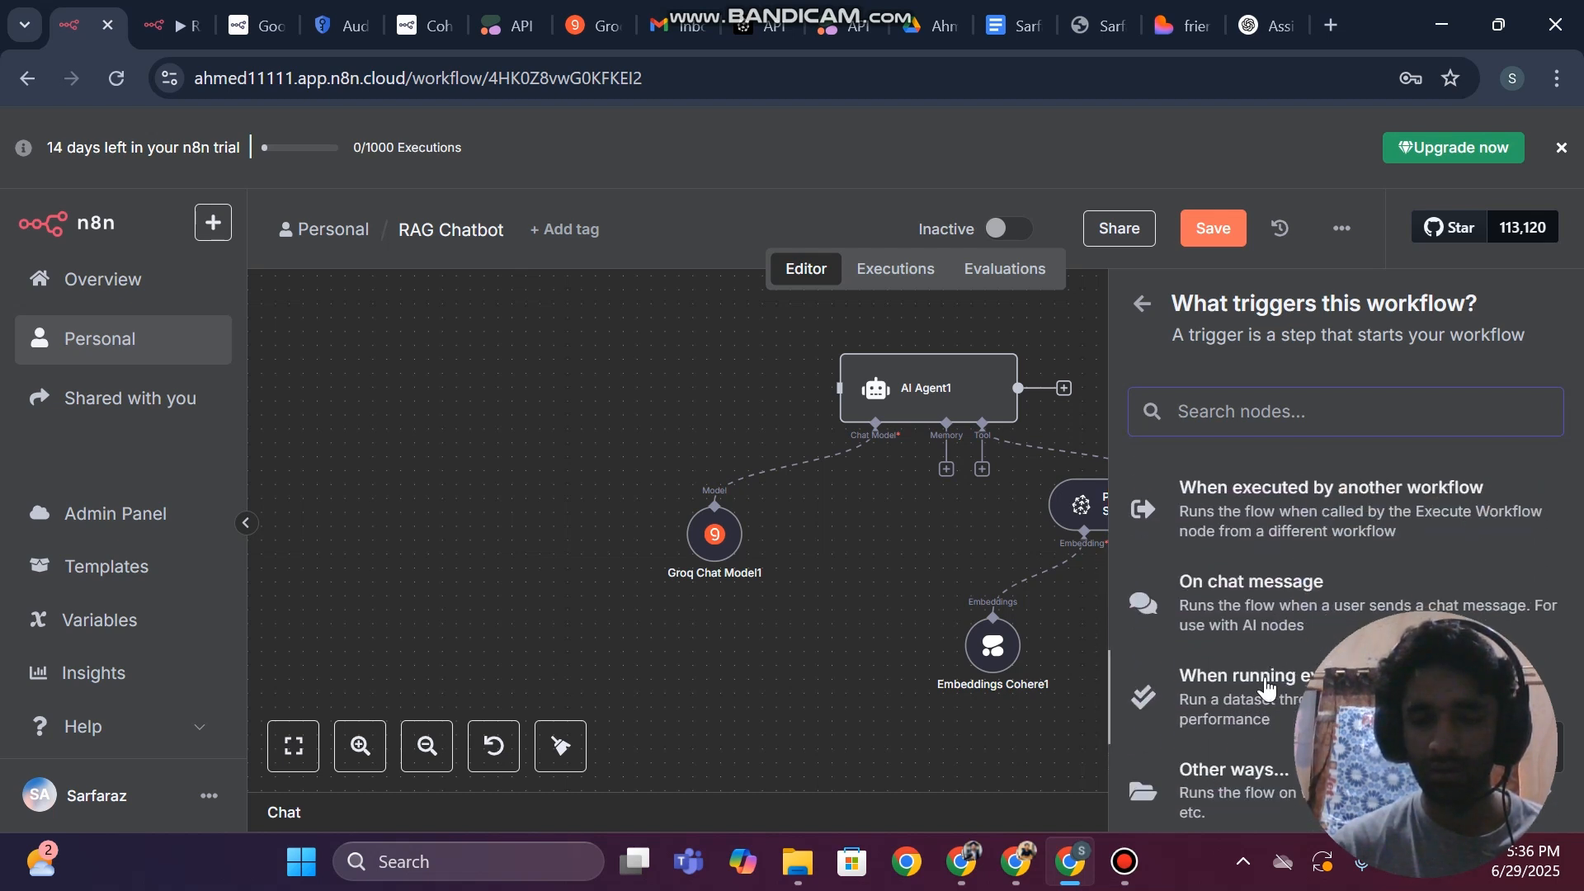
pyautogui.scroll(4, 1268, 689)
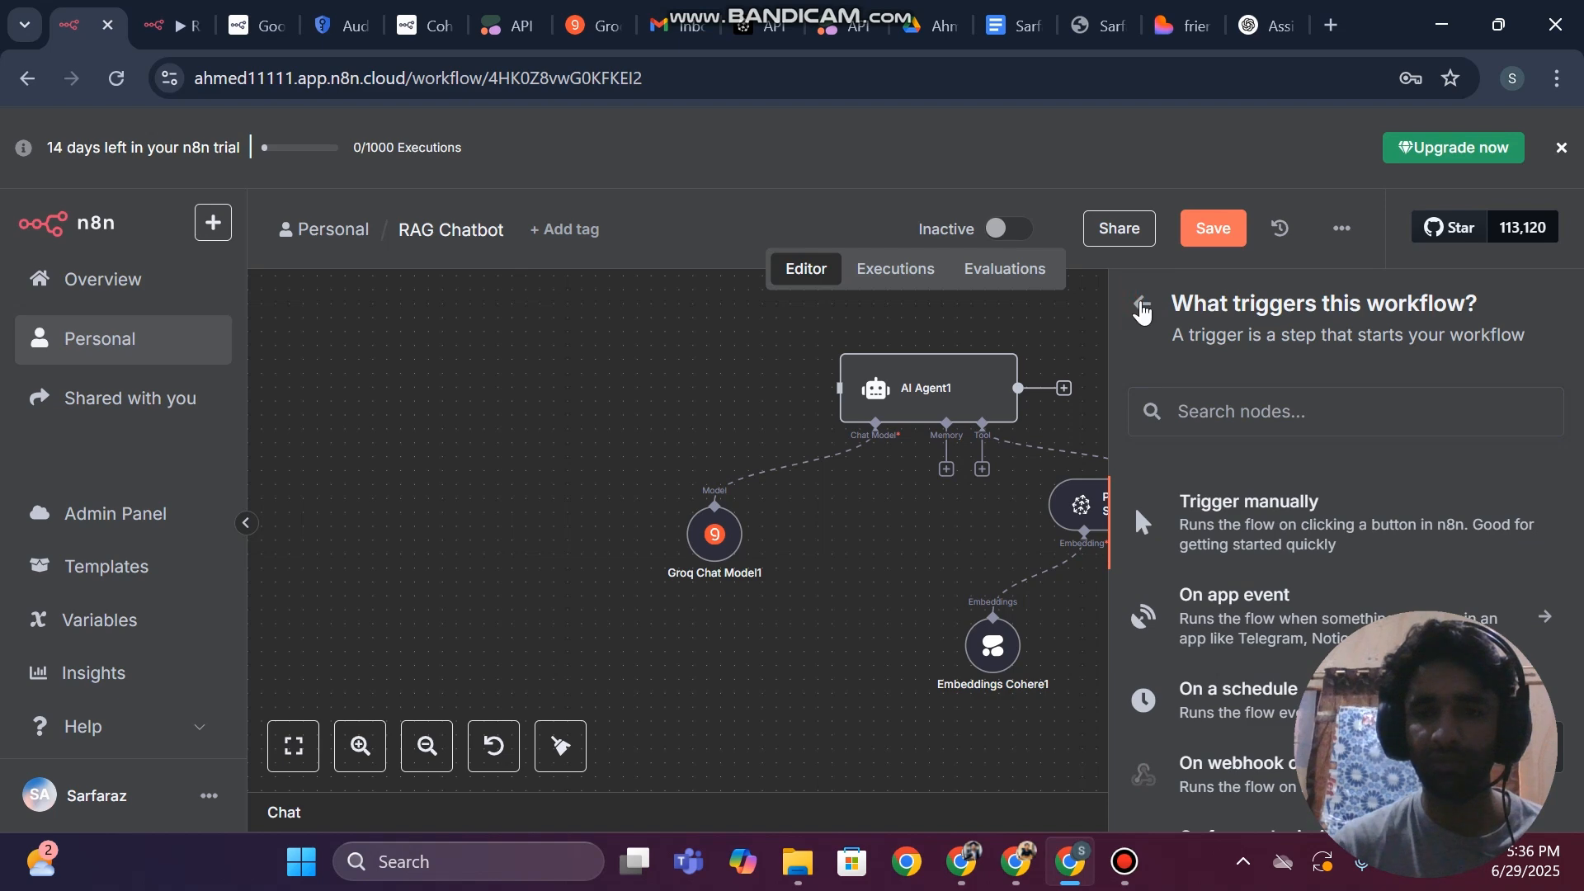
pyautogui.click(1141, 310)
# Find and add a Webhook trigger node, and connect it to the input of AI Agent1
pyautogui.write('web')
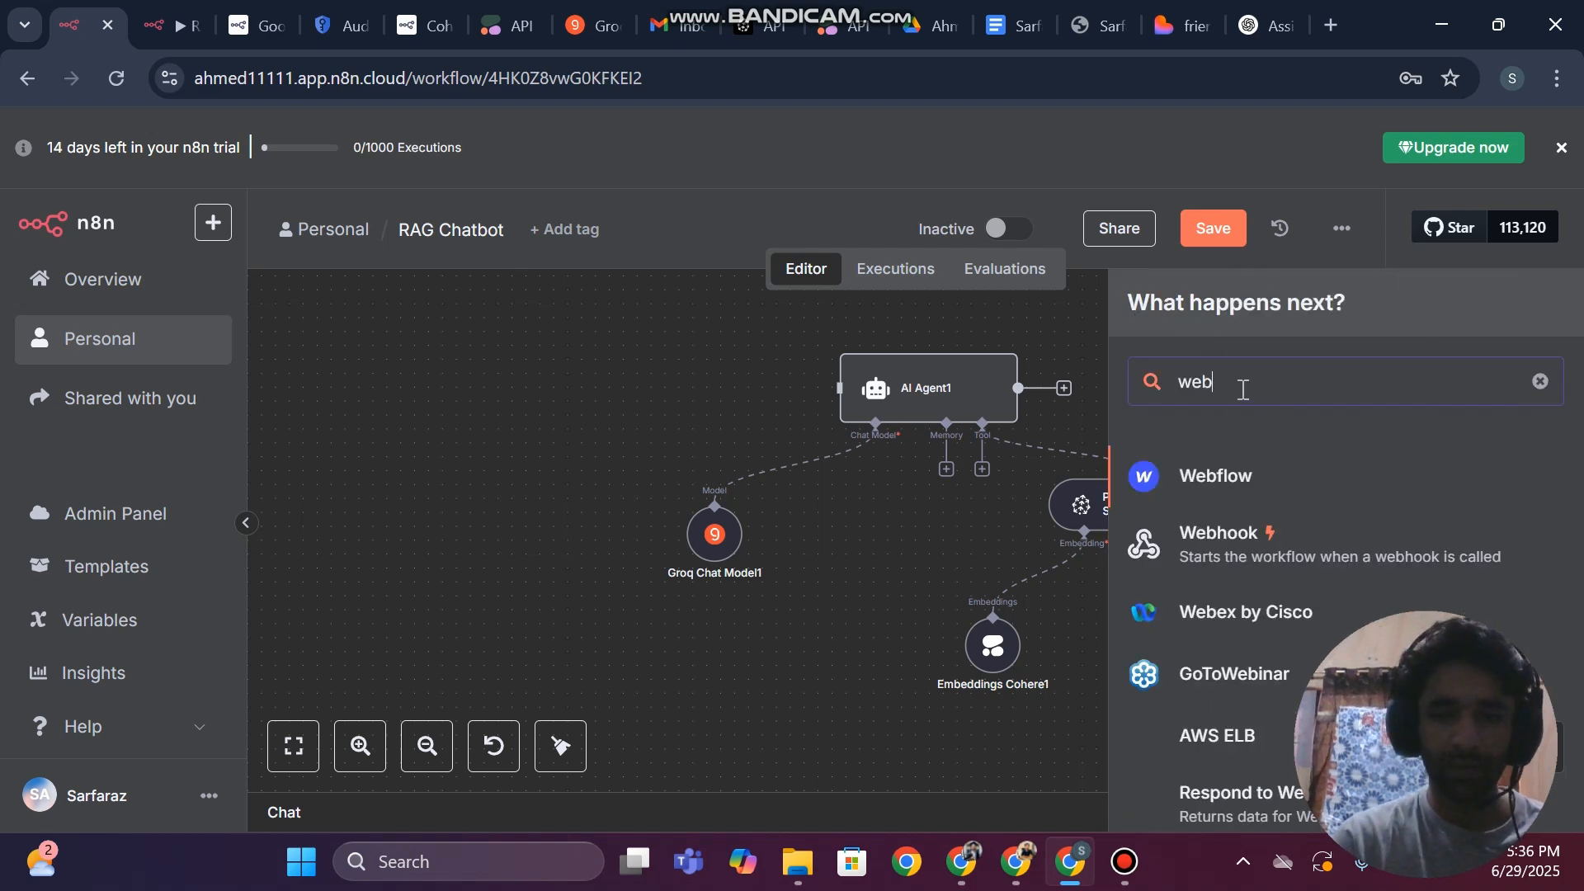
pyautogui.write('h')
pyautogui.click(1230, 472)
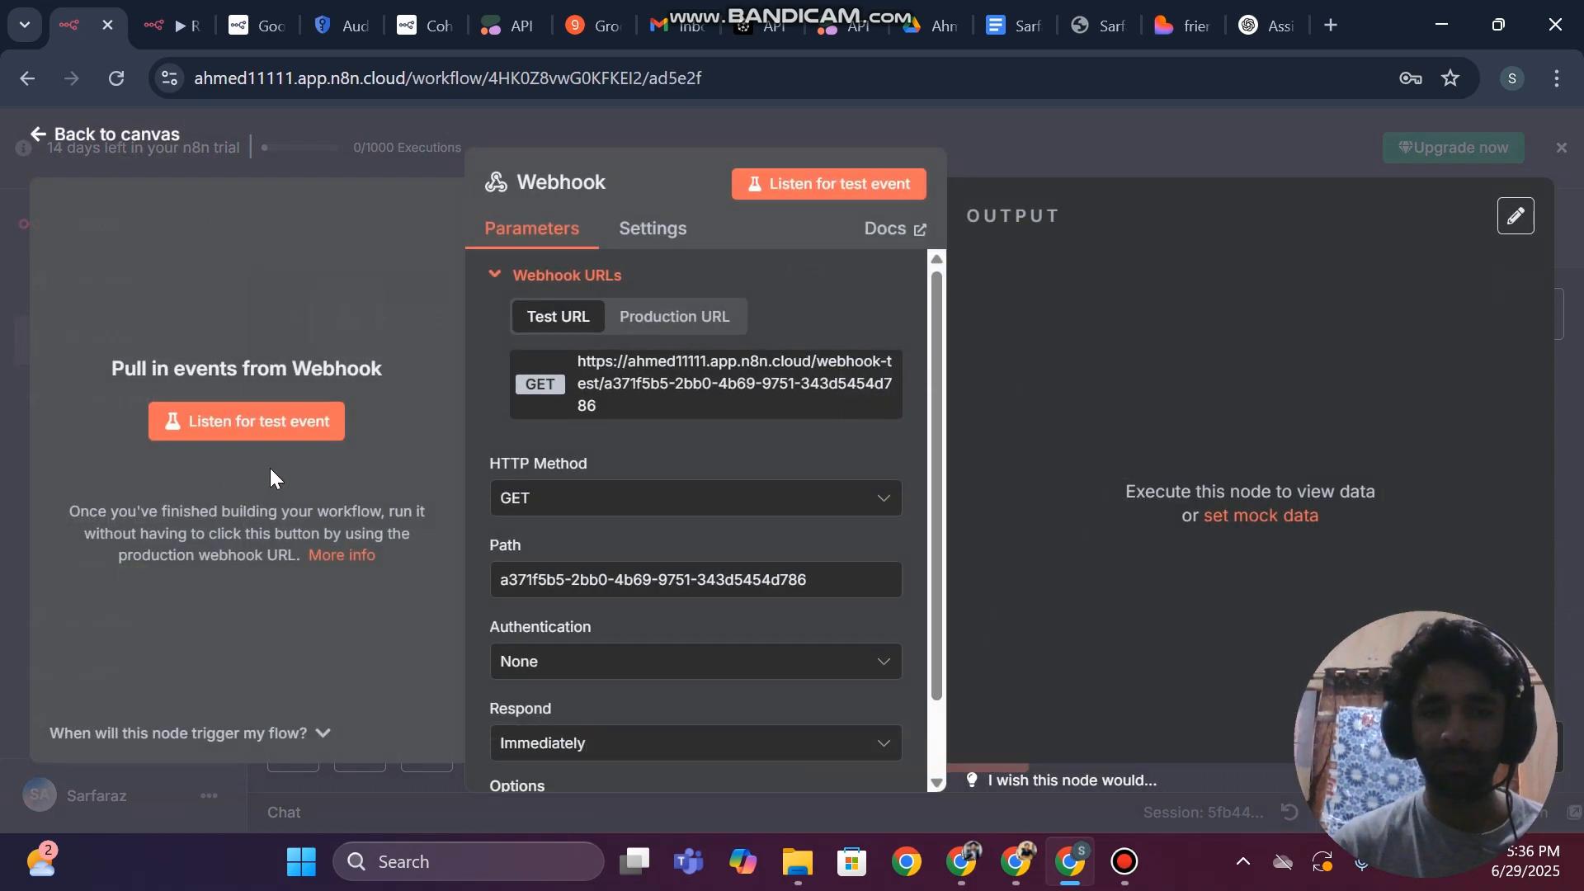
pyautogui.click(2, 318)
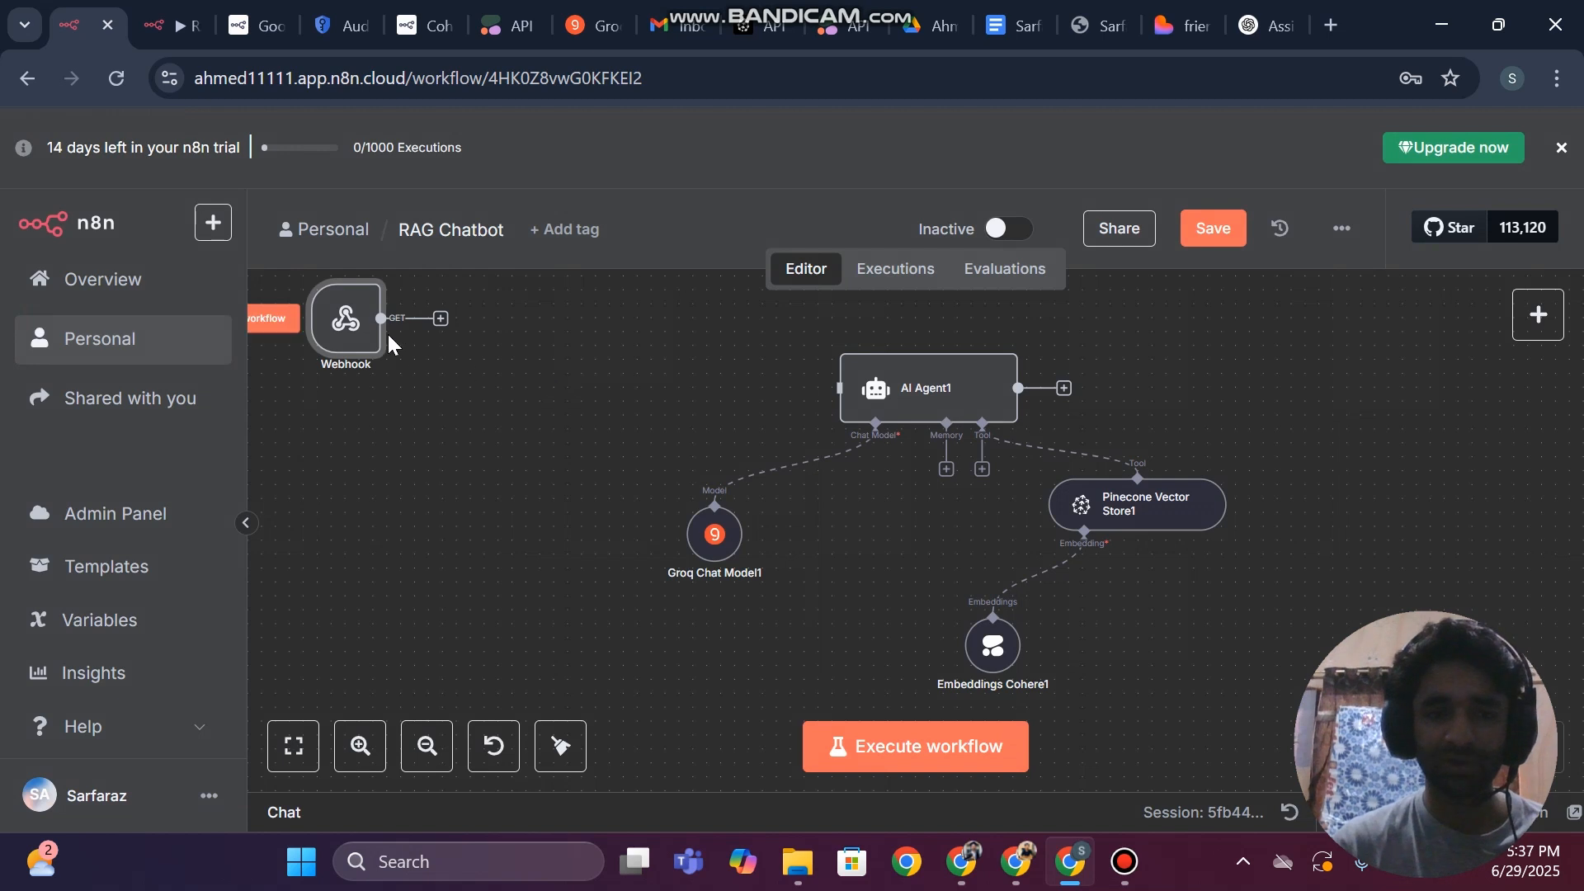
pyautogui.moveTo(346, 320); pyautogui.dragTo(838, 389)
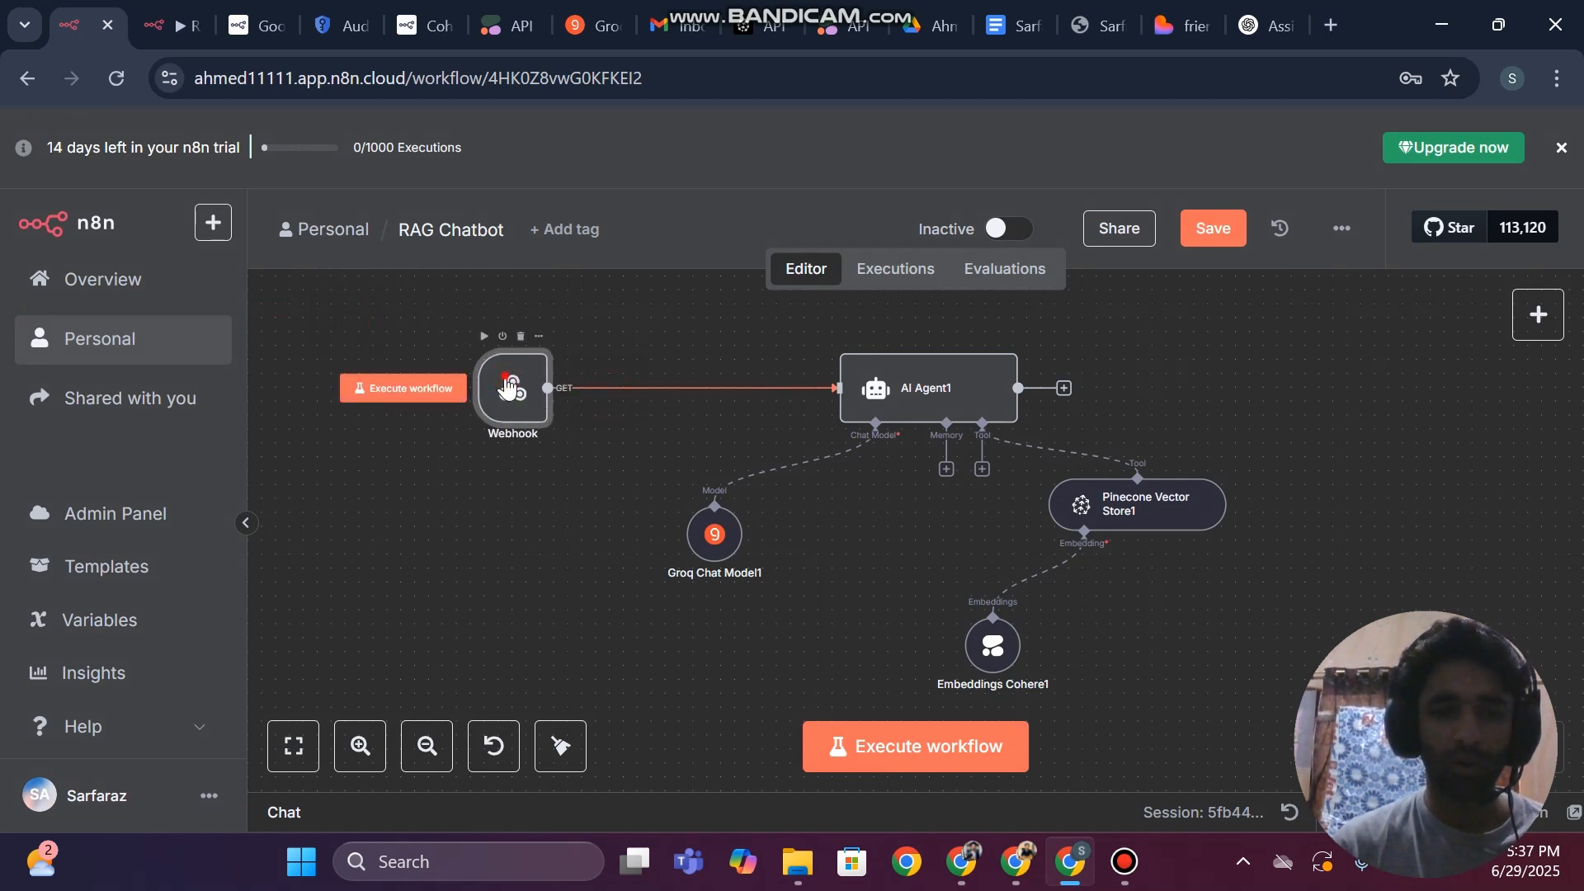
# Copy the Webhook node's production URL, switch to the Lovable project and paste it into the prompt
pyautogui.doubleClick(512, 388)
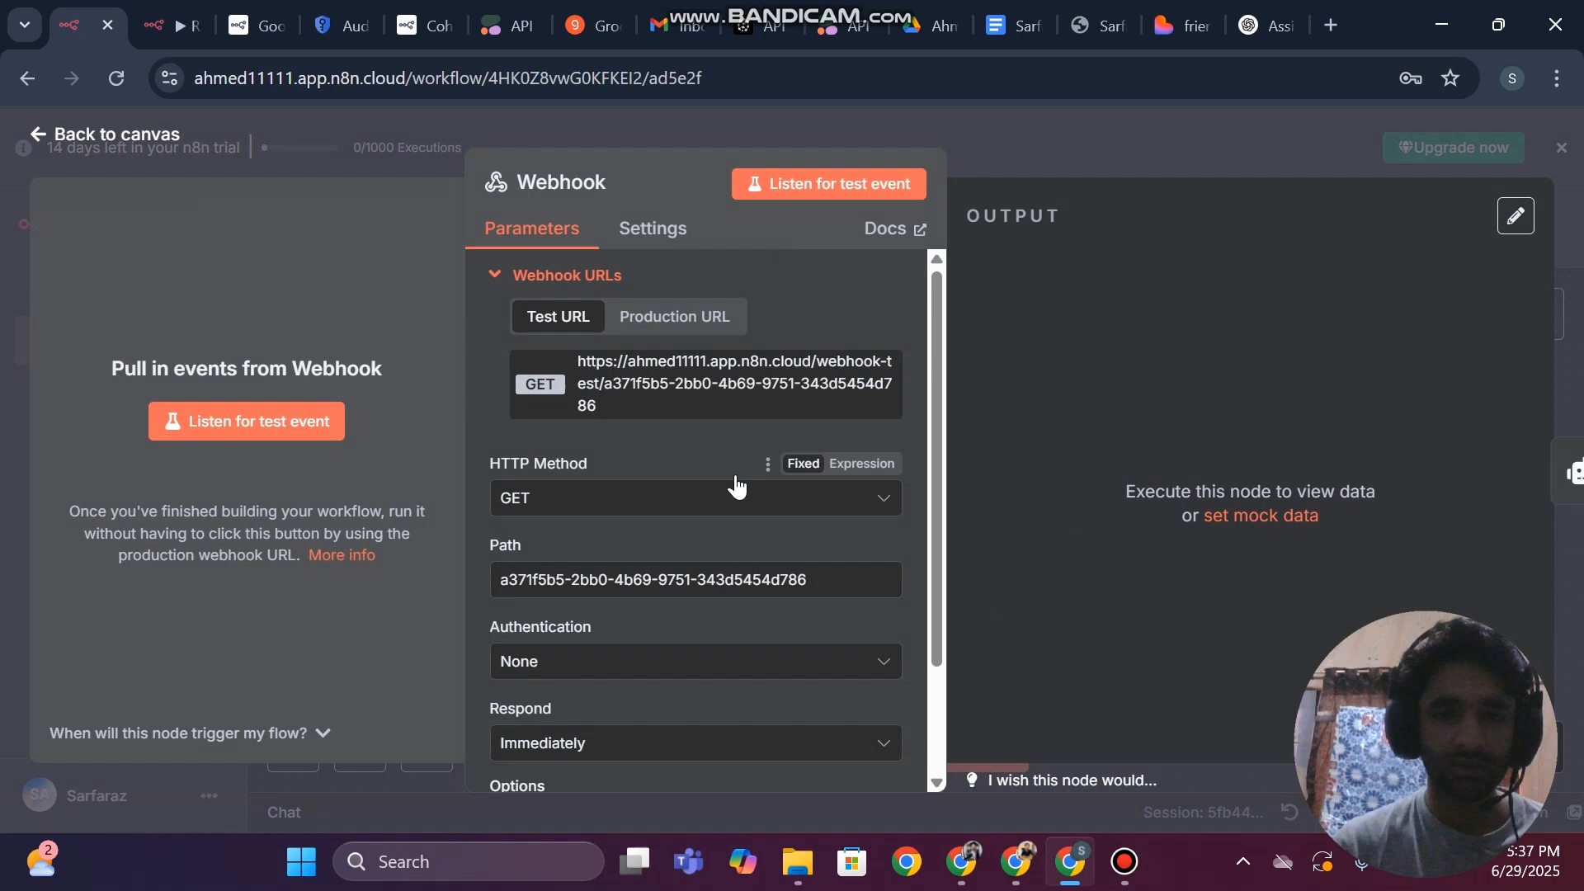
pyautogui.click(670, 334)
pyautogui.click(695, 364)
pyautogui.tripleClick(695, 364)
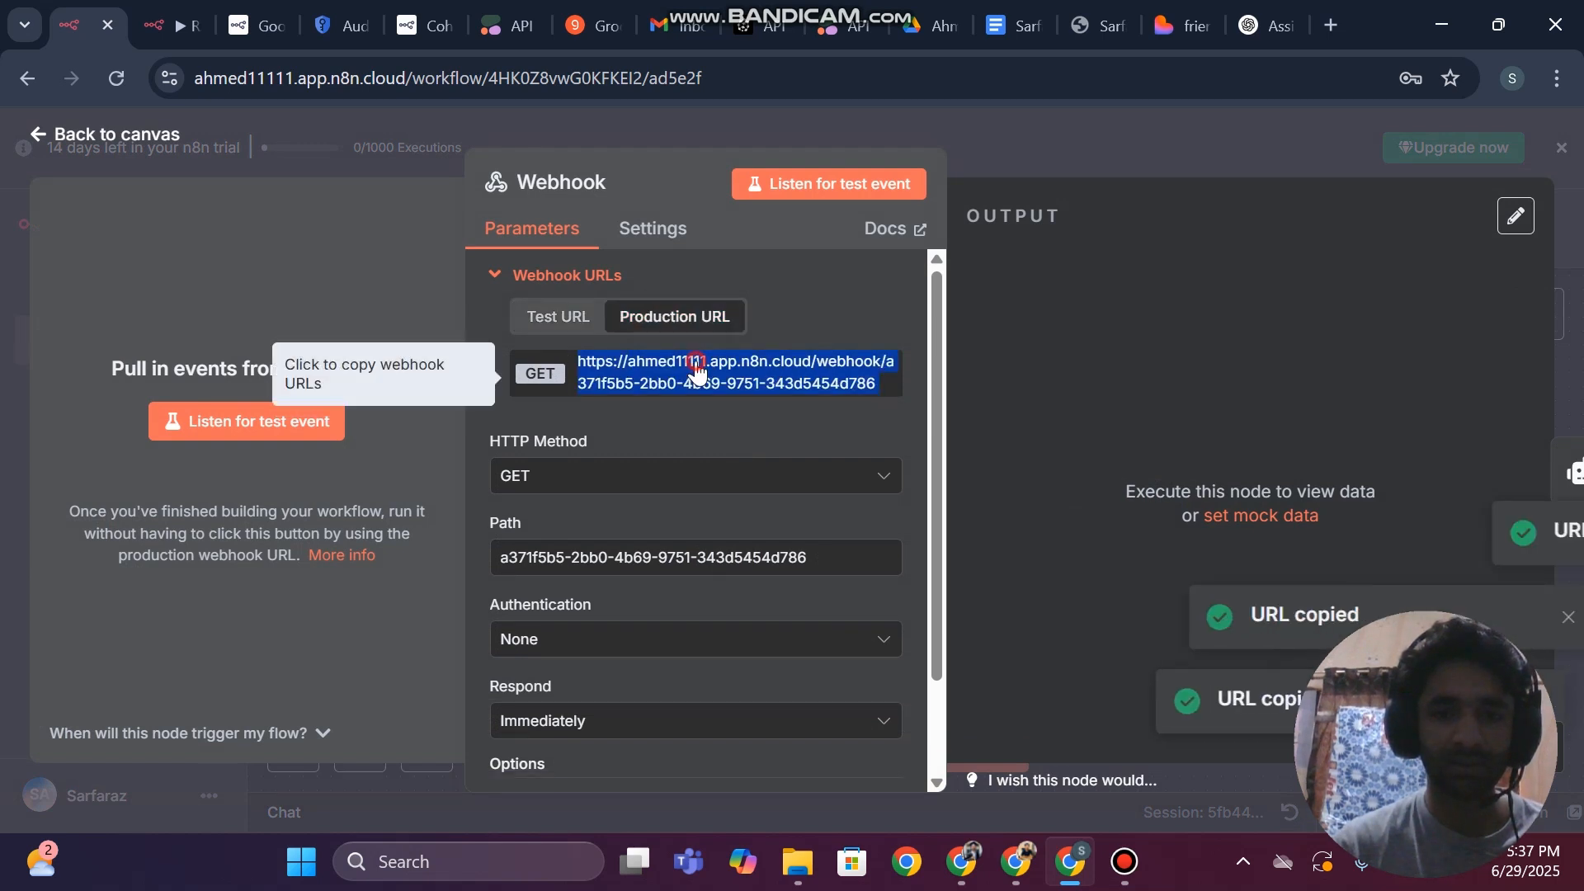
pyautogui.doubleClick(696, 364)
pyautogui.click(1176, 10)
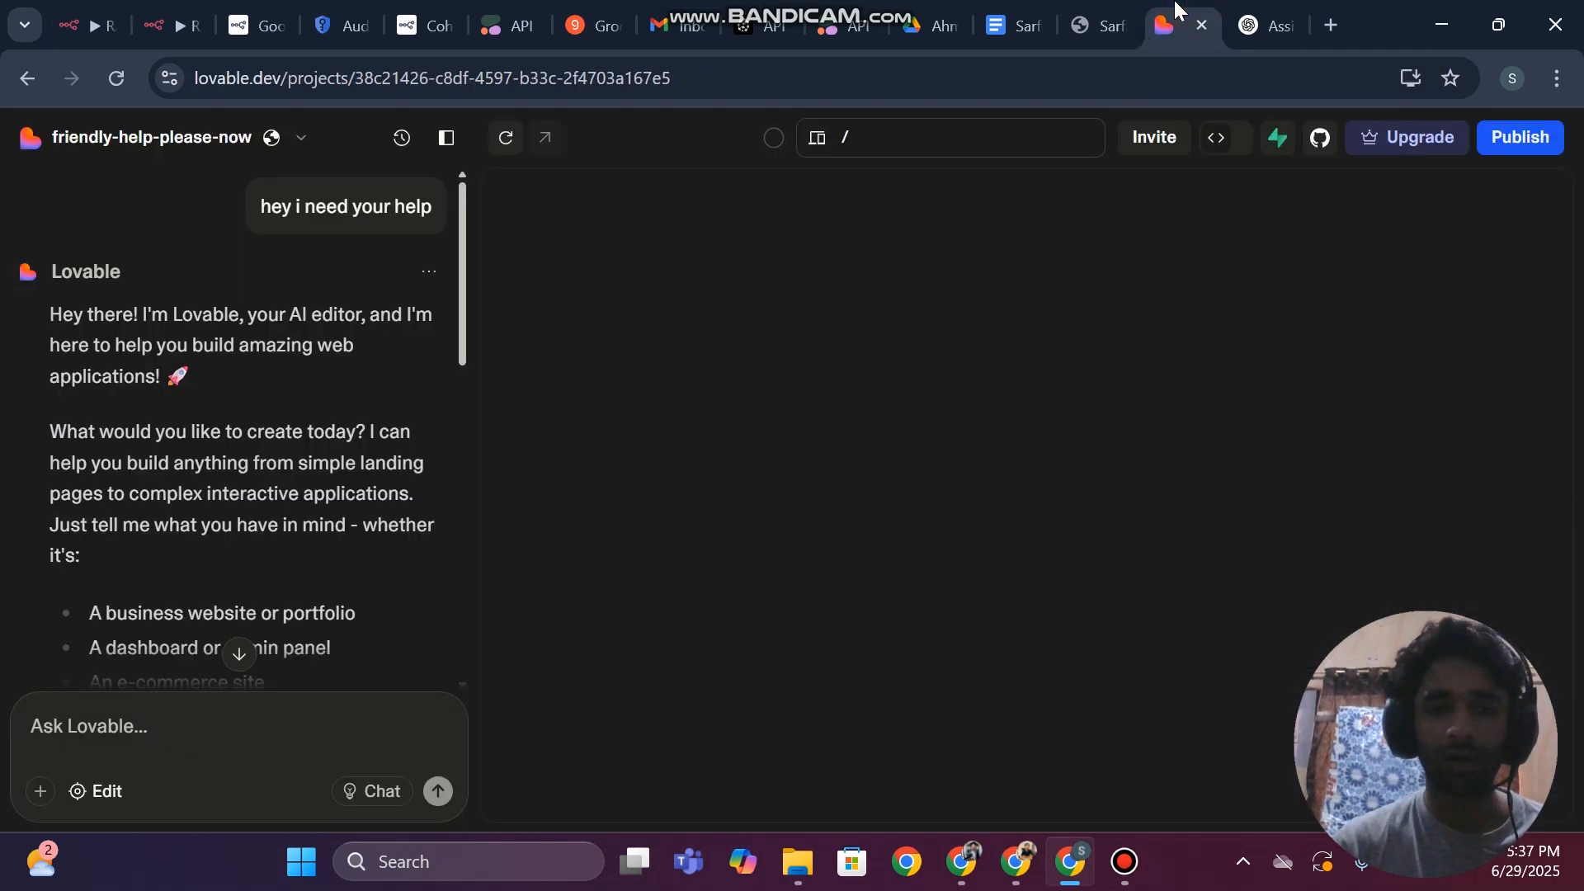
pyautogui.click(93, 730)
pyautogui.hotkey('ctrl', 'v')
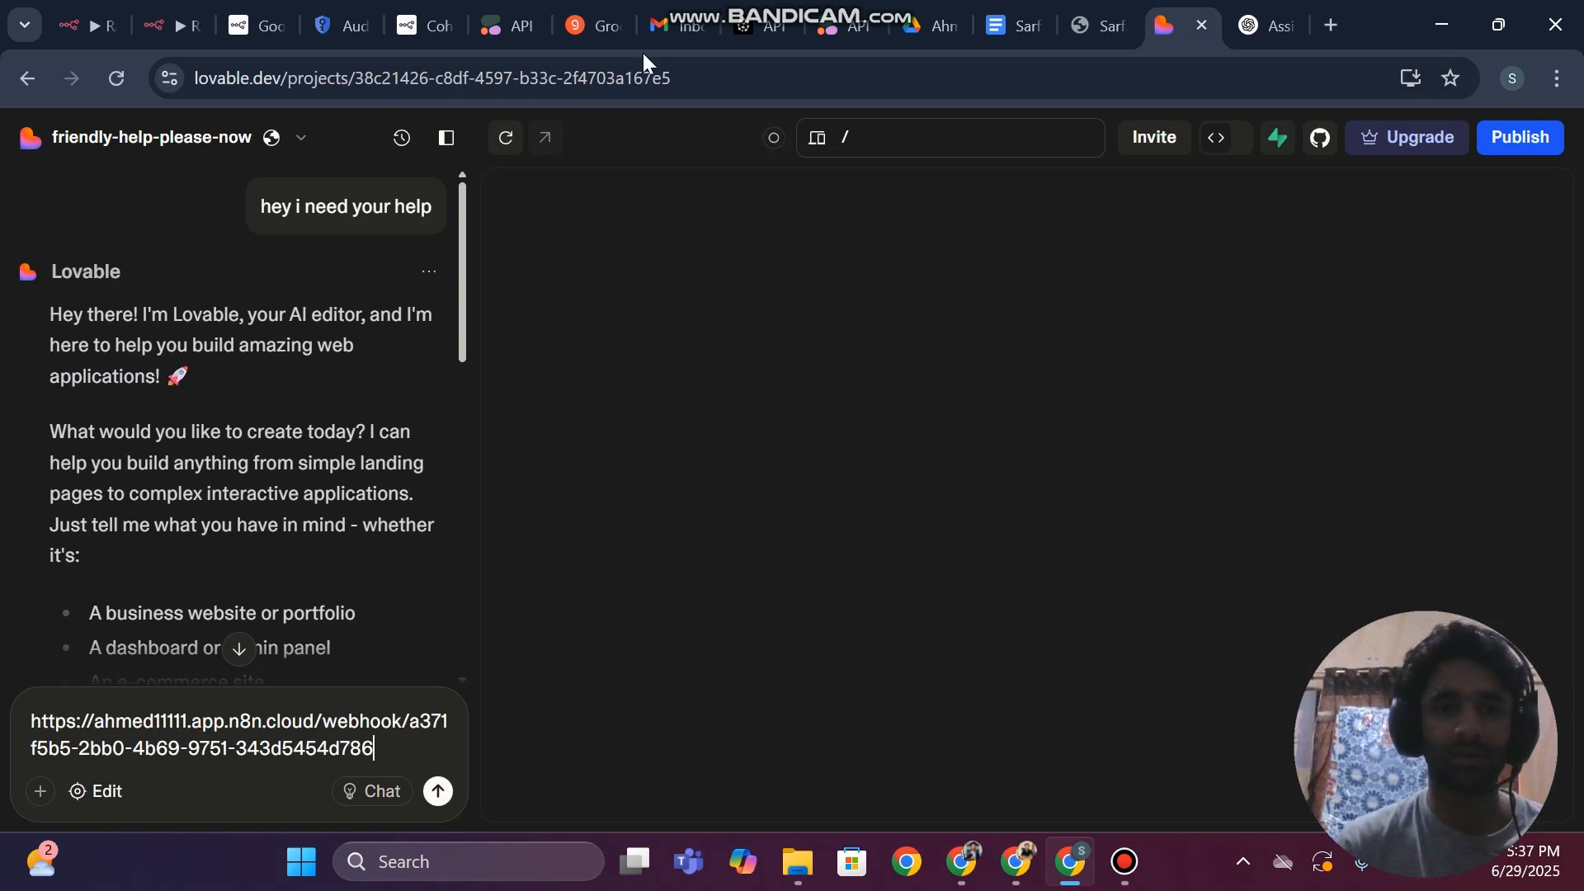
# Return to the Webhook node in n8n and set its HTTP method to POST
pyautogui.click(95, 12)
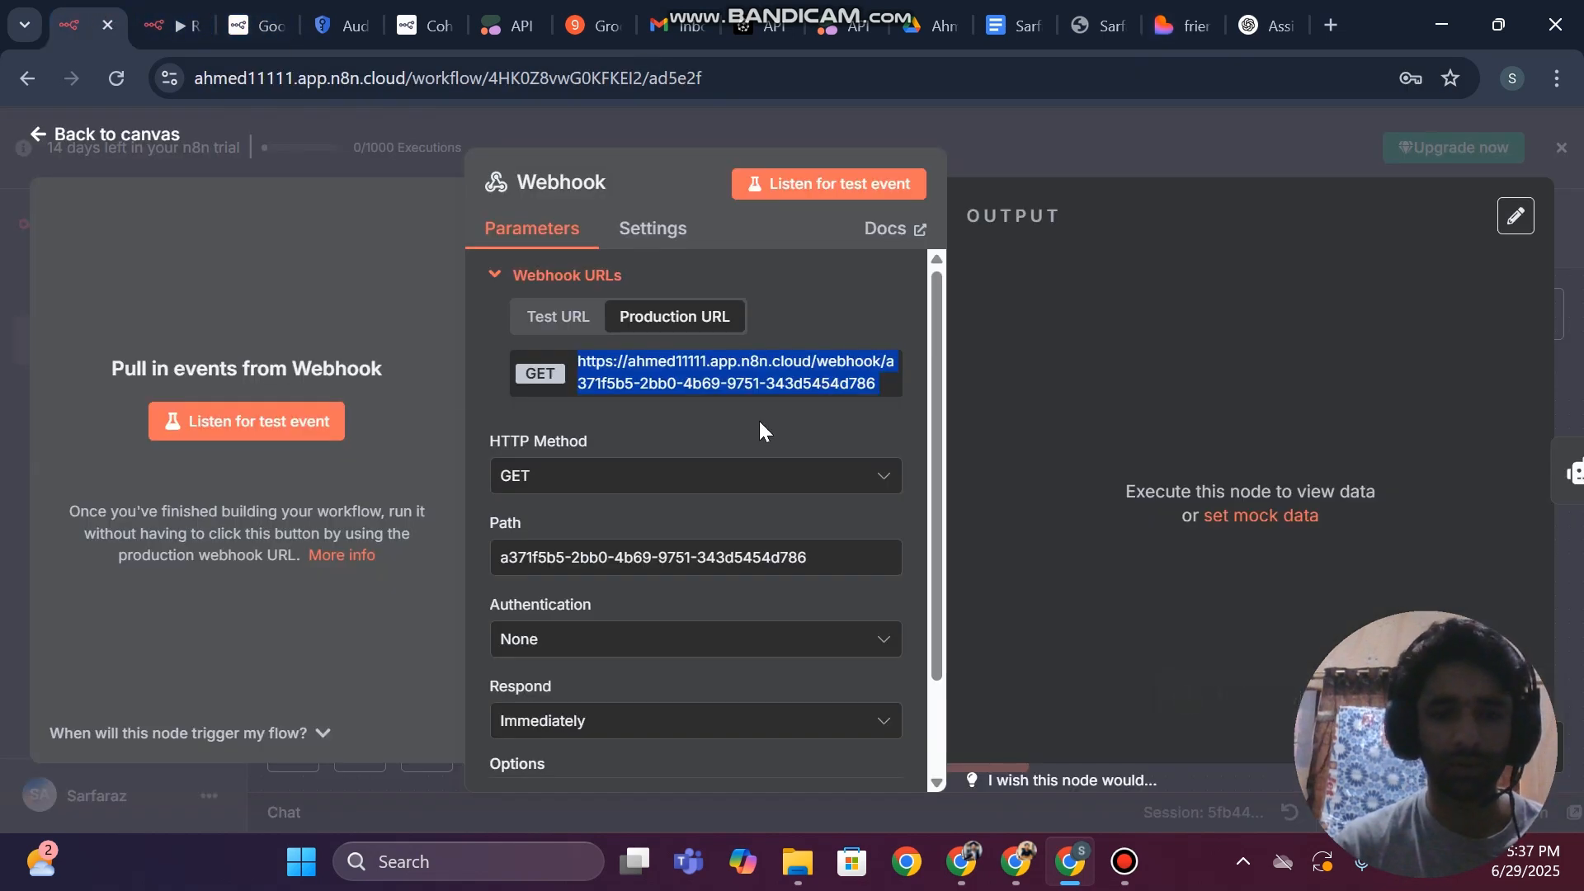
pyautogui.scroll(-1, 759, 429)
pyautogui.click(541, 378)
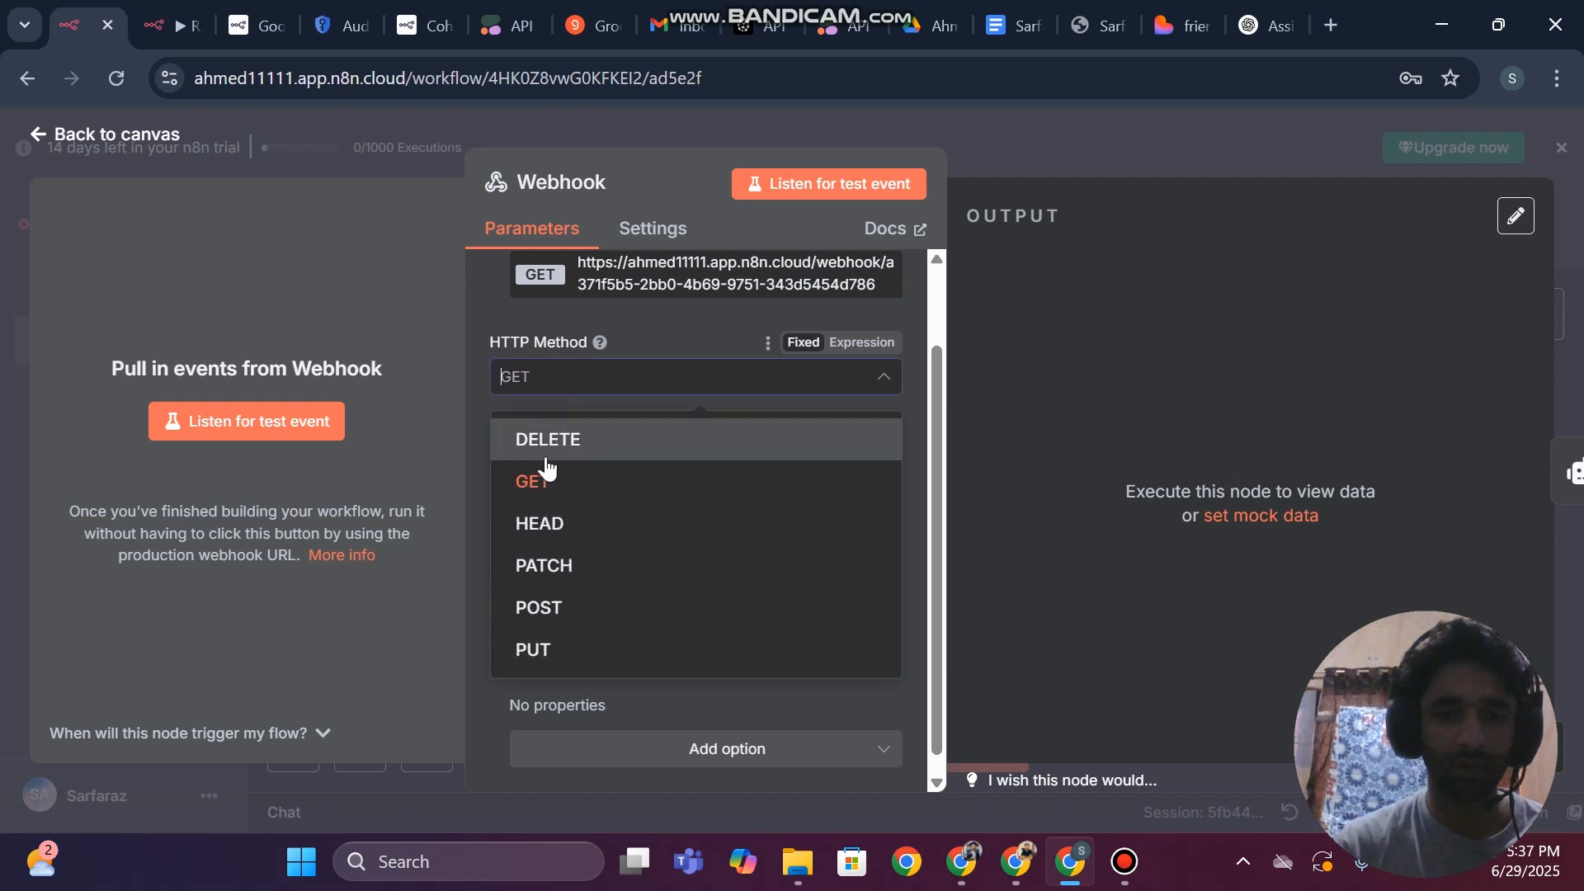
pyautogui.click(549, 614)
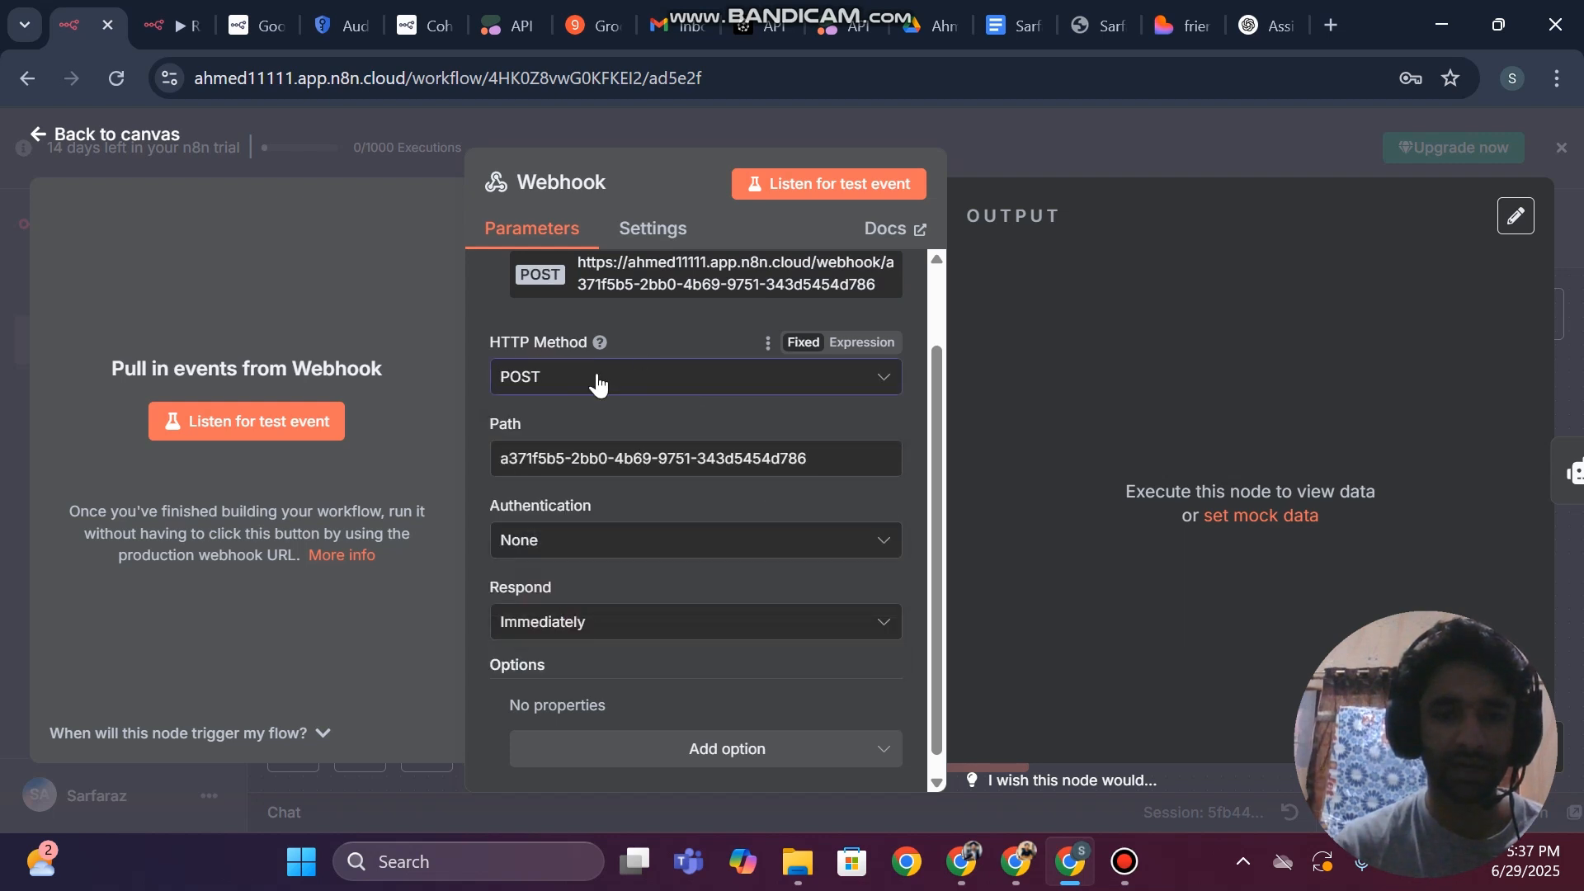
# Set the Webhook node to respond using the 'Respond to Webhook' node and return to the canvas
pyautogui.scroll(-1, 594, 382)
pyautogui.click(602, 618)
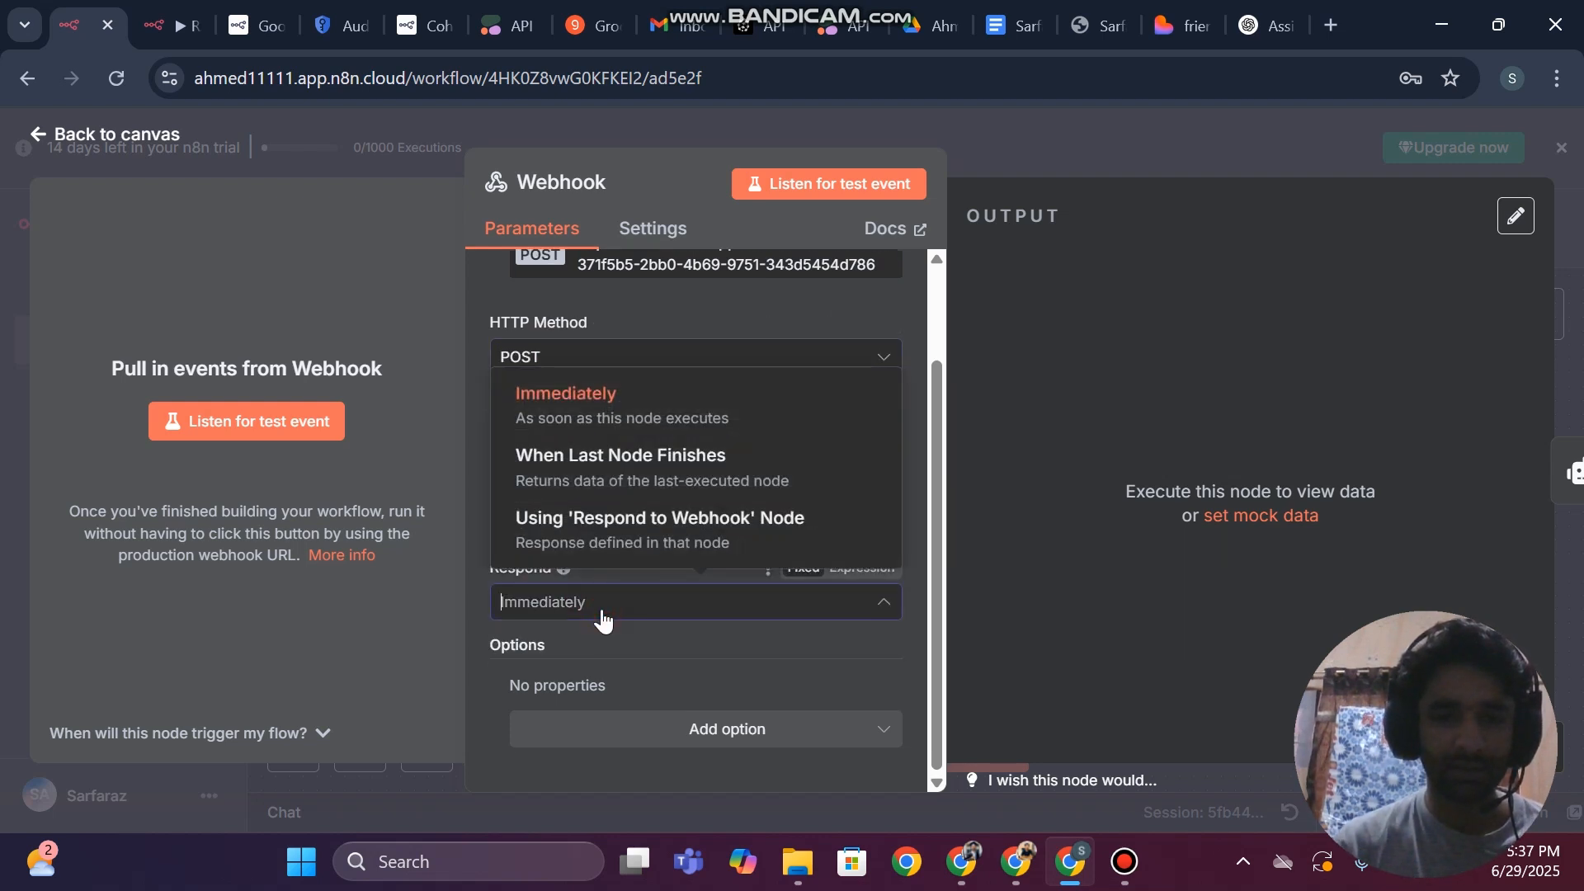
pyautogui.click(568, 526)
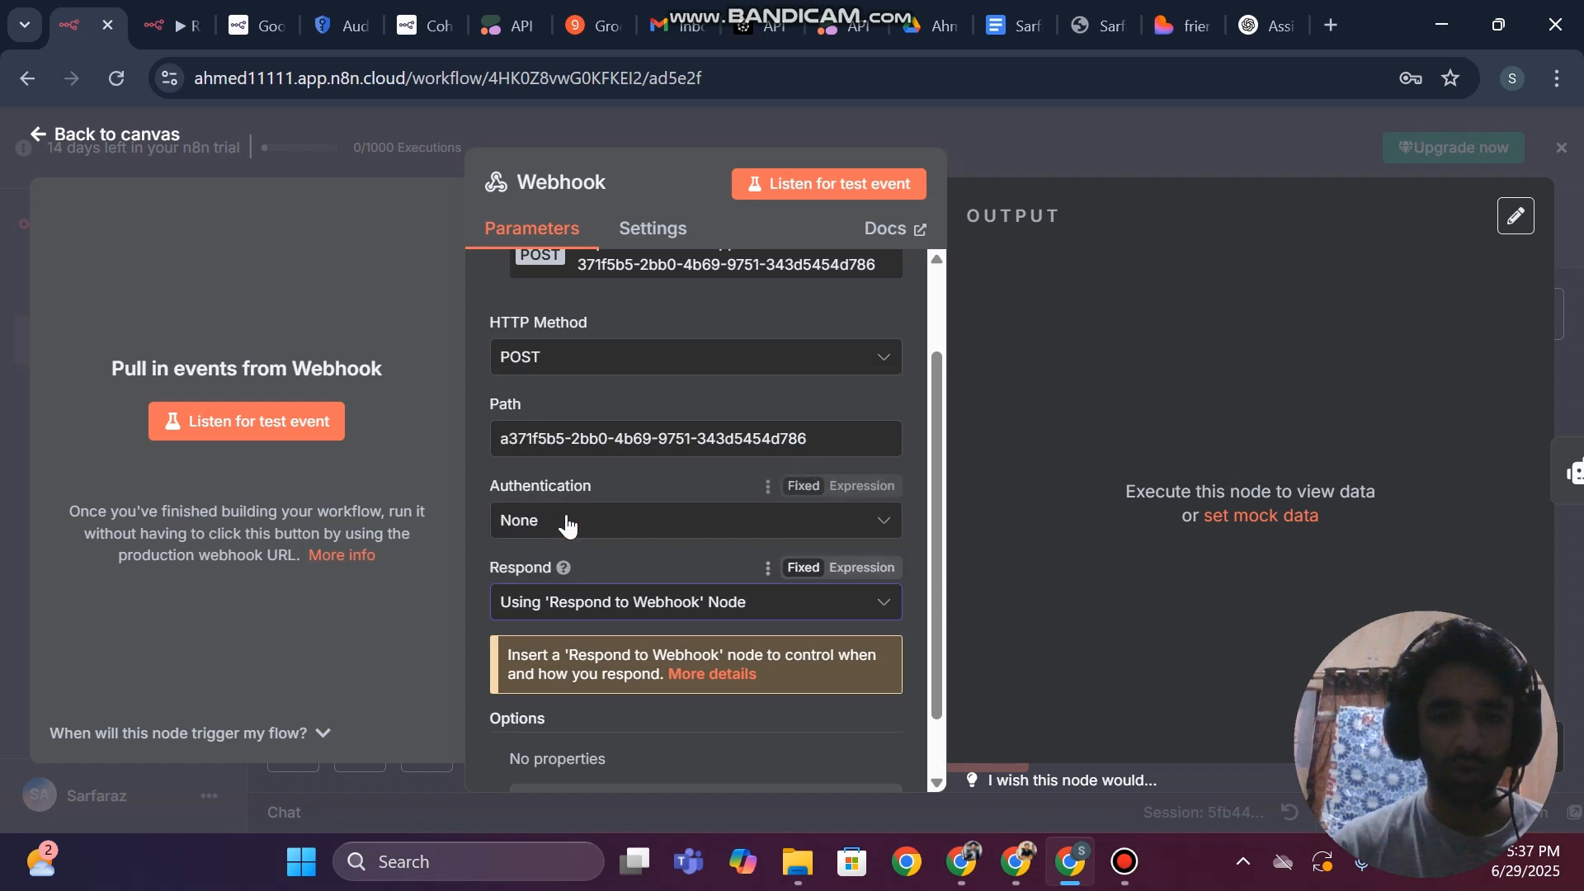
pyautogui.scroll(-2, 692, 552)
pyautogui.scroll(3, 692, 553)
pyautogui.scroll(-2, 693, 552)
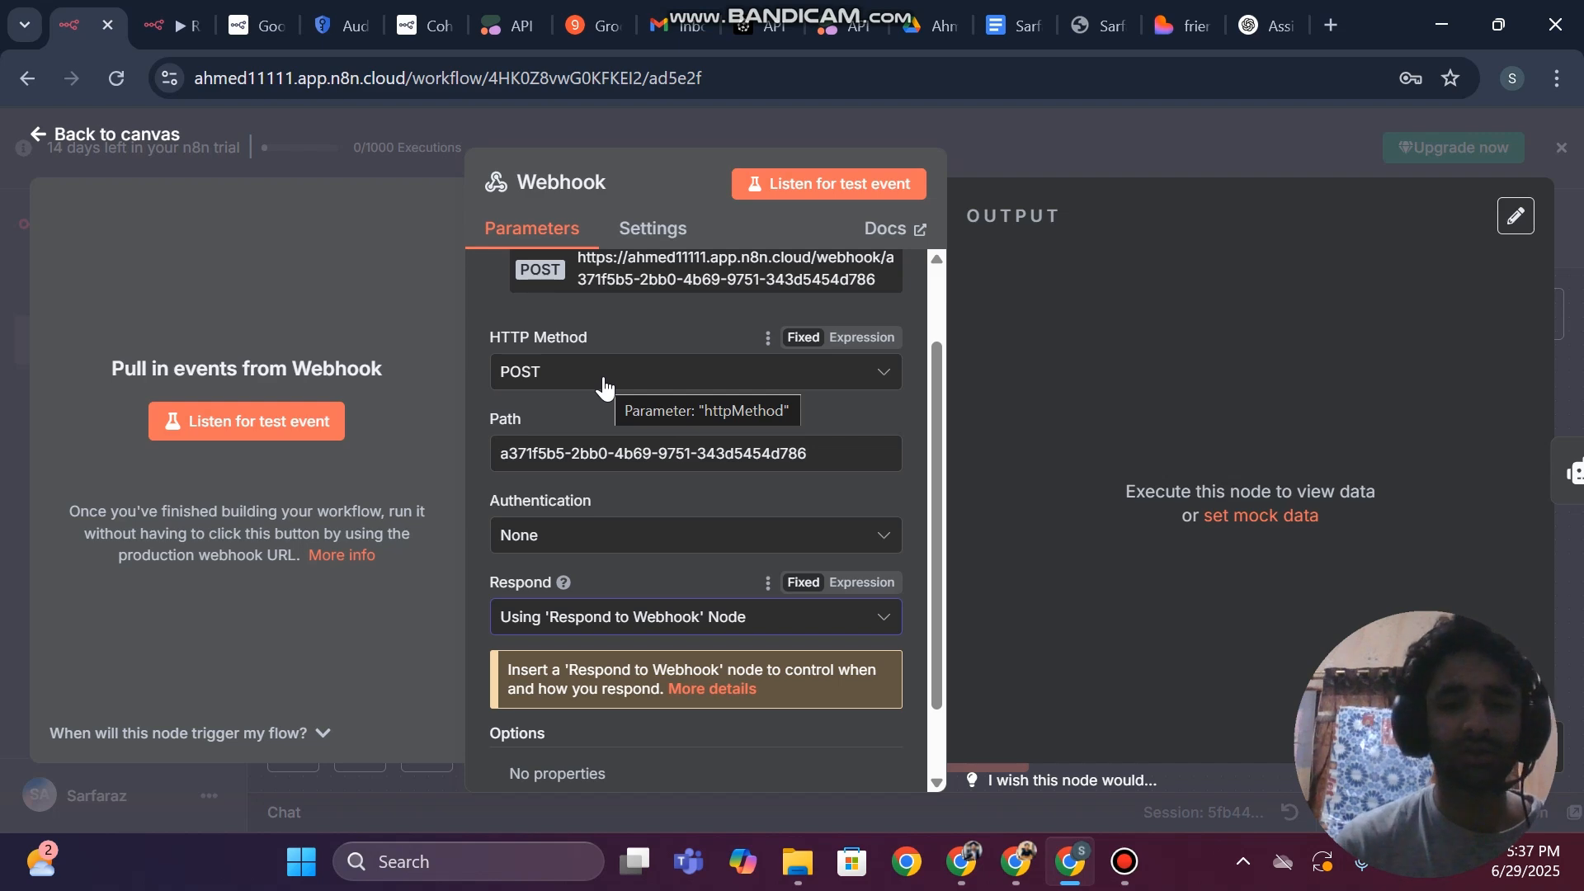
pyautogui.click(570, 627)
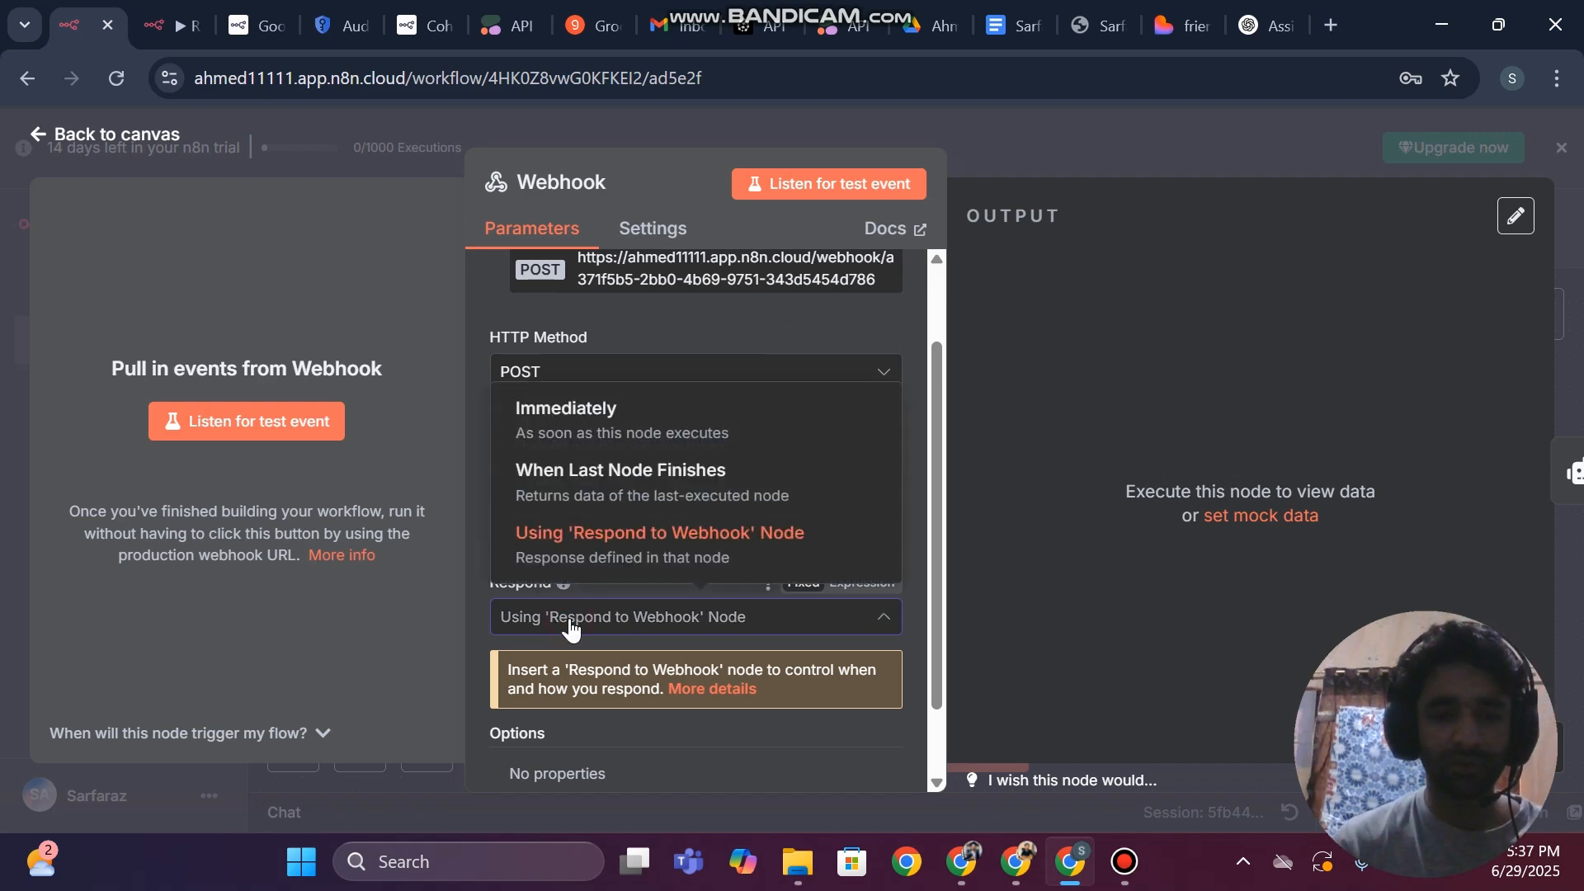
pyautogui.click(571, 630)
pyautogui.click(3, 372)
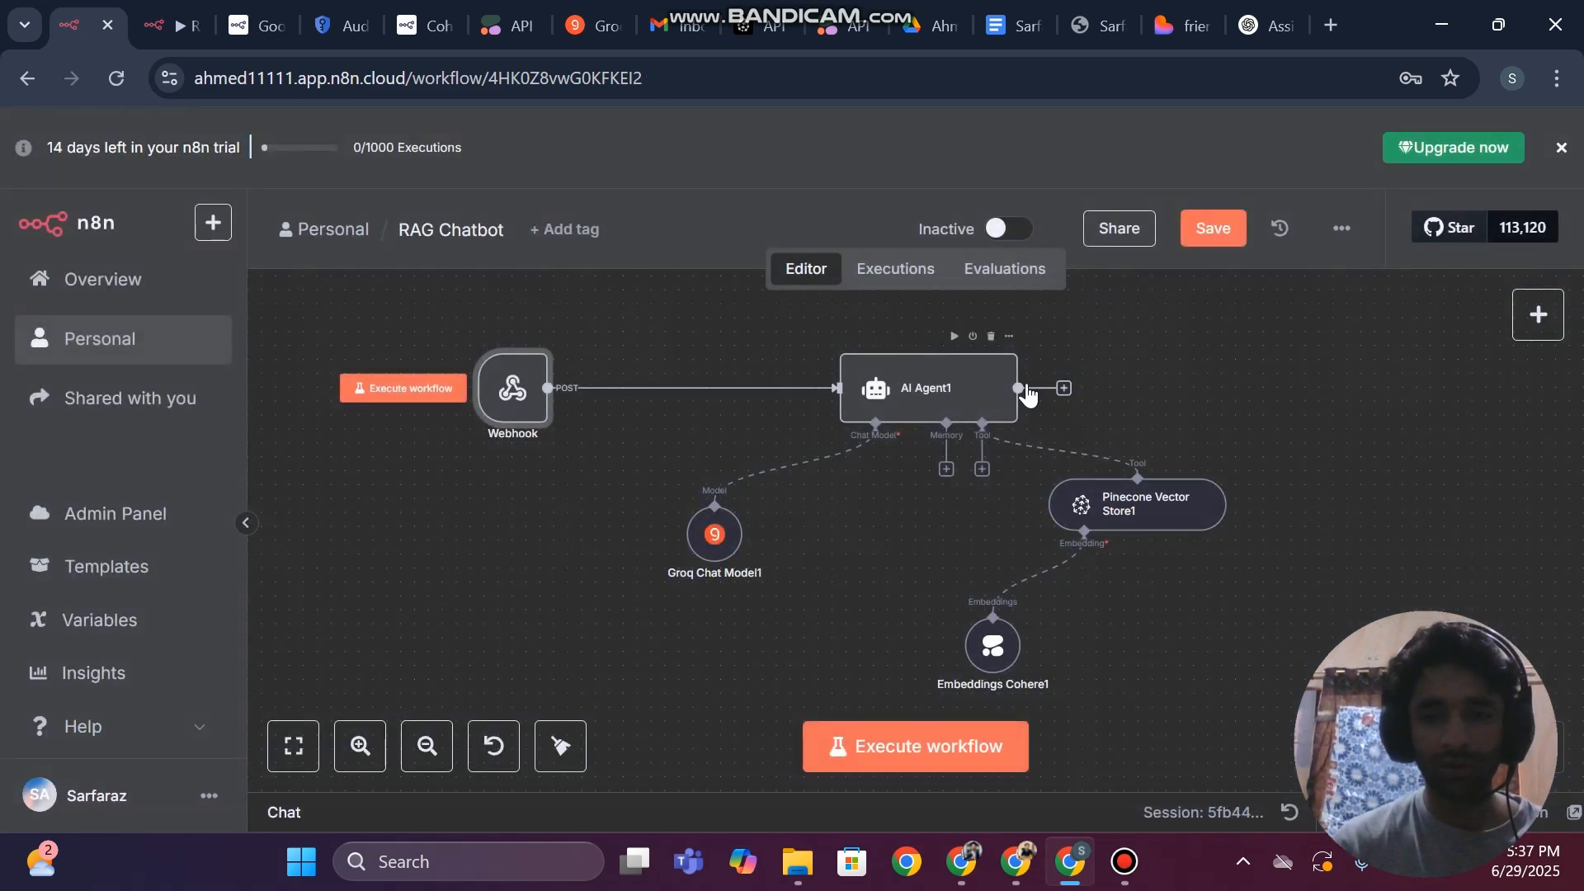
# Add a Respond to Webhook node after AI Agent1 and set it to respond with All Incoming Items
pyautogui.click(1064, 388)
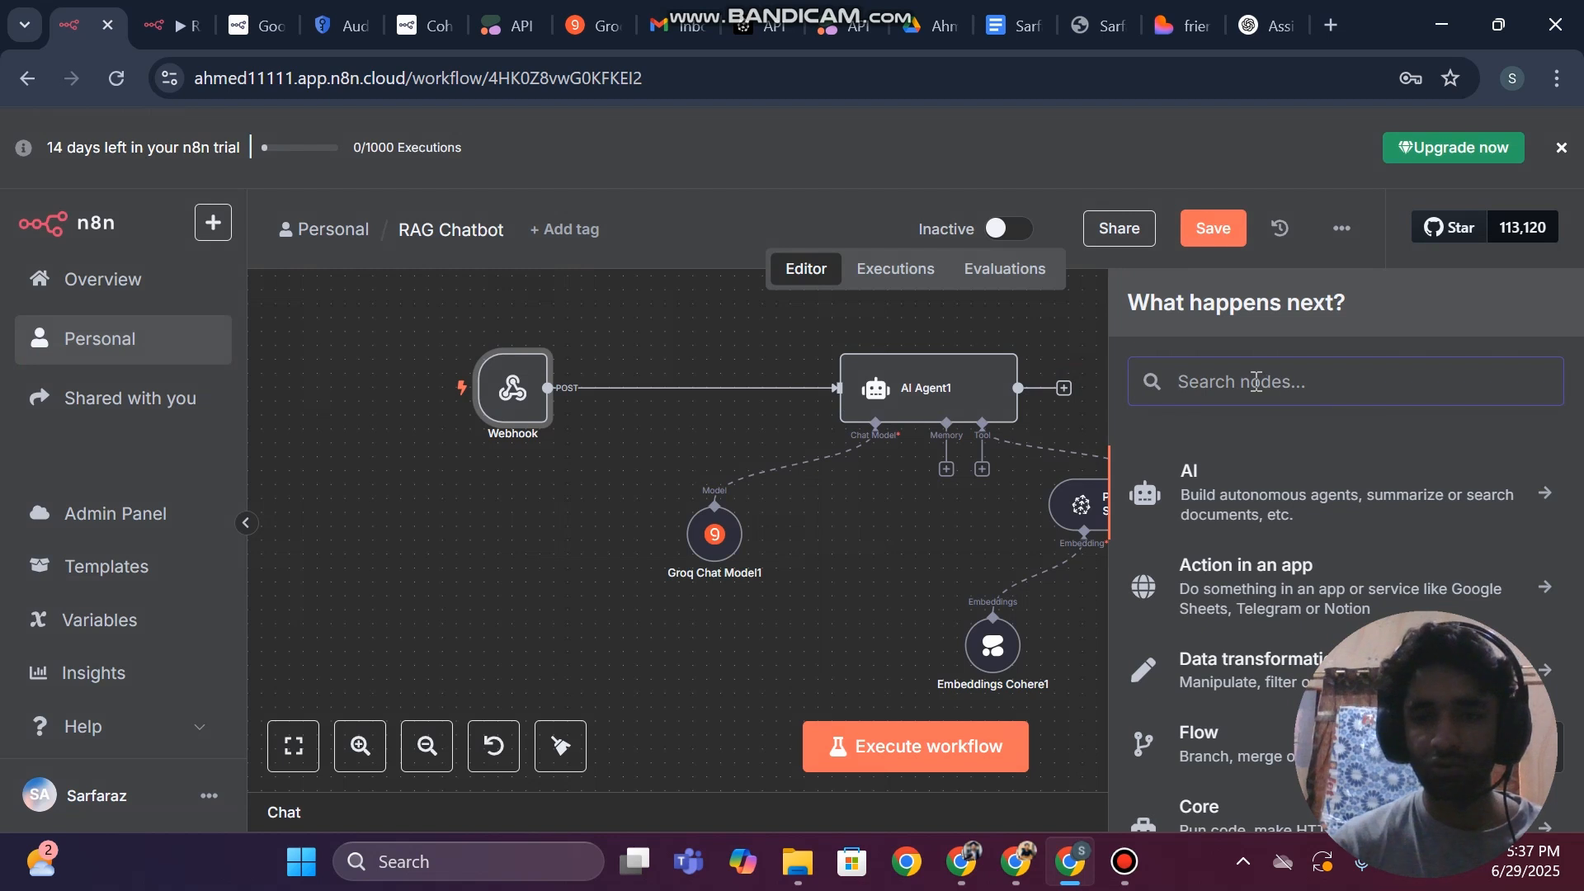
pyautogui.write('respo')
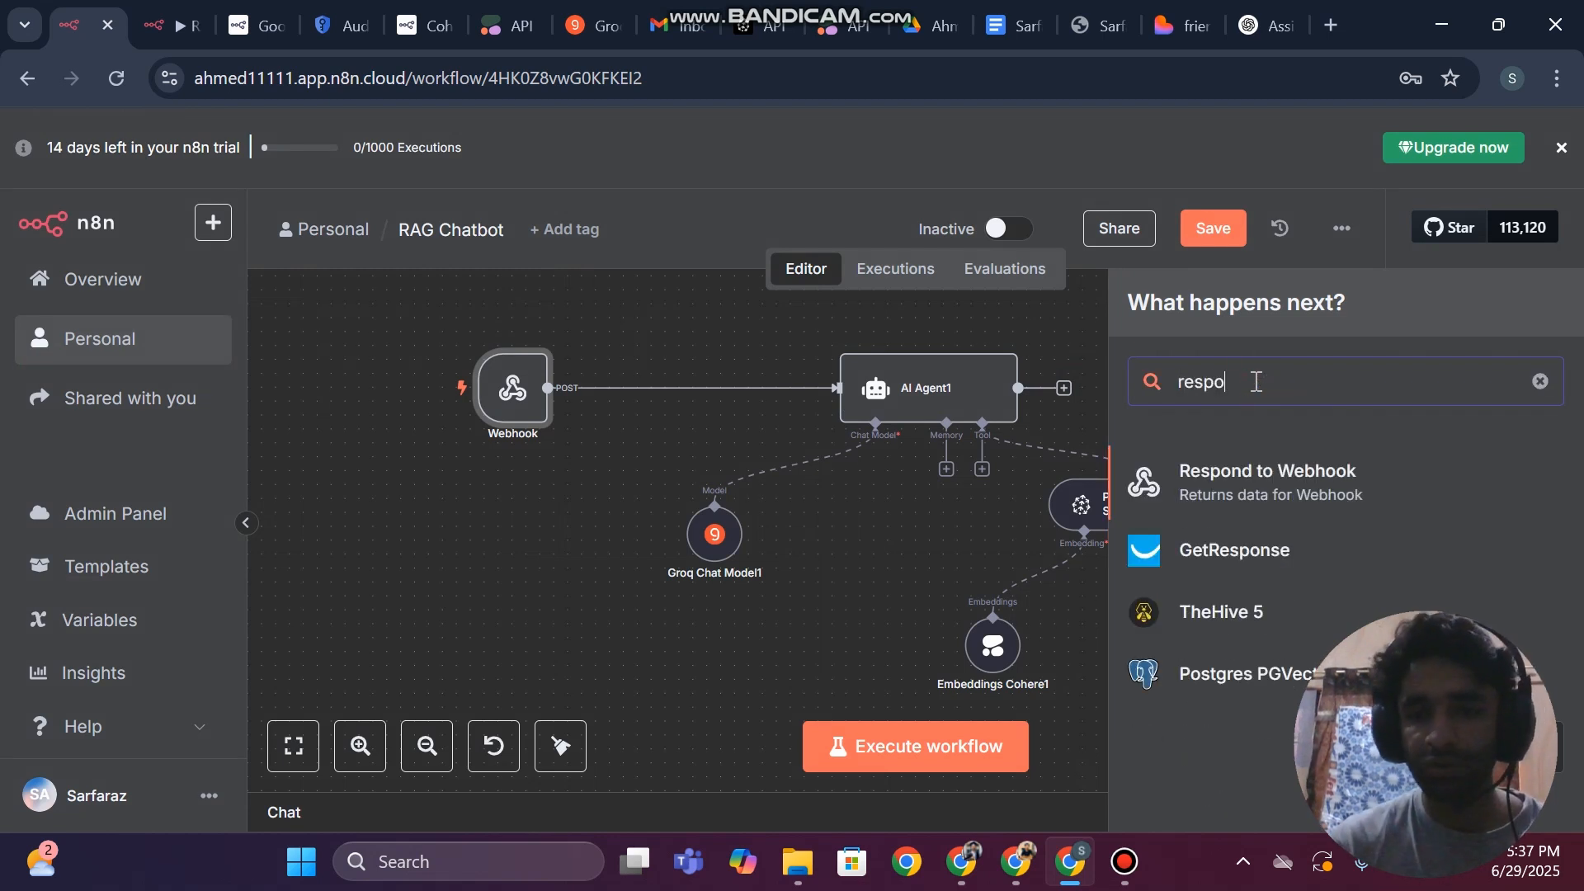
pyautogui.click(1257, 487)
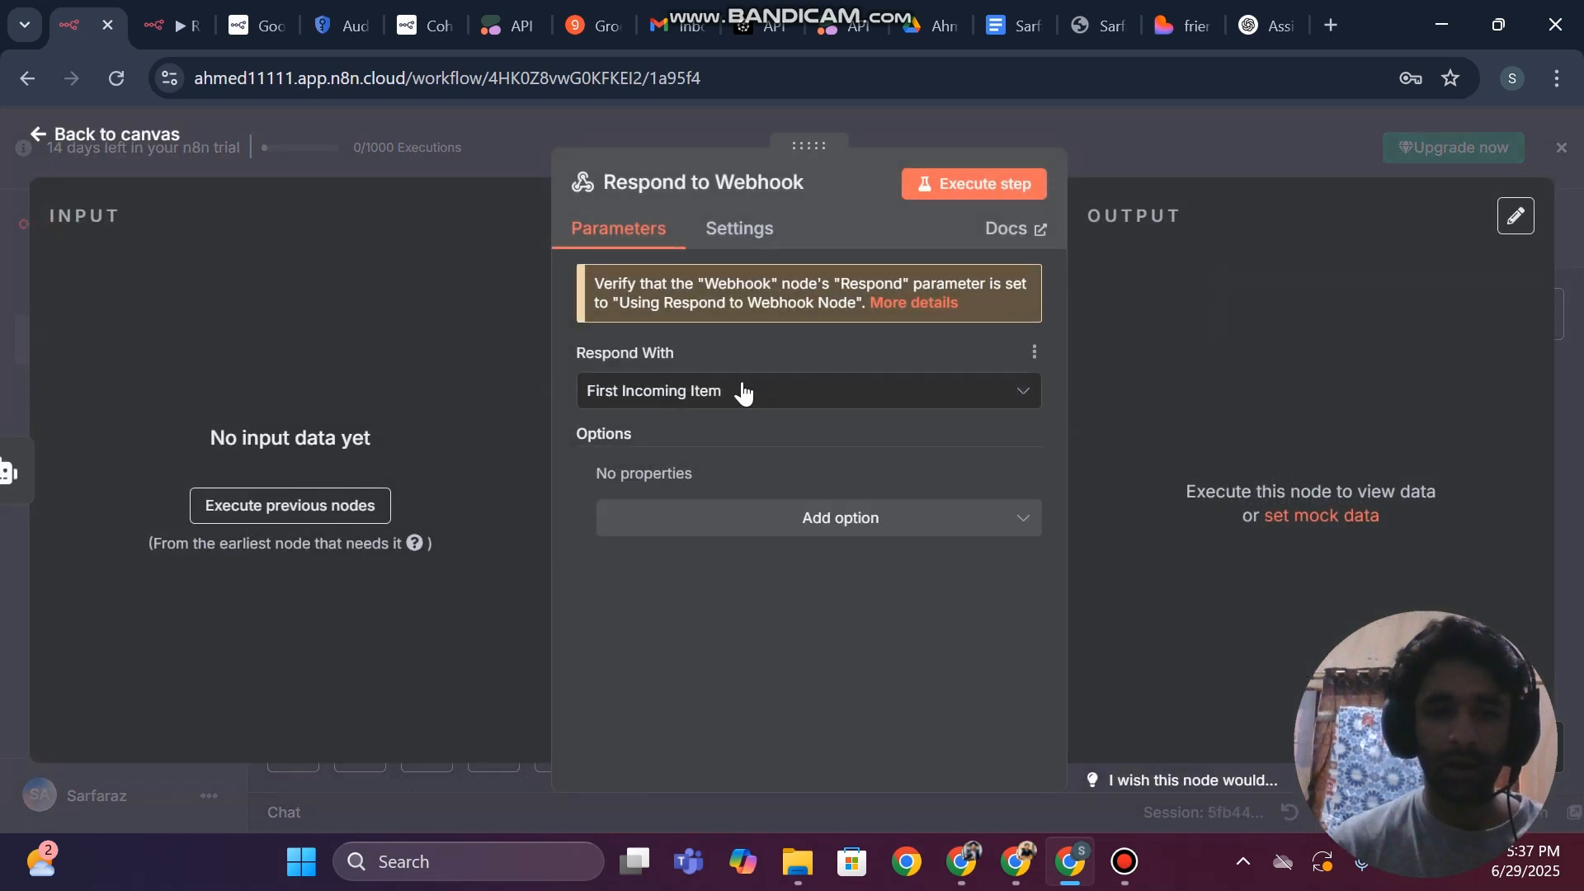
pyautogui.click(743, 392)
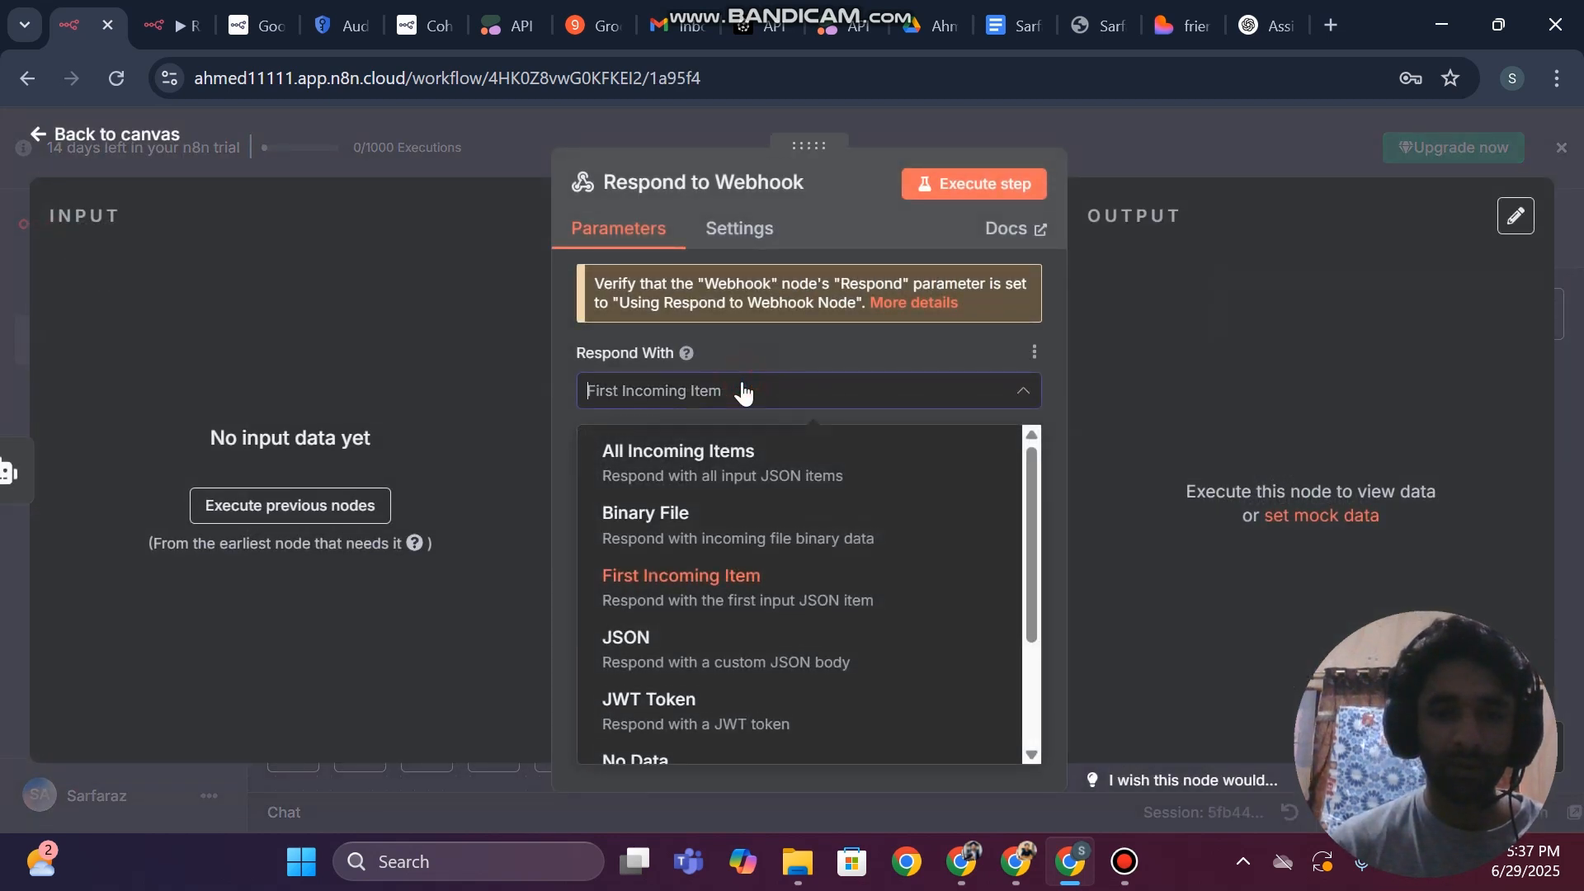
pyautogui.click(627, 465)
pyautogui.click(2, 320)
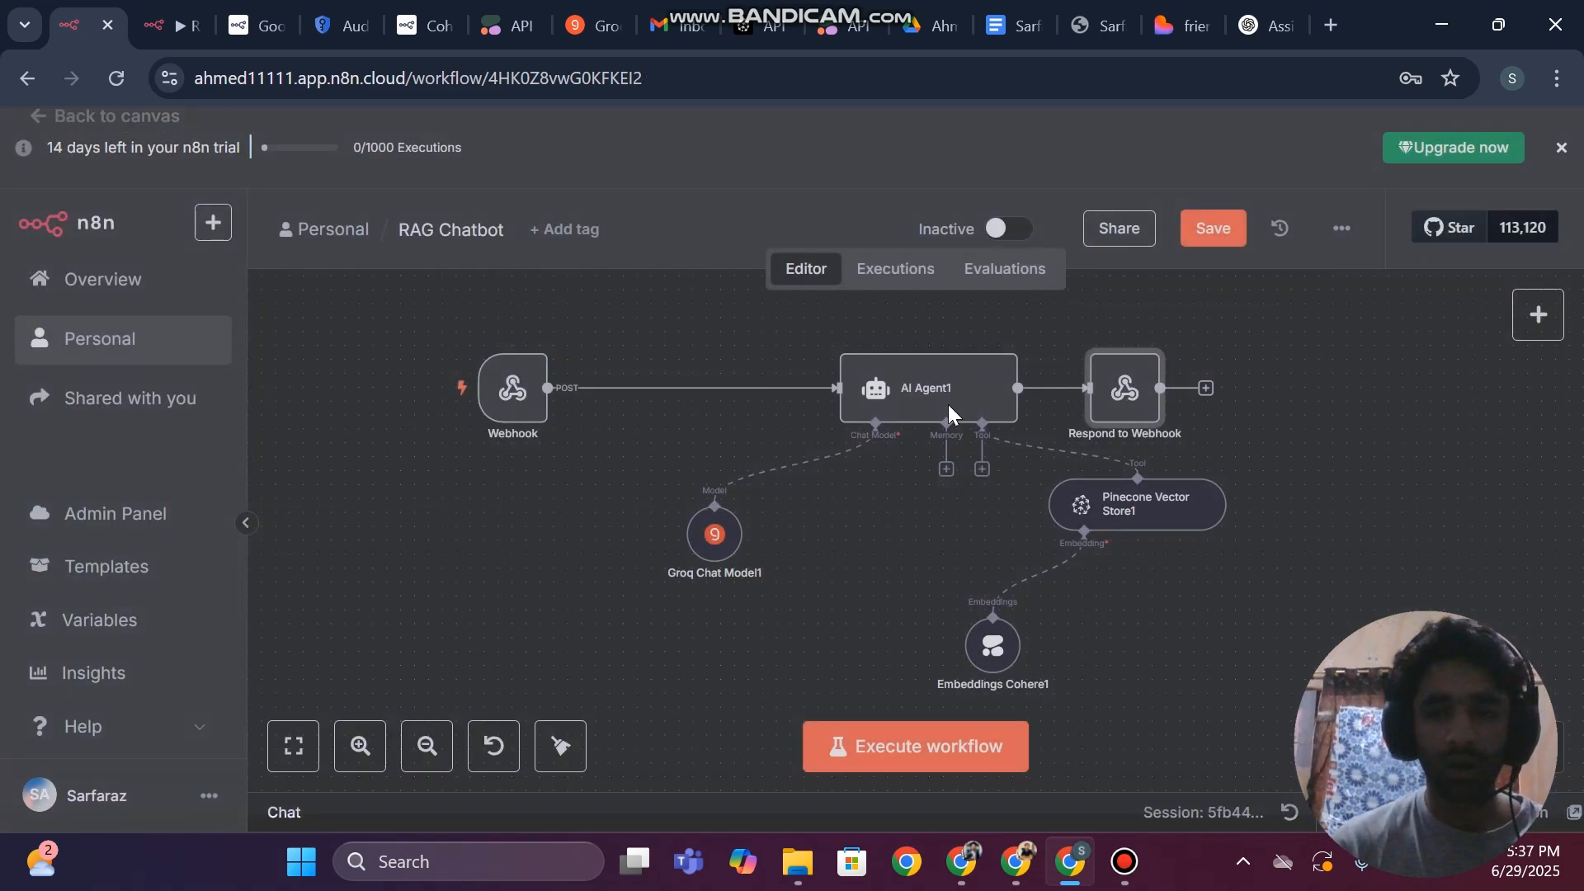
# Move the Respond to Webhook node farther away from AI Agent1 and save the workflow
pyautogui.moveTo(1121, 390); pyautogui.dragTo(1361, 381)
pyautogui.click(1208, 231)
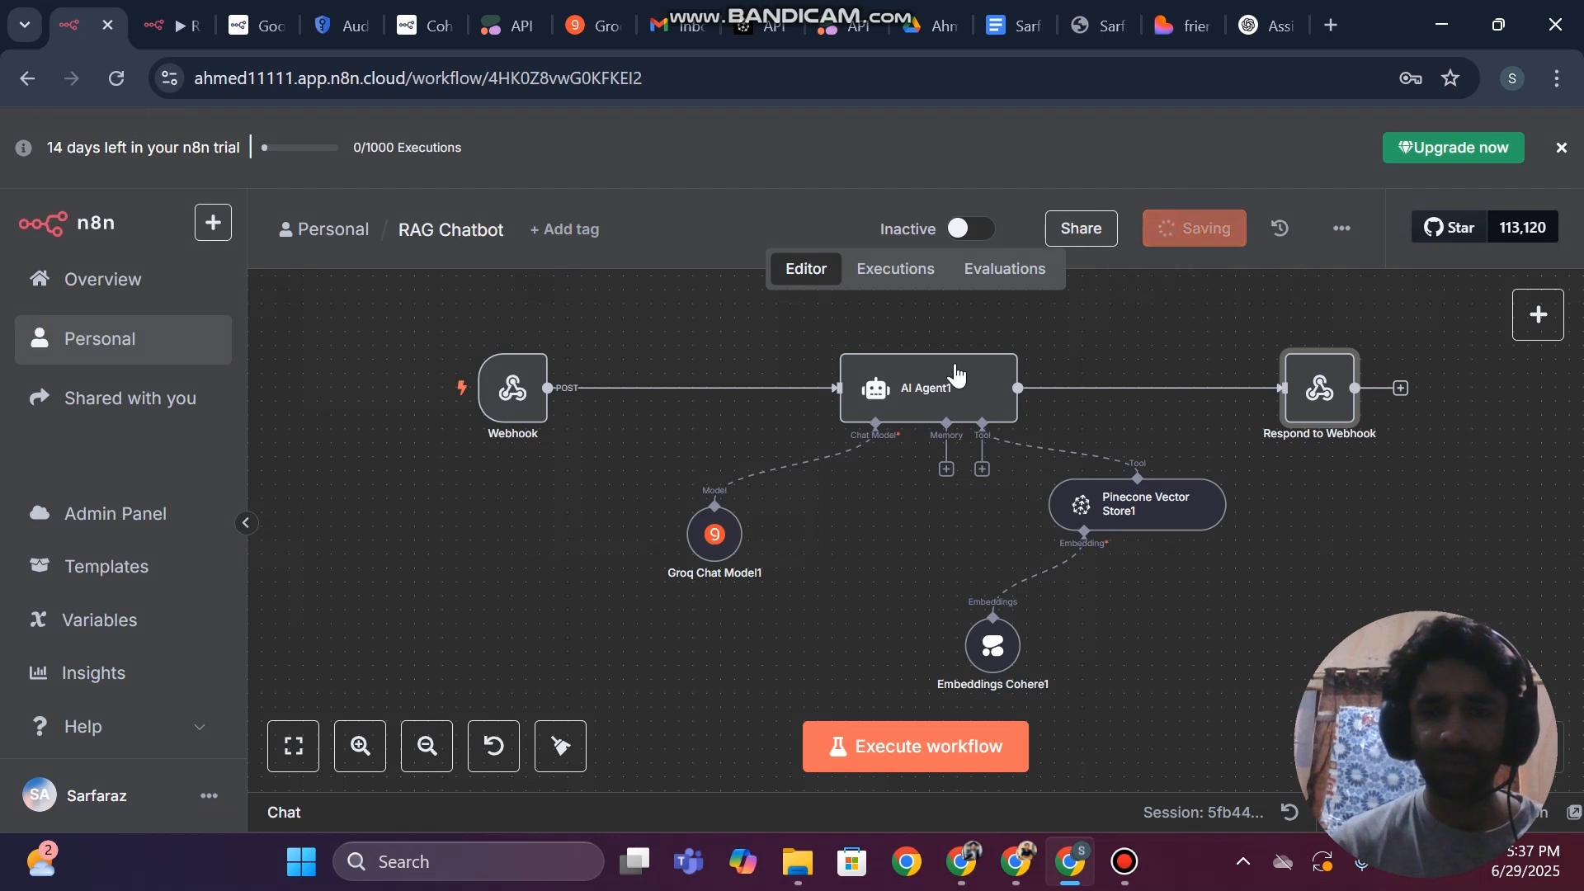
# Set AI Agent1's source for the user message prompt to 'Define below'
pyautogui.click(906, 390)
pyautogui.doubleClick(906, 389)
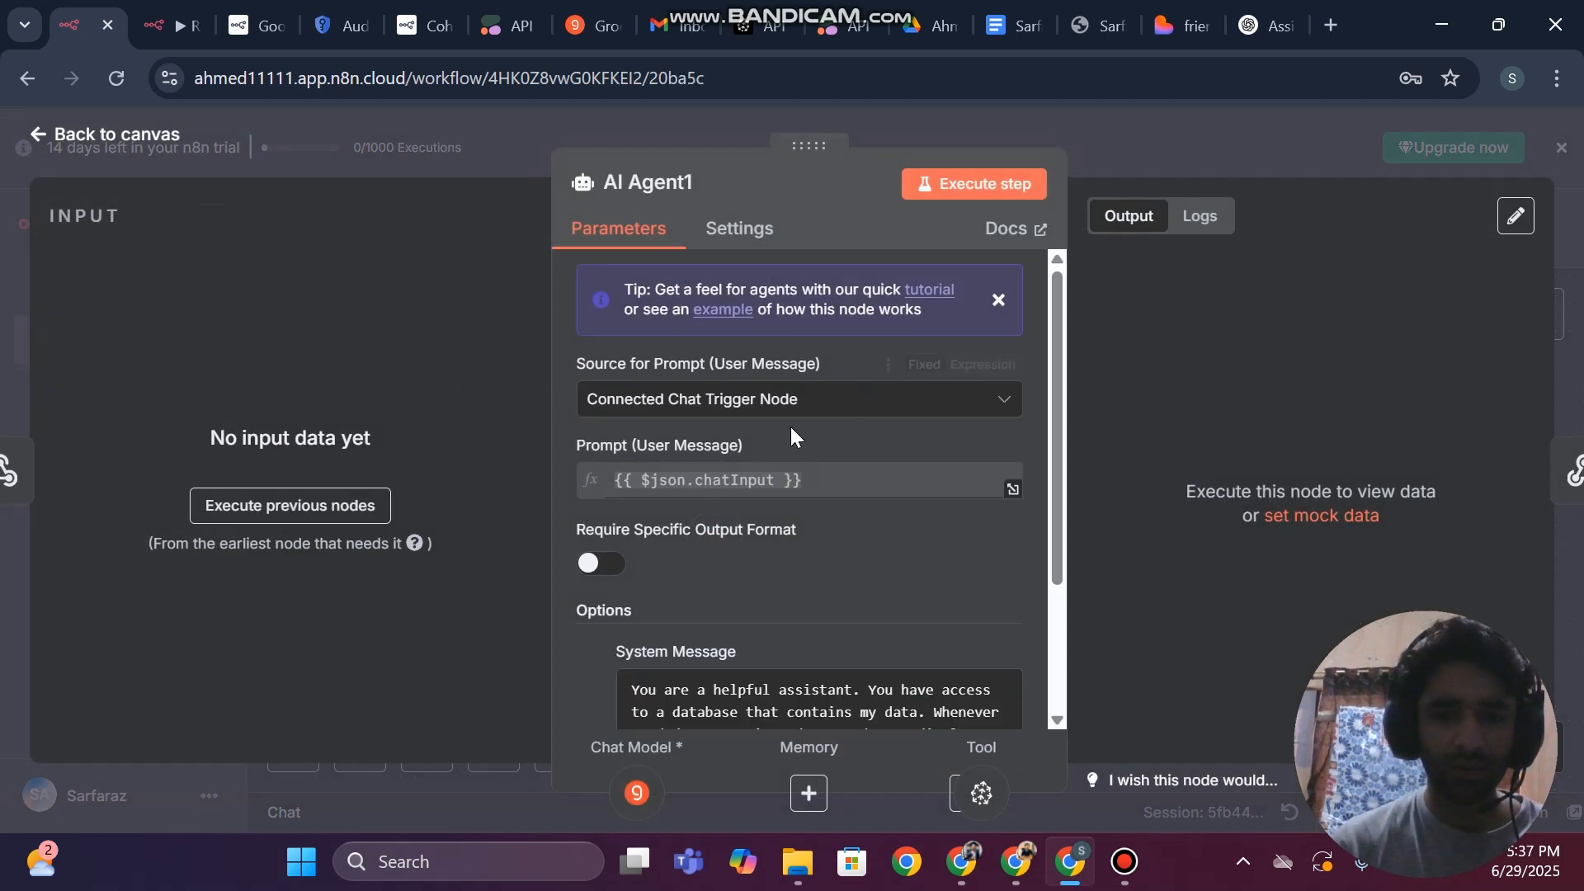
pyautogui.click(807, 404)
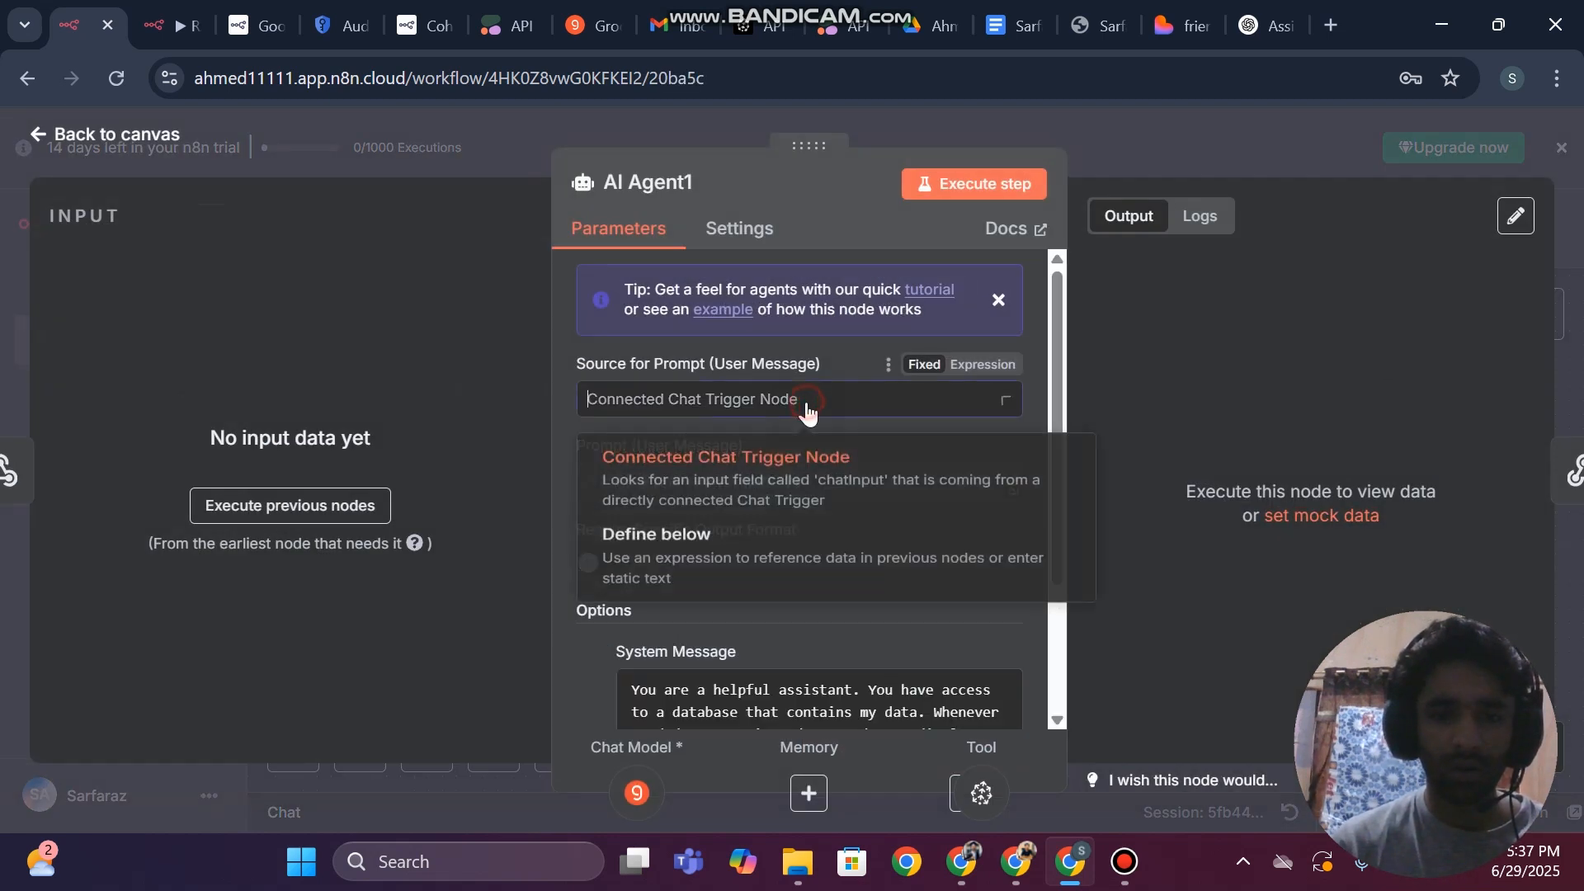
pyautogui.click(620, 588)
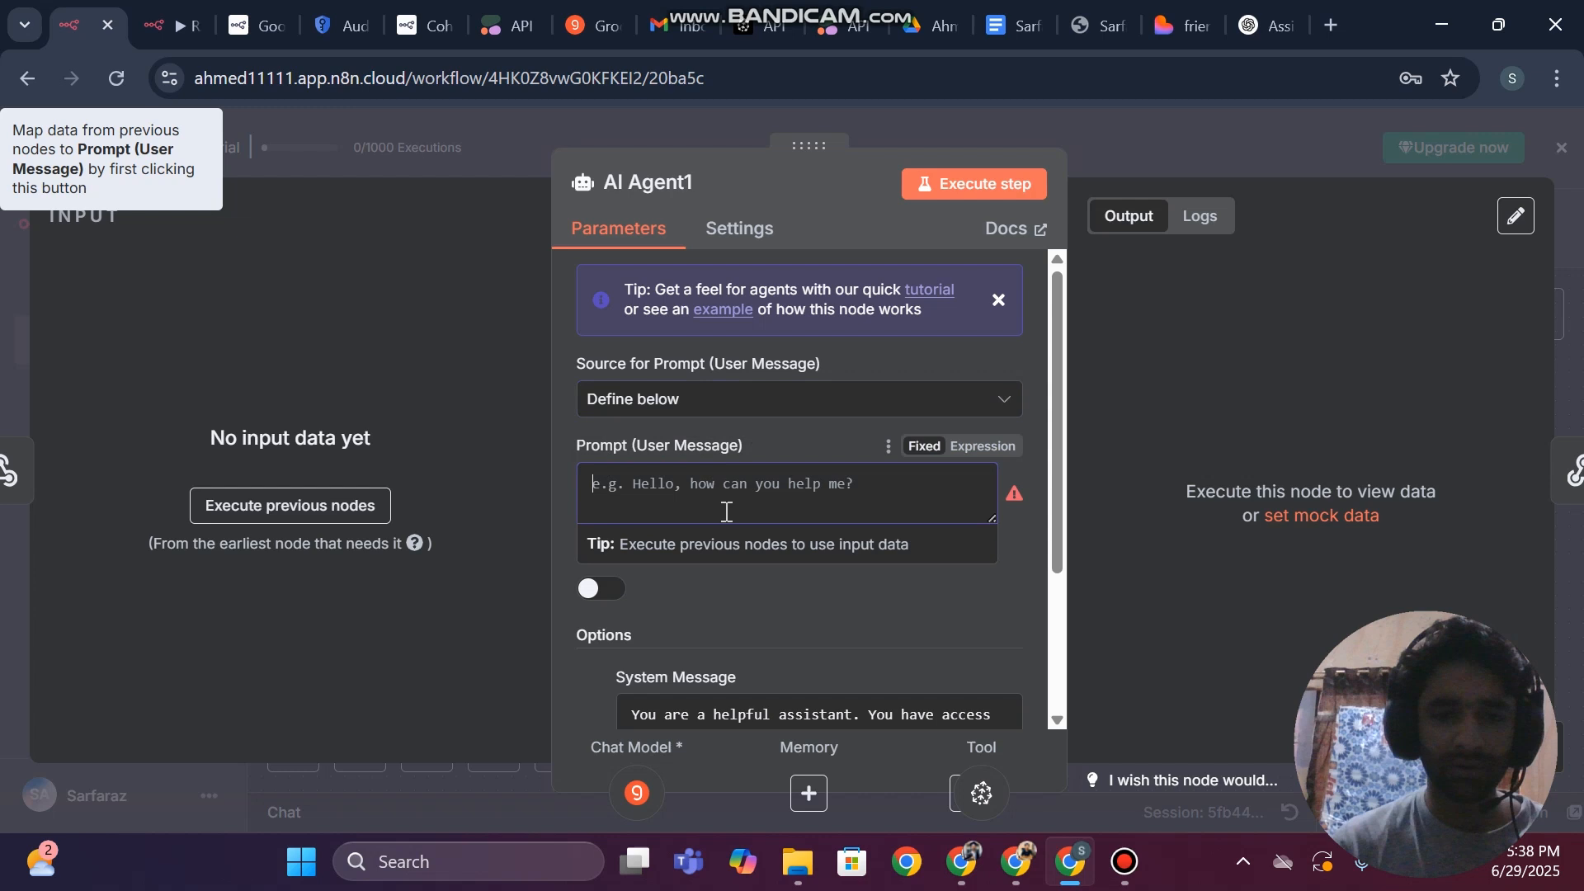
# Set AI Agent1's user message prompt to the expression {{ json.body }} and save the workflow
pyautogui.click(650, 501)
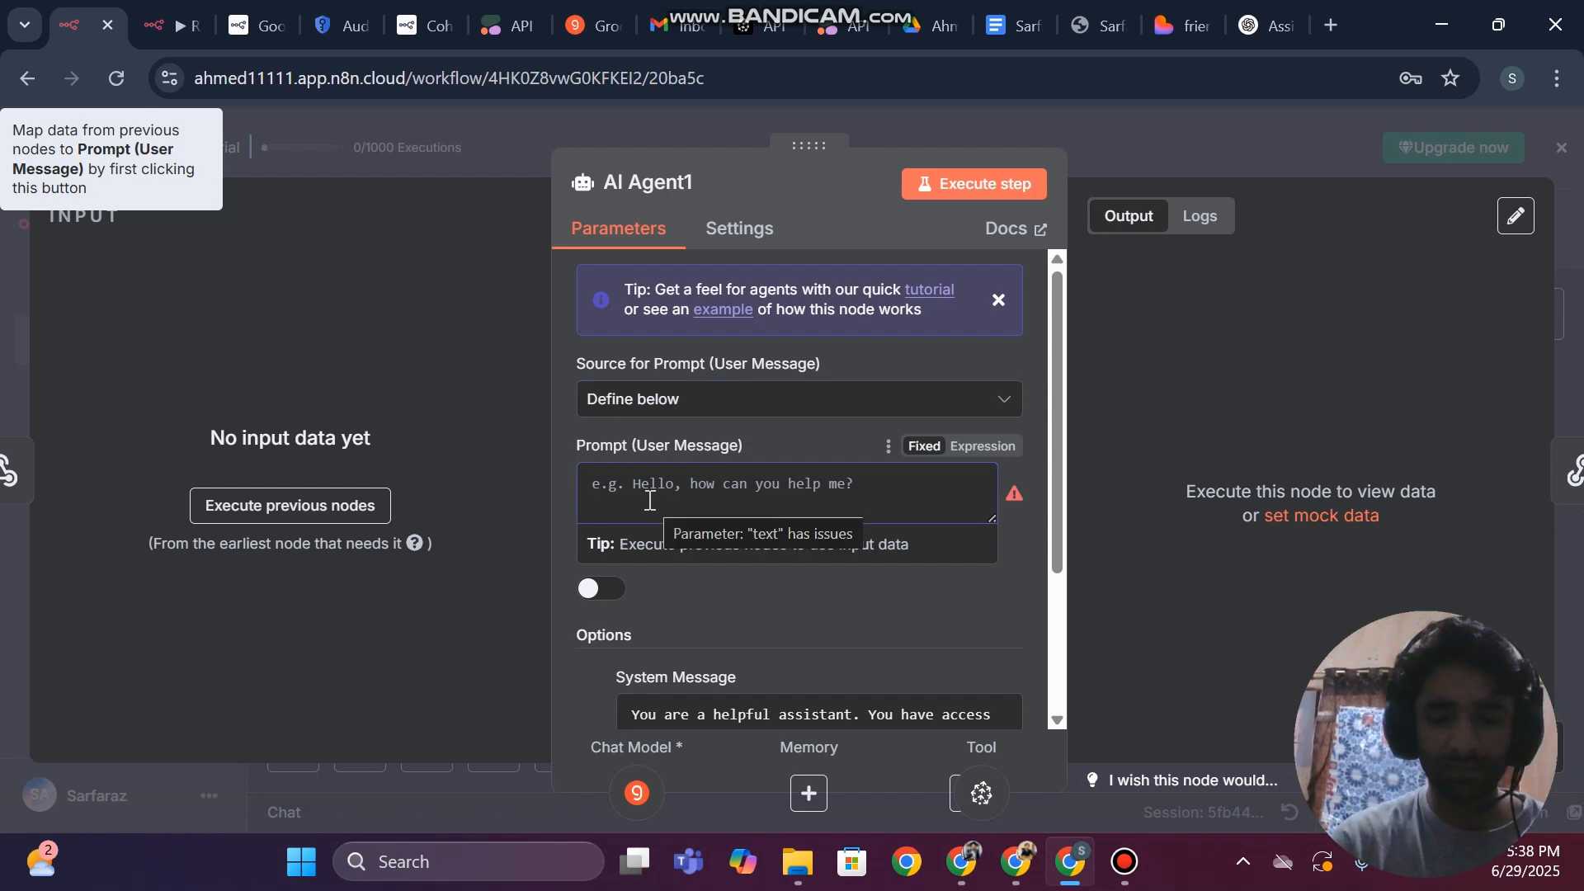
pyautogui.write('{')
pyautogui.press('BackSpace')
pyautogui.press('BackSpace')
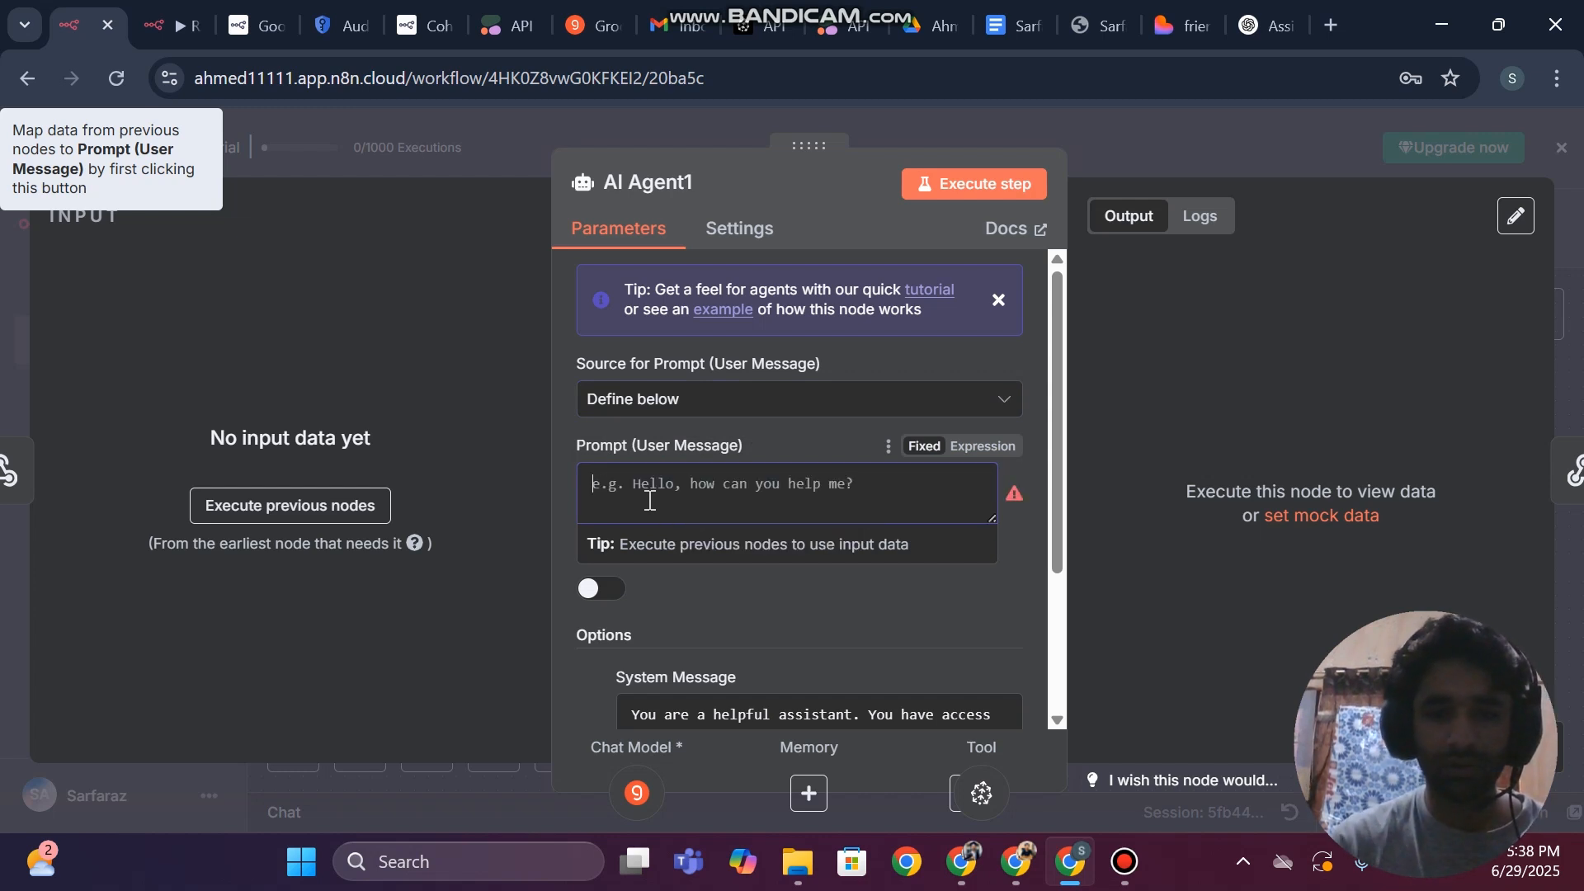
pyautogui.click(970, 449)
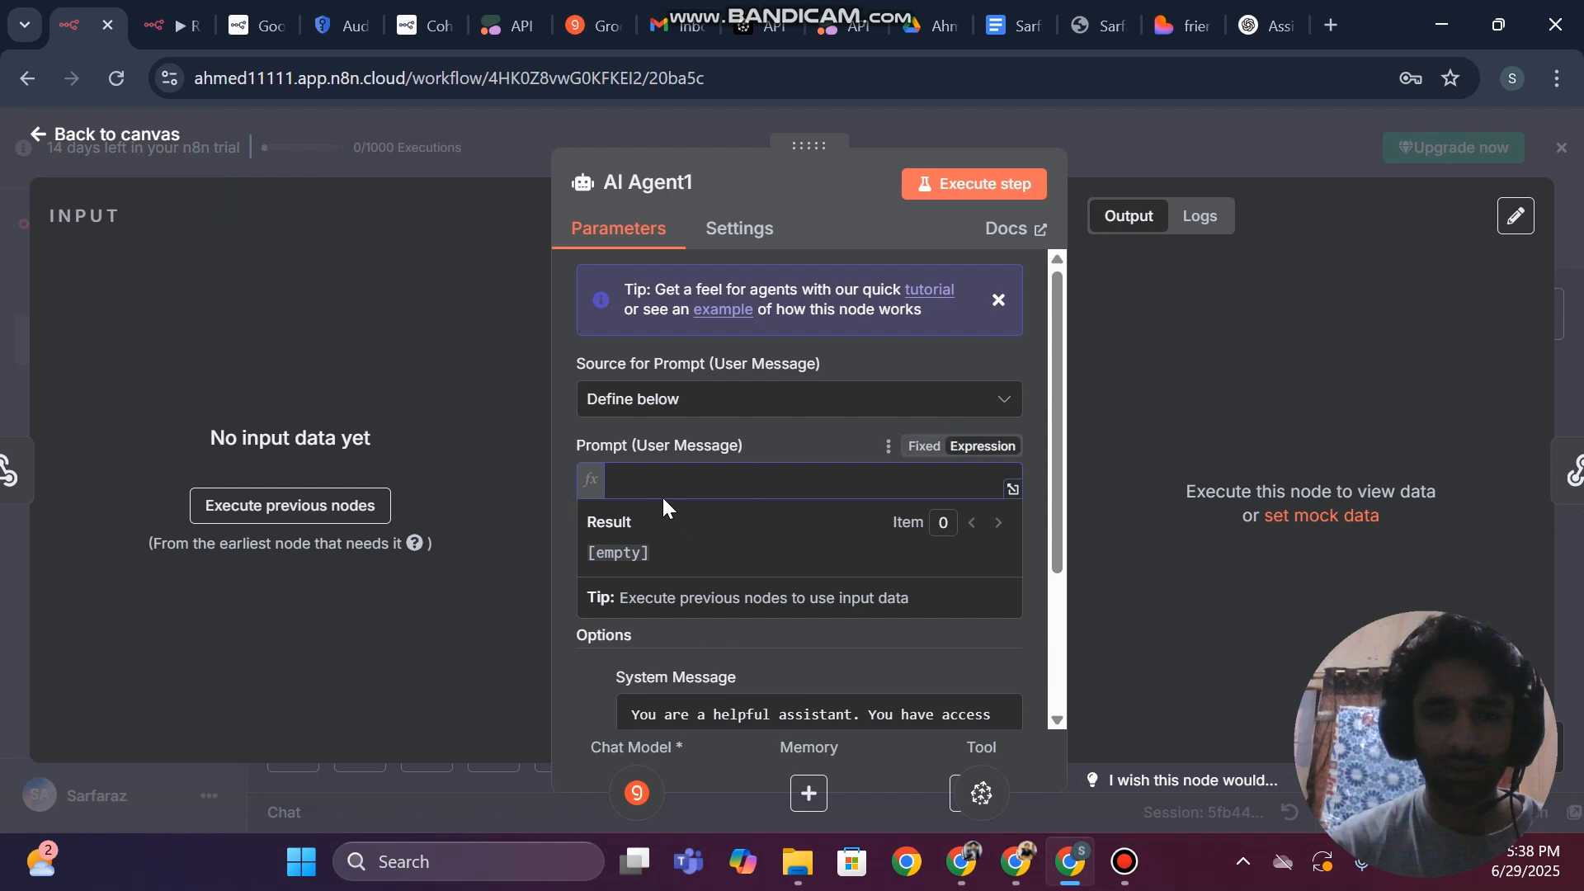
pyautogui.write('{{ ')
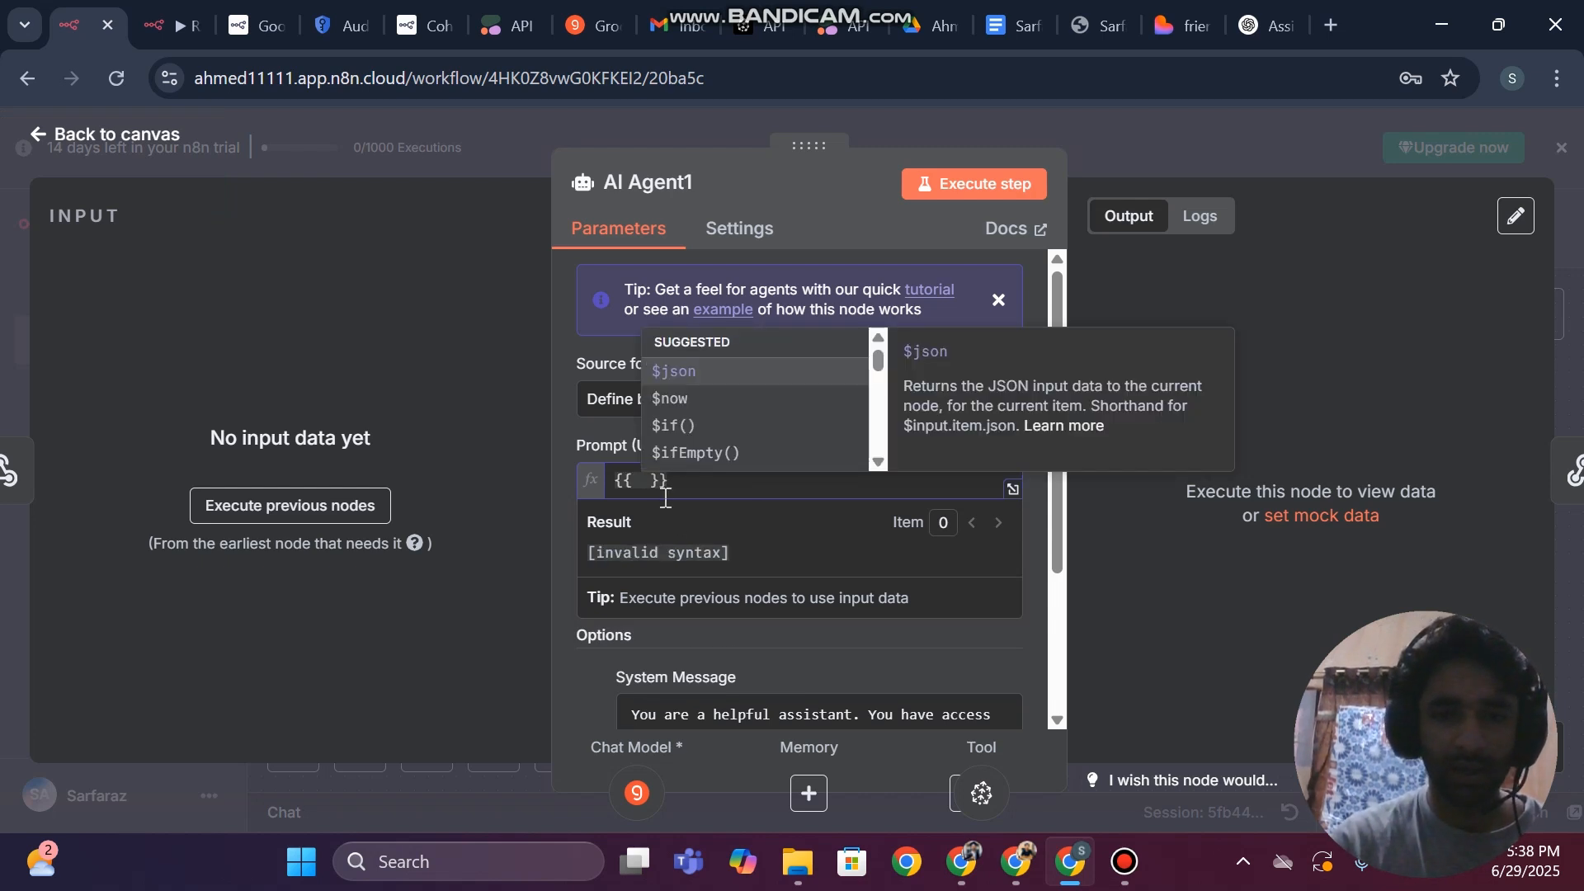
pyautogui.write('json.')
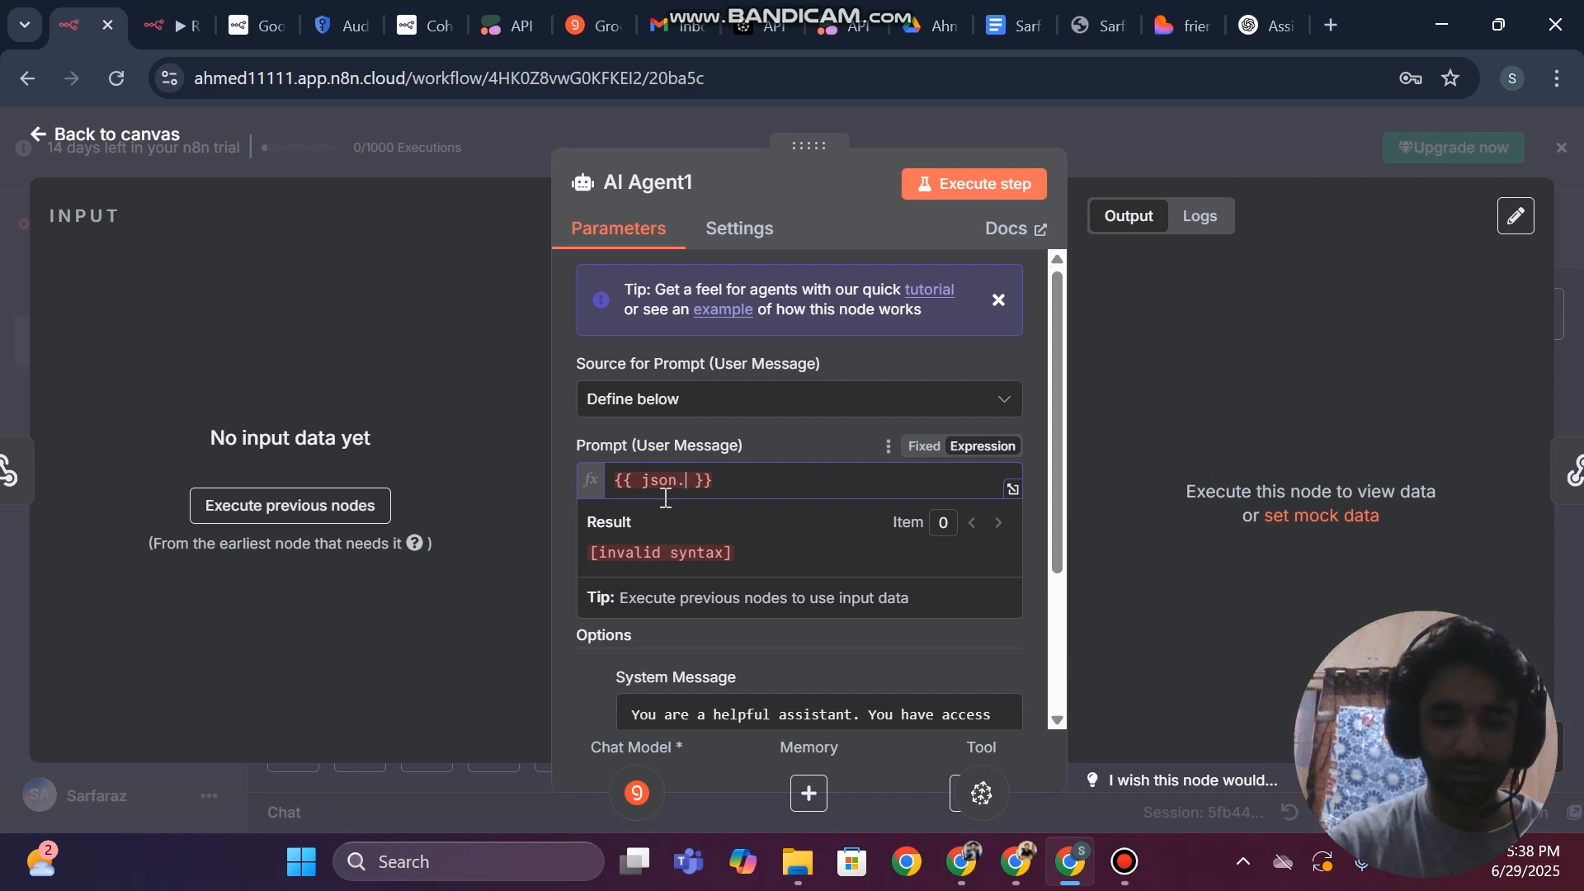
pyautogui.write('body')
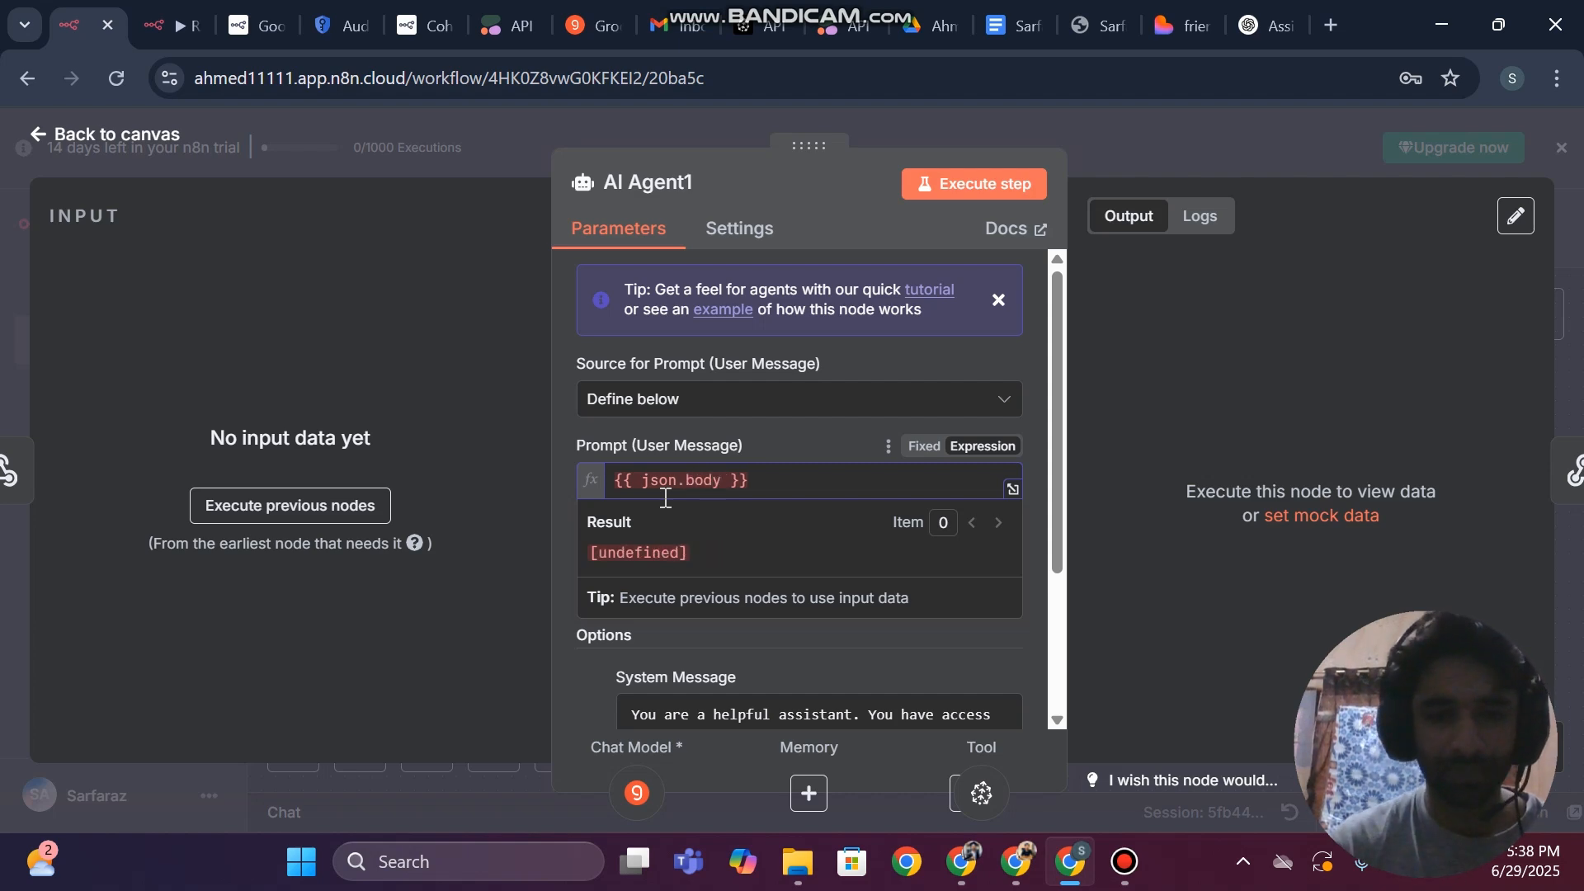
pyautogui.click(3, 350)
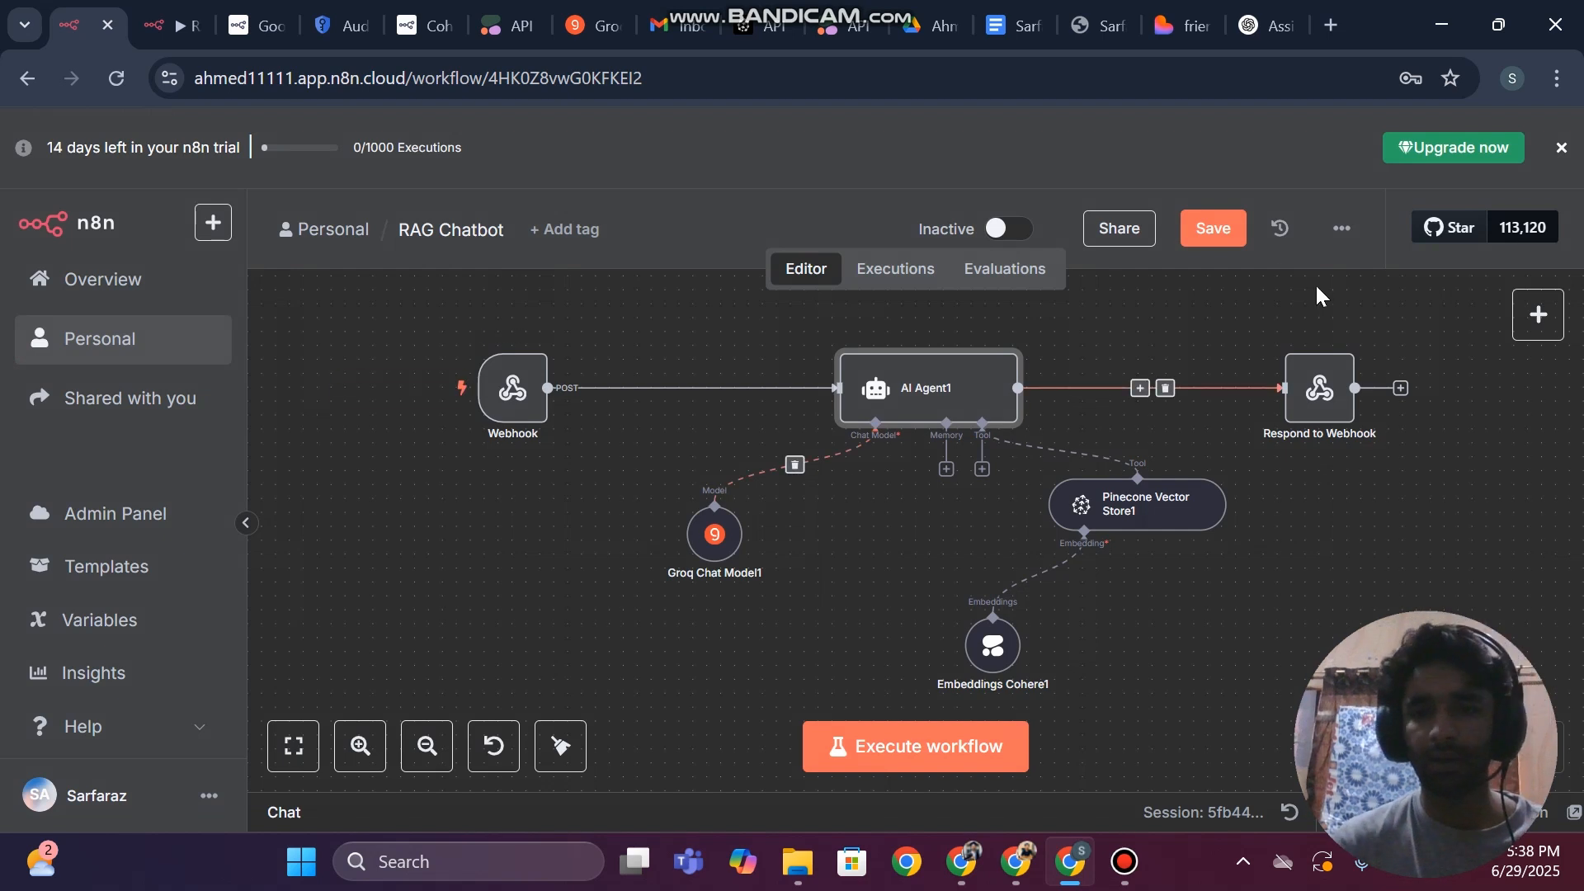
pyautogui.click(1220, 237)
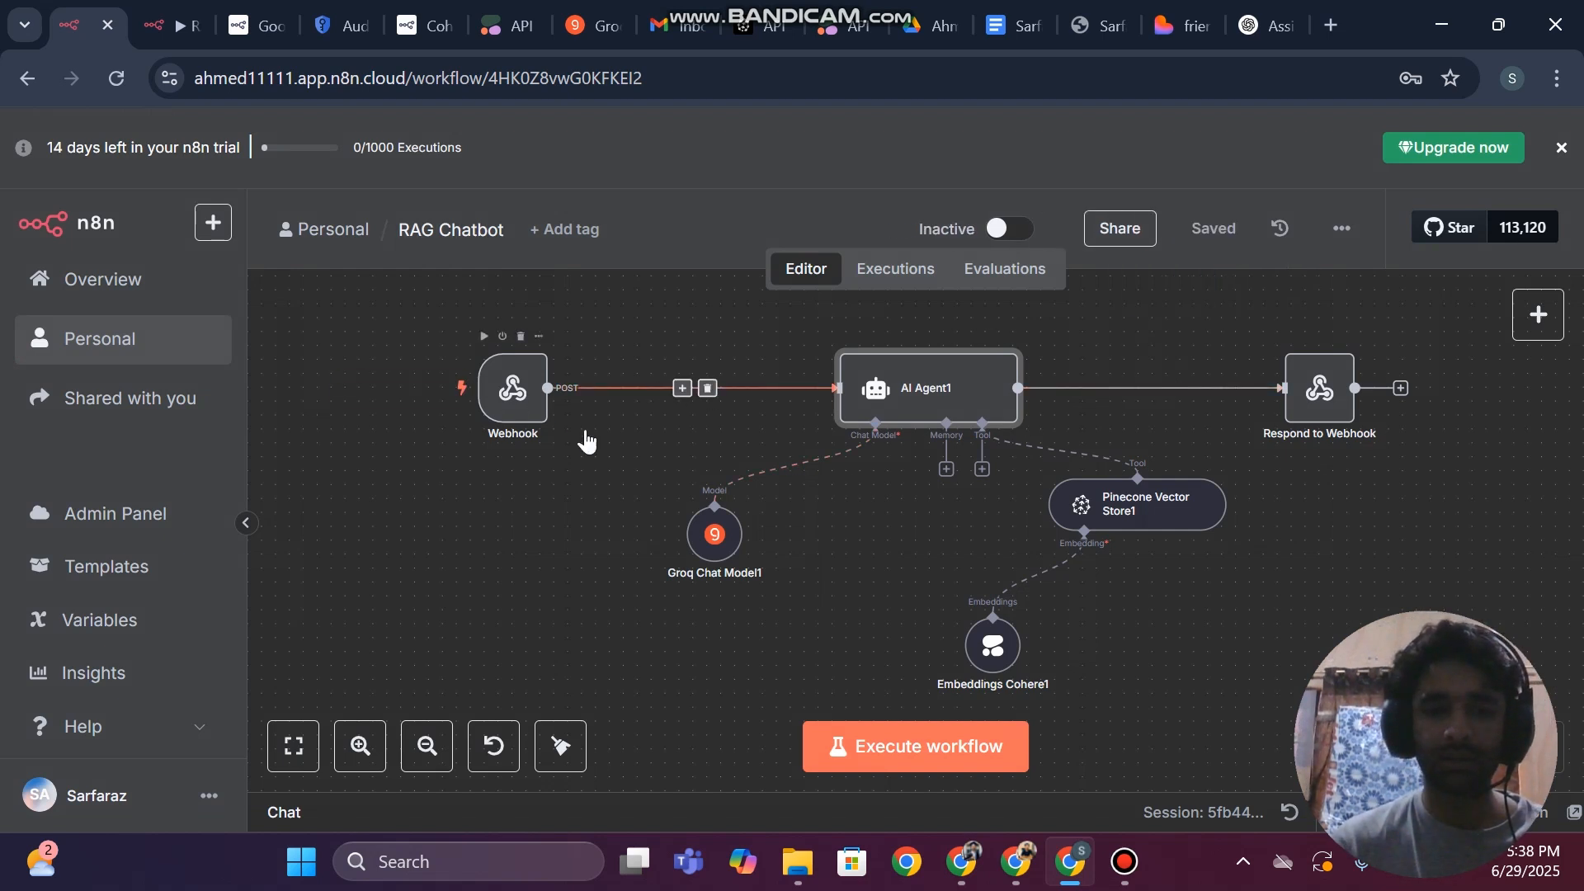
# Check the Webhook and AI Agent1 node settings, and activate the RAG Chatbot workflow
pyautogui.doubleClick(512, 383)
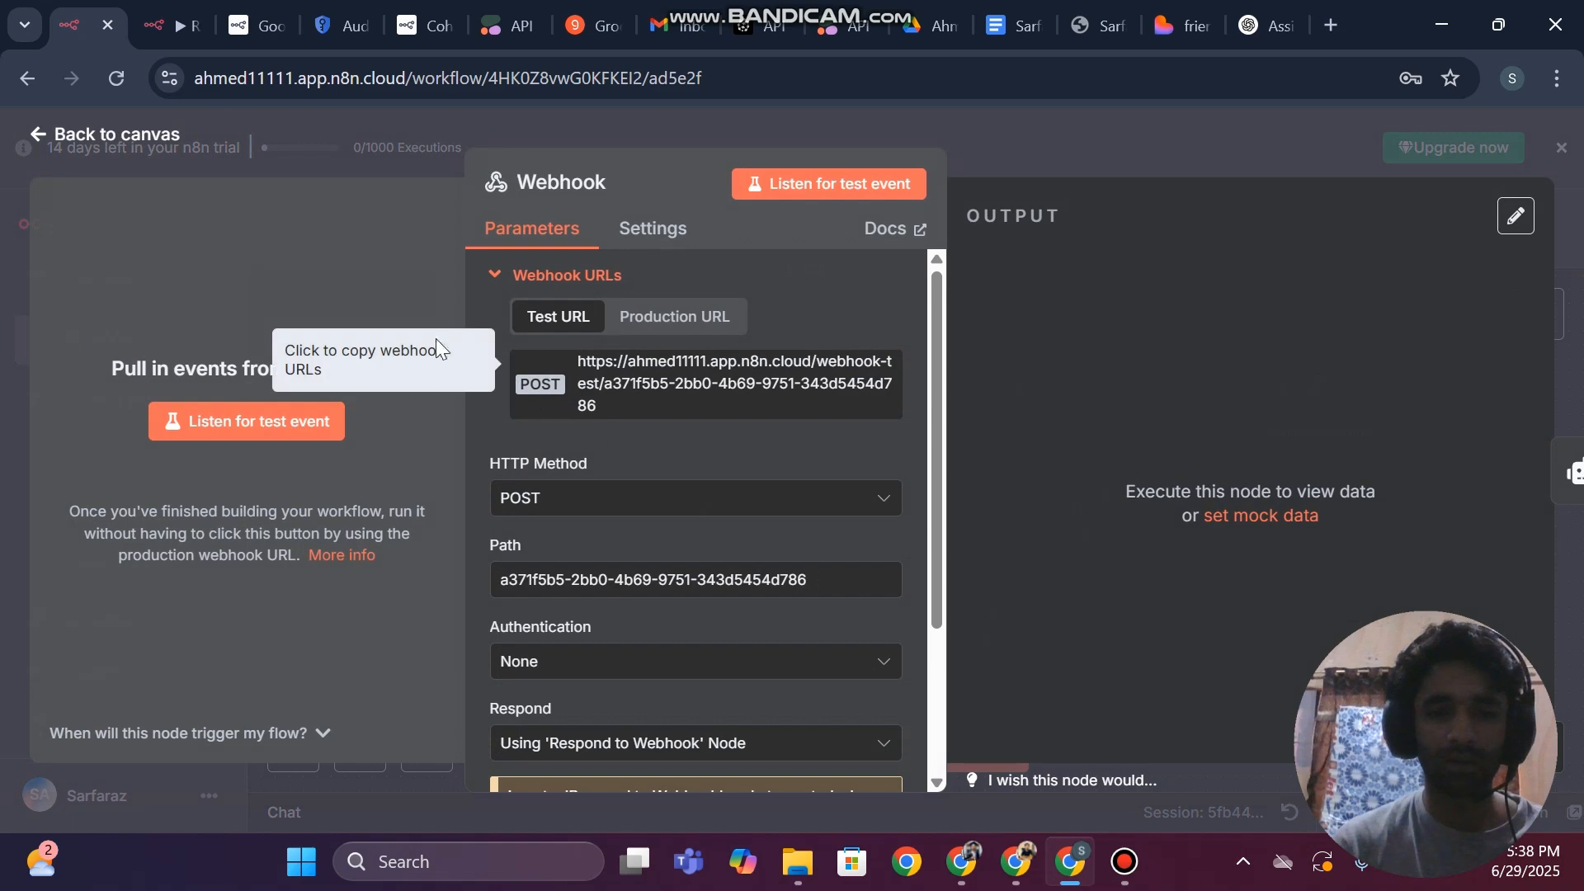
pyautogui.click(0, 371)
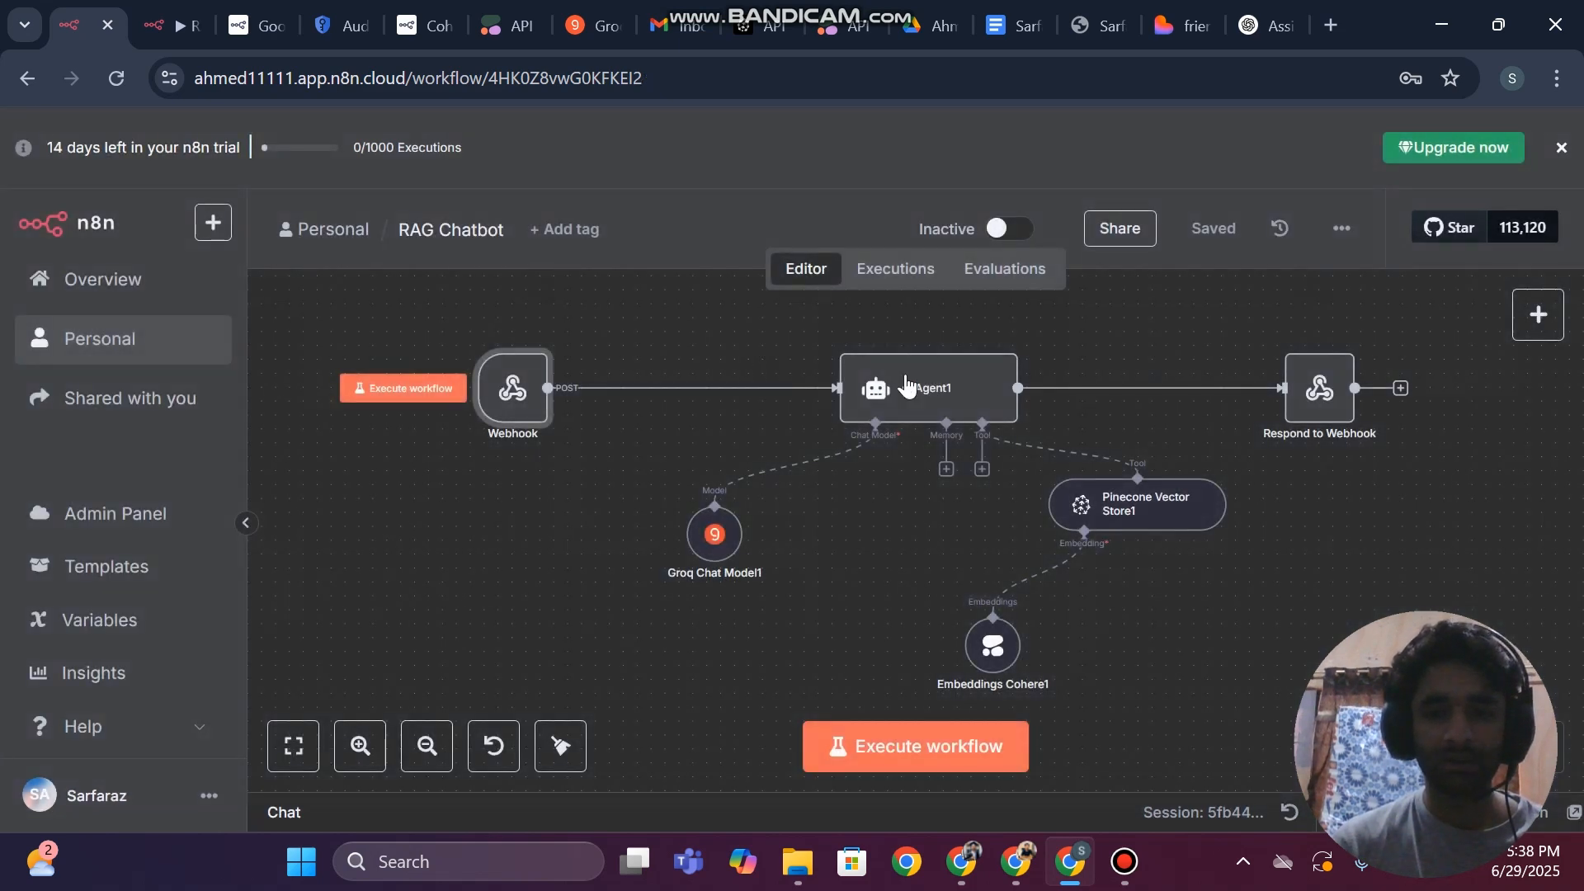
pyautogui.doubleClick(947, 396)
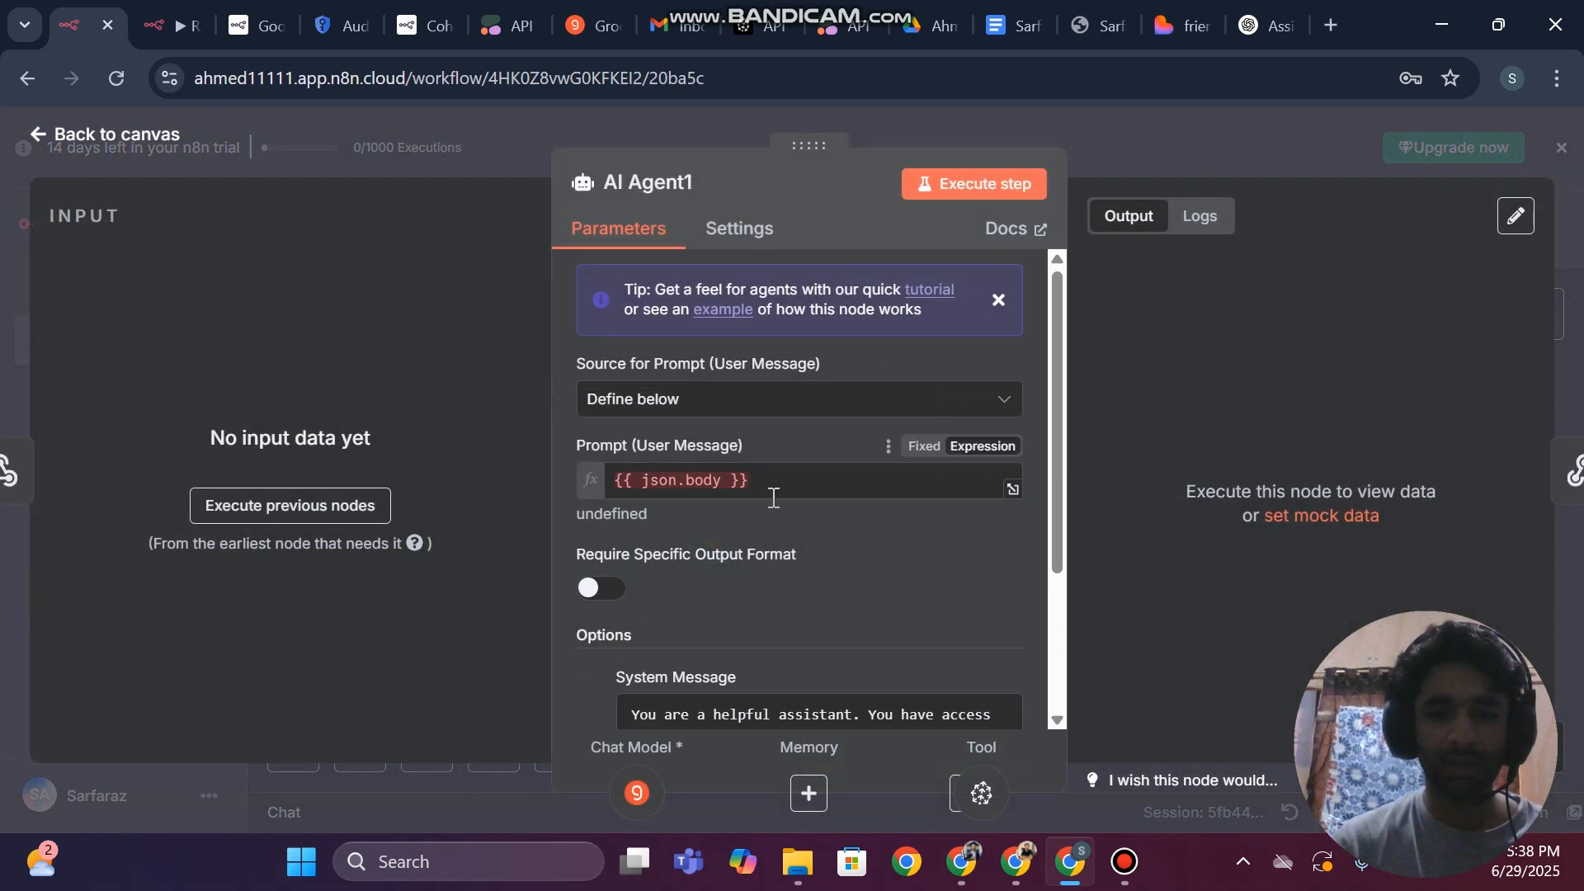
pyautogui.click(2, 314)
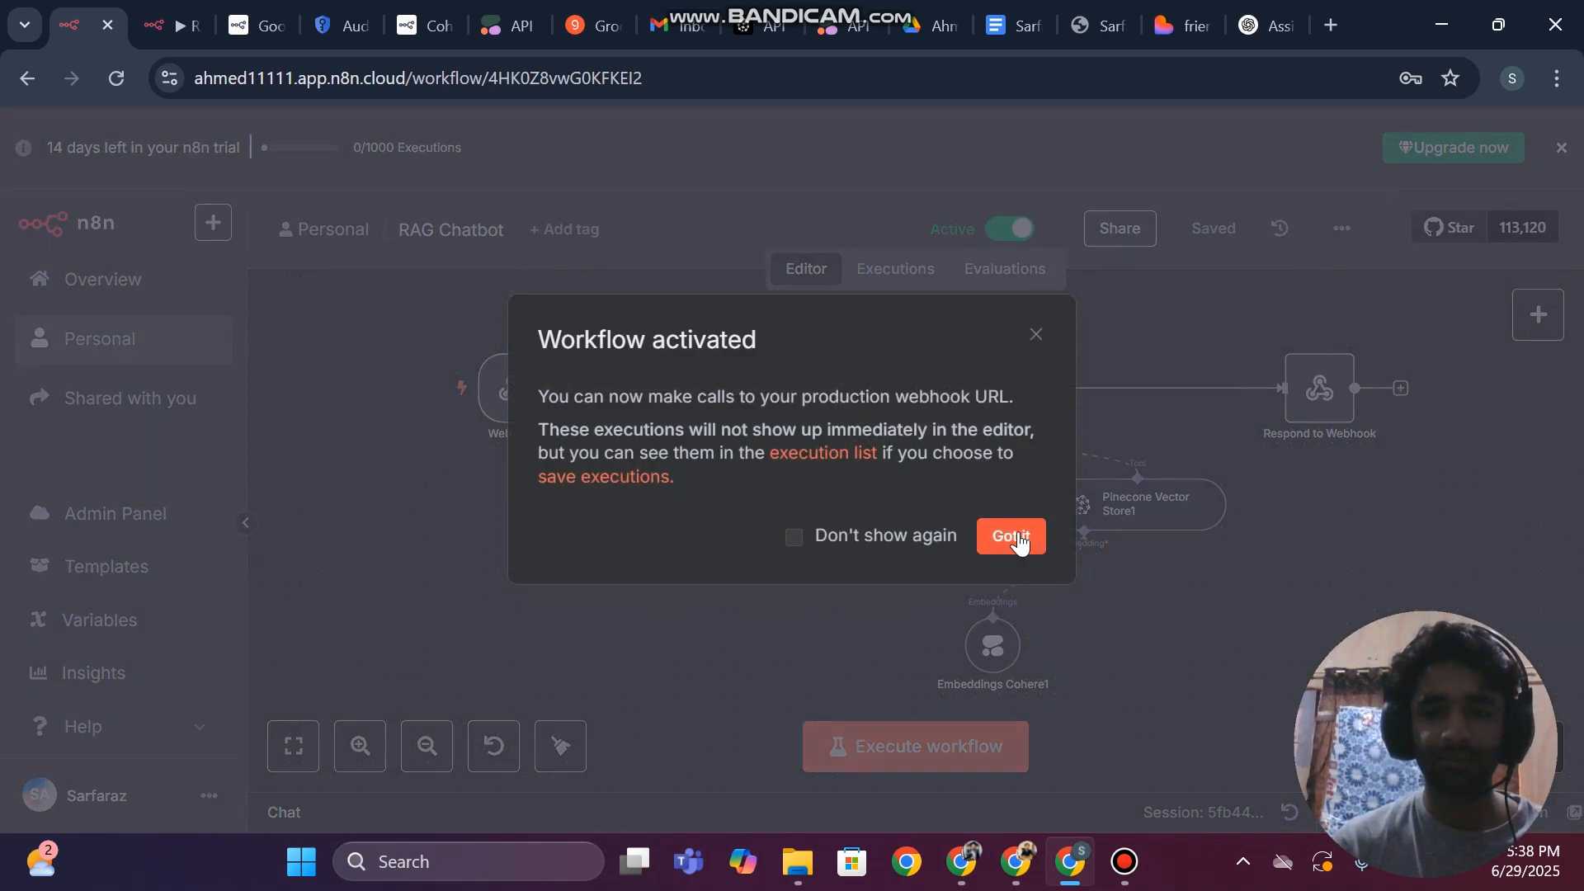
pyautogui.click(1015, 532)
pyautogui.hscroll(2, 1056, 507)
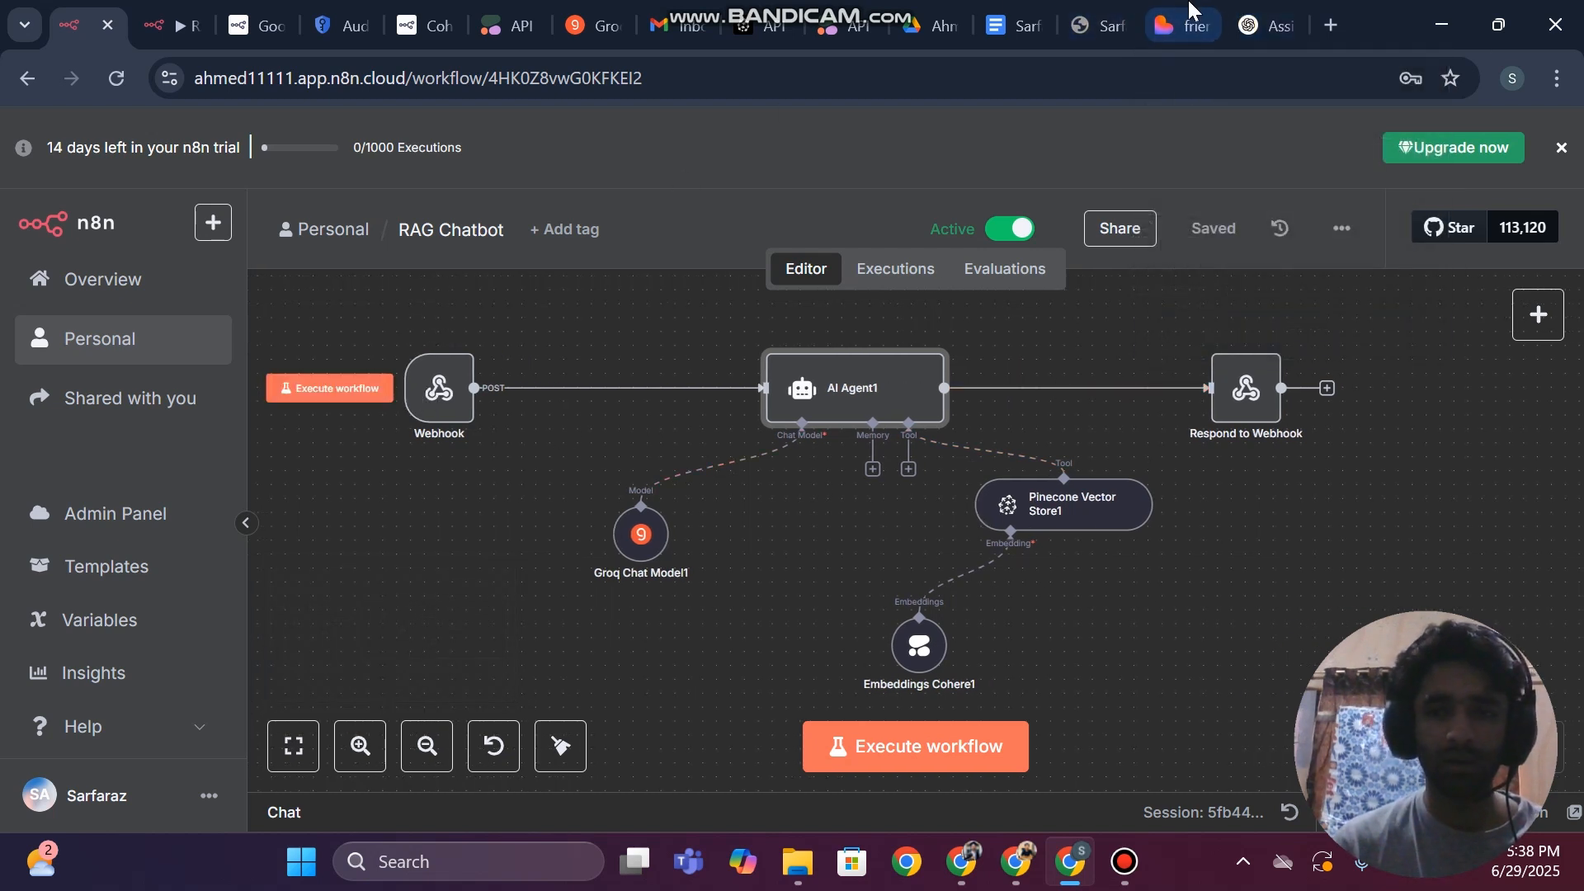
# Switch to the Lovable project and introduce the webhook URL in the prompt with "hey this is my webhook urk--"
pyautogui.click(1186, 20)
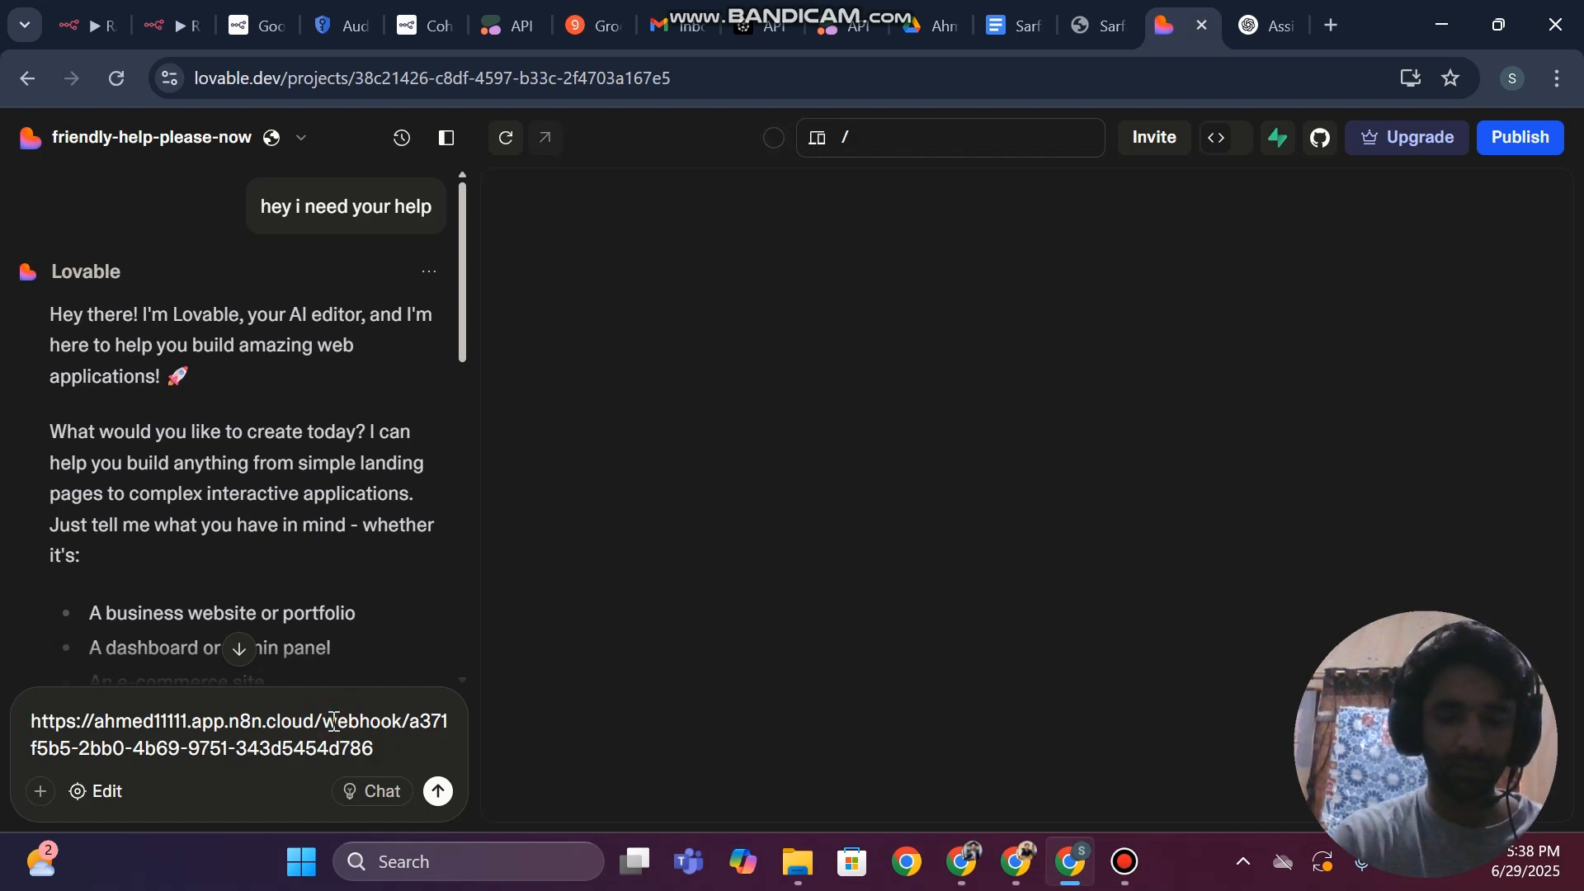
pyautogui.write('hey this is ')
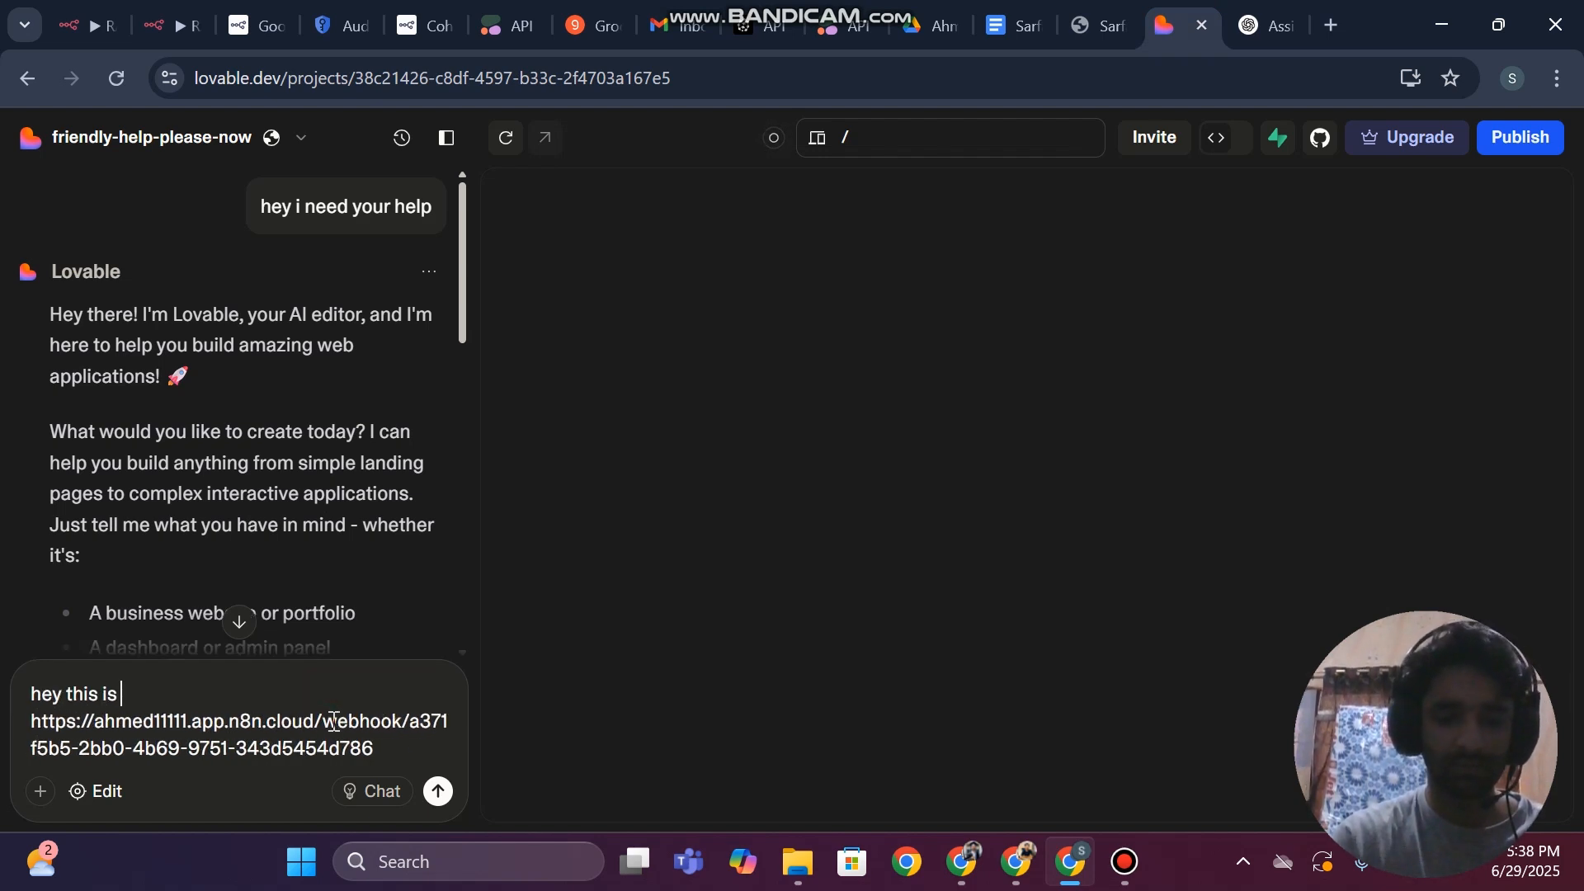
pyautogui.write('my webhook')
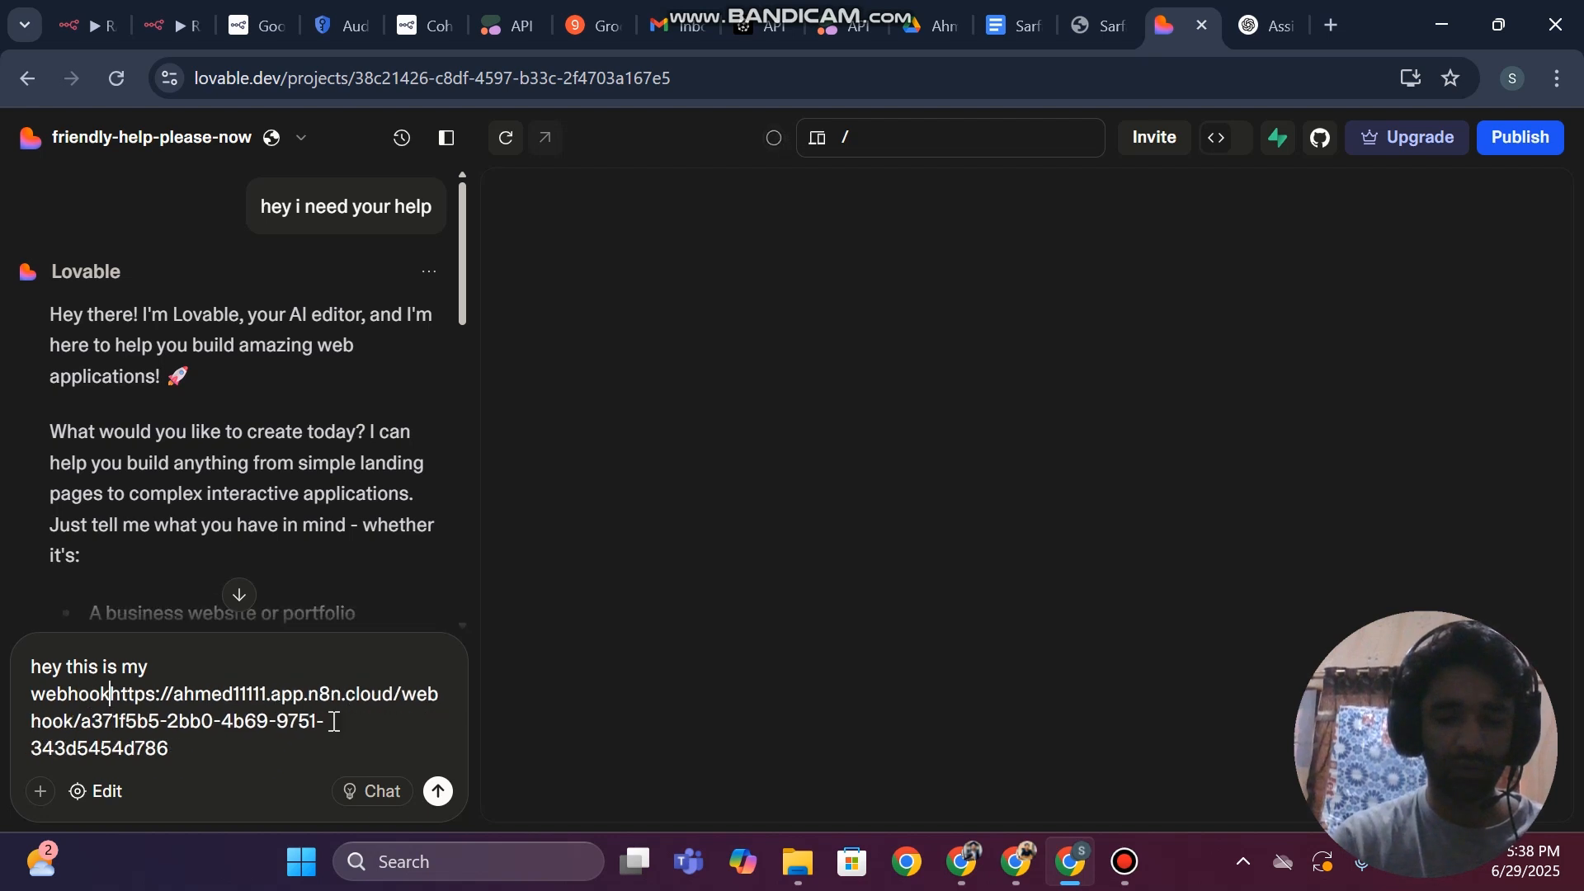
pyautogui.write(' uir')
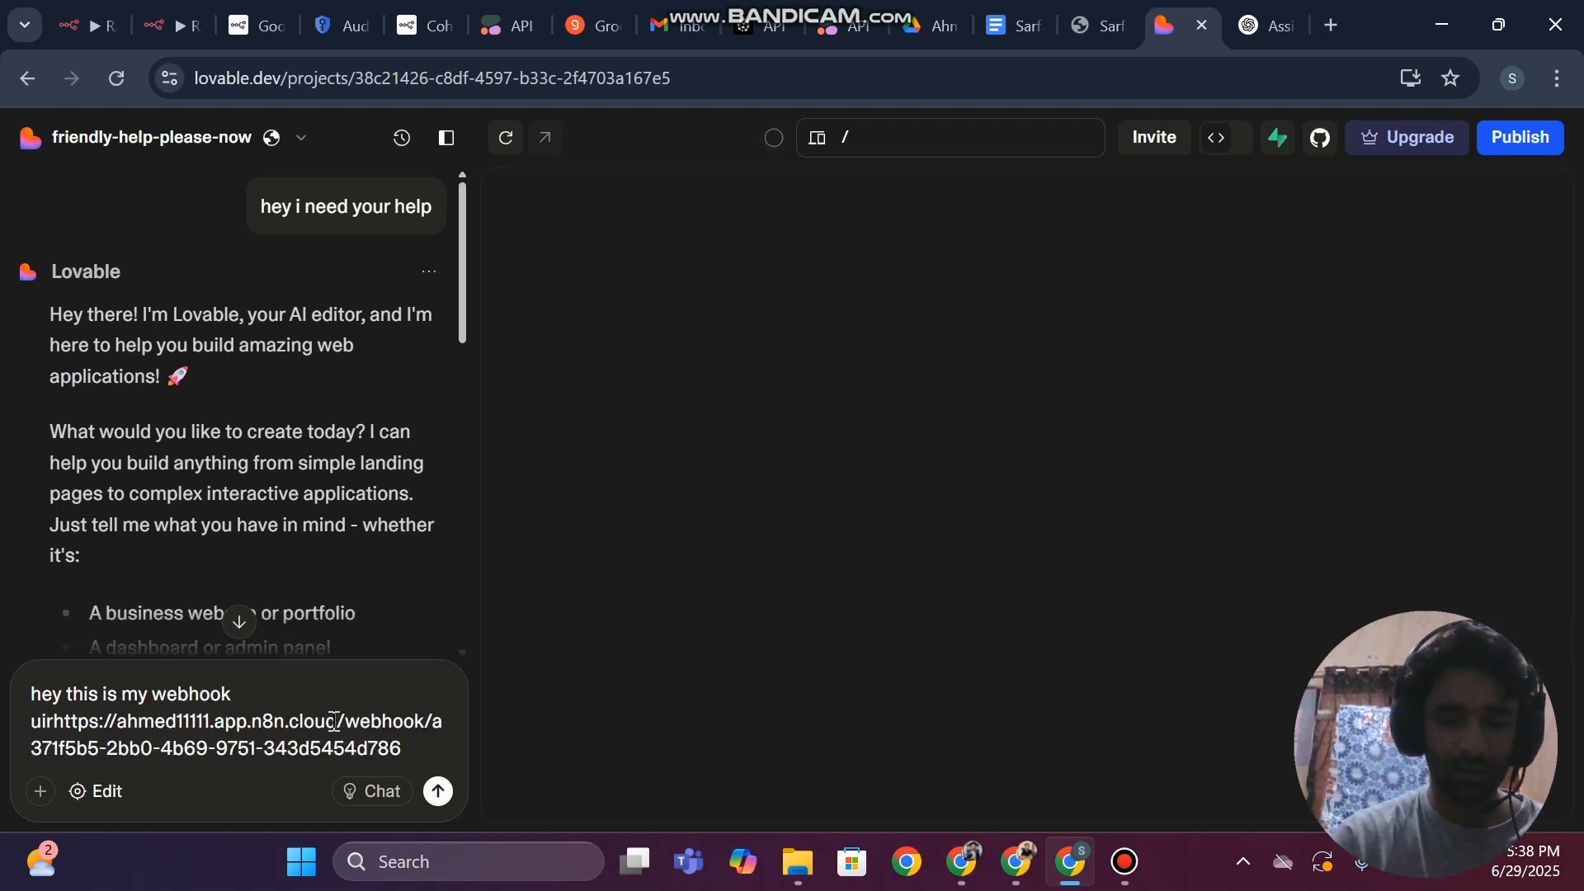
pyautogui.press('BackSpace')
pyautogui.press('BackSpace')
pyautogui.write('rk-')
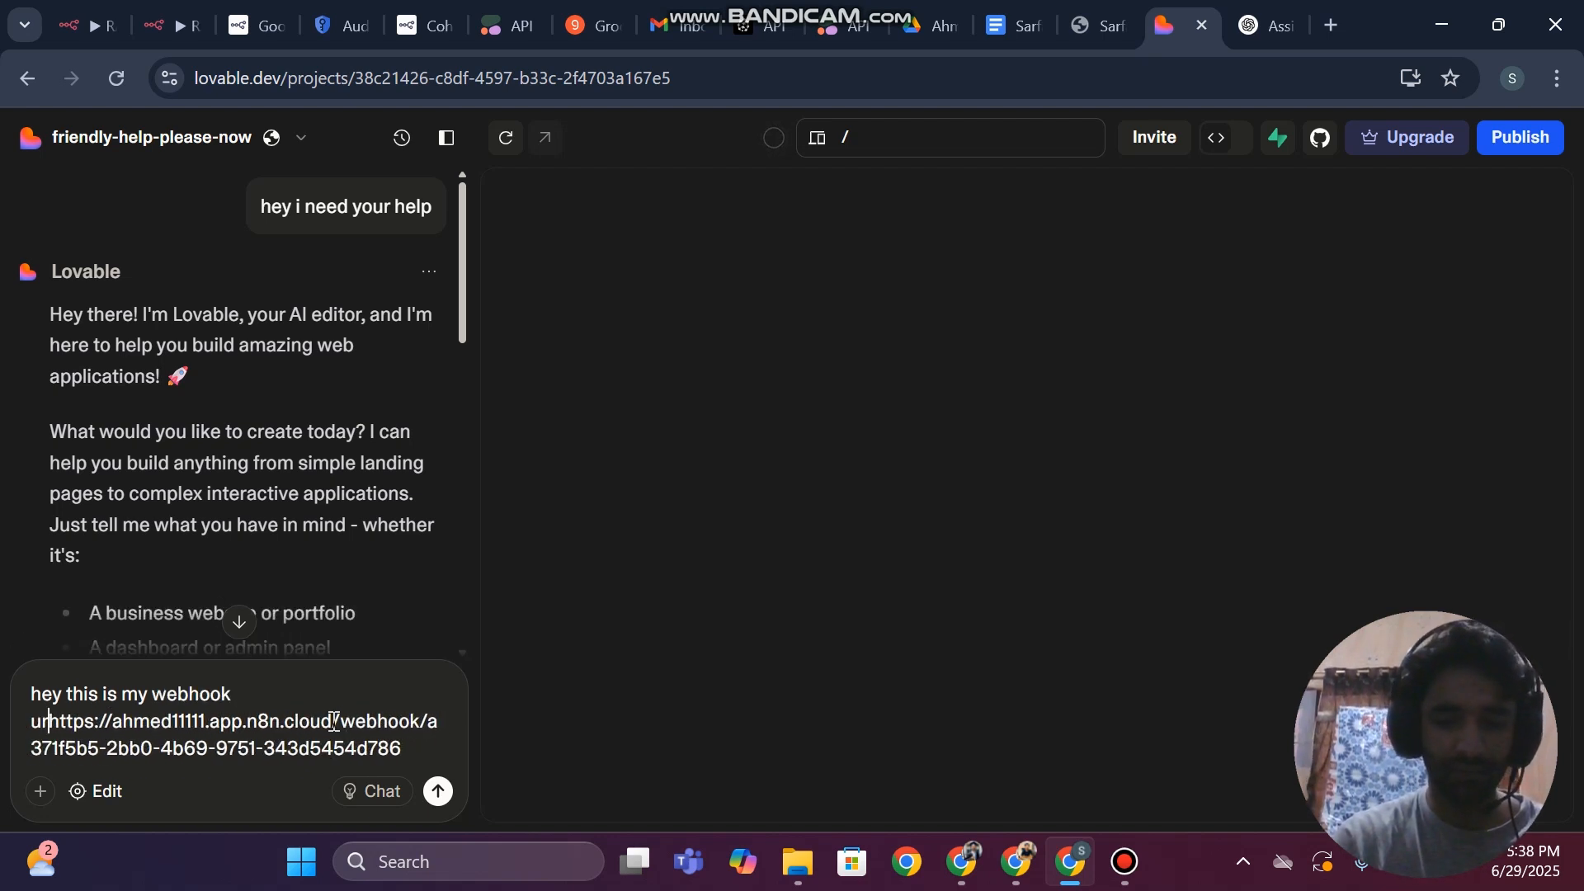
pyautogui.hotkey('shift', 'Down')
pyautogui.hotkey('shift', 'Down')
pyautogui.hotkey('ctrl', 'c')
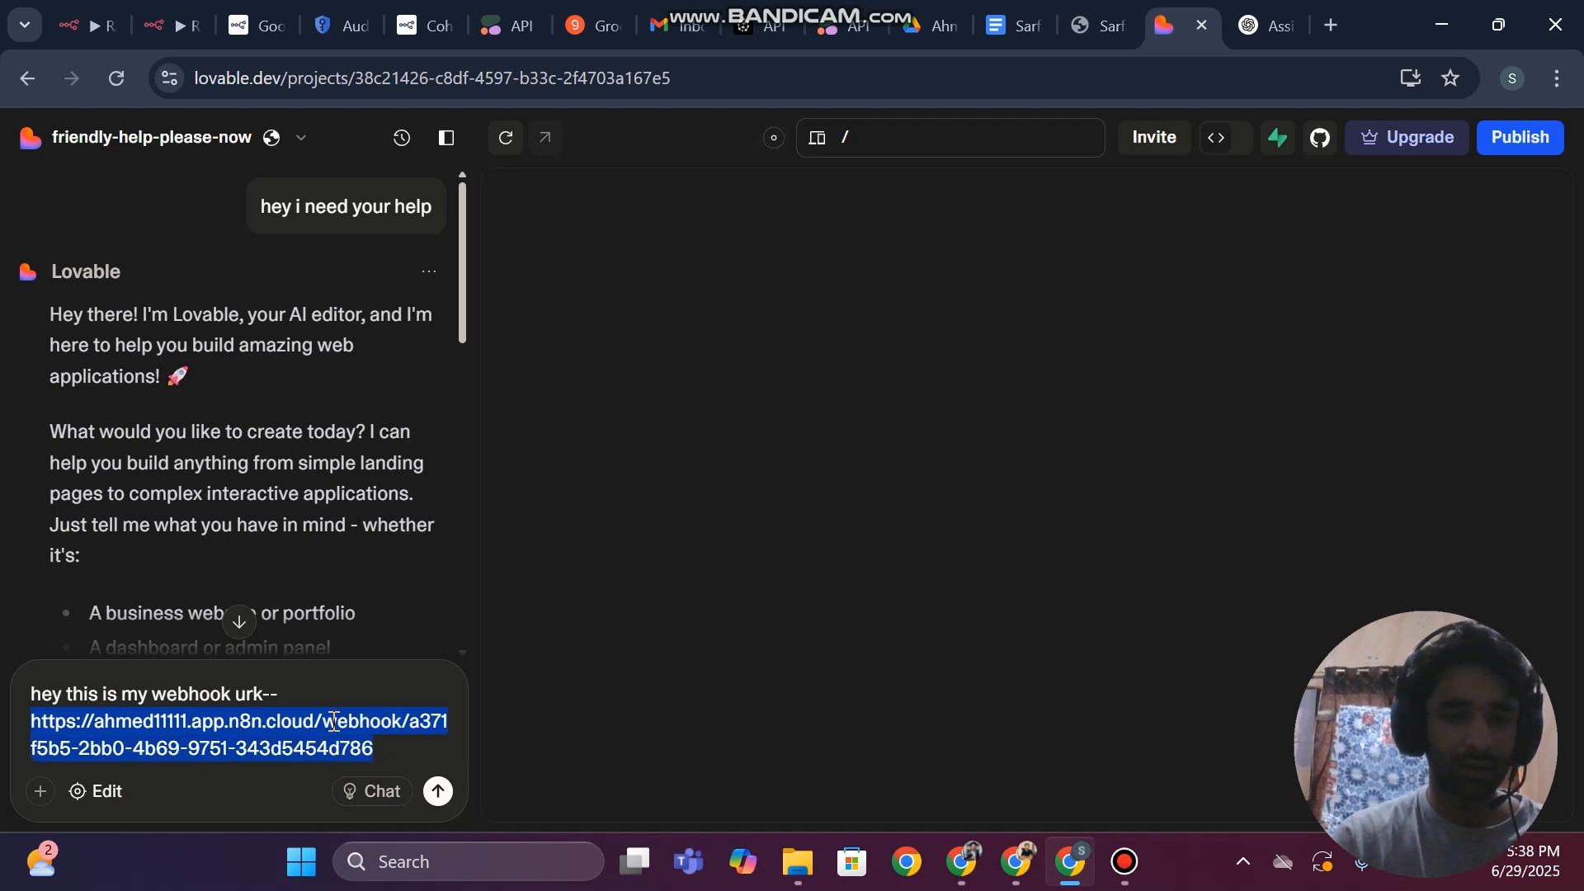
pyautogui.press('BackSpace')
pyautogui.hotkey('ctrl', 'v')
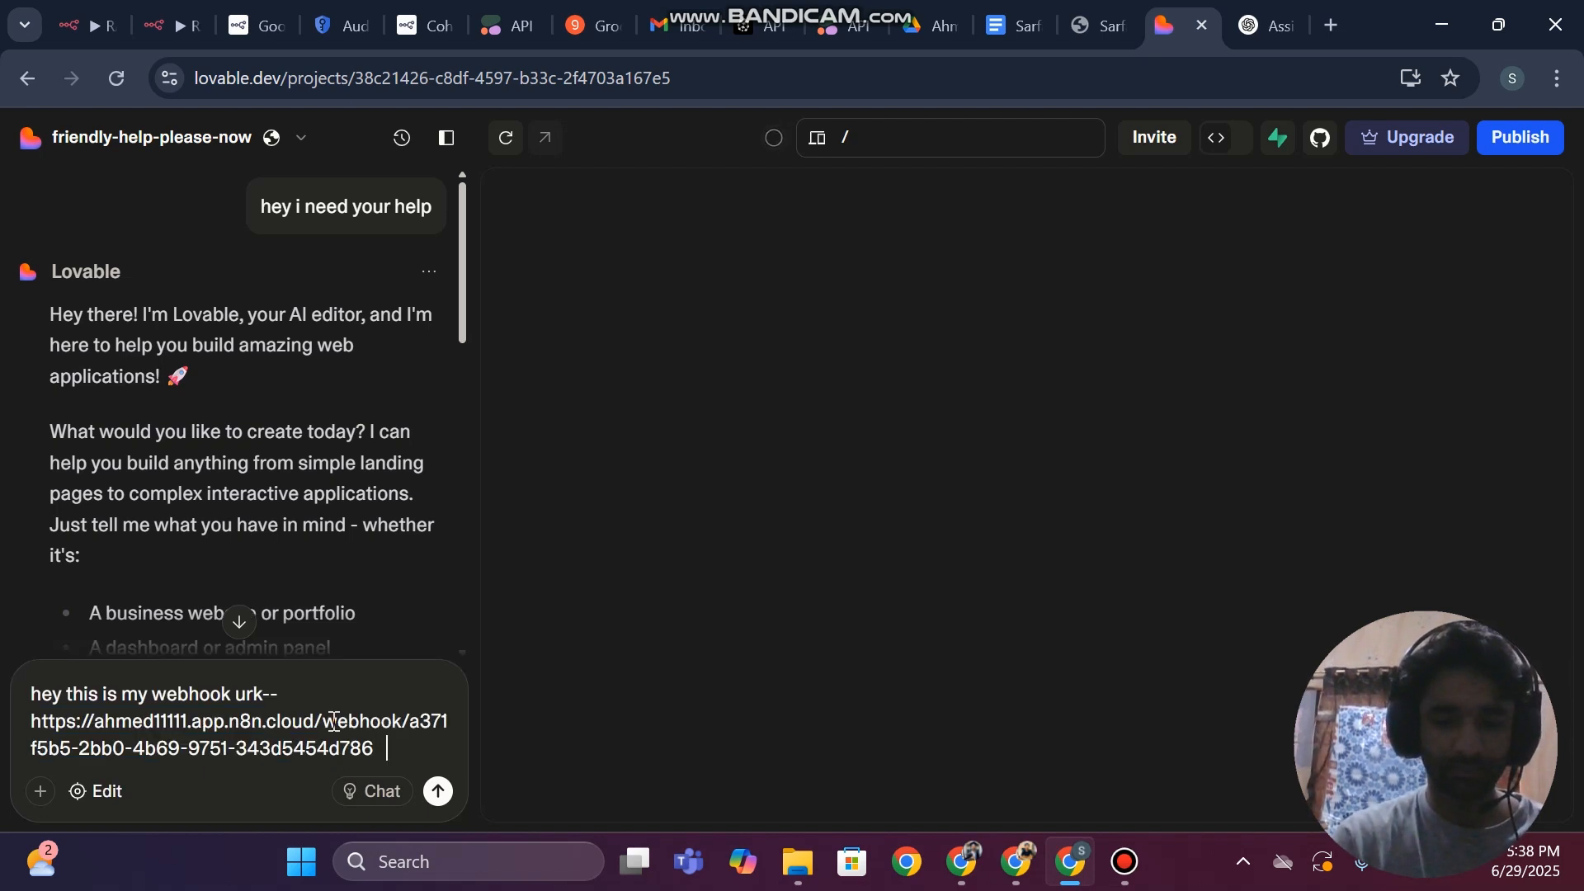
# Complete the prompt with "-- now please make a minimal chatgpt like ui so that i canuse my workflow and chat with it via UI"
pyautogui.write('-- now please make a minimal chatgpt like ui')
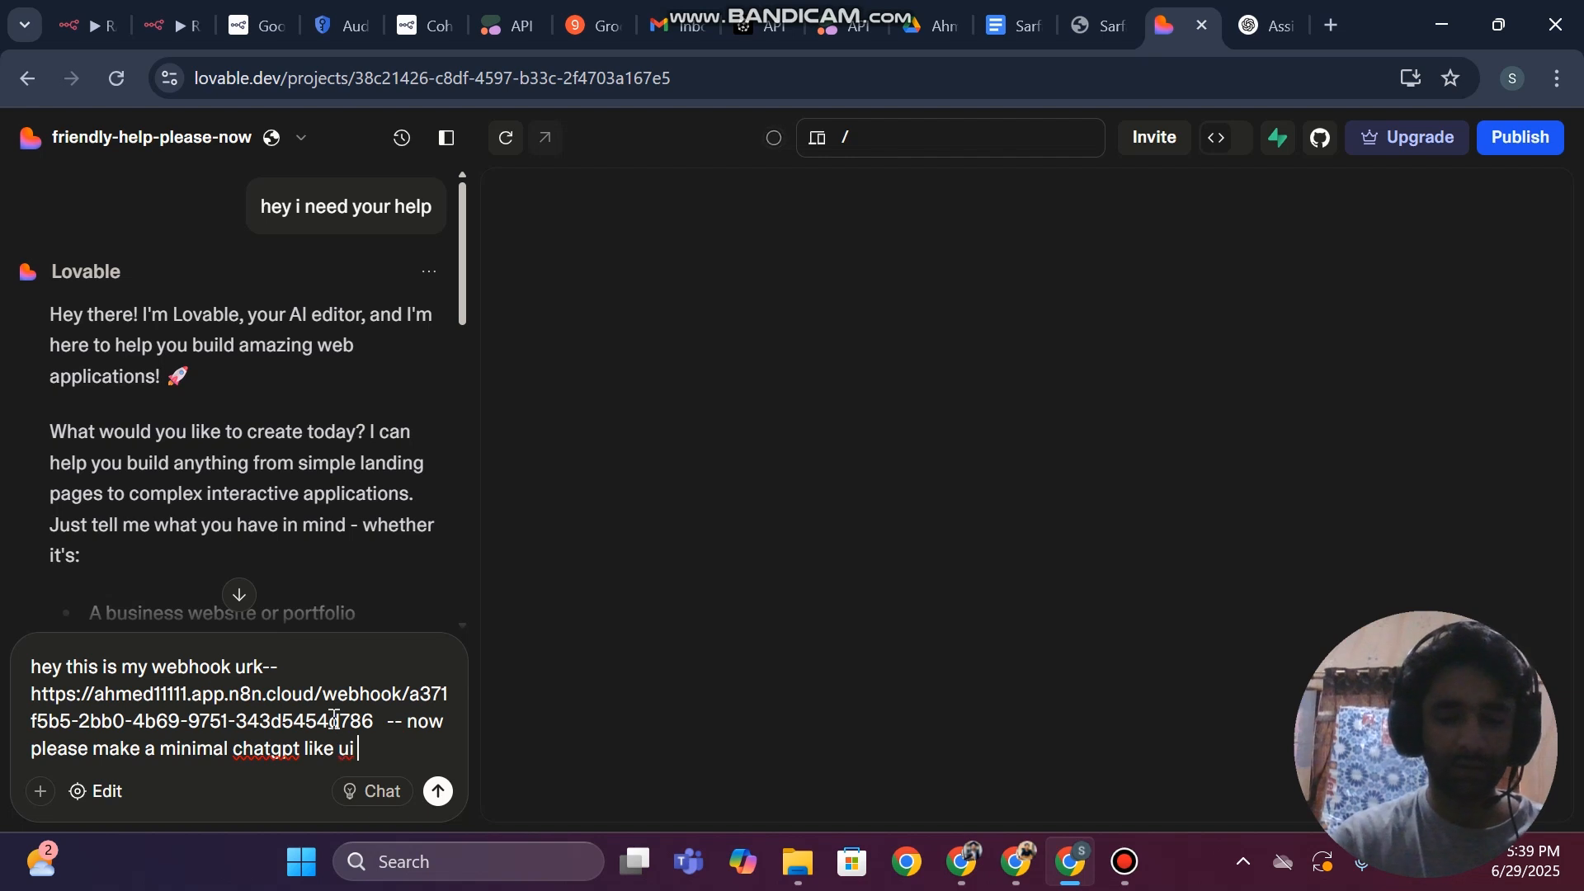
pyautogui.write('can')
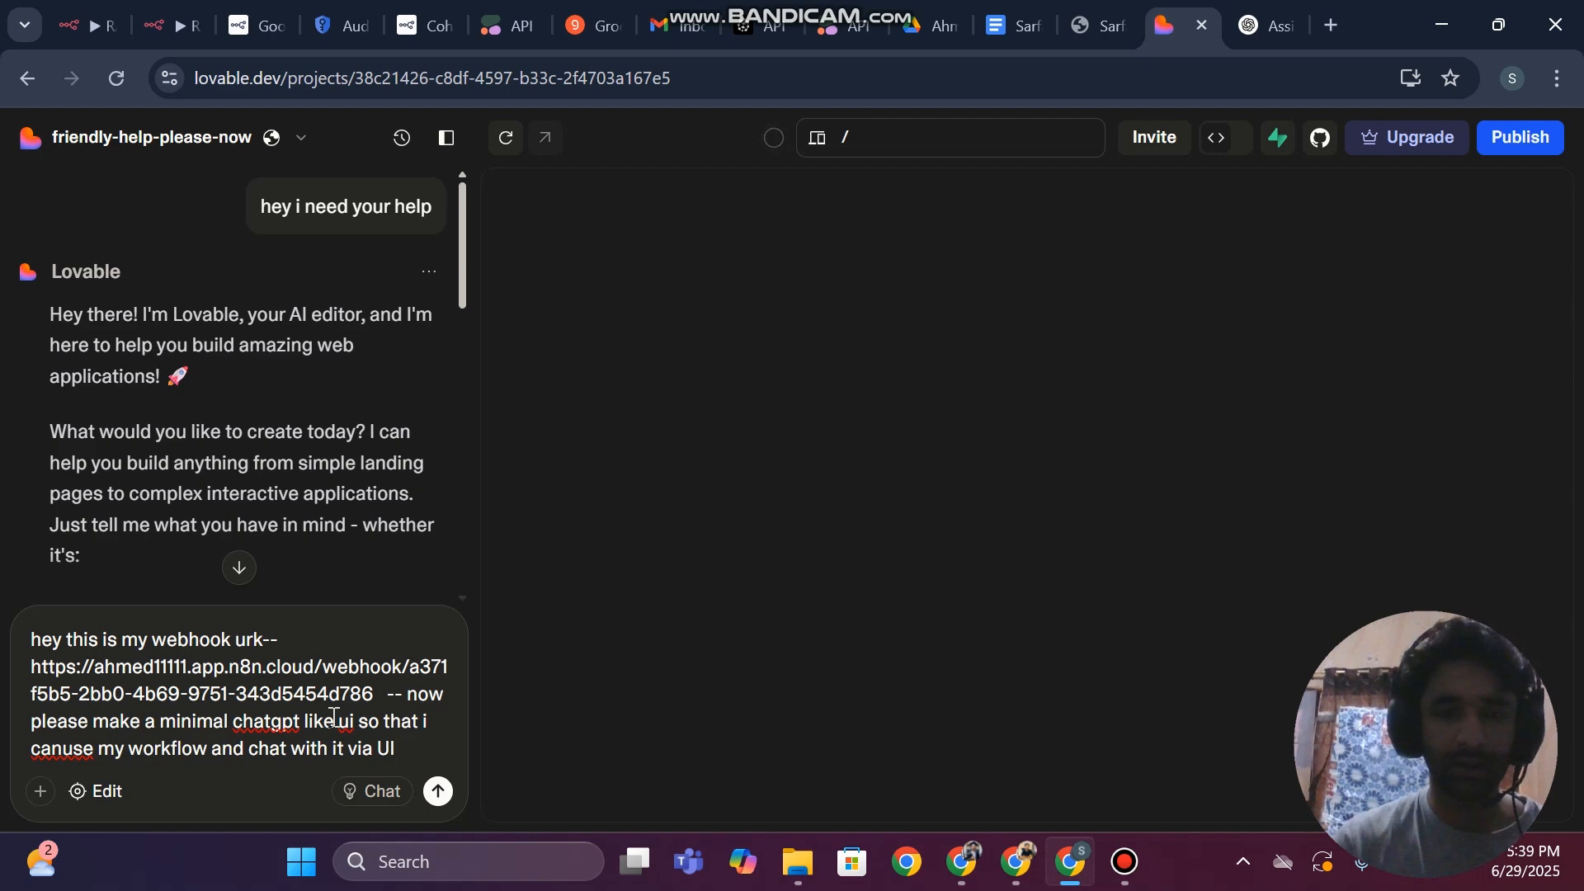
# Return to the n8n workflow and capture a screenshot of the canvas showing the whole node chain
pyautogui.click(91, 25)
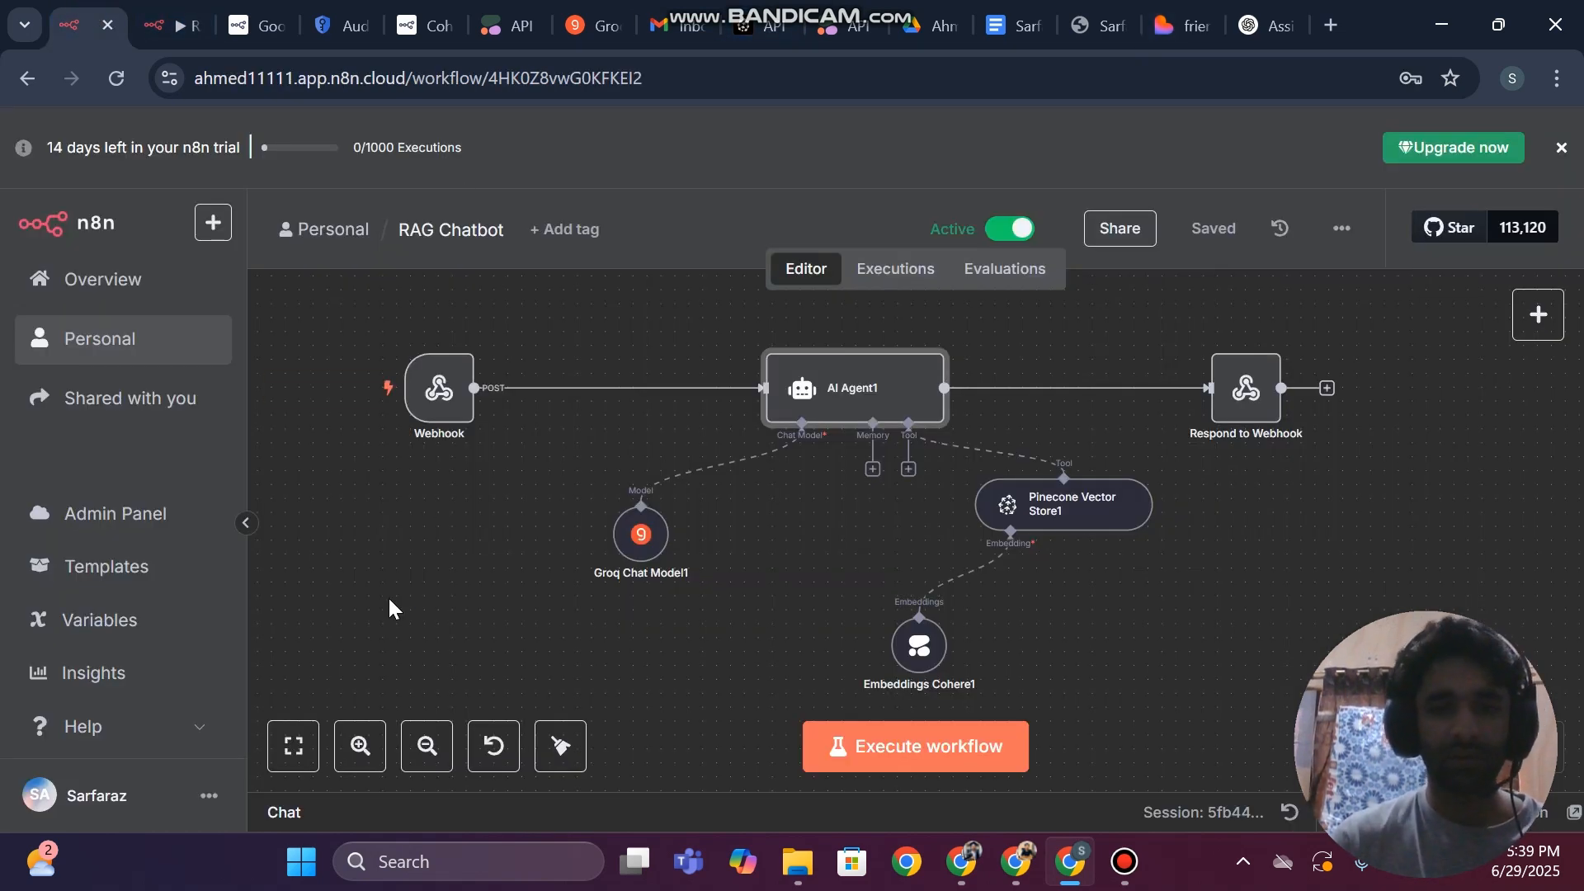
pyautogui.press('super+shift+s')
pyautogui.moveTo(318, 283); pyautogui.dragTo(498, 316)
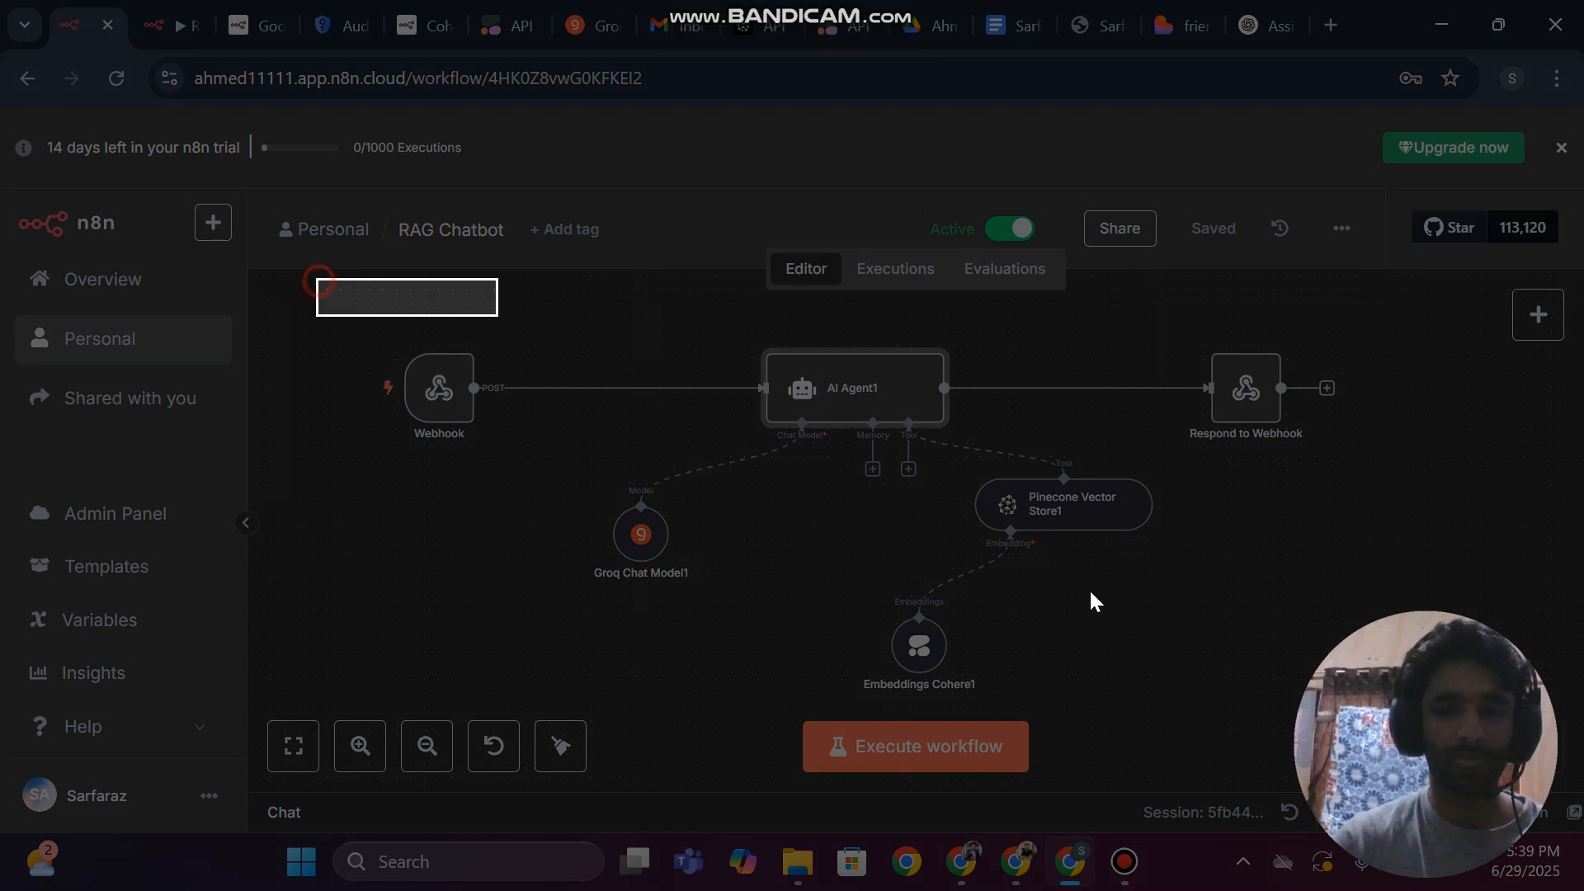
pyautogui.moveTo(1090, 593); pyautogui.dragTo(1515, 708)
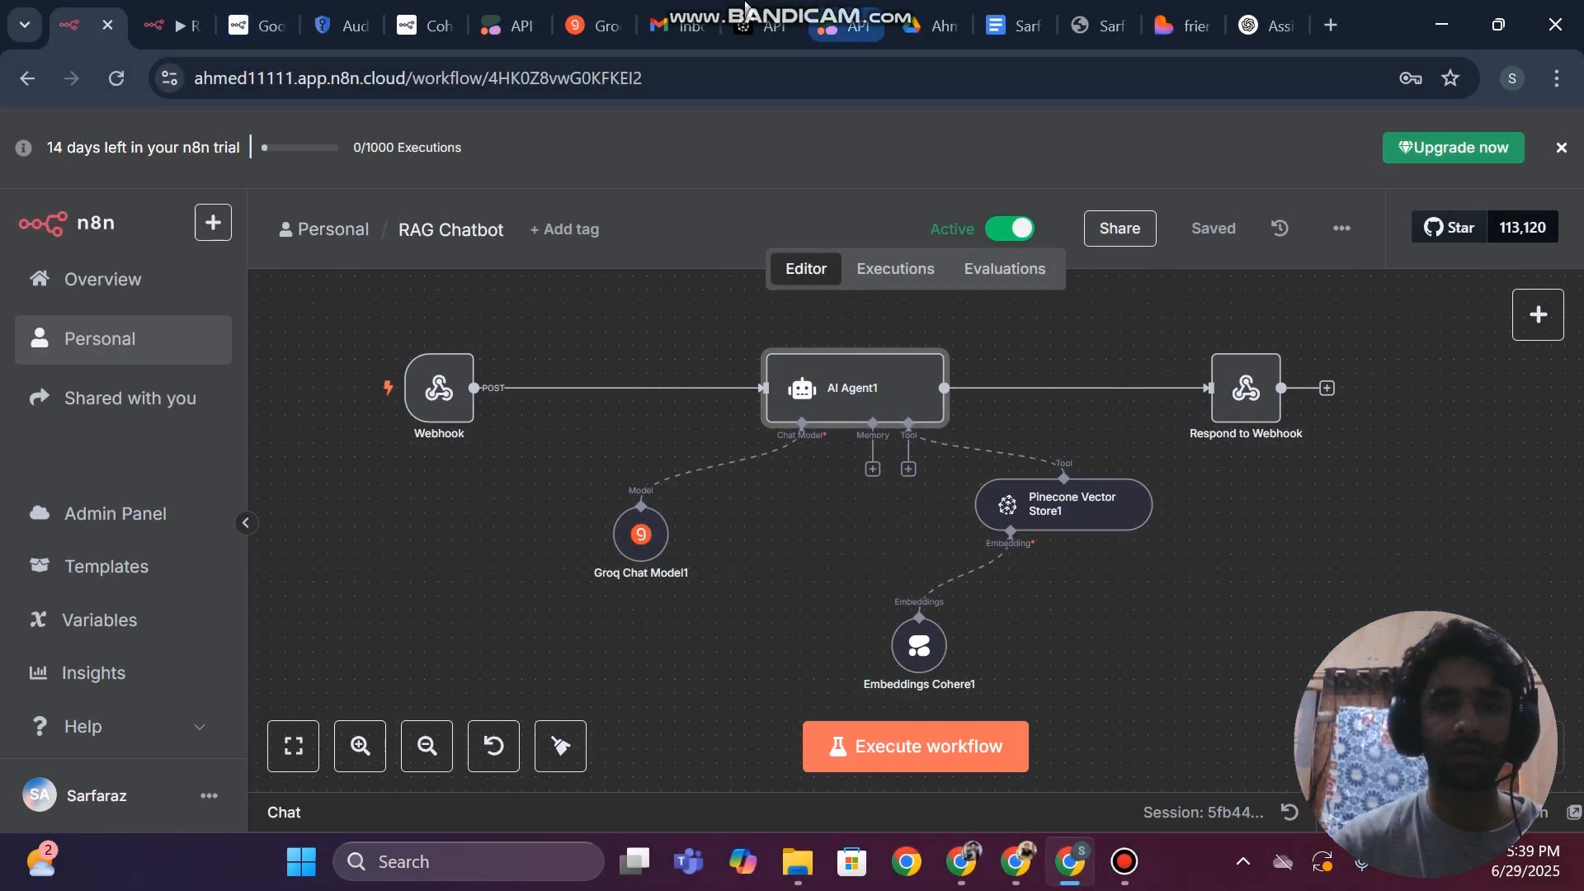
# Switch to the Lovable project, attach the workflow screenshot to the prompt and submit it
pyautogui.click(1181, 25)
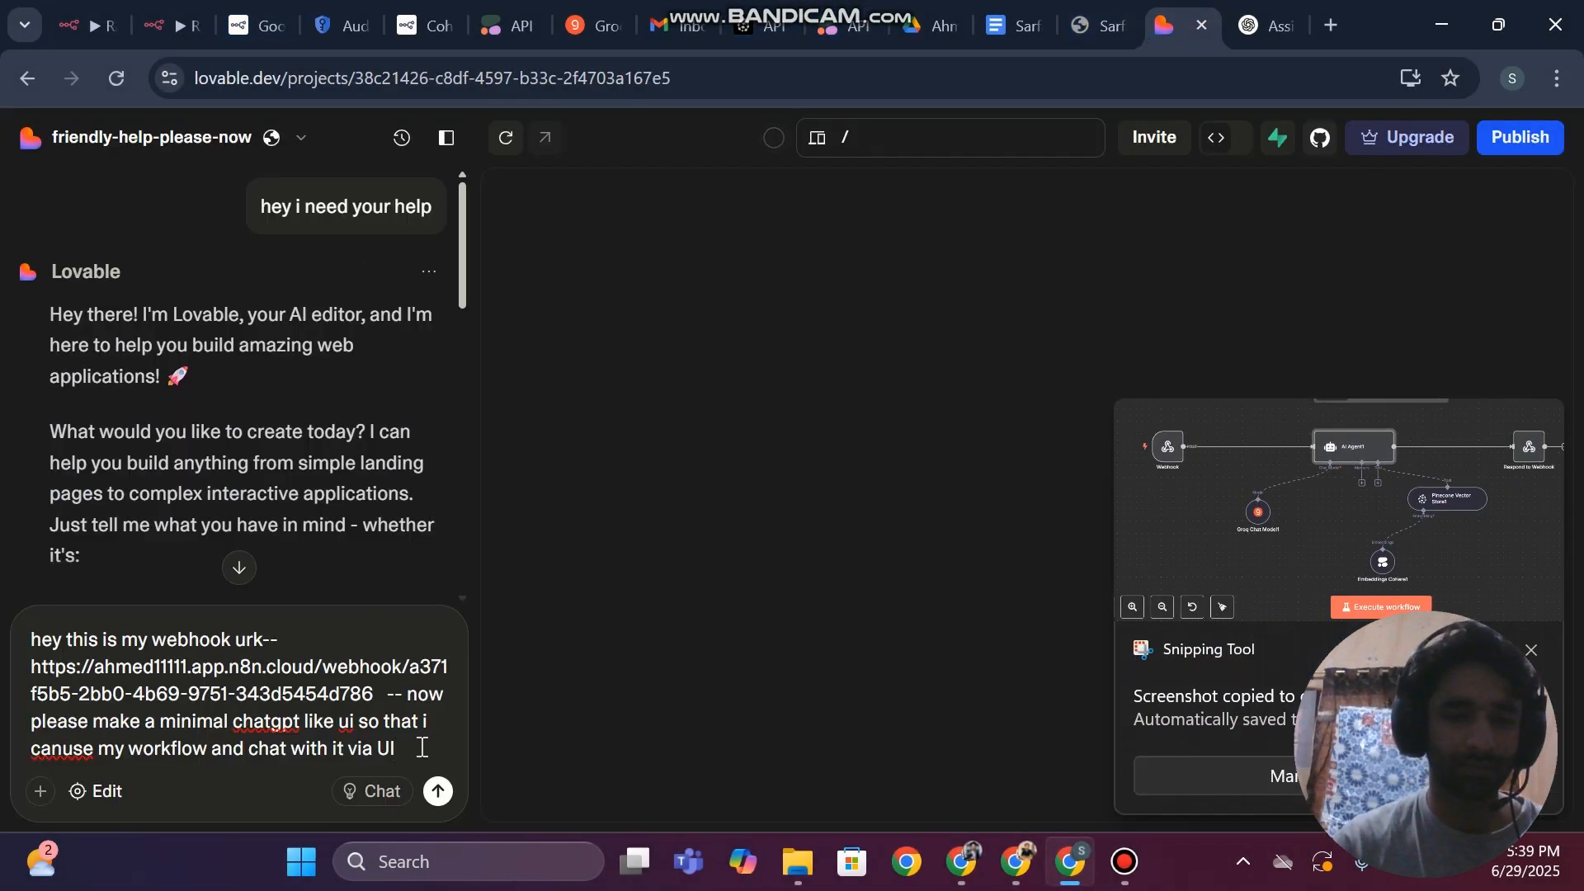
pyautogui.hotkey('ctrl', 'v')
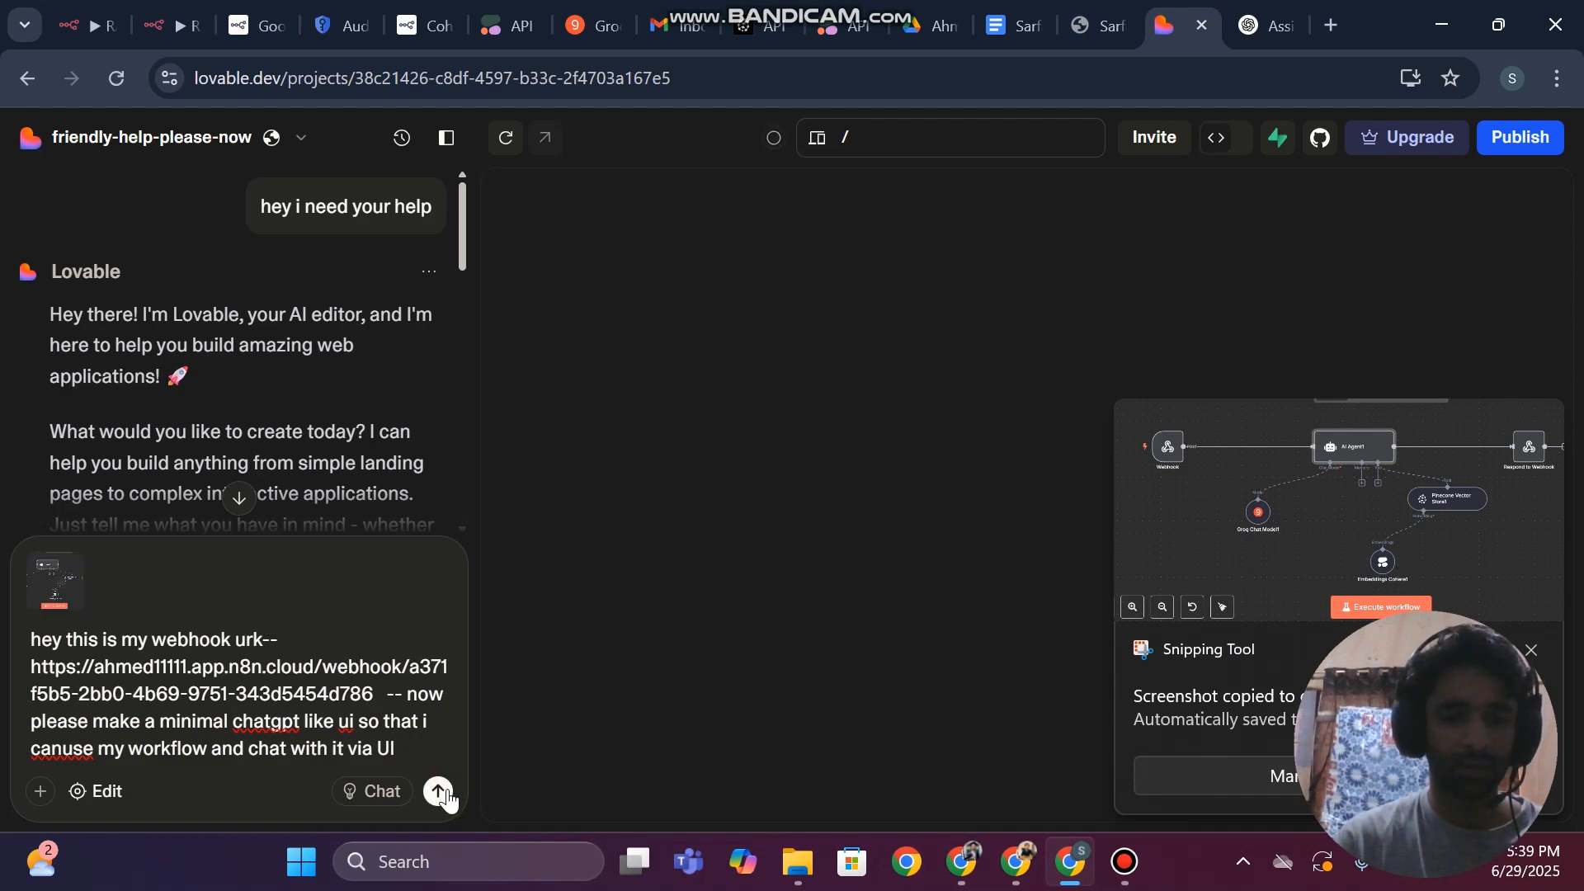
pyautogui.click(440, 792)
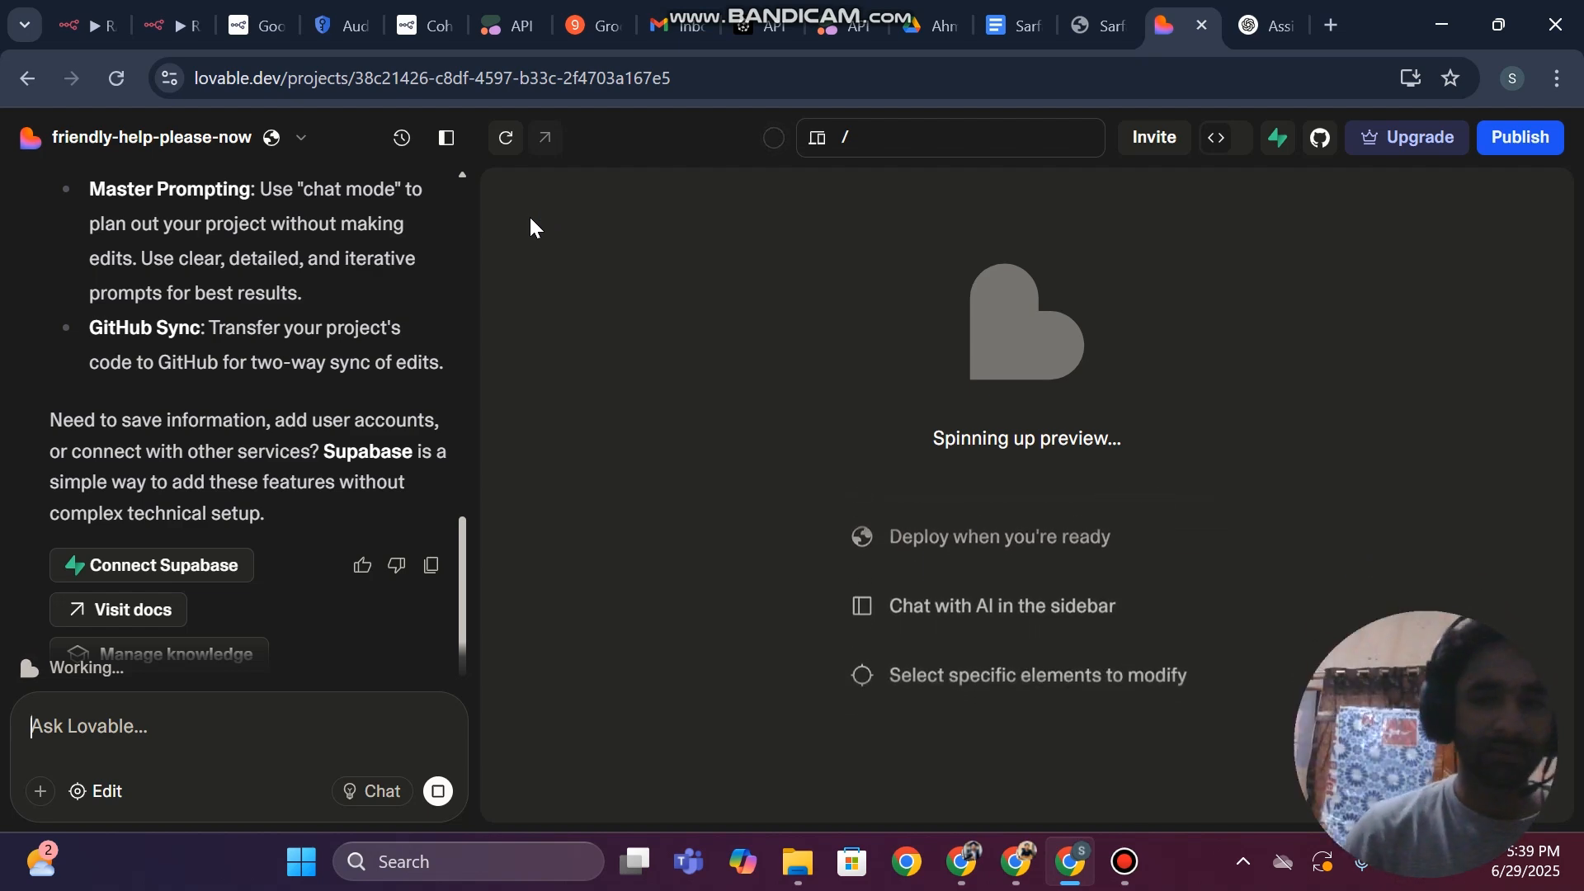
pyautogui.click(1126, 862)
pyautogui.click(1140, 870)
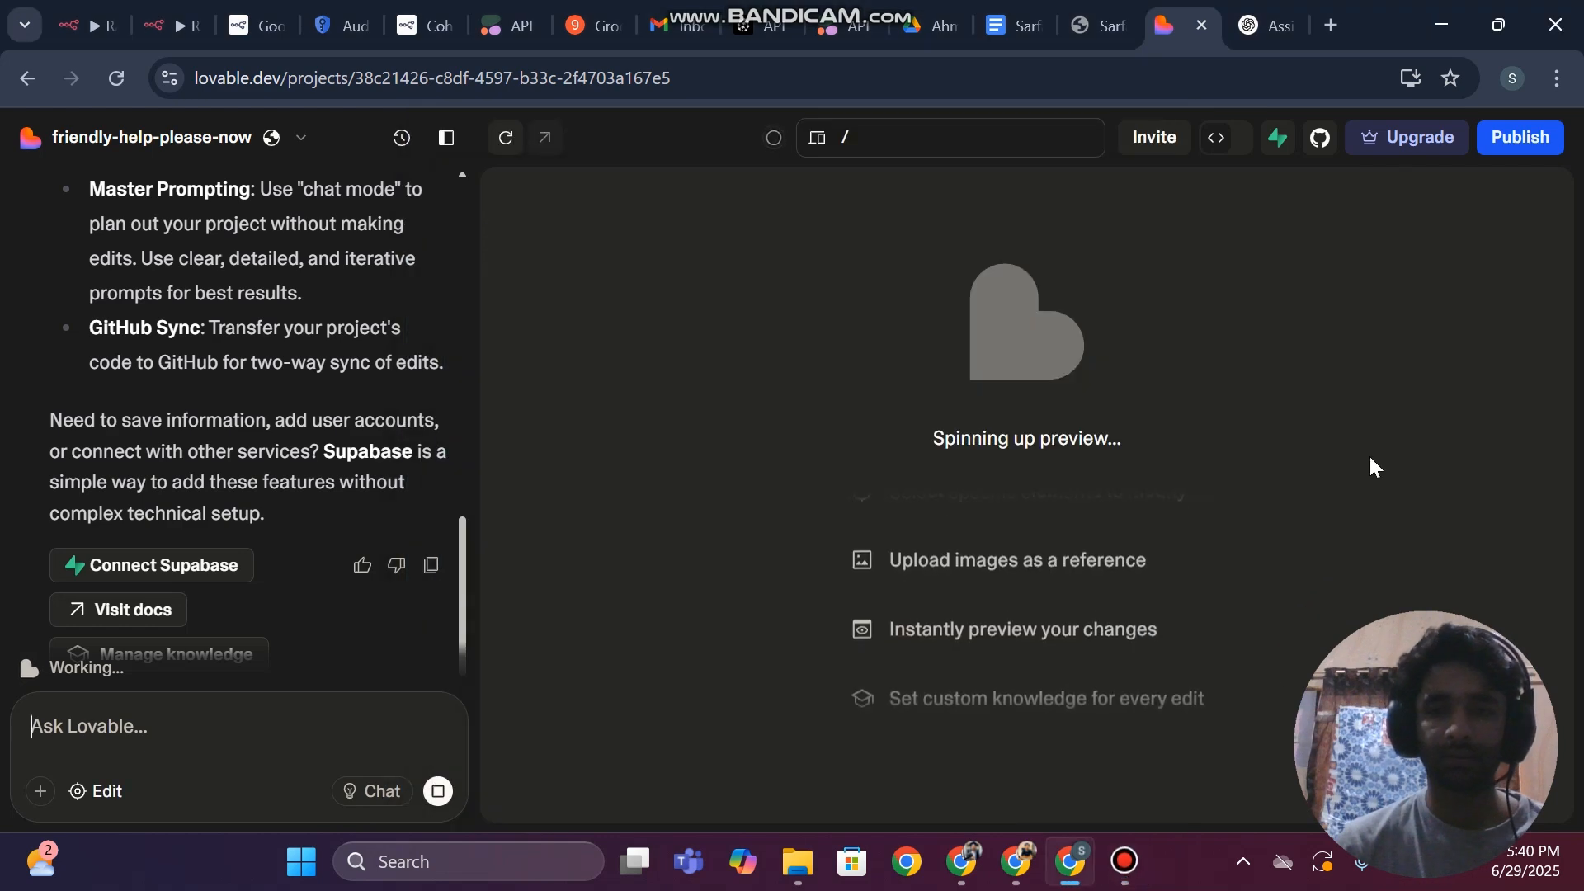
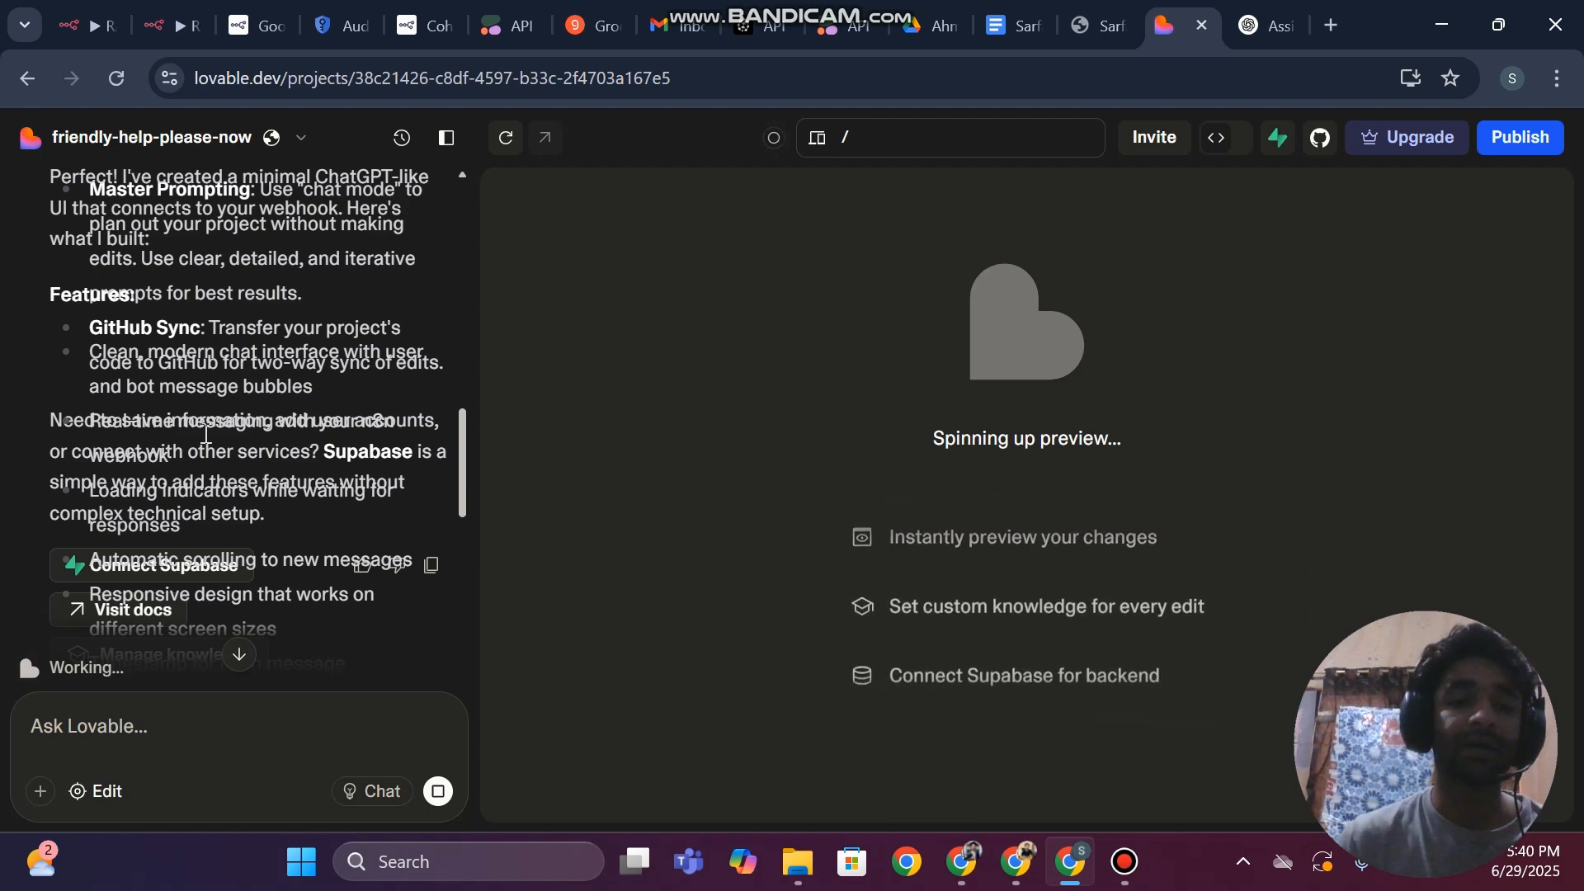
# Test the generated chat interface in the Lovable preview by sending the message "hi"
pyautogui.scroll(-5, 204, 435)
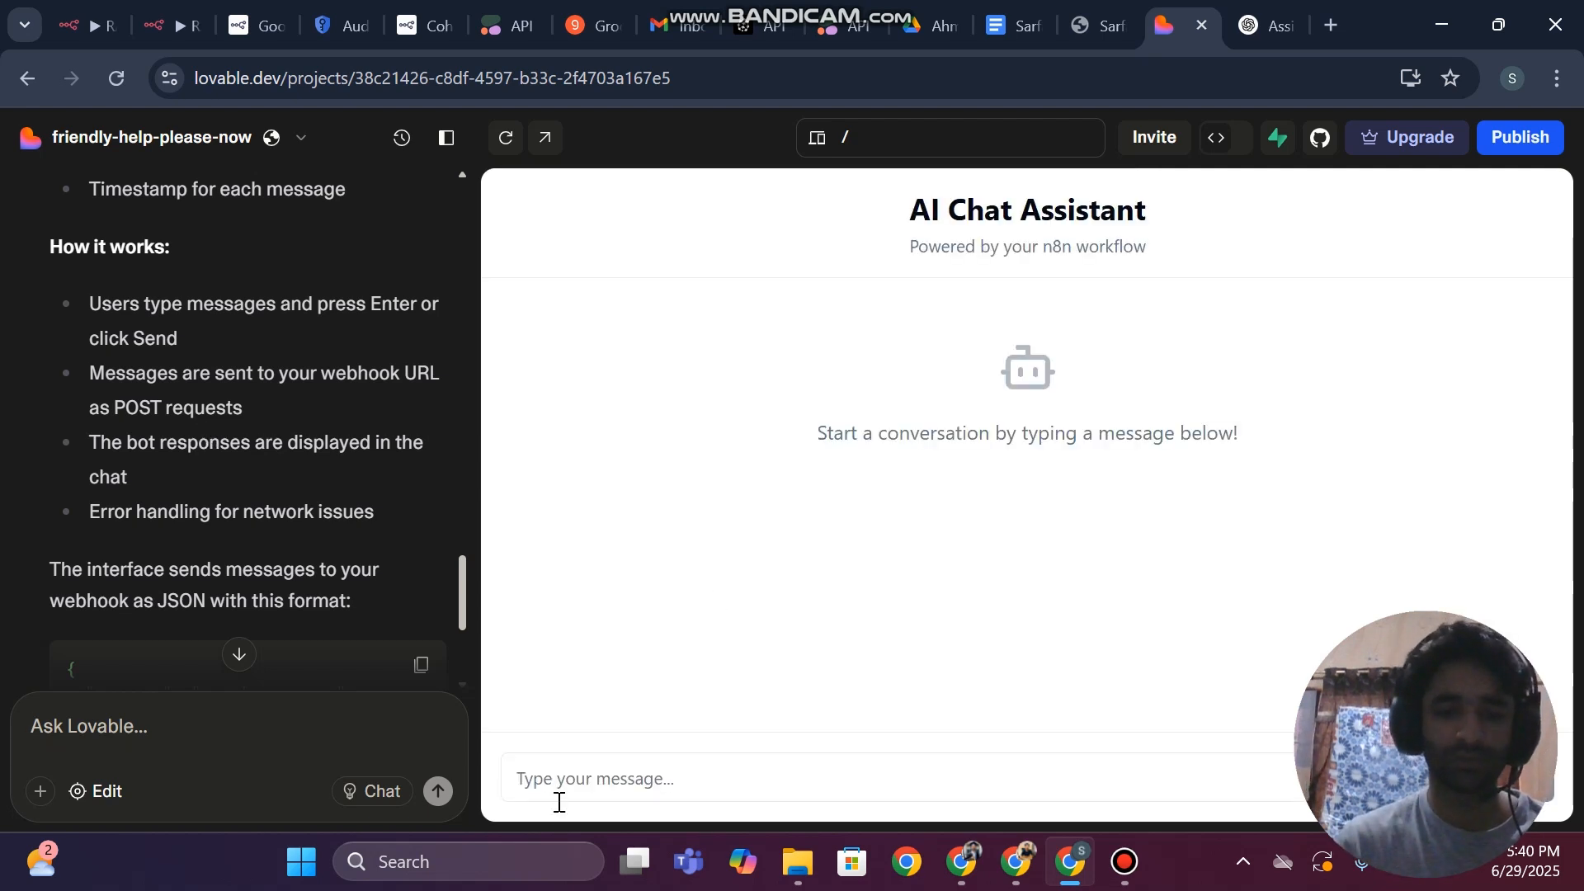
pyautogui.click(616, 778)
pyautogui.write('h')
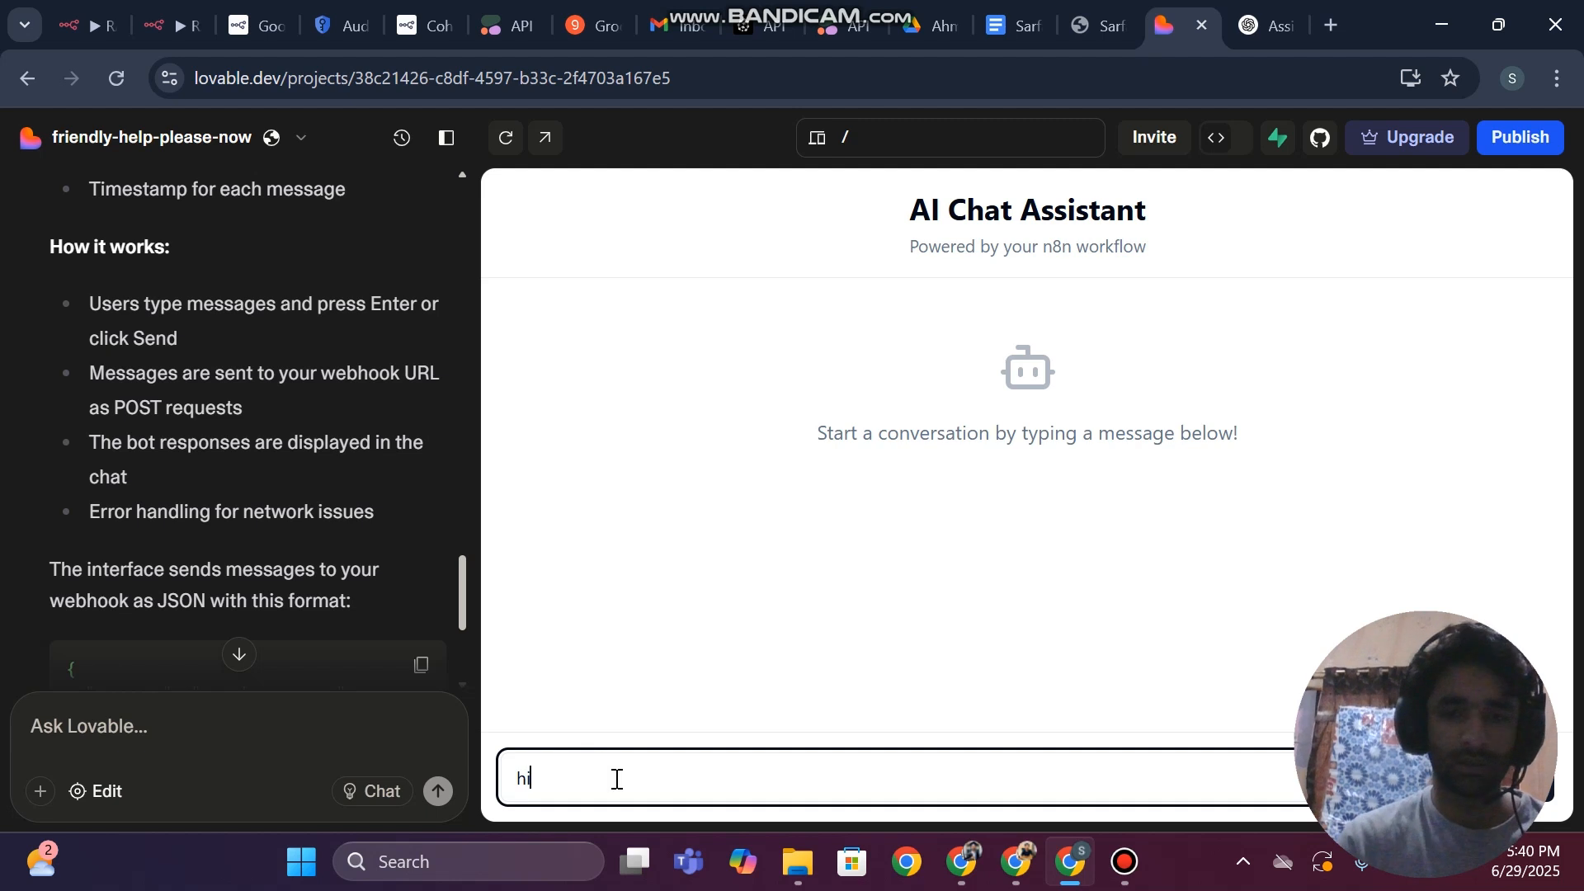
pyautogui.write('i')
pyautogui.press('Return')
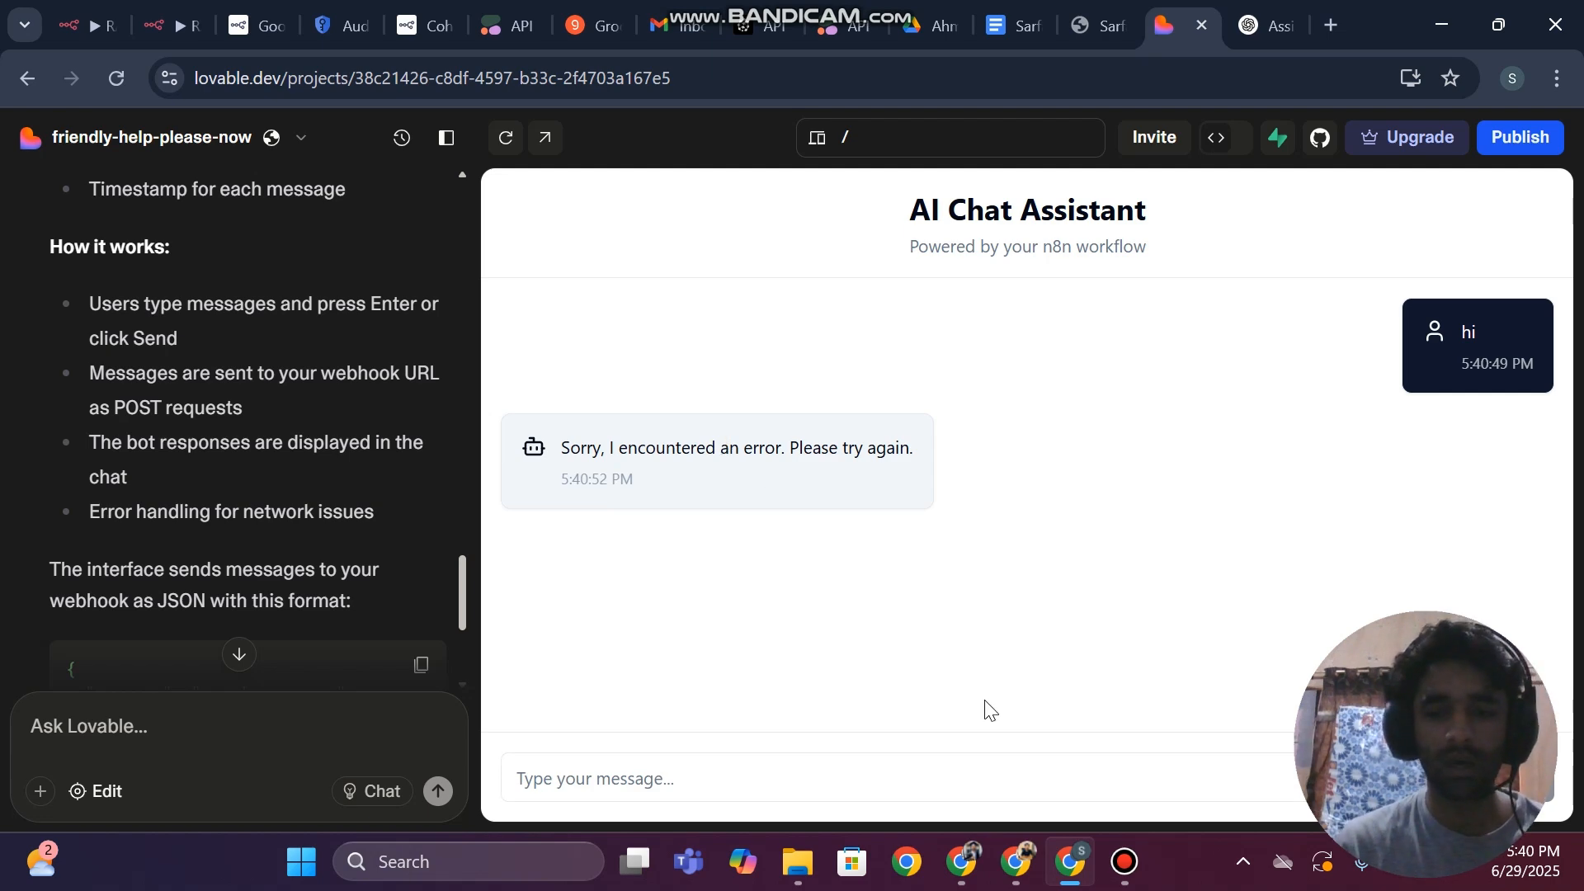
# Switch to the other n8n account, open the Briefing Ai Agent workflow and review its Webhook node's parameters
pyautogui.click(961, 861)
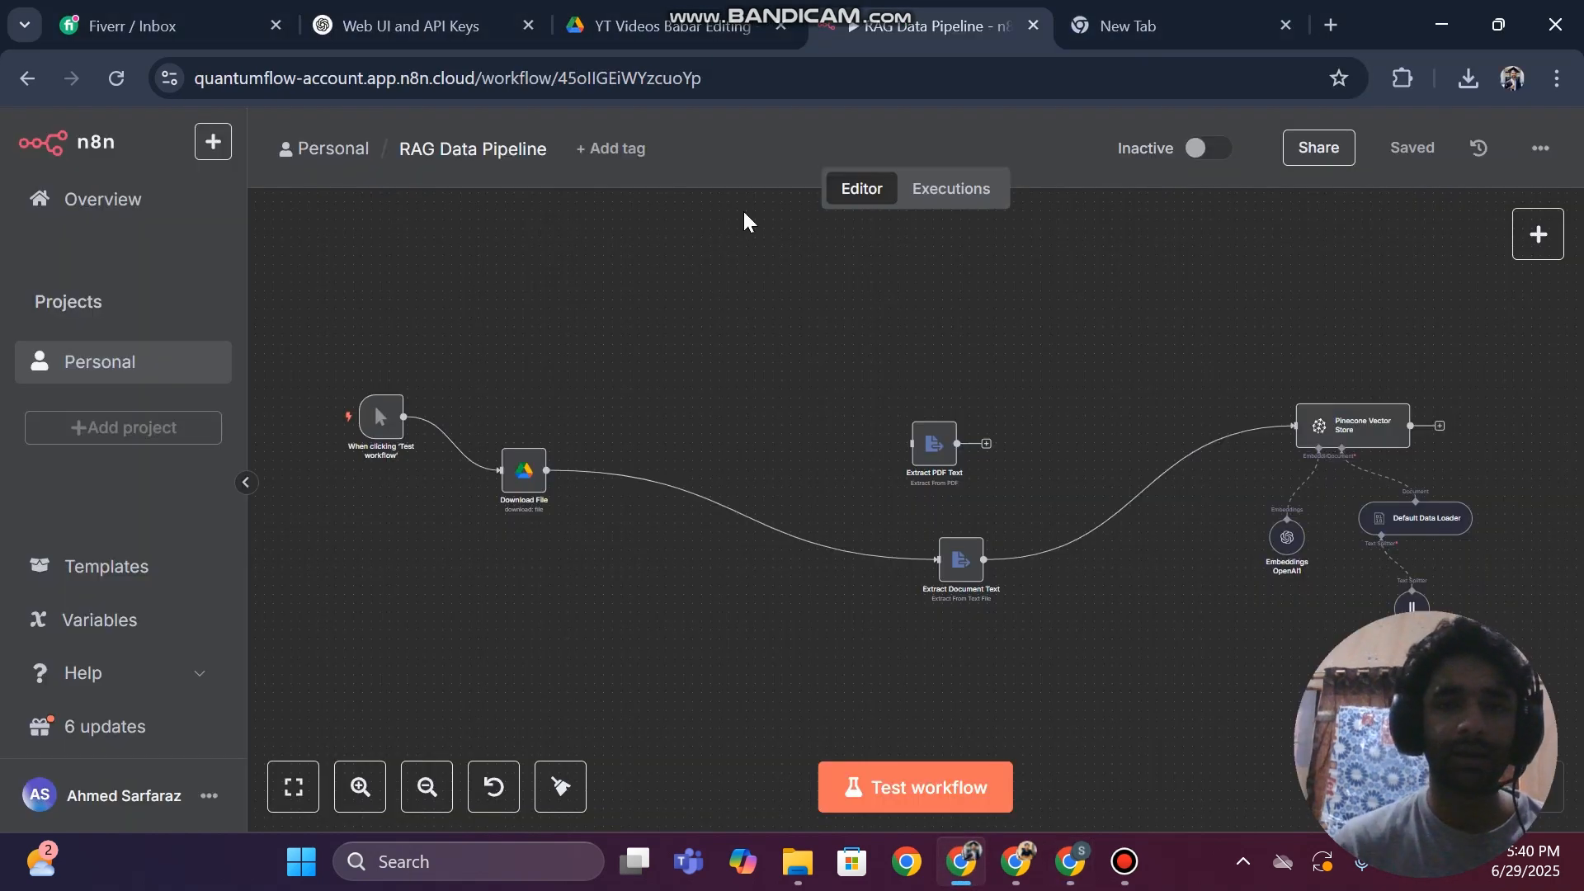
pyautogui.scroll(-1, 777, 431)
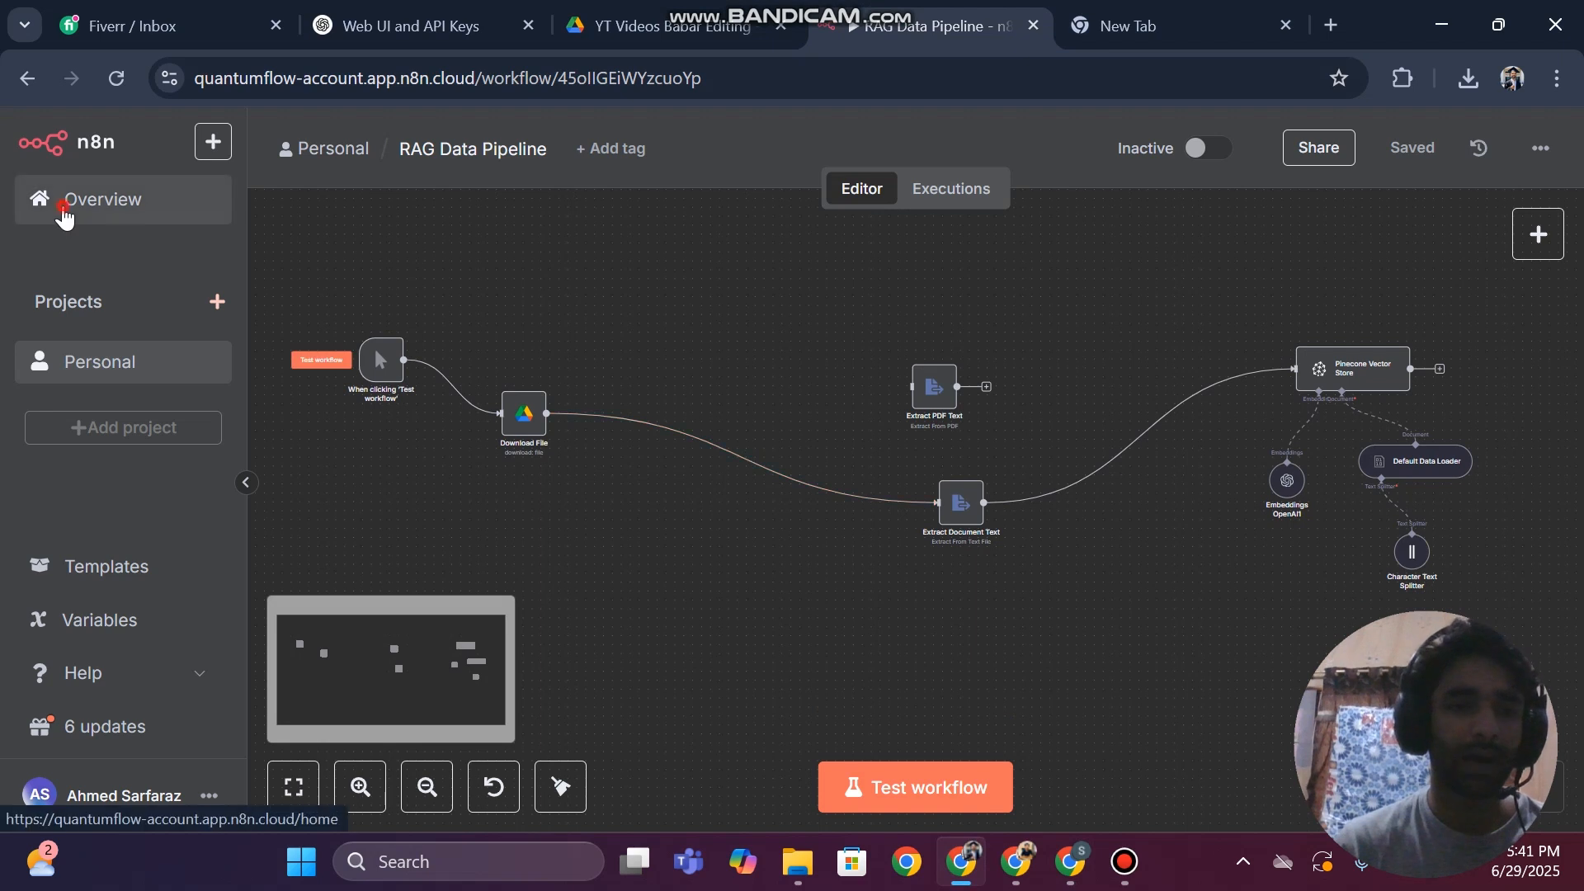
pyautogui.click(66, 216)
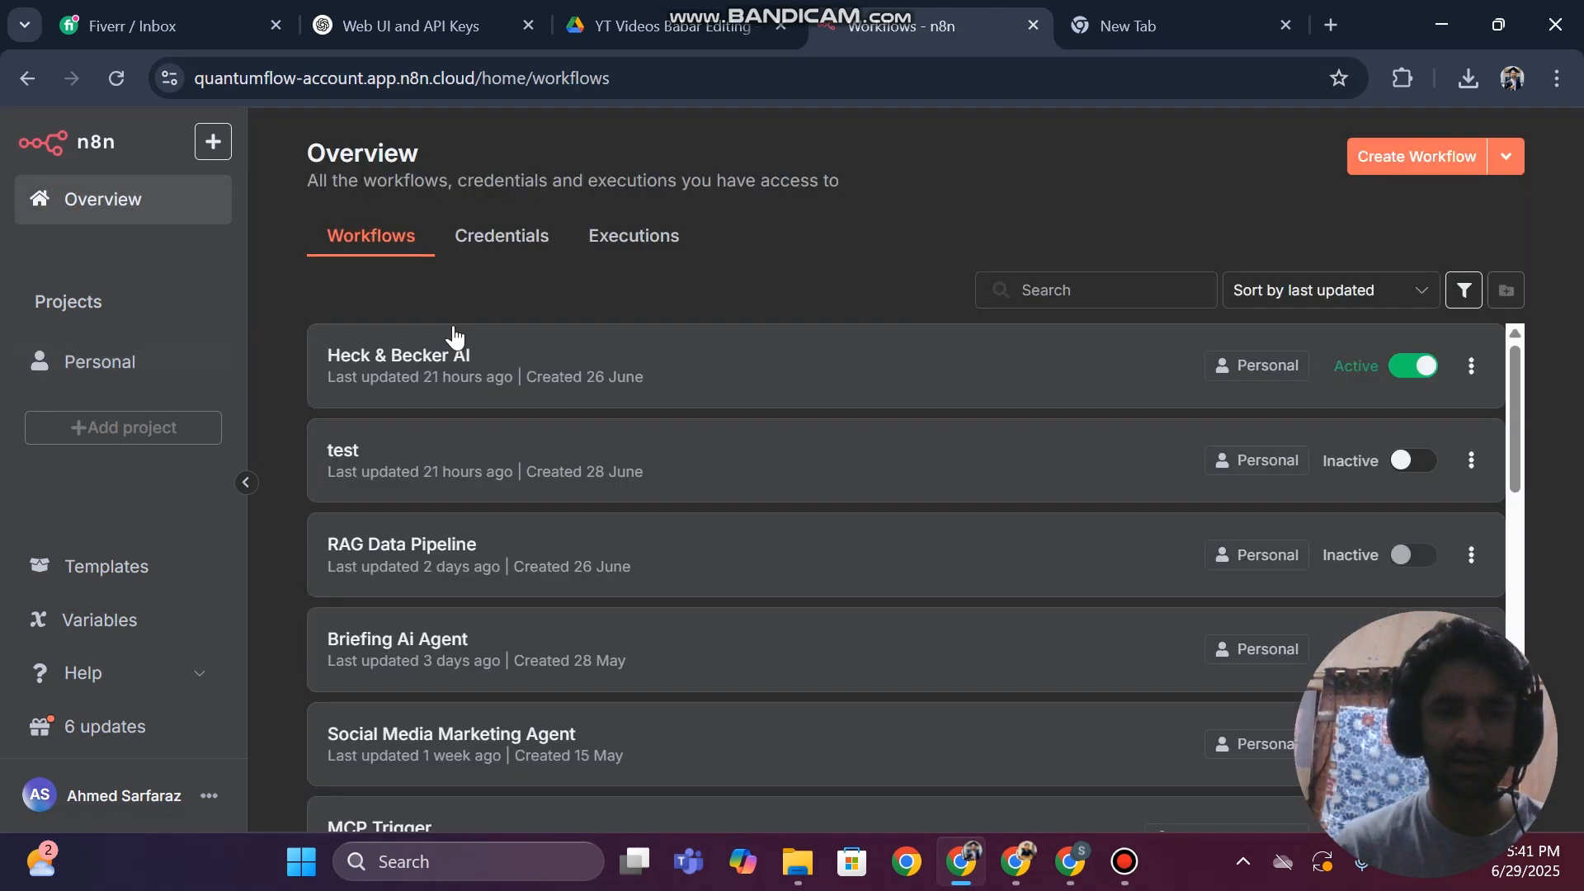
pyautogui.scroll(-1, 416, 590)
pyautogui.click(416, 589)
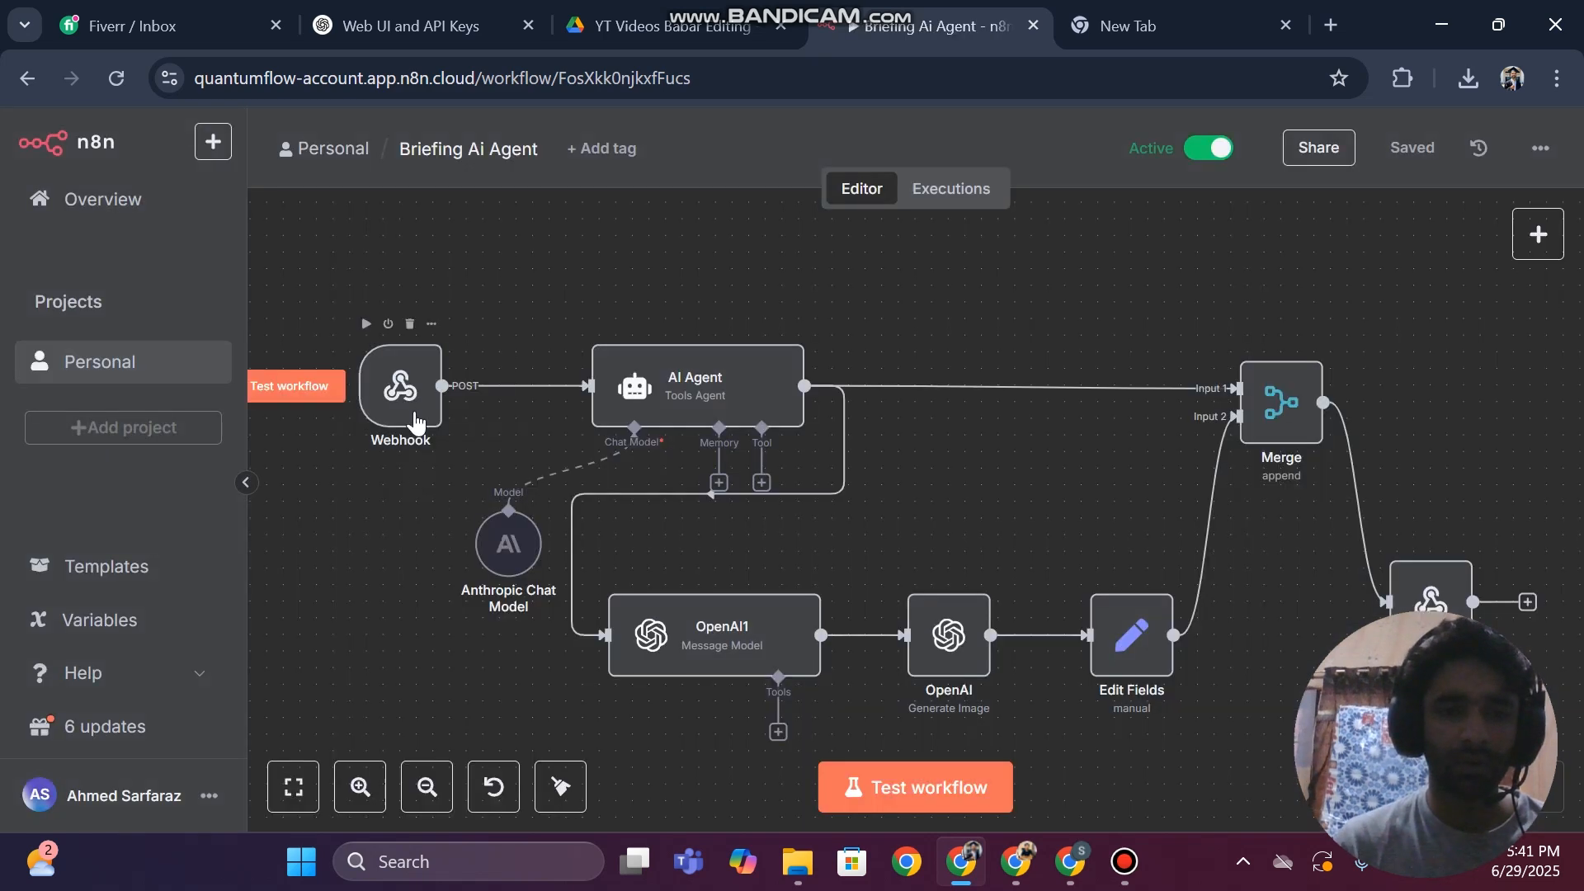
pyautogui.click(414, 417)
pyautogui.doubleClick(415, 416)
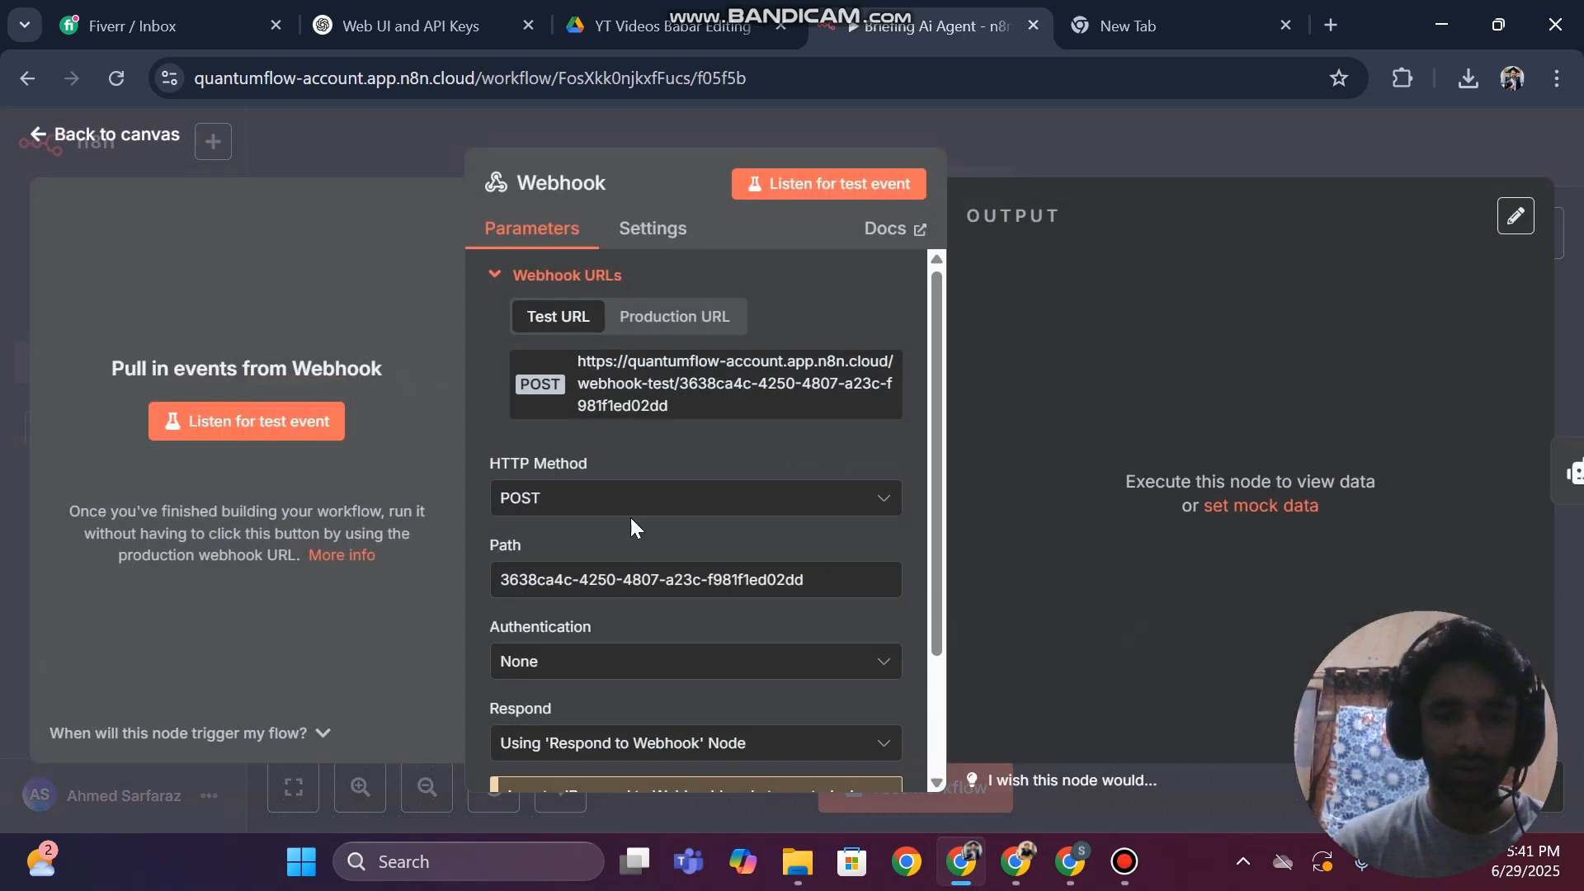
pyautogui.click(2, 282)
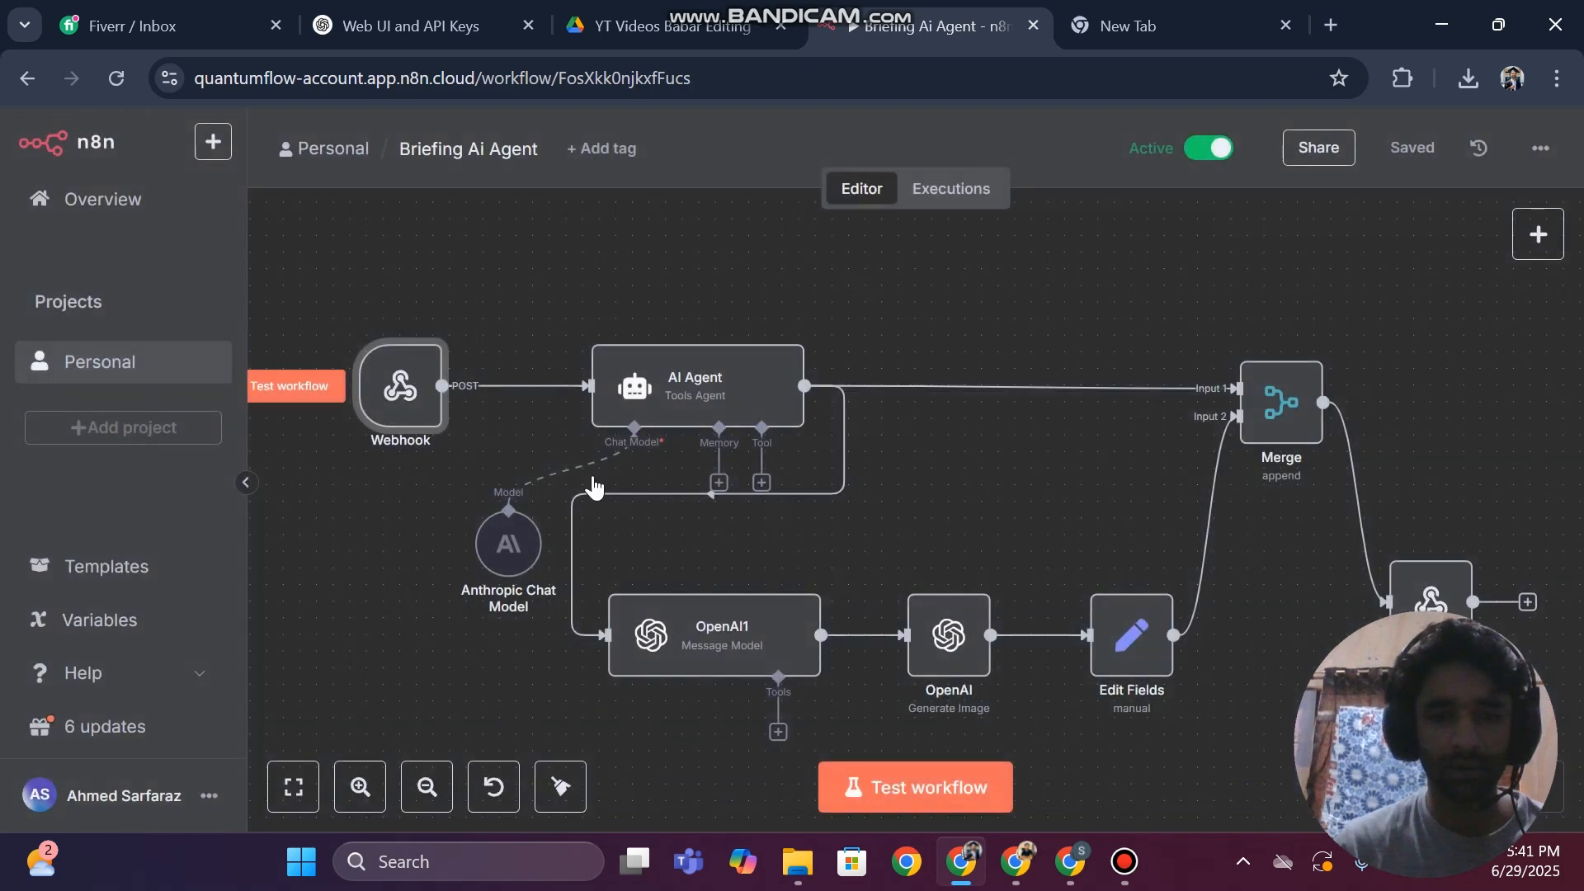
# Check the user message prompt expression in the Briefing Ai Agent workflow's AI Agent node as a reference
pyautogui.click(718, 388)
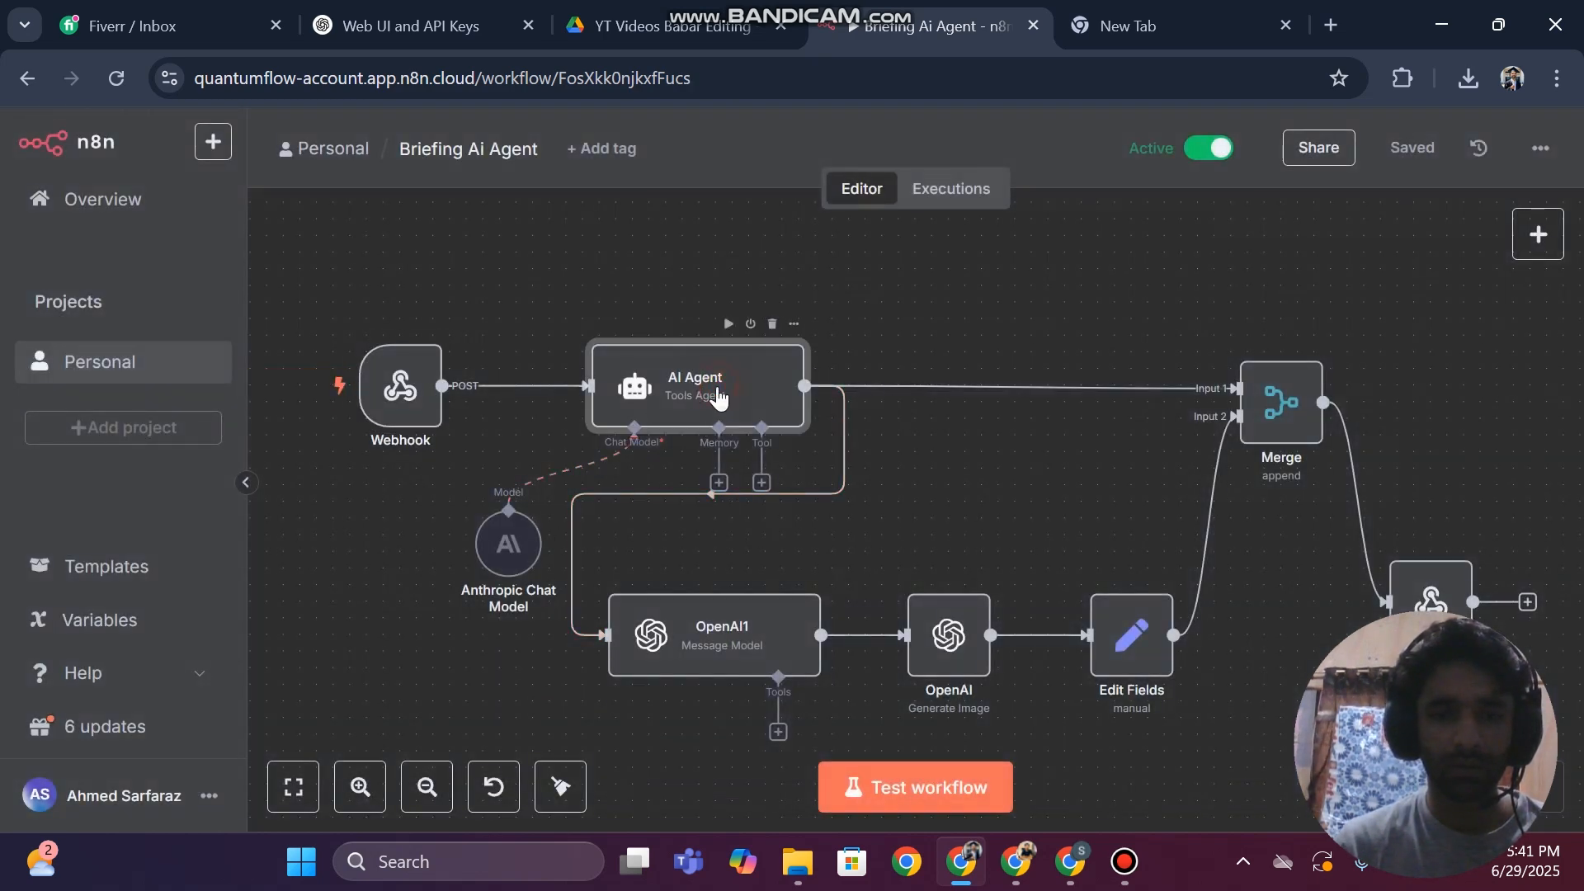
pyautogui.doubleClick(717, 388)
pyautogui.click(752, 470)
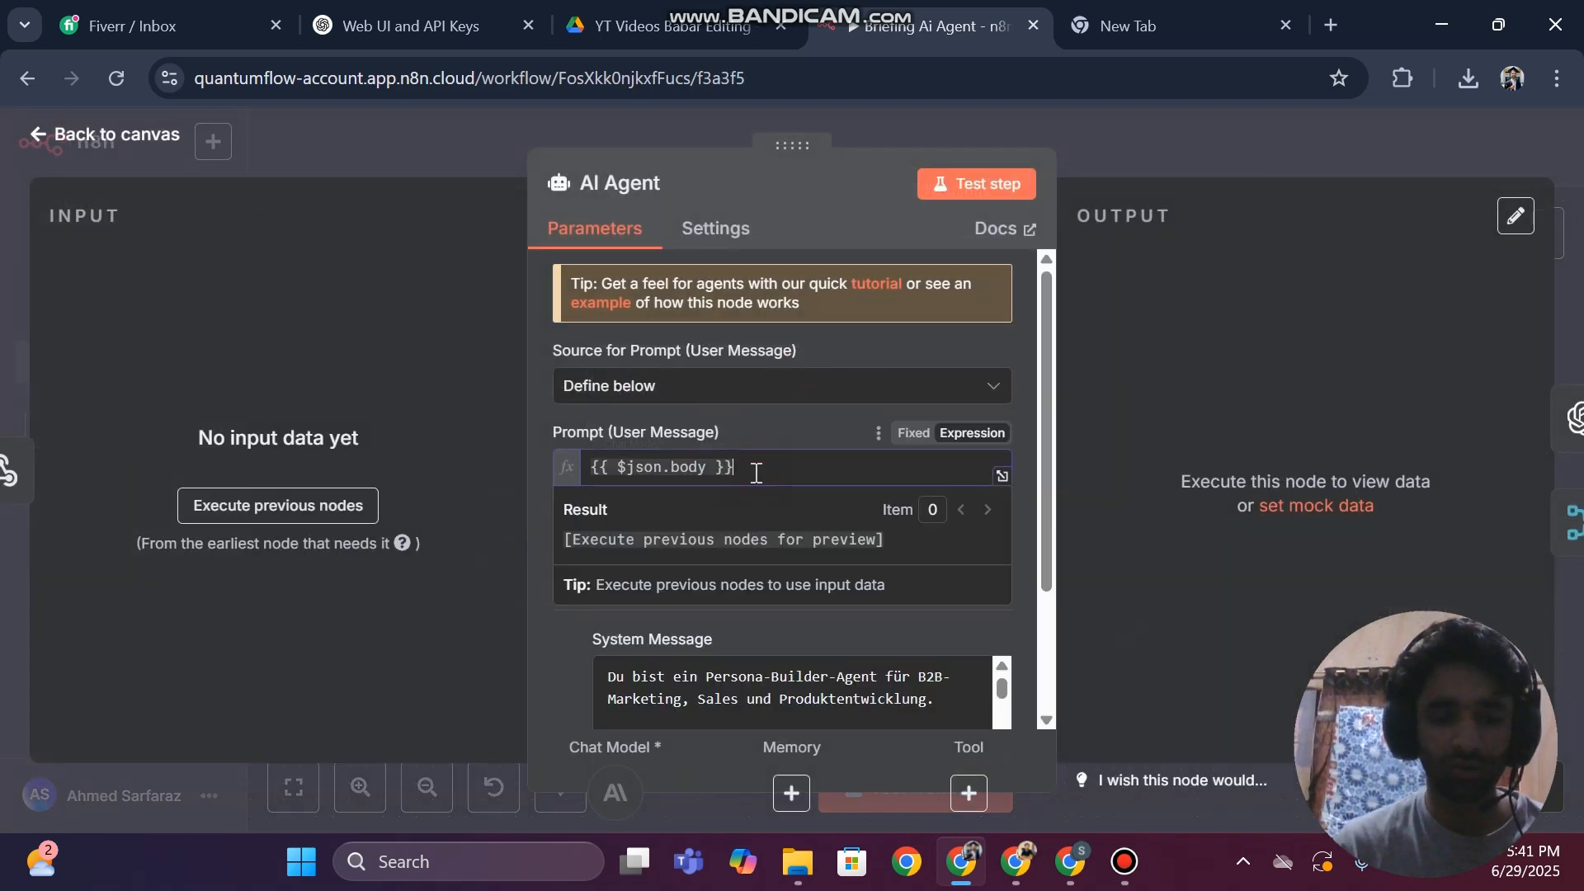
pyautogui.hotkey('ctrl', 'a')
pyautogui.press('Escape')
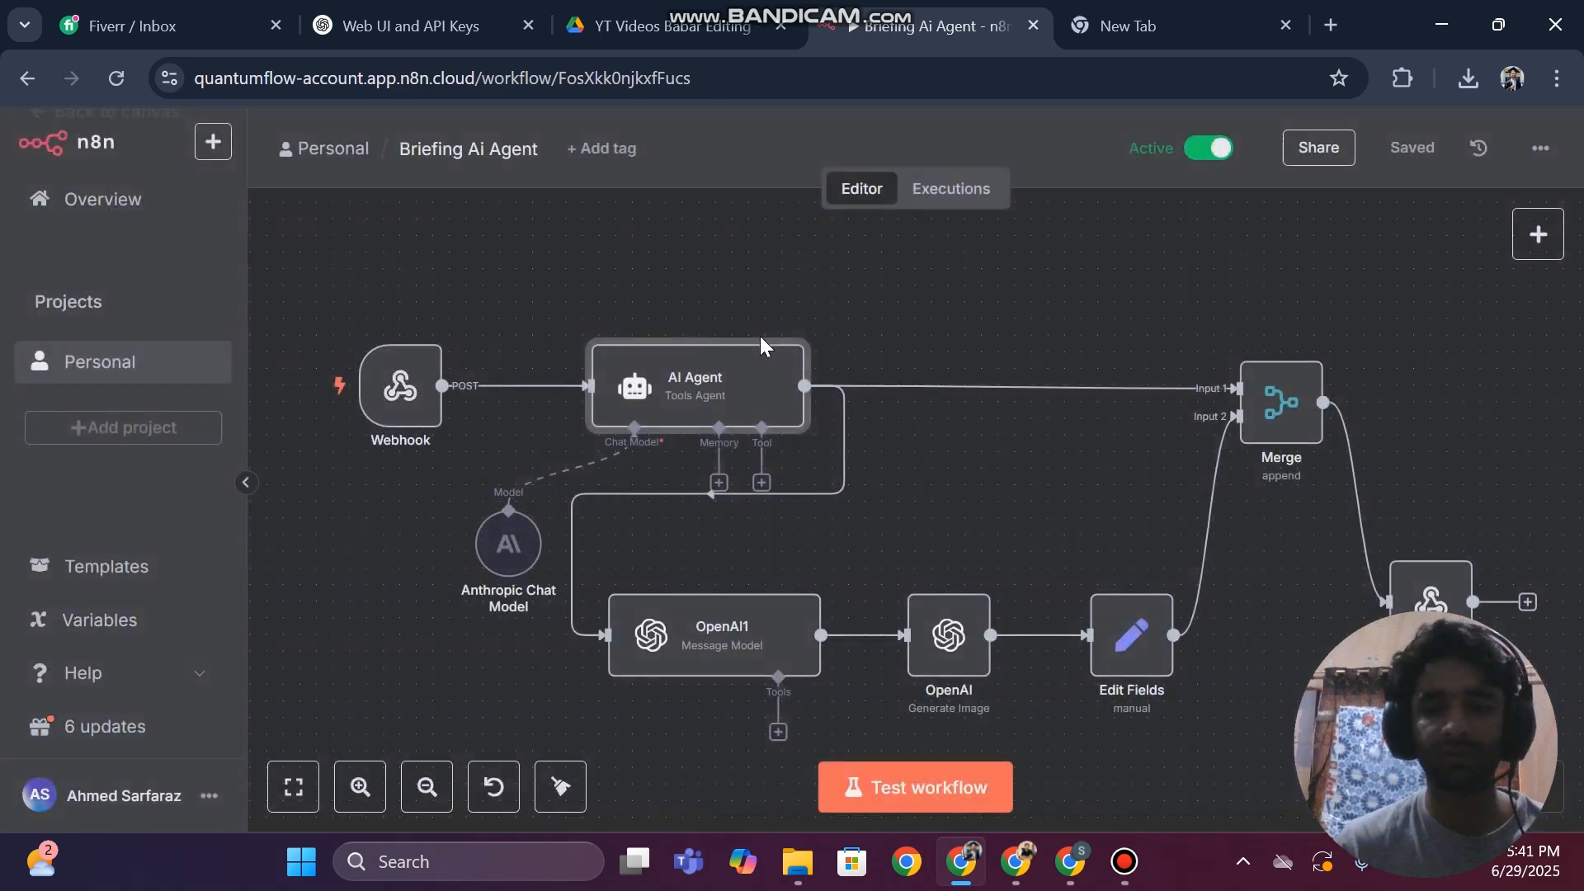
# Return to the RAG Chatbot workflow, correct the AI Agent1 user message prompt to {{ $json.body }} and save the workflow
pyautogui.click(1070, 881)
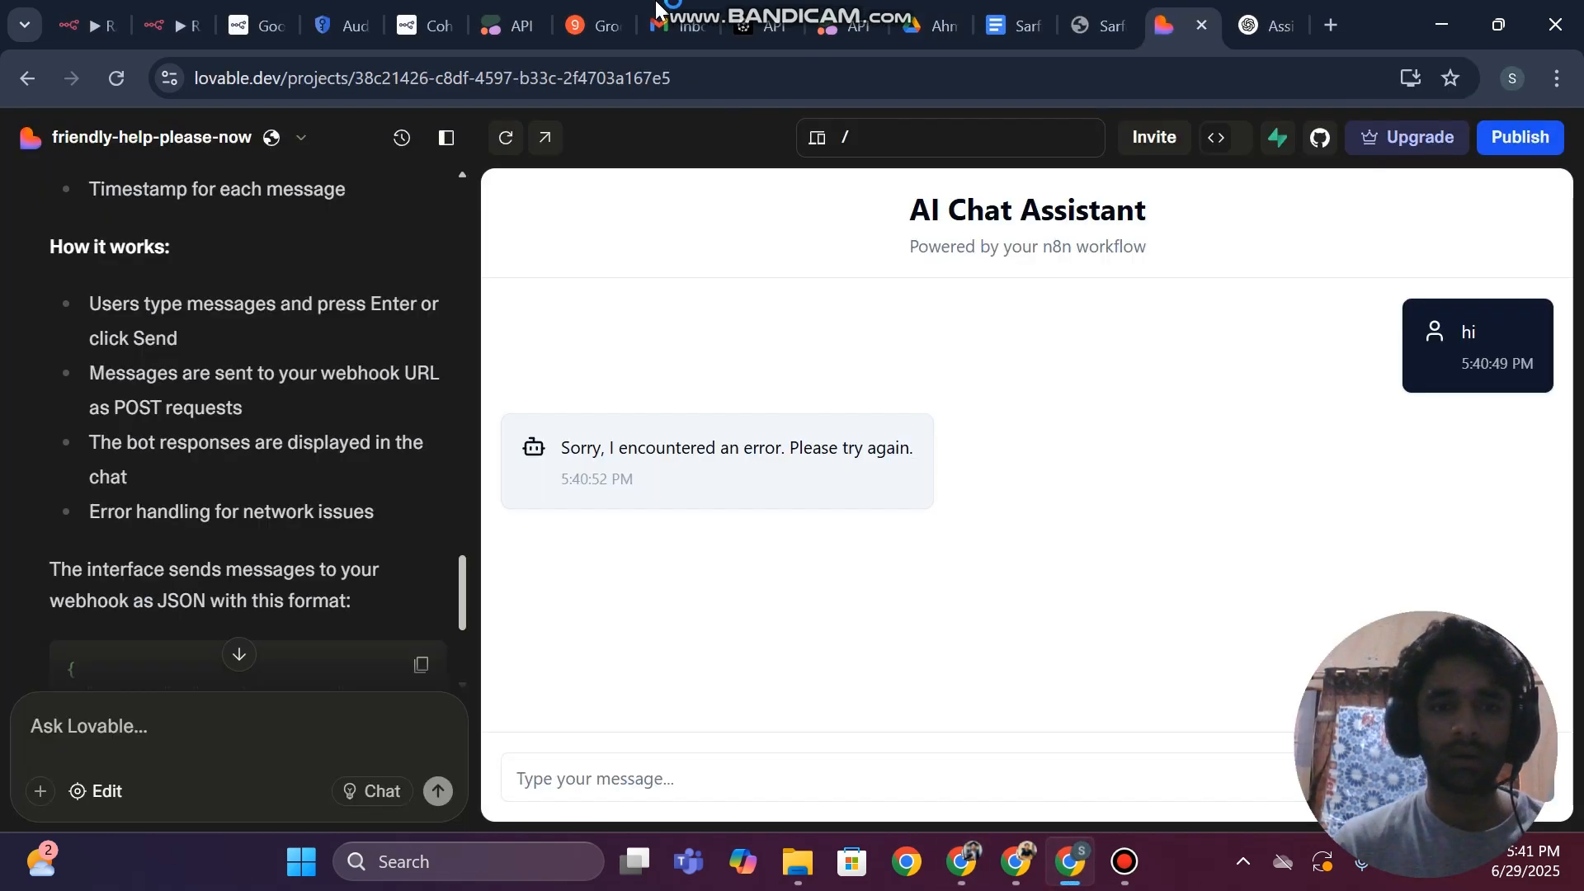
pyautogui.click(189, 7)
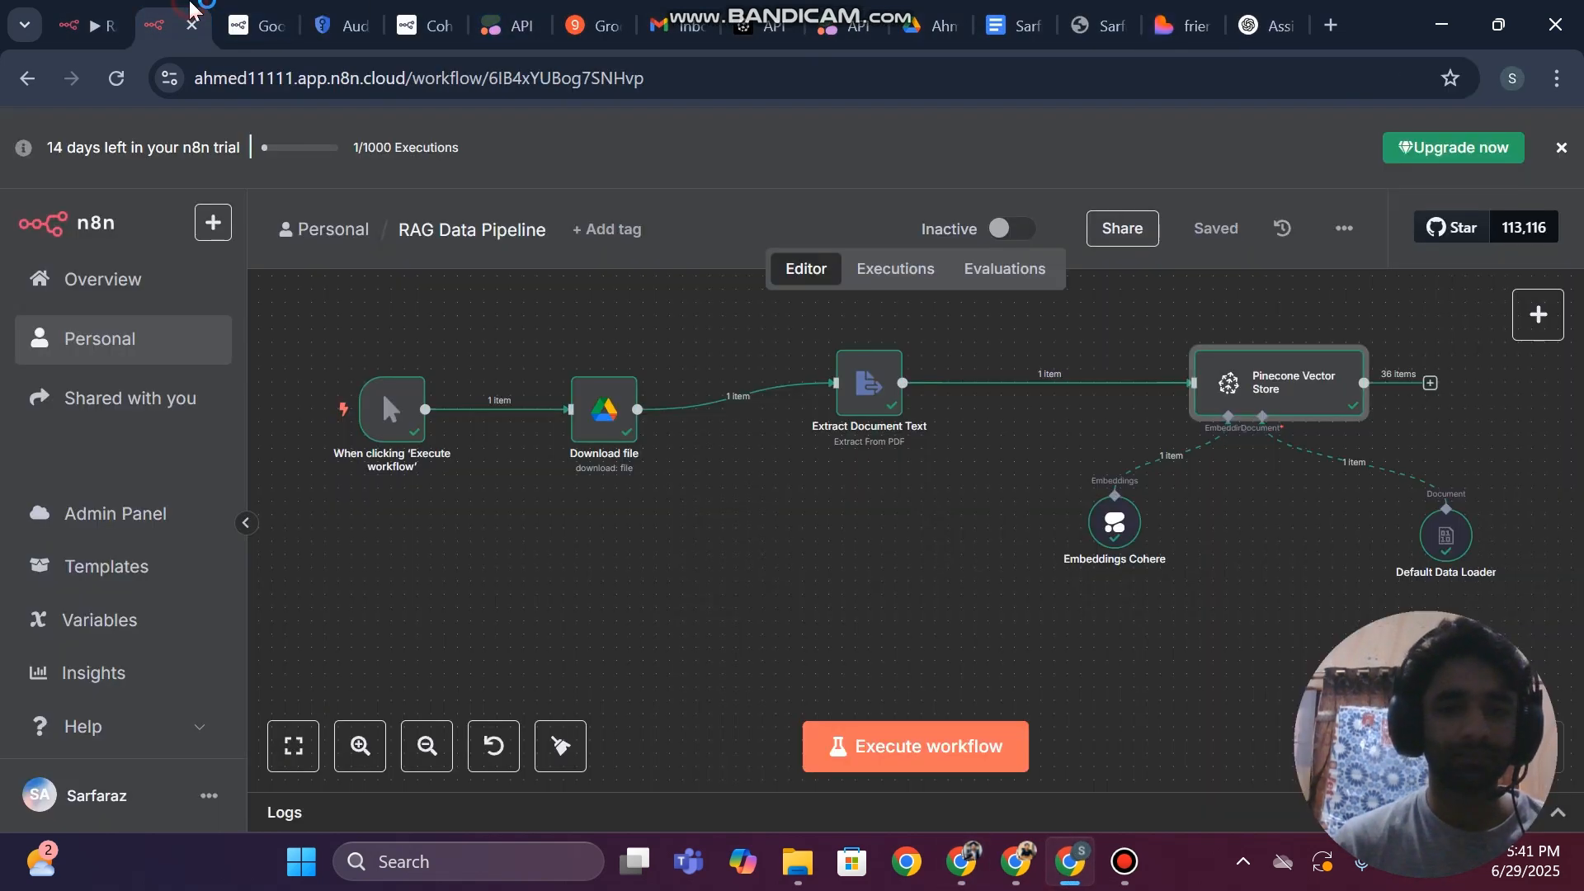
pyautogui.click(65, 5)
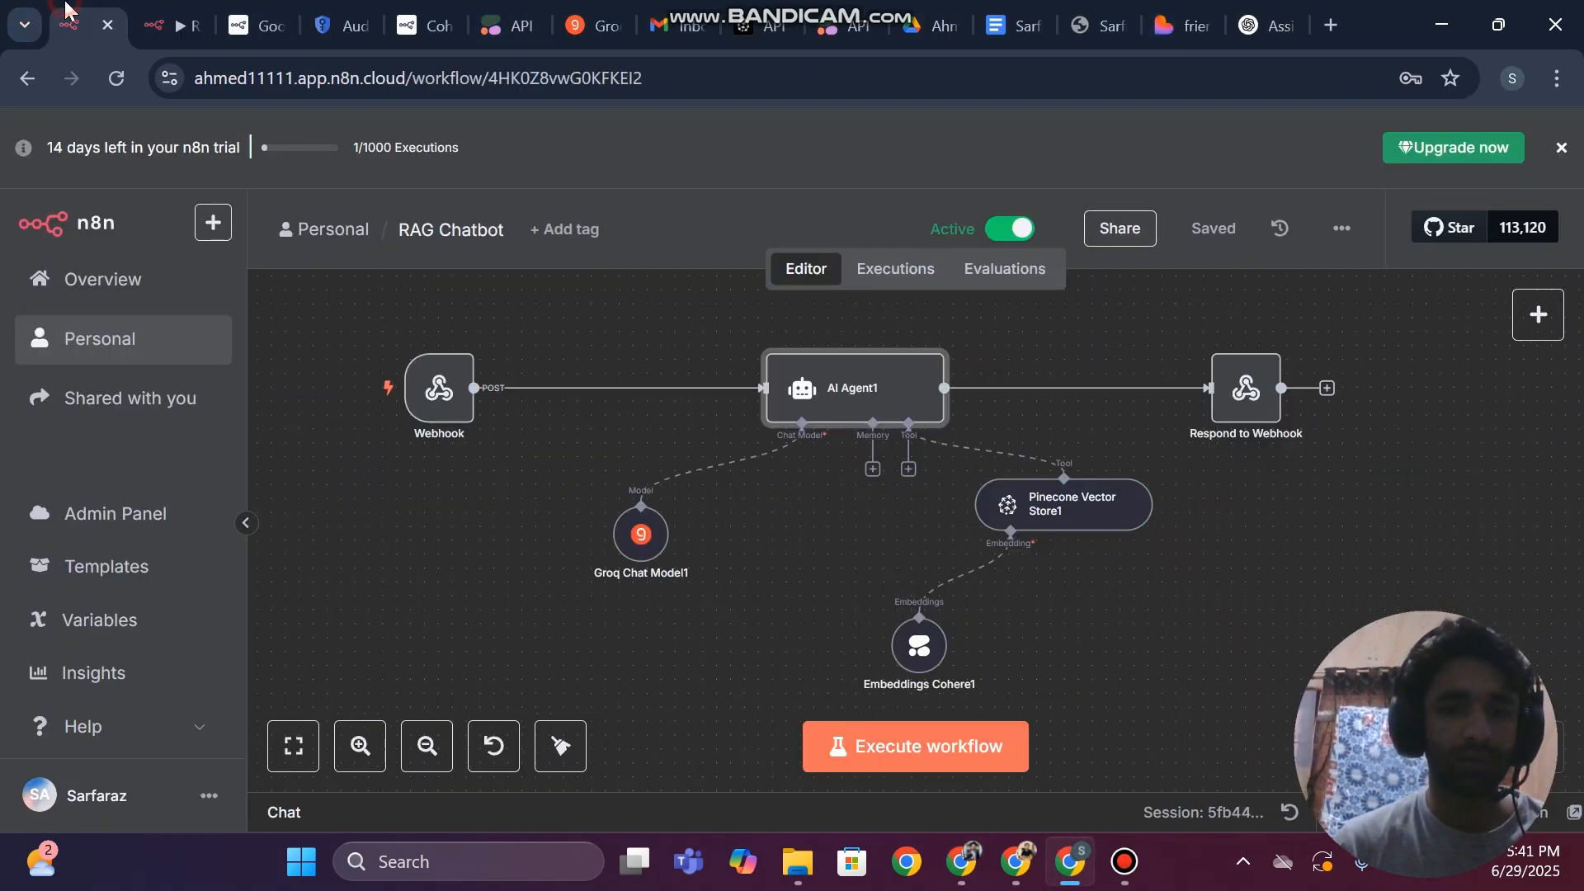
pyautogui.doubleClick(850, 409)
pyautogui.click(759, 479)
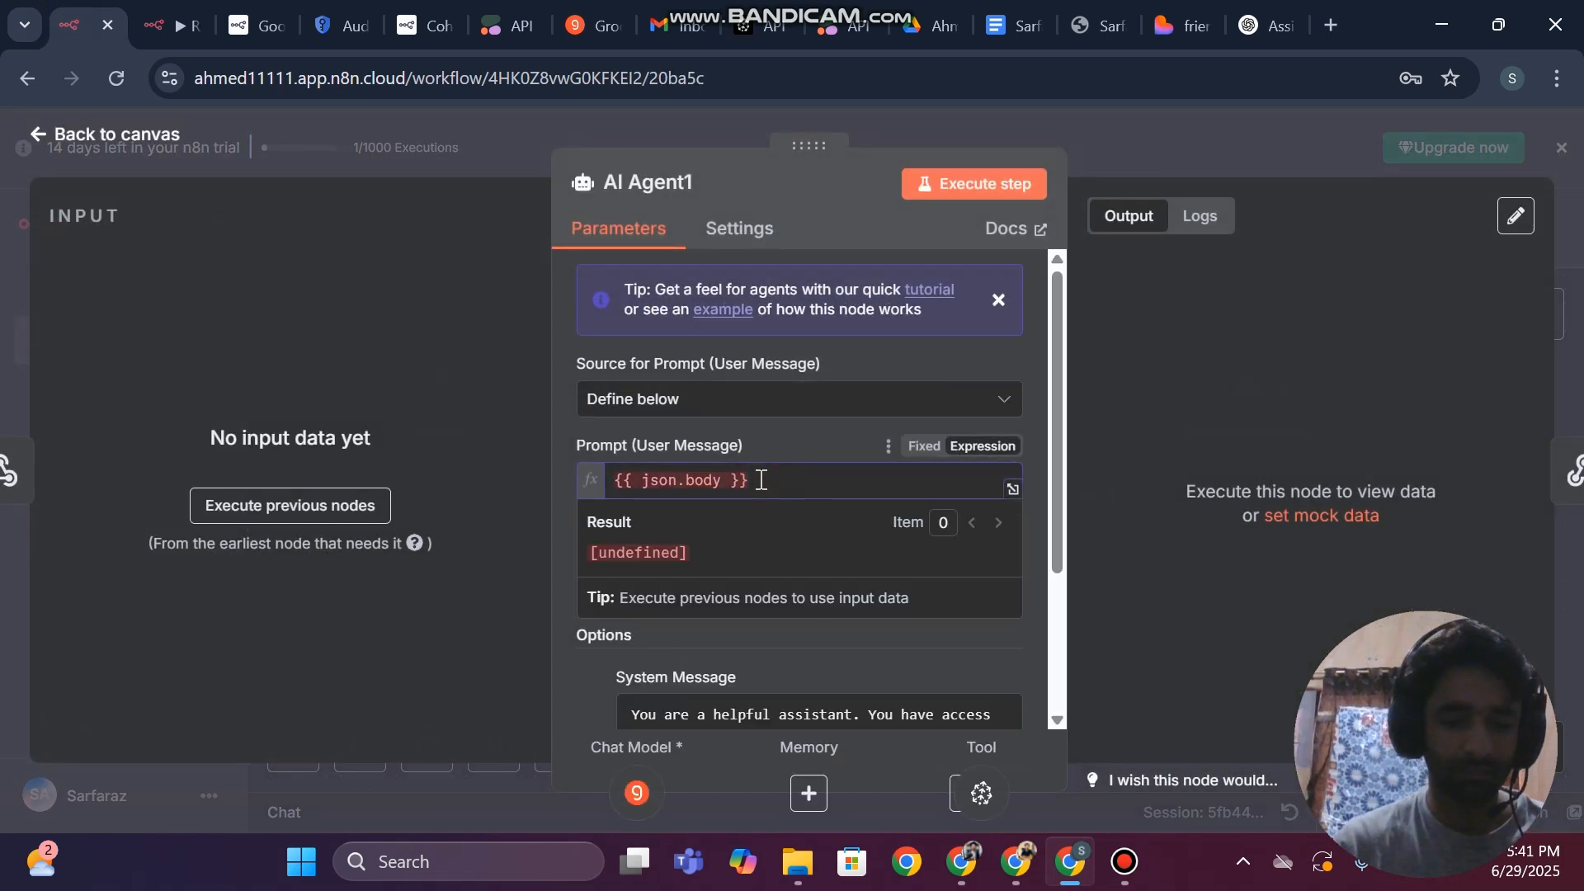
pyautogui.hotkey('ctrl', 'a')
pyautogui.click(643, 476)
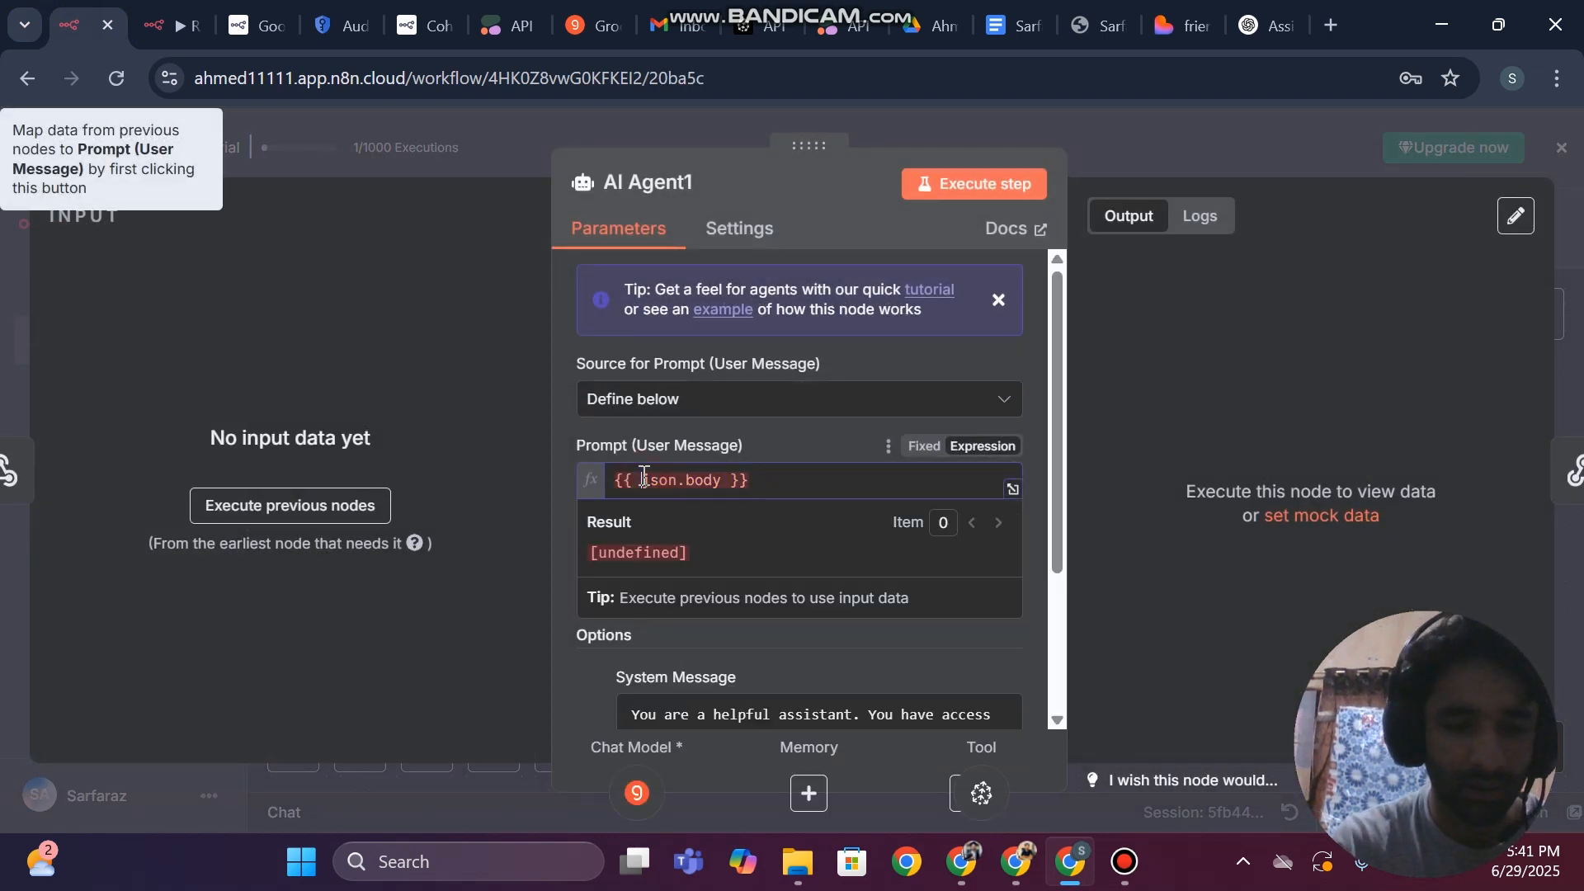
pyautogui.write('$')
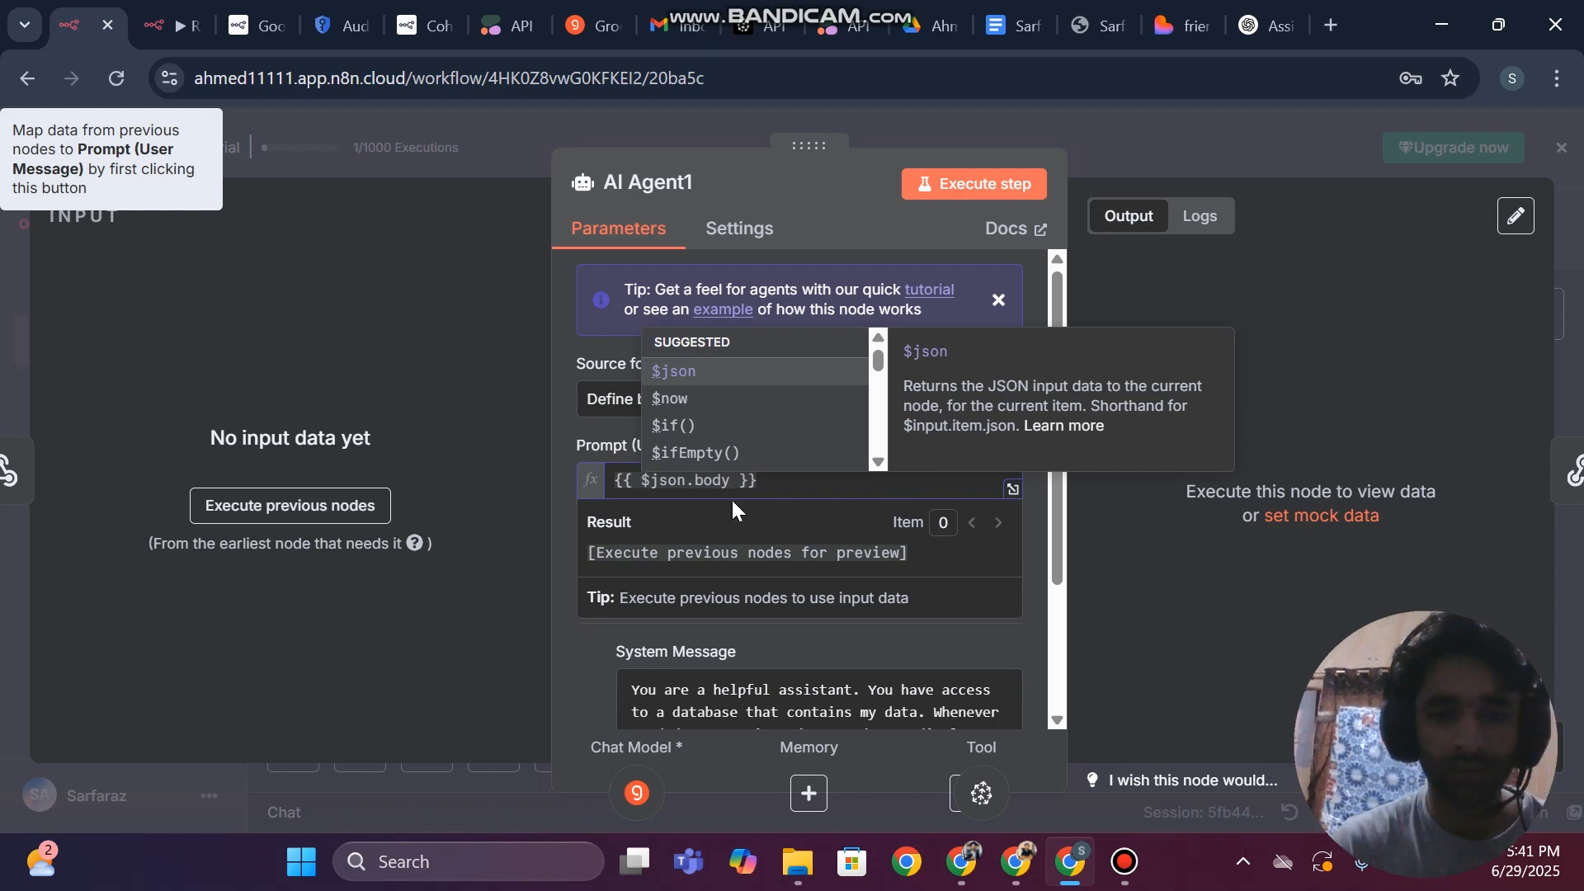
pyautogui.click(7, 311)
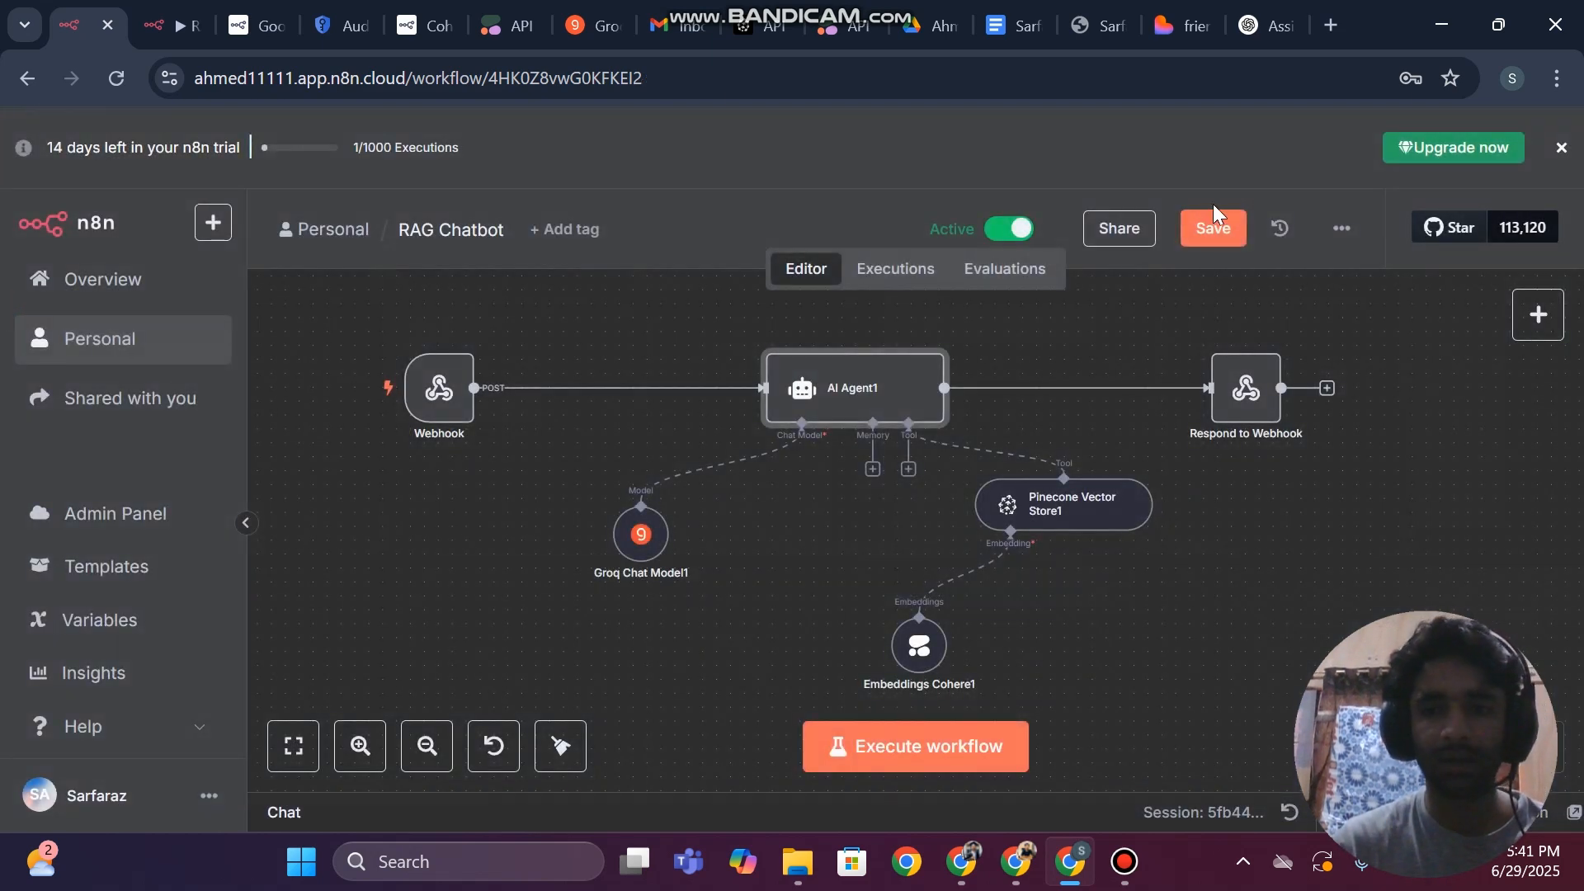
pyautogui.click(1237, 230)
# Open the Lovable chat preview in its own browser tab and send the message "hi"
pyautogui.click(1188, 20)
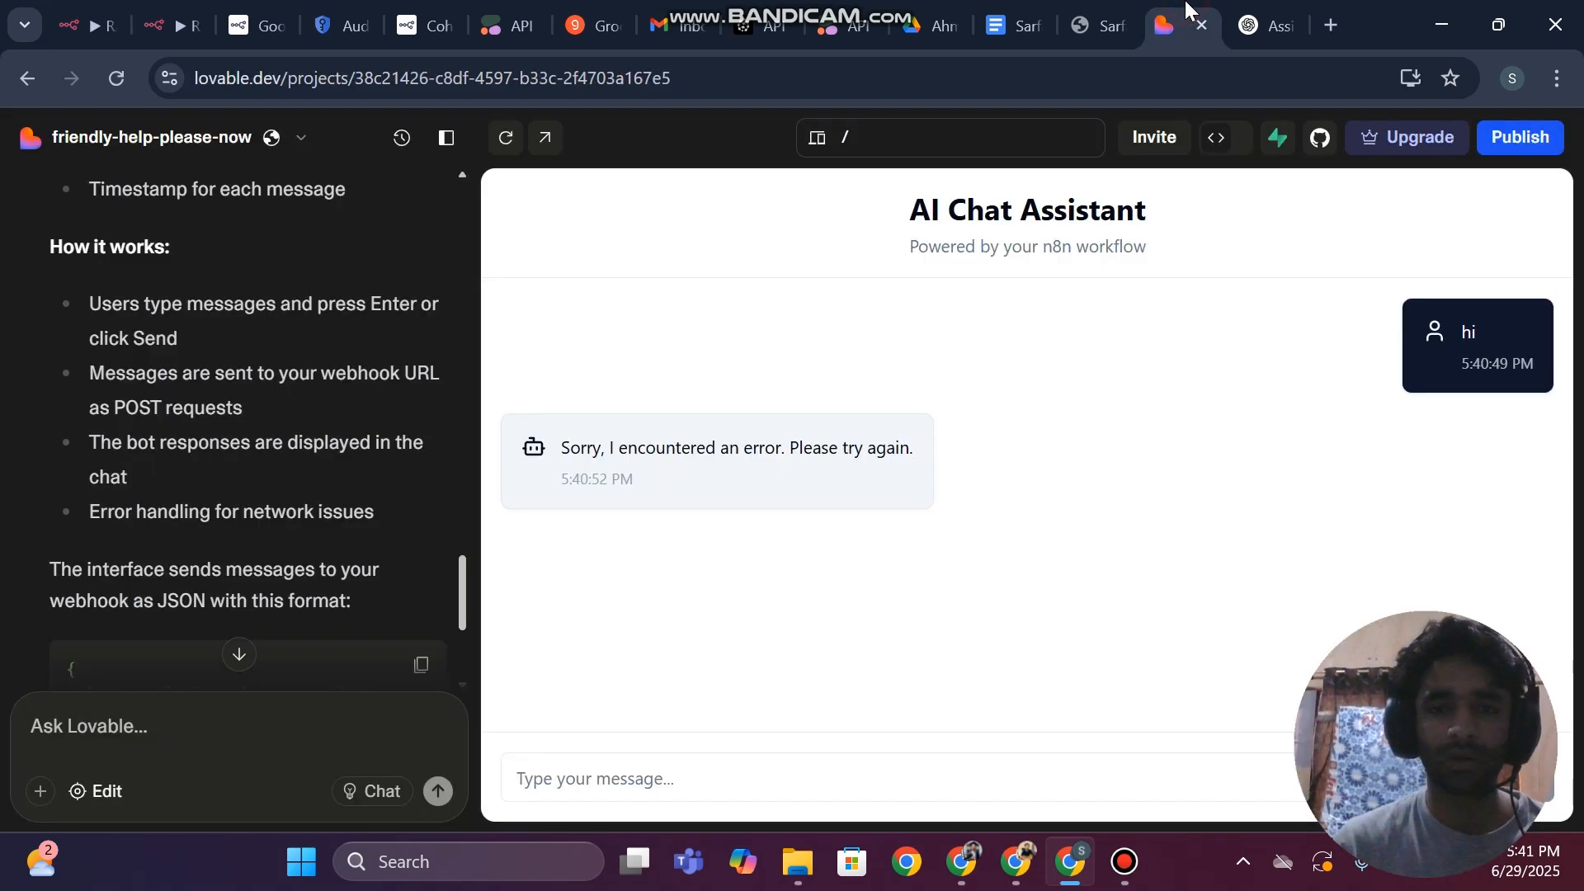
pyautogui.click(545, 138)
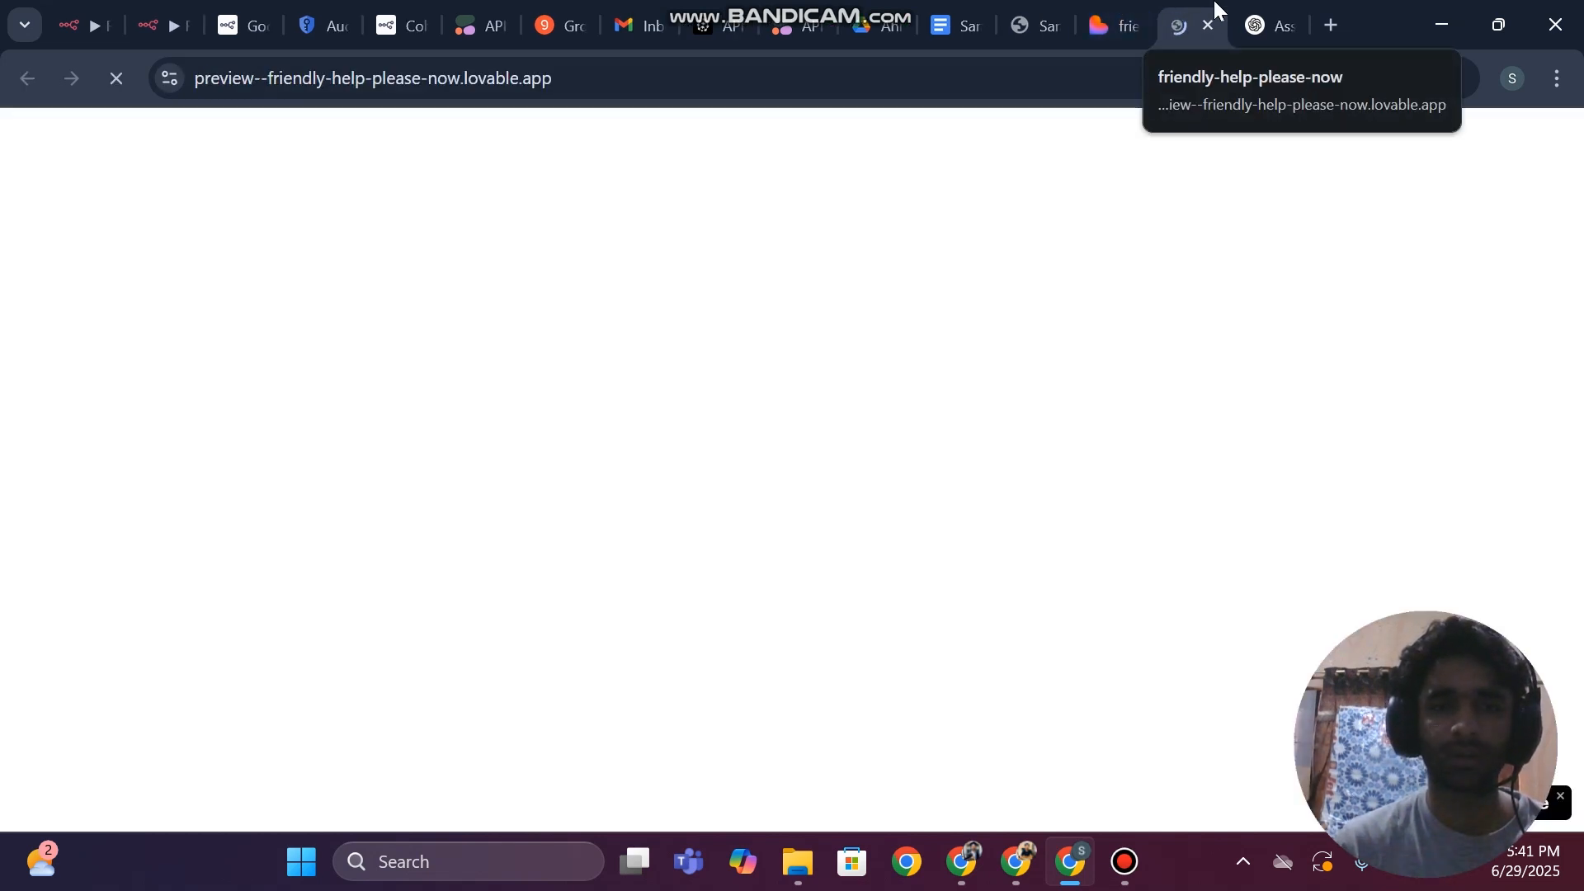
pyautogui.click(396, 788)
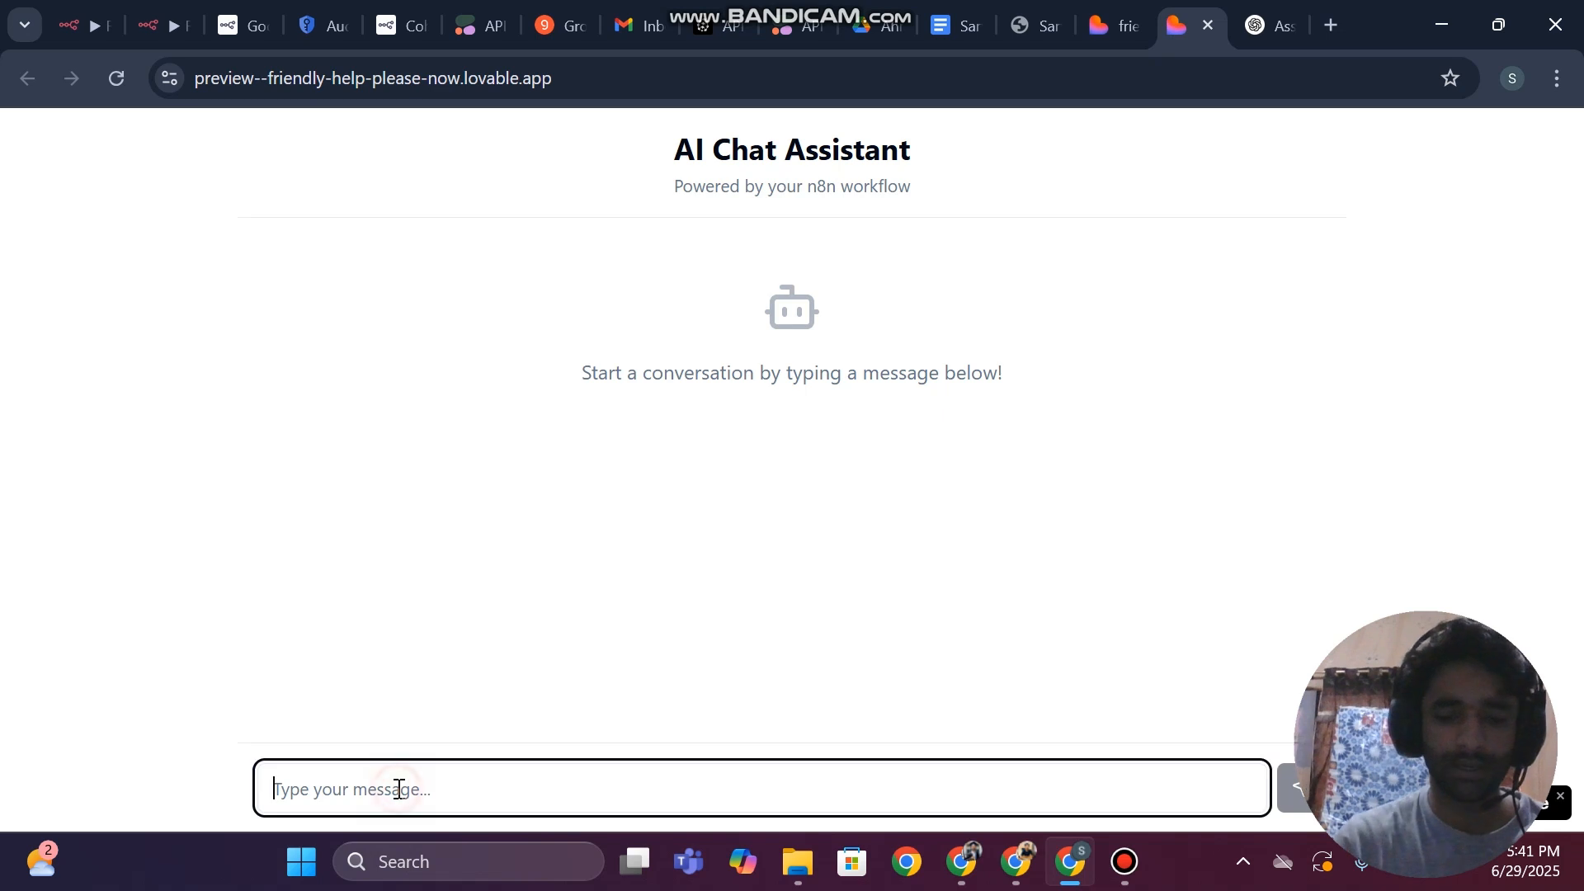
pyautogui.write('hi')
pyautogui.press('Return')
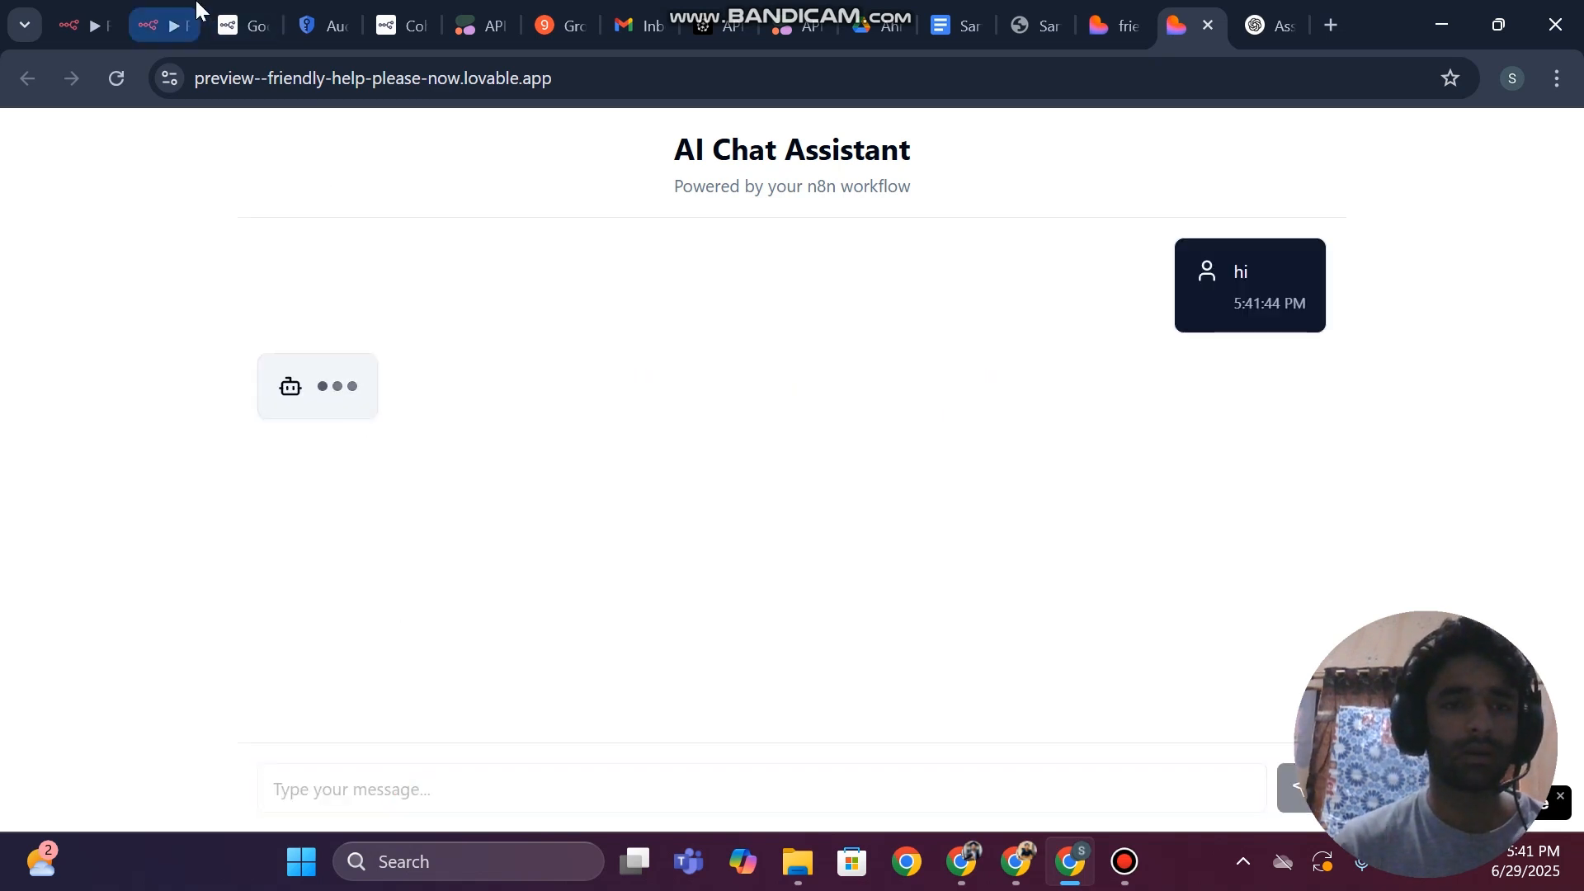
# Check the latest run in the RAG Chatbot workflow's execution history in n8n
pyautogui.click(106, 10)
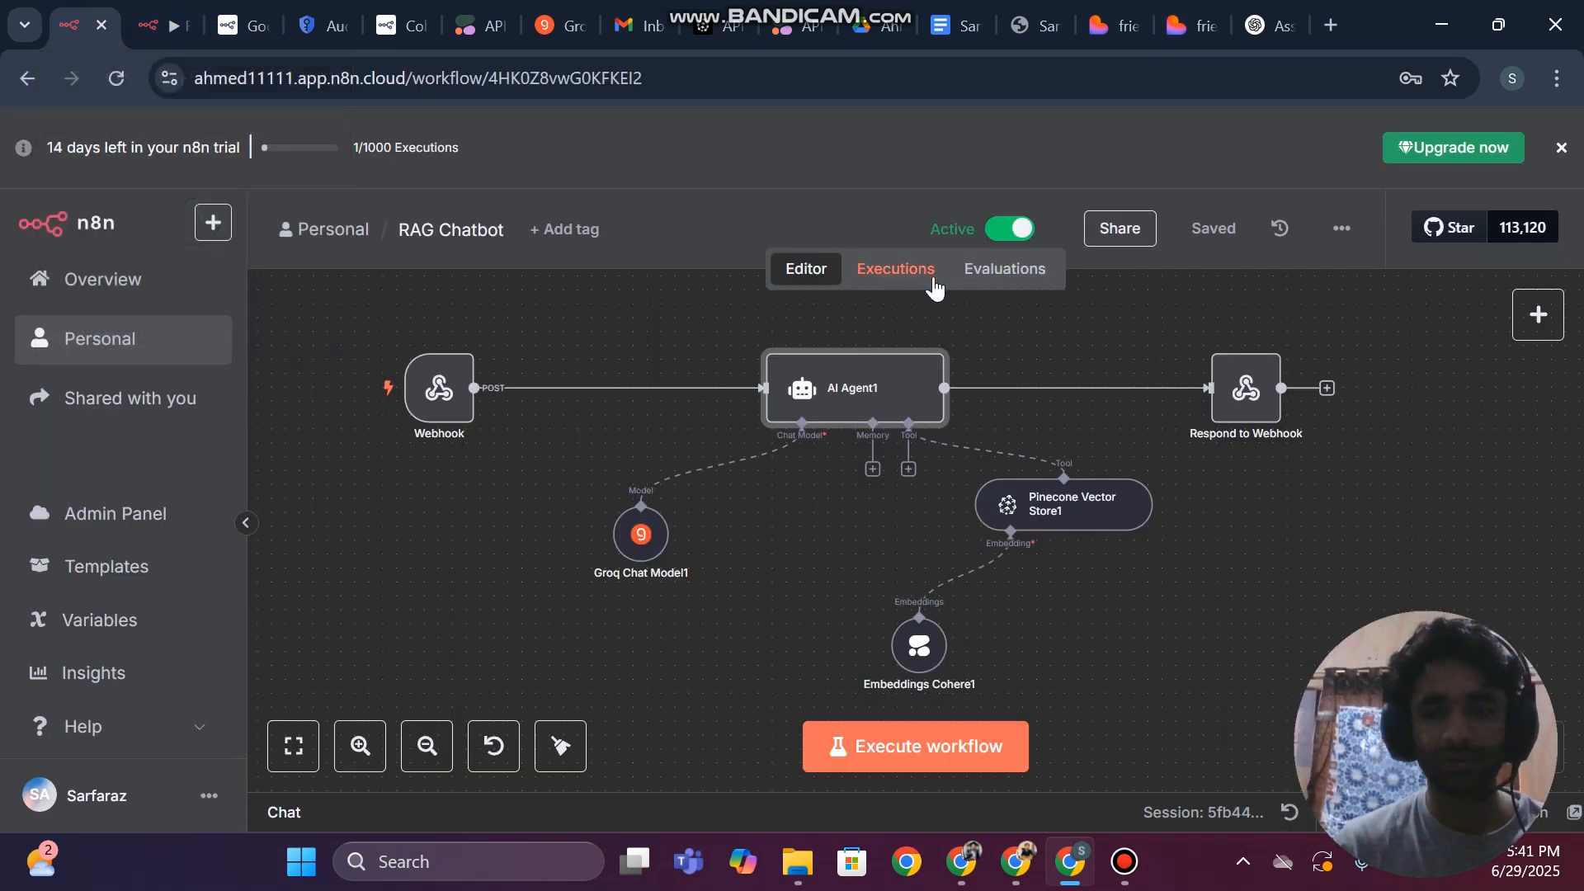
pyautogui.click(903, 283)
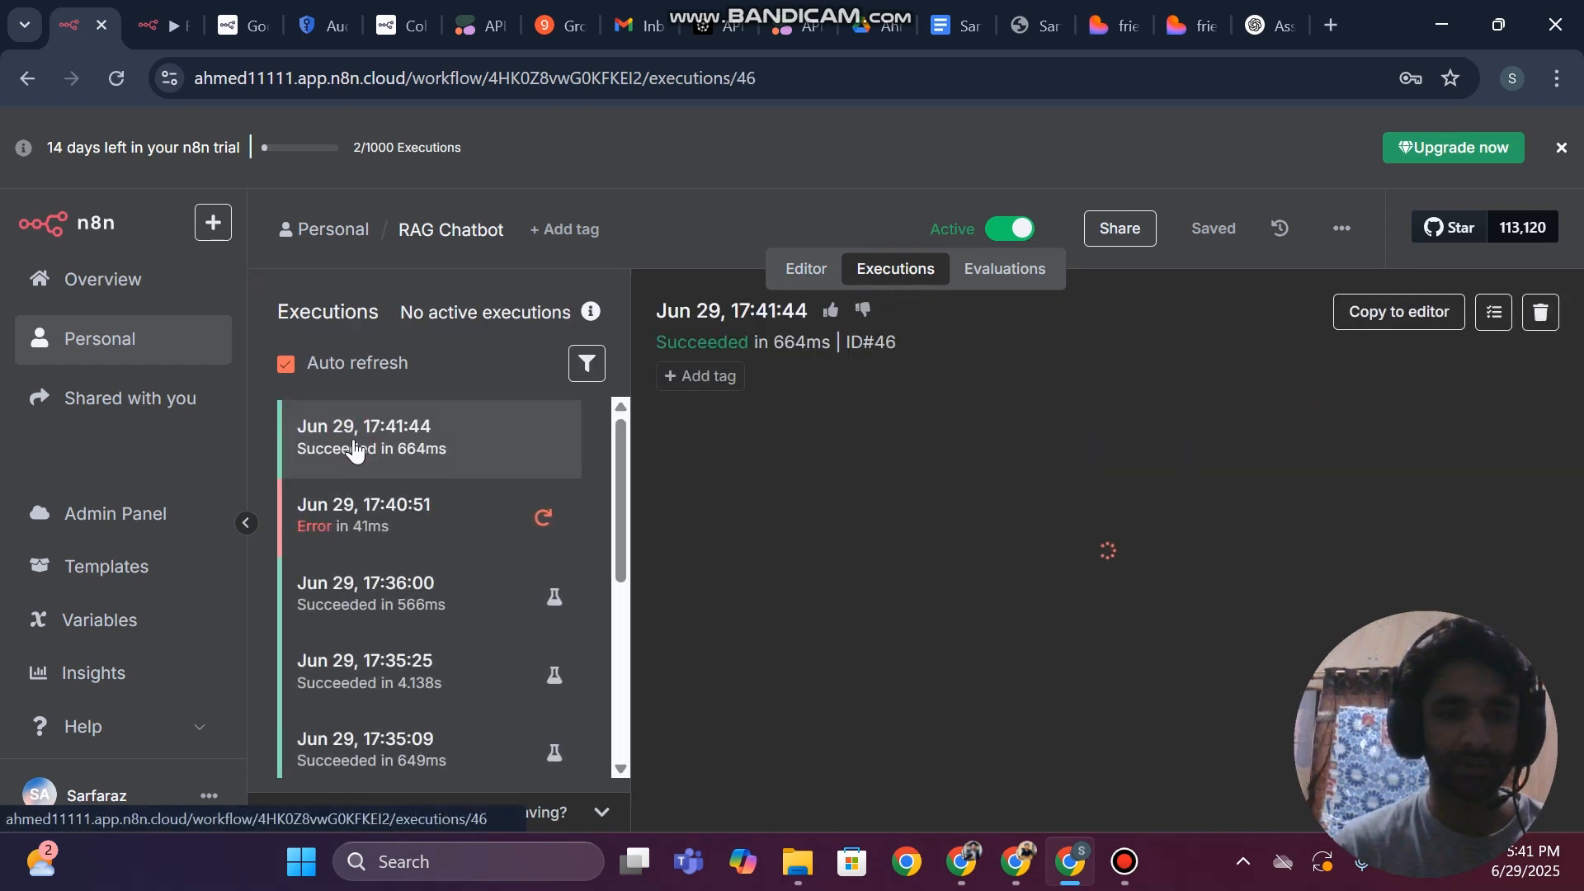
pyautogui.click(147, 20)
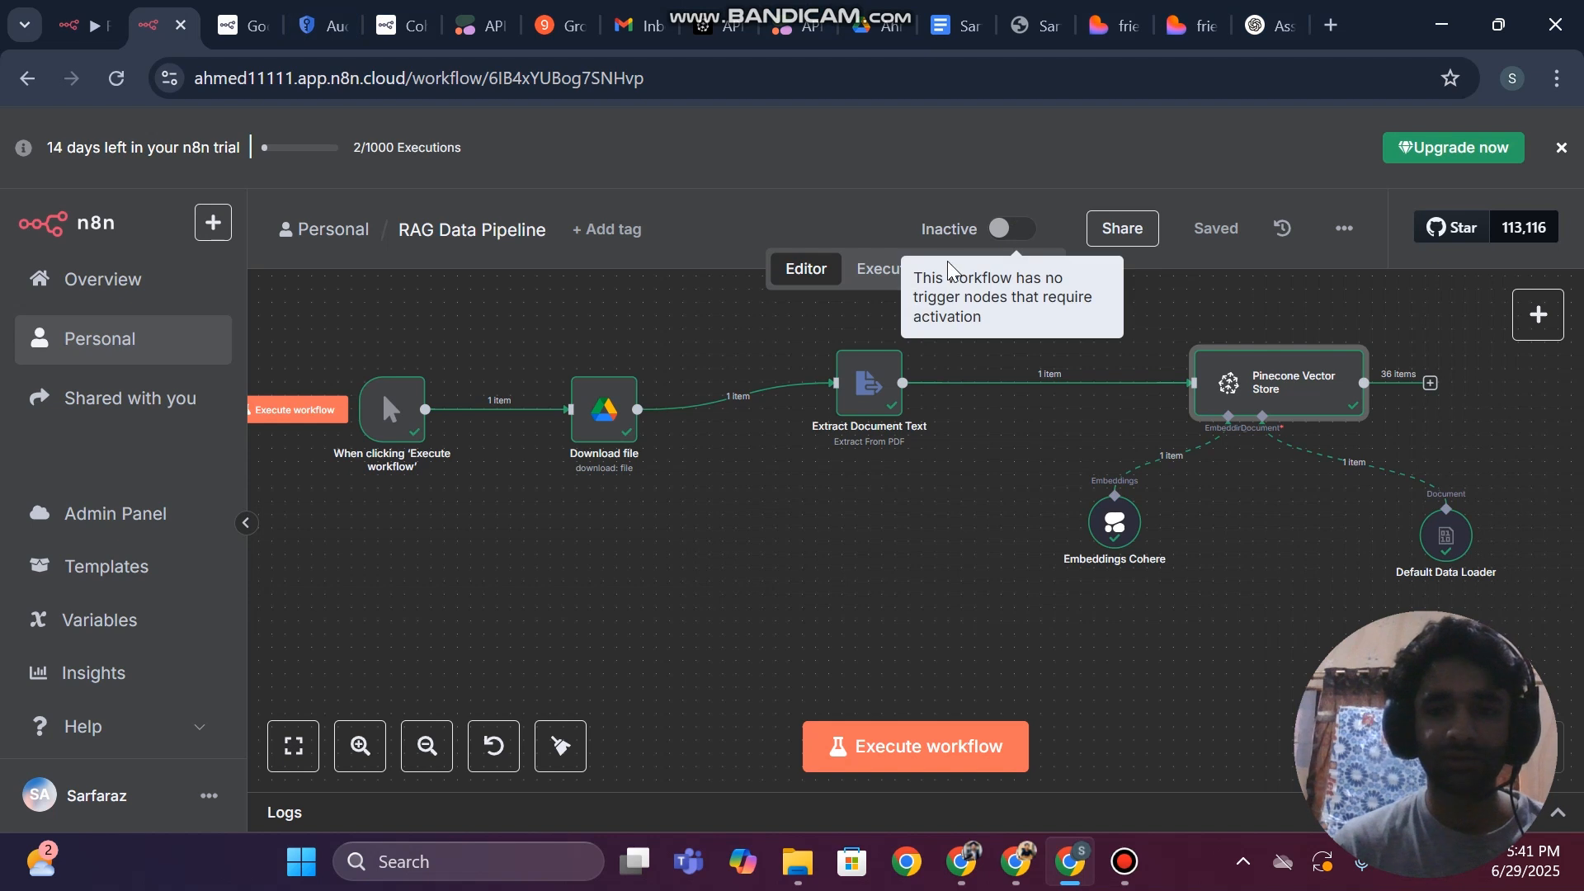
pyautogui.click(83, 24)
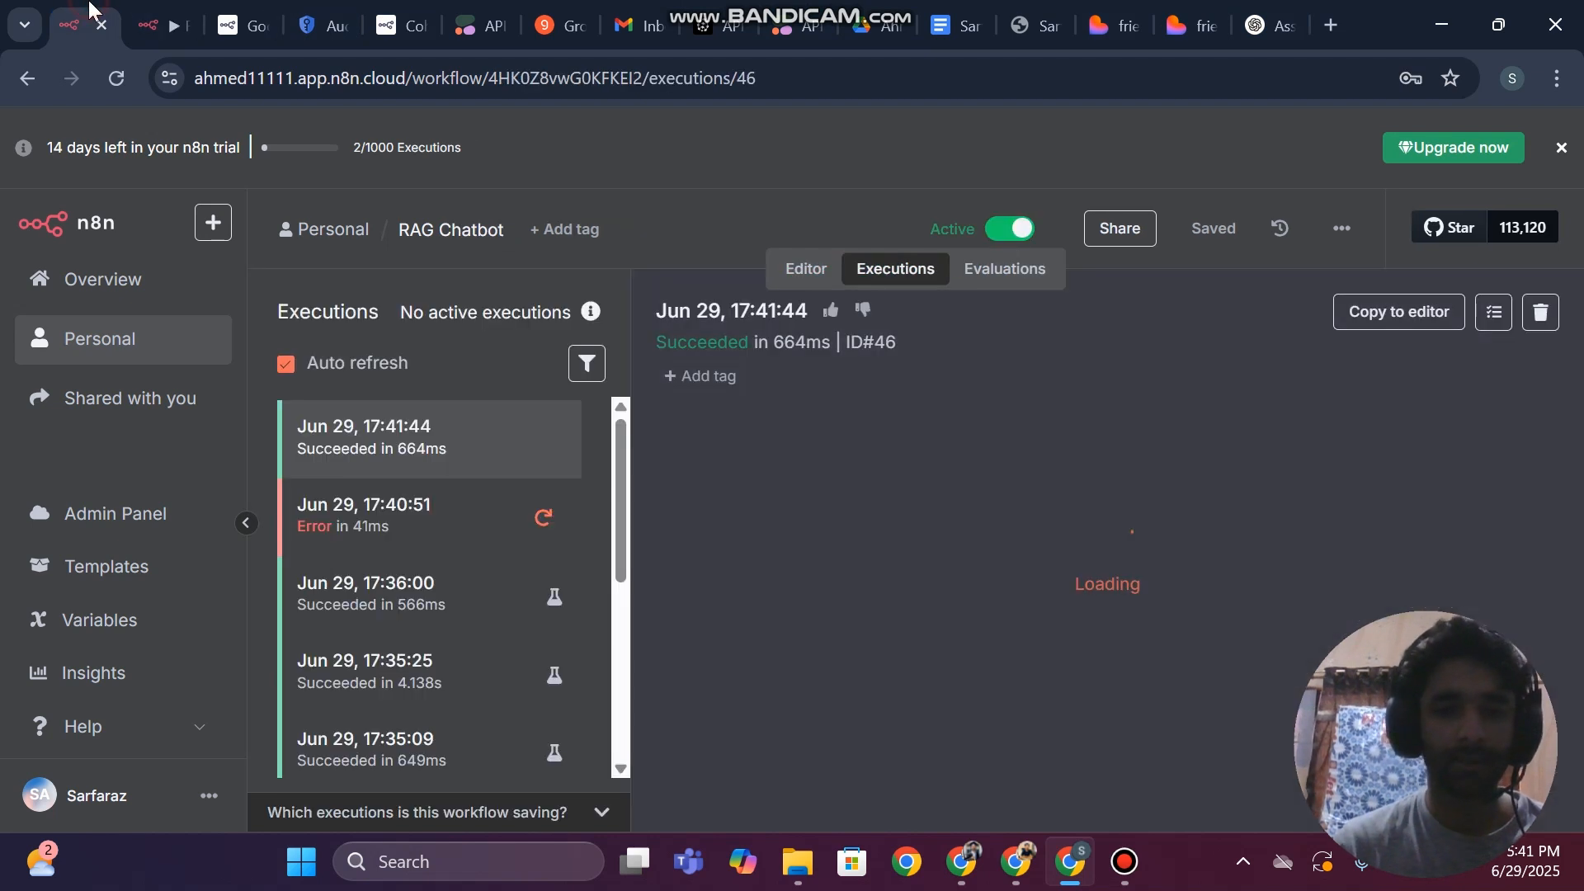
pyautogui.click(1125, 861)
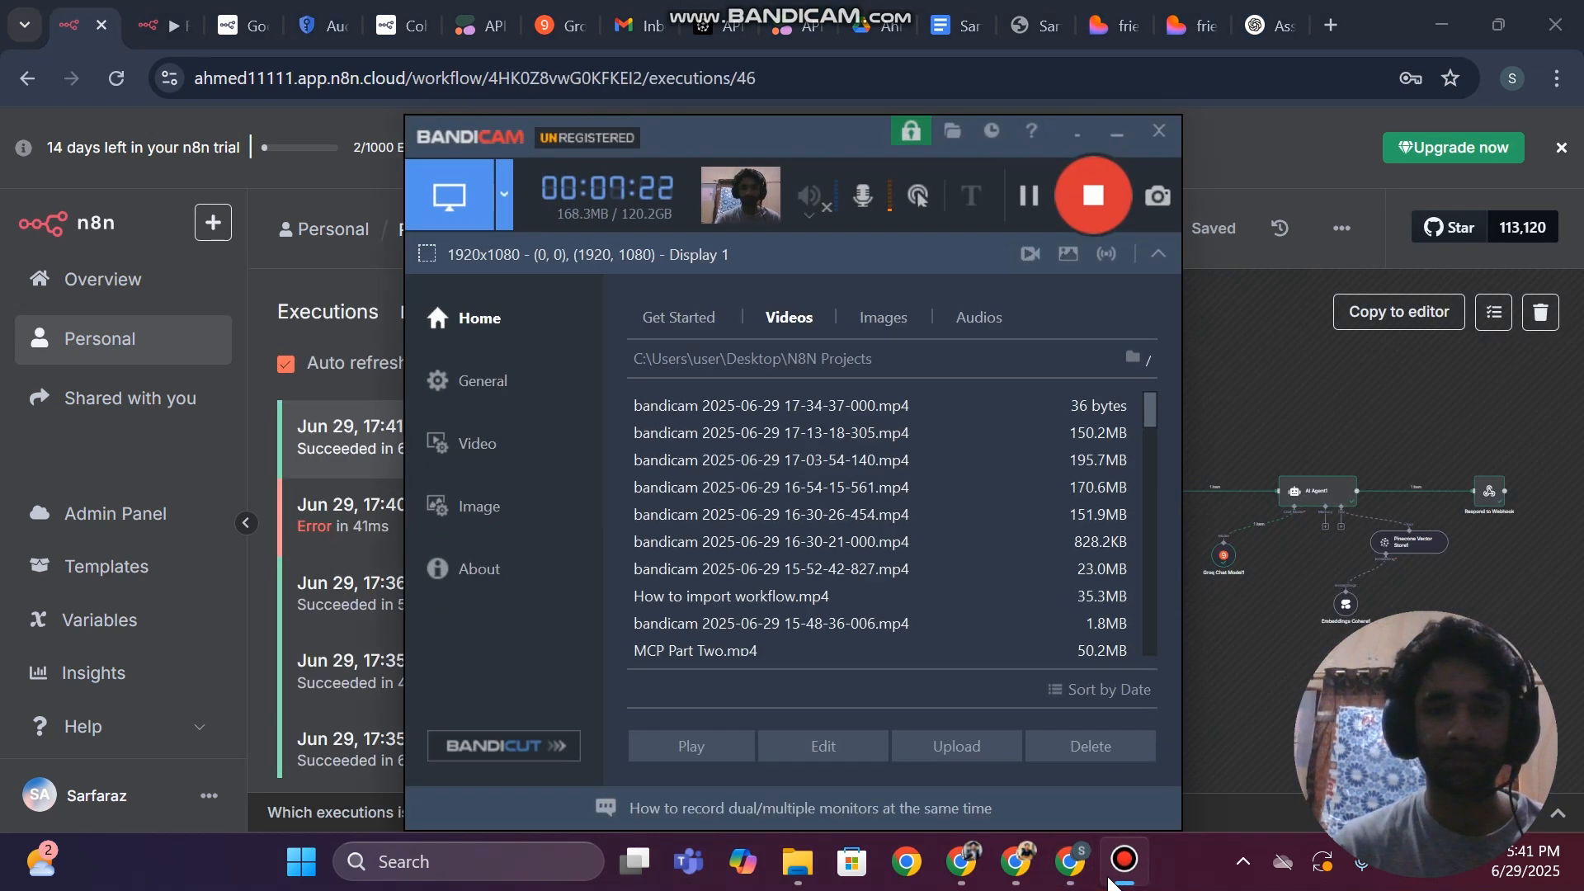
pyautogui.click(1124, 861)
# Switch to the standalone Lovable chat preview and send "great can you tell me about" followed by the CV owner's full name
pyautogui.click(1198, 20)
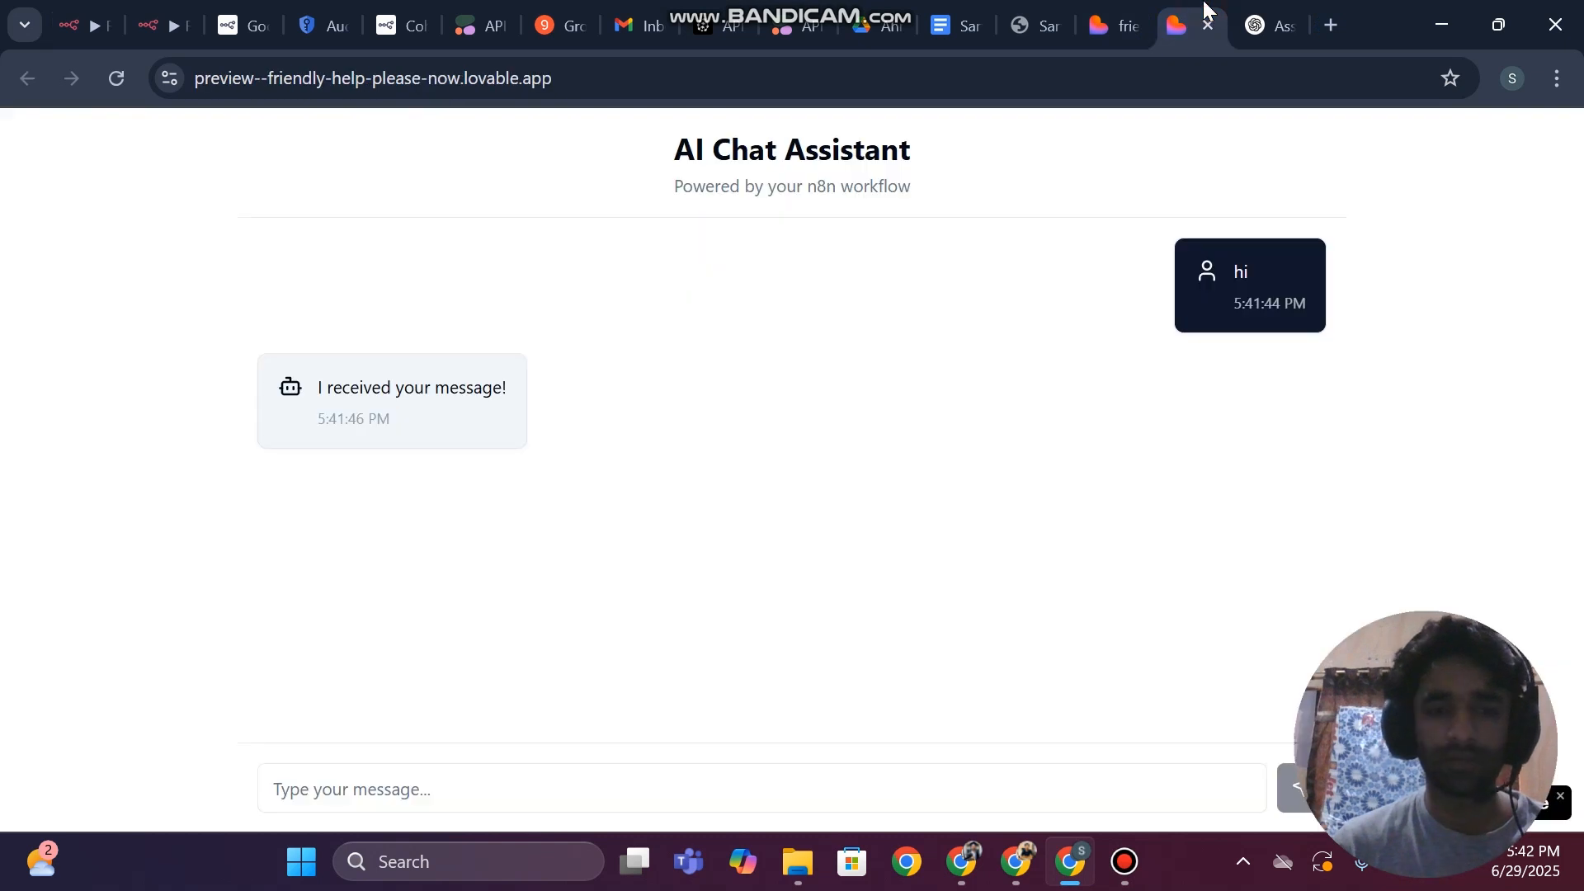
pyautogui.click(396, 784)
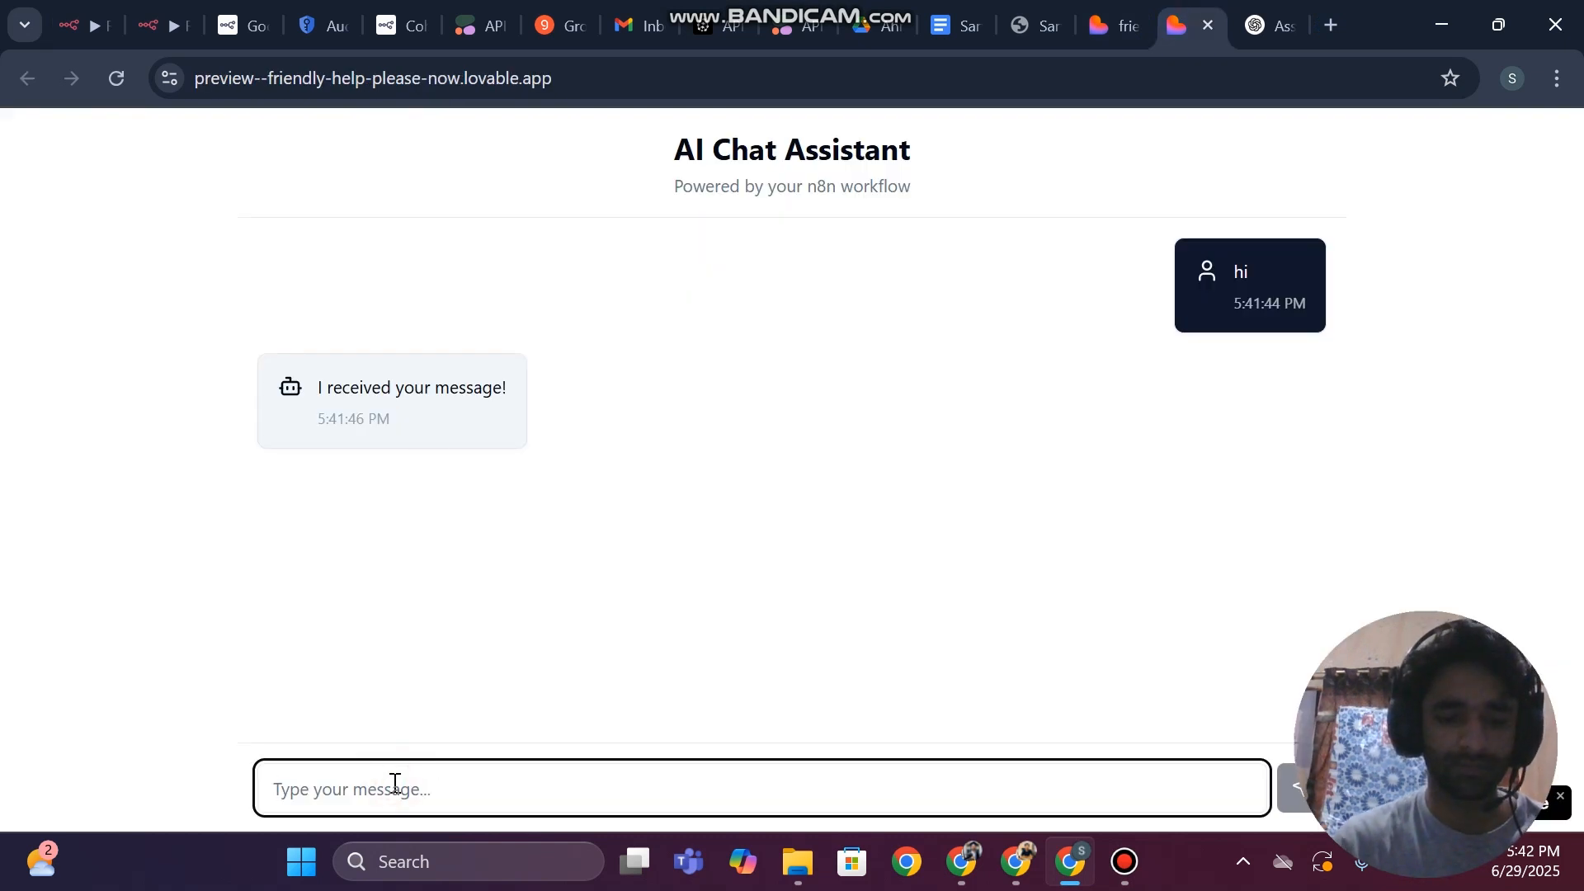
pyautogui.write('great can')
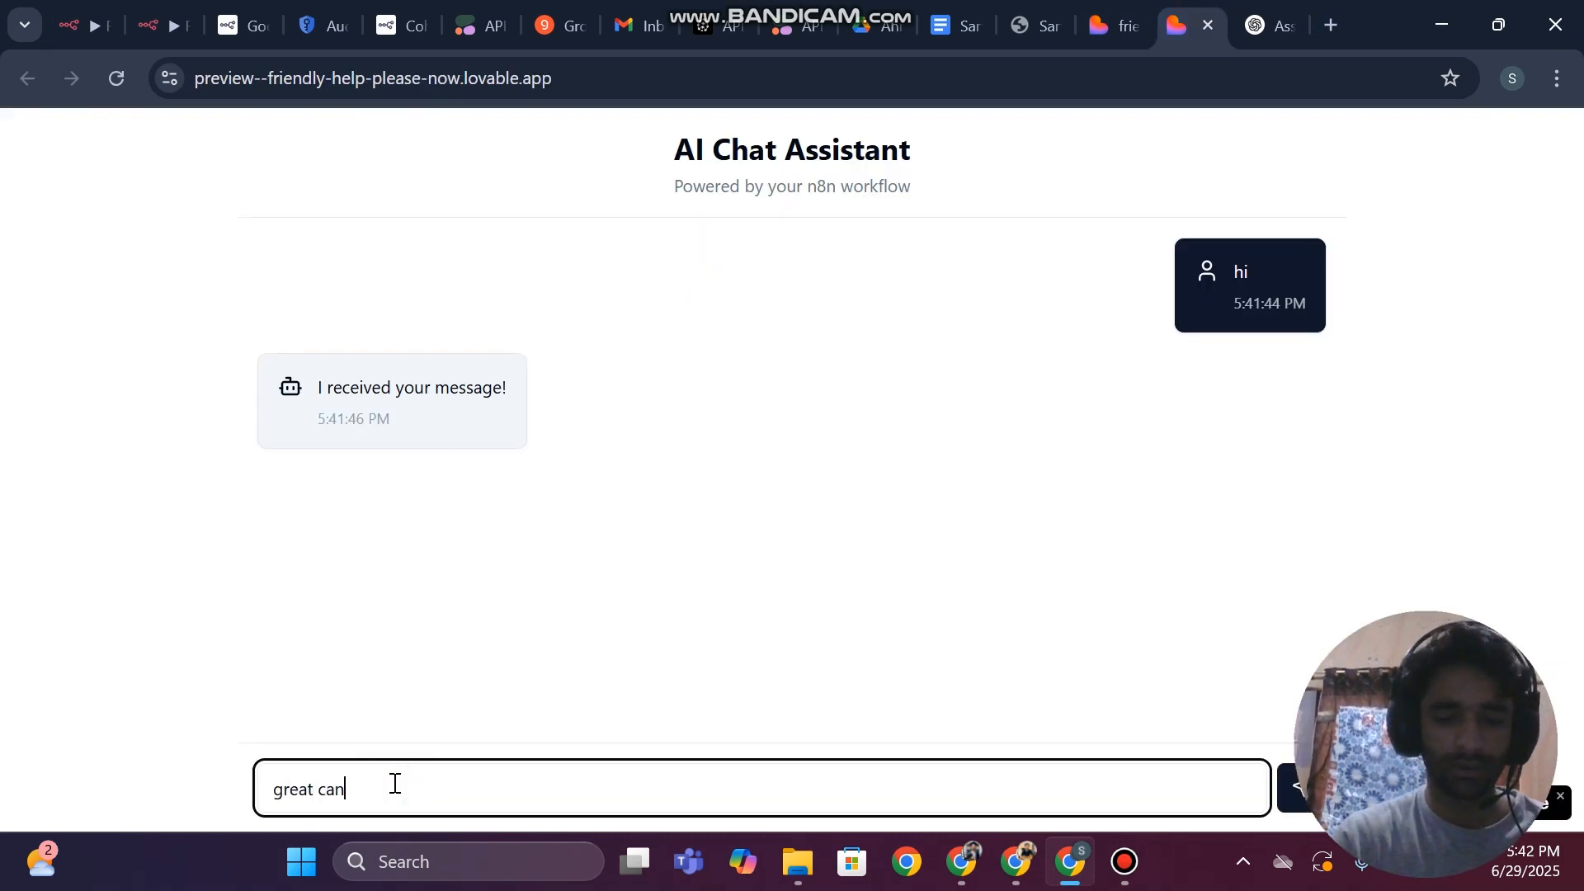
pyautogui.write(' you tell em abp')
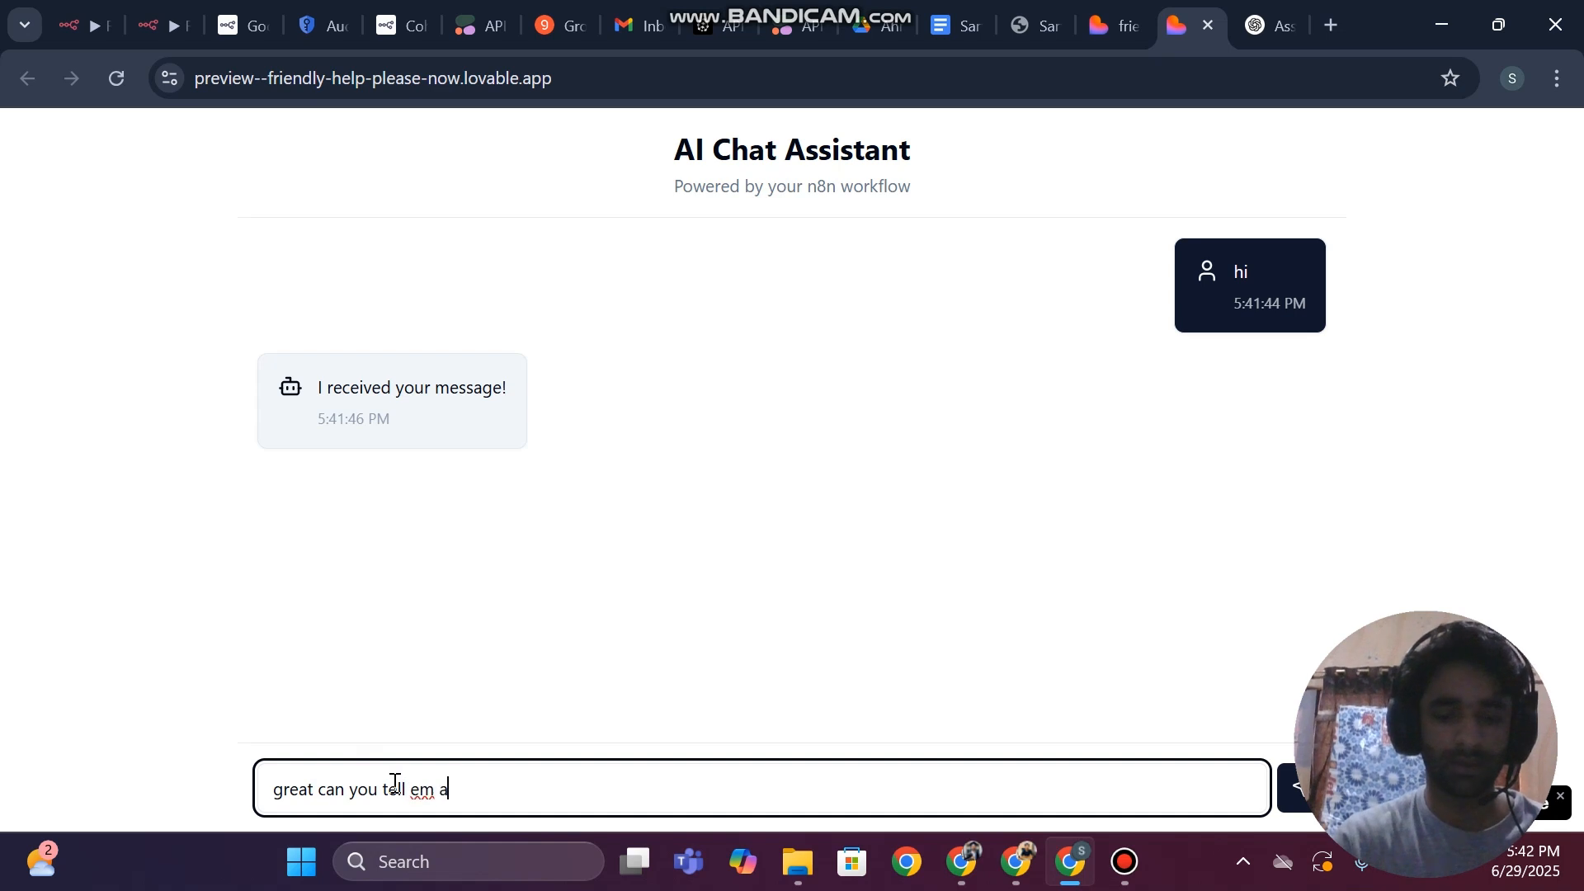
pyautogui.press('BackSpace')
pyautogui.press('BackSpace')
pyautogui.press('BackSpace')
pyautogui.press('BackSpace')
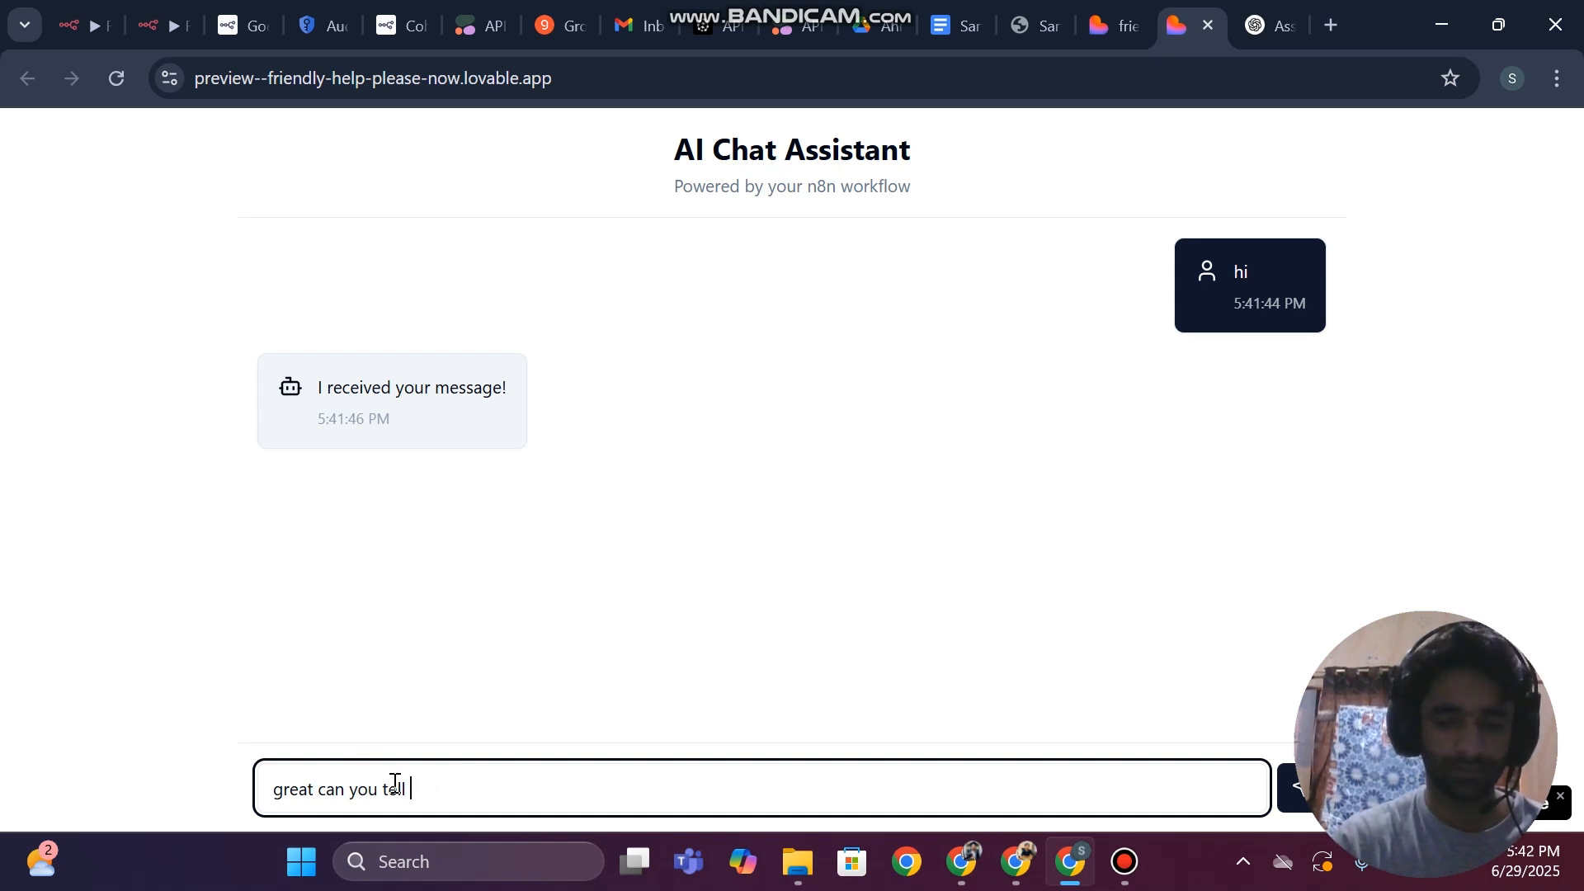
pyautogui.write('me about')
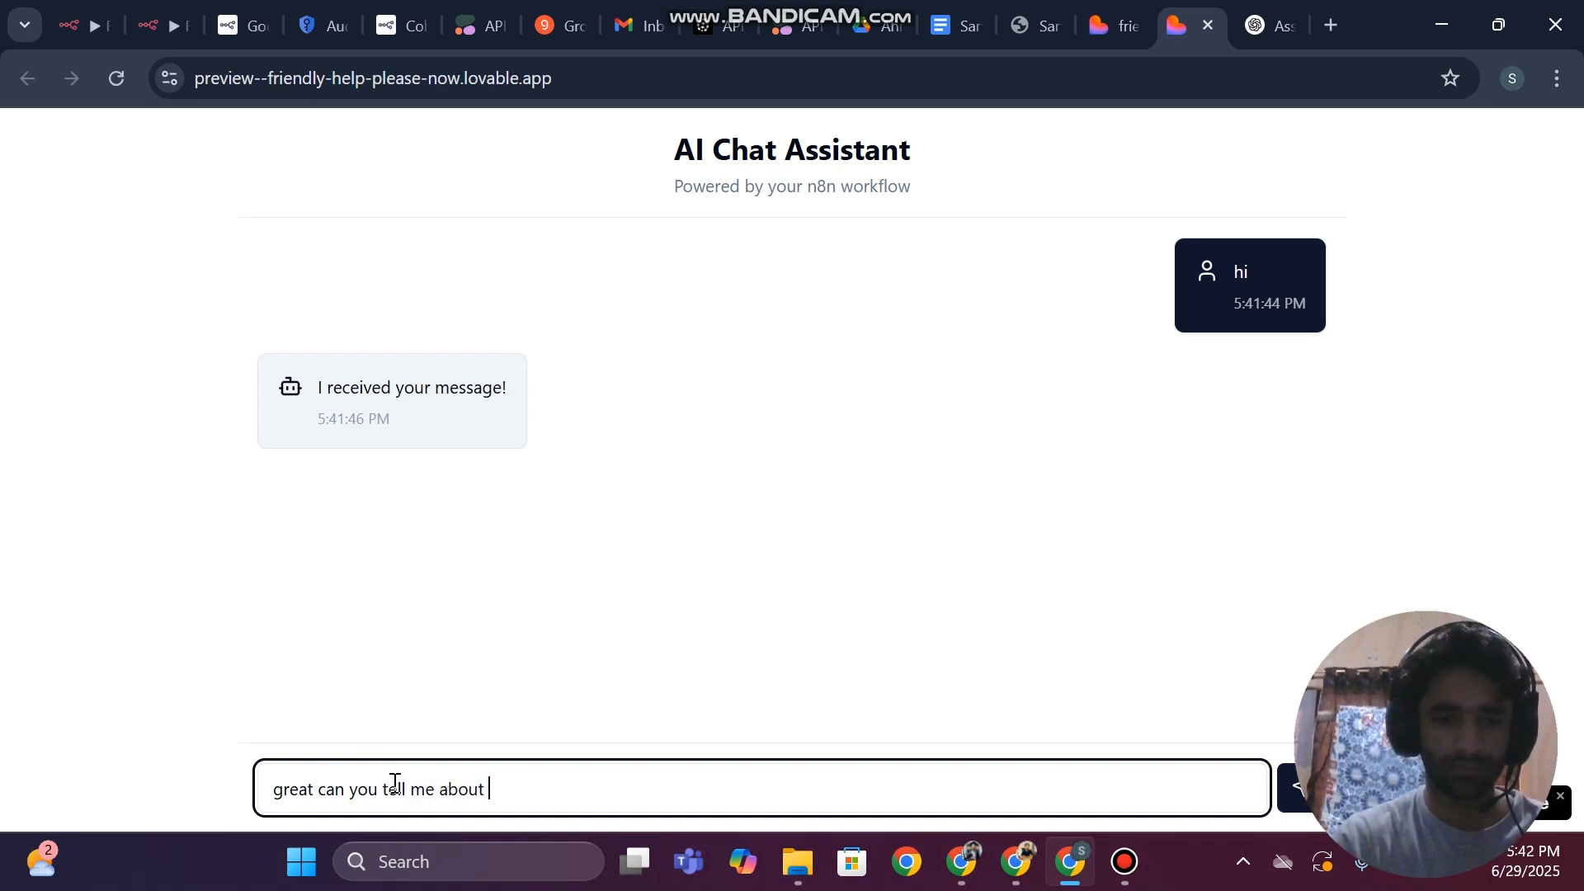
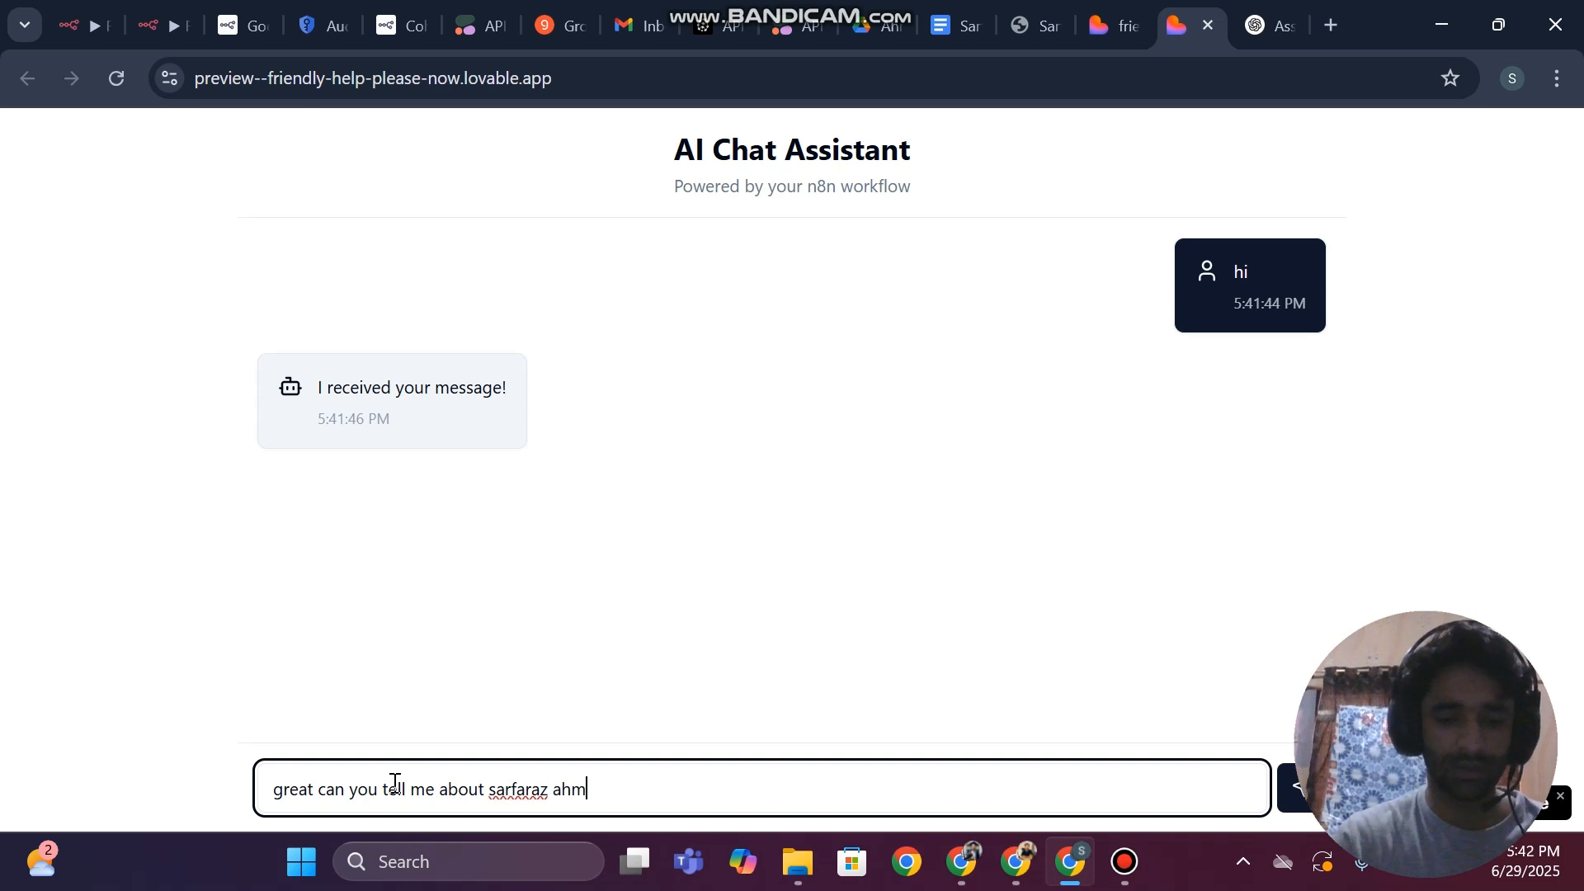
pyautogui.press('Return')
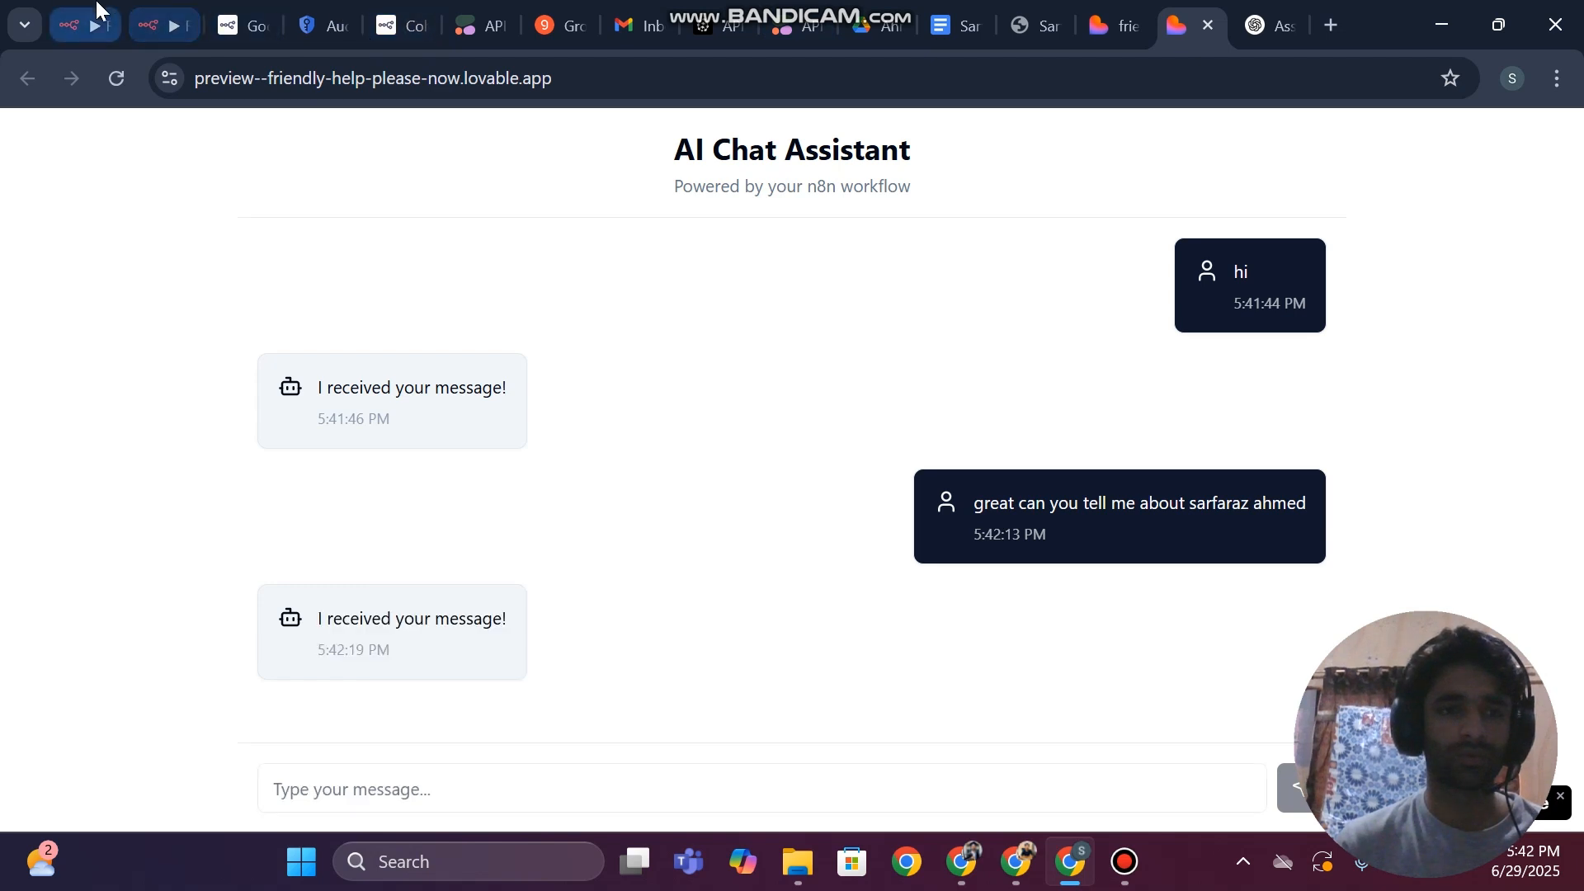
# Glance at the RAG Chatbot executions in n8n, then select the chat preview's conversation from the first timestamp through the last reply for copying
pyautogui.click(83, 25)
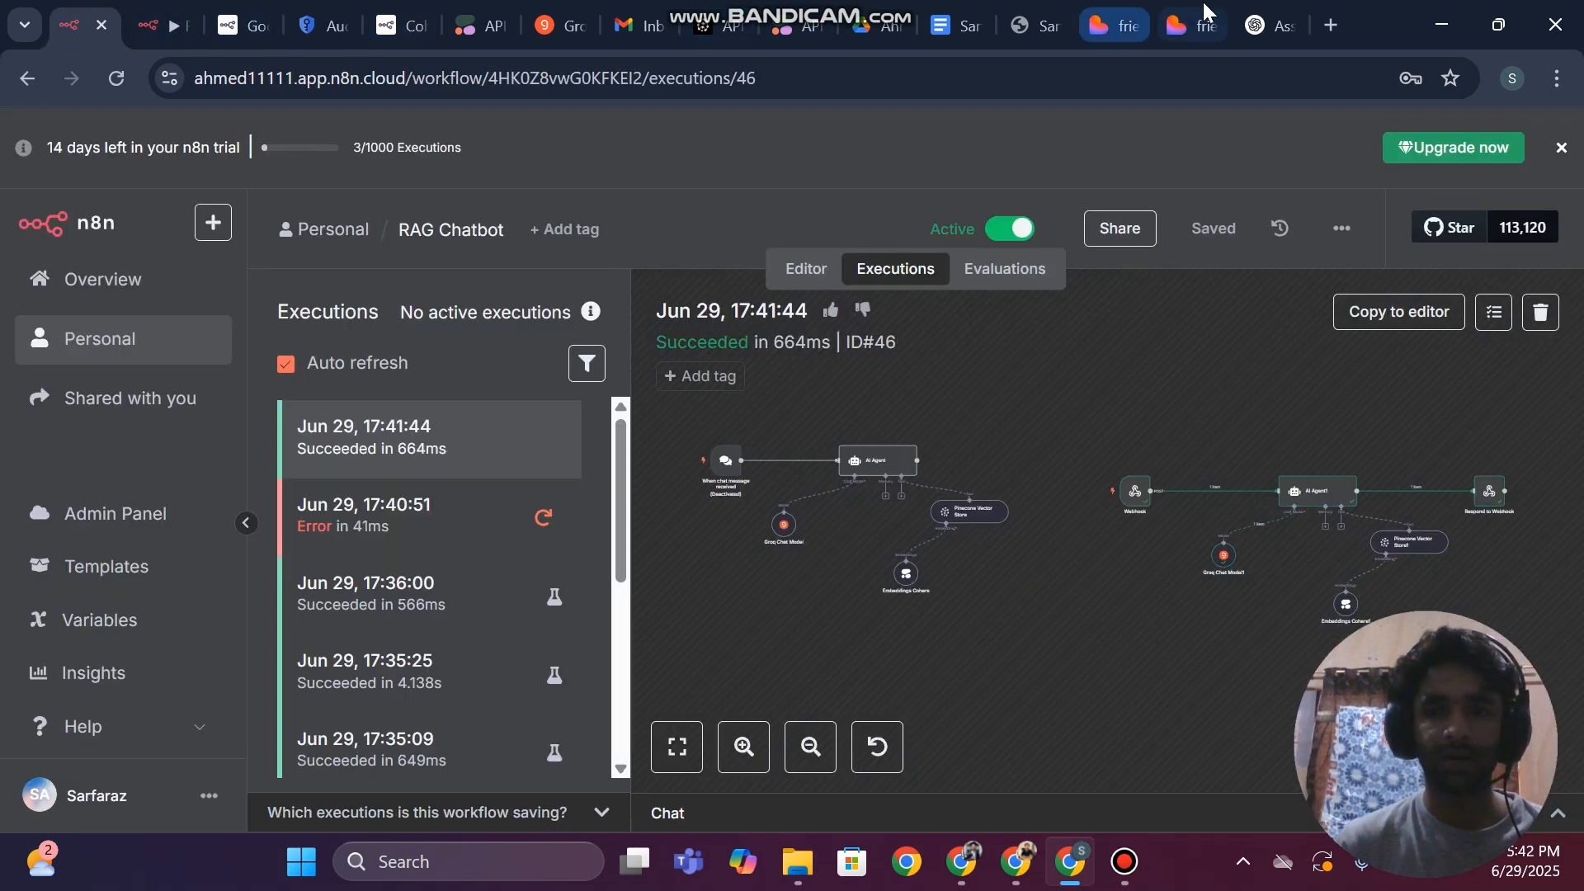
pyautogui.click(1188, 23)
pyautogui.moveTo(1403, 224); pyautogui.dragTo(481, 705)
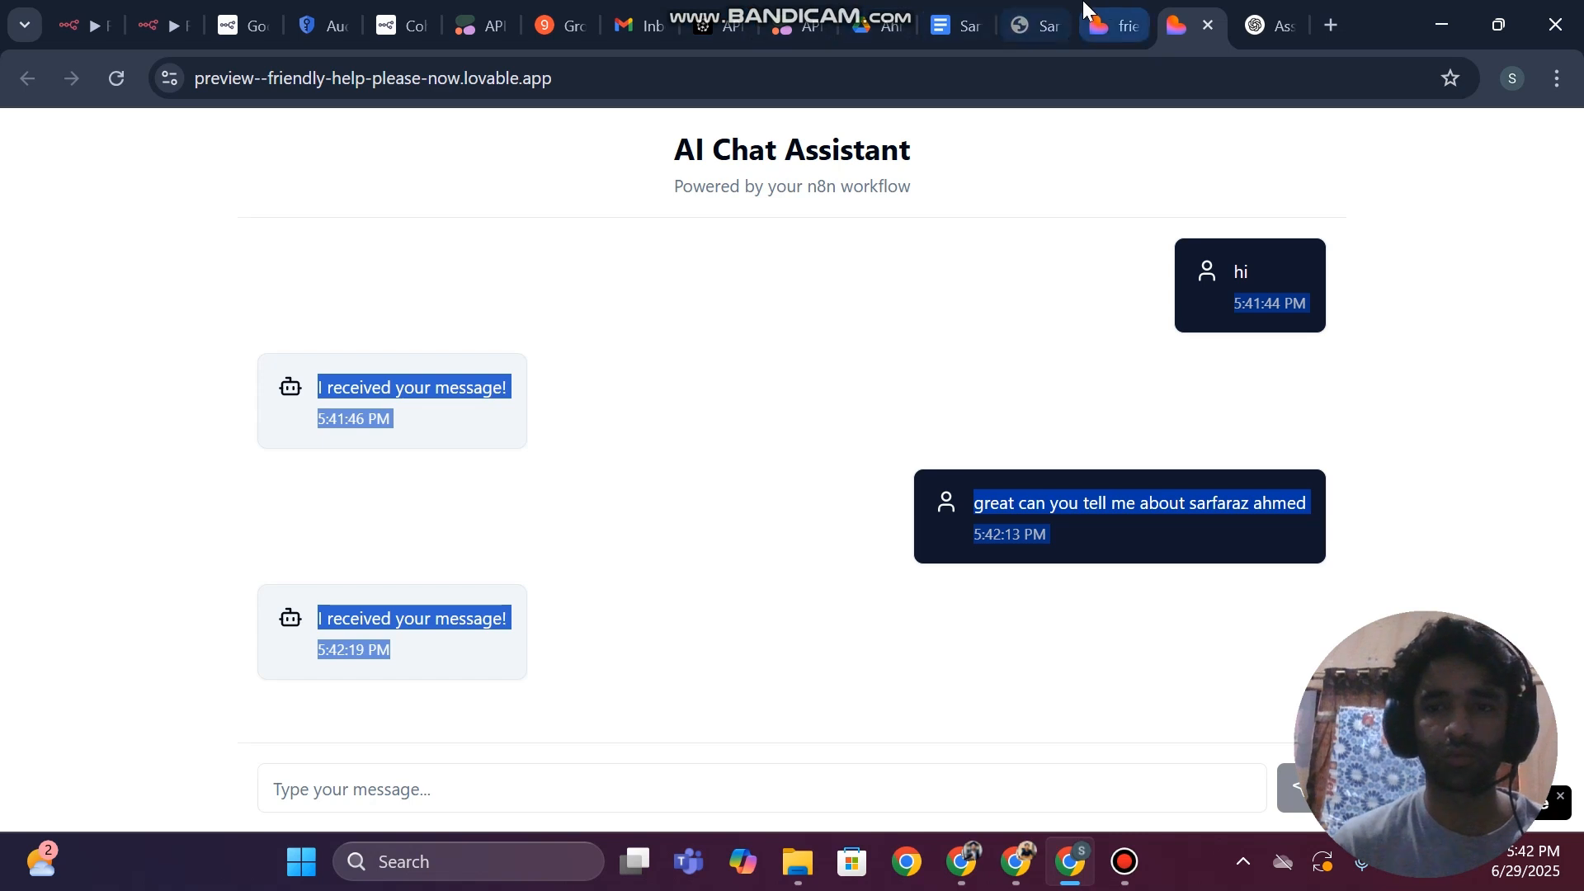
# In the Lovable project, send the prompt "it is orking but now providing output" with the copied chat conversation pasted below it
pyautogui.click(1106, 25)
pyautogui.click(199, 740)
pyautogui.write('it is ')
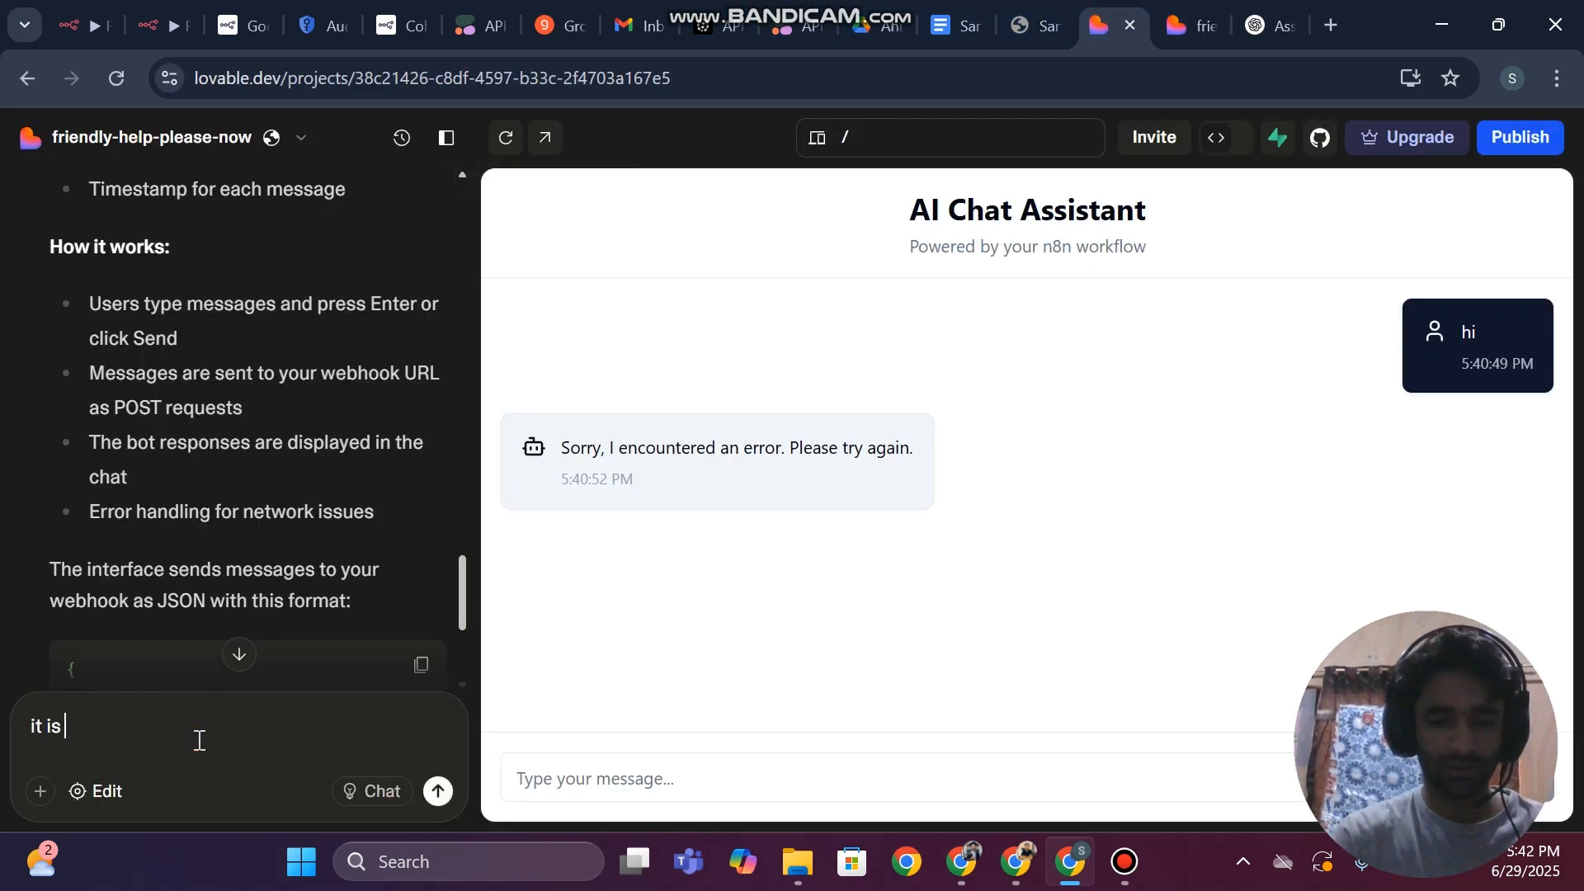
pyautogui.write('qoorking bu')
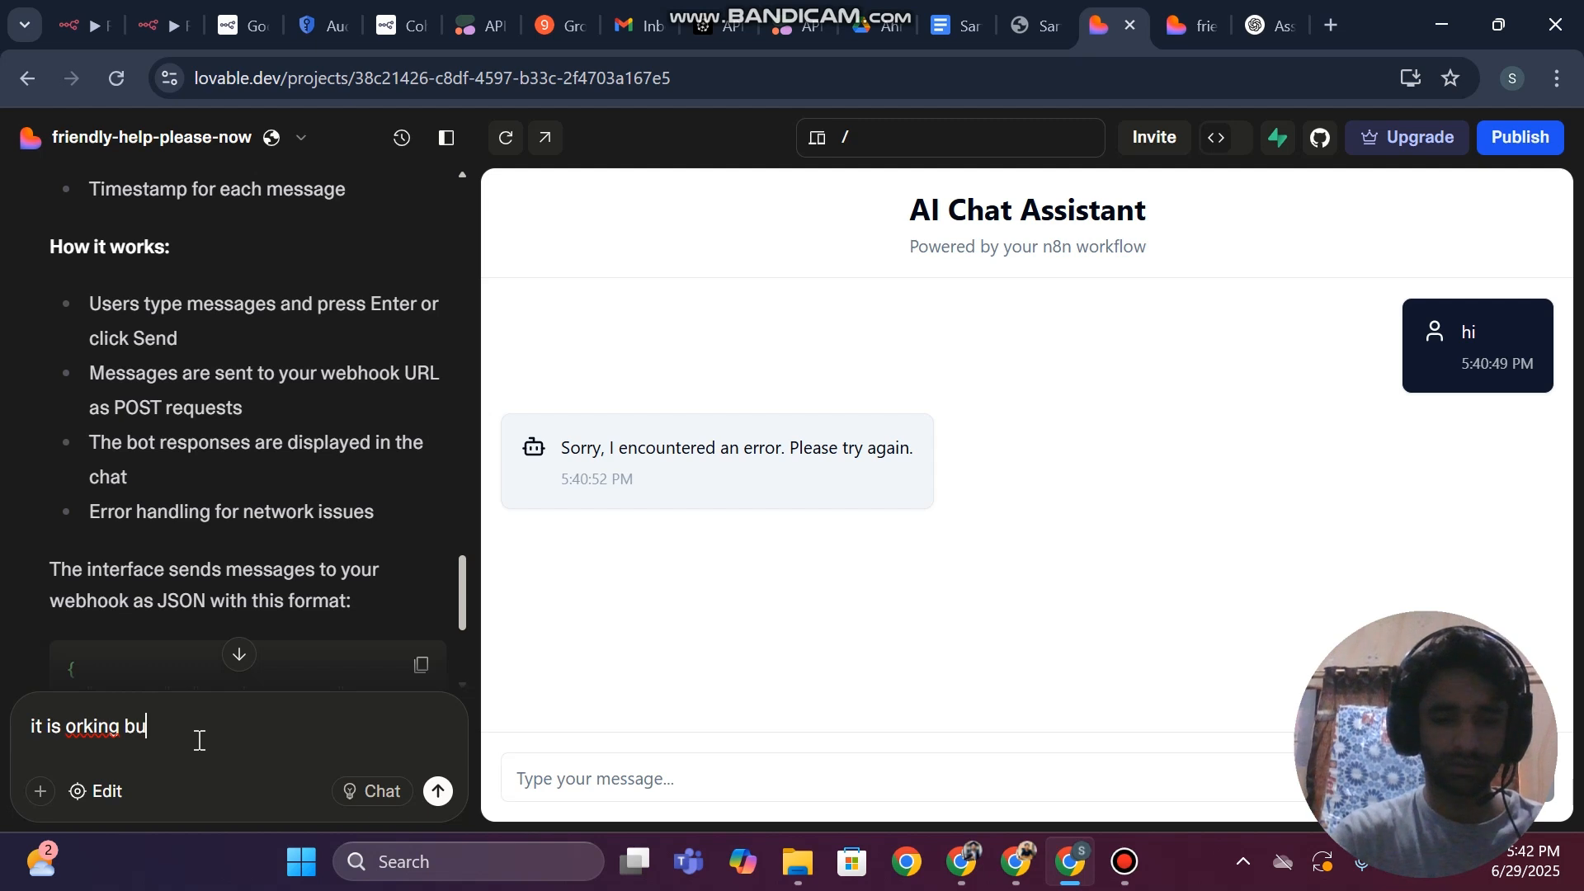
pyautogui.write('t now pro')
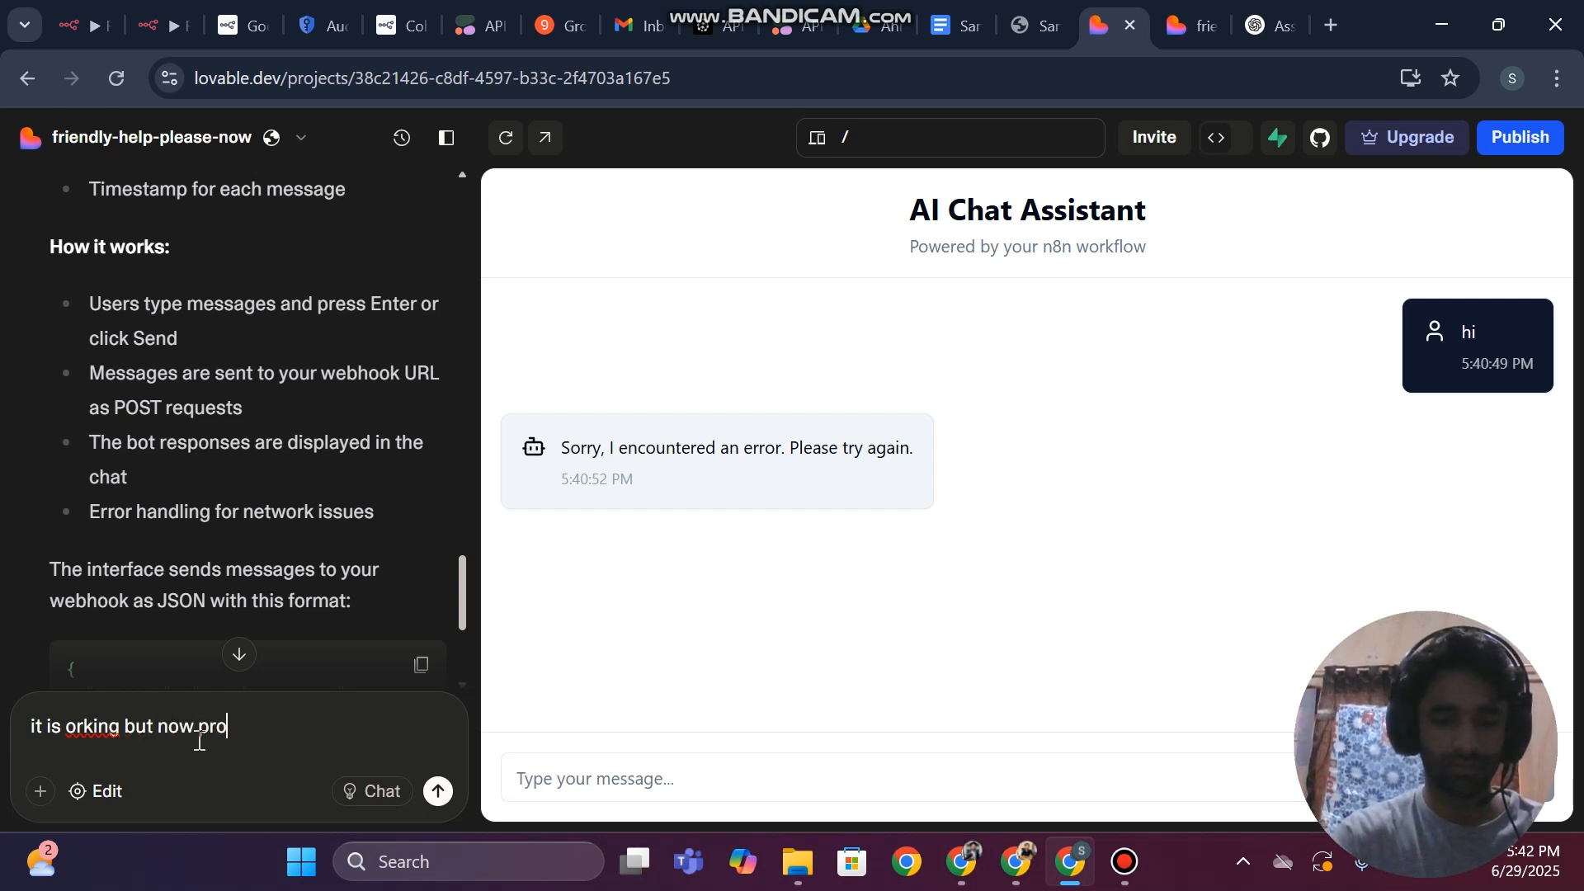
pyautogui.write('viding output')
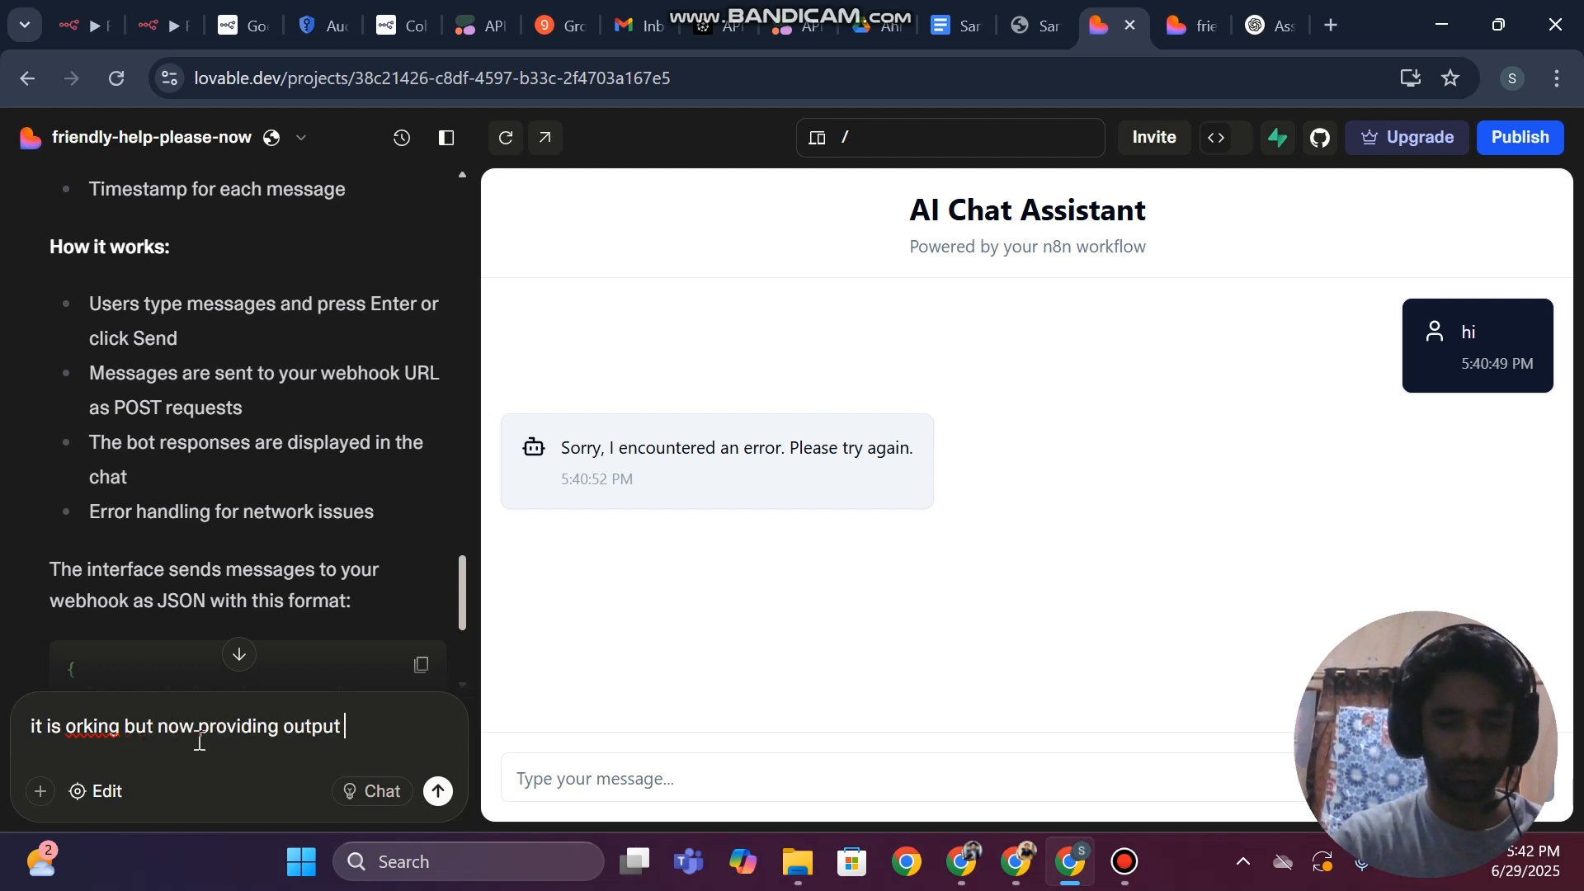
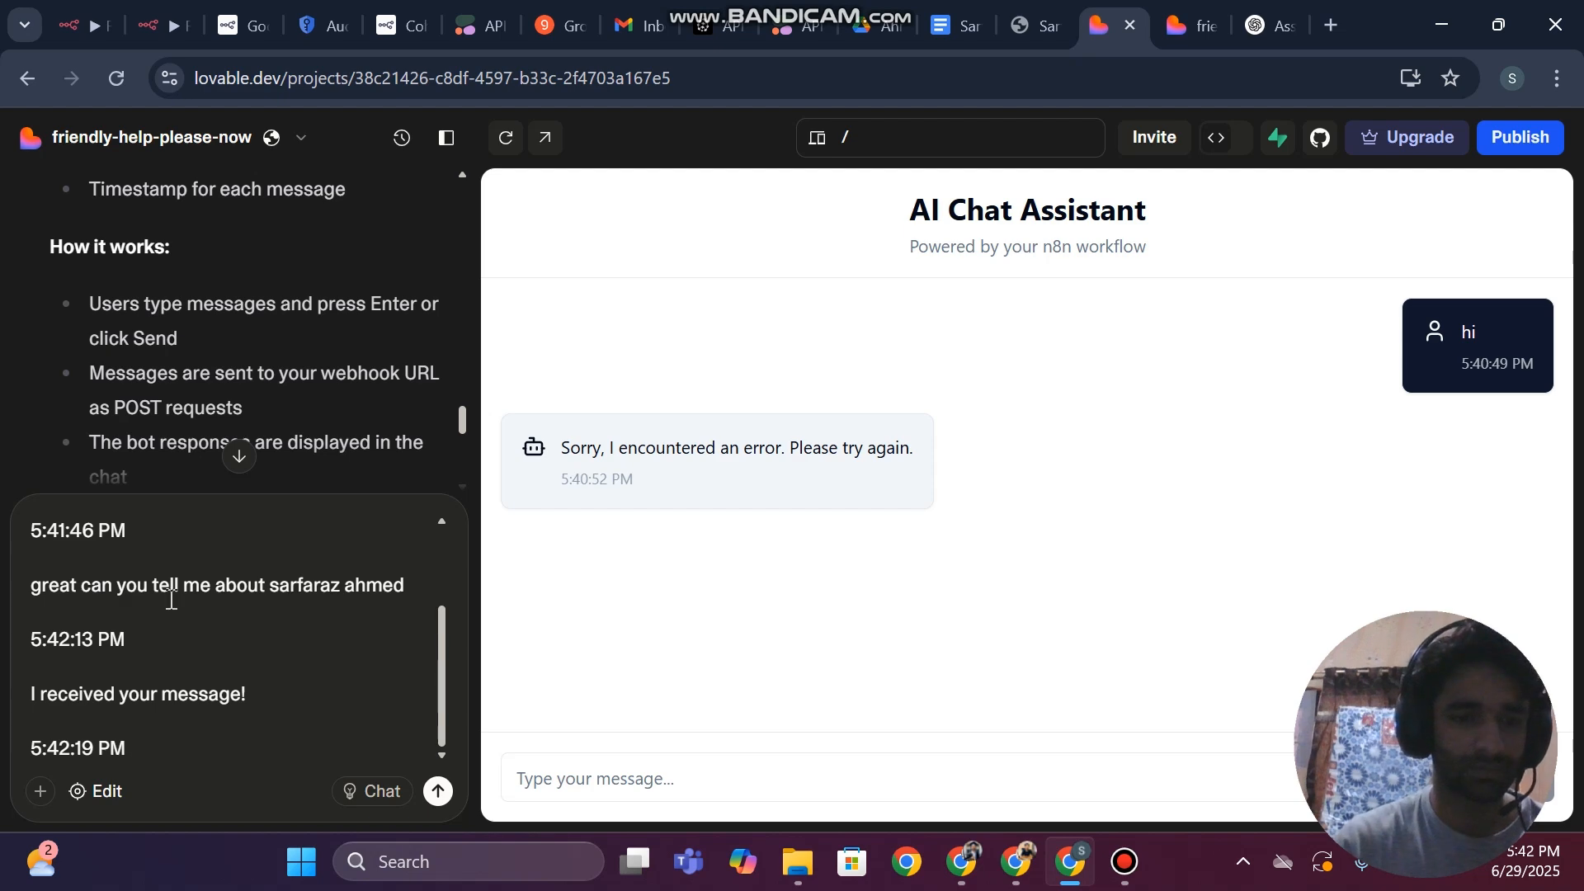
pyautogui.press('Return')
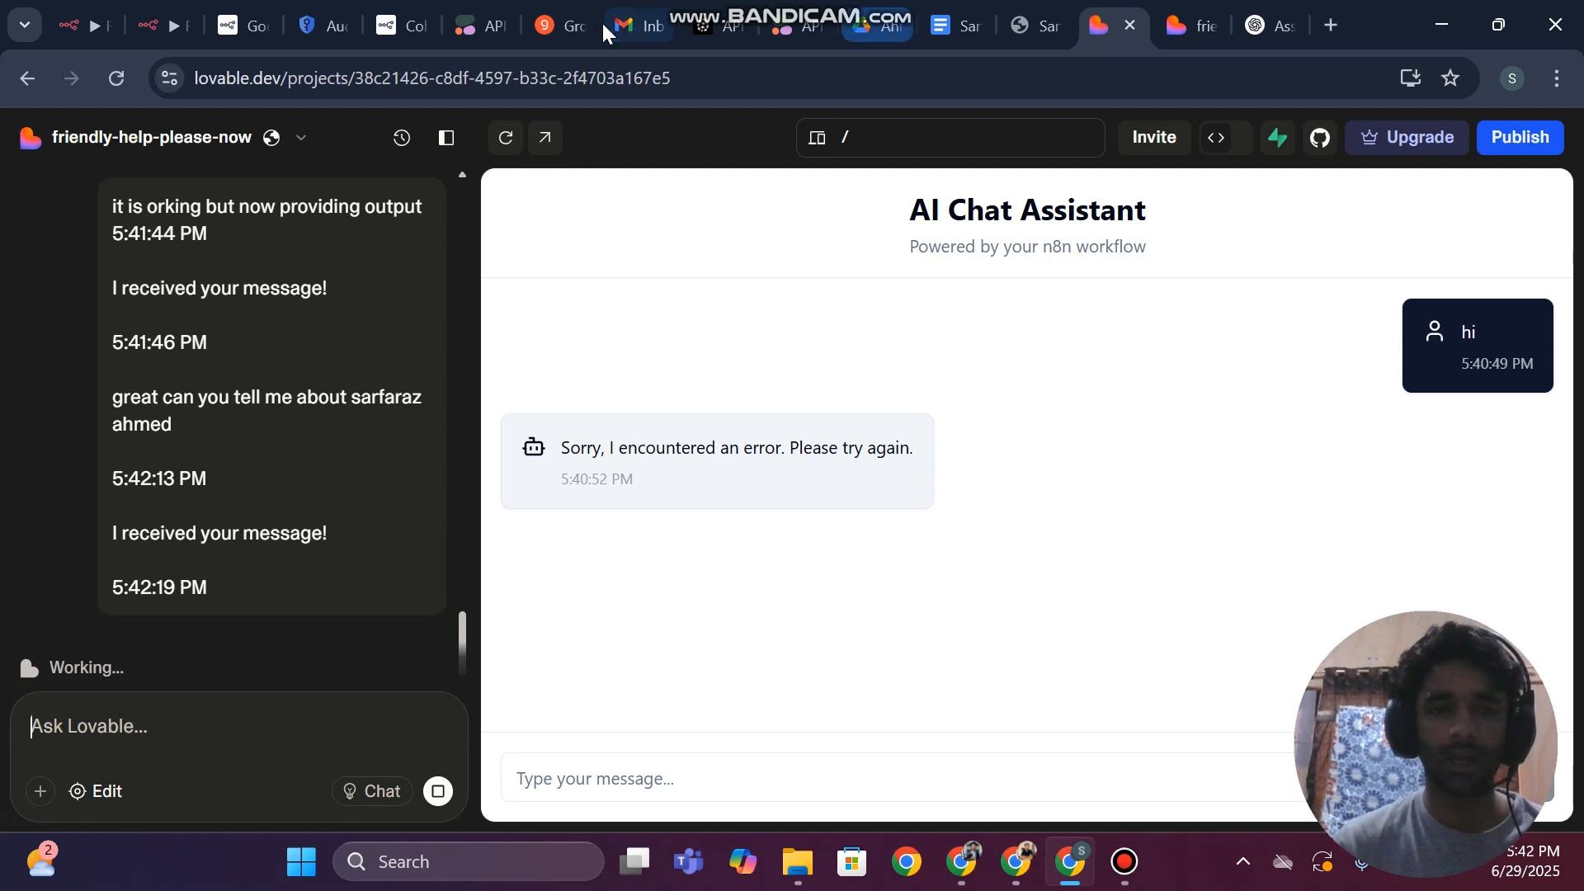
# Switch to the Briefing Ai Agent workflow and examine its Respond to Webhook and Webhook node parameters as a reference
pyautogui.click(970, 876)
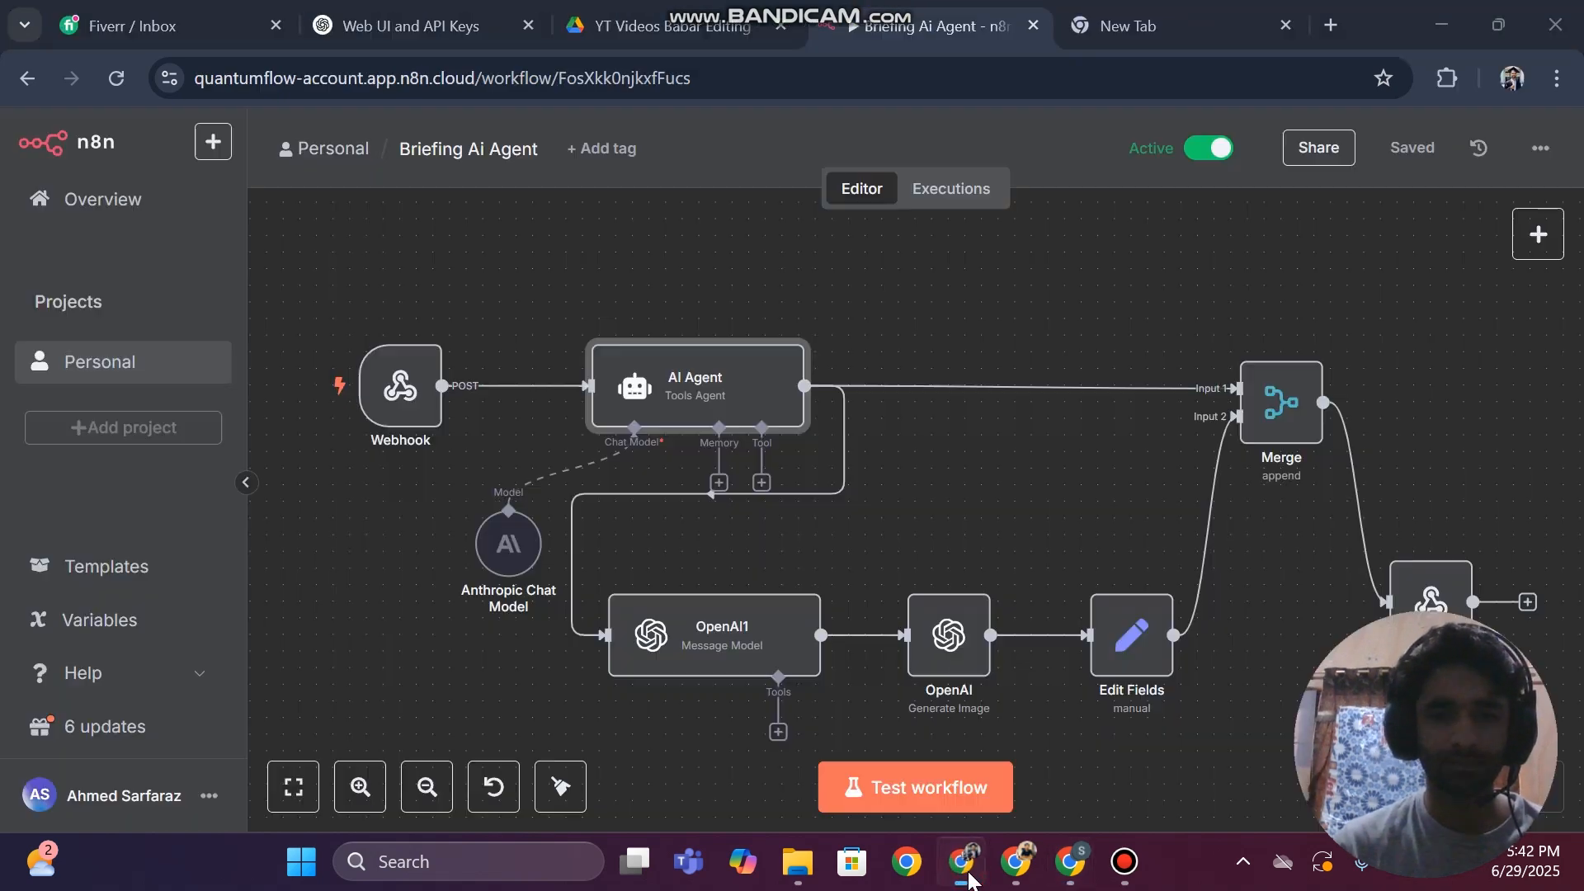
pyautogui.doubleClick(1411, 609)
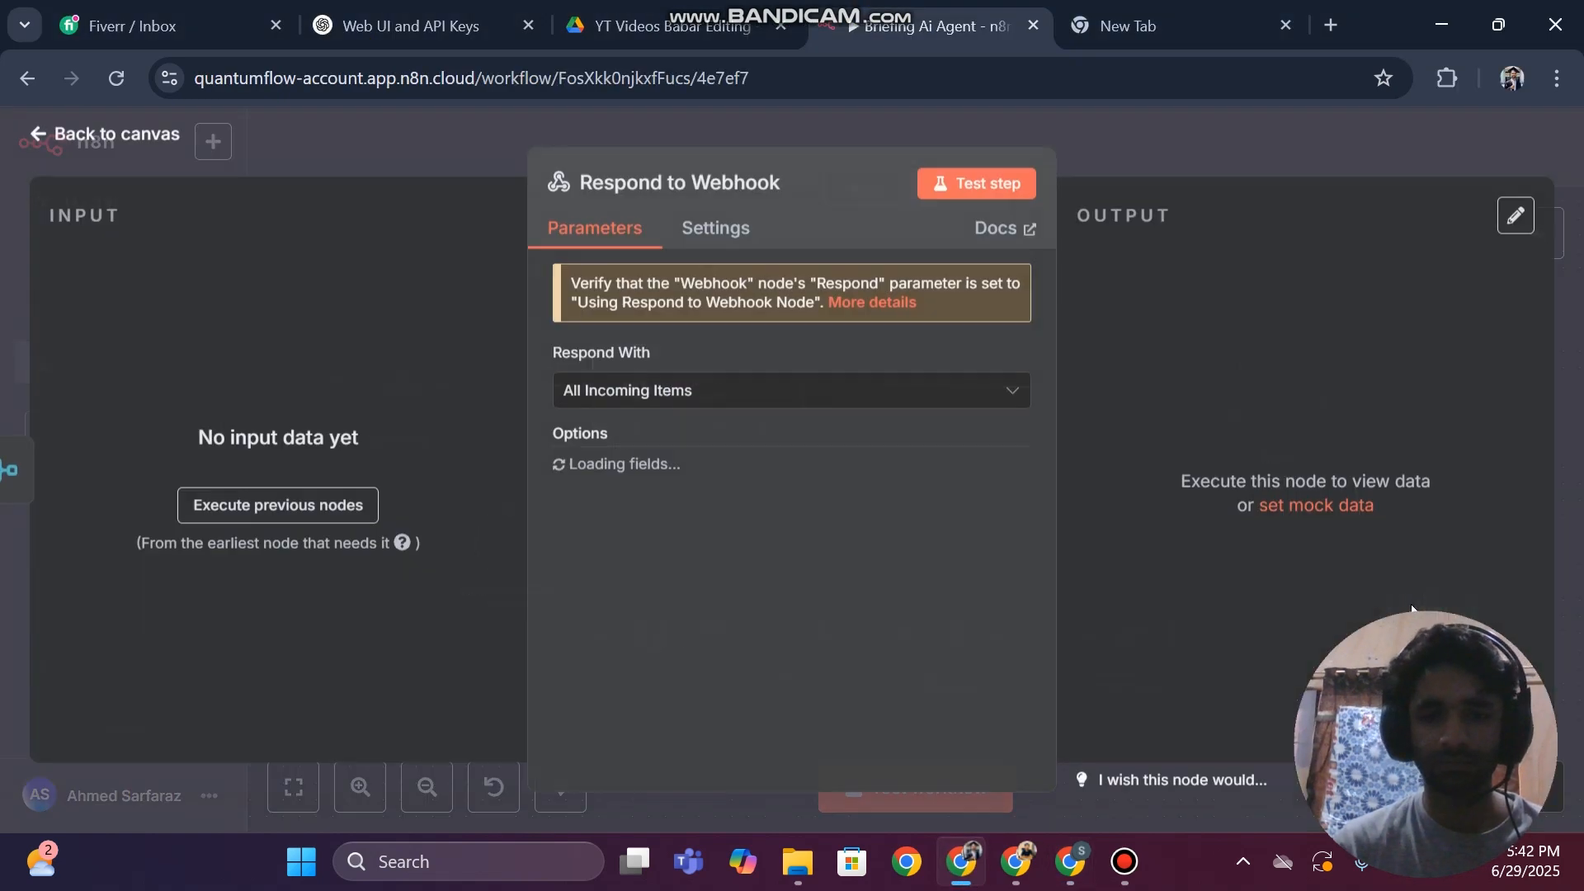
pyautogui.click(2, 304)
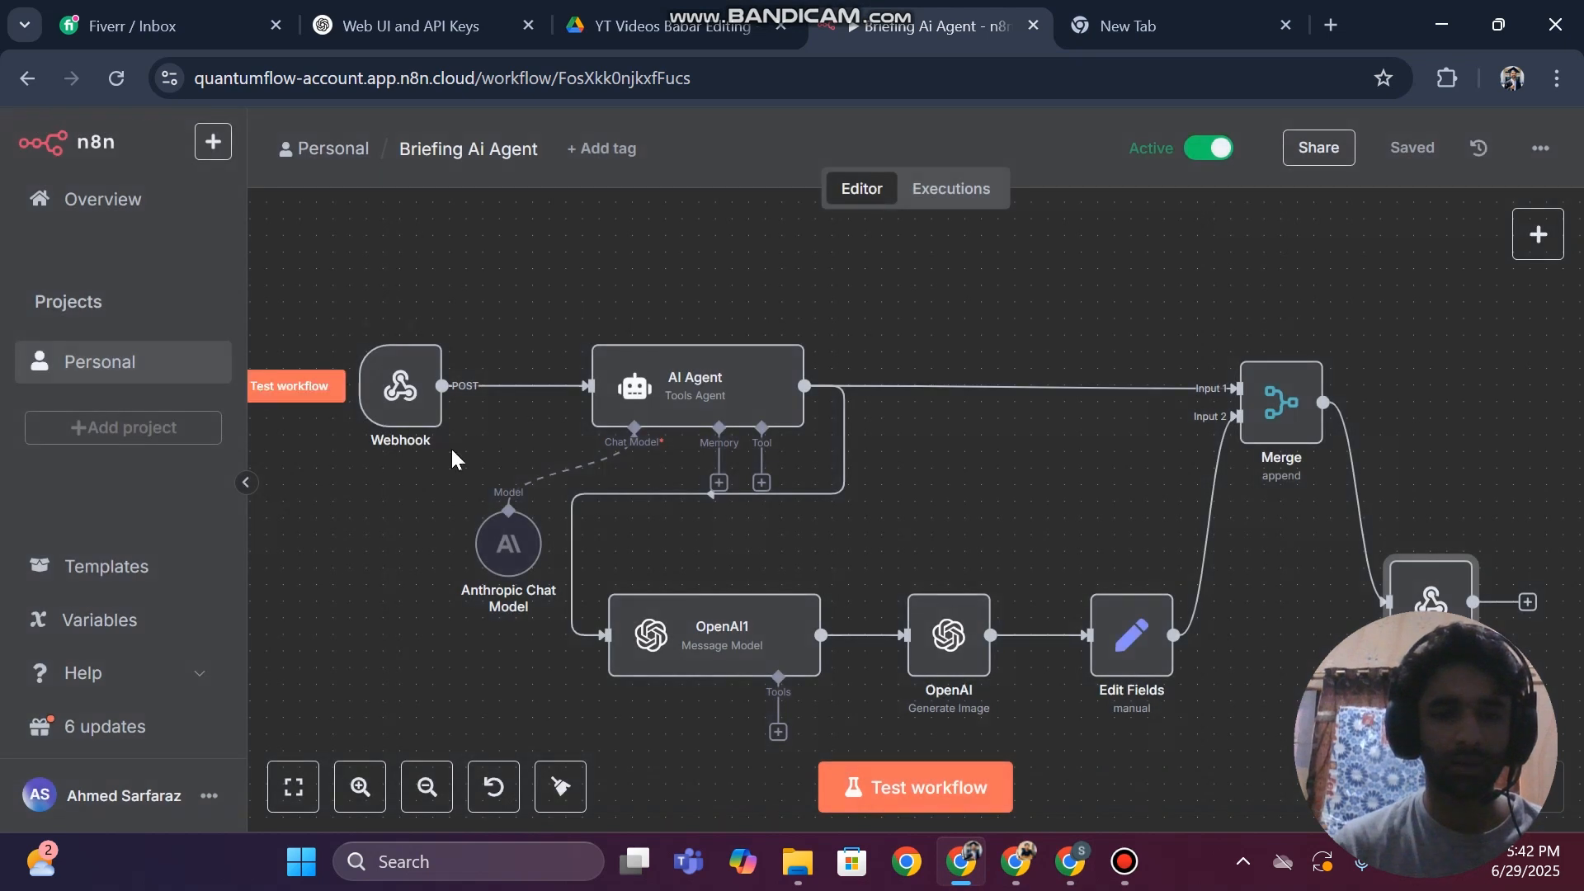
pyautogui.doubleClick(399, 386)
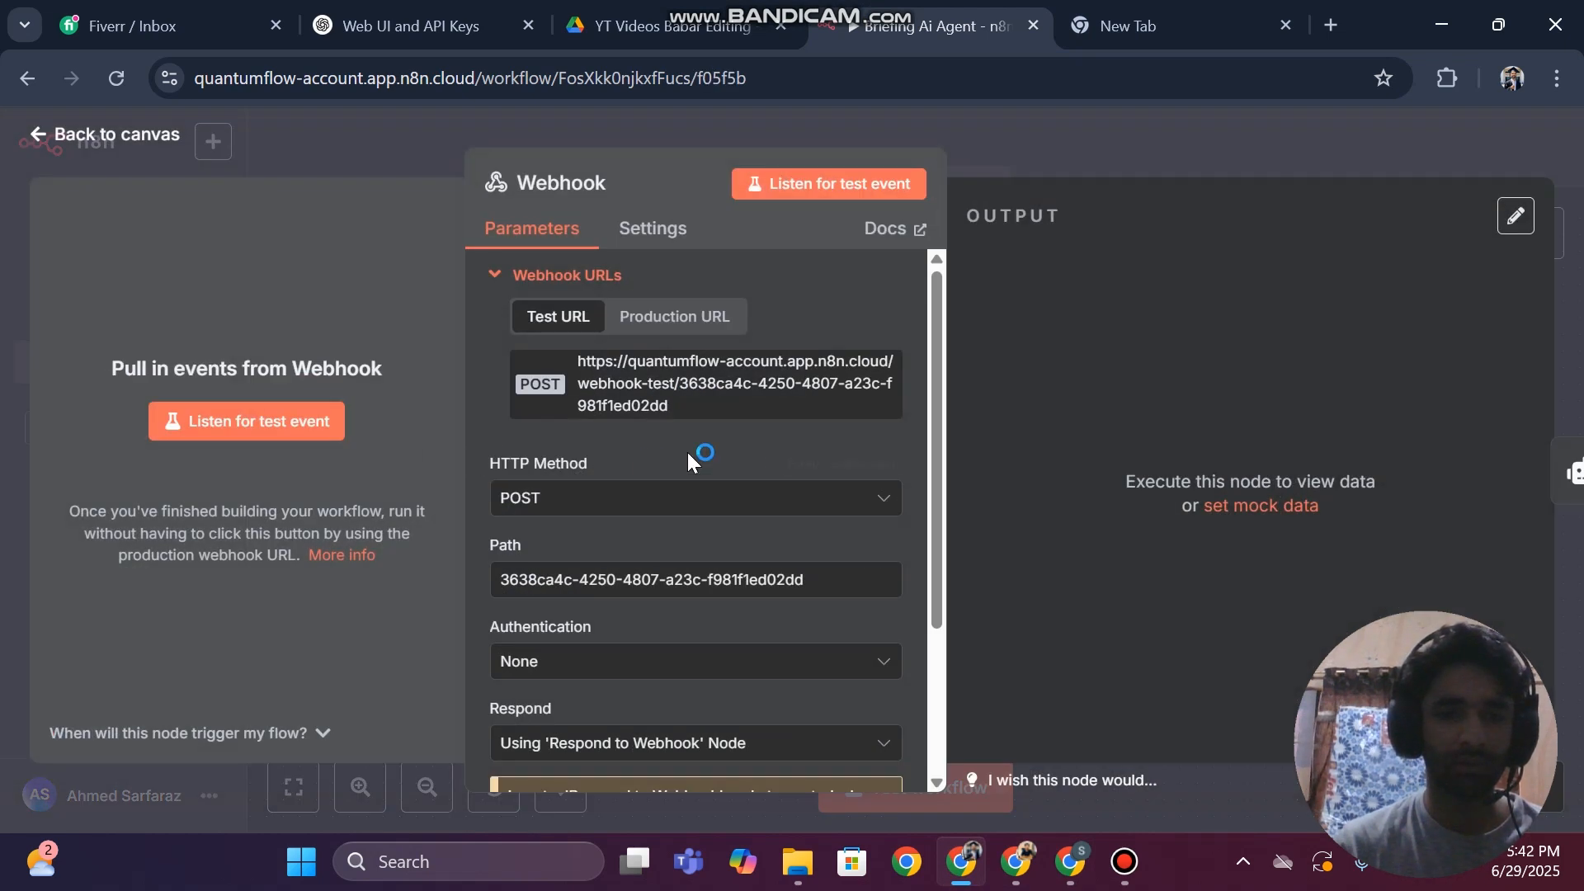
pyautogui.scroll(-3, 646, 445)
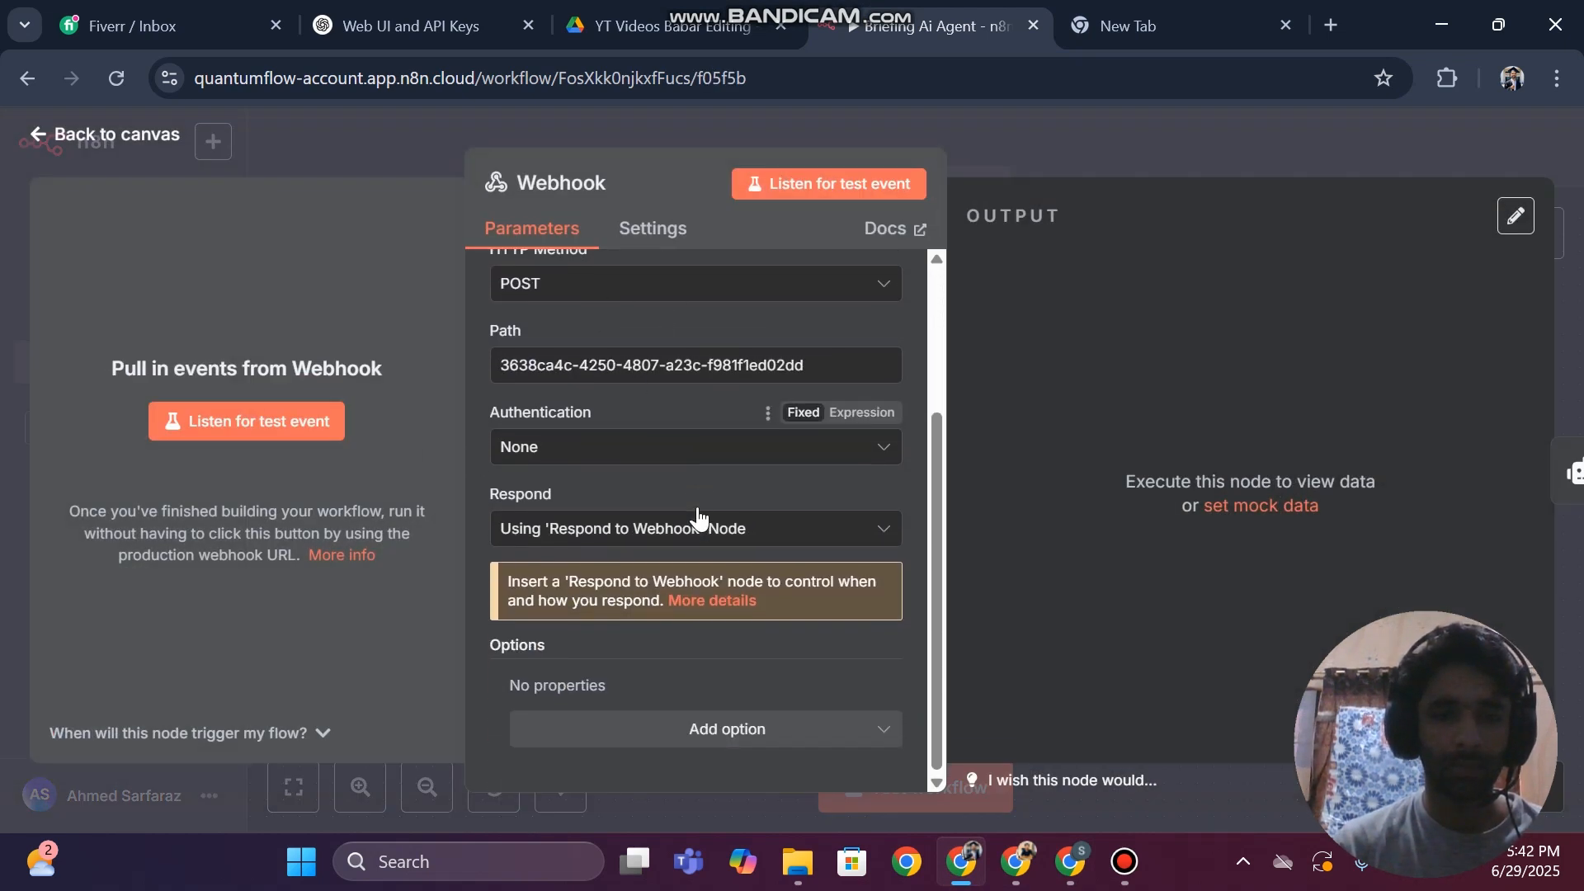
pyautogui.click(6, 348)
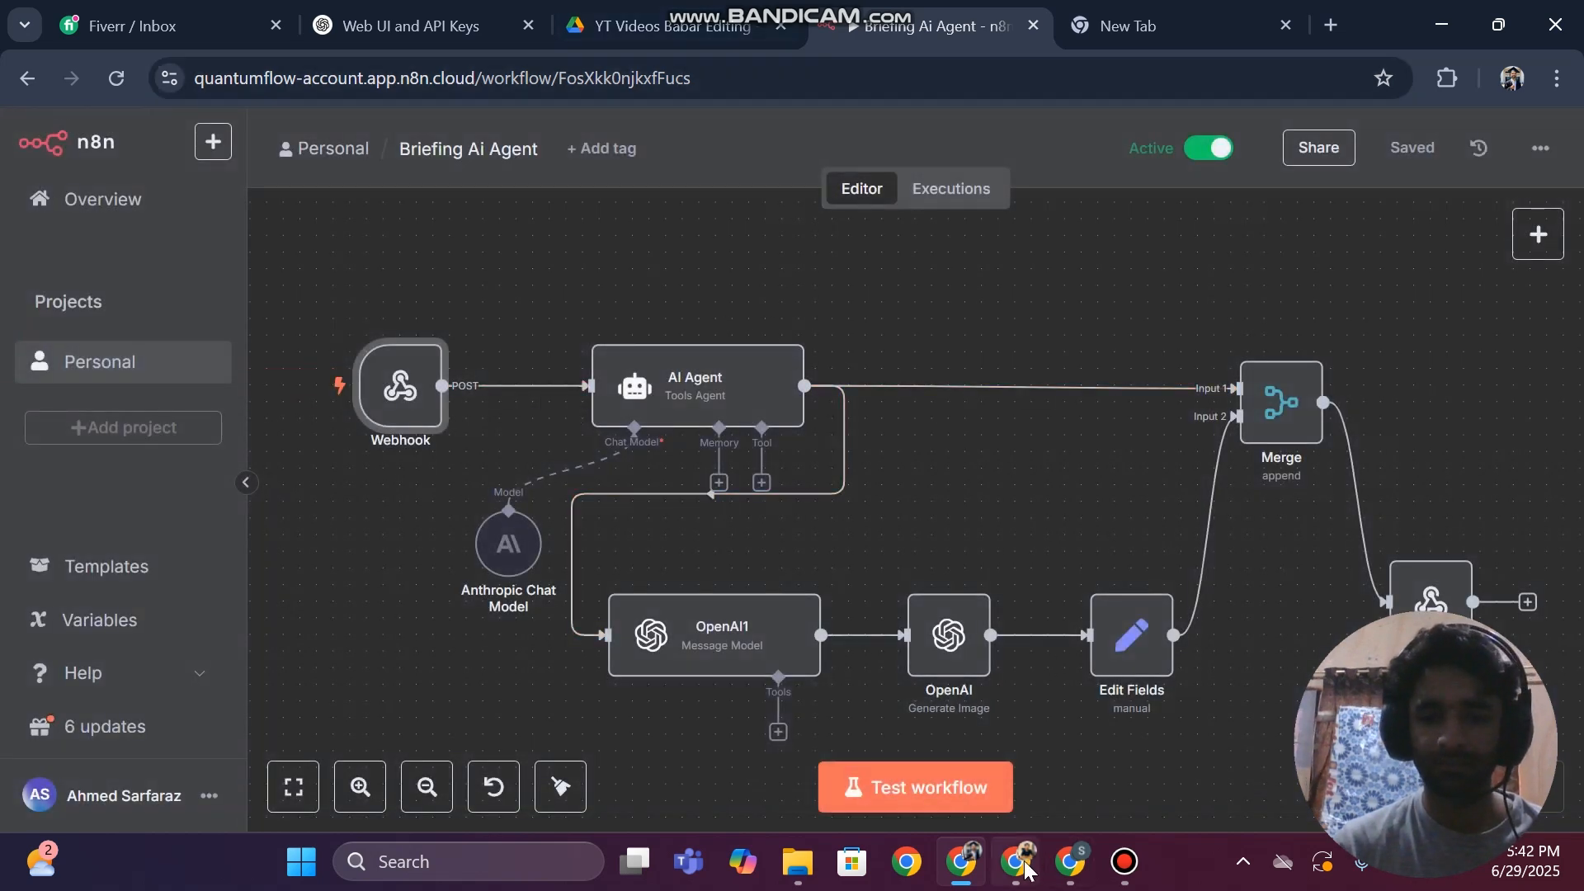
# Return to the Lovable project and check its progress on the ChatInterface.tsx fix
pyautogui.click(1070, 861)
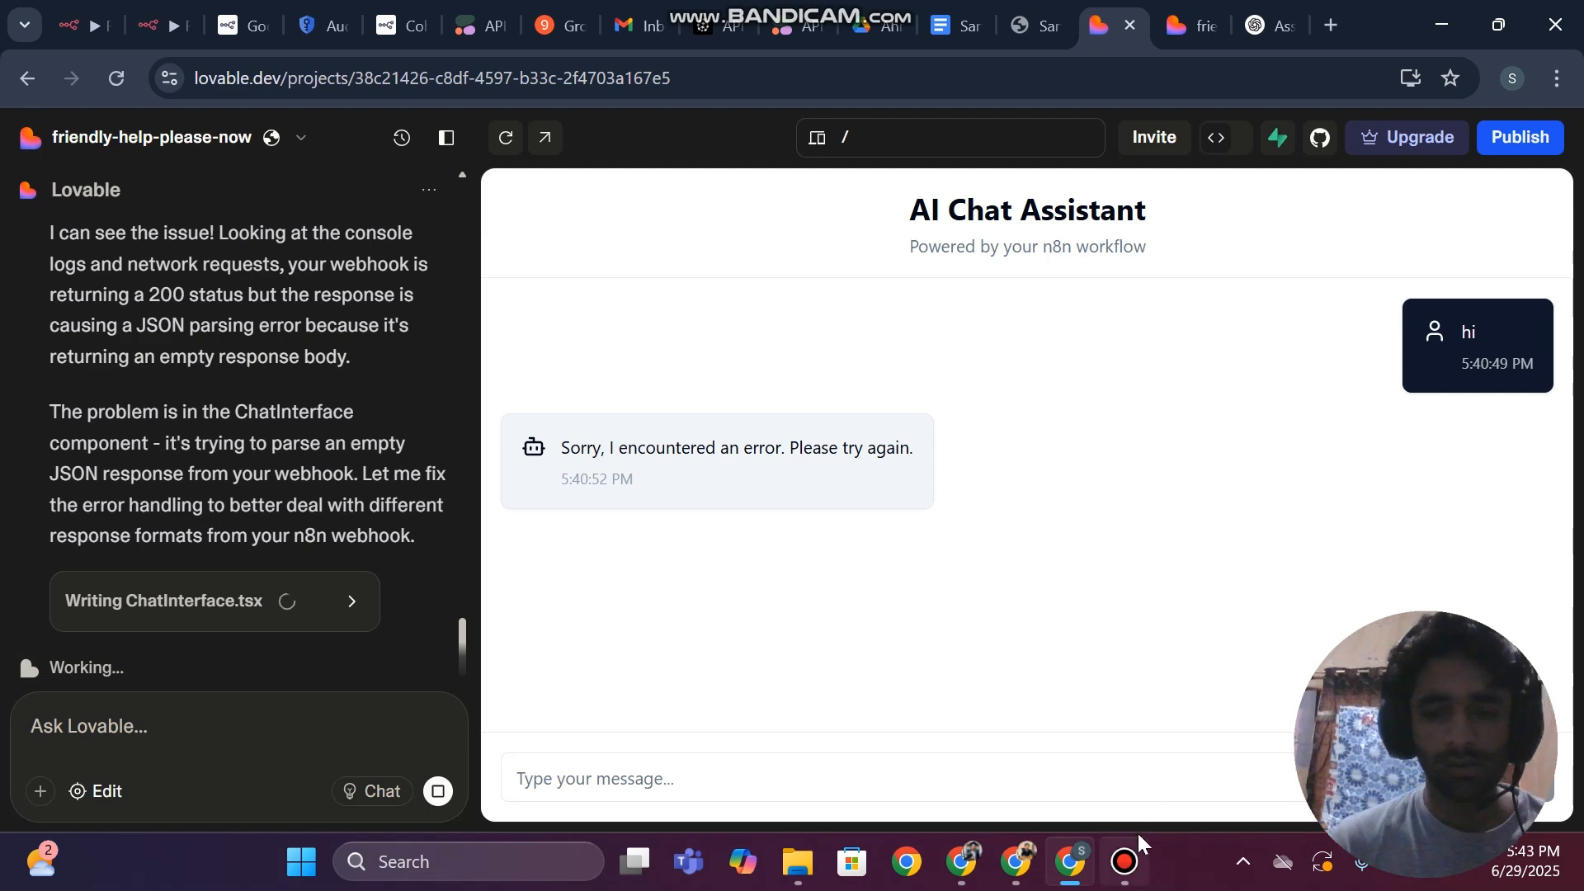
pyautogui.click(1137, 854)
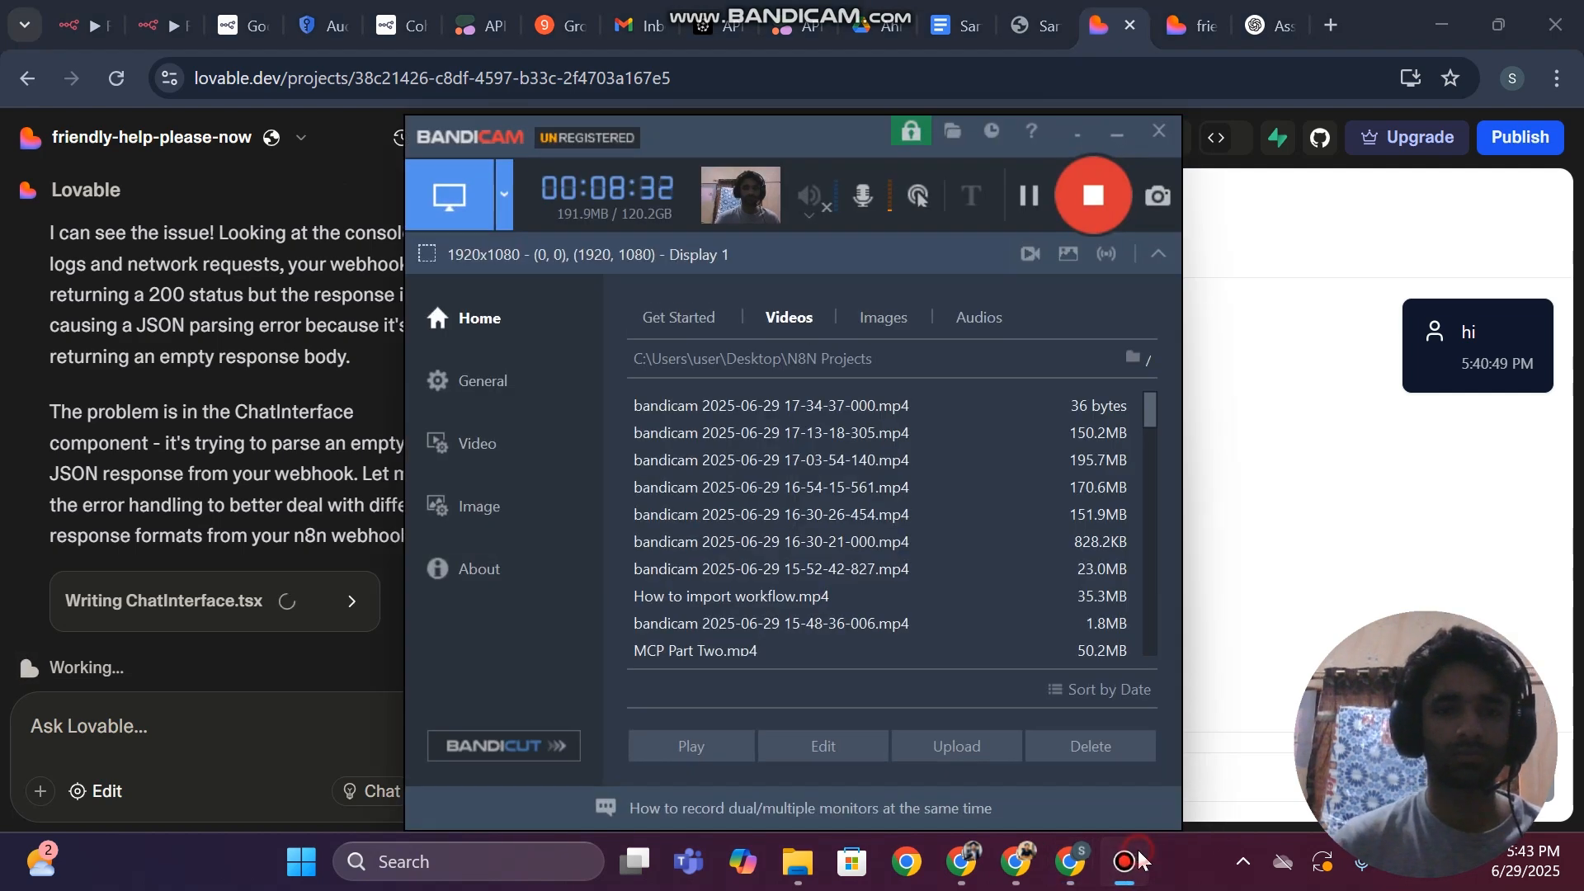
pyautogui.click(1139, 859)
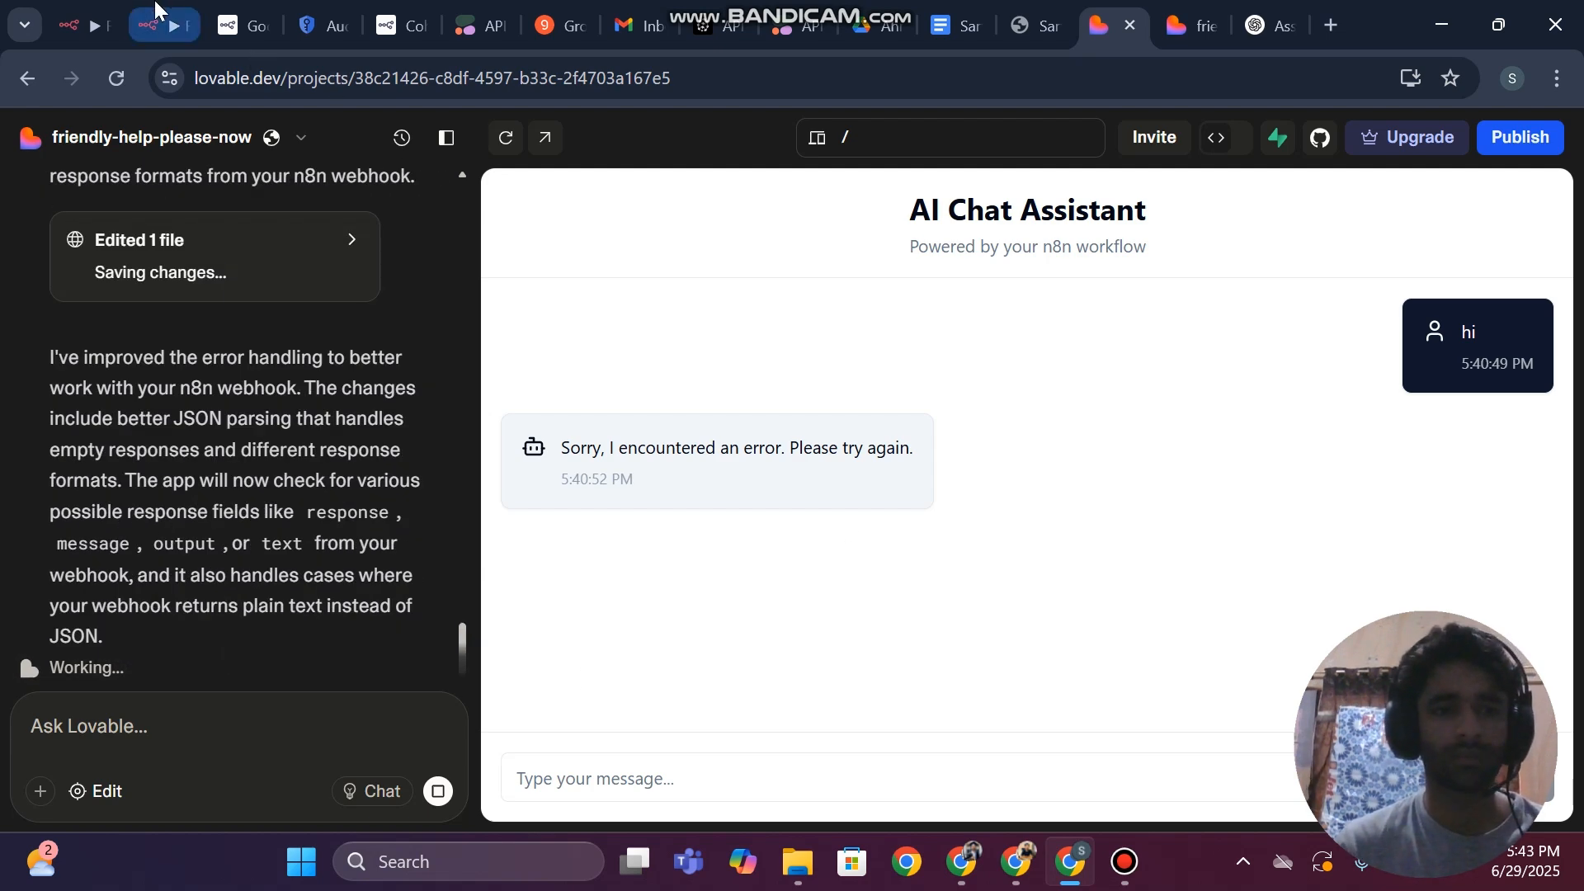
# In the RAG Chatbot workflow editor, add an empty Put Response in Field option to the Respond to Webhook node and save the workflow
pyautogui.click(82, 25)
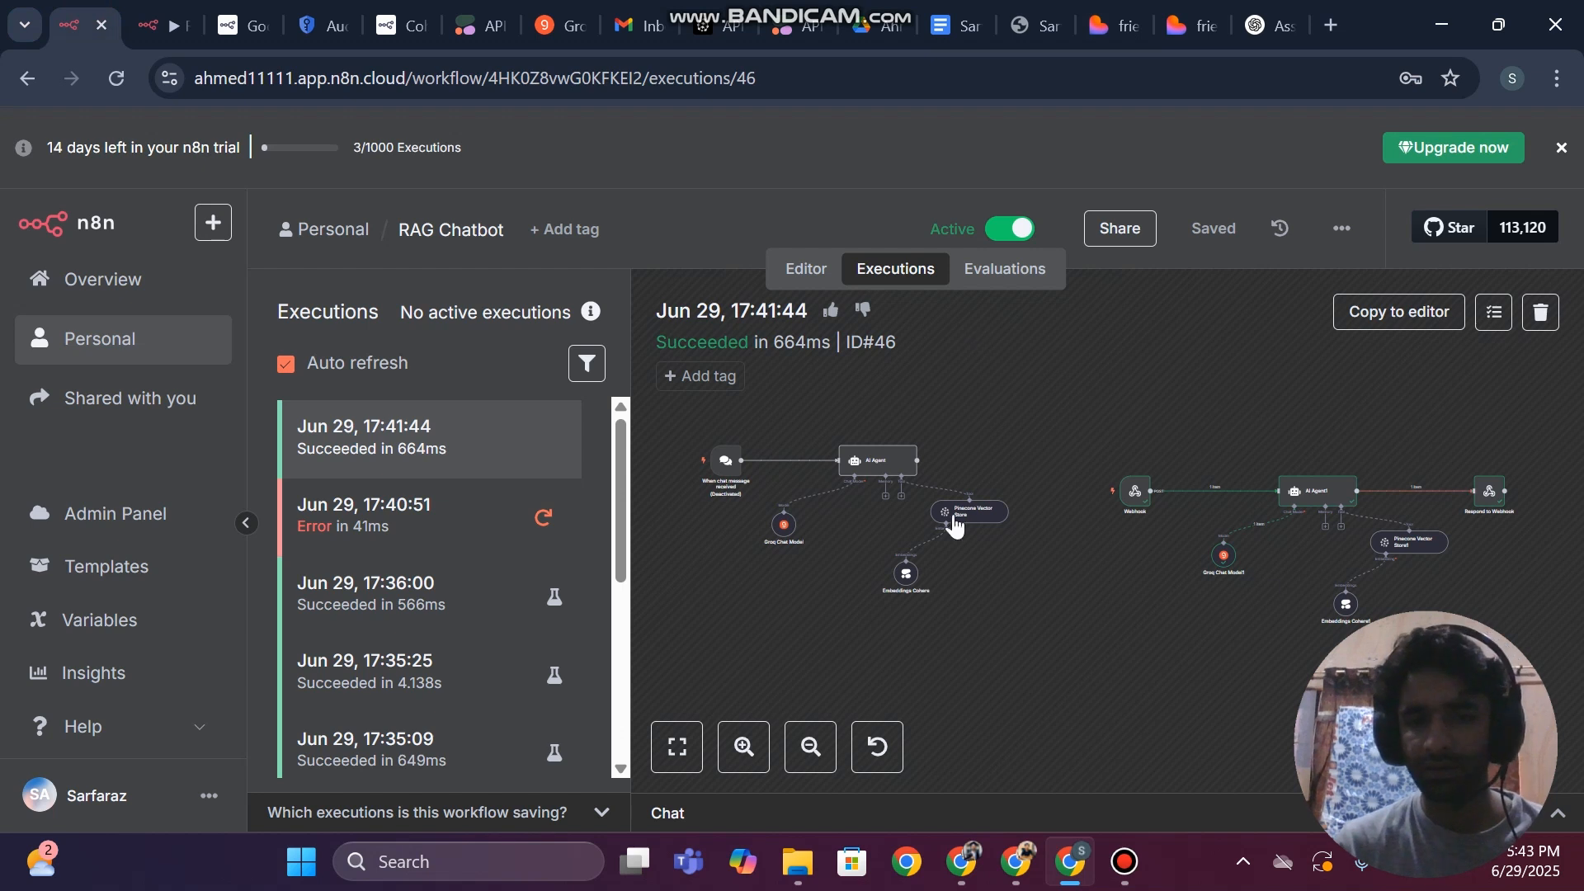
pyautogui.click(806, 273)
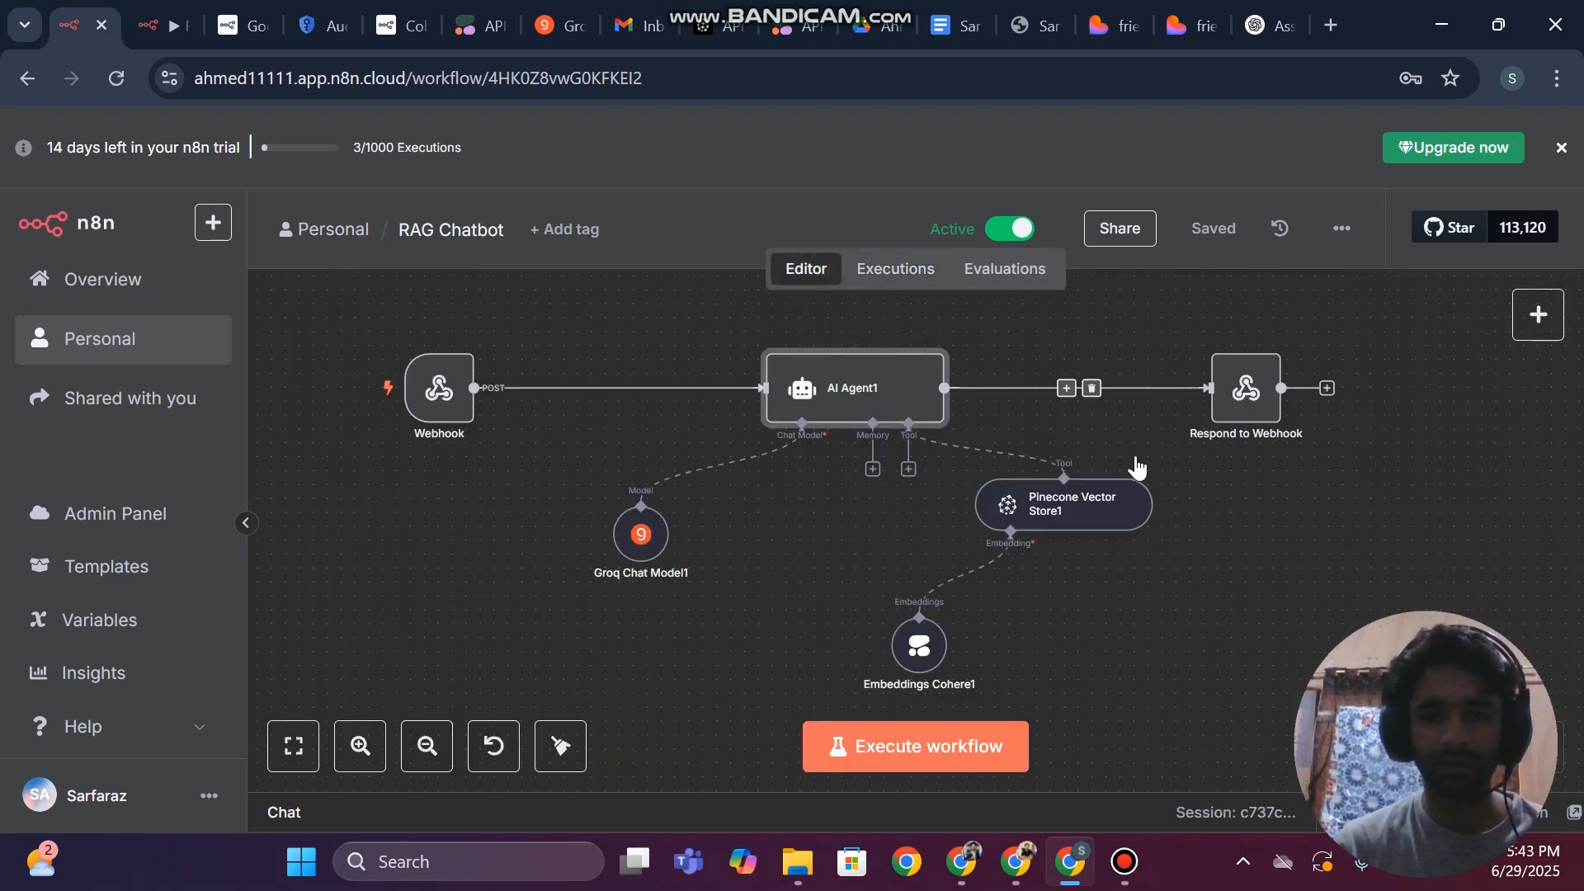
pyautogui.doubleClick(1246, 395)
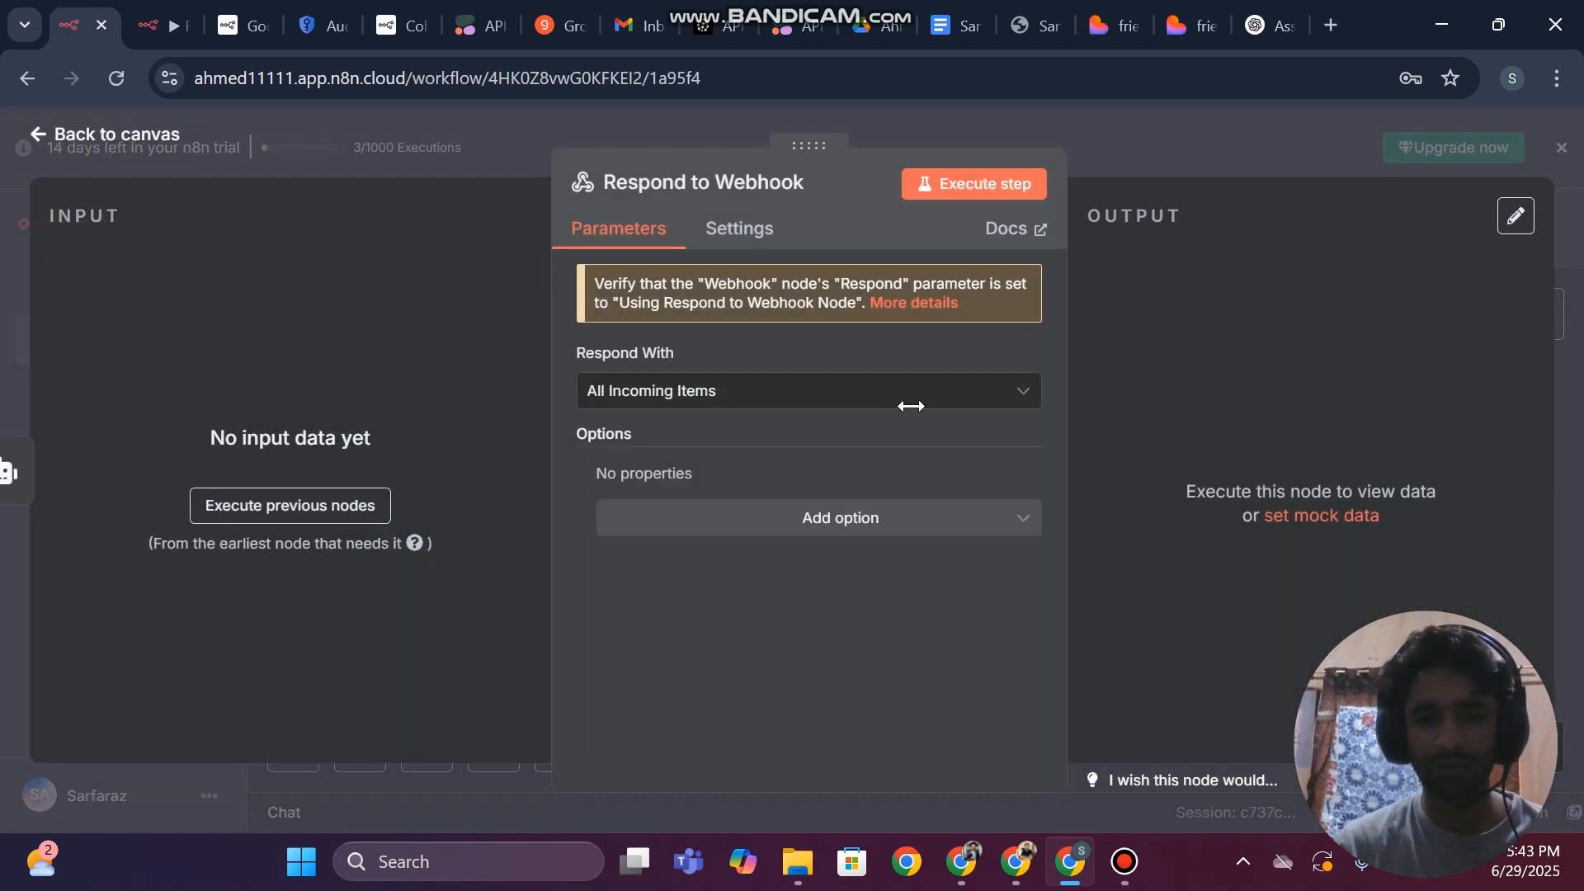
pyautogui.click(686, 518)
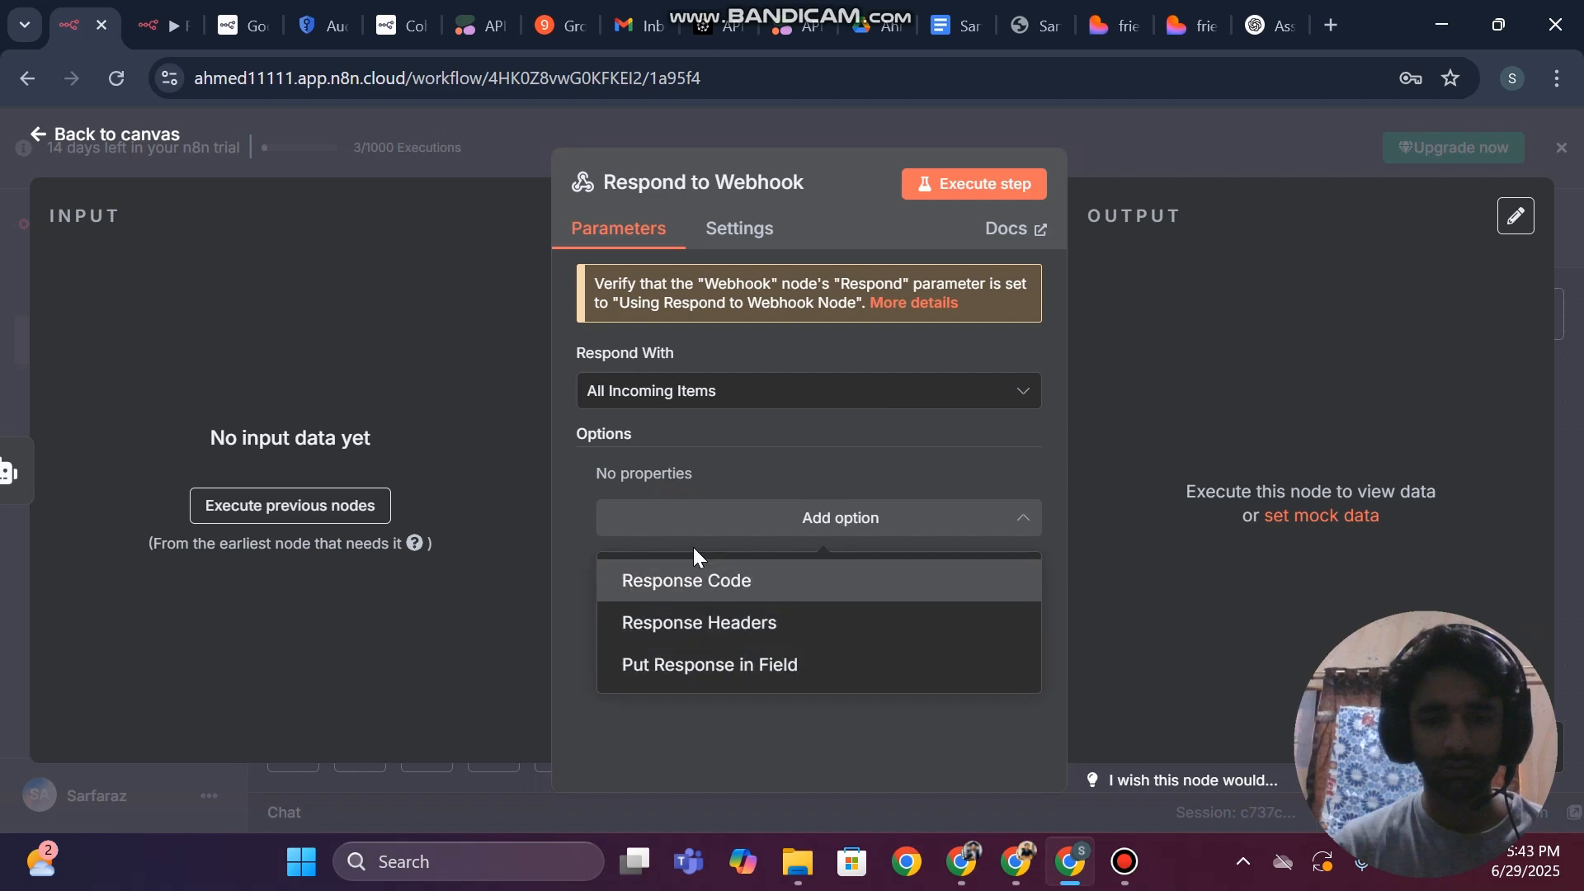
pyautogui.click(710, 688)
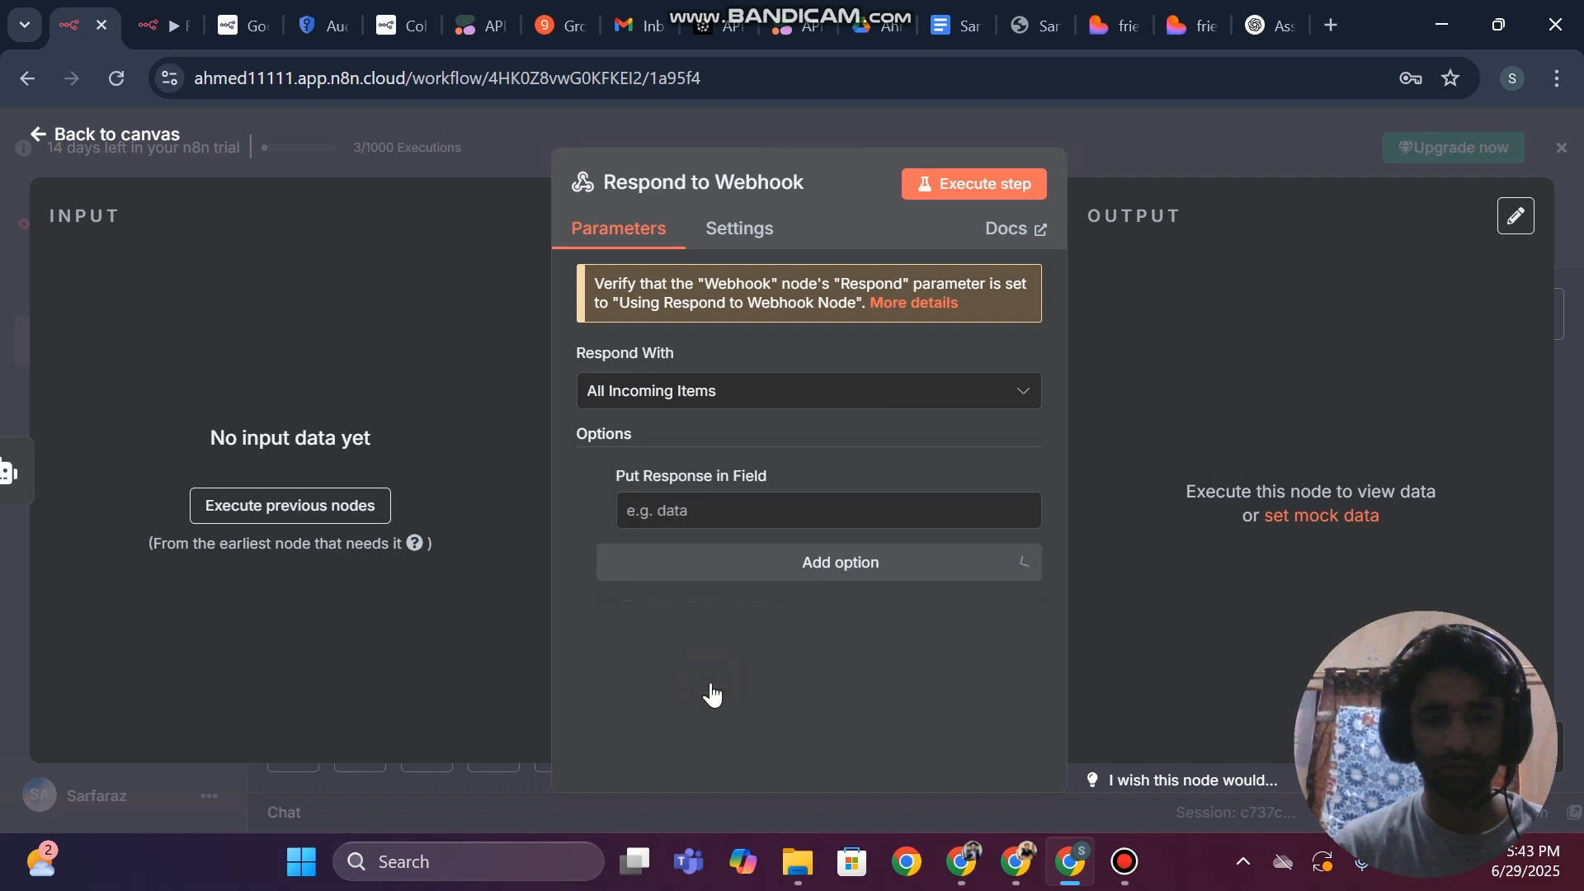
pyautogui.click(4, 319)
pyautogui.click(1214, 228)
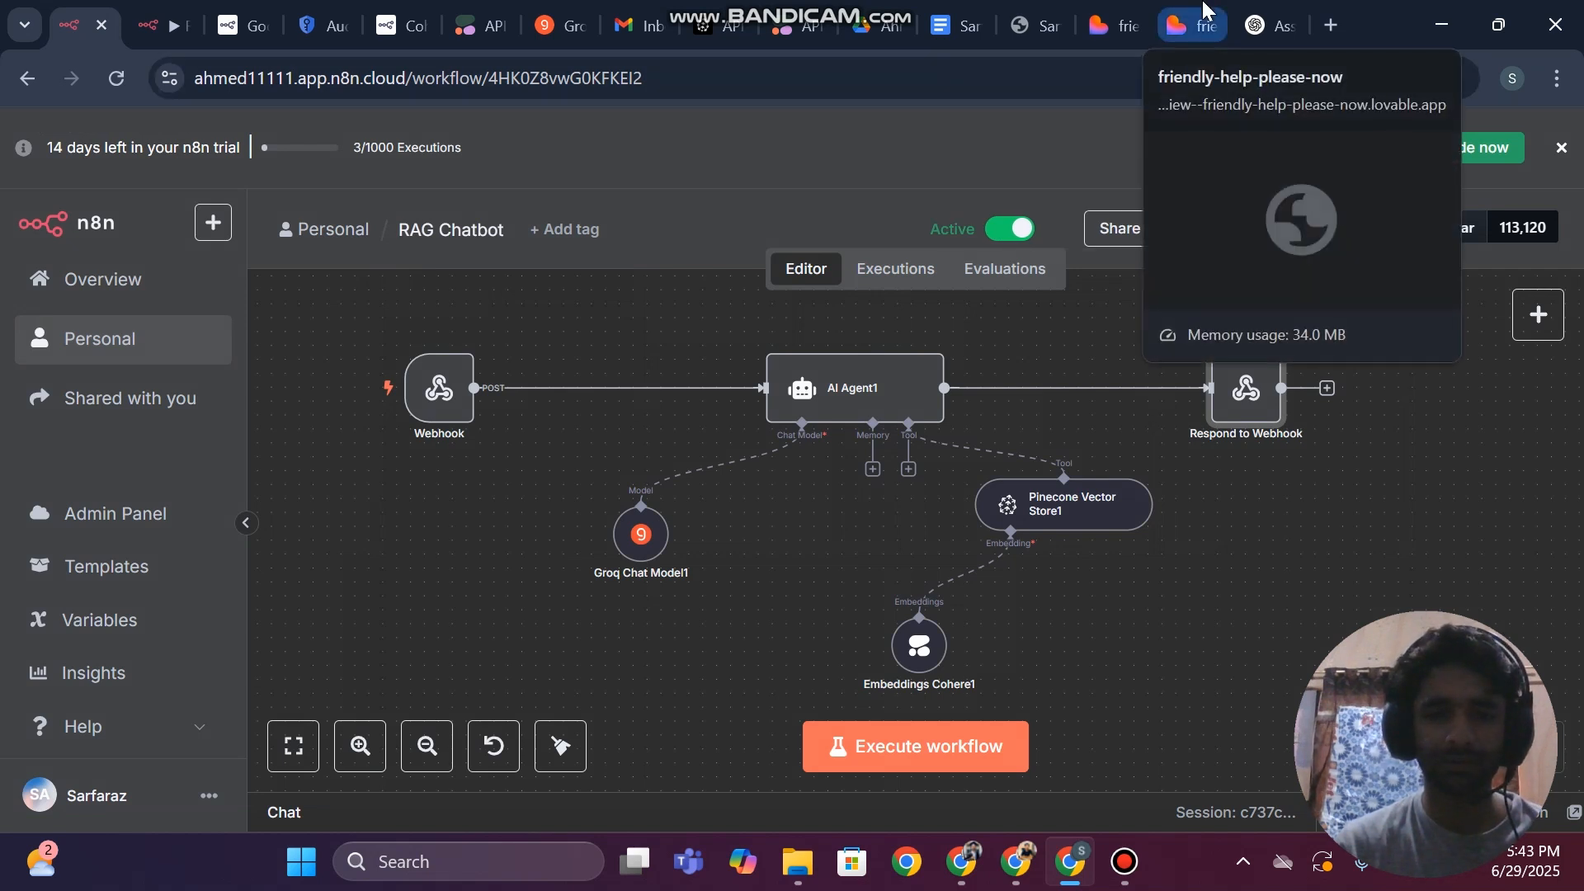
# Check the RAG Chatbot workflow's Webhook node parameters and open the workflow's execution history
pyautogui.moveTo(841, 407)
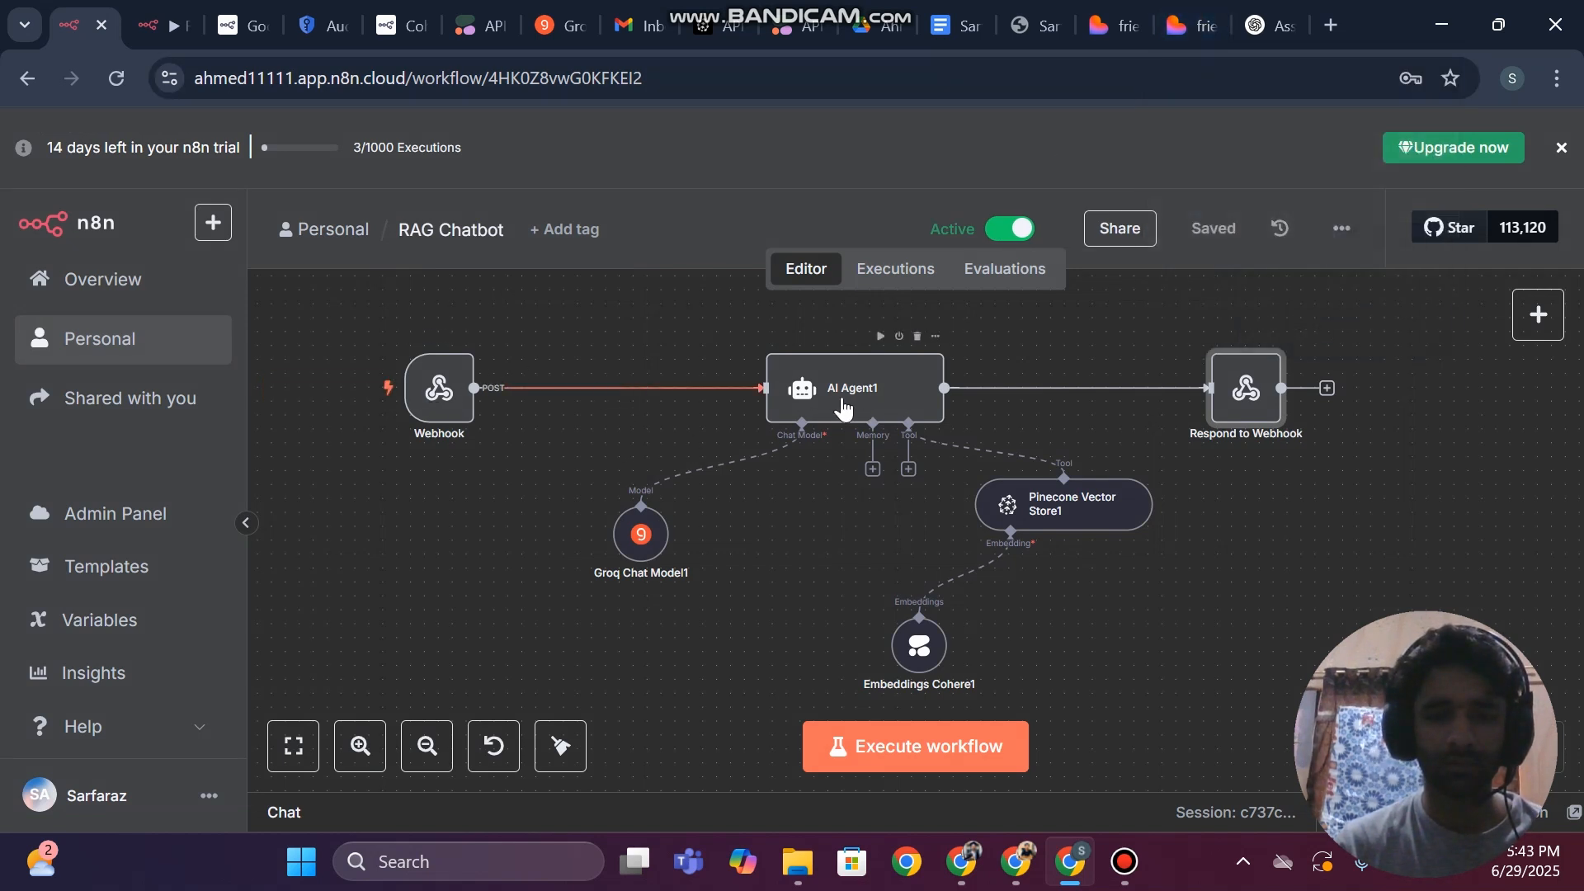
pyautogui.doubleClick(438, 388)
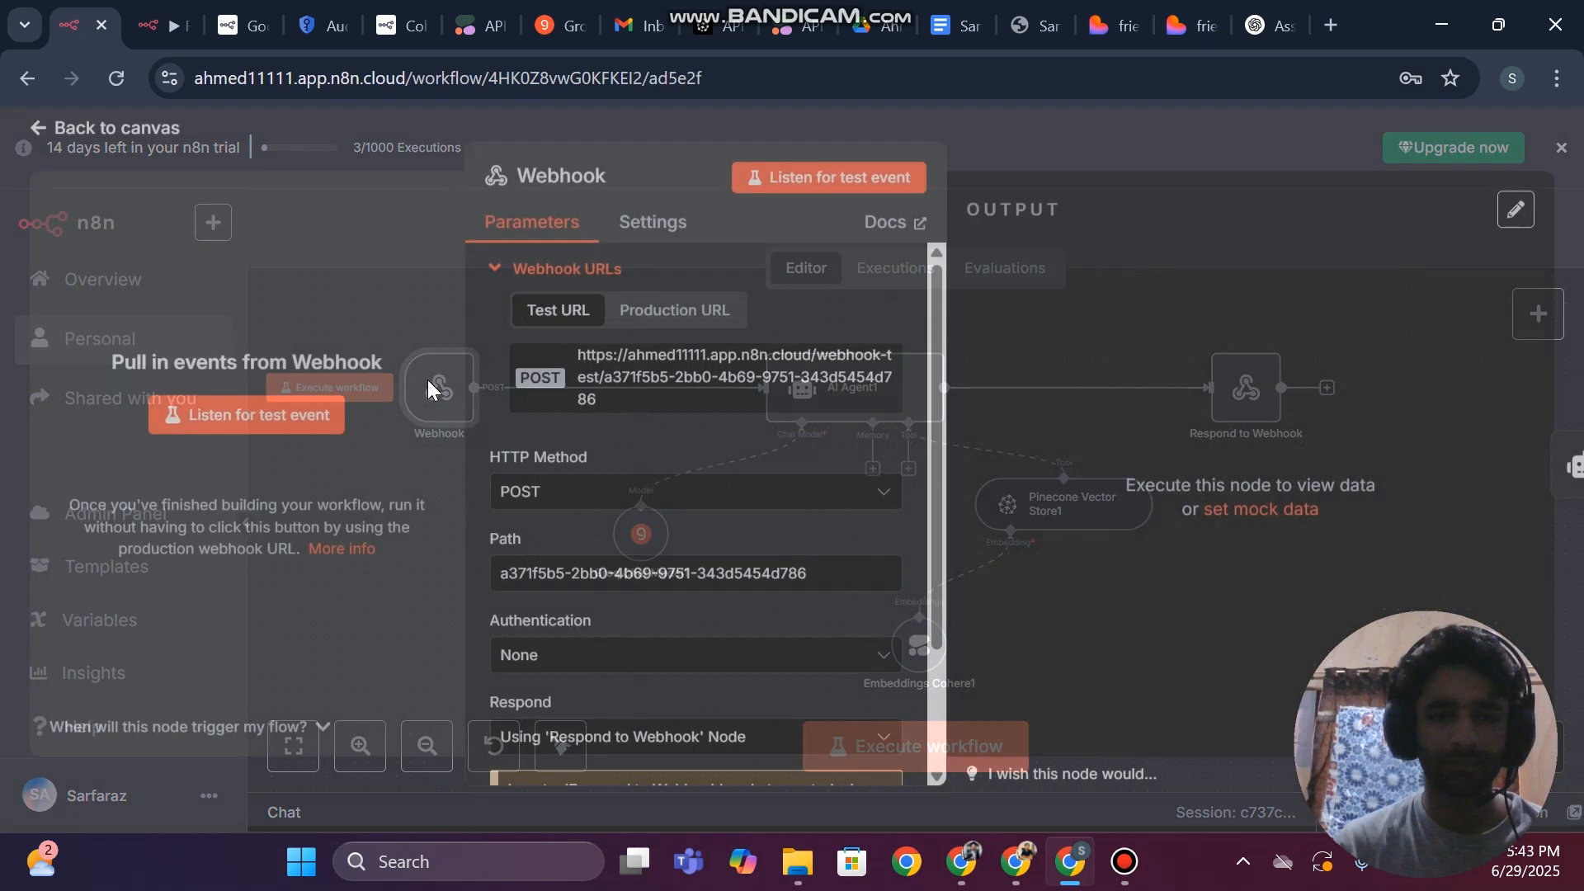
pyautogui.click(3, 328)
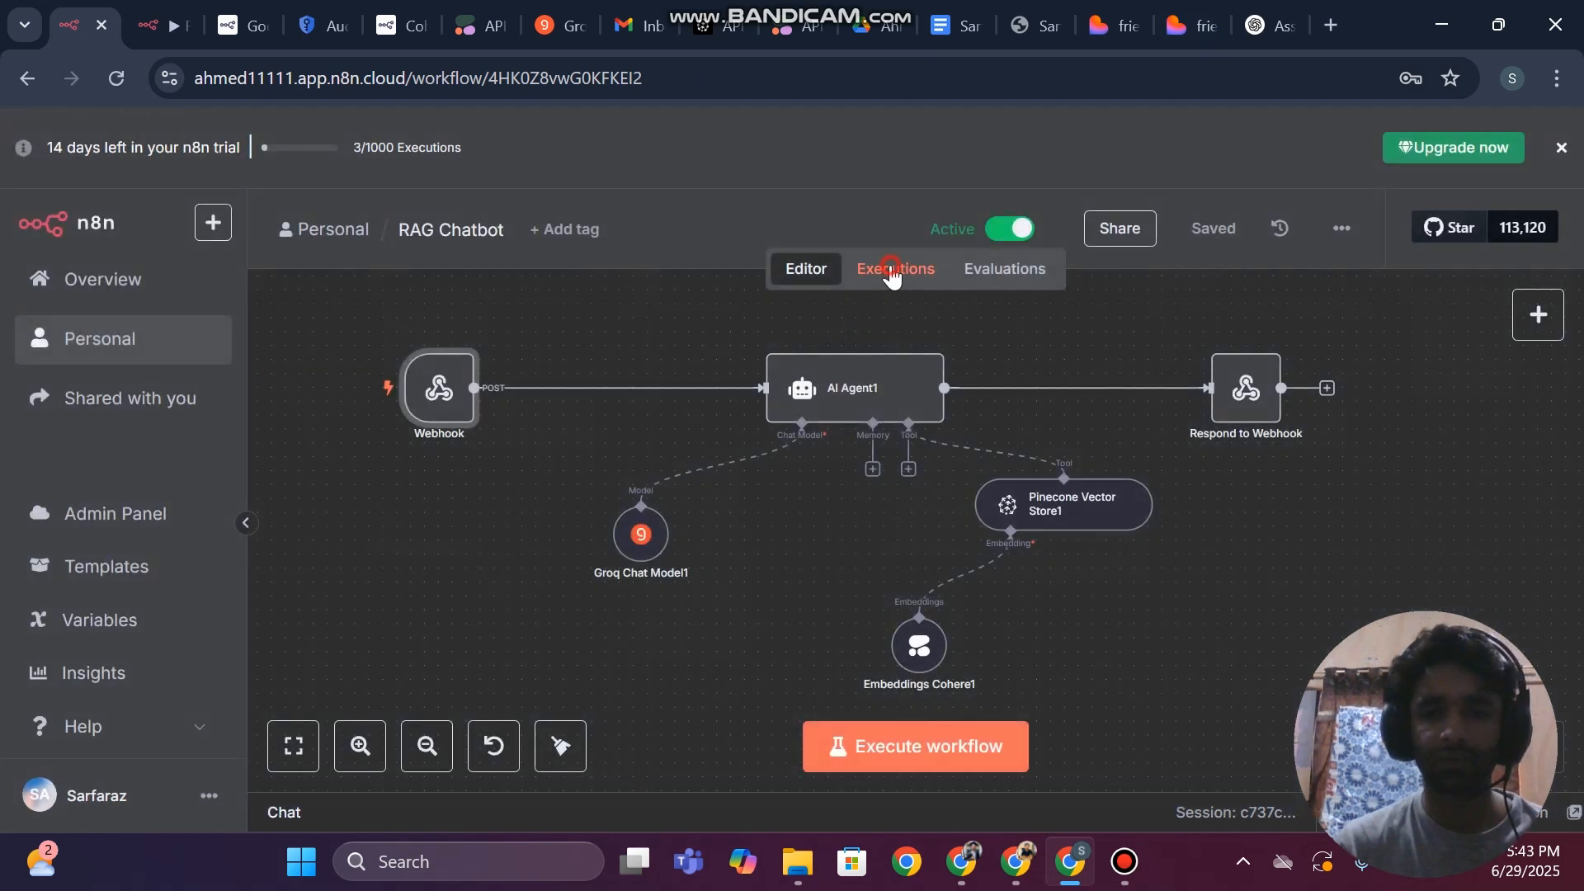
pyautogui.click(893, 269)
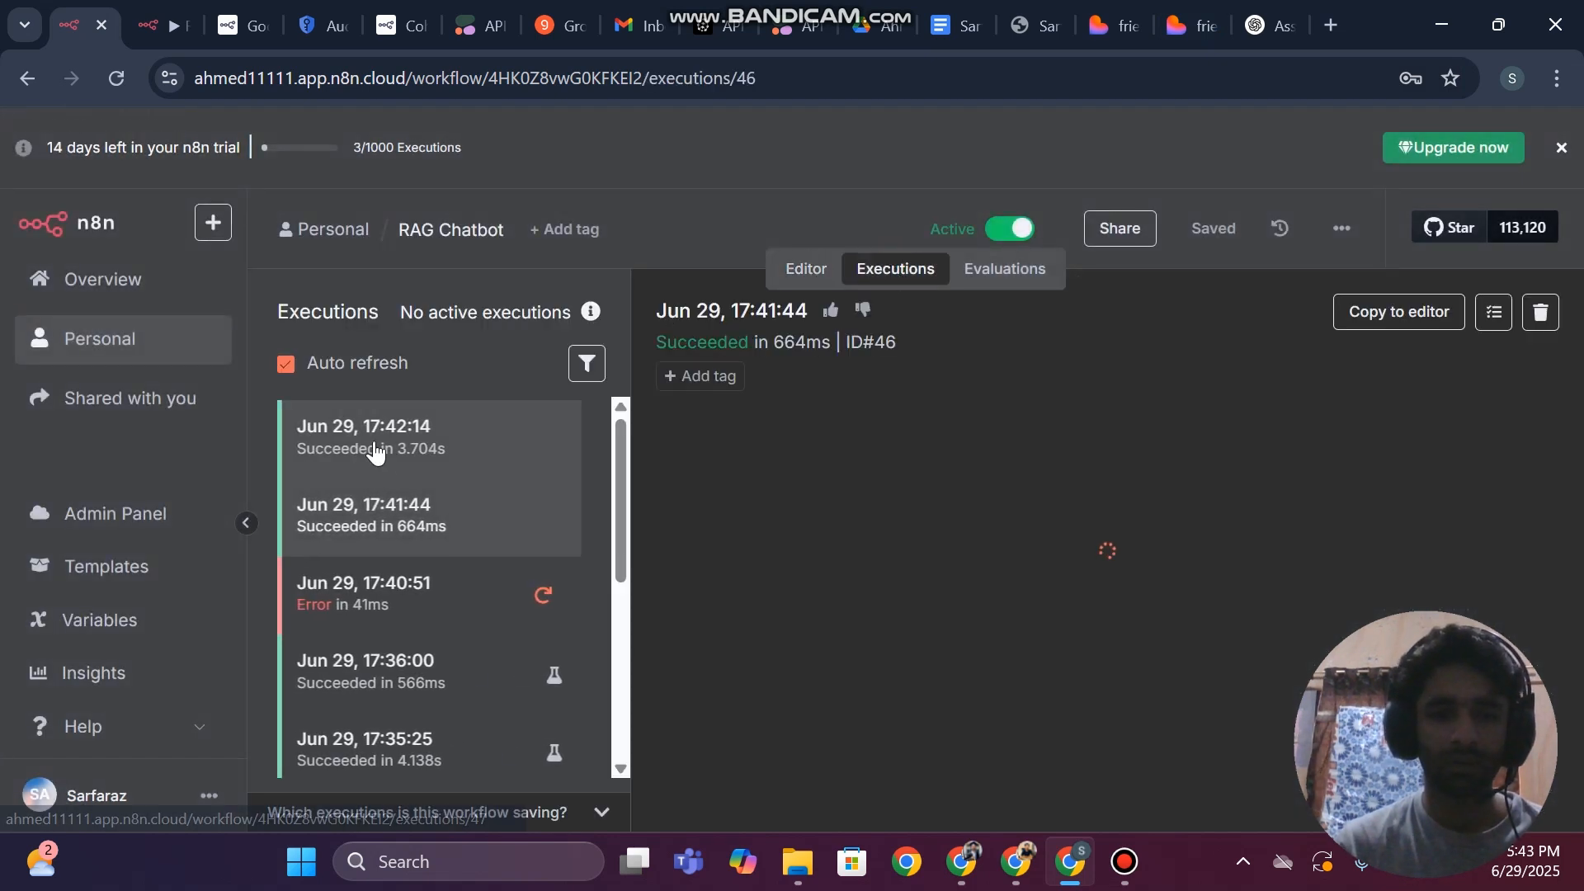
# Load the 17:42:14 execution's data into the RAG Chatbot editor and check the Webhook node's received request
pyautogui.click(374, 443)
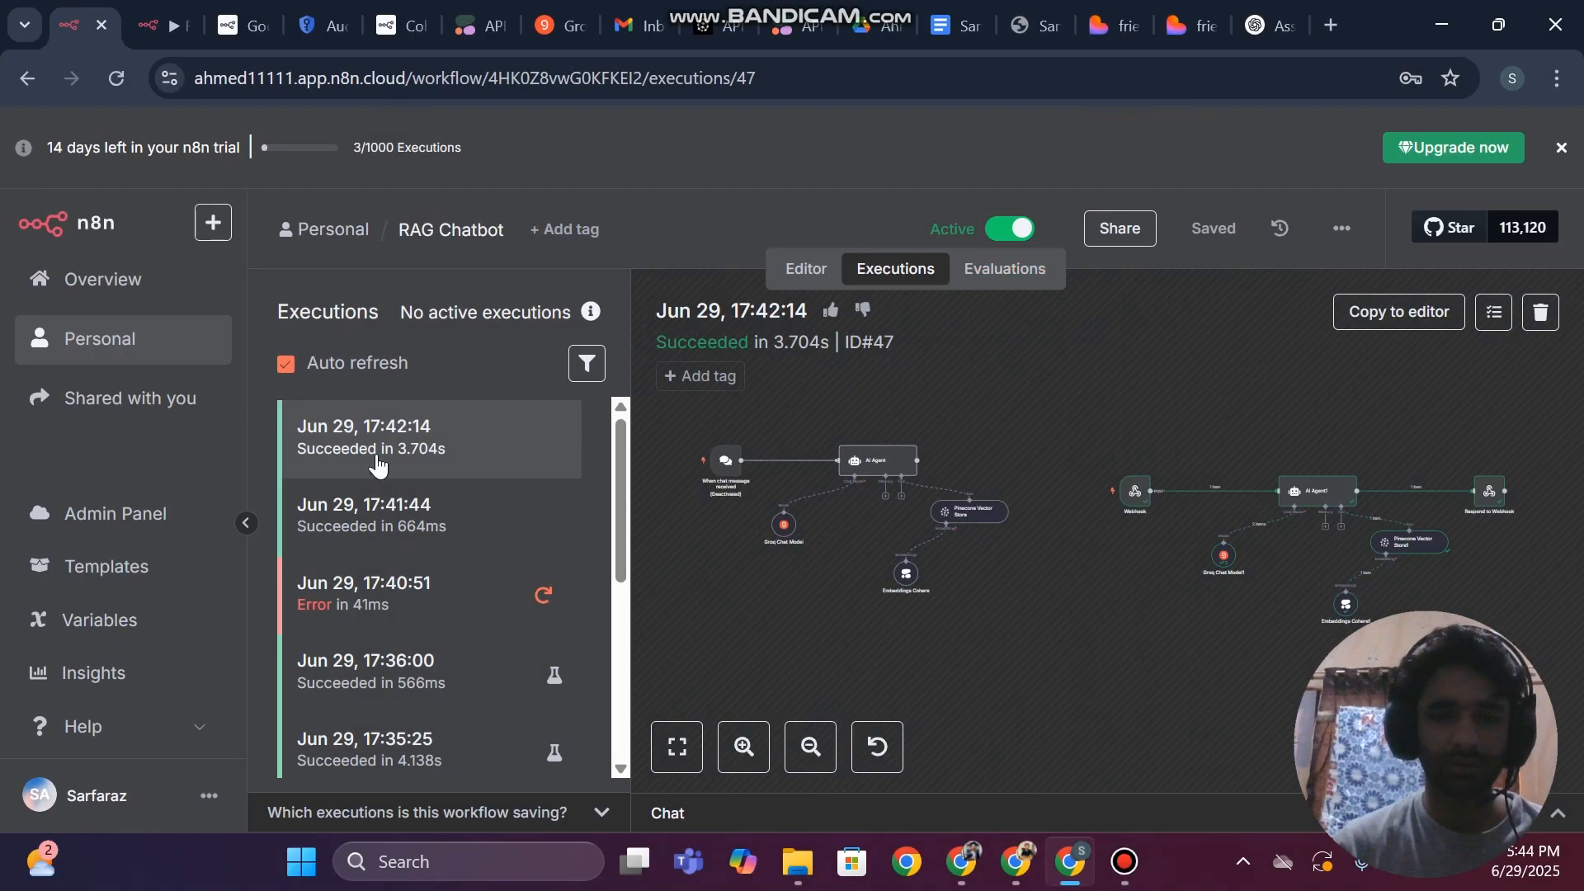
pyautogui.click(1381, 324)
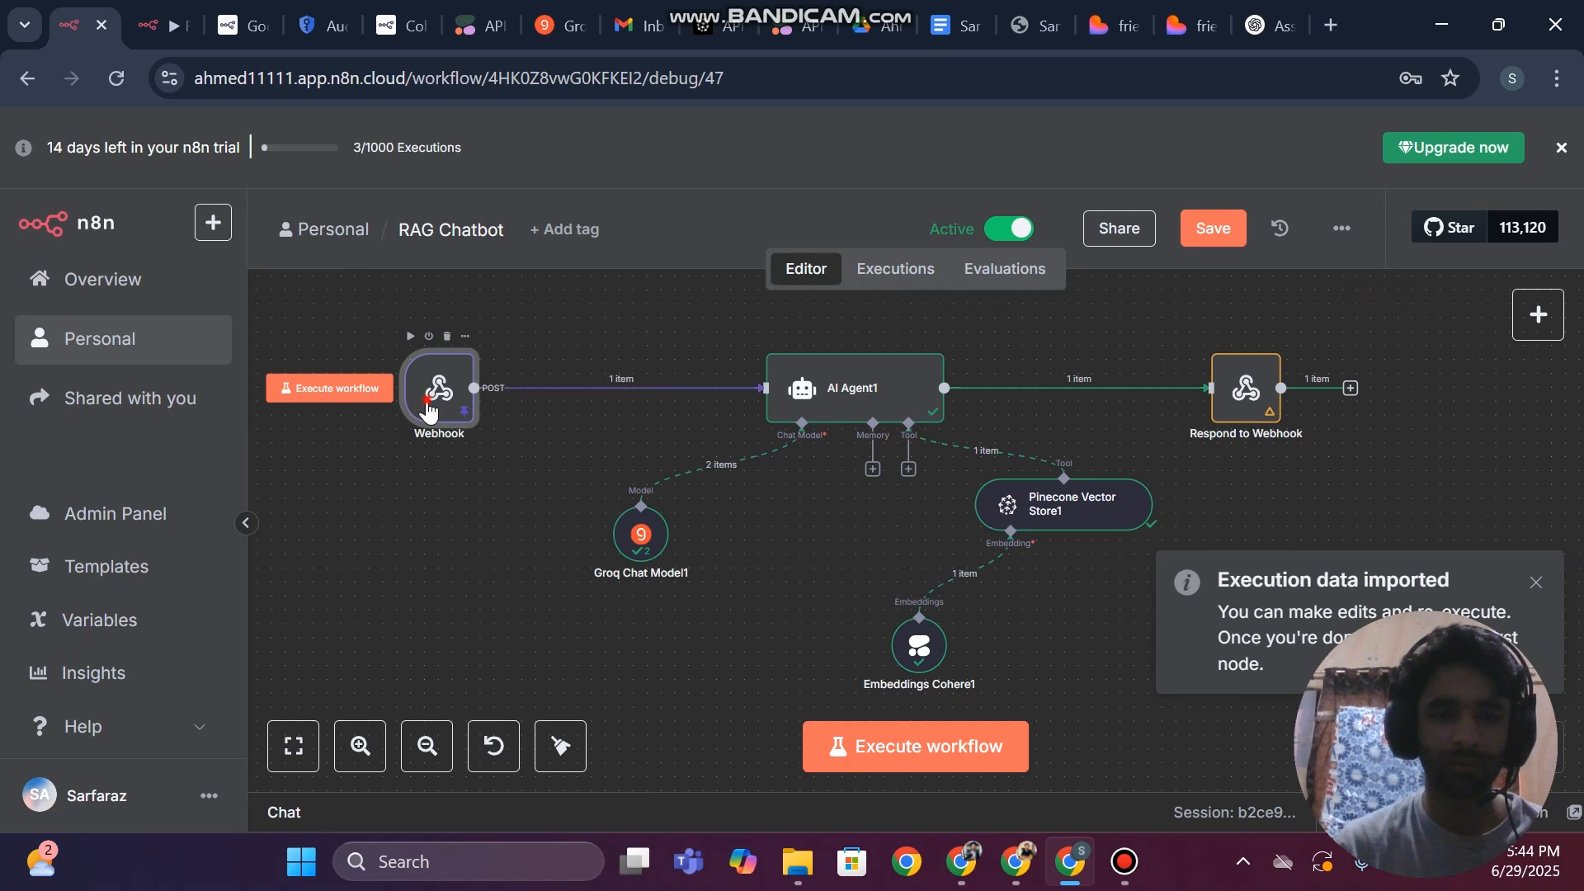
pyautogui.doubleClick(427, 402)
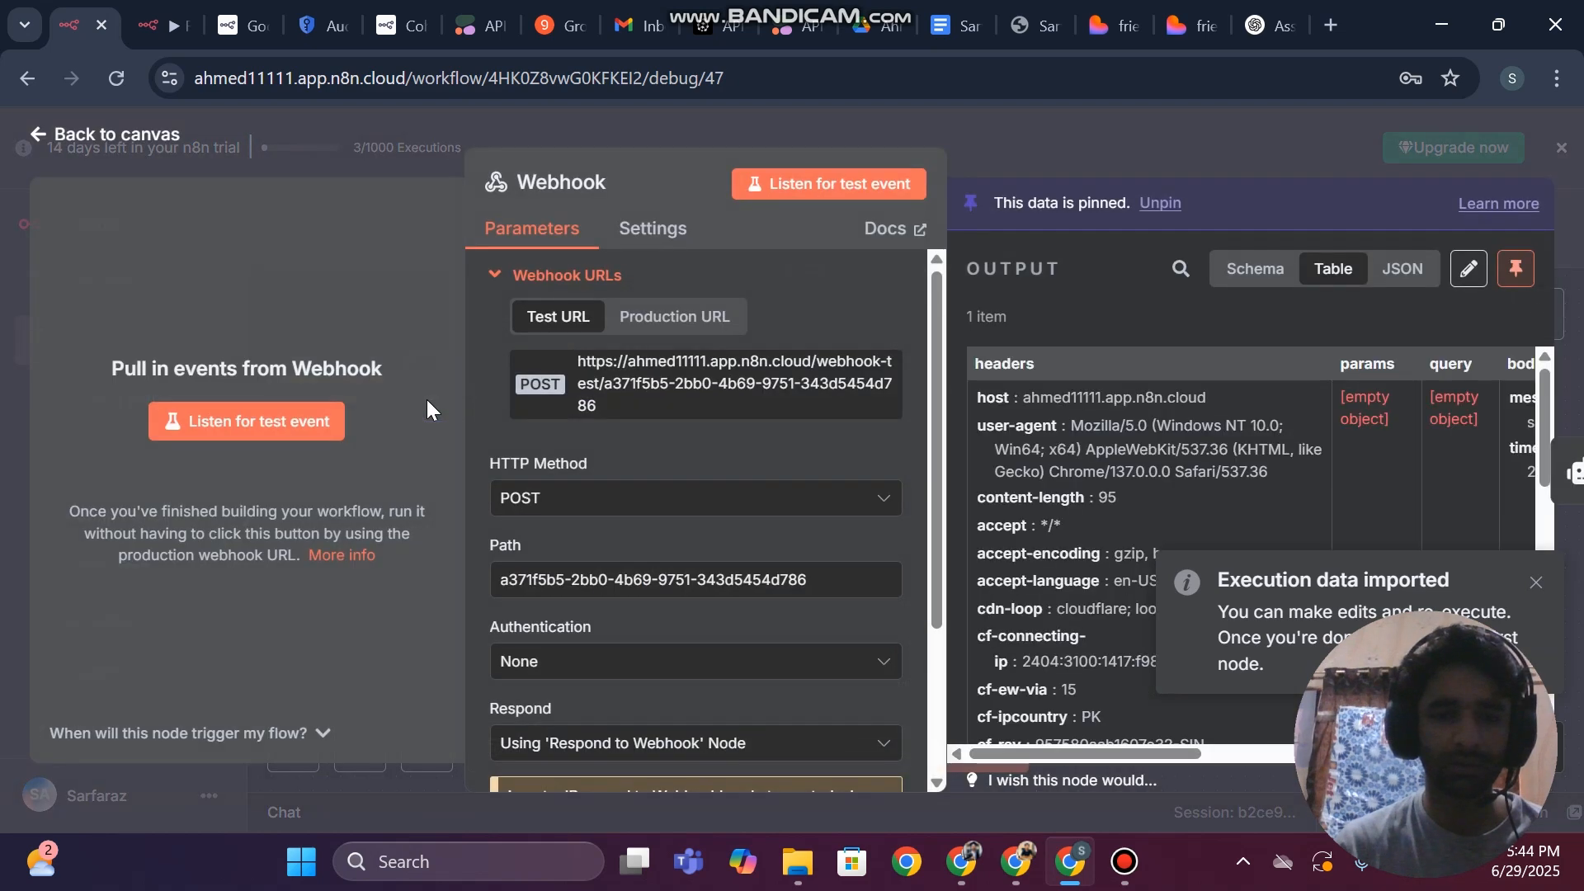
pyautogui.click(0, 378)
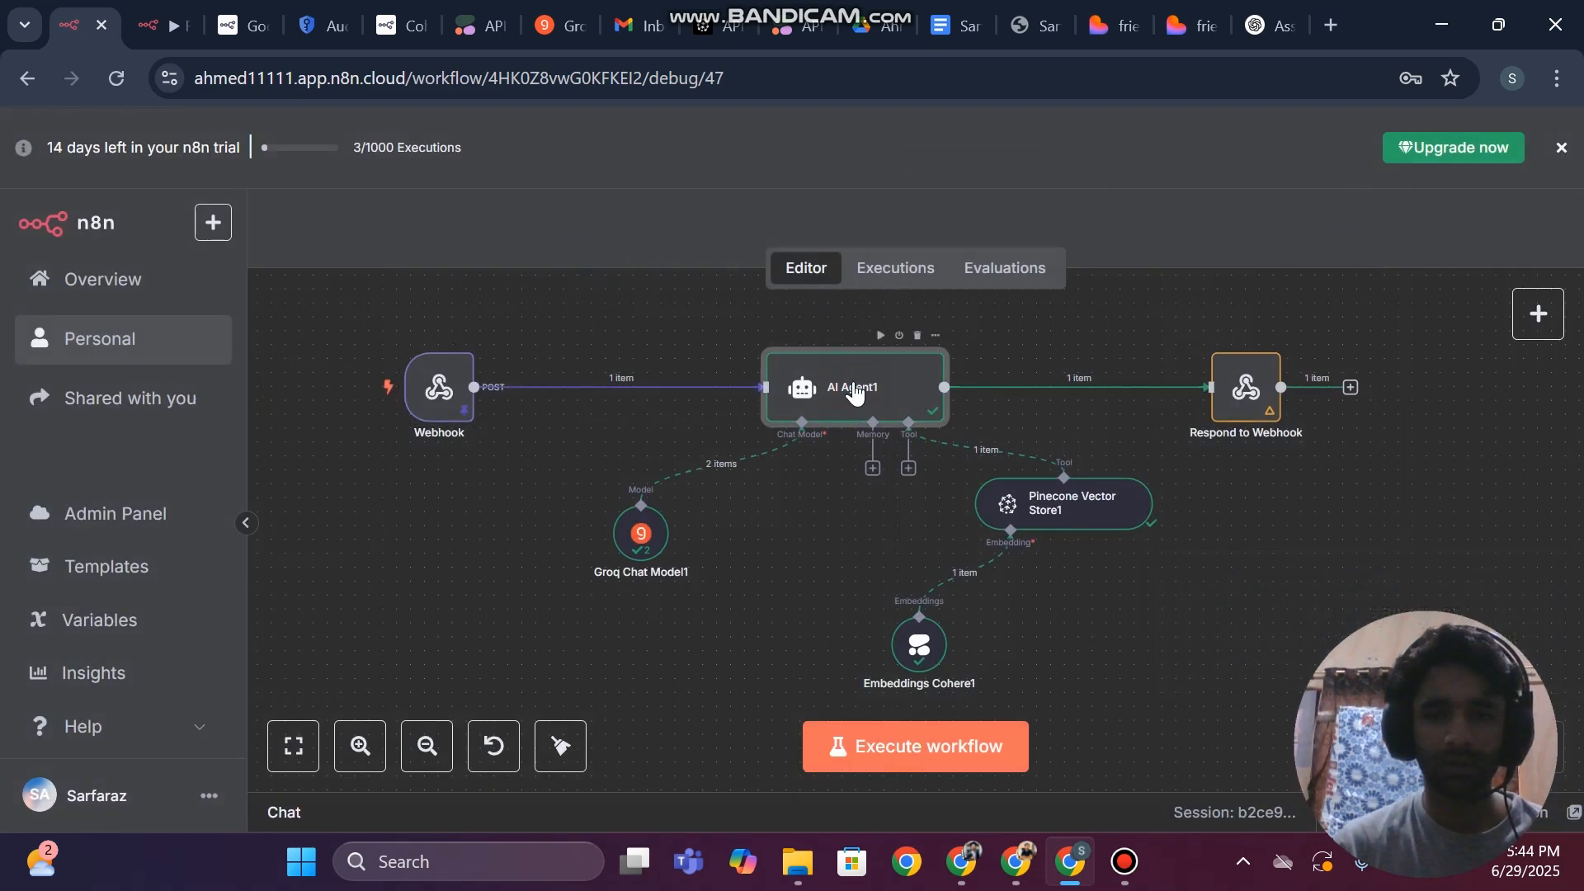
# Examine the AI Agent1 node's incoming webhook body, prompt expression and generated output for the loaded execution
pyautogui.doubleClick(855, 393)
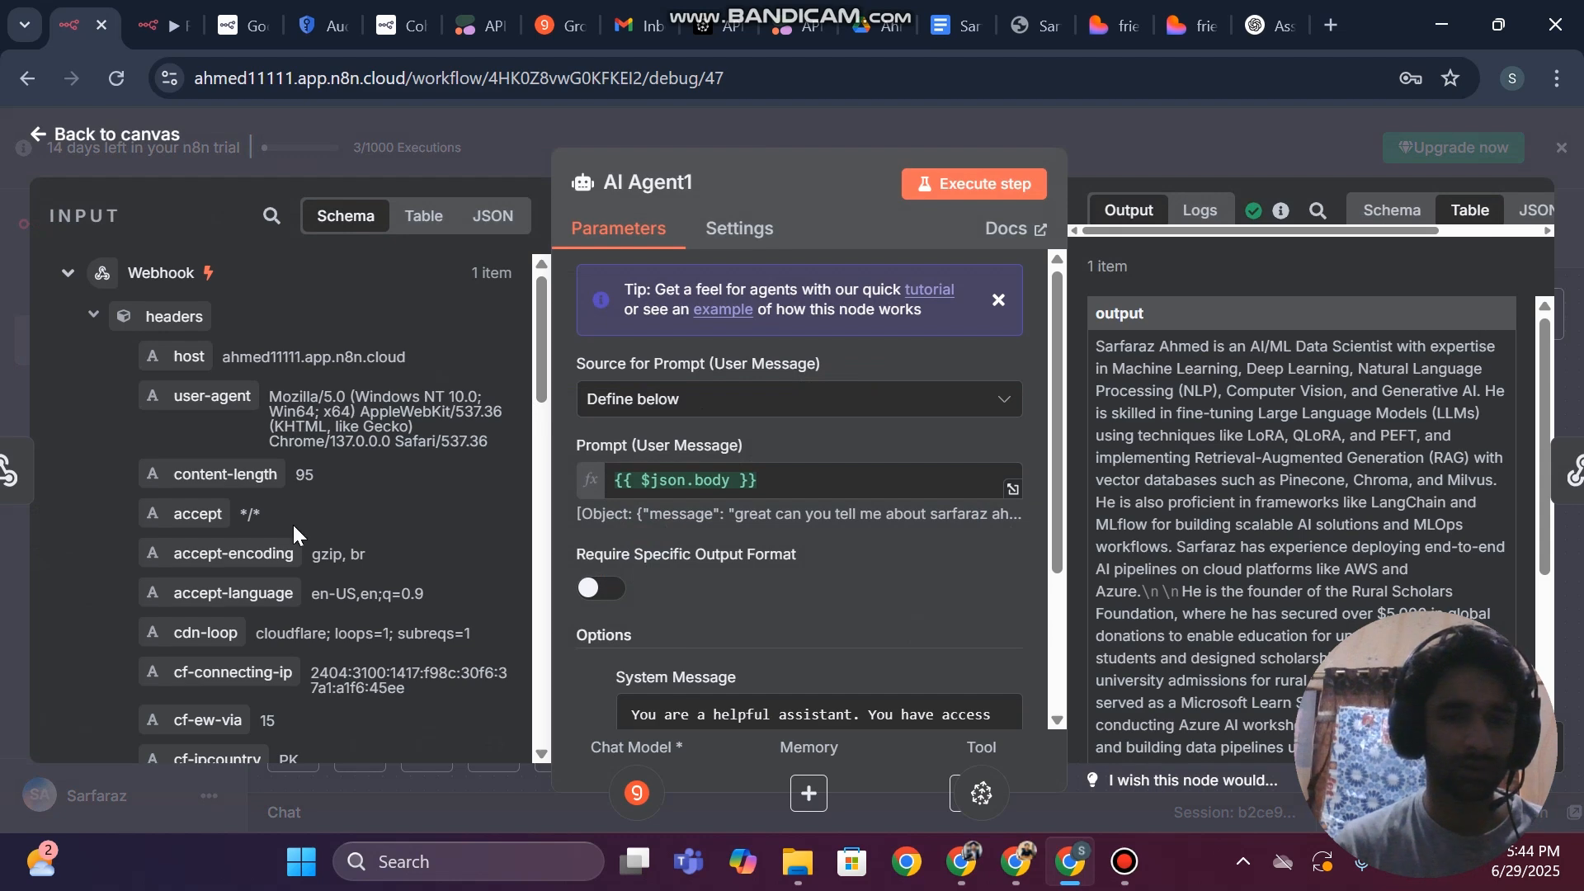
pyautogui.scroll(-10, 294, 528)
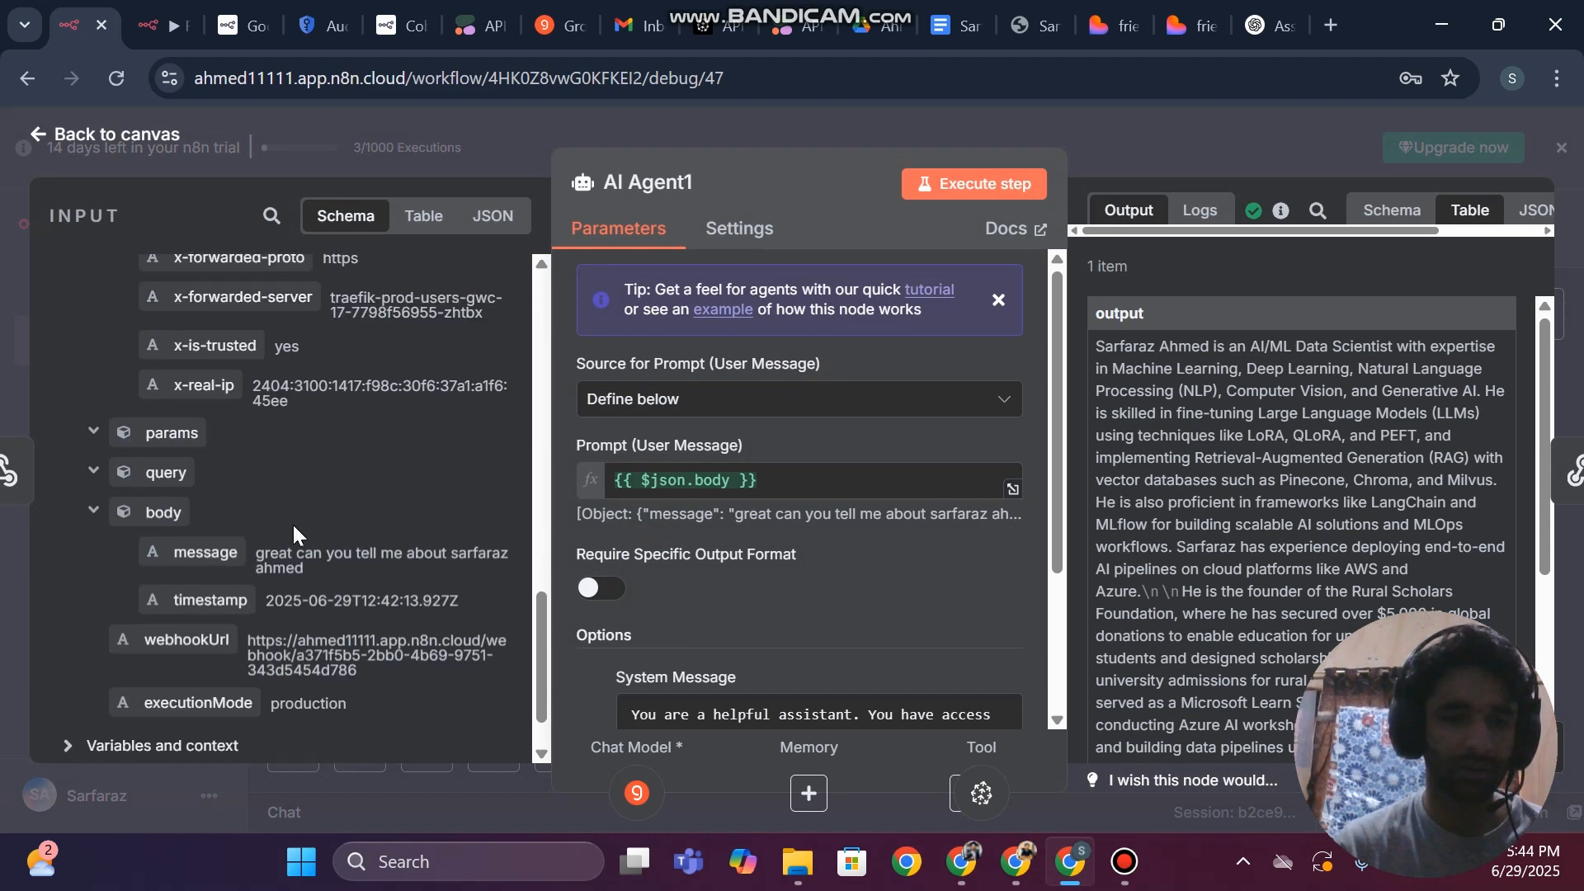
pyautogui.scroll(-2, 294, 531)
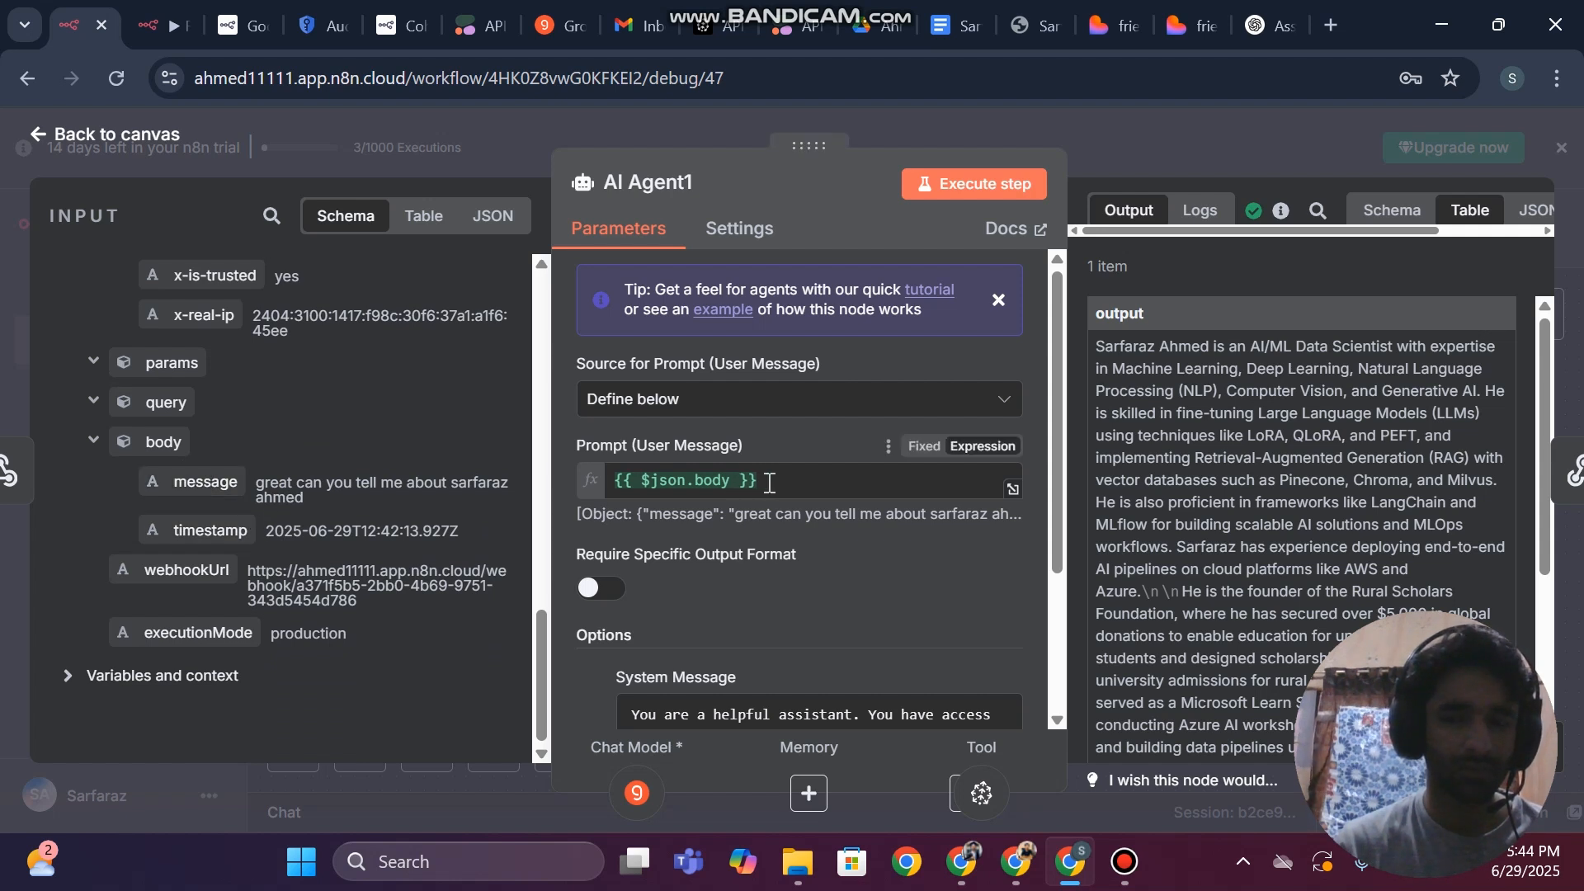
pyautogui.scroll(-4, 1328, 487)
pyautogui.scroll(2, 1328, 486)
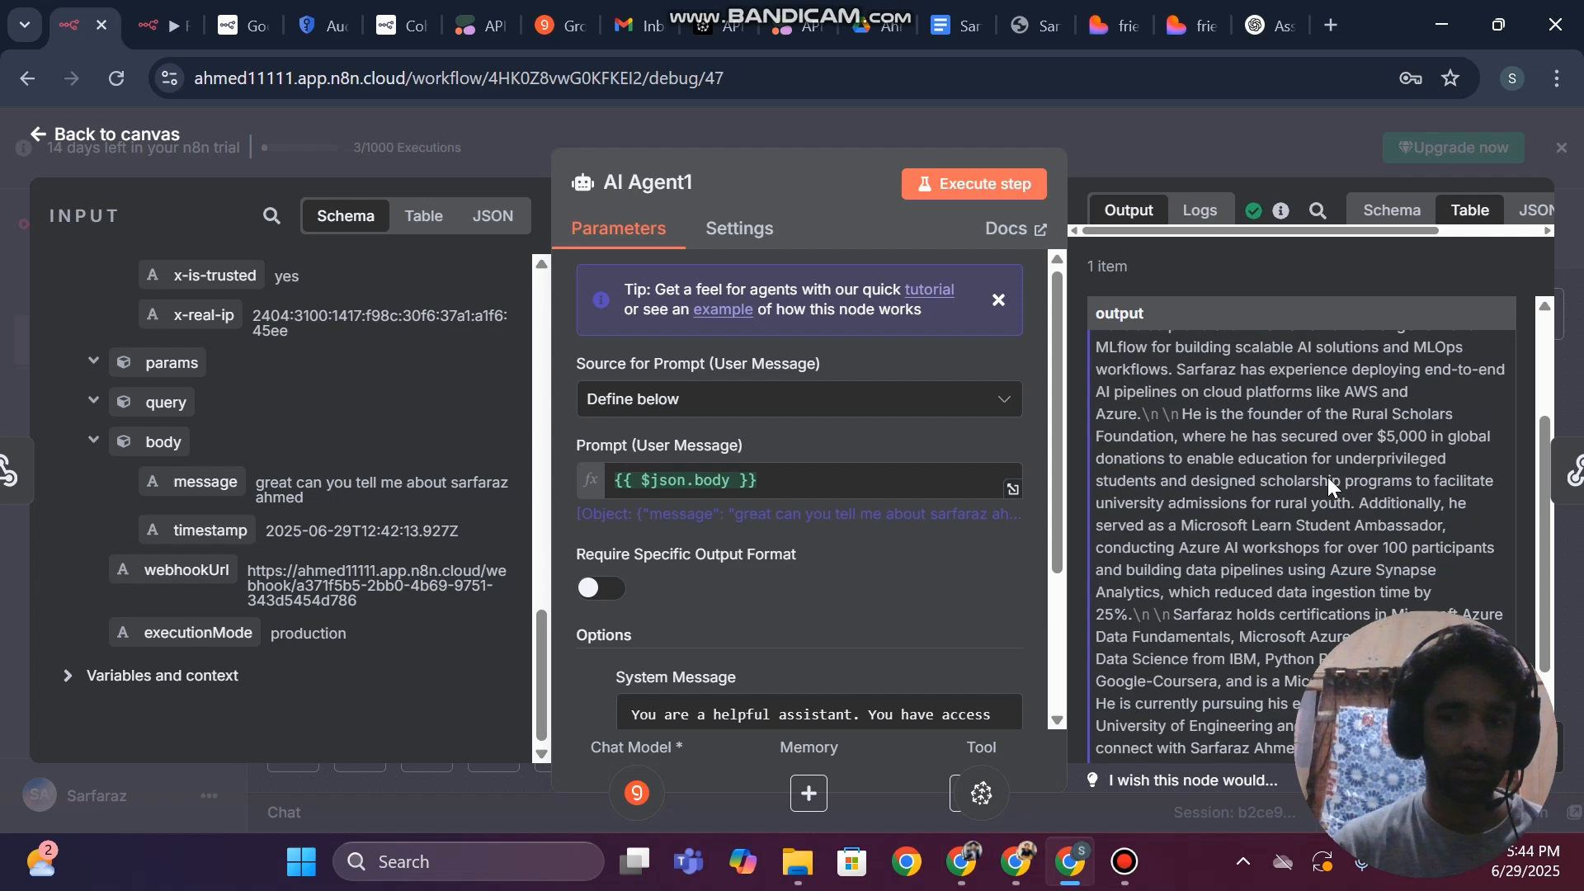
pyautogui.scroll(2, 1329, 477)
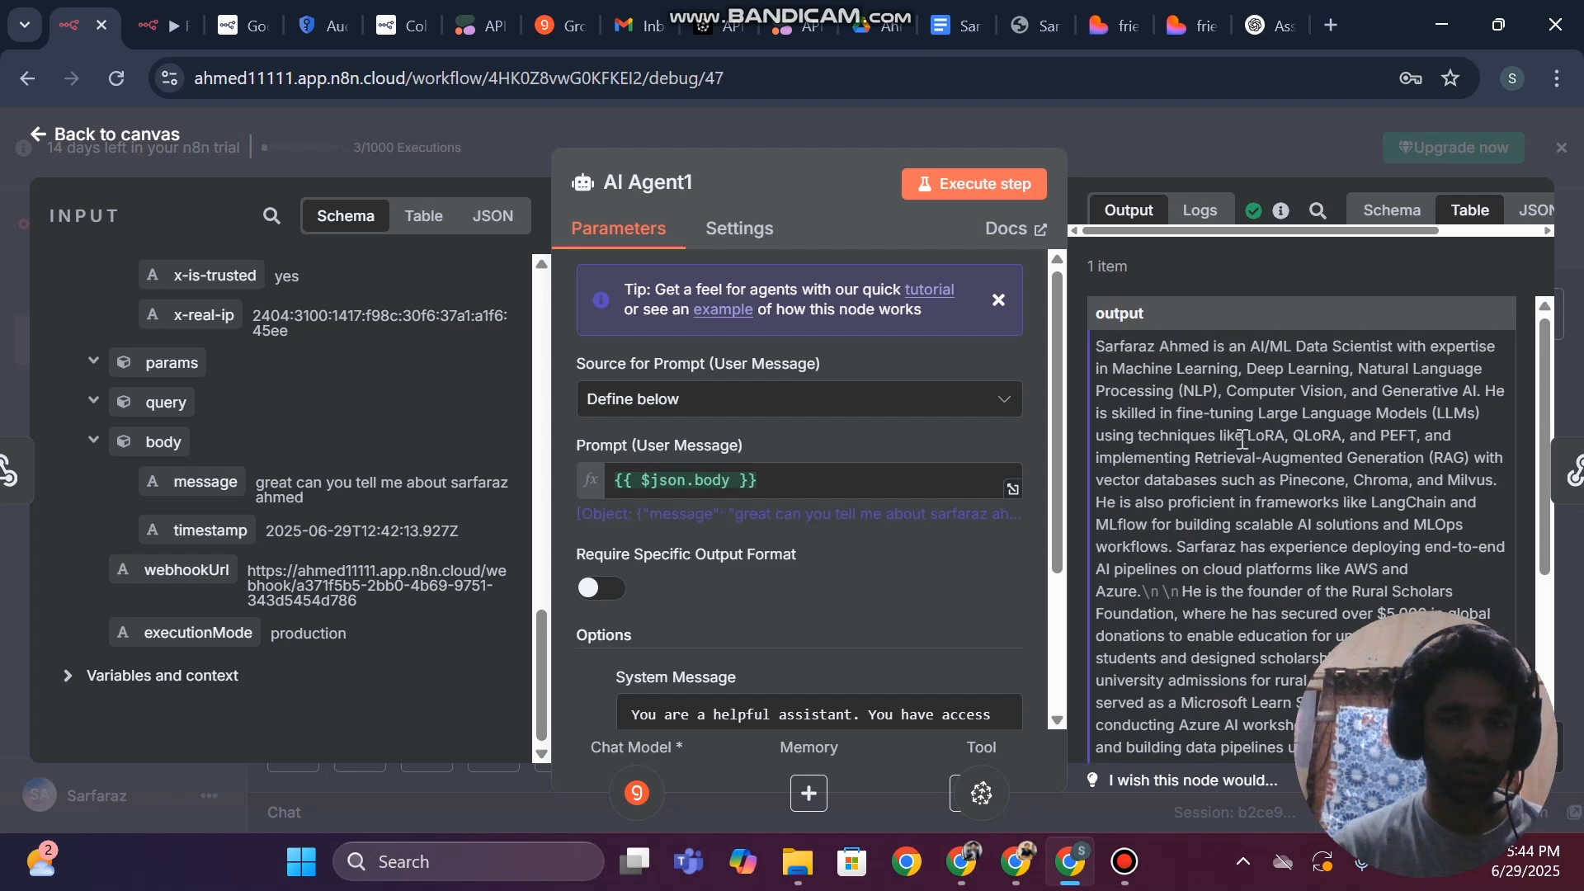
pyautogui.click(8, 350)
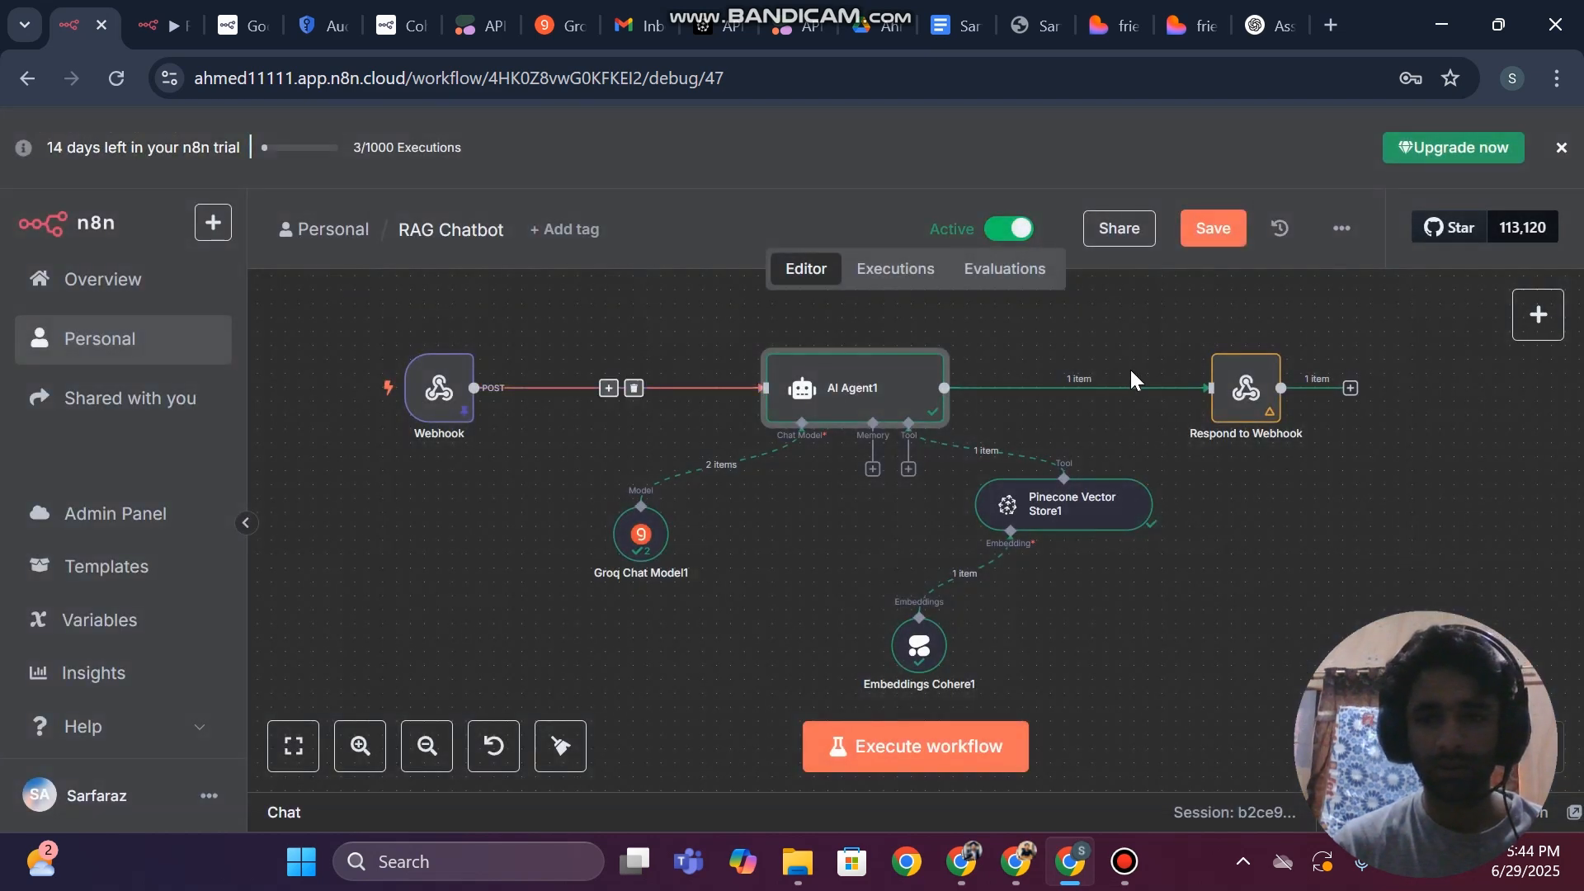
# Map AI Agent1's output as {{ $json.output }} to Put Response in Field in Respond to Webhook and save the workflow
pyautogui.doubleClick(1244, 386)
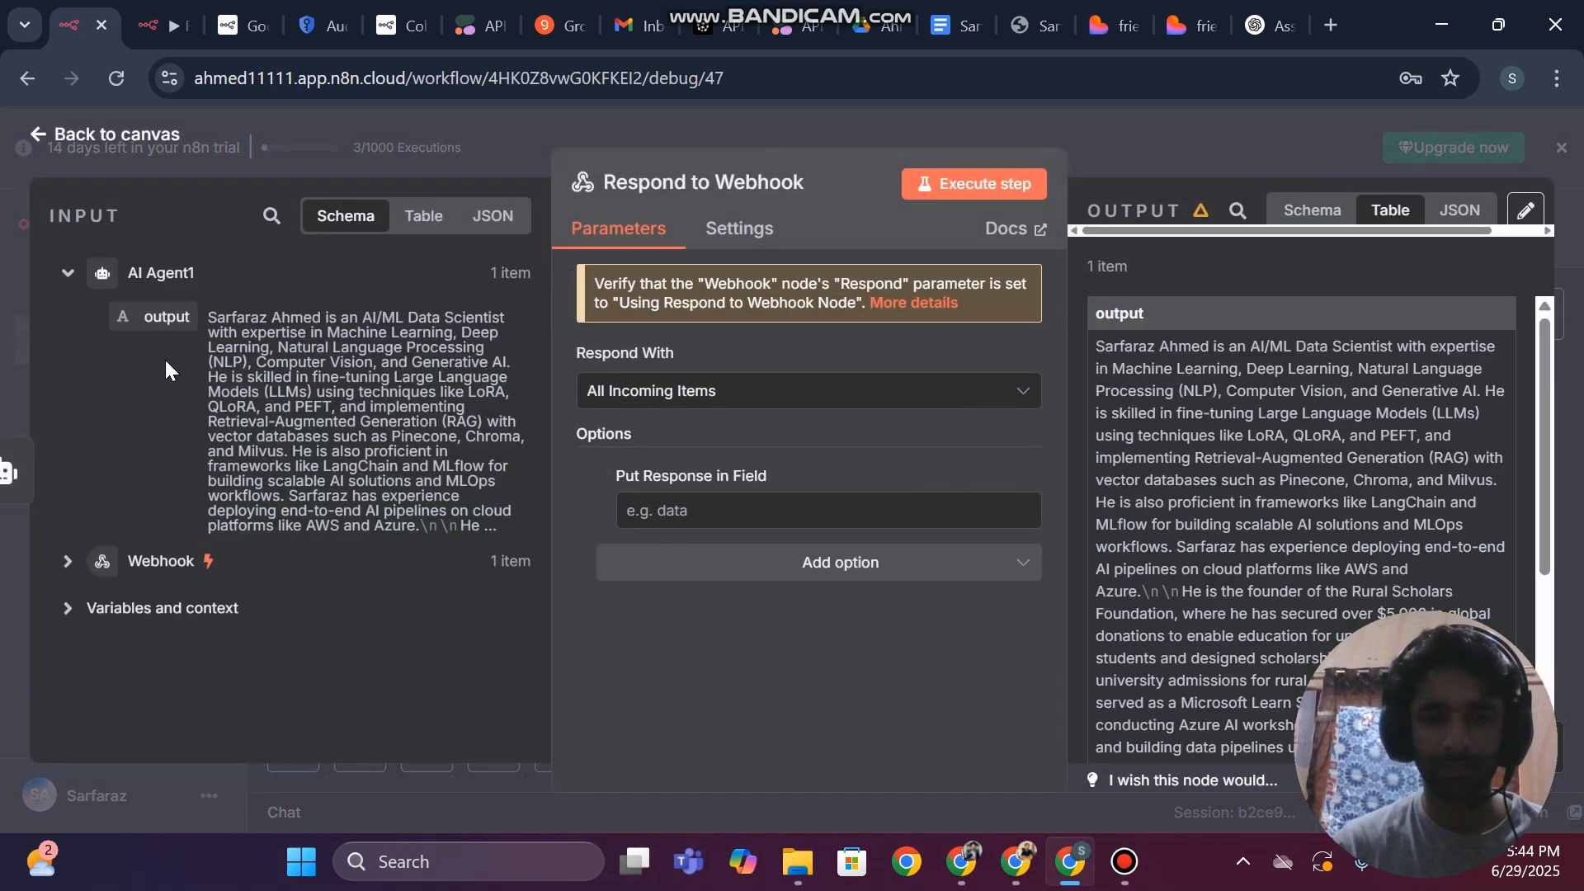
pyautogui.moveTo(148, 322); pyautogui.dragTo(695, 526)
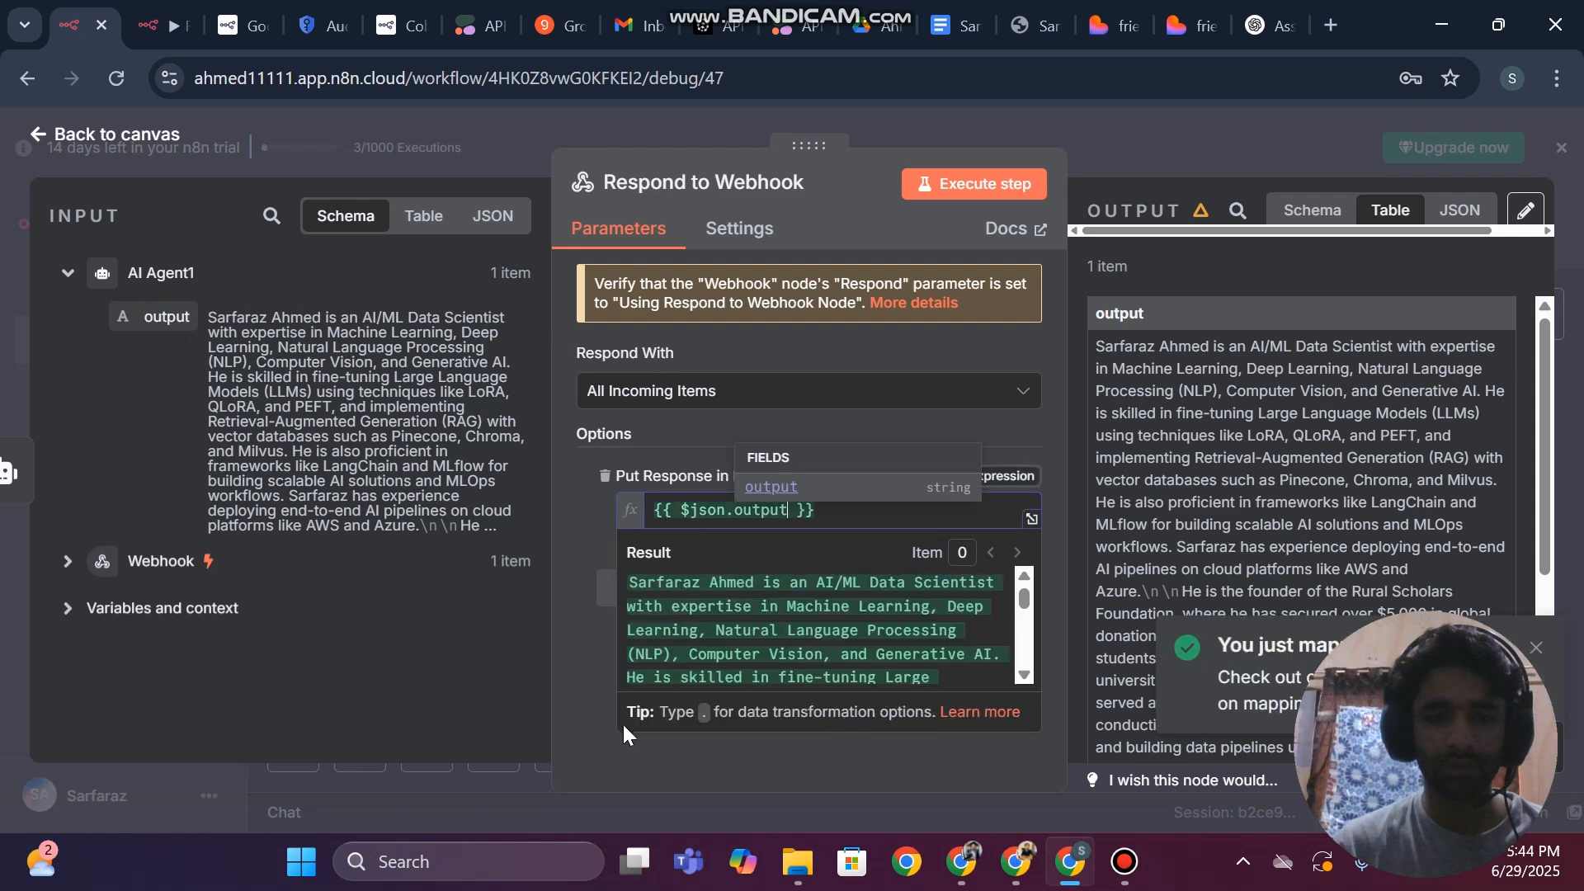
pyautogui.click(580, 652)
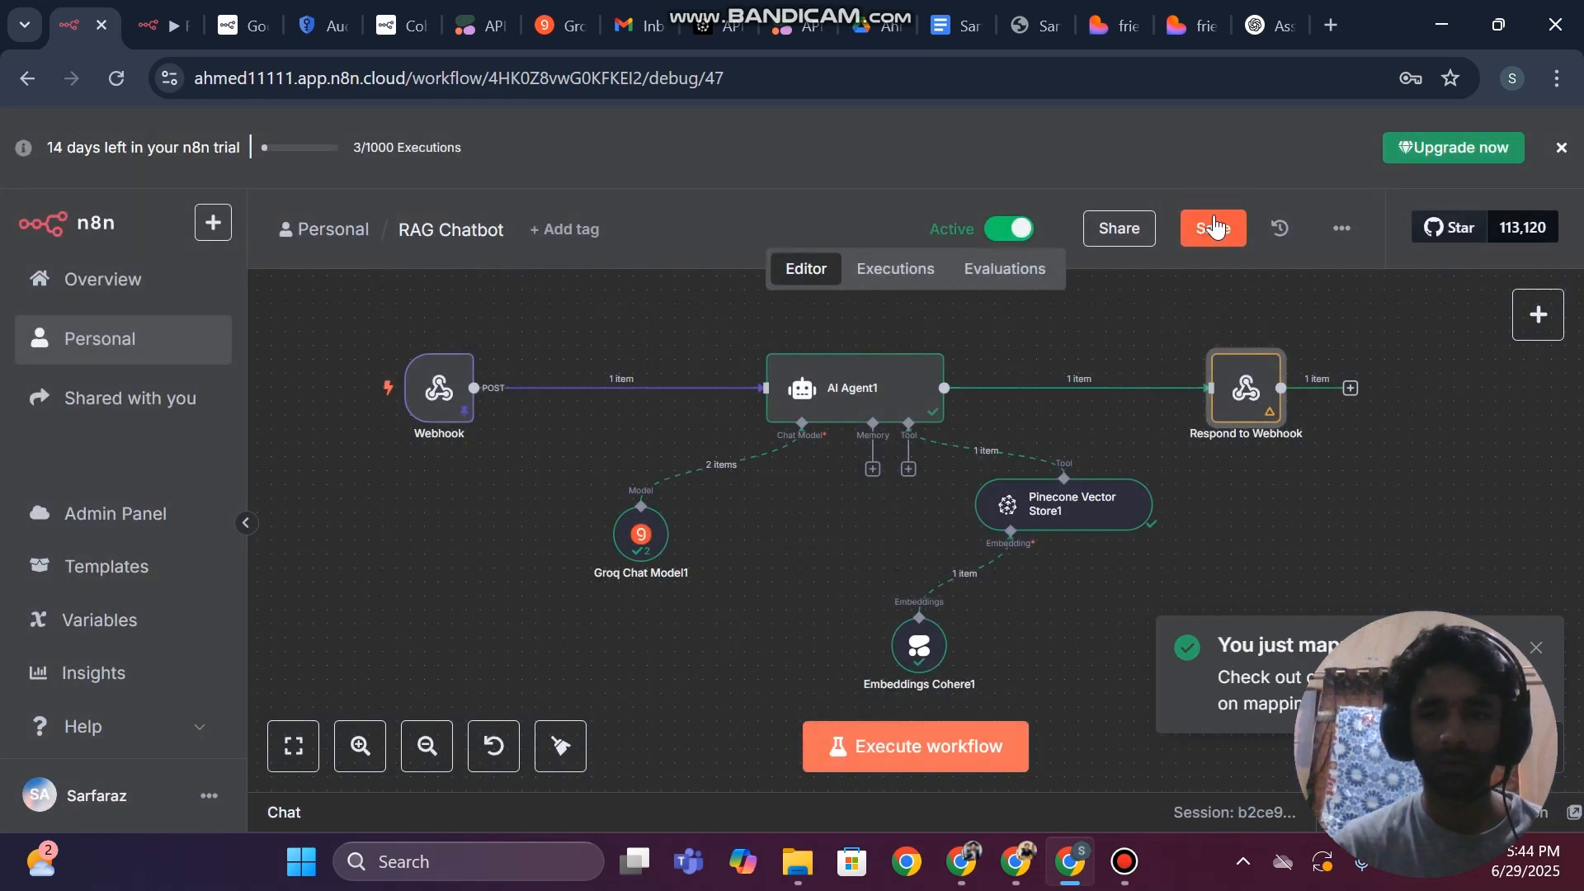
pyautogui.click(1204, 228)
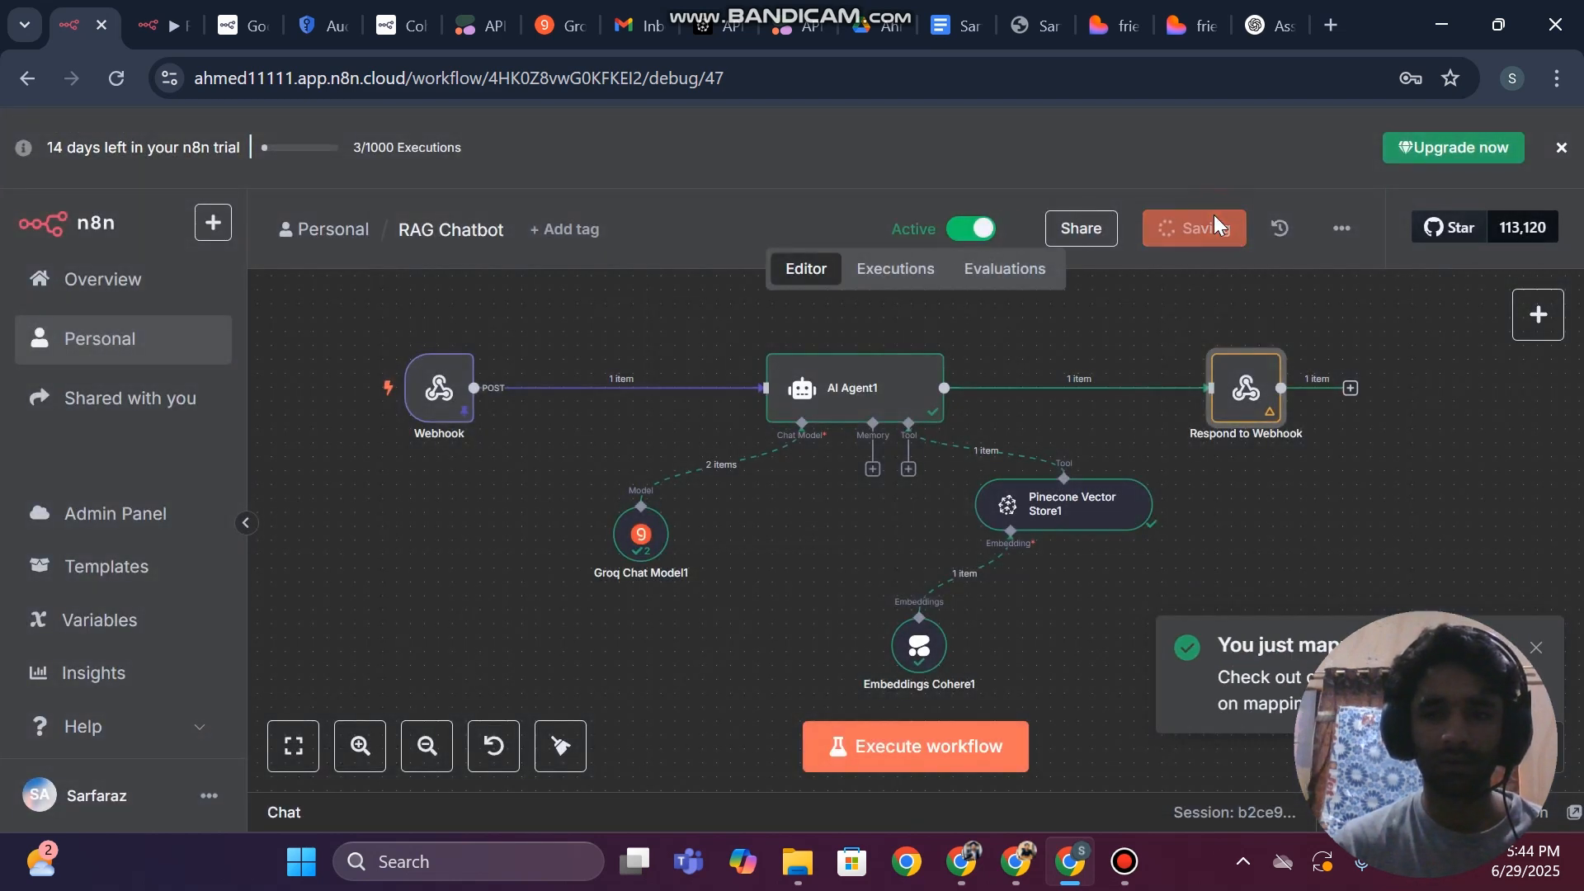
# Unpin the Webhook node's data and save the RAG Chatbot workflow
pyautogui.rightClick(462, 357)
pyautogui.click(501, 537)
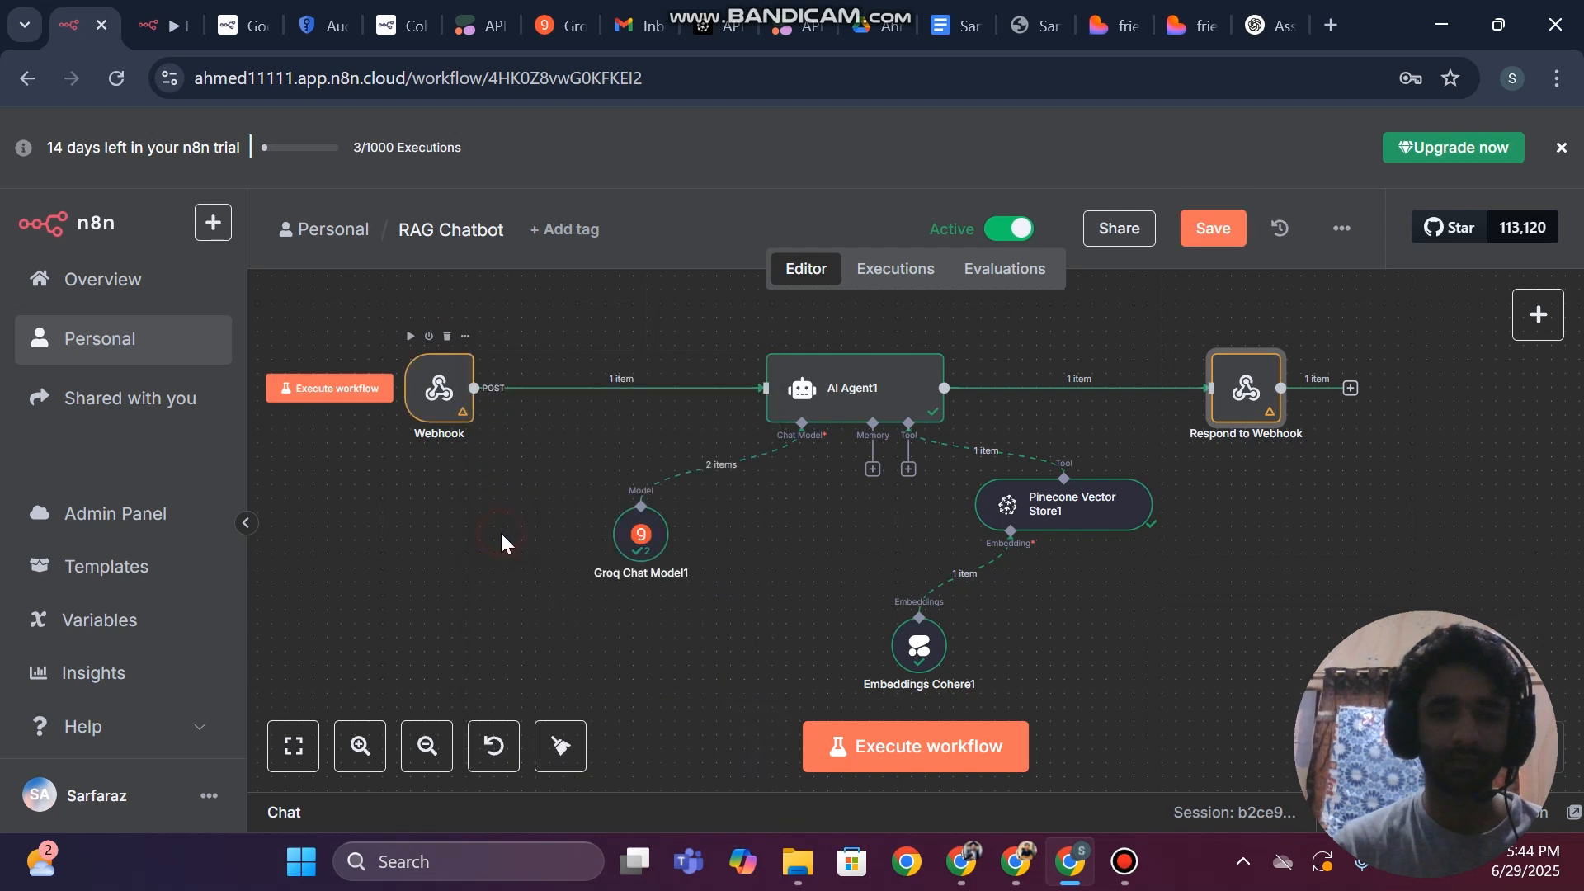
pyautogui.click(1216, 231)
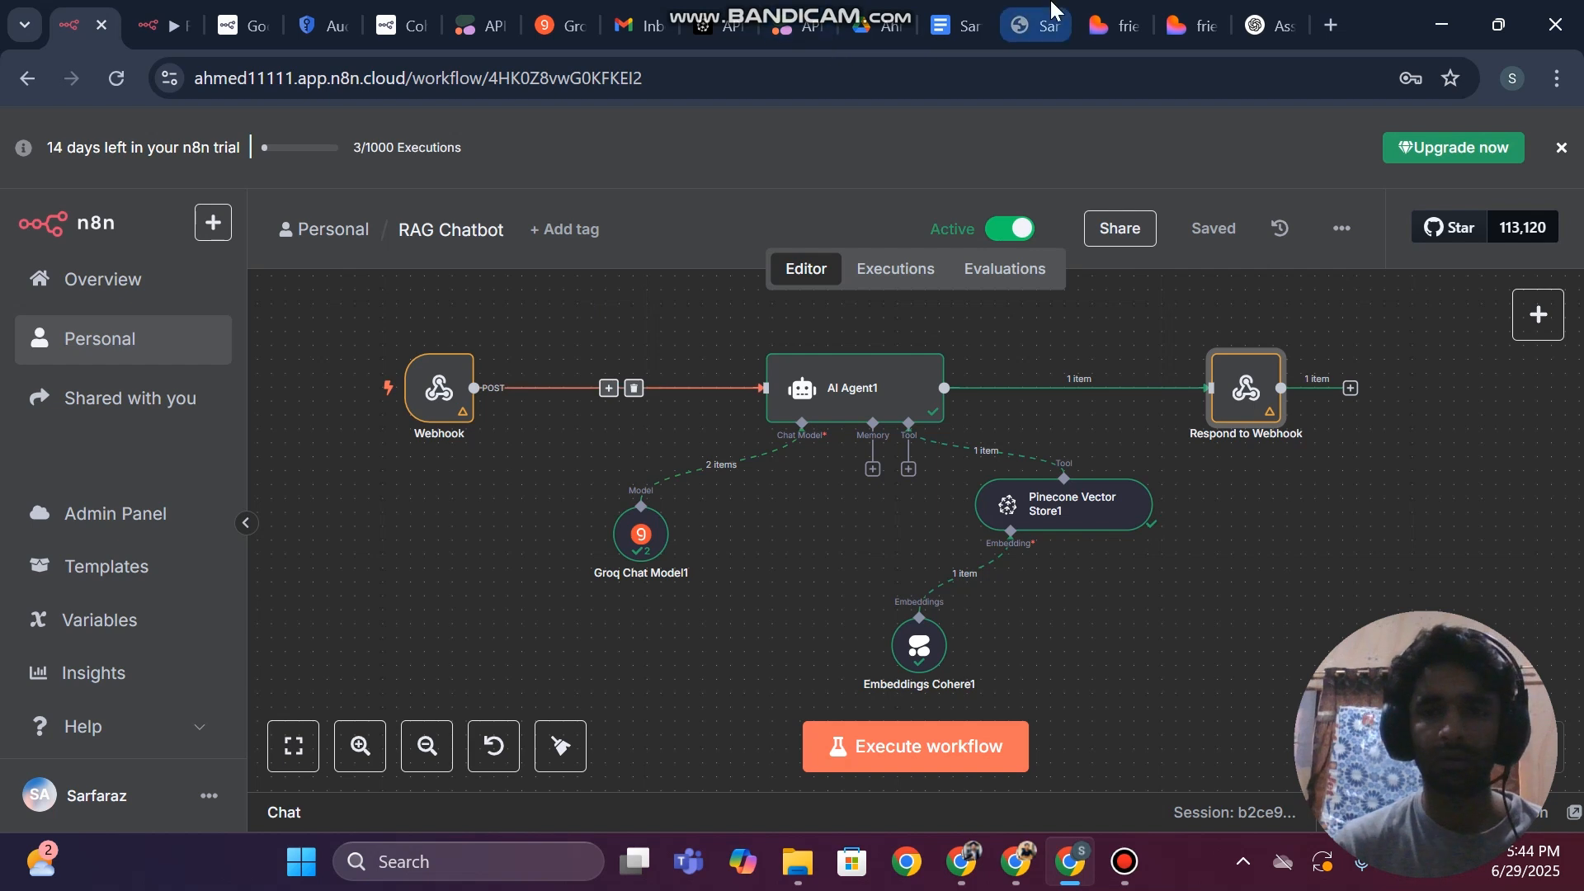
# Switch to the Lovable project and review its summary of the bot response handling changes
pyautogui.click(1209, 10)
pyautogui.click(1110, 25)
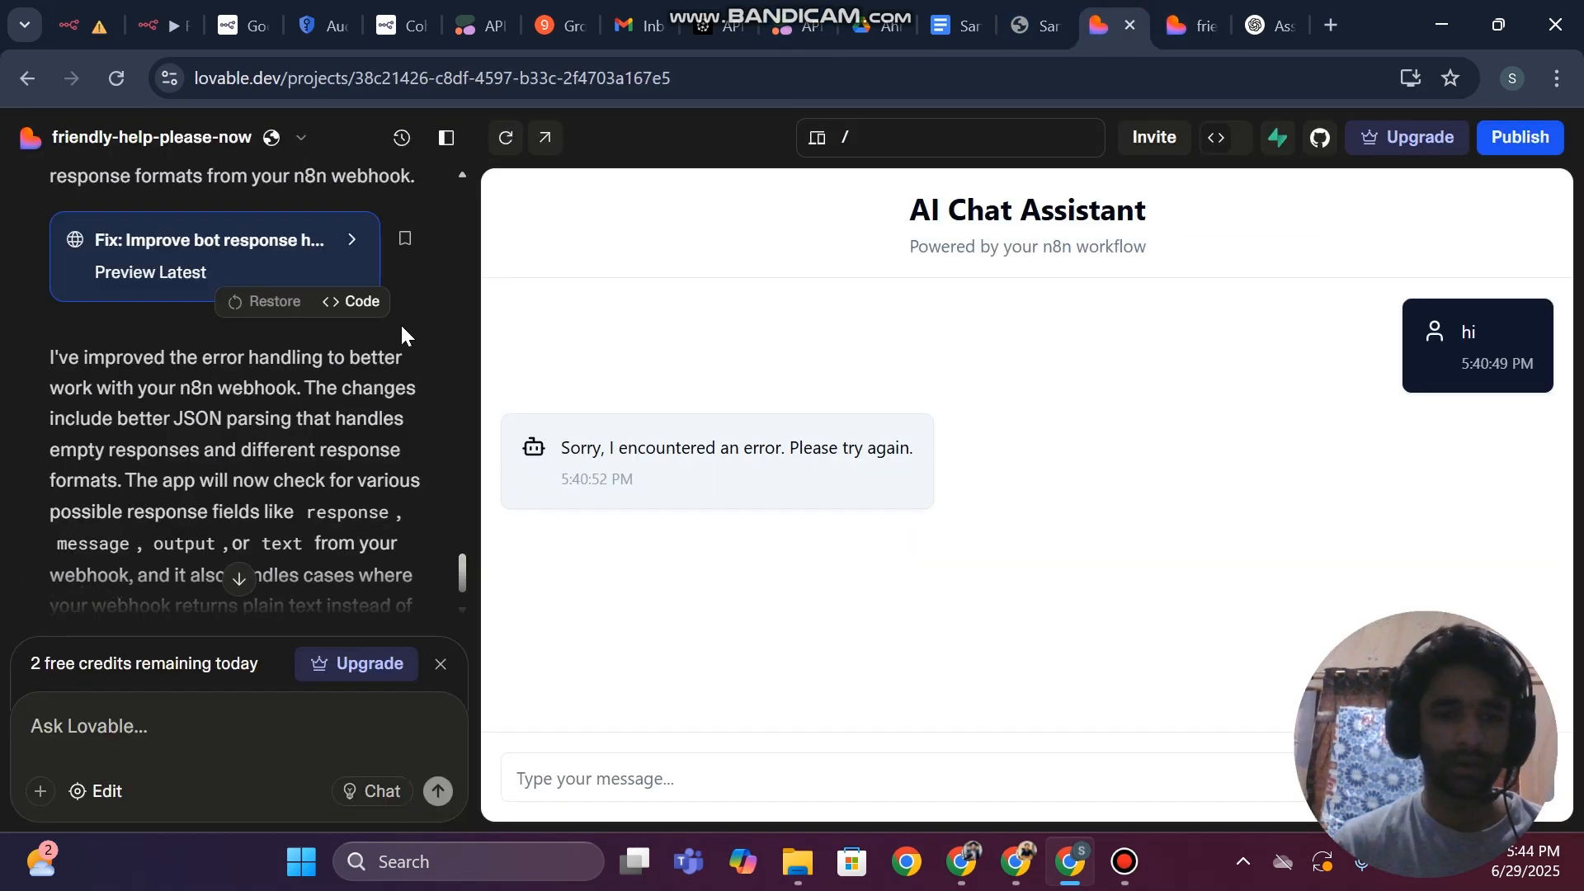
pyautogui.scroll(-1, 245, 497)
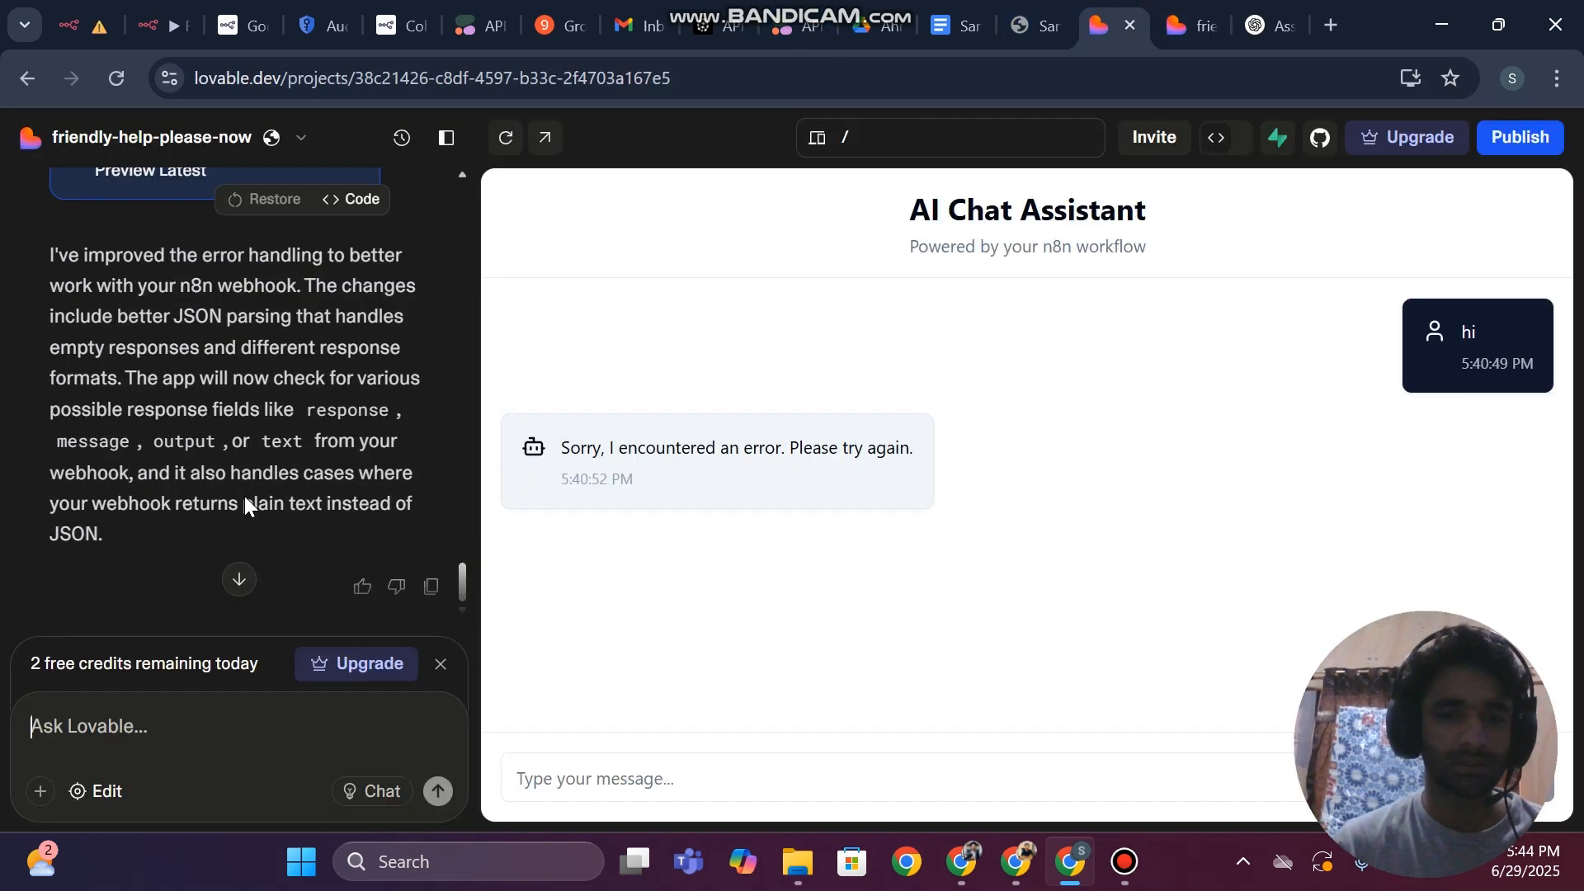
# Reload the standalone AI Chat Assistant preview page and send the test message "hi"
pyautogui.click(1194, 6)
pyautogui.hotkey('ctrl', 'r')
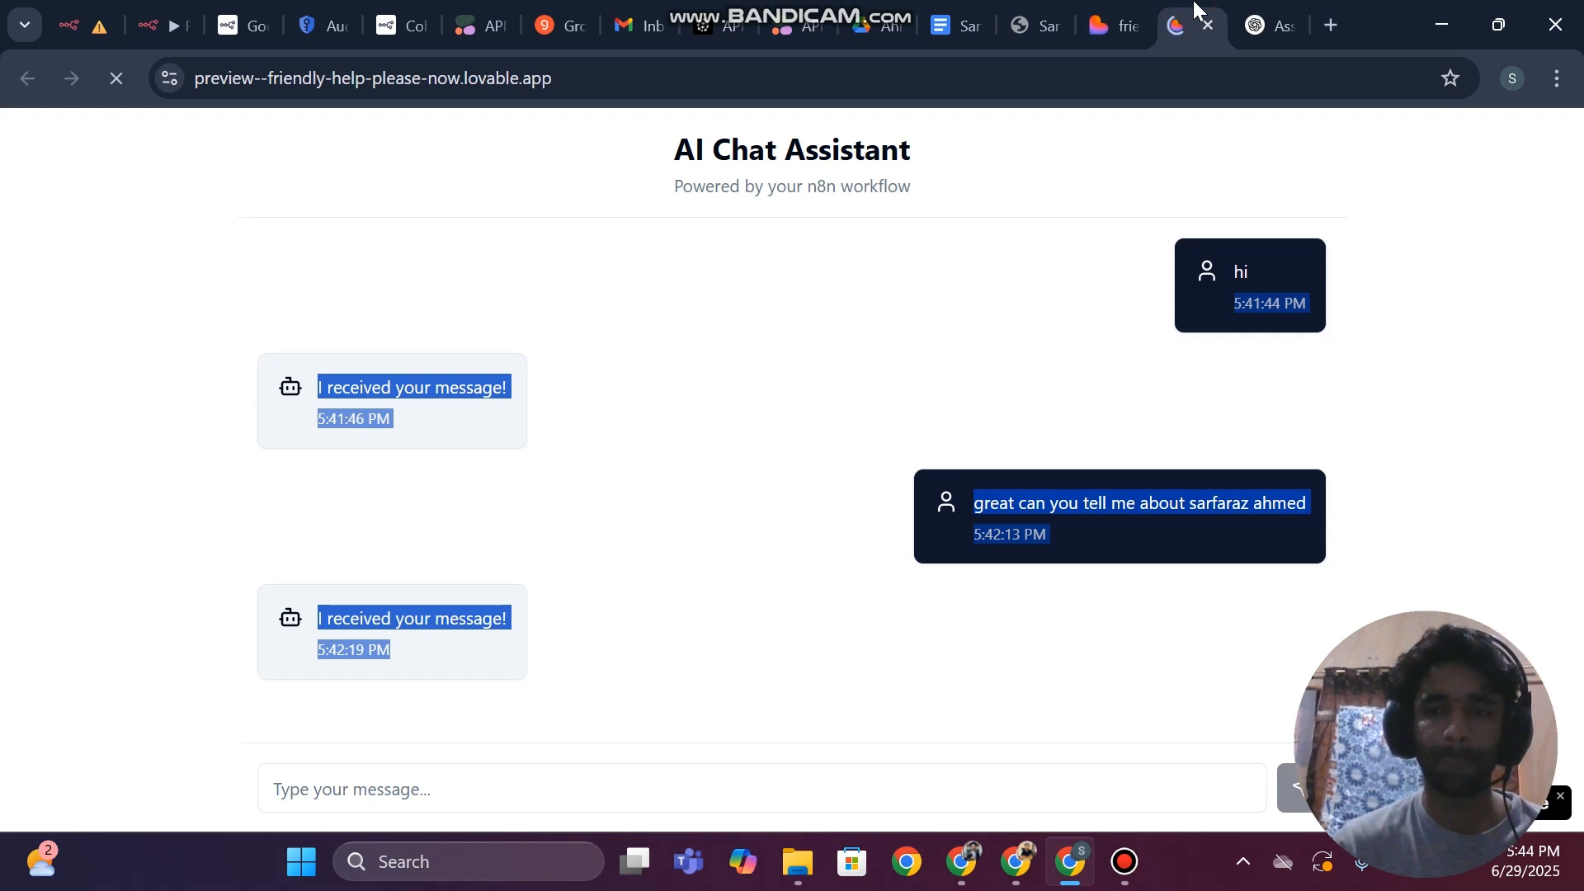
pyautogui.click(410, 798)
pyautogui.write('hi')
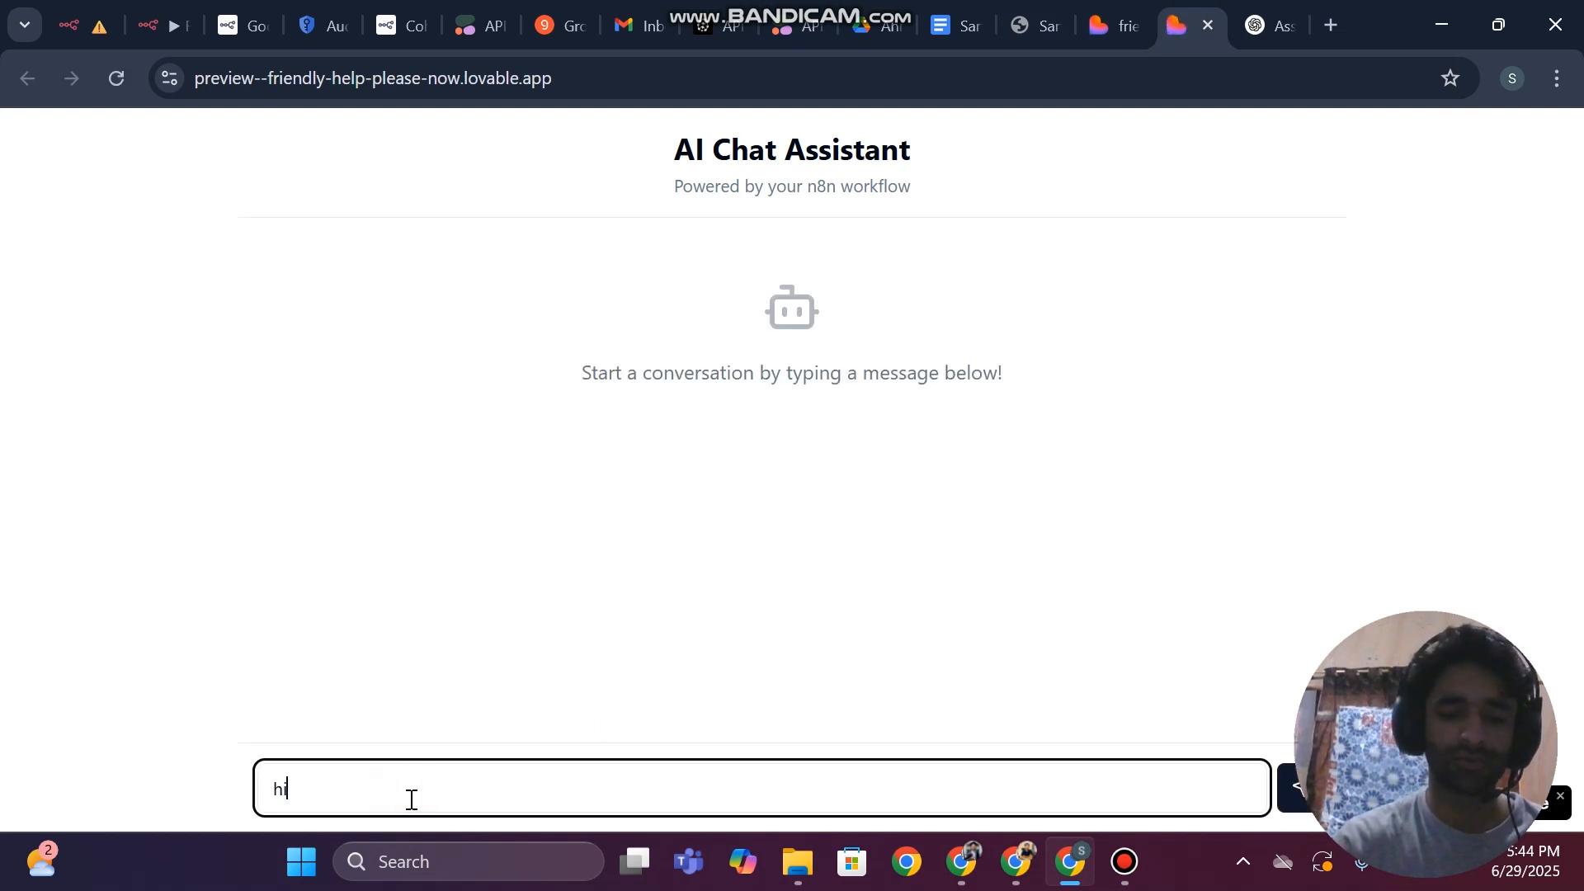
pyautogui.press('Return')
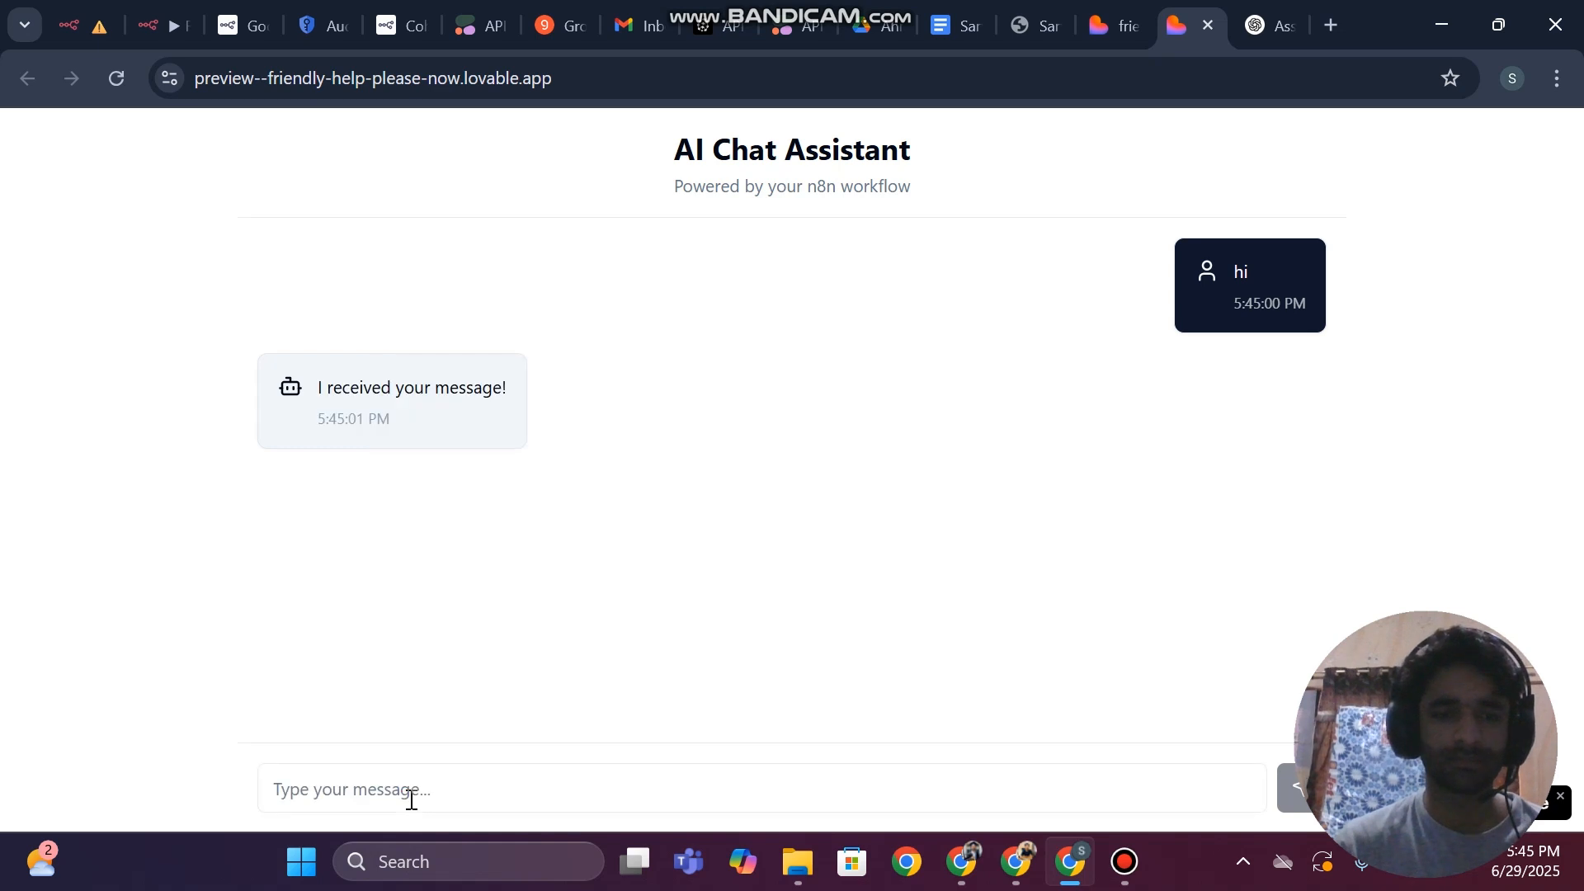
# Send "hi" in the Lovable project's embedded chat, and write a "tell me about" question naming the CV's owner without sending it
pyautogui.click(1117, 20)
pyautogui.click(562, 779)
pyautogui.write('hi')
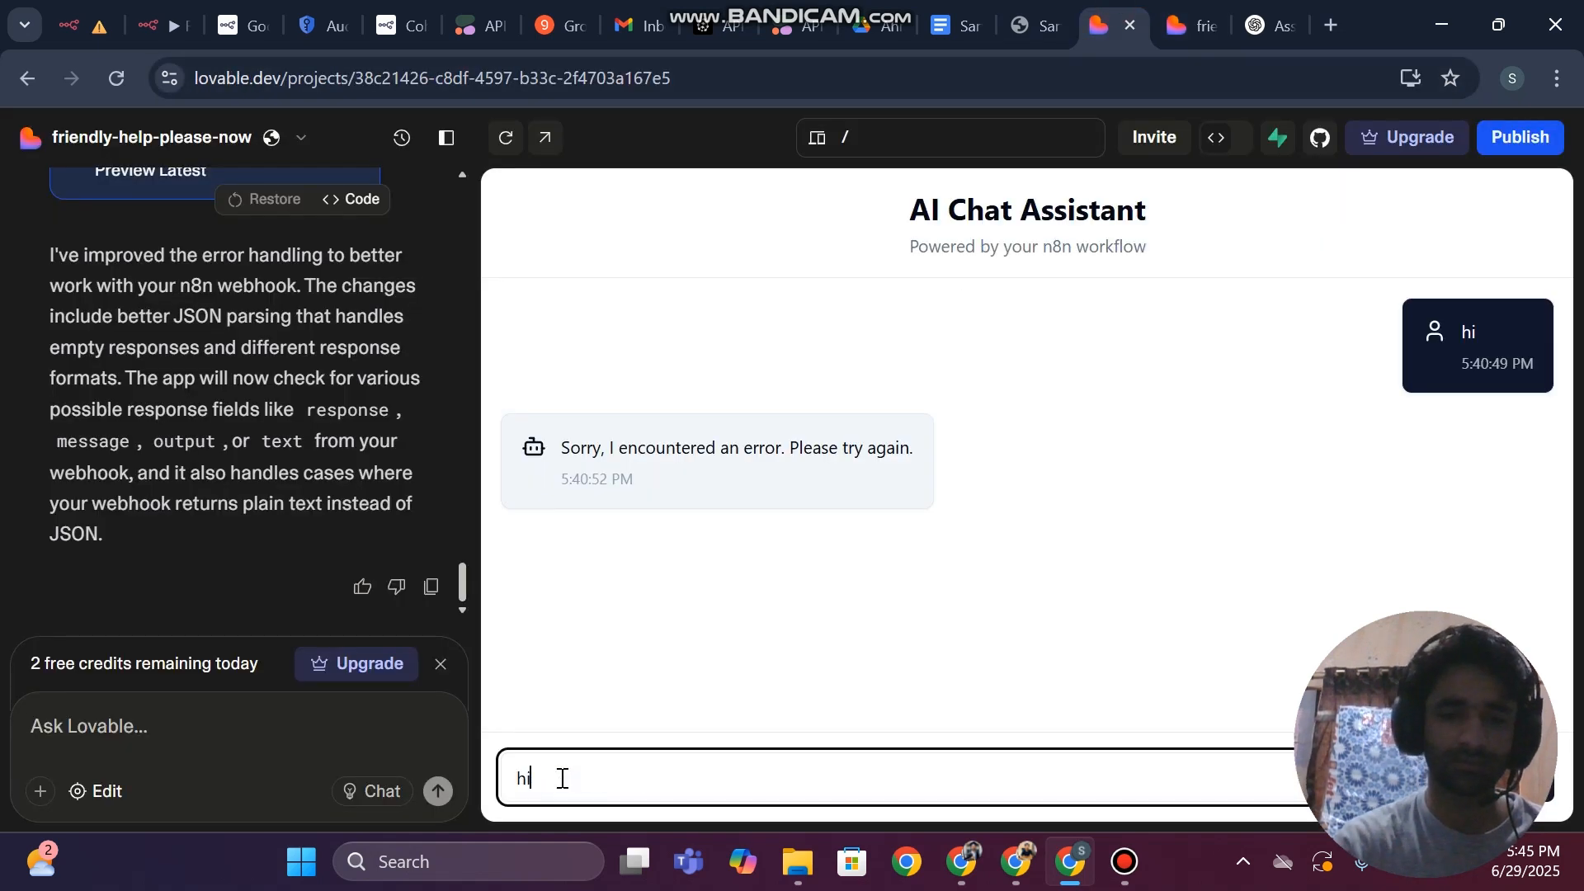
pyautogui.press('Return')
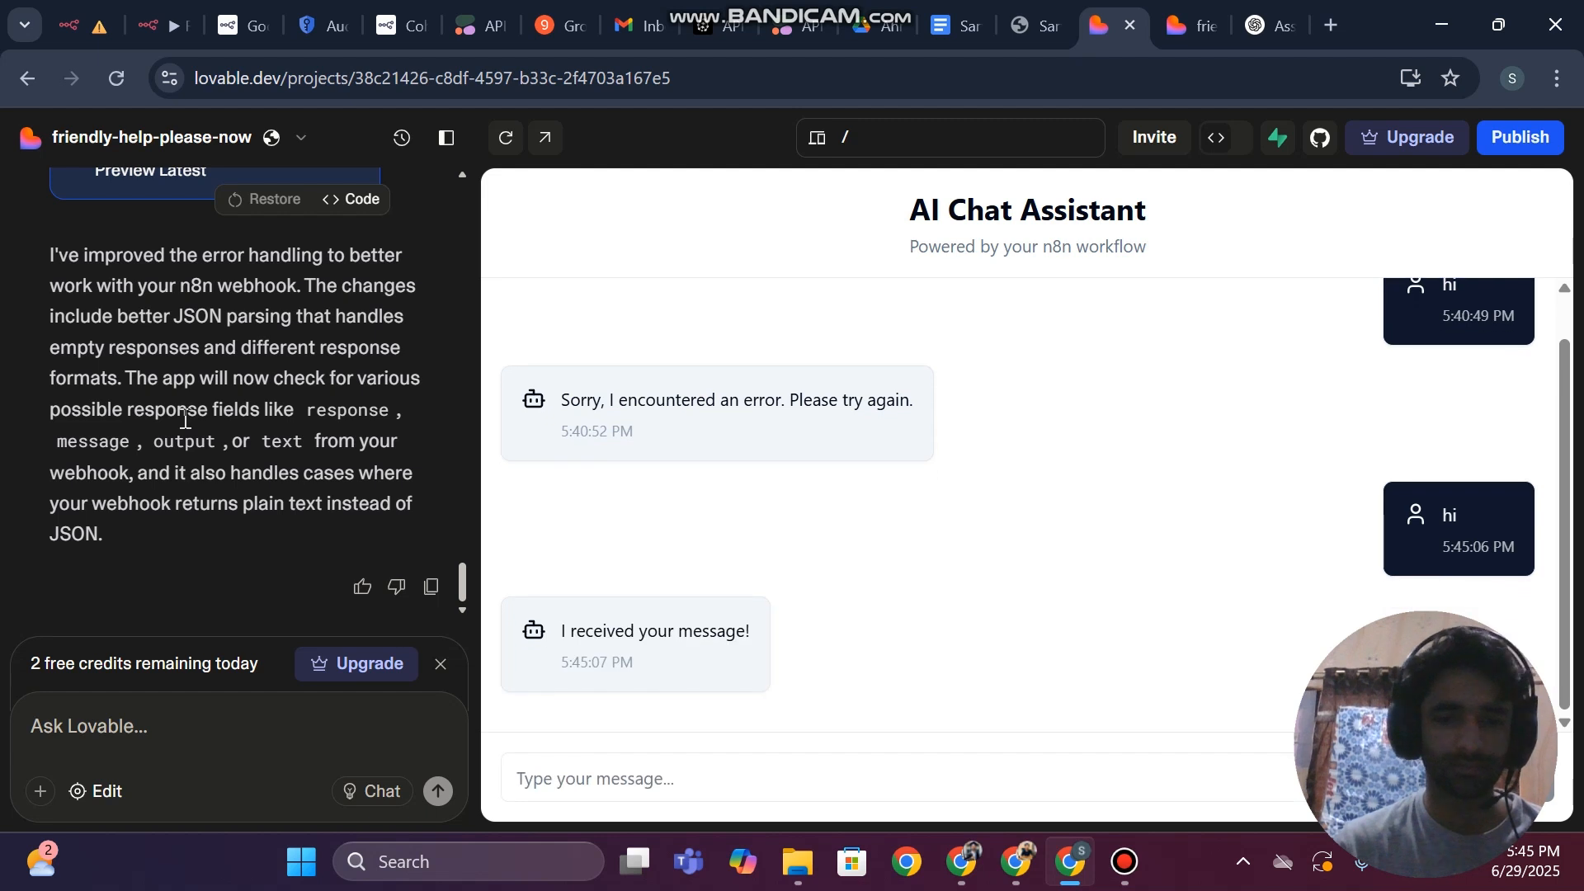
pyautogui.click(565, 782)
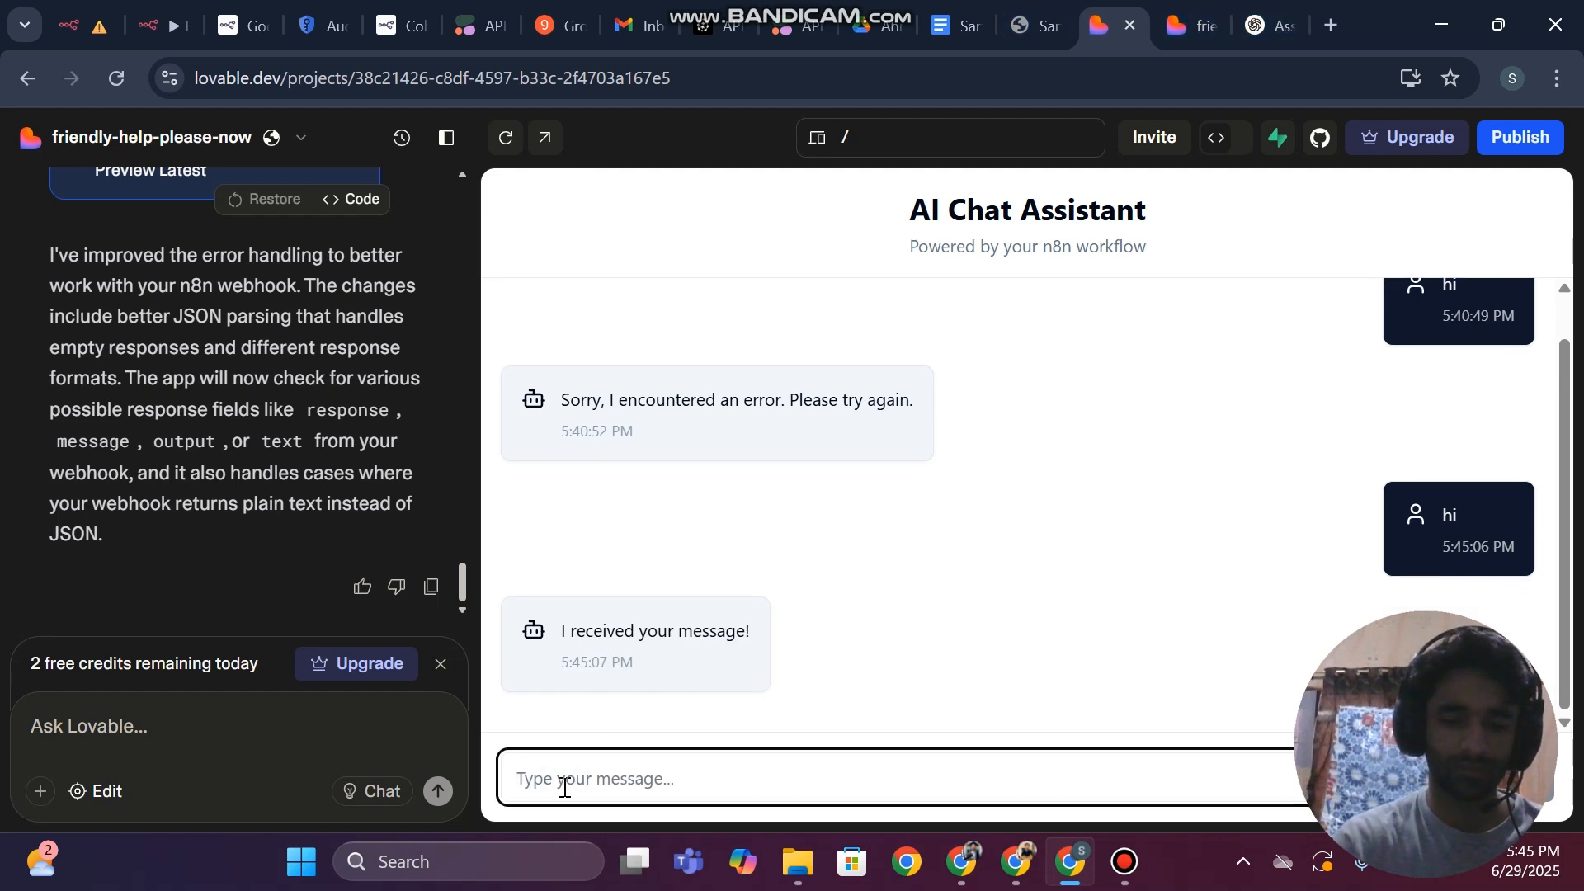
pyautogui.write('tell me about sarfaraz')
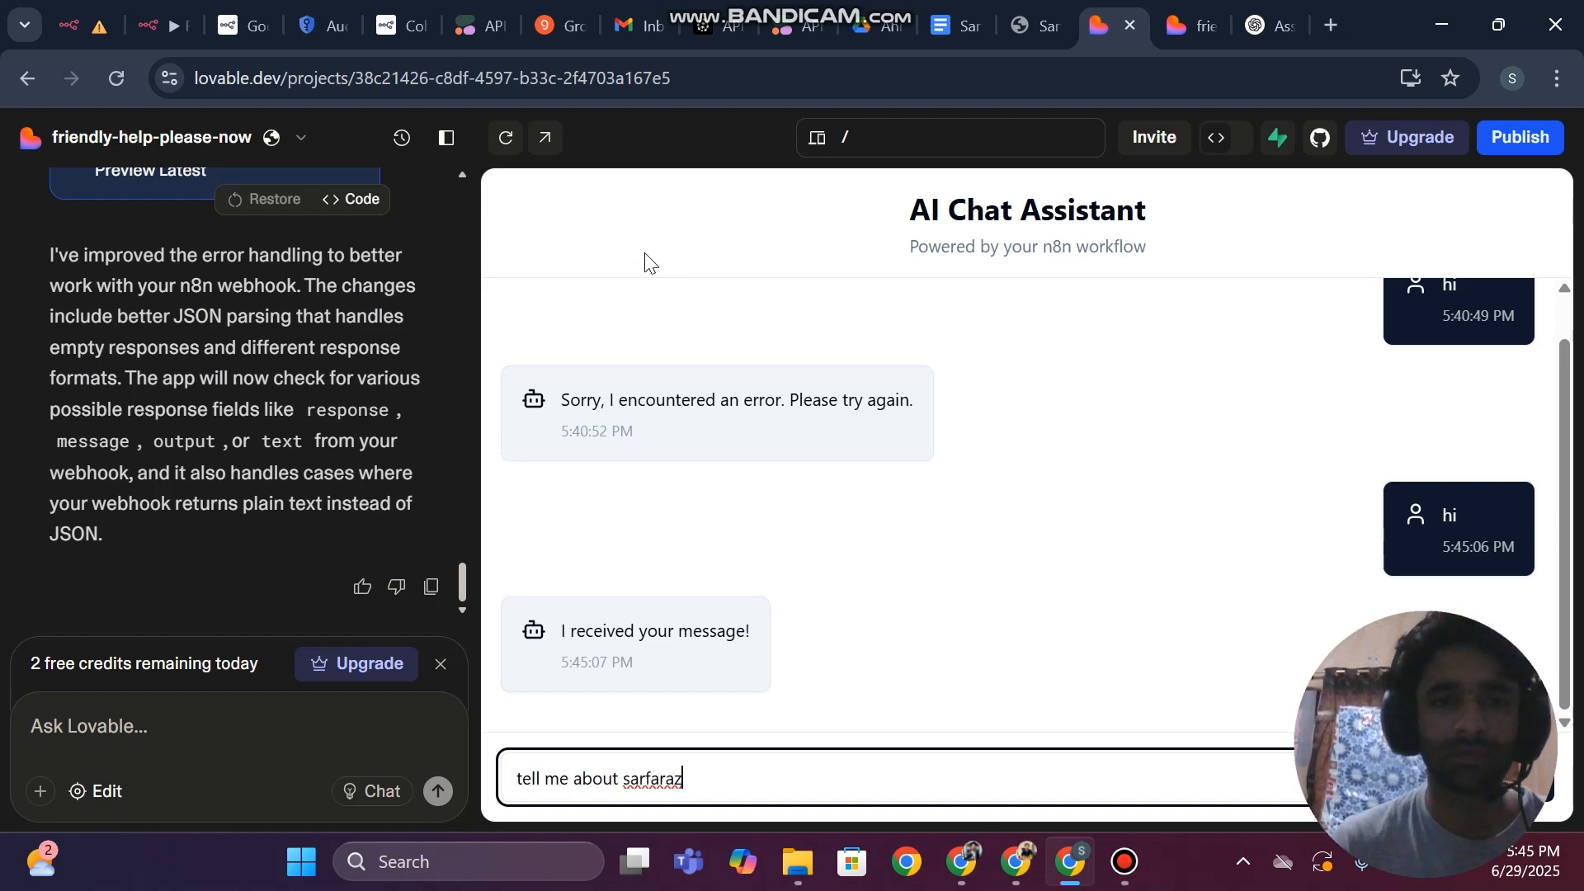
# Return to the RAG Chatbot workflow, move its browser tab beside the Groq tab, and open its execution history
pyautogui.click(157, 25)
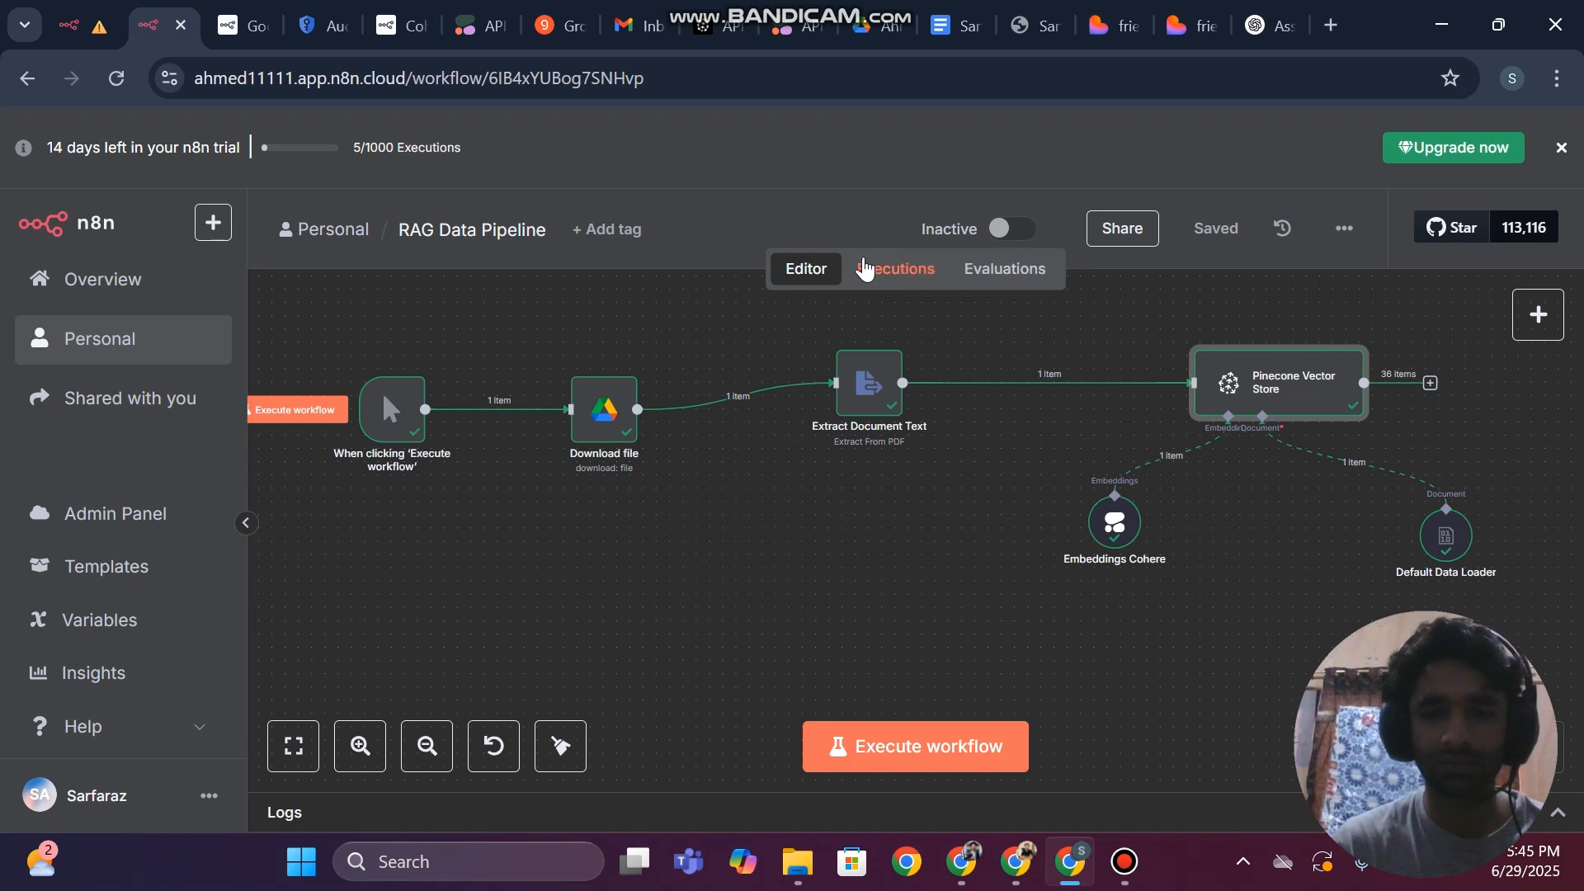
pyautogui.click(79, 25)
pyautogui.moveTo(858, 189); pyautogui.dragTo(434, 10)
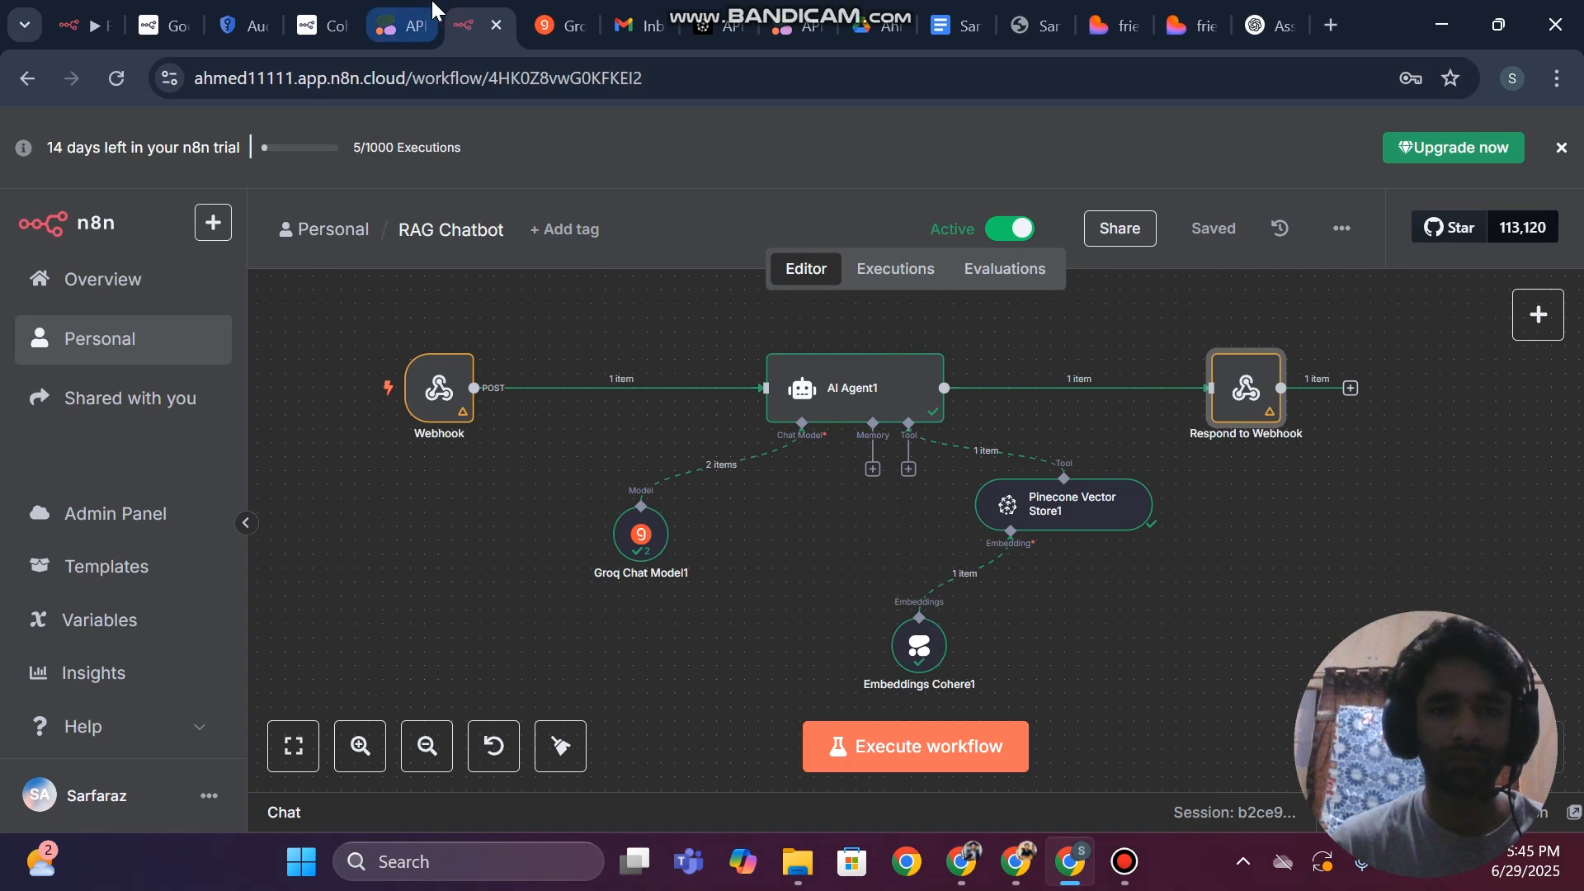
pyautogui.click(921, 282)
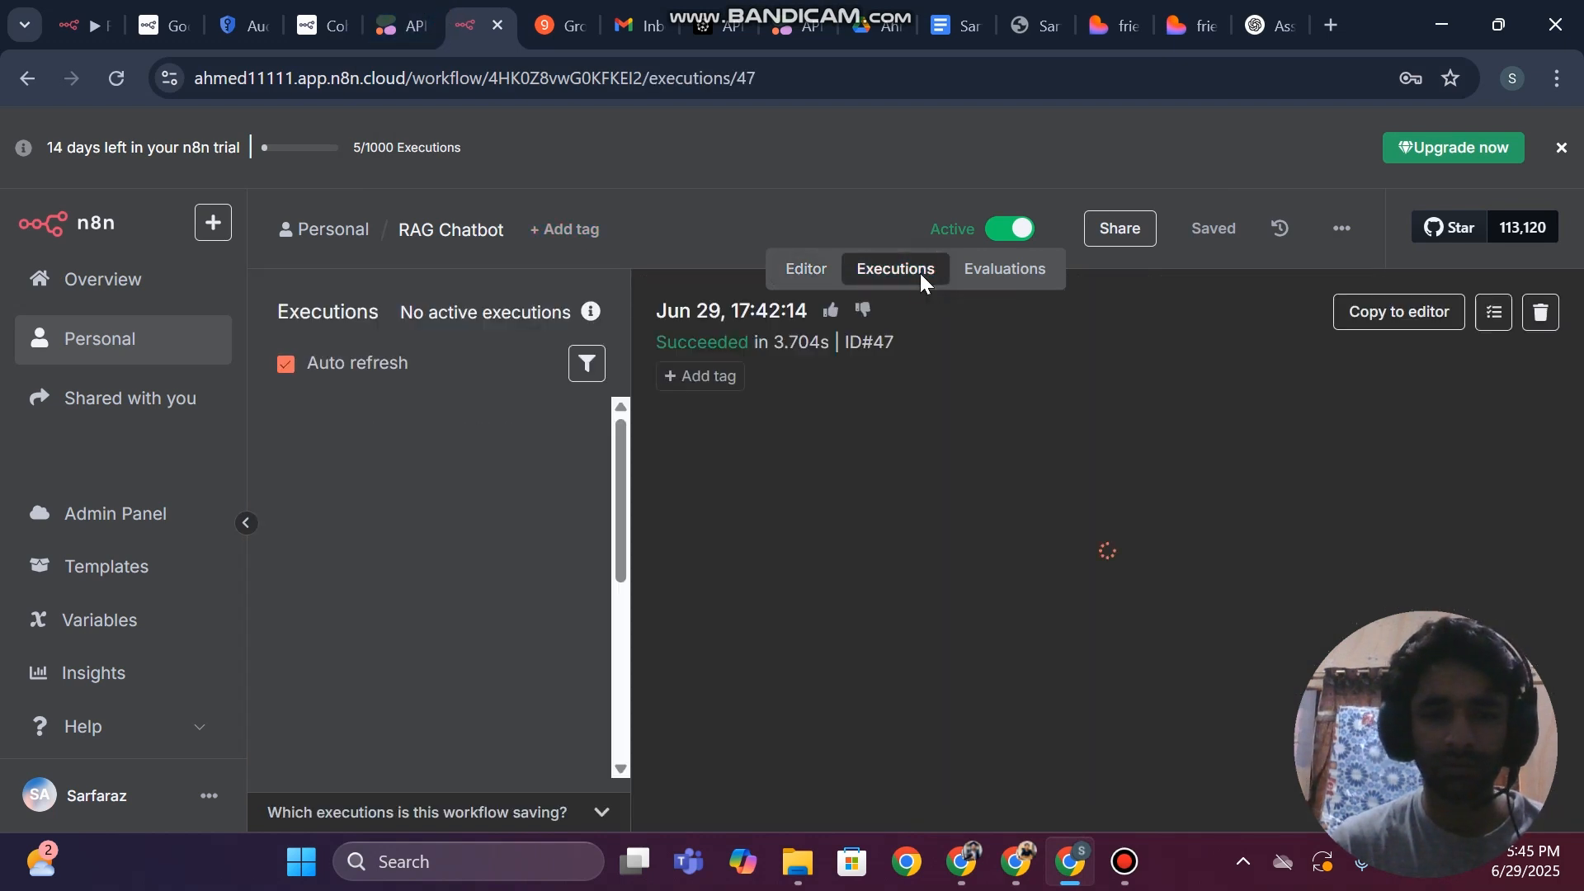
# Load the 17:45:06 execution into the editor and examine the Respond to Webhook node's input, field mapping and output
pyautogui.click(391, 428)
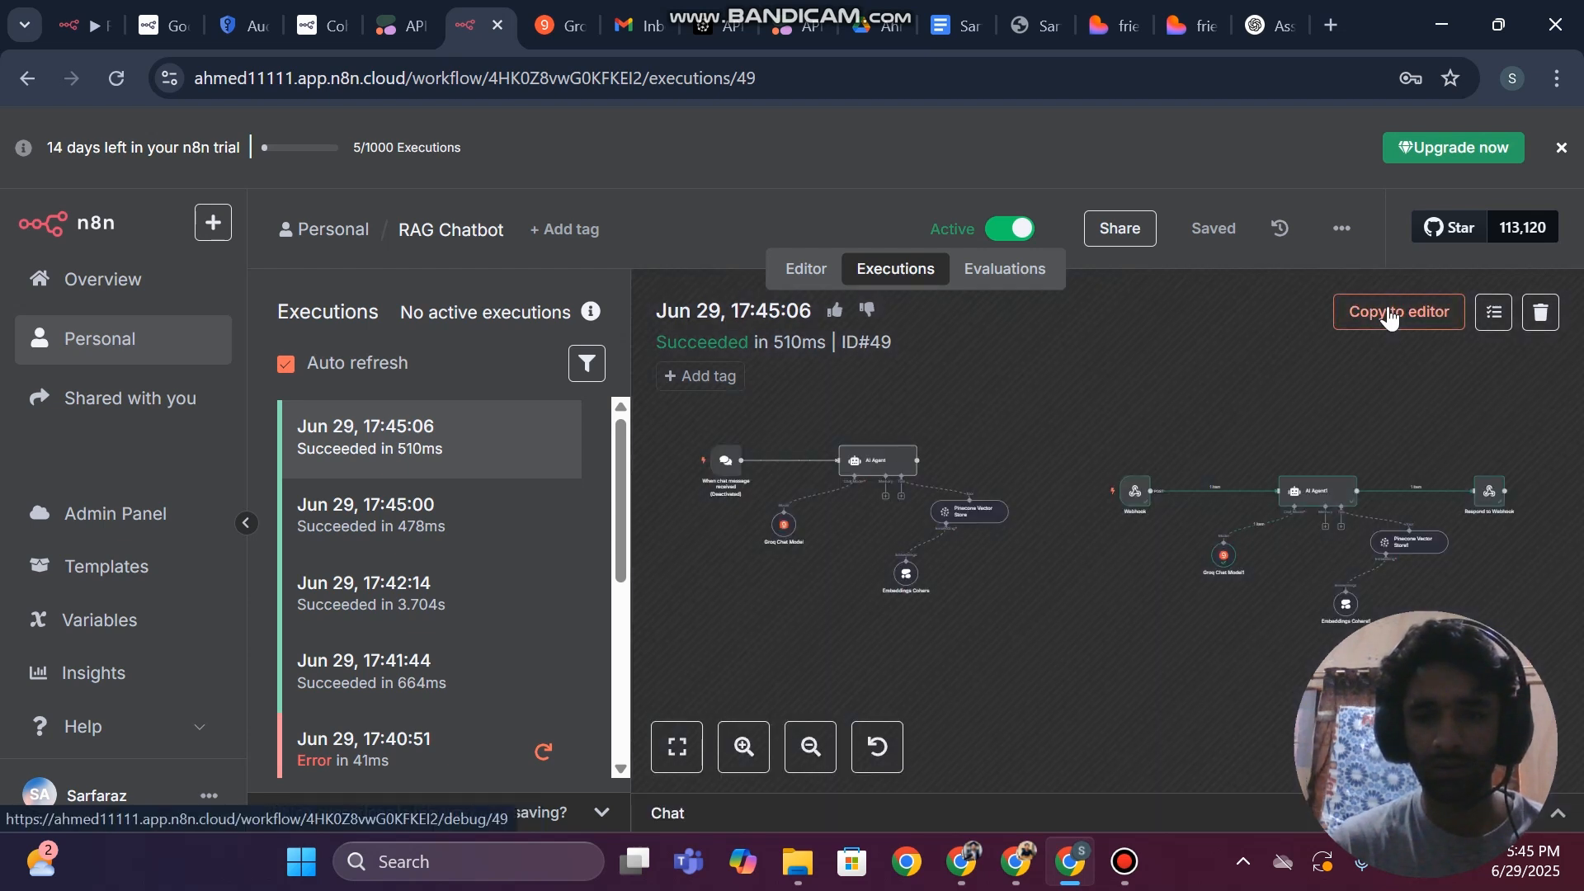
pyautogui.click(1391, 317)
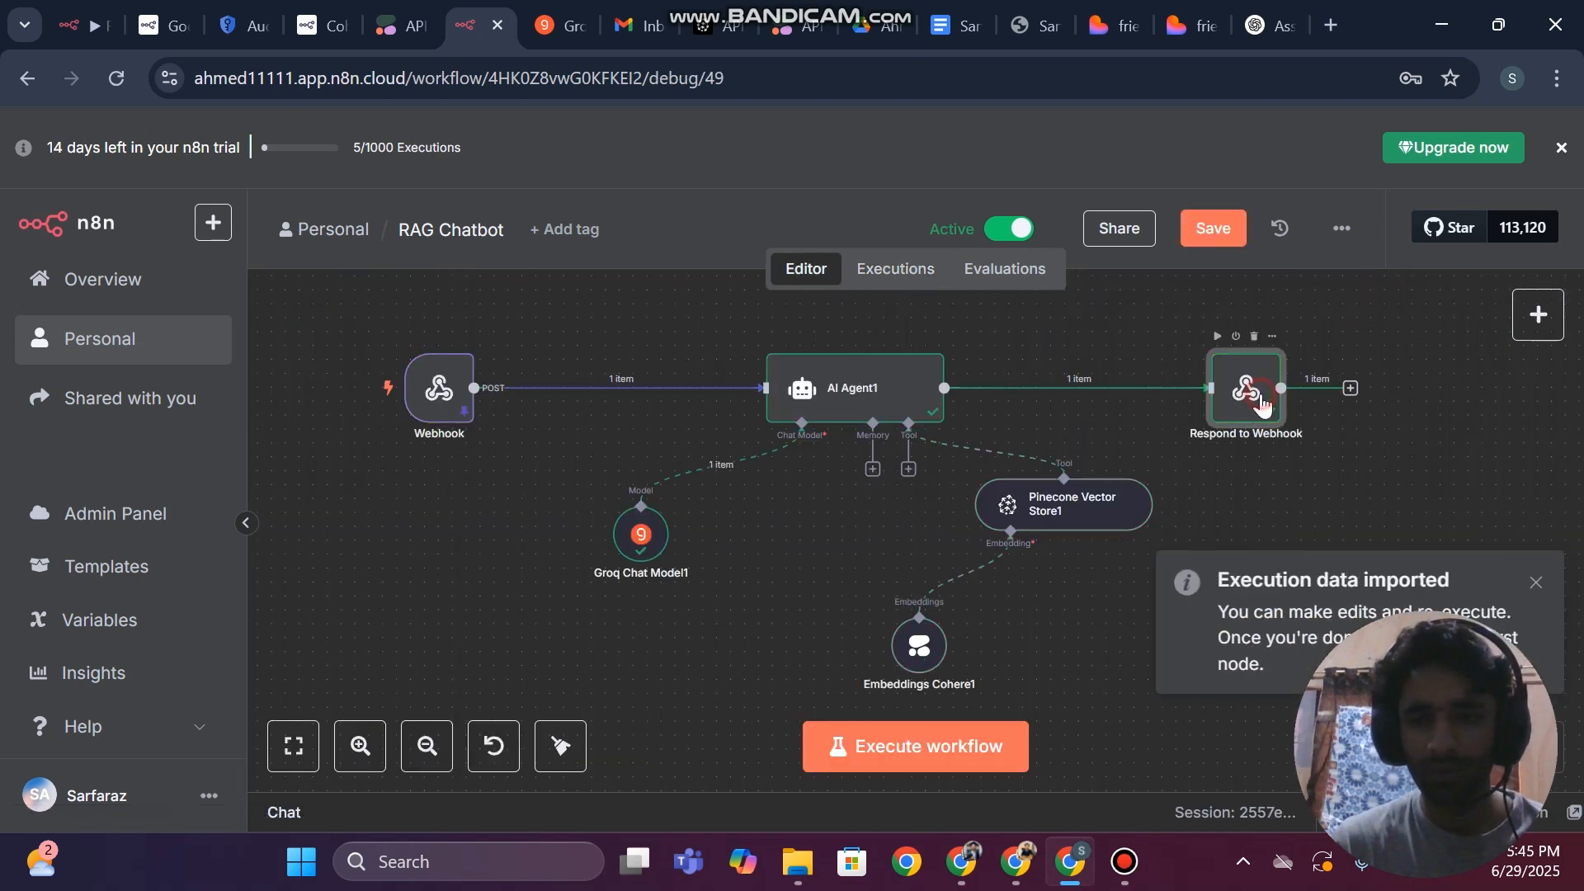
pyautogui.doubleClick(1262, 402)
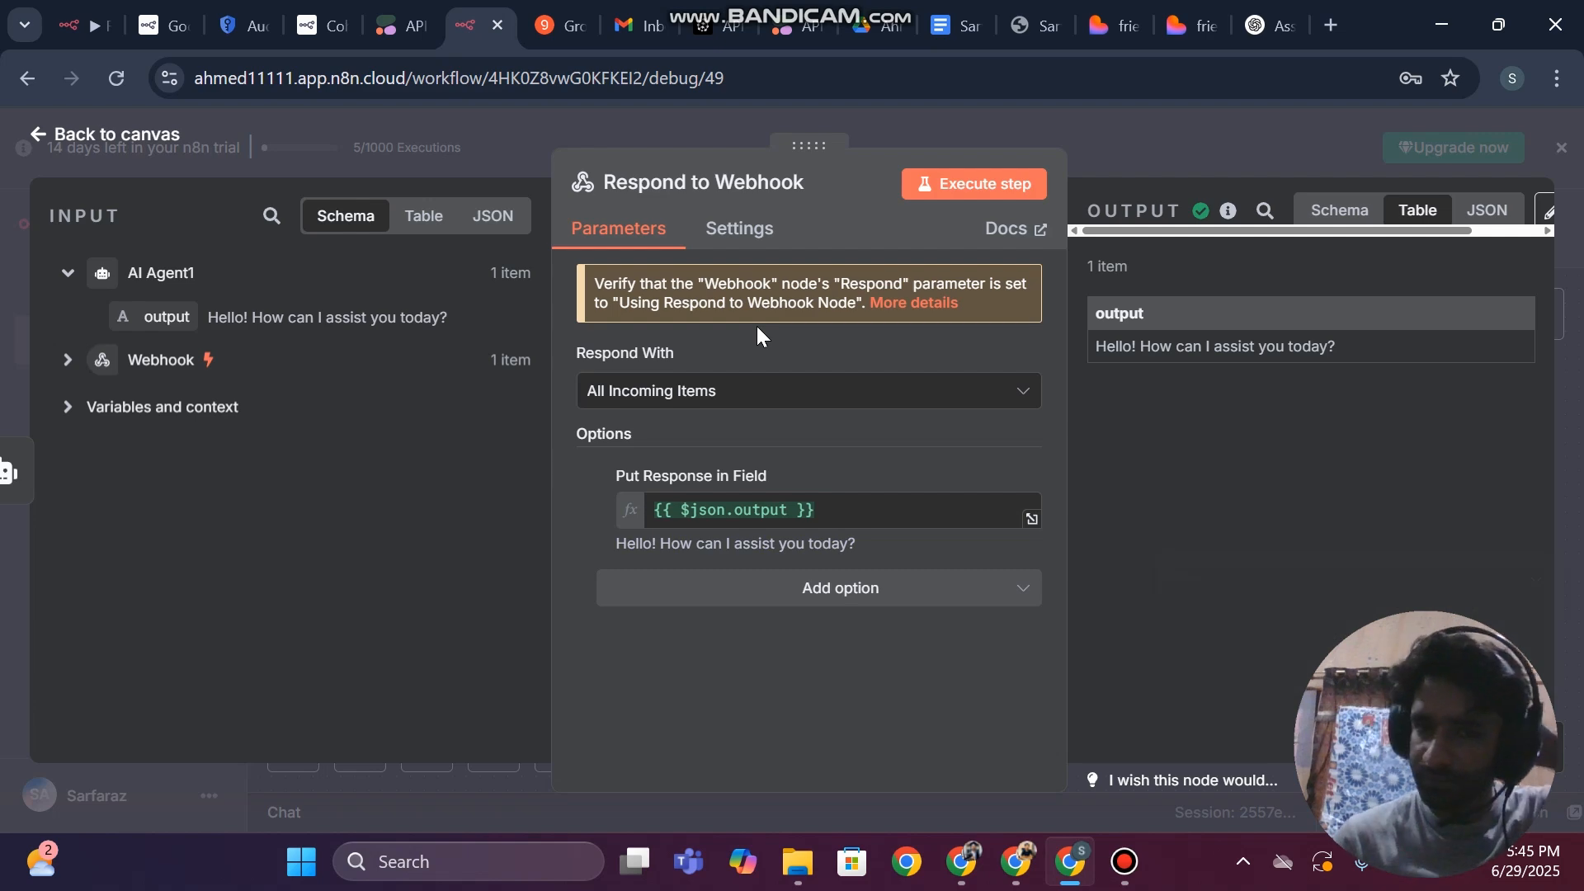
pyautogui.click(2, 330)
pyautogui.click(1093, 11)
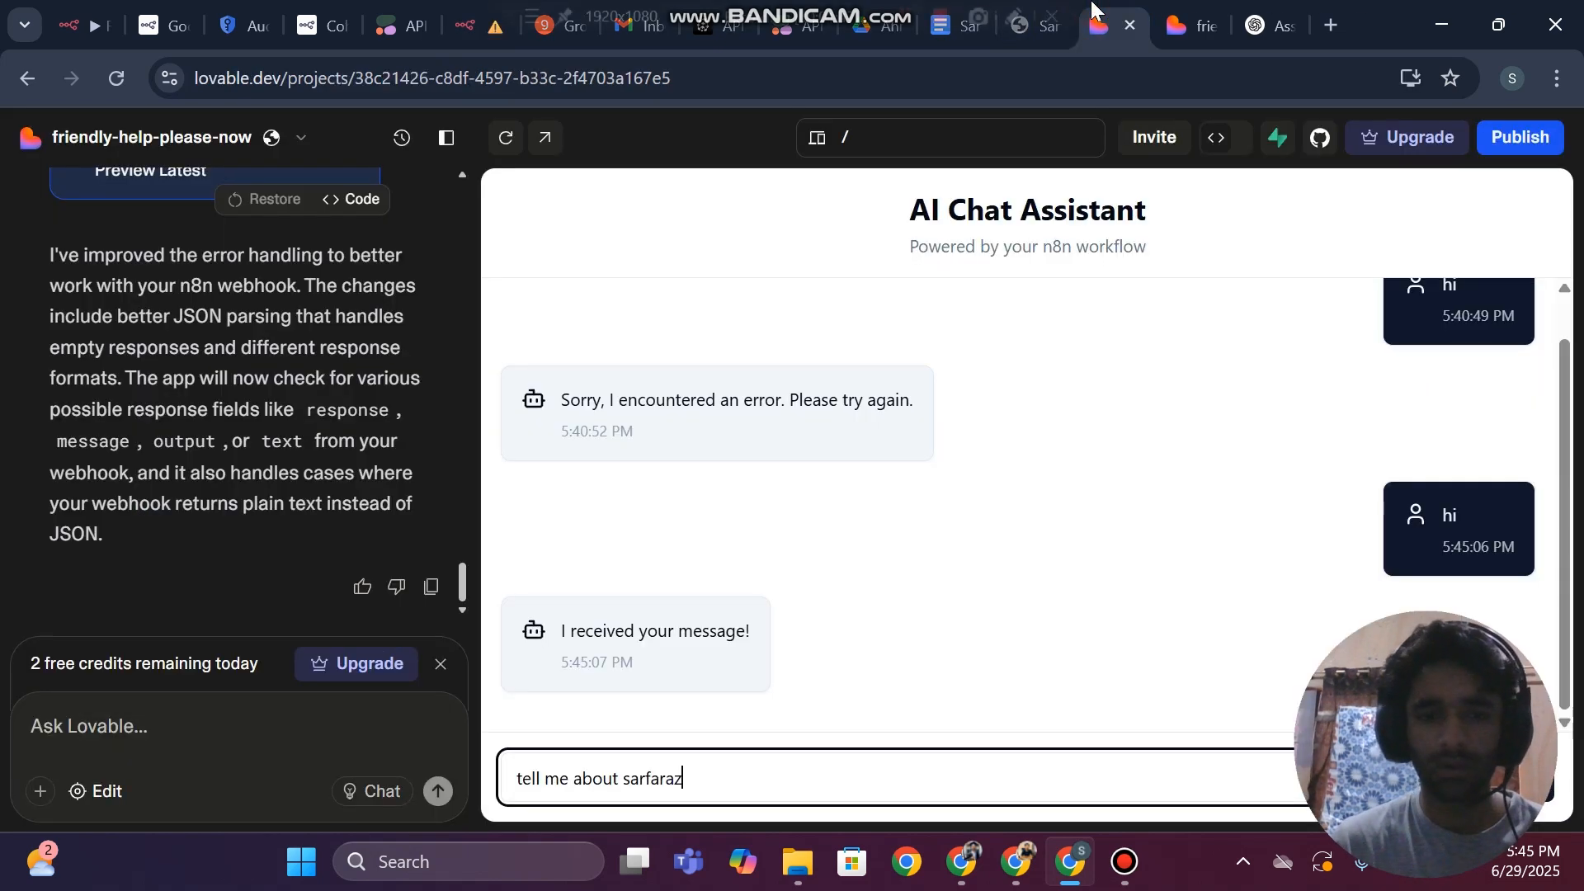
pyautogui.click(1226, 12)
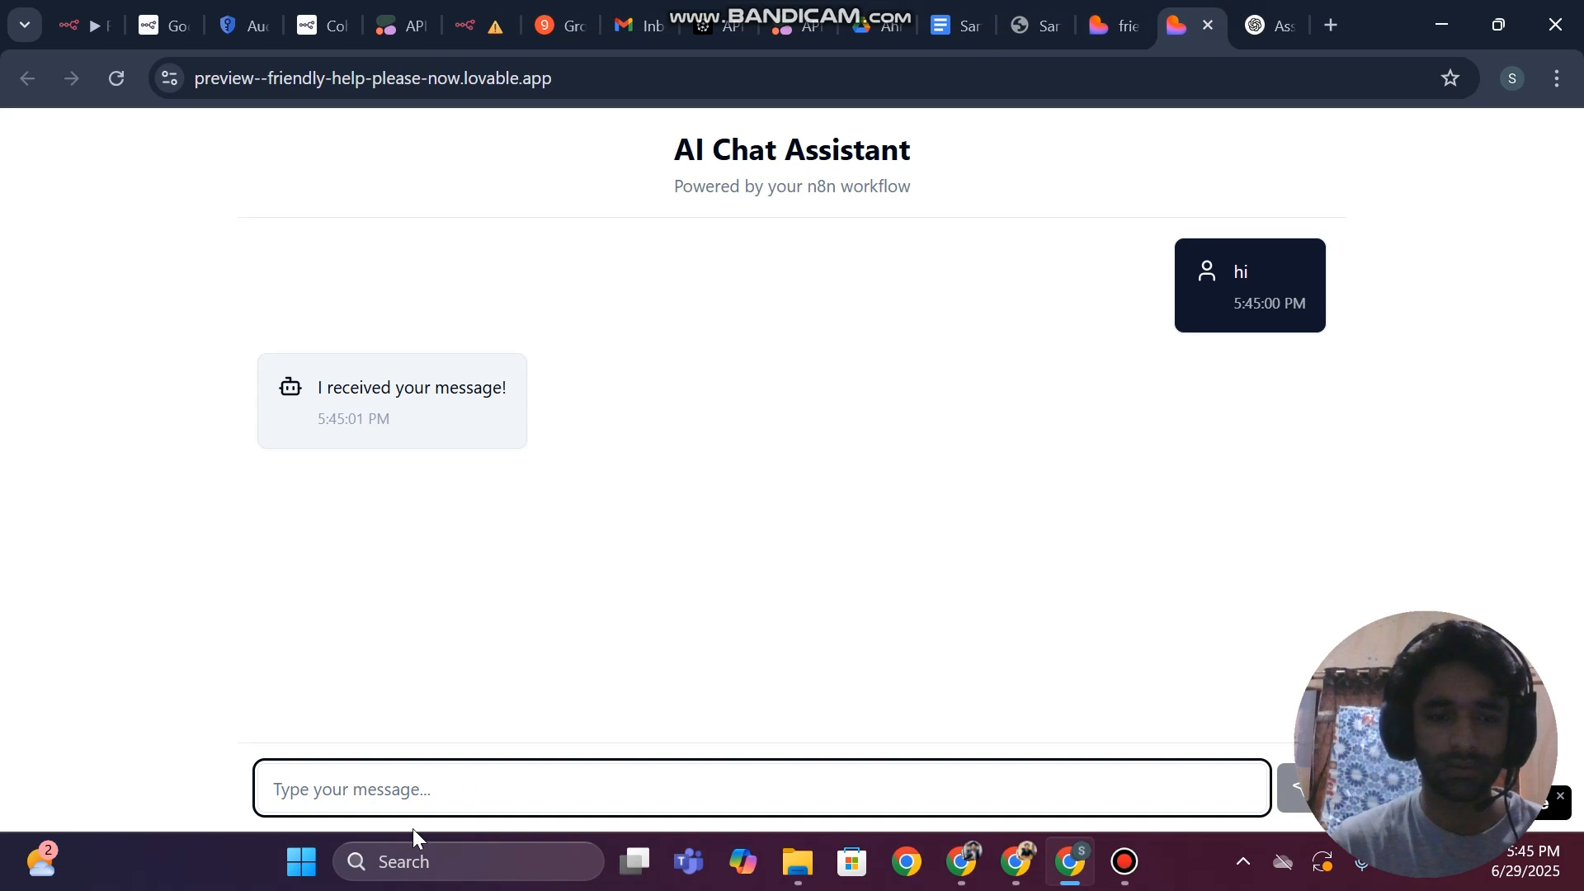
pyautogui.hotkey('ctrl', 'v')
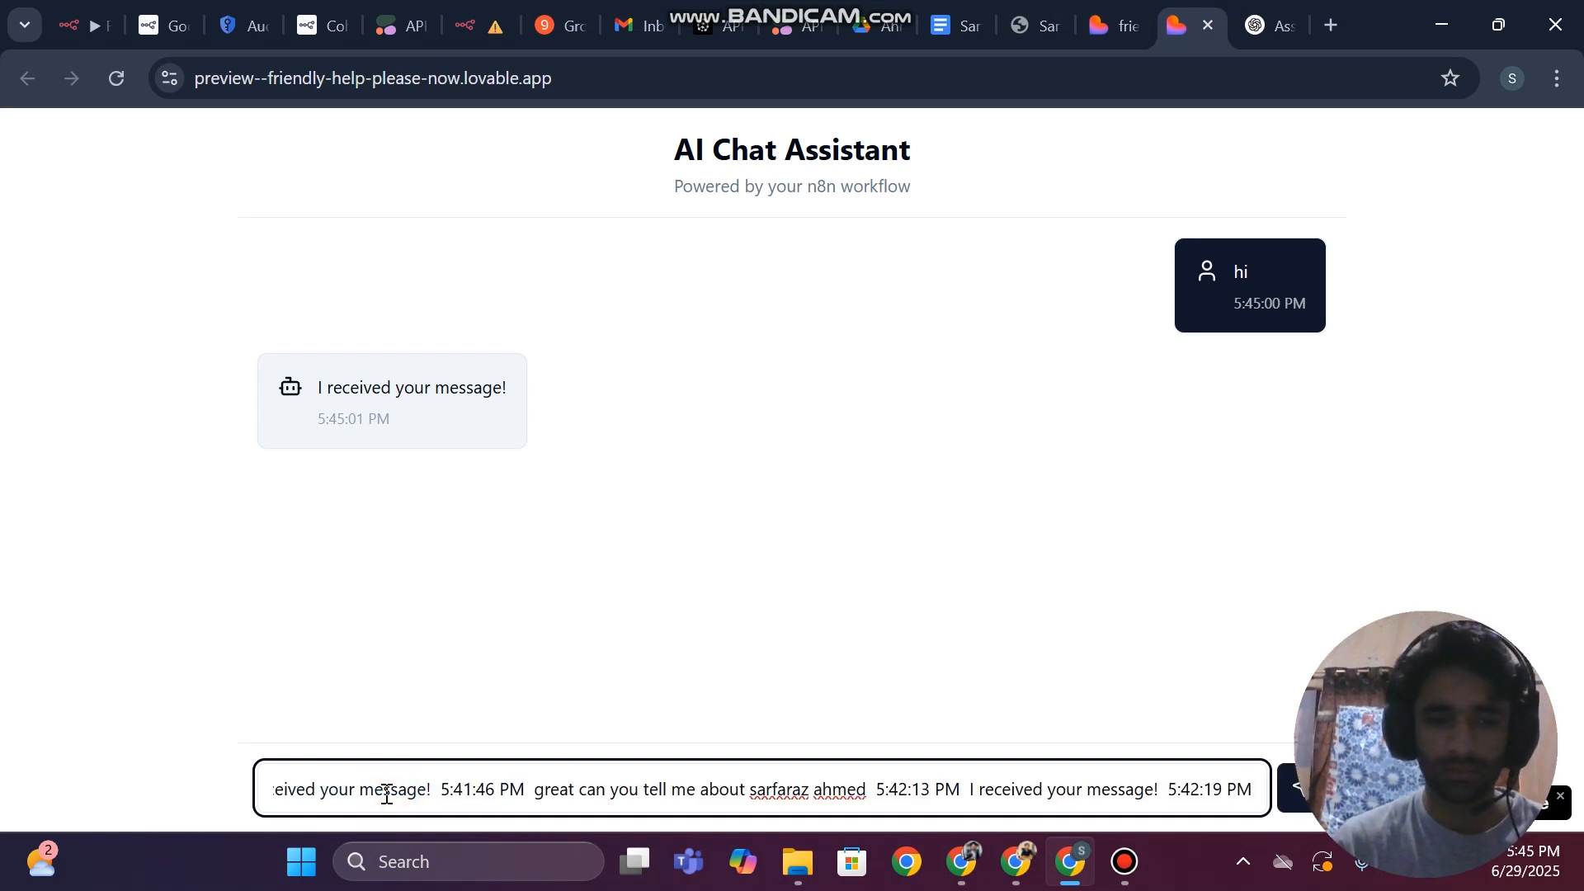
pyautogui.hotkey('ctrl', 'a')
pyautogui.press('BackSpace')
pyautogui.write('t')
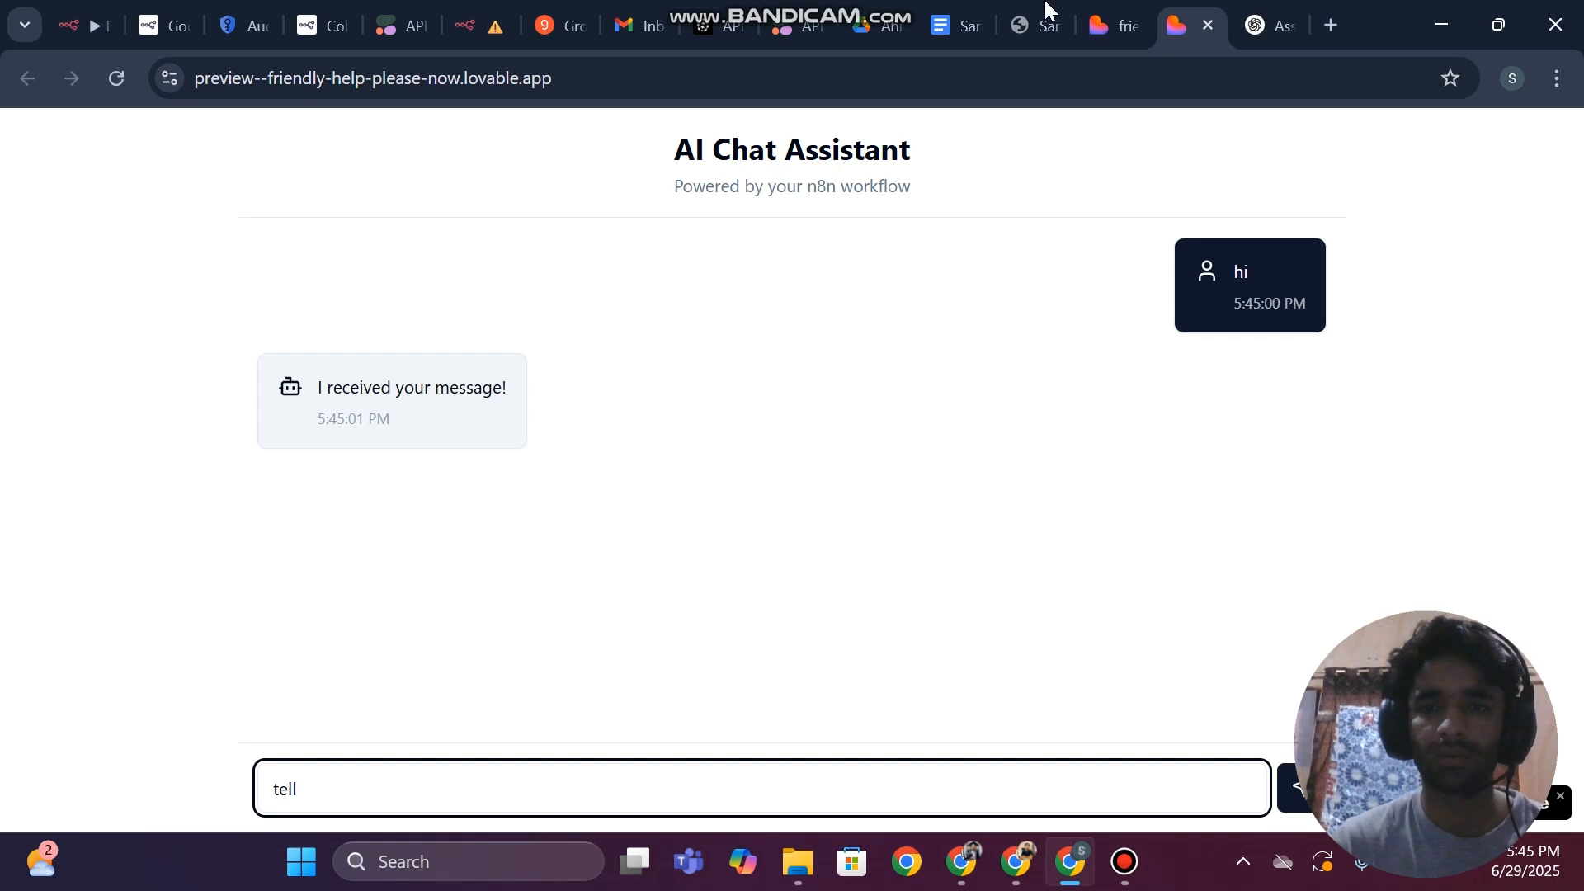
# Send the drafted "tell me about" question in the Lovable project's embedded chat and select the whole conversation for copying
pyautogui.click(1084, 3)
pyautogui.press('Return')
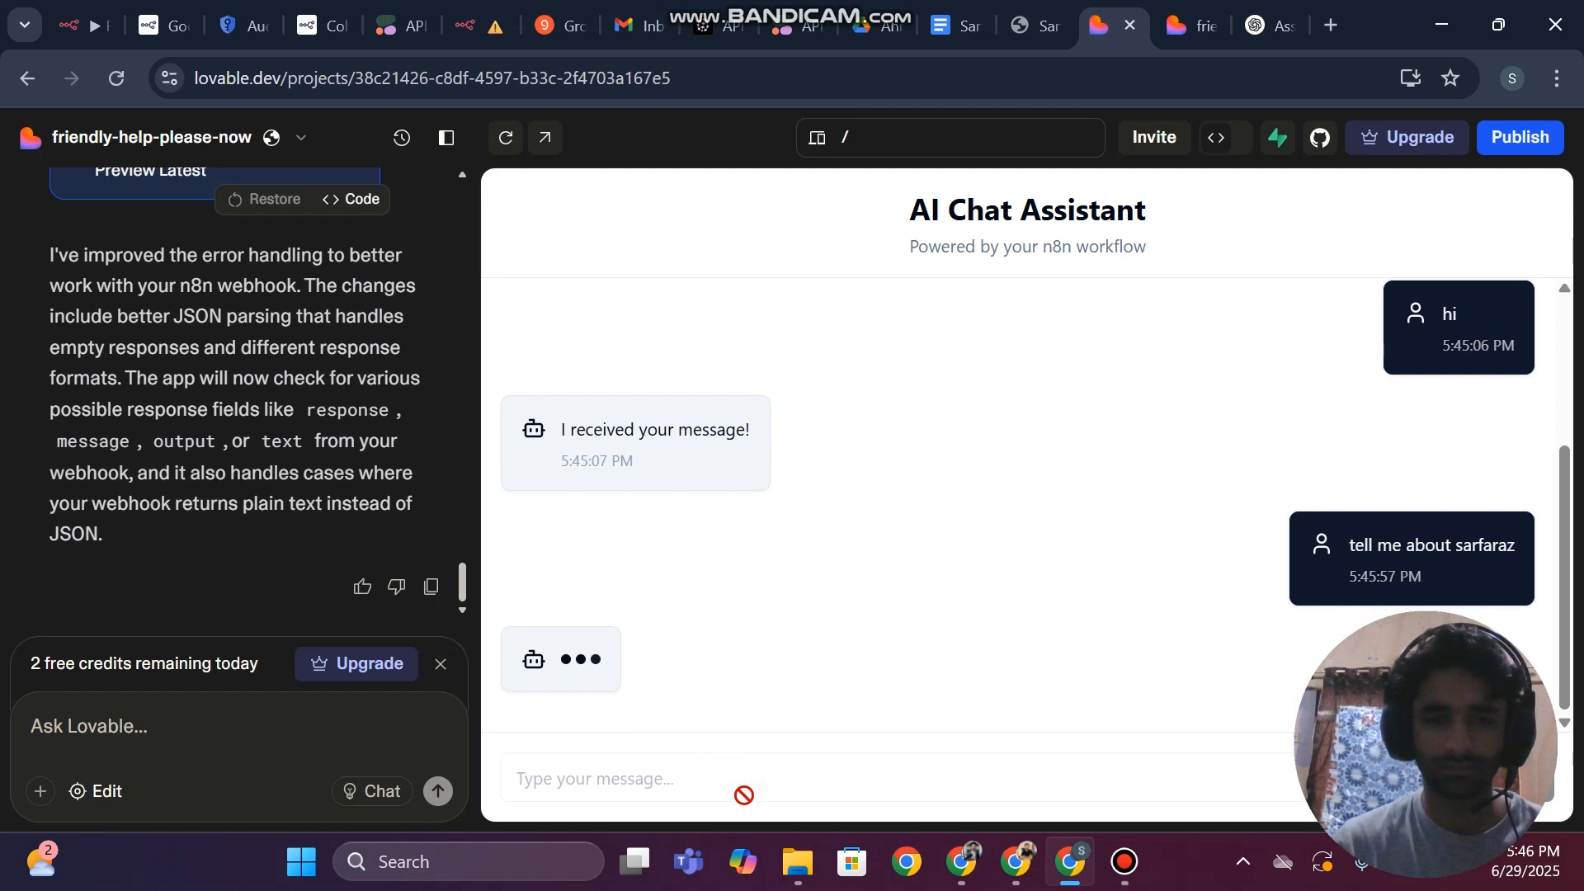
pyautogui.scroll(3, 1196, 355)
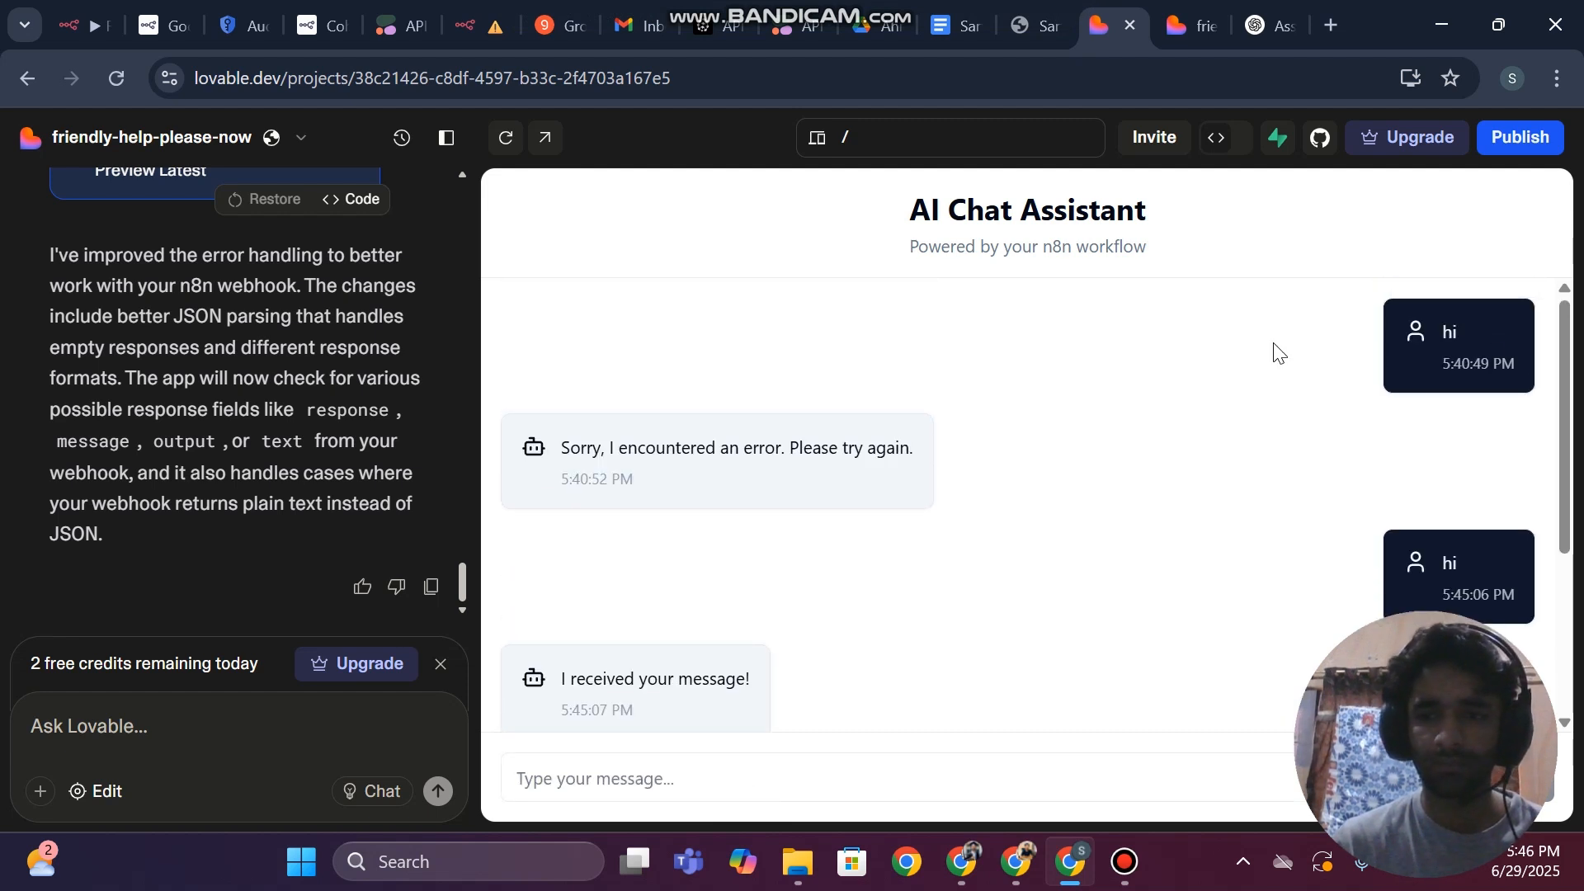
pyautogui.moveTo(1527, 311); pyautogui.dragTo(1152, 813)
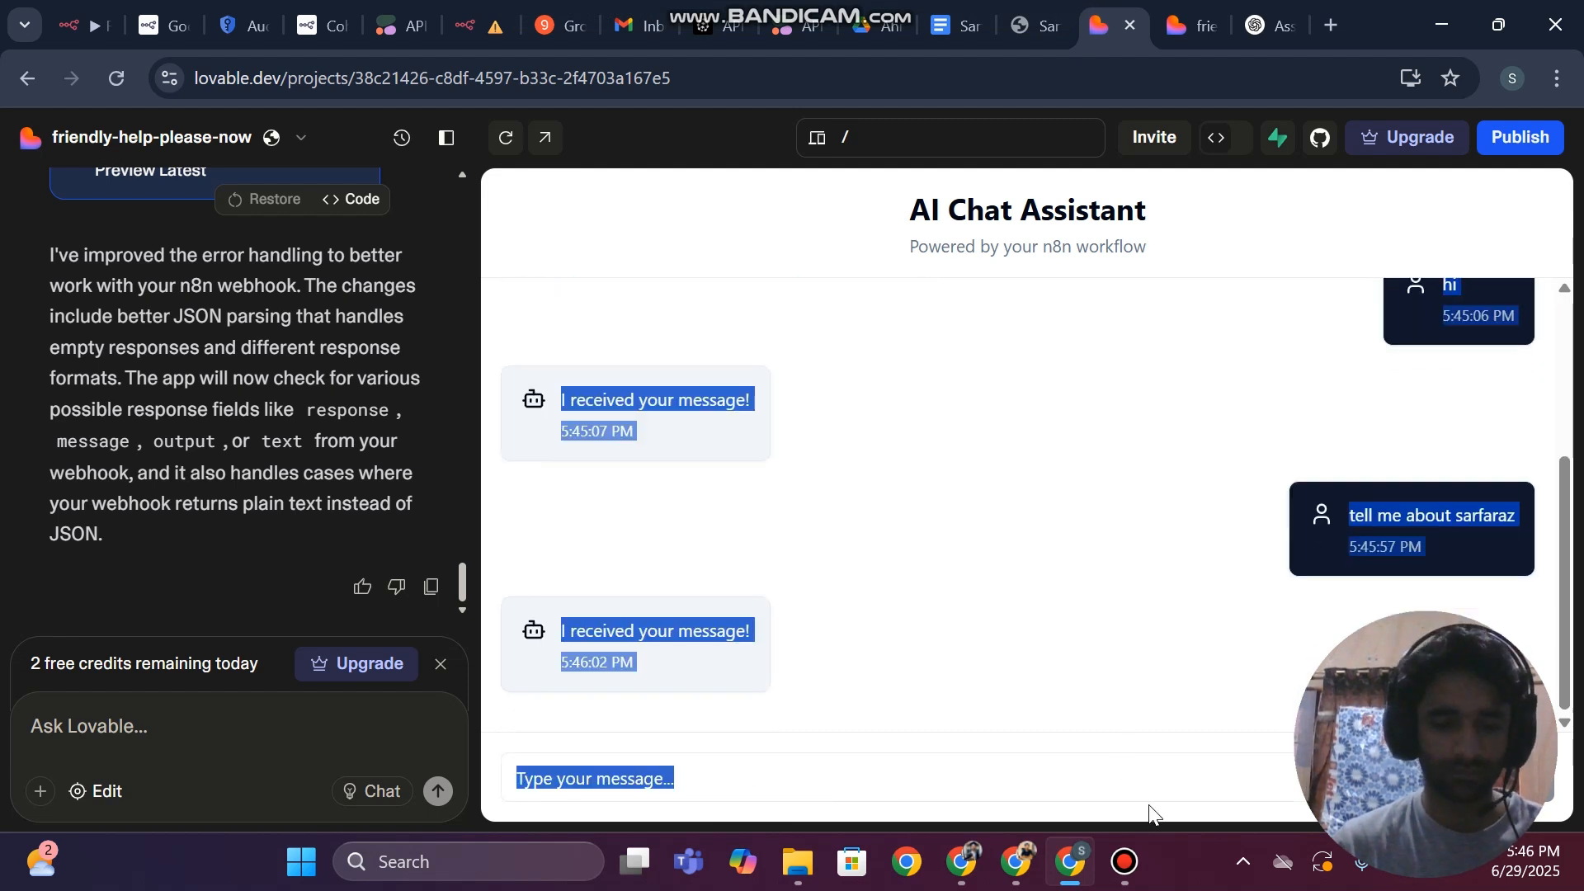
# Write the Lovable prompt "it is doing same thing even my workflow is working :", followed by the copied conversation and "----- please resolve it"
pyautogui.click(318, 730)
pyautogui.write('it is')
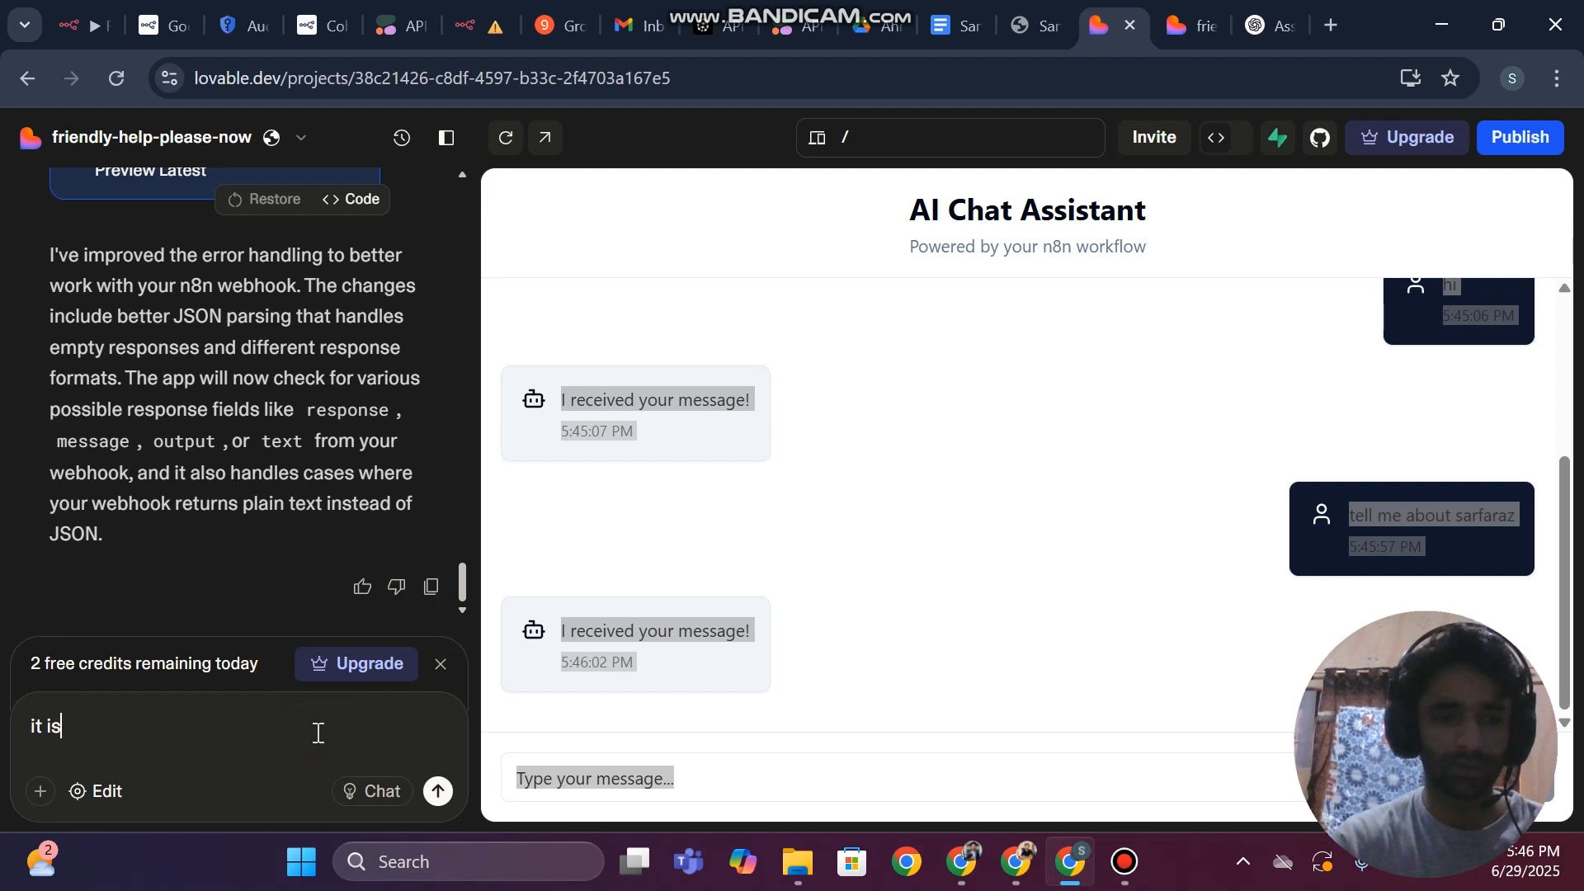
pyautogui.write(' doing ')
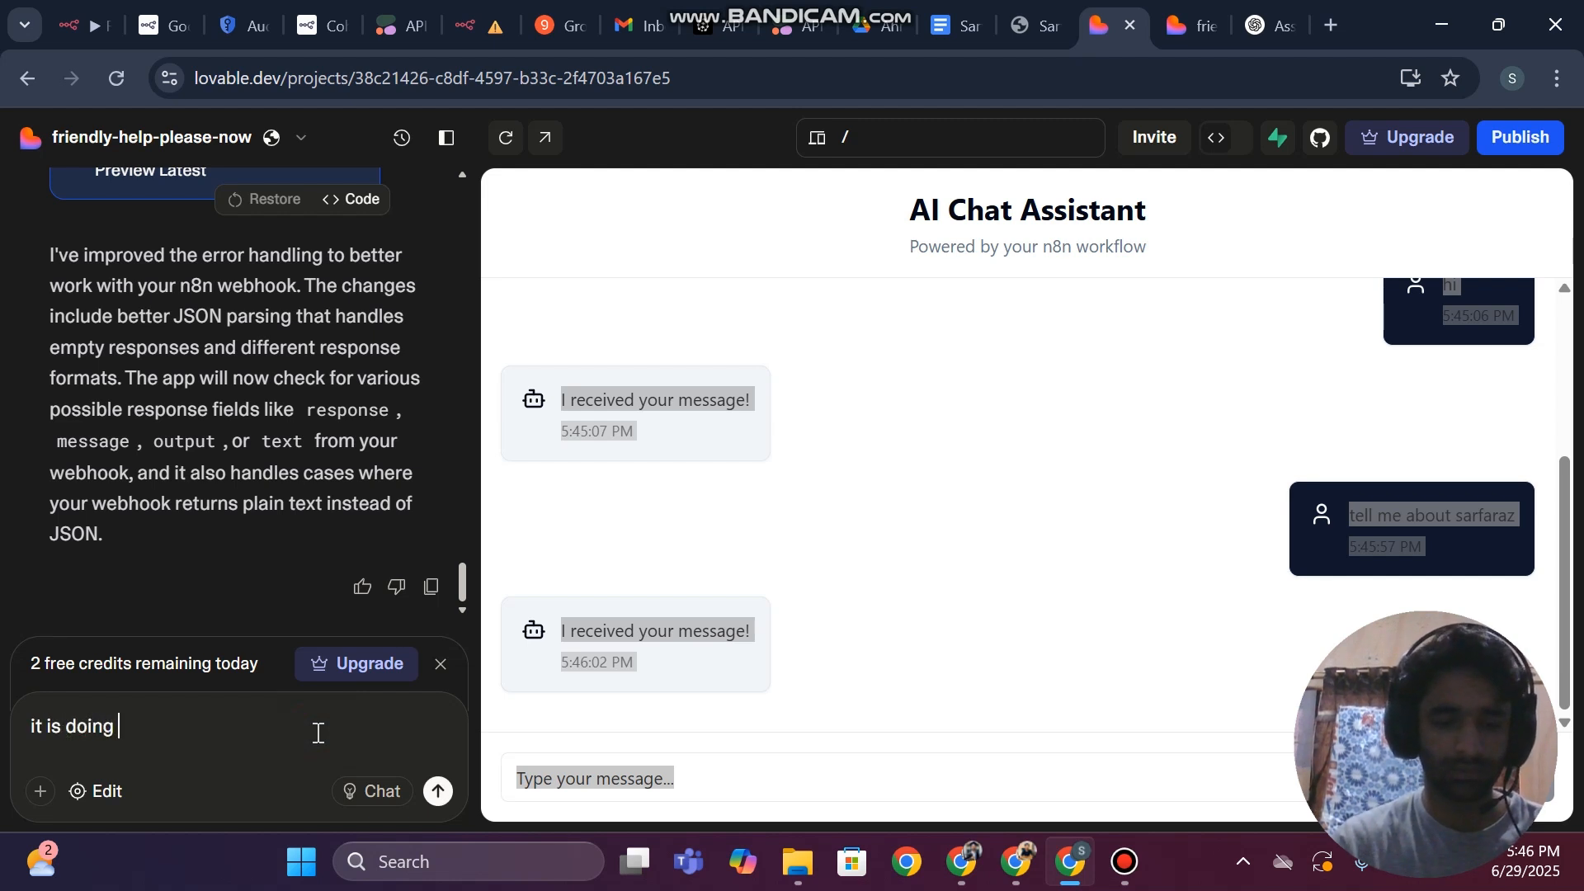
pyautogui.write('same thi')
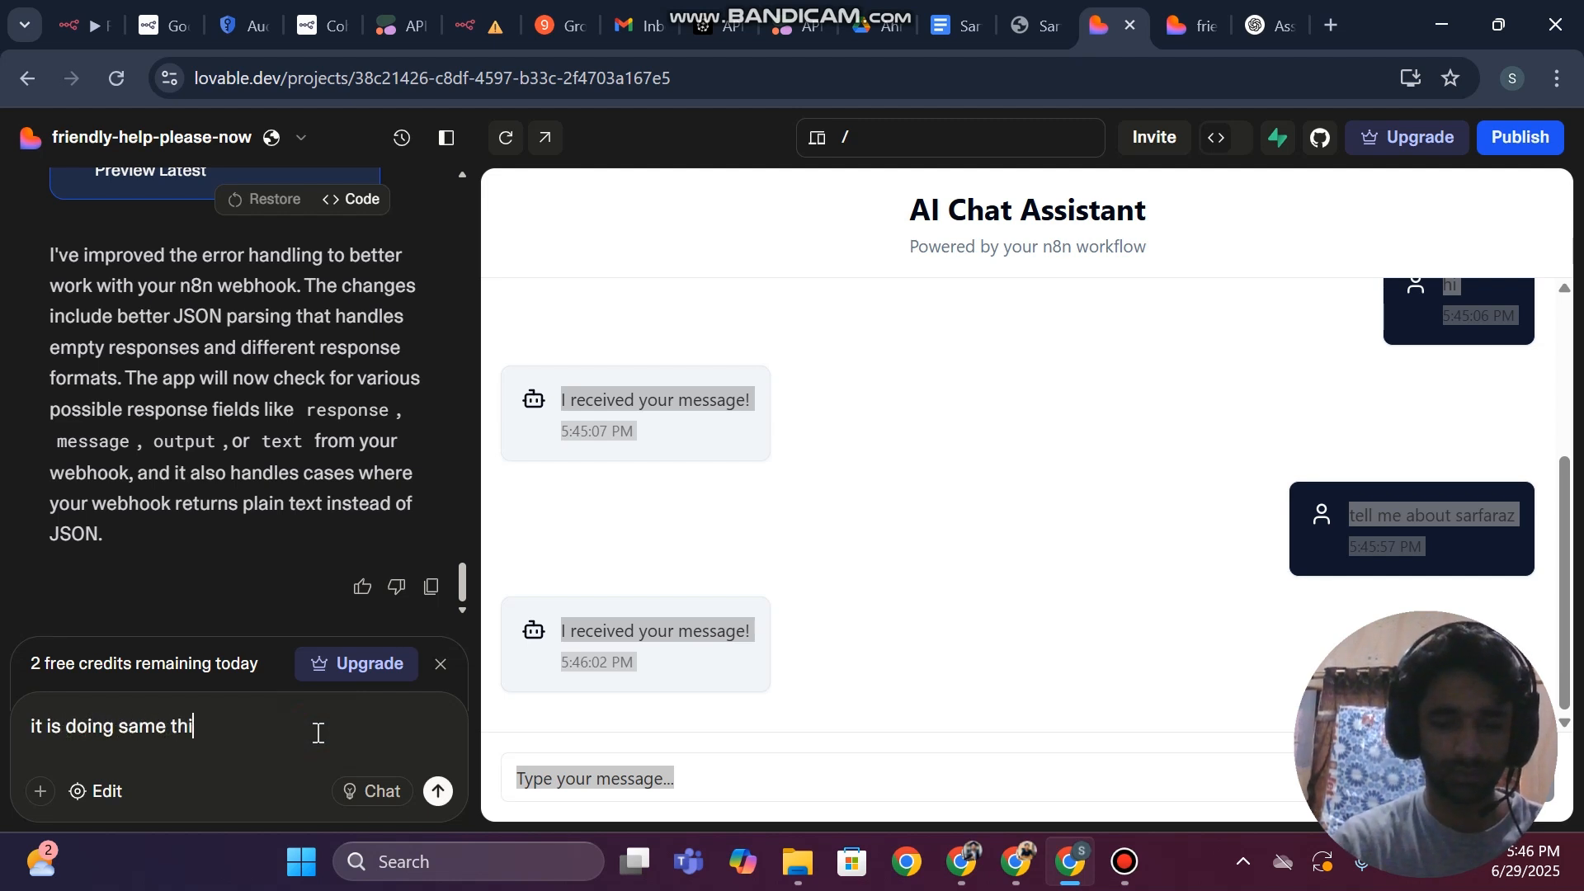
pyautogui.write('ng even my ')
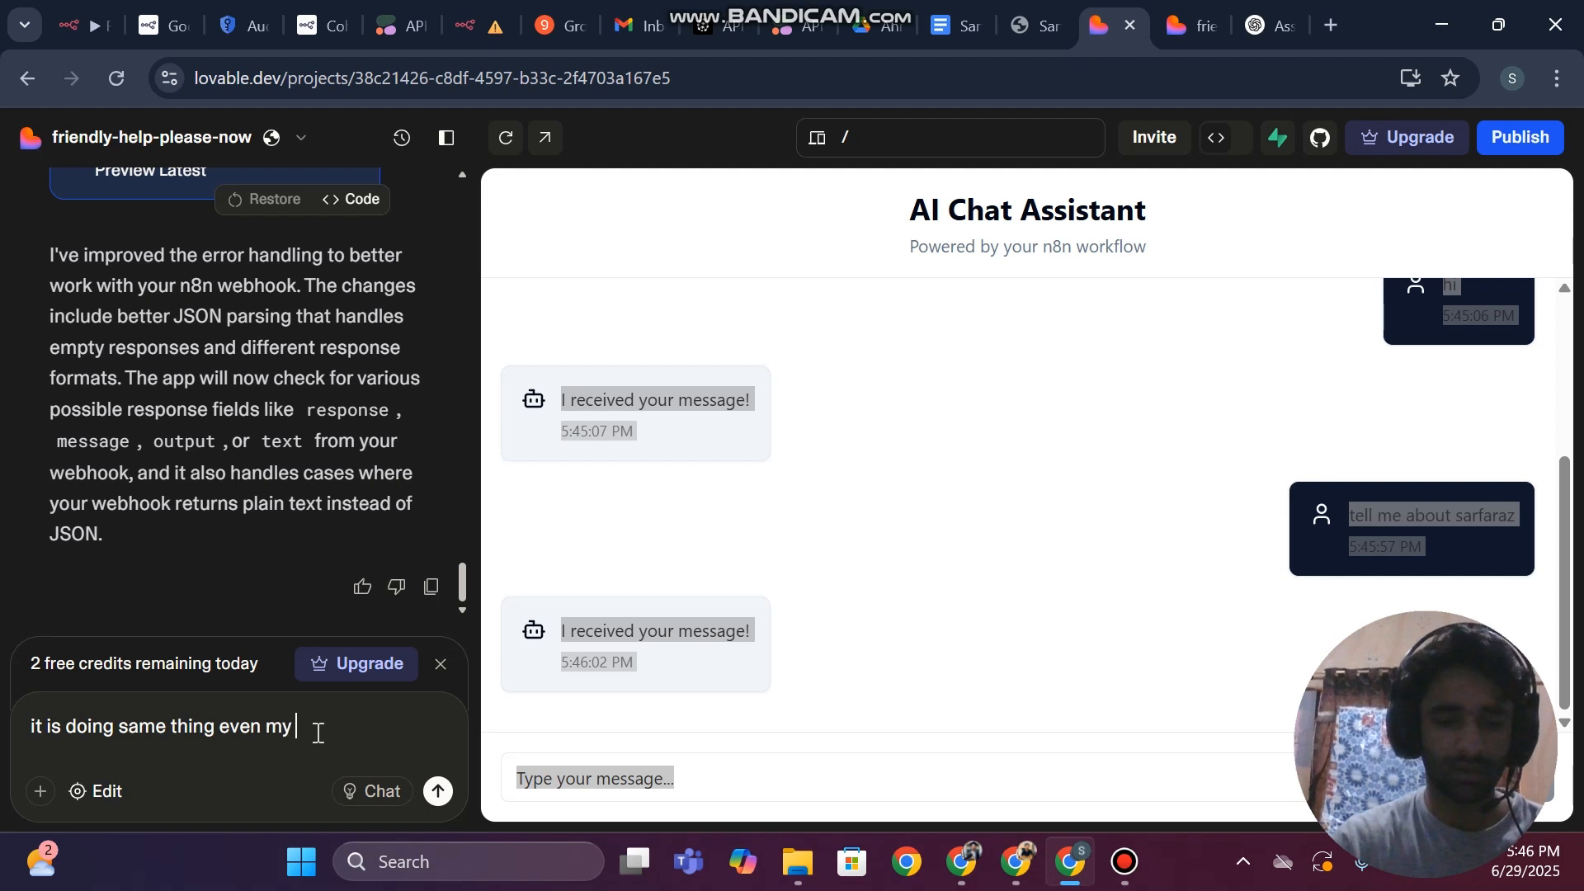
pyautogui.write('workflow is w')
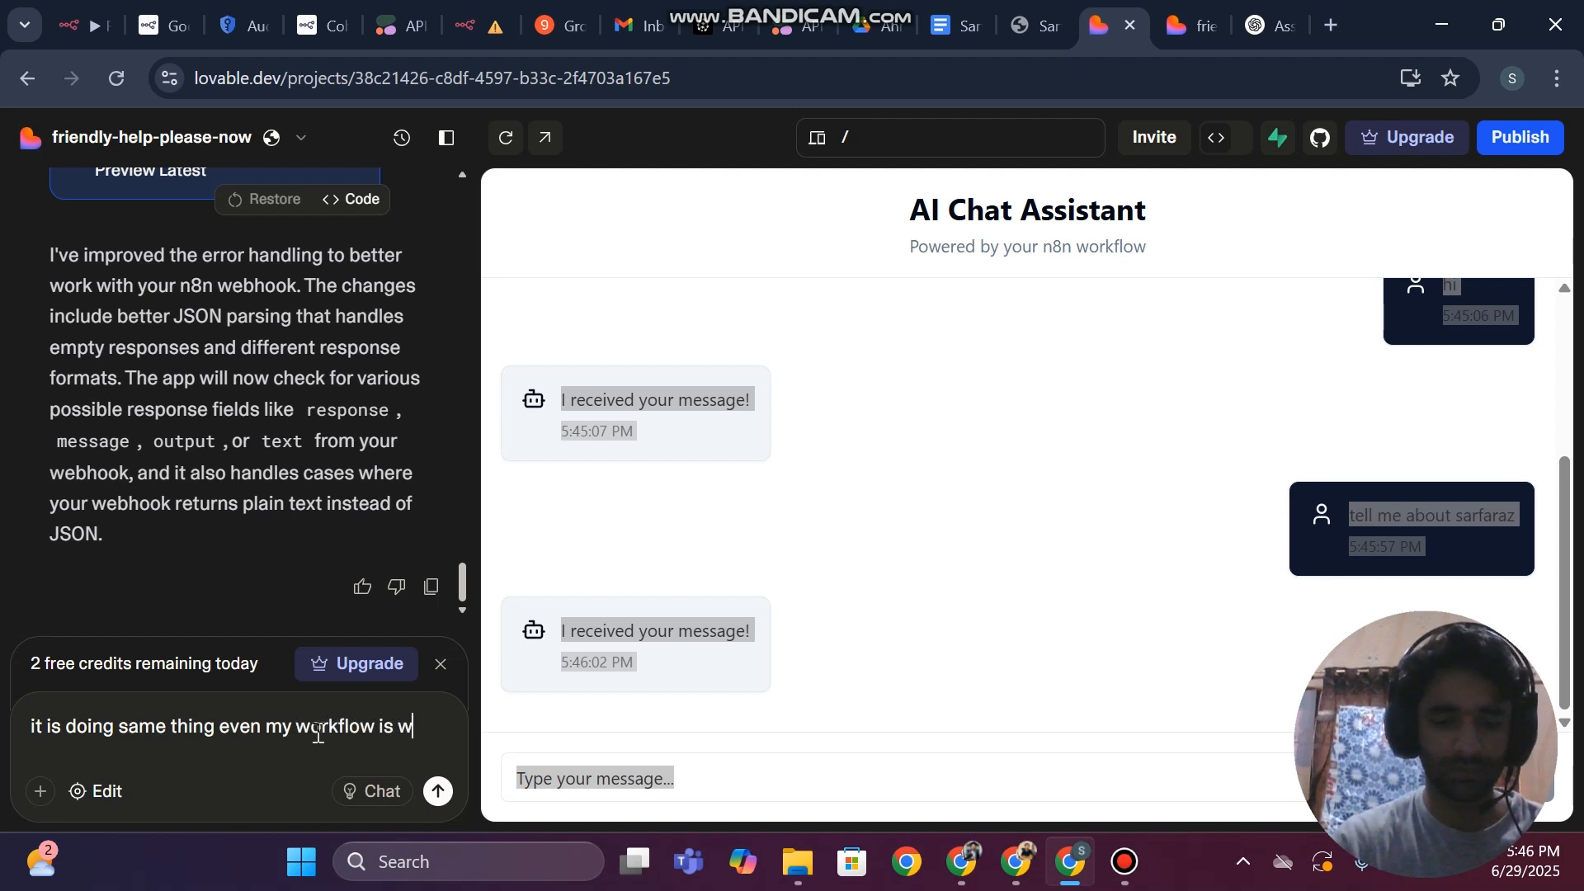
pyautogui.write('orking ')
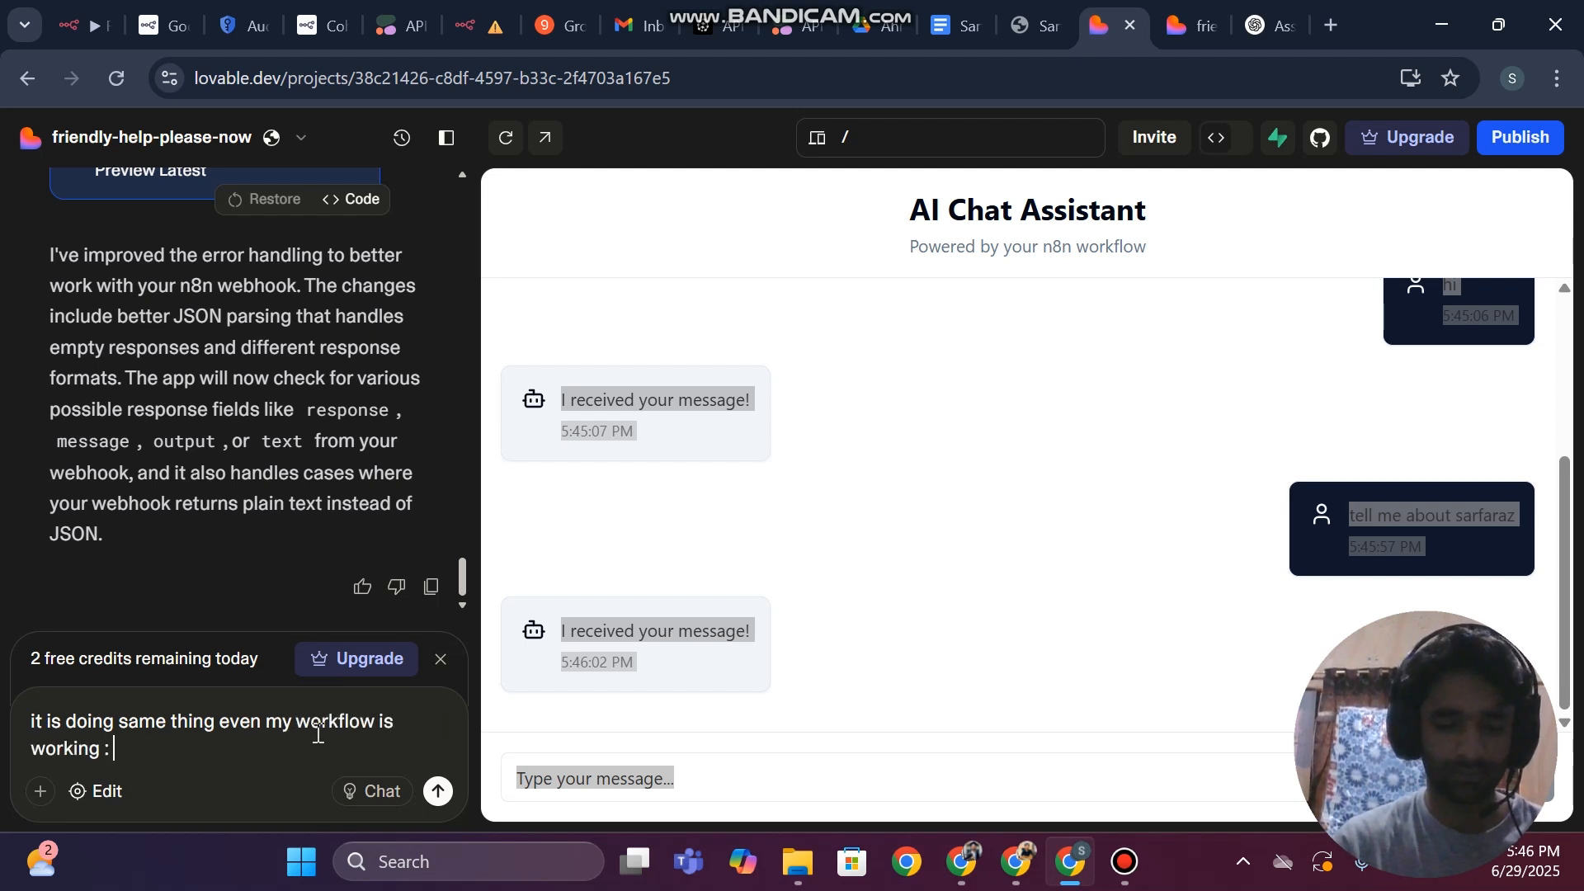
pyautogui.write(':')
pyautogui.hotkey('ctrl', 'v')
pyautogui.write('---')
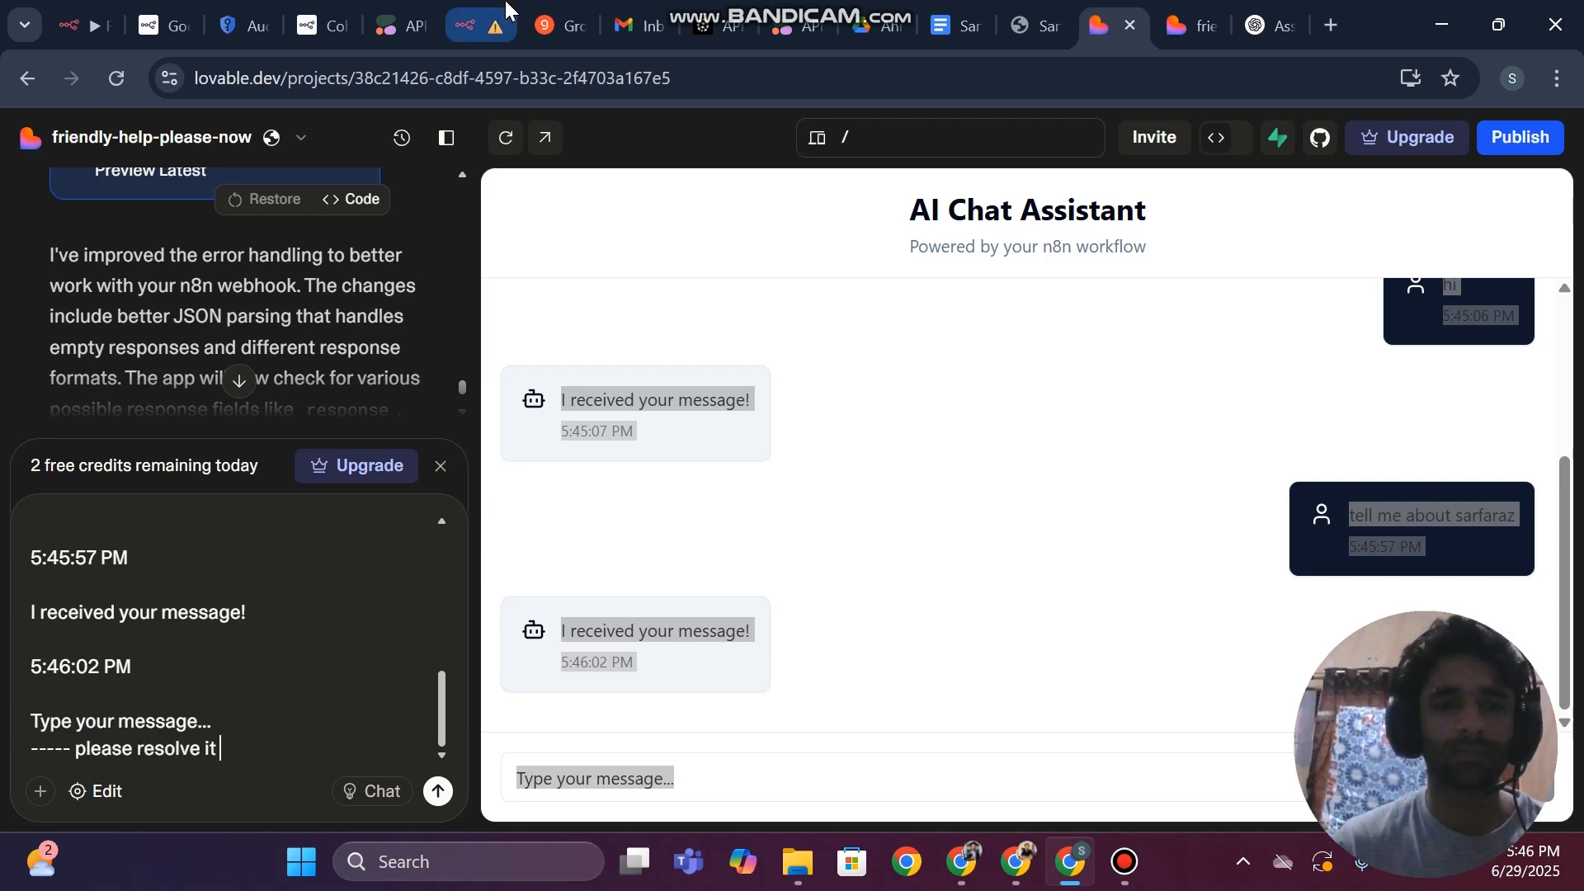
# Switch to the RAG Chatbot workflow in n8n and capture a screenshot of its node canvas
pyautogui.click(487, 20)
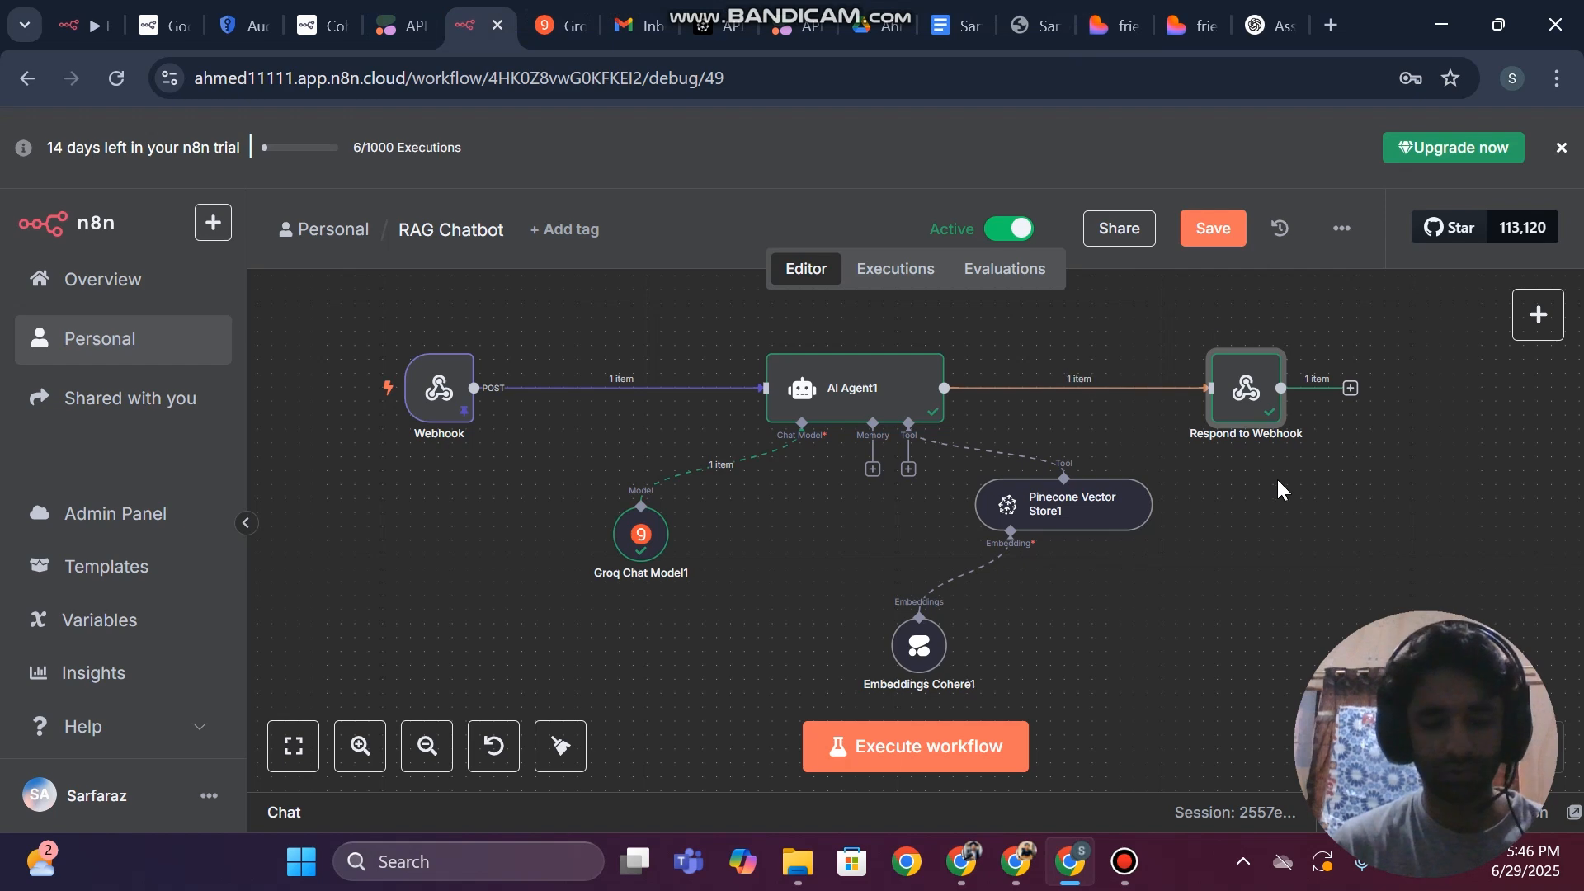
pyautogui.press('super+shift+s')
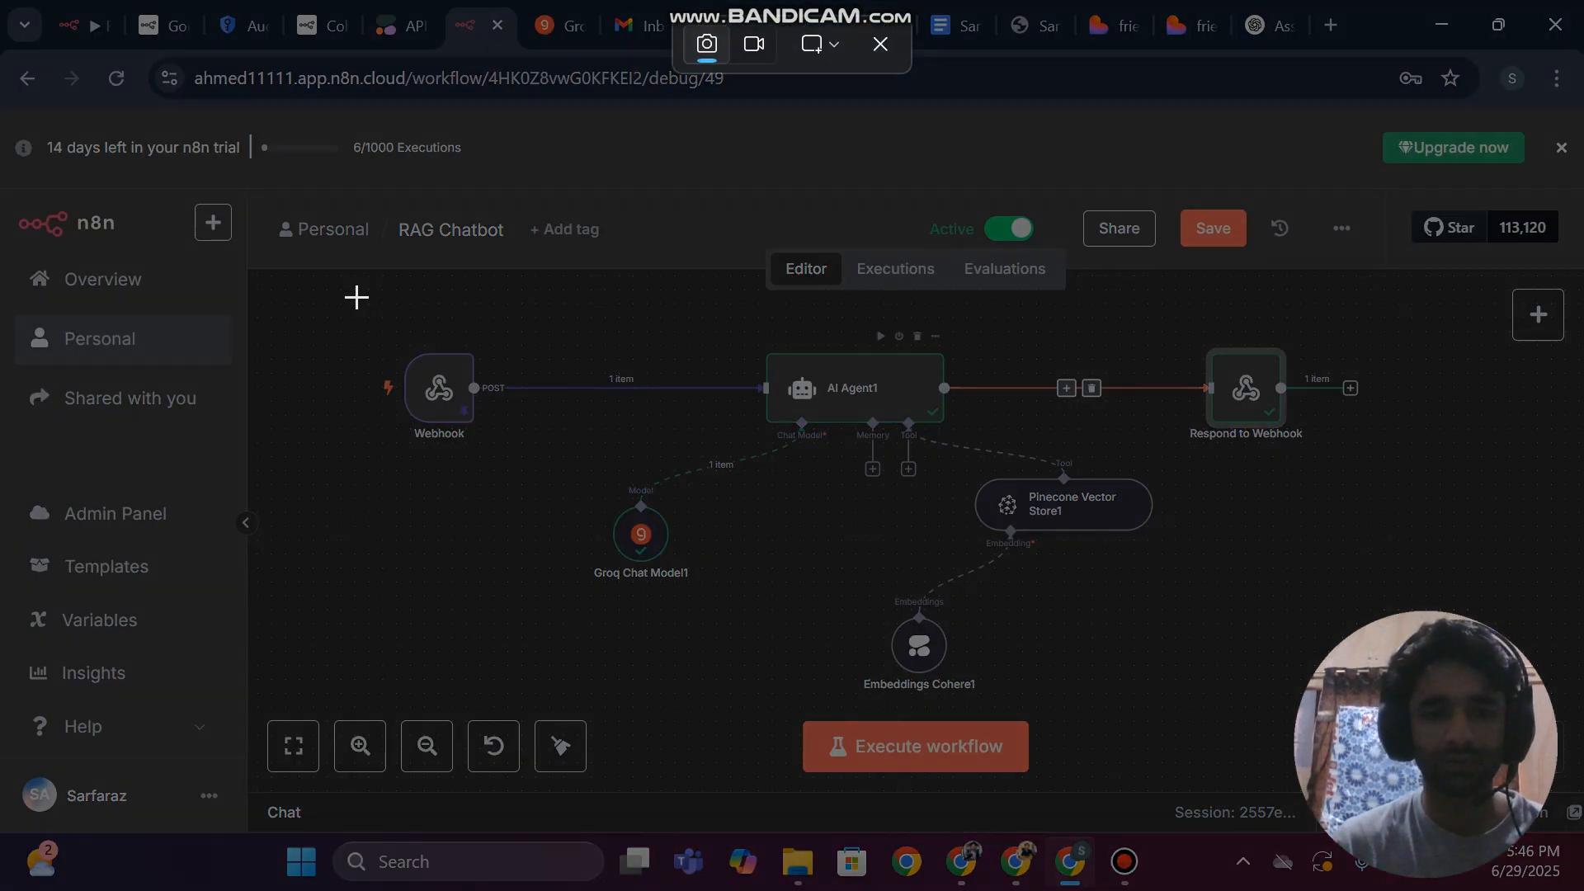
pyautogui.moveTo(330, 296); pyautogui.dragTo(1475, 739)
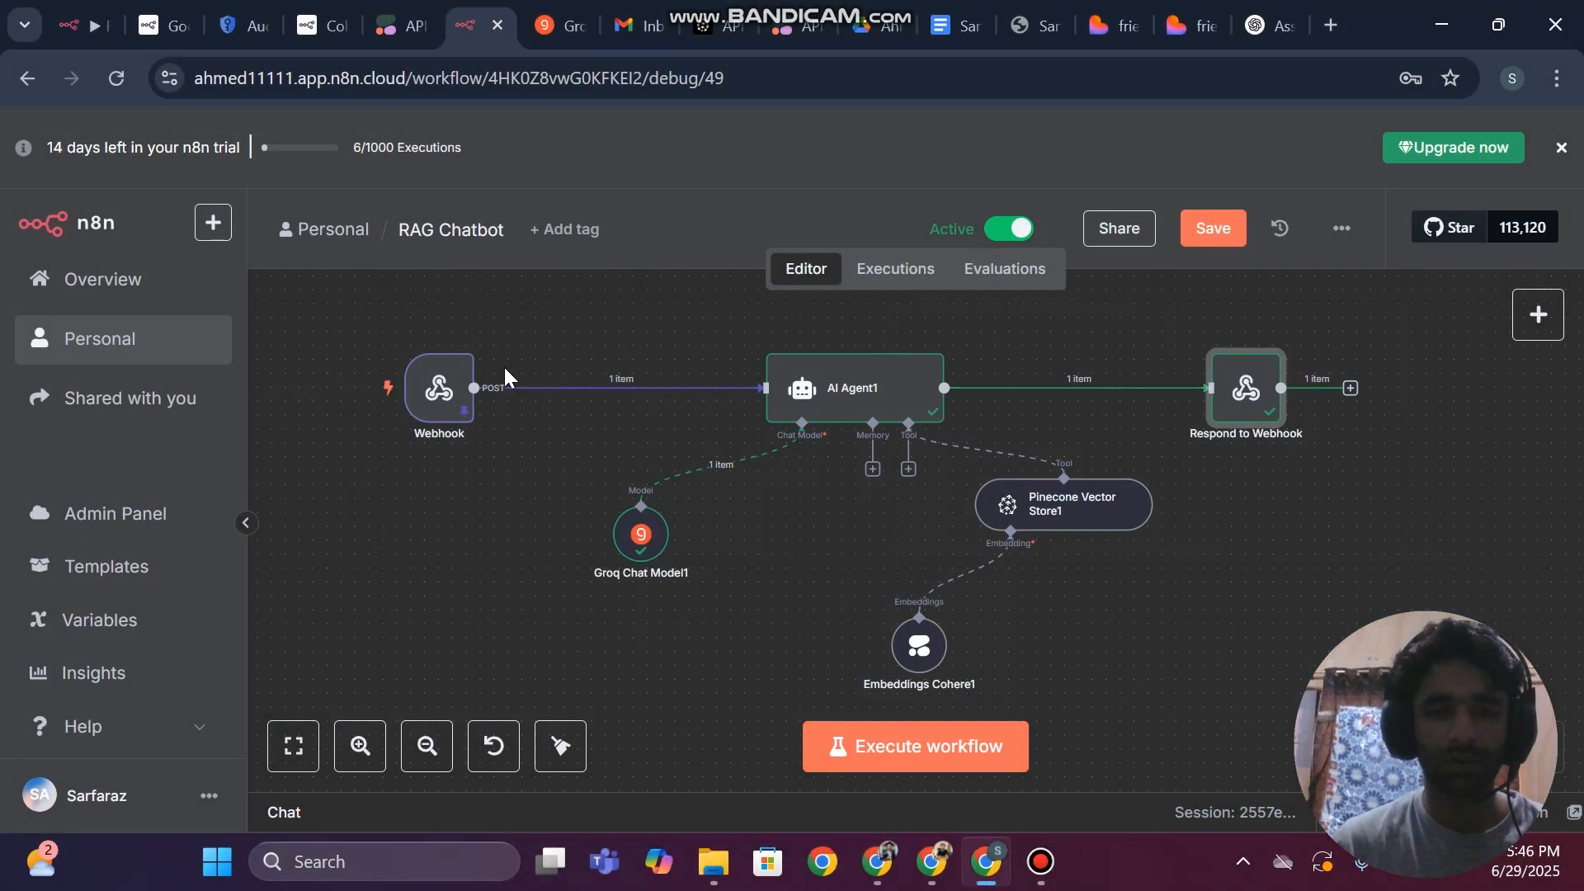
# Unpin the Webhook node's data and save the RAG Chatbot workflow
pyautogui.click(466, 338)
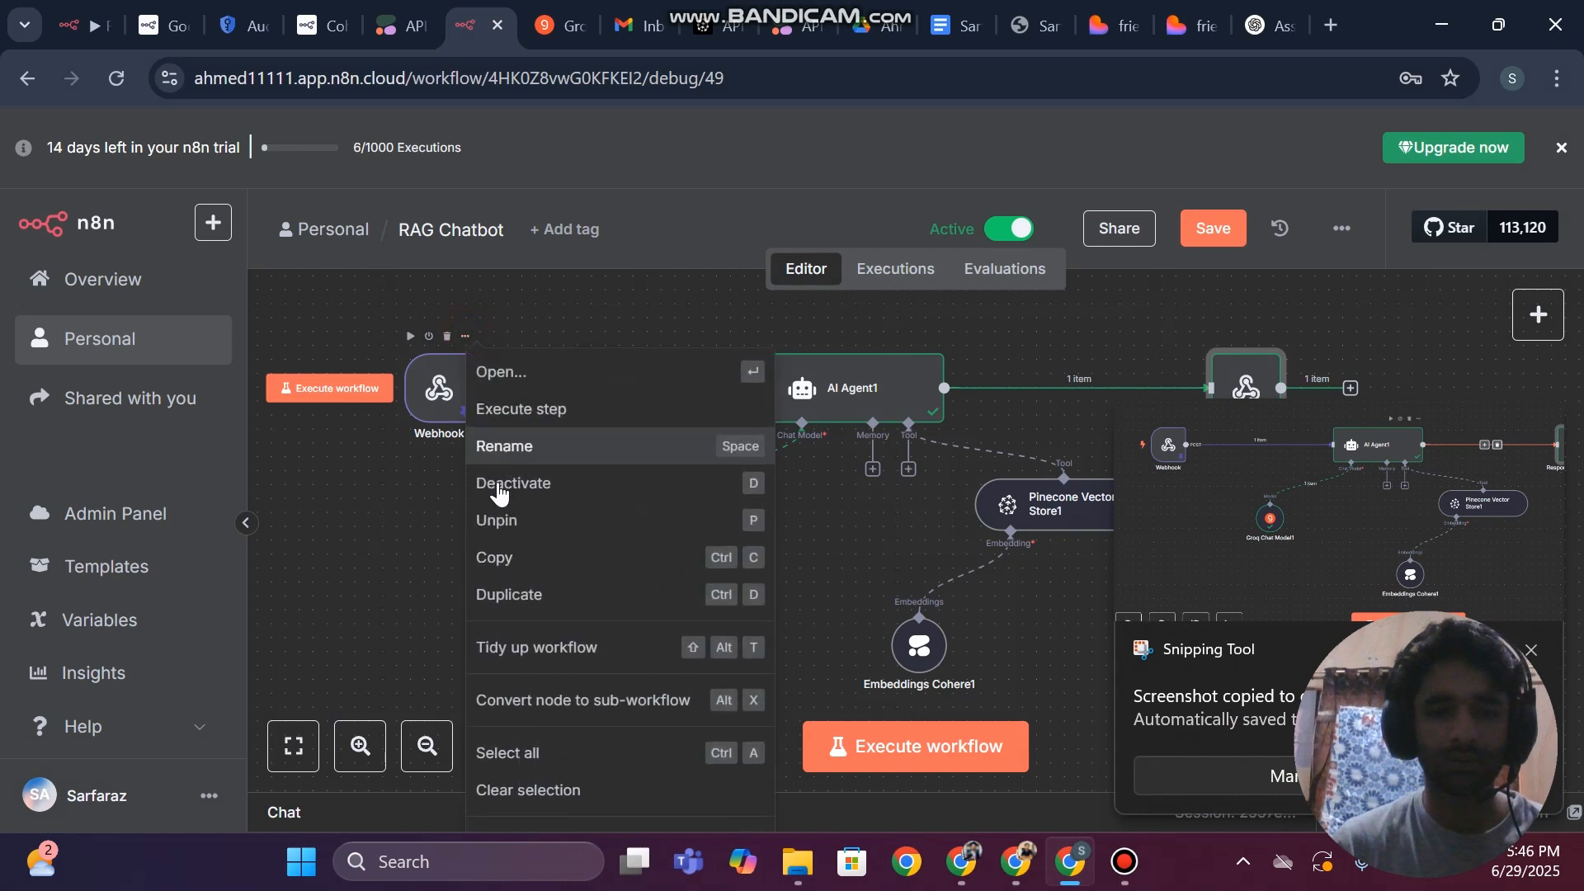
pyautogui.click(500, 522)
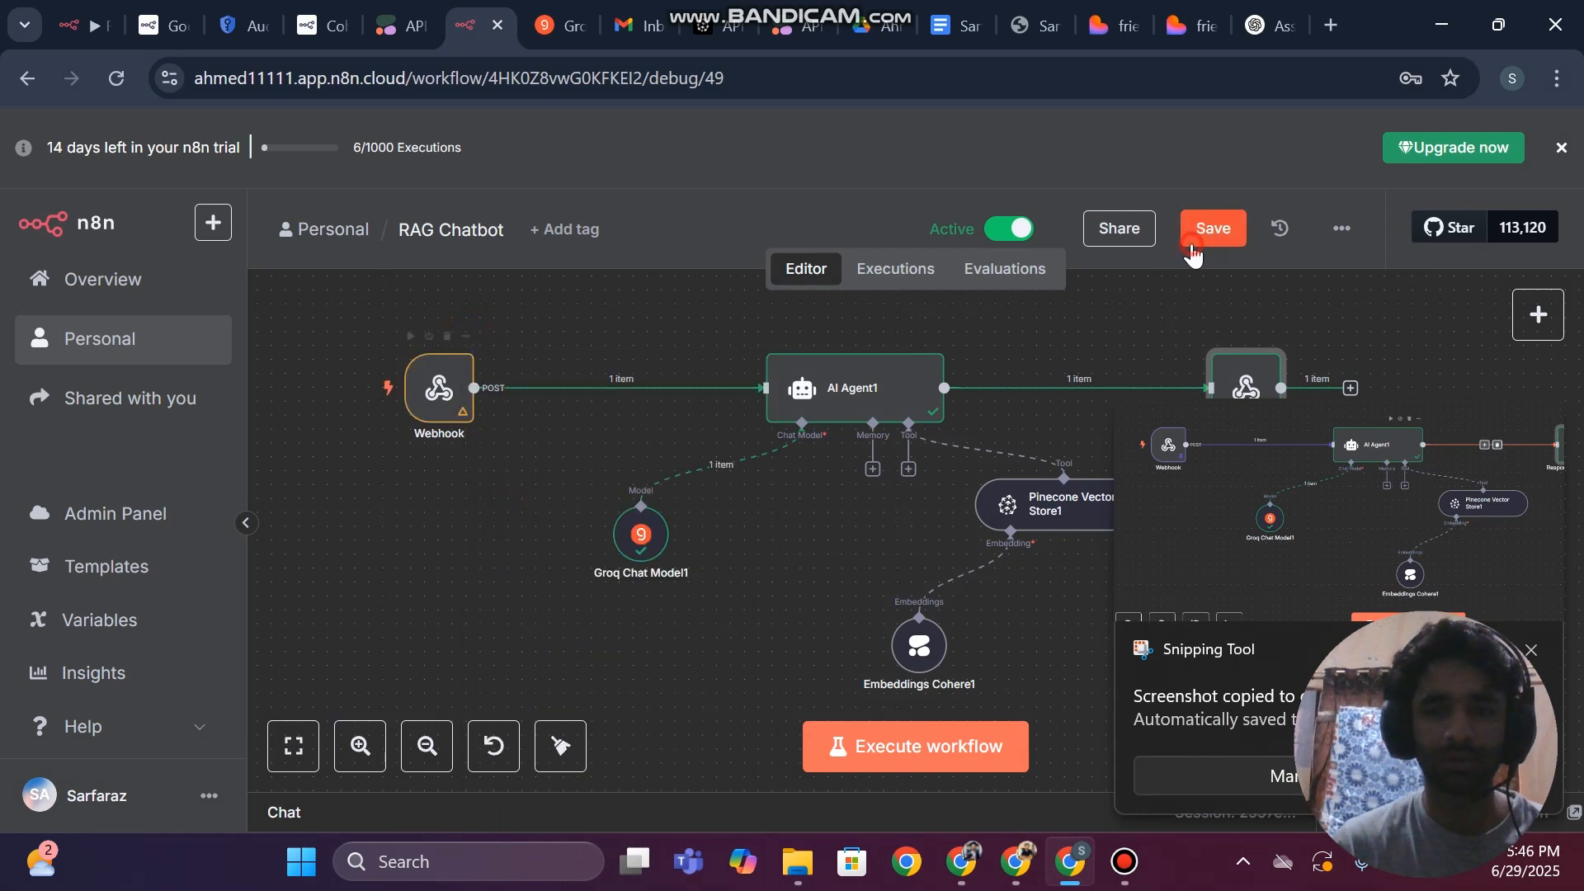
pyautogui.click(1213, 230)
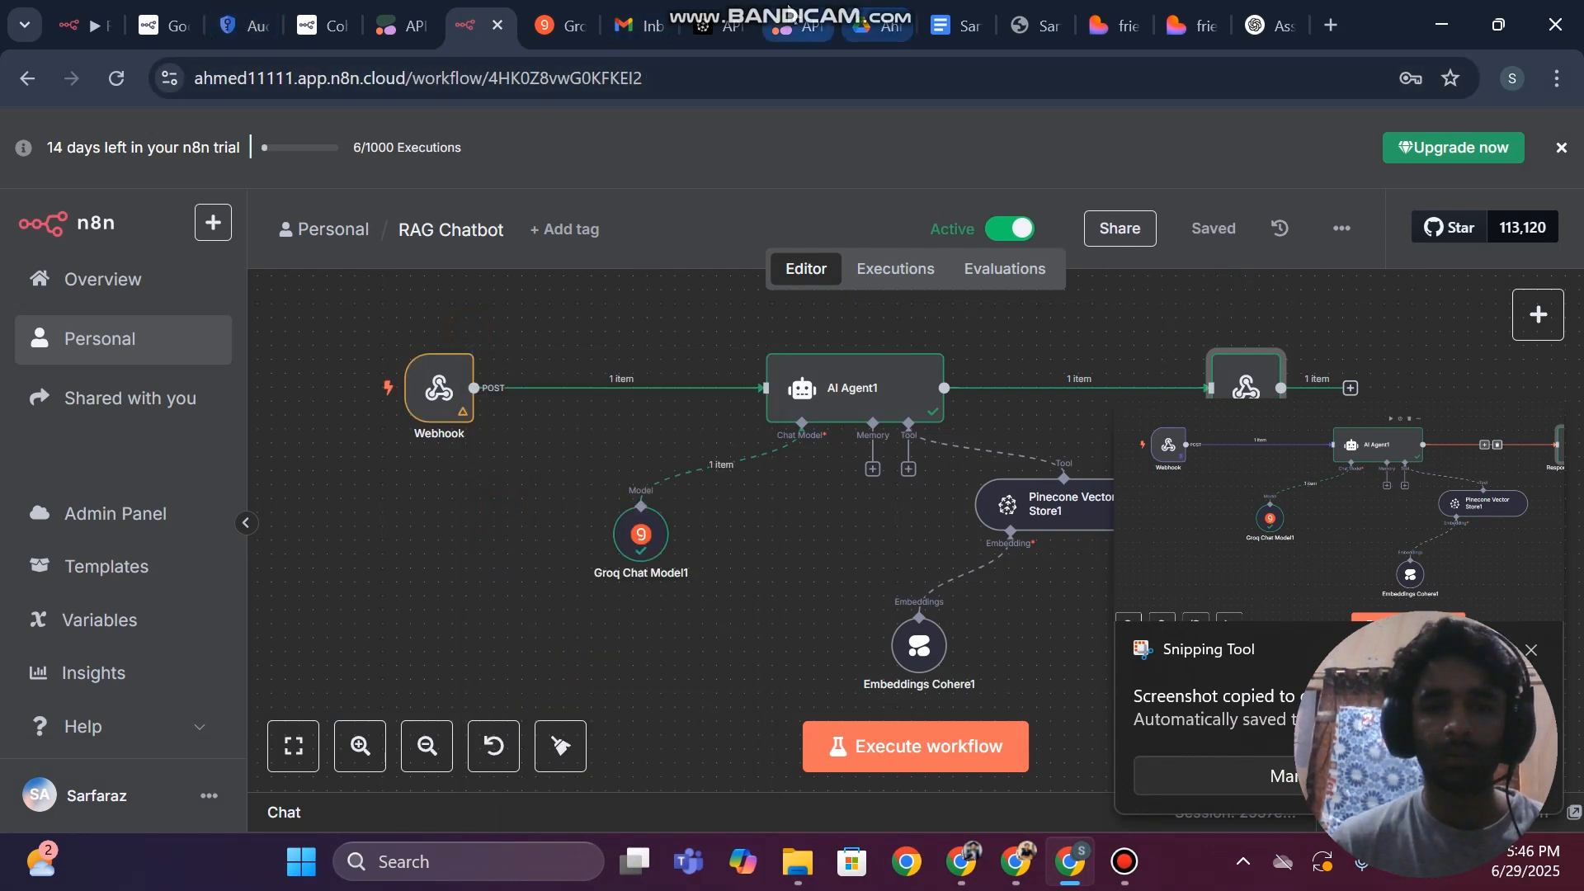
# Return to the Lovable project and attach the workflow canvas screenshot to the unsent prompt
pyautogui.click(794, 24)
pyautogui.click(1134, 6)
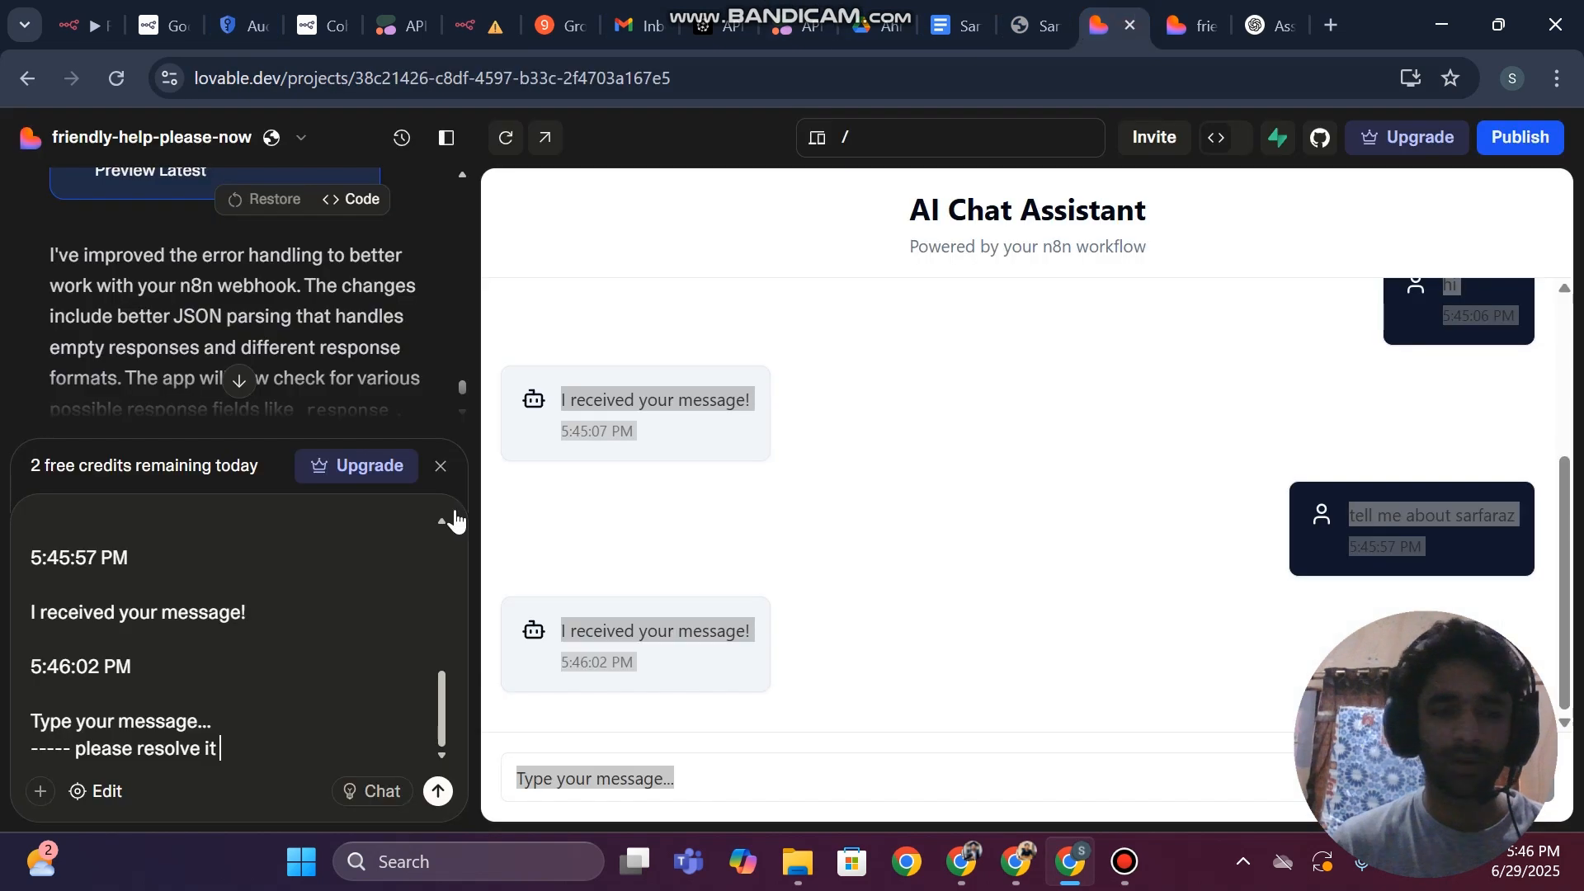
pyautogui.hotkey('ctrl', 'v')
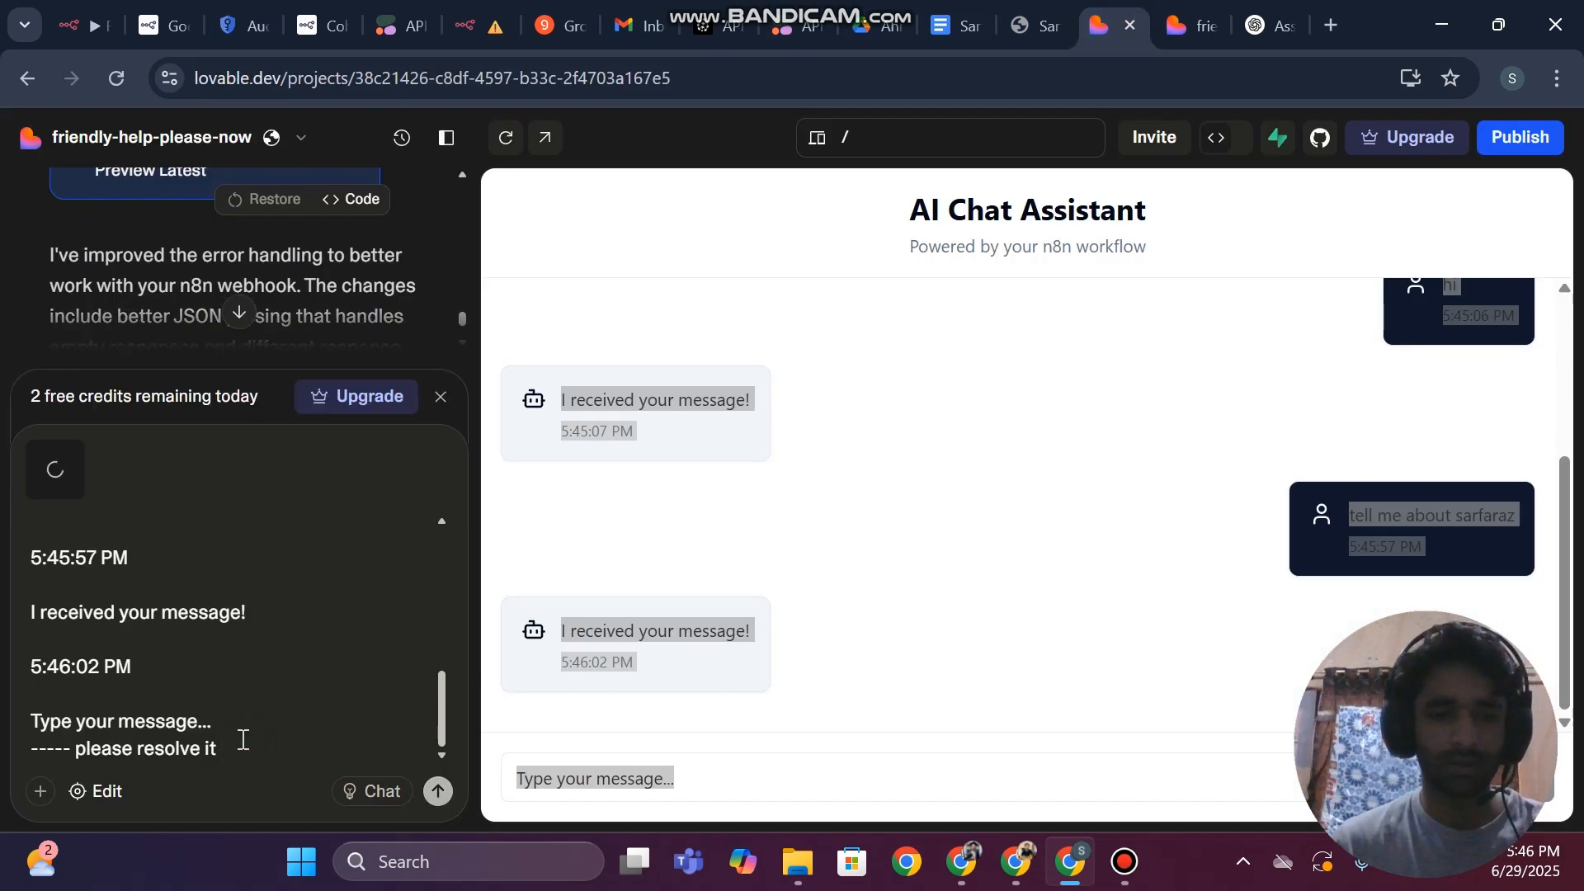
# Capture a screenshot of the n8n Respond to Webhook node's details and attach it to the Lovable prompt
pyautogui.click(493, 10)
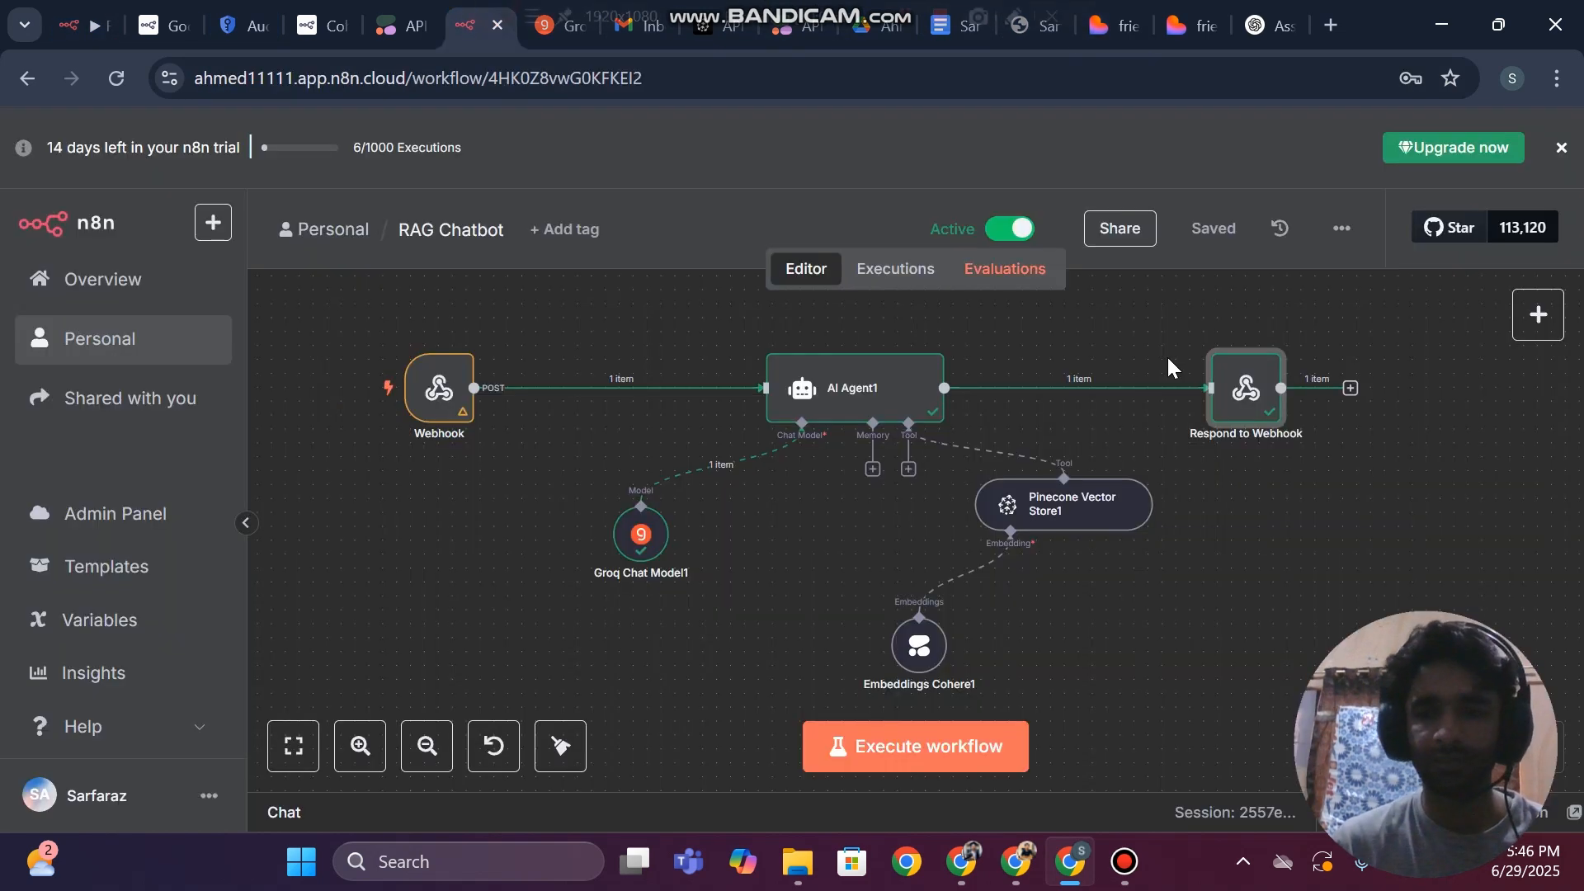
pyautogui.doubleClick(1244, 405)
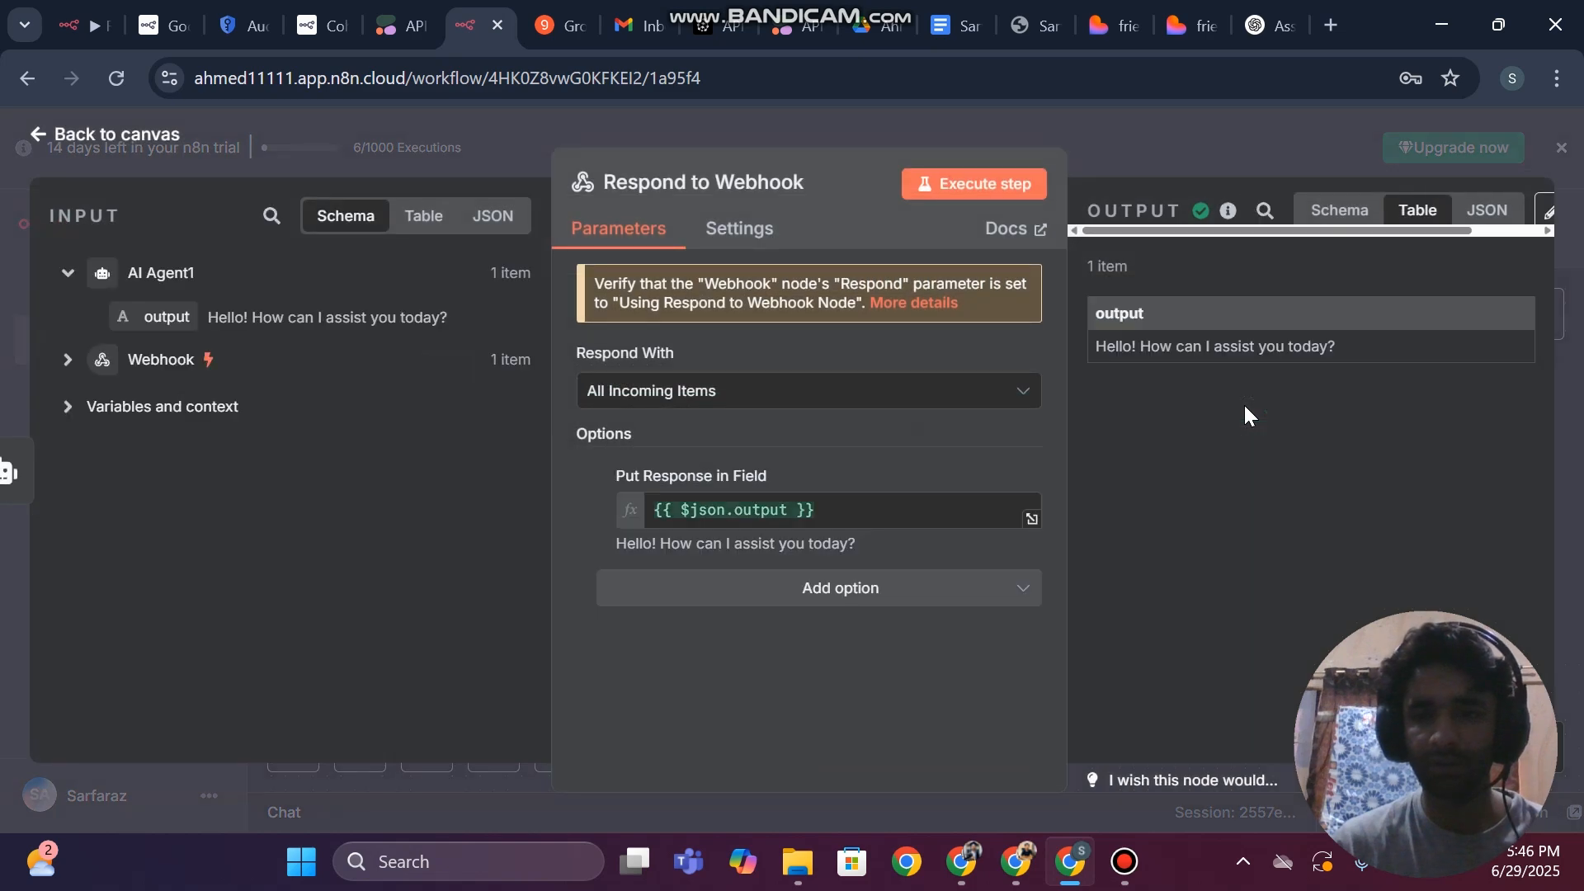
pyautogui.press('shift+super+s')
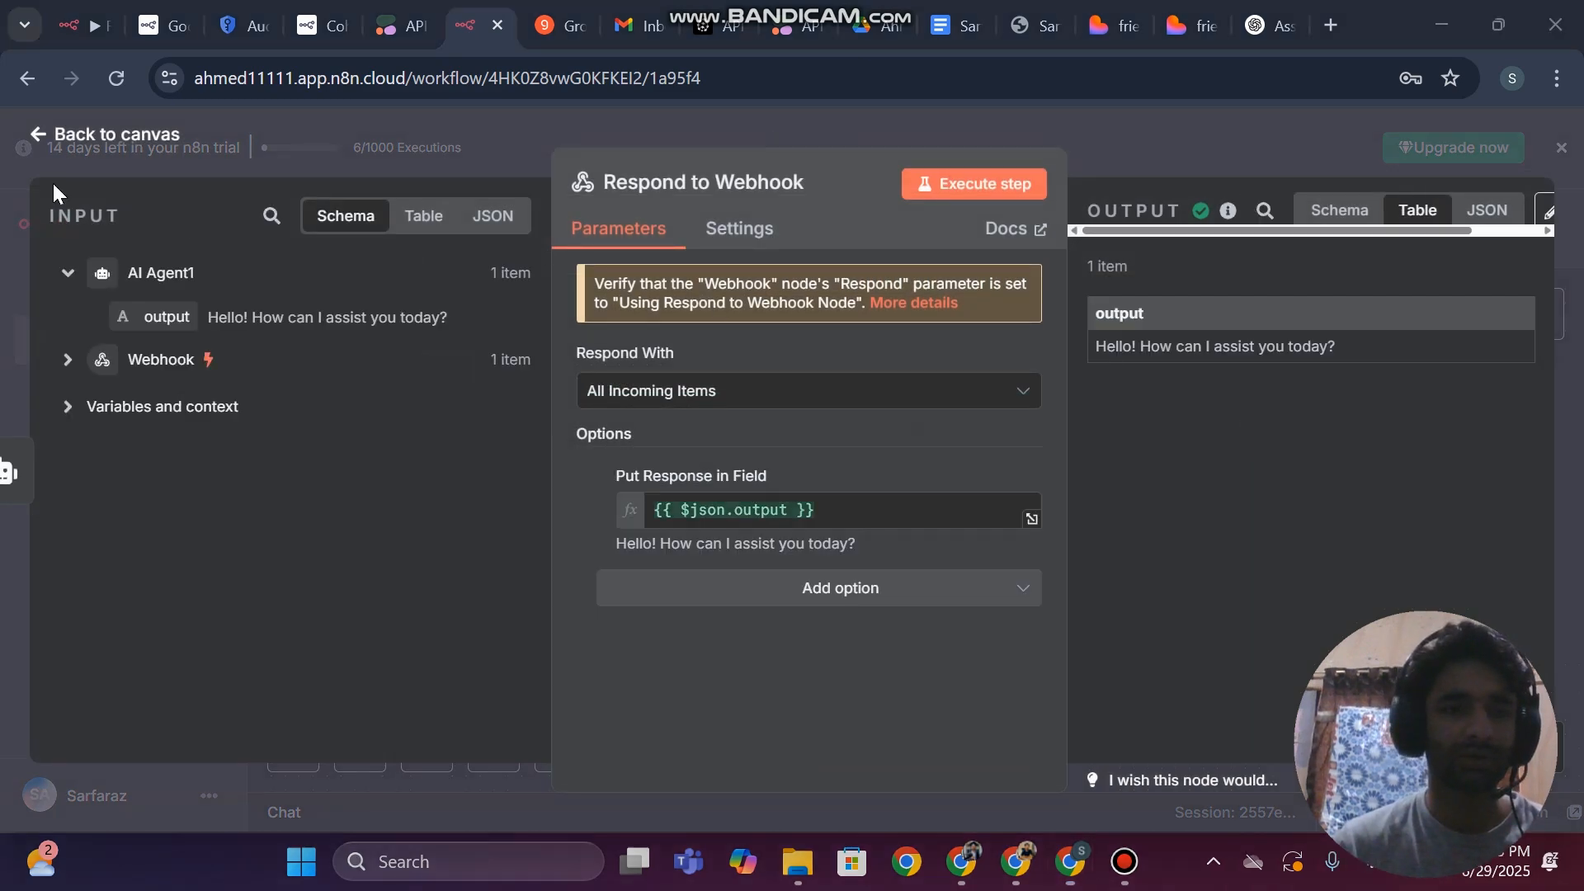
pyautogui.moveTo(1, 160); pyautogui.dragTo(1582, 716)
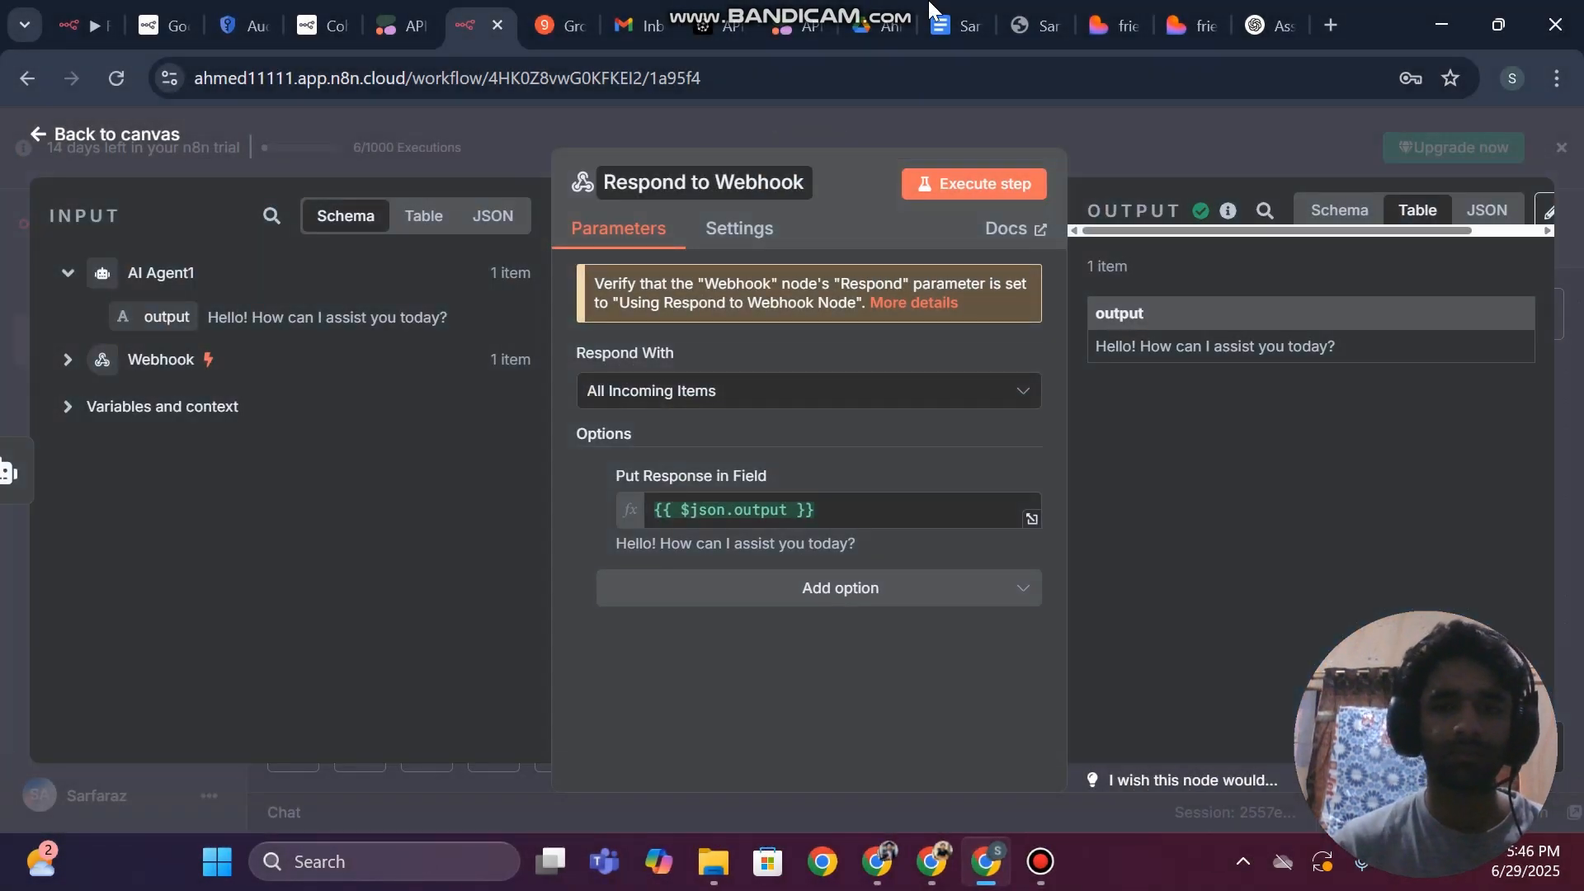
pyautogui.click(1101, 18)
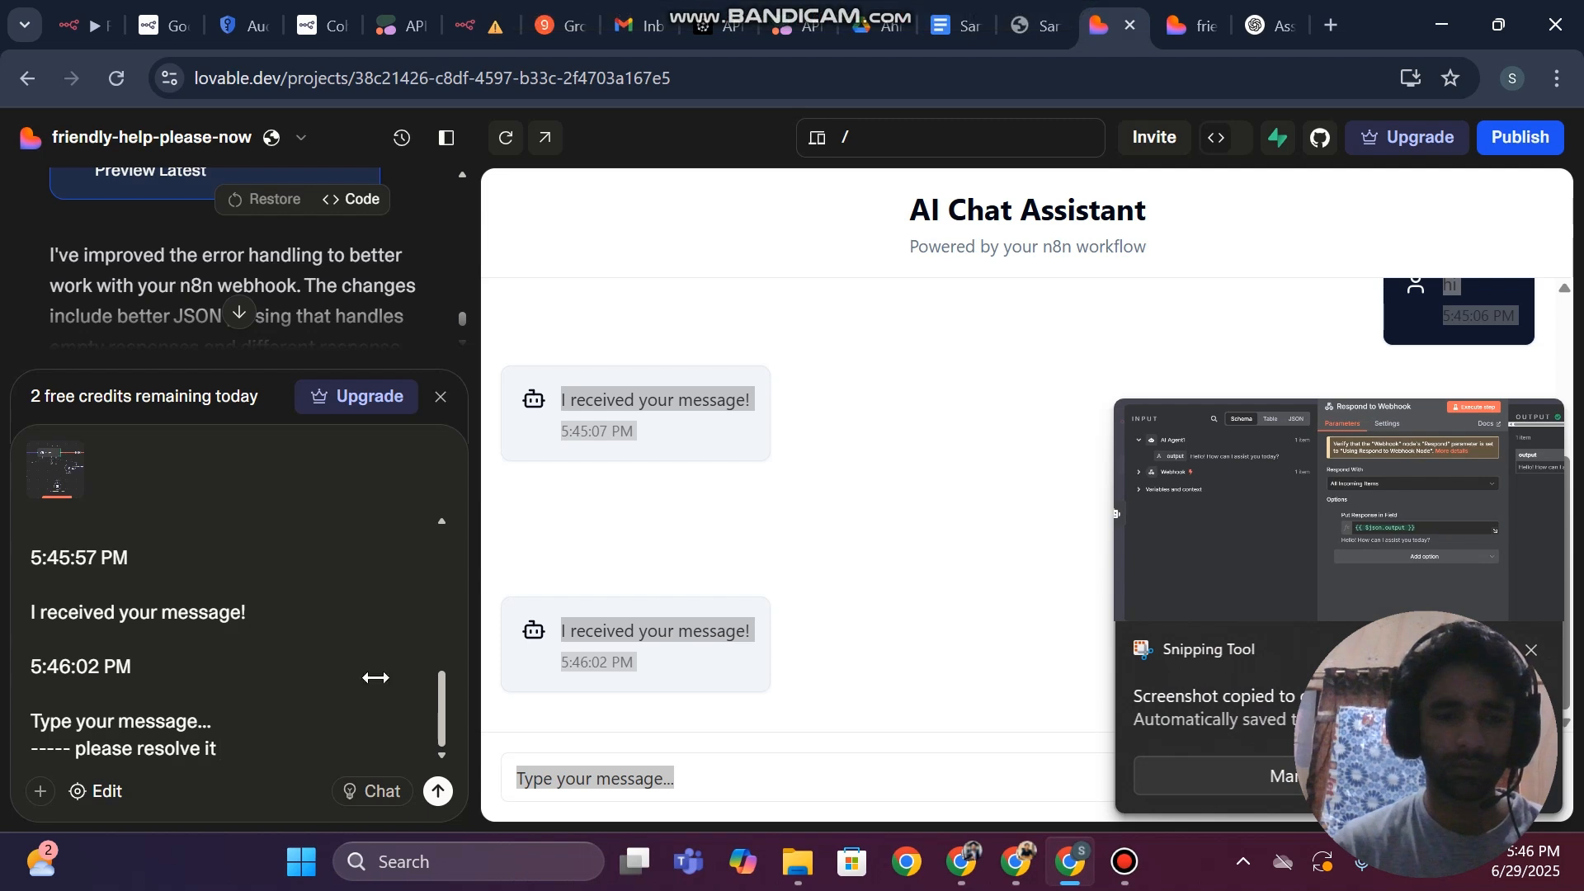
pyautogui.hotkey('ctrl', 'v')
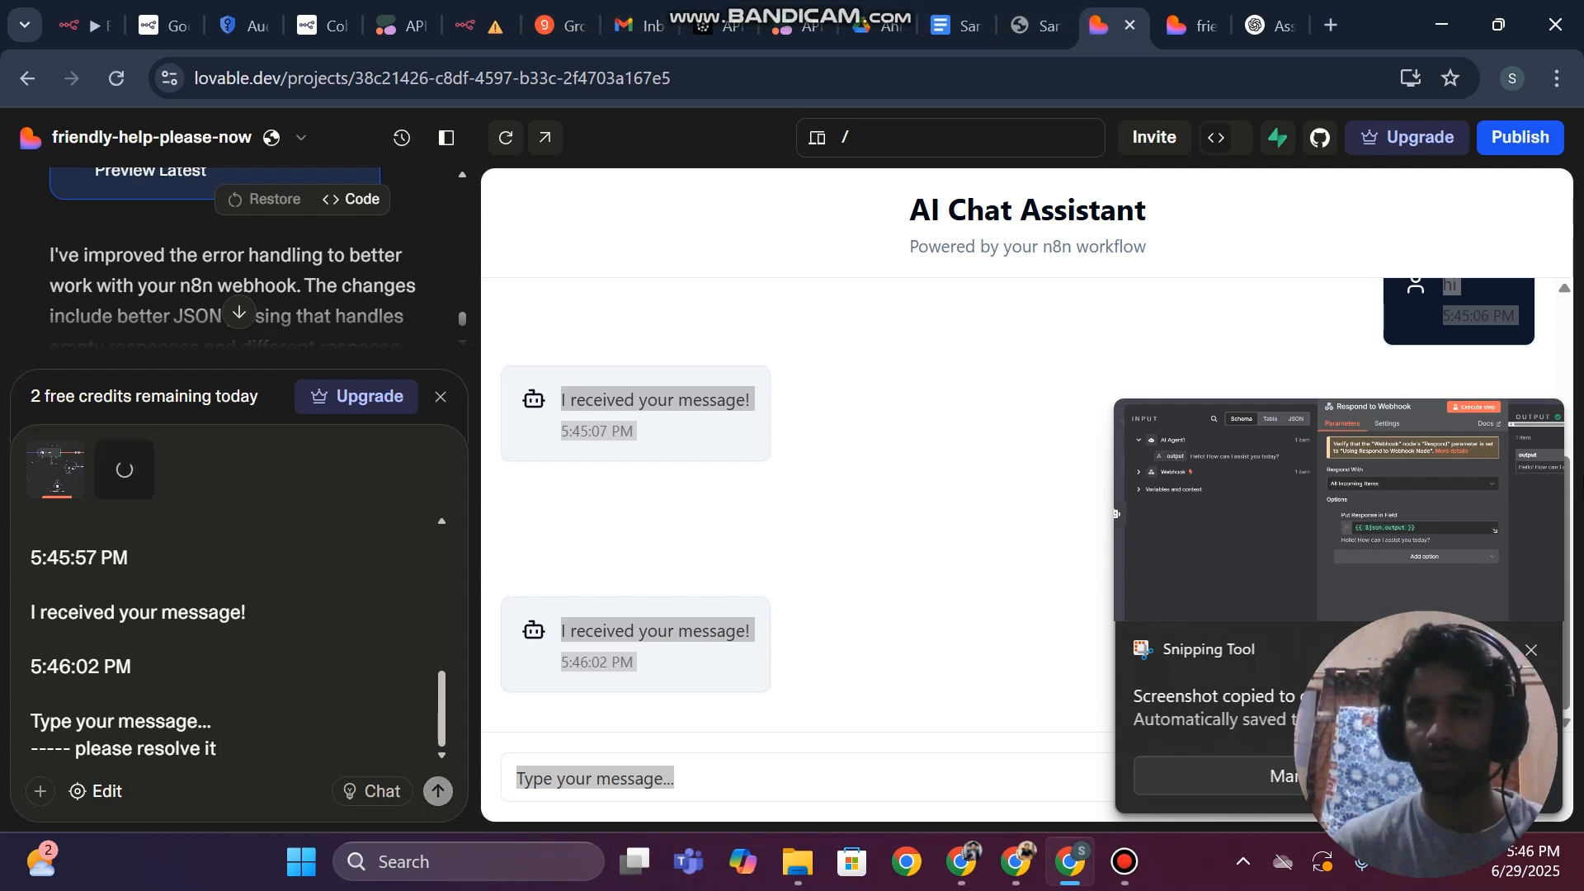
# Copy the earlier "tell me about" question into the embedded chat's message box
pyautogui.click(888, 787)
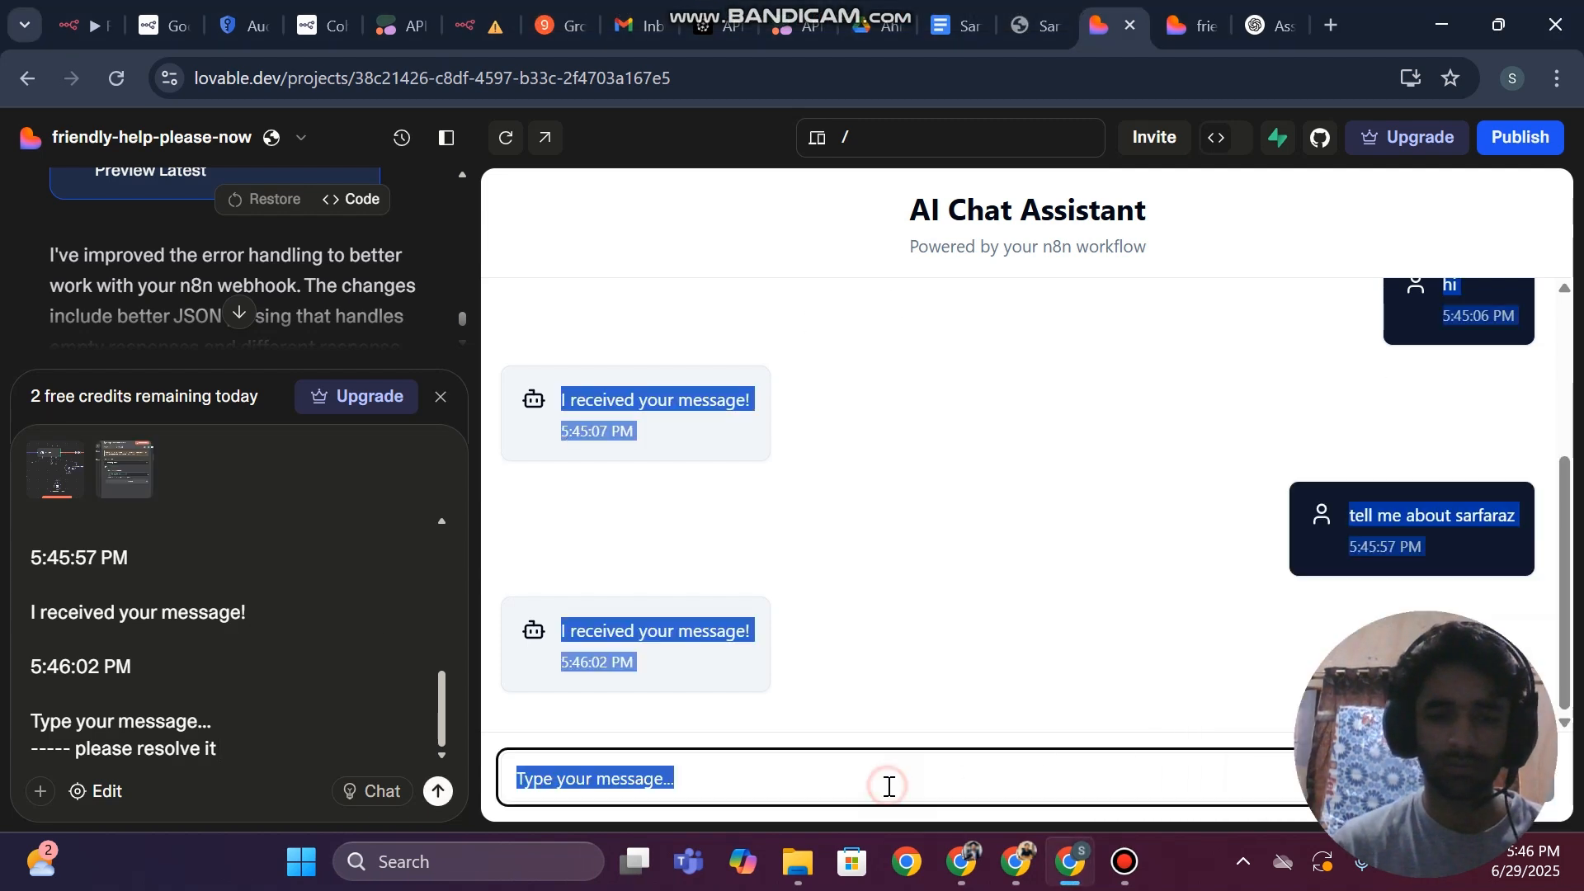
pyautogui.click(842, 787)
pyautogui.moveTo(1525, 519); pyautogui.dragTo(1353, 519)
pyautogui.hotkey('ctrl', 'c')
pyautogui.click(725, 780)
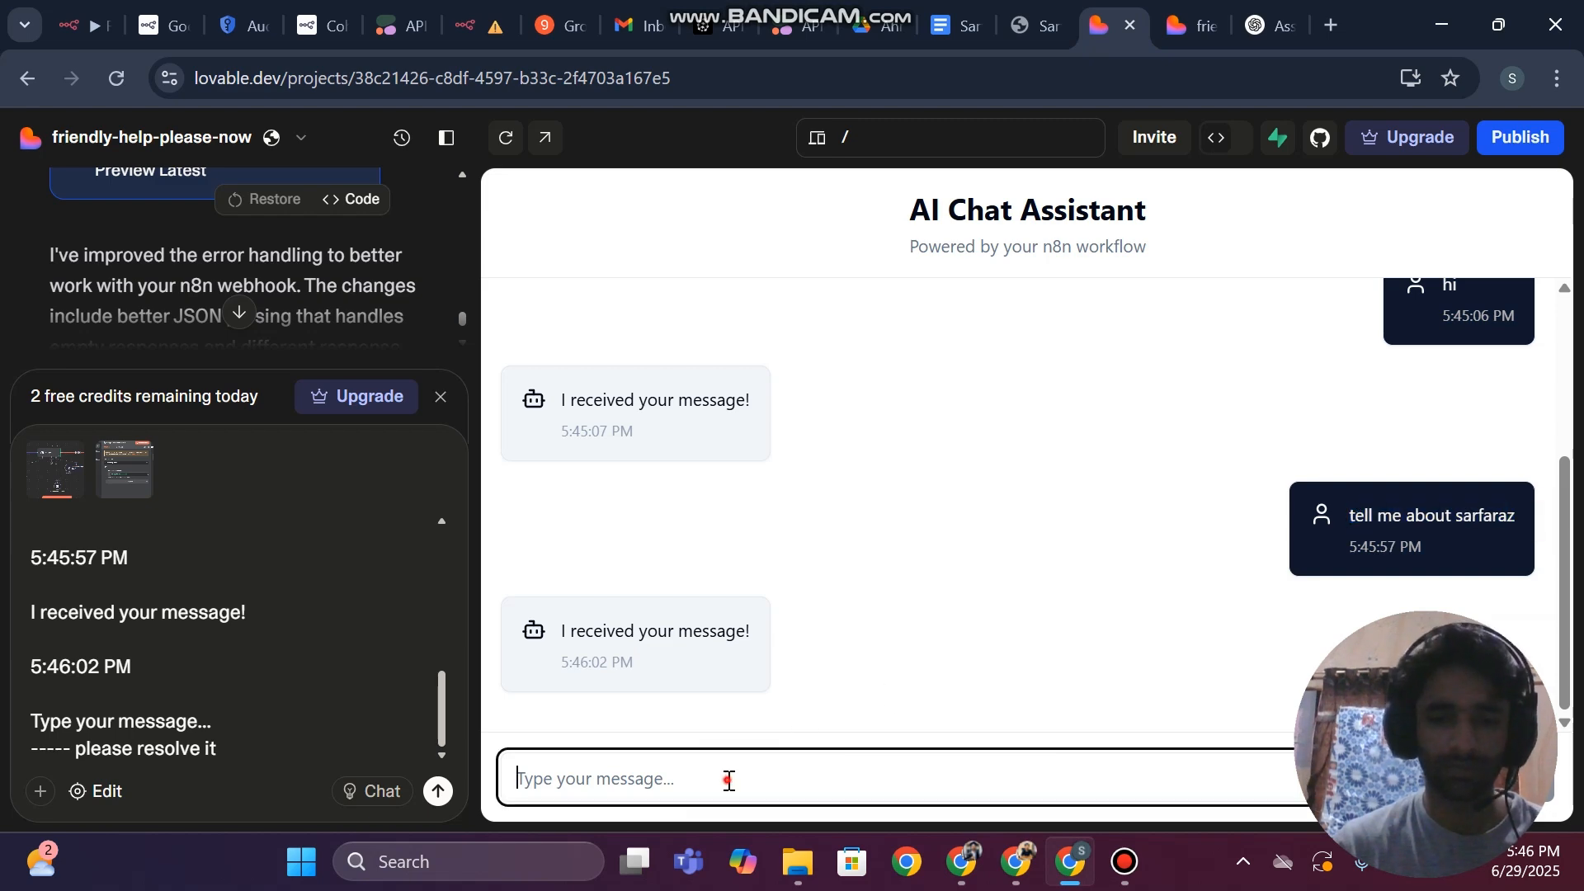
pyautogui.hotkey('ctrl', 'v')
# Switch to n8n, set the Respond to Webhook node to respond with First Incoming Item, and save the RAG Chatbot workflow
pyautogui.click(489, 9)
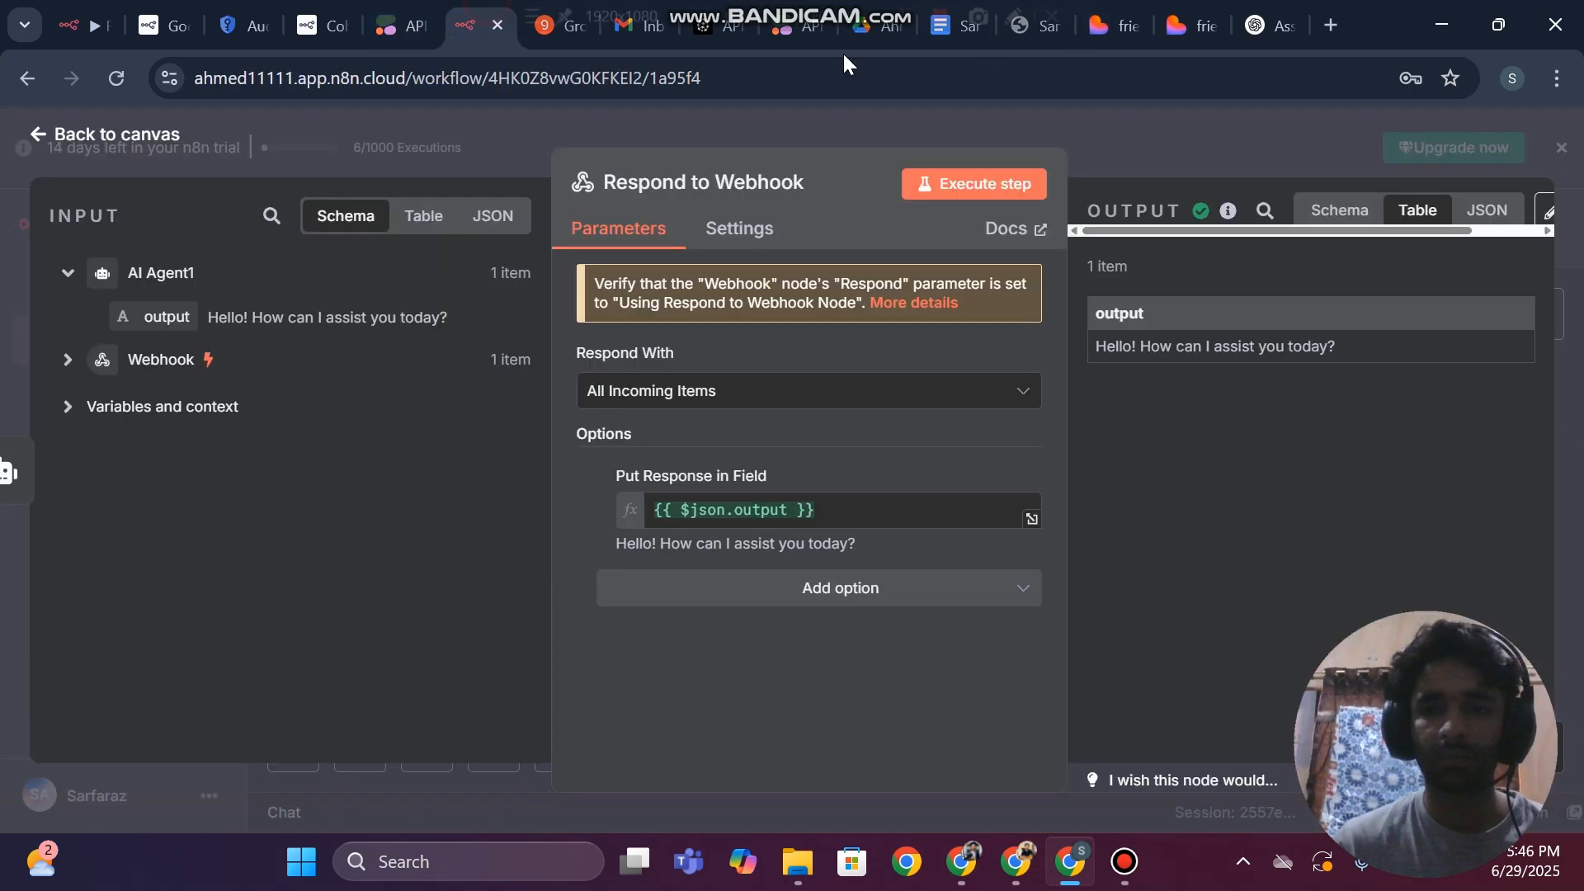
pyautogui.press('Escape')
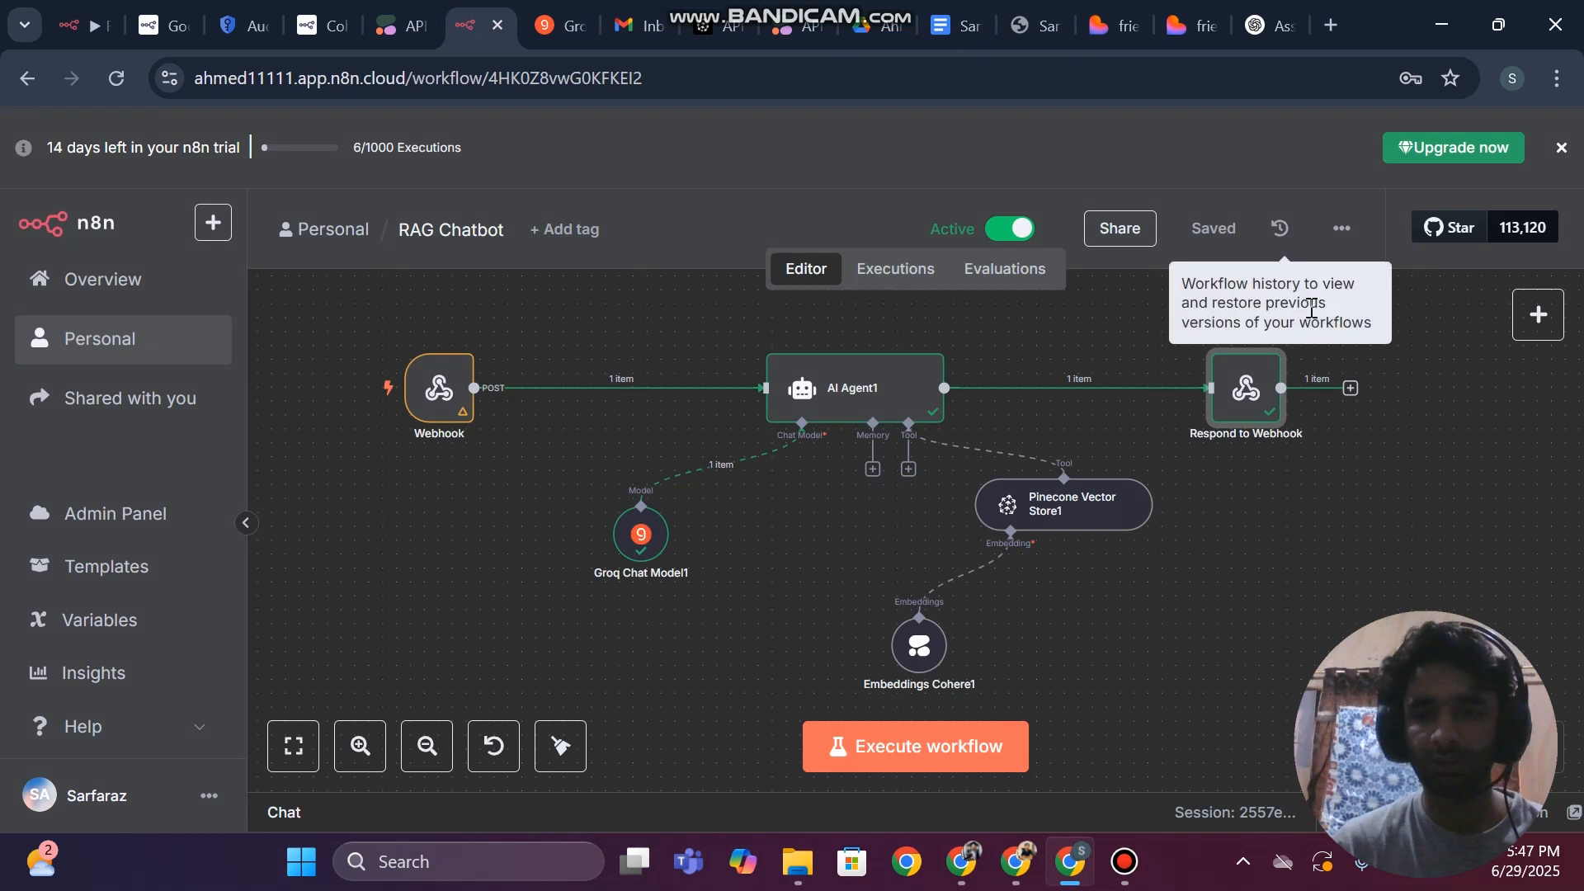
pyautogui.doubleClick(1254, 392)
pyautogui.click(740, 395)
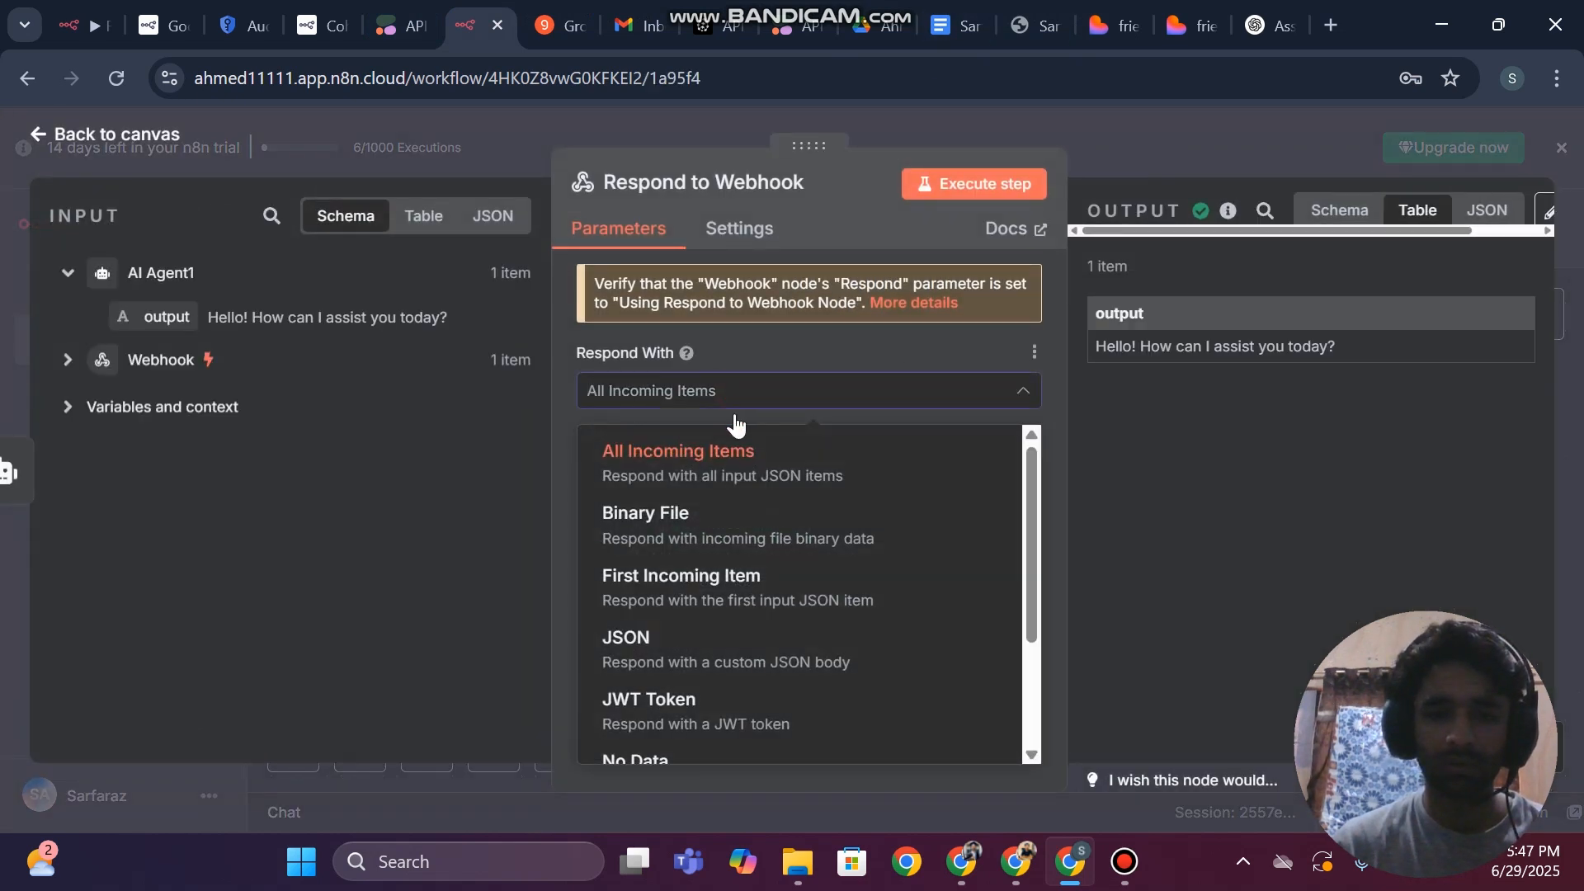
pyautogui.scroll(-4, 682, 660)
pyautogui.scroll(3, 745, 626)
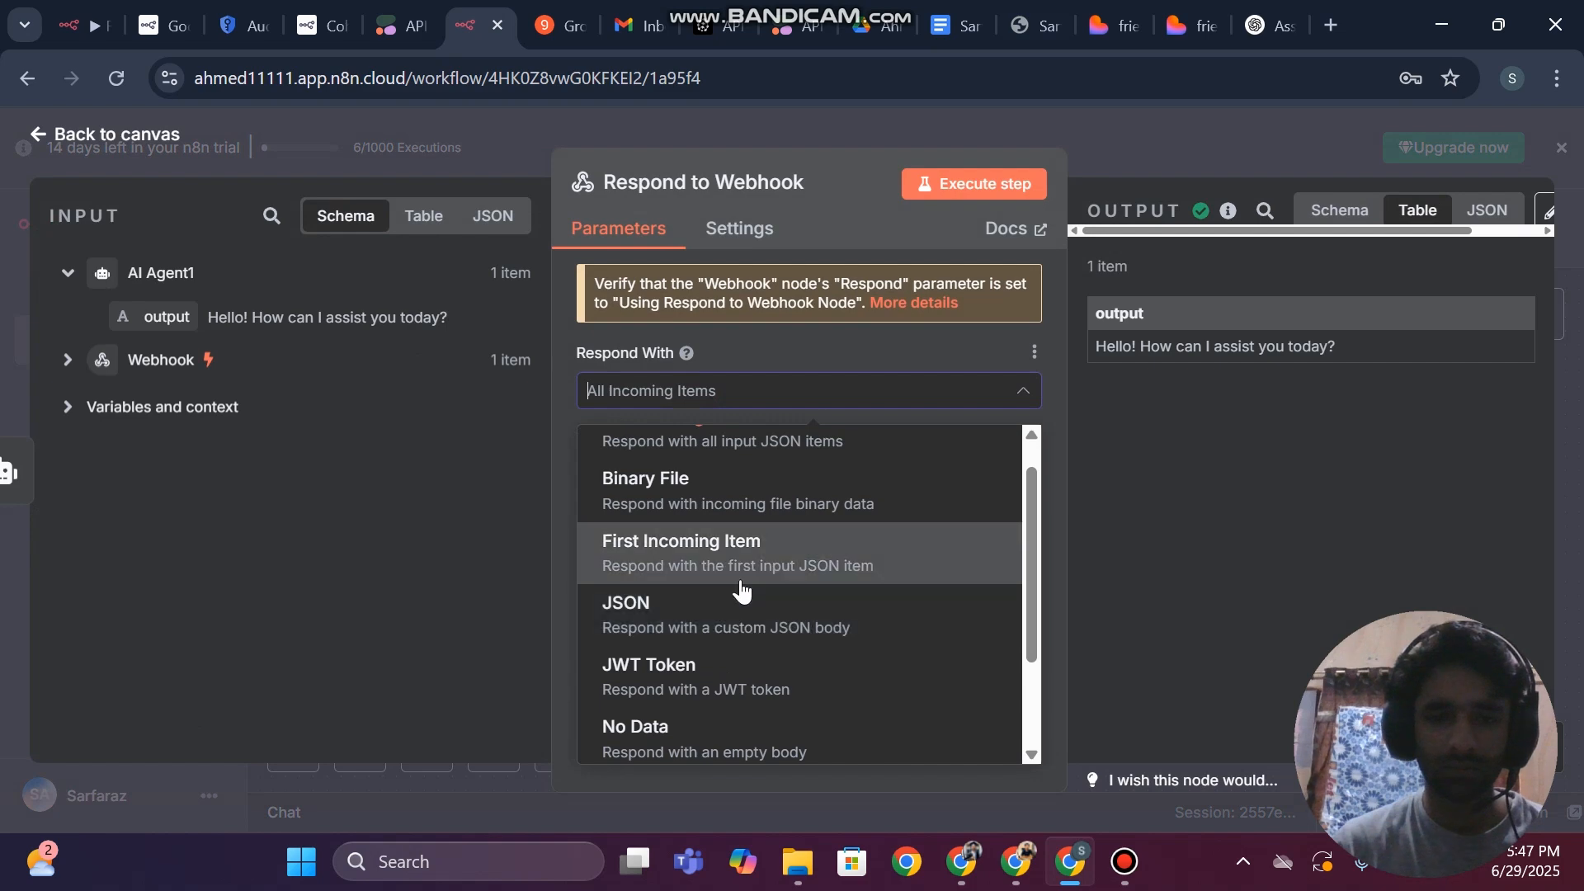
pyautogui.scroll(1, 742, 590)
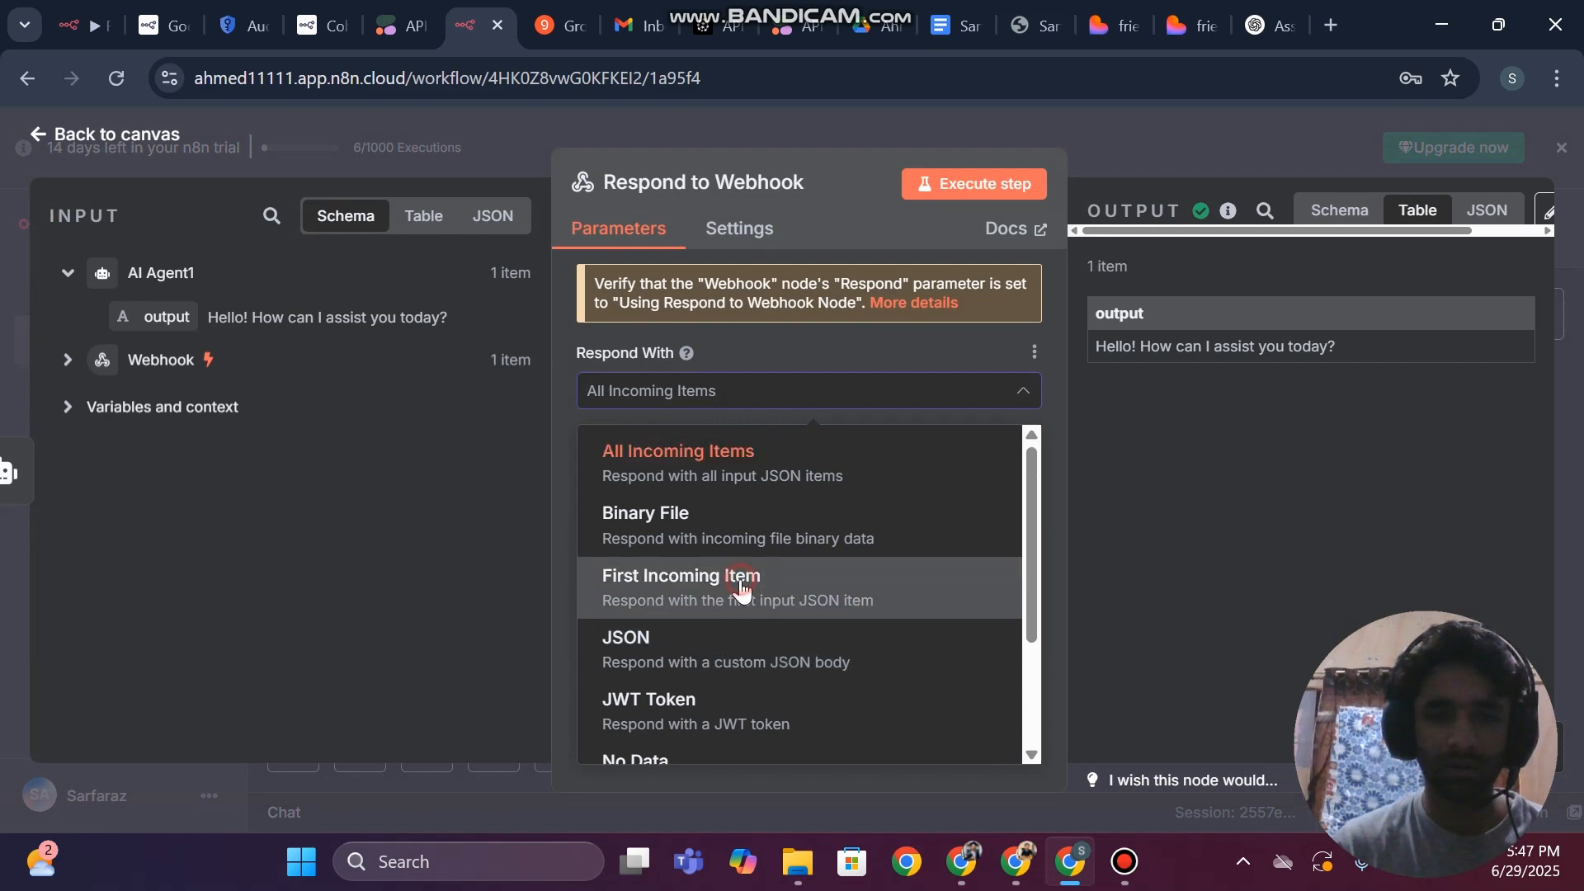
pyautogui.click(740, 587)
pyautogui.click(3, 289)
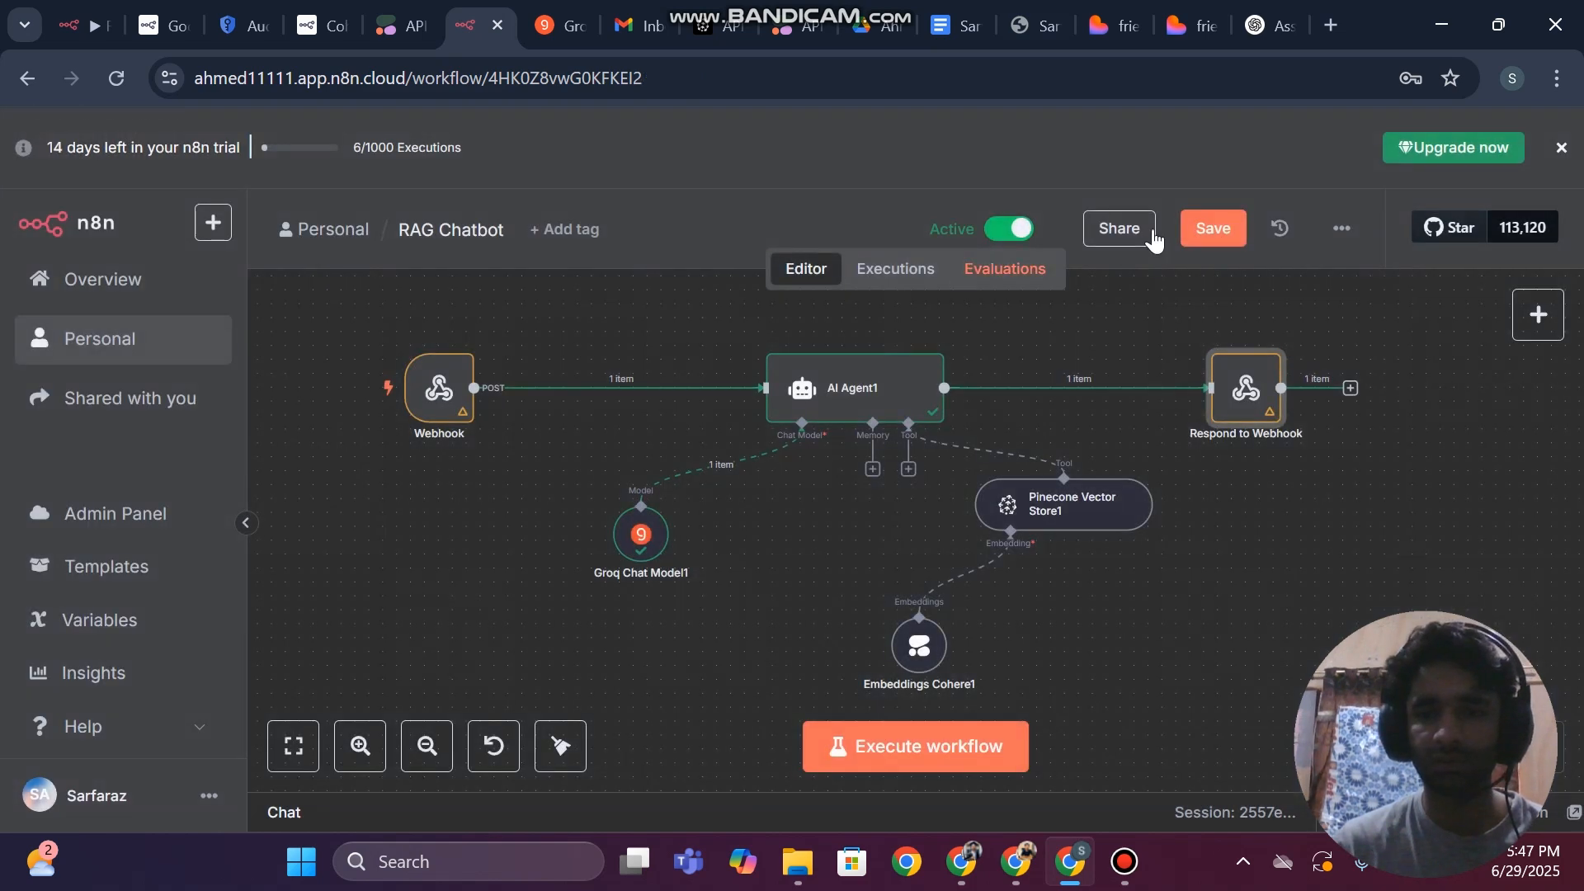
pyautogui.click(1212, 235)
# Return to Lovable, send the prepared question in the embedded chat, and submit the fix prompt with its attached screenshots
pyautogui.click(1107, 9)
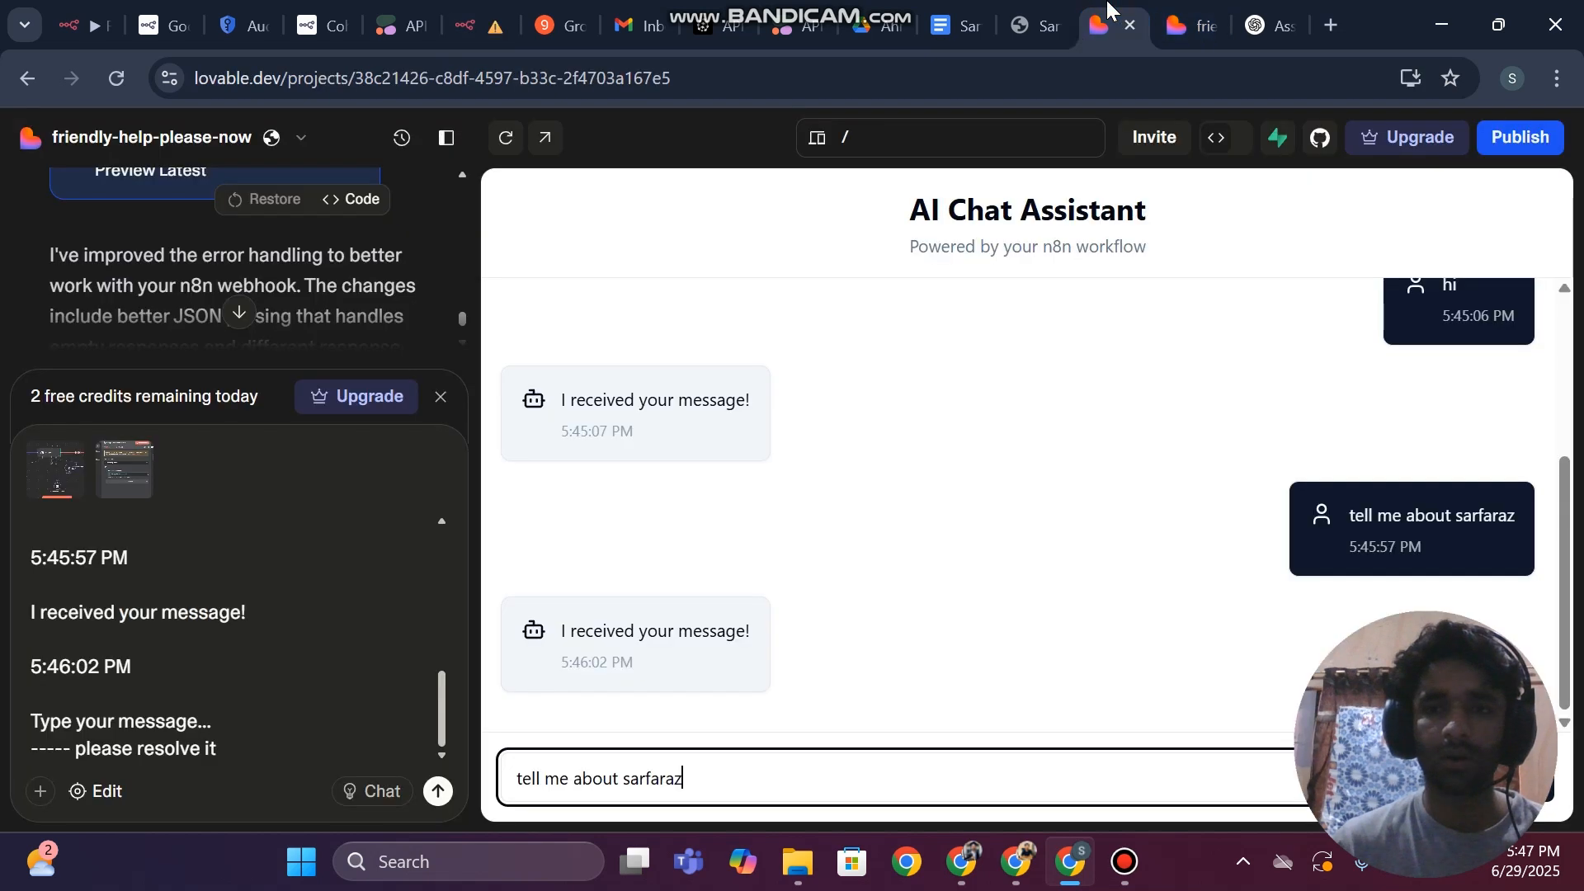
pyautogui.press('Return')
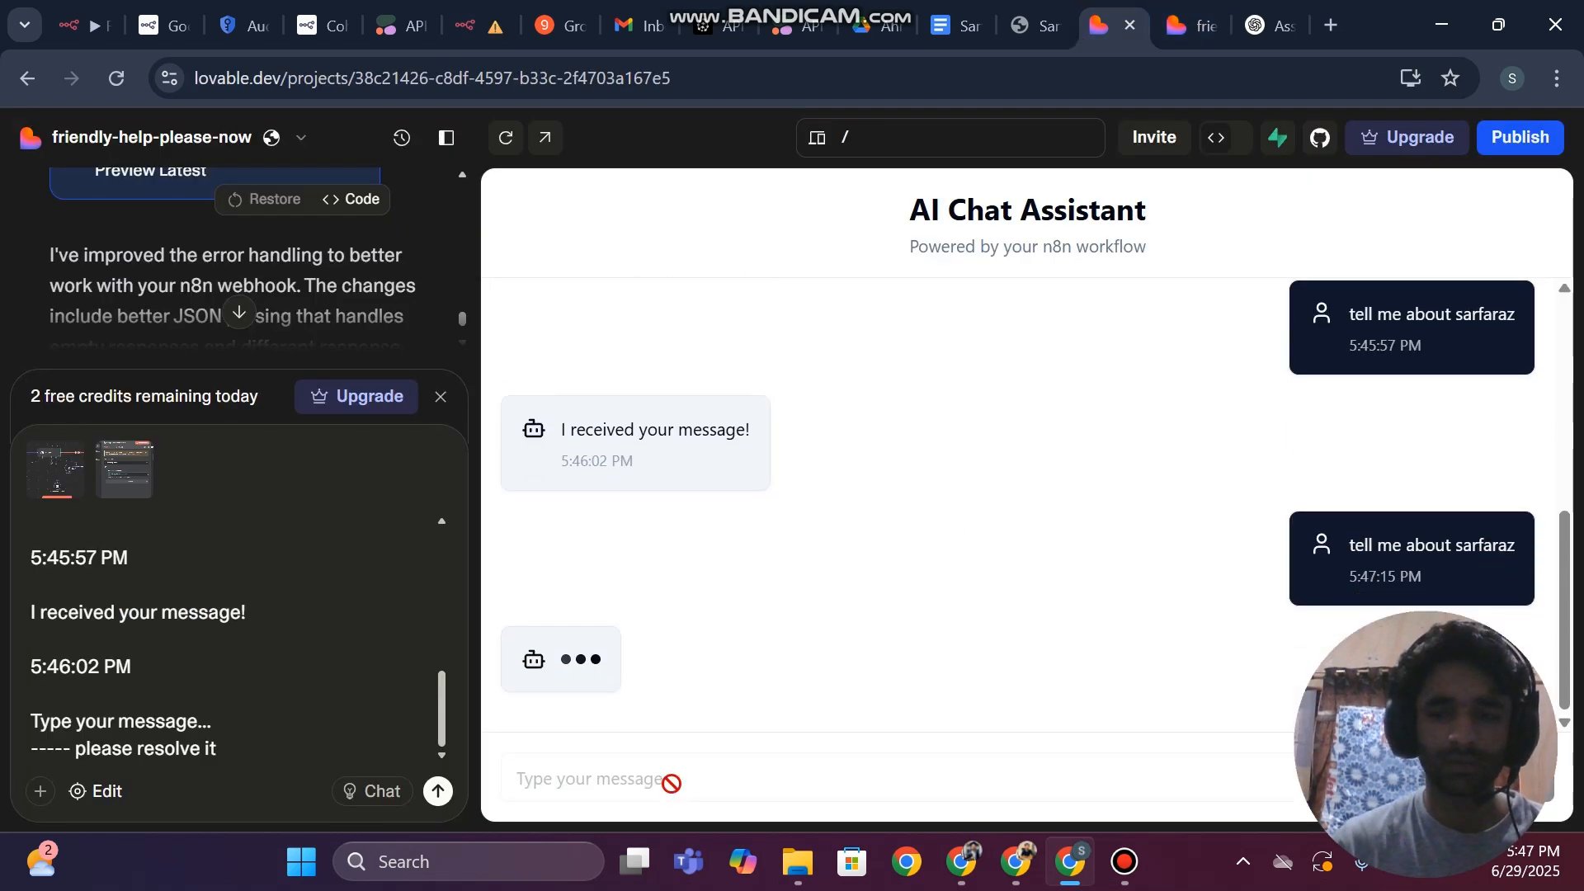
pyautogui.click(440, 792)
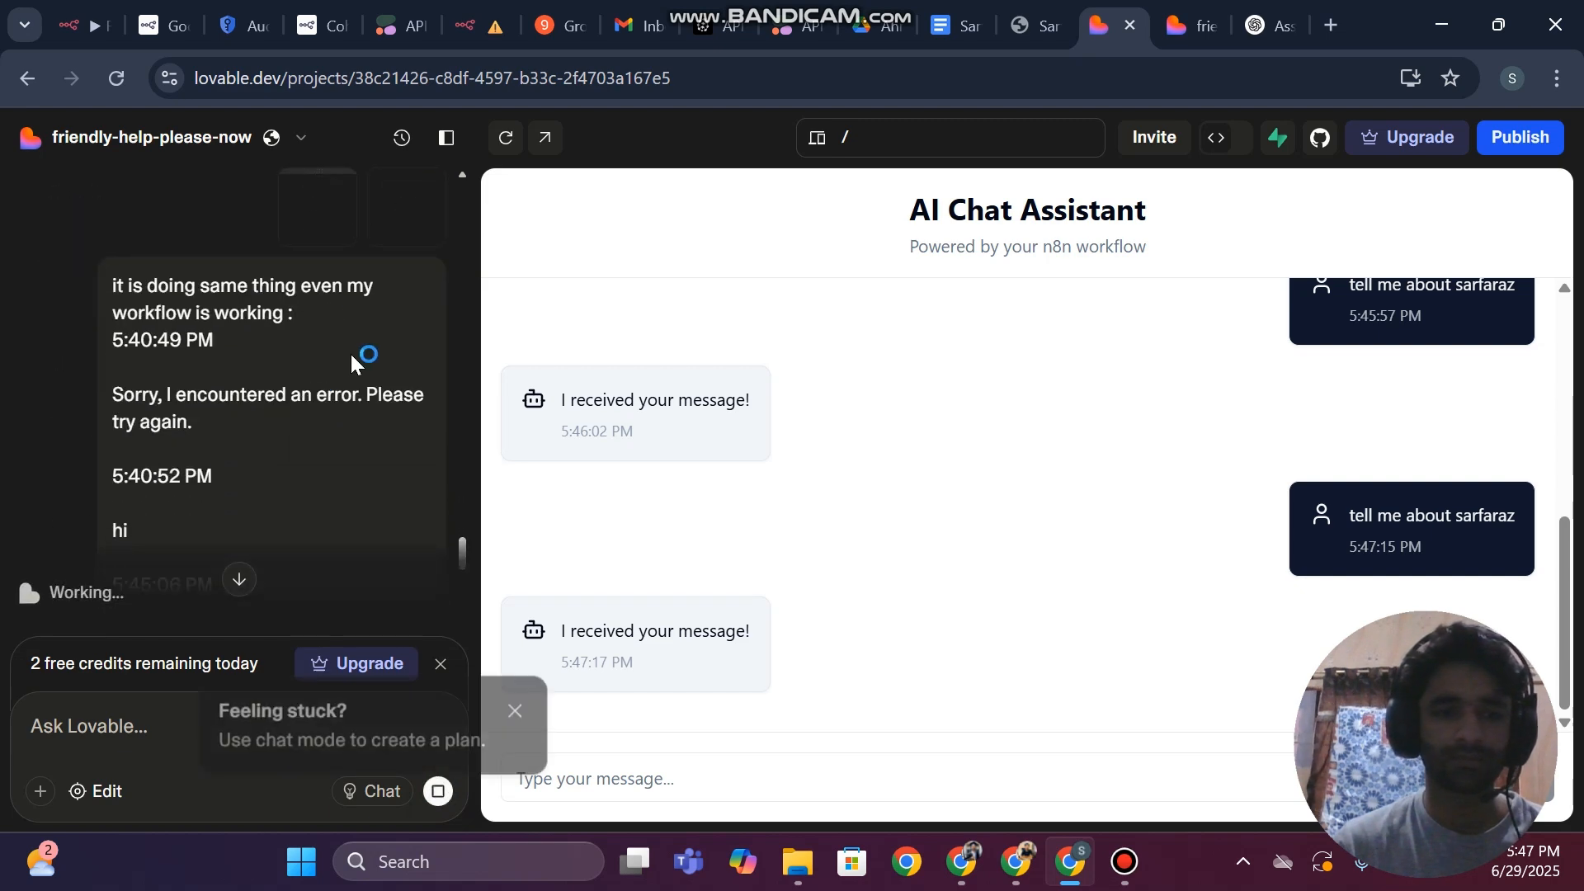
pyautogui.scroll(-4, 306, 321)
pyautogui.scroll(2, 305, 320)
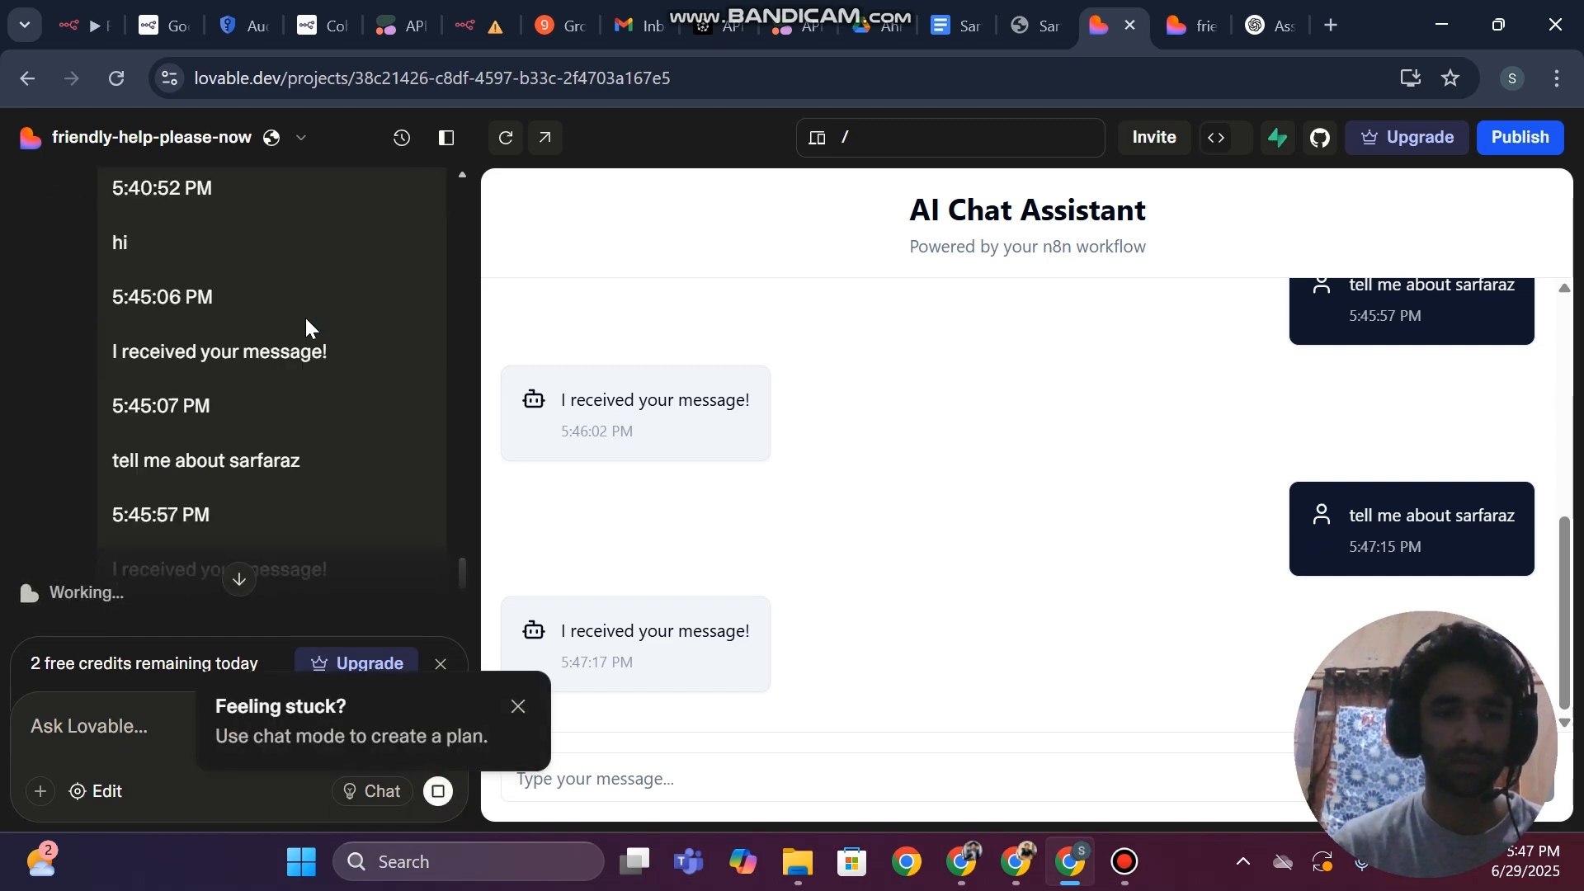
pyautogui.scroll(-2, 306, 320)
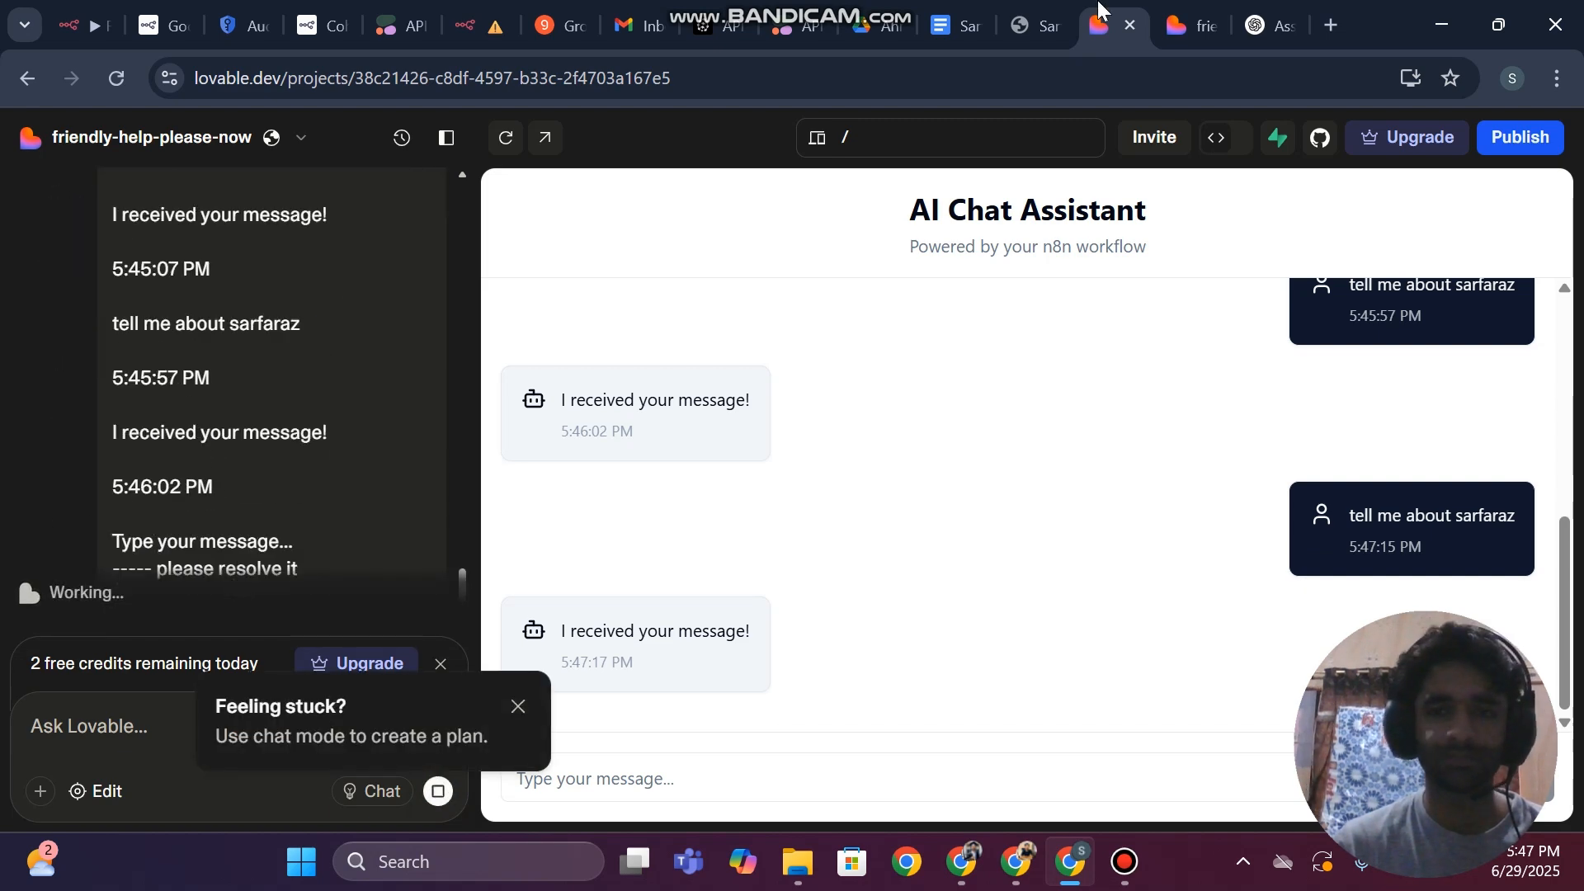
# In n8n, copy the Jun 29, 17:47:15 RAG Chatbot execution to the editor and inspect the Respond to Webhook node's input and output
pyautogui.click(485, 19)
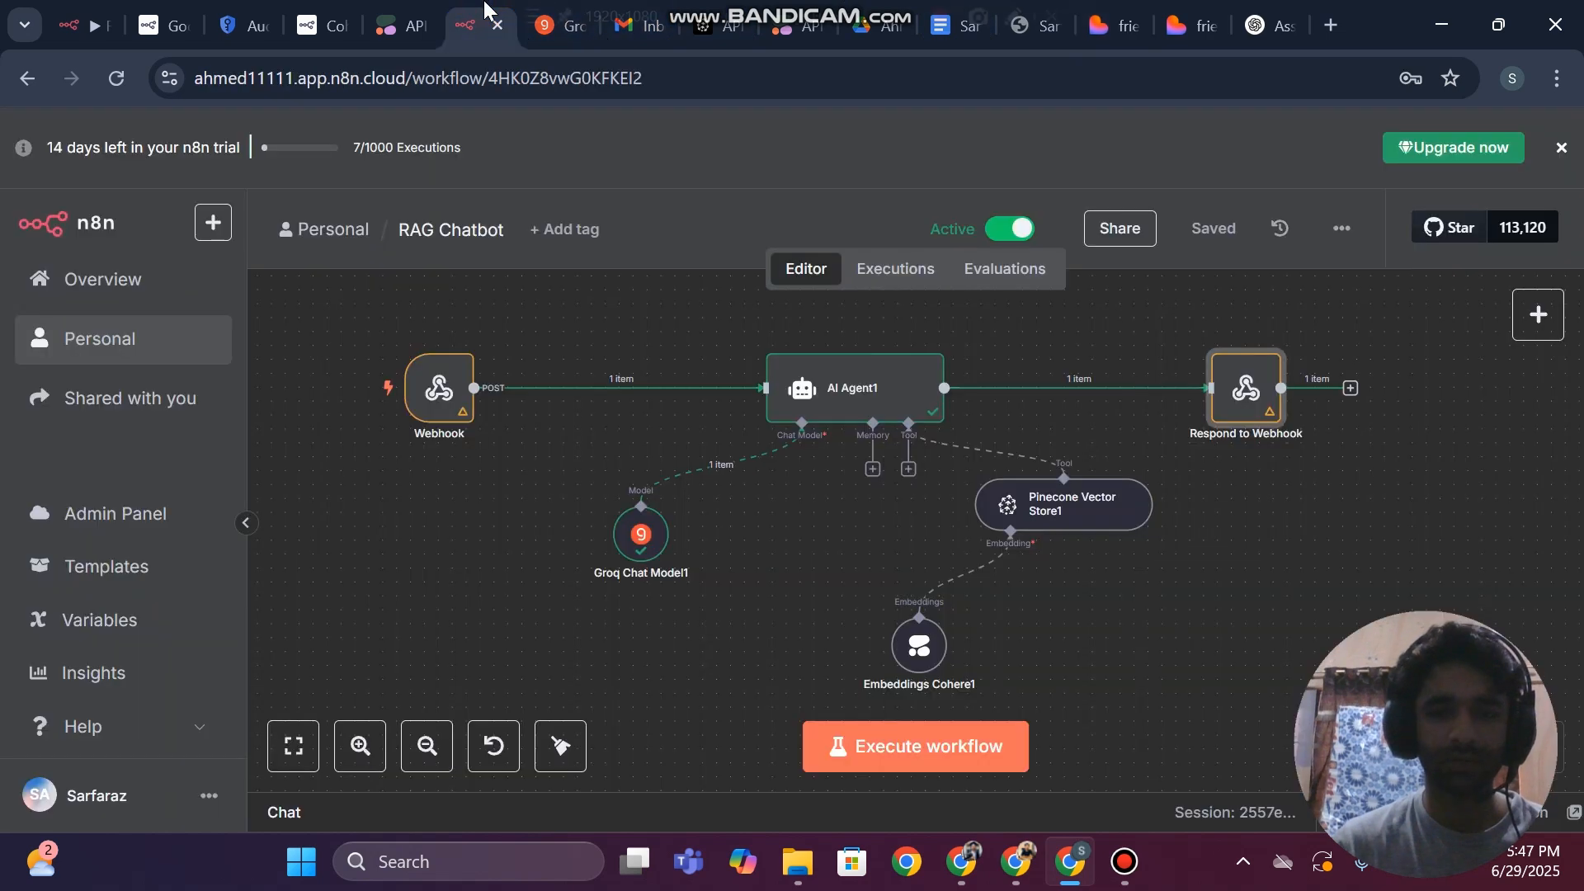
pyautogui.click(880, 278)
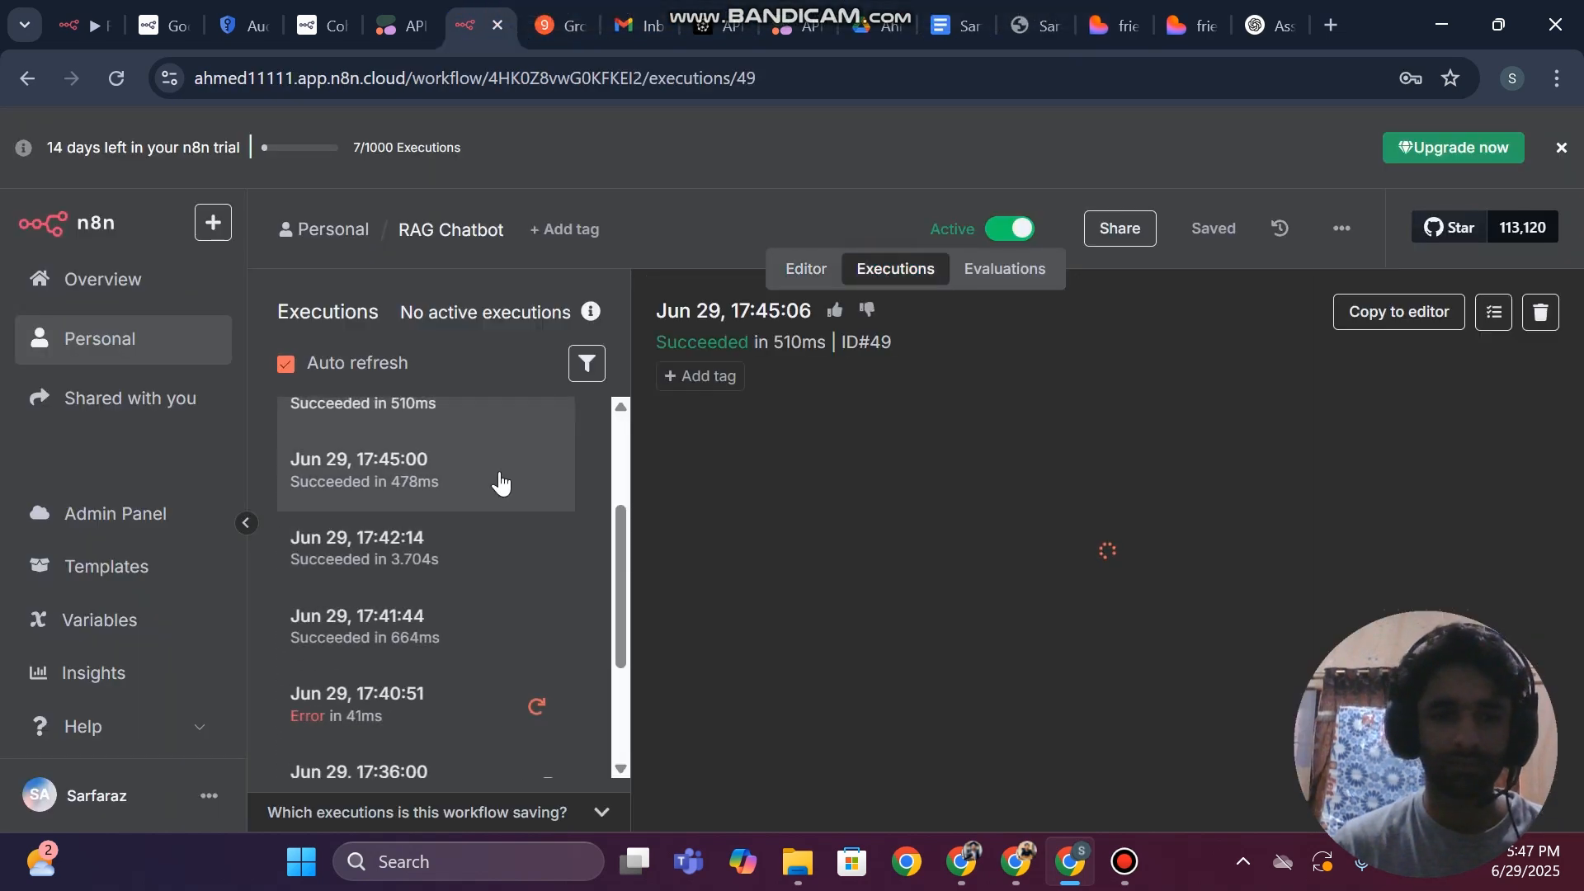
pyautogui.scroll(2, 466, 478)
pyautogui.click(420, 452)
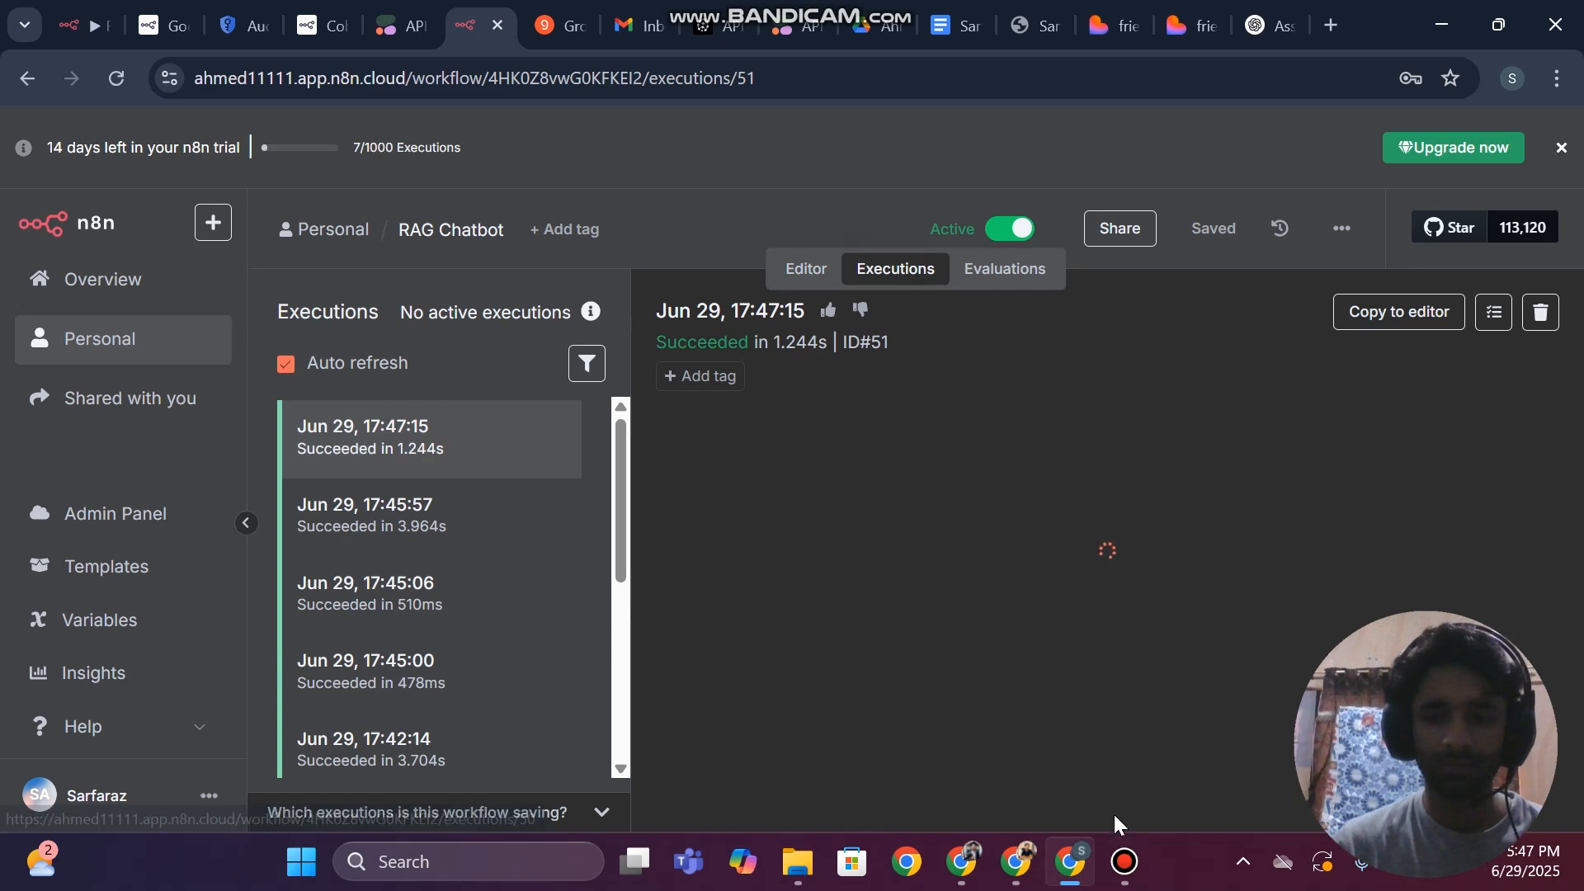
pyautogui.click(1123, 861)
pyautogui.click(1123, 861)
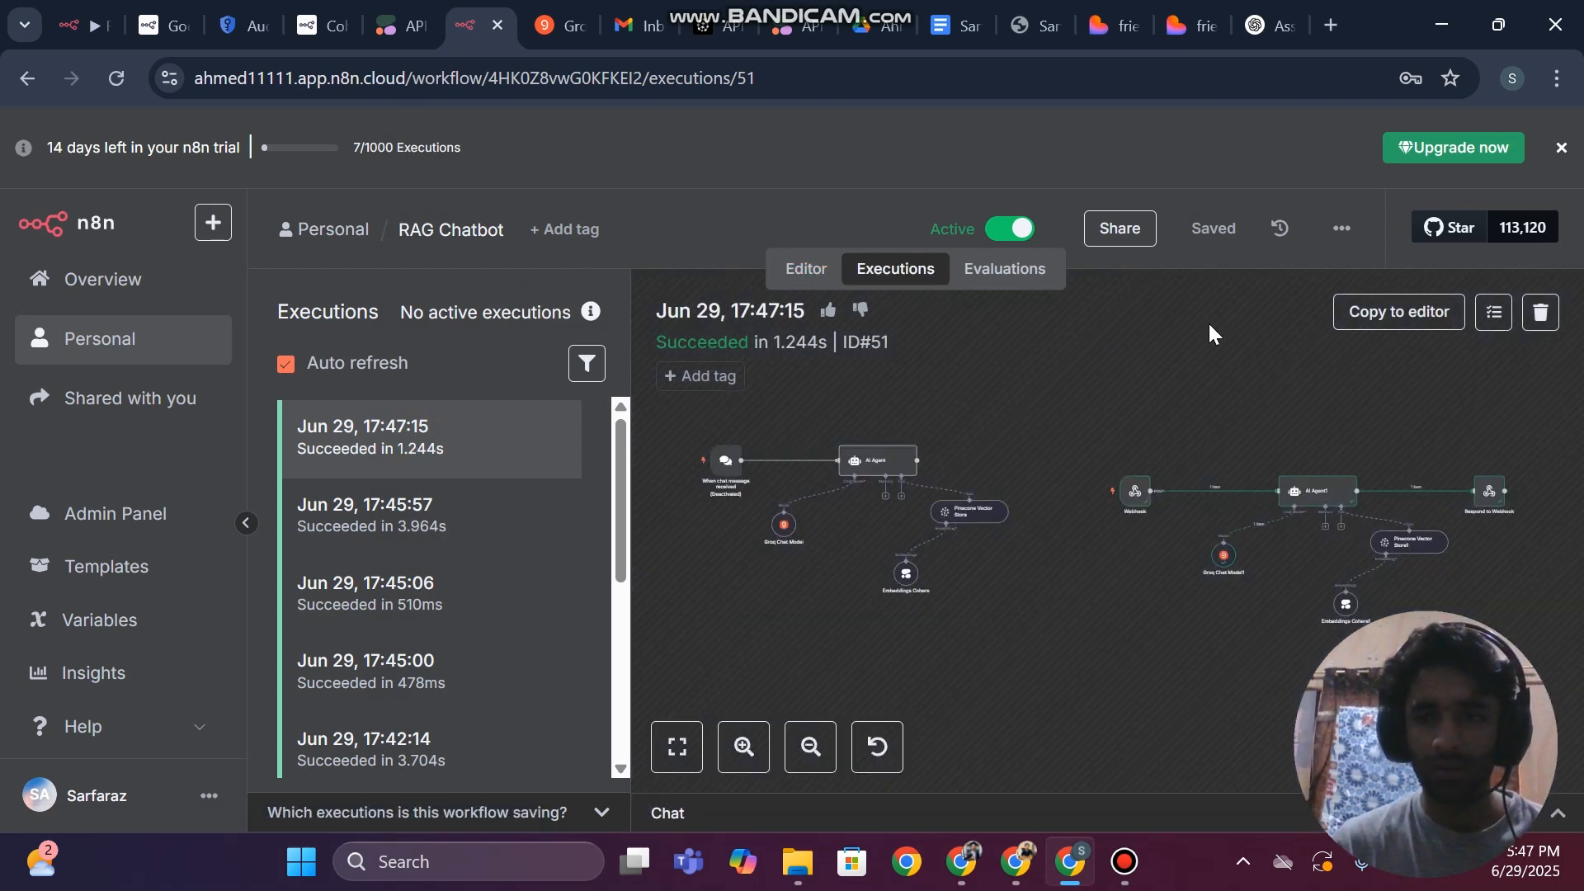
pyautogui.click(1407, 316)
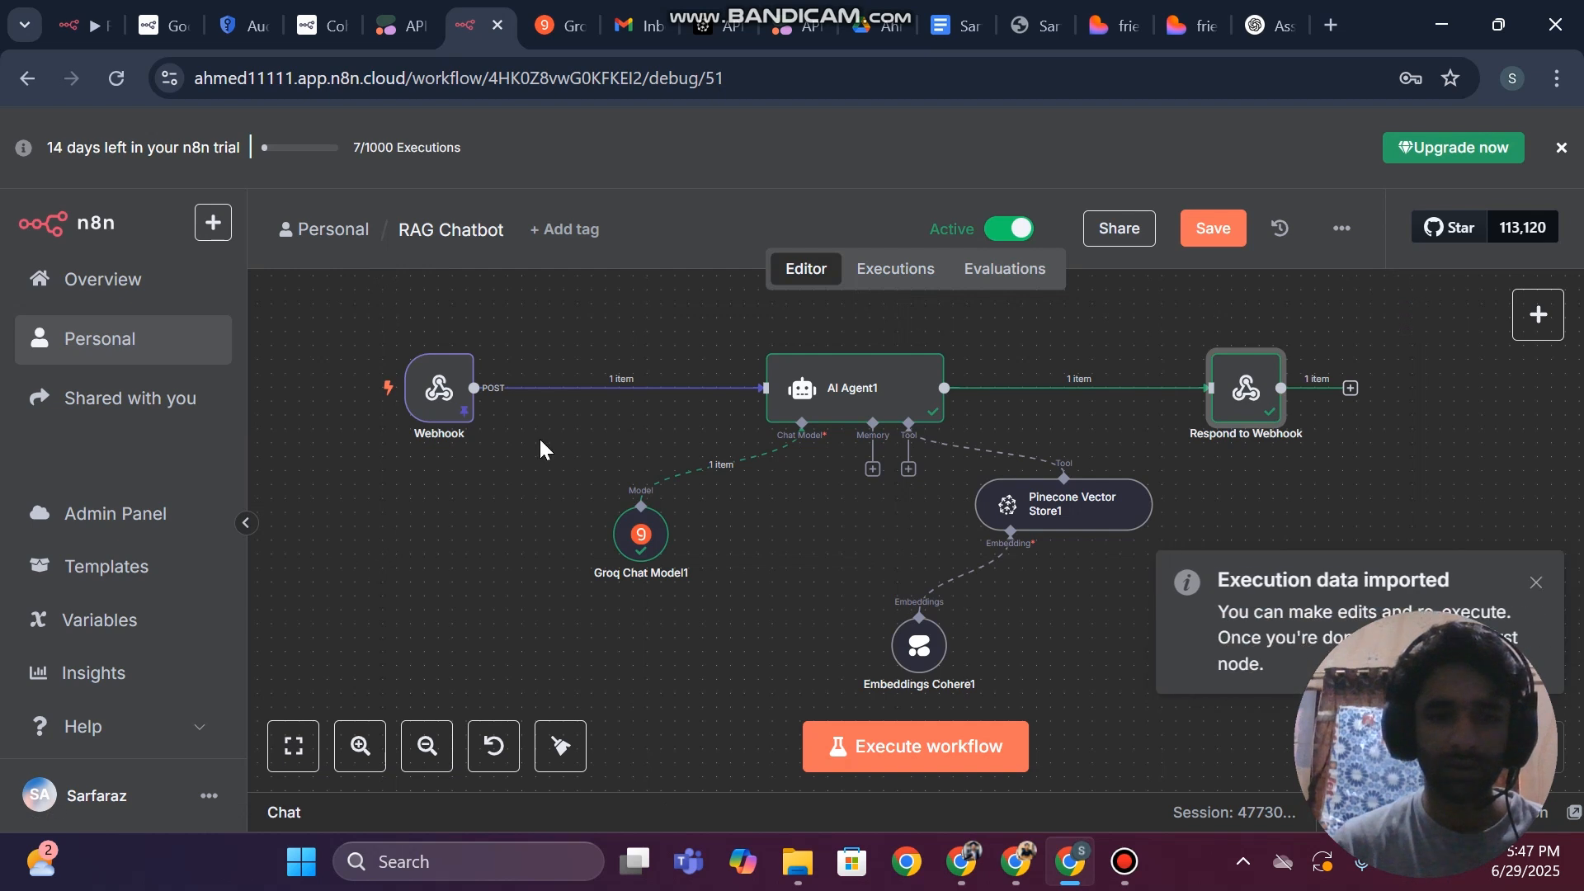
pyautogui.doubleClick(1274, 396)
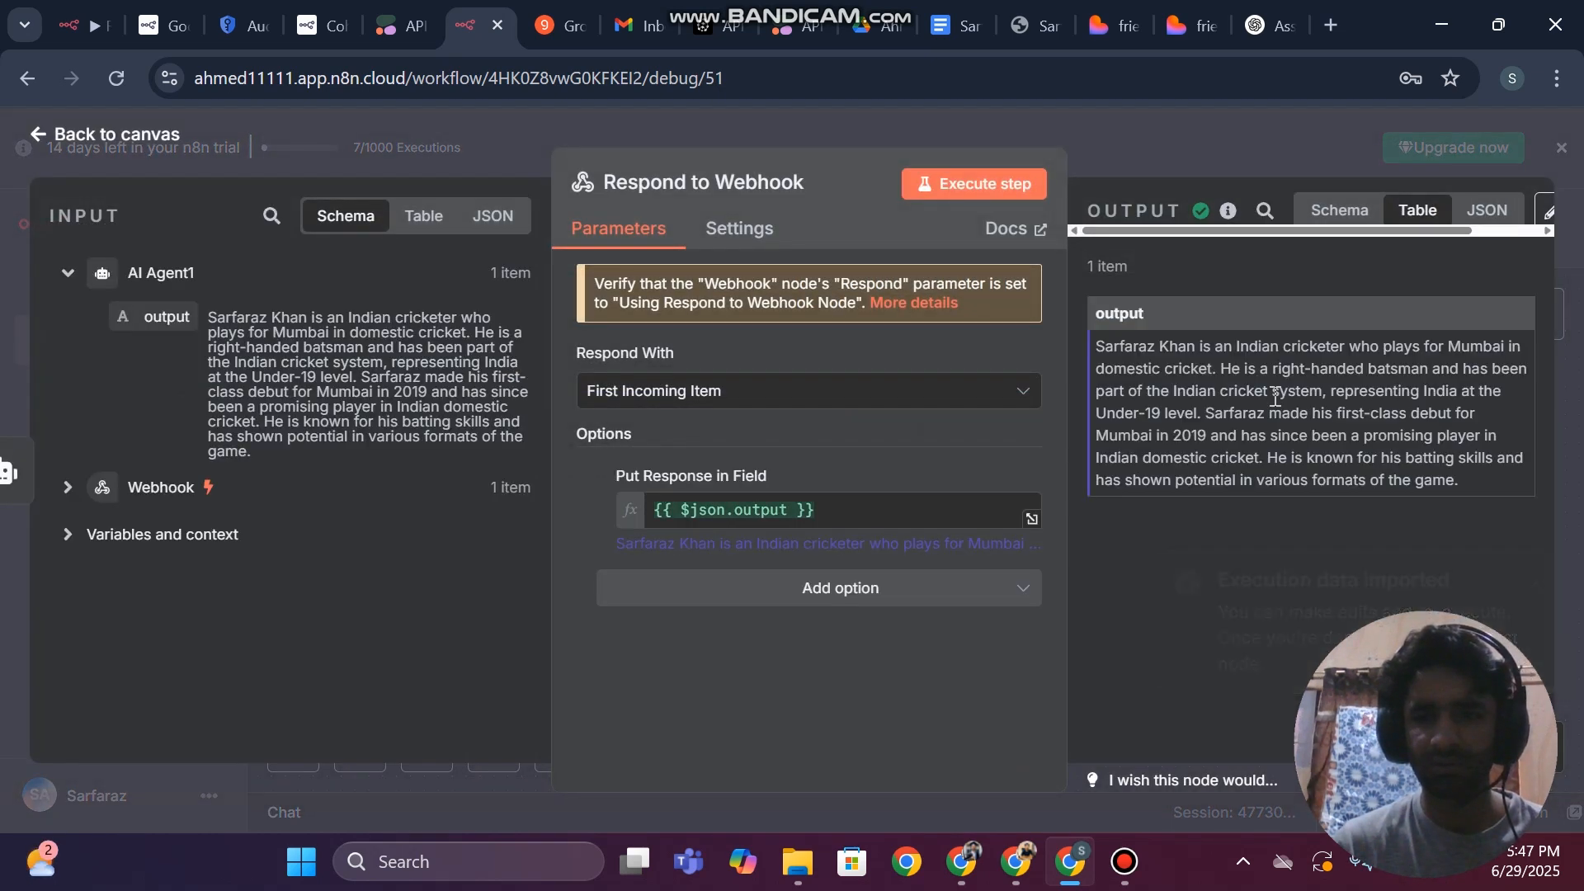
pyautogui.click(4, 317)
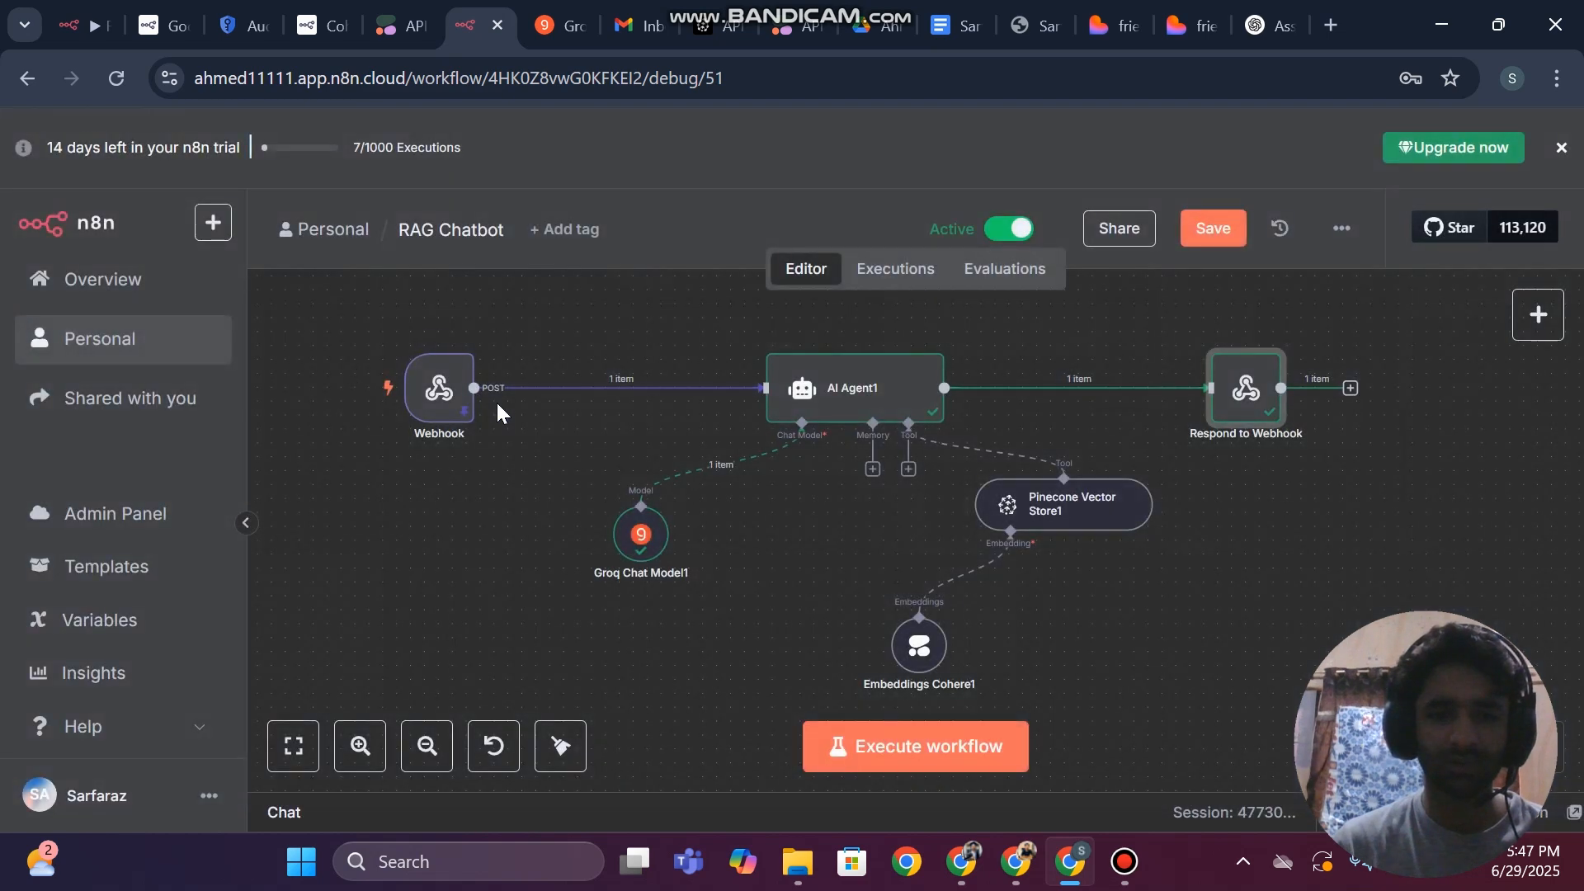
# Unpin the imported execution data from the Webhook node and save the workflow again
pyautogui.click(467, 338)
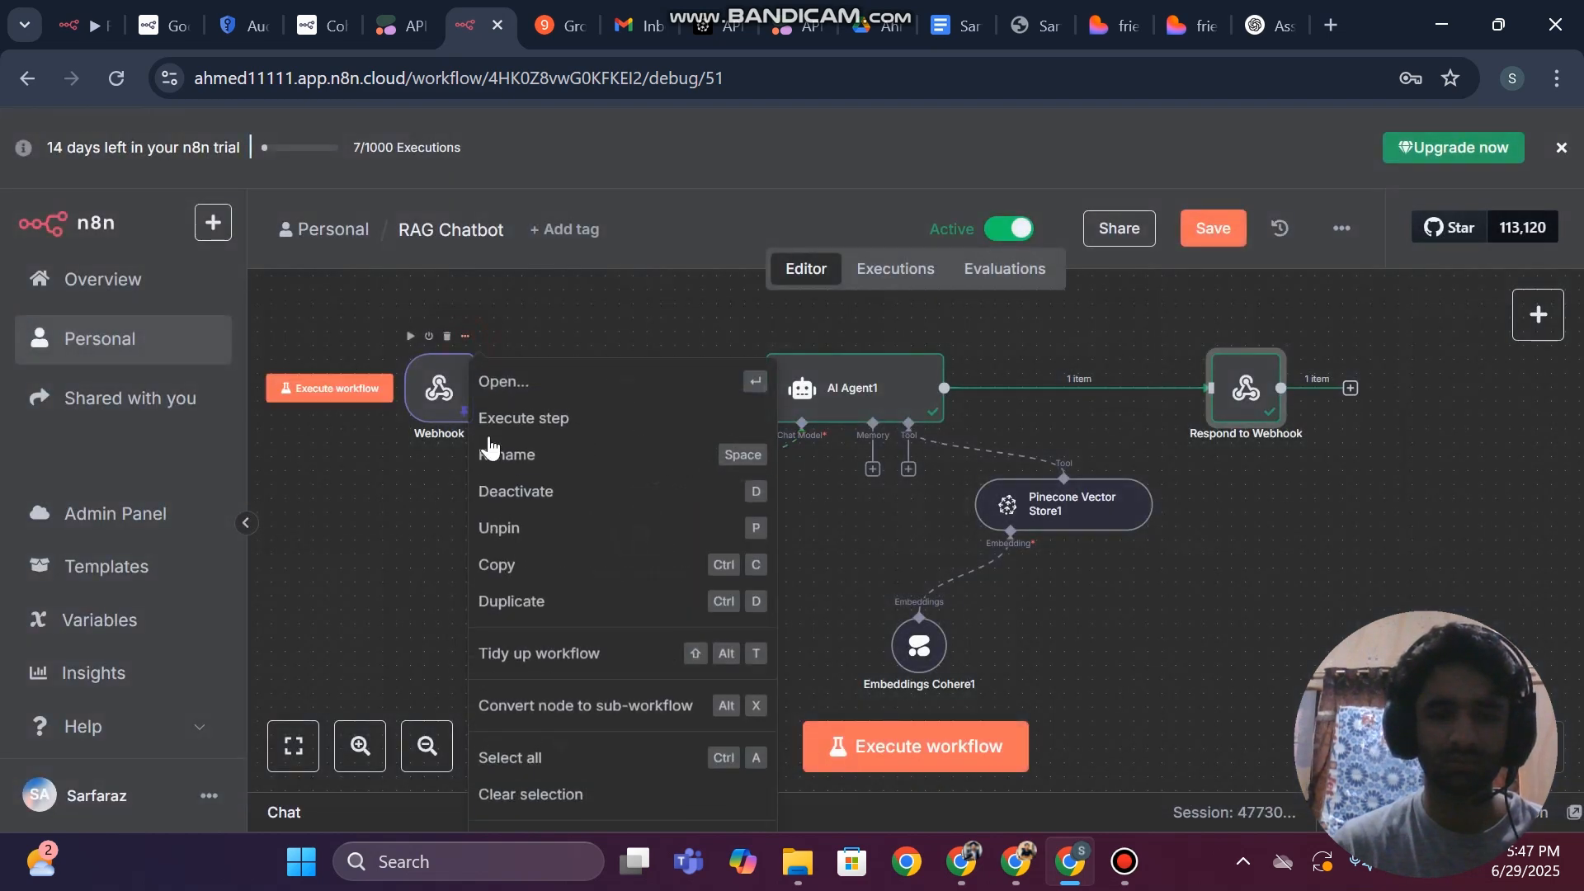
pyautogui.click(506, 527)
pyautogui.click(1225, 226)
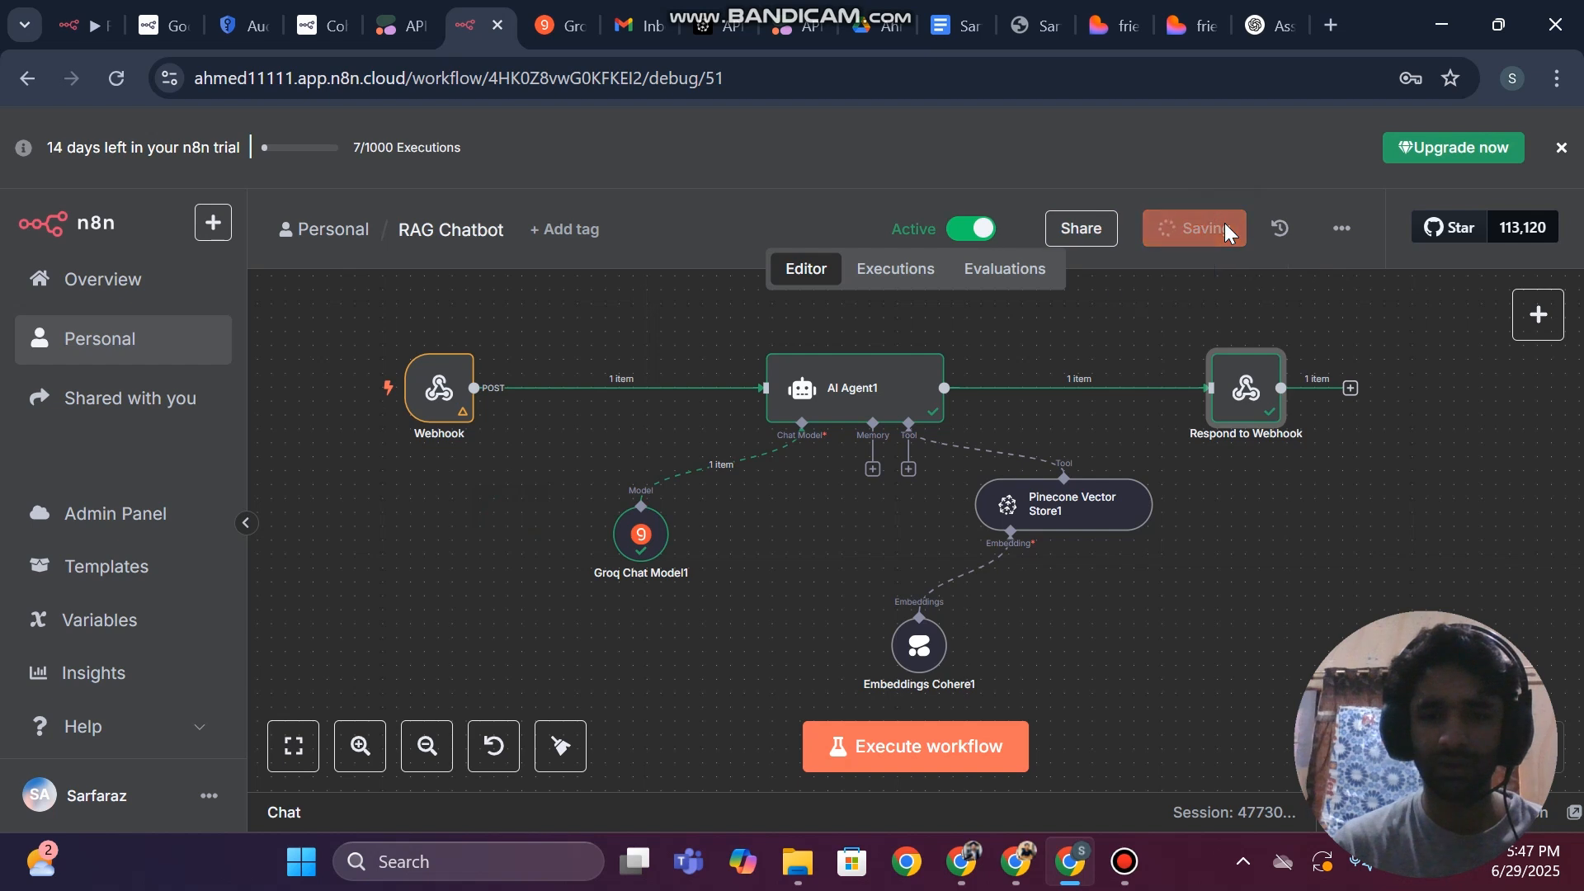
# Copy the Webhook node's production URL and return to the workflow canvas
pyautogui.doubleClick(465, 399)
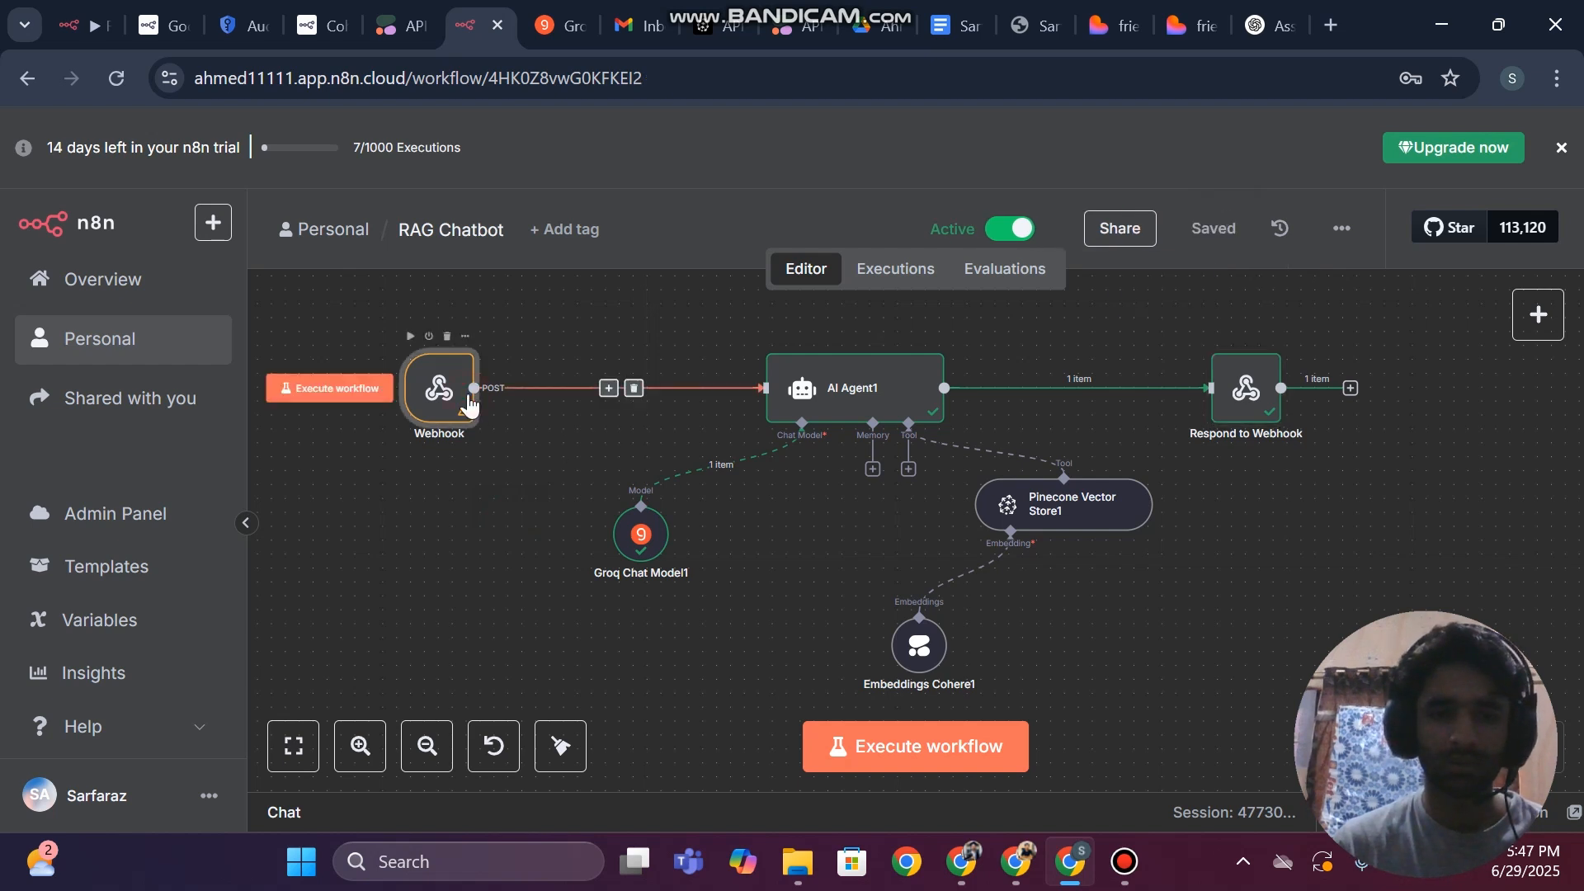
pyautogui.click(675, 318)
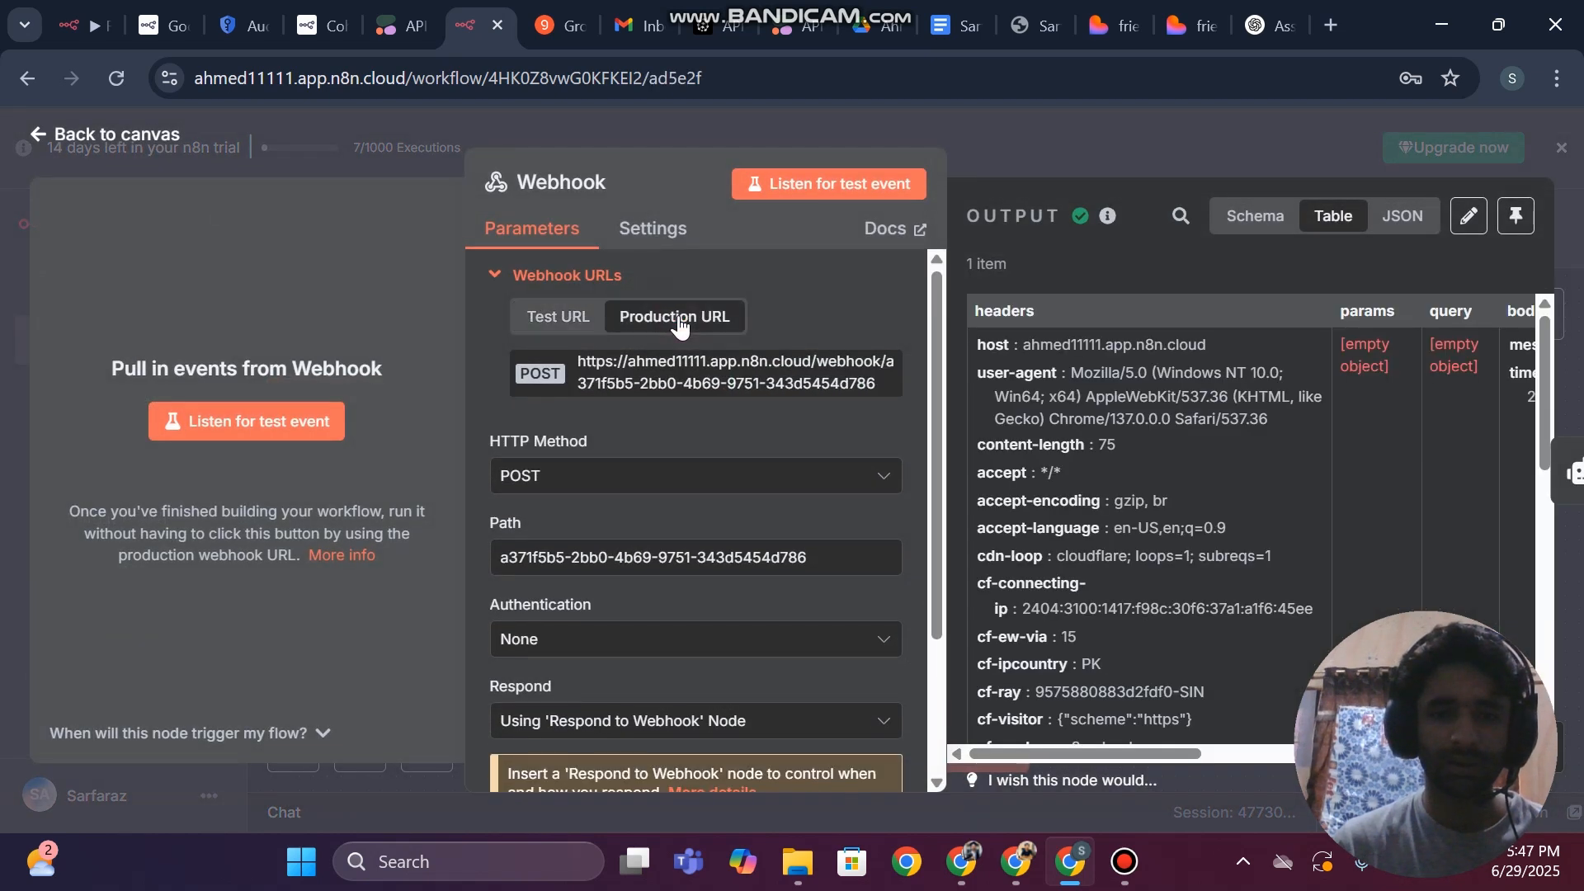
pyautogui.doubleClick(653, 382)
pyautogui.doubleClick(653, 382)
pyautogui.doubleClick(653, 382)
pyautogui.press('Escape')
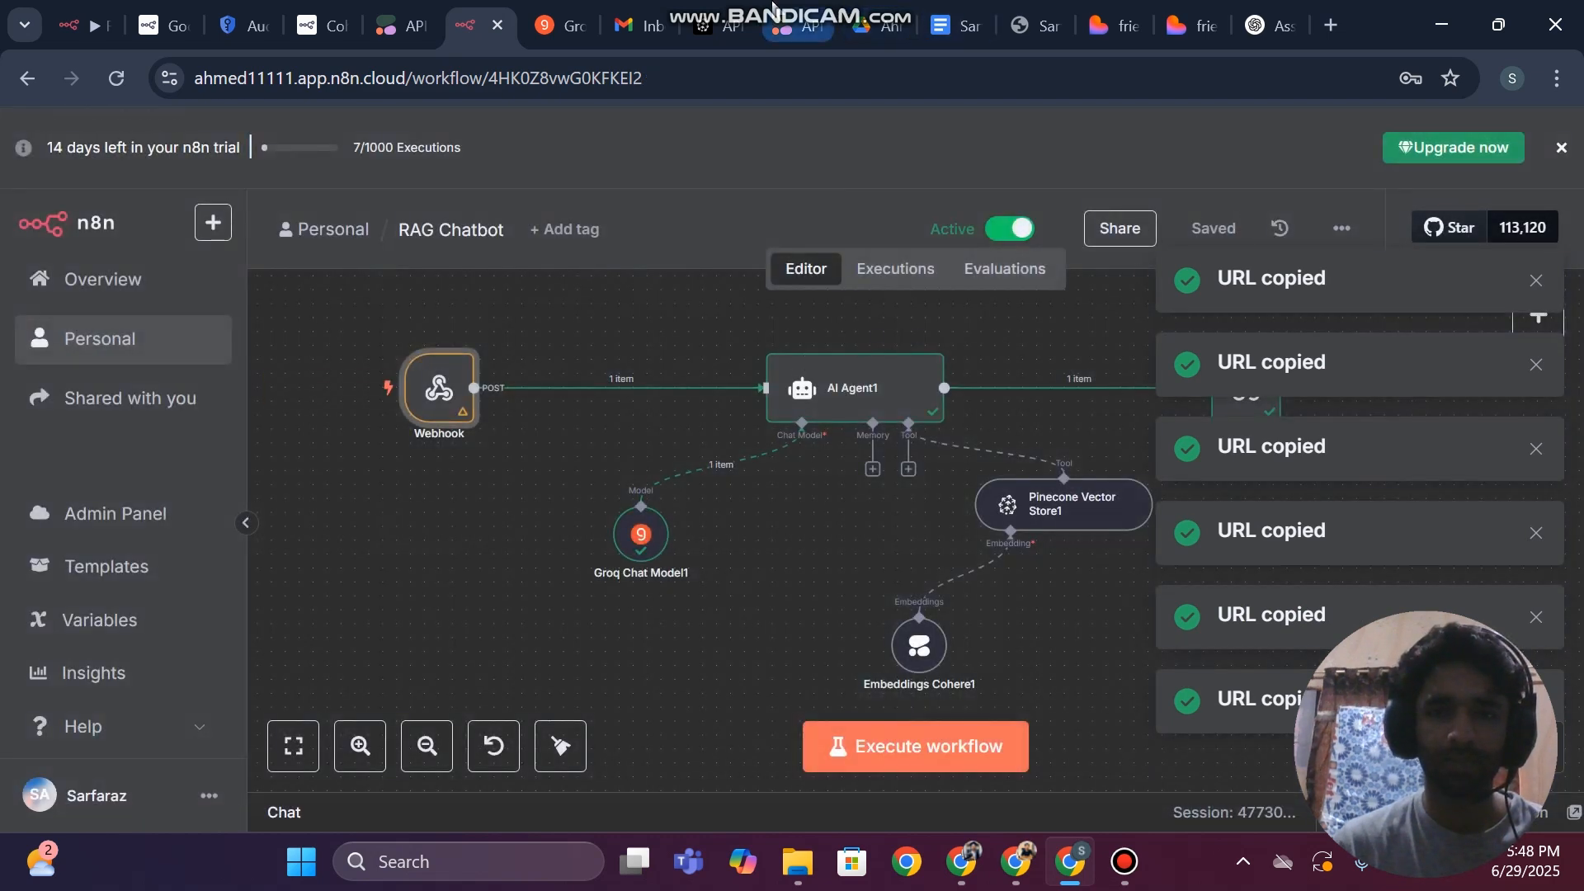
# Switch to the Lovable project, open the updated chat app's preview in a new tab, and close the outdated preview tab
pyautogui.click(1110, 13)
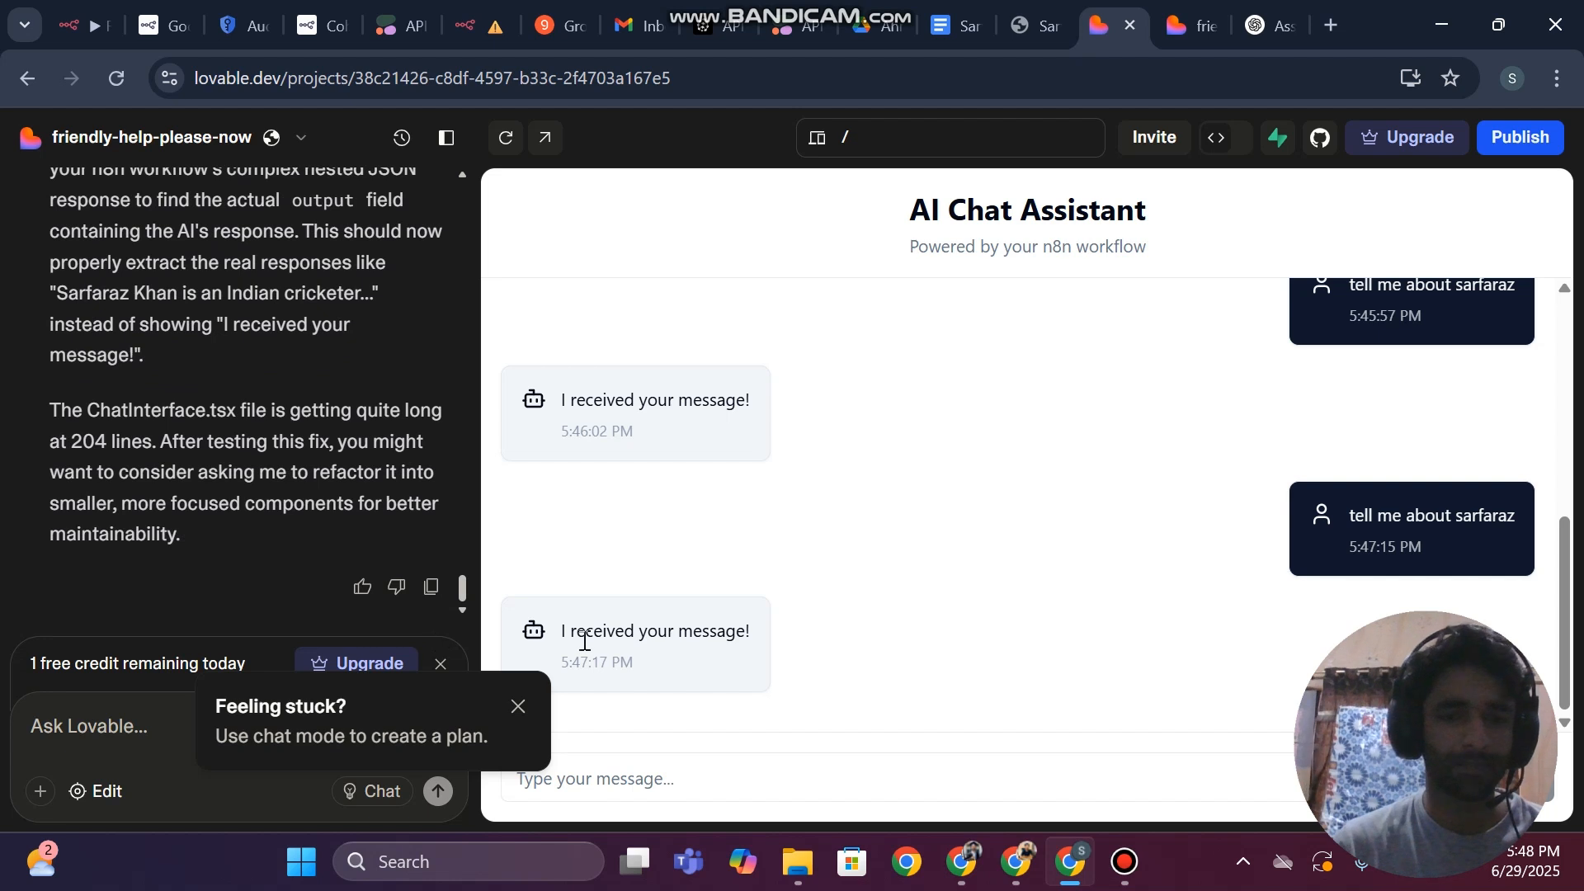
pyautogui.click(542, 138)
pyautogui.write('tell')
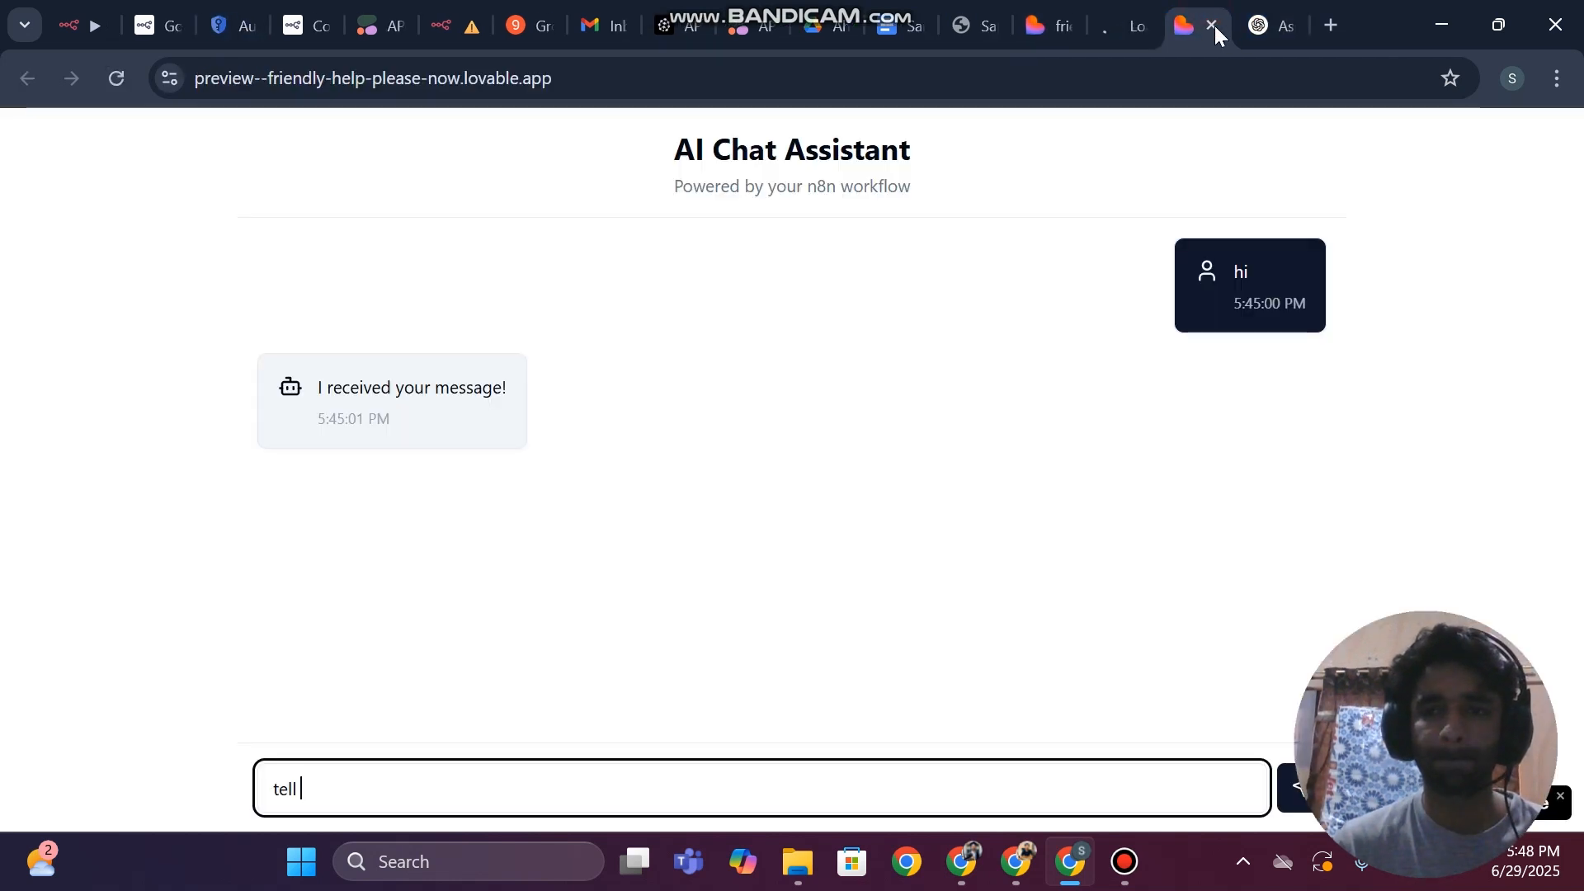
pyautogui.click(1210, 24)
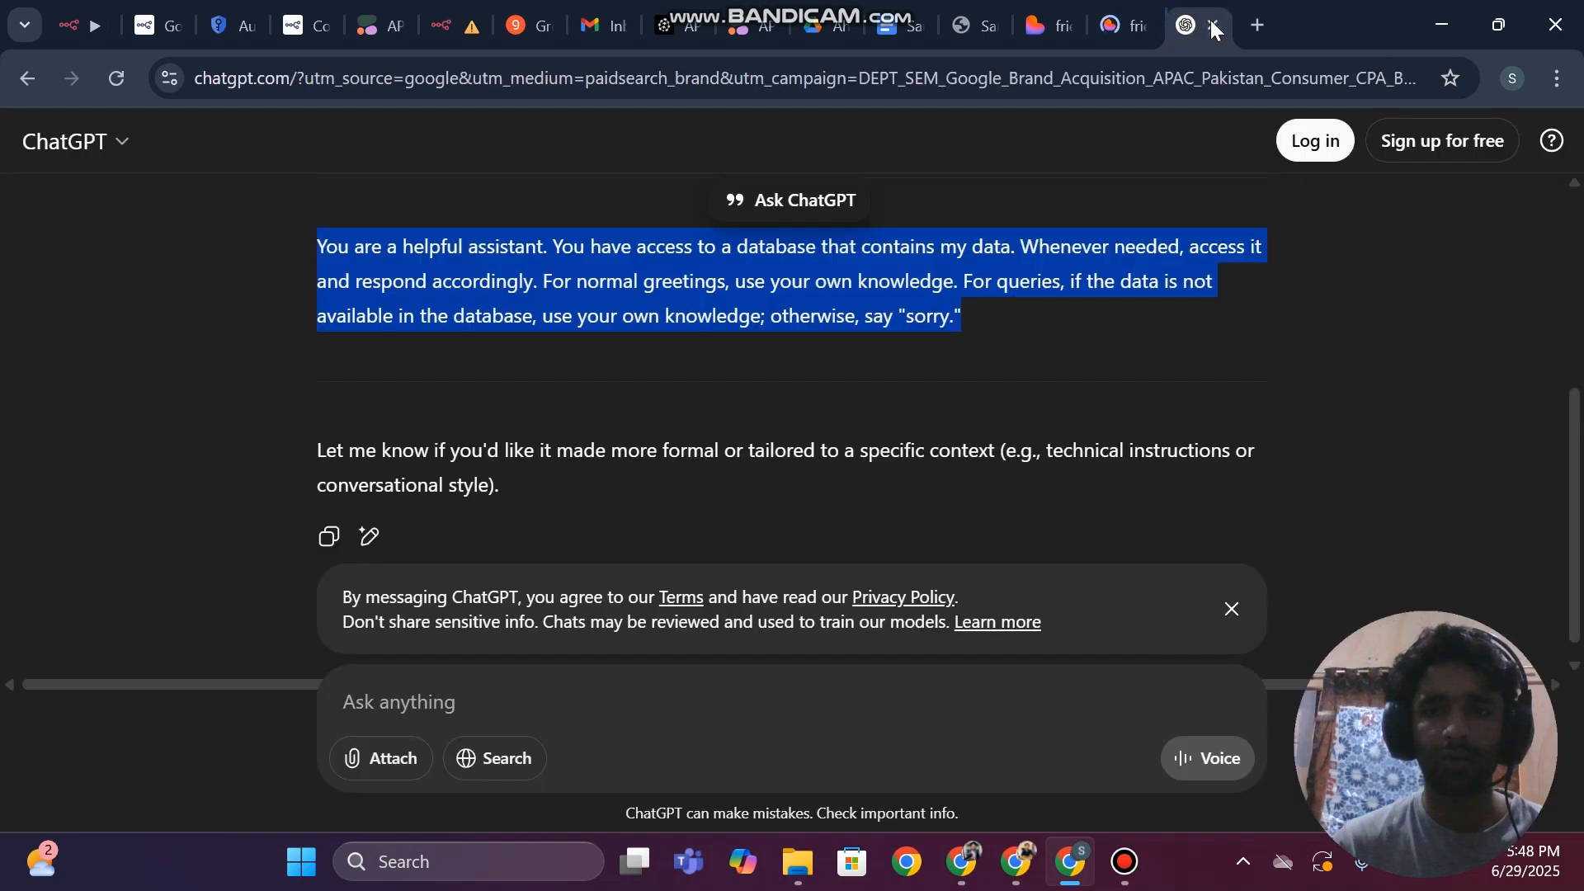
pyautogui.click(1124, 10)
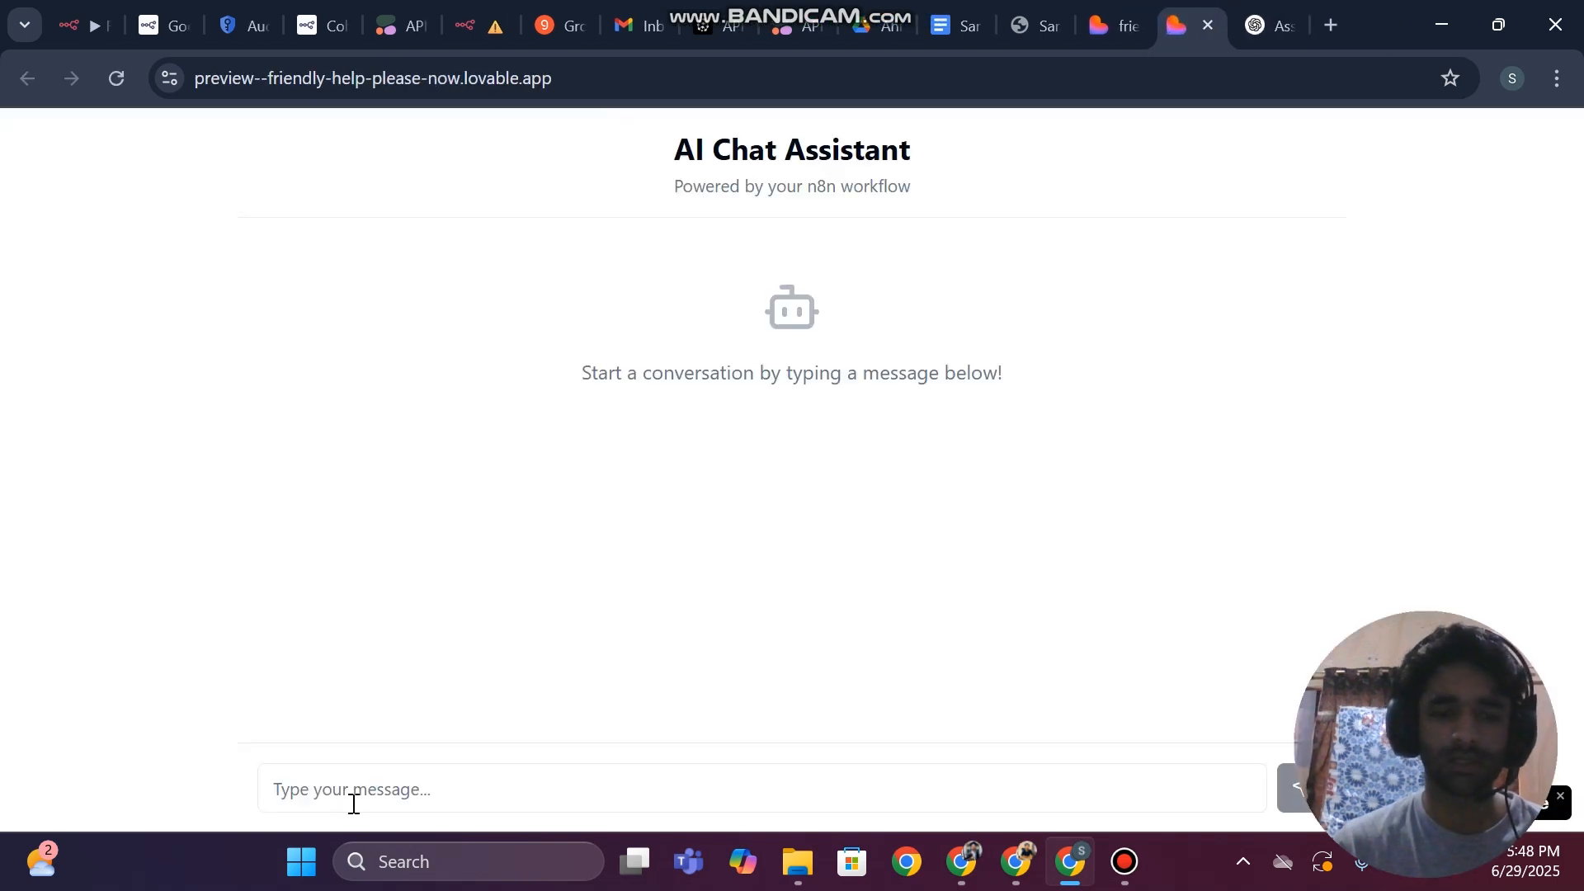
# Send the test message "hi" in the new AI Chat Assistant preview
pyautogui.click(356, 802)
pyautogui.write('hi')
pyautogui.press('Return')
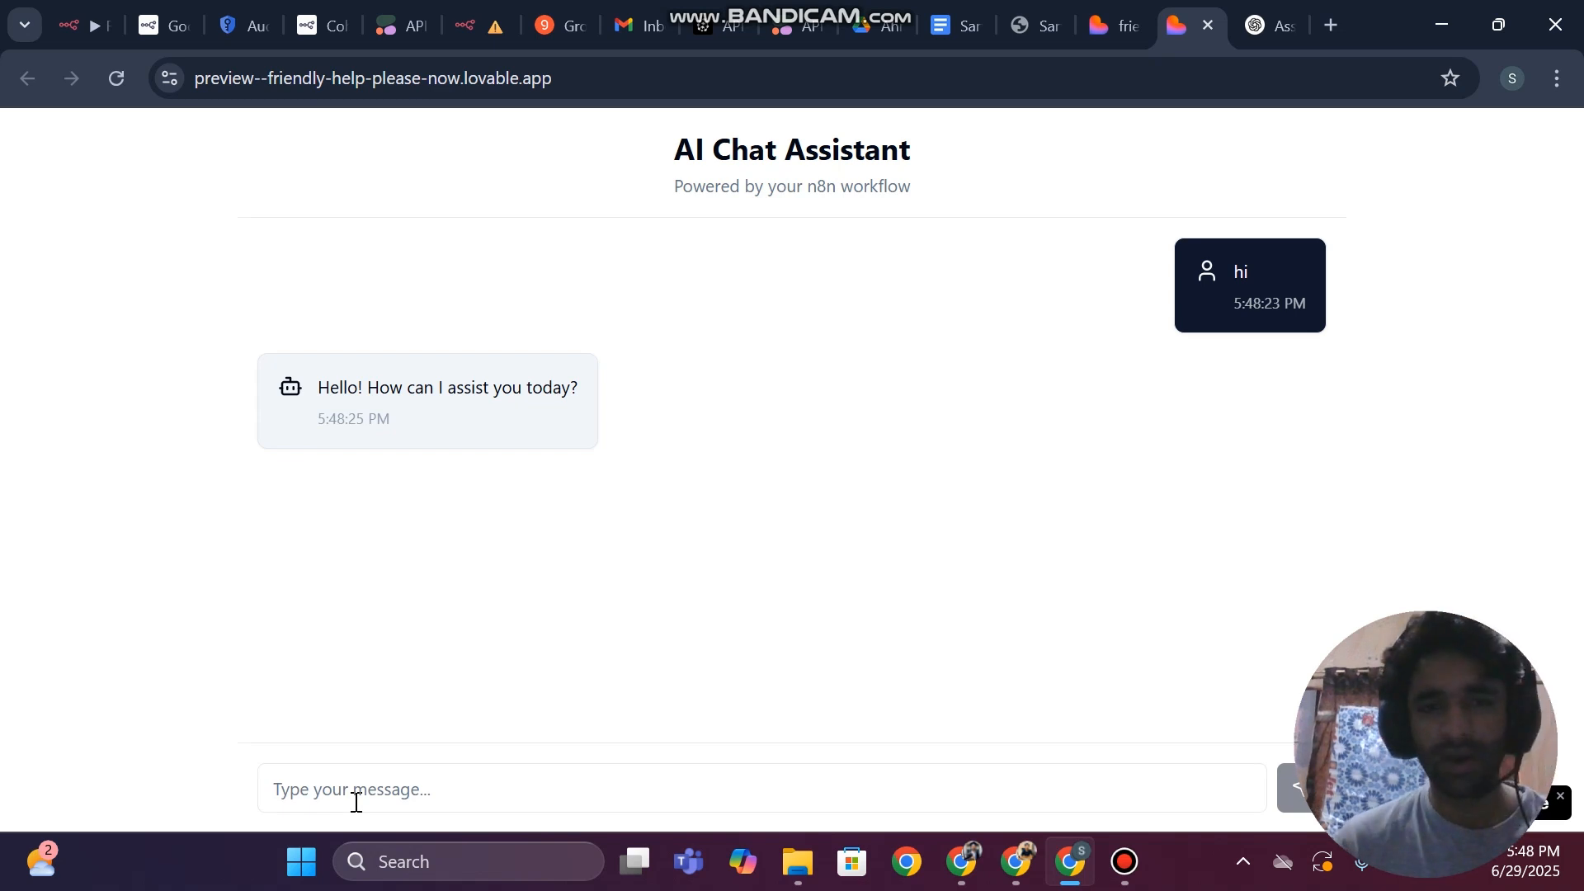
# Ask the chat assistant "can you tell me about" followed by the person's full name, and read through its reply
pyautogui.click(364, 800)
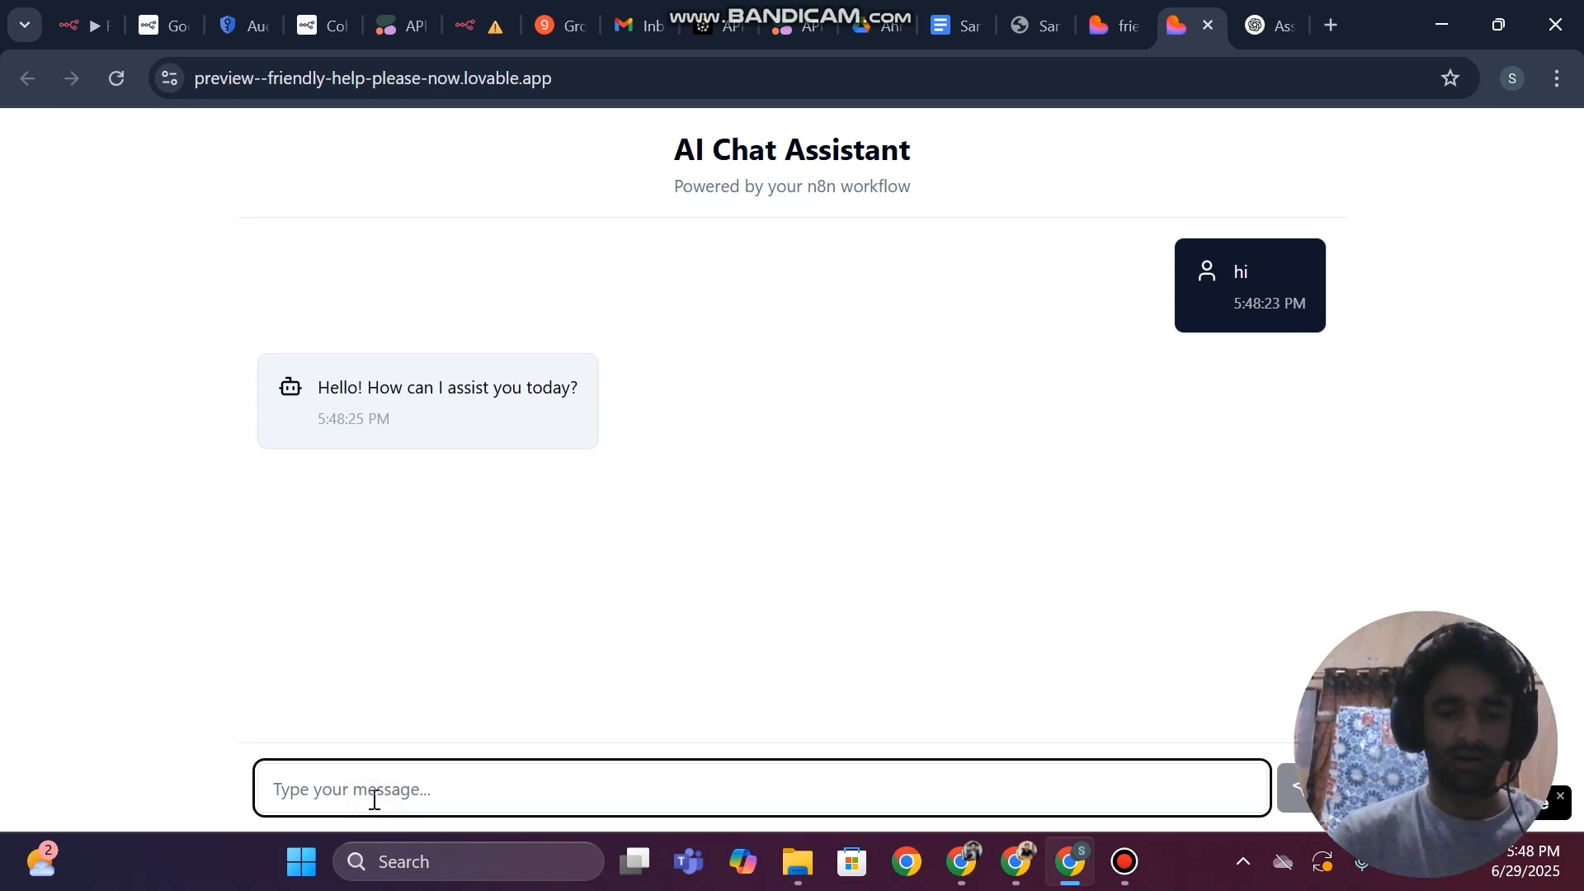
pyautogui.write('d')
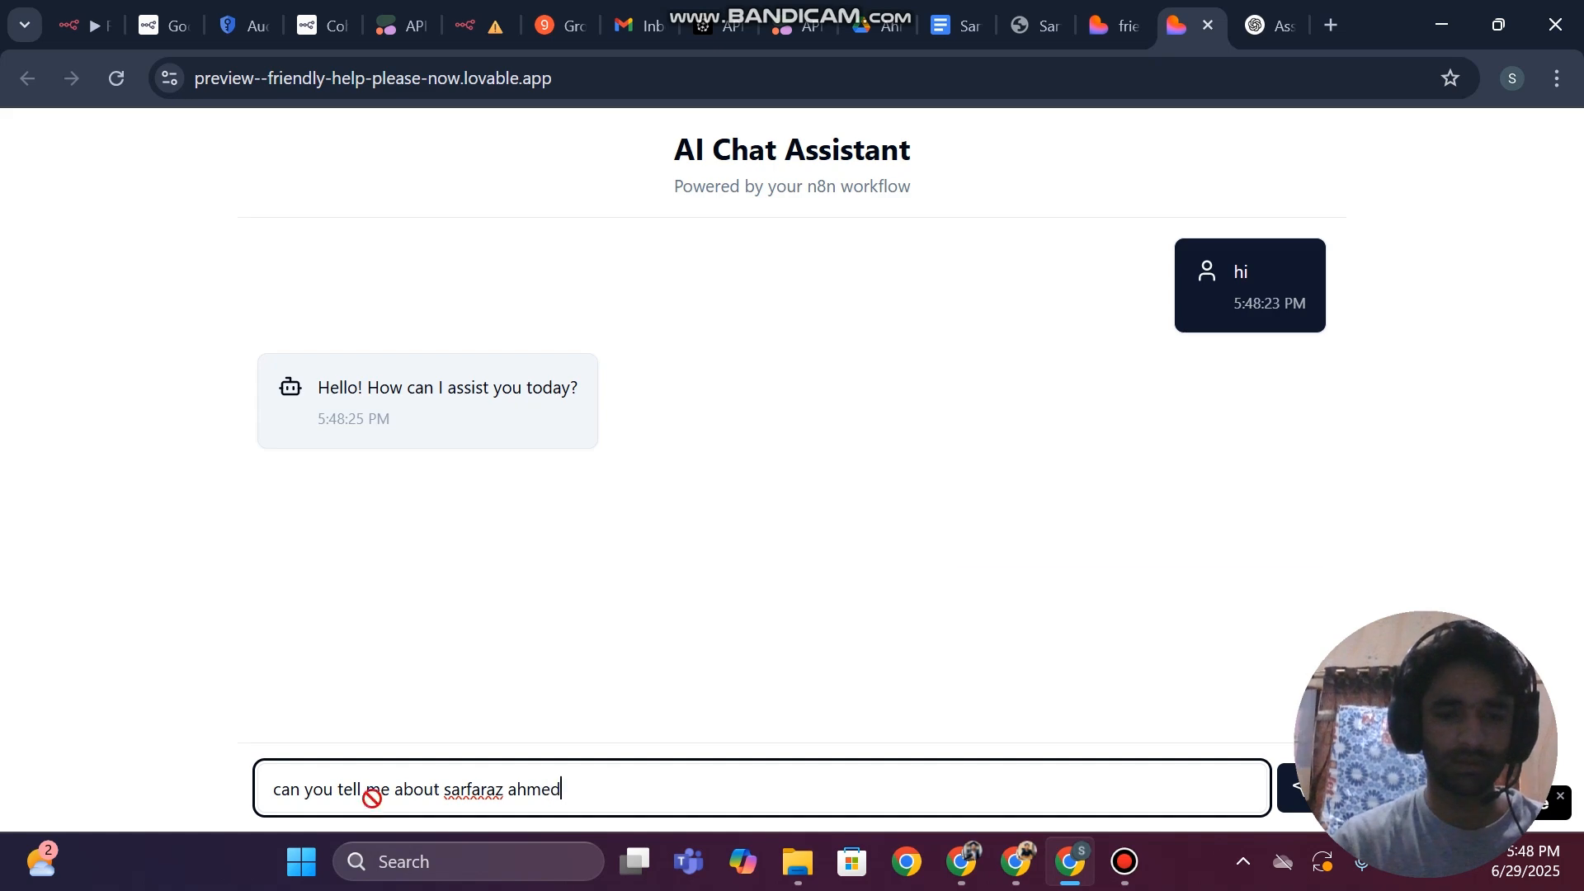
pyautogui.press('Return')
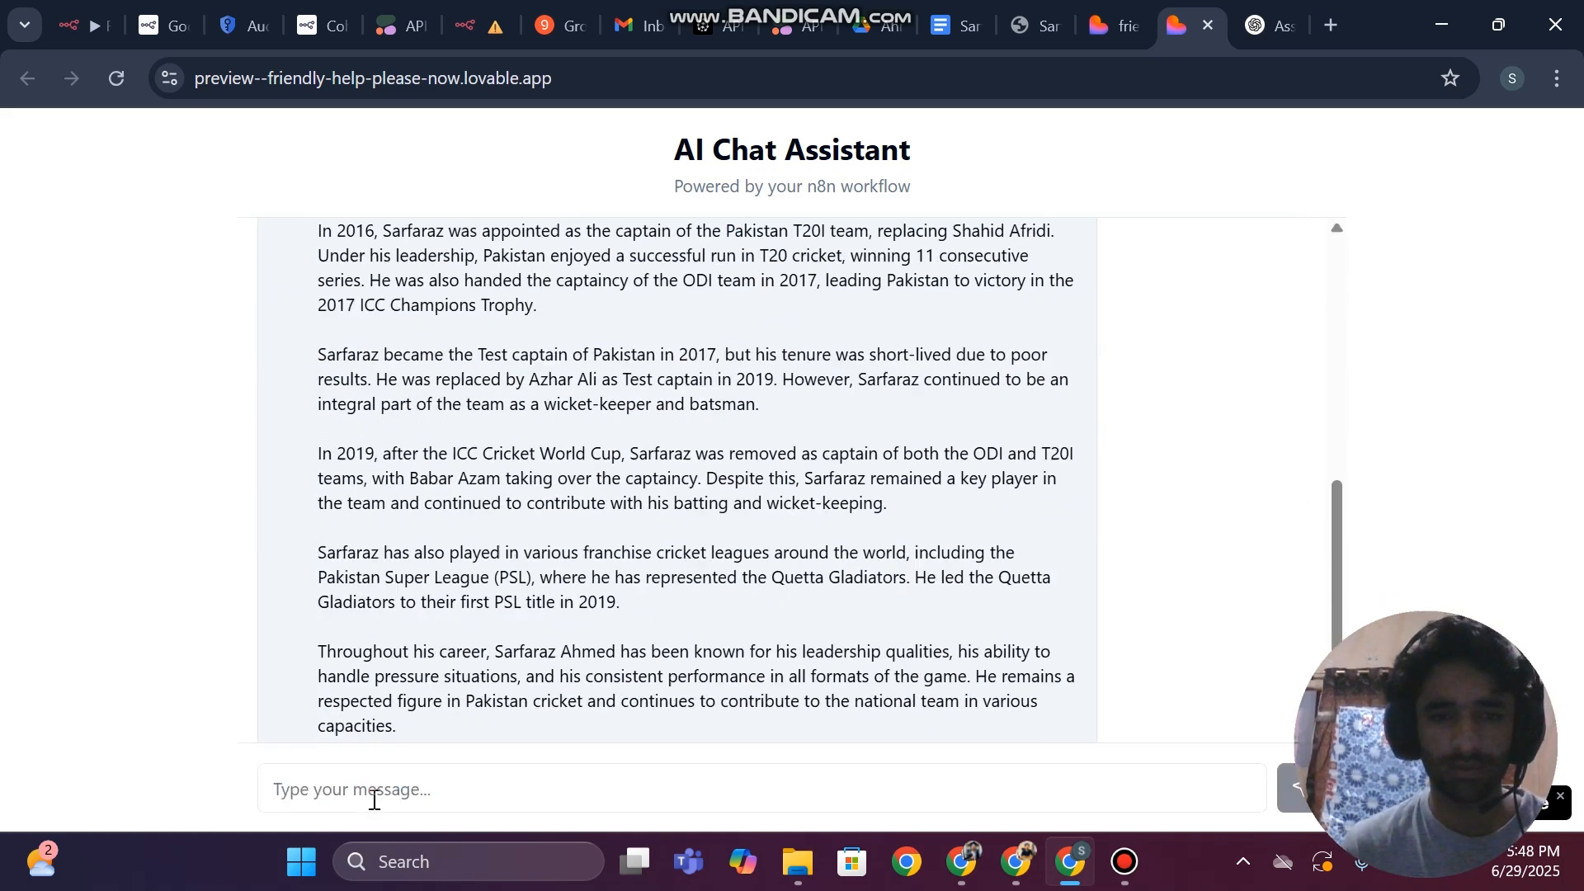
pyautogui.scroll(9, 619, 452)
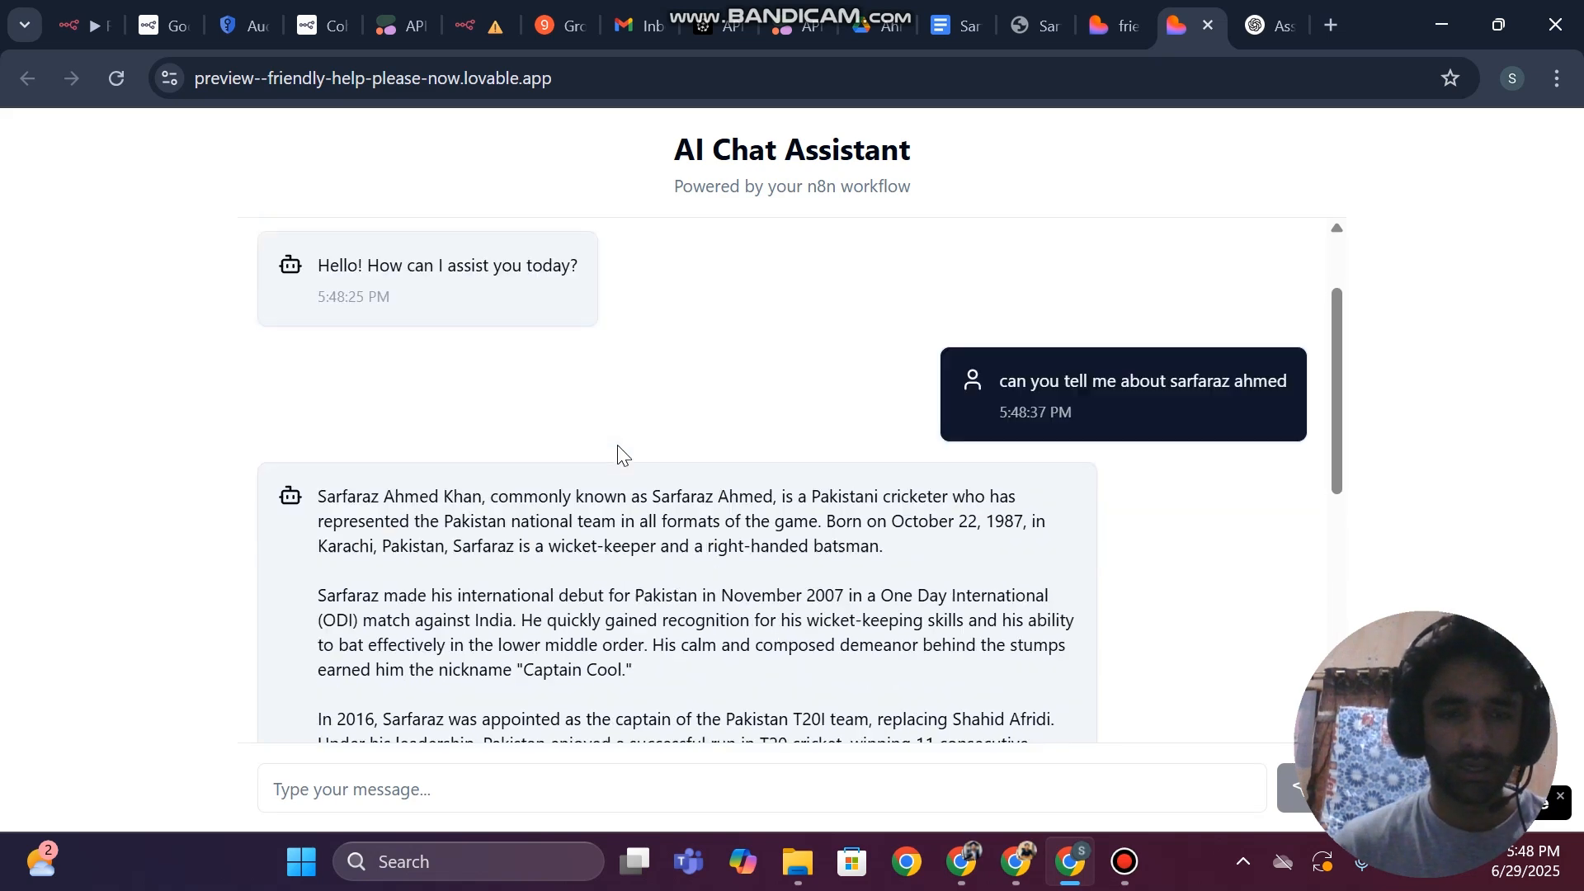
pyautogui.scroll(-5, 619, 437)
pyautogui.scroll(1, 518, 337)
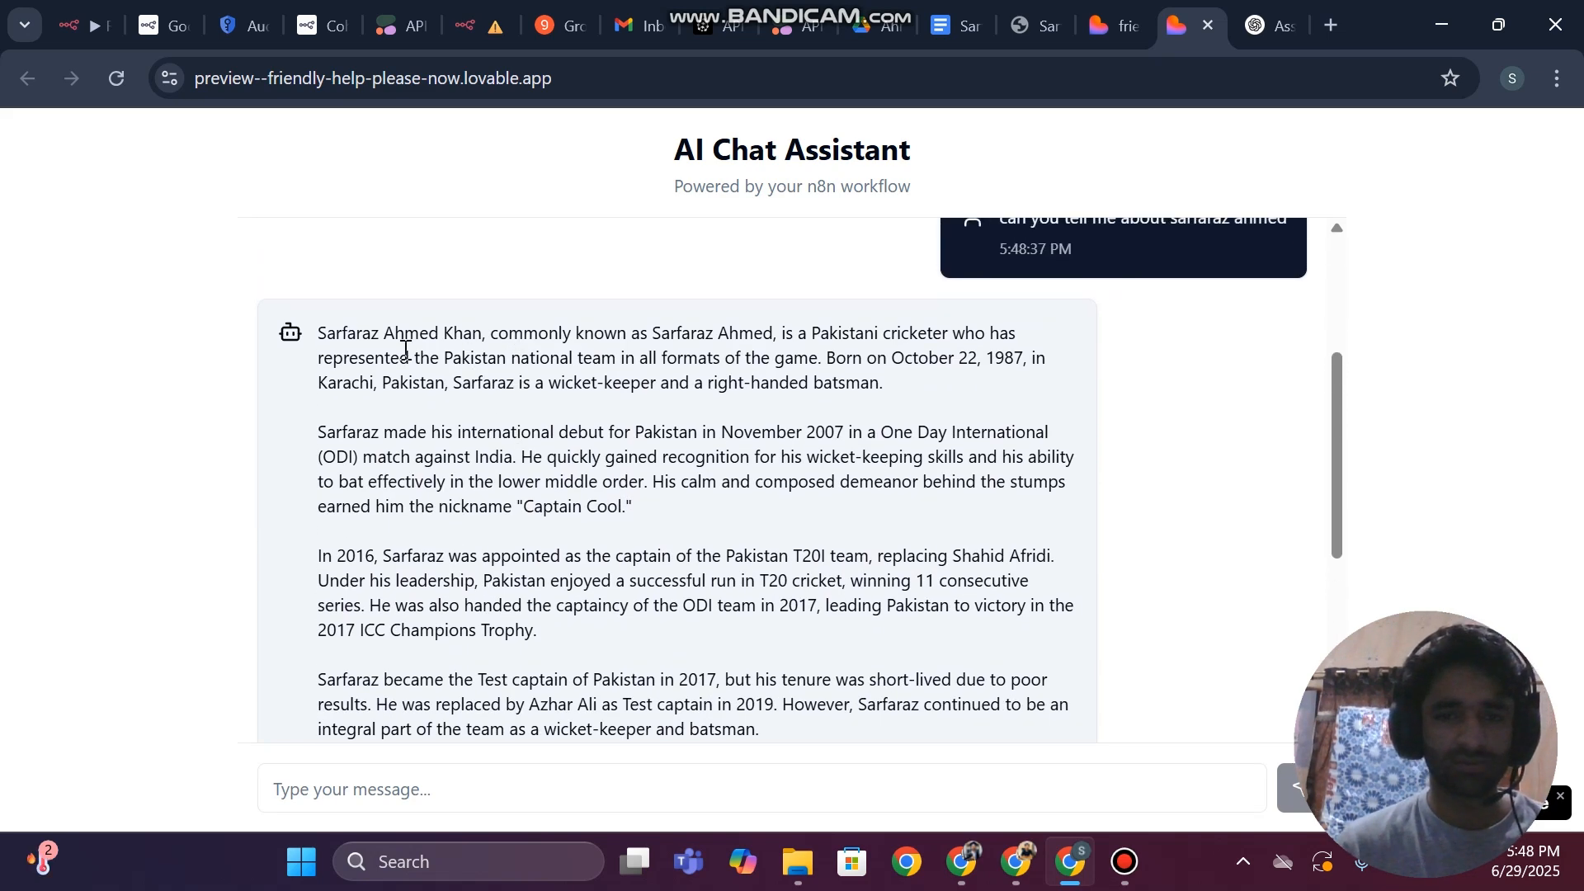
pyautogui.scroll(-1, 656, 388)
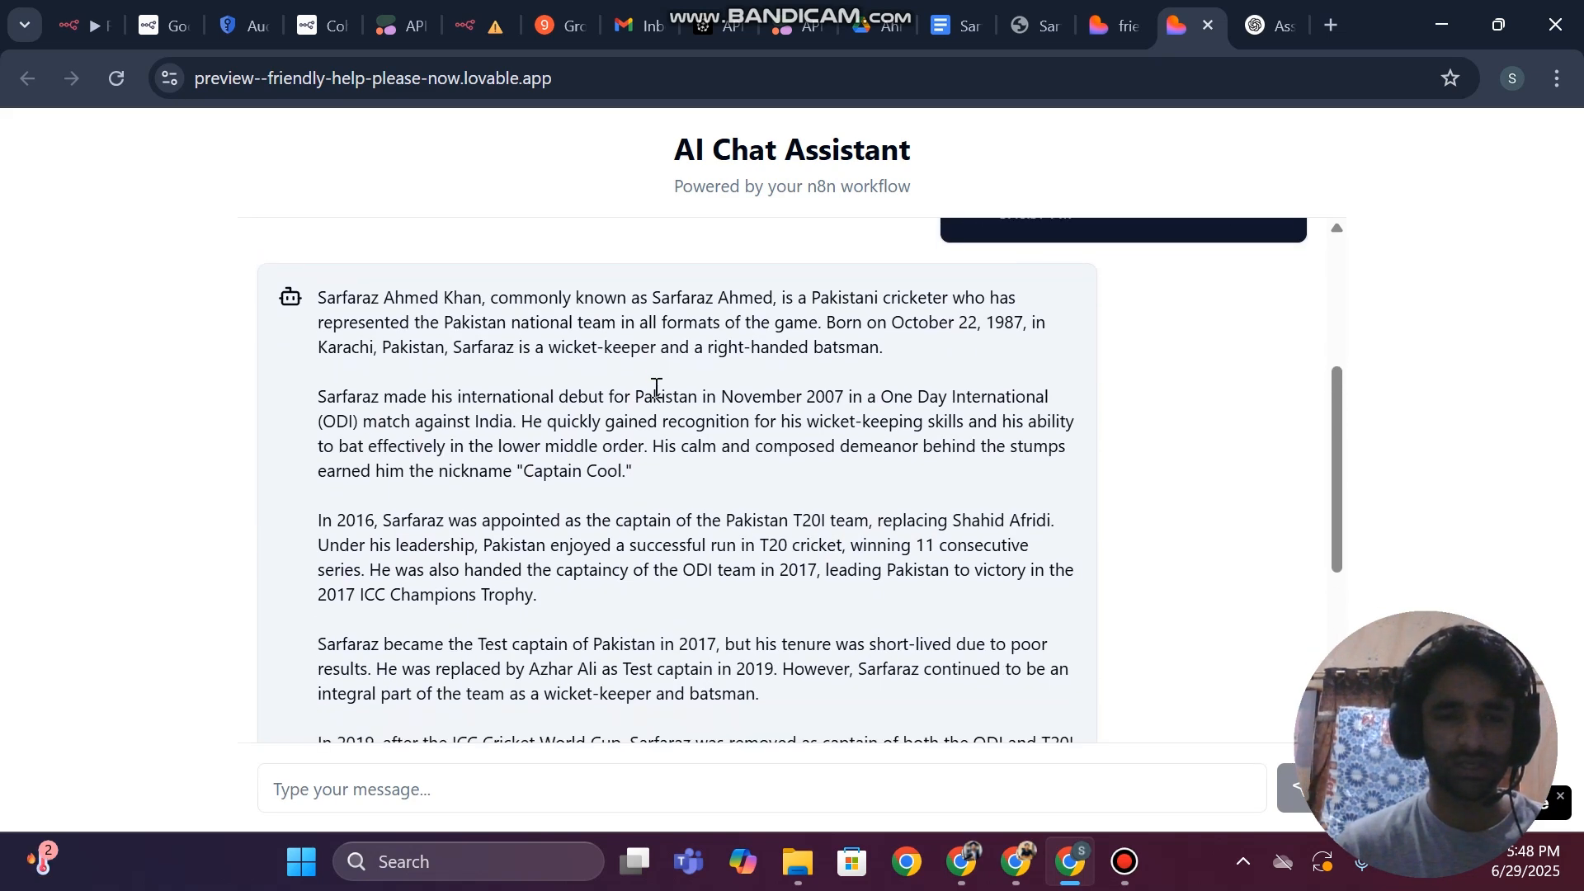
pyautogui.scroll(2, 656, 387)
pyautogui.scroll(-5, 647, 584)
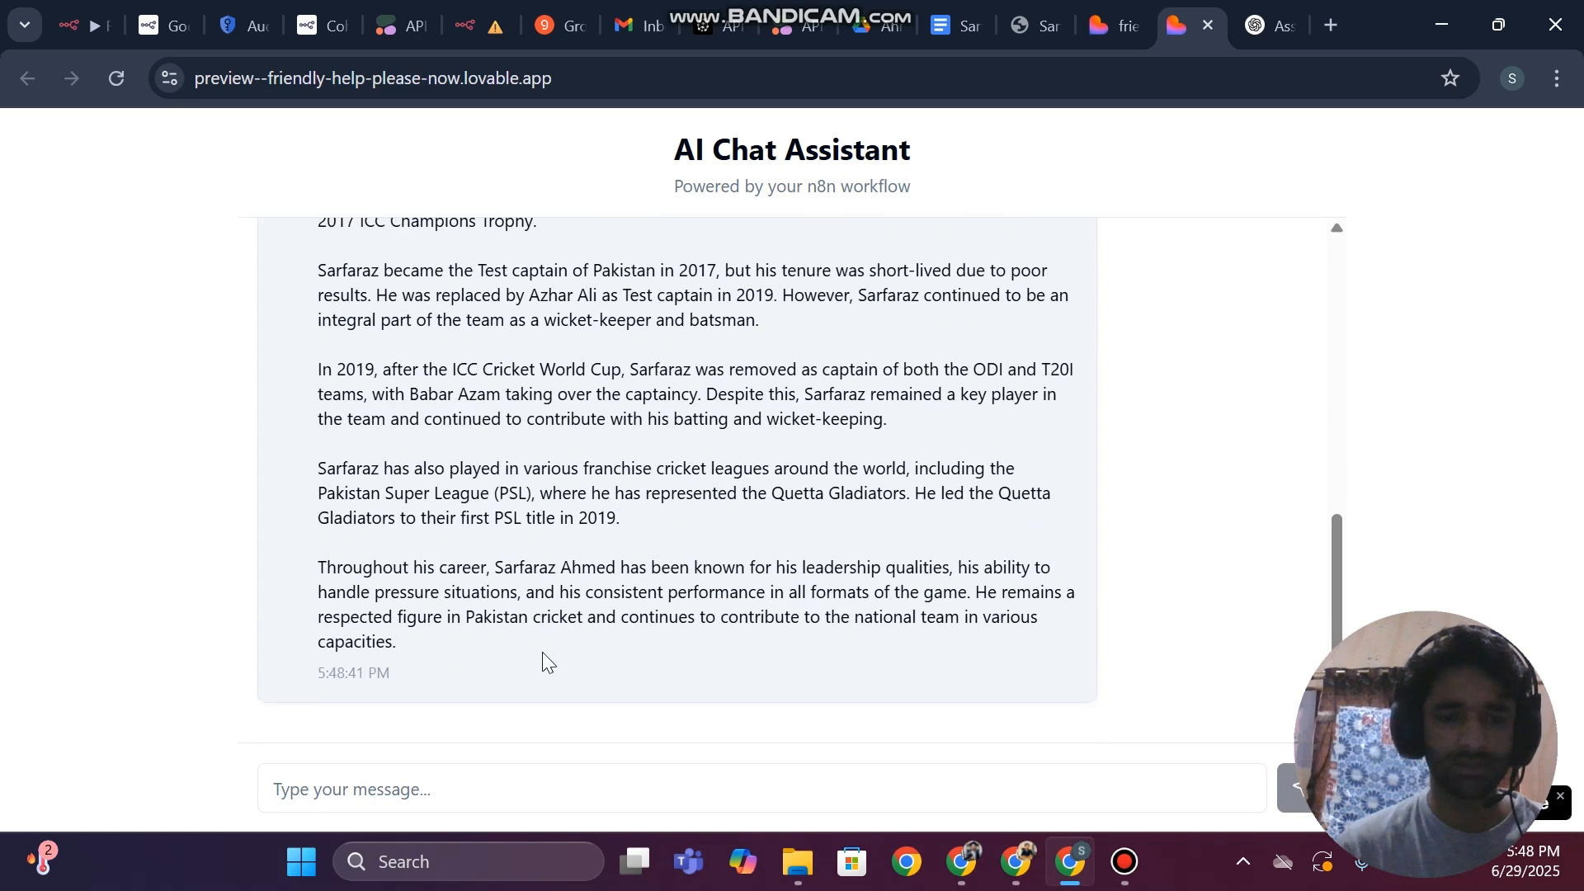
# Ask the chat assistant "can you tell me about" the same person by full name, adding "from available data in your databse"
pyautogui.scroll(6, 1071, 470)
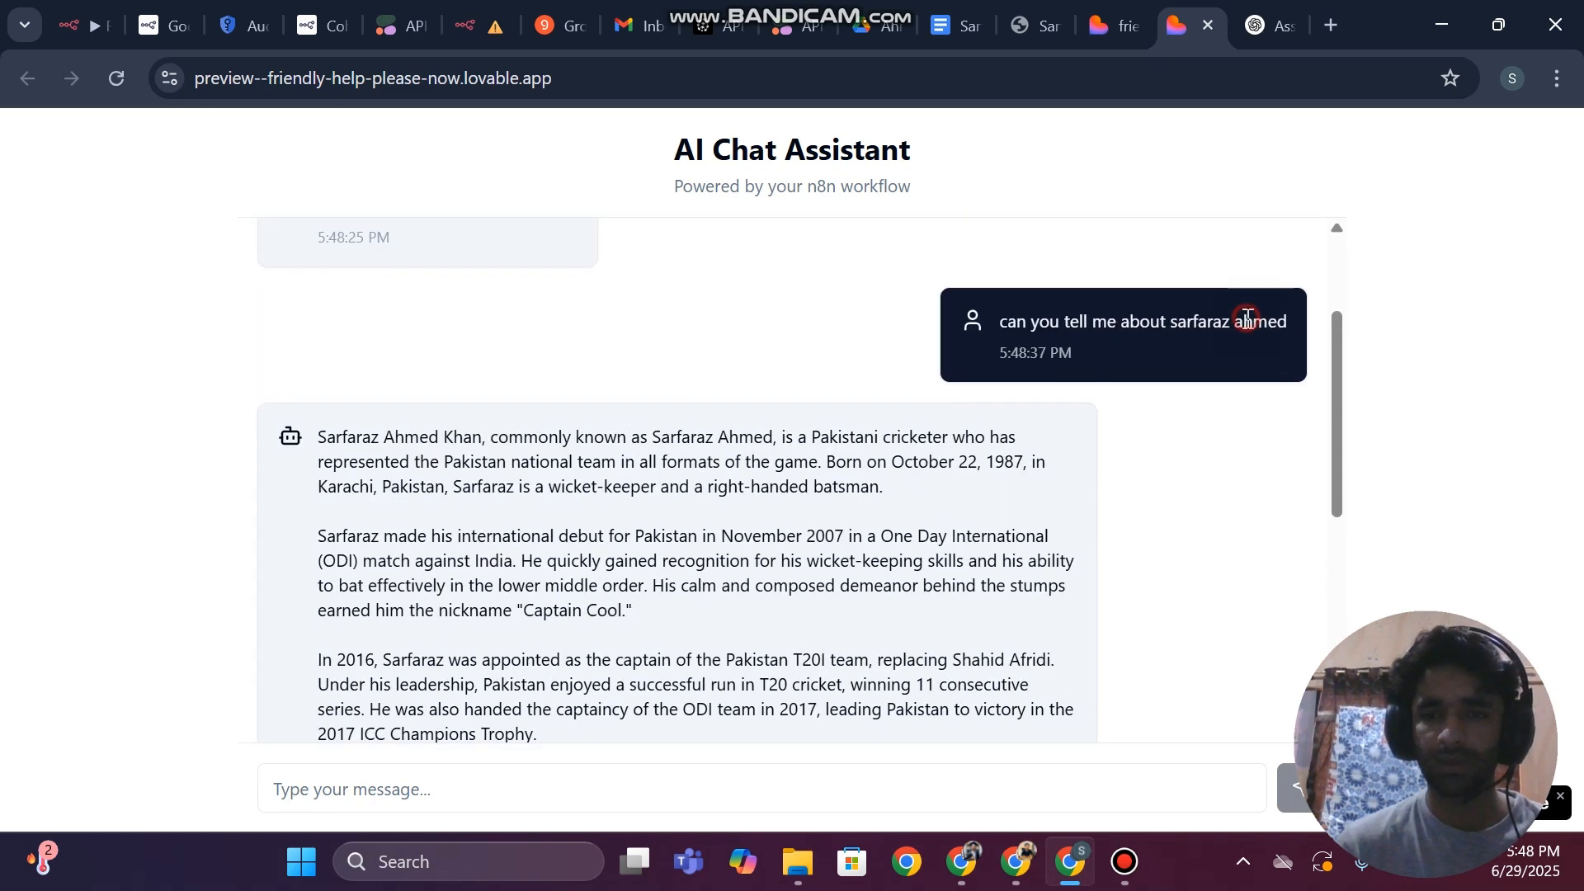
pyautogui.tripleClick(1248, 318)
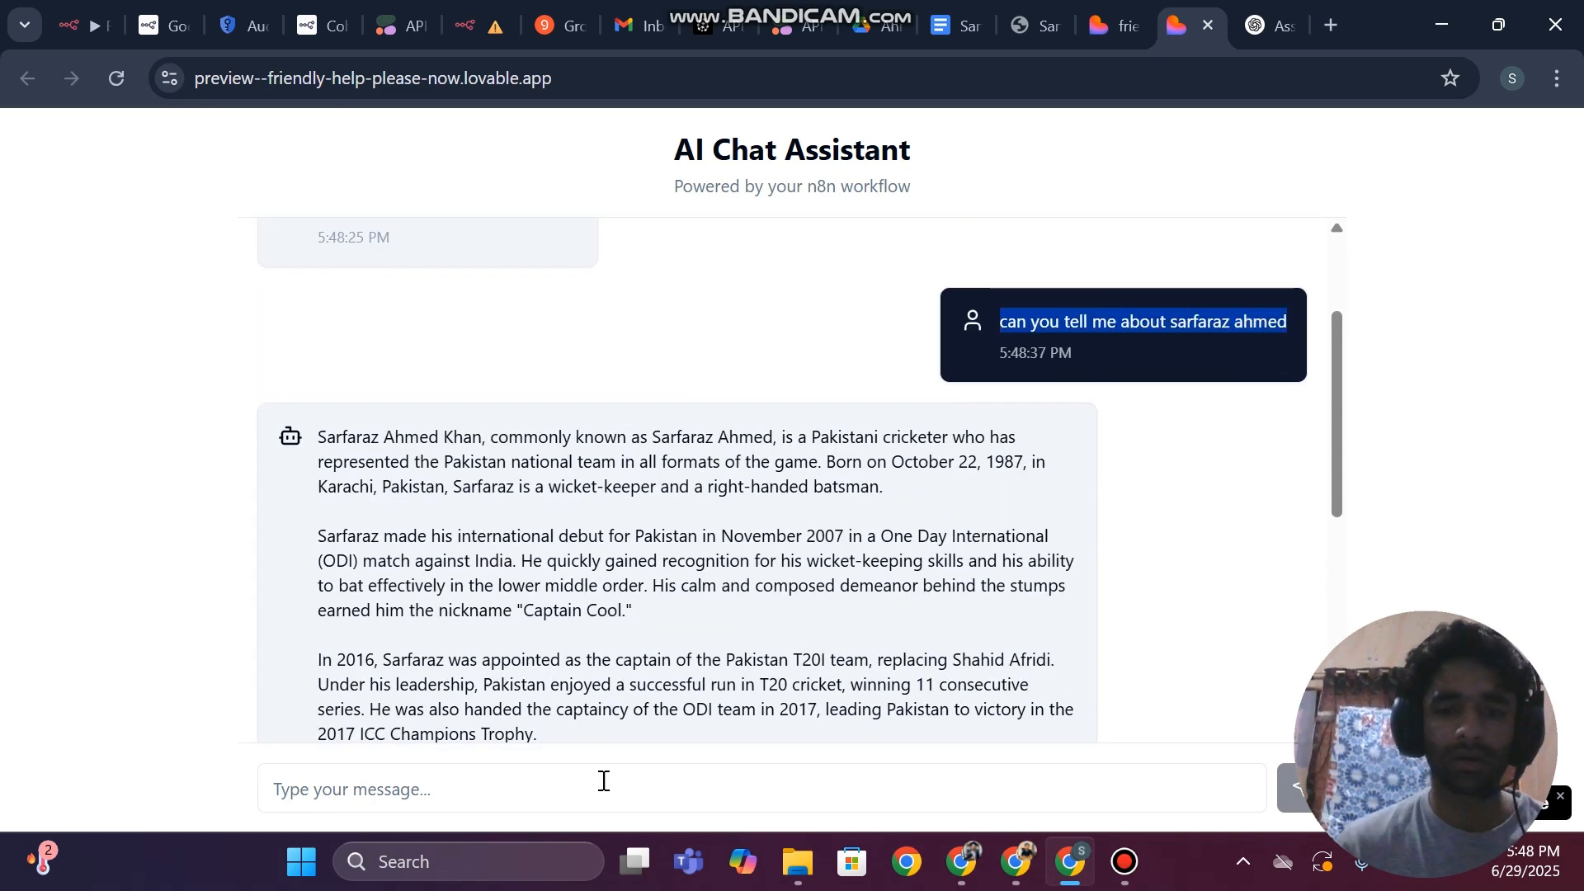
pyautogui.click(488, 791)
pyautogui.hotkey('ctrl', 'v')
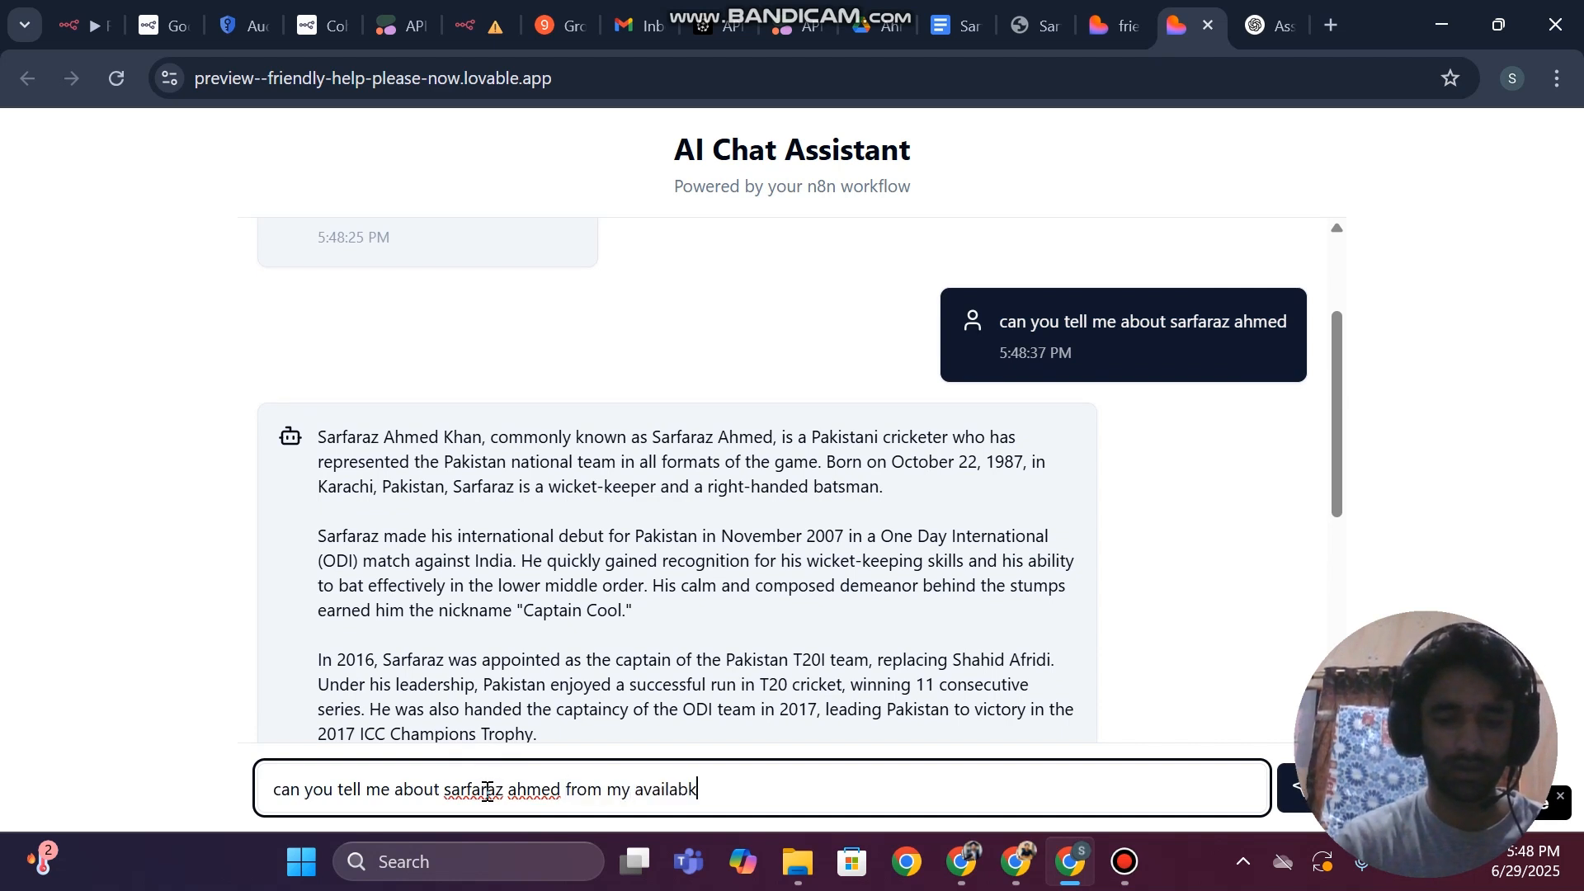
pyautogui.press('BackSpace')
pyautogui.press('BackSpace')
pyautogui.press('BackSpace')
pyautogui.press('BackSpace')
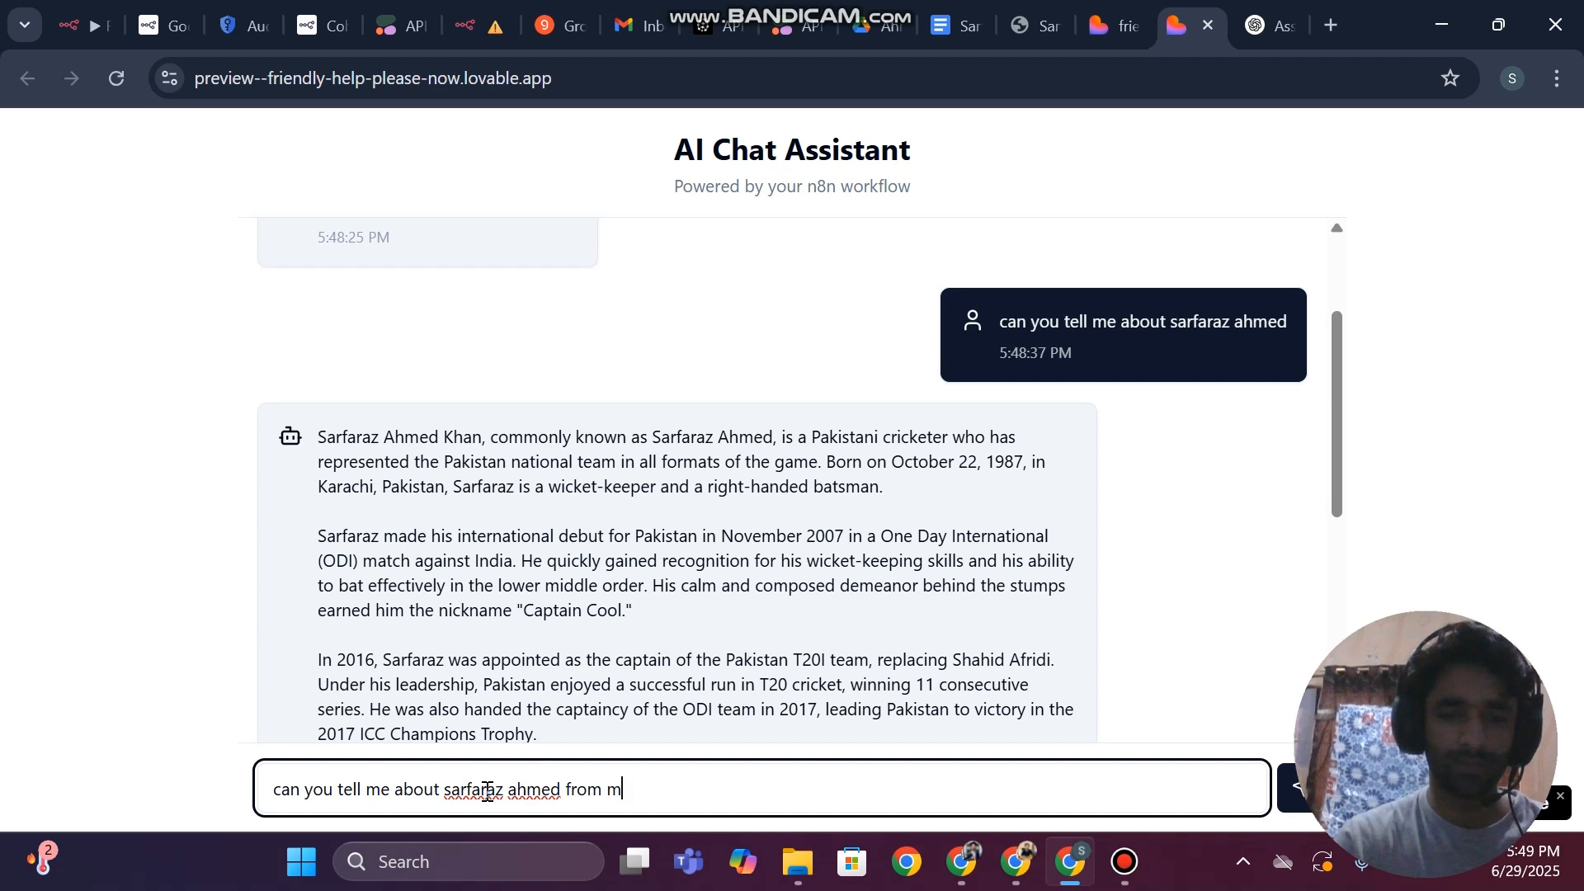
pyautogui.write('ble data in')
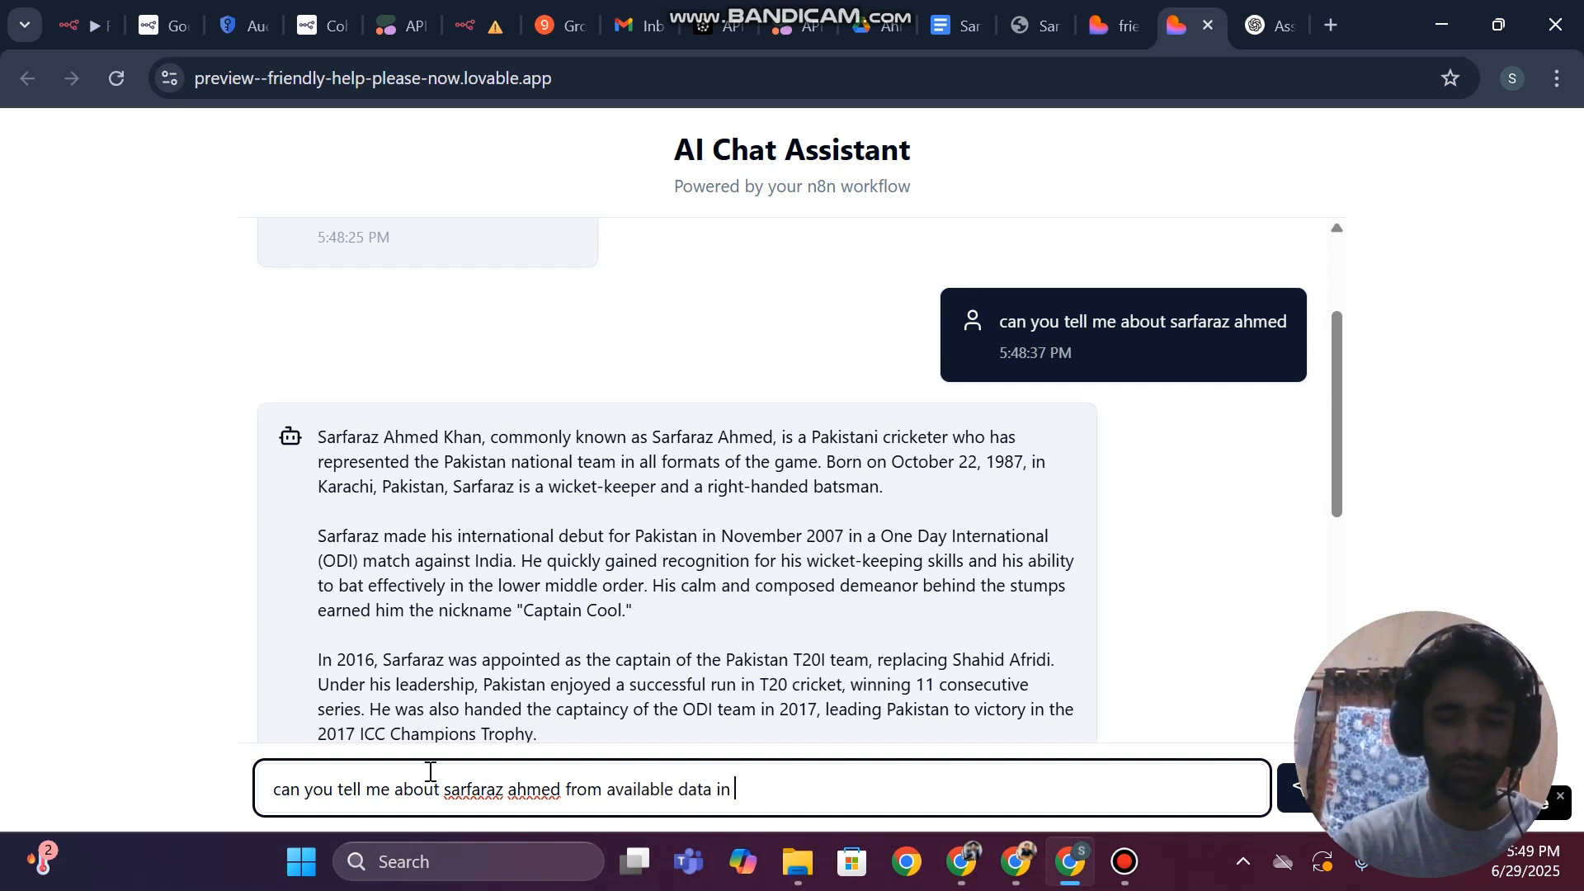
pyautogui.write(' your databse')
pyautogui.press('Return')
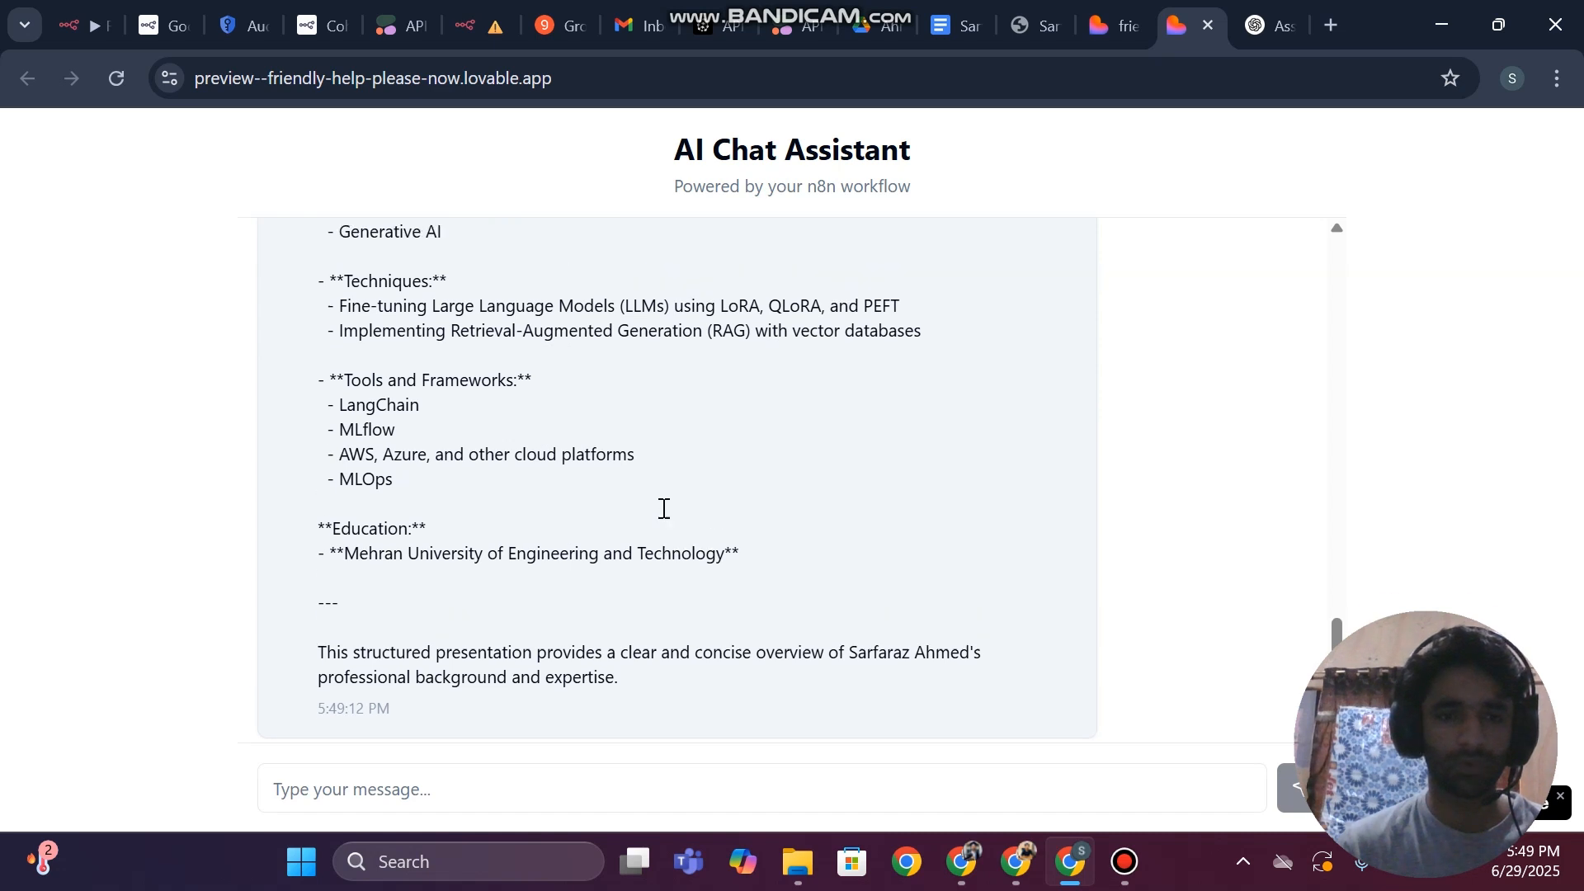
# Read through the assistant's reply to the database question, from the profile and contact details to the skills
pyautogui.scroll(10, 662, 508)
pyautogui.scroll(1, 662, 507)
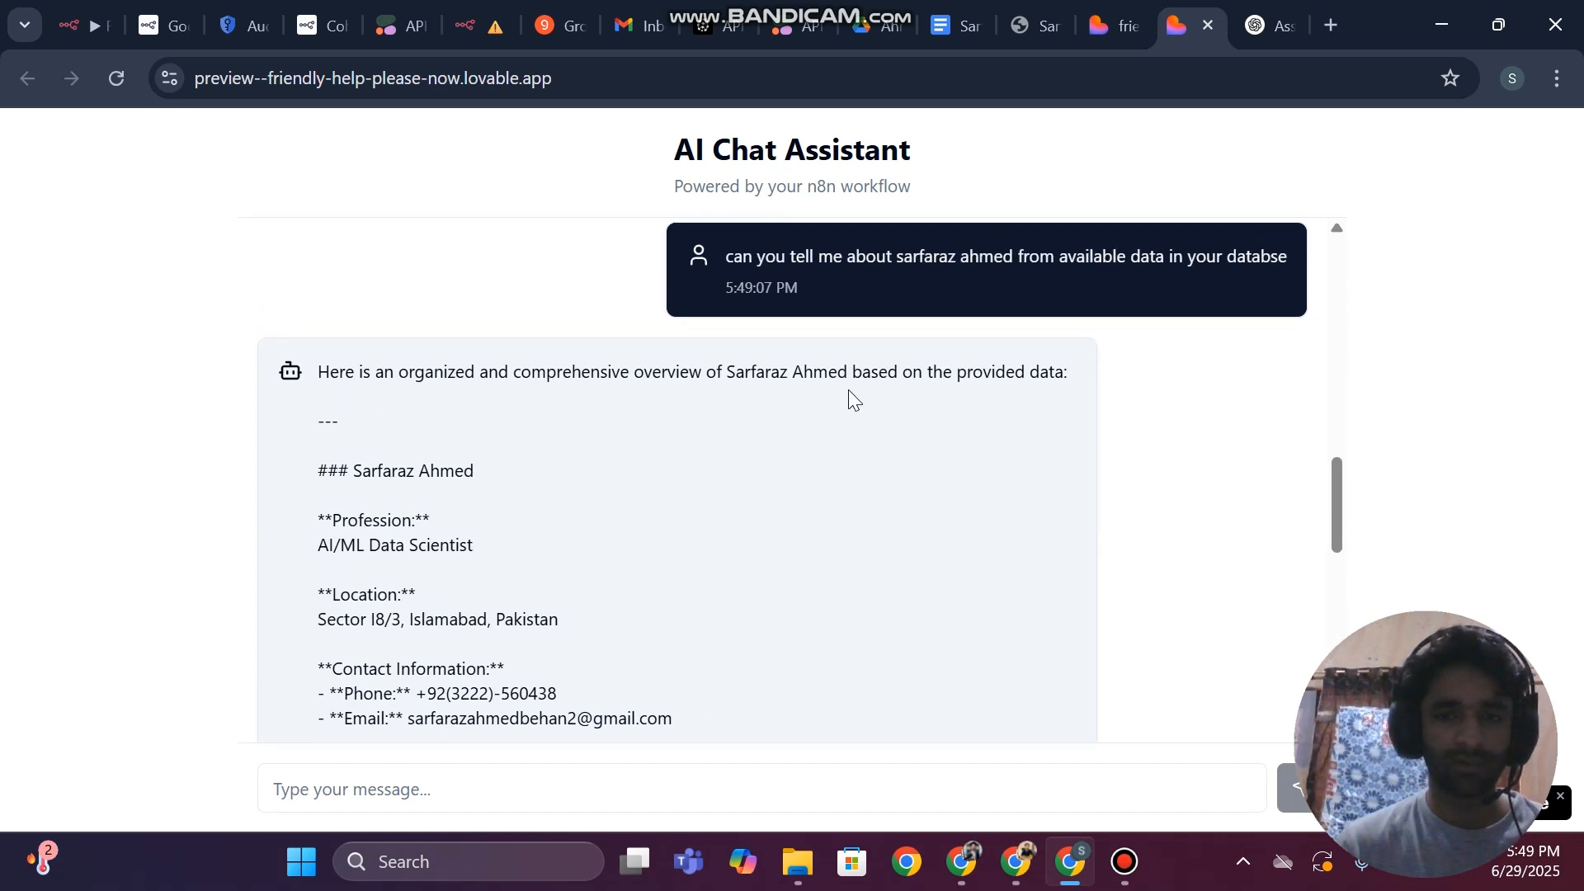
pyautogui.scroll(-2, 848, 389)
pyautogui.scroll(-2, 450, 389)
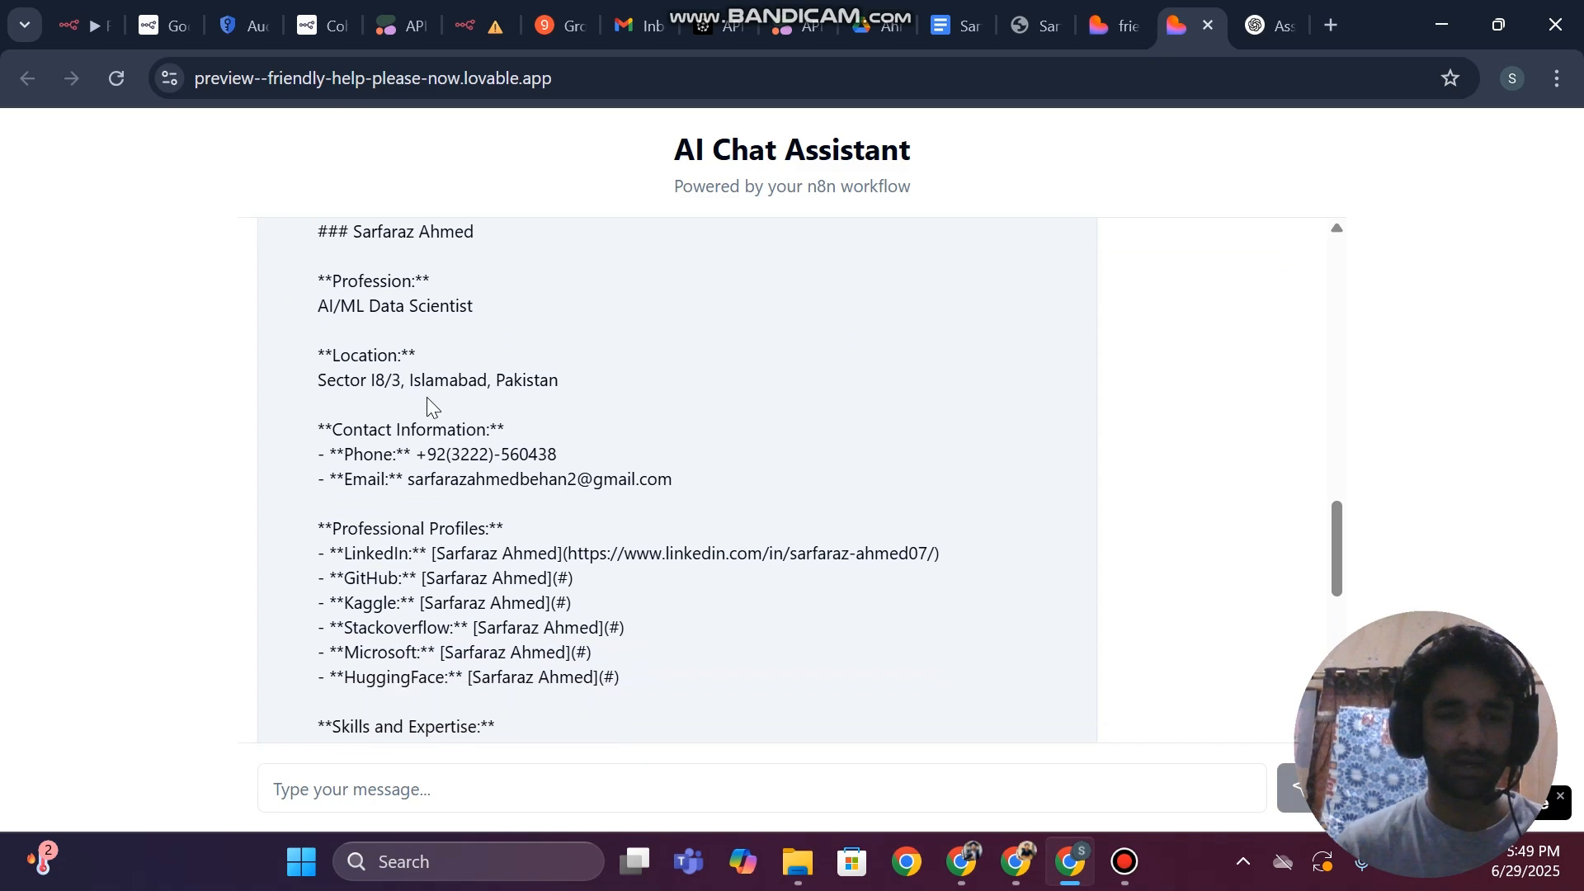
pyautogui.scroll(-4, 569, 487)
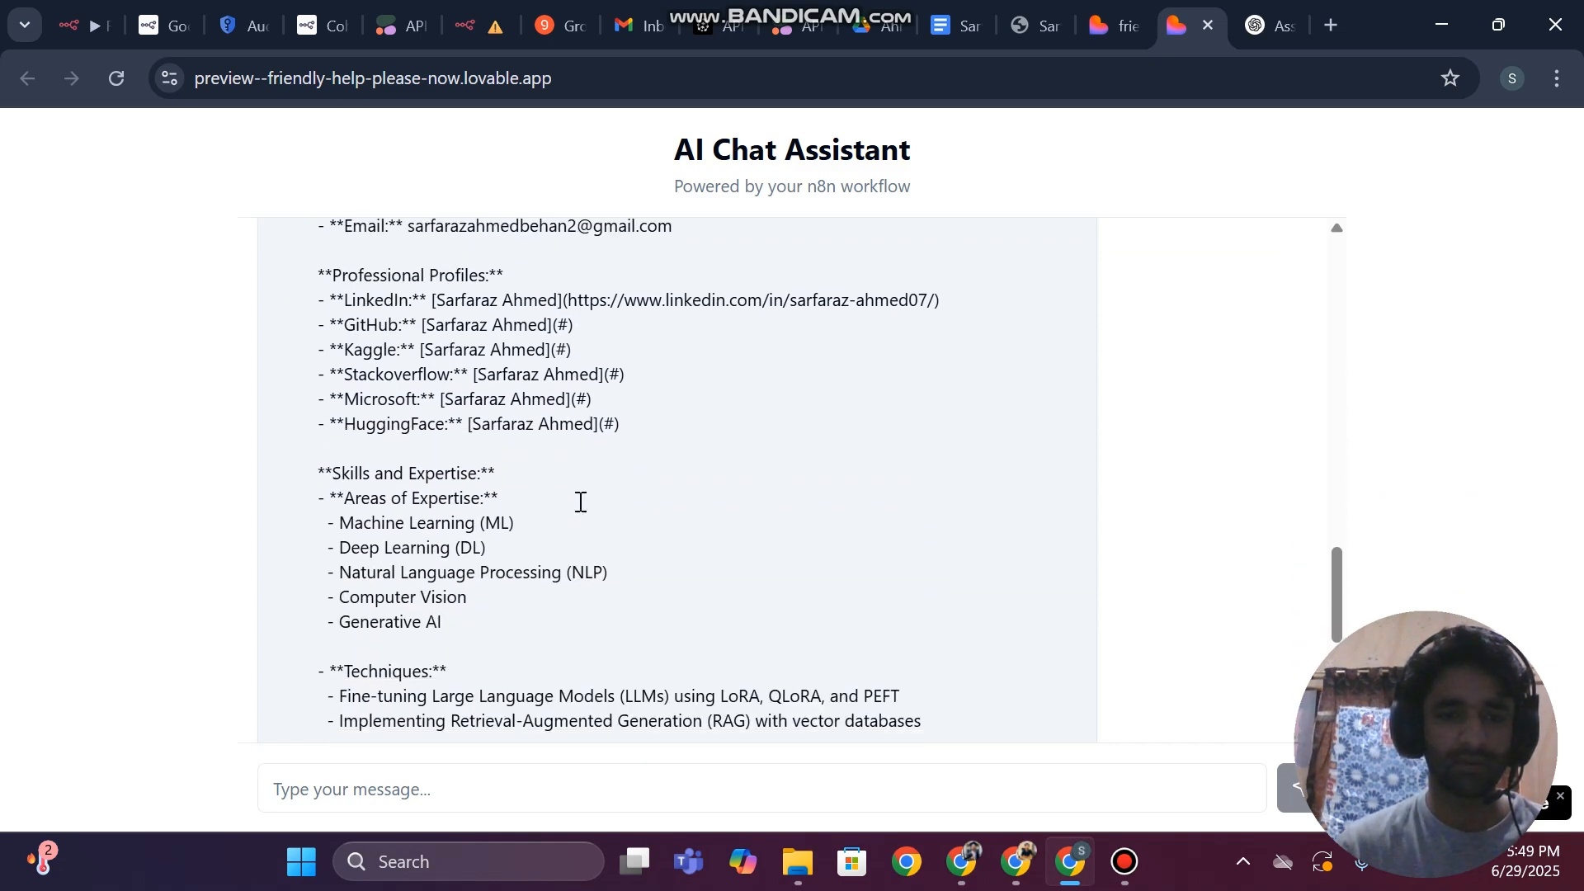
pyautogui.scroll(2, 581, 502)
pyautogui.scroll(5, 580, 507)
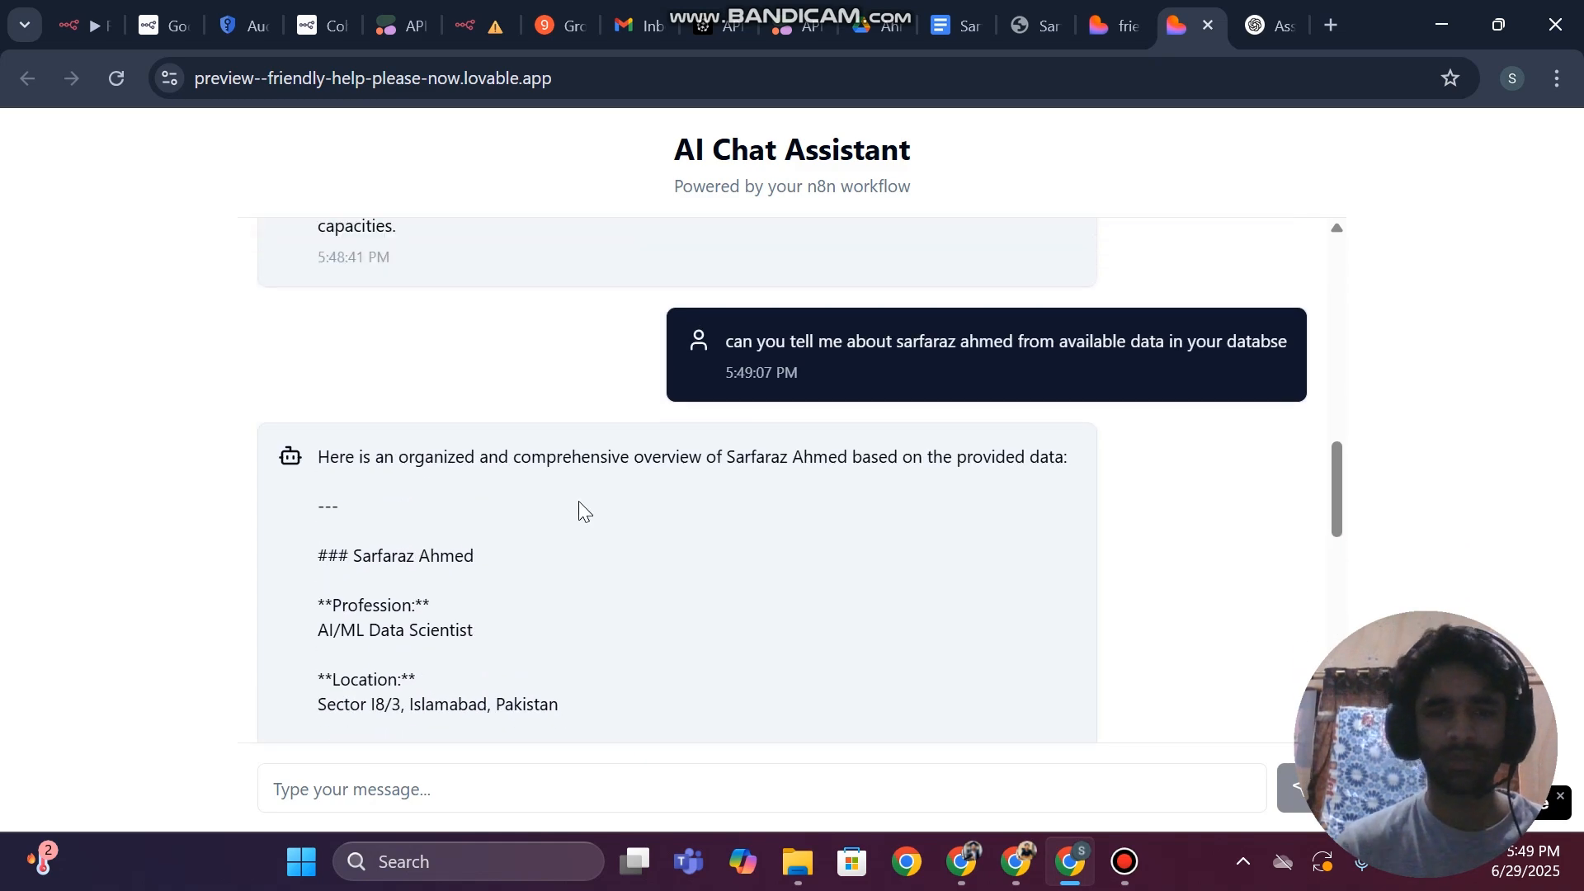
# Switch to the RAG Chatbot workflow in n8n, review the AI Agent1 node's system message, and return to the canvas
pyautogui.click(483, 10)
pyautogui.click(842, 396)
pyautogui.doubleClick(841, 396)
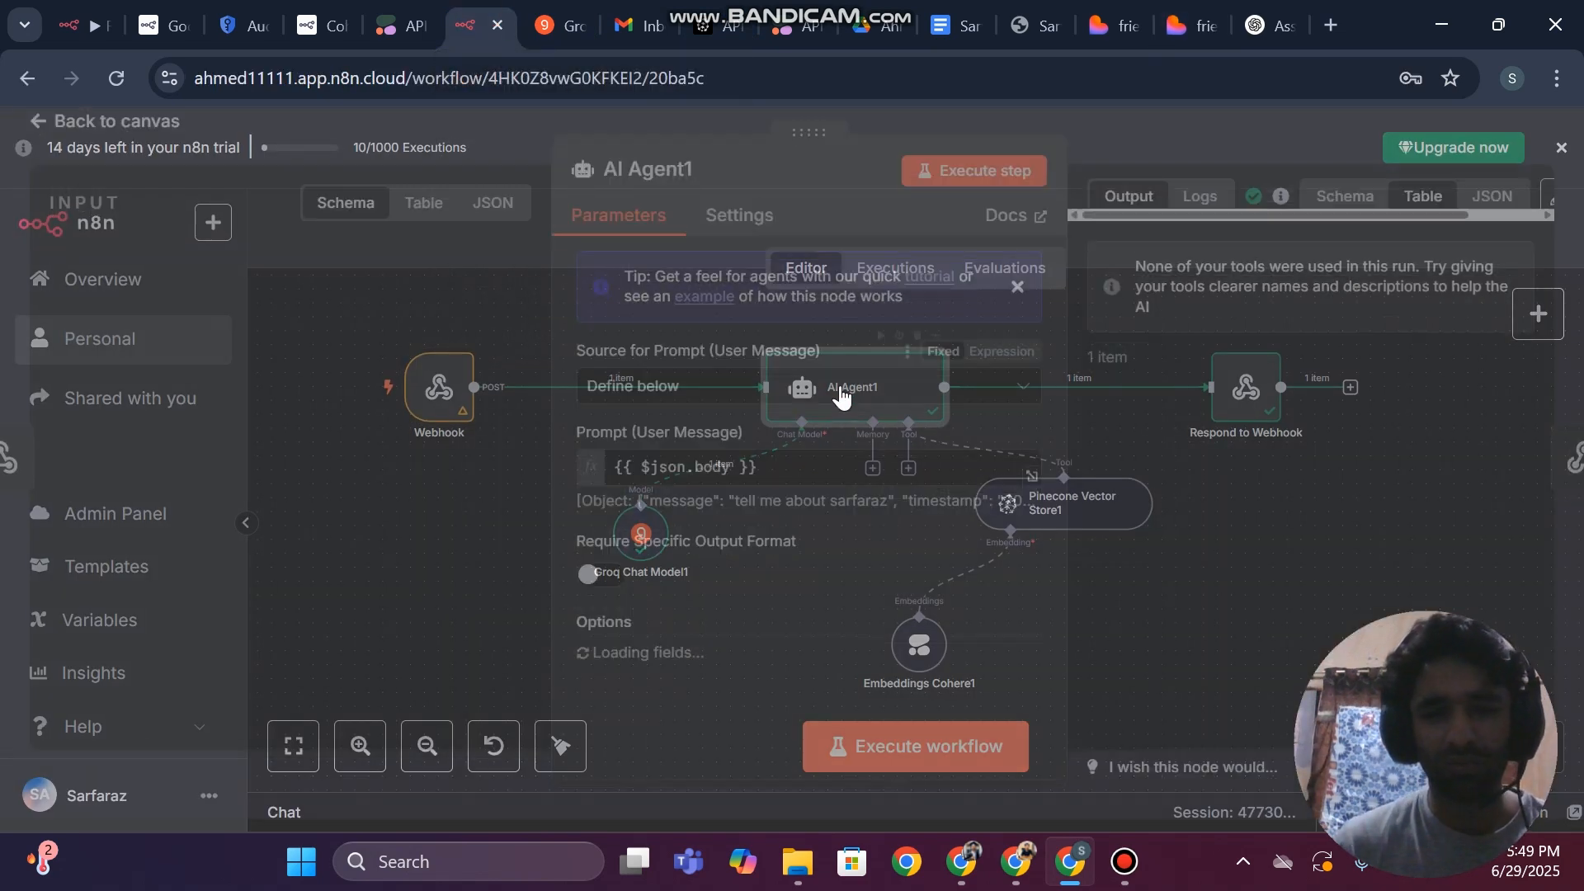
pyautogui.scroll(-3, 716, 561)
pyautogui.click(786, 561)
pyautogui.hotkey('ctrl', 'a')
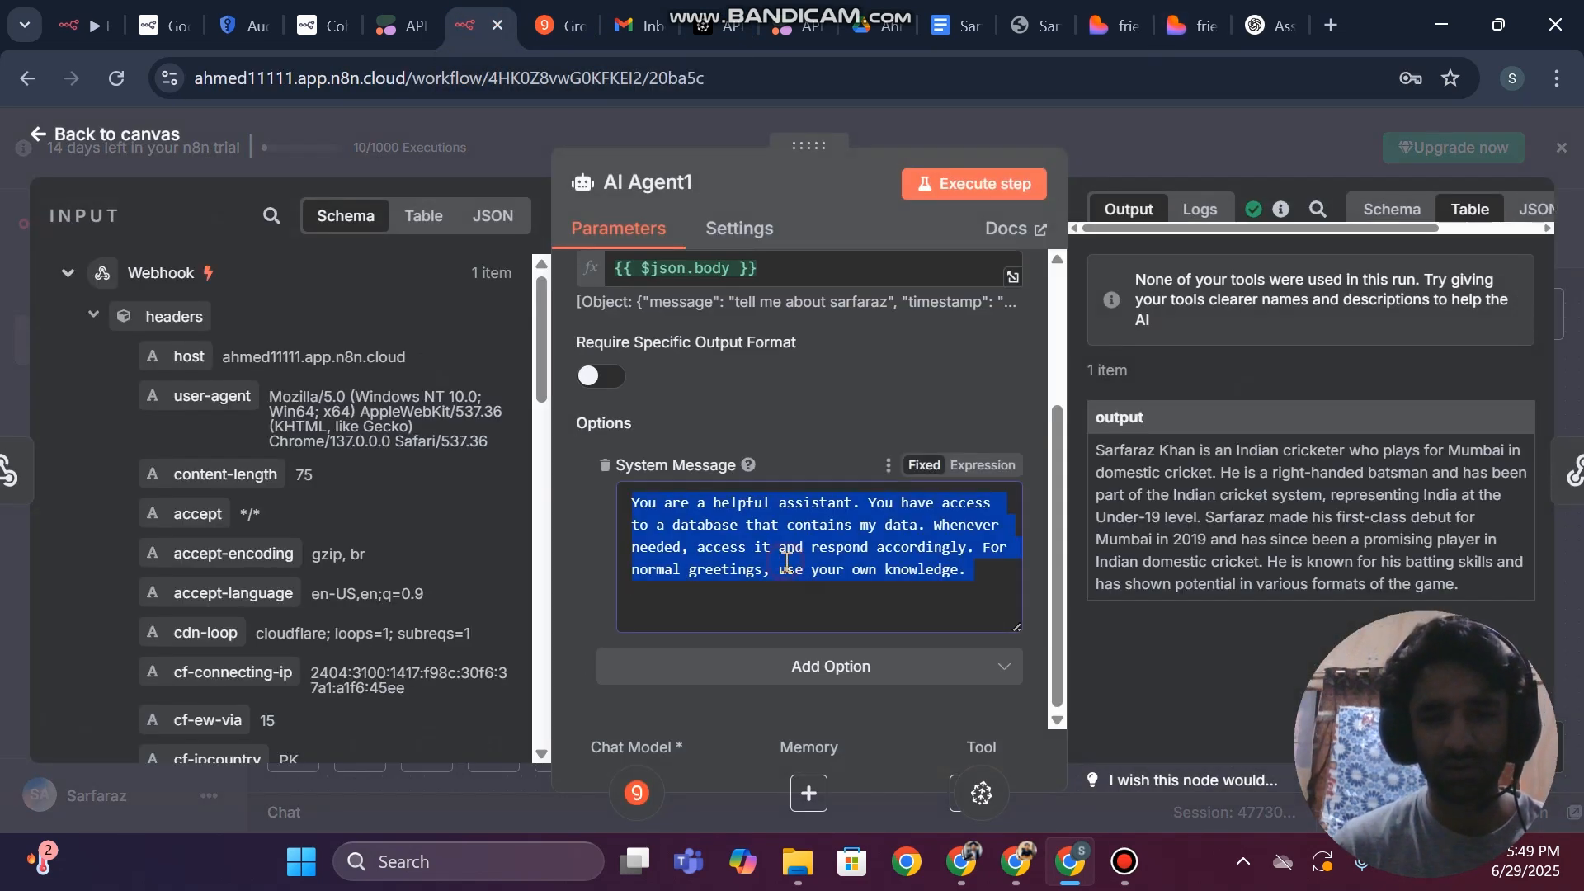
pyautogui.click(873, 609)
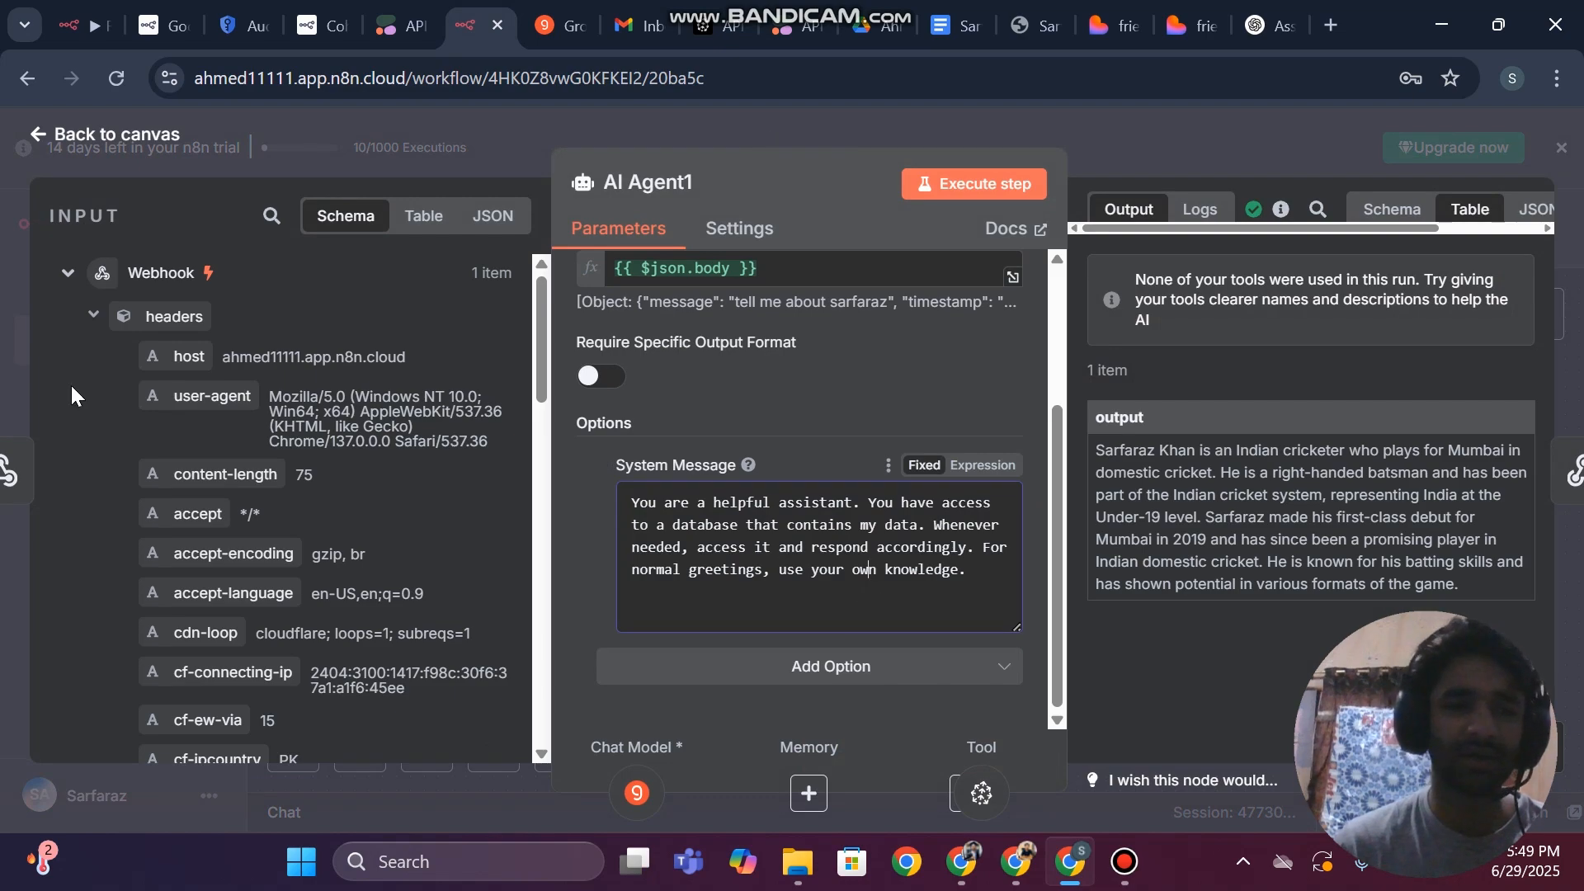
pyautogui.click(3, 272)
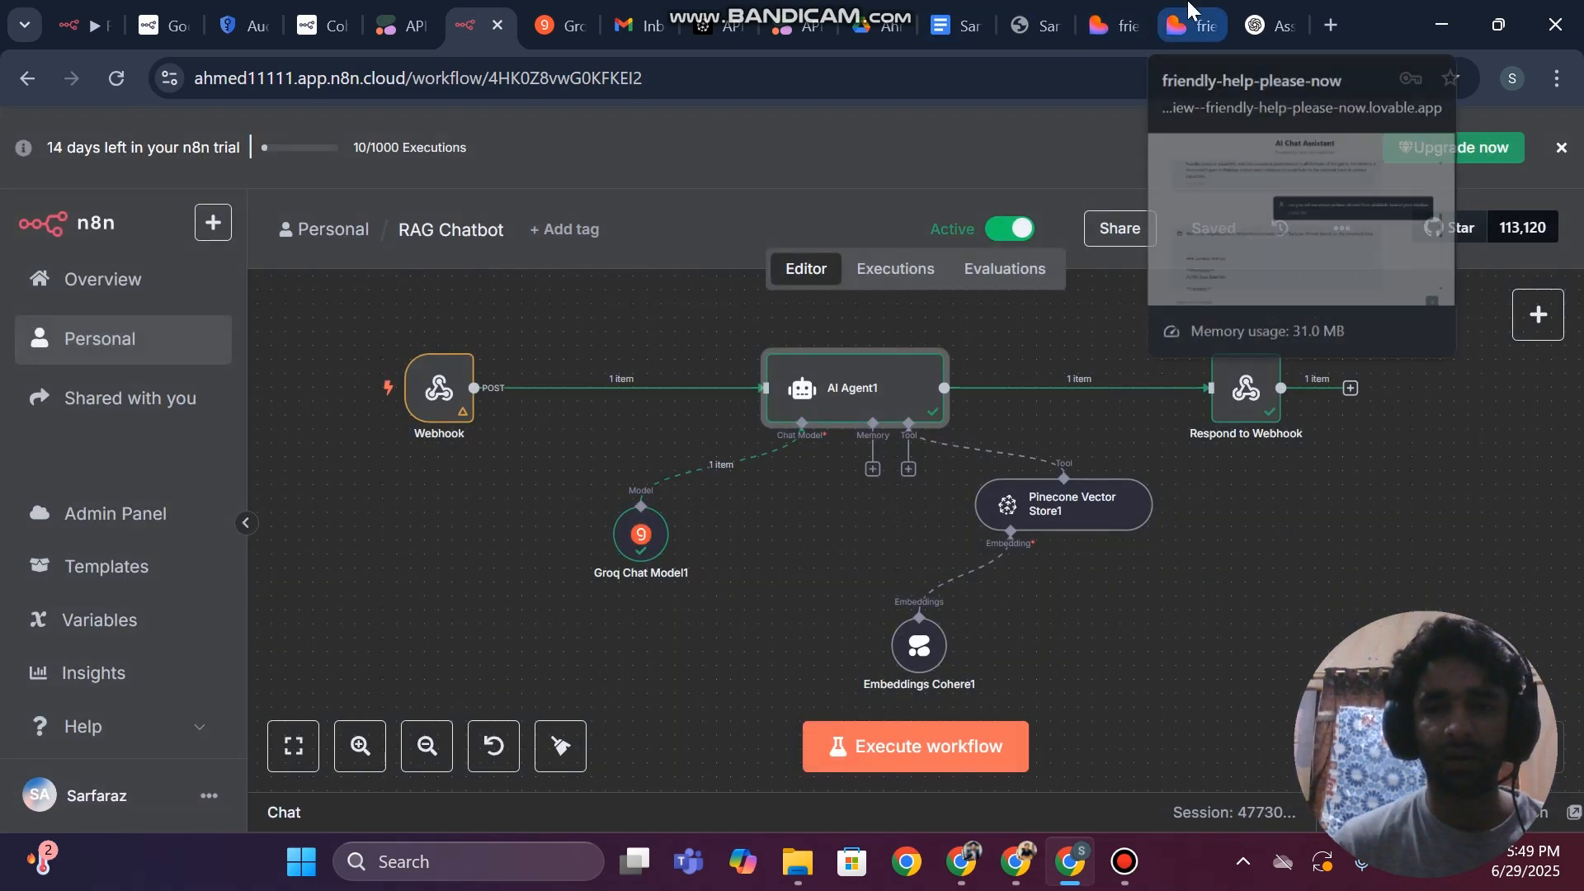
# Return to the chat preview and compare the general reply with the database reply, highlighting the latter's profession through professional profiles sections
pyautogui.click(1188, 10)
pyautogui.scroll(10, 723, 418)
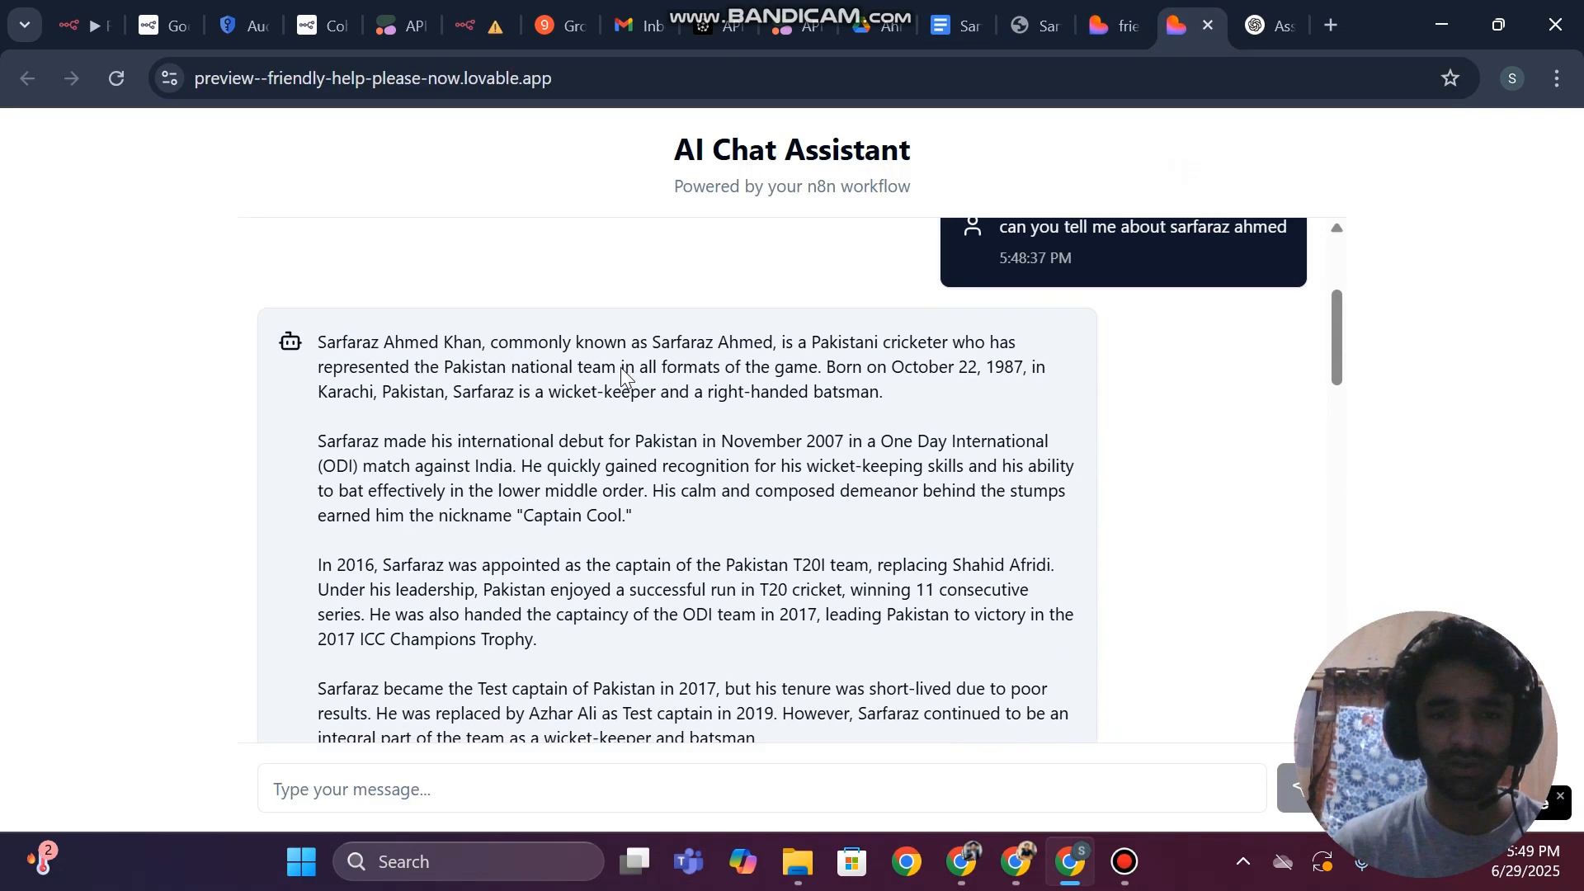
pyautogui.scroll(-14, 620, 368)
pyautogui.scroll(2, 621, 368)
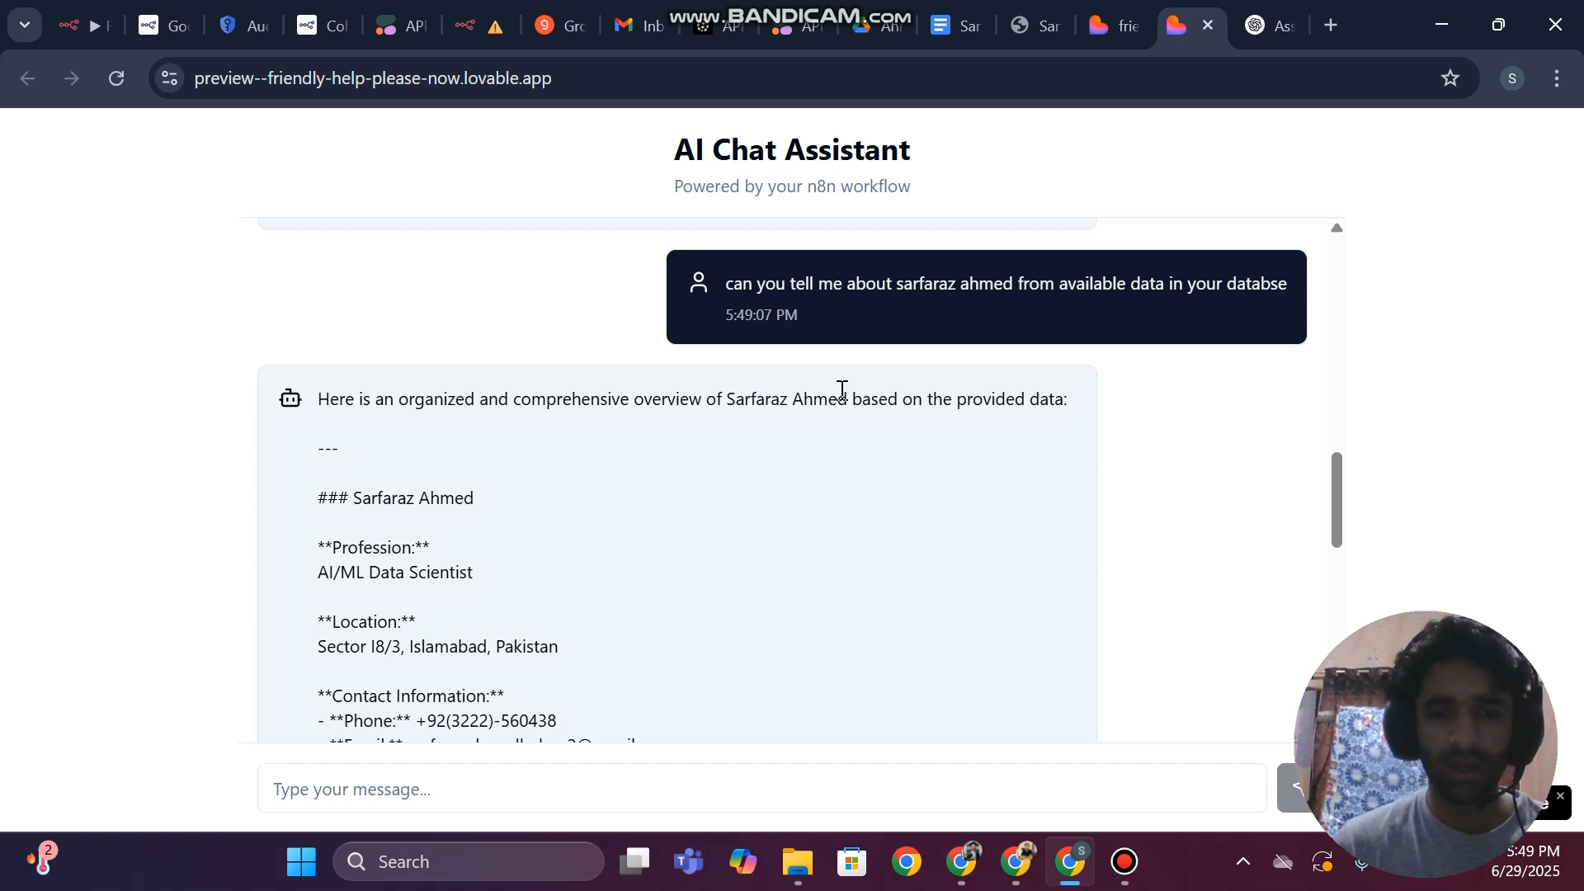
pyautogui.scroll(-4, 841, 392)
pyautogui.scroll(3, 528, 404)
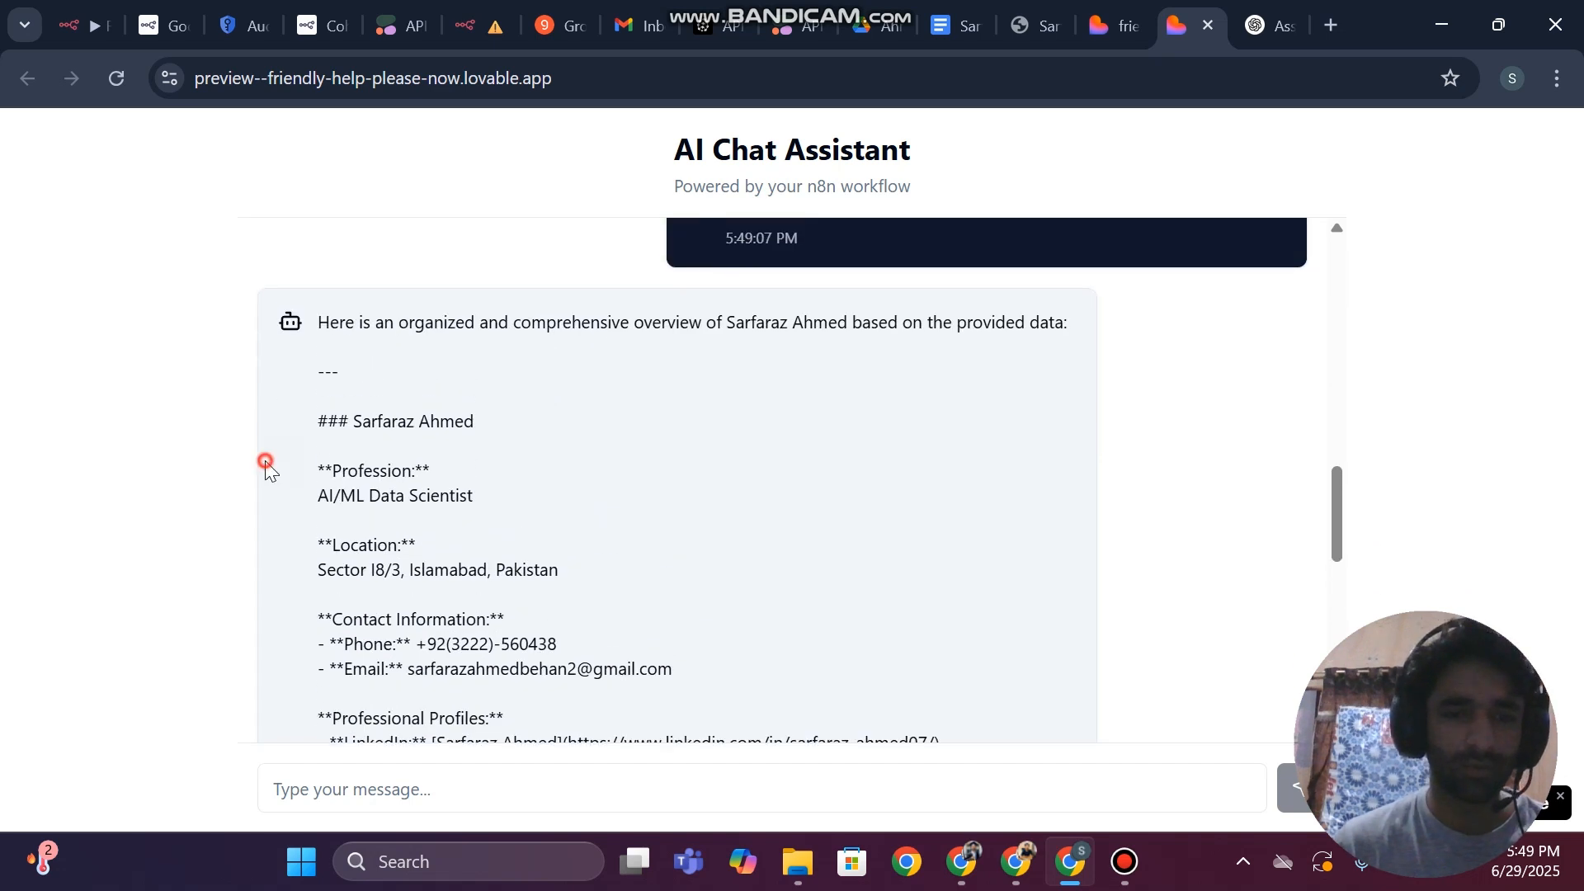
pyautogui.moveTo(265, 466); pyautogui.dragTo(488, 760)
pyautogui.scroll(2, 717, 547)
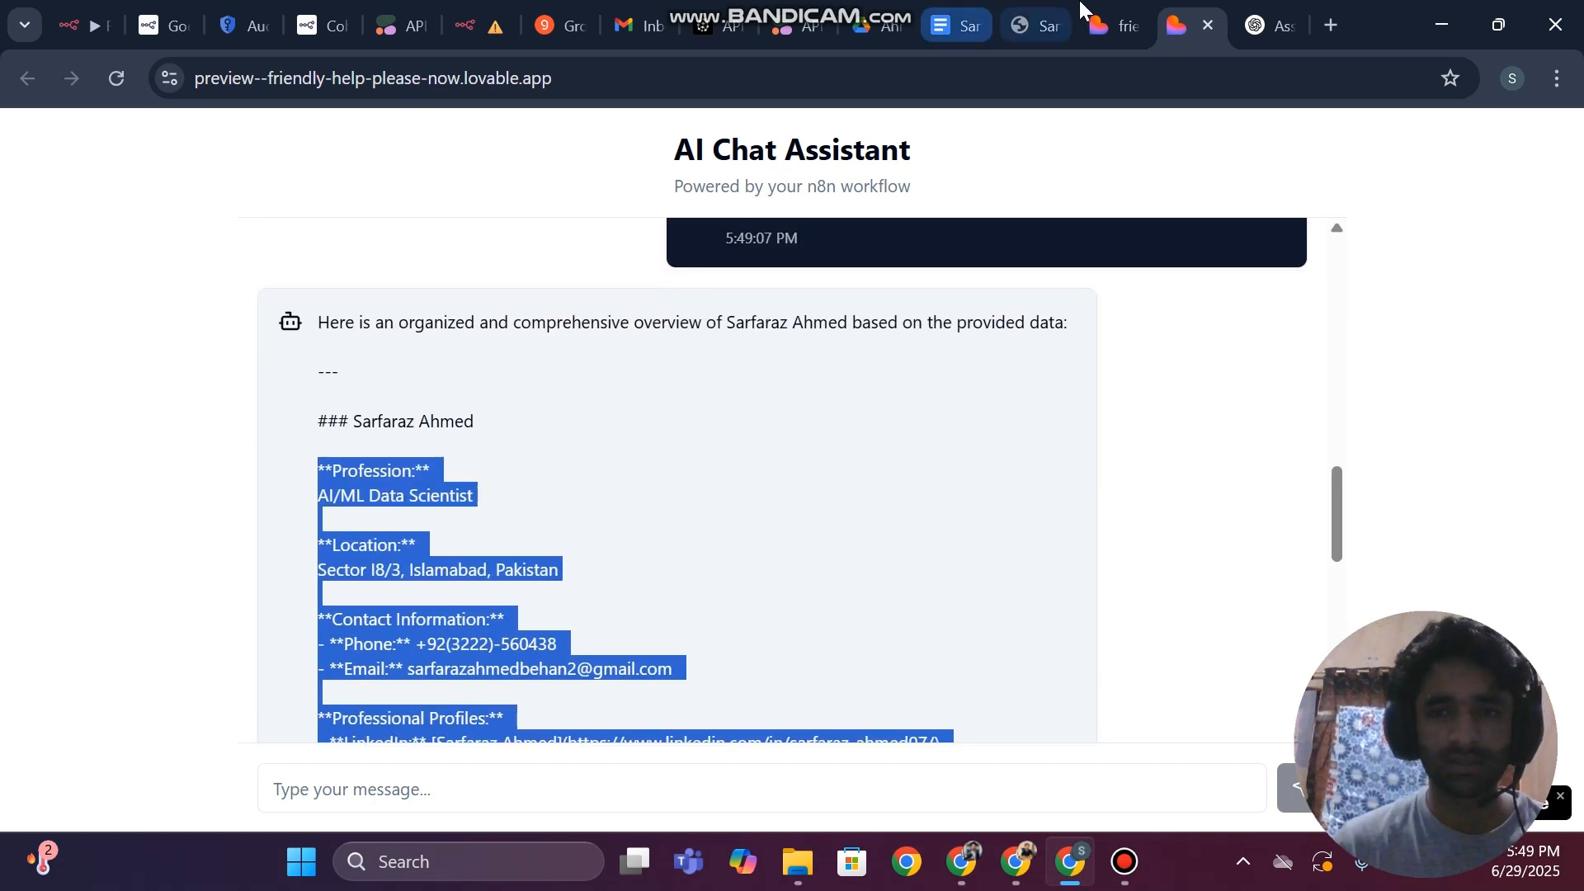
# View the Lovable project, then switch to the RAG Data Pipeline workflow in n8n and select all its nodes
pyautogui.click(1087, 15)
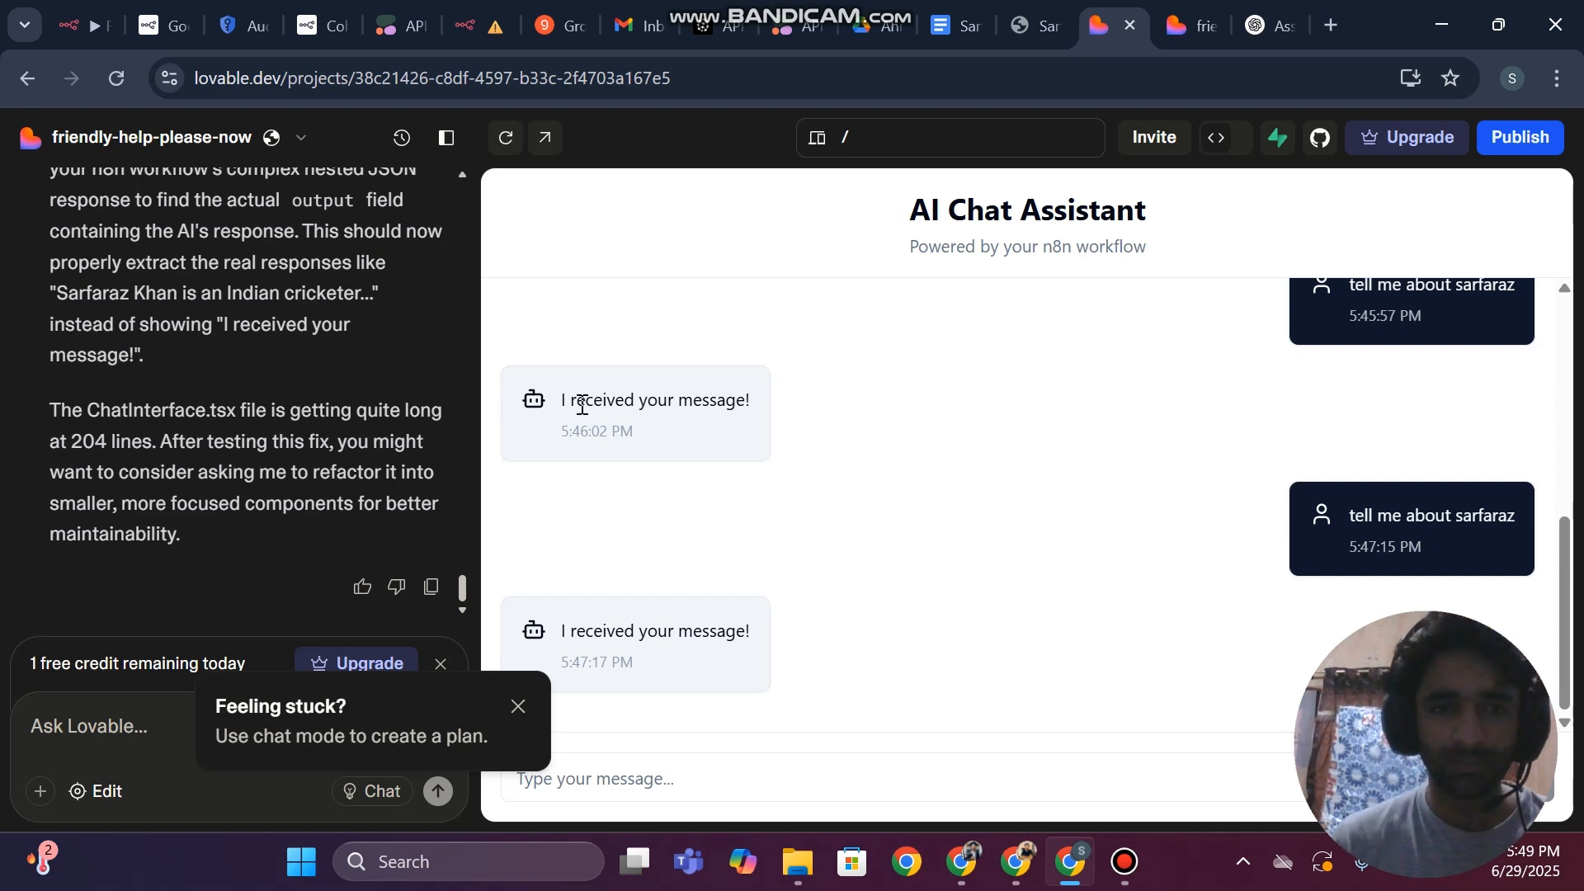
pyautogui.click(106, 18)
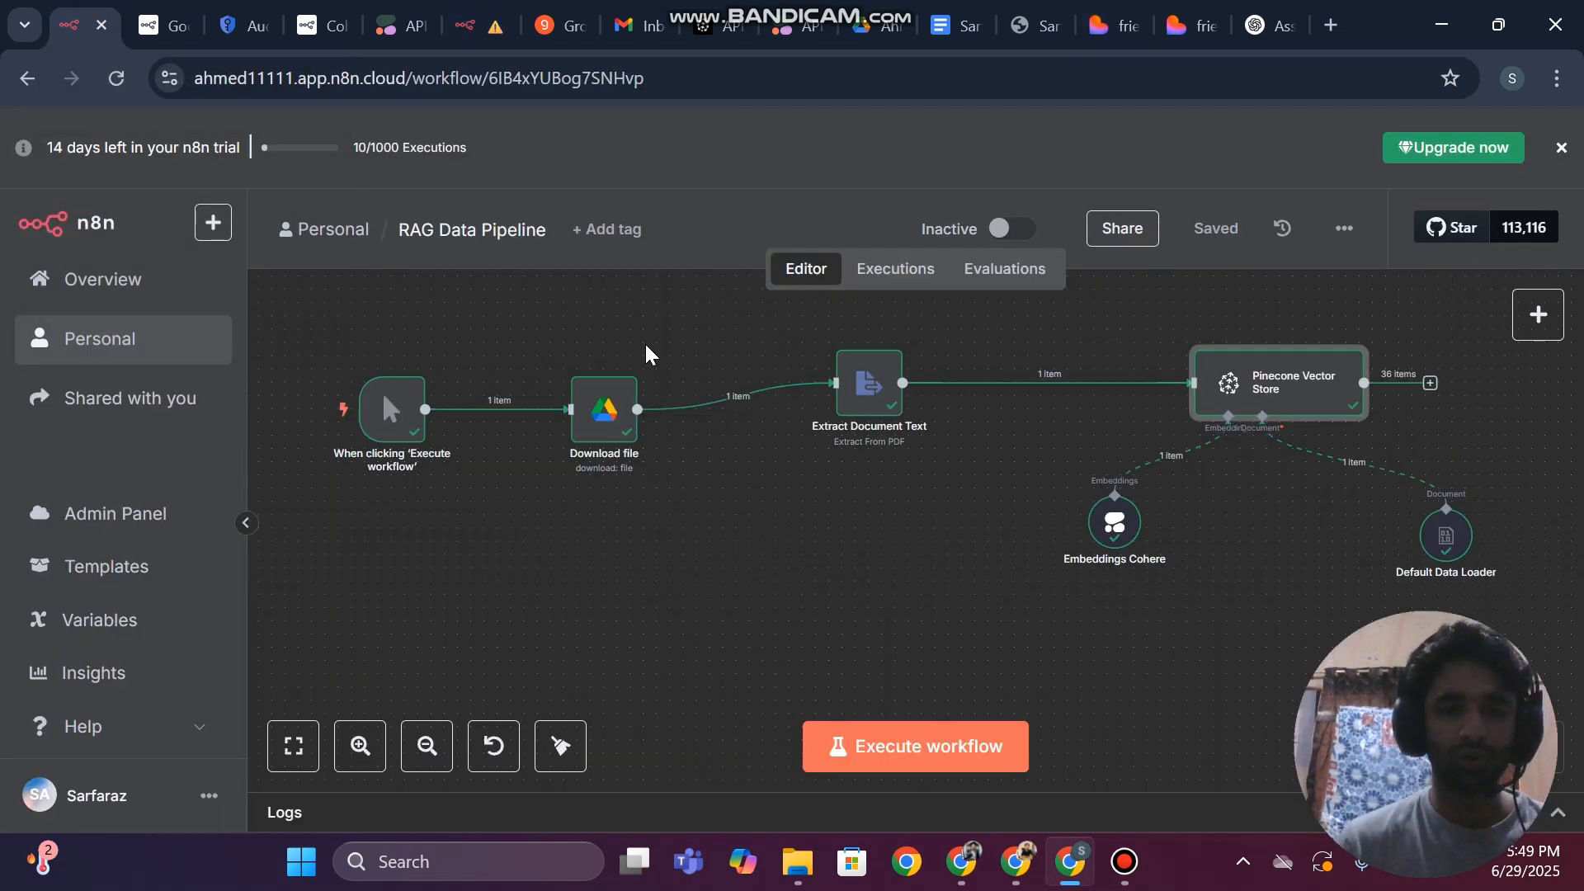
pyautogui.moveTo(311, 315); pyautogui.dragTo(1576, 701)
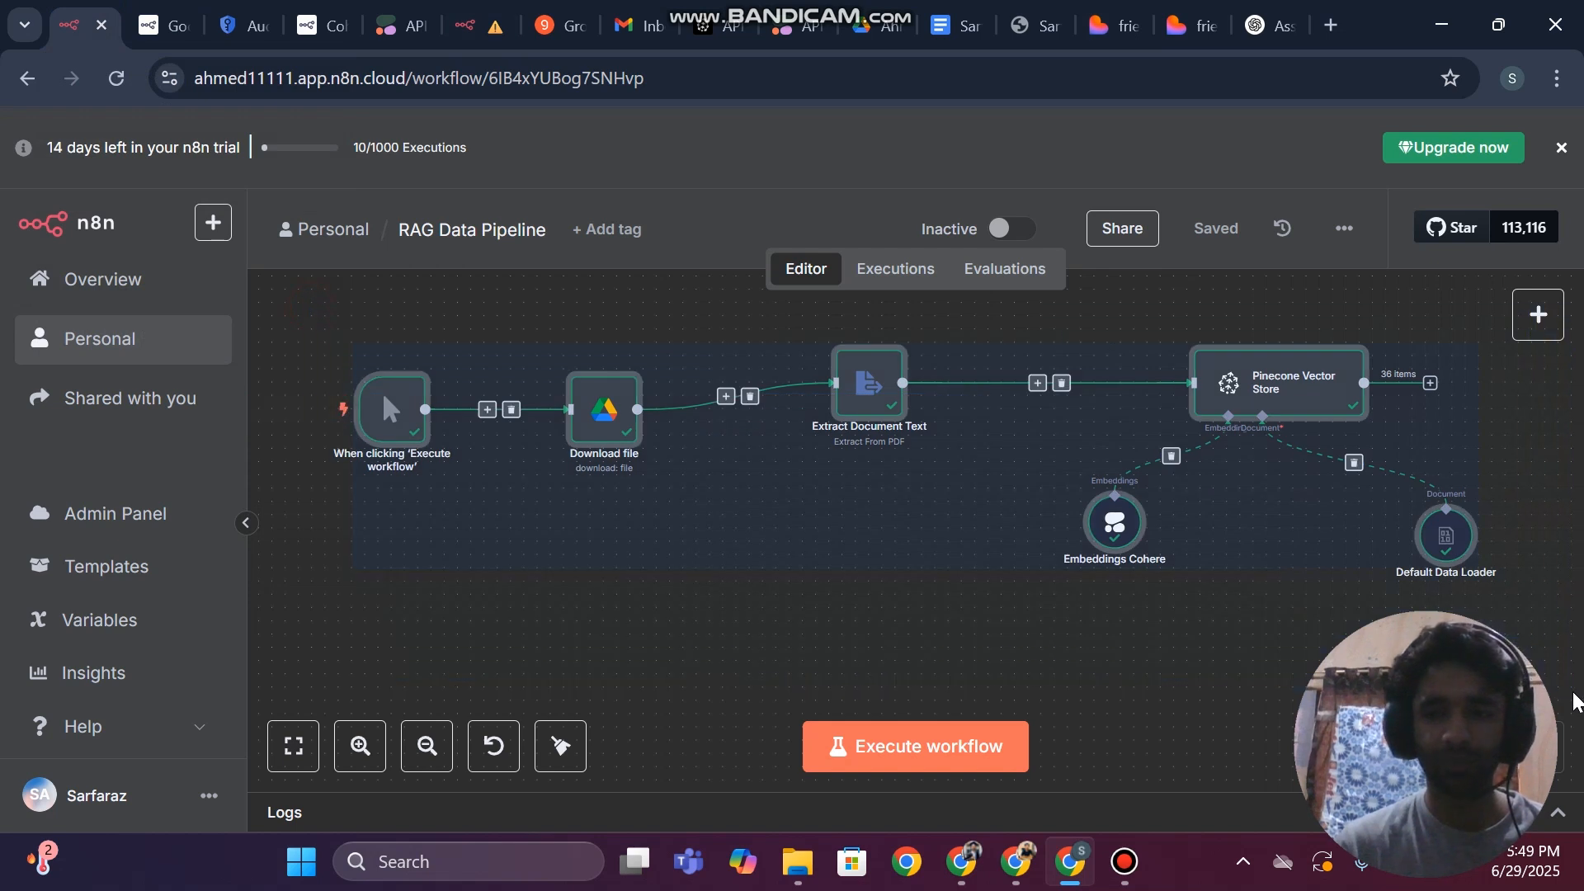
# Open the RAG Chatbot workflow, select all nodes of the Webhook flow, and review it alongside the deactivated chat-trigger flow
pyautogui.click(504, 10)
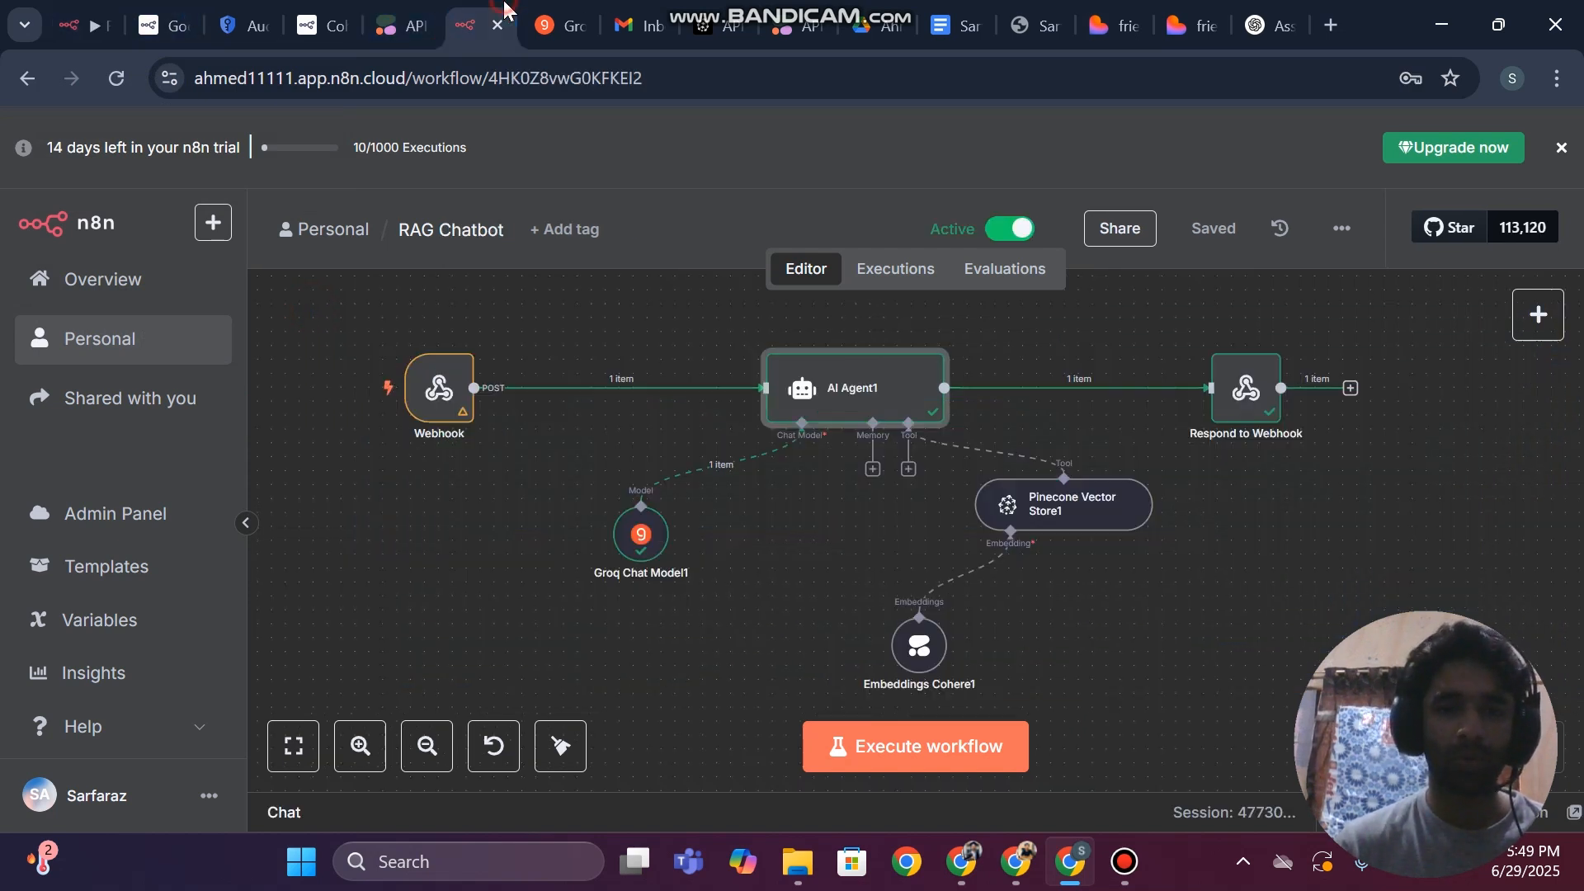
pyautogui.moveTo(353, 289); pyautogui.dragTo(1386, 726)
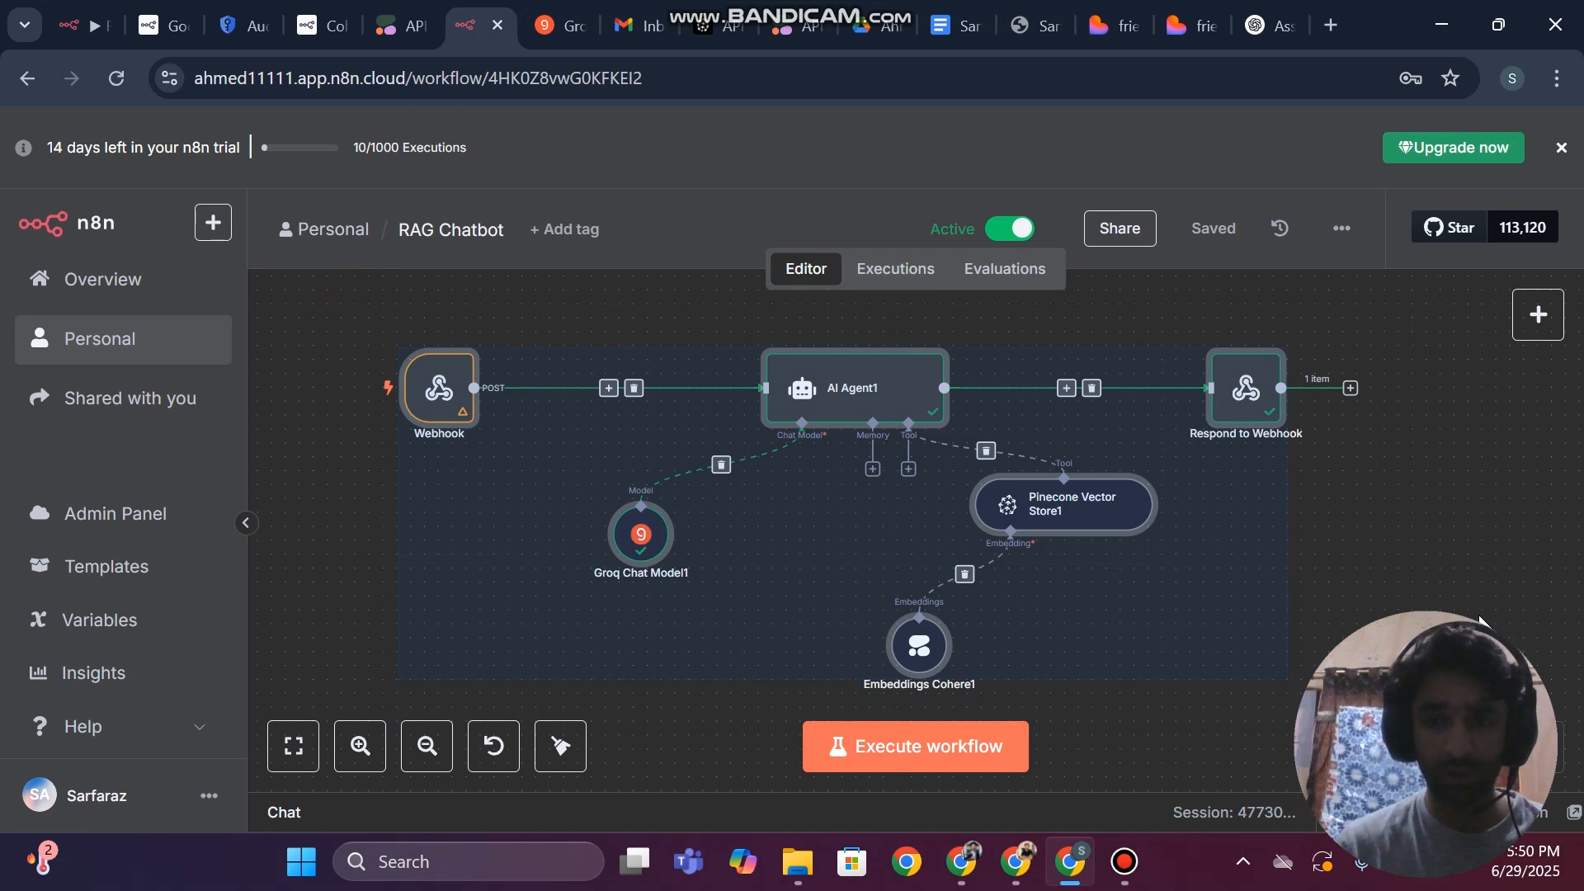
pyautogui.hscroll(-10, 1478, 619)
pyautogui.hscroll(-6, 934, 528)
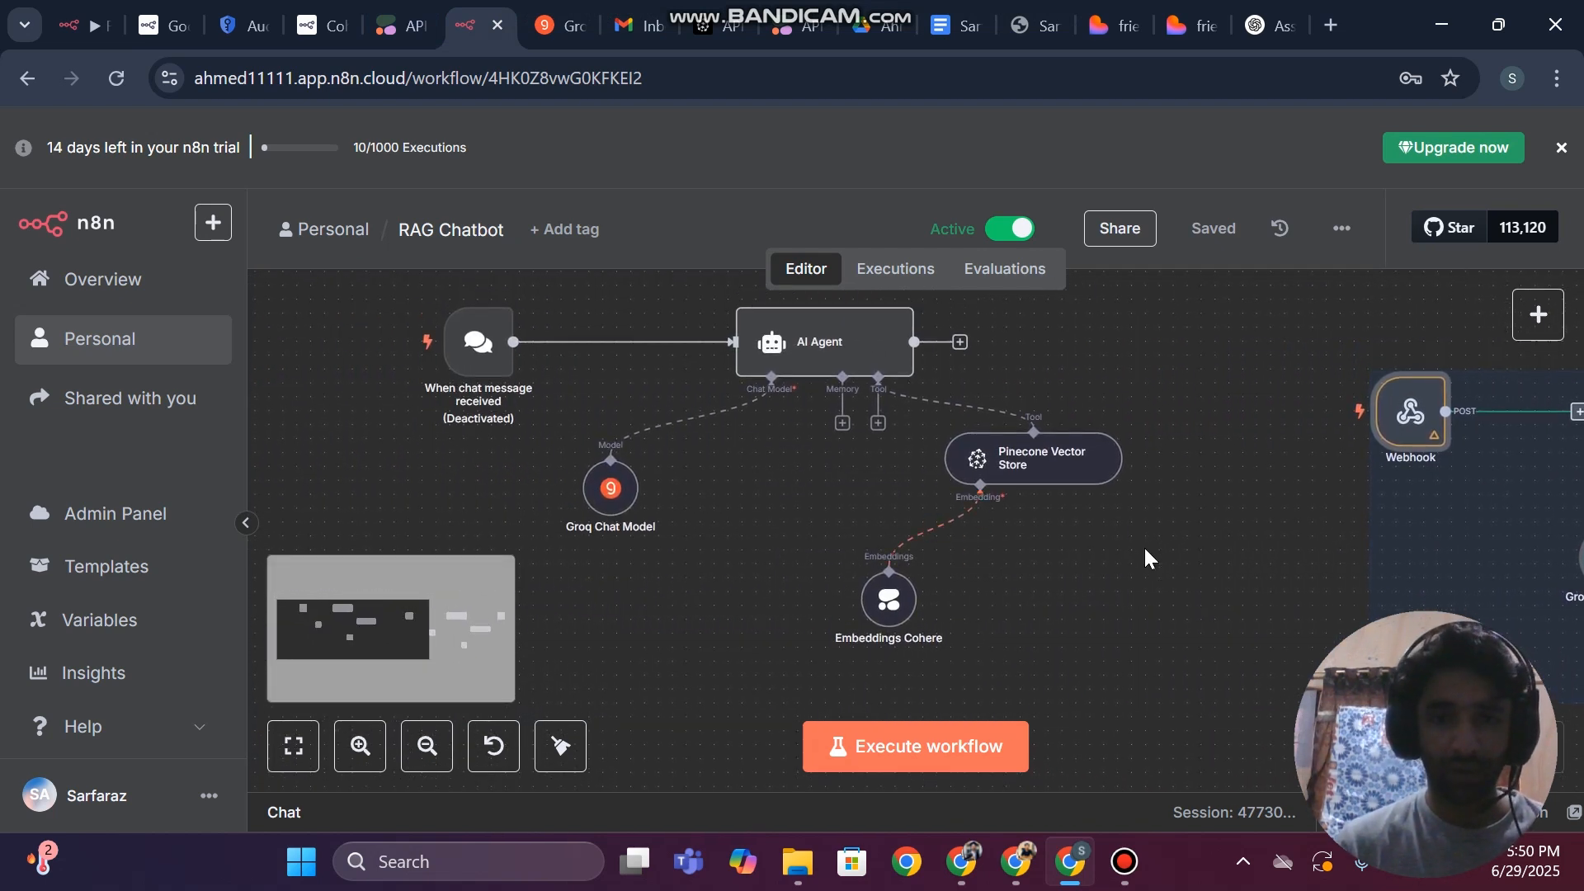
pyautogui.hscroll(3, 1145, 557)
pyautogui.hscroll(3, 1144, 546)
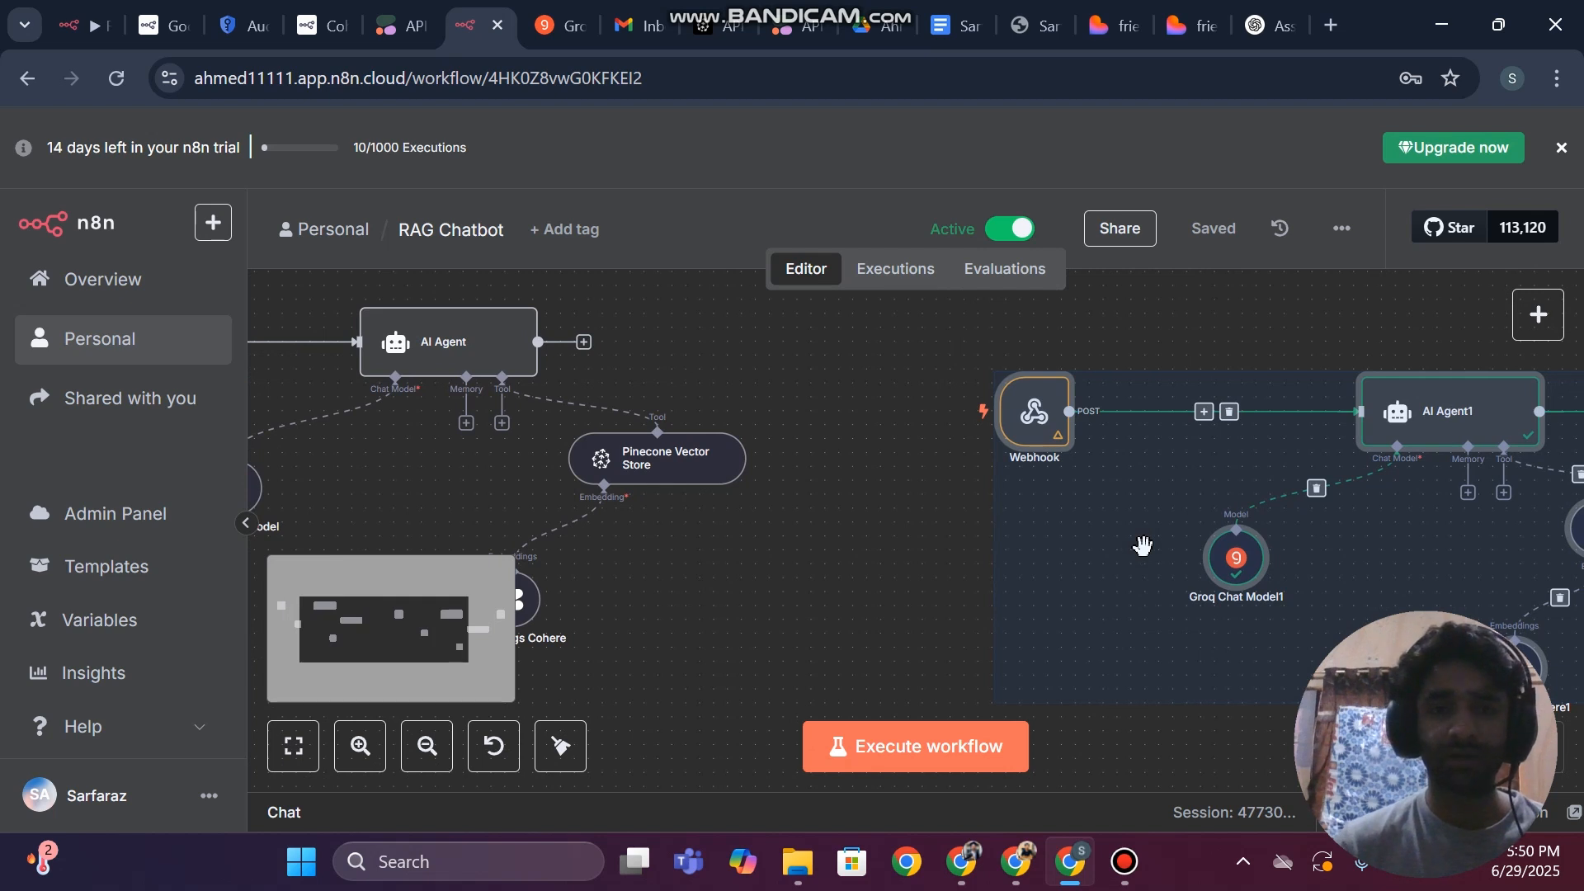
pyautogui.hscroll(7, 863, 517)
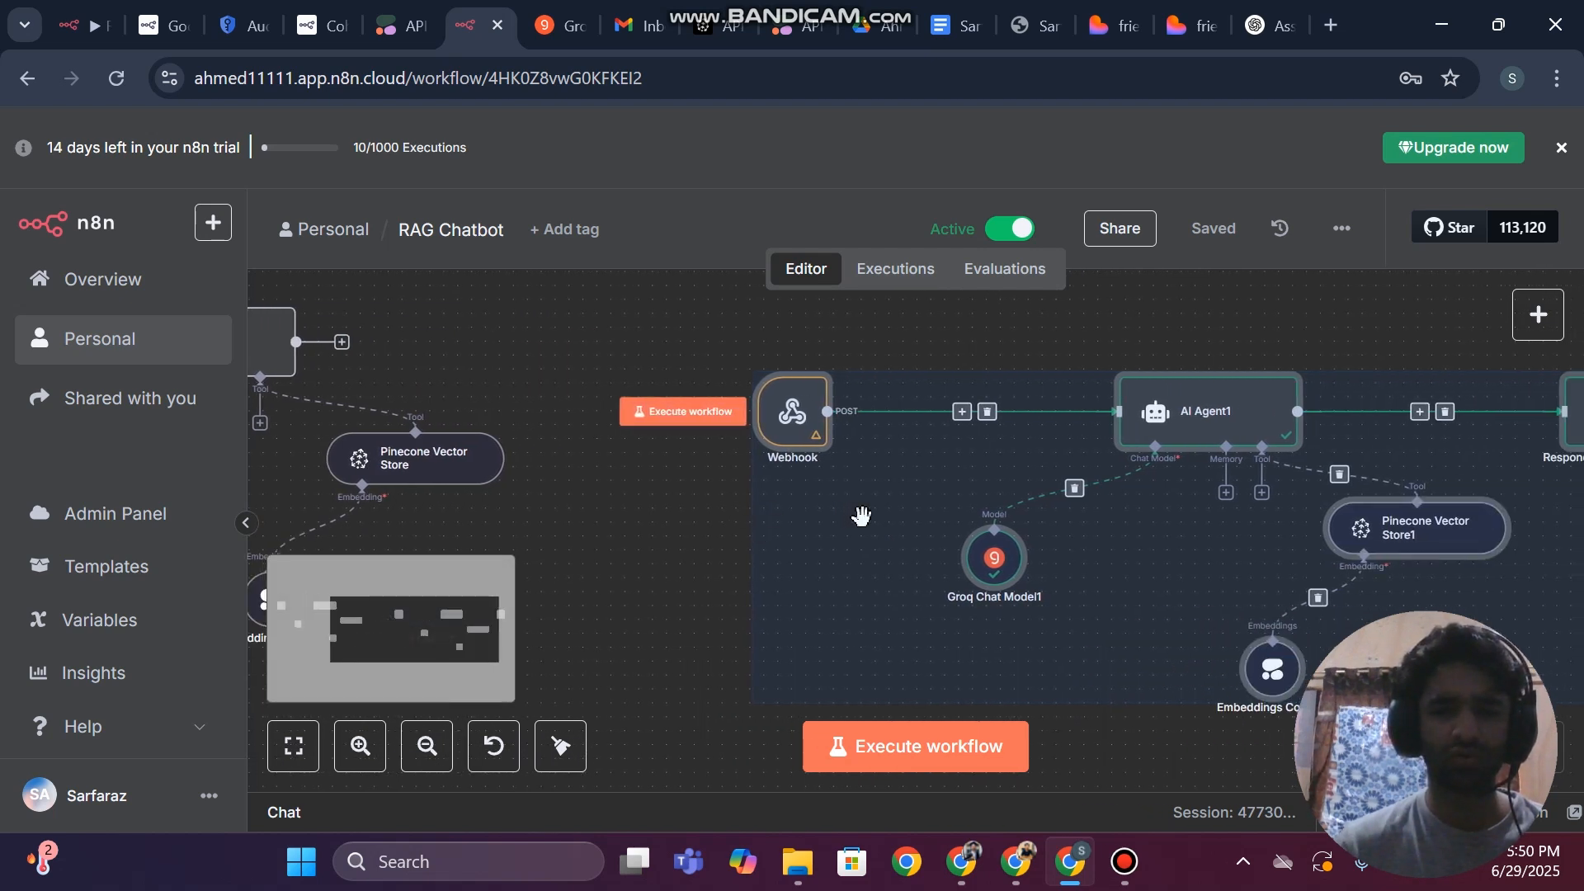
pyautogui.hscroll(4, 861, 516)
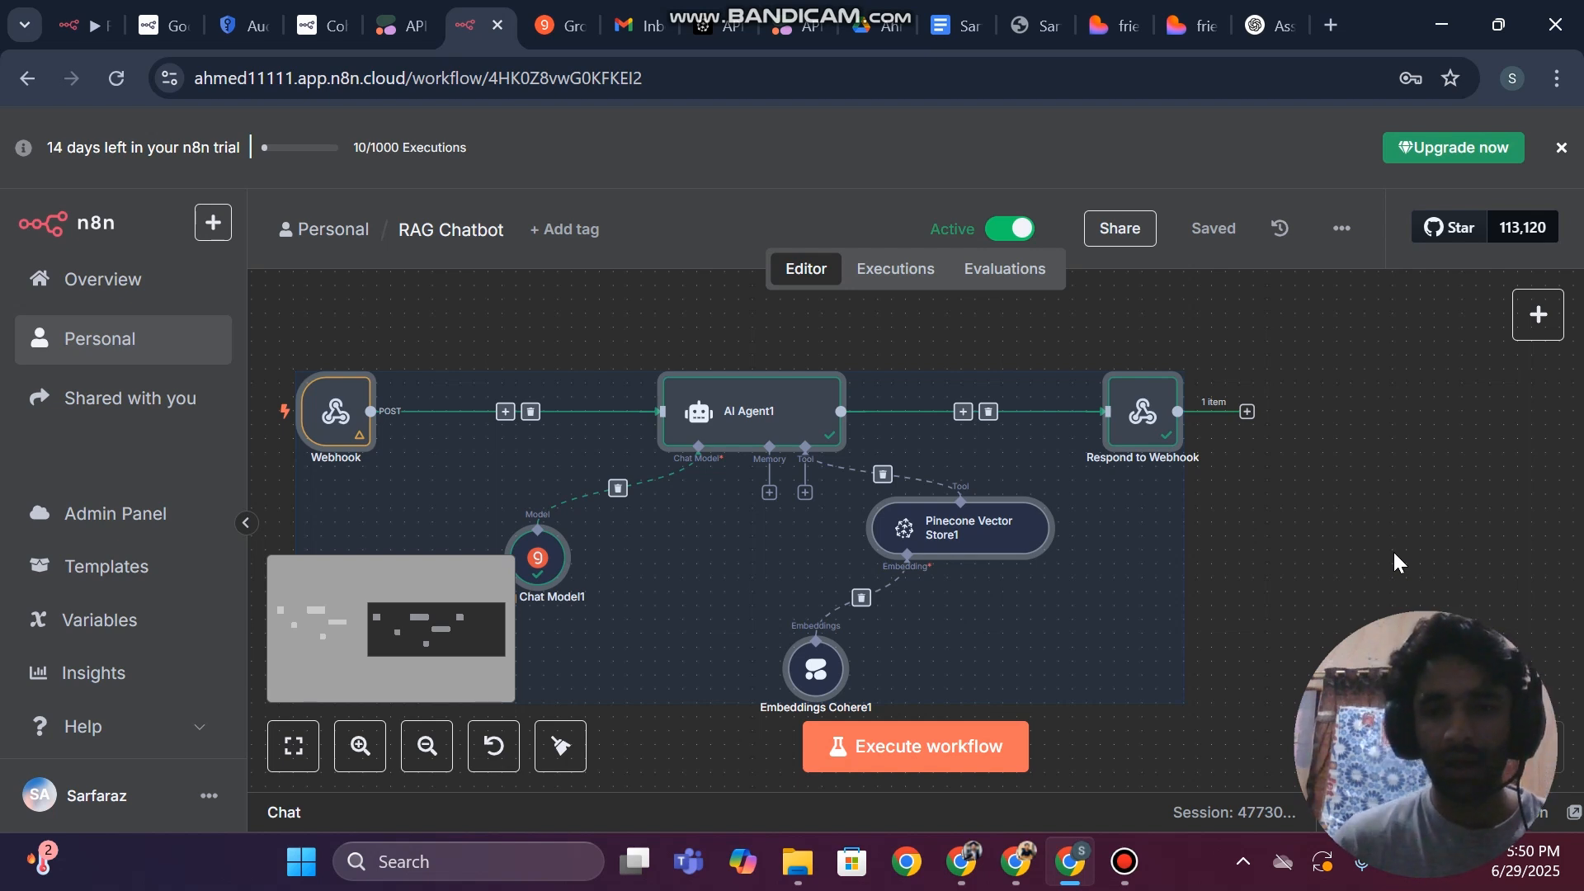
pyautogui.hscroll(-2, 1394, 555)
pyautogui.hscroll(-1, 1394, 555)
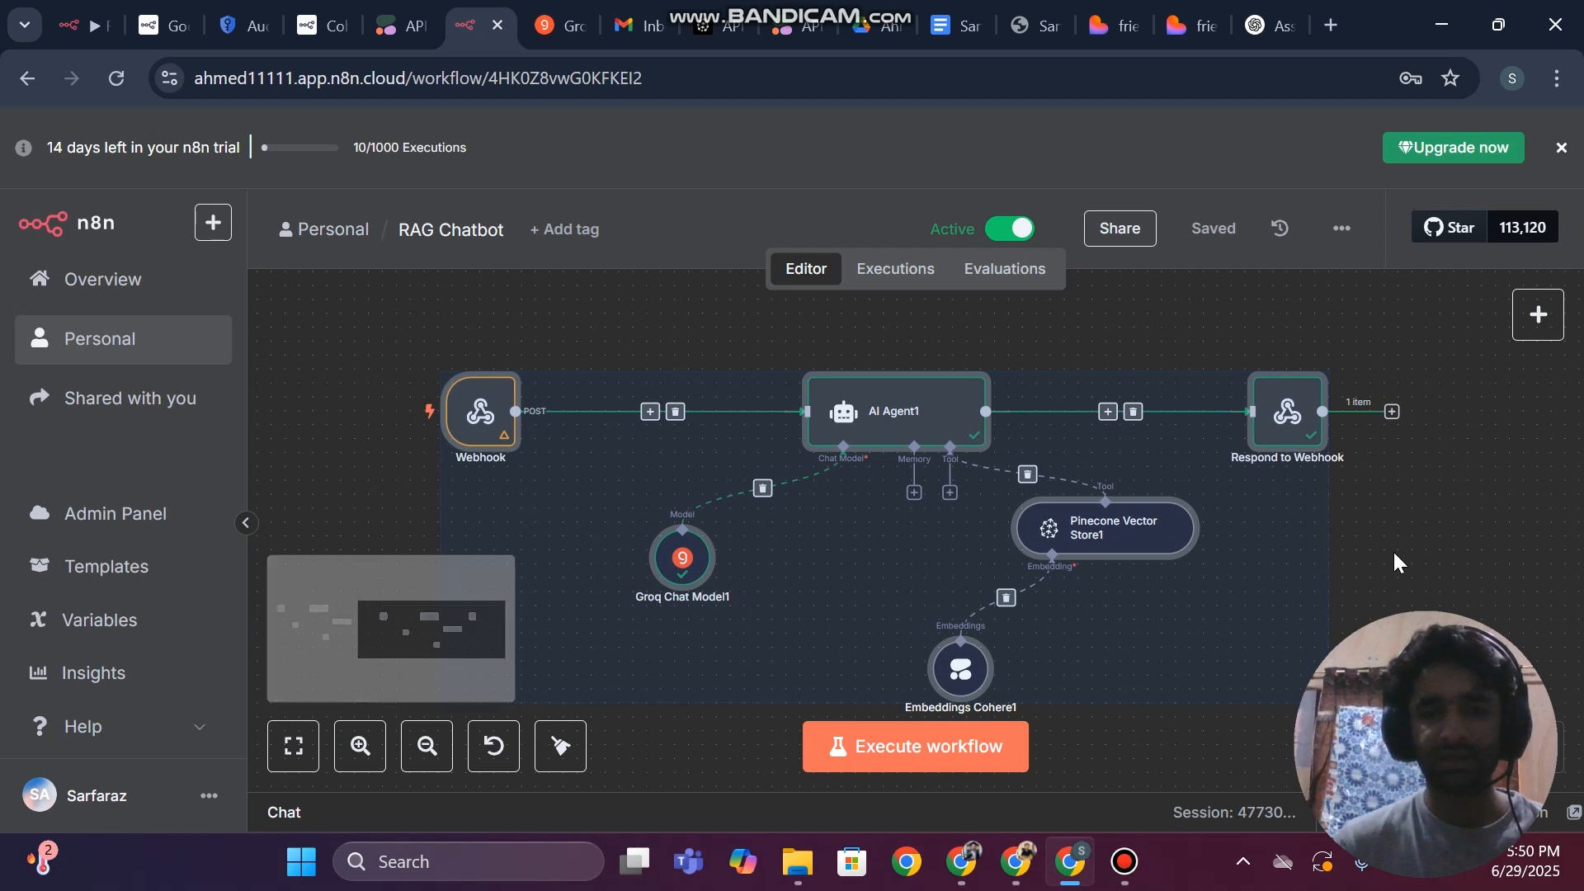